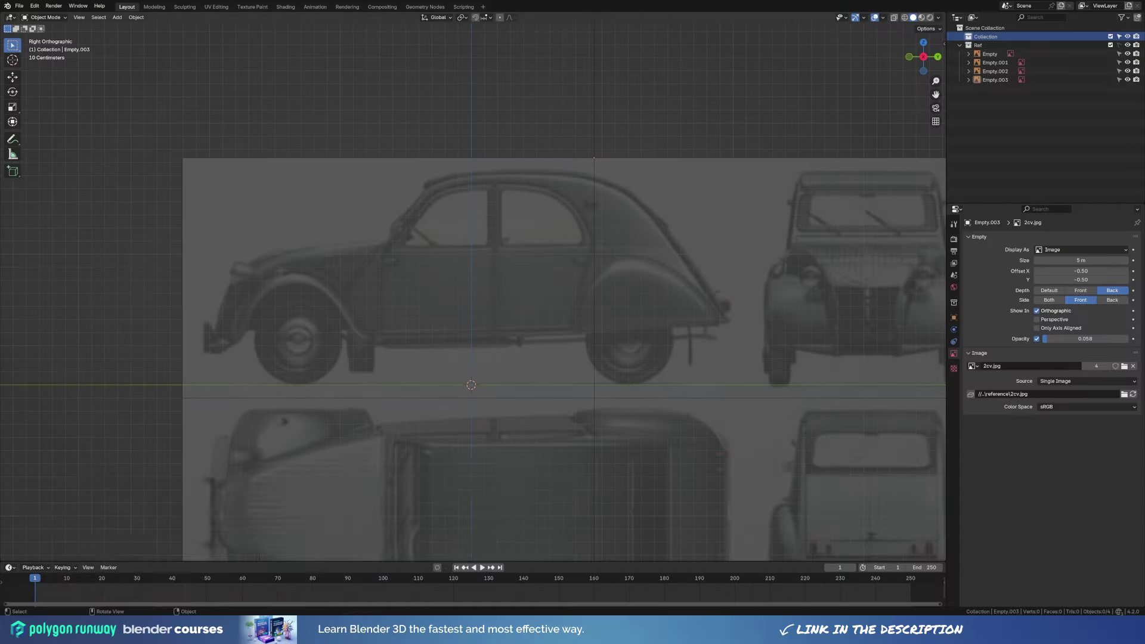
Add a single-vertex mesh and place it at the lower end of the front fender.
key(shift+a)
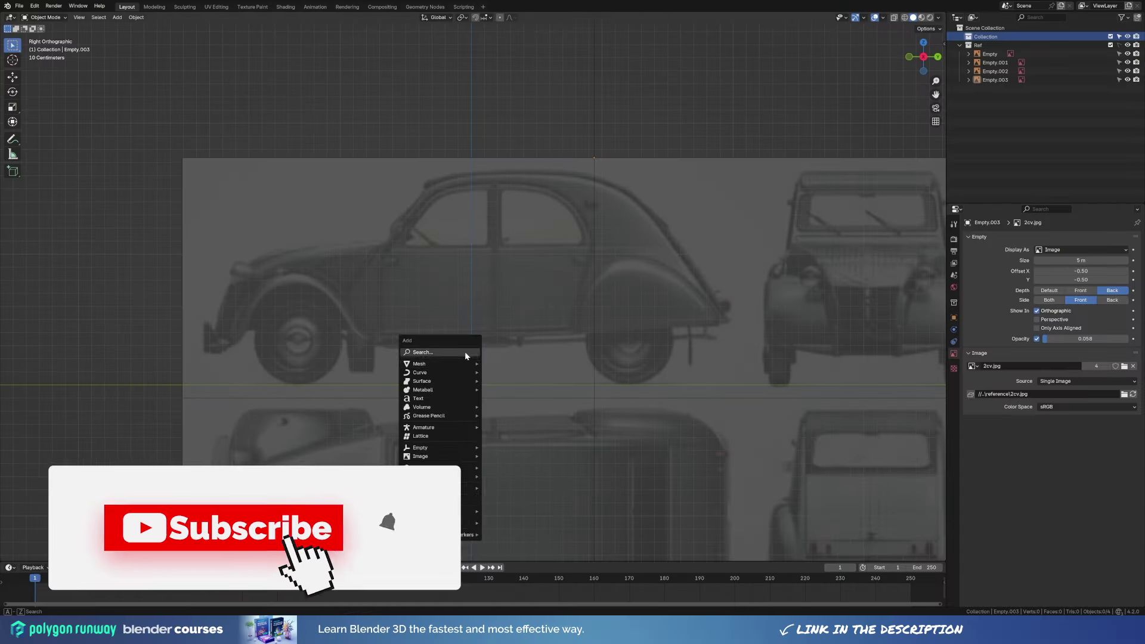
click(588, 479)
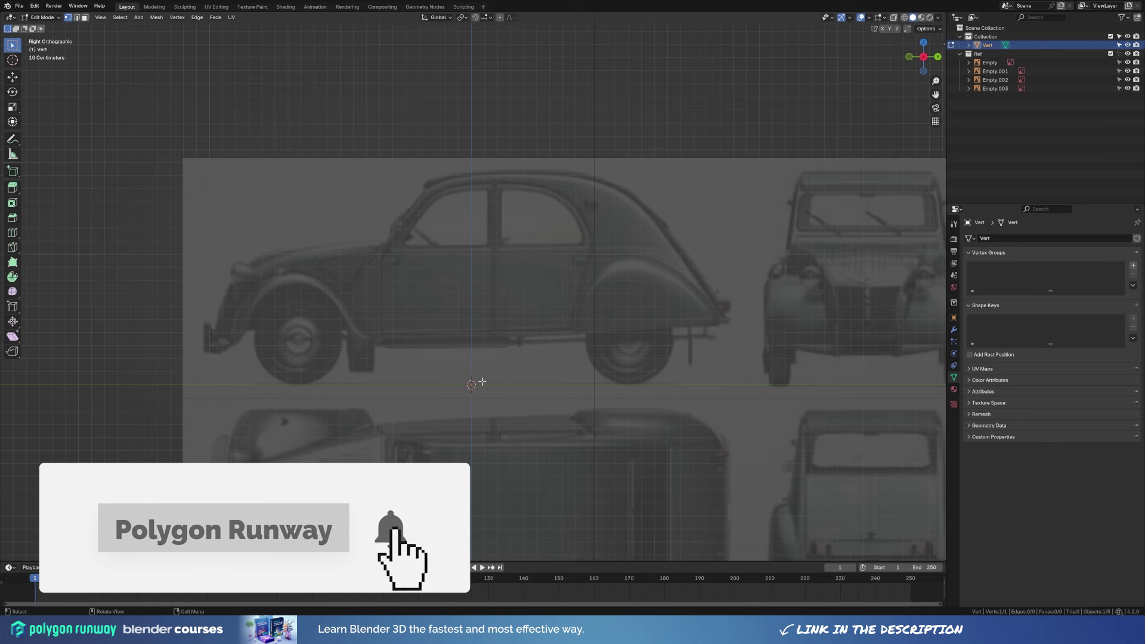
key(g)
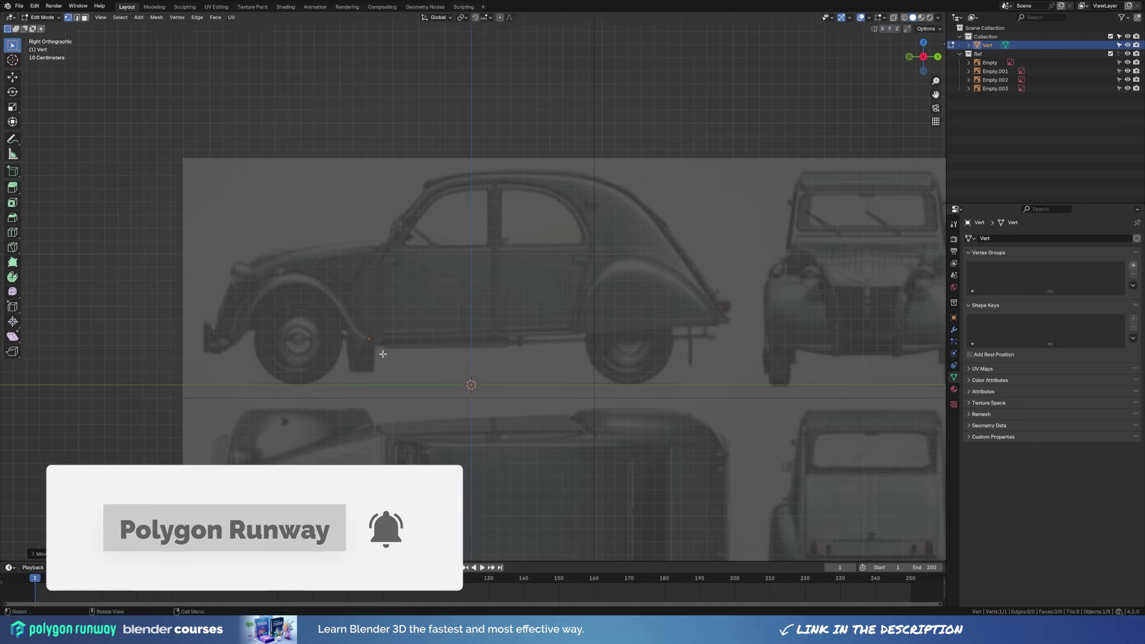
click(370, 349)
Extrude a chain of vertices up and around the fender arch to its front tip.
key(e)
click(357, 328)
key(e)
click(348, 309)
key(e)
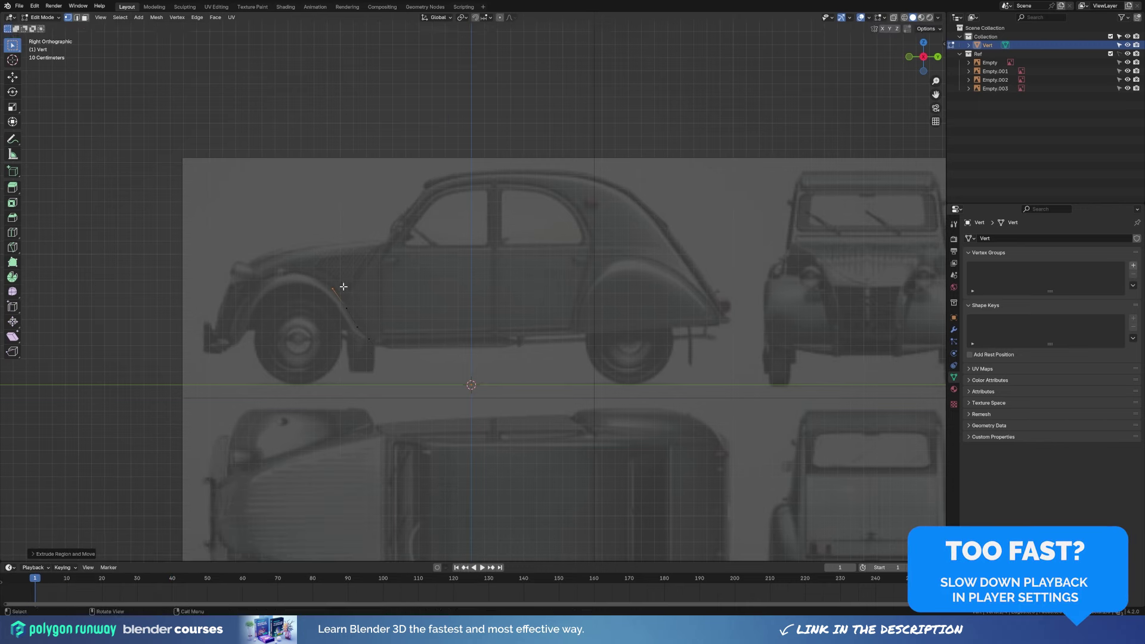
click(310, 271)
key(e)
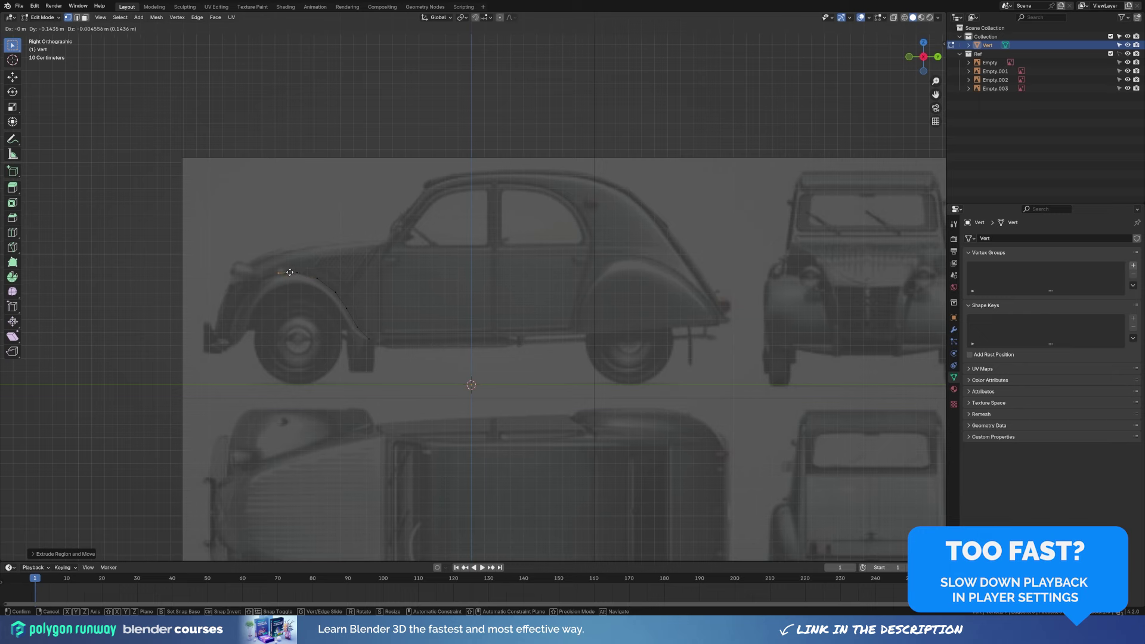
click(268, 281)
key(e)
click(236, 344)
Nudge two vertices onto the fender outline, then select the whole chain in top view.
click(233, 319)
key(g)
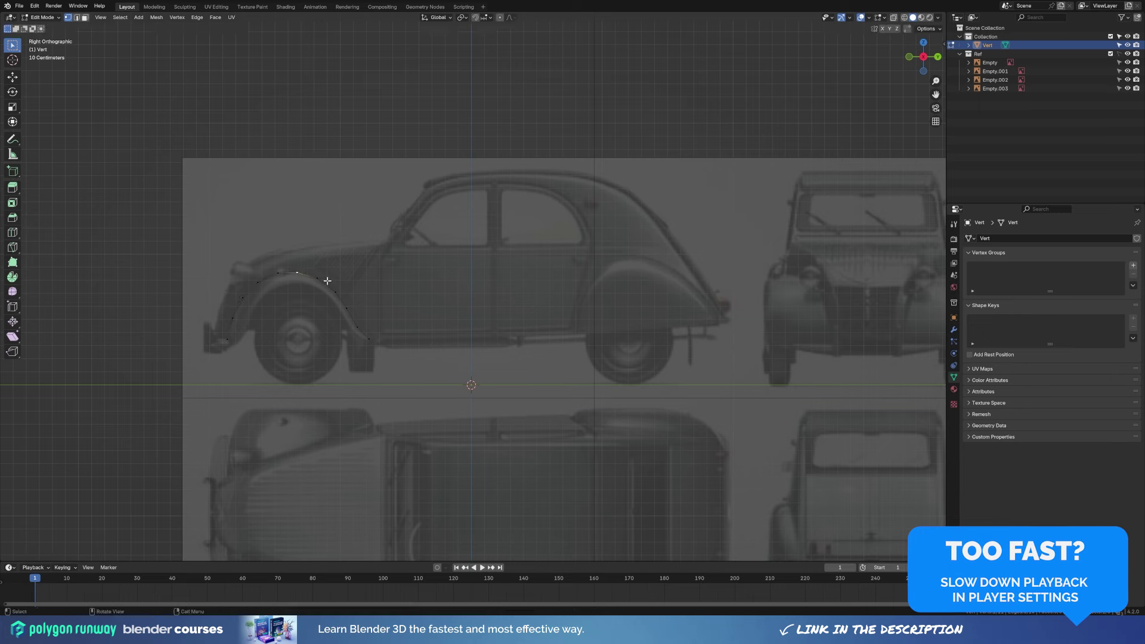
click(336, 292)
key(g)
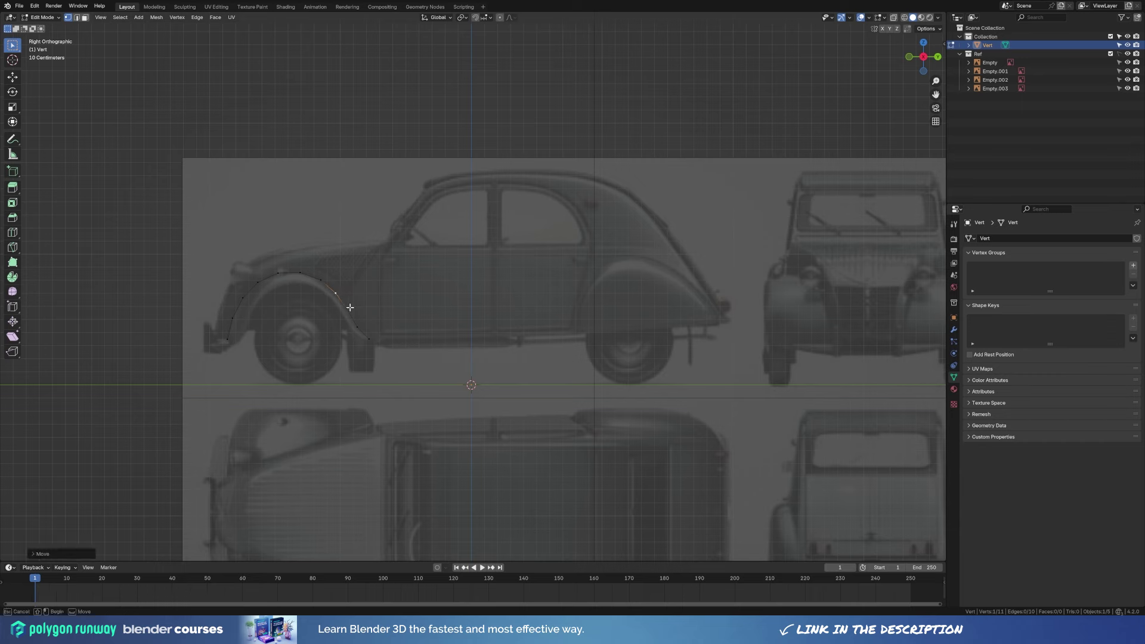
key(a)
key(KP_7)
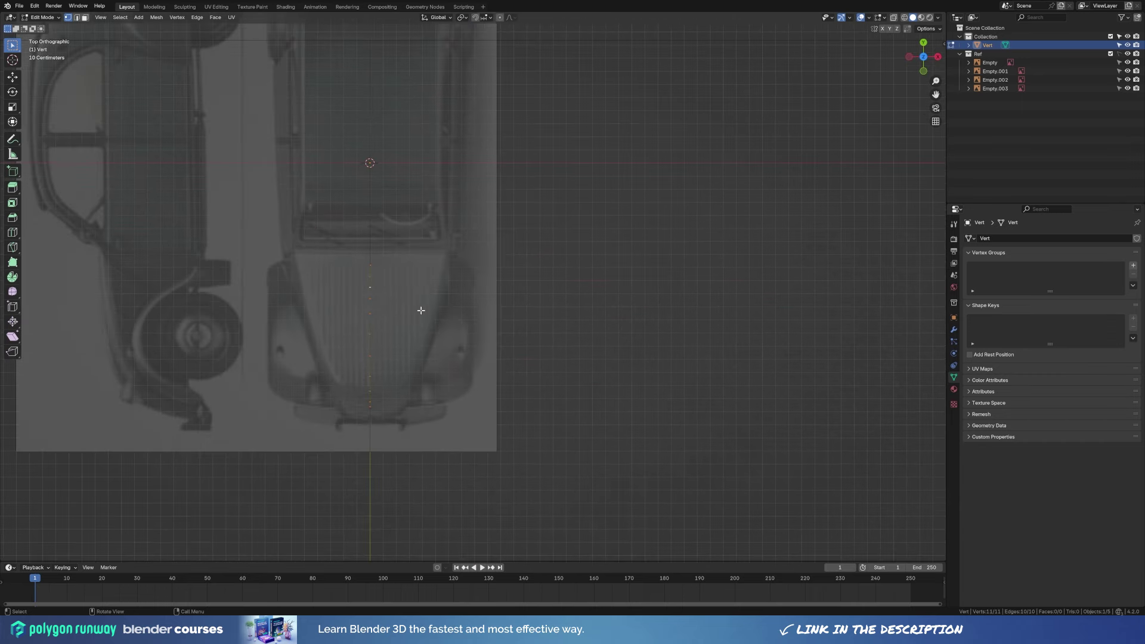
Shear the chain to follow the hood edge and shift it sideways along X.
key(shift+ctrl+alt+s)
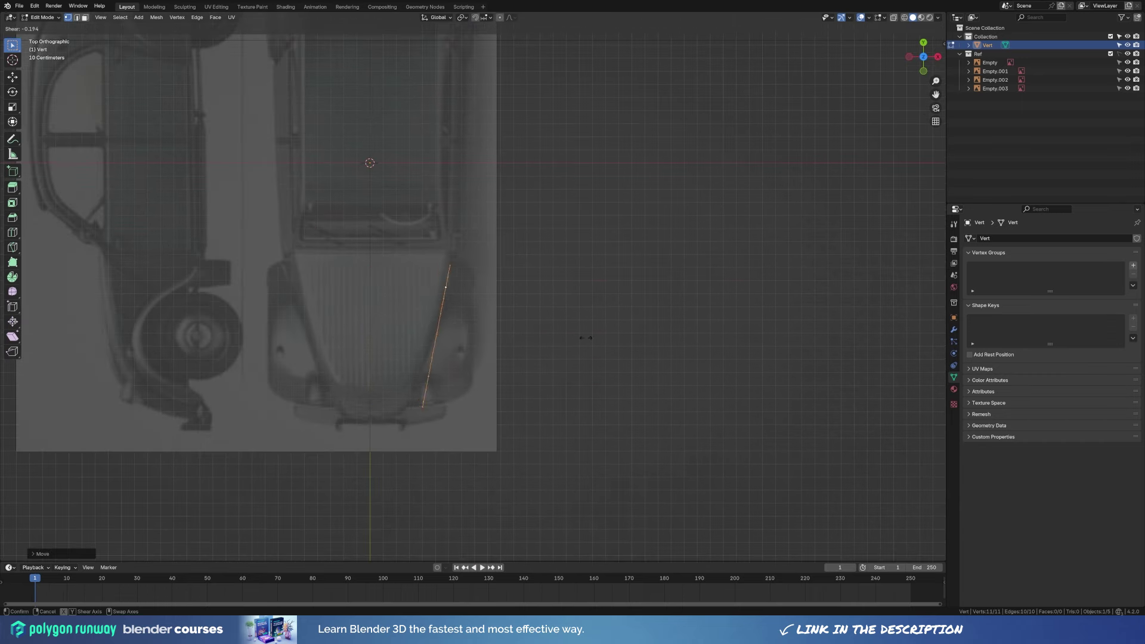
click(656, 353)
key(g)
key(x)
click(476, 337)
Move the top vertex along X onto the hood outline, checking it in front view.
scroll(471, 334, up, 3)
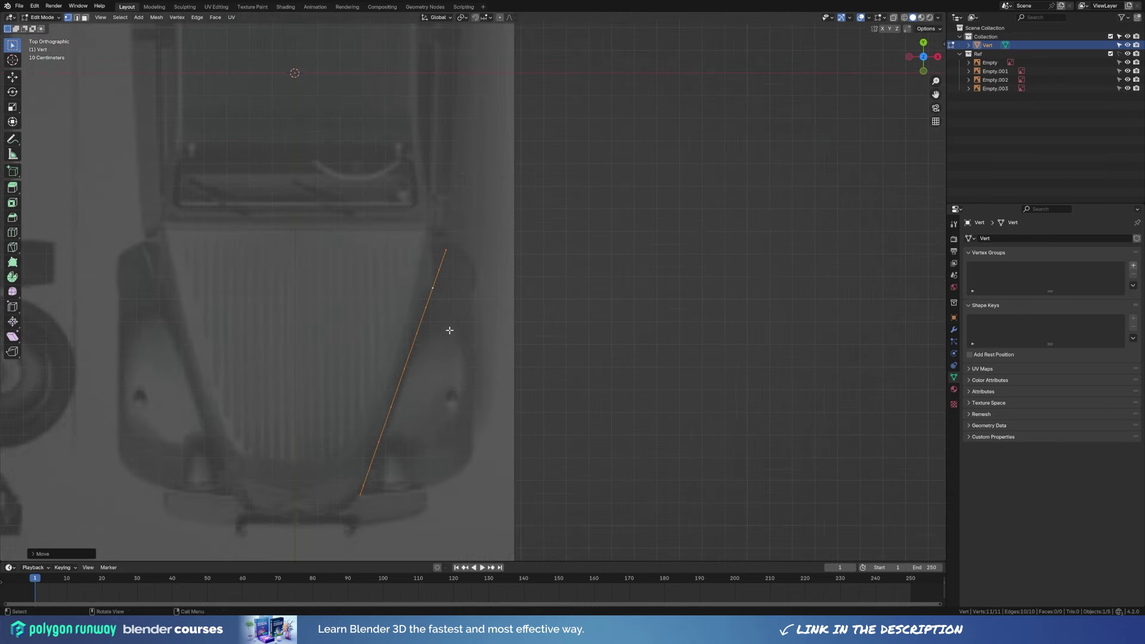
drag(423, 221, 476, 301)
key(g)
key(x)
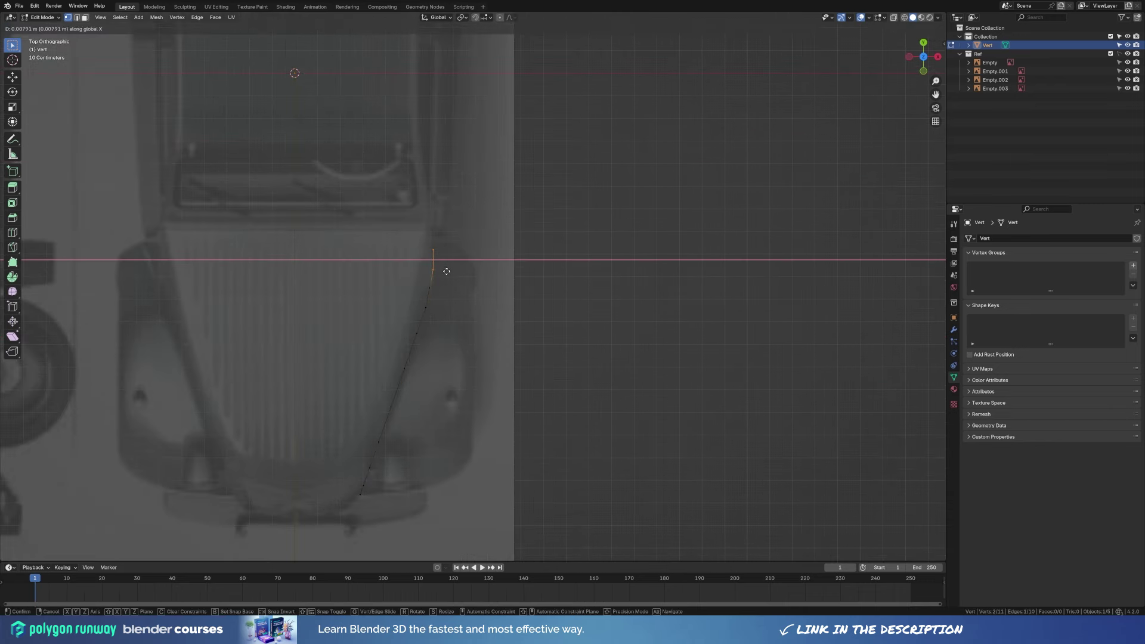
click(455, 256)
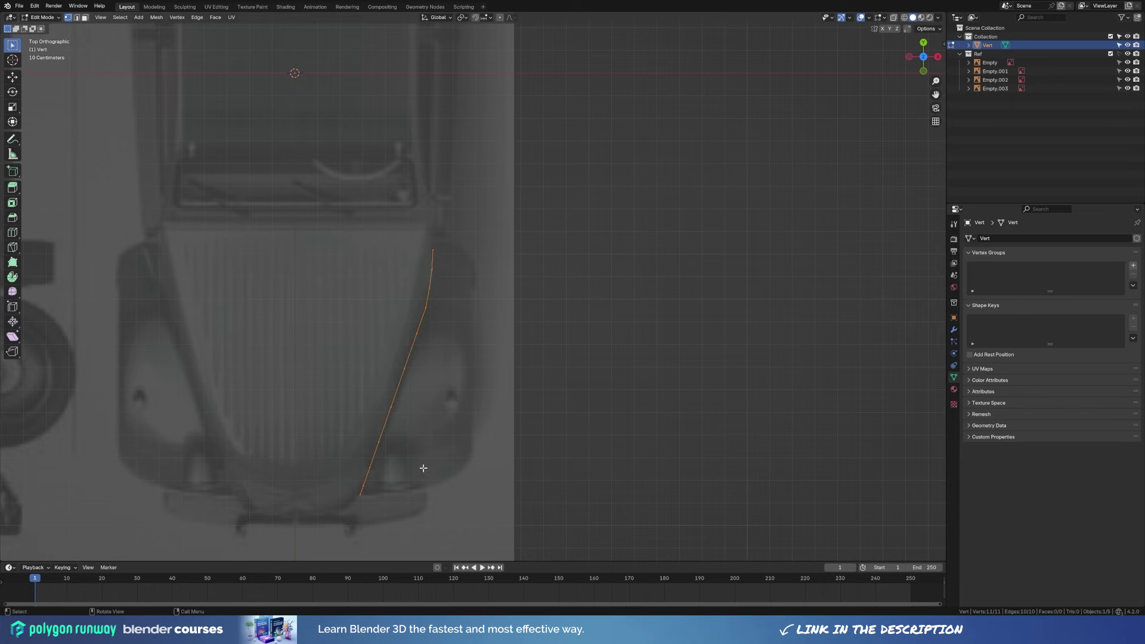
key(KP_1)
key(g)
key(x)
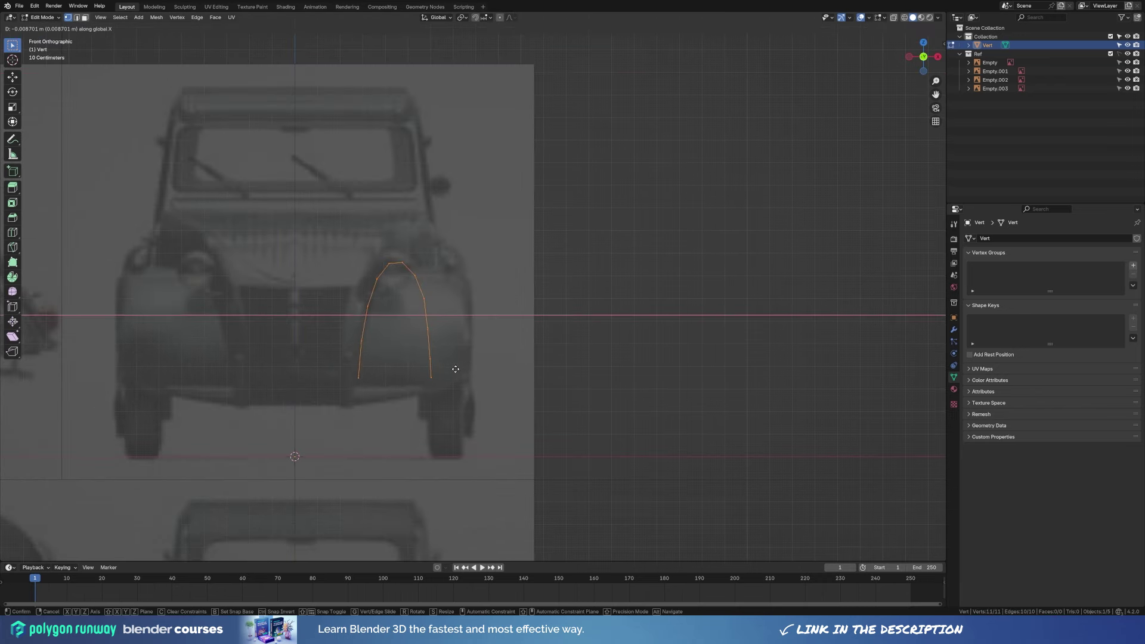
click(565, 274)
key(KP_7)
Shift the upper vertices of the curve along X to match the hood.
drag(409, 222, 453, 281)
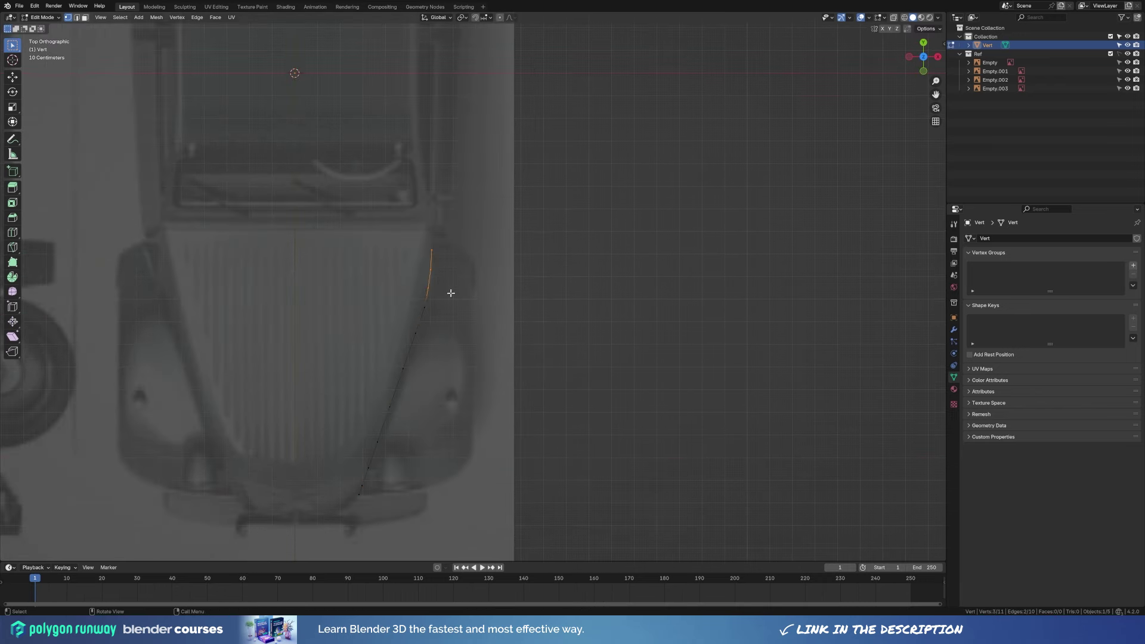
key(g)
key(x)
click(448, 270)
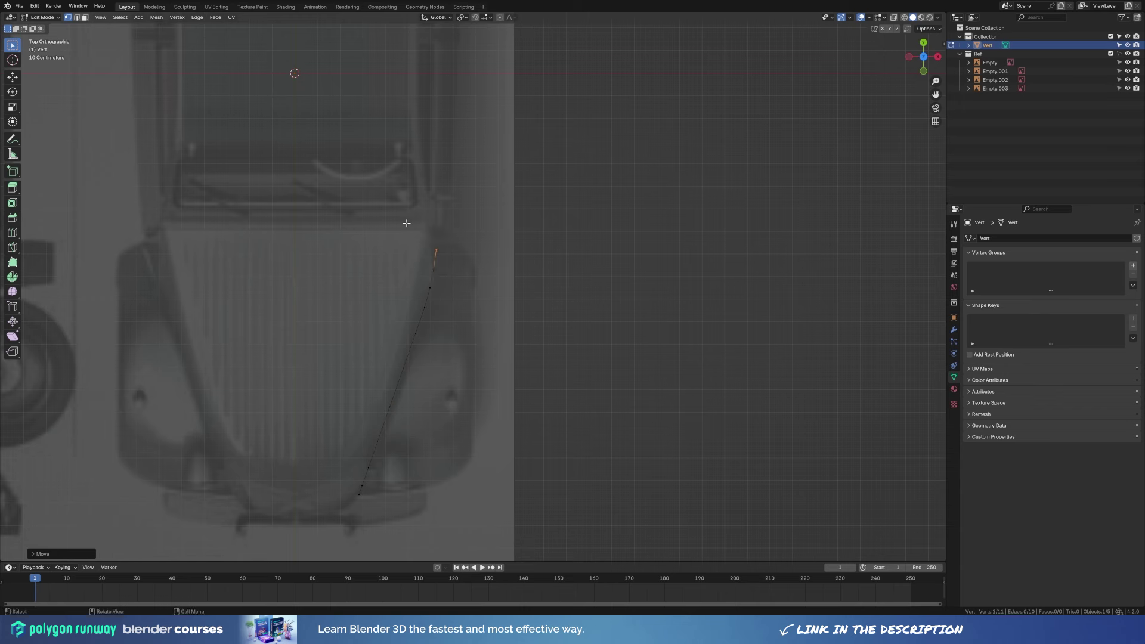
drag(406, 223, 463, 312)
key(g)
key(x)
click(464, 312)
Reposition the top vertex along X on the hood curve.
click(434, 250)
key(g)
key(x)
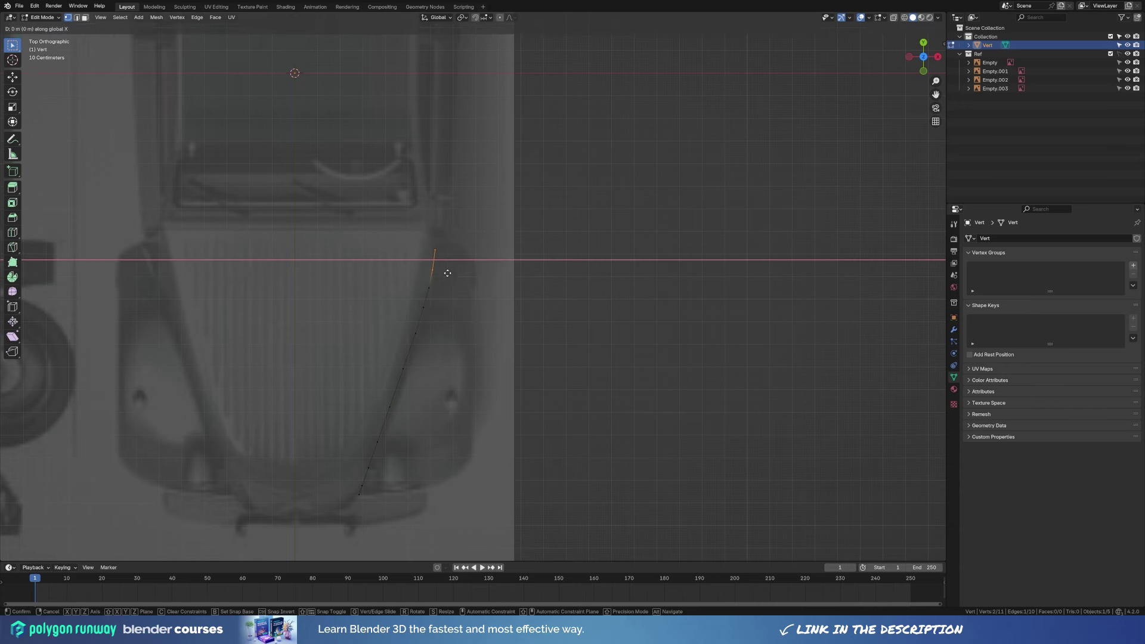
key(g)
key(x)
click(444, 243)
Move the bottom vertices of the curve along X to follow the hood edge.
shift+middle_drag(441, 378, 471, 335)
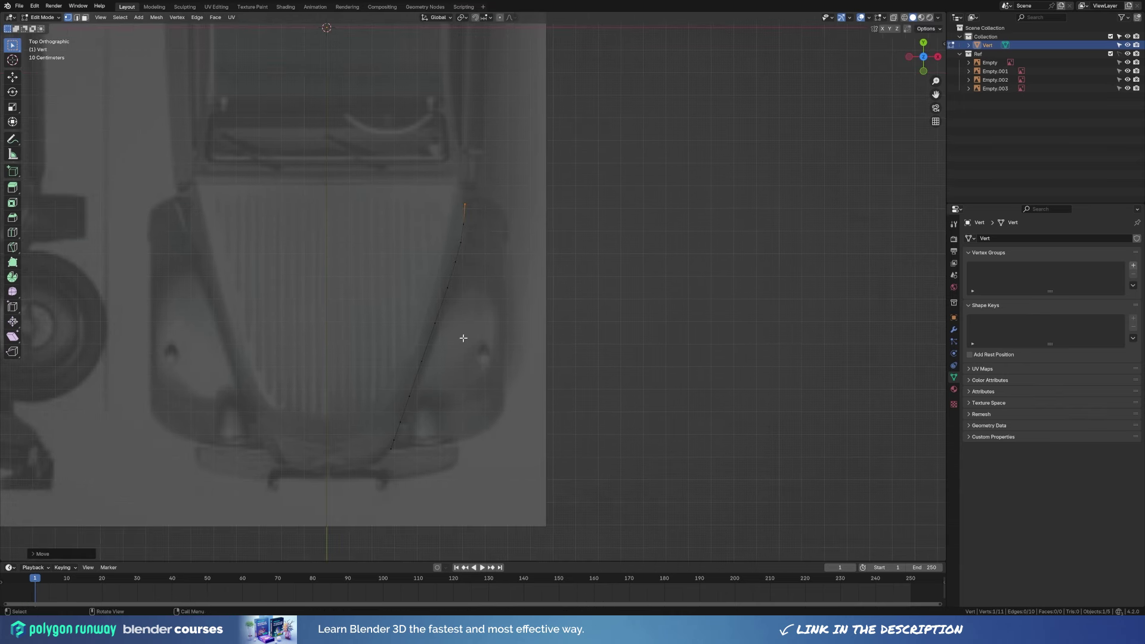
drag(370, 247, 482, 415)
drag(396, 269, 483, 393)
key(g)
key(x)
click(388, 410)
drag(384, 383, 430, 428)
key(g)
key(x)
click(433, 427)
Clear the vertex selection and bring up the Add Modifier list in Modifier Properties.
click(393, 441)
key(g)
key(x)
key(Escape)
click(335, 323)
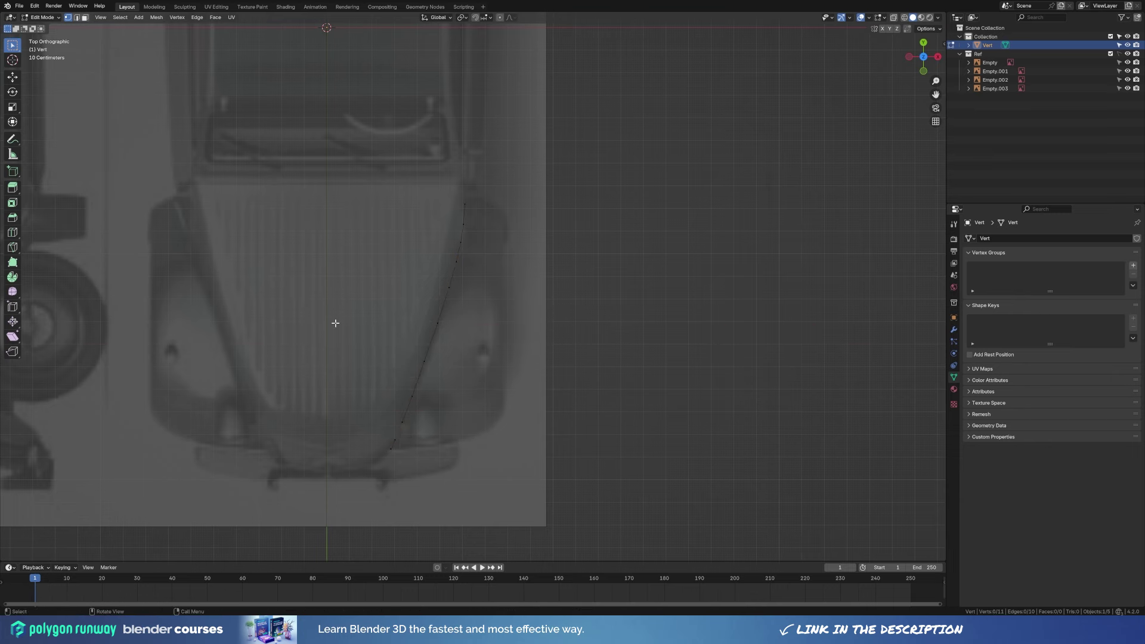
click(954, 330)
click(1010, 238)
Add a Mirror modifier and check the result from front, side and top views.
click(1008, 263)
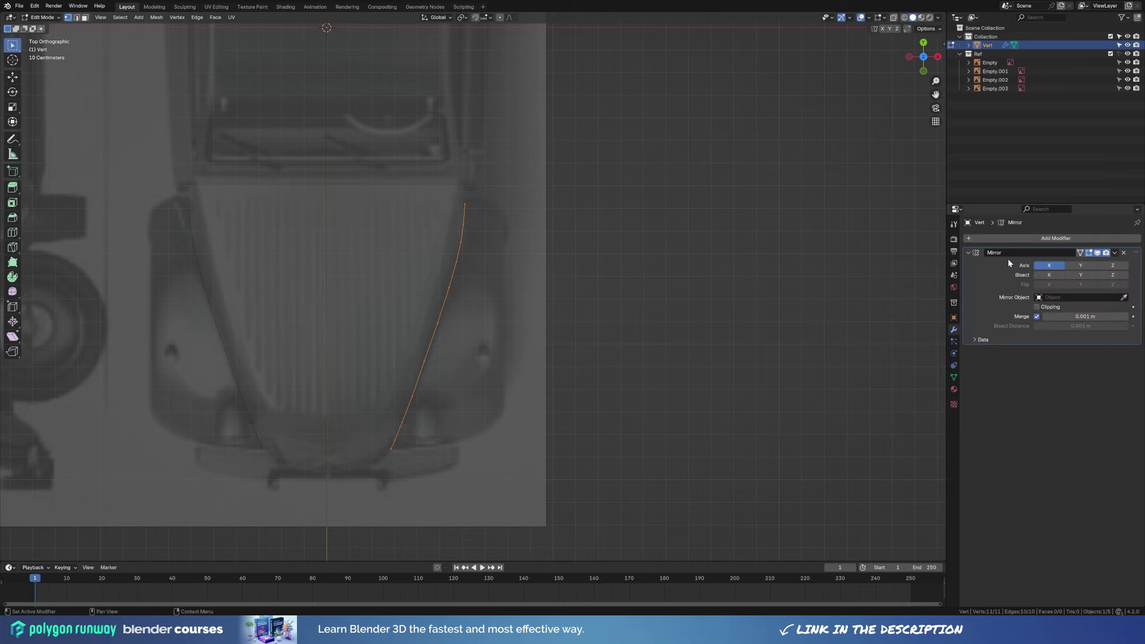
key(KP_1)
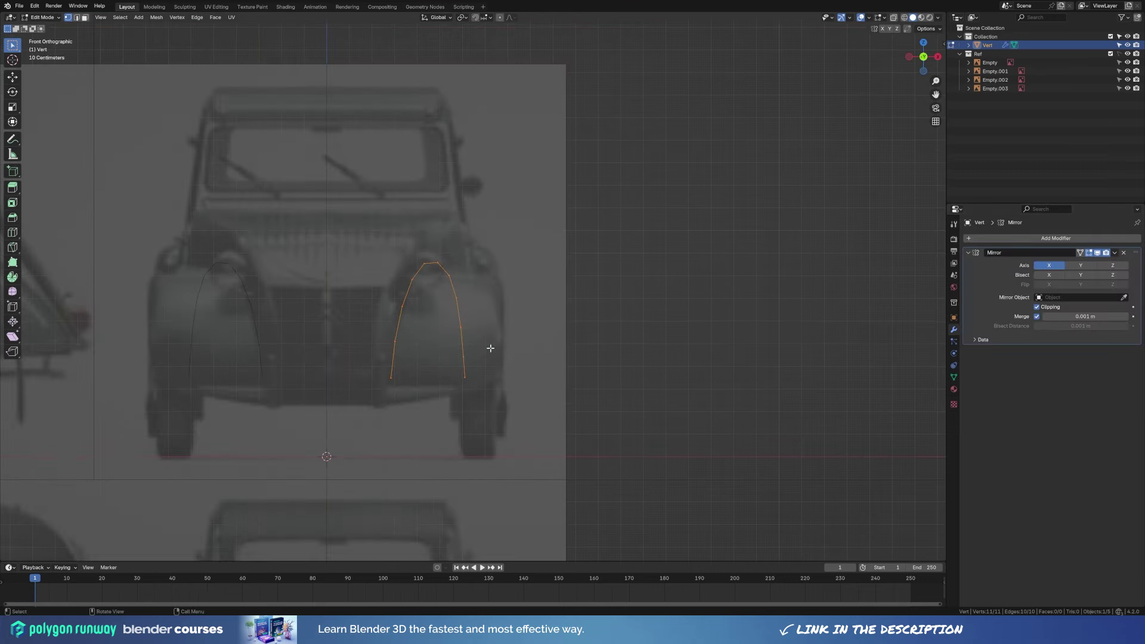
key(KP_3)
key(KP_7)
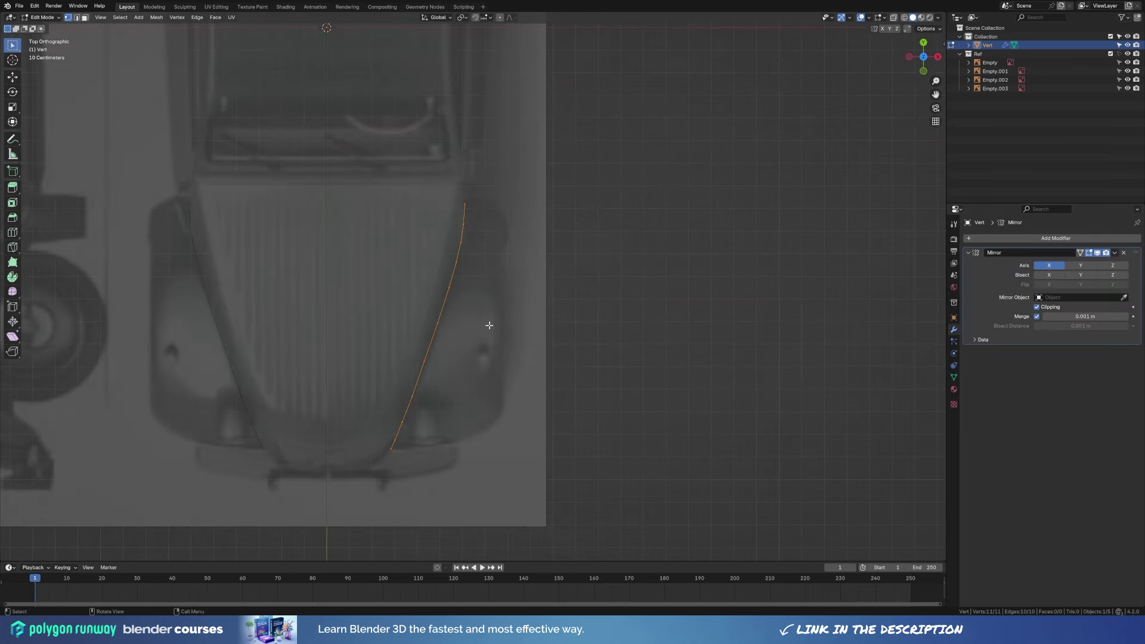
Extrude the curve along X, flatten the new edge with X scale 0, and move it outward.
key(e)
key(x)
click(560, 325)
key(s)
key(x)
key(0)
key(Return)
key(g)
key(x)
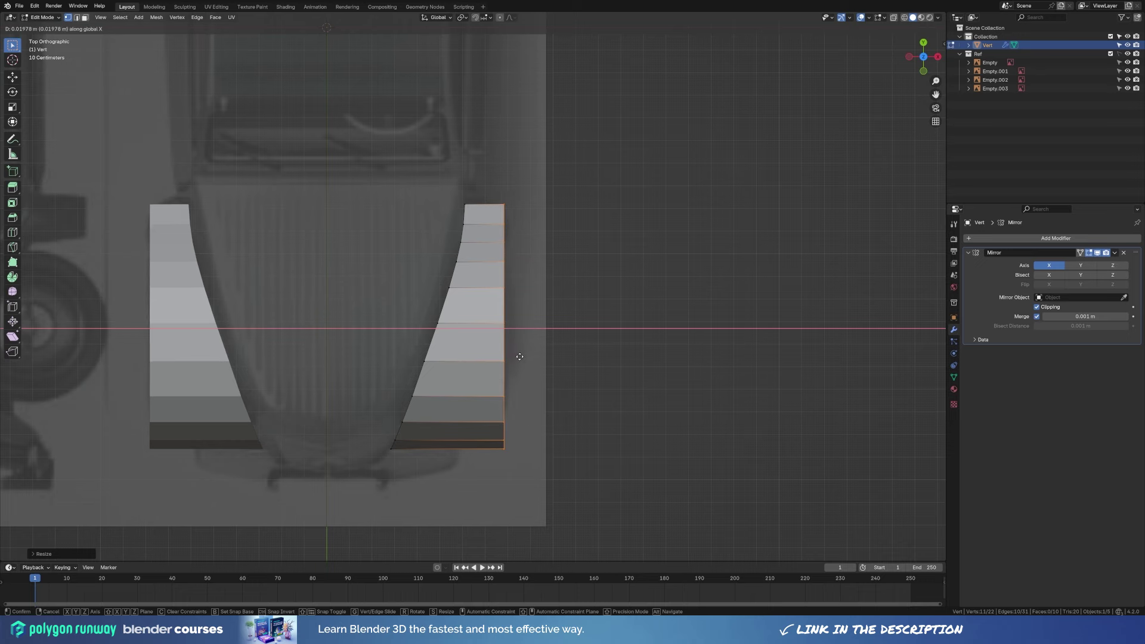
click(519, 356)
Extrude the fender arch edge again and shrink it inward into a band.
key(KP_1)
key(KP_3)
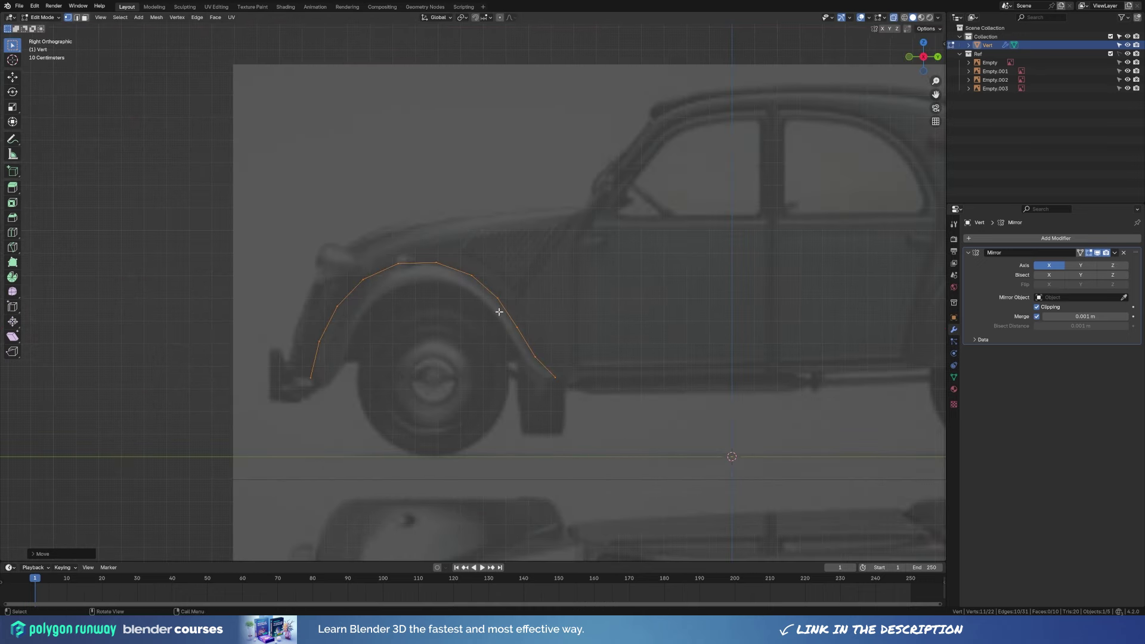
middle_drag(499, 312, 350, 312)
key(e)
key(x)
click(435, 414)
key(KP_3)
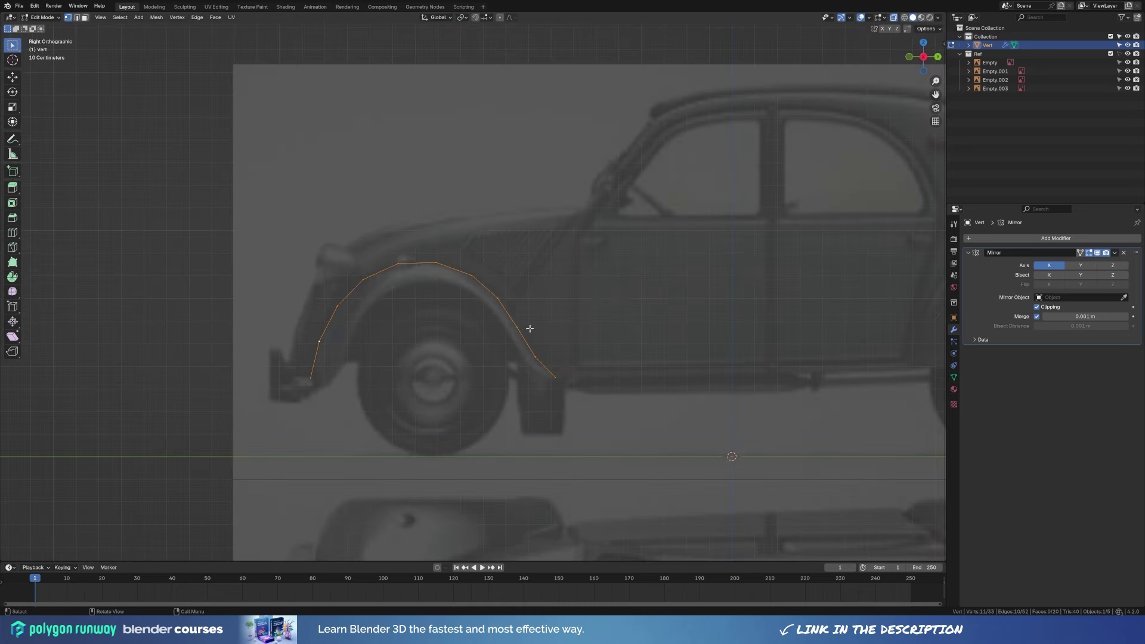
key(s)
click(569, 358)
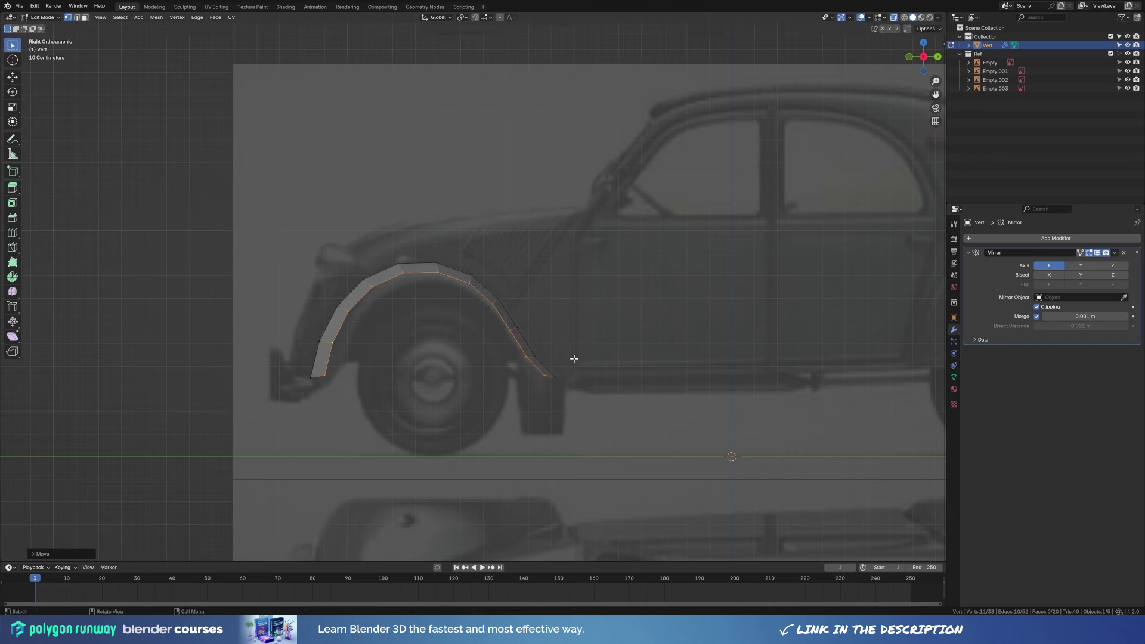
Change the snapping setting and move the band's edge along Z.
key(g)
right_click(558, 381)
key(shift+ctrl+Tab)
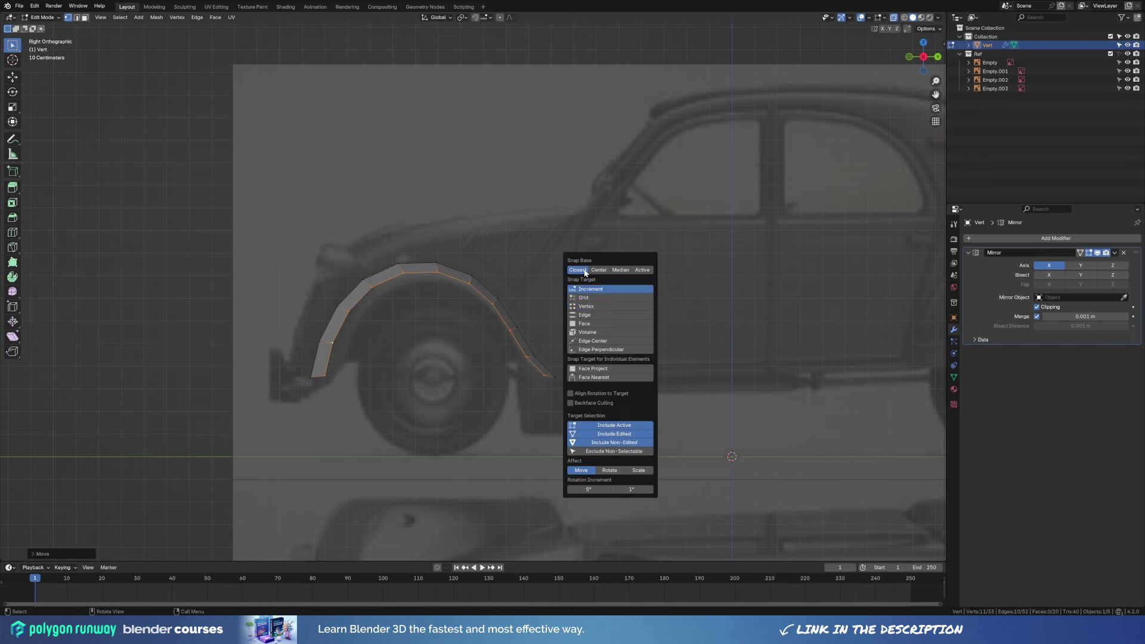
click(564, 382)
key(g)
key(z)
click(556, 379)
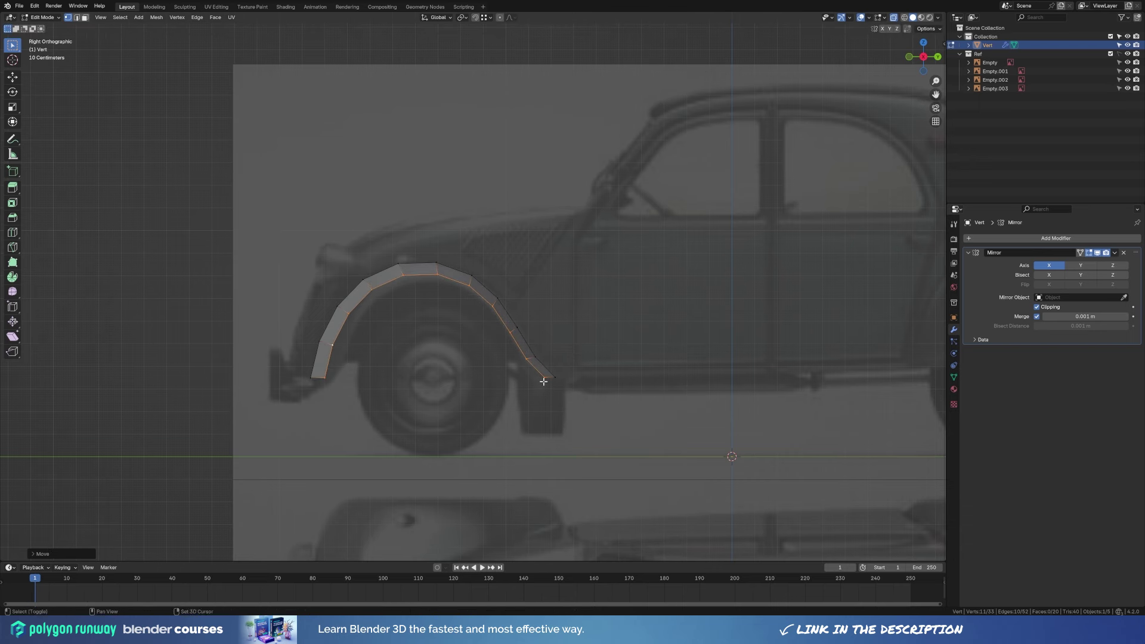
Set the pivot point and scale the fender along the Y axis.
key(period)
click(578, 354)
key(s)
key(y)
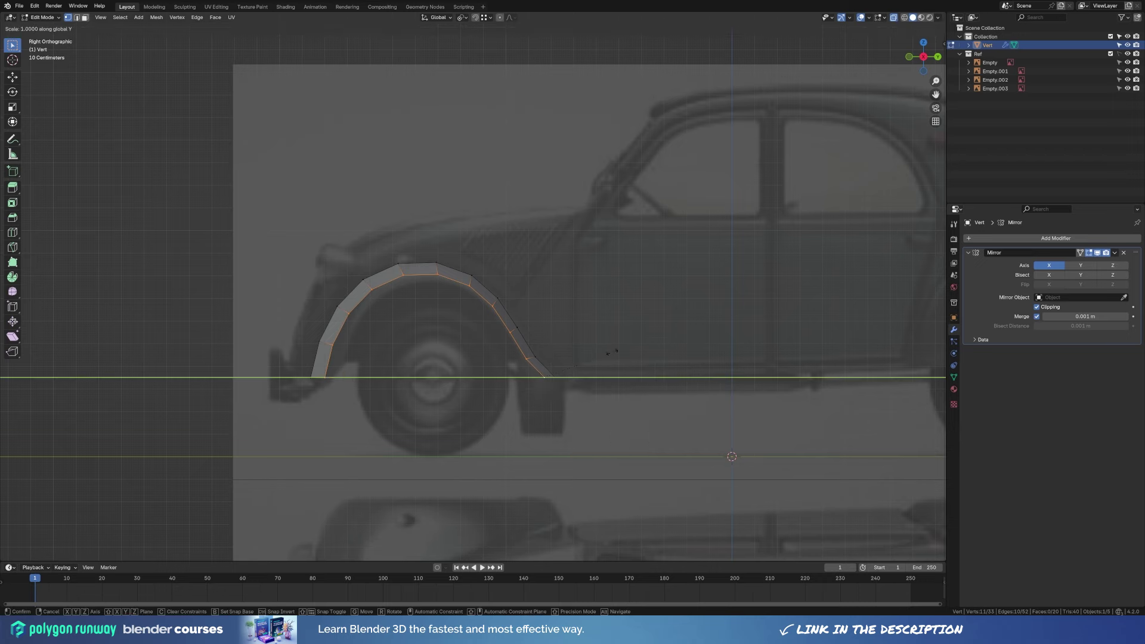
click(631, 356)
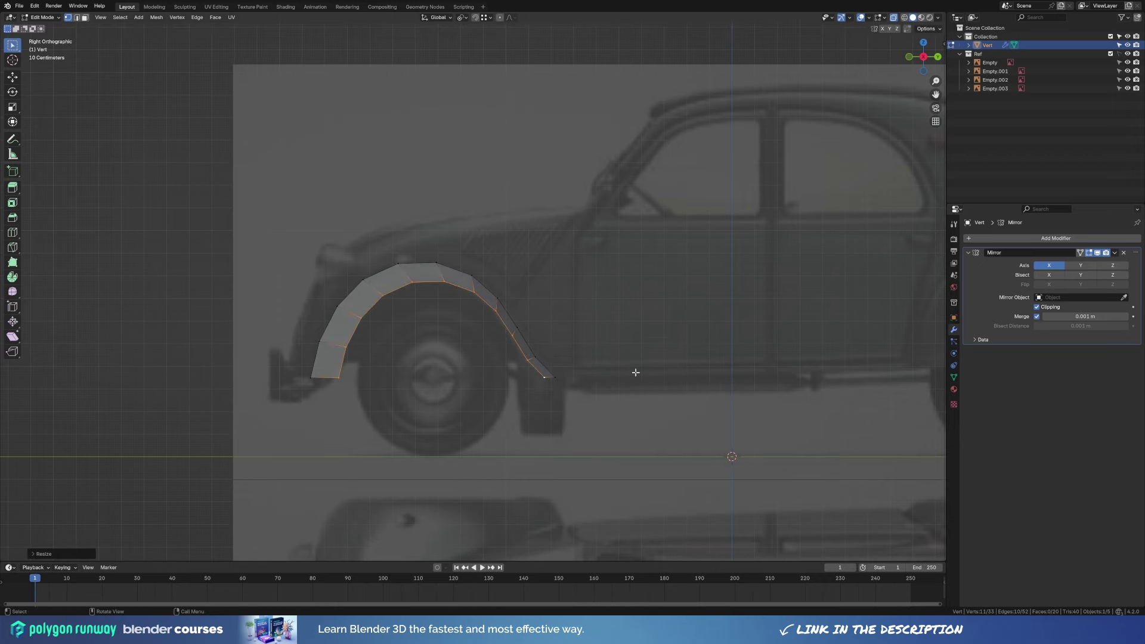
middle_drag(631, 356, 561, 378)
key(KP_1)
In edge mode, shift the fender edge along X and narrow it with X scaling.
key(2)
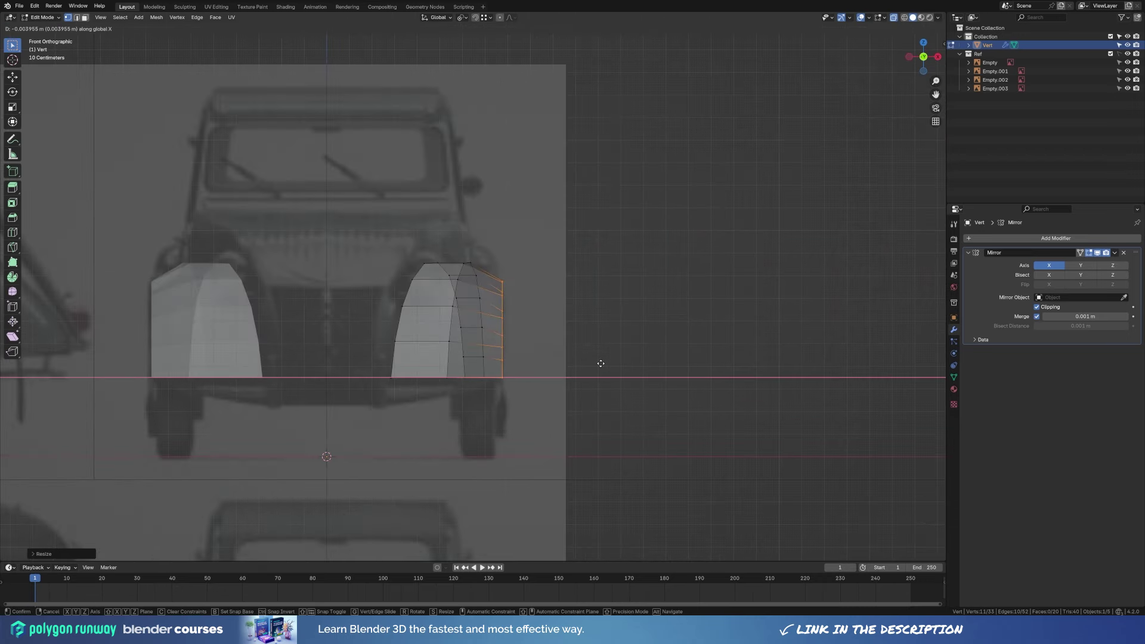
key(g)
key(x)
click(522, 338)
key(KP_7)
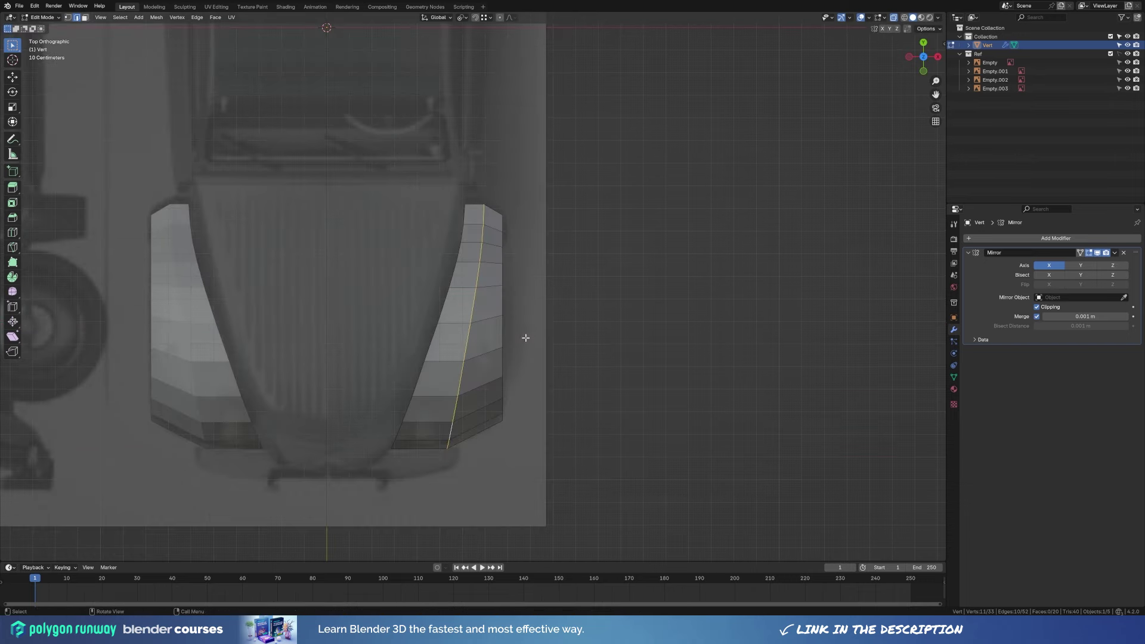
key(s)
key(x)
key(Escape)
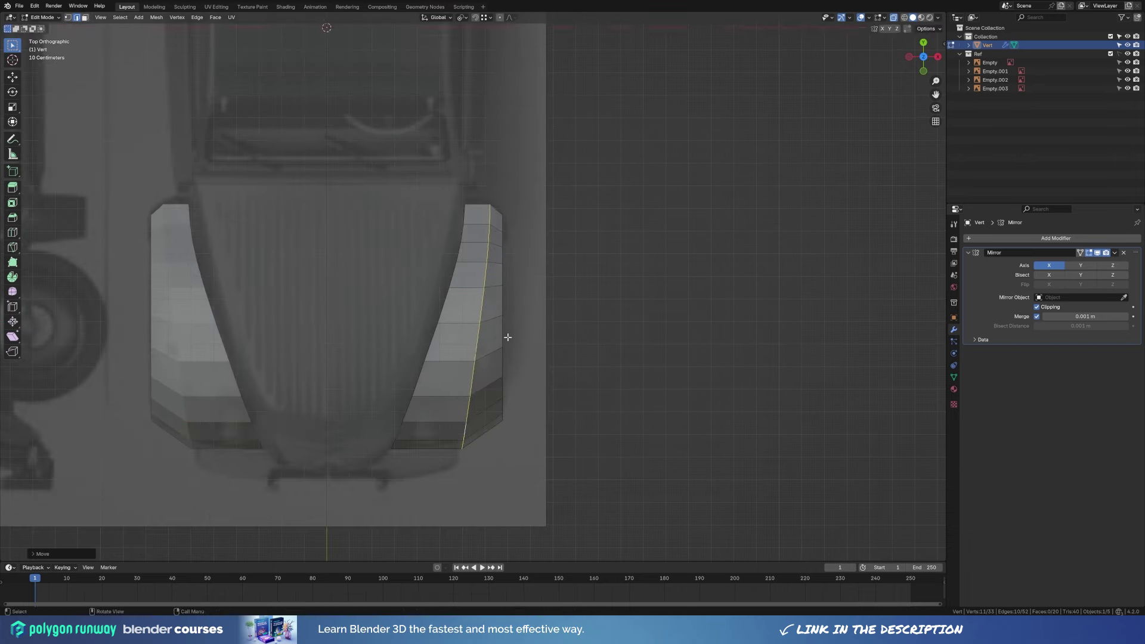
key(s)
key(x)
click(514, 354)
Shear the edge nearly vertical, position it along X, and add level-2 Subdivision in Object Mode.
key(g)
key(x)
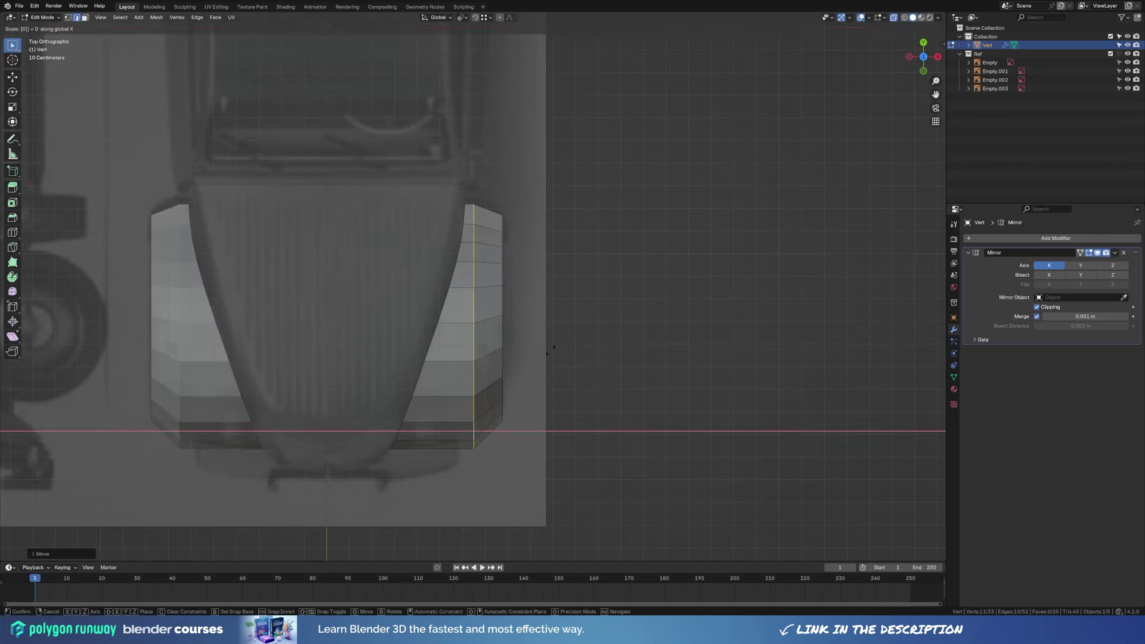
click(525, 353)
key(shift+ctrl+alt+s)
click(538, 347)
key(g)
key(x)
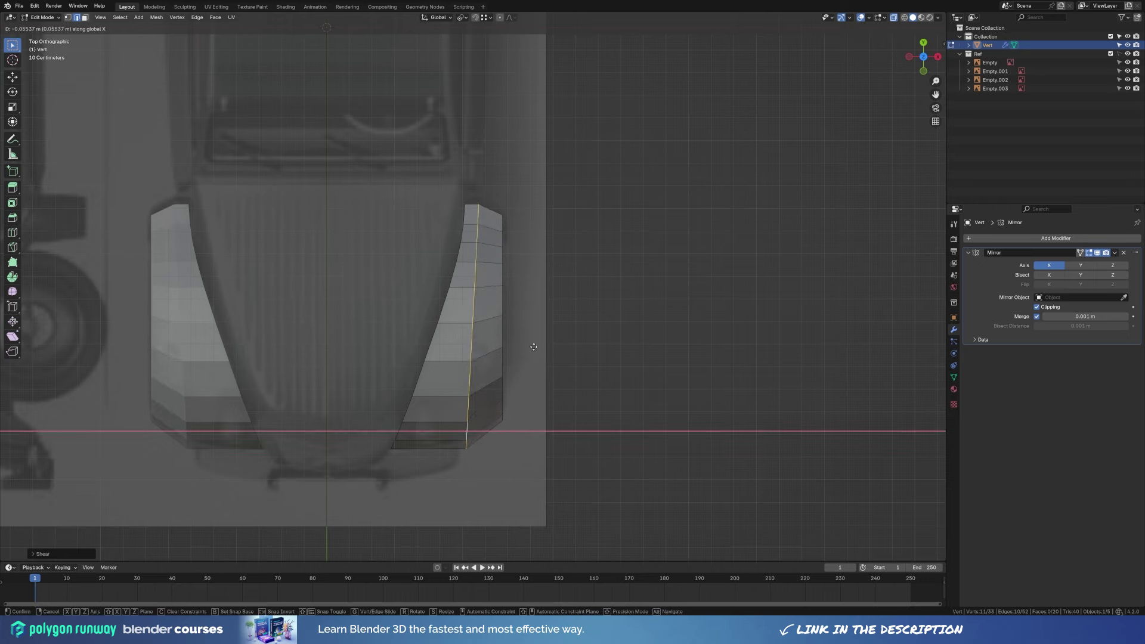
click(534, 344)
mouse_move(535, 345)
middle_down()
mouse_move(501, 409)
mouse_move(460, 365)
middle_up()
key(Tab)
key(ctrl+2)
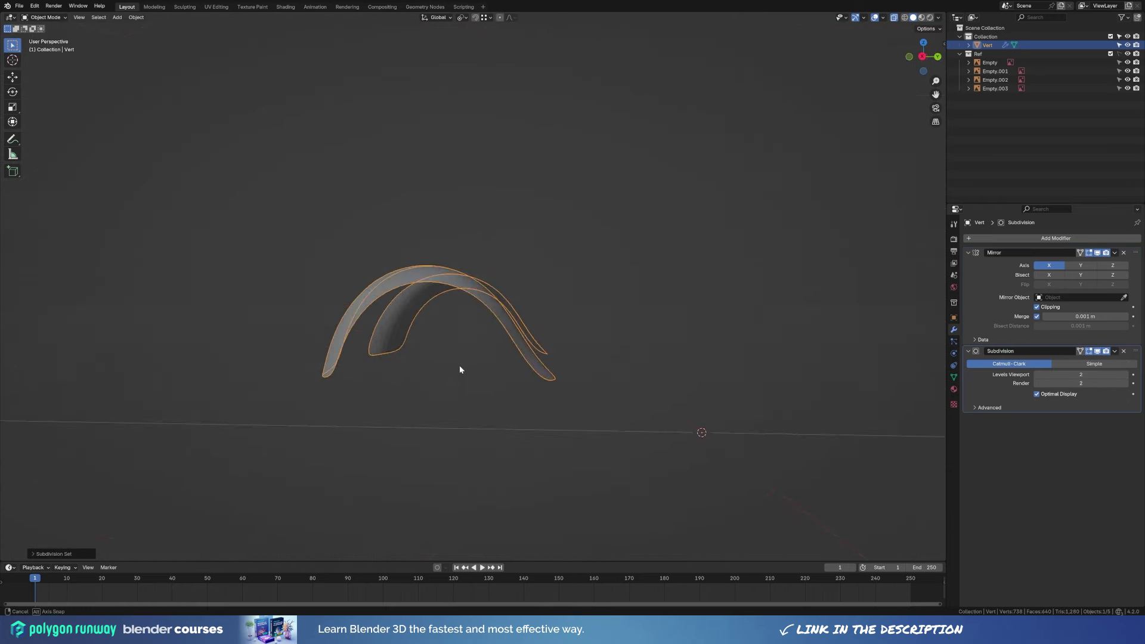
Undo the Subdivision smoothing on the fenders and frame the fender in side view.
key(KP_3)
key(KP_1)
key(ctrl+z)
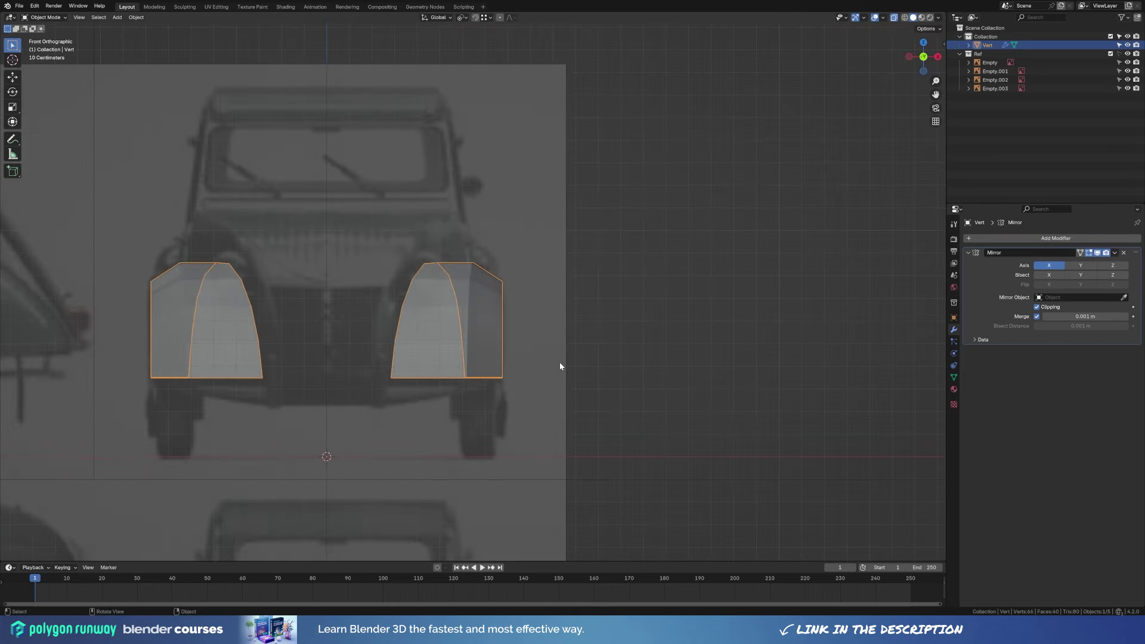
key(KP_7)
key(KP_3)
mouse_move(564, 292)
shift+middle_down()
mouse_move(348, 328)
mouse_move(457, 364)
shift+middle_up()
In Edit Mode, move the front fender's trailing end edge vertically along Z.
key(Tab)
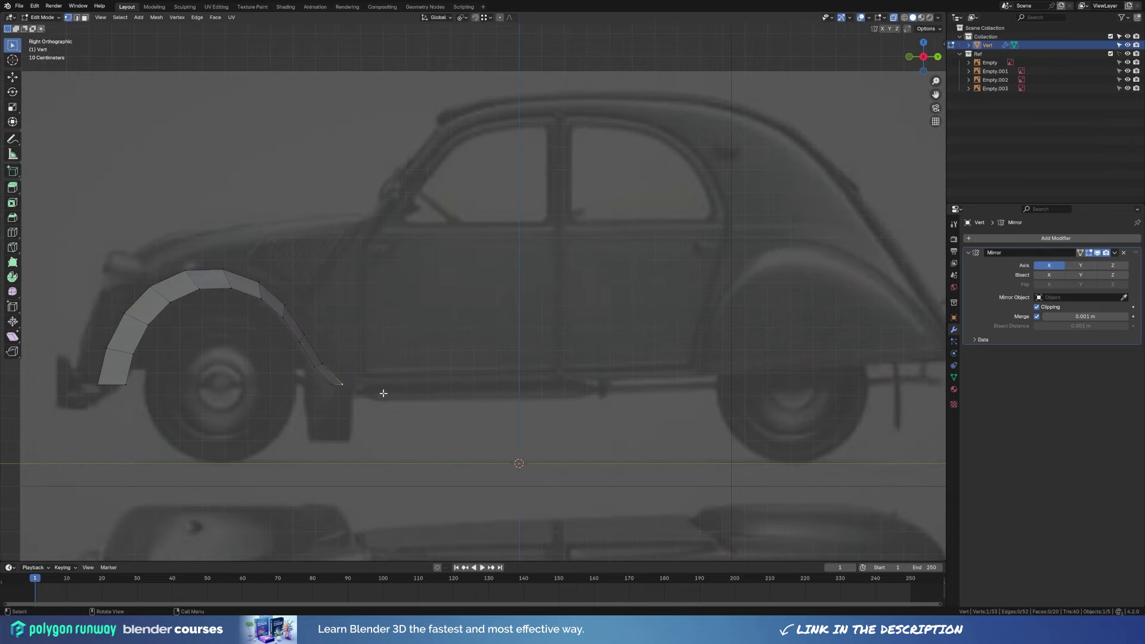
drag(396, 460, 51, 248)
drag(306, 378, 370, 404)
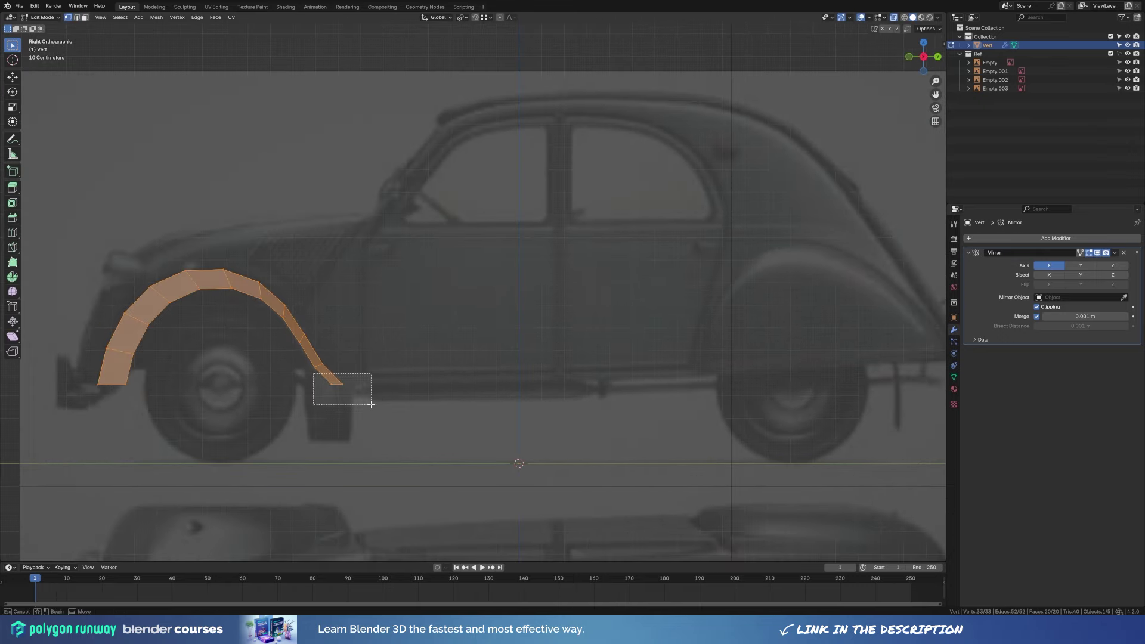
key(g)
key(z)
click(340, 403)
Duplicate a vertex and move it along Y and X to the rear wheel arch.
key(KP_7)
shift+middle_drag(394, 396, 486, 318)
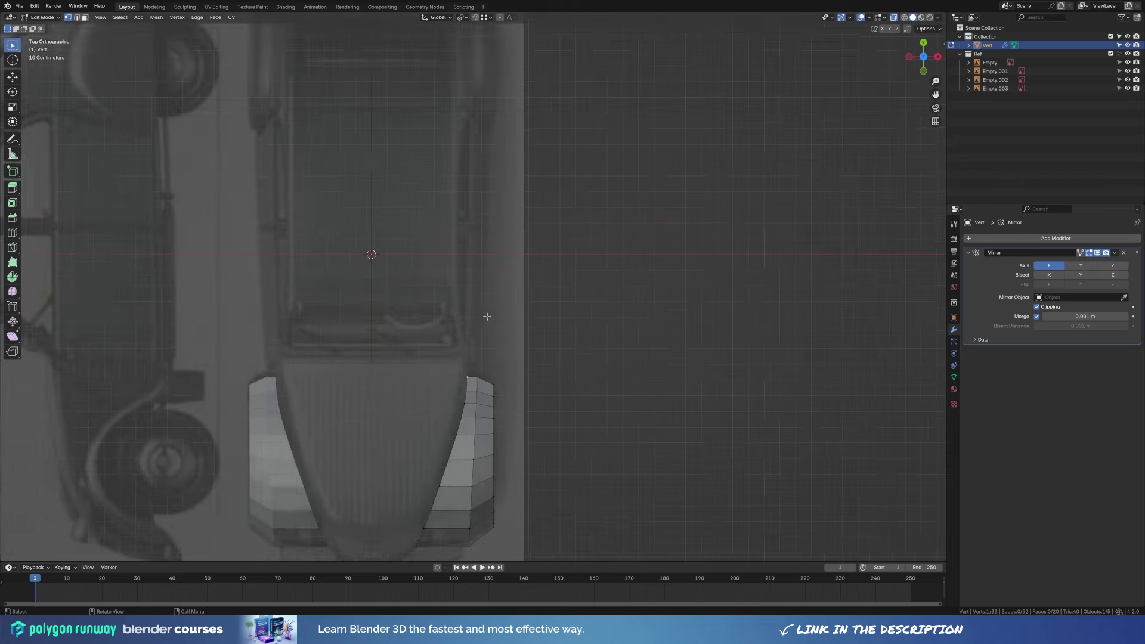
key(shift+d)
key(y)
click(550, 130)
key(g)
key(x)
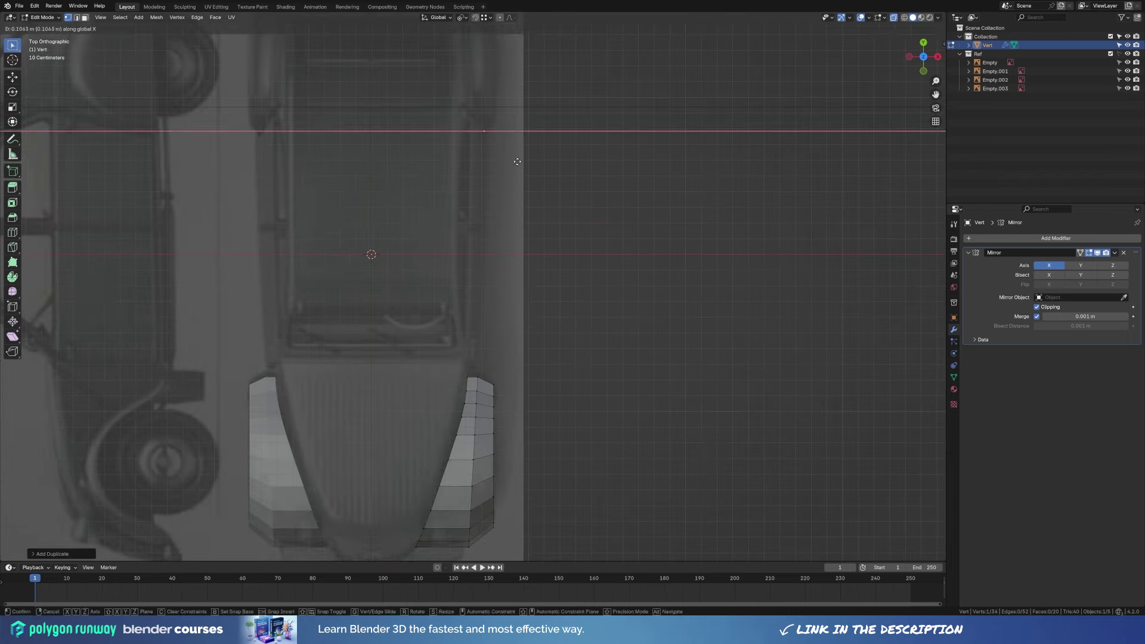
click(570, 107)
key(KP_3)
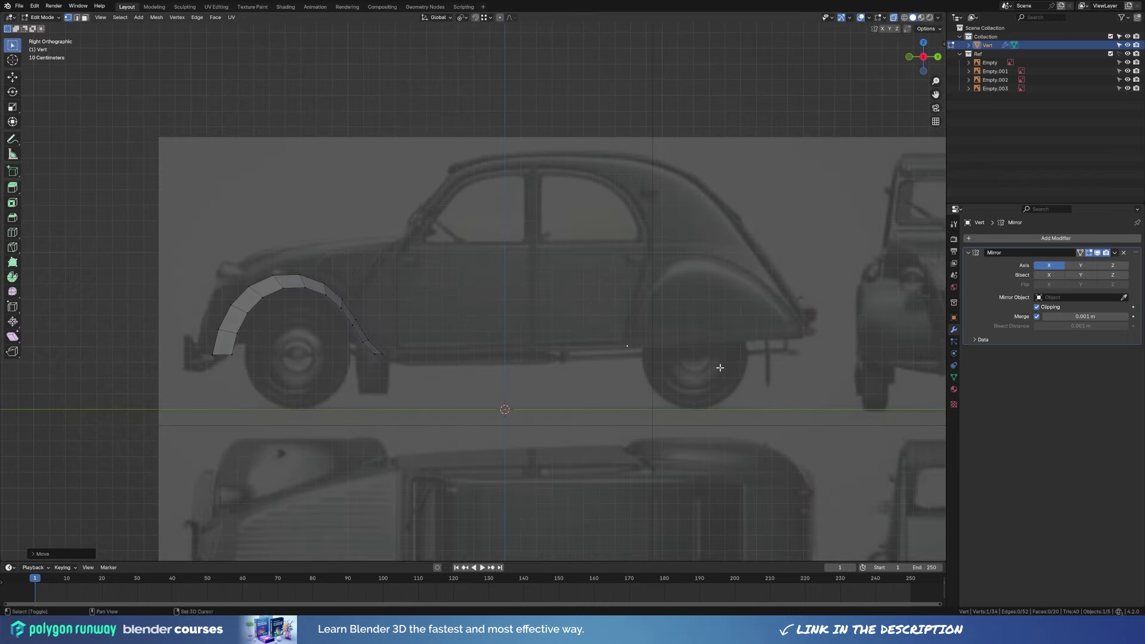
Extrude a chain of vertices from the copied vertex along the rear wheel arch's curve.
scroll(572, 386, up, 2)
key(g)
click(548, 414)
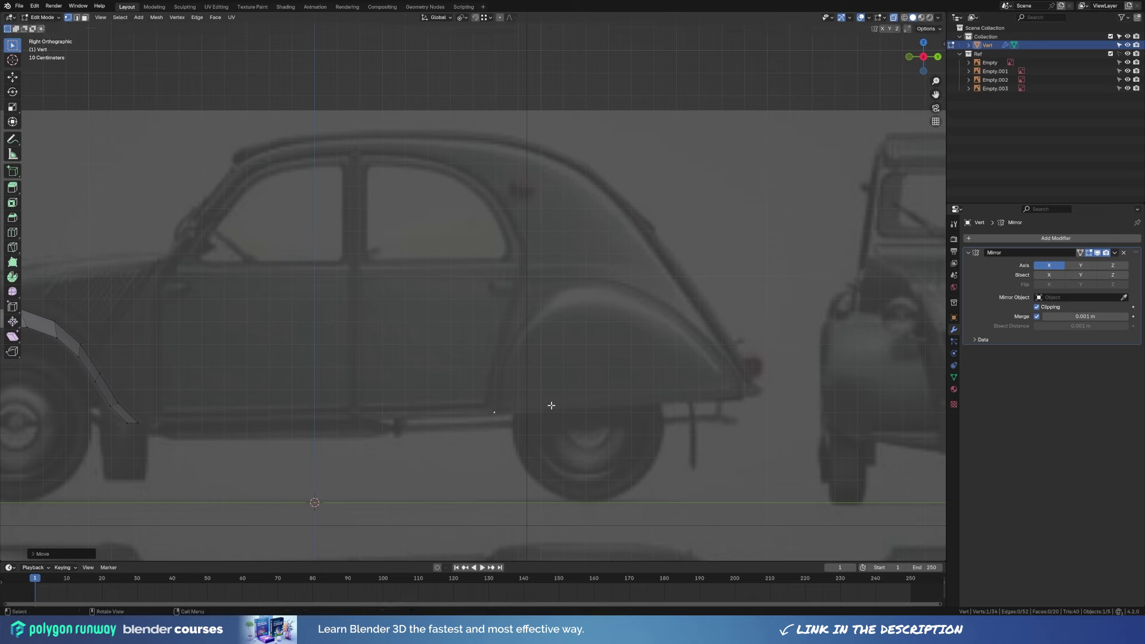
key(e)
click(574, 305)
key(e)
key(e)
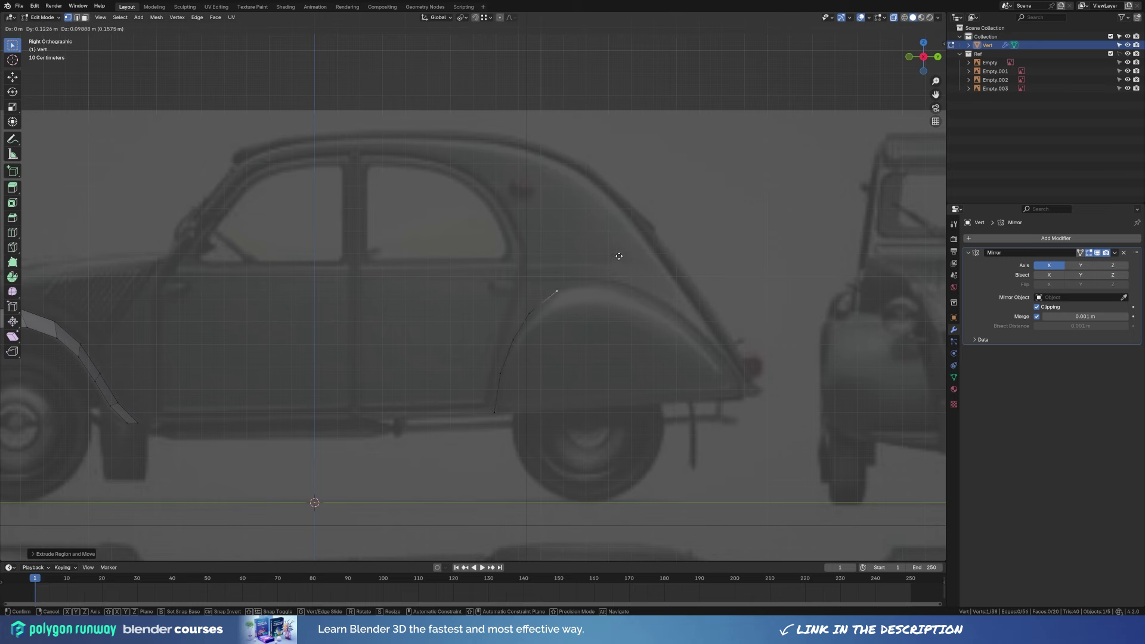
click(600, 277)
key(e)
click(729, 316)
key(e)
right_click(763, 366)
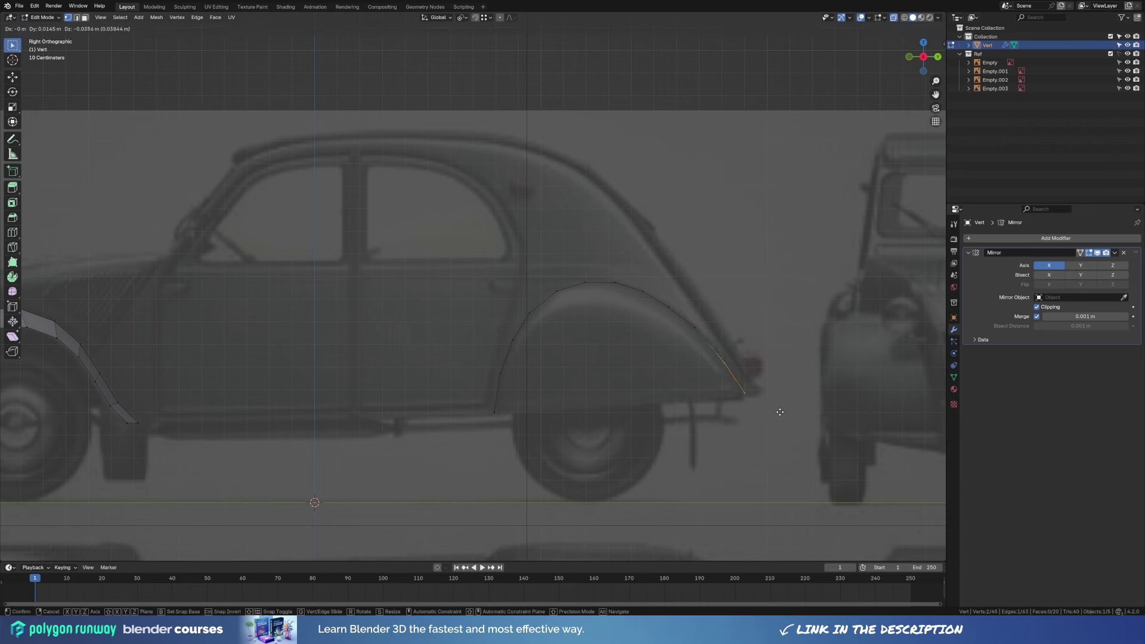
Fix stray arch vertices, add the lower end point, and select the linked arch curve.
key(g)
click(735, 330)
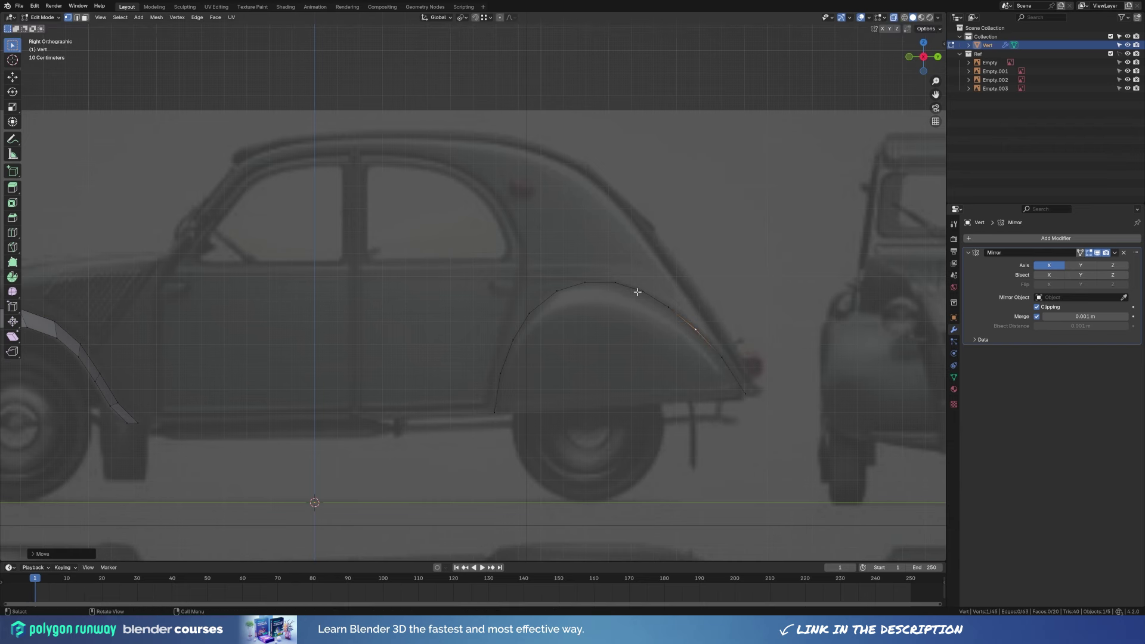
drag(544, 311, 549, 307)
click(513, 349)
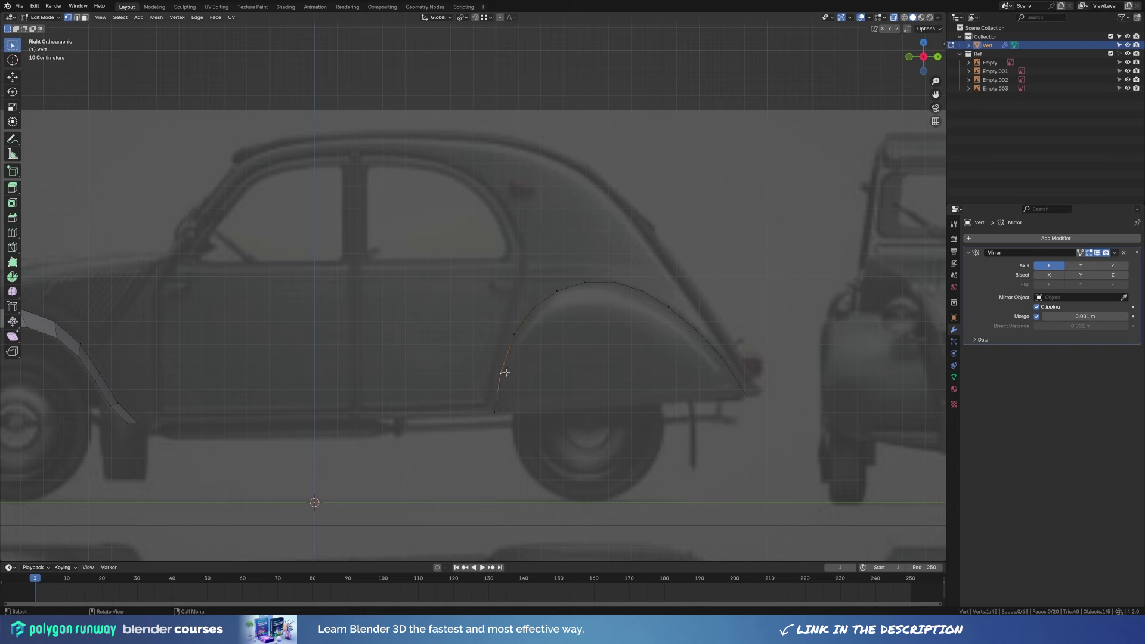
key(e)
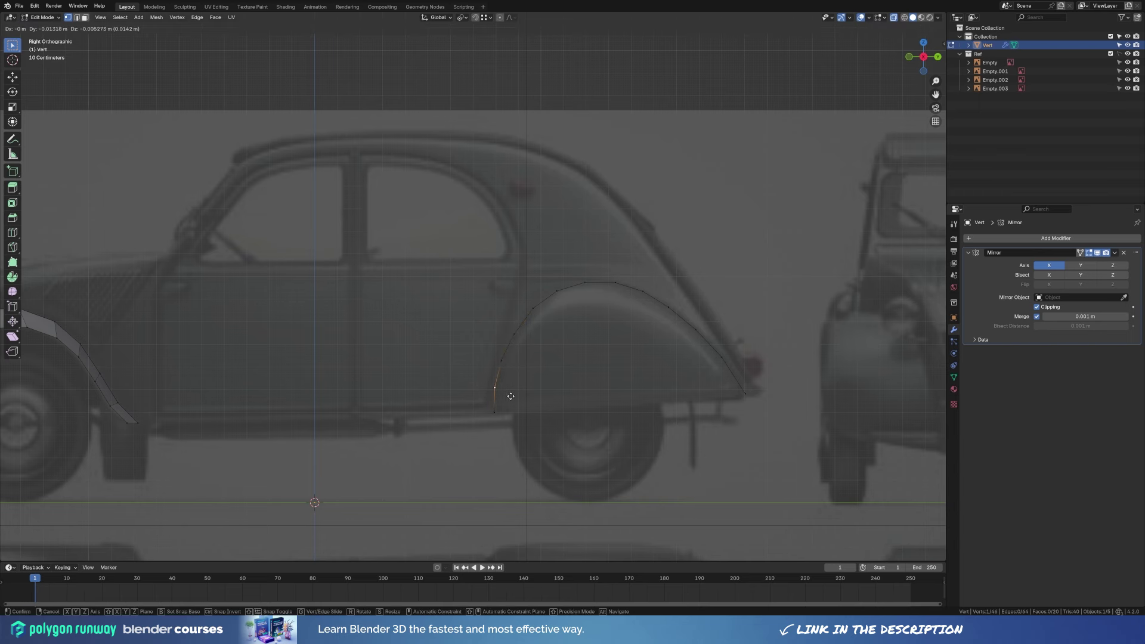
click(514, 364)
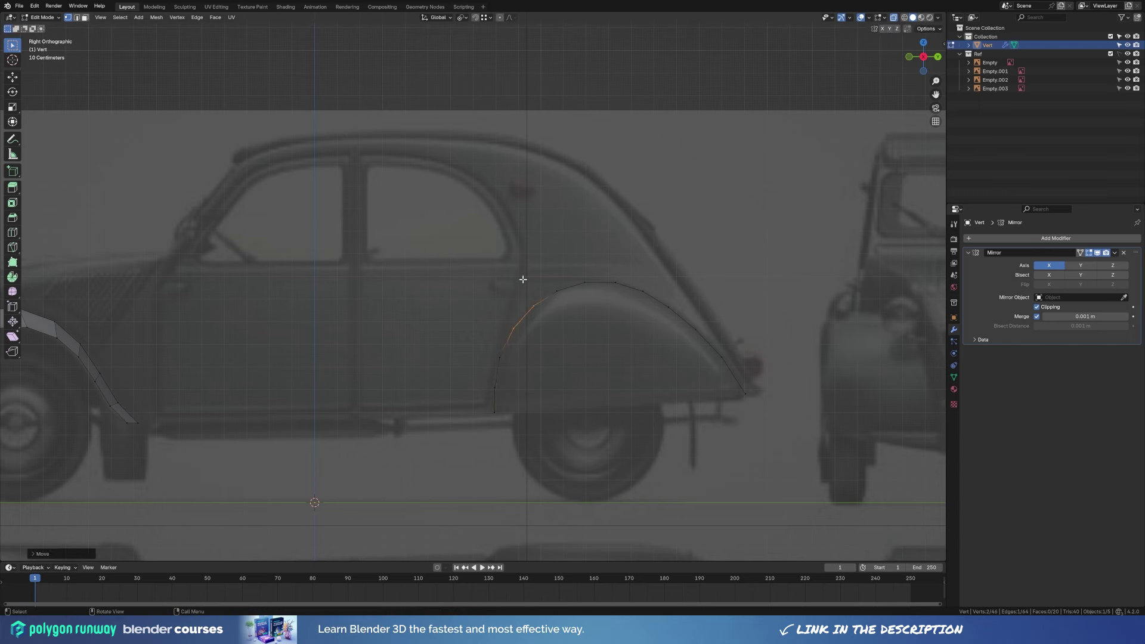
key(a)
key(l)
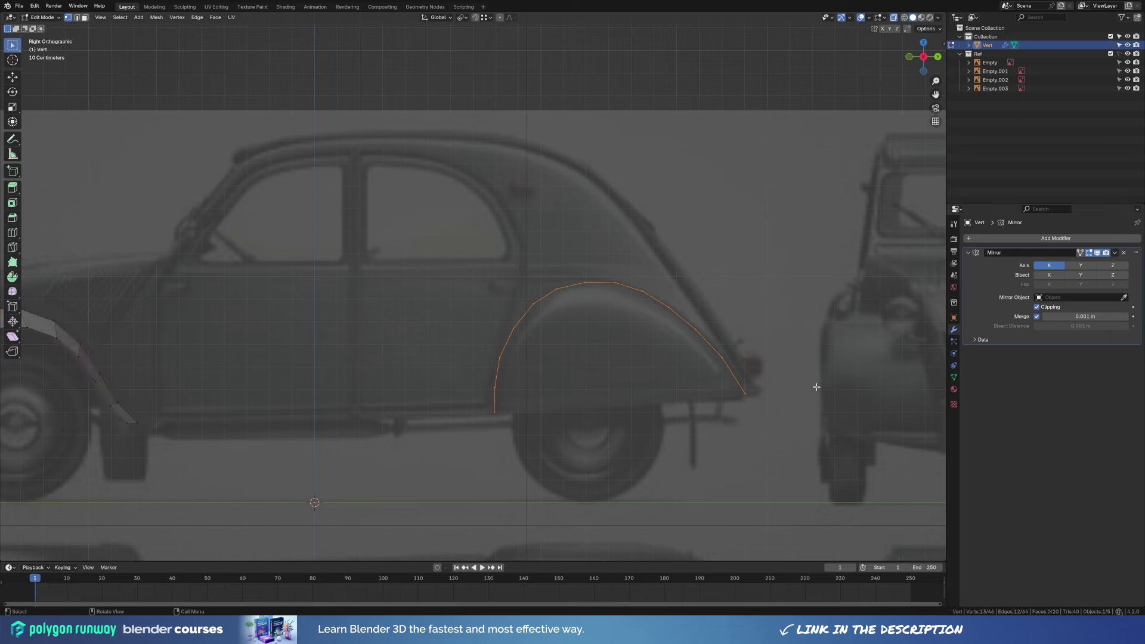
key(KP_7)
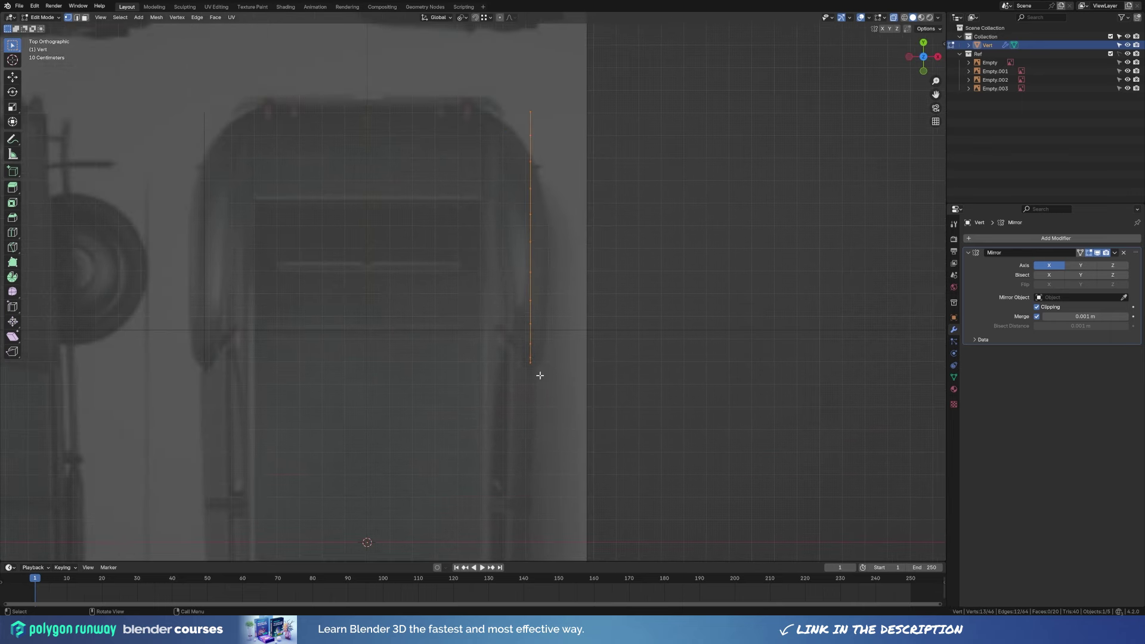
Move and rotate the arch curve in top view to angle it along the body.
key(g)
click(620, 349)
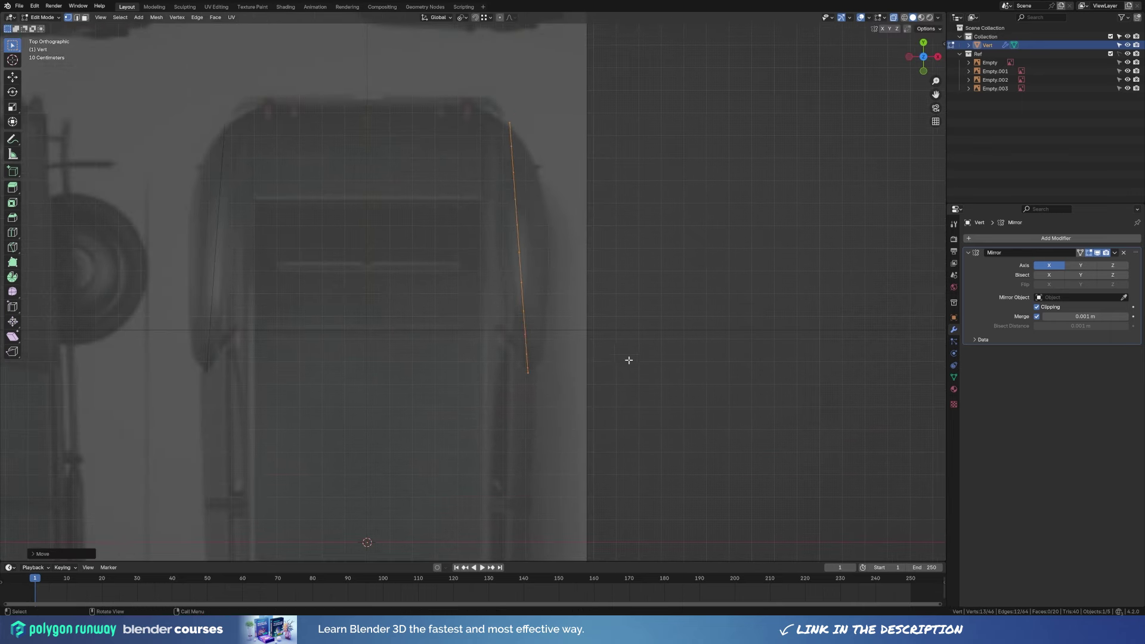
key(r)
click(615, 357)
key(g)
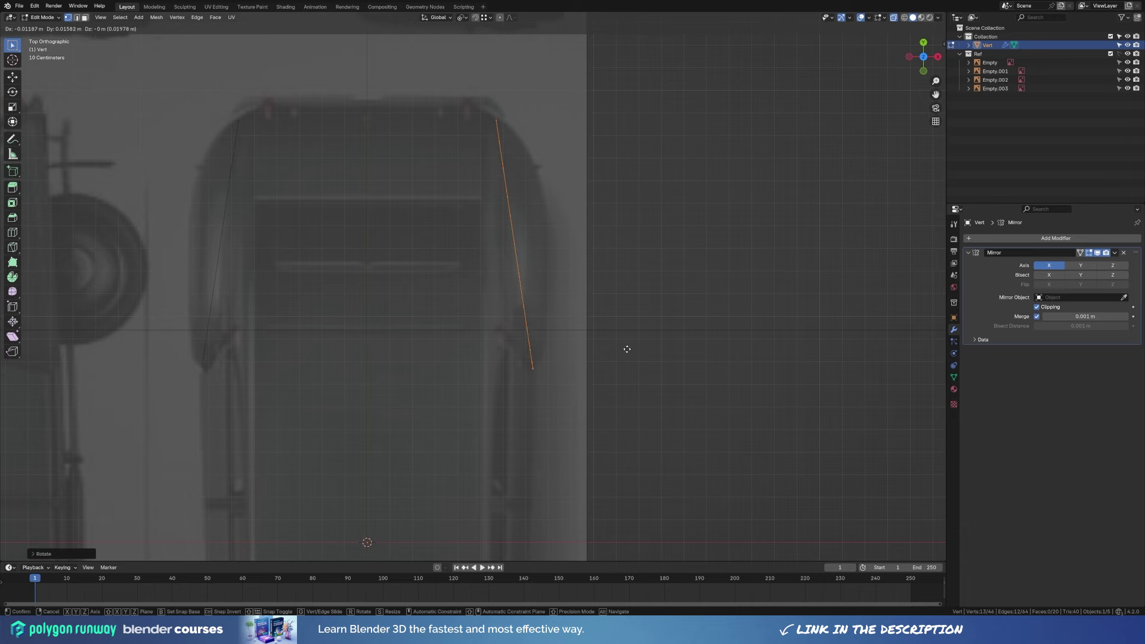
click(627, 349)
key(KP_3)
key(KP_7)
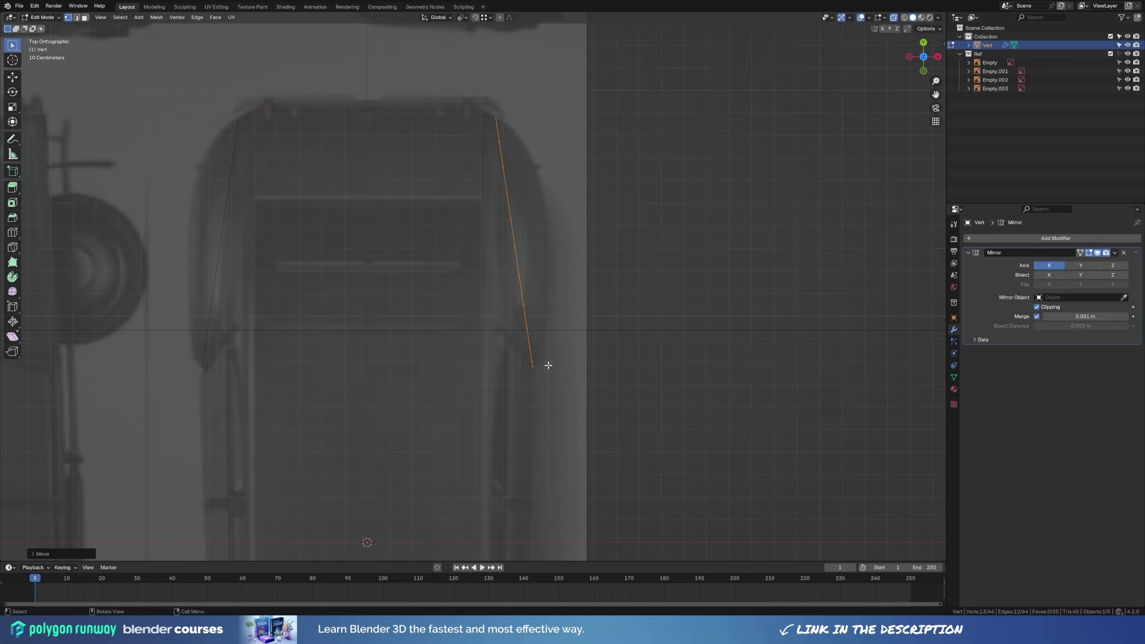
Shift the curve's middle vertices along X to start bending it.
drag(447, 133, 545, 378)
key(g)
key(x)
key(Escape)
mouse_move(471, 153)
mouse_down()
mouse_move(574, 294)
mouse_move(571, 356)
mouse_up()
key(g)
key(x)
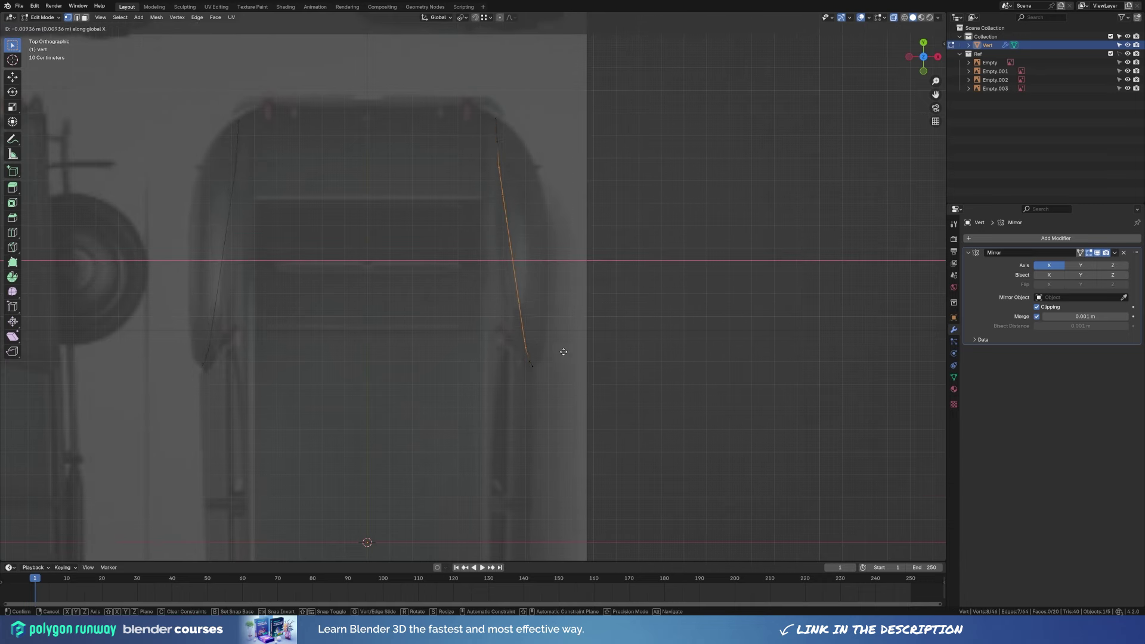
key(Escape)
drag(487, 183, 558, 347)
key(g)
key(x)
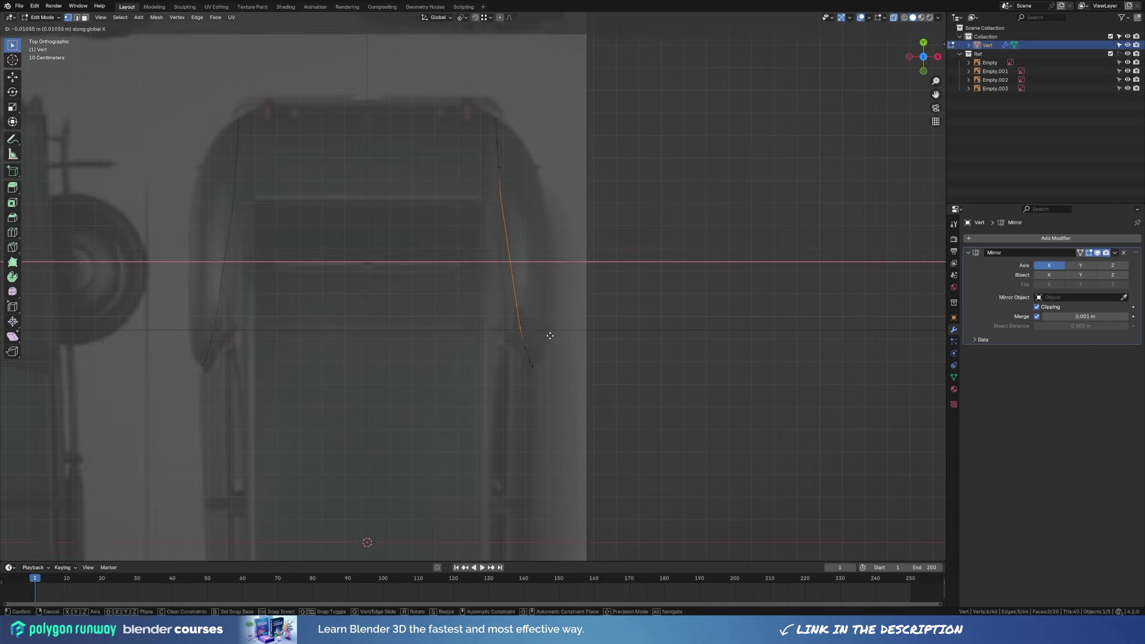
click(550, 336)
Refine the bend by shifting progressively smaller vertex groups along X.
drag(481, 202, 550, 335)
key(g)
key(x)
click(549, 335)
drag(484, 238, 529, 325)
key(g)
key(x)
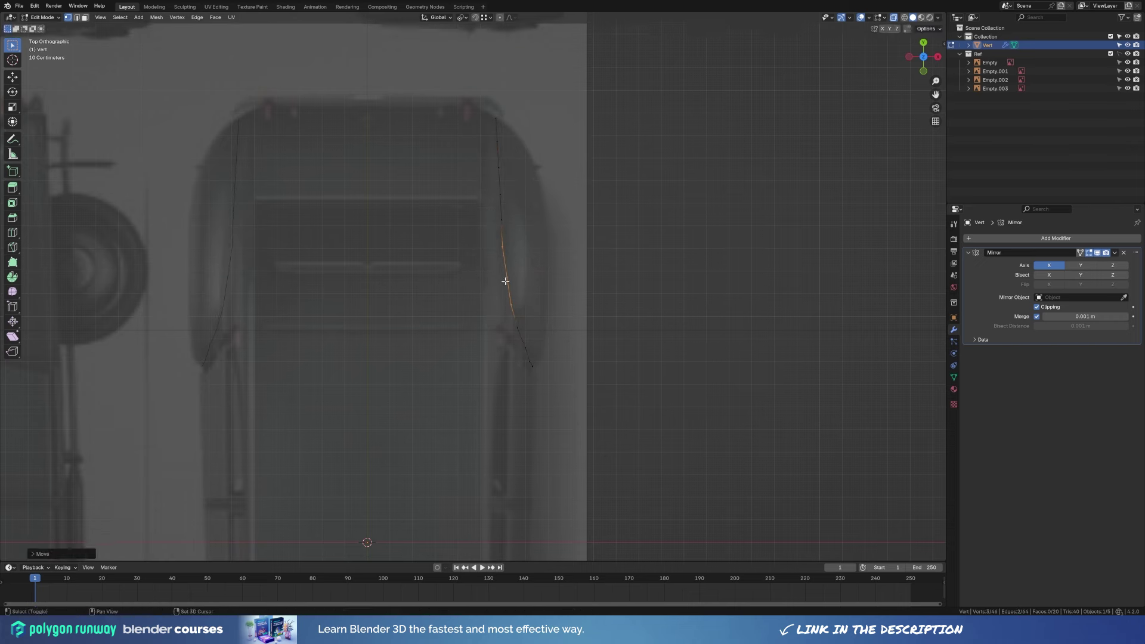
click(506, 281)
key(g)
key(x)
click(551, 294)
mouse_move(573, 319)
middle_down()
mouse_move(511, 235)
mouse_move(596, 266)
middle_up()
Nudge individual arch vertices along X to follow the tapering rear outline.
key(KP_7)
key(g)
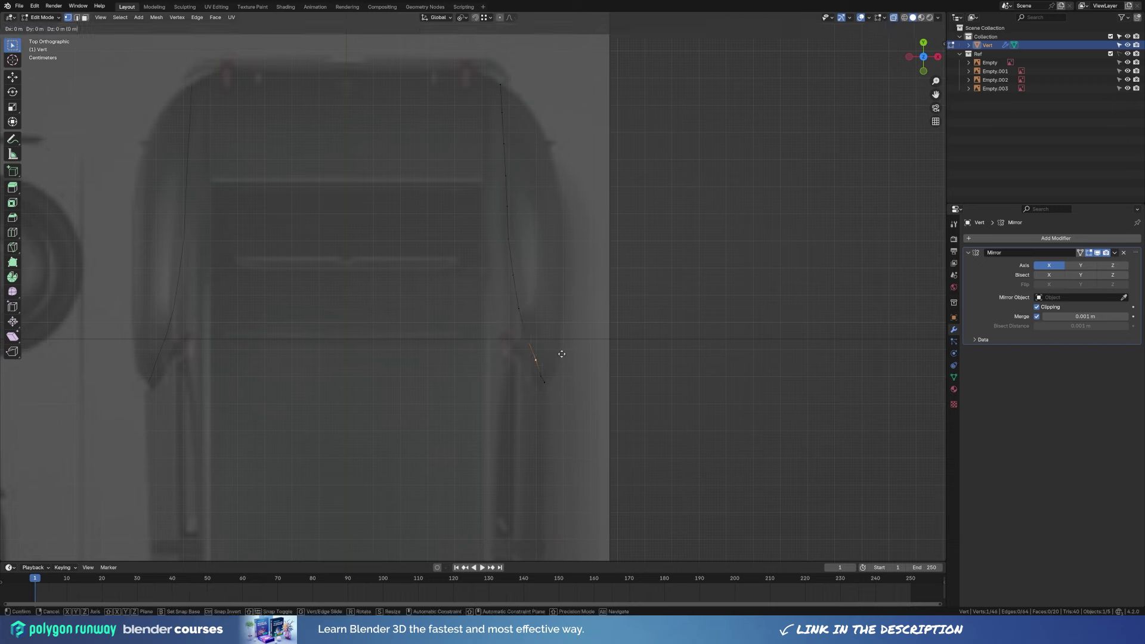
key(Escape)
key(g)
key(x)
click(569, 309)
key(g)
click(557, 268)
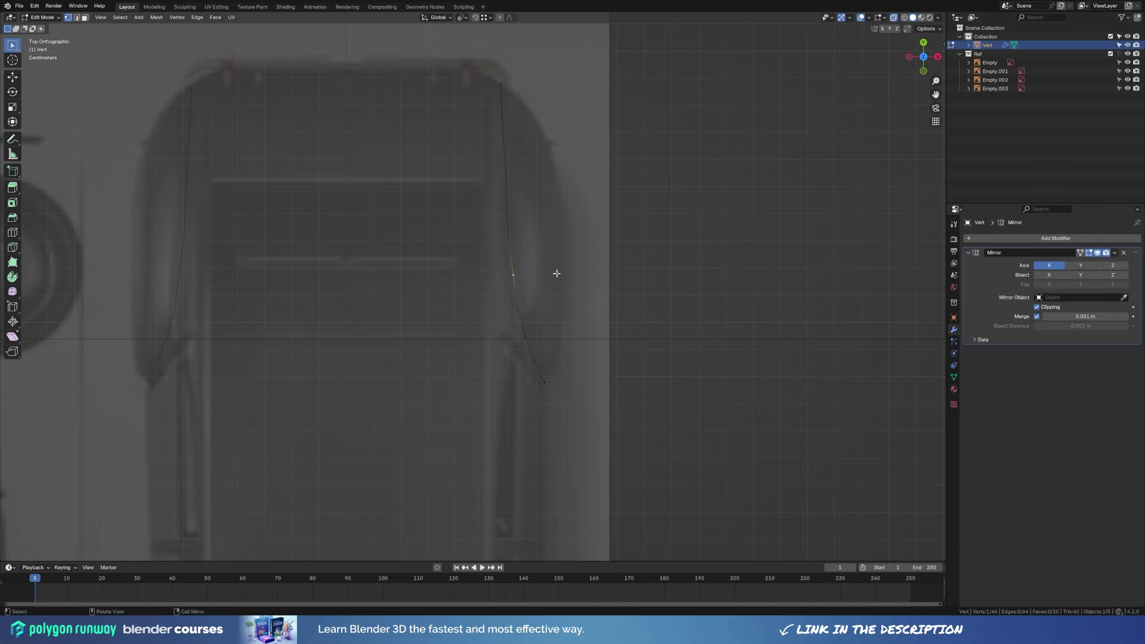
key(g)
key(x)
click(541, 277)
click(507, 206)
middle_drag(614, 317, 493, 238)
key(KP_7)
scroll(494, 237, down, 3)
key(KP_3)
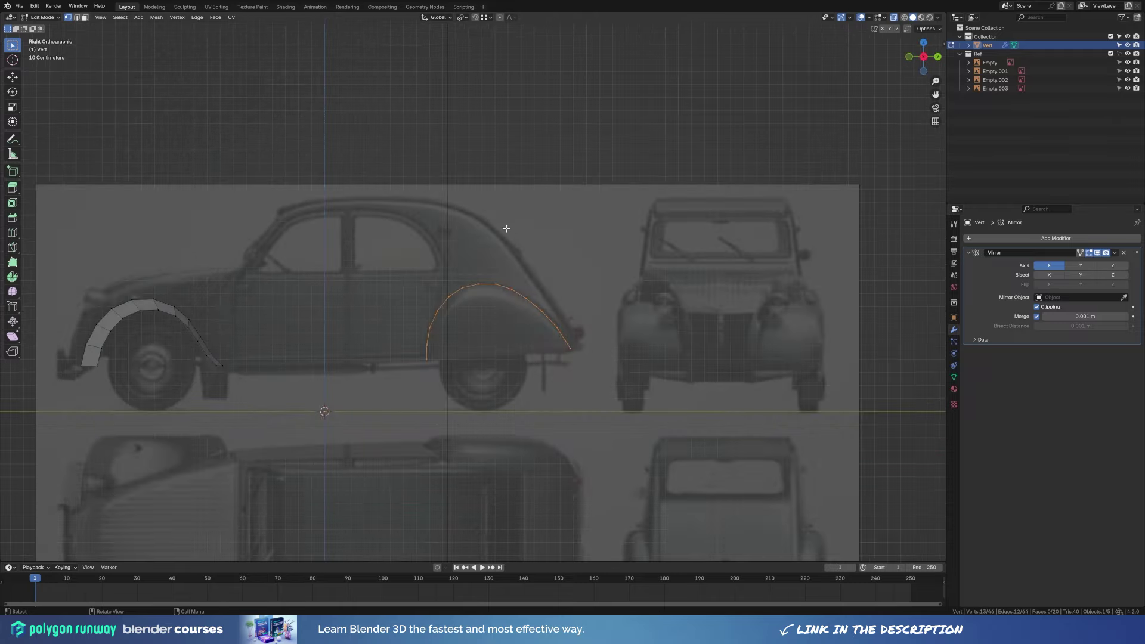
Extrude the fender outline edges along X, then tilt and scale the new strip.
key(KP_1)
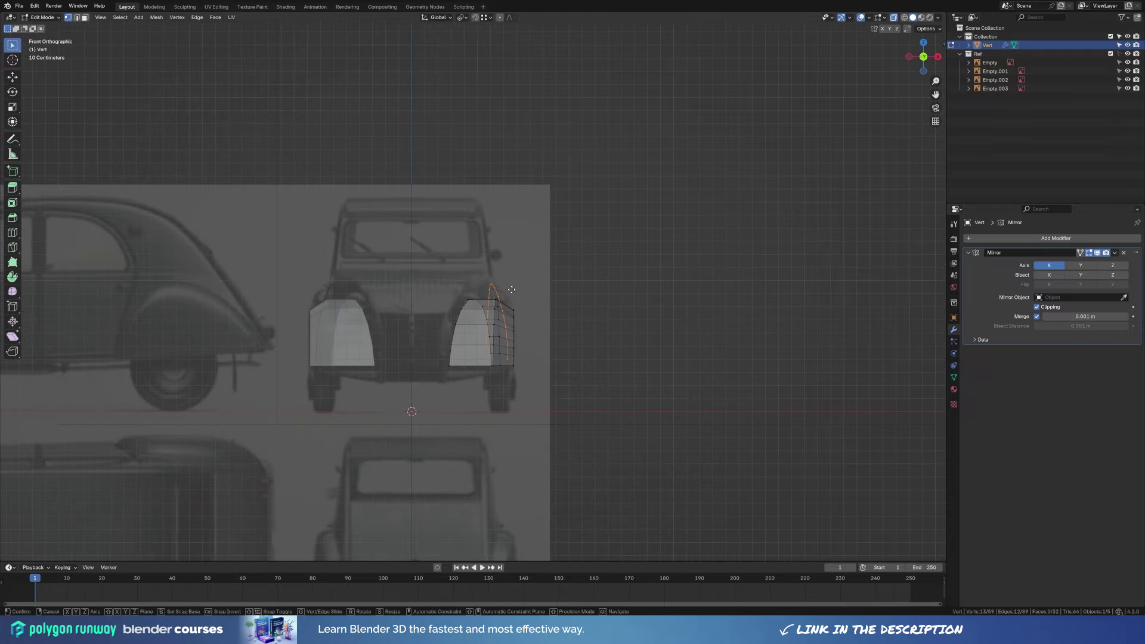
key(KP_7)
key(e)
key(x)
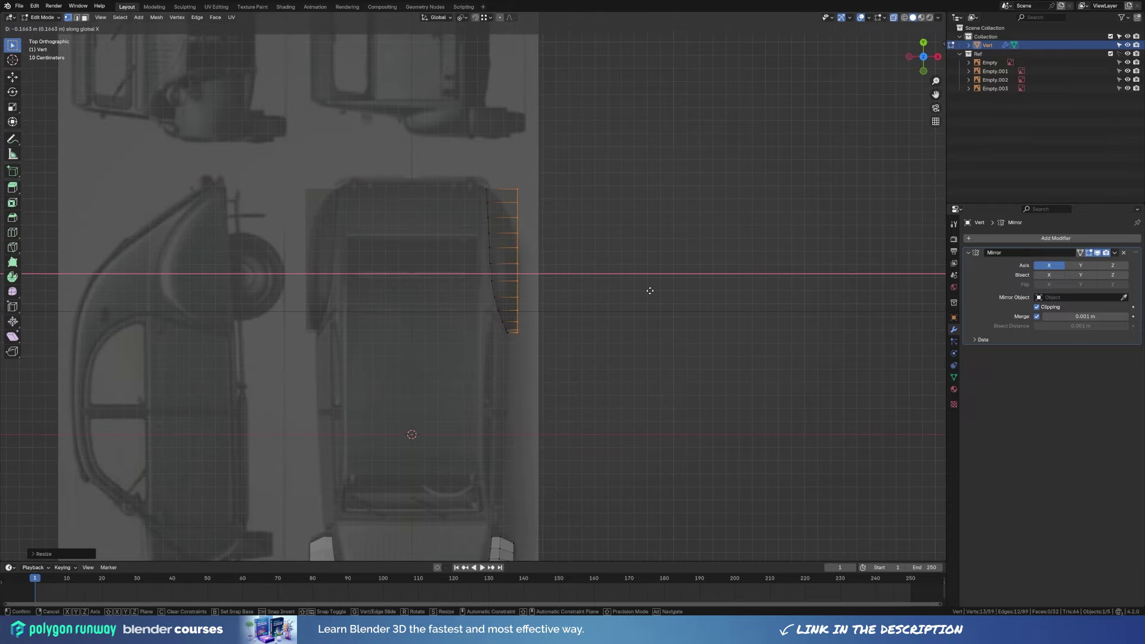
click(649, 291)
key(r)
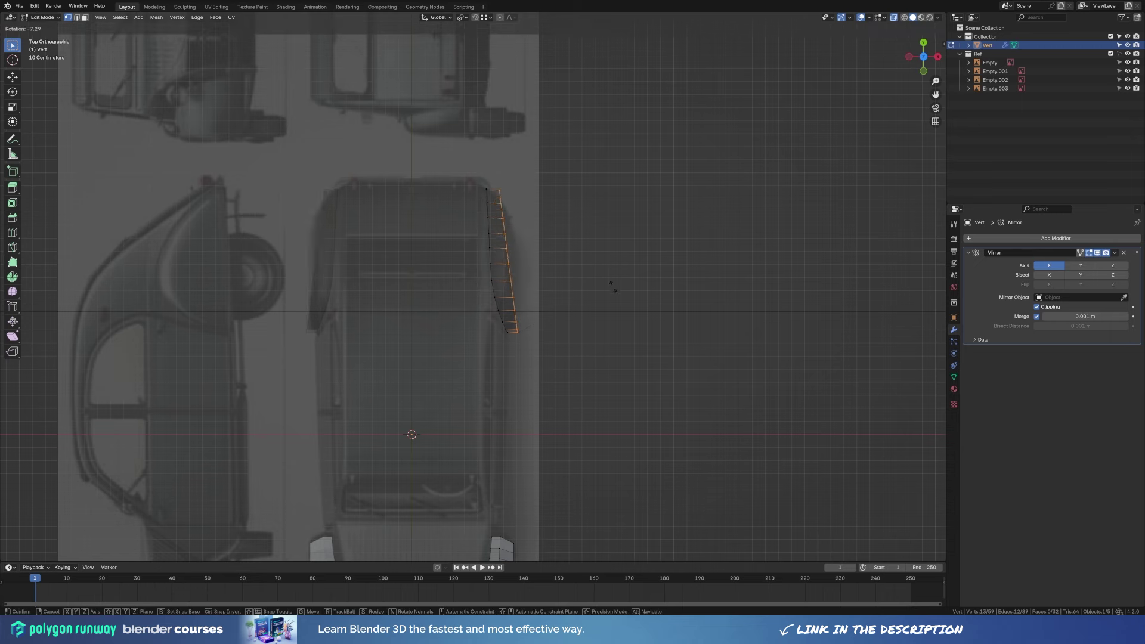
key(x)
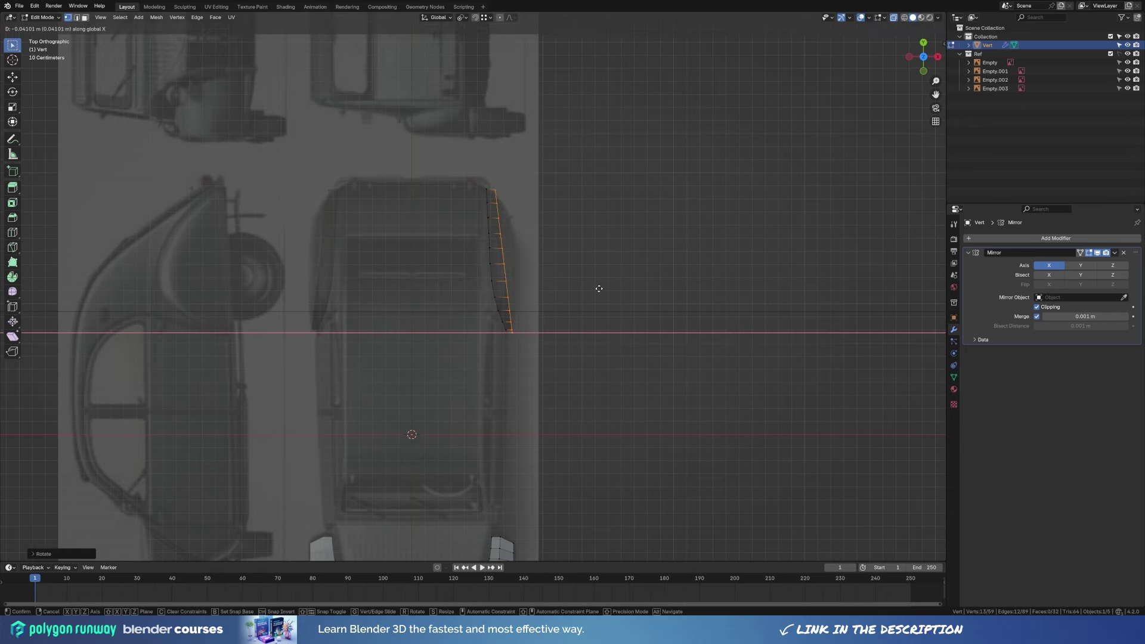
key(x)
key(Escape)
key(s)
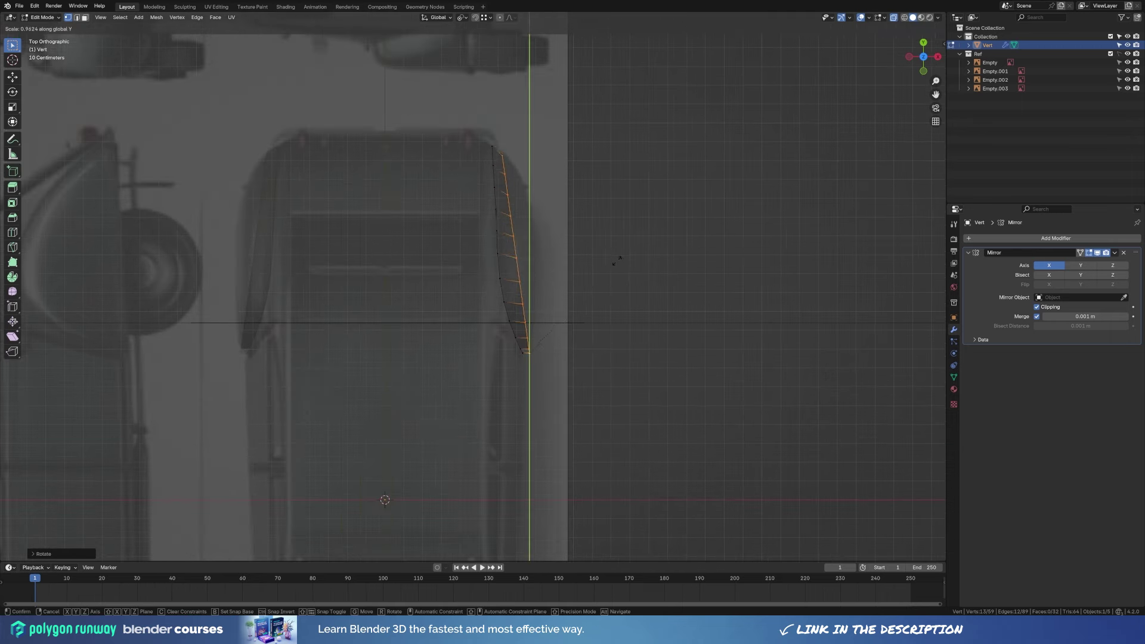
click(695, 261)
Fill the rear arch outline with a face and inset it.
key(KP_3)
middle_drag(666, 247, 682, 312)
key(KP_3)
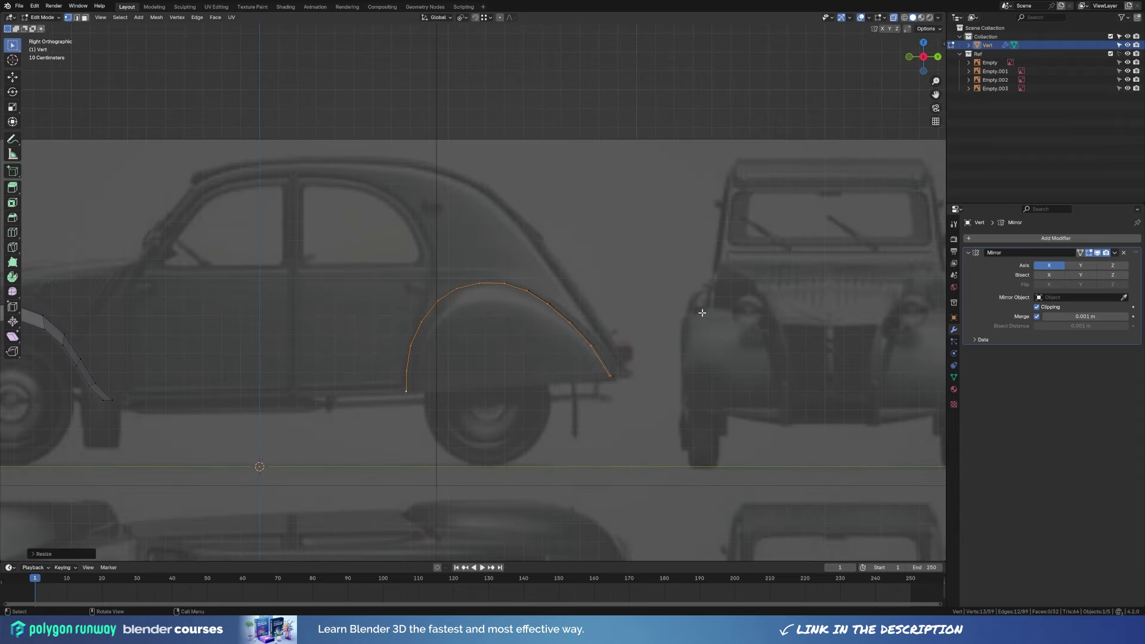
key(f)
key(i)
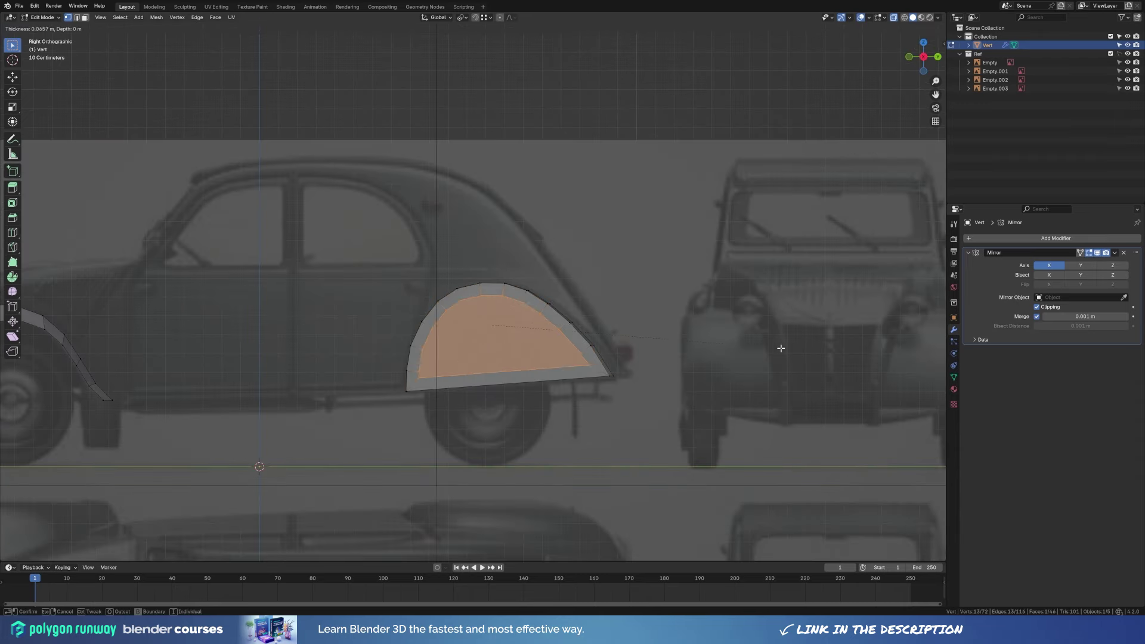
click(768, 348)
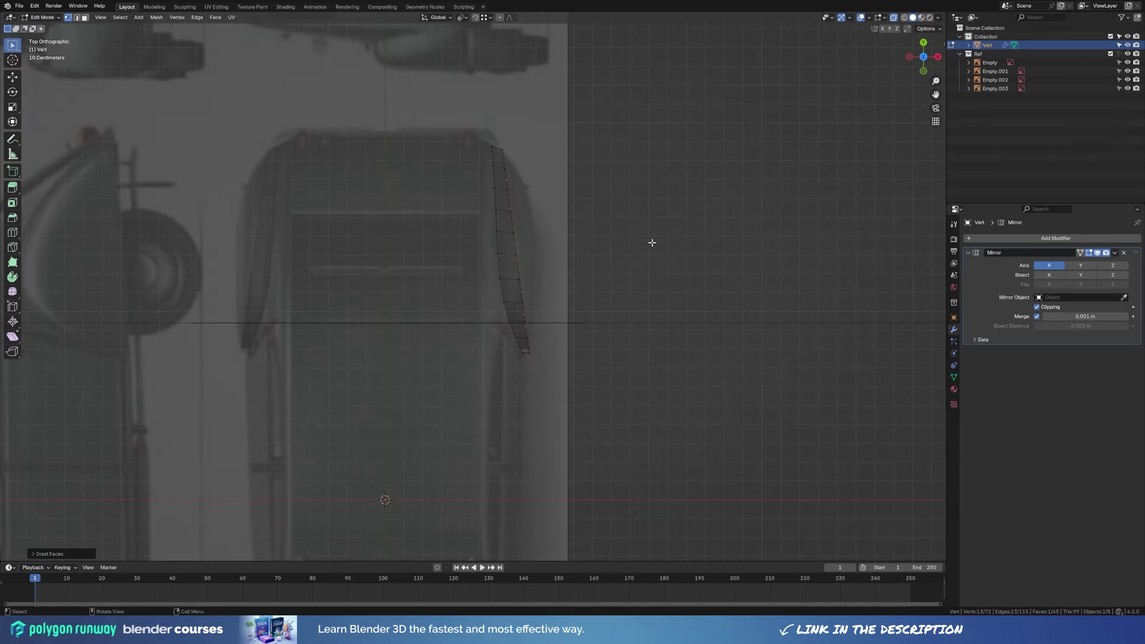
Move the inner face along X and rotate it to follow the body.
key(KP_7)
key(g)
key(x)
click(584, 264)
key(r)
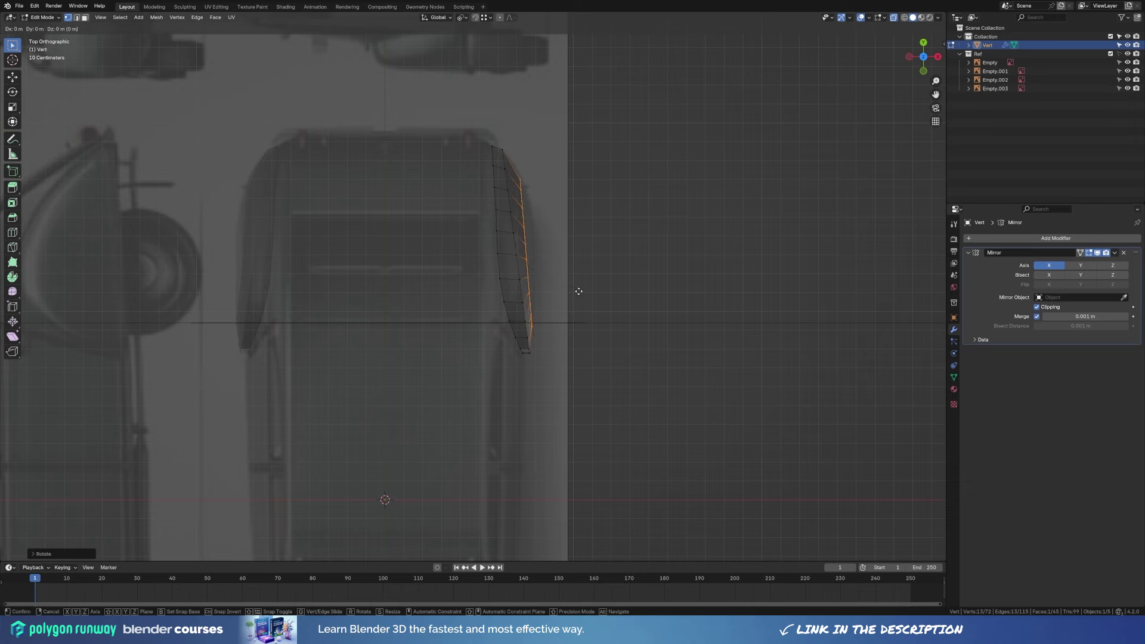
click(581, 291)
middle_drag(580, 291, 582, 263)
Inset the inner face a second time and inspect the fender from several angles.
key(KP_1)
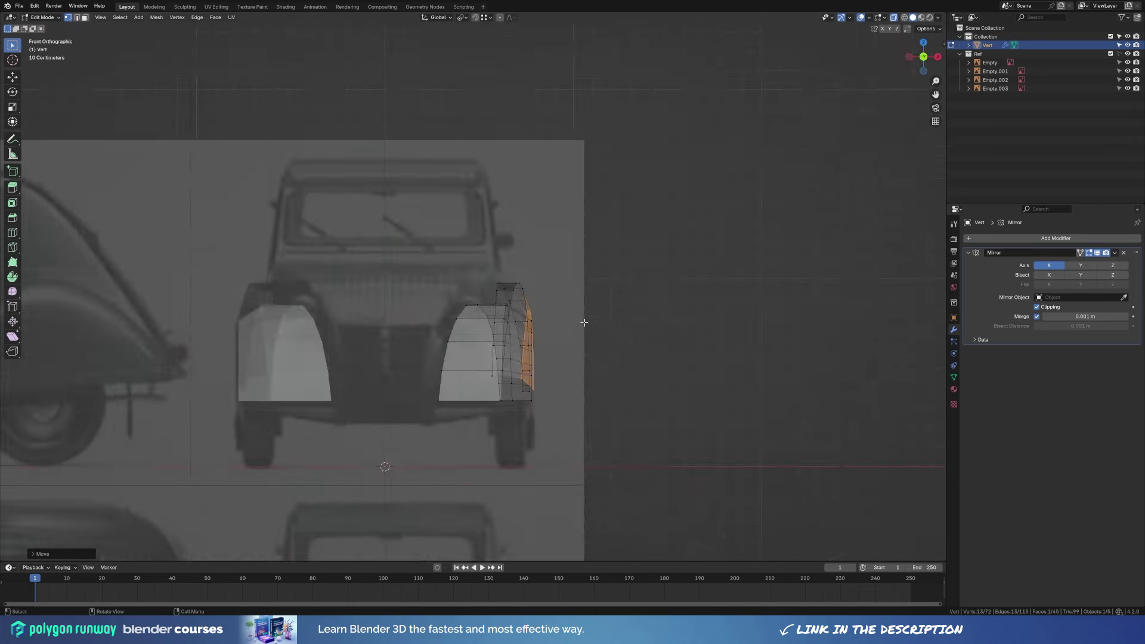
key(KP_3)
key(i)
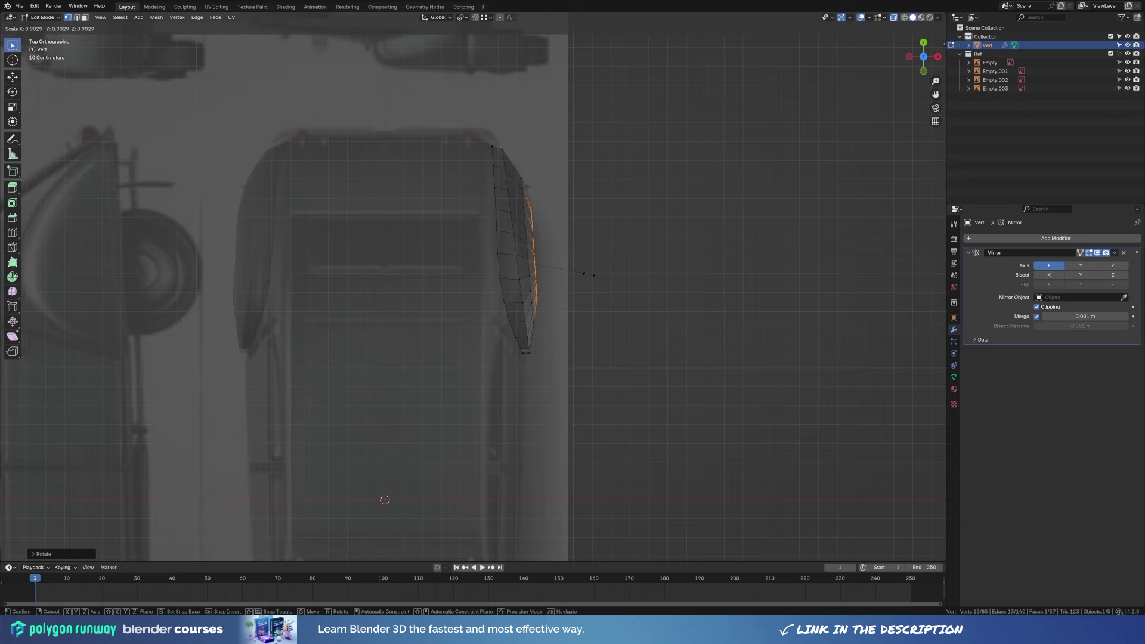
click(588, 272)
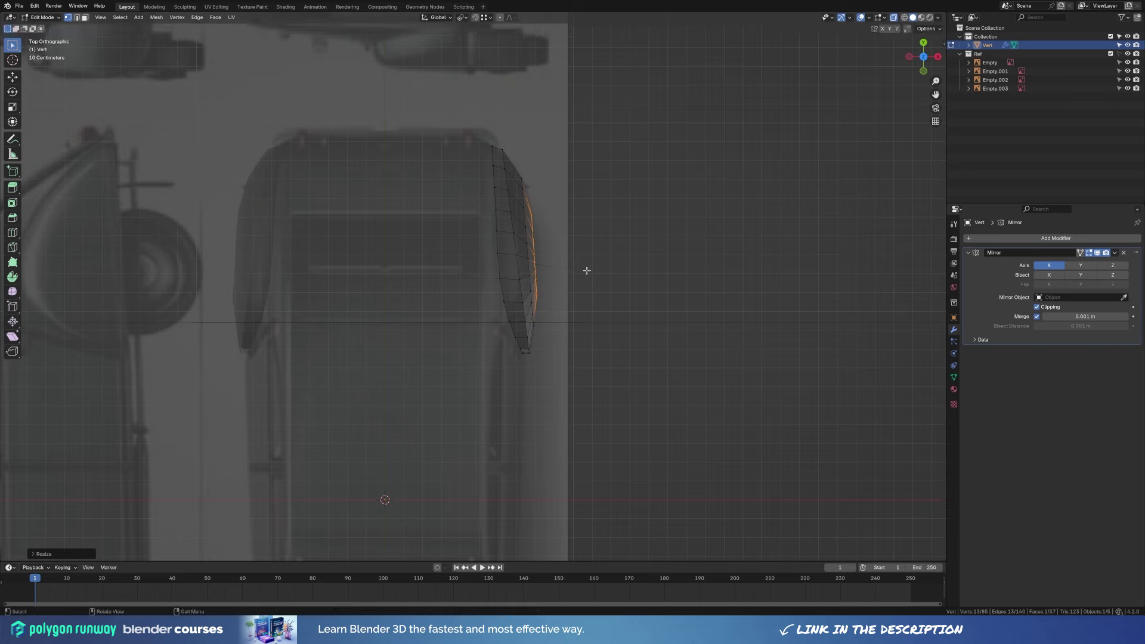
mouse_move(601, 276)
middle_down()
mouse_move(560, 259)
mouse_move(512, 207)
middle_up()
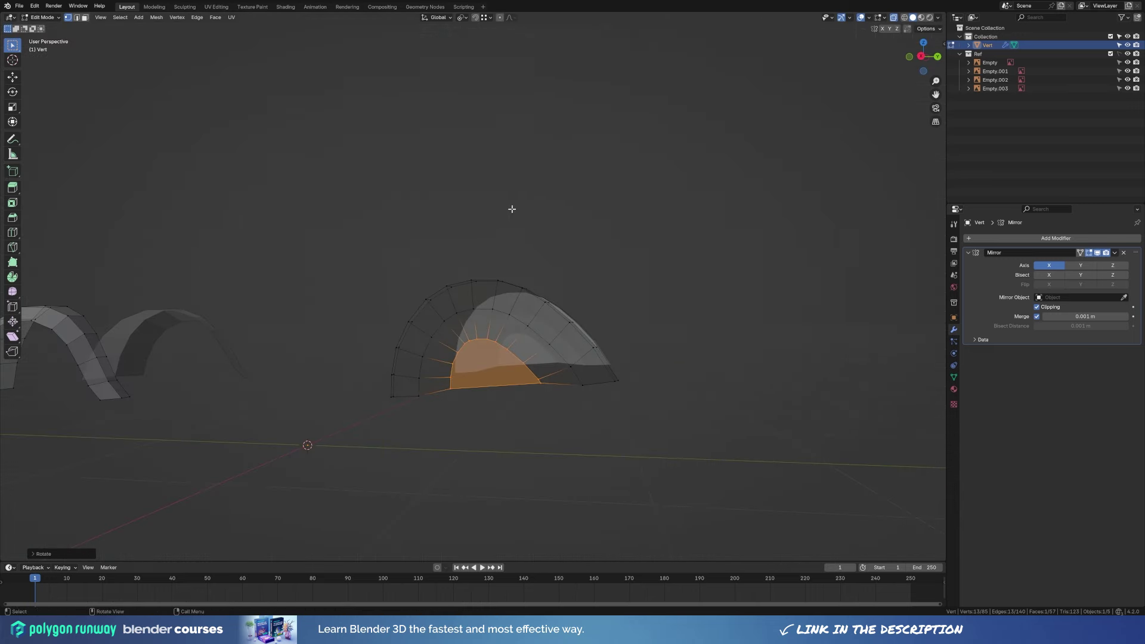
key(KP_3)
key(KP_7)
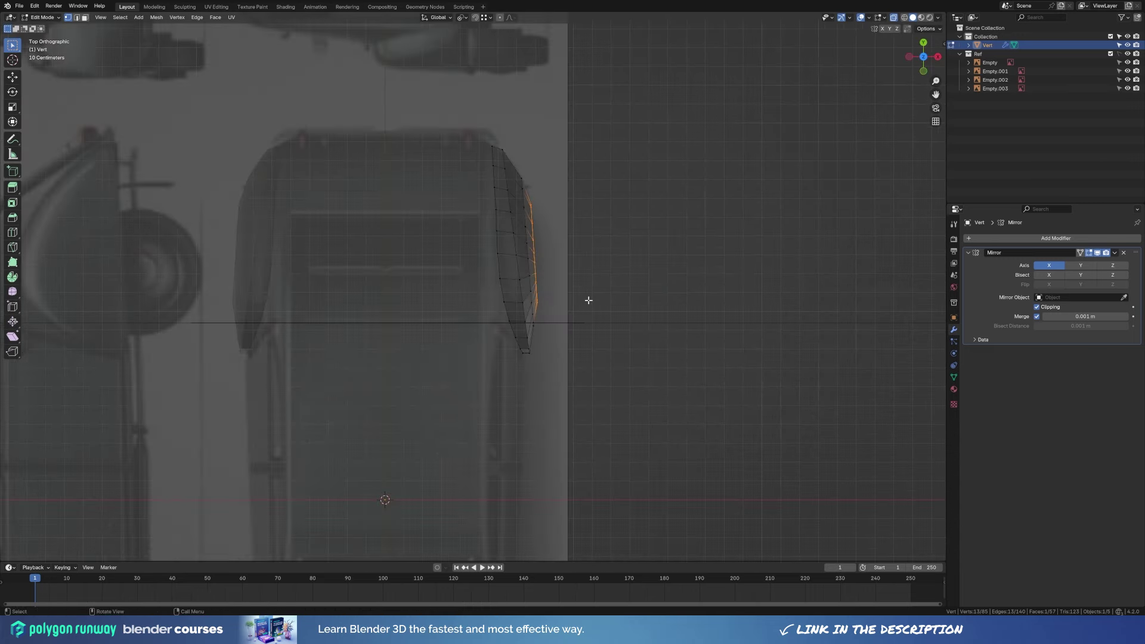
mouse_move(634, 382)
middle_down()
mouse_move(545, 299)
mouse_move(525, 346)
middle_up()
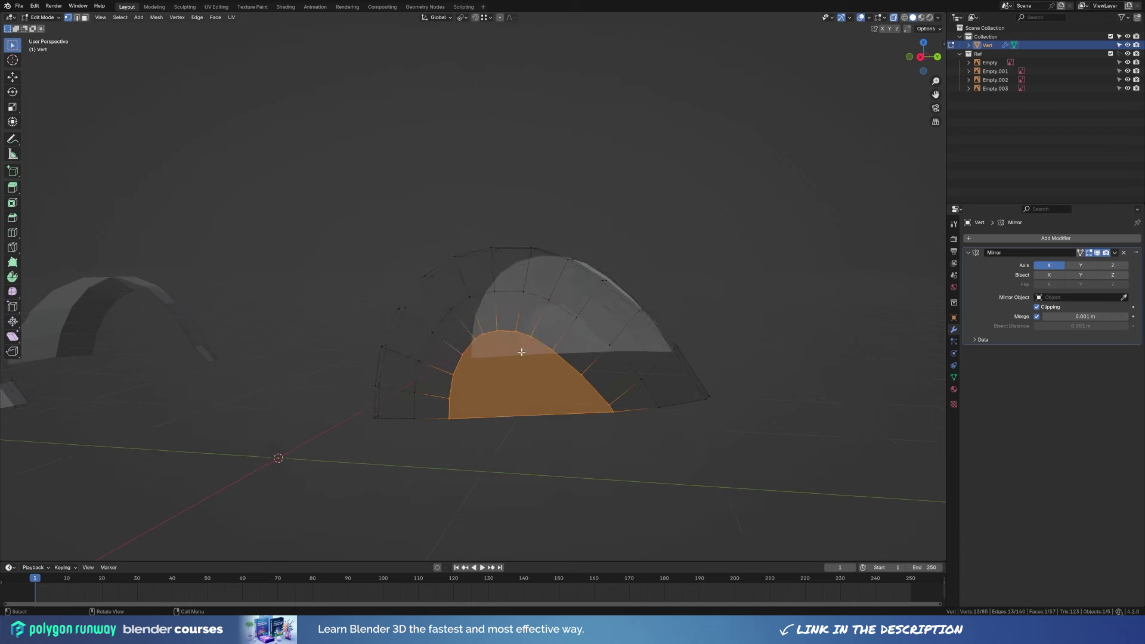
key(KP_3)
click(517, 323)
Vertex-slide the rear fender's inner-arch vertices along their edges to even them out.
key(shift+v)
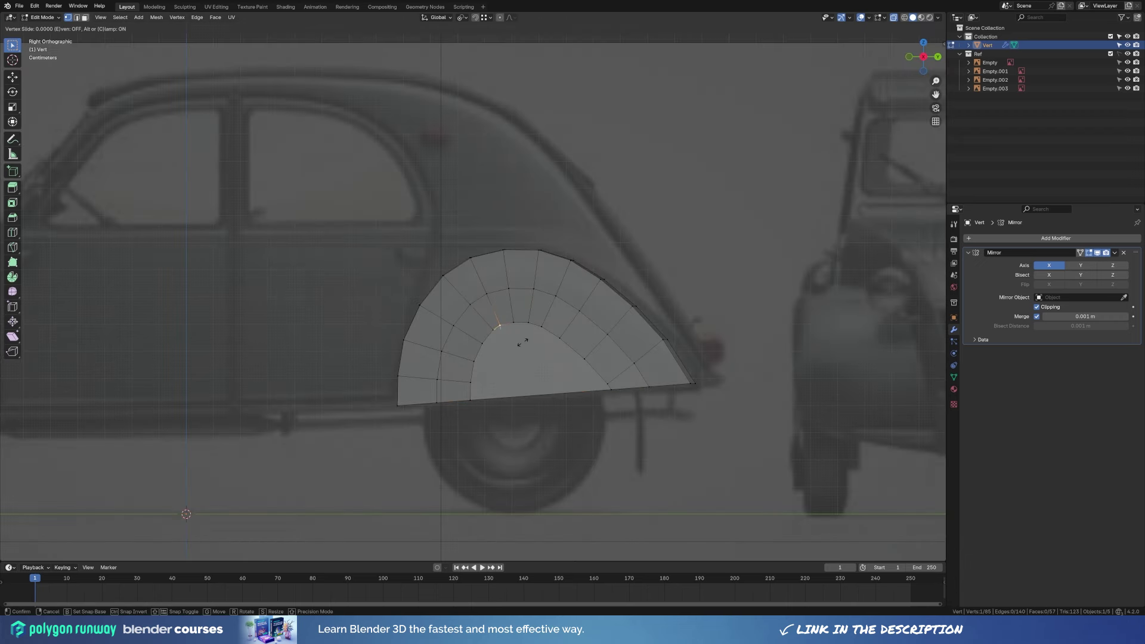
click(493, 338)
key(shift+v)
click(543, 334)
click(530, 324)
key(shift+v)
click(521, 352)
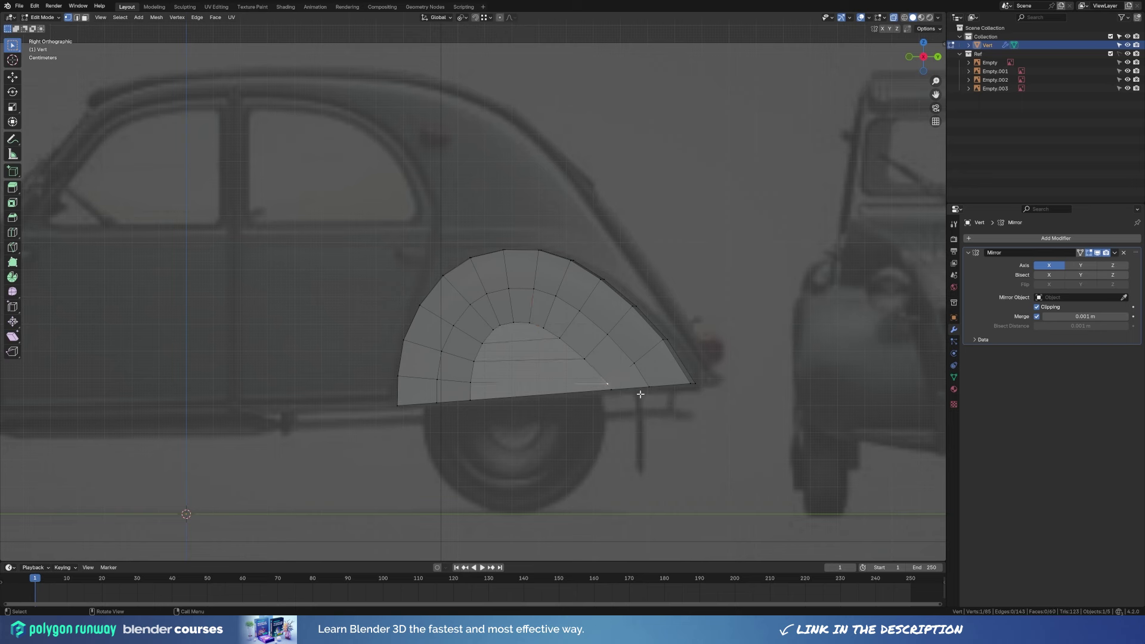
key(shift+v)
click(620, 393)
click(437, 380)
key(shift+v)
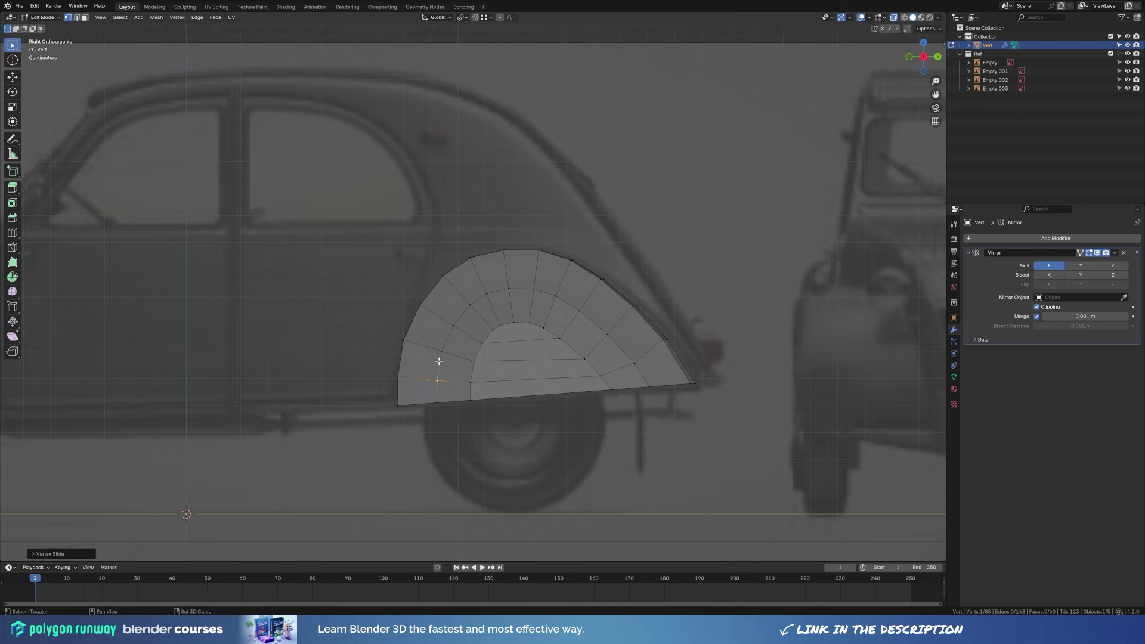
click(574, 389)
Add an extra edge across the inner arch and push it outward along X.
right_click(536, 395)
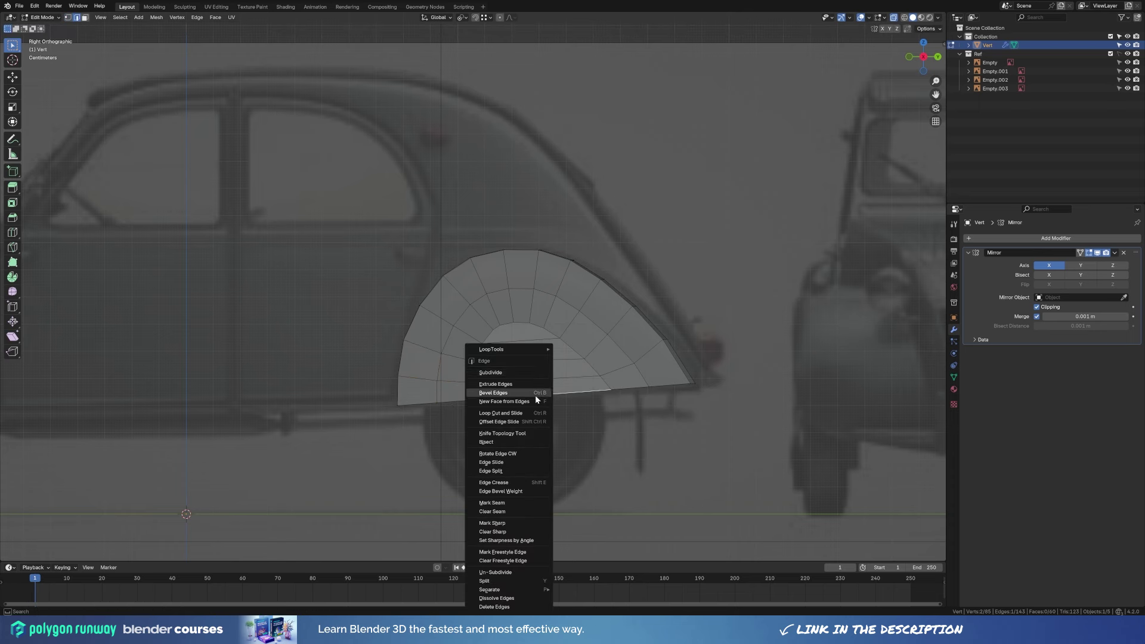
click(539, 393)
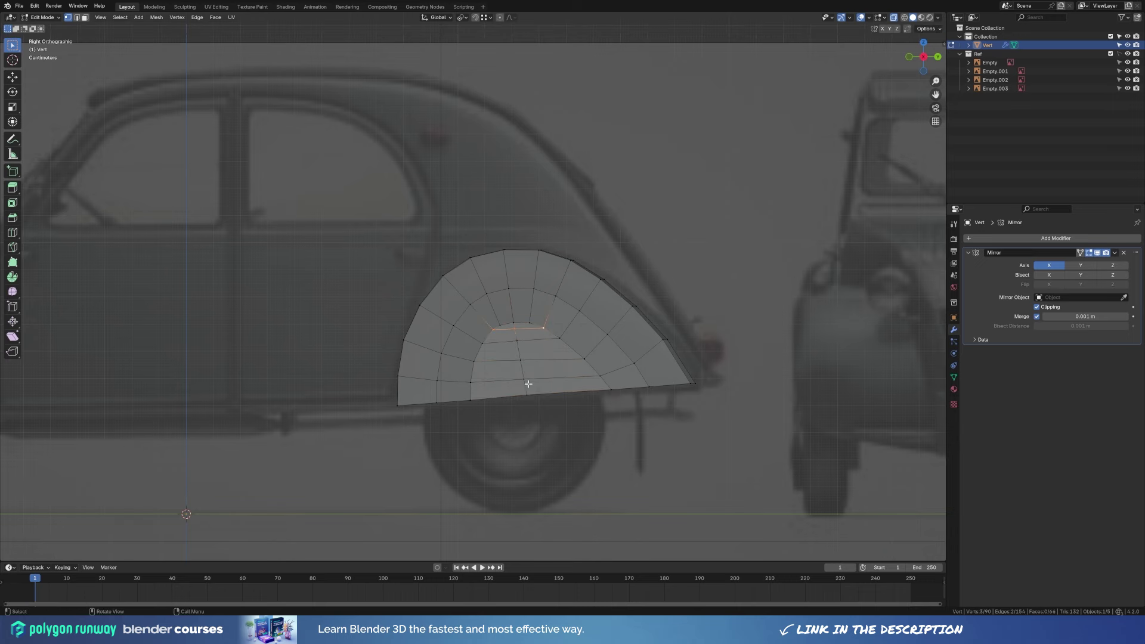
alt+middle_drag(600, 377, 772, 335)
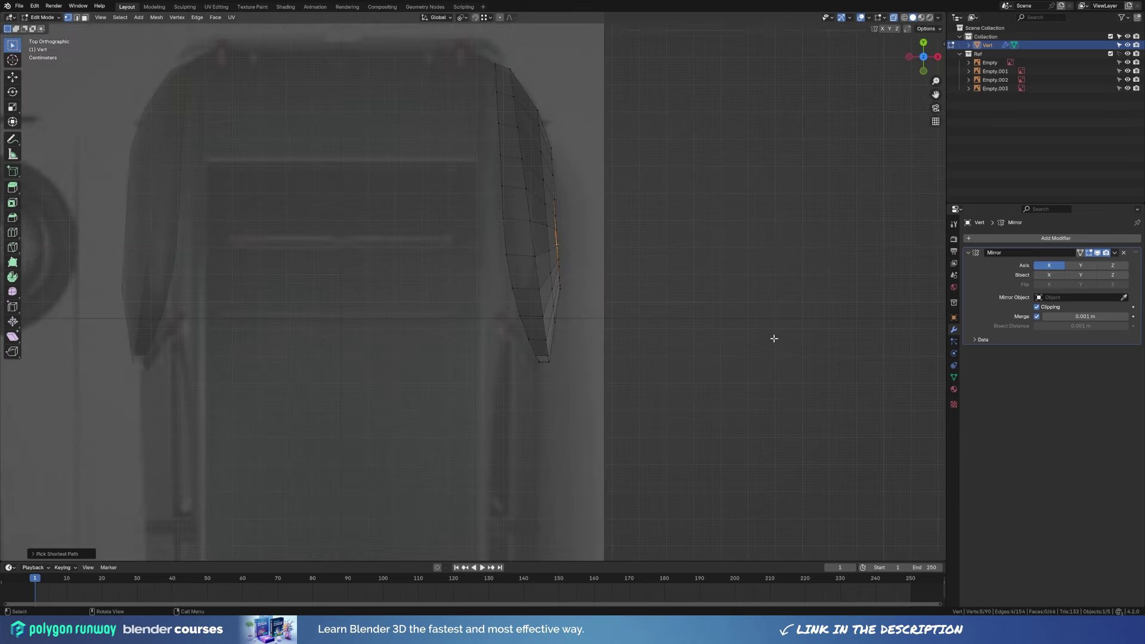
key(g)
key(x)
click(628, 285)
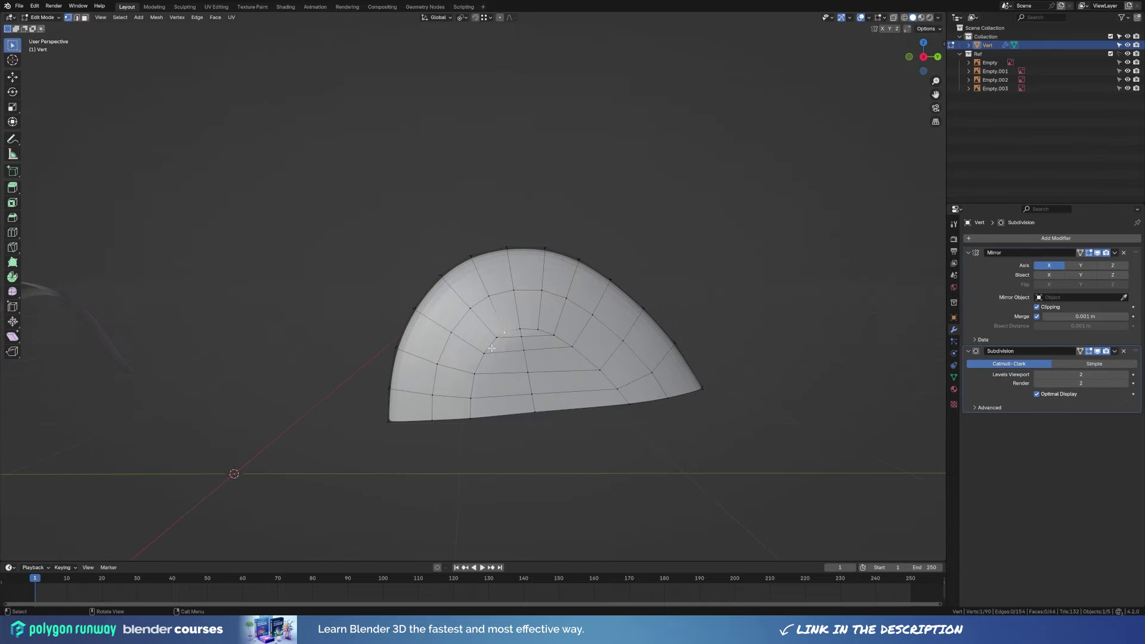
Slide the edge loop around the rear fender's curved ring to a new position.
key(2)
alt+click(588, 358)
key(g)
key(g)
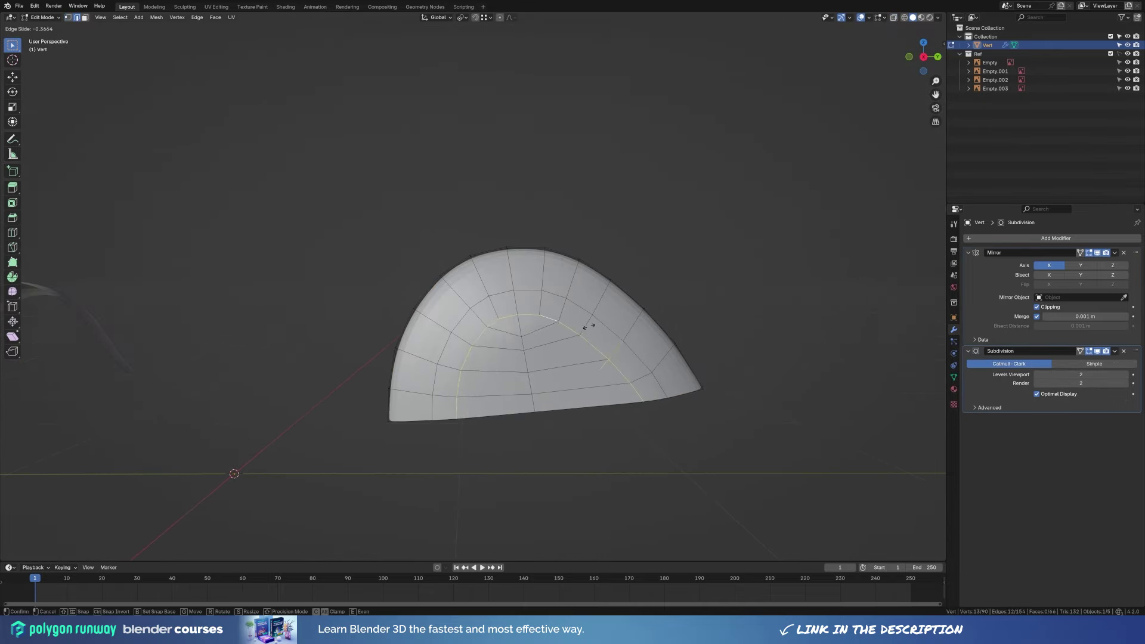
click(586, 339)
middle_drag(586, 340, 605, 395)
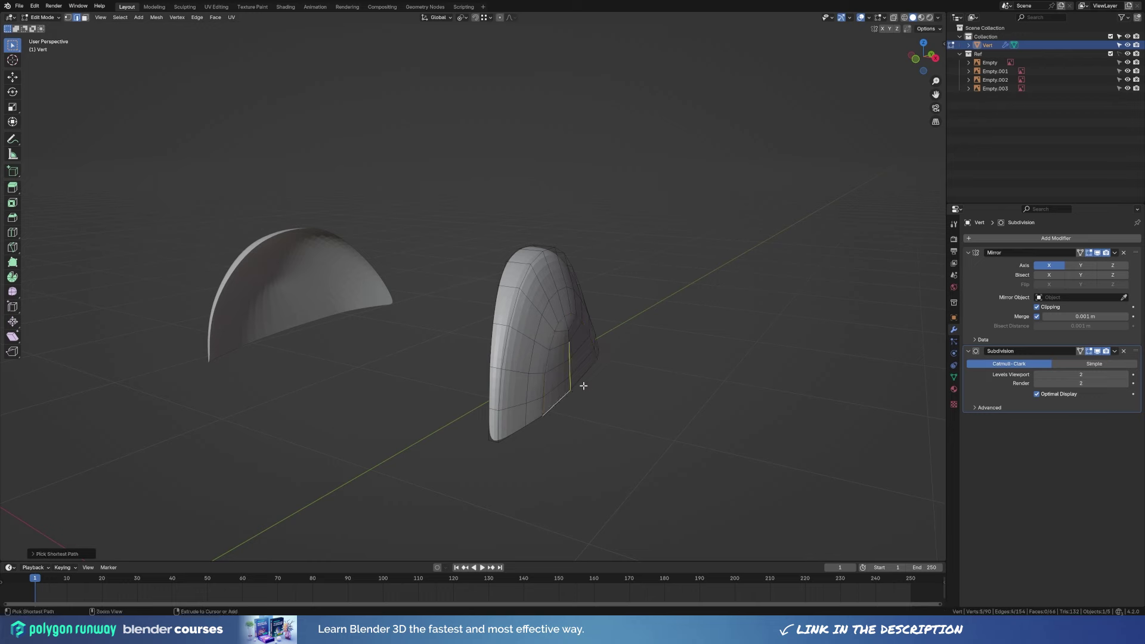
Nudge the selected lower fender edges sideways along X and pick a single vertex.
key(g)
key(x)
click(568, 379)
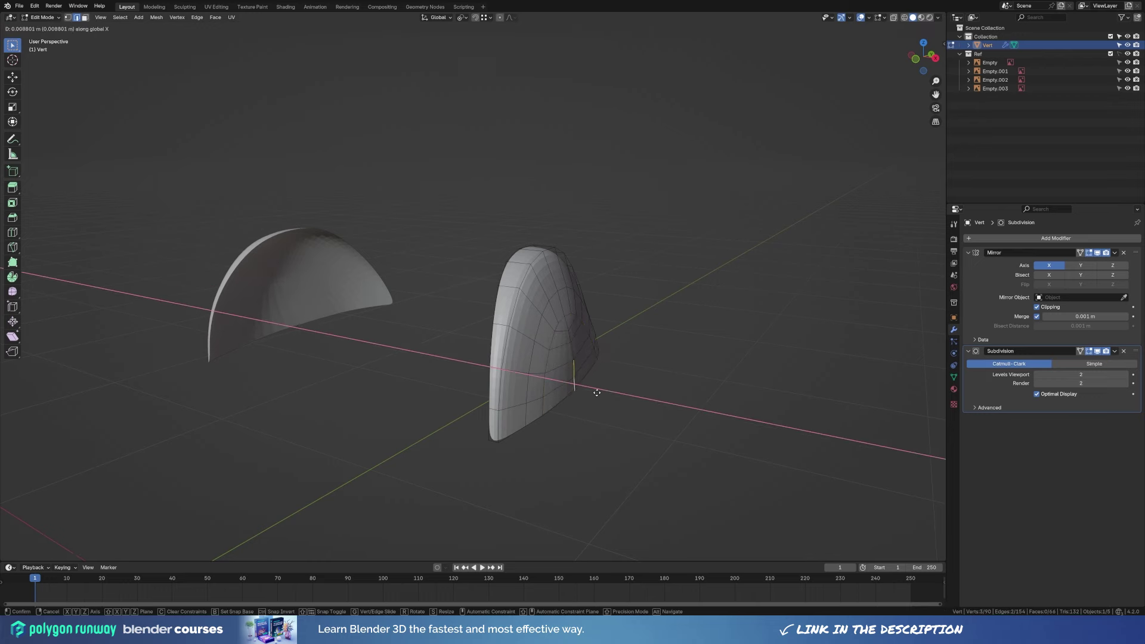
mouse_move(598, 389)
middle_down()
mouse_move(612, 390)
mouse_move(550, 335)
middle_up()
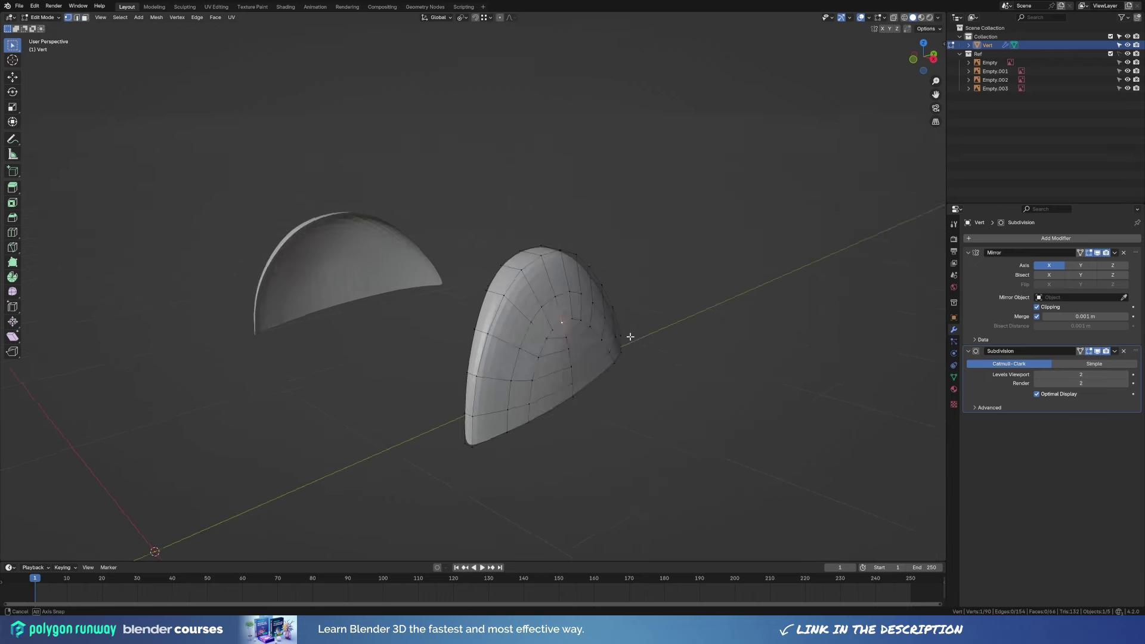
key(1)
click(550, 335)
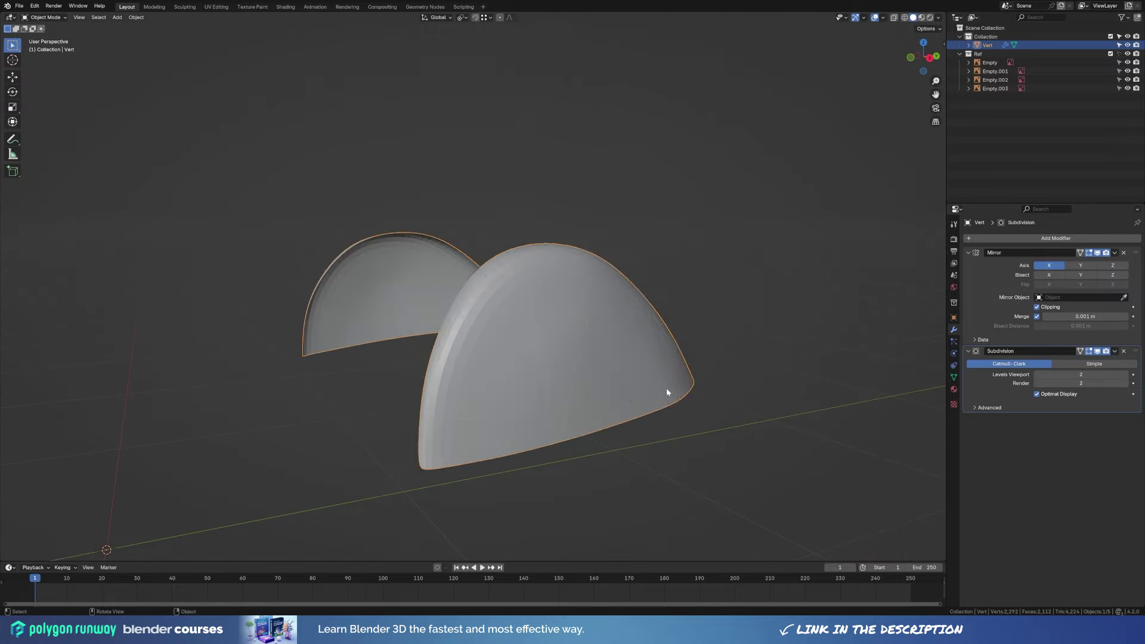
middle_drag(669, 389, 643, 416)
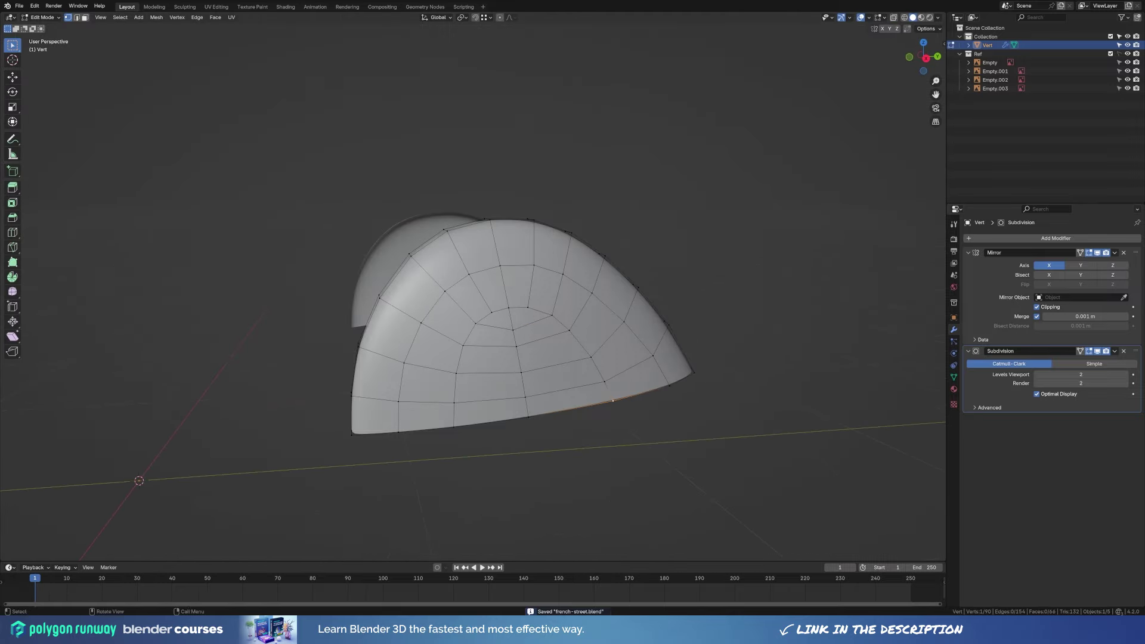
In top view, slide the two selected fender vertices to the left.
right_click(506, 319)
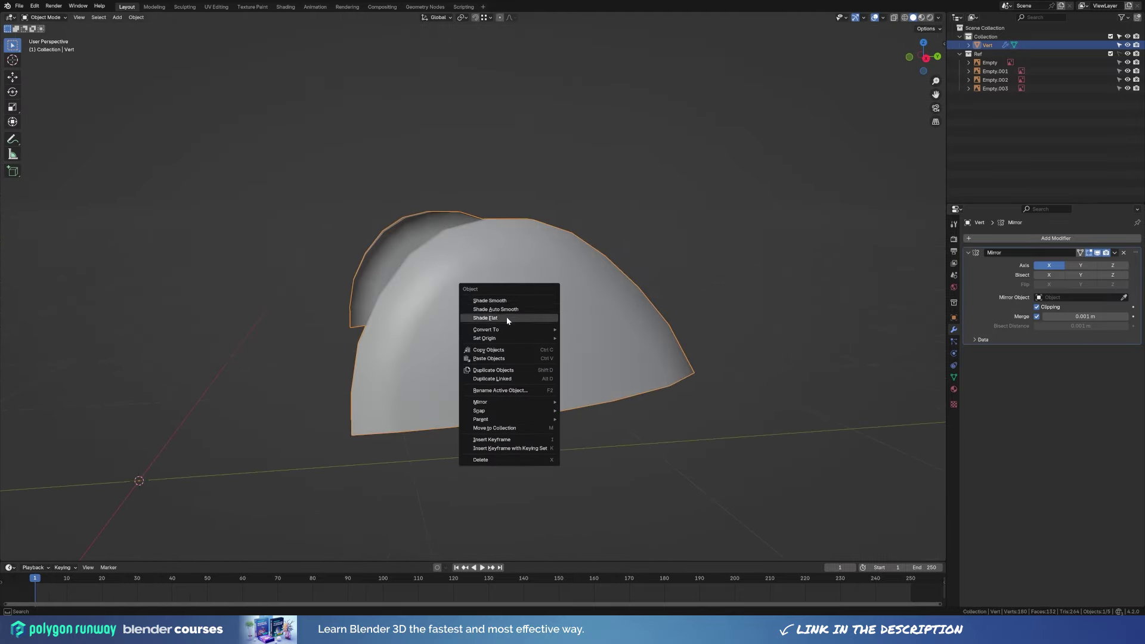
mouse_move(506, 319)
middle_down()
mouse_move(545, 383)
mouse_move(516, 358)
middle_up()
key(KP_3)
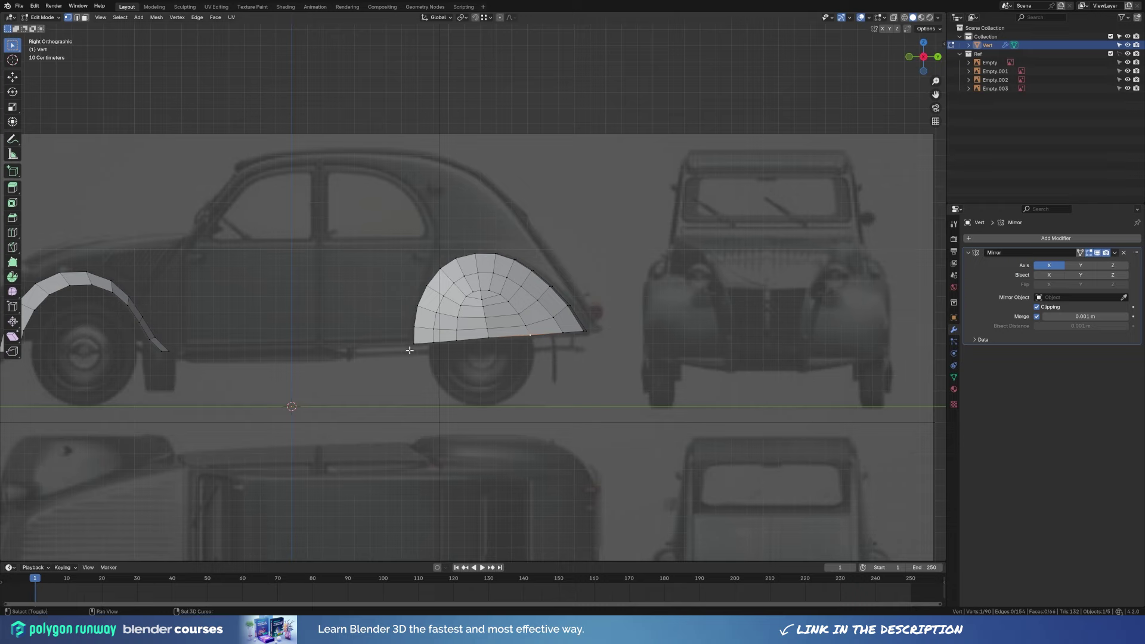
mouse_move(410, 350)
middle_down()
mouse_move(485, 392)
mouse_move(320, 388)
middle_up()
key(KP_7)
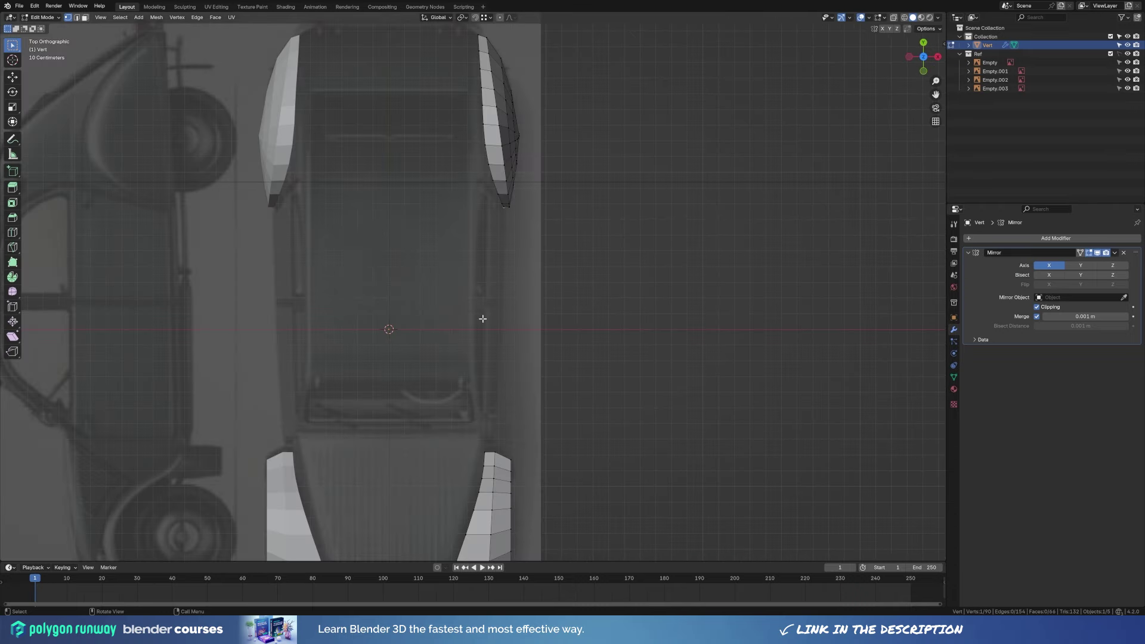
shift+click(484, 453)
scroll(398, 505, up, 2)
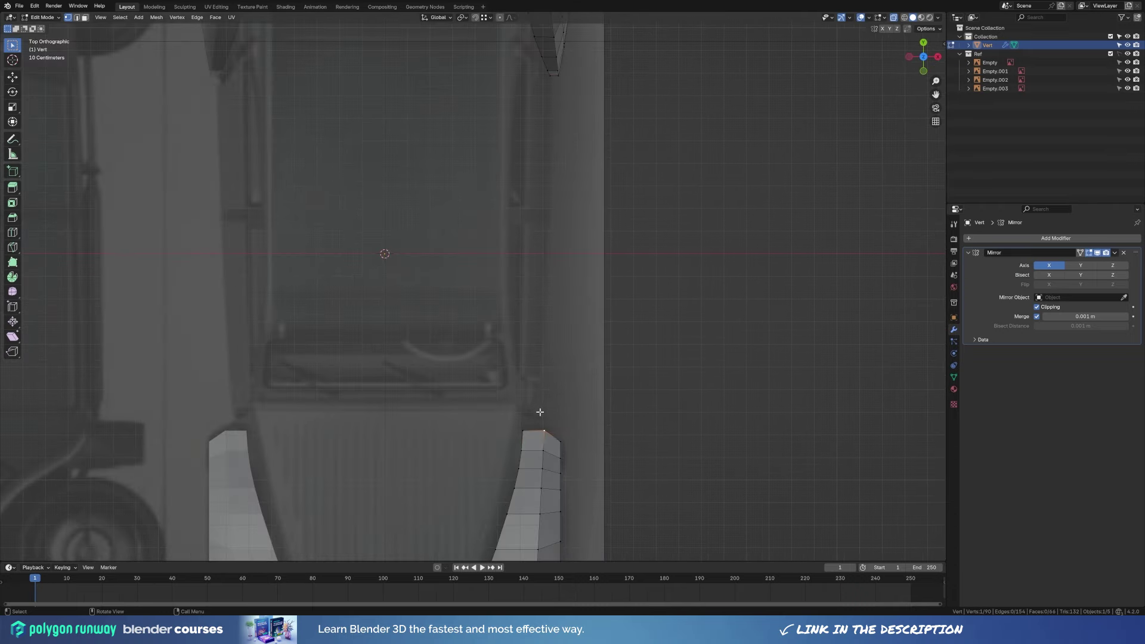
key(g)
key(g)
click(562, 422)
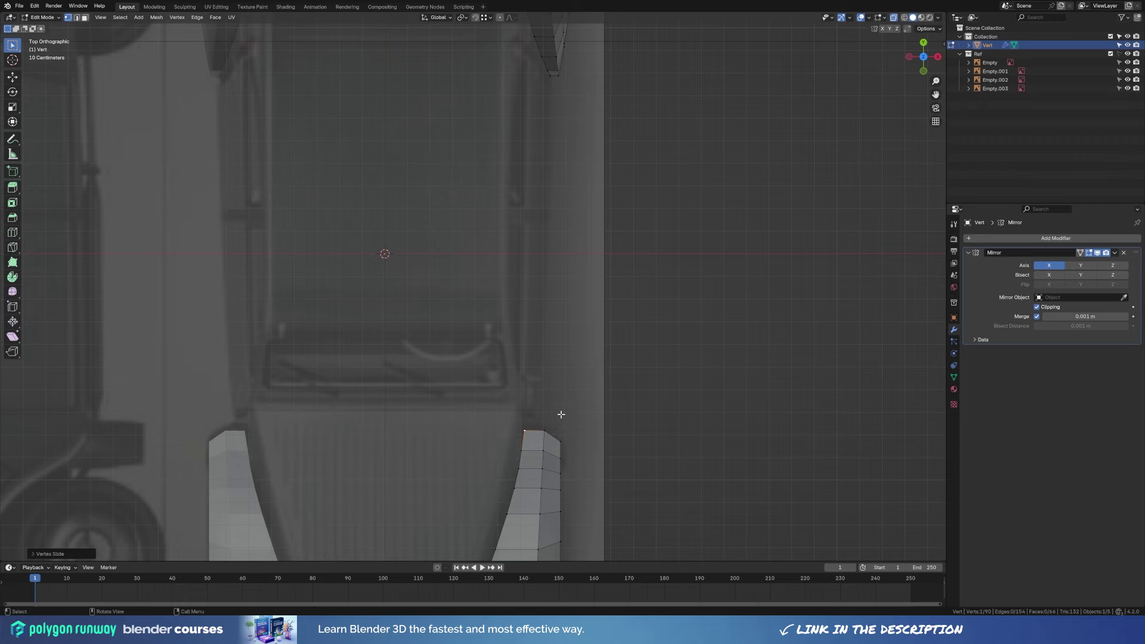
Move the front fender's top-corner edge along X.
shift+middle_drag(573, 412, 539, 235)
key(2)
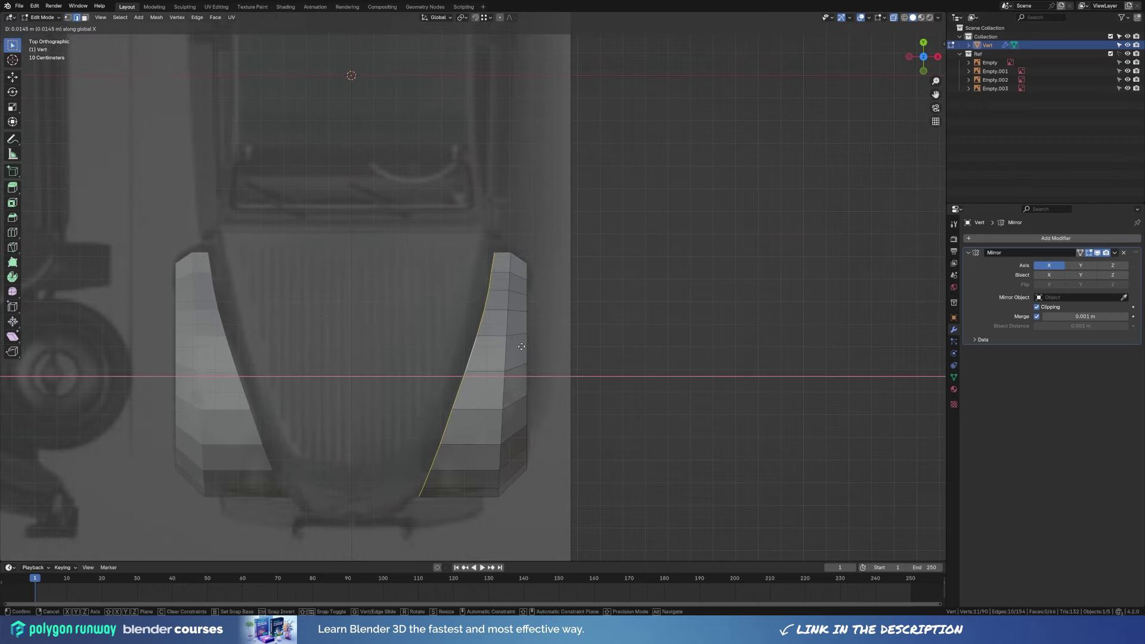
click(498, 277)
key(g)
click(491, 251)
key(g)
key(x)
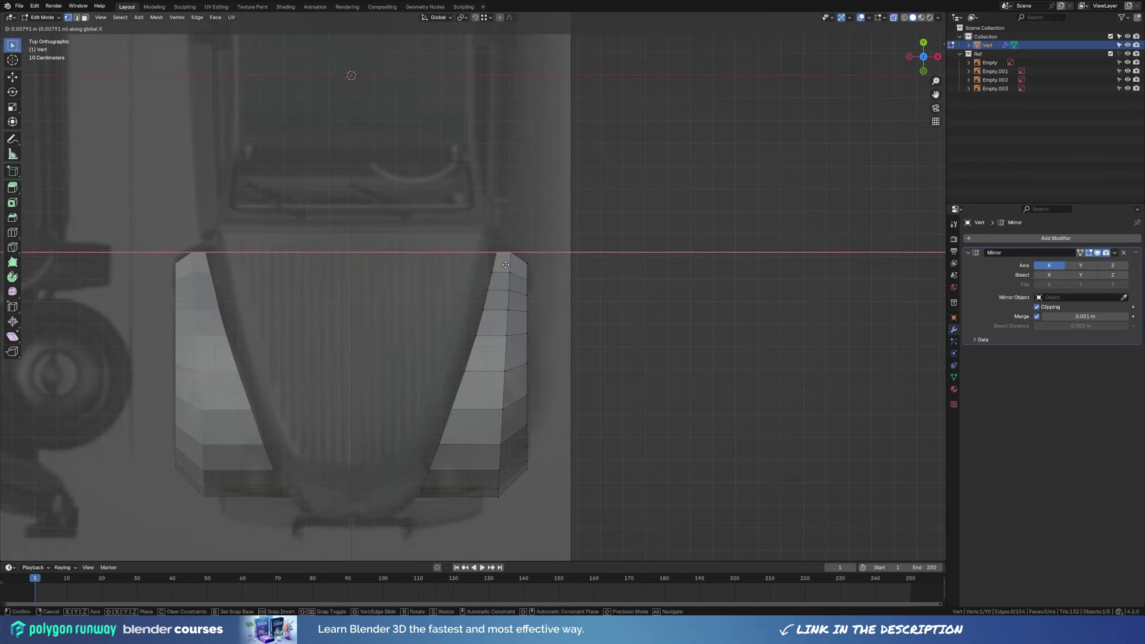
click(502, 259)
Connect the selected vertices with J and slide a vertex along its edge.
mouse_move(502, 259)
shift+middle_down()
mouse_move(495, 225)
mouse_move(525, 347)
shift+middle_up()
scroll(525, 346, up, 3)
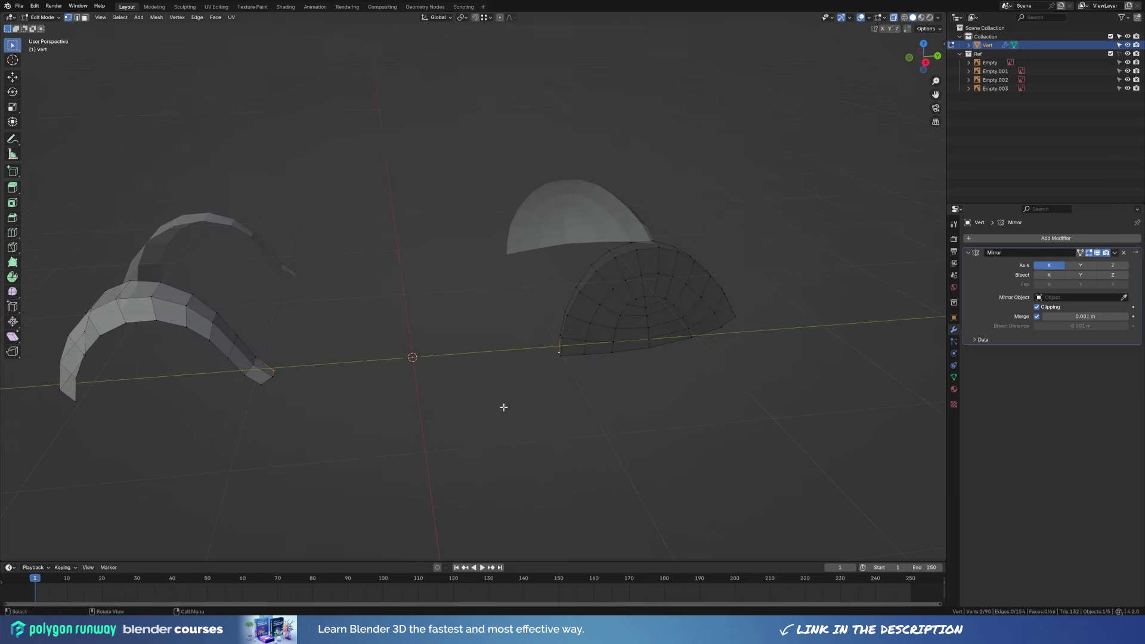
key(j)
middle_drag(481, 391, 422, 430)
key(shift+v)
click(311, 284)
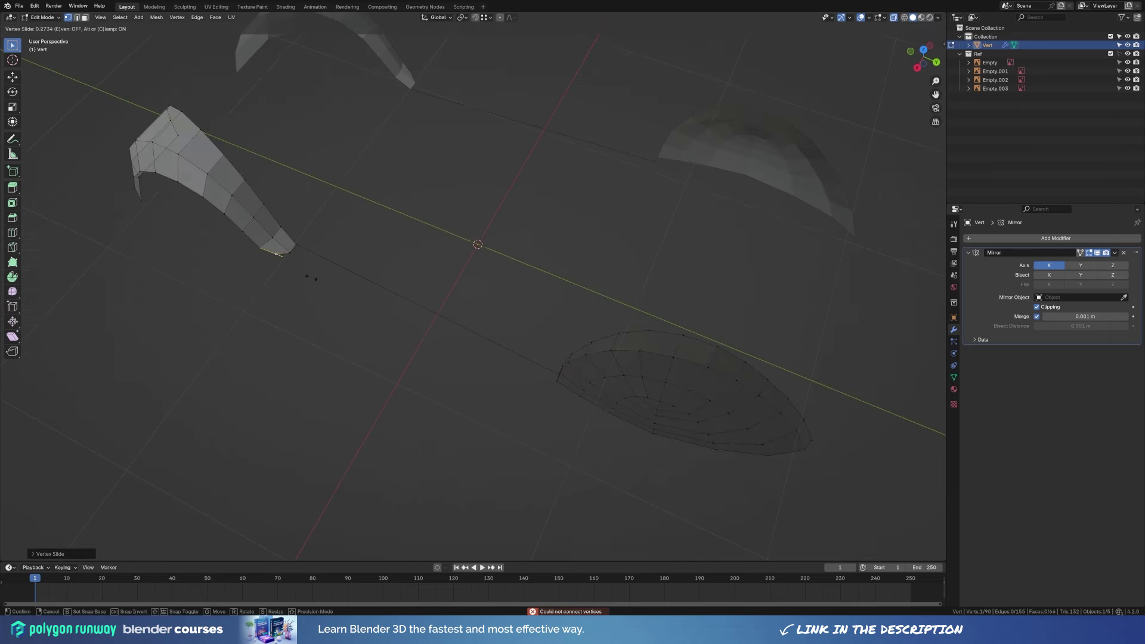
middle_drag(300, 290, 329, 311)
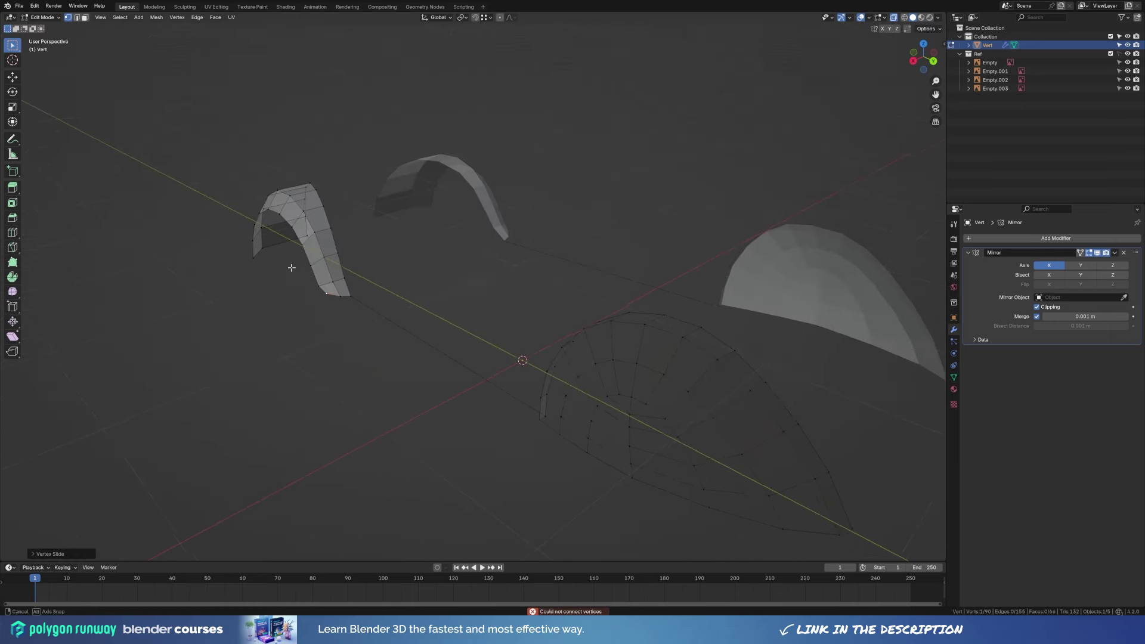
In side view, stretch the bottom sill edge toward the rear fender.
key(KP_3)
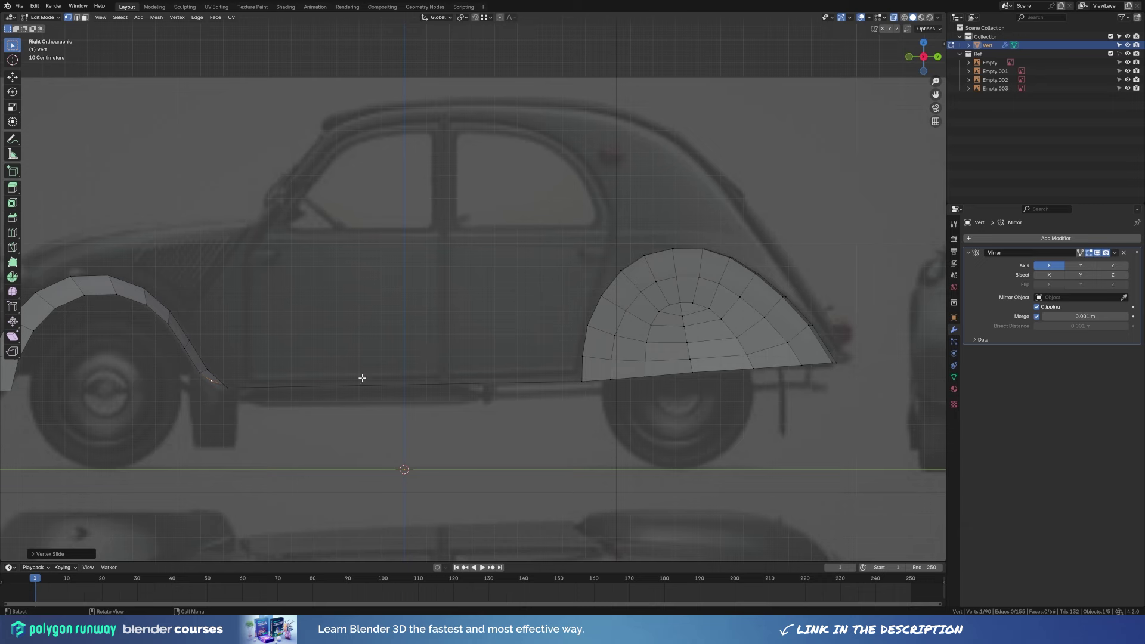
click(362, 378)
key(g)
click(258, 403)
In top view, rotate the whole rear fender slightly to match its outline.
key(KP_7)
scroll(504, 397, down, 1)
scroll(515, 391, down, 2)
key(ctrl+l)
key(r)
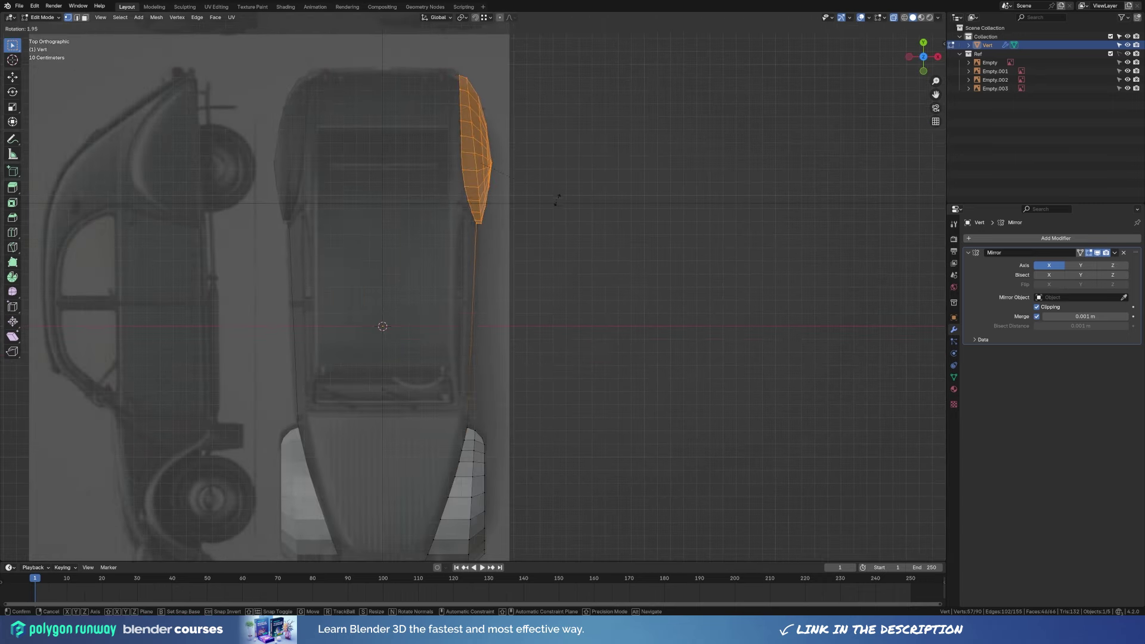
click(558, 200)
scroll(476, 348, up, 2)
shift+scroll(422, 389, down, 2)
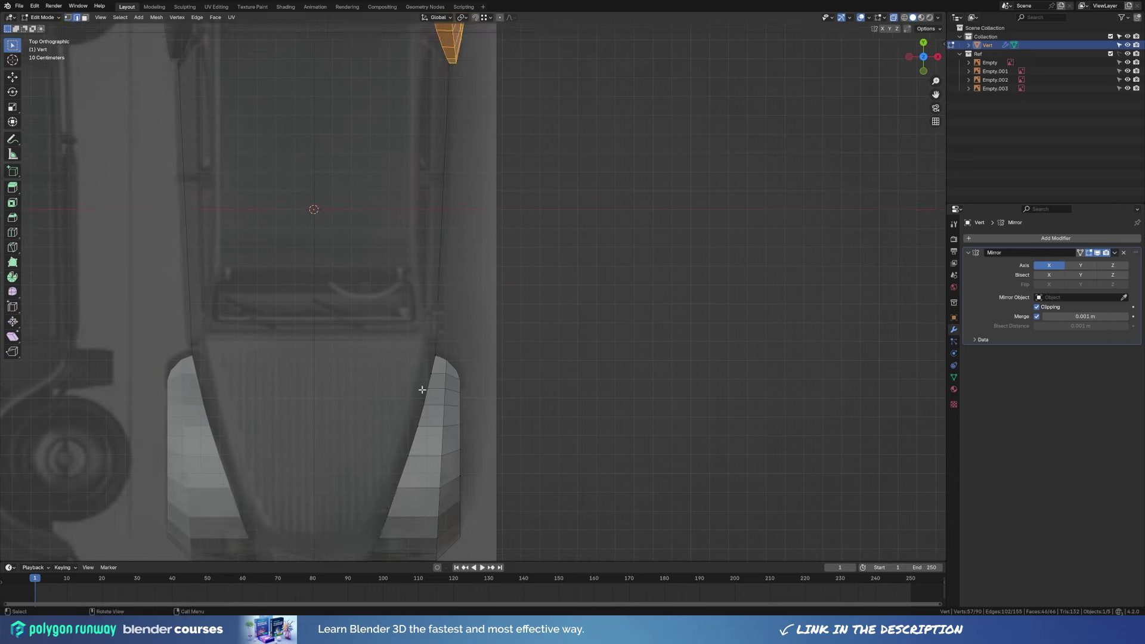
Move the front fender's inner edge loop along X to follow the hood outline.
alt+click(423, 390)
key(KP_1)
key(g)
key(x)
click(479, 347)
key(KP_7)
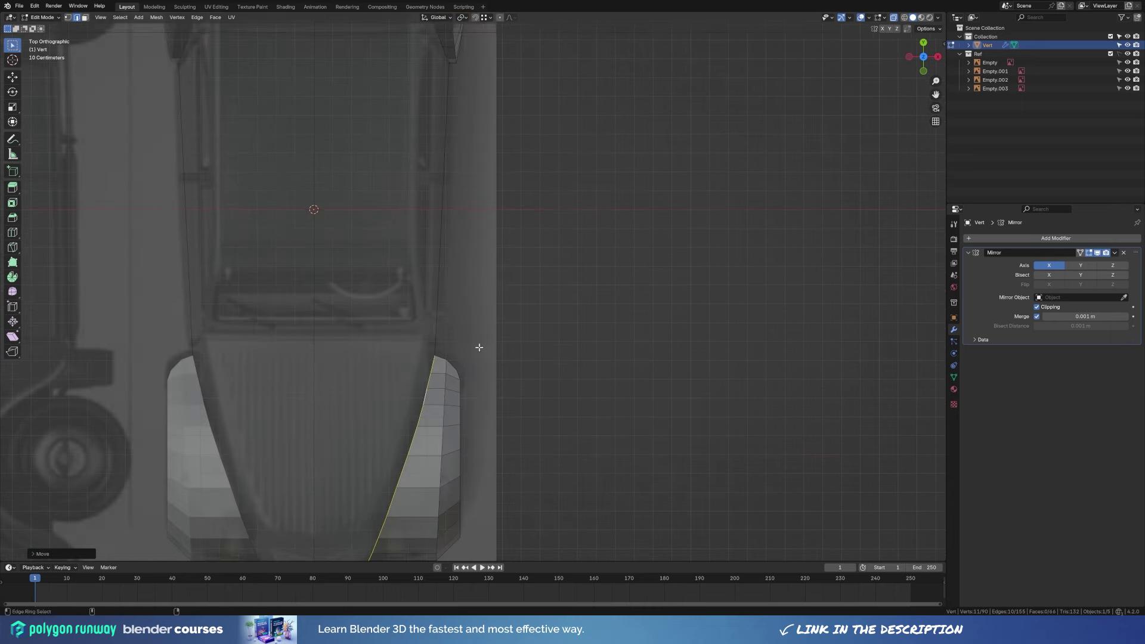
shift+scroll(484, 346, down, 2)
key(g)
key(x)
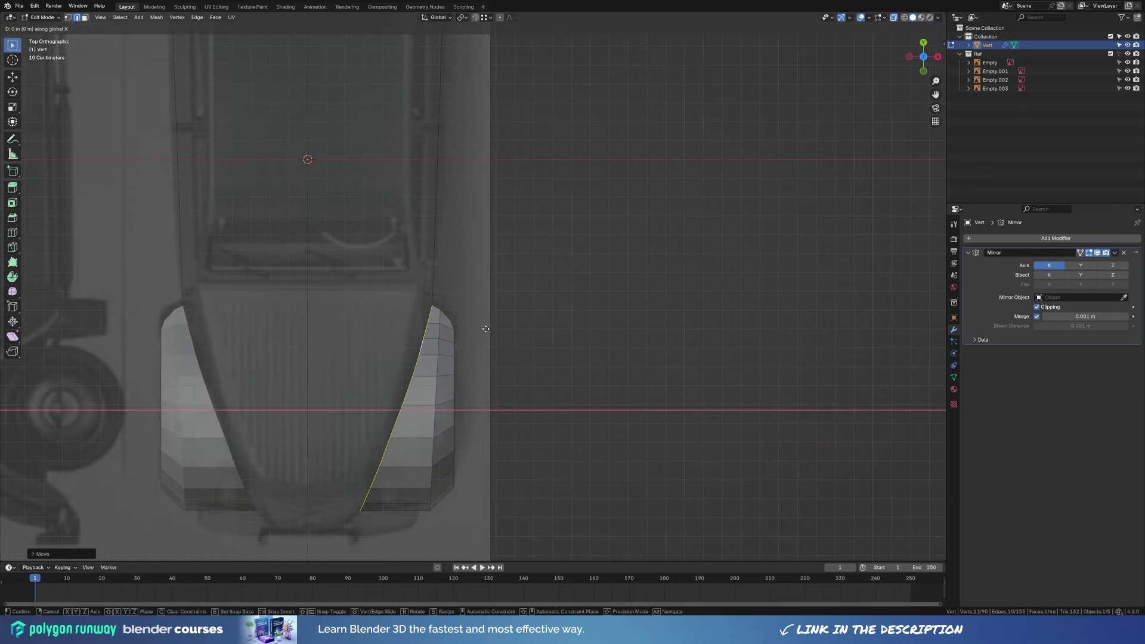
click(471, 328)
key(KP_3)
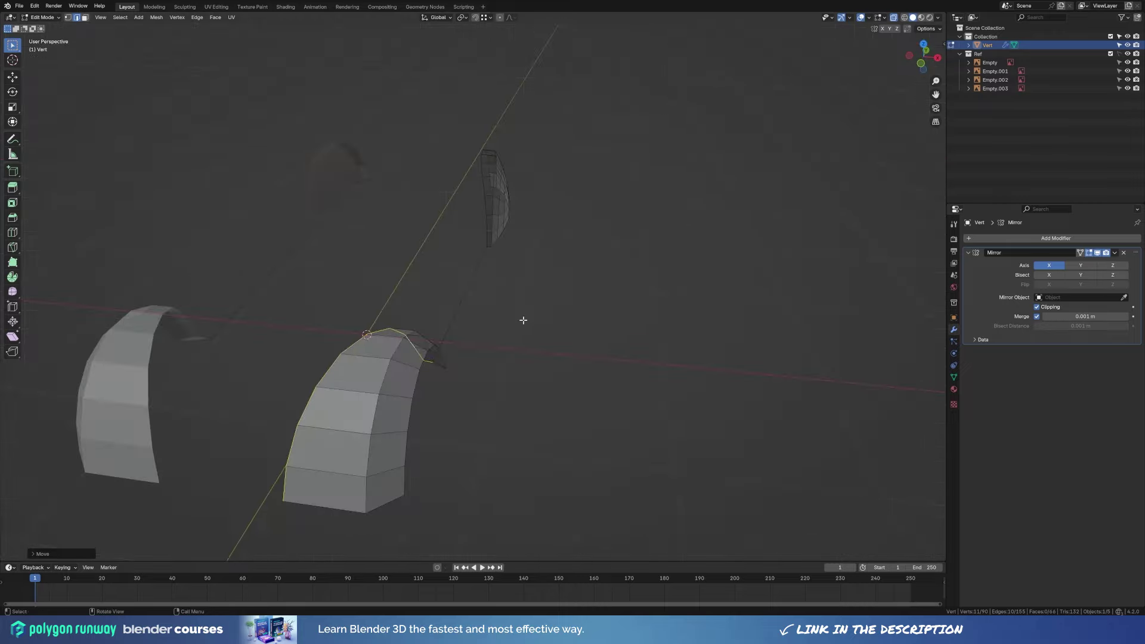
middle_drag(523, 319, 503, 346)
Select the whole mesh and recalculate its normals to face outward.
click(507, 343)
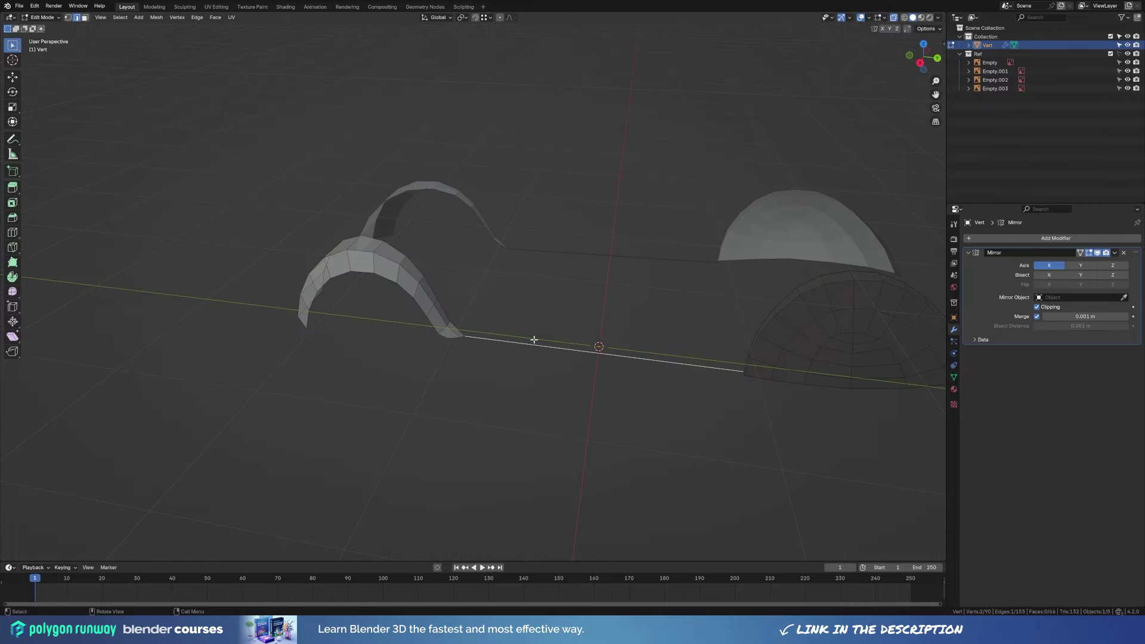
key(g)
key(Escape)
key(a)
key(shift+n)
key(alt+a)
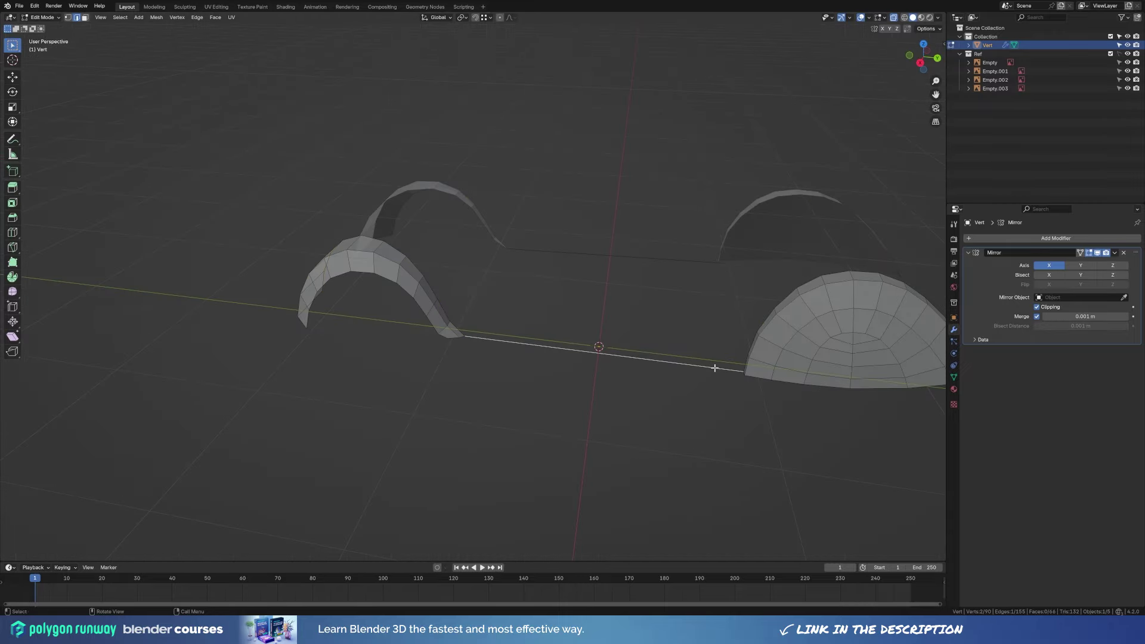
Fill a trial side panel between the fenders and extrude rows upward.
key(f)
key(KP_3)
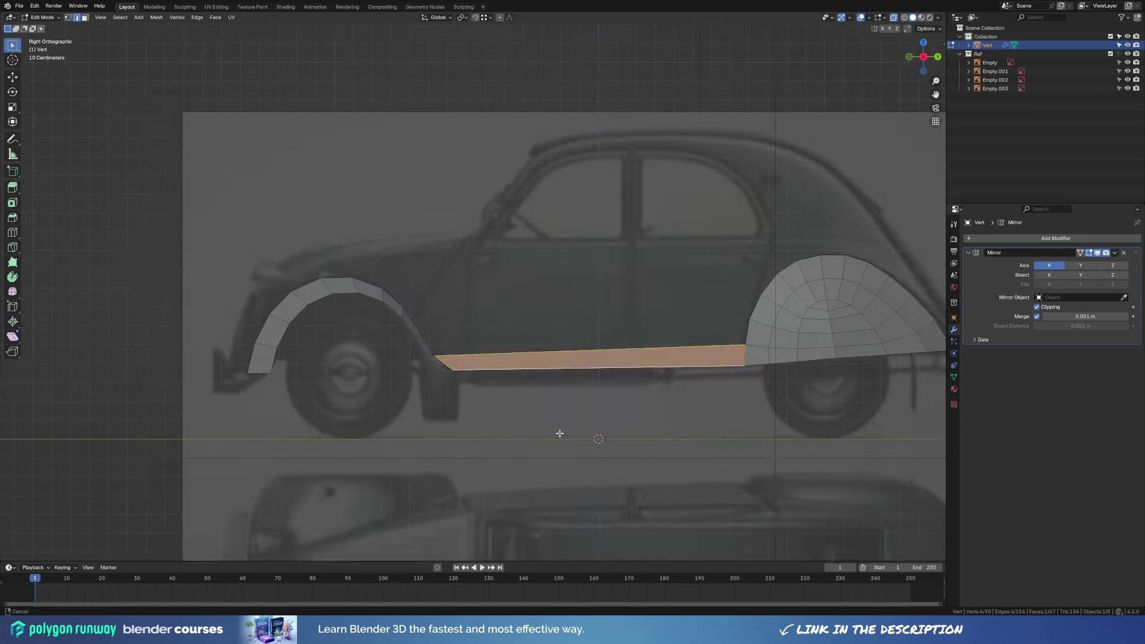
click(512, 391)
click(539, 342)
key(e)
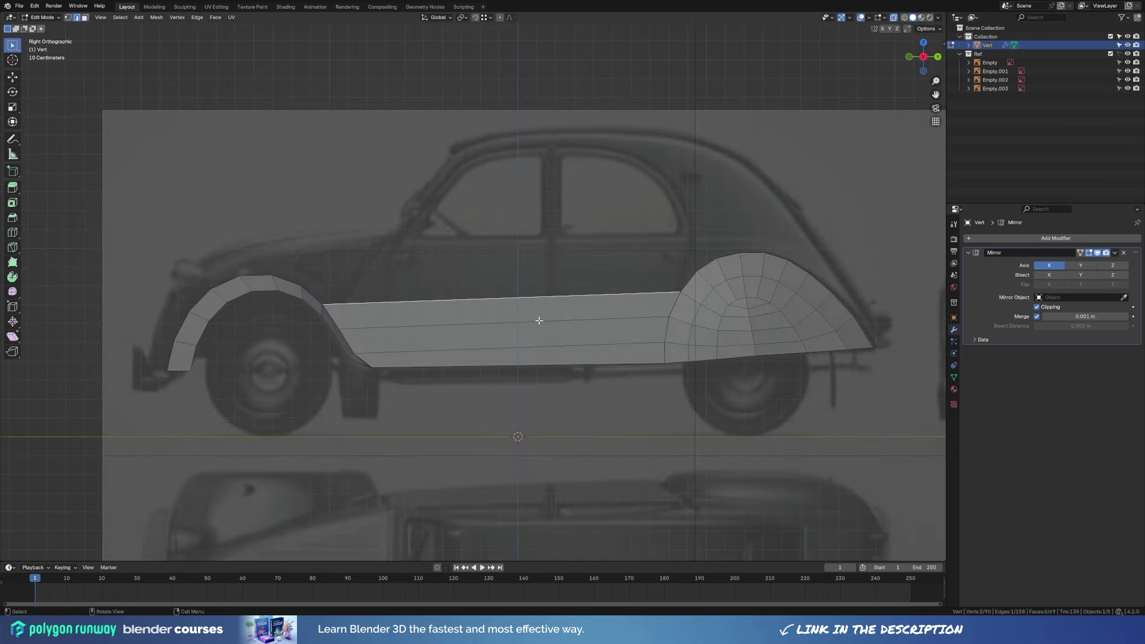
key(shift+r)
key(shift+r)
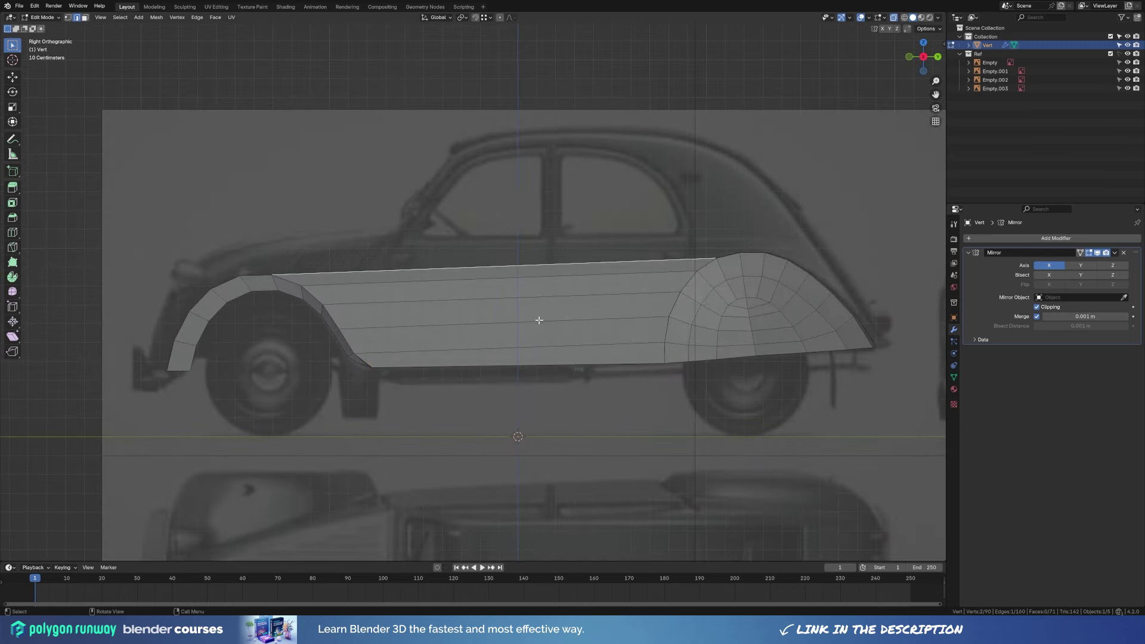
mouse_move(539, 320)
middle_down()
mouse_move(639, 349)
mouse_move(638, 375)
middle_up()
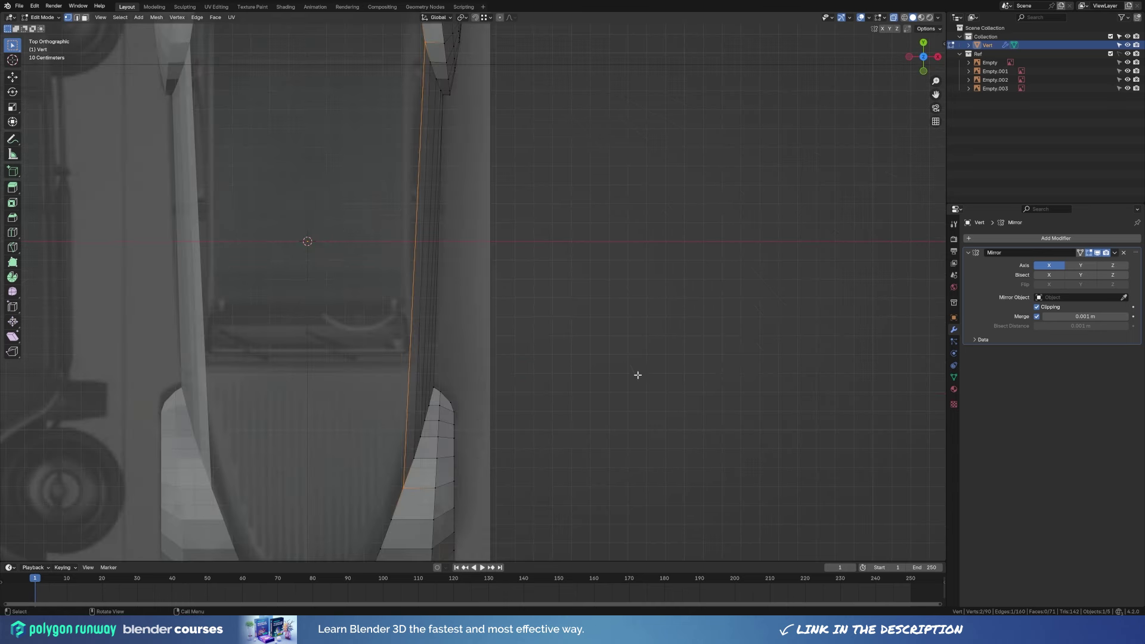
key(KP_1)
key(KP_3)
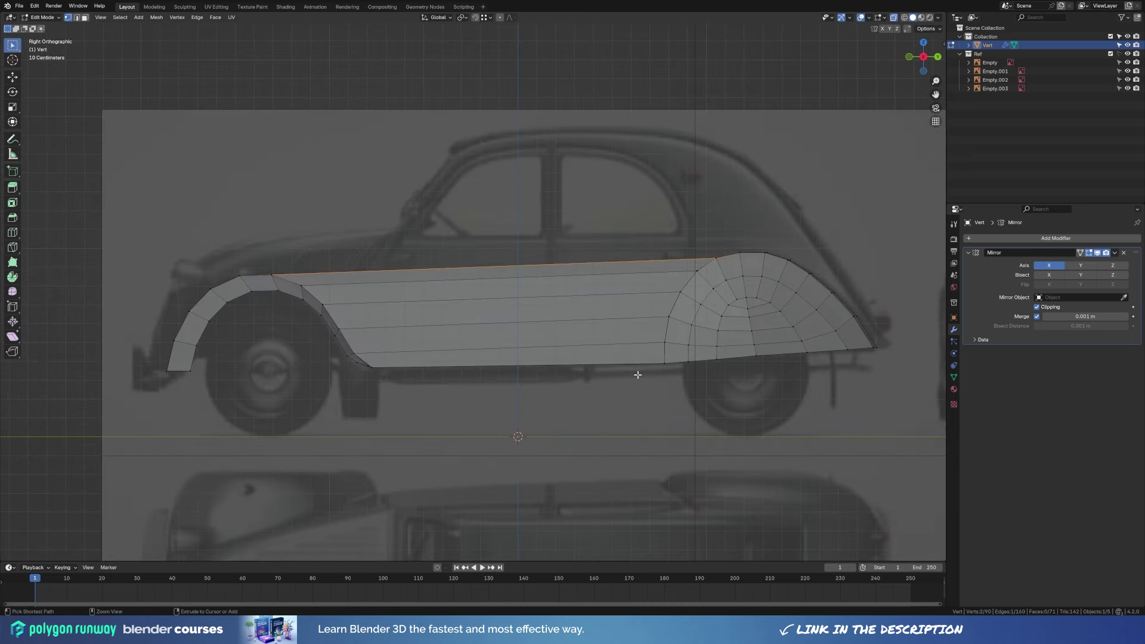
Delete the trial side panel faces, leaving only the sill edge.
key(2)
key(x)
click(637, 374)
key(x)
click(638, 375)
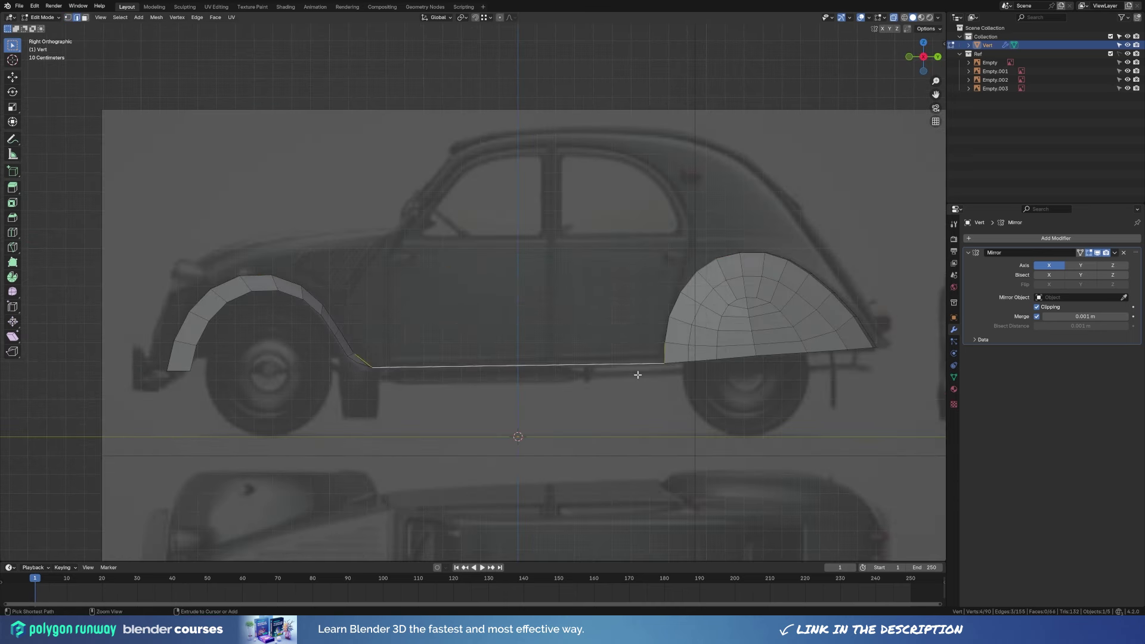
Subdivide the panel's long bottom edge and slide the new vertex toward the front fender.
right_click(449, 366)
click(450, 361)
key(1)
click(518, 365)
key(shift+v)
click(387, 366)
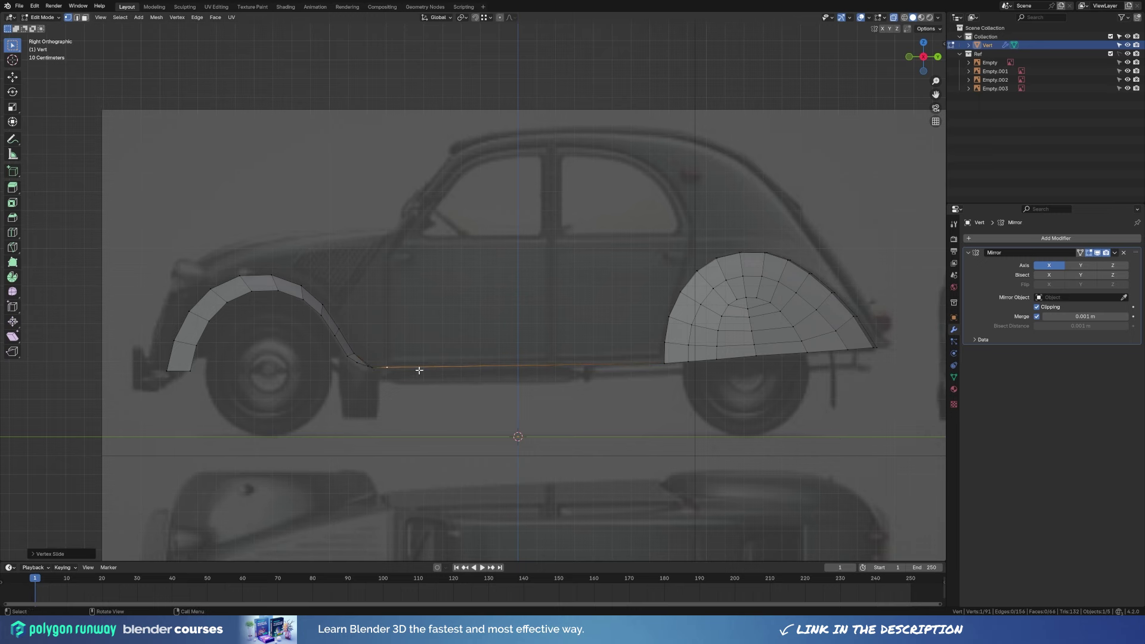
Extrude the new vertex straight up along Z into a vertical edge.
key(e)
key(z)
click(407, 351)
key(e)
key(z)
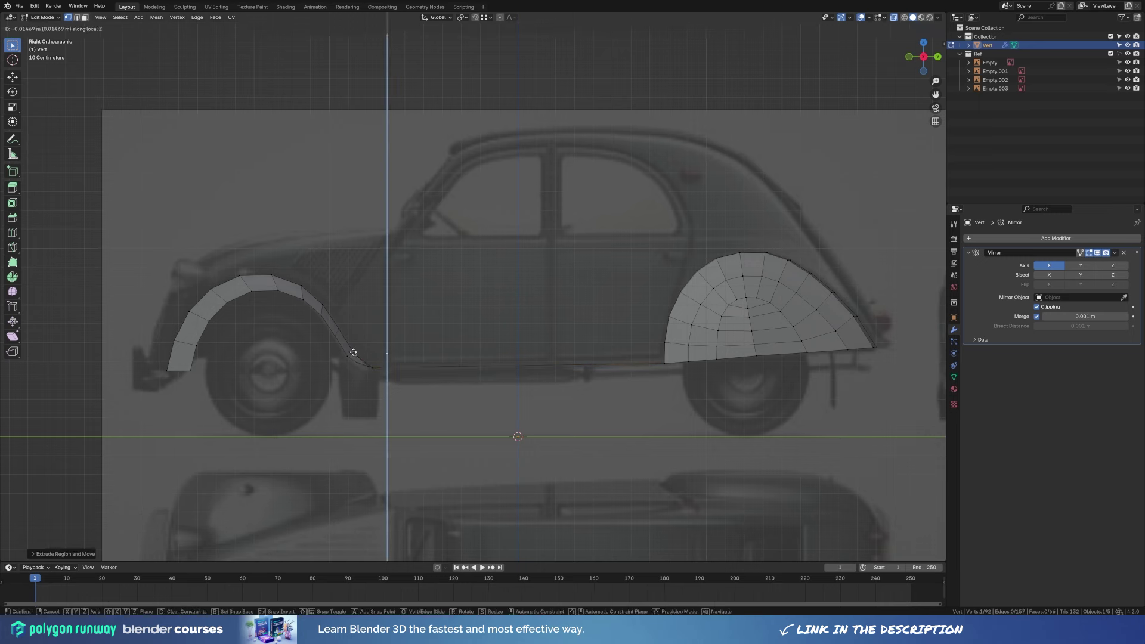
key(r)
key(Escape)
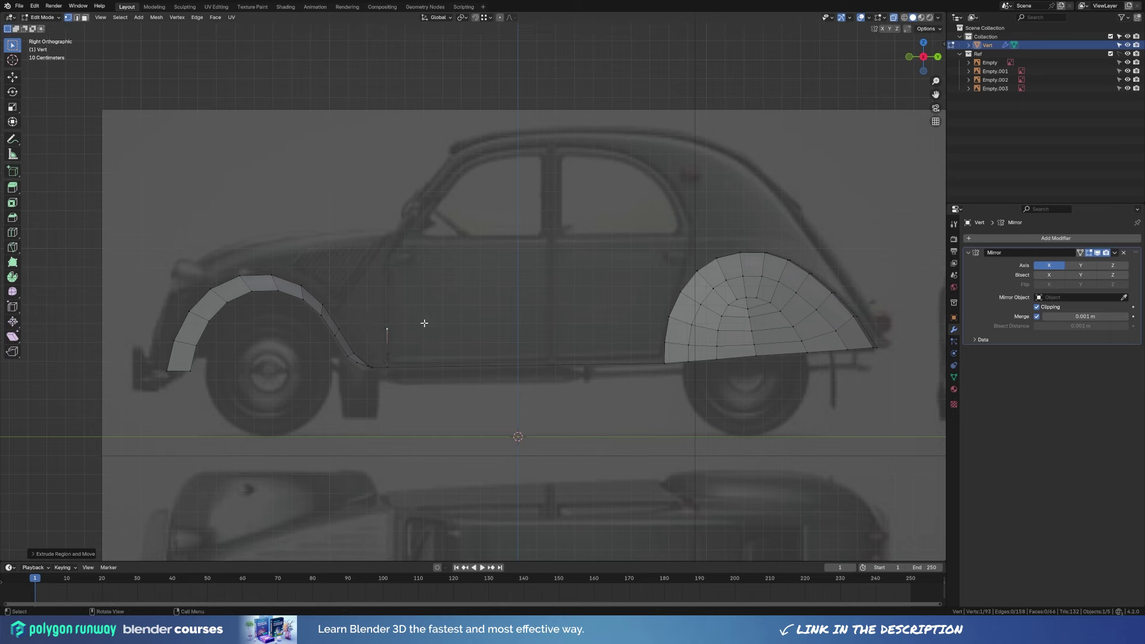
Keep extruding the vertical edge up along Z in segments to the door line.
key(e)
key(z)
click(409, 325)
key(e)
key(z)
click(415, 314)
key(e)
key(z)
click(409, 298)
Fill faces upward from the sill edge between the new vertical edges.
middle_drag(467, 345, 519, 360)
key(KP_3)
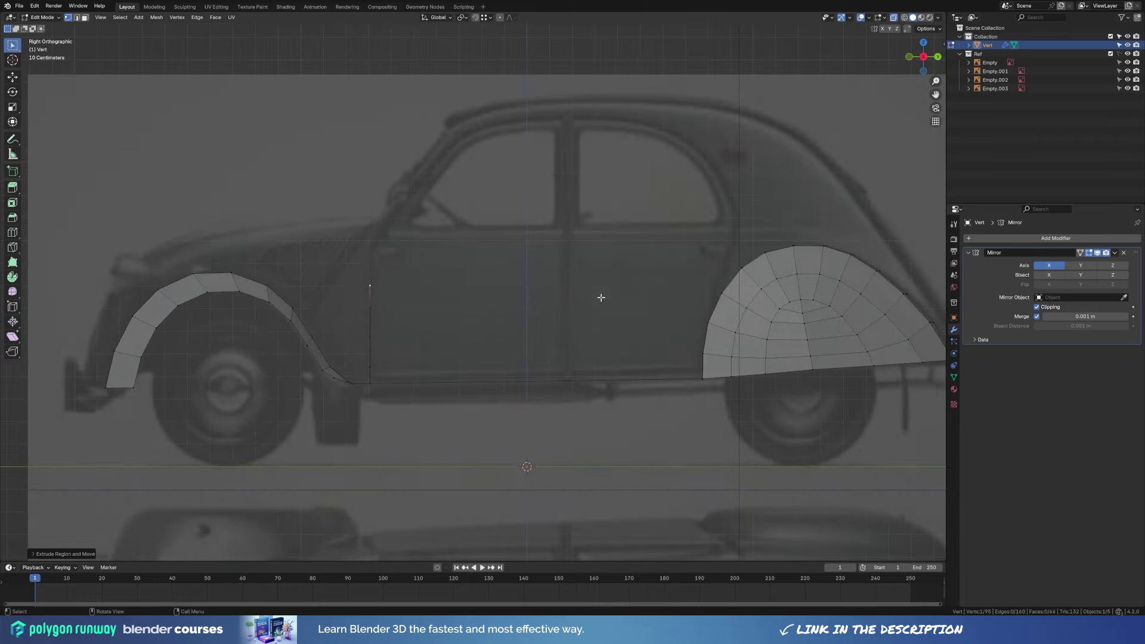
key(KP_1)
key(KP_7)
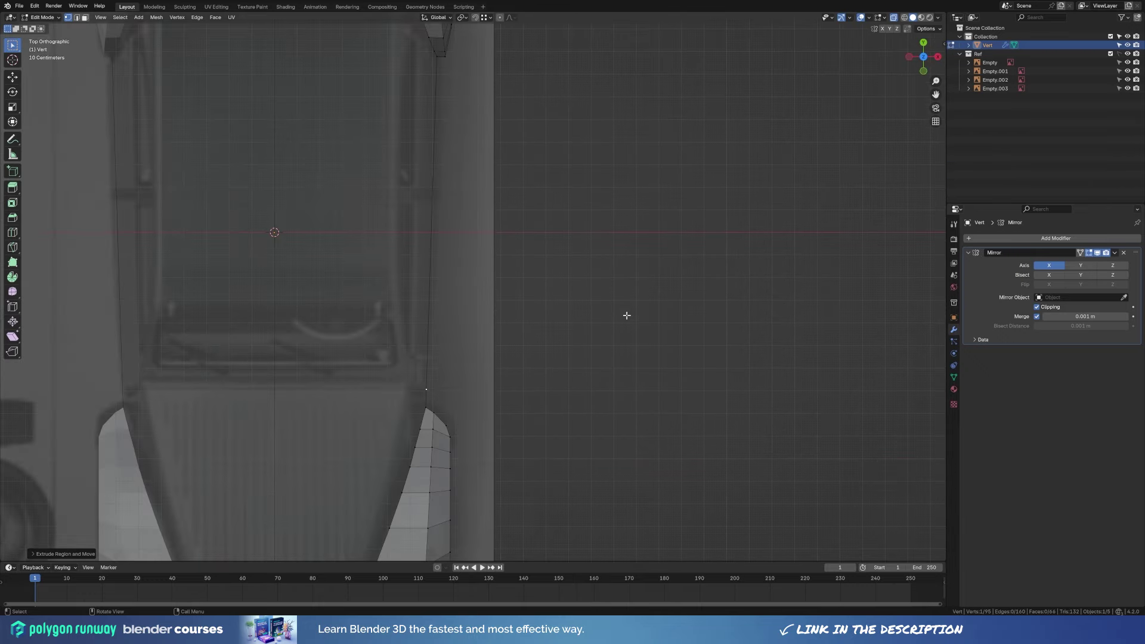
key(KP_1)
key(KP_3)
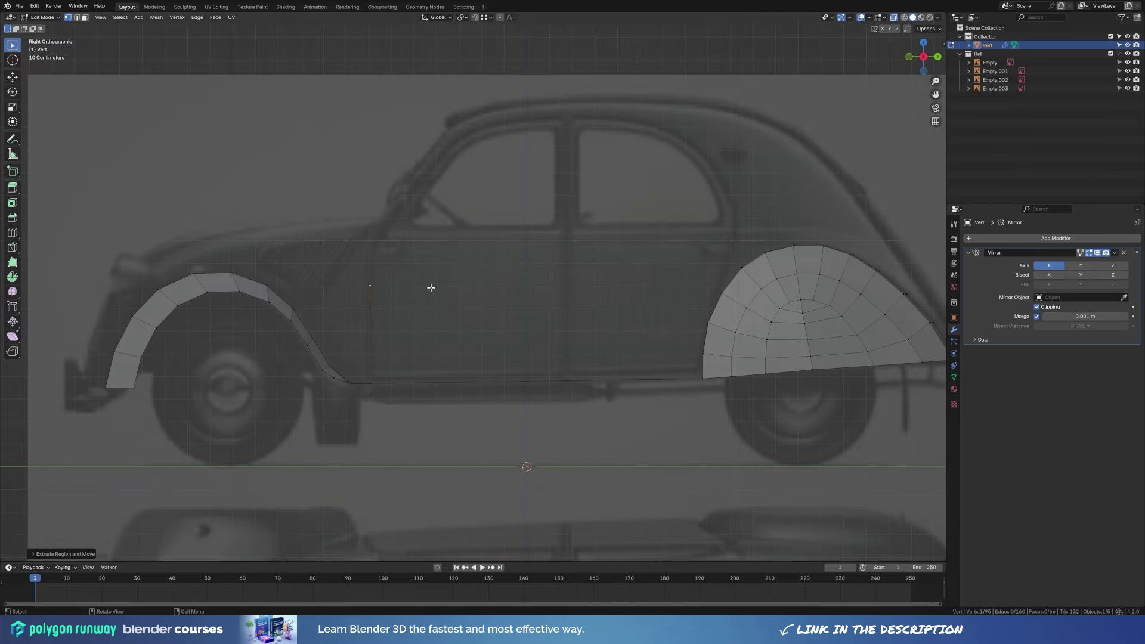
middle_drag(430, 287, 468, 356)
key(f)
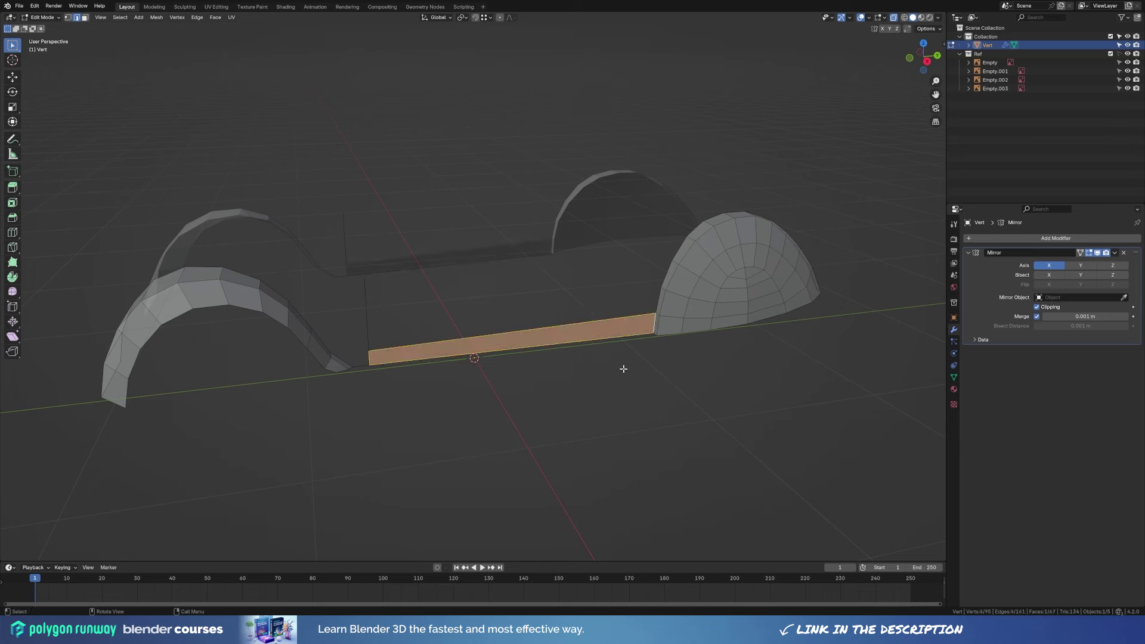
key(f)
key(f)
key(f)
key(KP_3)
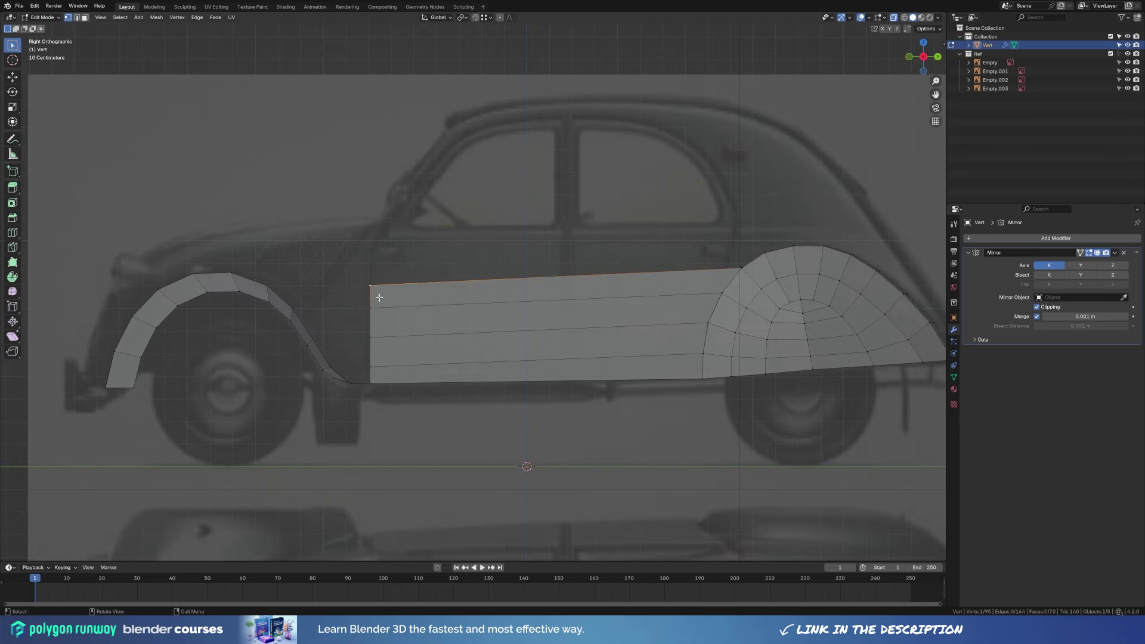
Level the panel's front corner and readjust a lower front vertex's height along Z.
drag(380, 297, 379, 282)
click(369, 337)
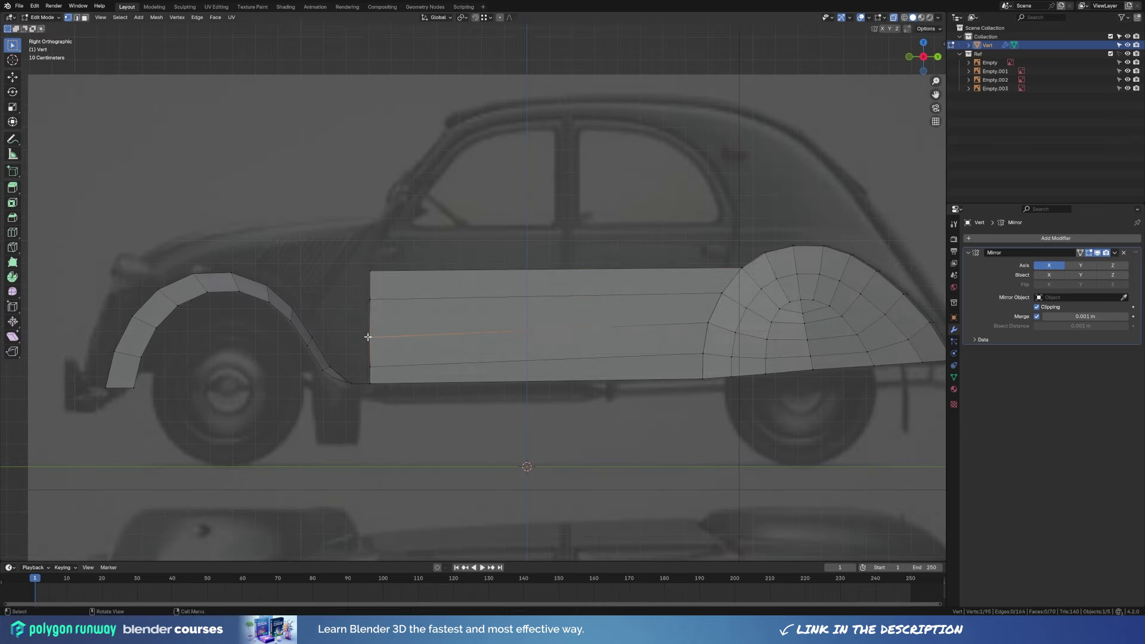
key(g)
key(z)
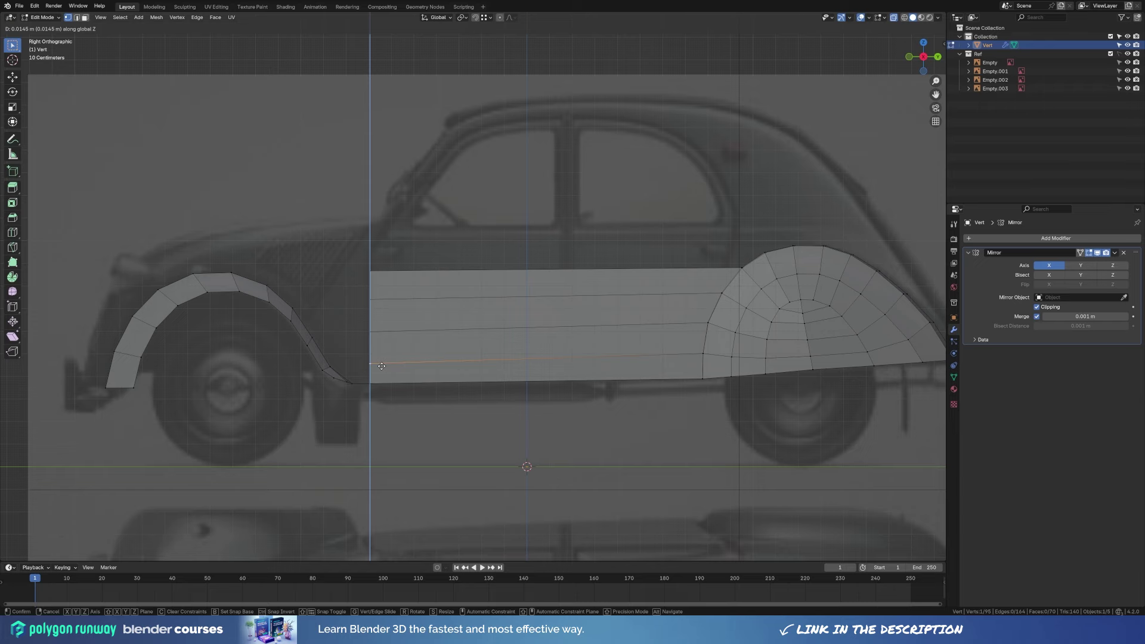
click(381, 366)
Shift the panel's front edge along X to match the top-view blueprint.
mouse_move(550, 299)
middle_down()
mouse_move(591, 227)
mouse_move(475, 358)
middle_up()
key(KP_7)
key(KP_1)
key(KP_7)
ctrl+click(401, 334)
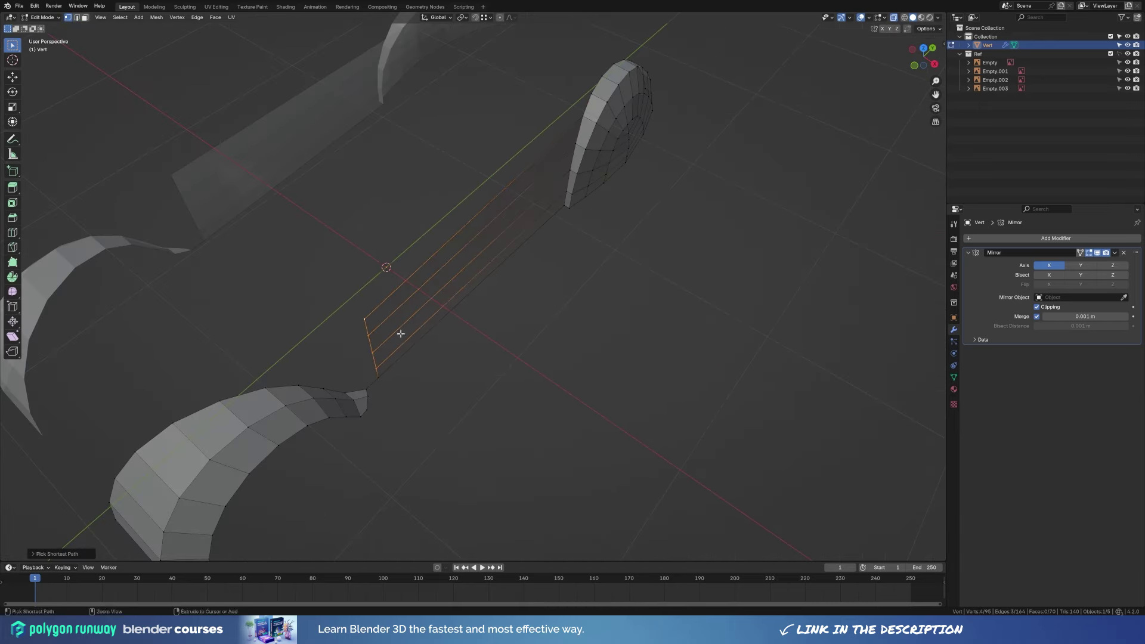
key(KP_7)
key(g)
key(x)
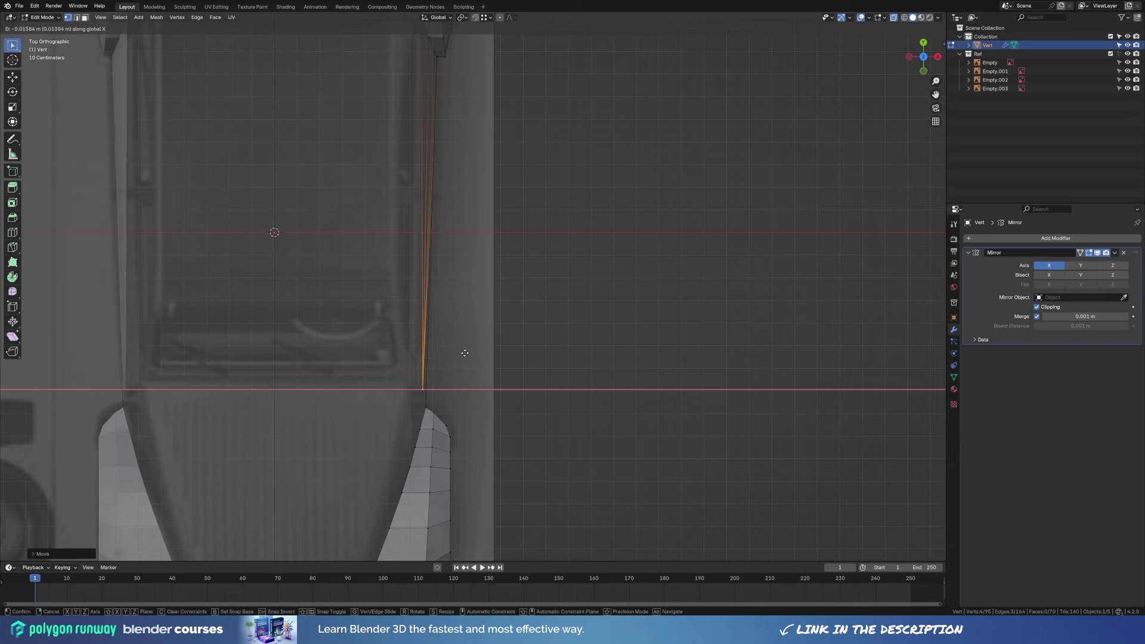
key(Escape)
middle_drag(473, 384, 396, 384)
key(KP_7)
key(g)
key(x)
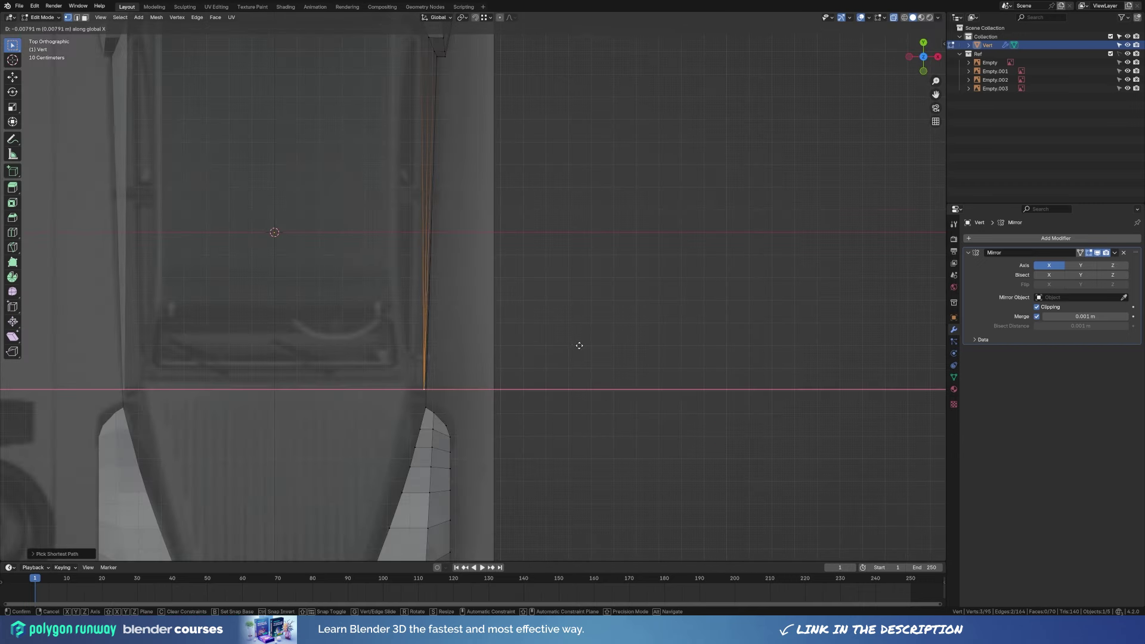
click(515, 378)
Move another panel vertex along X to follow the top-view outline.
middle_drag(514, 378, 382, 351)
click(381, 352)
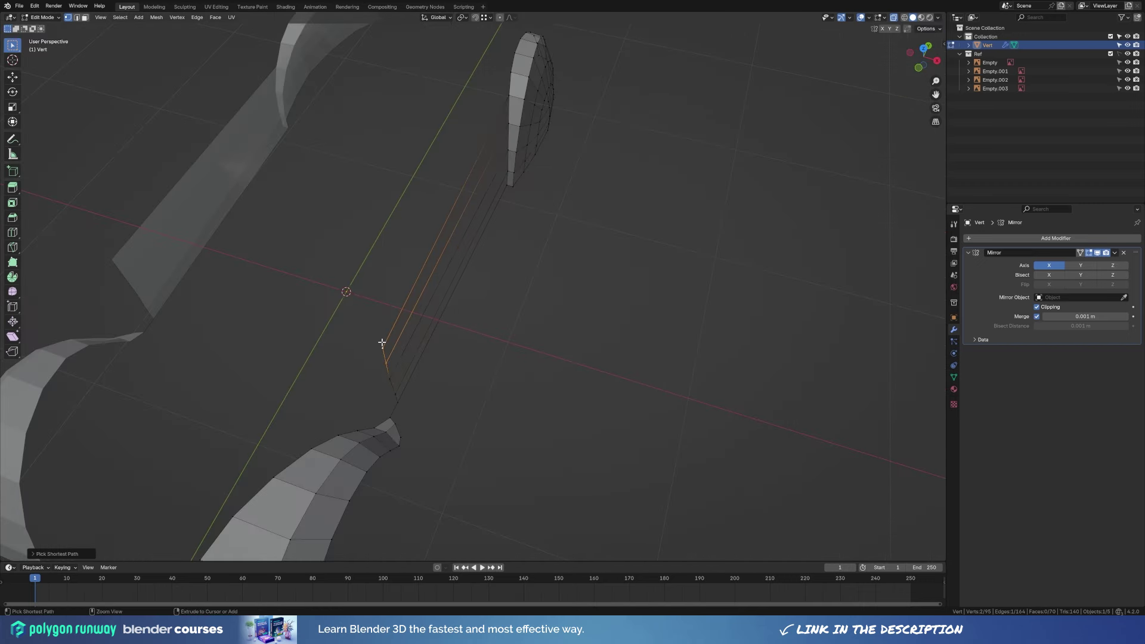
key(KP_7)
key(g)
key(x)
click(403, 331)
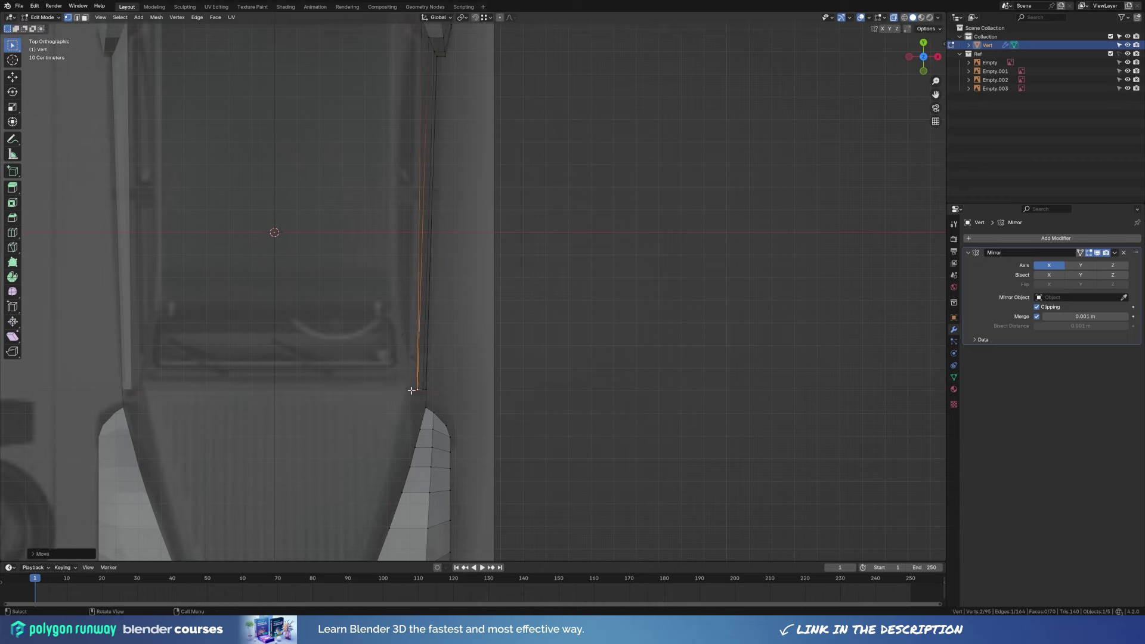
Adjust the remaining panel edge vertices in width along X to fit the top view.
mouse_move(403, 330)
middle_down()
mouse_move(384, 361)
mouse_move(288, 225)
middle_up()
click(383, 360)
key(KP_7)
key(g)
key(x)
click(331, 361)
key(g)
key(x)
click(495, 294)
Extrude the panel's top edge straight up along Z to the window line.
middle_drag(496, 294, 455, 332)
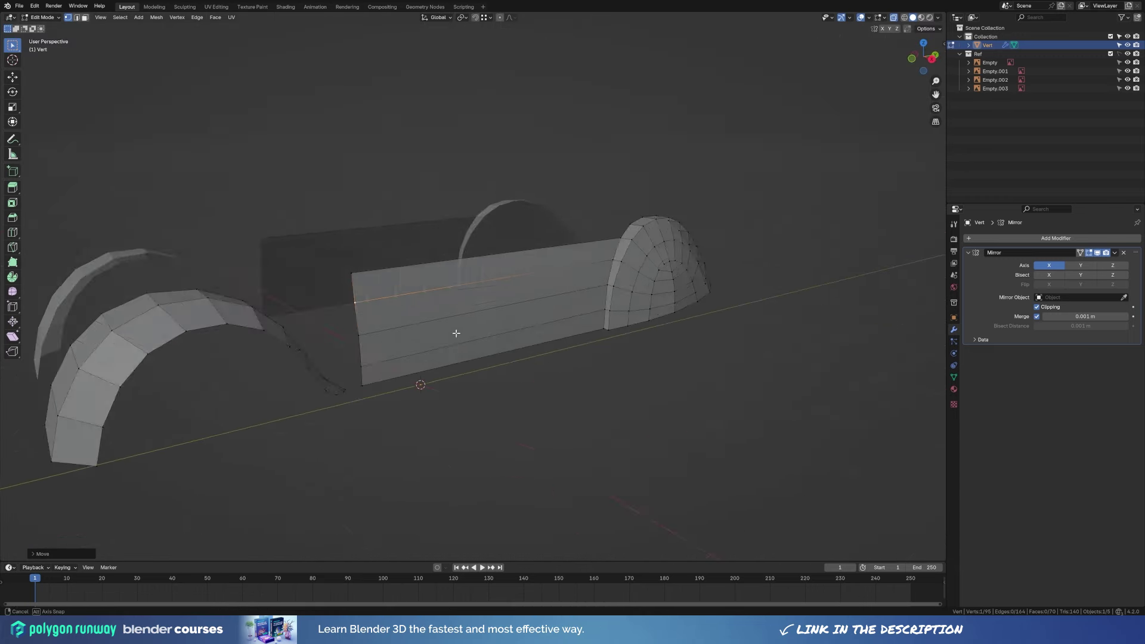
key(KP_3)
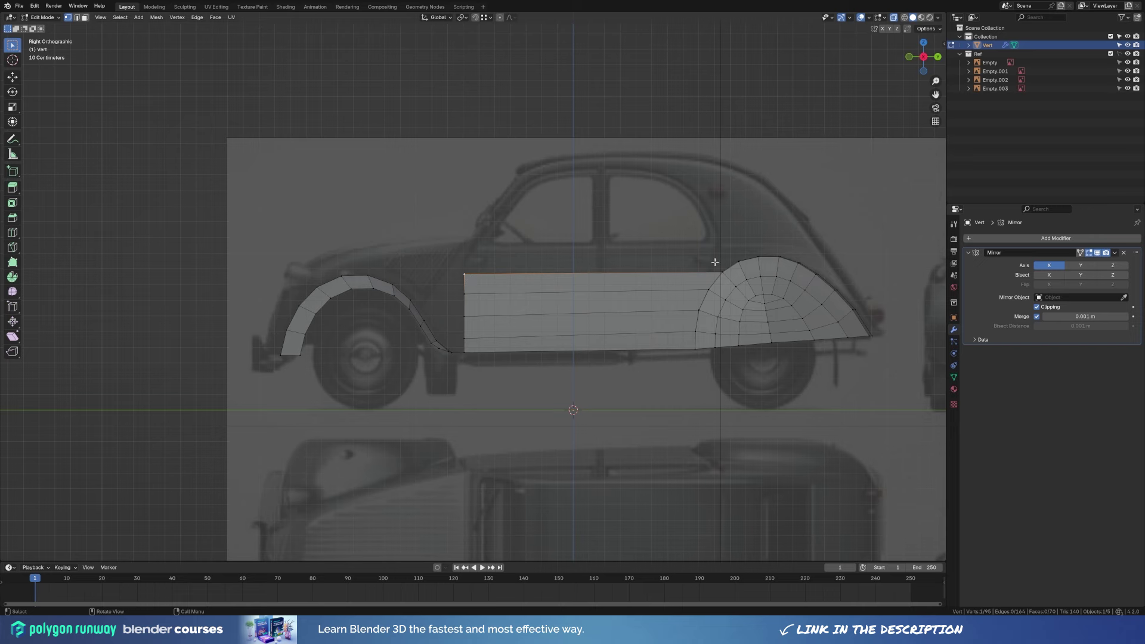
ctrl+click(715, 262)
middle_drag(613, 299, 651, 284)
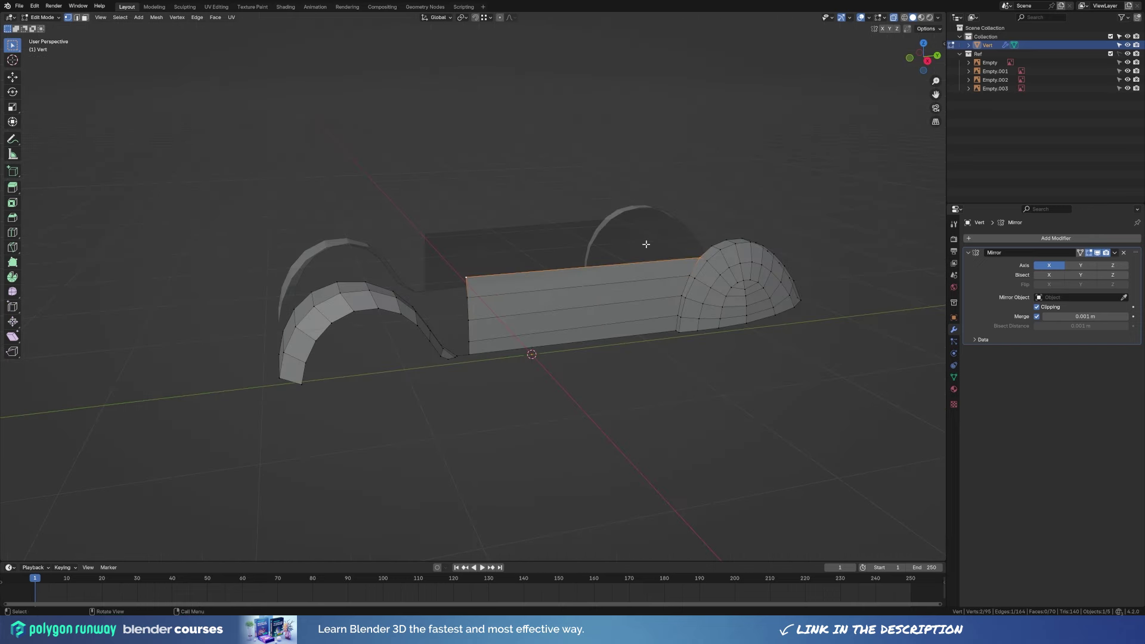
key(KP_3)
key(e)
key(z)
click(739, 295)
Shear the new strip and tilt its top inward along X in front view.
key(shift+ctrl+alt+s)
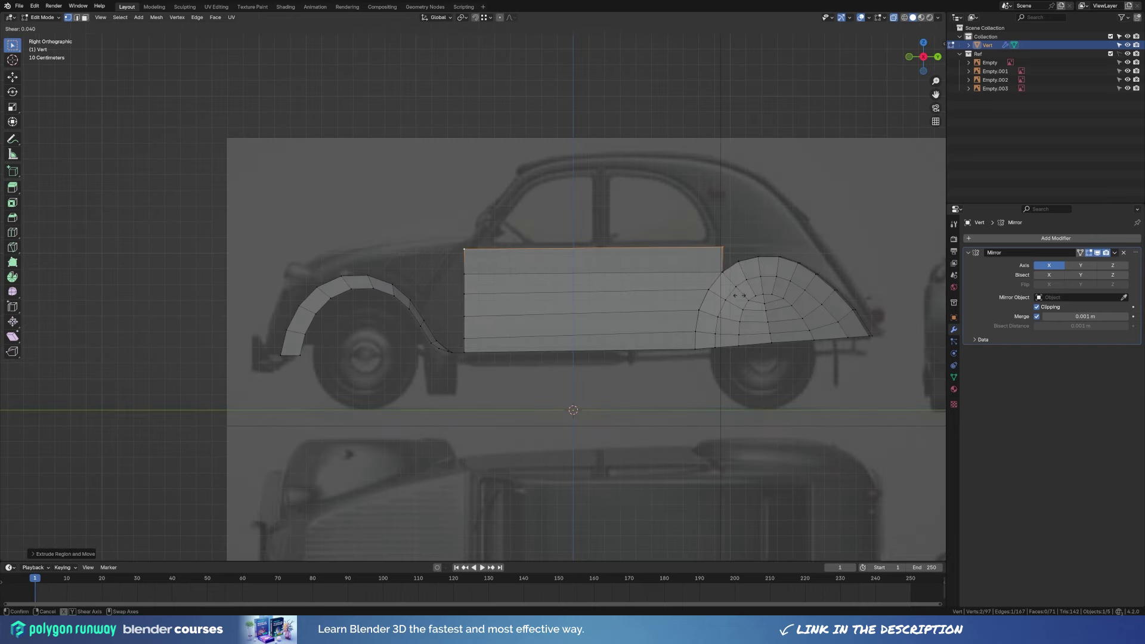
click(721, 262)
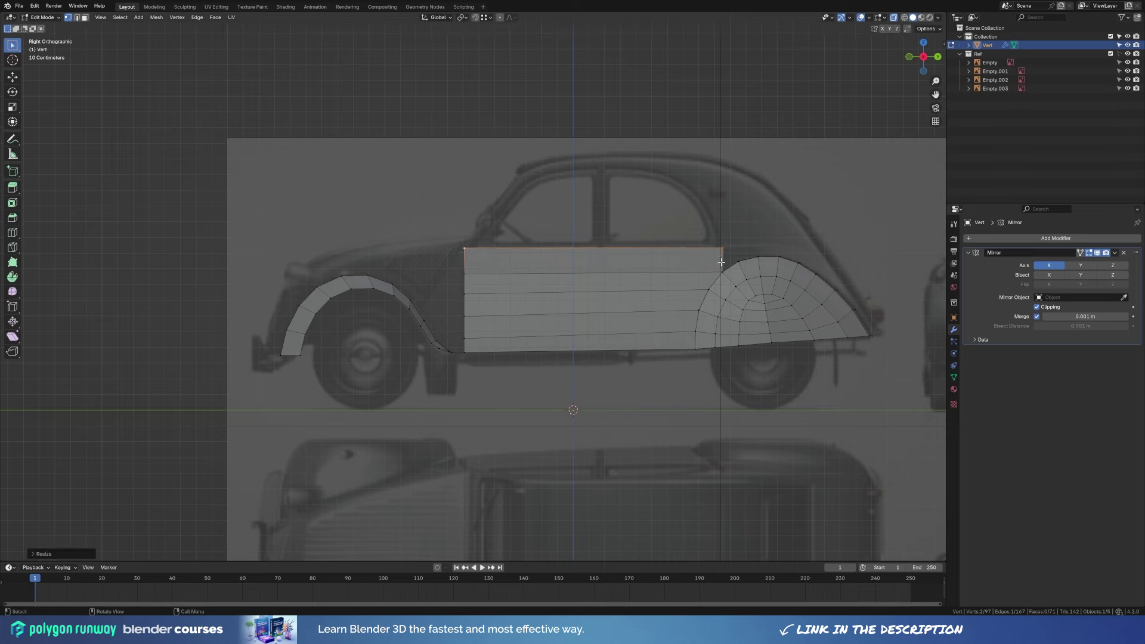
key(KP_1)
key(g)
key(x)
click(643, 271)
key(g)
key(x)
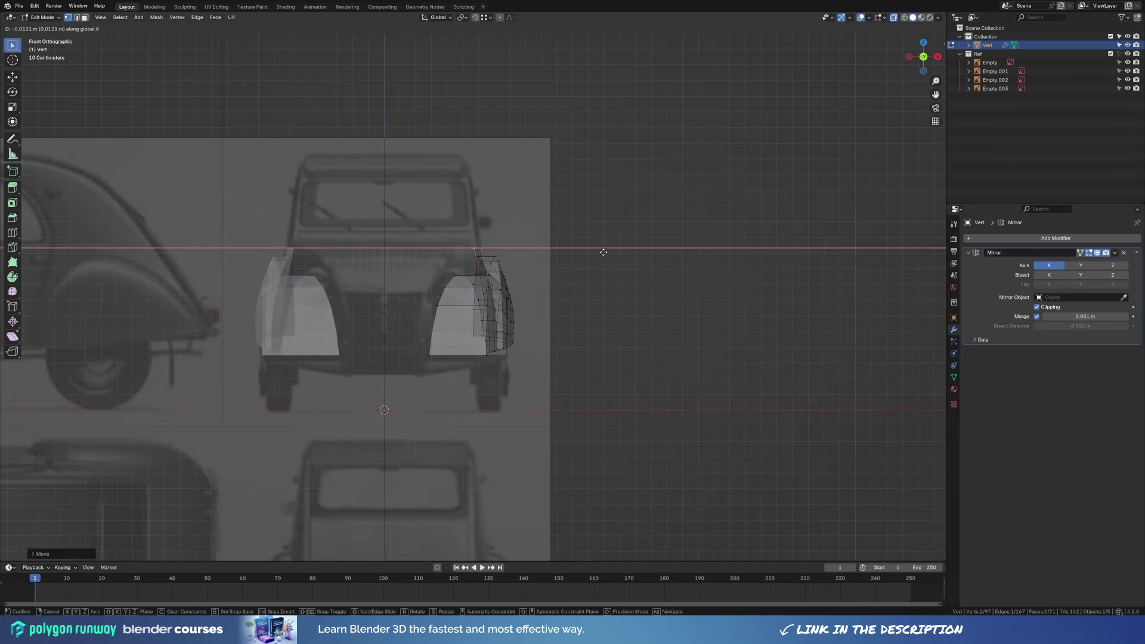
Add a centred horizontal loop across the door top and slide its corner vertex along the edge.
click(603, 250)
middle_drag(604, 250, 467, 273)
click(467, 274)
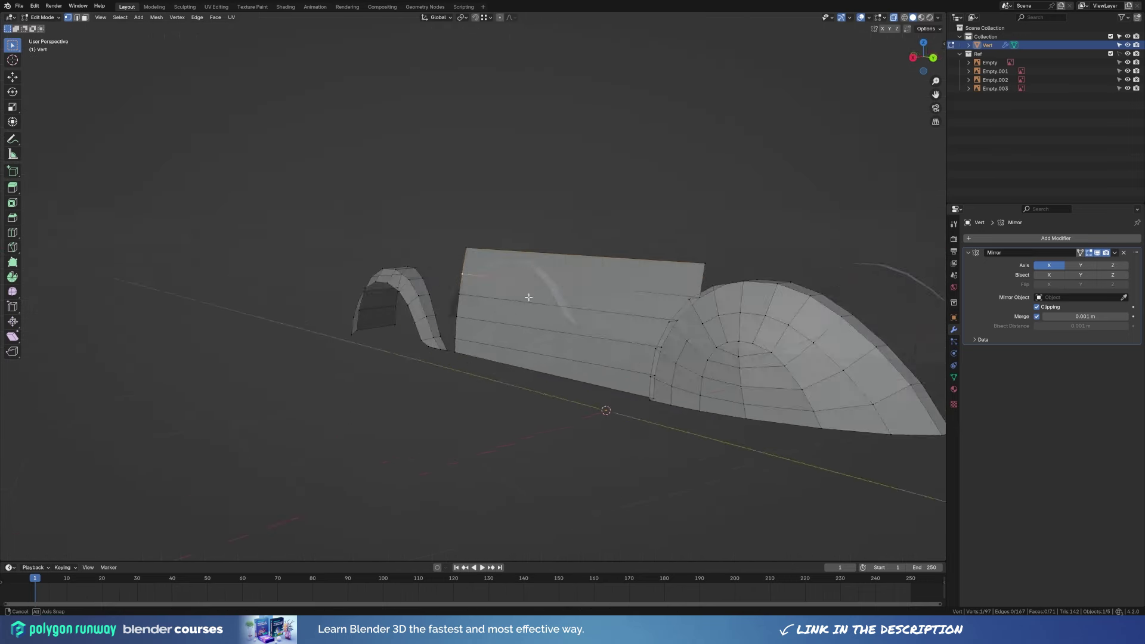
mouse_move(527, 297)
middle_down()
mouse_move(660, 296)
mouse_move(562, 325)
mouse_move(570, 317)
middle_up()
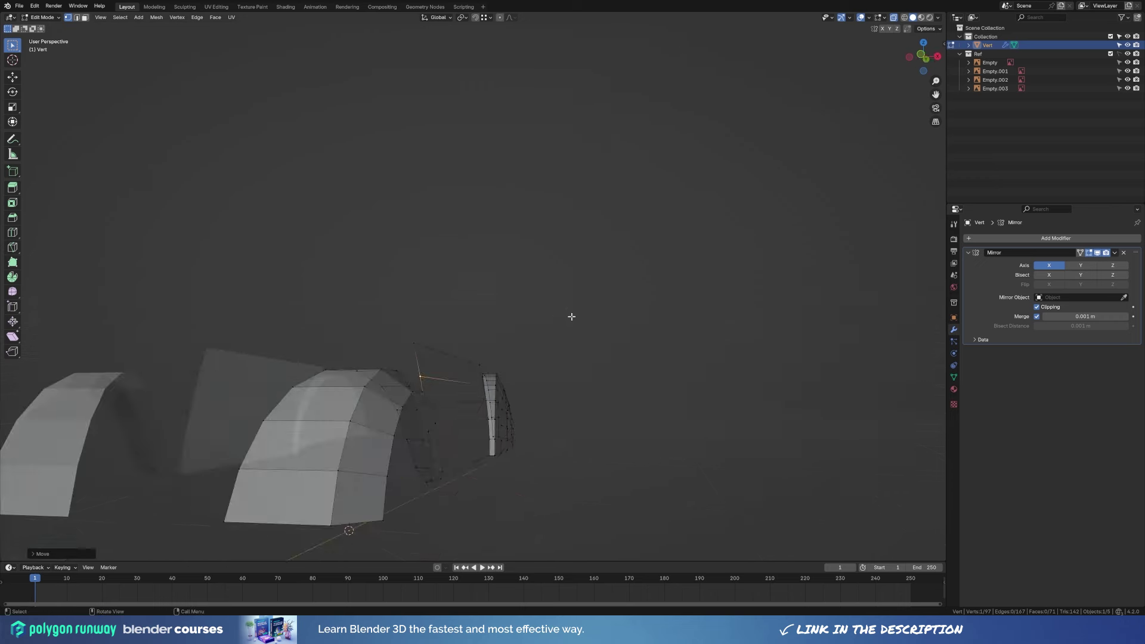
ctrl+click(602, 312)
key(KP_3)
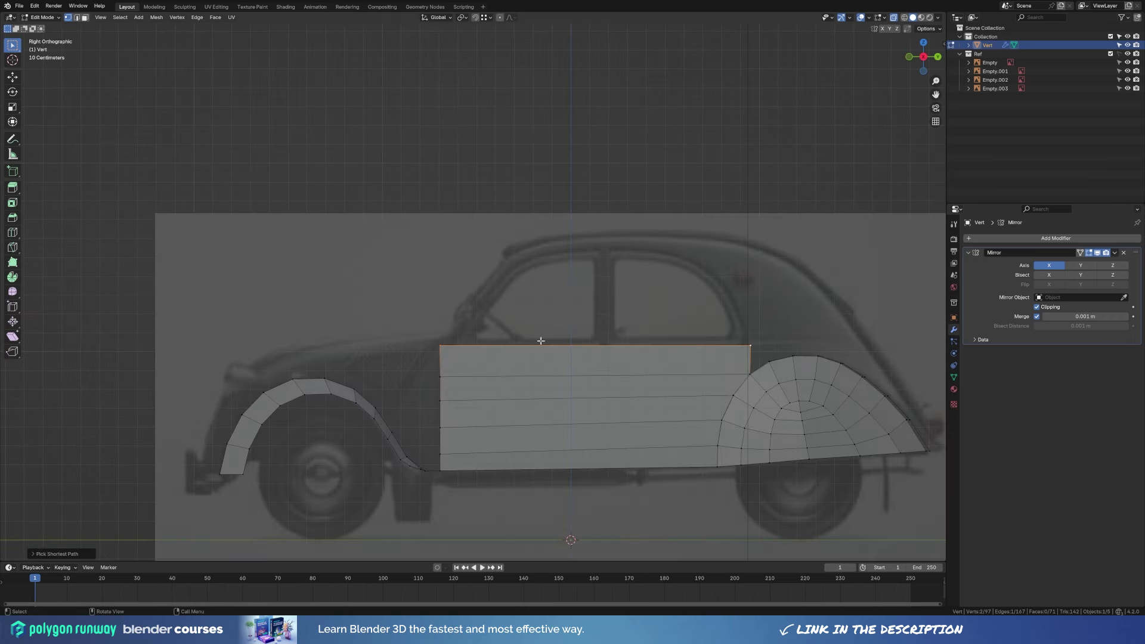
key(ctrl+r)
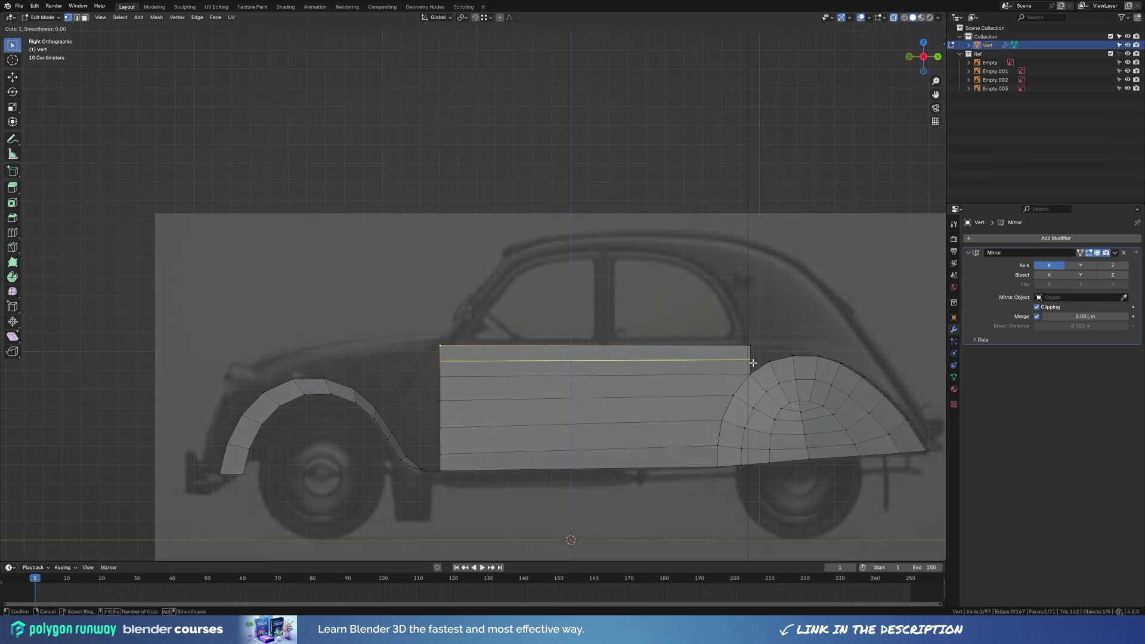
click(440, 345)
right_click(440, 345)
key(shift+v)
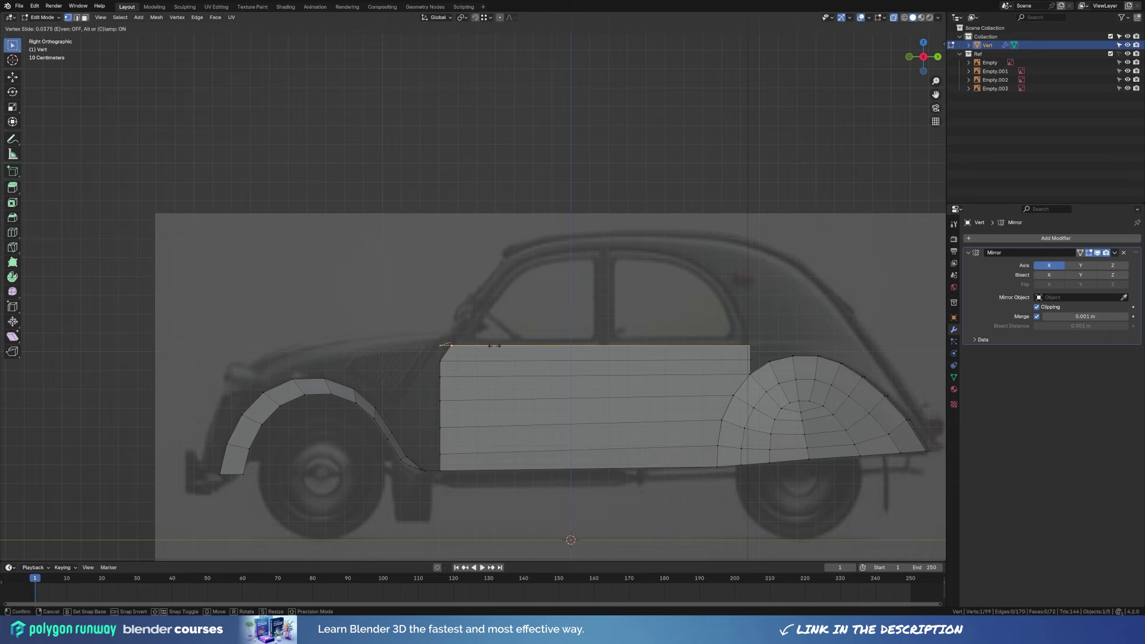
click(494, 346)
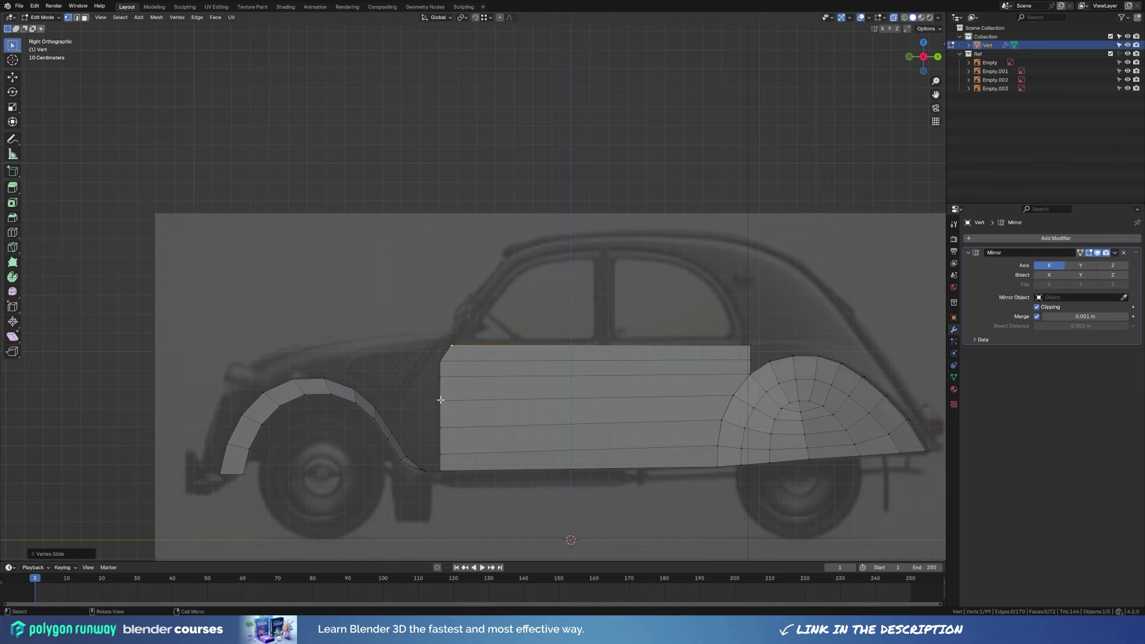
Fill faces bridging the gap between the front fender and the door panel.
middle_drag(442, 469, 464, 412)
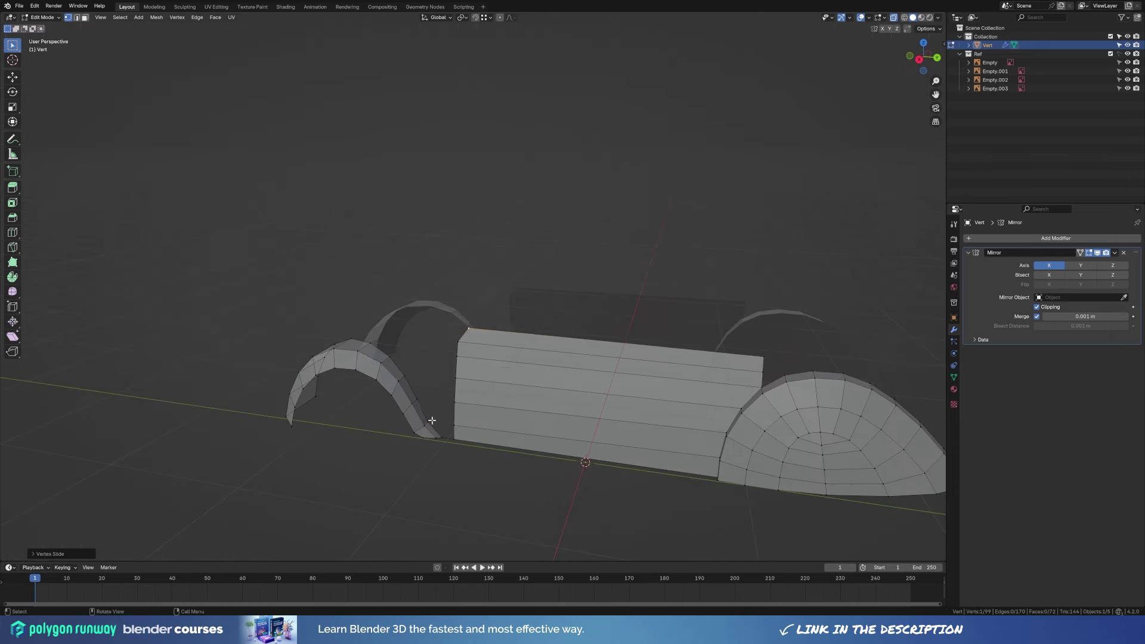
key(f)
key(f)
key(f)
key(2)
key(f)
key(KP_3)
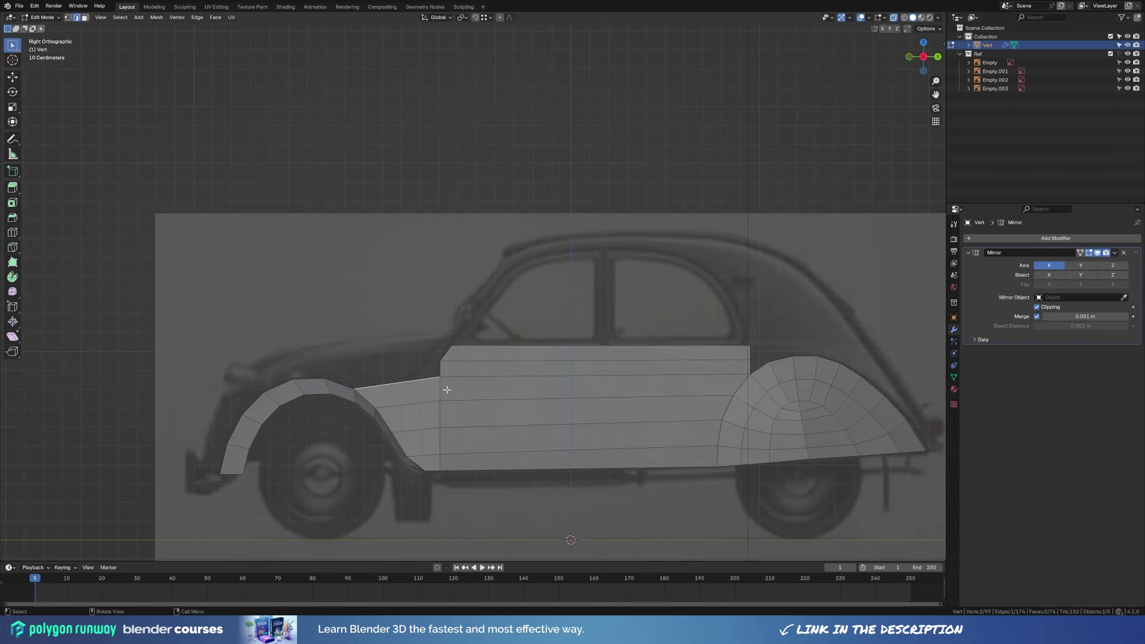
Extrude new vertices from the panel corner along the hood line in side view, nudging one into place.
key(e)
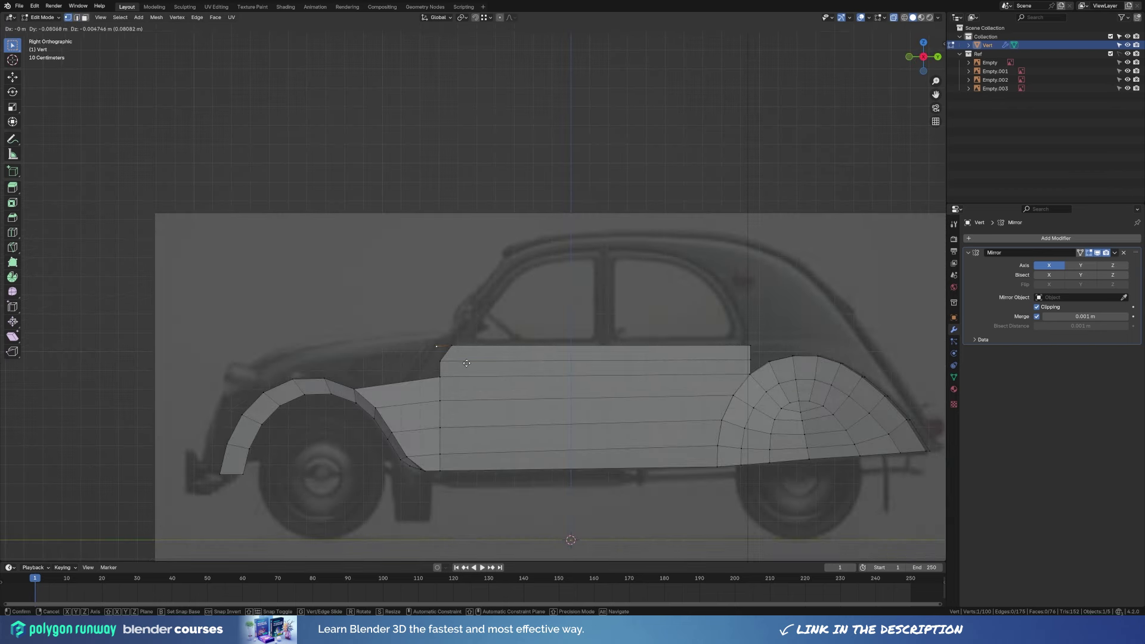
click(465, 363)
key(KP_7)
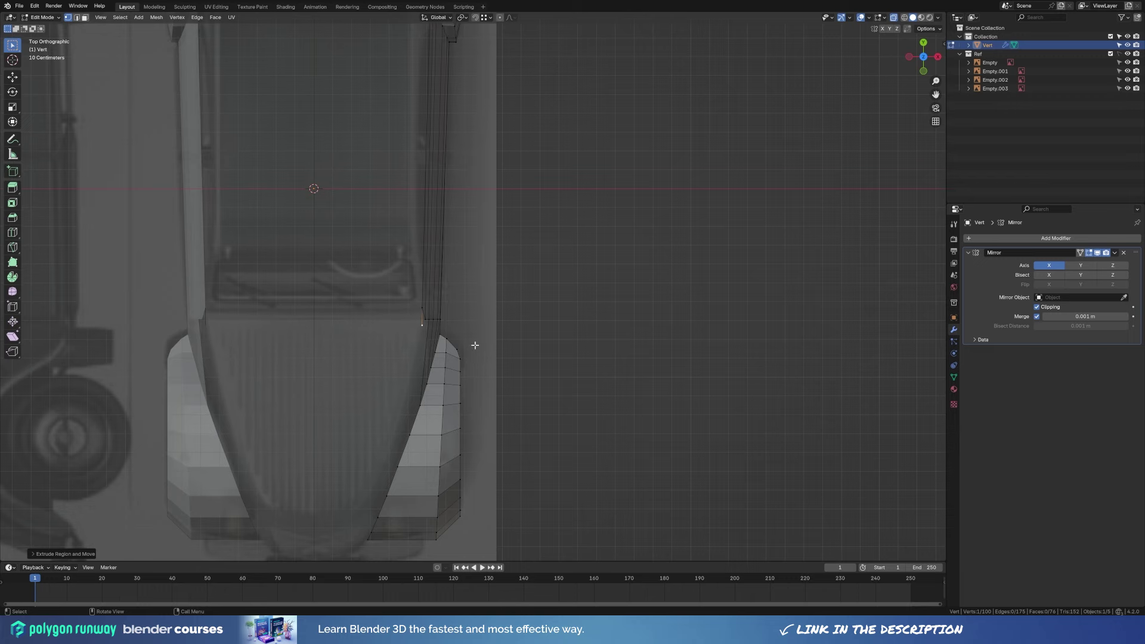
key(KP_3)
key(e)
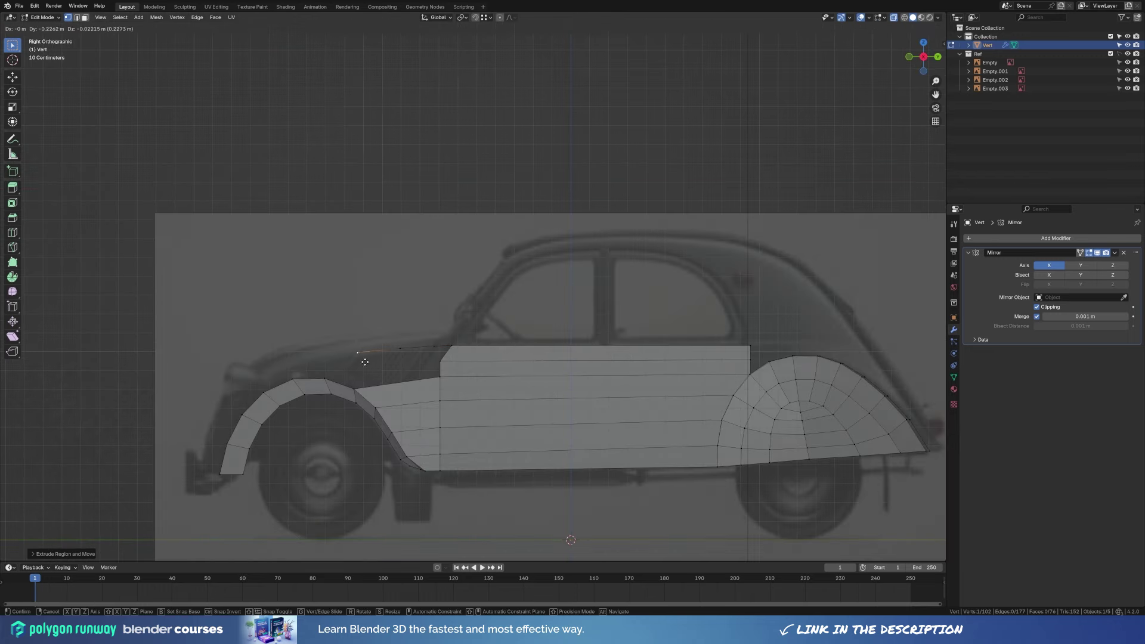
click(365, 362)
key(g)
click(366, 378)
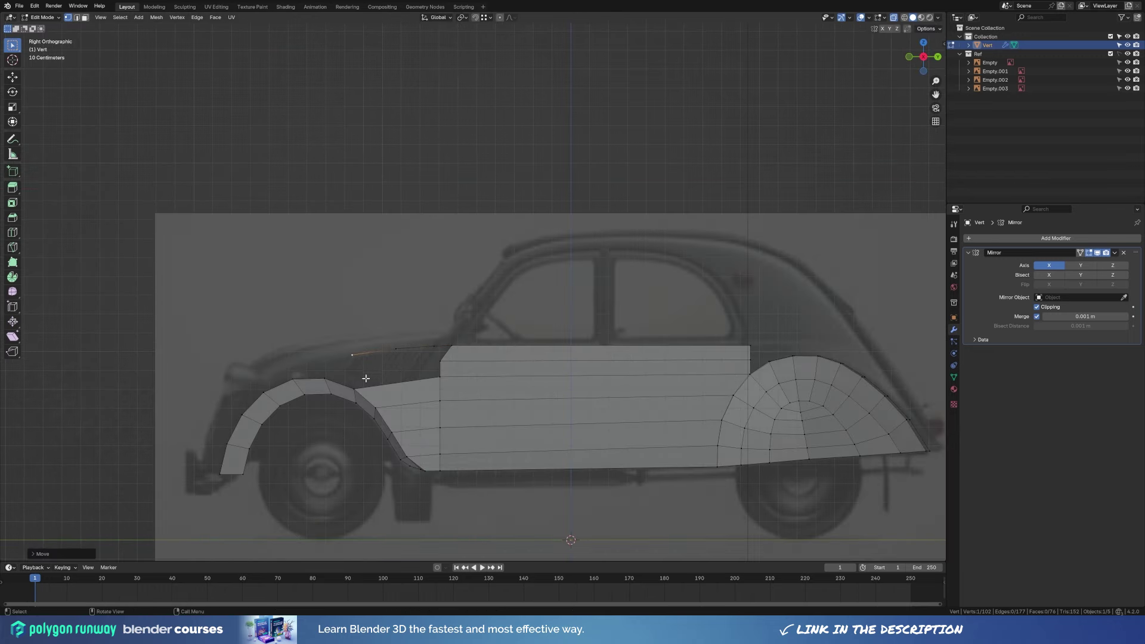
Extrude further vertices along the blueprint hood outline down to the fender end.
key(e)
click(331, 380)
key(e)
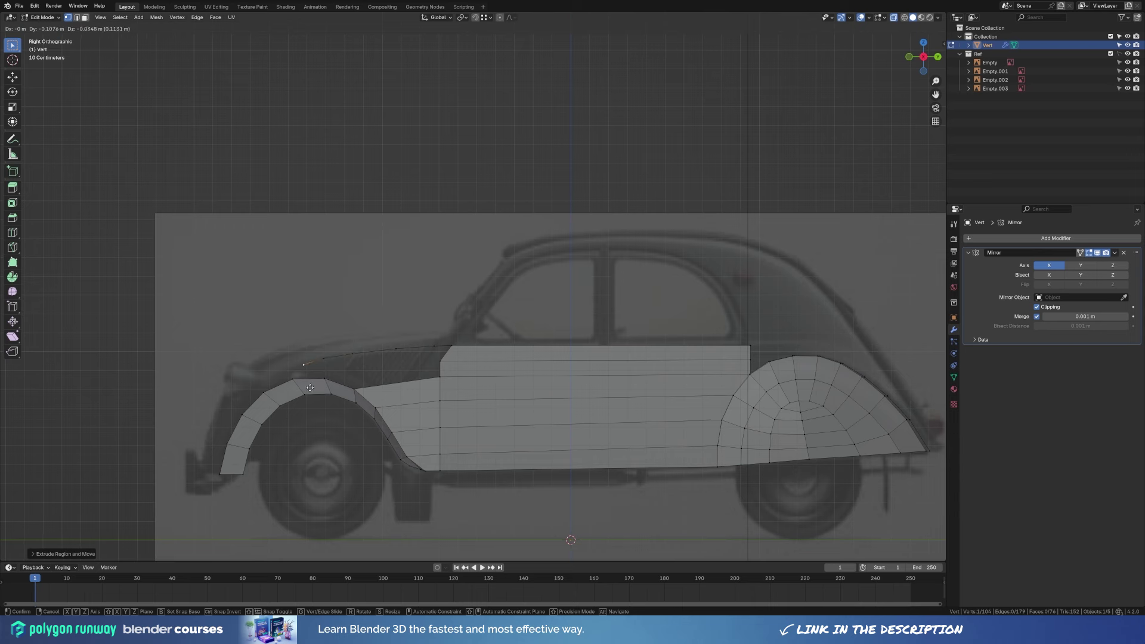
key(e)
click(279, 399)
key(e)
click(268, 420)
Reposition an earlier hood vertex and extrude the arch end down to the front bottom.
click(325, 361)
key(g)
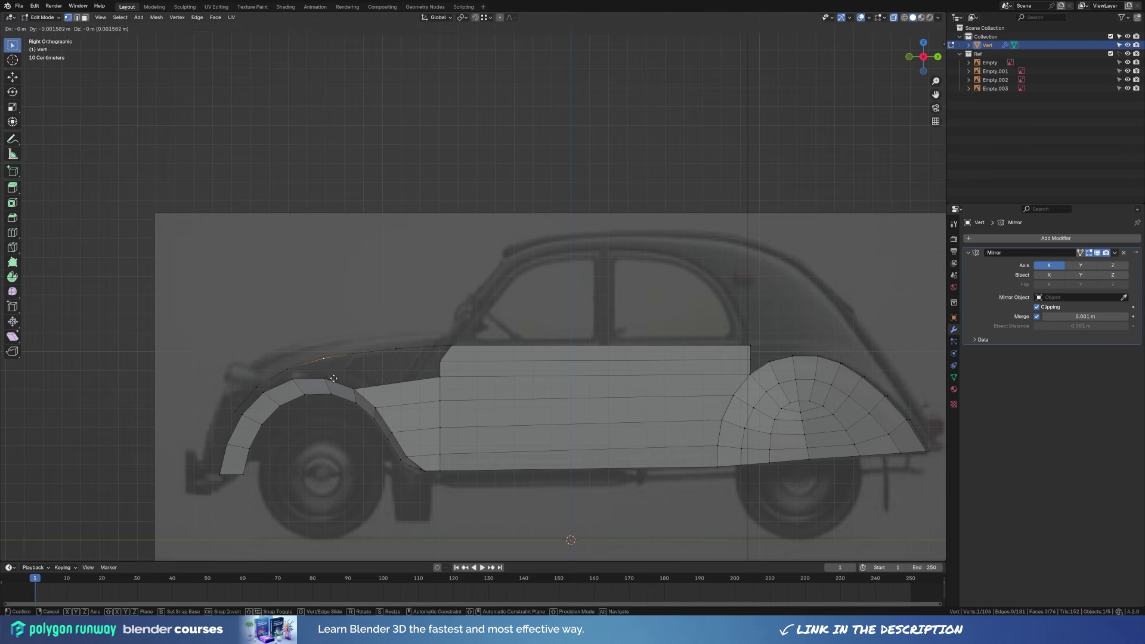
click(331, 379)
click(235, 411)
key(e)
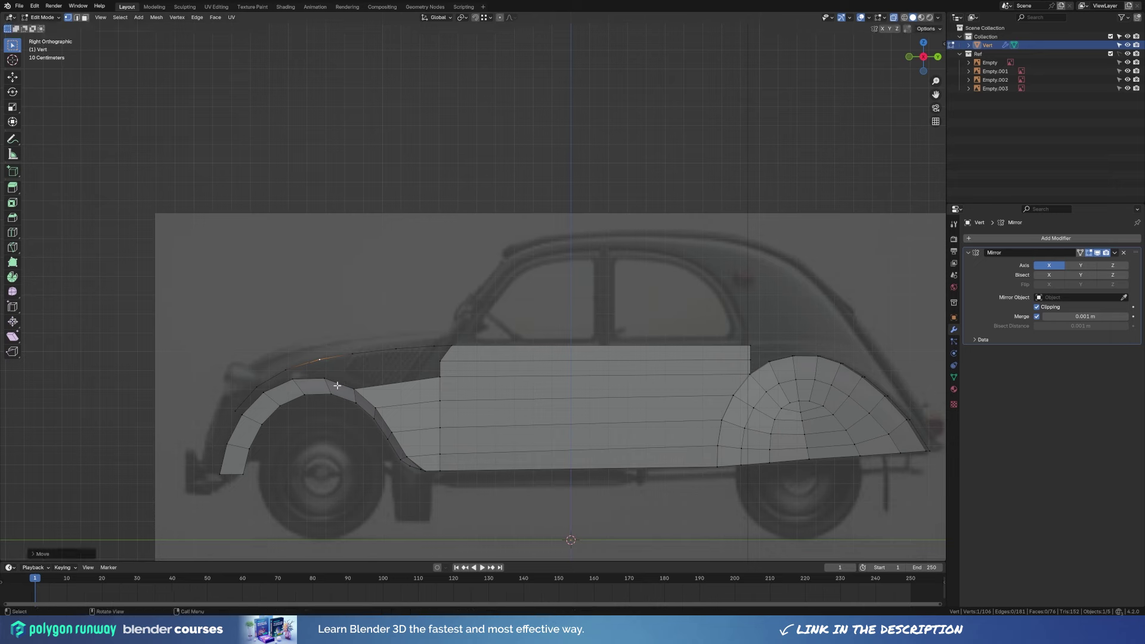
click(287, 424)
key(e)
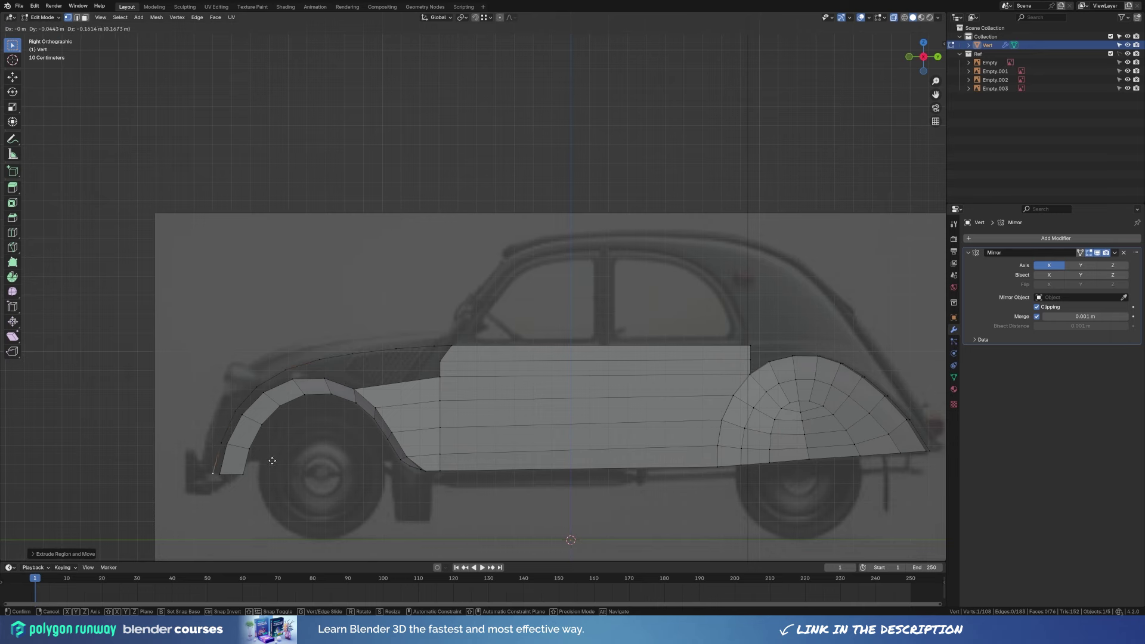
key(z)
click(285, 456)
In top view, rotate the fender arch edge to follow the hood outline.
key(KP_7)
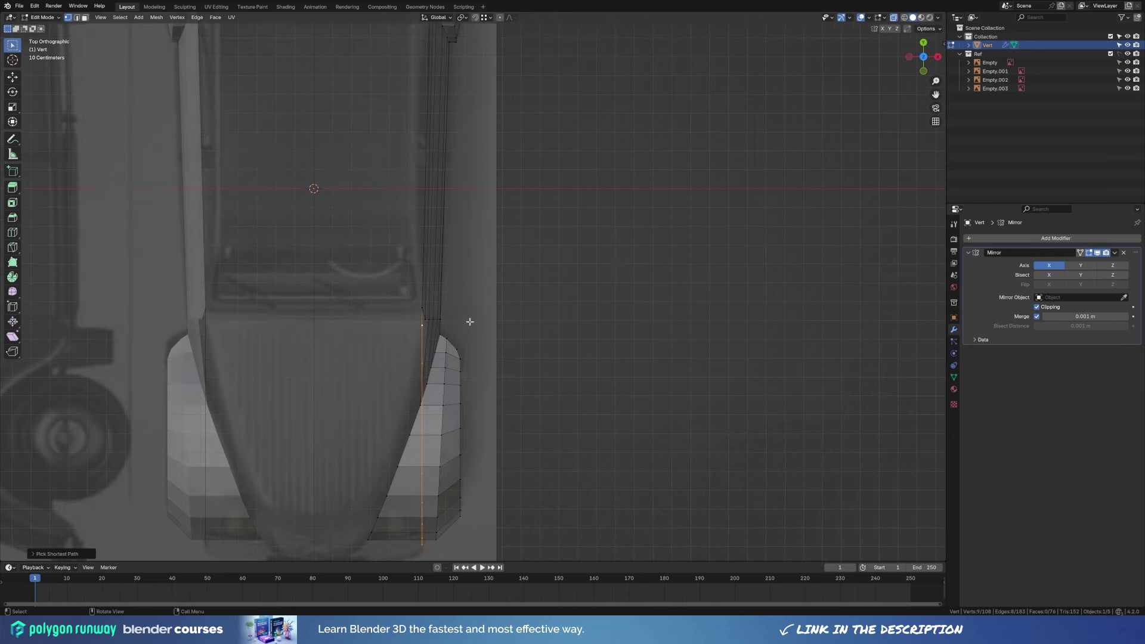
key(r)
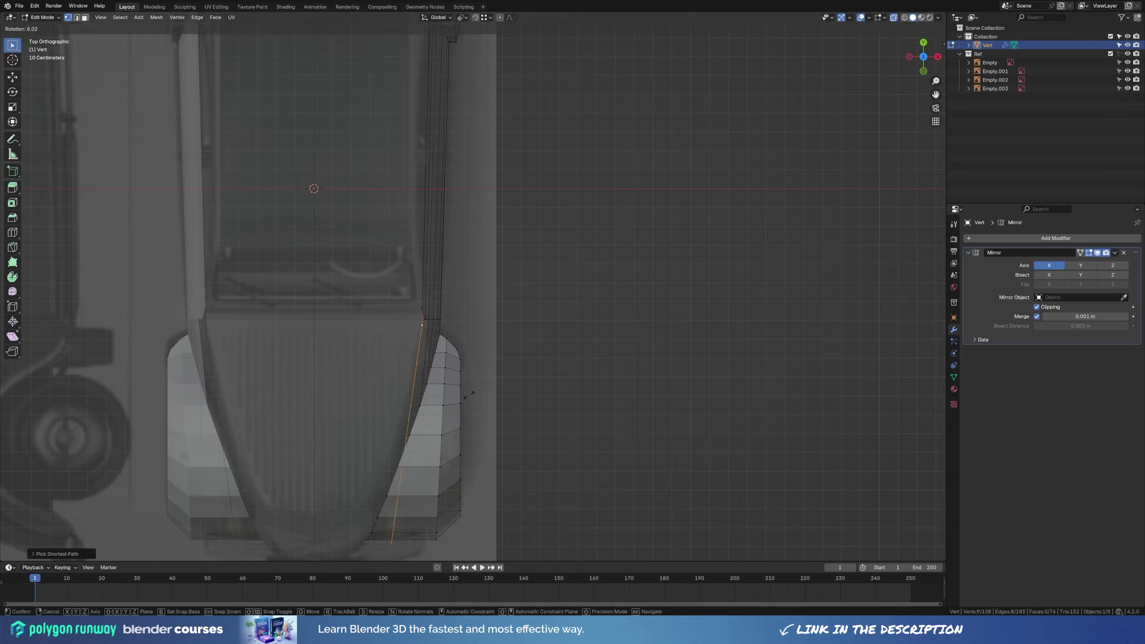
click(467, 395)
key(r)
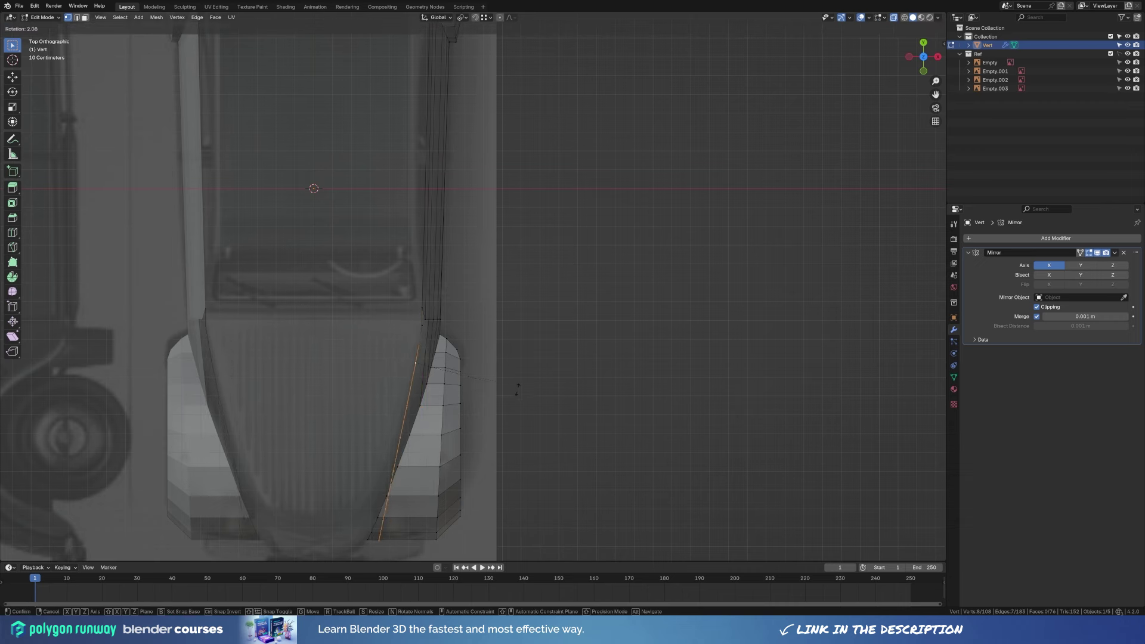
click(500, 395)
shift+middle_drag(404, 449, 426, 273)
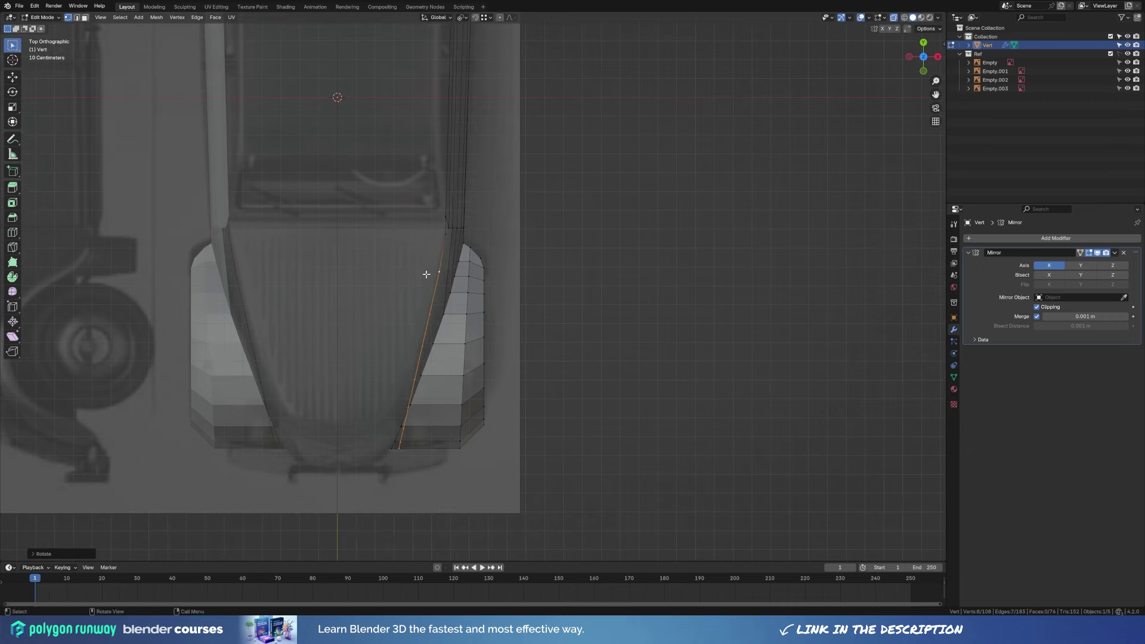
key(r)
click(479, 352)
shift+click(422, 347)
key(r)
click(435, 399)
key(r)
Move the bottom arch vertices onto the hood outline, shifting them sideways along X.
click(478, 404)
click(382, 442)
key(g)
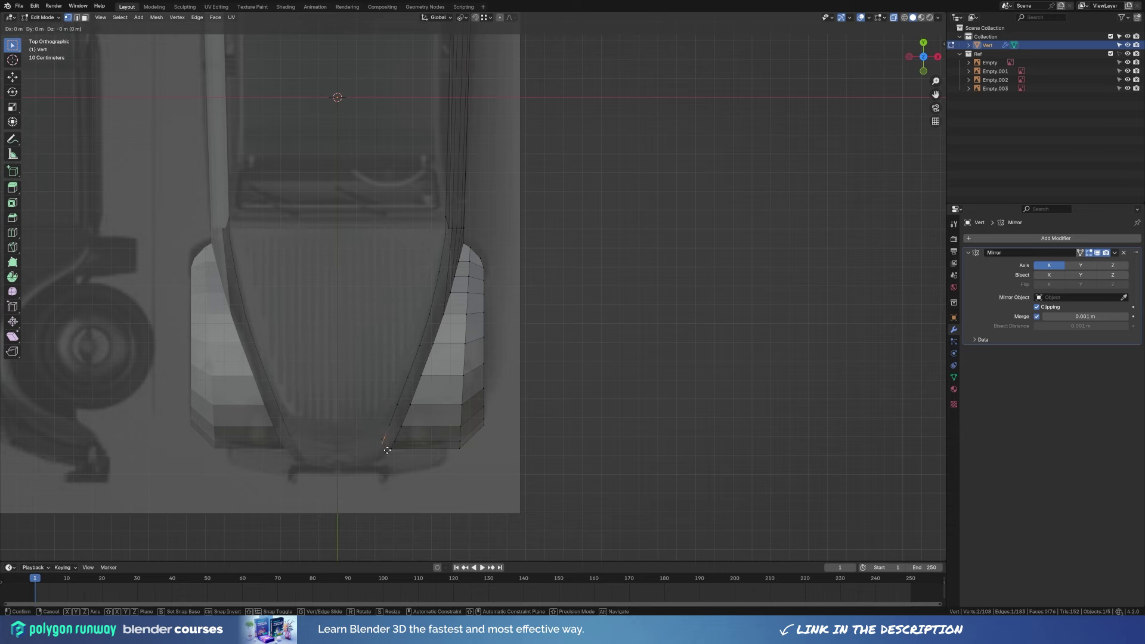
click(378, 449)
shift+click(378, 450)
drag(386, 450, 387, 450)
key(g)
key(x)
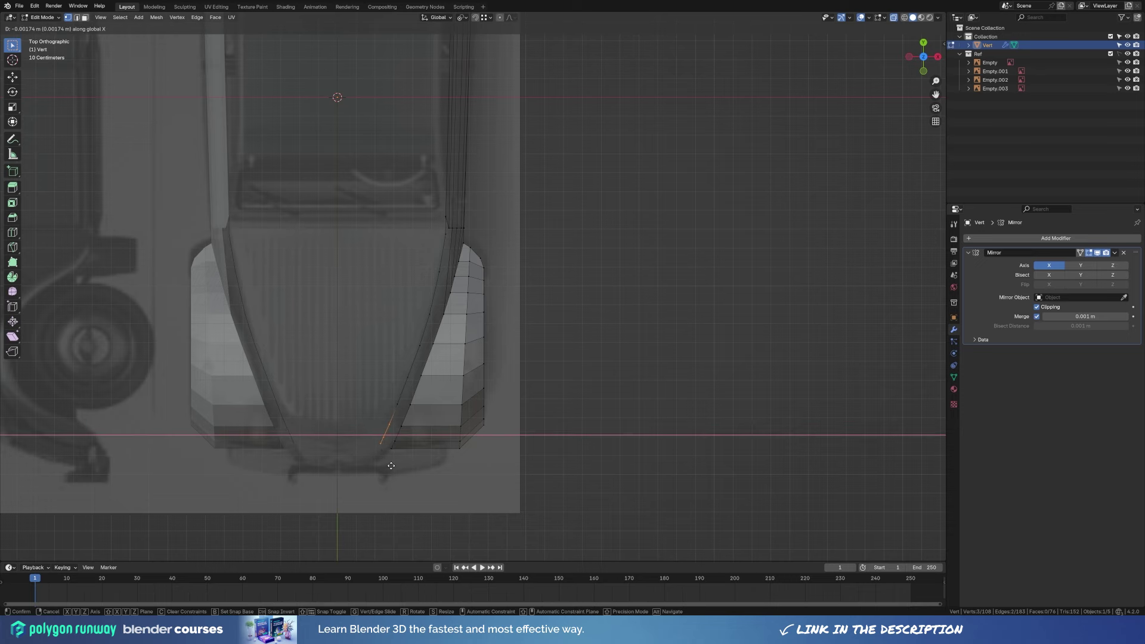
click(391, 465)
Check the fender from front and top views, then select the arch edge as a shortest path.
mouse_move(408, 404)
middle_down()
mouse_move(396, 327)
mouse_move(448, 320)
middle_up()
key(KP_1)
key(KP_7)
ctrl+click(444, 231)
ctrl+click(379, 446)
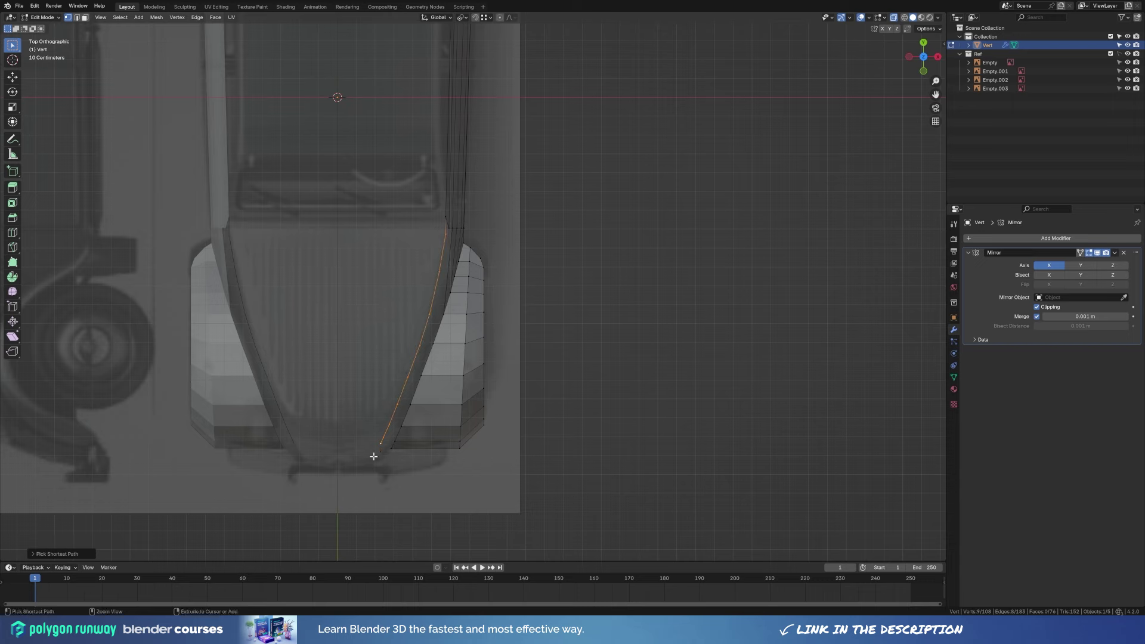
key(KP_1)
Extrude the arch edge along X to the centre line, forming the hood strip.
key(e)
key(x)
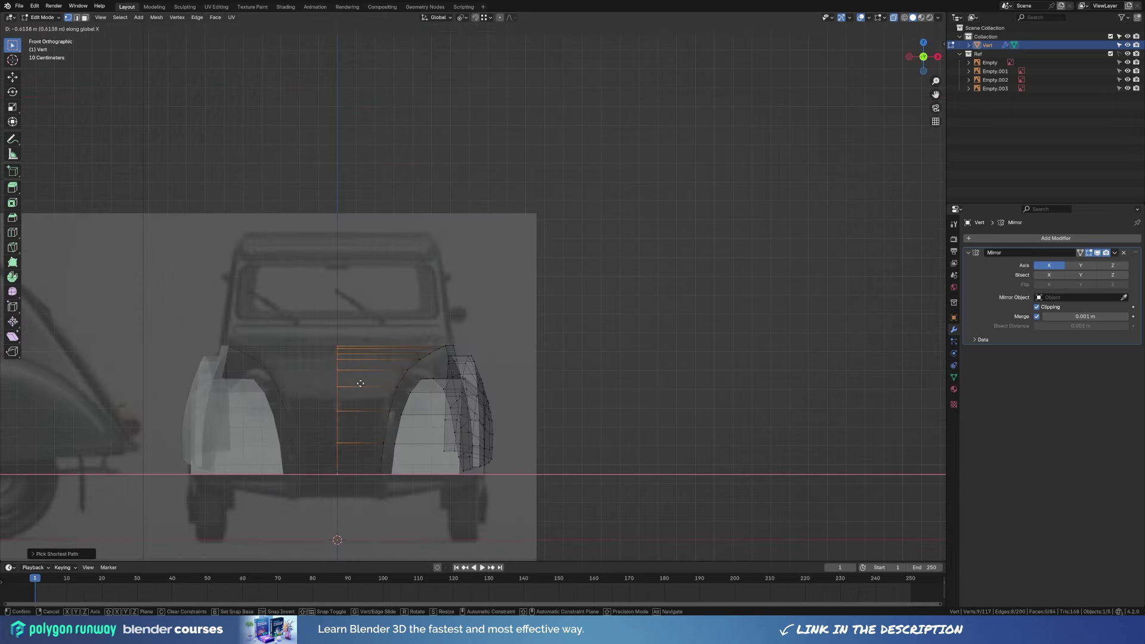
click(358, 382)
middle_drag(358, 382, 483, 365)
key(KP_1)
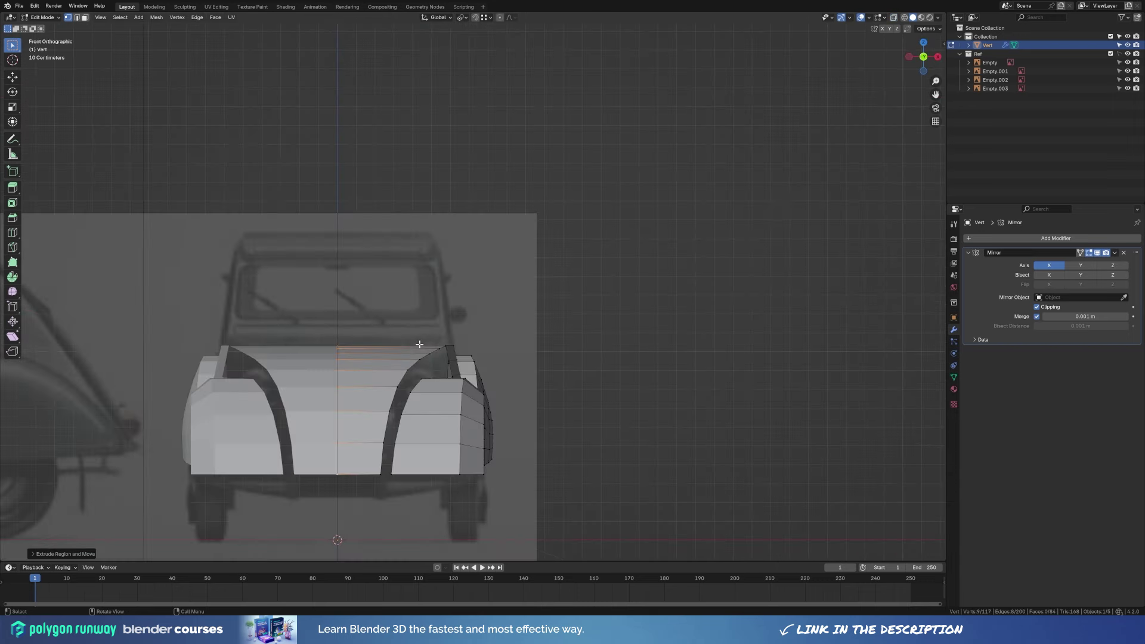
key(KP_3)
key(KP_1)
key(KP_3)
Add a loop cut to the fender and push the selected fender faces outward with Alt+S.
key(KP_1)
key(ctrl+r)
click(417, 348)
key(3)
click(351, 459)
ctrl+click(382, 355)
key(KP_3)
key(alt+s)
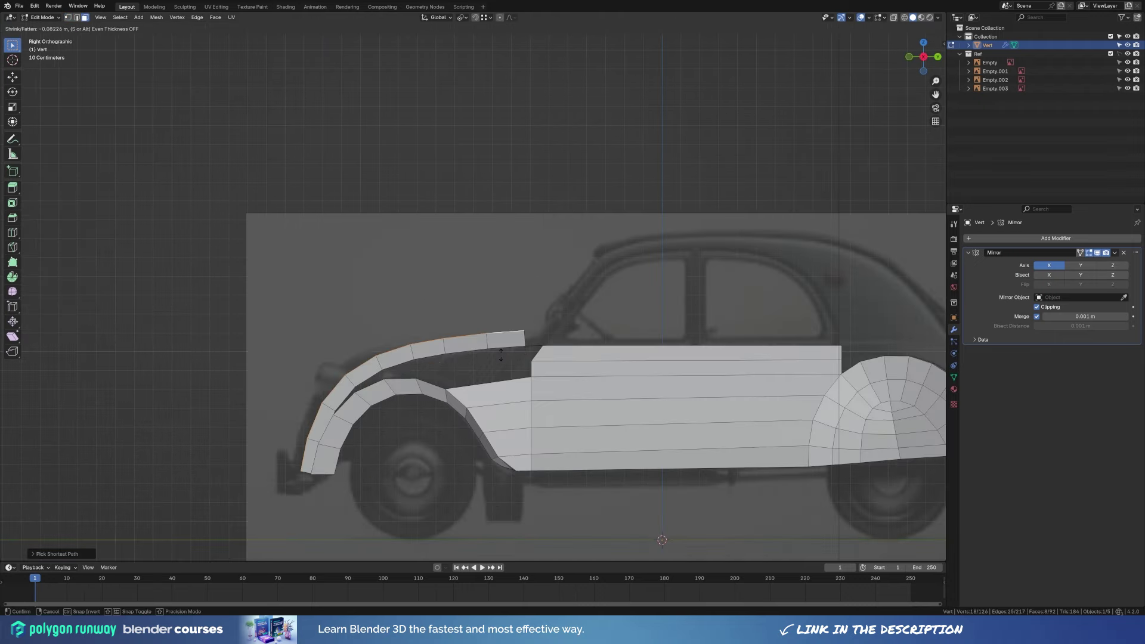
click(506, 353)
With X-ray on, scale the fender edge loop vertically and lengthwise.
key(alt+z)
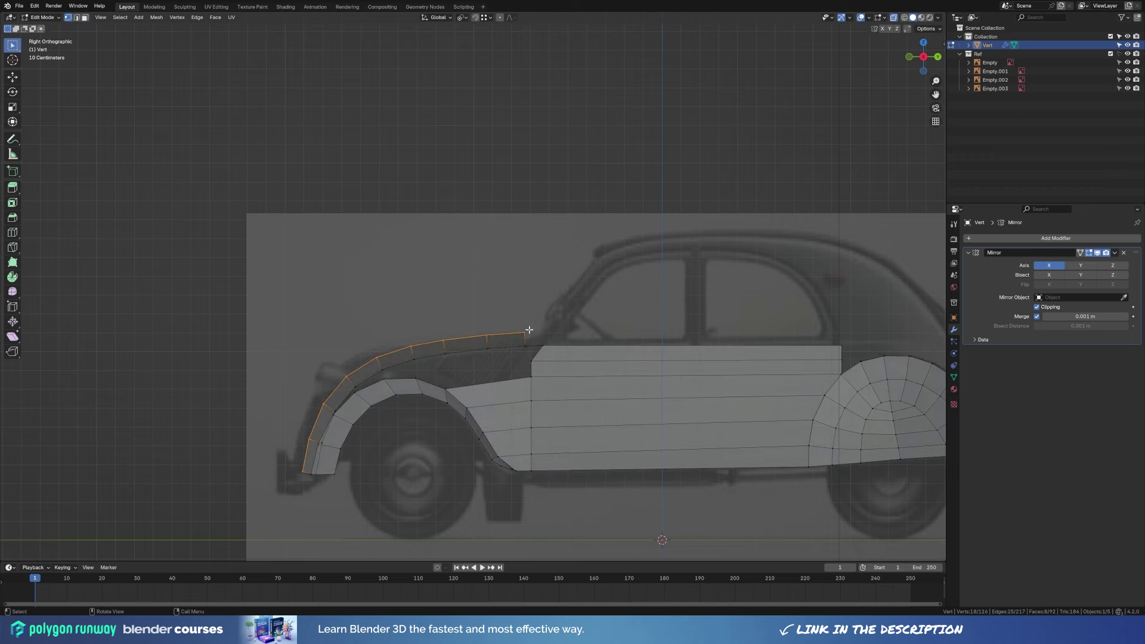
key(s)
key(y)
key(y)
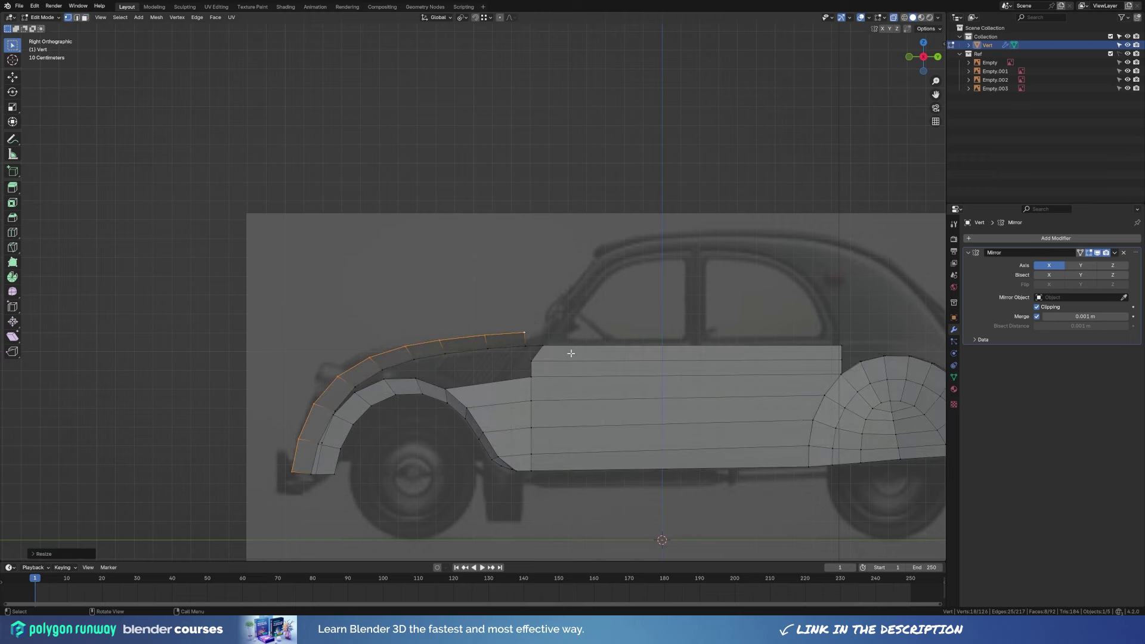
key(z)
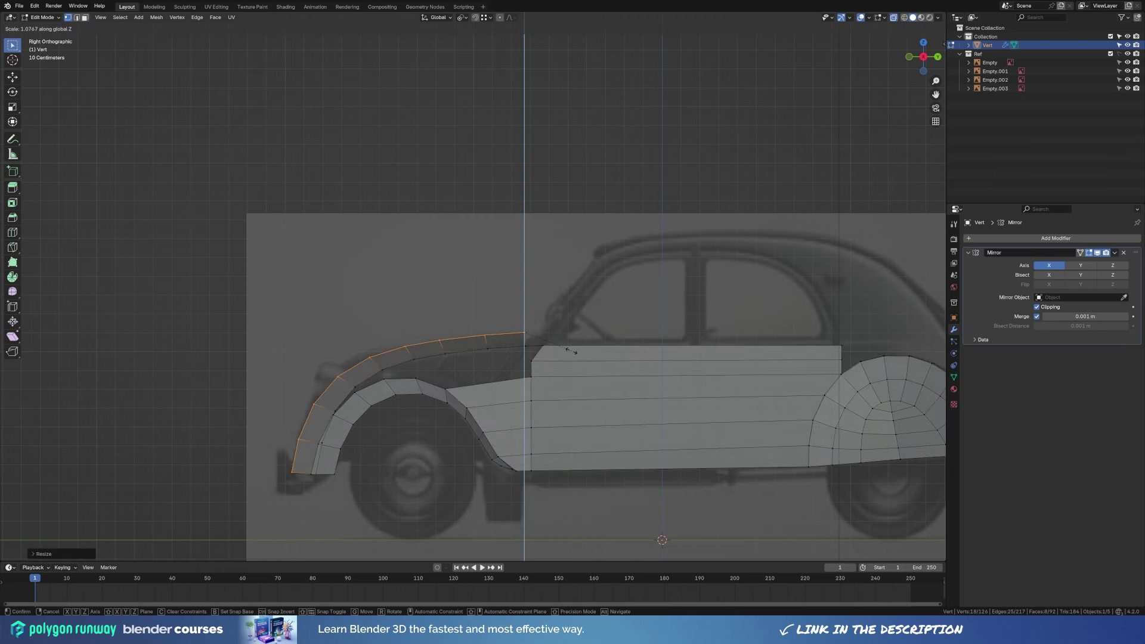
key(y)
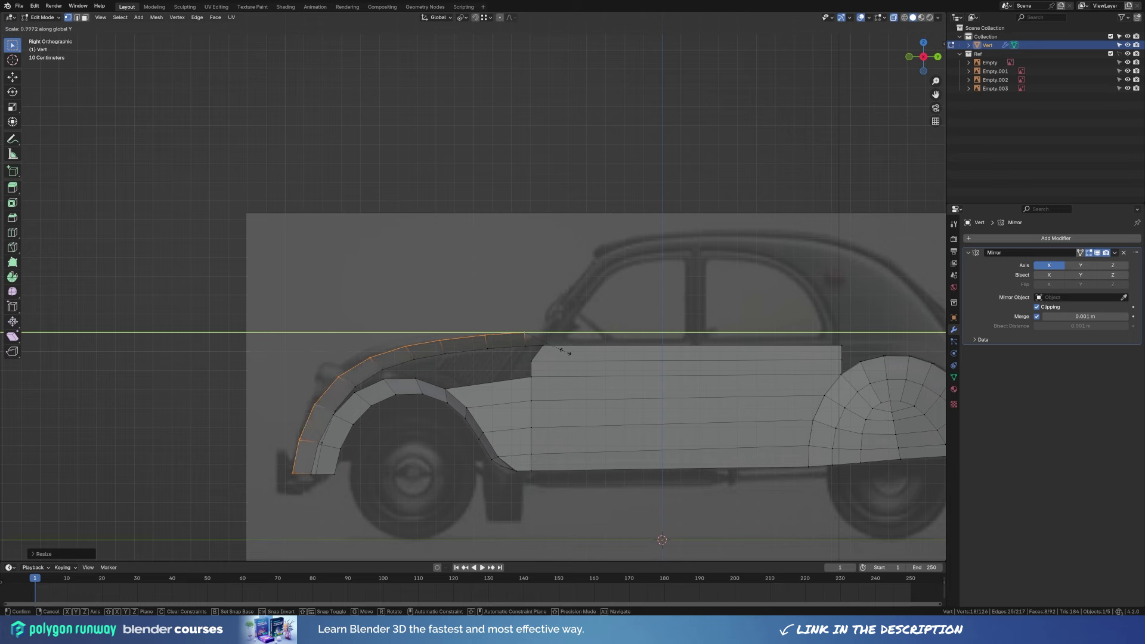
click(566, 352)
Move a fender edge in side view to match the blueprint hood curve.
click(326, 389)
key(g)
key(Escape)
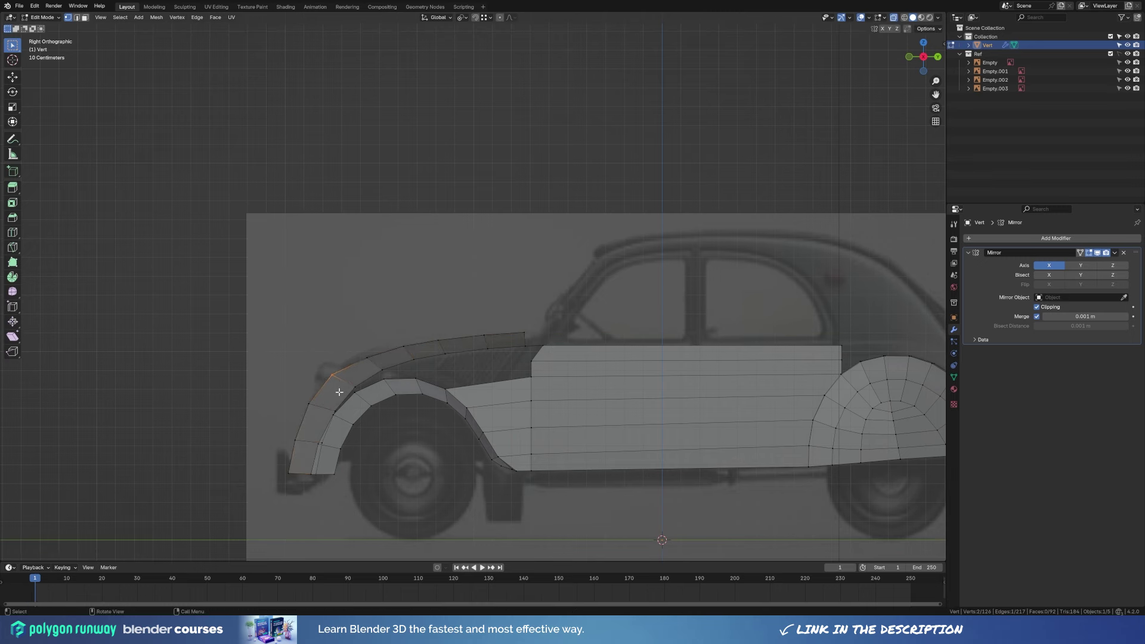
key(g)
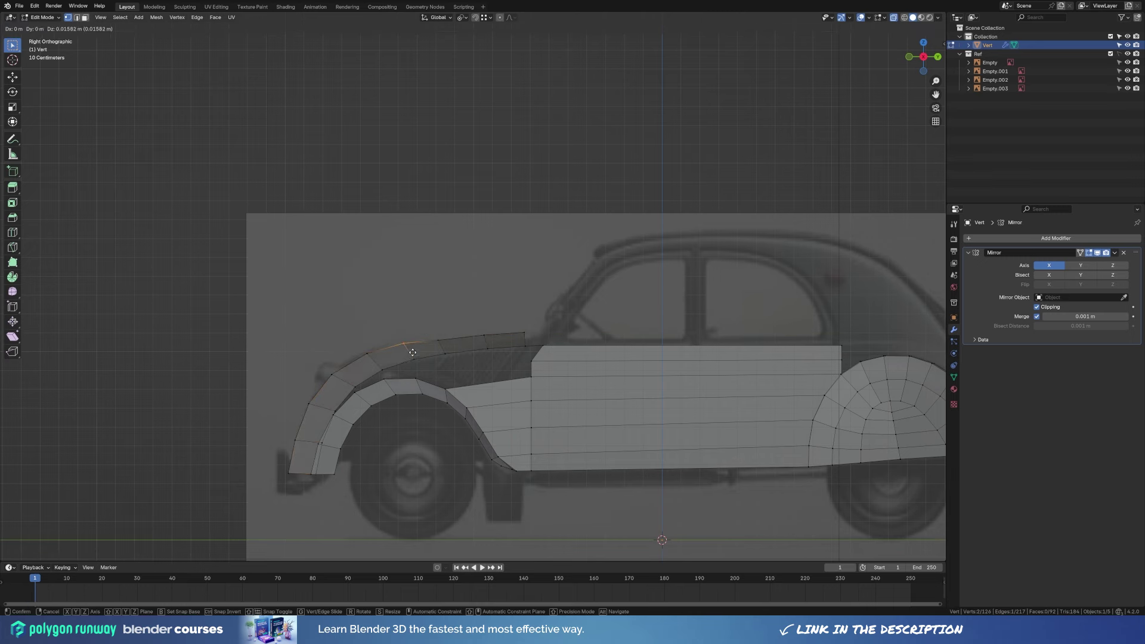
click(490, 336)
mouse_move(370, 277)
middle_down()
mouse_move(486, 389)
mouse_move(375, 411)
middle_up()
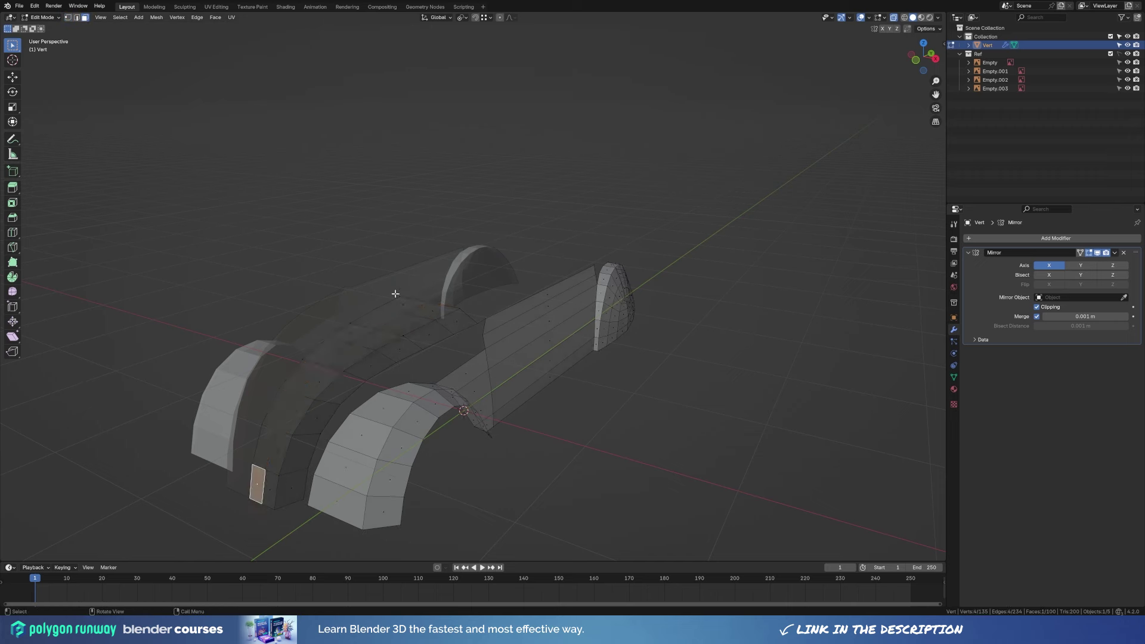
Select the face loop across the hood and scale it lengthwise and vertically in side view.
alt+shift+click(417, 296)
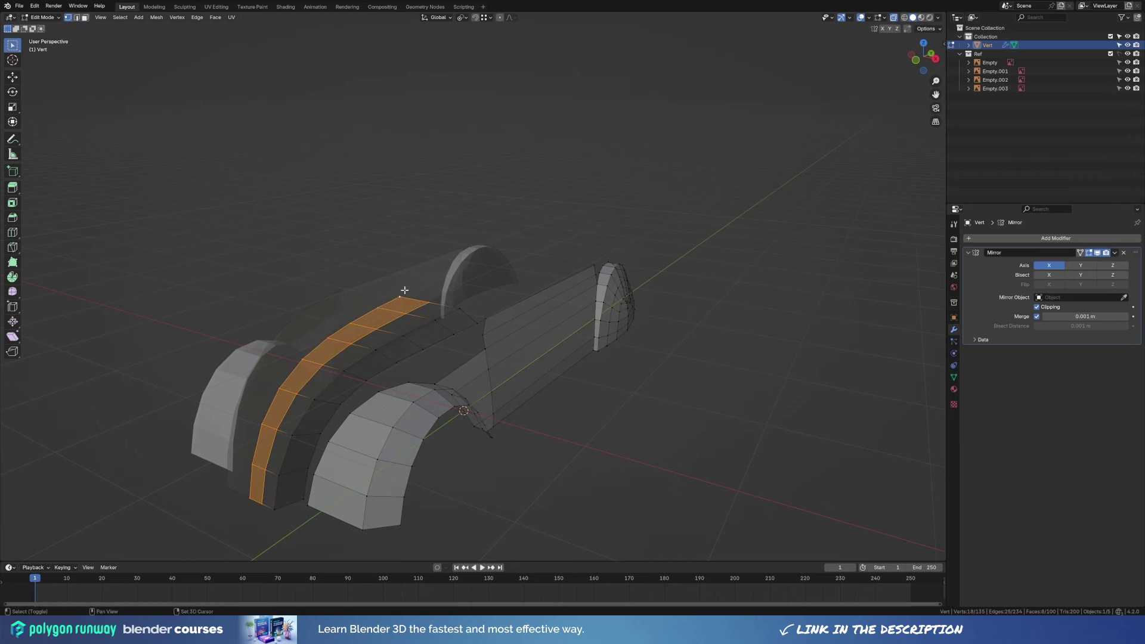
key(KP_3)
key(s)
key(y)
click(456, 305)
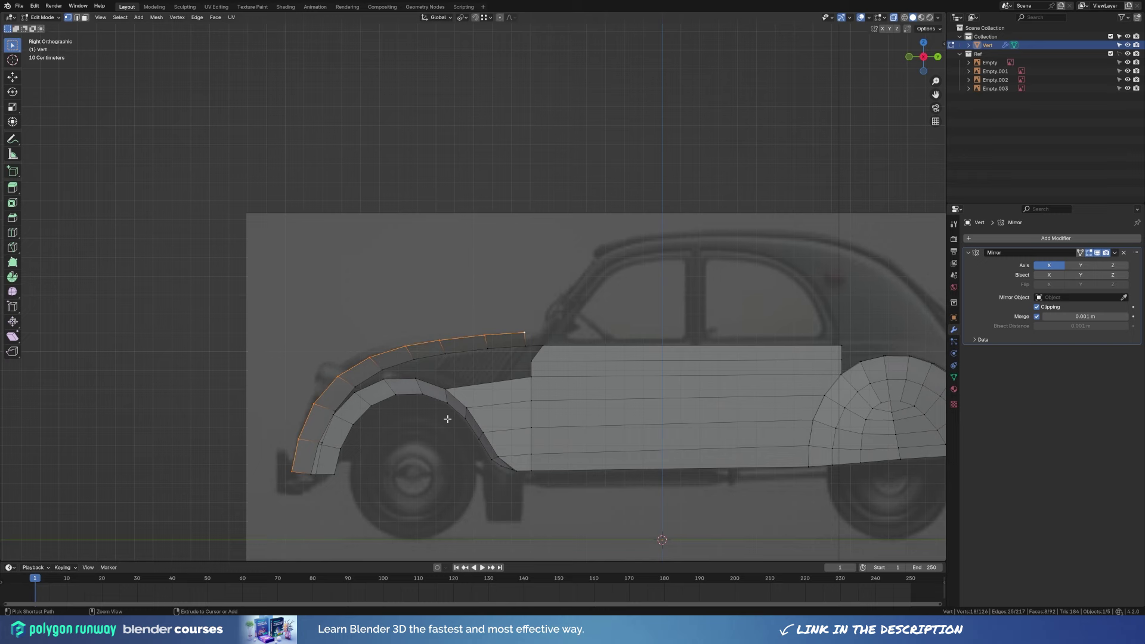
key(s)
key(y)
key(z)
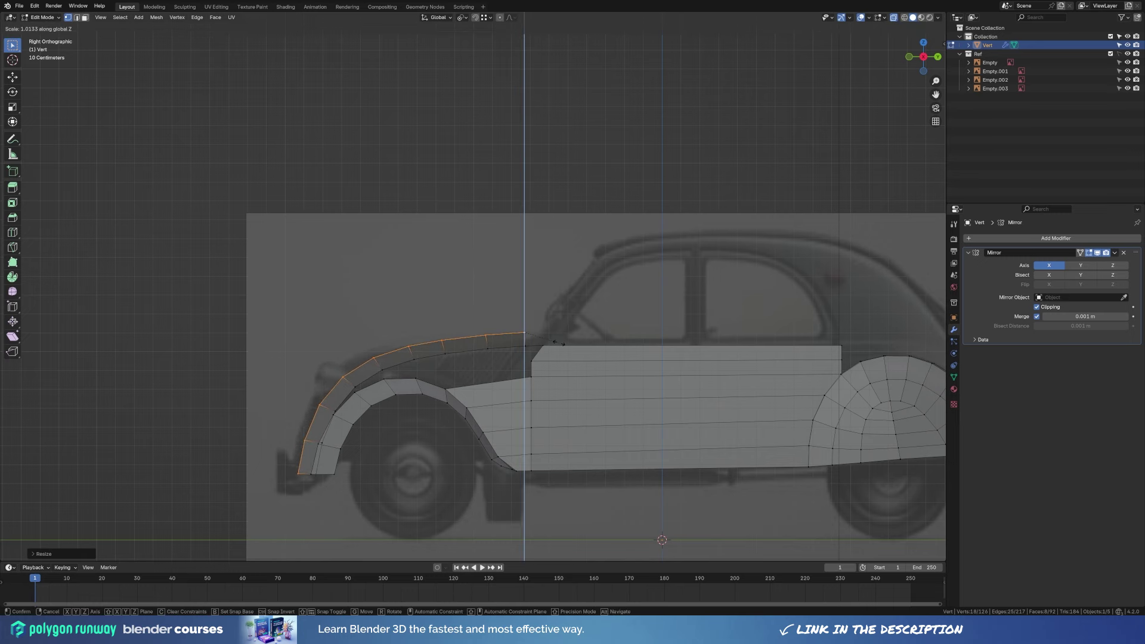
click(558, 343)
key(s)
key(z)
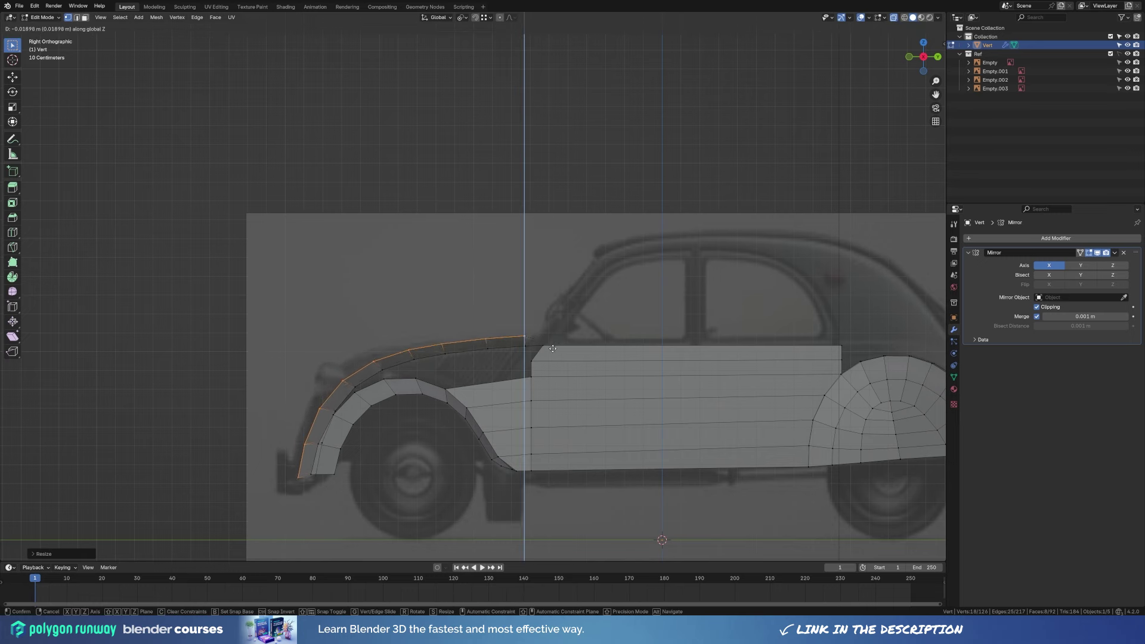
click(563, 353)
Rotate the hood loop and scale it vertically to fit the blueprint.
key(s)
key(z)
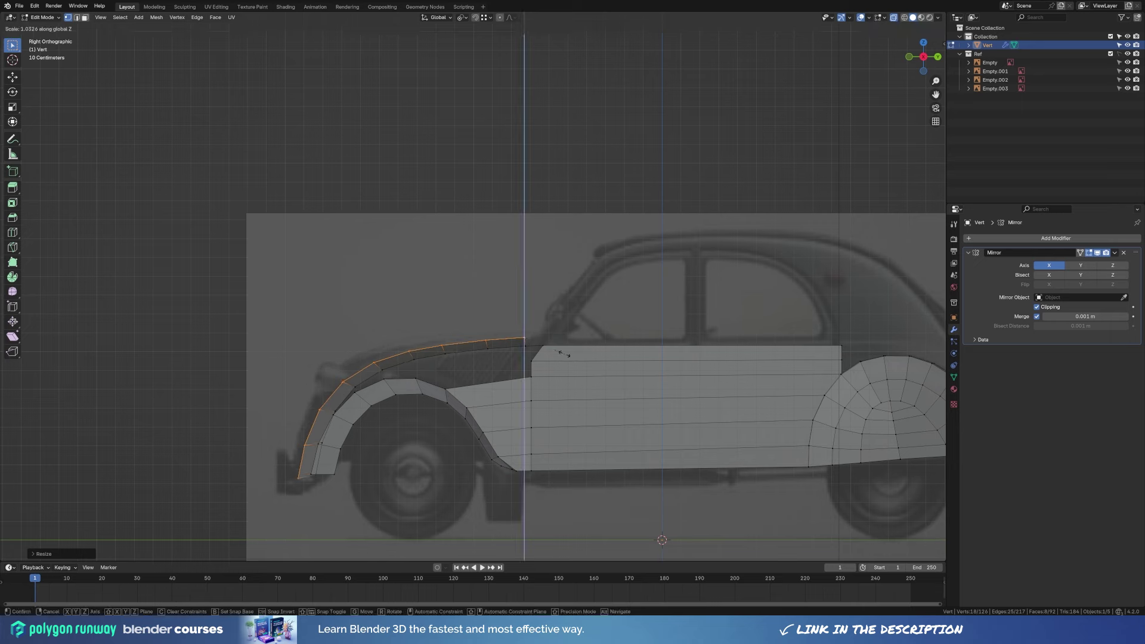
key(Escape)
key(r)
click(590, 401)
key(s)
key(z)
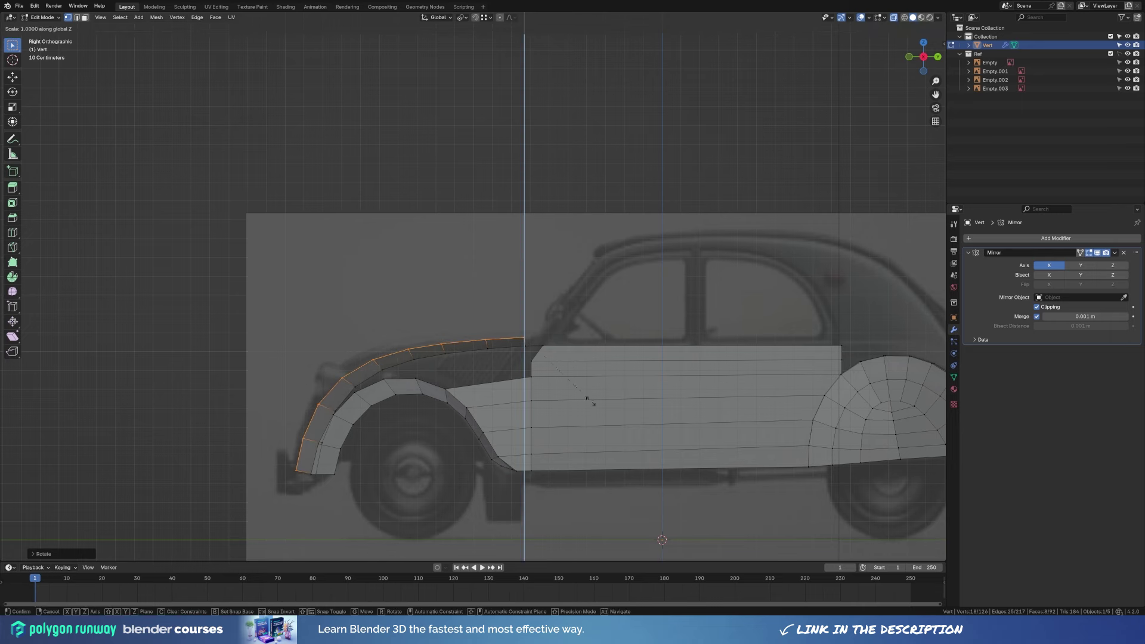
click(630, 401)
Select the fender face loop, move it up along Z and push it outward with Alt+S.
key(KP_1)
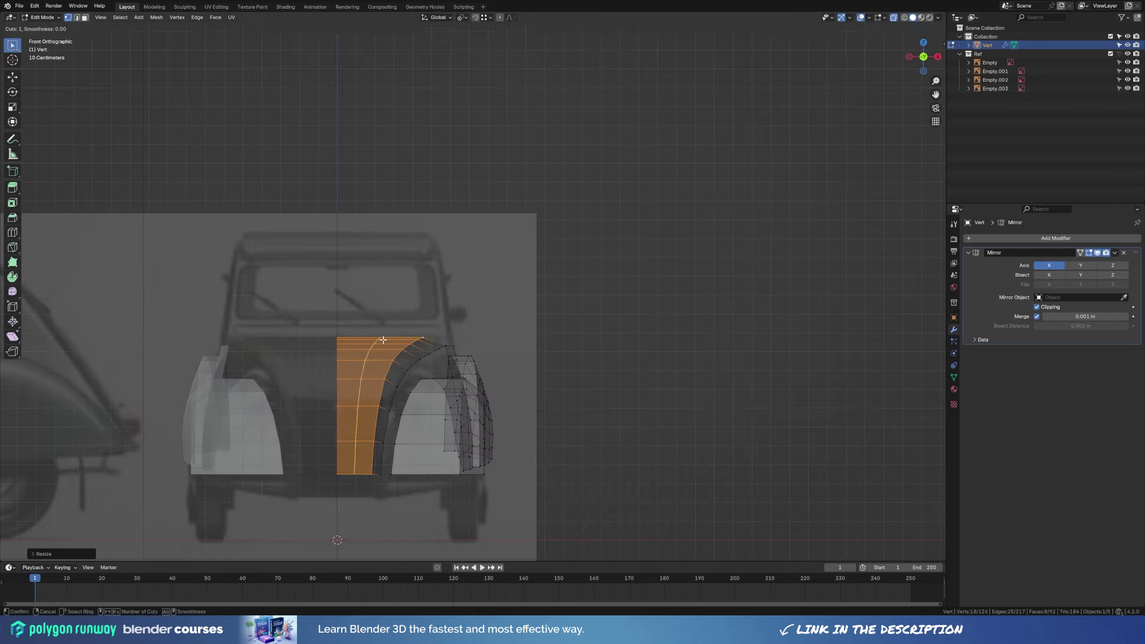
key(alt+a)
alt+click(341, 461)
key(KP_3)
middle_drag(545, 300, 489, 275)
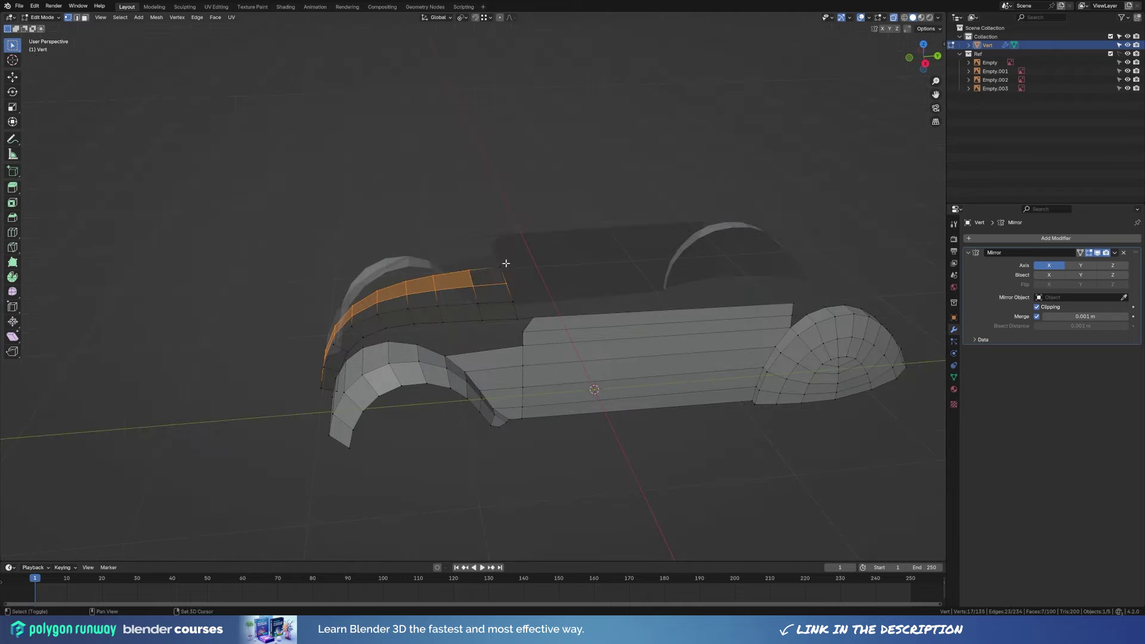
key(KP_3)
key(g)
key(z)
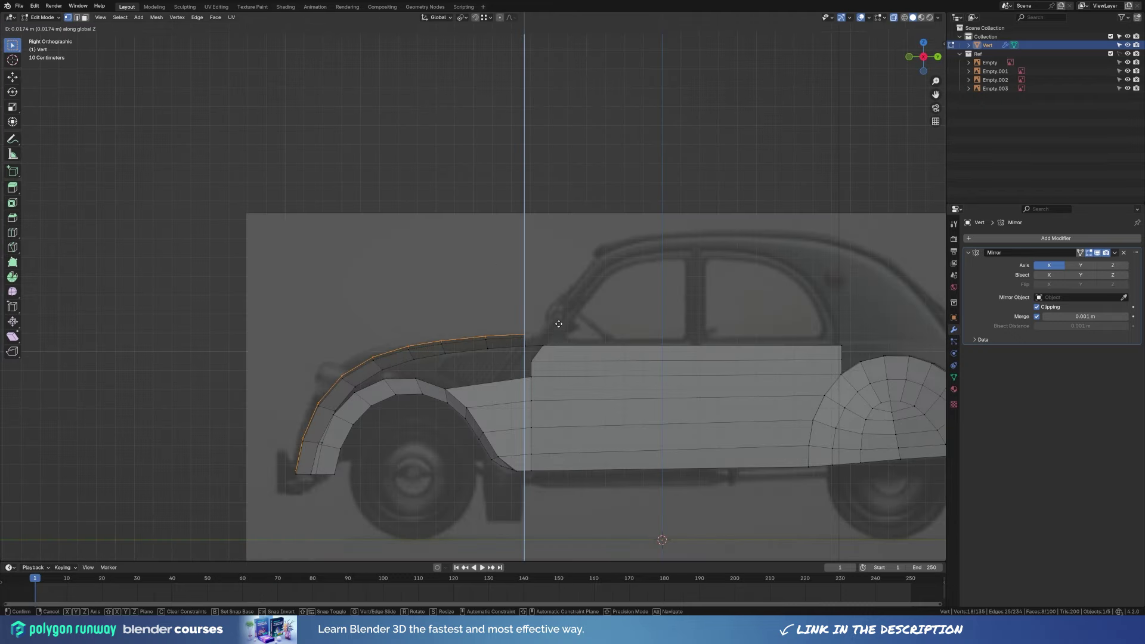
click(558, 324)
key(alt+s)
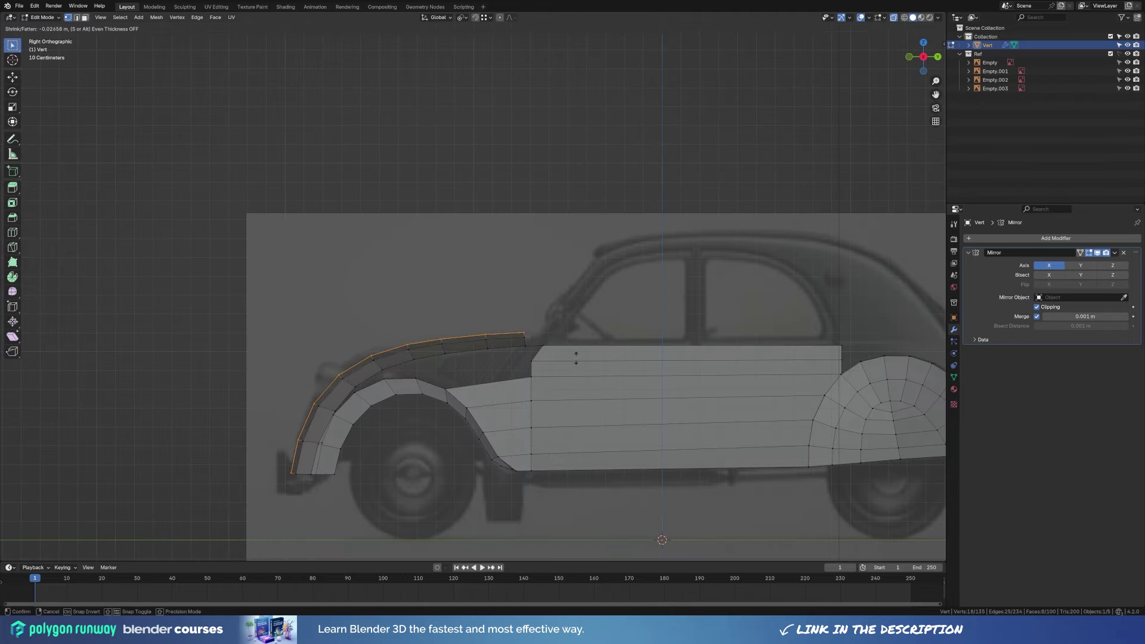
click(576, 358)
Fit the fender loop to the side blueprint by scaling along Y and Z and rotating it.
middle_drag(576, 358, 557, 325)
key(KP_3)
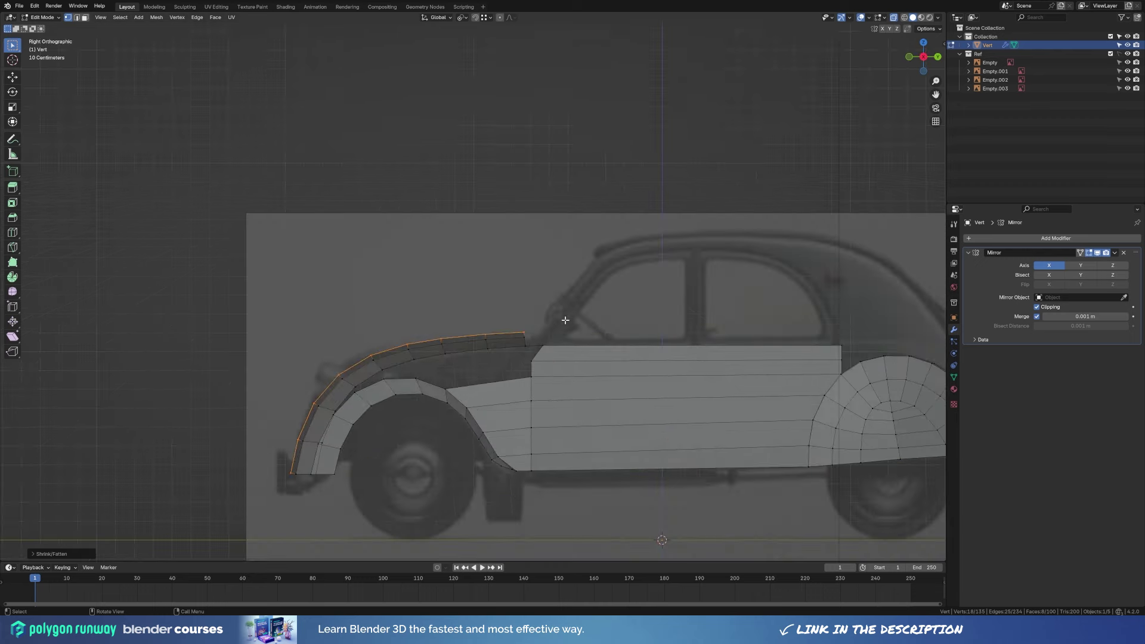
key(s)
key(y)
click(567, 327)
key(s)
key(z)
click(567, 327)
key(r)
click(576, 329)
key(s)
key(z)
click(572, 329)
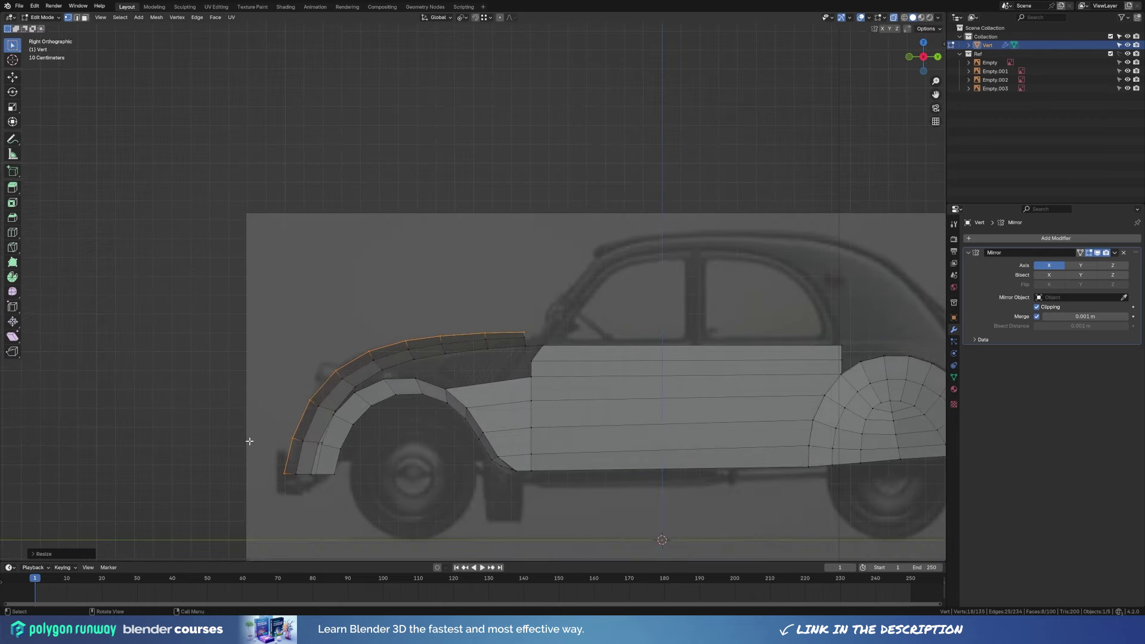
Flatten the fender's bottom edge loop with S Z 0, then orbit to inspect the body.
alt+click(316, 474)
key(s)
key(z)
key(0)
key(Return)
middle_drag(549, 310, 586, 309)
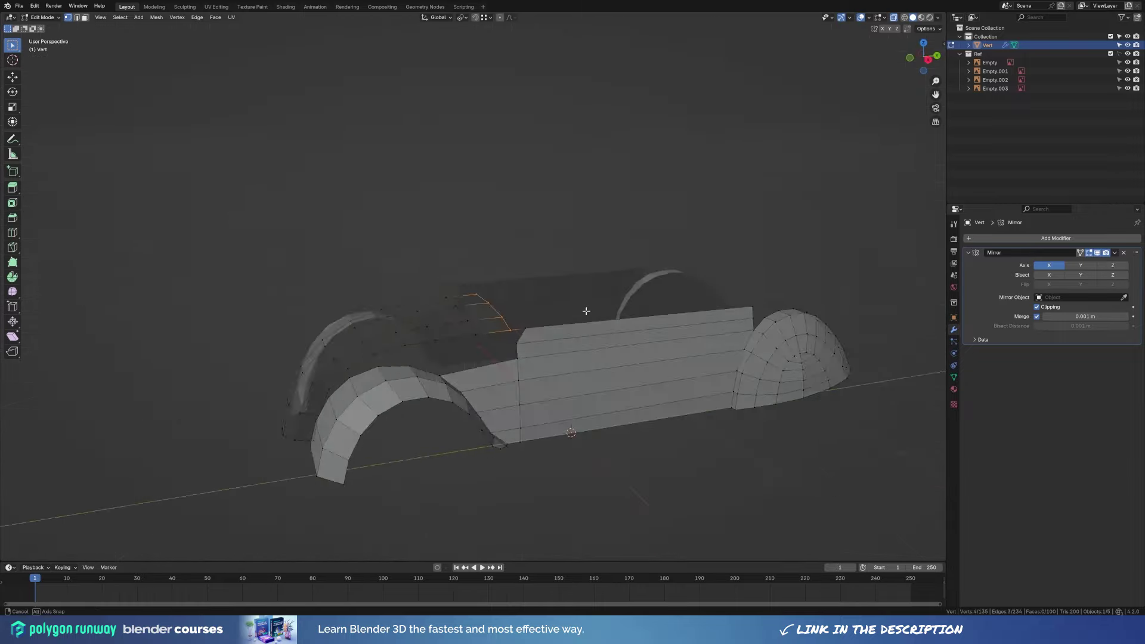
key(KP_1)
middle_drag(663, 299, 632, 280)
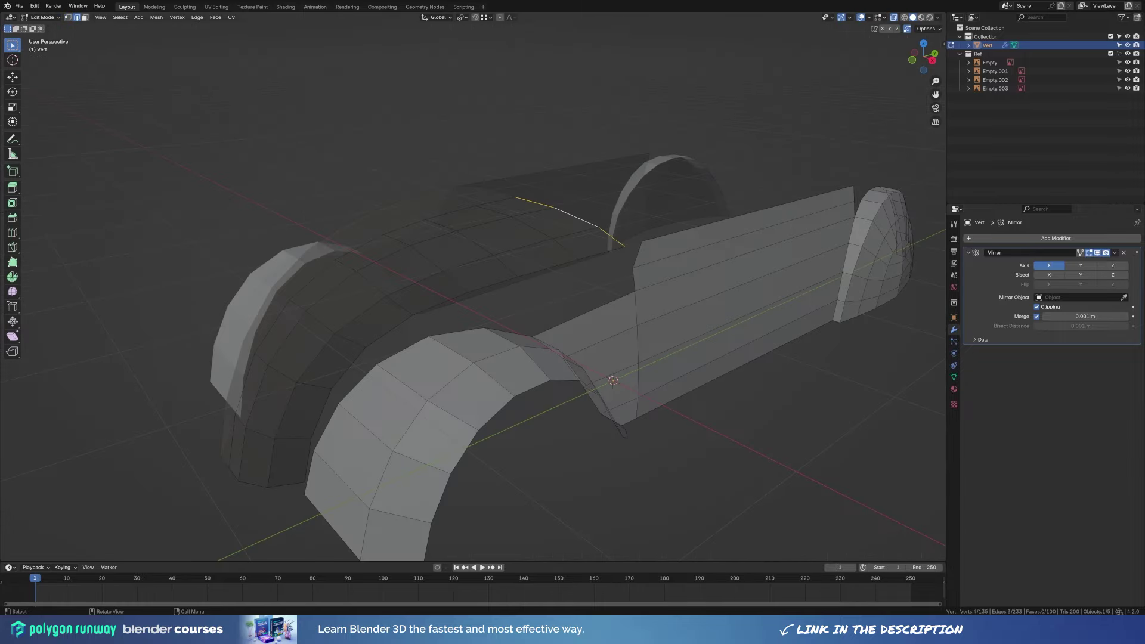
In side view, move the hood's rear edge toward the windshield, knife-cut it and delete the extra vertices.
key(KP_3)
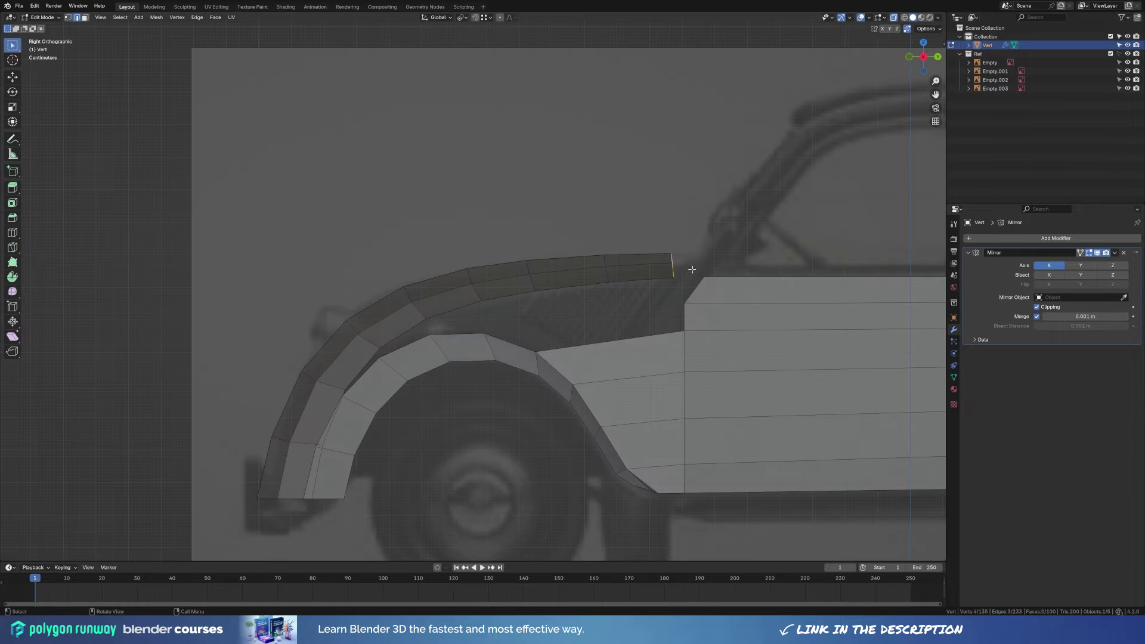
key(g)
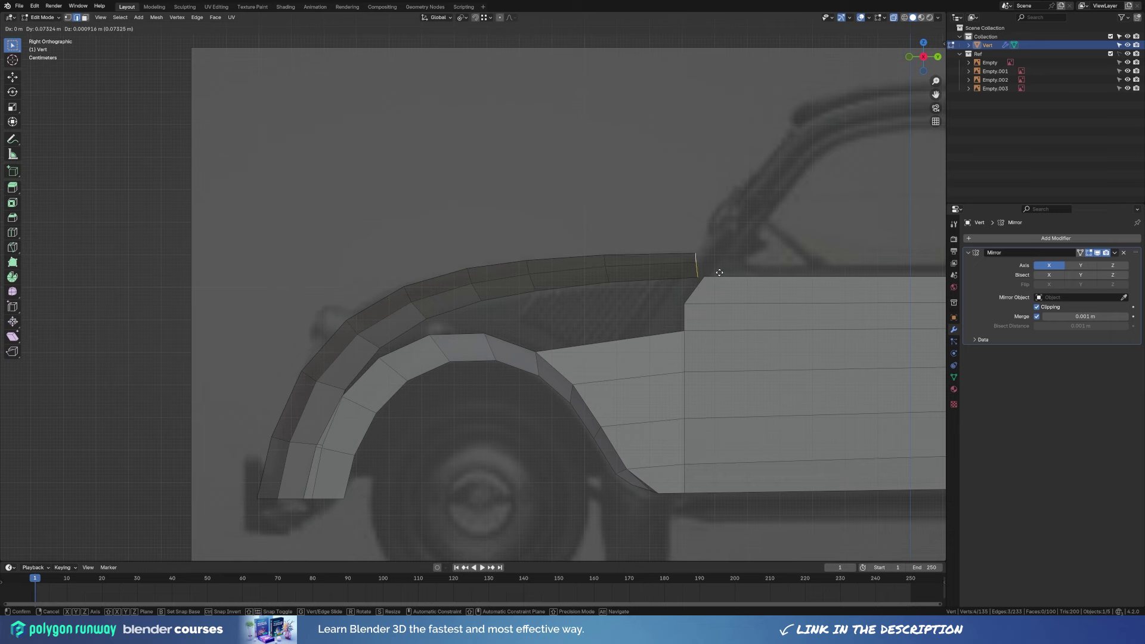
click(719, 272)
key(k)
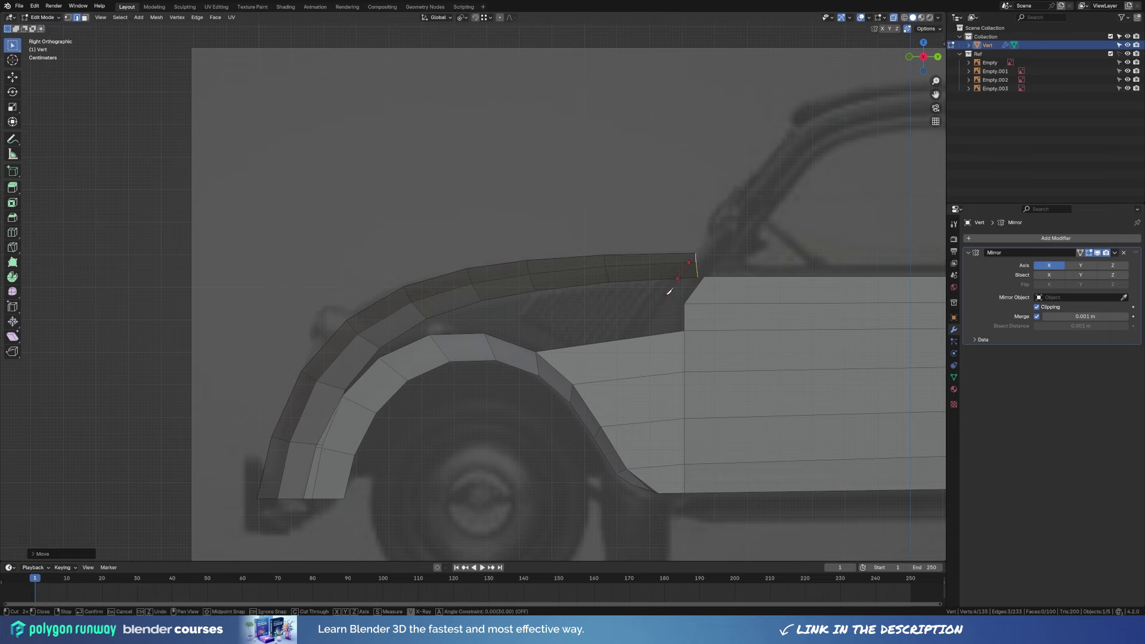
key(Return)
key(3)
middle_drag(690, 272, 739, 273)
key(x)
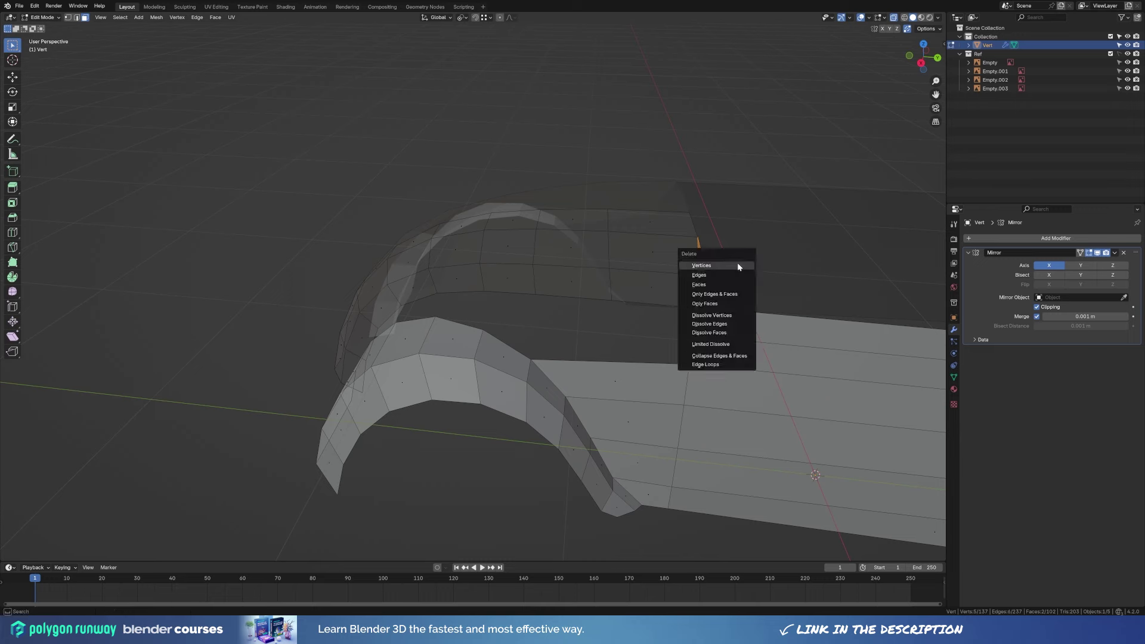
click(725, 279)
Extrude the hood's rear edges up along the blueprint's windshield line.
key(2)
key(KP_3)
alt+click(727, 264)
key(e)
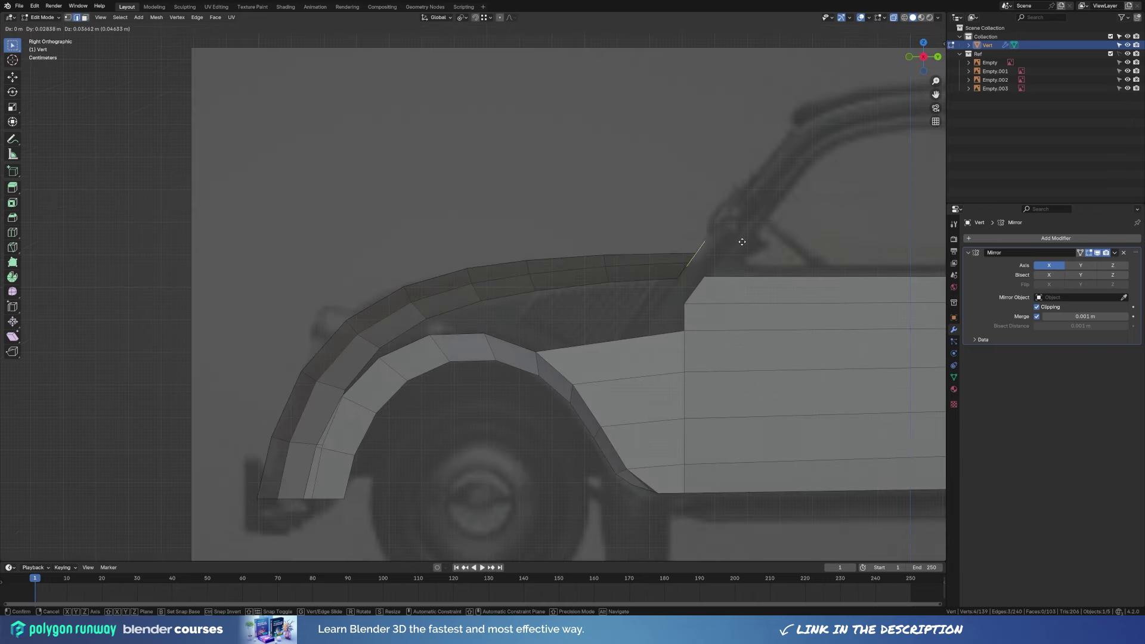
click(748, 232)
mouse_move(749, 232)
middle_down()
mouse_move(746, 312)
mouse_move(690, 214)
mouse_move(614, 212)
mouse_move(613, 232)
mouse_move(670, 235)
middle_up()
Flatten the extruded edges to one height by scaling Z to 0, then check it.
key(s)
key(z)
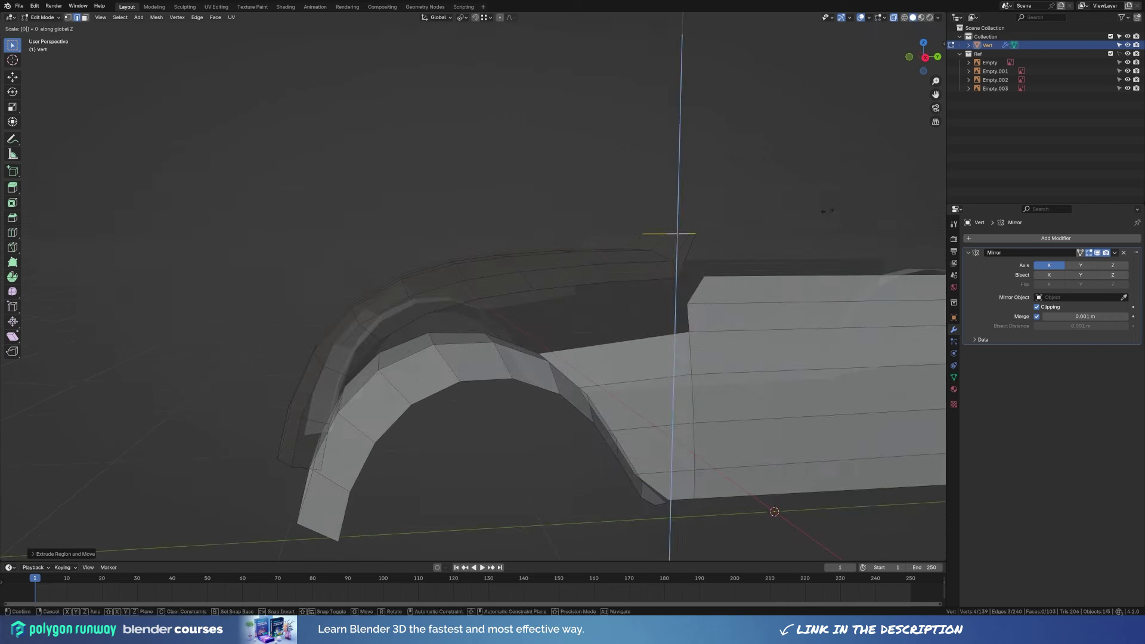
key(0)
key(Return)
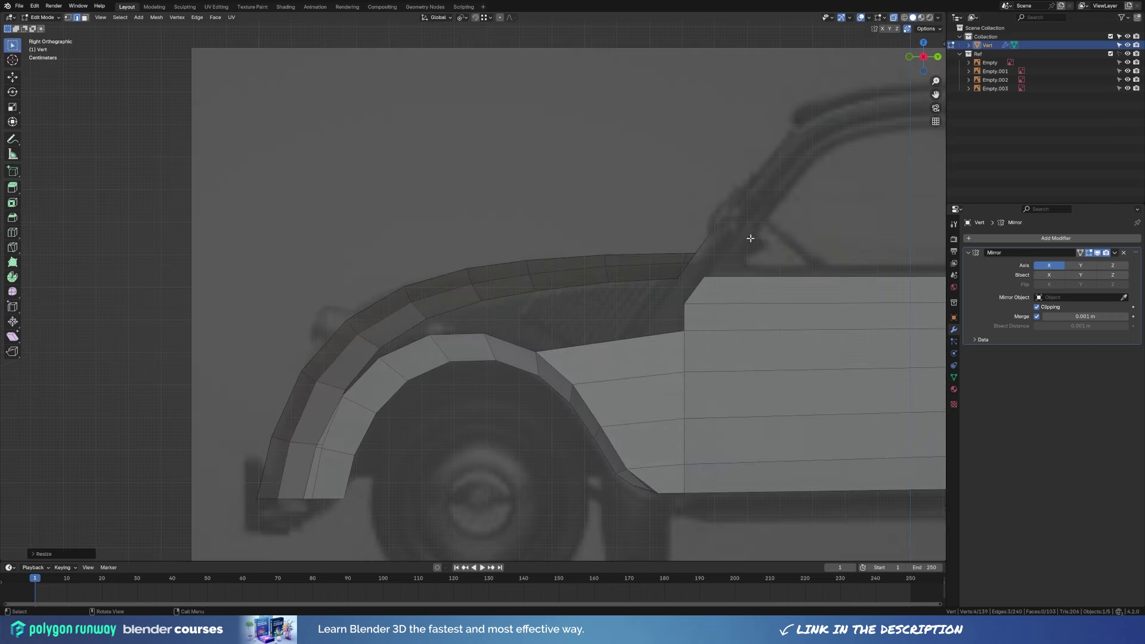
mouse_move(754, 238)
middle_down()
mouse_move(761, 258)
mouse_move(738, 255)
mouse_move(695, 281)
middle_up()
key(KP_3)
key(a)
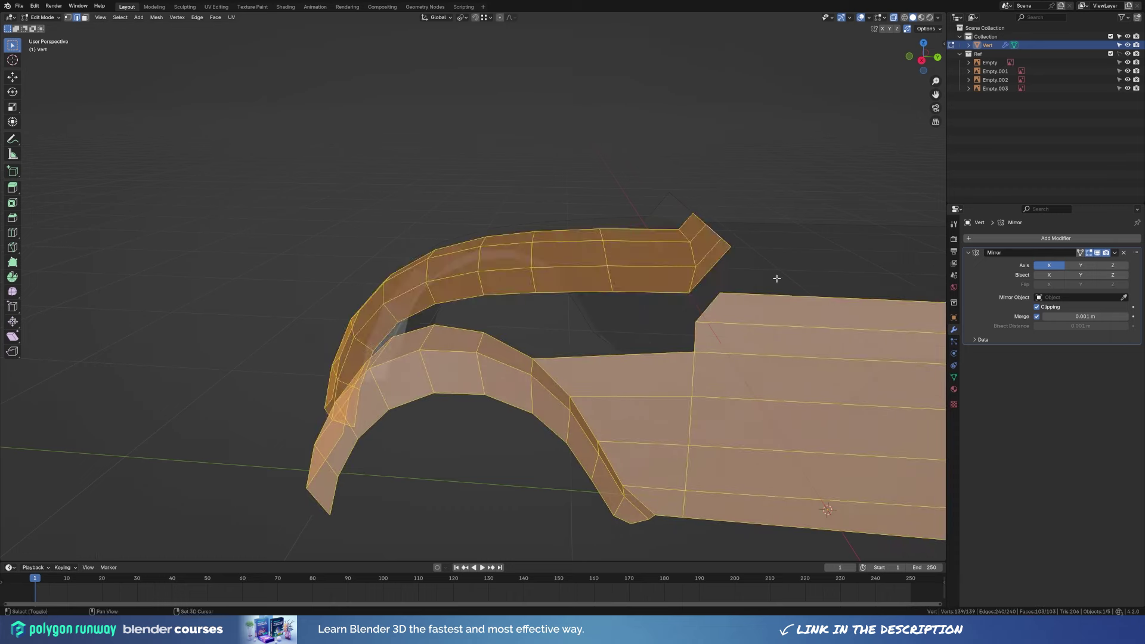
middle_drag(776, 278, 696, 302)
key(alt+a)
key(KP_3)
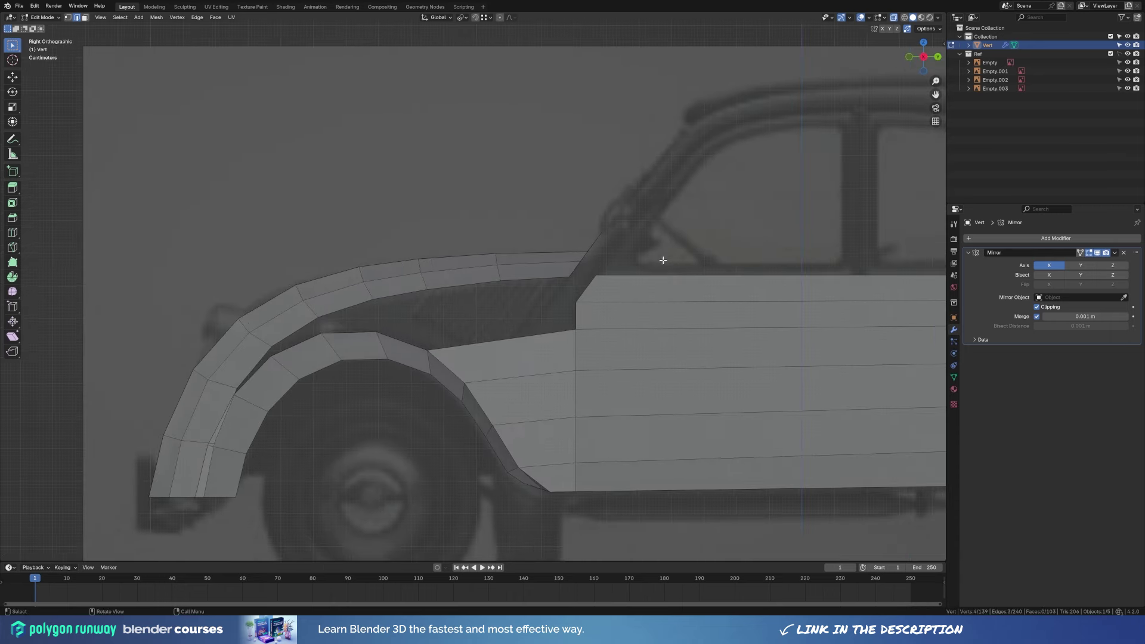
key(KP_1)
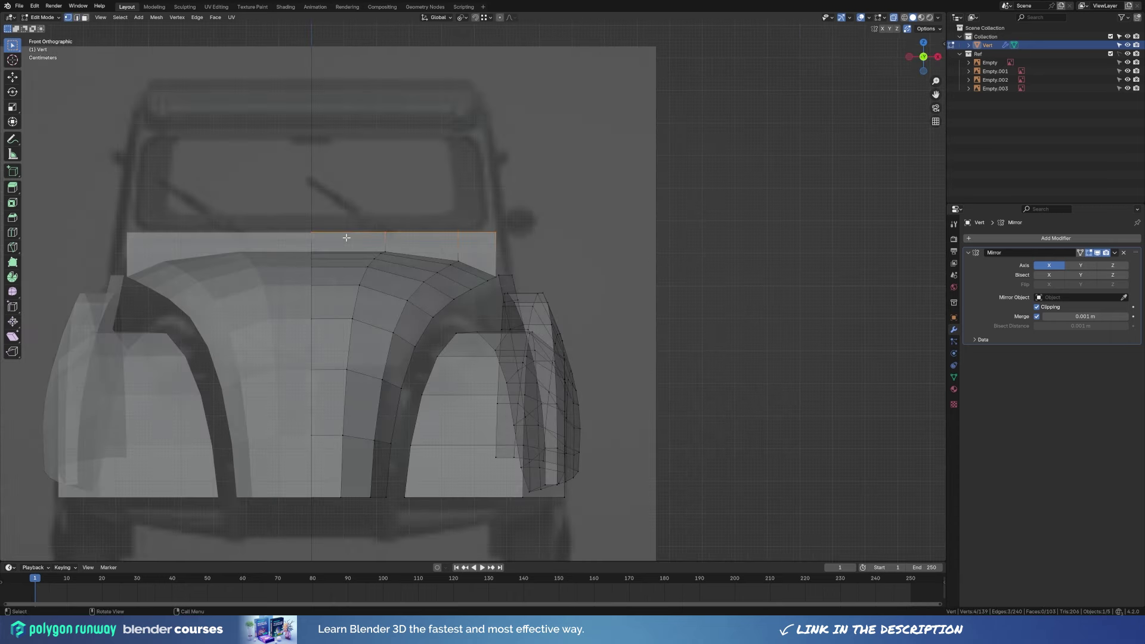
Narrow the top vertices along X and extrude them up into a windshield panel.
key(s)
key(x)
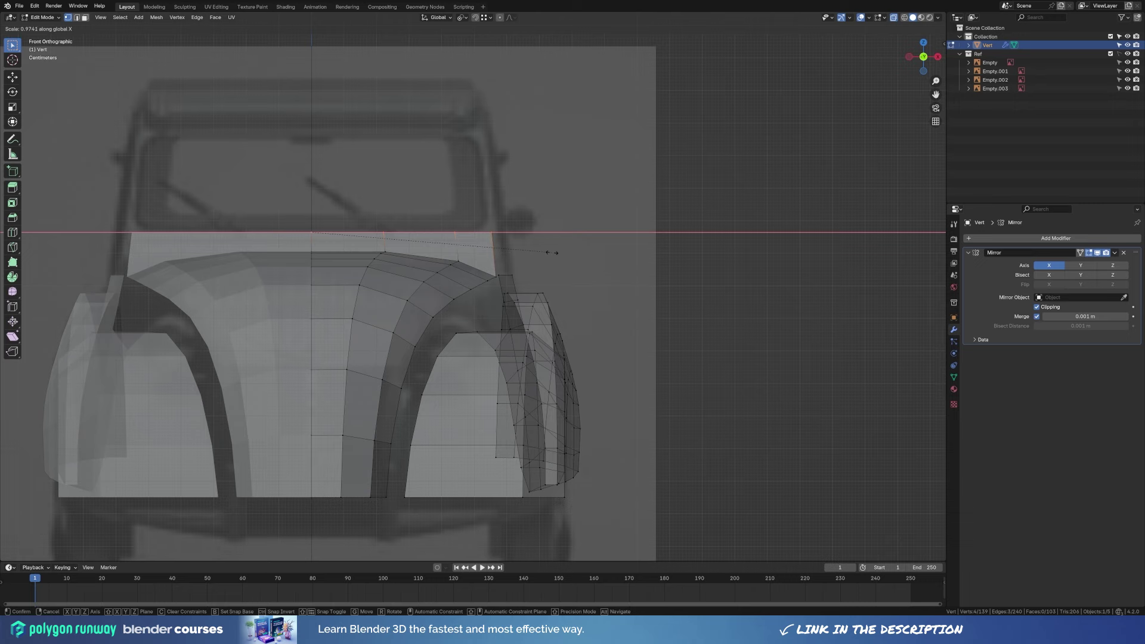
click(552, 252)
key(KP_3)
key(e)
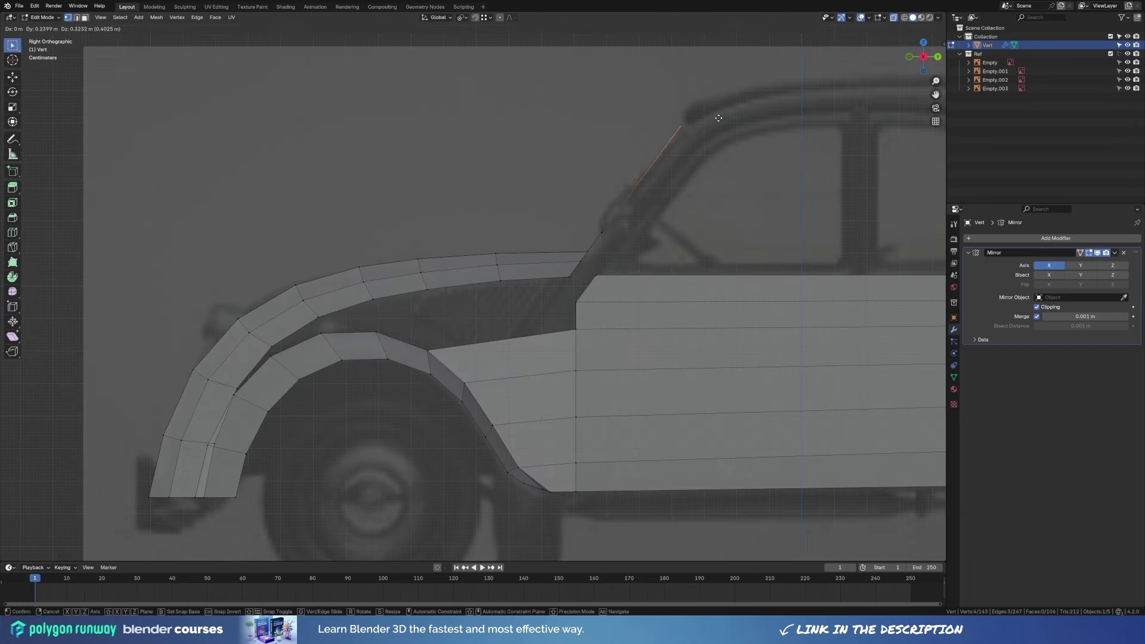
click(719, 118)
In front view, select the upper windshield faces and scale them narrower along X.
key(KP_1)
drag(278, 108, 518, 226)
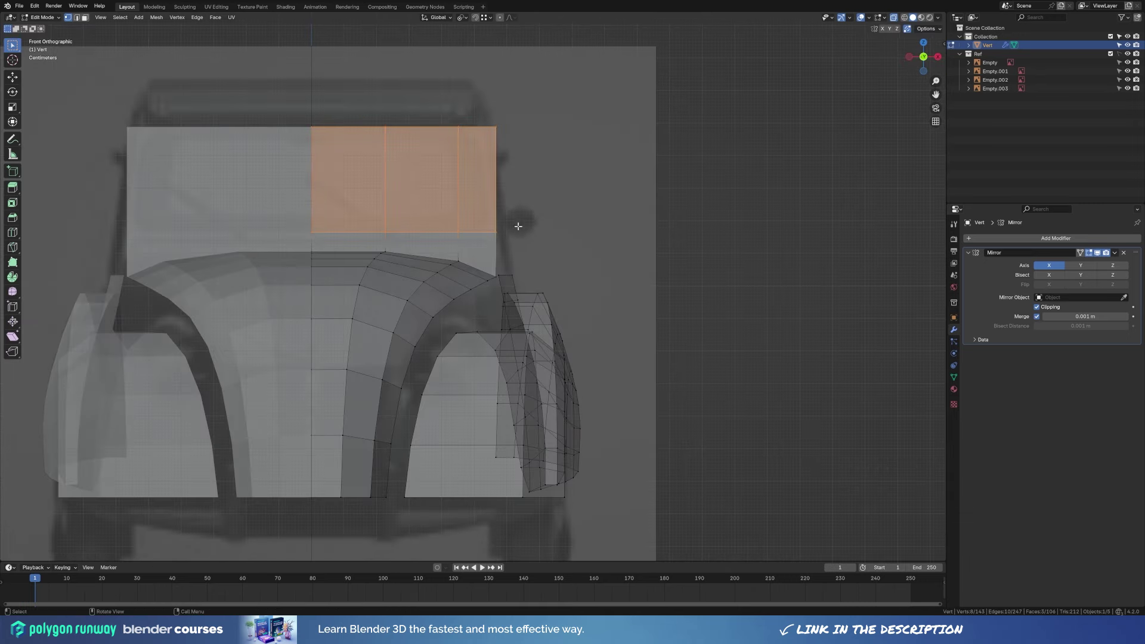
shift+click(313, 247)
key(shift+ctrl+alt+s)
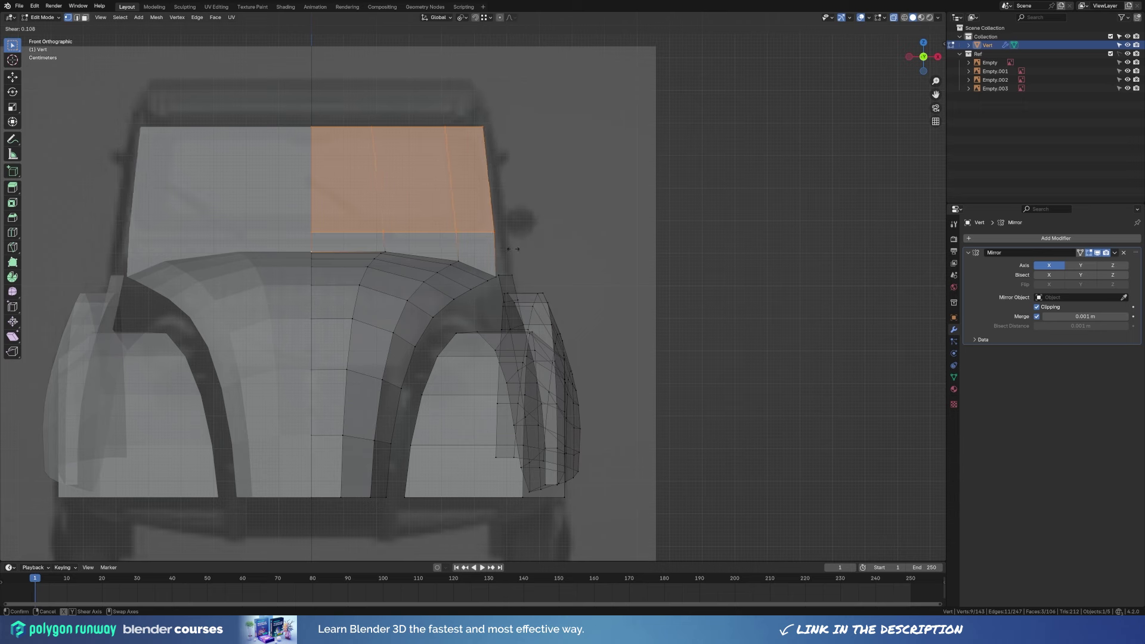
key(Escape)
key(s)
key(x)
click(561, 245)
Taper the windshield's top row along X to match the front blueprint.
drag(504, 134, 307, 119)
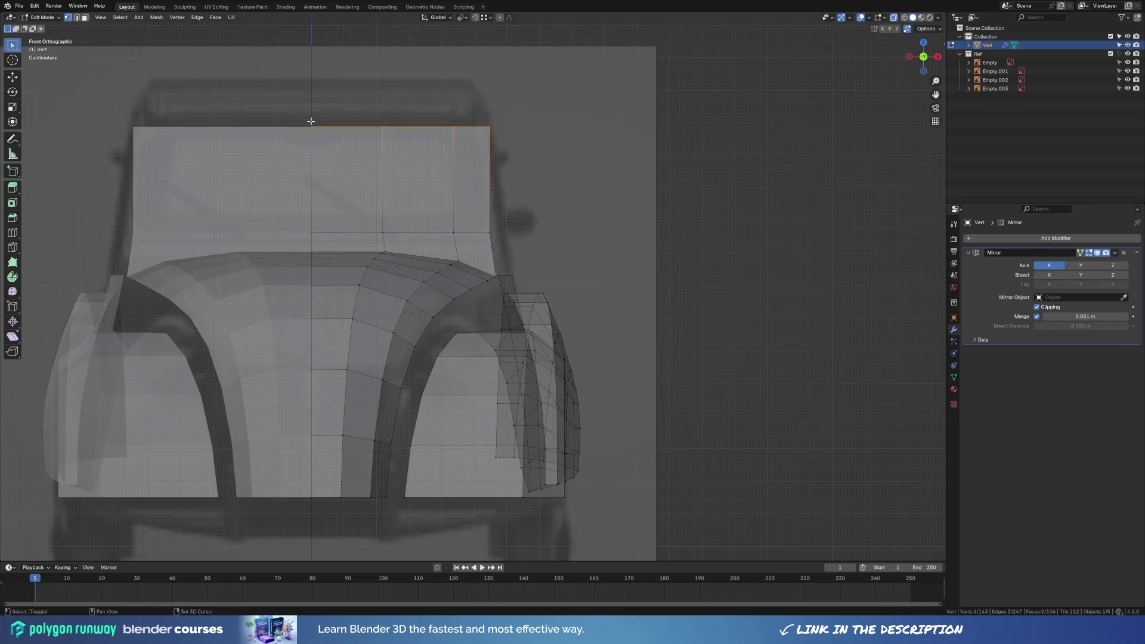
key(s)
key(x)
click(525, 157)
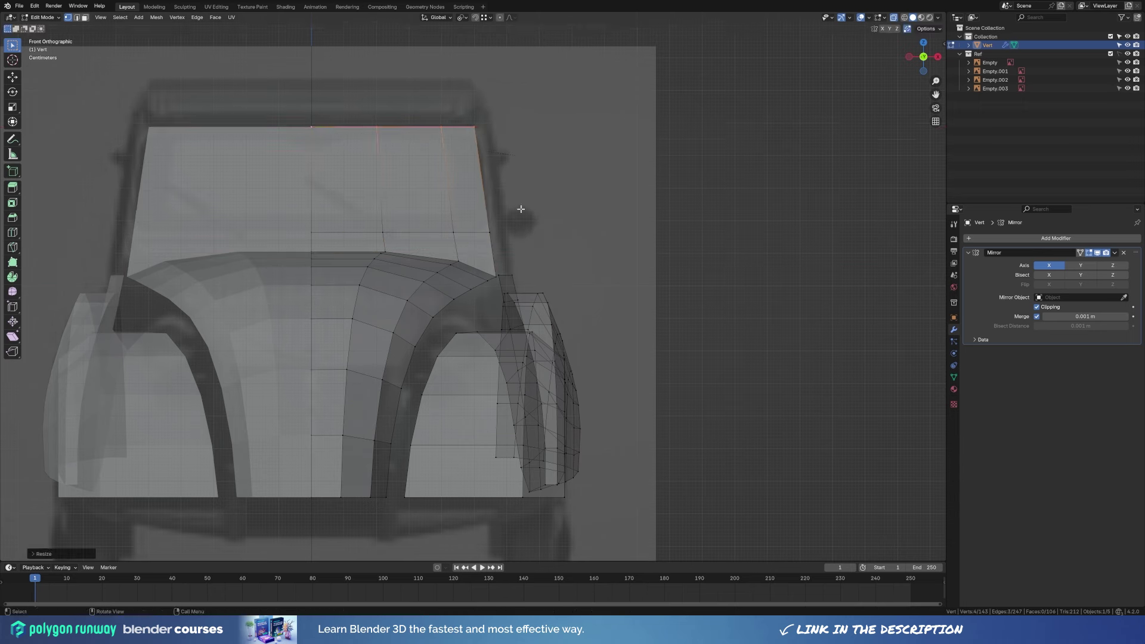
key(x)
click(464, 235)
mouse_move(577, 225)
middle_down()
mouse_move(570, 279)
mouse_move(499, 192)
middle_up()
key(ctrl+z)
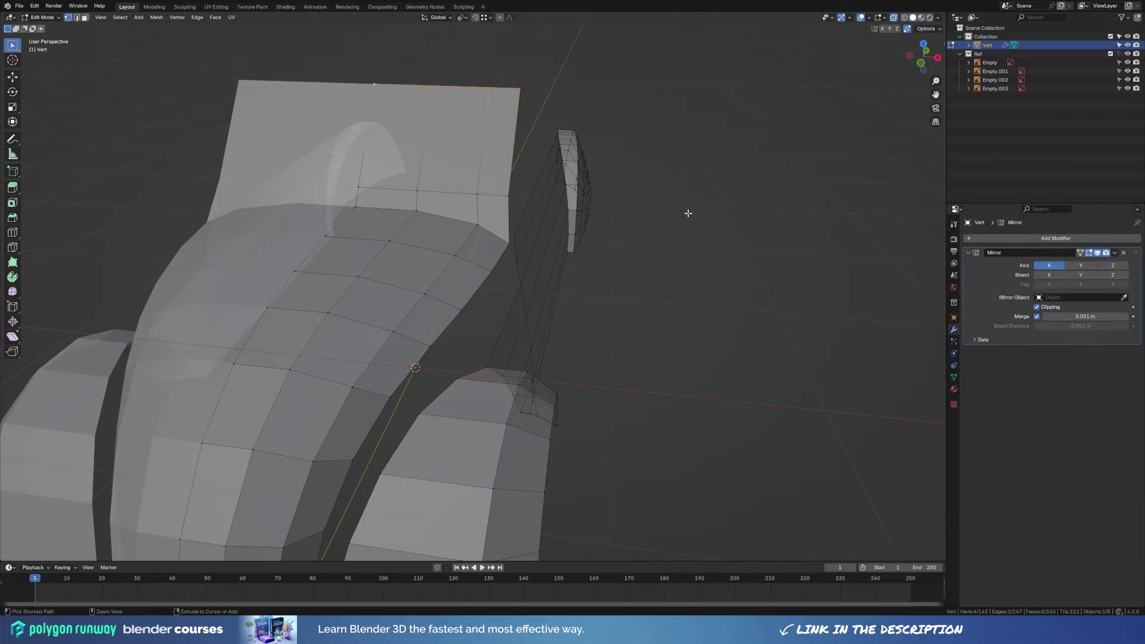
Select the windshield's top edge row and vertex-slide a vertex into position.
click(407, 123)
mouse_move(407, 123)
middle_down()
mouse_move(557, 157)
mouse_move(609, 143)
middle_up()
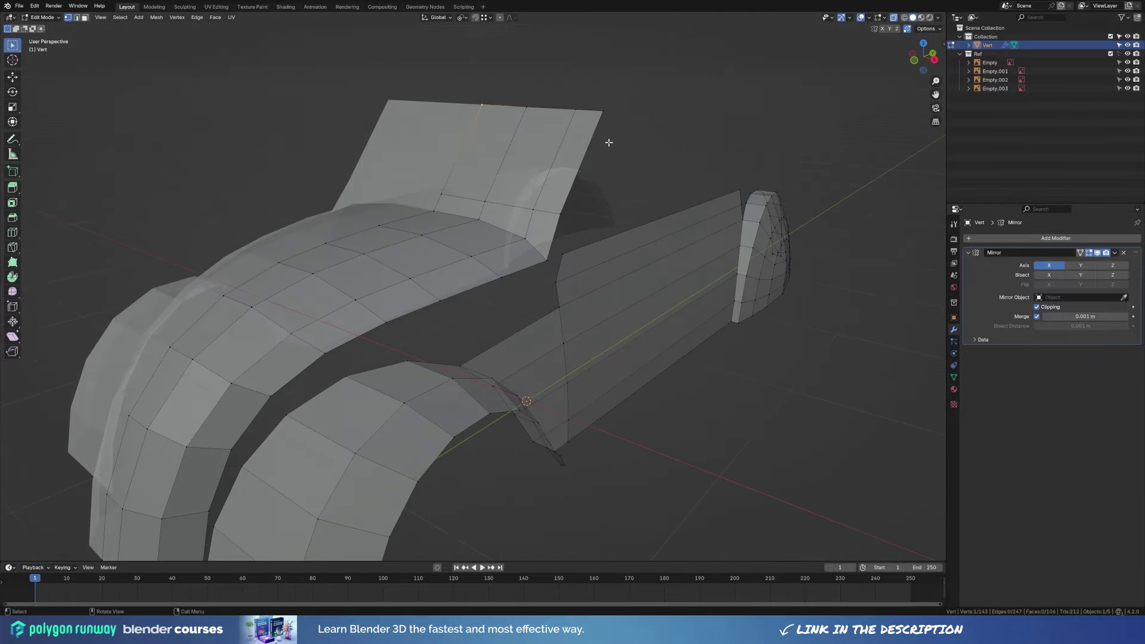
ctrl+click(594, 110)
key(KP_1)
key(s)
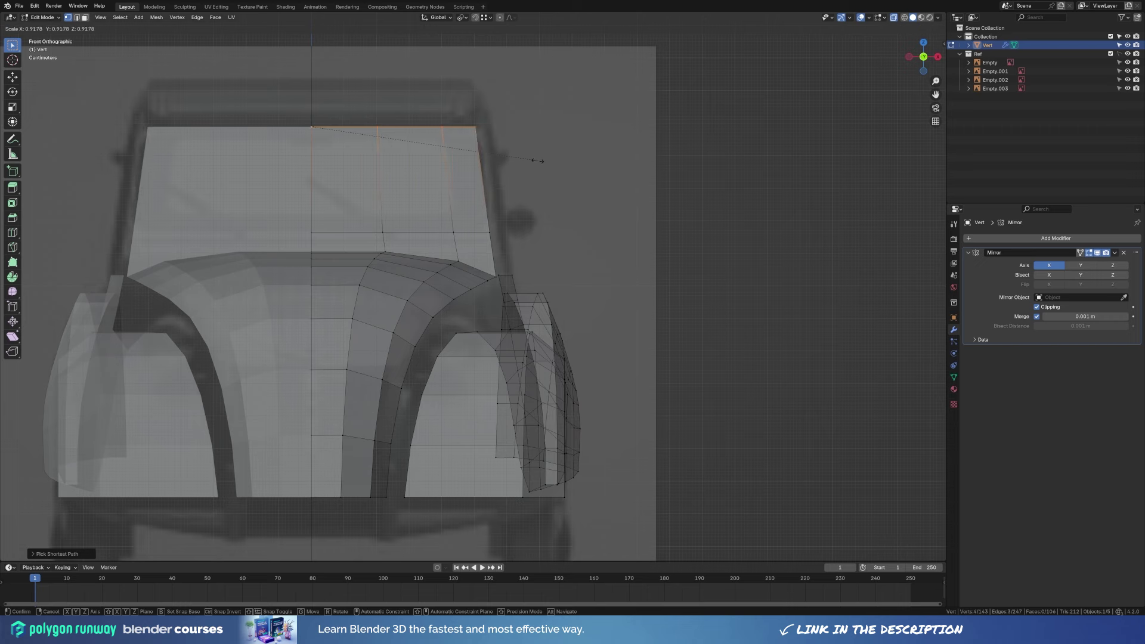
key(Escape)
click(384, 233)
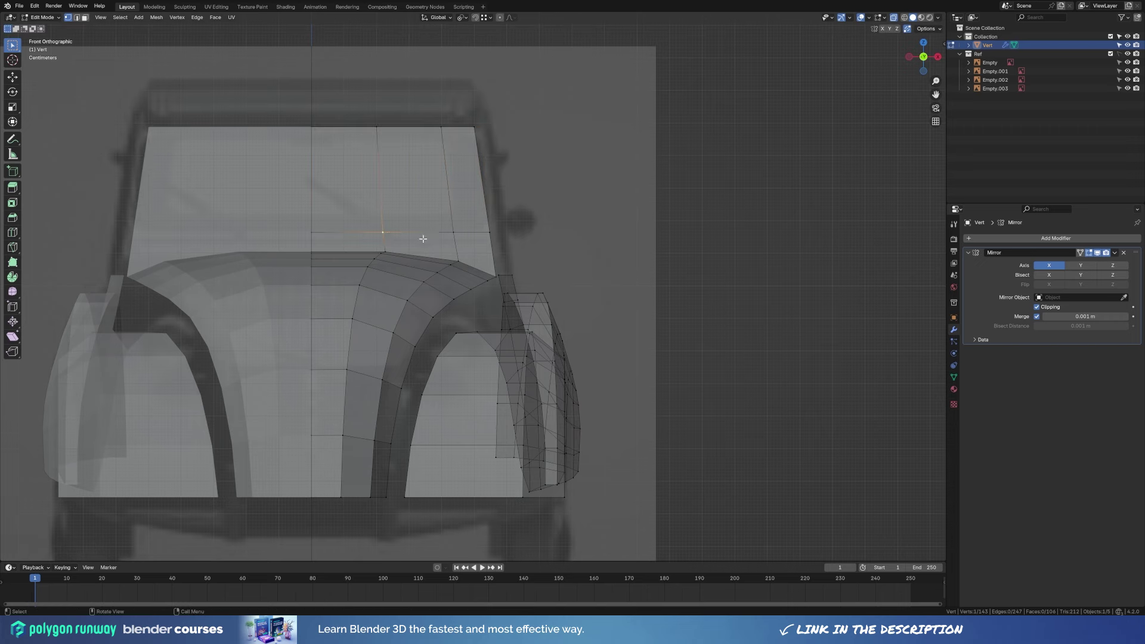
key(g)
key(g)
click(449, 236)
key(g)
key(g)
click(455, 234)
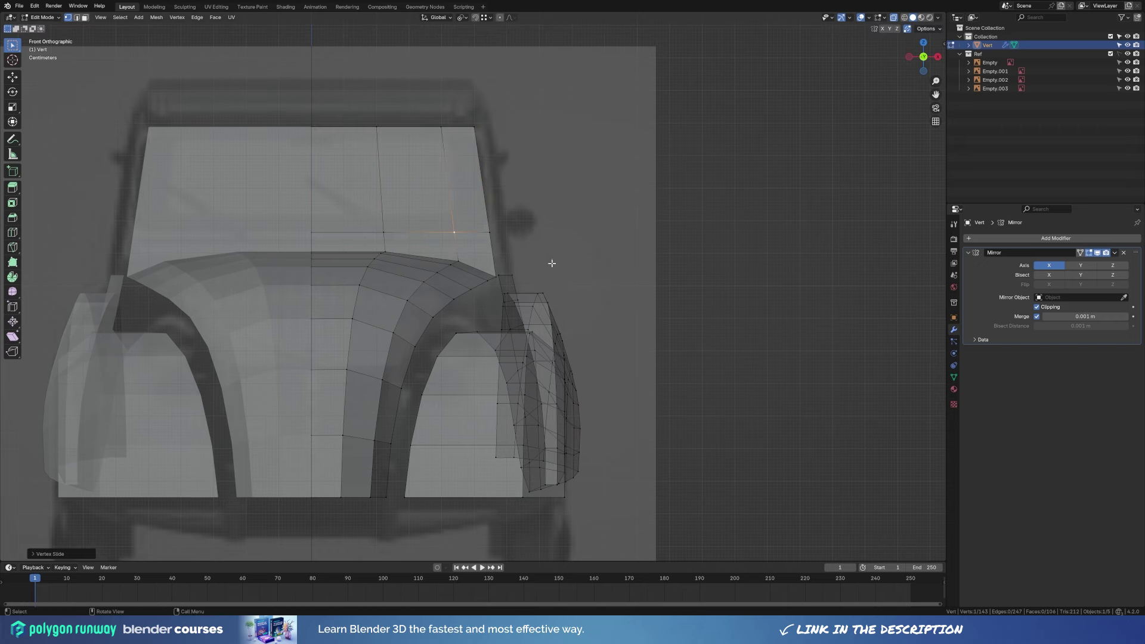
Add an edge loop across the windshield panel.
key(KP_7)
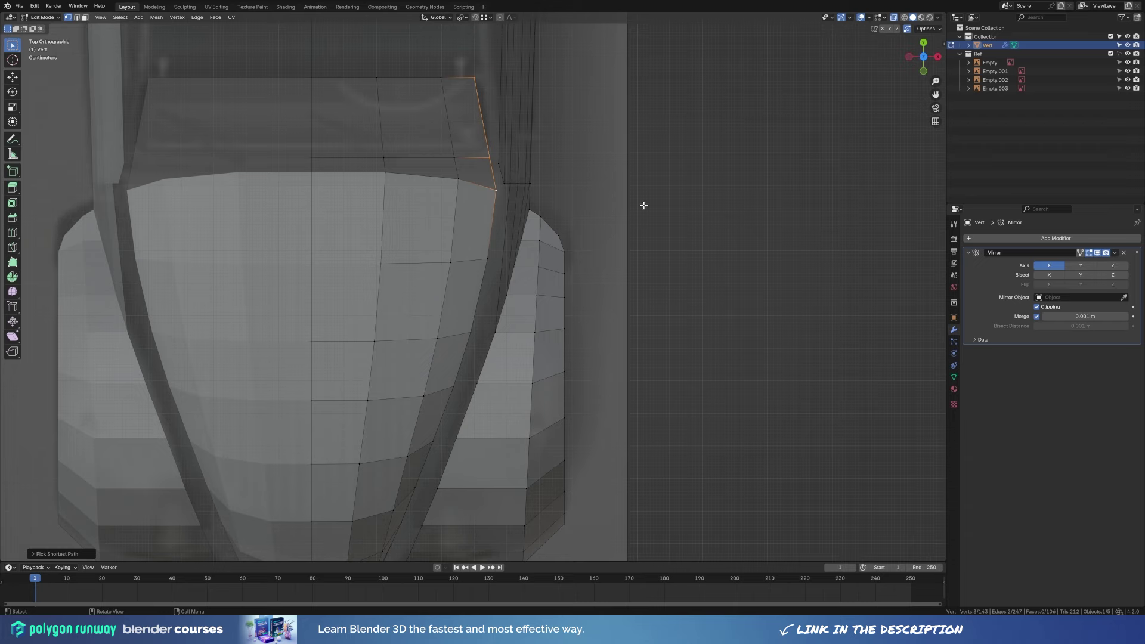
middle_drag(535, 273, 486, 194)
key(ctrl+r)
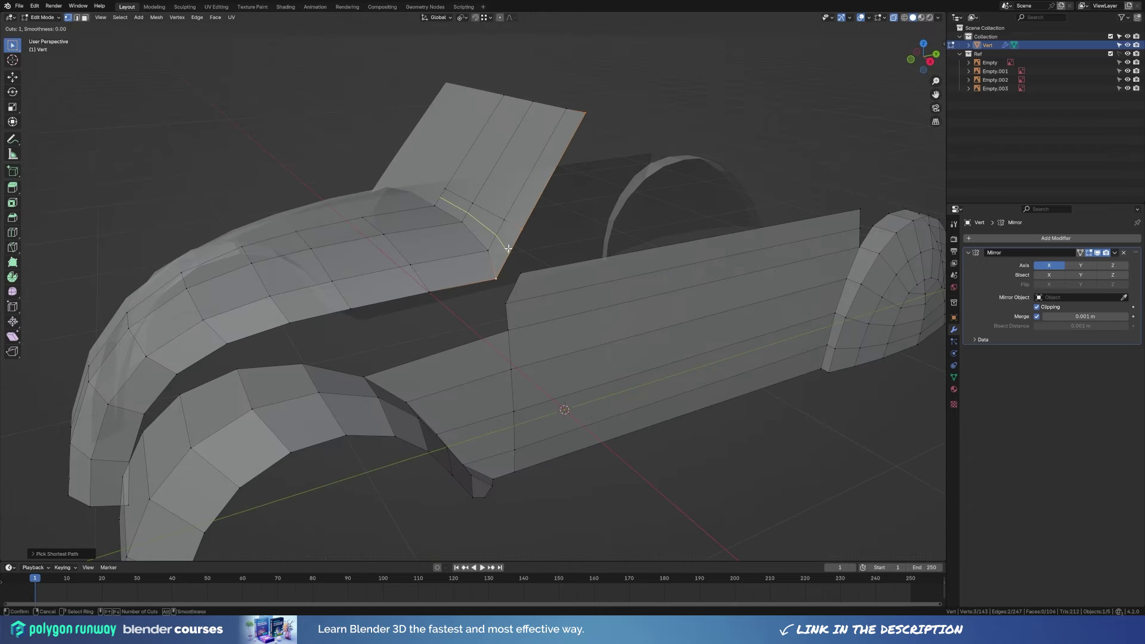
click(508, 248)
Confirm the edge loop, then shift a hood-edge vertex along X in top view.
click(516, 282)
key(KP_3)
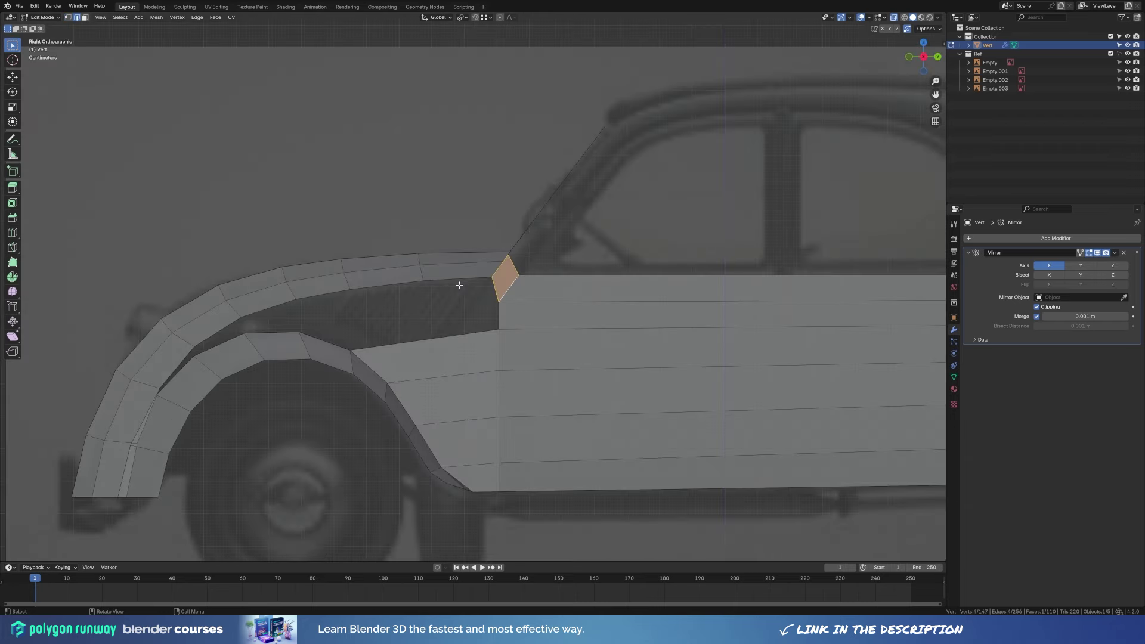
middle_drag(286, 304, 491, 337)
key(1)
click(266, 399)
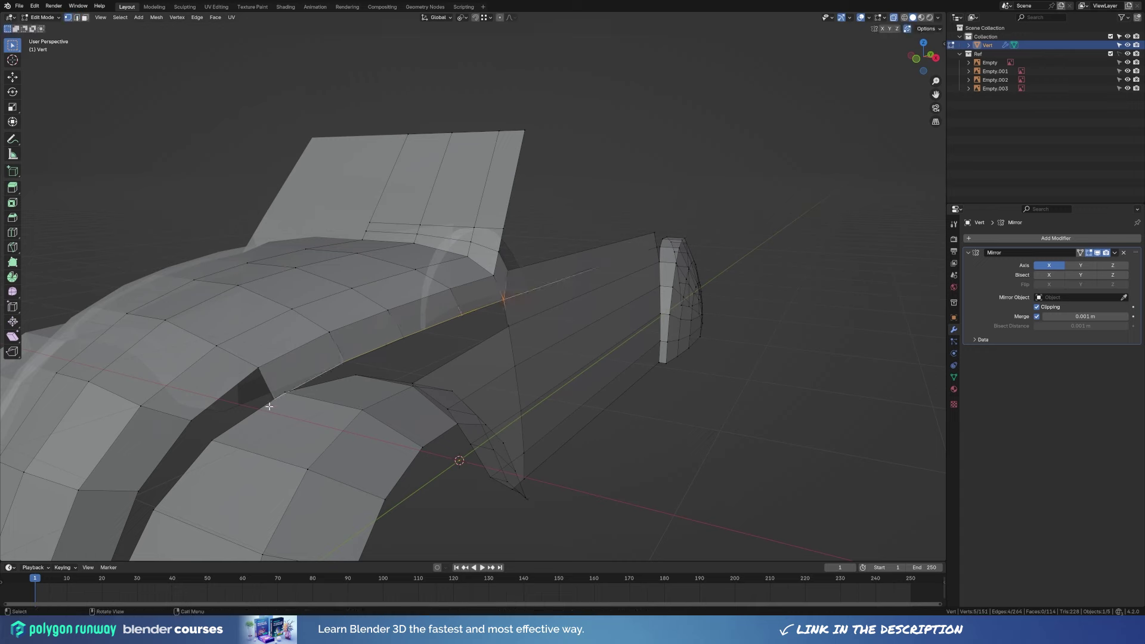
key(g)
alt+middle_drag(283, 394, 511, 390)
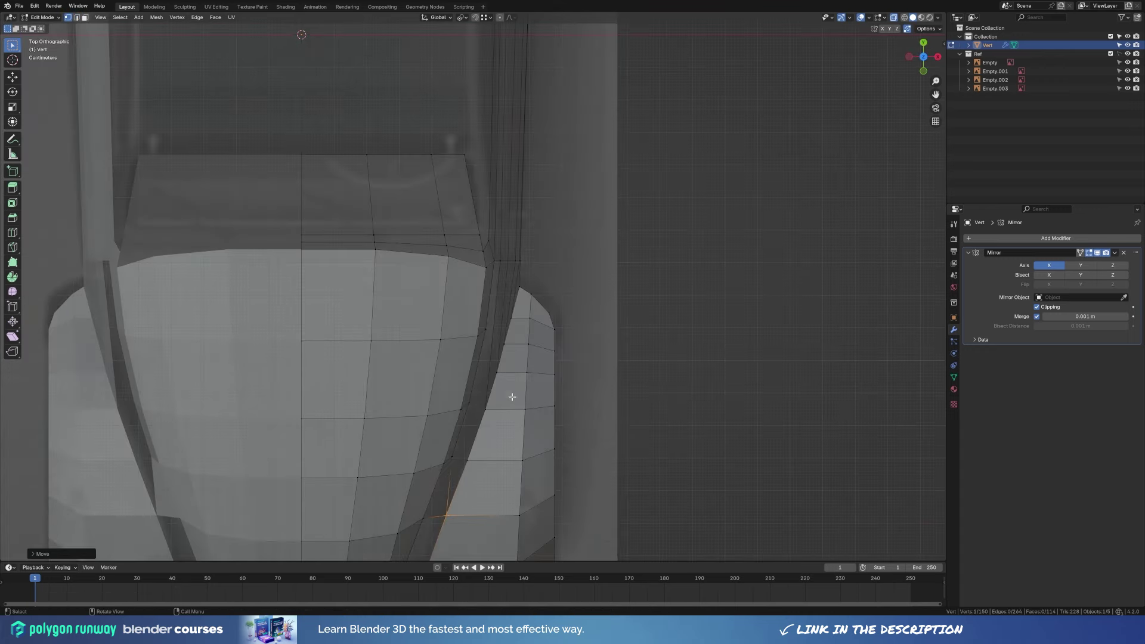
key(x)
click(494, 450)
Move a second hood-edge vertex along X to follow the fender curve.
click(471, 403)
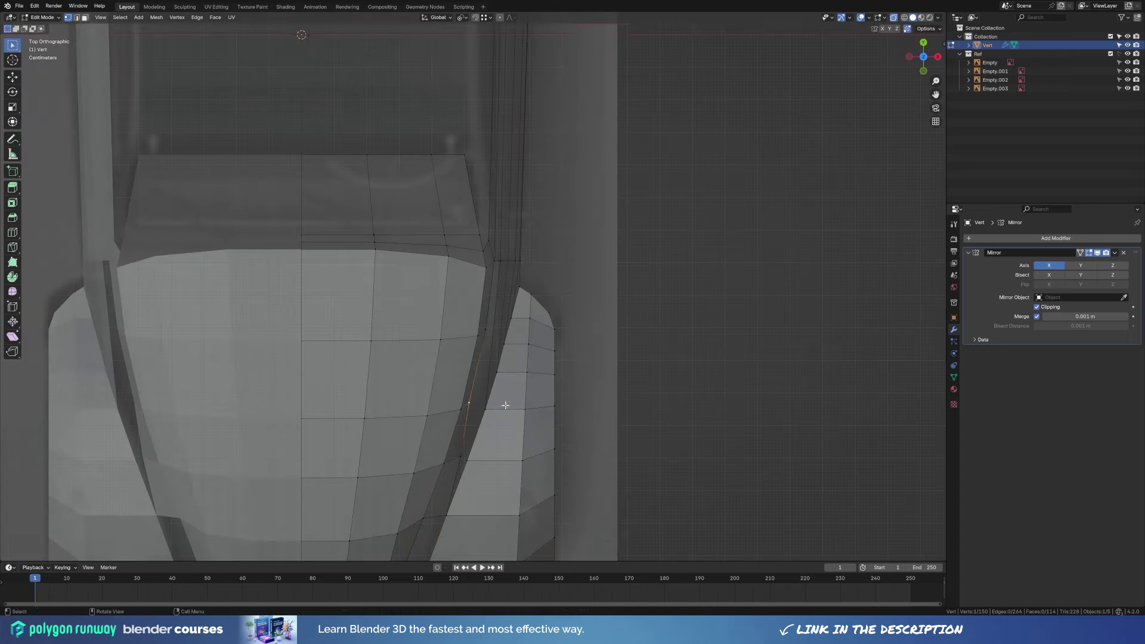
key(g)
key(x)
click(463, 453)
key(g)
key(x)
click(549, 449)
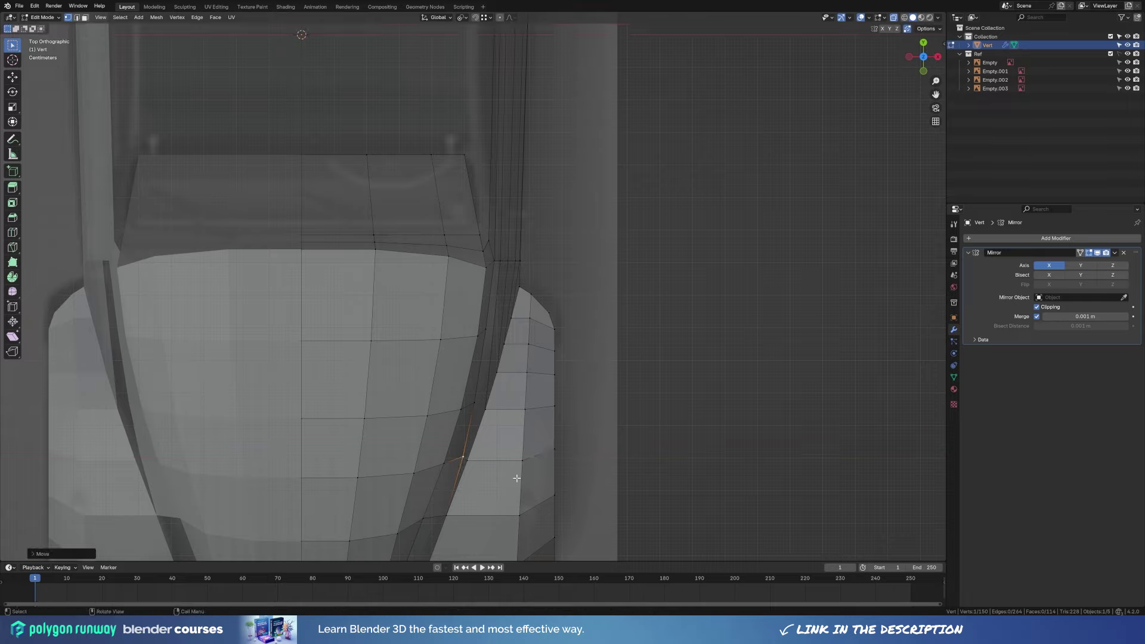
mouse_move(519, 476)
middle_down()
mouse_move(529, 273)
mouse_move(406, 339)
mouse_move(432, 342)
middle_up()
Loop-cut the side panel, fill the gap between panels, and vertex-slide a vertex.
key(ctrl+r)
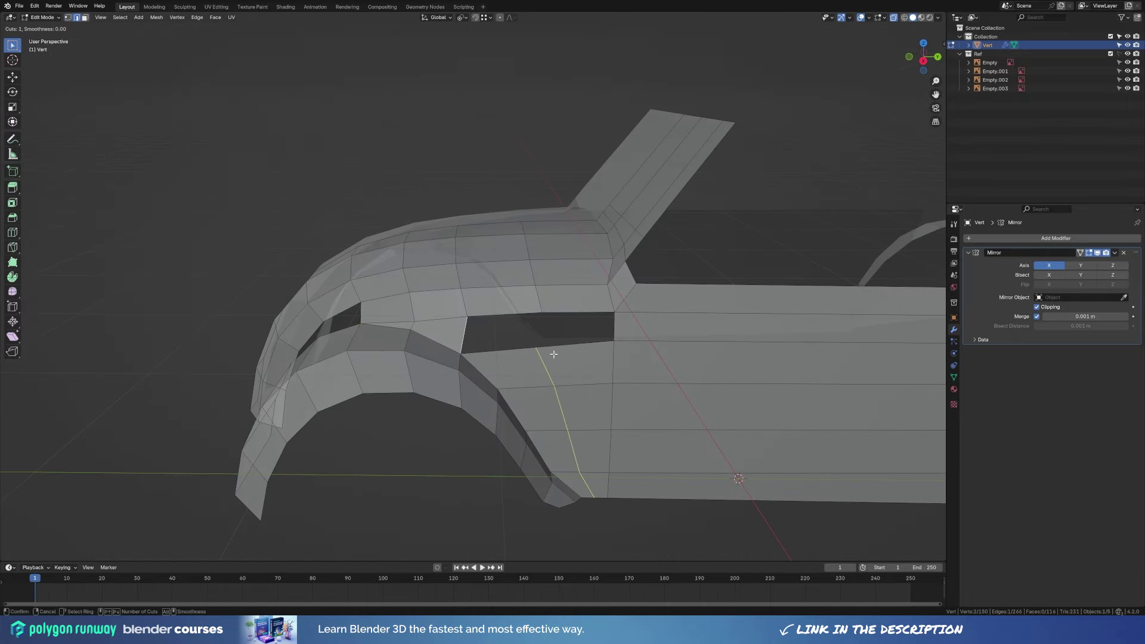
click(553, 355)
click(564, 355)
click(520, 351)
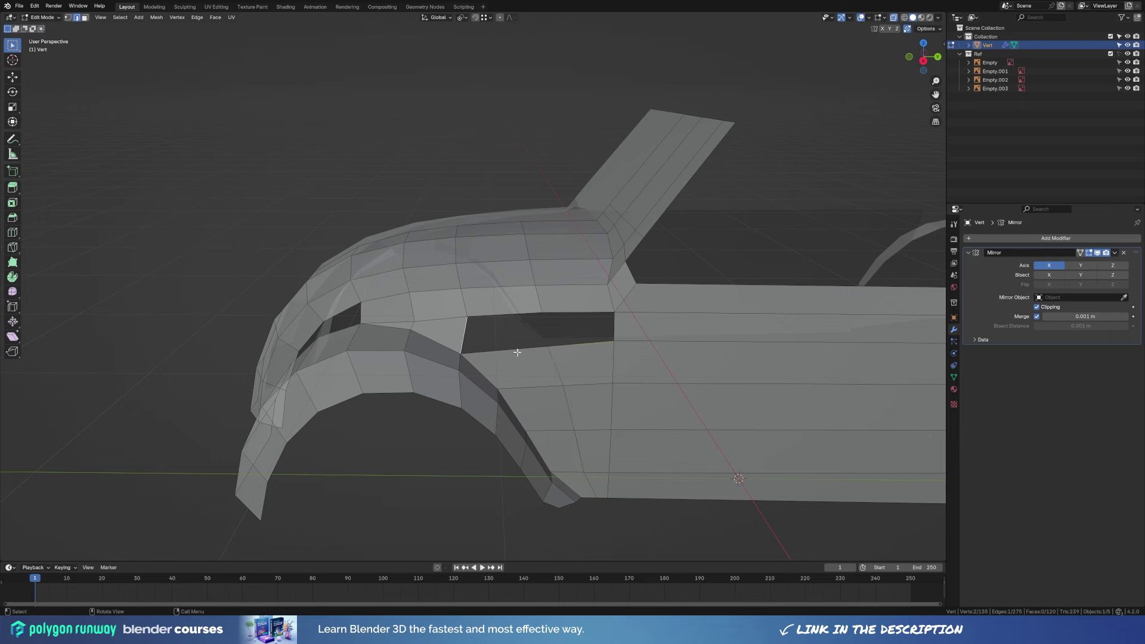
key(f)
key(f)
key(g)
key(g)
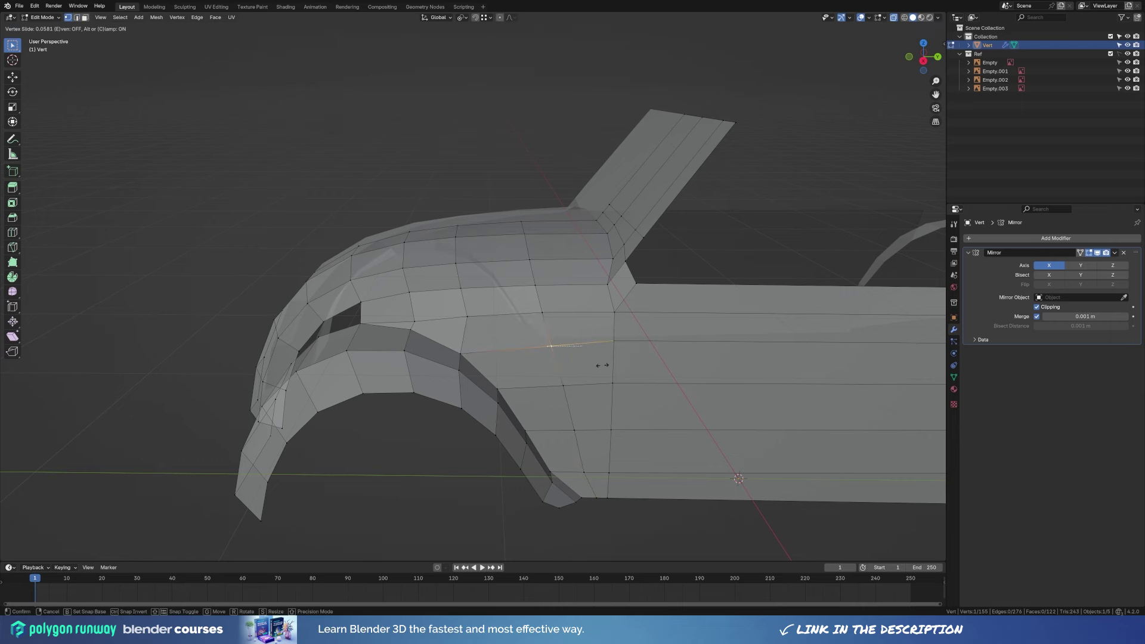
click(445, 332)
key(KP_3)
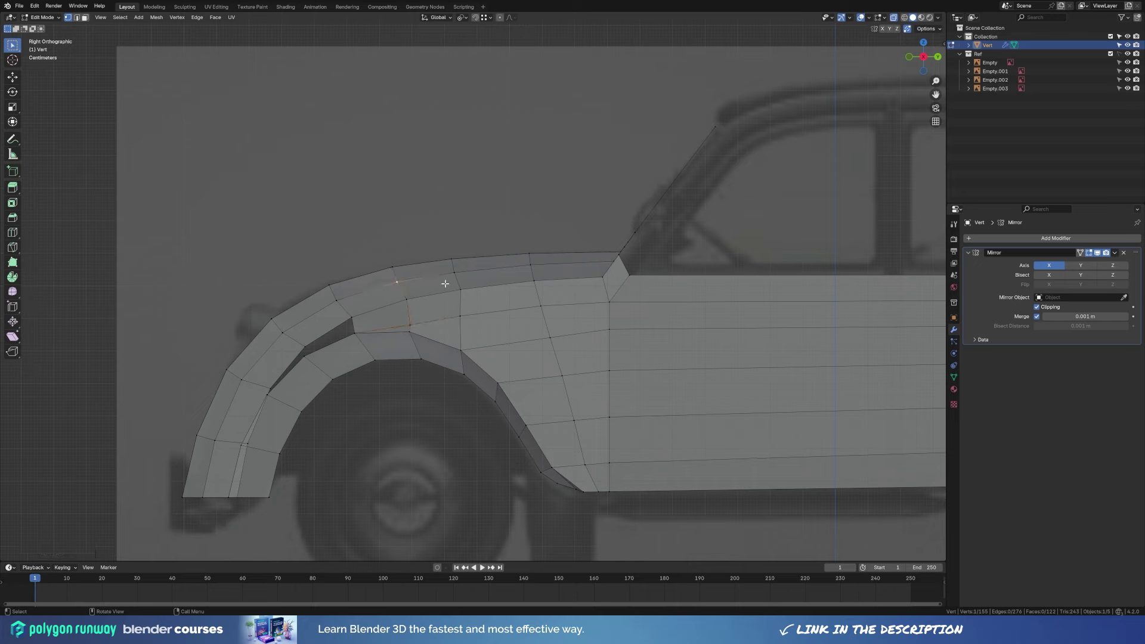
Vertex-slide the vertices on the fender's upper edge.
key(g)
key(g)
click(345, 302)
key(g)
key(g)
click(387, 286)
key(g)
key(g)
click(440, 274)
Fill the gap beside the fender with faces, undoing the extra face.
mouse_move(404, 337)
middle_down()
mouse_move(565, 289)
mouse_move(343, 371)
mouse_move(449, 395)
mouse_move(420, 404)
middle_up()
click(343, 372)
key(f)
key(f)
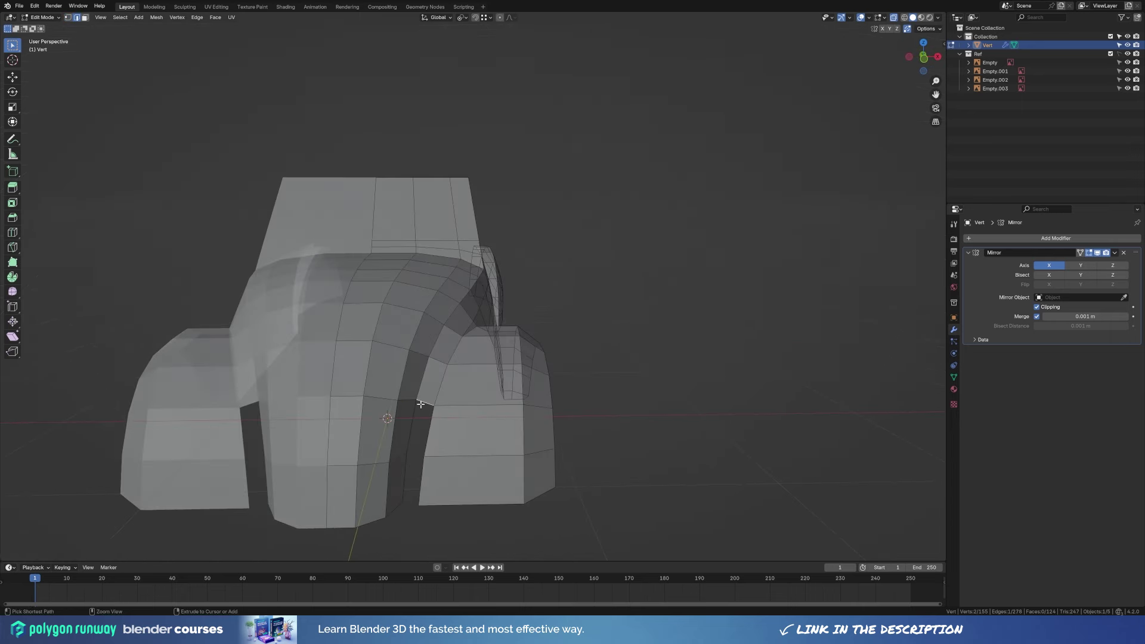
key(ctrl+z)
key(KP_3)
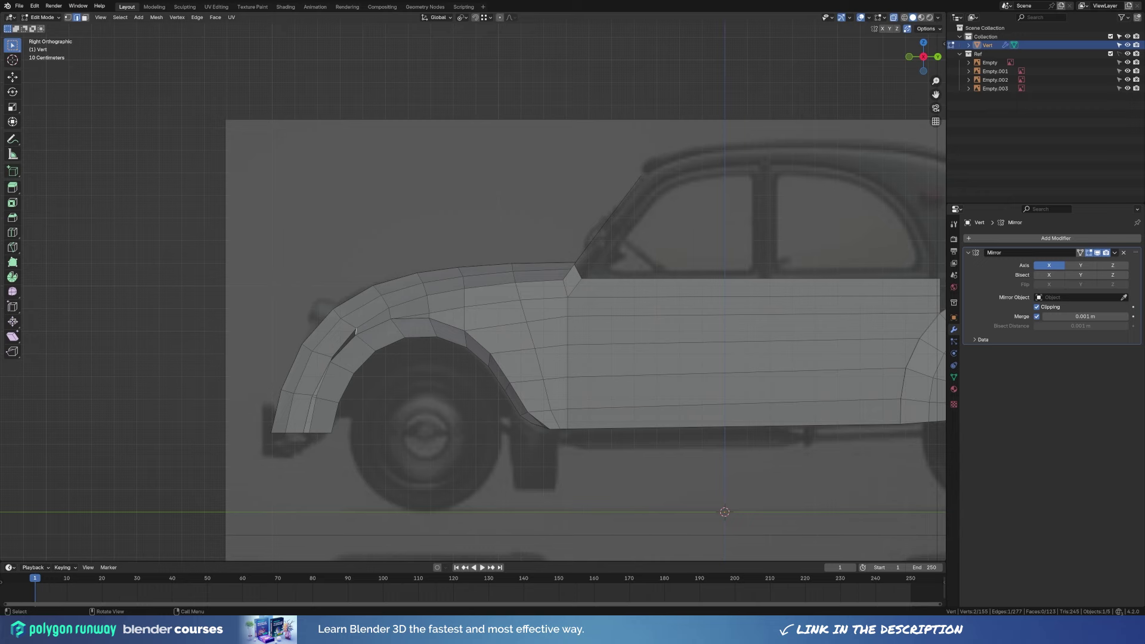
middle_drag(355, 331, 487, 382)
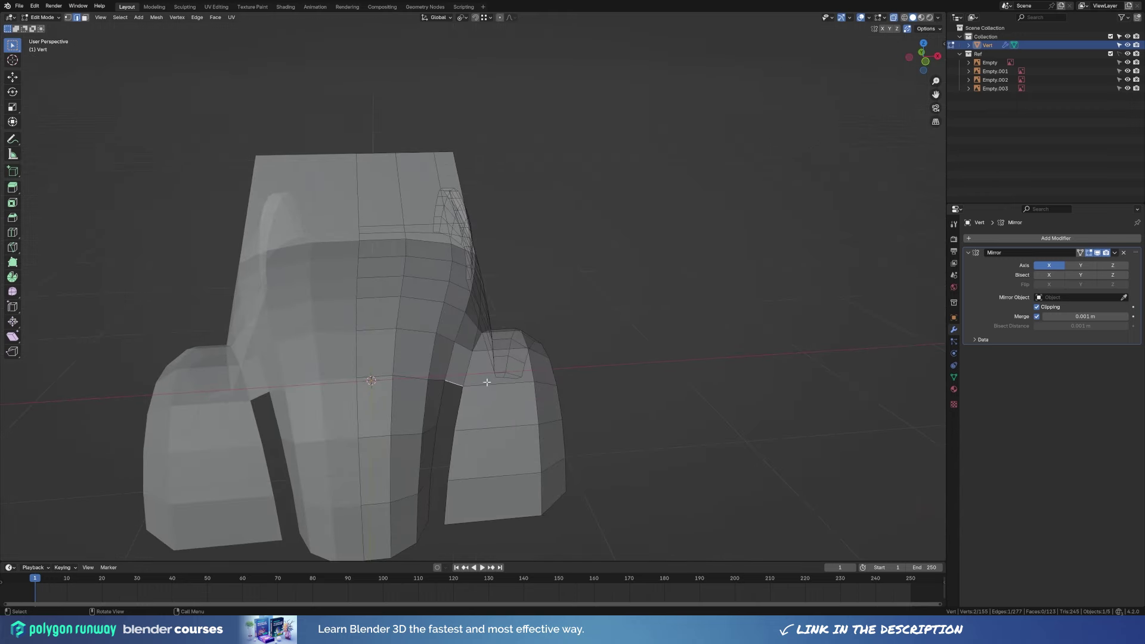
In top view, move and shear the selected edges, then nudge a vertex.
key(KP_7)
key(g)
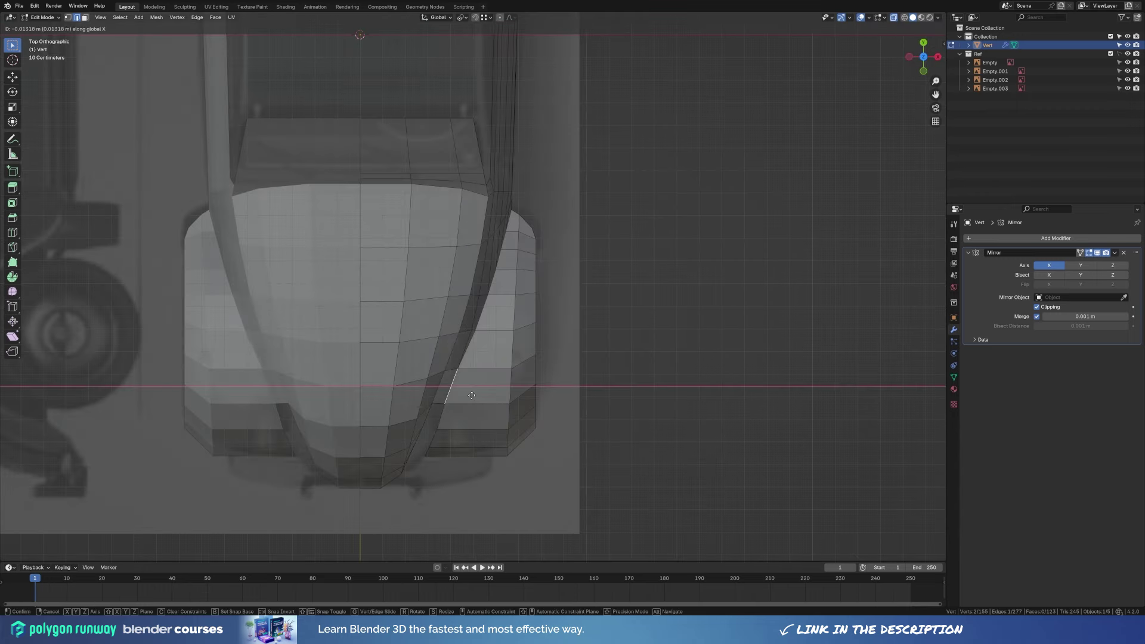
click(445, 427)
key(r)
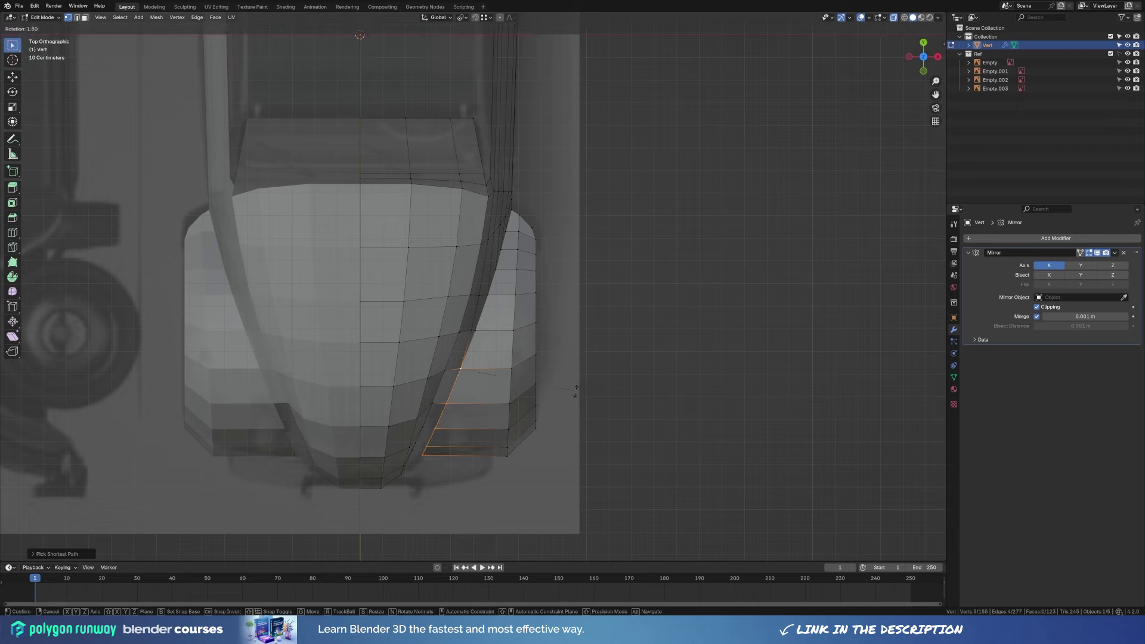
key(shift+ctrl+alt+s)
click(645, 393)
middle_drag(463, 378, 436, 382)
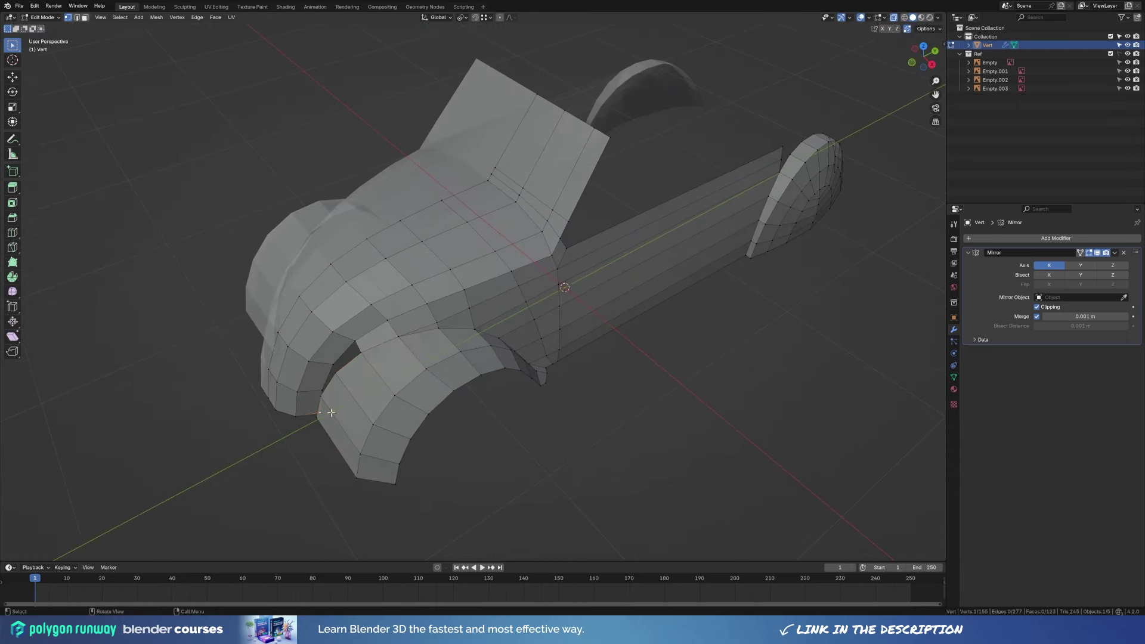
mouse_move(331, 412)
middle_down()
mouse_move(290, 426)
mouse_move(388, 386)
mouse_move(372, 460)
middle_up()
key(g)
click(290, 427)
Move a vertex along X and fill the strip beside the wheel arch.
key(KP_7)
scroll(485, 243, up, 2)
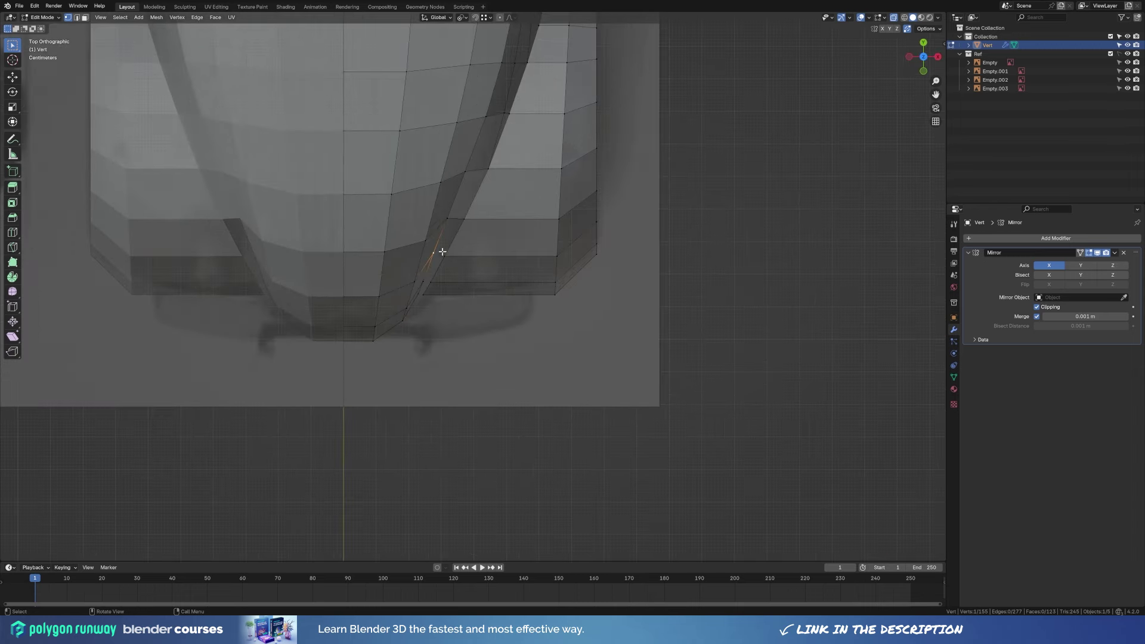
key(g)
key(x)
key(x)
key(x)
key(x)
click(467, 282)
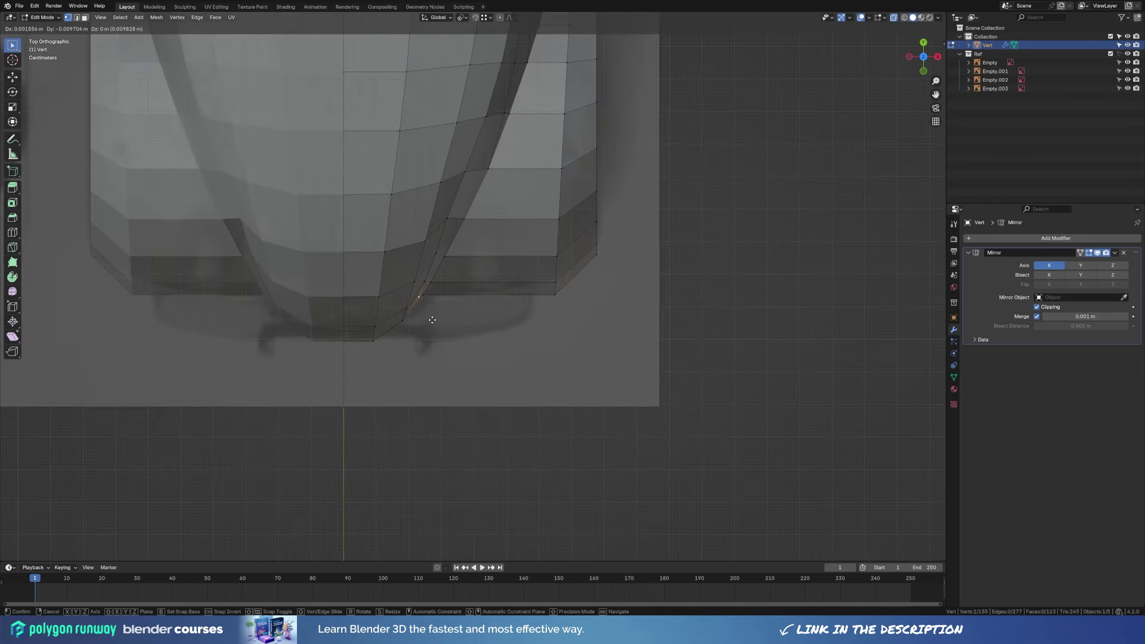
mouse_move(467, 283)
middle_down()
mouse_move(501, 320)
mouse_move(390, 325)
mouse_move(525, 337)
mouse_move(587, 407)
middle_up()
shift+click(527, 338)
key(f)
key(f)
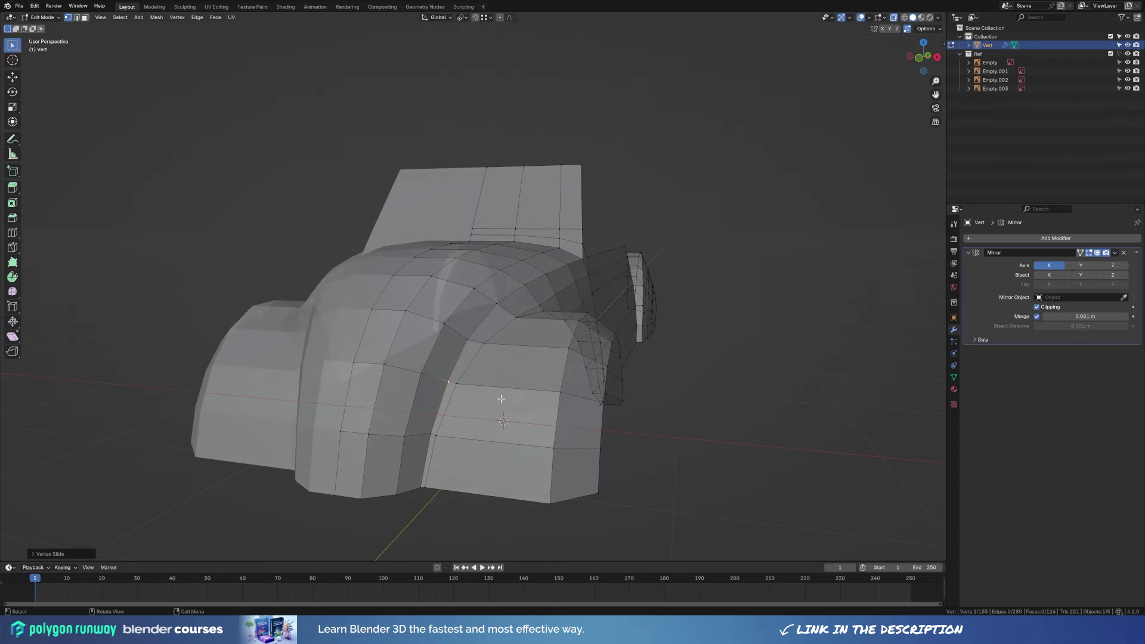
key(f)
mouse_move(468, 430)
middle_down()
mouse_move(687, 387)
mouse_move(644, 409)
mouse_move(711, 393)
mouse_move(572, 409)
mouse_move(599, 391)
middle_up()
In top view, shift an edge and a vertex along X to match the blueprint.
key(KP_7)
shift+click(481, 259)
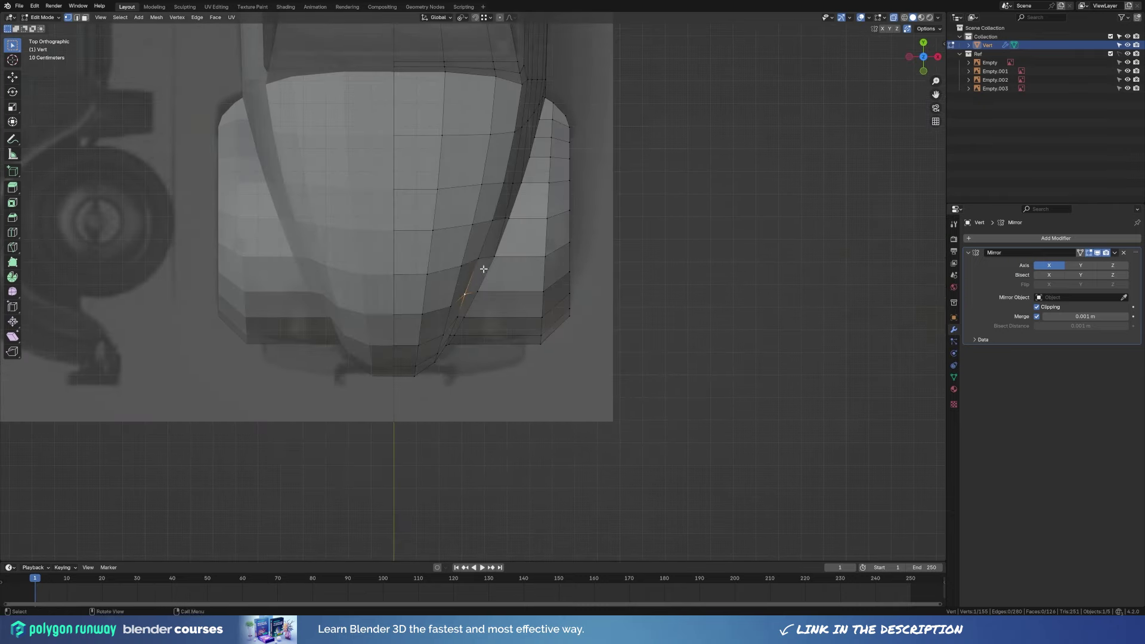
key(g)
key(x)
click(467, 319)
key(g)
key(x)
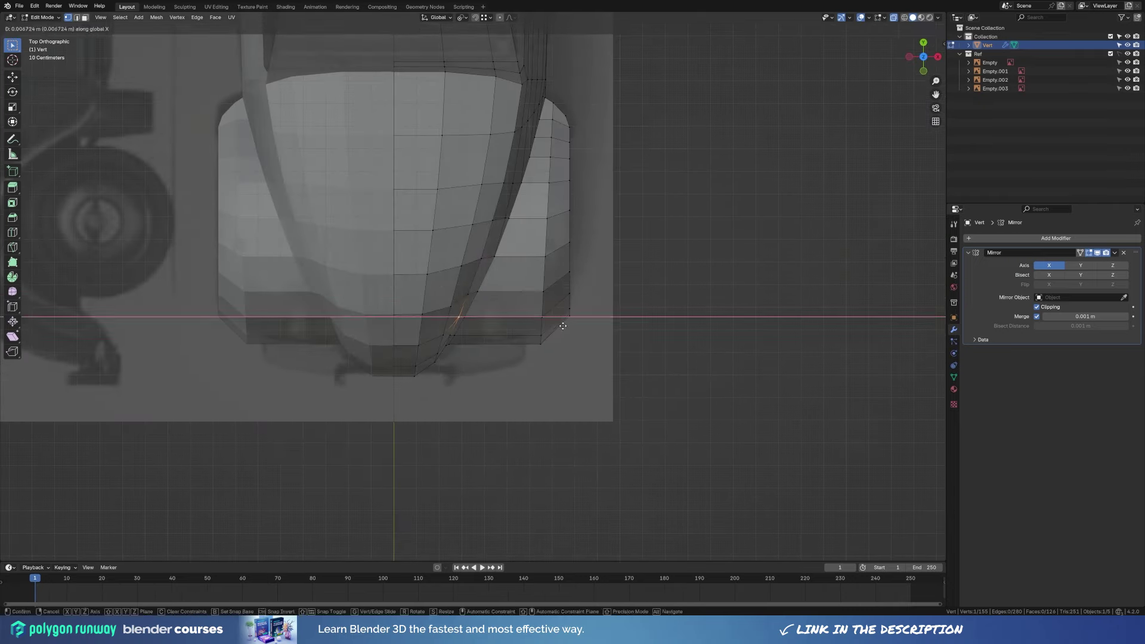
click(468, 320)
mouse_move(468, 320)
middle_down()
mouse_move(518, 339)
mouse_move(622, 427)
mouse_move(460, 427)
mouse_move(555, 347)
middle_up()
Select the door-top edges in side view and orbit to verify the selection.
key(KP_3)
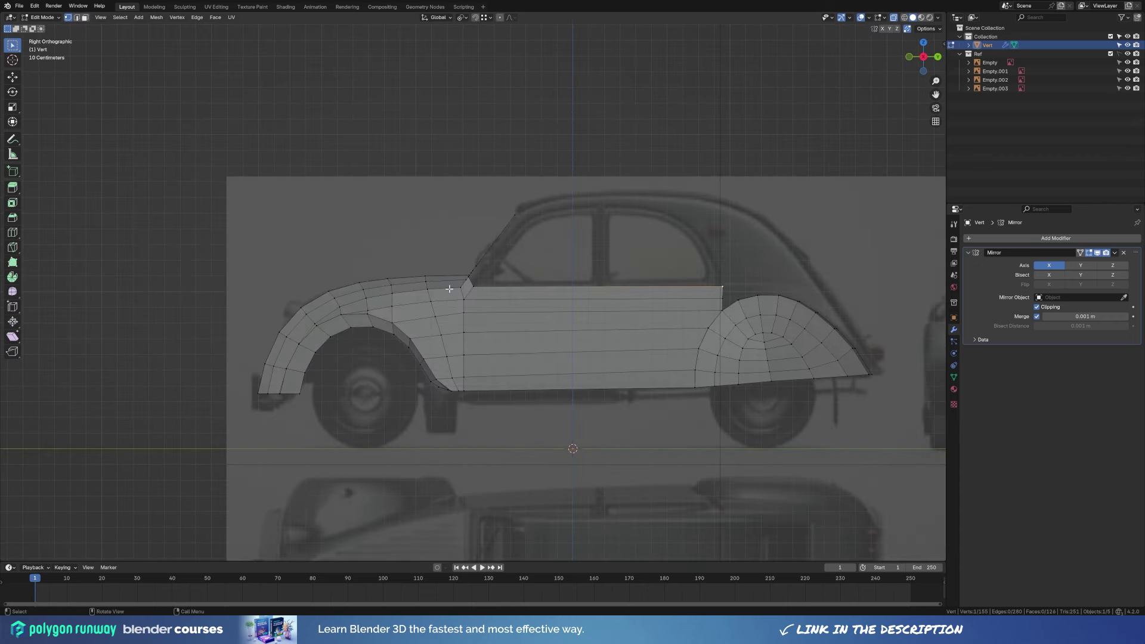
ctrl+click(450, 289)
mouse_move(450, 288)
middle_down()
mouse_move(631, 269)
mouse_move(461, 275)
middle_up()
key(KP_3)
scroll(486, 301, up, 3)
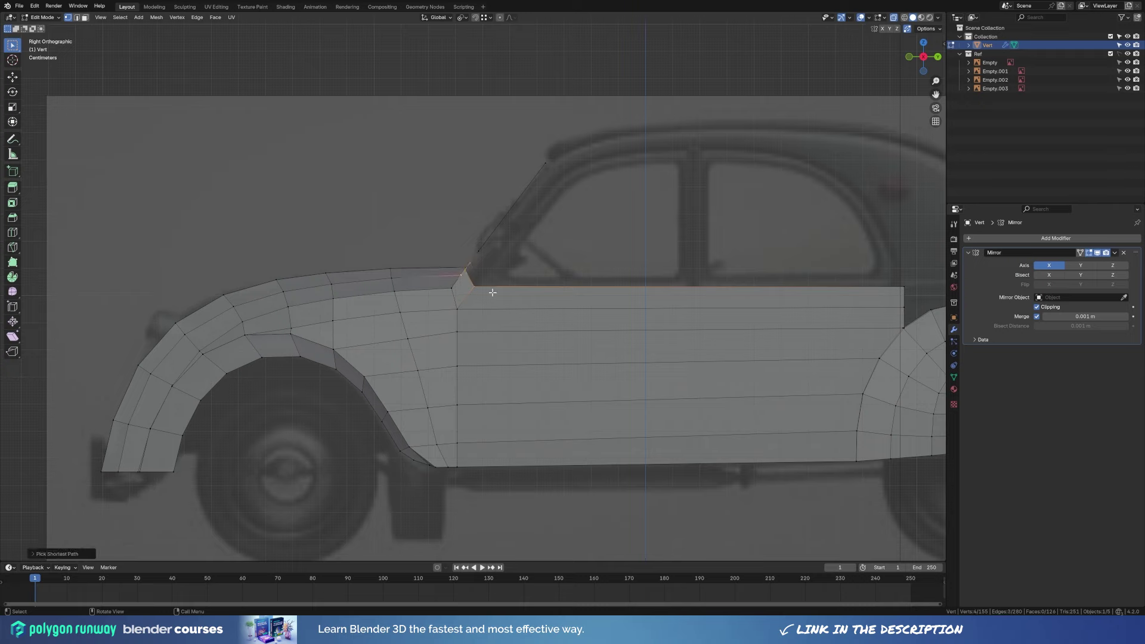
middle_drag(492, 292, 471, 255)
Extrude the door-top edges upward to form the windshield panel.
key(e)
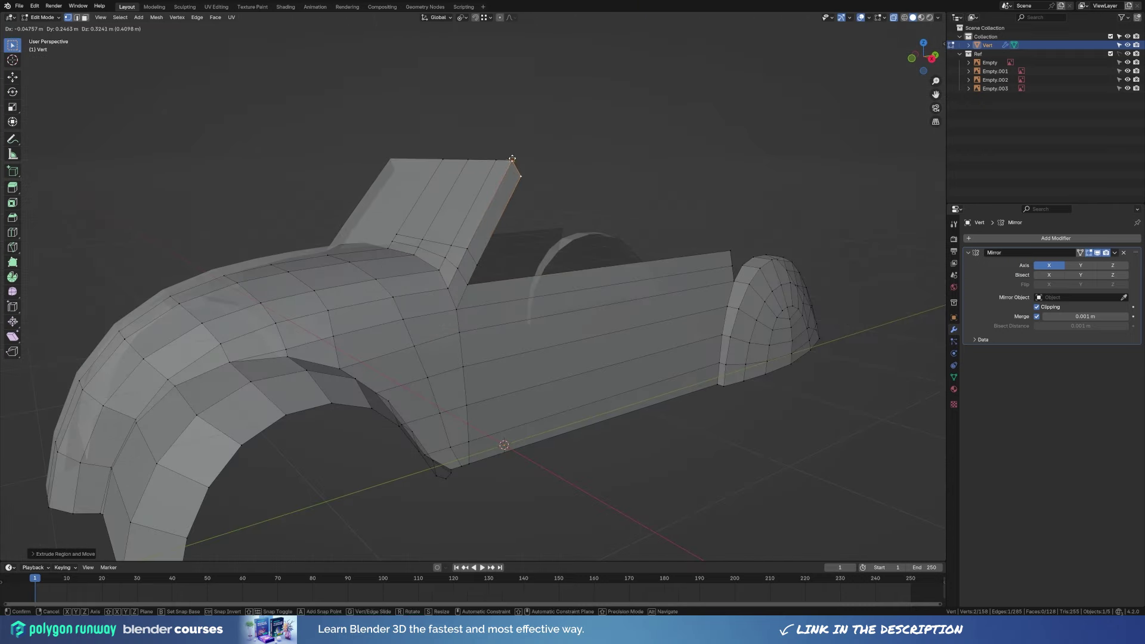
click(512, 159)
key(KP_3)
middle_drag(567, 178, 529, 186)
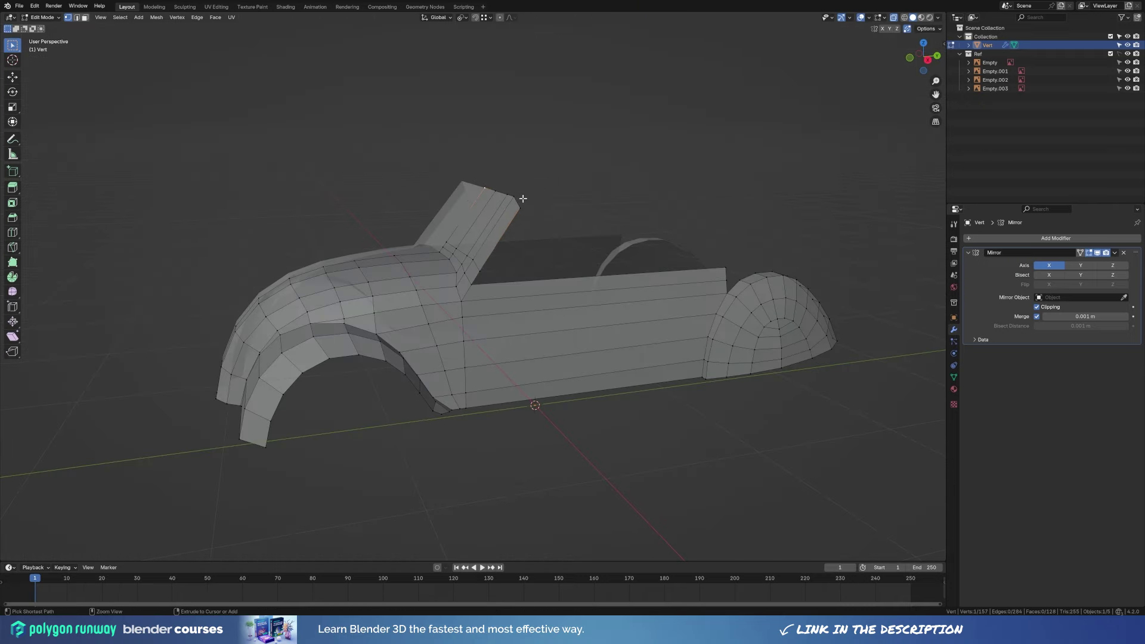
key(KP_3)
Extrude the windshield top onto the blueprint, then extrude again and flatten it with S Y 0.
key(e)
click(641, 189)
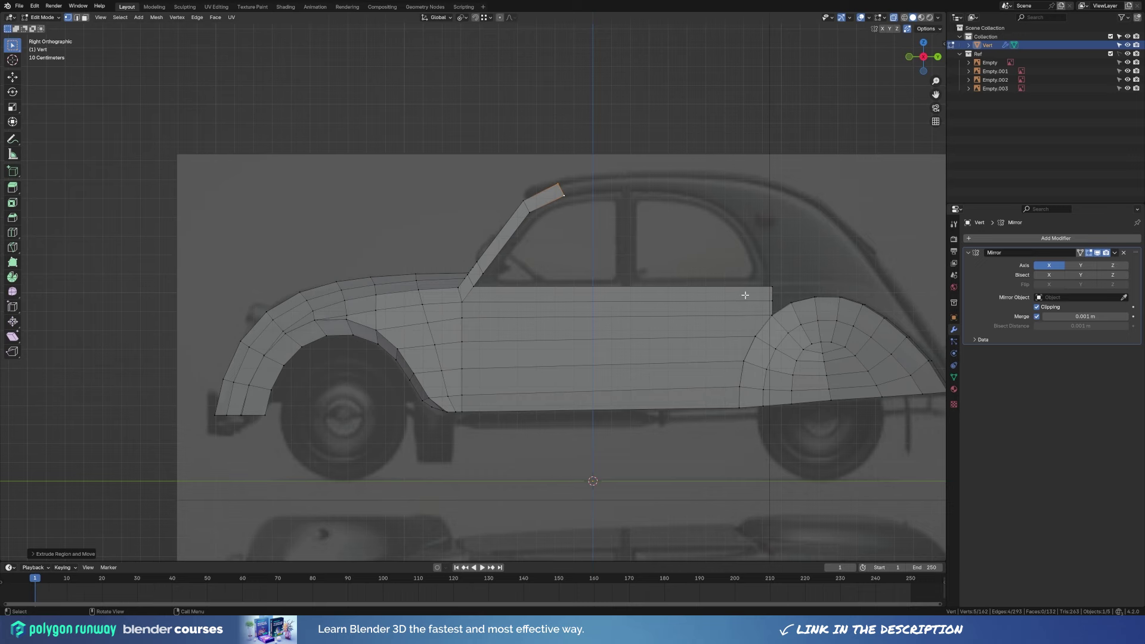
key(e)
click(628, 166)
key(s)
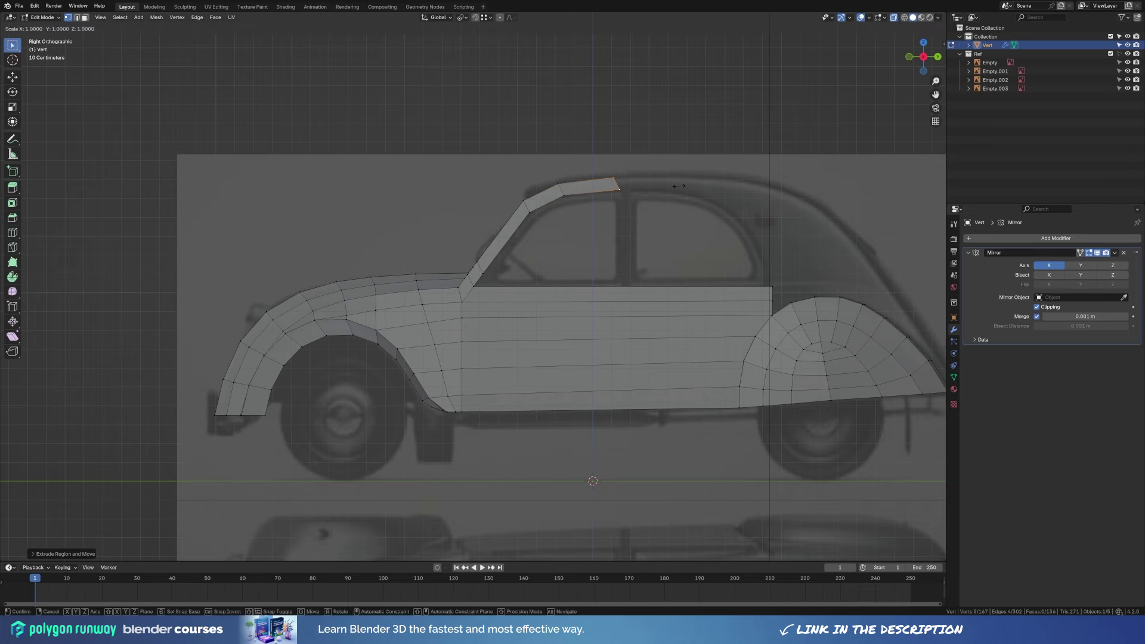
key(y)
key(0)
key(Return)
Extrude the roof edge backward and adjust it vertically along the blueprint roofline.
middle_drag(628, 173, 670, 230)
key(KP_1)
key(KP_3)
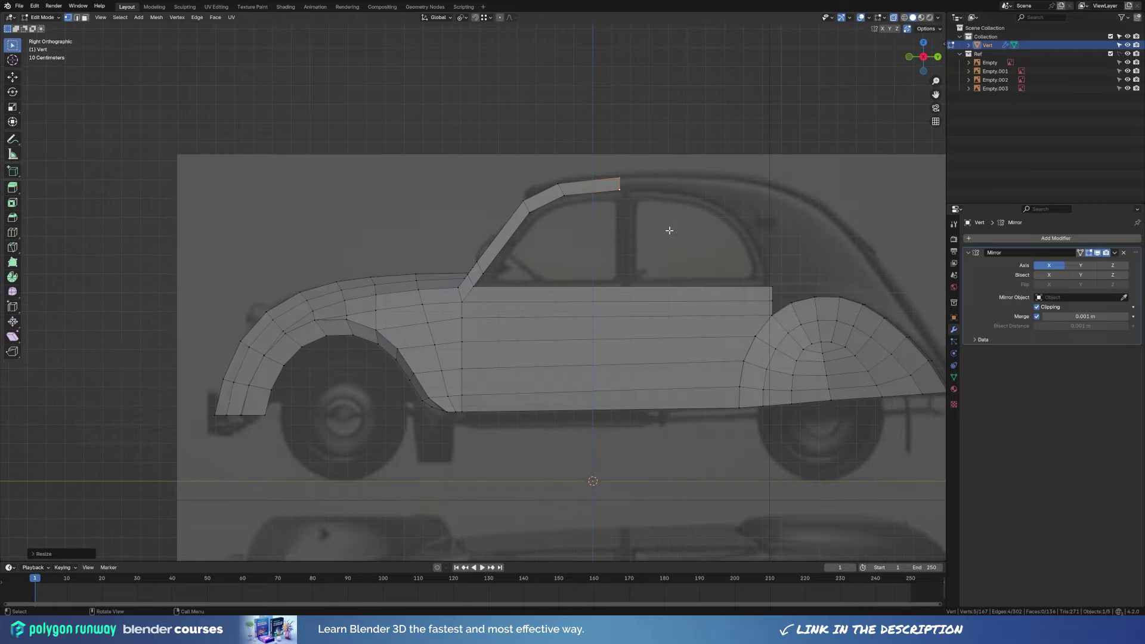
mouse_move(603, 194)
middle_down()
mouse_move(691, 225)
mouse_move(672, 252)
middle_up()
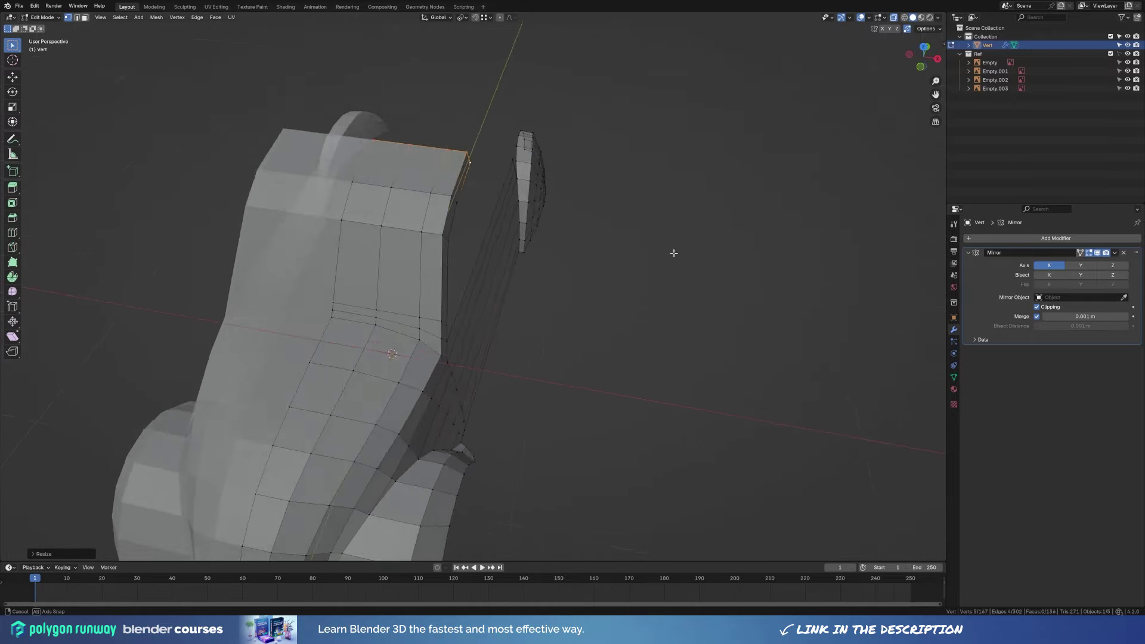
key(KP_3)
key(e)
click(629, 173)
key(g)
key(z)
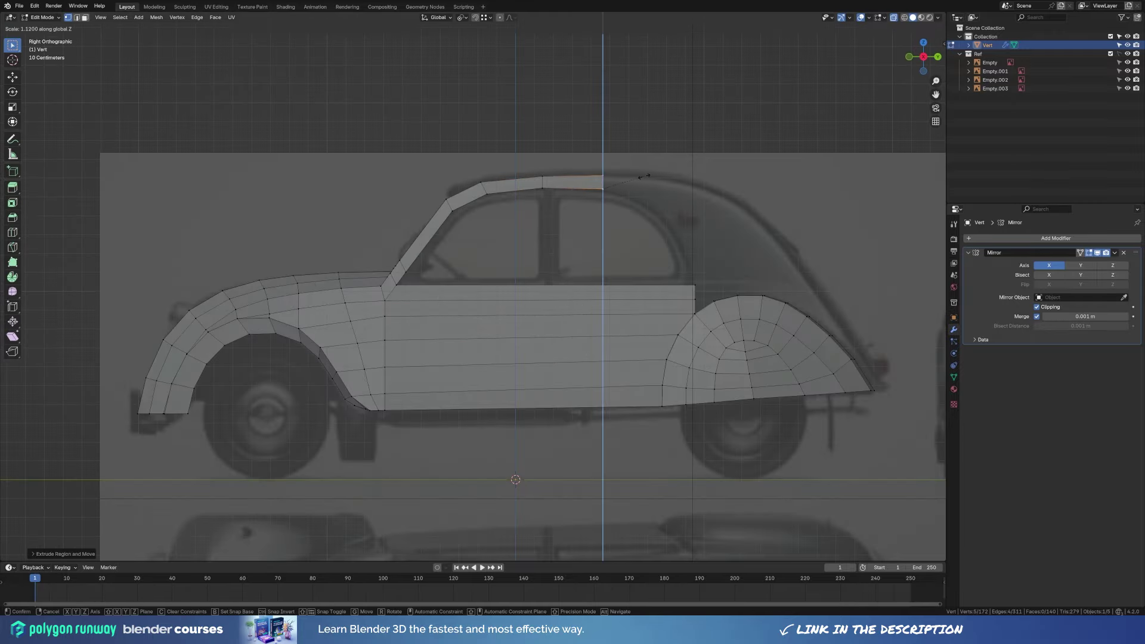
click(520, 161)
Select the adjacent and rear roof edges, orbiting to check the roof strip.
click(519, 179)
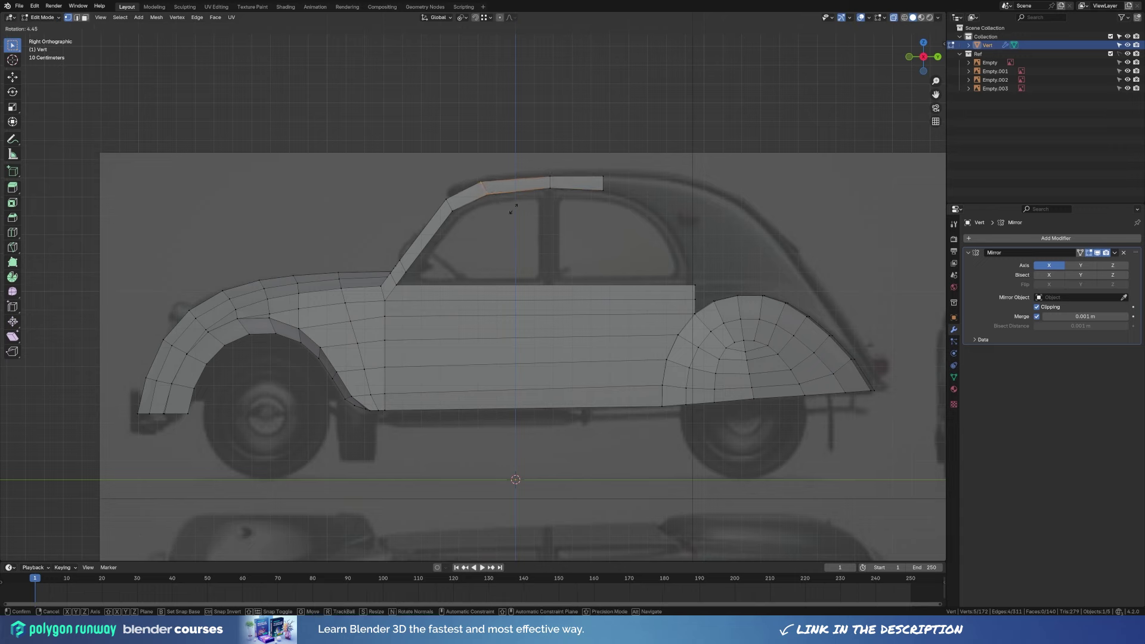
mouse_move(520, 210)
middle_down()
mouse_move(597, 252)
mouse_move(649, 166)
mouse_move(704, 225)
middle_up()
key(KP_3)
click(618, 198)
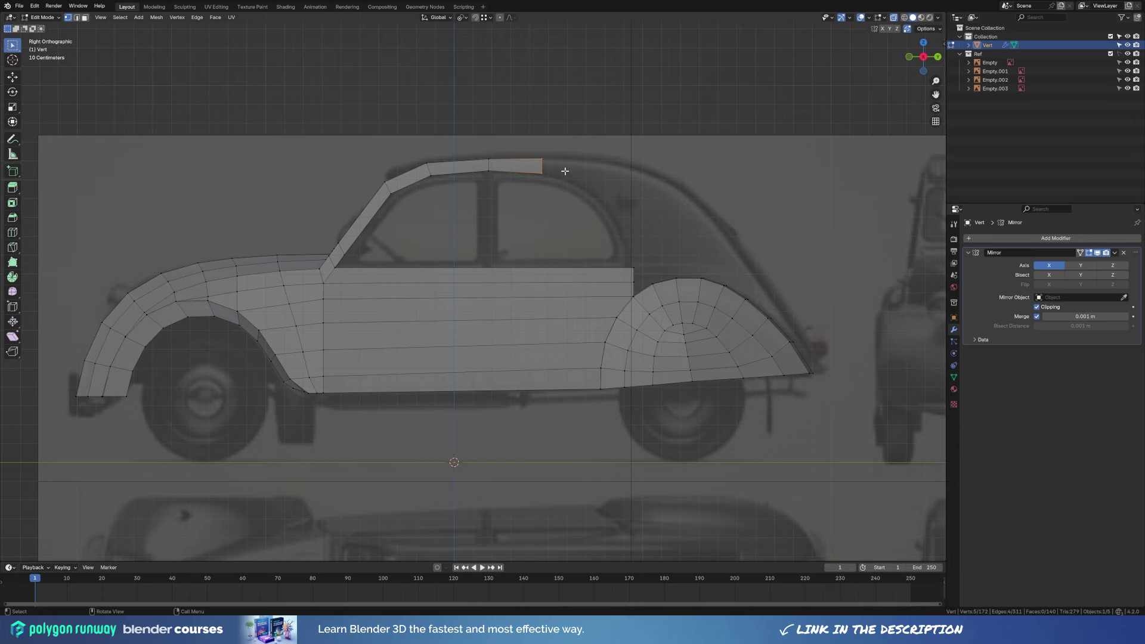
Extrude the rear roof edge backward and scale it vertically.
key(e)
click(622, 177)
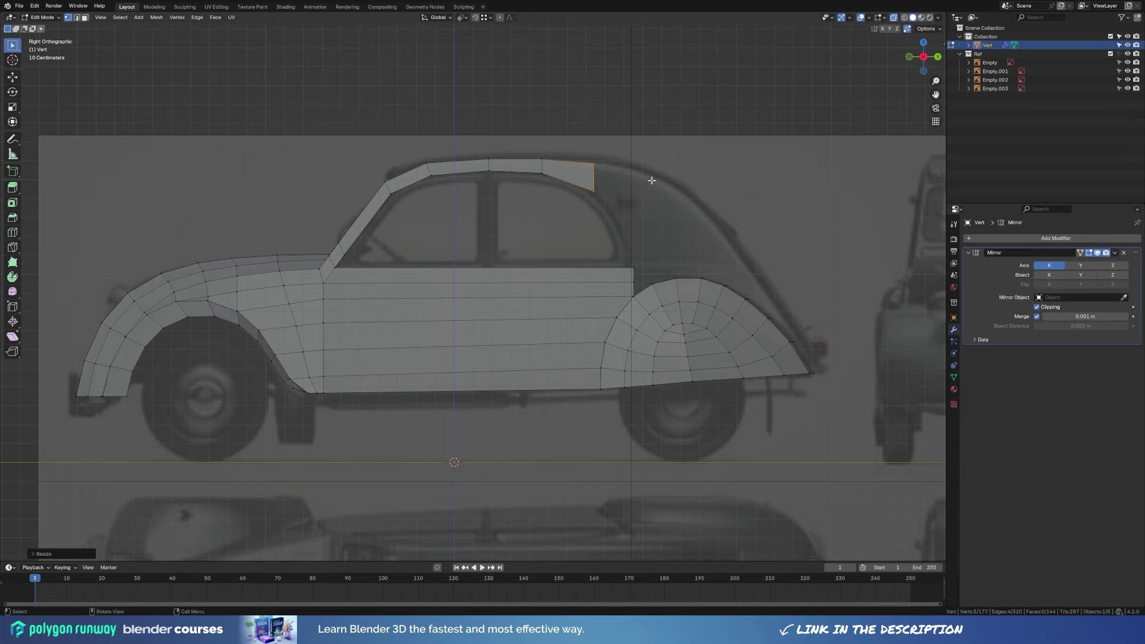
middle_drag(622, 178, 606, 258)
key(KP_3)
key(s)
key(z)
click(637, 234)
Tilt and reposition the new rear roof edge in the side view.
middle_drag(680, 235, 623, 284)
key(KP_7)
key(KP_3)
key(r)
click(650, 176)
key(g)
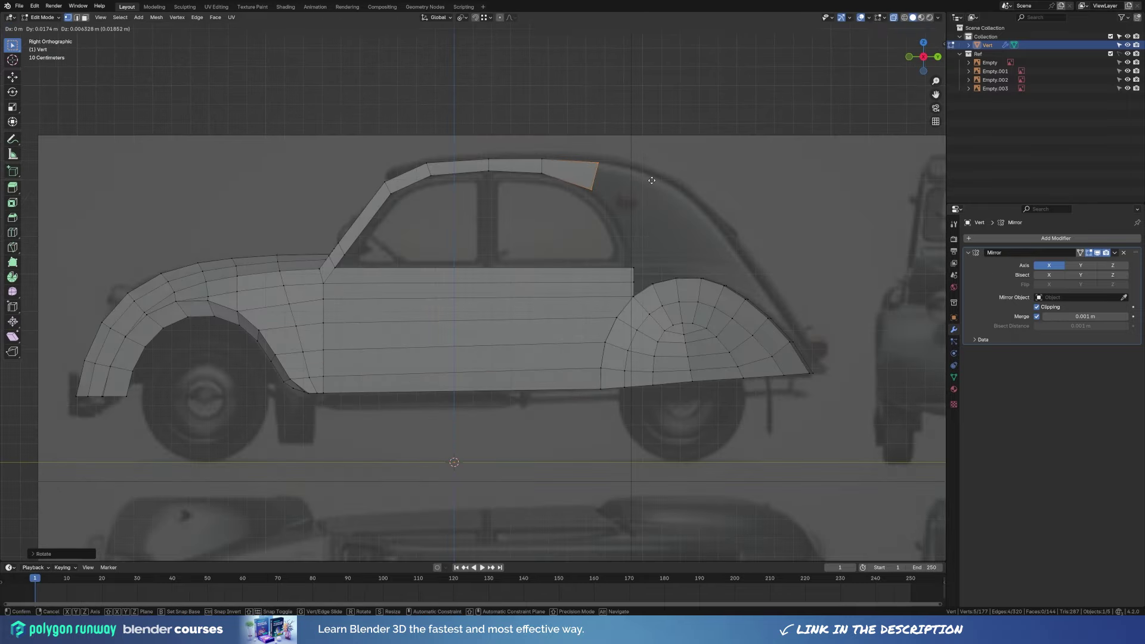
click(652, 180)
Extrude the rear roof corner vertex down the rear curve and shift it sideways along X.
click(592, 188)
key(e)
click(670, 247)
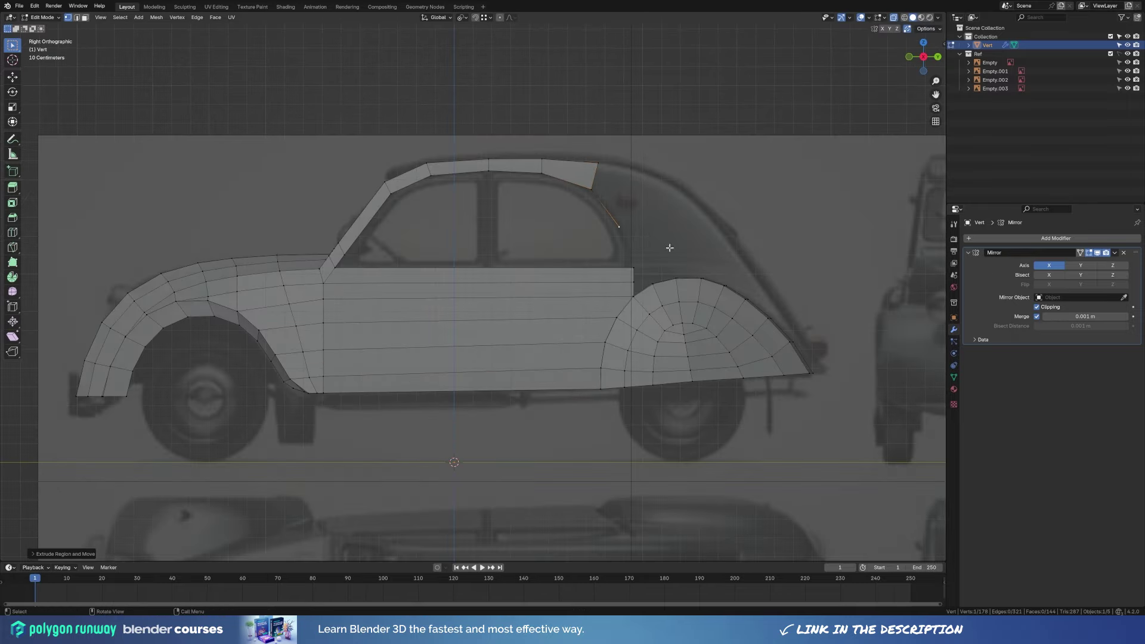
middle_drag(633, 260, 545, 225)
key(KP_1)
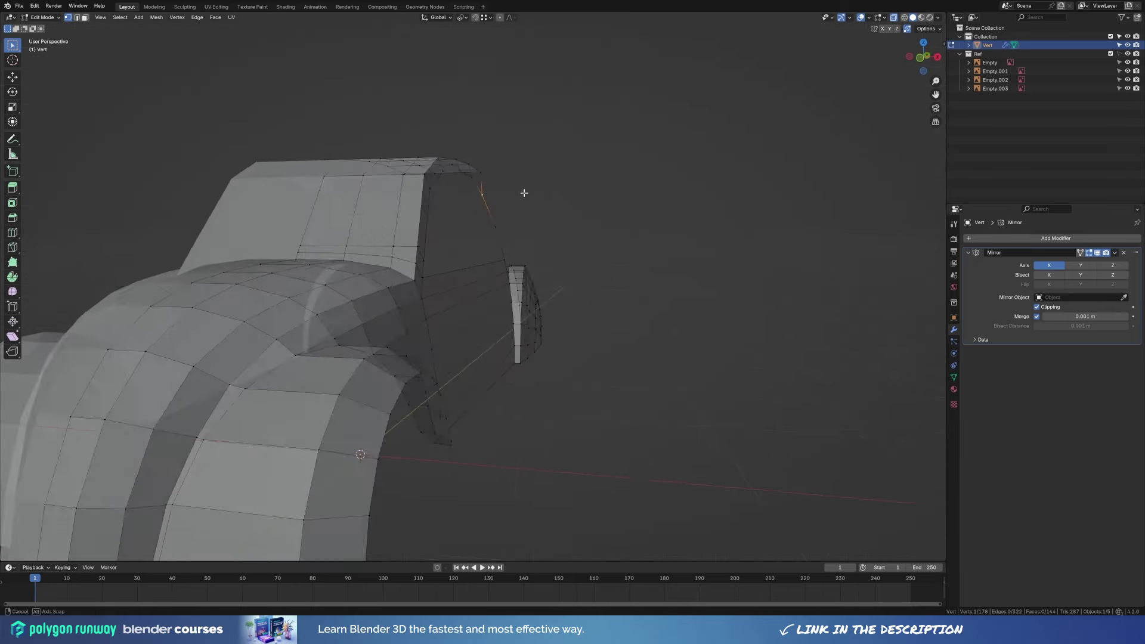
mouse_move(509, 225)
middle_down()
mouse_move(544, 195)
mouse_move(504, 220)
mouse_move(381, 248)
mouse_move(531, 203)
middle_up()
key(KP_1)
key(g)
key(x)
click(575, 190)
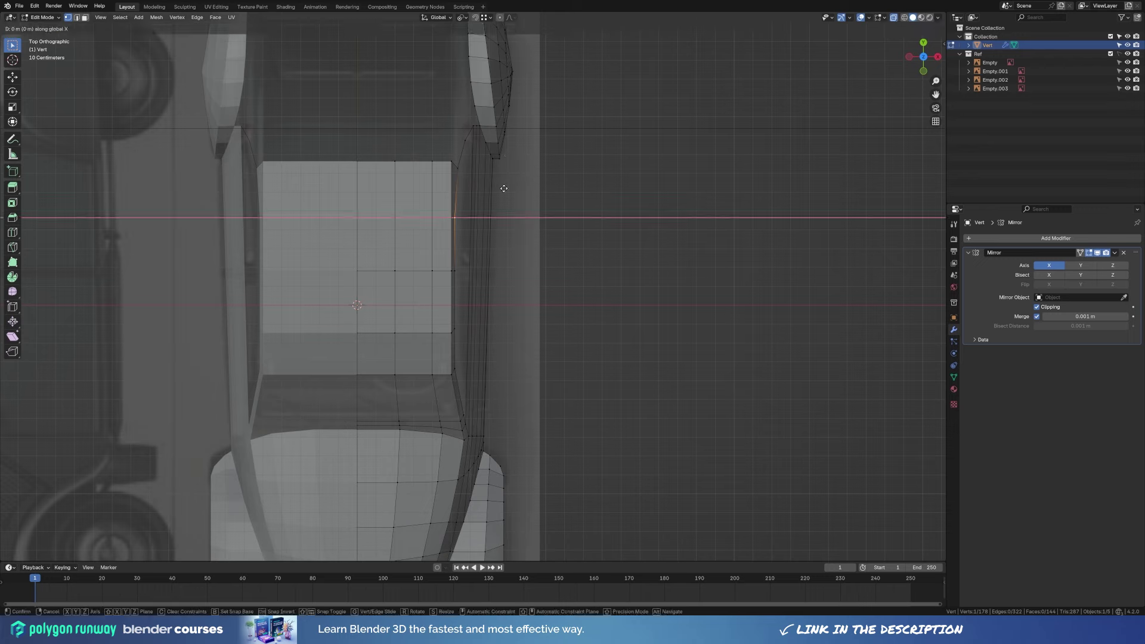
Try filling the window-frame edge loop with a face, then undo it.
middle_drag(511, 210, 486, 83)
key(2)
alt+click(574, 182)
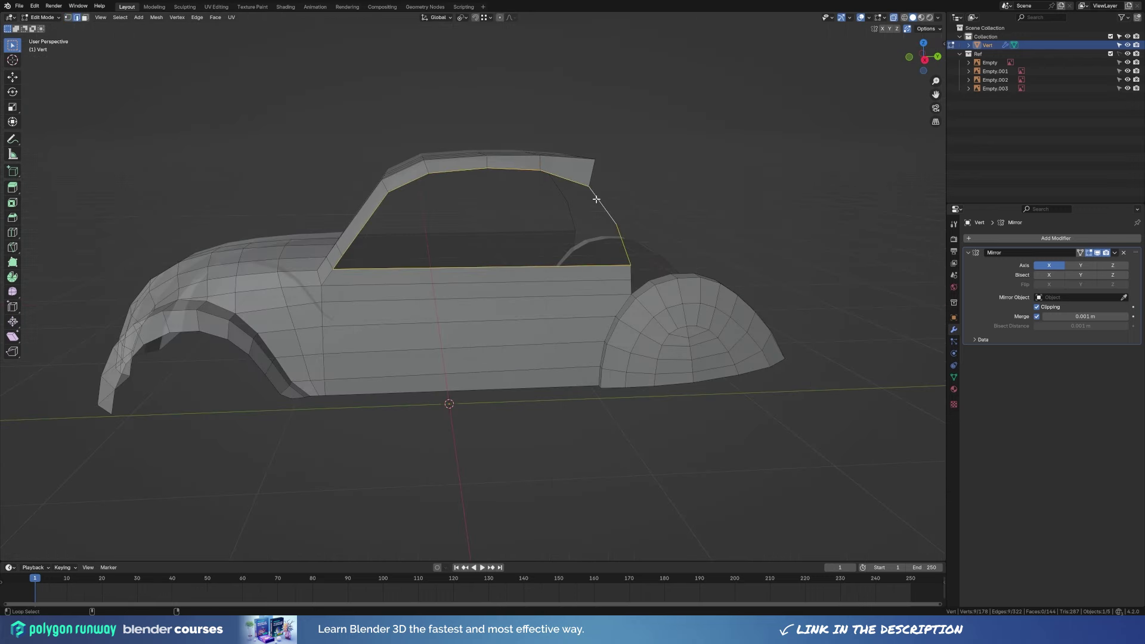
key(f)
mouse_move(597, 199)
middle_down()
mouse_move(512, 225)
mouse_move(580, 238)
middle_up()
key(ctrl+z)
Extrude two vertices from the roof corner along the rear roofline and curve.
click(612, 204)
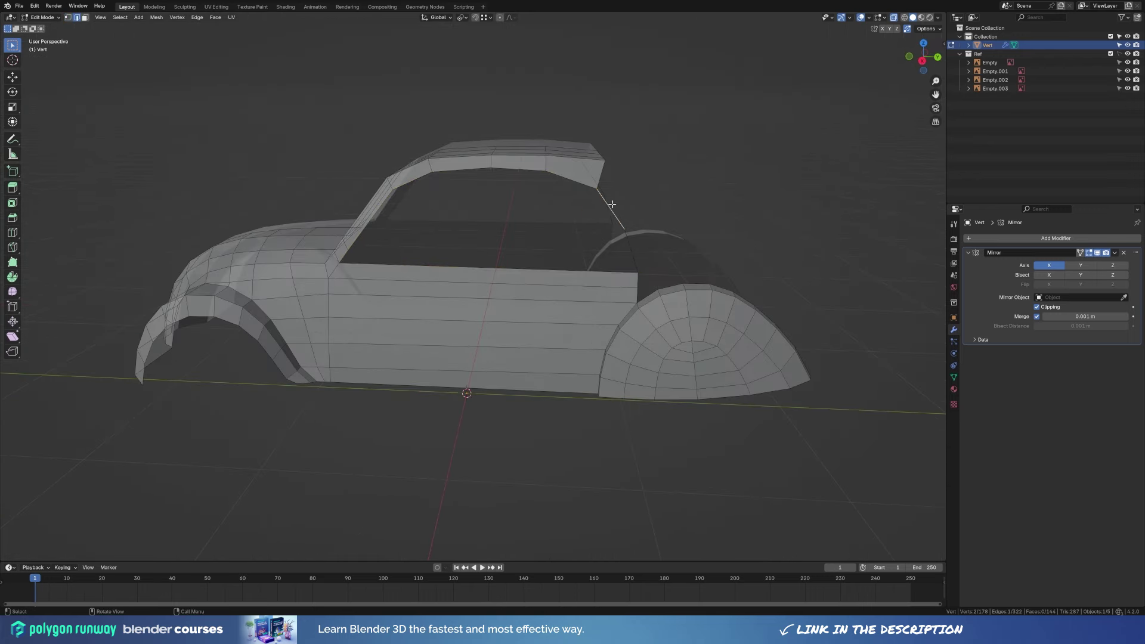
key(KP_3)
middle_drag(599, 164, 639, 192)
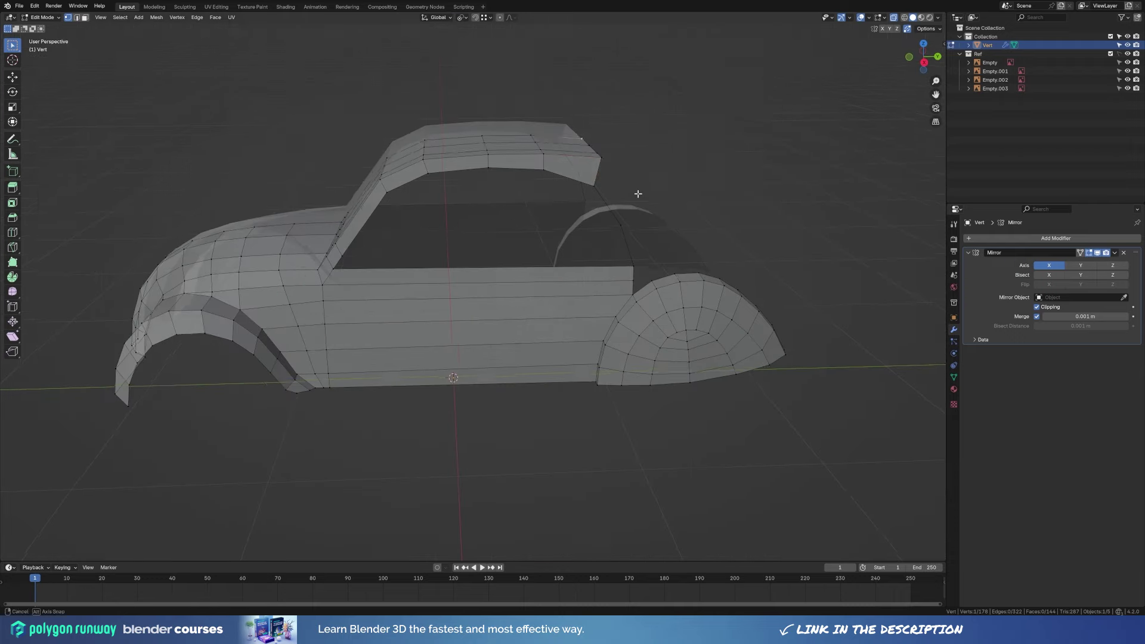
key(KP_3)
key(e)
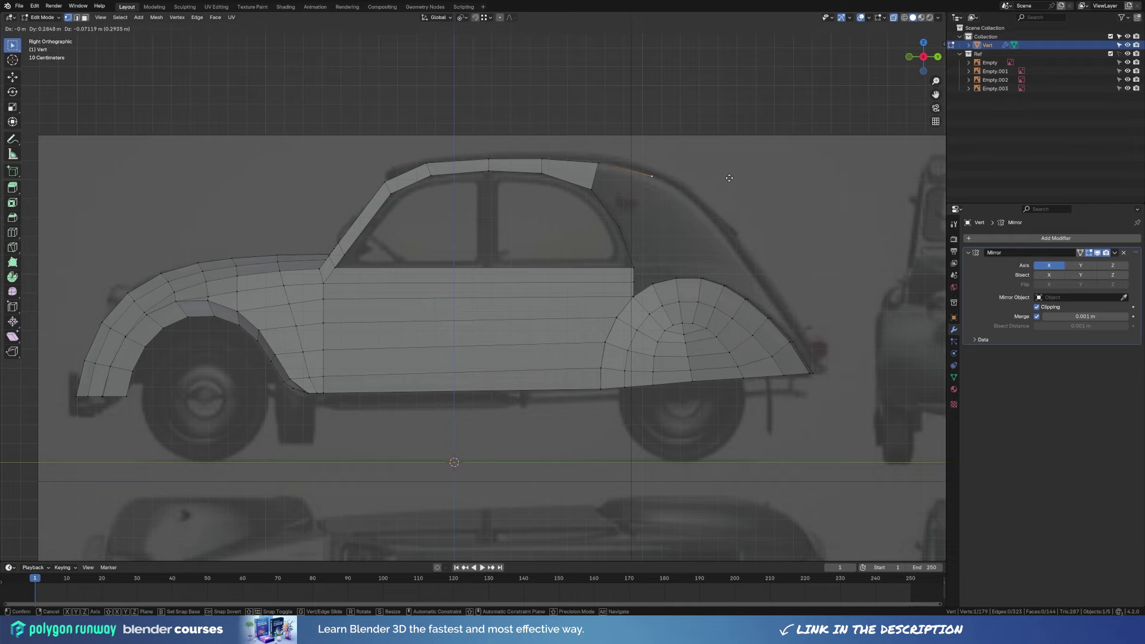
click(729, 177)
key(e)
click(807, 244)
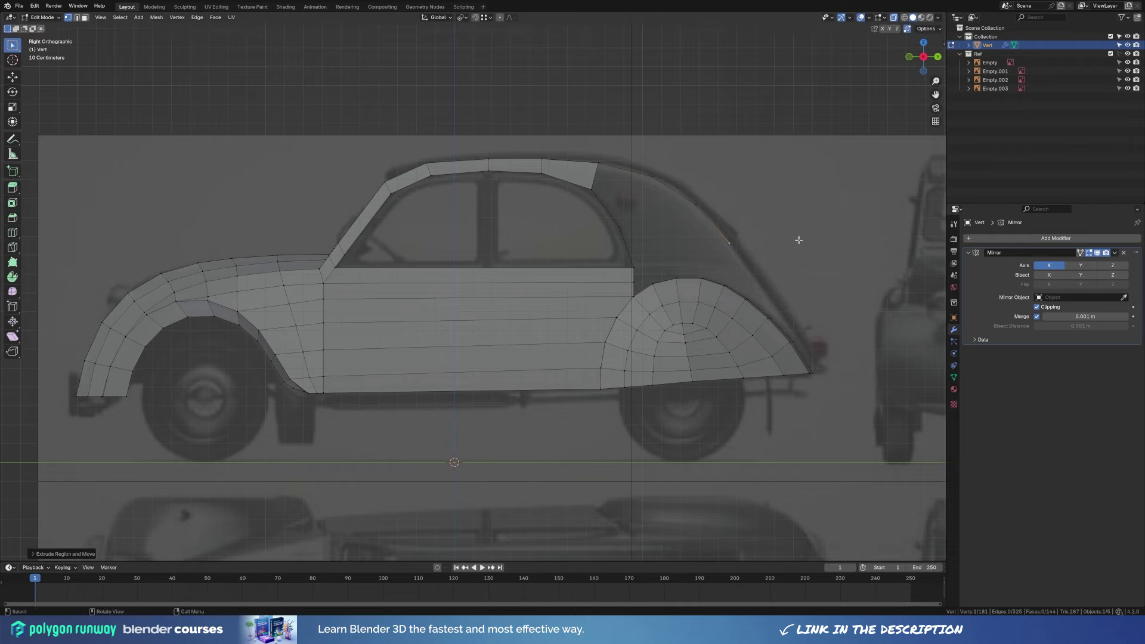
key(g)
click(770, 259)
Extend the rear curve with a last vertex near the rear fender and leave Edit Mode.
key(g)
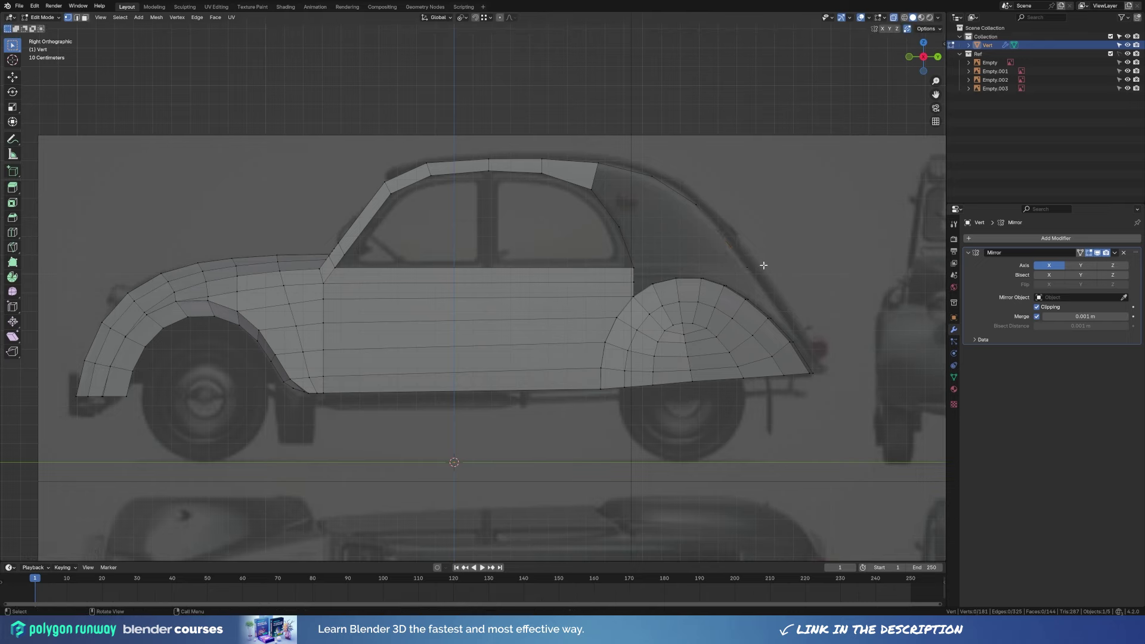
mouse_move(766, 260)
middle_down()
mouse_move(831, 253)
mouse_move(575, 370)
mouse_move(589, 339)
middle_up()
key(KP_3)
key(e)
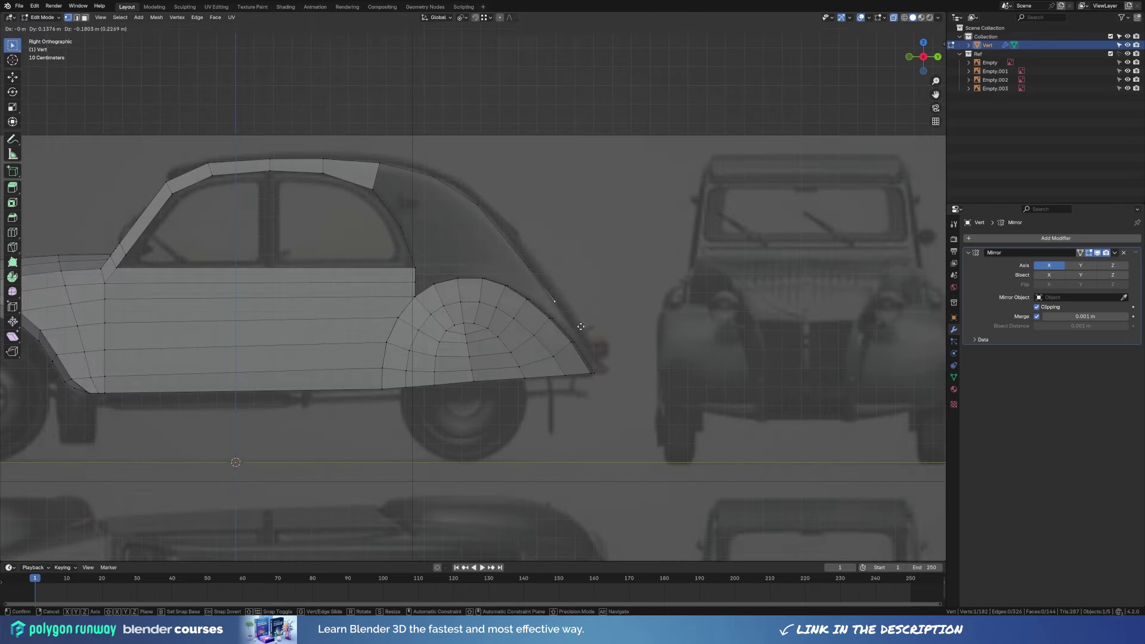
click(623, 395)
mouse_move(623, 394)
middle_down()
mouse_move(593, 404)
mouse_move(525, 371)
mouse_move(603, 379)
mouse_move(508, 303)
mouse_move(659, 340)
mouse_move(578, 403)
mouse_move(675, 265)
middle_up()
key(Tab)
key(Tab)
Add a vertical loop cut across the door and slide its top vertex.
key(KP_3)
key(ctrl+r)
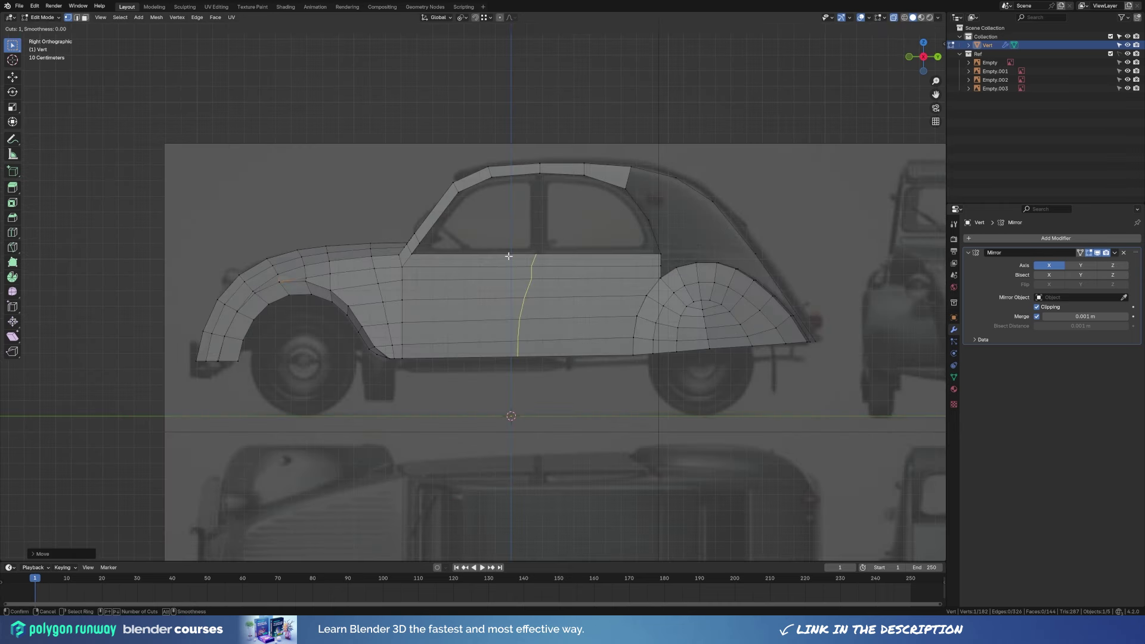
click(508, 256)
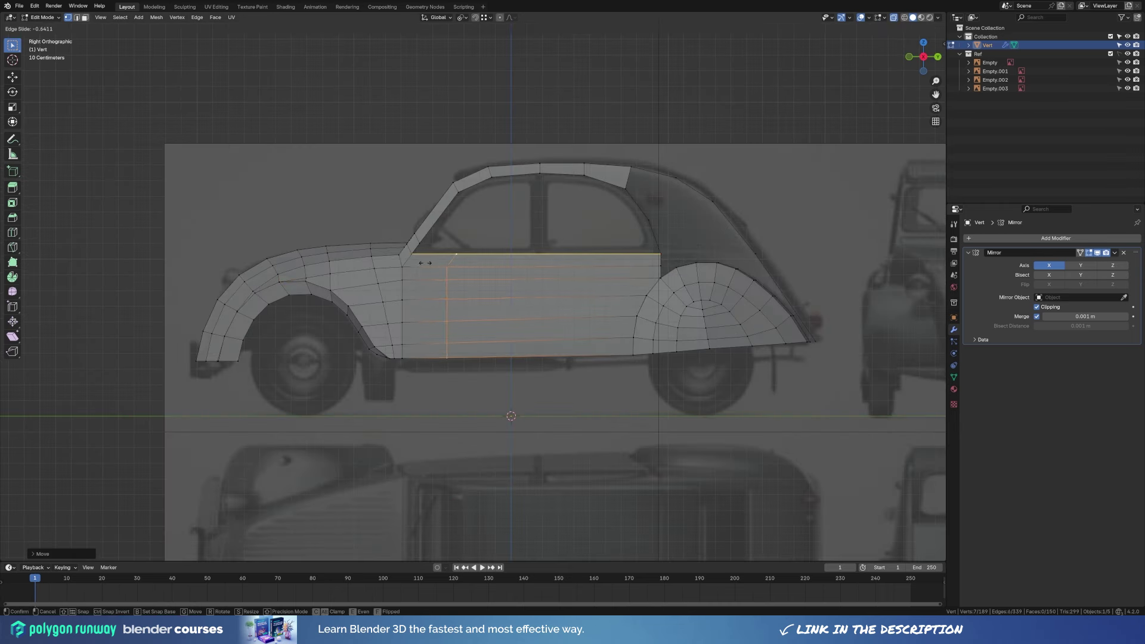
click(472, 263)
click(500, 254)
key(shift+v)
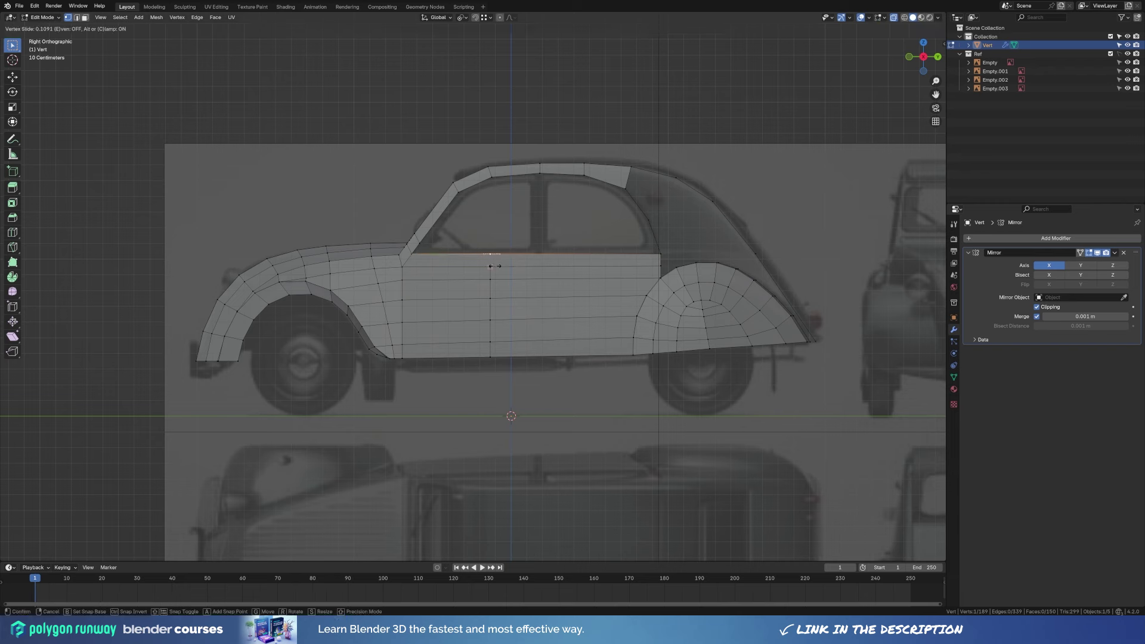
click(534, 277)
Add more vertical loop cuts across the door, including a pair and one near the front.
key(ctrl+r)
click(570, 256)
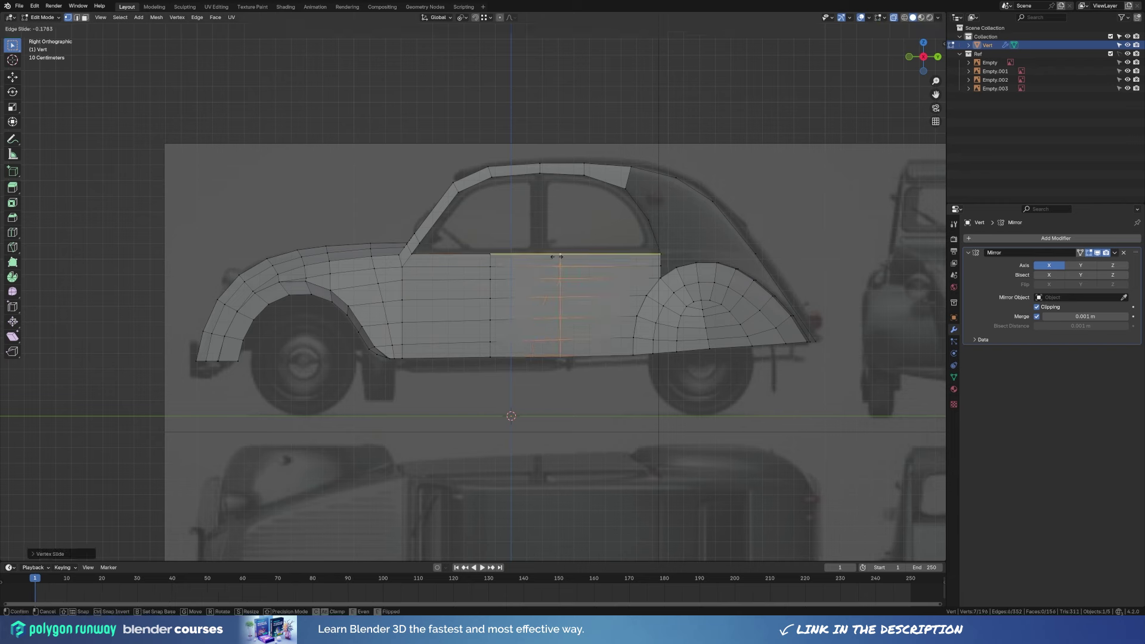
click(621, 259)
key(ctrl+r)
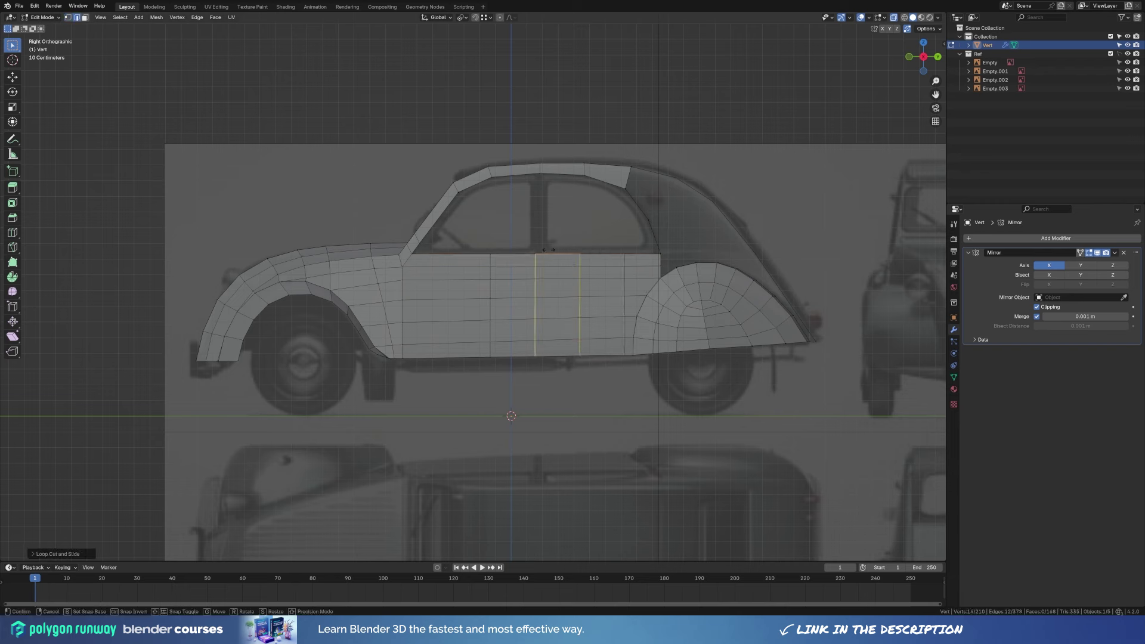
scroll(537, 256, up, 1)
click(537, 256)
right_click(446, 249)
key(ctrl+r)
click(446, 269)
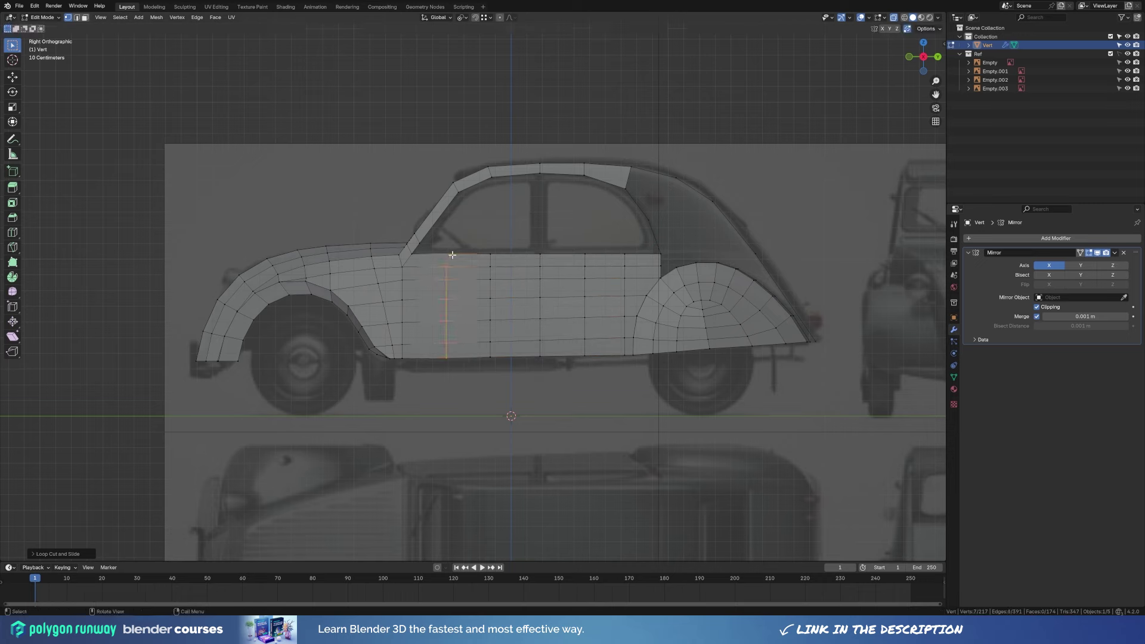
right_click(446, 268)
Slide the new loops' top vertices onto the windscreen pillar edge.
click(450, 255)
key(shift+v)
click(617, 261)
middle_drag(437, 241, 453, 238)
click(449, 239)
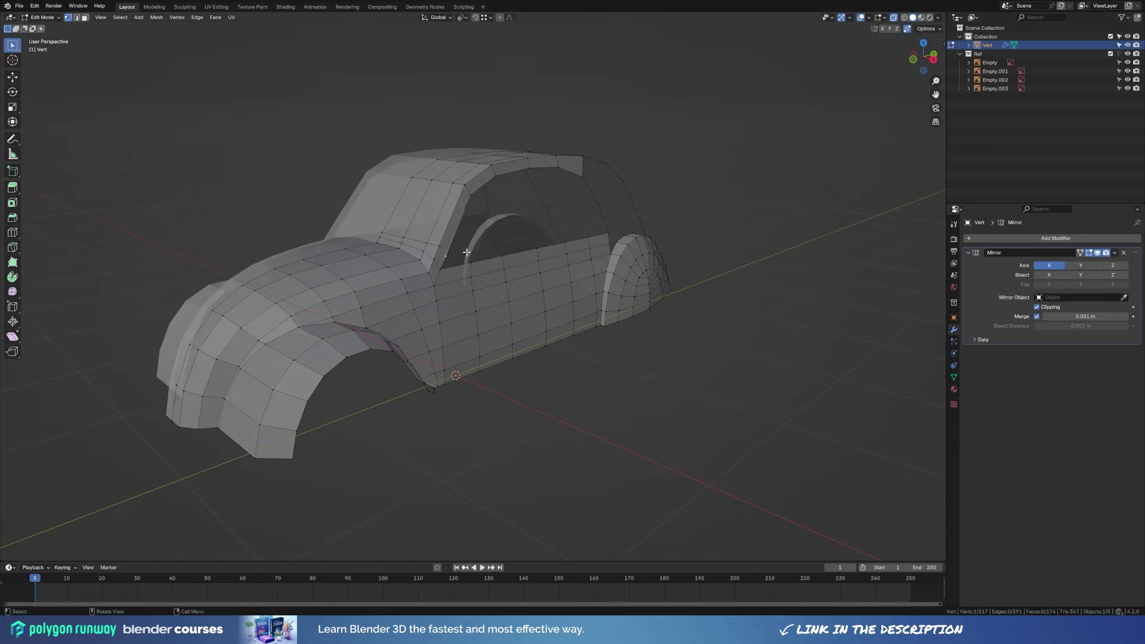
key(shift+v)
click(475, 232)
key(KP_3)
key(shift+v)
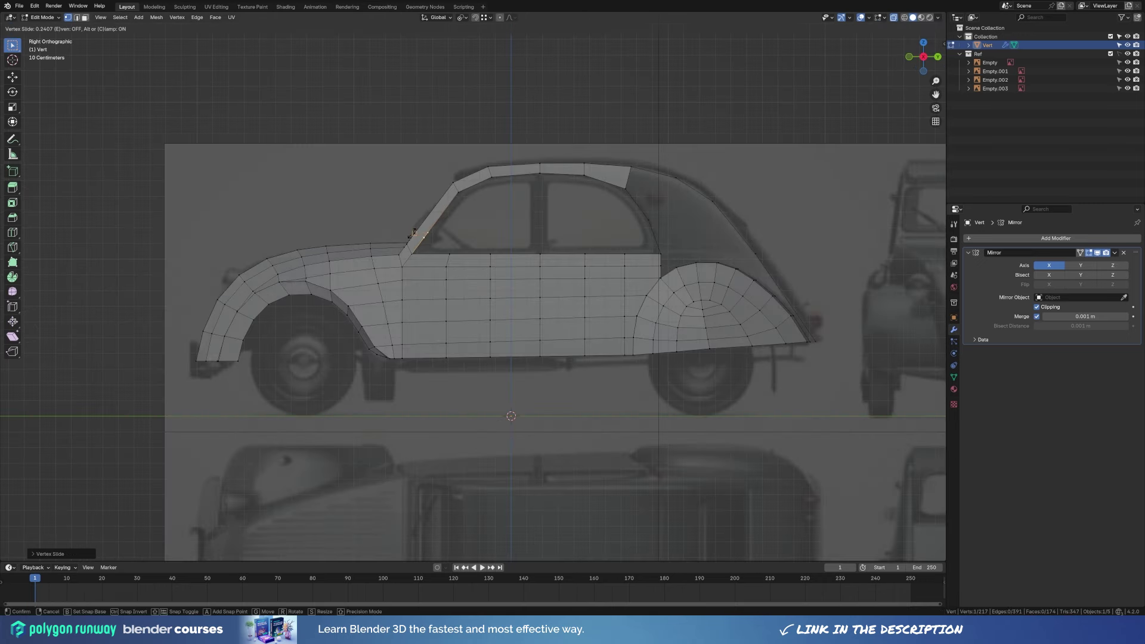
click(427, 233)
Select the run of door-top edges and a vertex near the pillar base.
key(2)
click(426, 253)
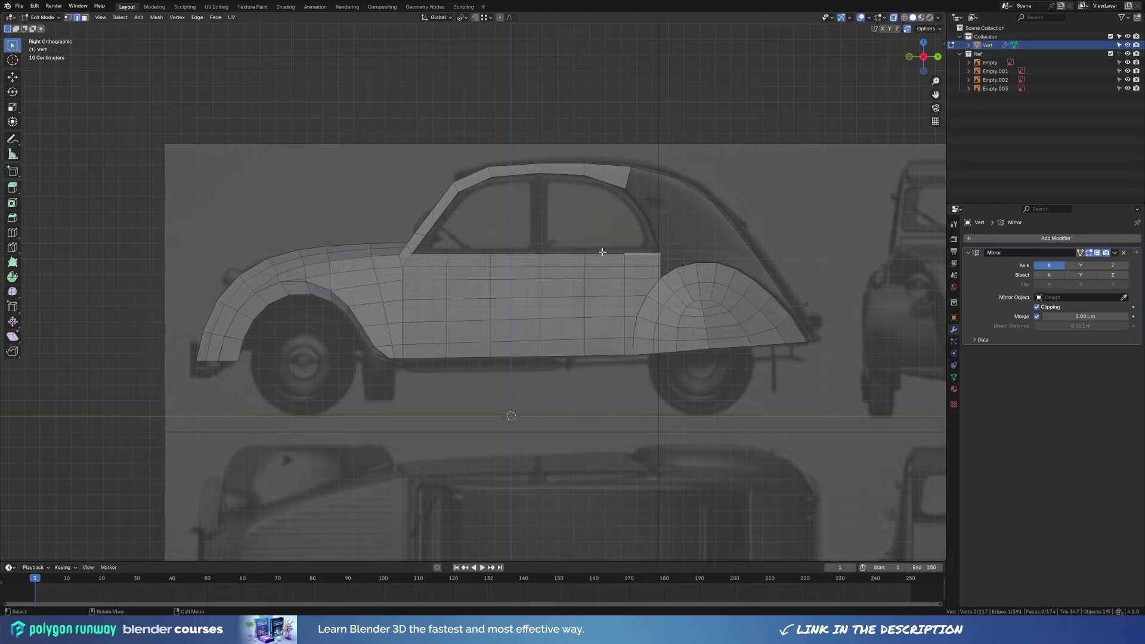
ctrl+click(637, 252)
middle_drag(501, 225, 599, 200)
key(1)
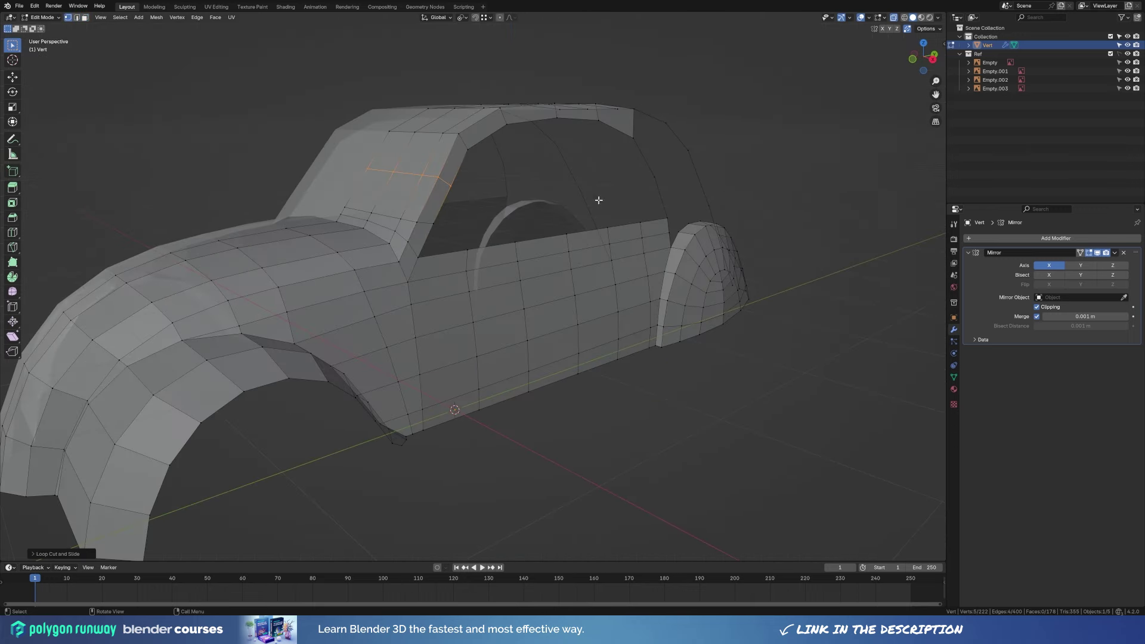
click(454, 237)
key(KP_3)
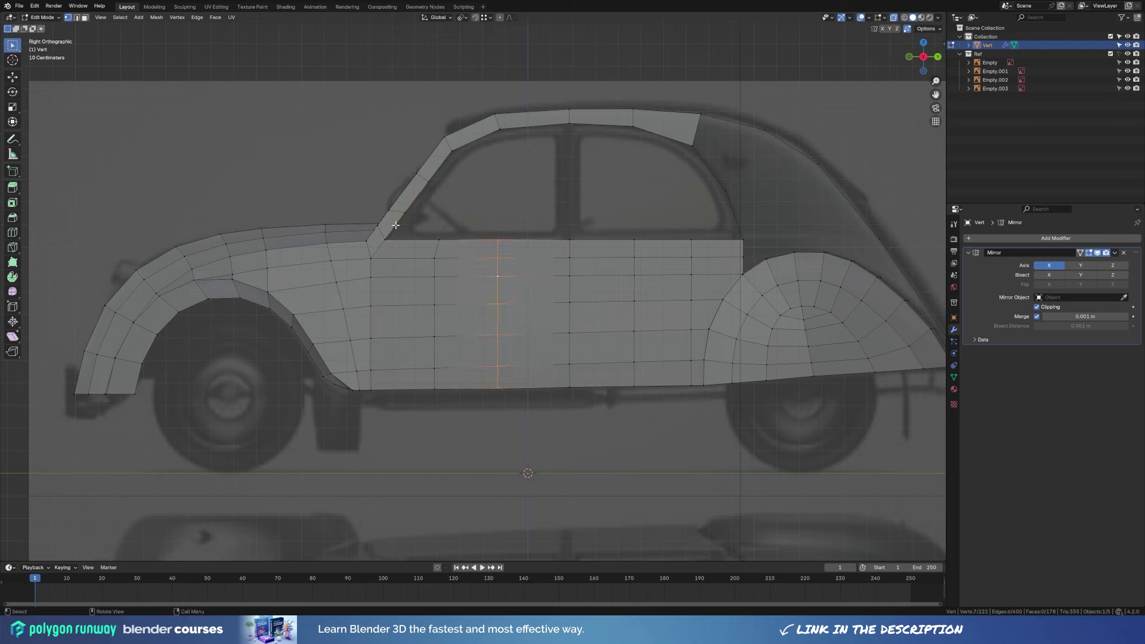
Slide the pillar-base vertex along its edge to line up with the pillar.
key(2)
alt+click(421, 231)
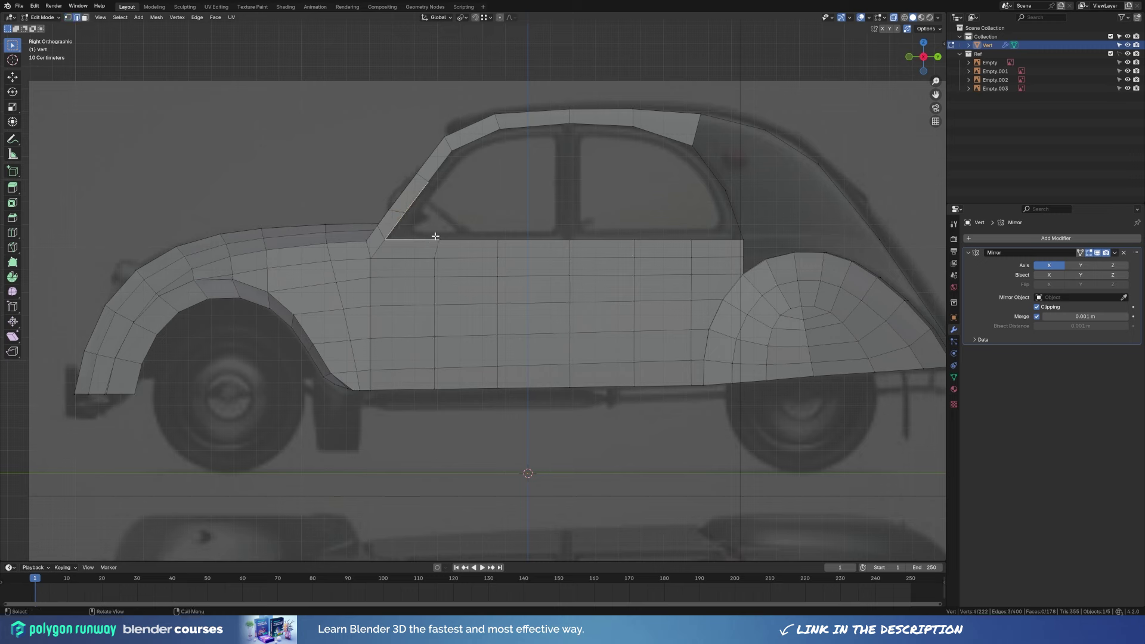
key(1)
click(434, 239)
key(shift+v)
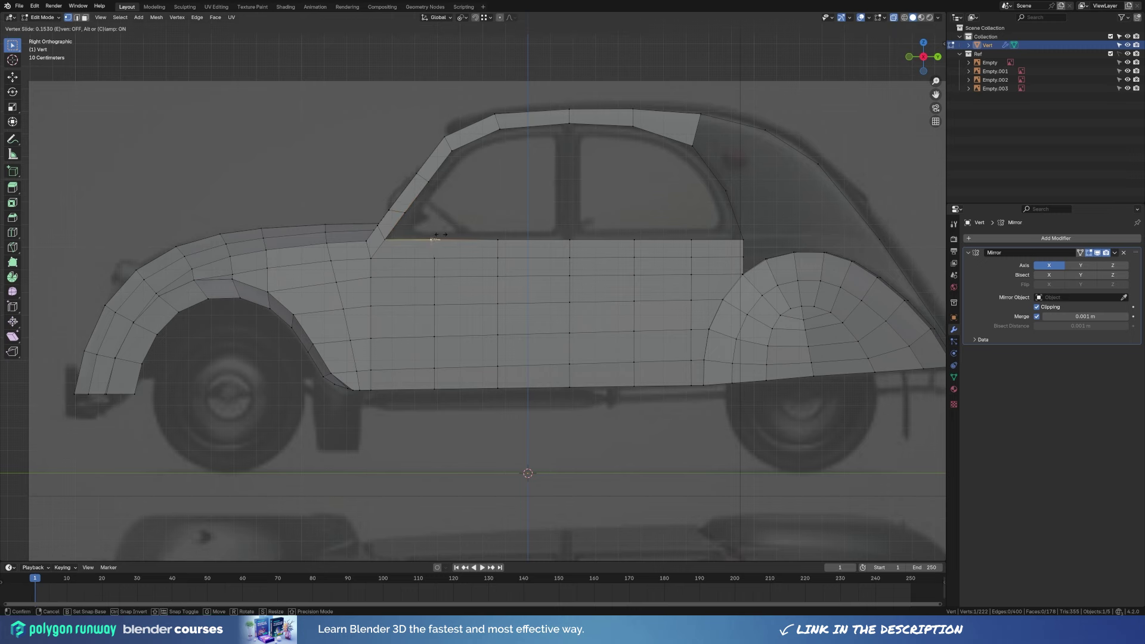
click(435, 238)
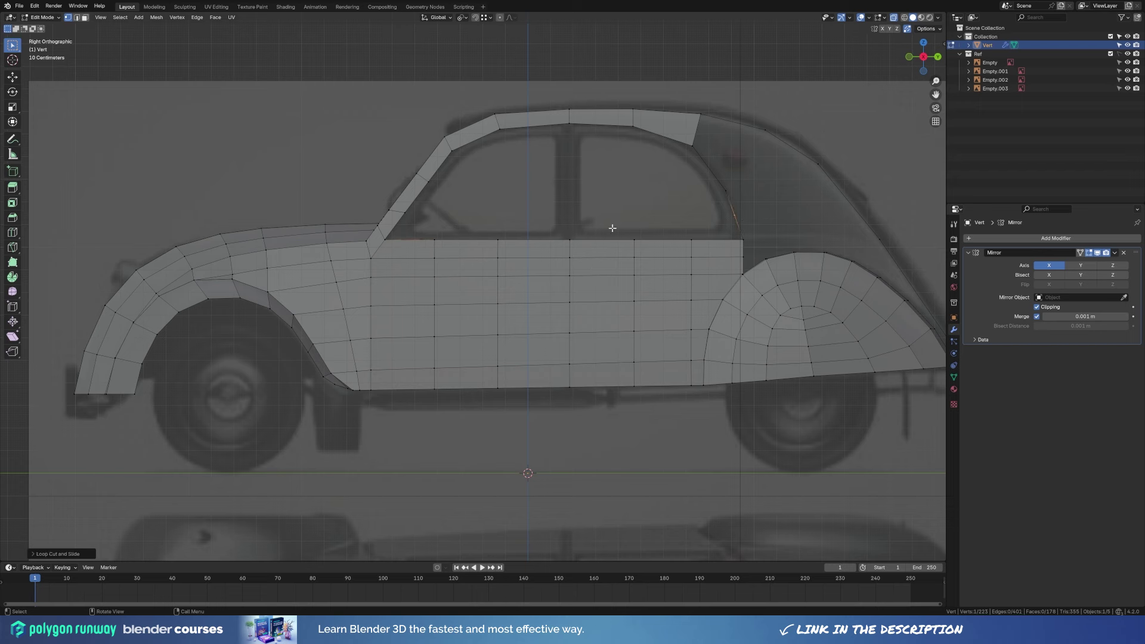
Extrude the door-top edges upward to the window line.
ctrl+click(743, 240)
key(2)
key(e)
click(408, 212)
key(1)
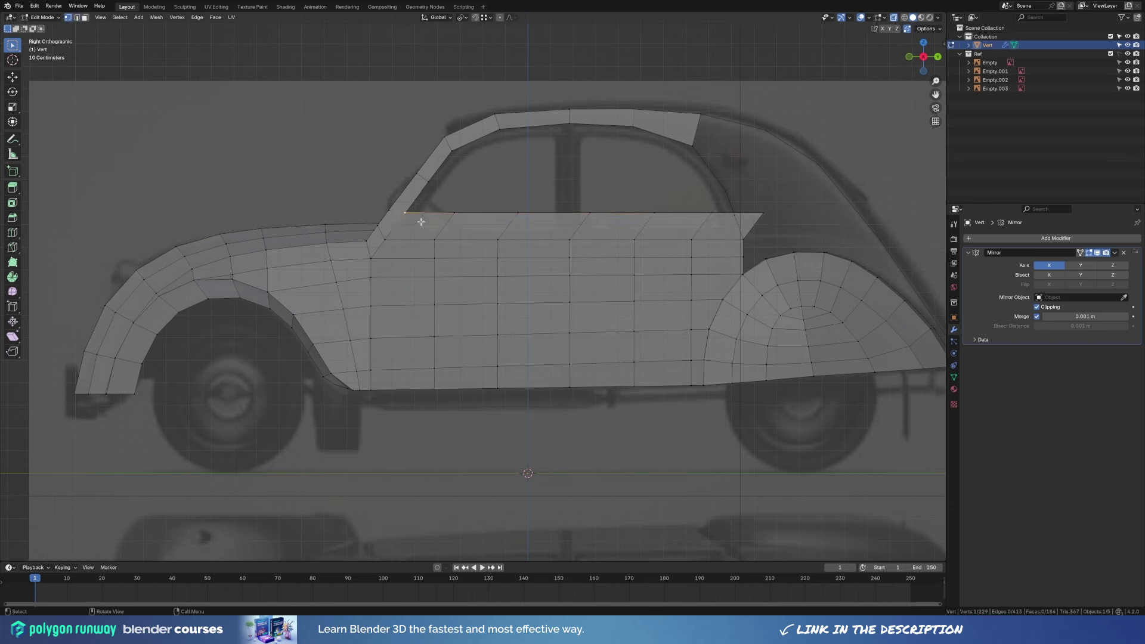
key(s)
key(y)
Flatten the new top row level on Z and shear it.
click(516, 226)
ctrl+click(758, 212)
key(s)
key(y)
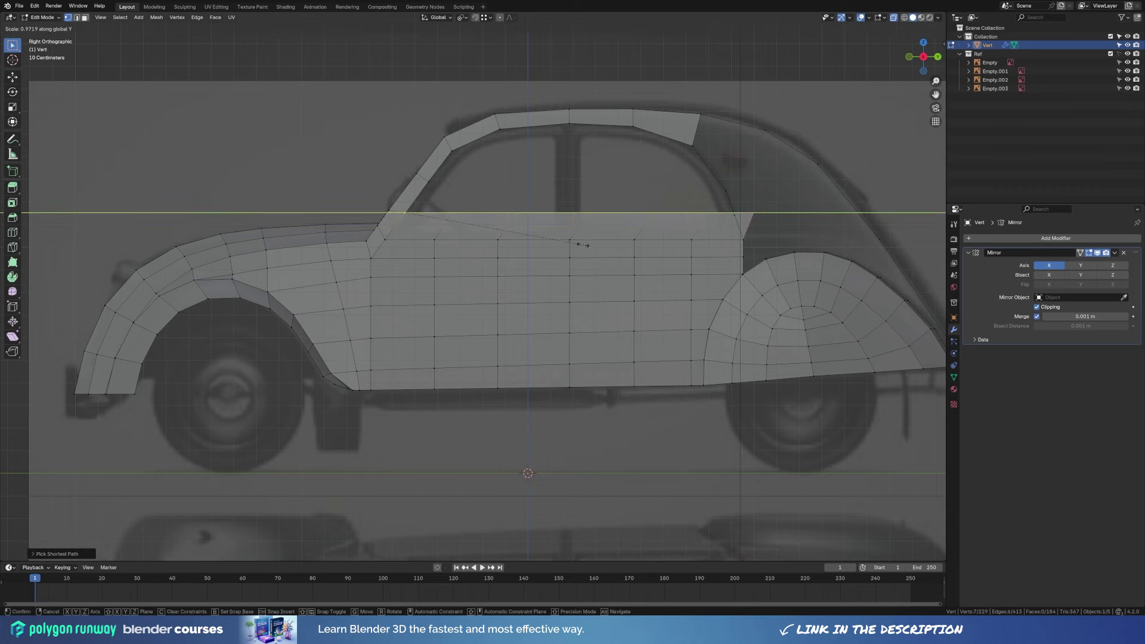
key(z)
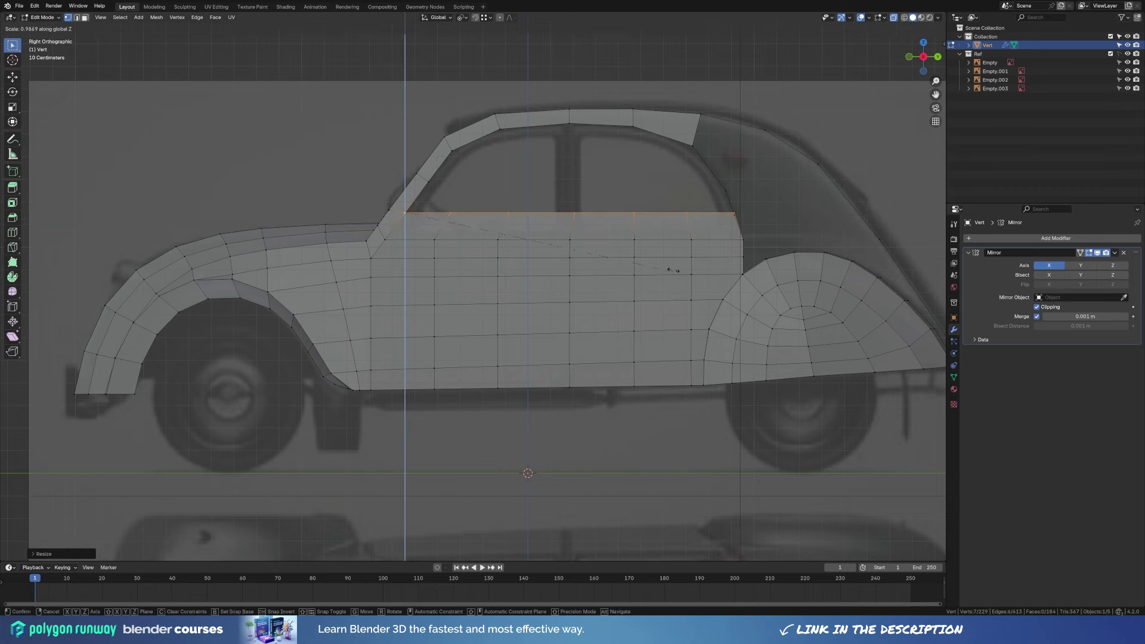
click(677, 267)
key(shift+ctrl+alt+s)
click(692, 260)
Scale the new top row along the X width axis.
mouse_move(690, 258)
middle_down()
mouse_move(690, 341)
mouse_move(760, 283)
mouse_move(650, 213)
mouse_move(648, 291)
middle_up()
key(s)
key(x)
click(359, 511)
mouse_move(359, 510)
middle_down()
mouse_move(503, 266)
mouse_move(159, 237)
middle_up()
Slide a window-bottom vertex rearward along its edge.
click(147, 228)
ctrl+click(524, 217)
alt+middle_drag(524, 217, 624, 223)
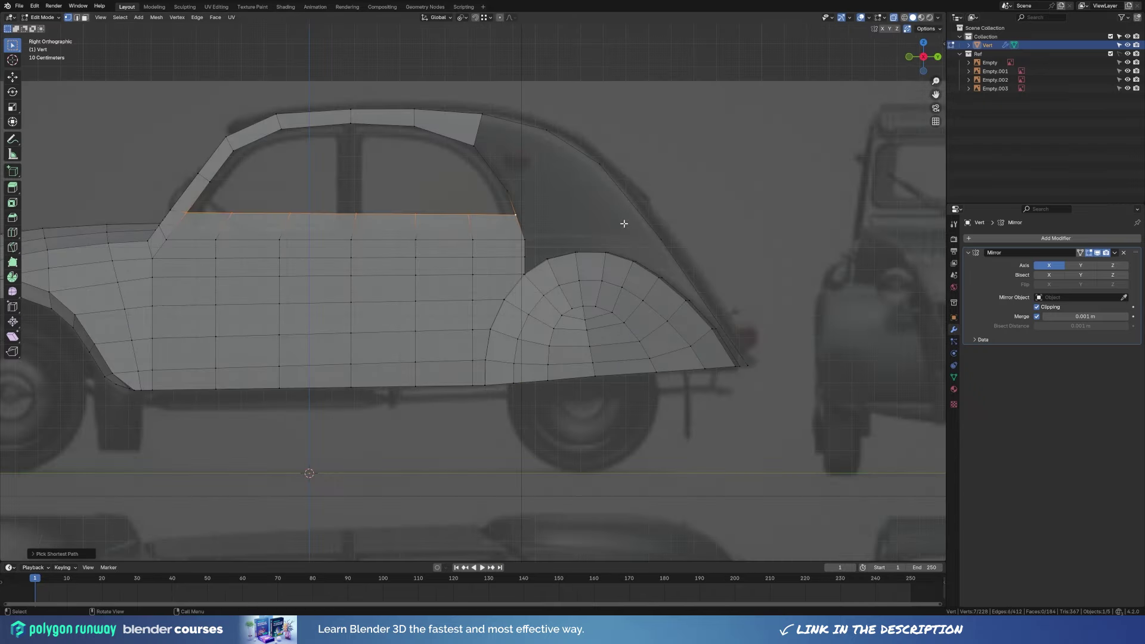
shift+middle_drag(379, 232, 487, 229)
click(398, 211)
key(shift+v)
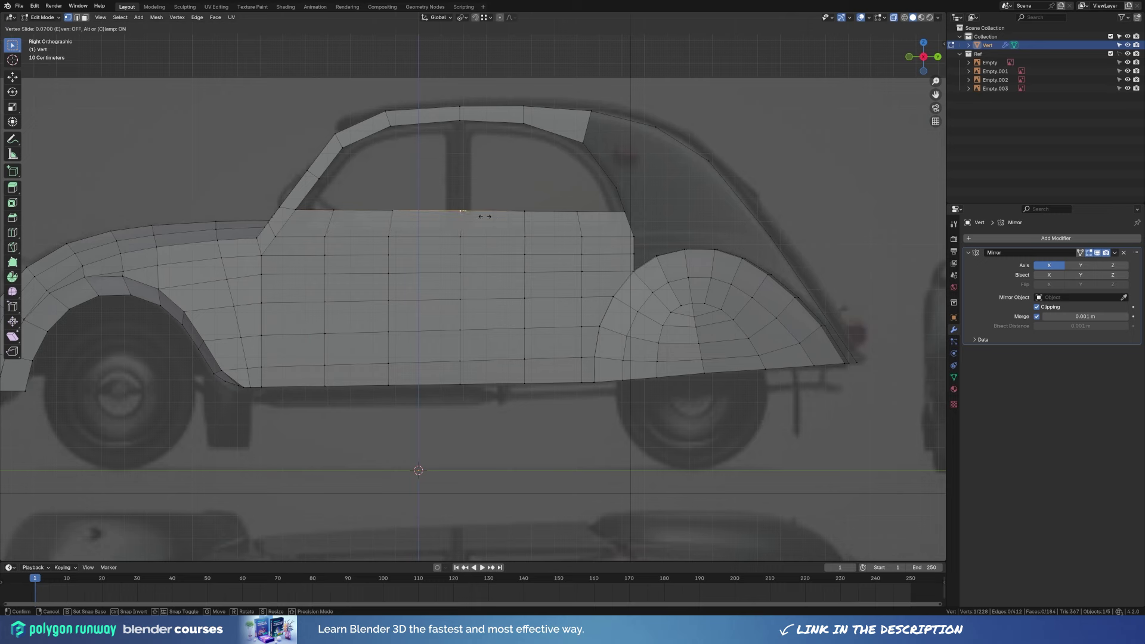
click(572, 203)
Select the window-opening border vertices and fill the opening with faces.
key(alt+a)
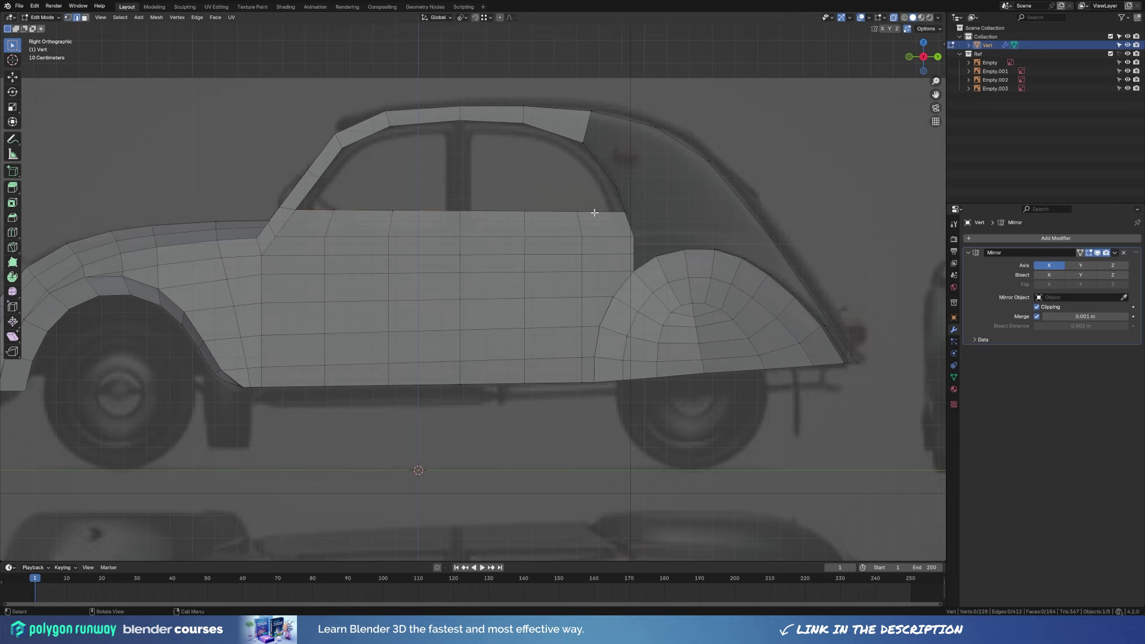
ctrl+click(522, 124)
key(f)
key(ctrl+z)
click(356, 210)
key(f)
key(f)
key(f)
key(f)
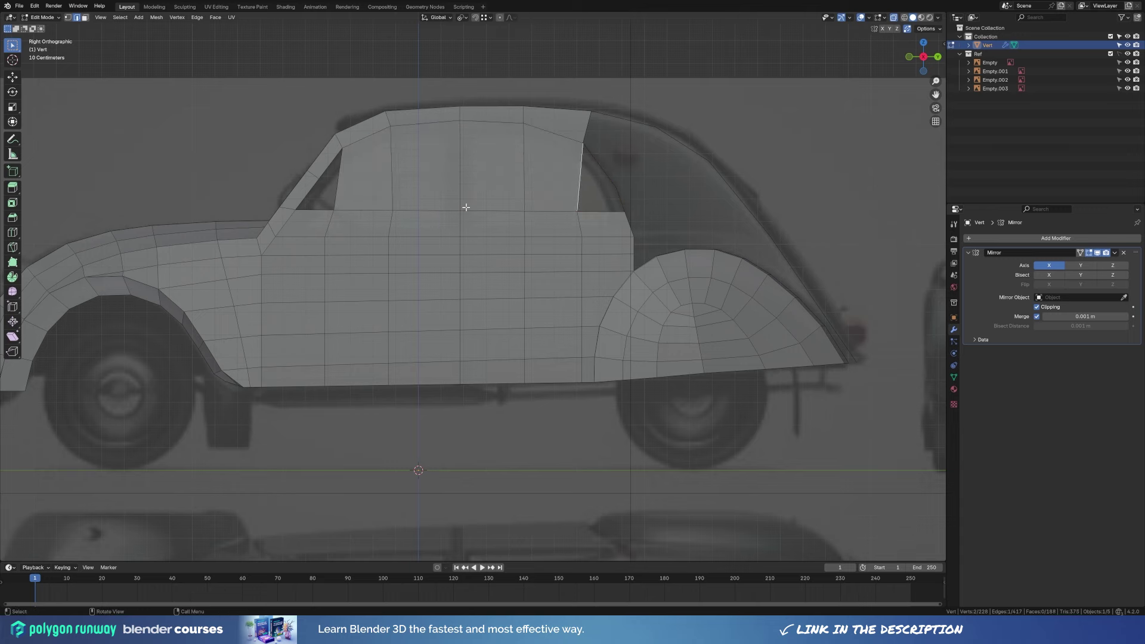
key(f)
key(f)
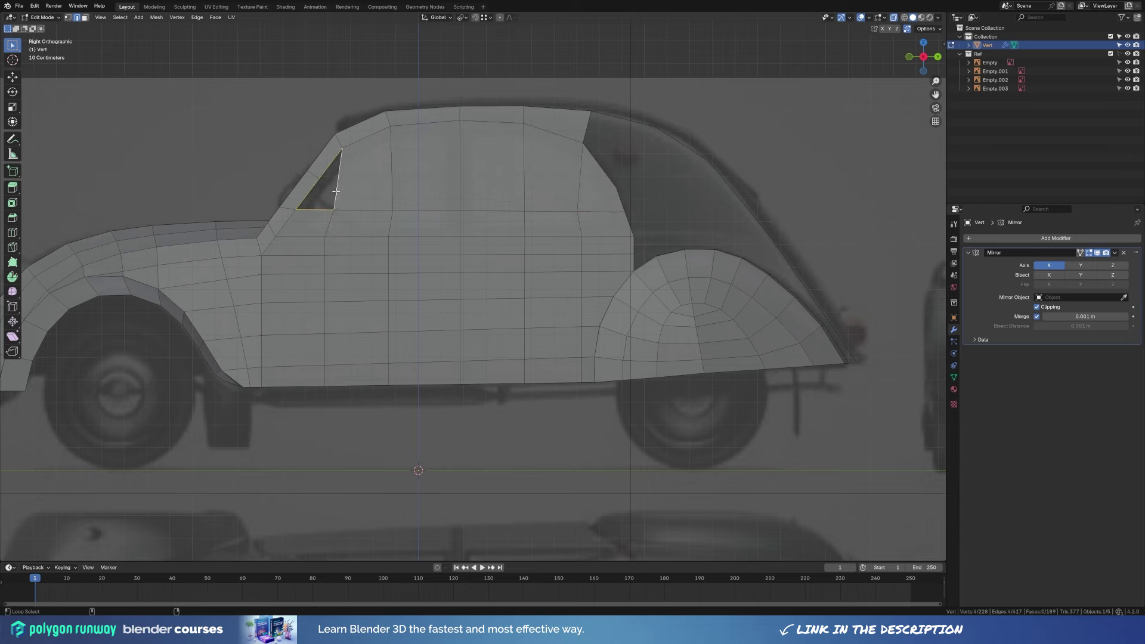
Connect the window vertices with J, then slide vertices and the front-pillar edge forward.
middle_drag(338, 188, 496, 182)
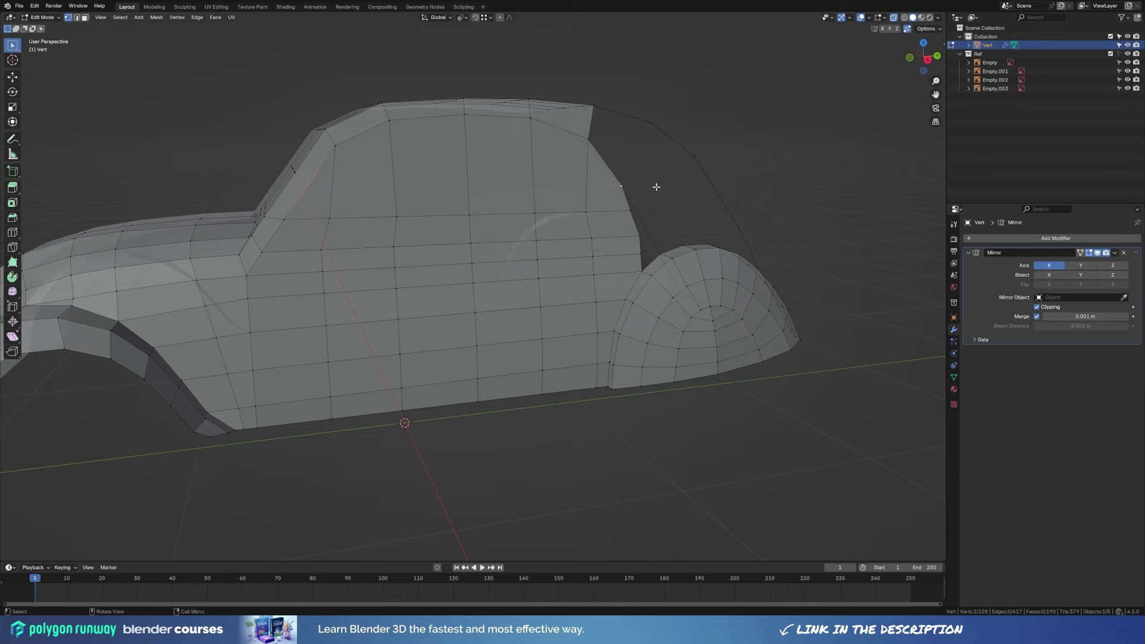
key(j)
key(KP_3)
click(358, 213)
key(shift+v)
click(349, 187)
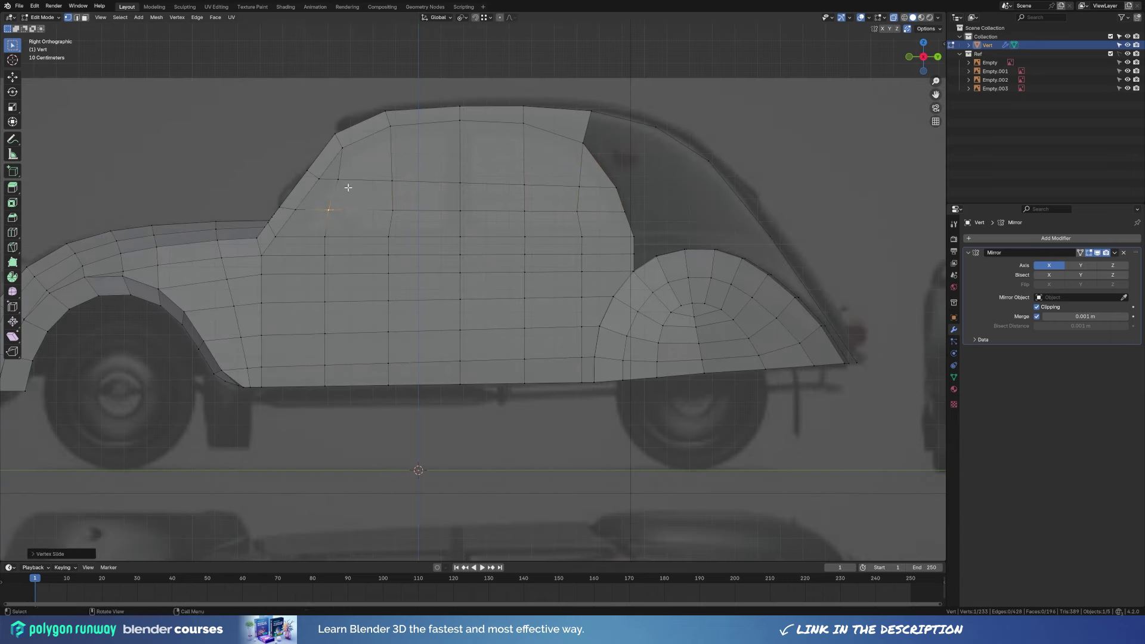
click(392, 180)
shift+click(392, 210)
key(g)
key(g)
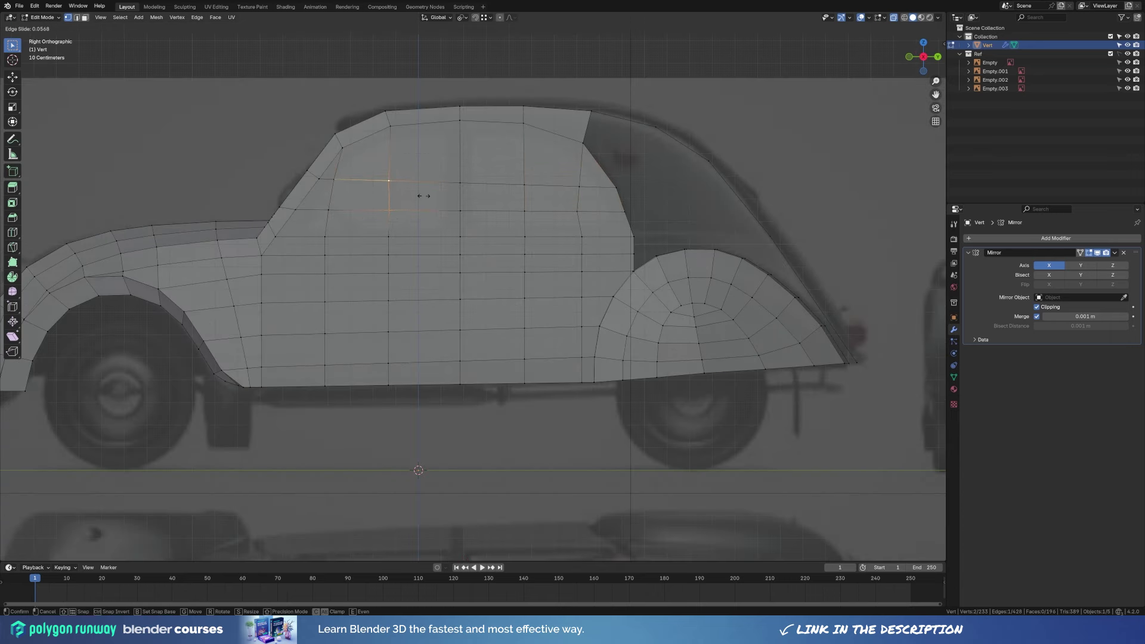
click(422, 195)
Slide the window-edge vertex, then fill a face between the corner and the rear arch top.
click(581, 211)
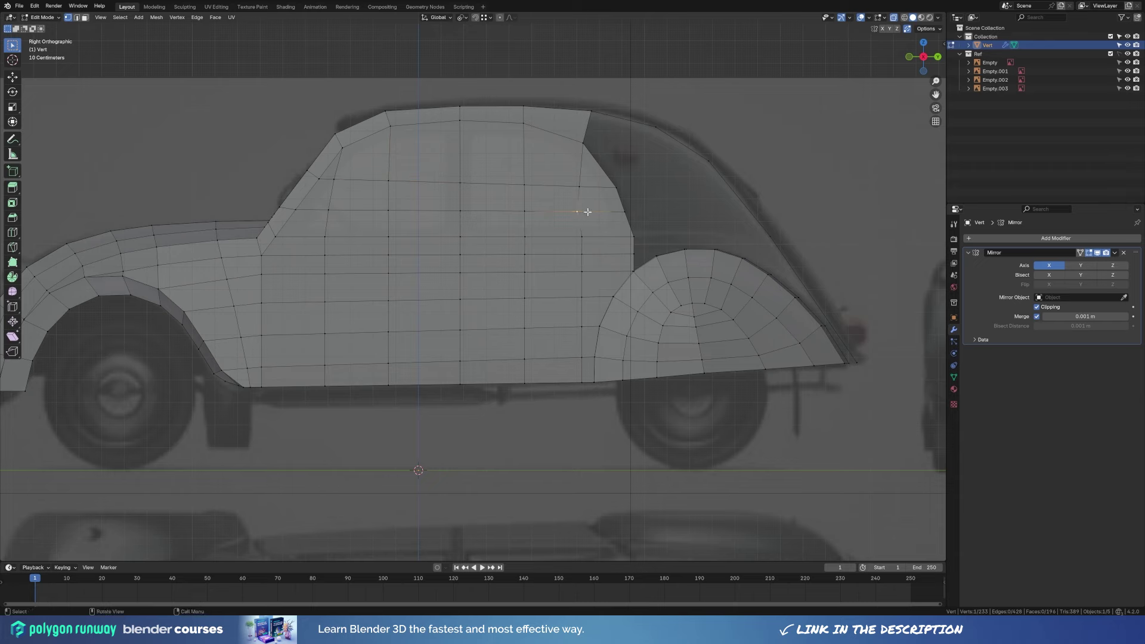
key(shift+v)
click(622, 211)
mouse_move(622, 212)
middle_down()
mouse_move(486, 277)
mouse_move(468, 256)
middle_up()
scroll(590, 233, up, 5)
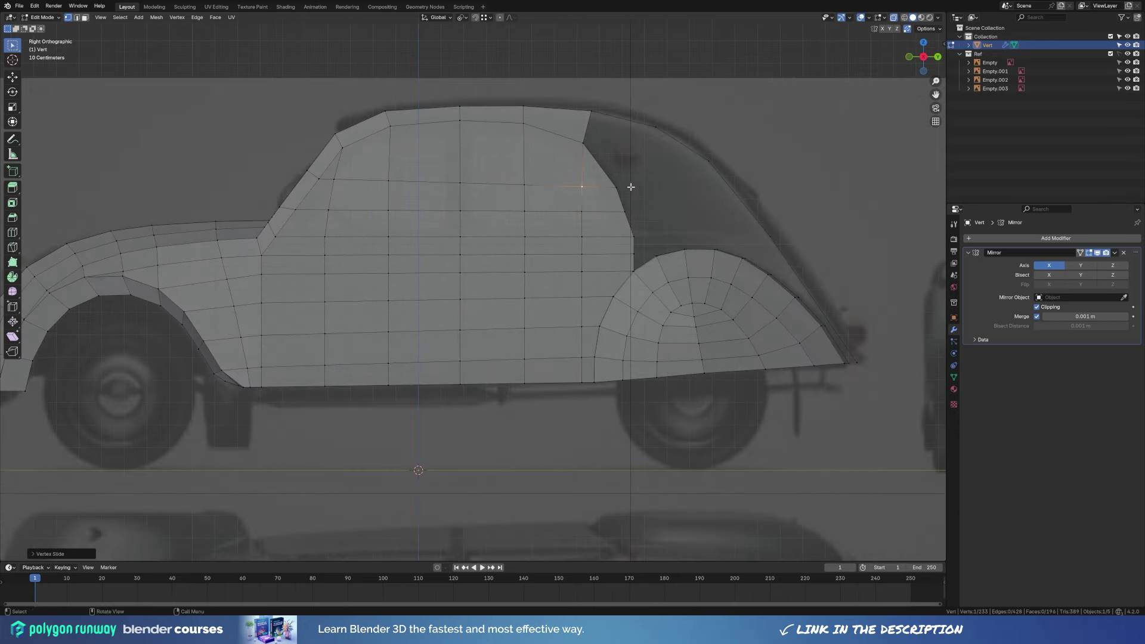
middle_drag(640, 227, 514, 297)
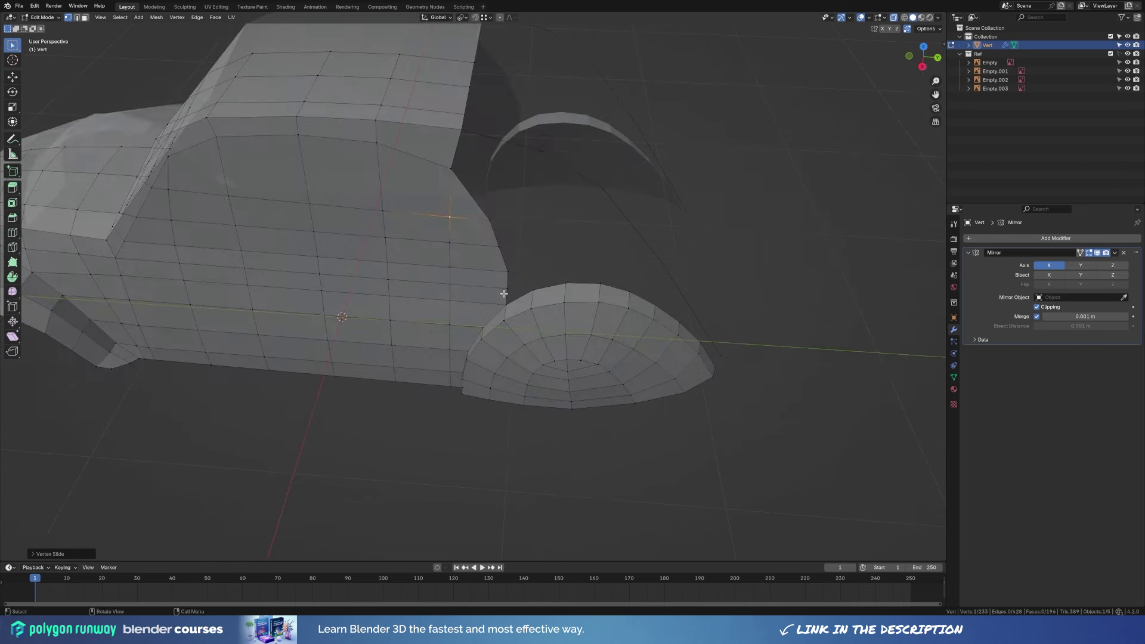
shift+click(515, 298)
click(566, 286)
key(f)
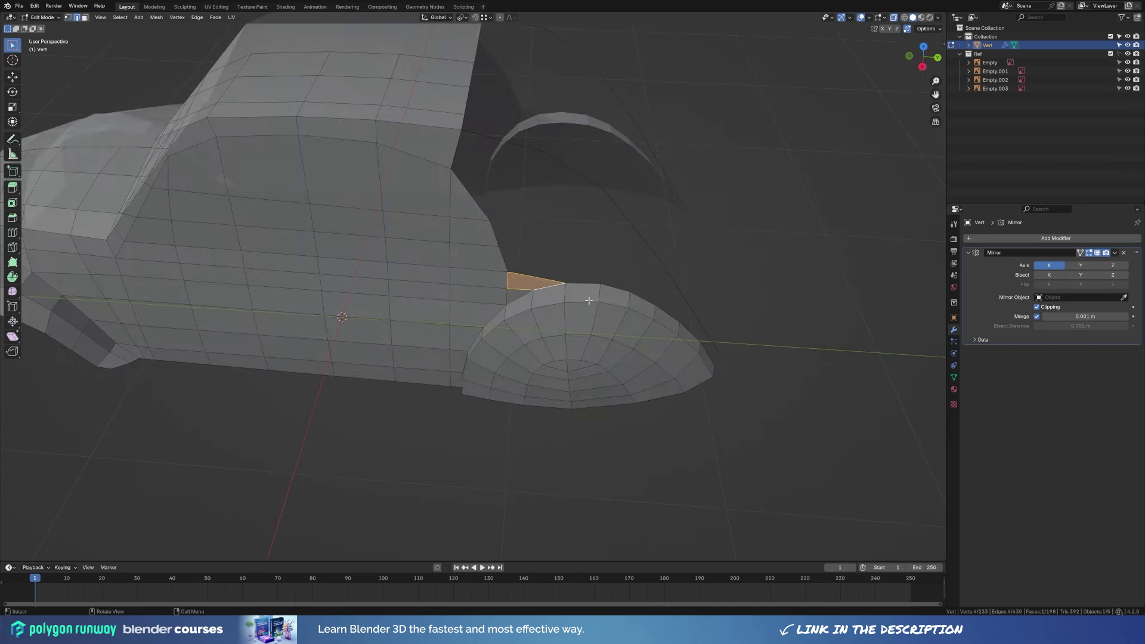
Raise the wheel-arch vertex and check the arch from the top and side views.
middle_drag(587, 294, 601, 256)
alt+middle_drag(673, 229, 651, 235)
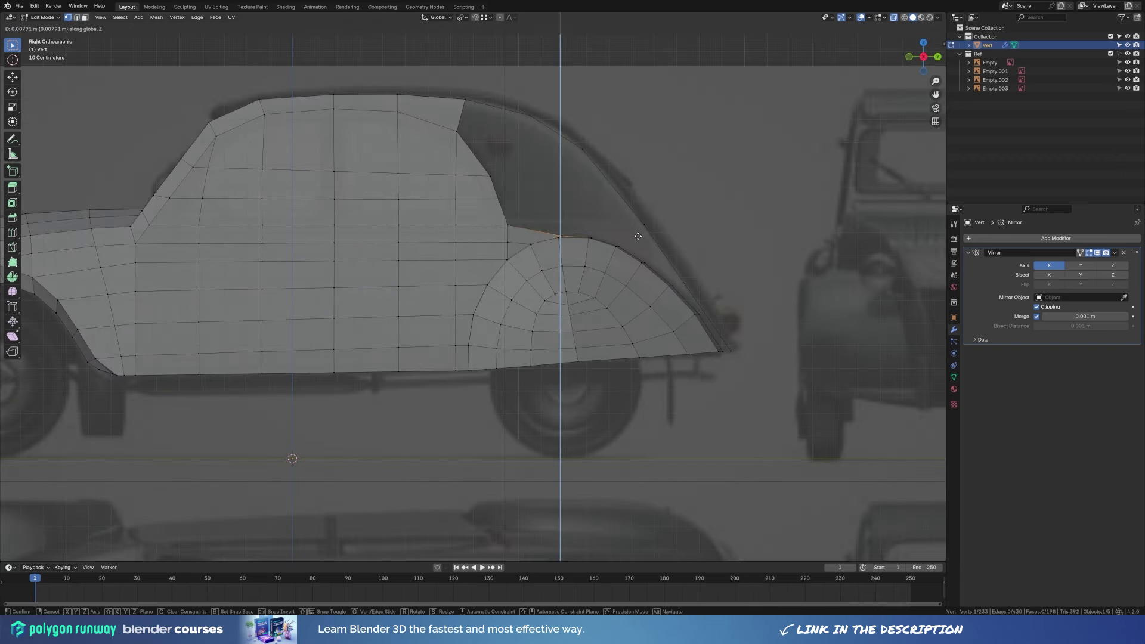
key(g)
click(544, 252)
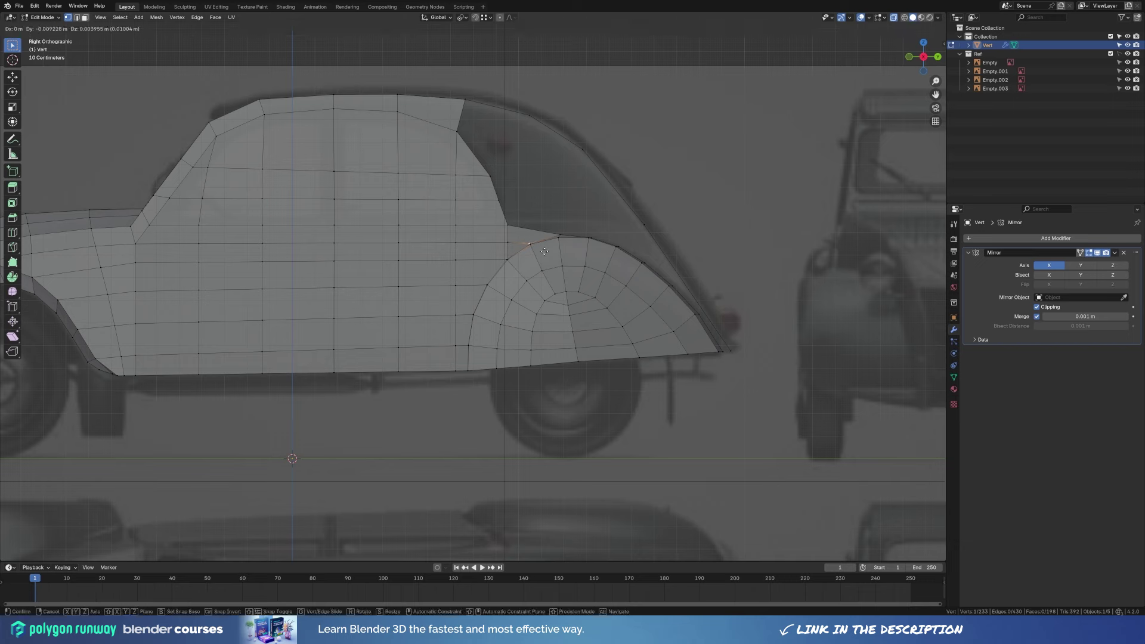
click(609, 236)
click(615, 242)
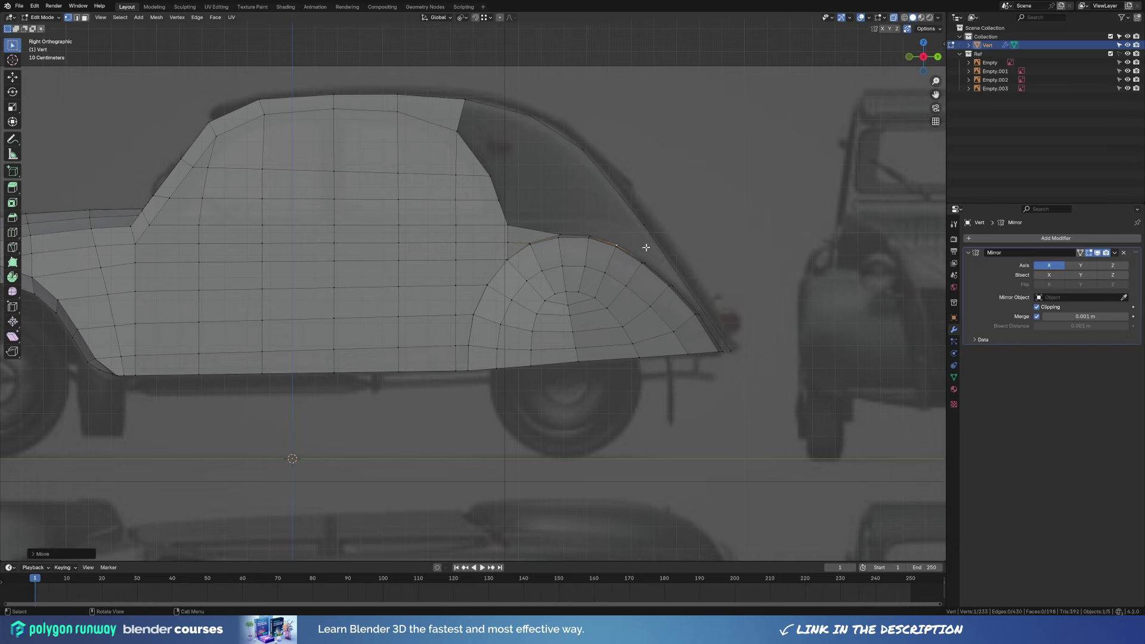
middle_drag(568, 274, 575, 315)
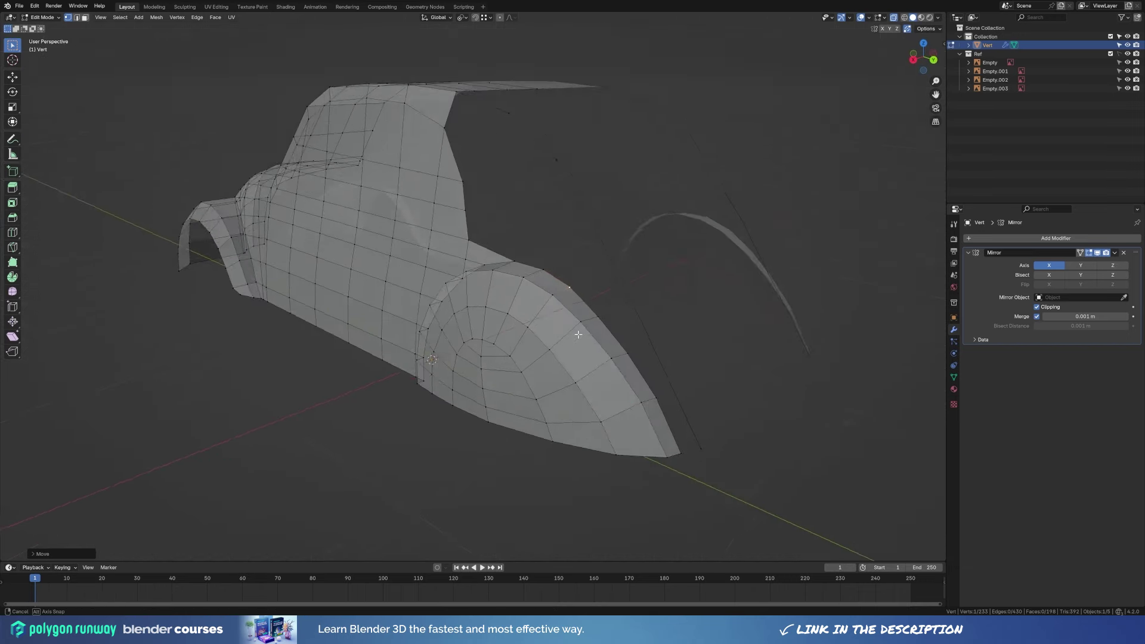
key(KP_7)
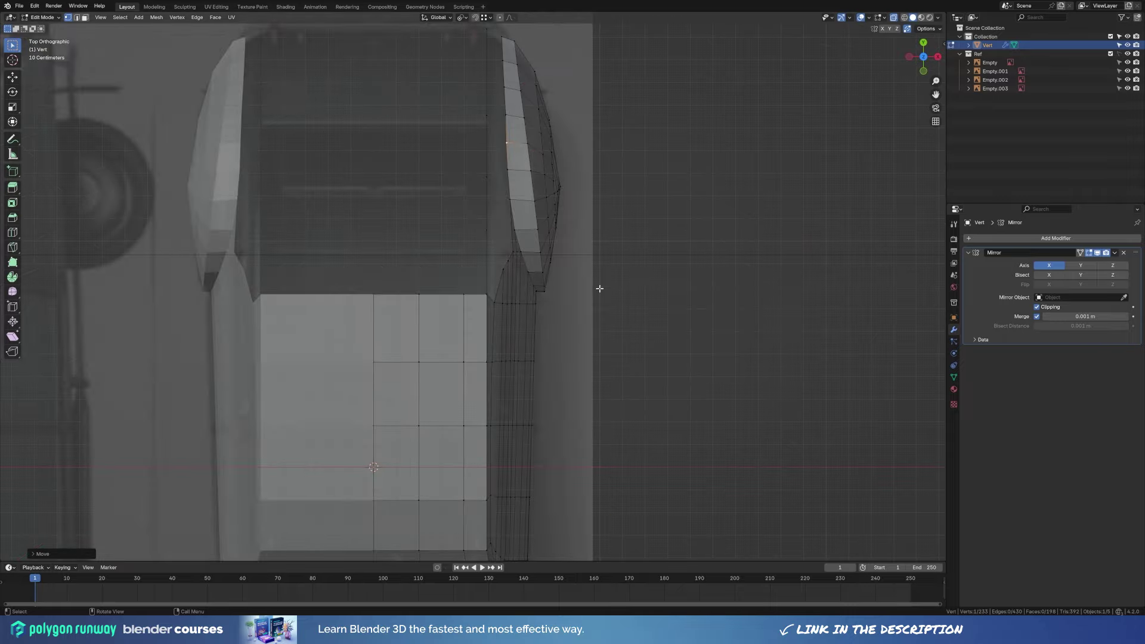
mouse_move(581, 296)
middle_down()
mouse_move(565, 225)
mouse_move(494, 210)
middle_up()
key(KP_7)
key(KP_3)
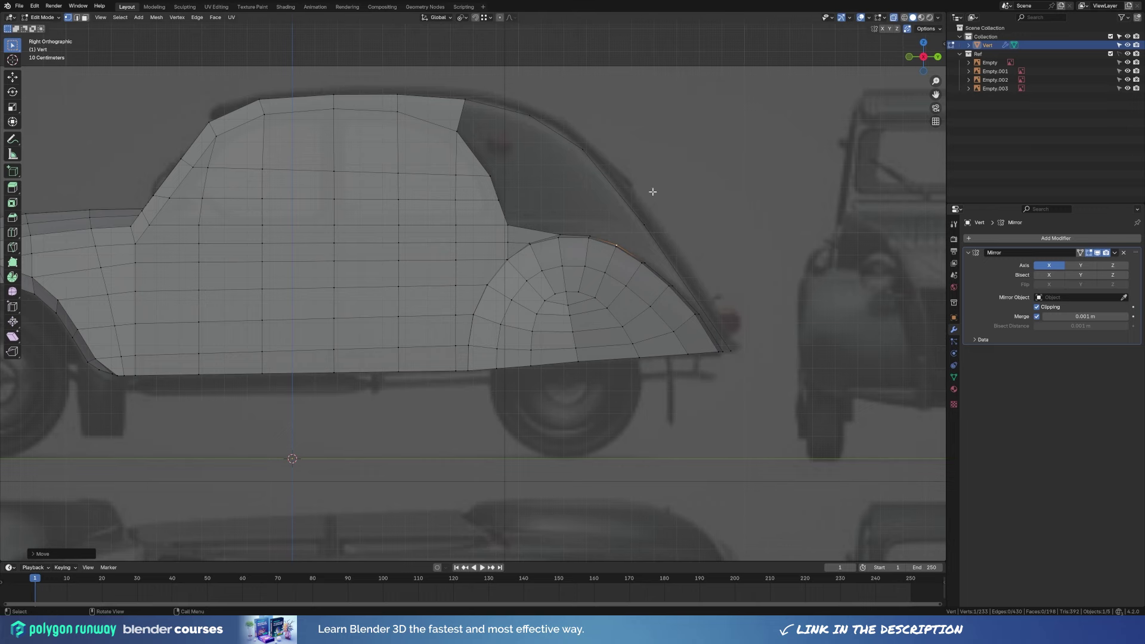
Add a Ctrl+R edge loop around the body.
mouse_move(653, 191)
middle_down()
mouse_move(606, 225)
mouse_move(504, 215)
mouse_move(445, 153)
mouse_move(575, 160)
middle_up()
key(ctrl+r)
click(462, 152)
Preview a level-2 Subdivision with Ctrl+2, undo it, and return to Edit Mode.
key(Tab)
key(ctrl+2)
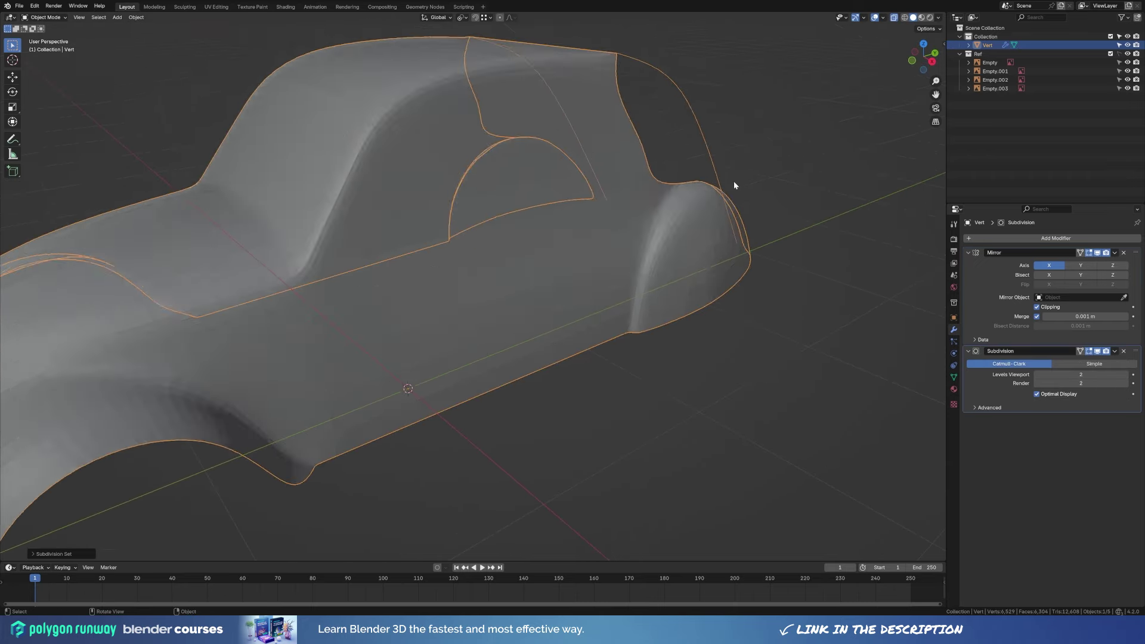
scroll(733, 181, down, 5)
key(ctrl+z)
middle_drag(743, 178, 635, 183)
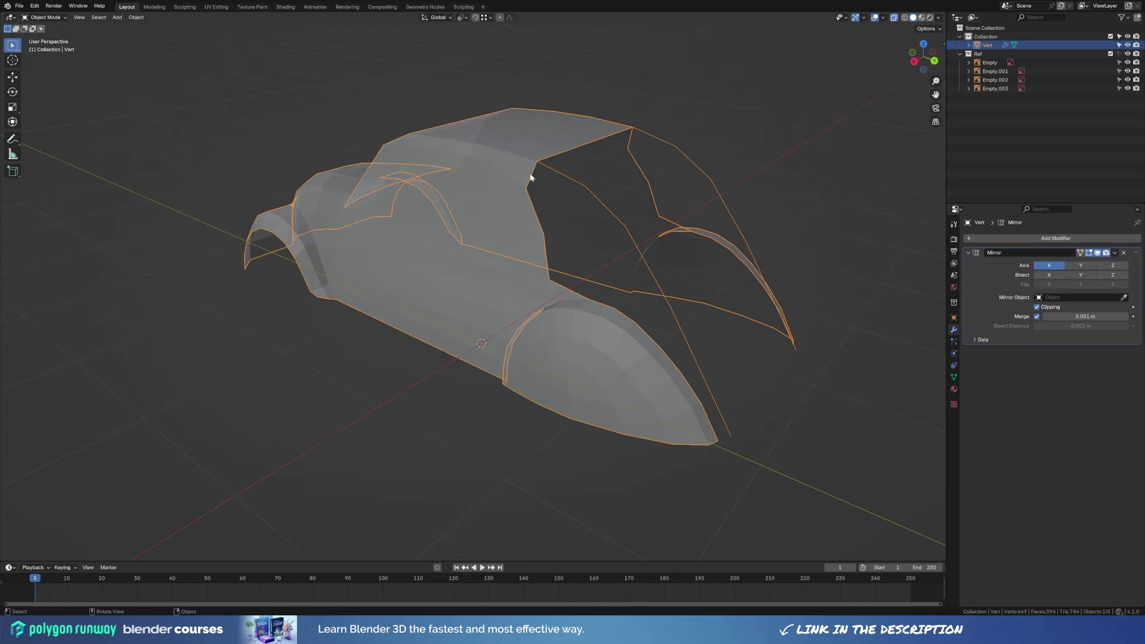
key(KP_3)
key(Tab)
scroll(440, 164, up, 3)
Move a roof vertex down and knife-cut a new edge across the roof.
click(430, 129)
key(g)
key(g)
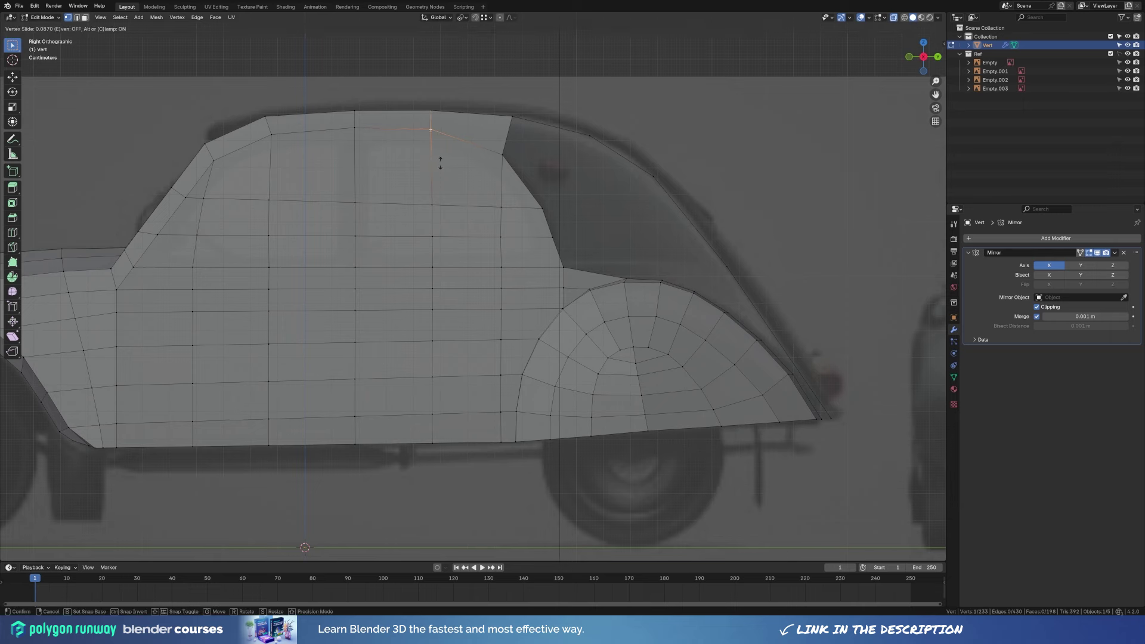
click(441, 164)
key(k)
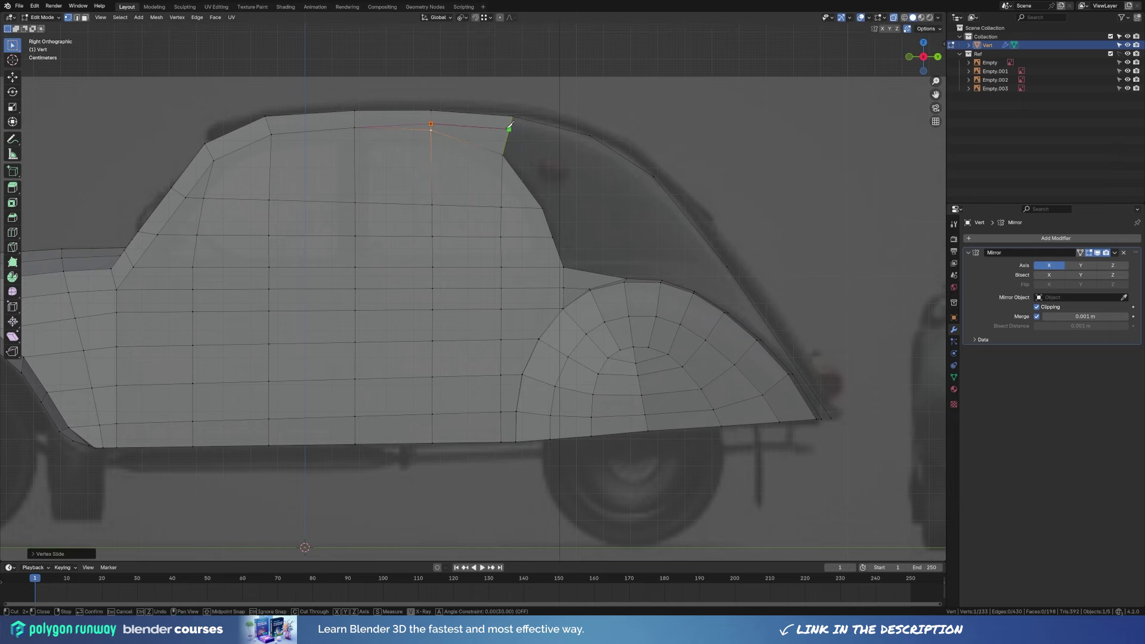
key(Return)
Extrude two new vertices from the roof edge, placing them in top and side views.
middle_drag(576, 176, 479, 173)
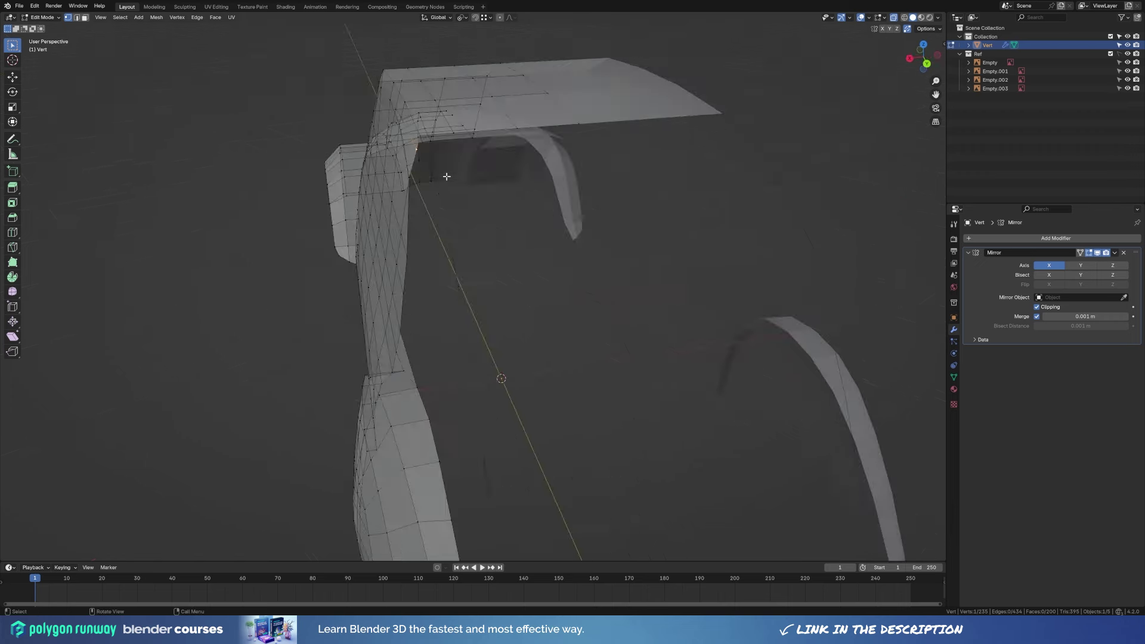
key(g)
key(e)
key(KP_7)
scroll(537, 164, down, 2)
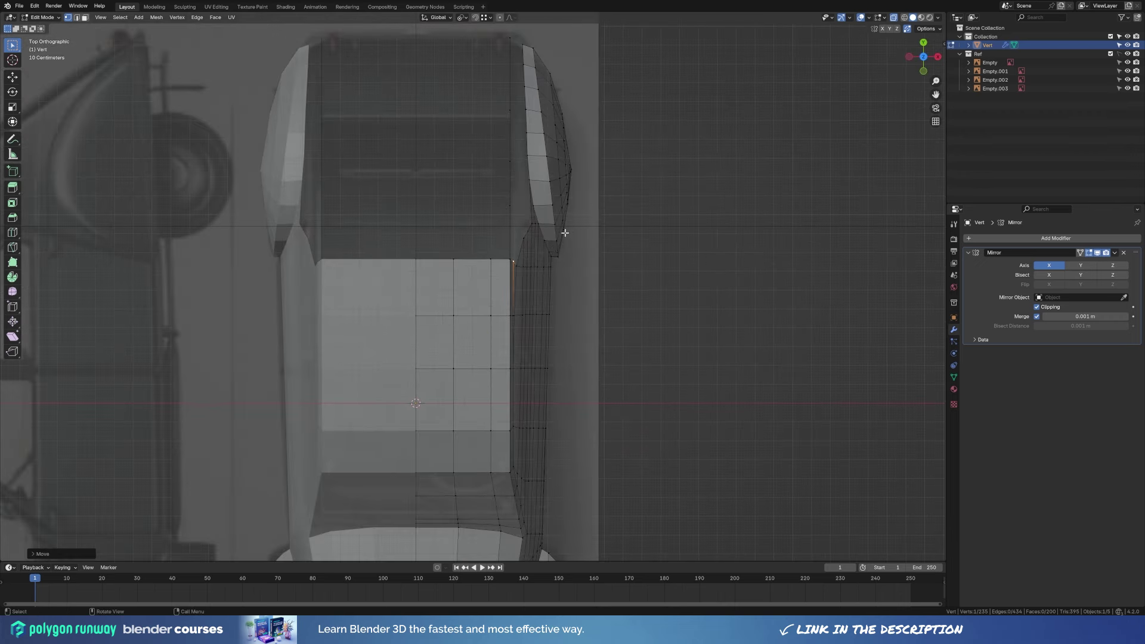
click(596, 203)
key(KP_3)
key(e)
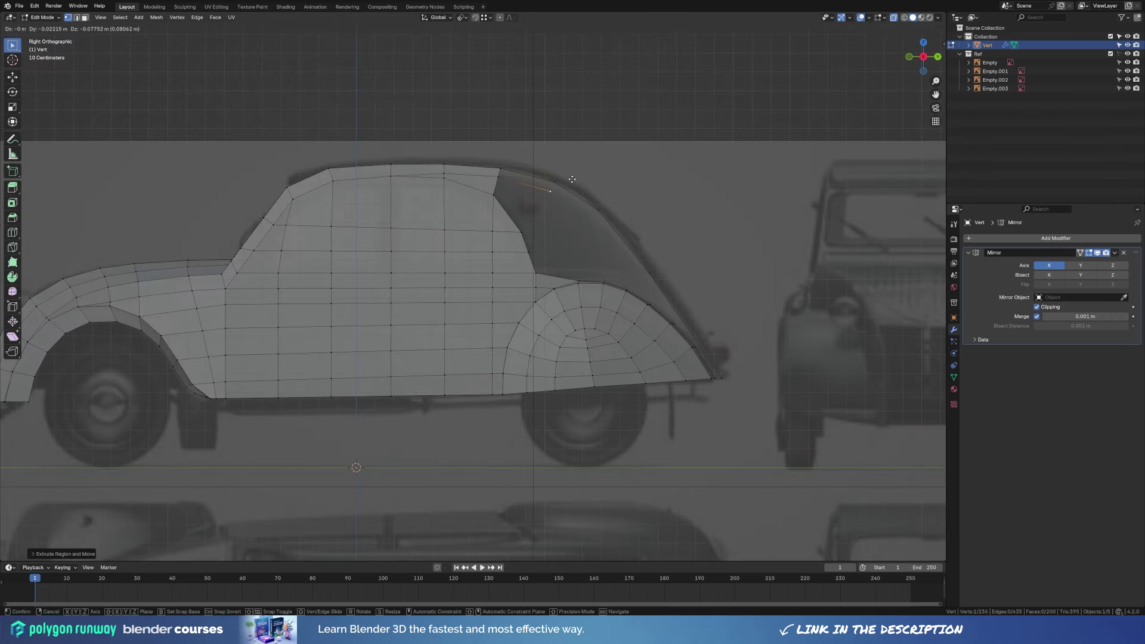
click(613, 213)
Extrude one more vertex down the window edge and fill the new roof-corner face.
key(e)
middle_drag(661, 271, 604, 294)
click(605, 294)
mouse_move(529, 271)
middle_down()
mouse_move(478, 235)
mouse_move(352, 248)
middle_up()
key(f)
scroll(562, 243, up, 2)
key(KP_3)
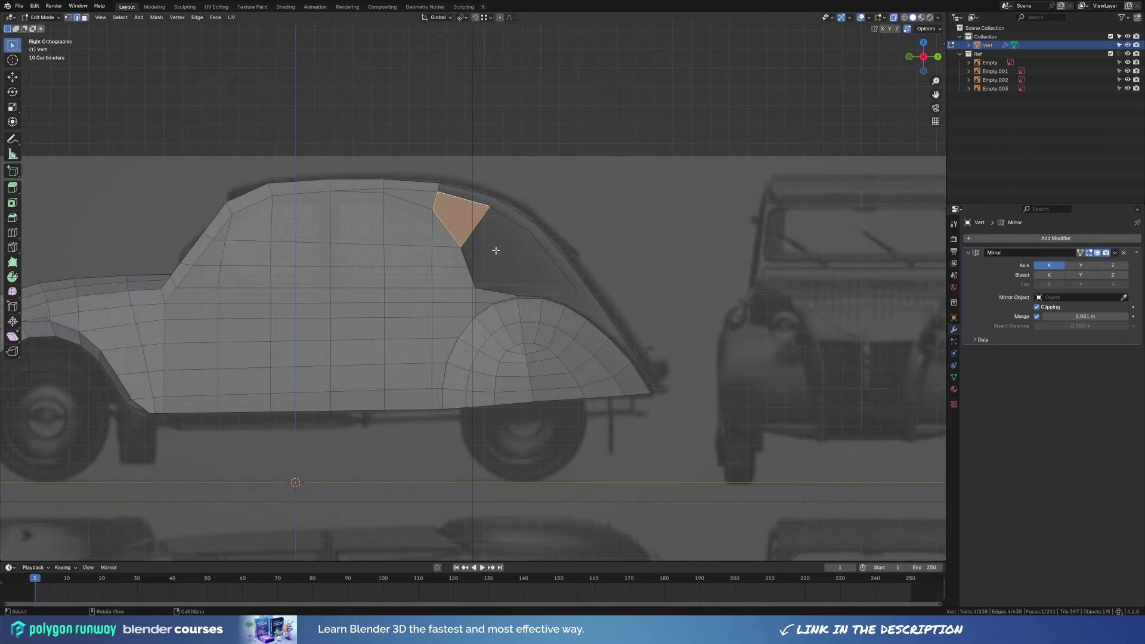
Shear the lower side edge loop into a slant with Shift+Ctrl+Alt+S.
key(alt+a)
alt+click(352, 248)
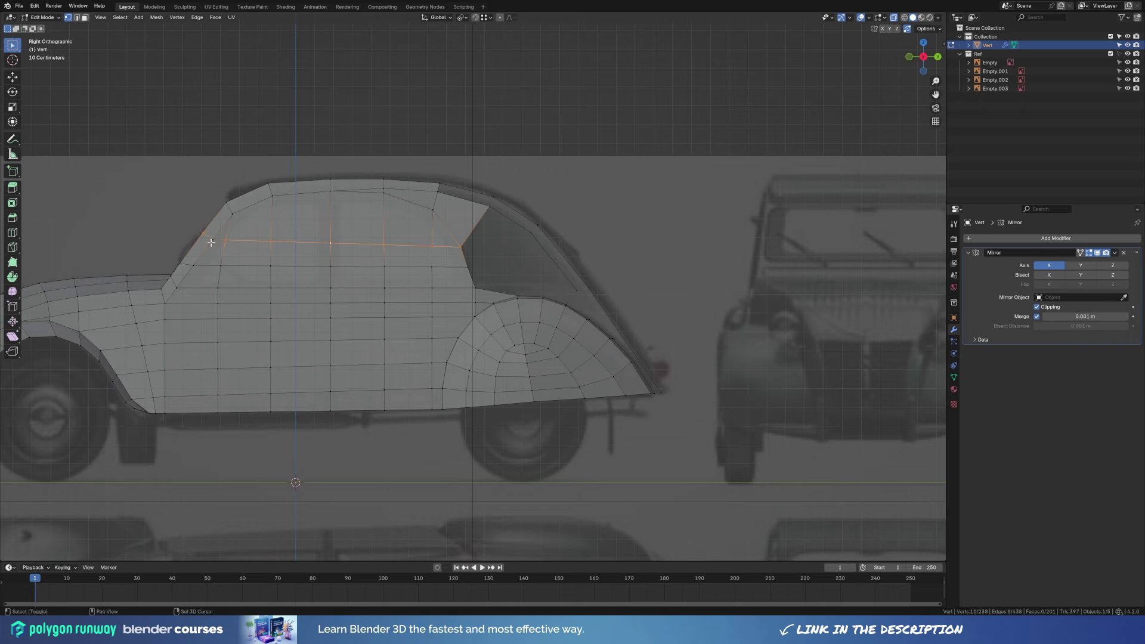
key(ctrl+shift+alt+s)
right_click(460, 266)
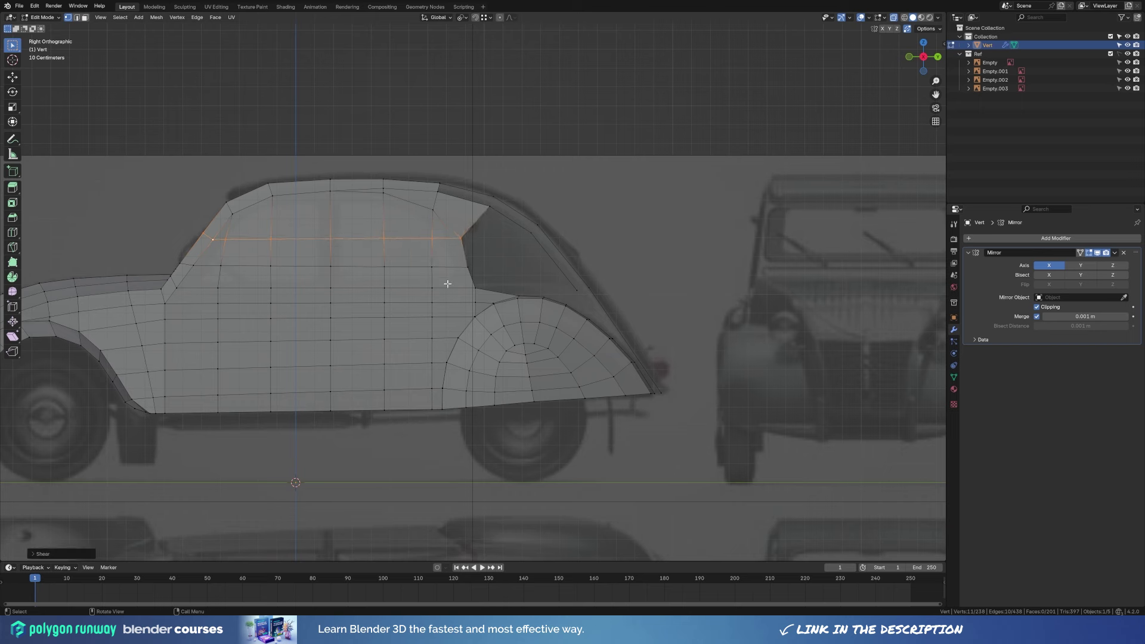
click(469, 266)
ctrl+click(194, 266)
key(ctrl+shift+alt+s)
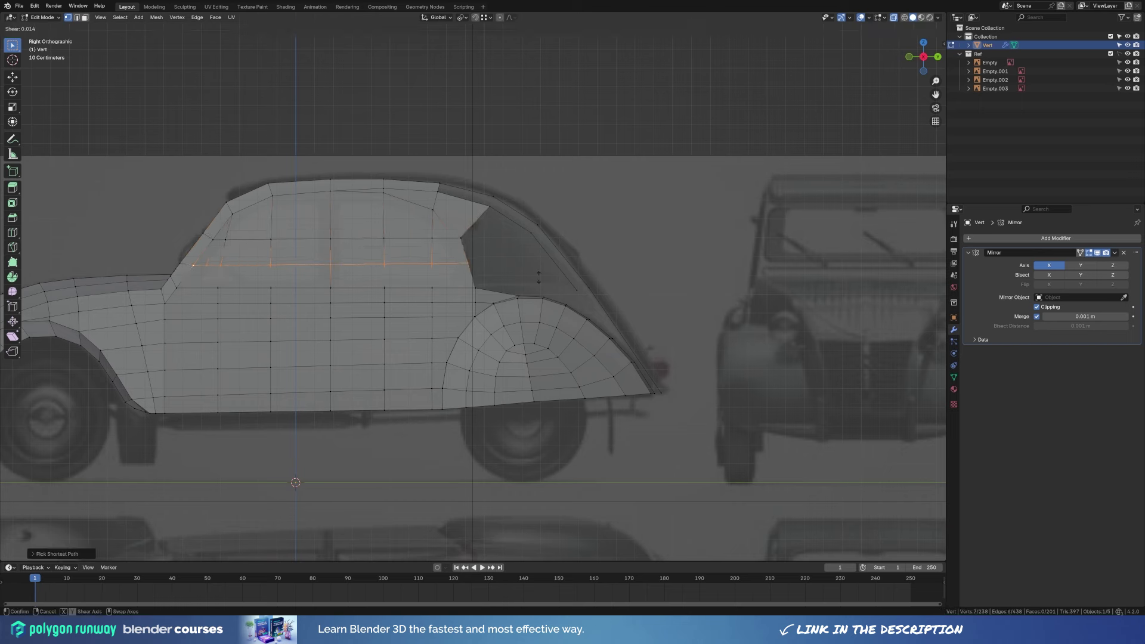
click(539, 276)
Move the loop's end vertex sideways and split the rear window face with J.
click(468, 263)
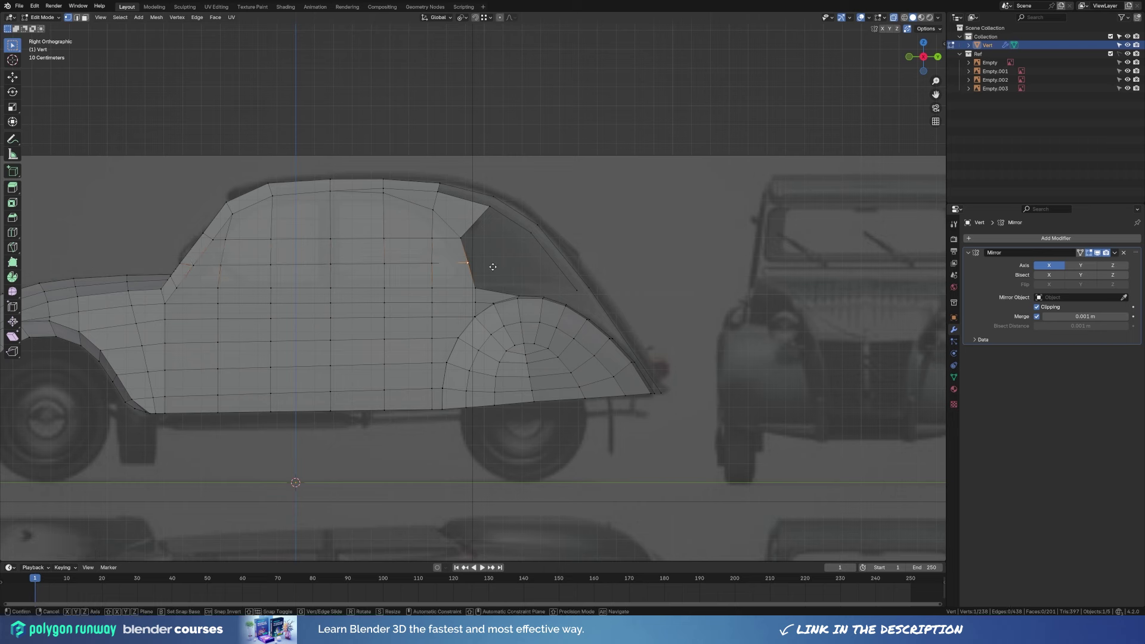
key(g)
key(y)
click(511, 259)
key(2)
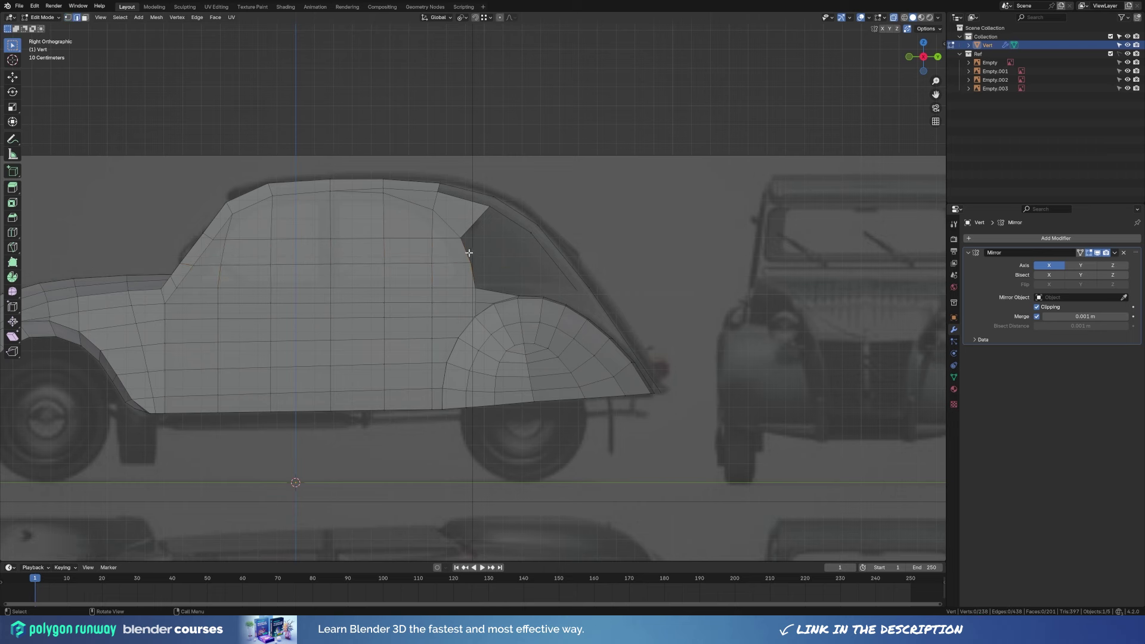
key(1)
key(j)
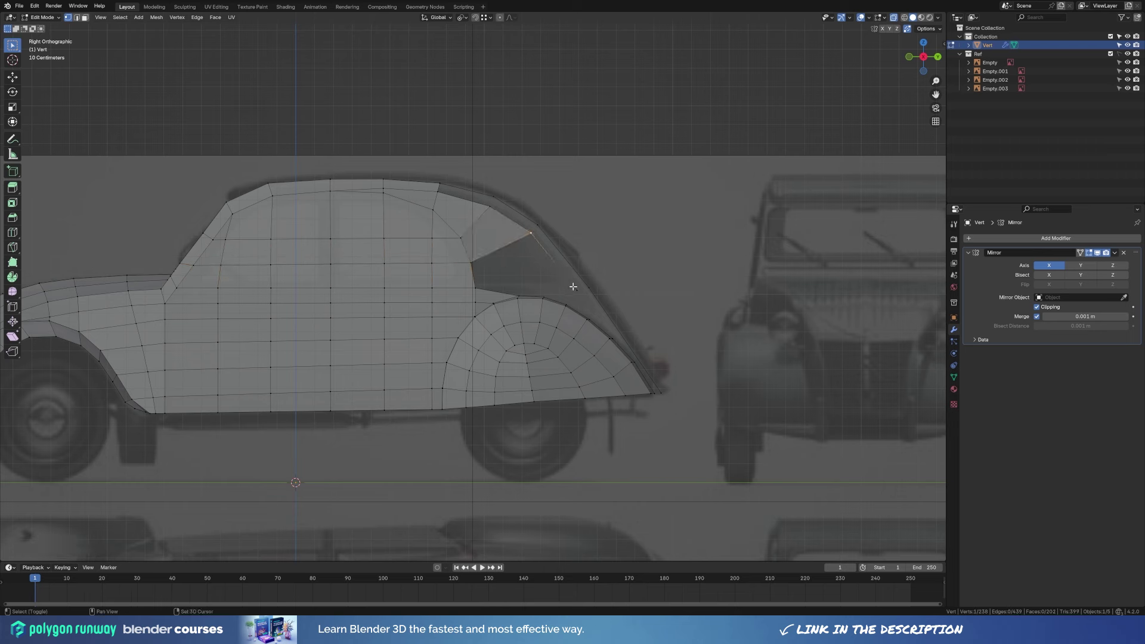
key(ctrl+r)
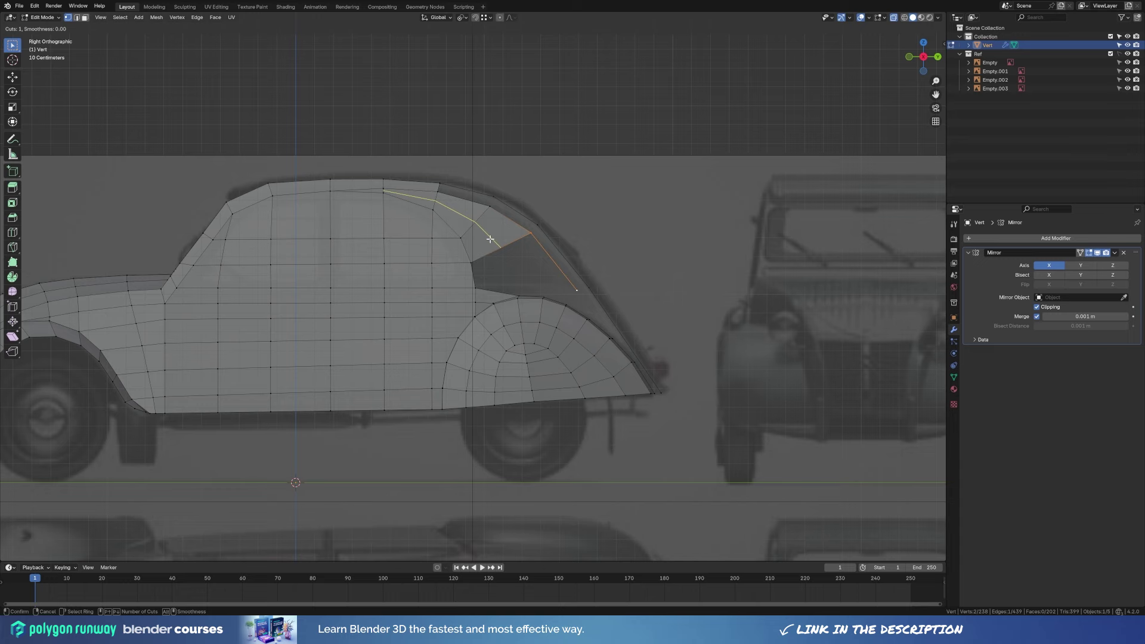
key(Escape)
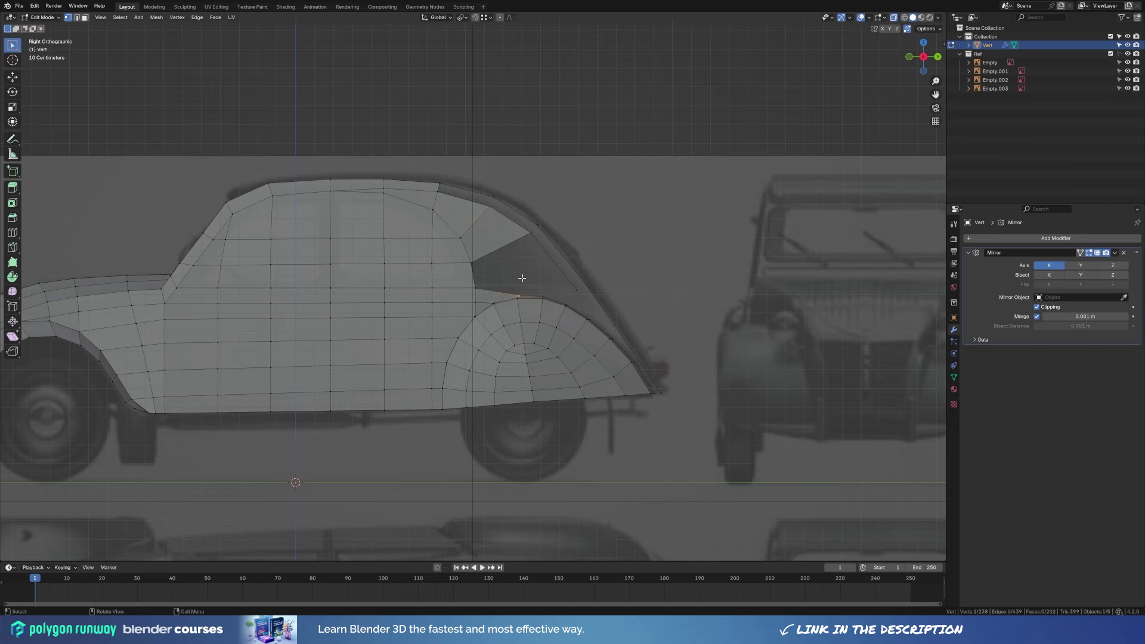
Extrude new vertices from the pillar edge and place them at the window corner.
middle_drag(629, 309, 567, 317)
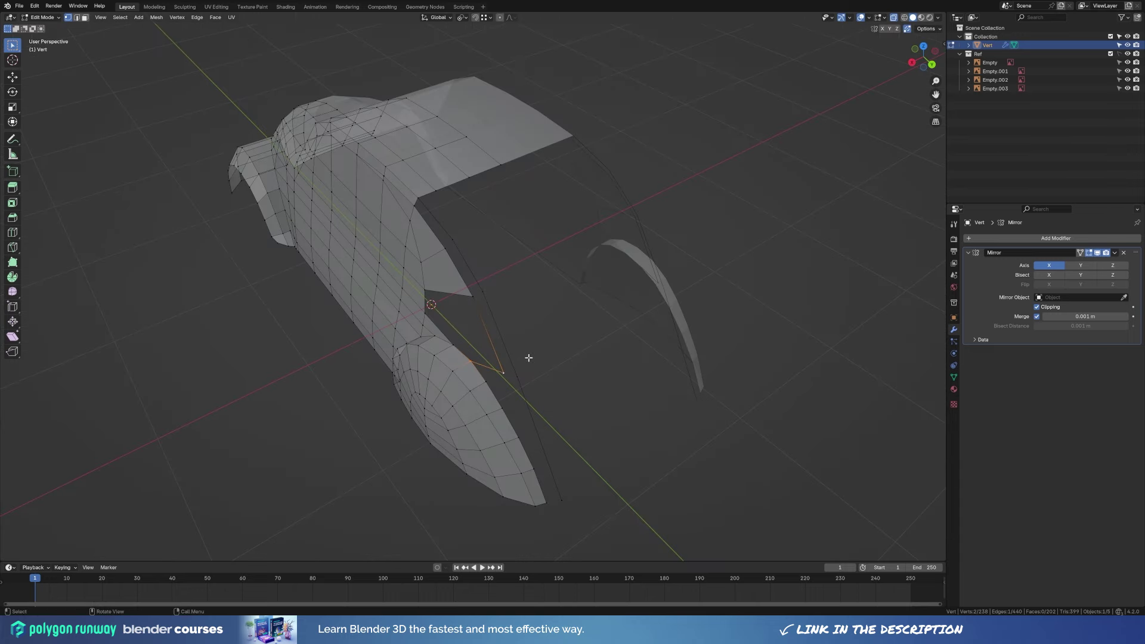
middle_drag(528, 357, 543, 342)
key(KP_3)
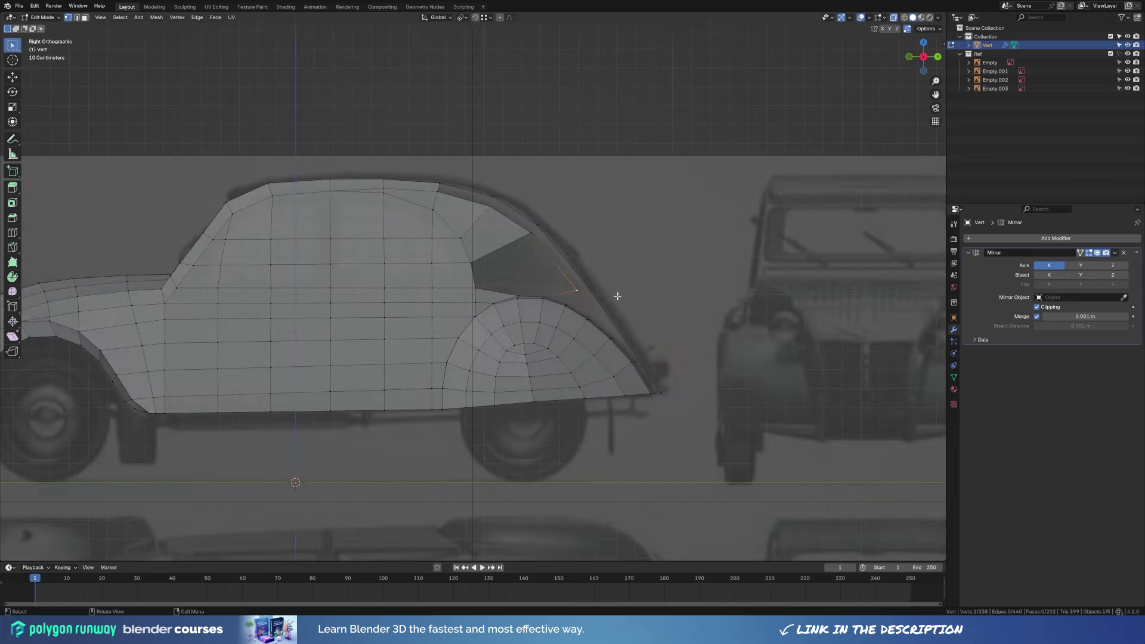
key(e)
click(618, 316)
key(g)
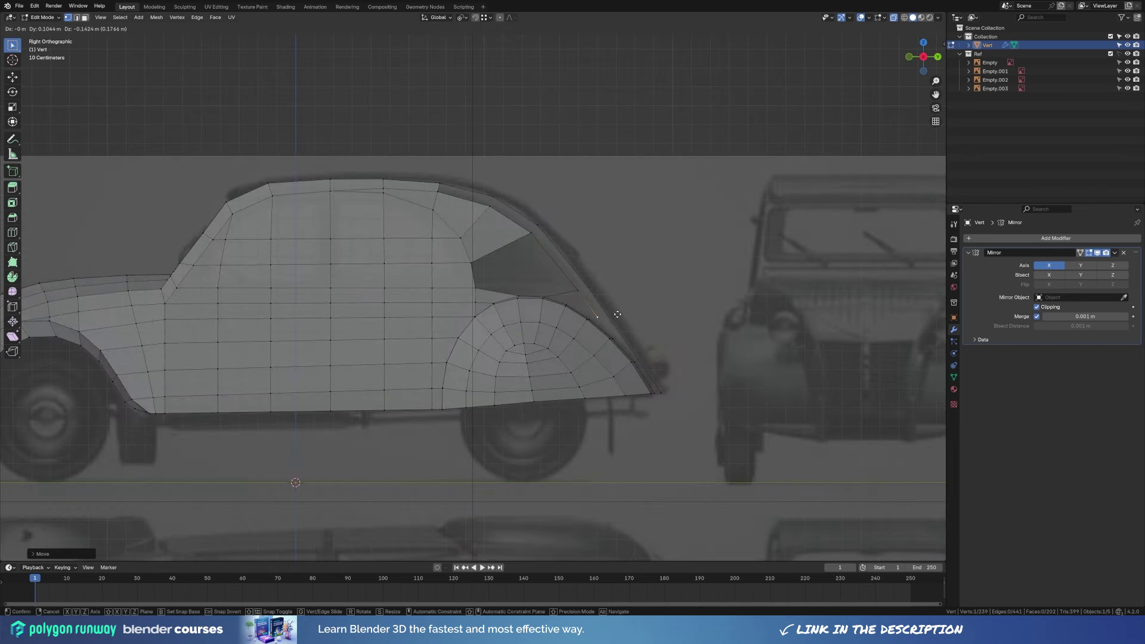
click(620, 315)
key(g)
click(591, 241)
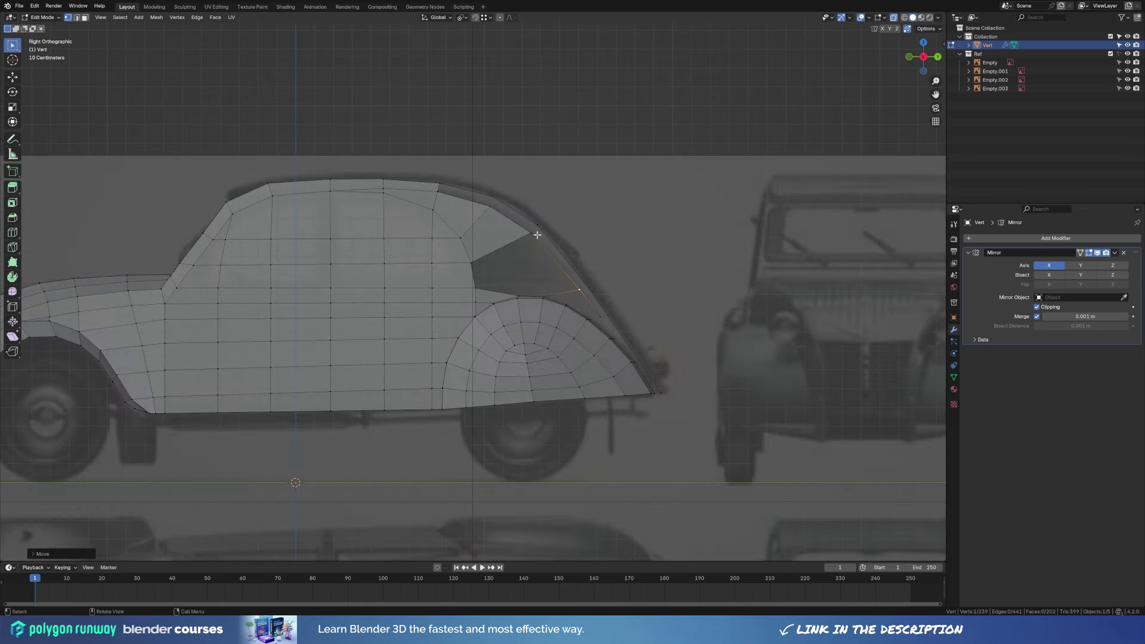
key(g)
click(592, 241)
Move the new vertex in top view to match the body width.
mouse_move(584, 292)
middle_down()
mouse_move(626, 345)
mouse_move(489, 369)
middle_up()
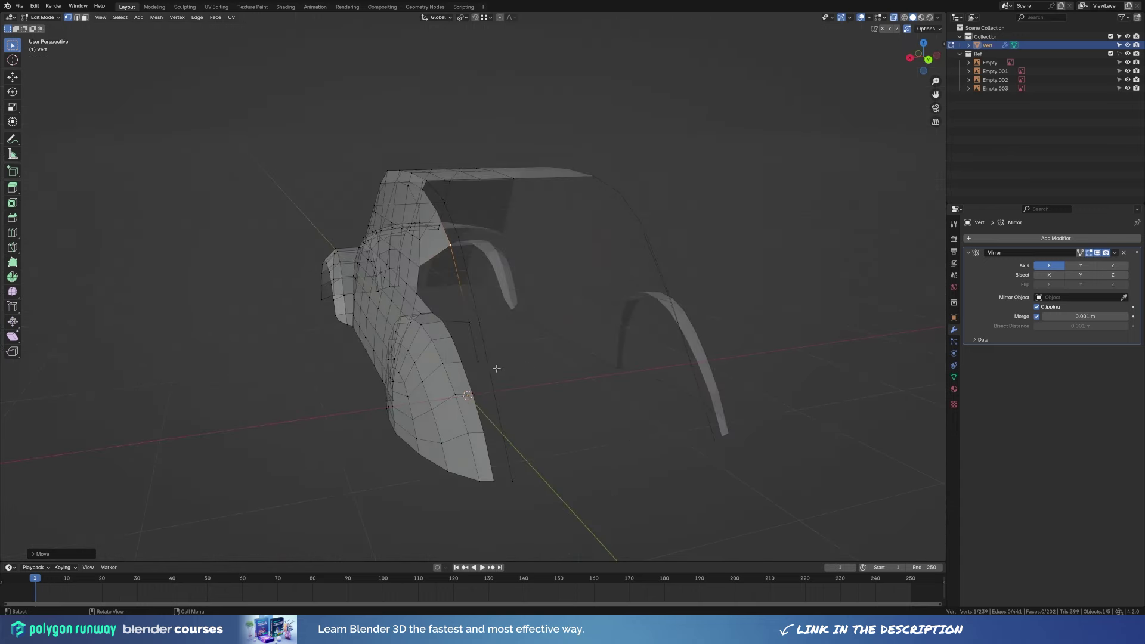
key(KP_7)
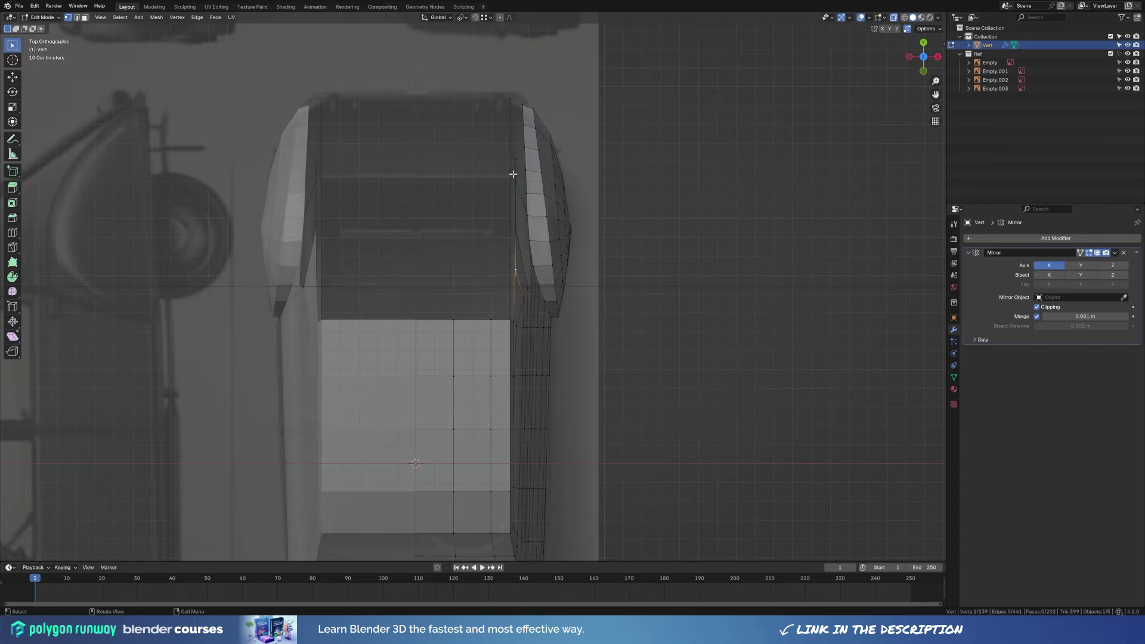
key(g)
click(682, 260)
key(KP_3)
scroll(626, 286, up, 3)
scroll(609, 320, up, 2)
Extrude vertices down the front edge to the fender bottom and align them to the outline.
key(e)
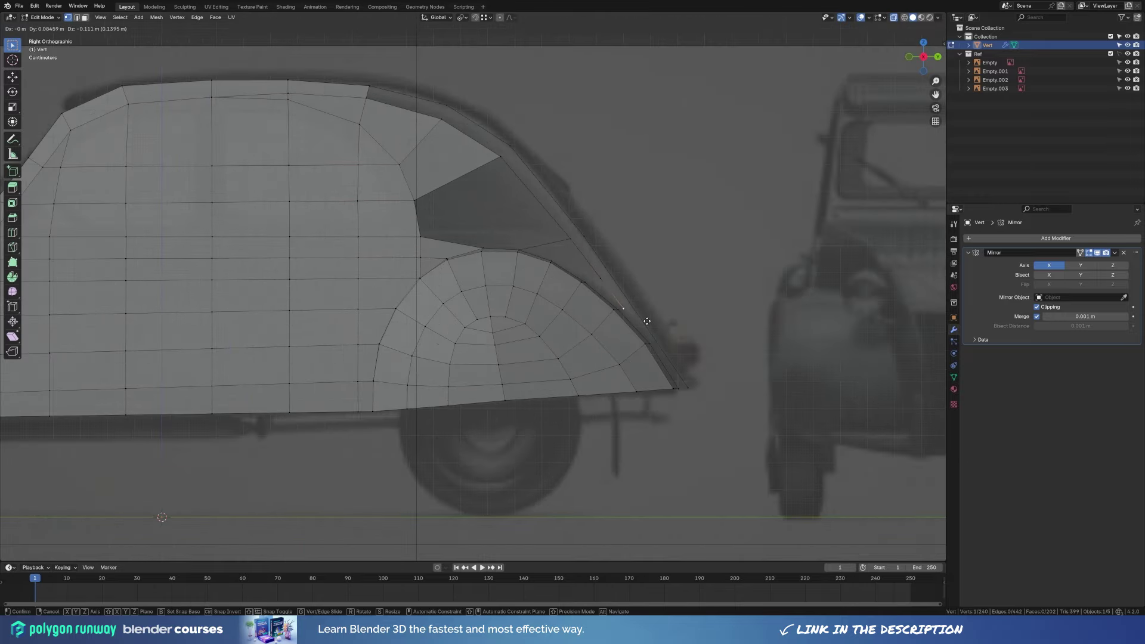
click(647, 321)
mouse_move(647, 346)
middle_down()
mouse_move(683, 370)
mouse_move(529, 432)
middle_up()
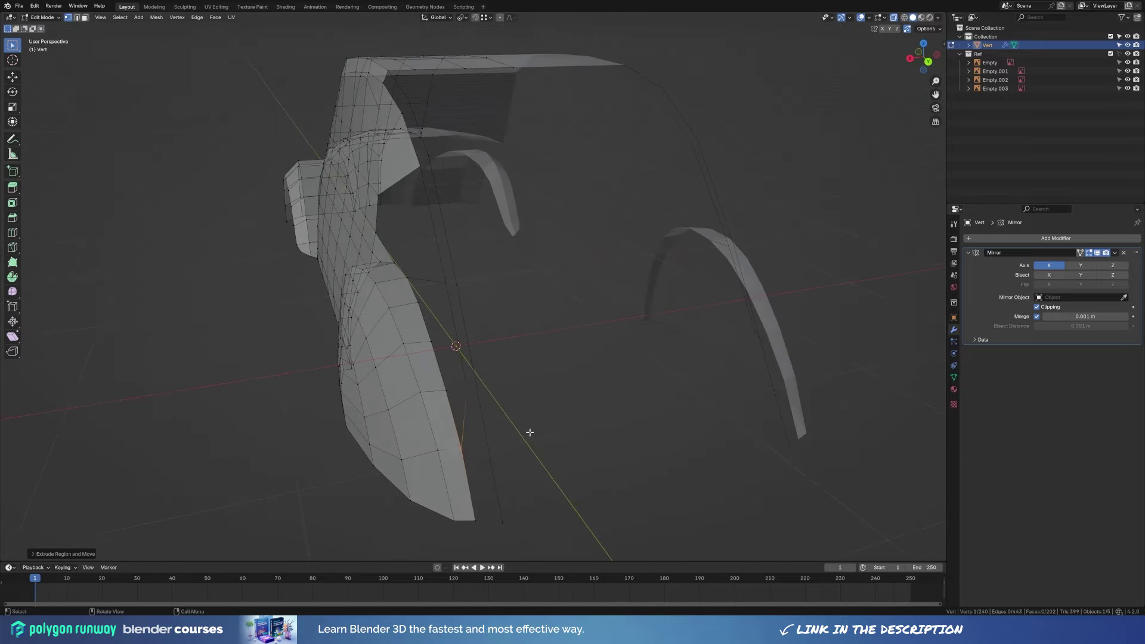
key(KP_3)
key(e)
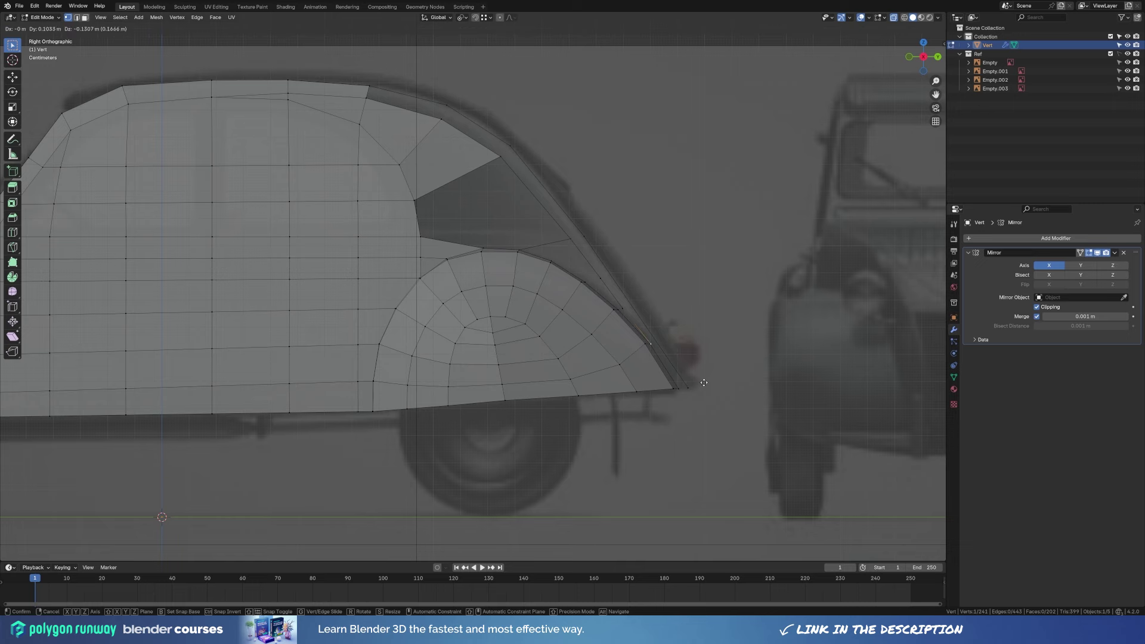
click(703, 383)
key(g)
click(578, 271)
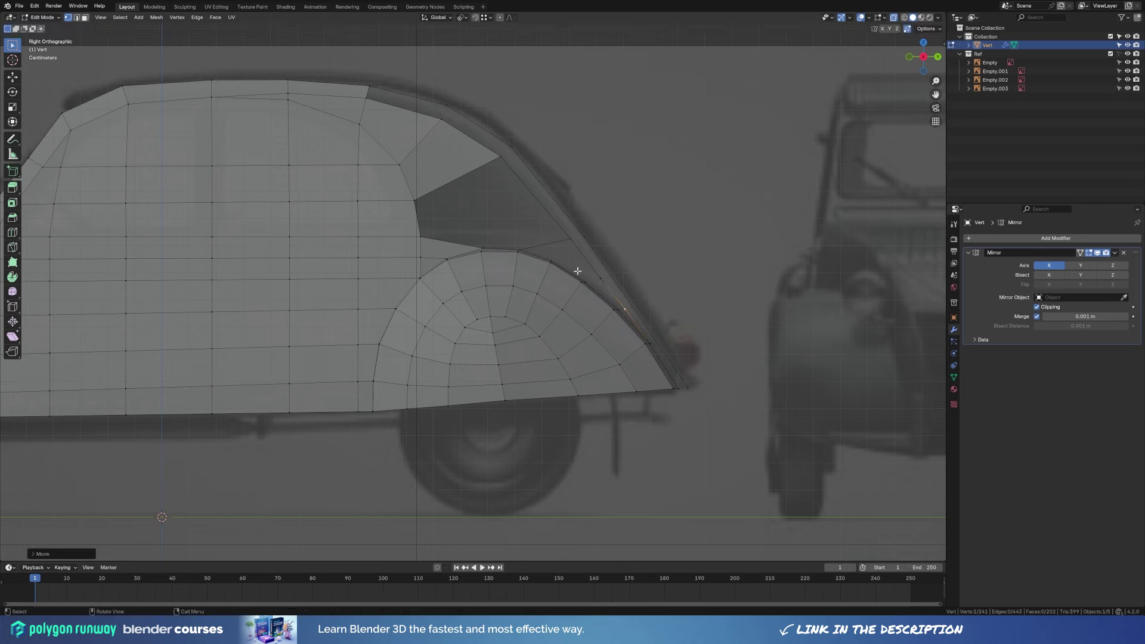
key(g)
click(597, 286)
key(g)
click(686, 370)
Fill the faces along the window pillar and bring back the side reference view.
mouse_move(712, 388)
middle_down()
mouse_move(657, 393)
mouse_move(334, 119)
middle_up()
key(f)
key(f)
key(f)
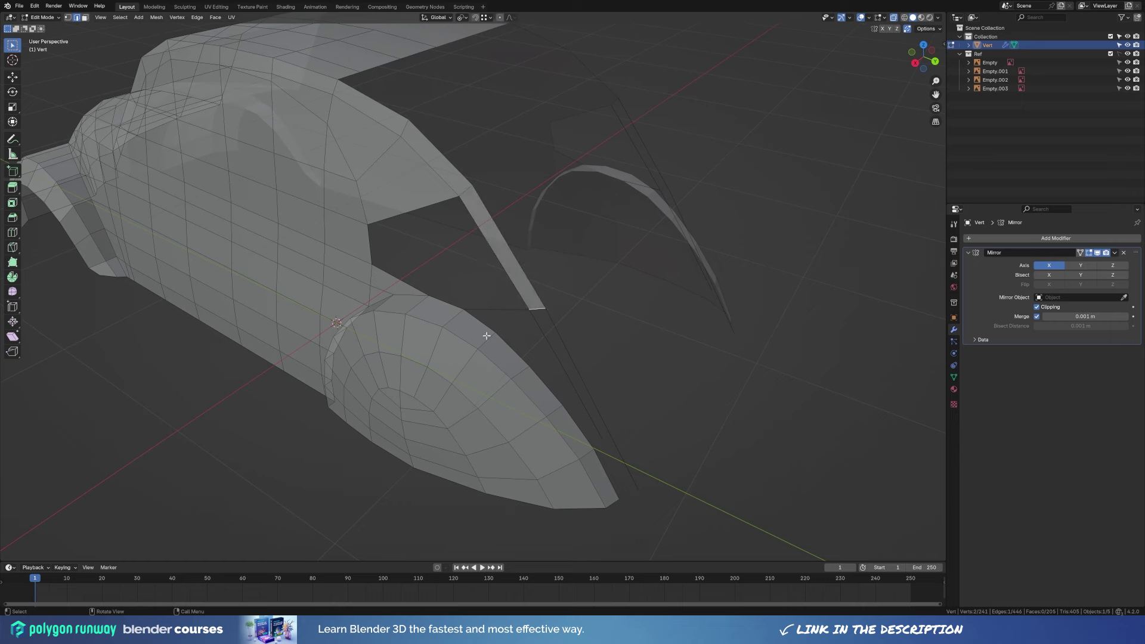
key(KP_3)
key(KP_5)
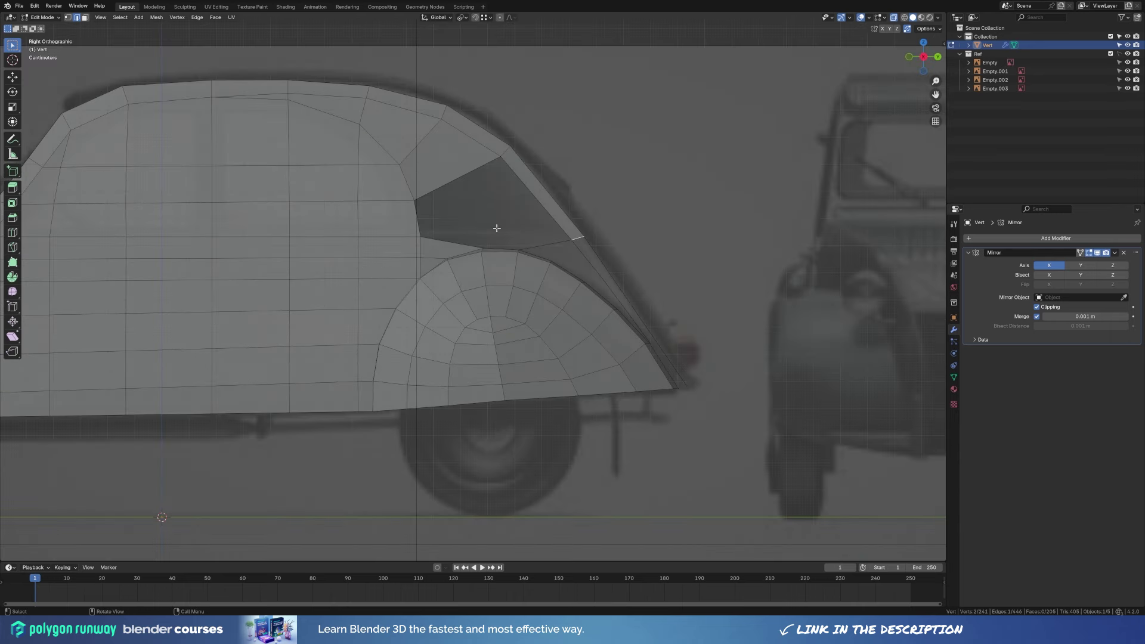
Knife-cut a new edge from the roof edge down to the window.
click(452, 187)
key(k)
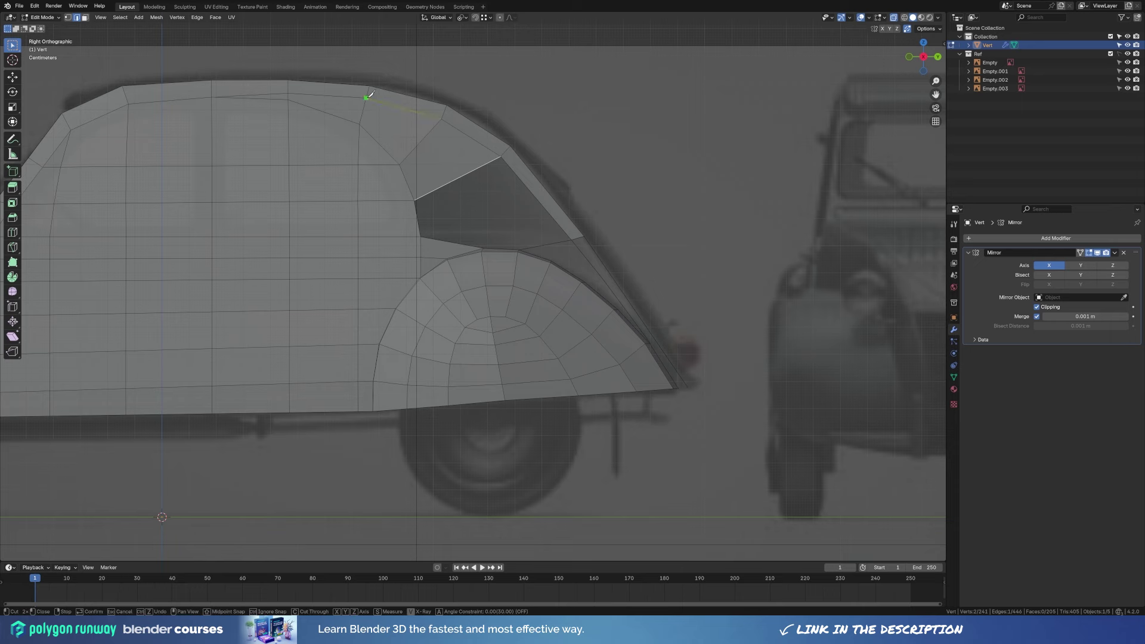
click(462, 175)
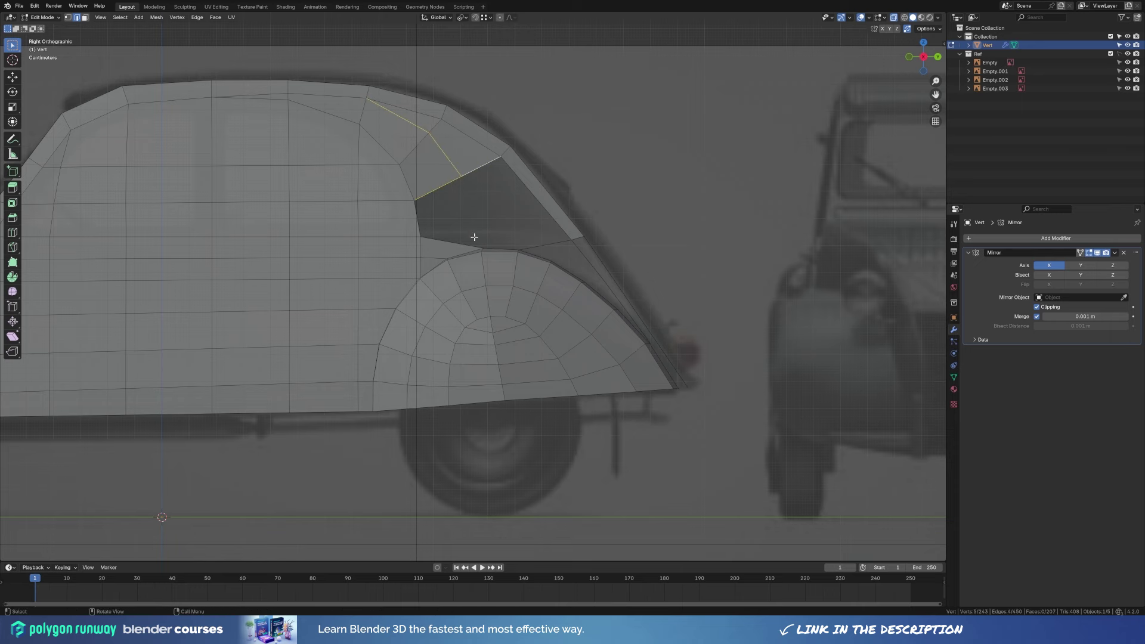
click(483, 247)
key(Return)
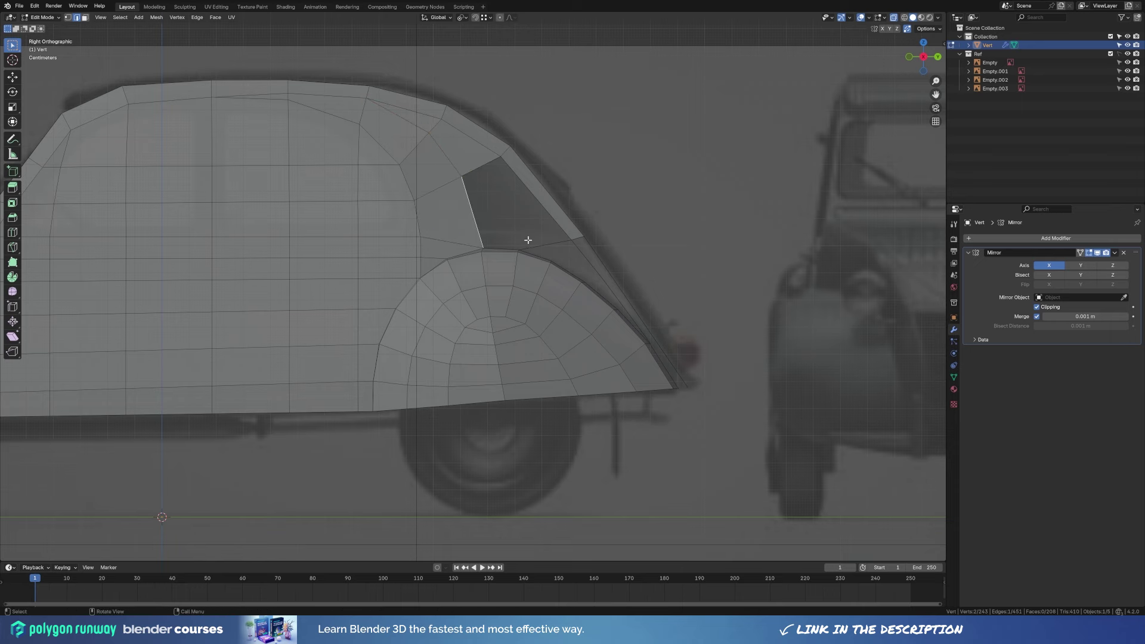
Preview the body with subdivision smoothing, then undo it and return to side view.
scroll(528, 240, down, 3)
key(Tab)
key(ctrl+2)
mouse_move(528, 240)
middle_down()
mouse_move(503, 278)
mouse_move(546, 307)
mouse_move(528, 292)
middle_up()
key(ctrl+z)
key(ctrl+z)
key(KP_3)
scroll(507, 238, up, 4)
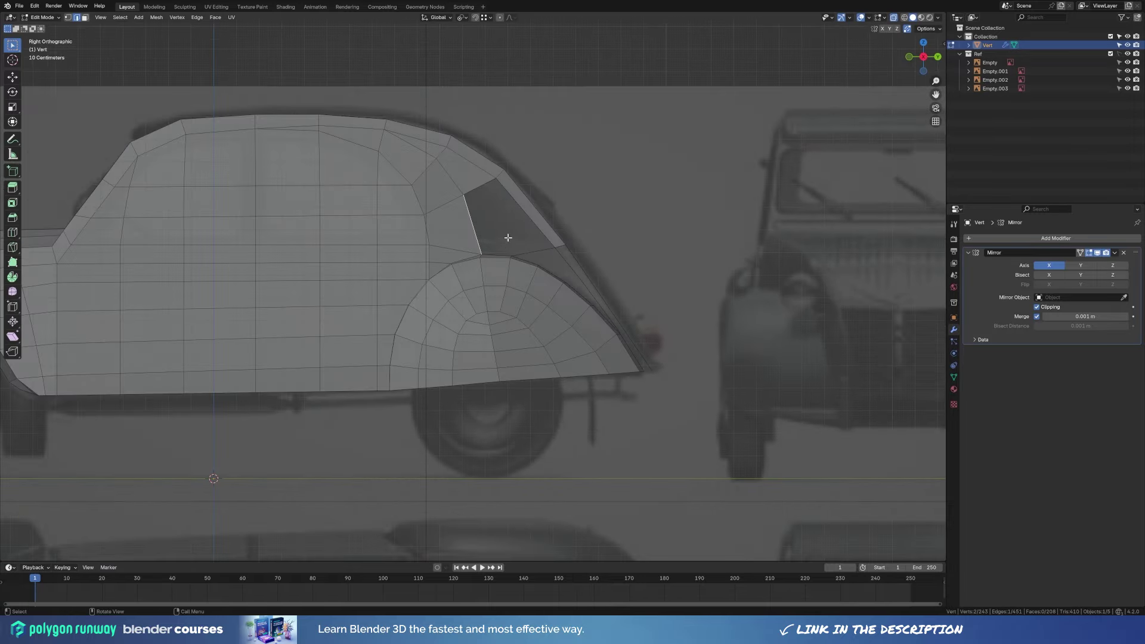
scroll(508, 238, up, 2)
Move the window corner and arch vertices onto the fender line.
click(530, 241)
key(g)
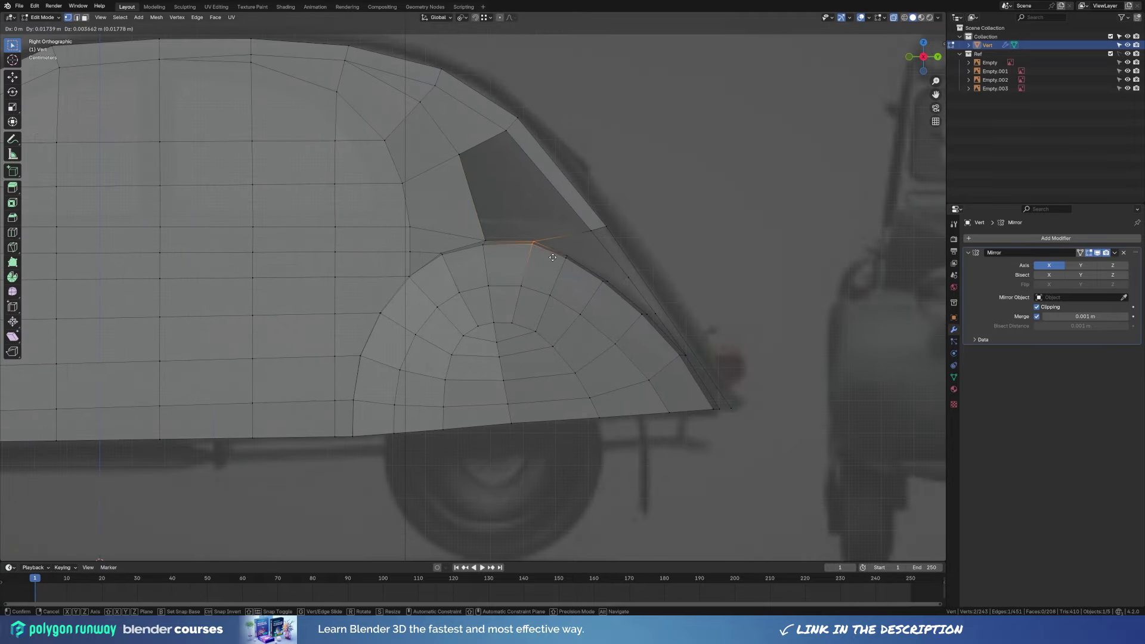
click(553, 258)
key(g)
click(583, 267)
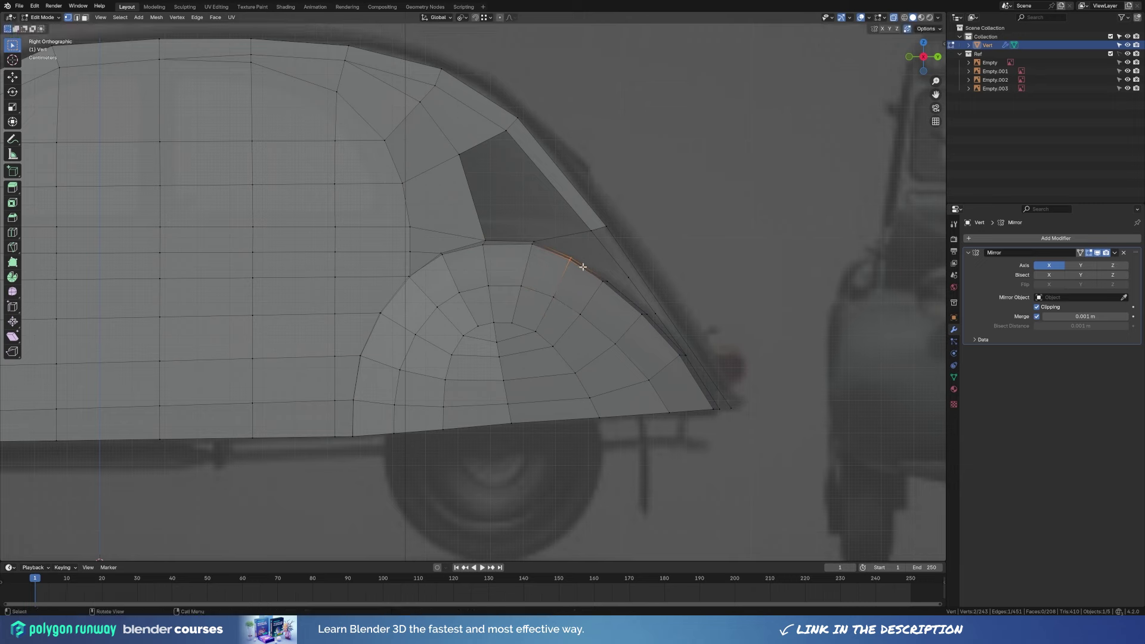
key(g)
click(589, 261)
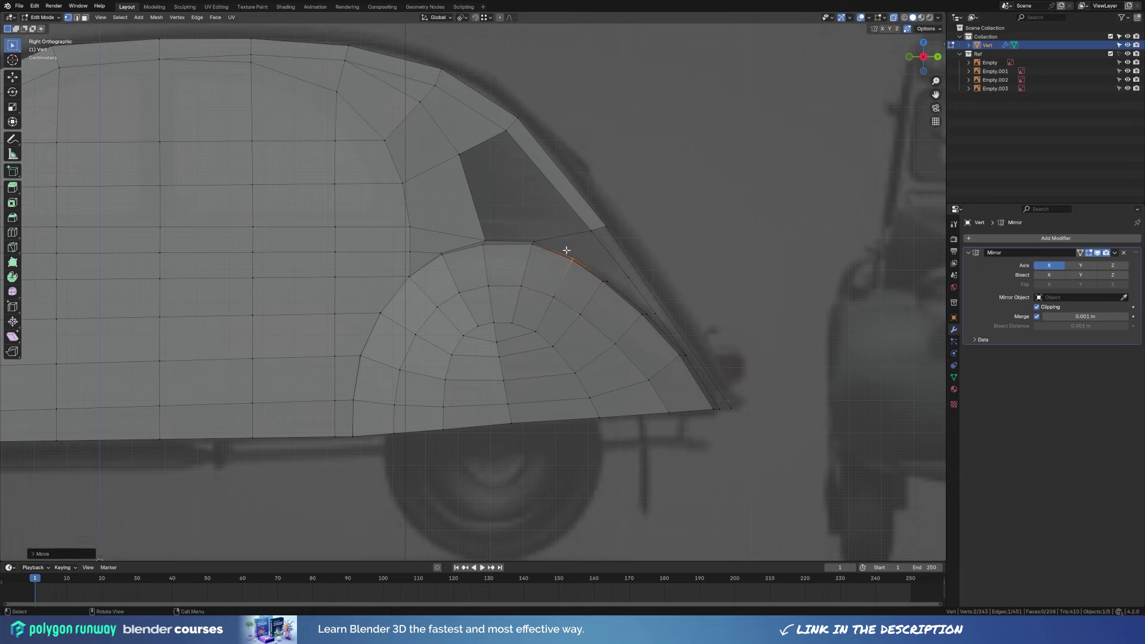
Vertex-slide a wheel-arch vertex along its edge and join the vertices with J.
middle_drag(657, 327, 662, 340)
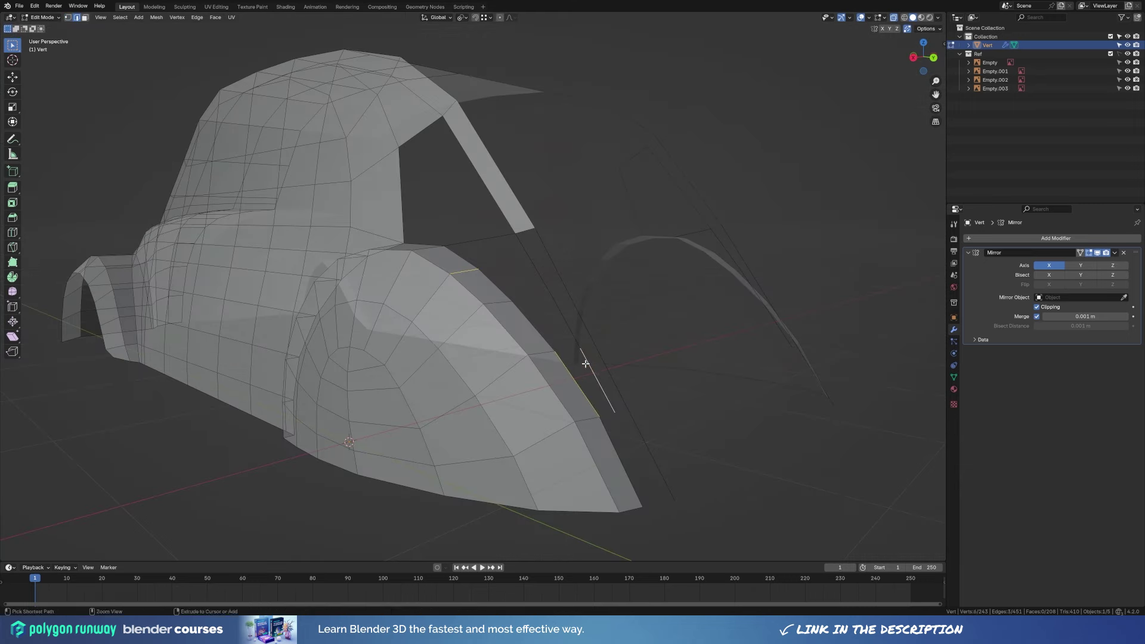
scroll(491, 323, up, 3)
mouse_move(491, 322)
middle_down()
mouse_move(524, 319)
mouse_move(516, 336)
mouse_move(654, 263)
mouse_move(593, 278)
middle_up()
ctrl+click(525, 319)
key(KP_3)
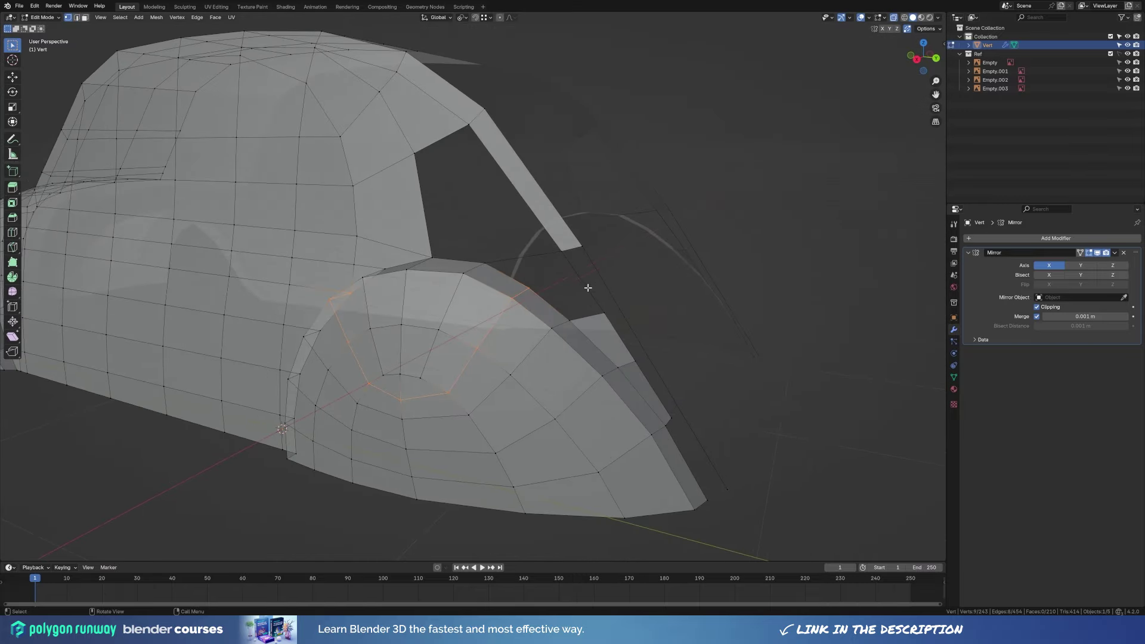
right_click(588, 287)
click(584, 282)
key(KP_3)
key(shift+v)
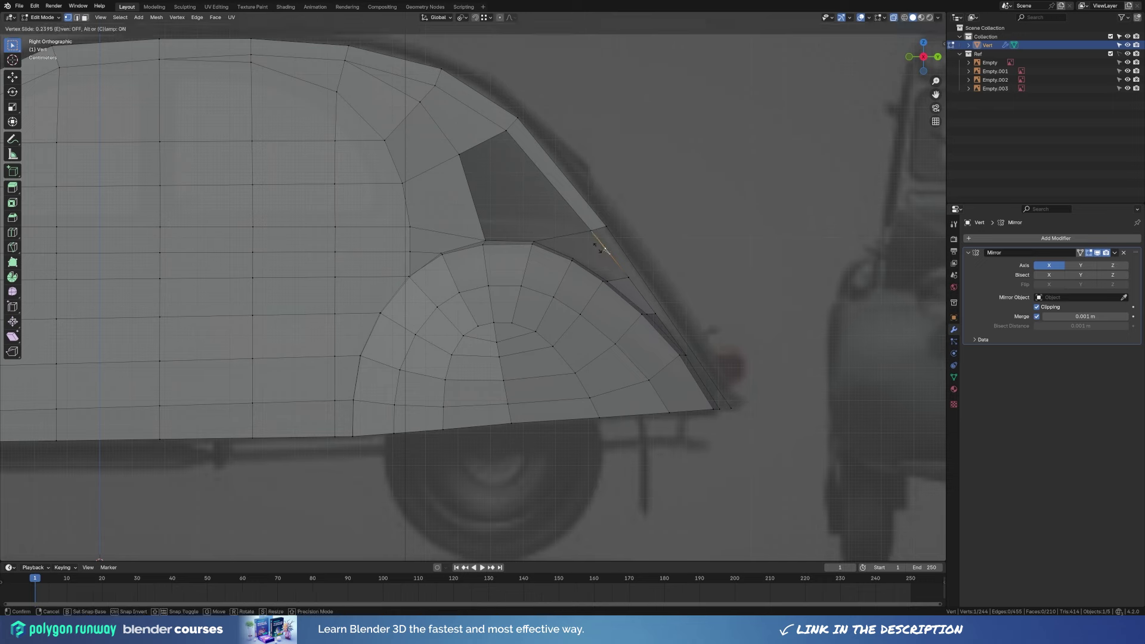
click(601, 247)
key(j)
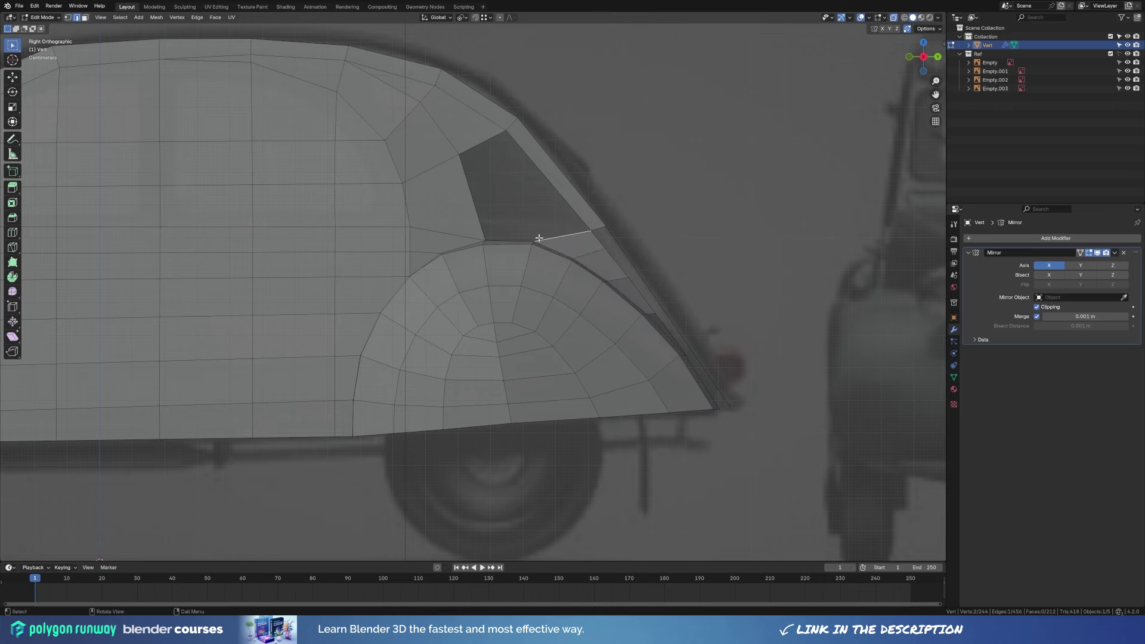
Reposition the window's bottom corner vertex and slide its top corner vertex.
key(1)
click(539, 238)
key(g)
click(543, 228)
click(506, 130)
key(shift+v)
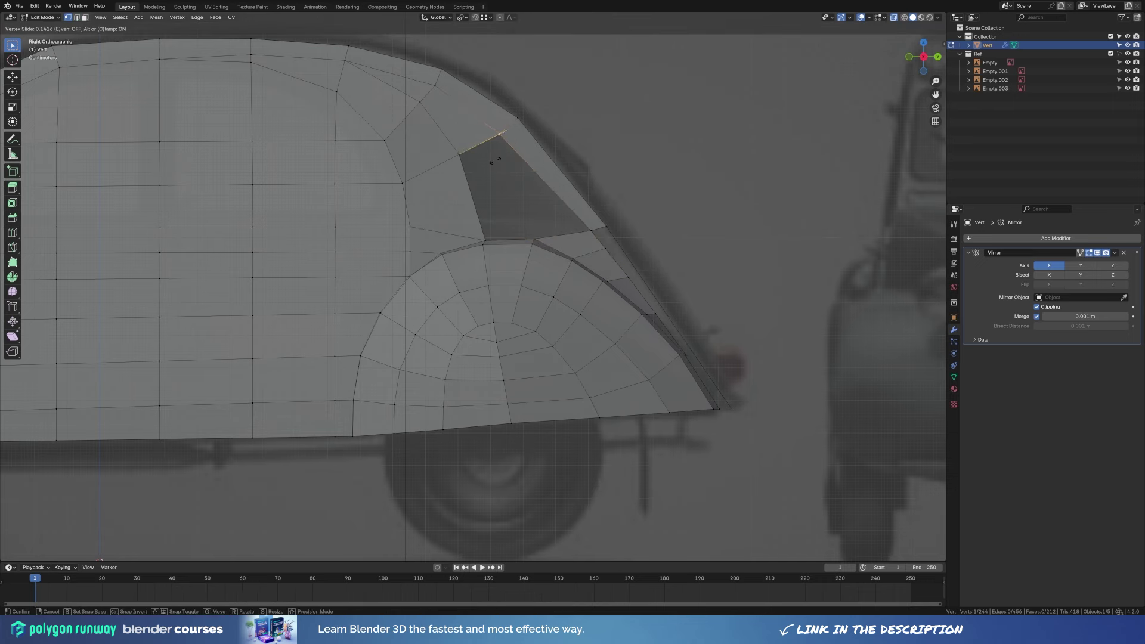
click(495, 160)
mouse_move(495, 160)
middle_down()
mouse_move(512, 230)
mouse_move(555, 253)
mouse_move(526, 309)
middle_up()
Fill the gap by the pillar with F and inspect the new face.
key(f)
scroll(603, 251, down, 3)
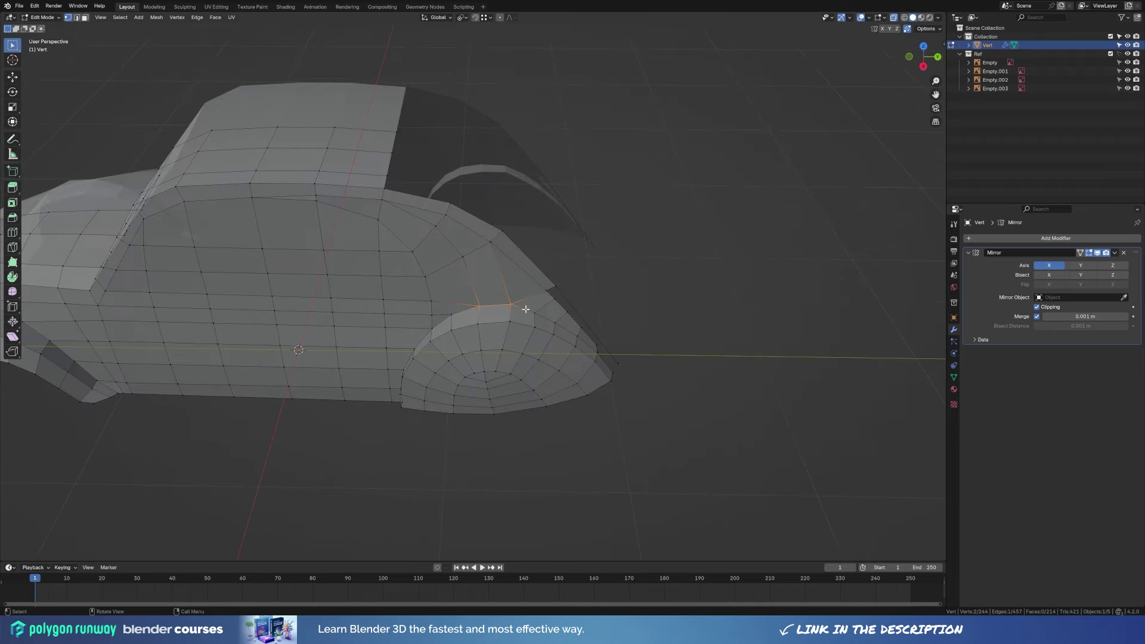
key(Tab)
mouse_move(539, 213)
middle_down()
mouse_move(463, 217)
mouse_move(445, 251)
mouse_move(476, 240)
mouse_move(488, 256)
mouse_move(543, 230)
middle_up()
key(Tab)
key(KP_3)
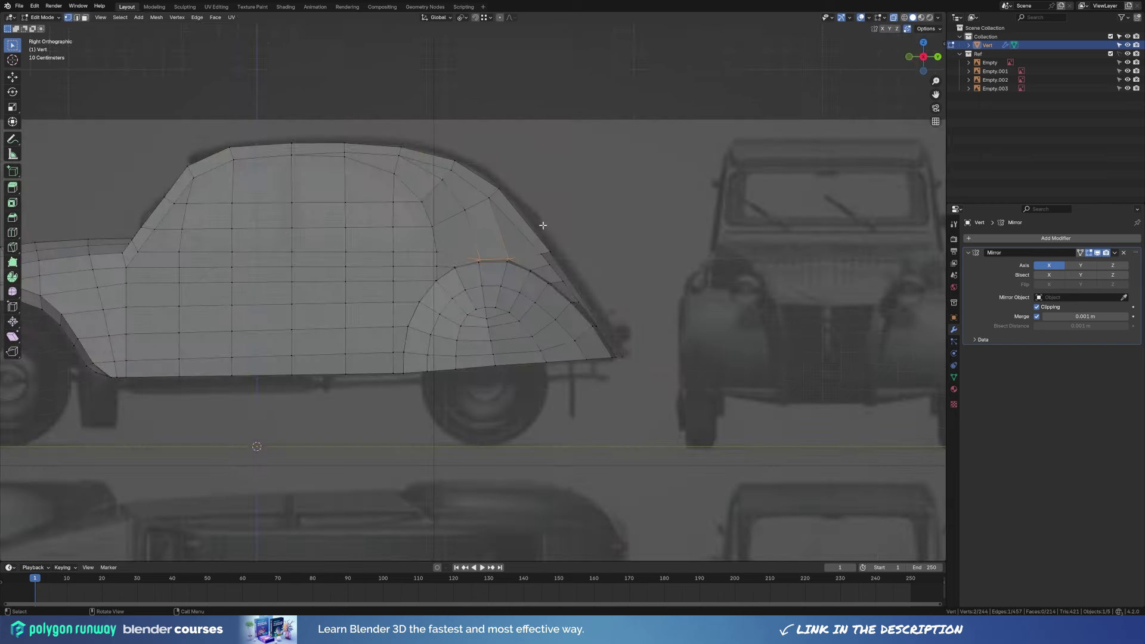
scroll(495, 240, up, 3)
Step back through undo history and confirm cuts across the arch and fender top.
key(ctrl+z)
key(ctrl+z)
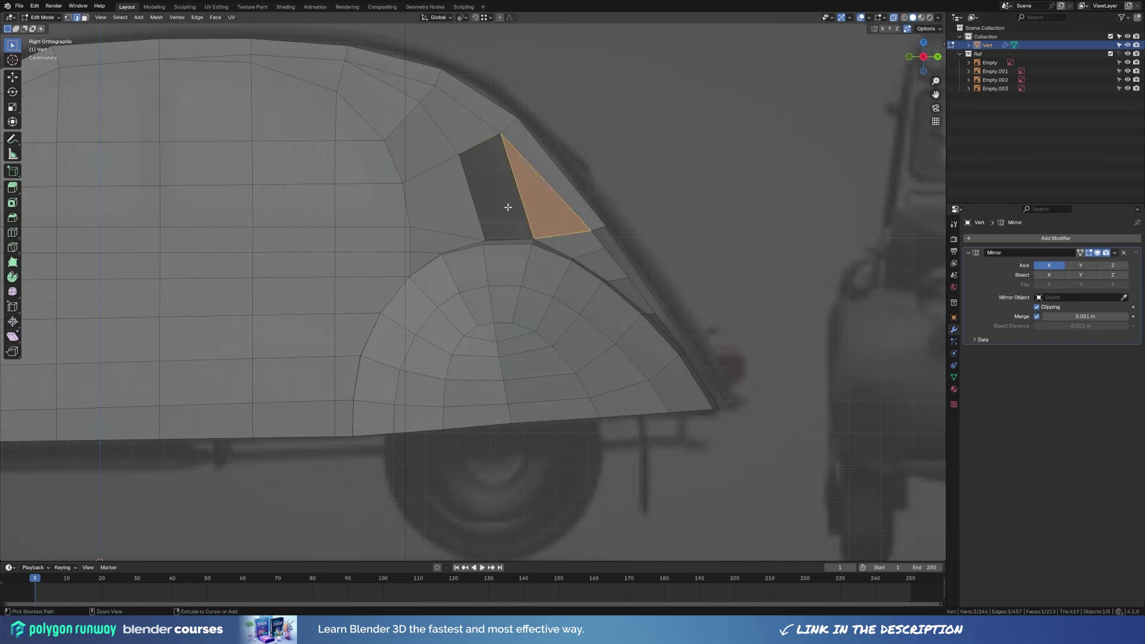
key(ctrl+z)
key(ctrl+shift+z)
key(ctrl+shift+z)
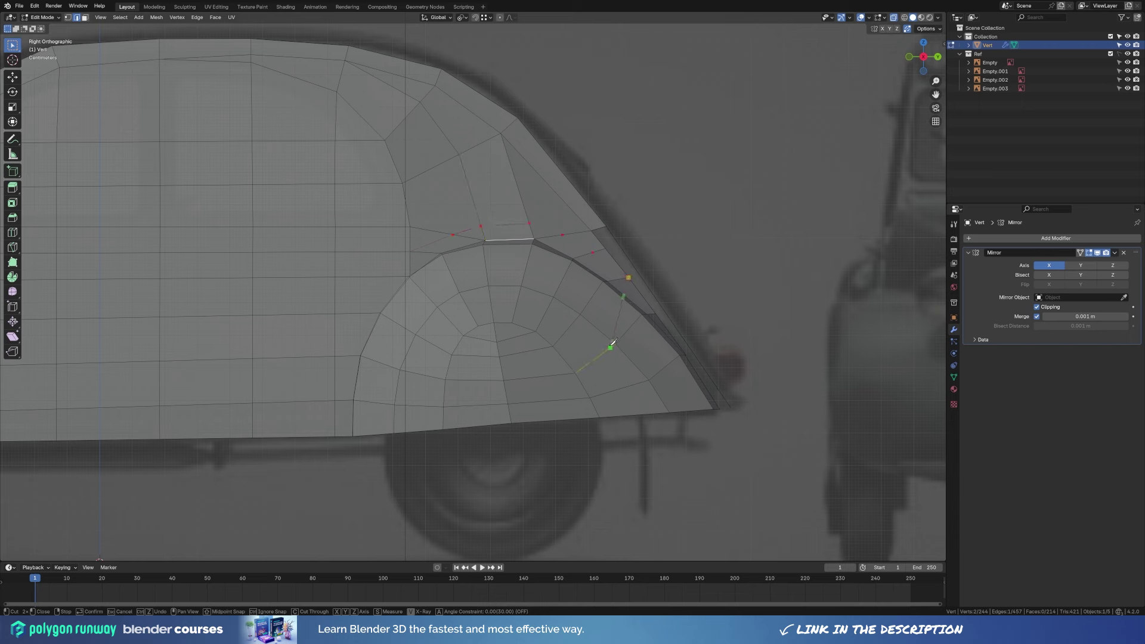
key(Return)
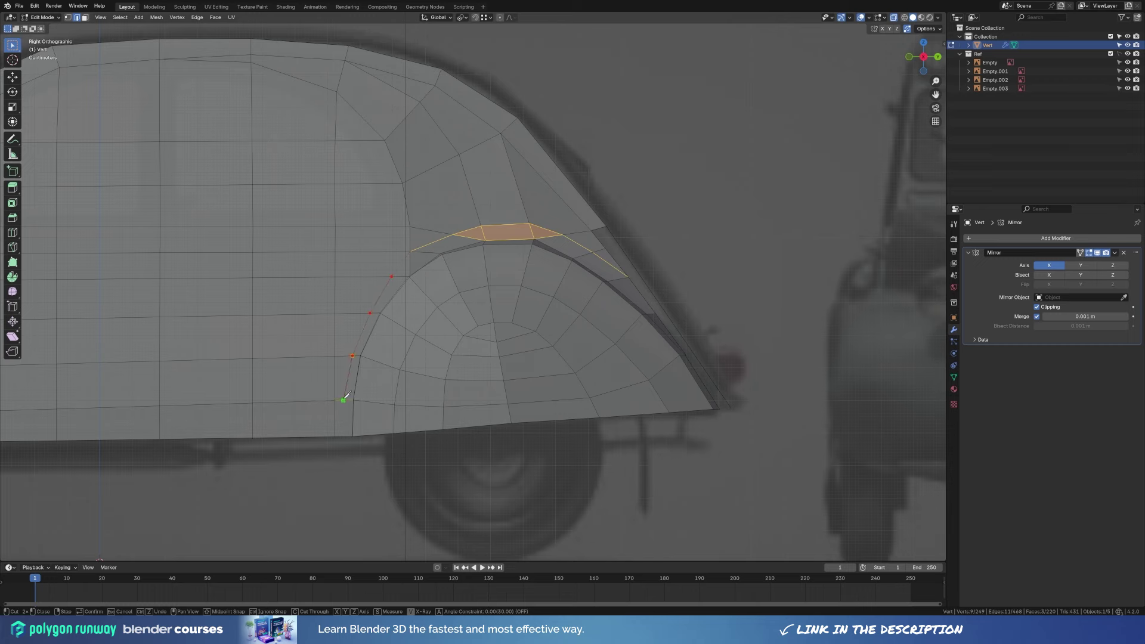
key(Return)
Slide the new cut vertex and merge a short edge's vertices into one.
click(409, 258)
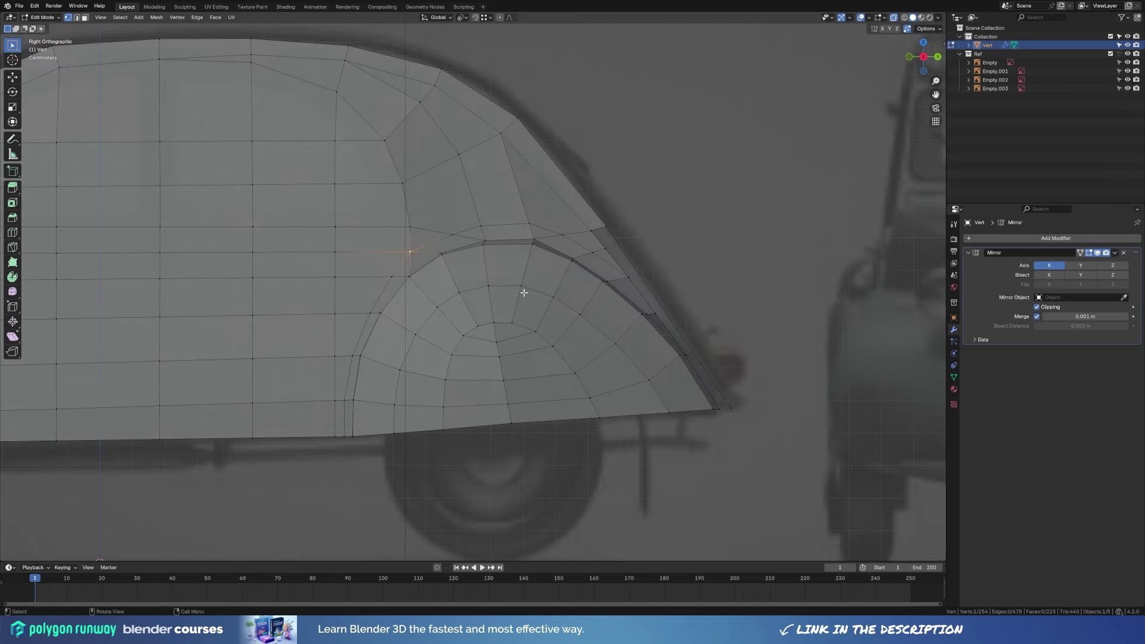
key(shift+v)
click(432, 293)
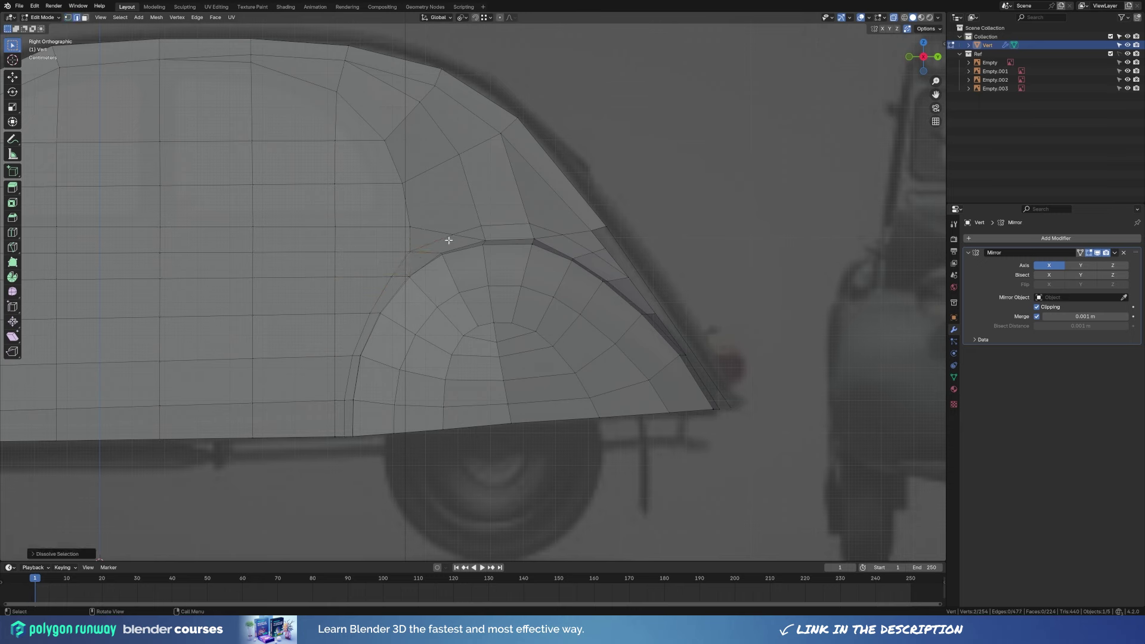
key(m)
click(460, 244)
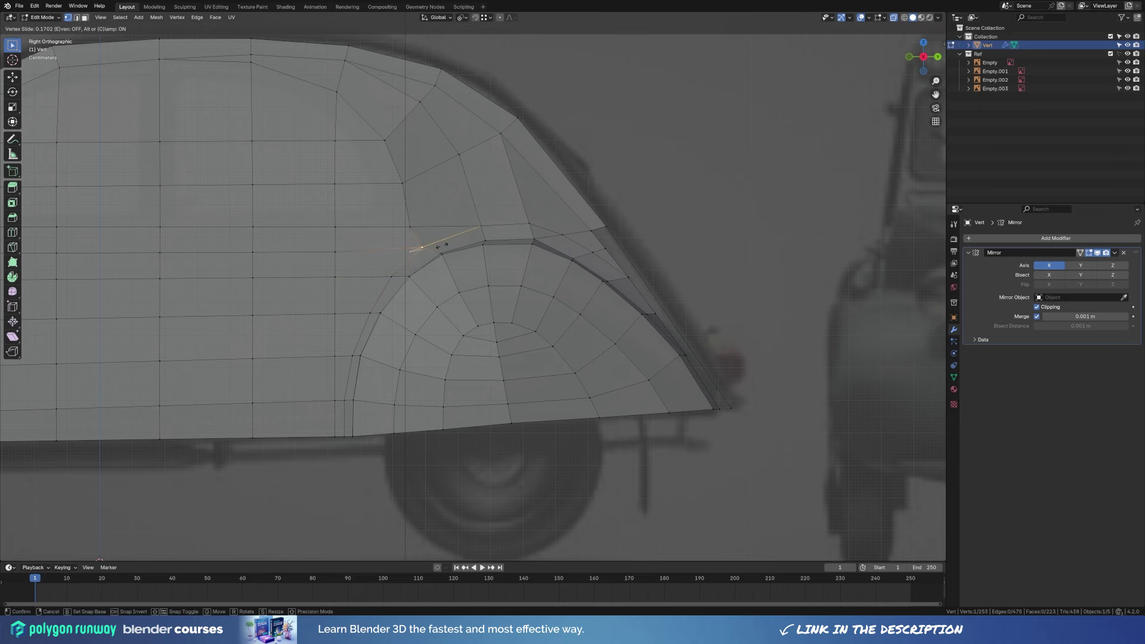
key(g)
click(444, 251)
Reposition the merged vertex near the arch and check the whole object.
key(g)
click(416, 274)
key(g)
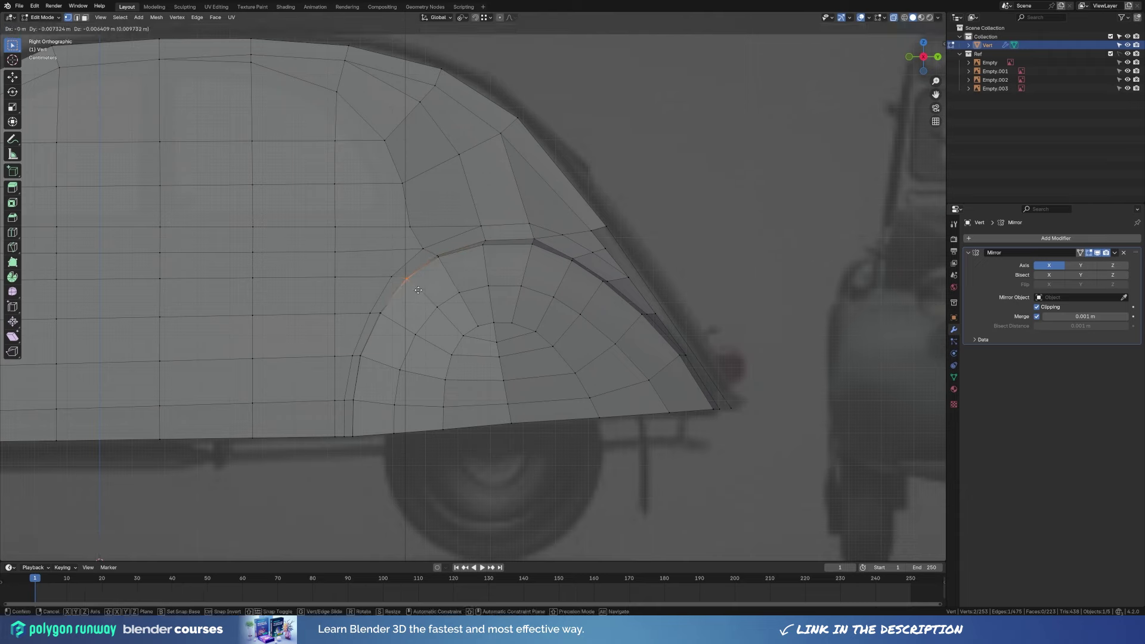
click(411, 281)
mouse_move(412, 280)
middle_down()
mouse_move(592, 277)
mouse_move(557, 300)
mouse_move(547, 279)
mouse_move(603, 237)
mouse_move(537, 237)
middle_up()
key(Tab)
key(KP_3)
key(Tab)
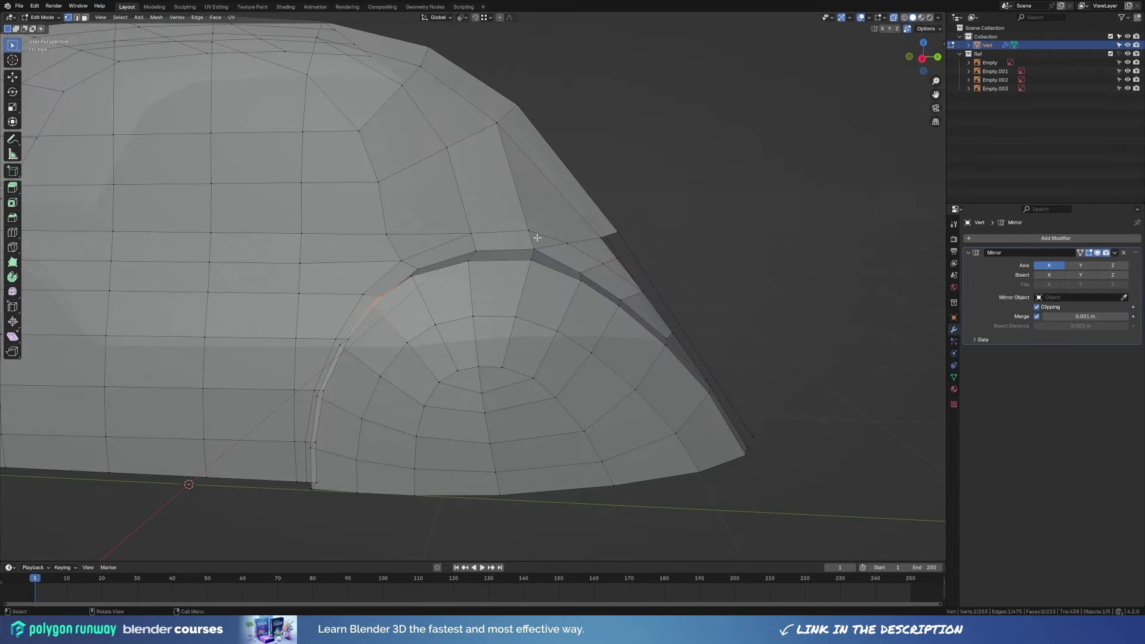
Slide the vertex beside the fender gap and merge it into its neighbour.
click(536, 238)
key(g)
key(g)
click(600, 256)
key(g)
key(g)
click(635, 277)
key(KP_3)
key(g)
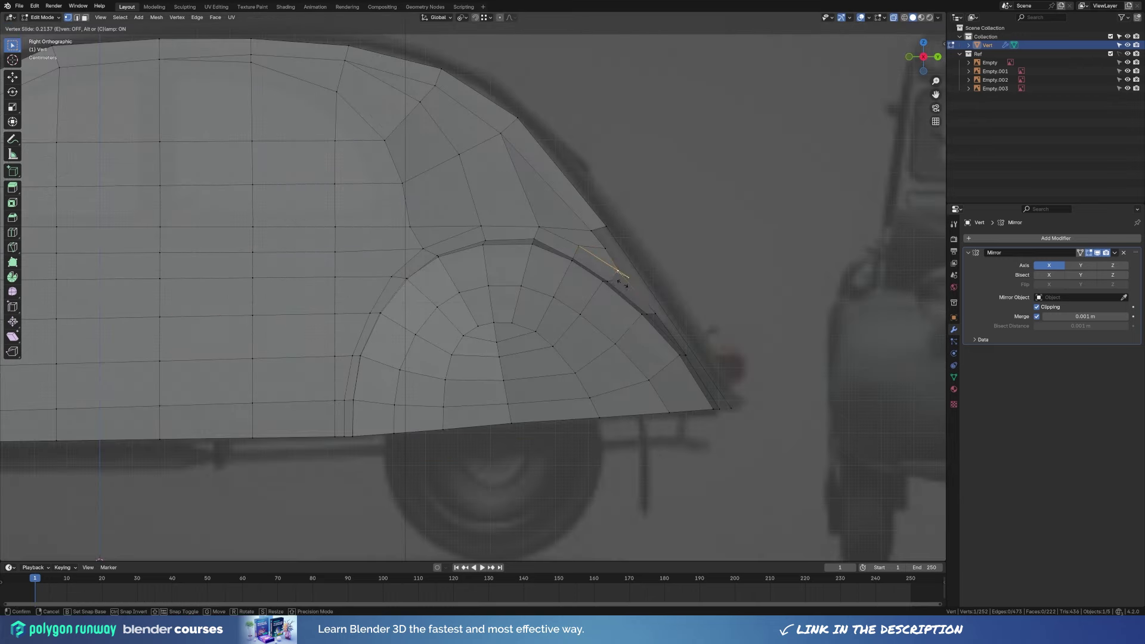
click(626, 281)
Move further seam vertices into line, checking in Right Ortho view.
middle_drag(627, 280, 640, 322)
key(KP_3)
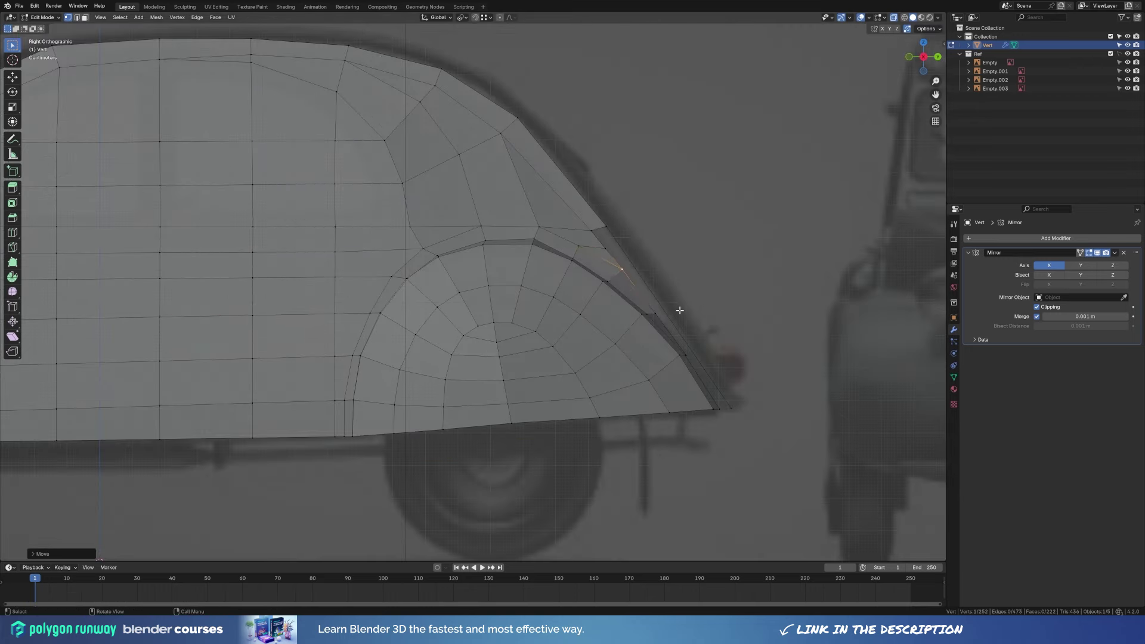
key(g)
click(666, 287)
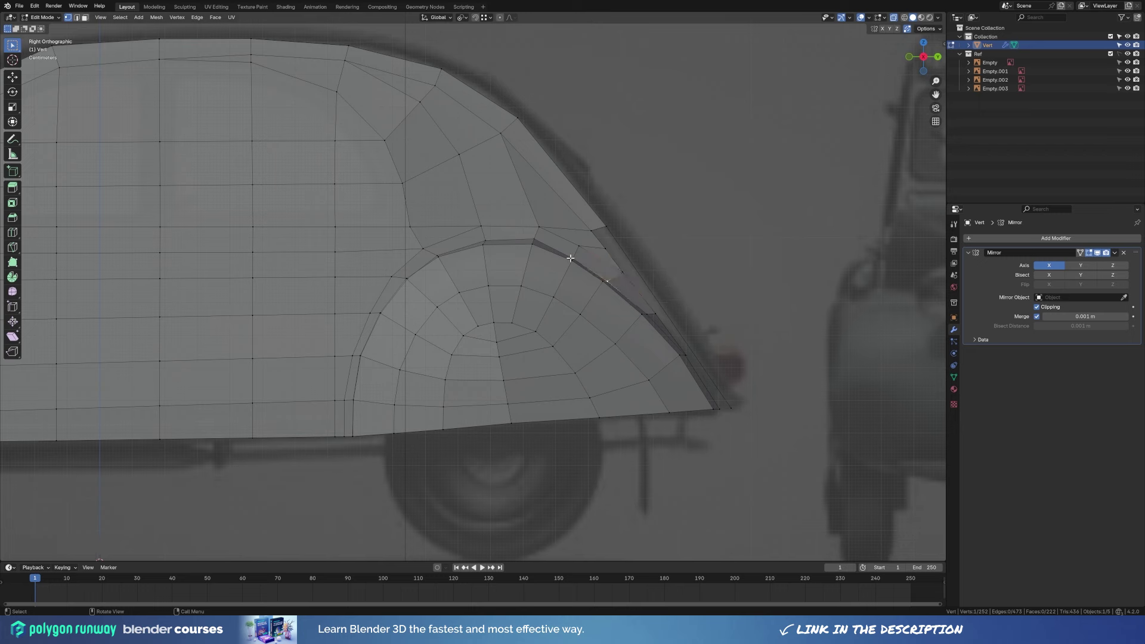
key(g)
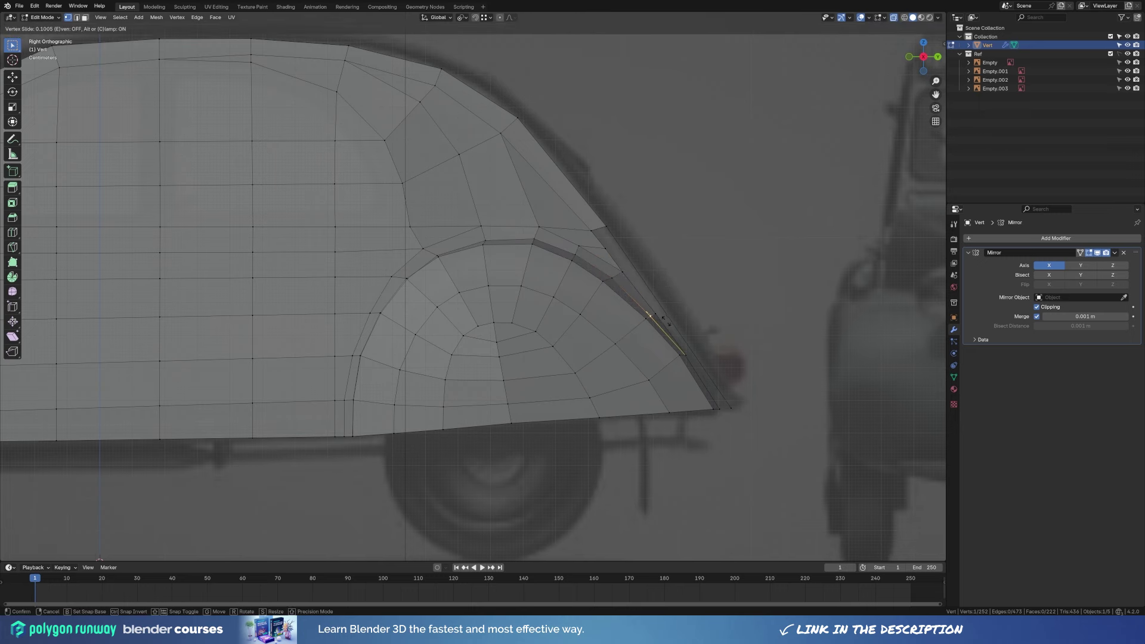
click(665, 320)
mouse_move(688, 369)
middle_down()
mouse_move(714, 376)
mouse_move(664, 373)
middle_up()
key(KP_3)
Vertex-slide another fender-edge vertex, then leave Edit Mode to preview the body.
key(shift+v)
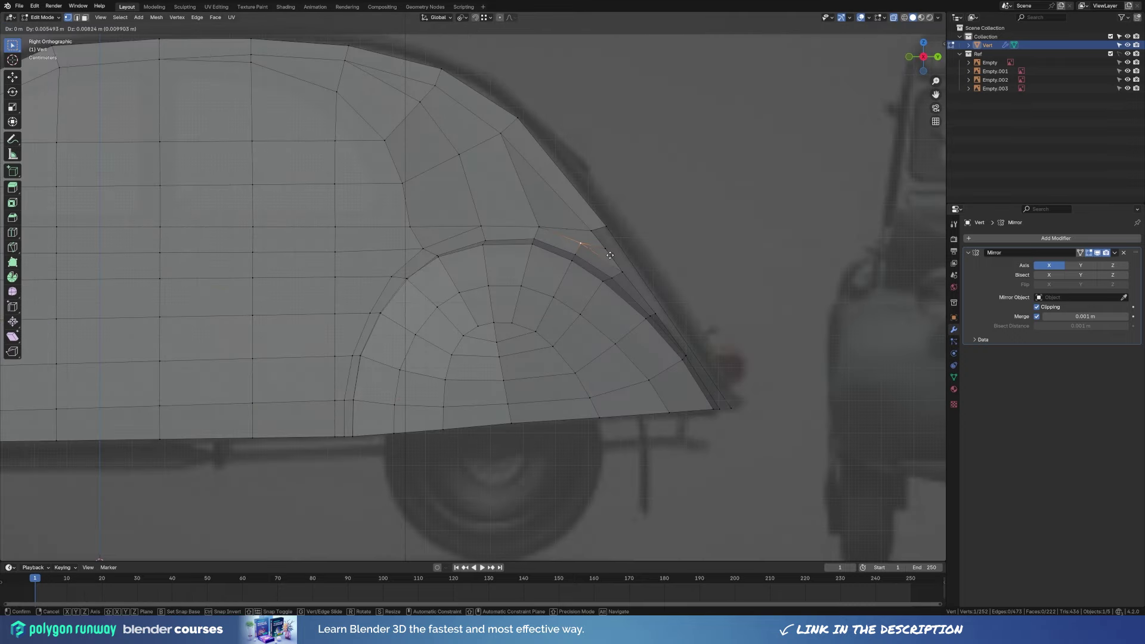
key(Escape)
click(422, 247)
key(shift+v)
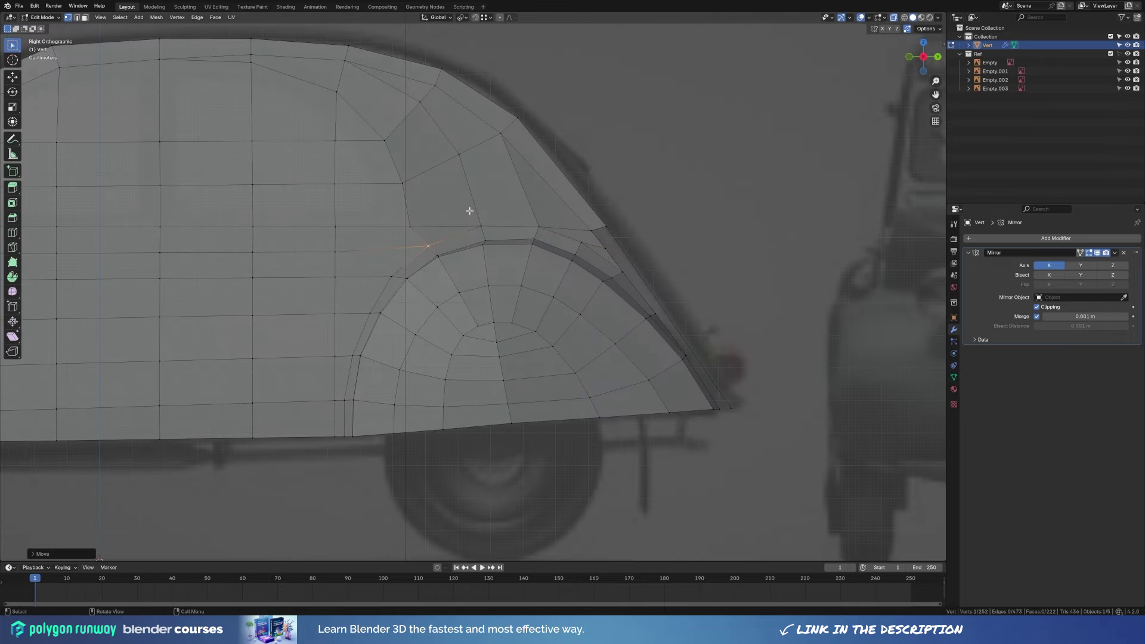
scroll(489, 269, down, 2)
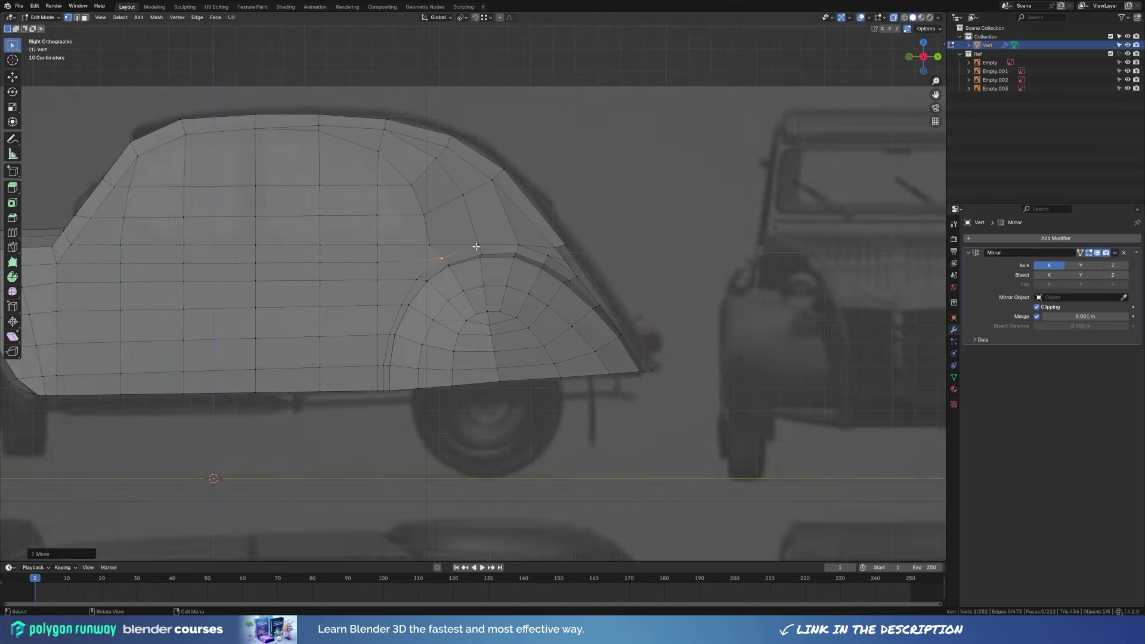
key(Tab)
mouse_move(513, 239)
middle_down()
mouse_move(512, 370)
mouse_move(499, 376)
middle_up()
Back in vertex editing, slide a rear fender vertex along its edge.
key(KP_3)
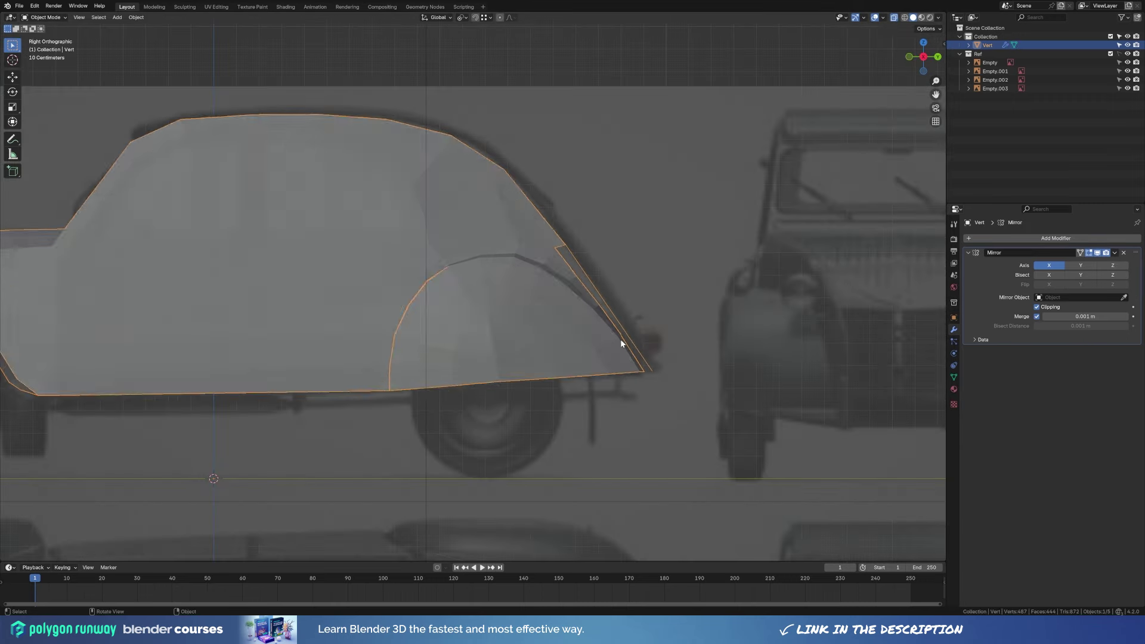
scroll(601, 294, up, 4)
key(Tab)
mouse_move(601, 293)
middle_down()
mouse_move(687, 284)
mouse_move(672, 276)
mouse_move(654, 366)
mouse_move(674, 349)
mouse_move(570, 343)
middle_up()
key(1)
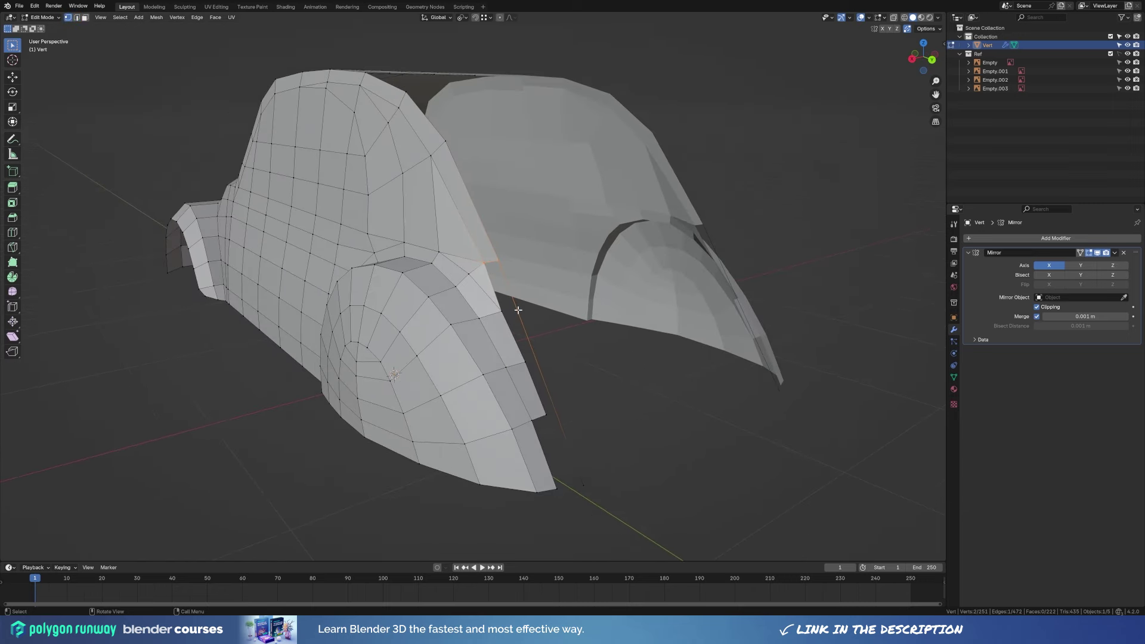
click(520, 322)
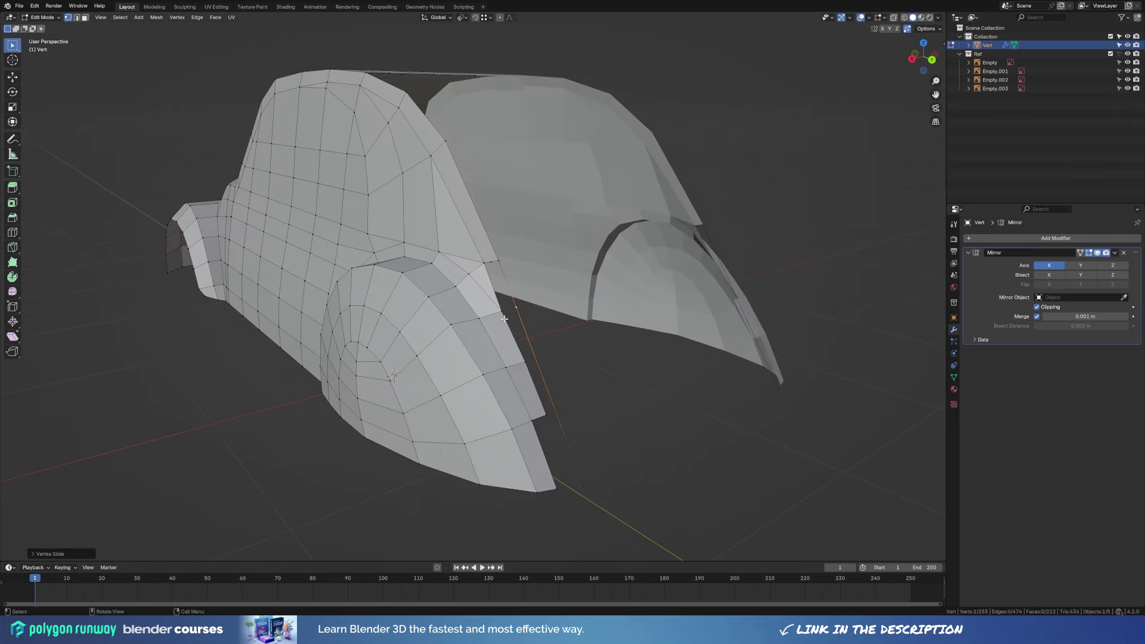
key(KP_3)
scroll(639, 287, up, 2)
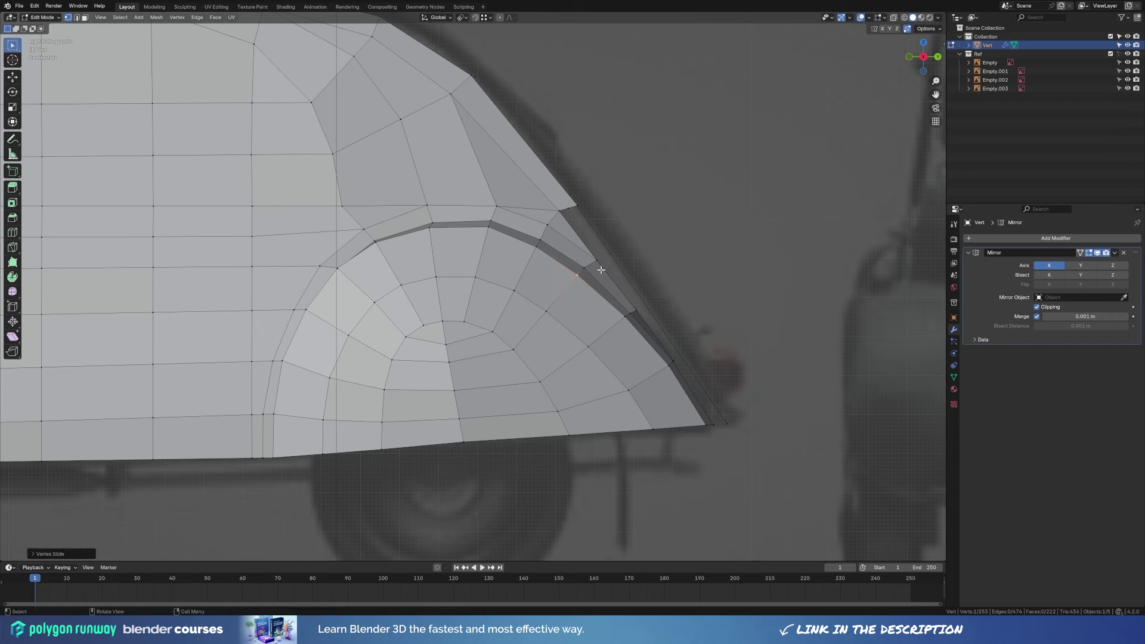
key(g)
key(g)
click(618, 291)
Subdivide two fender gap edges and slide the new vertices into place.
shift+middle_drag(614, 351, 571, 350)
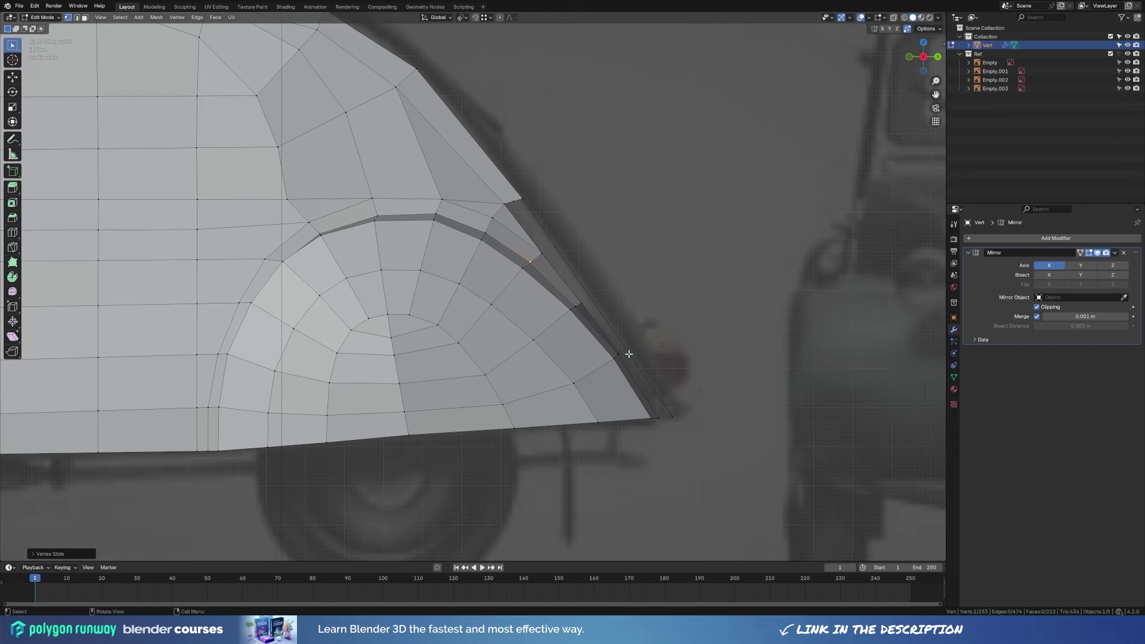
right_click(599, 289)
click(600, 288)
key(g)
key(g)
click(627, 332)
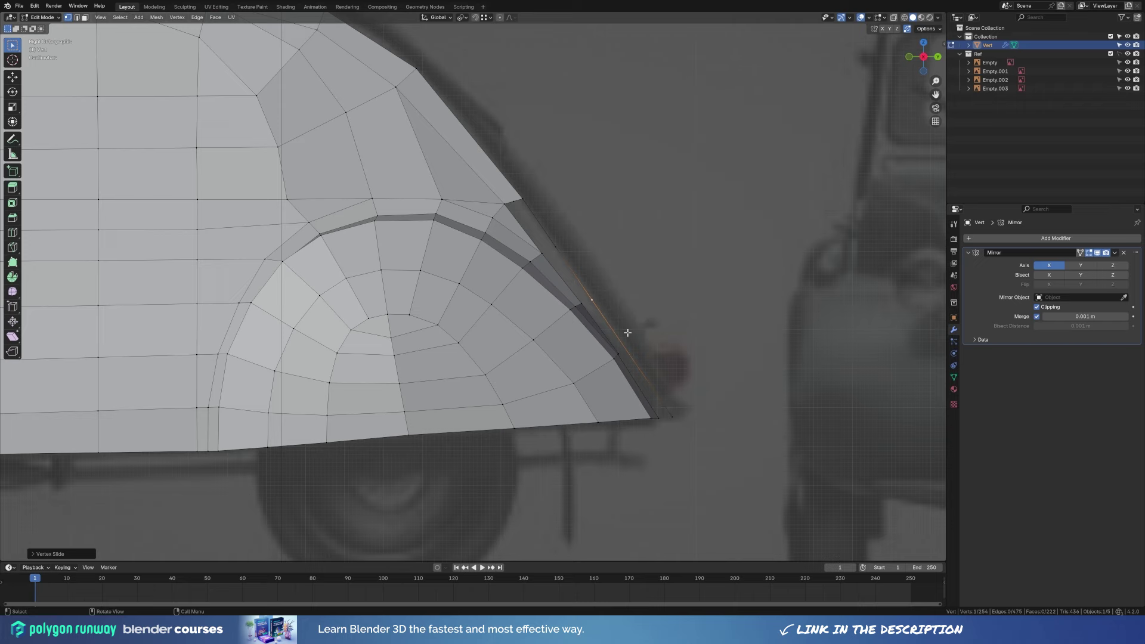
right_click(596, 303)
click(603, 310)
key(g)
key(g)
click(644, 373)
Fill between the selected vertices and extrude the end vertex downward.
middle_drag(645, 373, 507, 285)
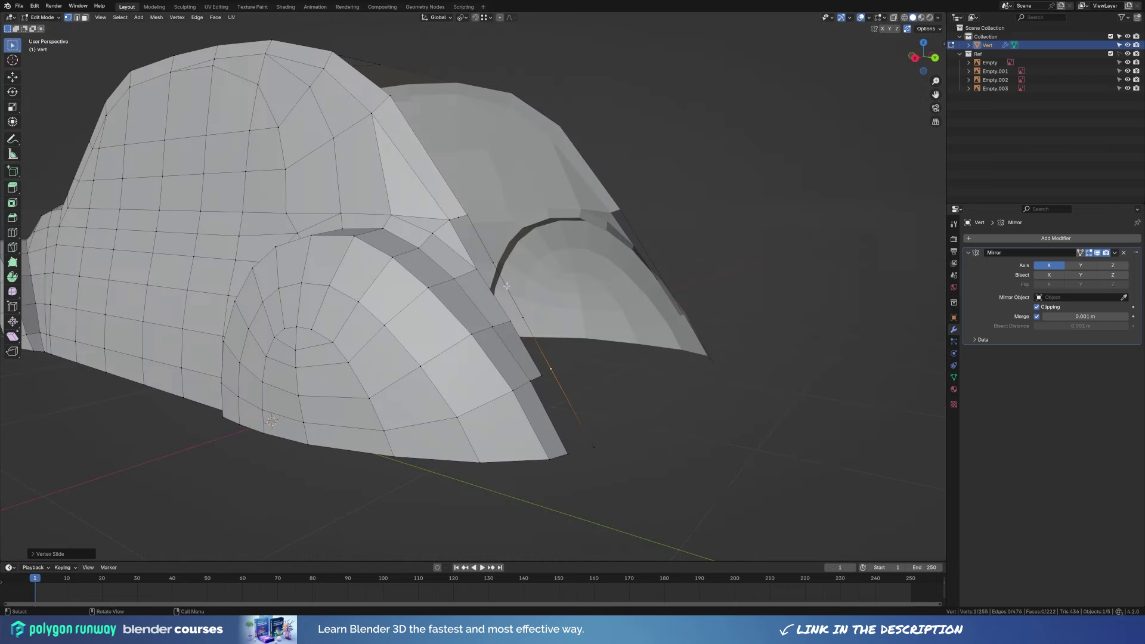
key(f)
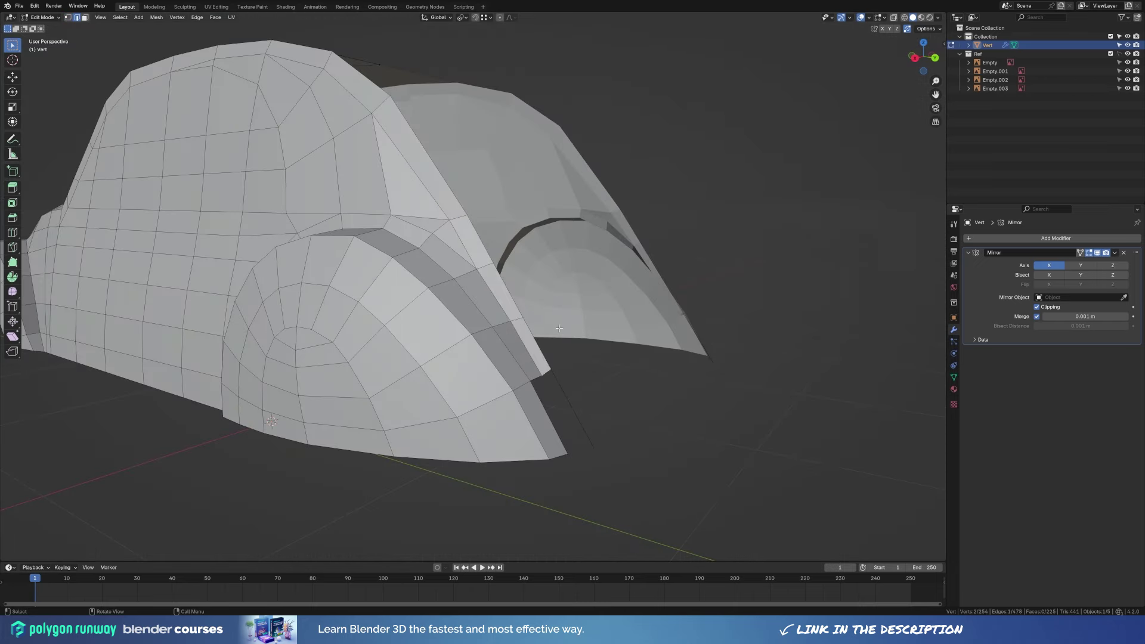
mouse_move(550, 292)
middle_down()
mouse_move(557, 396)
mouse_move(571, 400)
middle_up()
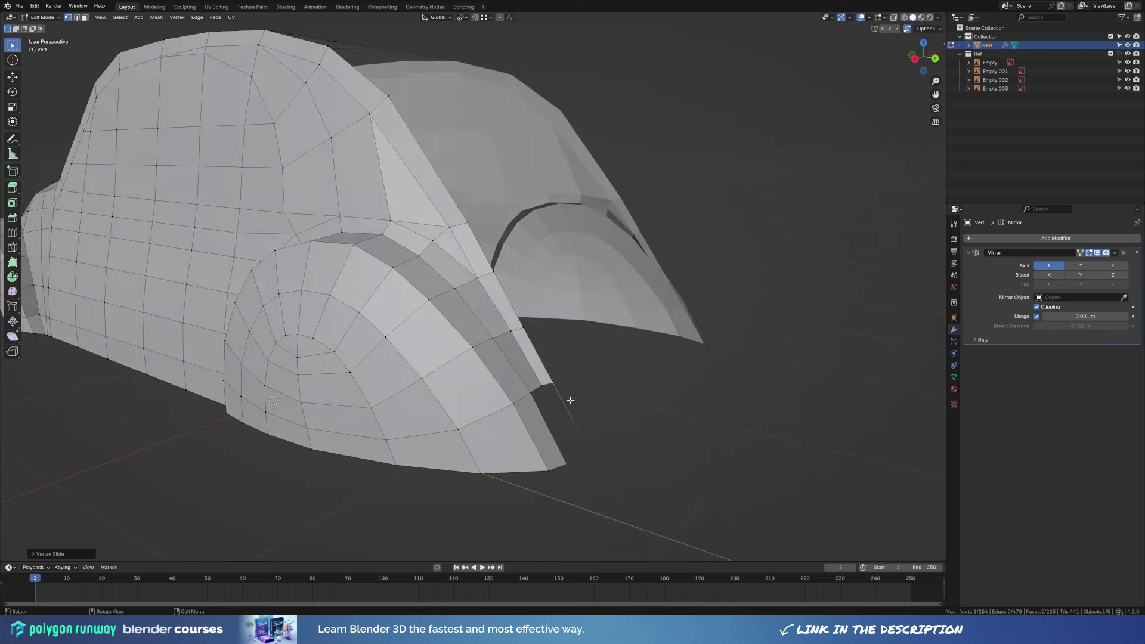
key(KP_3)
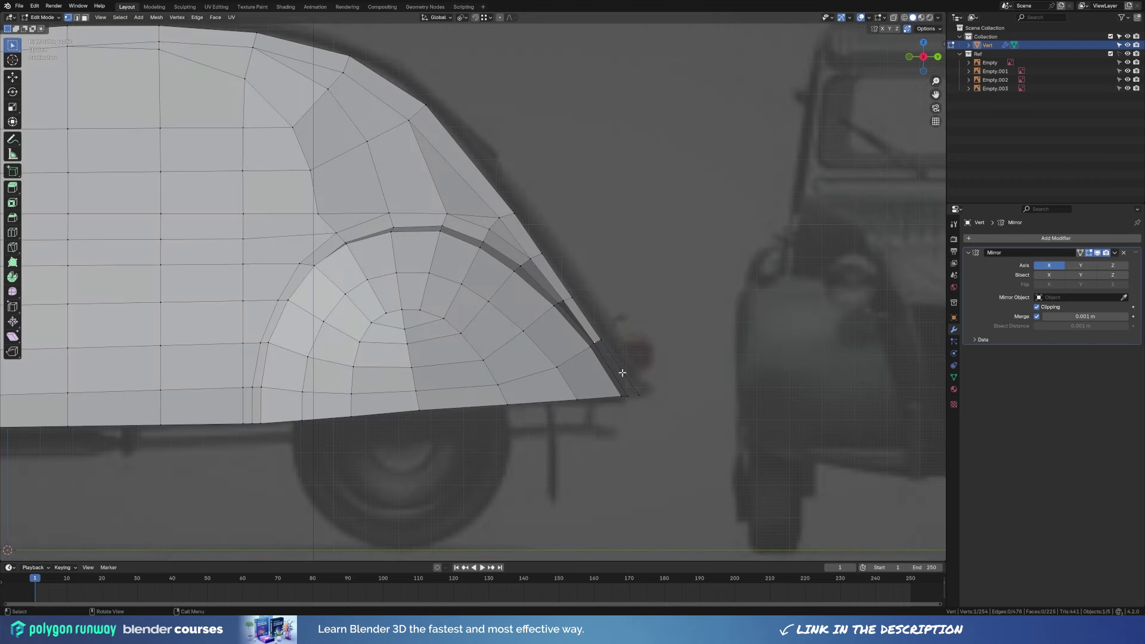
key(e)
click(660, 416)
Extrude the tail edge path and switch the mesh to see-through.
middle_drag(660, 416, 544, 403)
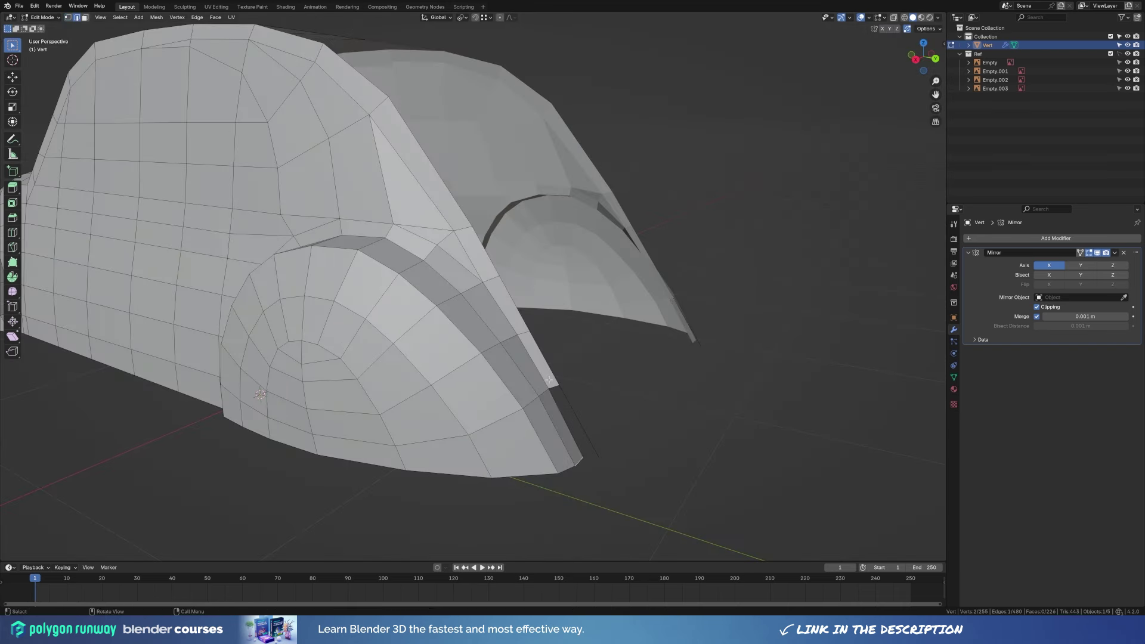
click(624, 443)
mouse_move(623, 444)
middle_down()
mouse_move(652, 478)
mouse_move(664, 455)
mouse_move(619, 393)
mouse_move(512, 328)
mouse_move(539, 390)
mouse_move(609, 335)
middle_up()
ctrl+click(511, 327)
key(KP_7)
key(e)
key(KP_3)
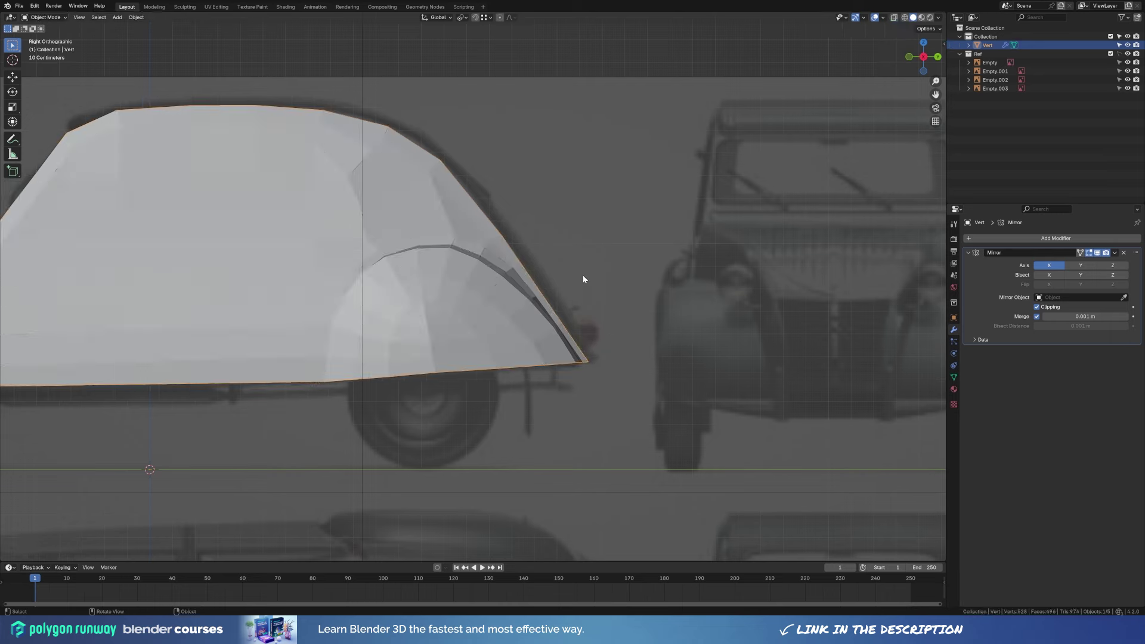
key(alt+z)
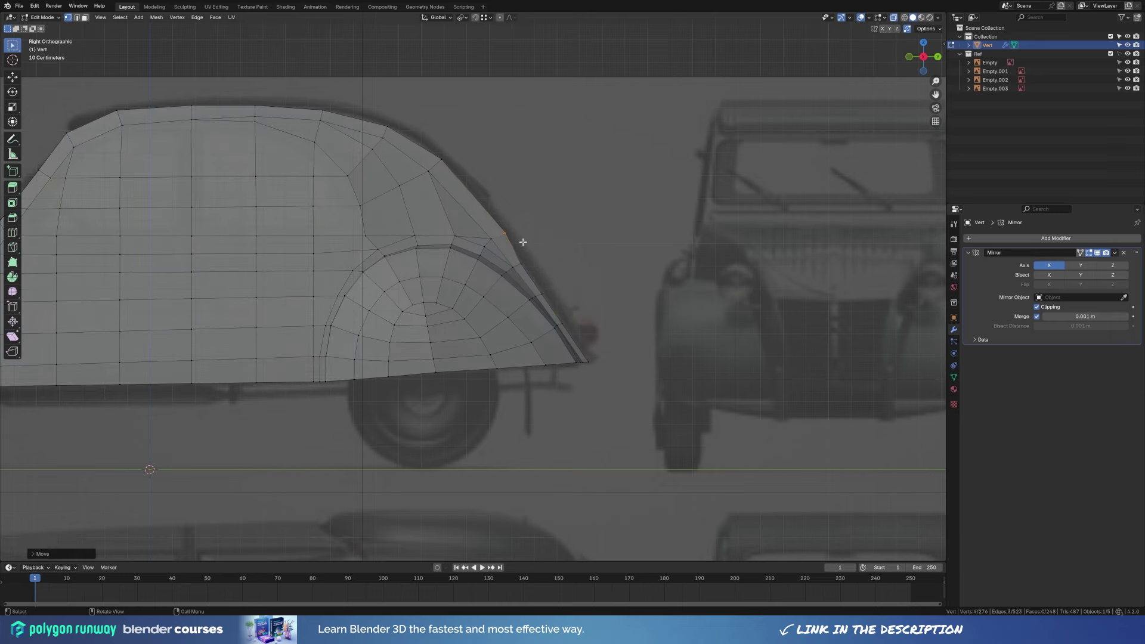
Snap fender edge vertices onto the reference outline.
shift+click(536, 294)
key(g)
click(561, 297)
key(g)
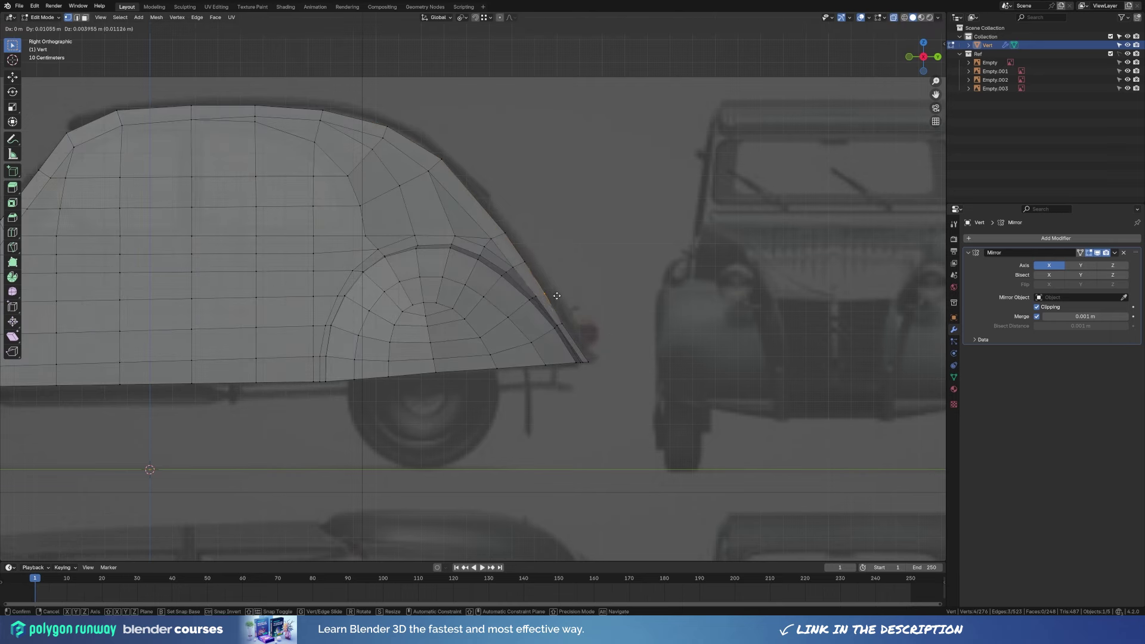
click(566, 316)
key(g)
click(572, 324)
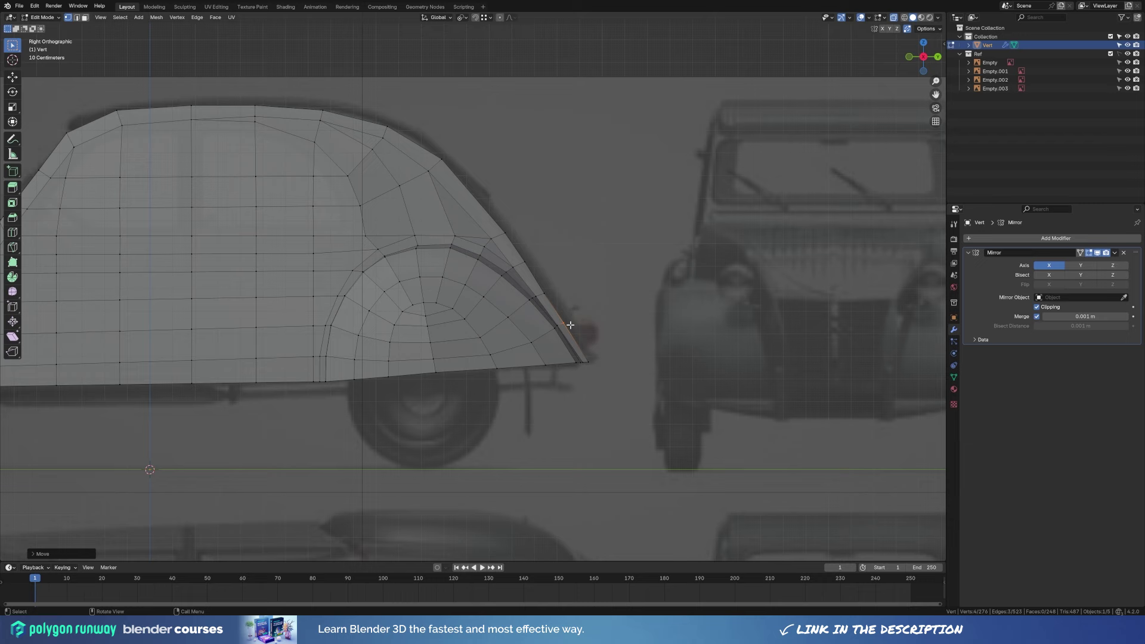
Move the remaining edge vertices and the bottom tip onto the outline.
key(g)
click(546, 278)
shift+click(544, 266)
key(g)
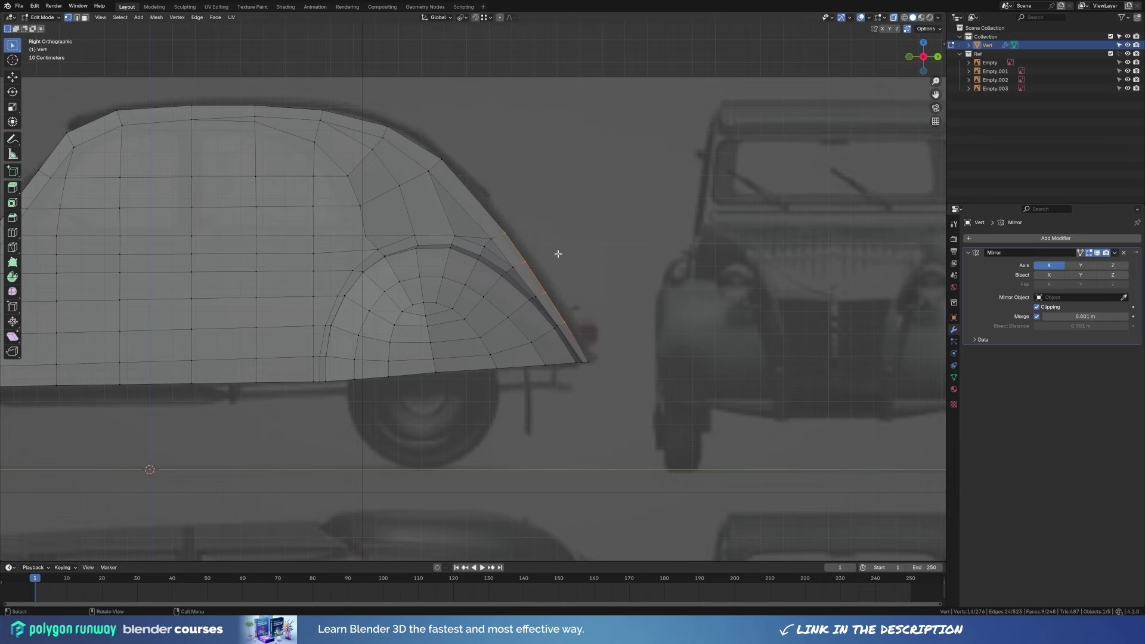
click(587, 361)
key(g)
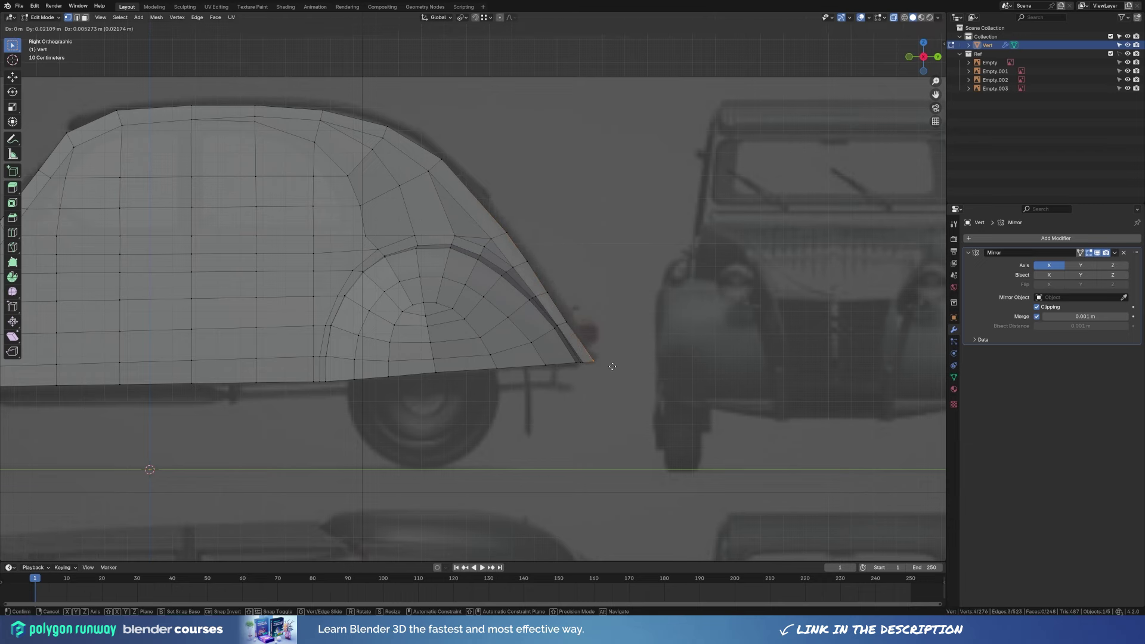
click(612, 367)
Leave Edit Mode and add a level-2 Subdivision modifier with Ctrl+2.
mouse_move(613, 352)
middle_down()
mouse_move(537, 371)
mouse_move(460, 338)
mouse_move(562, 311)
mouse_move(495, 319)
mouse_move(500, 344)
mouse_move(557, 304)
mouse_move(539, 248)
mouse_move(616, 245)
mouse_move(462, 185)
mouse_move(557, 204)
middle_up()
key(Tab)
key(ctrl+2)
In the right side view, move the vertex just ahead of the rear wheel arch's top.
key(KP_7)
scroll(545, 299, up, 3)
key(Tab)
key(KP_3)
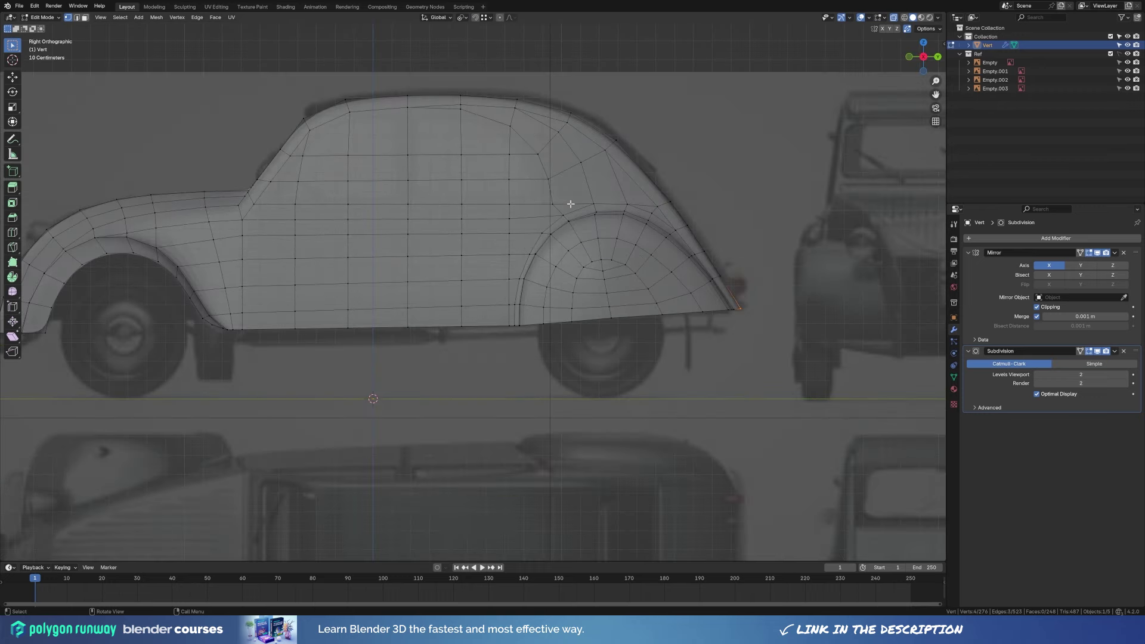
scroll(559, 206, up, 3)
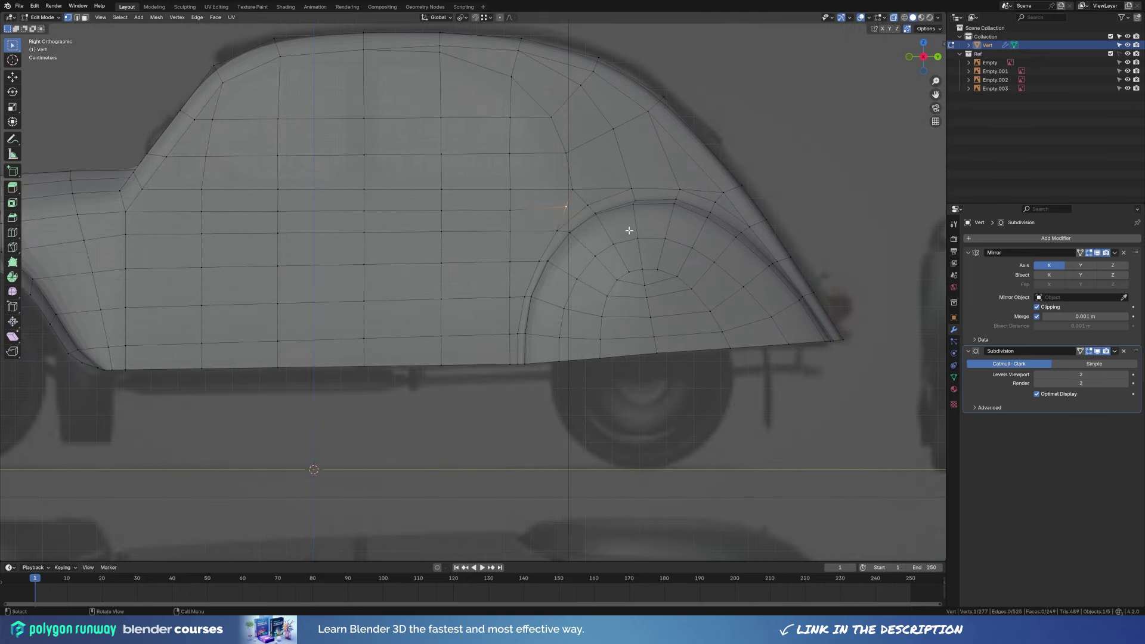
key(ctrl+r)
key(Escape)
drag(556, 230, 529, 229)
scroll(635, 207, down, 3)
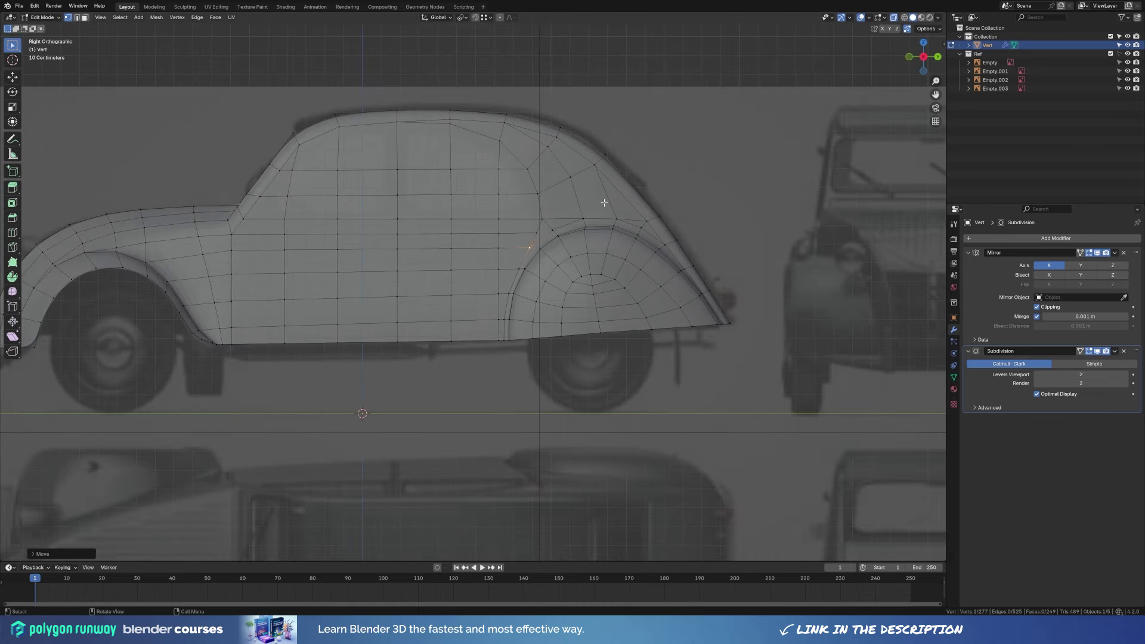
Preview the smoothed body in Object Mode, then return to mesh editing.
key(Tab)
middle_drag(467, 263, 590, 297)
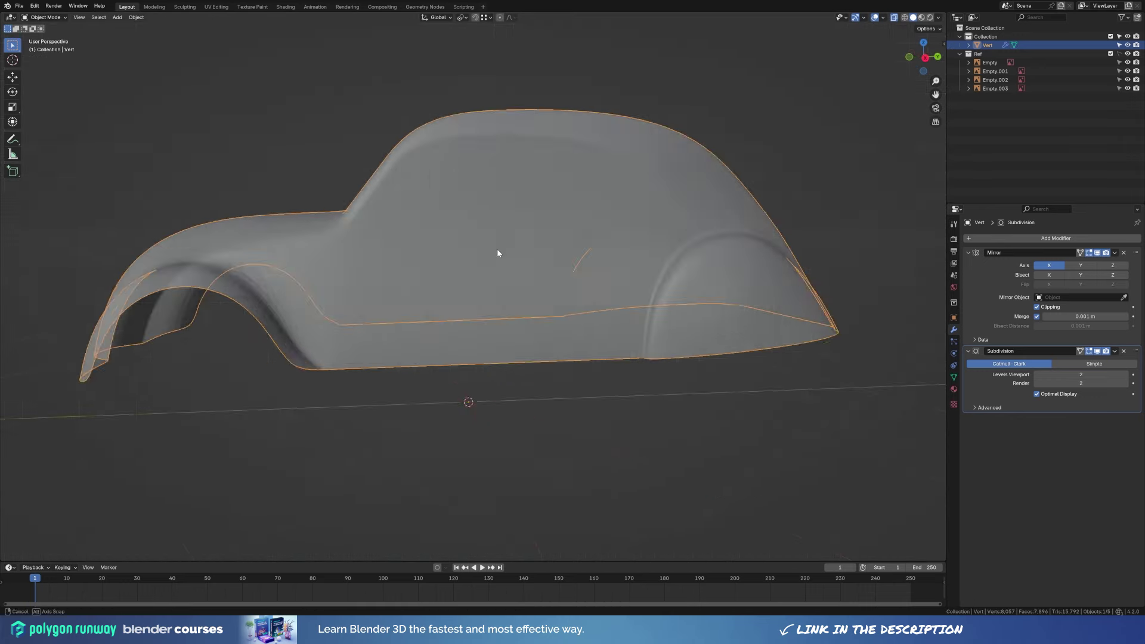
key(z)
click(652, 309)
scroll(597, 286, up, 6)
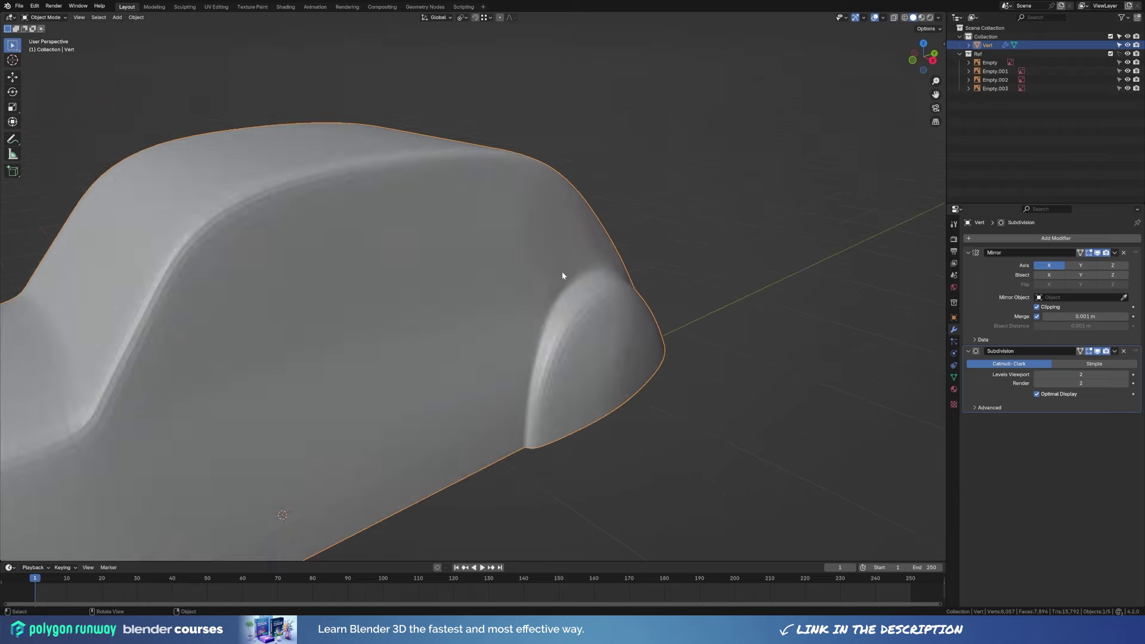
key(Tab)
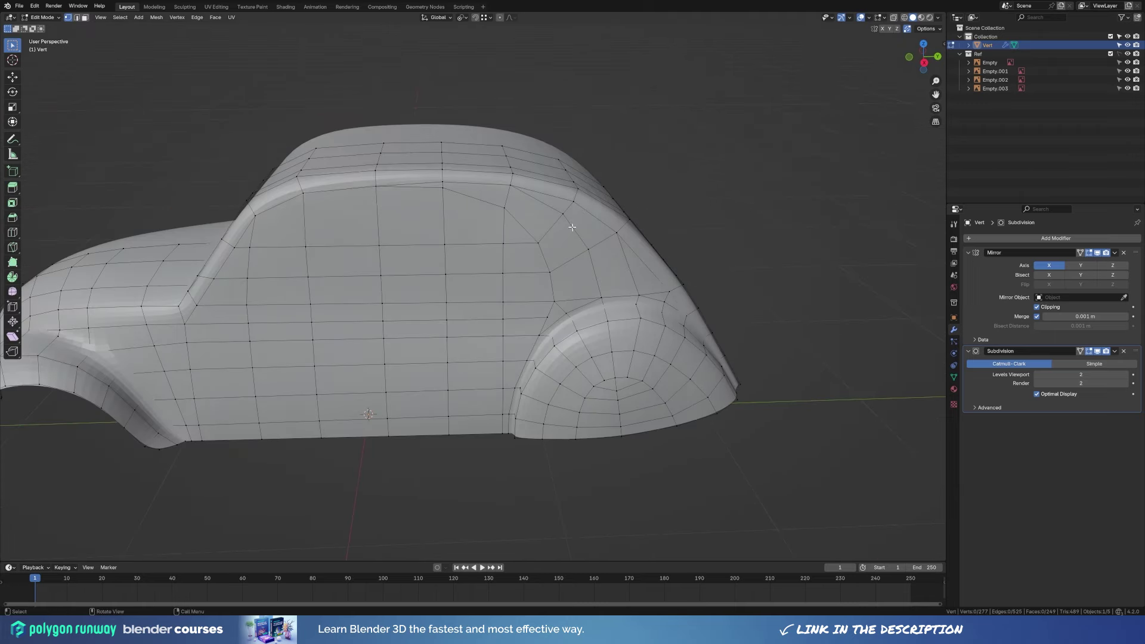
In face mode, select the side panel from below the roof to the body's bottom edge.
middle_drag(572, 228, 239, 274)
key(3)
click(234, 285)
ctrl+click(529, 289)
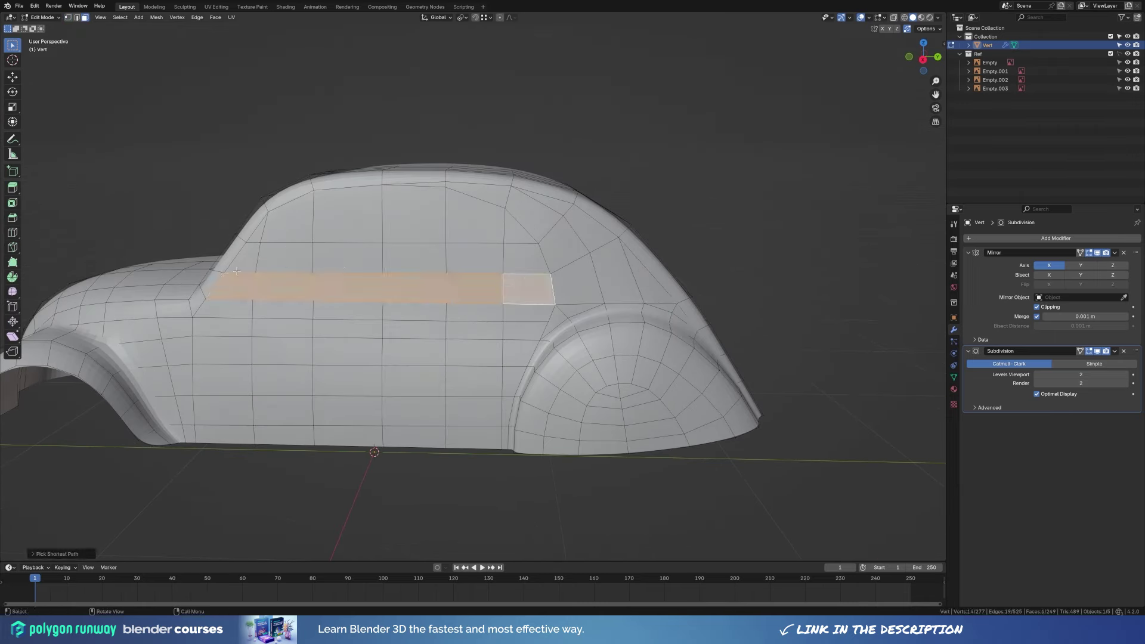
ctrl+shift+click(504, 193)
ctrl+shift+click(504, 194)
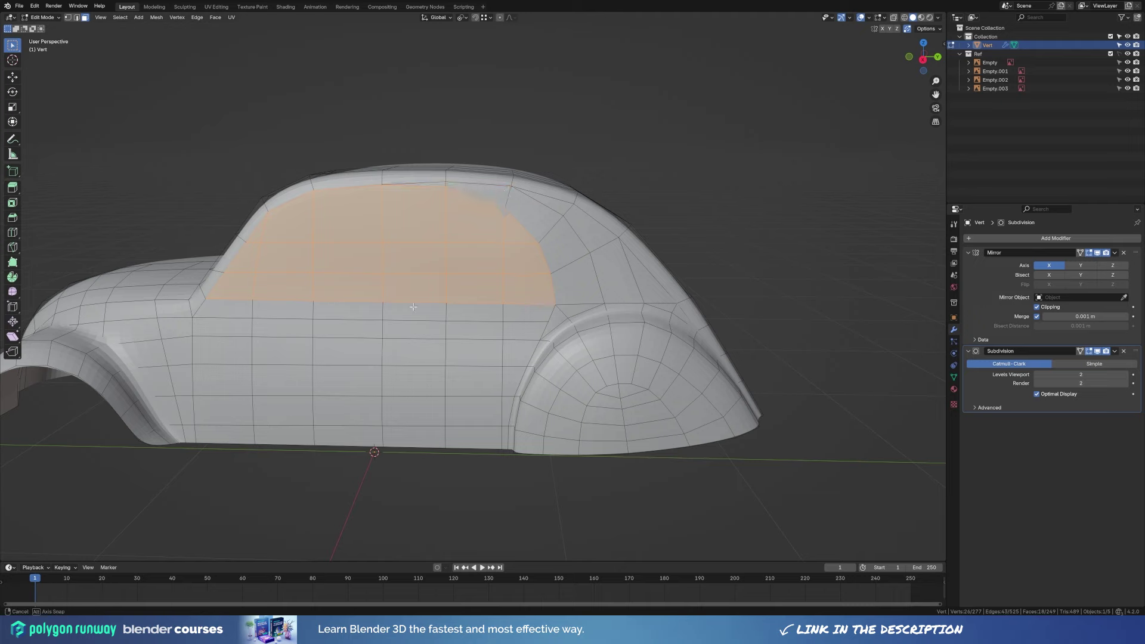
middle_drag(414, 307, 517, 298)
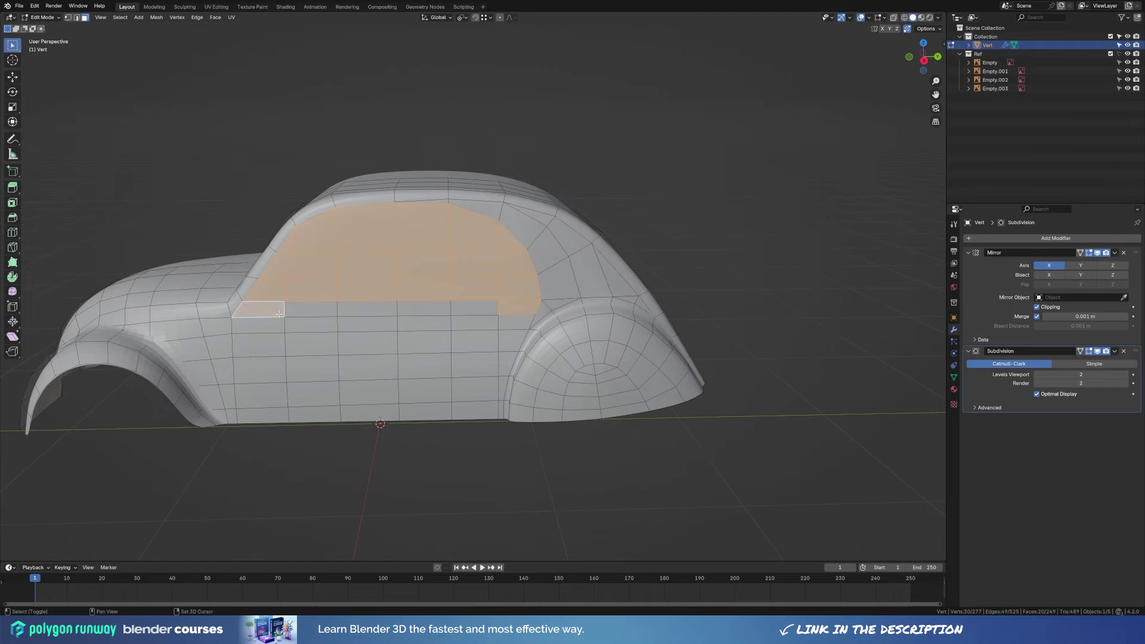
ctrl+shift+click(502, 405)
key(KP_3)
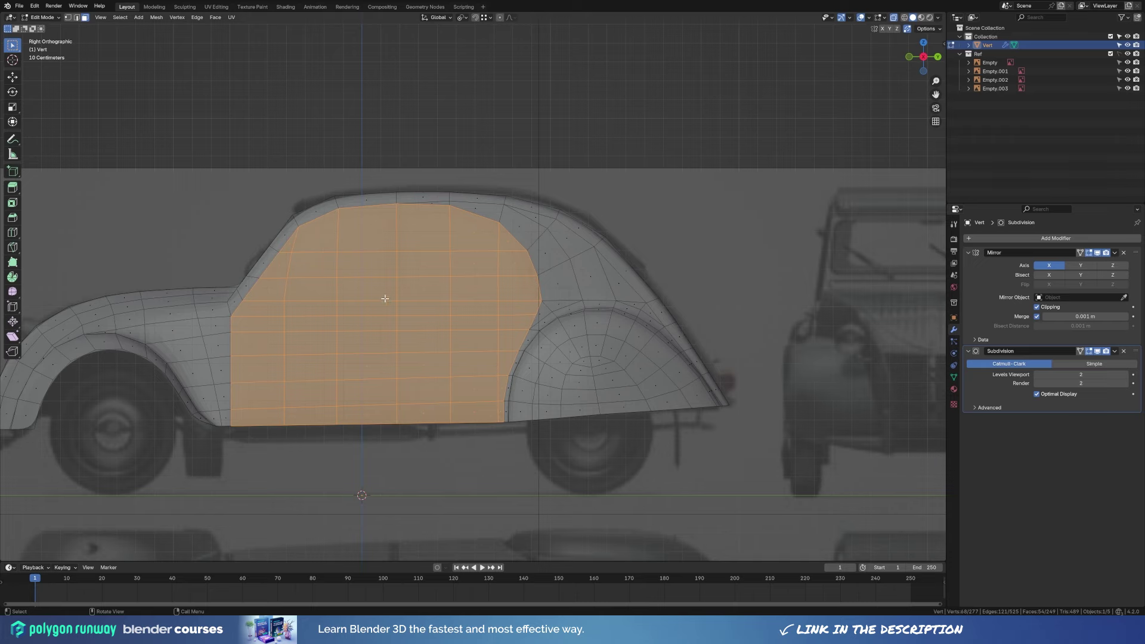
Separate the selected side panel from the body as Vert.001.
key(p)
click(394, 382)
key(Tab)
mouse_move(400, 281)
middle_down()
mouse_move(593, 375)
mouse_move(603, 315)
mouse_move(647, 322)
mouse_move(576, 351)
mouse_move(586, 325)
mouse_move(239, 395)
middle_up()
key(Tab)
Select the front fender strip as a shortest path and separate it as Vert.002.
click(418, 405)
middle_drag(606, 365, 417, 334)
ctrl+click(206, 246)
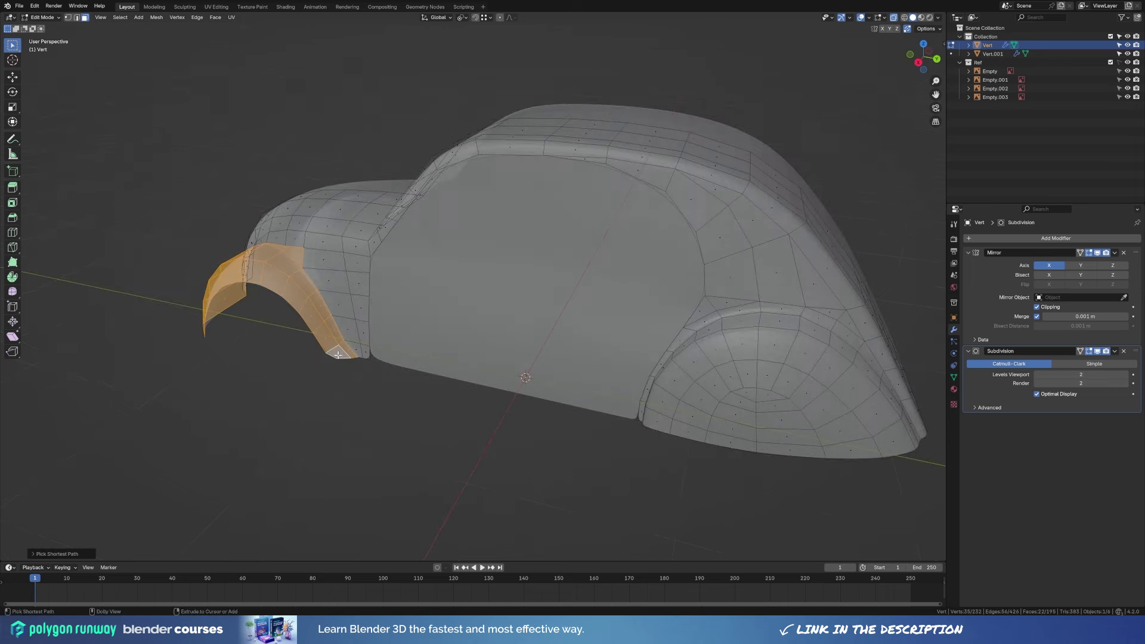
middle_drag(206, 246, 451, 340)
key(p)
click(624, 365)
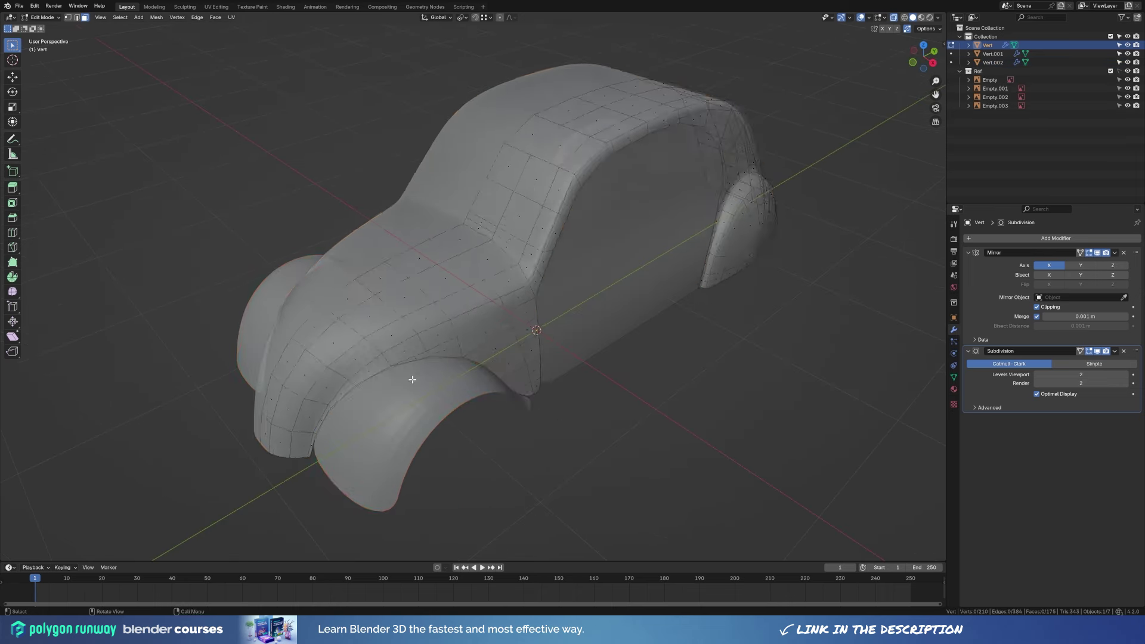
middle_drag(558, 410, 647, 338)
From the top view, scale the vertex path along the fender edge on the X axis.
key(1)
ctrl+click(548, 374)
mouse_move(548, 374)
middle_down()
mouse_move(455, 396)
mouse_move(612, 406)
middle_up()
key(KP_7)
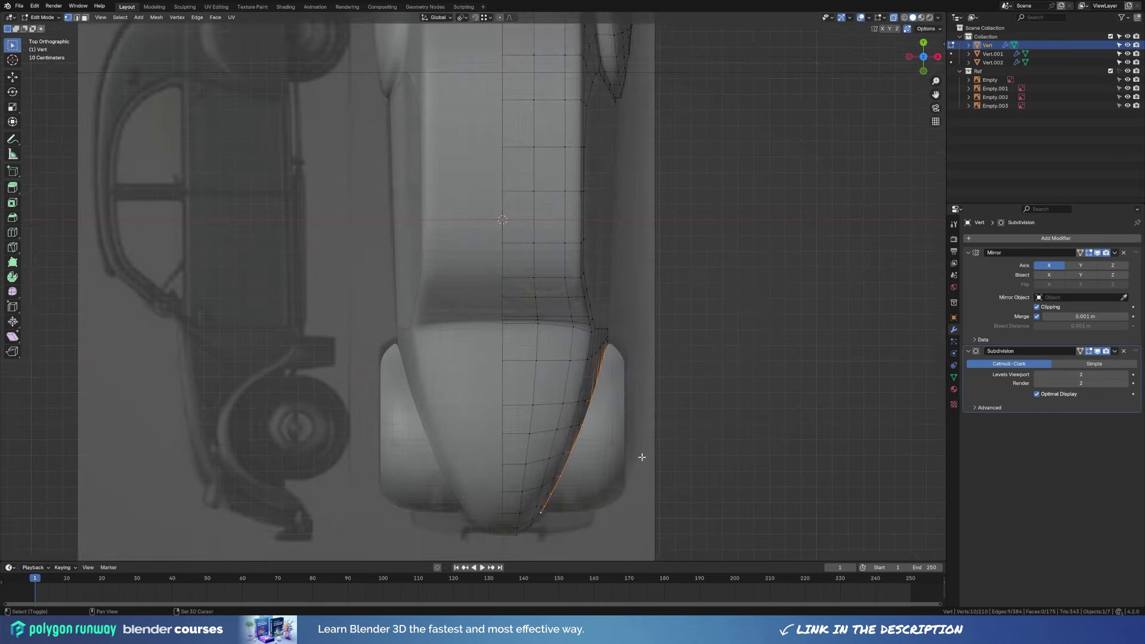
shift+middle_drag(642, 458, 634, 442)
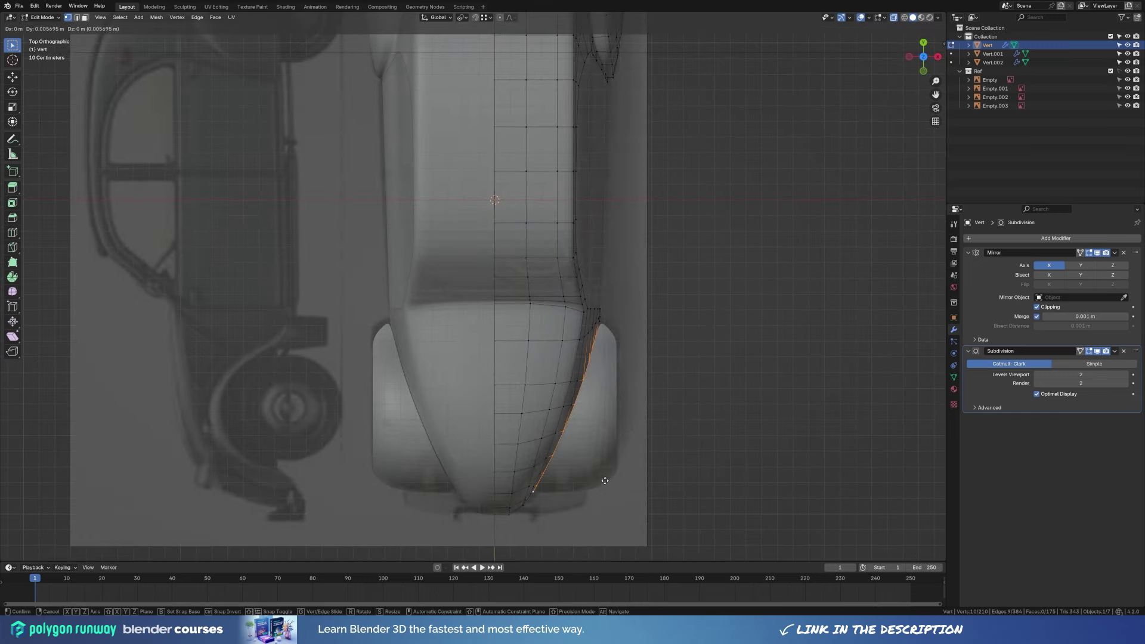
key(s)
key(x)
click(675, 430)
Select the wheel-arch edge path and scale it along the Y axis.
mouse_move(675, 429)
middle_down()
mouse_move(605, 404)
mouse_move(531, 405)
mouse_move(563, 380)
mouse_move(537, 361)
middle_up()
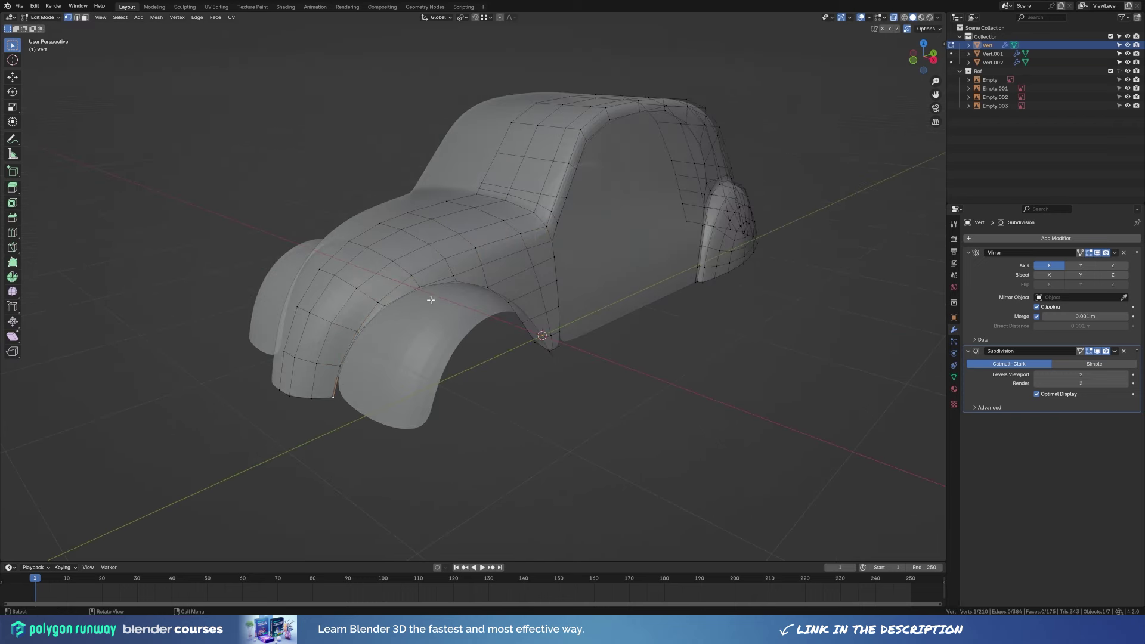
ctrl+click(452, 288)
key(s)
key(y)
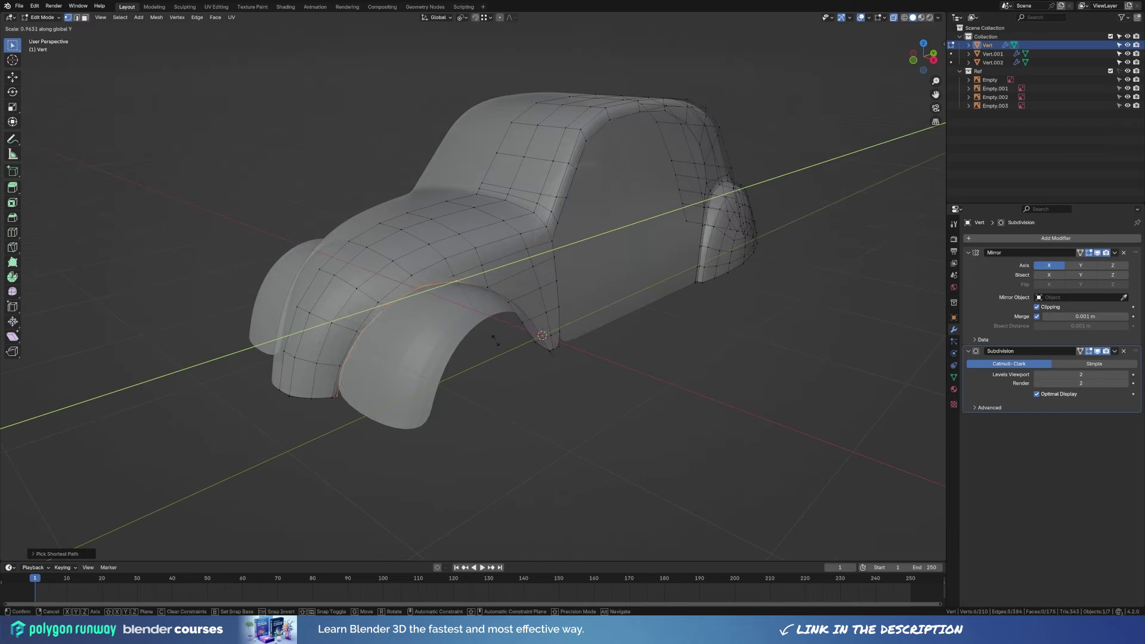
alt+middle_drag(498, 335, 581, 417)
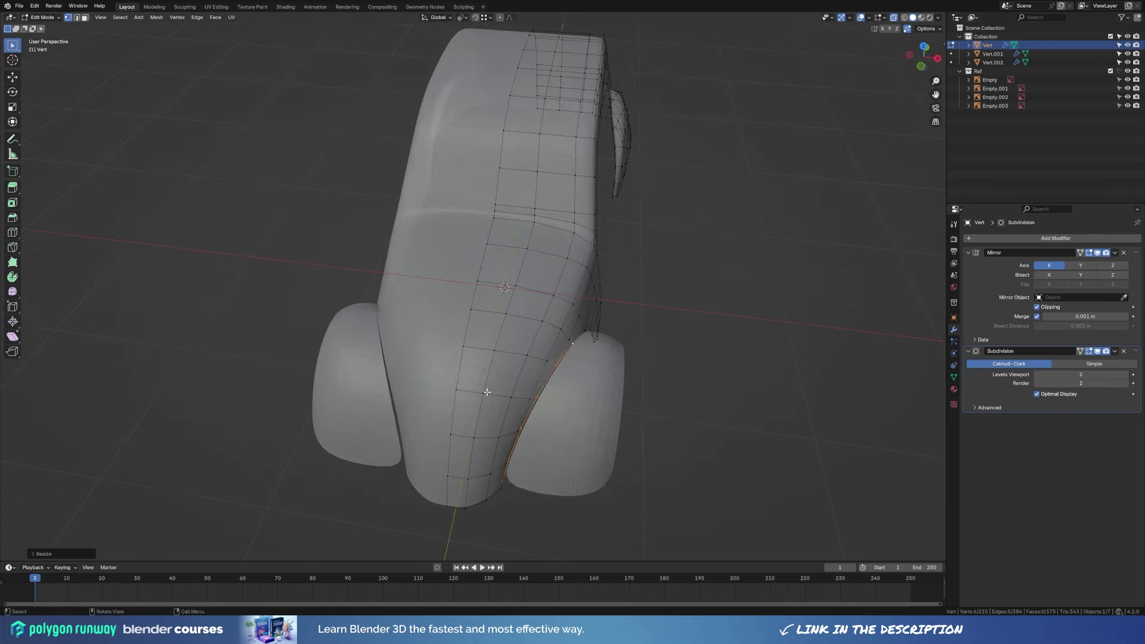
Finish the wheel-arch scaling on X, then edit the car body in side view.
key(x)
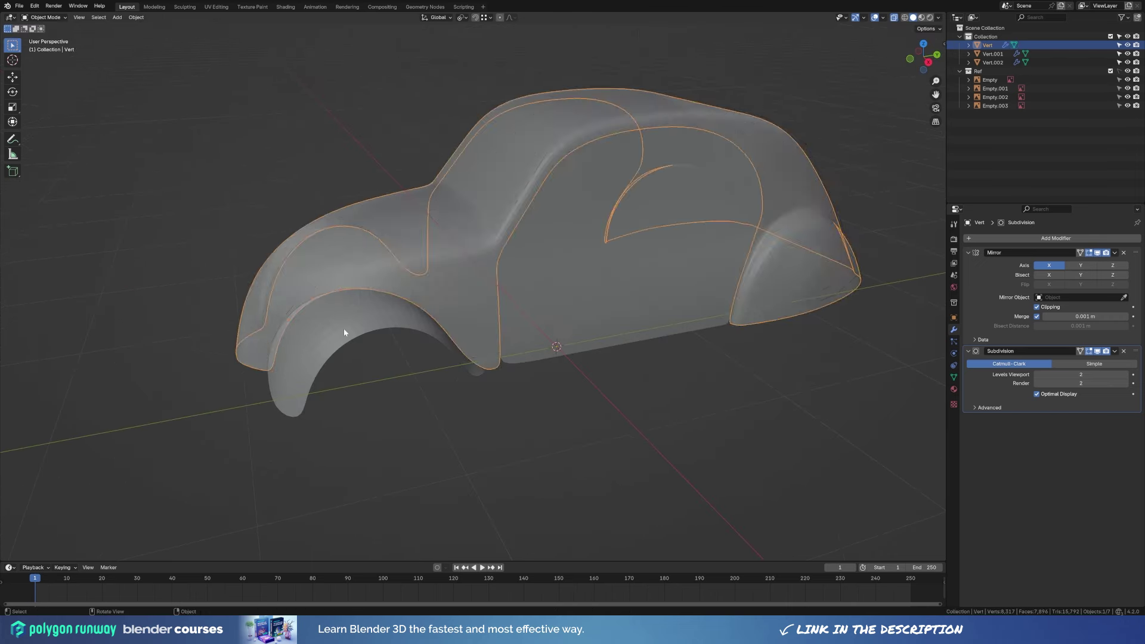
mouse_move(645, 435)
middle_down()
mouse_move(590, 435)
mouse_move(329, 273)
mouse_move(452, 312)
middle_up()
click(328, 273)
key(Tab)
key(KP_1)
key(KP_3)
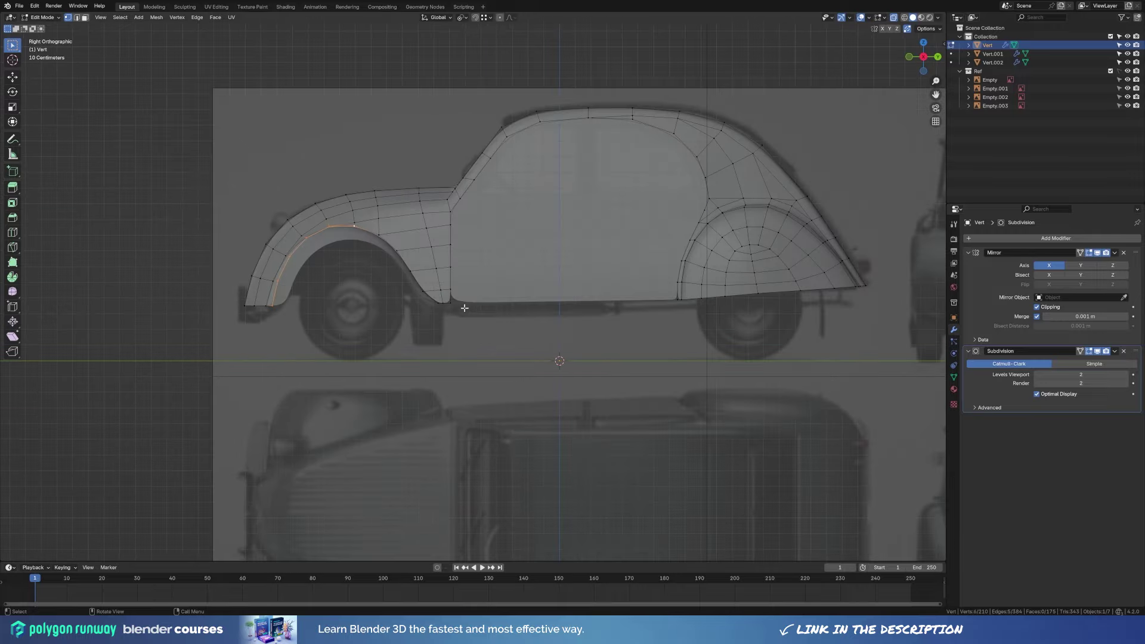
scroll(523, 294, up, 3)
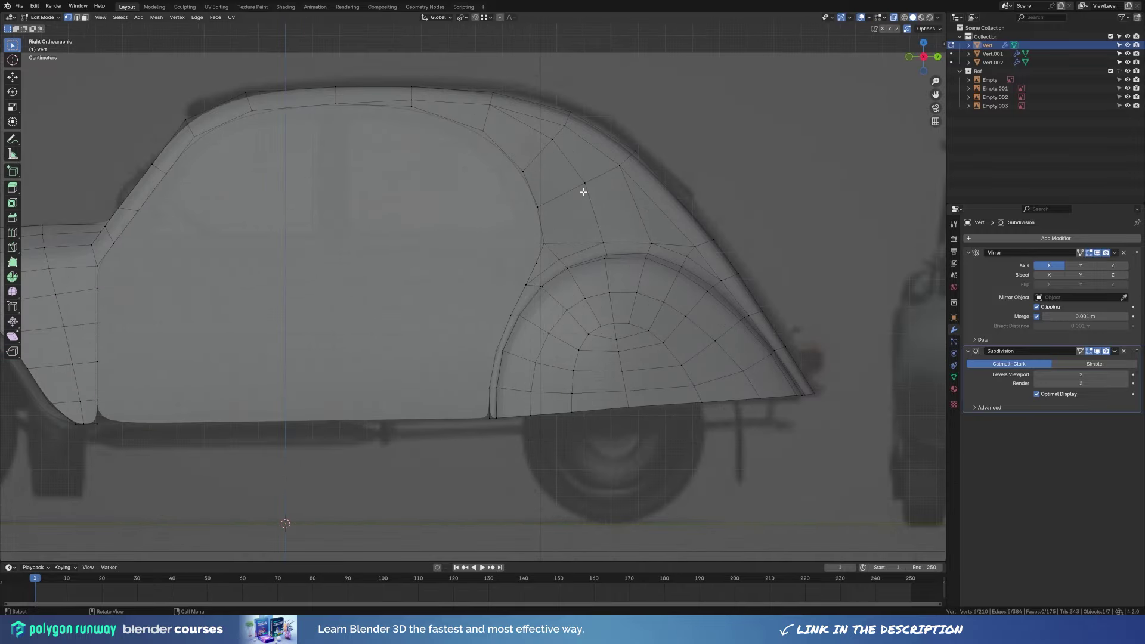
Nudge a few vertices on the body's rear section to refine its shape.
click(583, 191)
mouse_move(583, 191)
middle_down()
mouse_move(610, 250)
mouse_move(798, 271)
mouse_move(652, 263)
mouse_move(493, 223)
middle_up()
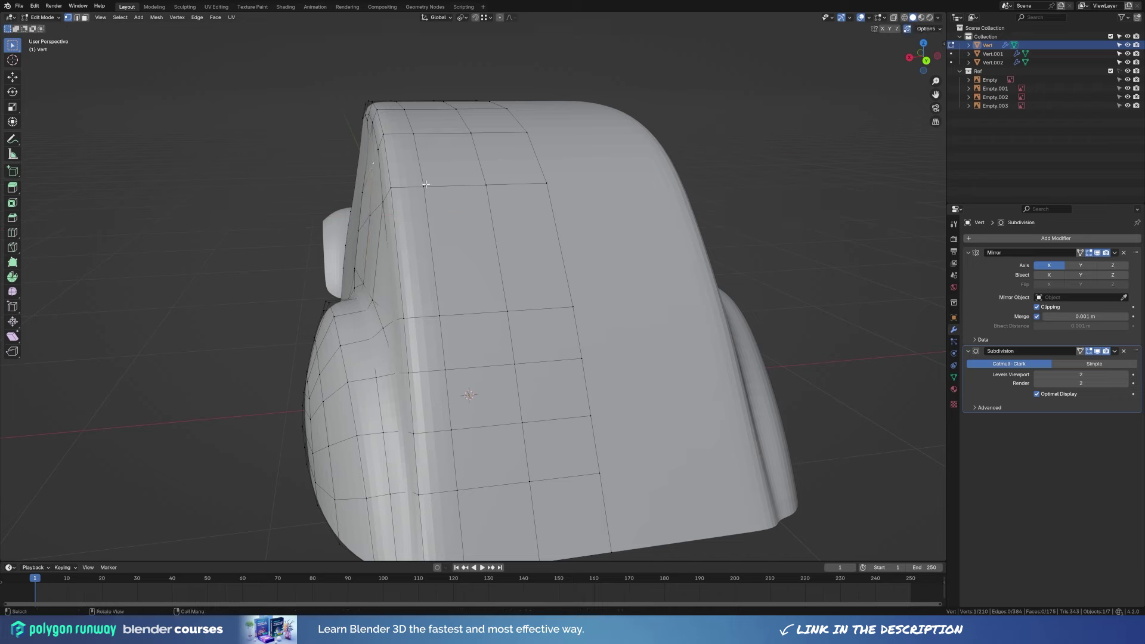
key(g)
click(485, 217)
middle_drag(485, 218, 369, 263)
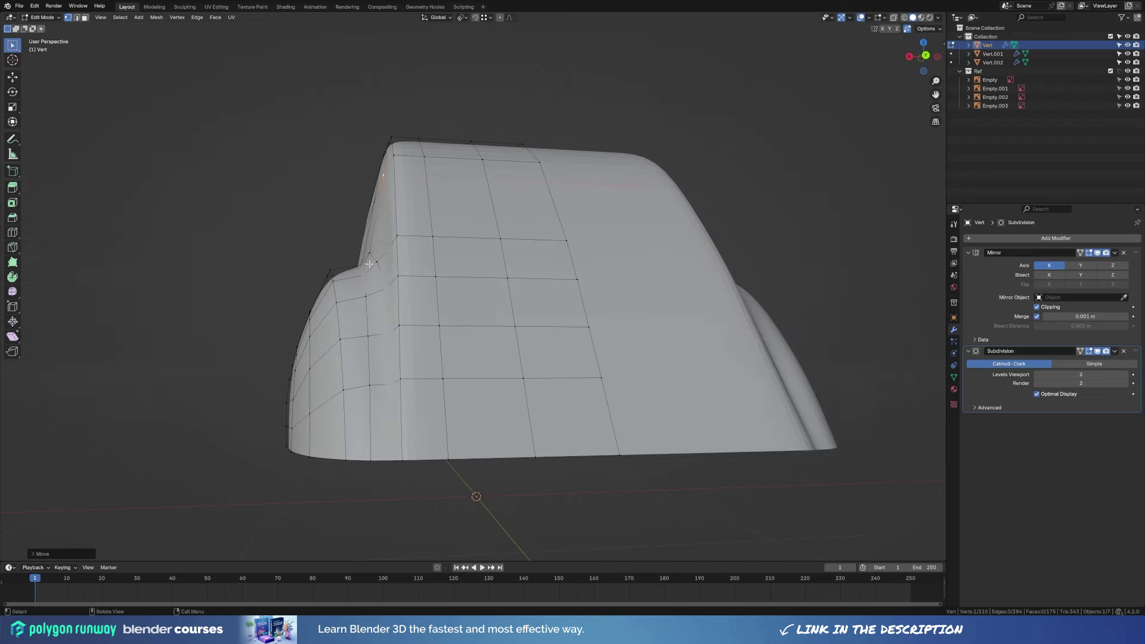
mouse_move(448, 245)
middle_down()
mouse_move(441, 282)
mouse_move(420, 292)
mouse_move(547, 330)
mouse_move(578, 324)
middle_up()
Return to Object Mode and view the car from the right side.
key(Tab)
scroll(579, 325, down, 6)
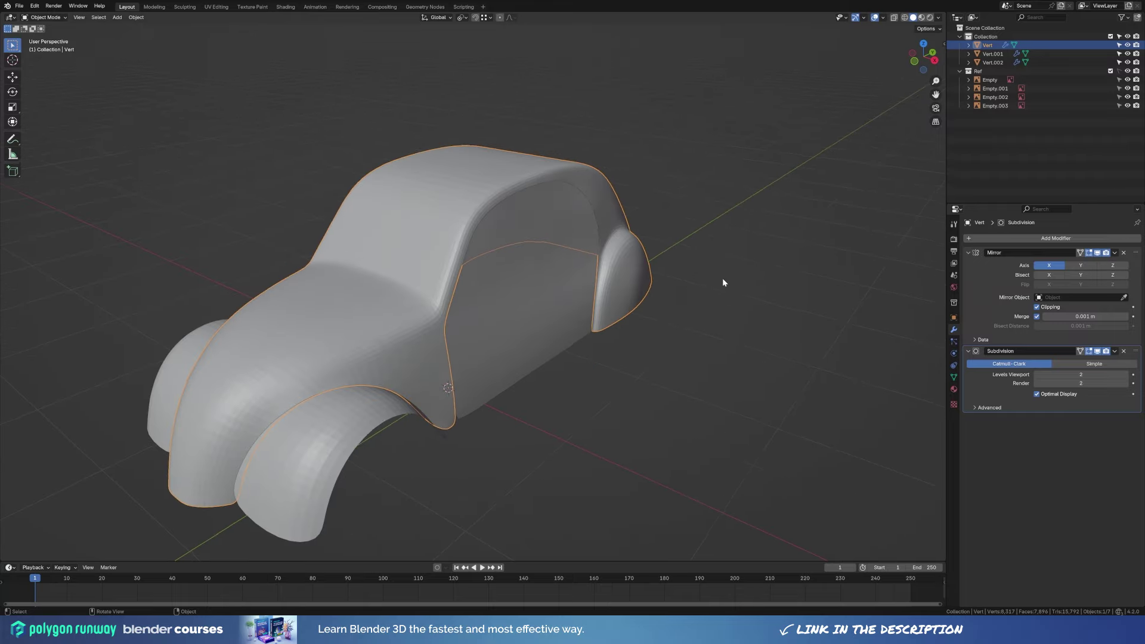
mouse_move(723, 278)
middle_down()
mouse_move(622, 342)
mouse_move(553, 197)
middle_up()
key(KP_3)
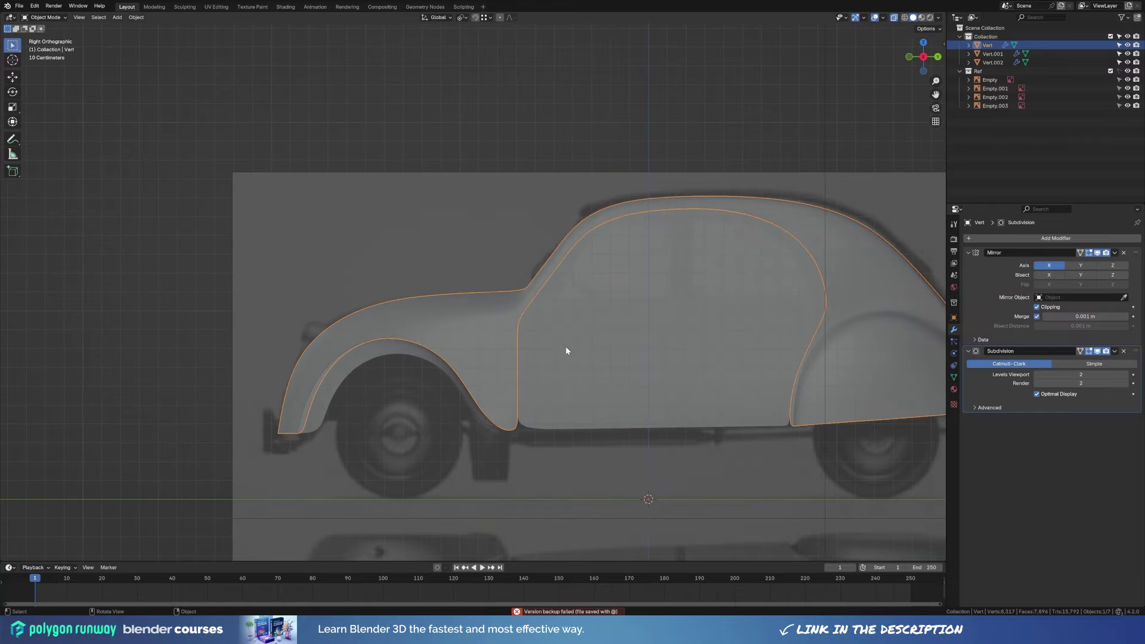
key(shift+a)
Add a Circle mesh with 24 vertices.
click(577, 239)
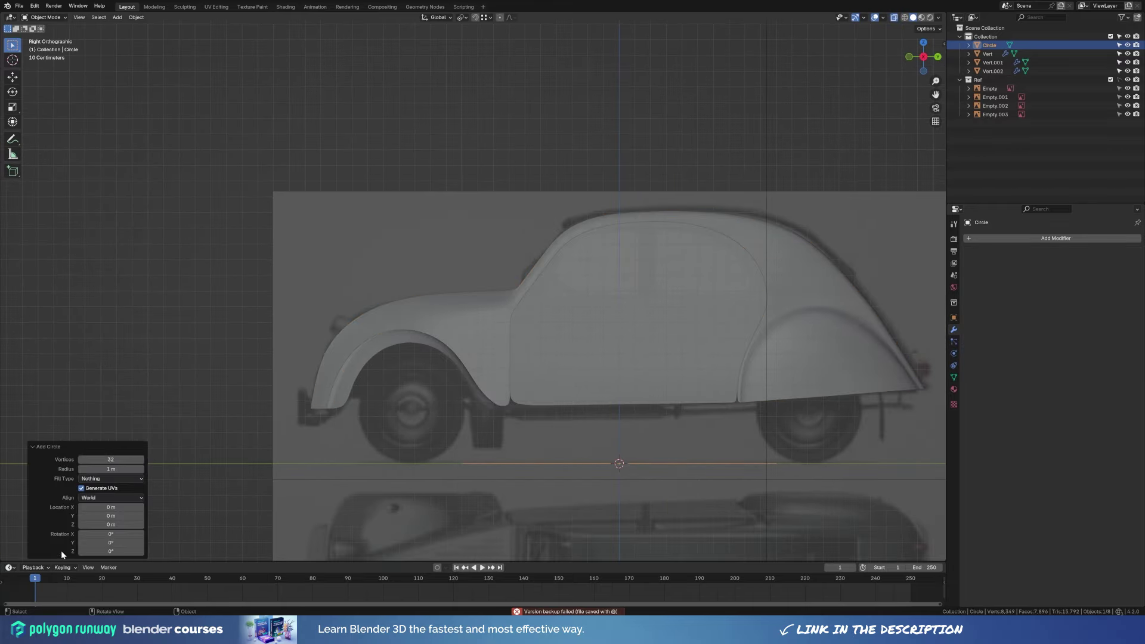
text(24)
key(Return)
key(Tab)
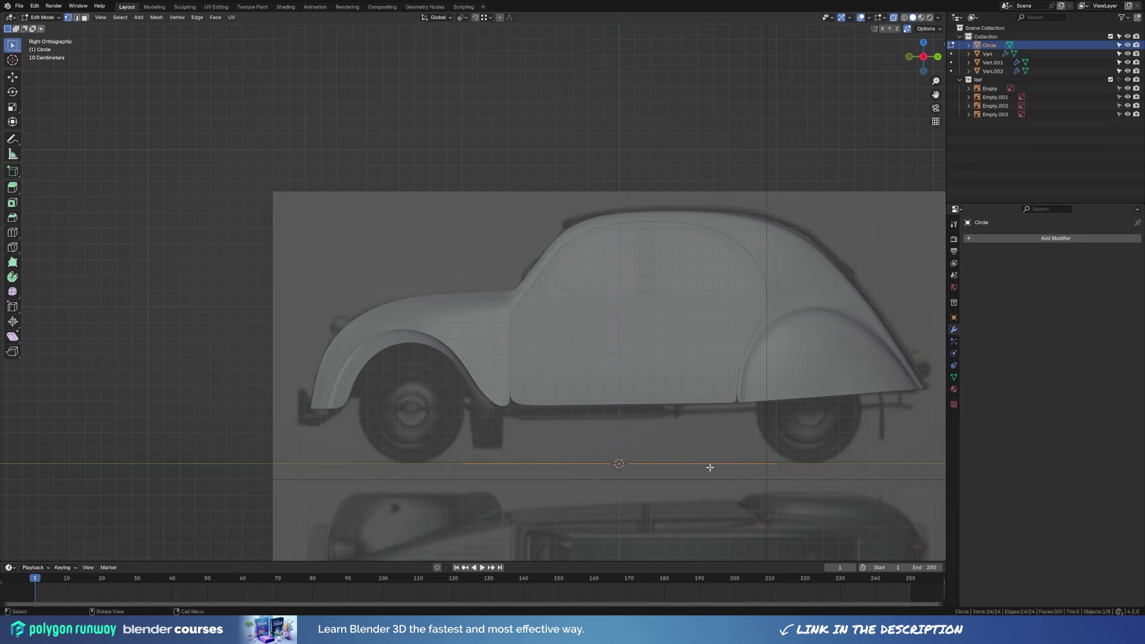
key(Tab)
Rotate the circle 90° on Y, shrink it, and place it on the front wheel.
key(r)
key(y)
key(9)
key(0)
key(Return)
key(s)
key(Return)
key(g)
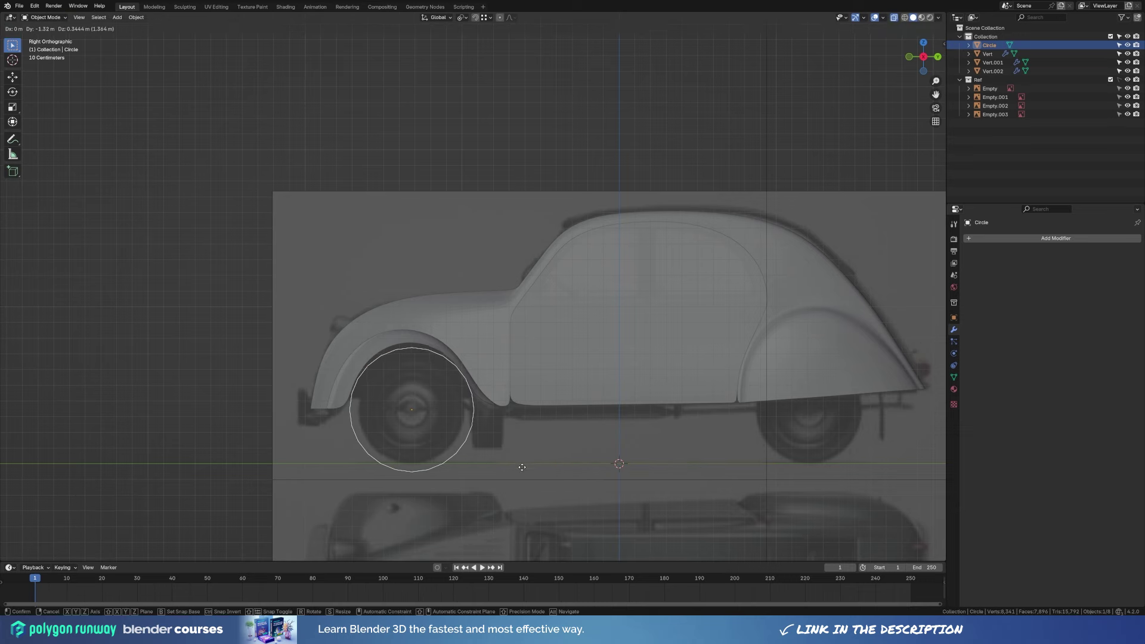
click(522, 467)
Shrink the circle to fit the wheel and shift it sideways along X.
key(Tab)
key(s)
key(g)
key(x)
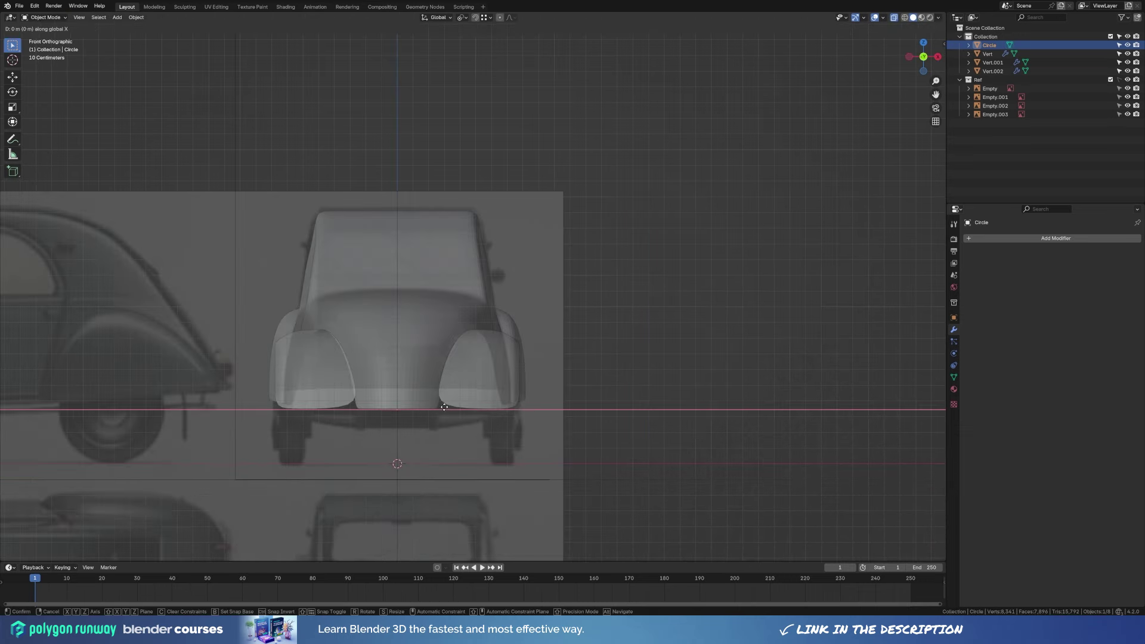
click(538, 409)
Extrude the circle along X to give the wheel its width.
key(Tab)
key(e)
key(x)
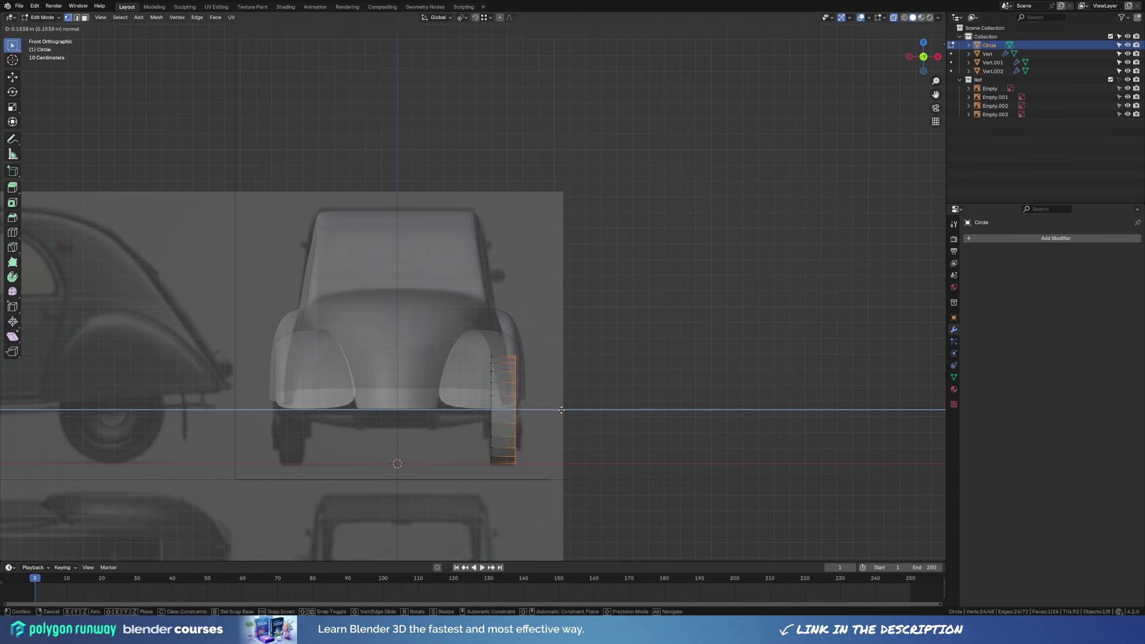
click(561, 409)
key(Tab)
Add a Mirror modifier to the wheel using the body object Vert as mirror object.
click(993, 238)
text(m)
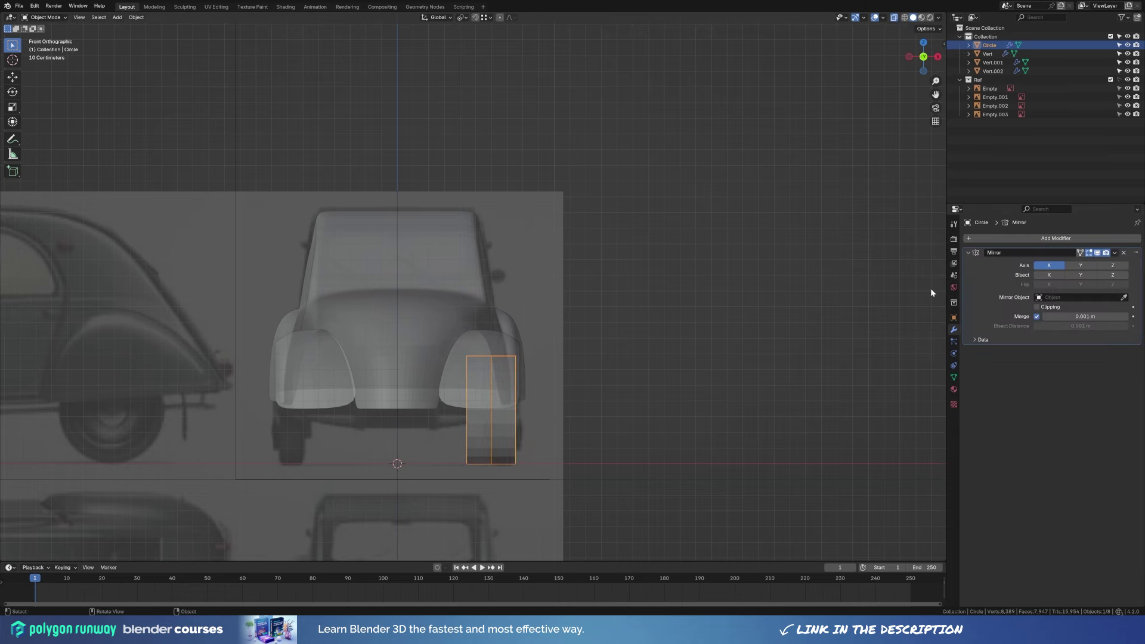
click(1123, 297)
click(486, 327)
Place a linked duplicate of the wheel 2.5401 m back along Y on the rear wheel.
key(KP_3)
key(alt+d)
key(y)
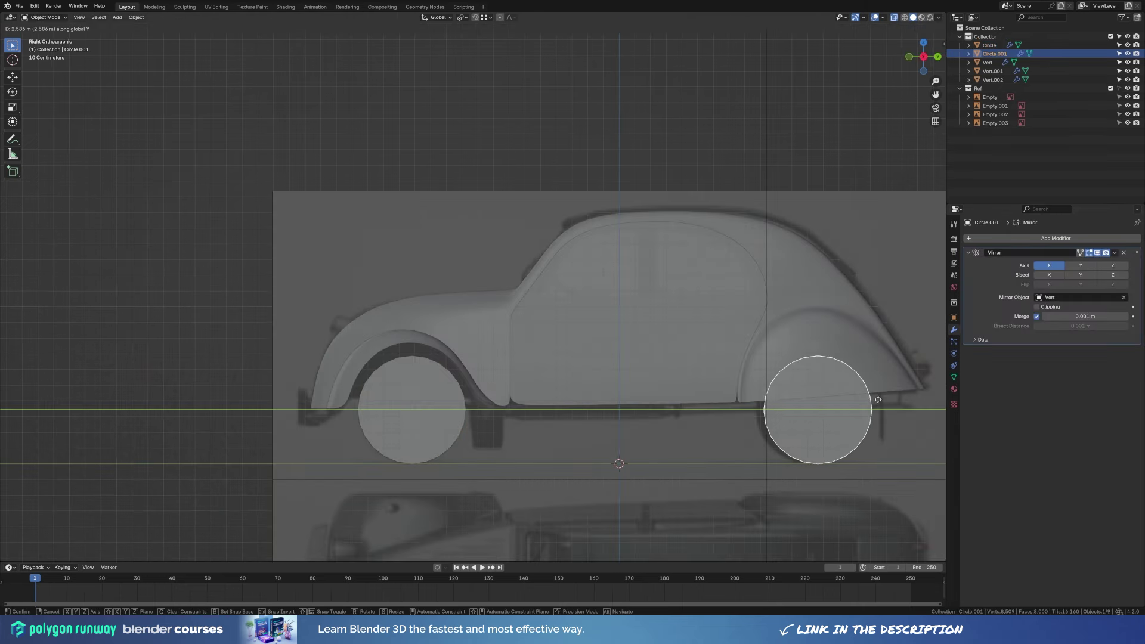
click(566, 411)
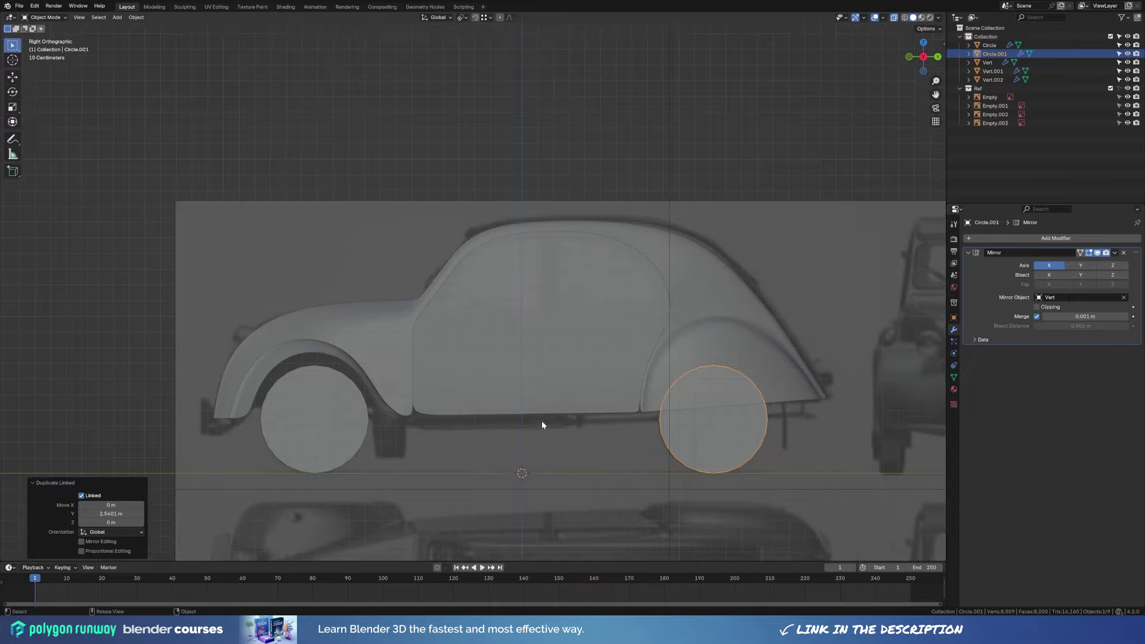
mouse_move(560, 443)
middle_down()
mouse_move(542, 421)
mouse_move(593, 404)
middle_up()
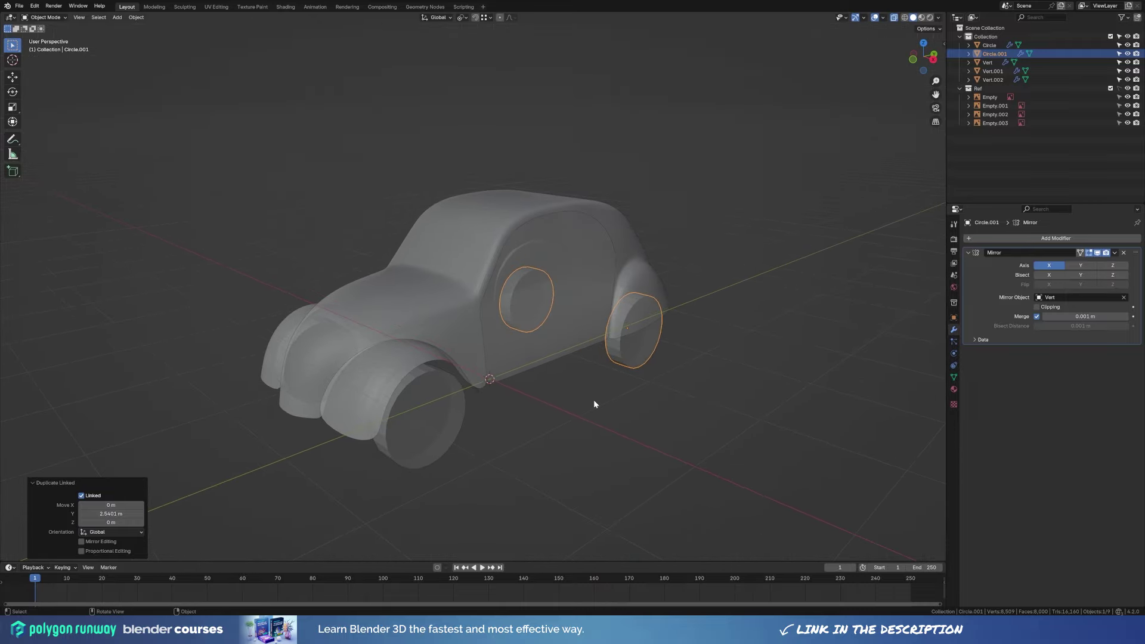
Nudge vertices at the body's front fender edge along Y.
click(514, 375)
key(Tab)
scroll(513, 376, up, 4)
scroll(399, 432, up, 3)
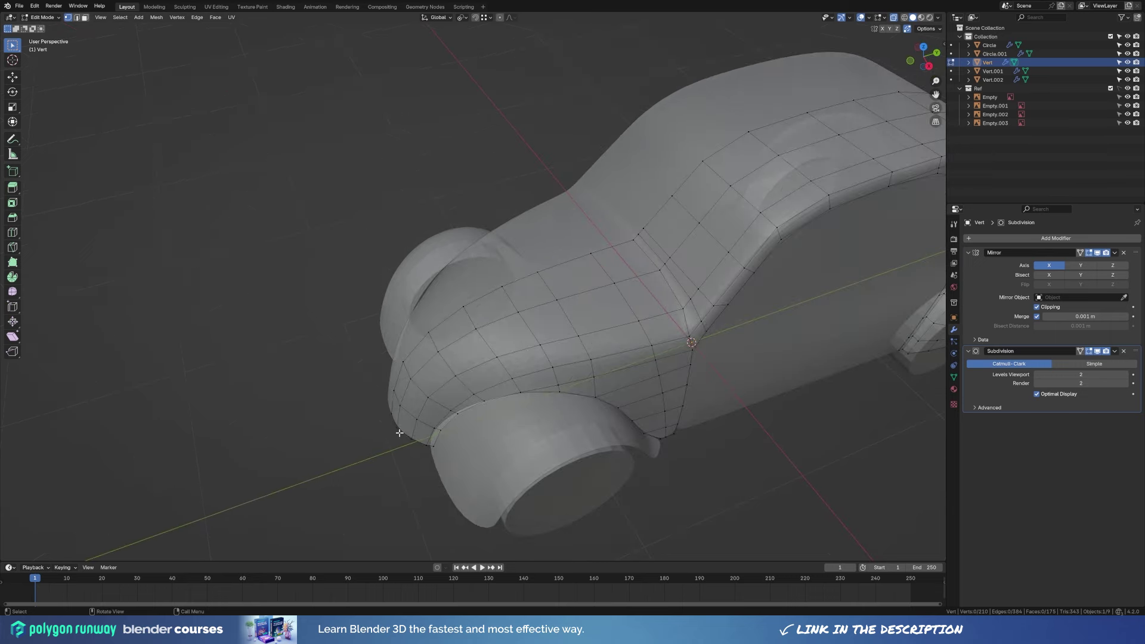
click(399, 433)
middle_drag(399, 433, 388, 334)
key(g)
key(y)
click(385, 328)
key(g)
key(y)
click(383, 326)
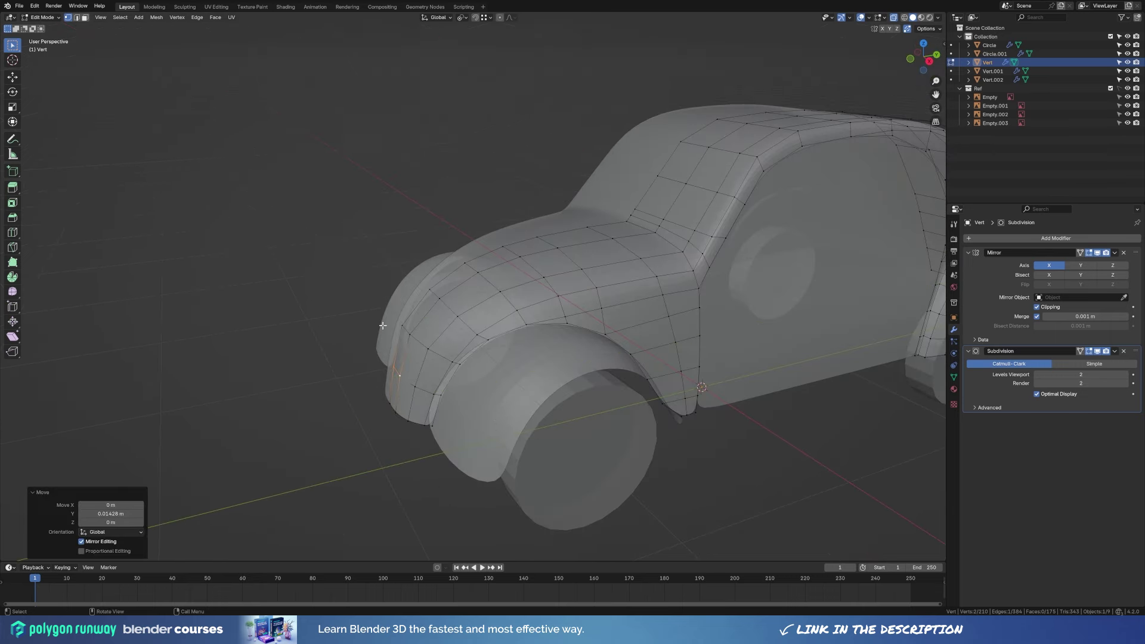
Check the result in Object Mode, then move a nose vertex along Y in front view.
key(Tab)
scroll(498, 395, down, 3)
middle_drag(497, 395, 530, 417)
key(Tab)
scroll(513, 423, up, 3)
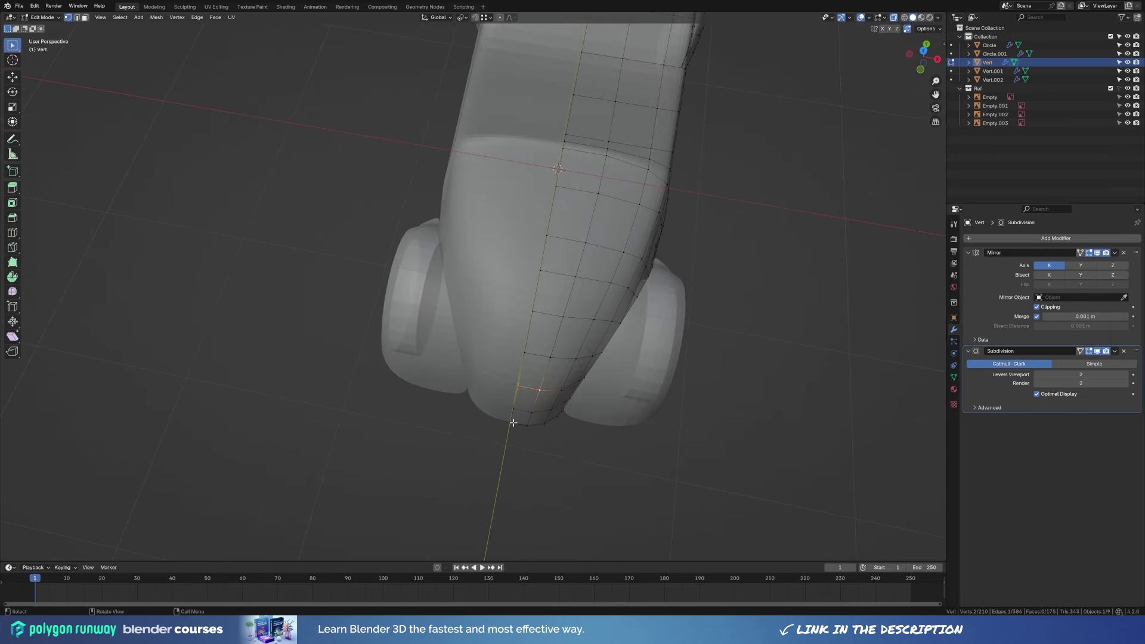
click(514, 422)
key(KP_1)
key(g)
key(y)
click(634, 422)
scroll(629, 396, down, 1)
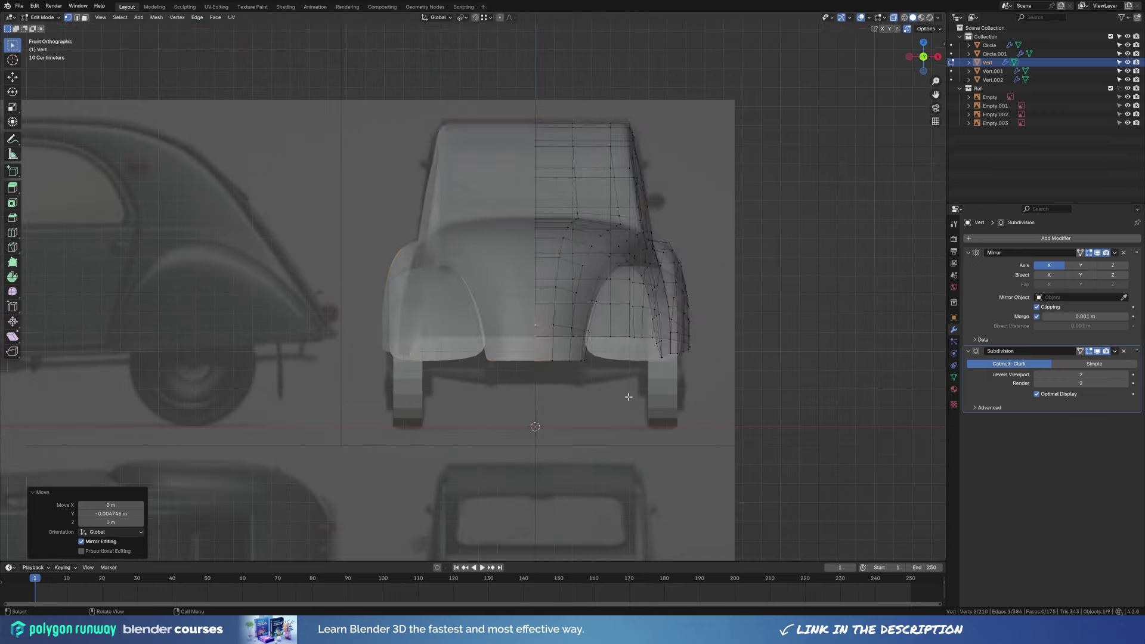
Hide and unhide the body to inspect the fenders, then slide an edge along the fender surface.
key(Tab)
key(h)
key(alt+h)
key(Tab)
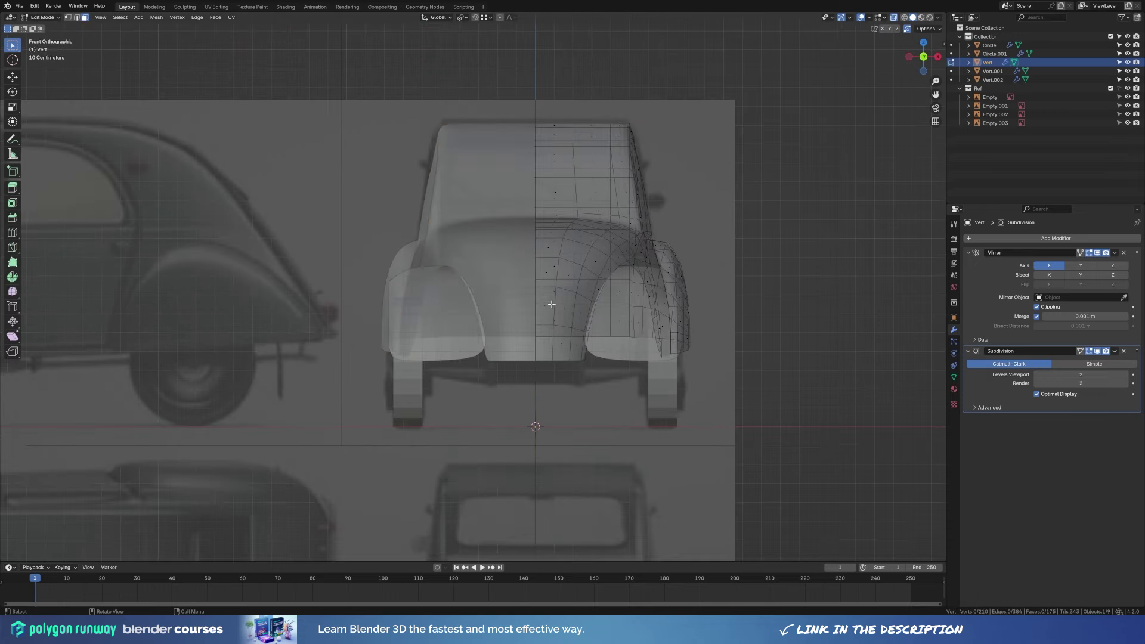
click(549, 306)
mouse_move(549, 306)
middle_down()
mouse_move(645, 382)
mouse_move(583, 378)
middle_up()
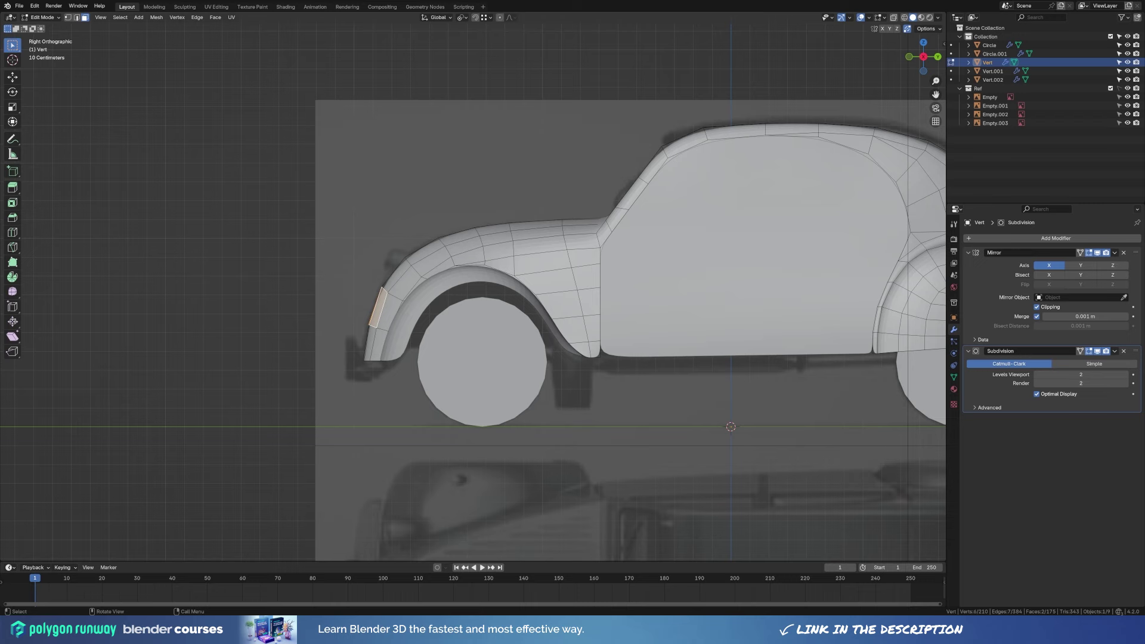
middle_drag(390, 229, 501, 364)
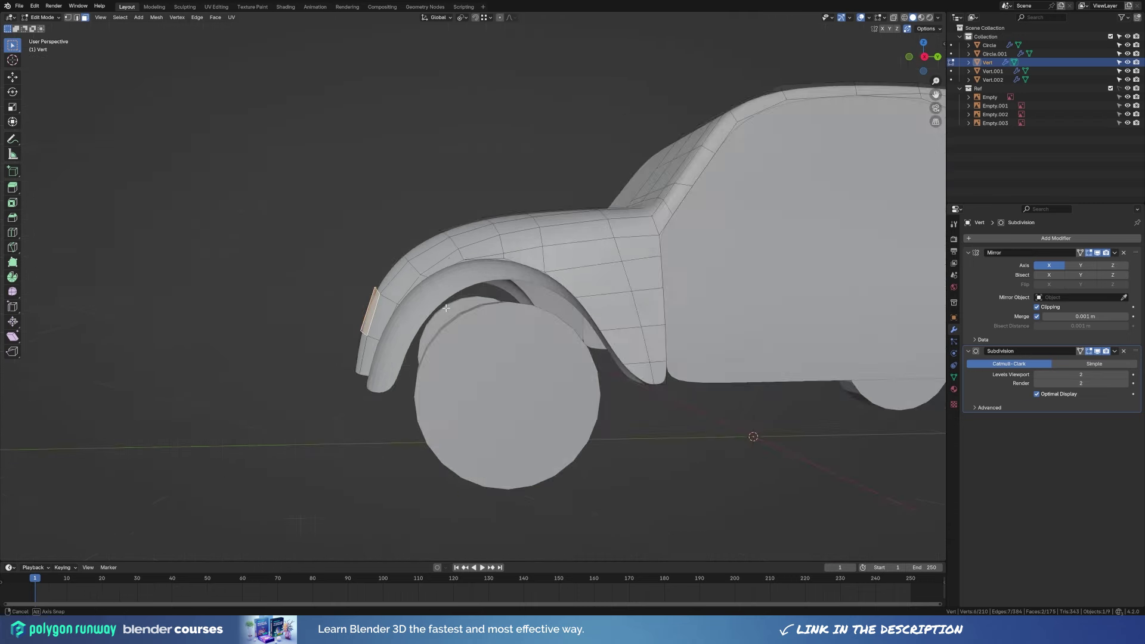
Slide the front edge loops and a hood-front vertex into their new positions.
key(2)
click(496, 368)
key(g)
key(g)
key(1)
key(g)
key(g)
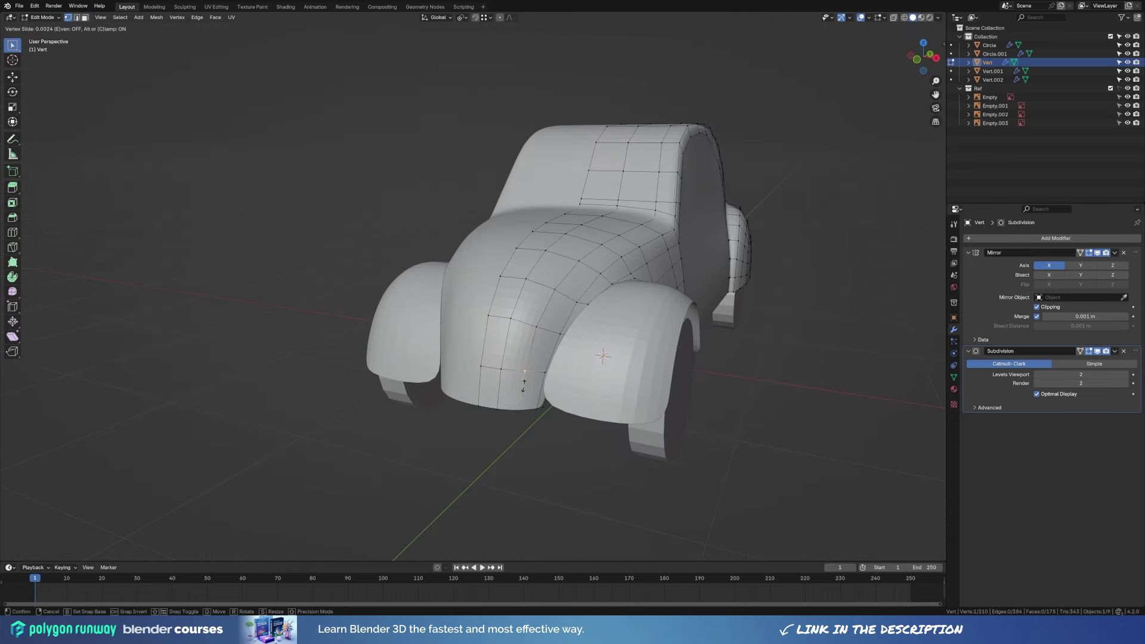
click(543, 352)
key(g)
key(g)
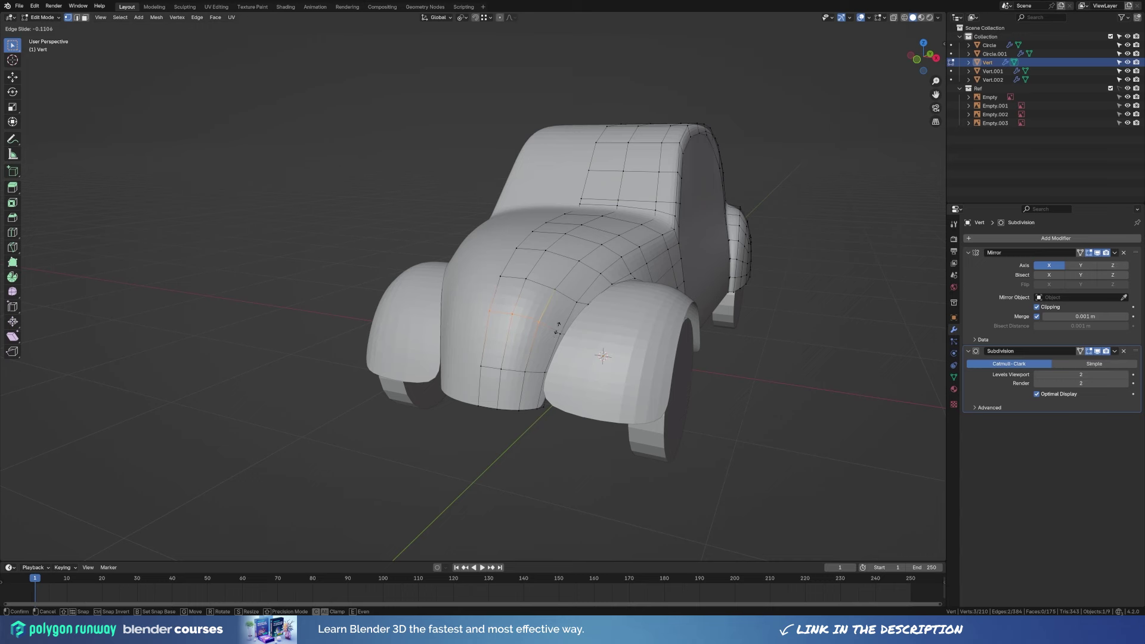
click(558, 327)
Select faces on the car's front and trial-separate them into a new object.
key(2)
click(555, 331)
mouse_move(555, 331)
middle_down()
mouse_move(624, 413)
mouse_move(537, 388)
middle_up()
key(3)
ctrl+click(452, 355)
key(p)
click(536, 388)
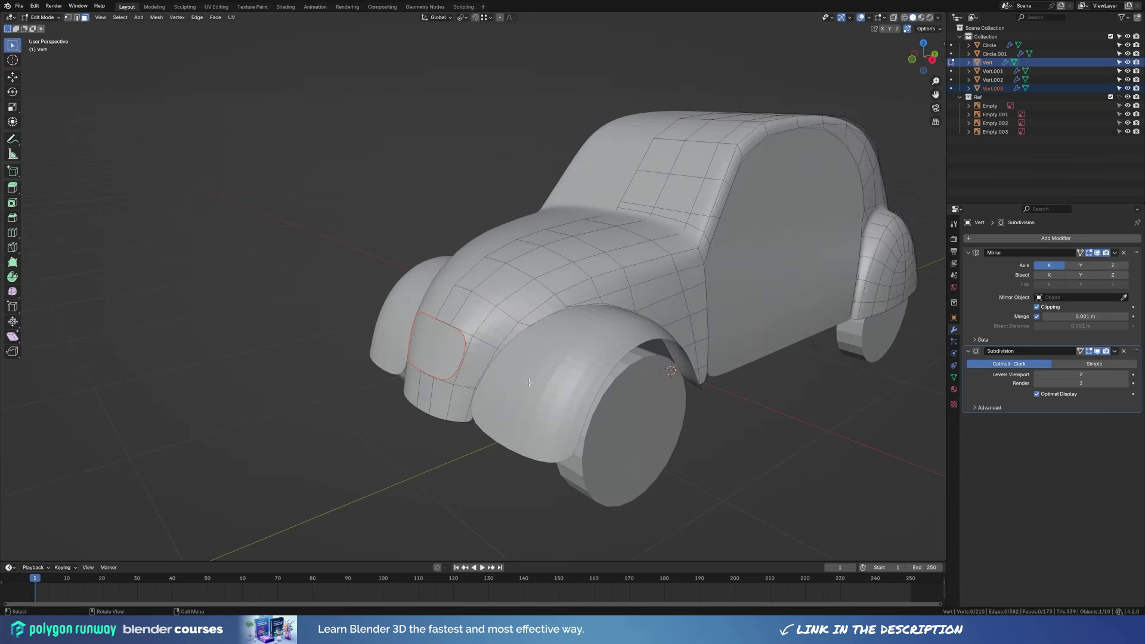
key(Tab)
click(447, 358)
key(Tab)
middle_drag(426, 452, 537, 356)
Undo the front-face separation and vertex-slide a nose vertex to a new position.
key(ctrl+z)
key(ctrl+z)
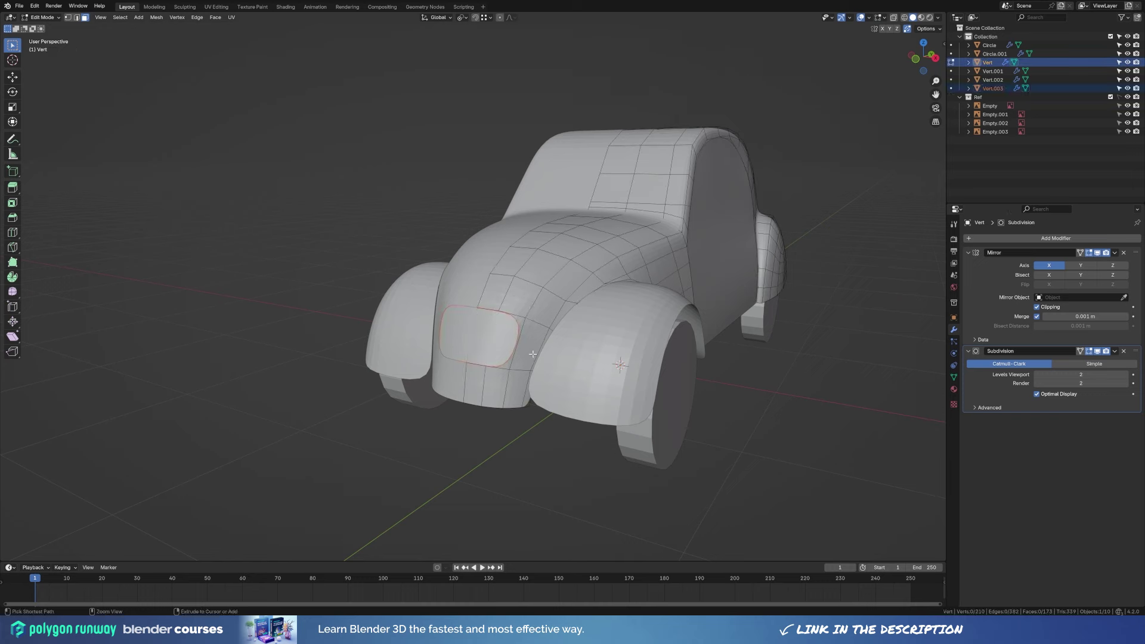
key(ctrl+z)
key(ctrl+z)
key(ctrl+z)
key(ctrl+z)
key(ctrl+z)
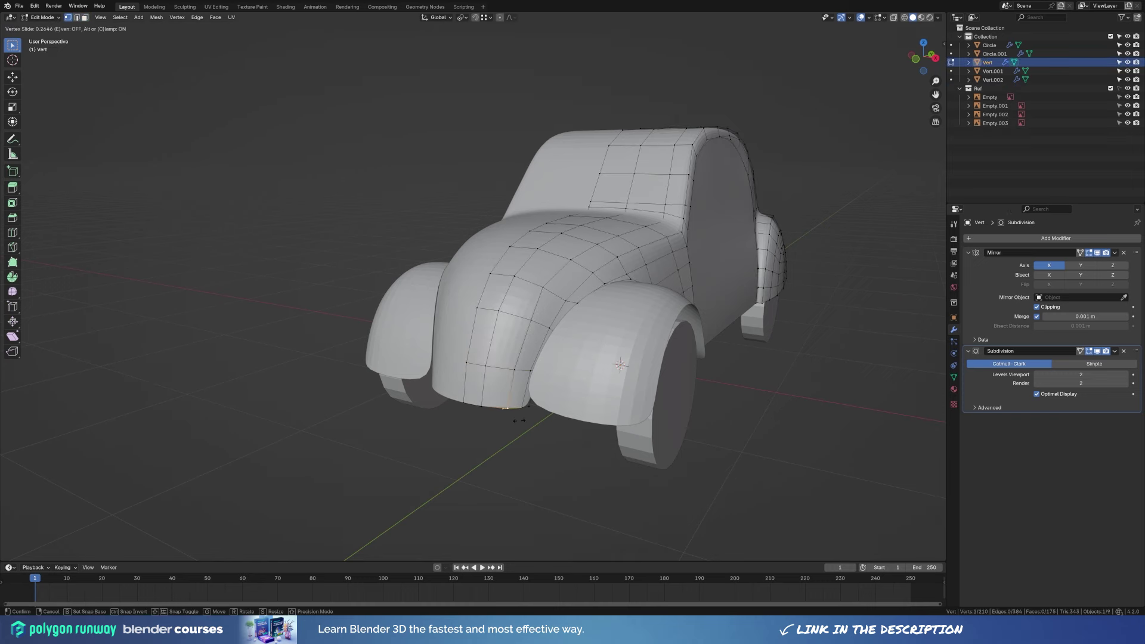
key(ctrl+z)
key(ctrl+z)
key(ctrl+z)
mouse_move(593, 307)
middle_down()
mouse_move(656, 353)
mouse_move(650, 256)
middle_up()
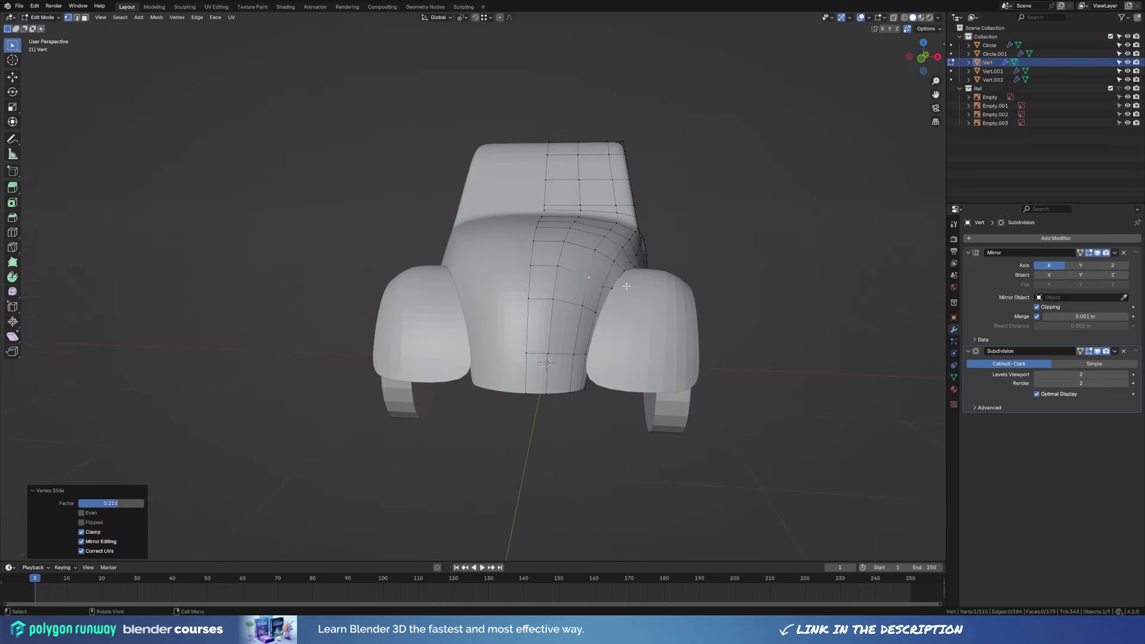
key(shift+v)
click(700, 309)
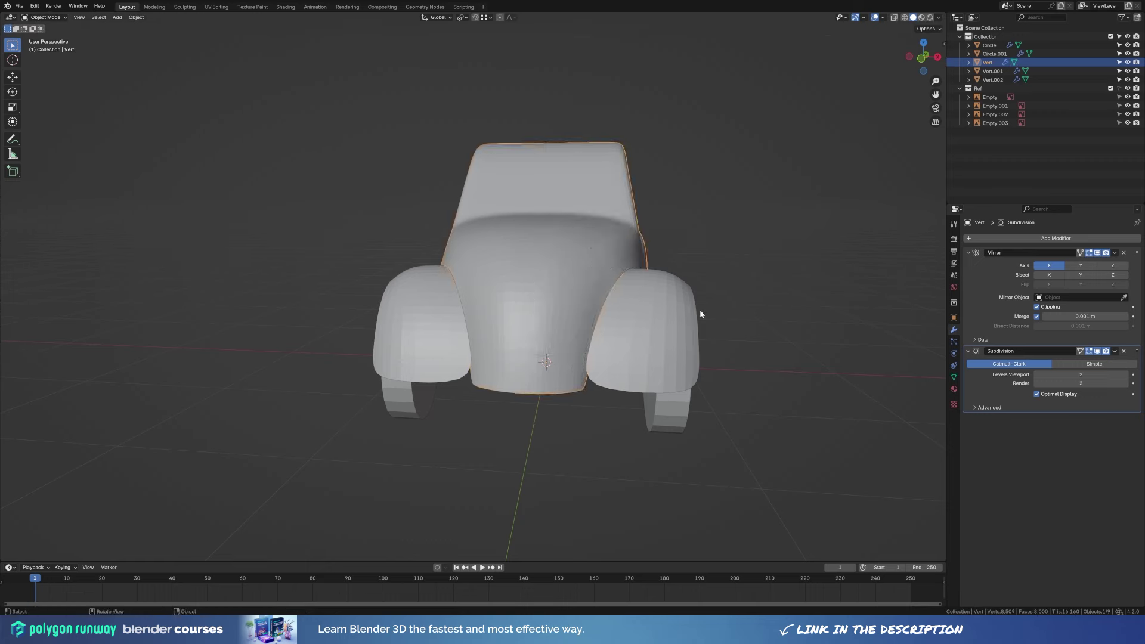
mouse_move(699, 309)
middle_down()
mouse_move(706, 343)
mouse_move(495, 308)
middle_up()
key(2)
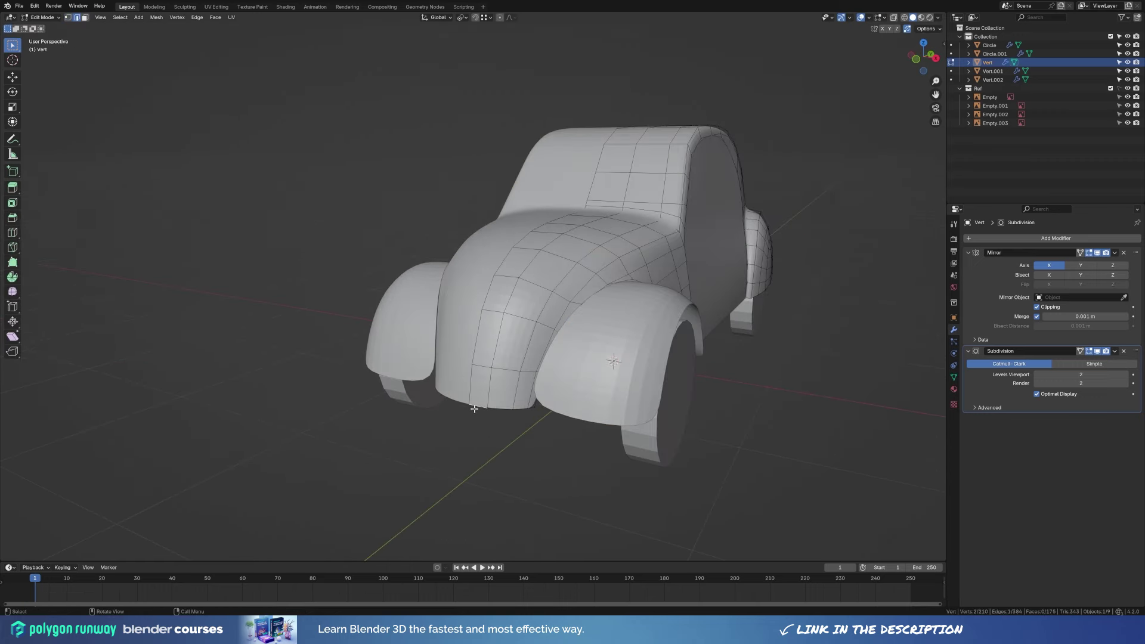
From the right side view (Numpad 3), put the door mesh Vert.001 into Edit Mode.
key(Tab)
key(grave)
key(KP_3)
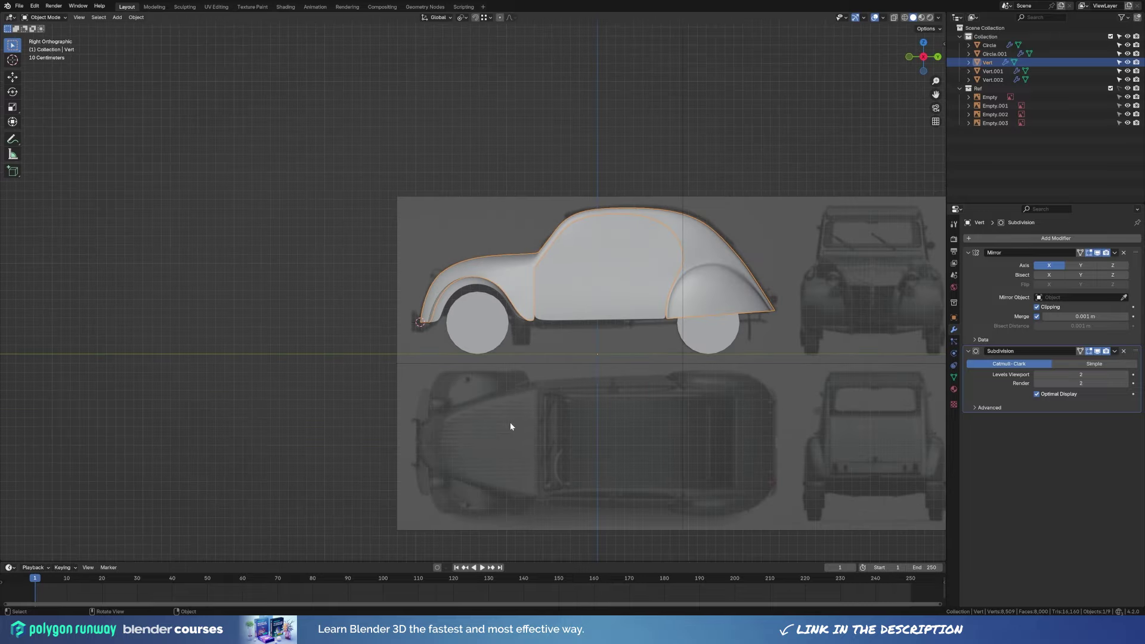
shift+middle_drag(510, 427, 481, 366)
scroll(499, 354, up, 2)
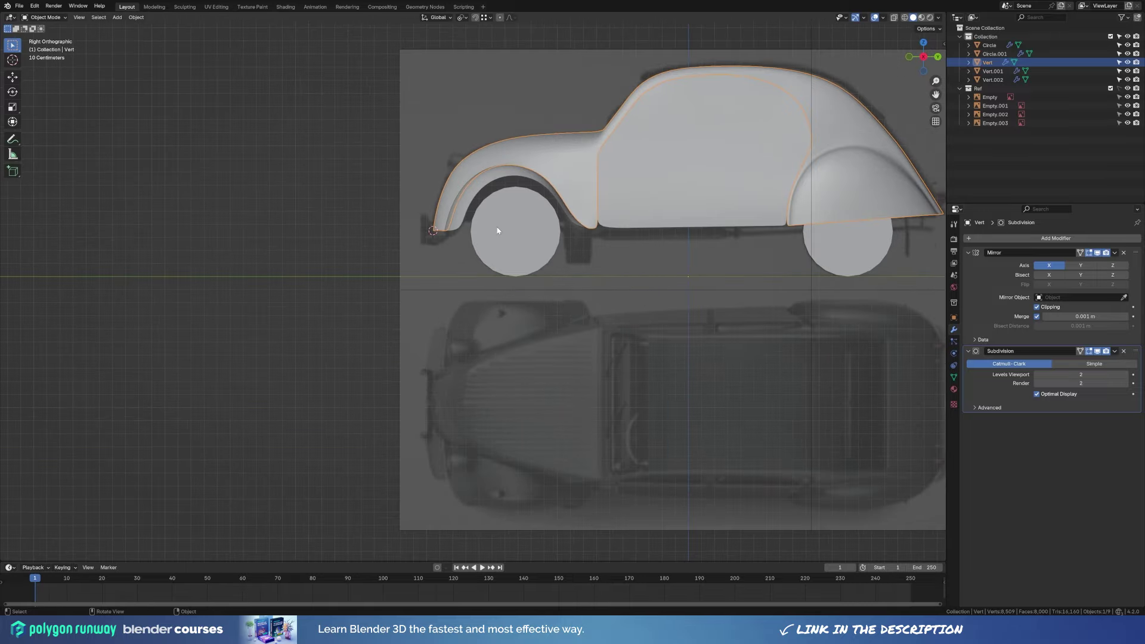
shift+middle_drag(587, 207, 550, 274)
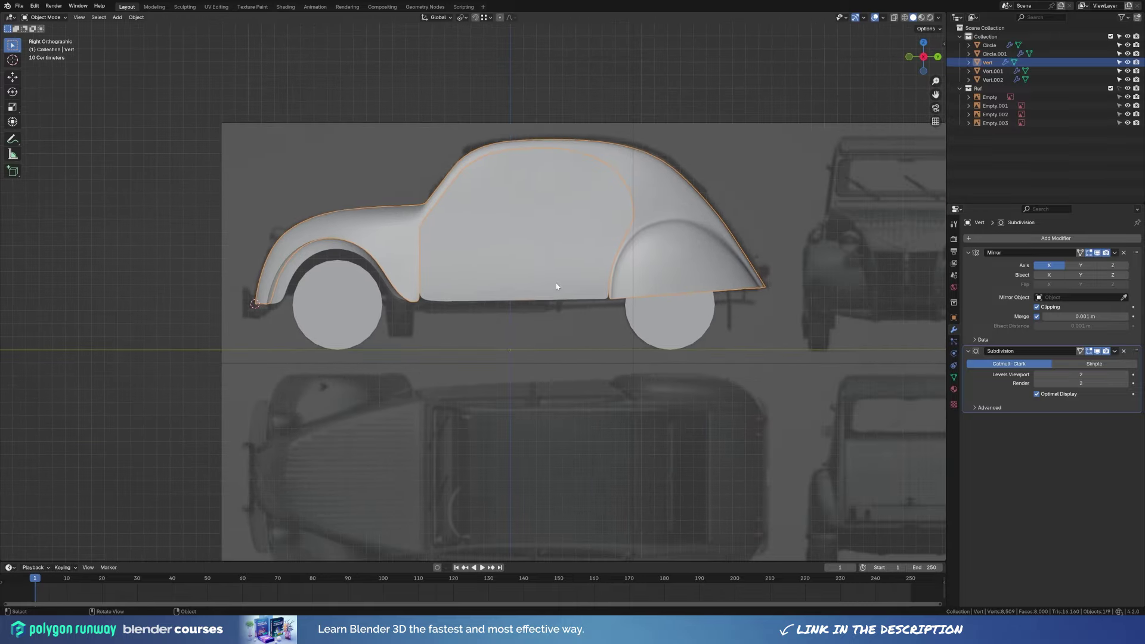
click(550, 273)
key(Tab)
scroll(578, 307, up, 3)
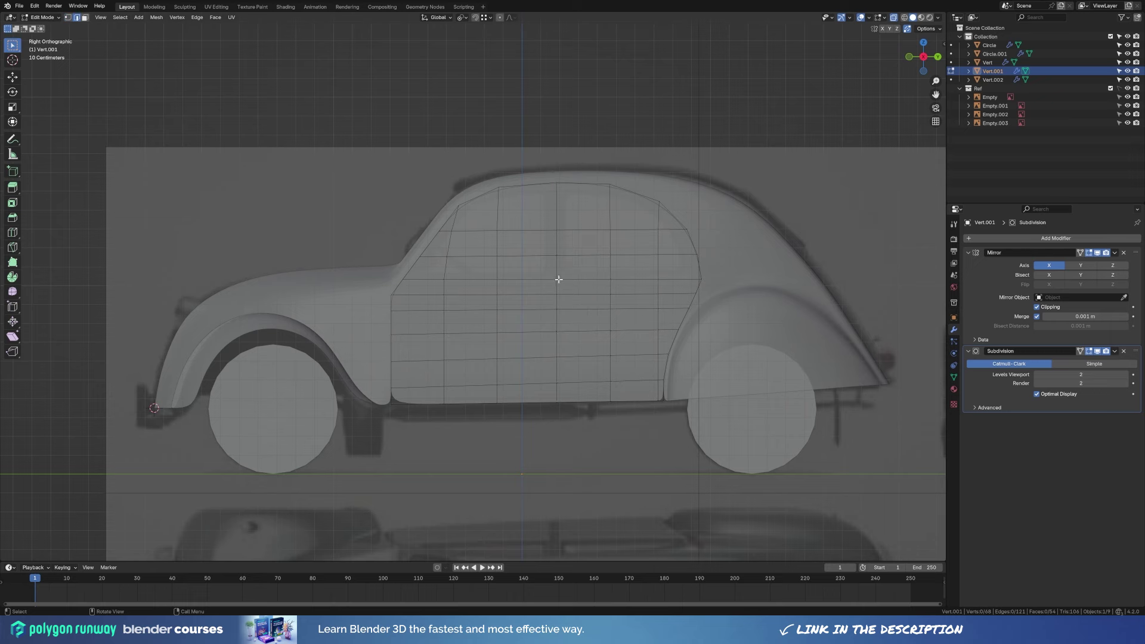
Try ripping the door mesh along its middle vertical loop, then undo it.
alt+click(559, 280)
key(ctrl+b)
click(569, 324)
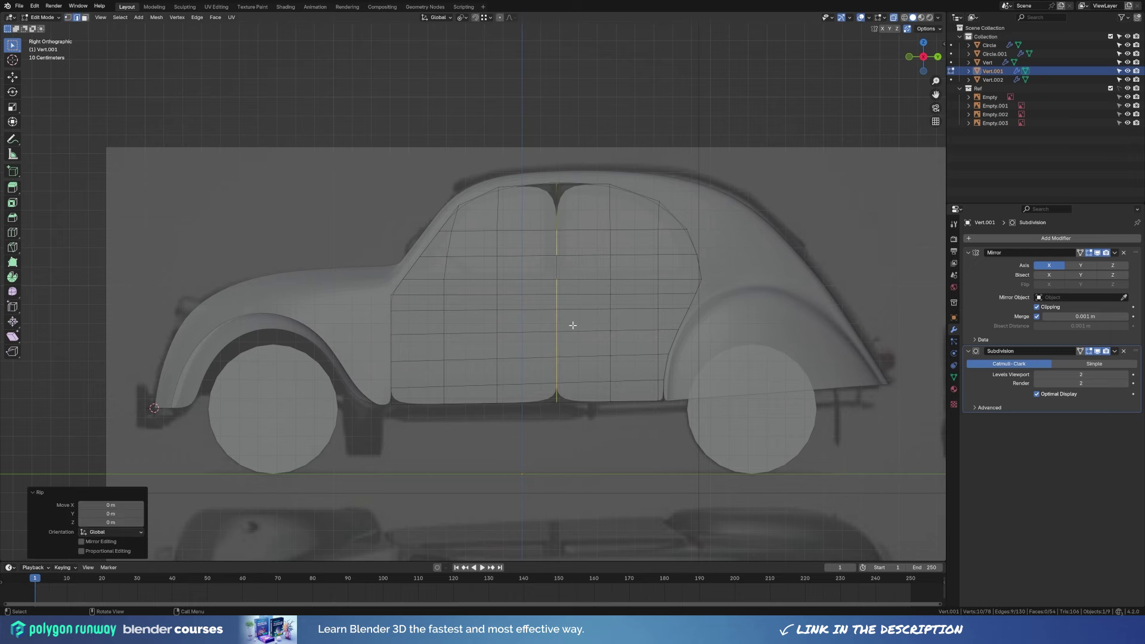
key(ctrl+z)
scroll(463, 265, up, 2)
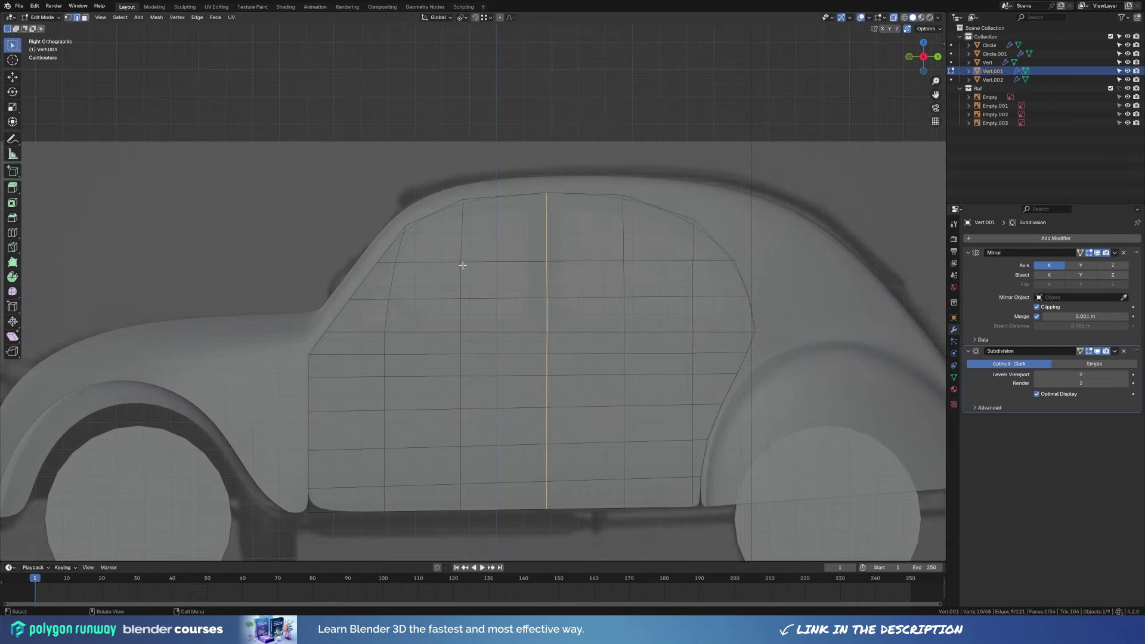
Knife-cut the window outline into the door and dissolve the stray corner edge.
key(k)
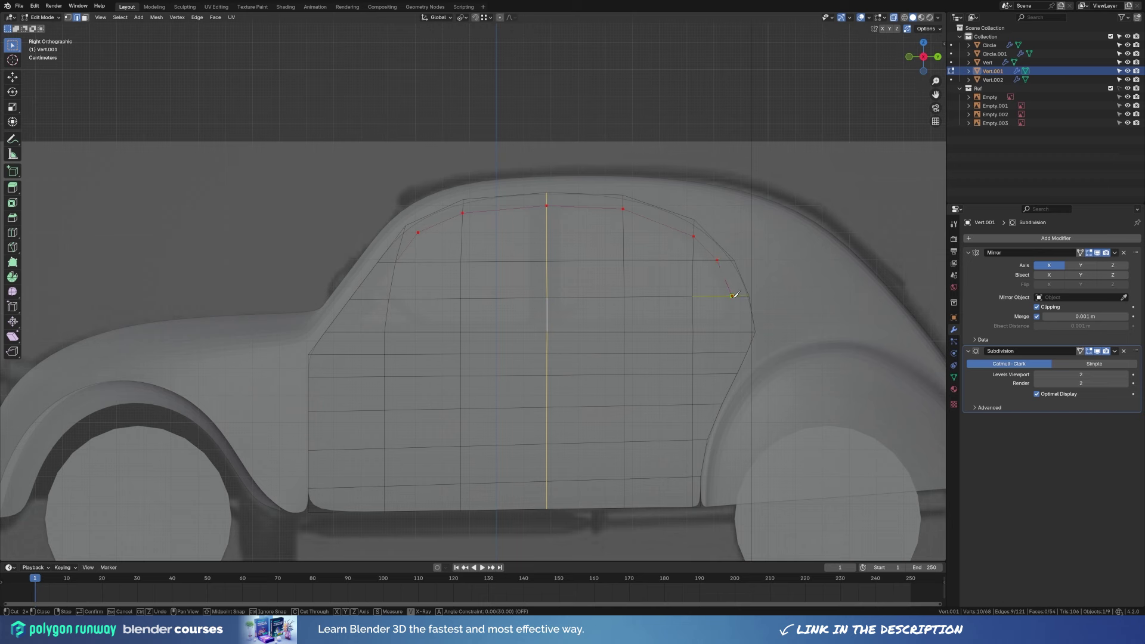
click(732, 295)
key(Return)
click(417, 238)
key(1)
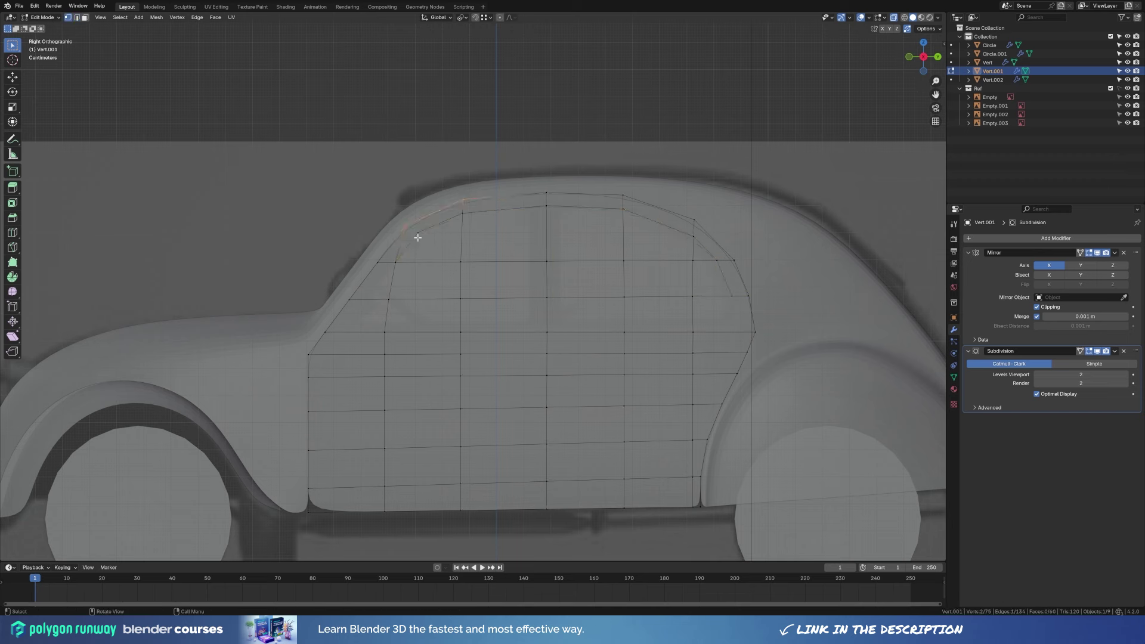
key(ctrl+x)
Slide the front vertical loop toward the door edge and add a horizontal loop cut.
alt+click(401, 302)
key(g)
key(g)
click(421, 350)
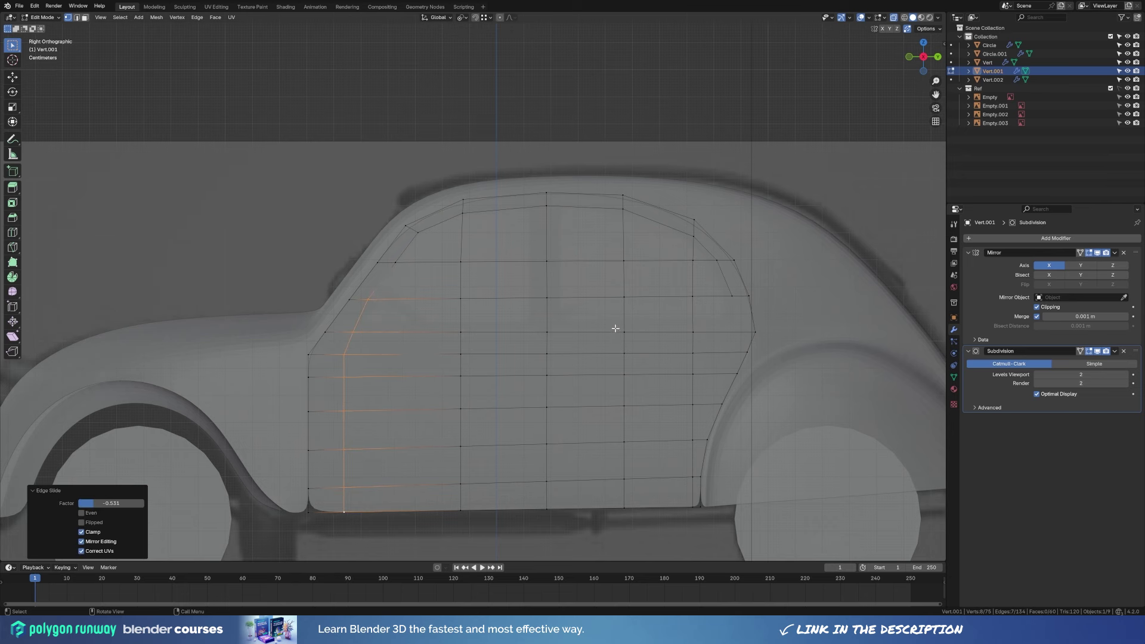
key(ctrl+r)
click(460, 316)
right_click(708, 317)
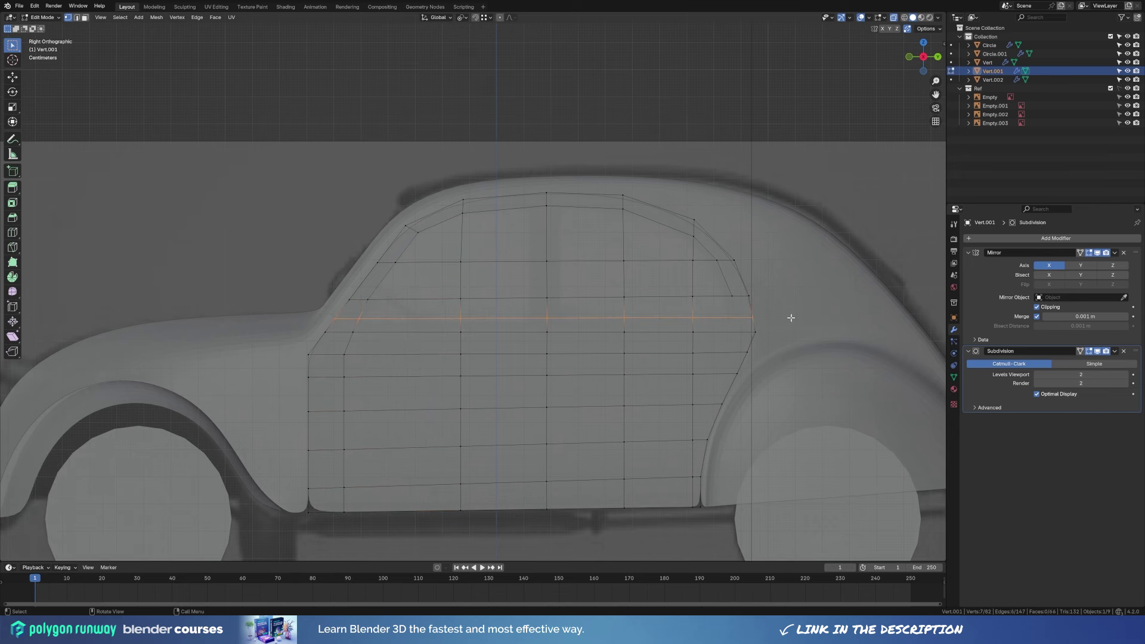
Knife-cut the rear window corner and add vertical loop cuts through the doors.
key(k)
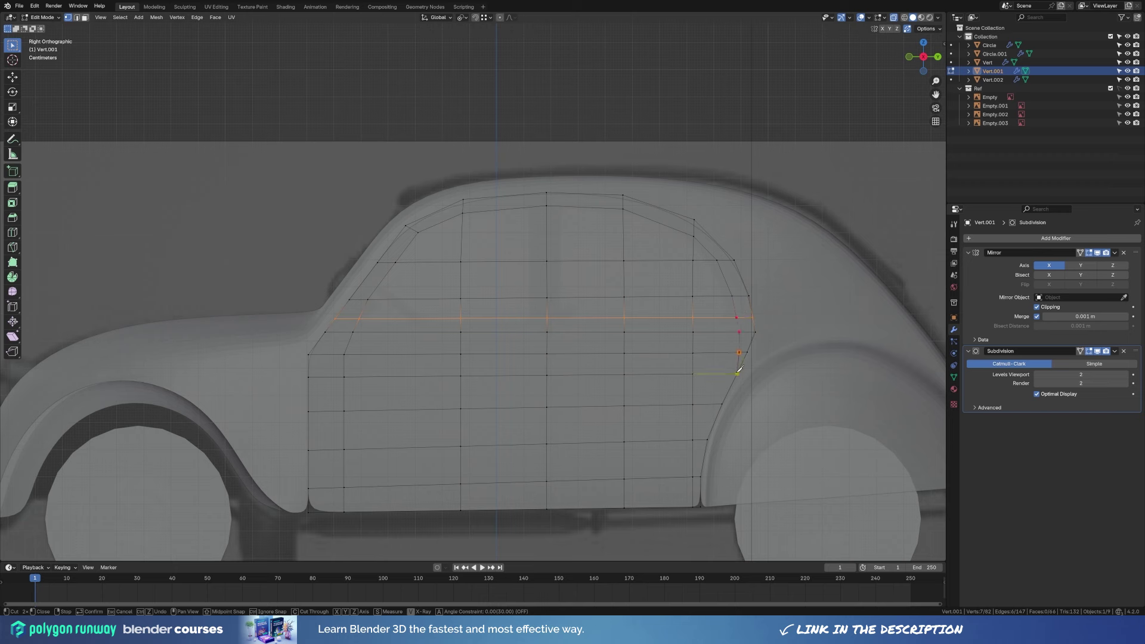
key(Return)
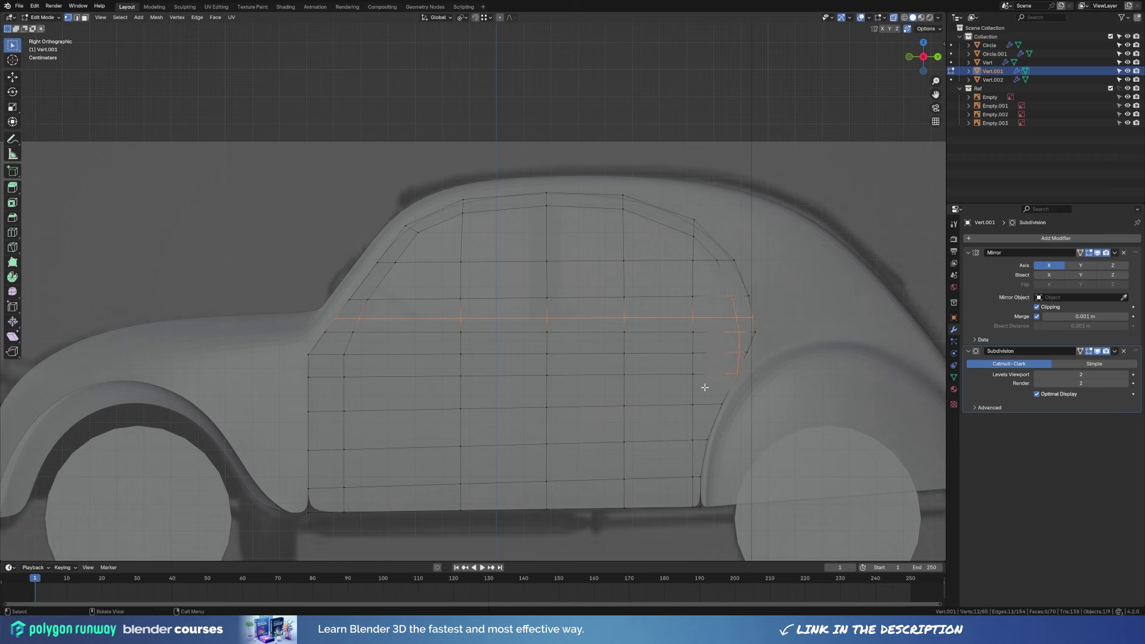
key(ctrl+r)
click(508, 280)
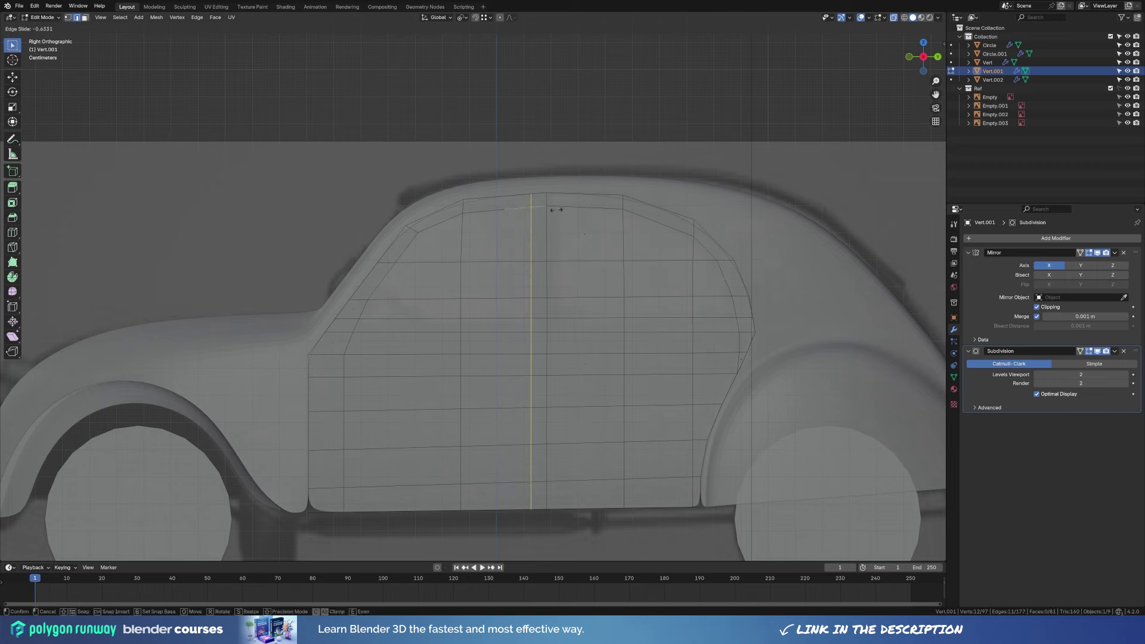
click(540, 201)
key(ctrl+r)
click(570, 191)
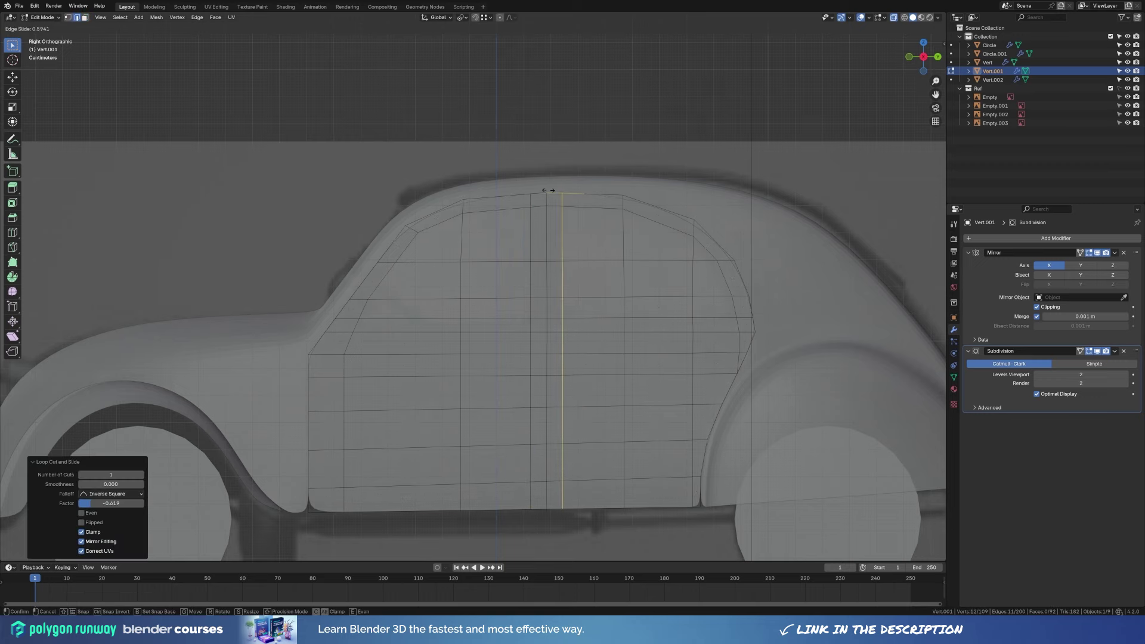
click(547, 190)
Fill-select a door face region and separate it into its own object.
key(3)
click(593, 243)
ctrl+shift+click(706, 305)
mouse_move(705, 304)
middle_down()
mouse_move(646, 400)
mouse_move(605, 374)
middle_up()
scroll(605, 374, up, 3)
scroll(630, 377, down, 3)
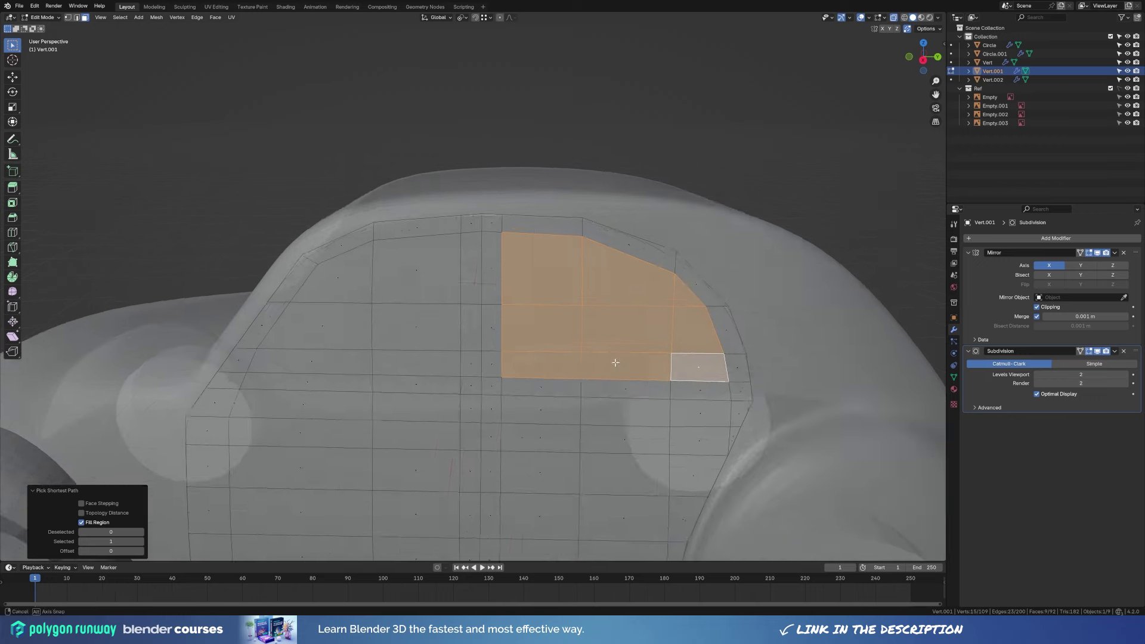
scroll(614, 358, down, 3)
click(470, 237)
ctrl+shift+click(263, 529)
key(p)
click(306, 504)
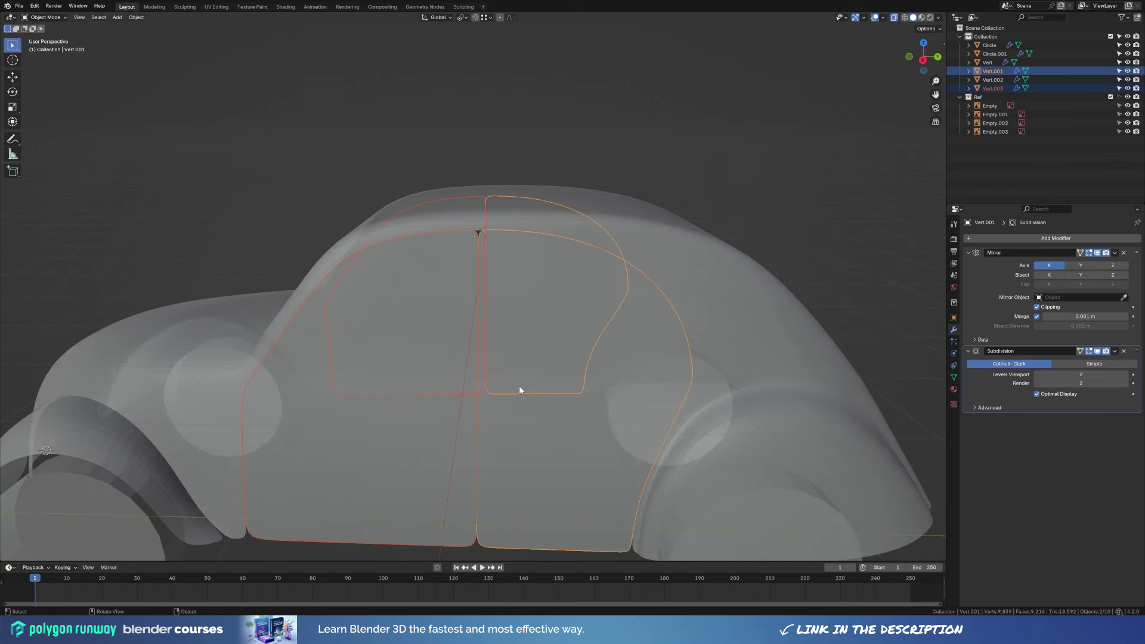
Split the rear window faces into Vert.004 and the front window faces into Vert.005.
ctrl+shift+click(516, 273)
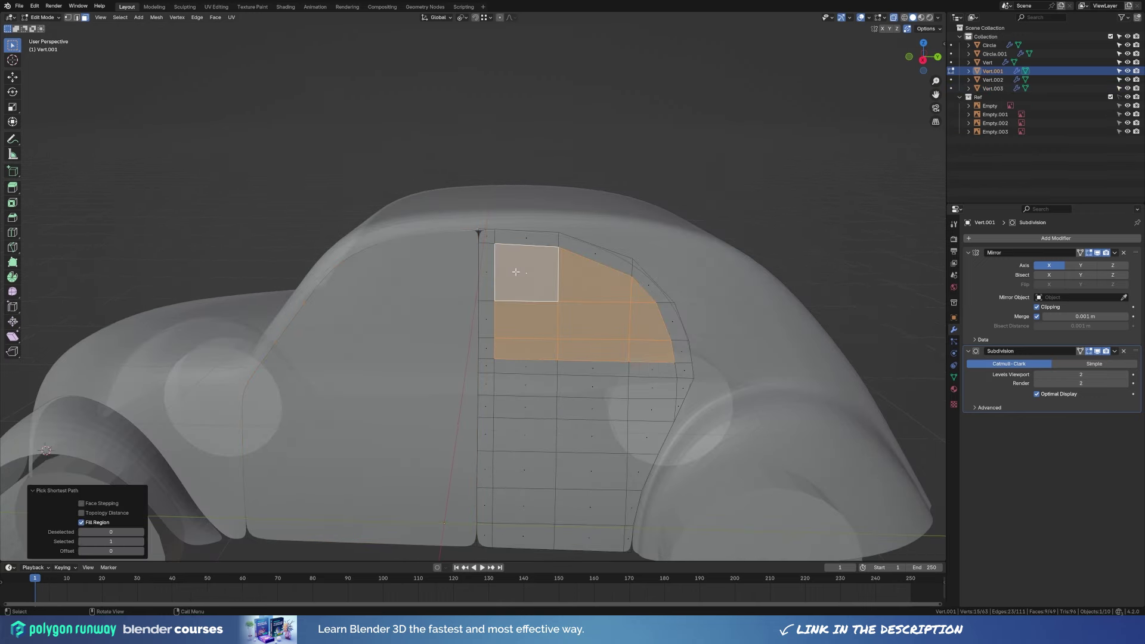
key(KP_3)
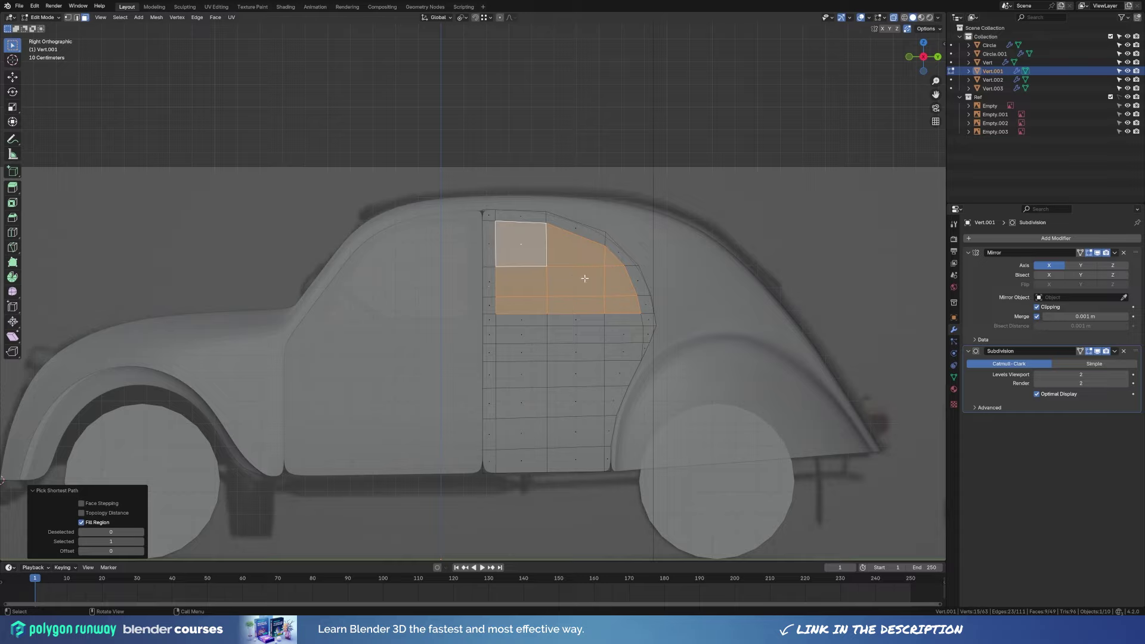
middle_drag(585, 279, 622, 303)
key(p)
key(Tab)
click(501, 318)
key(Tab)
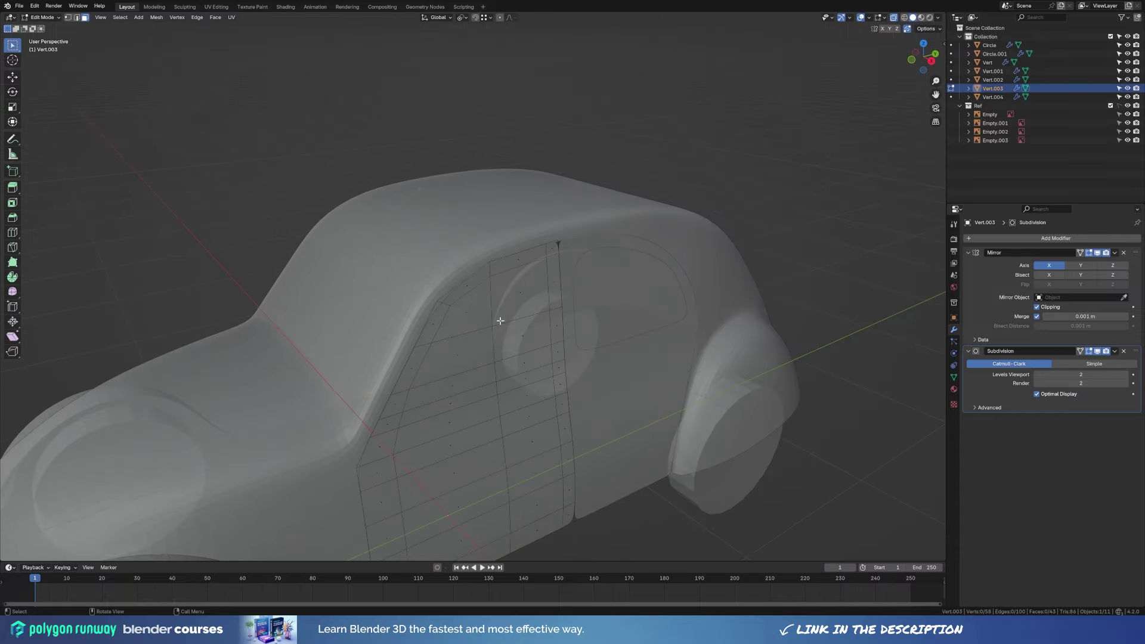
key(KP_3)
click(456, 306)
ctrl+shift+click(417, 265)
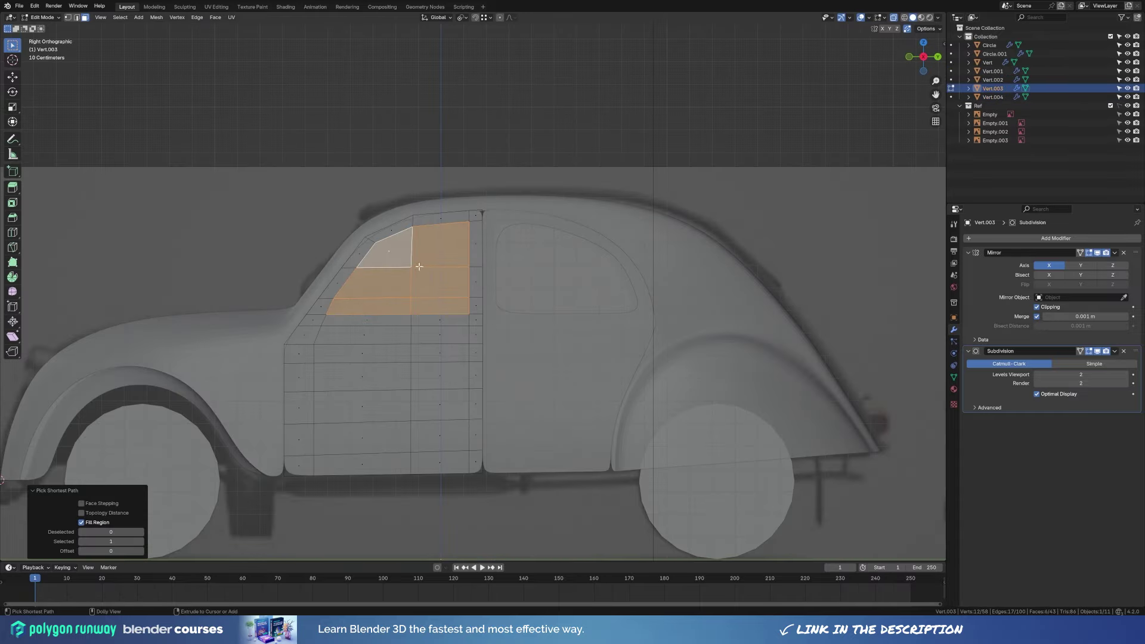
key(p)
click(424, 270)
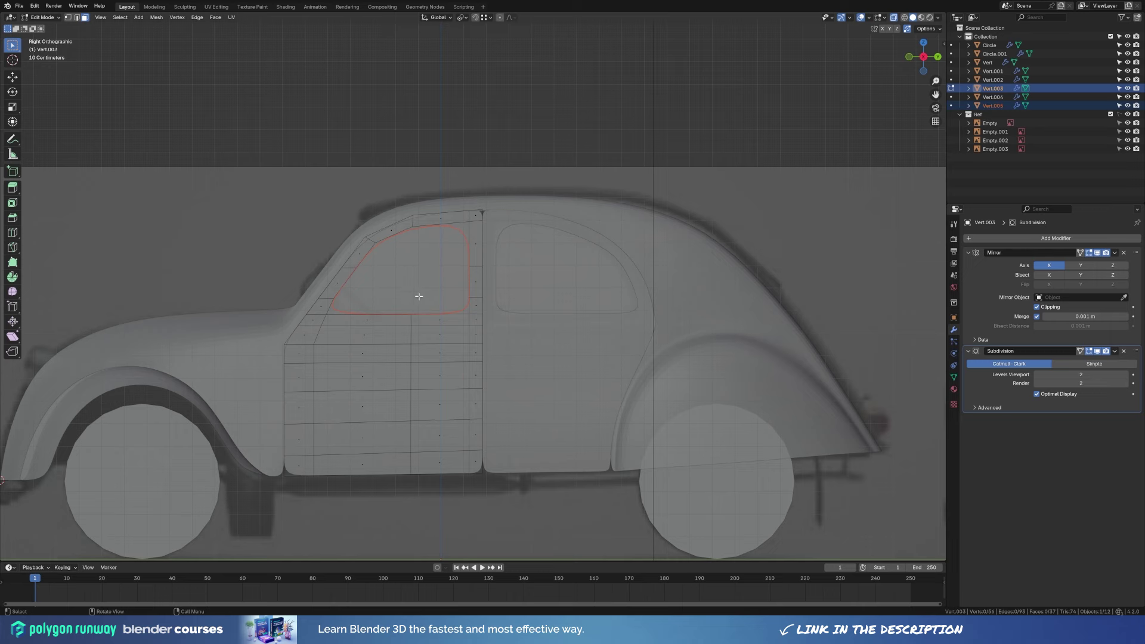
Add a loop cut across the front window piece Vert.005.
key(Tab)
click(412, 296)
key(Tab)
key(2)
key(ctrl+r)
click(350, 311)
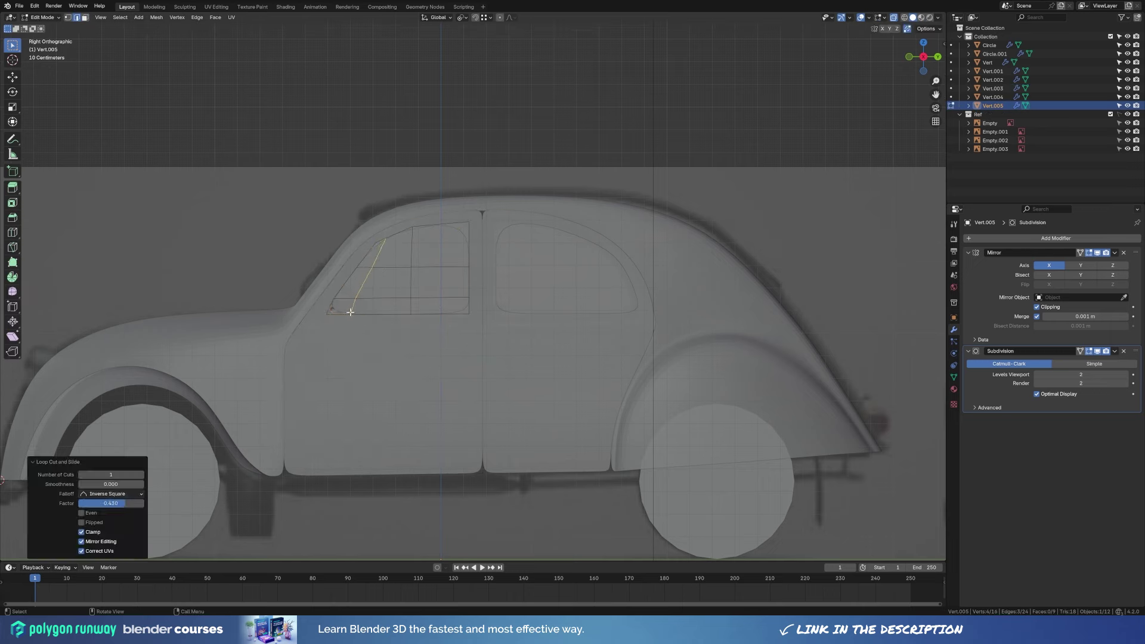
key(Tab)
key(Tab)
key(Tab)
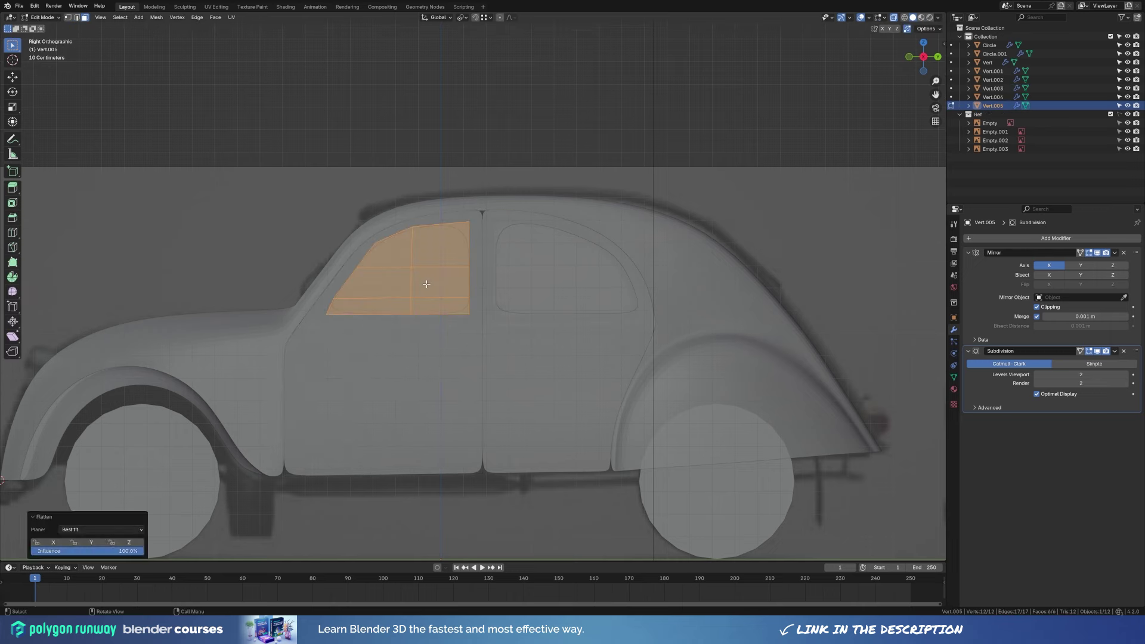
click(583, 276)
scroll(502, 387, down, 2)
Select both door panels and edit them together in the right side view.
scroll(502, 383, up, 1)
click(489, 339)
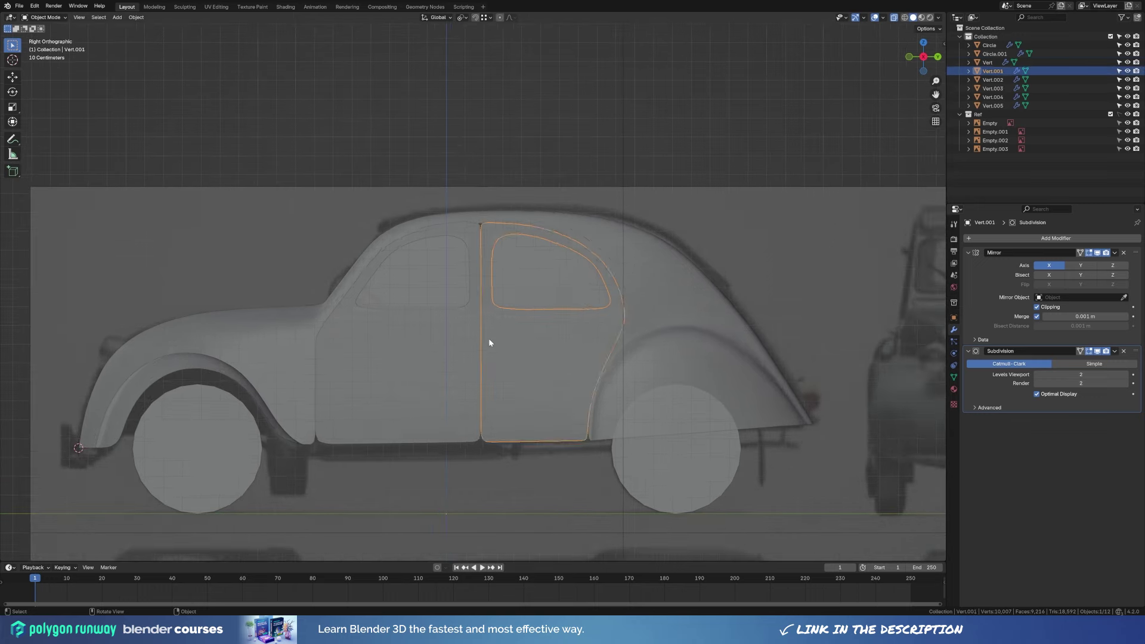
middle_drag(487, 333, 576, 363)
key(KP_3)
key(Tab)
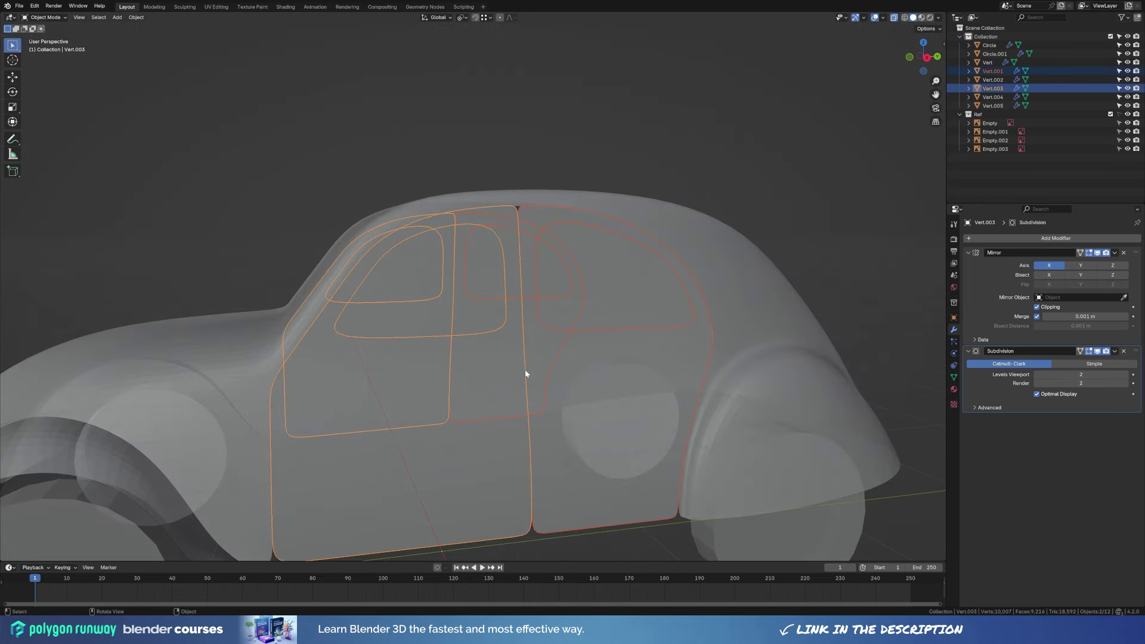
key(KP_3)
scroll(525, 370, up, 1)
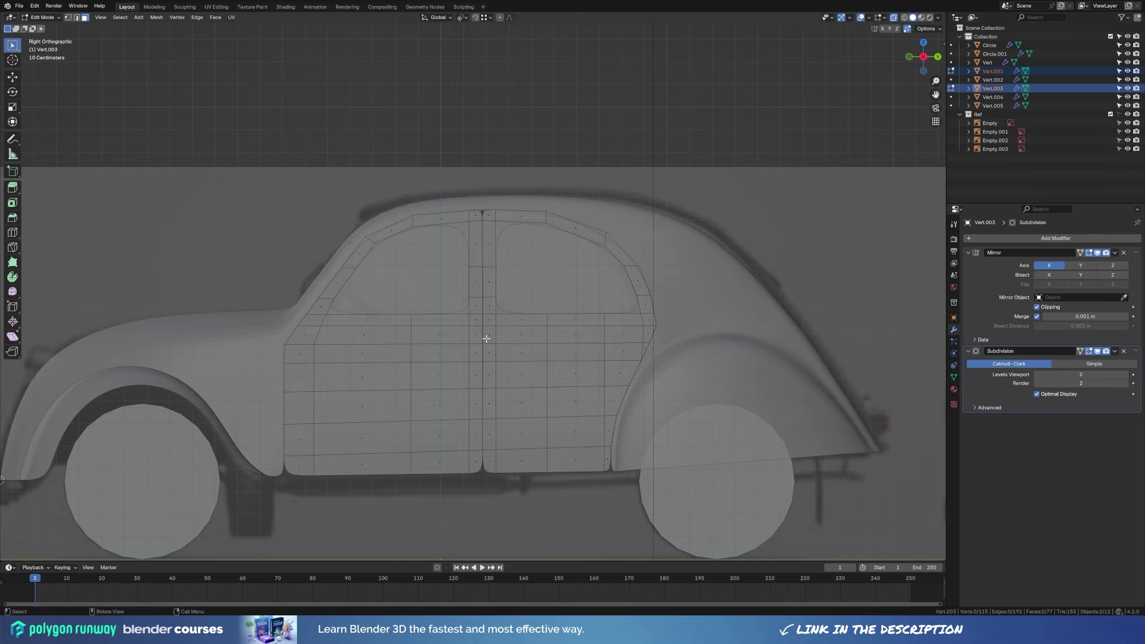
scroll(487, 338, up, 1)
Add loop cuts across the doors, through the roof strip and down the front door.
key(ctrl+r)
click(465, 215)
key(ctrl+r)
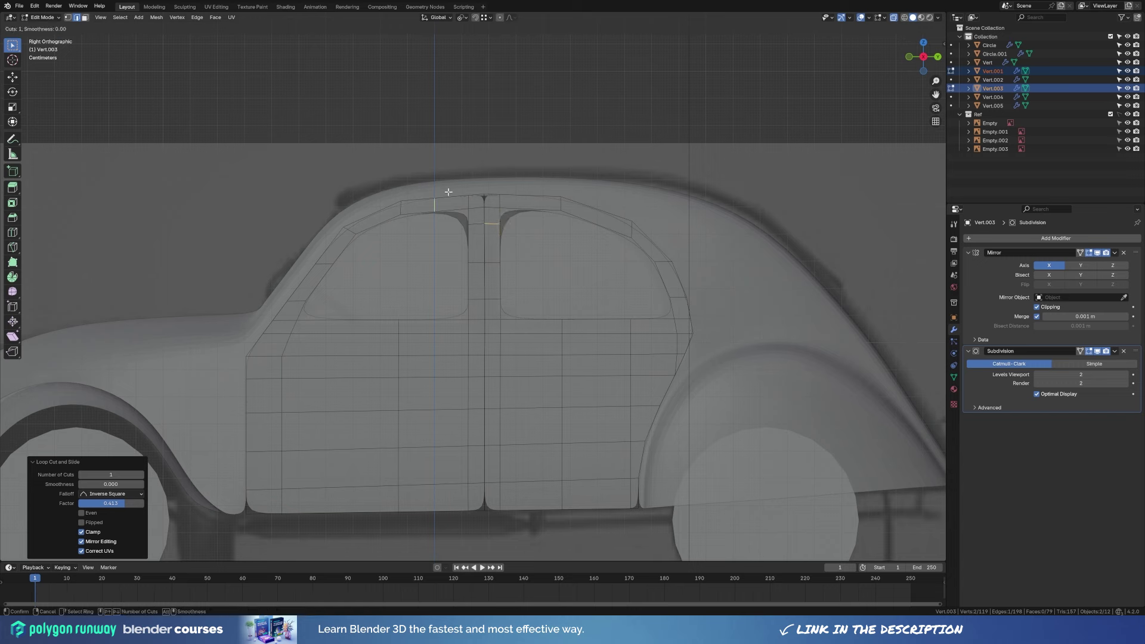
click(449, 193)
click(390, 390)
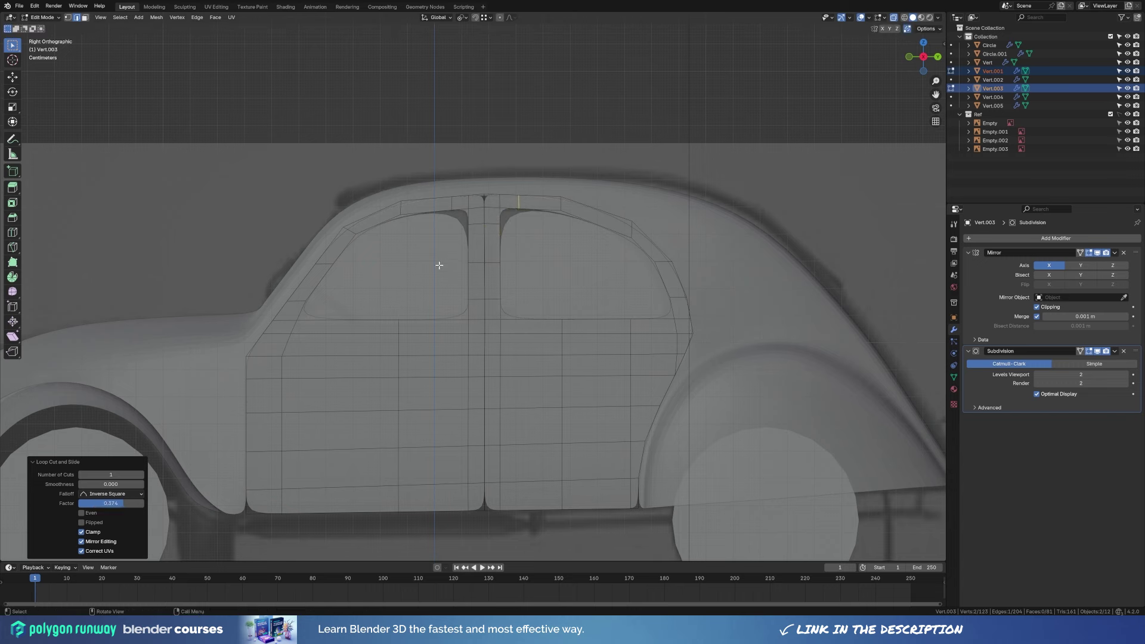
key(ctrl+r)
click(316, 323)
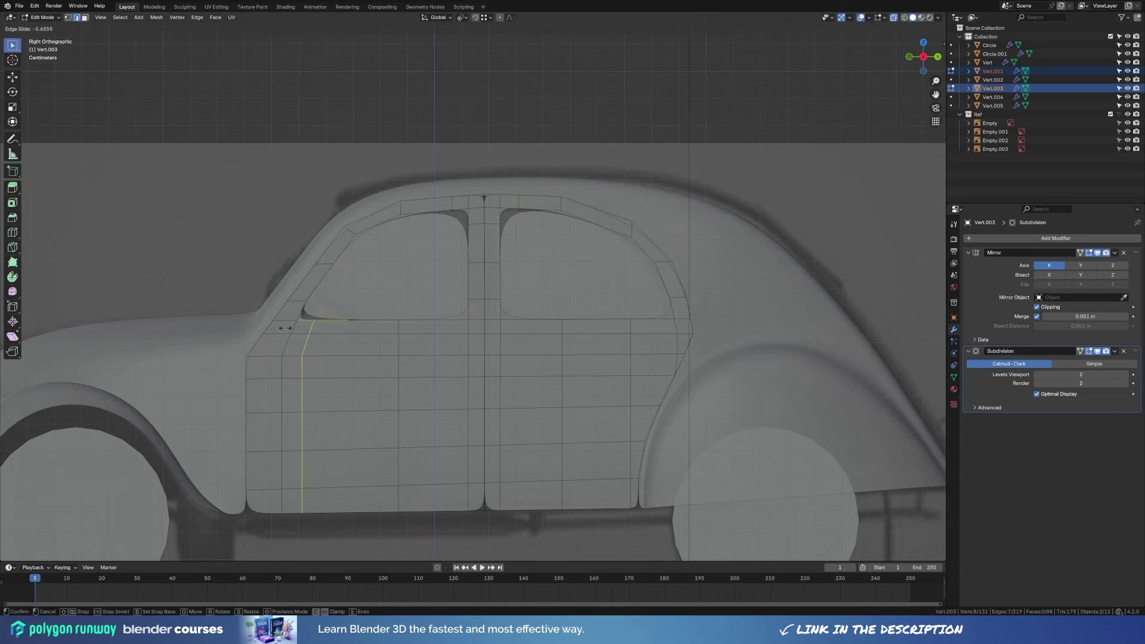
click(286, 328)
Cut a vertical loop through the rear door and slide its edge and vertex along the door outline.
key(ctrl+r)
click(528, 358)
key(ctrl+r)
key(Escape)
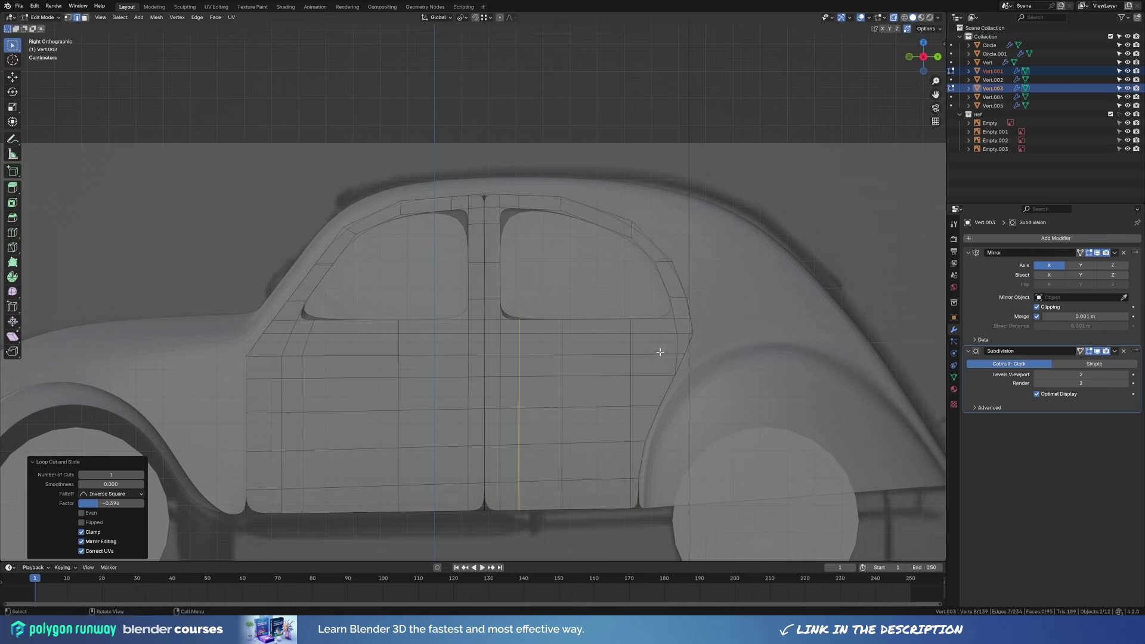
click(629, 326)
key(g)
key(g)
click(683, 343)
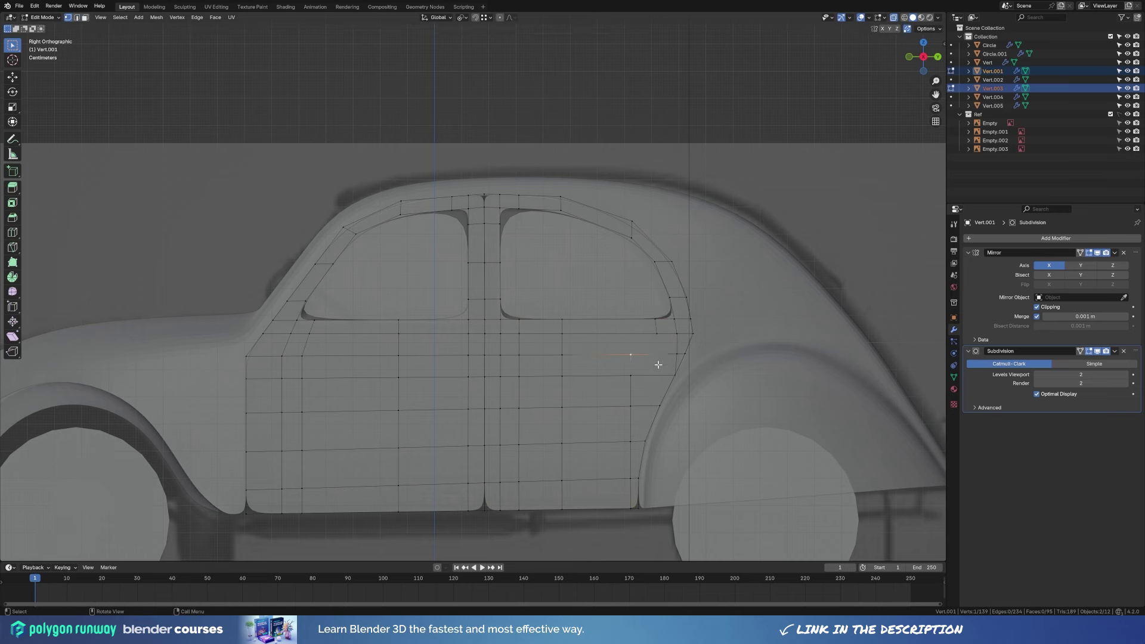
key(1)
click(632, 407)
key(g)
key(g)
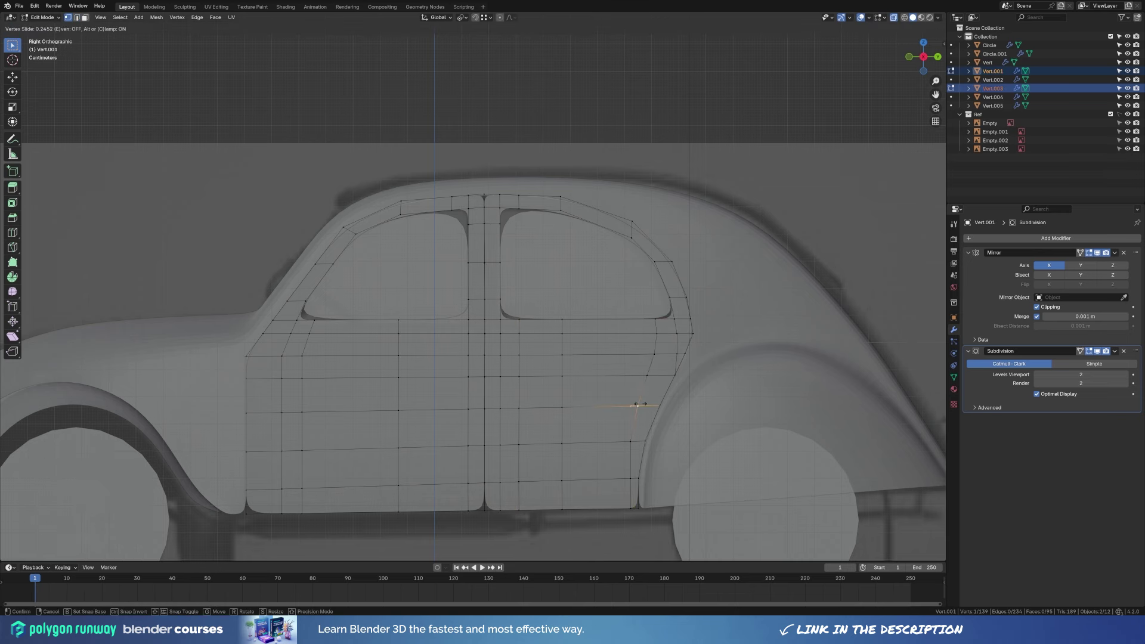
click(640, 404)
key(Tab)
Add a horizontal loop near the front window's top and nudge its upper-left corner vertex.
click(448, 287)
key(Tab)
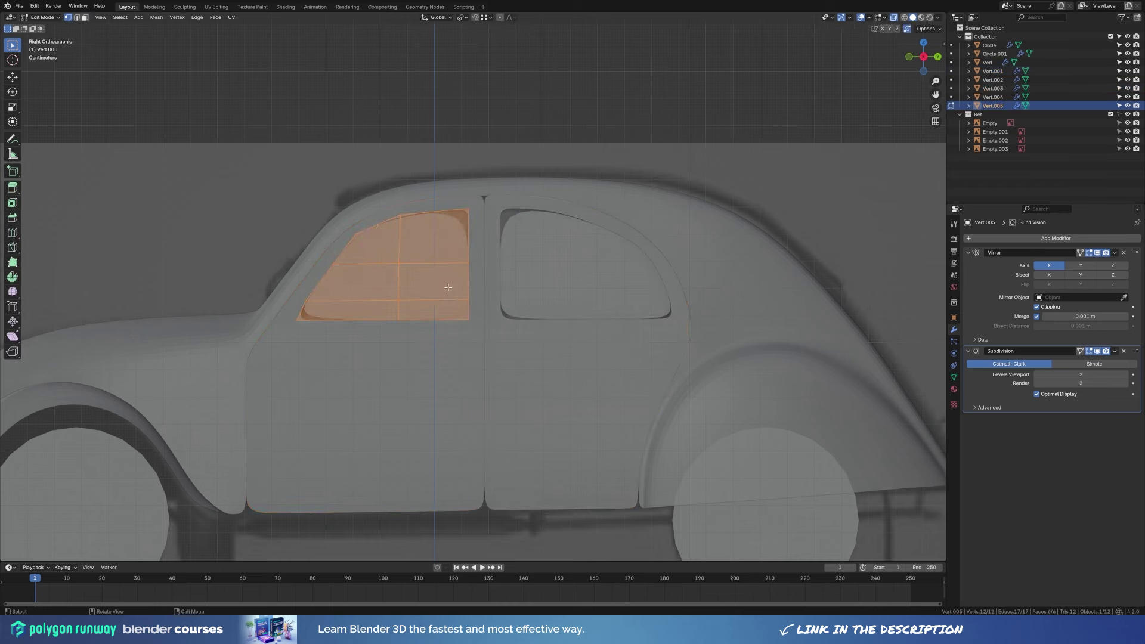
key(alt+a)
key(ctrl+r)
click(307, 309)
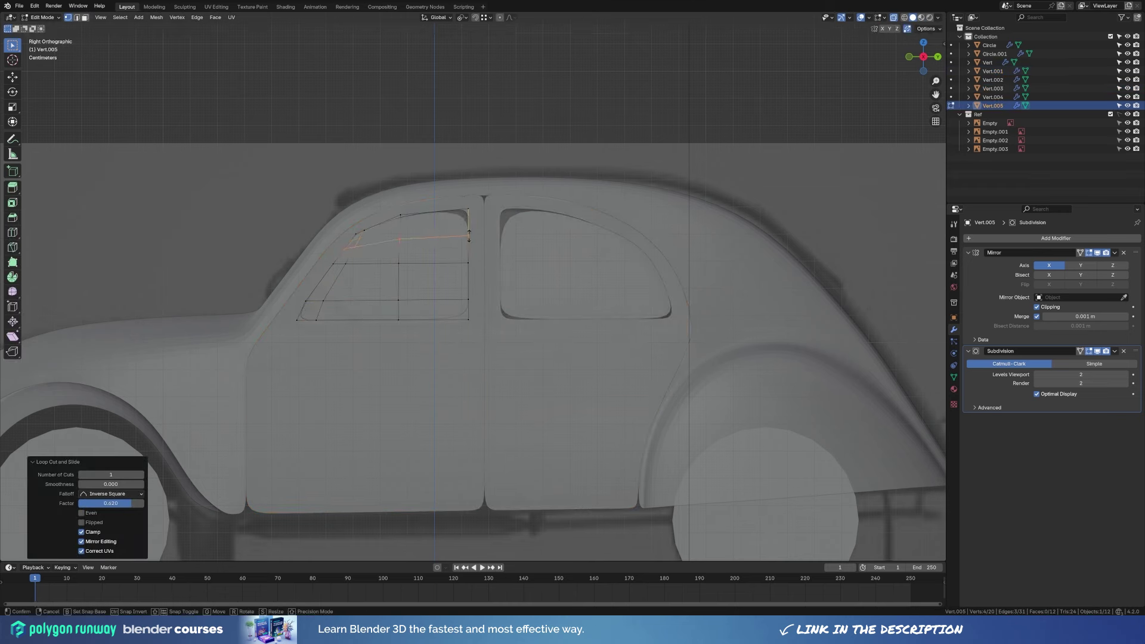
click(358, 243)
key(g)
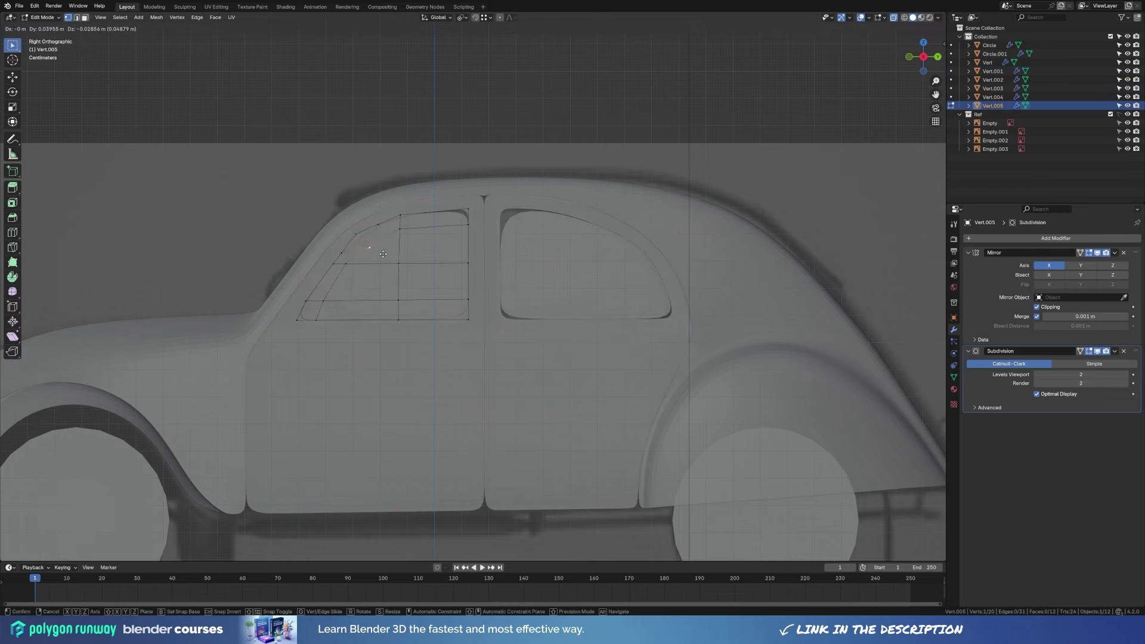
click(360, 235)
key(g)
click(383, 254)
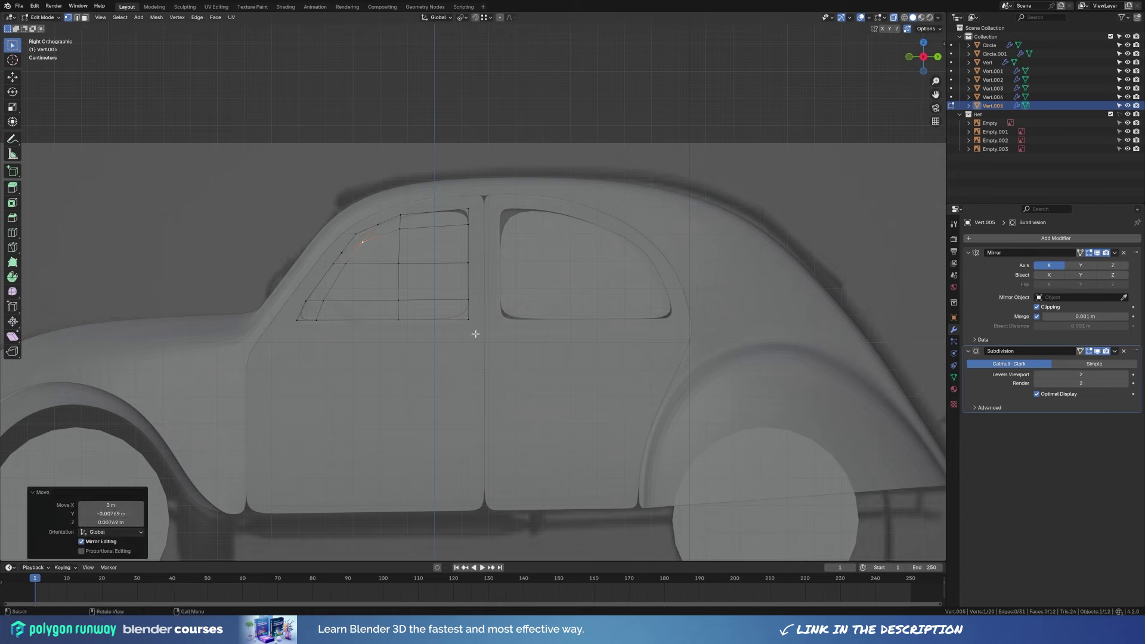
Cut a vertical loop near the front window's right edge and leave edit mode.
key(a)
key(alt+a)
key(ctrl+r)
click(449, 371)
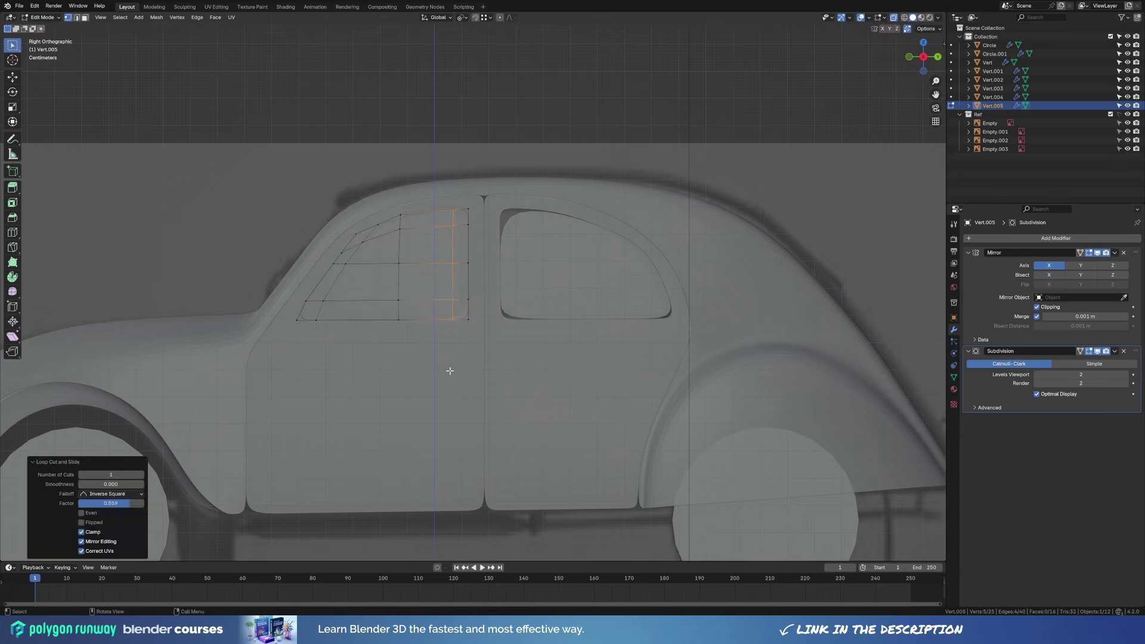
key(Tab)
mouse_move(449, 371)
middle_down()
mouse_move(535, 367)
mouse_move(546, 352)
middle_up()
Cut a vertical loop through the rear window in side view.
click(617, 301)
key(KP_3)
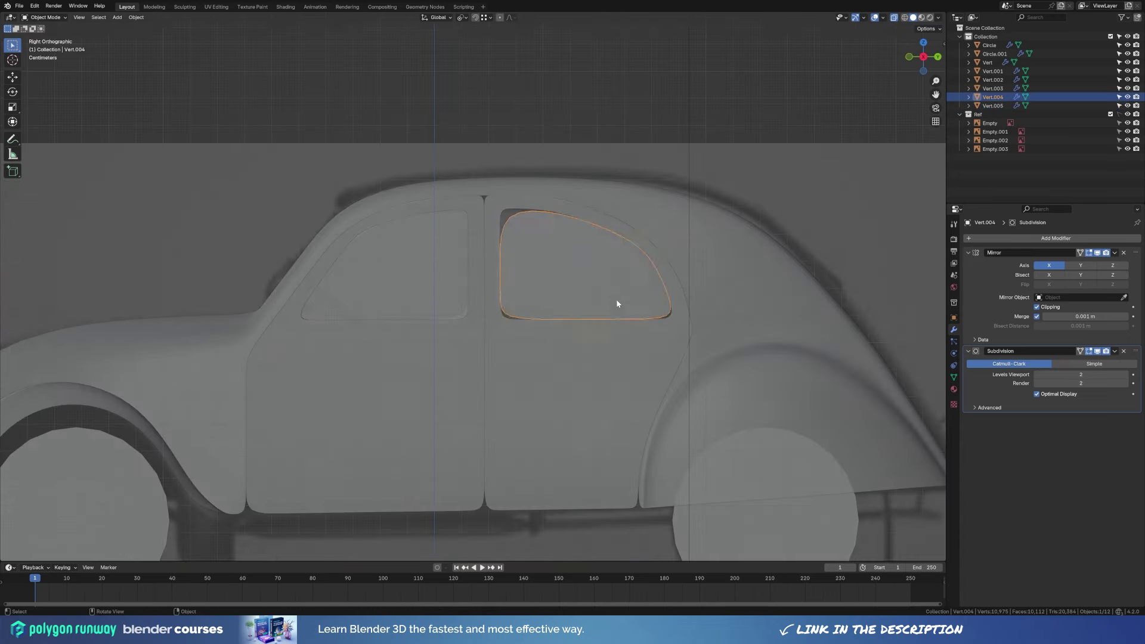
key(Tab)
key(ctrl+r)
click(516, 263)
Add horizontal loops near the rear window's top and bottom.
key(ctrl+r)
click(575, 236)
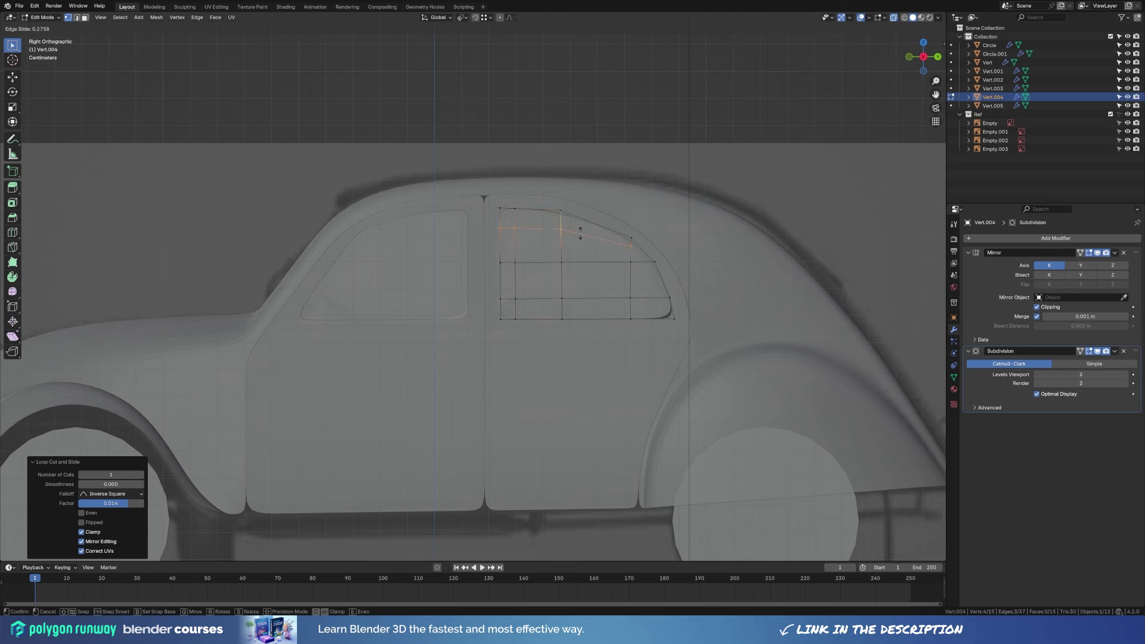
click(582, 230)
key(ctrl+r)
click(588, 302)
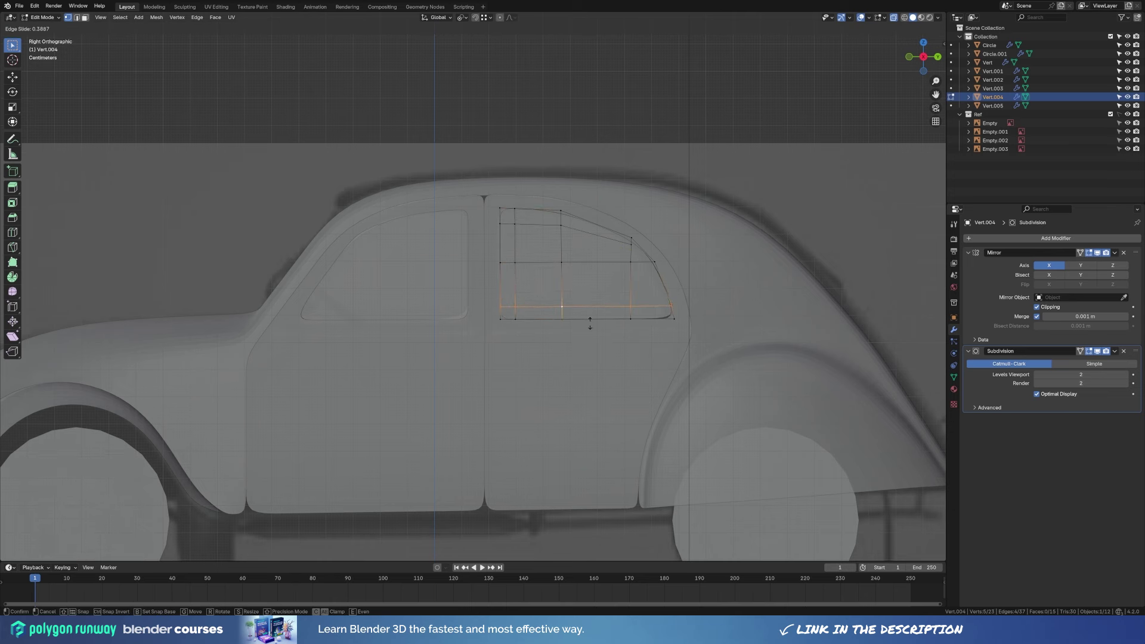
click(632, 304)
key(ctrl+r)
key(Escape)
Knife-cut across the rear window's back corner, then exit edit mode and select the car body.
key(k)
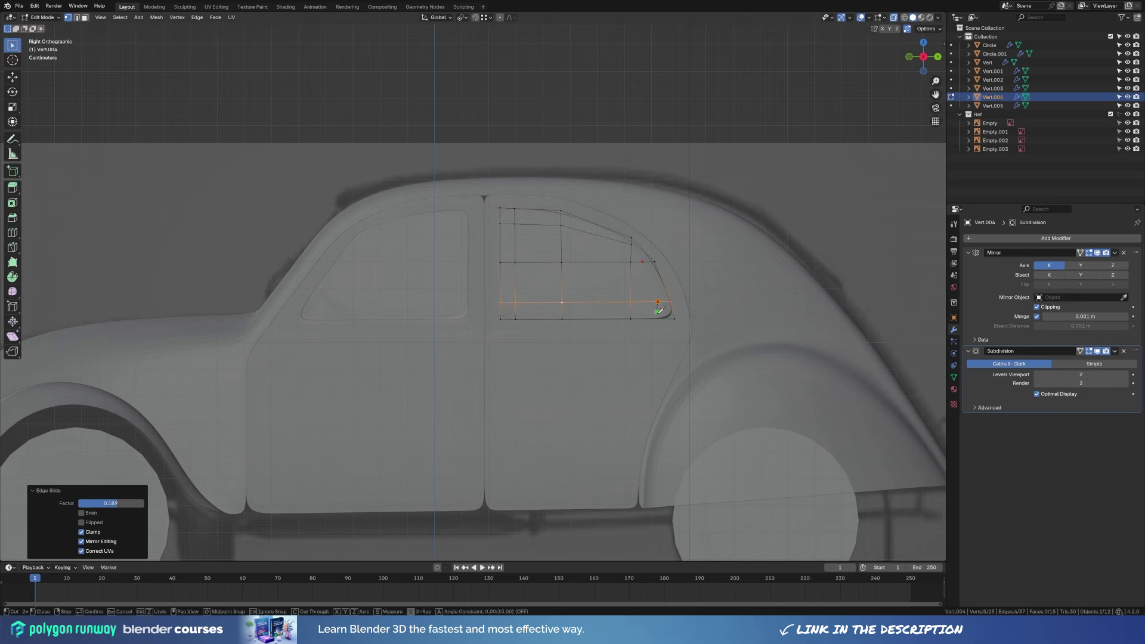
click(661, 318)
key(Return)
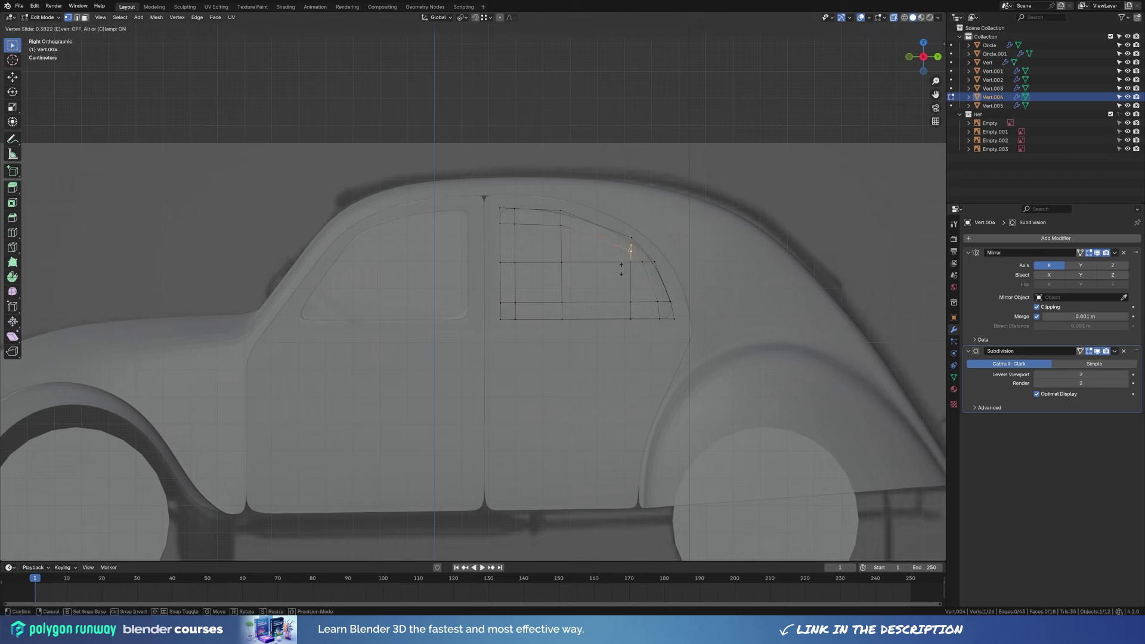
alt+click(630, 276)
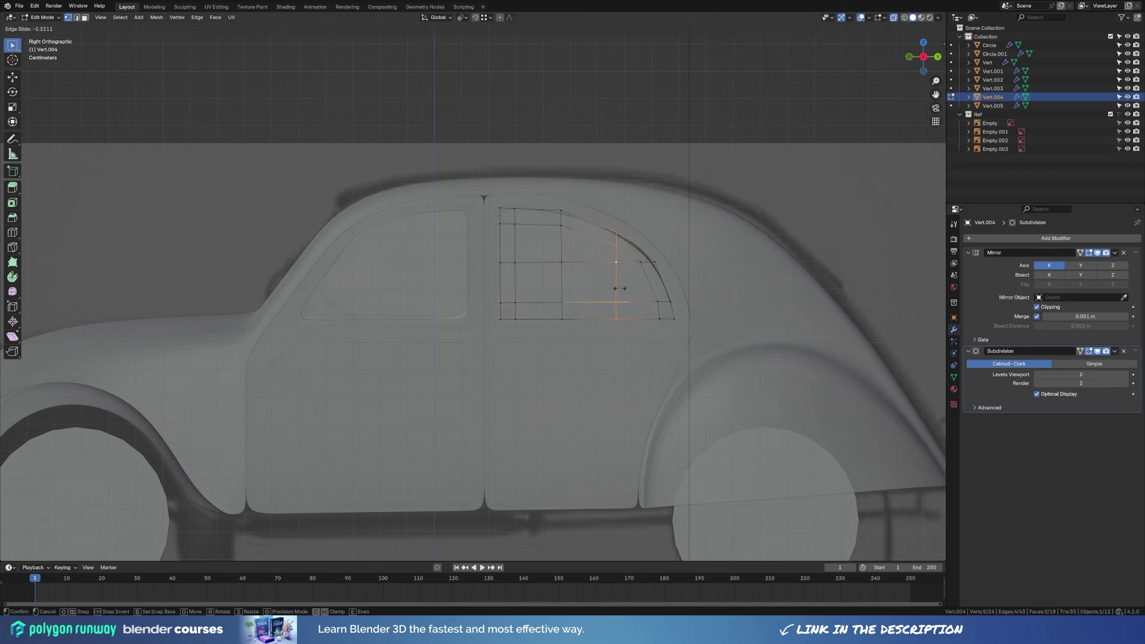
alt+click(682, 282)
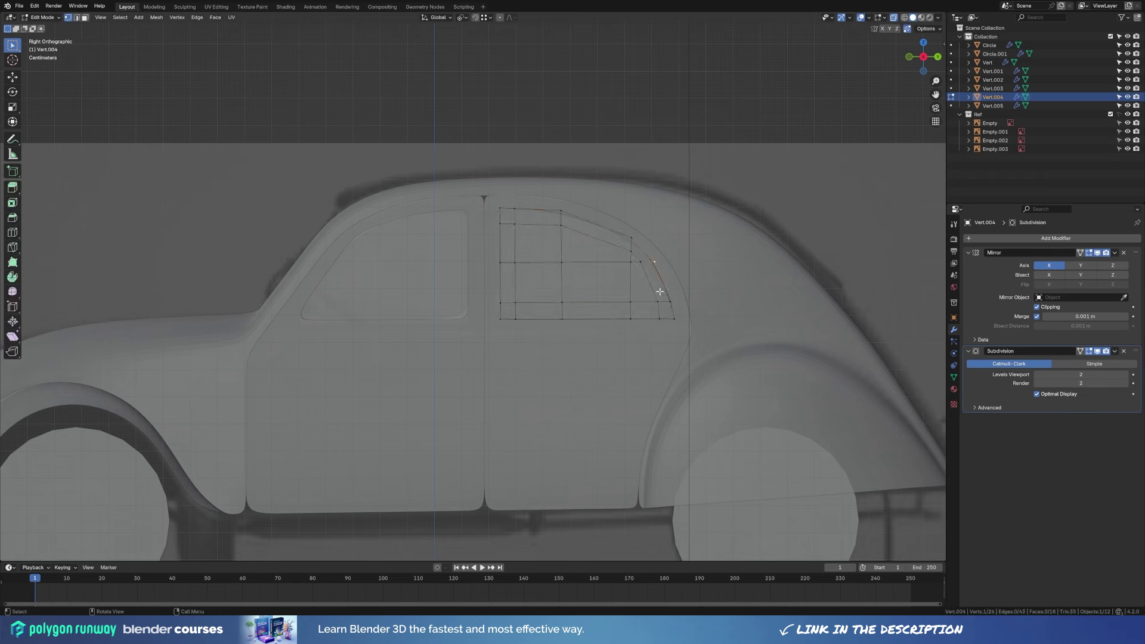
key(a)
key(Tab)
click(516, 189)
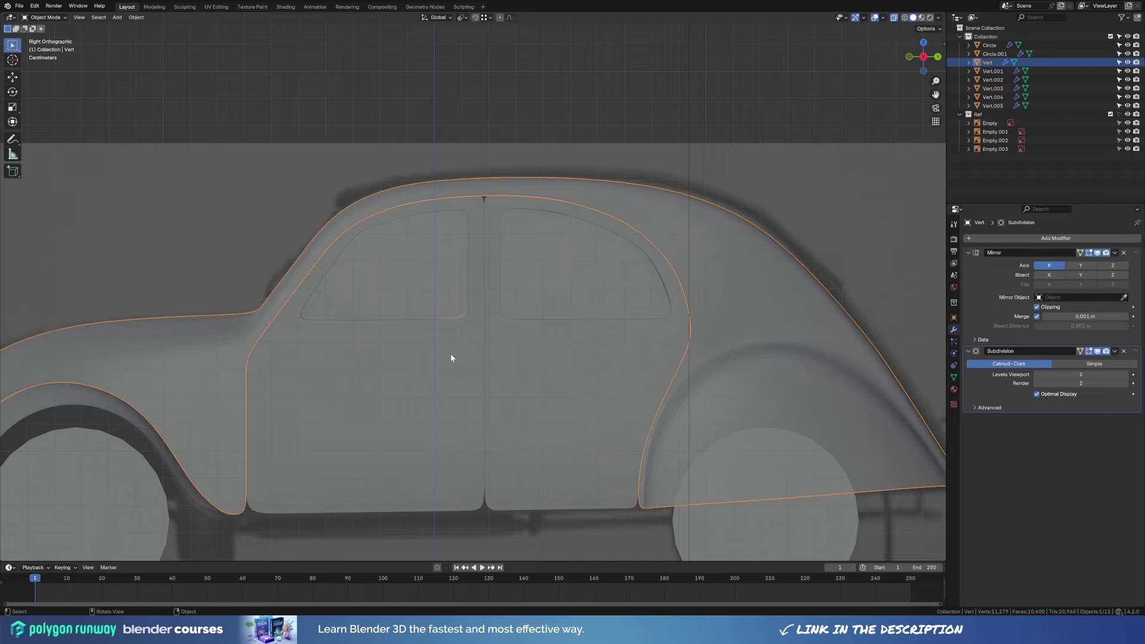
Add a loop cut across the car body mesh.
mouse_move(452, 358)
middle_down()
mouse_move(485, 340)
mouse_move(413, 289)
middle_up()
key(Tab)
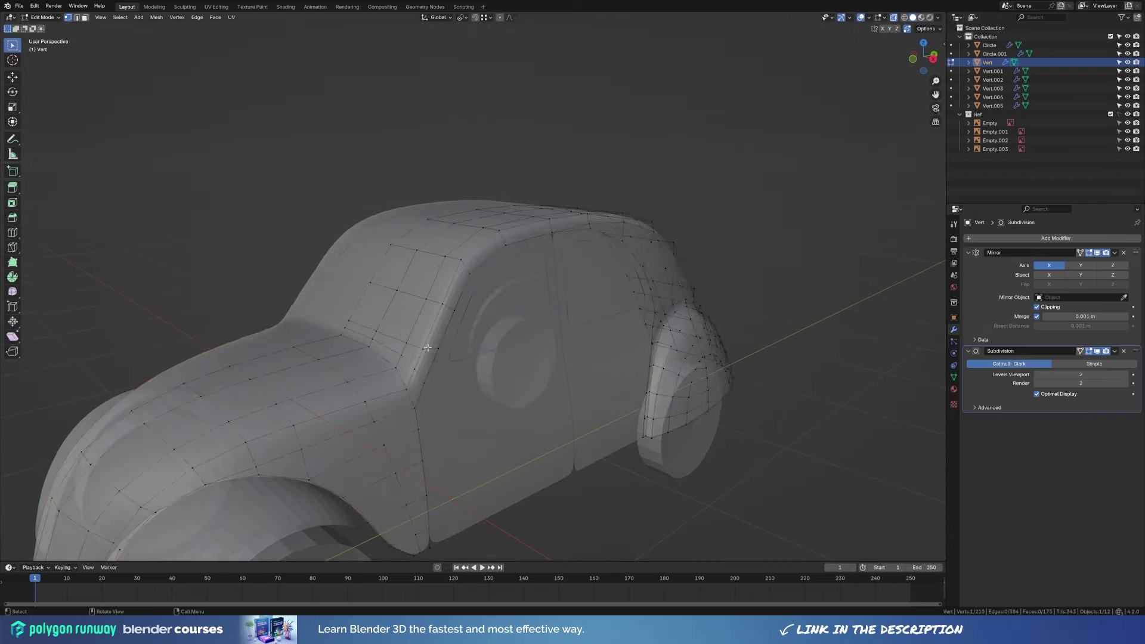
middle_drag(427, 348, 432, 372)
key(ctrl+r)
click(431, 372)
Shift the fender vertex path along the front-back (Y) axis in side view.
mouse_move(573, 383)
middle_down()
mouse_move(439, 401)
mouse_move(507, 323)
middle_up()
ctrl+click(396, 348)
key(KP_1)
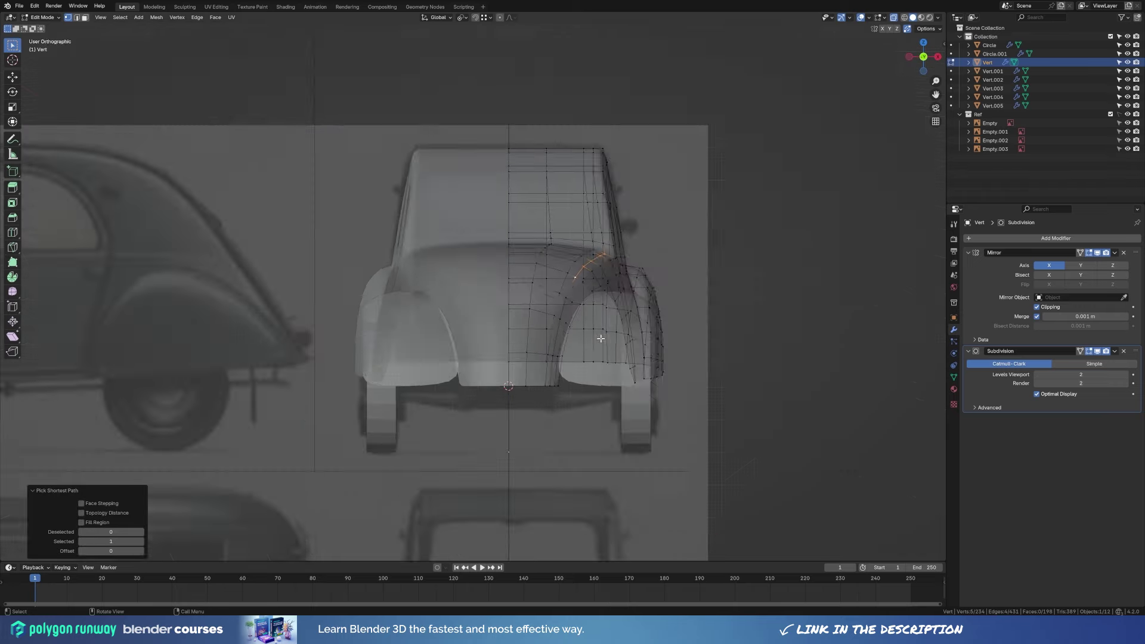
key(g)
key(z)
key(Escape)
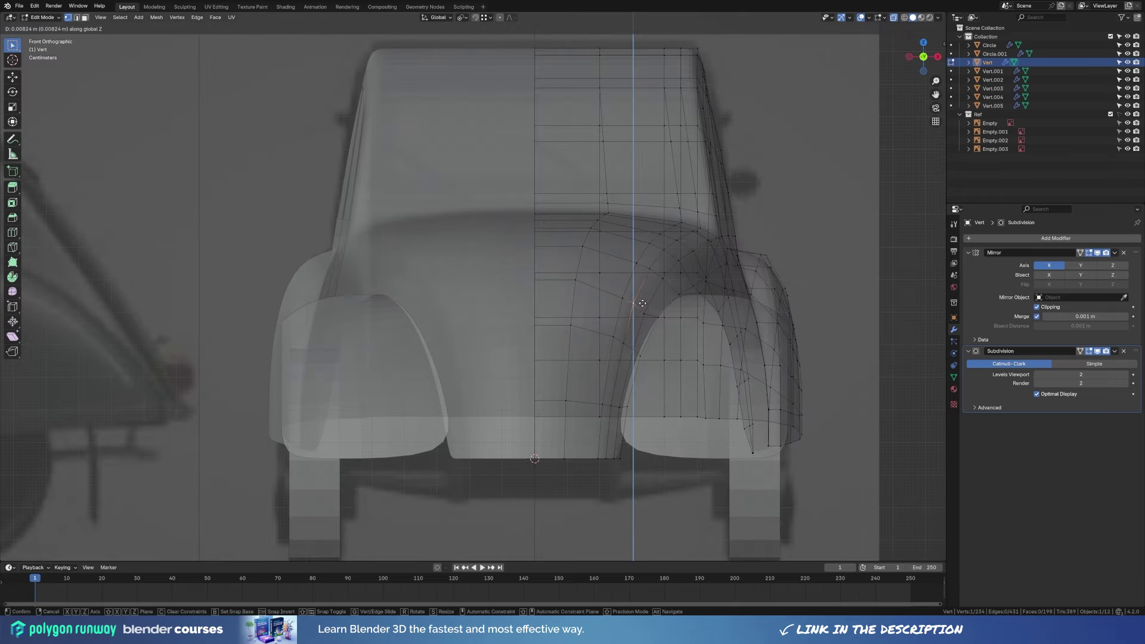
key(KP_3)
scroll(663, 387, up, 5)
shift+middle_drag(64, 349, 356, 327)
key(g)
key(y)
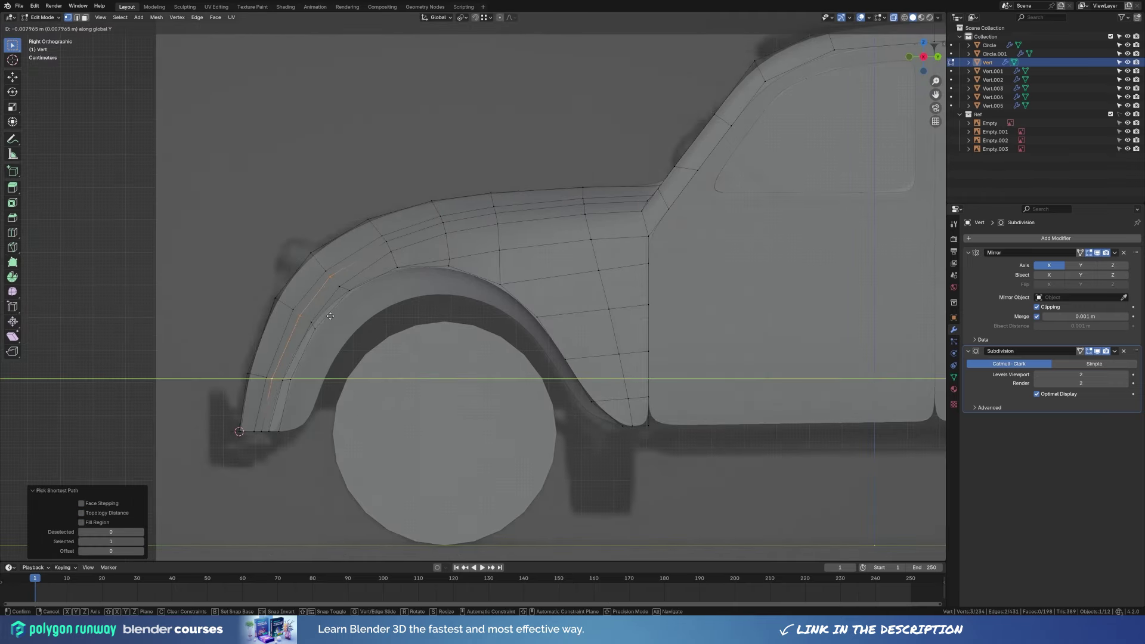
click(330, 317)
Reposition the upper and lower fender vertices.
click(325, 272)
key(g)
click(363, 293)
key(g)
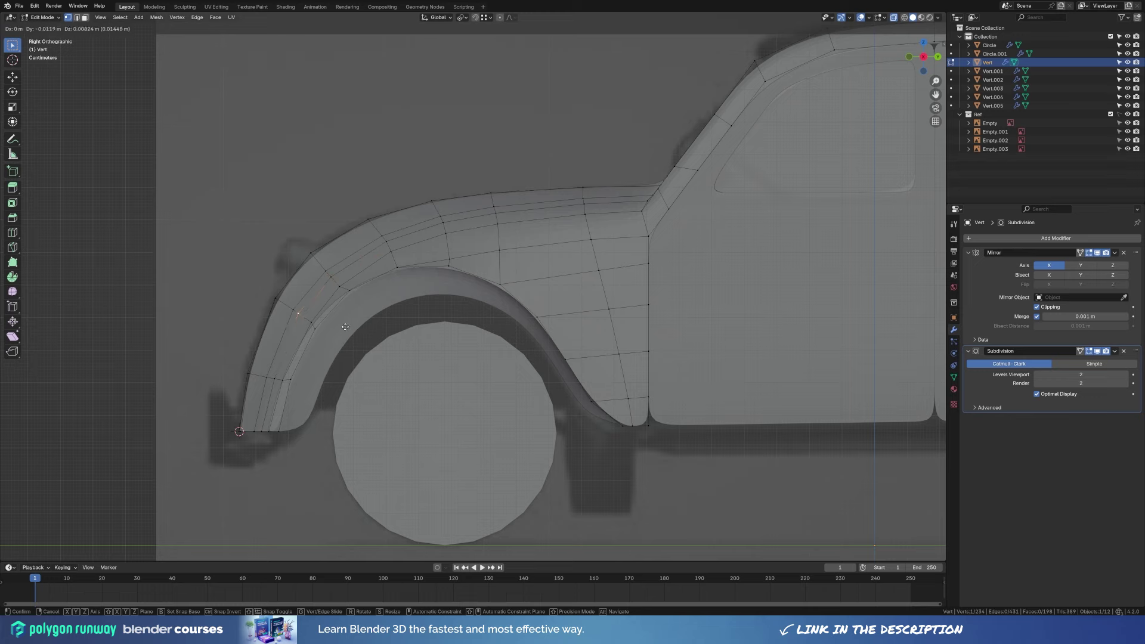
click(332, 275)
click(271, 378)
key(g)
click(277, 398)
Make the mesh opaque again and slide an edge loop along the body.
mouse_move(277, 398)
middle_down()
mouse_move(443, 431)
mouse_move(566, 340)
middle_up()
key(z)
click(566, 436)
mouse_move(566, 435)
middle_down()
mouse_move(765, 429)
mouse_move(609, 333)
middle_up()
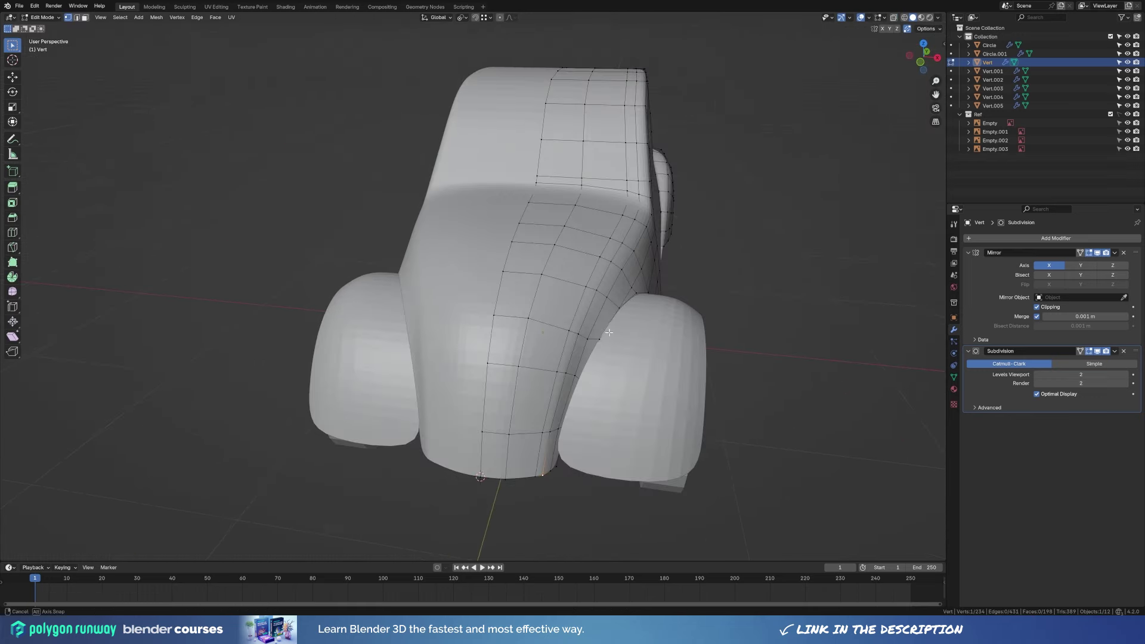
alt+click(623, 202)
key(g)
key(g)
click(732, 264)
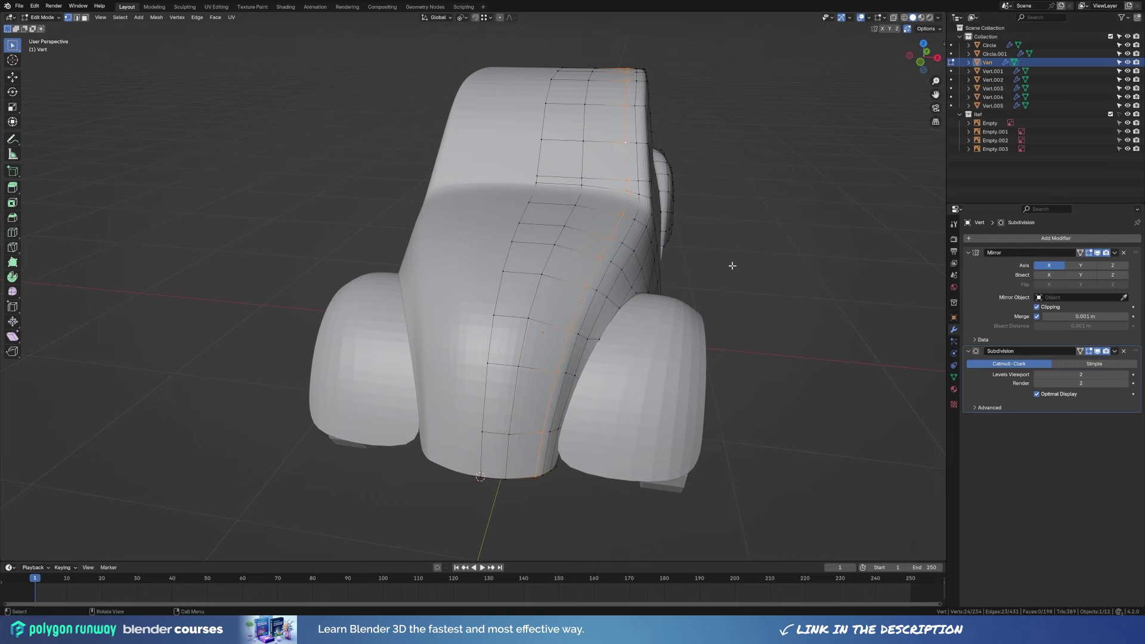
Scale the fender edge loop along the front-back (Y) axis.
mouse_move(582, 319)
middle_down()
mouse_move(549, 292)
mouse_move(501, 284)
middle_up()
click(491, 283)
alt+click(440, 347)
key(s)
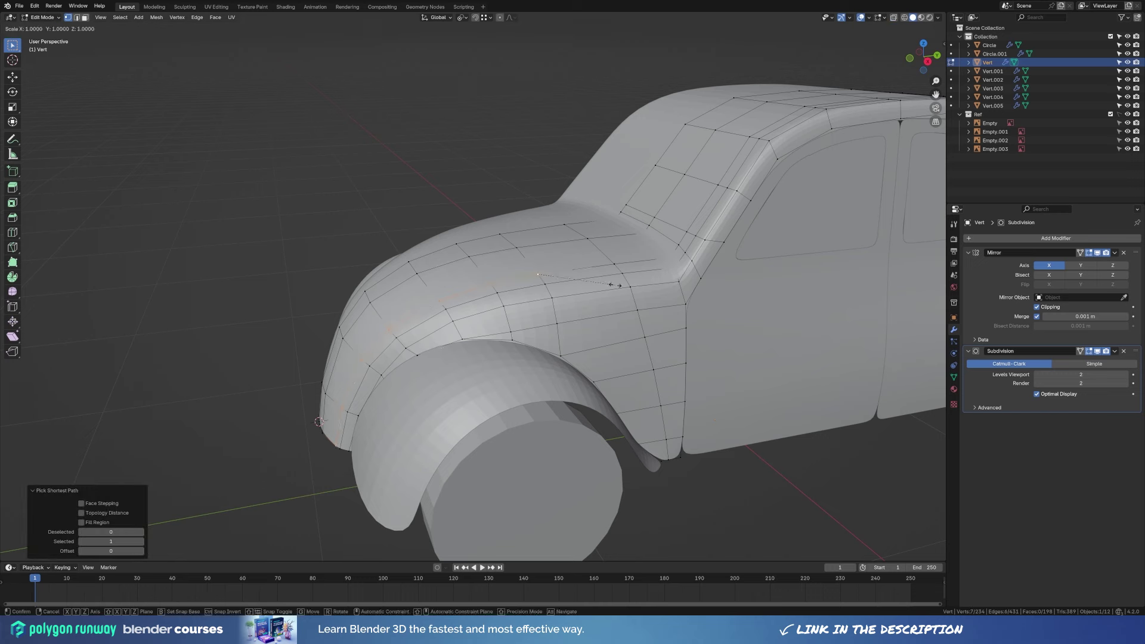
key(y)
click(445, 345)
middle_drag(445, 345, 597, 269)
key(s)
key(z)
key(Escape)
key(z)
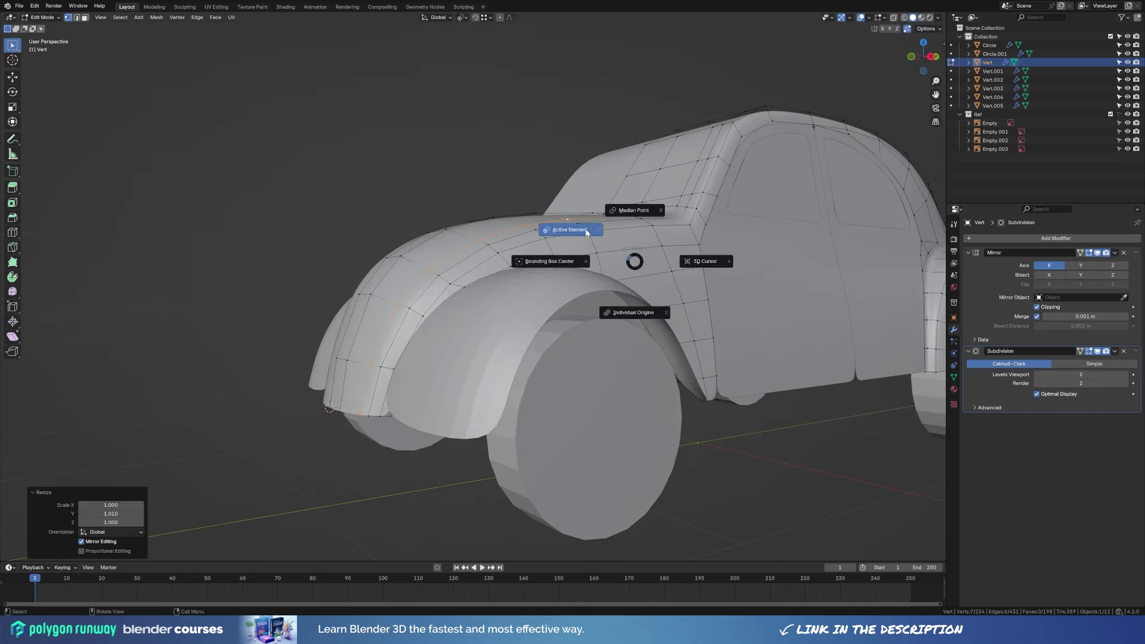
key(Escape)
Edge-slide a vertex chain along the fender into place.
shift+click(361, 413)
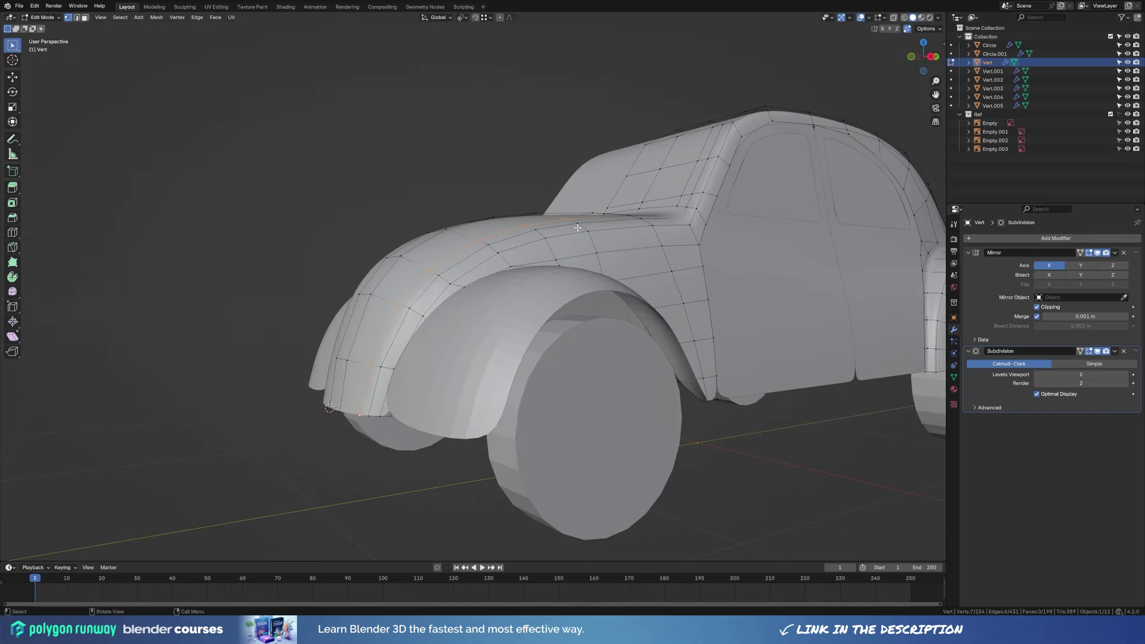
ctrl+click(380, 356)
key(s)
key(z)
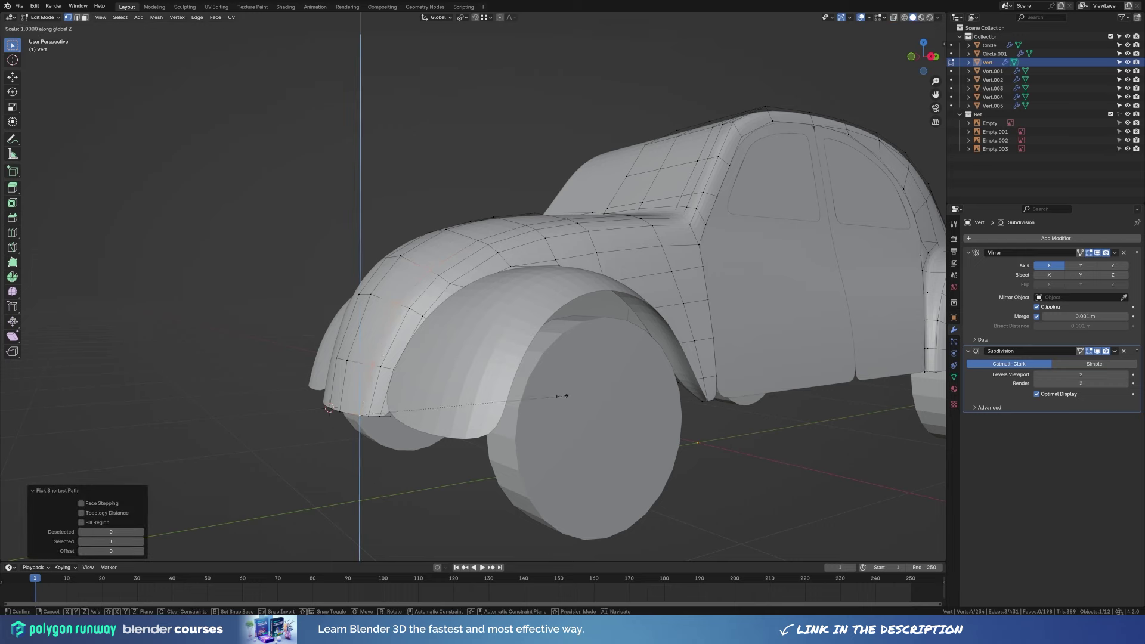
mouse_move(597, 394)
middle_down()
mouse_move(597, 312)
mouse_move(757, 329)
mouse_move(721, 339)
mouse_move(655, 311)
mouse_move(537, 287)
mouse_move(578, 201)
middle_up()
key(Escape)
key(g)
key(g)
click(597, 312)
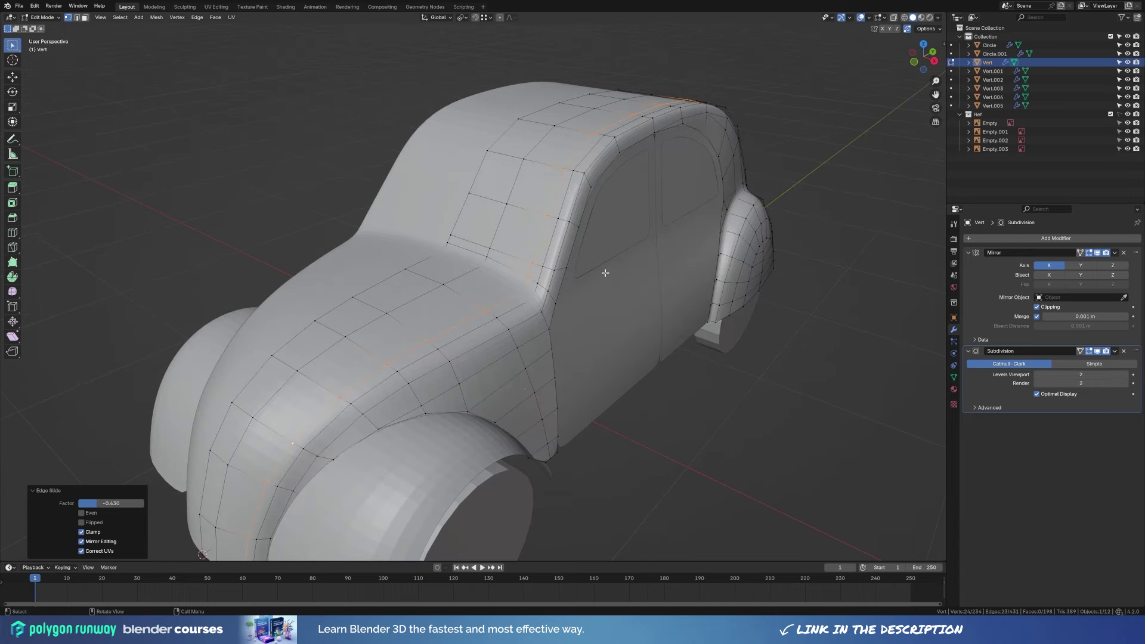
Add an edge loop across the roof and slide it into position.
key(ctrl+r)
click(579, 201)
click(559, 183)
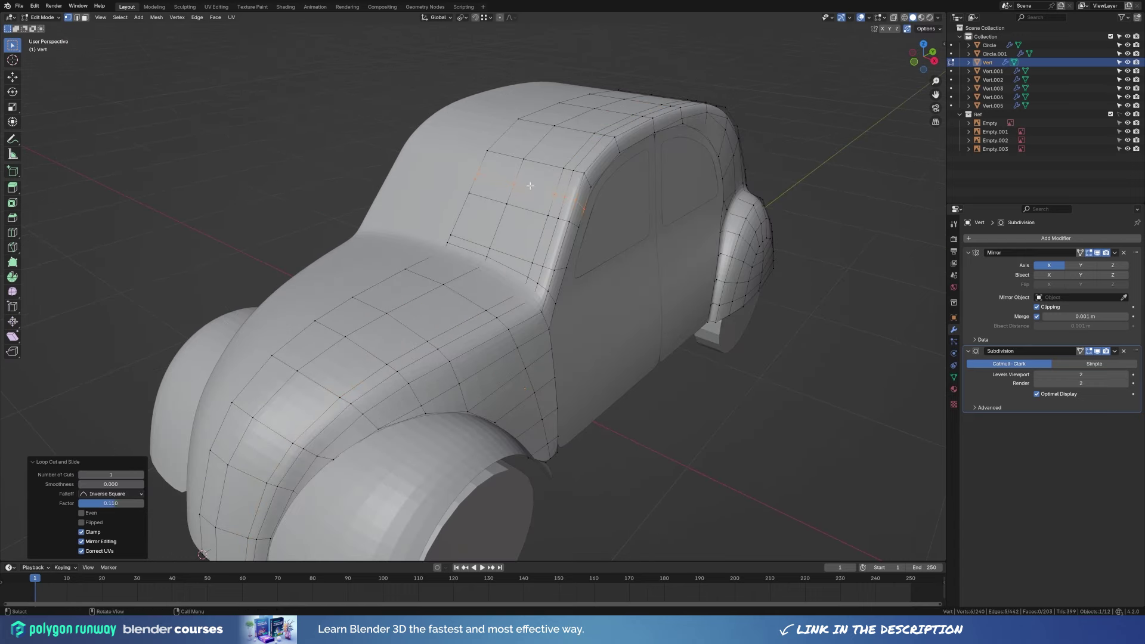
key(g)
key(g)
click(590, 206)
middle_drag(590, 205, 594, 289)
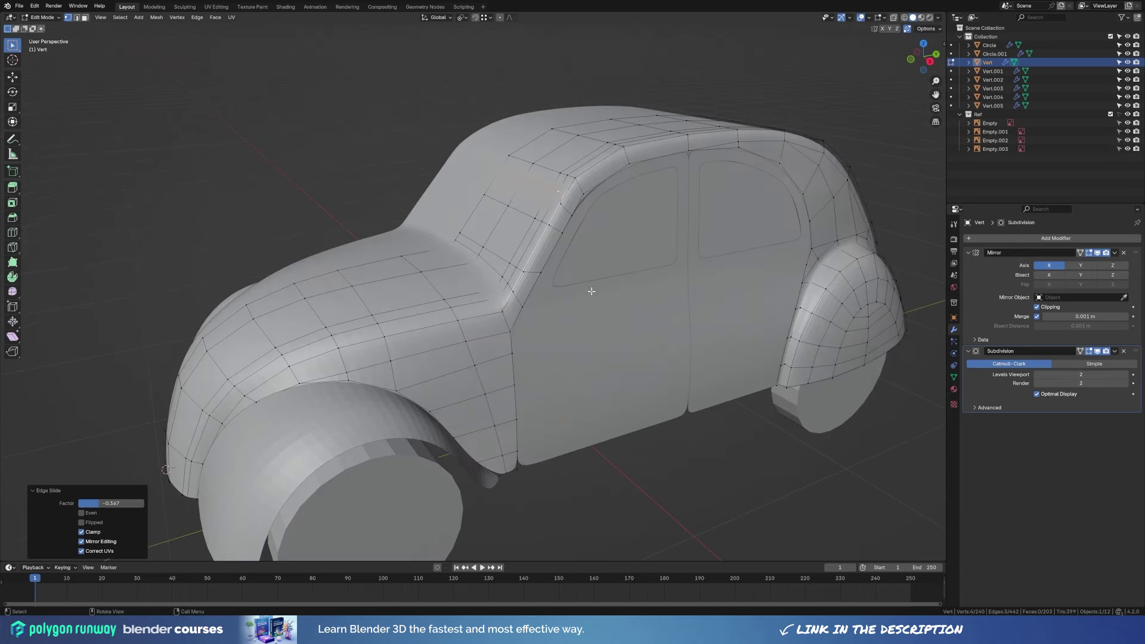
Select the windshield face block in X-ray front view and slide nearby edges to fit.
key(alt+a)
key(KP_1)
key(alt+z)
ctrl+shift+click(545, 229)
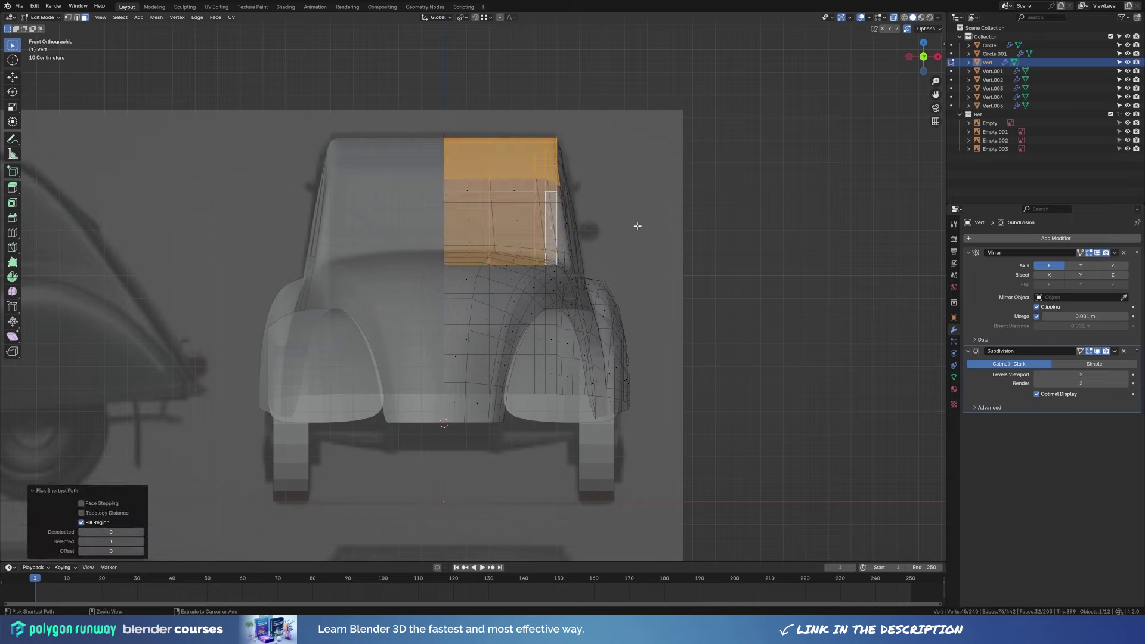
middle_drag(637, 227, 583, 259)
key(KP_1)
key(KP_3)
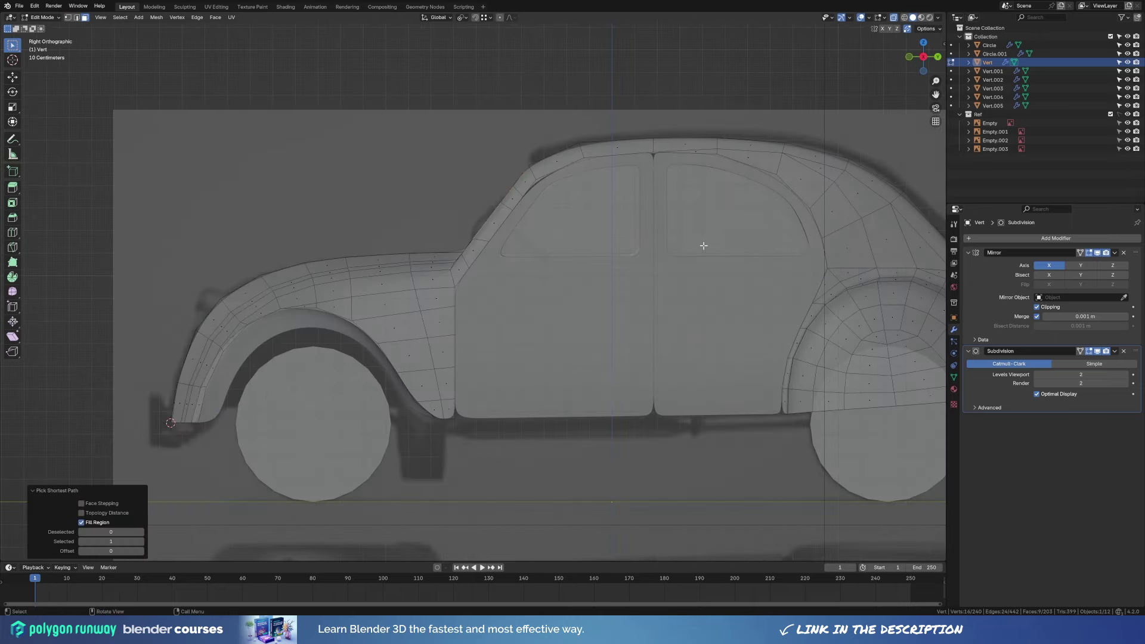
mouse_move(703, 247)
middle_down()
mouse_move(538, 286)
mouse_move(448, 262)
middle_up()
ctrl+click(430, 232)
key(g)
key(g)
click(445, 271)
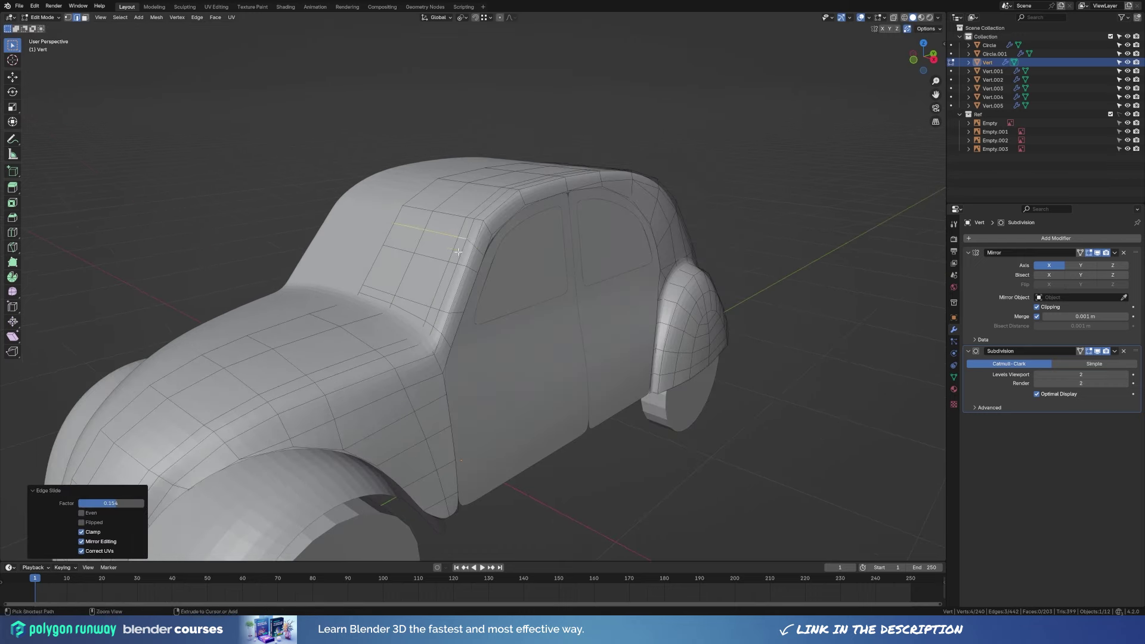
Select the windshield faces and extrude them inward along their normals to recess the opening.
click(444, 309)
key(3)
click(407, 232)
ctrl+shift+click(451, 296)
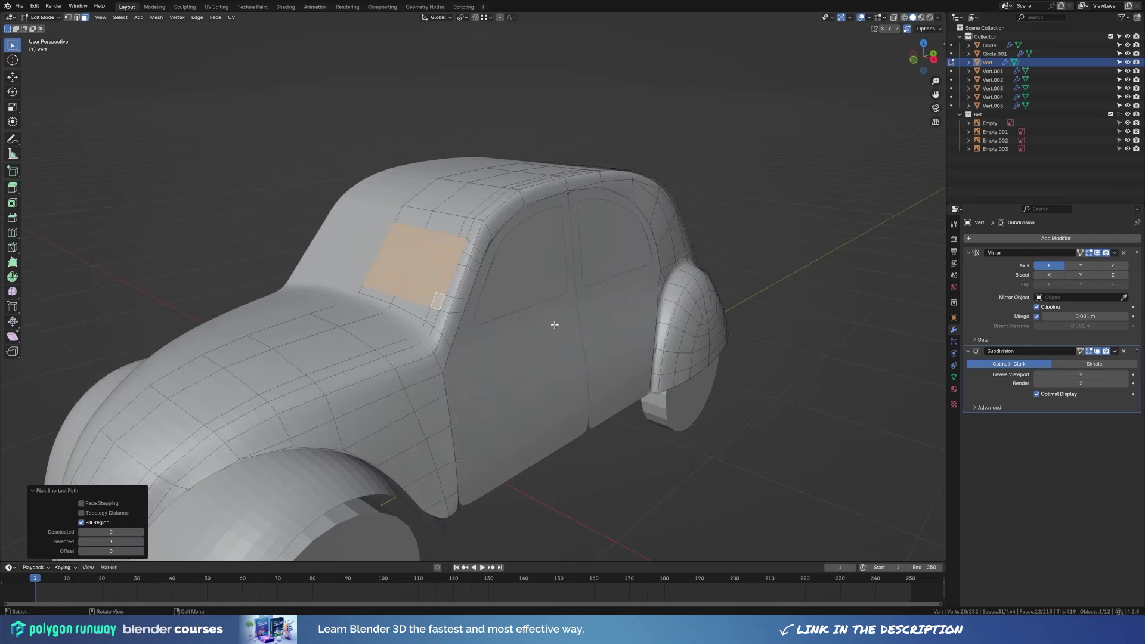
middle_drag(450, 295, 529, 271)
key(e)
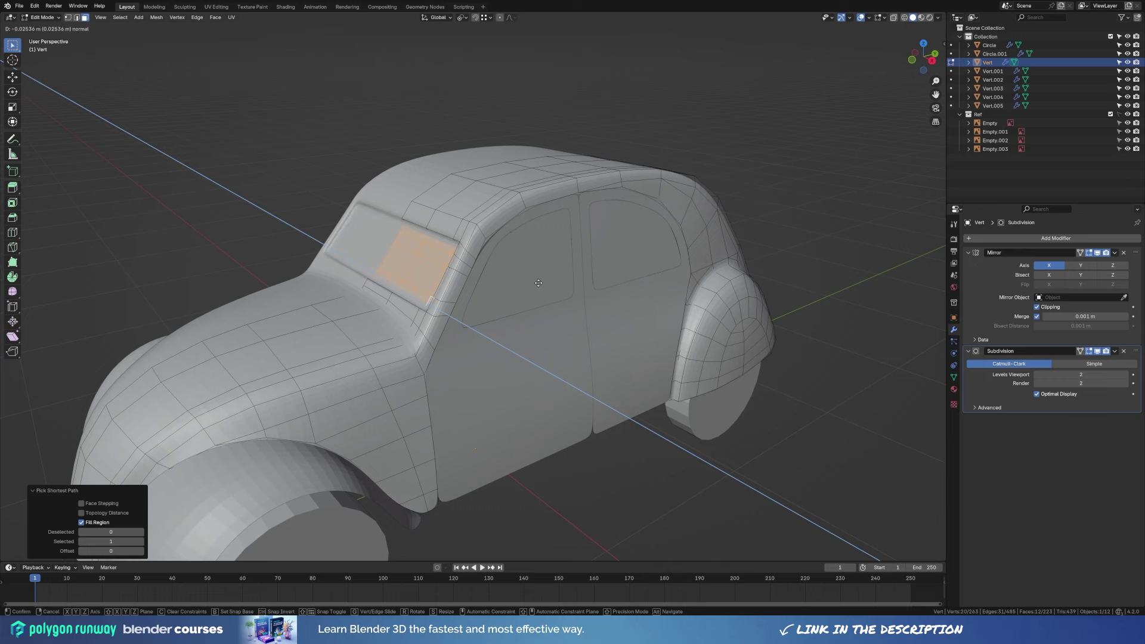
click(539, 283)
Separate the windshield faces into their own object and resume editing the main body.
key(p)
key(Tab)
scroll(410, 403, down, 4)
mouse_move(410, 403)
middle_down()
mouse_move(491, 389)
mouse_move(416, 328)
middle_up()
click(417, 328)
key(Tab)
scroll(395, 328, up, 3)
Add an edge loop and clean up a stray vertex at the cowl.
key(ctrl+r)
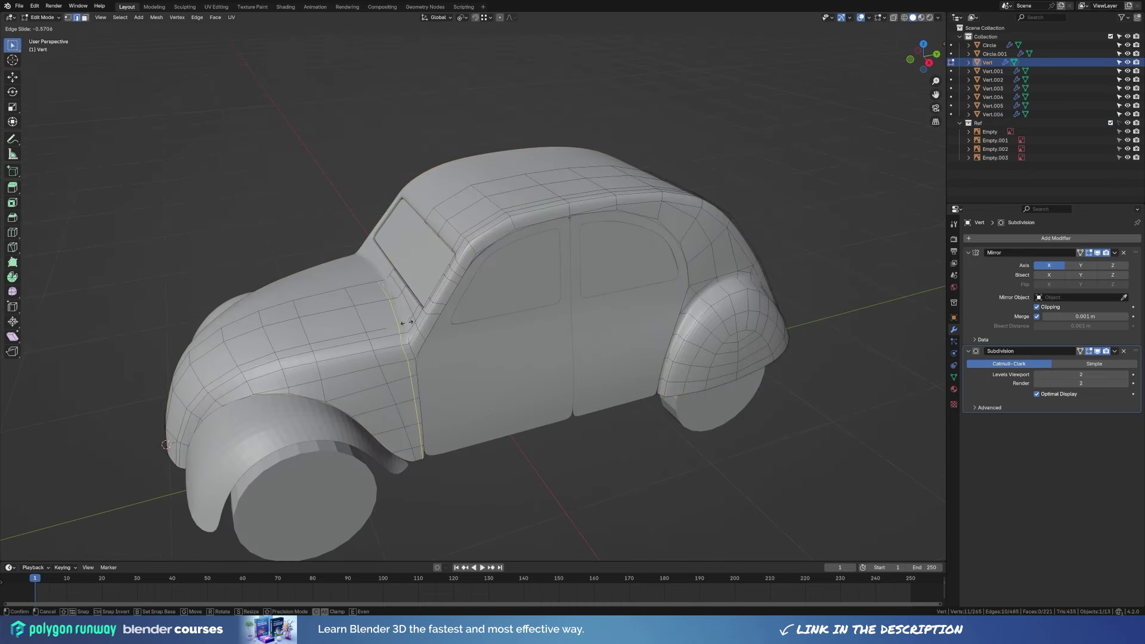
click(410, 322)
click(420, 456)
key(ctrl+z)
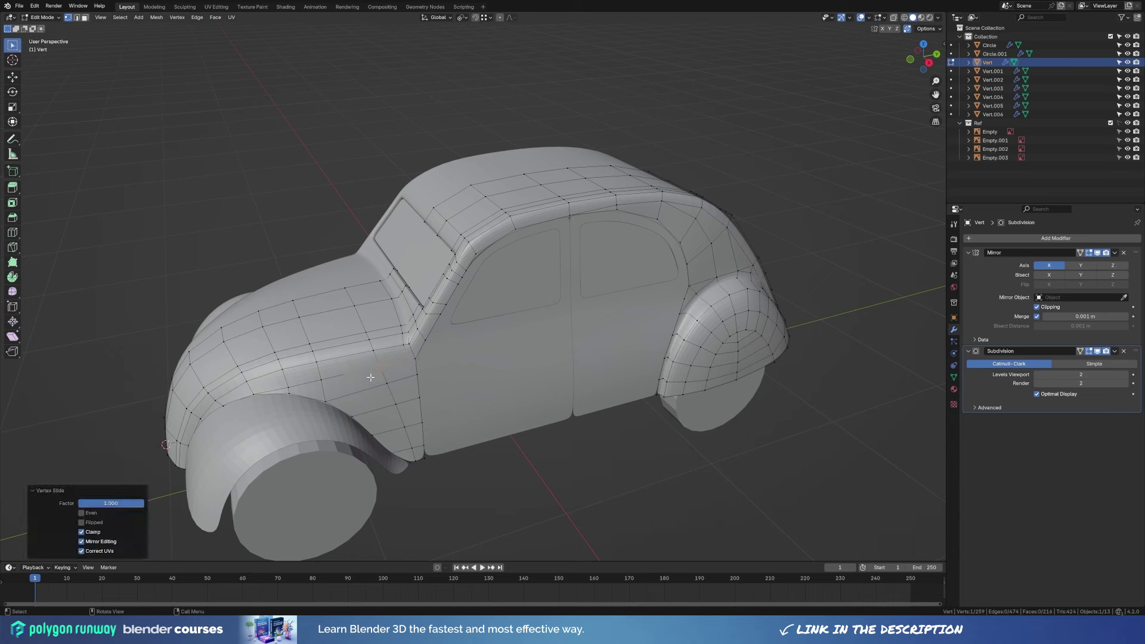
click(397, 374)
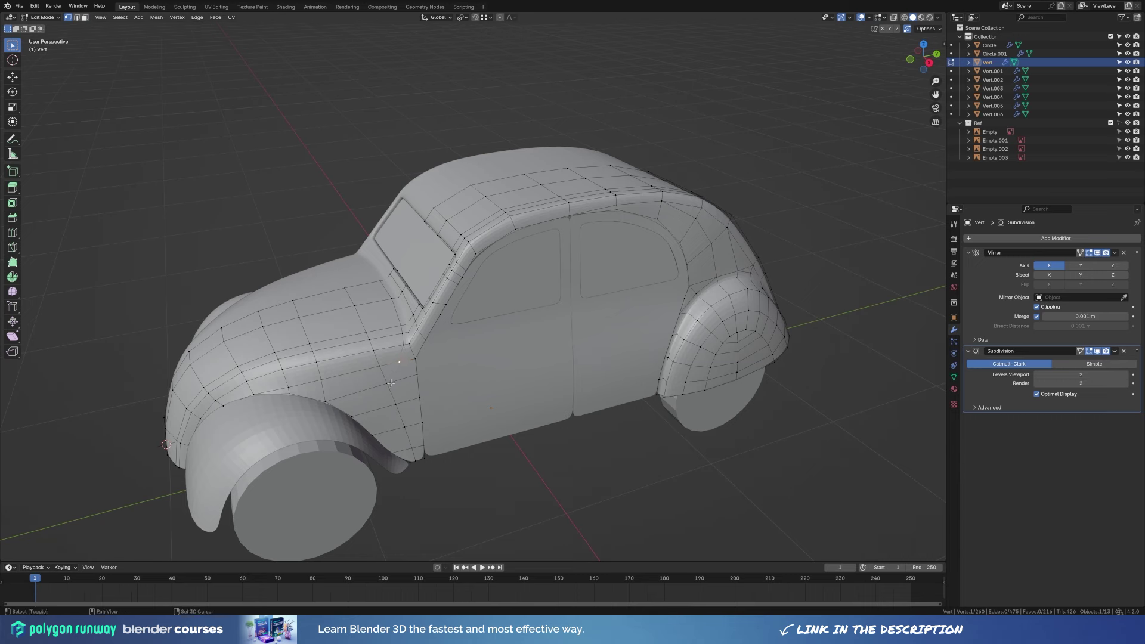
Preview the smoothed body, then slide cowl vertices and an edge into place.
mouse_move(731, 483)
middle_down()
mouse_move(603, 485)
mouse_move(425, 291)
middle_up()
key(Tab)
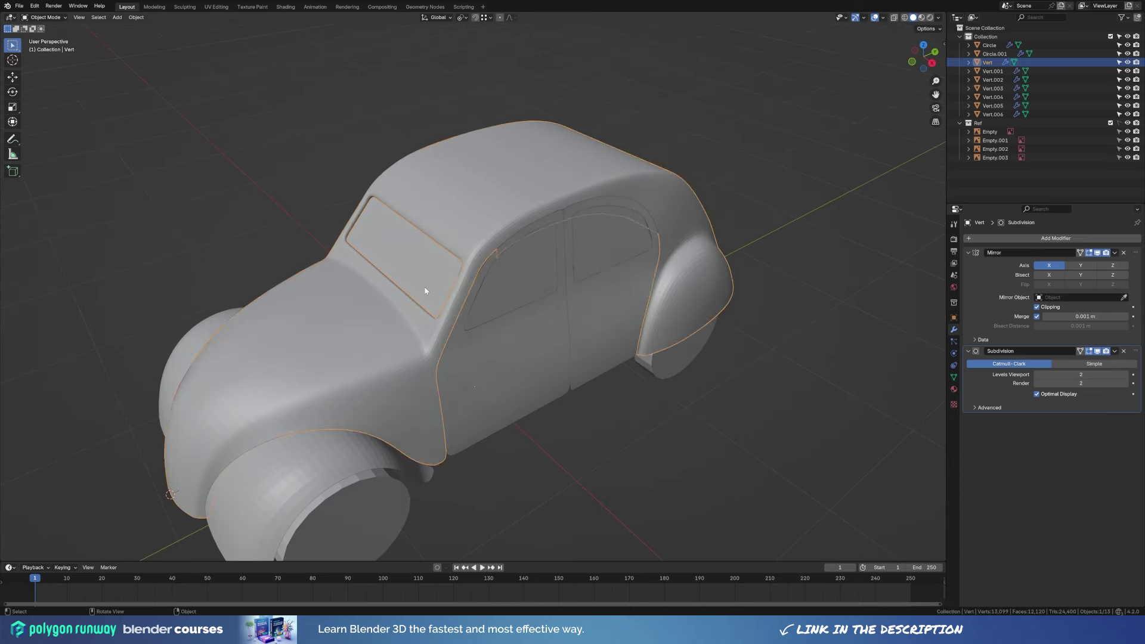
key(Tab)
mouse_move(459, 220)
middle_down()
mouse_move(503, 268)
mouse_move(529, 251)
middle_up()
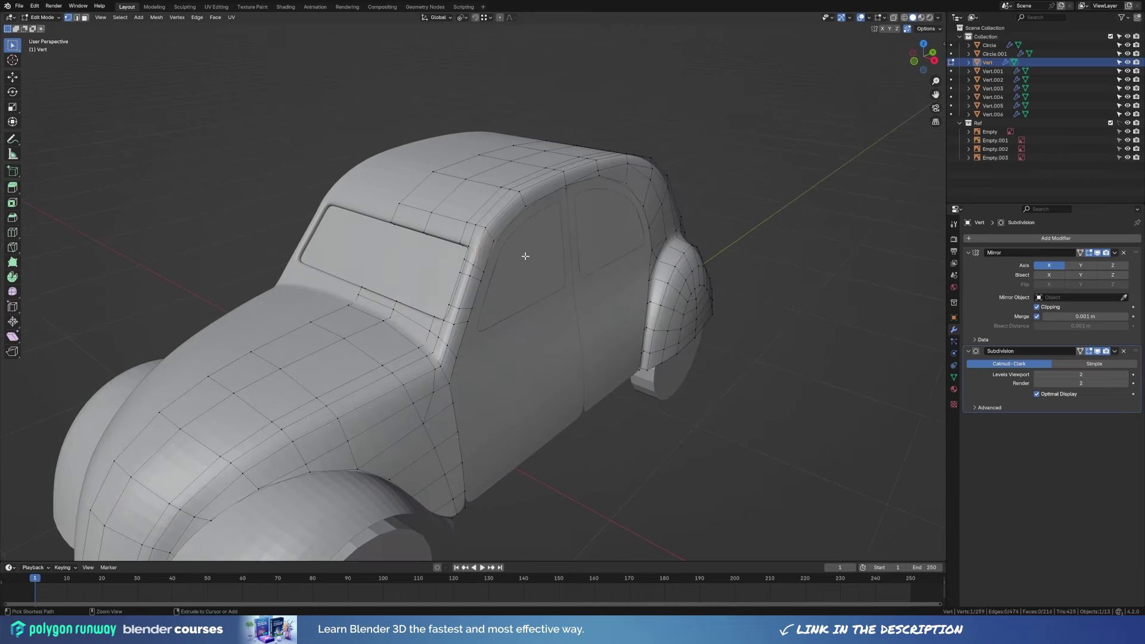
click(483, 272)
mouse_move(484, 272)
middle_down()
mouse_move(450, 263)
mouse_move(547, 292)
mouse_move(587, 255)
mouse_move(524, 245)
mouse_move(565, 290)
mouse_move(489, 277)
middle_up()
key(2)
key(g)
key(g)
click(450, 263)
Add an edge loop on the car's side and slide a door-seam vertex along it.
key(ctrl+r)
click(559, 289)
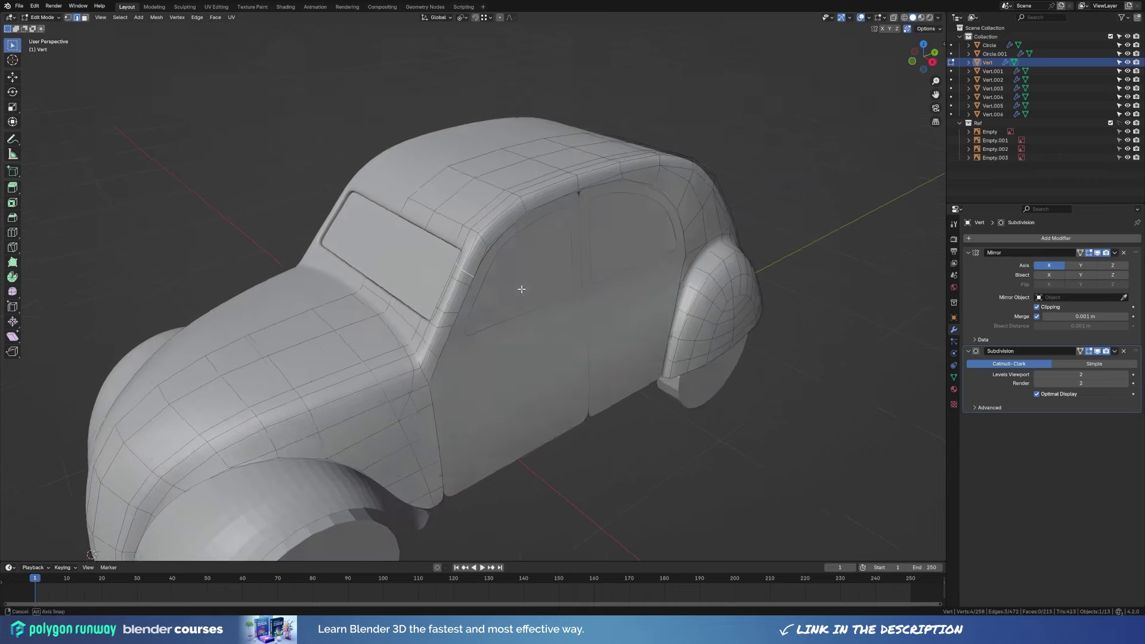
click(479, 278)
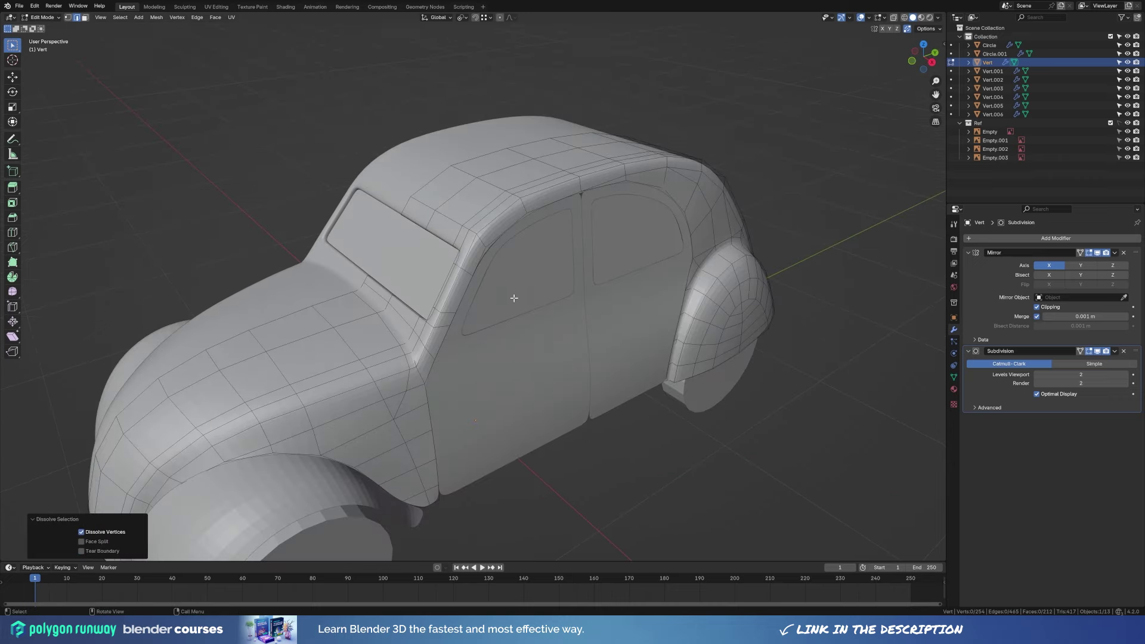
mouse_move(514, 298)
middle_down()
mouse_move(489, 293)
mouse_move(596, 334)
middle_up()
click(429, 296)
key(shift+v)
click(490, 292)
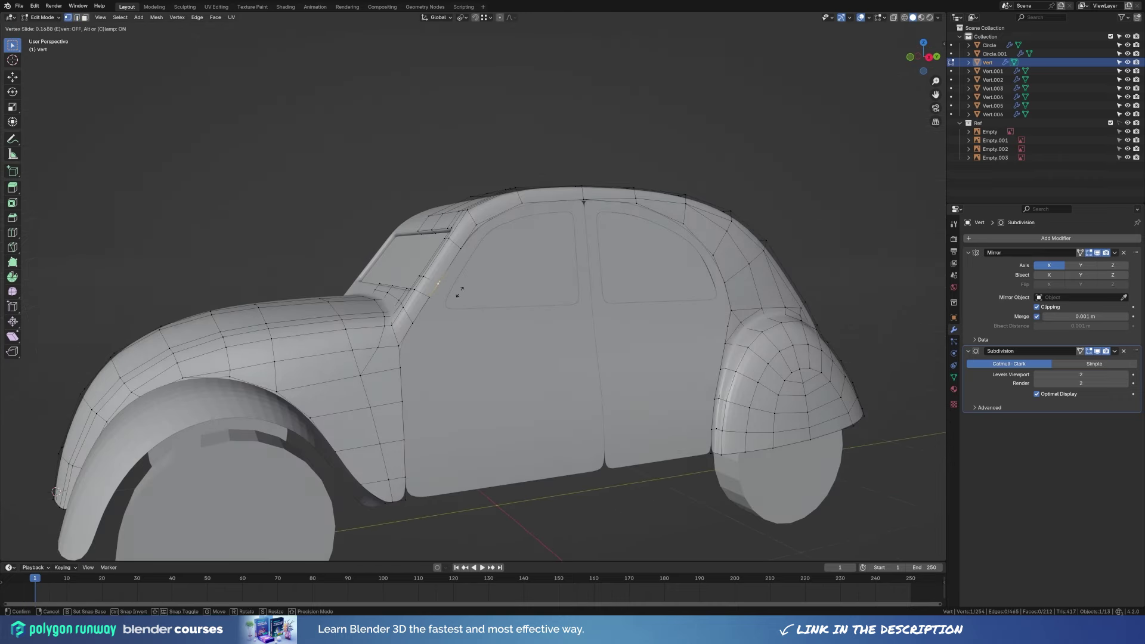
click(438, 286)
Check the smoothed body from the side in object mode, then return to mesh editing.
key(Tab)
scroll(671, 373, down, 3)
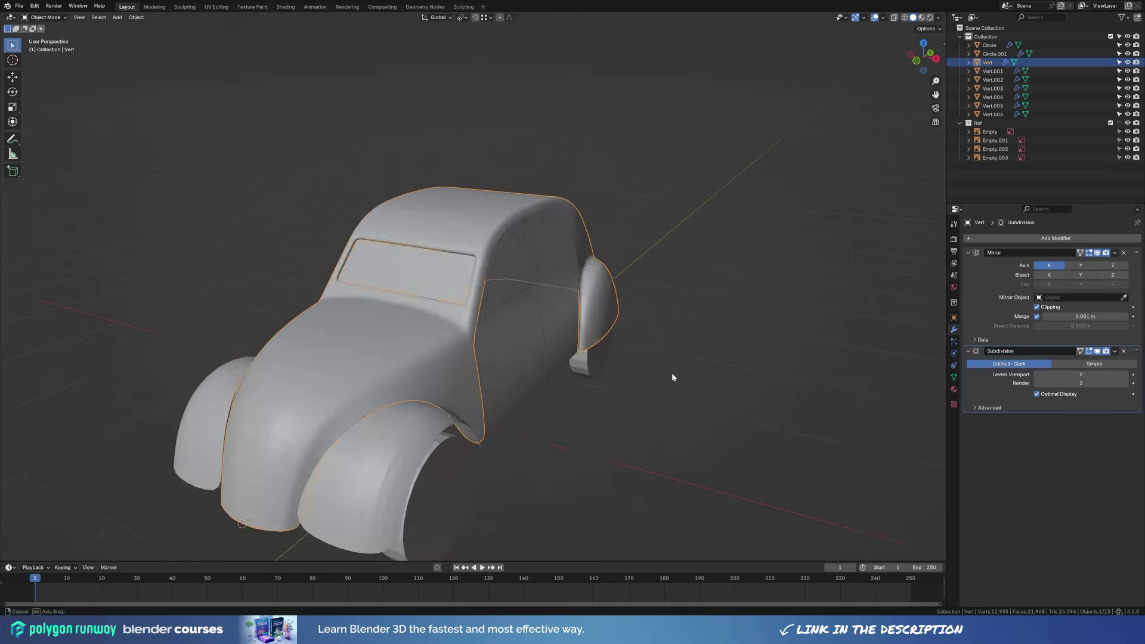
mouse_move(672, 373)
middle_down()
mouse_move(543, 331)
mouse_move(560, 286)
mouse_move(590, 301)
mouse_move(656, 273)
middle_up()
scroll(474, 306, up, 5)
key(Tab)
scroll(516, 302, down, 4)
Move the selected edge loop along the X axis using see-through view.
key(alt+z)
key(g)
key(x)
click(597, 306)
key(alt+z)
Finish a last vertex slide along the door outline and select the rear door panel.
mouse_move(632, 188)
middle_down()
mouse_move(627, 168)
mouse_move(596, 186)
middle_up()
key(alt+a)
mouse_move(596, 237)
middle_down()
mouse_move(661, 258)
mouse_move(683, 232)
middle_up()
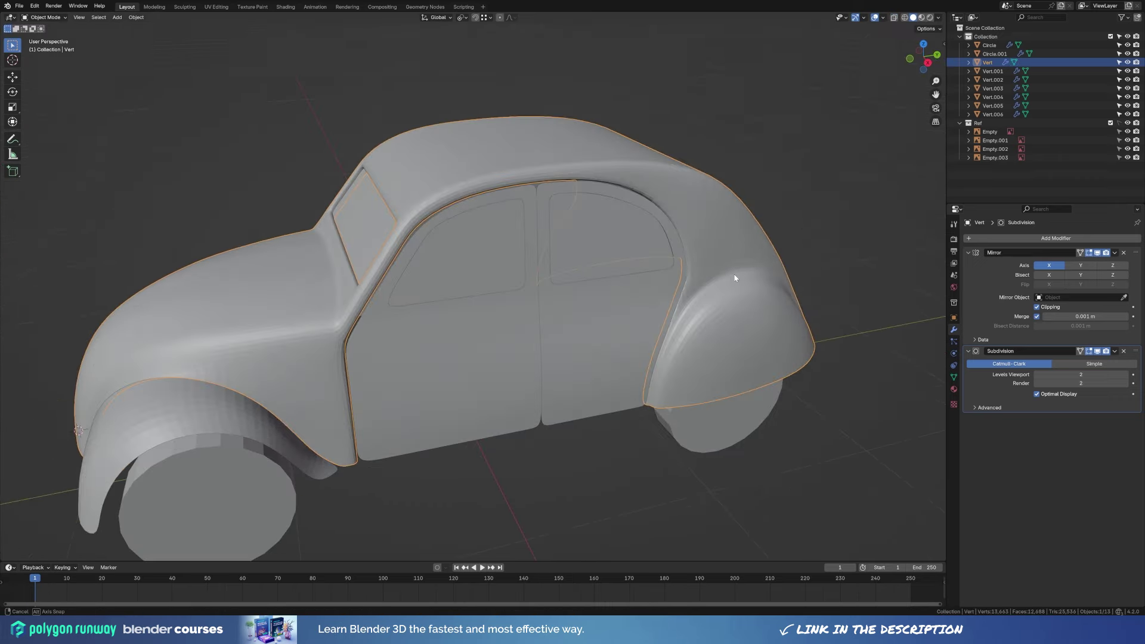
click(628, 208)
key(Tab)
click(614, 189)
Toggle see-through viewport shading on and back off.
key(z)
key(alt+z)
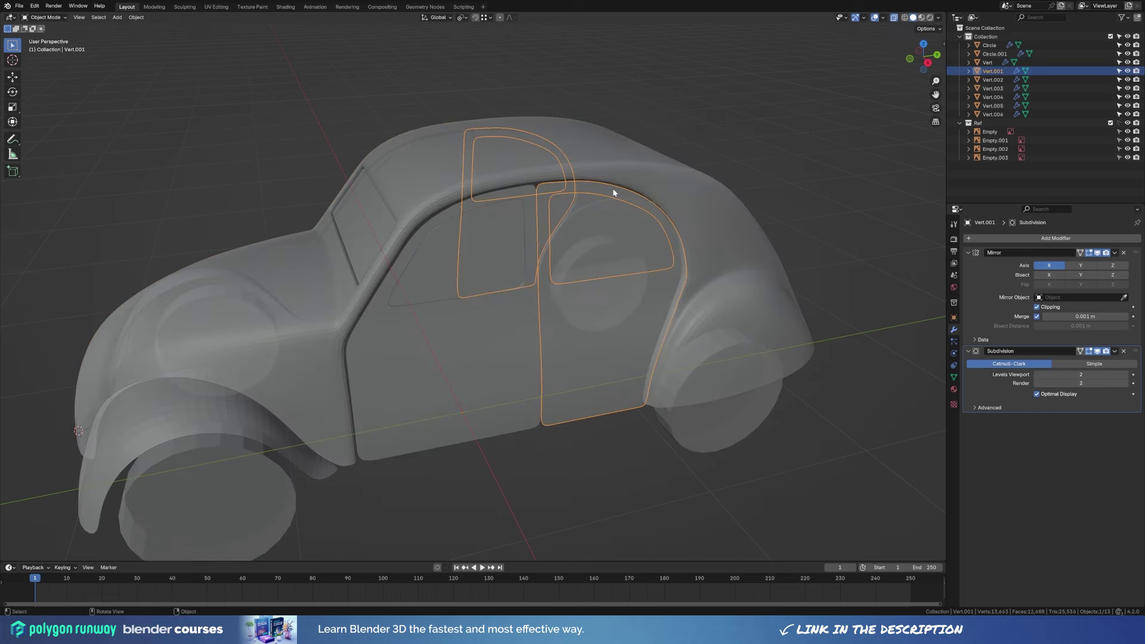
key(z)
key(alt+z)
key(alt+z)
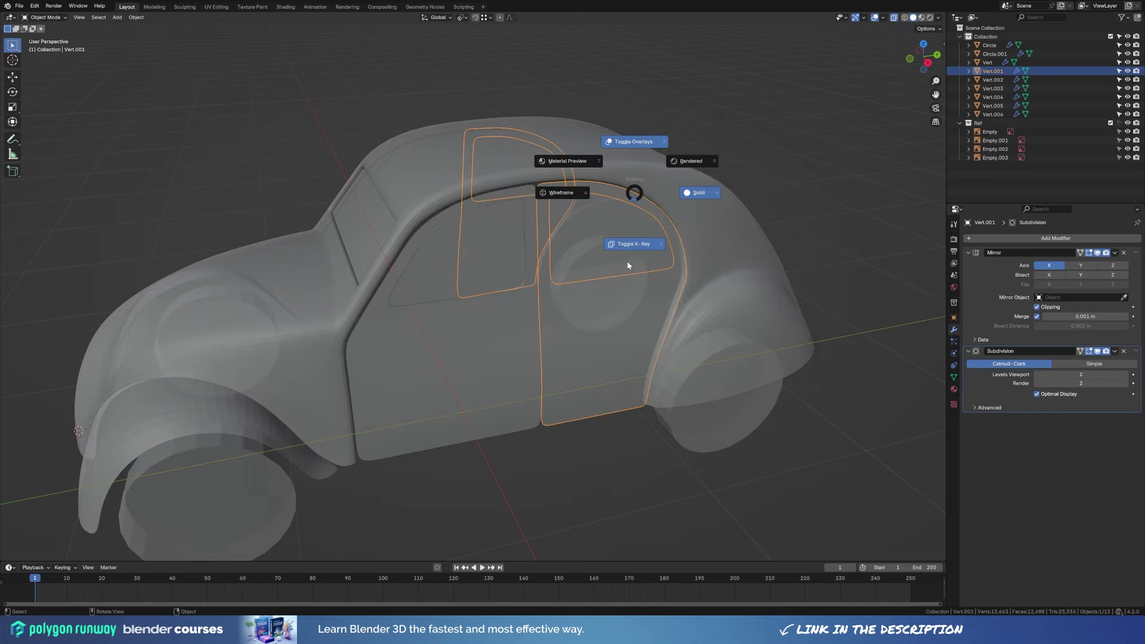
key(alt+z)
key(alt+z)
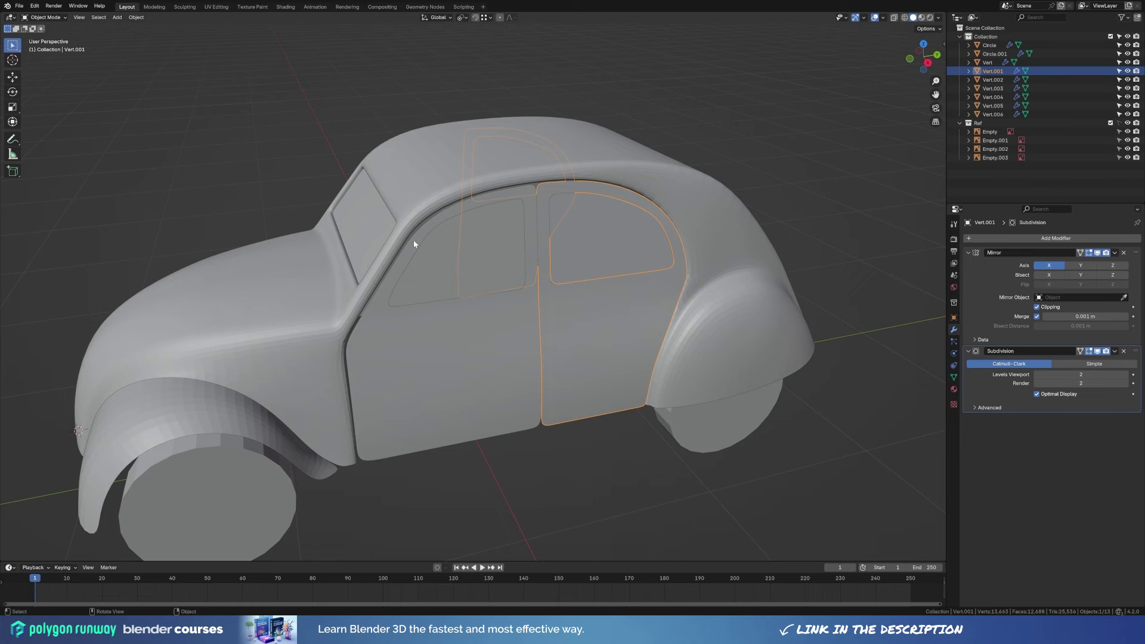
Add a Solidify modifier to the front door panel, ordered above Subdivision.
click(413, 239)
middle_drag(546, 327, 566, 323)
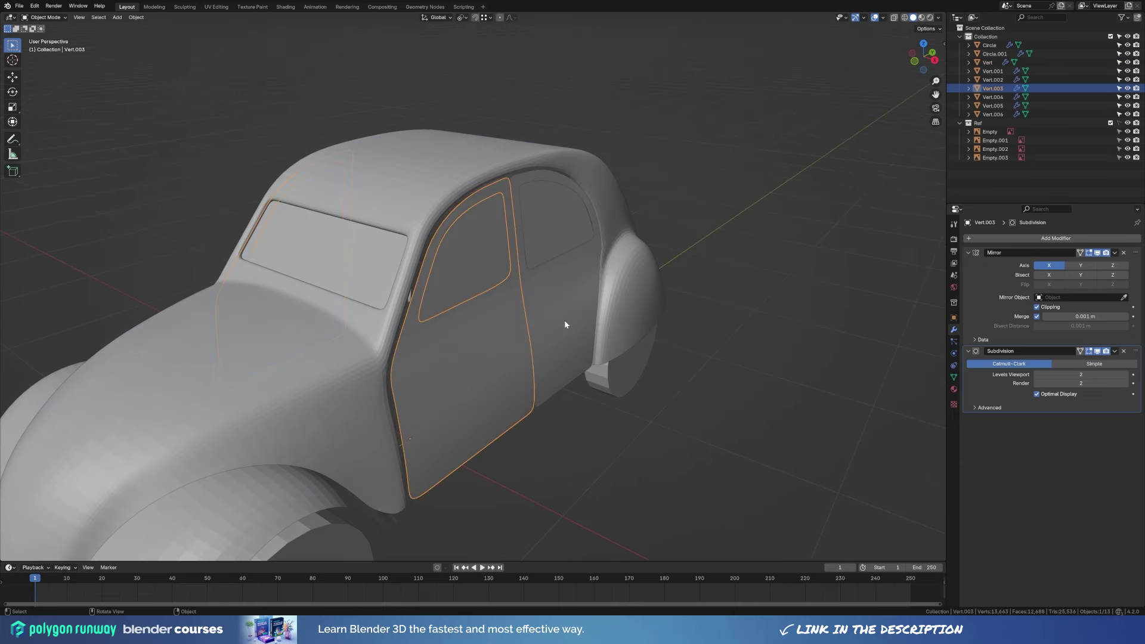
click(987, 241)
click(981, 390)
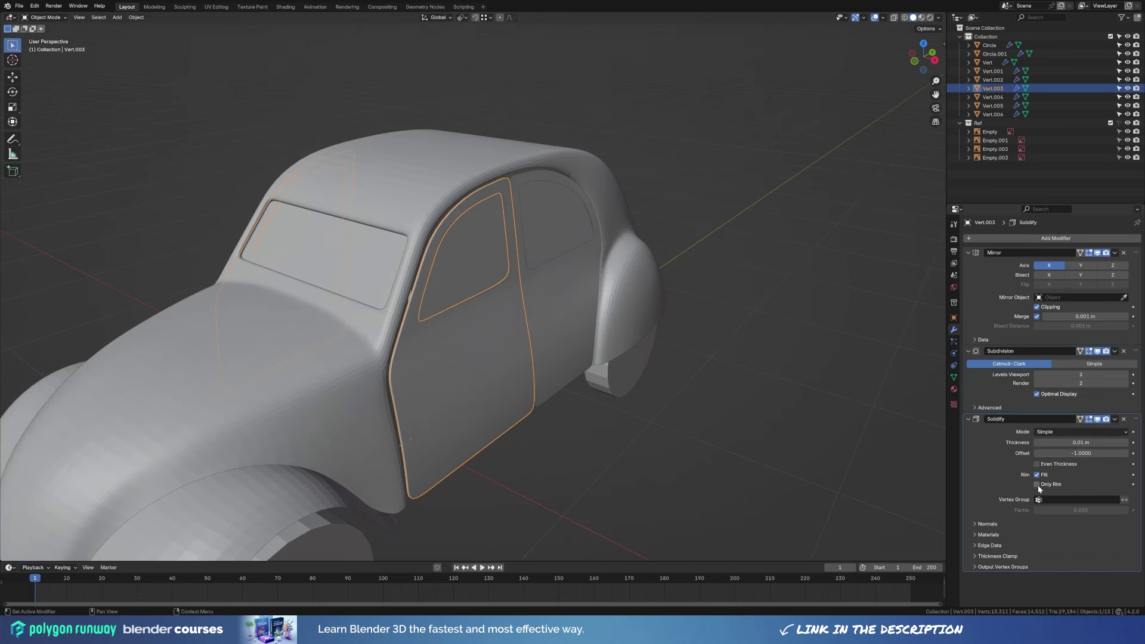
drag(1135, 419, 1135, 351)
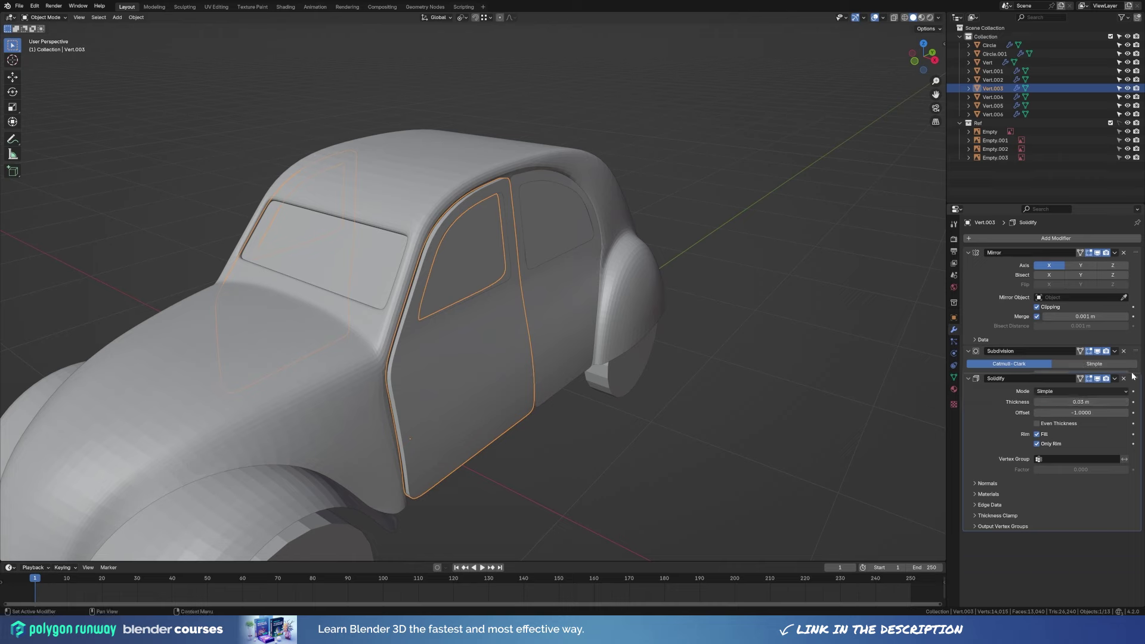
Edit the front door mesh in see-through view, looking along the door's edge.
middle_drag(643, 309, 553, 289)
key(Tab)
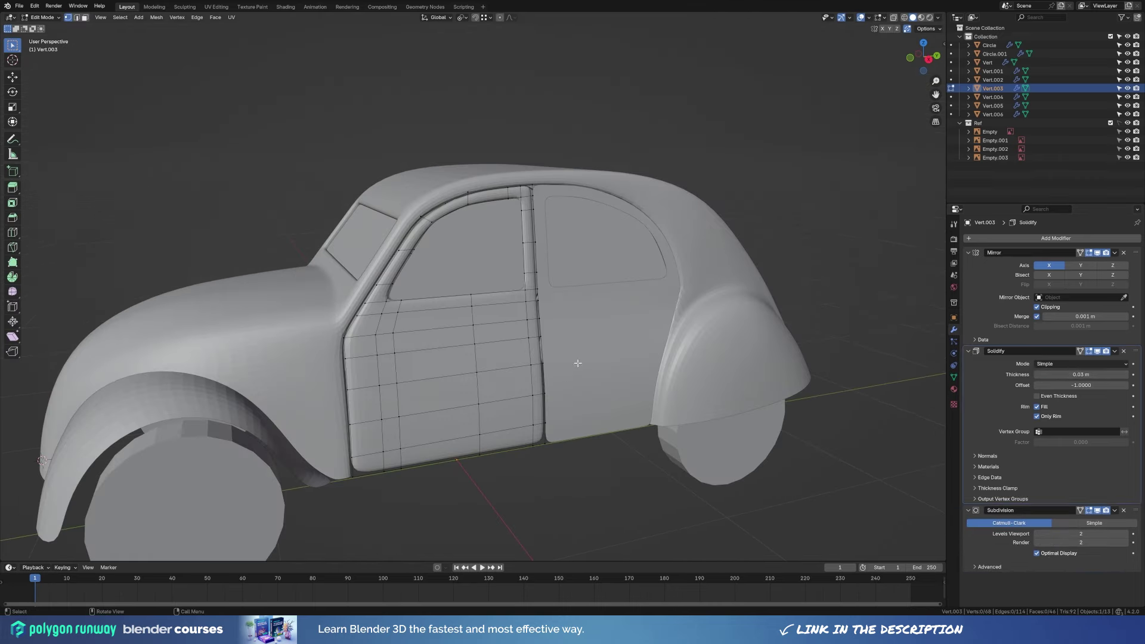
key(z)
mouse_move(588, 389)
middle_down()
mouse_move(656, 369)
mouse_move(1003, 509)
middle_up()
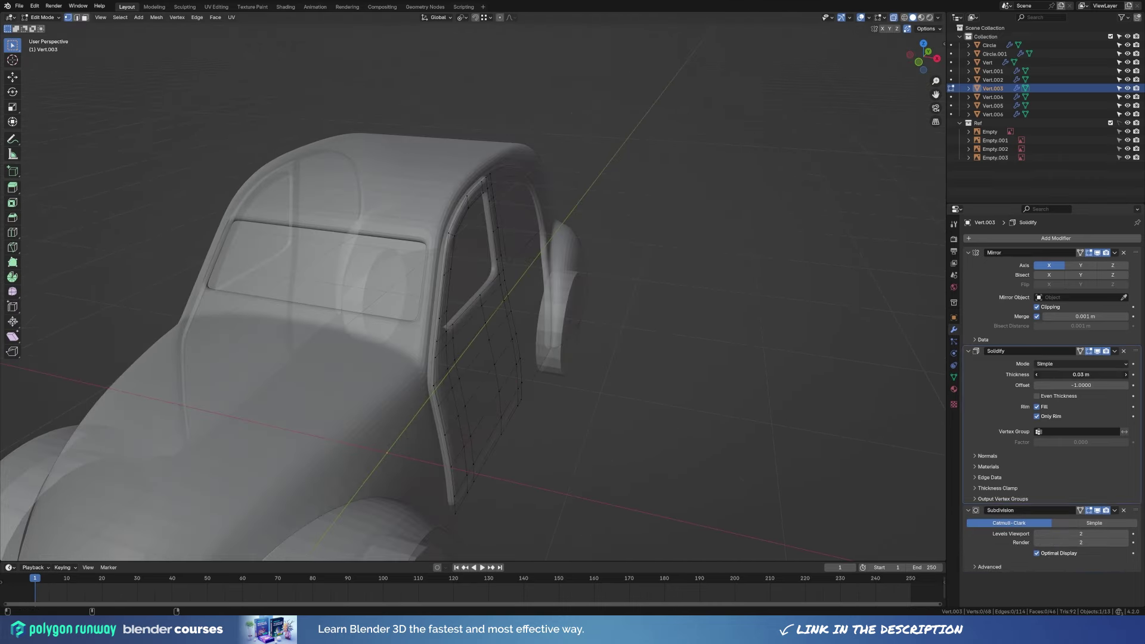
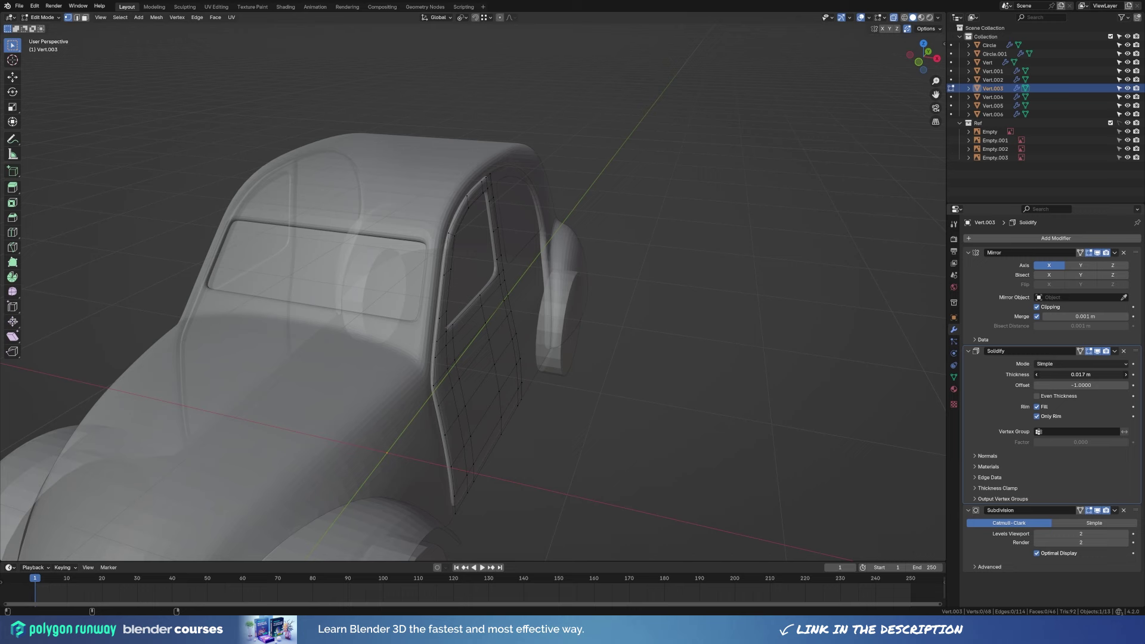
Apply the Solidify thickness permanently to both door panels.
key(ctrl+a)
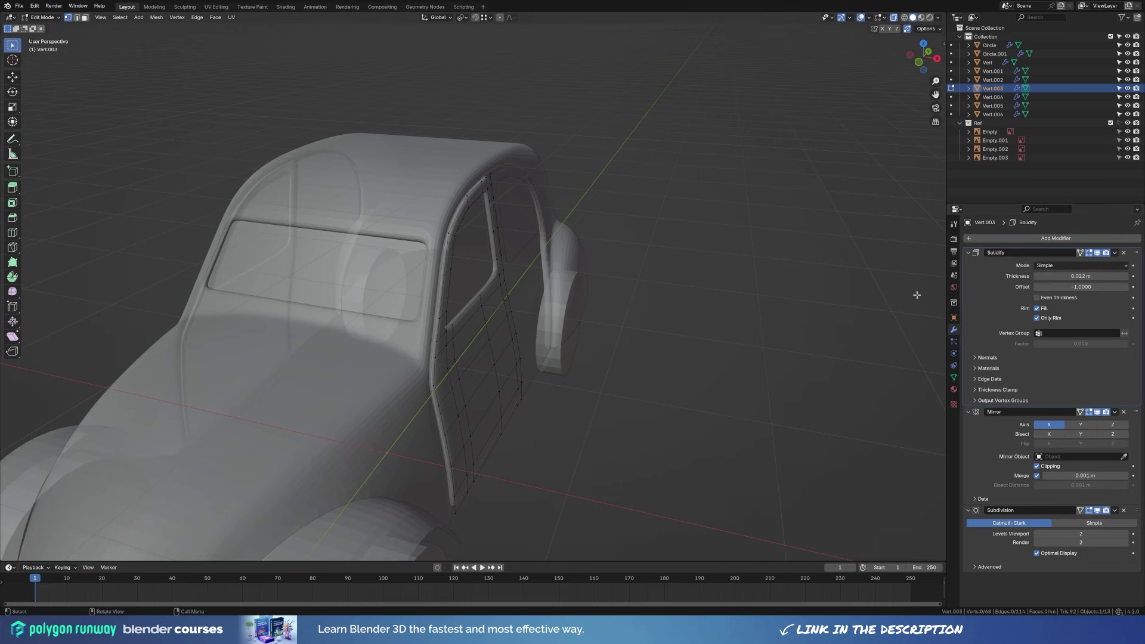
key(Tab)
key(ctrl+z)
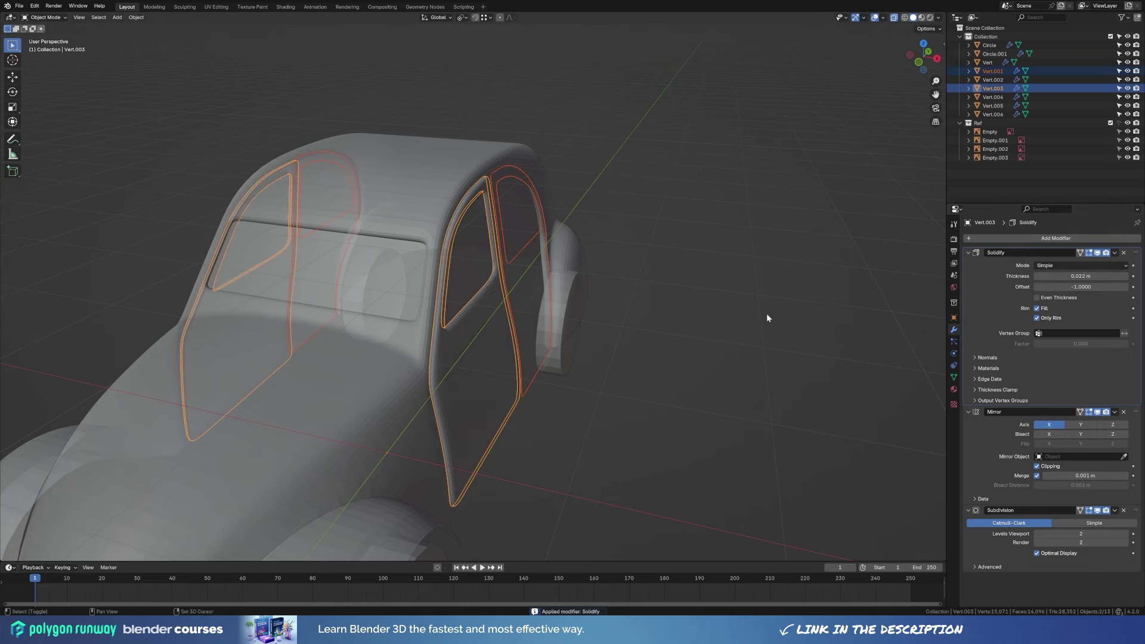
click(550, 301)
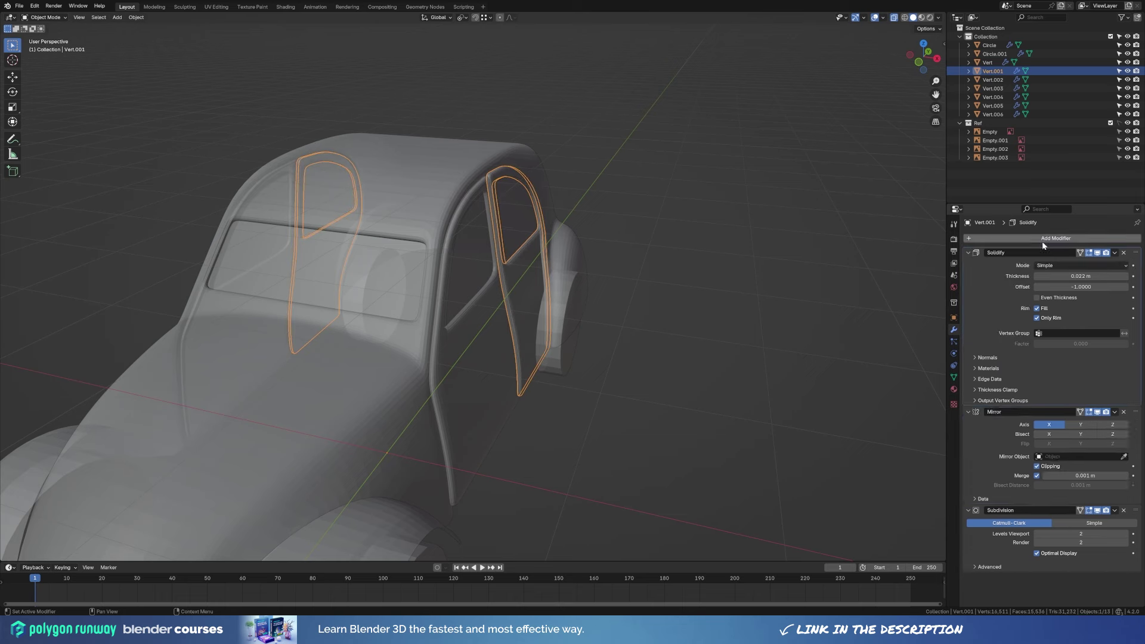
key(ctrl+a)
Shift both doors' selected edge loops sideways along X.
key(Tab)
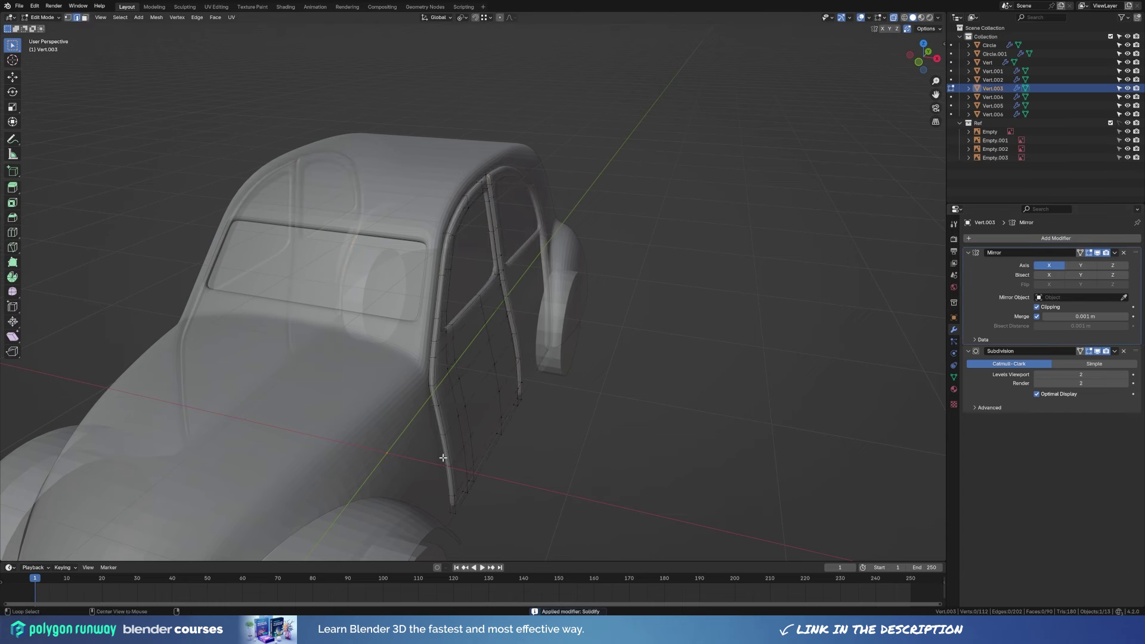
shift+click(530, 279)
alt+shift+click(475, 177)
mouse_move(475, 177)
middle_down()
mouse_move(594, 258)
mouse_move(603, 296)
middle_up()
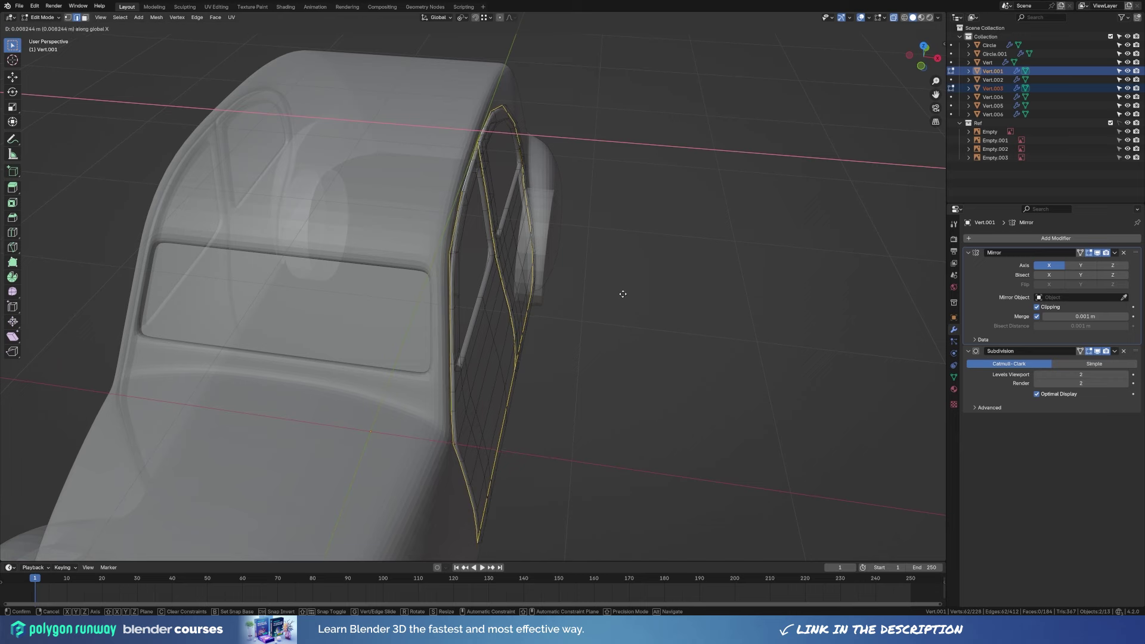
key(Escape)
alt+shift+click(497, 227)
click(641, 233)
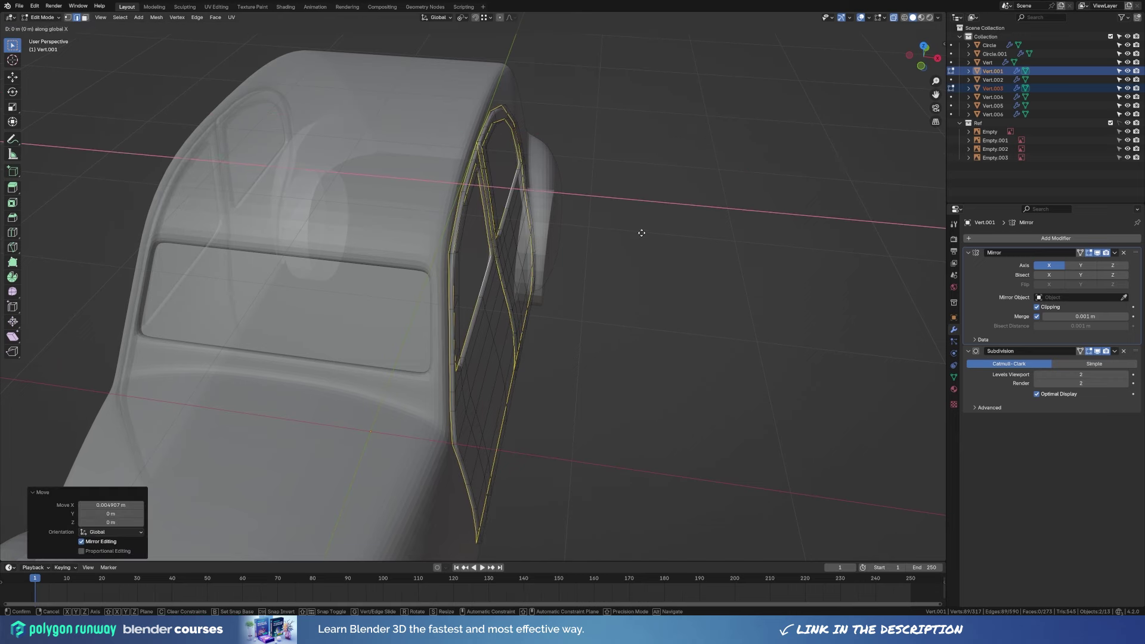
key(Tab)
Push both side window panels inward with Alt+S so they sit recessed.
mouse_move(631, 251)
middle_down()
mouse_move(559, 303)
mouse_move(615, 292)
mouse_move(626, 305)
middle_up()
click(465, 251)
shift+click(605, 279)
key(Tab)
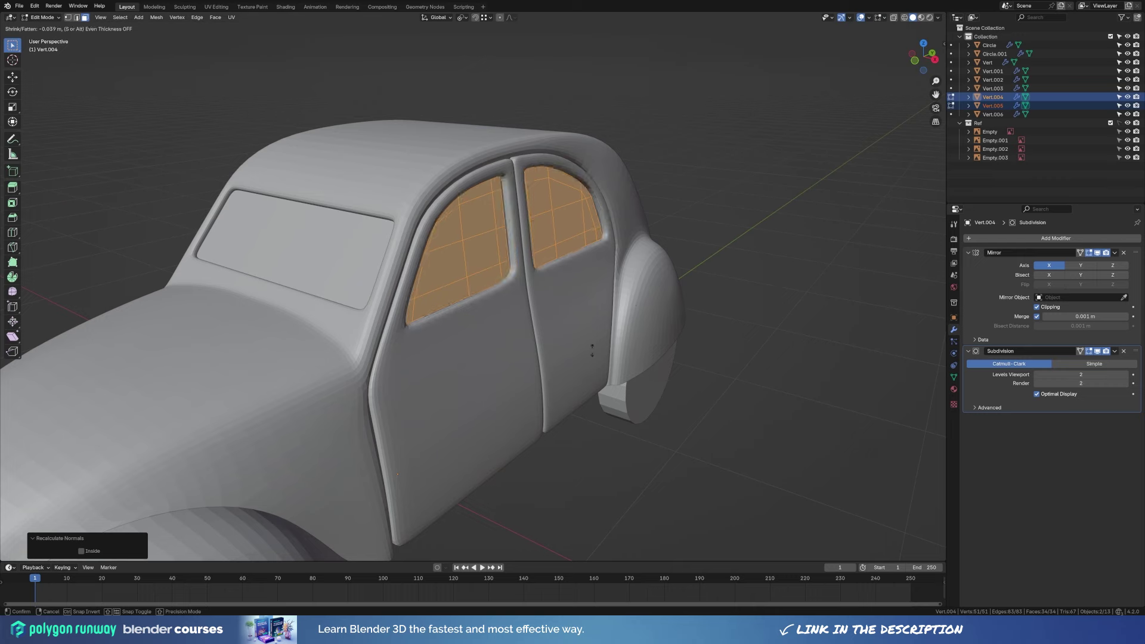
click(603, 328)
key(Tab)
middle_drag(720, 382, 604, 385)
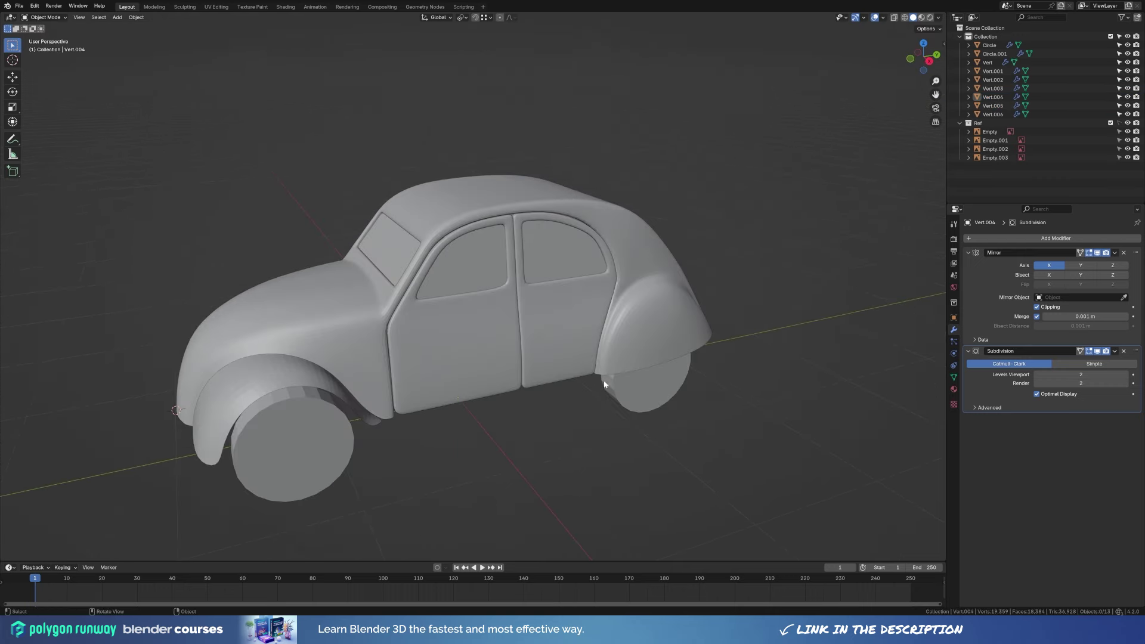
Add a Solidify modifier to the front fender.
mouse_move(441, 310)
middle_down()
mouse_move(412, 296)
mouse_move(478, 296)
middle_up()
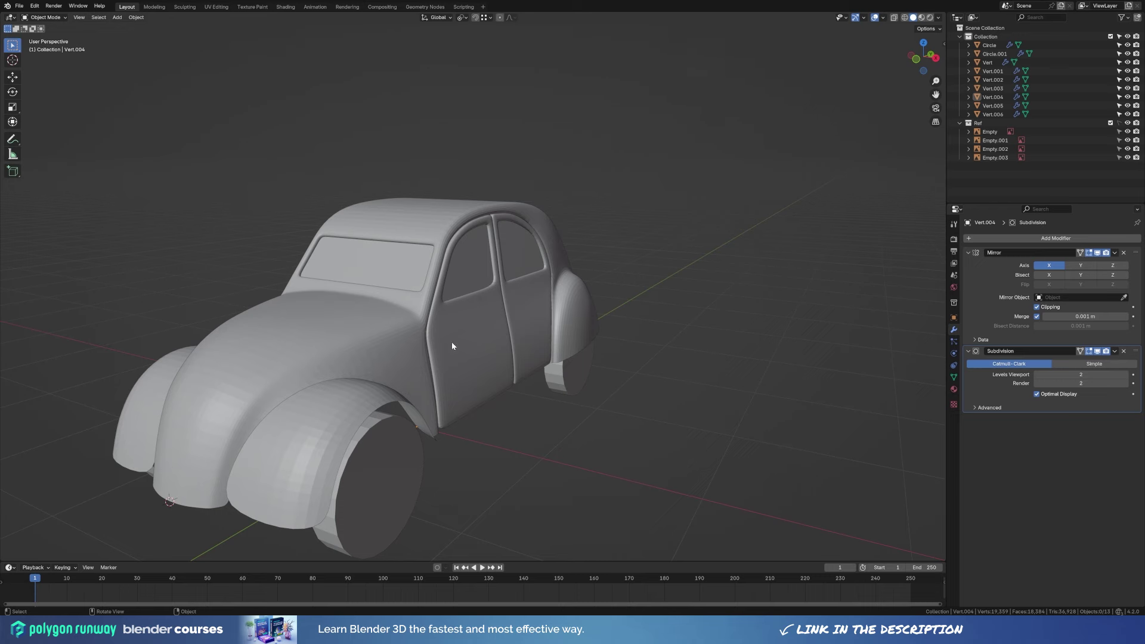
click(438, 375)
middle_drag(439, 376, 738, 312)
click(1056, 238)
click(1048, 319)
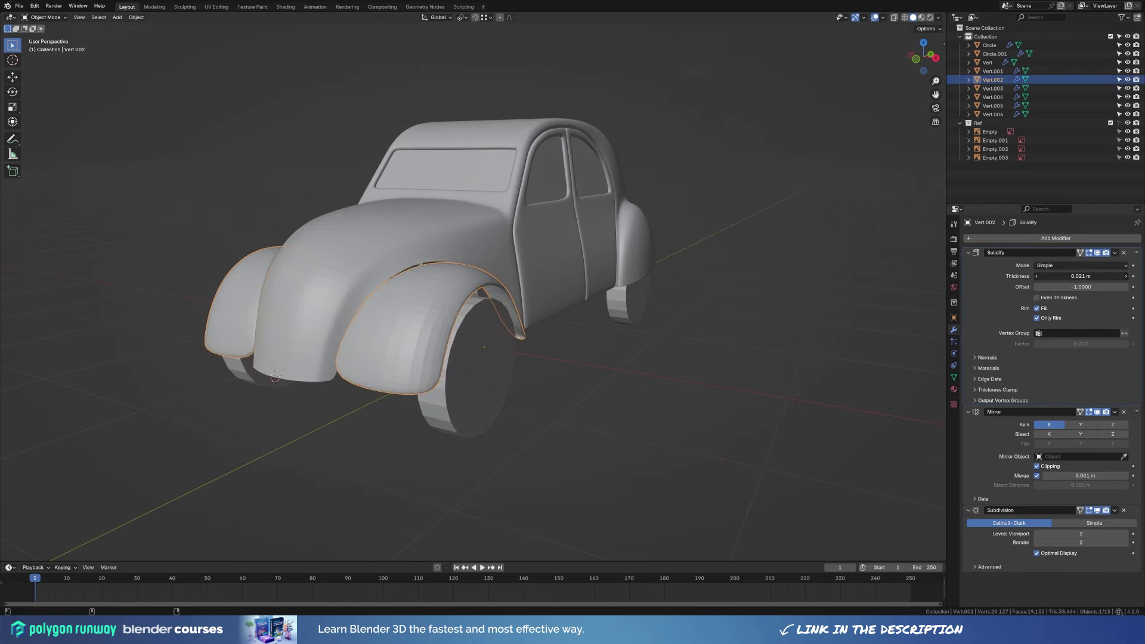
mouse_move(678, 366)
middle_down()
mouse_move(425, 372)
mouse_move(487, 338)
middle_up()
Collapse the Solidify and Mirror panels and slide a fender edge into place.
click(968, 253)
click(968, 264)
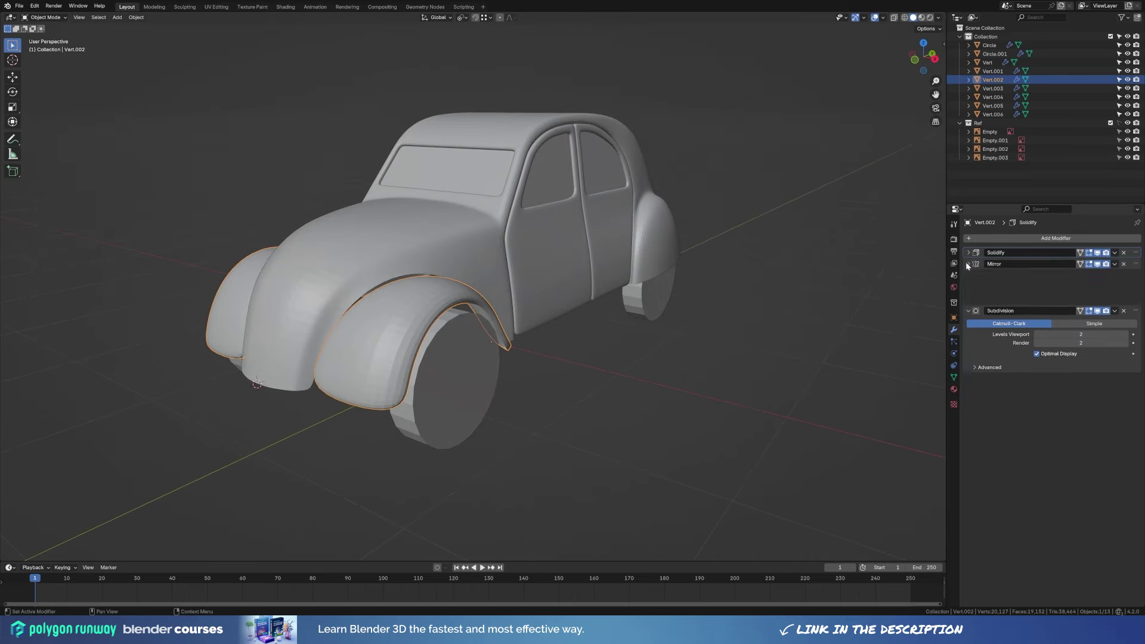
key(Tab)
click(403, 344)
key(Tab)
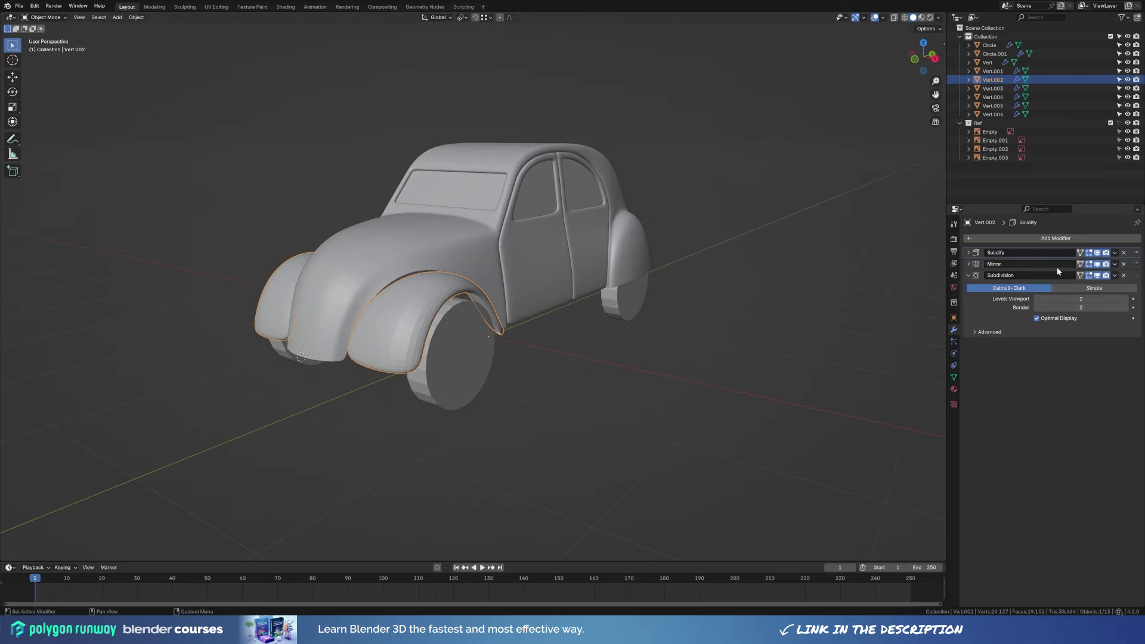
click(968, 252)
Add Solidify to the car body, place it above Subdivision, and enable Only Rim.
click(435, 264)
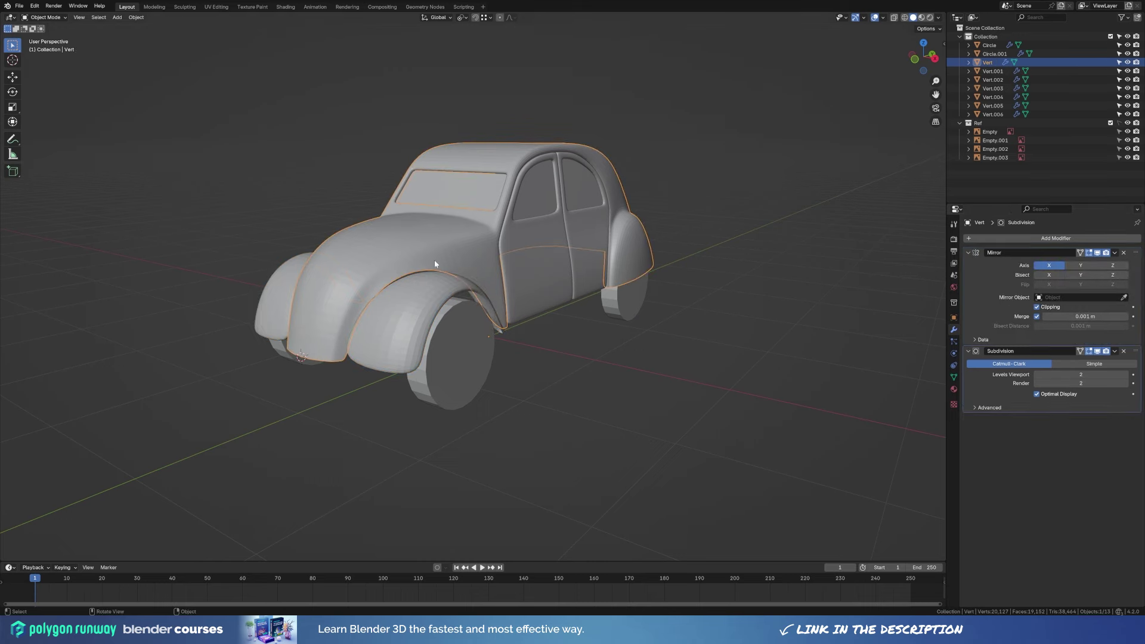
mouse_move(791, 250)
middle_down()
mouse_move(766, 278)
mouse_move(487, 198)
middle_up()
key(Tab)
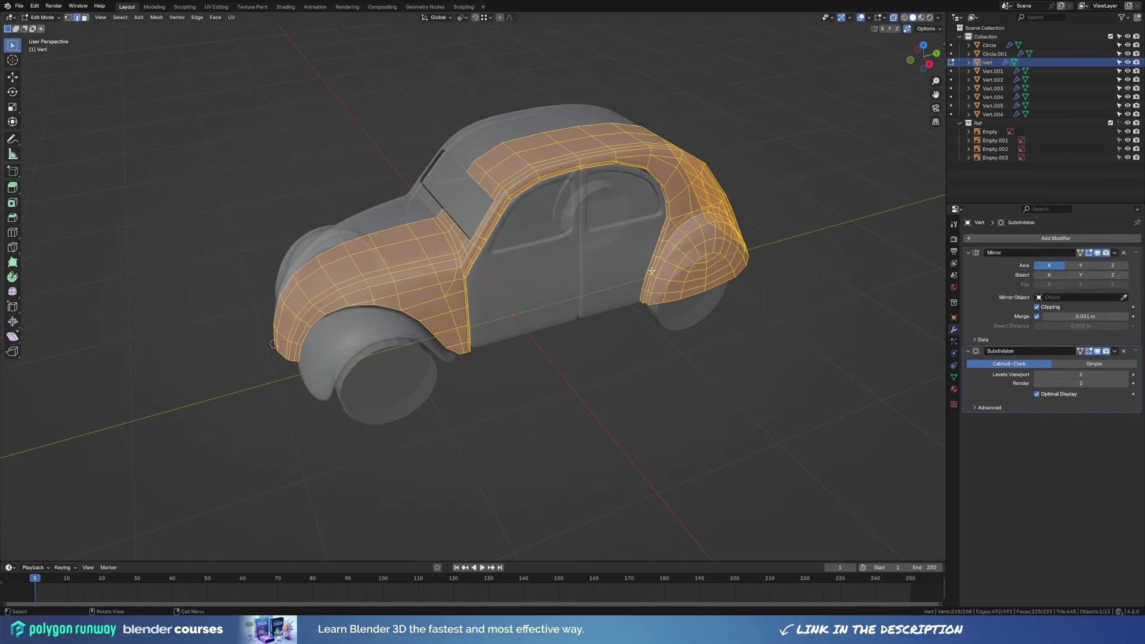
click(984, 238)
click(1012, 308)
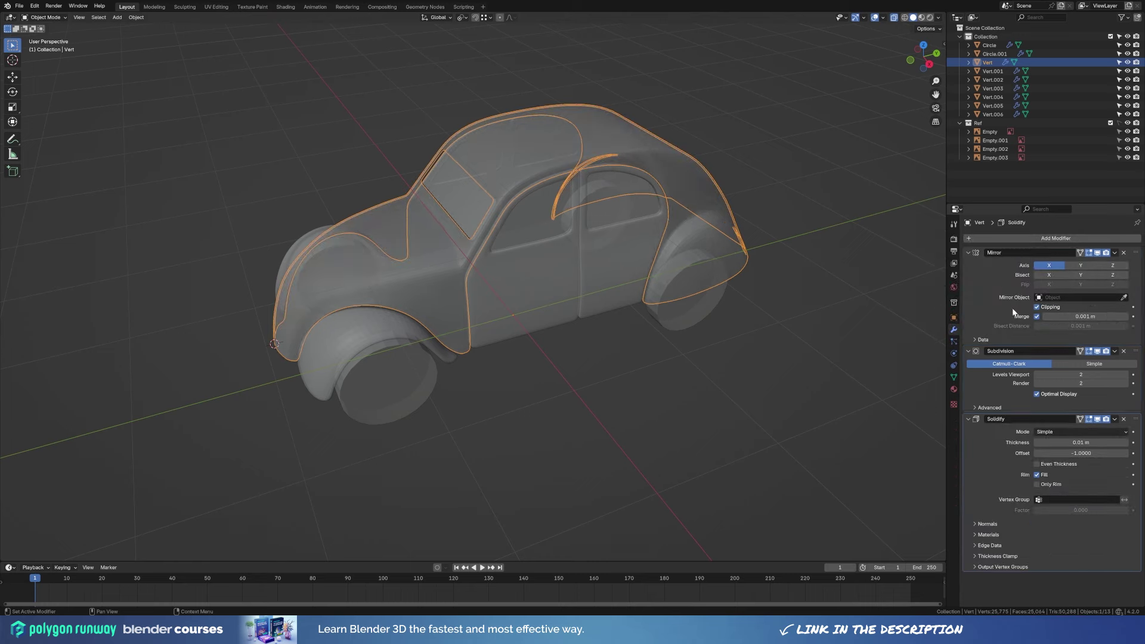
drag(1139, 420, 1139, 352)
click(1037, 416)
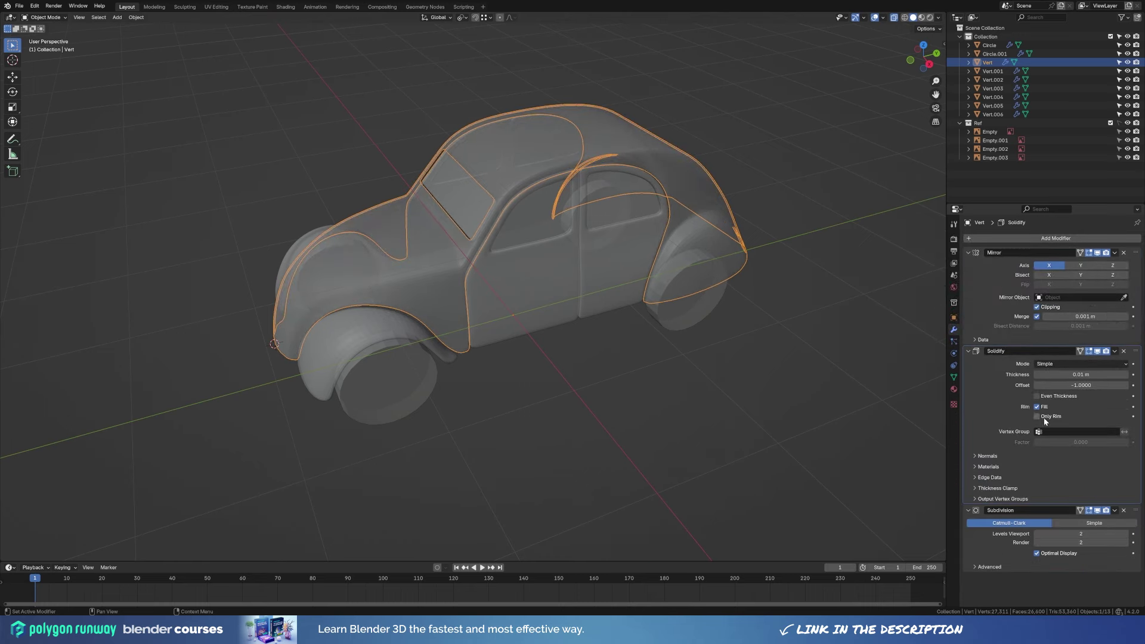
Set the car body's Solidify thickness to 0.033 m.
mouse_move(597, 286)
middle_down()
mouse_move(565, 315)
mouse_move(605, 298)
middle_up()
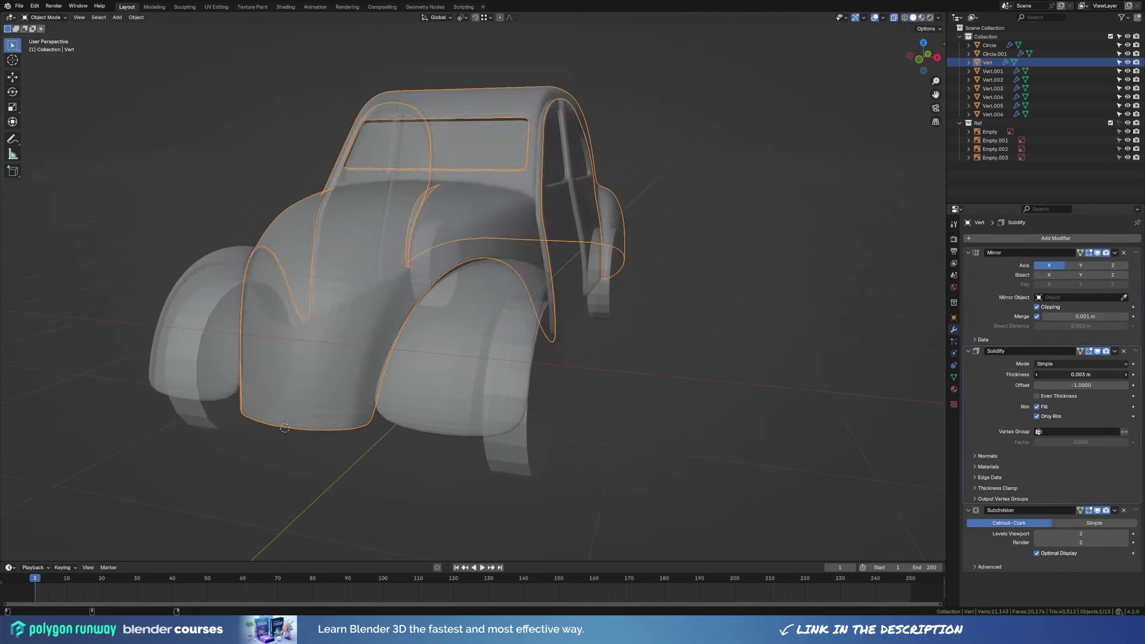
drag(1080, 374, 1109, 375)
mouse_move(597, 298)
middle_down()
mouse_move(707, 295)
mouse_move(645, 306)
middle_up()
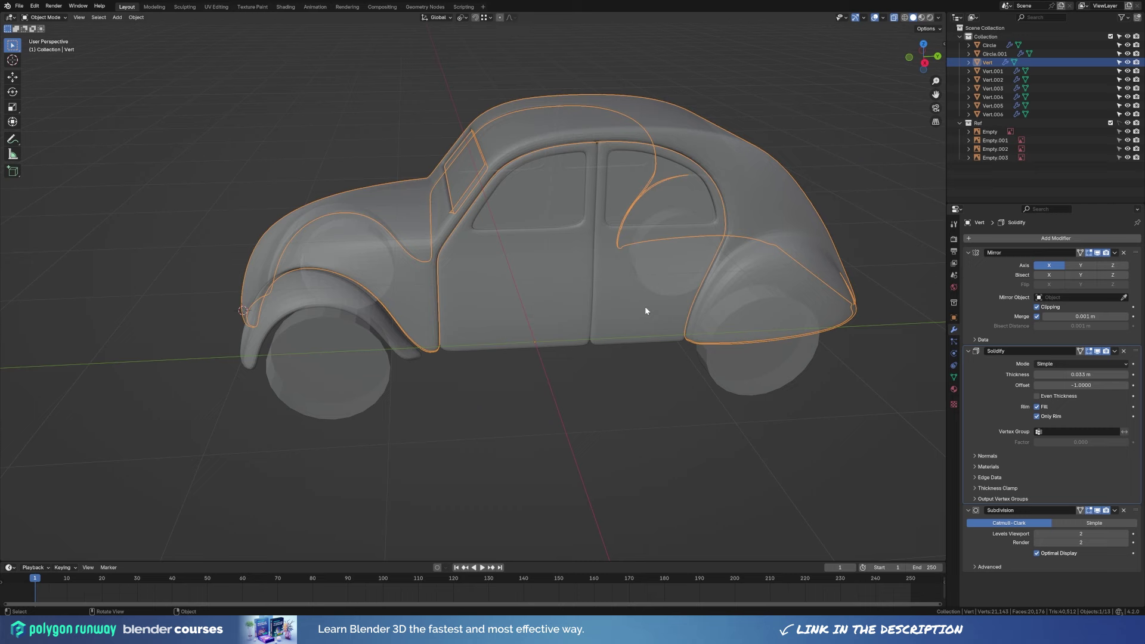
click(617, 360)
scroll(638, 349, down, 4)
mouse_move(580, 371)
middle_down()
mouse_move(560, 320)
mouse_move(628, 384)
mouse_move(653, 357)
middle_up()
In front view, move the car body's roof corner vertices sideways along X.
click(559, 320)
key(KP_1)
key(Tab)
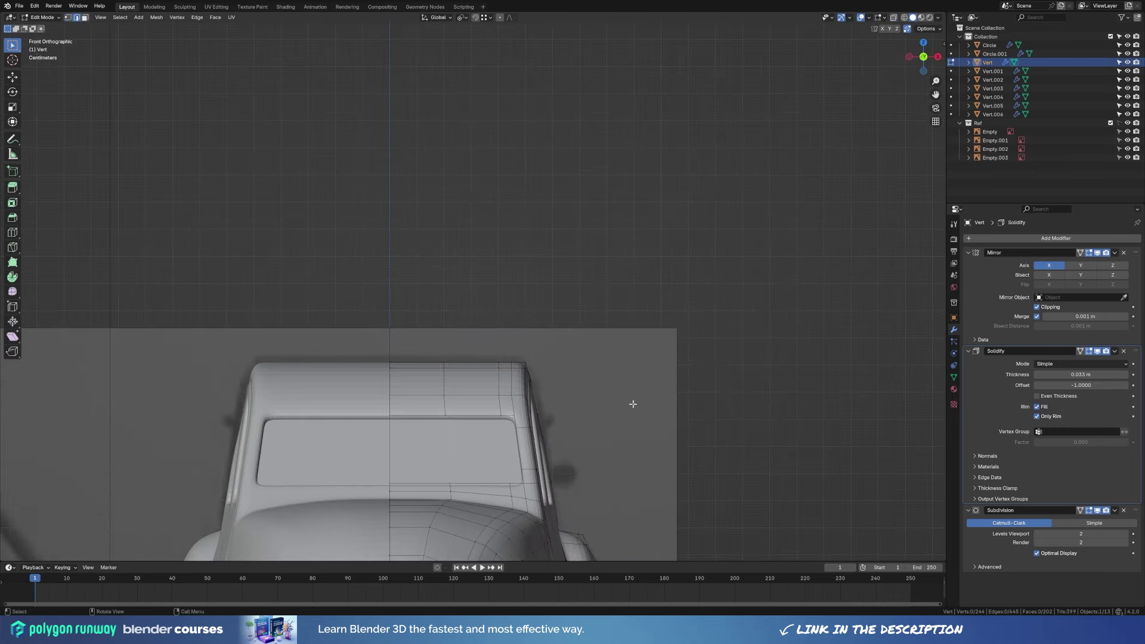
key(1)
key(alt+z)
click(579, 403)
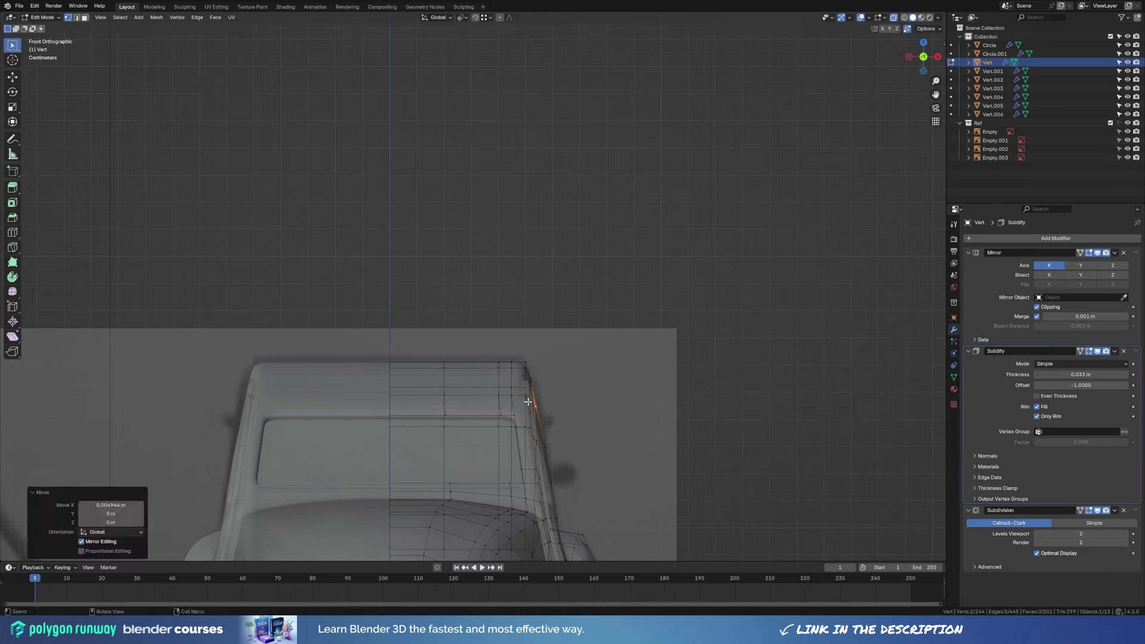
key(g)
key(x)
click(559, 401)
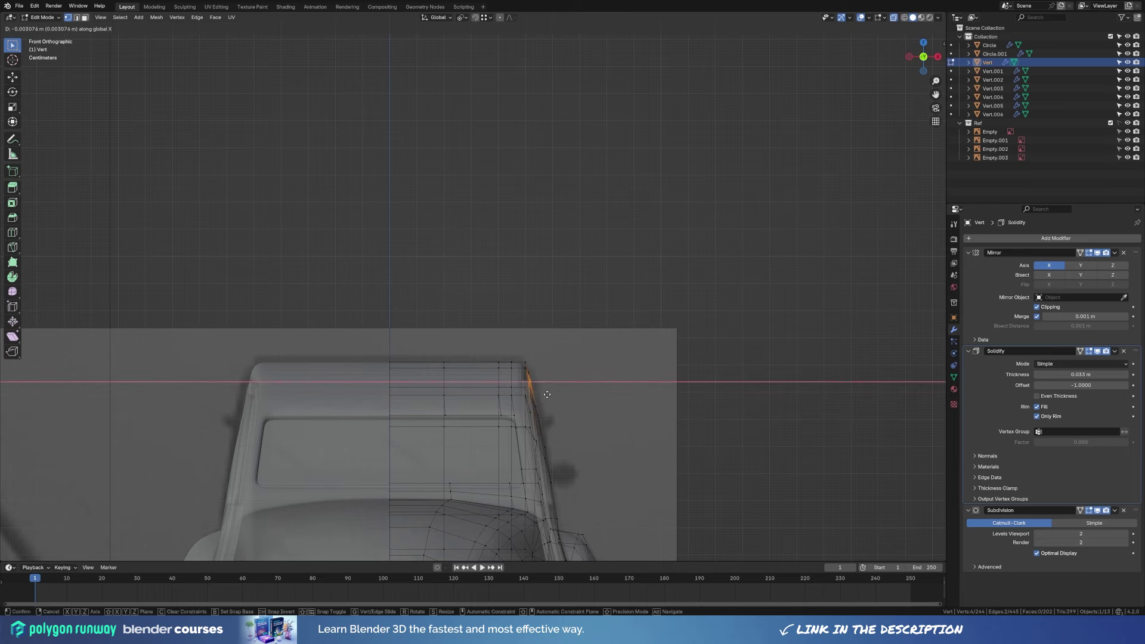
click(547, 394)
mouse_move(547, 394)
middle_down()
mouse_move(575, 440)
mouse_move(638, 418)
mouse_move(713, 446)
mouse_move(667, 456)
mouse_move(448, 418)
mouse_move(728, 414)
mouse_move(594, 304)
mouse_move(504, 319)
mouse_move(682, 332)
mouse_move(730, 290)
middle_up()
key(Tab)
Switch mesh editing from the rear piece Vert.006 back to the car body.
click(449, 418)
scroll(542, 349, up, 5)
click(537, 311)
key(Tab)
key(alt+q)
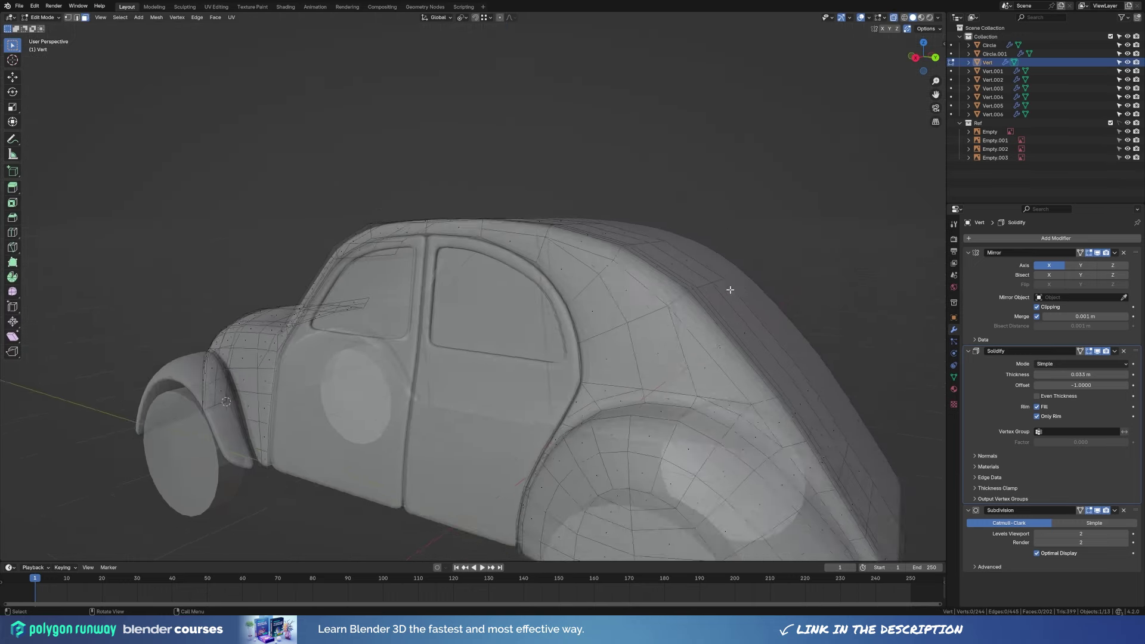
key(KP_3)
Cut a centred edge loop on the rear quarter and reposition the rear edges.
key(ctrl+r)
click(719, 334)
right_click(719, 334)
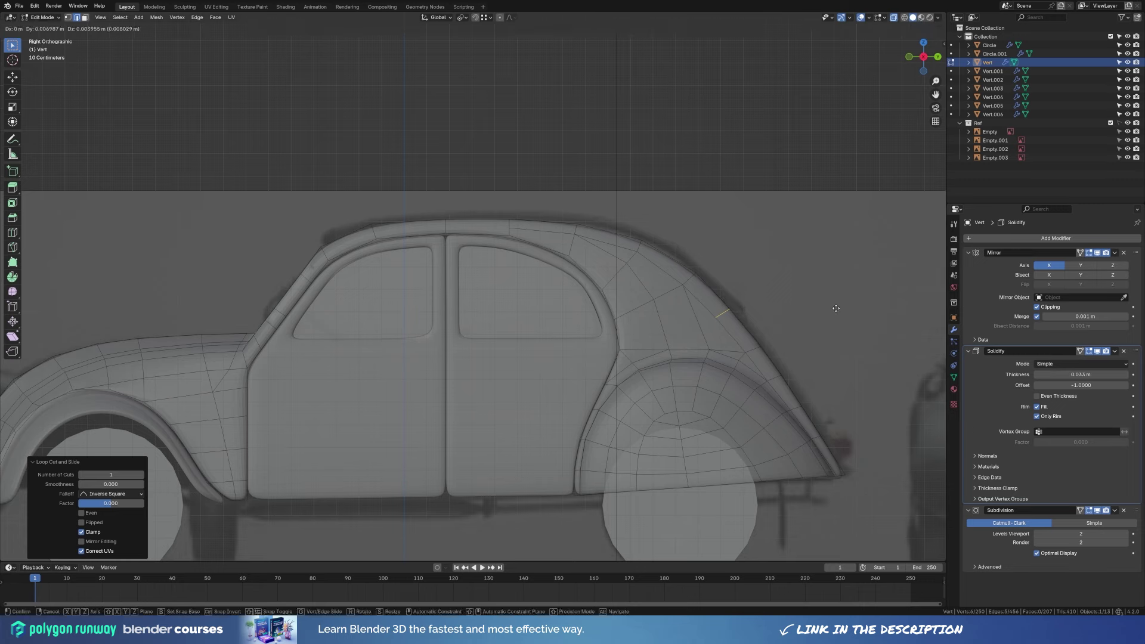
click(839, 315)
key(g)
key(g)
middle_drag(687, 263, 662, 302)
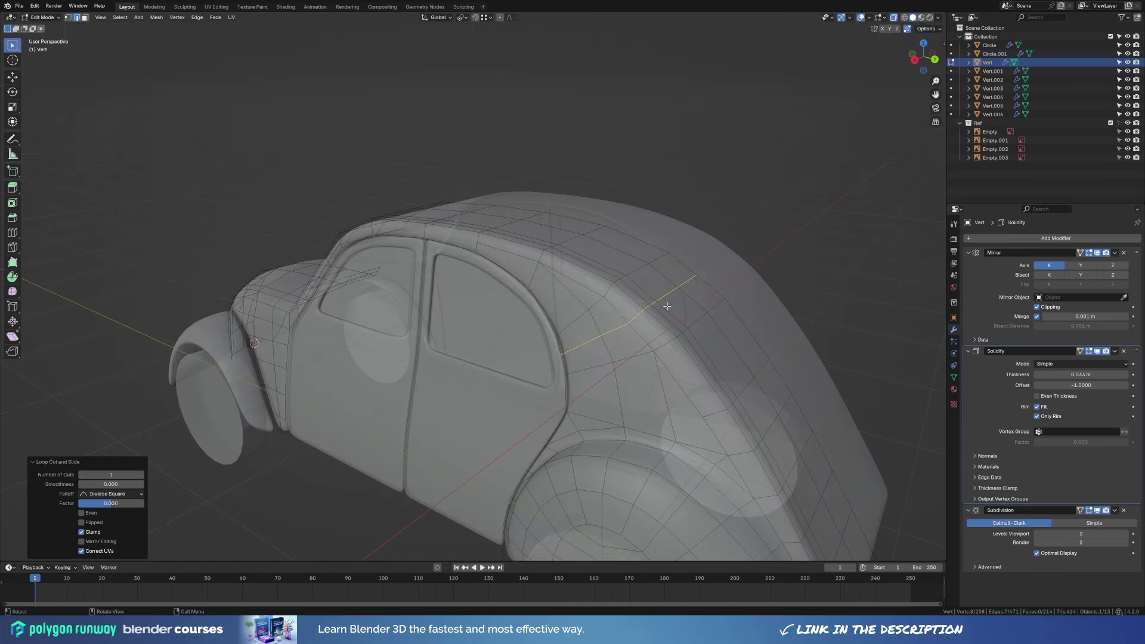
click(654, 303)
ctrl+click(648, 307)
key(KP_3)
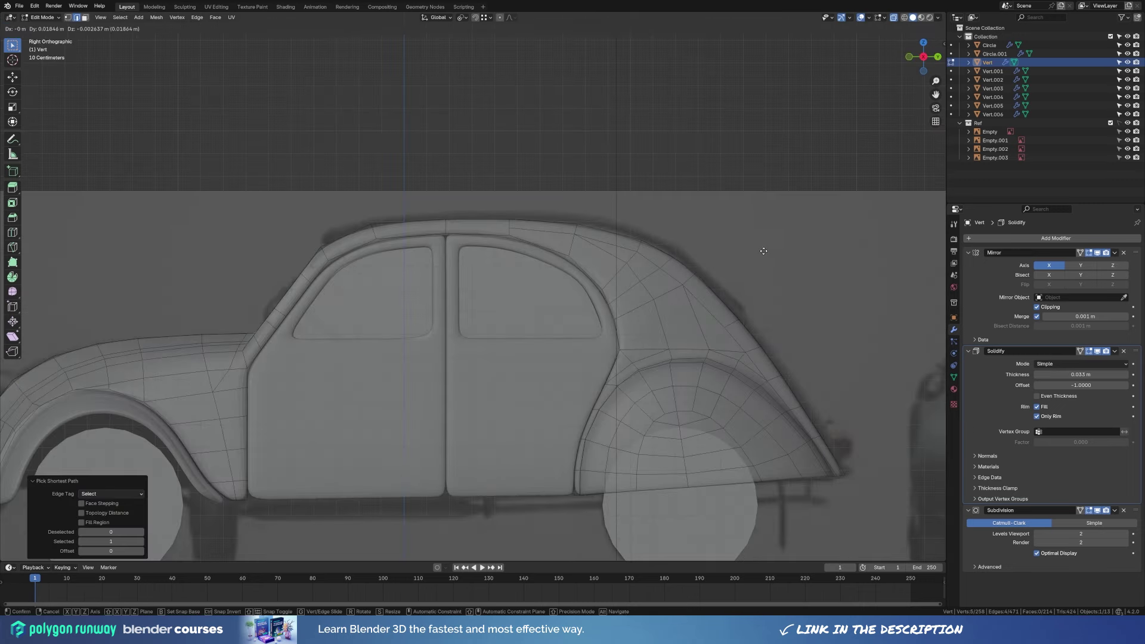
click(689, 275)
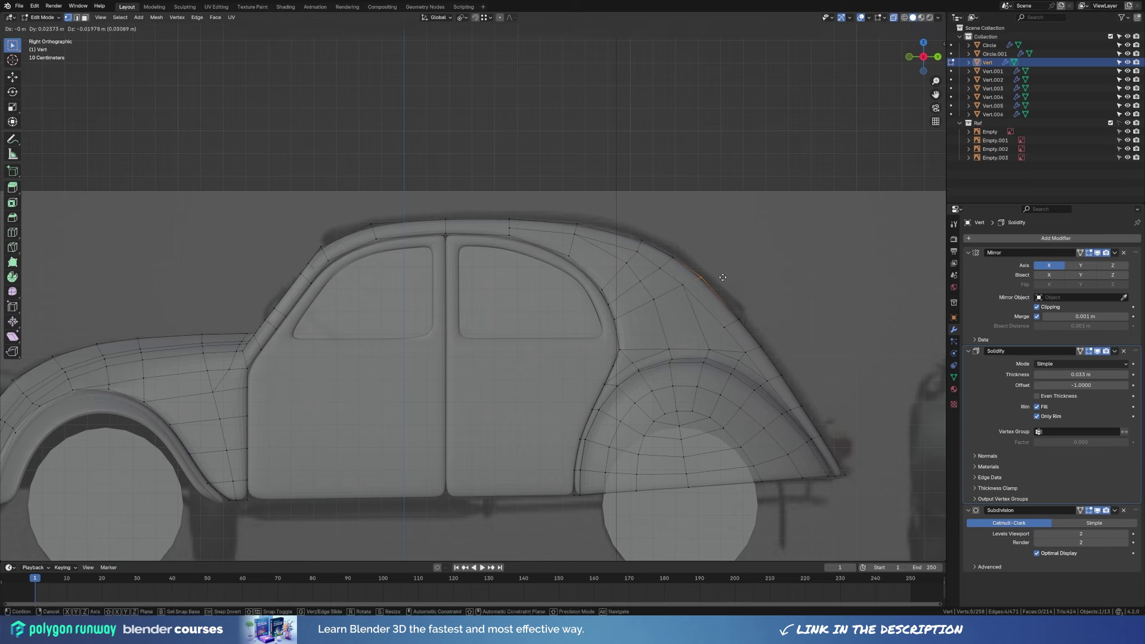
Reshape the rear roof line by moving its vertices.
click(723, 276)
key(g)
key(g)
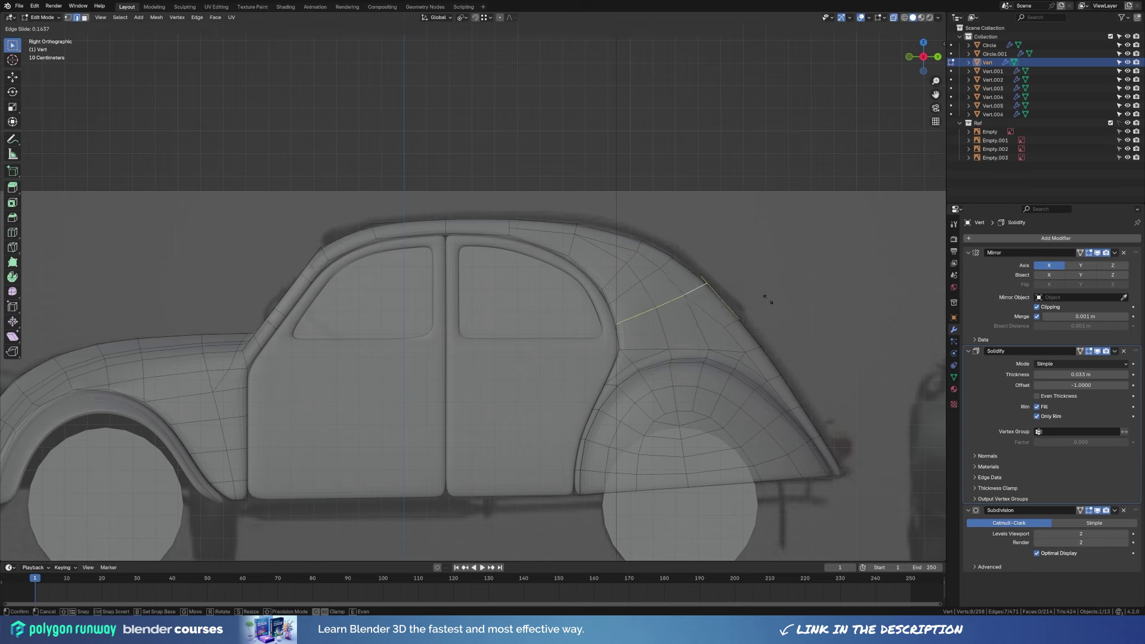
right_click(732, 293)
click(738, 293)
click(665, 250)
key(g)
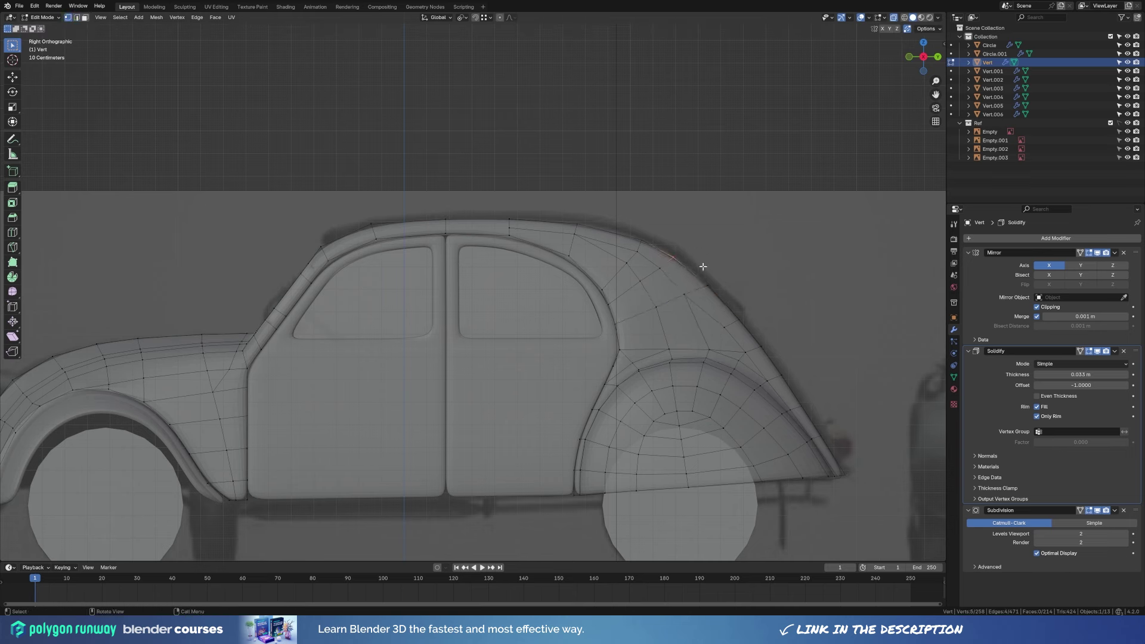
key(g)
click(645, 257)
middle_drag(645, 257, 665, 346)
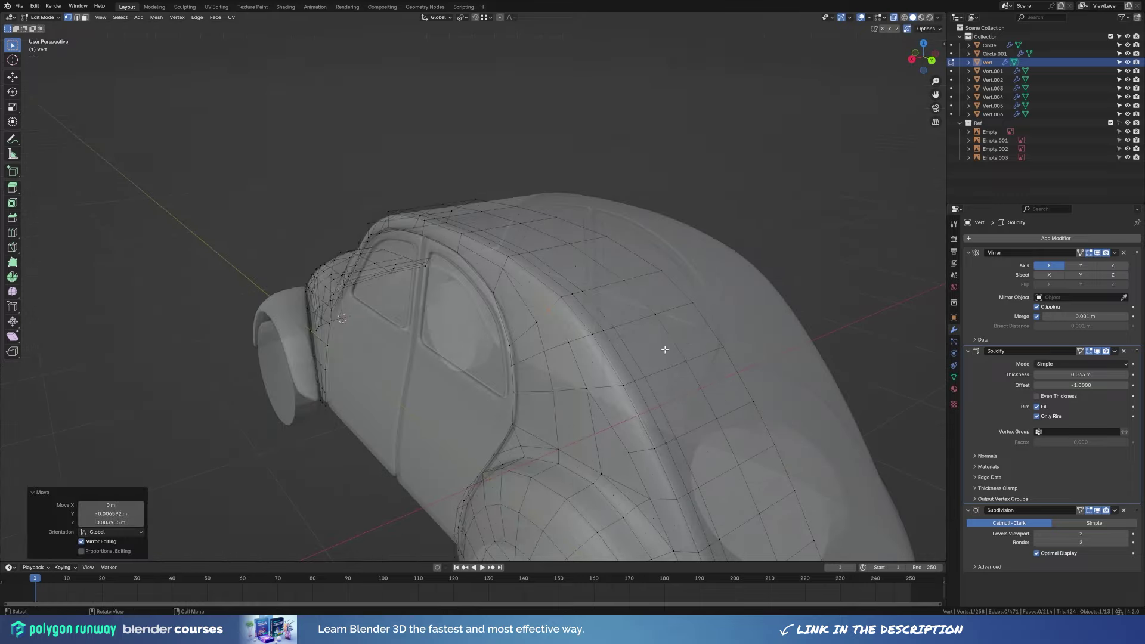
Pick a rear panel face and add a new edge loop across the rear.
key(3)
ctrl+shift+click(575, 320)
scroll(749, 340, down, 5)
key(KP_3)
middle_drag(631, 274, 702, 315)
key(KP_3)
key(KP_7)
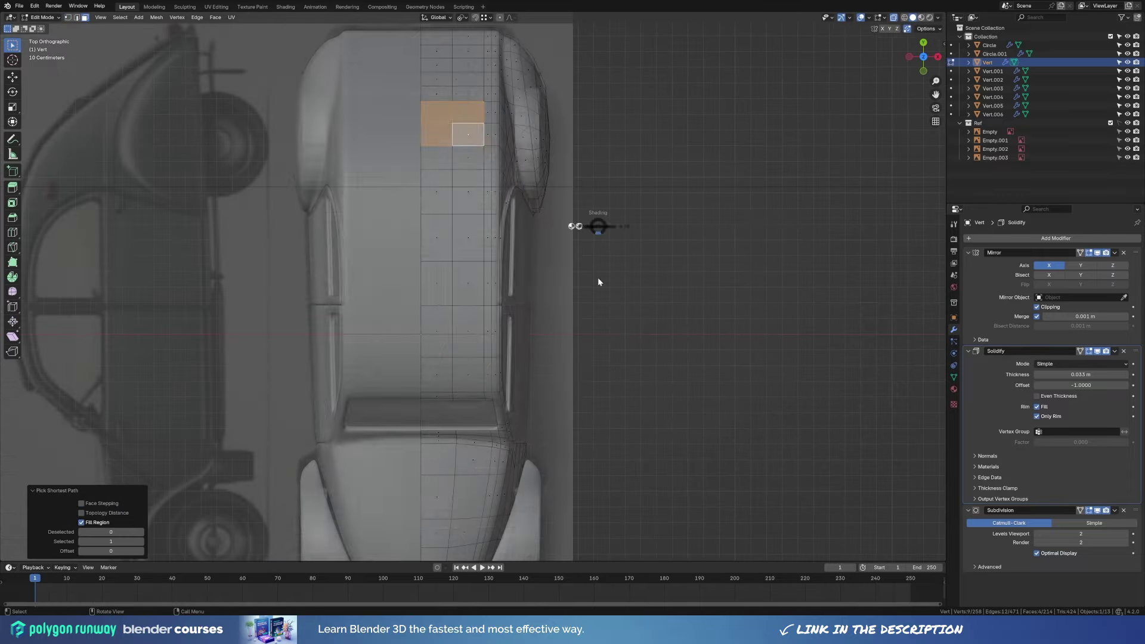
key(KP_3)
mouse_move(728, 273)
middle_down()
mouse_move(739, 289)
mouse_move(667, 337)
middle_up()
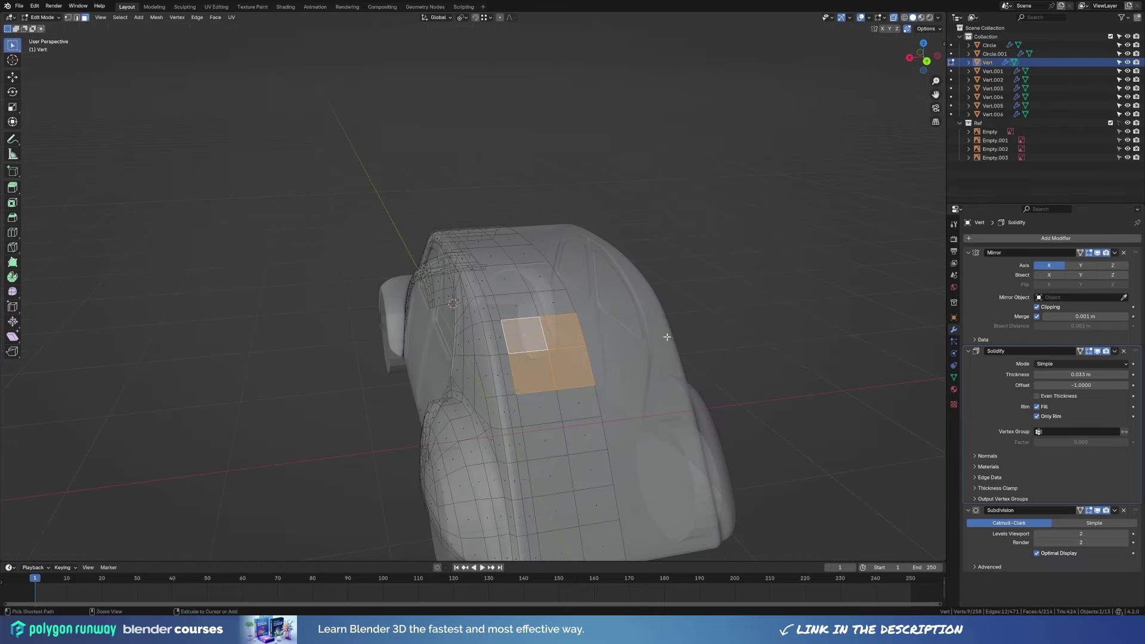
click(496, 338)
middle_drag(504, 341, 633, 372)
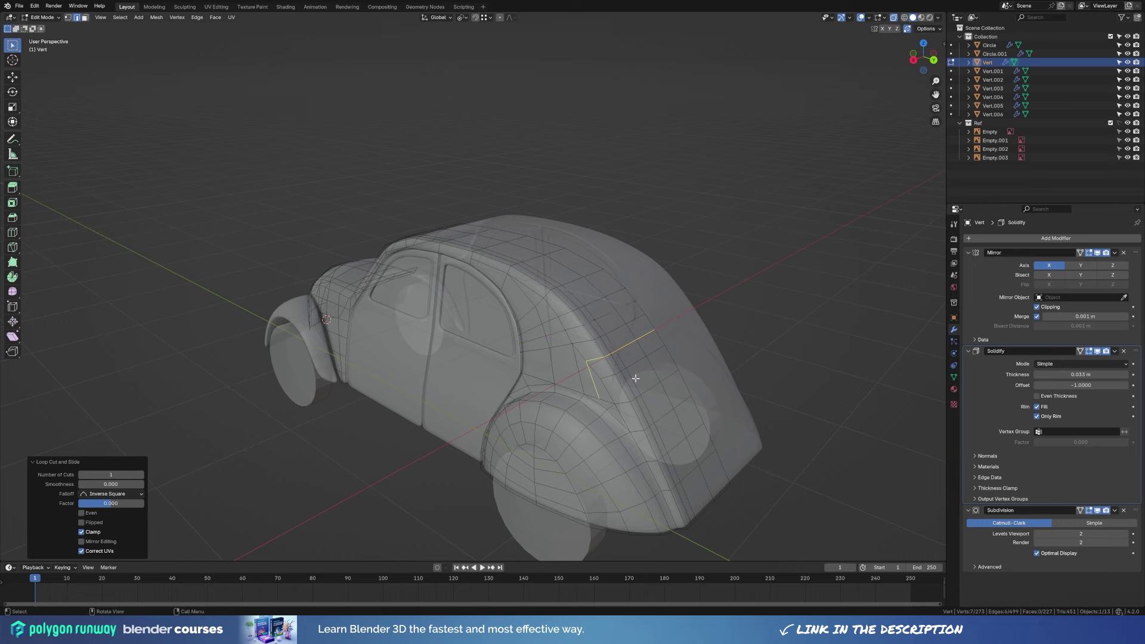
Nudge a rear wheel-arch vertex into shape from the side view.
key(b)
key(KP_3)
scroll(541, 363, up, 5)
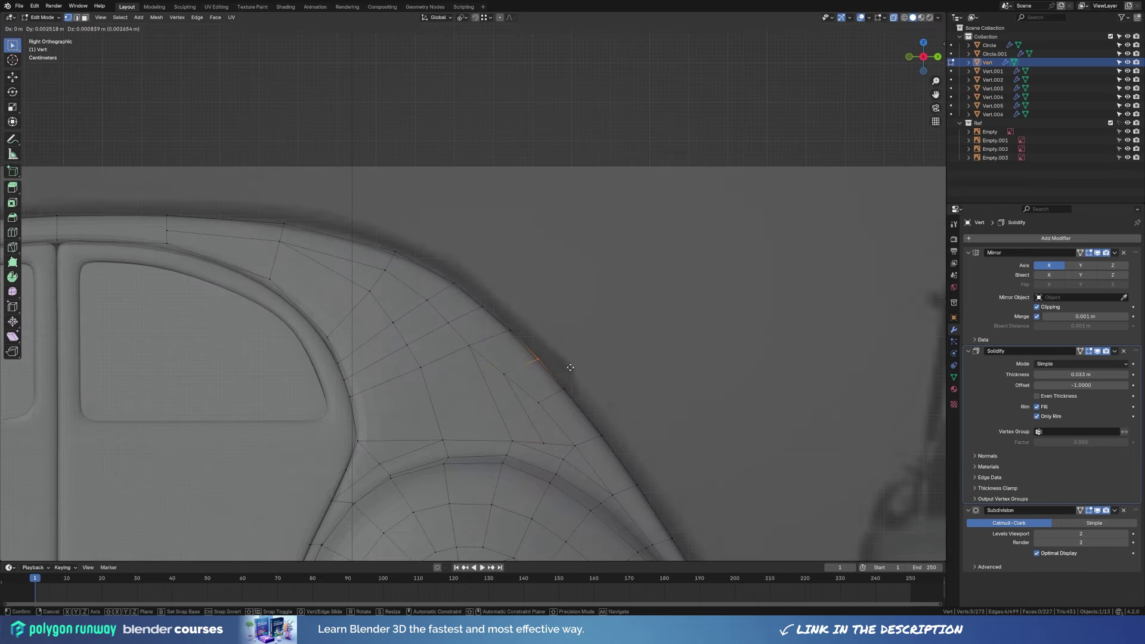
click(571, 367)
mouse_move(524, 442)
middle_down()
mouse_move(604, 431)
mouse_move(442, 414)
middle_up()
mouse_move(514, 424)
middle_down()
mouse_move(588, 471)
mouse_move(575, 365)
mouse_move(537, 322)
mouse_move(488, 406)
mouse_move(363, 394)
mouse_move(486, 379)
middle_up()
Cut an edge loop along the roof and select the block of rear window faces.
key(ctrl+r)
click(537, 322)
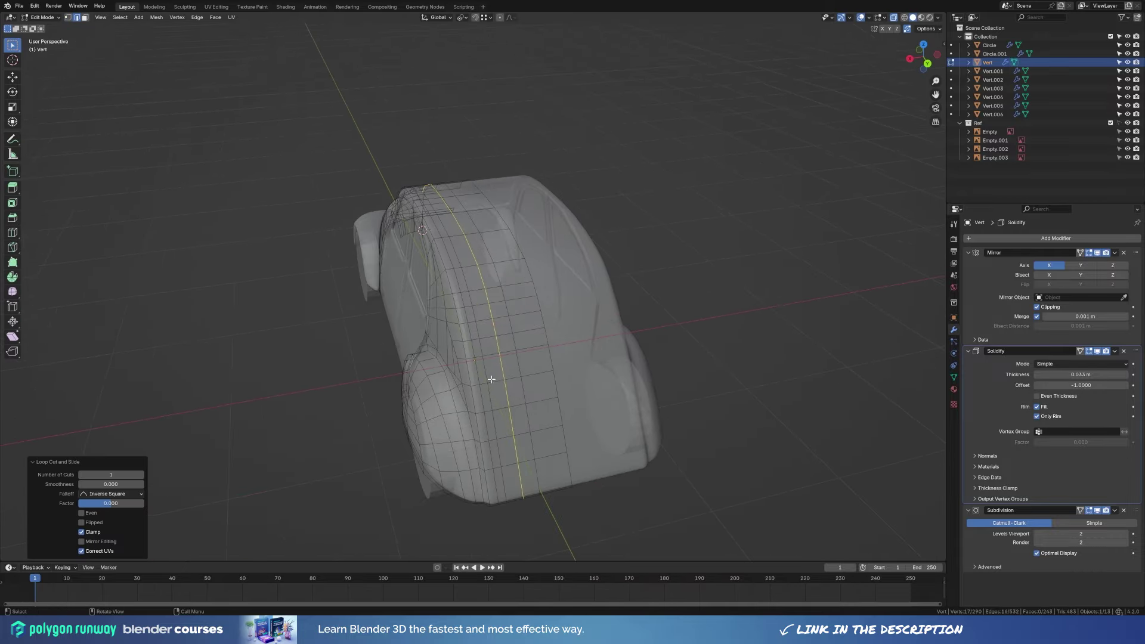
key(3)
click(557, 330)
scroll(567, 471, up, 2)
ctrl+shift+click(596, 385)
scroll(664, 291, down, 3)
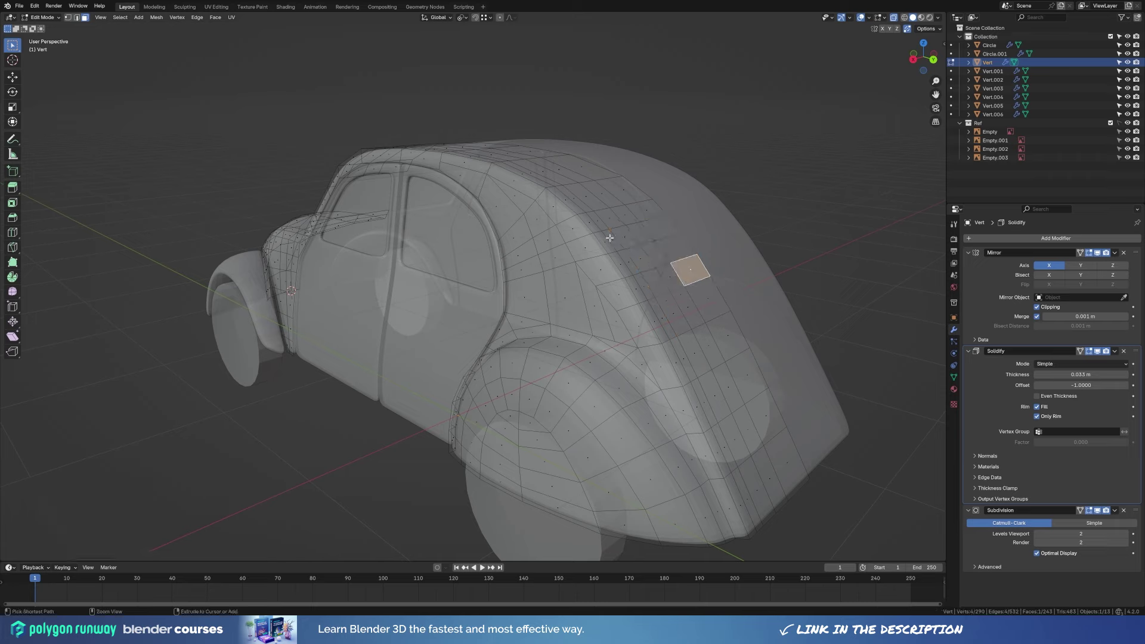
key(KP_3)
key(KP_7)
key(KP_3)
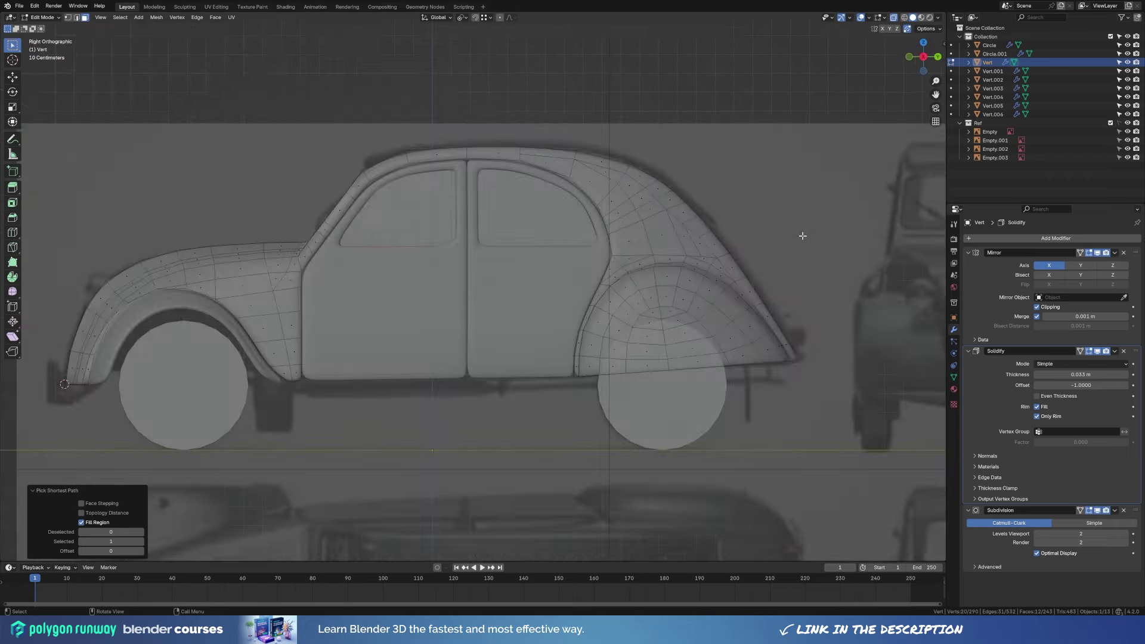
middle_drag(802, 235, 745, 266)
Separate the rear window faces into a panel, remove its Solidify, and shrink it inward.
key(p)
key(Tab)
click(693, 302)
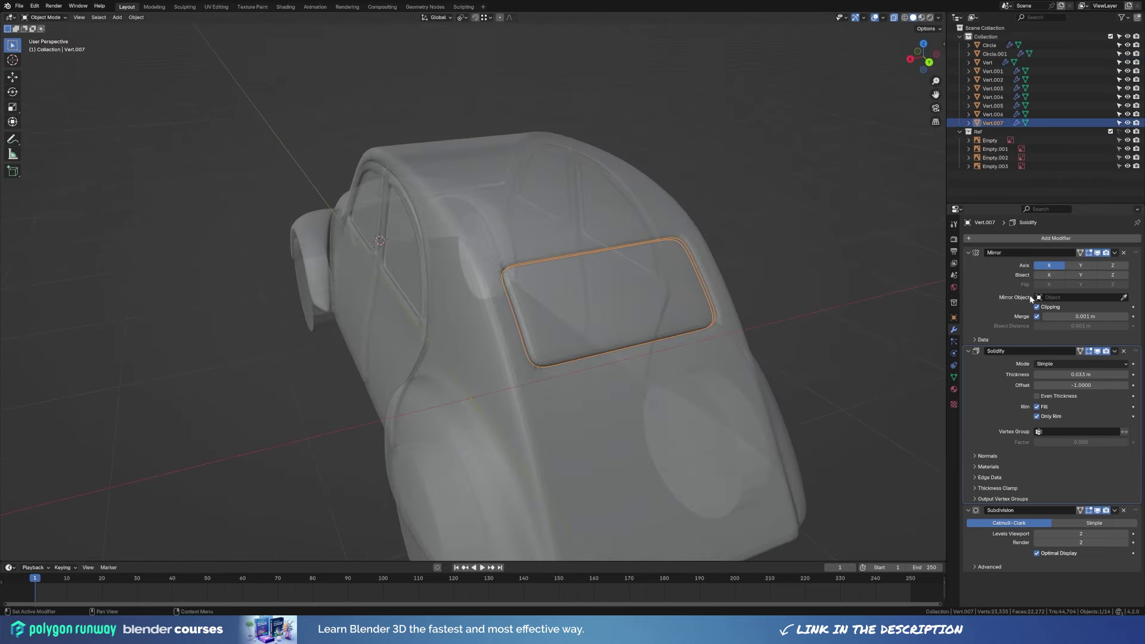
click(1124, 350)
key(Tab)
key(alt+z)
key(alt+z)
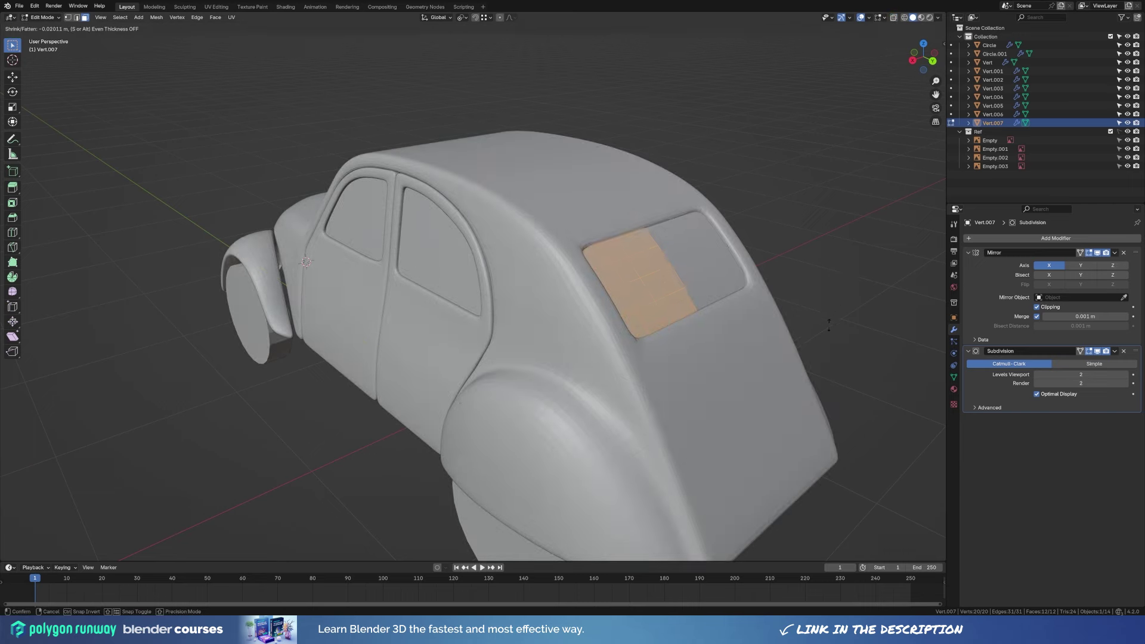
key(Tab)
Check the new rear window panel, then reselect the car body for editing.
click(697, 362)
mouse_move(697, 363)
middle_down()
mouse_move(515, 364)
mouse_move(588, 363)
mouse_move(738, 396)
mouse_move(533, 353)
mouse_move(626, 358)
mouse_move(536, 362)
middle_up()
click(655, 358)
key(Tab)
key(Tab)
click(627, 358)
scroll(703, 369, up, 5)
key(Tab)
In side view, raise one body vertex vertically and lower an inner wheel-arch vertex.
key(grave)
key(g)
key(z)
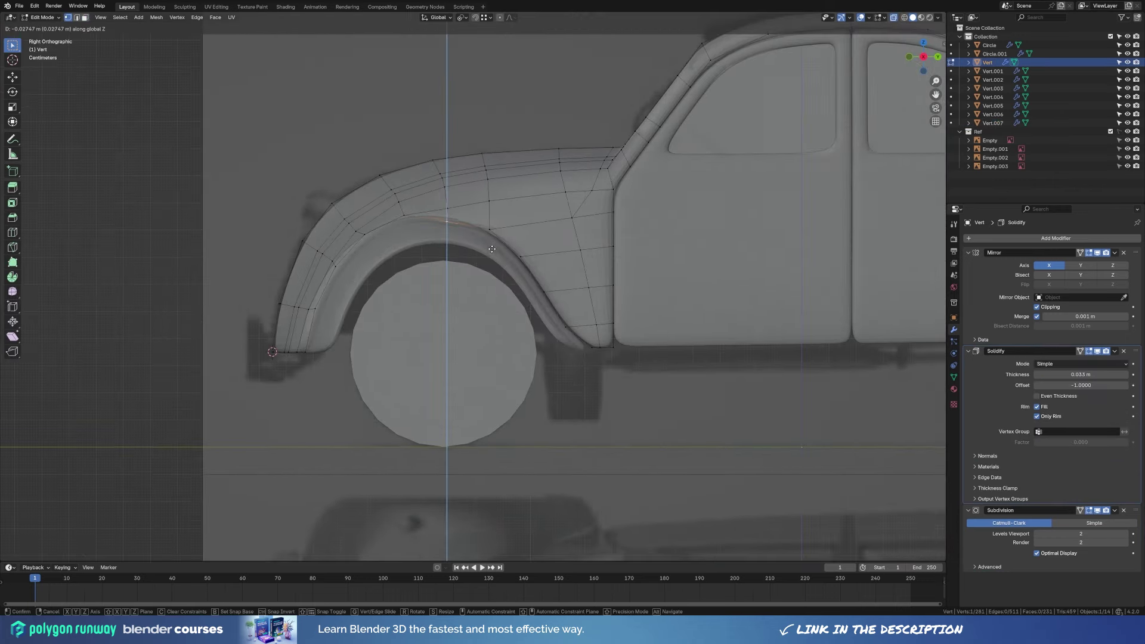
click(520, 259)
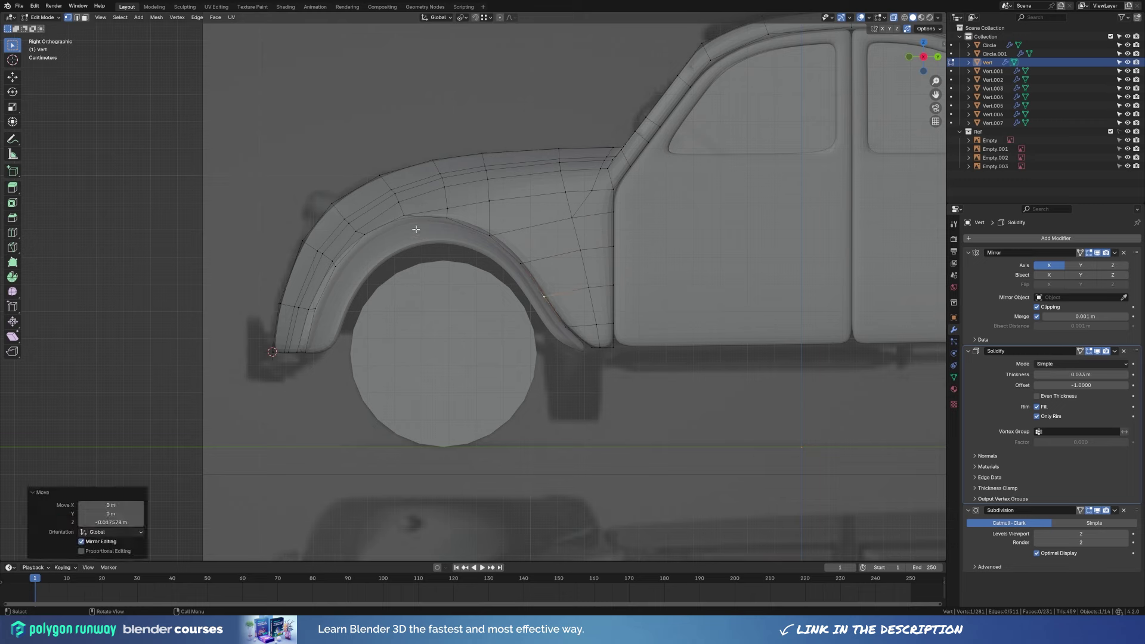
key(g)
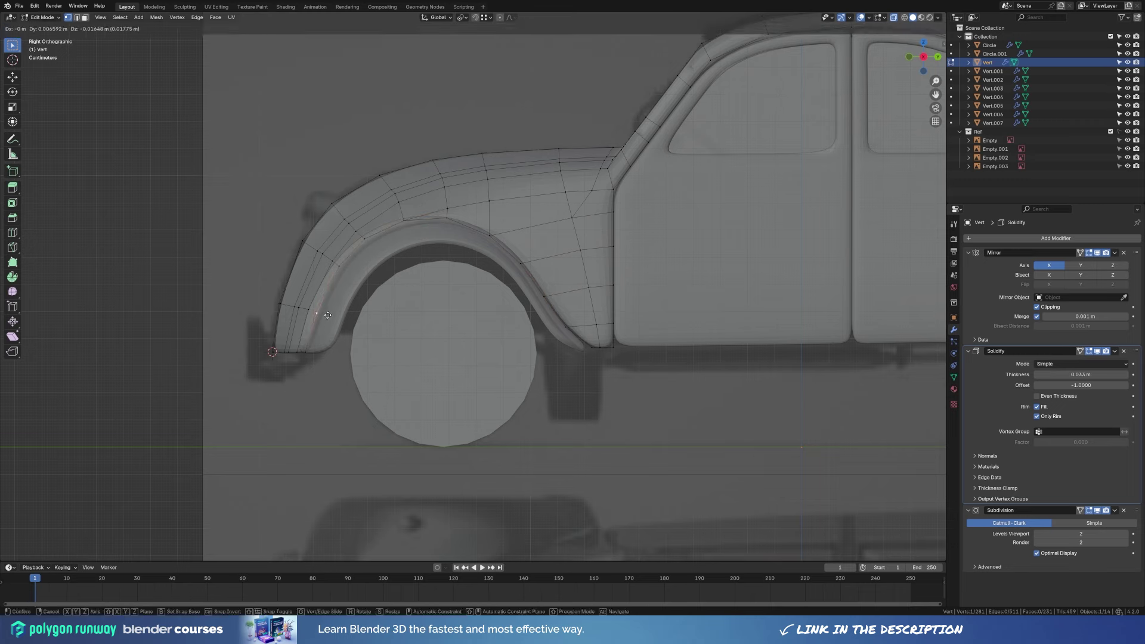
click(328, 352)
Select the front fender's top edge loop and move it along X.
middle_drag(329, 352, 736, 356)
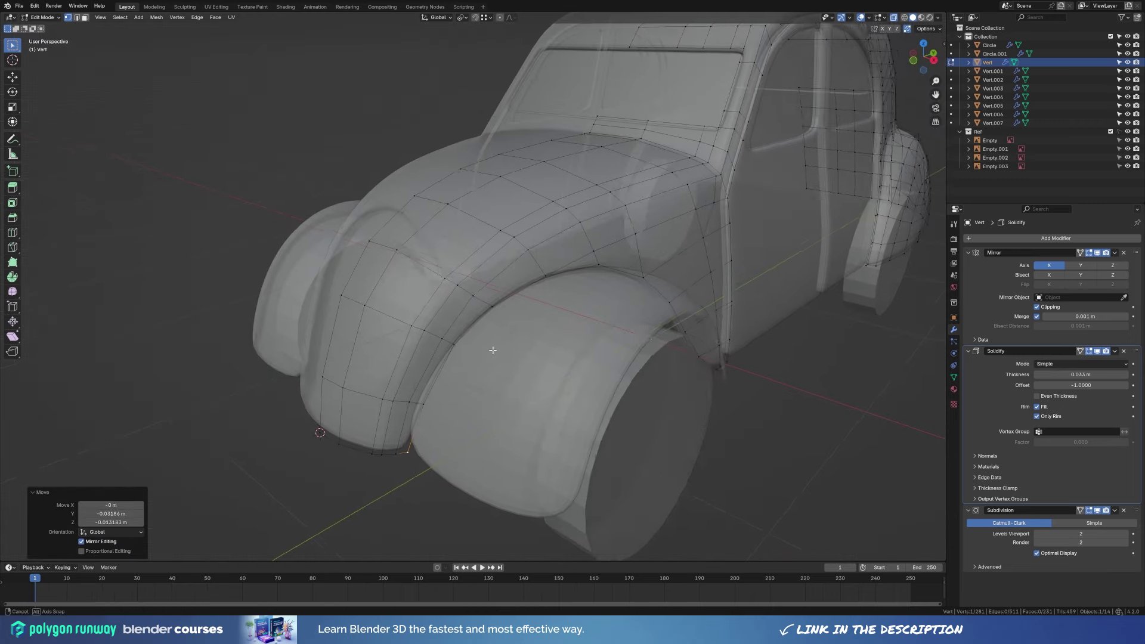
key(Tab)
click(659, 339)
key(Tab)
middle_drag(659, 343, 716, 378)
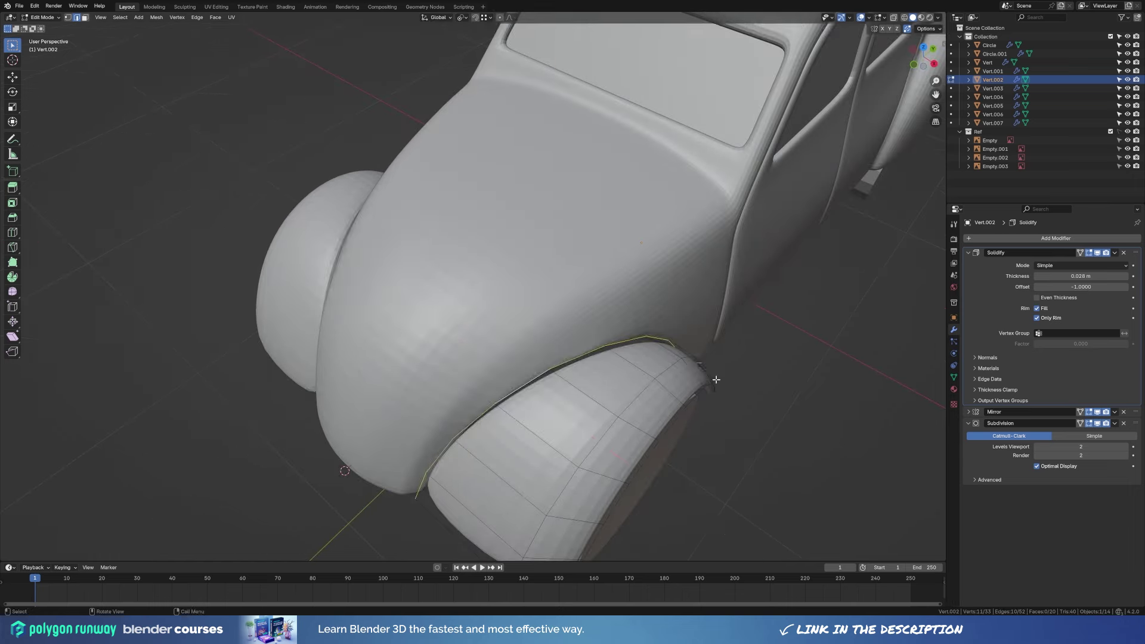
alt+click(679, 360)
key(g)
key(x)
scroll(713, 354, down, 3)
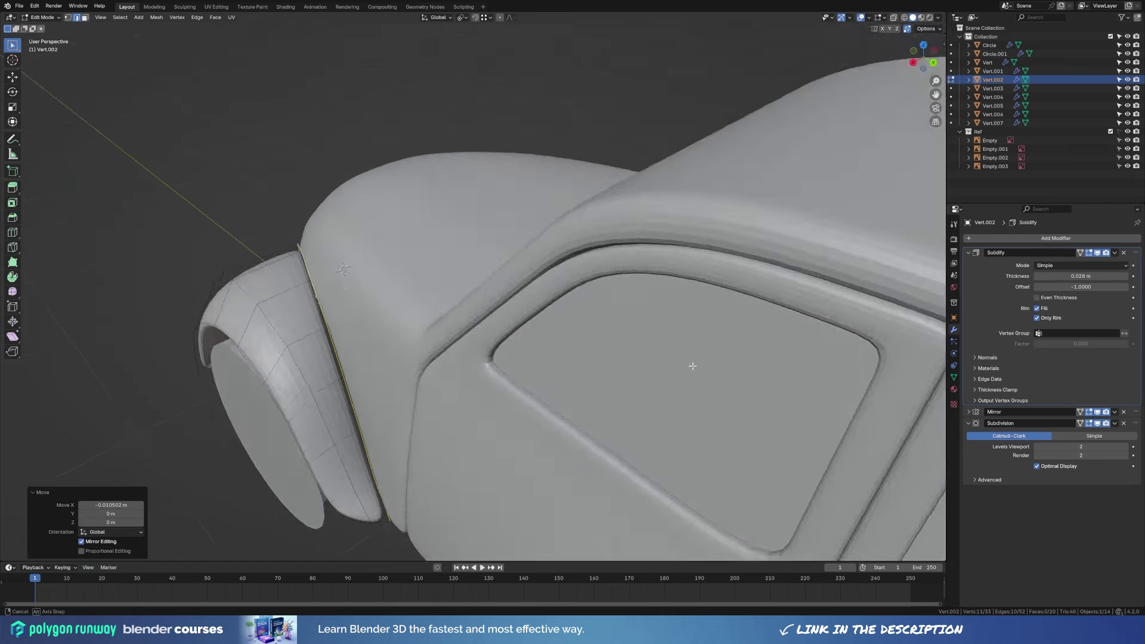
Shear the fender's inner edge from the top view.
key(KP_7)
key(ctrl+shift+alt+s)
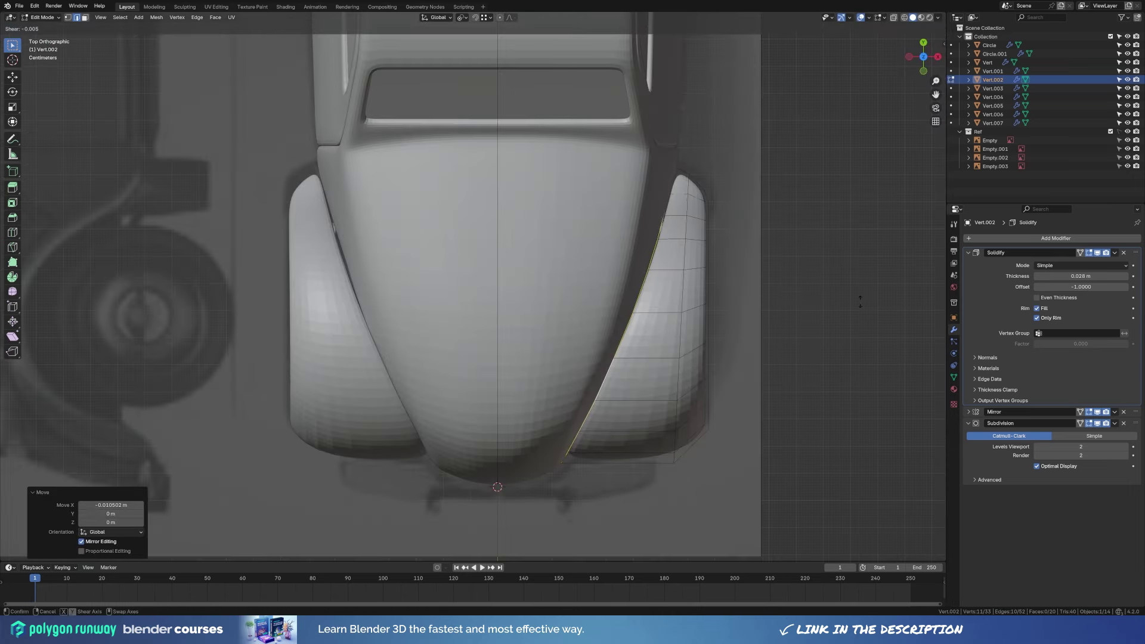
click(791, 298)
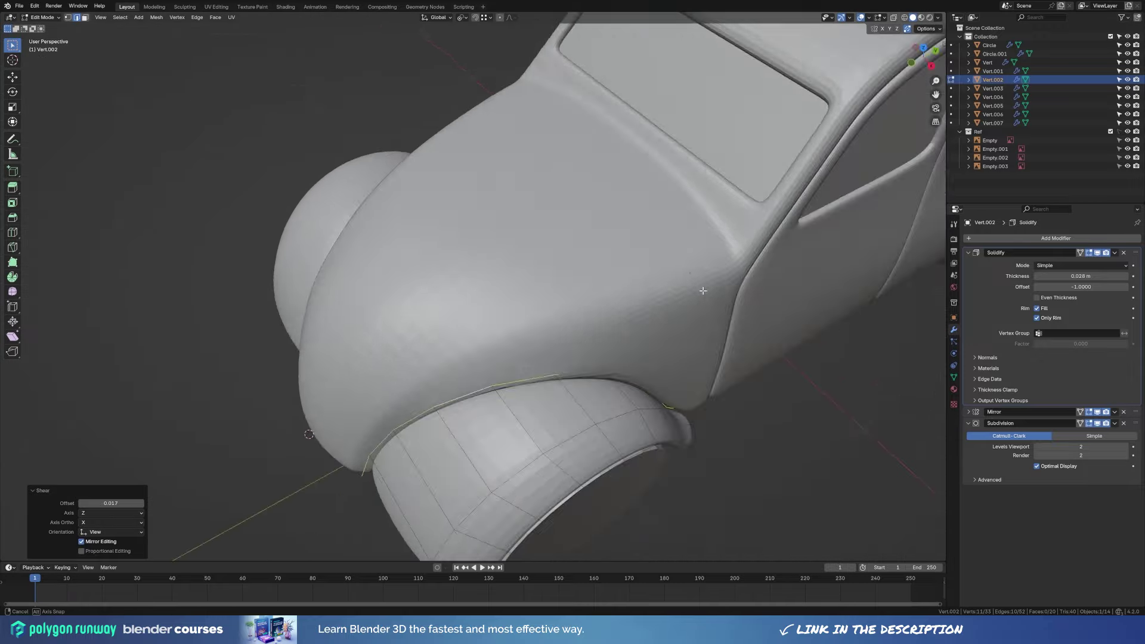
mouse_move(791, 298)
middle_down()
mouse_move(507, 395)
mouse_move(695, 395)
mouse_move(635, 369)
middle_up()
Nudge the fender edge along Y so it hugs the hood, then finish editing.
key(g)
key(y)
click(507, 393)
key(r)
key(Escape)
key(a)
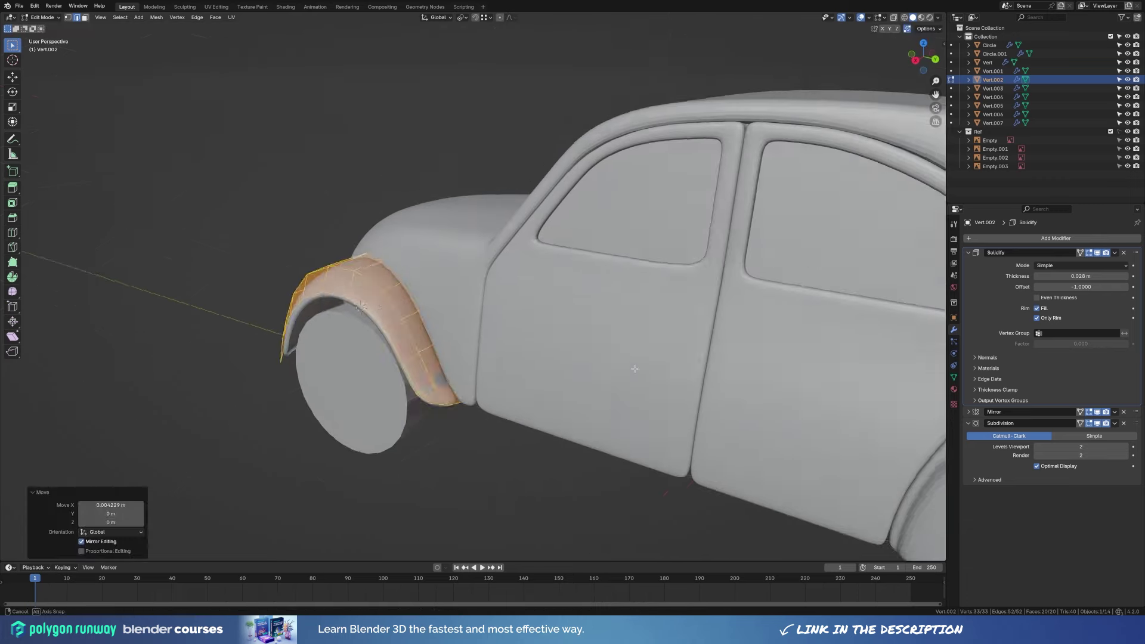
key(Tab)
middle_drag(481, 464, 648, 407)
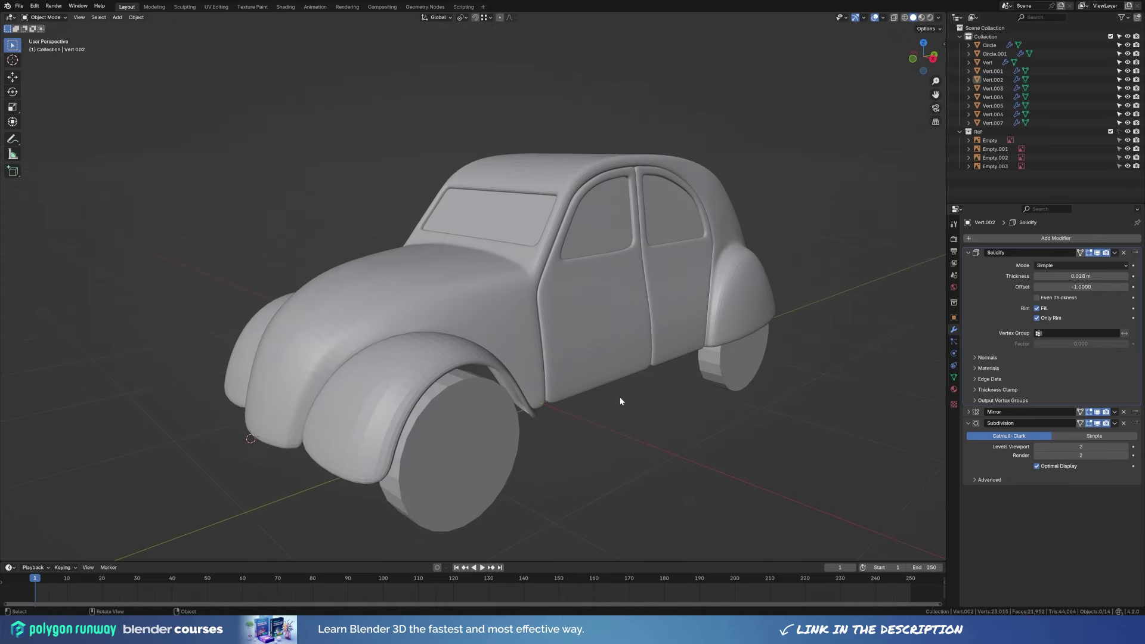
Shade all car parts smooth, then deselect everything.
click(698, 244)
key(a)
right_click(581, 264)
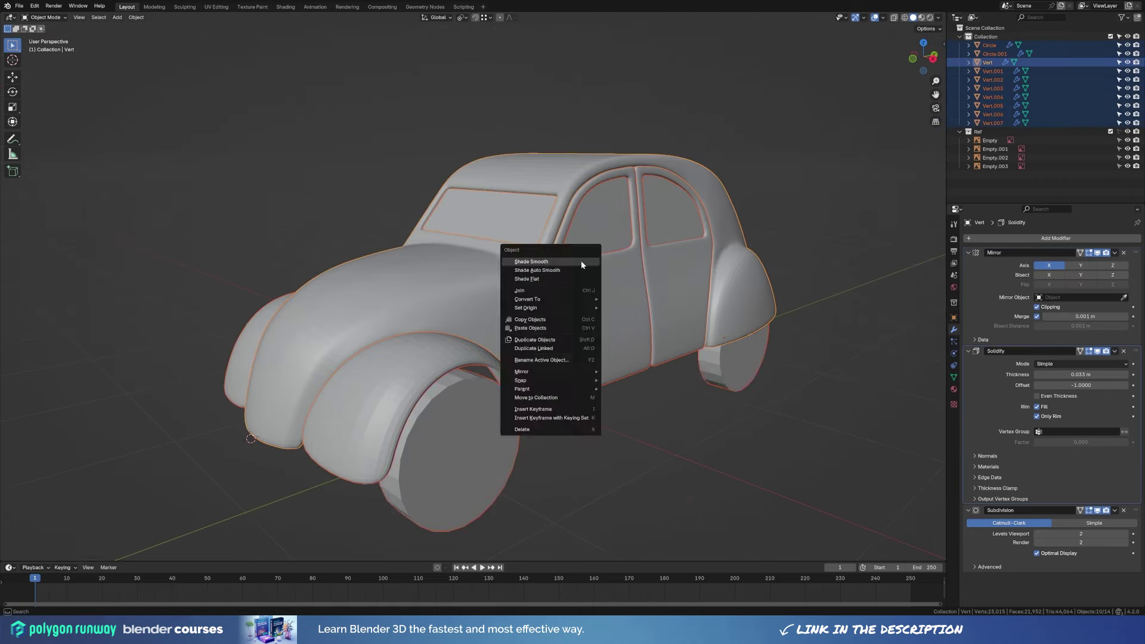
click(582, 264)
click(675, 436)
middle_drag(619, 316, 749, 373)
scroll(750, 373, down, 5)
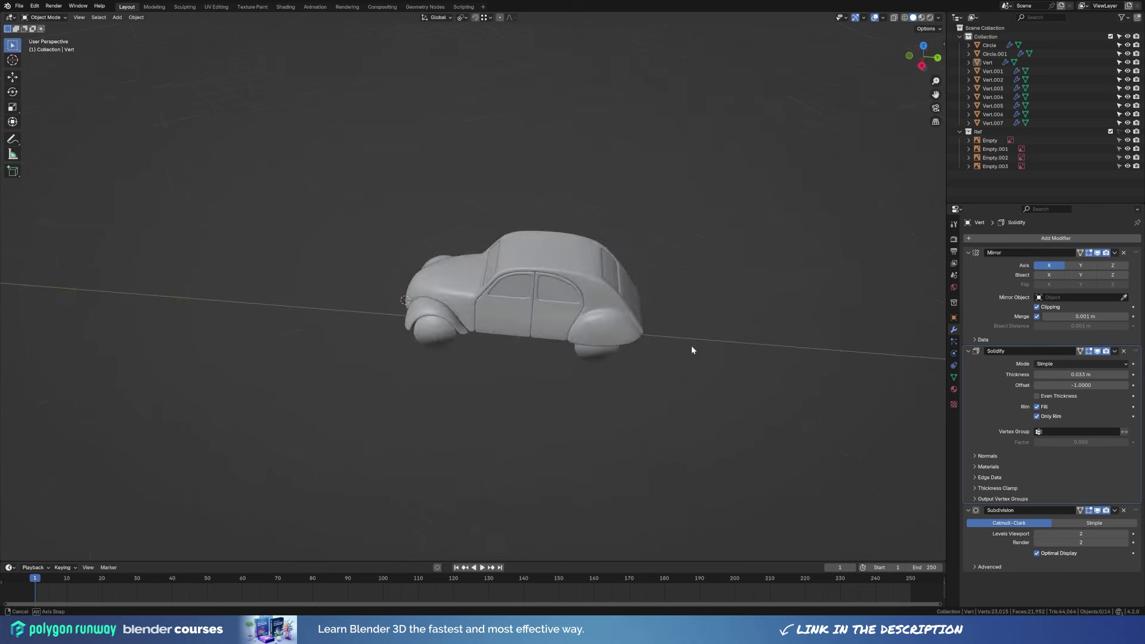
mouse_move(690, 350)
middle_down()
mouse_move(519, 350)
mouse_move(607, 356)
middle_up()
scroll(519, 350, up, 5)
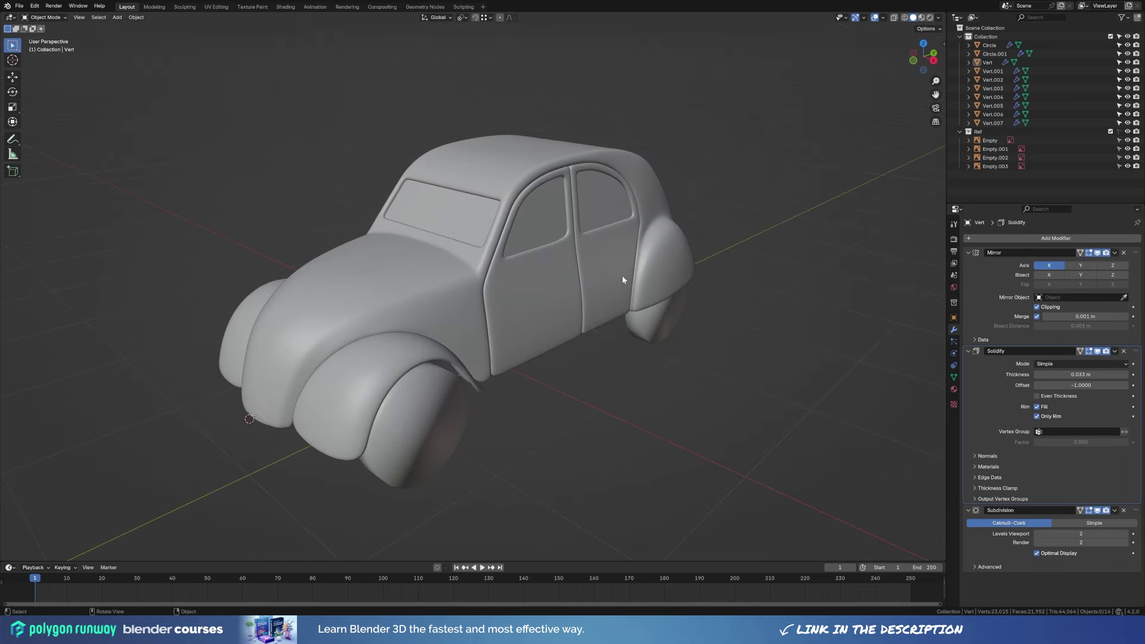
Slide an edge loop on the rear door's window frame in right side view.
click(599, 260)
key(KP_3)
key(Tab)
scroll(589, 248, up, 2)
key(alt+a)
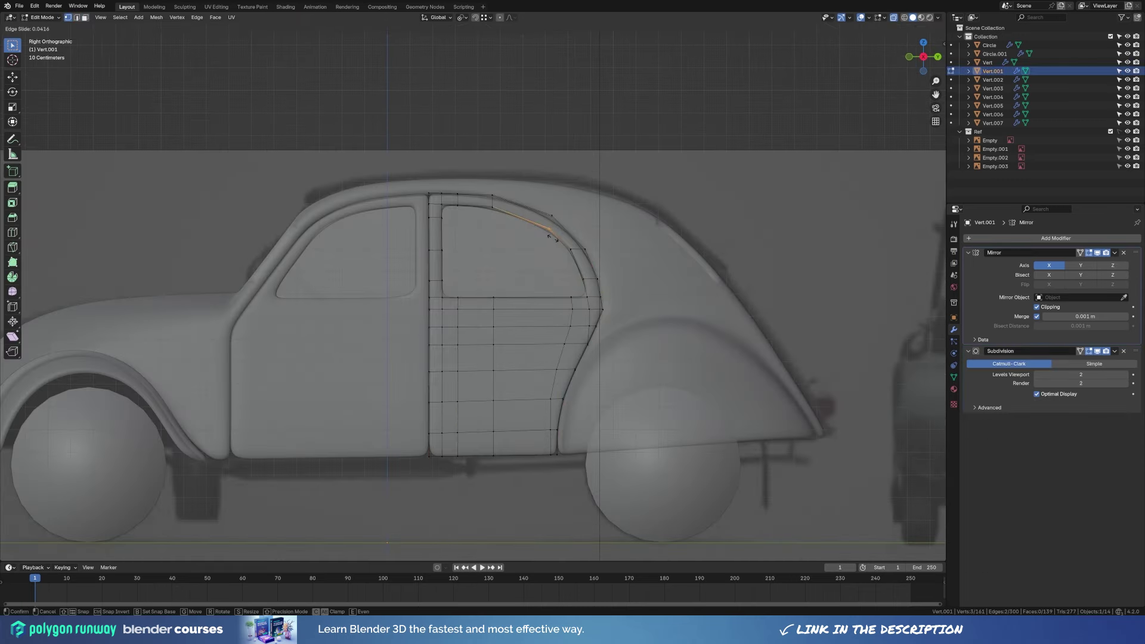
alt+click(557, 247)
key(g)
key(g)
click(577, 265)
key(Tab)
Start editing the car body mesh, viewed from the rear.
scroll(405, 311, down, 1)
middle_drag(405, 306, 664, 288)
scroll(595, 385, down, 3)
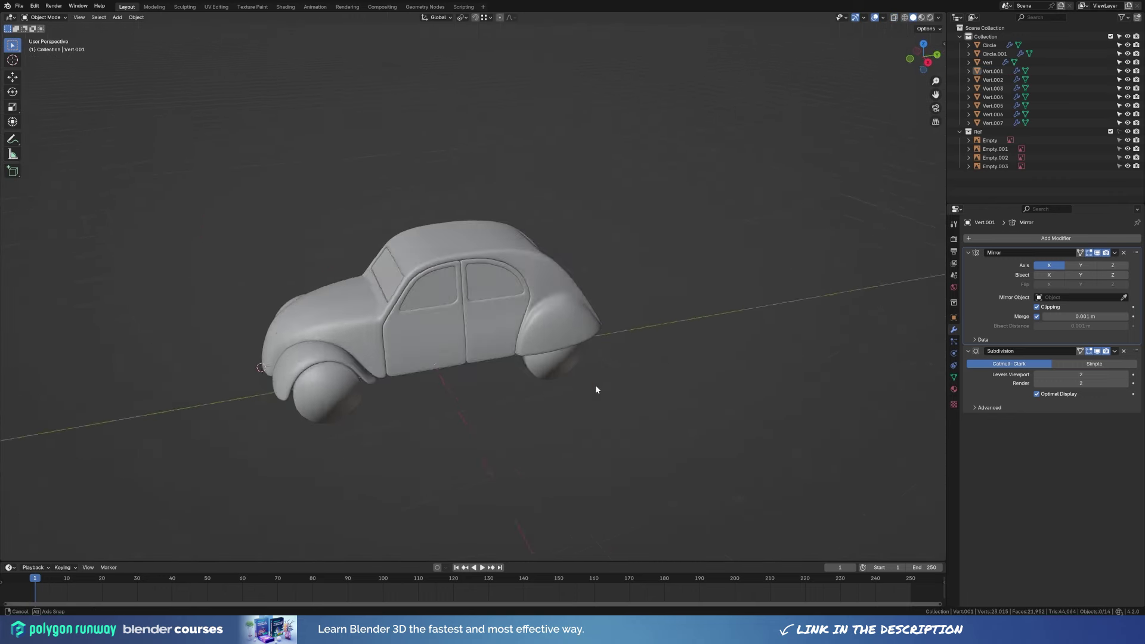
mouse_move(596, 385)
middle_down()
mouse_move(643, 383)
mouse_move(531, 255)
middle_up()
click(635, 382)
click(531, 255)
key(Tab)
scroll(695, 287, up, 4)
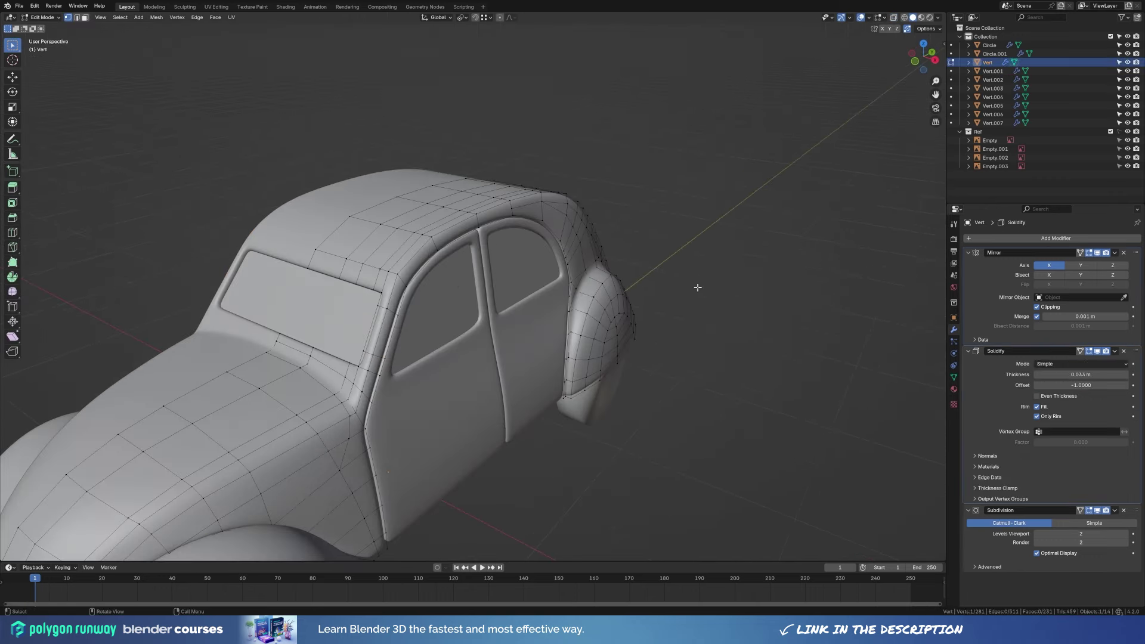
mouse_move(695, 287)
middle_down()
mouse_move(529, 324)
mouse_move(621, 347)
middle_up()
Dissolve a rear-panel edge loop and rework it with a knife cut and vertex slide.
alt+click(530, 324)
key(ctrl+x)
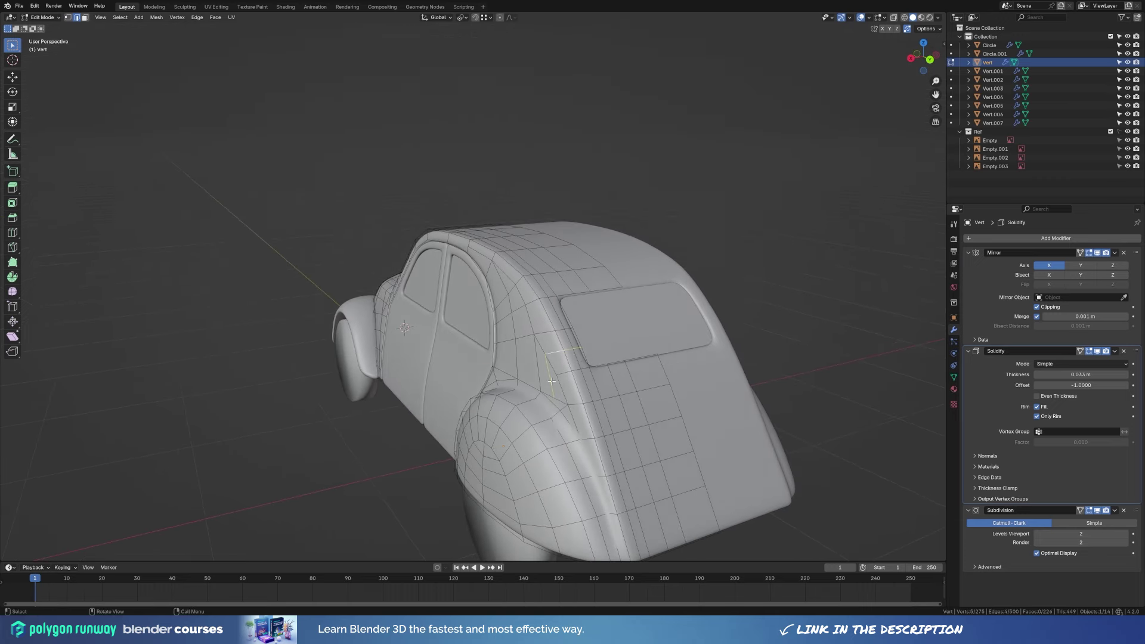
key(k)
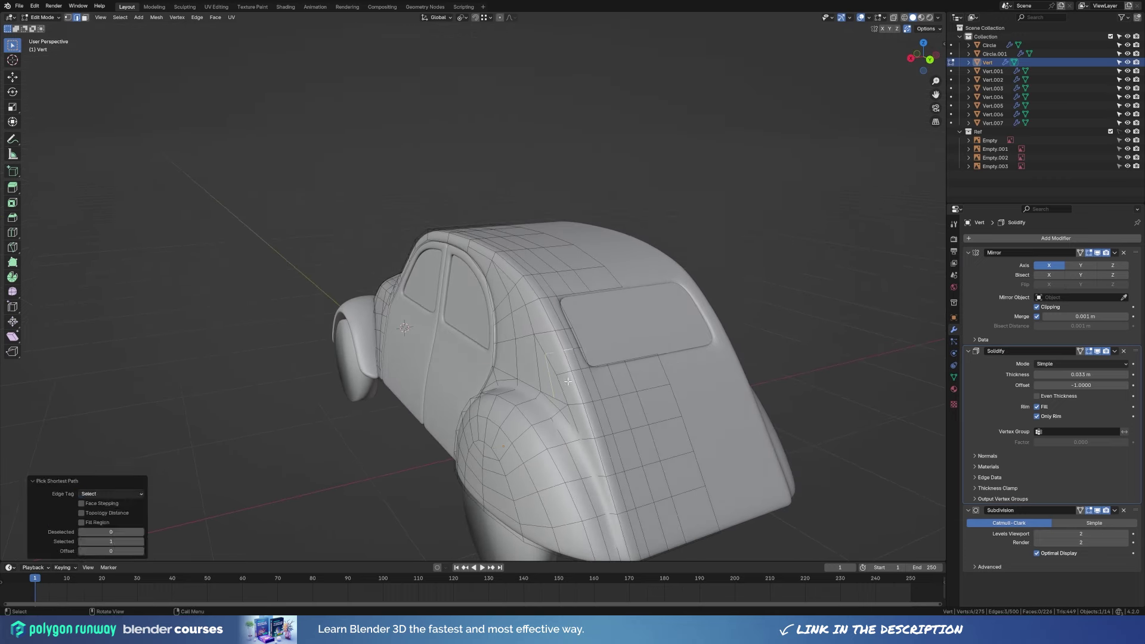
click(547, 326)
key(Return)
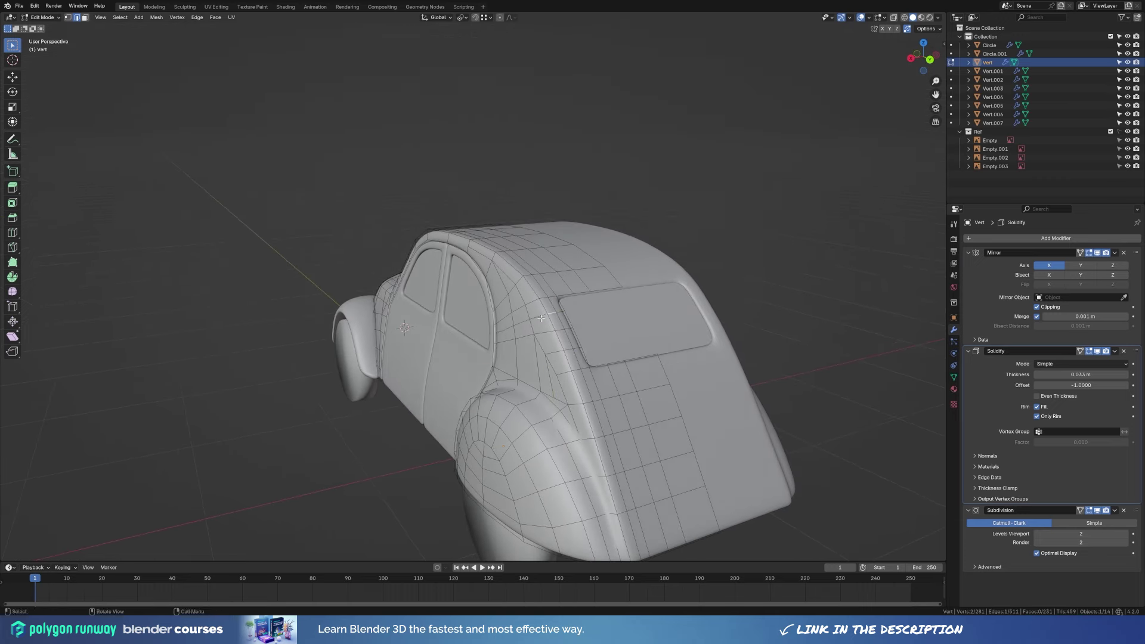
key(ctrl+z)
mouse_move(541, 318)
middle_down()
mouse_move(595, 350)
mouse_move(573, 337)
middle_up()
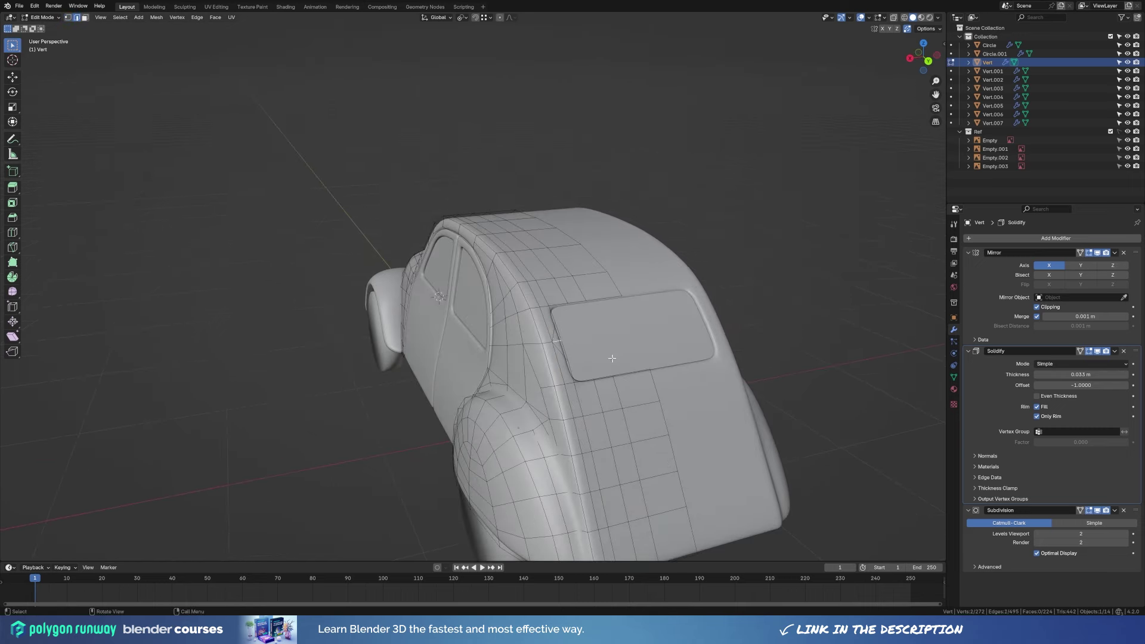
click(559, 385)
key(Tab)
mouse_move(559, 385)
middle_down()
mouse_move(541, 408)
mouse_move(560, 393)
mouse_move(610, 388)
mouse_move(589, 367)
mouse_move(632, 394)
middle_up()
key(alt+a)
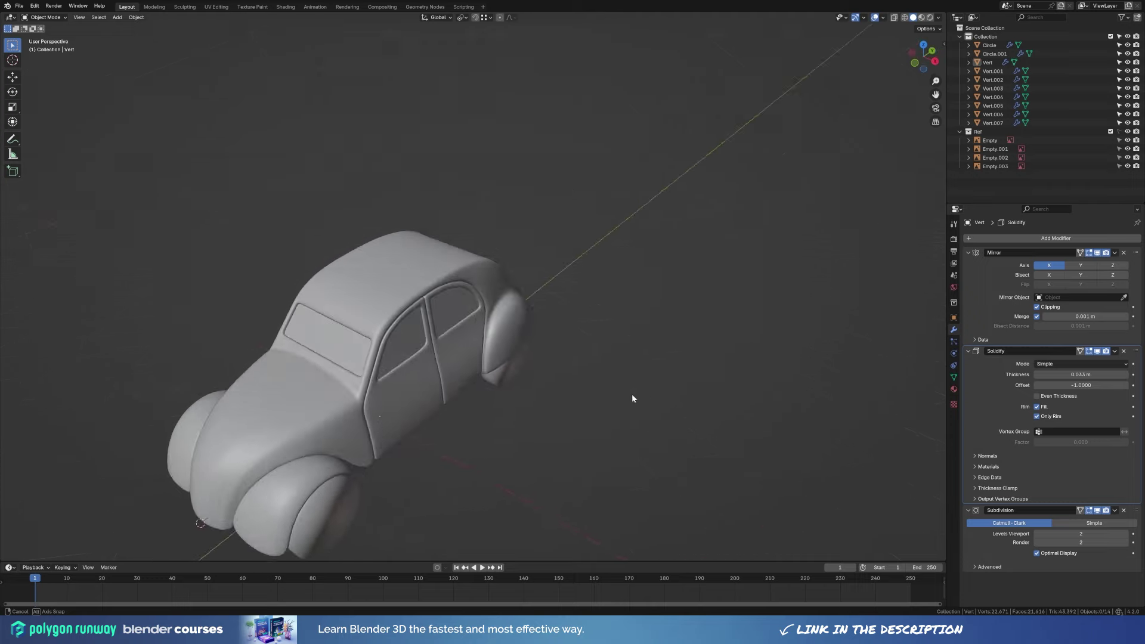
Move a rear edge of the car body sideways.
scroll(631, 394, up, 4)
click(620, 297)
key(Tab)
click(495, 374)
mouse_move(496, 374)
middle_down()
mouse_move(561, 389)
mouse_move(495, 382)
mouse_move(511, 401)
mouse_move(566, 391)
mouse_move(688, 402)
mouse_move(528, 334)
middle_up()
click(571, 403)
Nudge individual rear vertices beside the rear window, one along X.
click(478, 372)
key(g)
click(511, 401)
key(g)
click(497, 398)
key(g)
key(x)
click(503, 395)
key(Tab)
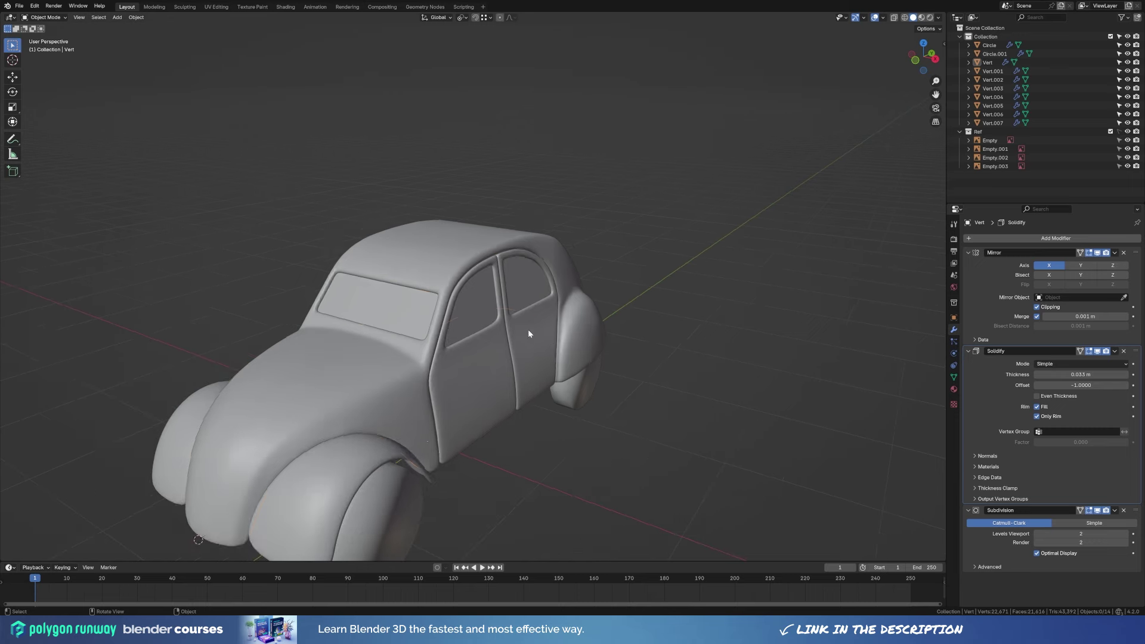
key(Tab)
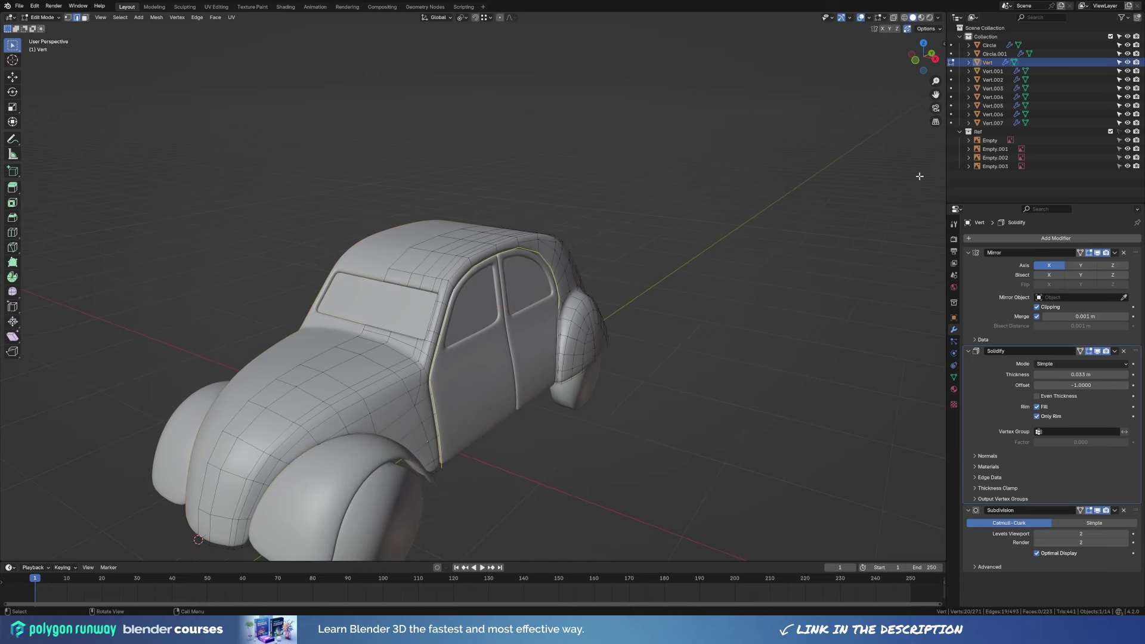
middle_drag(877, 208, 874, 145)
Add a 0.006 m Bevel modifier above Subdivision on the body, limited by Weight.
key(n)
key(Tab)
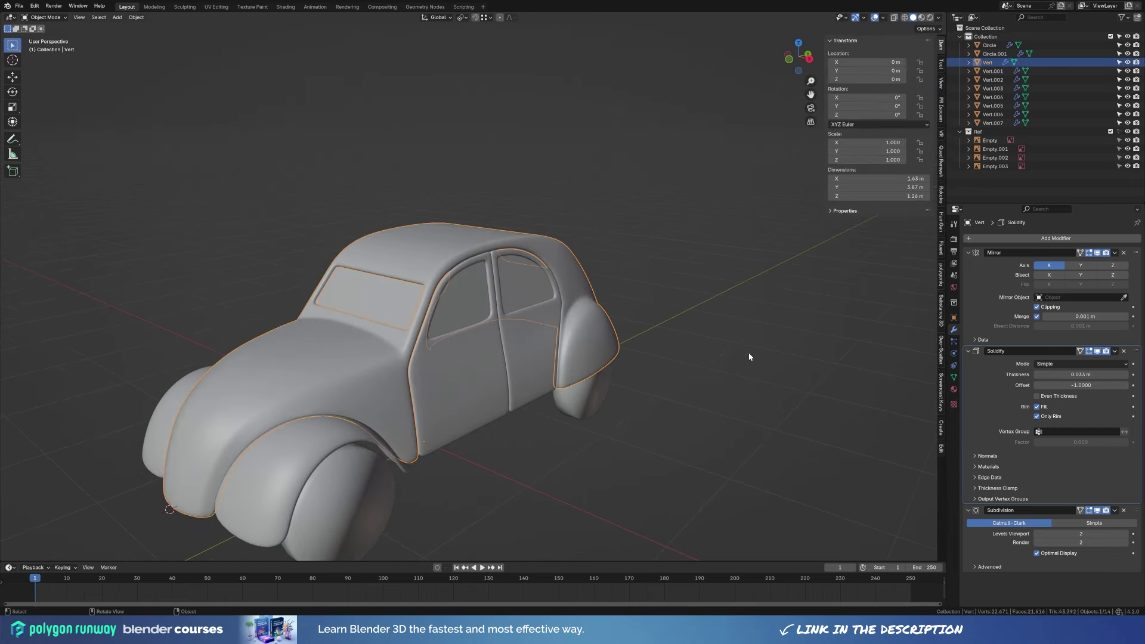
click(978, 239)
click(978, 272)
drag(1135, 579, 1136, 501)
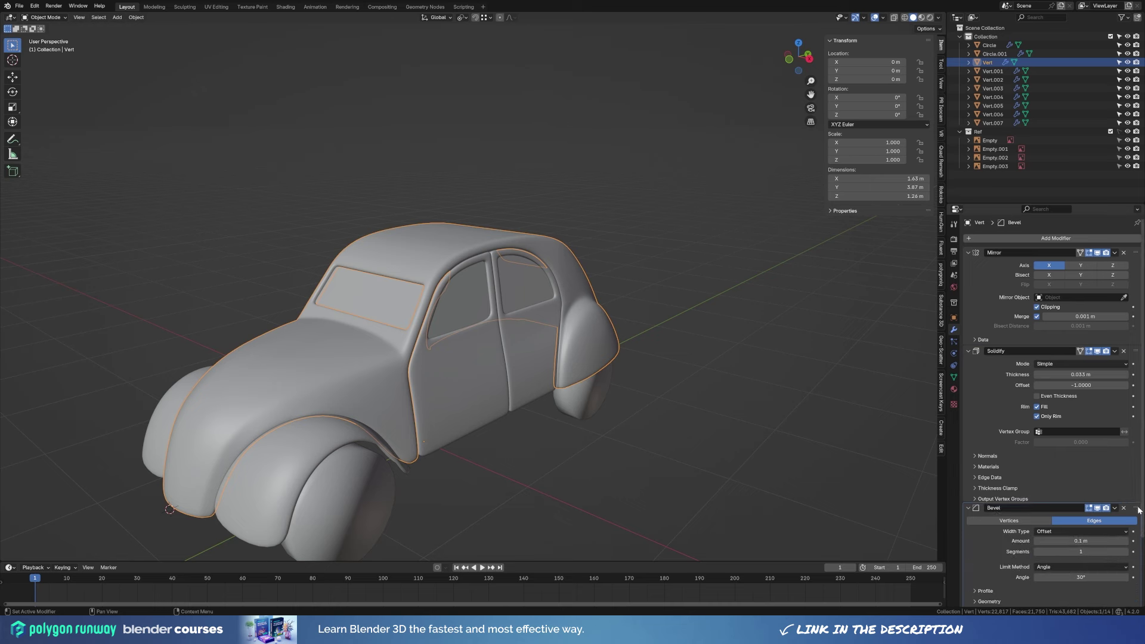
click(1082, 569)
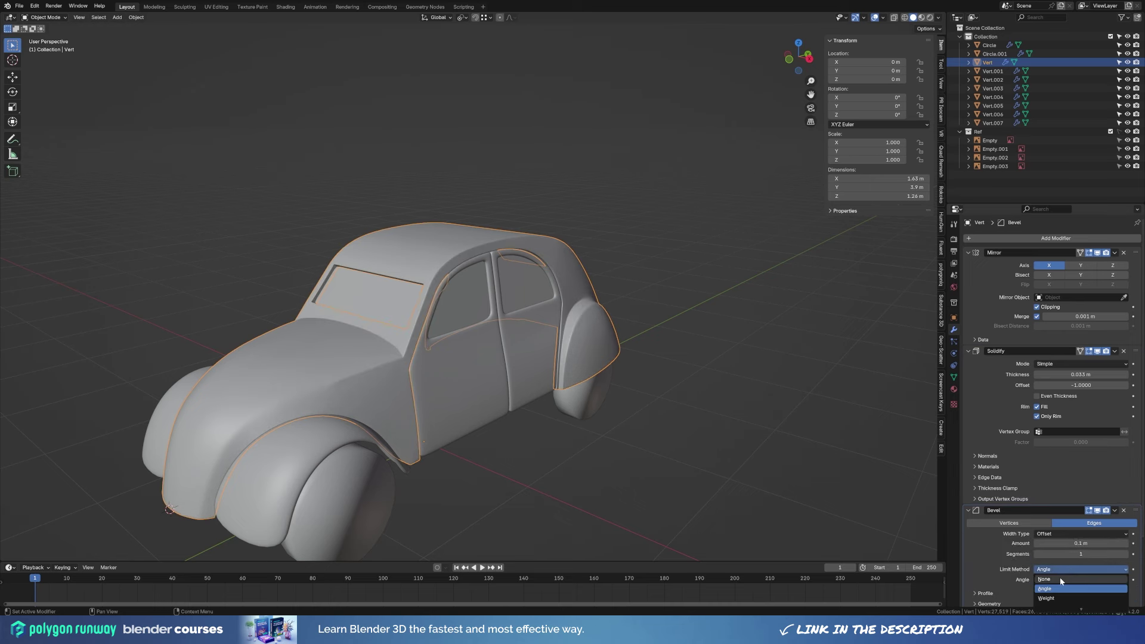
click(968, 351)
click(969, 252)
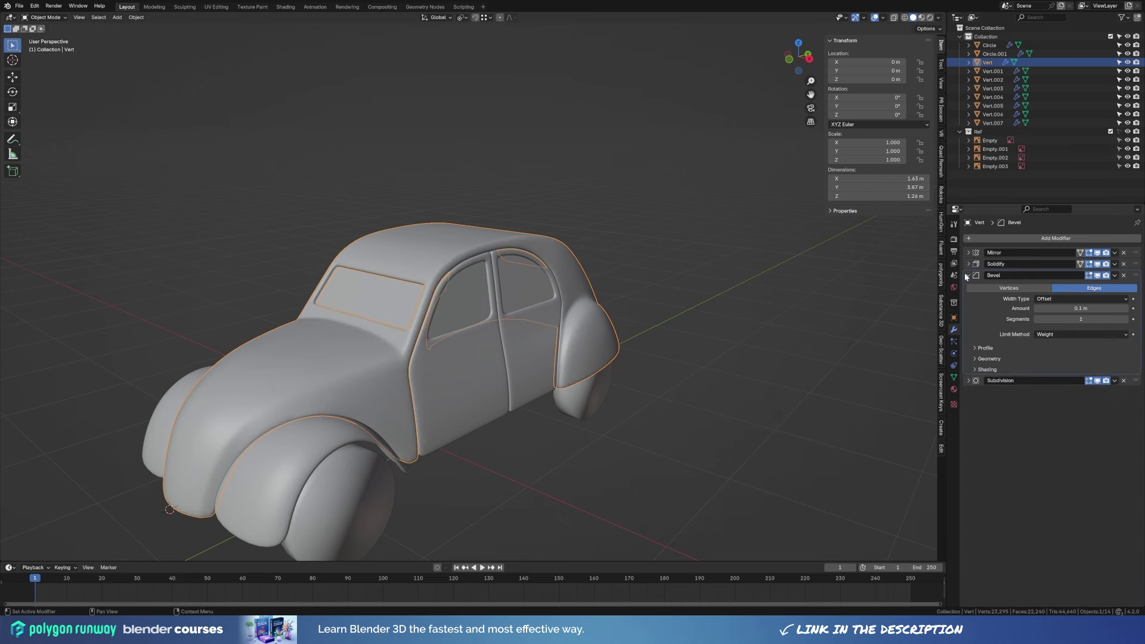
scroll(780, 338, up, 3)
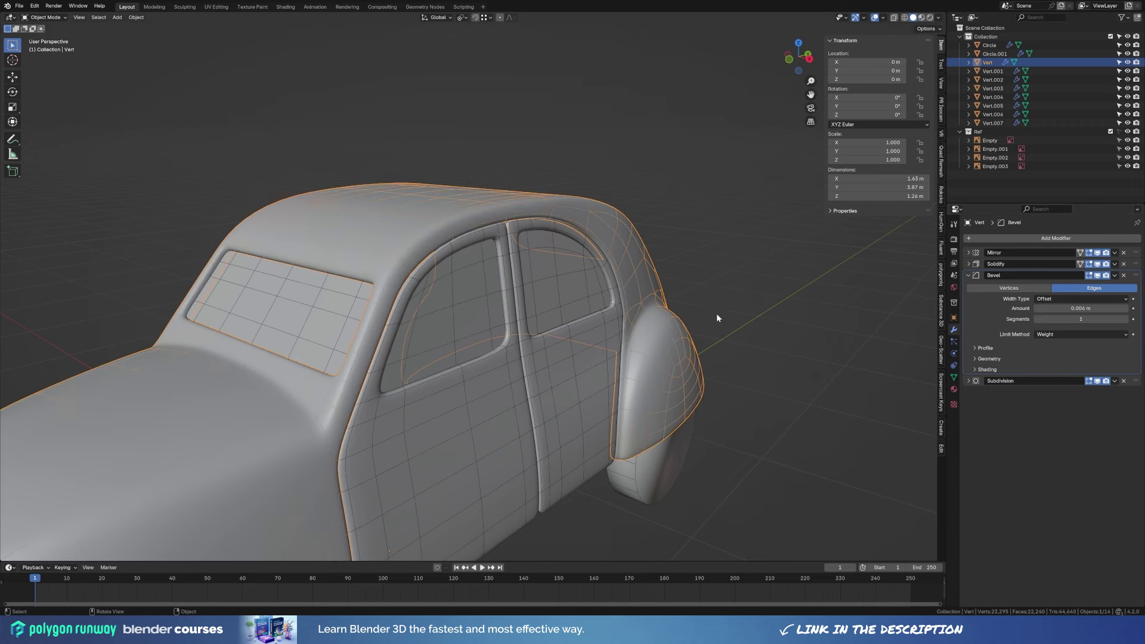
Select both door panels and begin editing their meshes.
click(588, 360)
shift+click(510, 402)
middle_drag(510, 402, 696, 343)
key(Tab)
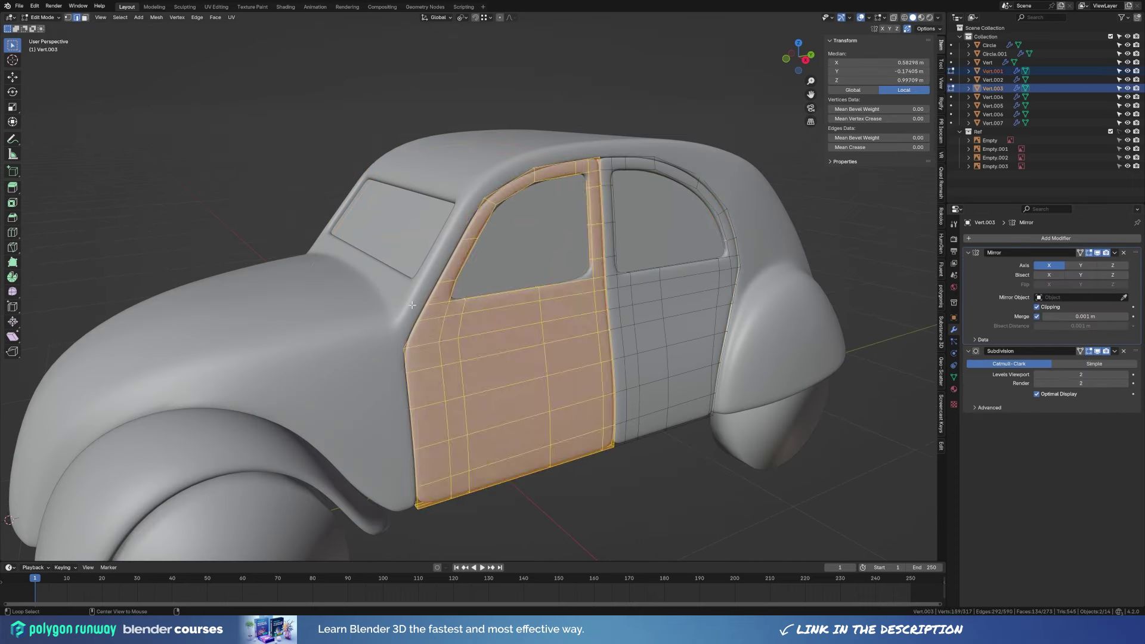
alt+click(507, 186)
key(Tab)
click(575, 426)
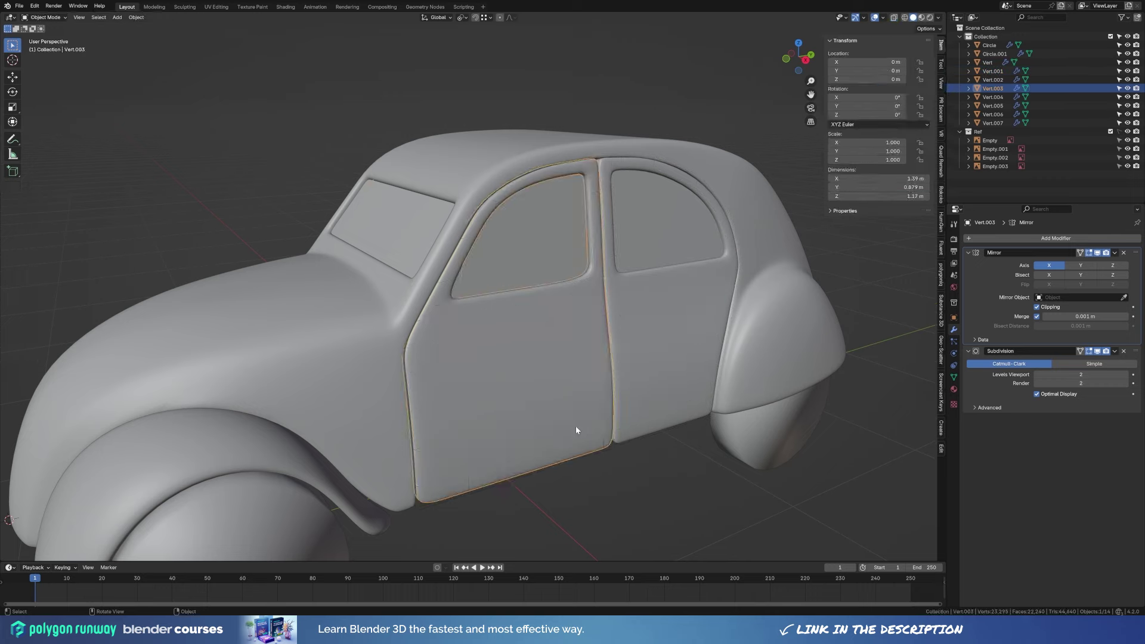
key(Tab)
Delete a strip of faces from the rear door and dissolve its arch edge loop.
alt+click(551, 475)
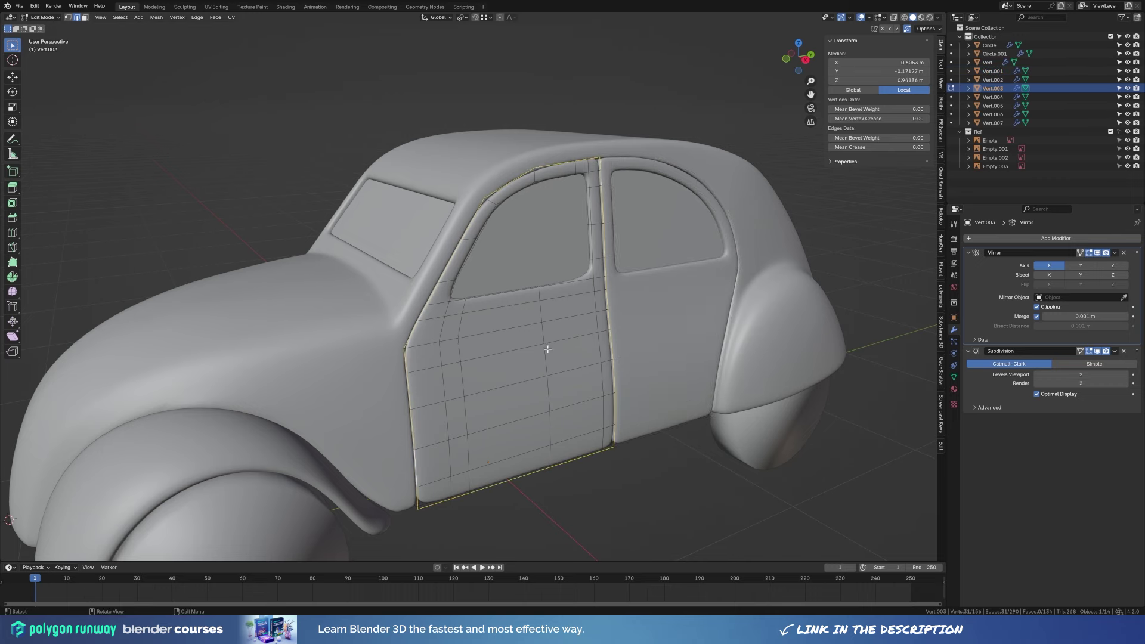
middle_drag(547, 349, 563, 325)
key(3)
alt+click(541, 235)
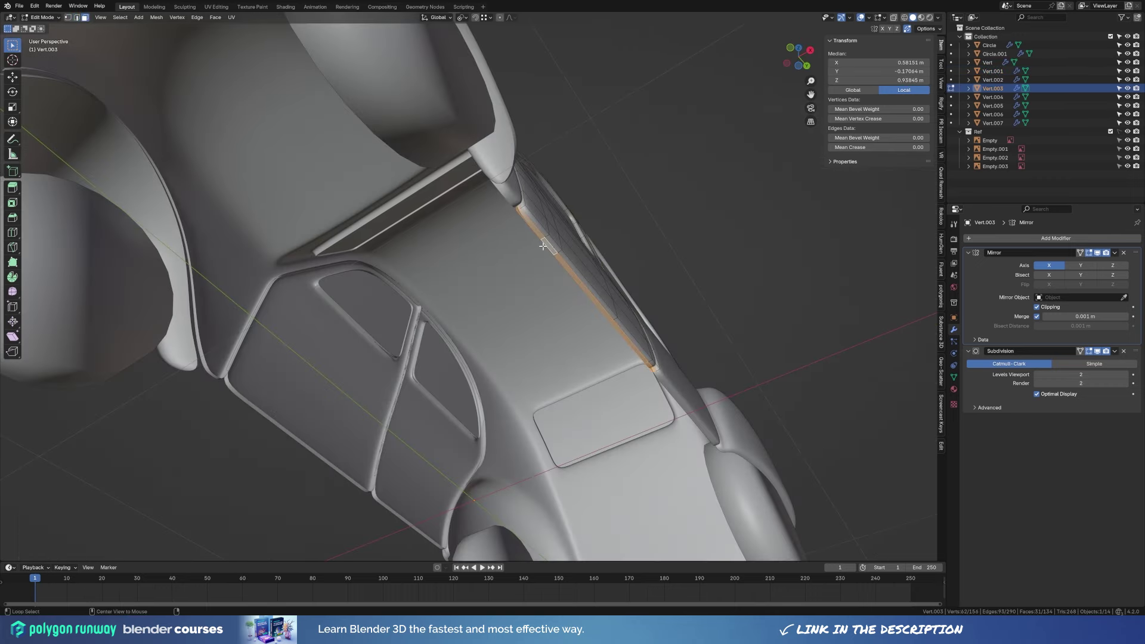
key(alt+q)
mouse_move(544, 239)
middle_down()
mouse_move(693, 325)
mouse_move(691, 293)
middle_up()
alt+click(654, 361)
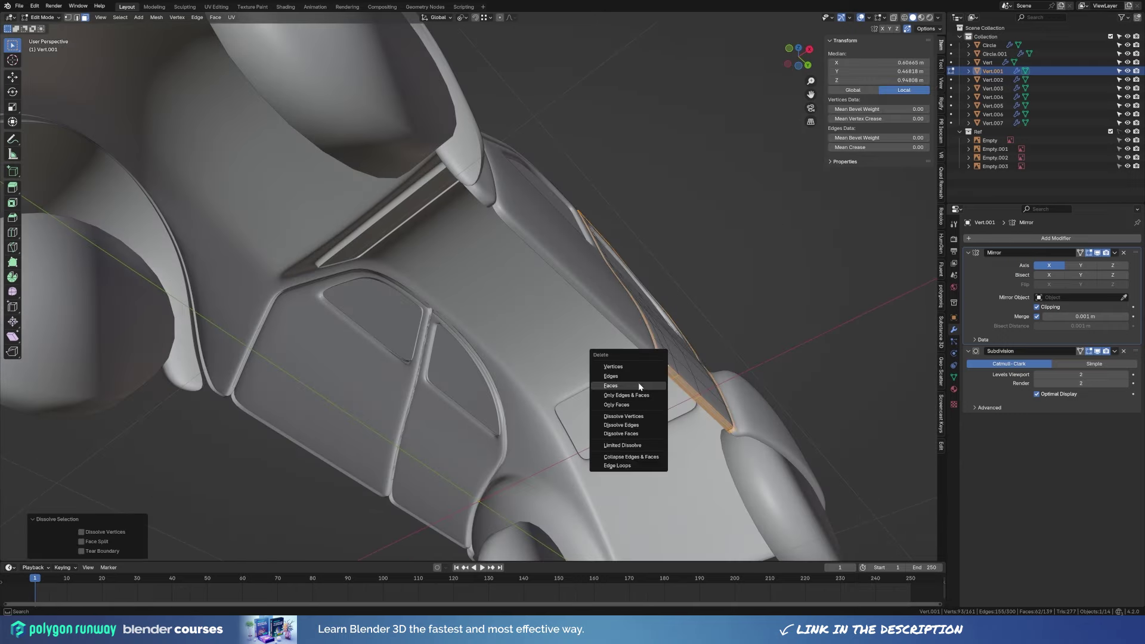
click(638, 387)
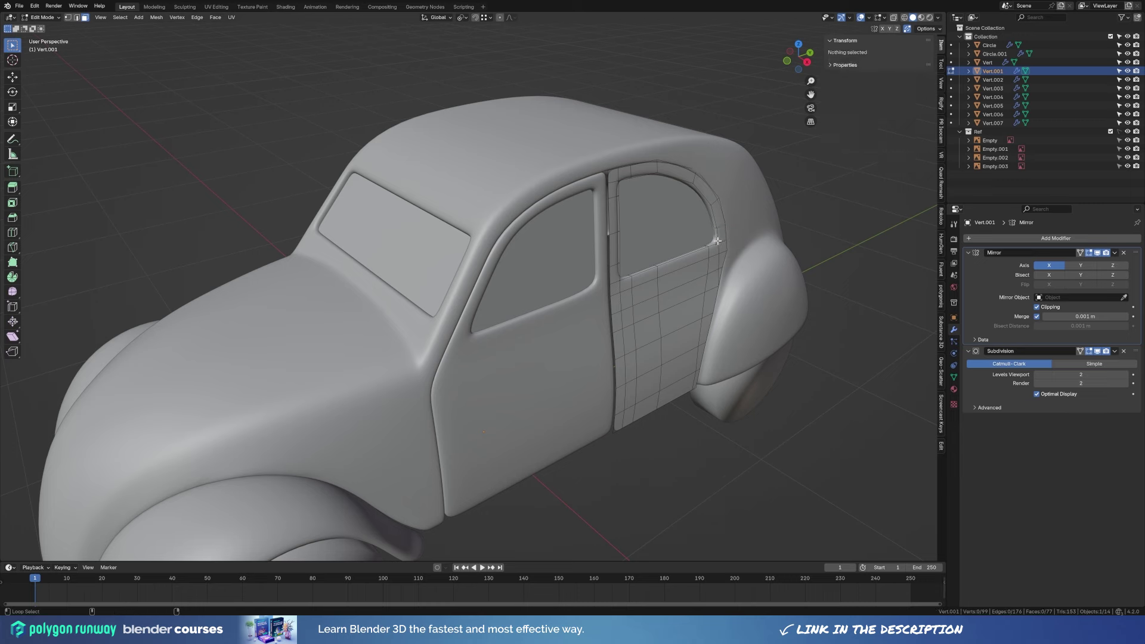
alt+click(713, 241)
key(ctrl+x)
In X-ray, delete the front door's boundary edge loop and return to object mode.
key(alt+z)
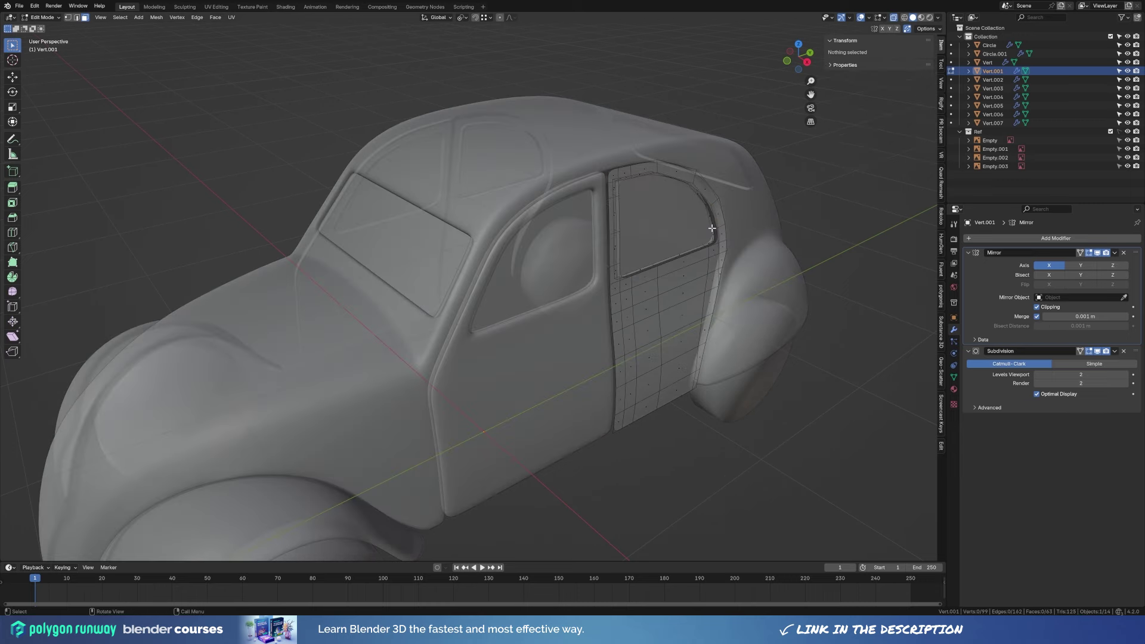
key(alt+q)
alt+click(595, 288)
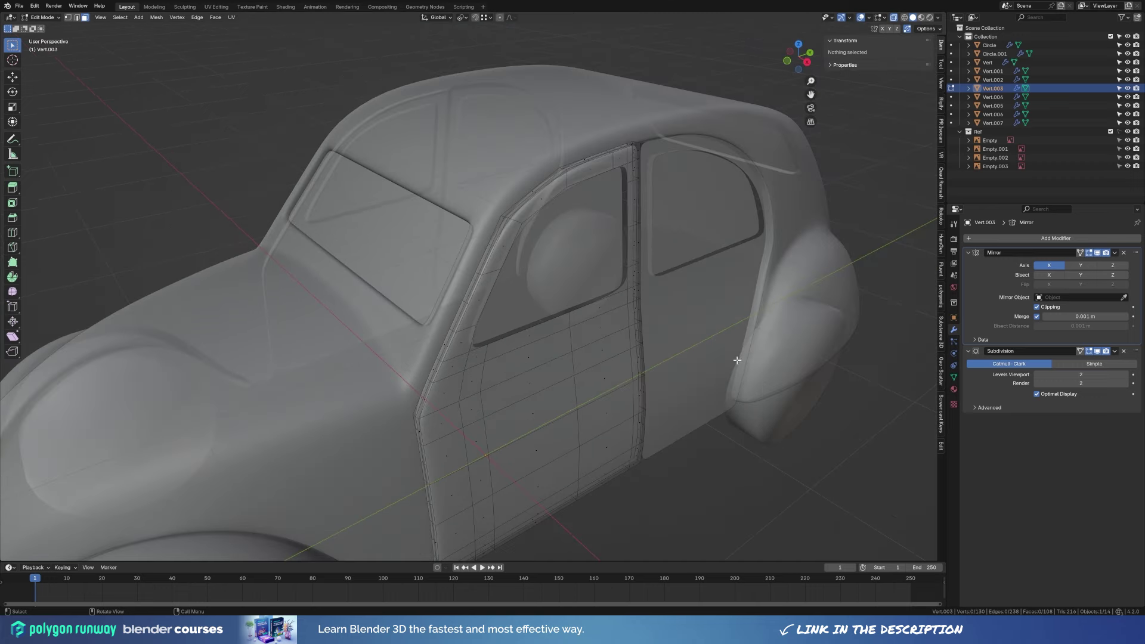
alt+click(637, 459)
key(x)
click(666, 446)
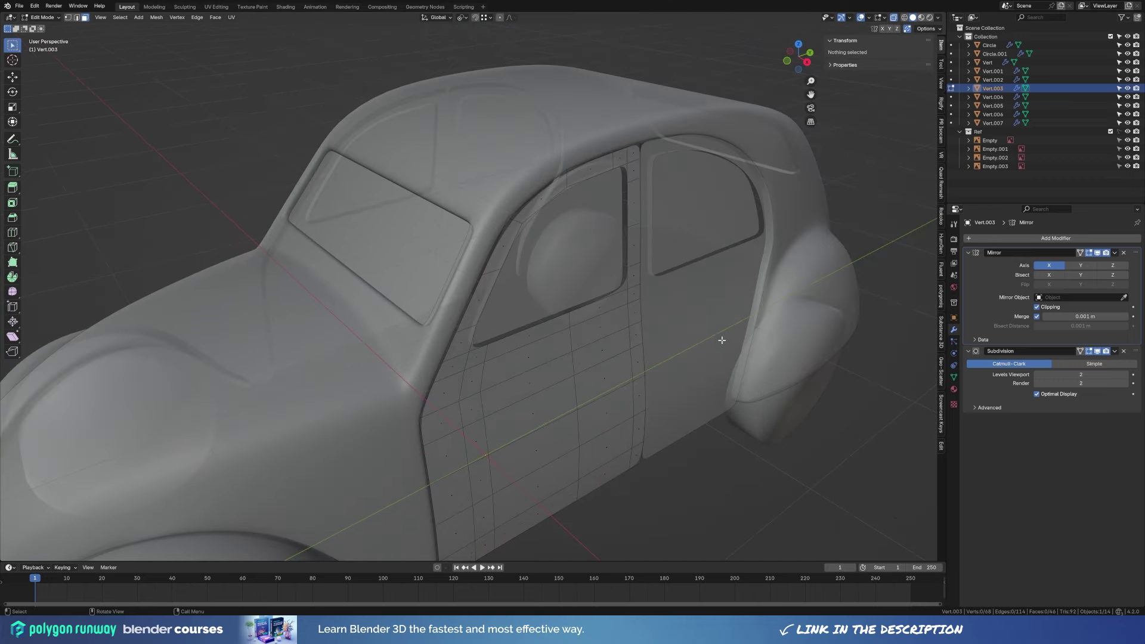
key(Tab)
shift+click(548, 176)
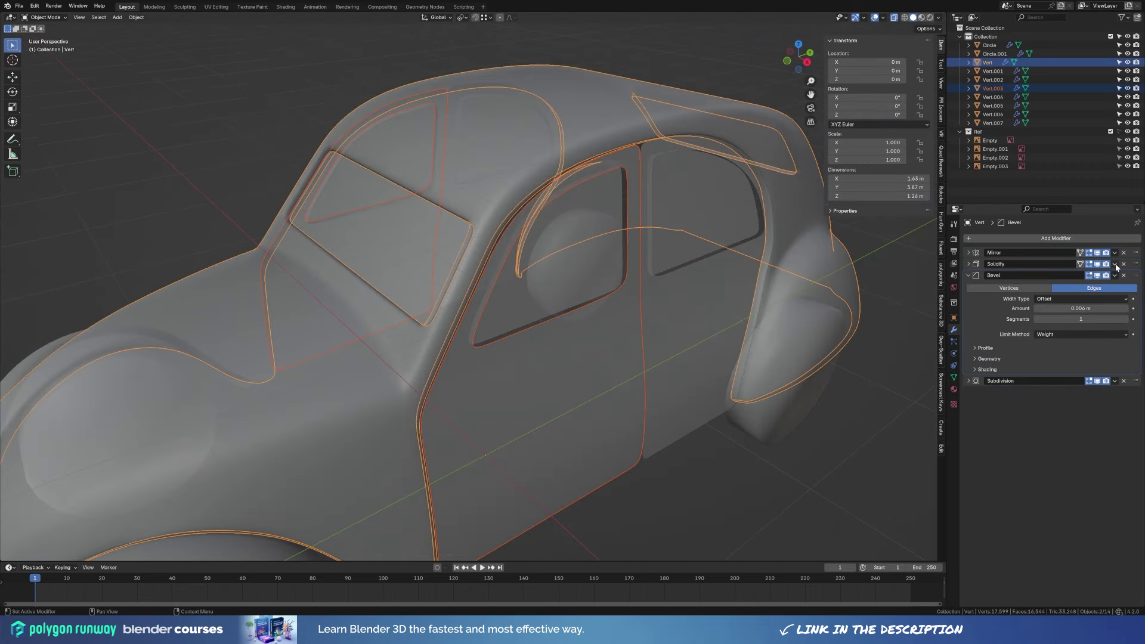
Add a Solidify modifier to the front door.
click(1115, 265)
click(1080, 288)
click(968, 352)
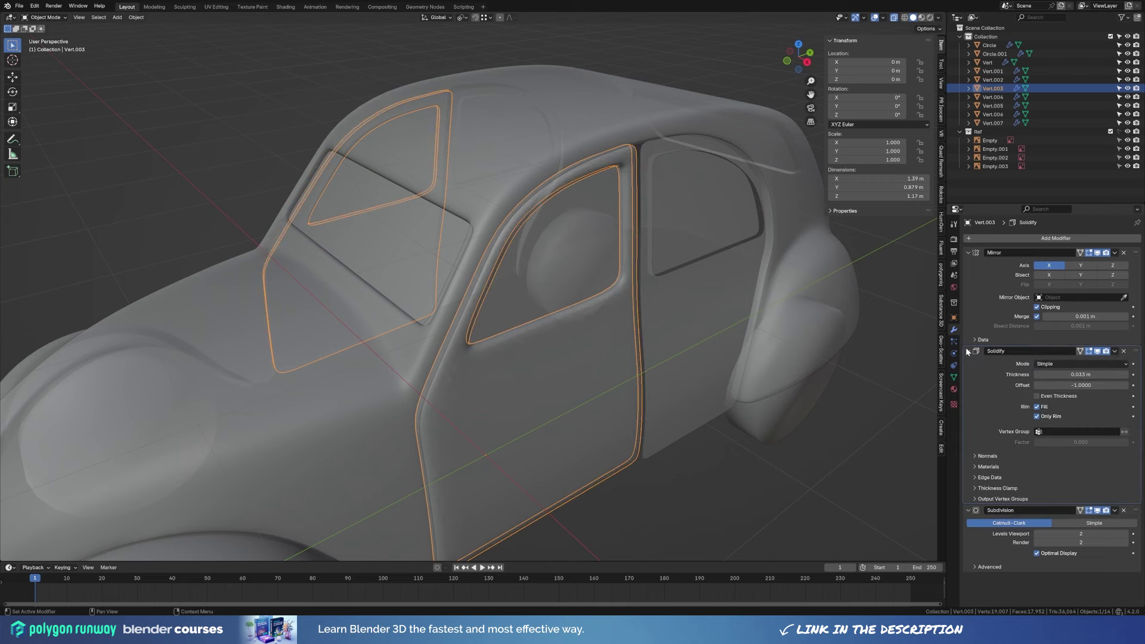
click(967, 352)
Check the front and rear door meshes in Edit Mode, selecting the front door's edge loop.
key(Tab)
alt+click(652, 253)
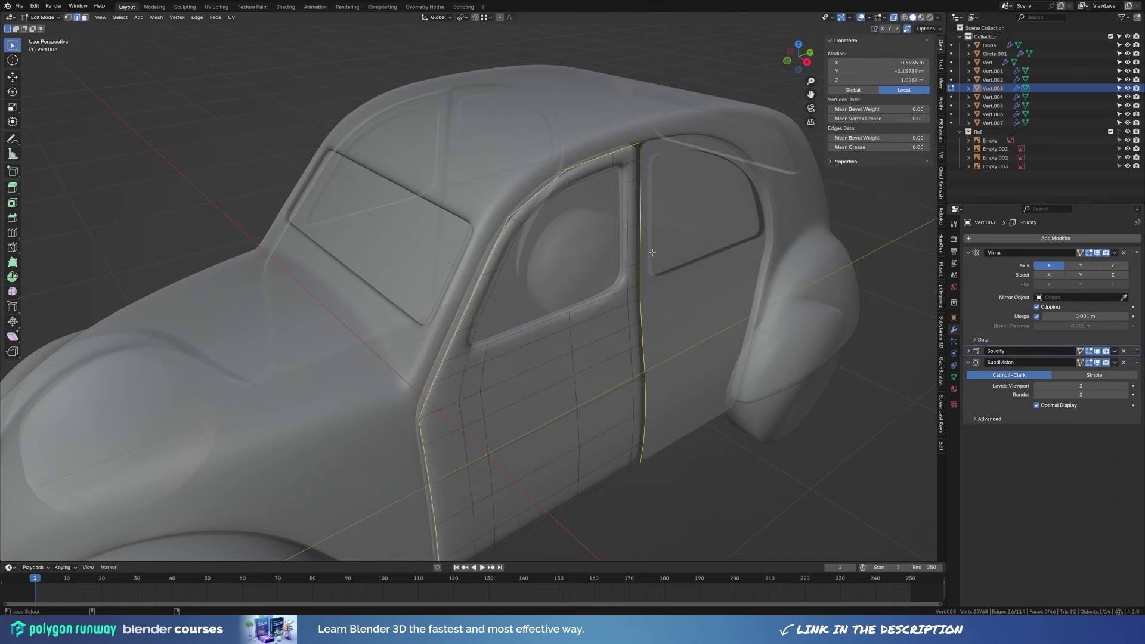
key(Tab)
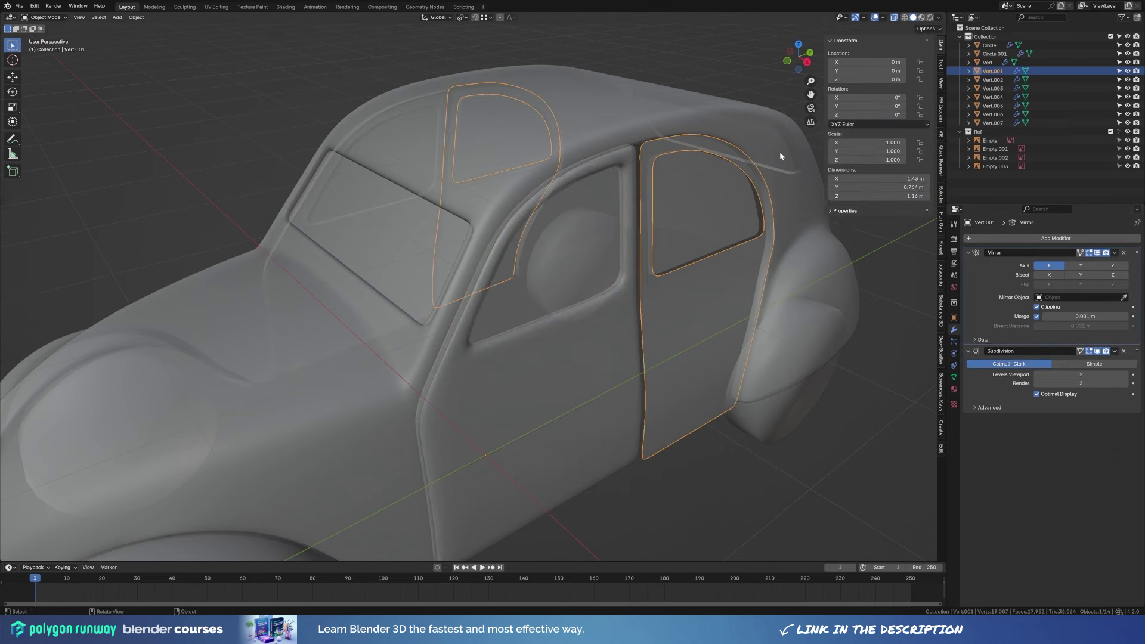
key(Tab)
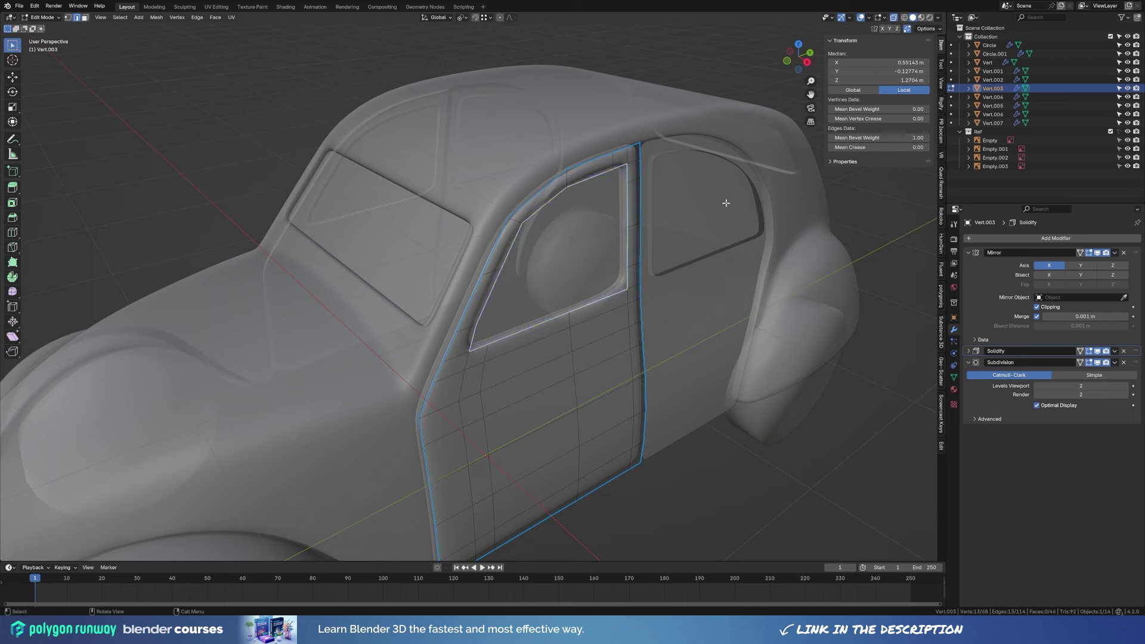
key(Tab)
click(726, 203)
key(Tab)
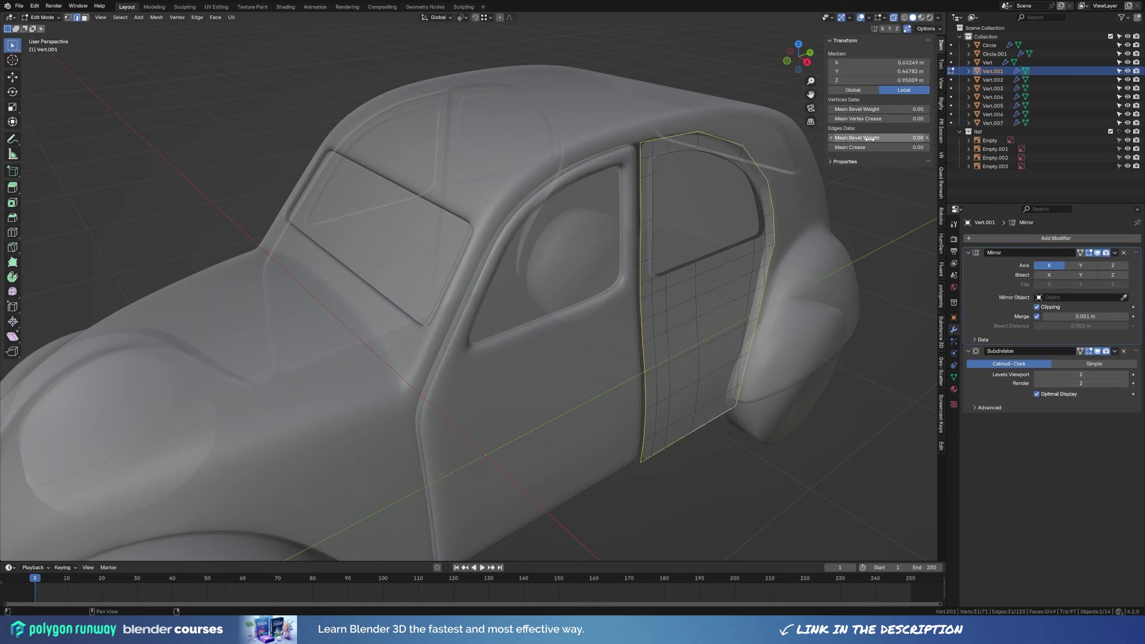
key(Tab)
Copy the front door's Solidify to the rear door and move it up the stack.
shift+click(626, 278)
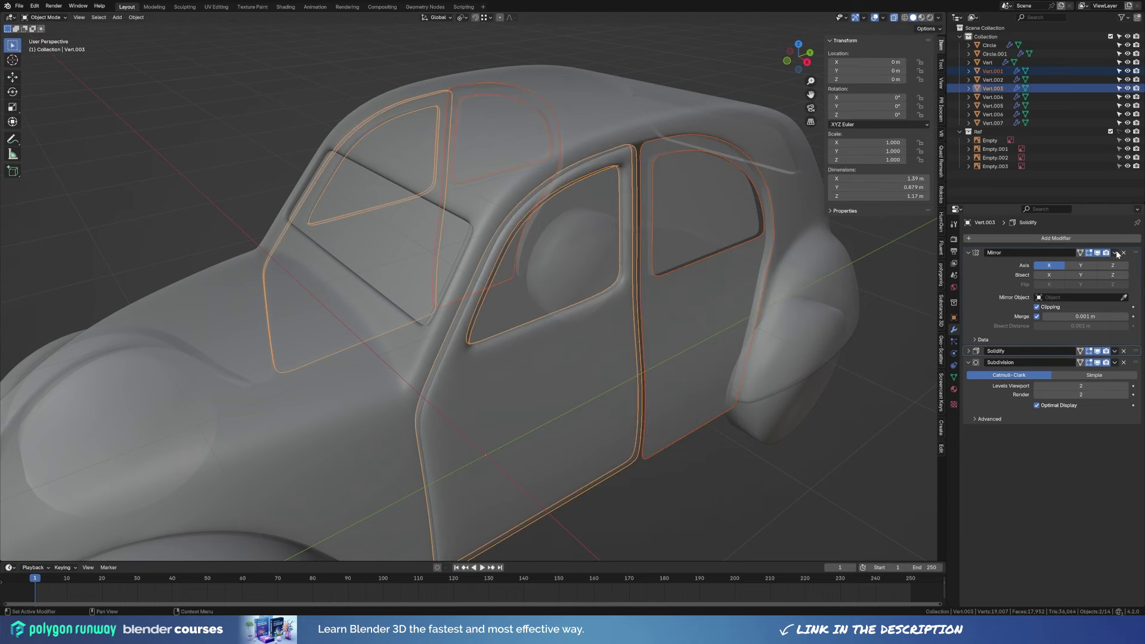
click(1087, 379)
click(695, 313)
drag(1137, 416, 1137, 352)
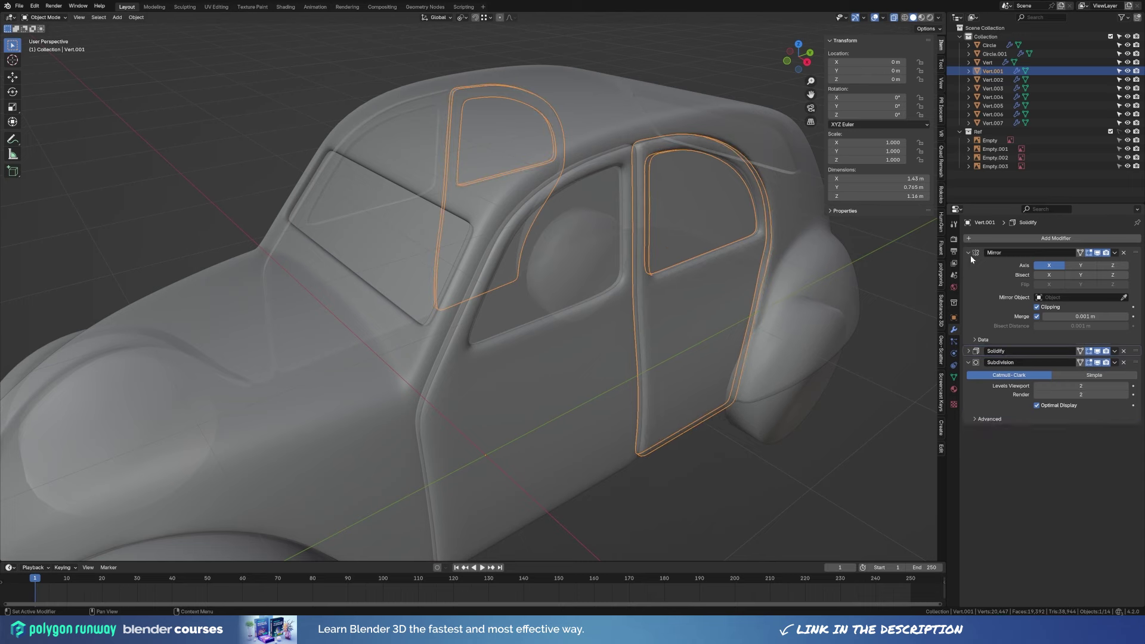
click(969, 252)
Copy the body's Bevel modifier to both doors and place it above Subdivision.
shift+click(655, 231)
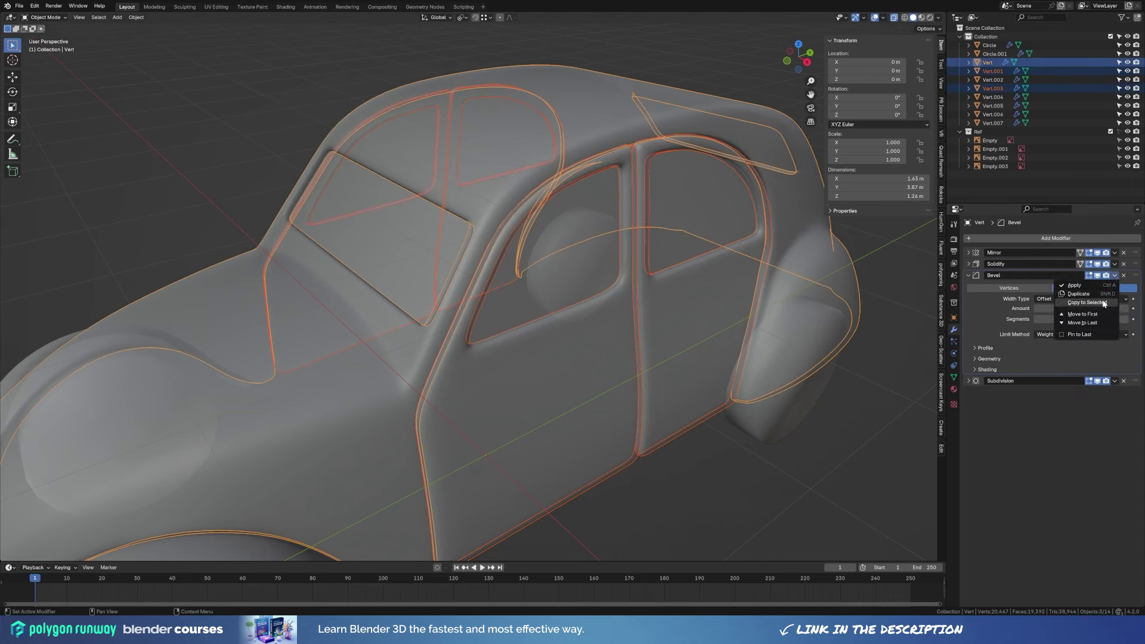
click(1104, 303)
click(585, 359)
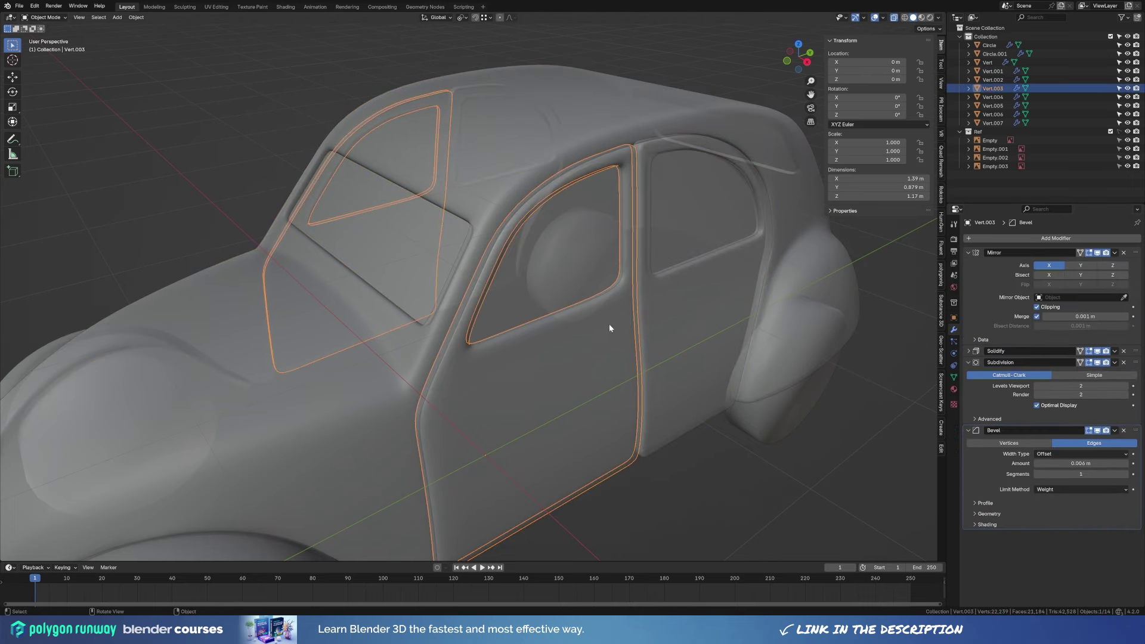
scroll(610, 327, down, 5)
drag(1137, 430, 1137, 360)
click(770, 310)
mouse_move(769, 310)
middle_down()
mouse_move(827, 392)
mouse_move(694, 357)
middle_up()
click(827, 391)
In side ortho view, move the window's upper-front corner vertices on the doors.
click(620, 286)
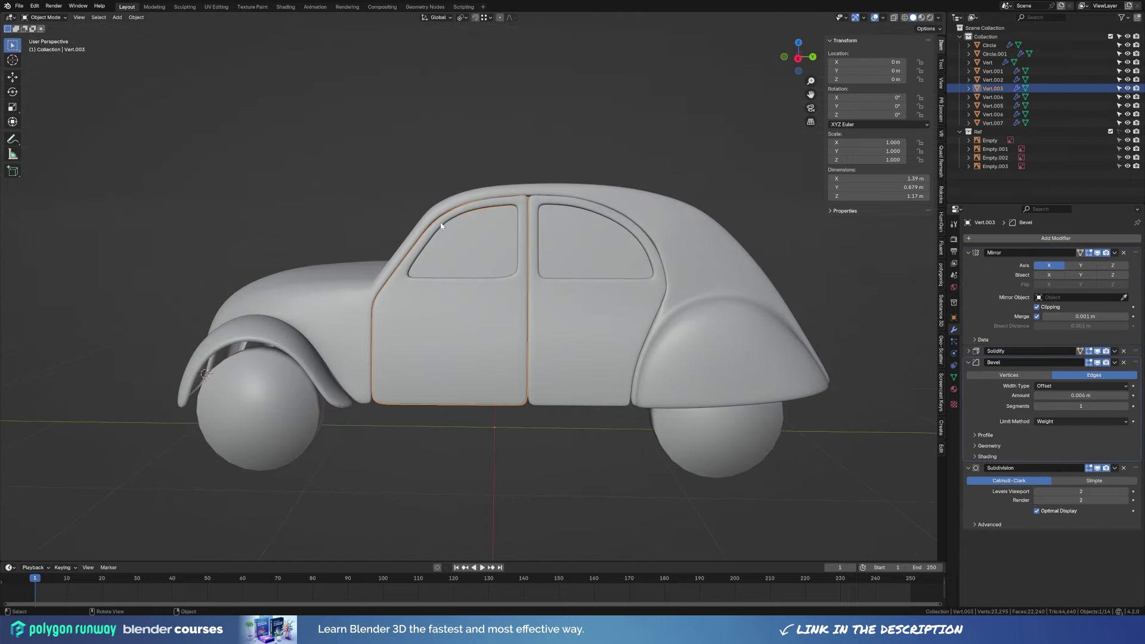
shift+click(457, 235)
key(Tab)
key(KP_3)
scroll(476, 176, up, 3)
scroll(471, 221, up, 1)
click(439, 164)
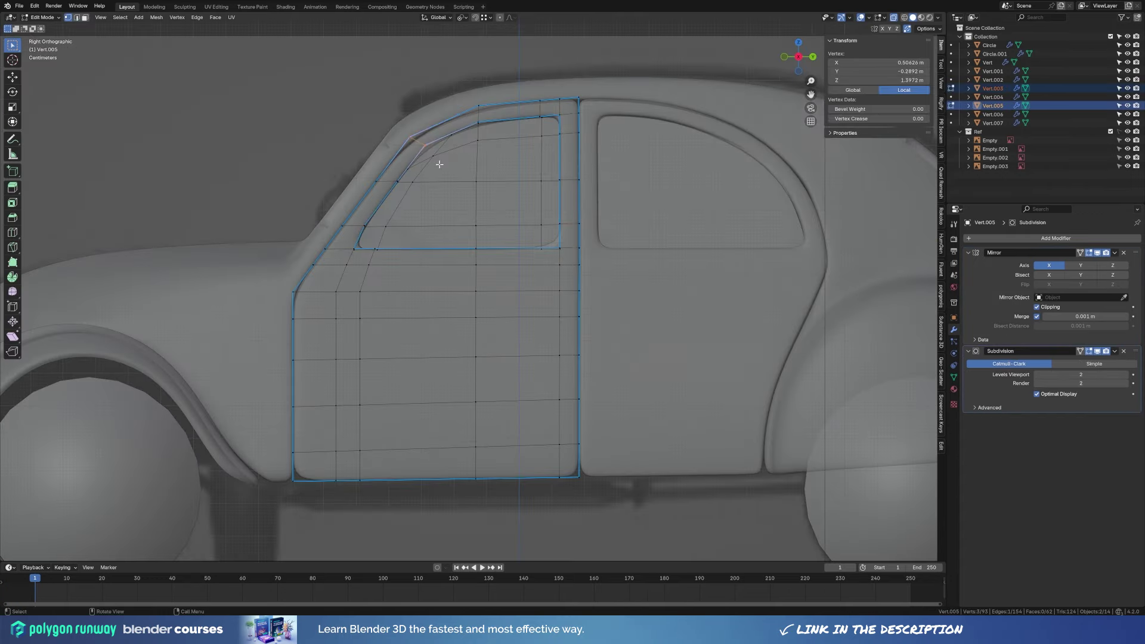
click(407, 188)
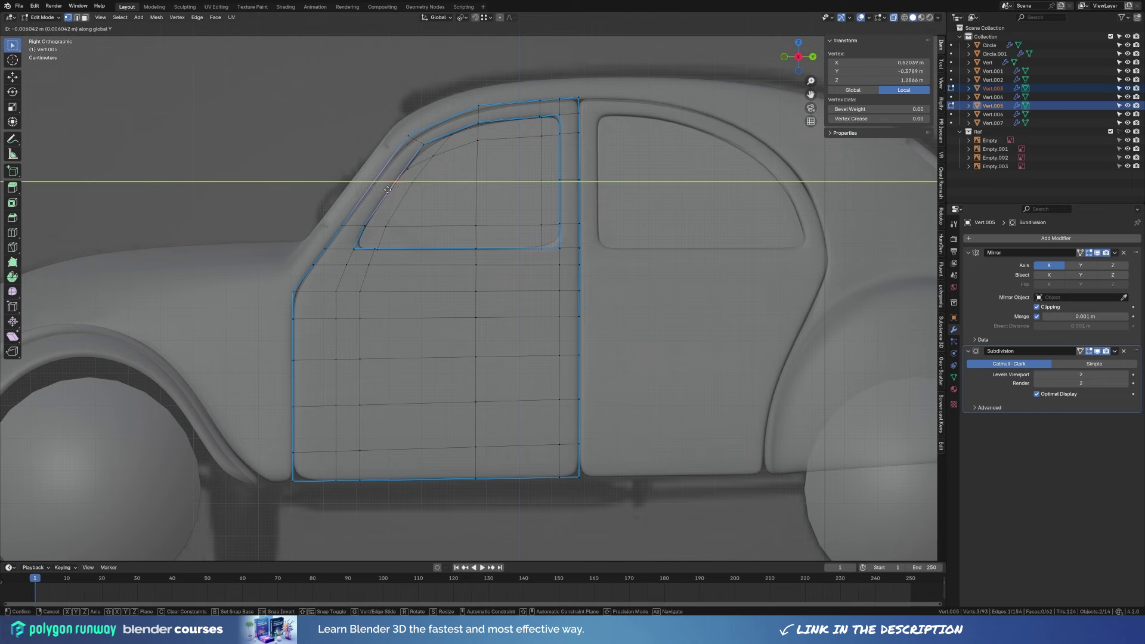
click(388, 190)
Dissolve the extra vertices around the window outline.
key(Tab)
key(Tab)
key(Tab)
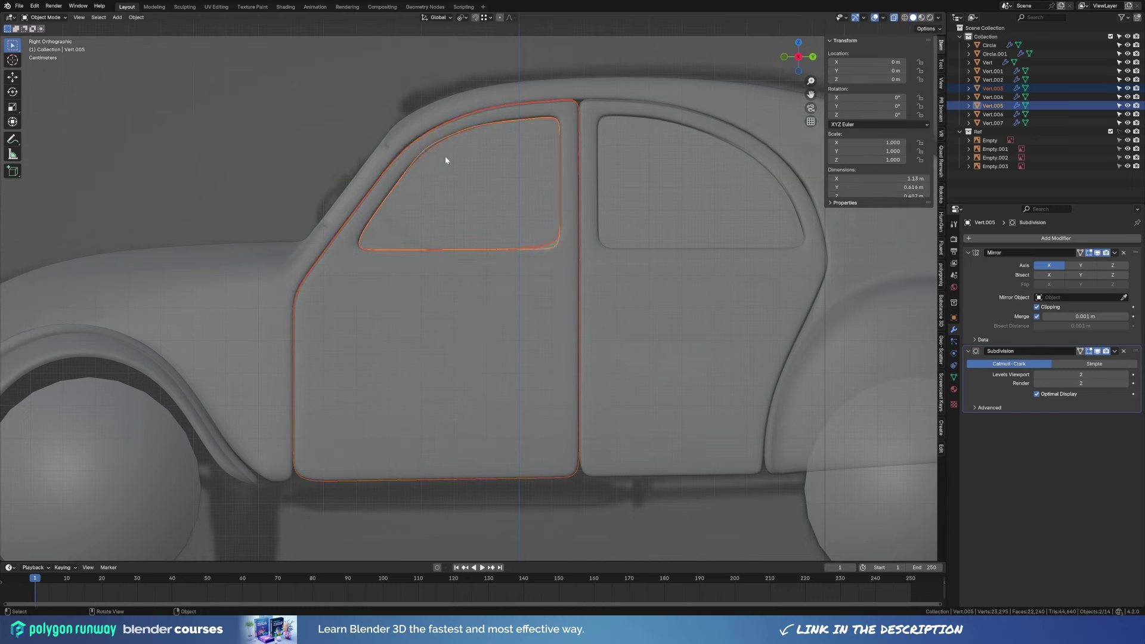
key(Tab)
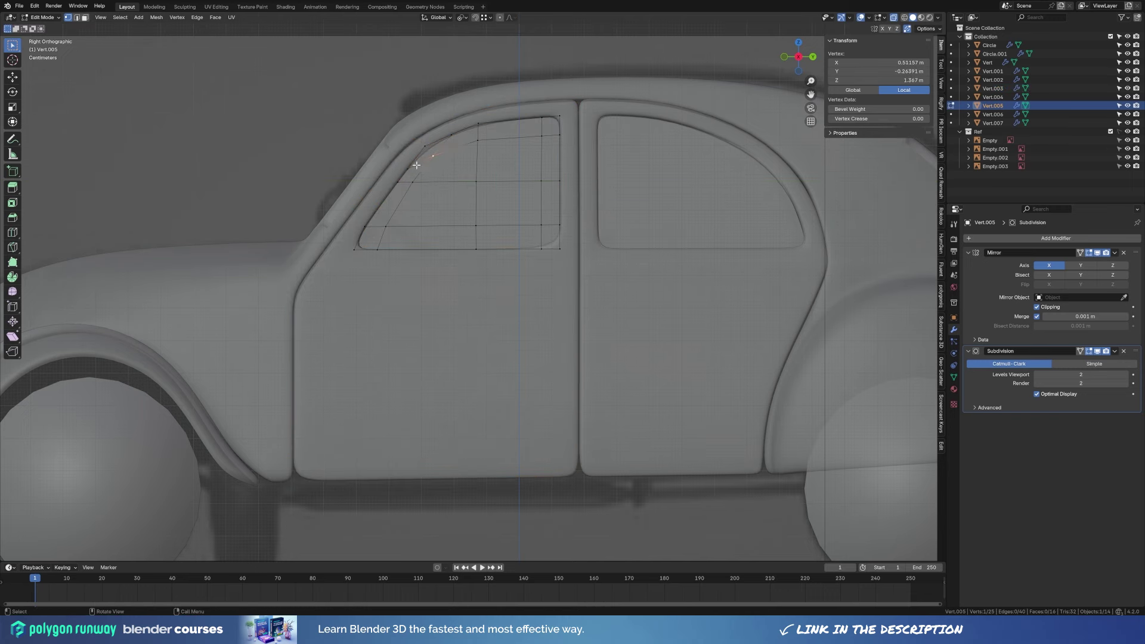
key(ctrl+x)
key(Tab)
shift+click(423, 205)
Nudge the door and window vertices along Y, then deselect everything.
key(Tab)
key(g)
key(y)
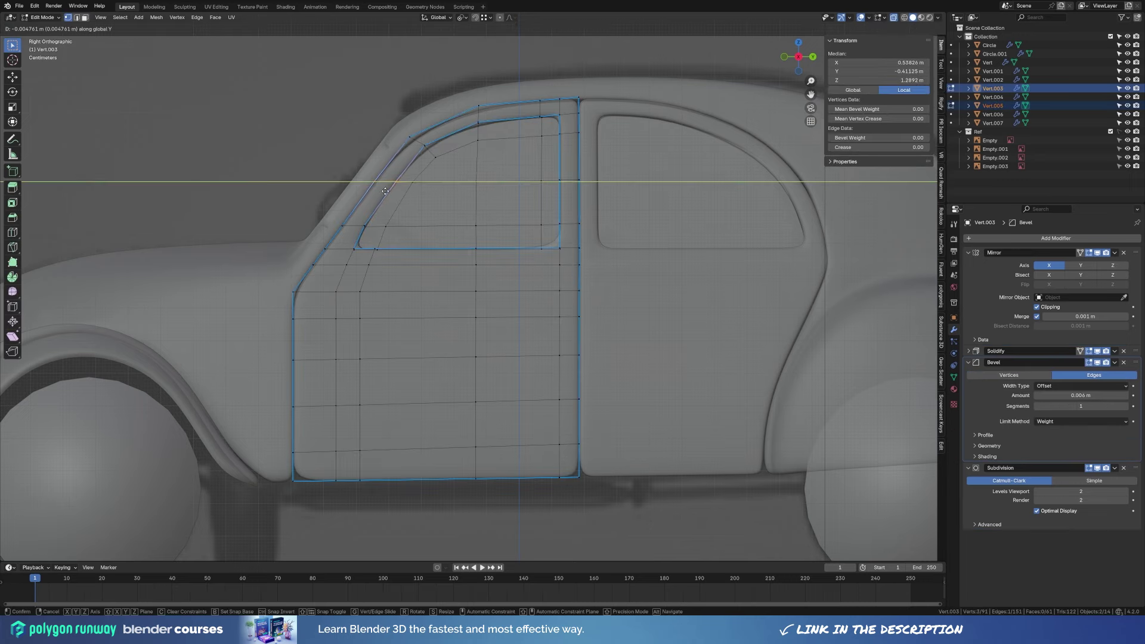
click(422, 204)
Select the car body and enter Edit Mode on its mesh.
key(Tab)
key(alt+a)
middle_drag(357, 193, 652, 385)
scroll(653, 385, down, 2)
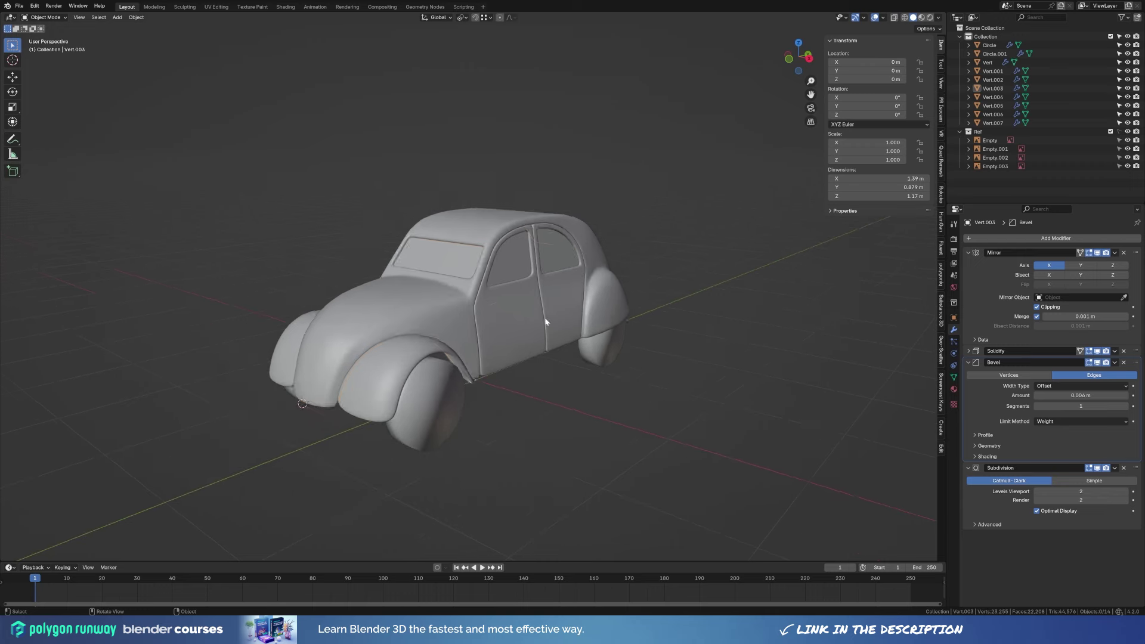
click(433, 308)
scroll(433, 308, up, 2)
key(Tab)
scroll(433, 309, up, 3)
Select the front fender's inner wheel-arch edge loop.
key(Tab)
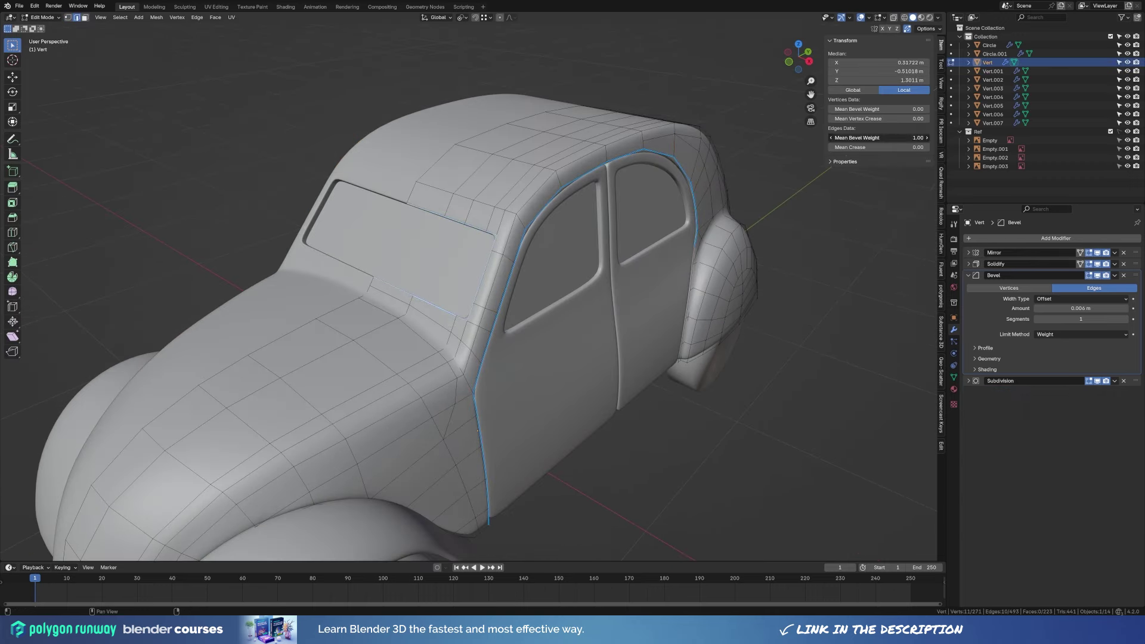
middle_drag(537, 298, 733, 286)
scroll(733, 286, up, 3)
click(314, 415)
key(Tab)
alt+click(280, 410)
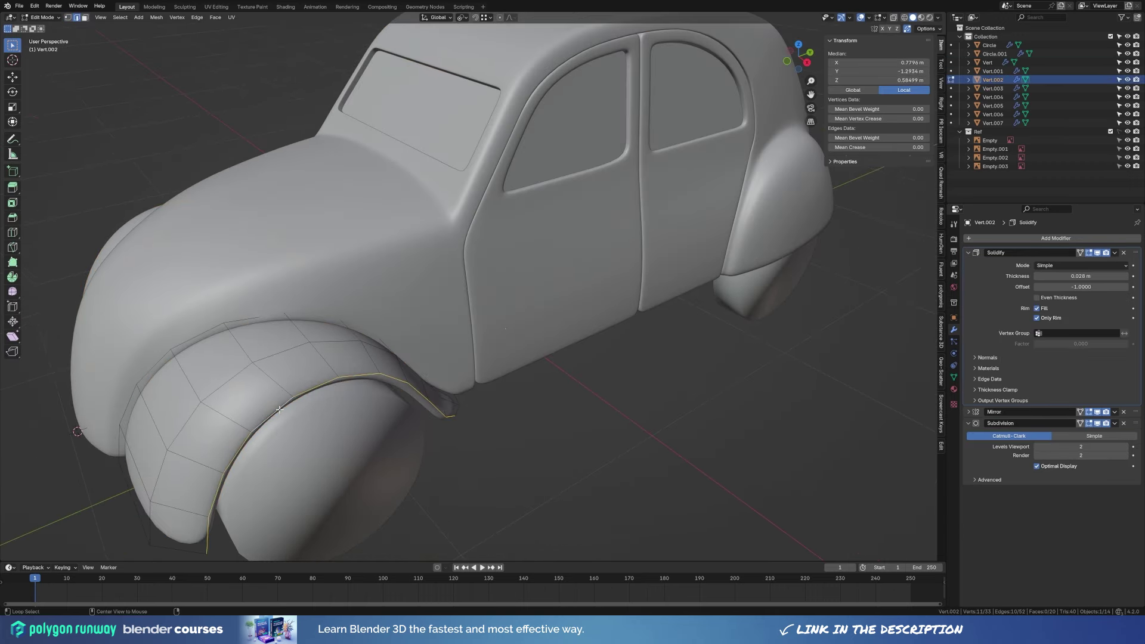
Select the edge loop around the body's rear window.
key(Tab)
click(754, 303)
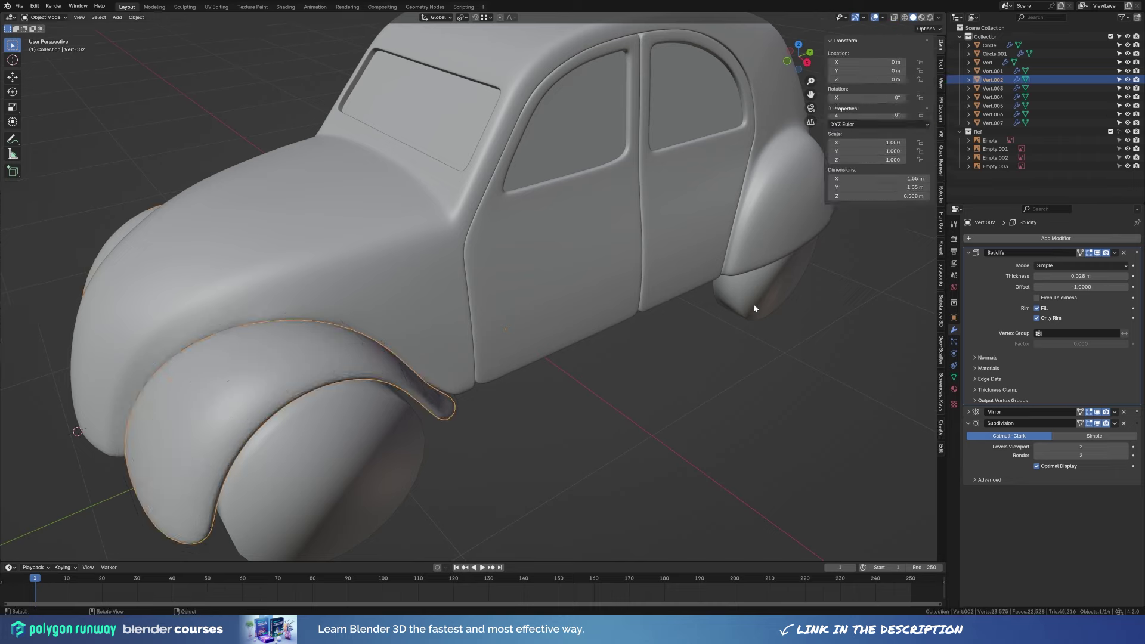
middle_drag(753, 303, 716, 364)
key(Tab)
scroll(497, 183, up, 5)
alt+click(498, 183)
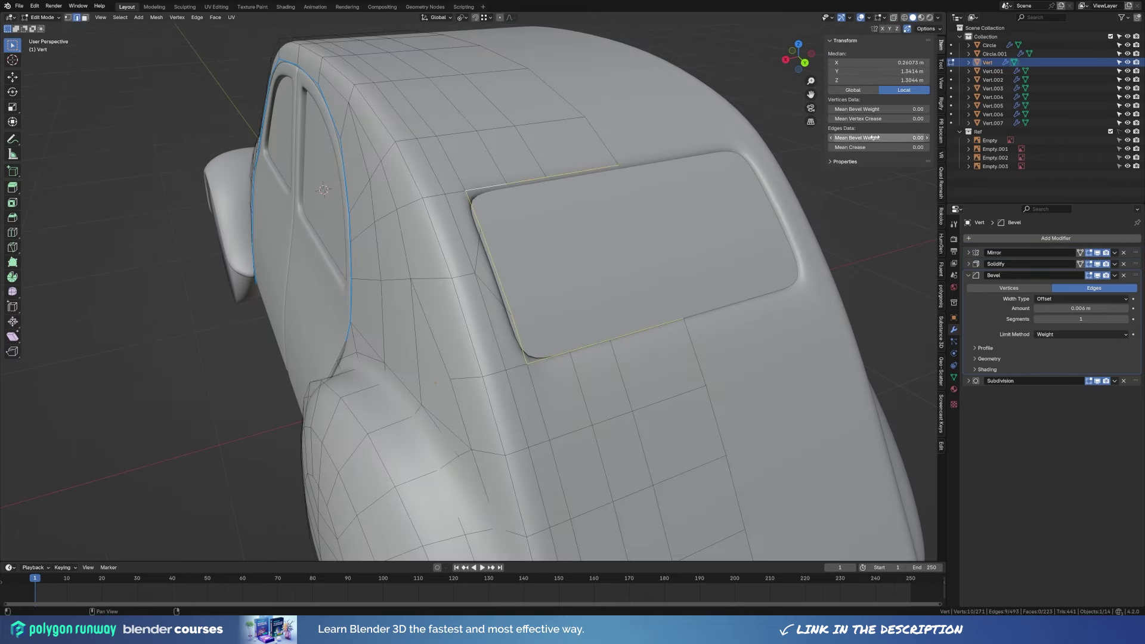
Shrink the rear window pane slightly inward.
key(Tab)
click(620, 312)
scroll(686, 288, down, 4)
key(Tab)
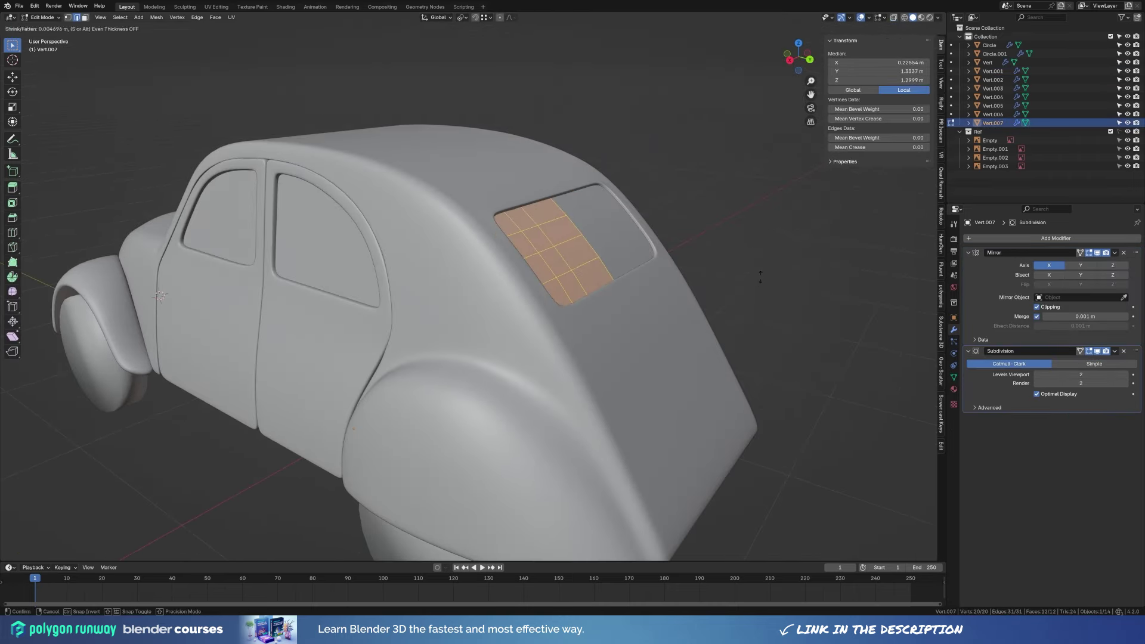
click(760, 275)
Inset the side window panes and the windscreen pane inward.
key(Tab)
click(717, 268)
key(Tab)
middle_drag(717, 267, 802, 349)
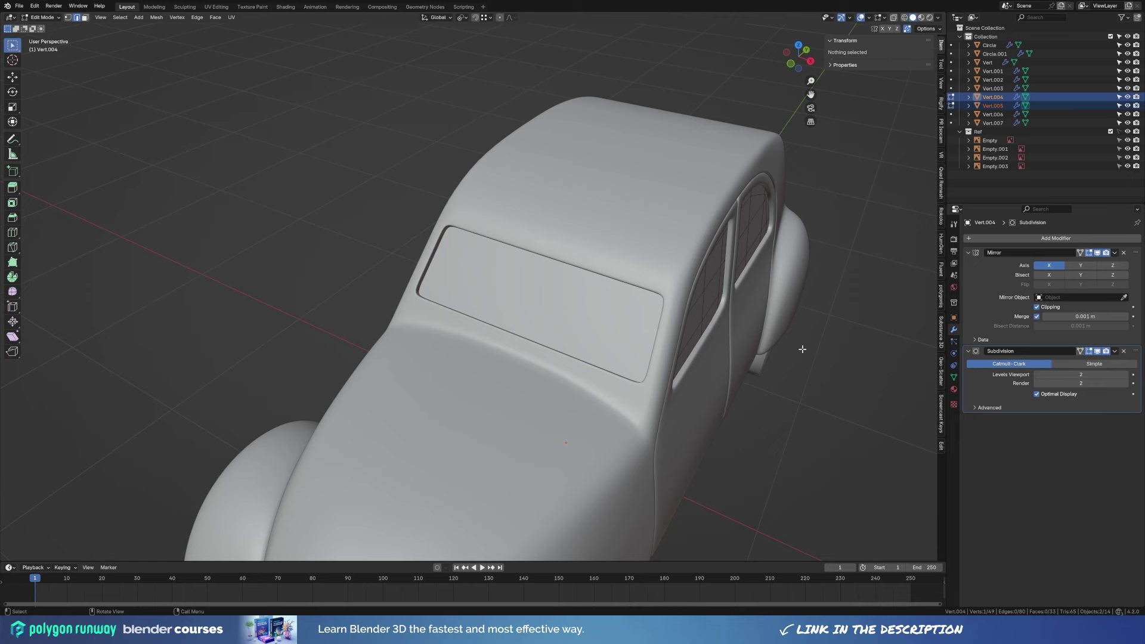
key(a)
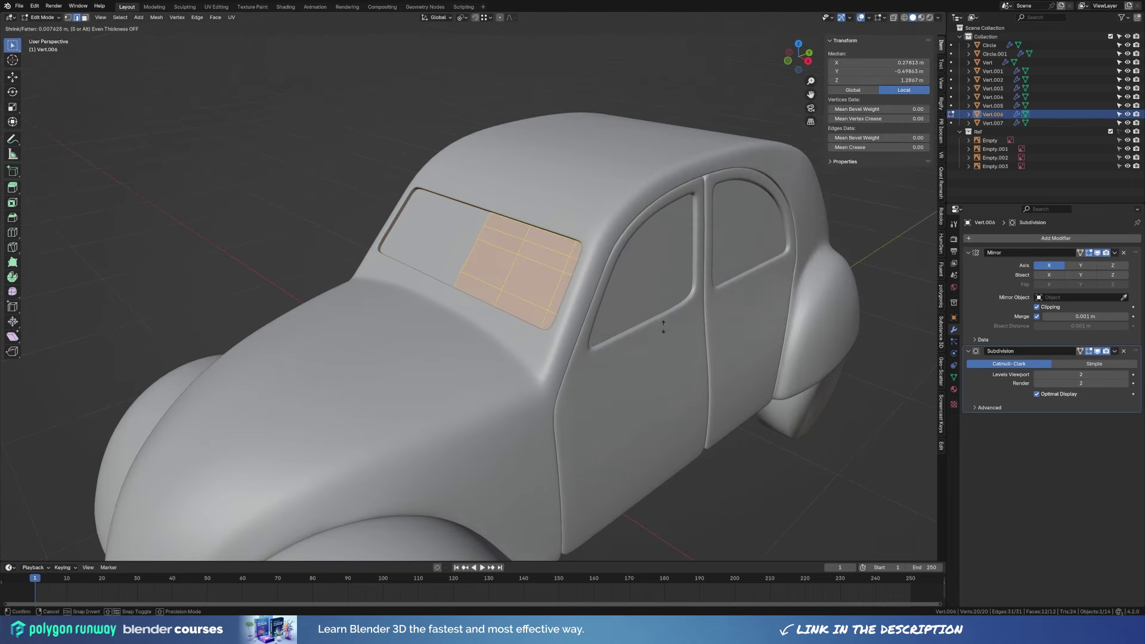
click(663, 326)
key(Tab)
Set the car body's Bevel modifier amount to 0.007 m.
click(606, 217)
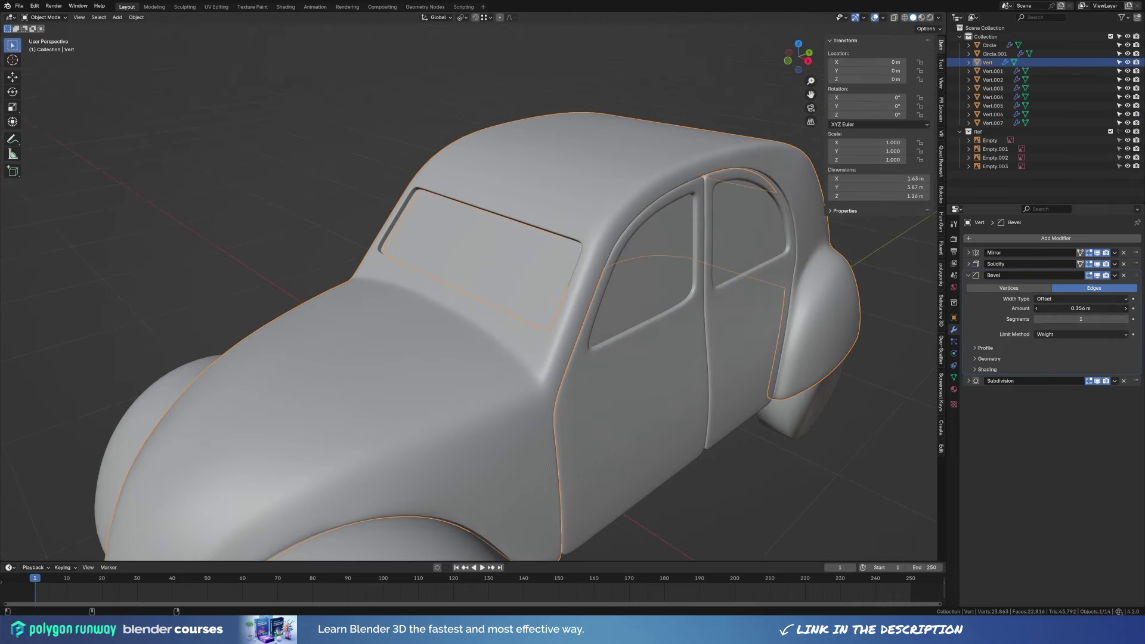
drag(1081, 309, 1067, 337)
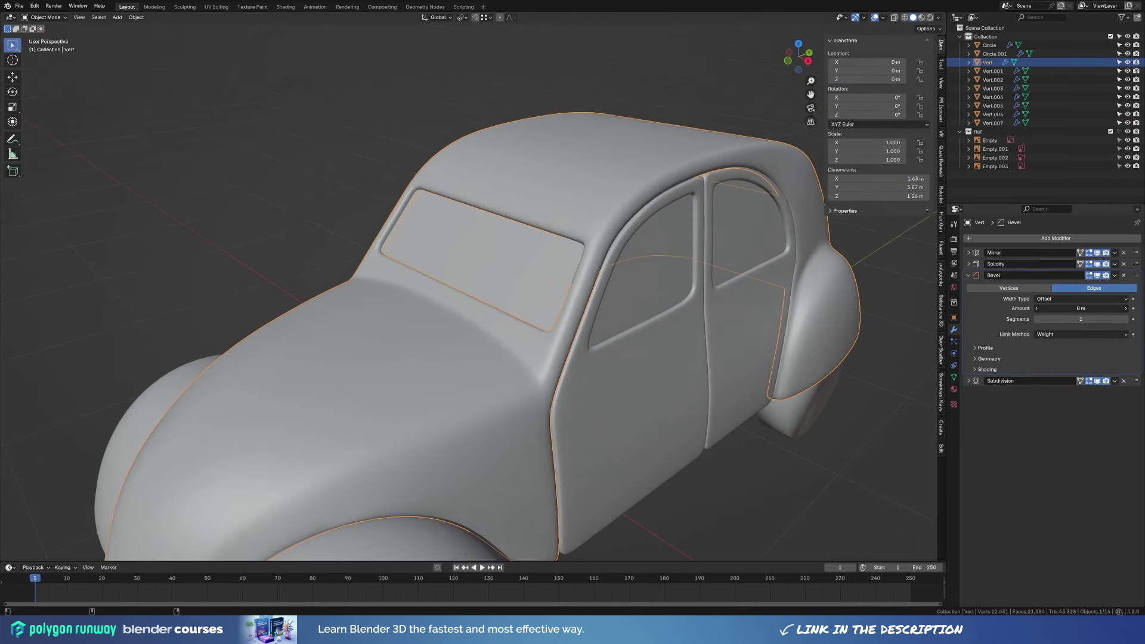
click(976, 358)
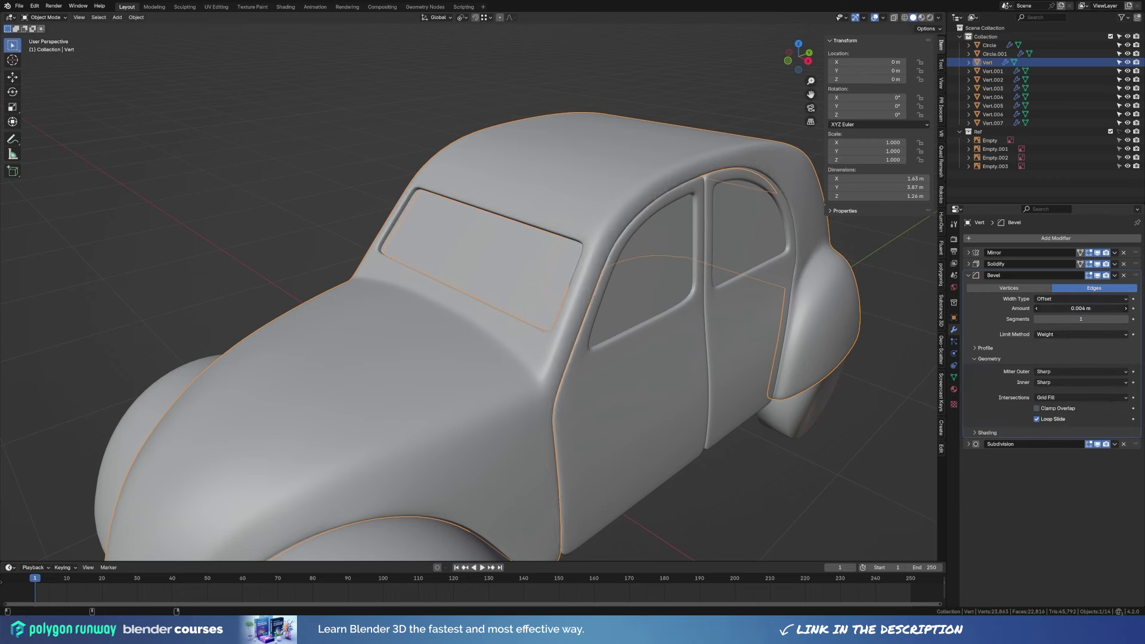
mouse_move(850, 363)
middle_down()
mouse_move(479, 272)
mouse_move(671, 285)
mouse_move(553, 285)
middle_up()
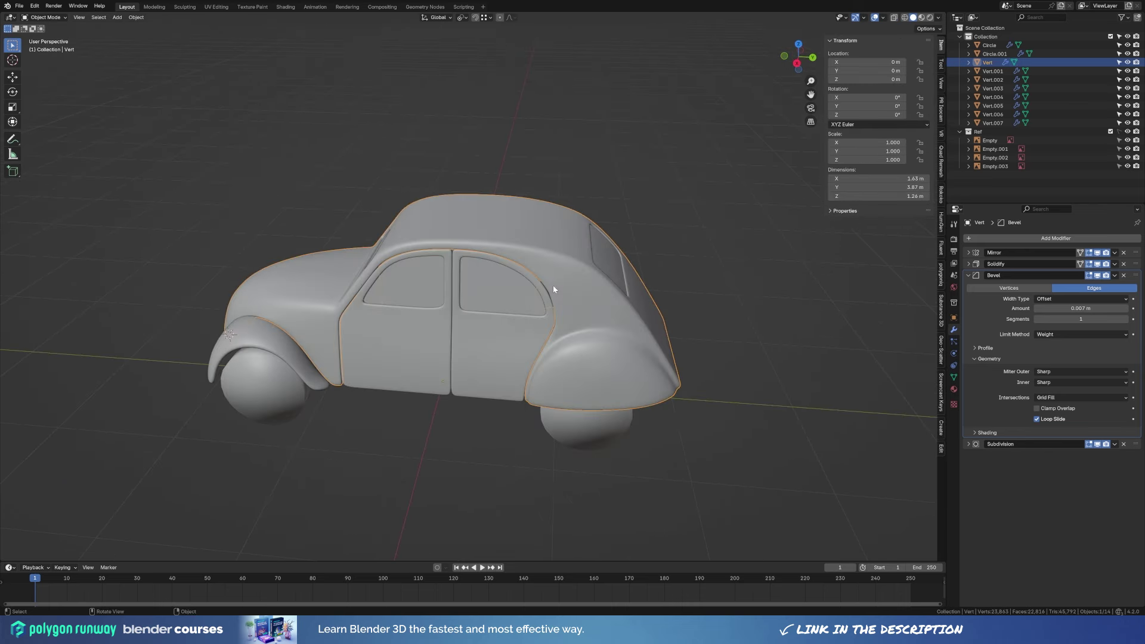
In Right Ortho view, move the rear roof vertices to follow the blueprint curve.
key(KP_3)
key(Tab)
scroll(616, 278, up, 5)
key(b)
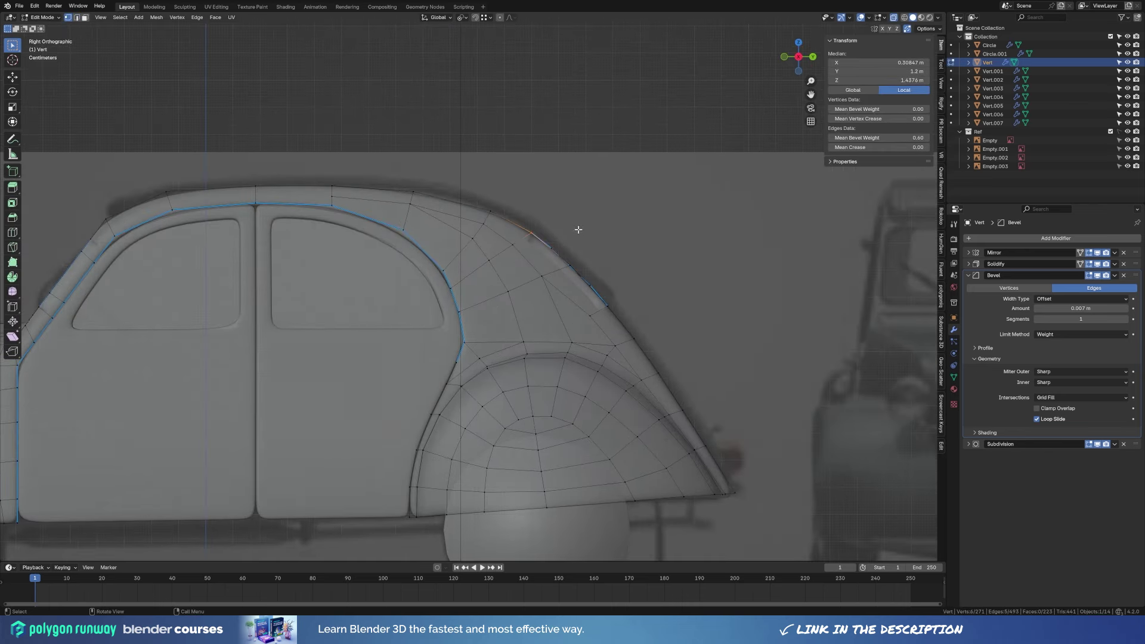
click(584, 242)
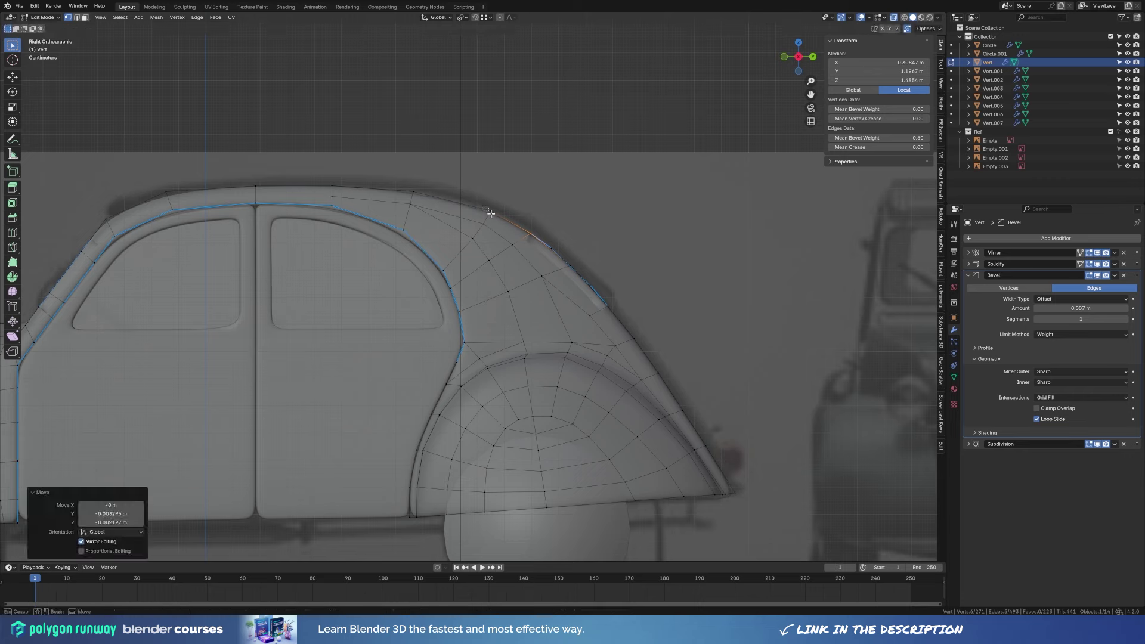
click(491, 210)
key(g)
click(517, 235)
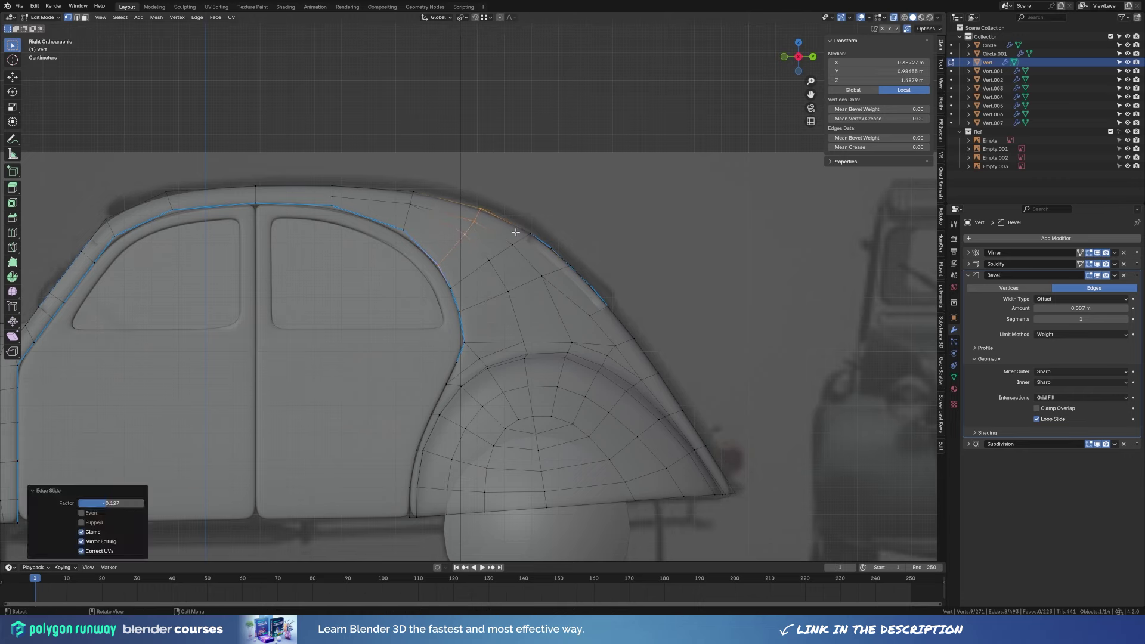
scroll(618, 277, down, 2)
scroll(618, 276, down, 3)
key(Tab)
Return to the right-side view and edit the car body again around the door side.
mouse_move(484, 188)
middle_down()
mouse_move(473, 306)
mouse_move(549, 309)
mouse_move(580, 263)
middle_up()
key(KP_3)
scroll(567, 260, up, 4)
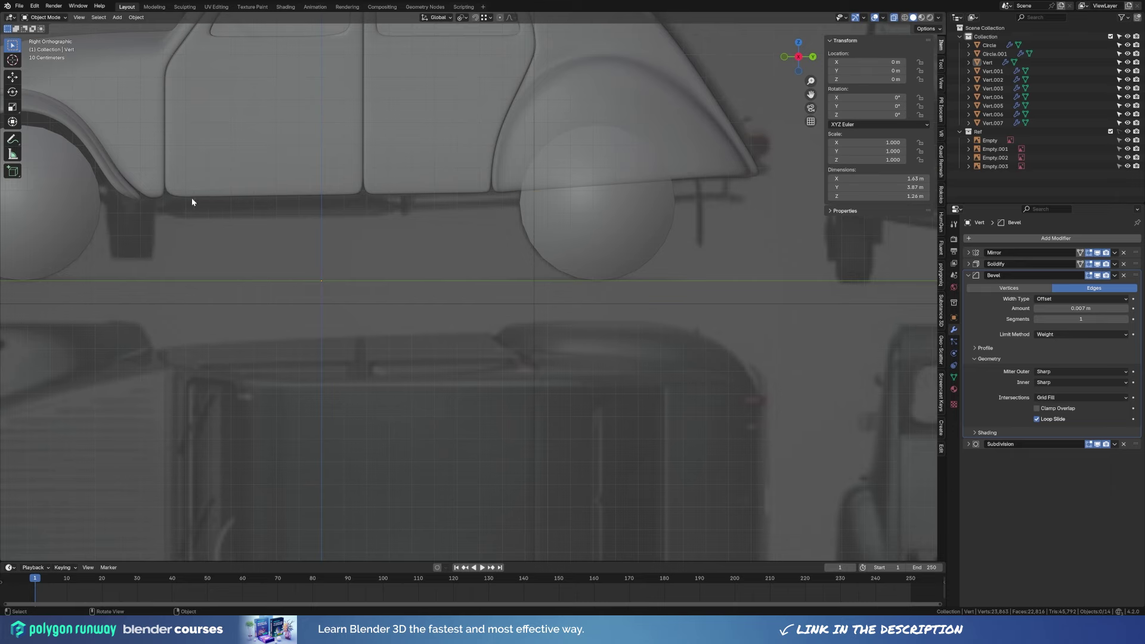
scroll(413, 273, down, 2)
key(Tab)
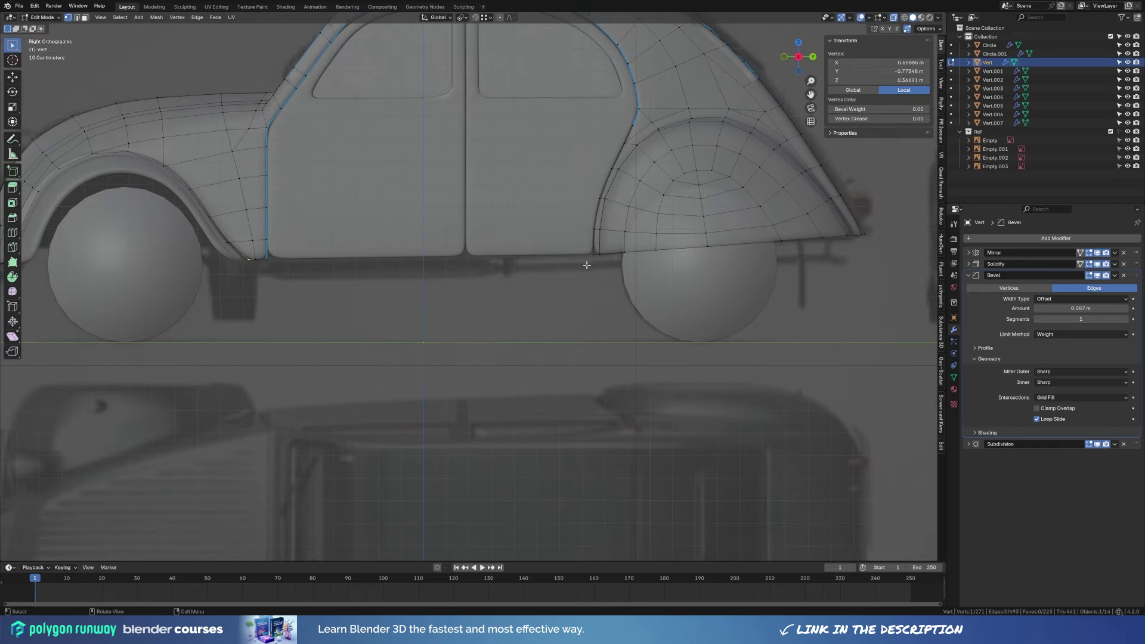
middle_drag(413, 273, 475, 307)
scroll(642, 383, down, 4)
scroll(565, 402, up, 2)
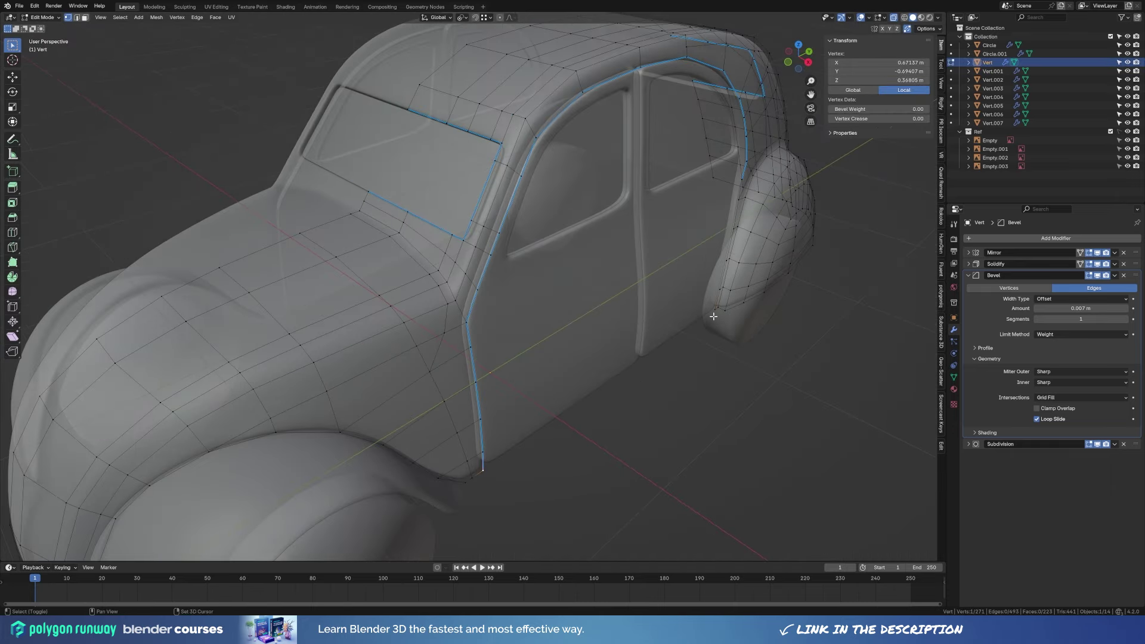
Separate the duplicated body edges into a new object, Vert.008.
key(p)
key(s)
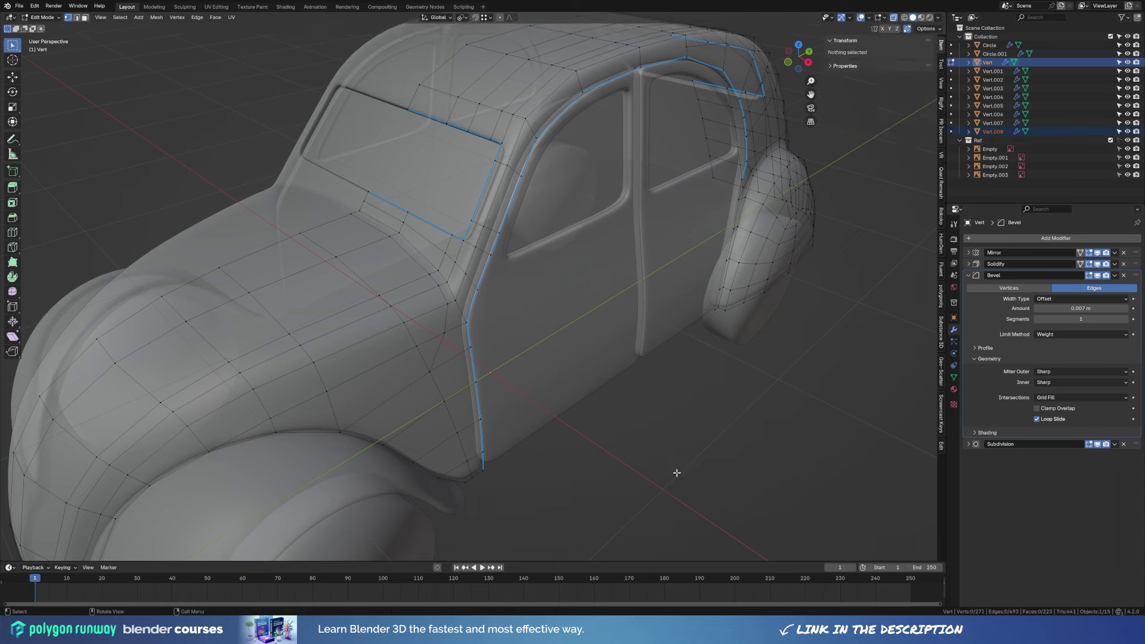
key(Tab)
click(718, 314)
key(Tab)
Join the two vertices, extrude the edge along X into a strip, and recalculate normals.
key(f)
key(KP_7)
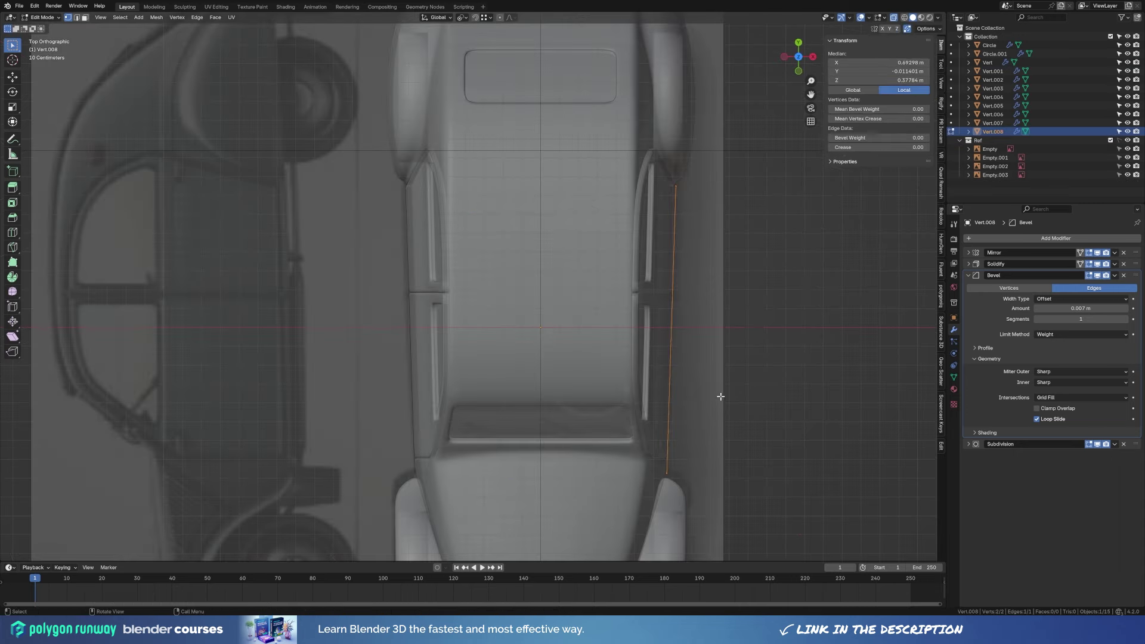
key(e)
key(x)
click(742, 320)
middle_drag(741, 320, 752, 362)
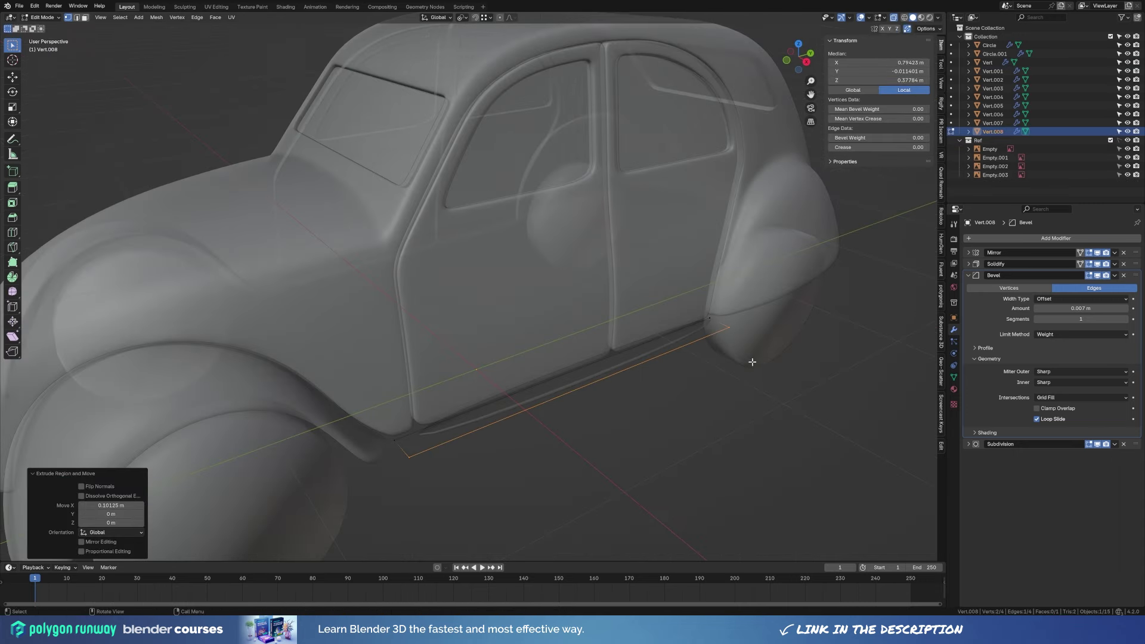
key(a)
key(shift+n)
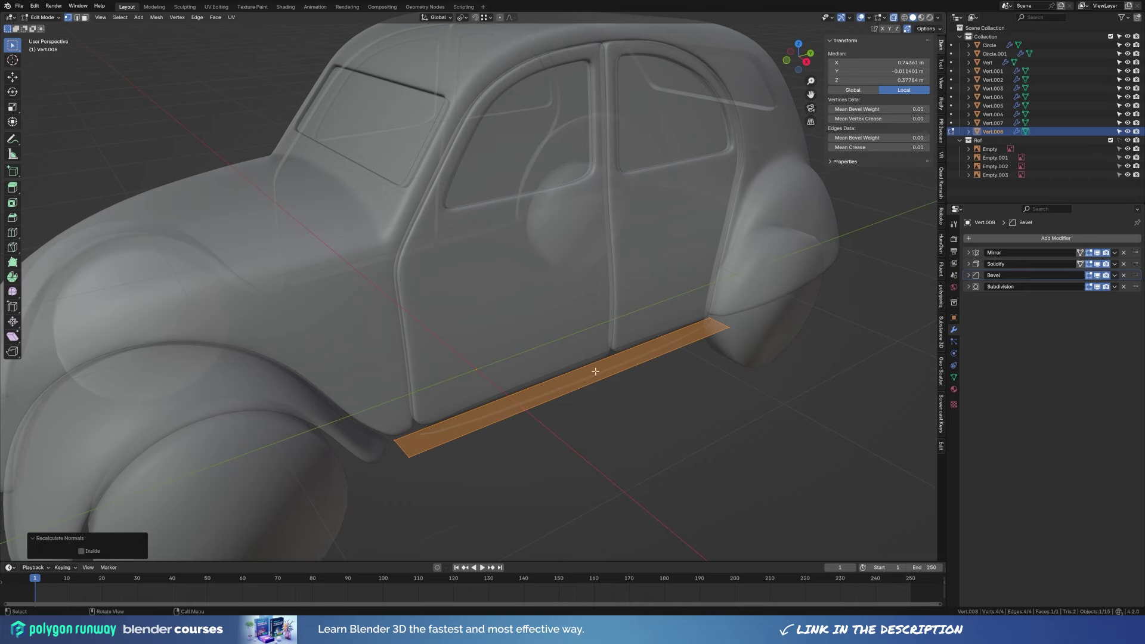
mouse_move(596, 371)
middle_down()
mouse_move(592, 302)
mouse_move(570, 356)
mouse_move(570, 345)
middle_up()
Flip the sill strip's Solidify thickness to -0.035 m.
key(Tab)
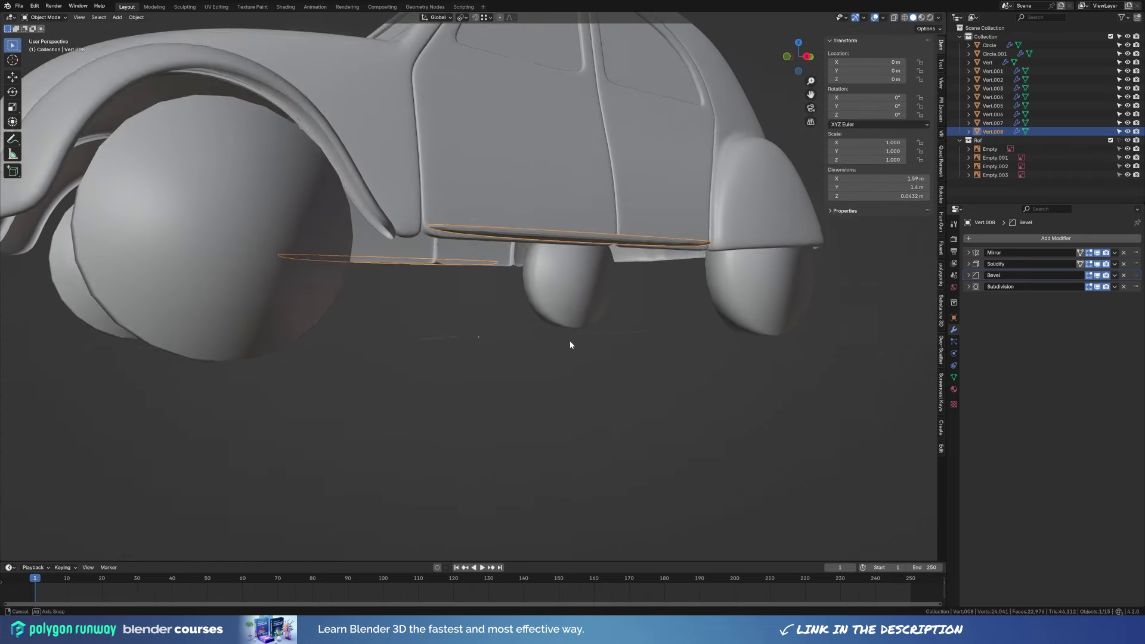
click(968, 263)
mouse_move(644, 358)
middle_down()
mouse_move(620, 313)
mouse_move(611, 360)
middle_up()
drag(1081, 288, 1068, 288)
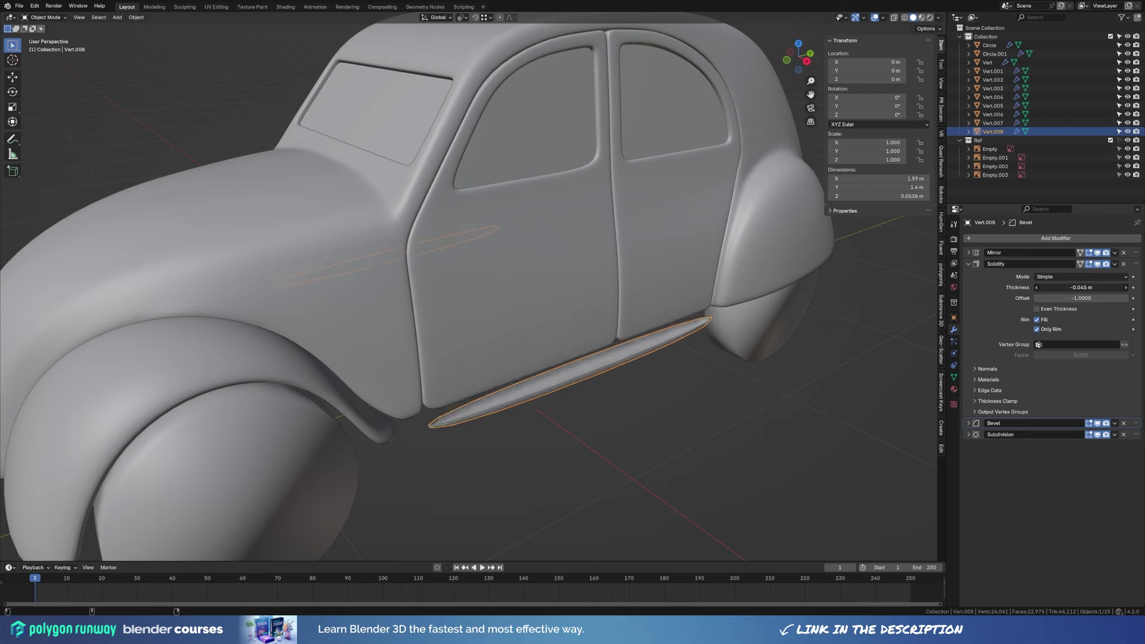
Add a loop cut along the sill and slide it toward one end.
key(Tab)
scroll(538, 337, down, 4)
key(ctrl+r)
click(538, 337)
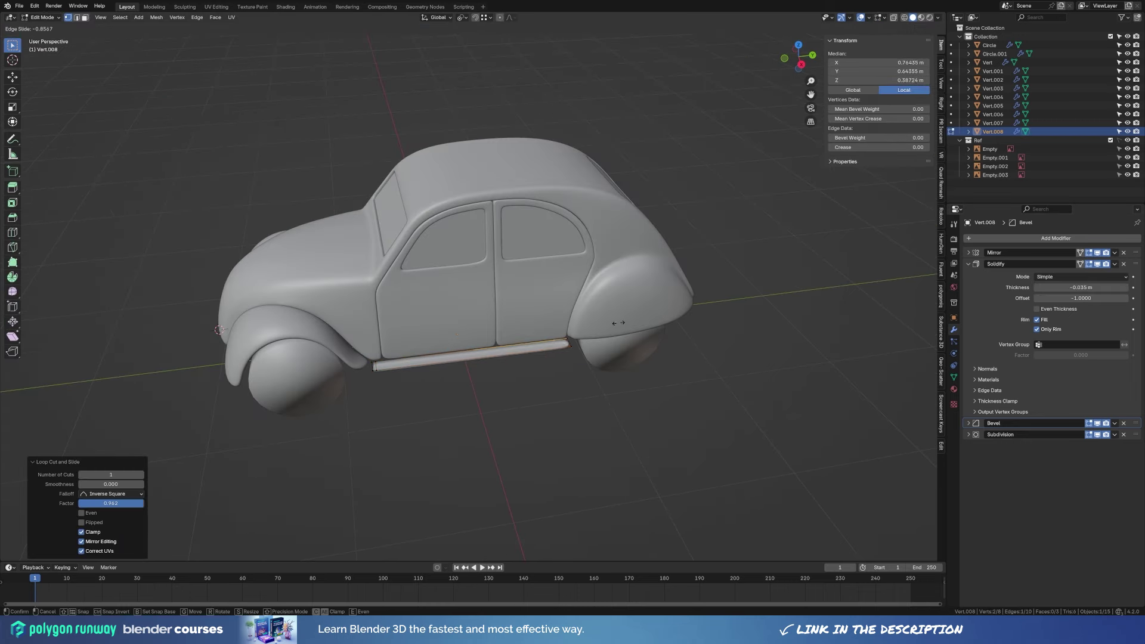
click(628, 319)
middle_drag(628, 319, 662, 409)
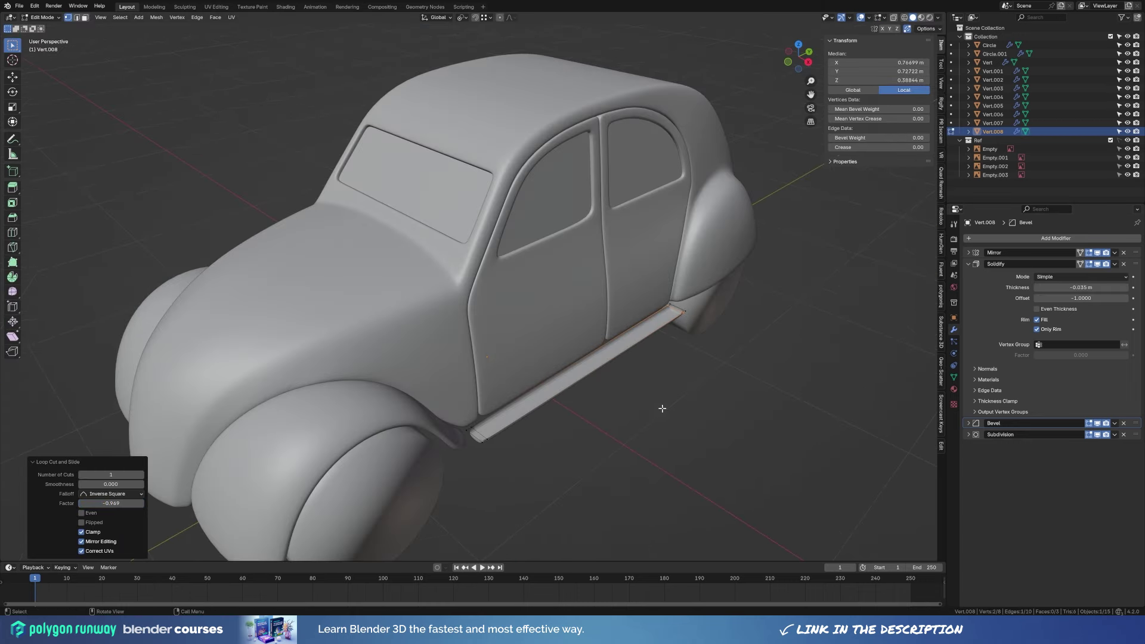
Shift the sill along the car's length (Y) and adjust its height (Z).
click(689, 308)
key(Tab)
key(Tab)
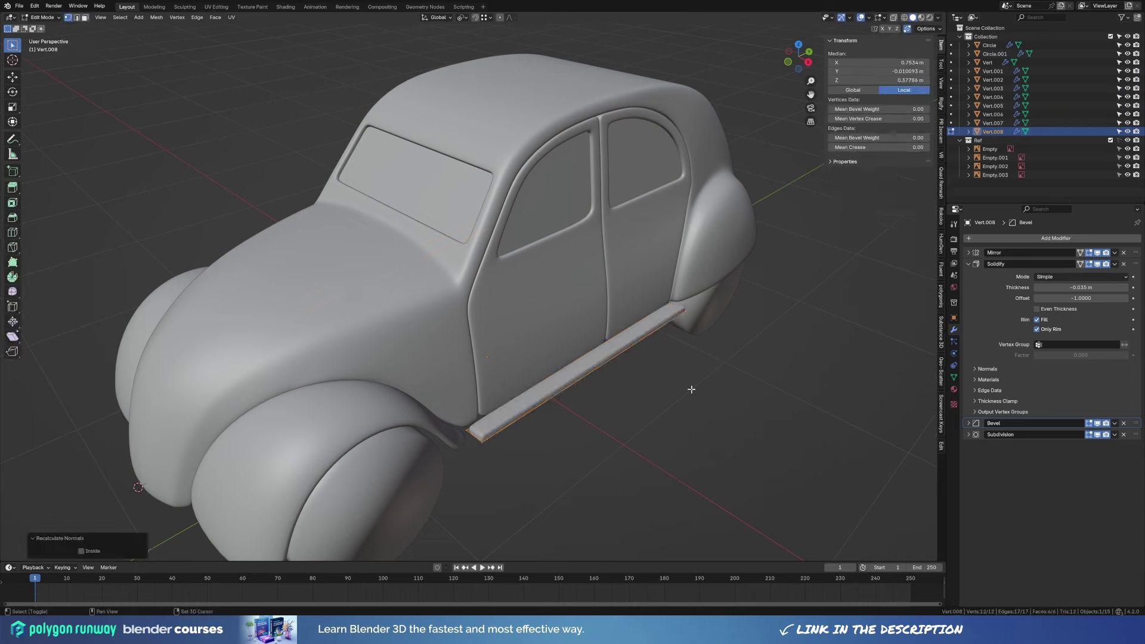
mouse_move(686, 388)
middle_down()
mouse_move(442, 435)
mouse_move(597, 381)
mouse_move(582, 453)
middle_up()
key(g)
key(y)
click(624, 378)
key(g)
key(z)
click(613, 383)
Reposition Vert.008 lengthwise so it runs beneath both doors.
key(Tab)
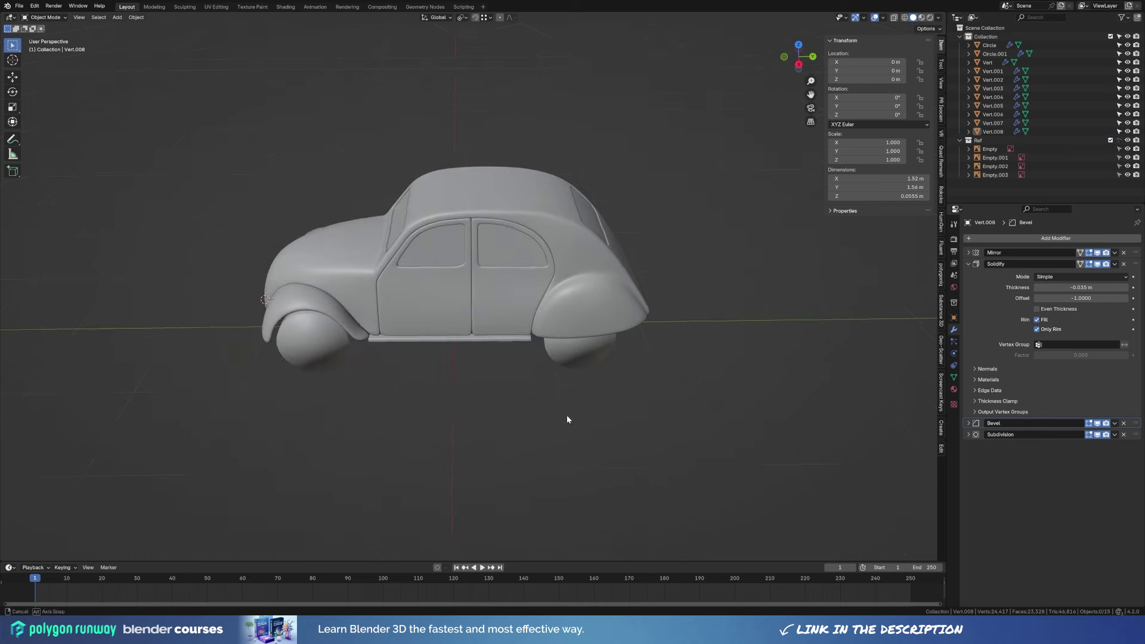
scroll(566, 414, up, 3)
click(554, 362)
key(Tab)
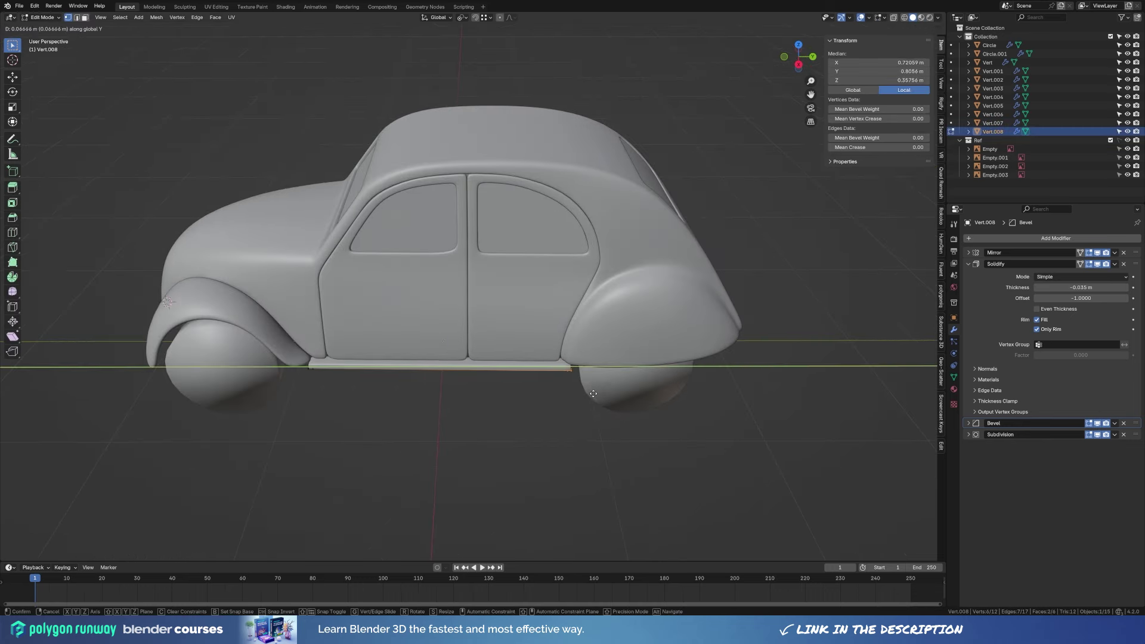
click(594, 394)
mouse_move(593, 394)
middle_down()
mouse_move(417, 389)
mouse_move(582, 404)
middle_up()
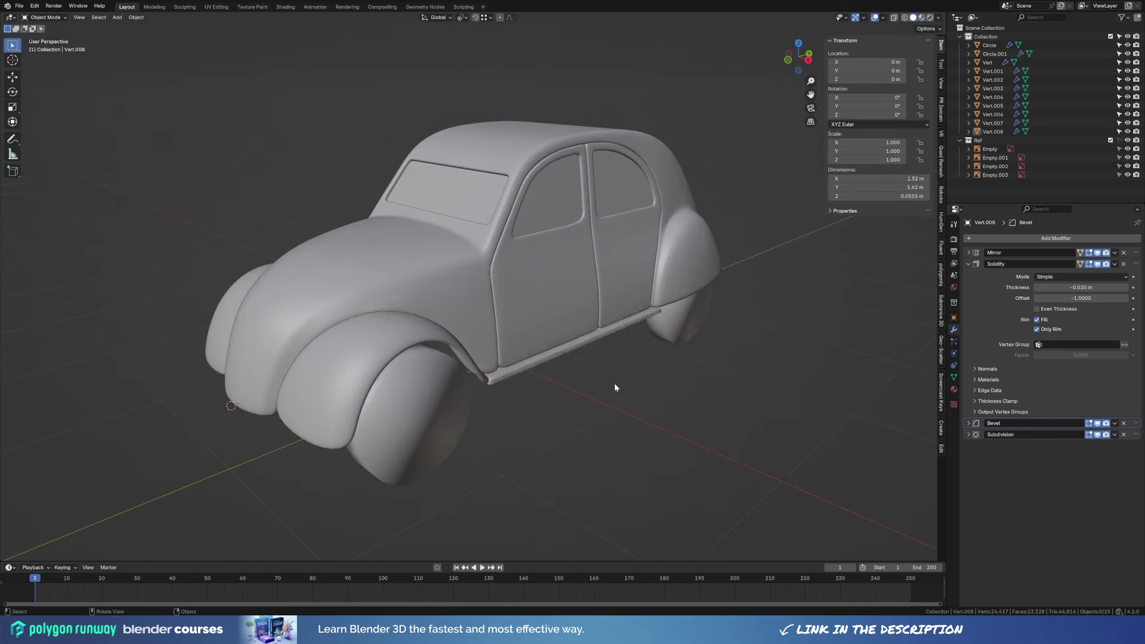
Edge-slide the selected edge loops on the main car body.
key(Tab)
middle_drag(615, 388, 601, 381)
key(g)
key(g)
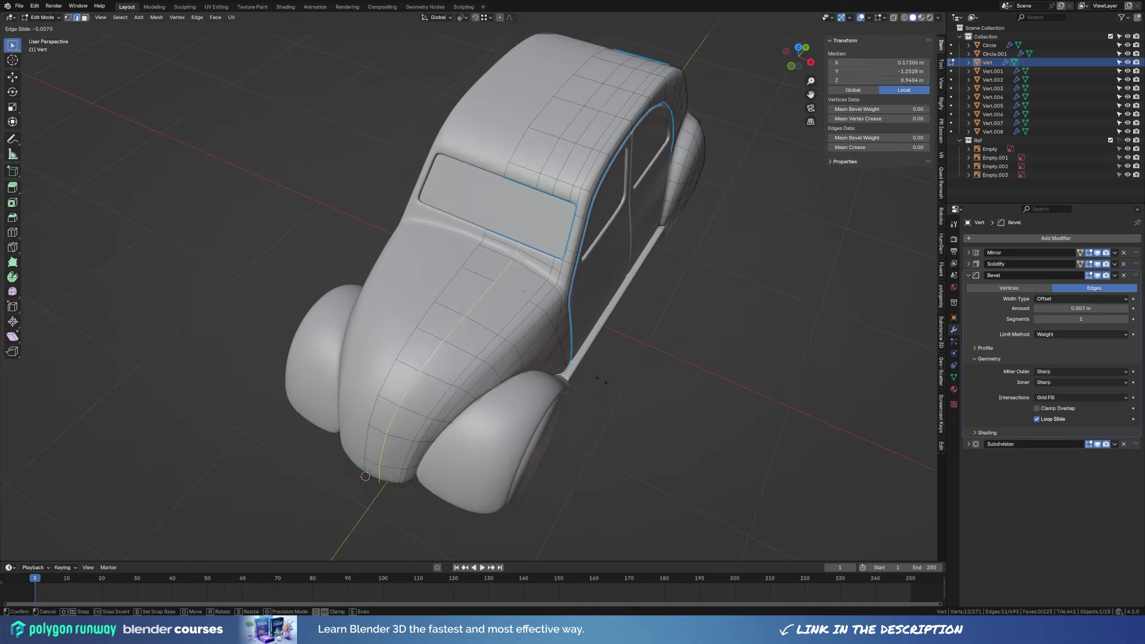
click(608, 380)
key(g)
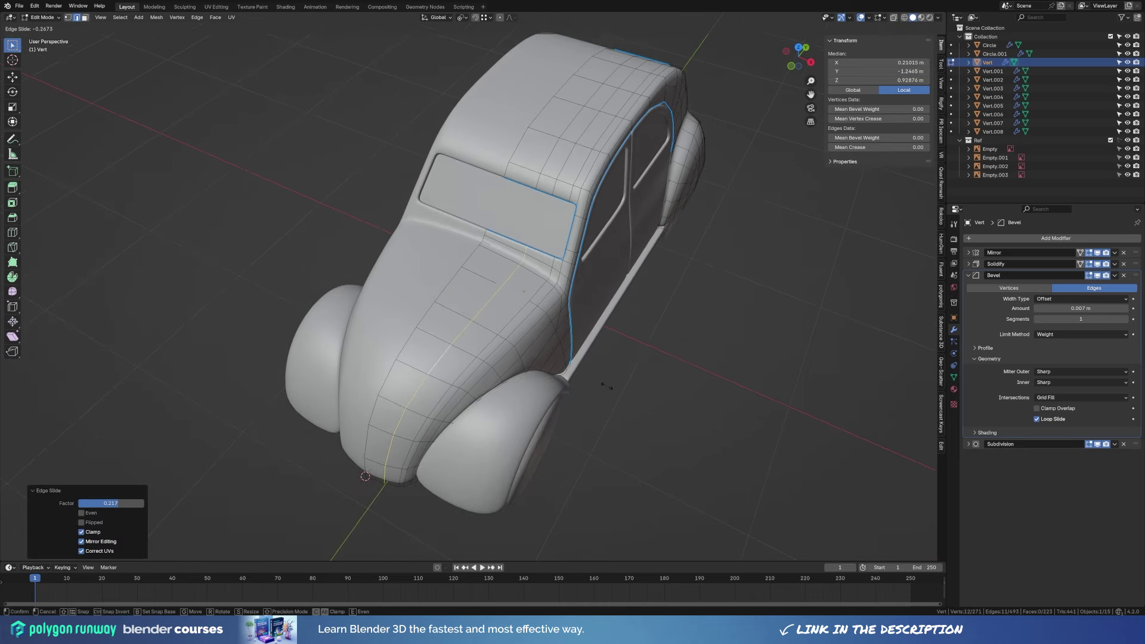
mouse_move(601, 387)
middle_down()
mouse_move(652, 337)
mouse_move(643, 389)
mouse_move(477, 373)
middle_up()
Select an edge path along the front fender and scale it along Y.
ctrl+click(502, 258)
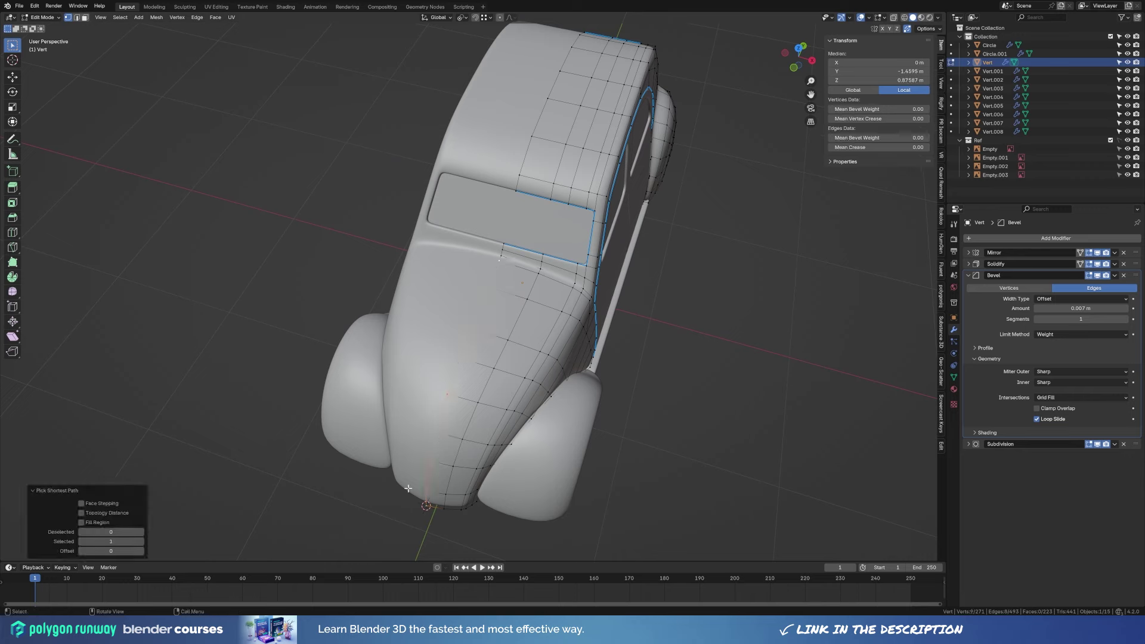
key(KP_3)
scroll(359, 245, up, 2)
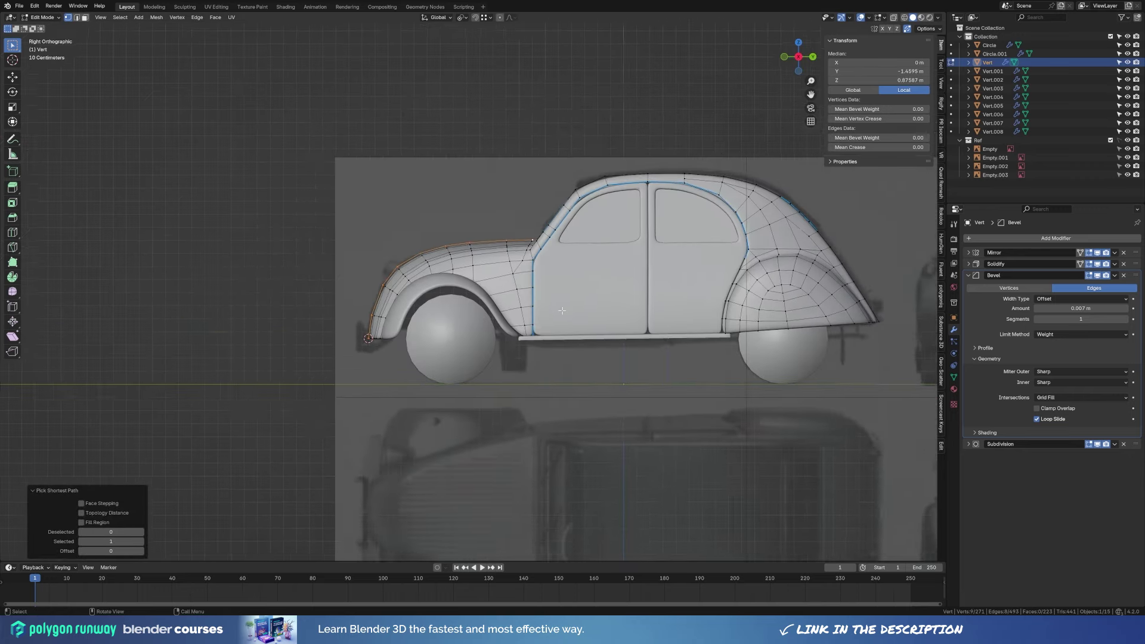
key(s)
key(y)
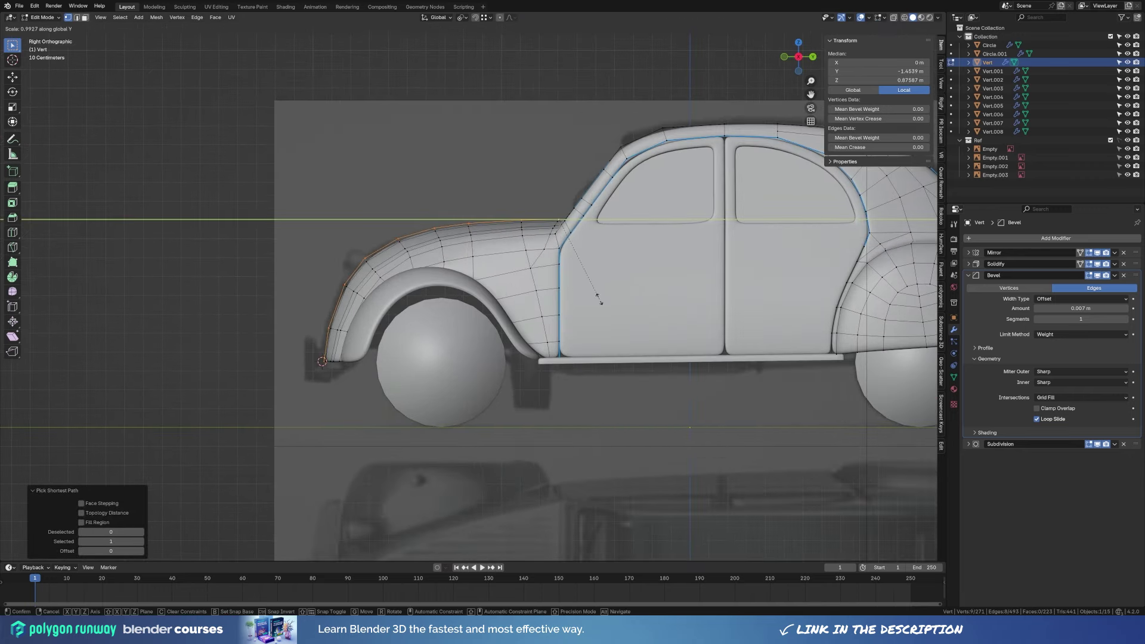
click(599, 299)
mouse_move(599, 298)
middle_down()
mouse_move(478, 414)
mouse_move(462, 360)
middle_up()
Separate two nose faces into a new object, Vert.009, and select it.
key(3)
click(462, 360)
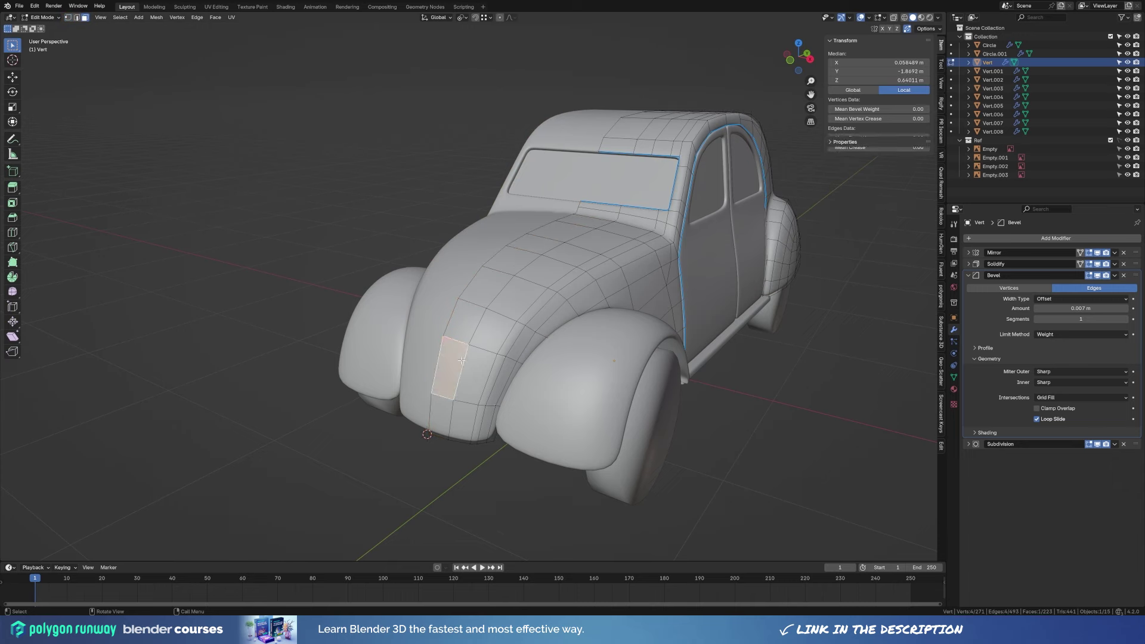
key(KP_1)
mouse_move(600, 358)
middle_down()
mouse_move(596, 381)
mouse_move(602, 371)
middle_up()
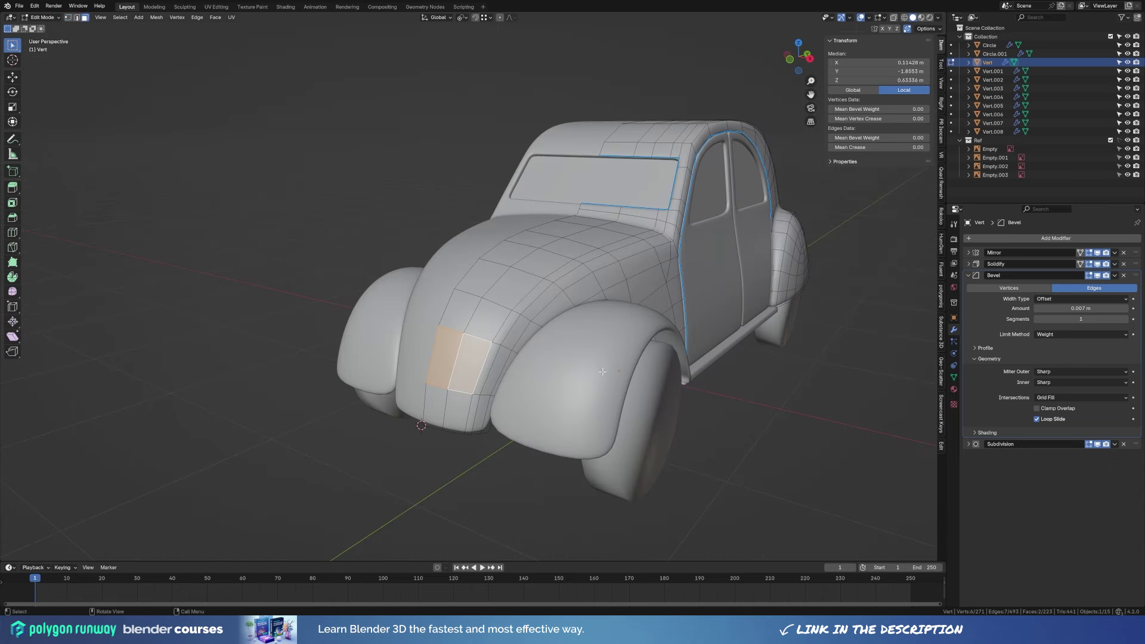
key(p)
click(603, 371)
key(Tab)
click(441, 369)
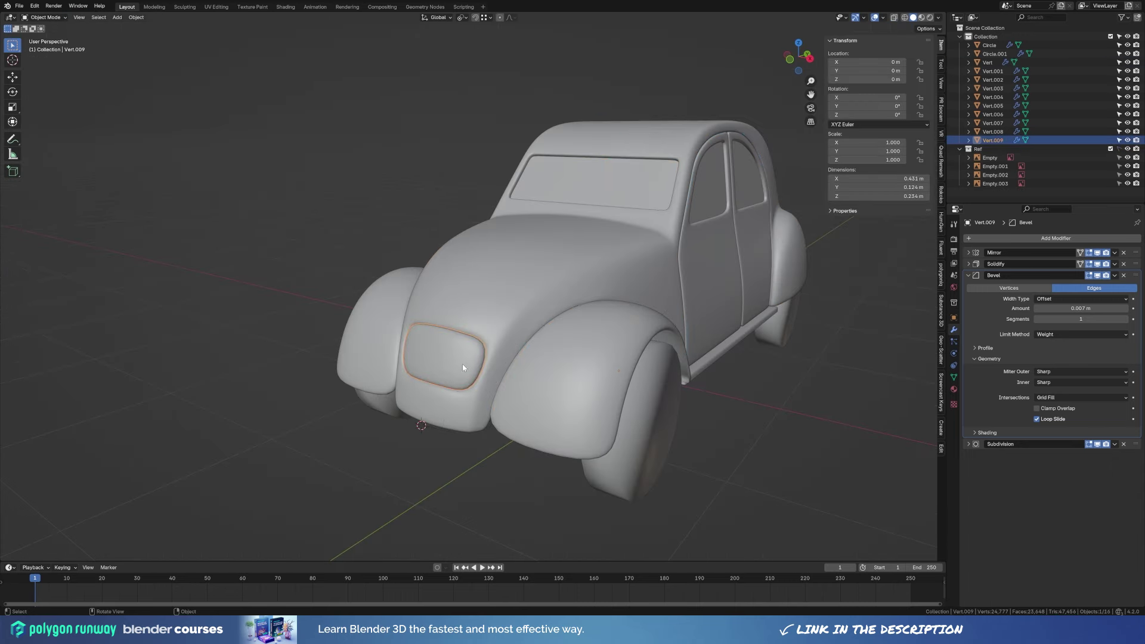
Remove the Bevel and Solidify modifiers from the Vert.009 grille panel.
scroll(474, 360, up, 2)
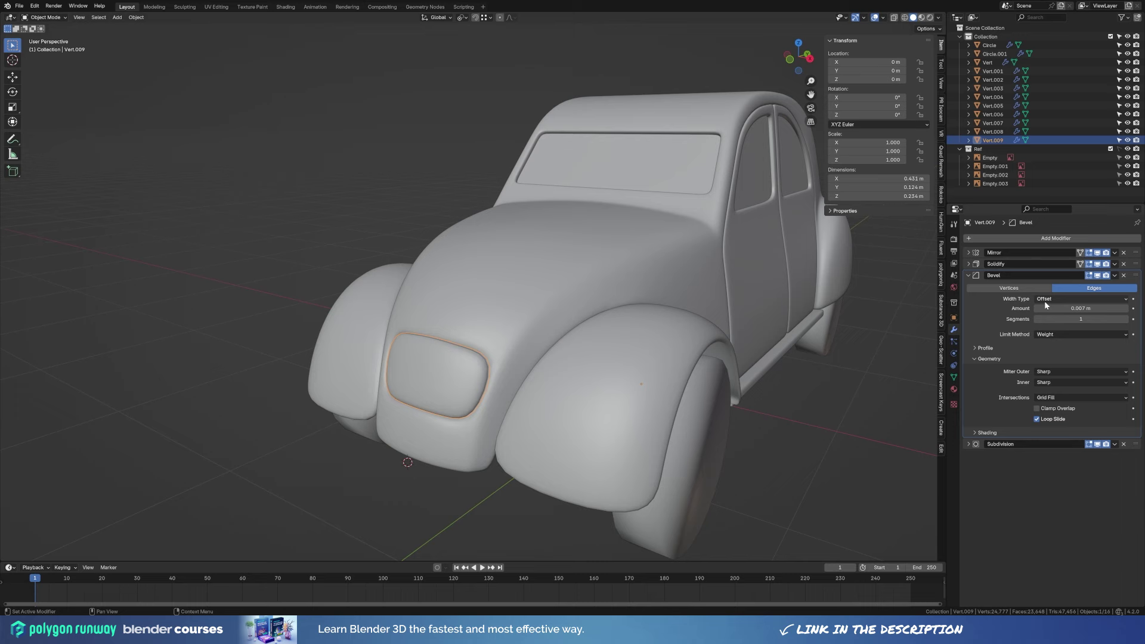
click(1125, 276)
key(Tab)
key(Escape)
Add an edge loop across the grille panel with Ctrl+R.
key(Tab)
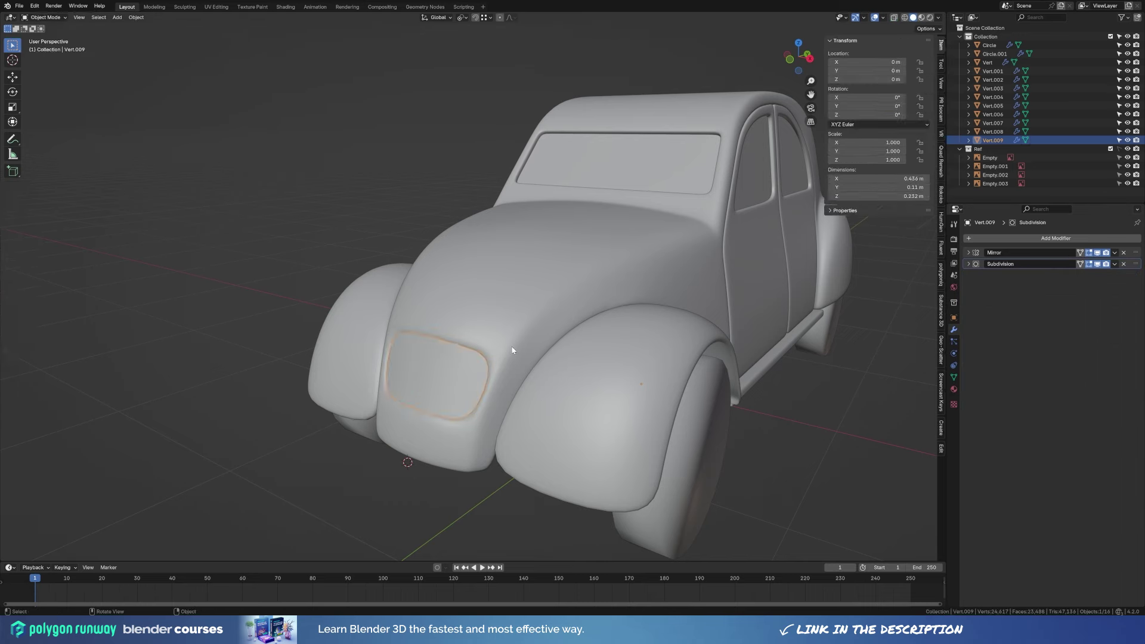
click(501, 358)
key(Tab)
key(ctrl+r)
click(457, 382)
key(Tab)
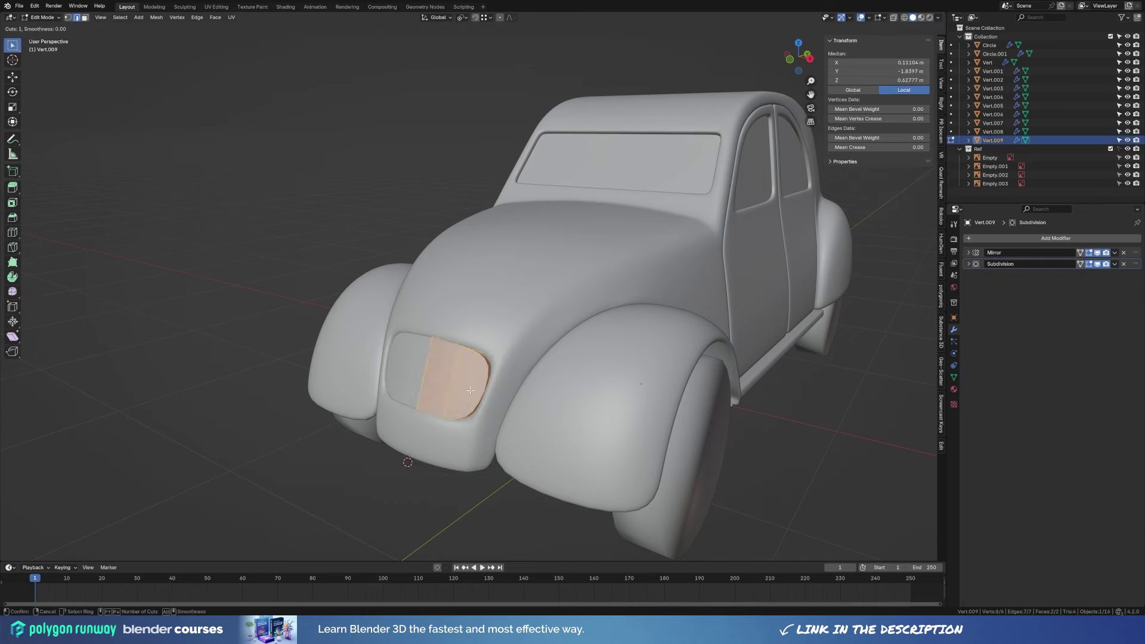
Review the finished grille panel from the front and select the front wheel.
key(Tab)
scroll(431, 398, up, 4)
key(Tab)
scroll(431, 398, down, 8)
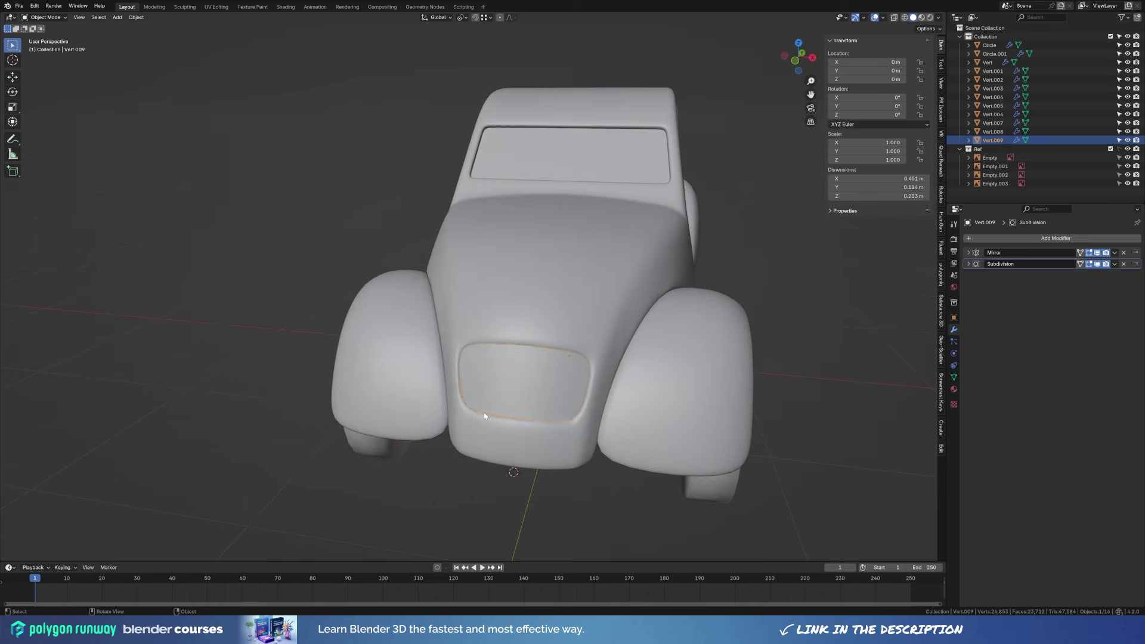
mouse_move(596, 494)
middle_down()
mouse_move(631, 367)
mouse_move(594, 388)
middle_up()
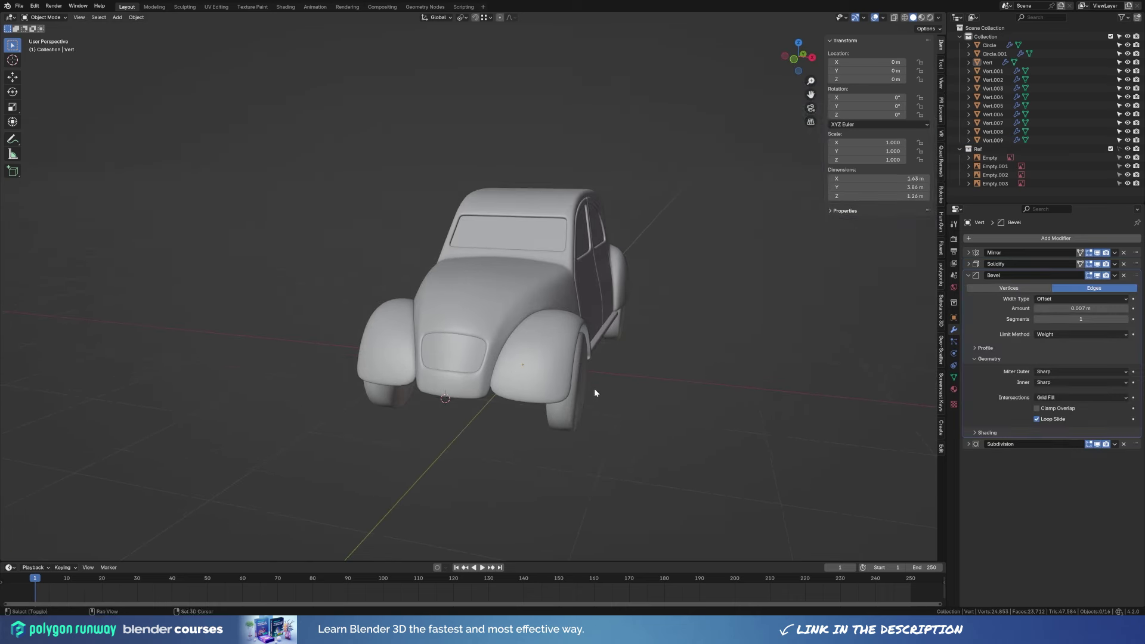
click(594, 388)
Bevel the front wheel's rim edges.
middle_drag(618, 431, 427, 339)
key(Tab)
scroll(428, 339, up, 2)
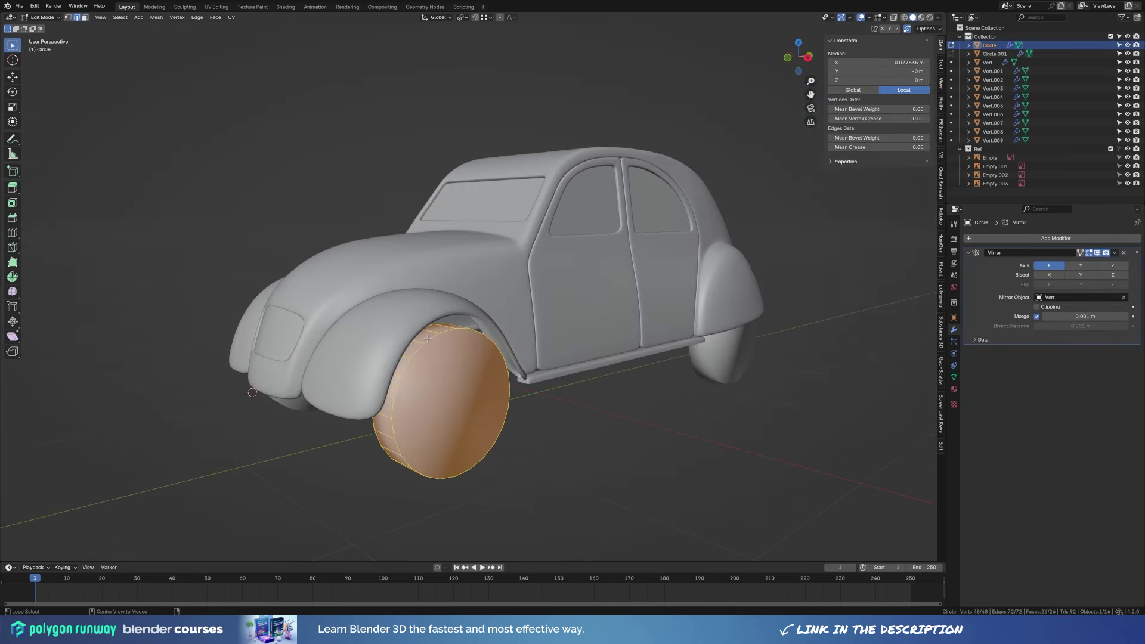
middle_drag(373, 448, 567, 442)
key(ctrl+b)
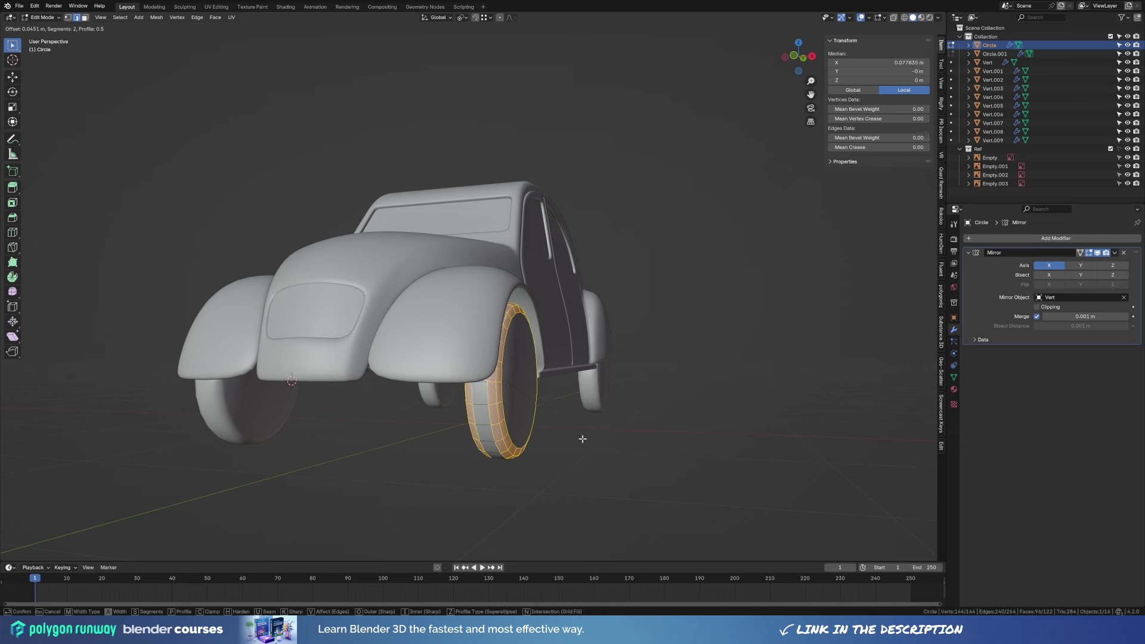
click(583, 438)
Move the wheel's inner disc face along X and inset it.
key(3)
click(520, 384)
middle_drag(525, 387, 597, 402)
key(g)
key(x)
click(667, 428)
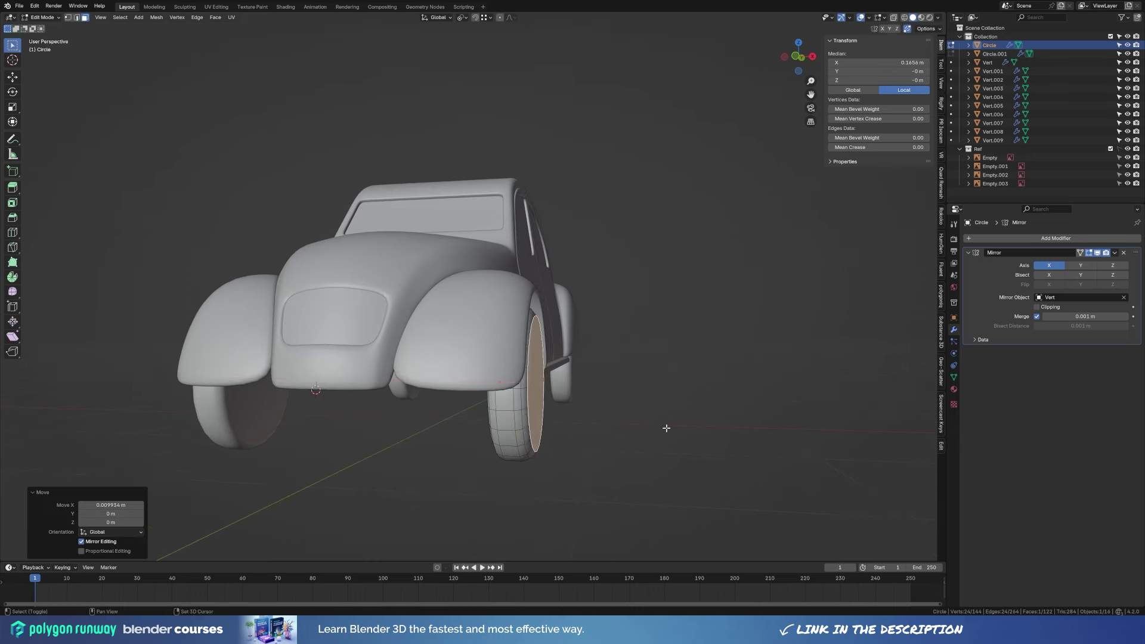
middle_drag(666, 429, 646, 444)
key(i)
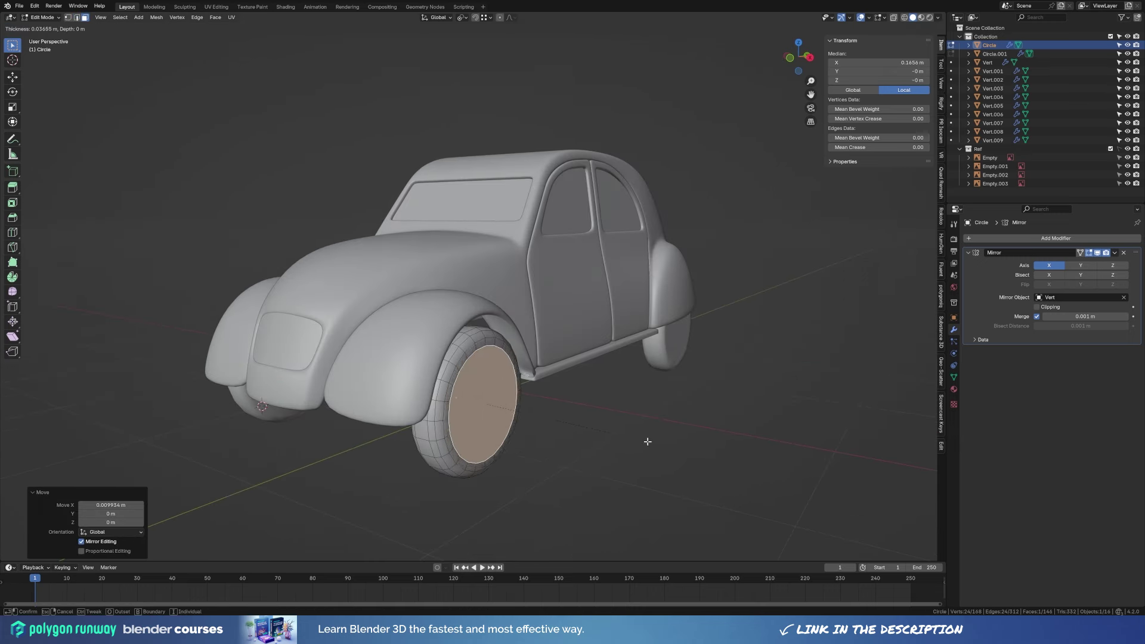
click(647, 442)
click(668, 463)
key(KP_3)
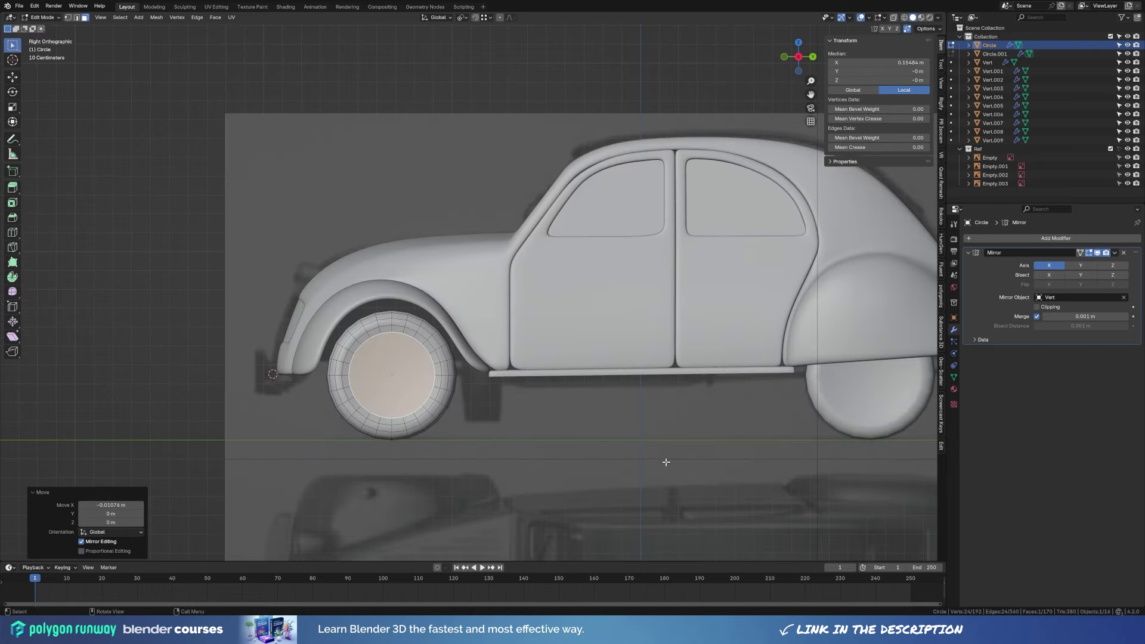
Extrude the hub face outward from the wheel.
key(Tab)
scroll(573, 388, up, 4)
key(h)
key(alt+h)
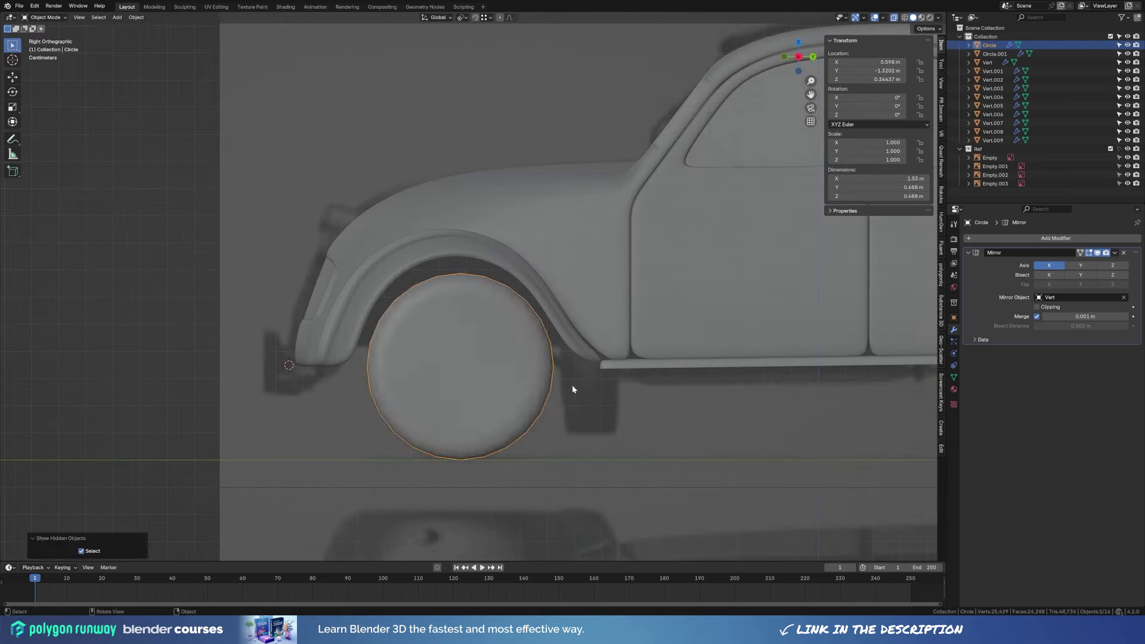
key(Tab)
middle_drag(571, 386, 614, 408)
key(e)
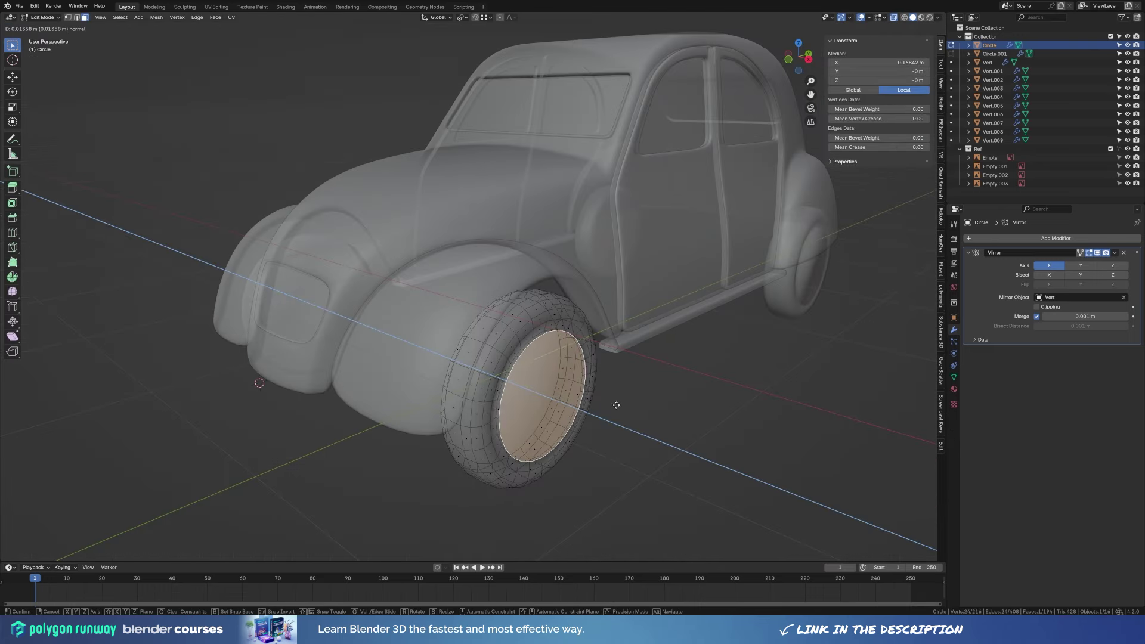
click(616, 405)
Inset the hub, push it into the wheel, then inset it again wider.
key(i)
click(676, 418)
key(e)
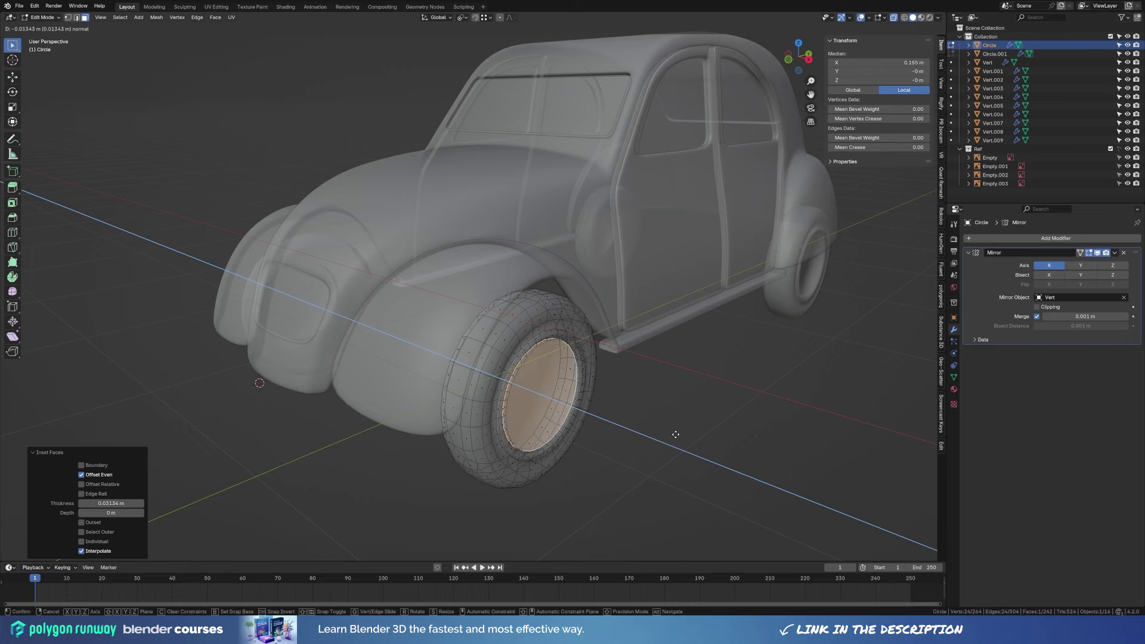
click(675, 433)
middle_drag(675, 433, 728, 463)
key(i)
click(733, 455)
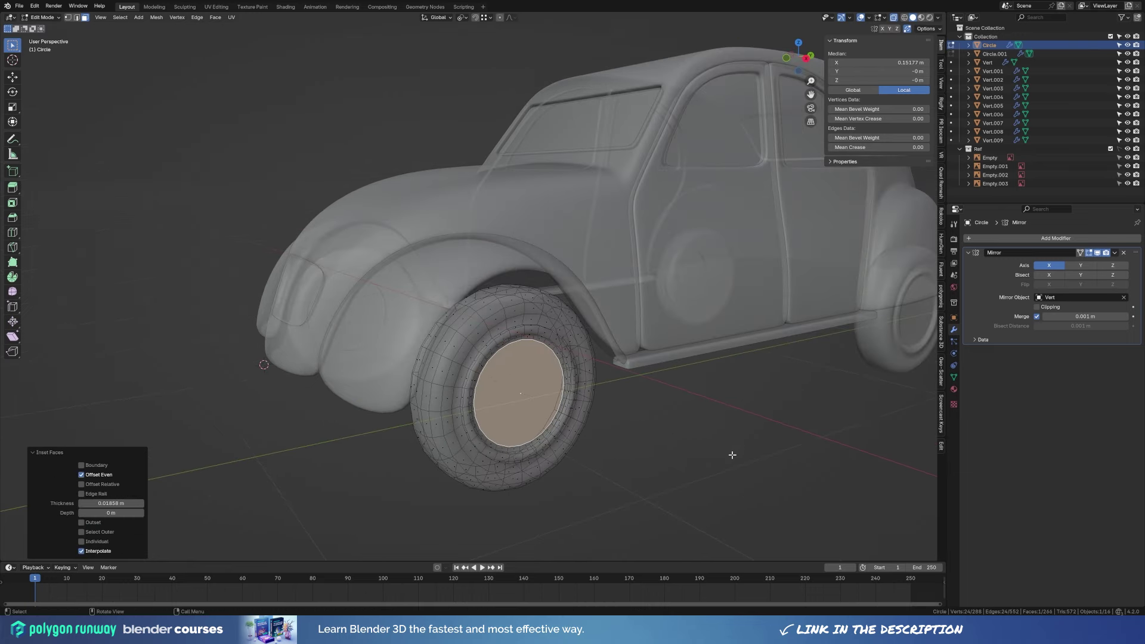
key(KP_3)
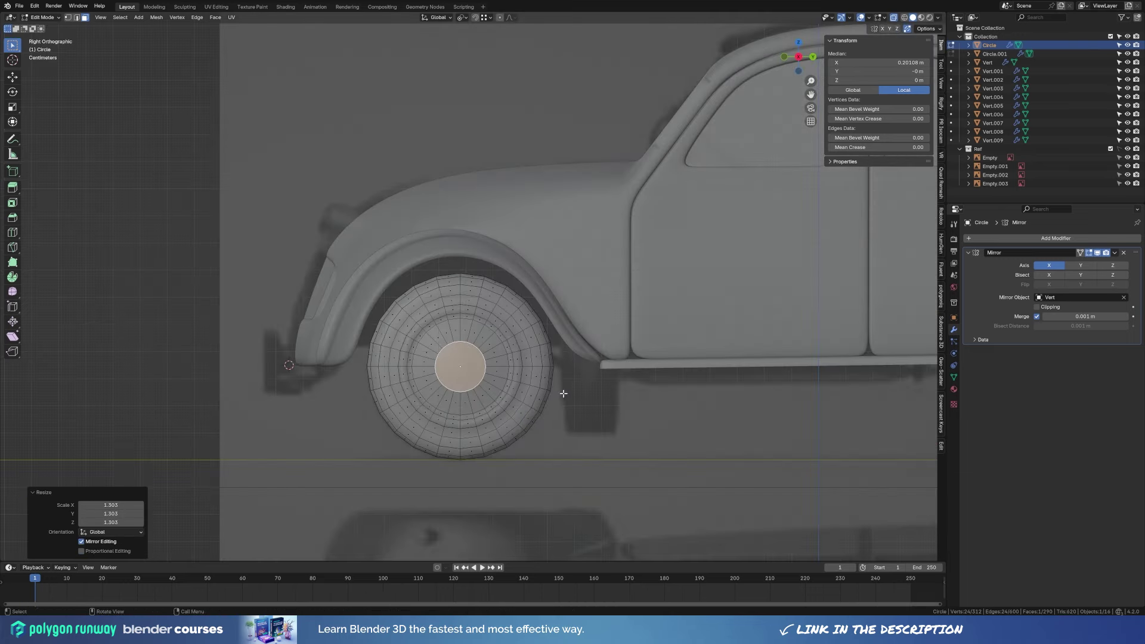
Move the hub face along the wheel's X axis.
key(Tab)
key(Tab)
key(g)
key(x)
click(566, 396)
middle_drag(566, 396, 647, 413)
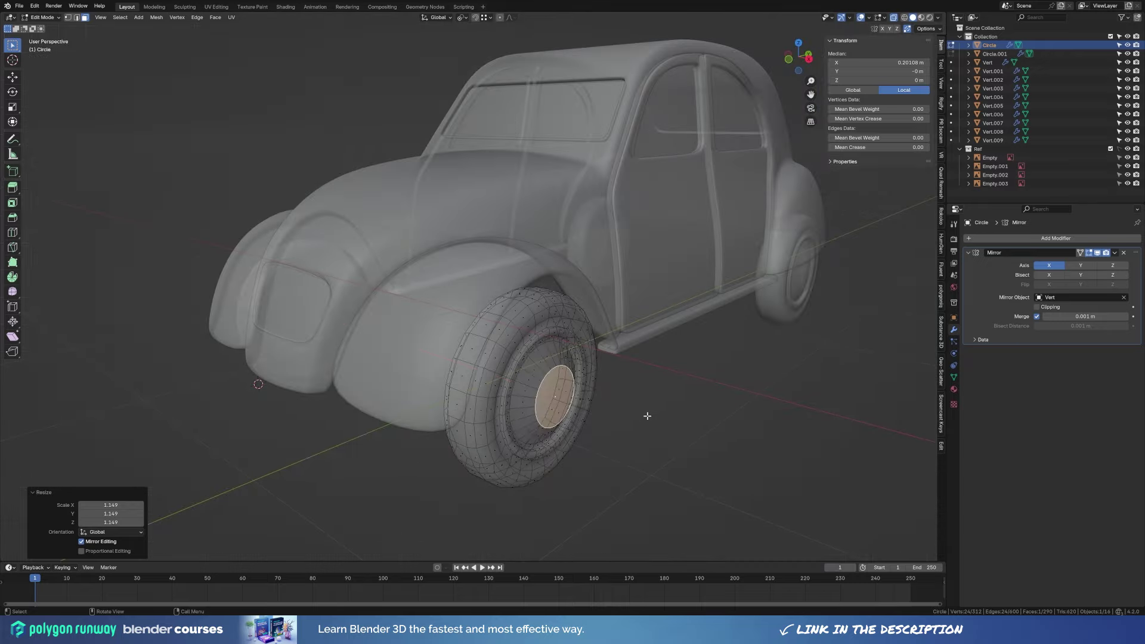
Cut a new loop into the wheel and add a level-2 Subdivision modifier.
key(e)
click(633, 406)
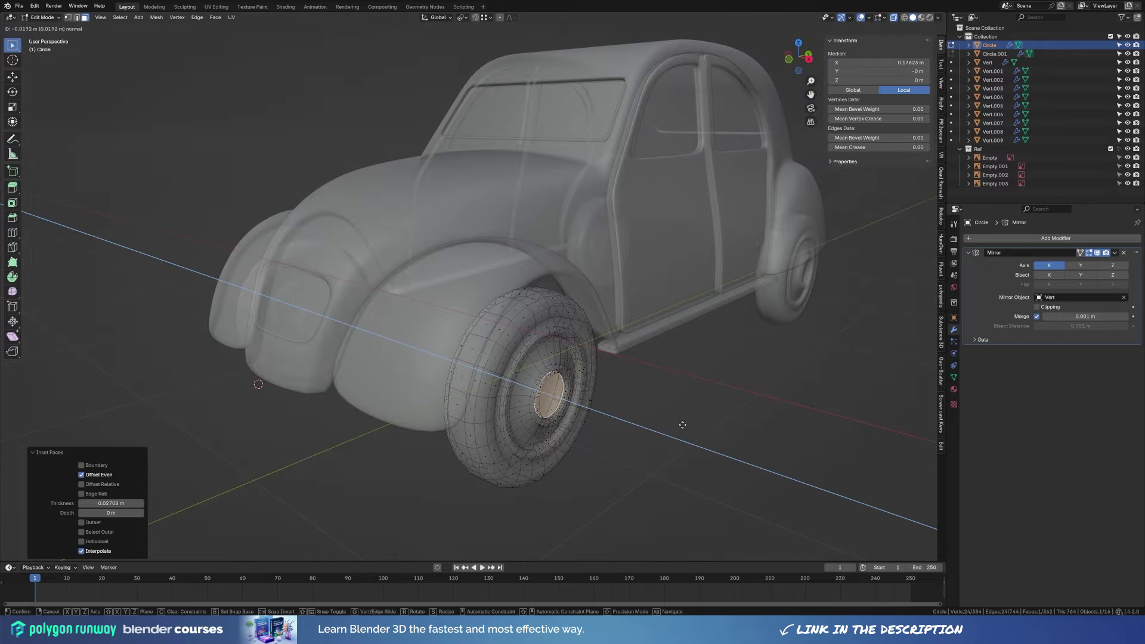
key(ctrl+r)
key(Tab)
key(ctrl+2)
Scale the selected wheel loop, toggling X-ray to check the result.
key(alt+z)
scroll(627, 403, up, 3)
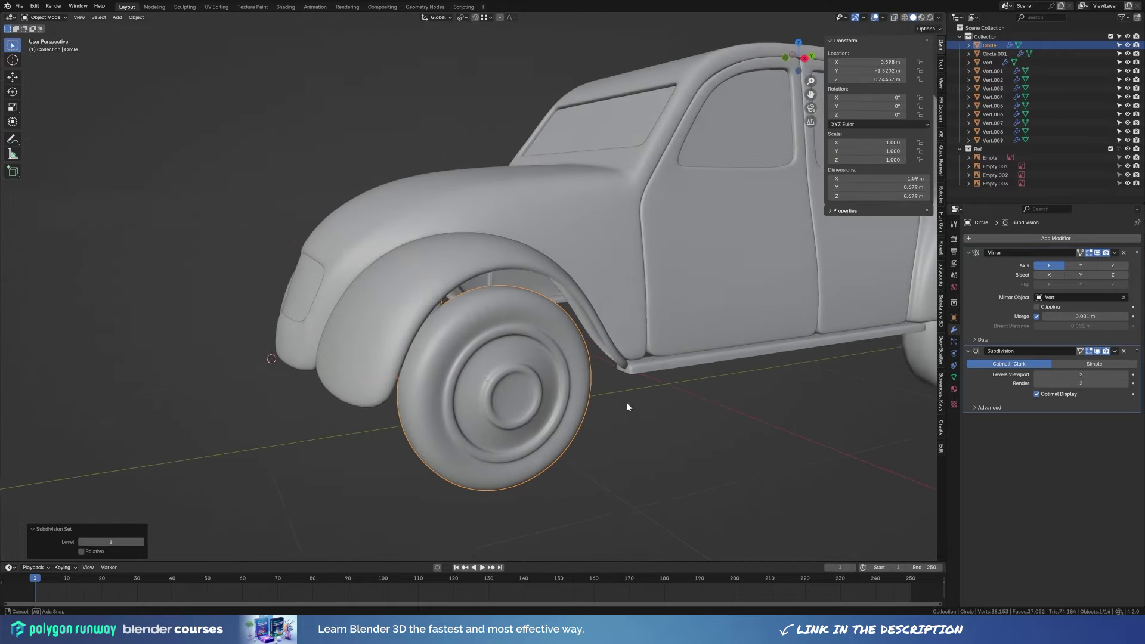
mouse_move(612, 415)
middle_down()
mouse_move(500, 378)
mouse_move(453, 431)
mouse_move(561, 433)
middle_up()
key(Tab)
key(alt+z)
key(s)
key(Return)
key(Tab)
key(alt+z)
Inset the hub face a second time.
key(Tab)
key(alt+z)
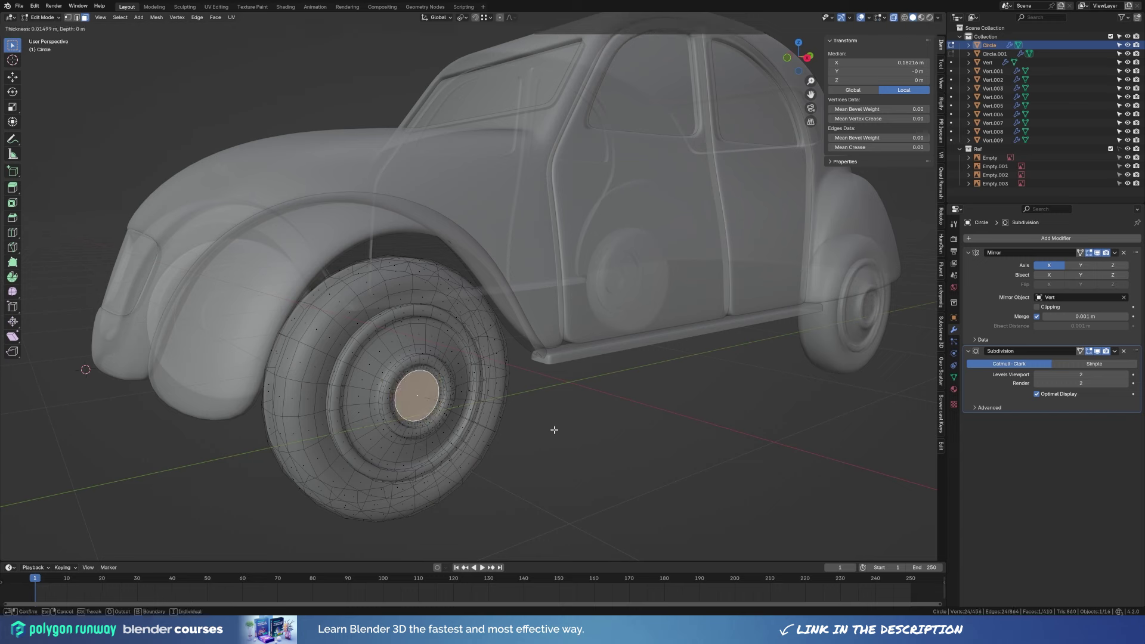
click(555, 428)
key(i)
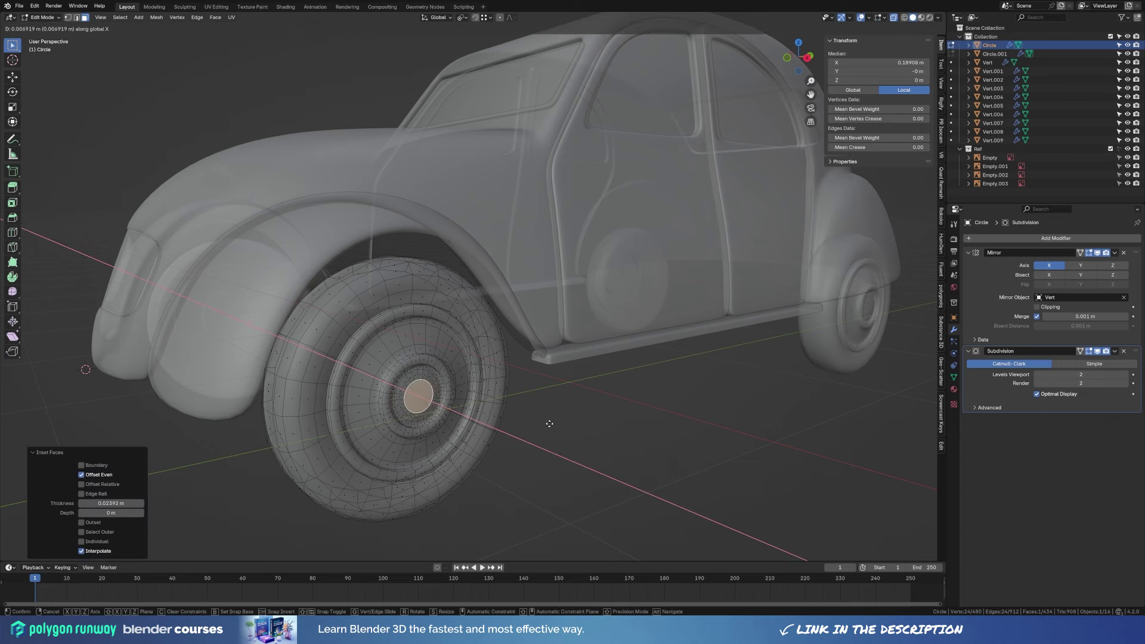
key(Escape)
key(Tab)
Scale the hub face smaller, trying and cancelling a bevel on its edges.
key(Tab)
key(s)
key(Return)
key(ctrl+b)
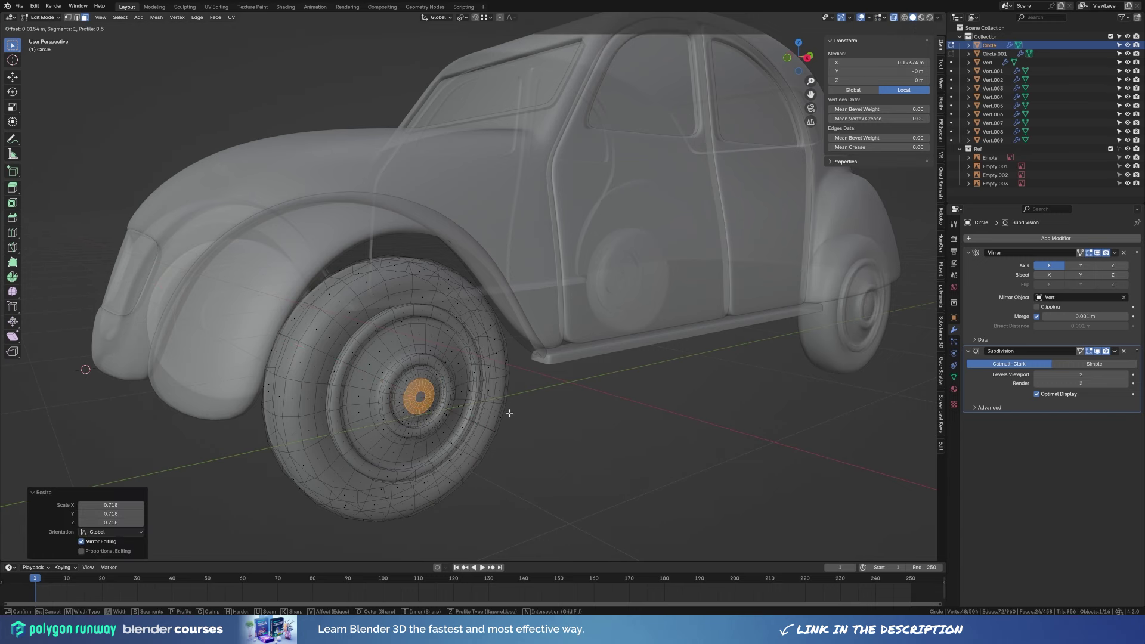
key(Escape)
key(Tab)
key(alt+z)
middle_drag(491, 410, 410, 387)
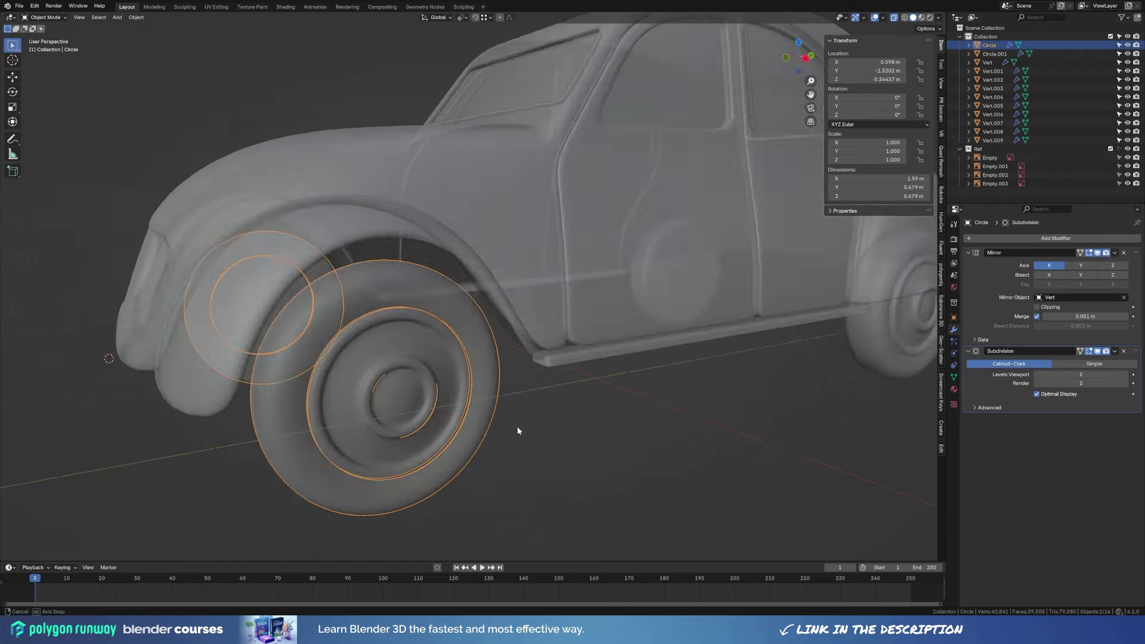
key(Tab)
key(alt+z)
Select the hub edge loop and extrude it along X so the hubcap bulges outward.
alt+click(403, 386)
key(shift+d)
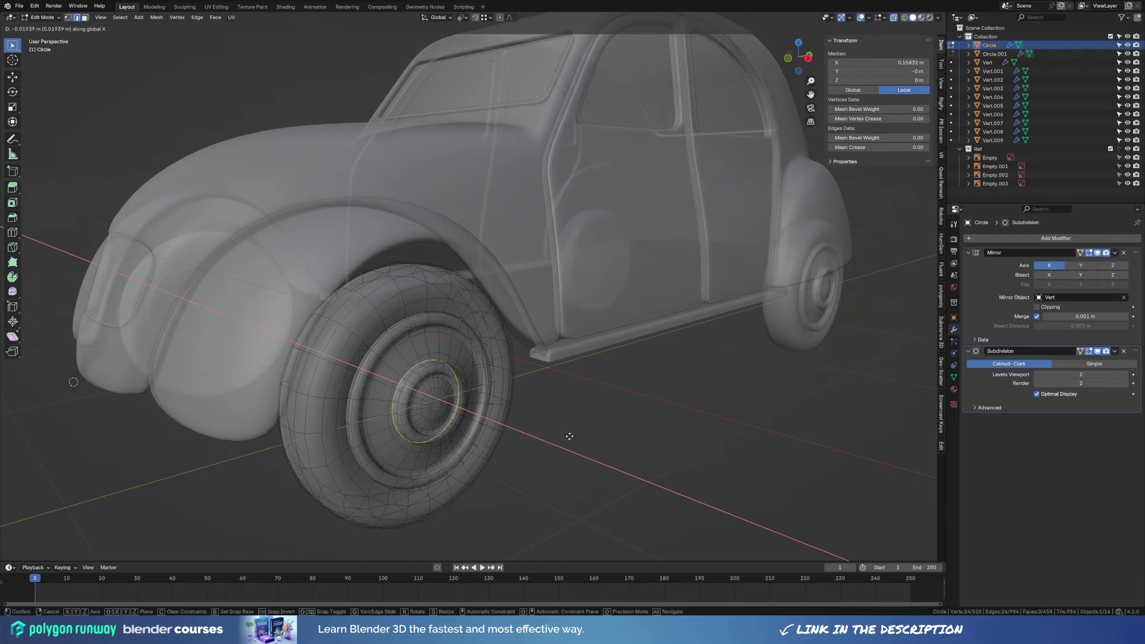
click(570, 436)
key(alt+z)
scroll(486, 400, up, 3)
mouse_move(485, 399)
middle_down()
mouse_move(422, 388)
mouse_move(531, 428)
mouse_move(540, 414)
mouse_move(539, 427)
middle_up()
key(e)
key(x)
click(546, 411)
key(Tab)
Give the second wheel, Circle.001, a level-2 Subdivision modifier.
scroll(509, 452, up, 3)
scroll(509, 452, down, 5)
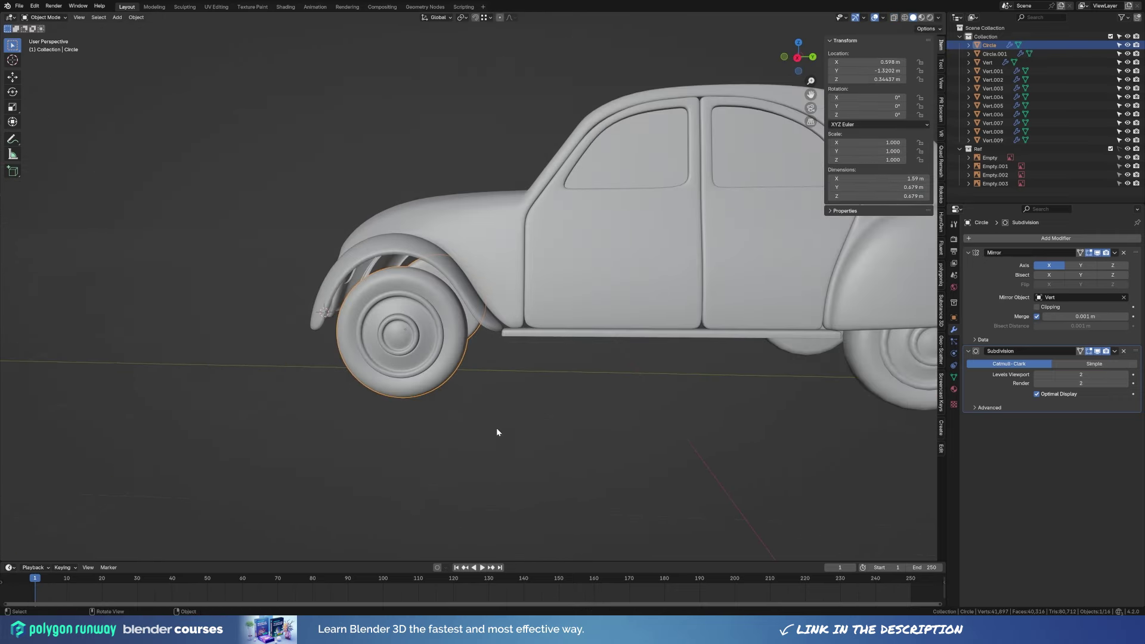
scroll(496, 428, down, 2)
key(ctrl+2)
mouse_move(554, 371)
middle_down()
mouse_move(558, 289)
mouse_move(531, 352)
middle_up()
middle_drag(604, 417, 668, 390)
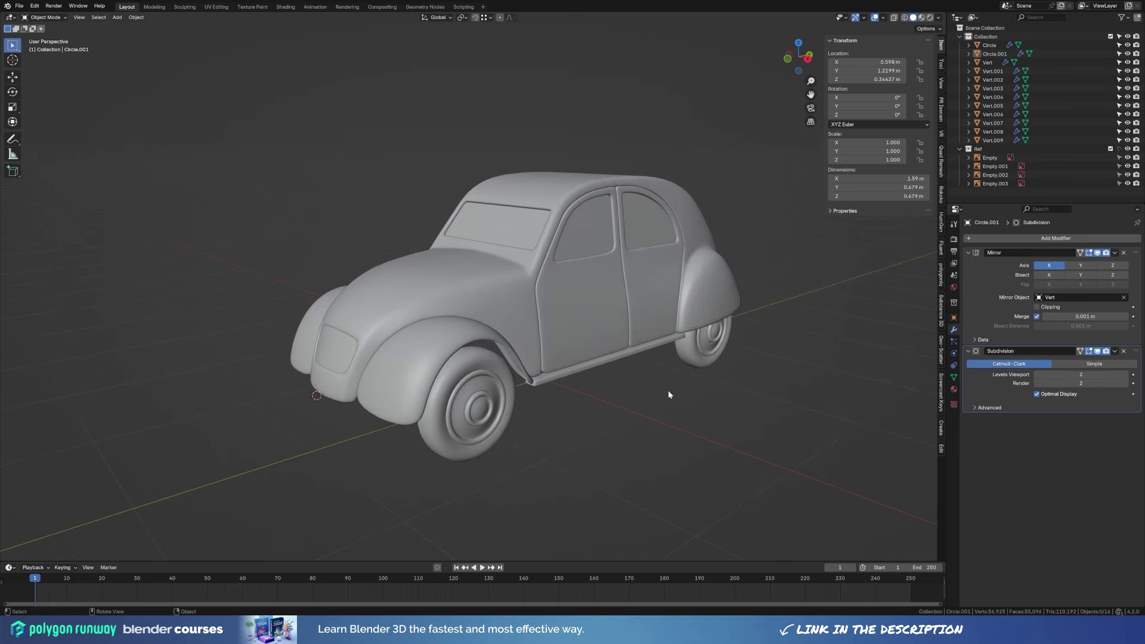
Preview the car in MatCap shading, return to Studio lighting, and select the car body.
key(n)
click(668, 388)
click(938, 17)
click(930, 58)
mouse_move(686, 322)
middle_down()
mouse_move(546, 335)
mouse_move(672, 324)
mouse_move(646, 288)
mouse_move(603, 303)
mouse_move(656, 306)
middle_up()
click(940, 17)
click(900, 59)
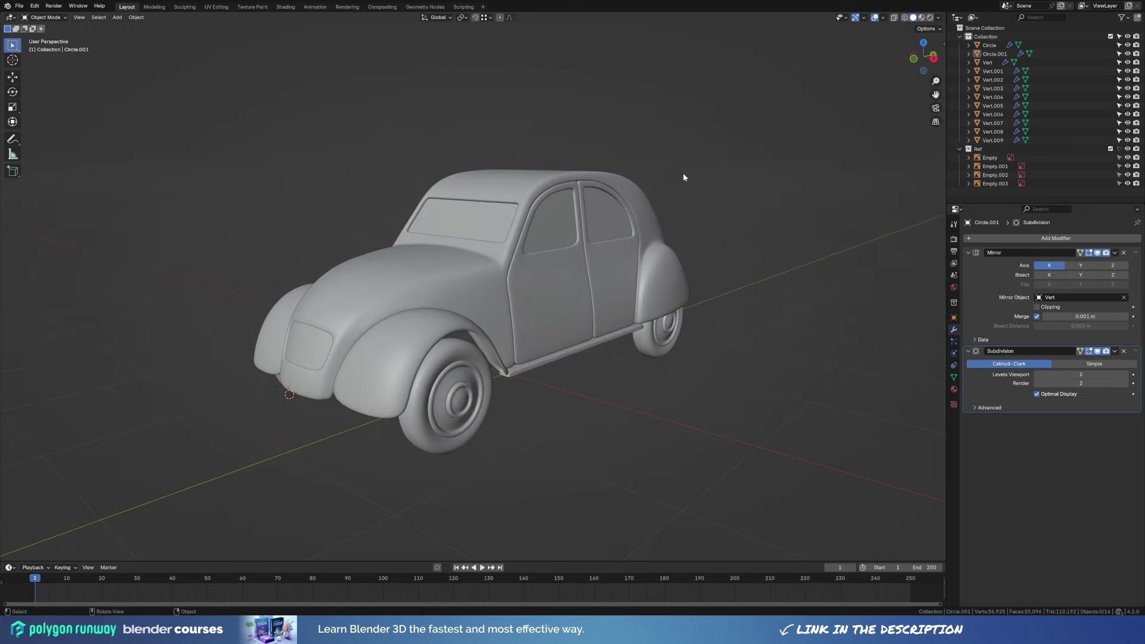
middle_drag(477, 239, 439, 220)
click(440, 220)
Isolate the body in local view and knife-cut new edges across the fender from the right side.
key(KP_Divide)
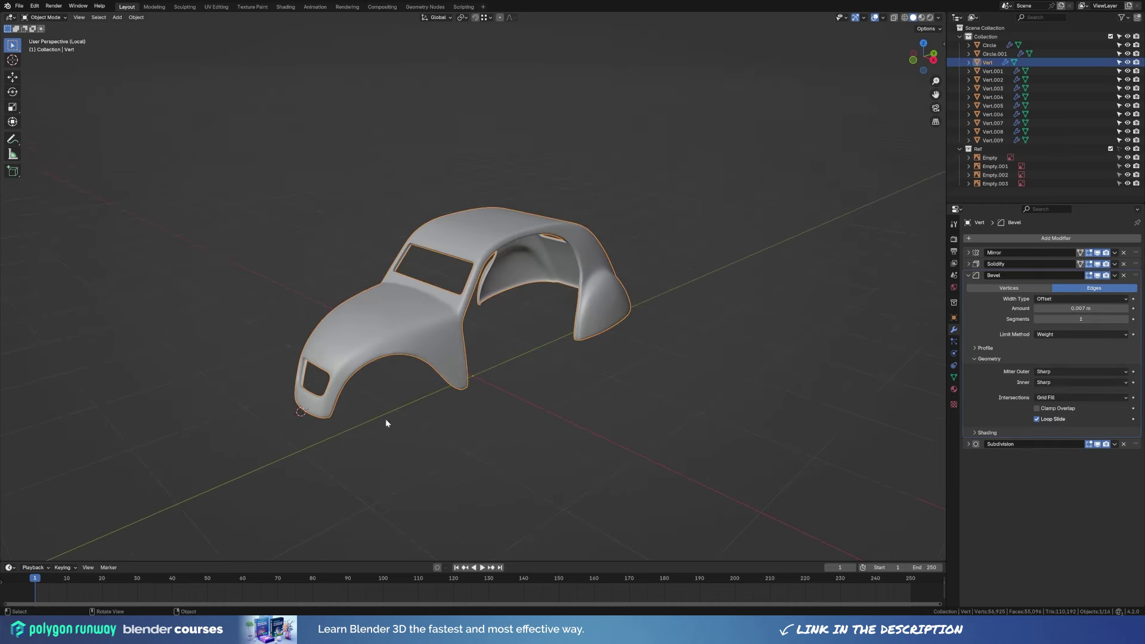
middle_drag(385, 419, 528, 317)
key(Tab)
scroll(530, 408, up, 2)
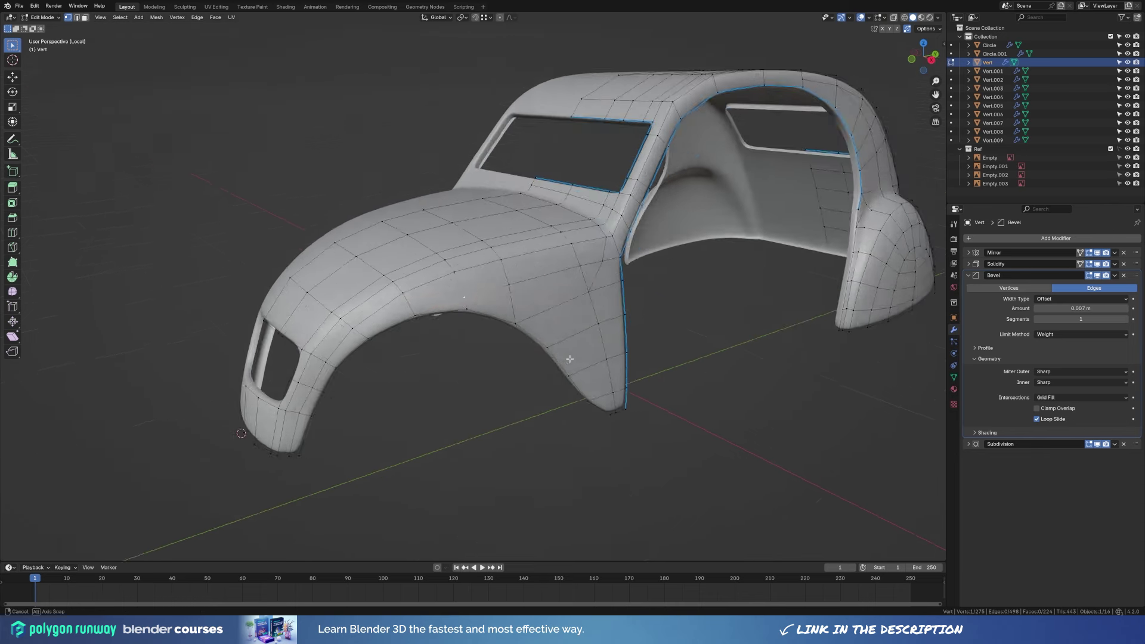
middle_drag(530, 409, 554, 343)
key(KP_3)
scroll(458, 318, up, 3)
key(k)
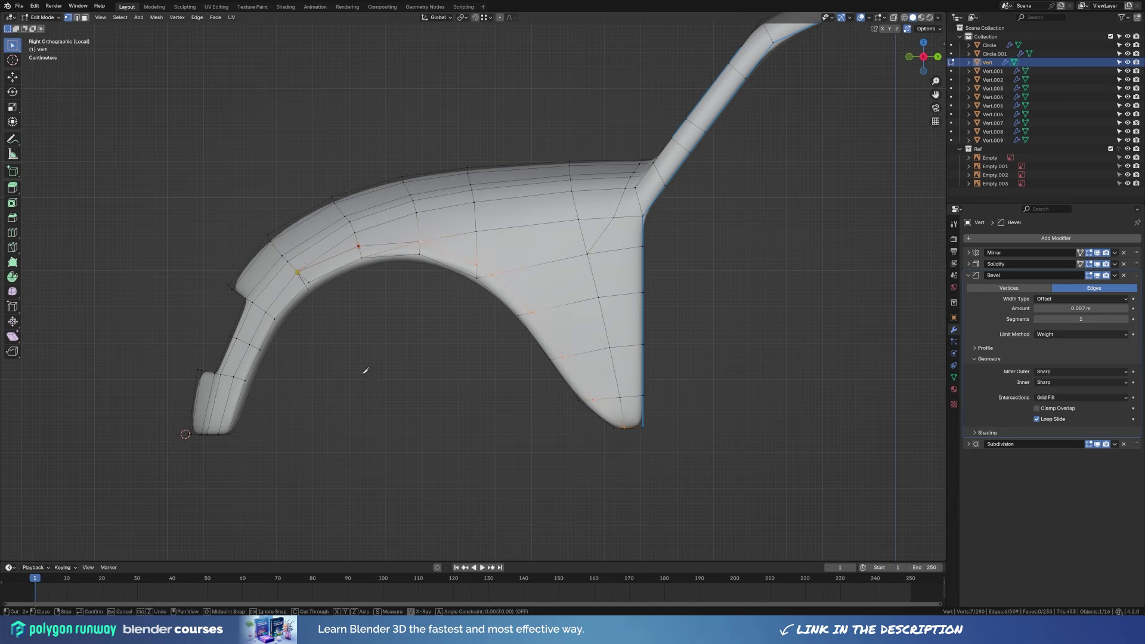
key(Return)
Dissolve the unneeded fender edge and leftover vertex, then slide a fender vertex along its edge.
middle_drag(366, 370, 717, 337)
key(ctrl+x)
middle_drag(699, 393, 513, 351)
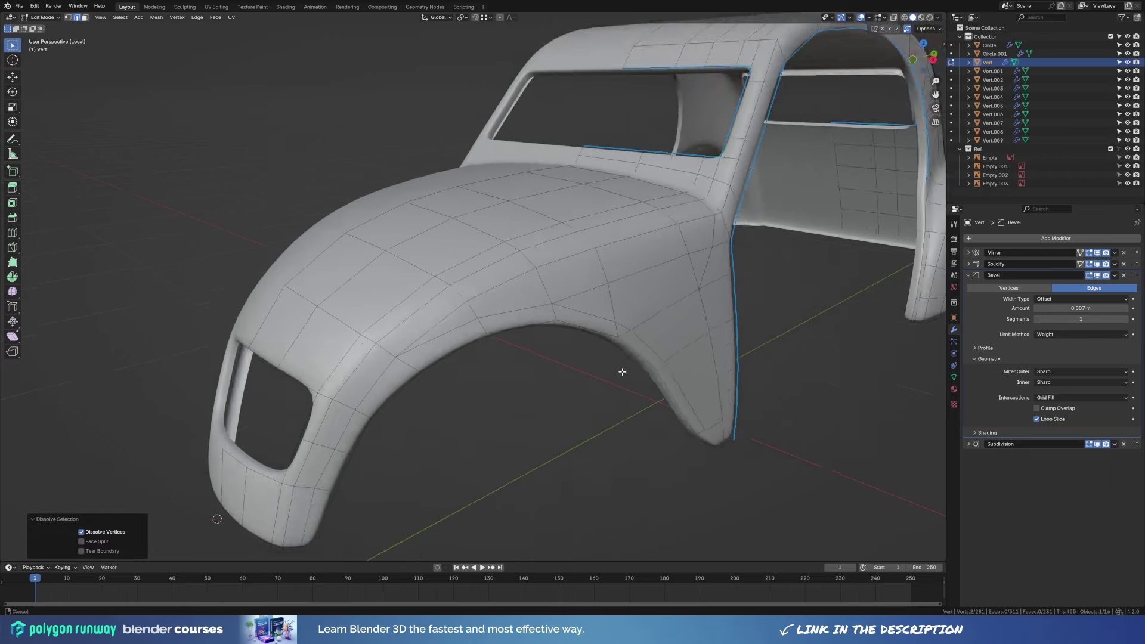
key(ctrl+x)
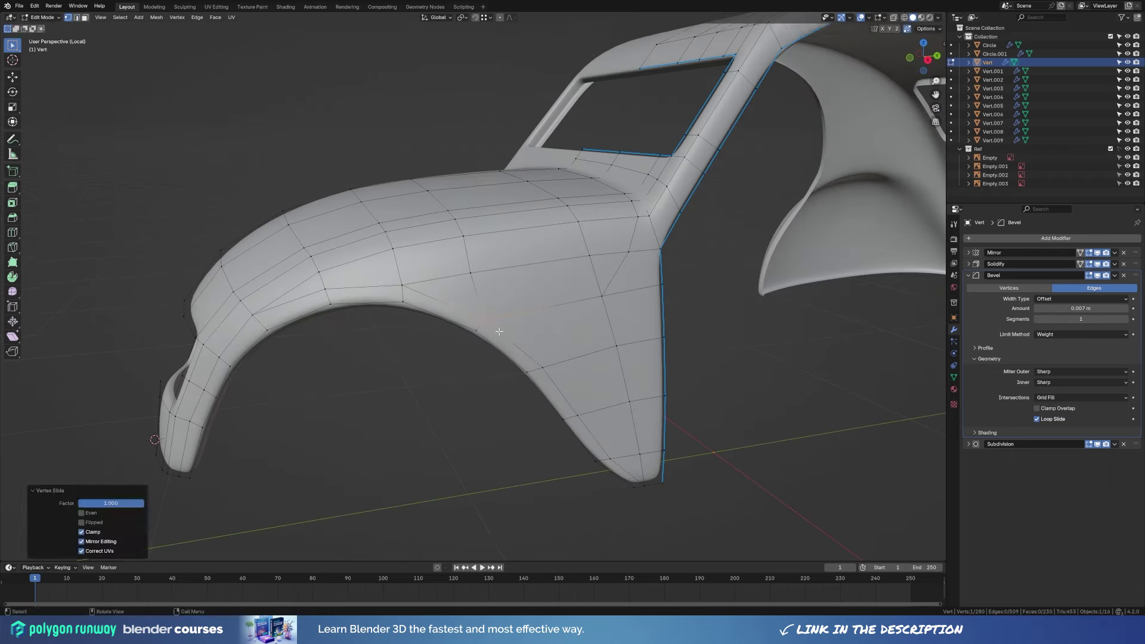
click(471, 273)
key(shift+v)
click(512, 286)
mouse_move(513, 287)
middle_down()
mouse_move(524, 321)
mouse_move(559, 354)
middle_up()
Preview the smoothed body, then slide another fender vertex along the fender edge.
key(Tab)
scroll(525, 321, down, 3)
scroll(559, 356, up, 2)
key(Tab)
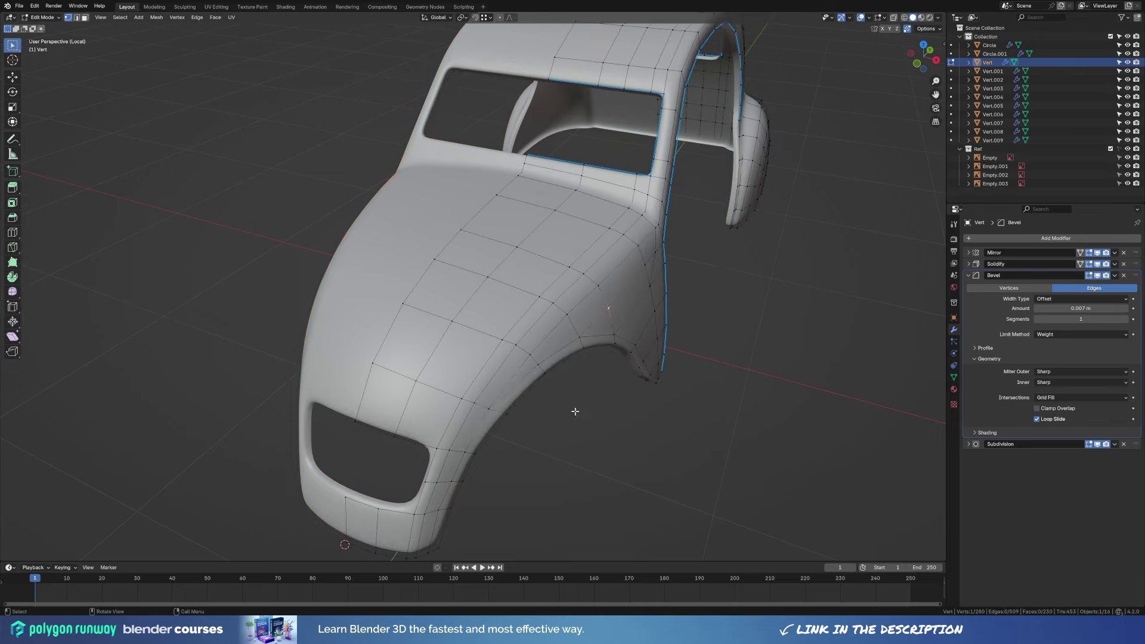
mouse_move(575, 413)
middle_down()
mouse_move(524, 315)
mouse_move(606, 337)
mouse_move(582, 378)
mouse_move(582, 352)
mouse_move(525, 290)
mouse_move(618, 384)
mouse_move(596, 392)
middle_up()
key(shift+v)
click(523, 314)
Add an edge loop along the wheel arch and knife-cut edges down to the lower edge.
key(Tab)
key(Tab)
click(531, 288)
key(Tab)
key(Tab)
middle_drag(519, 358, 469, 316)
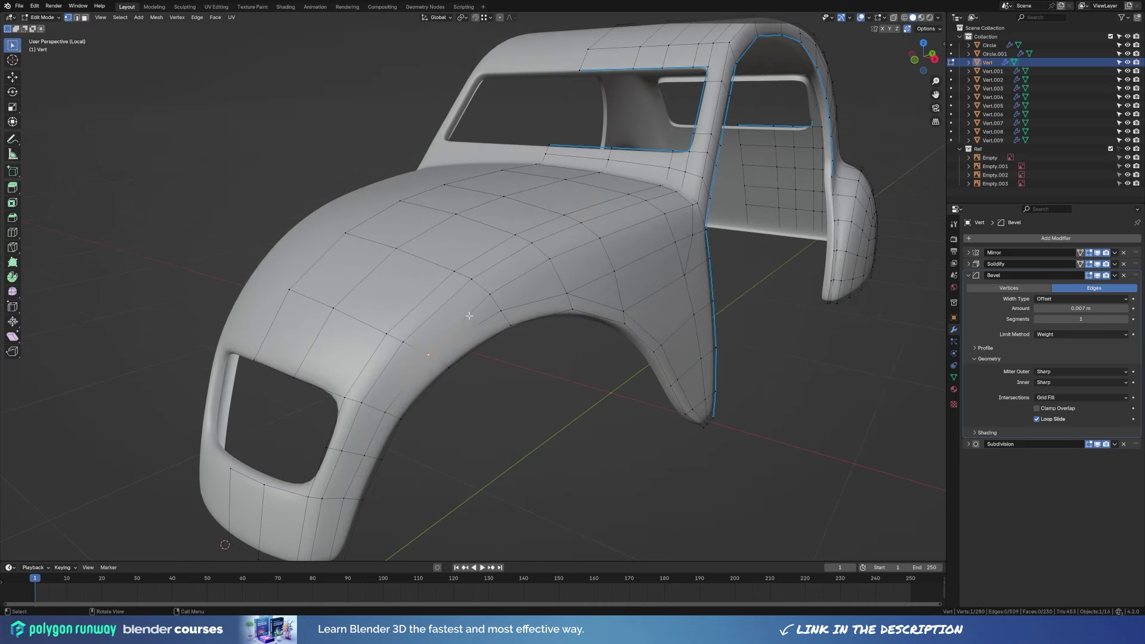
click(516, 316)
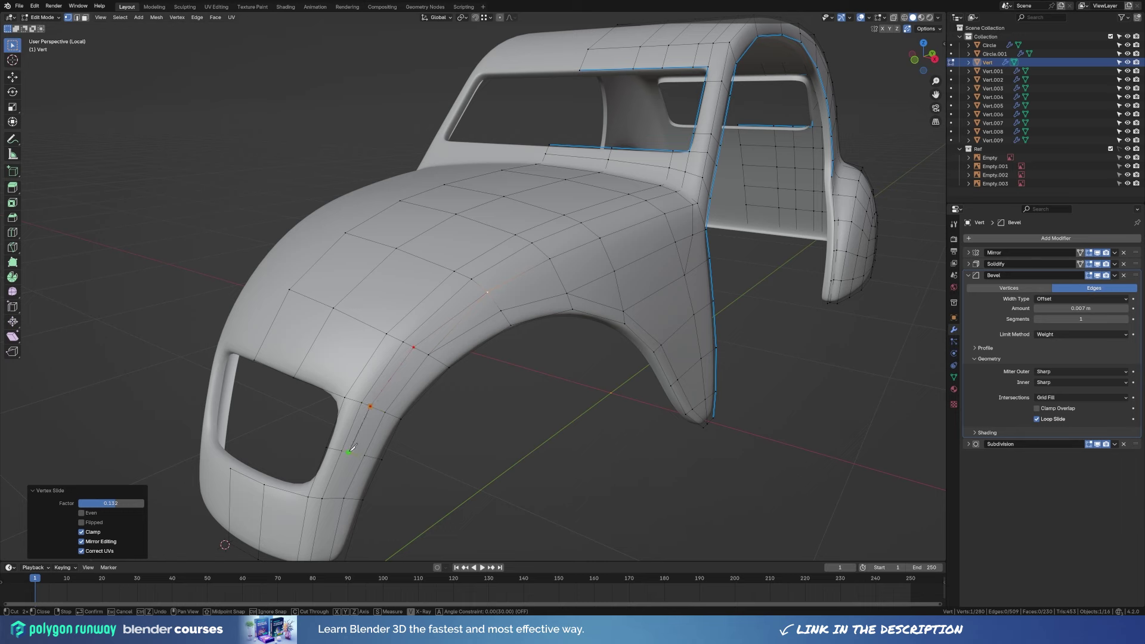
middle_drag(329, 517, 355, 503)
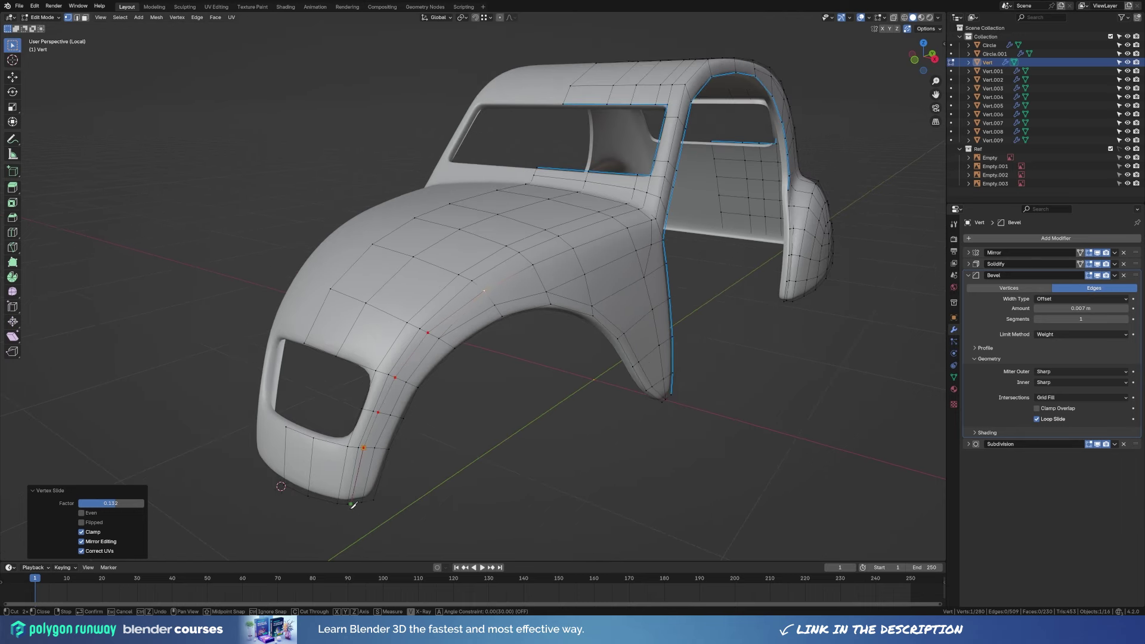
click(354, 504)
key(Return)
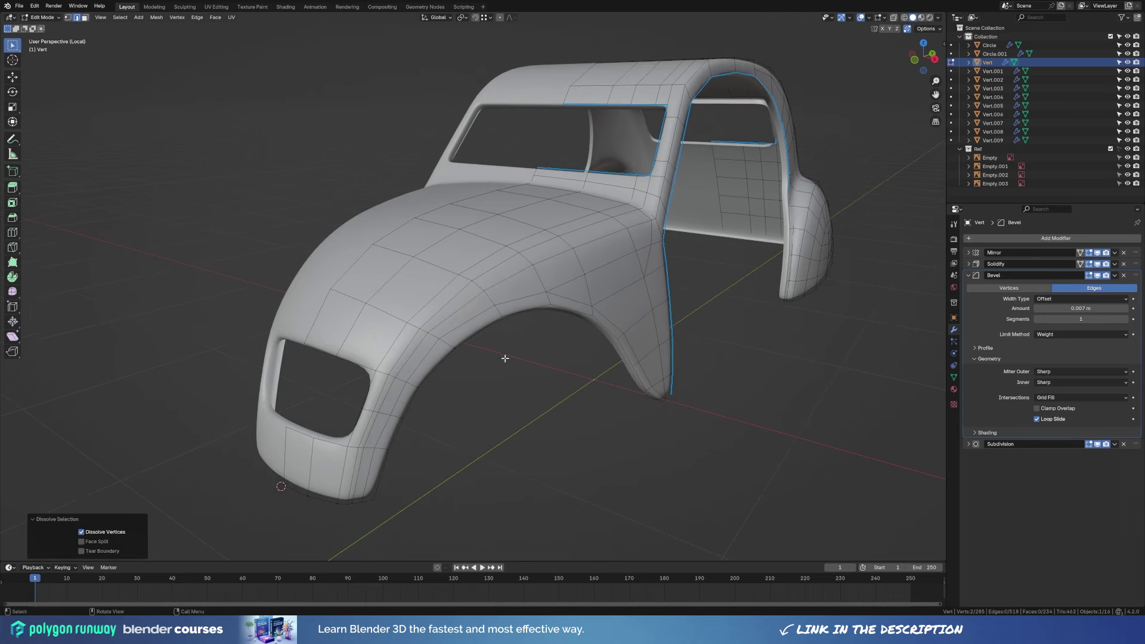
Preview the smoothed body and try sliding the fender edge loop, then undo it.
key(Tab)
mouse_move(456, 320)
middle_down()
mouse_move(564, 388)
mouse_move(465, 414)
mouse_move(549, 358)
mouse_move(534, 348)
mouse_move(538, 363)
middle_up()
key(Tab)
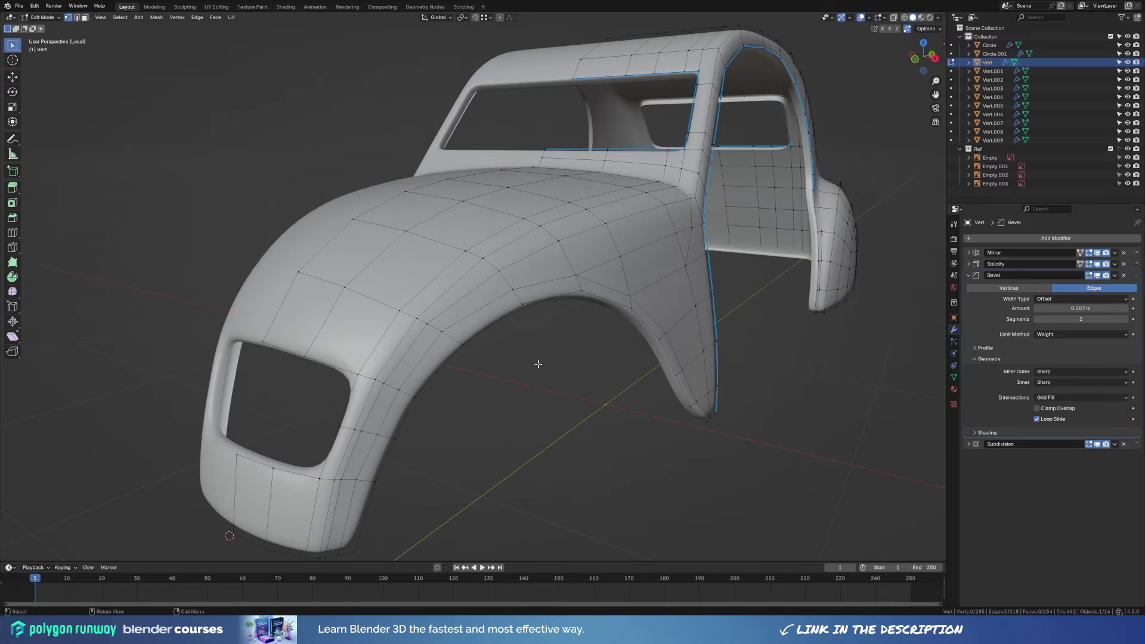
click(422, 415)
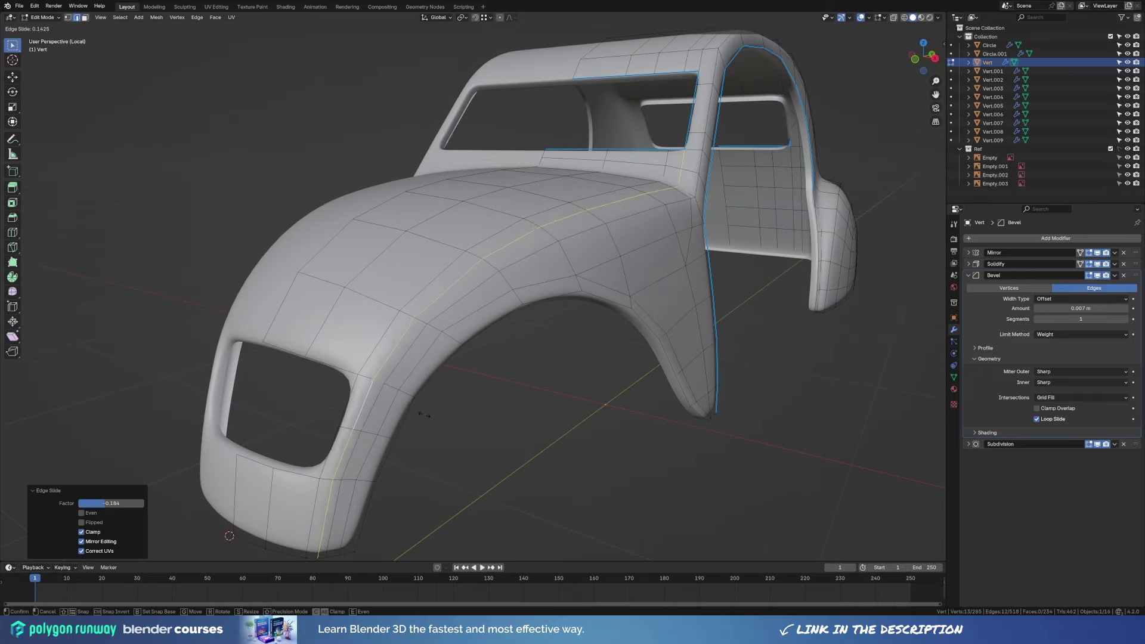
key(ctrl+z)
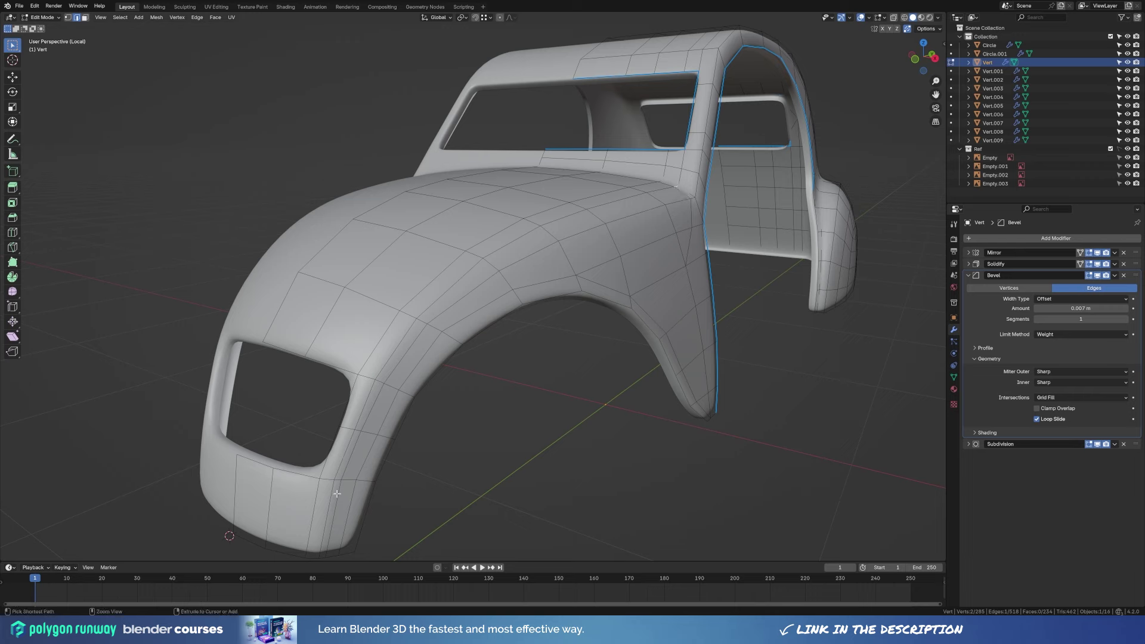
Slide the fender edge loop along the wheel arch by 0.1.
alt+click(337, 494)
middle_drag(337, 494, 668, 473)
key(g)
key(g)
text(.1)
key(Return)
key(g)
key(g)
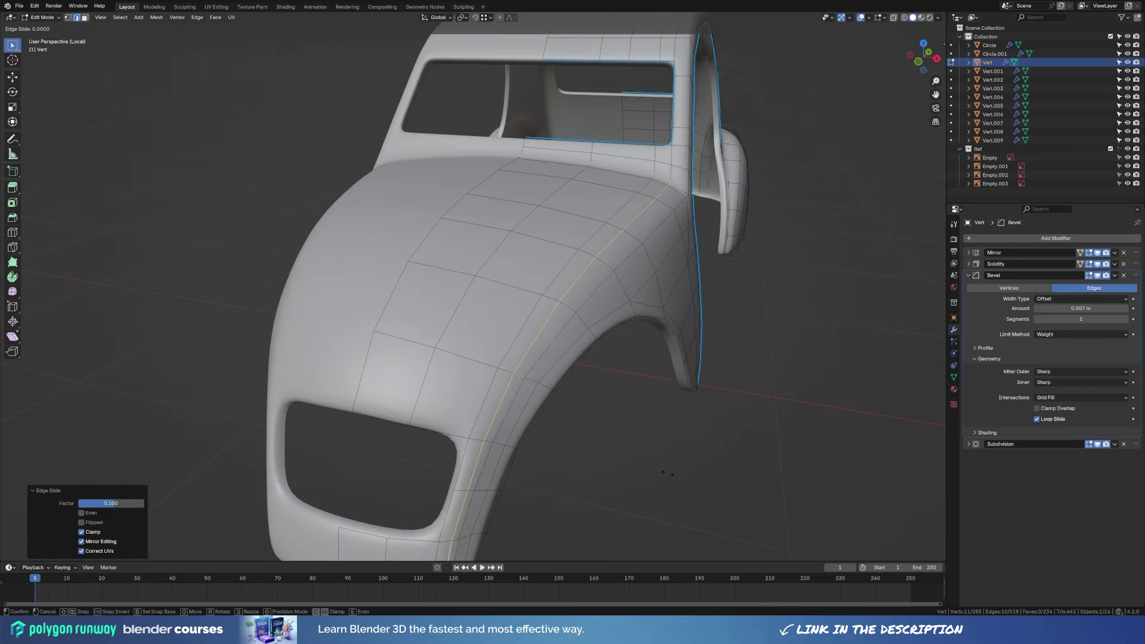
click(458, 518)
Check the finished body, exit local view to show the whole car, and deselect it.
middle_drag(507, 439, 537, 358)
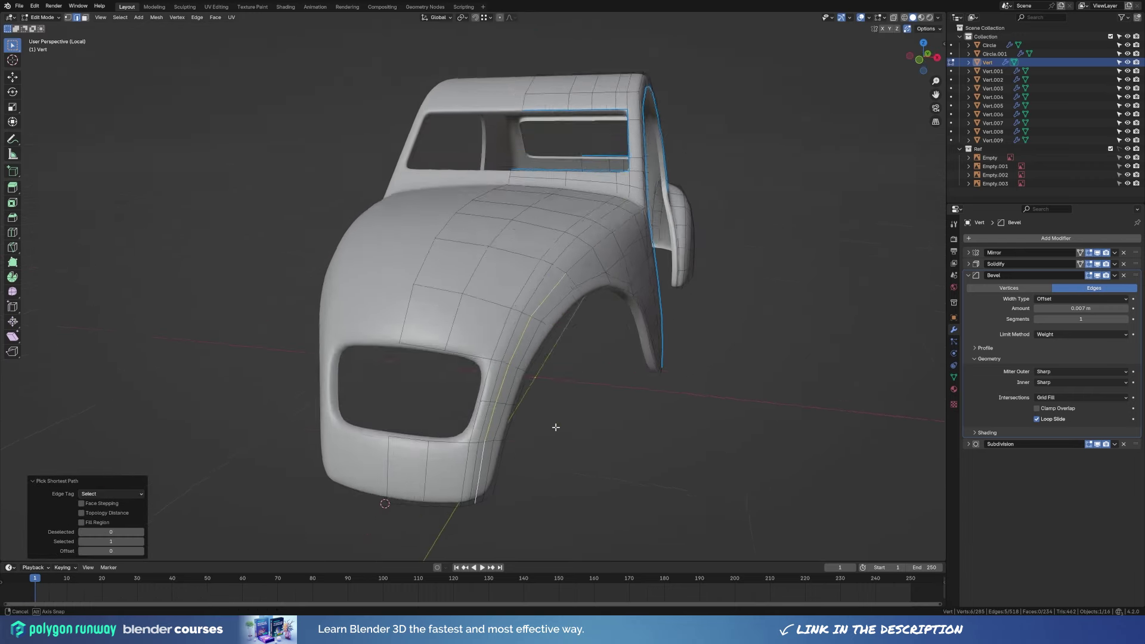
scroll(537, 358, down, 3)
key(Tab)
key(Tab)
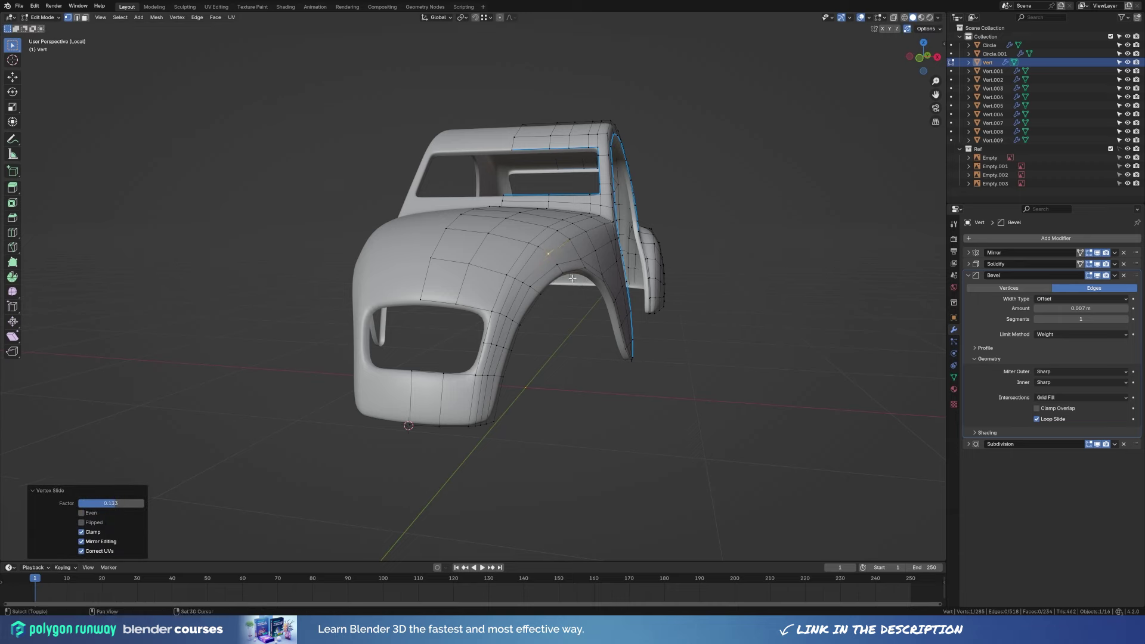
scroll(509, 378, up, 3)
key(Tab)
mouse_move(509, 379)
middle_down()
mouse_move(480, 382)
mouse_move(527, 376)
mouse_move(606, 418)
mouse_move(709, 291)
middle_up()
key(KP_Divide)
key(alt+a)
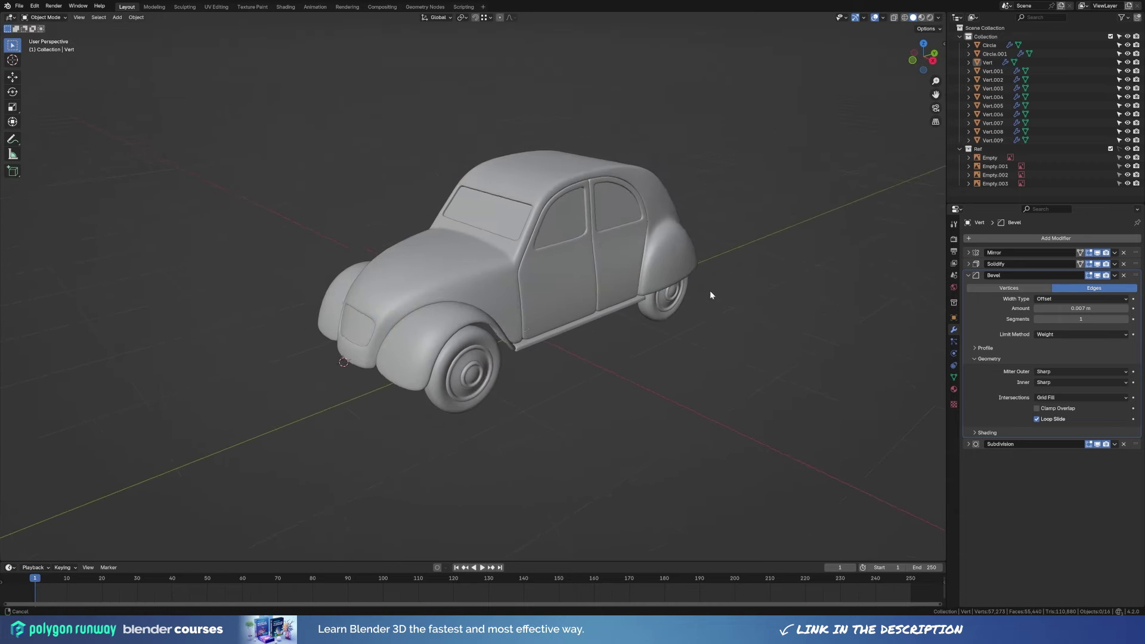
Reveal hidden objects and add a circle at the 3D cursor in front view.
key(KP_1)
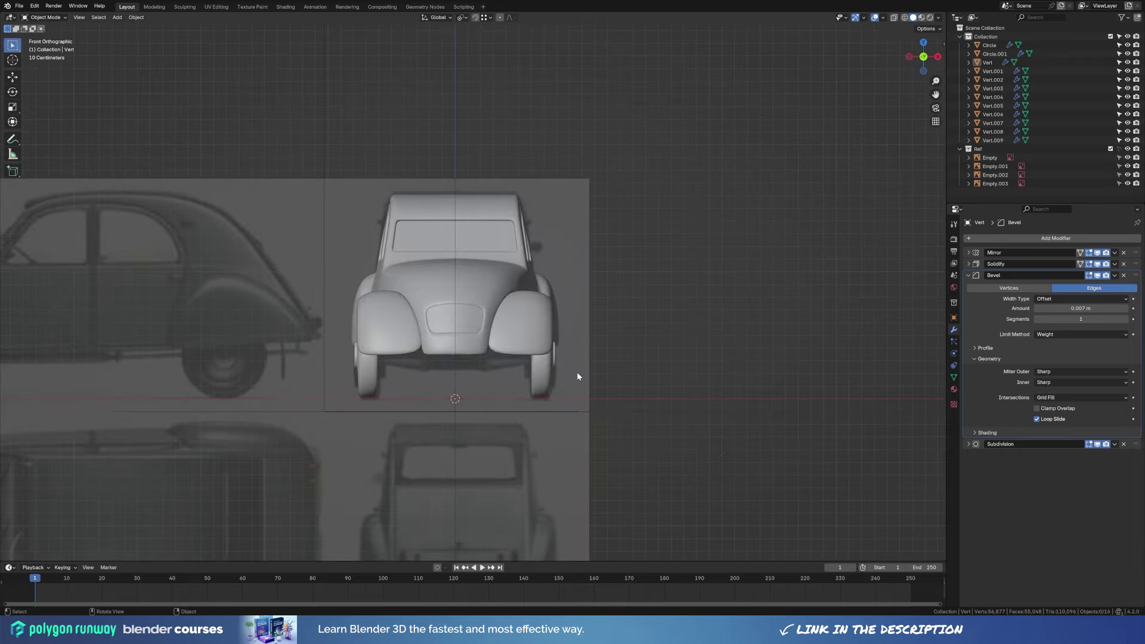
scroll(544, 410, up, 4)
key(alt+h)
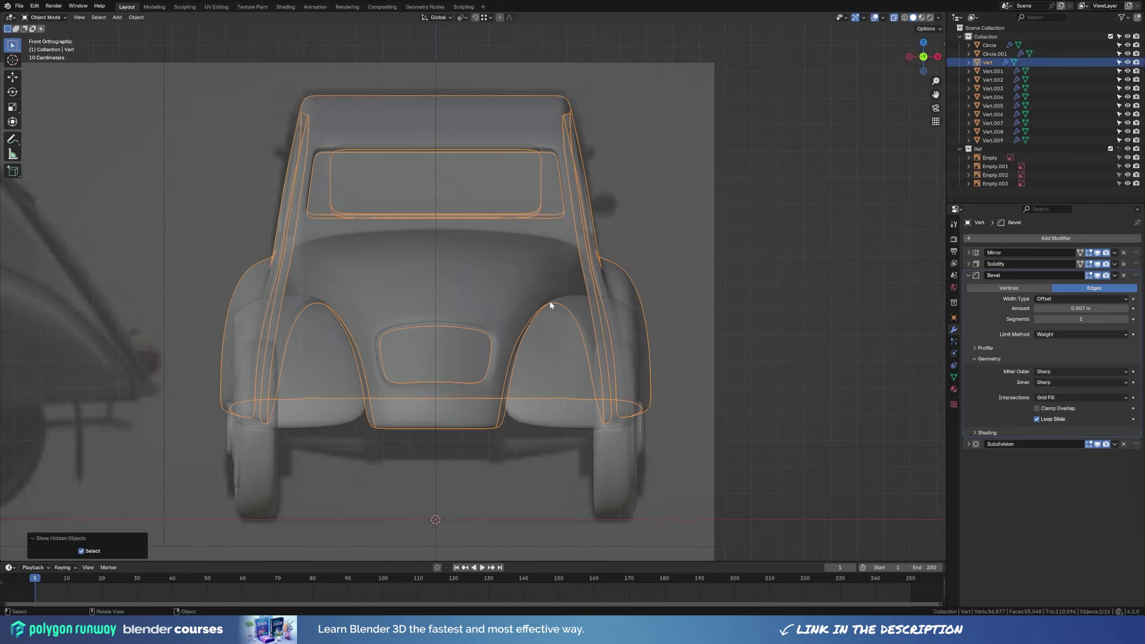
shift+right_click(549, 298)
key(shift+a)
click(643, 318)
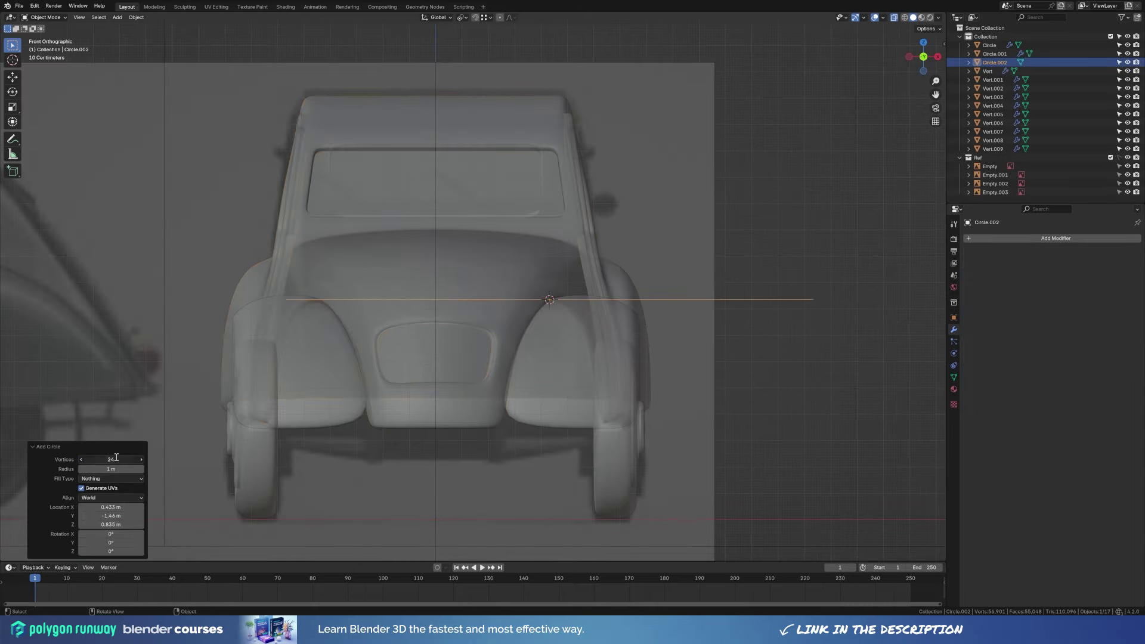
Rotate the circle 90° around X and shrink it to headlamp size.
key(Tab)
key(r)
key(x)
key(9)
key(0)
key(Return)
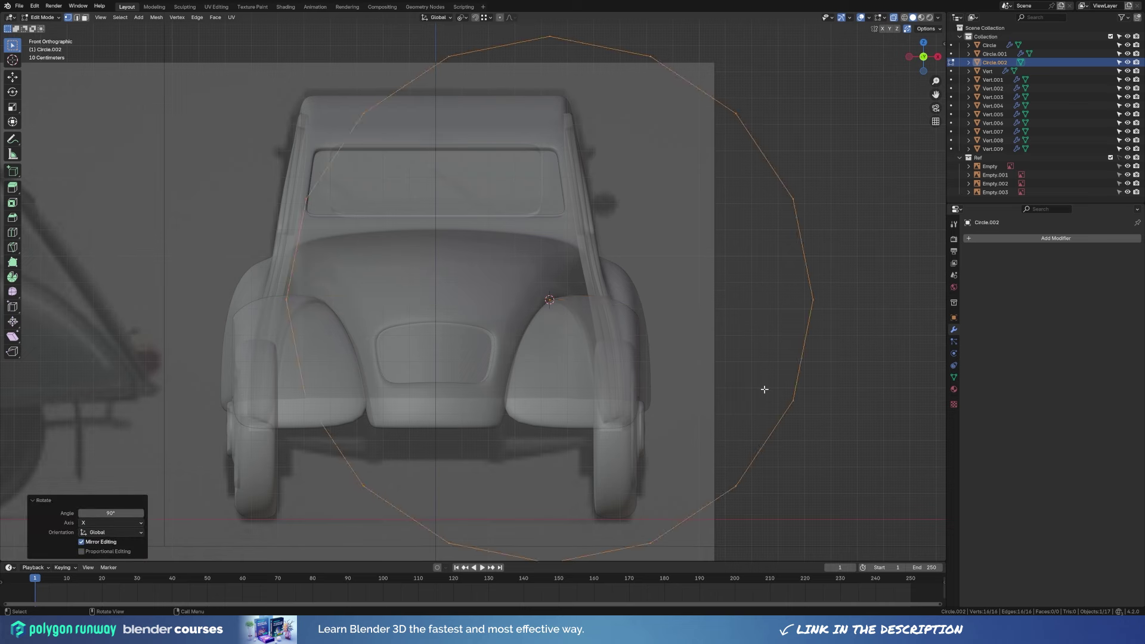
key(s)
click(582, 306)
Resize the circle in side view and place it at the fender's front tip.
key(KP_3)
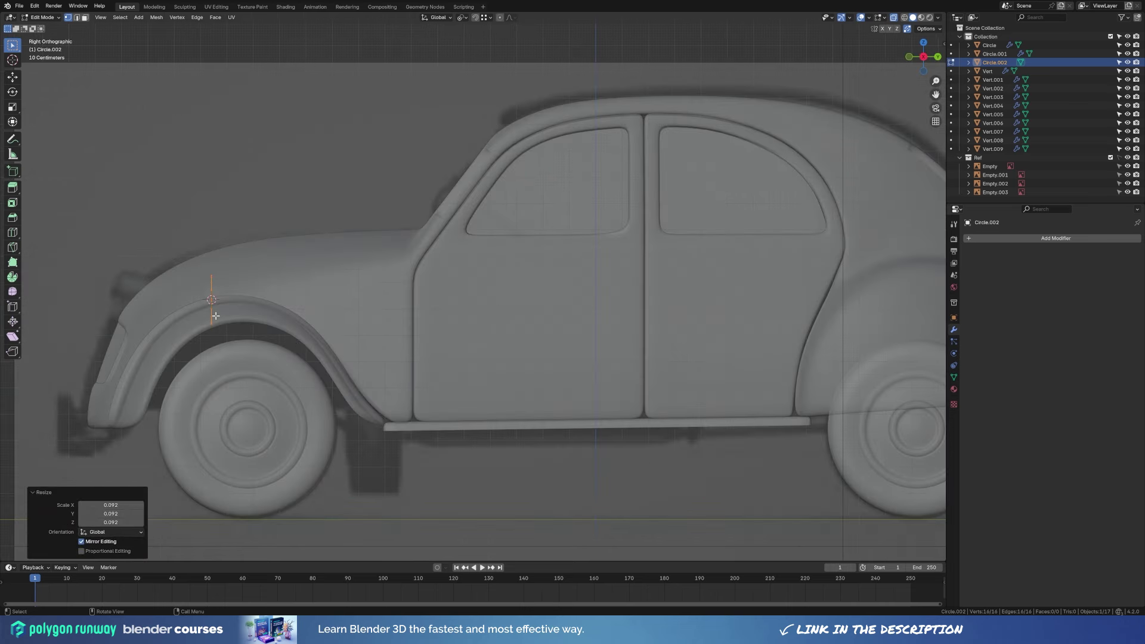
key(s)
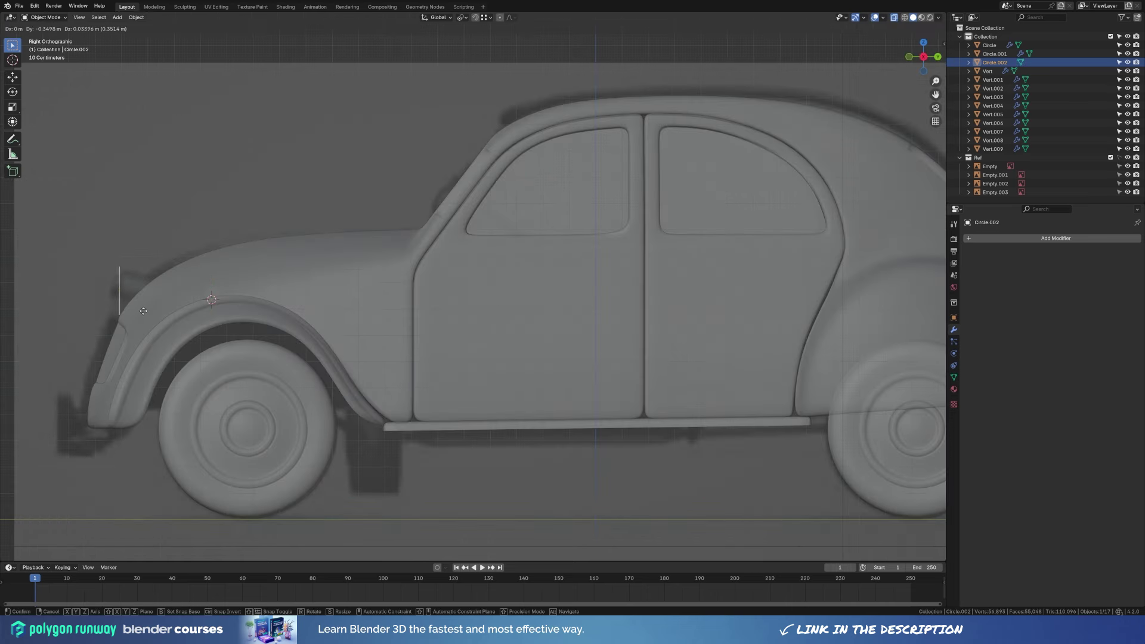
click(225, 322)
key(s)
click(145, 302)
middle_drag(145, 303, 194, 298)
Extrude the ring backward into a narrower cone and add a flared loop to shape the lamp.
key(KP_3)
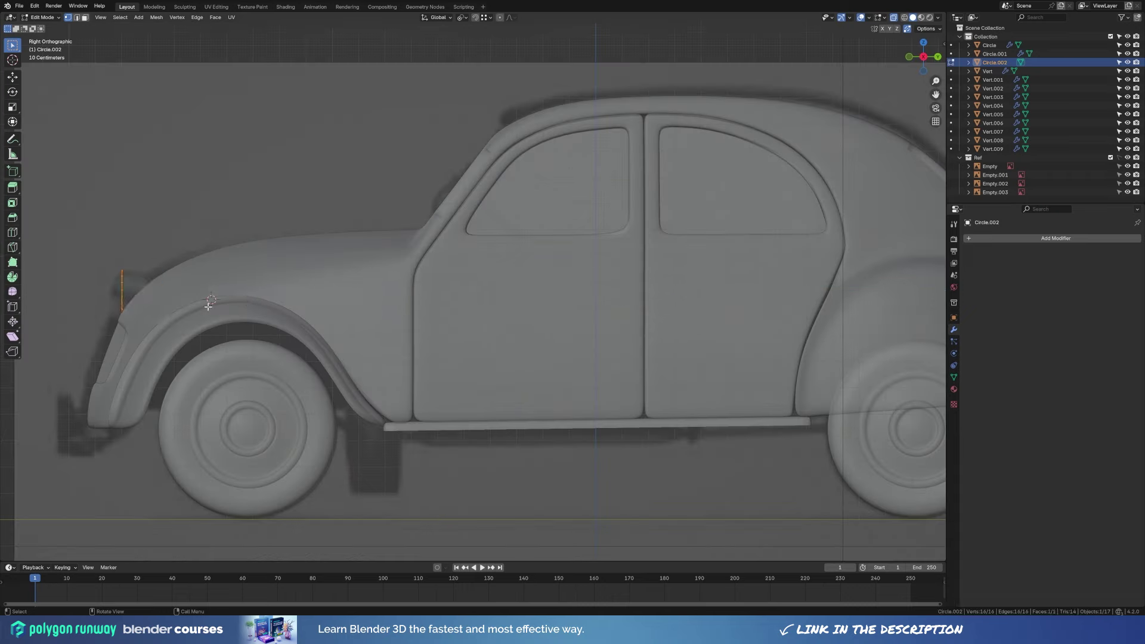
key(s)
click(212, 300)
key(g)
key(g)
click(212, 300)
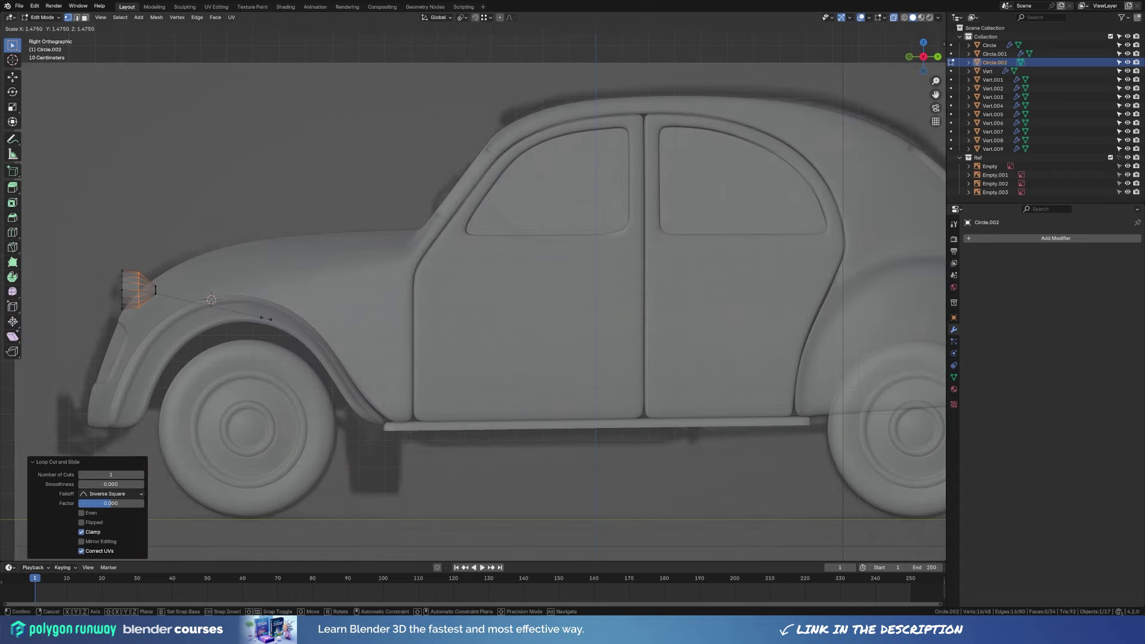
key(s)
click(287, 314)
mouse_move(287, 314)
middle_down()
mouse_move(439, 365)
mouse_move(492, 361)
middle_up()
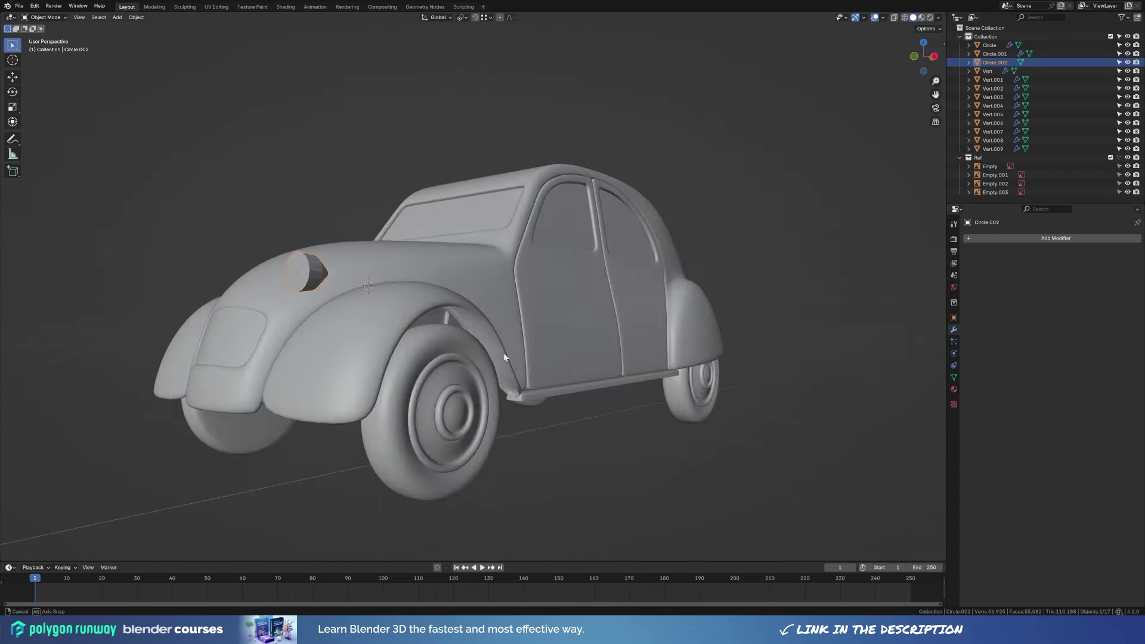
key(KP_3)
scroll(348, 307, up, 4)
Lower the lamp along Z onto the fender and adjust its depth along Y.
key(Tab)
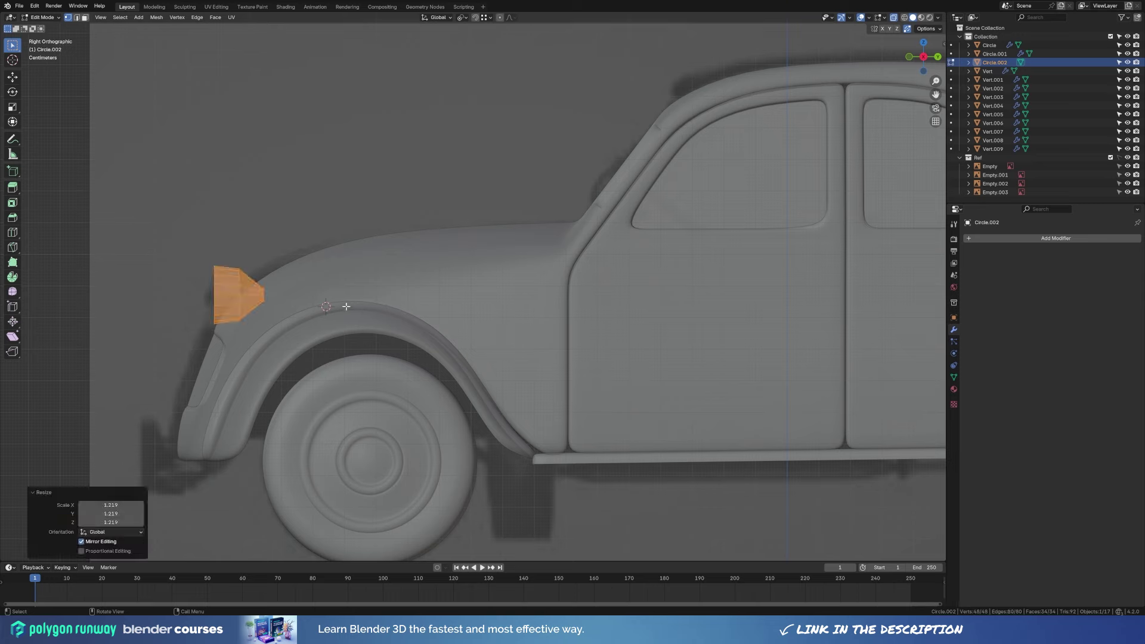
key(g)
key(z)
key(Return)
key(g)
key(y)
click(286, 305)
mouse_move(285, 305)
middle_down()
mouse_move(363, 359)
mouse_move(461, 352)
mouse_move(339, 357)
mouse_move(239, 321)
middle_up()
Bevel the lamp's edges and move its front edge loop along Y.
key(Tab)
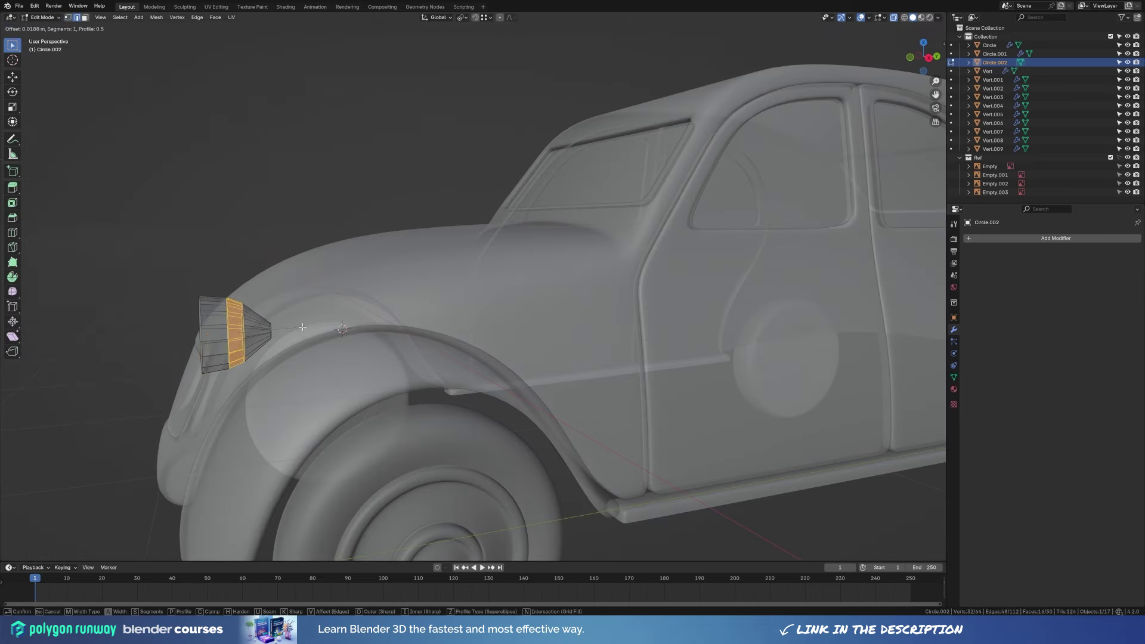
click(310, 326)
alt+click(264, 331)
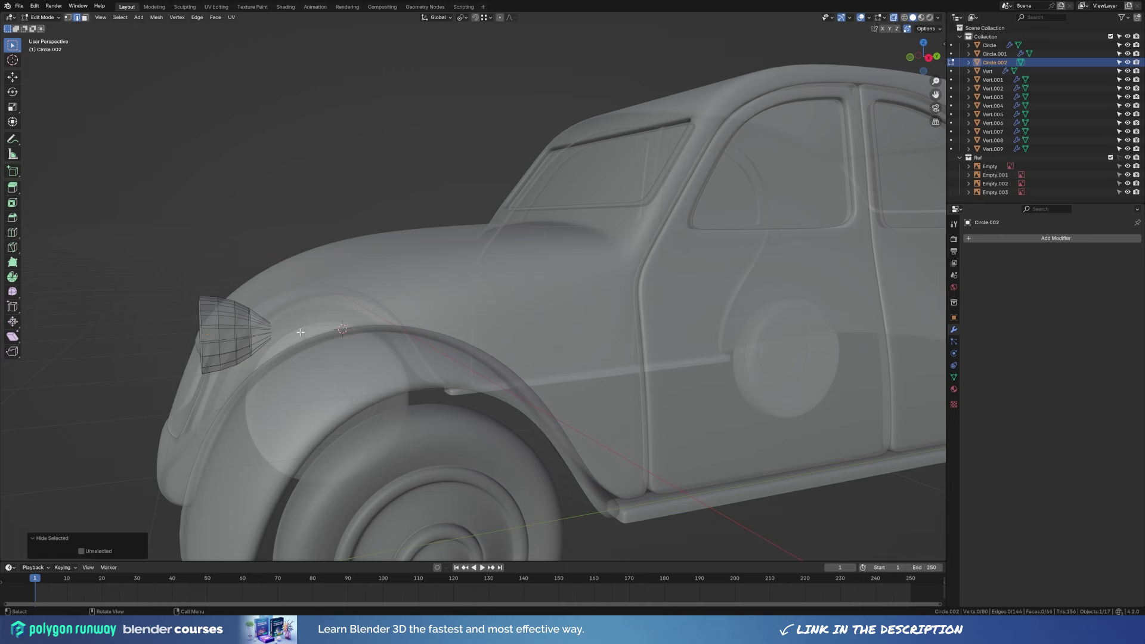
key(g)
key(y)
click(410, 325)
middle_drag(410, 325, 502, 354)
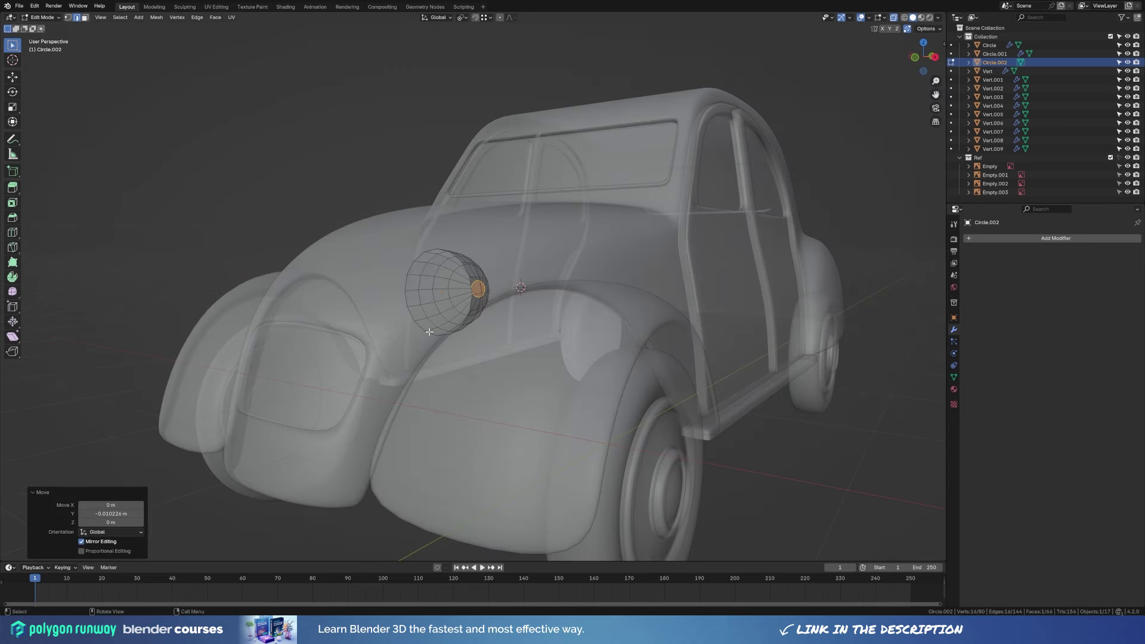
Recalculate the lamp's normals outward and turn off see-through display.
key(a)
key(shift+n)
key(Tab)
key(alt+z)
middle_drag(488, 299, 933, 353)
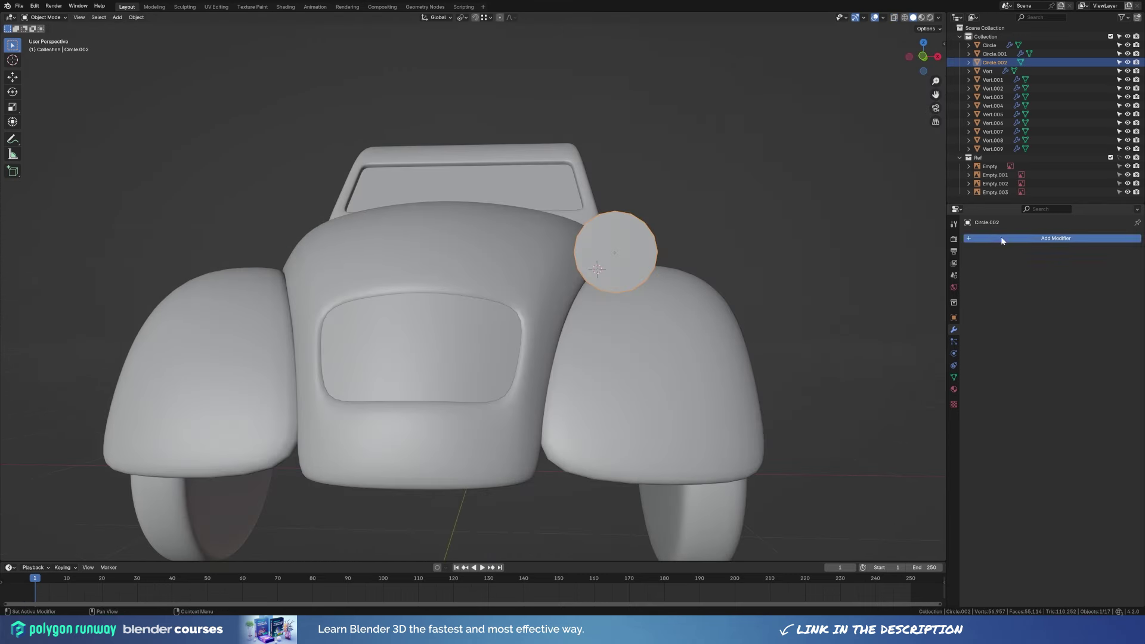
Add a Mirror modifier to the lamp using Vert as the mirror object.
click(1002, 240)
click(1124, 298)
click(525, 254)
mouse_move(751, 319)
middle_down()
mouse_move(586, 321)
mouse_move(553, 339)
mouse_move(600, 337)
middle_up()
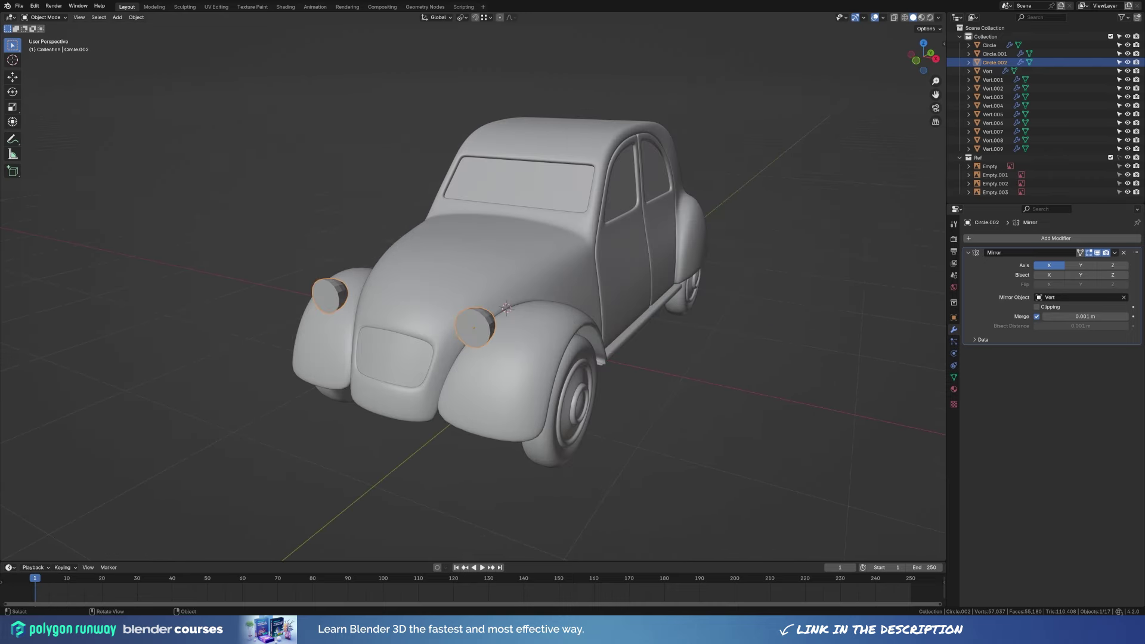
In Edit Mode on the Vert body, slide vertices near the hood along their edges.
click(447, 225)
key(Tab)
middle_drag(446, 224, 546, 282)
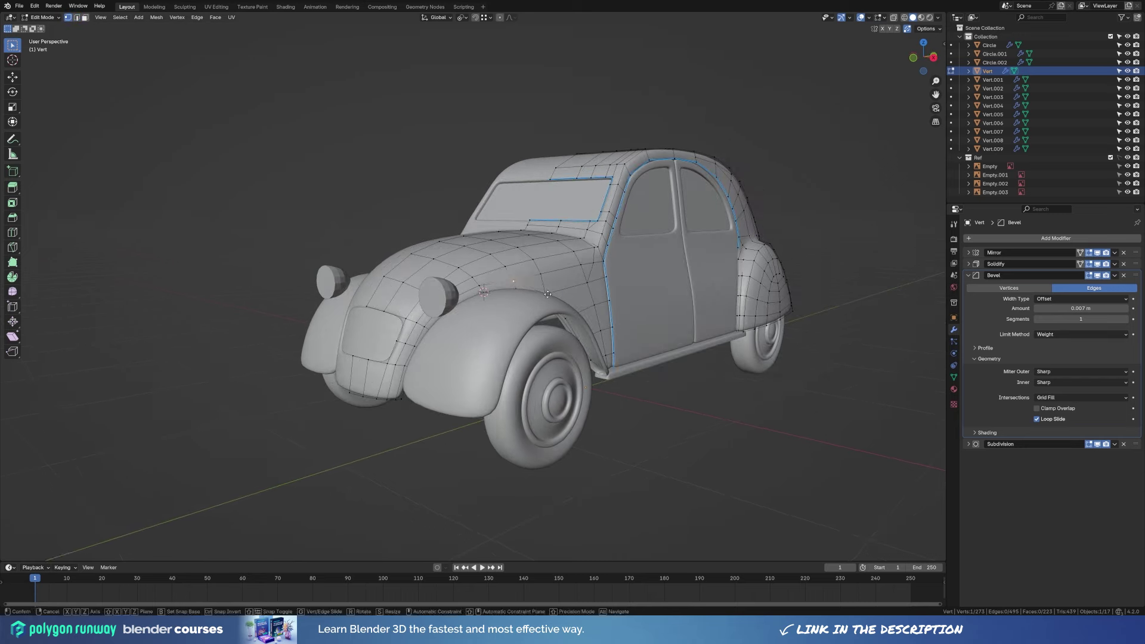
key(shift+v)
click(546, 282)
key(shift+v)
click(625, 274)
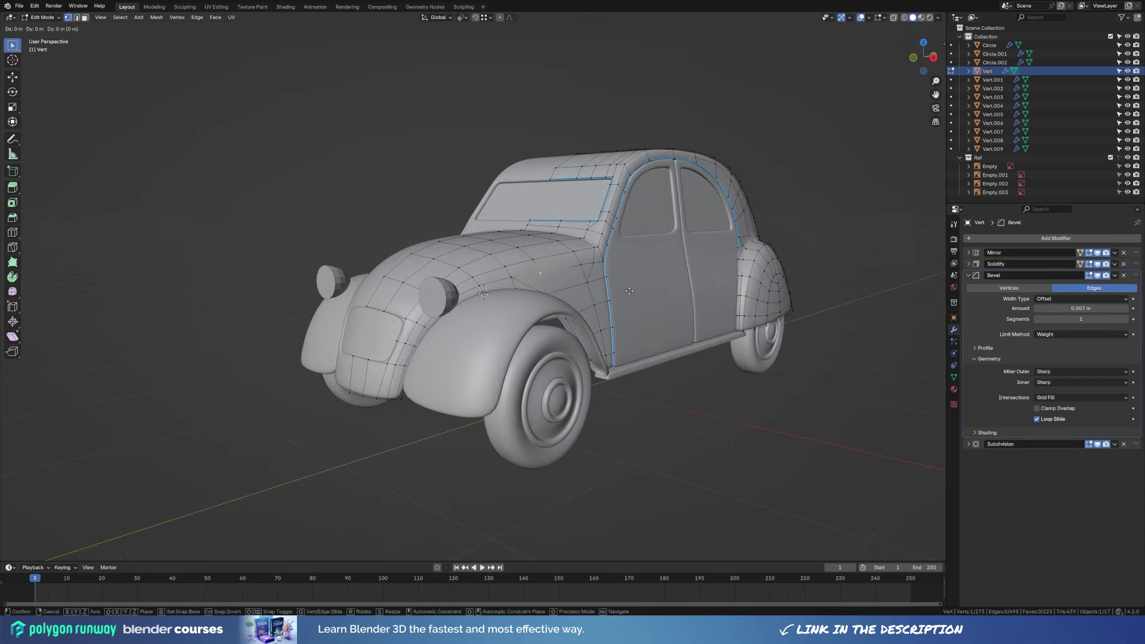
Select the hood face loop and separate it into its own object, Vert.010.
mouse_move(624, 275)
middle_down()
mouse_move(597, 269)
mouse_move(486, 320)
mouse_move(514, 218)
mouse_move(519, 287)
mouse_move(607, 357)
mouse_move(593, 365)
middle_up()
key(3)
alt+click(485, 319)
alt+shift+click(525, 295)
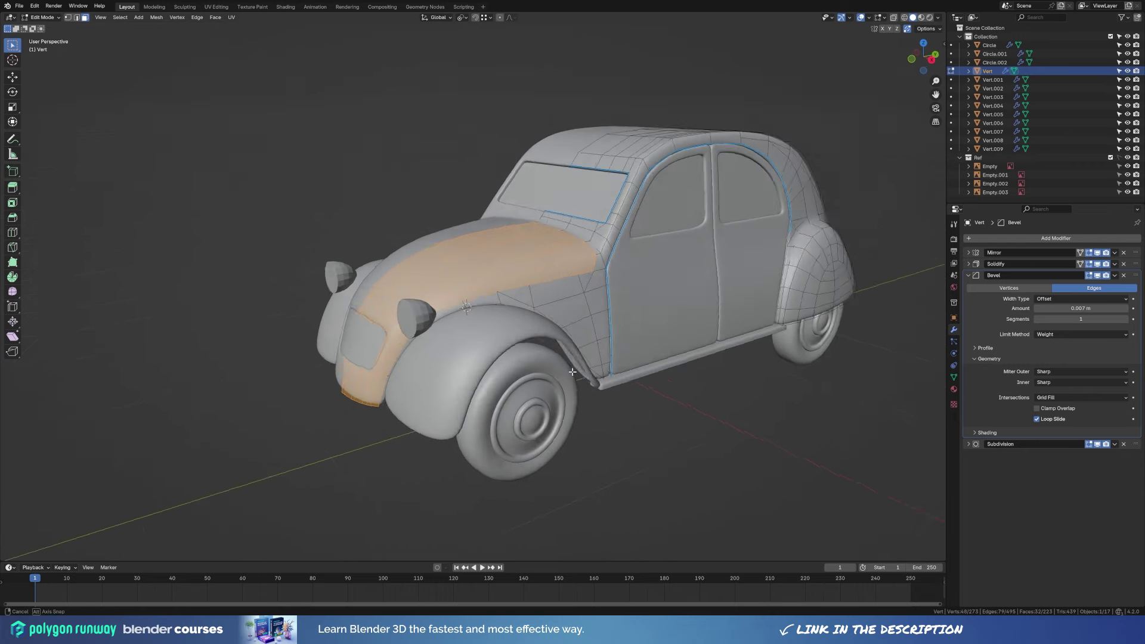
key(p)
click(603, 361)
key(Tab)
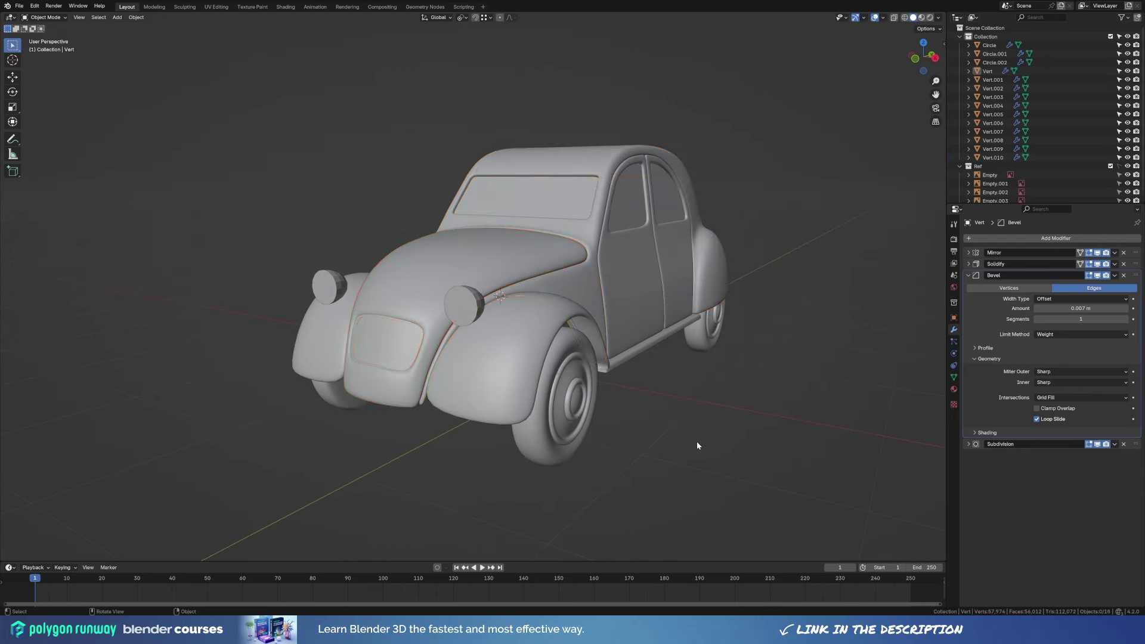
Edge-slide and subdivide an edge on the new hood trim piece.
middle_drag(695, 447, 626, 337)
key(Tab)
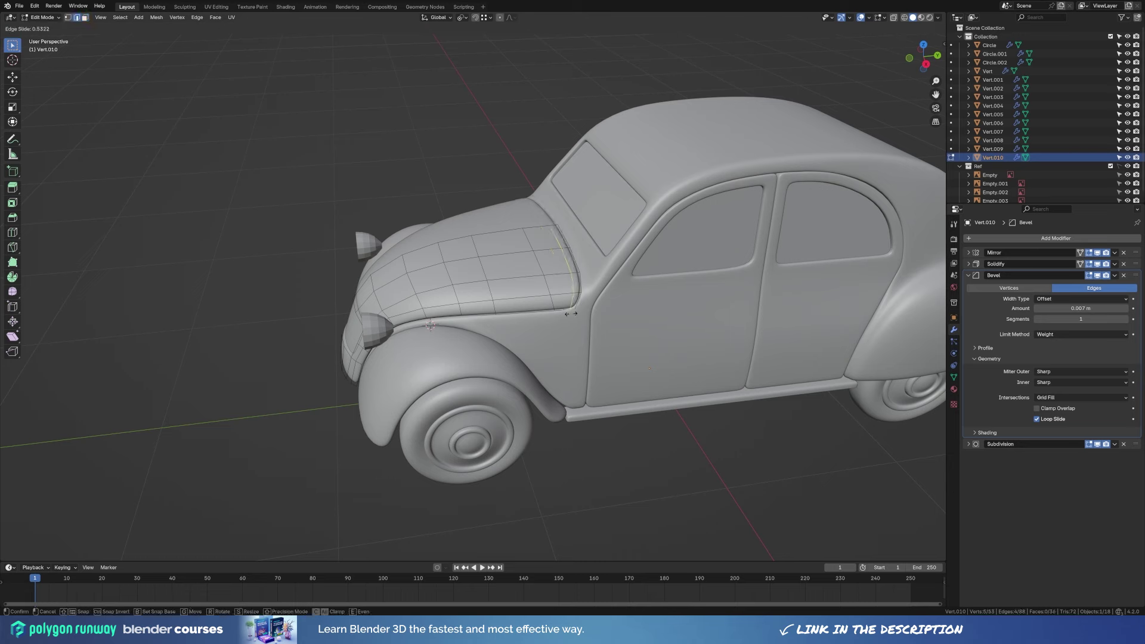
click(570, 313)
key(Tab)
Reselect Vert.010 from a three-quarter view and check its mesh in Edit Mode.
key(Tab)
key(1)
right_click(565, 317)
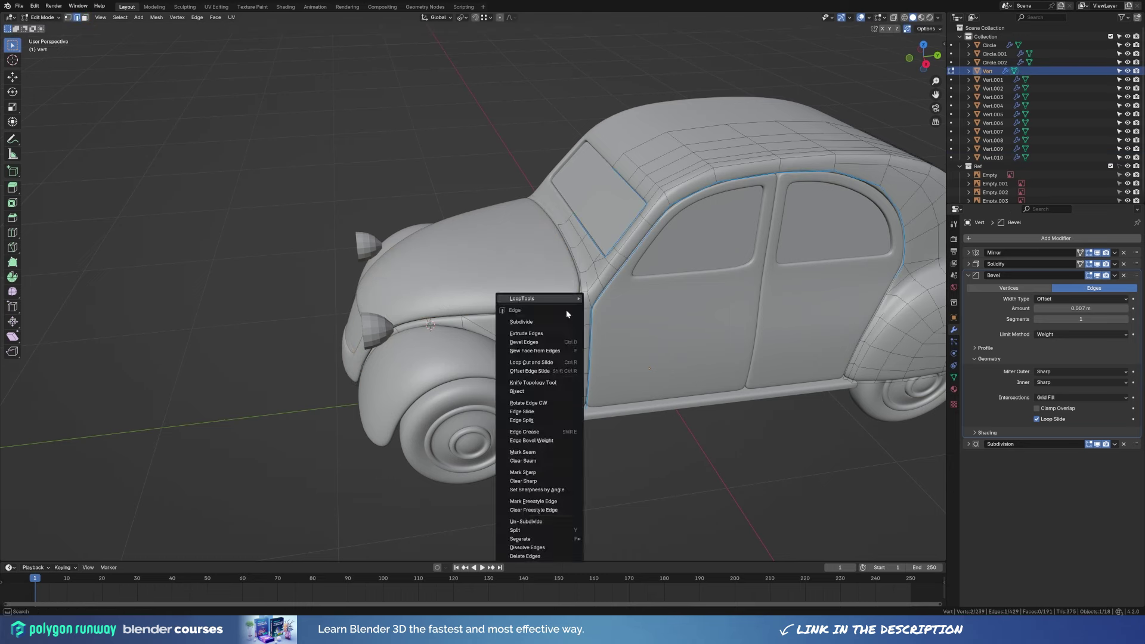
click(567, 308)
click(582, 329)
key(Tab)
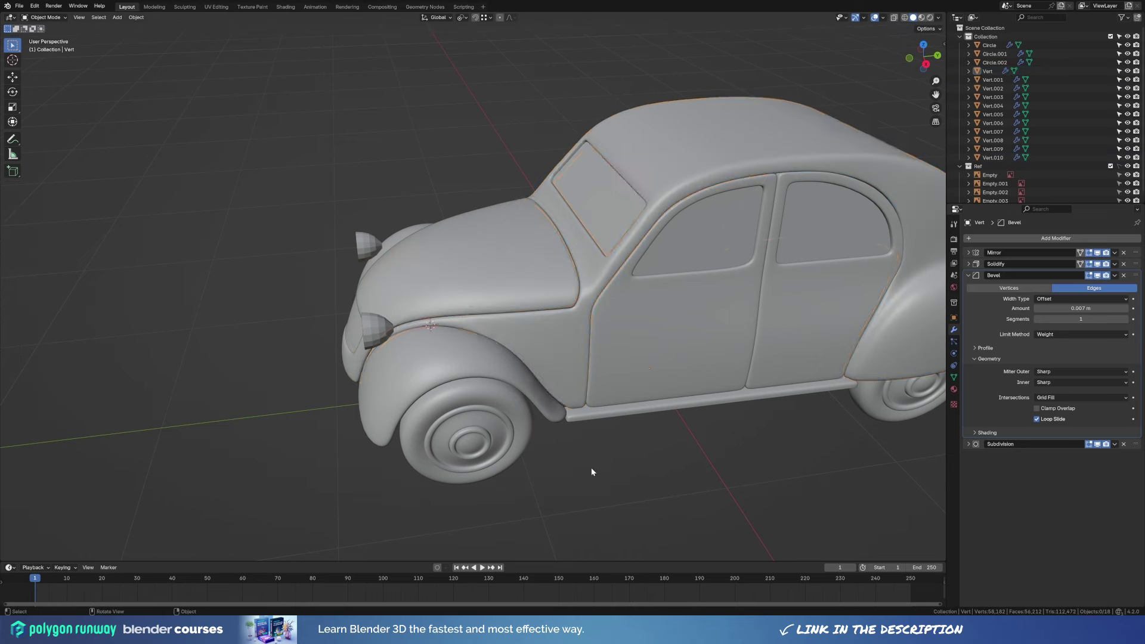
middle_drag(591, 468, 605, 286)
click(600, 295)
key(Tab)
mouse_move(621, 253)
middle_down()
mouse_move(703, 295)
mouse_move(609, 357)
middle_up()
key(Tab)
scroll(609, 357, down, 3)
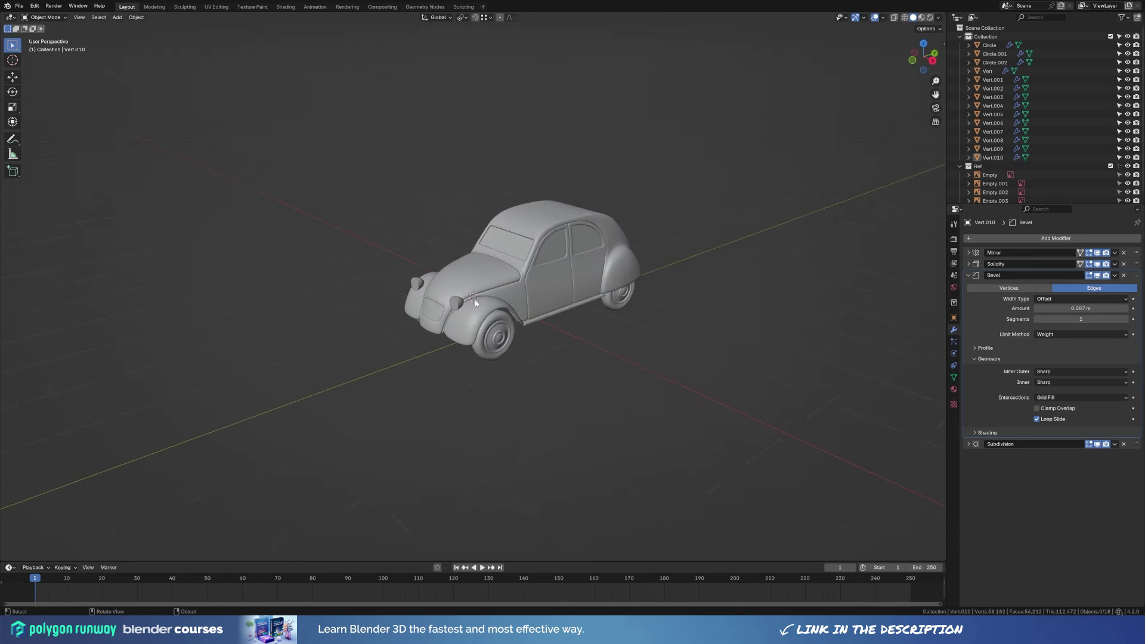
scroll(608, 357, up, 5)
Bevel the left headlamp's front rim and add level 2 subdivision smoothing.
click(409, 410)
scroll(468, 287, up, 3)
key(Tab)
click(467, 287)
key(ctrl+b)
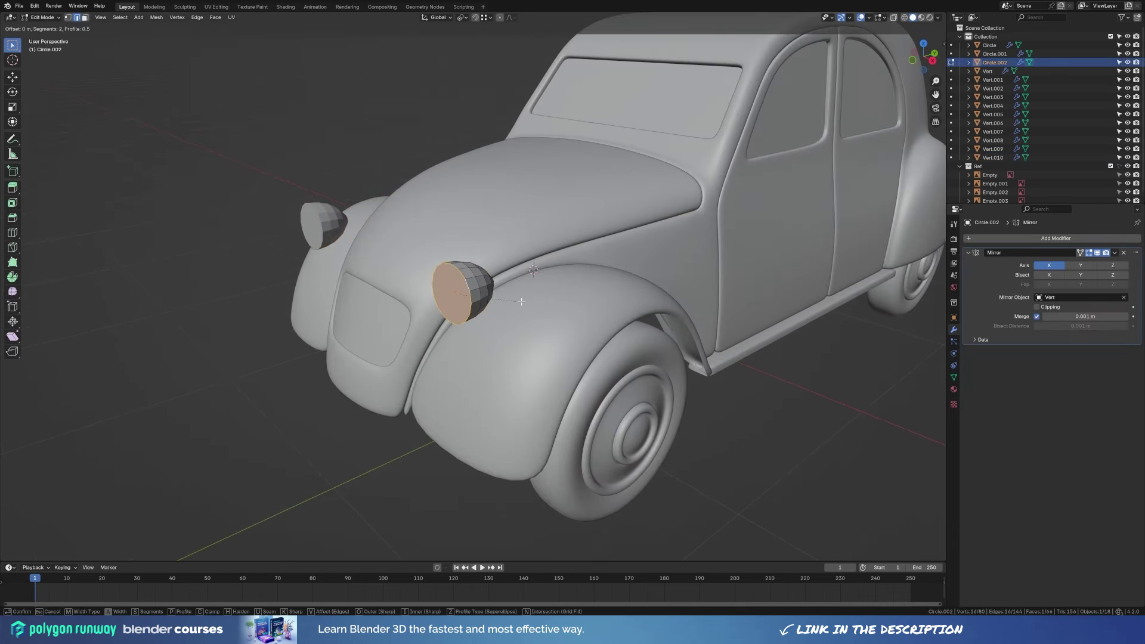
click(529, 298)
key(ctrl+2)
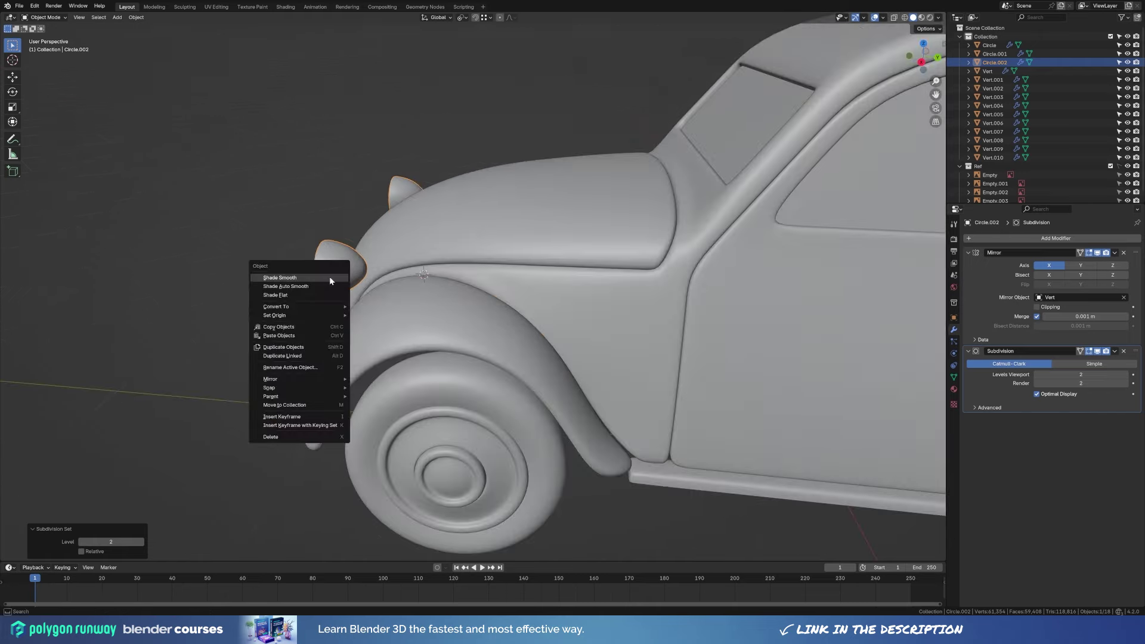
Inset the headlamp's front face and separate it off as a lens object.
middle_drag(329, 277, 514, 269)
click(665, 329)
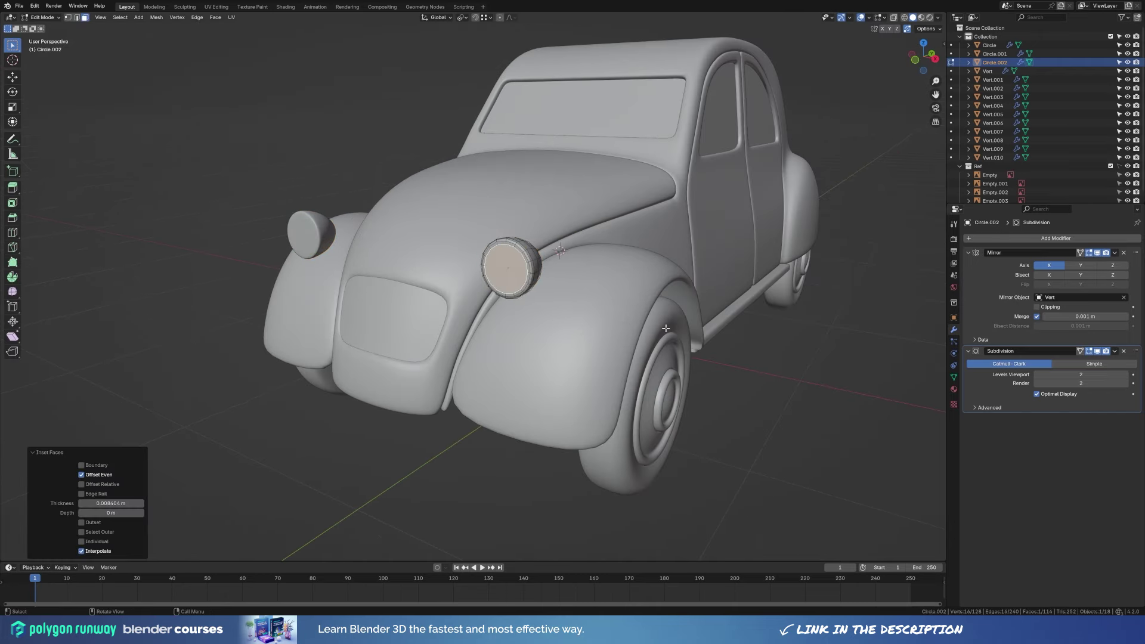
key(p)
key(Tab)
click(508, 269)
key(Tab)
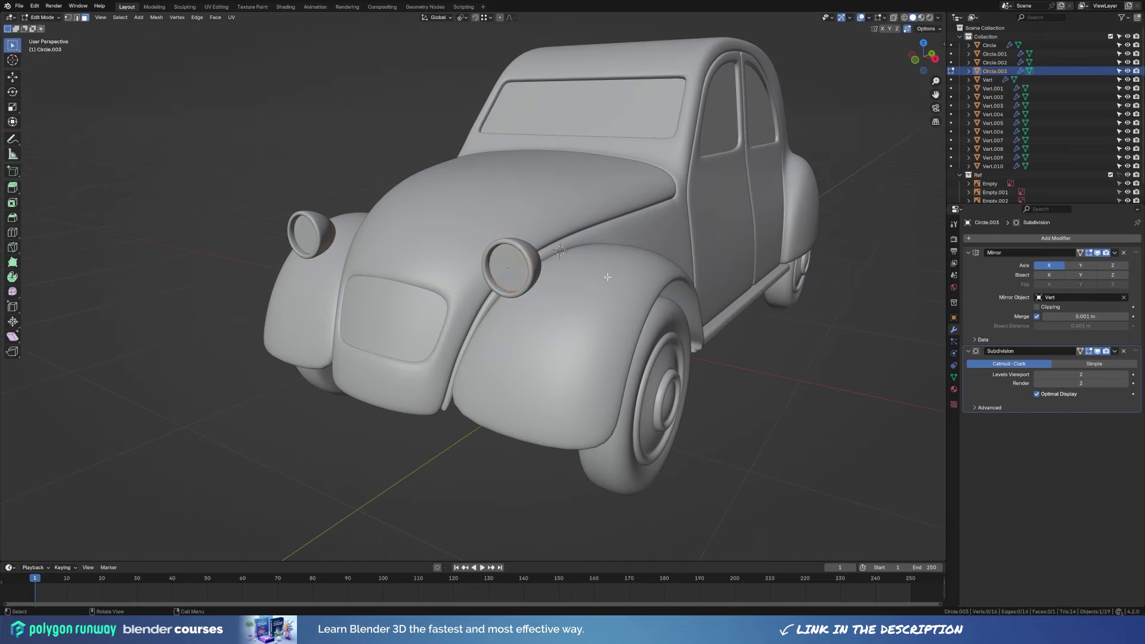
click(661, 304)
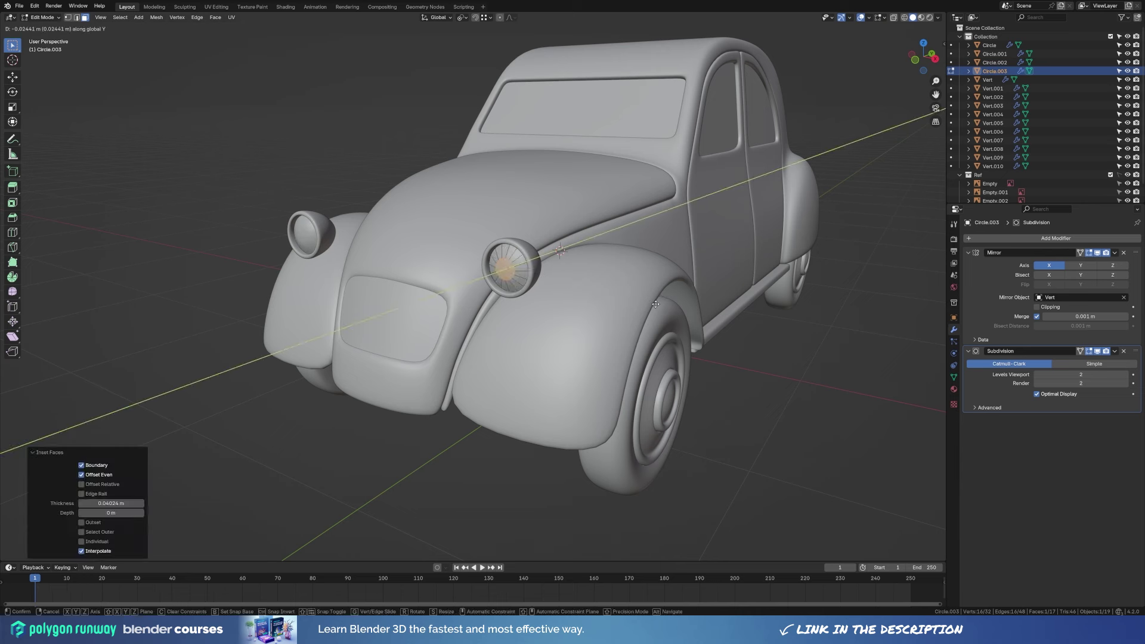
Push the lens inward along Y and bevel its edge.
key(e)
key(y)
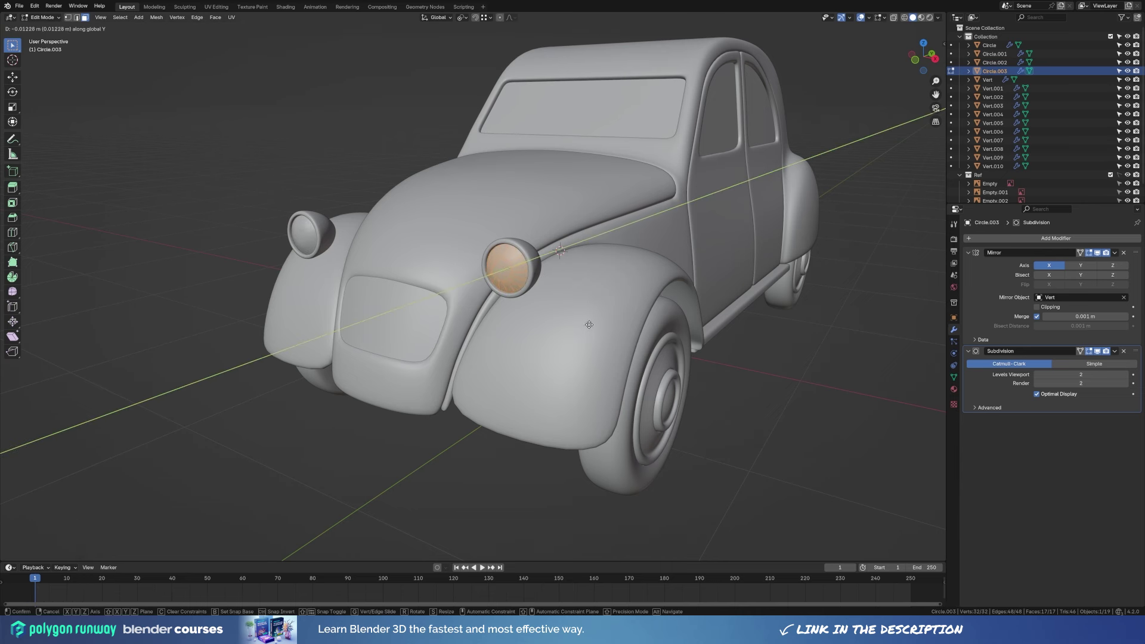
click(589, 325)
key(s)
key(ctrl+z)
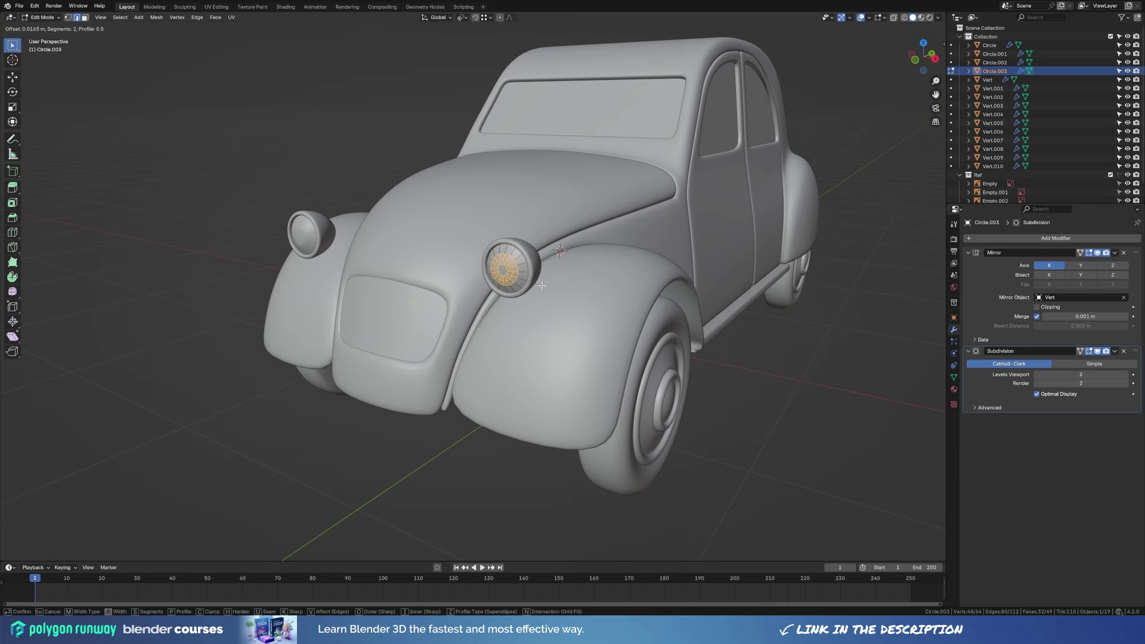
click(542, 286)
key(Tab)
Inspect the headlamp shell from the front with see-through display toggled.
mouse_move(540, 271)
middle_down()
mouse_move(738, 221)
mouse_move(674, 299)
middle_up()
key(Tab)
key(alt+z)
key(Tab)
key(alt+z)
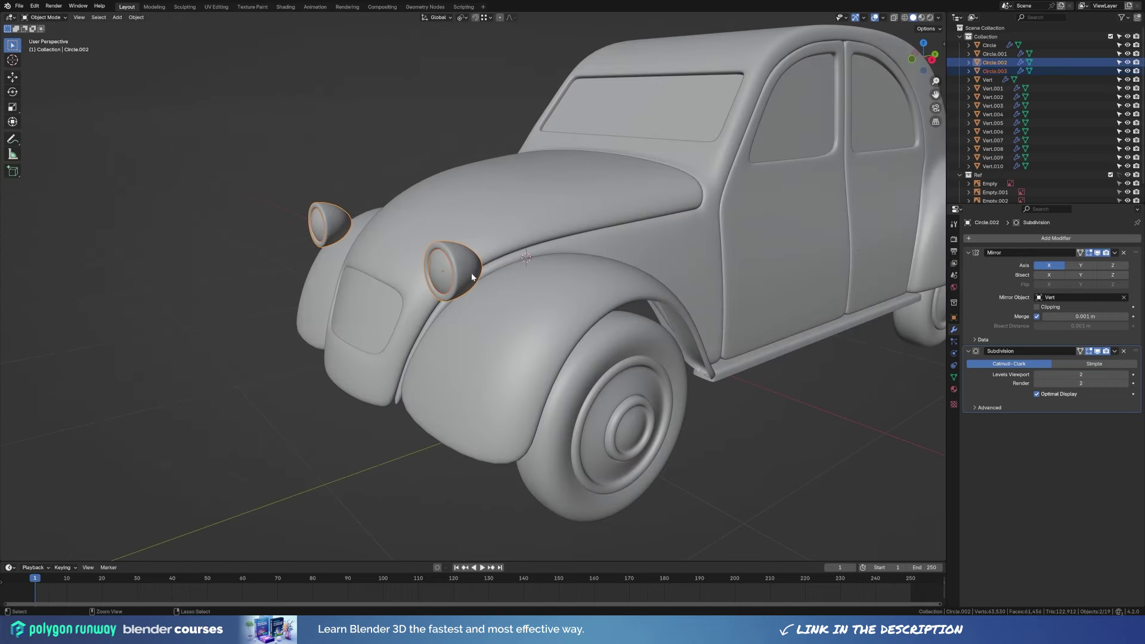
Move the headlamp slightly back along Y and snap the 3D cursor to its centre.
mouse_move(603, 222)
middle_down()
mouse_move(460, 293)
mouse_move(646, 241)
middle_up()
key(g)
key(y)
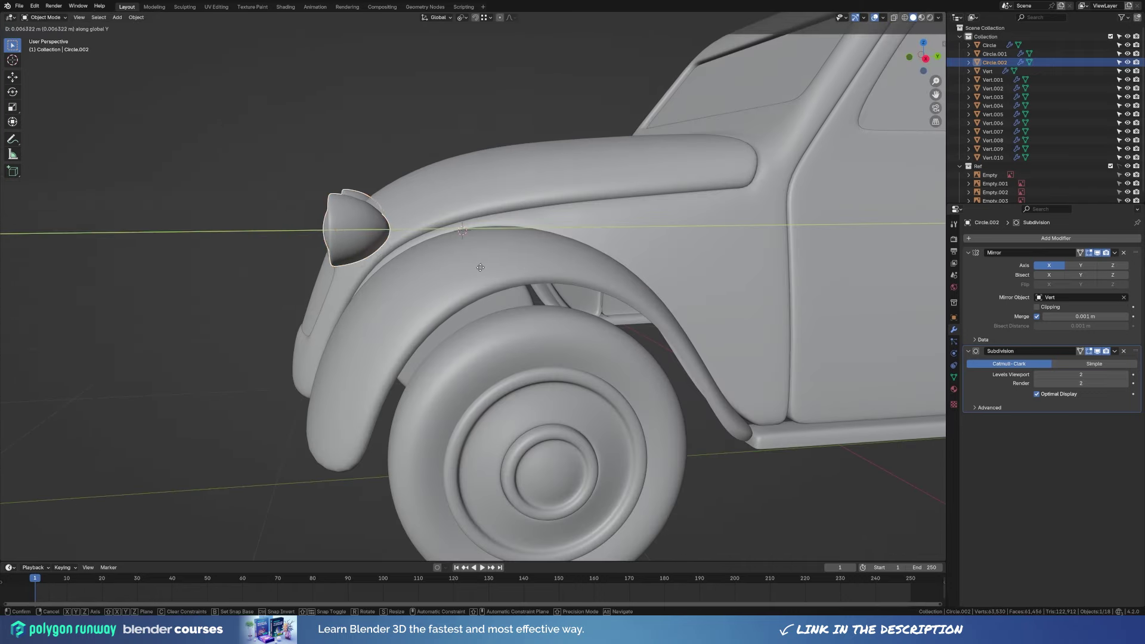
click(517, 248)
key(shift+s)
key(shift+a)
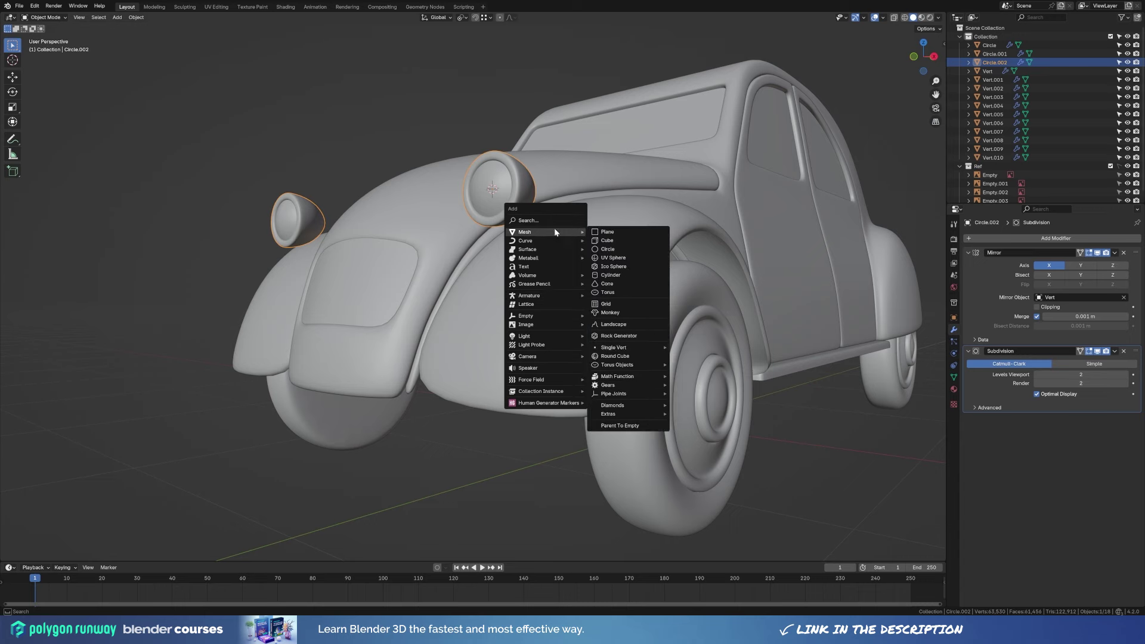
Add a single vertex at the headlight and extrude a bracket segment down along Z.
click(695, 348)
key(KP_1)
key(g)
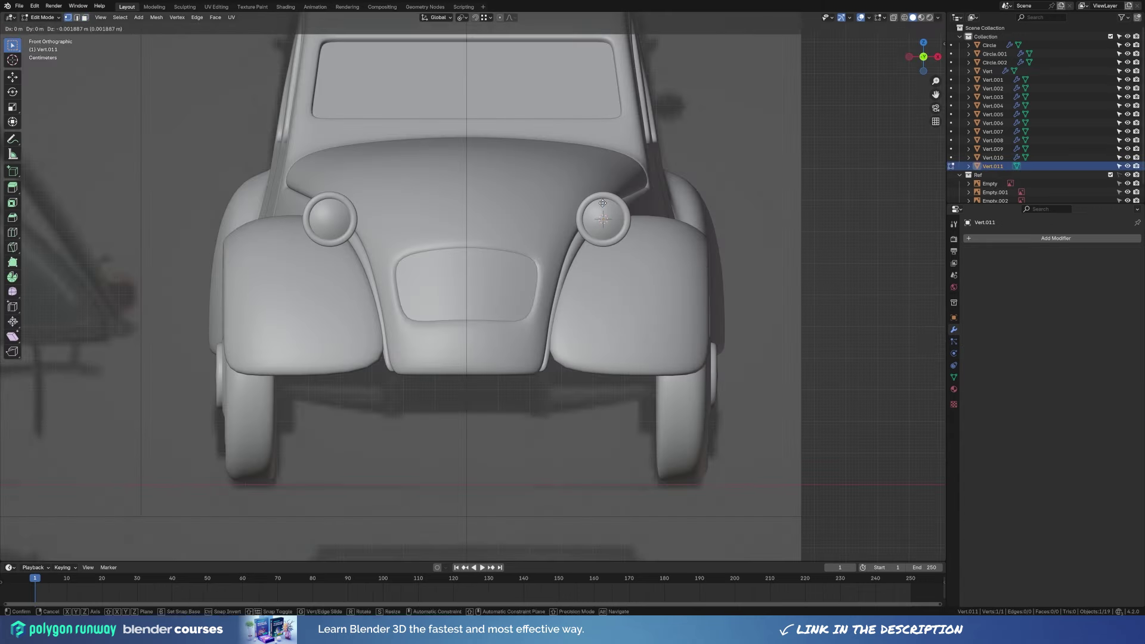
click(598, 228)
key(alt+z)
key(e)
key(z)
click(624, 255)
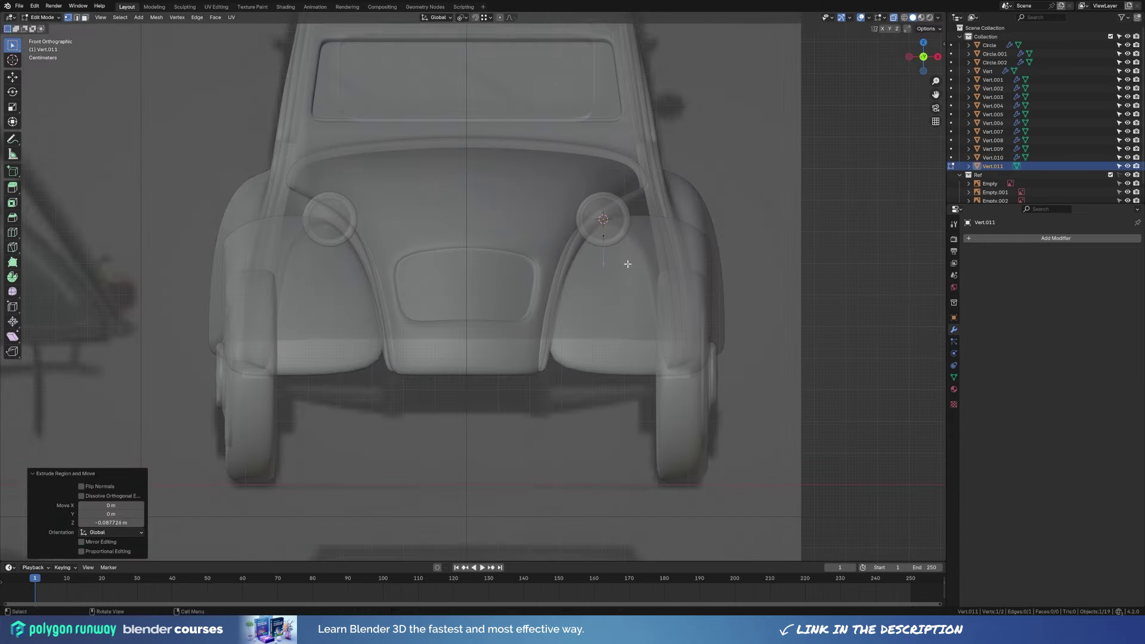
Extrude a second bracket segment along X and round the corner vertex.
key(e)
key(x)
click(597, 256)
middle_drag(596, 257, 527, 295)
key(alt+z)
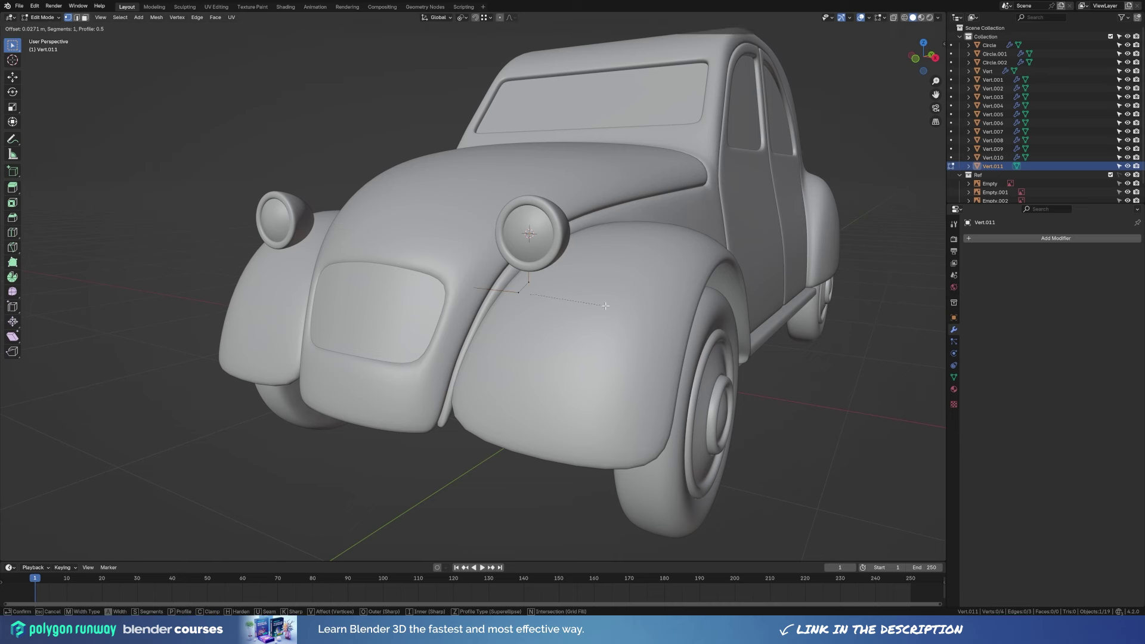
click(605, 306)
key(Tab)
Convert the bracket to a curve with 0.015 m bevel depth.
right_click(524, 331)
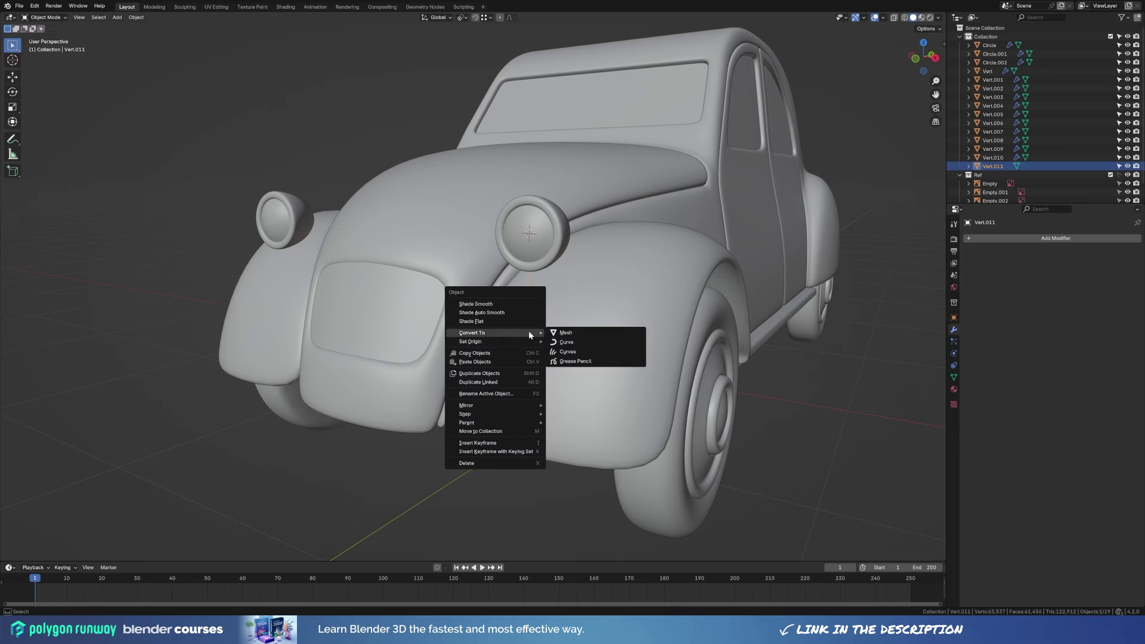
click(567, 343)
click(1079, 379)
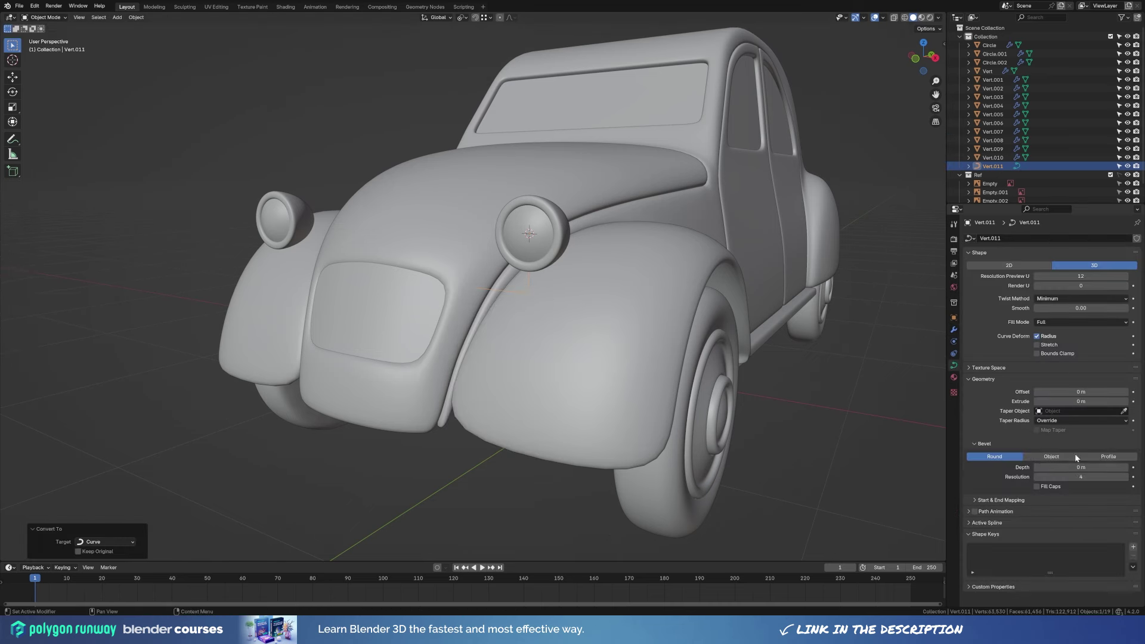
drag(1081, 467, 1098, 467)
middle_drag(537, 298, 443, 266)
Move the bracket curve slightly back along Y and shade it smooth.
key(Tab)
key(g)
key(y)
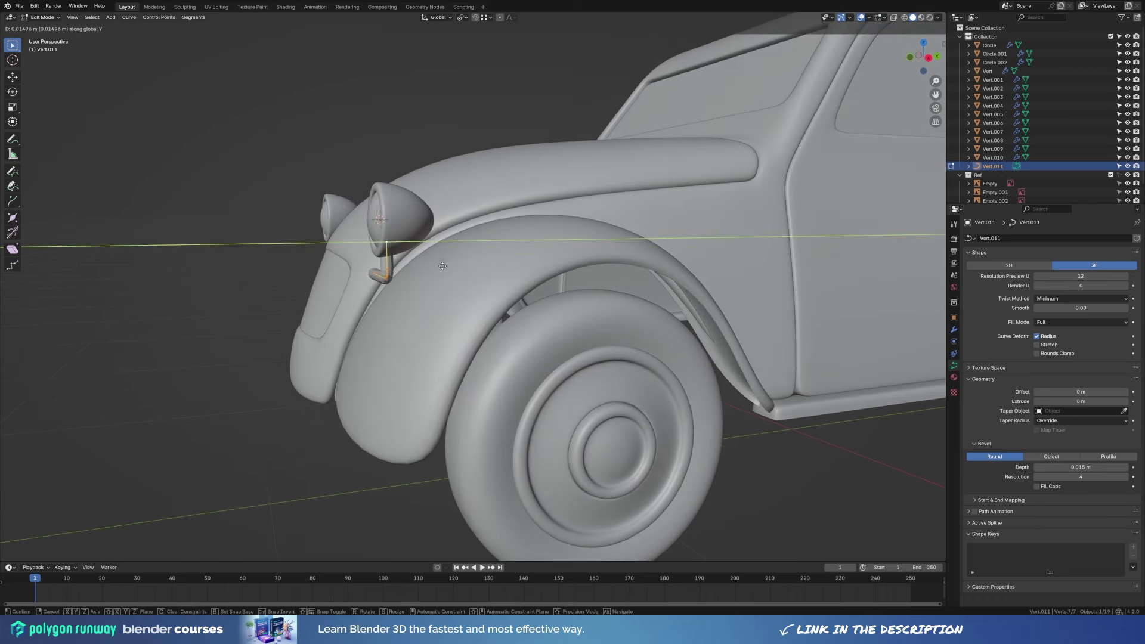
click(446, 258)
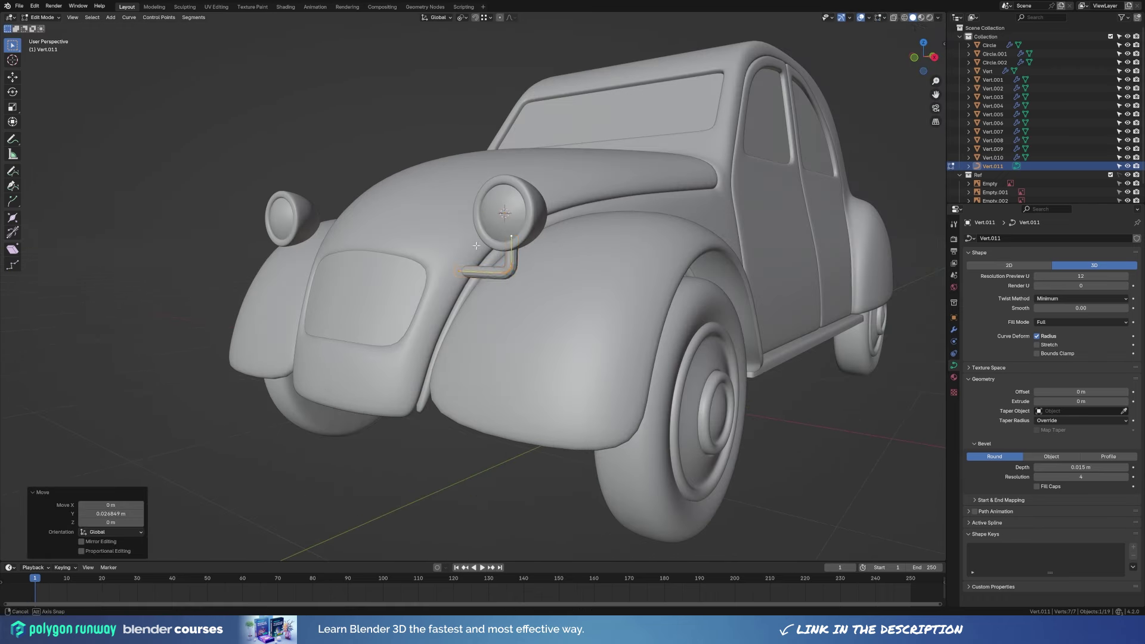
key(Tab)
right_click(487, 264)
click(486, 264)
Add a Mirror modifier to the bracket so both headlights get one.
click(954, 329)
click(999, 241)
text(m)
key(Return)
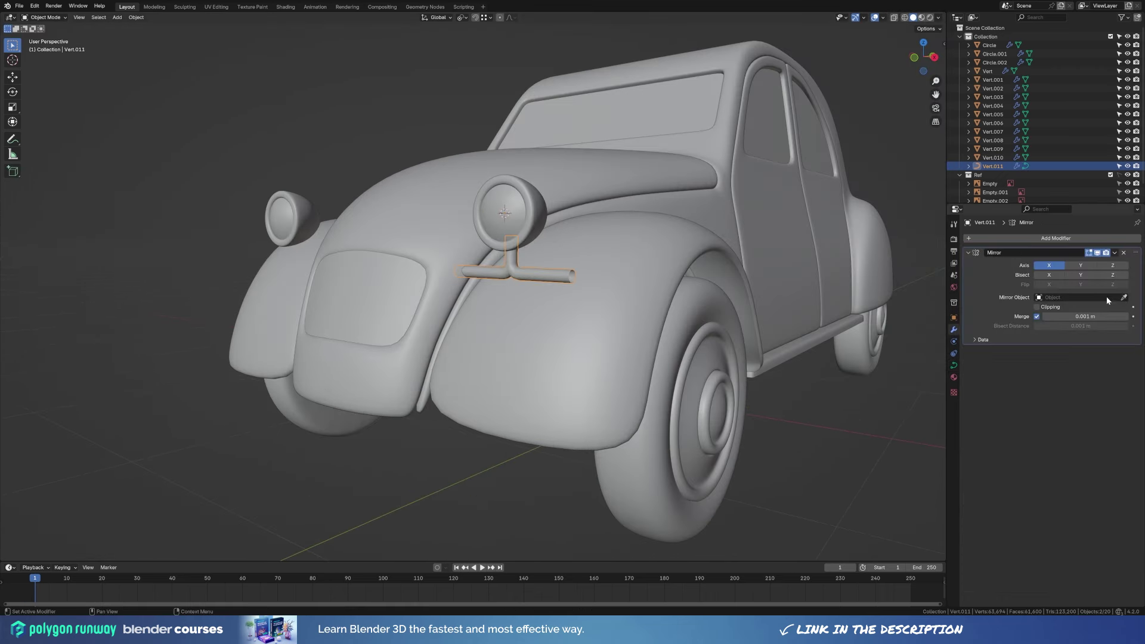
scroll(393, 240, down, 5)
key(alt+a)
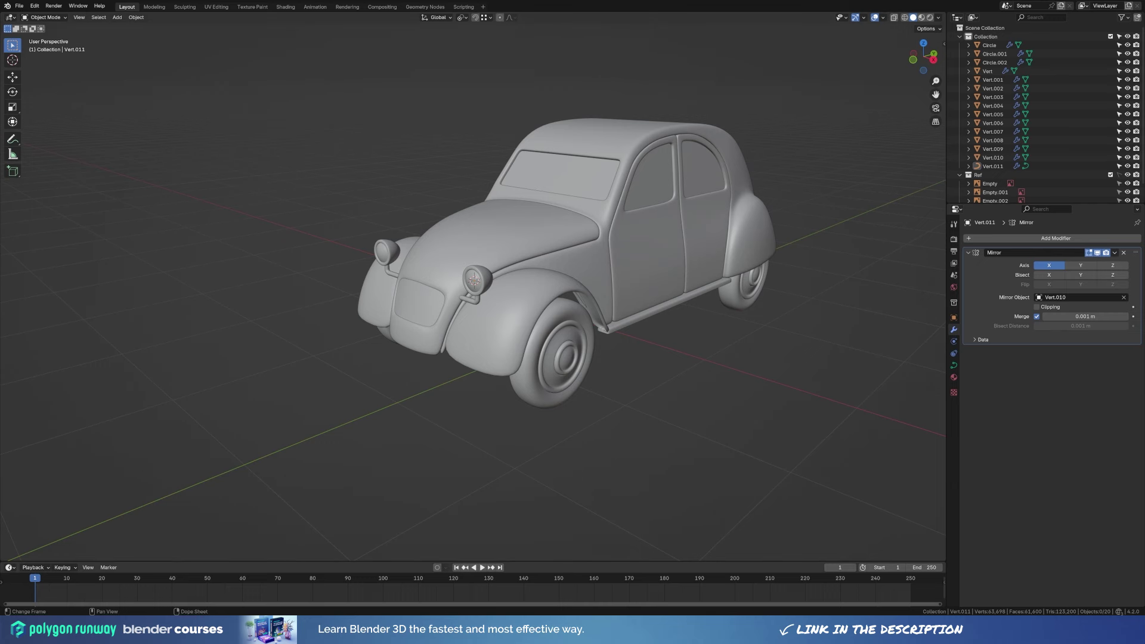
Enter Edit Mode on the inner body and frame the wheel-arch faces.
click(536, 334)
middle_drag(537, 334, 646, 398)
scroll(596, 370, up, 5)
click(852, 220)
key(Tab)
key(KP_Decimal)
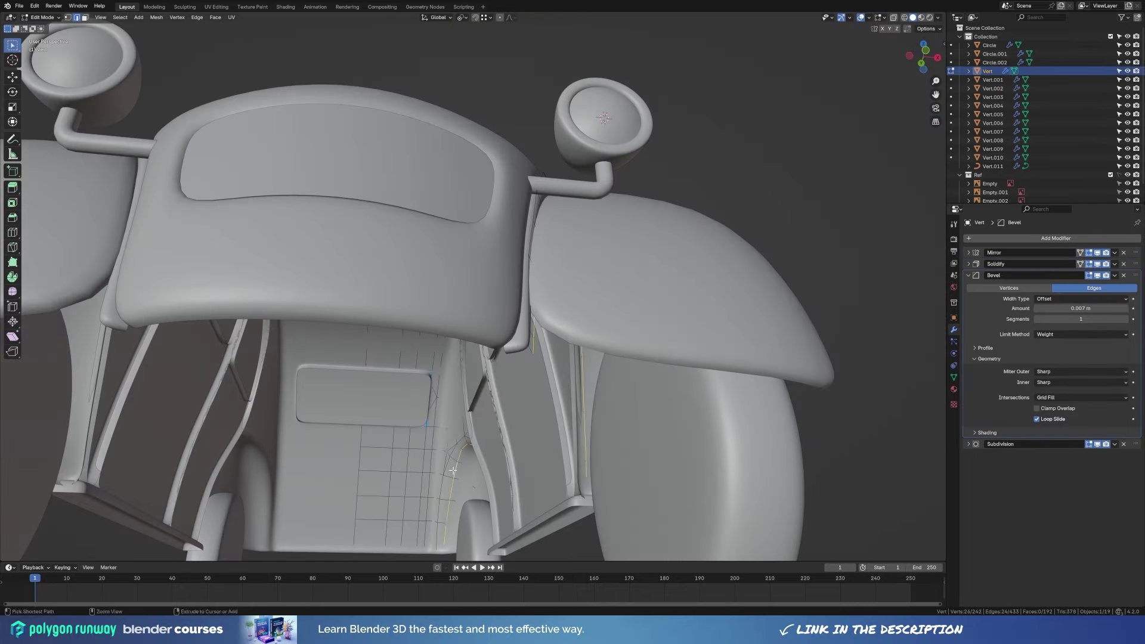
middle_drag(453, 470, 503, 469)
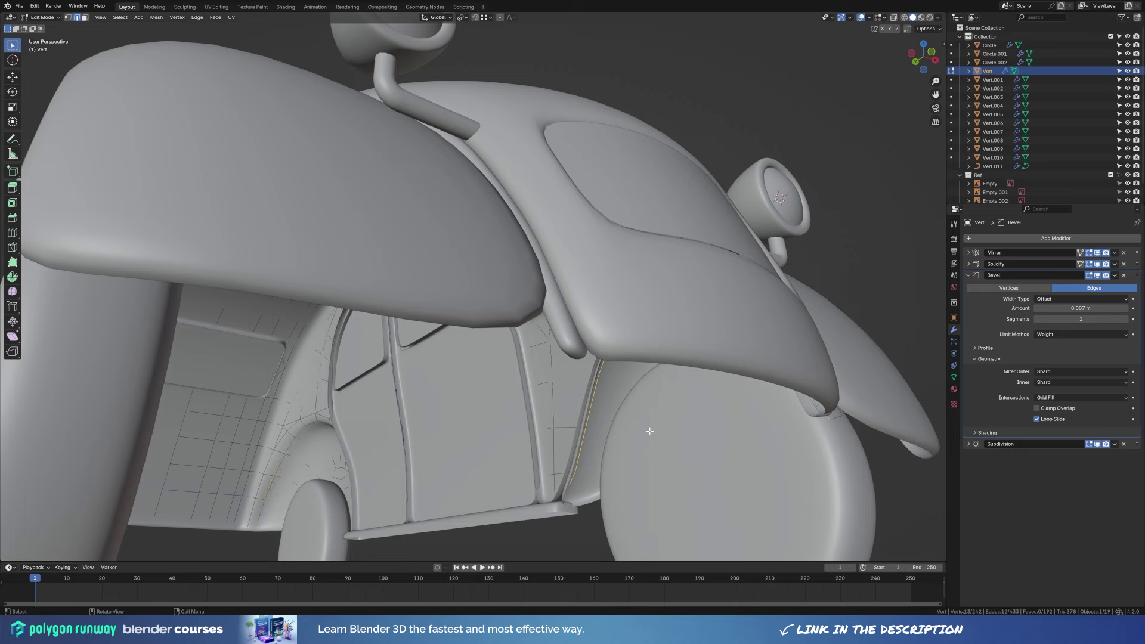
middle_drag(649, 431, 596, 379)
Separate the wheel-arch faces into a new panel and remove its Bevel and Solidify modifiers.
key(p)
key(Tab)
click(596, 380)
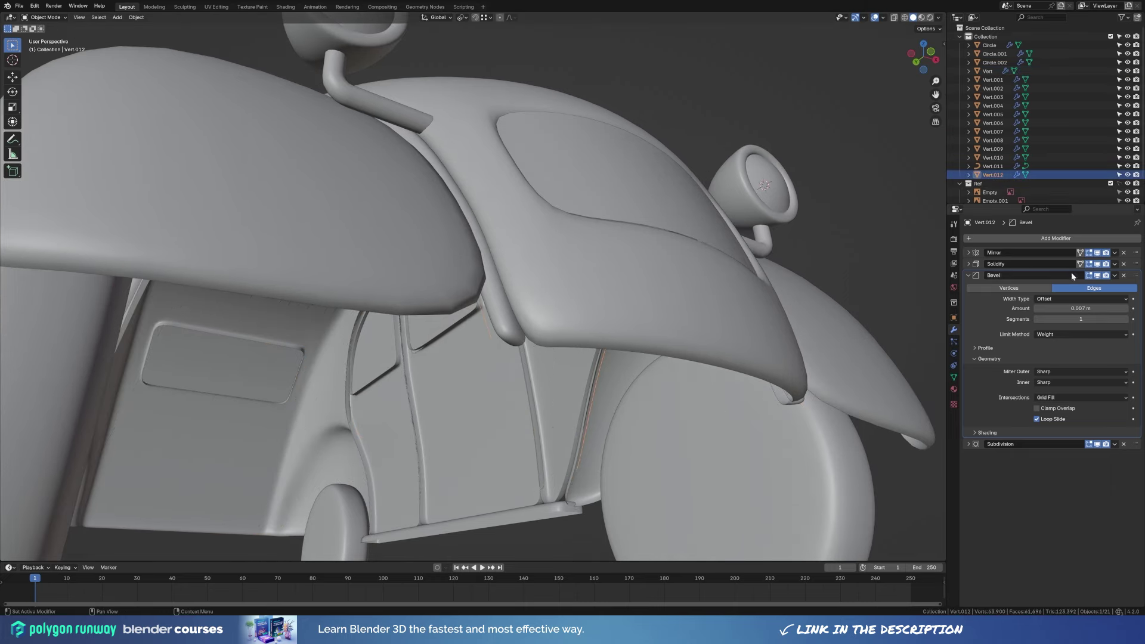
key(ctrl+x)
key(ctrl+x)
key(Tab)
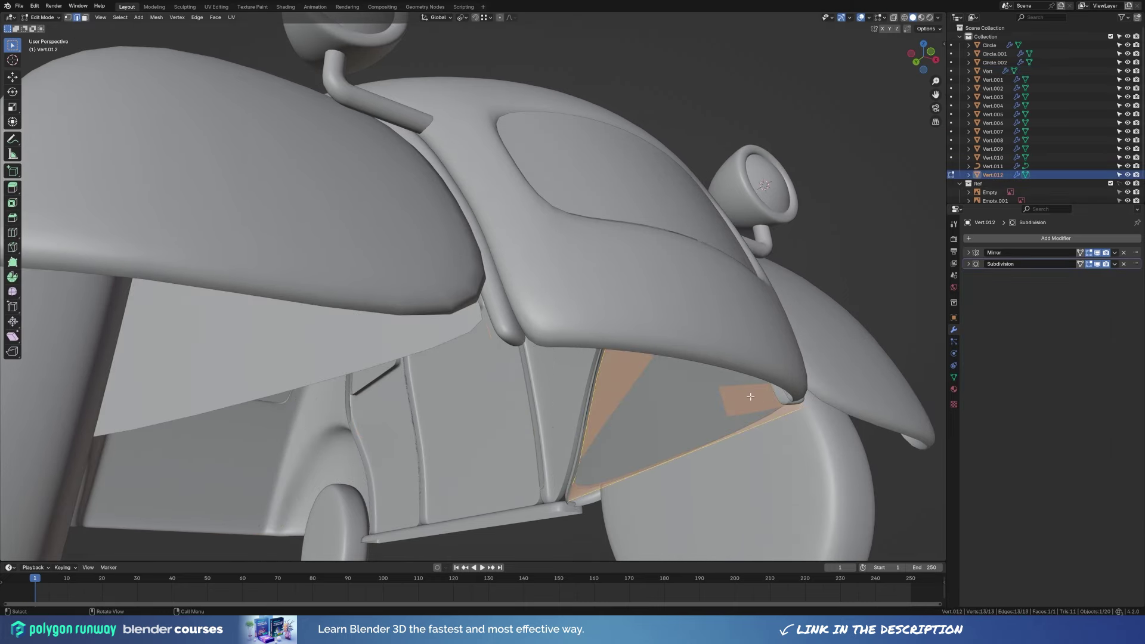
key(Tab)
Orbit beneath the car to view the new panel from the underside.
scroll(750, 396, down, 5)
mouse_move(652, 396)
middle_down()
mouse_move(499, 396)
mouse_move(488, 368)
mouse_move(535, 335)
middle_up()
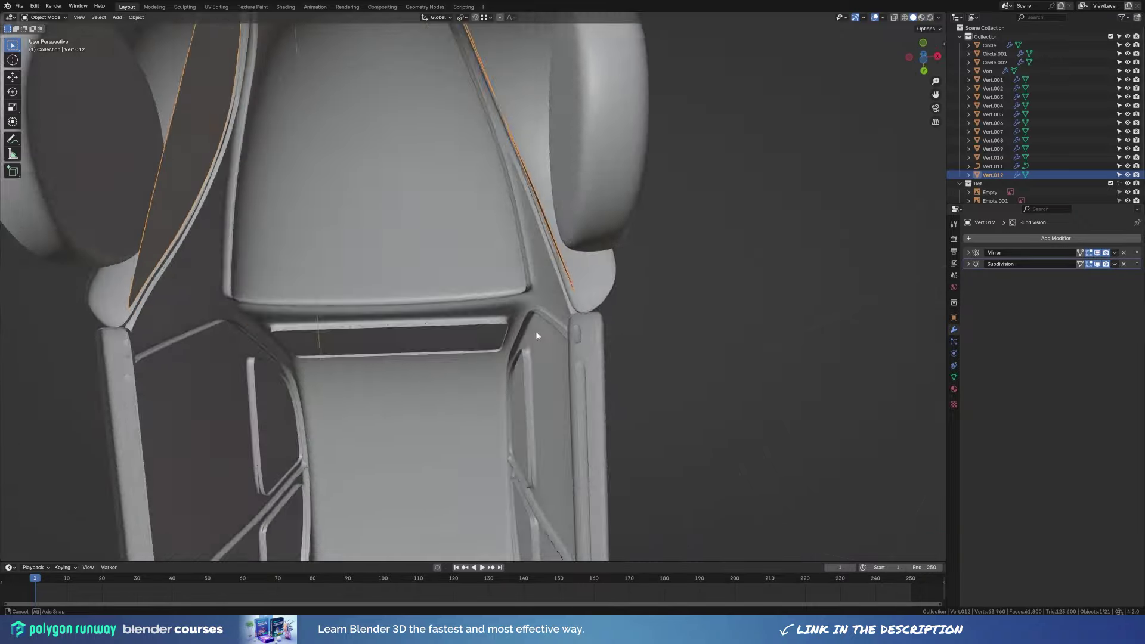
scroll(605, 323, down, 5)
middle_drag(605, 324, 596, 373)
key(Tab)
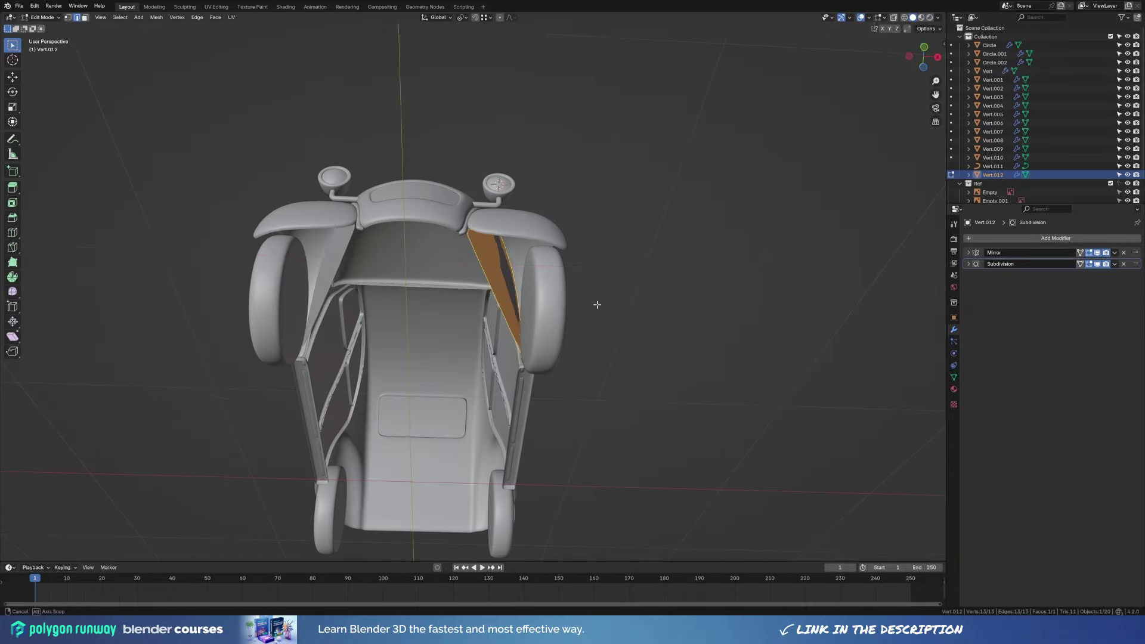
right_click(593, 300)
key(Tab)
mouse_move(594, 299)
middle_down()
mouse_move(619, 355)
mouse_move(582, 373)
mouse_move(555, 317)
mouse_move(407, 212)
middle_up()
Extrude the panel face along X, slide an edge, and shade the panel smooth.
key(Tab)
key(e)
key(x)
click(492, 283)
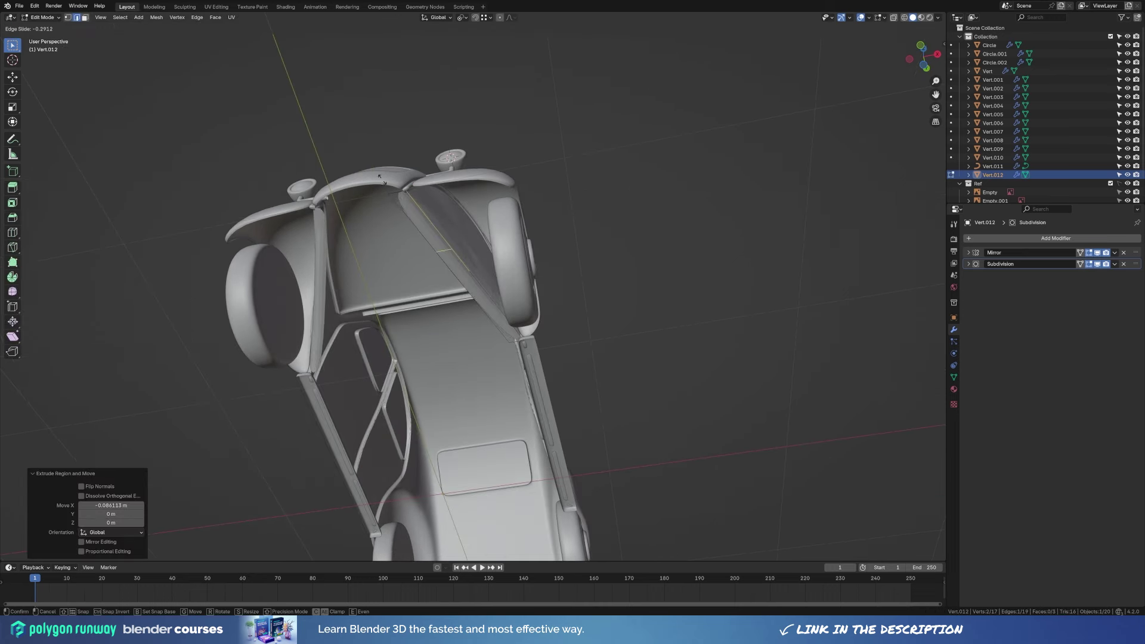
click(355, 144)
key(Tab)
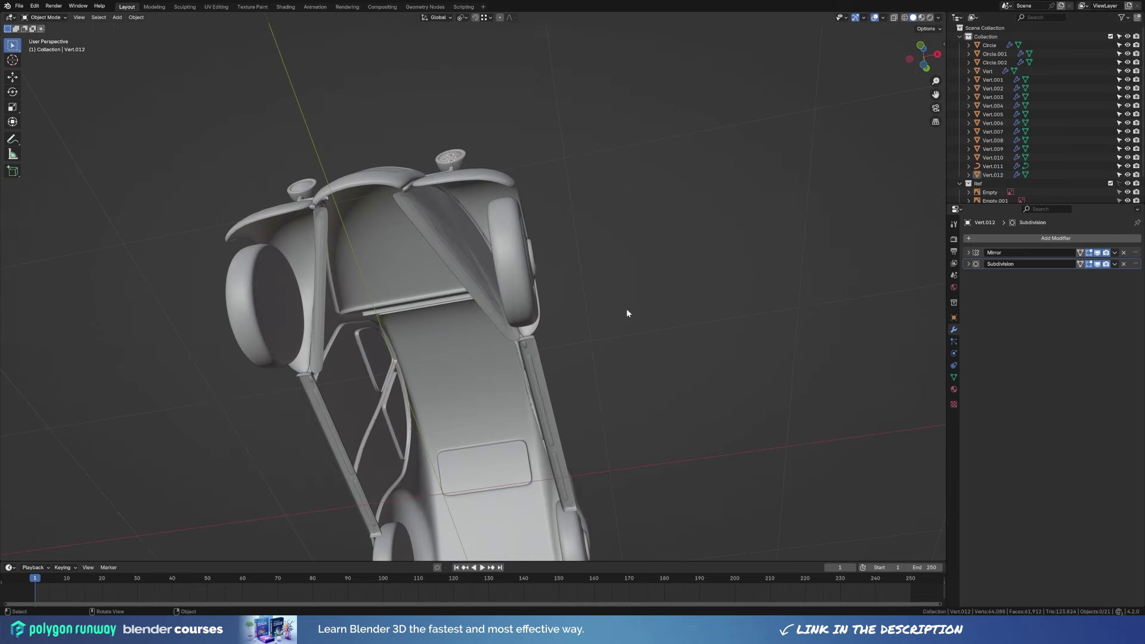
right_click(464, 259)
click(464, 259)
middle_drag(464, 259, 485, 266)
Fill the wheel-arch edge loop with a face and inset it.
key(Tab)
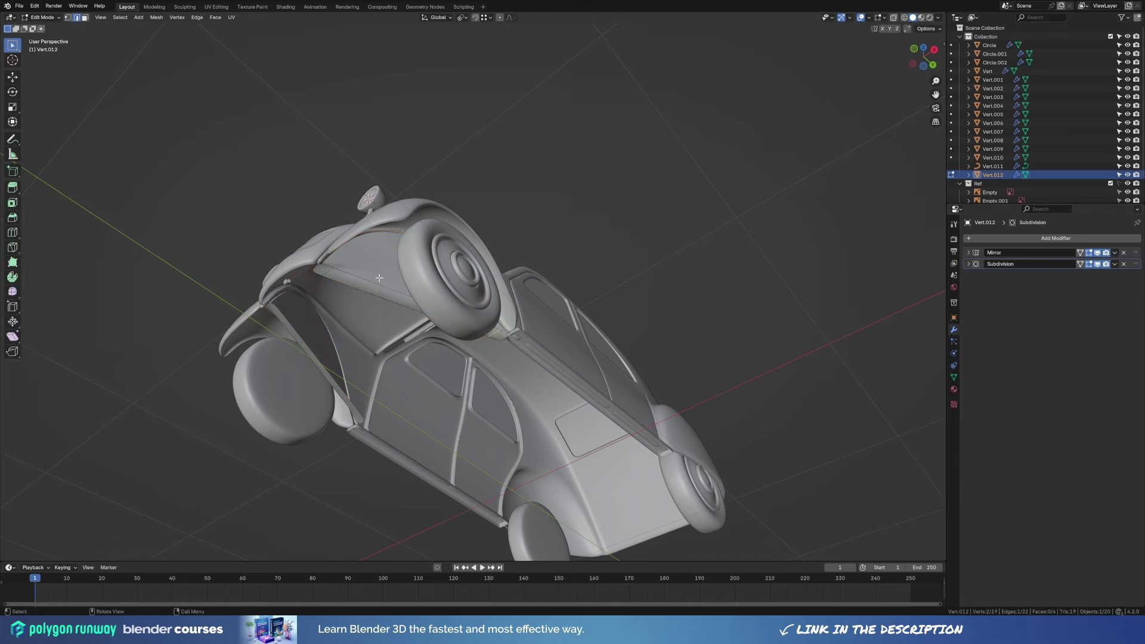
key(1)
key(alt+z)
middle_drag(358, 268, 369, 294)
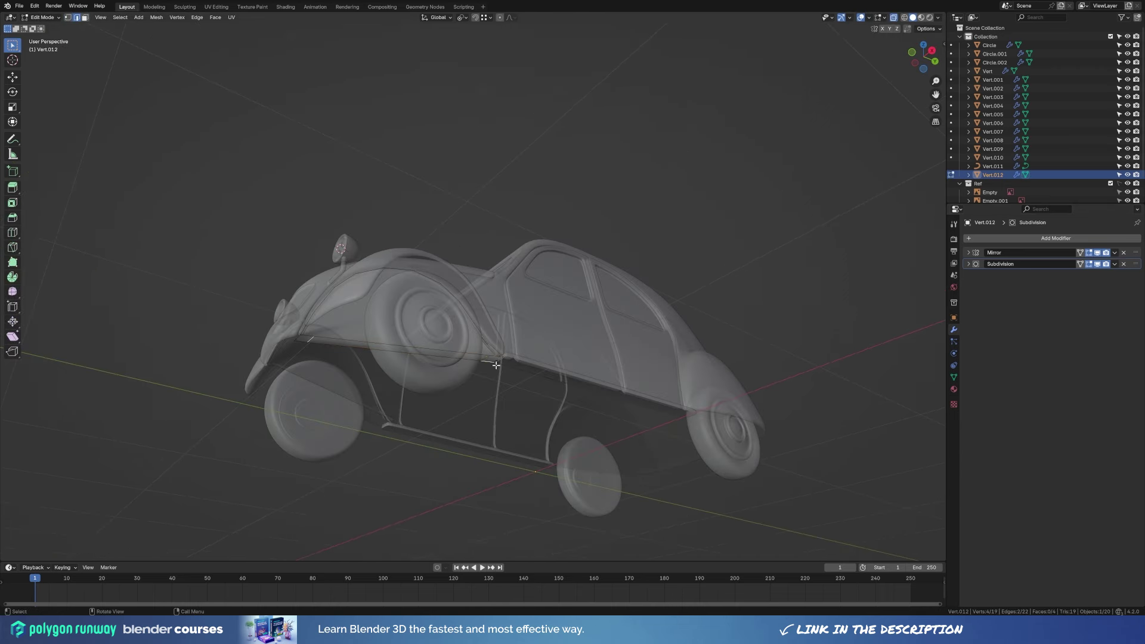
alt+click(293, 340)
key(f)
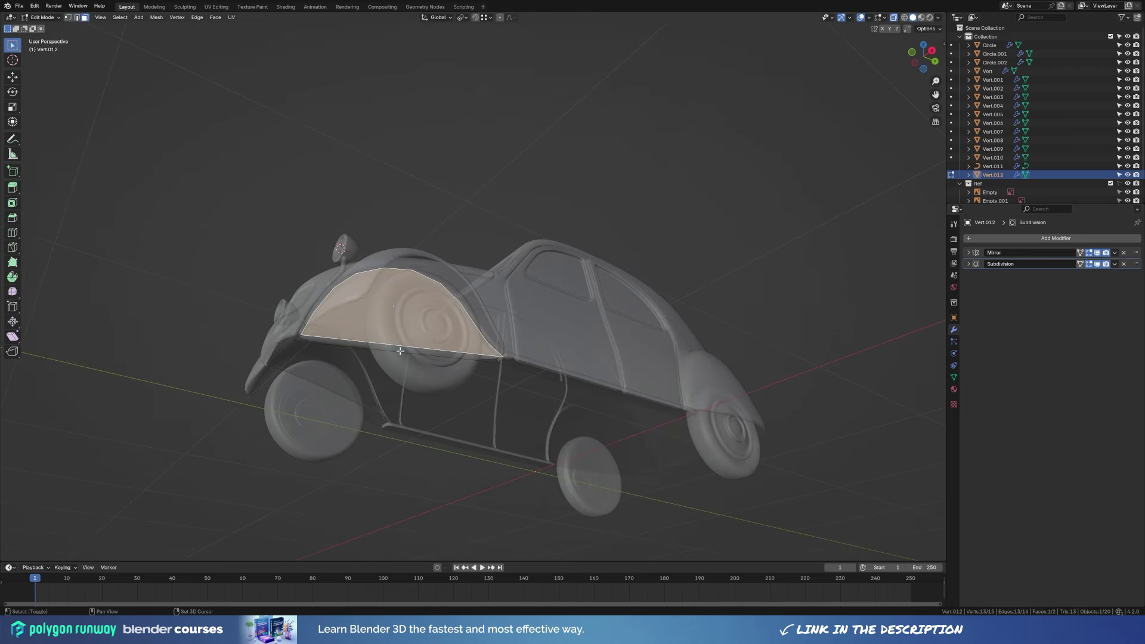
key(i)
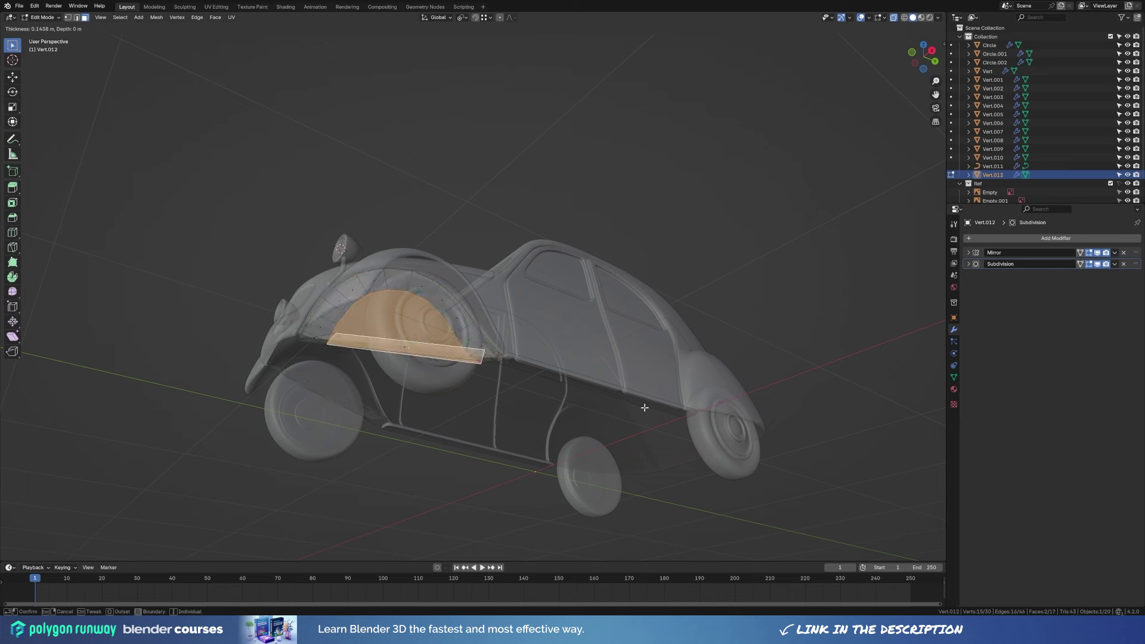
right_click(666, 407)
right_click(394, 334)
click(387, 366)
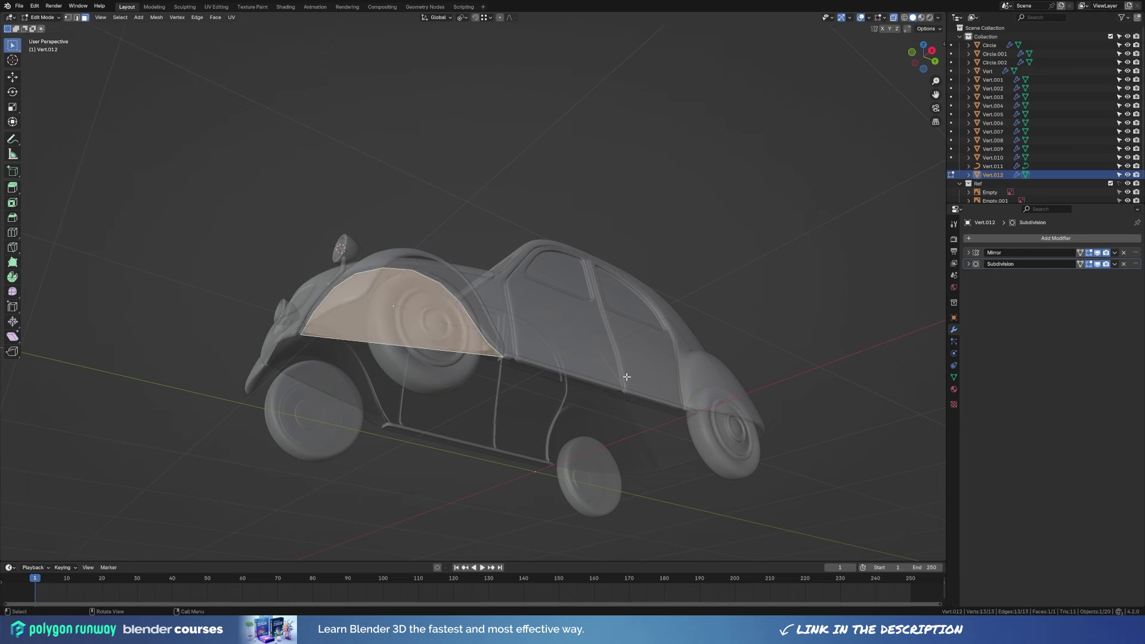
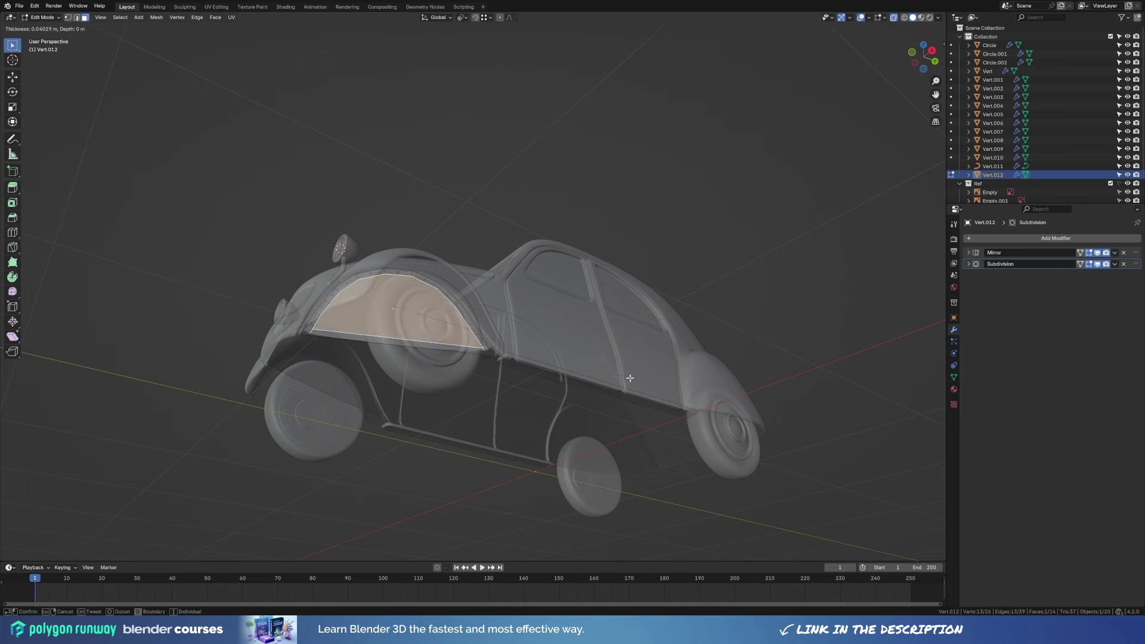
Remove the wheel-arch face and dissolve its extra vertices to merge the faces.
right_click(630, 378)
right_click(337, 307)
click(358, 363)
key(1)
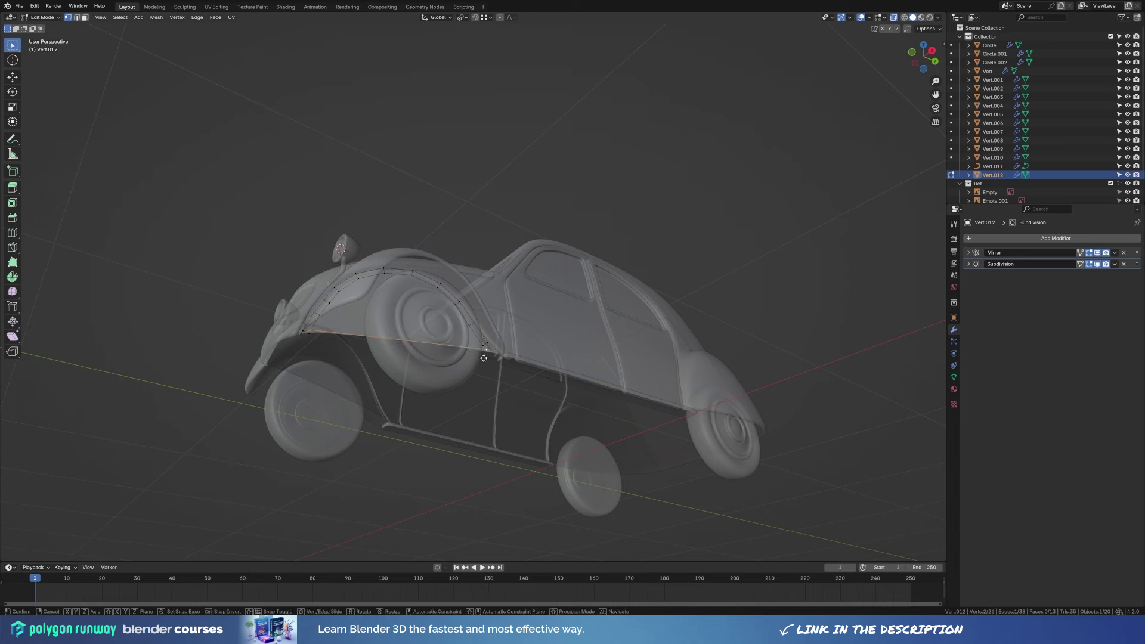
click(480, 365)
key(ctrl+x)
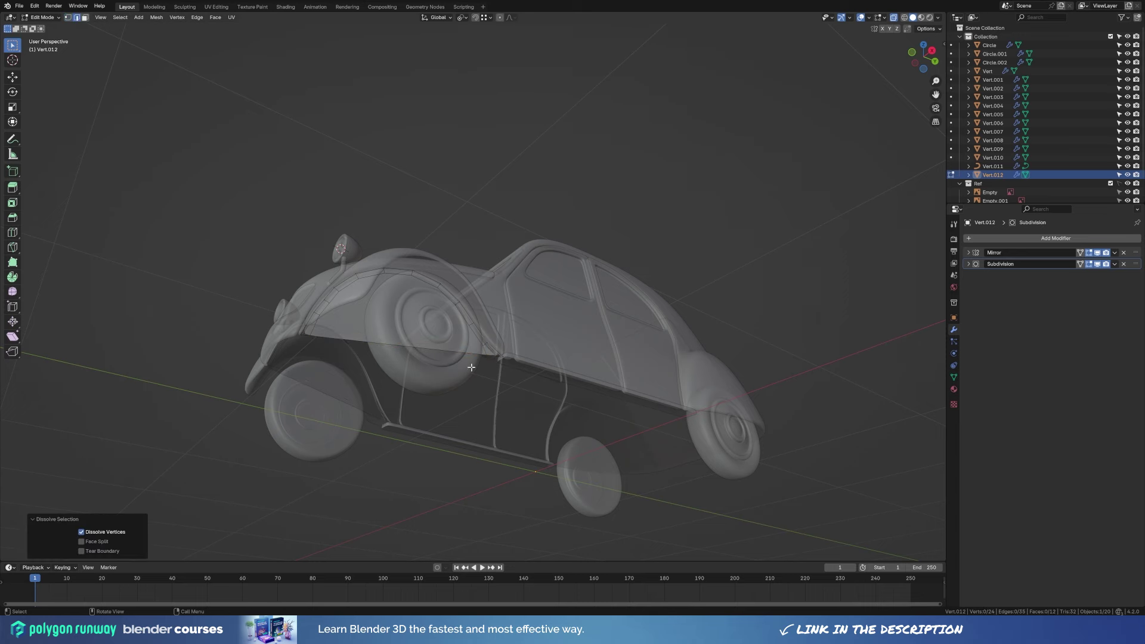
key(Tab)
Deselect the wheel-arch piece and save the scene file.
middle_drag(459, 368, 566, 391)
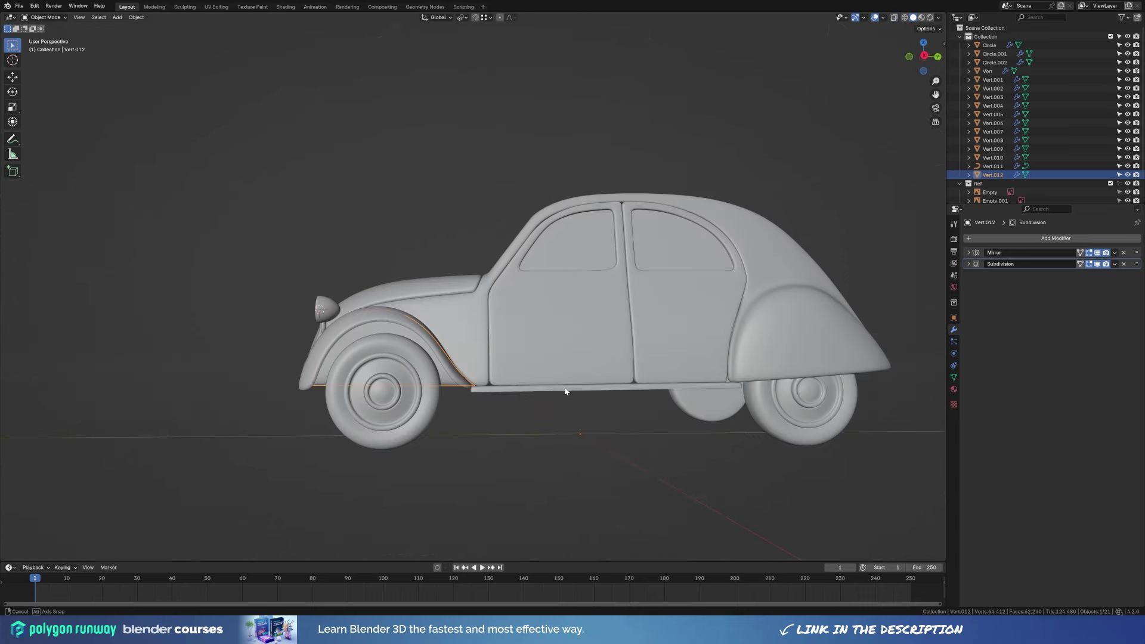
click(560, 440)
middle_drag(557, 438, 584, 449)
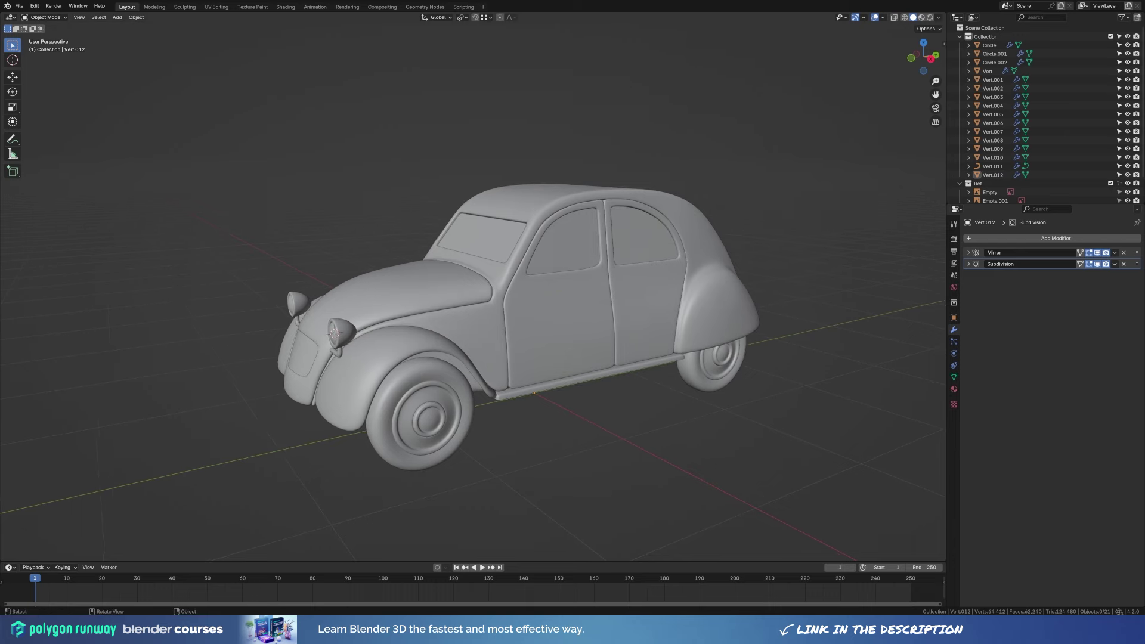
key(ctrl+s)
Select the roof strip faces of the car body and separate them into Vert.013.
click(617, 156)
middle_drag(624, 268, 571, 293)
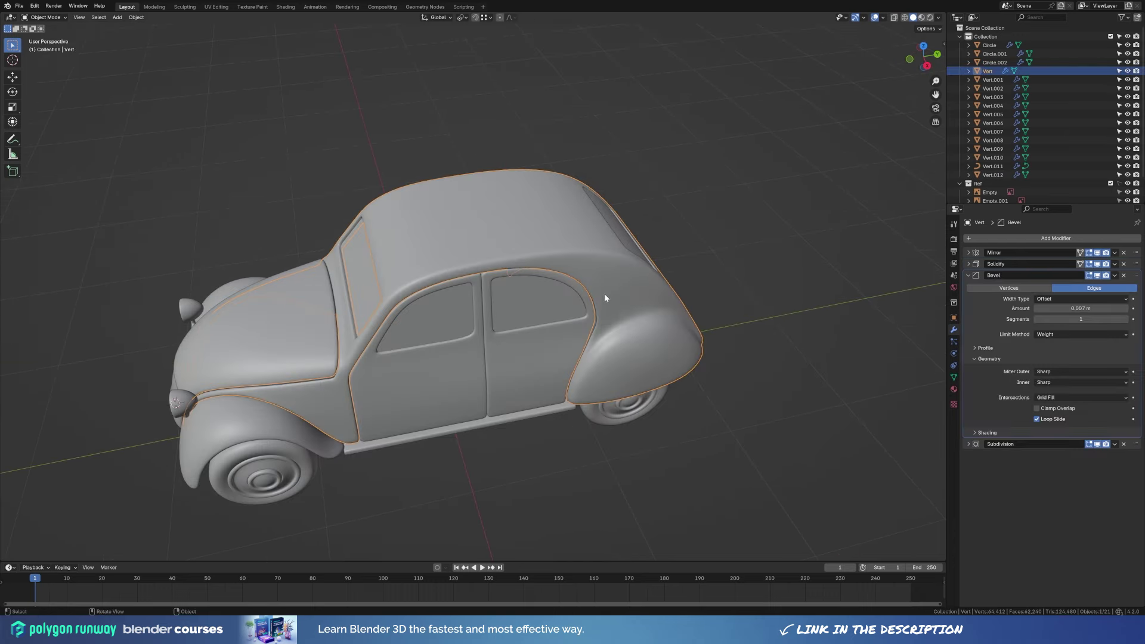
key(Tab)
key(3)
click(442, 235)
middle_drag(442, 236, 670, 380)
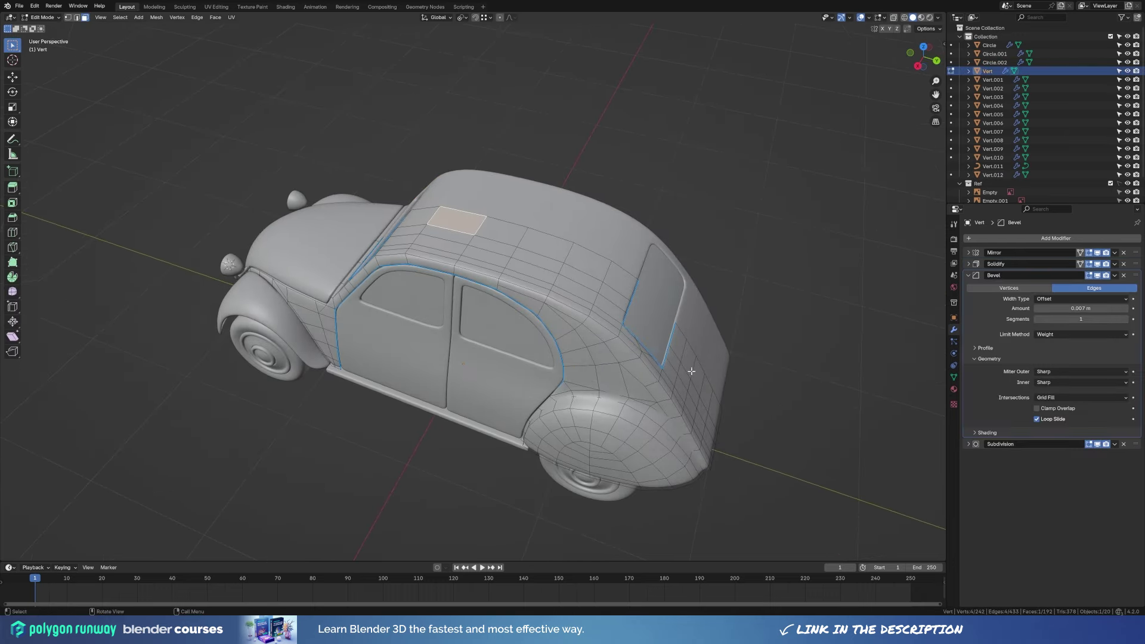
ctrl+shift+click(670, 379)
shift+click(677, 341)
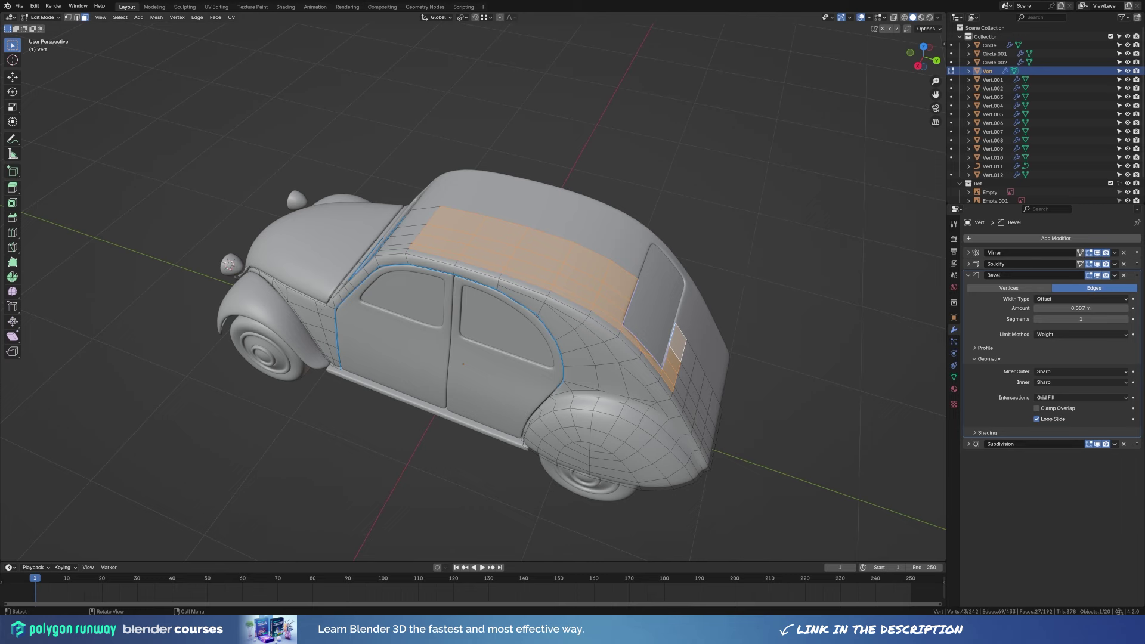
mouse_move(738, 327)
middle_down()
mouse_move(721, 306)
mouse_move(637, 354)
middle_up()
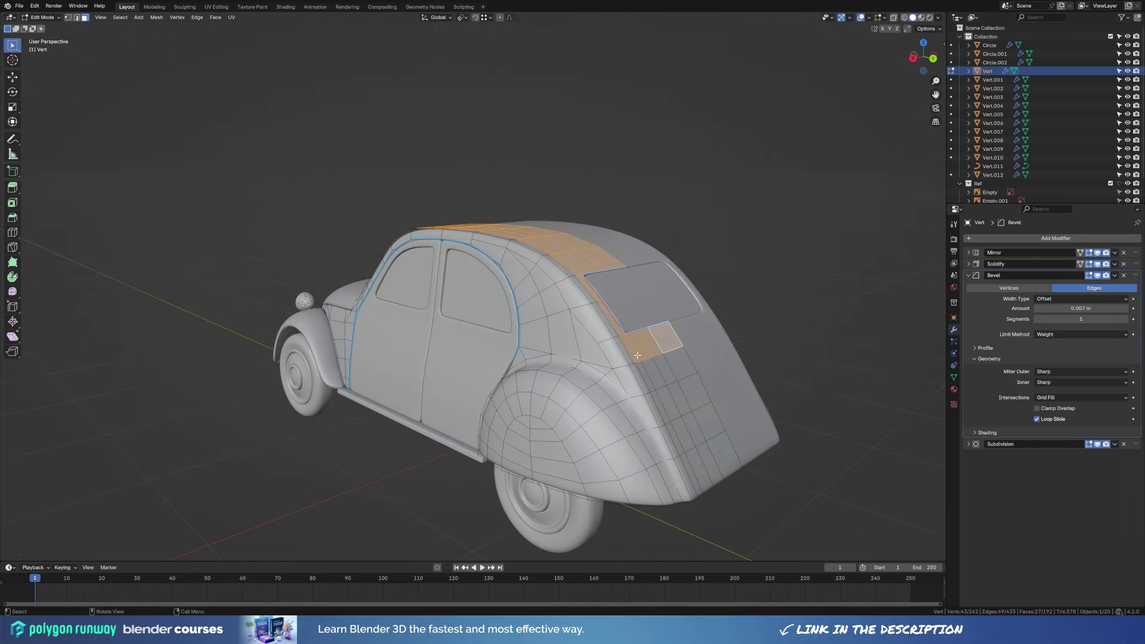
key(p)
click(732, 341)
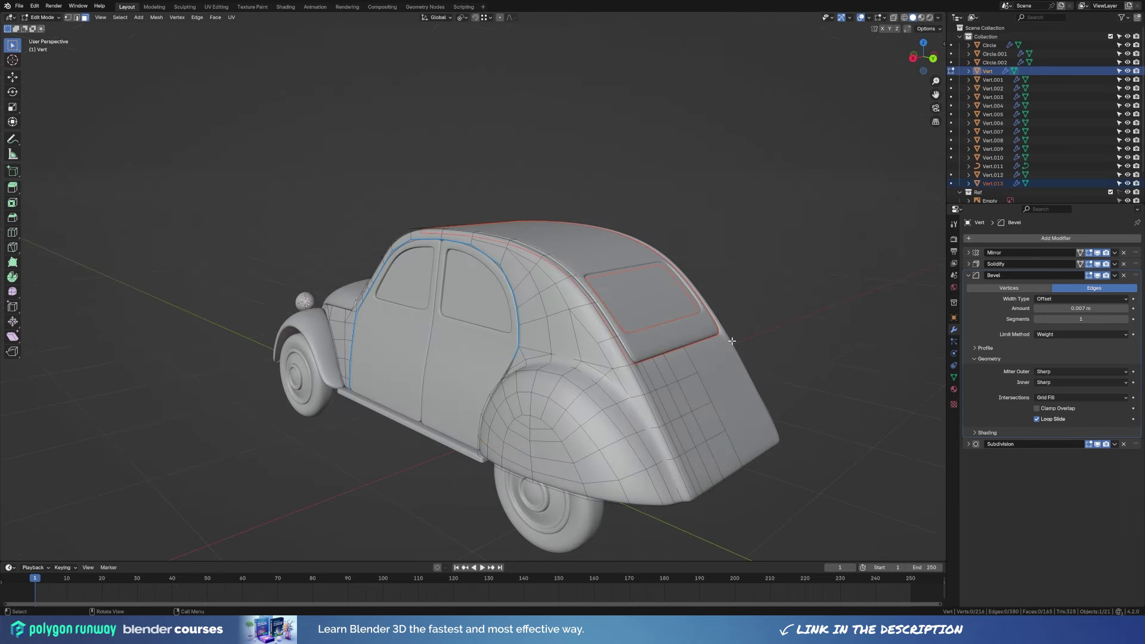
Slide edge loops on the roof piece and body to tidy the roof edge.
key(Tab)
click(795, 299)
click(648, 368)
key(Tab)
click(634, 365)
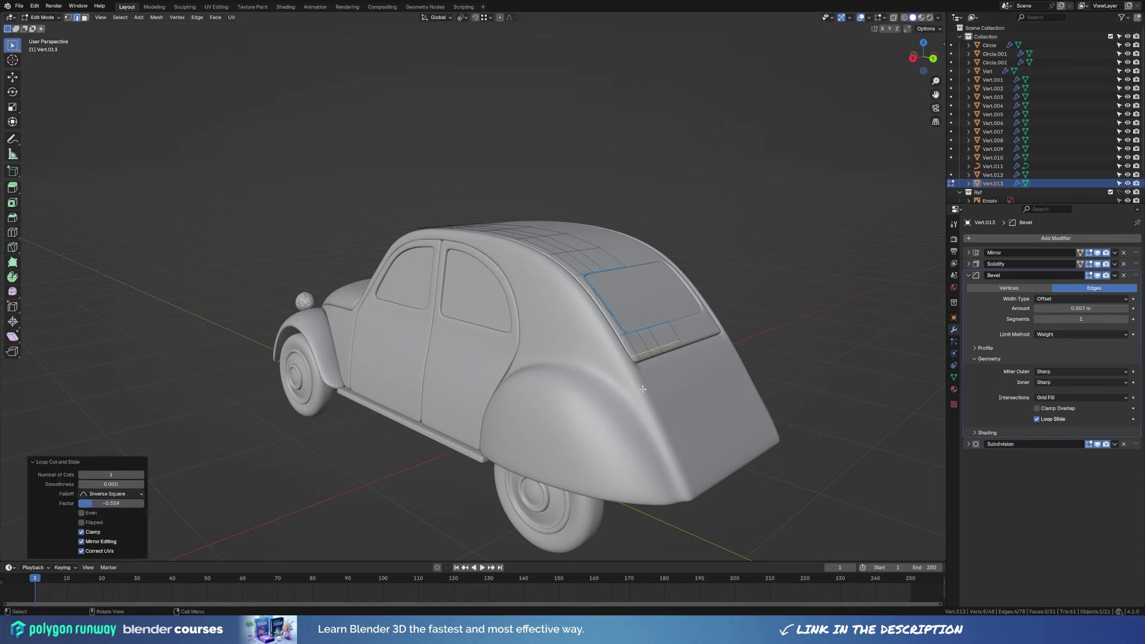
key(alt+q)
click(656, 377)
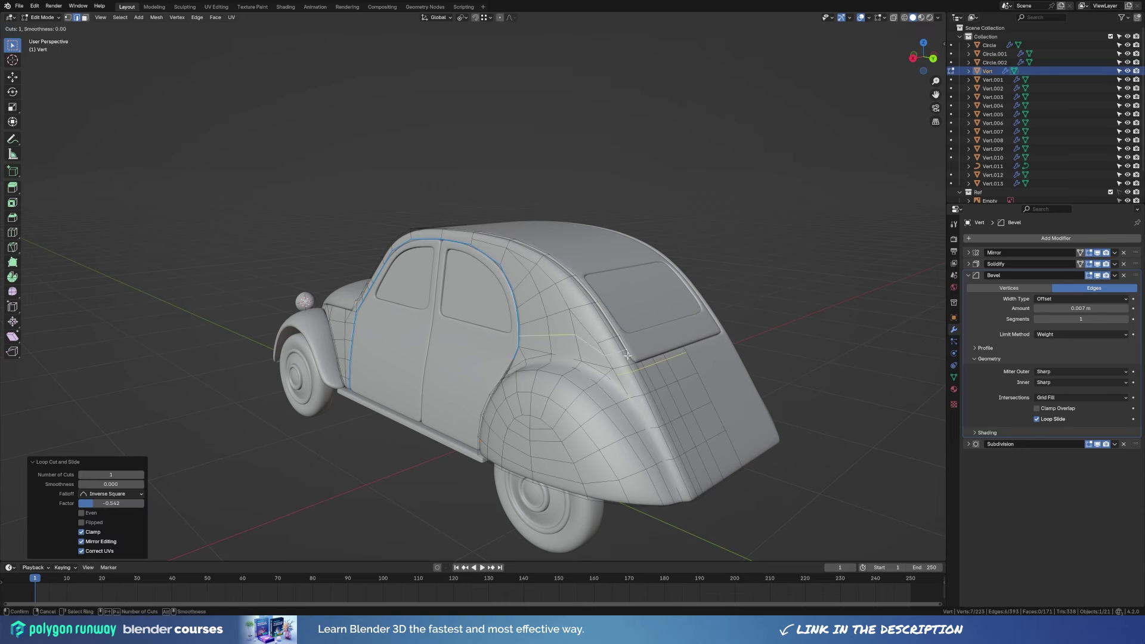
Slide a vertex near the rear door along its edge with Shift+V.
key(1)
click(550, 341)
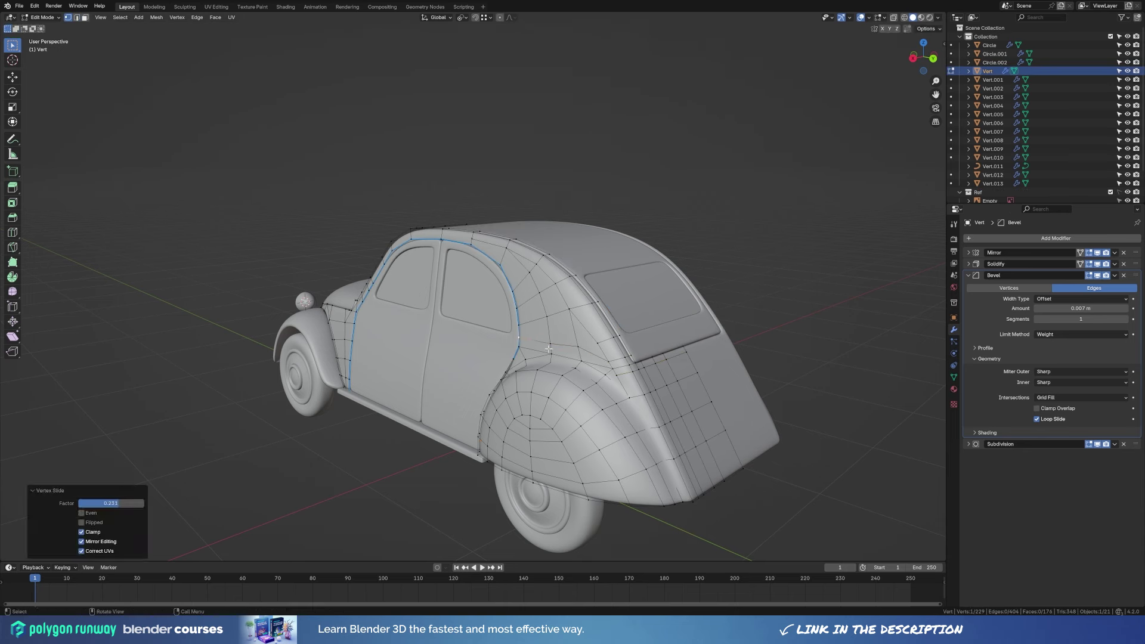
key(shift+v)
click(575, 343)
key(shift+v)
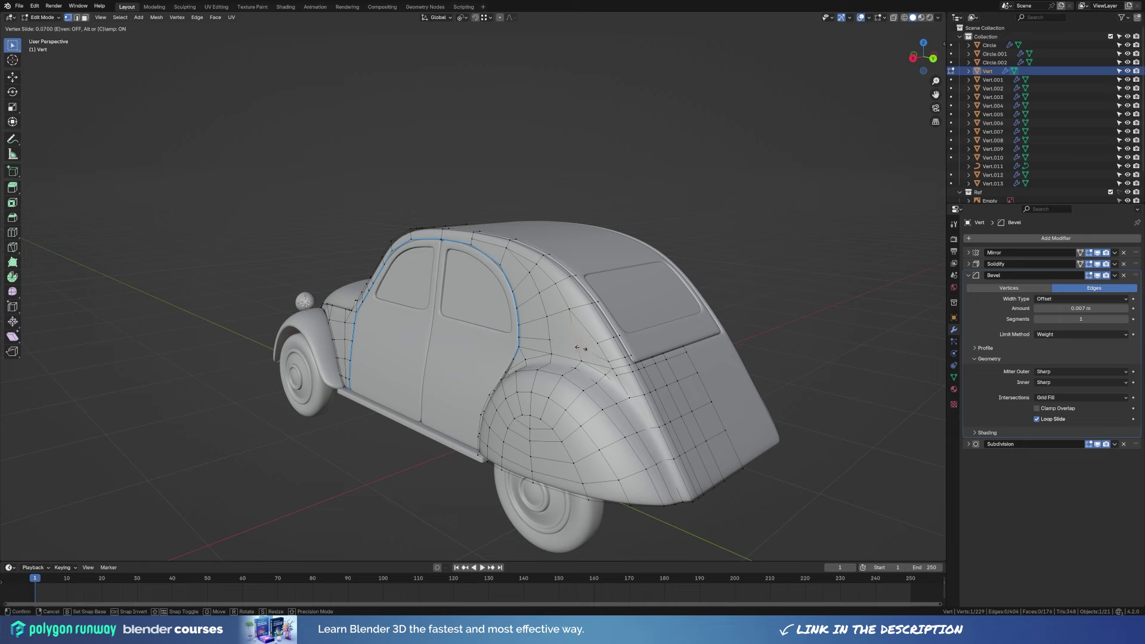
click(581, 348)
mouse_move(581, 348)
middle_down()
mouse_move(478, 432)
mouse_move(412, 285)
middle_up()
key(Tab)
Slide edges onto the roof line and adjust a door-pillar vertex.
click(412, 285)
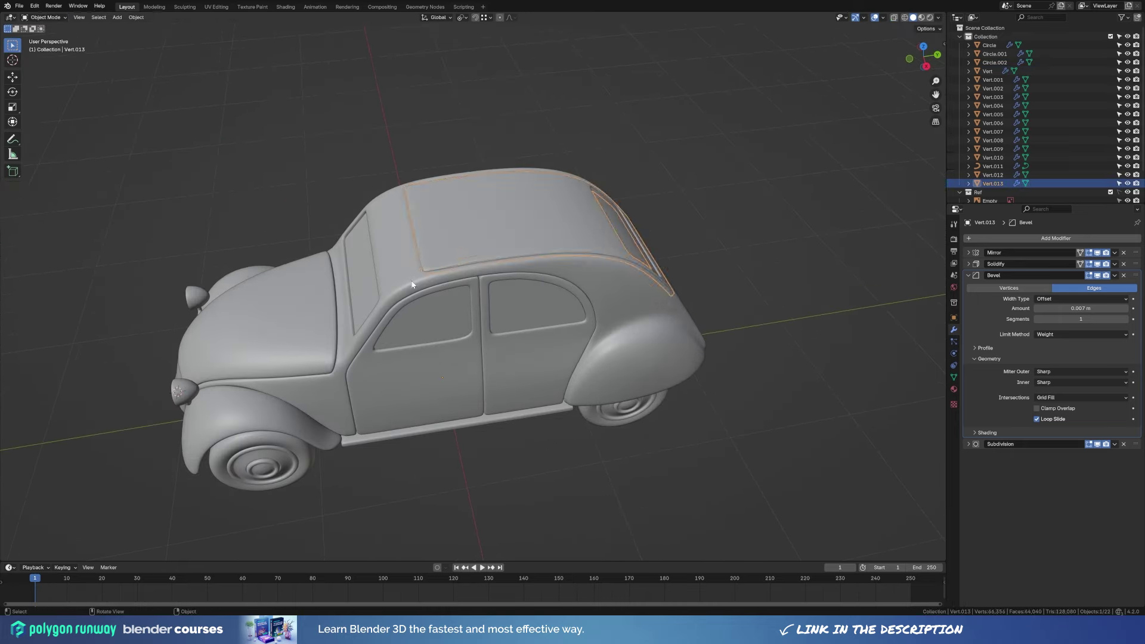
key(Tab)
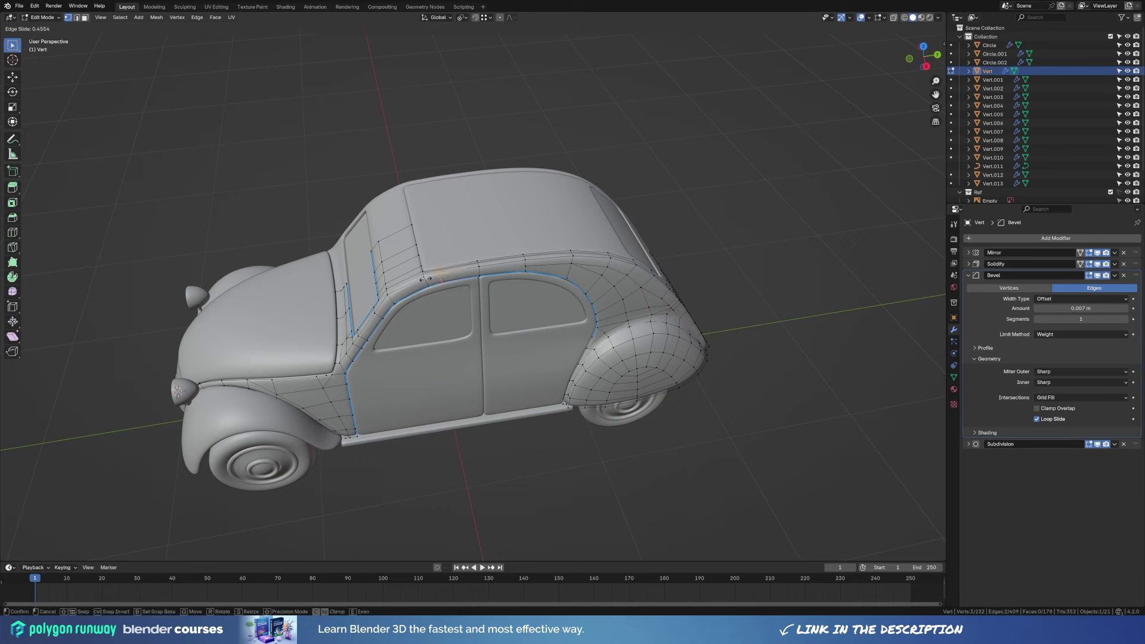
click(425, 279)
key(ctrl+z)
key(g)
key(g)
click(418, 280)
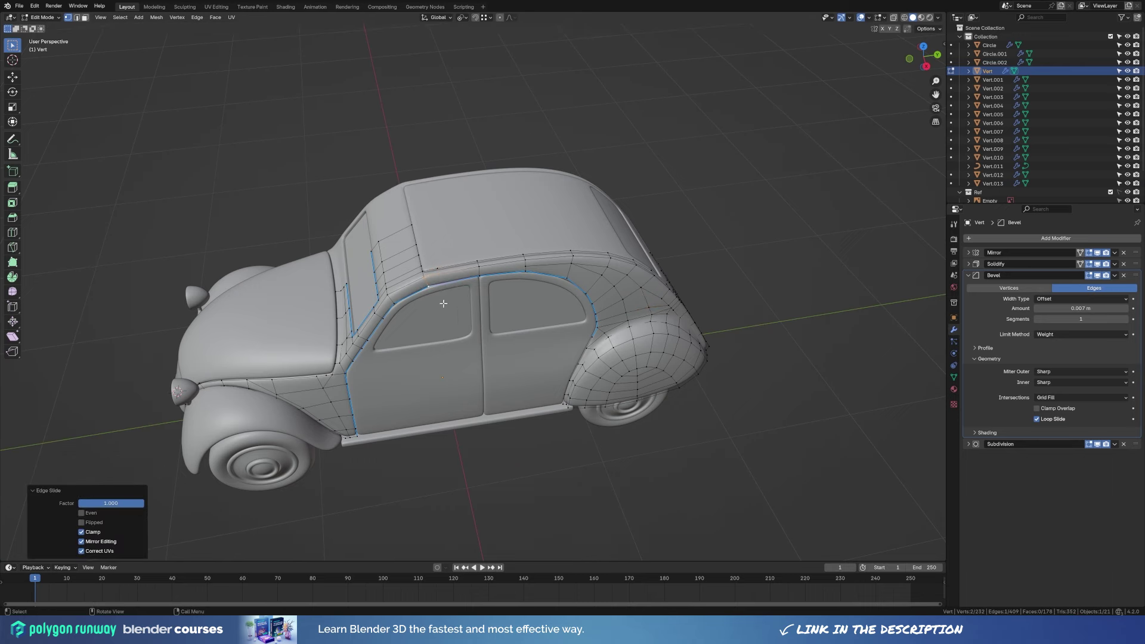
key(g)
key(g)
click(195, 379)
middle_drag(194, 378, 417, 334)
click(502, 278)
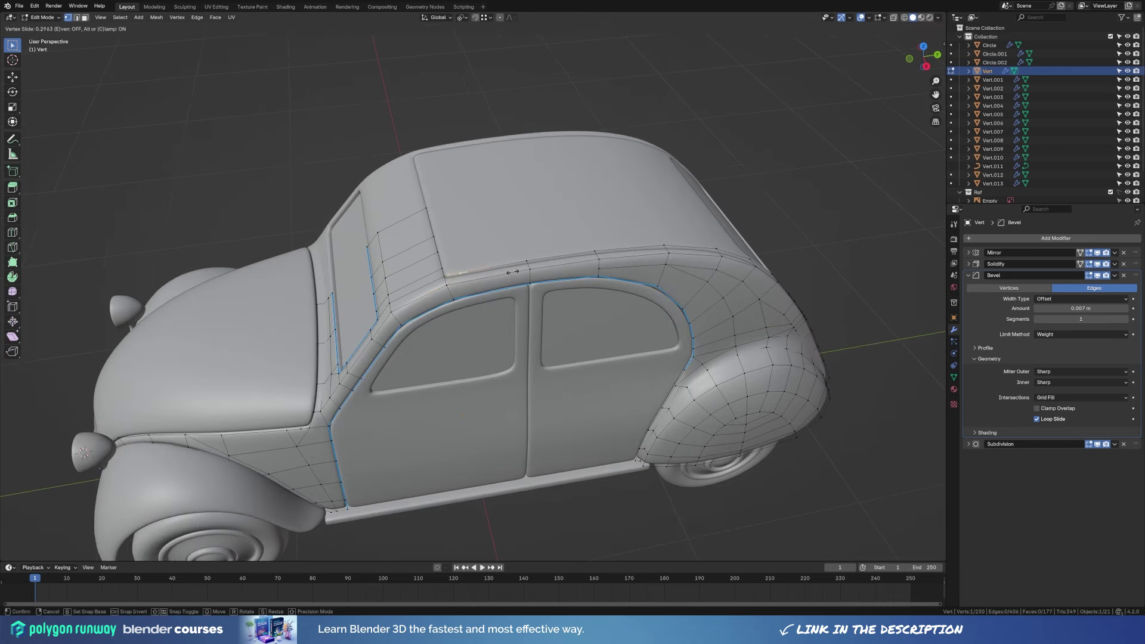
key(Tab)
Preview the smoothed body and slide another edge near the roof and doors.
scroll(504, 343, down, 3)
key(Tab)
scroll(482, 326, up, 5)
scroll(482, 327, down, 3)
key(Tab)
middle_drag(762, 427, 481, 346)
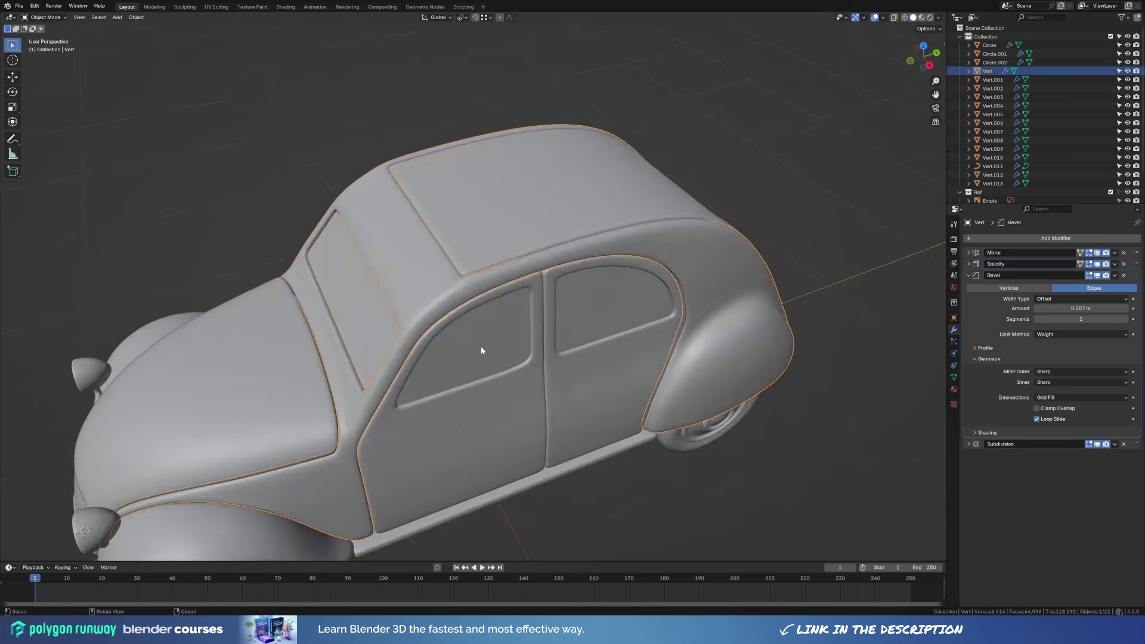
key(Tab)
scroll(448, 345, up, 3)
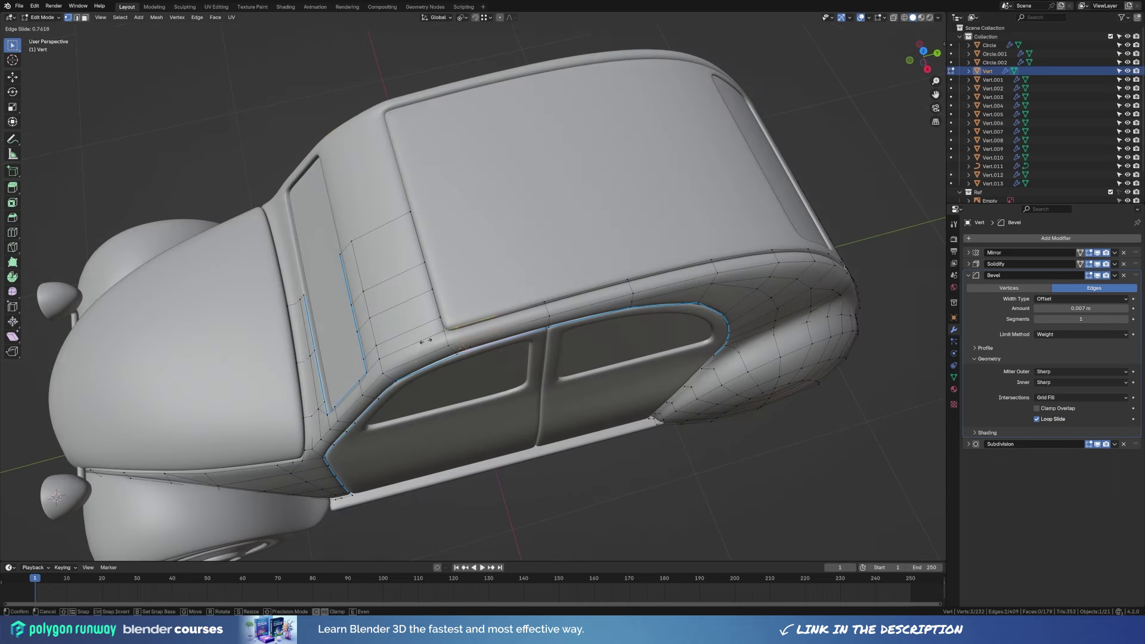
click(426, 340)
mouse_move(490, 352)
middle_down()
mouse_move(481, 329)
mouse_move(633, 431)
mouse_move(443, 441)
mouse_move(529, 414)
mouse_move(520, 420)
middle_up()
key(Tab)
scroll(480, 328, down, 4)
key(alt+a)
Shrink the roof panel slightly along its normals with Alt+S.
key(Tab)
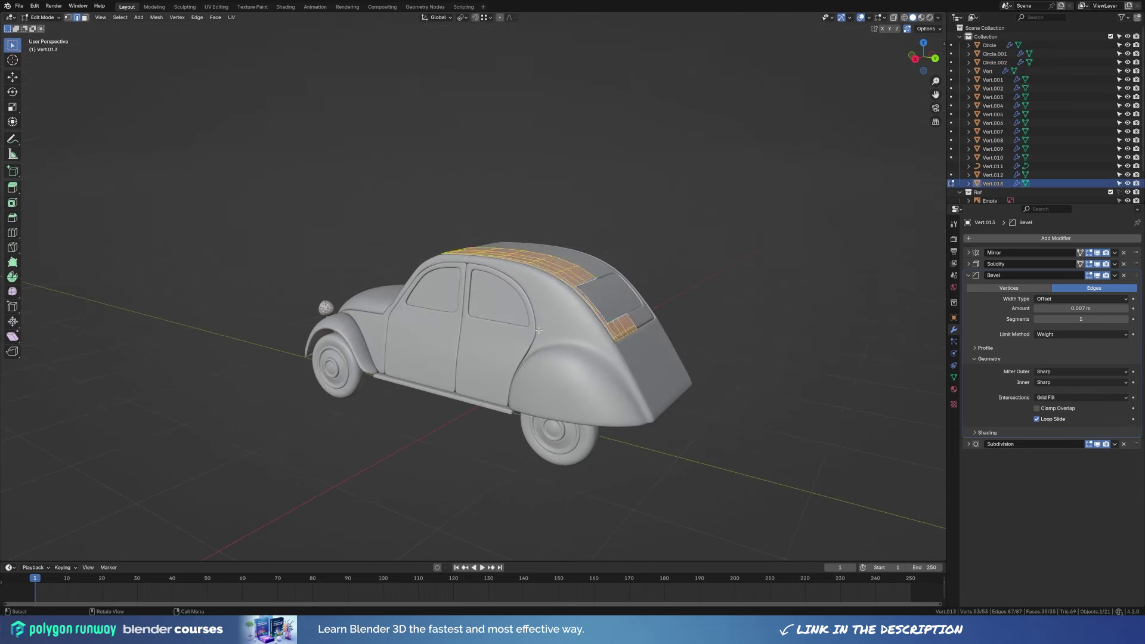
key(alt+s)
mouse_move(560, 282)
middle_down()
mouse_move(689, 313)
mouse_move(656, 334)
mouse_move(695, 352)
mouse_move(624, 346)
mouse_move(537, 268)
middle_up()
click(691, 310)
key(Tab)
Select the car body and orbit around its rear for editing.
click(454, 291)
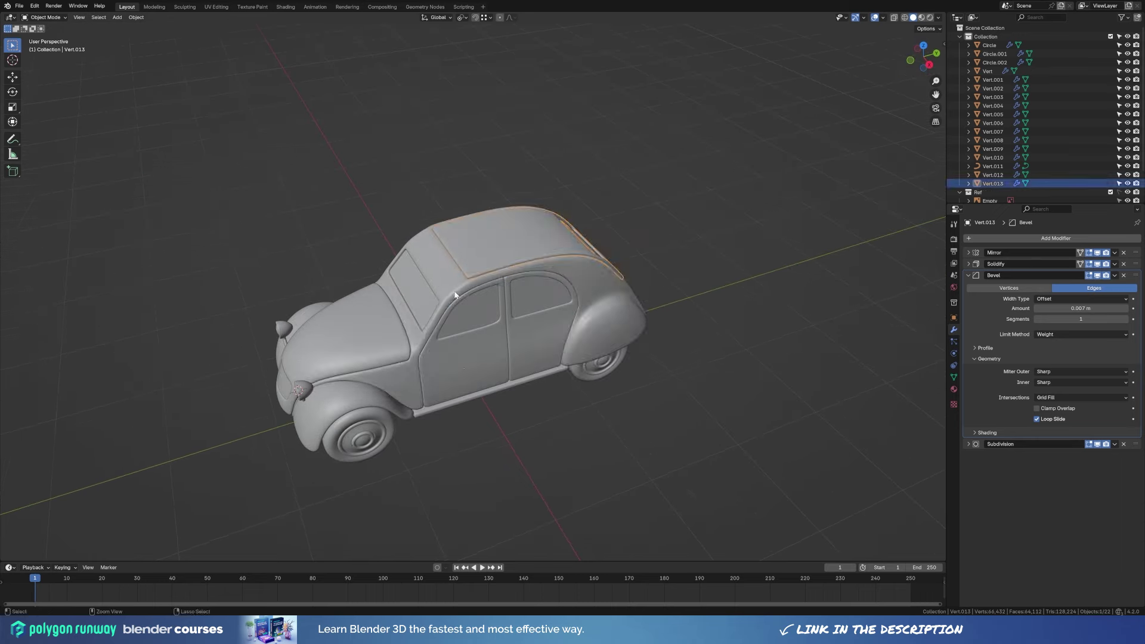
key(Tab)
key(Tab)
middle_drag(455, 291, 606, 370)
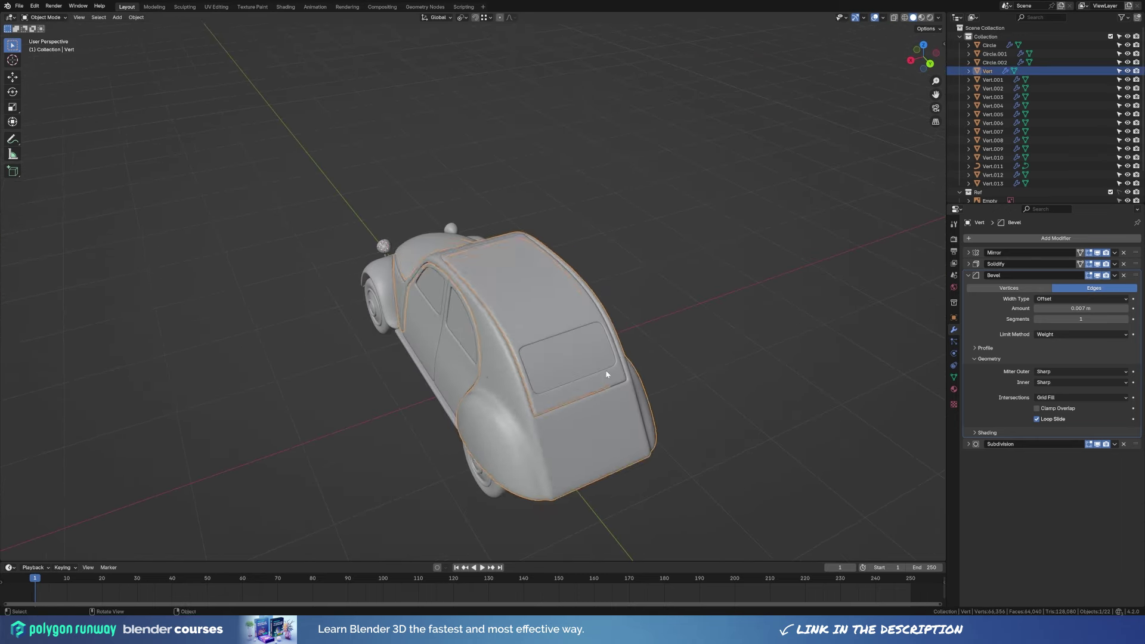
click(606, 369)
mouse_move(563, 413)
middle_down()
mouse_move(572, 403)
mouse_move(627, 465)
middle_up()
click(571, 403)
key(Tab)
scroll(627, 466, up, 3)
Dissolve stray edges and vertices near the rear window and merge vertices by distance.
key(ctrl+x)
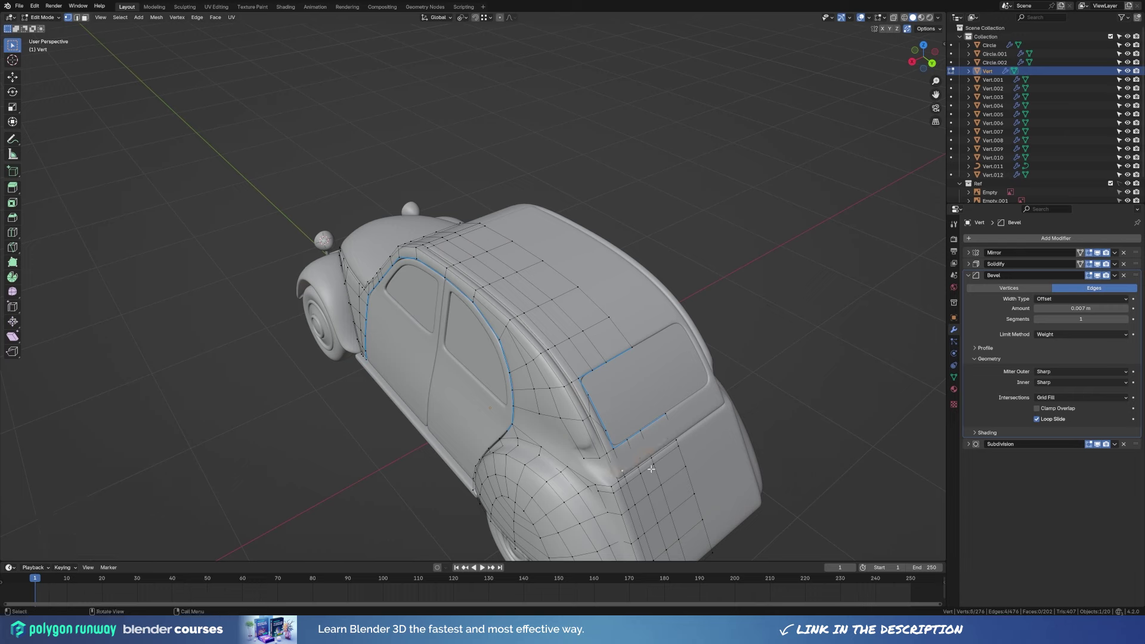
alt+click(625, 469)
key(ctrl+x)
middle_drag(625, 469, 514, 310)
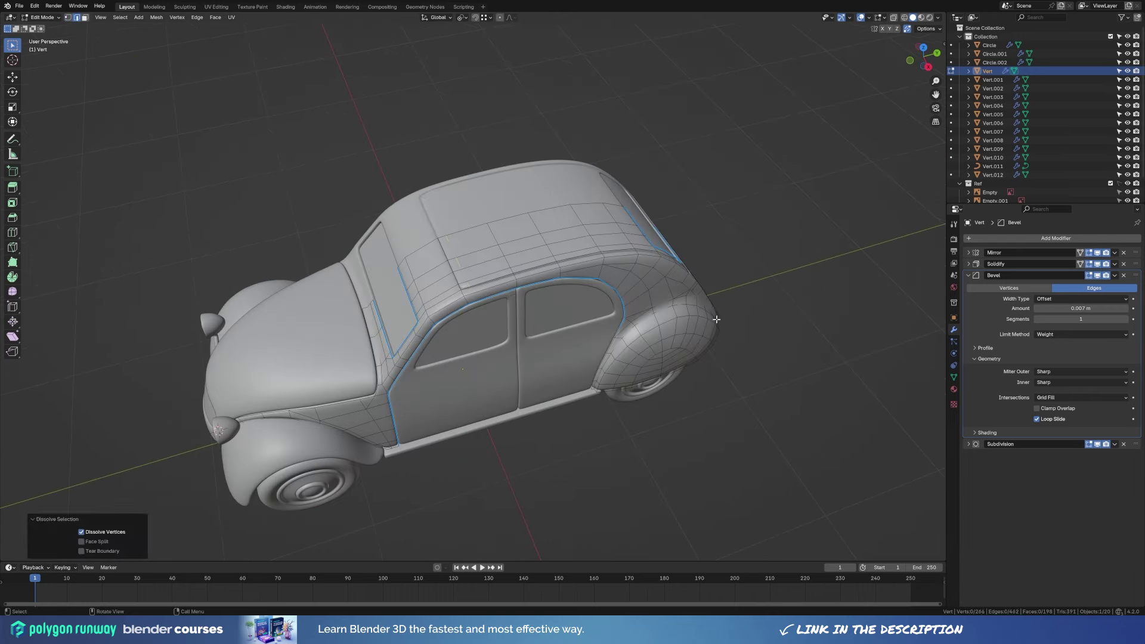
middle_drag(716, 319, 666, 315)
key(a)
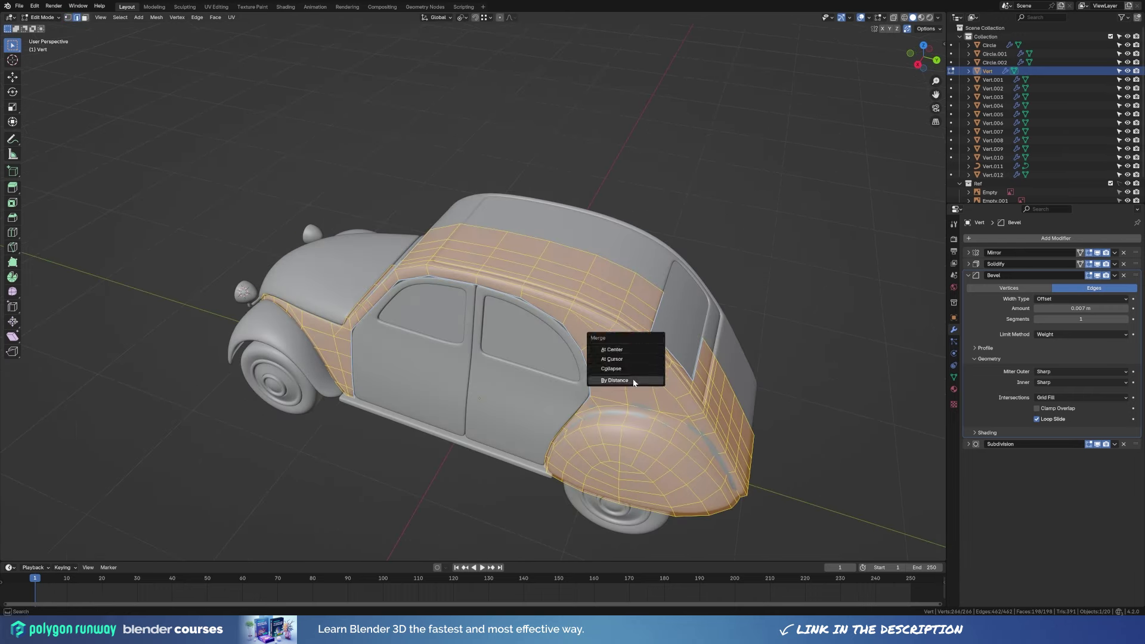
click(633, 382)
Select the roof faces from the front back to the rear, undoing earlier attempts.
mouse_move(634, 382)
middle_down()
mouse_move(537, 396)
mouse_move(542, 358)
mouse_move(437, 275)
middle_up()
mouse_move(548, 254)
middle_down()
mouse_move(470, 381)
mouse_move(438, 231)
mouse_move(625, 349)
middle_up()
click(438, 231)
ctrl+click(624, 349)
key(ctrl+z)
ctrl+shift+click(624, 349)
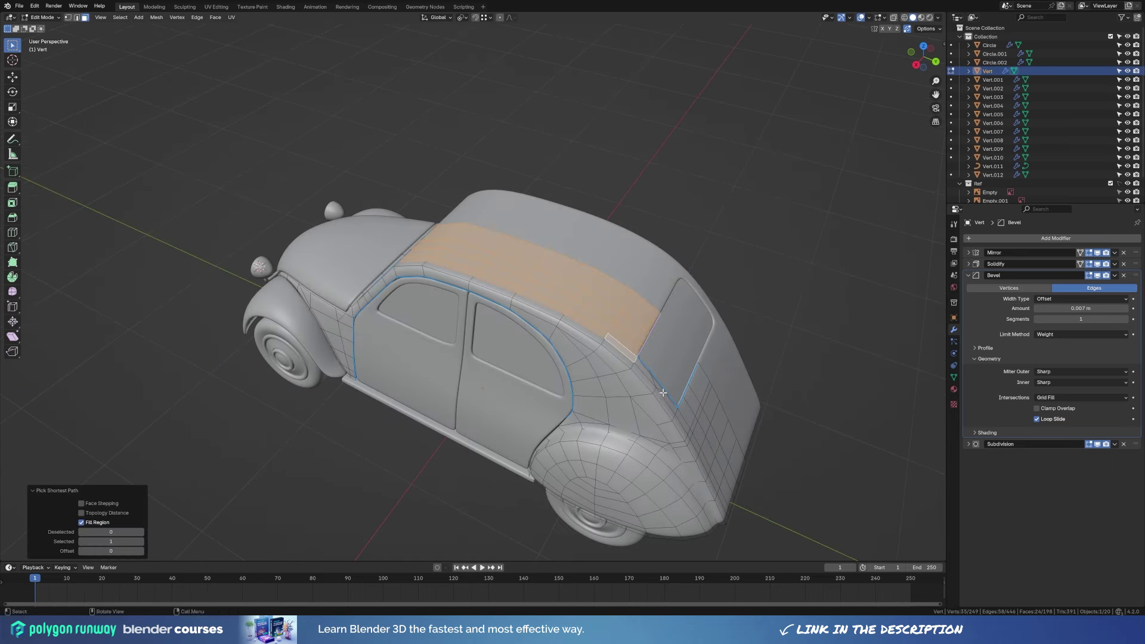
key(ctrl+z)
key(ctrl+z)
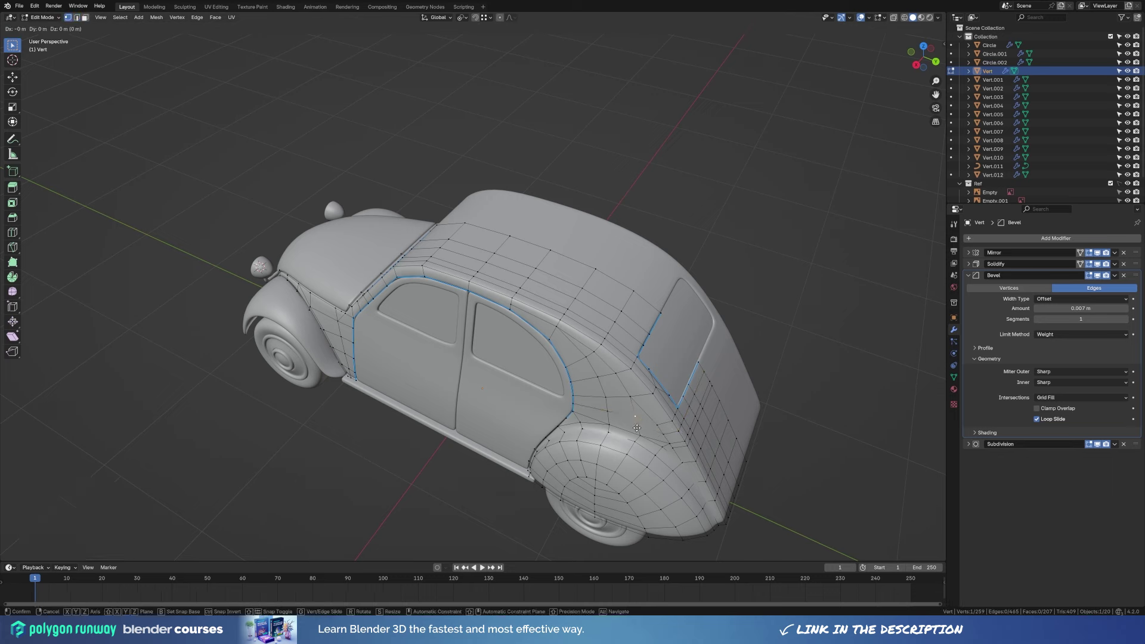
key(ctrl+z)
key(ctrl+z)
ctrl+shift+click(603, 334)
key(ctrl+z)
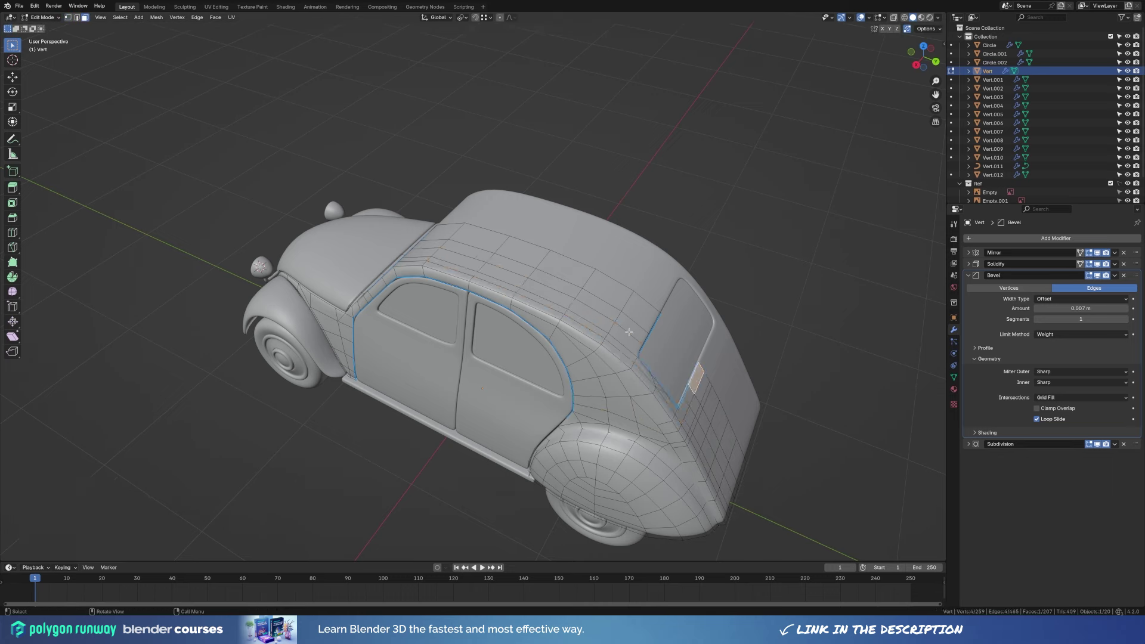
ctrl+shift+click(632, 358)
key(ctrl+z)
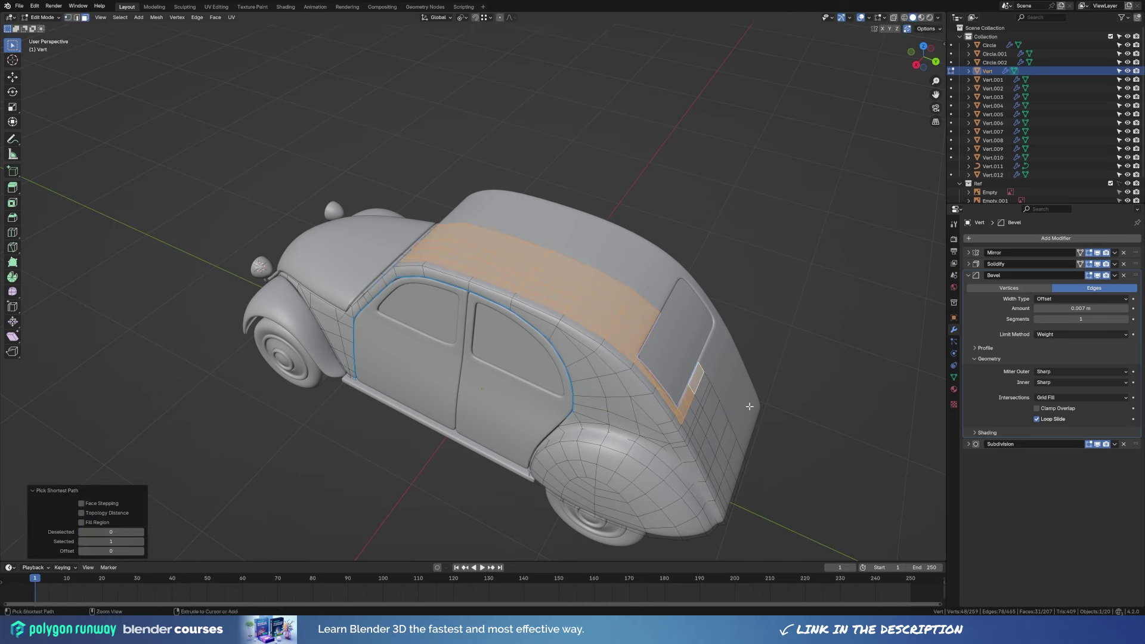
Separate the selected roof faces into their own roof object and select it.
middle_drag(692, 388, 773, 370)
key(p)
click(772, 370)
key(Tab)
middle_drag(480, 317, 535, 300)
click(535, 300)
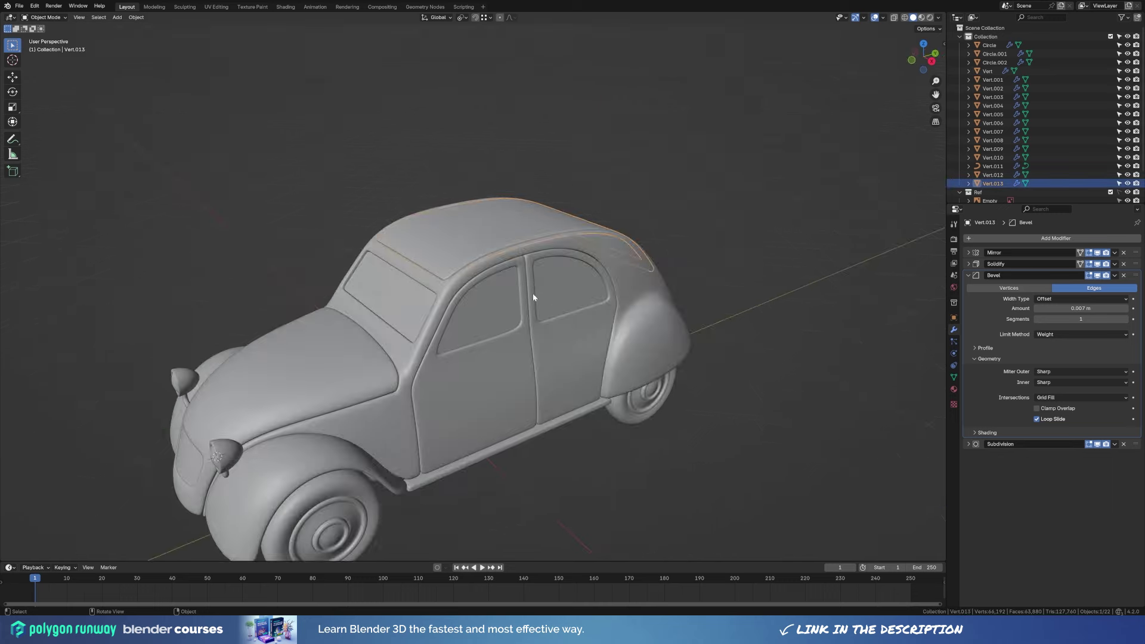
Add an edge loop across the roof piece.
key(Tab)
scroll(428, 294, up, 3)
click(392, 272)
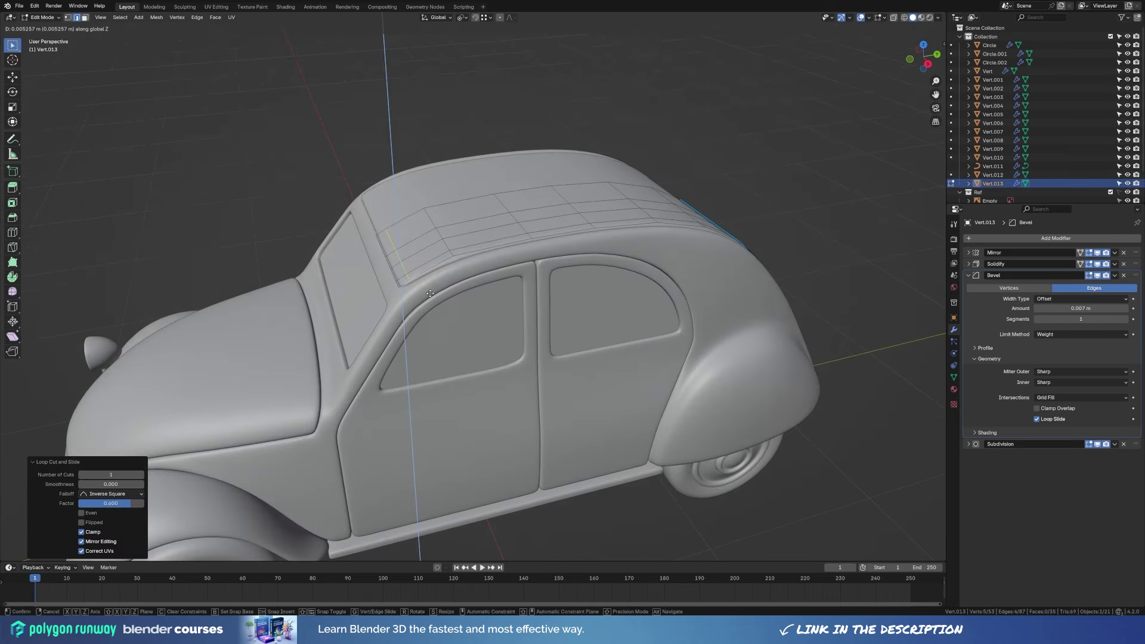
right_click(430, 294)
mouse_move(430, 294)
middle_down()
mouse_move(693, 448)
mouse_move(719, 423)
mouse_move(731, 438)
mouse_move(698, 358)
middle_up()
key(alt+q)
key(alt+a)
key(1)
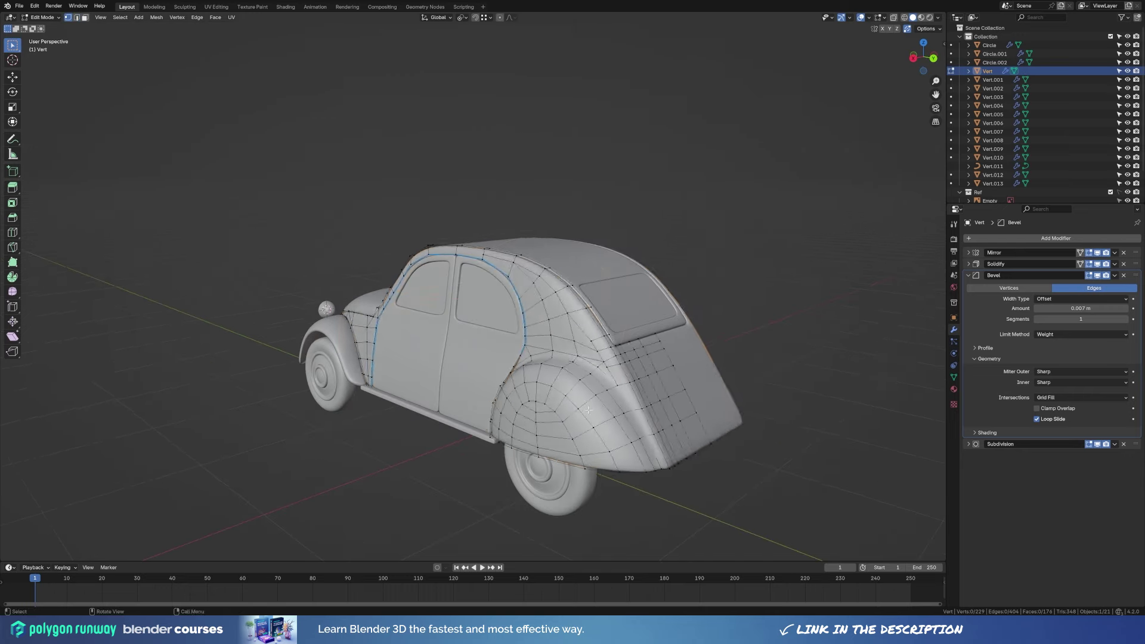
Push the roof piece's surface slightly outward along its normals.
key(Tab)
click(525, 263)
key(Tab)
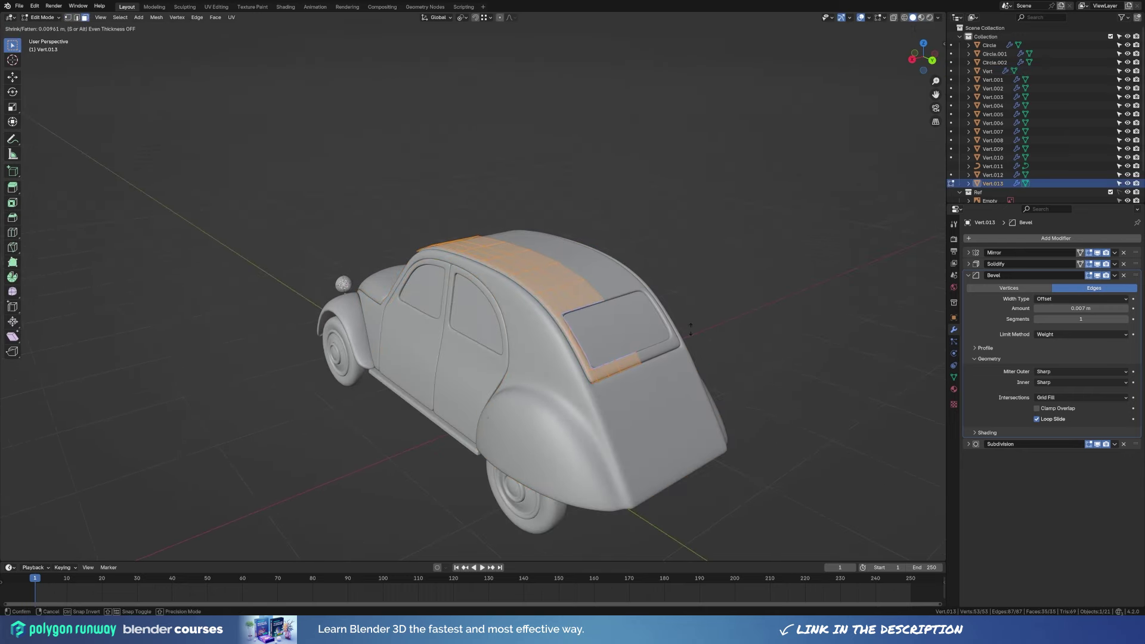
click(690, 328)
key(Tab)
mouse_move(697, 321)
middle_down()
mouse_move(664, 369)
mouse_move(657, 412)
mouse_move(618, 365)
mouse_move(434, 335)
middle_up()
scroll(619, 369, up, 5)
Raise a roof edge loop slightly along Z, then return to editing the main body.
key(Tab)
alt+click(474, 340)
alt+click(433, 335)
click(463, 338)
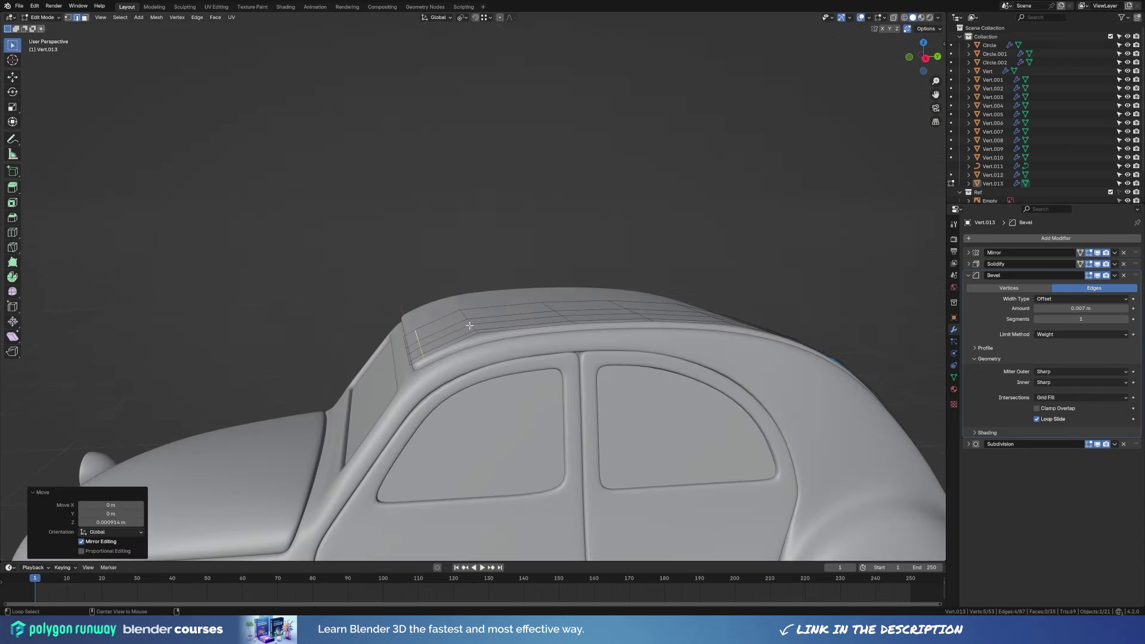
key(ctrl+z)
key(g)
key(z)
key(Escape)
key(Tab)
scroll(526, 354, down, 5)
mouse_move(526, 353)
middle_down()
mouse_move(778, 446)
mouse_move(555, 424)
mouse_move(404, 506)
mouse_move(624, 302)
middle_up()
click(713, 298)
key(Tab)
Separate the lower rear panel faces into their own object, Vert.014.
middle_drag(714, 298, 565, 417)
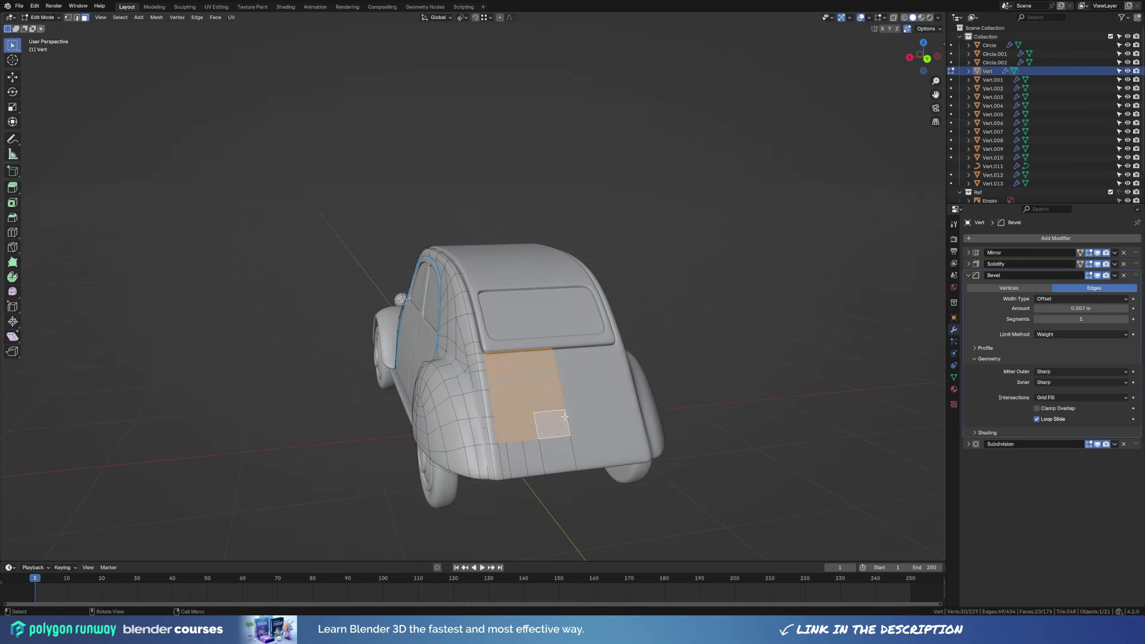
ctrl+shift+click(559, 430)
key(p)
click(667, 437)
key(Tab)
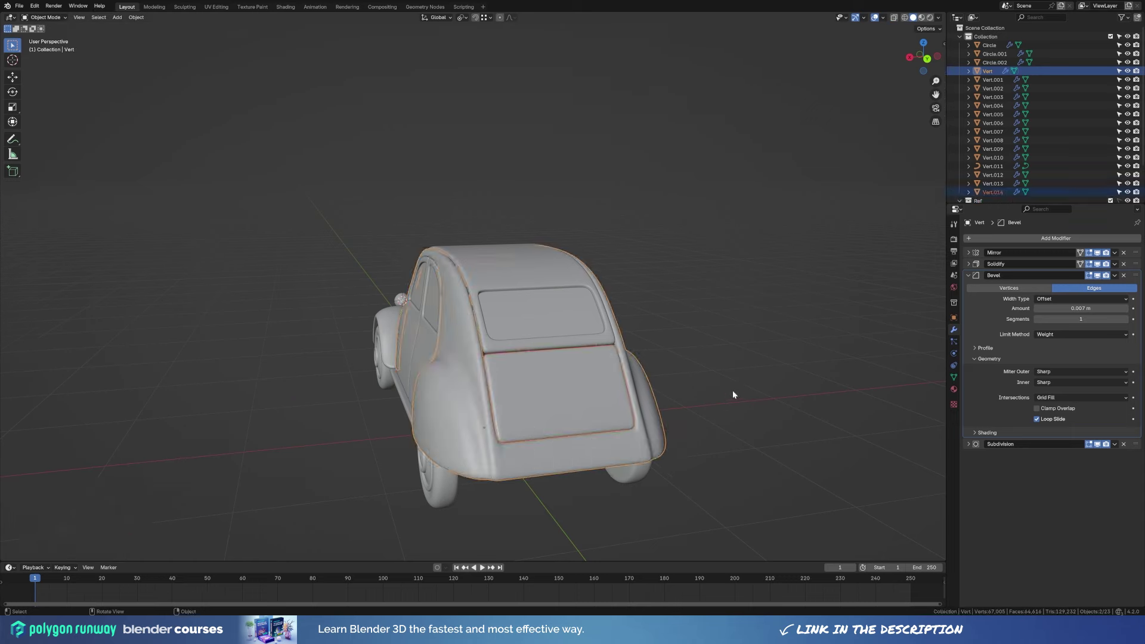
Add and slide an edge loop on the new rear panel piece.
mouse_move(733, 390)
middle_down()
mouse_move(643, 487)
mouse_move(541, 374)
middle_up()
scroll(541, 373, up, 5)
scroll(561, 411, down, 5)
click(584, 453)
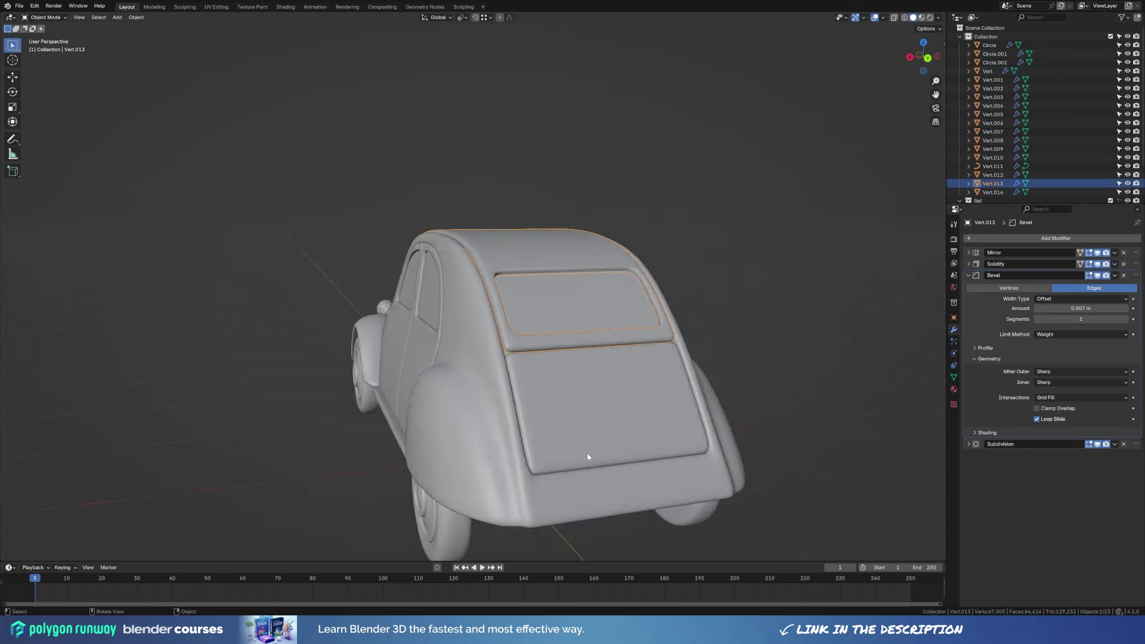
middle_drag(584, 454, 644, 422)
click(644, 422)
key(Tab)
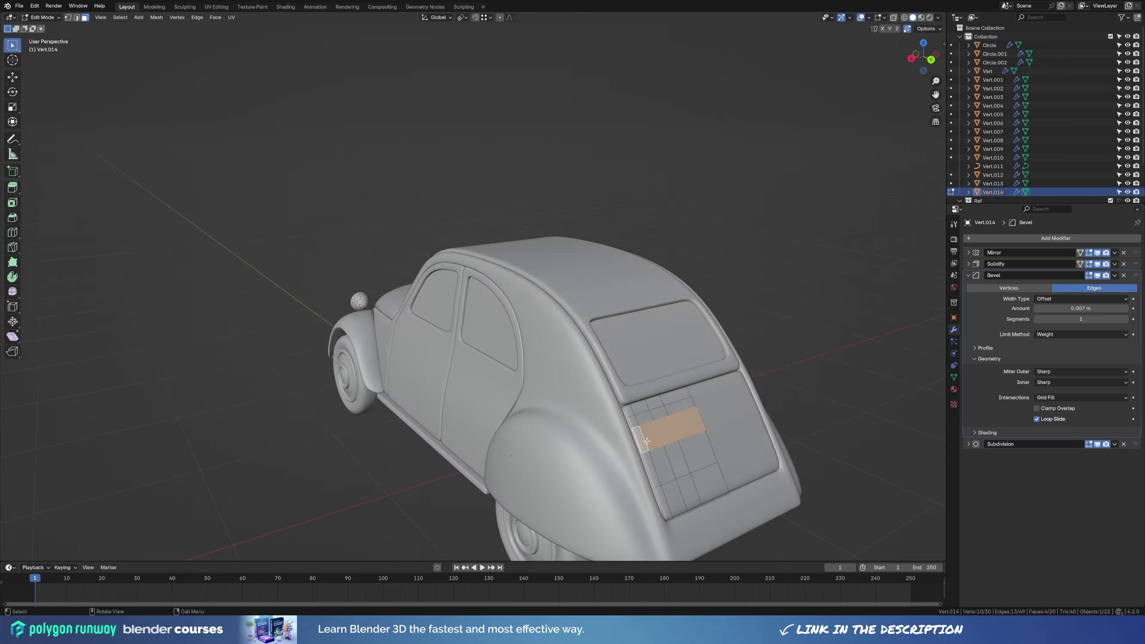
click(633, 410)
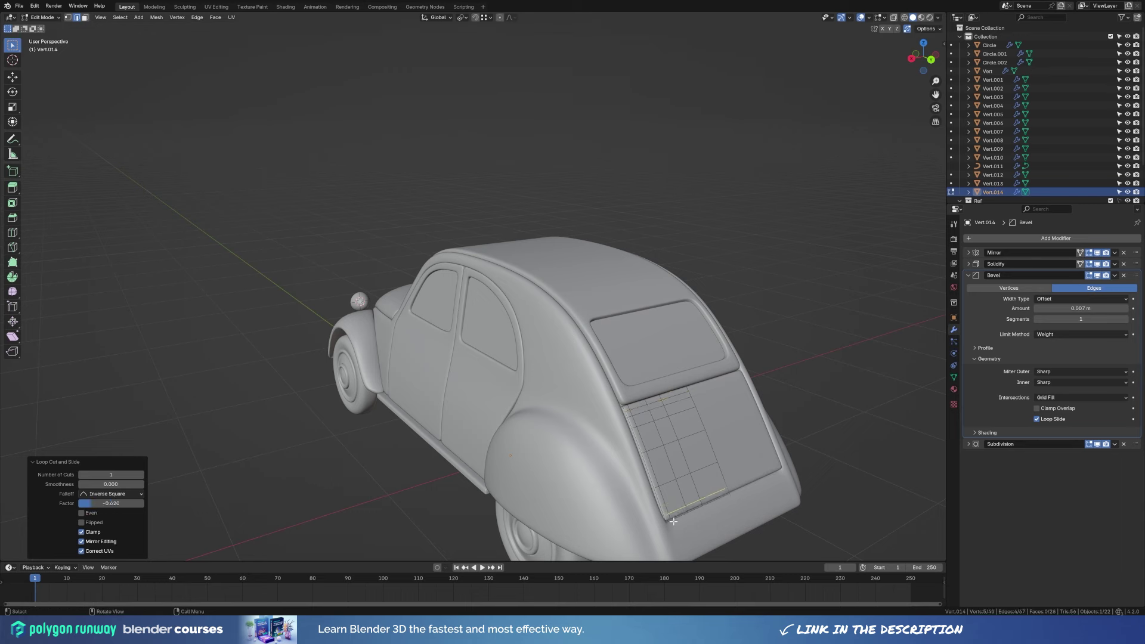
Add a slid edge loop across the lower rear of the main body.
key(alt+q)
middle_drag(672, 539, 640, 402)
click(639, 402)
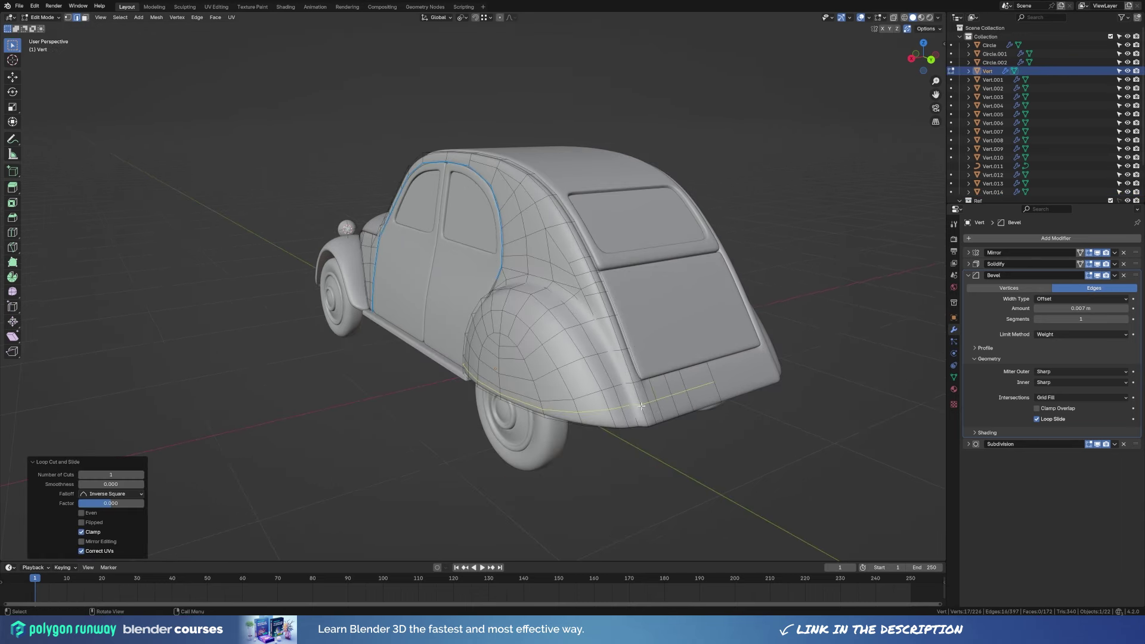
click(648, 418)
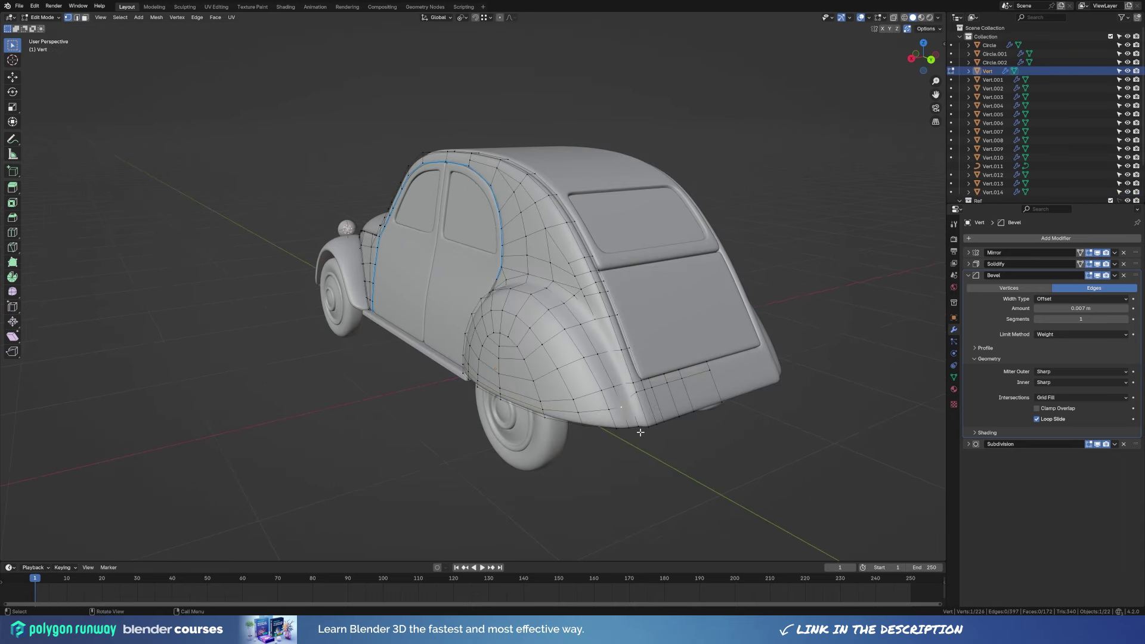
key(Tab)
Push the rear panel outward with Alt+S to thicken it.
mouse_move(648, 418)
middle_down()
mouse_move(693, 487)
mouse_move(610, 443)
mouse_move(735, 306)
mouse_move(642, 365)
middle_up()
click(735, 306)
mouse_move(841, 323)
middle_down()
mouse_move(518, 327)
mouse_move(682, 306)
middle_up()
click(681, 307)
scroll(715, 334, up, 3)
key(Tab)
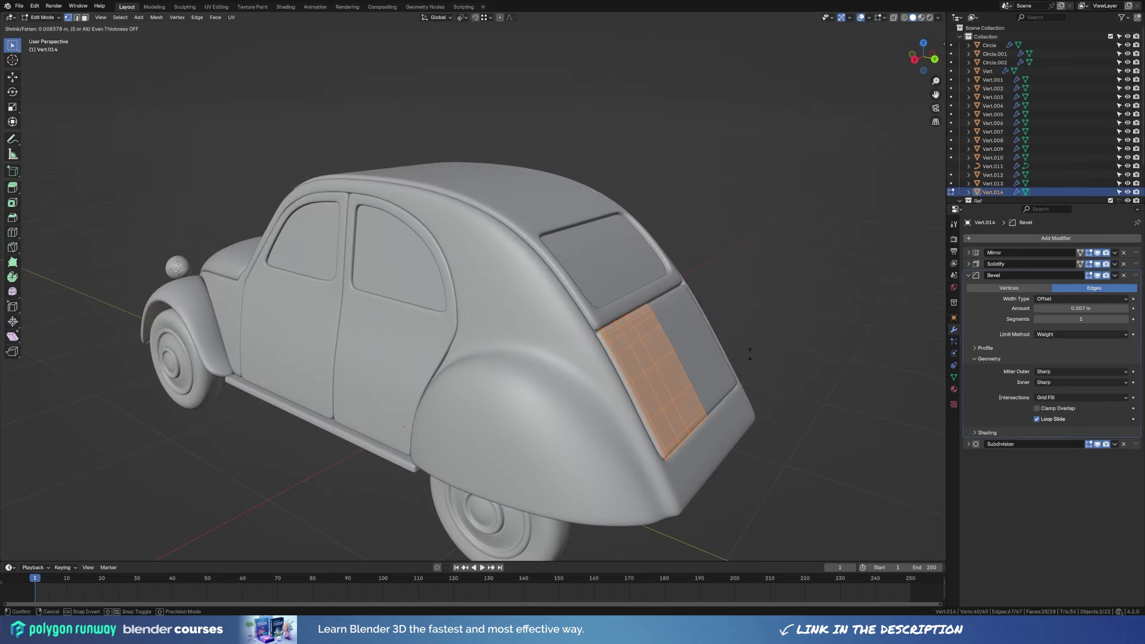
click(750, 353)
key(Tab)
Duplicate the rear door edge path and separate it as a new object, Vert.015.
mouse_move(750, 353)
middle_down()
mouse_move(535, 394)
mouse_move(642, 378)
middle_up()
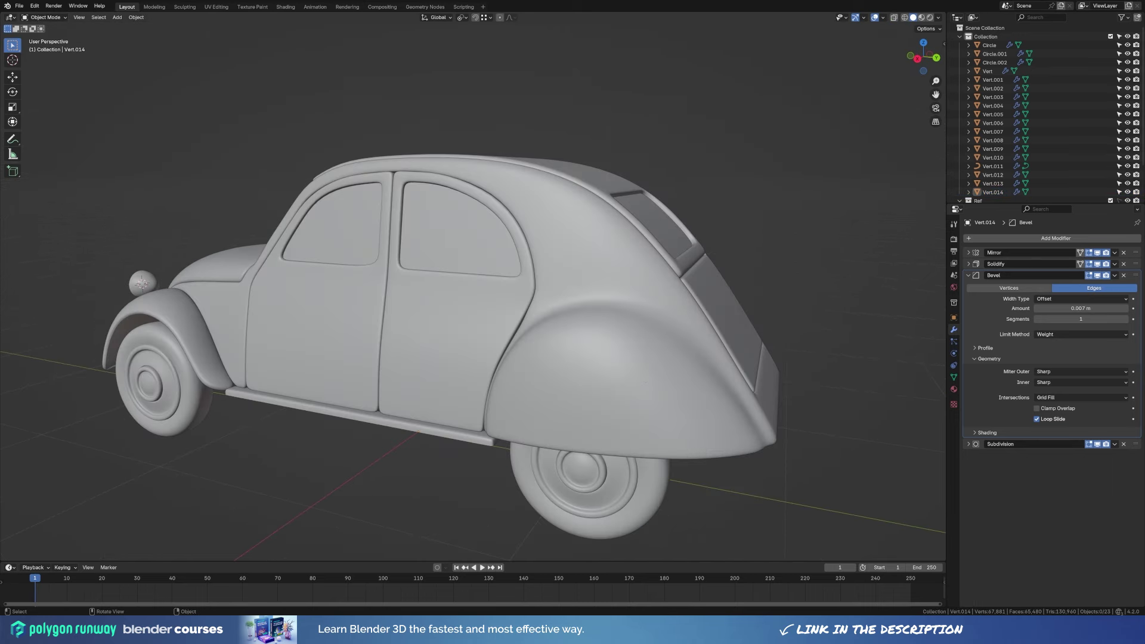
click(669, 375)
key(Tab)
ctrl+click(628, 302)
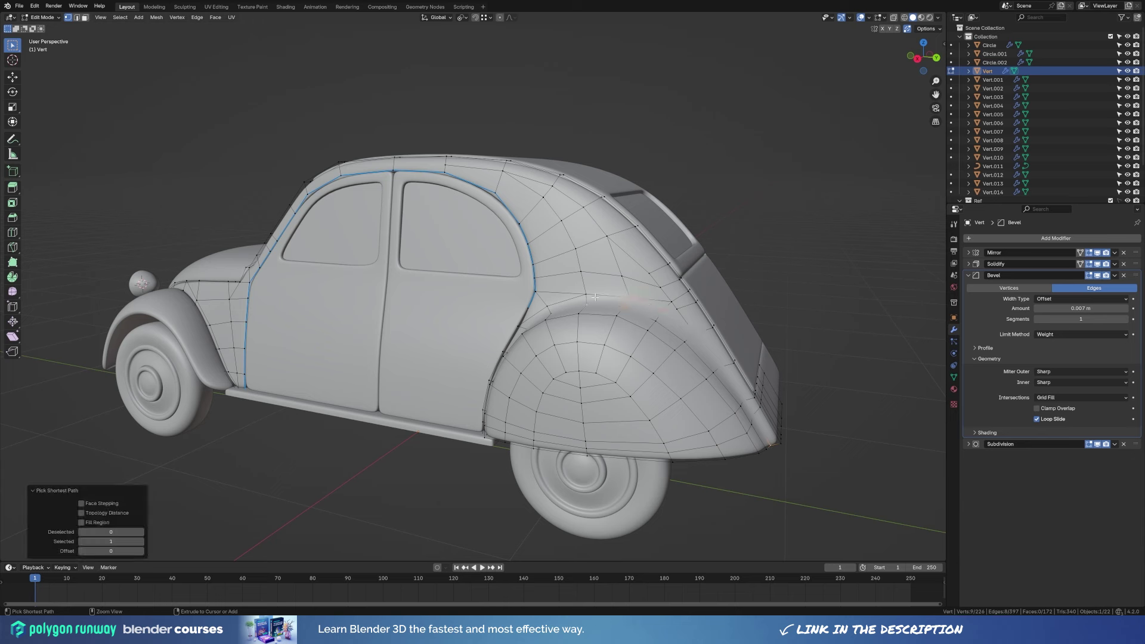
key(shift+d)
key(Escape)
key(p)
click(713, 357)
key(Tab)
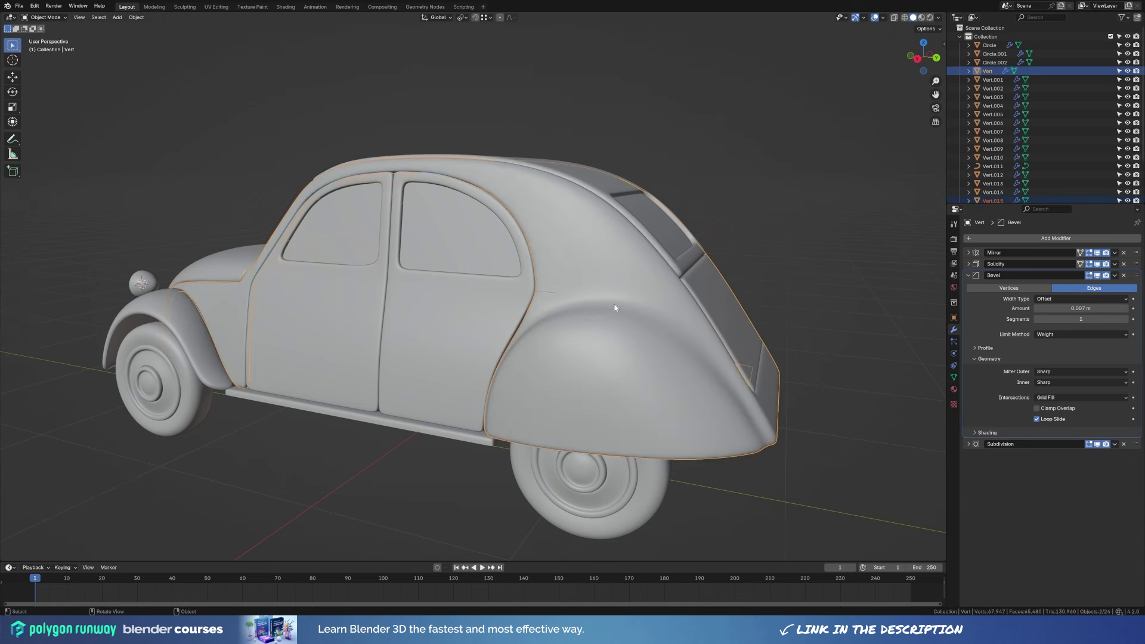
Delete the strip's Bevel and Solidify modifiers, keeping Mirror and Subdivision, and enable X-ray.
click(552, 292)
click(1124, 275)
click(1123, 264)
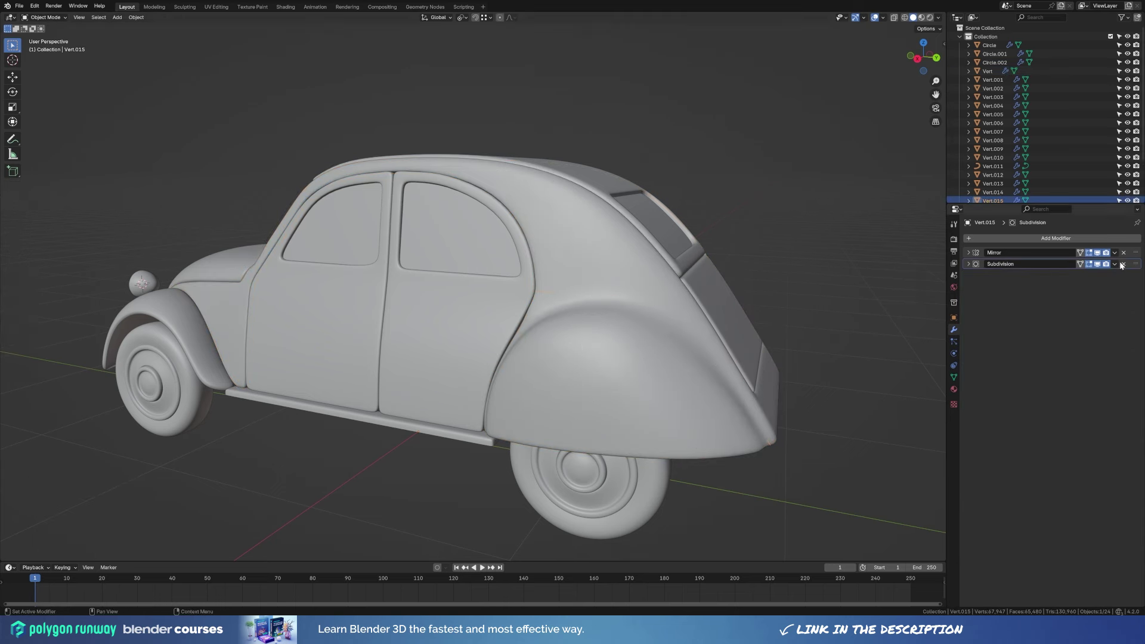
key(alt+z)
Apply the strip's Subdivision modifier and edit its vertices in Right Ortho view.
click(1078, 263)
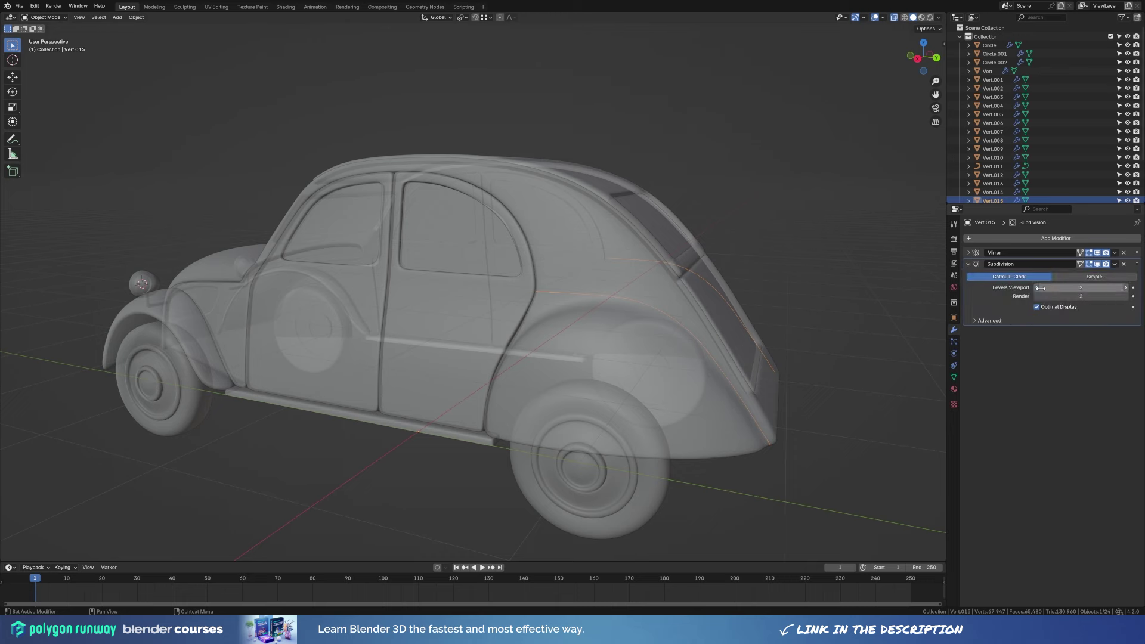
key(ctrl+a)
middle_drag(805, 346, 650, 359)
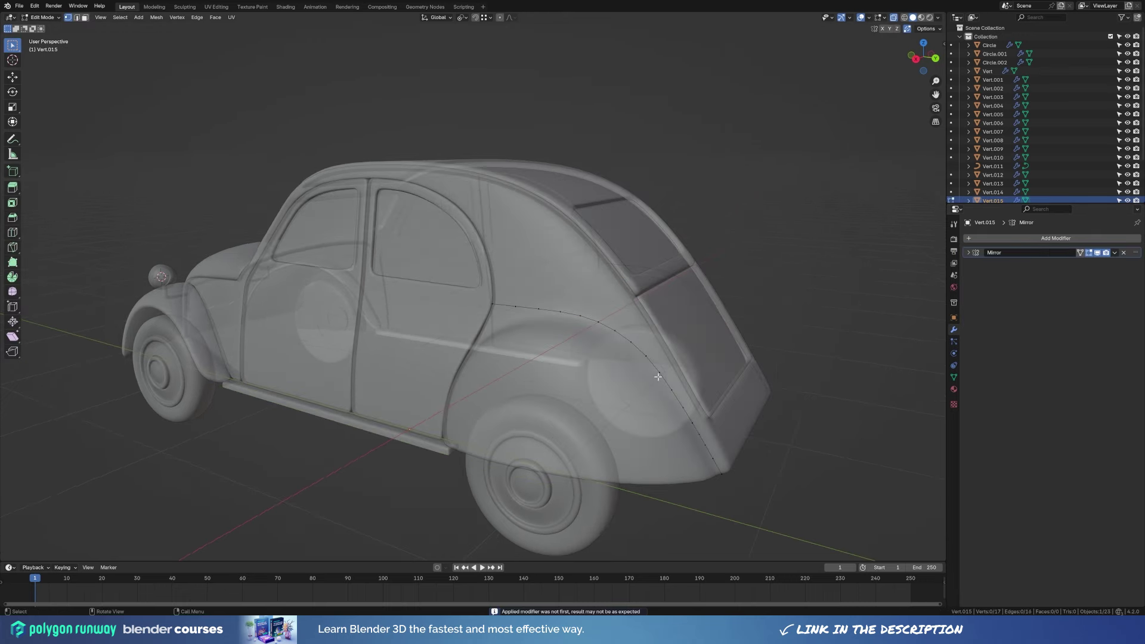
key(Tab)
key(KP_3)
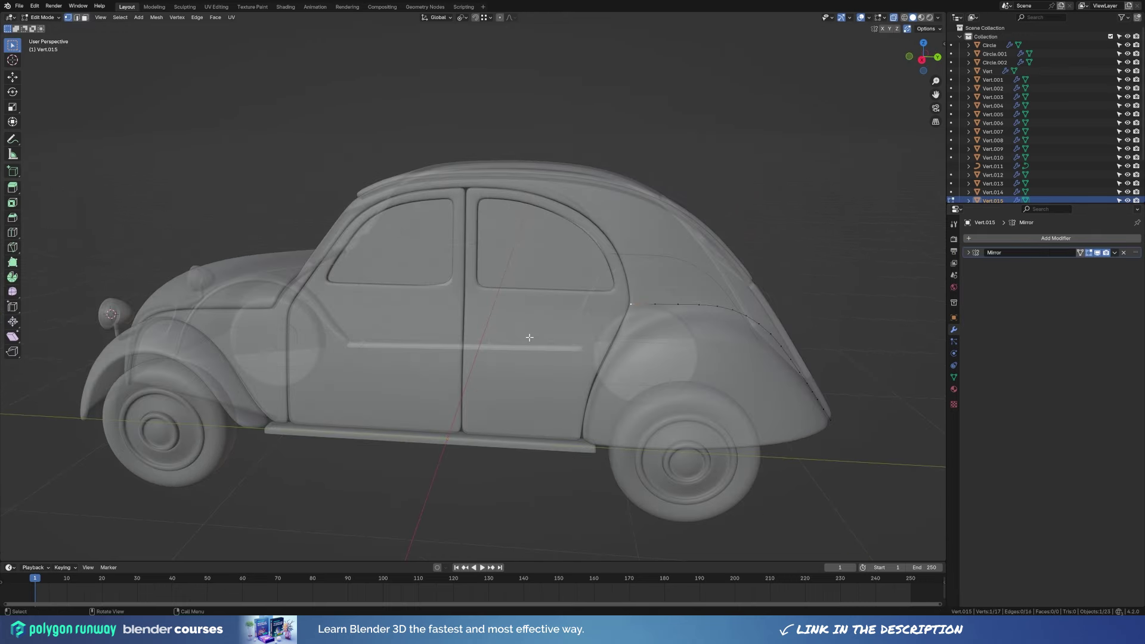
scroll(752, 233, up, 5)
Slide the strip's vertices along Y into a straight line at waist height.
key(g)
key(y)
click(808, 238)
key(g)
key(y)
click(822, 209)
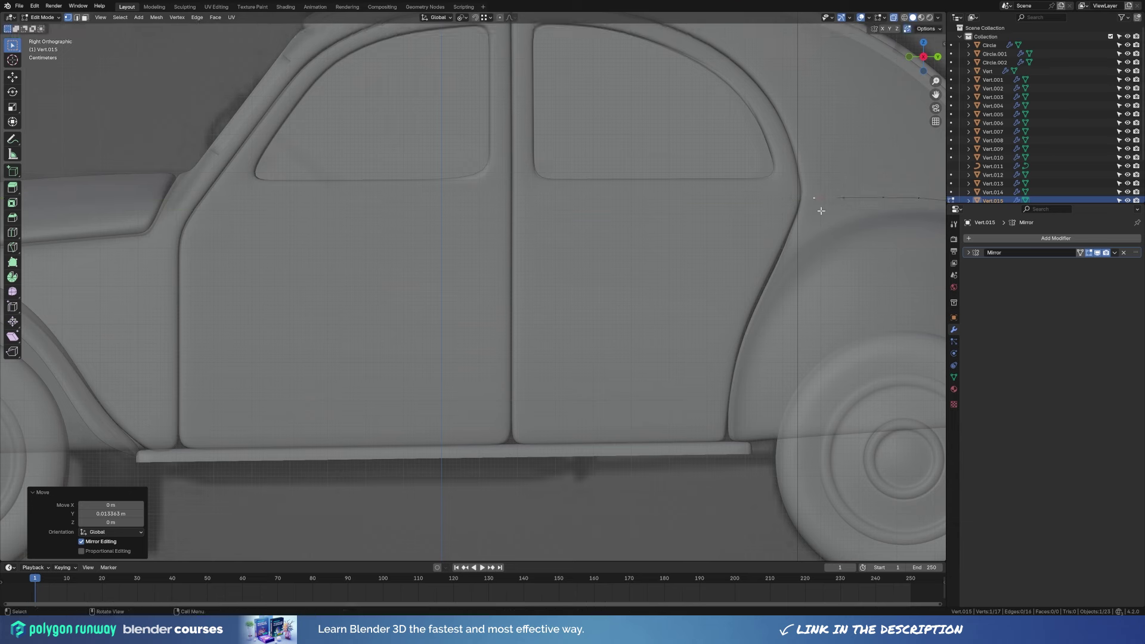
key(g)
key(y)
click(799, 213)
key(g)
key(y)
click(796, 216)
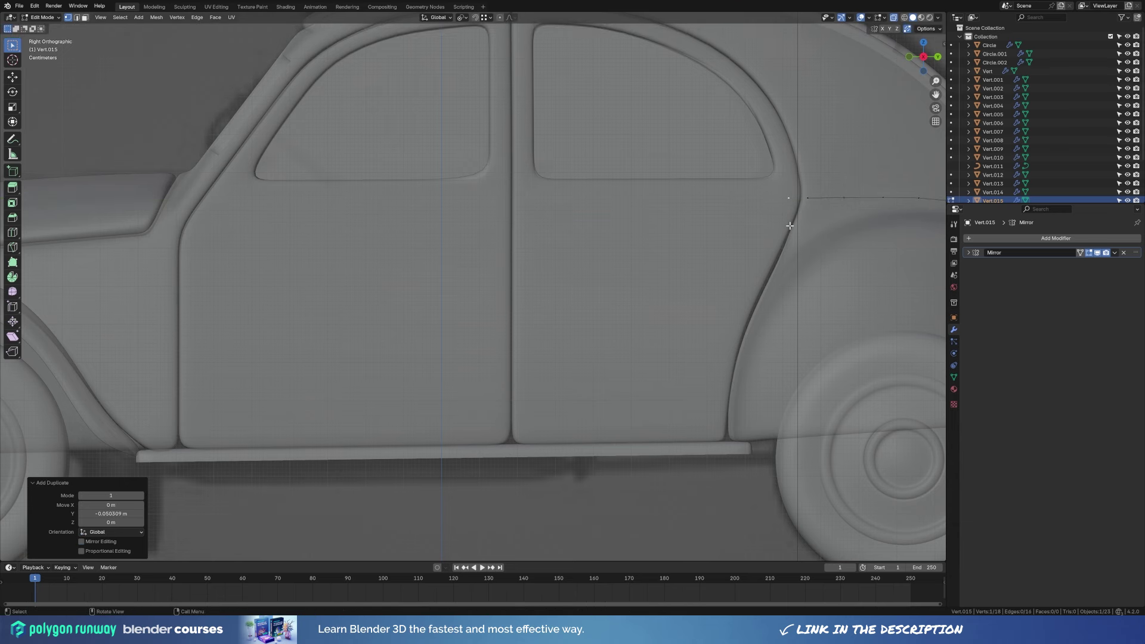
Extrude the line along Y across the front door and duplicate the end vertex further forward.
key(e)
key(y)
click(522, 208)
key(shift+d)
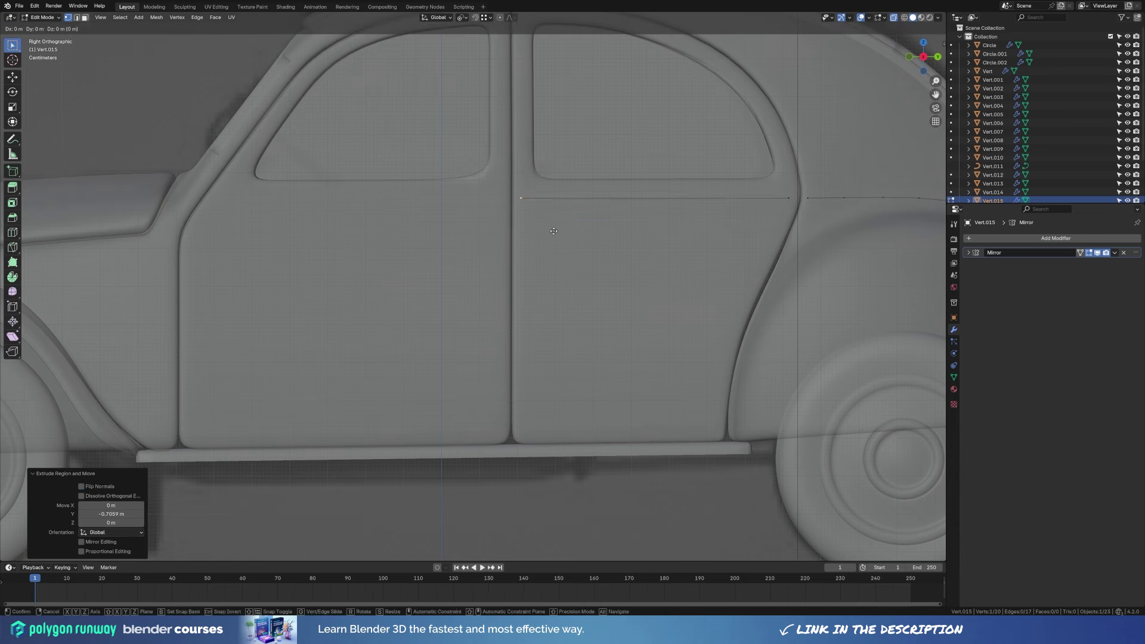
key(y)
click(249, 225)
scroll(572, 248, down, 5)
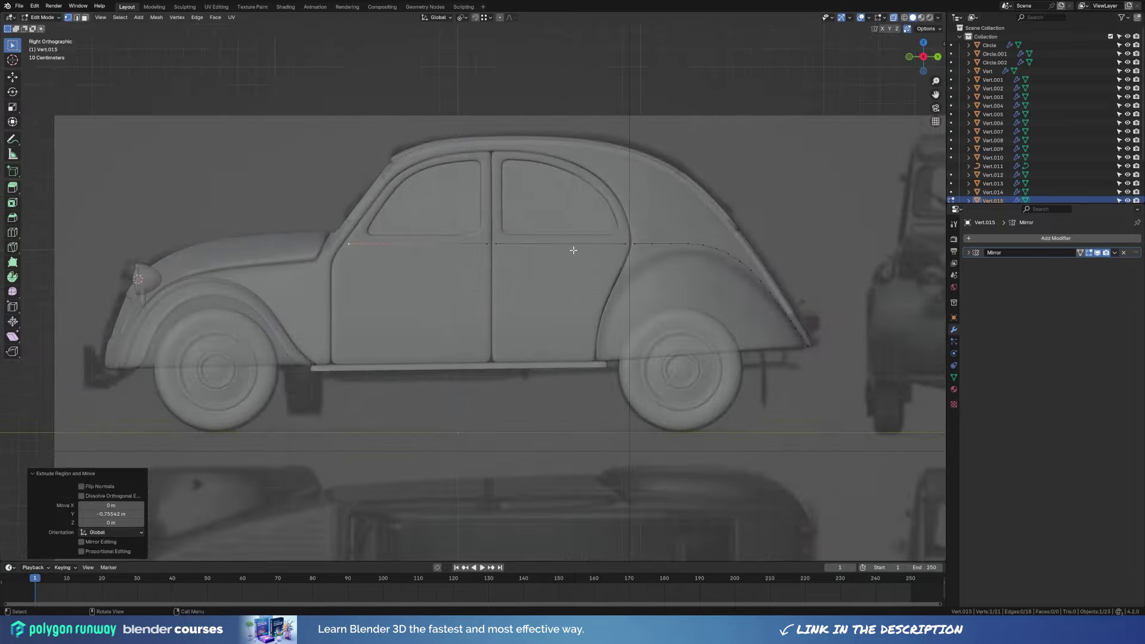
In Top view, rotate the strip's vertices around the Active Element pivot to follow the body side.
key(Tab)
middle_drag(573, 248, 535, 335)
key(KP_7)
scroll(681, 270, up, 1)
key(Tab)
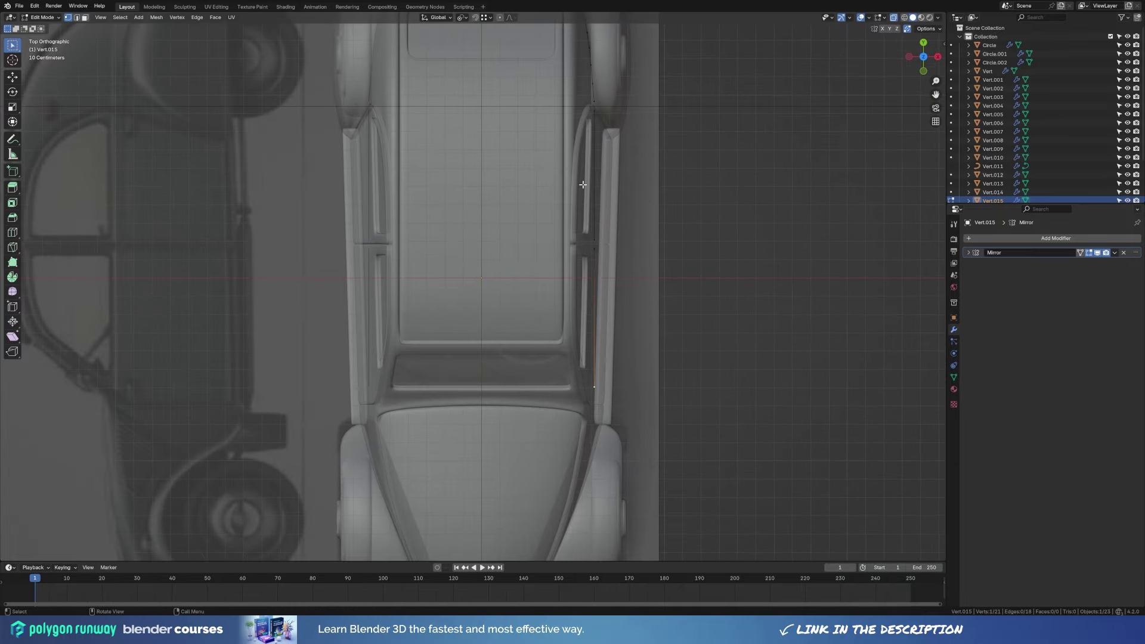
drag(574, 102, 641, 383)
key(period)
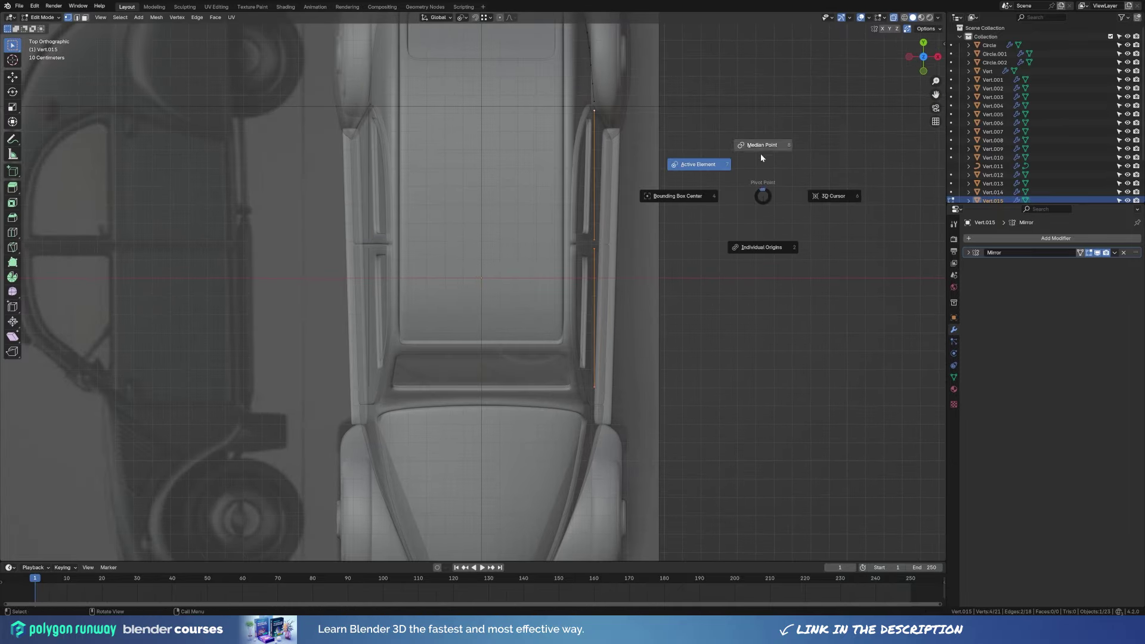
key(r)
key(Return)
key(r)
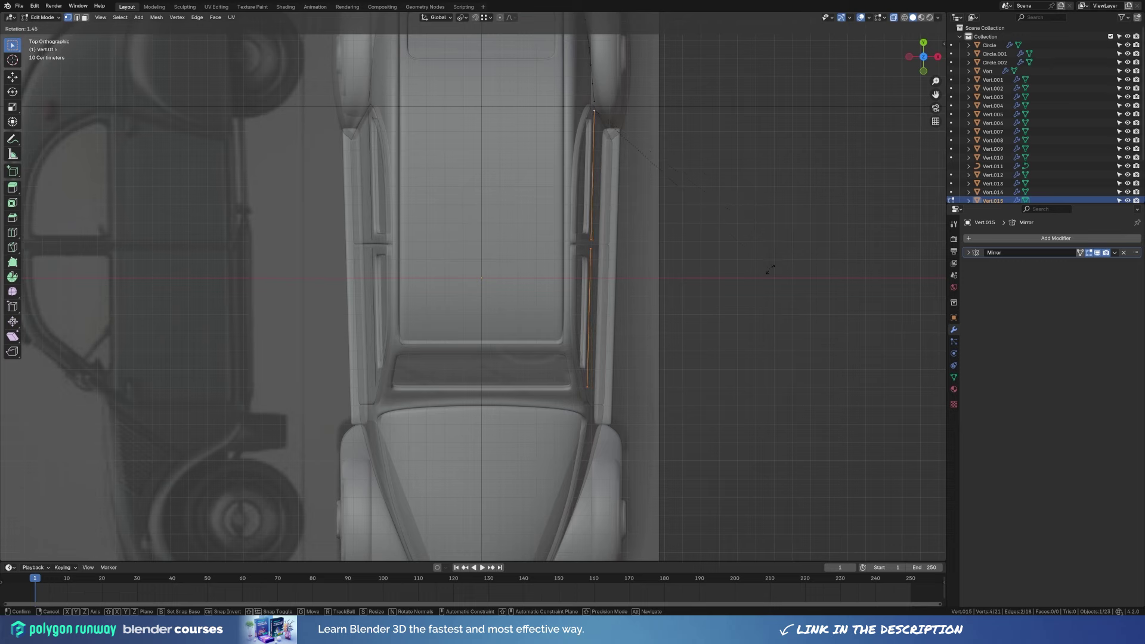
key(Return)
middle_drag(573, 179, 574, 308)
key(Tab)
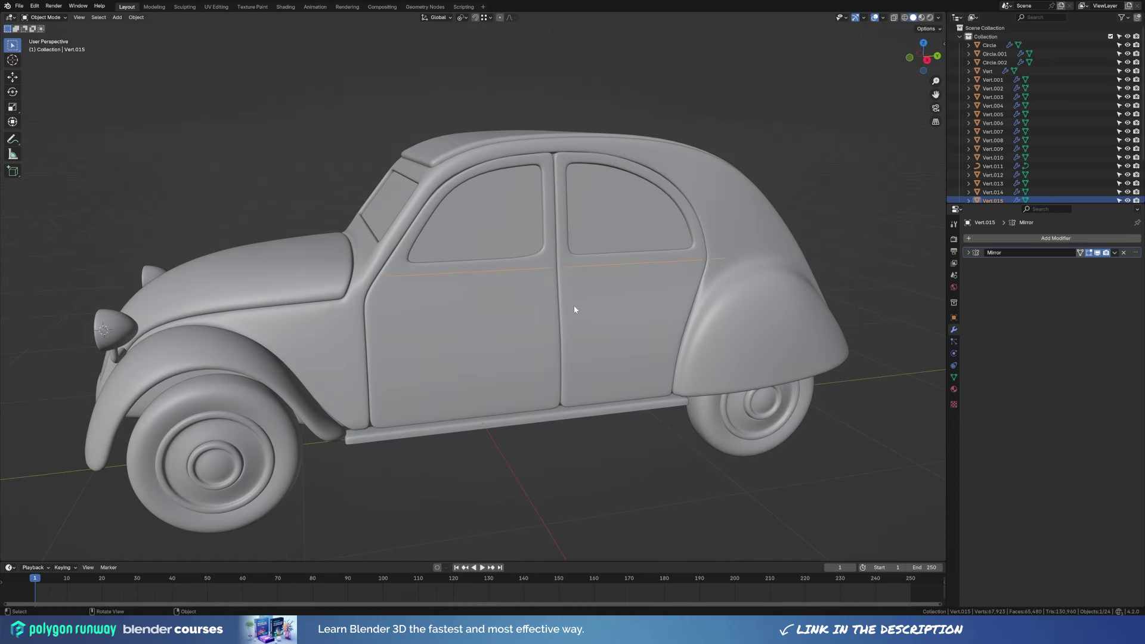
Apply the strip's Mirror modifier and convert it to a curve.
click(1126, 254)
right_click(710, 268)
click(770, 295)
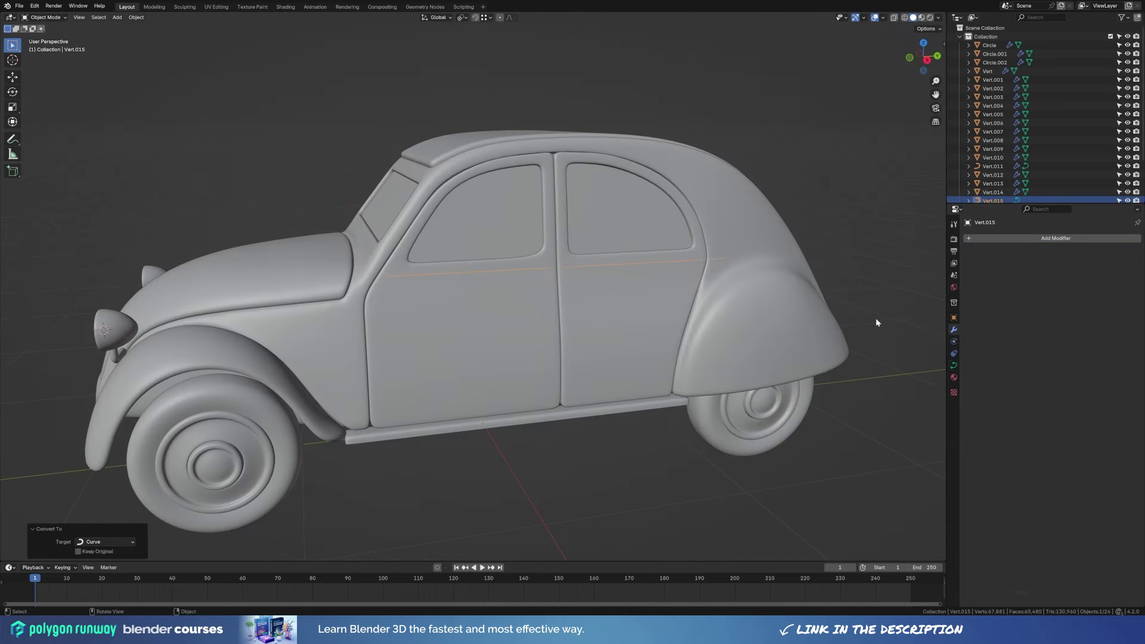
middle_drag(864, 352, 596, 366)
Move the trim curve's end control point to the fender's lower tip in Right Ortho view.
key(Tab)
click(699, 362)
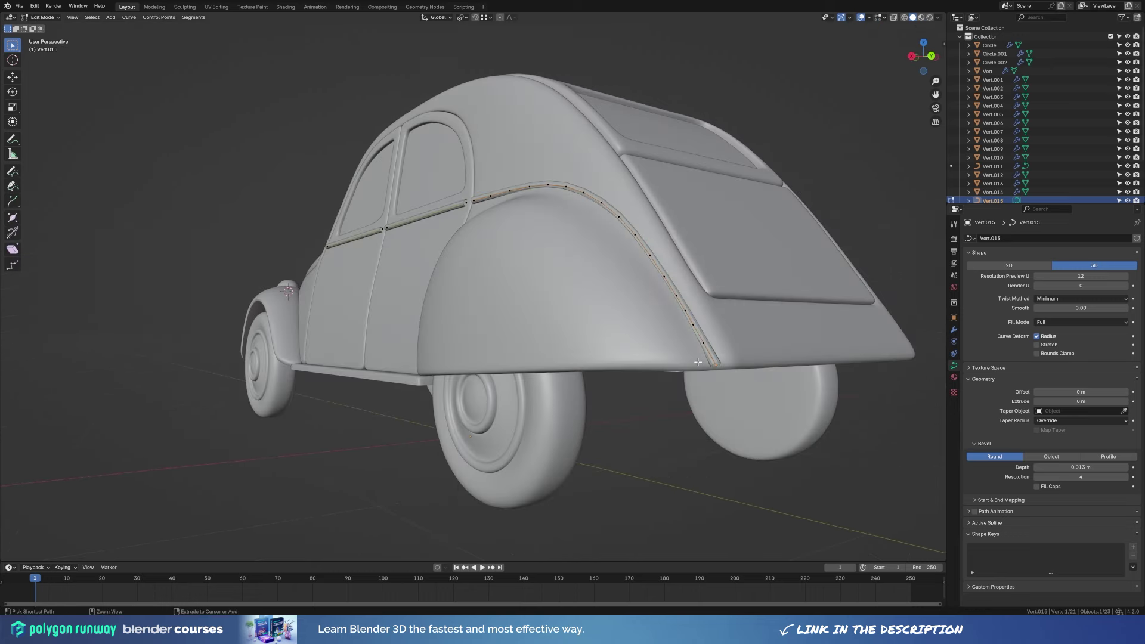
key(KP_3)
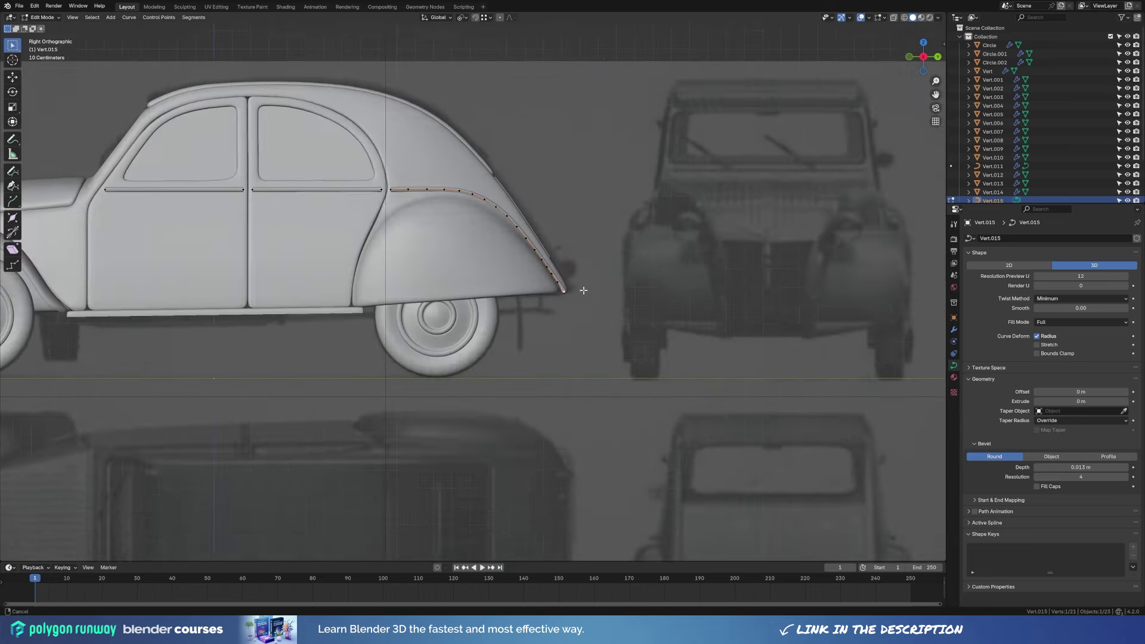
scroll(686, 305, up, 5)
key(g)
click(697, 302)
key(Tab)
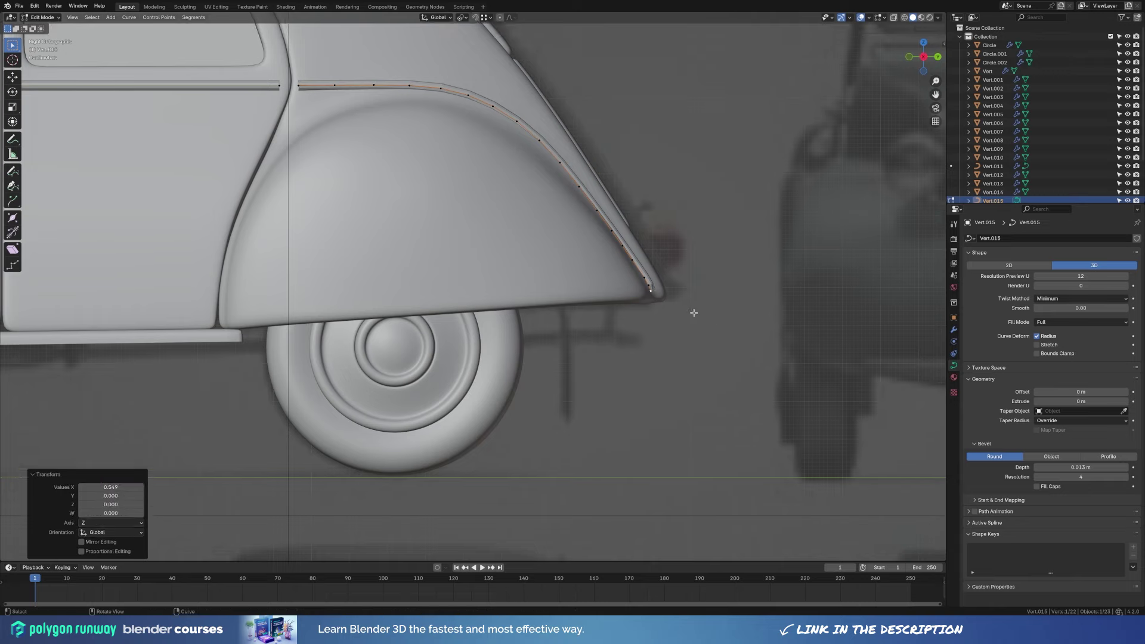
Rotate the rear fender trim's points in Top view to follow the body.
mouse_move(691, 312)
middle_down()
mouse_move(616, 358)
mouse_move(551, 284)
mouse_move(521, 310)
mouse_move(603, 293)
middle_up()
click(551, 284)
key(Tab)
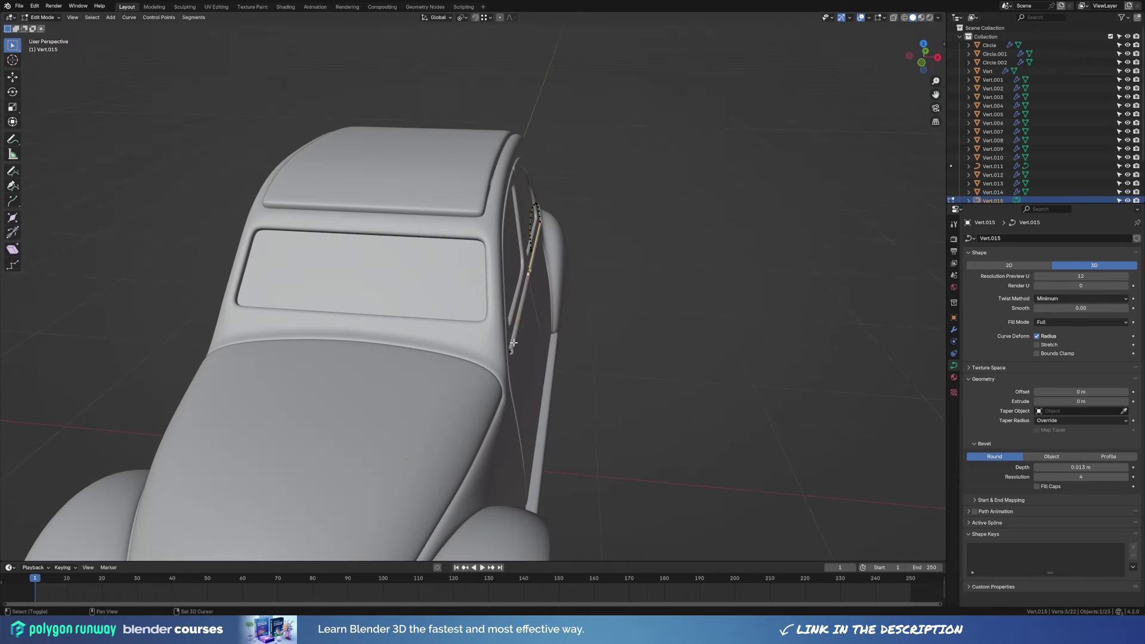
key(KP_7)
scroll(677, 250, up, 4)
key(a)
key(r)
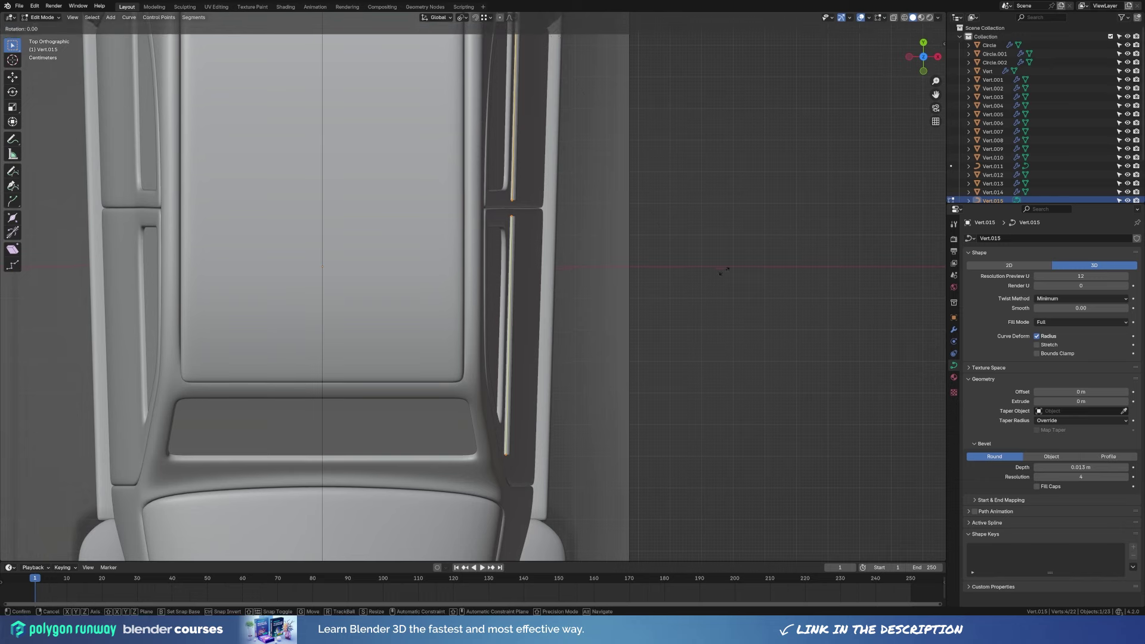
key(Escape)
key(Tab)
scroll(706, 305, down, 8)
Recheck the fender trim points in Right Ortho view so they line up with the door trims.
mouse_move(706, 305)
middle_down()
mouse_move(600, 417)
mouse_move(603, 388)
middle_up()
key(KP_3)
scroll(658, 263, up, 3)
key(Tab)
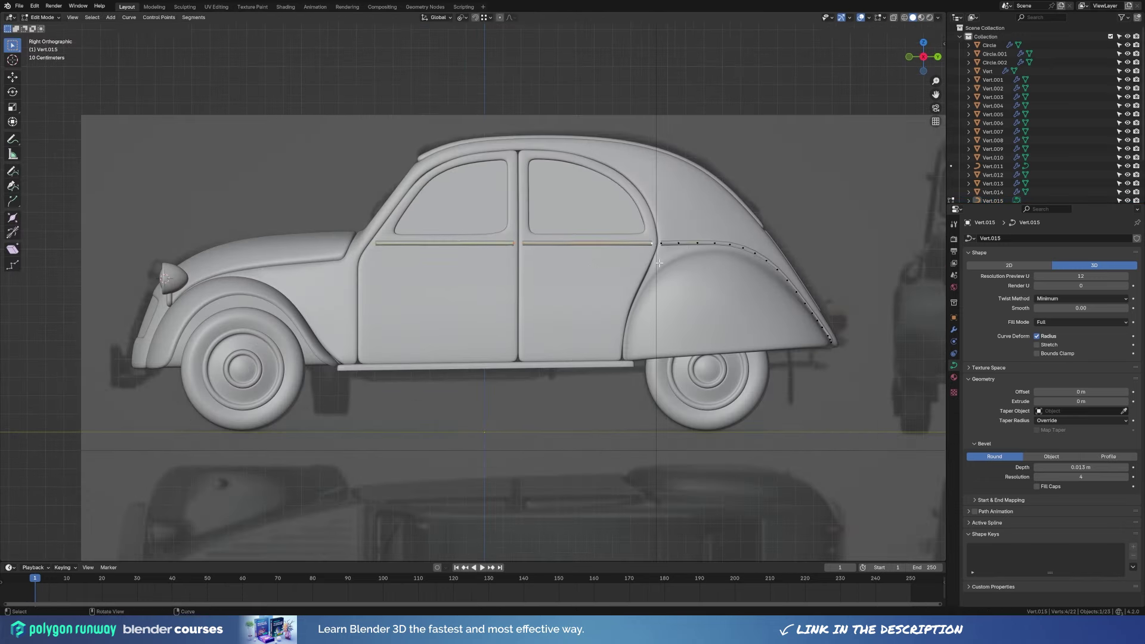
key(Escape)
key(Tab)
scroll(563, 324, down, 3)
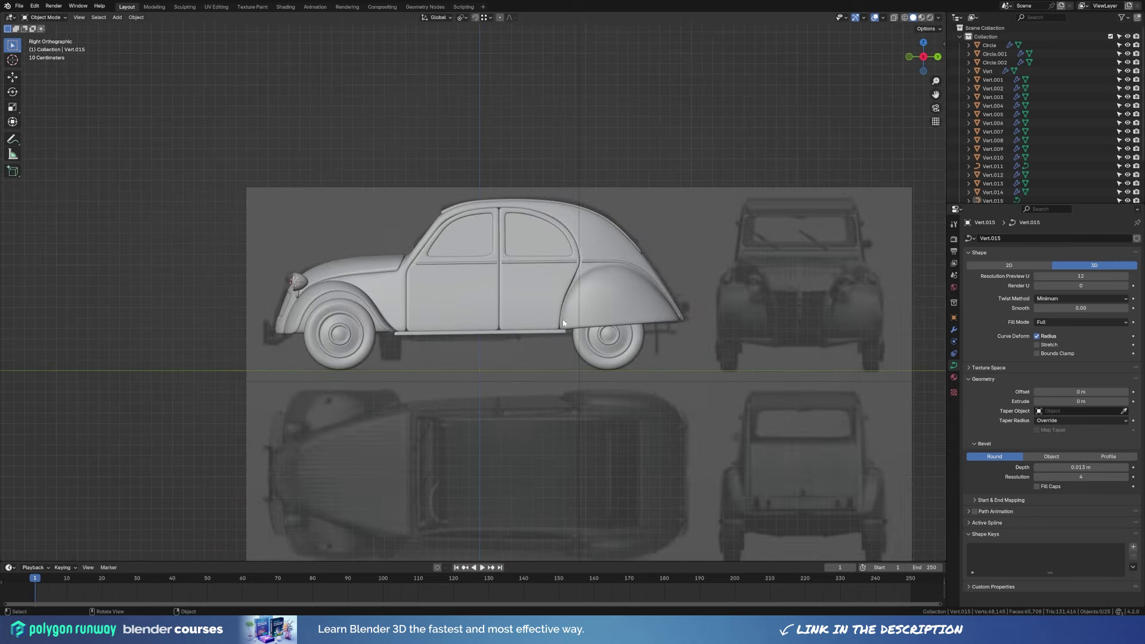
Select the side trim curves and open their object context menu.
middle_drag(404, 287, 698, 326)
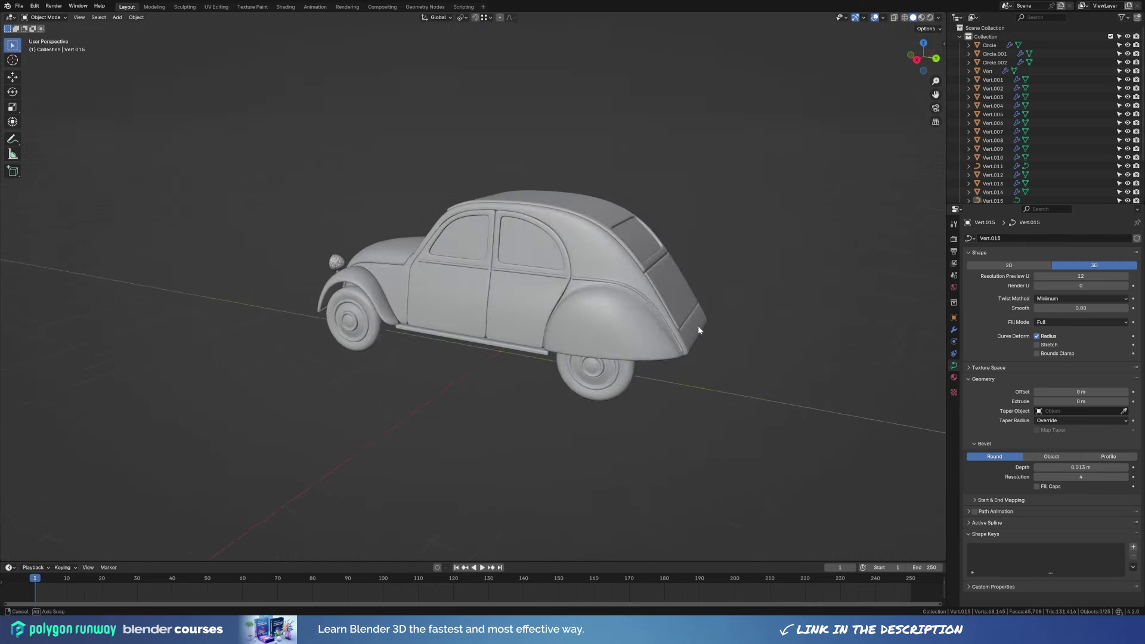
click(537, 274)
right_click(616, 291)
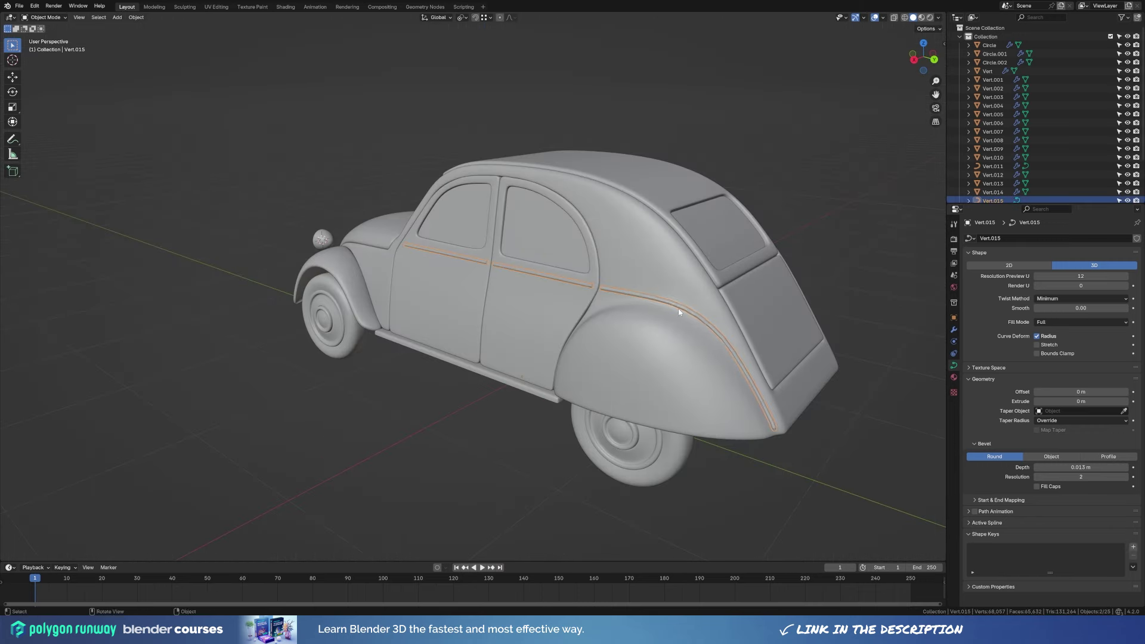
right_click(679, 312)
Convert the trim curves to meshes and enter Edit Mode on them.
click(664, 297)
middle_drag(665, 296, 476, 266)
scroll(475, 266, up, 4)
key(Tab)
Add Ctrl+R edge loops near the ends of the front door, rear door and fender trims.
key(ctrl+r)
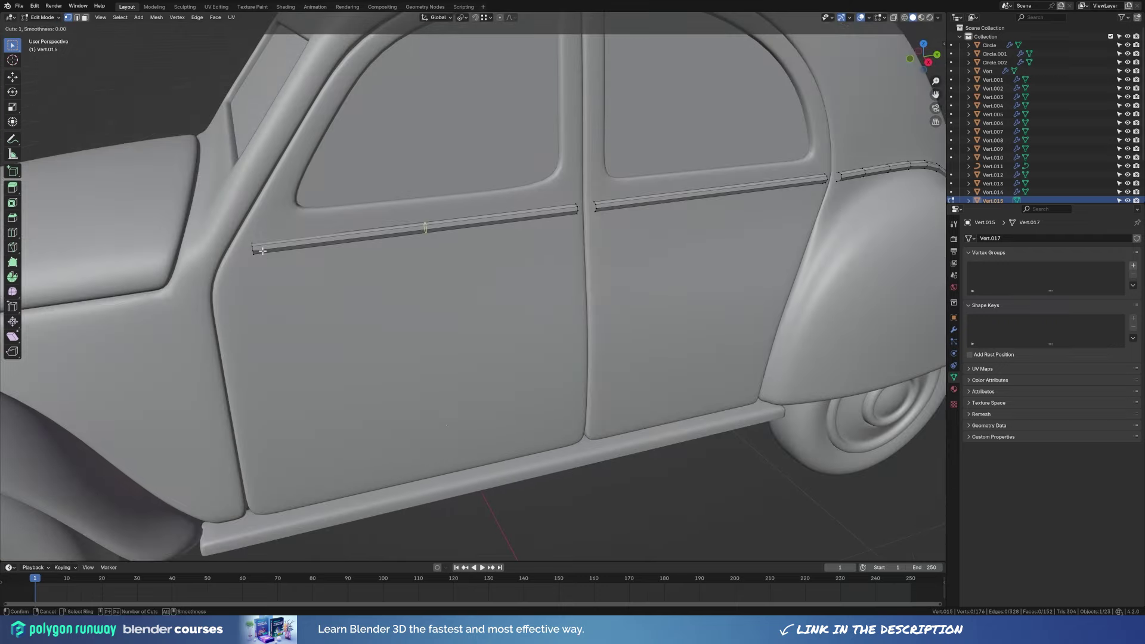
click(105, 270)
key(ctrl+r)
click(590, 206)
click(717, 187)
key(ctrl+r)
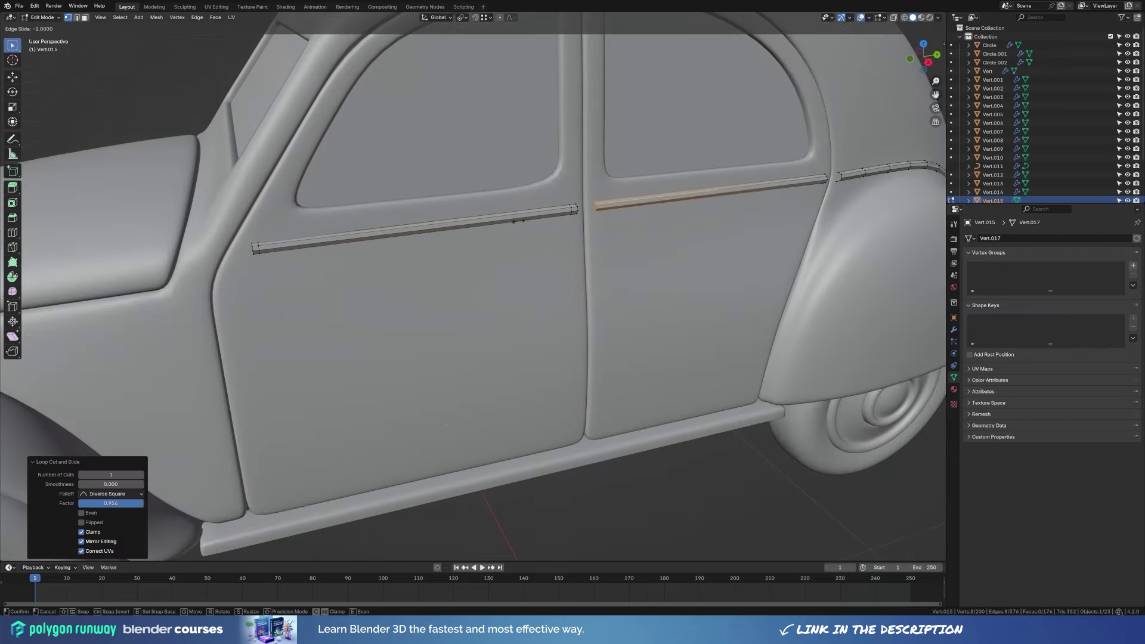
click(843, 183)
key(ctrl+r)
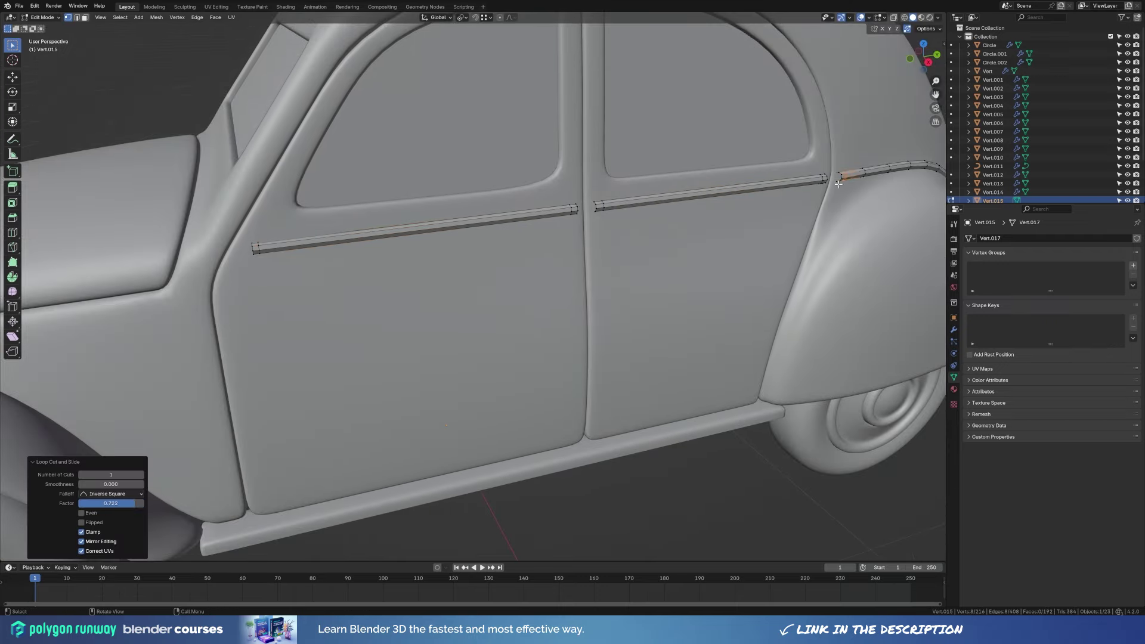
click(842, 179)
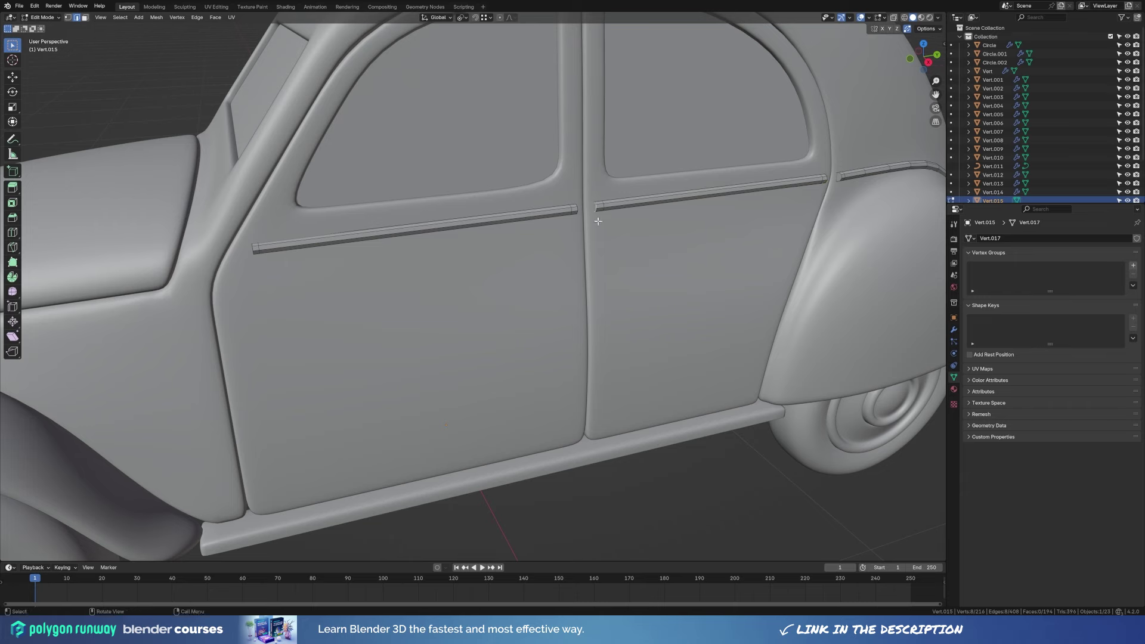
Smooth-shade the trims, show their Subdivision and Mirror modifiers, and turn X-ray off.
mouse_move(252, 246)
middle_down()
mouse_move(631, 309)
mouse_move(429, 220)
mouse_move(485, 270)
mouse_move(547, 251)
middle_up()
right_click(429, 221)
click(430, 322)
key(Tab)
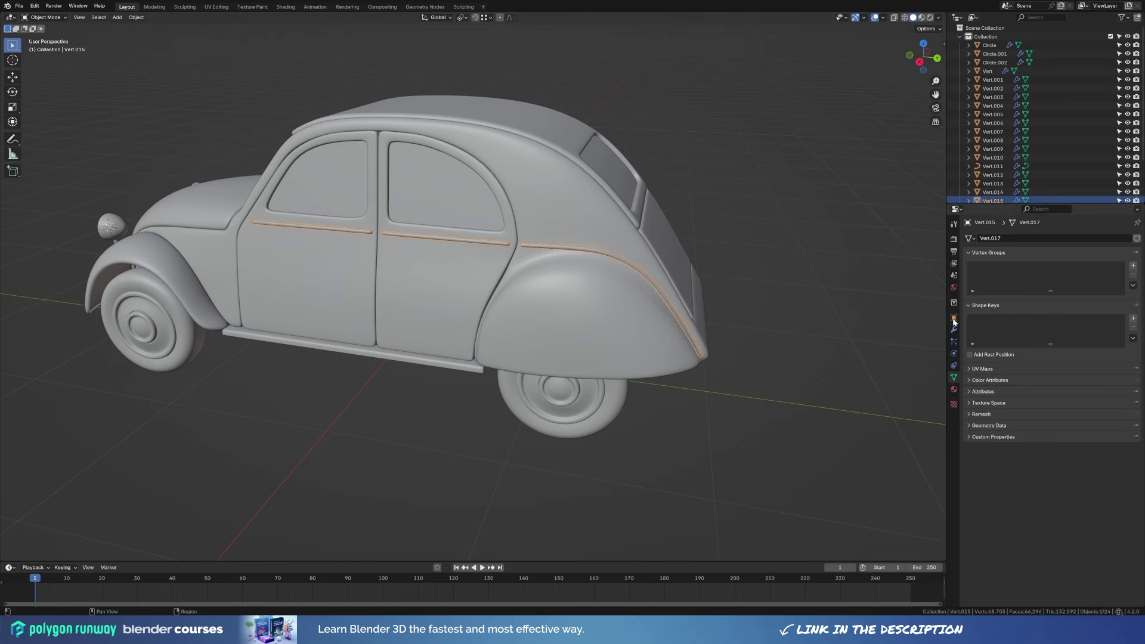
click(953, 328)
mouse_move(537, 370)
middle_down()
mouse_move(471, 366)
mouse_move(520, 367)
mouse_move(474, 349)
middle_up()
key(alt+z)
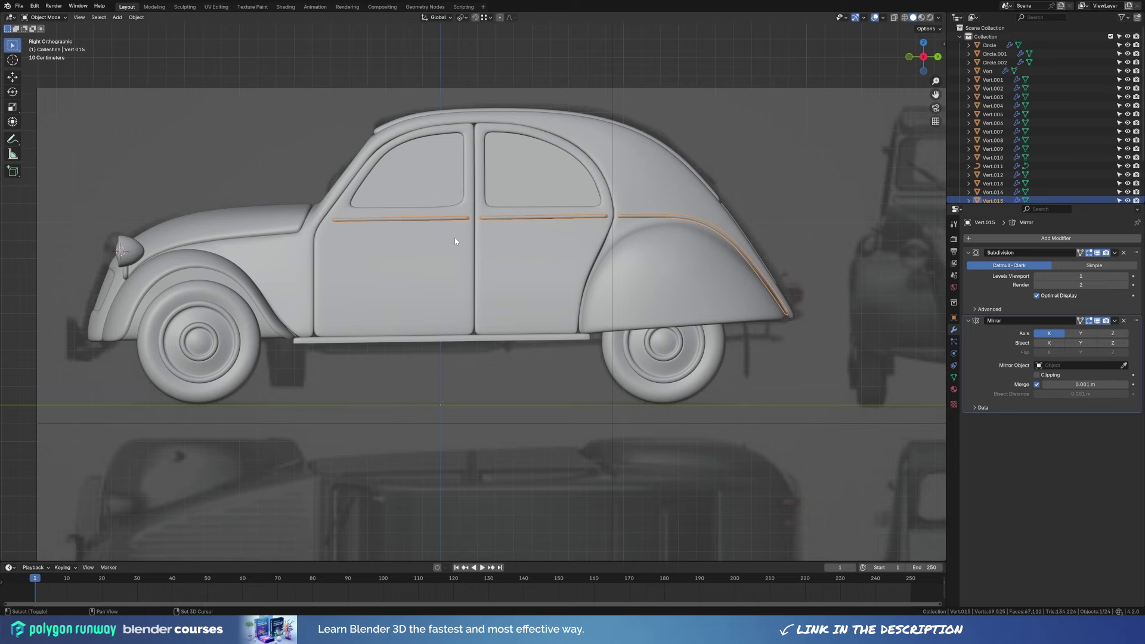
Add a circle at the front door, rotated 90° about Y and scaled down.
middle_drag(458, 240, 558, 270)
scroll(559, 271, up, 4)
key(shift+a)
click(569, 274)
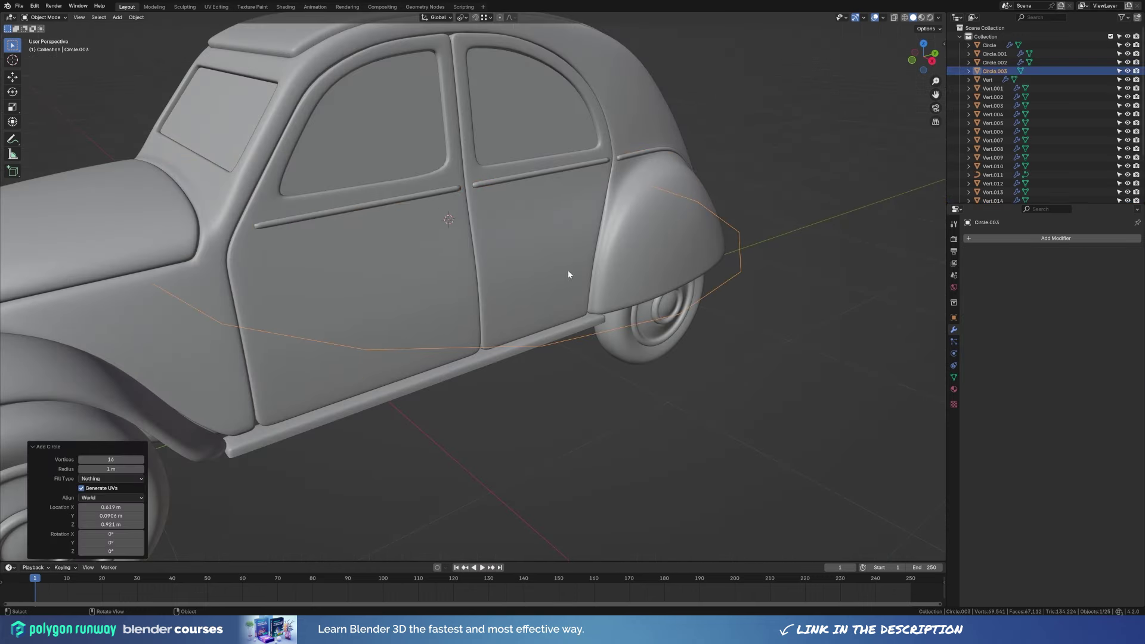
key(Tab)
key(r)
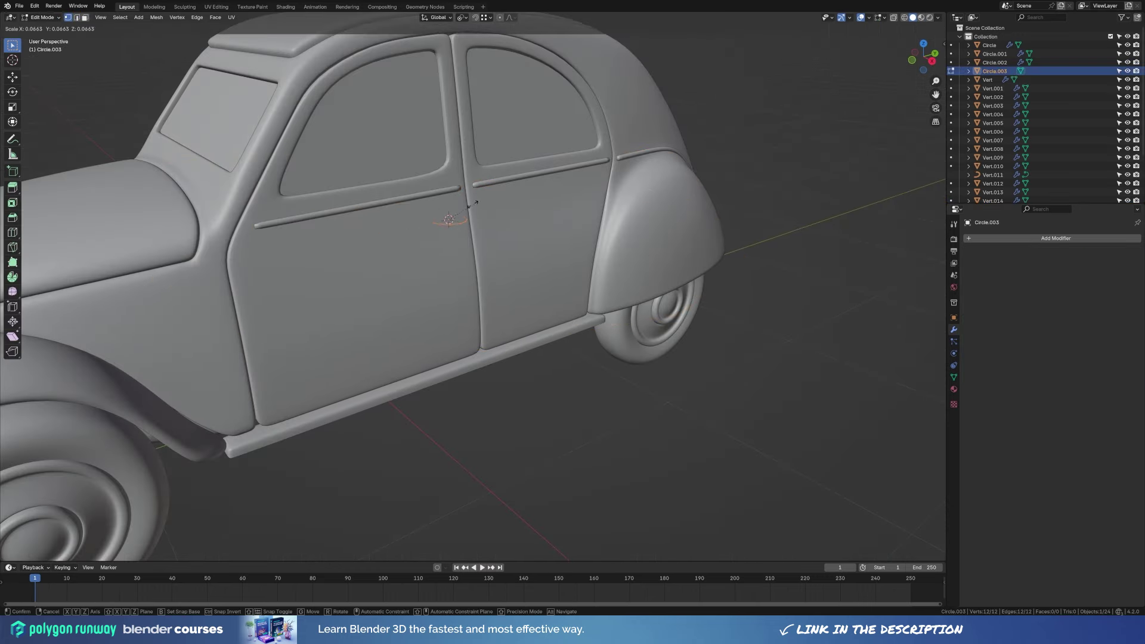
key(y)
key(9)
key(0)
key(Return)
key(s)
click(565, 230)
Extrude the circle along X into a ring, fill and extrude its end, and delete unwanted faces.
middle_drag(565, 231, 517, 230)
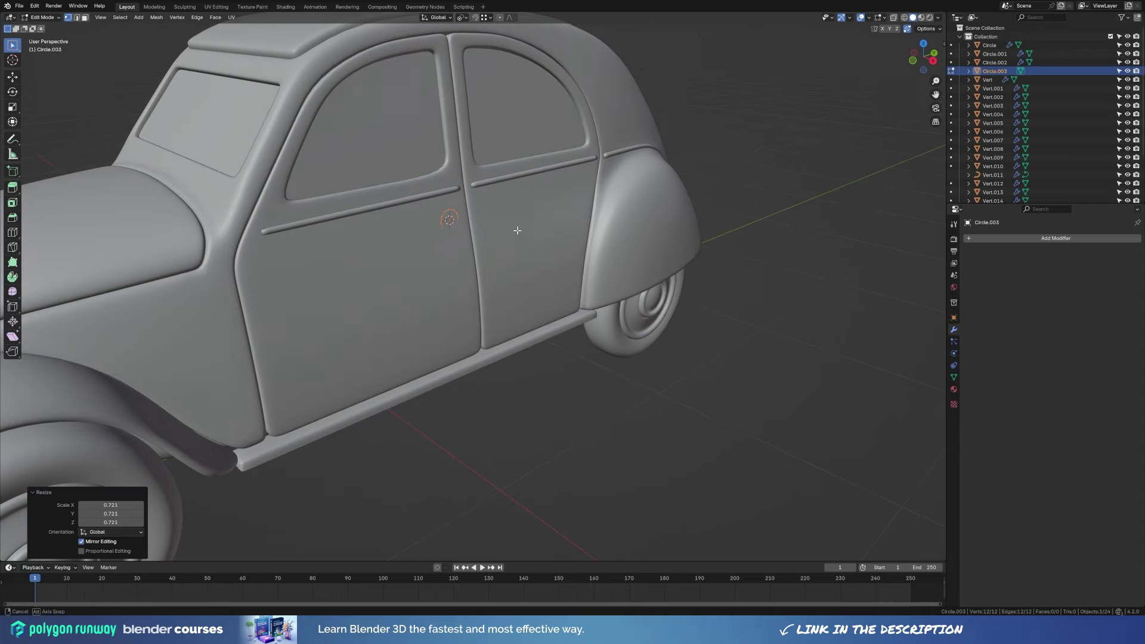
key(e)
key(x)
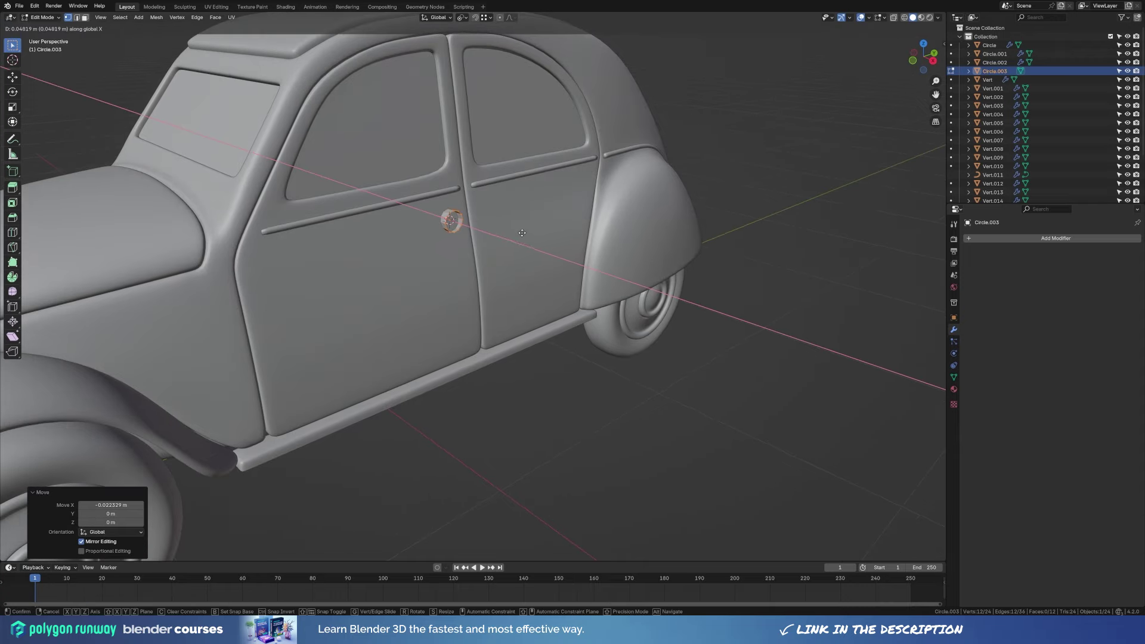
click(515, 229)
scroll(515, 229, up, 3)
key(f)
key(e)
click(593, 225)
key(x)
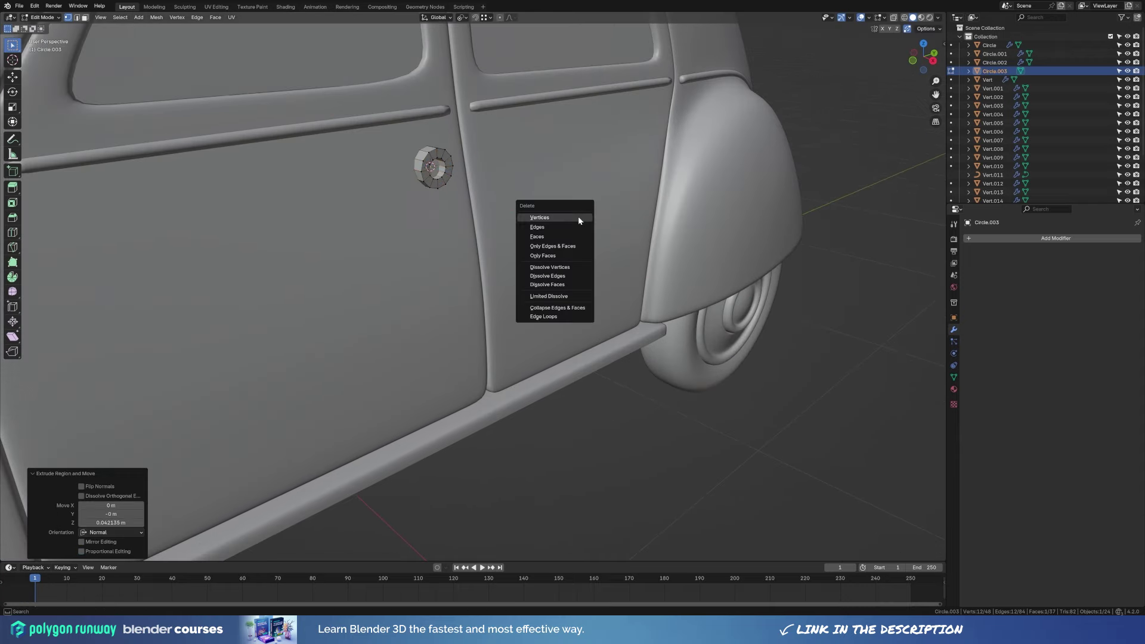
click(571, 236)
Add level-2 subdivision and a centred edge loop, then shrink the knob face.
key(ctrl+2)
key(ctrl+r)
click(540, 198)
right_click(540, 198)
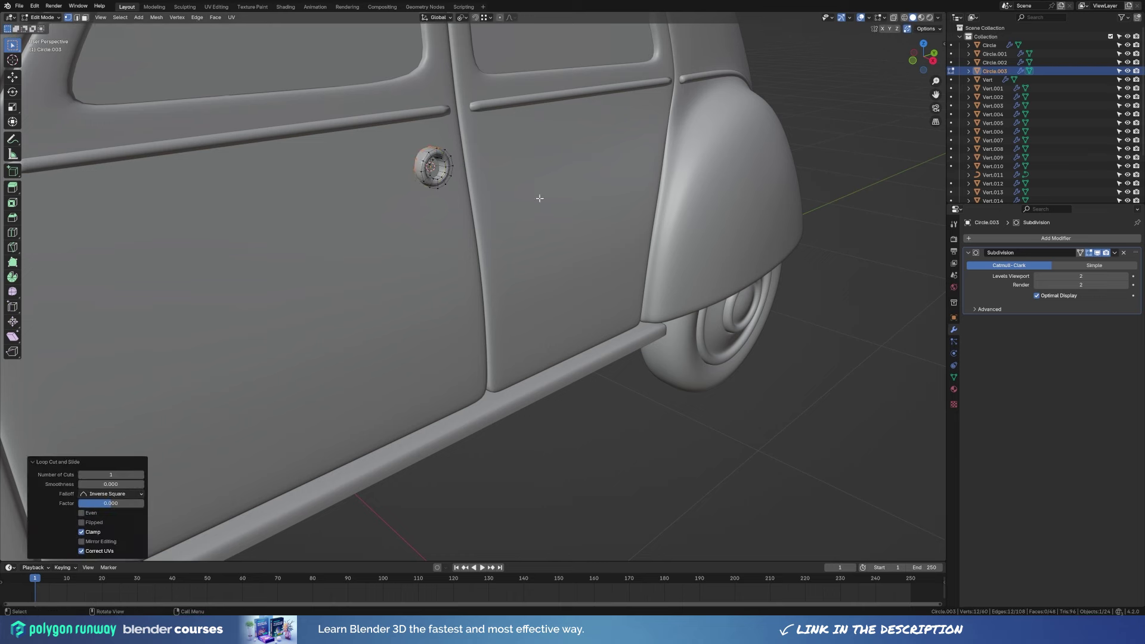
key(s)
click(490, 184)
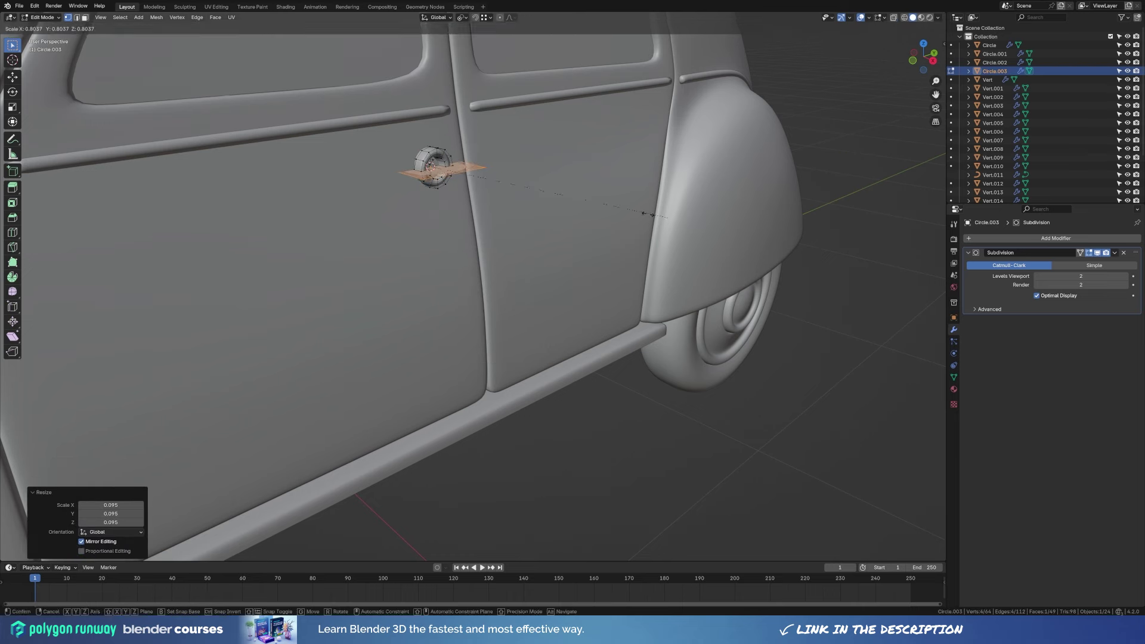
key(g)
key(y)
key(Escape)
Move the knob face outward along X and extrude a handle stem.
middle_drag(489, 184, 525, 197)
key(g)
key(x)
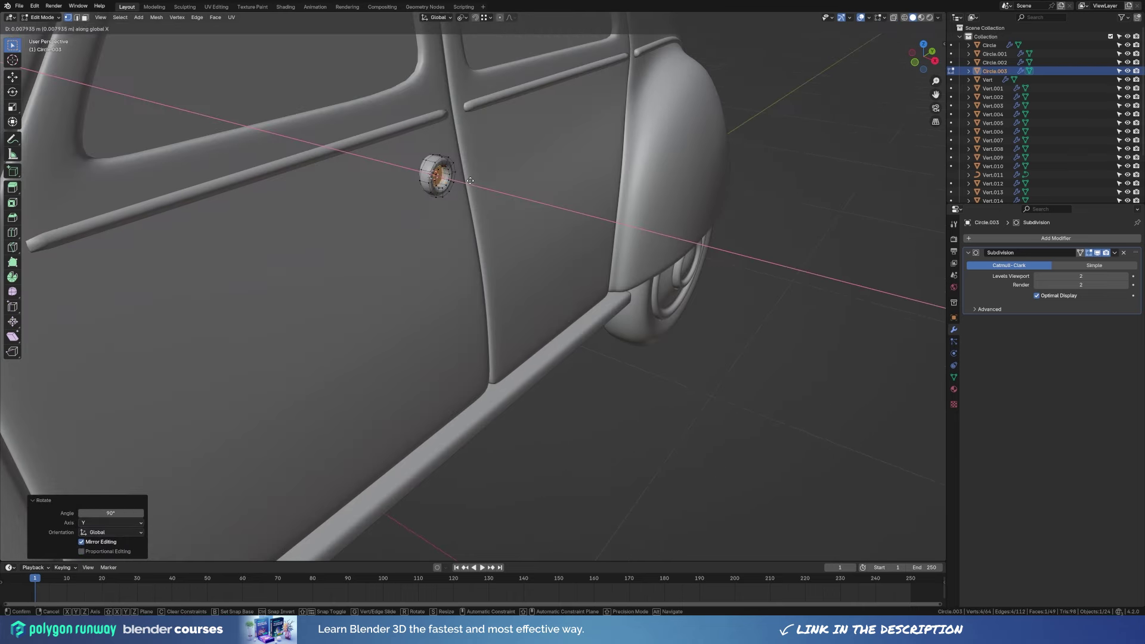
click(550, 204)
key(e)
key(x)
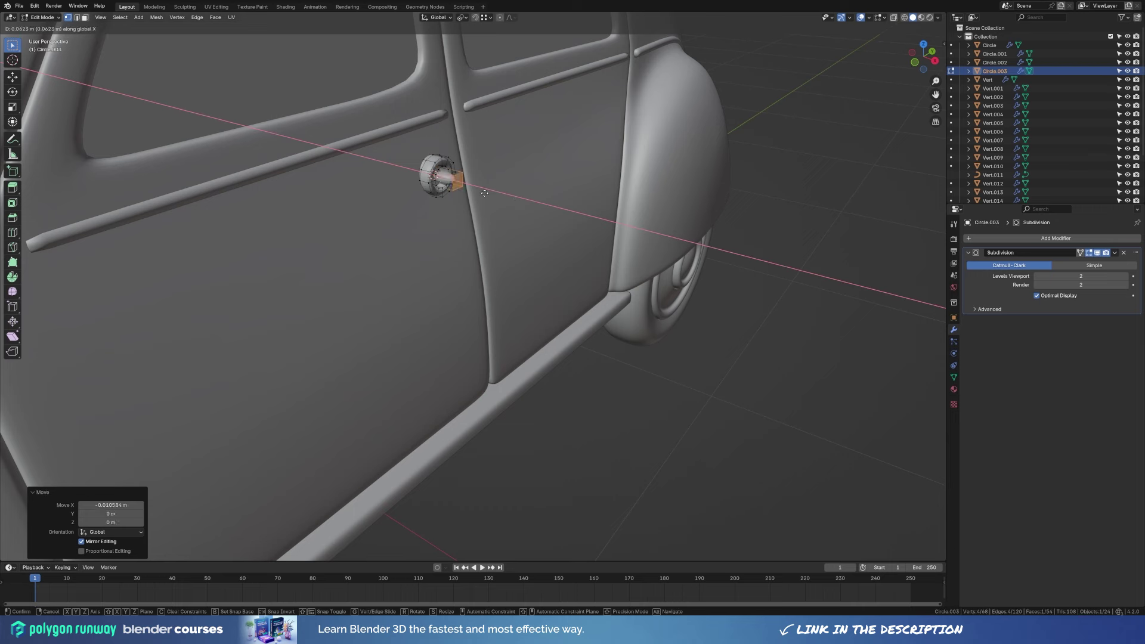
click(450, 180)
Extend the handle from its end face and shift the end along X.
key(alt+z)
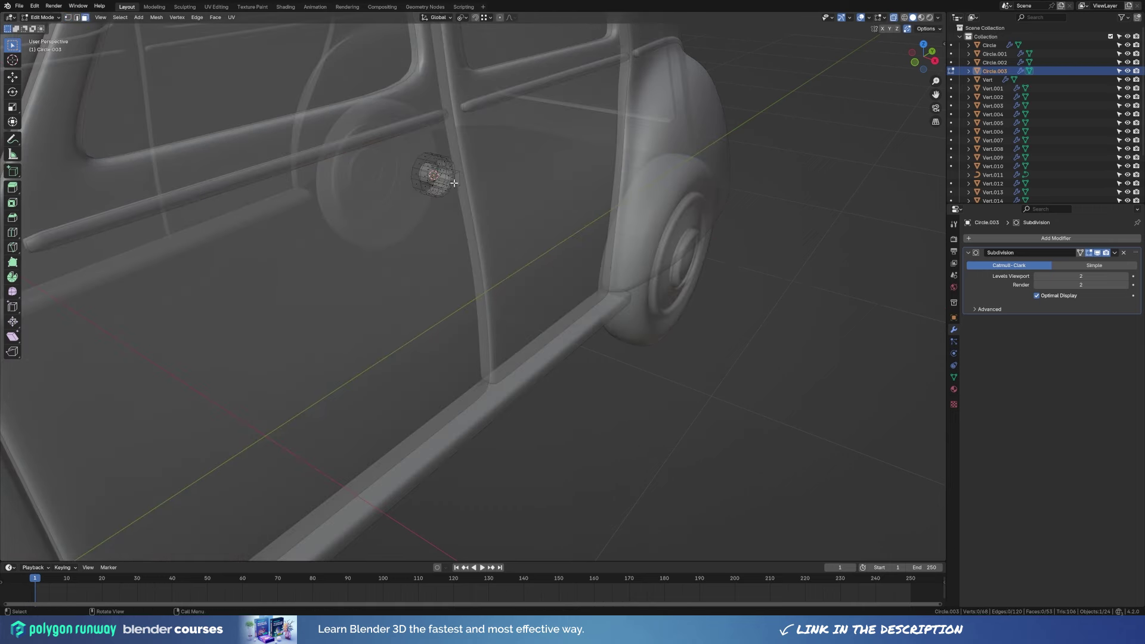
key(alt+z)
key(e)
click(428, 272)
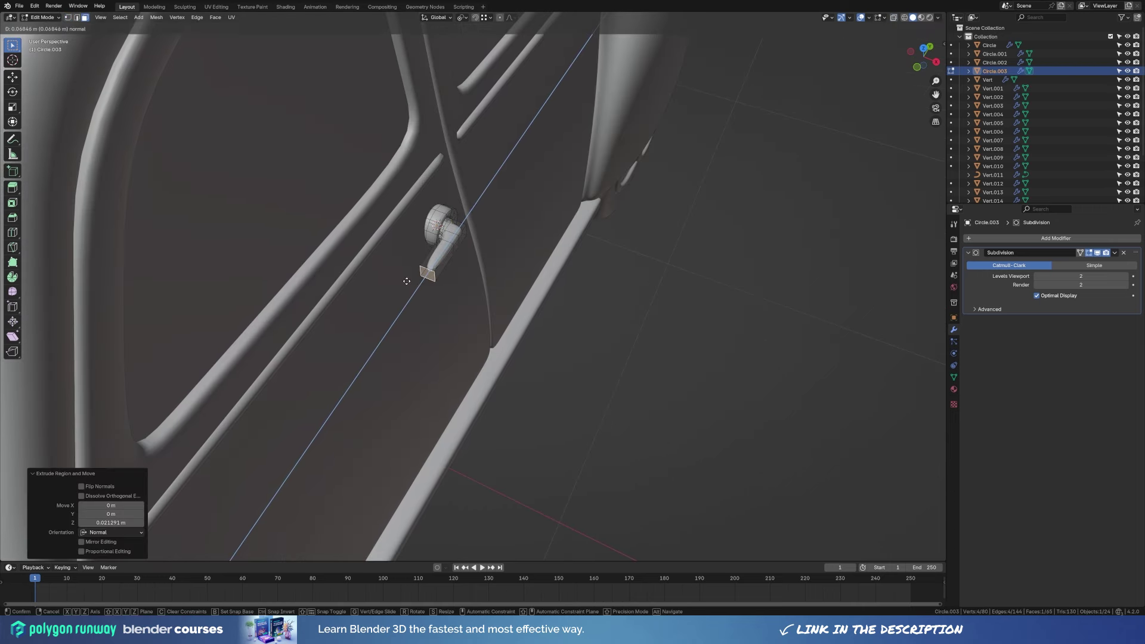
key(g)
key(x)
click(439, 285)
Frame the door handle and move its selected end along Y.
key(Tab)
key(KP_Decimal)
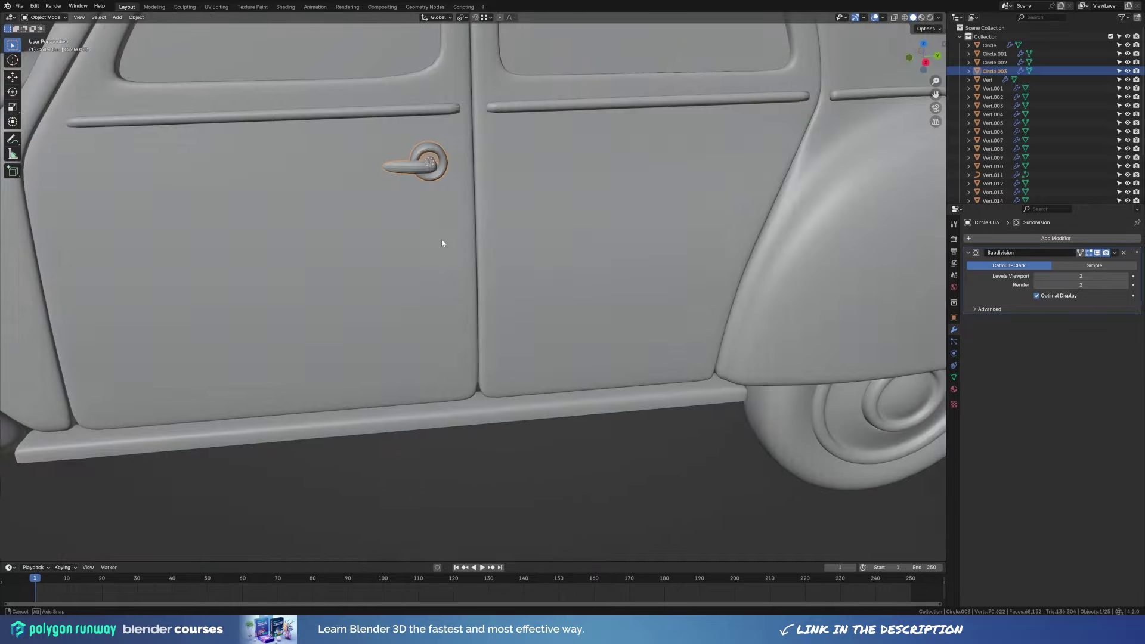
key(Tab)
middle_drag(453, 239, 436, 220)
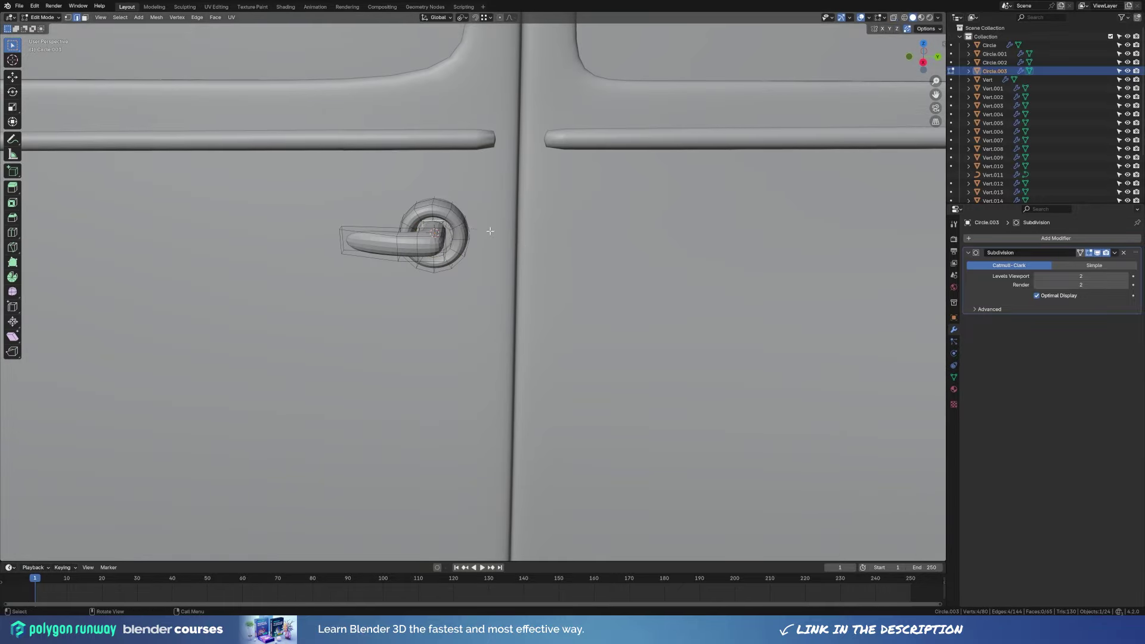
key(g)
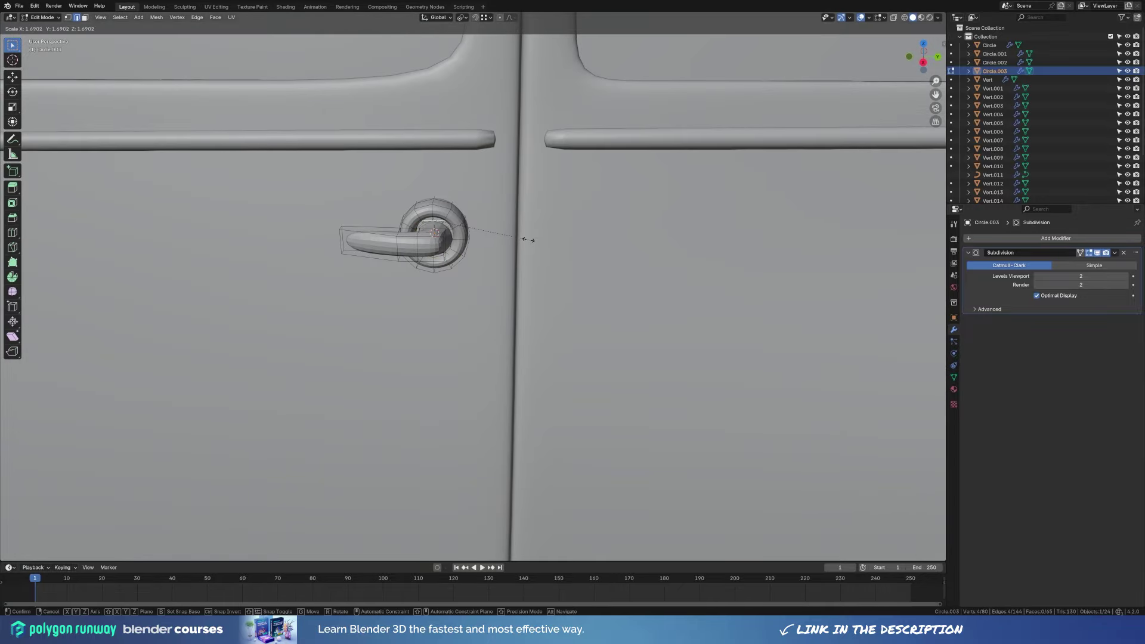
key(y)
click(512, 239)
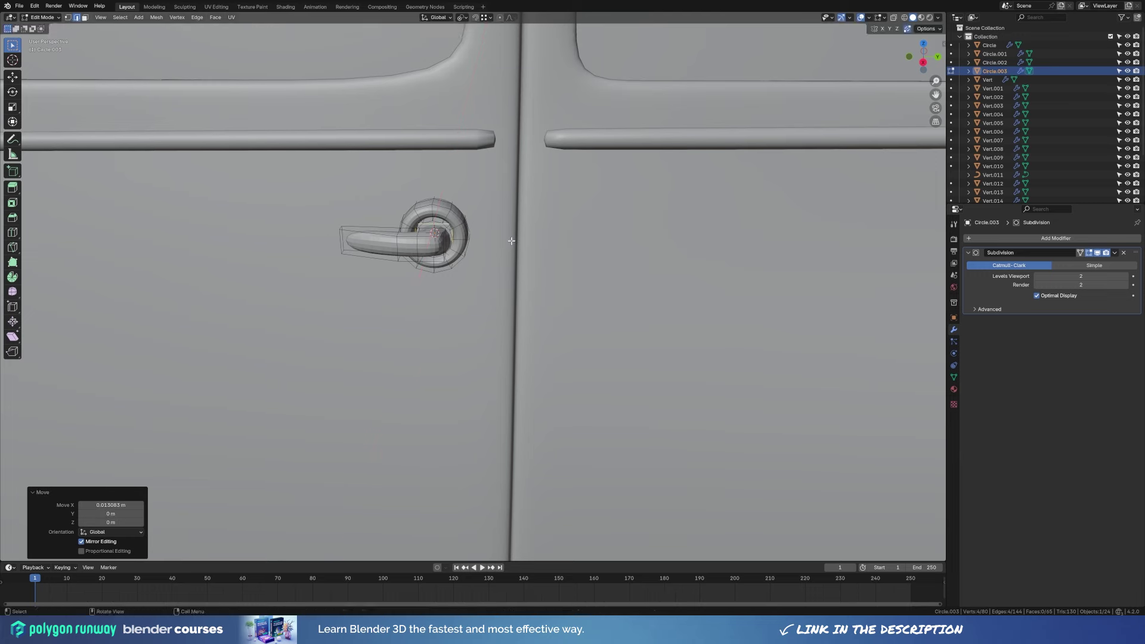
Undo a stray extrusion and select the connected handle piece.
key(e)
key(x)
right_click(508, 236)
key(ctrl+z)
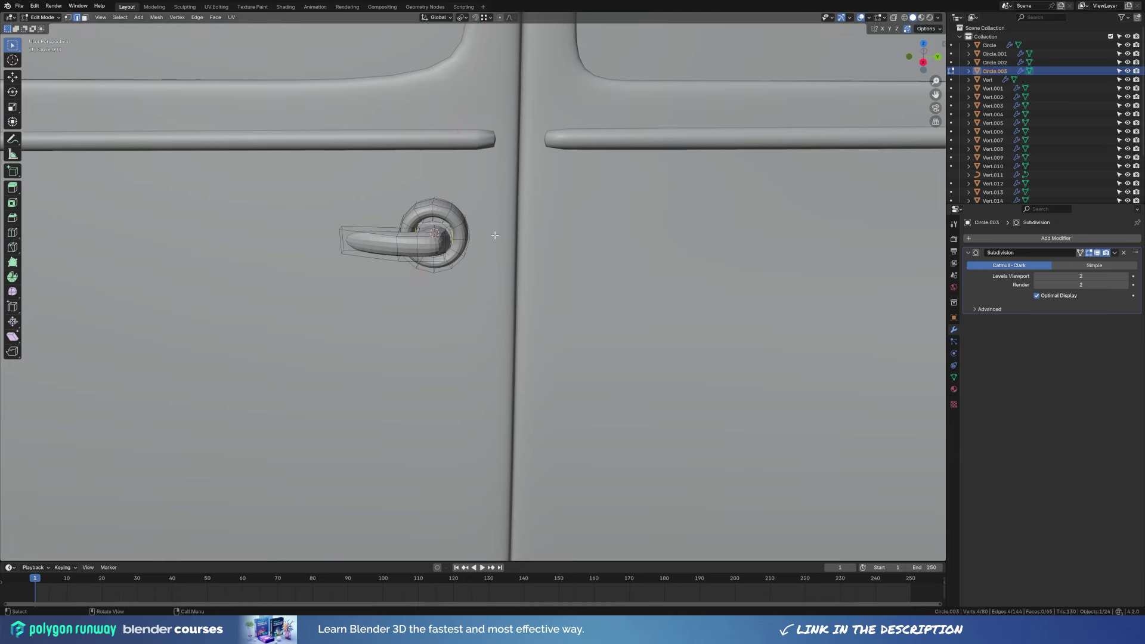
key(ctrl+l)
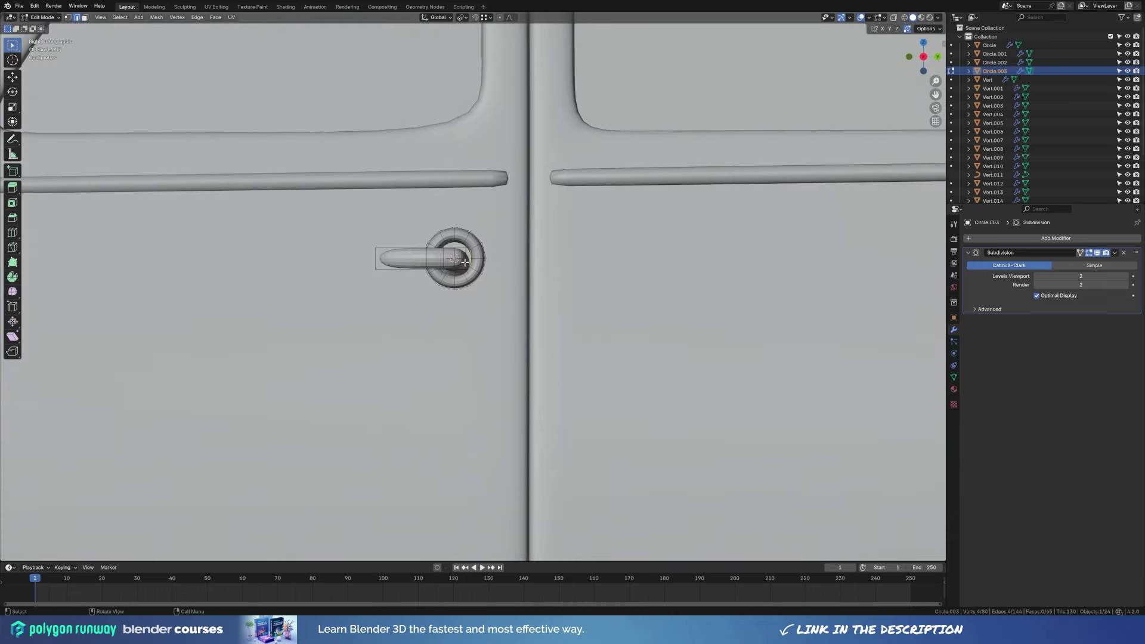
mouse_move(489, 225)
middle_down()
mouse_move(493, 280)
mouse_move(506, 281)
mouse_move(508, 267)
middle_up()
key(ctrl+z)
Enlarge the selected handle part and check it from another angle.
key(s)
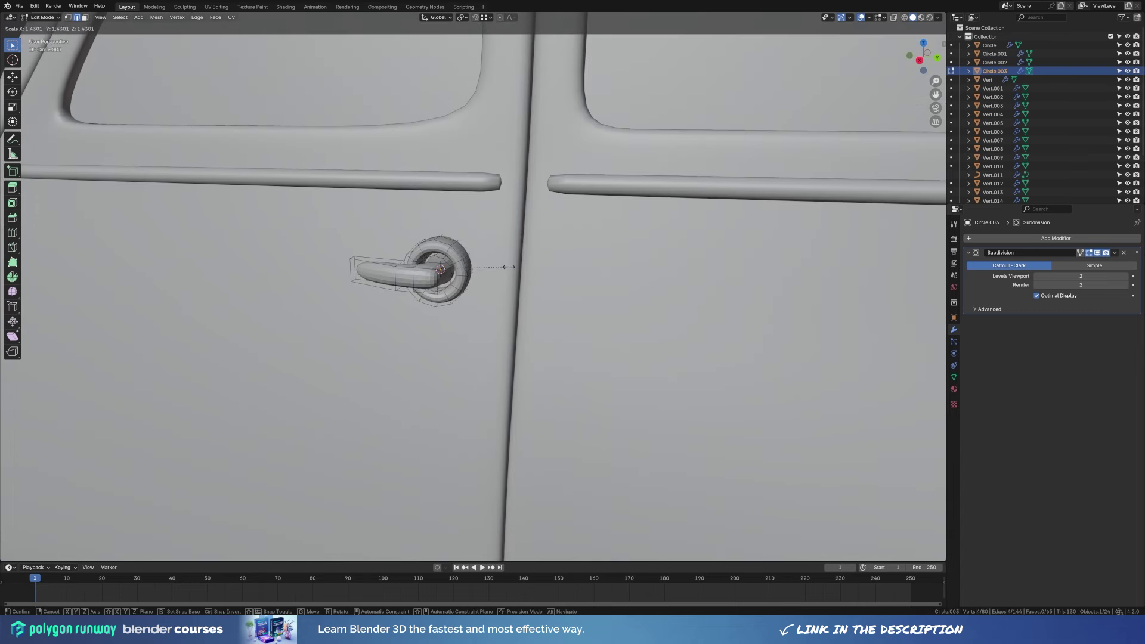
click(508, 267)
key(g)
key(y)
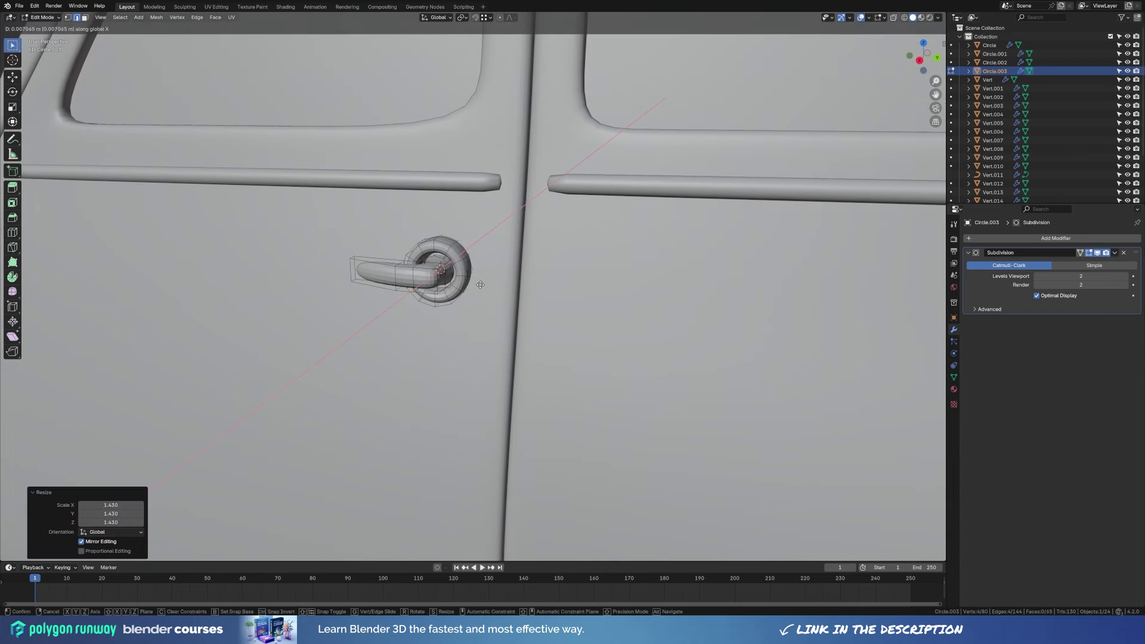
key(Escape)
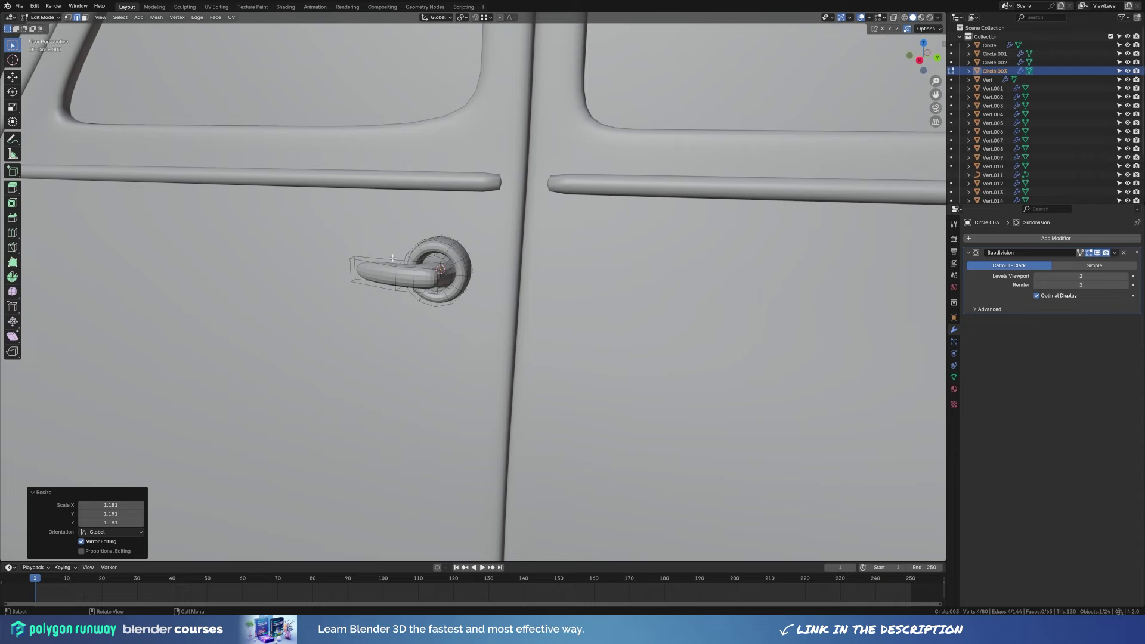
scroll(393, 258, down, 3)
middle_drag(475, 317, 598, 307)
scroll(598, 306, up, 4)
scroll(462, 281, up, 2)
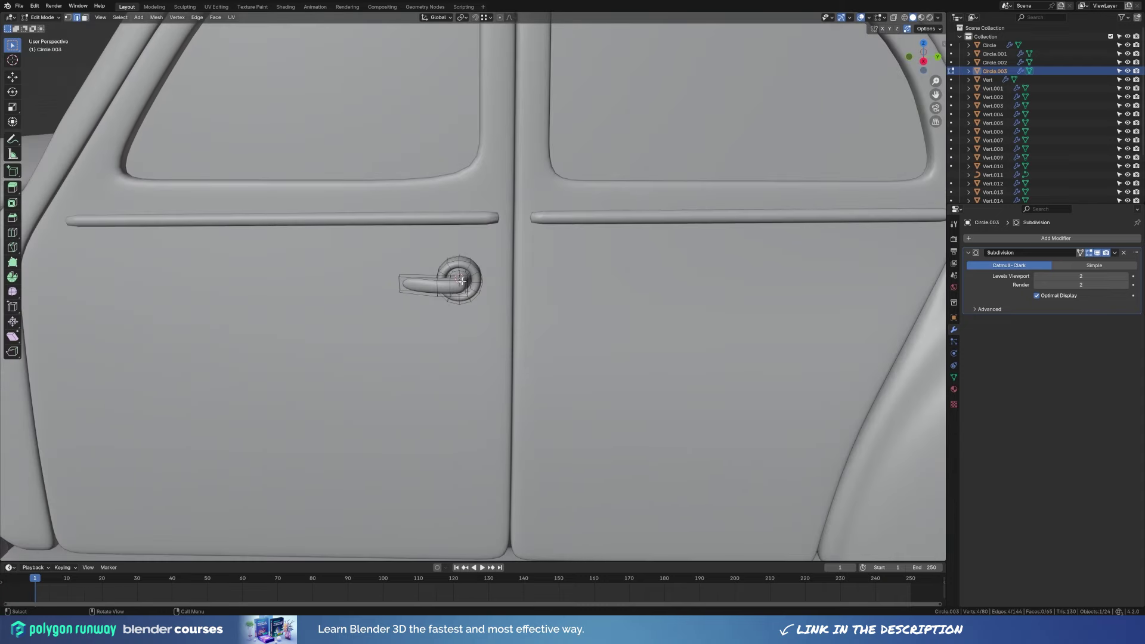
Resize the handle's linked grip geometry and select its end edge loop.
key(ctrl+l)
key(s)
key(Escape)
key(s)
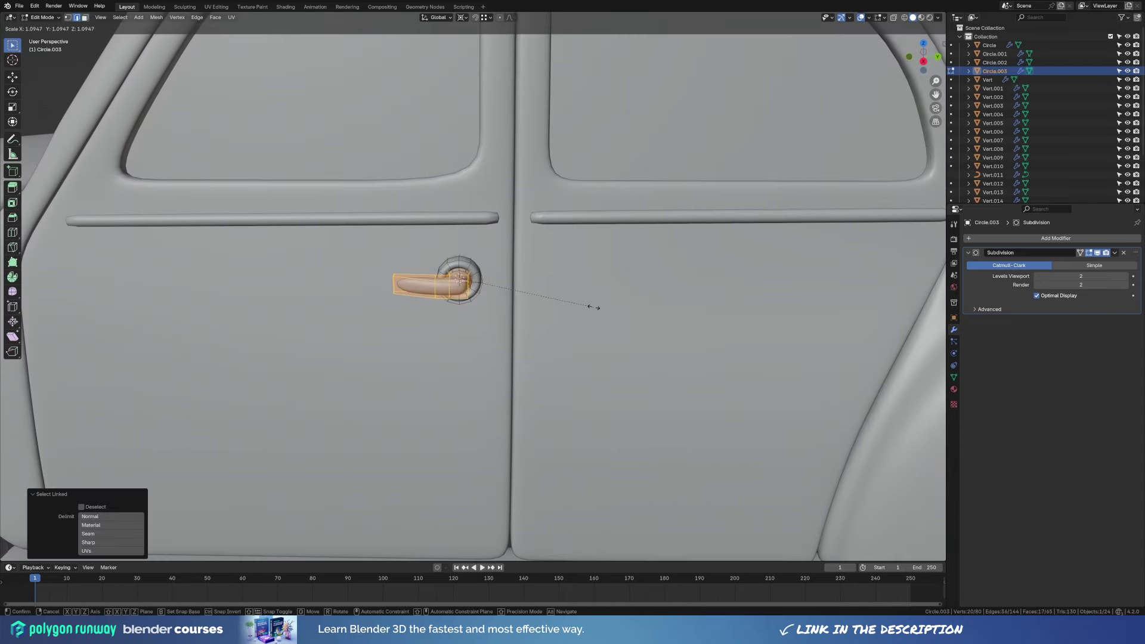
click(590, 308)
scroll(591, 309, down, 3)
middle_drag(590, 309, 477, 299)
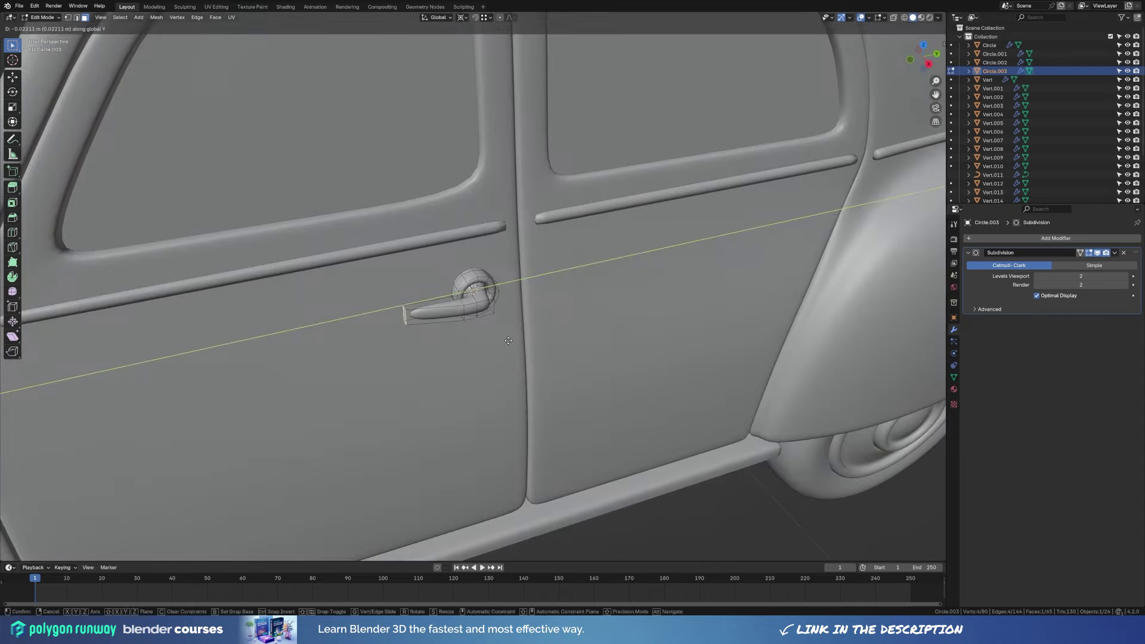
scroll(462, 311, up, 3)
alt+click(405, 315)
scroll(463, 308, down, 3)
Review the finished handle in Object Mode, testing one more X move.
key(Tab)
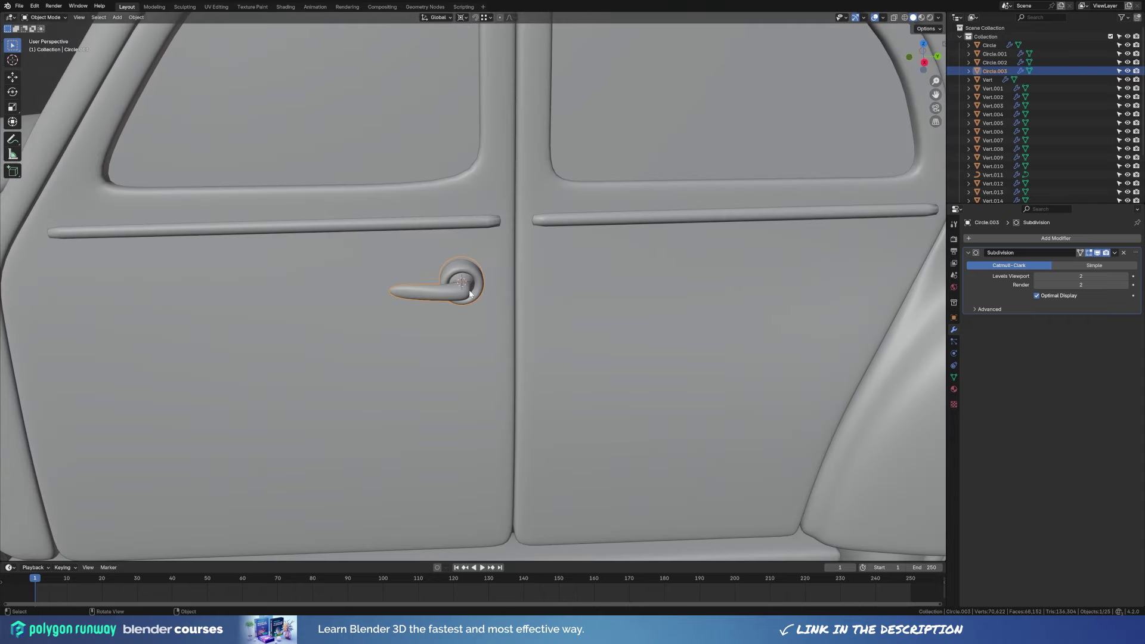
scroll(470, 293, down, 3)
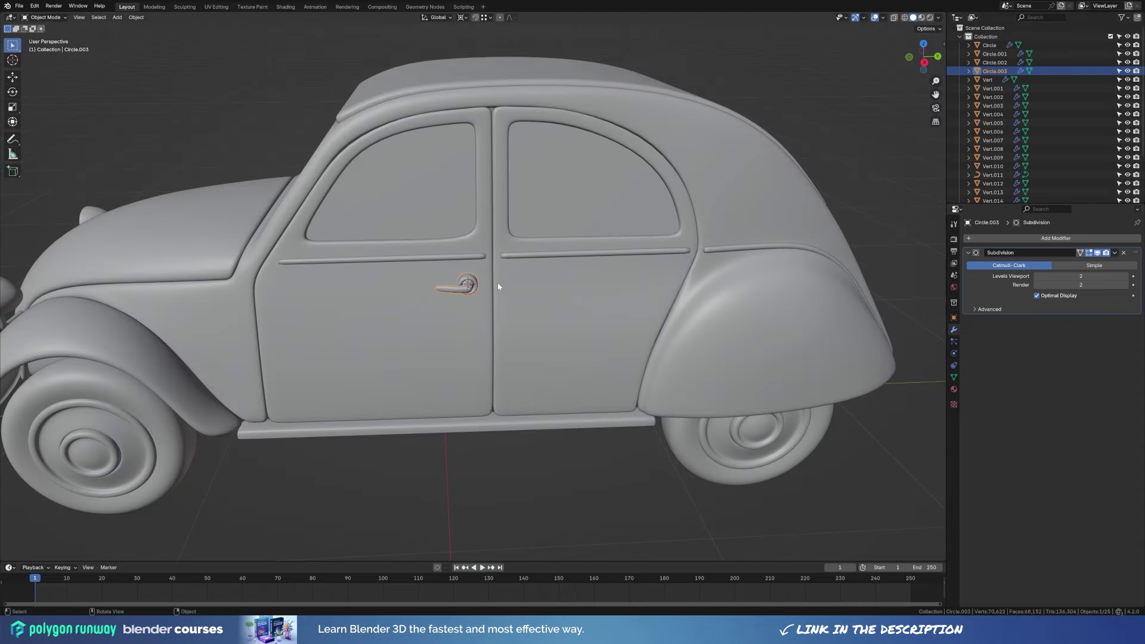
mouse_move(485, 283)
middle_down()
mouse_move(584, 289)
mouse_move(592, 266)
mouse_move(549, 292)
mouse_move(447, 312)
mouse_move(596, 268)
middle_up()
key(Tab)
key(g)
key(x)
key(Escape)
key(Tab)
scroll(554, 298, down, 5)
scroll(465, 298, up, 4)
scroll(489, 283, down, 5)
Add a Mirror modifier to the handle with Vert as mirror object.
click(988, 238)
text(mi)
key(Return)
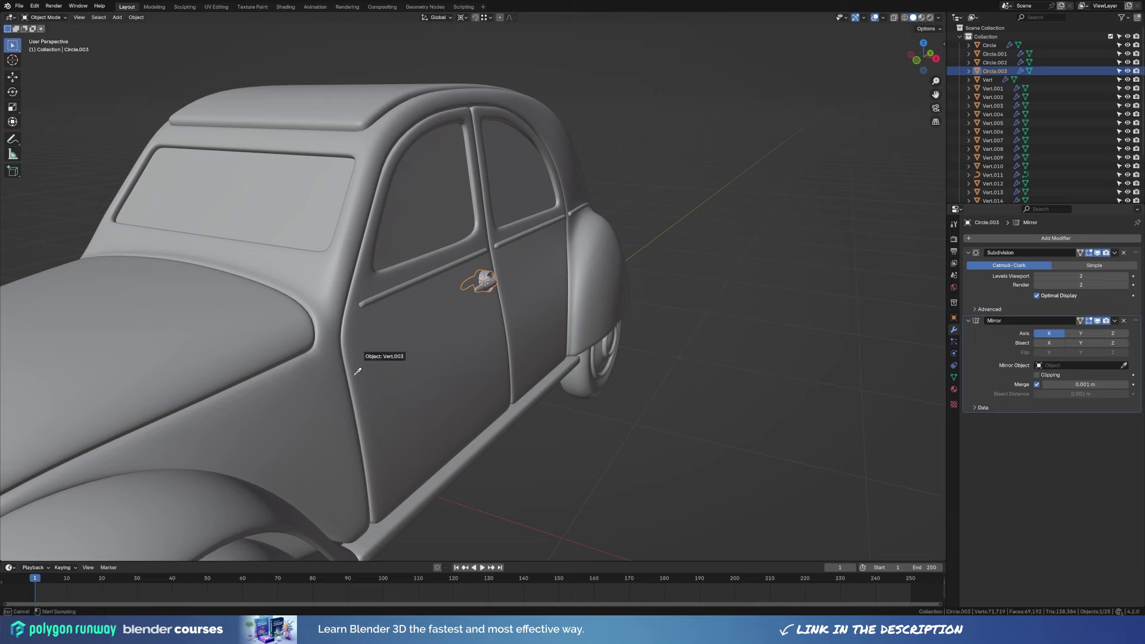
middle_drag(703, 306, 568, 336)
Duplicate the handle along Y onto the rear door and nudge it along X.
key(shift+d)
key(y)
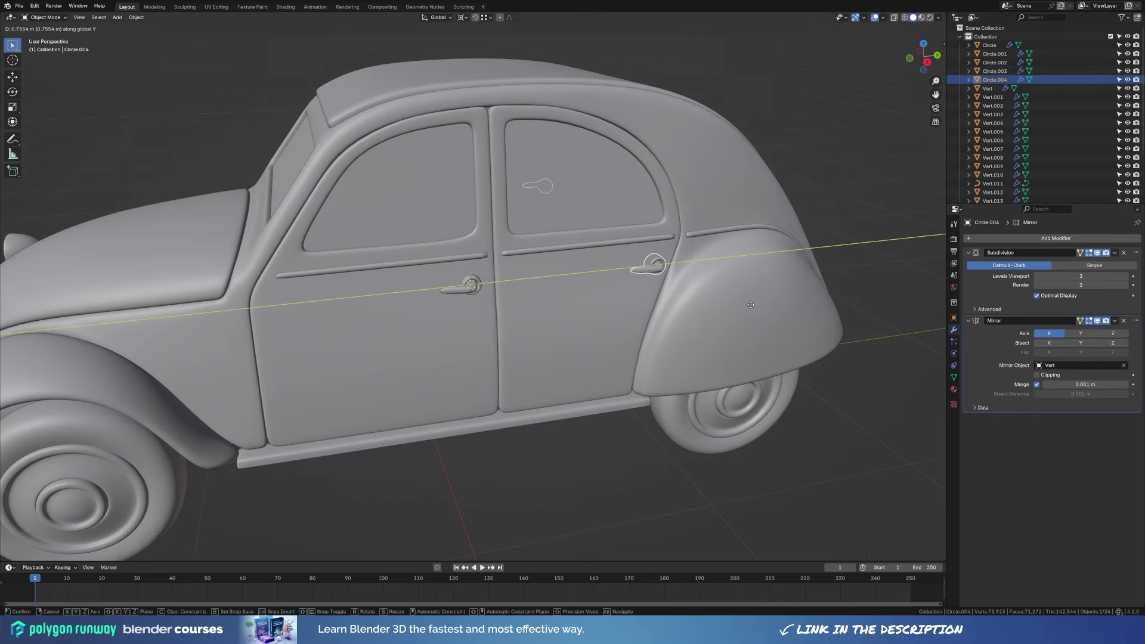
click(751, 305)
middle_drag(751, 305, 699, 302)
scroll(699, 302, up, 4)
key(g)
key(x)
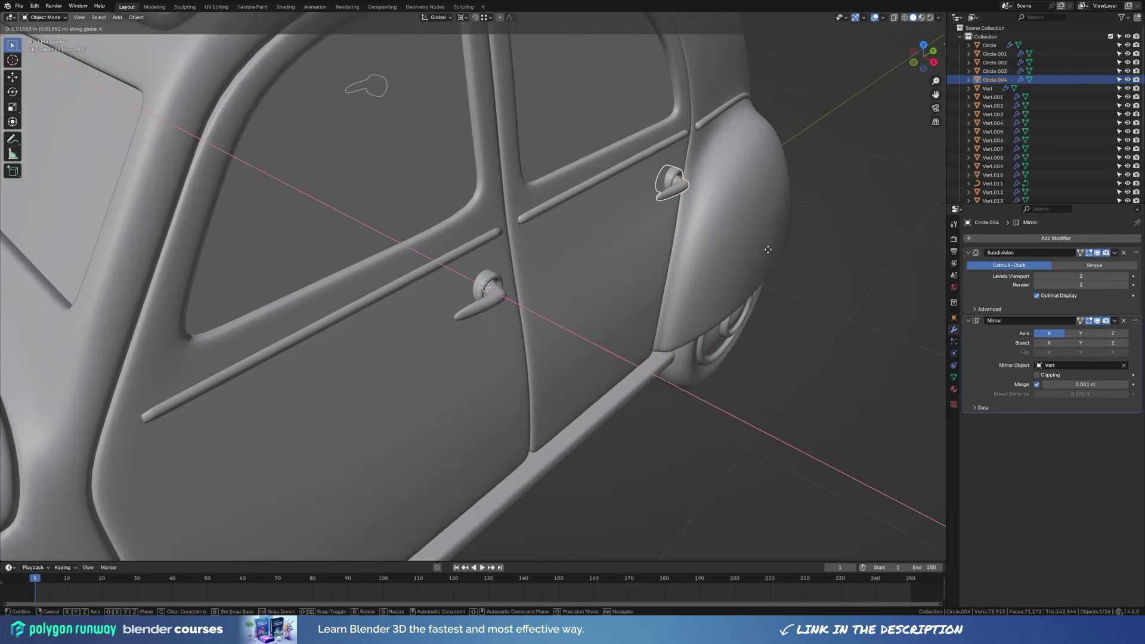
mouse_move(768, 249)
middle_down()
mouse_move(736, 286)
mouse_move(509, 401)
middle_up()
scroll(736, 286, down, 4)
scroll(611, 304, up, 2)
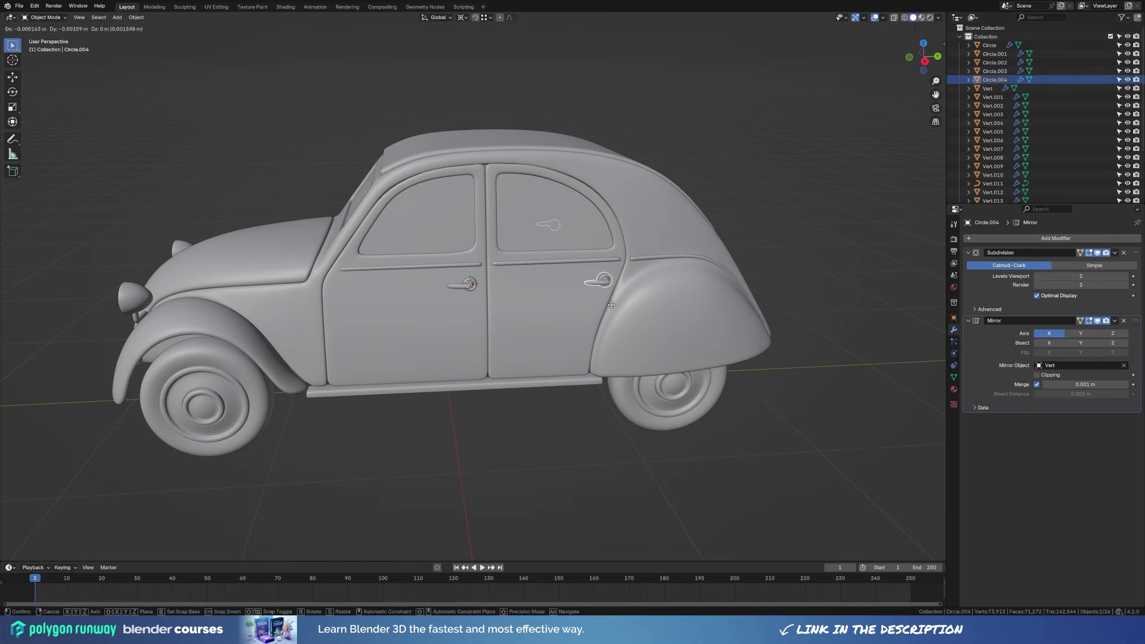
click(611, 304)
Move both door handles together vertically to align their height.
shift+click(538, 309)
key(g)
key(z)
click(534, 268)
click(501, 399)
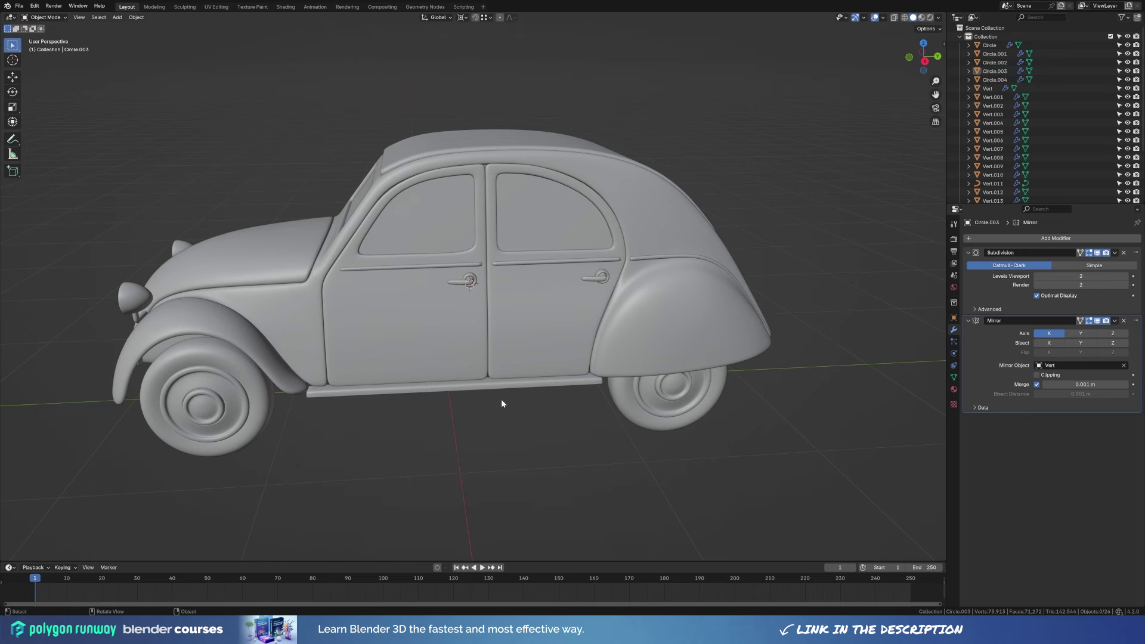
middle_drag(501, 399, 470, 313)
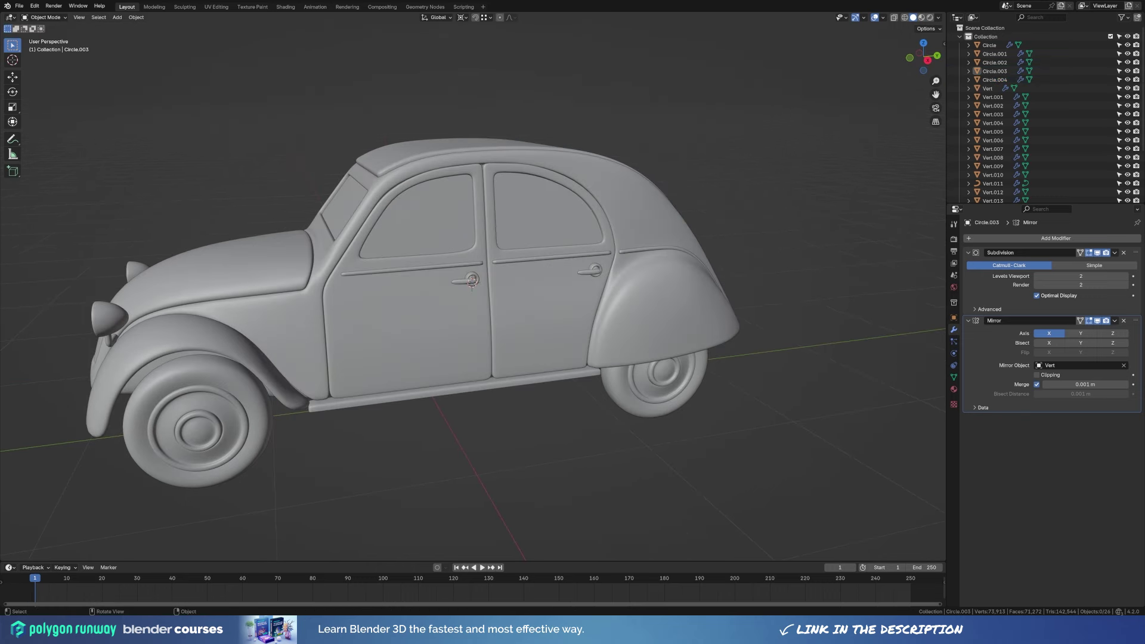
Split off the front door window frame, remove its bevel and mirror, and convert it to a curve.
click(409, 222)
key(Tab)
middle_drag(409, 222, 446, 299)
scroll(513, 282, up, 3)
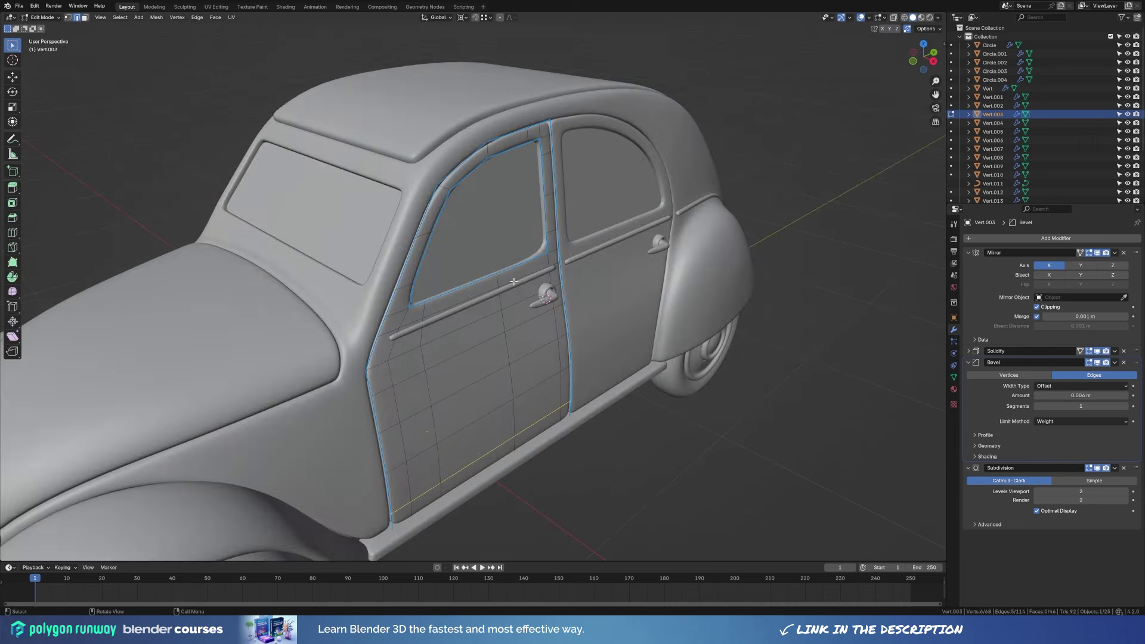
key(p)
click(542, 249)
key(Tab)
click(541, 253)
click(1124, 362)
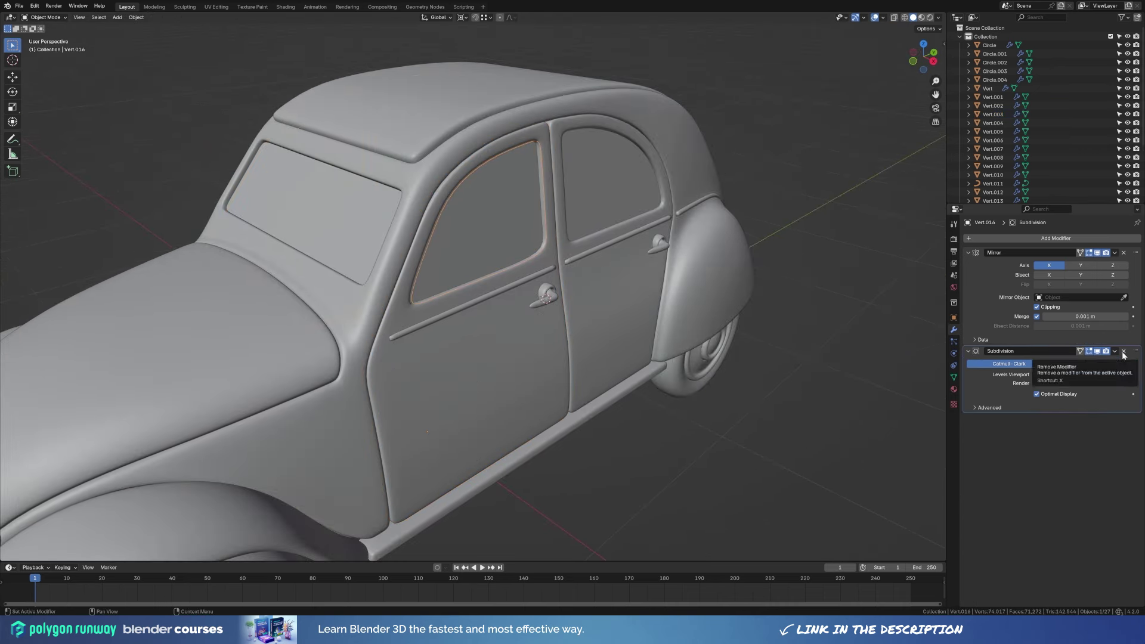
click(1124, 252)
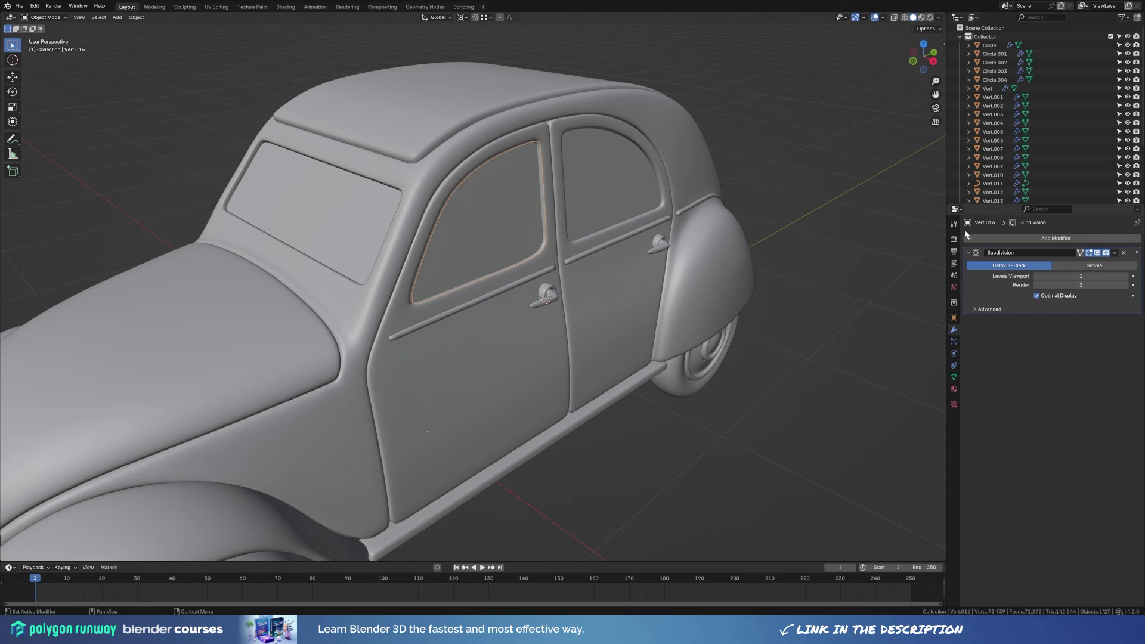
right_click(541, 253)
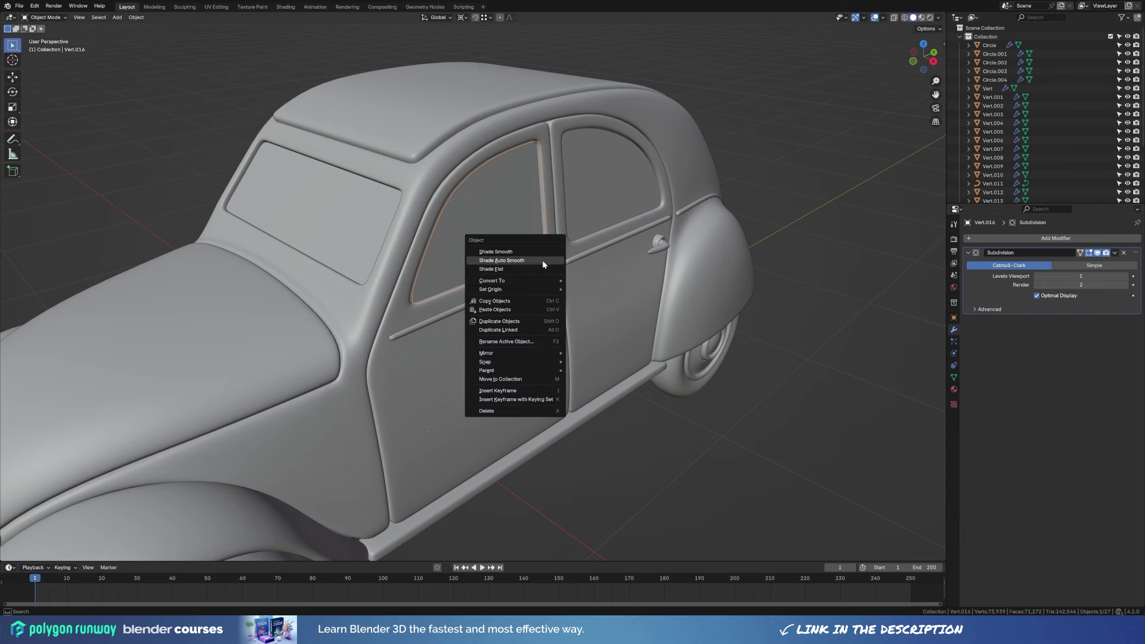
click(542, 260)
Split off the rear door window frame, remove its bevel, and convert it to a curve.
click(586, 280)
key(Tab)
key(p)
click(750, 271)
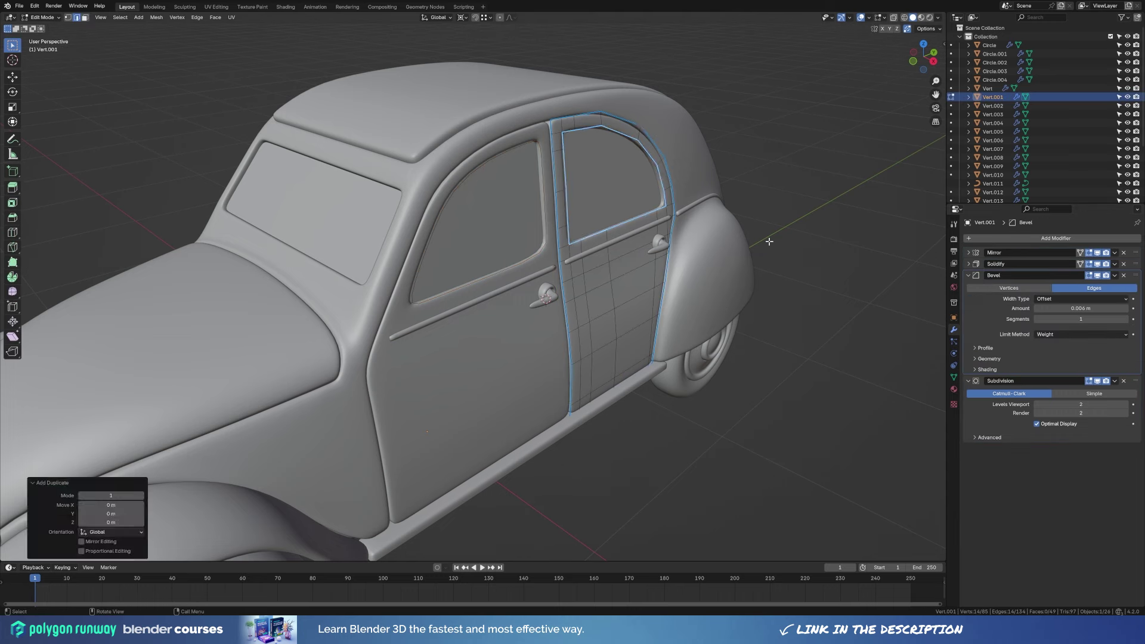
key(Tab)
click(664, 205)
click(1124, 264)
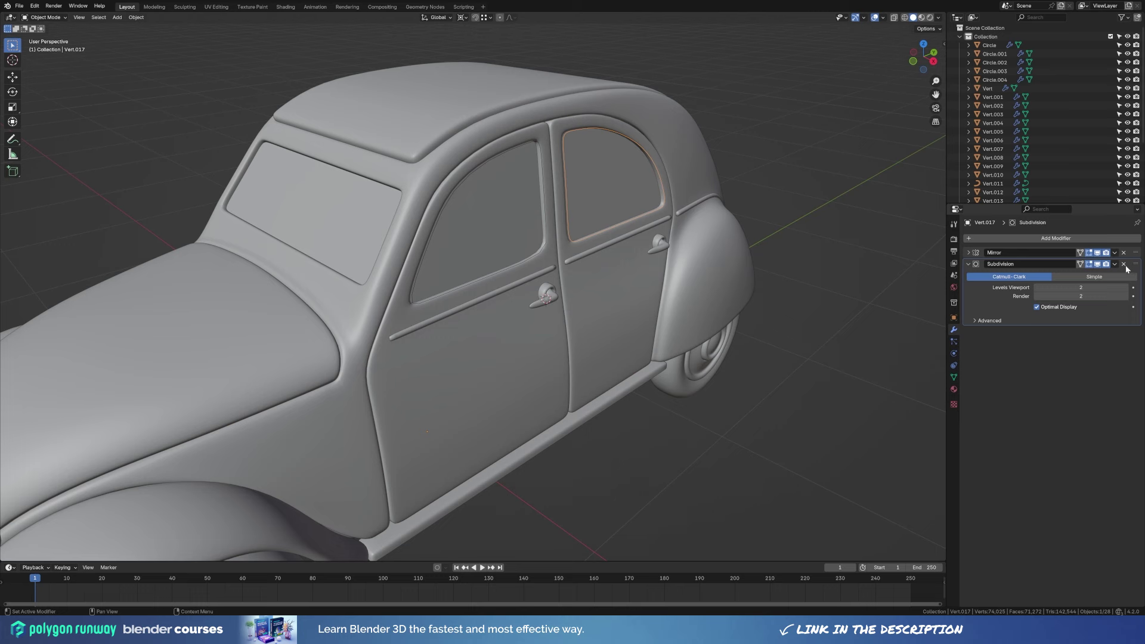
right_click(632, 220)
click(716, 227)
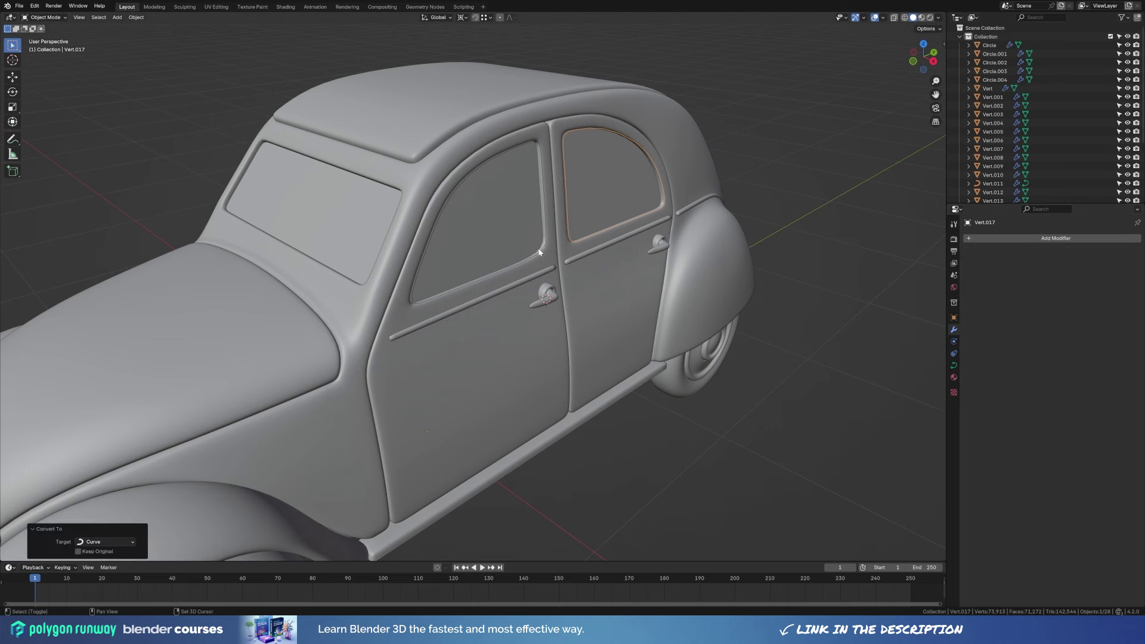
Select both window frame curves, show their shape and bevel settings, and add subdivision.
shift+click(541, 197)
click(954, 365)
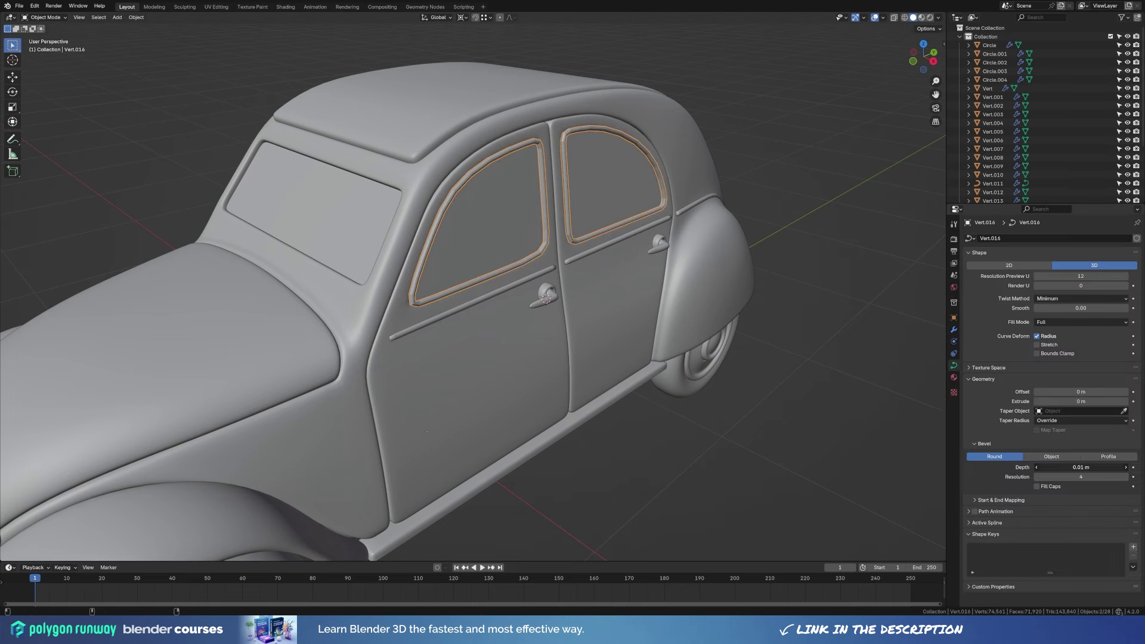
key(ctrl+1)
right_click(610, 231)
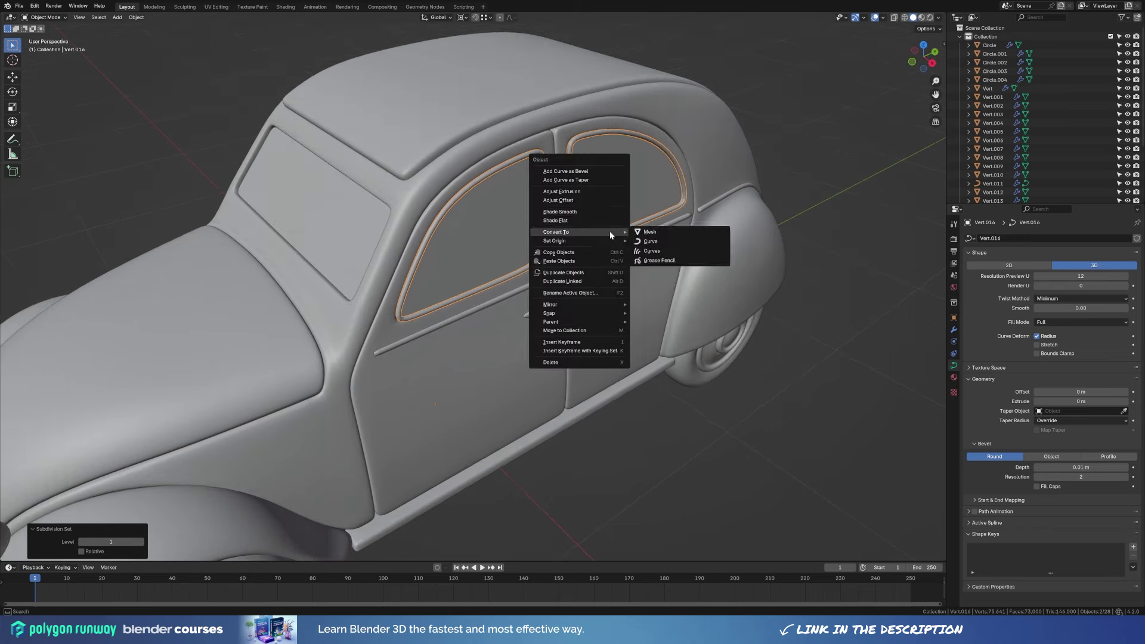
click(582, 209)
scroll(677, 241, up, 3)
Shift the window frame curve points sideways along the X axis.
key(Tab)
key(g)
key(x)
mouse_move(677, 241)
middle_down()
mouse_move(735, 253)
mouse_move(615, 299)
middle_up()
click(735, 253)
key(Tab)
Adjust the transform pivot point while editing the window frame curve points.
scroll(614, 298, up, 2)
key(Tab)
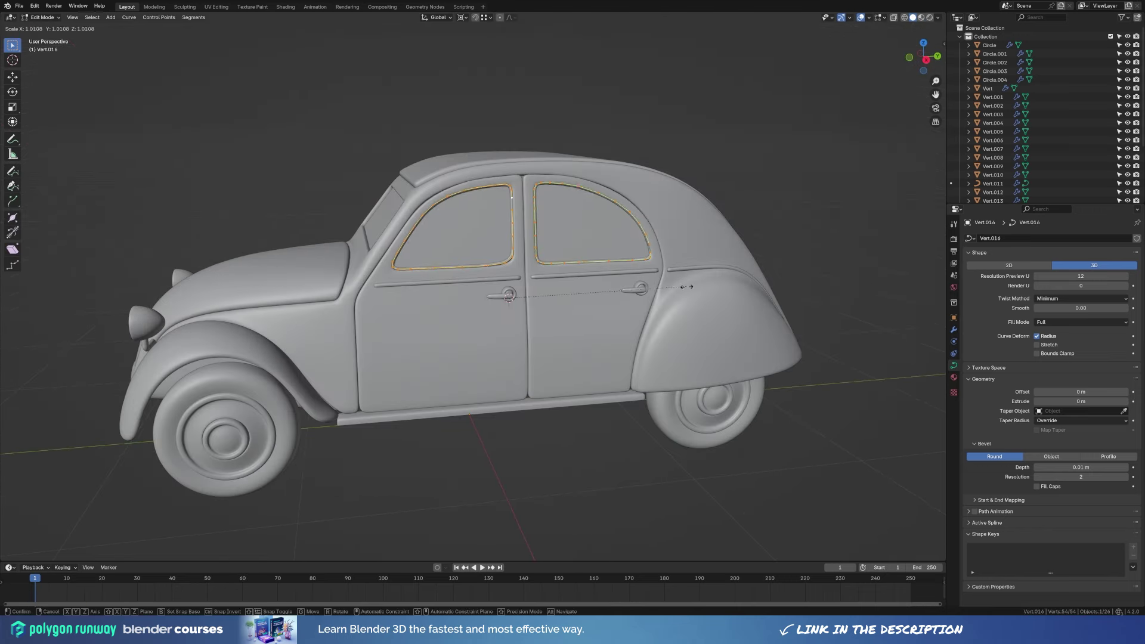
key(z)
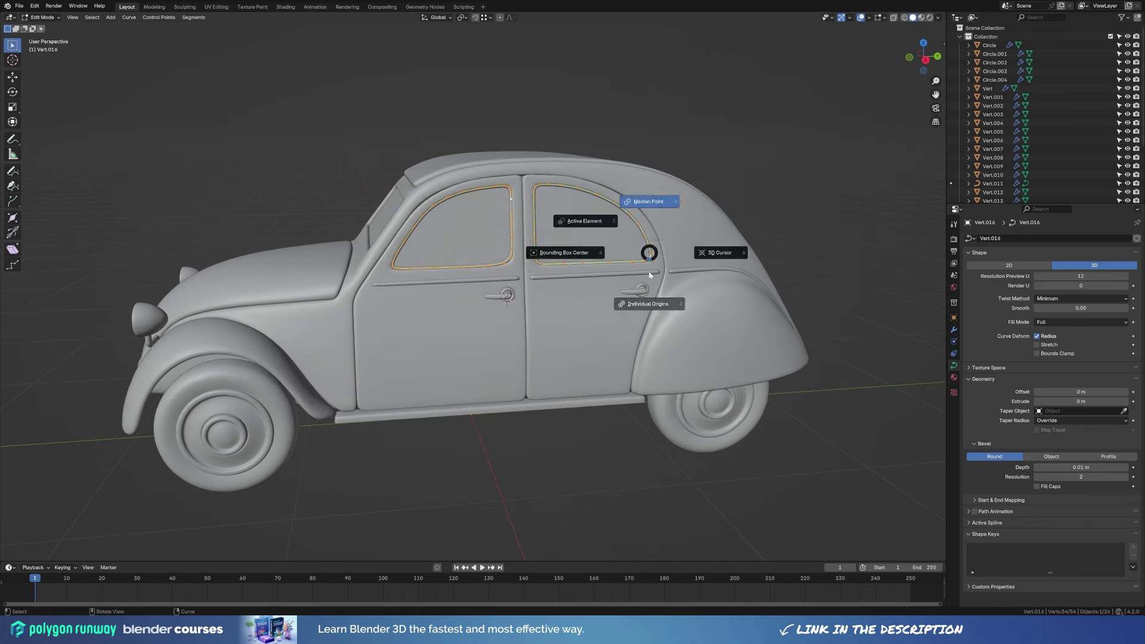
scroll(594, 251, up, 3)
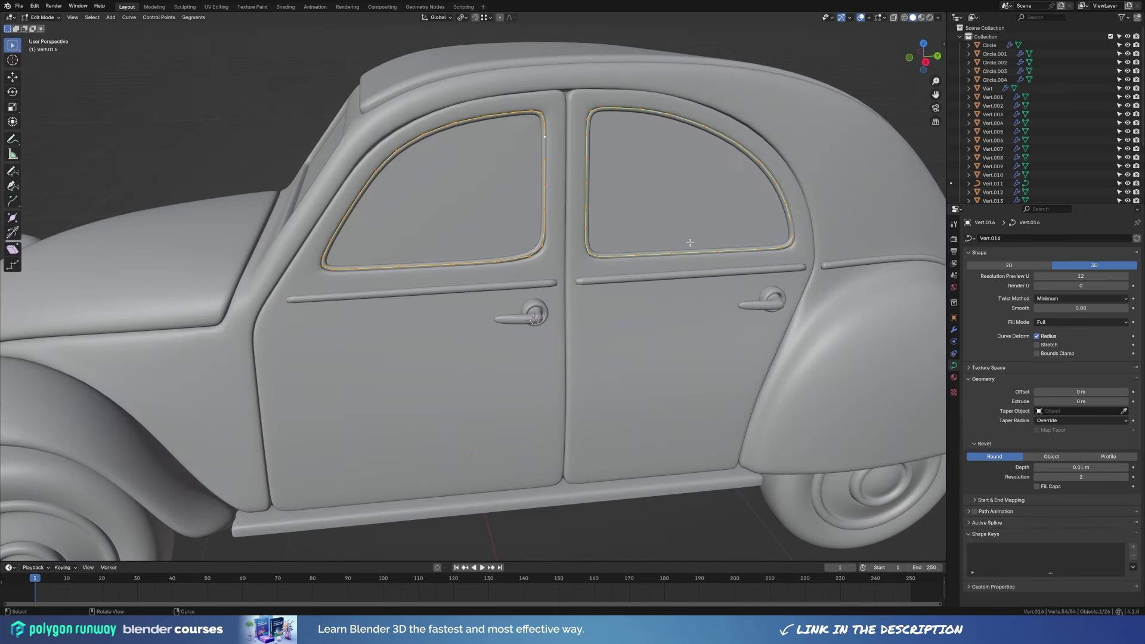
key(z)
scroll(433, 250, down, 5)
key(Tab)
scroll(617, 261, up, 3)
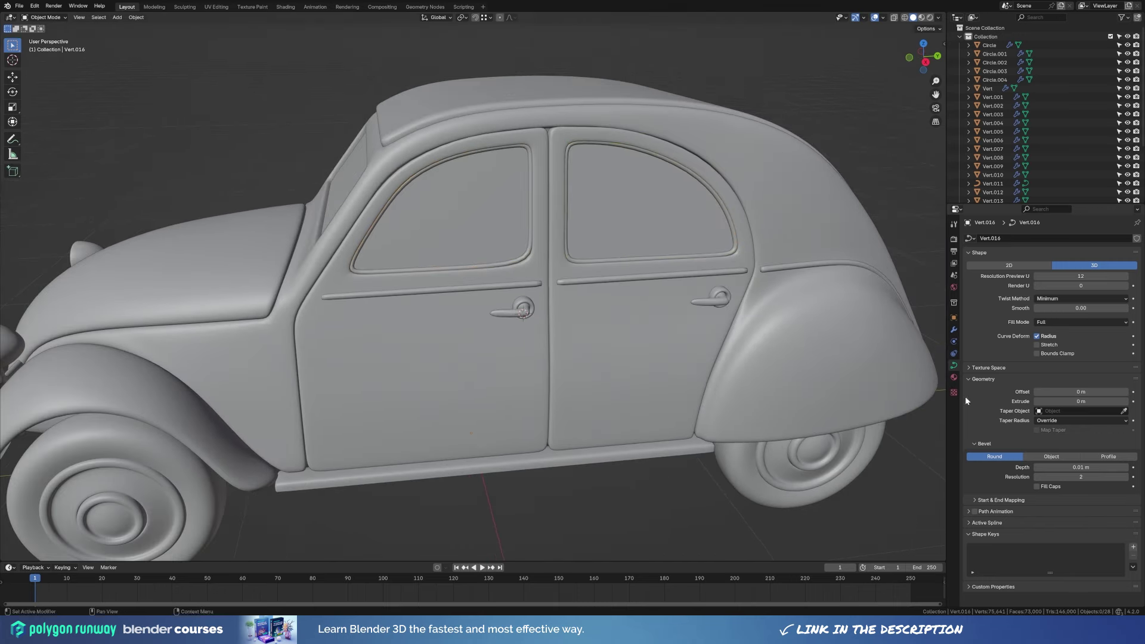
Raise the window trim curves' bevel depth from 0.01 m to 0.012 m, then select the roof piece.
drag(1081, 467, 1091, 467)
scroll(539, 288, down, 5)
mouse_move(539, 289)
middle_down()
mouse_move(717, 212)
mouse_move(814, 309)
mouse_move(775, 286)
middle_up()
click(718, 212)
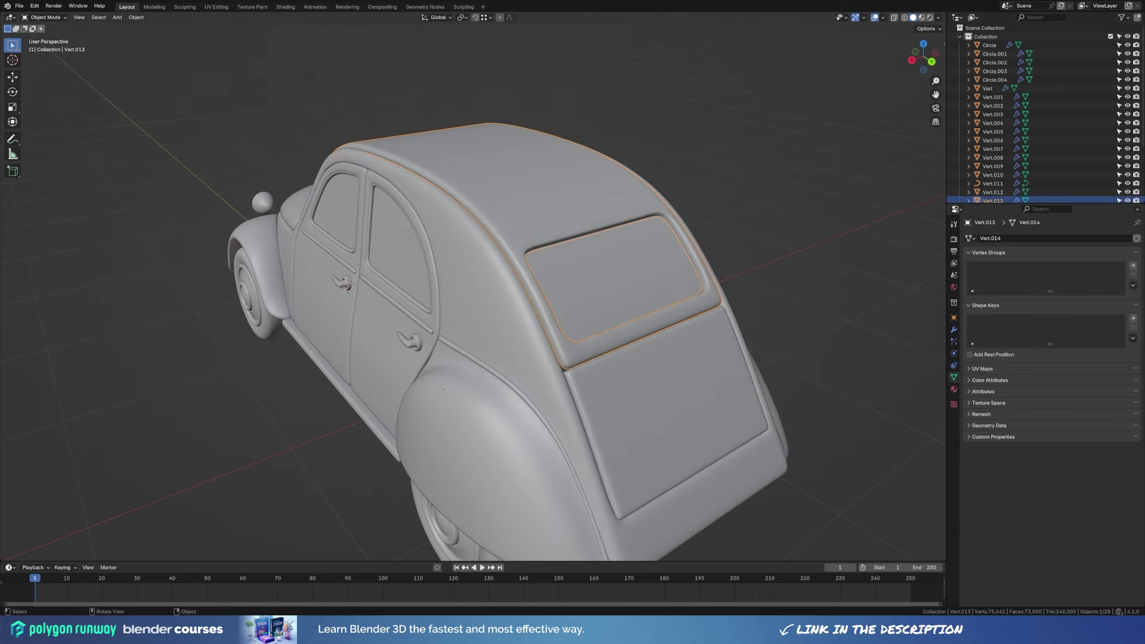
Separate the rear window's border edges into their own object and convert it to a beveled curve.
key(Tab)
key(Tab)
click(614, 269)
key(Tab)
key(alt+z)
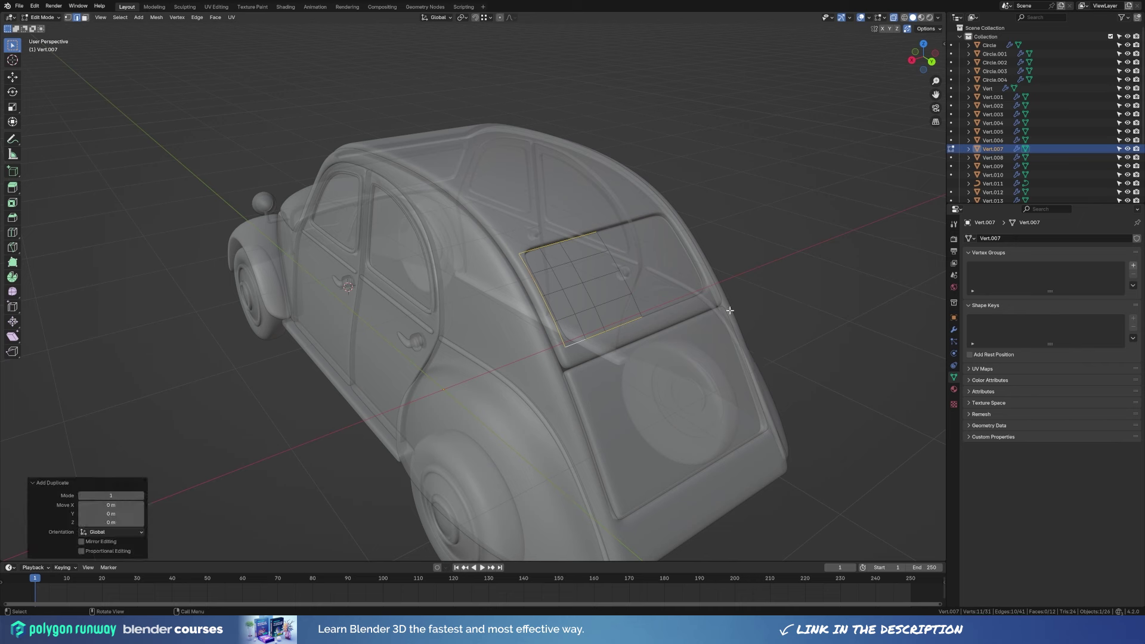
key(Tab)
click(602, 231)
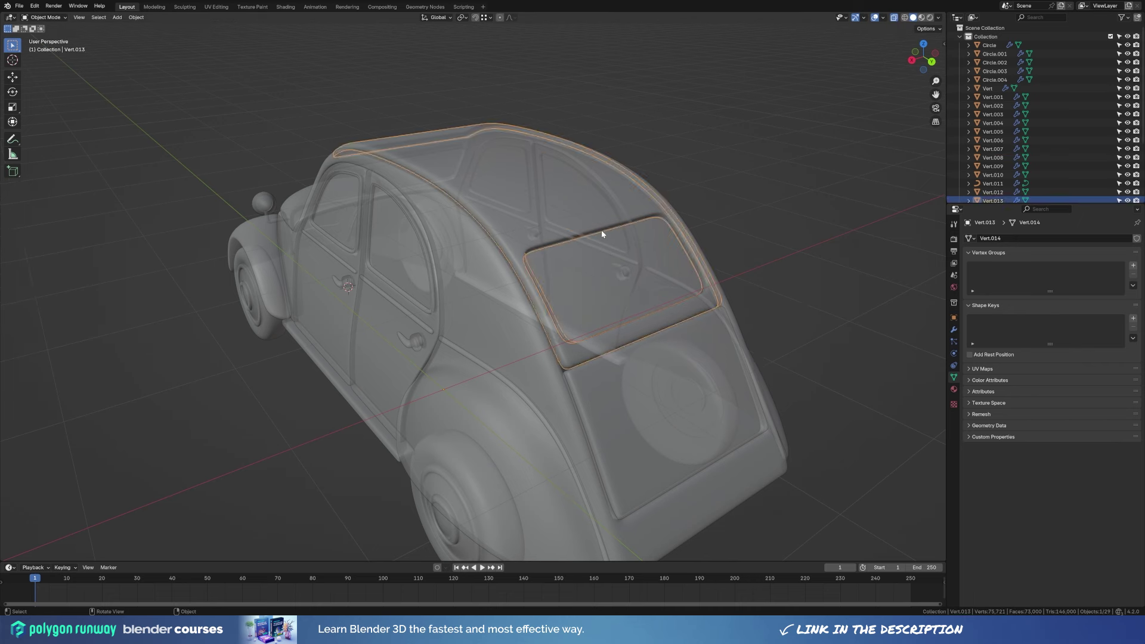
click(955, 330)
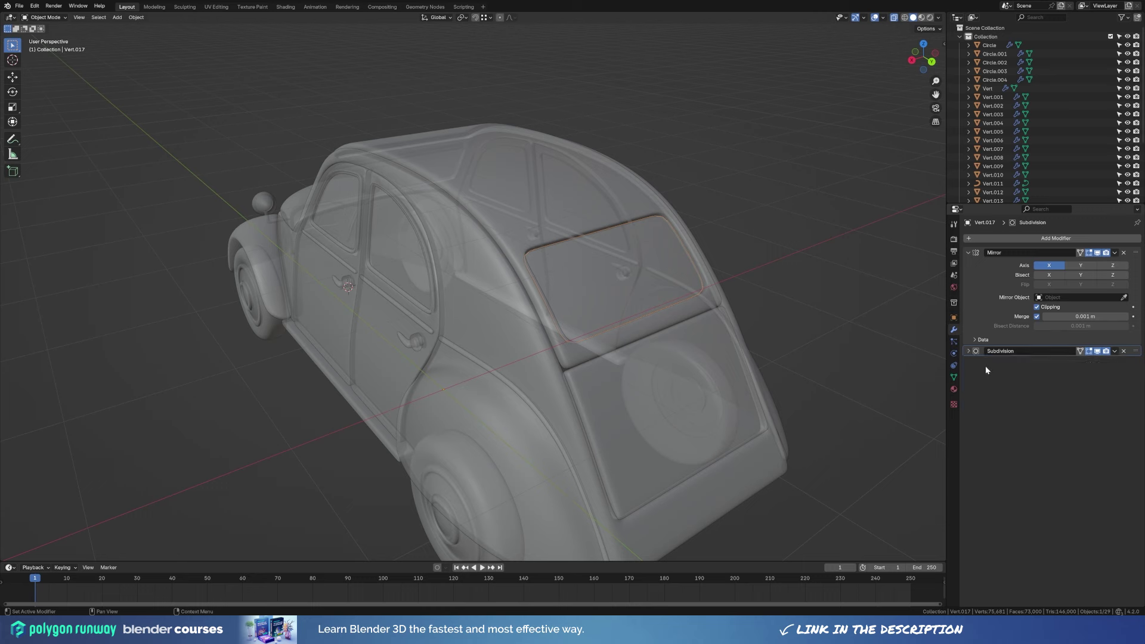
right_click(674, 275)
click(773, 319)
click(954, 365)
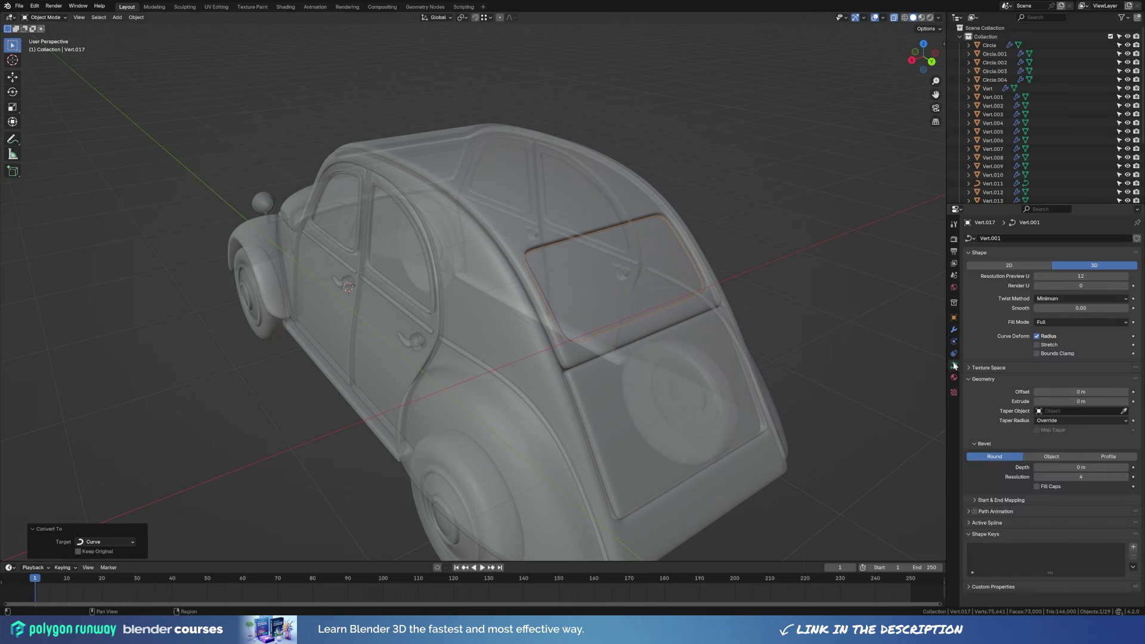
View the car straight from behind and deselect the rear window trim.
key(ctrl+KP_1)
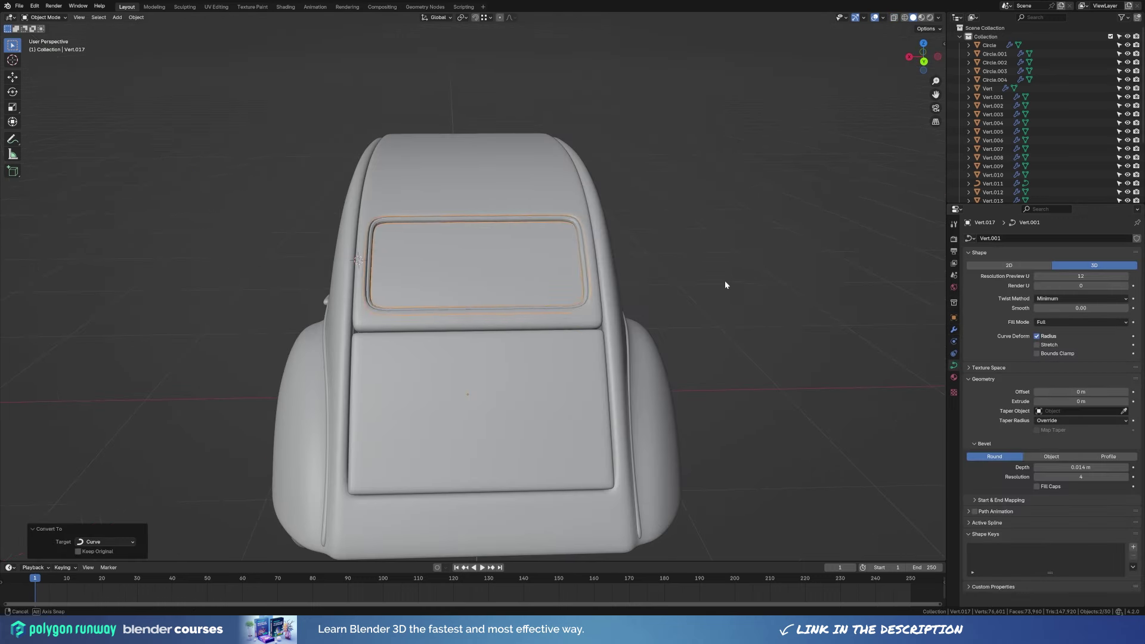
click(724, 281)
right_click(571, 221)
key(Escape)
Split off the windshield border, strip its Solidify and Bevel modifiers, and convert it to a curve.
mouse_move(607, 329)
middle_down()
mouse_move(556, 333)
mouse_move(566, 291)
middle_up()
scroll(566, 292, up, 4)
click(567, 291)
key(Tab)
scroll(568, 257, up, 2)
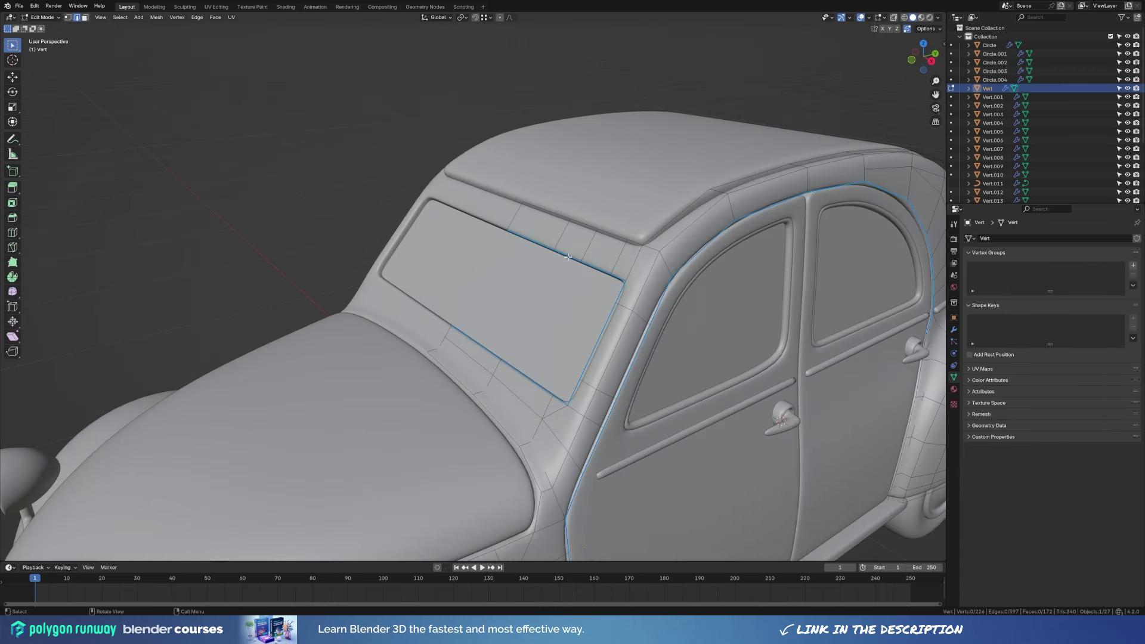
key(Tab)
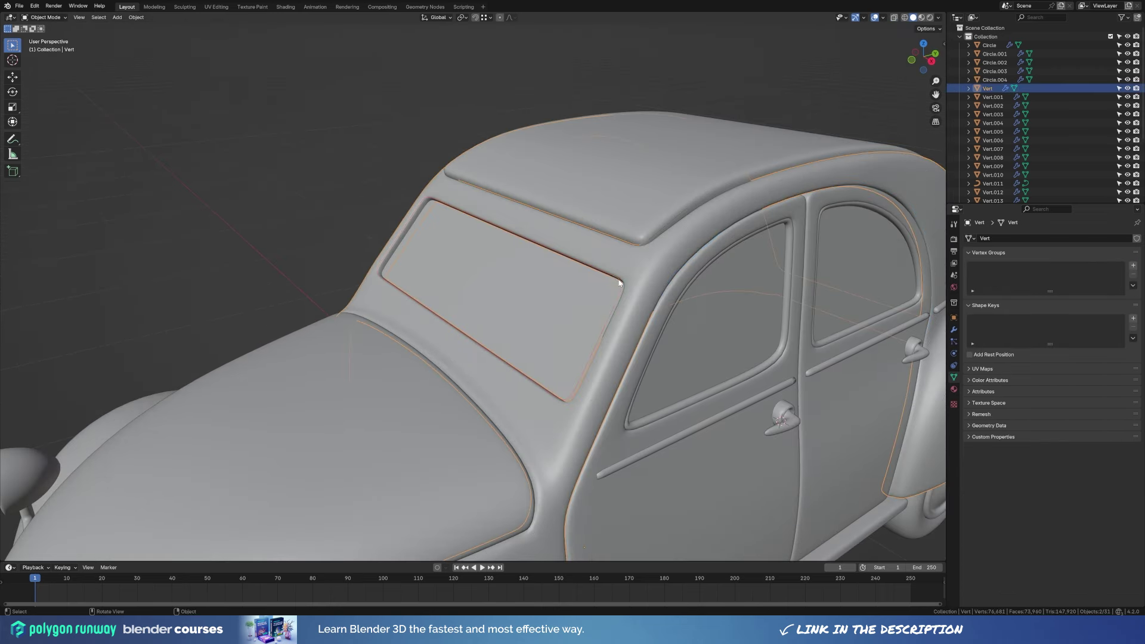
click(590, 305)
click(954, 329)
key(ctrl+x)
key(ctrl+x)
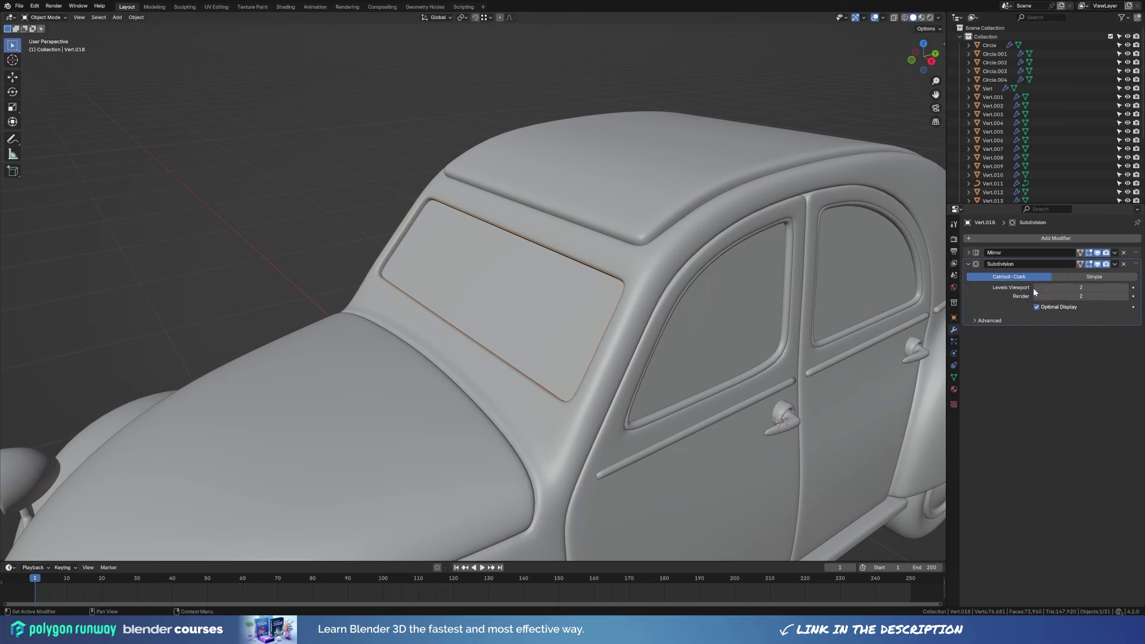
right_click(627, 307)
click(740, 317)
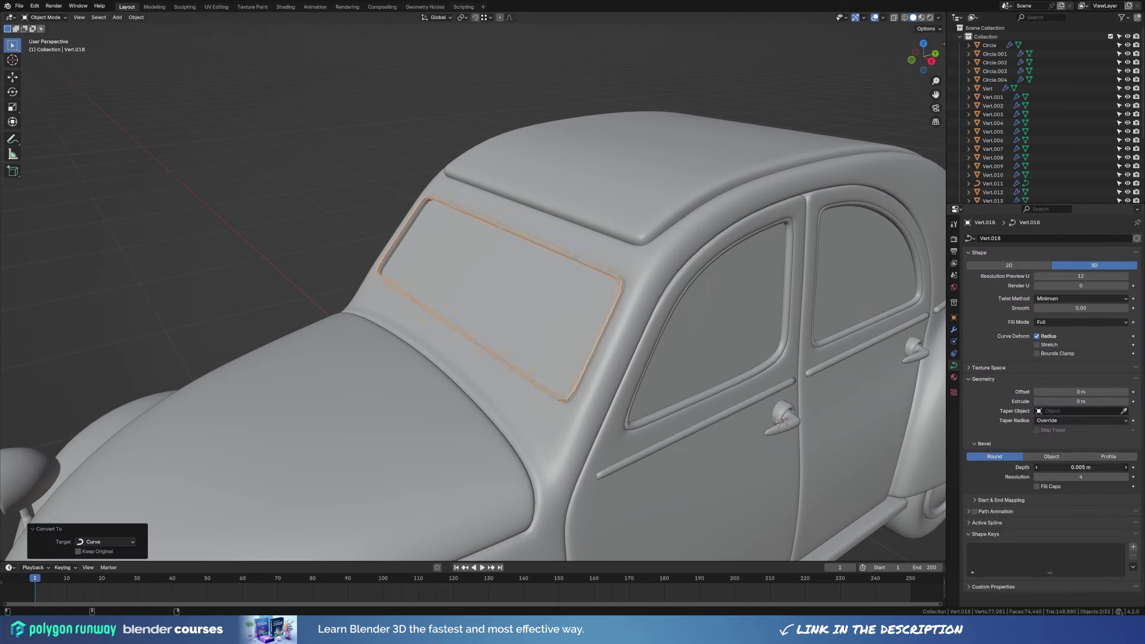
Inspect the windshield trim curve from the right side and in perspective.
key(KP_3)
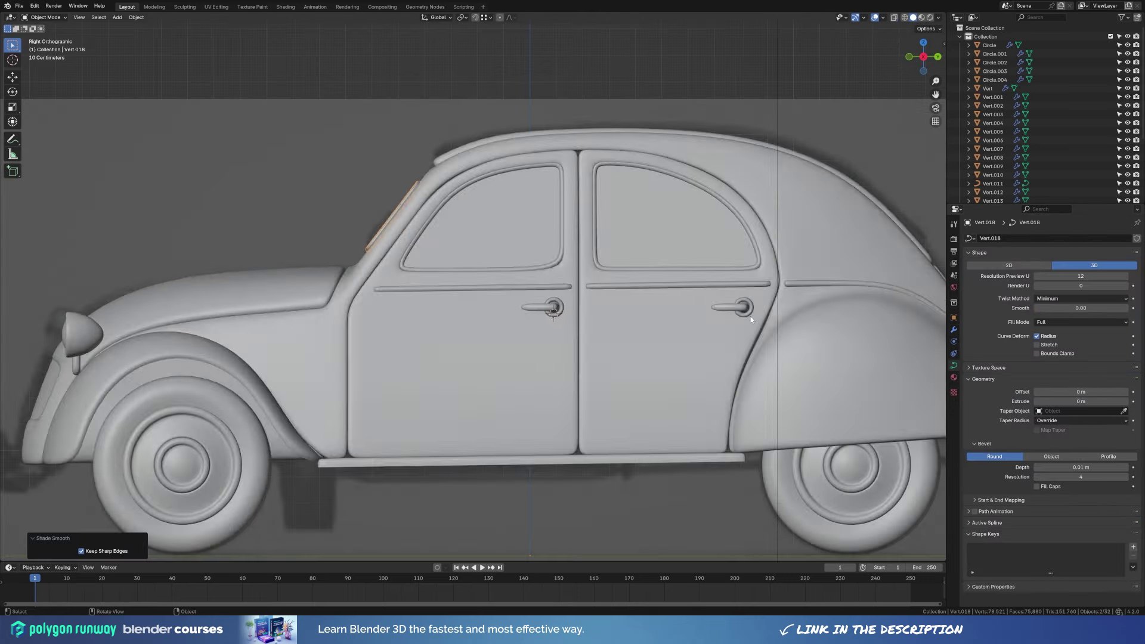
key(Tab)
scroll(643, 277, up, 2)
scroll(643, 278, up, 3)
key(Tab)
middle_drag(643, 277, 786, 413)
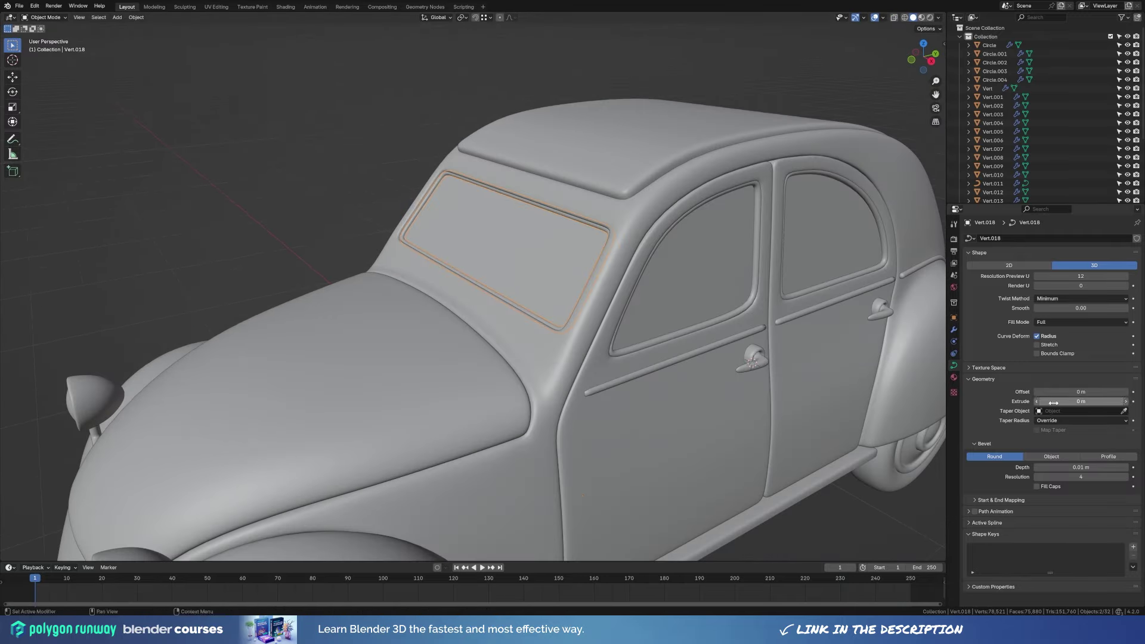
scroll(738, 399, down, 3)
mouse_move(738, 399)
middle_down()
mouse_move(557, 258)
mouse_move(729, 302)
middle_up()
Clear the selection and, from a rear view, bring up the mesh primitives to add a plane.
key(alt+a)
scroll(729, 303, up, 4)
key(alt+a)
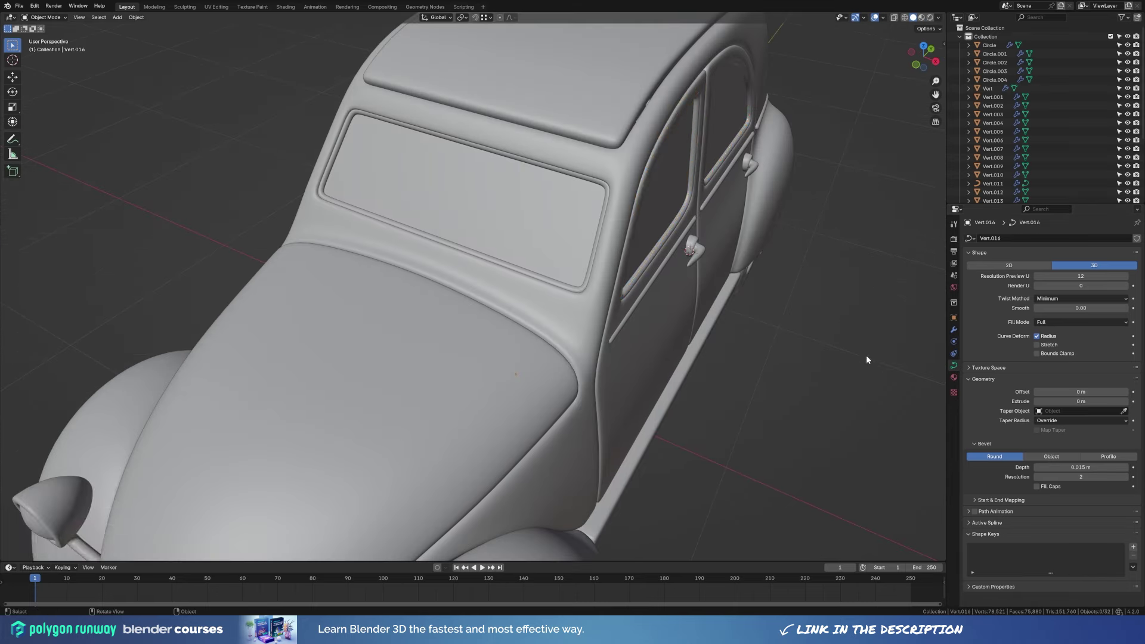
scroll(866, 360, down, 5)
middle_drag(613, 321, 715, 373)
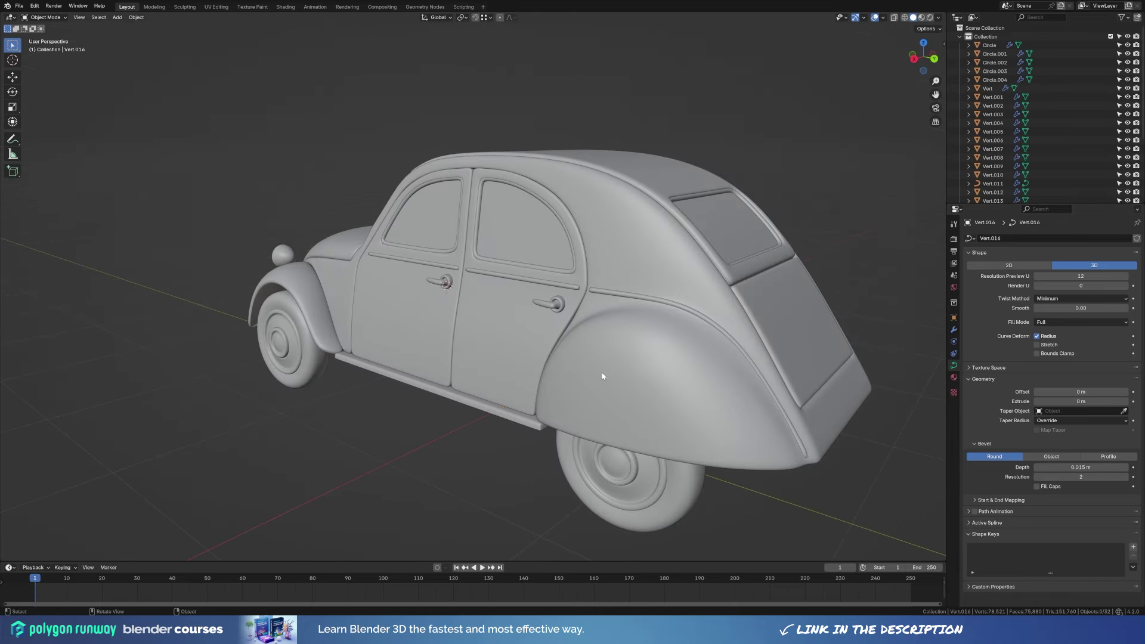
middle_drag(821, 422, 438, 438)
key(shift+a)
key(Escape)
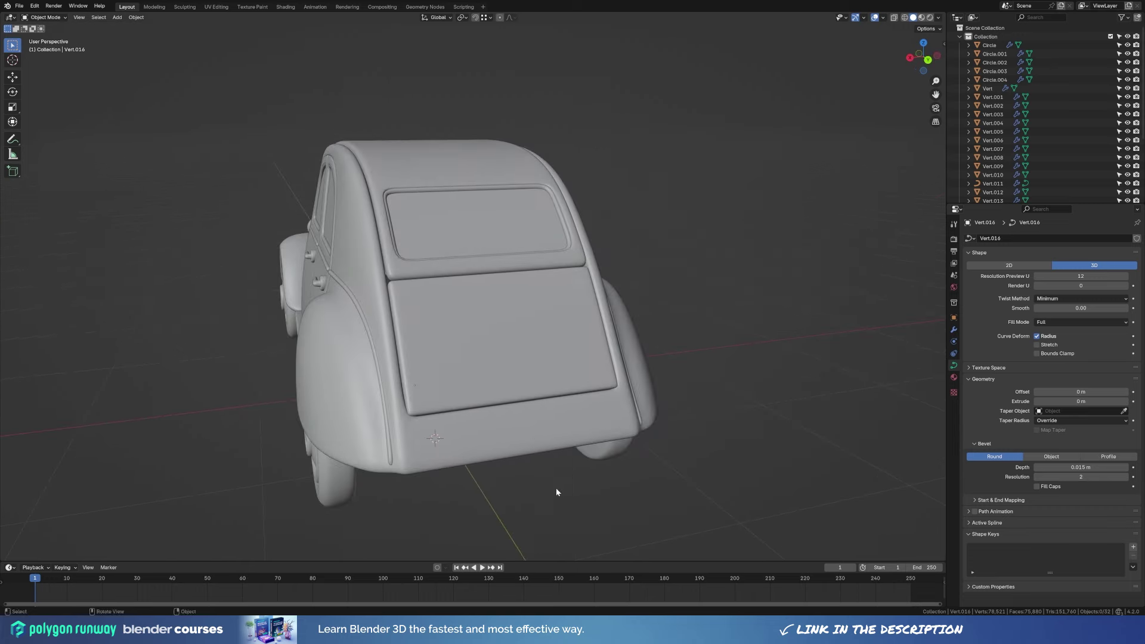
key(shift+a)
Add a small plane for the rear light and stand it upright with a 90° X rotation.
click(616, 244)
key(Tab)
key(s)
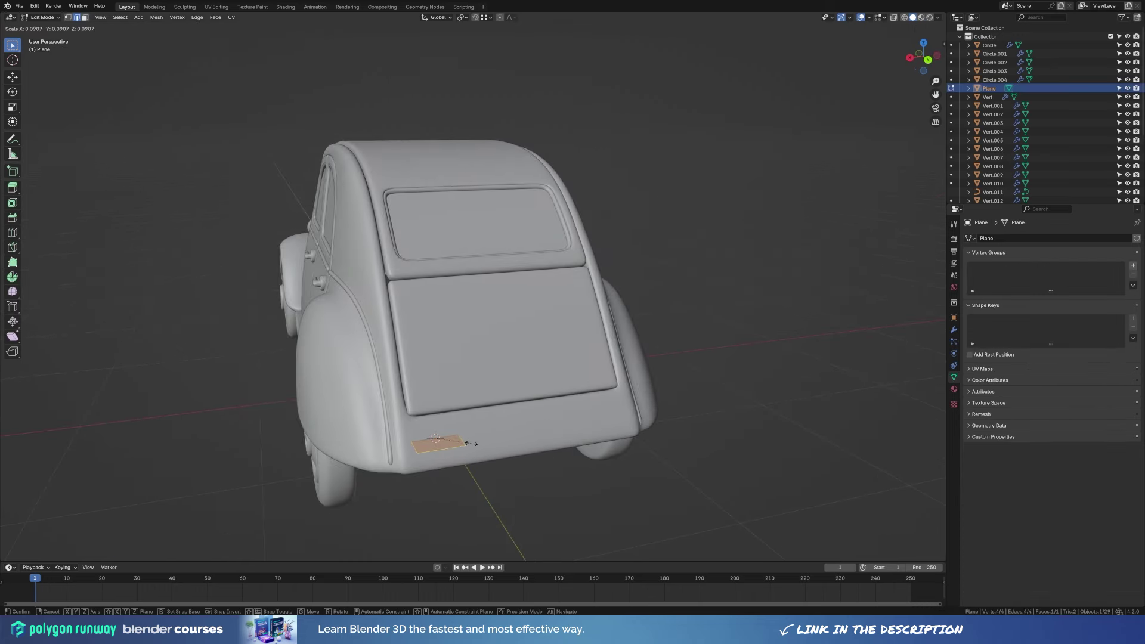
key(Return)
key(r)
key(x)
key(9)
key(0)
key(Return)
Shear the light plane to follow the slant of the car's rear.
key(KP_3)
scroll(712, 388, up, 5)
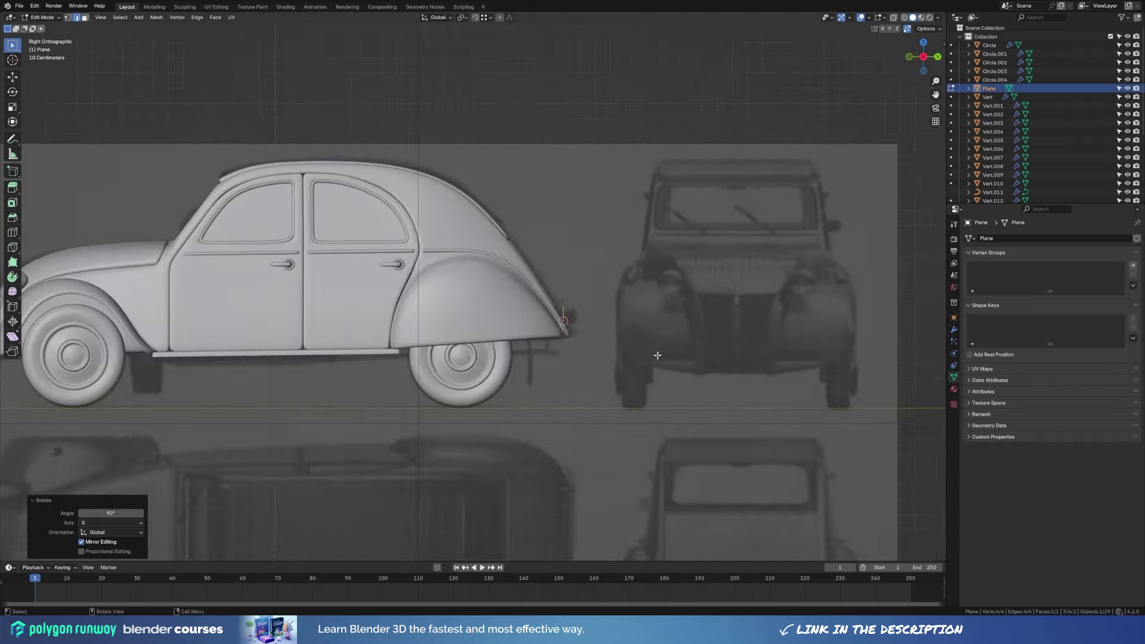
key(shift+ctrl+alt+s)
click(661, 358)
mouse_move(660, 358)
middle_down()
mouse_move(629, 492)
mouse_move(418, 418)
middle_up()
Slide the plane's side and bottom edges to fit the rear corner.
click(592, 472)
key(g)
key(g)
click(629, 492)
scroll(418, 418, down, 5)
key(g)
key(g)
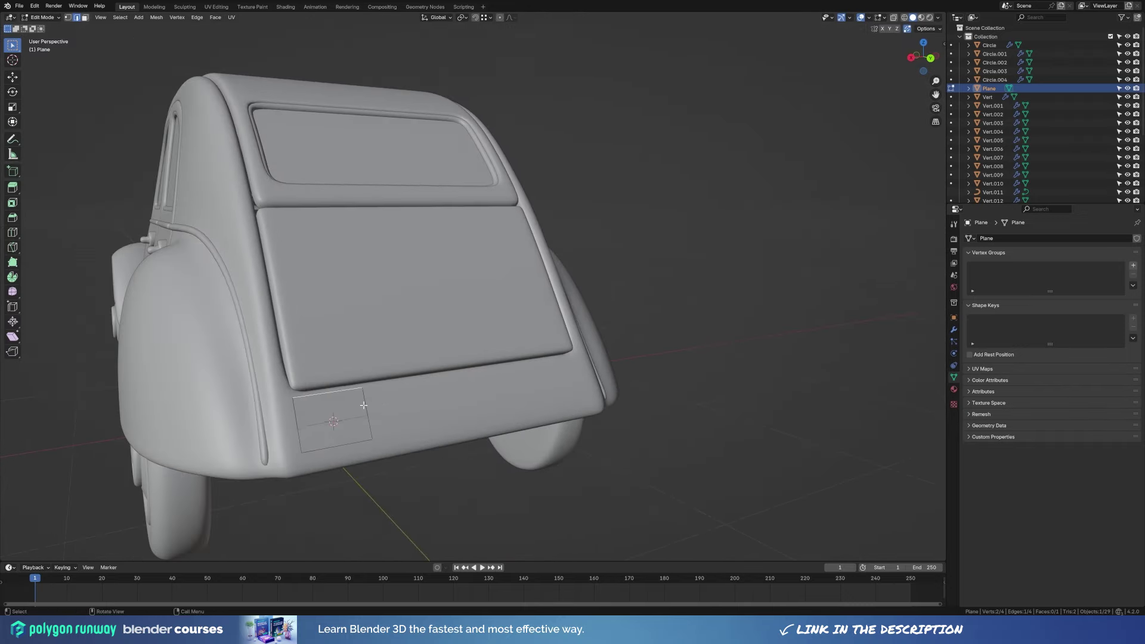
click(395, 415)
alt+click(342, 443)
key(g)
key(g)
click(353, 478)
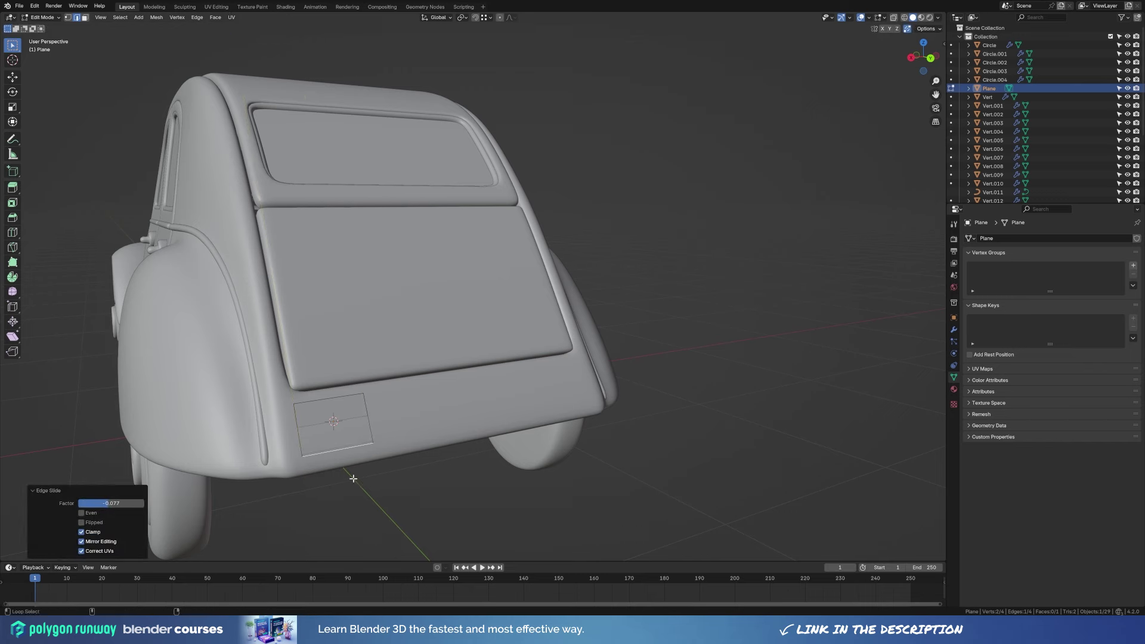
middle_drag(365, 433, 589, 397)
Extrude the plane along Y into a box, reposition it, and adjust an edge.
key(a)
key(e)
key(y)
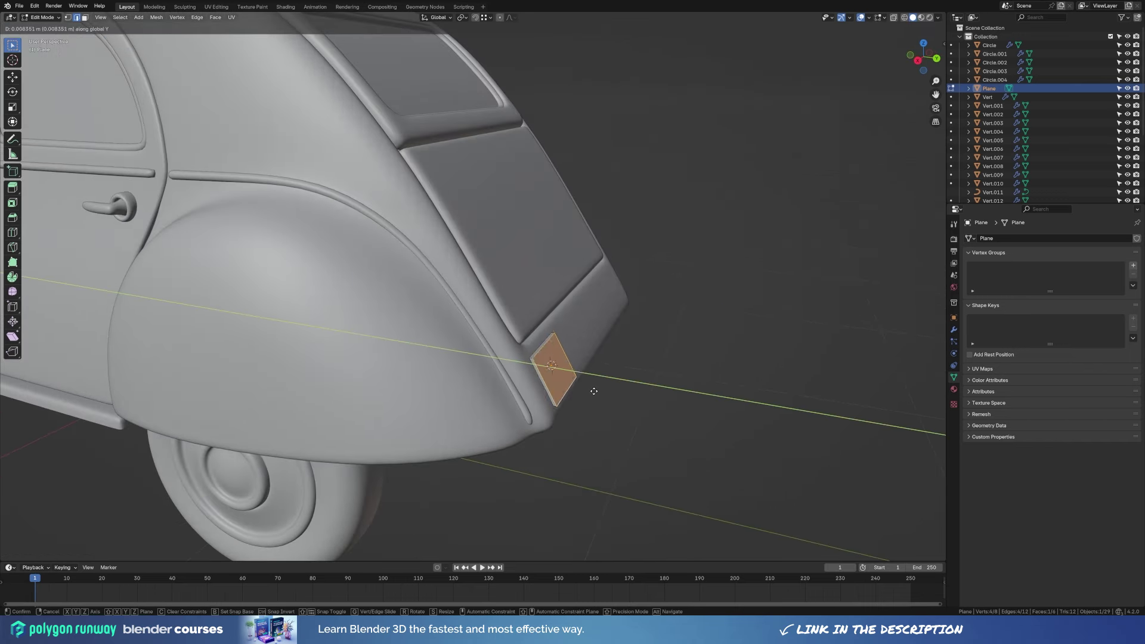
click(607, 400)
key(g)
key(y)
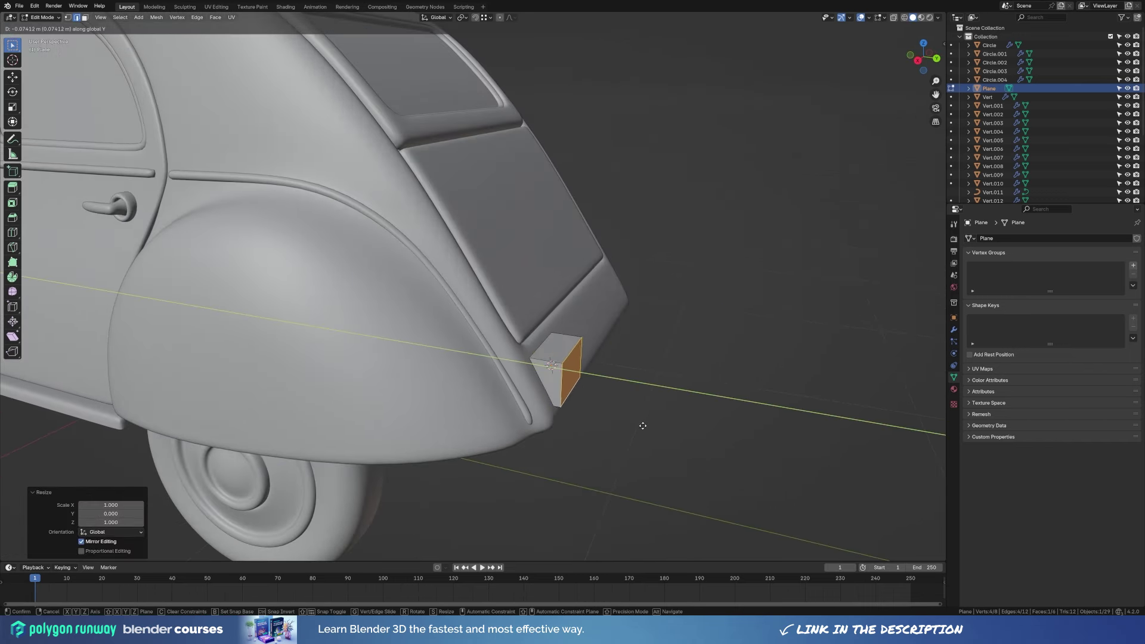
click(581, 370)
key(g)
key(g)
click(595, 381)
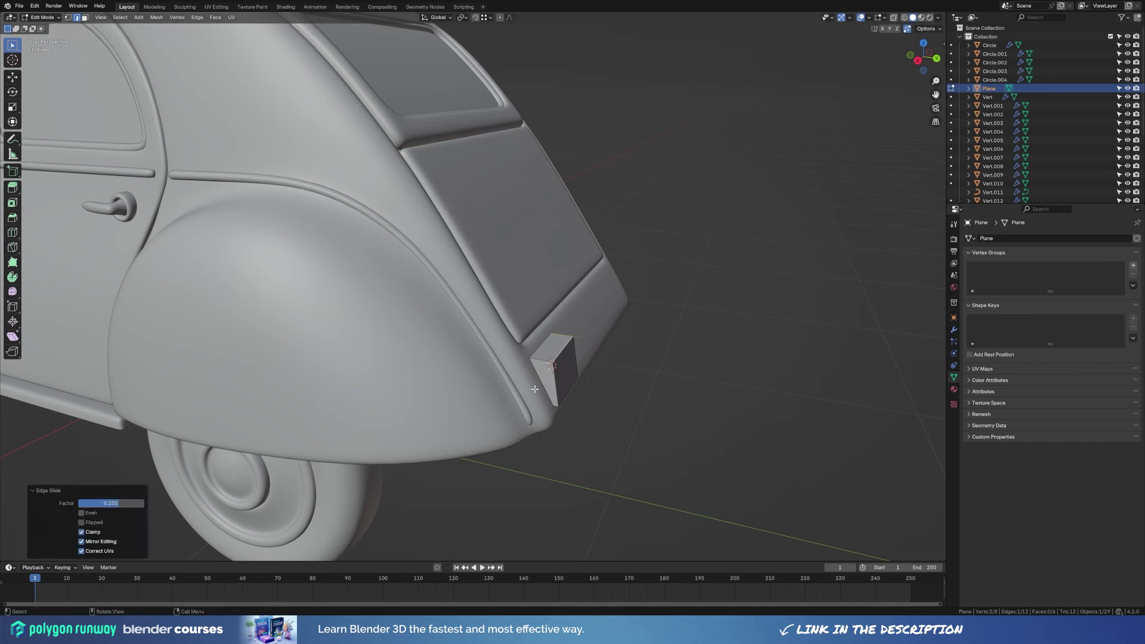
Add a Bevel modifier to round the light box's edges.
key(alt+z)
key(3)
key(alt+a)
key(alt+z)
middle_drag(595, 380, 632, 387)
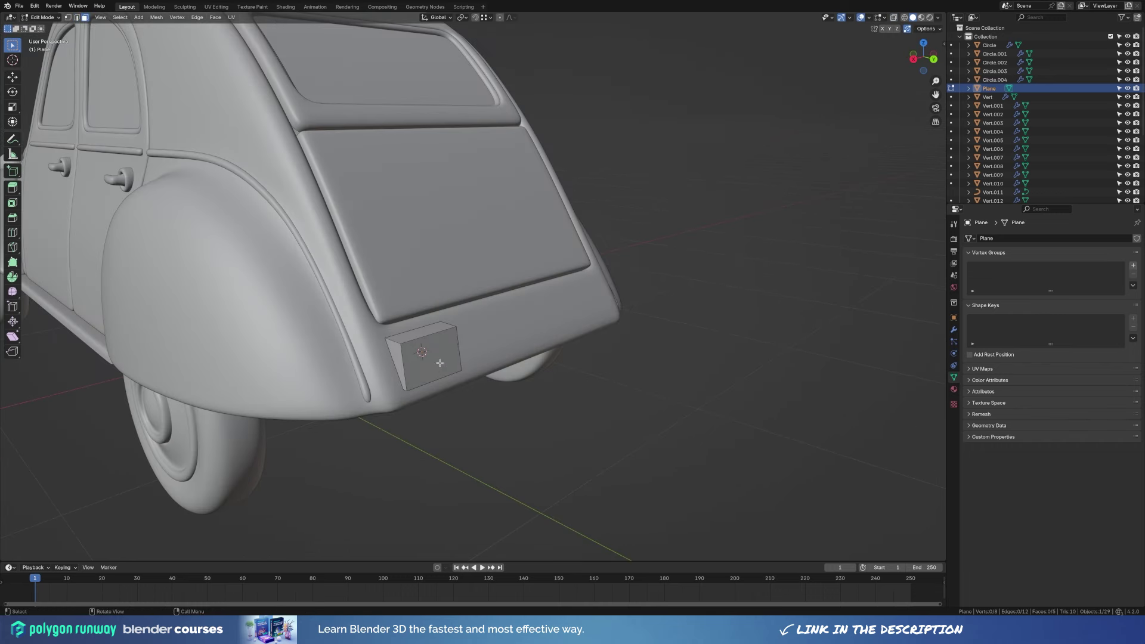
key(Tab)
click(954, 329)
click(1056, 238)
click(987, 255)
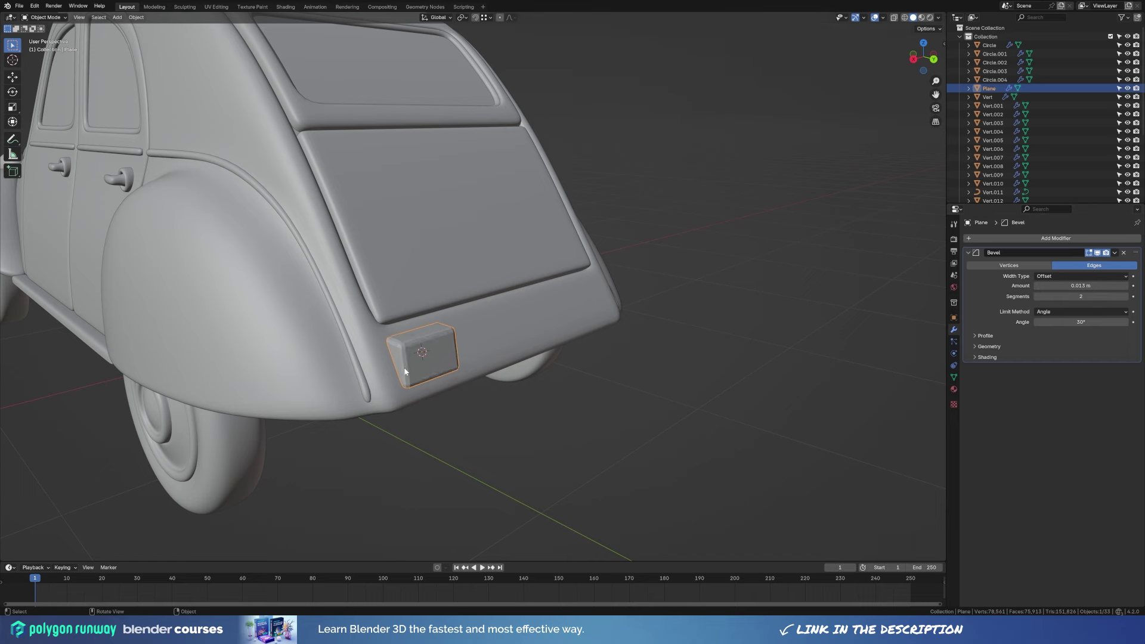
Move the light box geometry along Y; try extruding the front face, then undo.
key(Tab)
mouse_move(590, 346)
middle_down()
mouse_move(620, 361)
mouse_move(518, 361)
middle_up()
key(g)
key(y)
click(617, 360)
key(e)
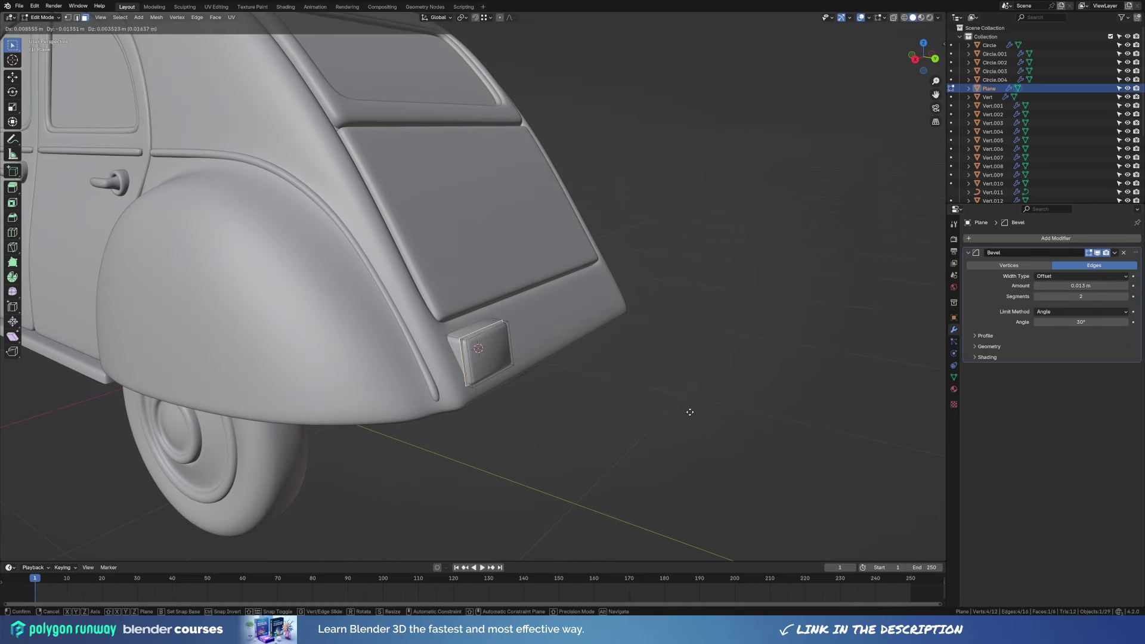
right_click(664, 388)
key(g)
key(y)
right_click(573, 371)
key(ctrl+z)
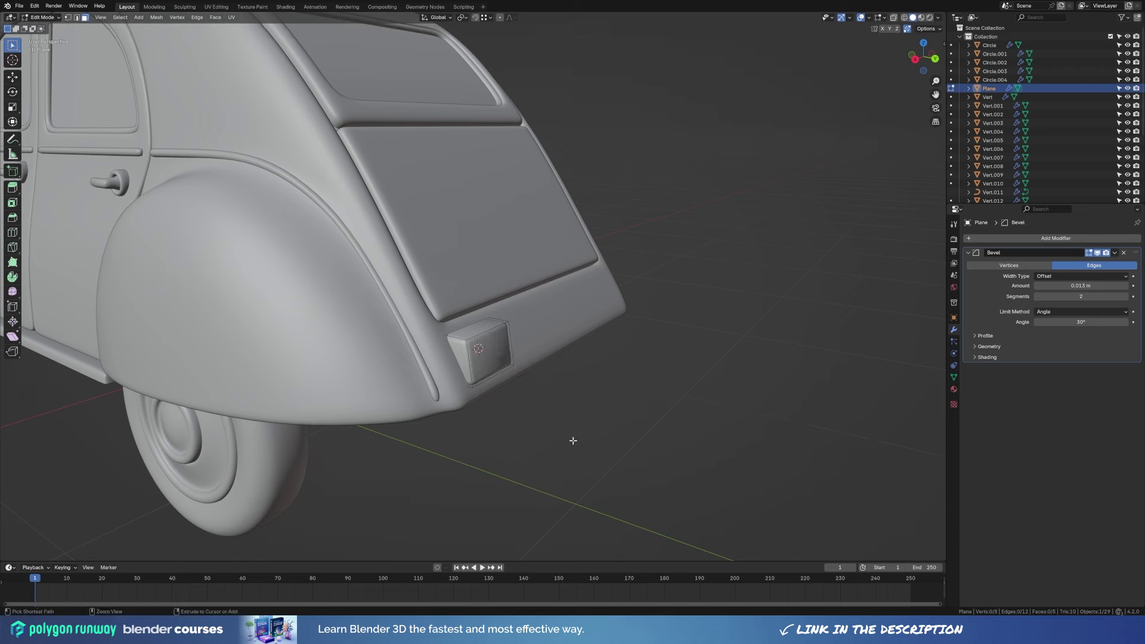
Extrude the light's front face outward along the car's length.
middle_drag(598, 377, 573, 382)
key(e)
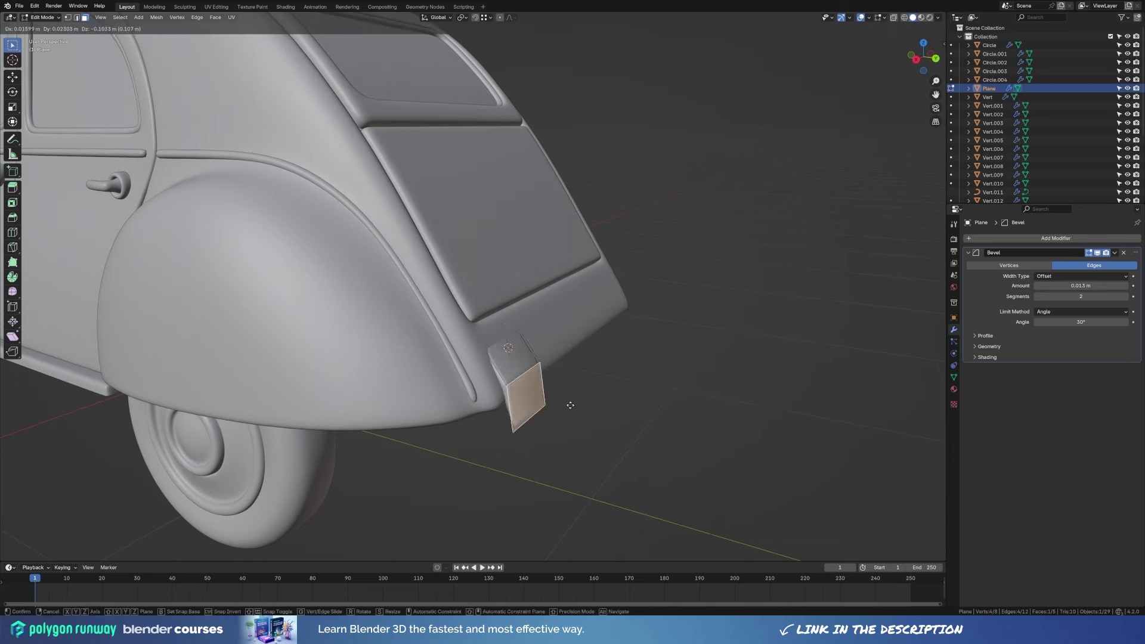
right_click(566, 394)
key(g)
key(y)
click(562, 361)
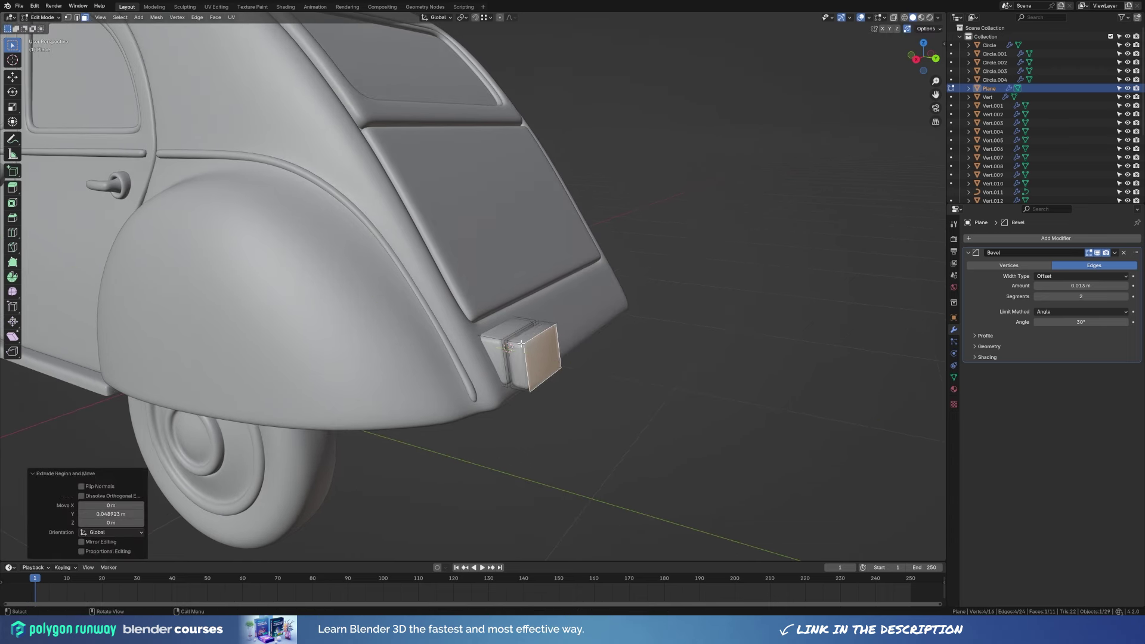
Inflate the extruded light faces twice with Shrink/Fatten, then select the whole box.
key(alt+s)
click(546, 363)
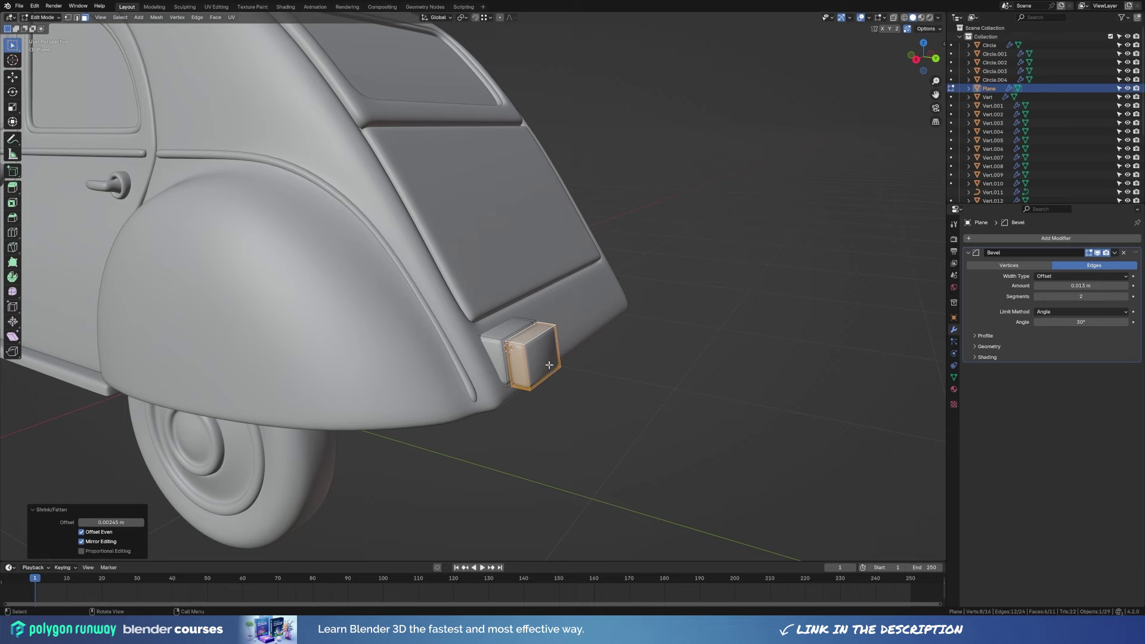
key(alt+s)
click(583, 381)
key(alt+z)
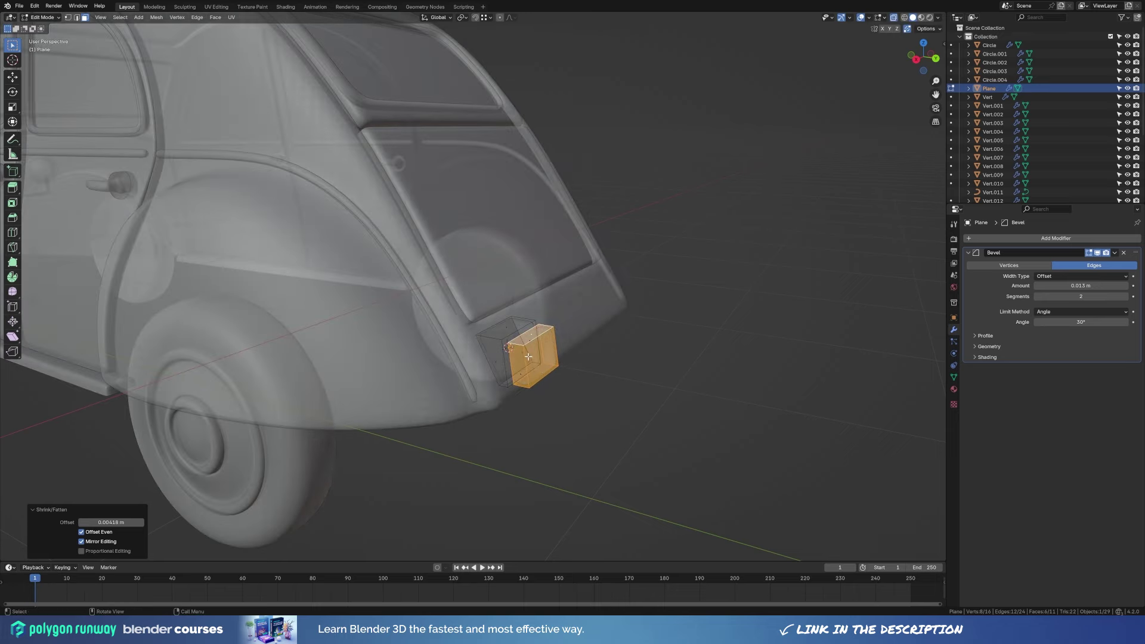
key(alt+z)
key(ctrl+l)
key(Tab)
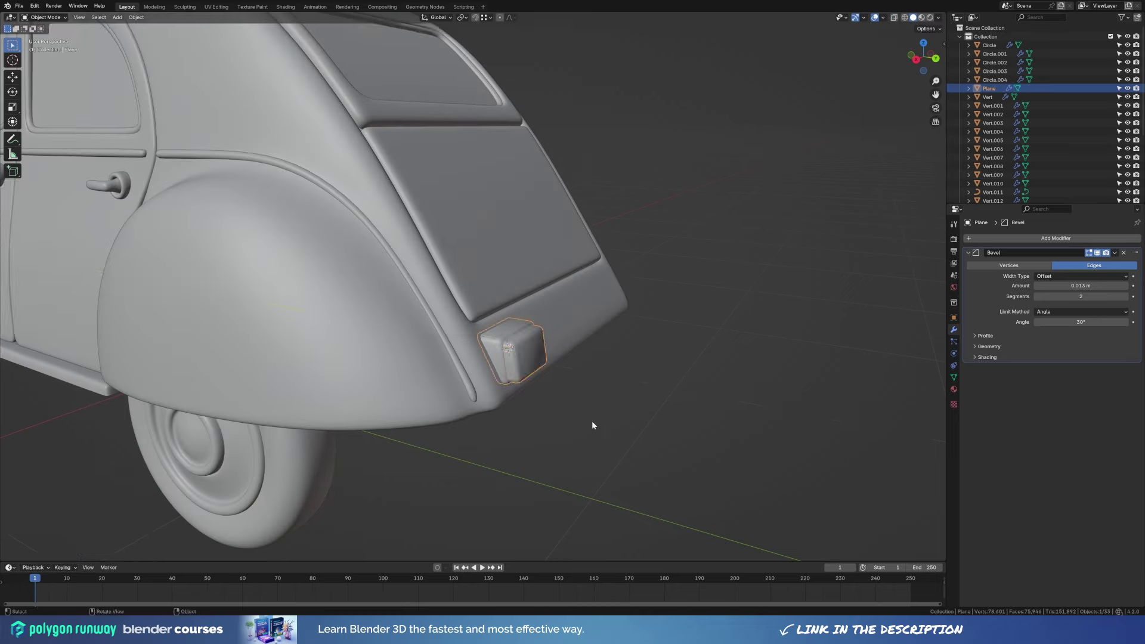
Shift the light box along Y and fatten the face loop around it.
mouse_move(591, 421)
middle_down()
mouse_move(515, 430)
mouse_move(677, 340)
mouse_move(468, 392)
mouse_move(519, 376)
middle_up()
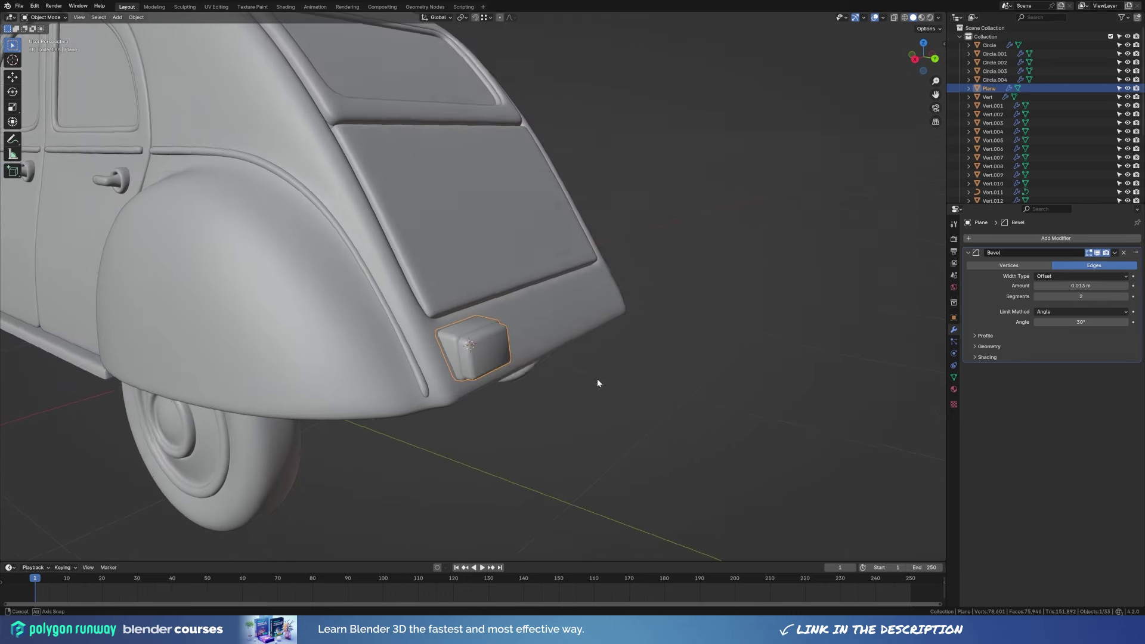
middle_drag(597, 378, 519, 370)
key(Tab)
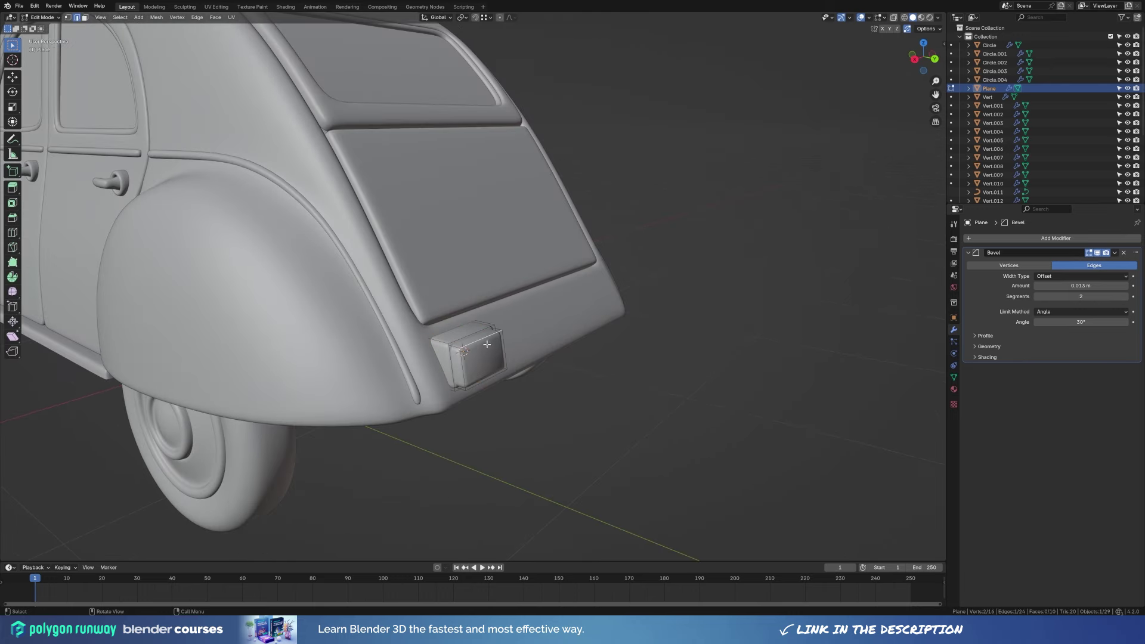
key(g)
key(y)
click(513, 369)
key(3)
alt+click(482, 355)
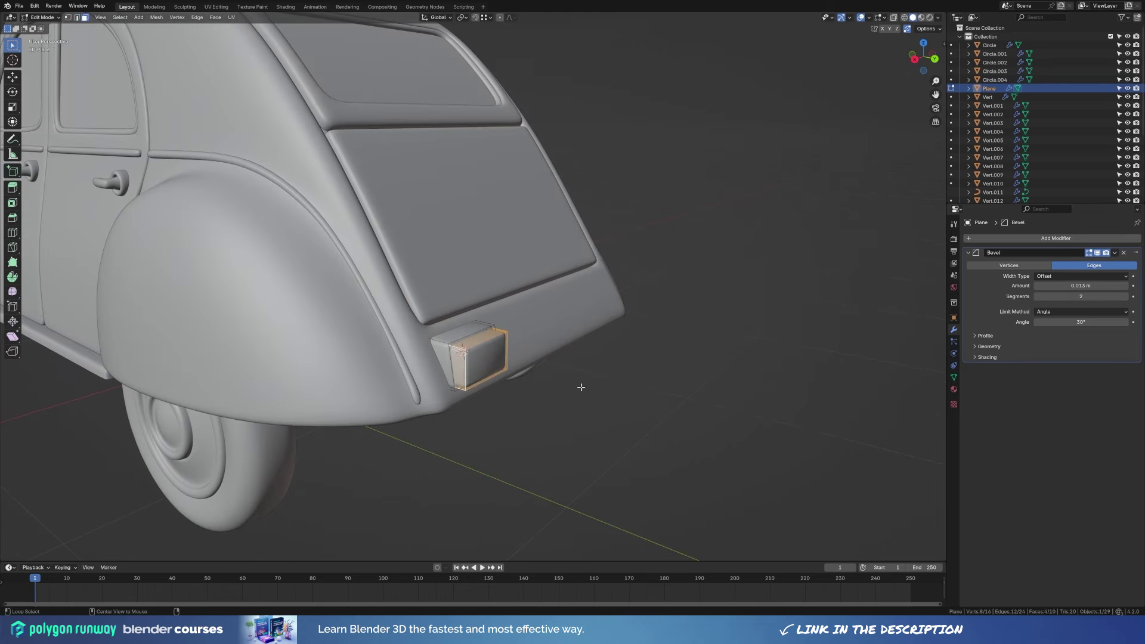
key(alt+s)
click(578, 371)
Add Subdivision, Shade Smooth, and a Mirror modifier to the light box.
key(Tab)
middle_drag(579, 371, 380, 344)
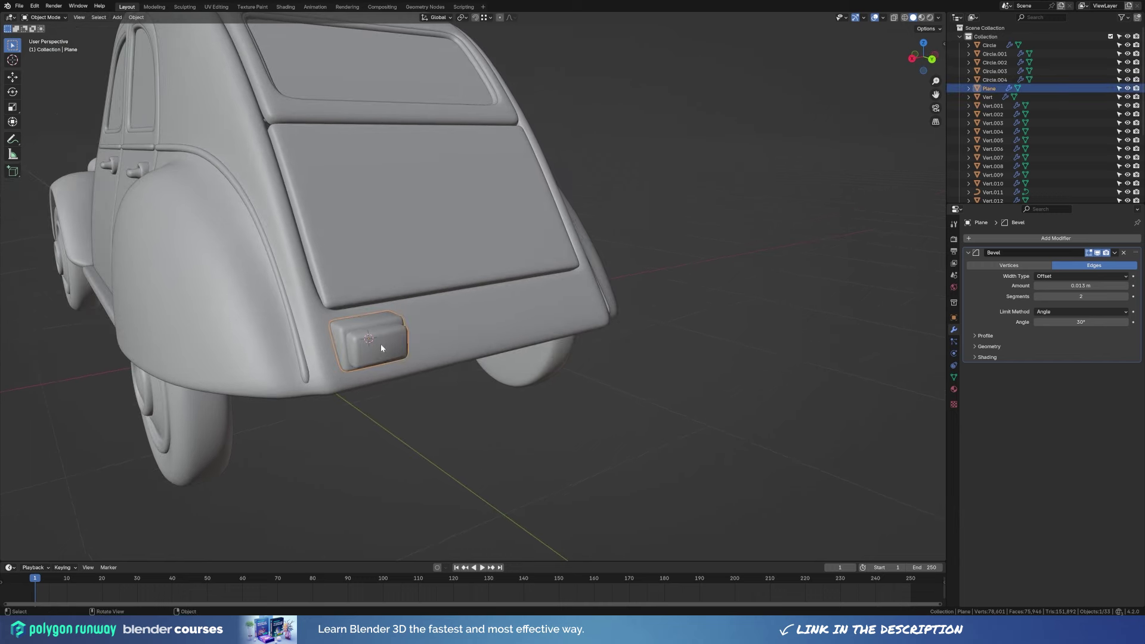
key(ctrl+1)
right_click(381, 344)
click(406, 353)
scroll(524, 396, down, 3)
click(978, 238)
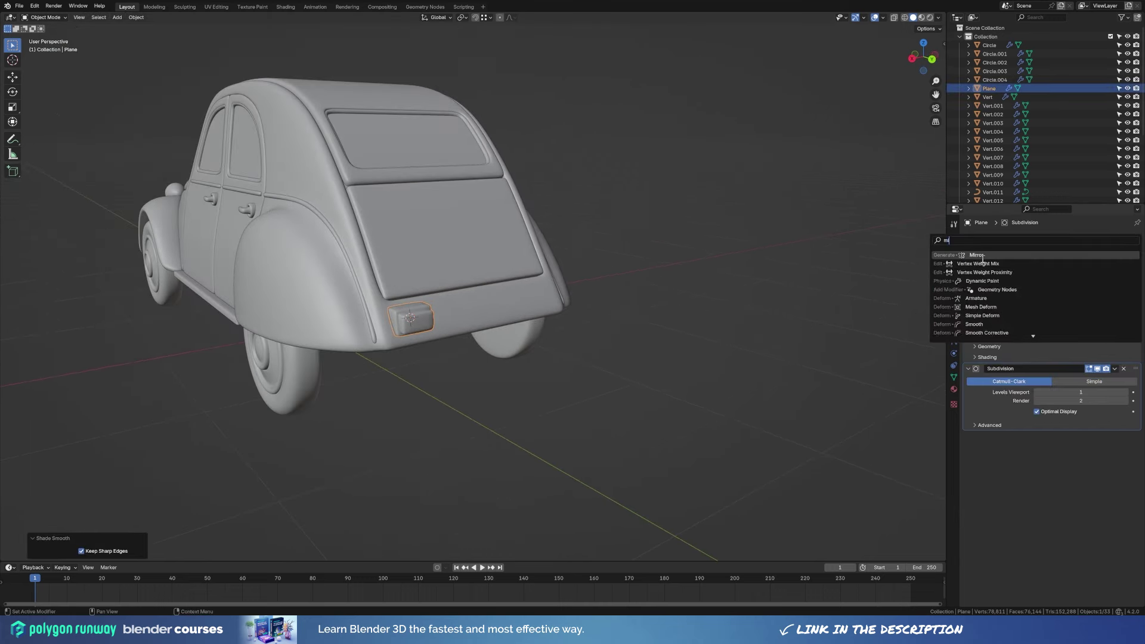
click(943, 280)
click(1125, 482)
mouse_move(555, 424)
middle_down()
mouse_move(500, 377)
mouse_move(515, 377)
mouse_move(498, 353)
middle_up()
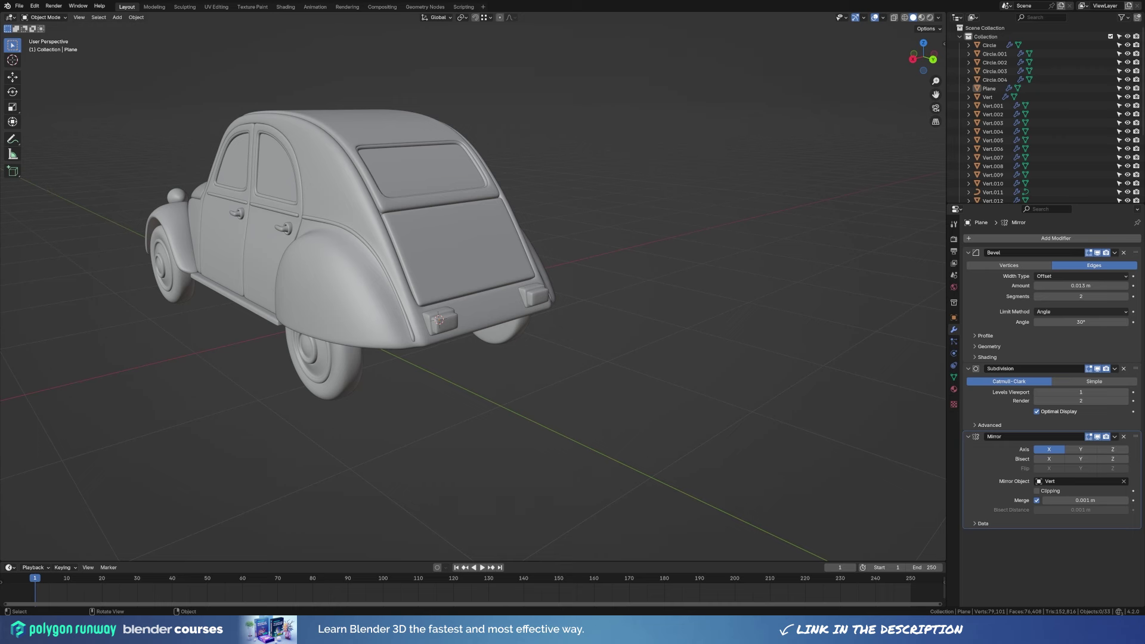
Select the lower rear strip Vert.019 and remove its Bevel and Solidify modifiers.
click(476, 333)
middle_drag(475, 332, 621, 389)
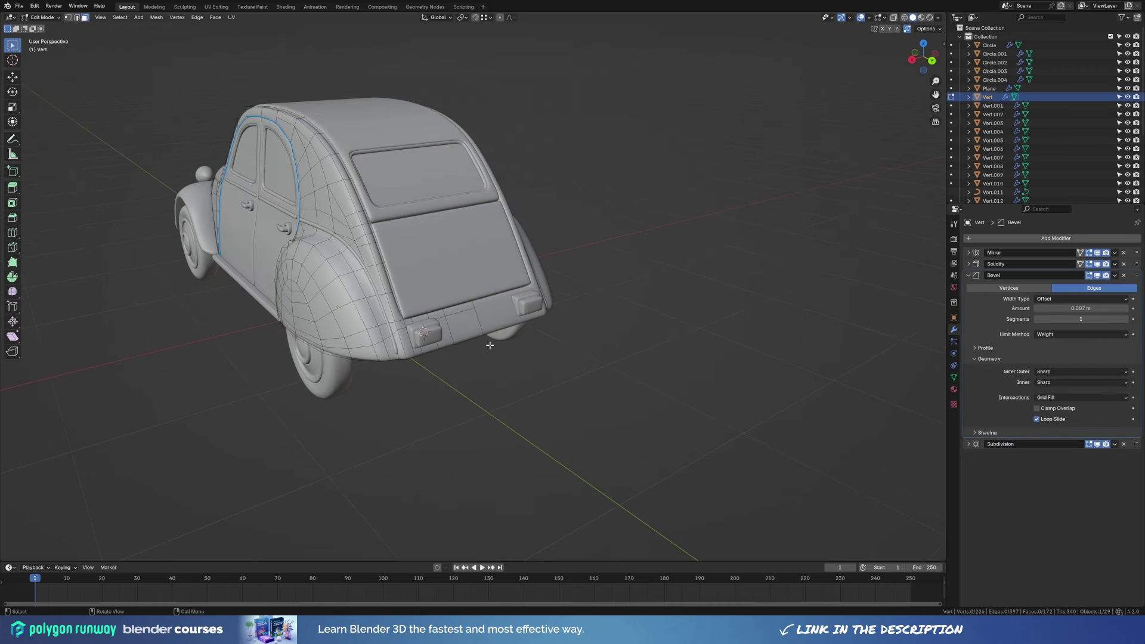
click(465, 345)
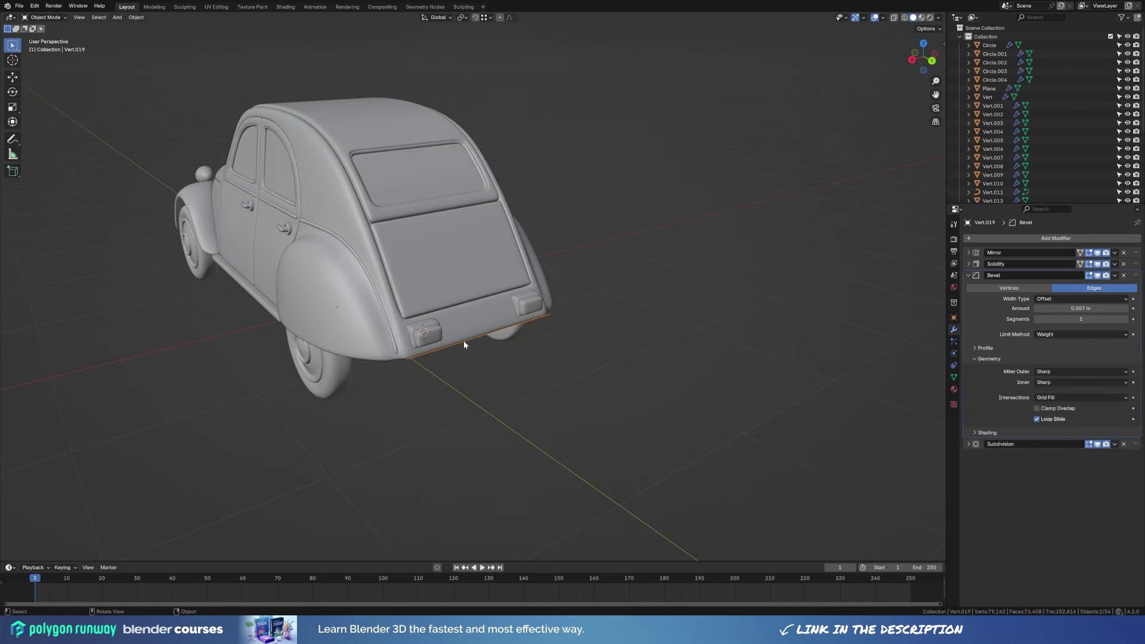
click(1124, 275)
click(1124, 264)
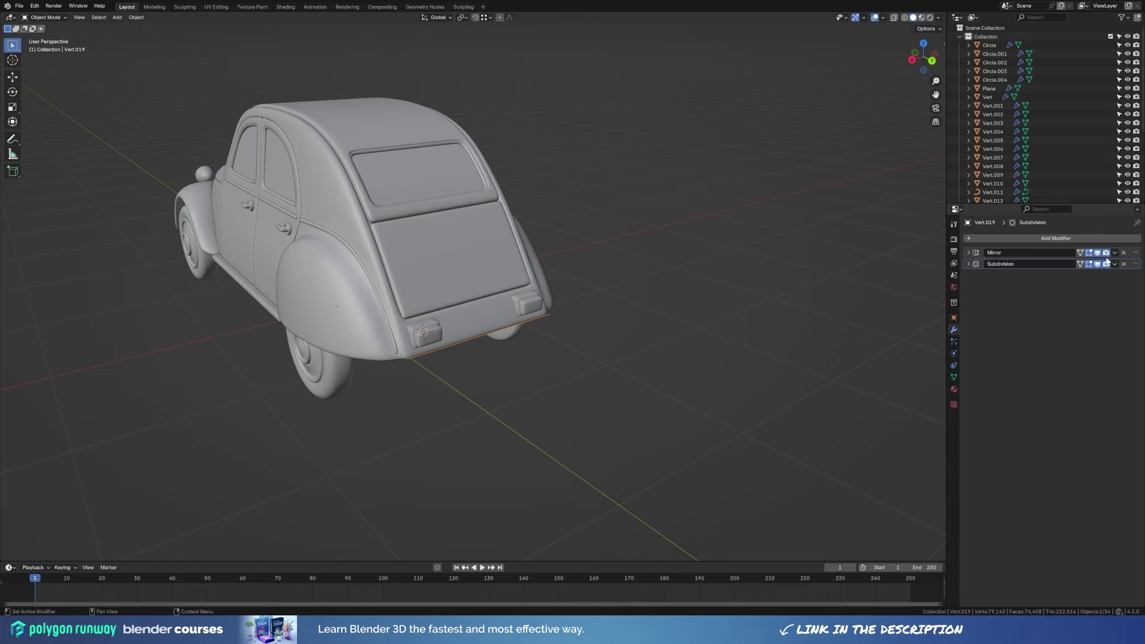
click(1058, 267)
Convert the strip to a curve and give it a 0.024 m bevel depth.
key(Tab)
key(KP_7)
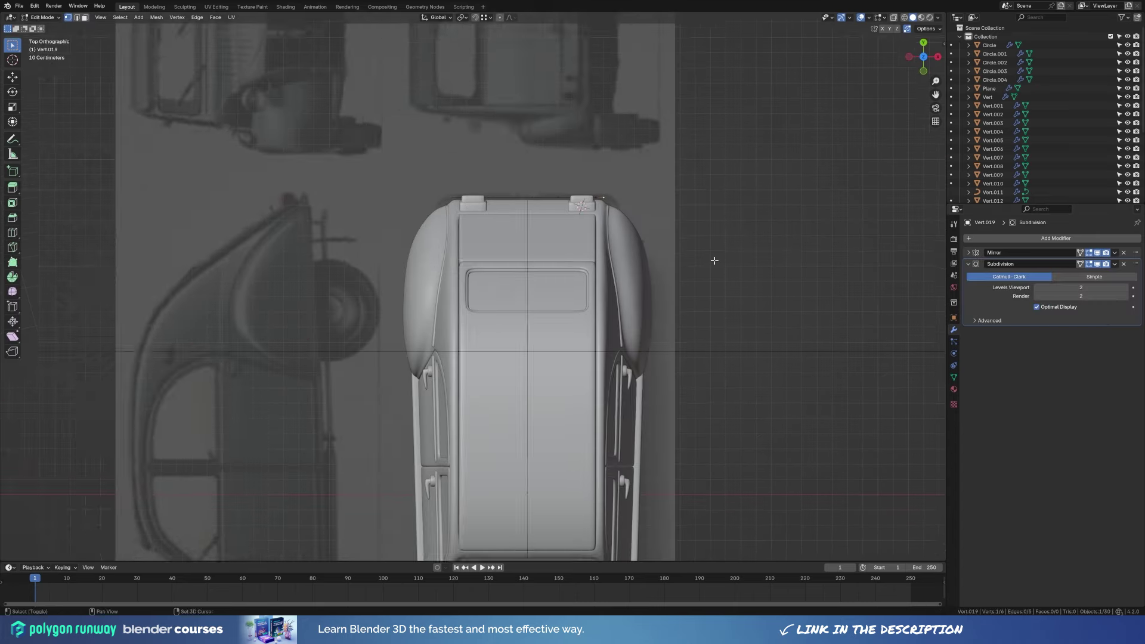
scroll(714, 258, up, 4)
key(Tab)
middle_drag(594, 123, 625, 341)
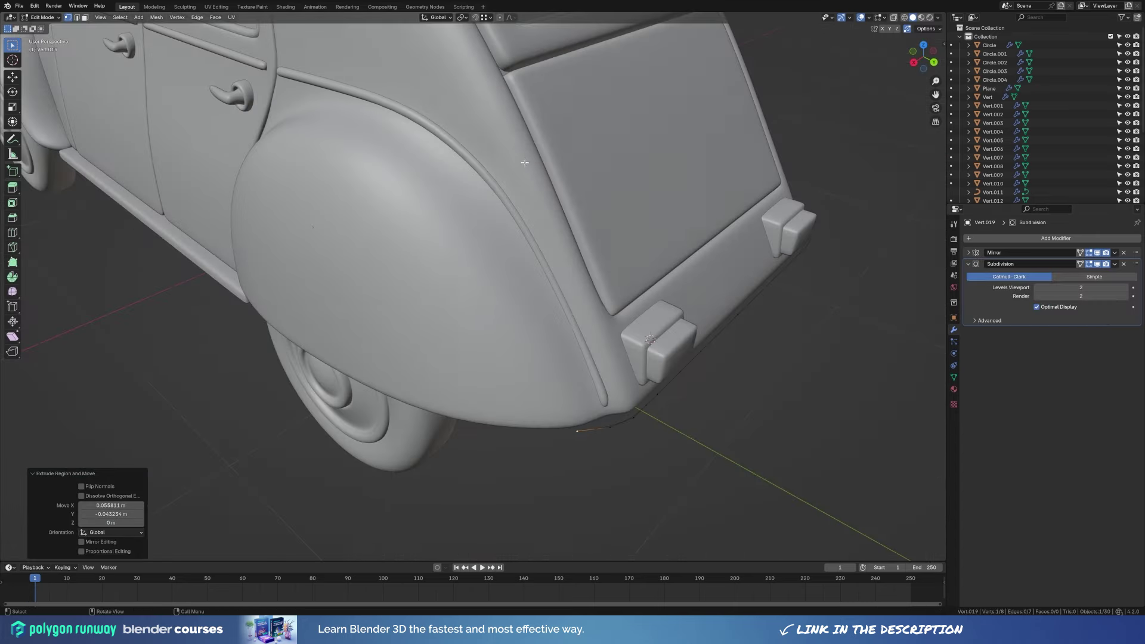
right_click(625, 342)
click(668, 380)
drag(1081, 467, 1097, 467)
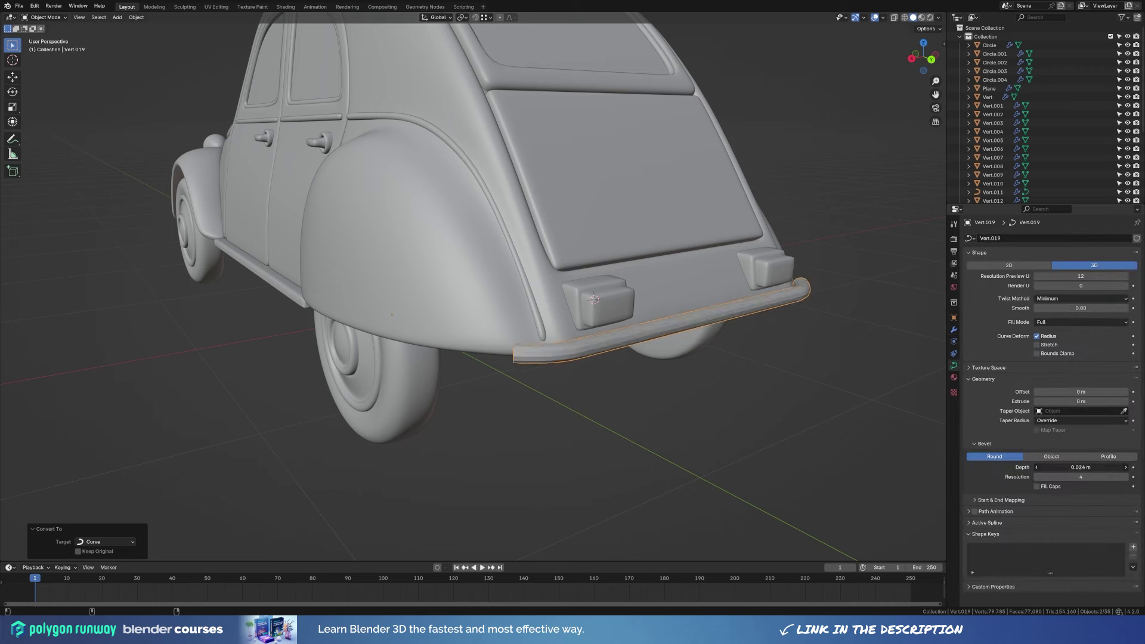
Convert the tube back to a mesh and delete one half from the top view.
right_click(653, 334)
click(721, 334)
key(Tab)
key(KP_7)
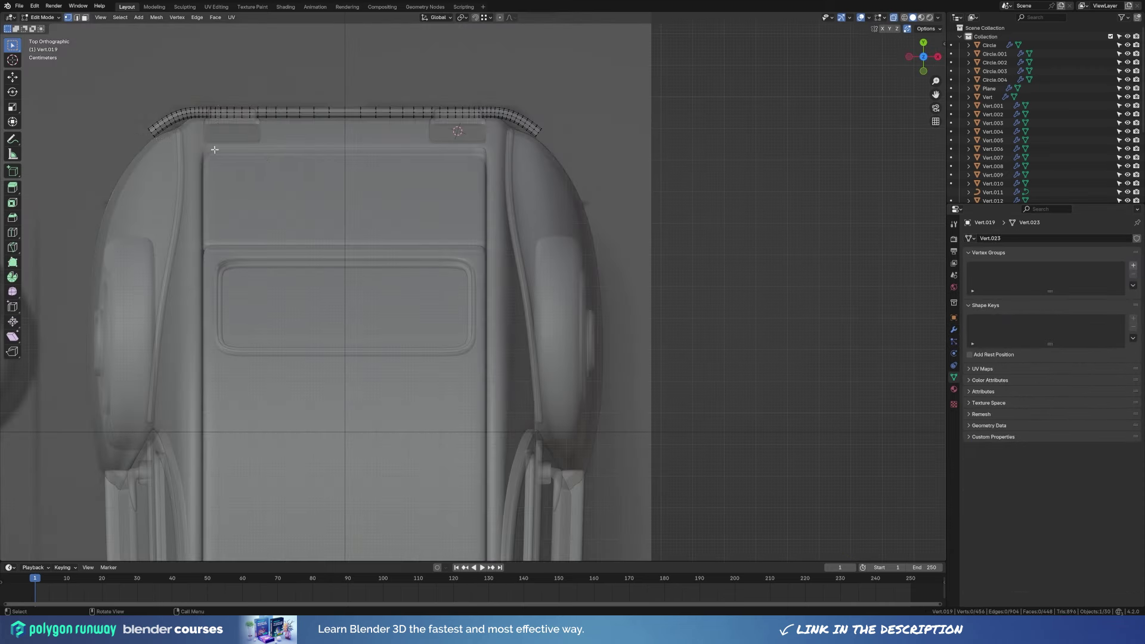
drag(143, 84, 344, 149)
key(x)
click(322, 179)
Add Mirror and Subdivision modifiers to the bumper half.
click(954, 330)
click(986, 238)
text(mirror)
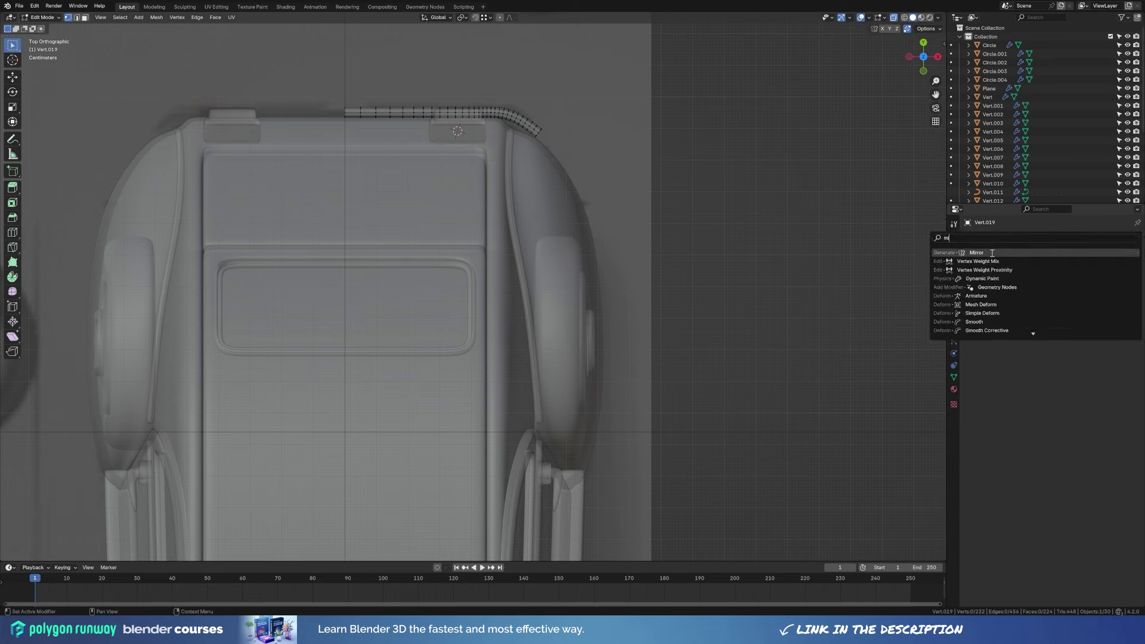
key(Return)
middle_drag(453, 286, 563, 364)
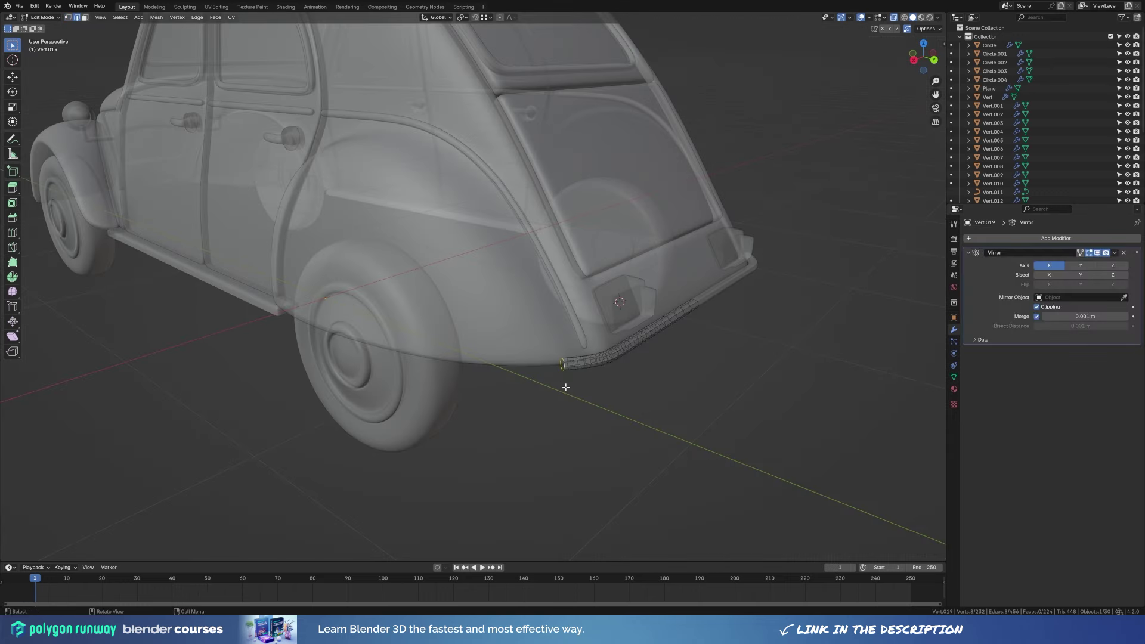
key(alt+z)
key(a)
key(ctrl+1)
scroll(558, 405, up, 1)
scroll(555, 409, up, 2)
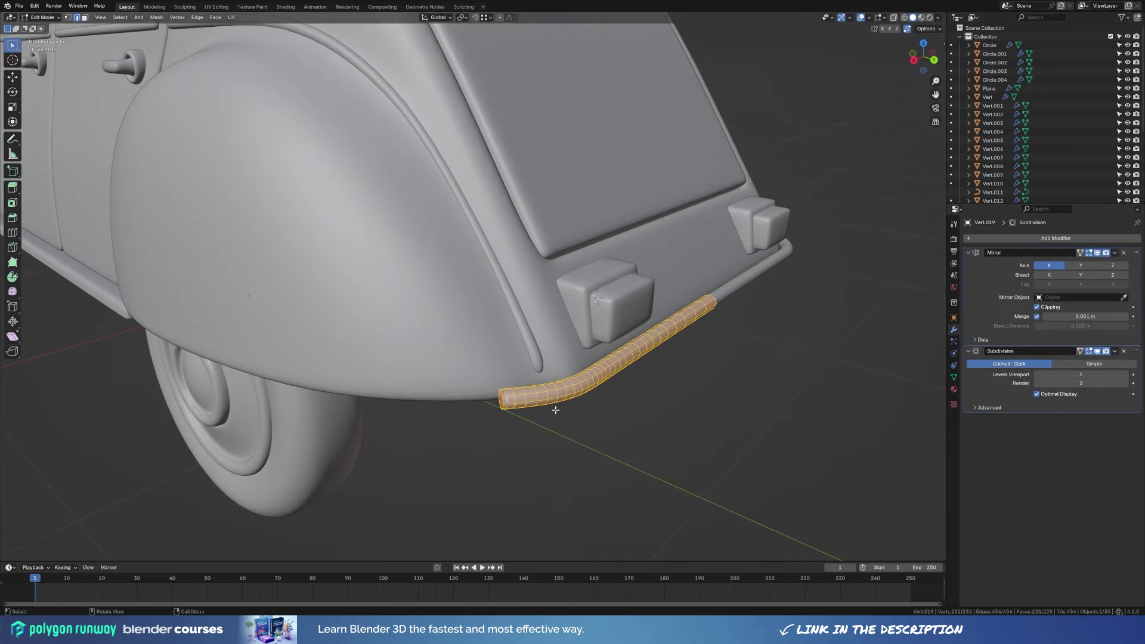
Dissolve the extra bumper edge loops and slide the loop near the bumper end.
middle_drag(555, 410, 600, 435)
alt+click(559, 421)
key(ctrl+x)
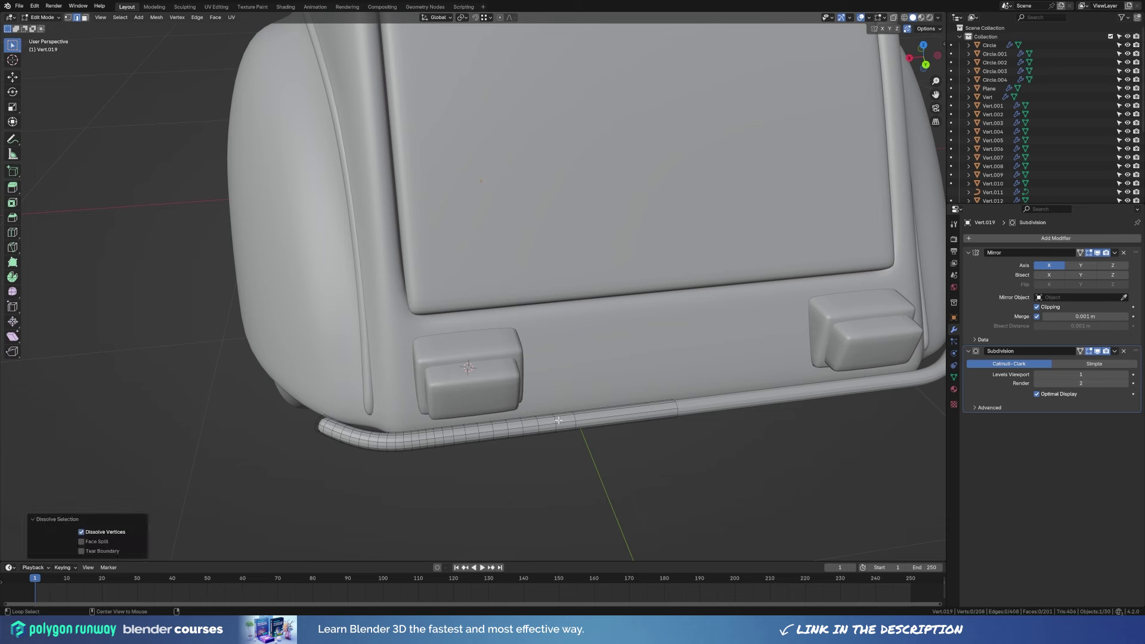
alt+click(559, 420)
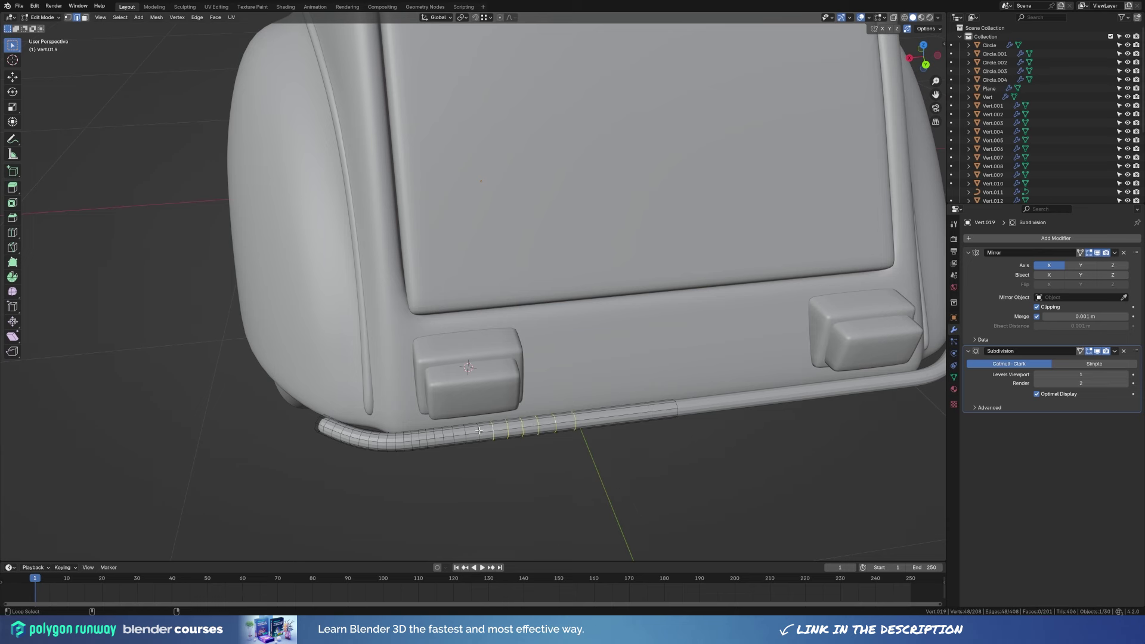
key(ctrl+x)
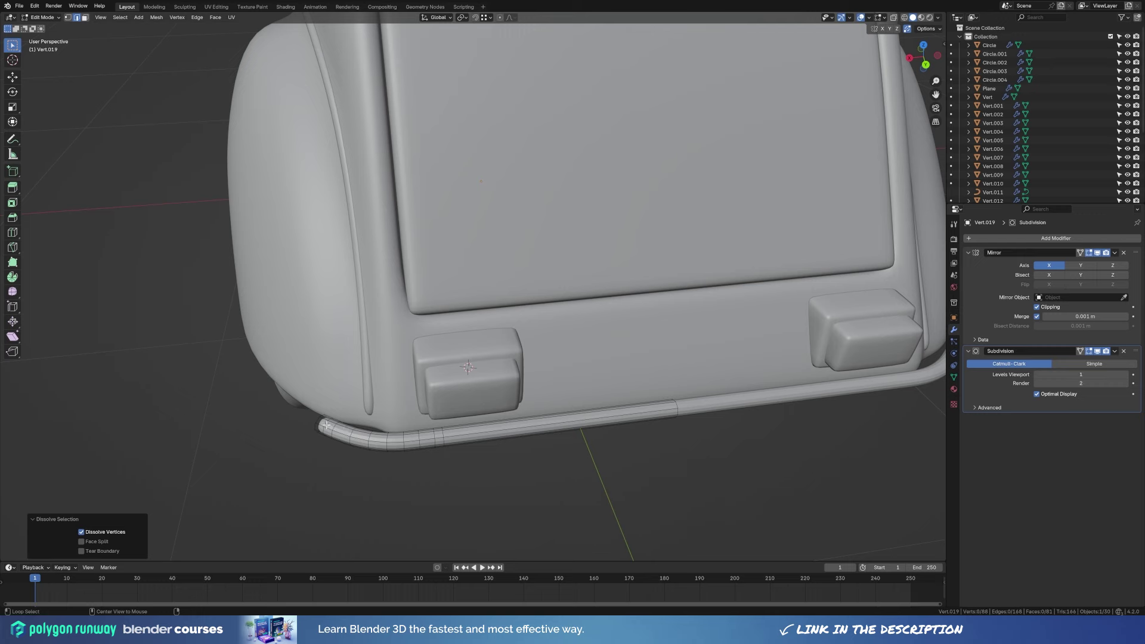
alt+click(325, 429)
key(g)
click(351, 433)
Return to object mode and orbit around the car to check the bumper.
scroll(471, 438, down, 3)
key(Tab)
right_click(417, 336)
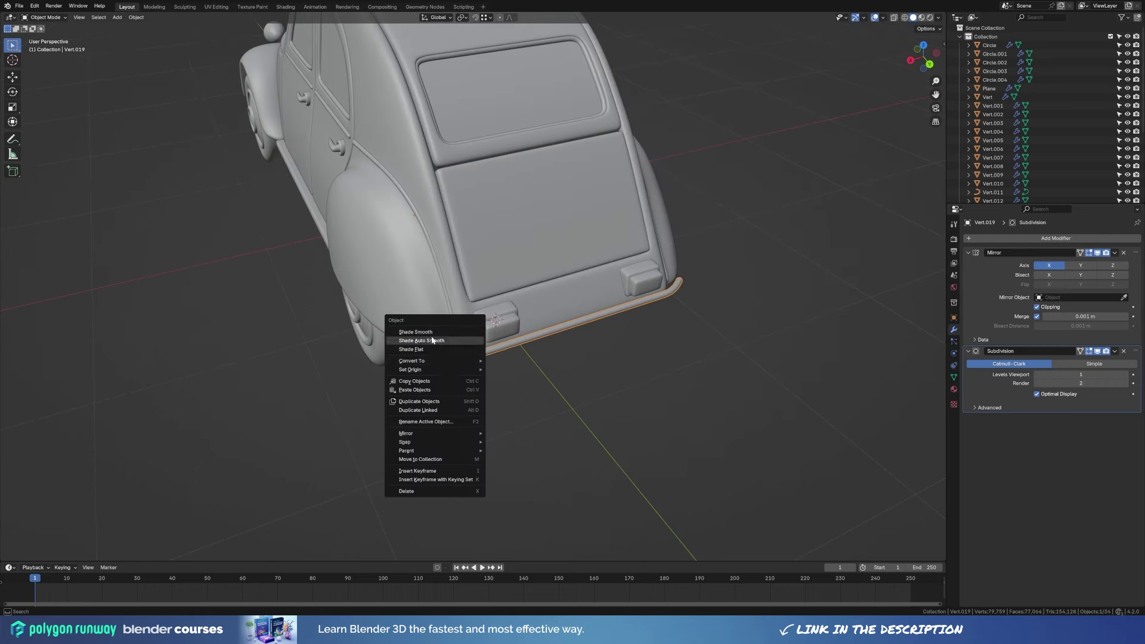
mouse_move(418, 336)
middle_down()
mouse_move(627, 401)
mouse_move(578, 353)
middle_up()
scroll(628, 401, down, 4)
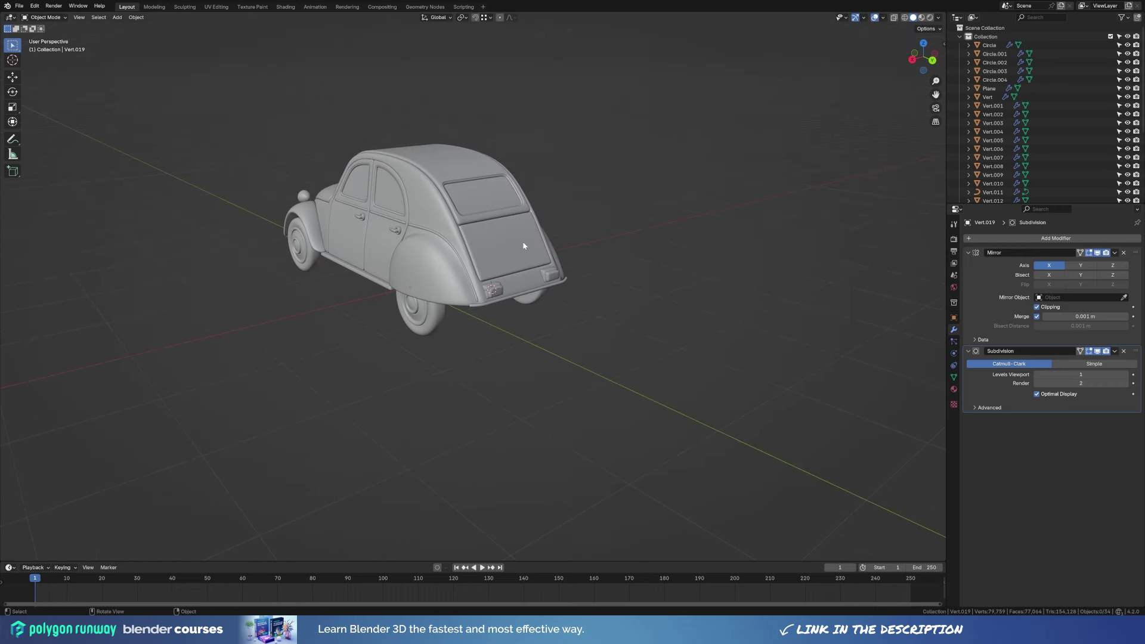
Switch snapping to faces and make a linked copy of the door handle without its mirror.
click(396, 230)
scroll(464, 221, up, 2)
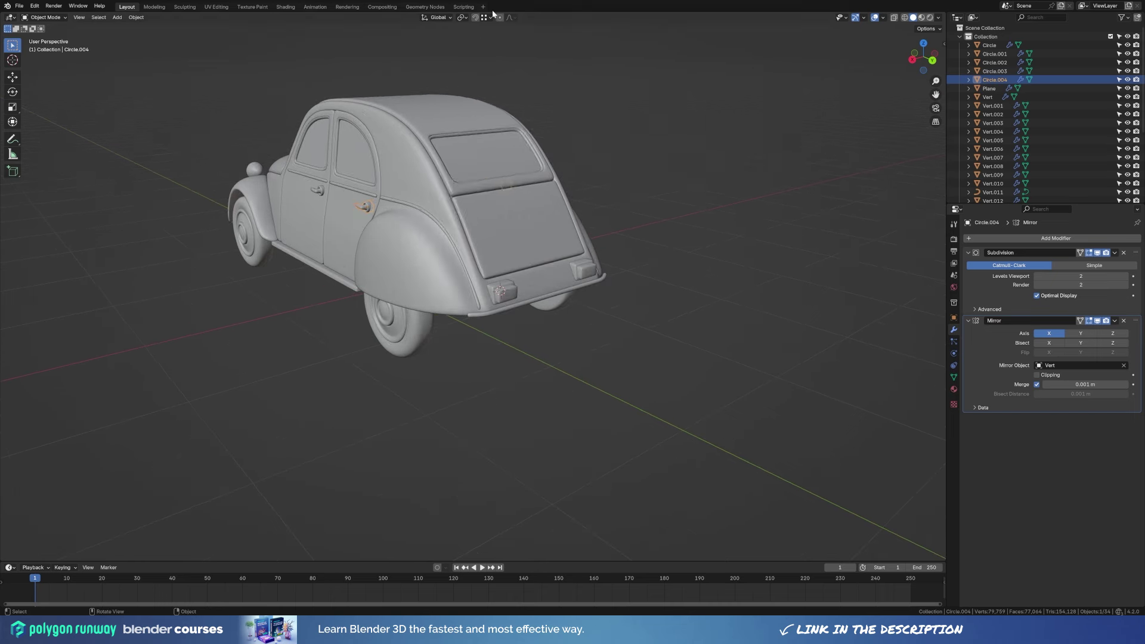
click(487, 17)
click(476, 98)
key(alt+d)
click(544, 223)
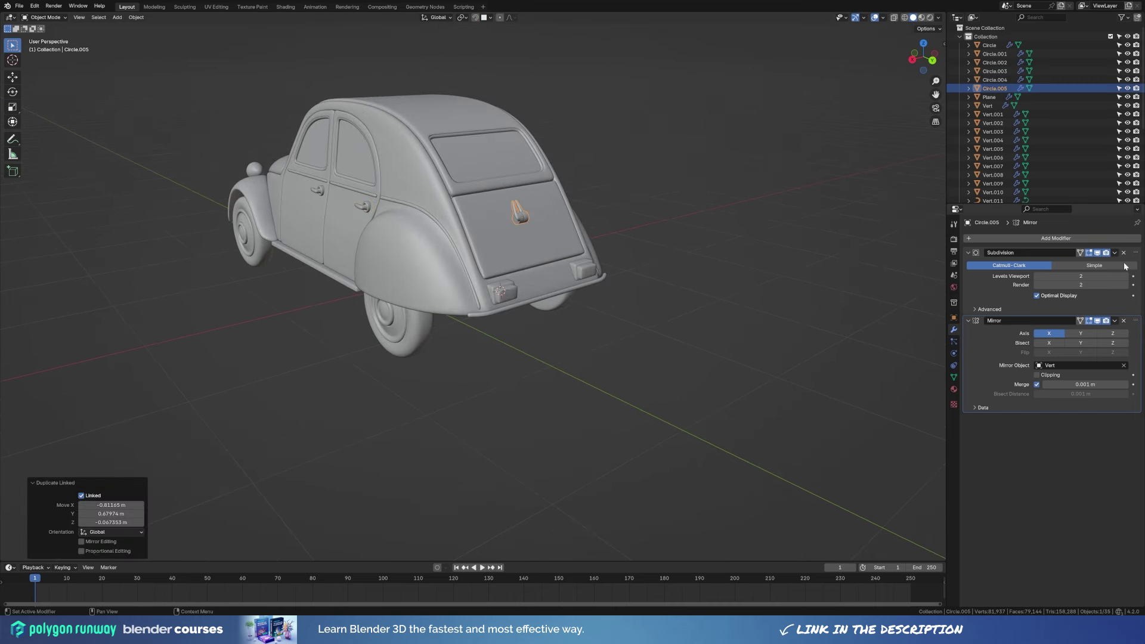
click(1123, 320)
Rotate the copied handle about its local X and Z axes to suit the rear lid.
key(r)
key(x)
key(x)
text(90)
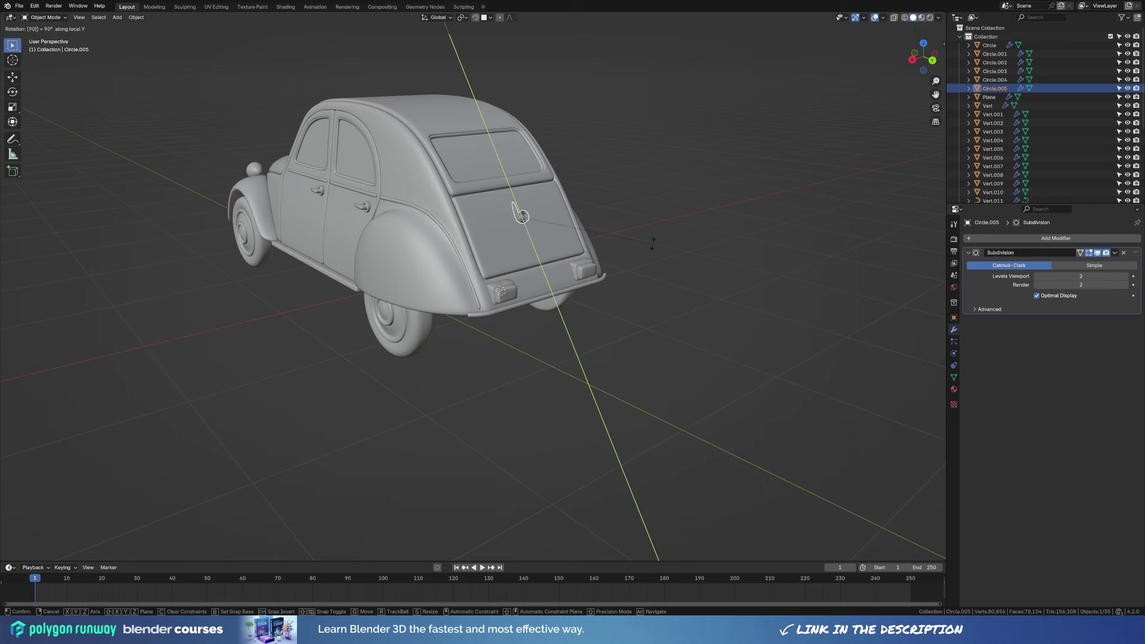
key(Return)
key(r)
key(z)
key(z)
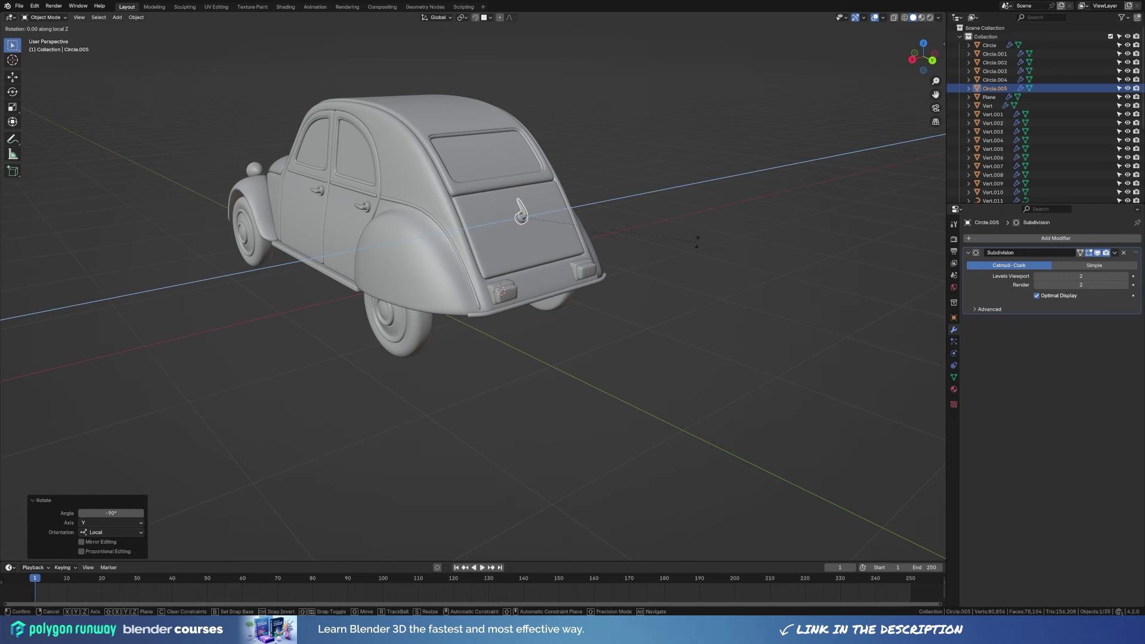
key(Return)
mouse_move(523, 220)
middle_down()
mouse_move(613, 229)
mouse_move(566, 265)
mouse_move(544, 239)
middle_up()
Nudge the rear handle along its local Y axis and slightly along X, checking from Top view.
key(g)
key(y)
key(y)
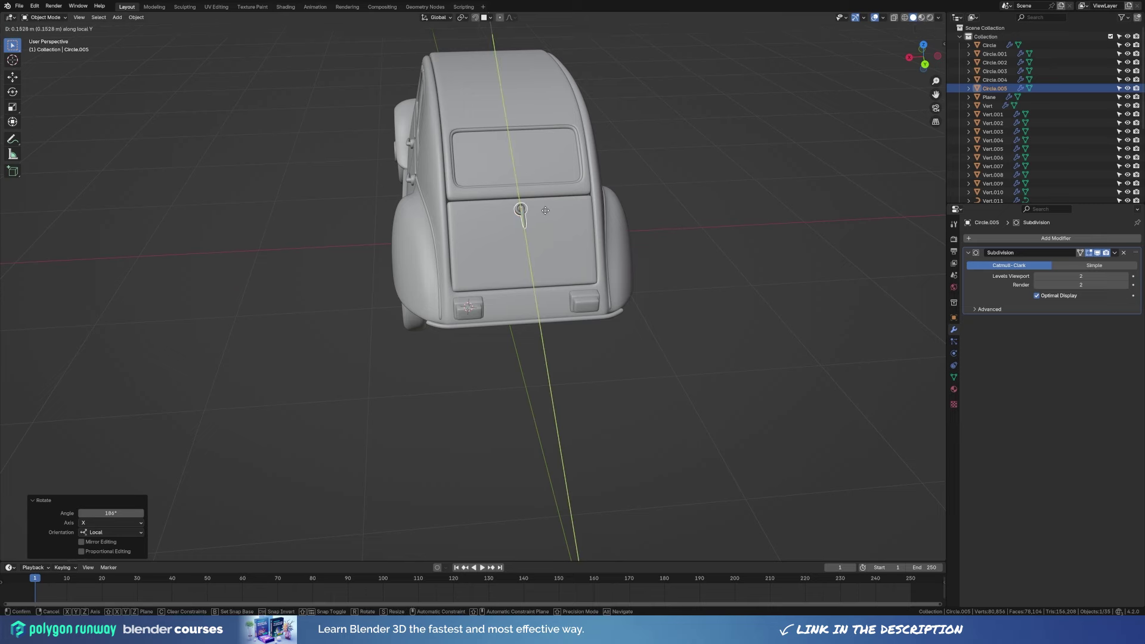
key(Return)
key(KP_7)
scroll(429, 251, up, 3)
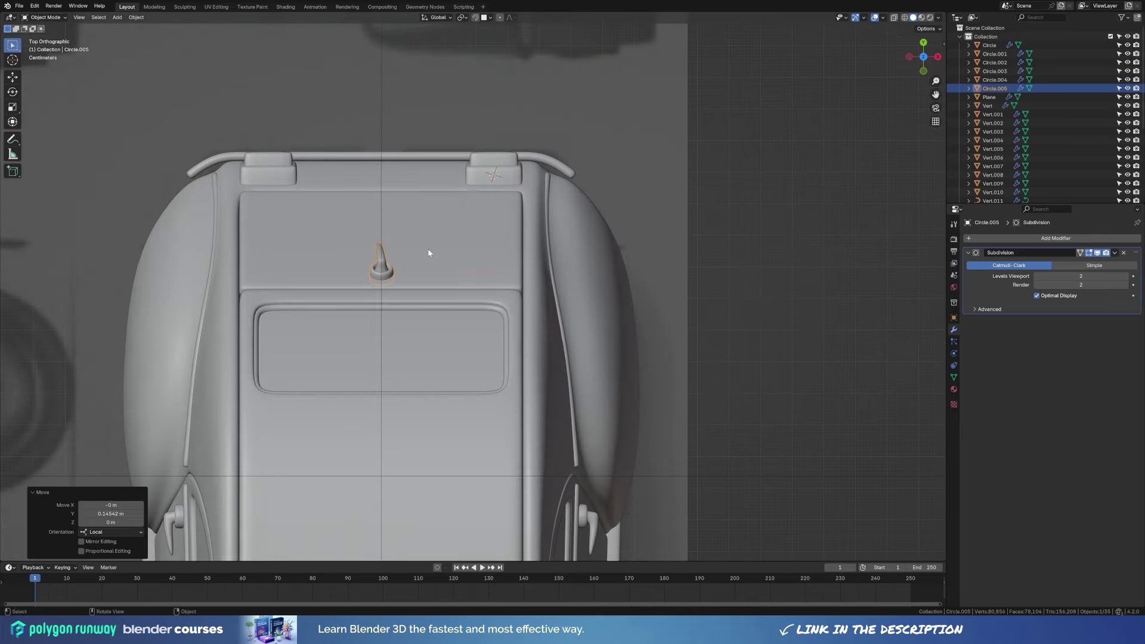
key(g)
key(x)
key(Return)
Tilt the rear handle slightly about Y, check it from above, then deselect it.
middle_drag(424, 253, 483, 199)
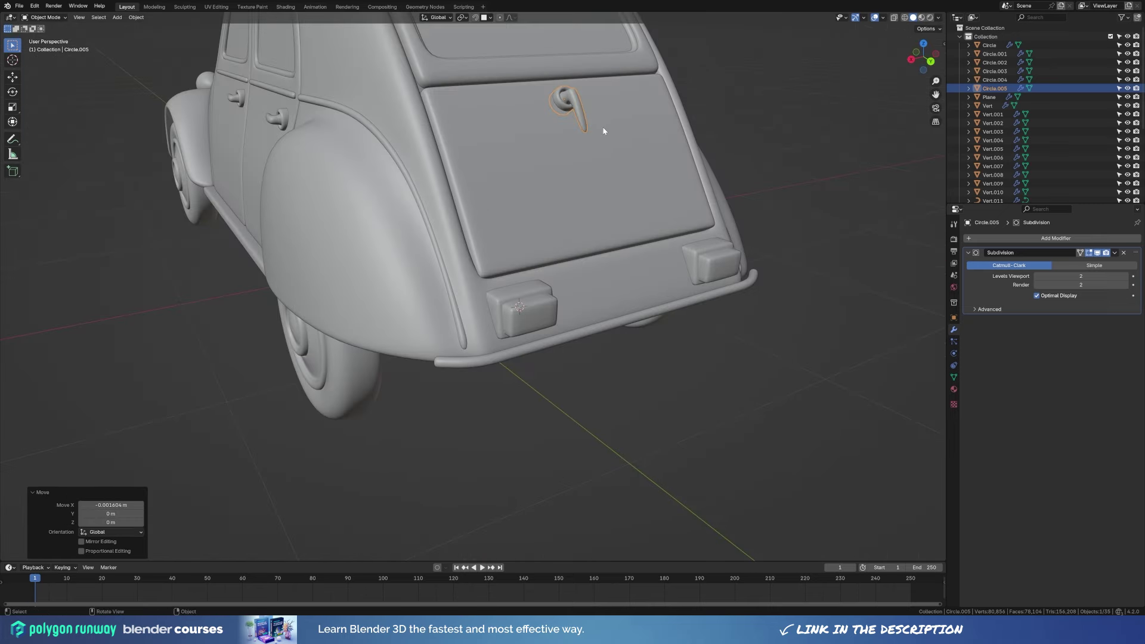
mouse_move(603, 132)
middle_down()
mouse_move(537, 166)
mouse_move(573, 187)
middle_up()
key(r)
key(y)
key(y)
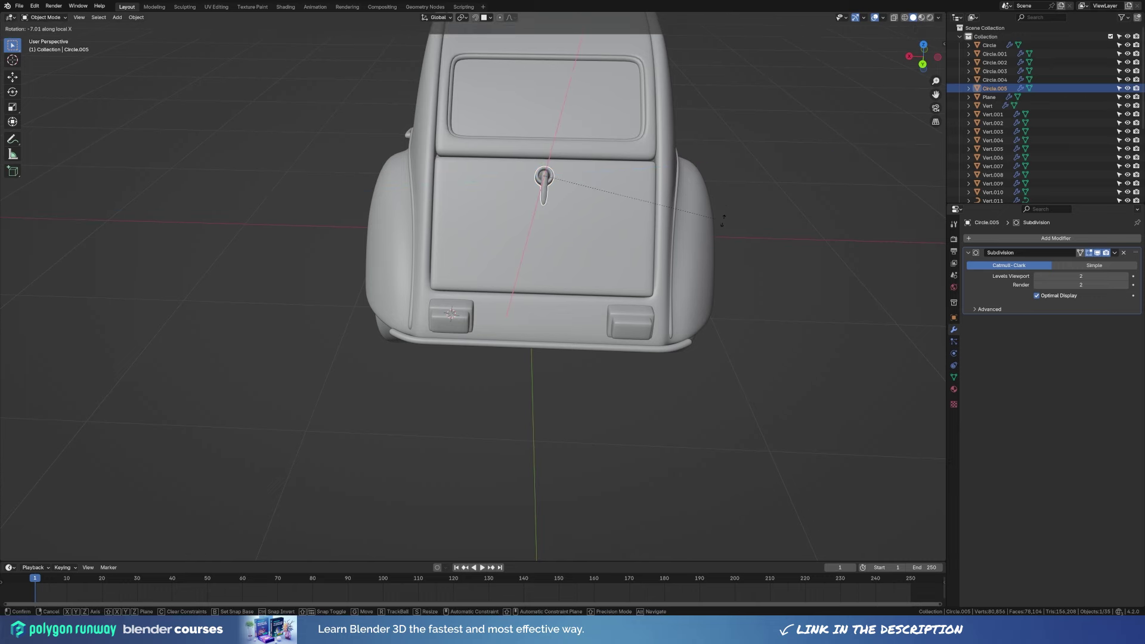
click(715, 242)
key(KP_7)
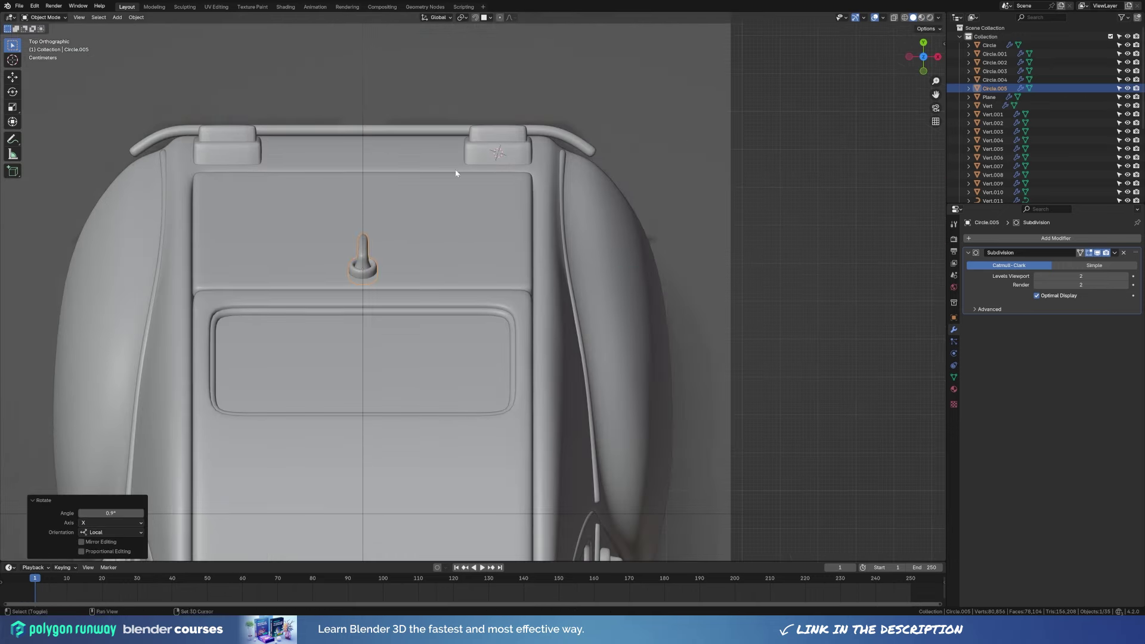
key(alt+a)
scroll(456, 173, down, 5)
mouse_move(456, 173)
middle_down()
mouse_move(638, 238)
mouse_move(505, 308)
middle_up()
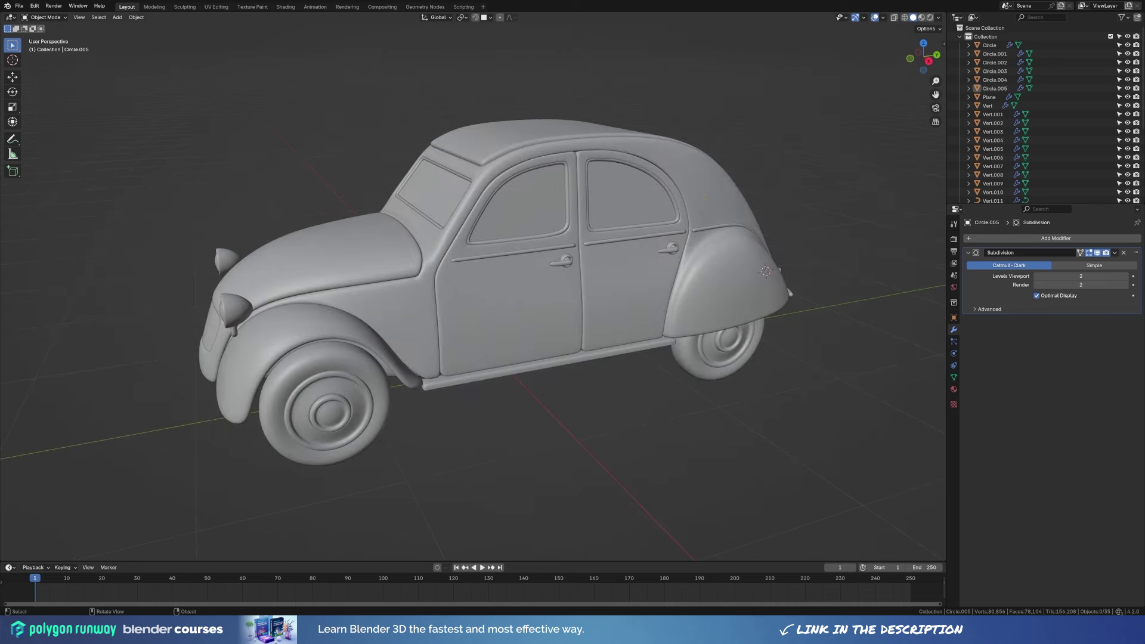
Duplicate an edge path down the hood and separate it into its own object.
middle_drag(465, 353, 531, 297)
click(530, 297)
key(Tab)
key(g)
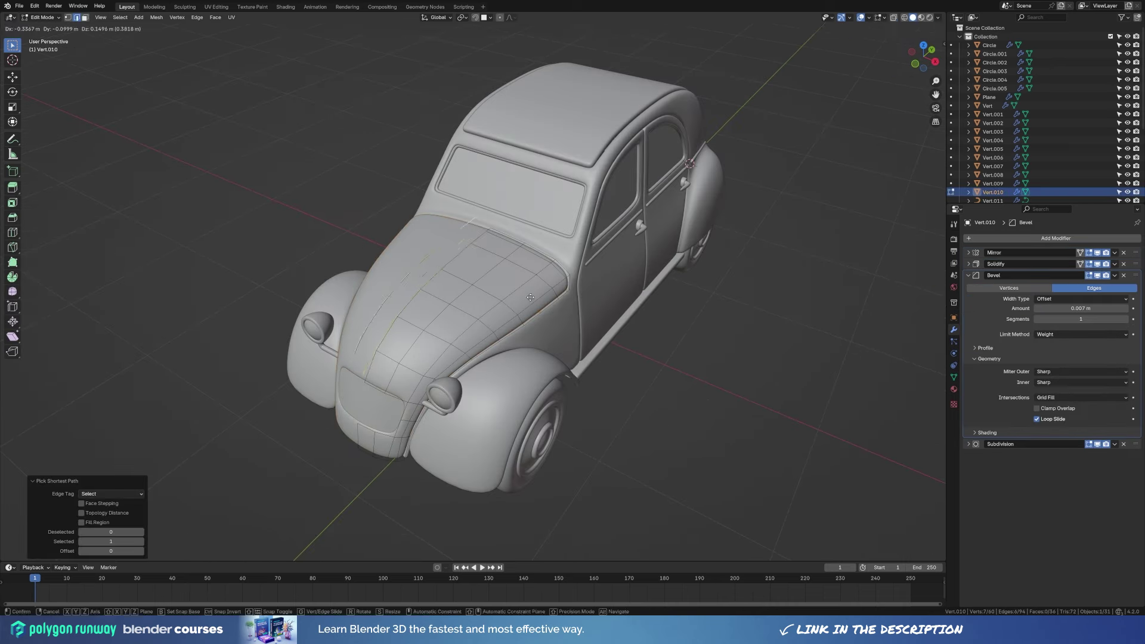
key(Escape)
key(Tab)
Delete the Mirror and unneeded modifiers from the new strip.
click(968, 275)
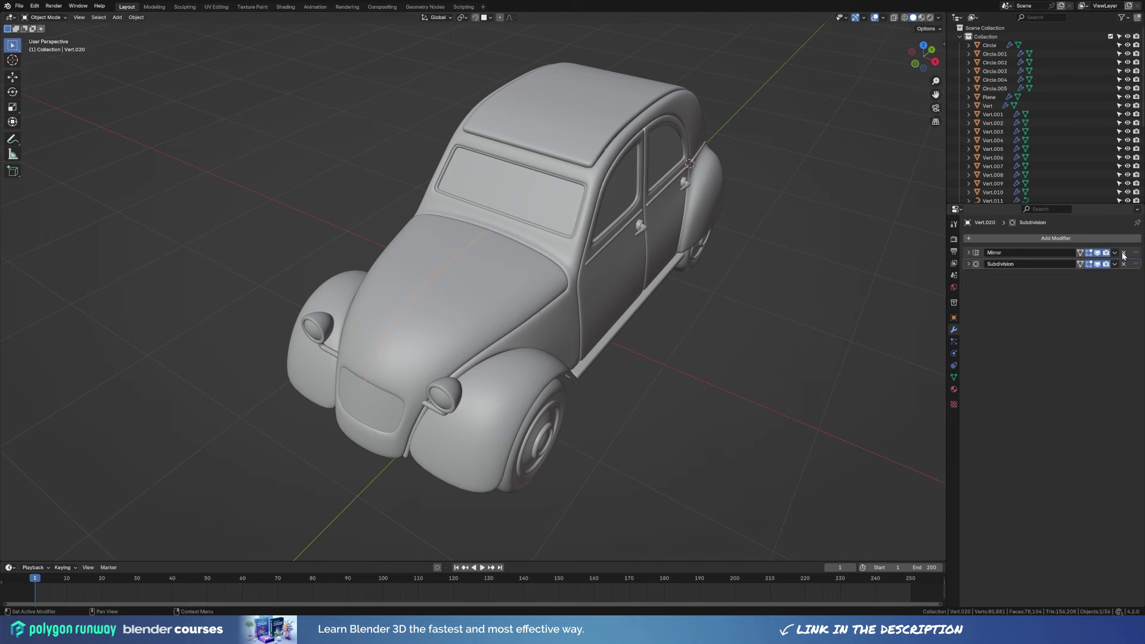
click(1124, 255)
click(968, 253)
Convert the edge strip object into a curve.
right_click(531, 274)
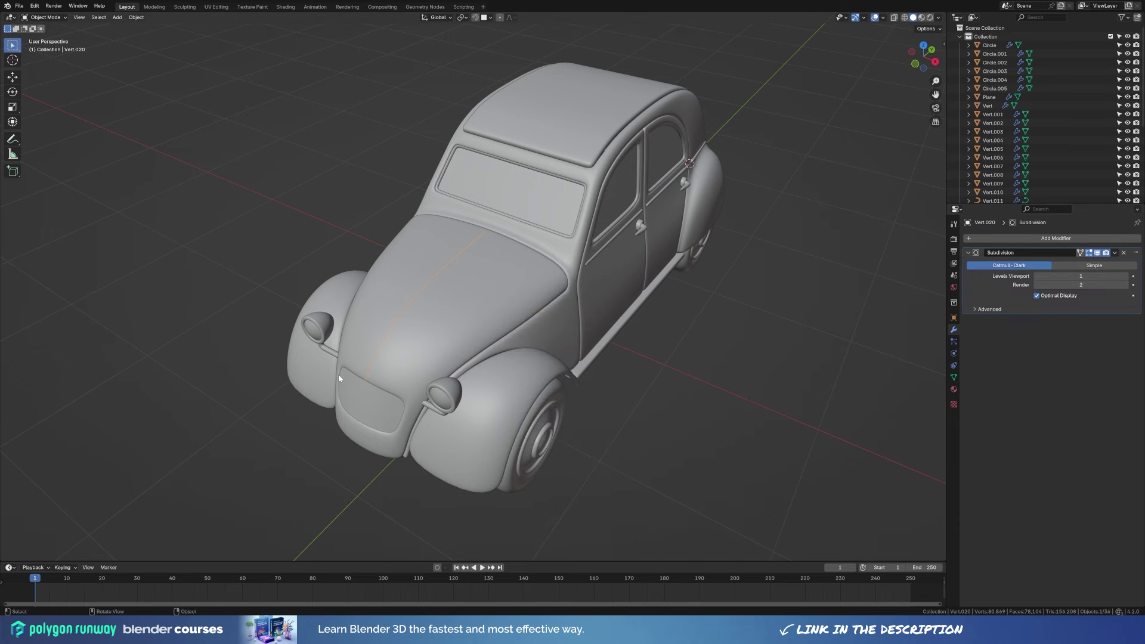
key(Tab)
key(1)
right_click(398, 279)
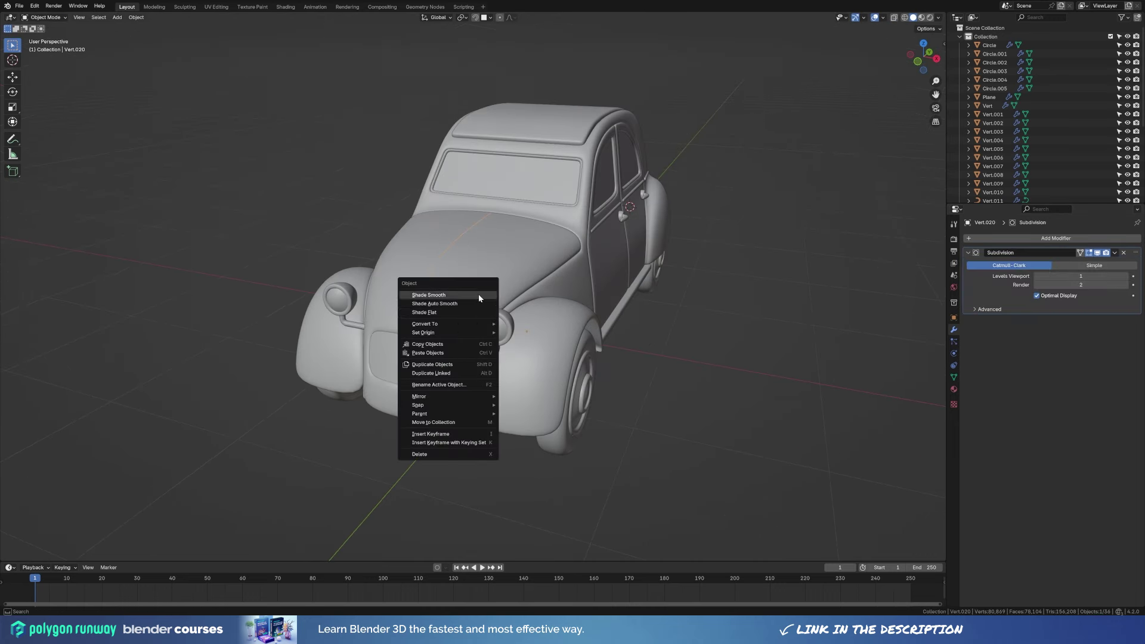
click(513, 331)
click(954, 366)
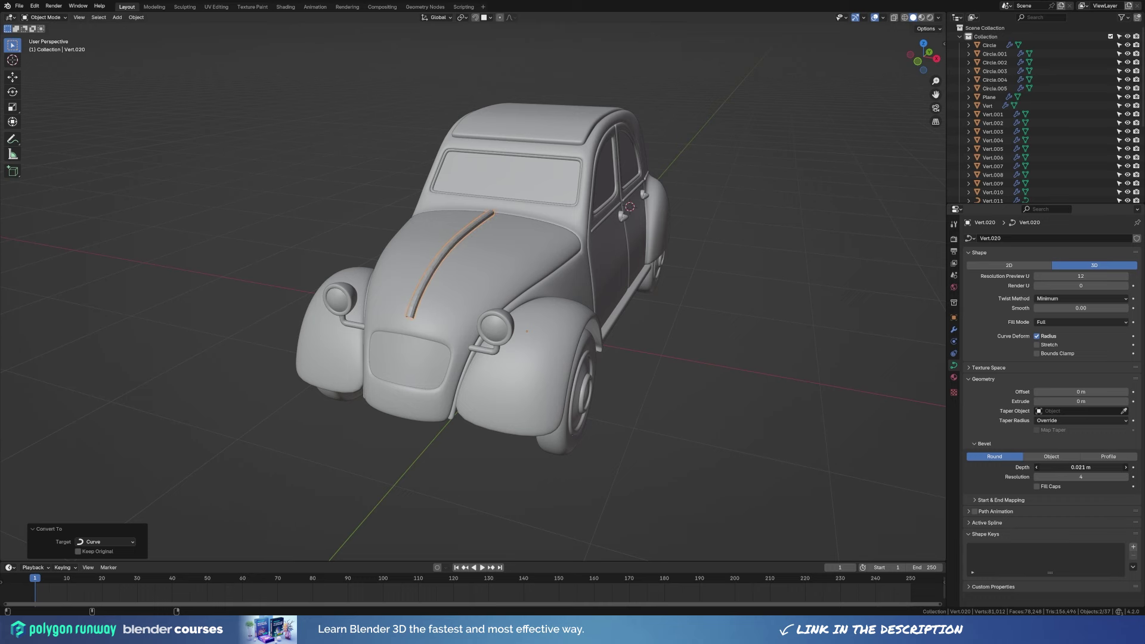
Give the curve a 0.021 m bevel depth to form a thin rounded rod.
middle_drag(527, 331, 456, 291)
key(Tab)
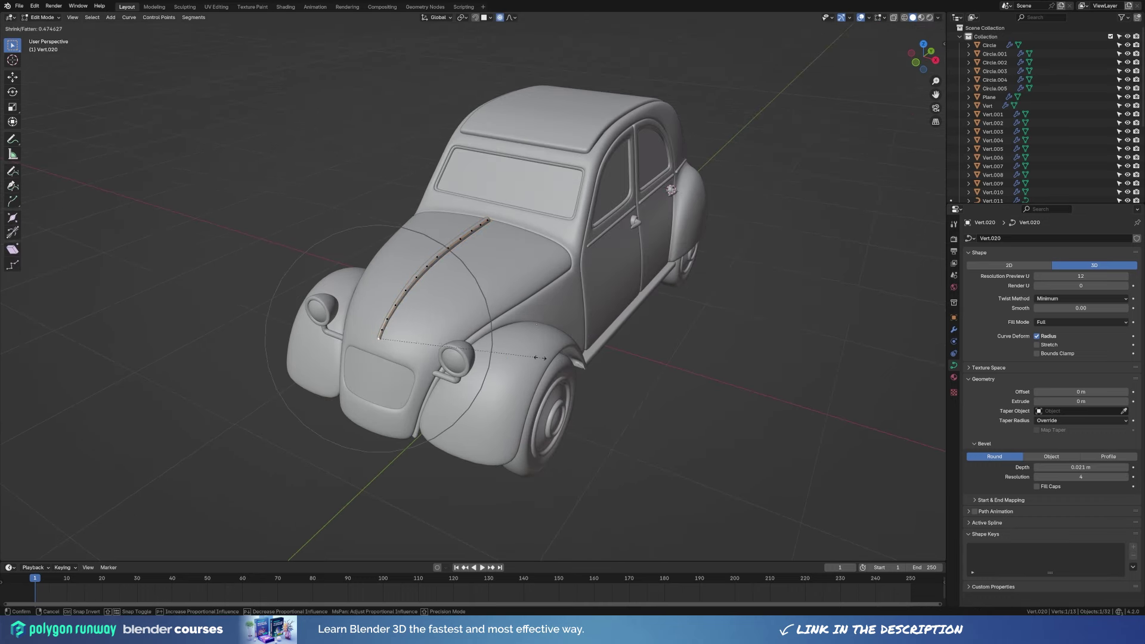
click(514, 352)
key(Tab)
Convert the beveled trim curve into a mesh.
right_click(454, 286)
key(Escape)
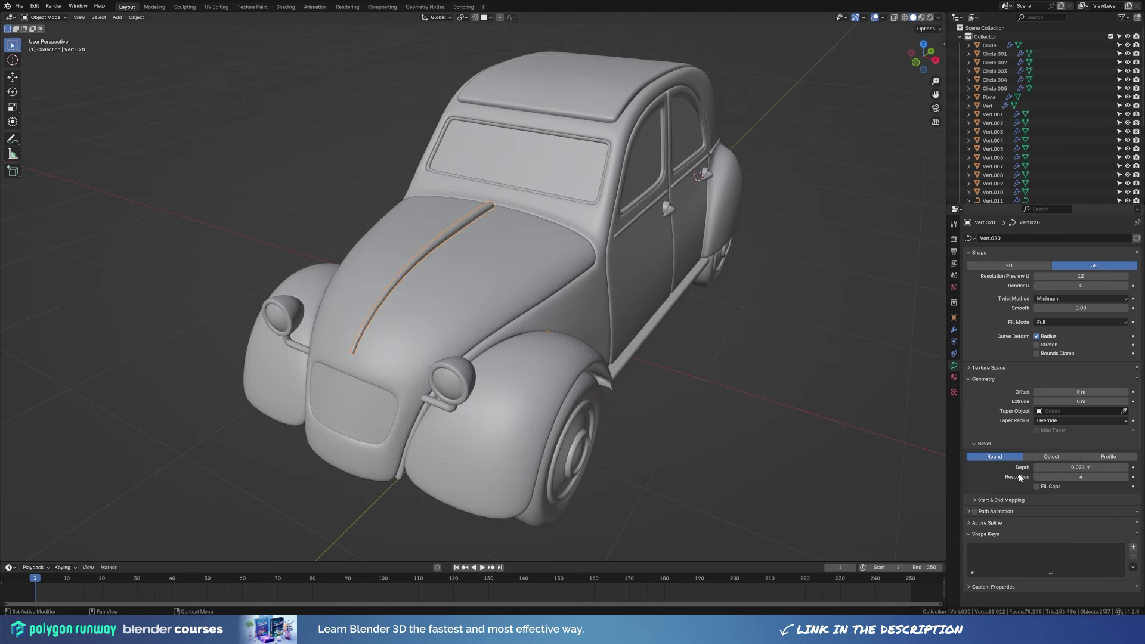
right_click(477, 335)
click(537, 333)
middle_drag(537, 333, 440, 291)
Add a loop cut along the hood trim and raise its centre line along Z.
key(Tab)
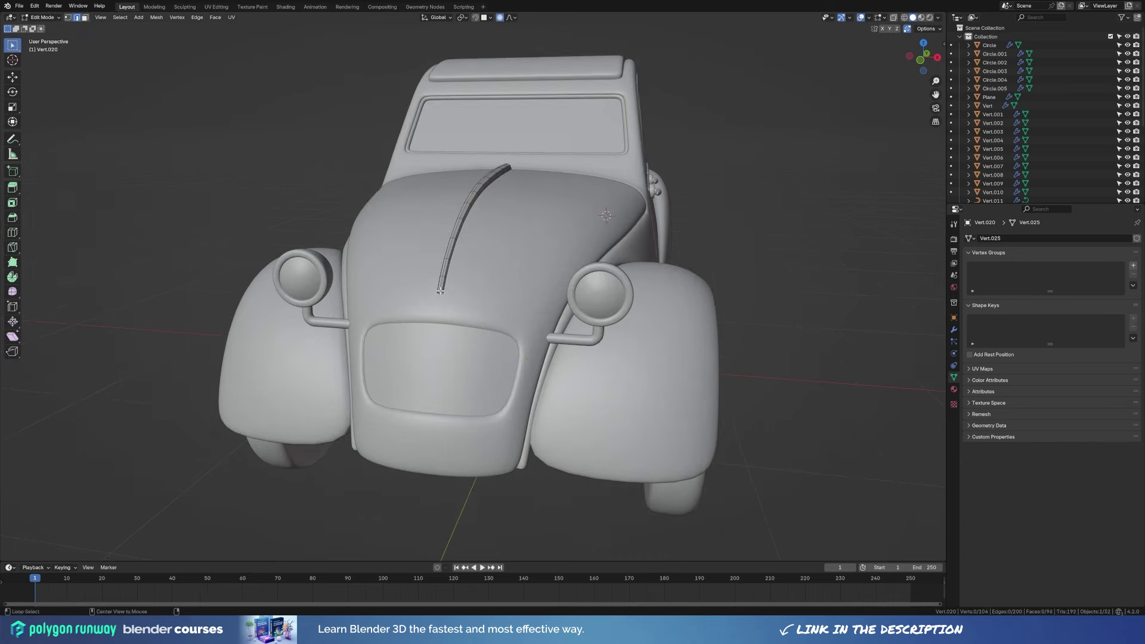
middle_drag(535, 264, 509, 215)
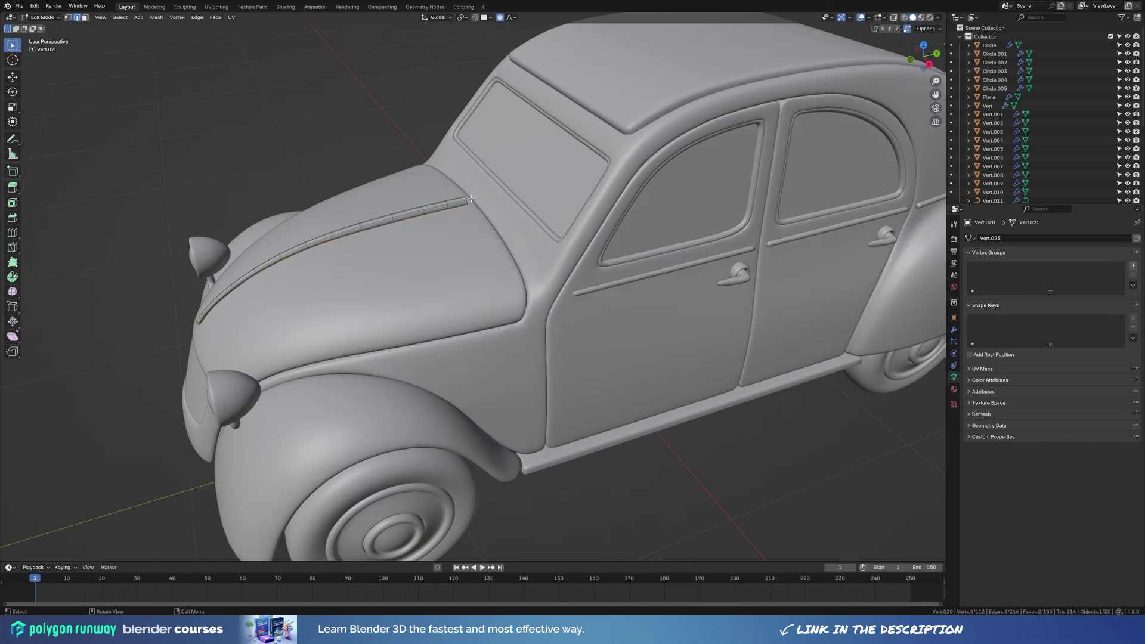
scroll(509, 215, up, 2)
click(436, 196)
key(g)
key(z)
mouse_move(435, 196)
middle_down()
mouse_move(464, 239)
mouse_move(666, 405)
middle_up()
click(458, 260)
scroll(458, 259, down, 3)
key(Tab)
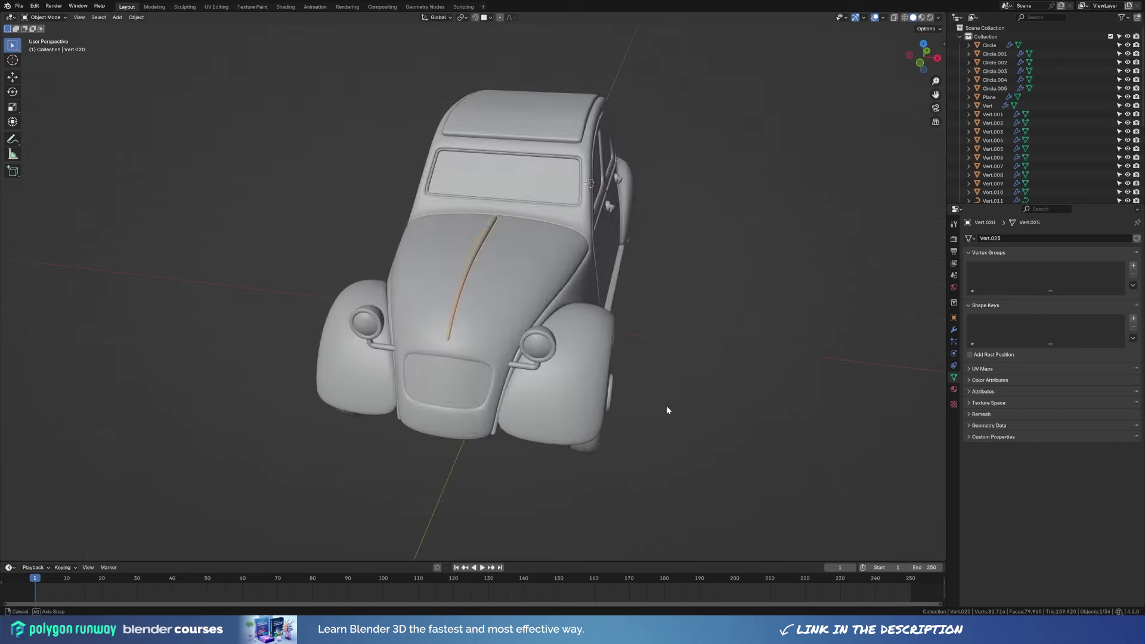
Select the hood panel again from a front view.
scroll(669, 306, down, 2)
scroll(531, 276, up, 2)
mouse_move(670, 306)
middle_down()
mouse_move(531, 276)
mouse_move(452, 286)
middle_up()
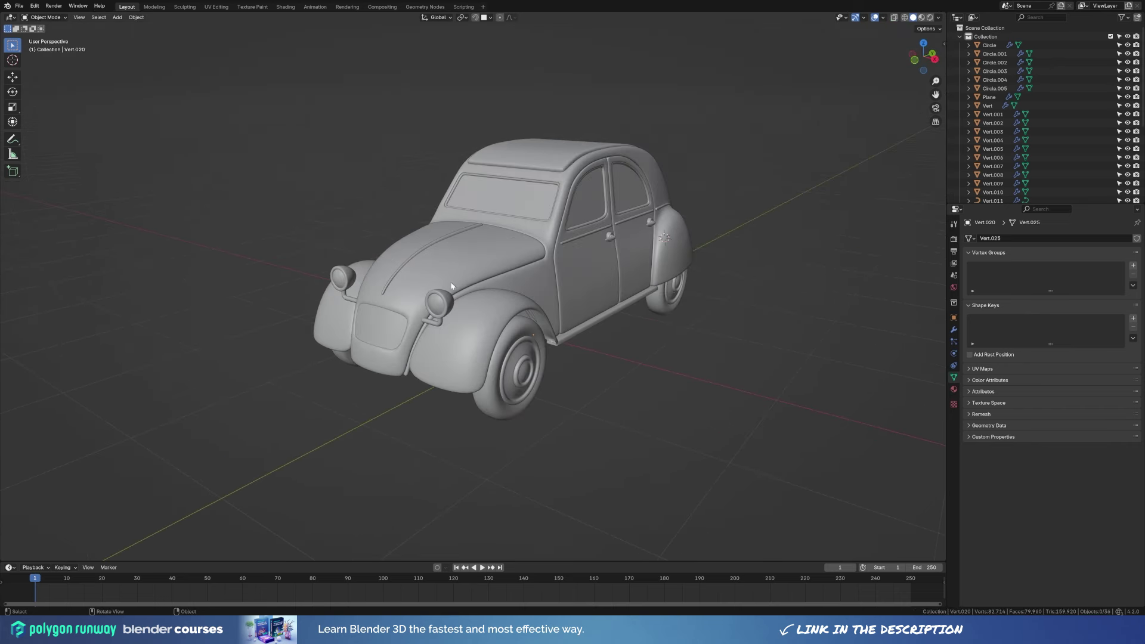
click(375, 361)
middle_drag(375, 361, 452, 331)
scroll(453, 330, up, 2)
Inspect the hood with the transform sidebar shown, then select the roof for editing.
key(Tab)
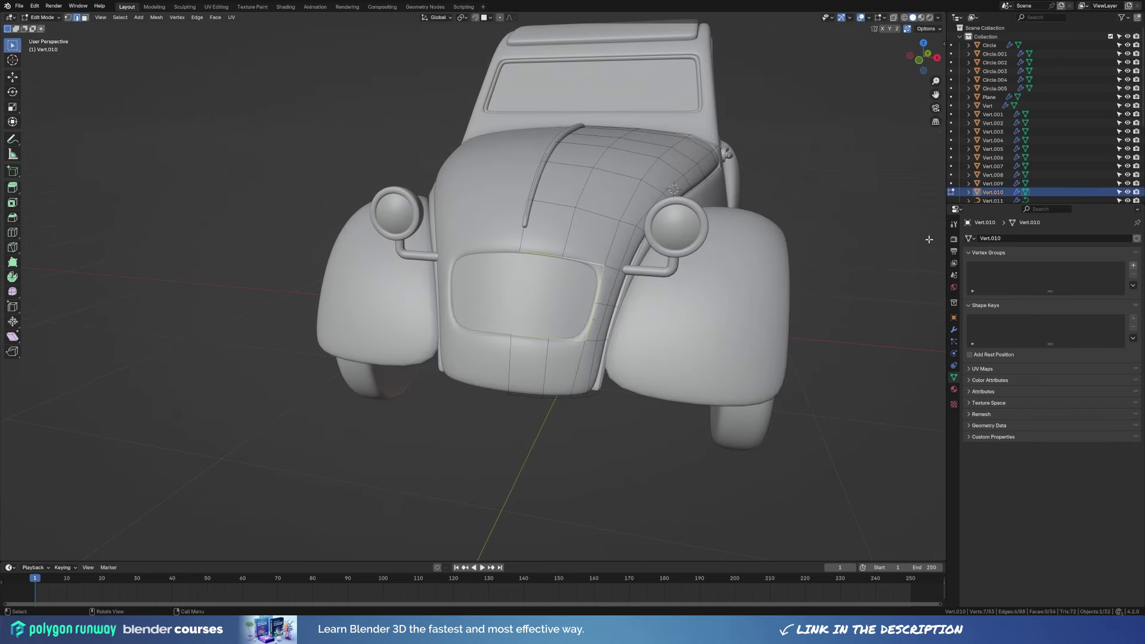
key(n)
key(Tab)
mouse_move(582, 345)
middle_down()
mouse_move(501, 346)
mouse_move(741, 213)
mouse_move(584, 179)
mouse_move(656, 197)
middle_up()
click(584, 180)
key(Tab)
Check the body outline and roof meshes in edit mode from rear and side views.
click(835, 310)
key(Tab)
middle_drag(835, 310, 756, 202)
scroll(755, 201, up, 2)
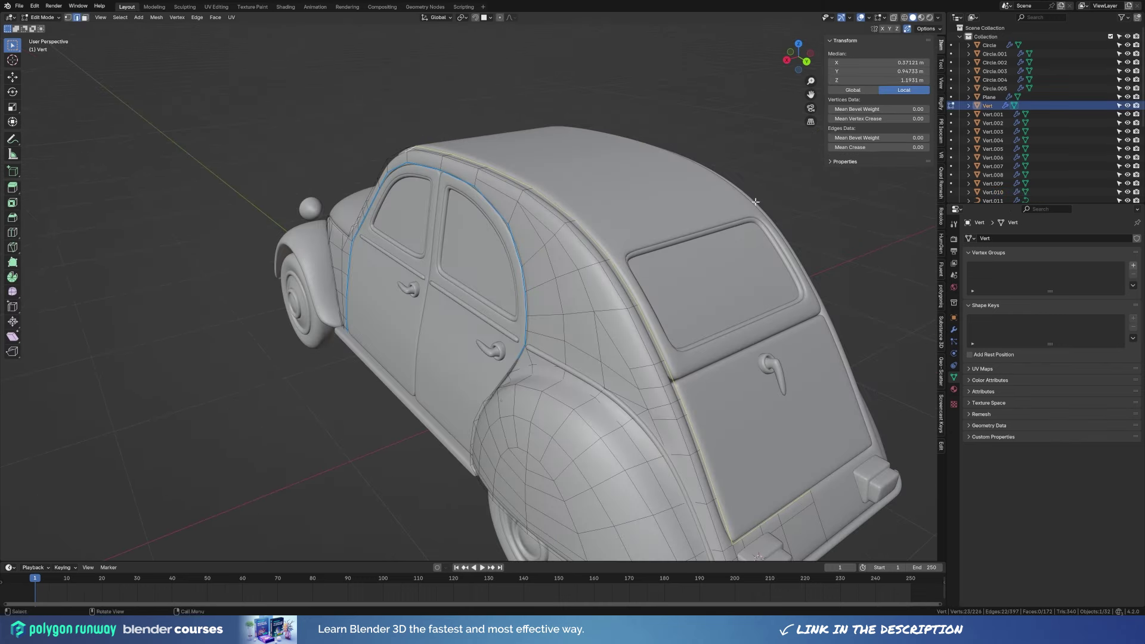
key(Tab)
mouse_move(776, 357)
middle_down()
mouse_move(664, 310)
mouse_move(357, 230)
middle_up()
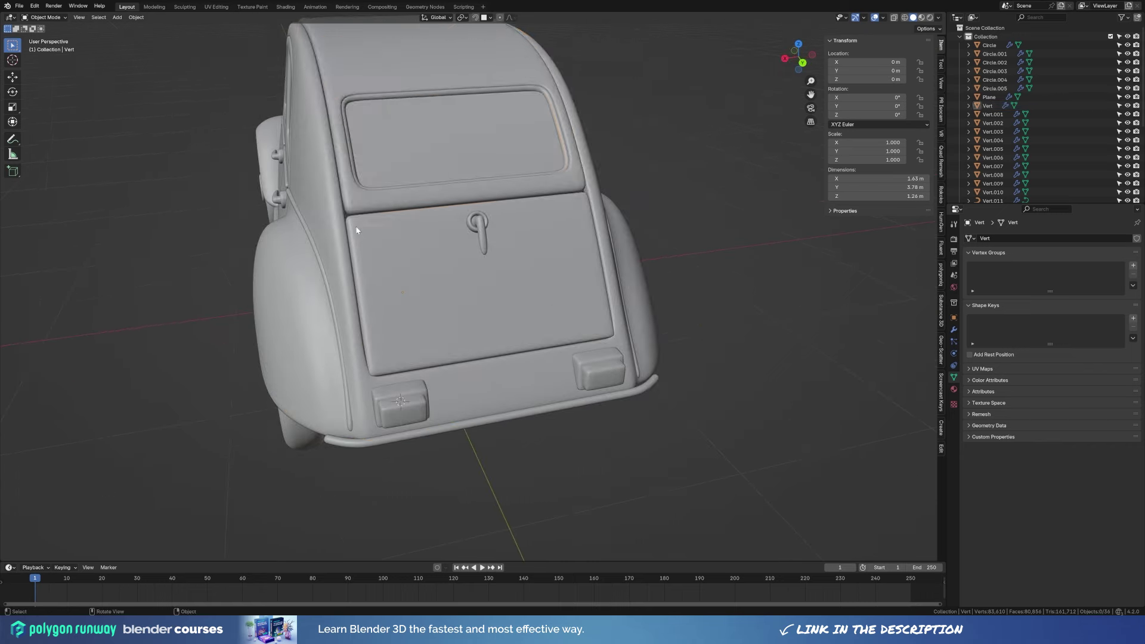
key(Tab)
middle_drag(433, 239, 466, 334)
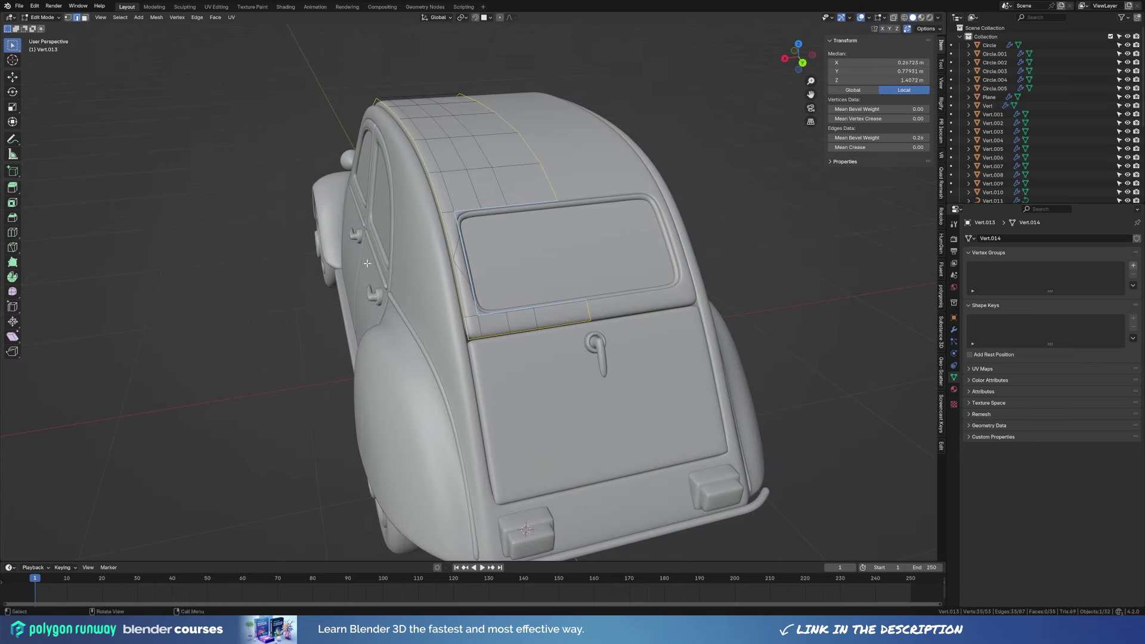
middle_drag(368, 264, 877, 130)
key(Tab)
mouse_move(714, 291)
middle_down()
mouse_move(560, 301)
mouse_move(695, 279)
mouse_move(568, 294)
middle_up()
scroll(569, 294, up, 4)
scroll(569, 294, down, 2)
Raise the body outline edges' bevel weight to 1.00.
click(489, 331)
key(Tab)
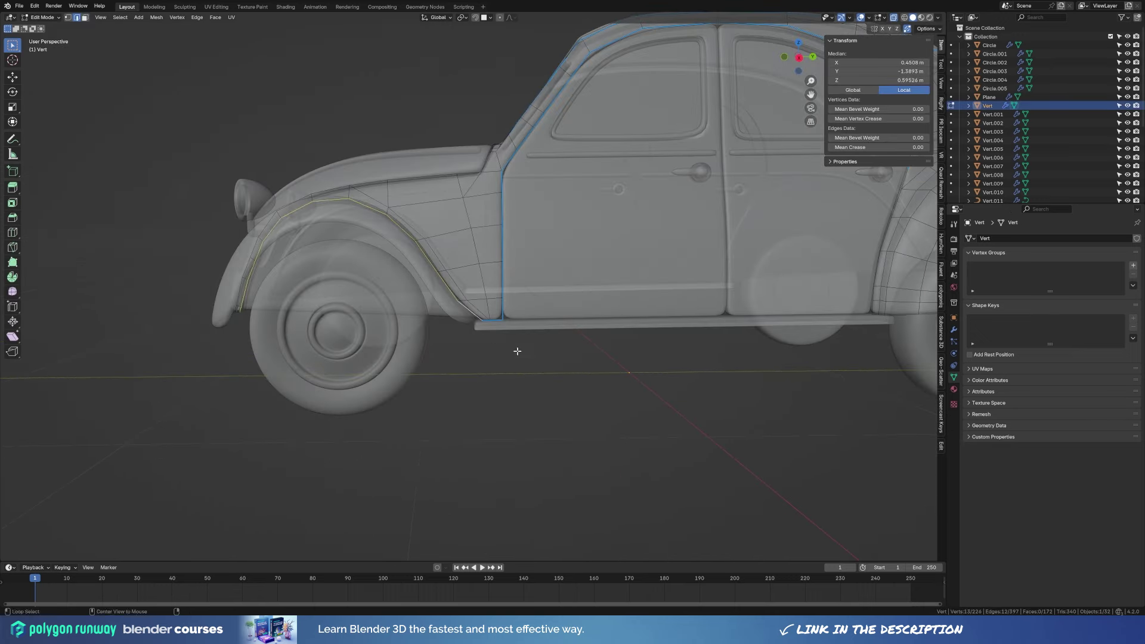
middle_drag(517, 352, 584, 317)
drag(877, 138, 919, 138)
middle_drag(531, 282, 671, 384)
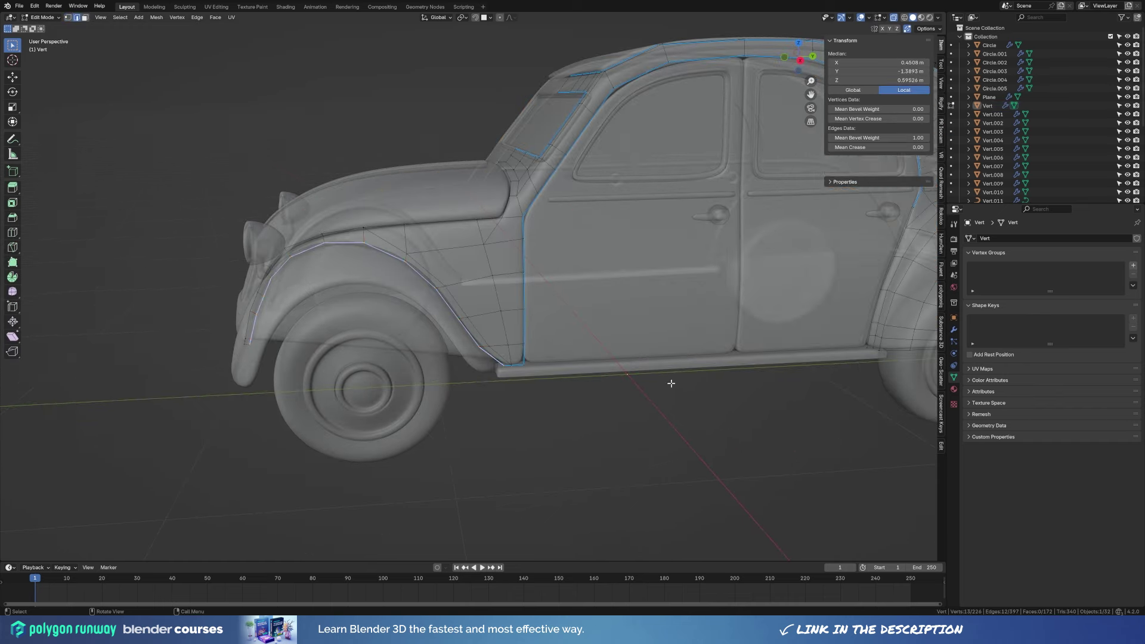
Slide the sill vertex along Y and knife a new cut into the body outline.
click(501, 391)
key(g)
key(y)
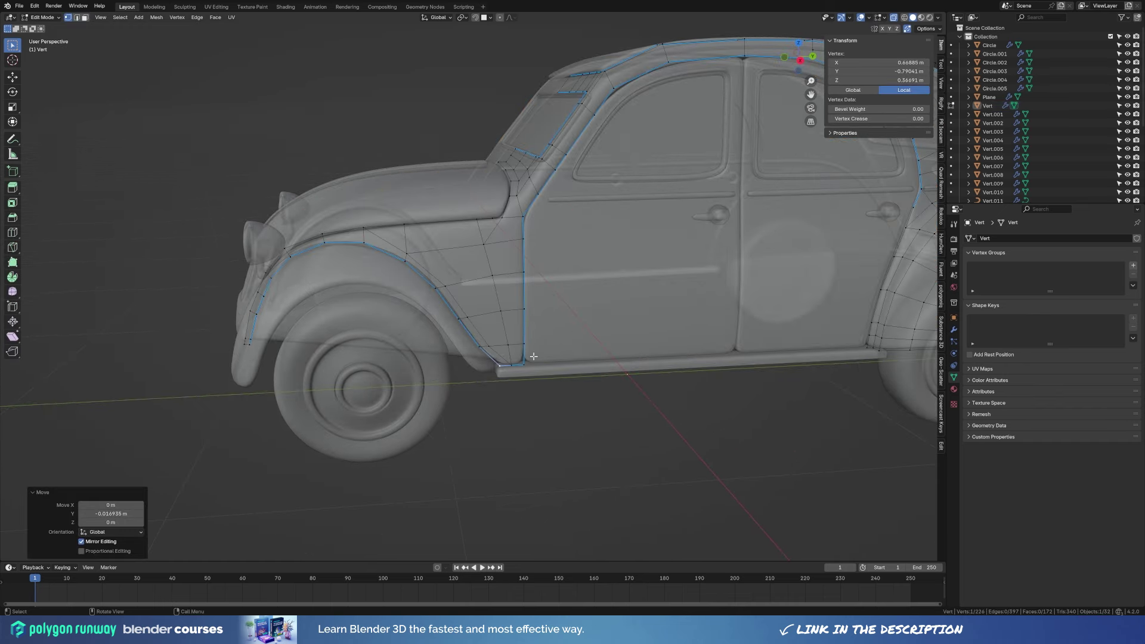
key(KP_3)
key(k)
key(Return)
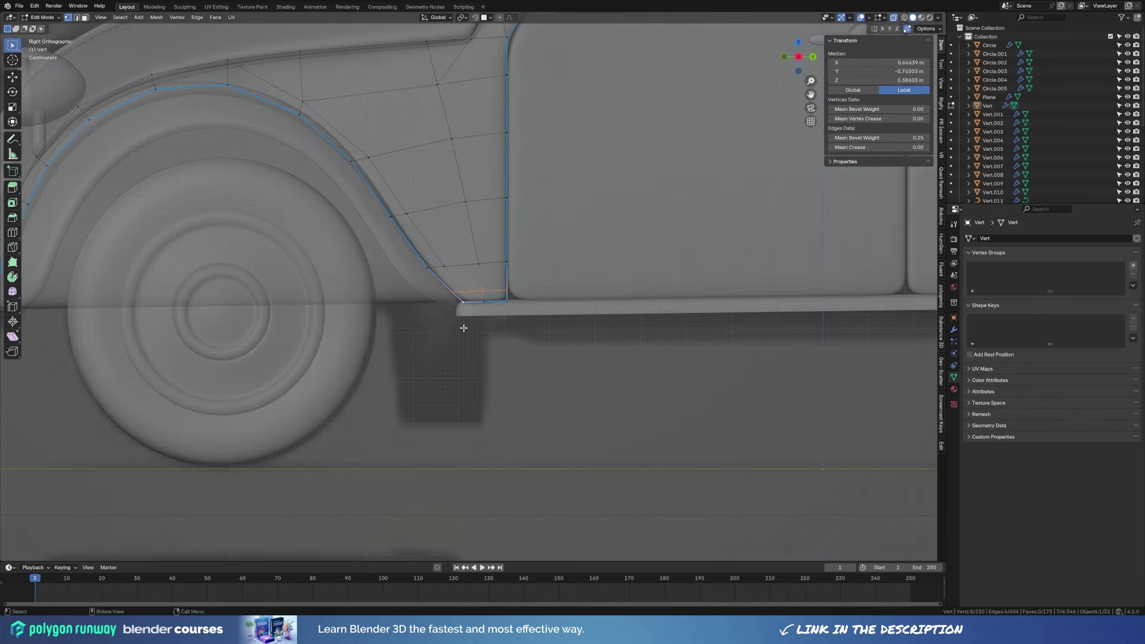
key(Tab)
middle_drag(476, 351, 517, 390)
scroll(516, 390, down, 4)
Inspect the front door mesh by picking a single vertex, then clear the selection.
click(602, 339)
key(Tab)
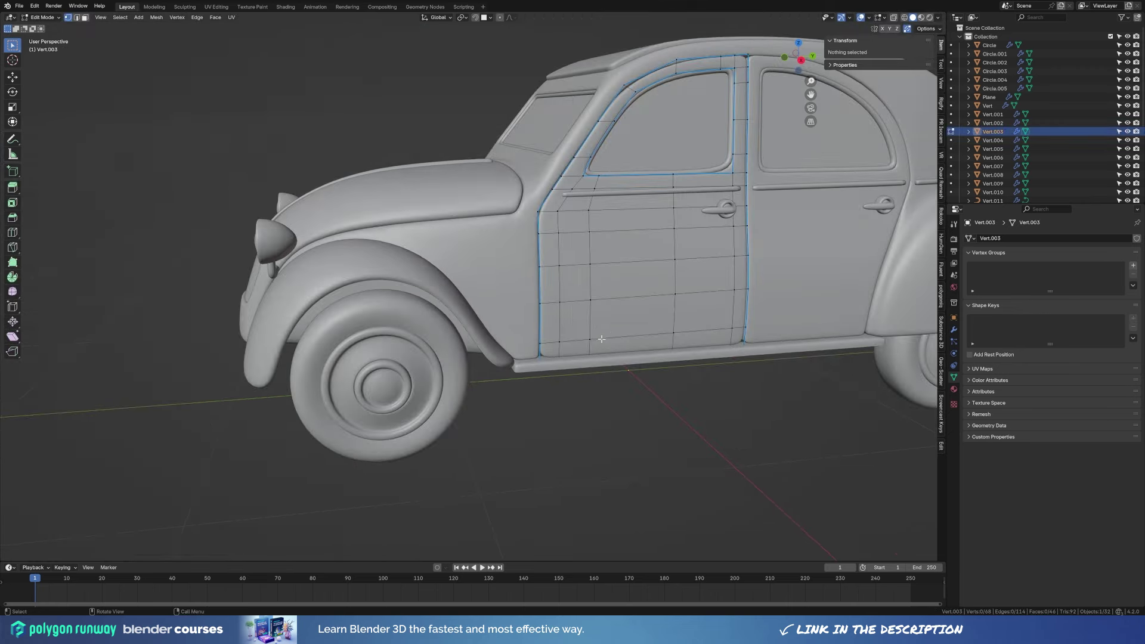
scroll(578, 334, down, 4)
scroll(595, 349, up, 2)
click(525, 240)
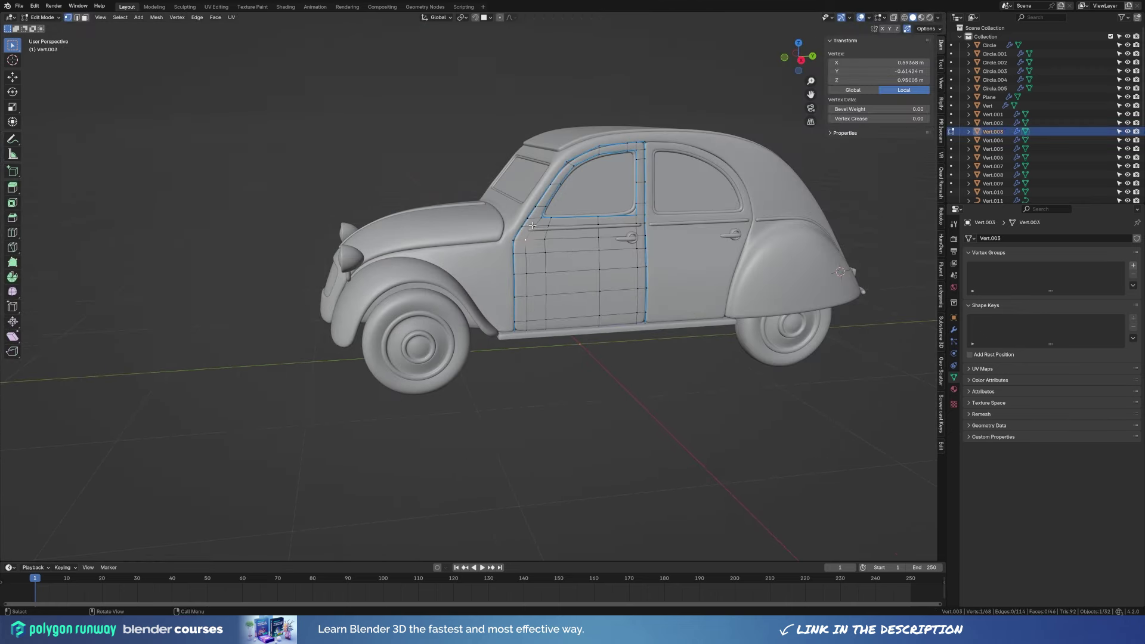
key(Tab)
click(667, 400)
Check the rear body outline piece and slightly shorten the running board.
middle_drag(667, 399, 598, 362)
click(599, 362)
key(Tab)
scroll(458, 312, up, 3)
key(Tab)
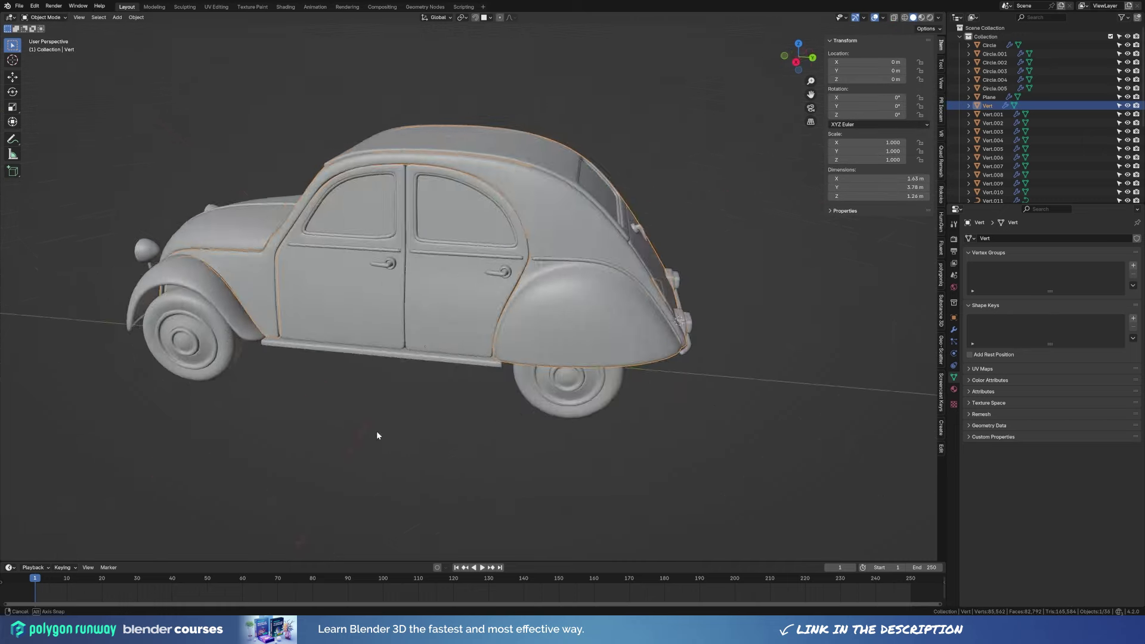
mouse_move(377, 431)
middle_down()
mouse_move(489, 381)
mouse_move(442, 253)
mouse_move(662, 298)
middle_up()
key(Tab)
key(Tab)
click(443, 254)
click(443, 256)
Shift the underside piece along X and check the front fender and underside.
key(Tab)
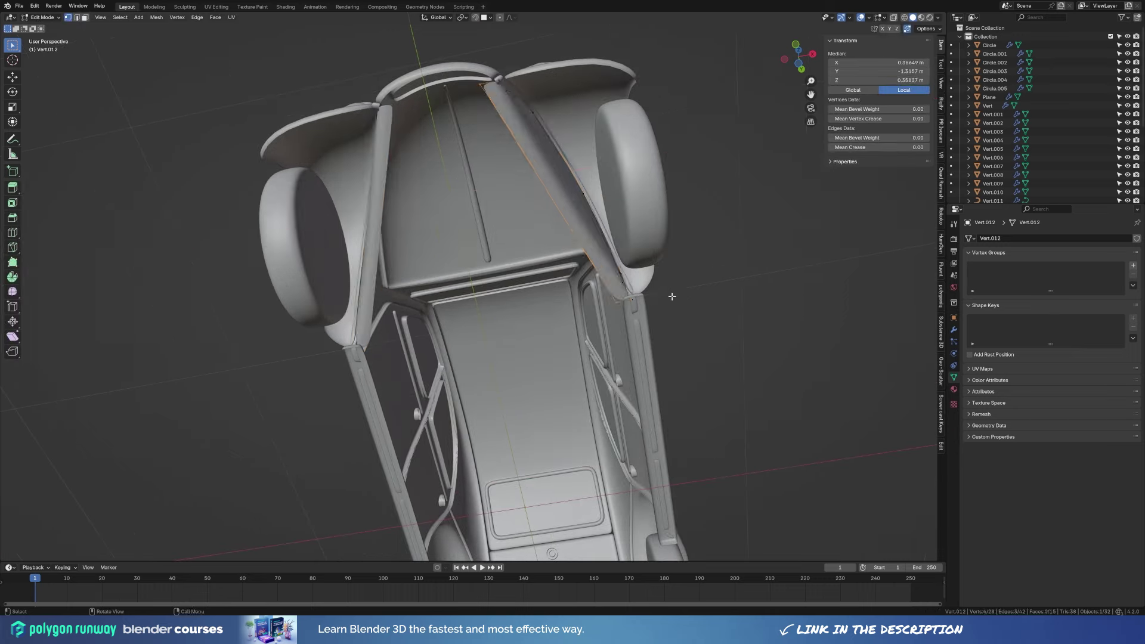
key(g)
key(x)
click(667, 298)
key(Tab)
click(396, 397)
mouse_move(666, 299)
middle_down()
mouse_move(395, 396)
mouse_move(611, 417)
mouse_move(596, 466)
middle_up()
click(596, 466)
scroll(499, 415, down, 2)
middle_drag(498, 414, 519, 378)
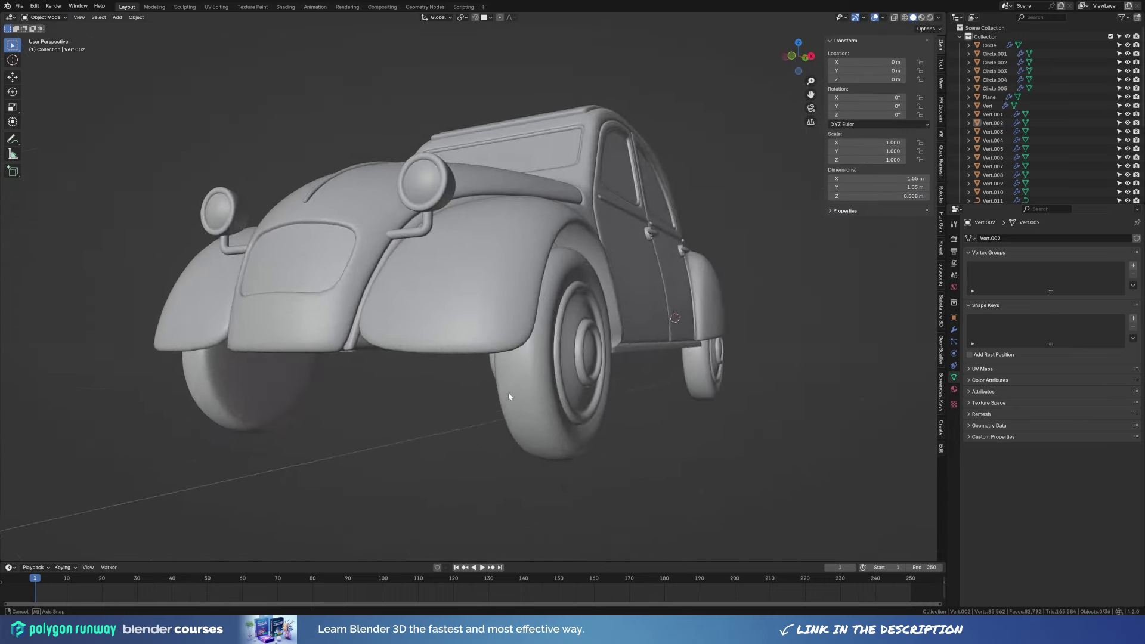
Select the Vert trim object and briefly enter and leave its edit mode.
click(437, 238)
middle_drag(437, 237, 425, 459)
key(Tab)
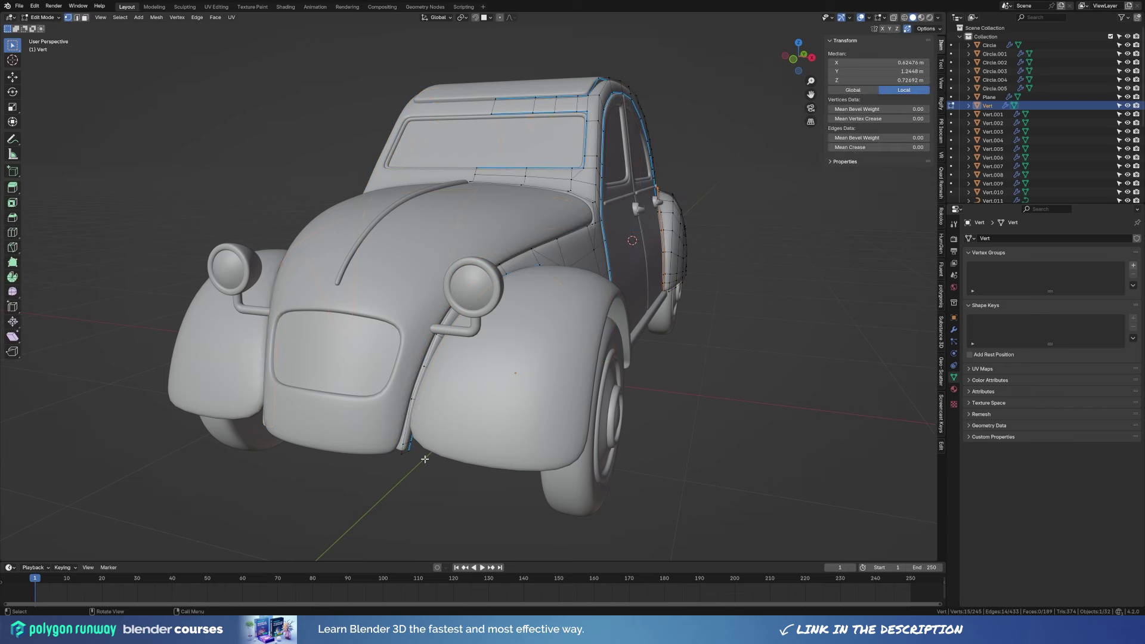
key(Tab)
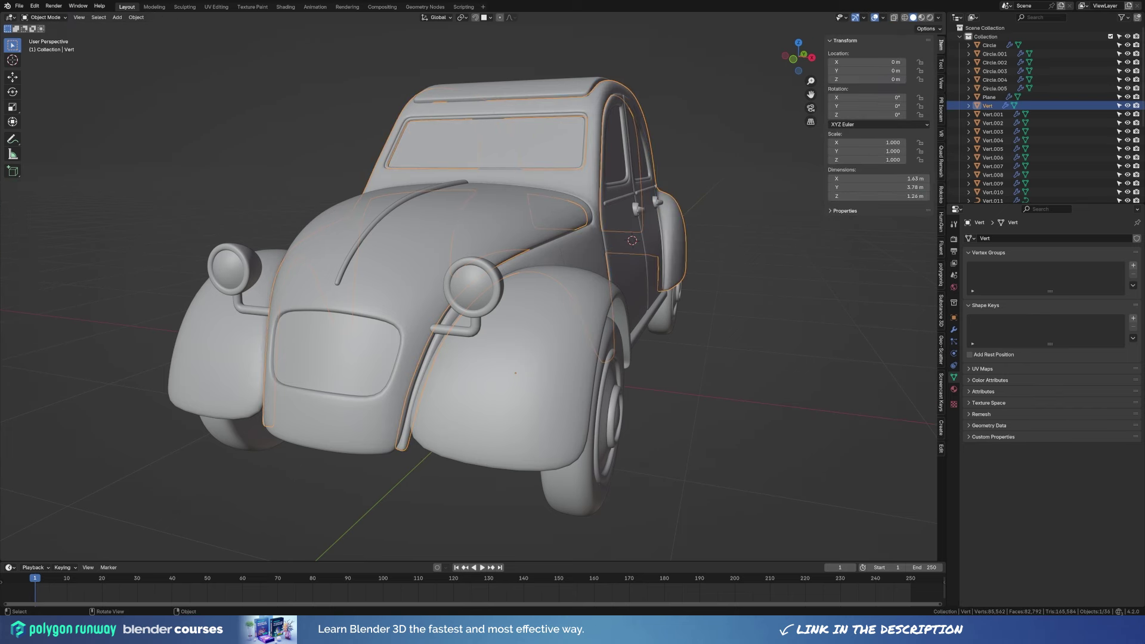
Add a plane, scale it down and stand it upright with a 90° X rotation.
key(shift+a)
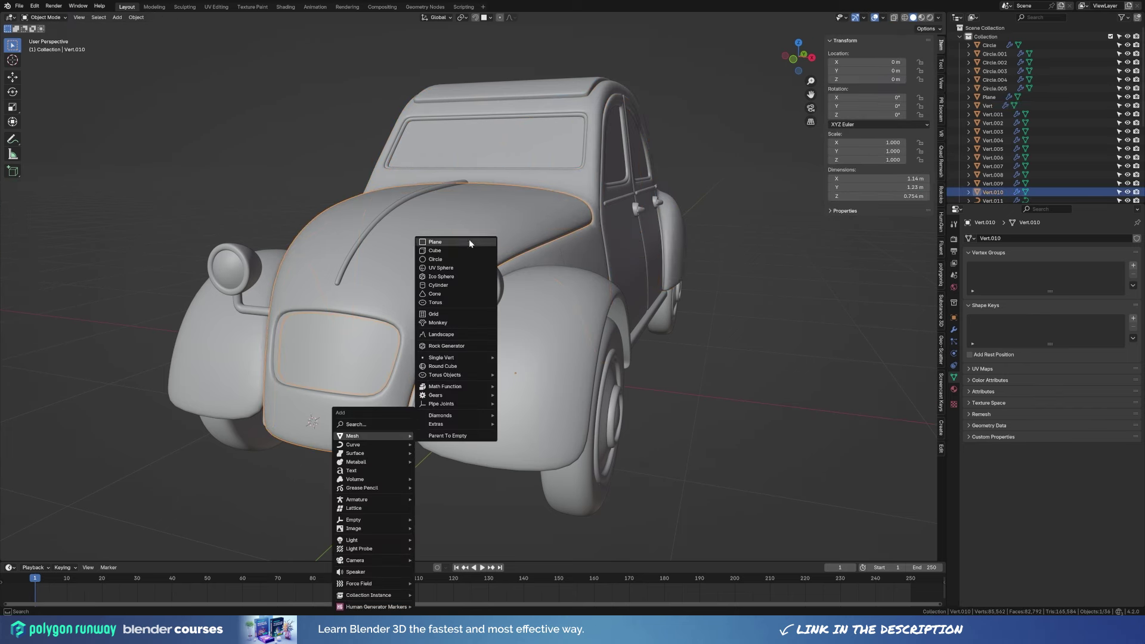
click(442, 244)
key(Tab)
key(s)
click(343, 431)
key(r)
key(x)
key(9)
key(0)
key(Return)
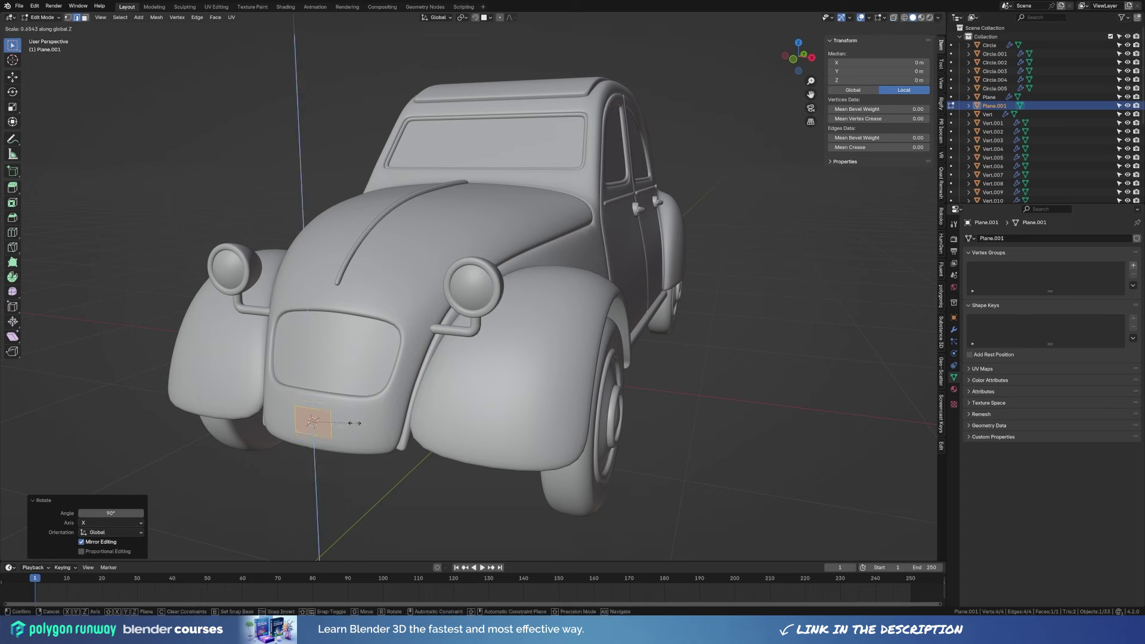
click(356, 423)
Give the plane a Mirror modifier and move it along Y in front of the grille.
click(954, 329)
click(990, 237)
text(m)
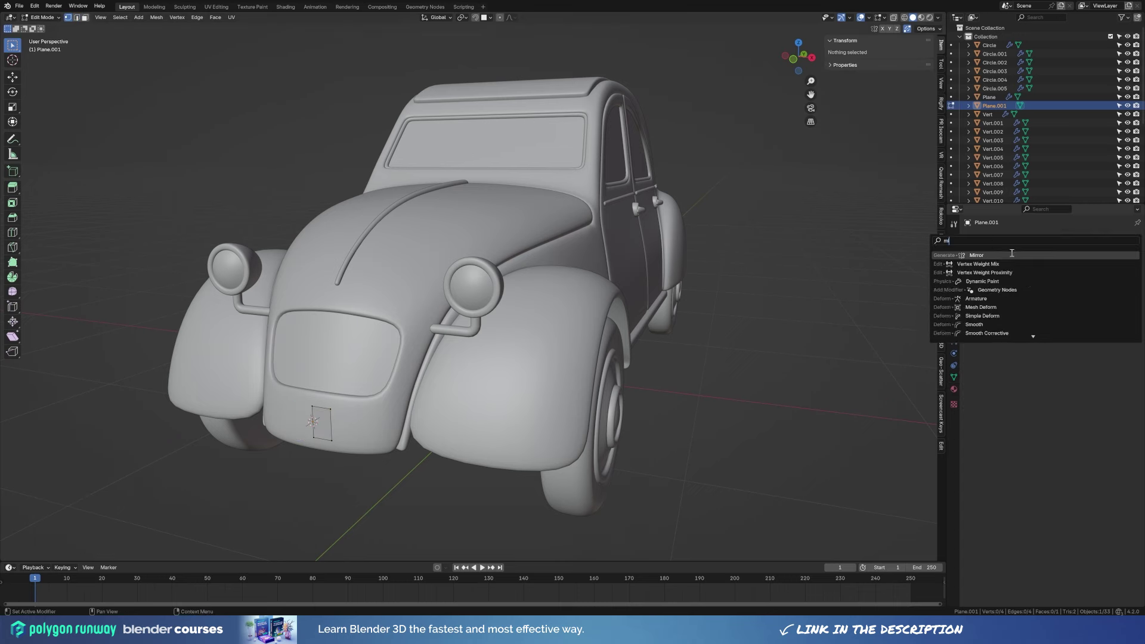
click(1012, 255)
key(a)
key(KP_7)
scroll(525, 406, up, 4)
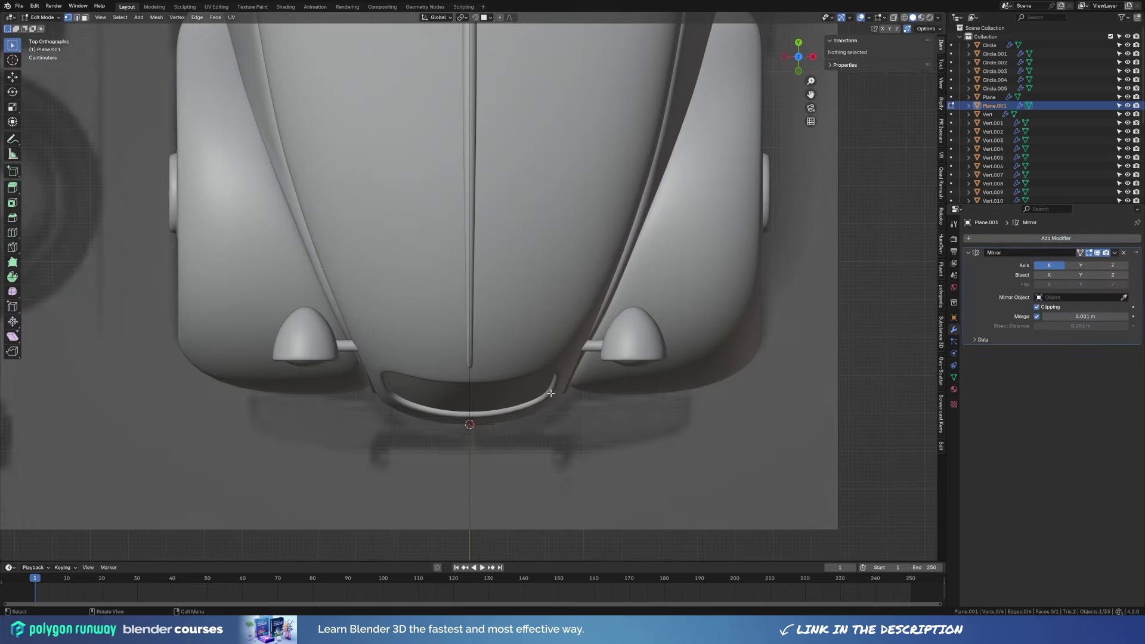
key(g)
key(y)
click(538, 435)
Extrude the strip sideways across the car's front and move it vertically to bumper height.
key(alt+z)
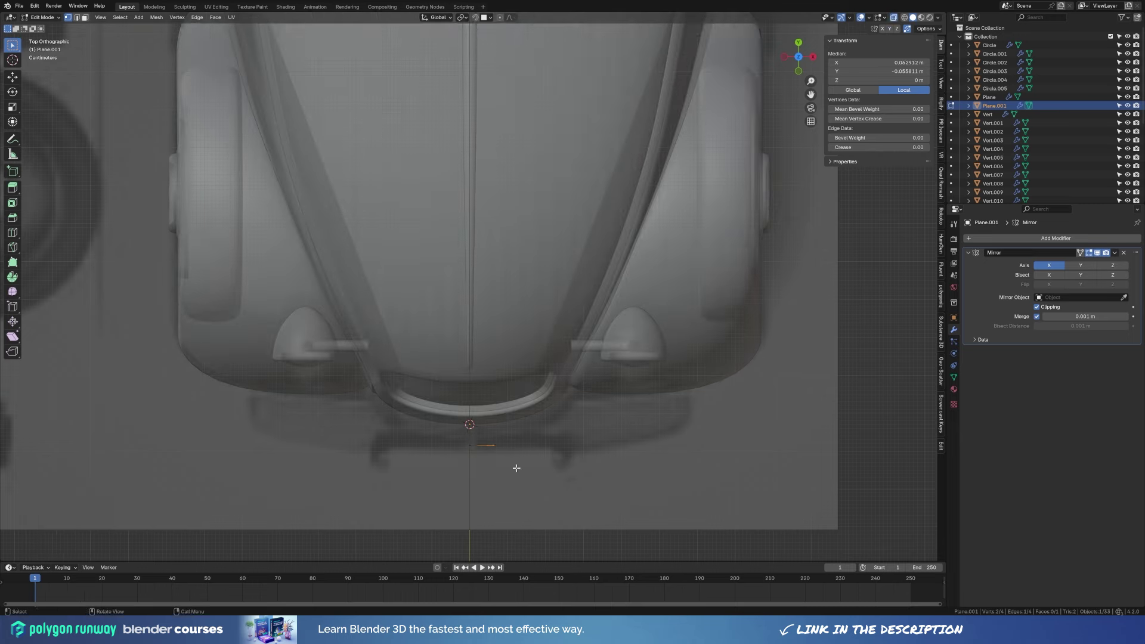
key(e)
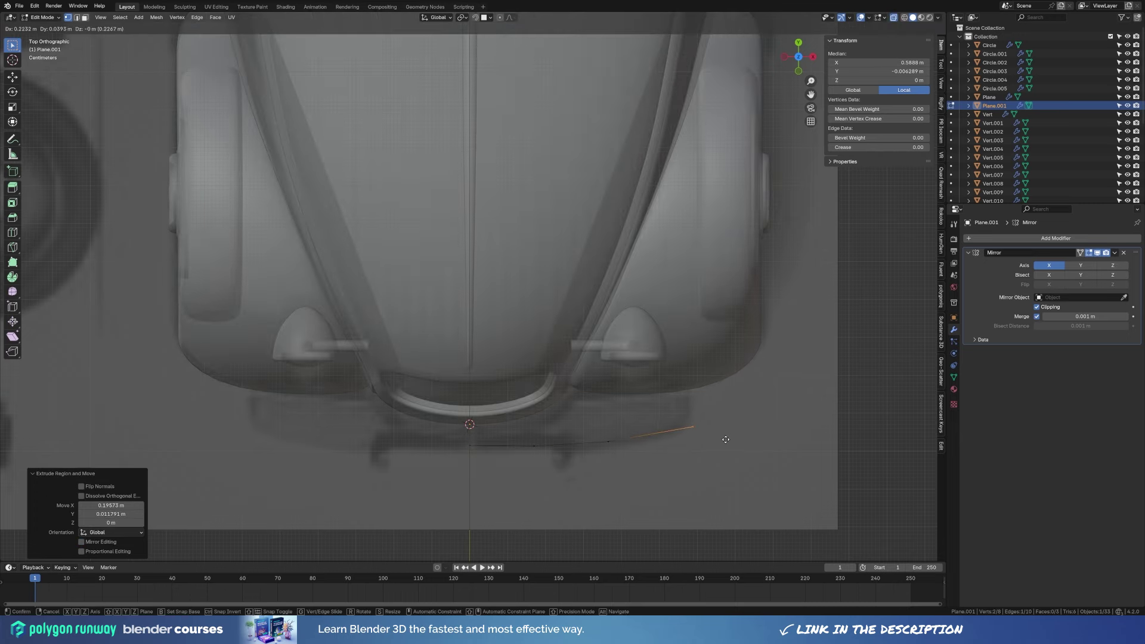
click(726, 439)
middle_drag(726, 440, 663, 429)
key(a)
key(KP_3)
key(g)
key(z)
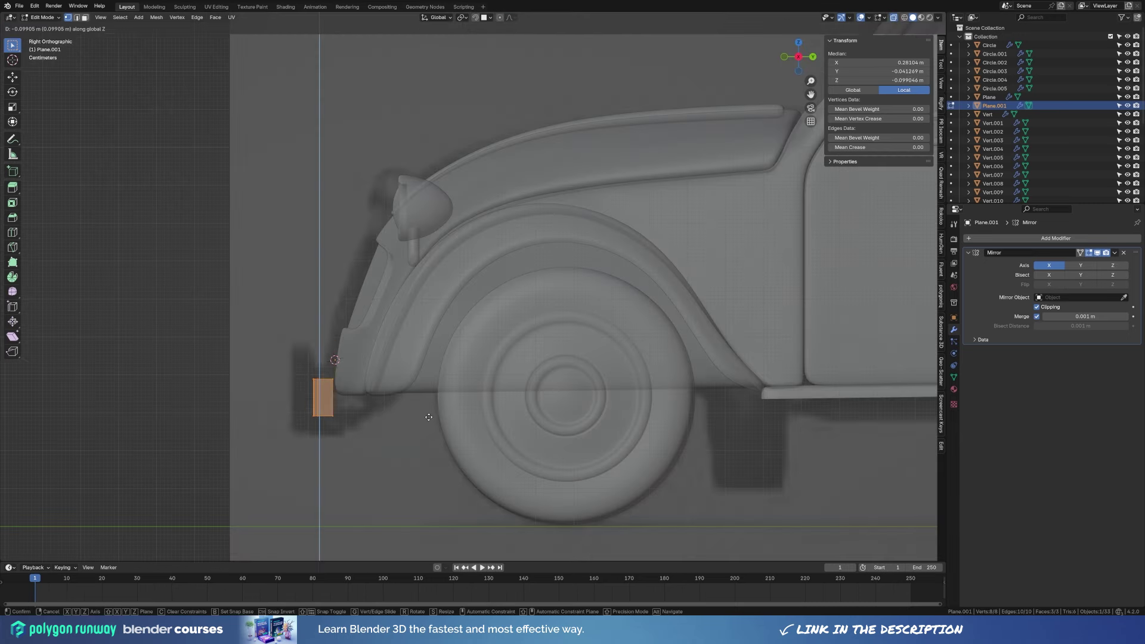
click(411, 406)
Extrude the strip's faces along their normals to give the bumper thickness.
middle_drag(411, 406, 542, 522)
key(alt+e)
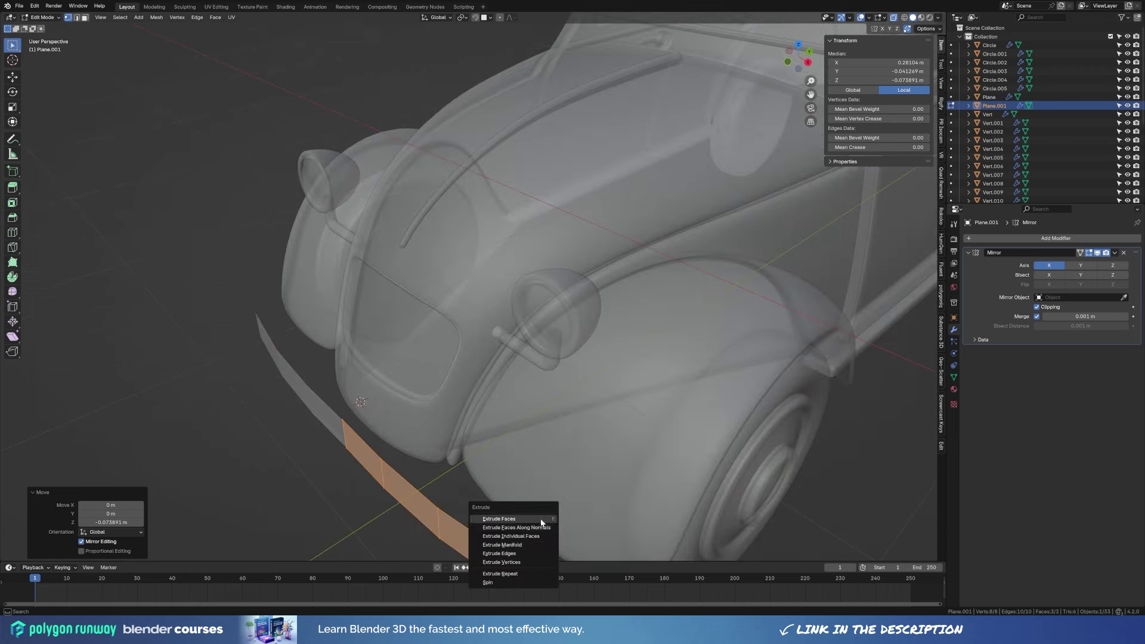
click(539, 528)
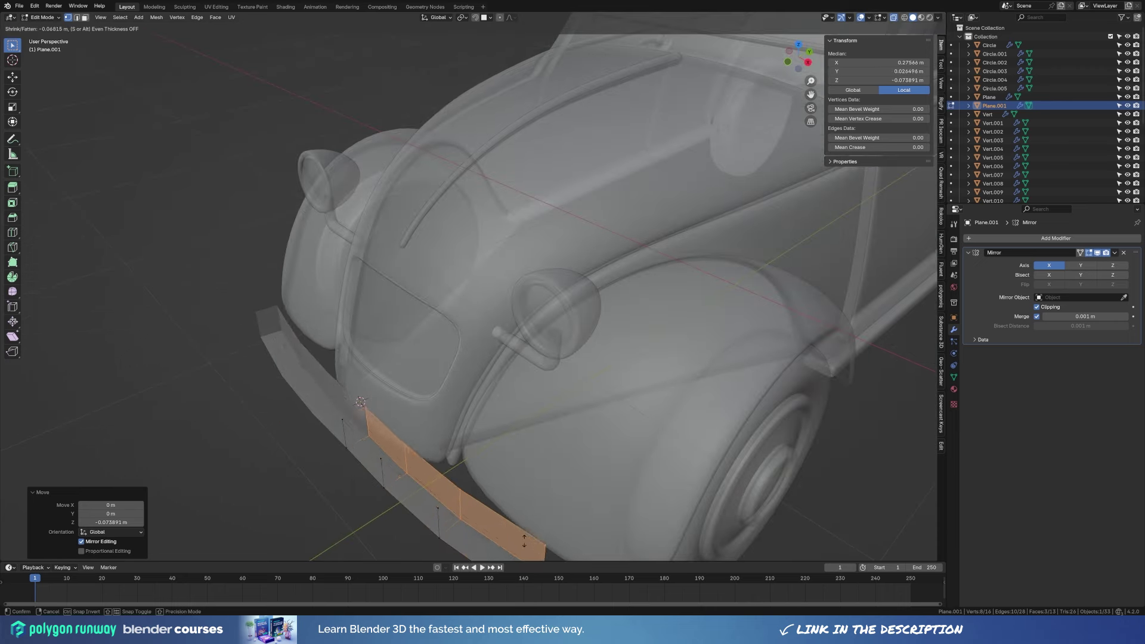
click(532, 501)
key(alt+z)
middle_drag(512, 442, 511, 414)
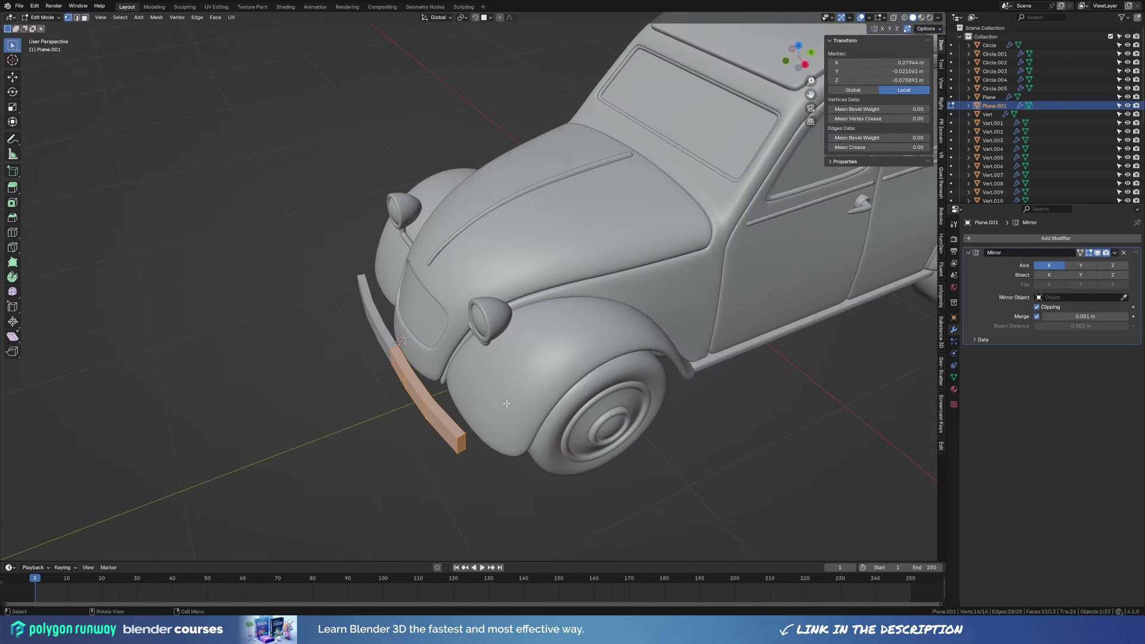
Delete the extra run of faces along the bumper.
key(KP_7)
key(alt+z)
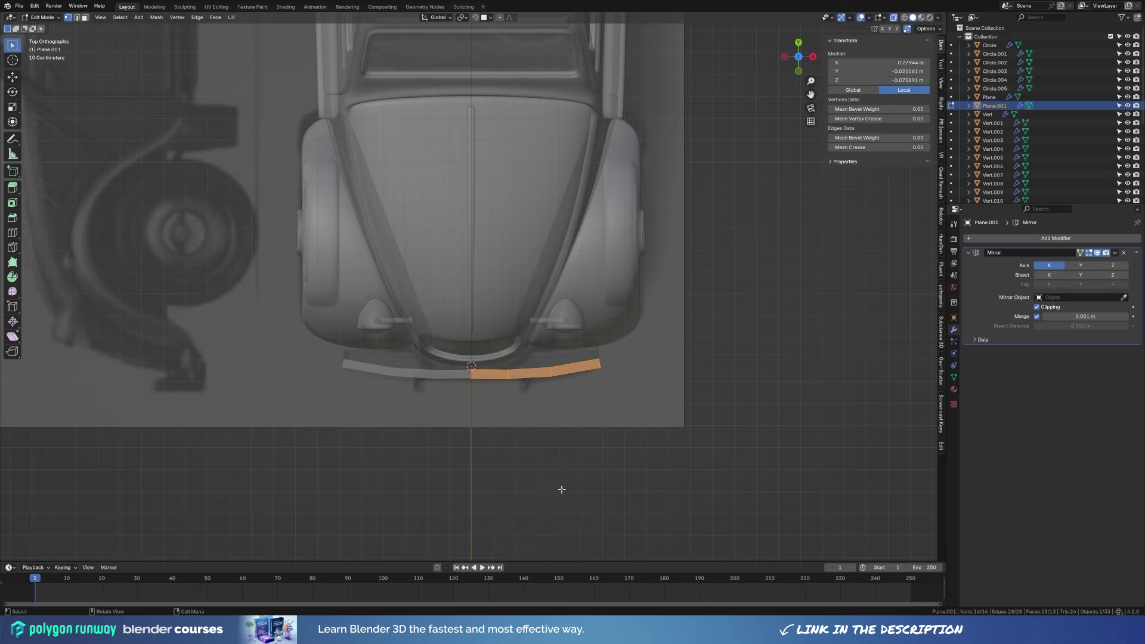
click(668, 399)
mouse_move(668, 399)
middle_down()
mouse_move(564, 295)
mouse_move(418, 334)
mouse_move(509, 419)
middle_up()
ctrl+click(404, 344)
key(x)
click(453, 364)
Add level 2 subdivision to the bumper bar and shade it smooth.
key(ctrl+2)
key(alt+z)
key(Tab)
right_click(509, 418)
click(537, 425)
scroll(519, 394, up, 3)
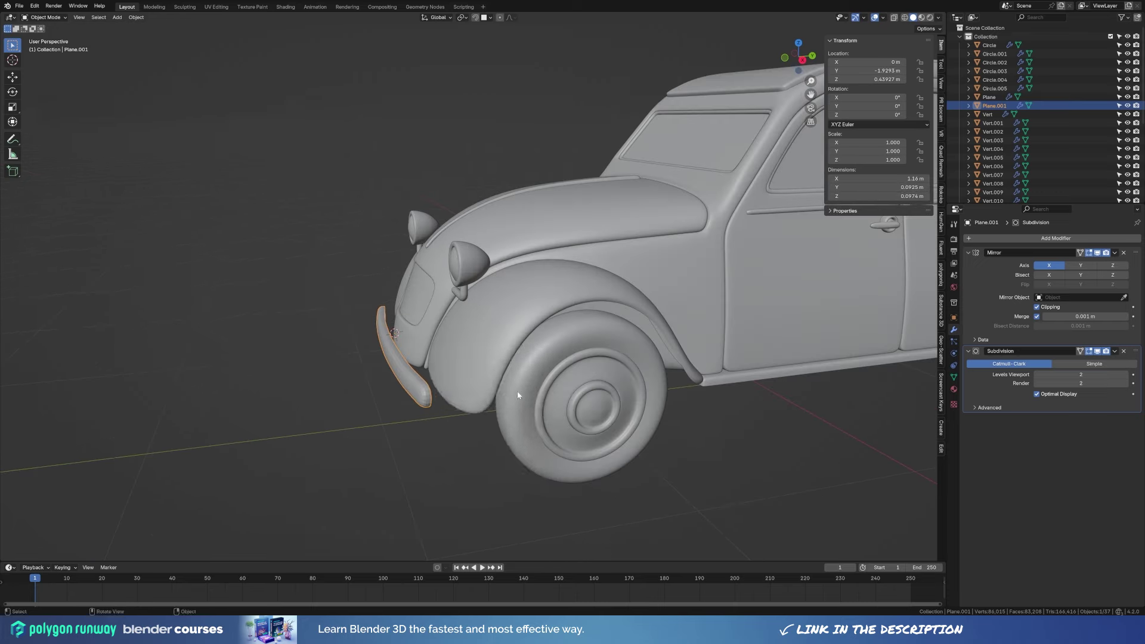
mouse_move(509, 375)
middle_down()
mouse_move(517, 423)
mouse_move(611, 399)
mouse_move(487, 407)
middle_up()
key(KP_3)
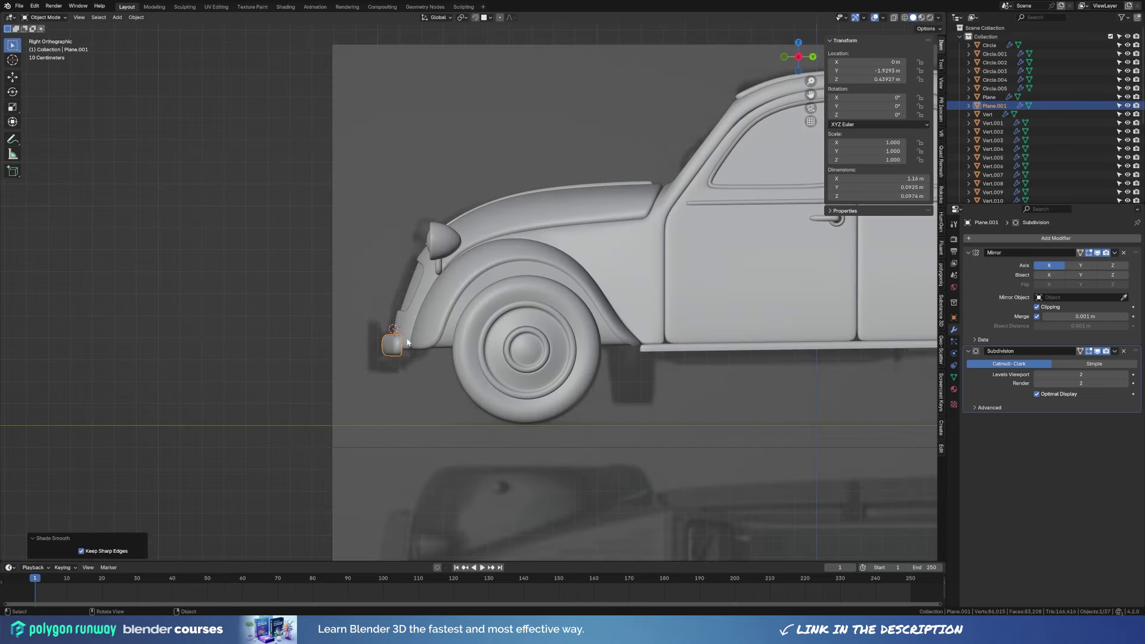
Add a plane rotated 90° on Y, scaled to about half size, on the bumper.
key(shift+a)
click(465, 337)
key(Tab)
key(r)
key(y)
key(9)
key(0)
key(Return)
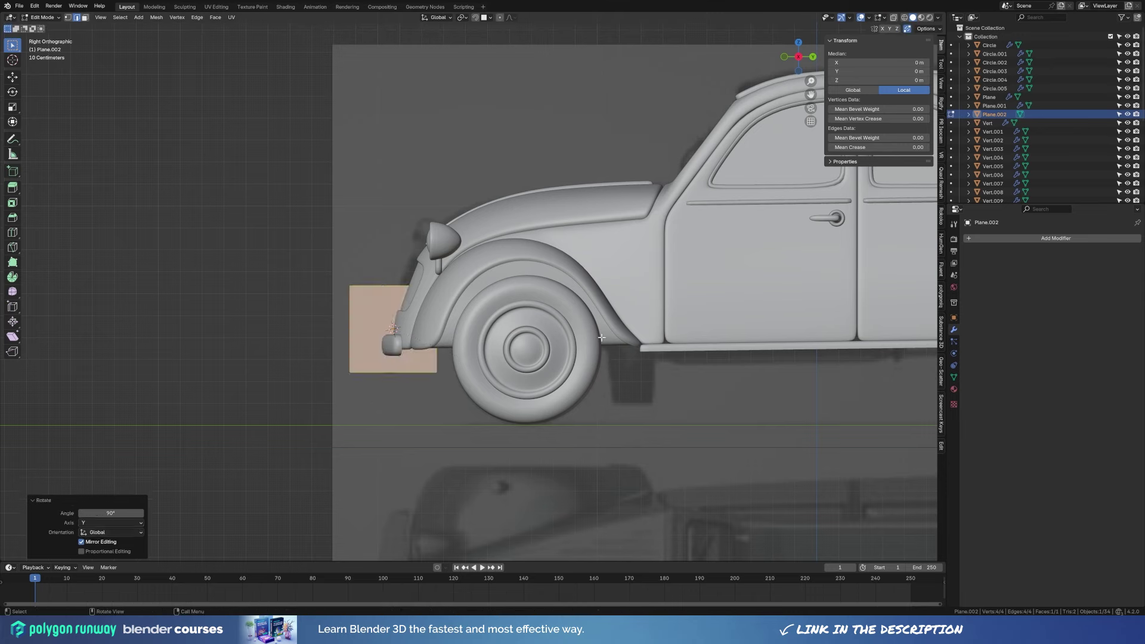
key(s)
click(458, 347)
click(448, 364)
Slide the plane's top corner vertex, then move the plane sideways along X on the bumper.
click(409, 323)
key(g)
key(g)
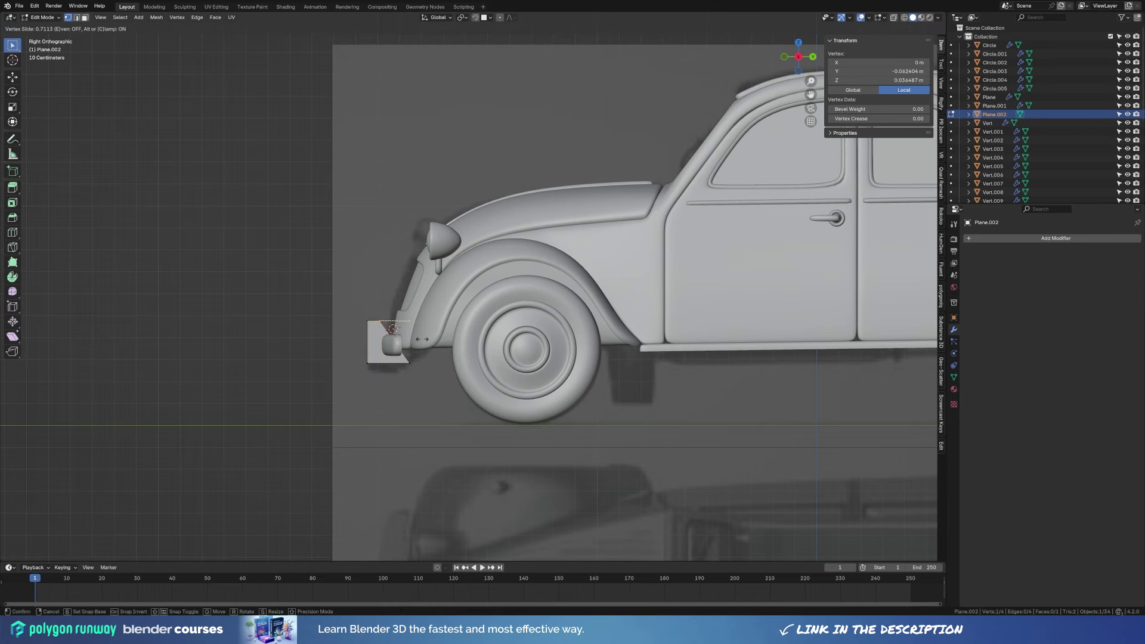
click(422, 338)
middle_drag(422, 339, 477, 358)
key(KP_7)
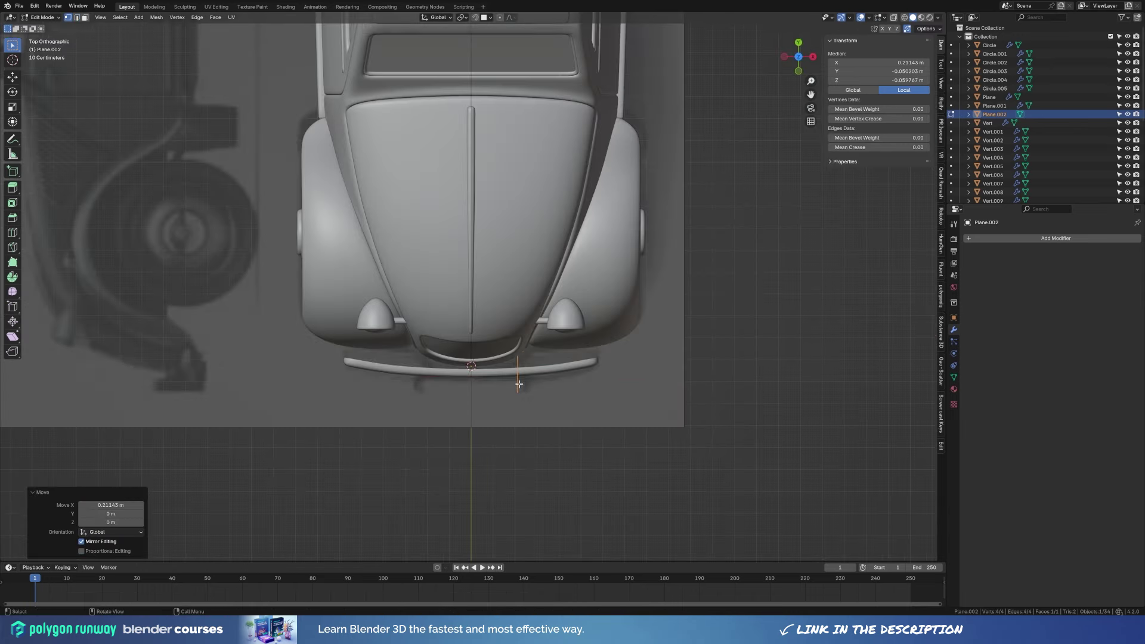
key(a)
key(g)
key(x)
click(555, 387)
Extrude the plane along Y into a box for the overrider.
middle_drag(555, 388, 469, 405)
key(e)
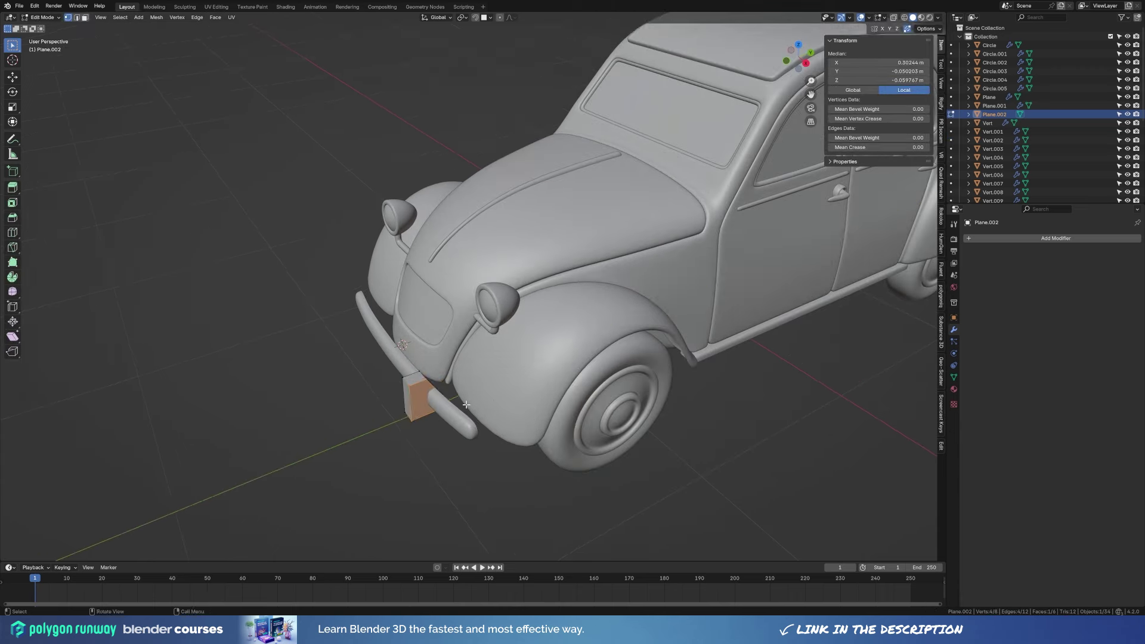
key(y)
click(487, 397)
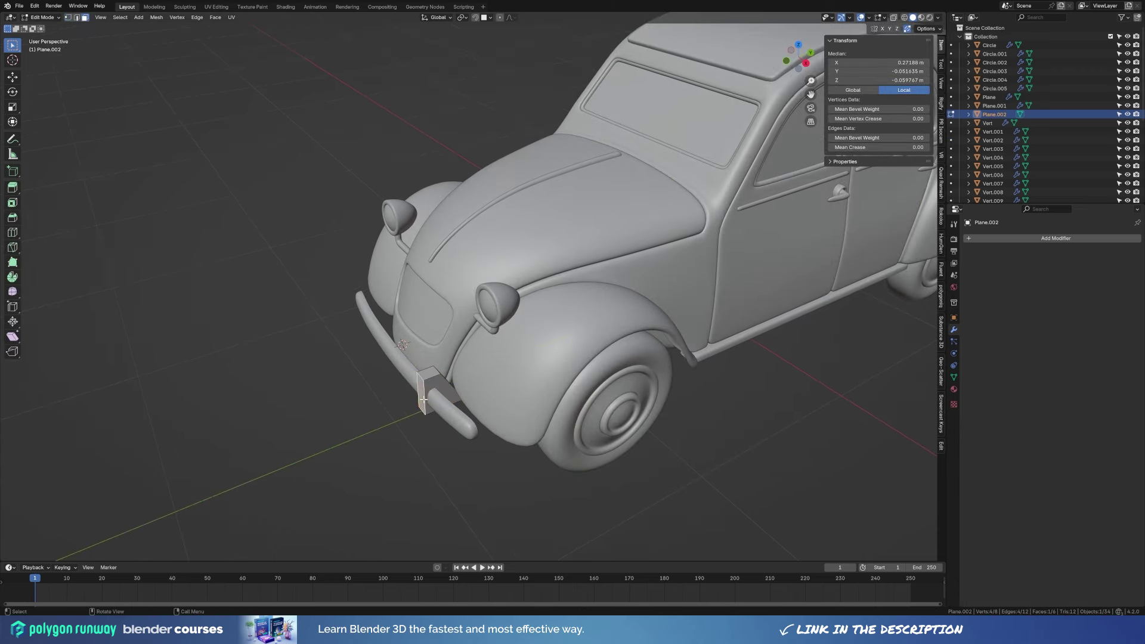
Give the overrider a 0.024 m Bevel, level 2 subdivision and smooth shading.
key(Tab)
click(1055, 238)
click(773, 282)
key(ctrl+2)
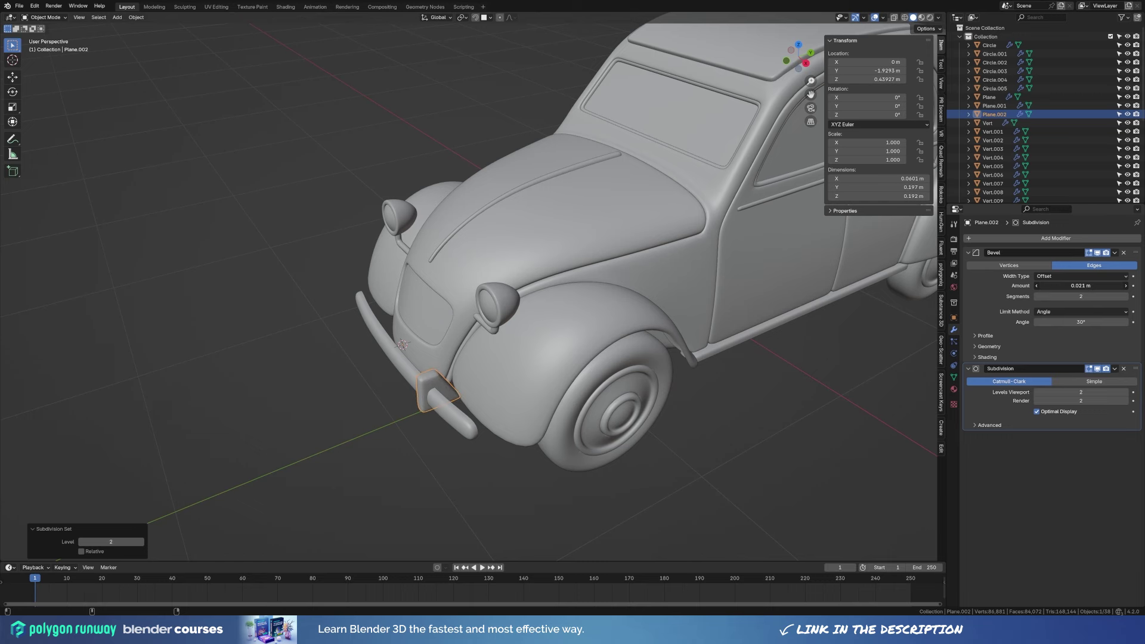
right_click(618, 358)
click(619, 358)
middle_drag(619, 358, 595, 410)
Add a Mirror modifier for a second overrider and adjust the overrider's position.
scroll(595, 410, up, 2)
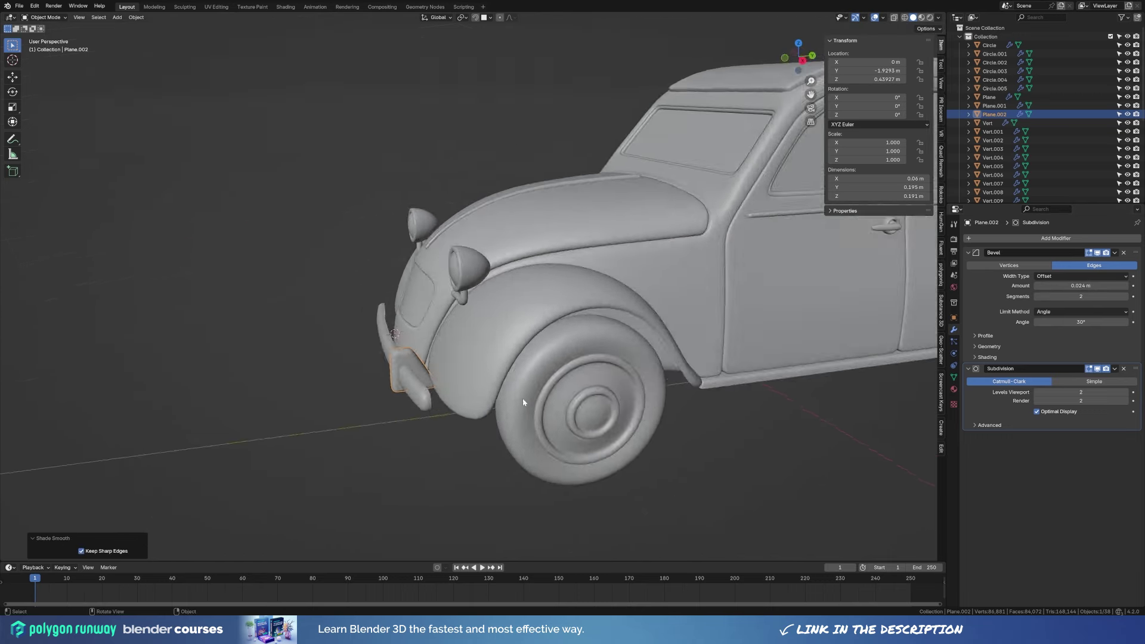
click(987, 240)
click(877, 346)
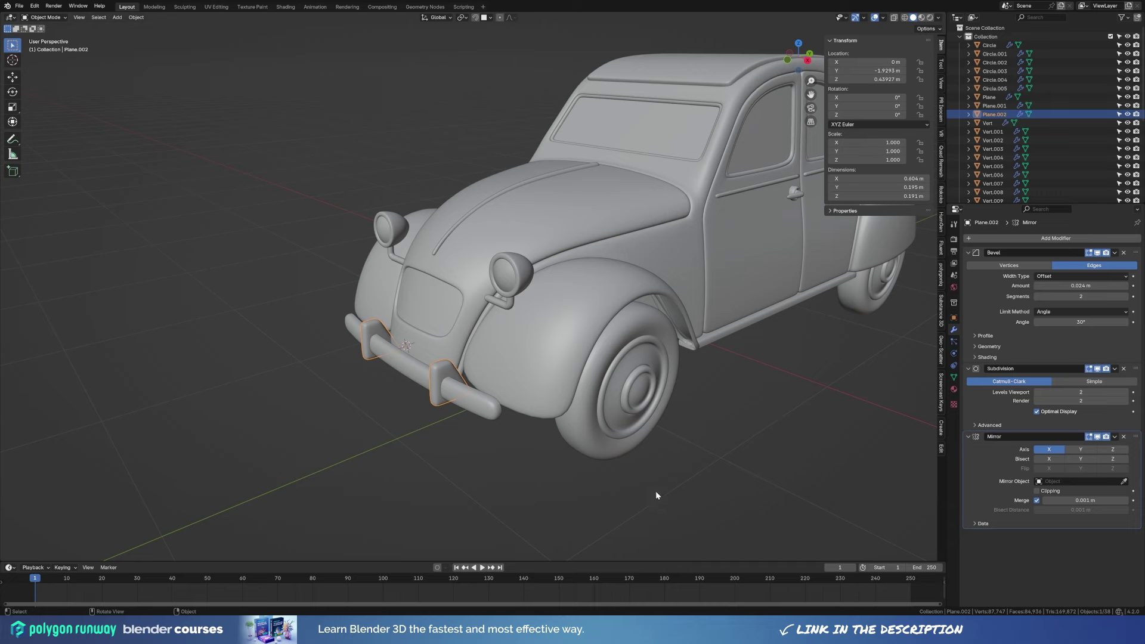
middle_drag(656, 492, 588, 422)
key(Tab)
key(g)
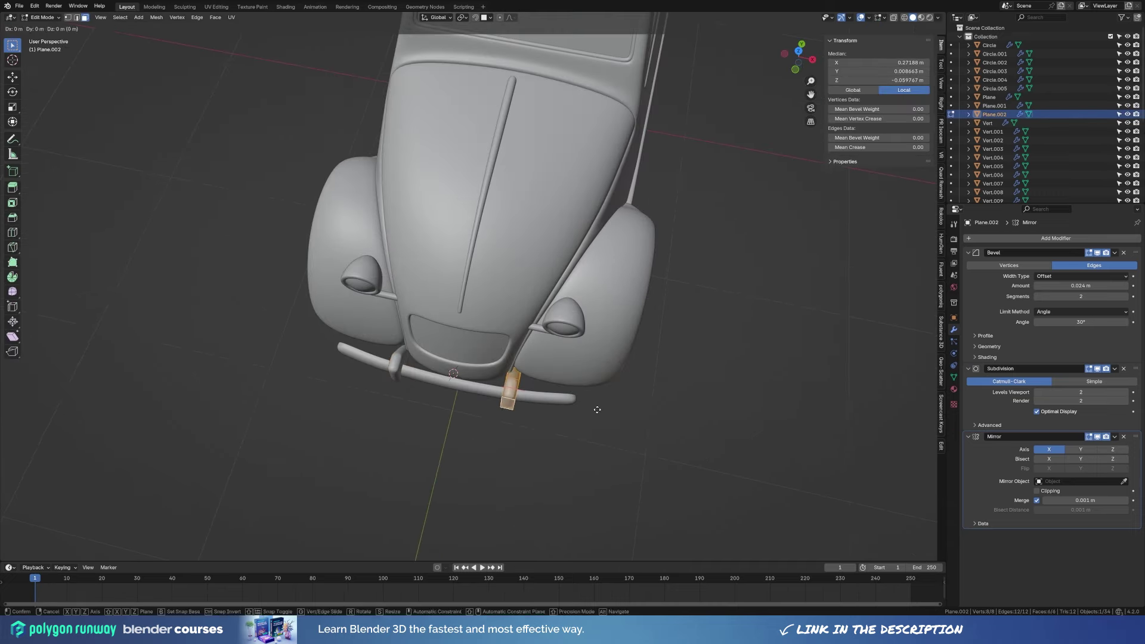
click(563, 405)
key(Tab)
mouse_move(554, 408)
middle_down()
mouse_move(656, 342)
mouse_move(734, 336)
mouse_move(676, 354)
mouse_move(561, 346)
middle_up()
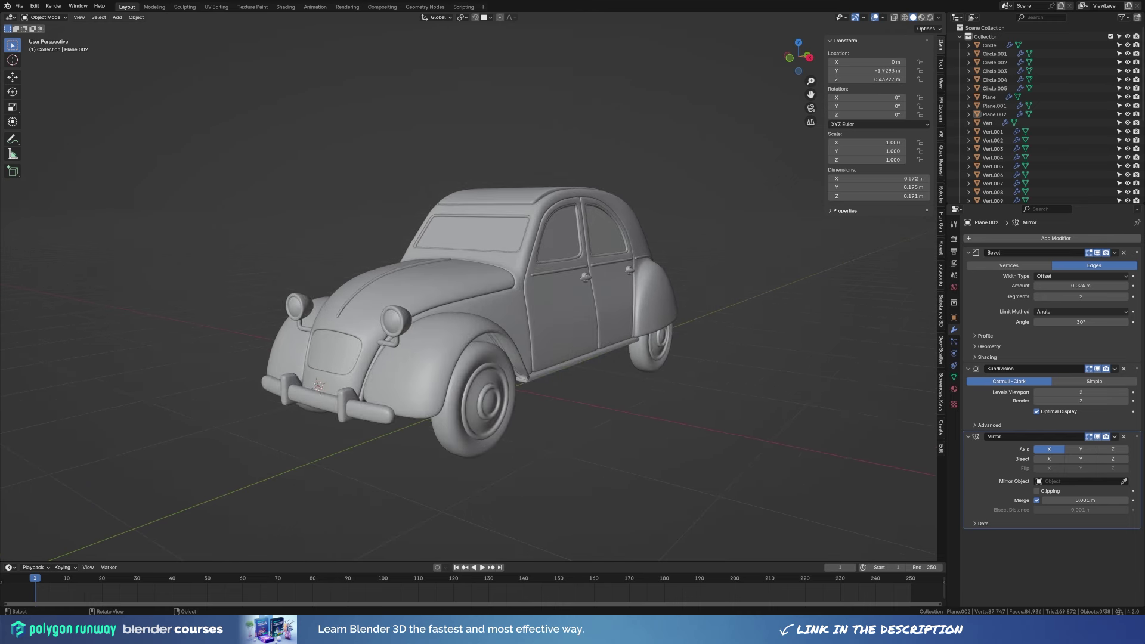
Add a small circle mesh beside the 2CV's front door.
key(KP_1)
key(KP_3)
scroll(532, 230, up, 5)
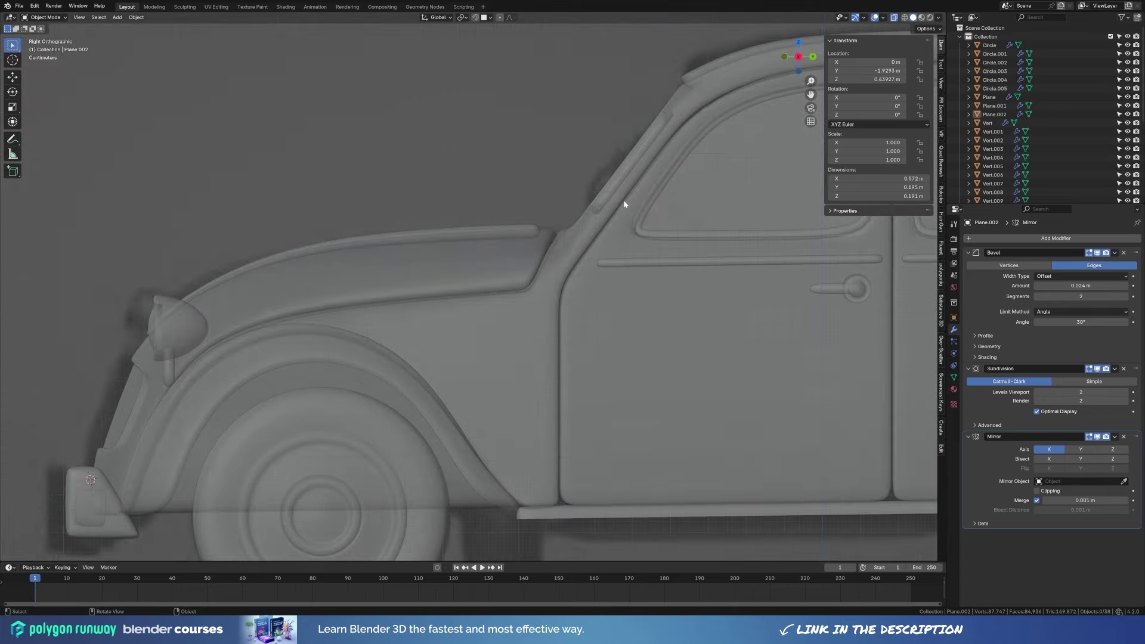
mouse_move(624, 199)
middle_down()
mouse_move(626, 250)
mouse_move(685, 213)
middle_up()
key(shift+a)
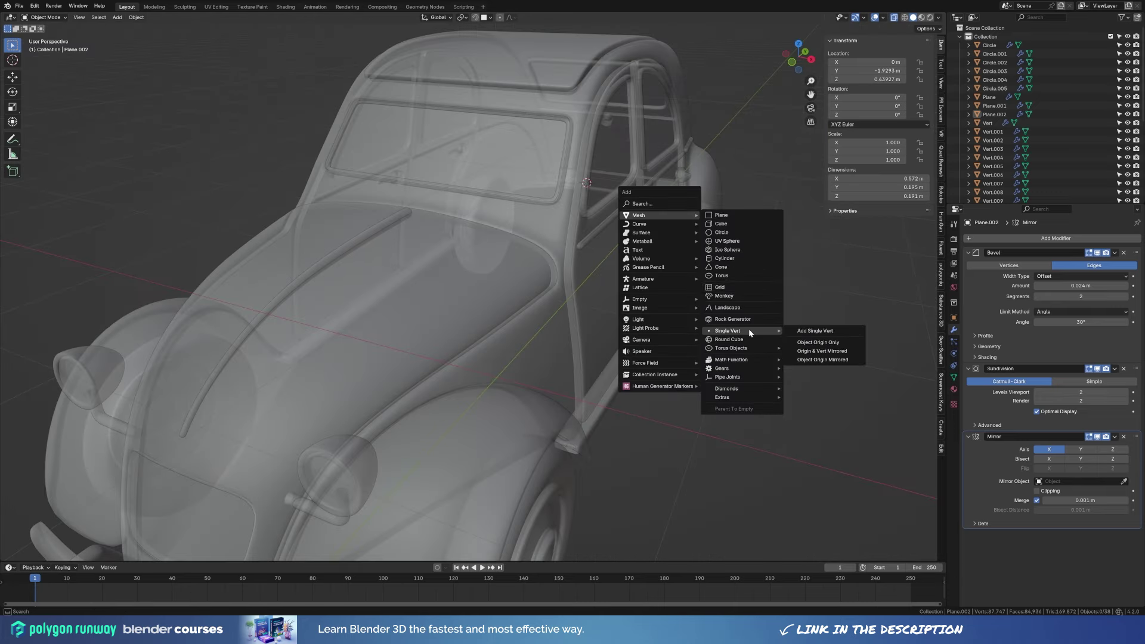
click(722, 232)
key(Tab)
middle_drag(736, 298, 652, 283)
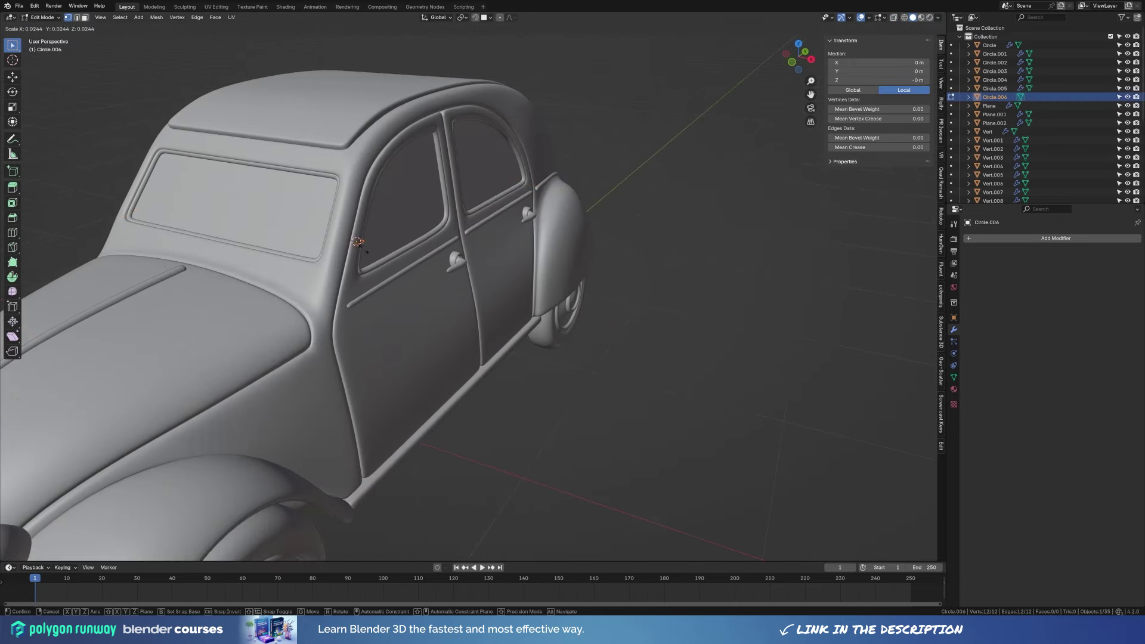
click(366, 251)
Place the circle on the door and rotate it 90° around Y to stand upright.
key(Tab)
middle_drag(367, 251, 524, 211)
scroll(571, 212, up, 5)
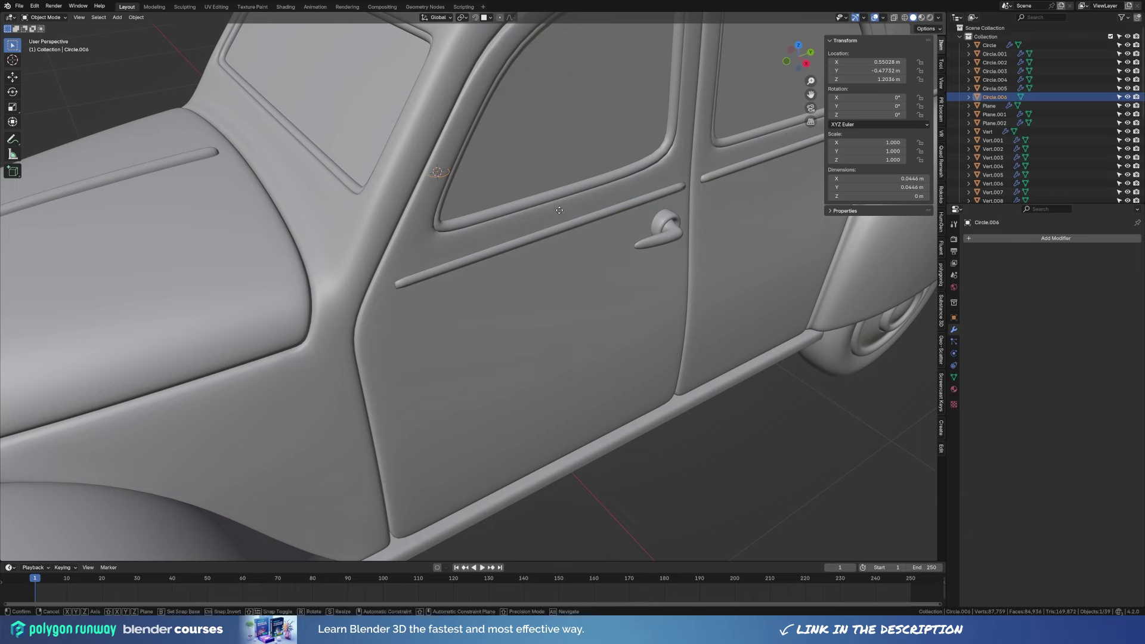
key(Escape)
key(Tab)
key(r)
key(y)
key(9)
key(0)
key(Return)
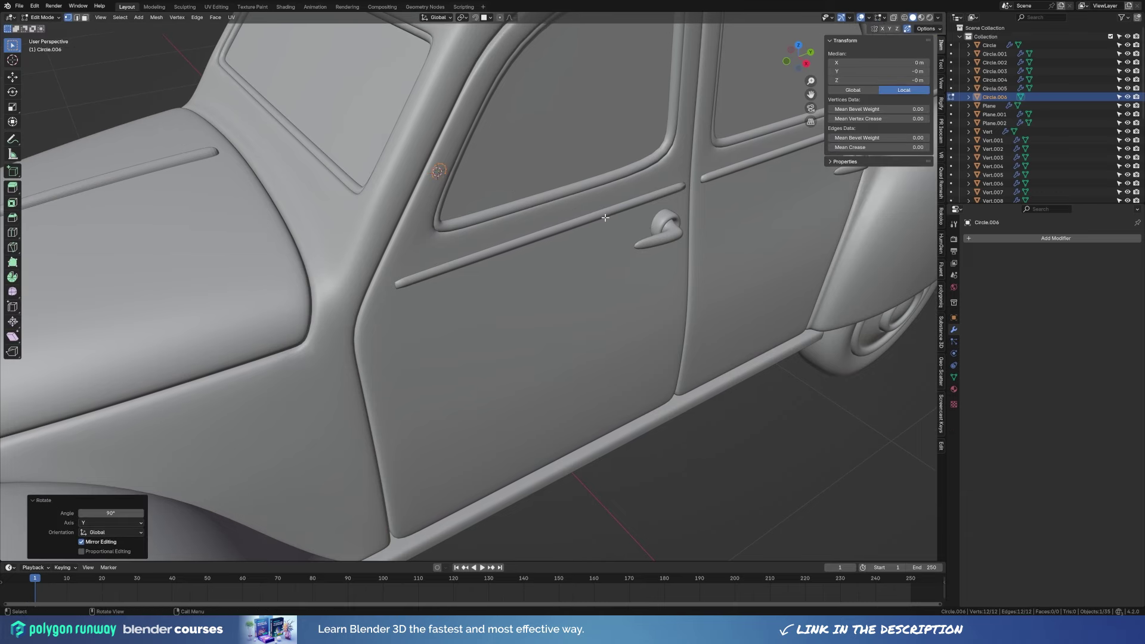
Extrude the circle along X into a short capped cylinder mount with an inset end face.
mouse_move(605, 218)
middle_down()
mouse_move(522, 194)
mouse_move(490, 207)
middle_up()
key(g)
key(x)
click(522, 194)
key(g)
key(x)
key(Escape)
key(f)
key(i)
click(487, 205)
key(g)
key(g)
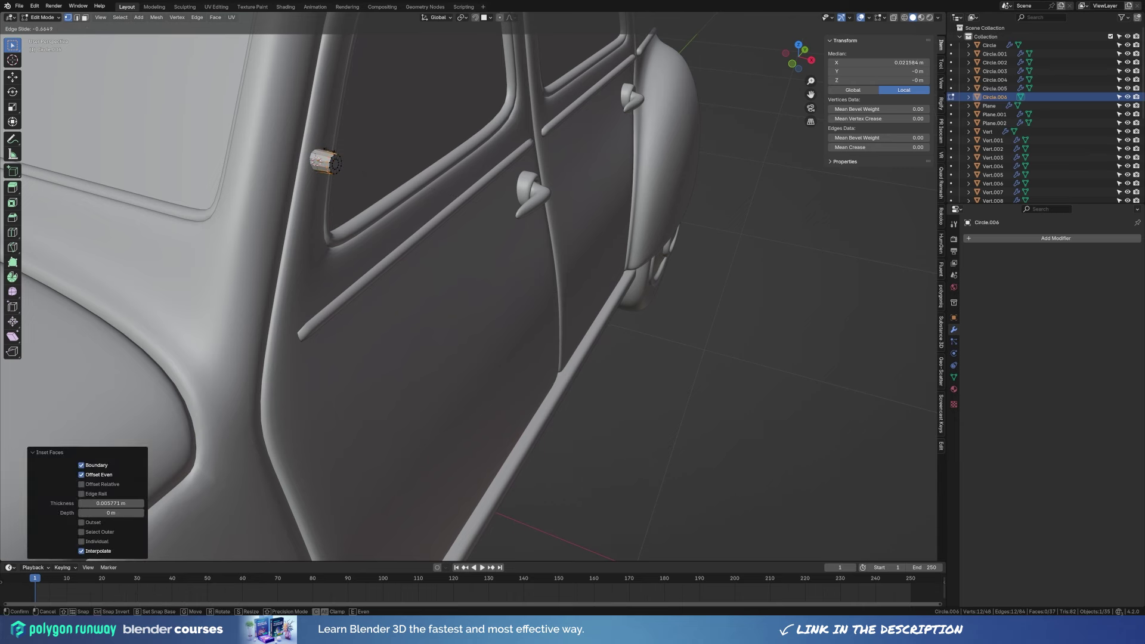
key(Escape)
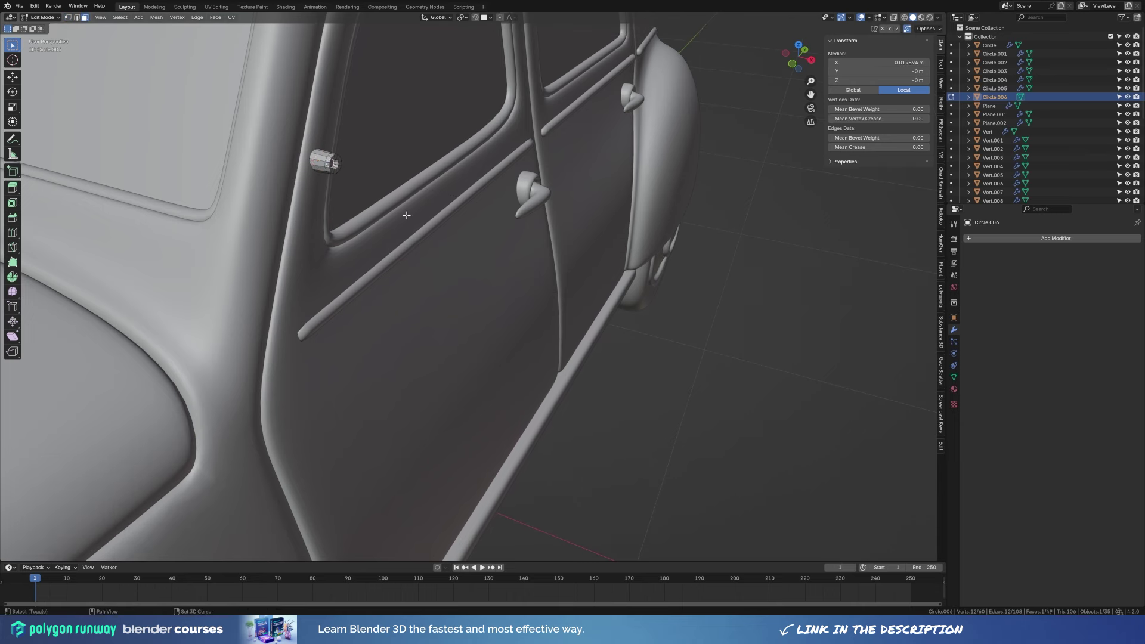
Add a single vertex and extrude it into a multi-point path for the arm.
key(Tab)
key(shift+a)
click(518, 300)
key(KP_1)
key(e)
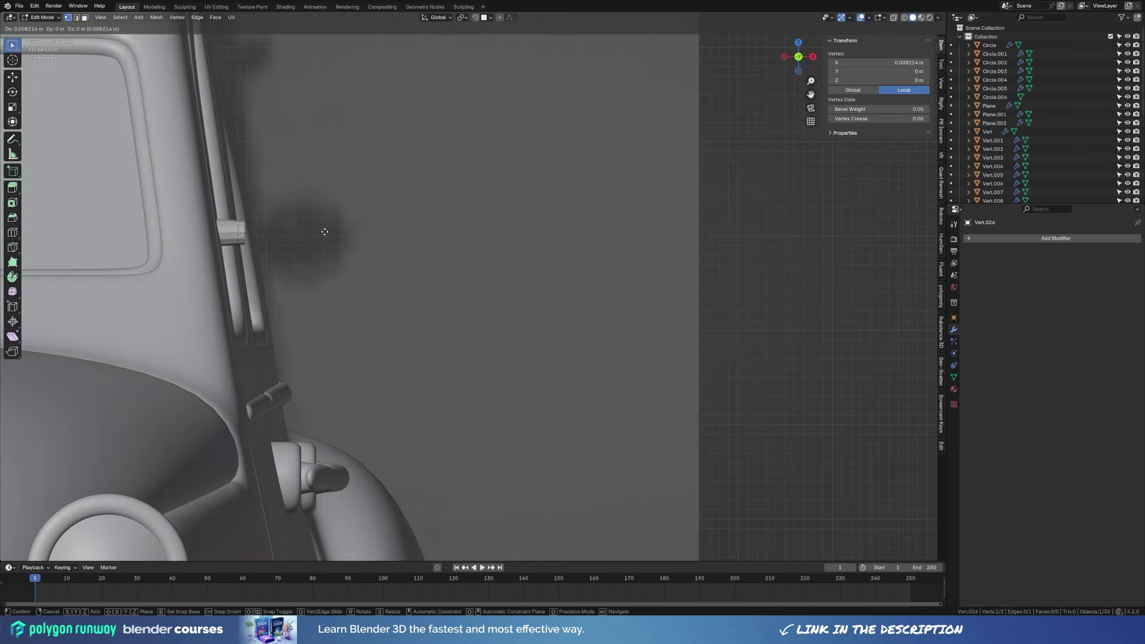
click(334, 232)
key(KP_7)
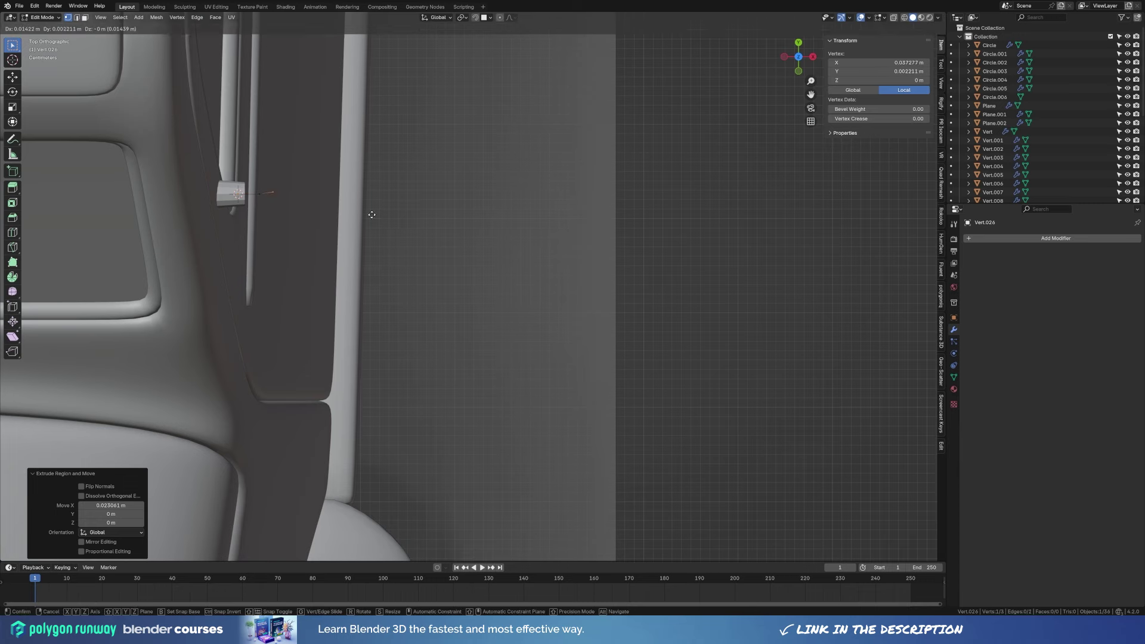
click(358, 176)
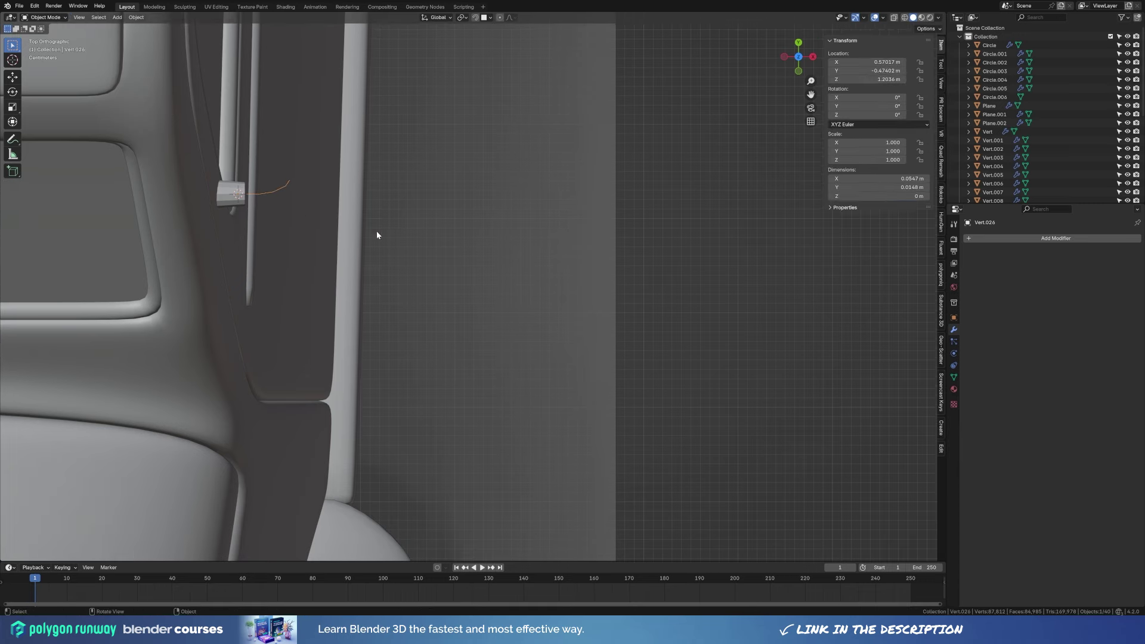
key(Tab)
Convert the arm path to a curve with a 0.005 m round bevel and bend it.
middle_drag(377, 230, 334, 143)
right_click(334, 143)
click(510, 201)
click(953, 365)
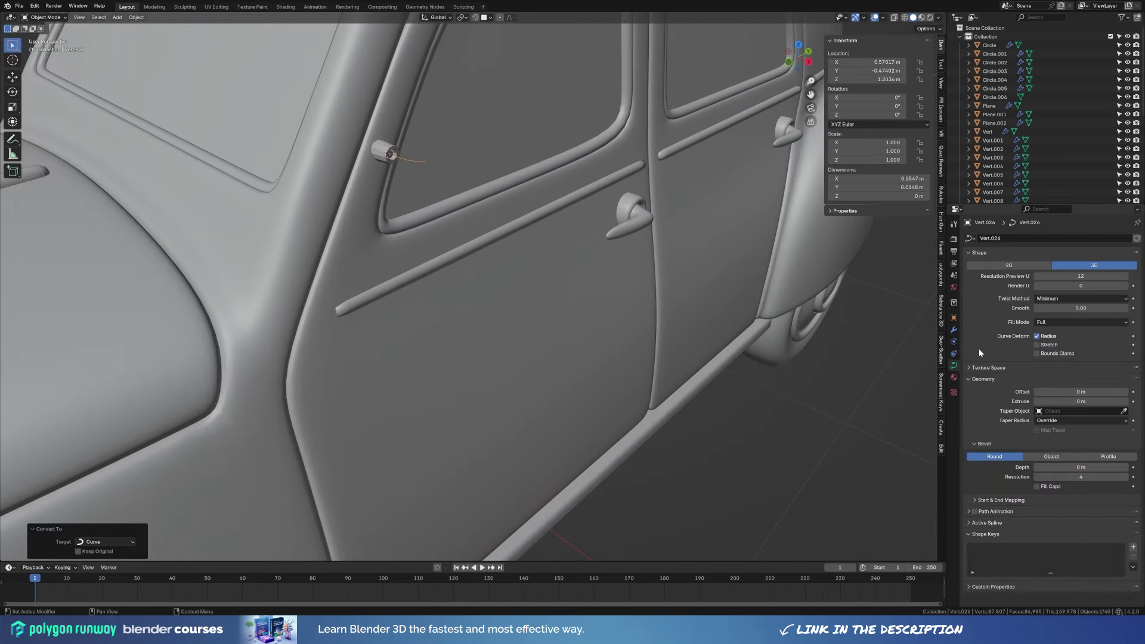
drag(1074, 467, 1083, 467)
key(Tab)
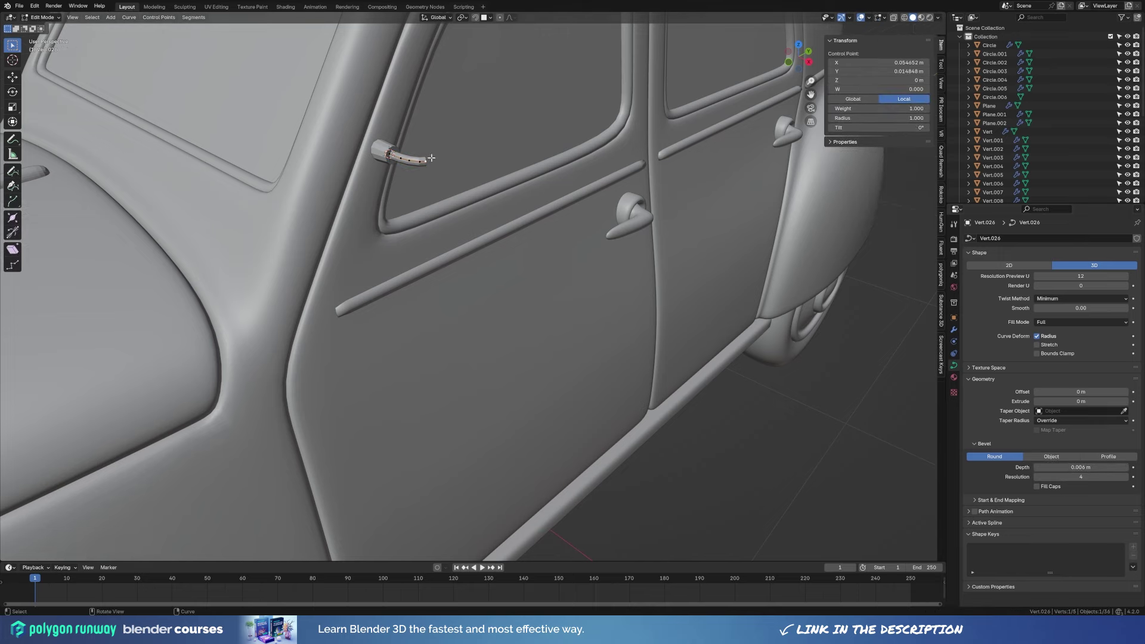
key(KP_7)
click(362, 176)
key(Tab)
Add a small plane rotated around X and move it along Y to the arm's end.
key(shift+a)
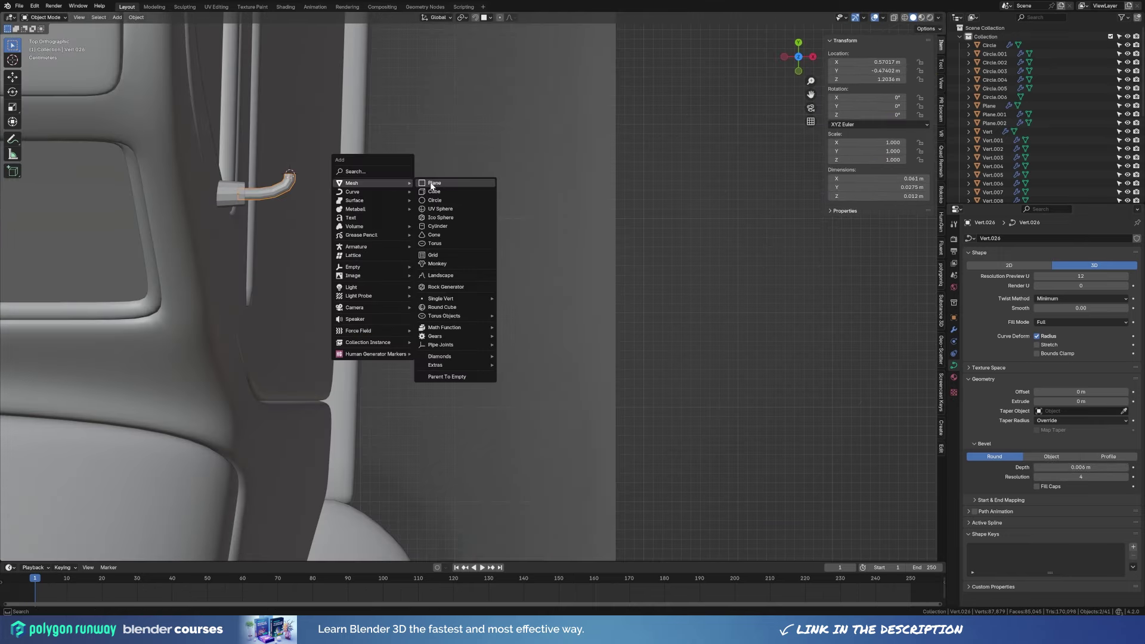
click(454, 182)
key(s)
key(r)
key(x)
key(Return)
mouse_move(519, 220)
middle_down()
mouse_move(453, 248)
mouse_move(477, 156)
middle_up()
key(KP_1)
key(g)
key(y)
click(390, 276)
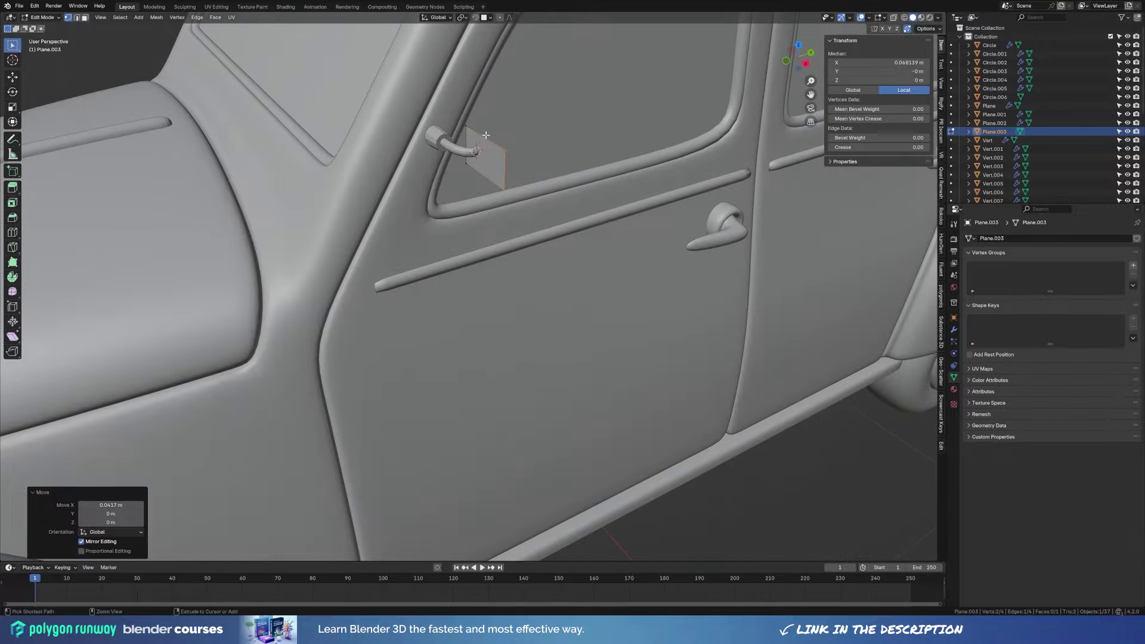
Extrude the plane into a thick mirror head, inset its face and separate the glass.
right_click(485, 152)
click(501, 164)
key(a)
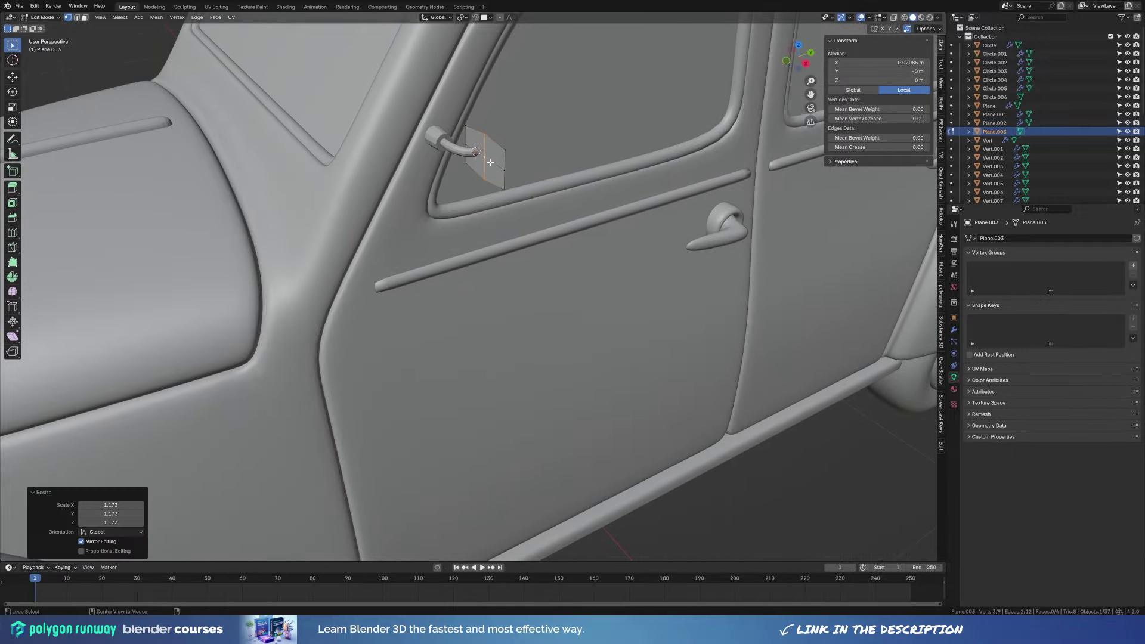
mouse_move(489, 148)
middle_down()
mouse_move(599, 192)
mouse_move(620, 188)
middle_up()
key(e)
click(600, 191)
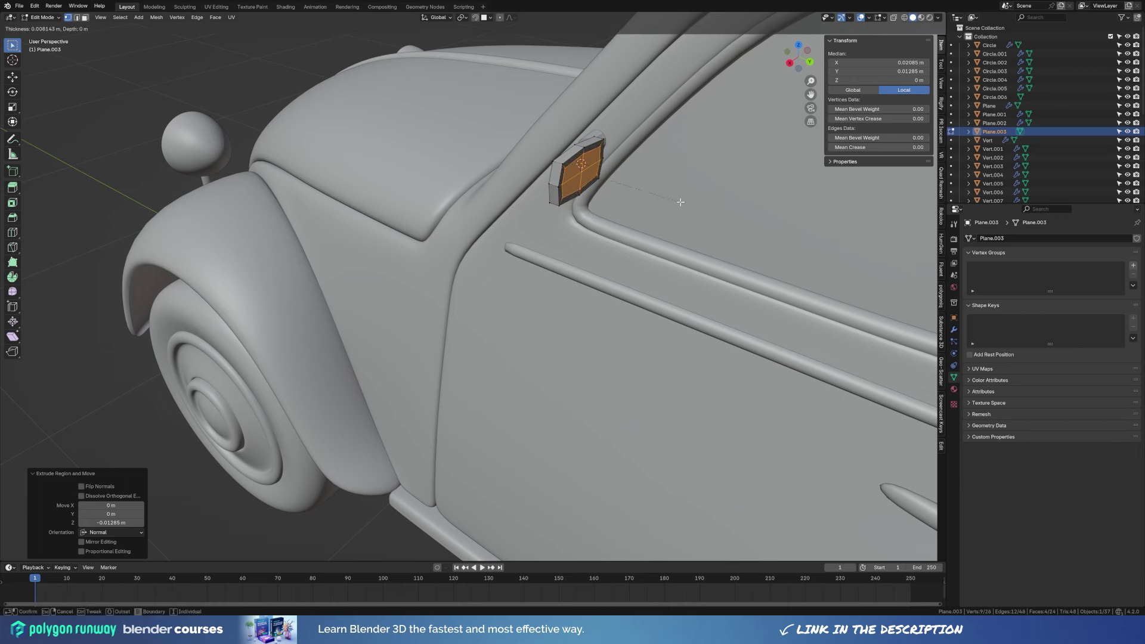
click(680, 202)
key(p)
click(686, 205)
key(Tab)
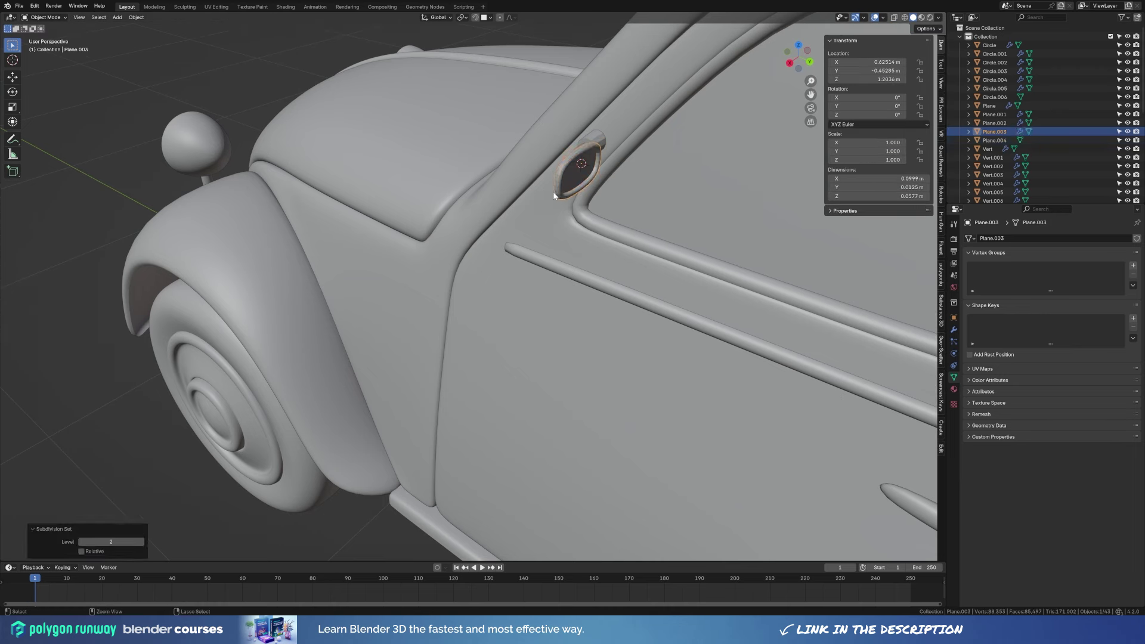
Subdivide the glass at level 2, shift it along X, and subdivide the head frame at level 1.
click(570, 185)
key(ctrl+2)
key(Tab)
key(g)
key(x)
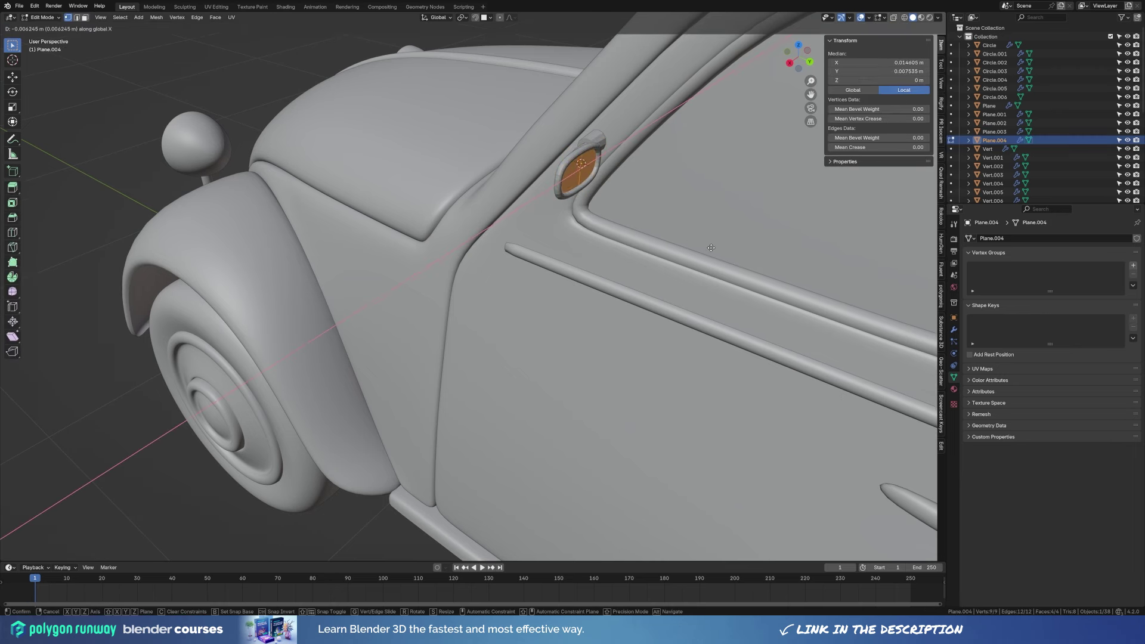
click(679, 235)
key(Tab)
shift+click(582, 179)
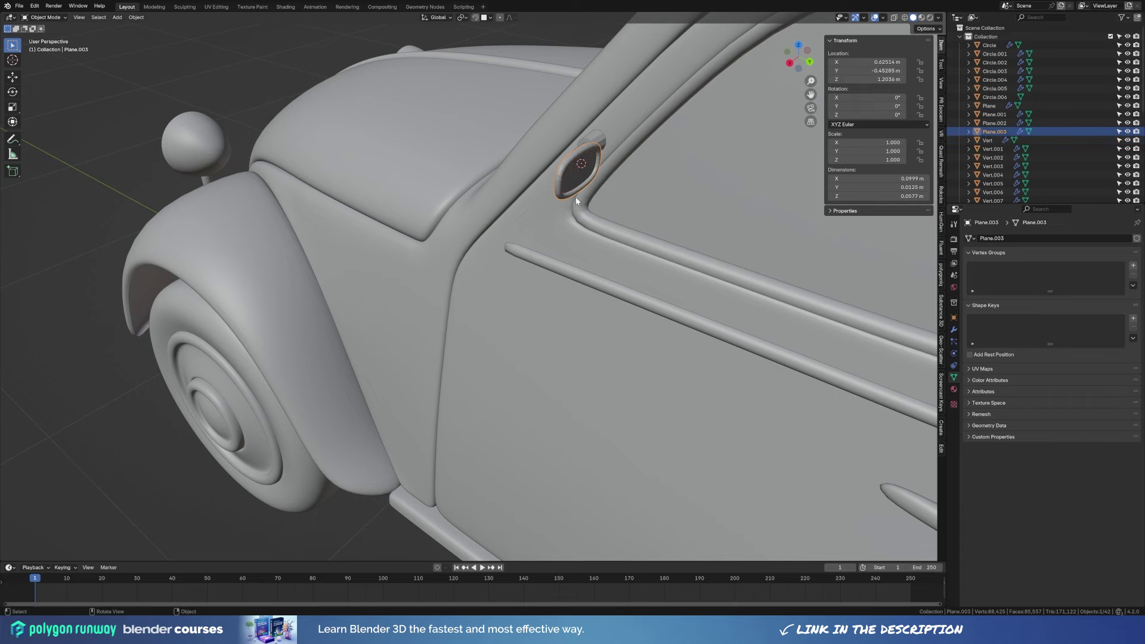
key(ctrl+1)
Subdivide the arm at level 1 and parent the mirror head to the mount.
middle_drag(575, 197, 561, 226)
click(507, 221)
right_click(495, 206)
key(Escape)
key(ctrl+1)
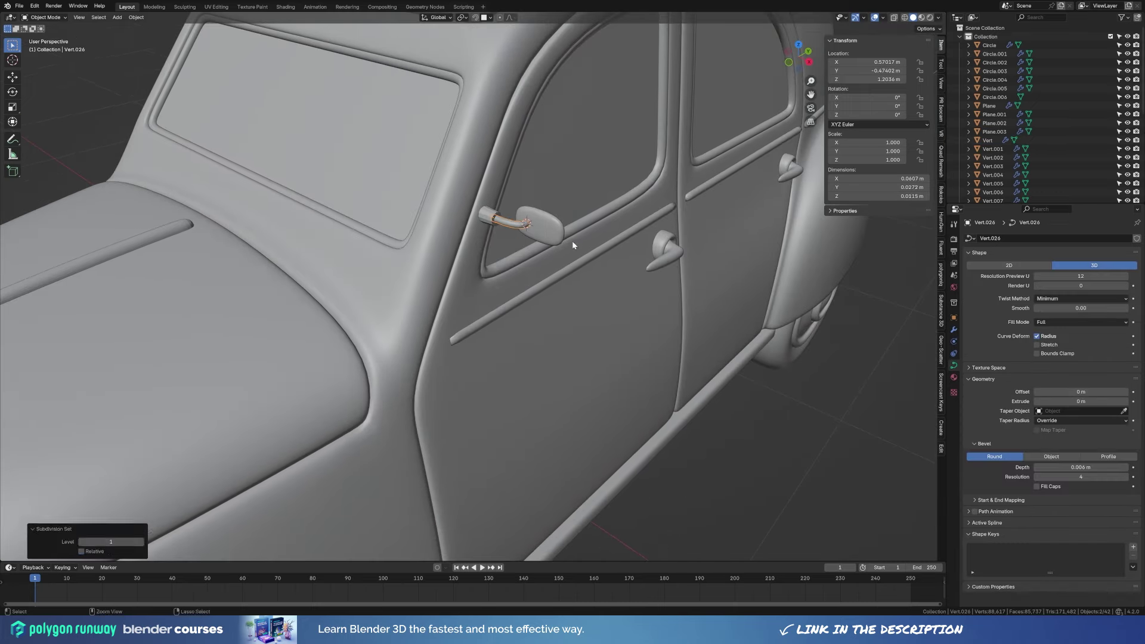
click(488, 216)
shift+click(558, 226)
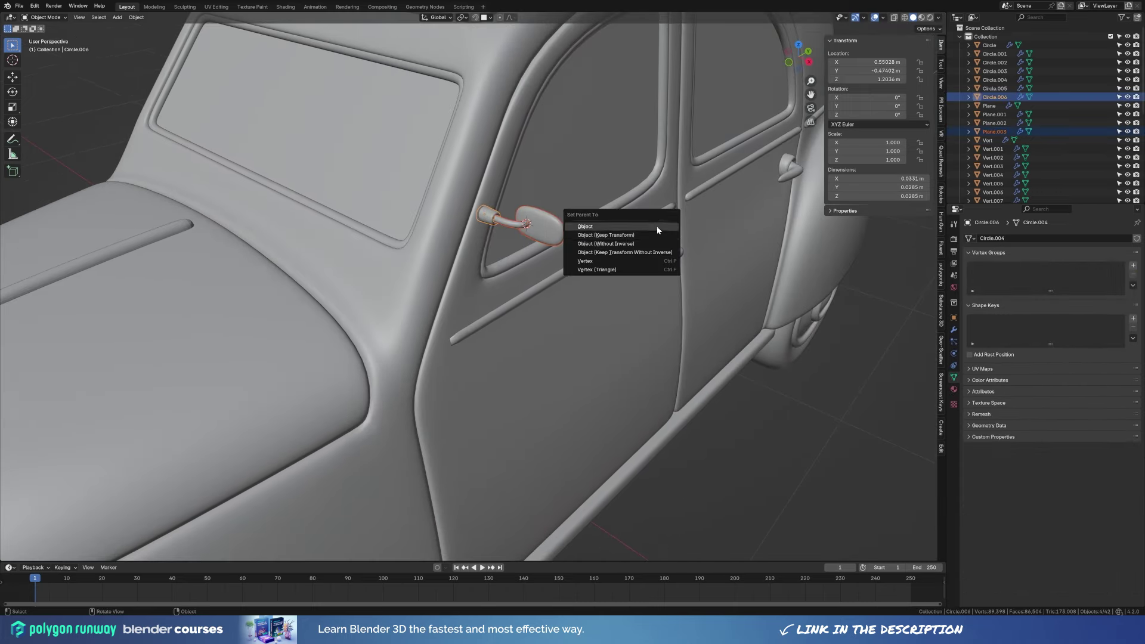
click(658, 231)
Enlarge the mirror head and turn it 11.551° around Z.
click(540, 226)
key(s)
click(597, 238)
key(KP_1)
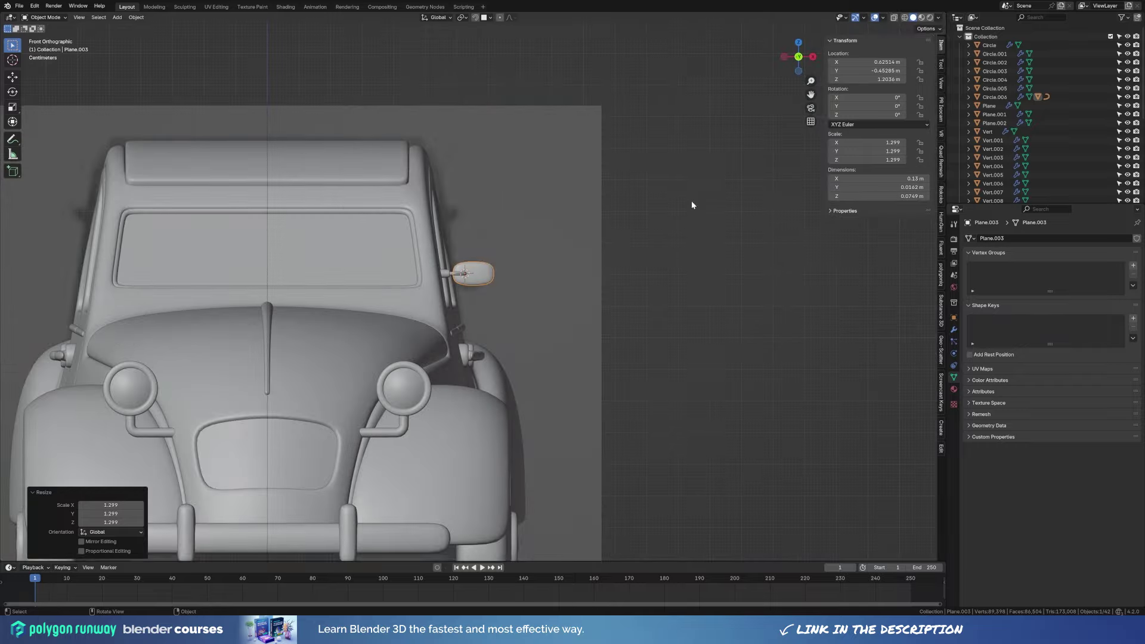
key(KP_7)
key(r)
click(692, 170)
key(s)
click(648, 224)
Inspect the finished mirror from several angles, then box-select all the car's parts.
middle_drag(648, 224, 537, 299)
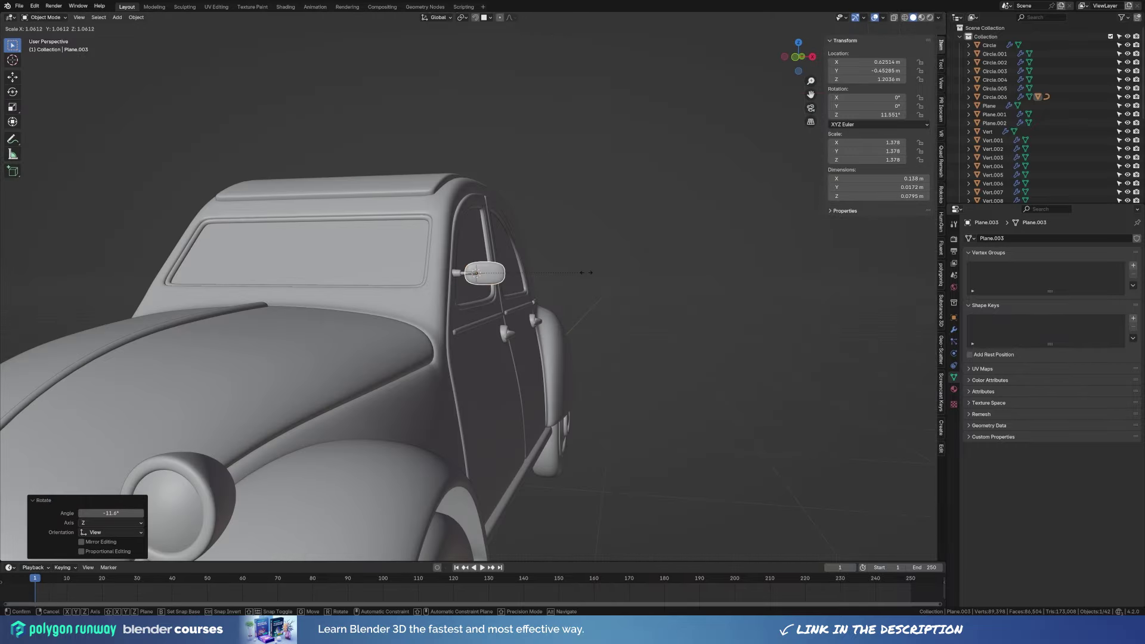
scroll(528, 308, up, 2)
scroll(527, 308, up, 2)
scroll(528, 307, up, 3)
key(alt+a)
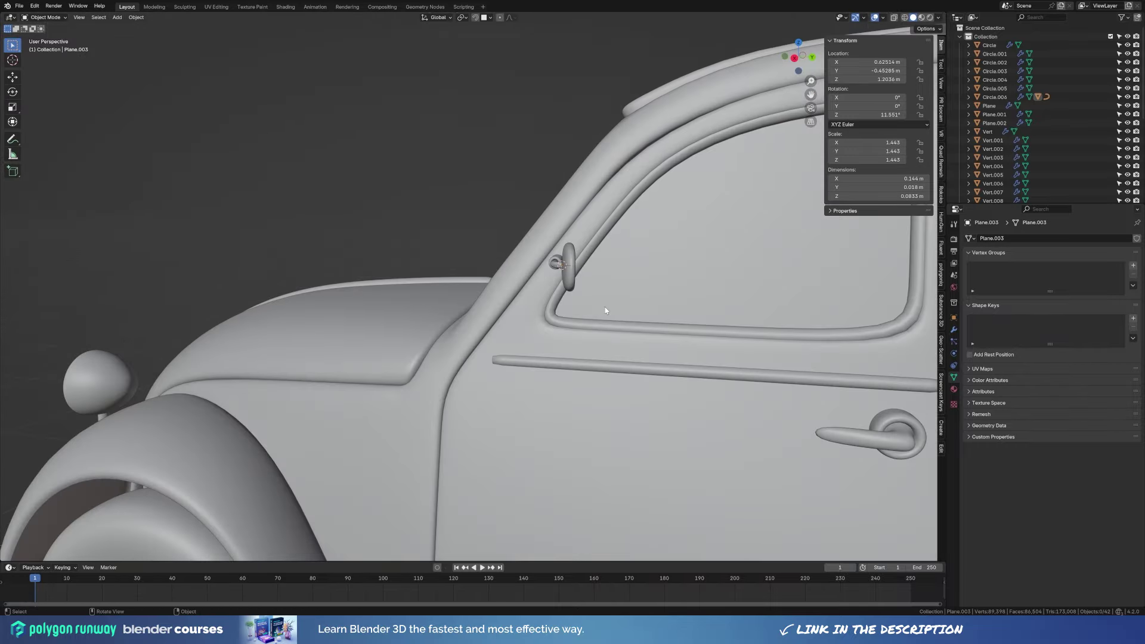
key(KP_3)
middle_drag(528, 308, 502, 221)
scroll(502, 221, up, 4)
click(502, 224)
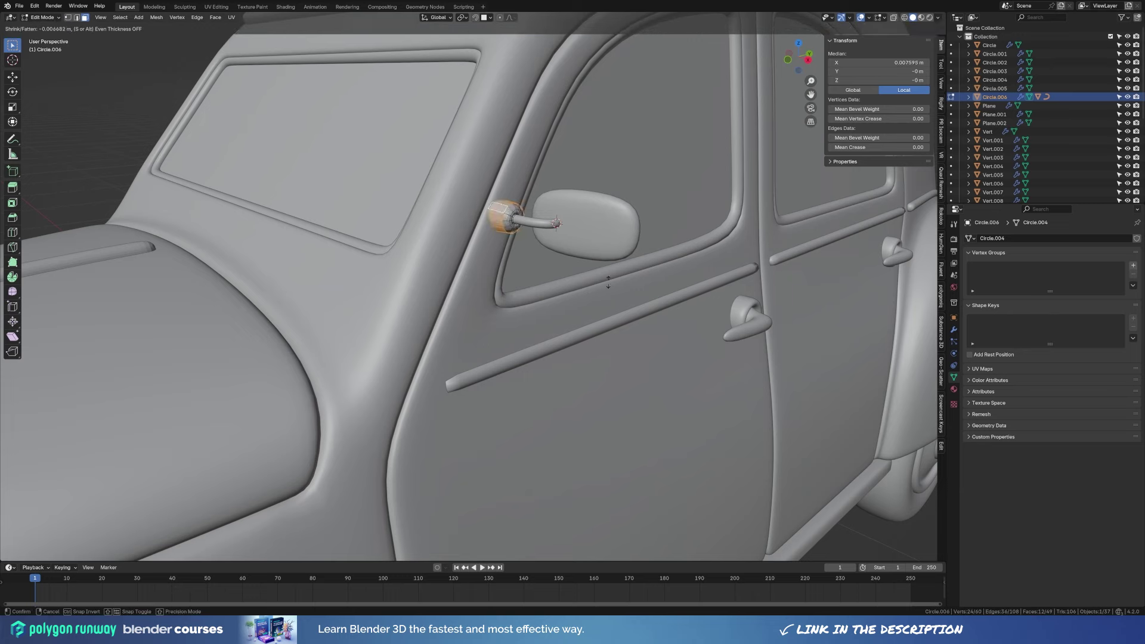
scroll(493, 281, down, 5)
scroll(493, 281, down, 4)
drag(191, 102, 664, 524)
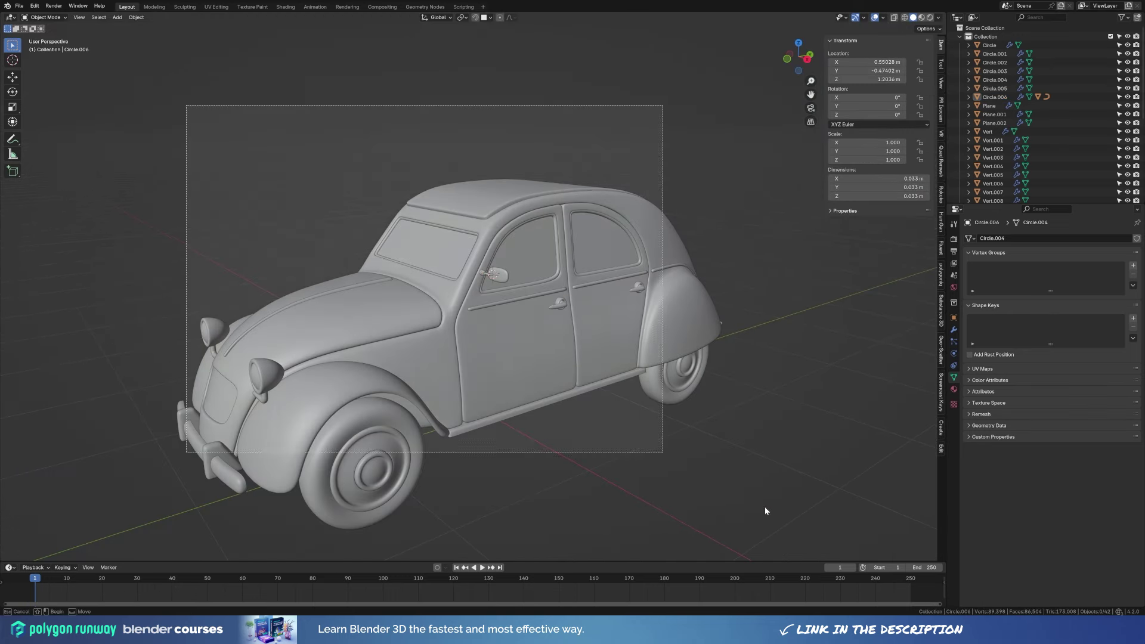
Parent all the 2CV parts to the car body, then deselect it and hide the side panel.
key(ctrl+p)
click(442, 372)
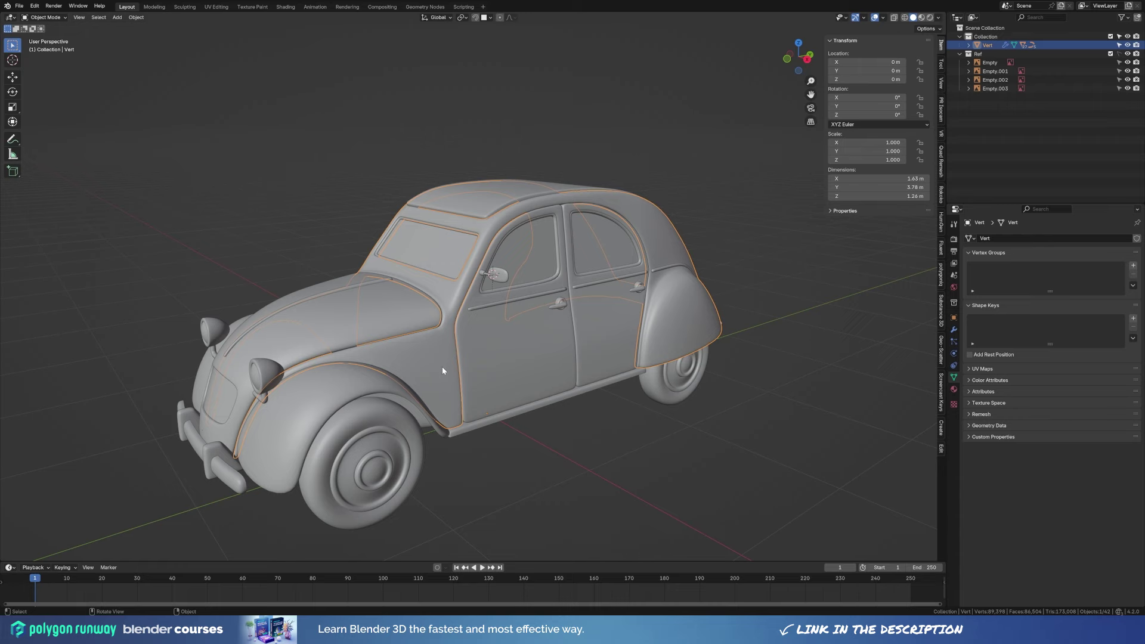
key(g)
key(Escape)
scroll(637, 405, down, 3)
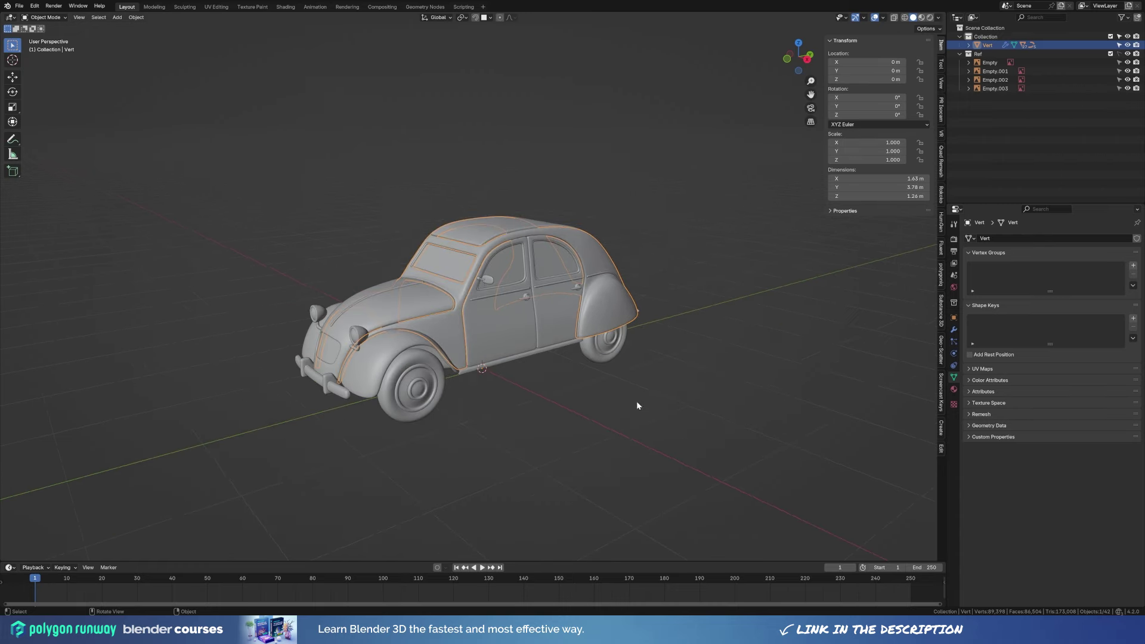
click(637, 405)
scroll(512, 501, up, 2)
key(n)
scroll(507, 317, down, 2)
scroll(507, 317, down, 2)
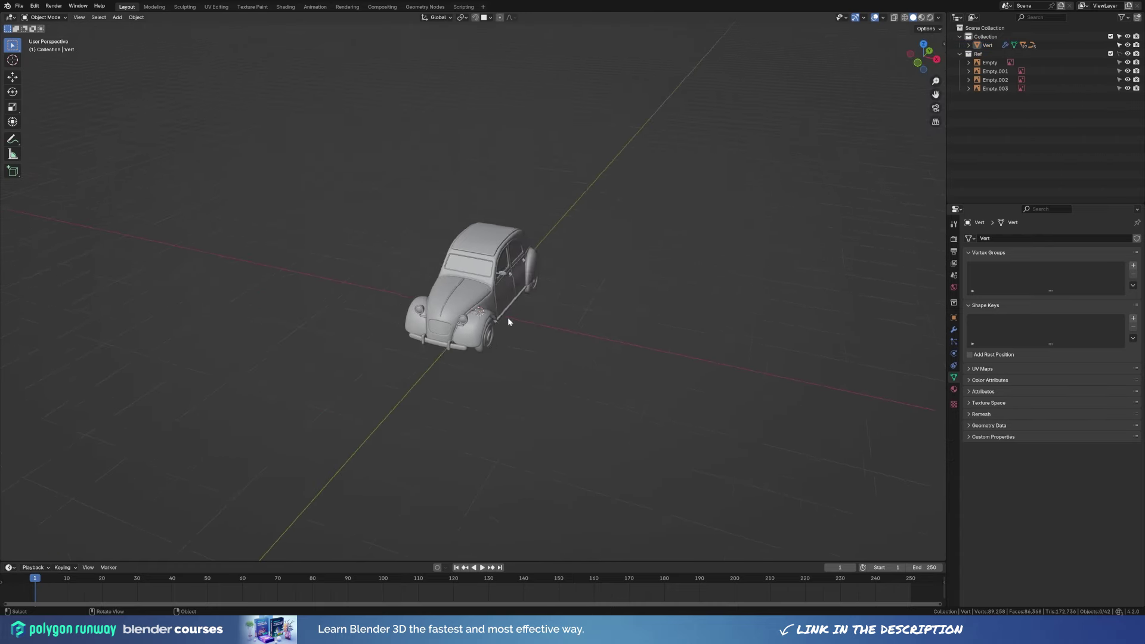
middle_drag(507, 317, 529, 319)
Add a human meta-rig, scale it to 0.928 and apply the scale.
key(shift+a)
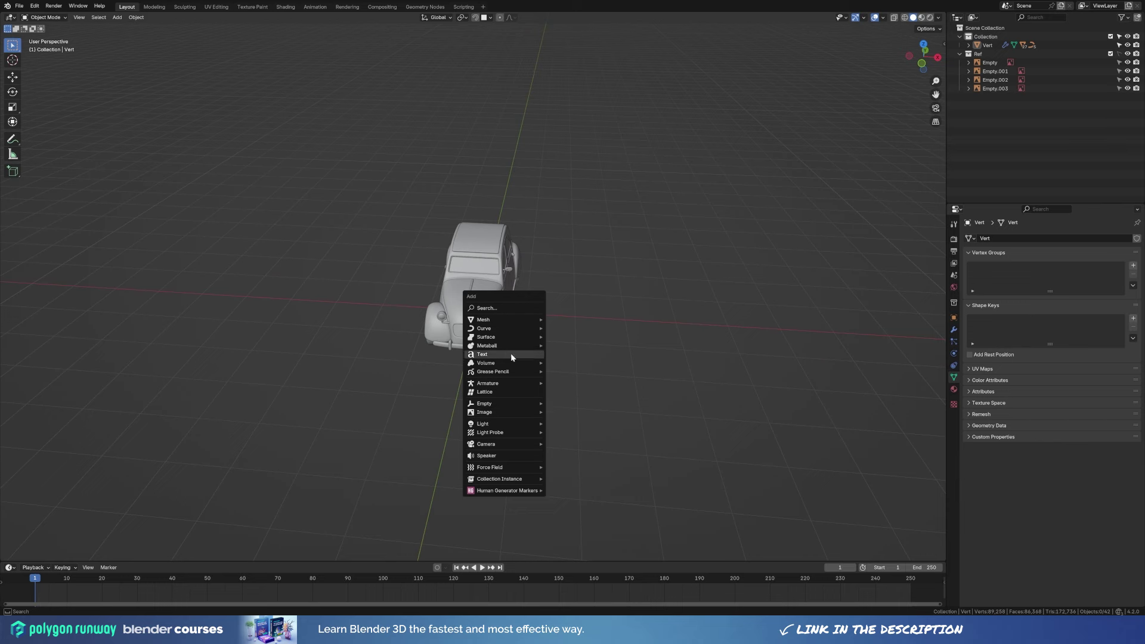
mouse_move(489, 383)
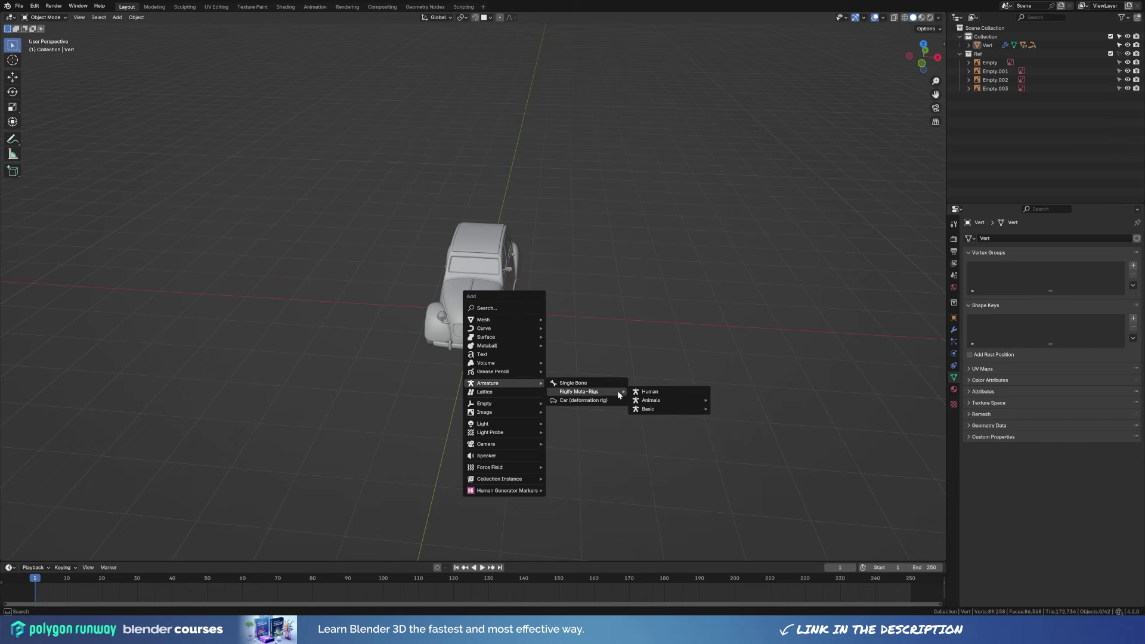
click(726, 418)
key(KP_1)
scroll(601, 239, up, 3)
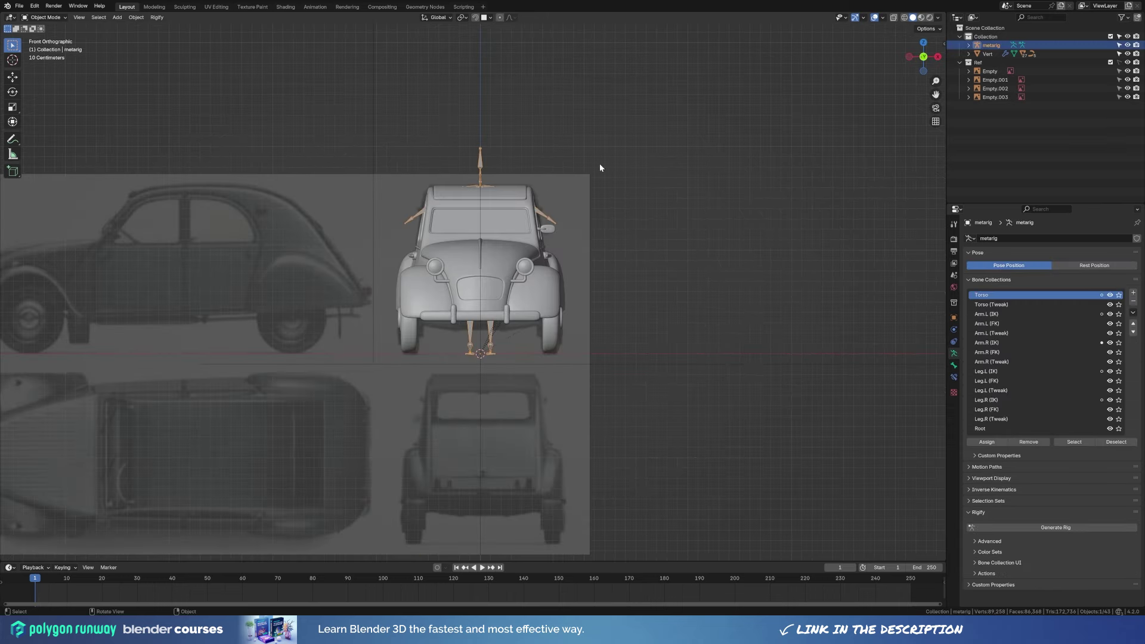
click(673, 216)
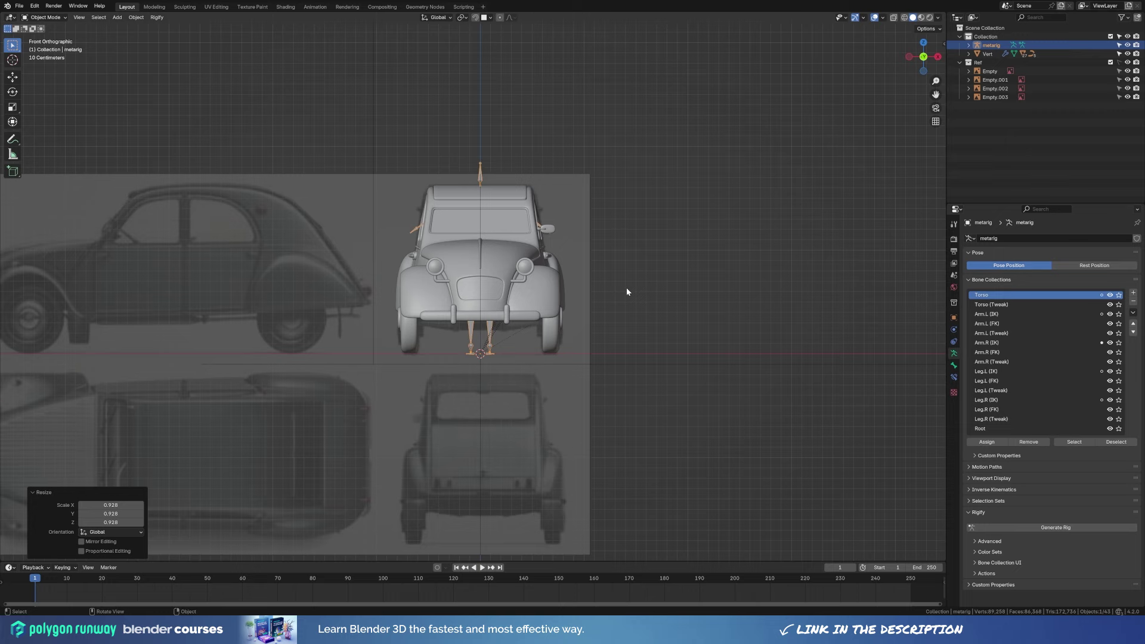
key(ctrl+a)
click(593, 241)
scroll(559, 289, down, 3)
Move the rig along X beside the car and exclude the Ref collection.
key(g)
key(x)
click(459, 289)
click(1111, 62)
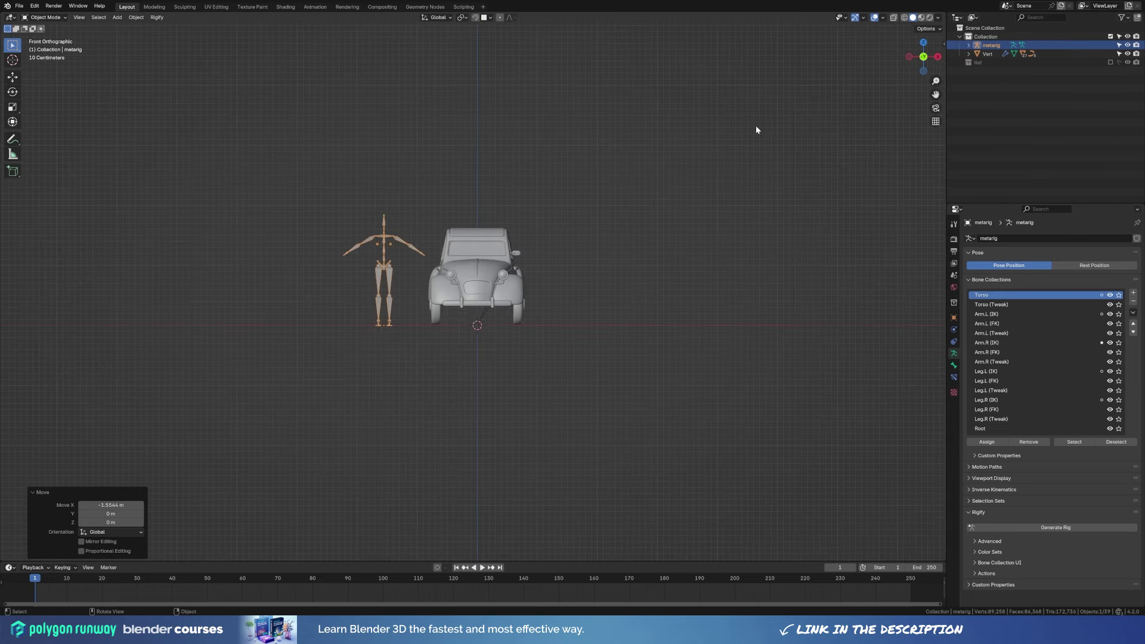
mouse_move(589, 274)
middle_down()
mouse_move(494, 281)
mouse_move(566, 300)
mouse_move(561, 353)
middle_up()
Rotate the 2CV -90° about Z.
click(494, 281)
key(KP_1)
text(rz-90)
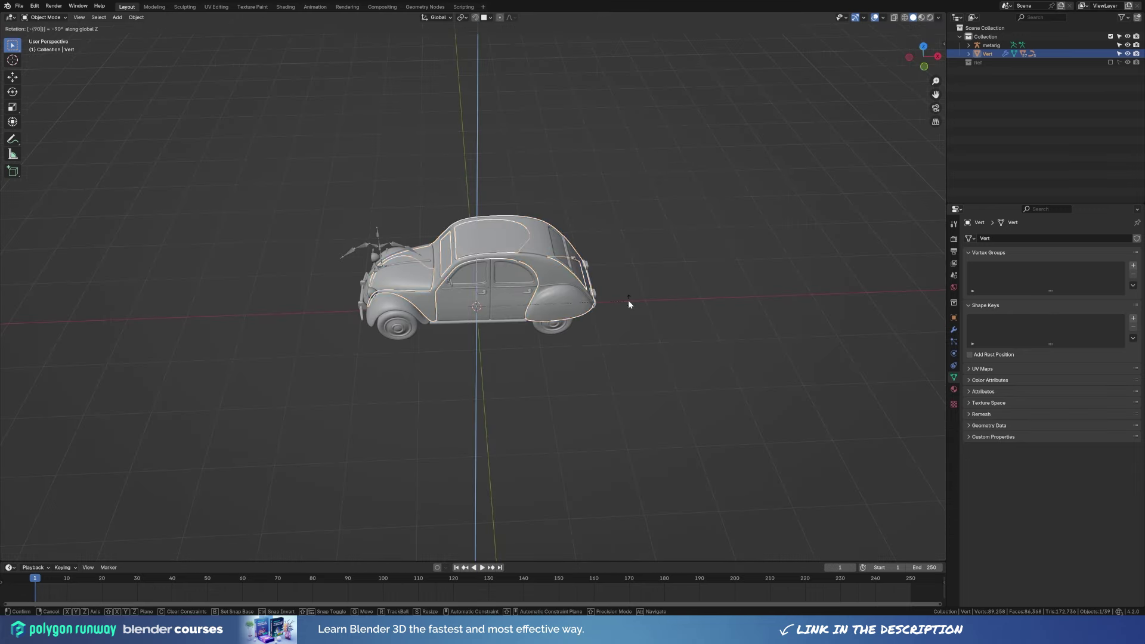
key(Return)
middle_drag(628, 299, 579, 267)
key(KP_7)
Clear the rig's location so it stands at the origin.
click(423, 276)
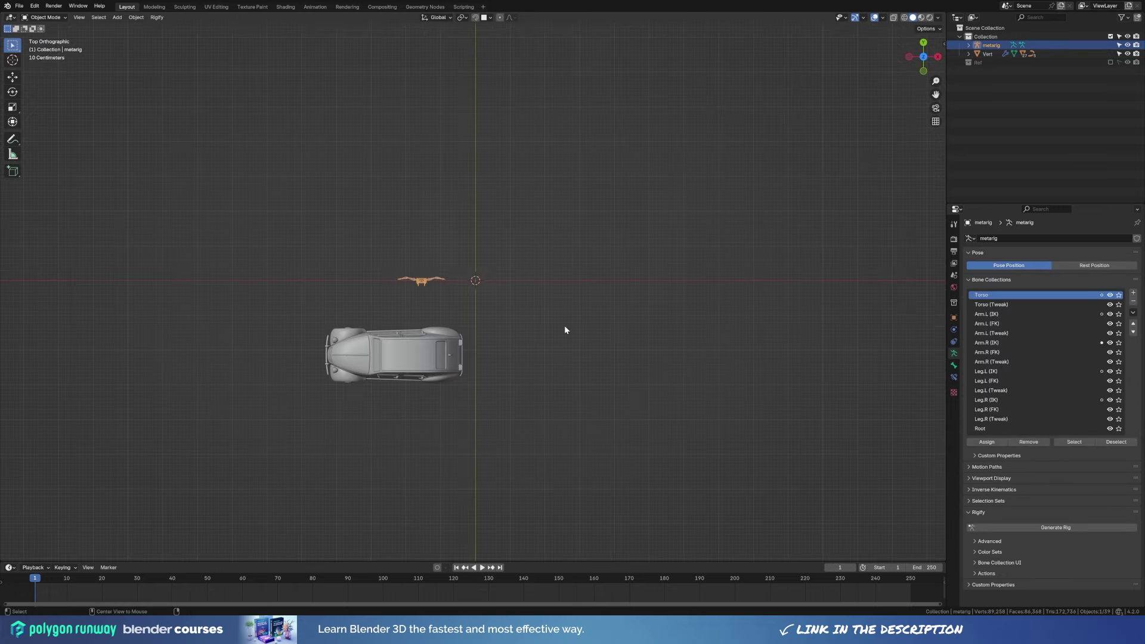
key(alt+g)
middle_drag(564, 325, 526, 251)
key(shift+a)
Add a floor plane and enlarge it about 9.9 times in edit mode.
click(591, 208)
key(Tab)
key(s)
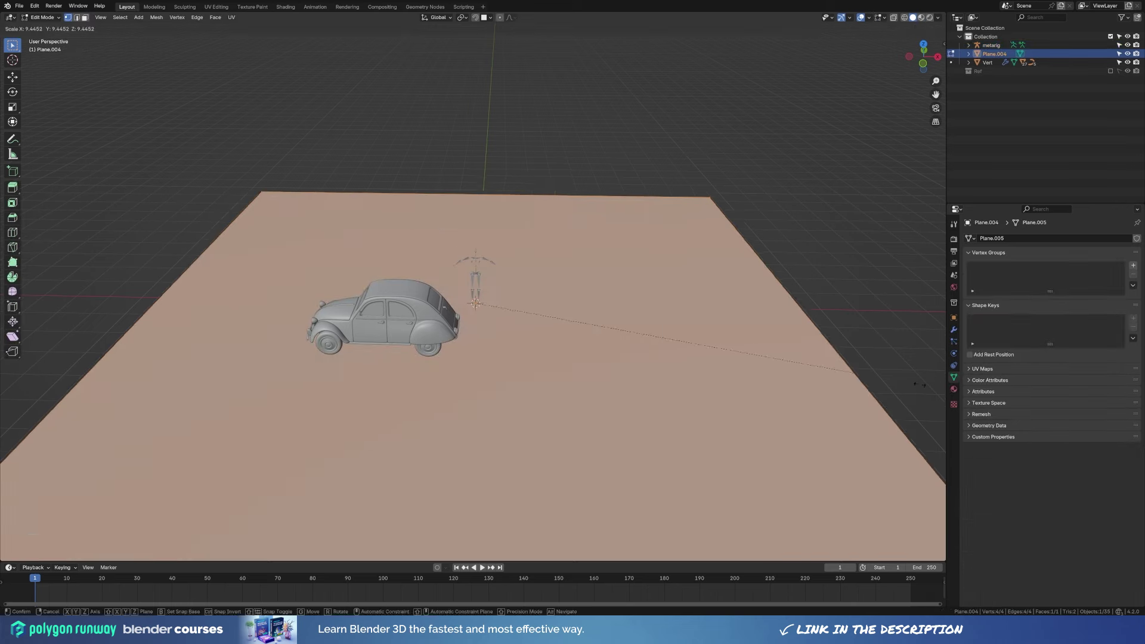
click(612, 319)
key(Tab)
mouse_move(556, 293)
middle_down()
mouse_move(515, 298)
mouse_move(575, 309)
mouse_move(506, 303)
middle_up()
Add a camera and rotate it to face the car.
key(shift+a)
click(552, 429)
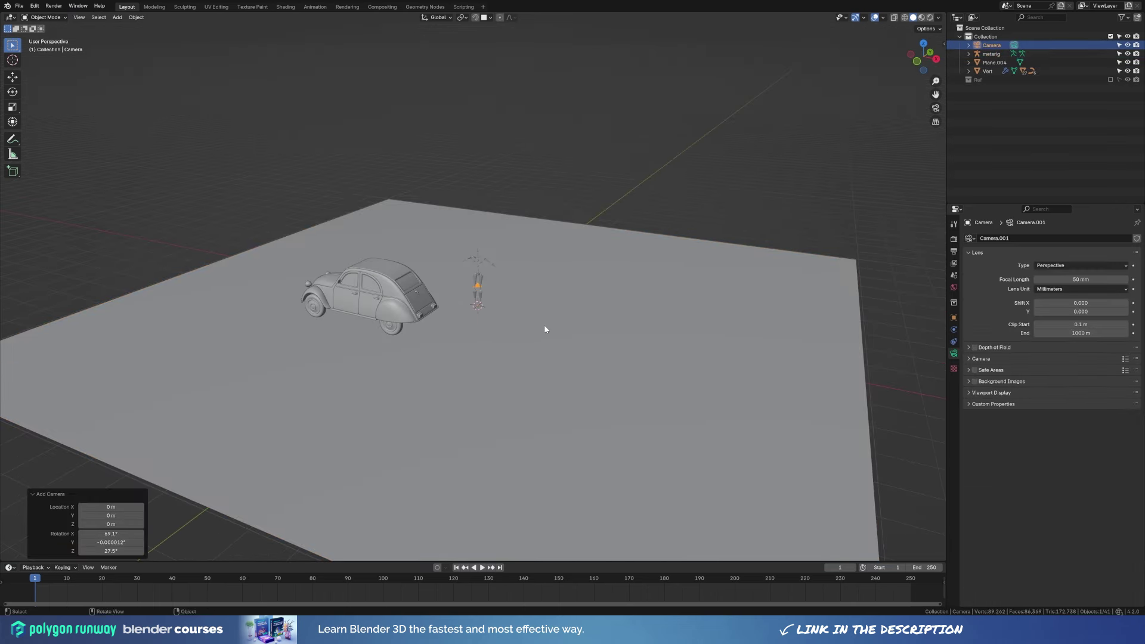
click(544, 326)
key(g)
key(y)
click(424, 407)
Raise the camera to 1.61 m and set its focal length to 35 mm.
key(KP_3)
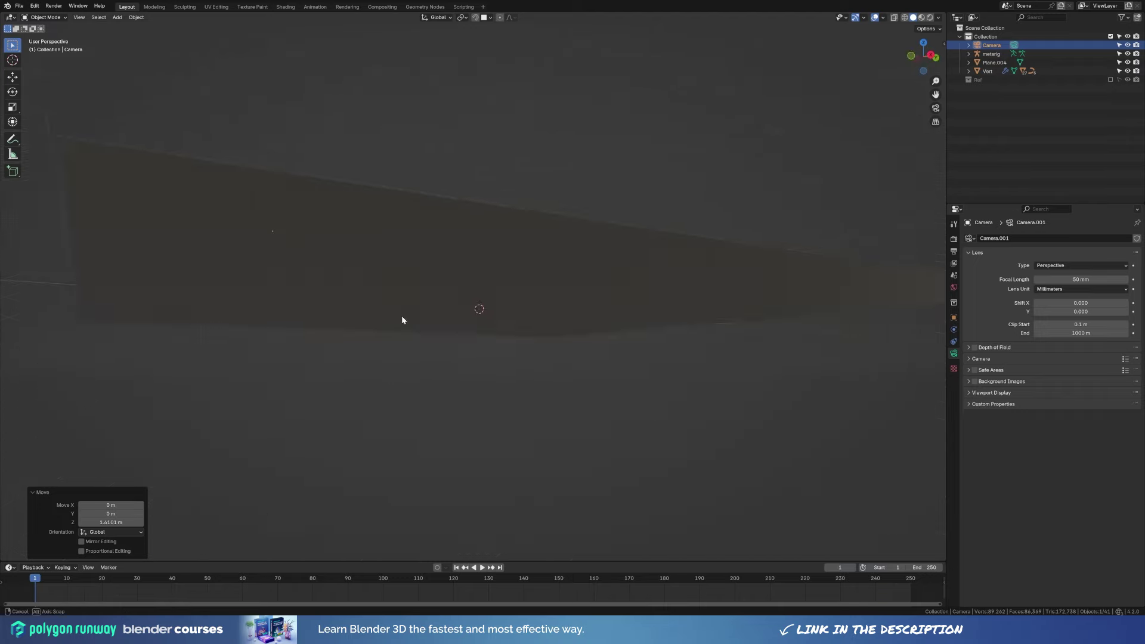
key(g)
key(z)
click(396, 295)
key(g)
key(z)
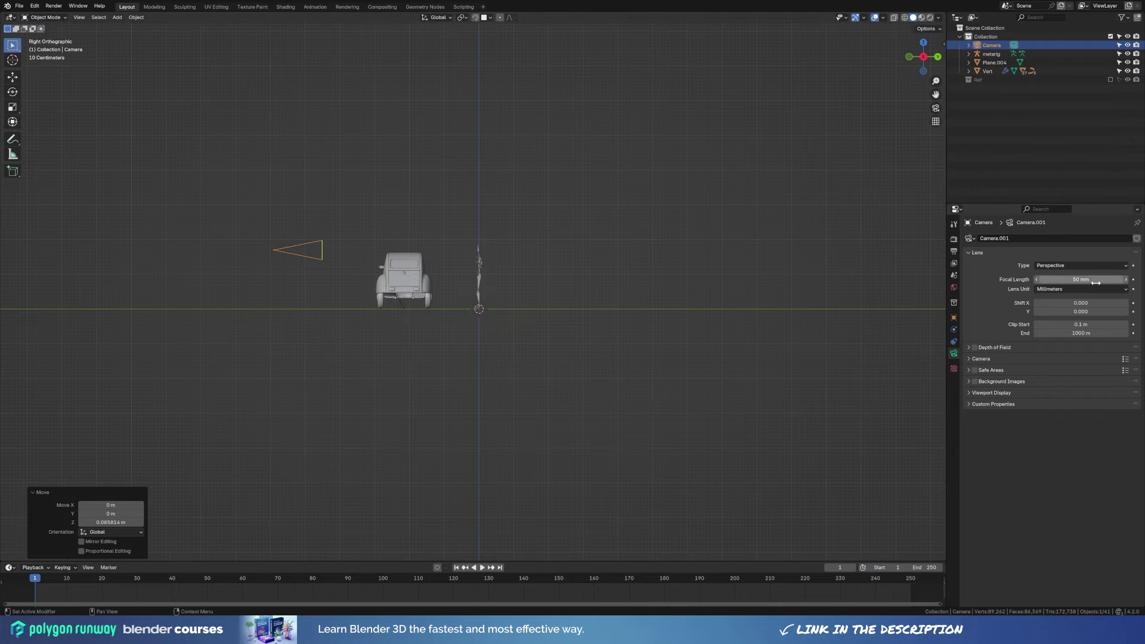
click(1105, 280)
text(35)
key(Return)
In camera view, pull the camera back and shift the car 0.728 m along X.
key(KP_0)
key(g)
key(z)
key(z)
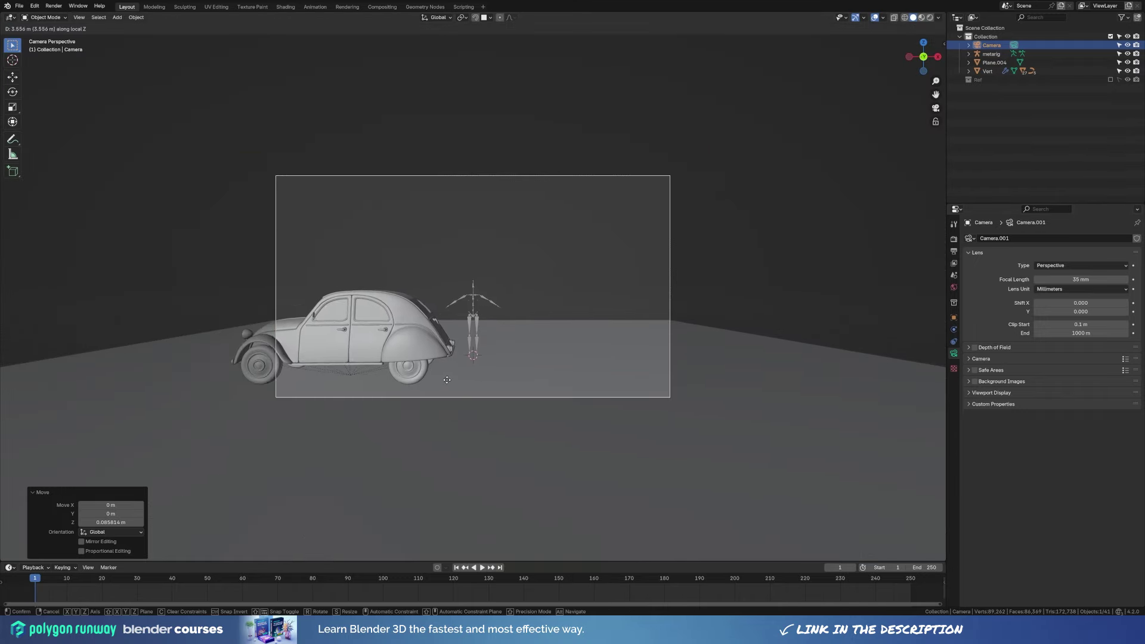
click(442, 381)
click(418, 352)
key(g)
key(x)
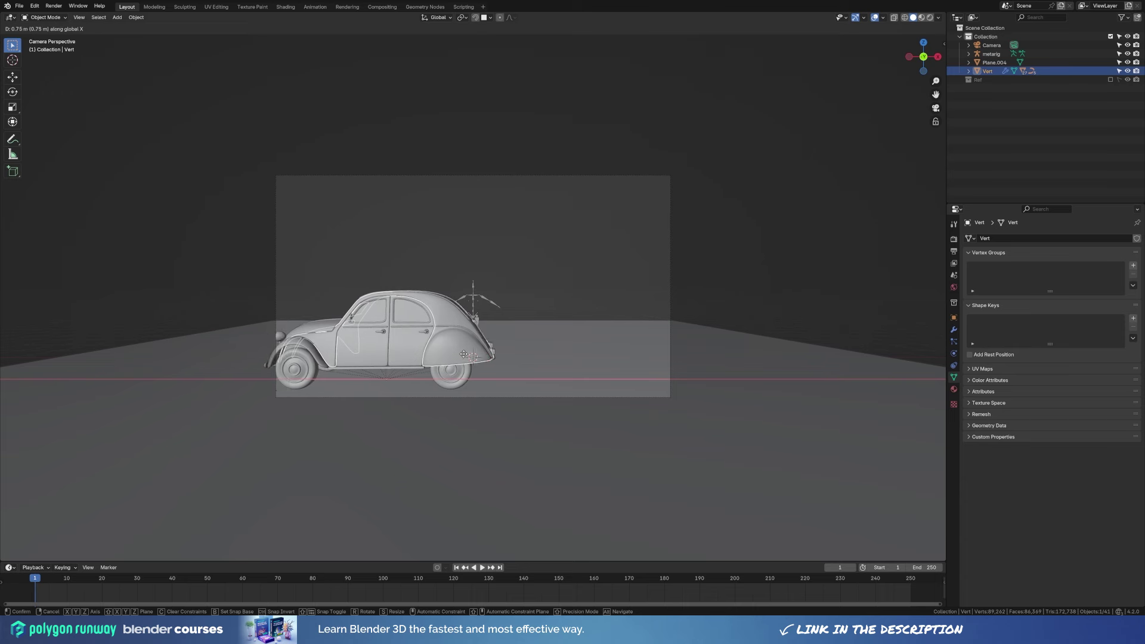
click(463, 356)
Set the output resolution to a square 1200 × 1200 px.
click(954, 251)
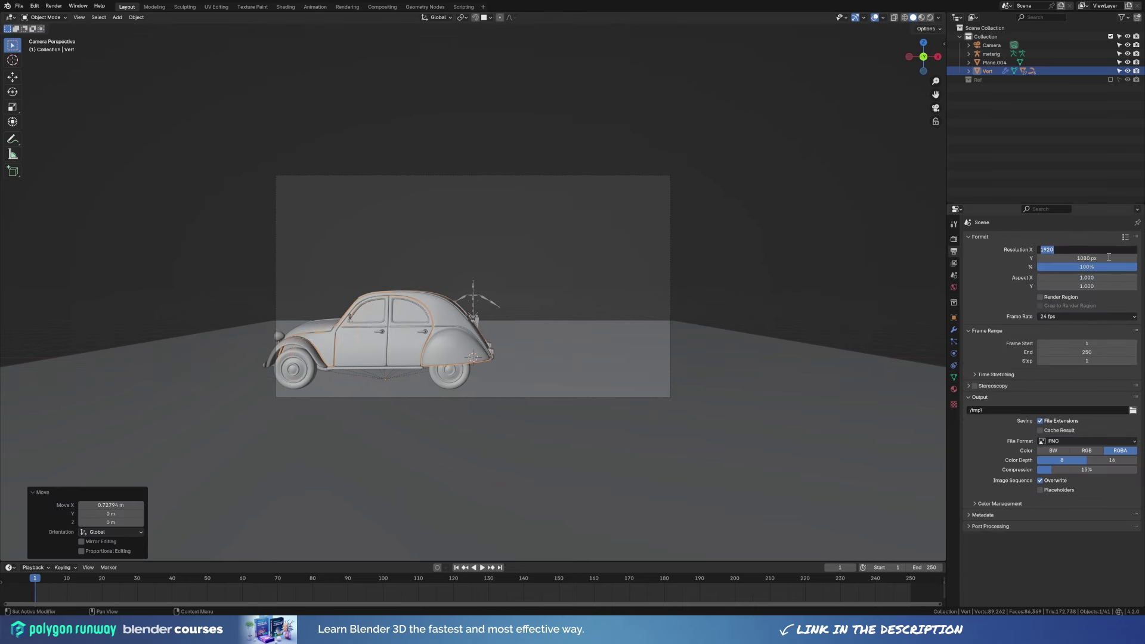
key(Return)
text(1200)
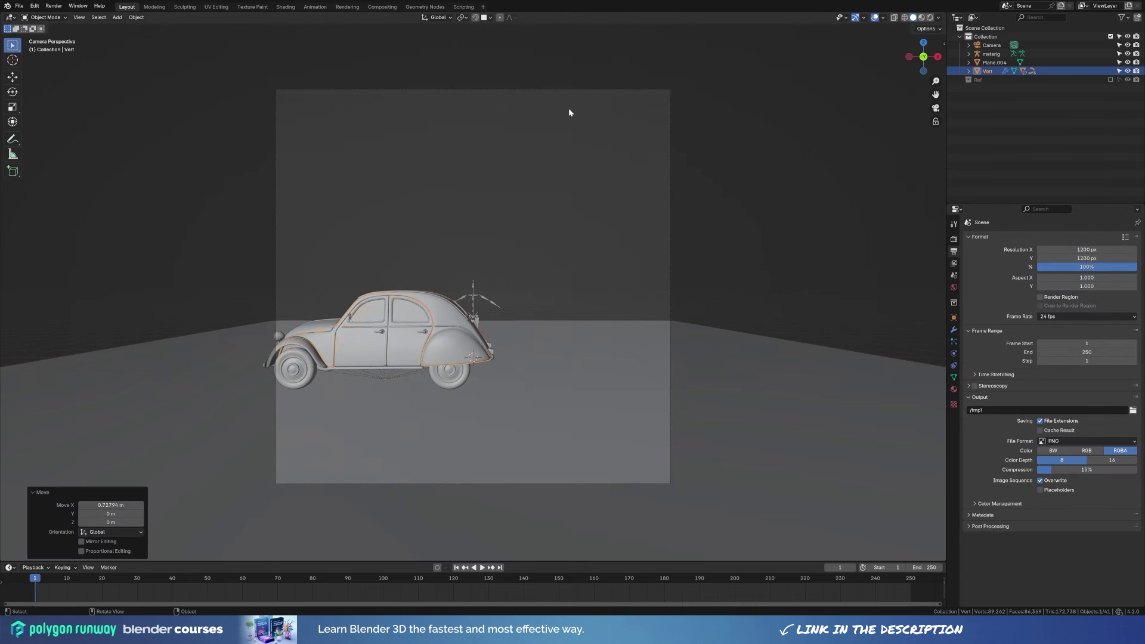
Tilt the camera slightly about its X axis.
click(509, 90)
key(r)
key(x)
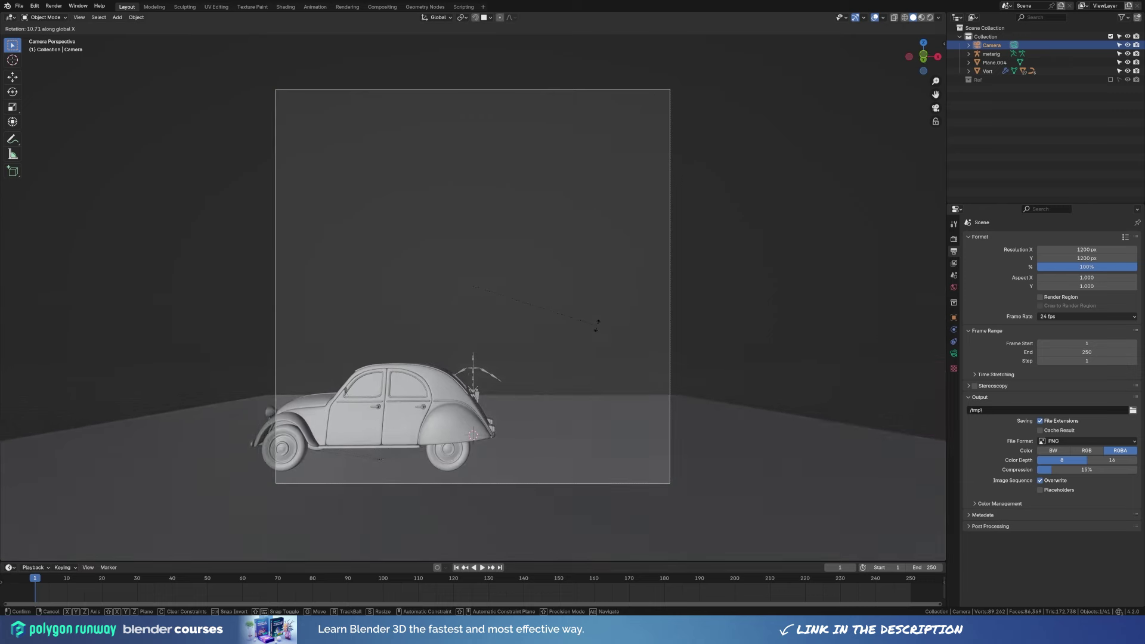
click(579, 410)
middle_drag(580, 410, 589, 402)
Add a new plane and widen it to 1.905 on X in edit mode.
key(shift+a)
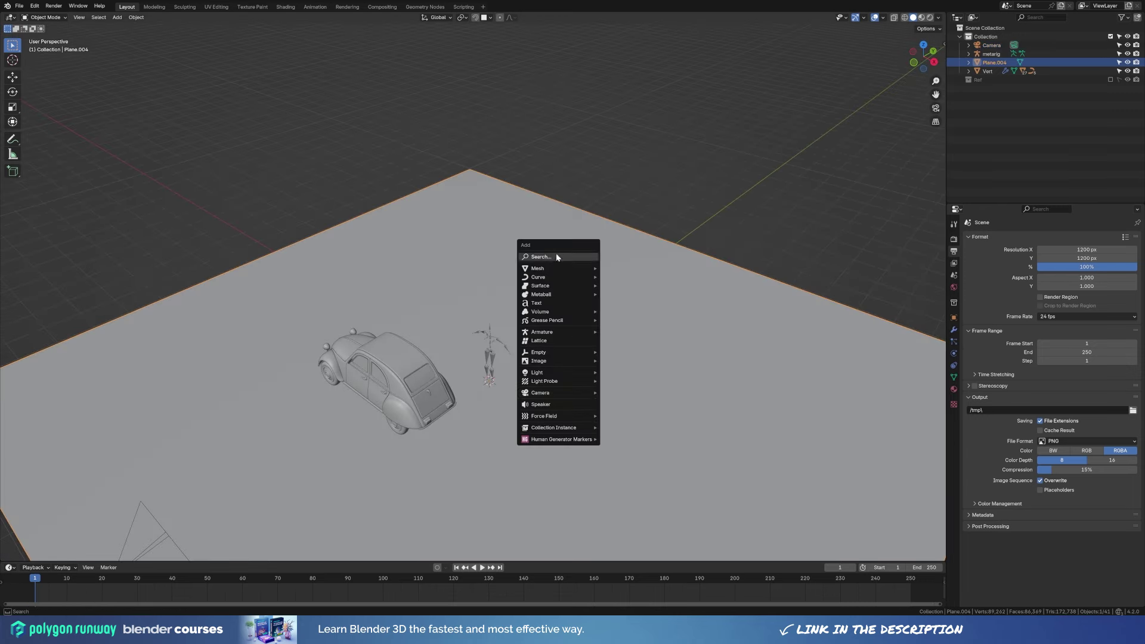
click(587, 363)
key(Tab)
click(653, 399)
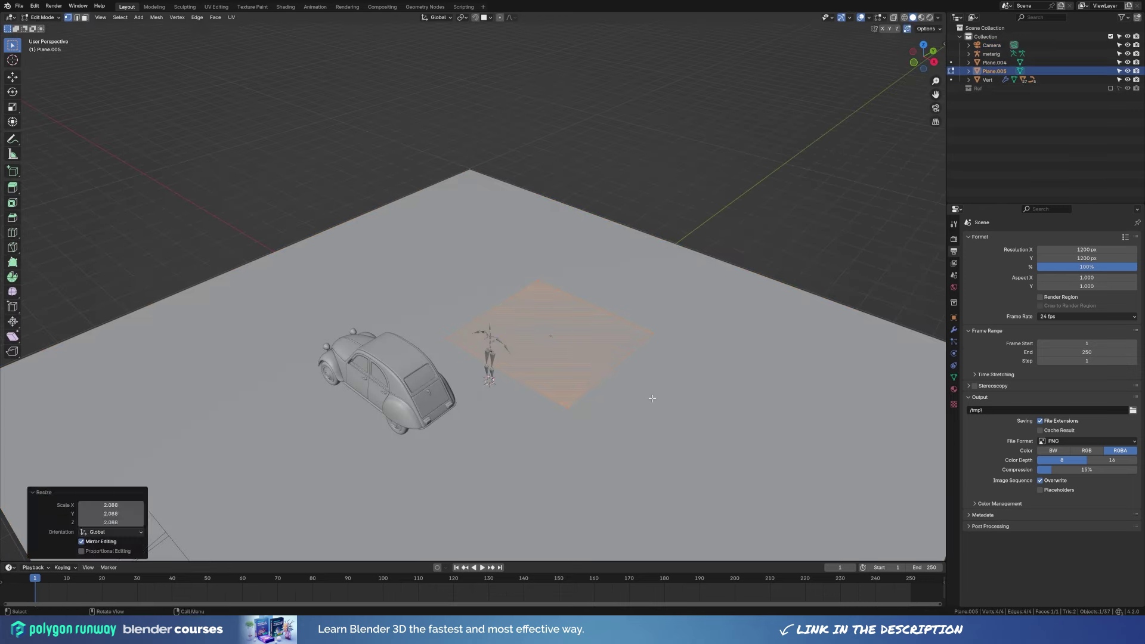
key(s)
key(x)
click(693, 384)
Scale the plane on Y and extrude it 5.5 m upward into a tall box.
key(s)
key(y)
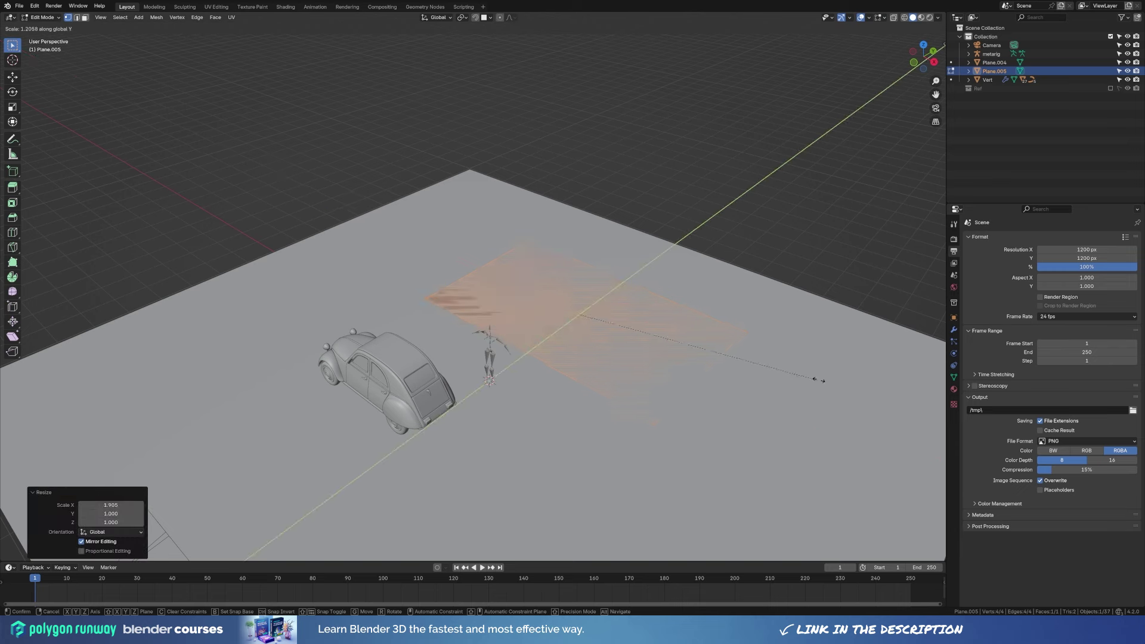
key(e)
click(679, 236)
key(KP_0)
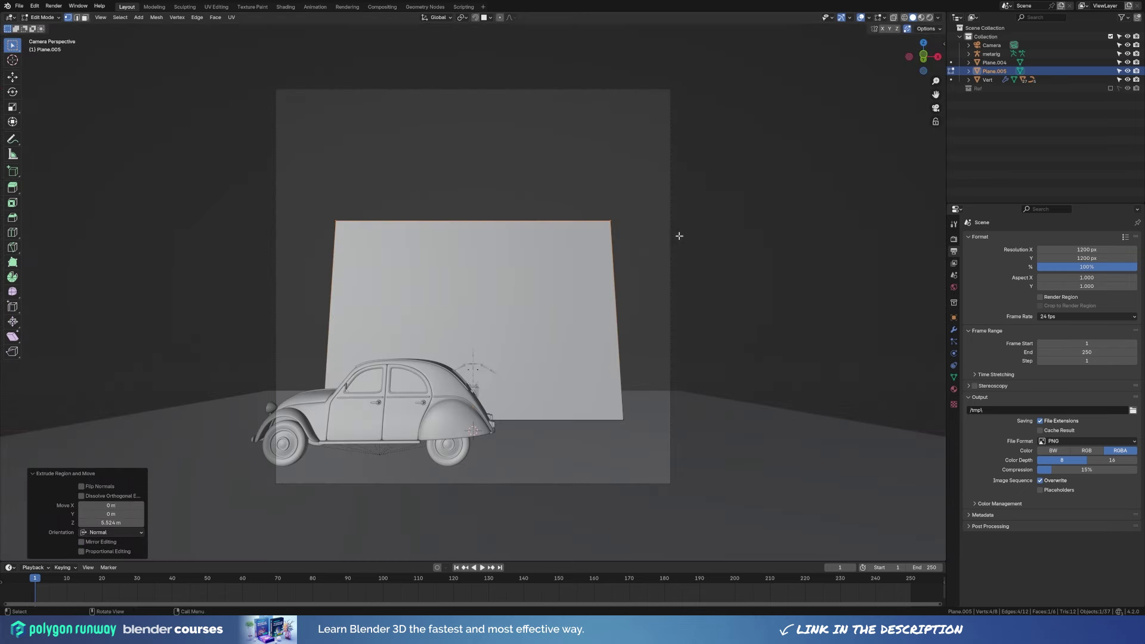
key(Tab)
click(670, 222)
Tilt the camera -9.19° about X and adjust its position.
key(r)
key(x)
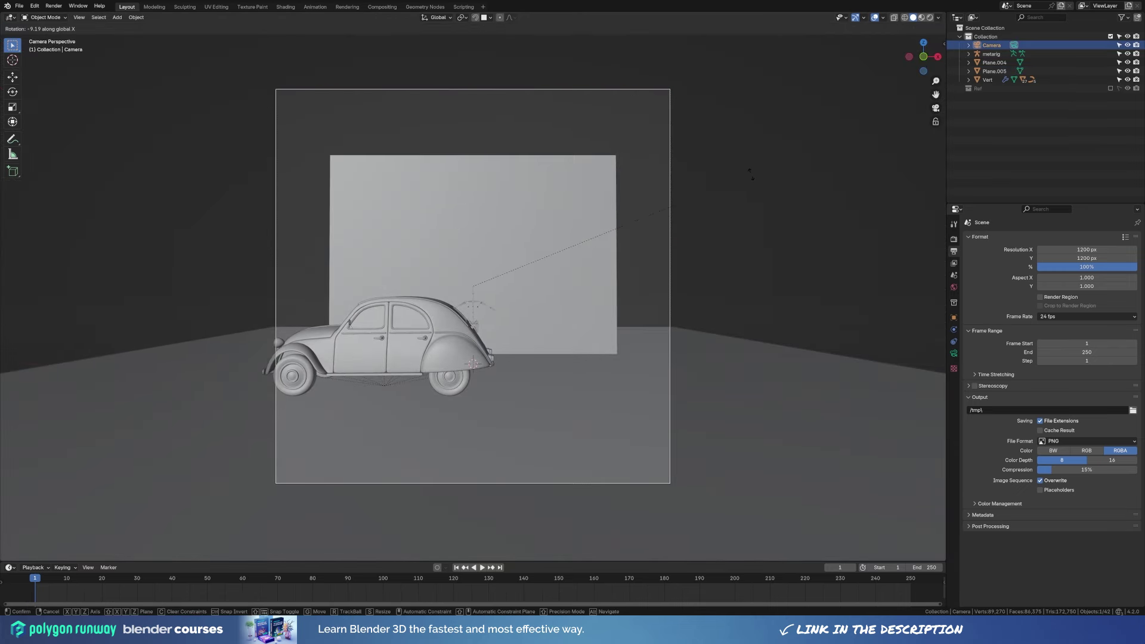
click(717, 362)
key(g)
key(z)
click(445, 363)
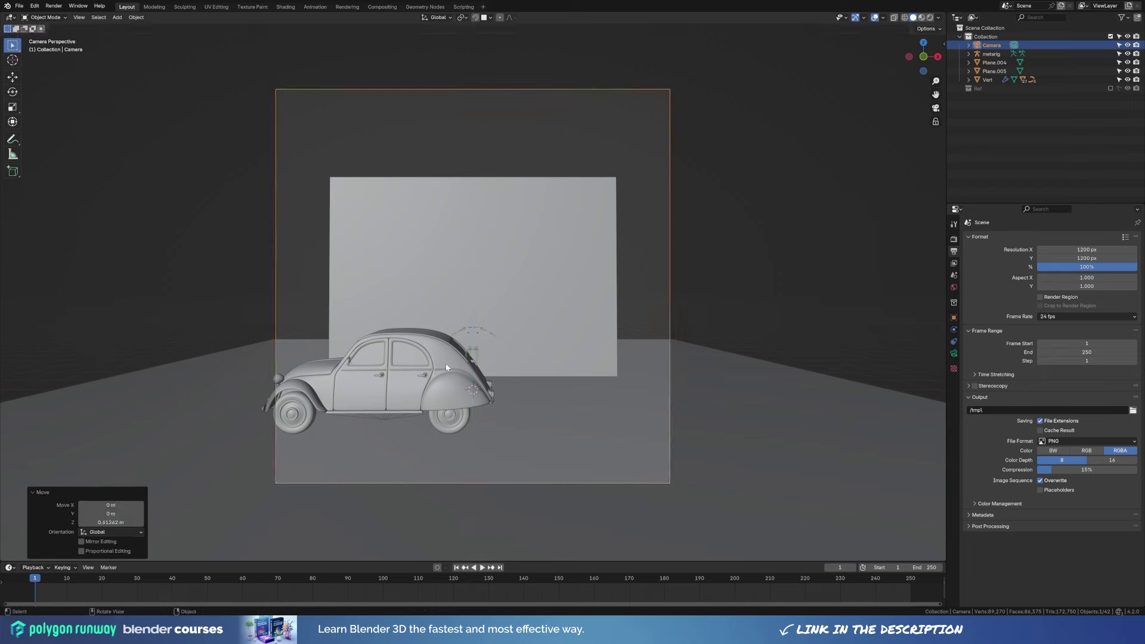
Reposition the car along Y and X and place the rig beside it.
key(g)
key(y)
click(439, 417)
key(g)
key(x)
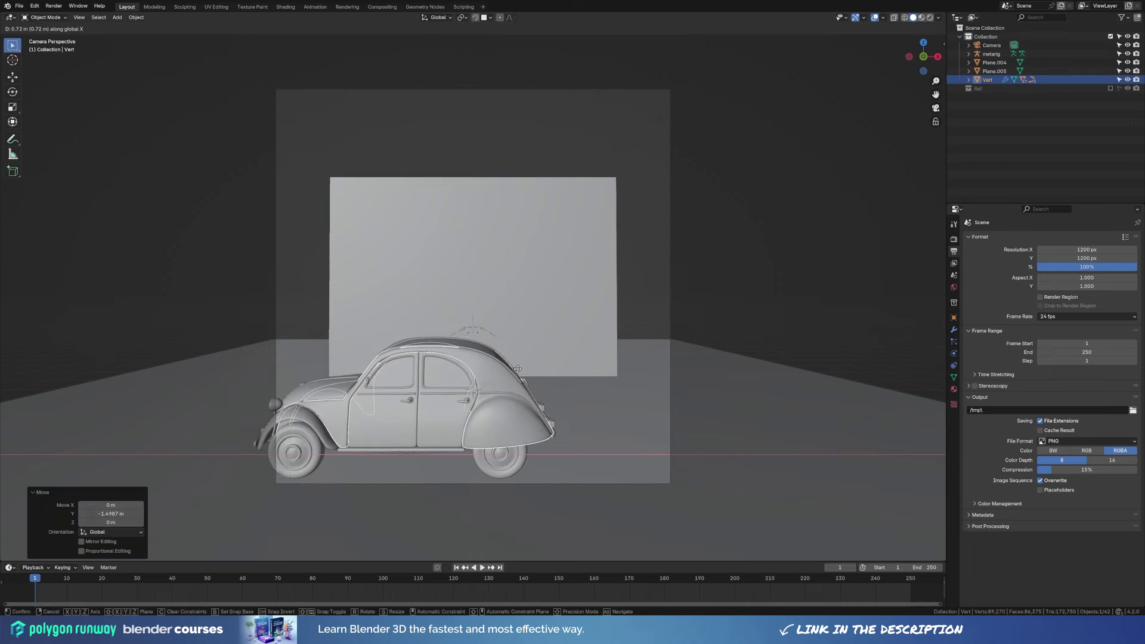
click(498, 364)
click(522, 368)
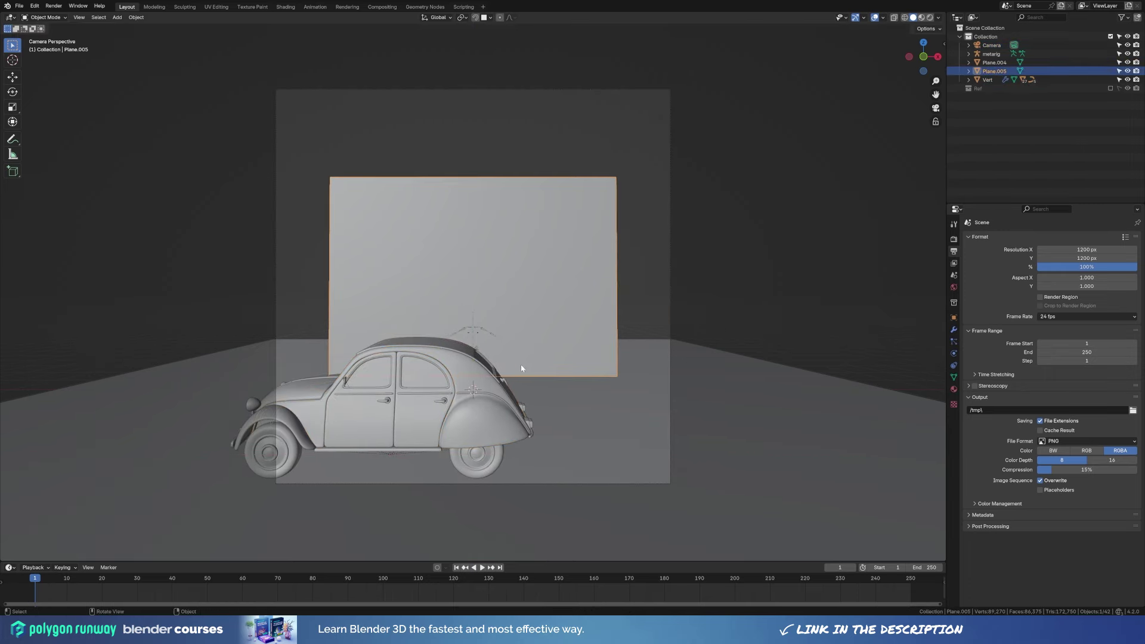
key(KP_7)
key(g)
click(641, 278)
key(KP_0)
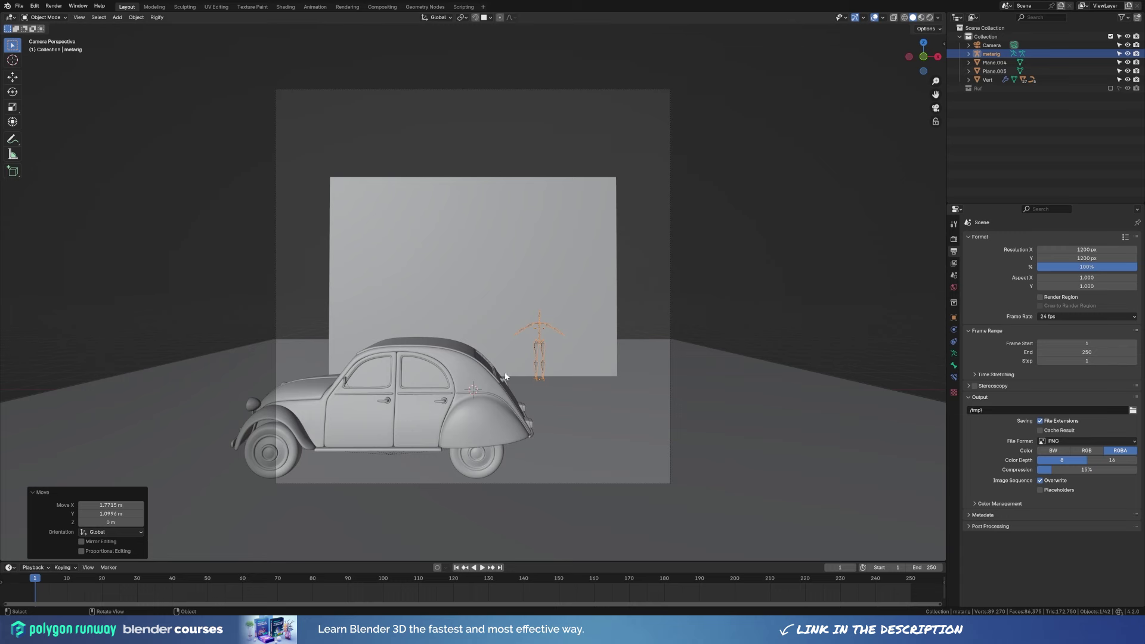
Delete the box's extra faces to leave one back wall and raise its top edge.
click(498, 221)
key(x)
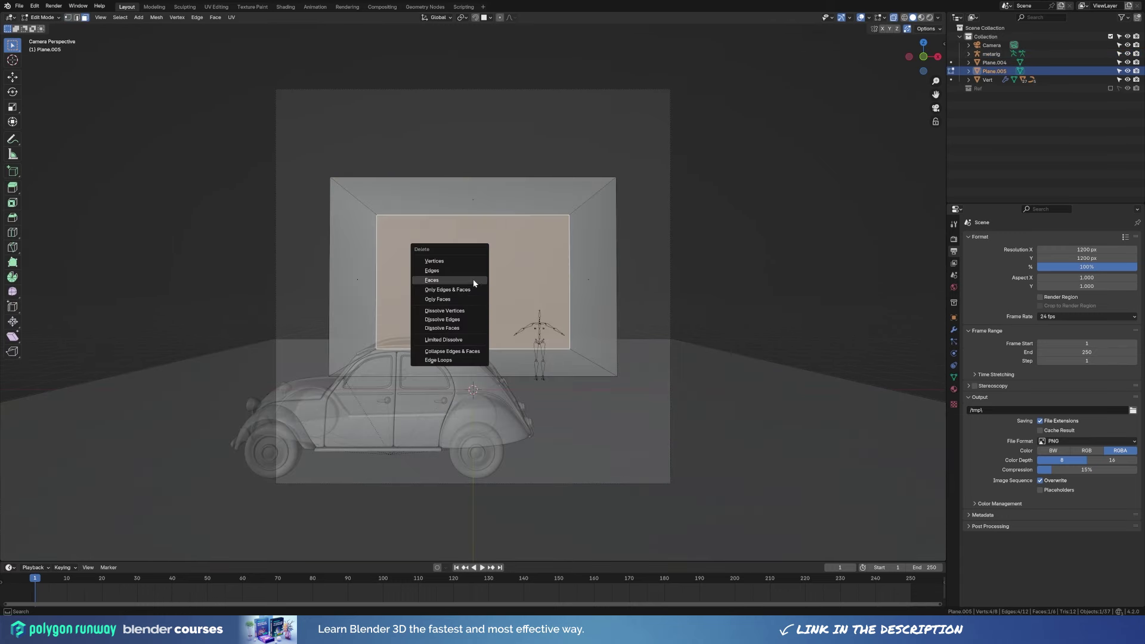
click(478, 269)
key(ctrl+z)
key(x)
click(471, 262)
key(g)
key(z)
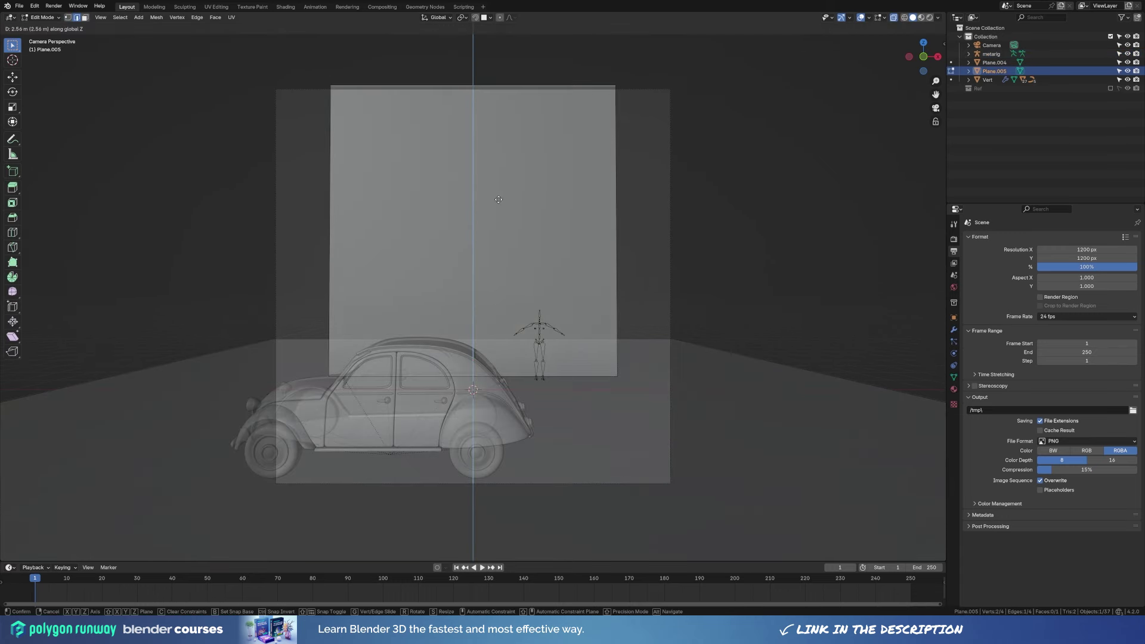
click(638, 94)
key(Tab)
Set the camera's X rotation to 90° and adjust its height.
text(n)
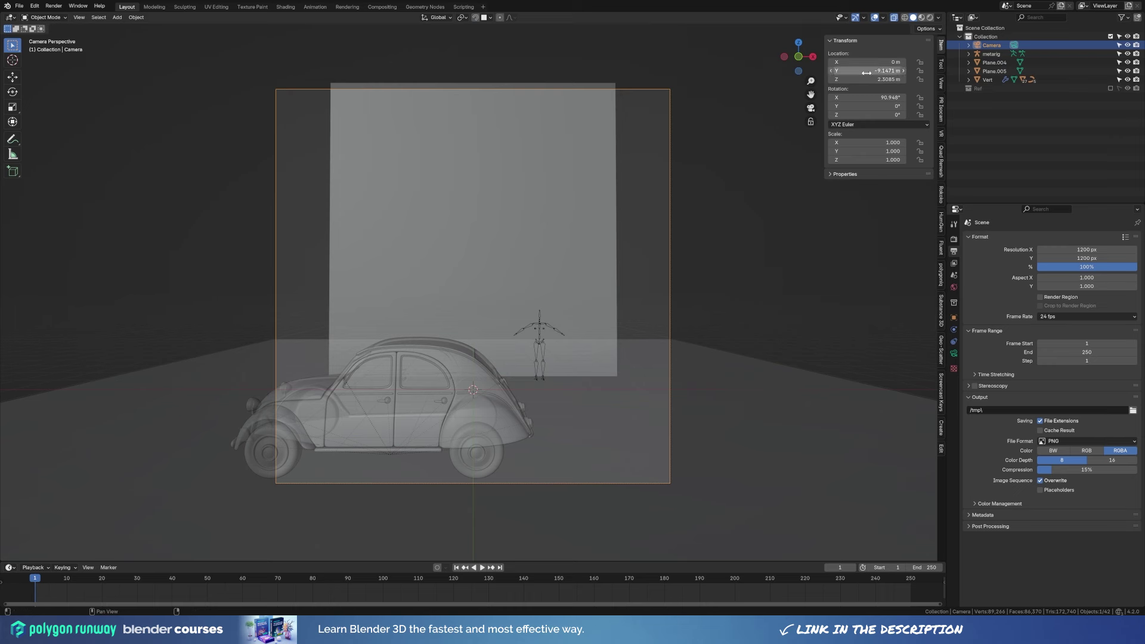
text(90)
key(Return)
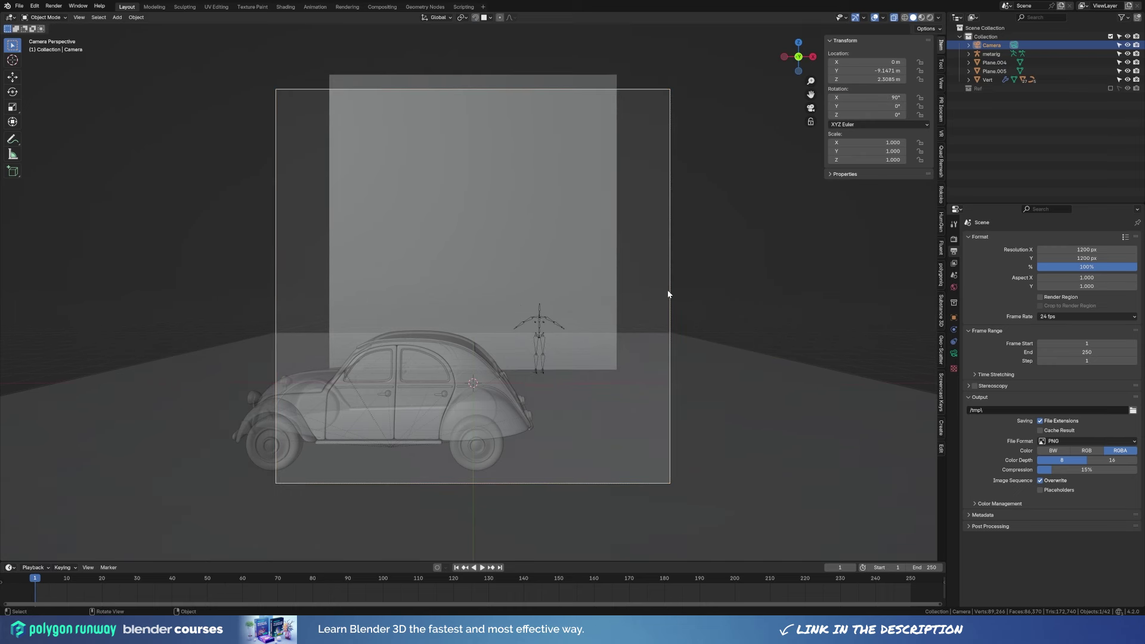
key(g)
key(z)
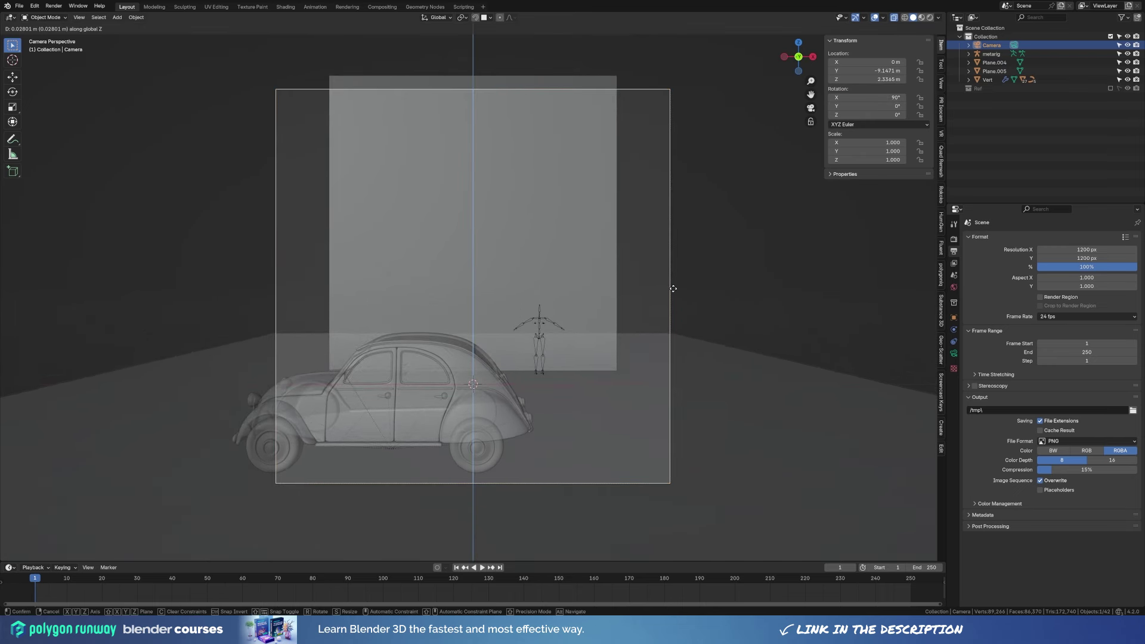
click(673, 289)
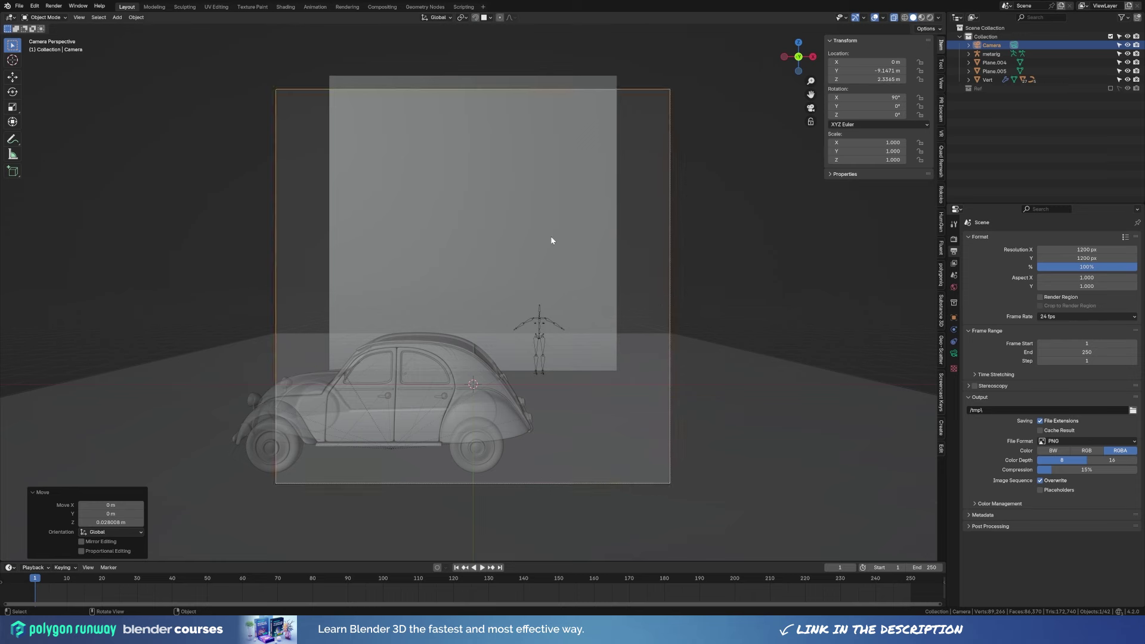
Widen the backdrop wall along X in edit mode.
click(551, 263)
key(Tab)
key(s)
key(x)
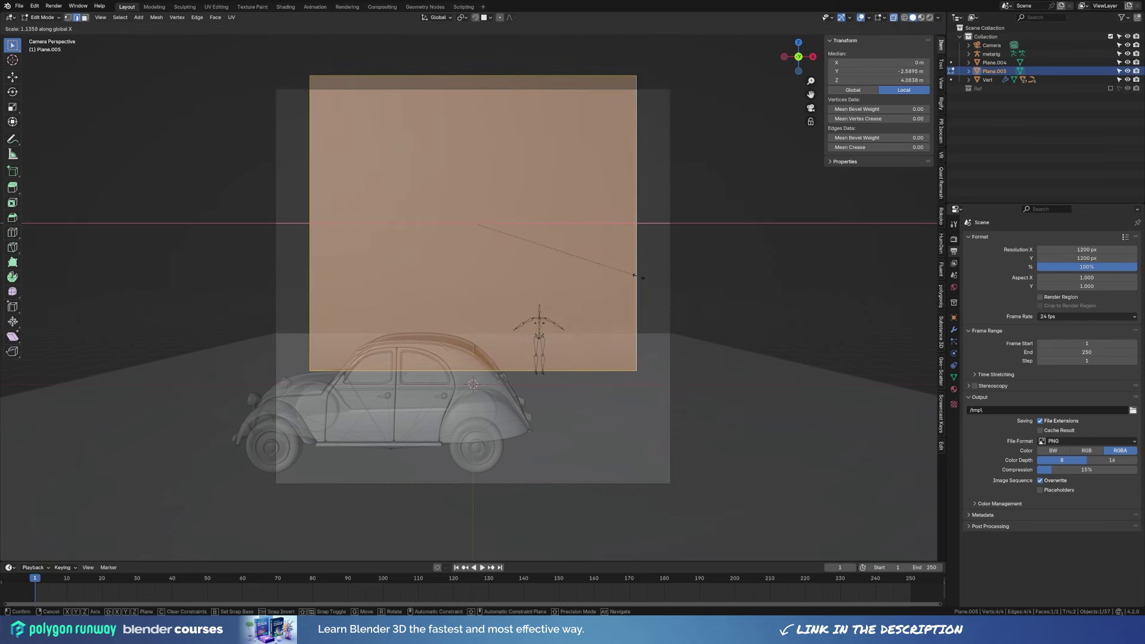
click(639, 274)
key(Tab)
scroll(528, 306, up, 2)
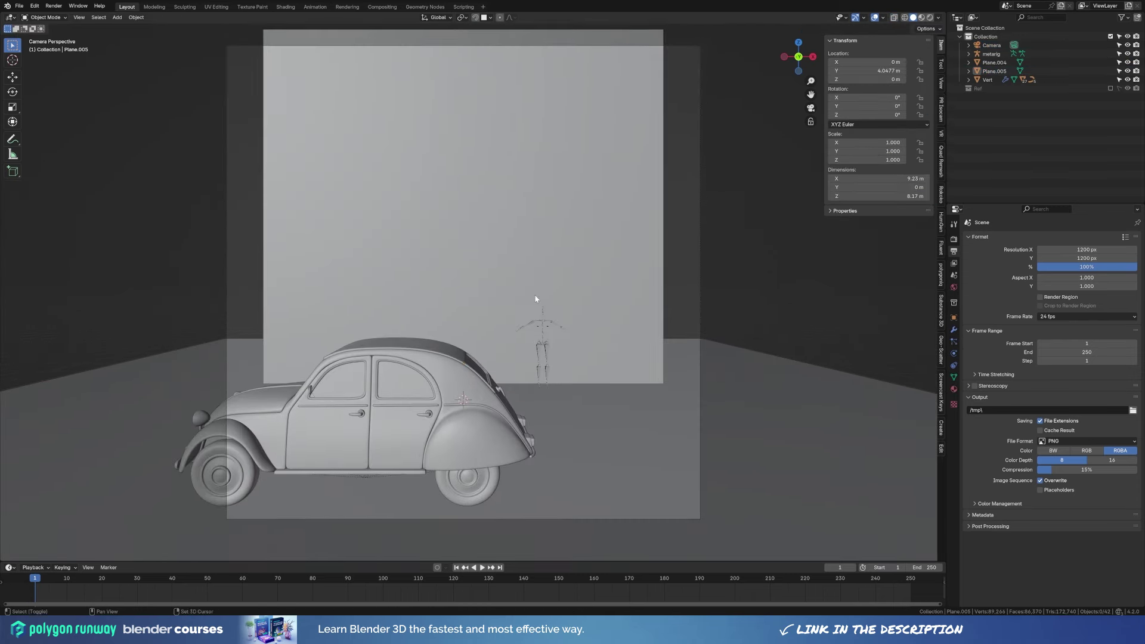
key(Tab)
key(Tab)
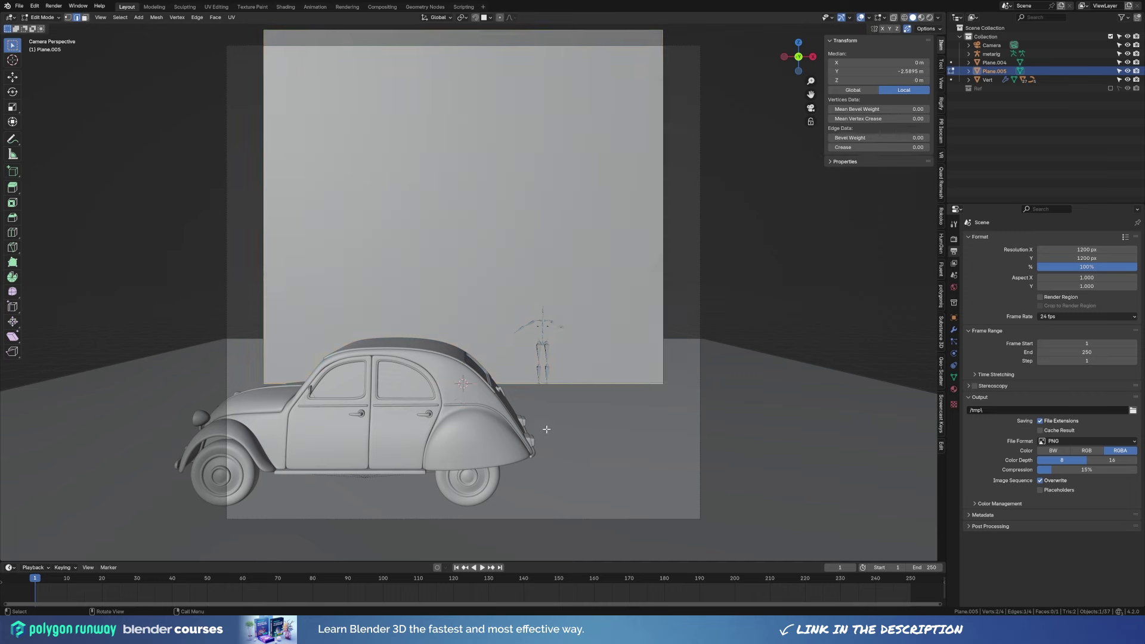
key(shift+a)
Add a plane, widen it along X and extrude it into a tall see-through box around the figure.
click(596, 400)
key(g)
key(Tab)
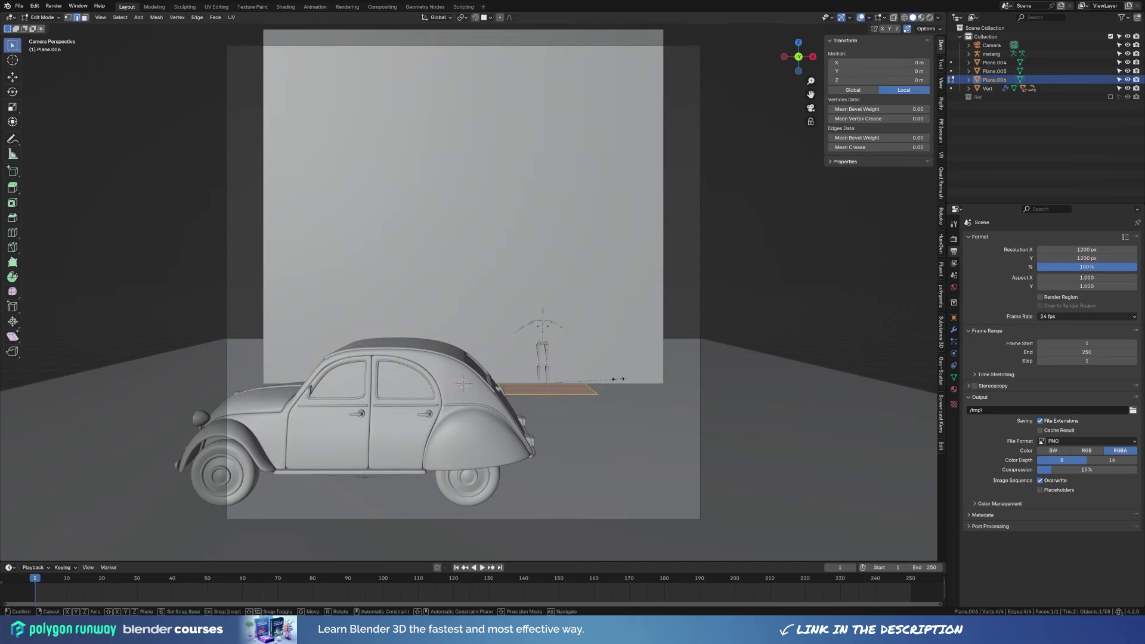
key(s)
key(x)
click(692, 389)
key(e)
click(640, 270)
key(alt+z)
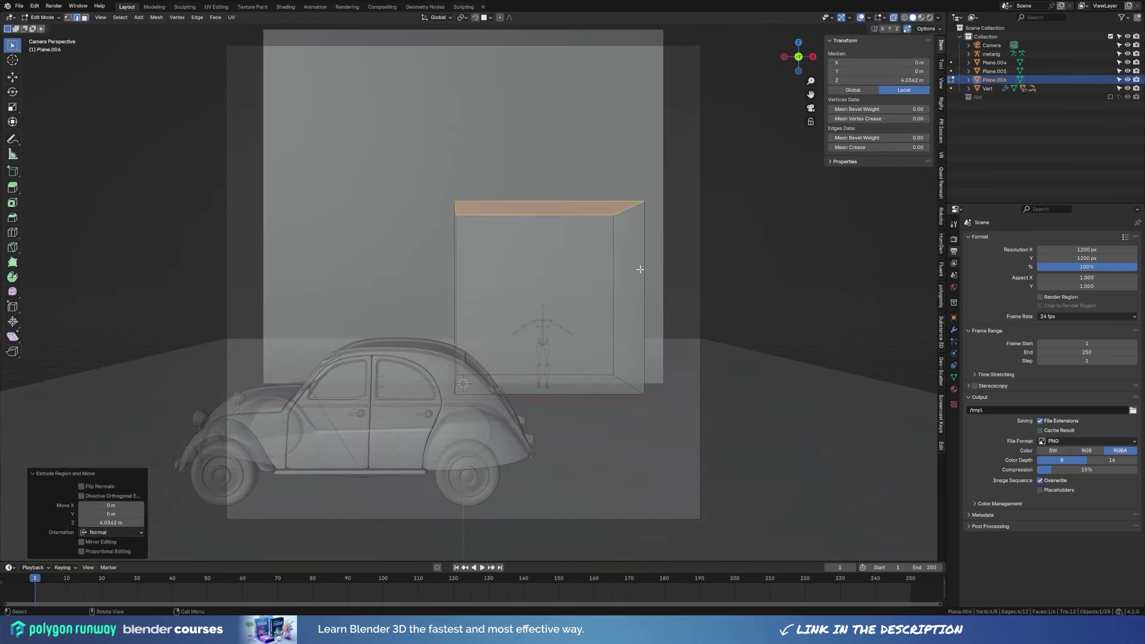
Adjust the tall box's top face height and push the box back along Y behind the car.
key(g)
key(z)
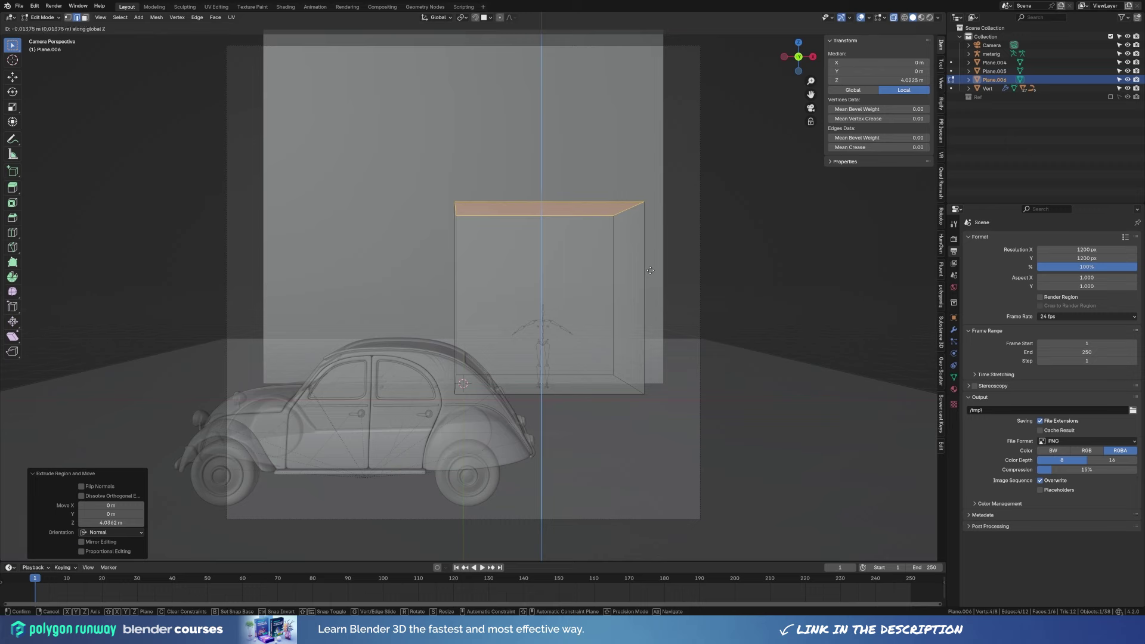
click(650, 270)
key(g)
key(y)
click(604, 362)
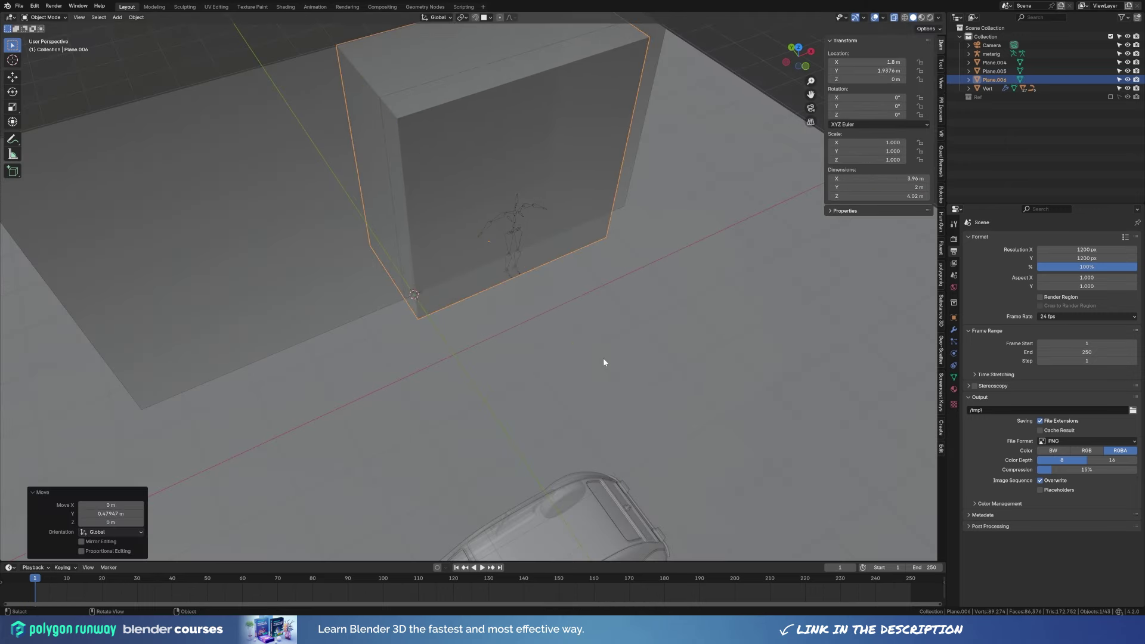
key(KP_1)
key(Tab)
key(KP_0)
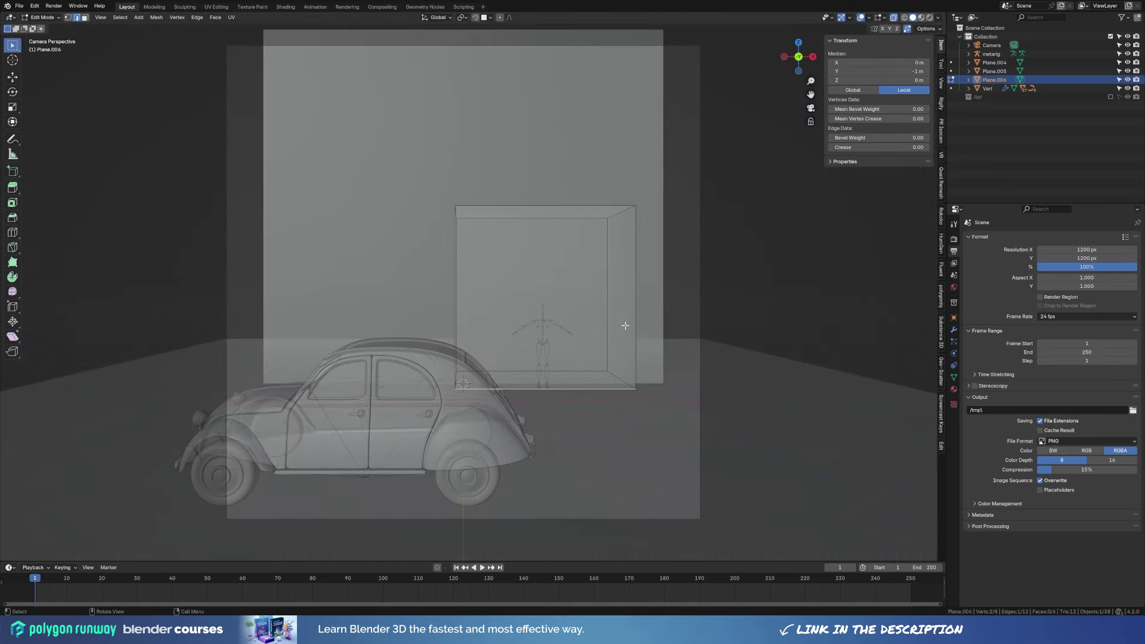
key(Tab)
Add a second plane and extrude it into a box, lowering its top face.
key(shift+a)
click(649, 397)
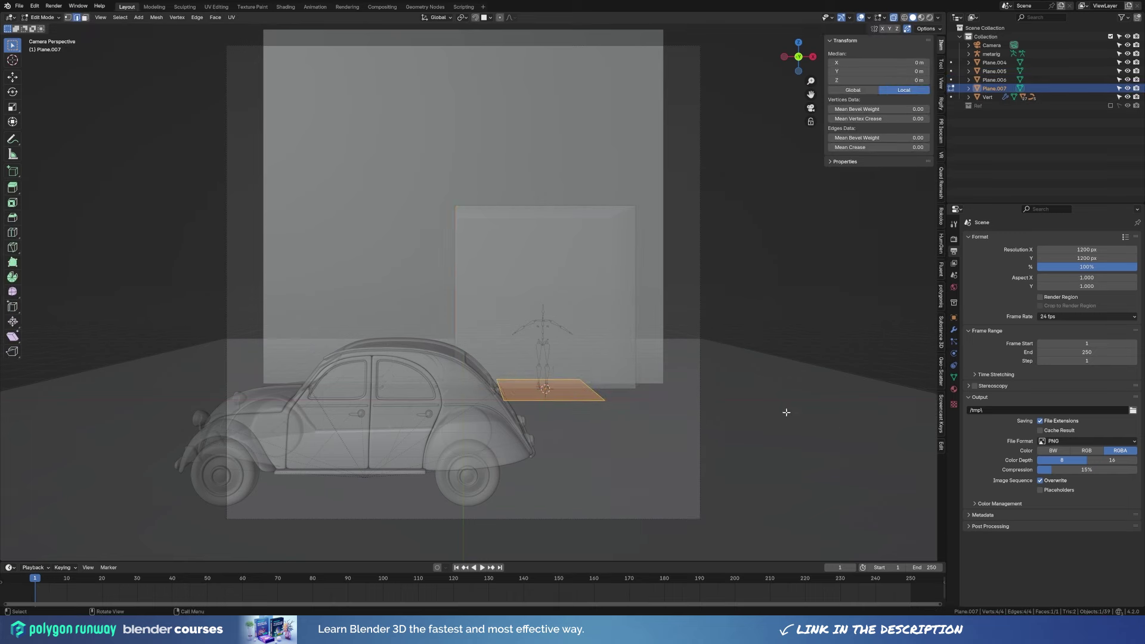
key(e)
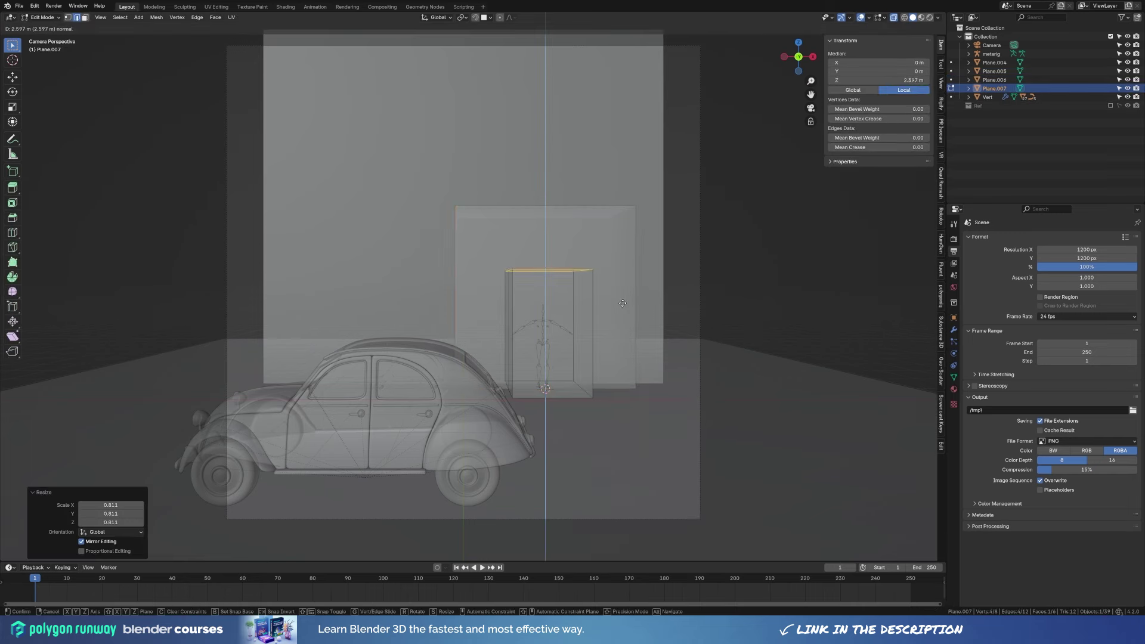
click(631, 371)
key(KP_1)
key(g)
key(z)
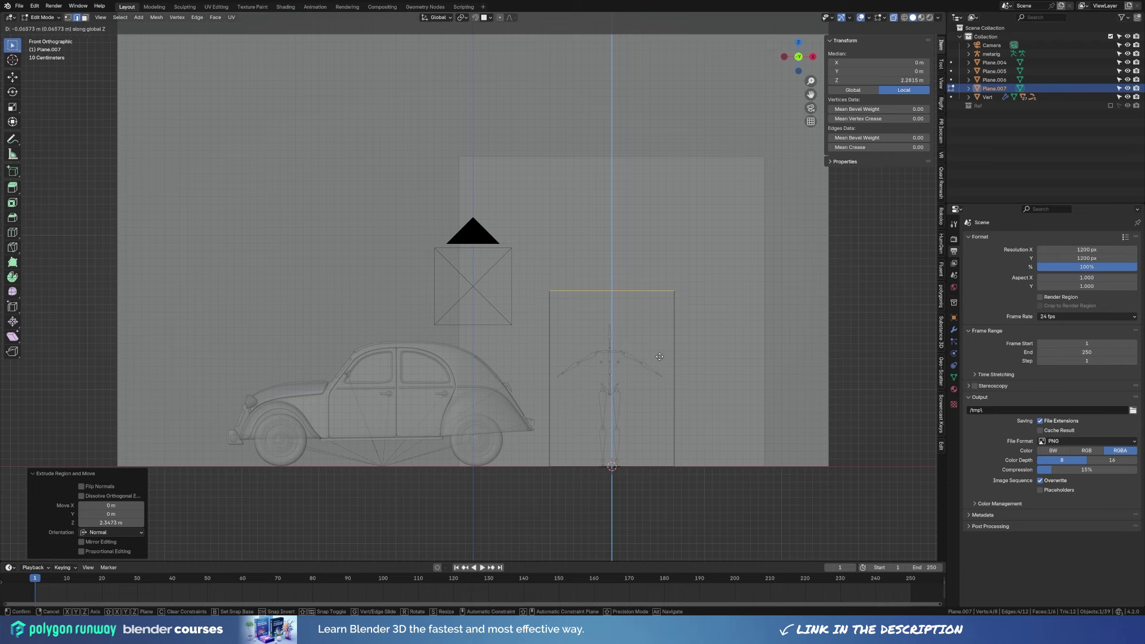
click(660, 356)
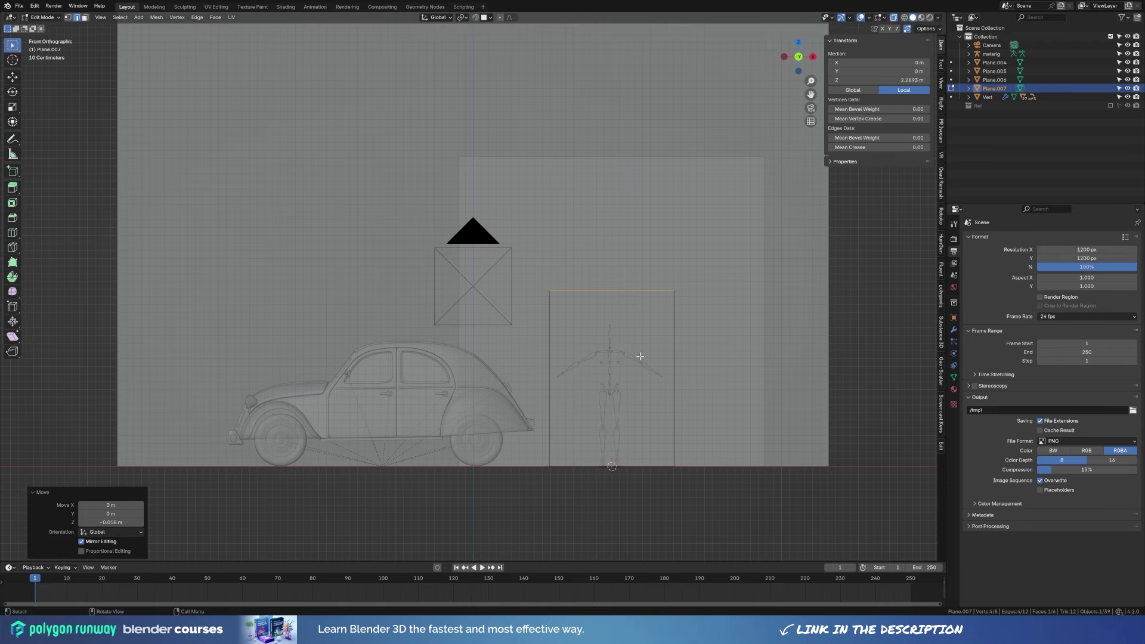
key(Tab)
Lower the second box's top edge to door height.
click(610, 345)
key(s)
right_click(701, 363)
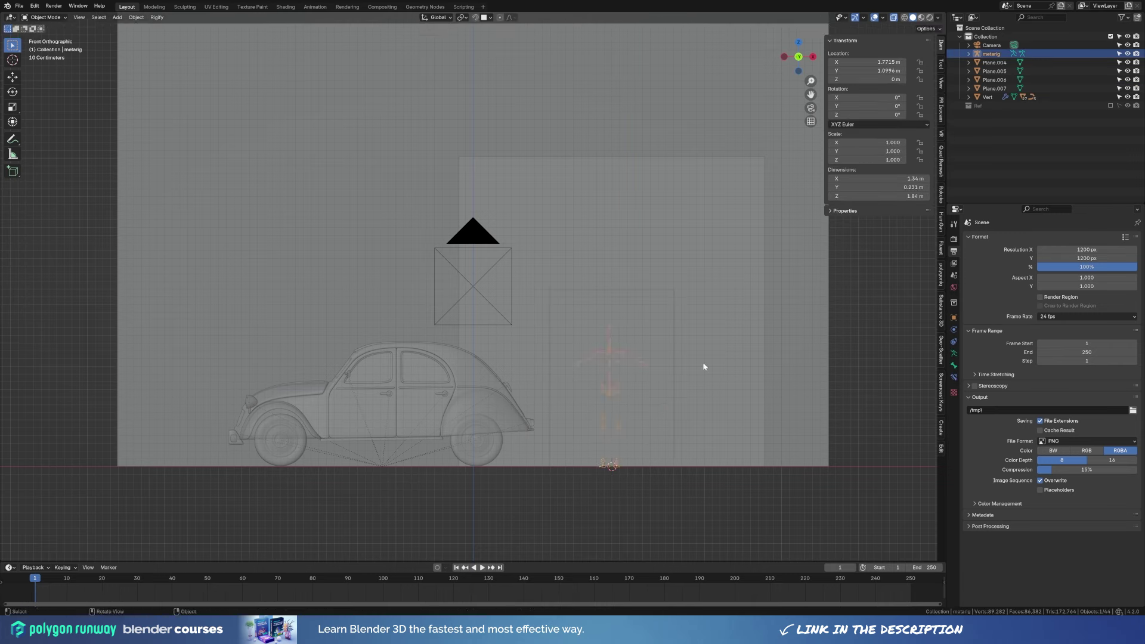
click(635, 292)
key(Tab)
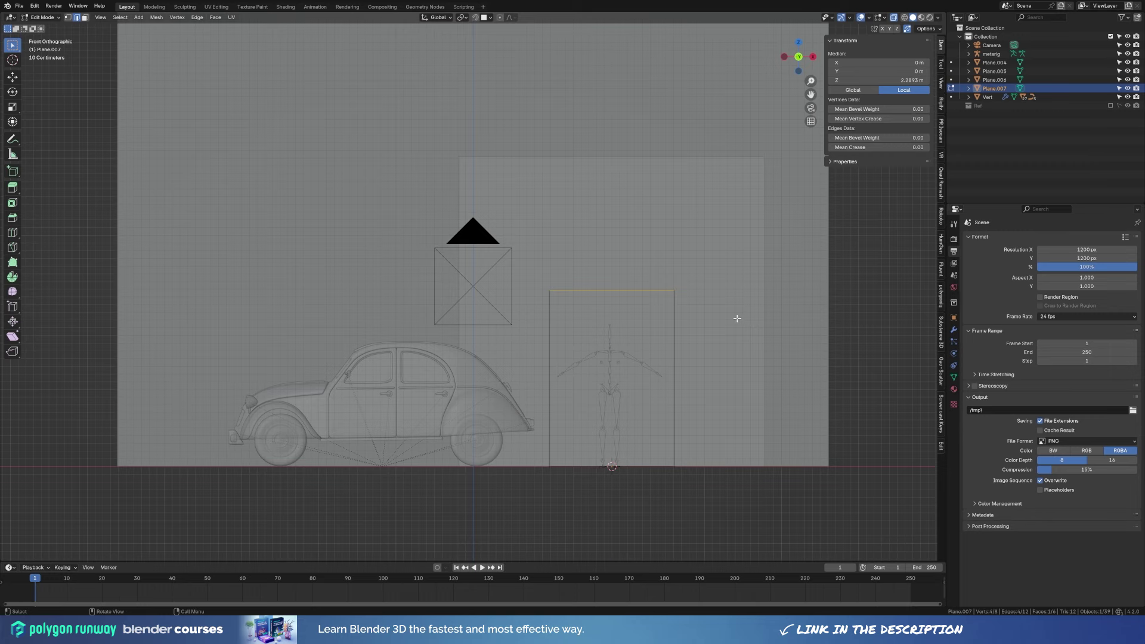
key(g)
key(z)
click(735, 332)
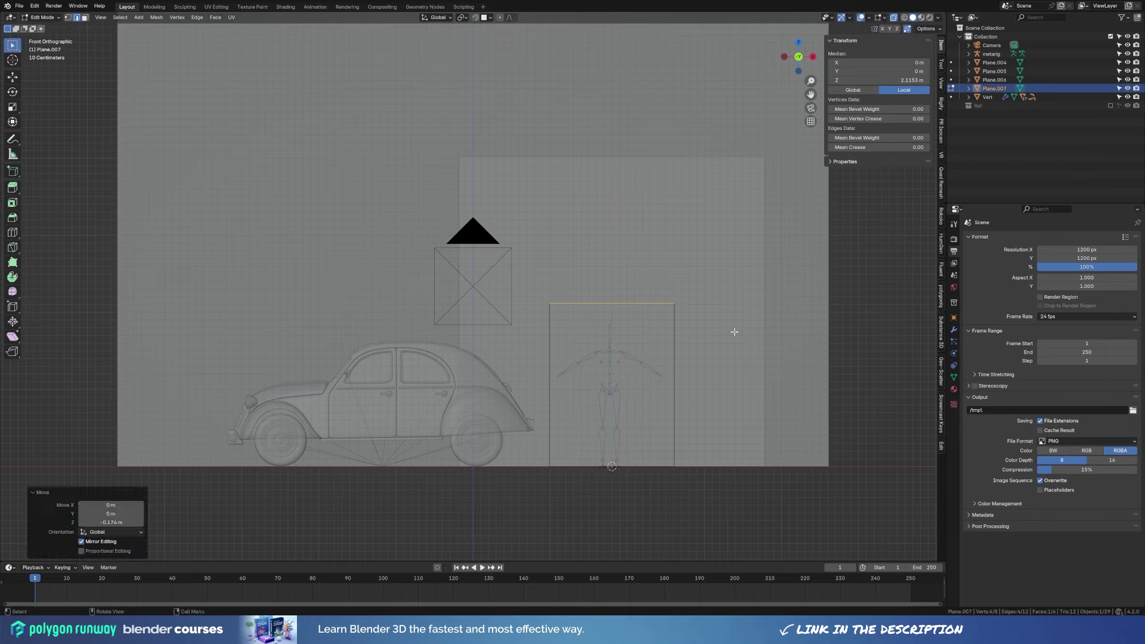
key(Tab)
Move the door box along Y to its new depth and check it through the camera.
middle_drag(604, 367, 591, 388)
key(g)
key(y)
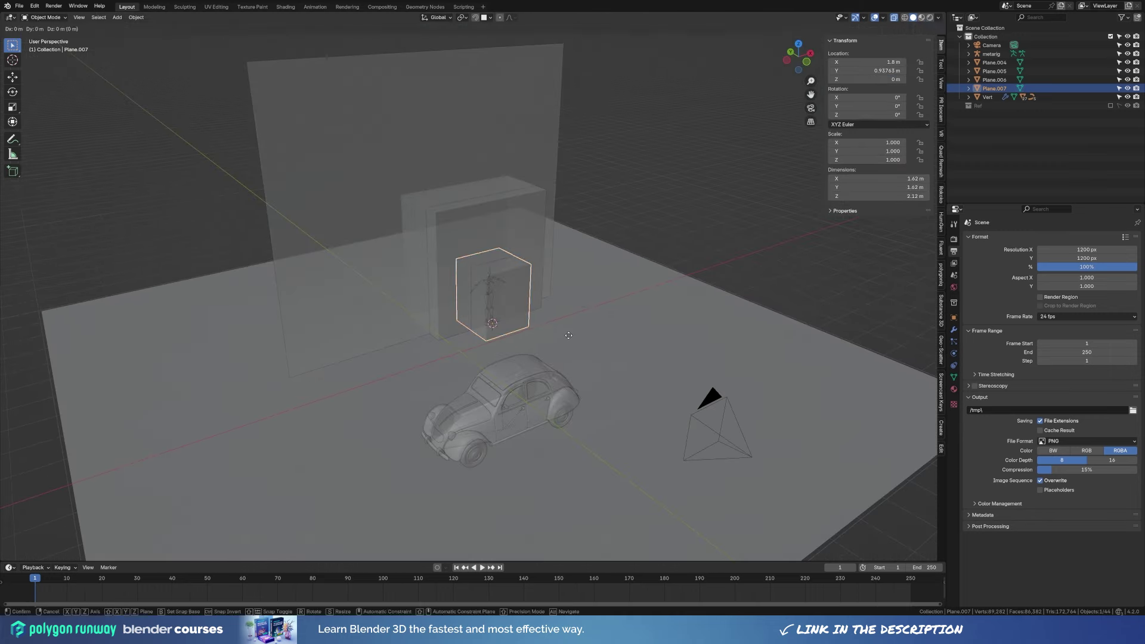
click(572, 335)
key(KP_0)
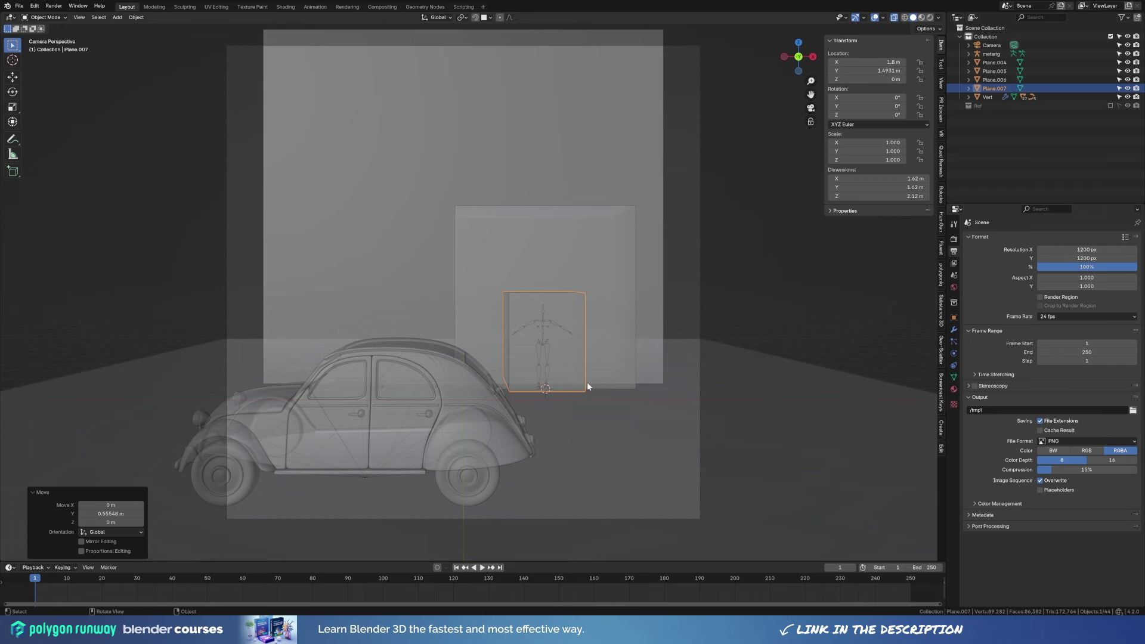
Duplicate the large box's front face in Edit Mode.
click(618, 386)
key(Tab)
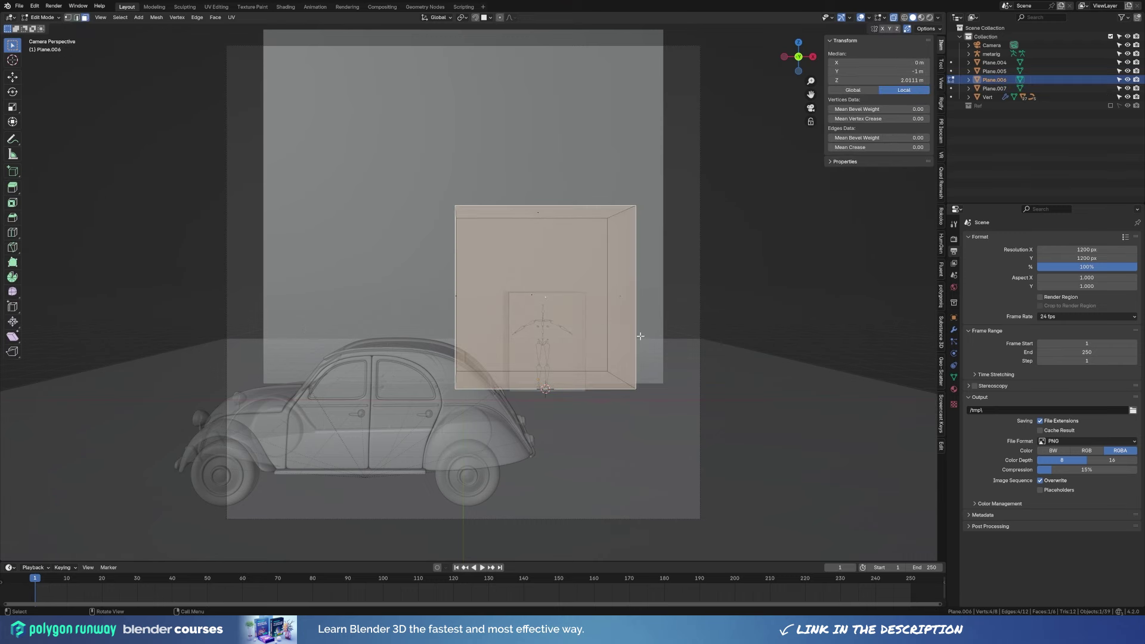
key(shift+d)
key(Escape)
Separate the copied face into its own panel and move it to the left.
key(p)
key(Tab)
key(g)
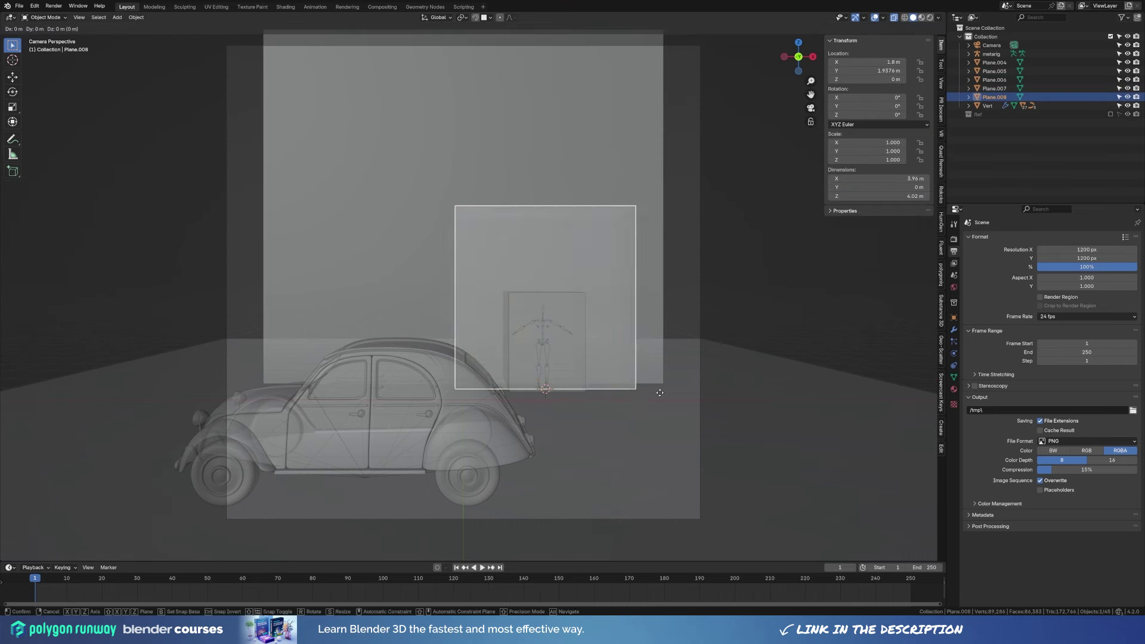
click(480, 392)
Reposition the panel along Y from top view and an orbited view.
key(Tab)
key(a)
key(KP_7)
key(g)
key(y)
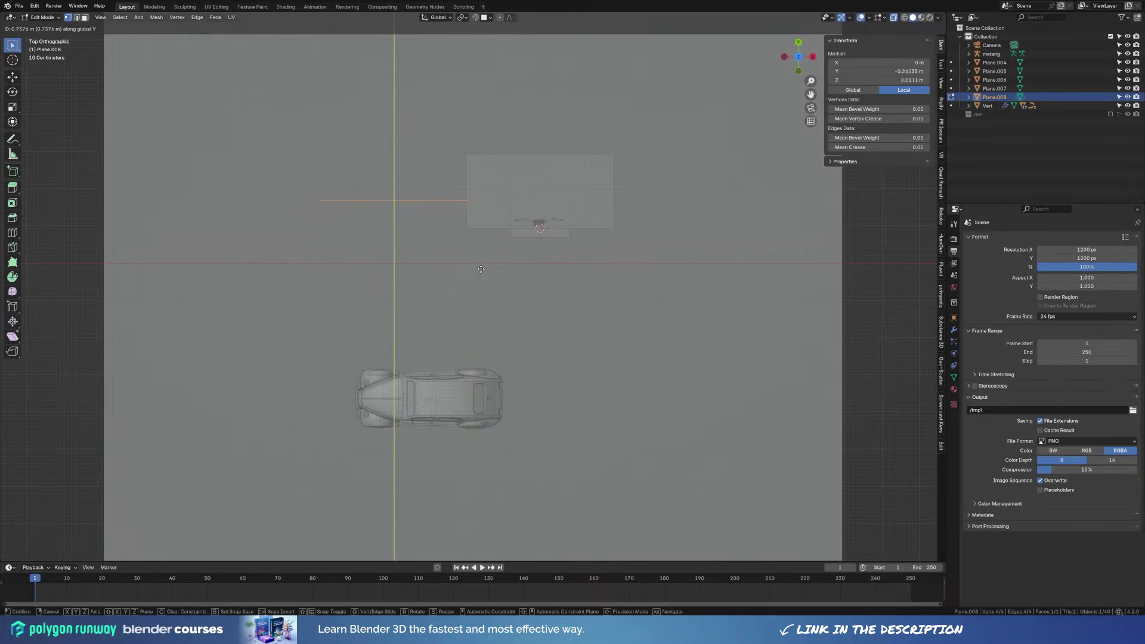
click(478, 260)
key(Tab)
mouse_move(491, 302)
middle_down()
mouse_move(550, 302)
mouse_move(458, 294)
mouse_move(466, 305)
middle_up()
key(g)
key(y)
click(635, 313)
key(KP_0)
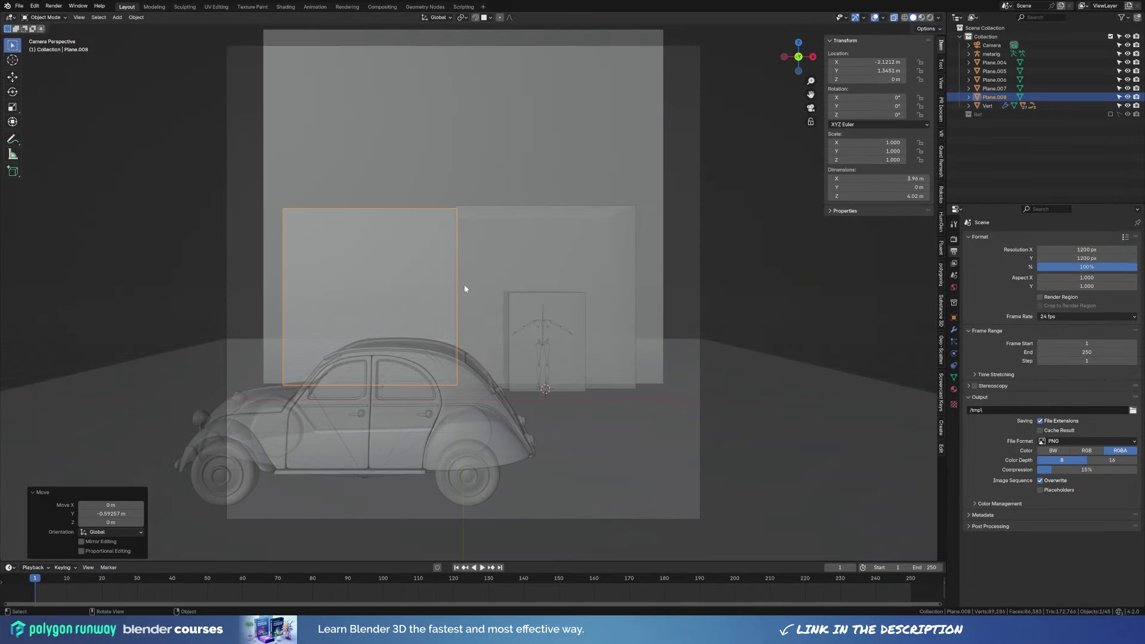
Narrow the panel along X and lower its top edge.
key(Tab)
key(s)
key(x)
click(478, 293)
click(382, 209)
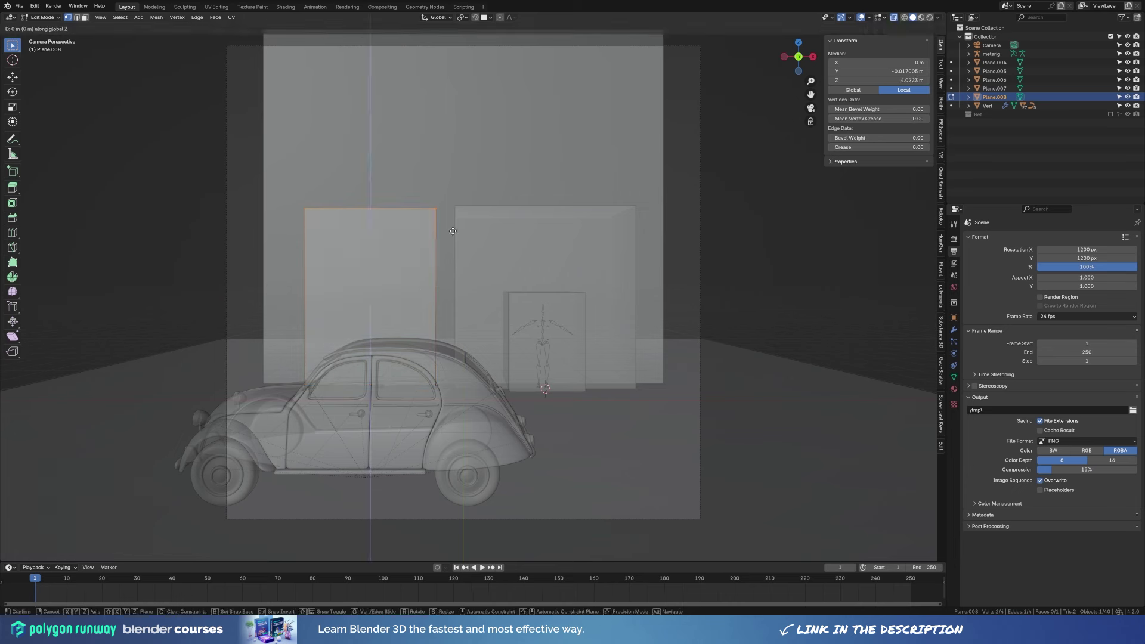
key(g)
key(z)
click(451, 240)
Bevel the panel's top corners into a round arch.
key(ctrl+shift+b)
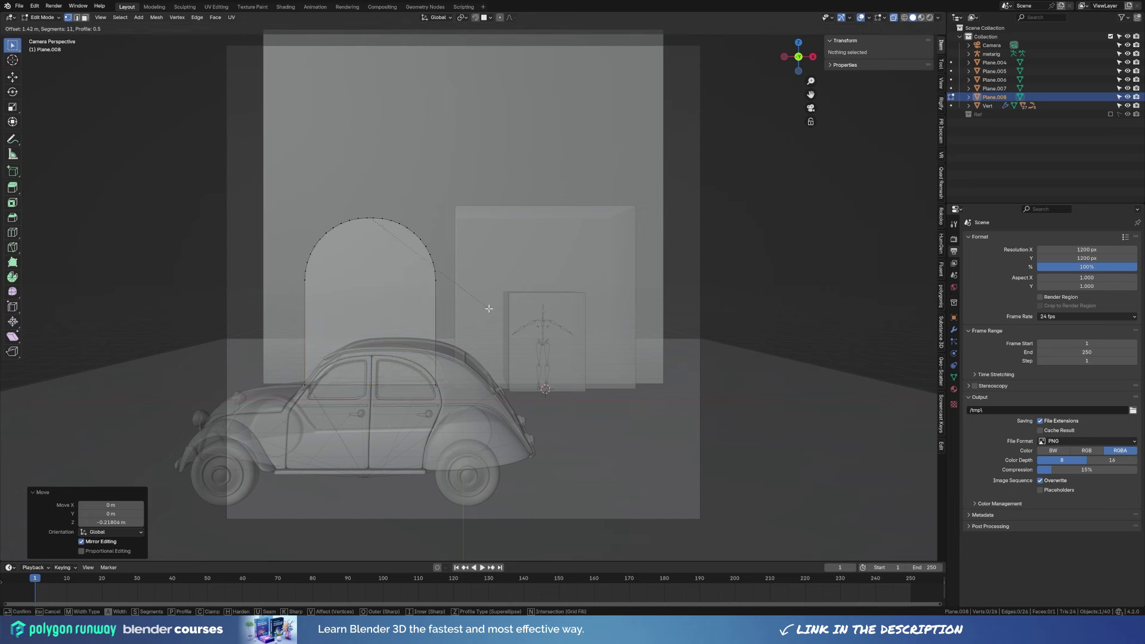
click(490, 312)
click(370, 218)
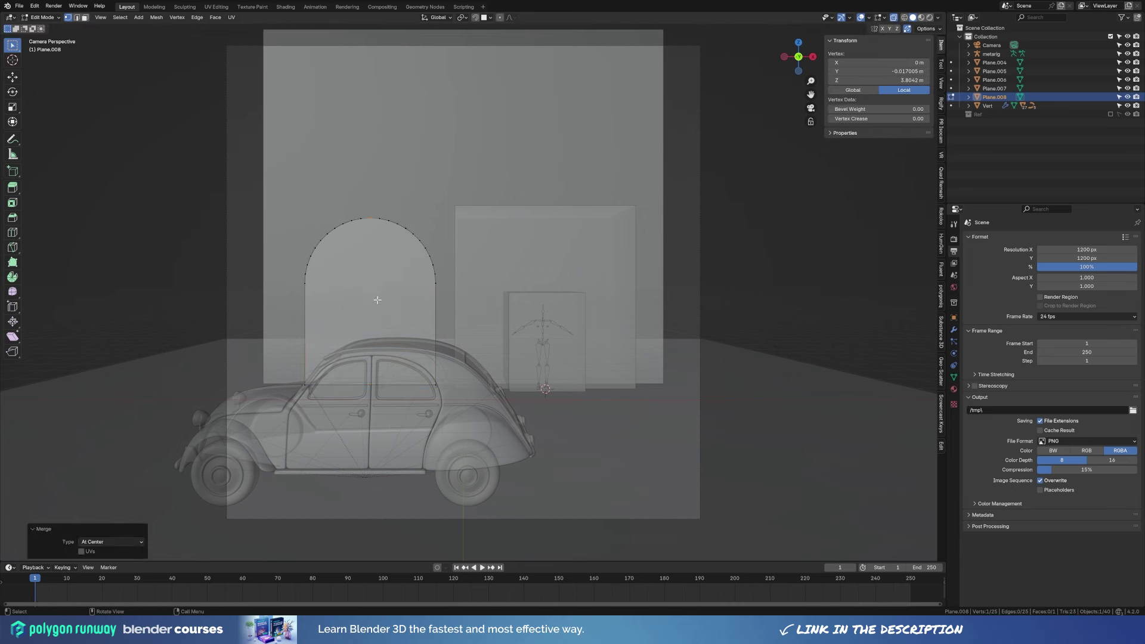
key(g)
key(Escape)
Add a horizontal loop cut high across the back wall.
key(alt+q)
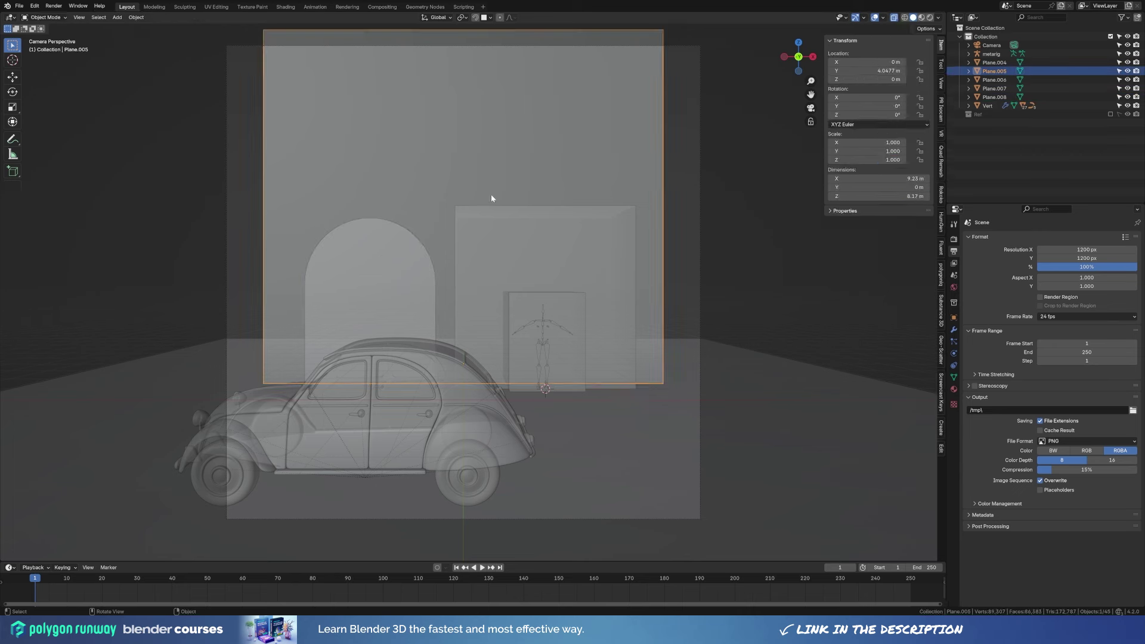
key(ctrl+r)
click(668, 244)
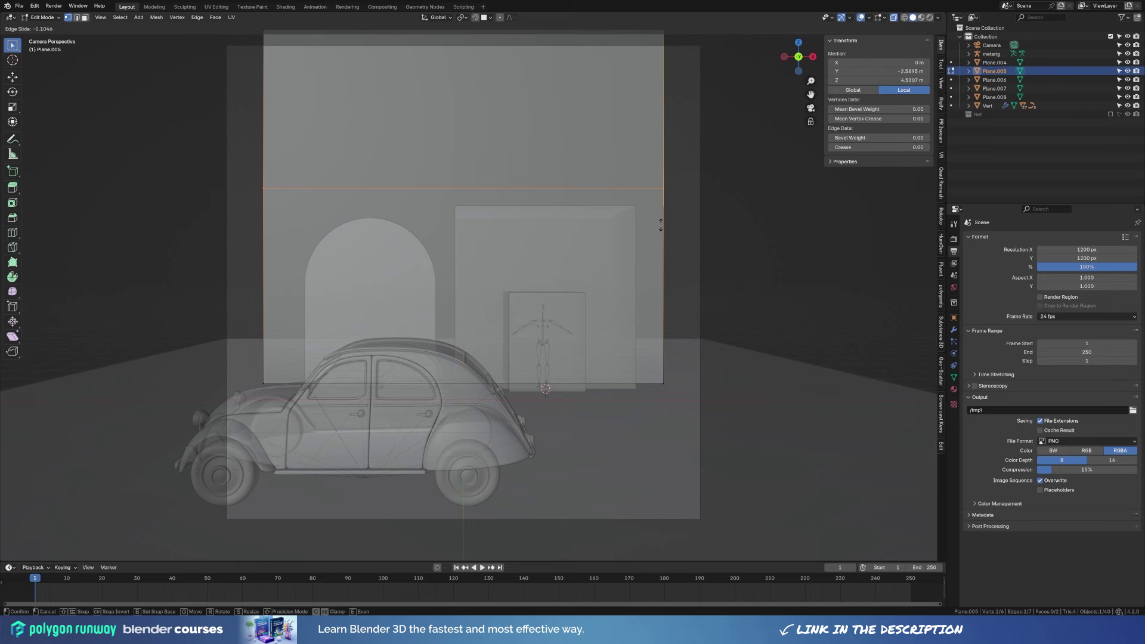
click(661, 224)
key(alt+a)
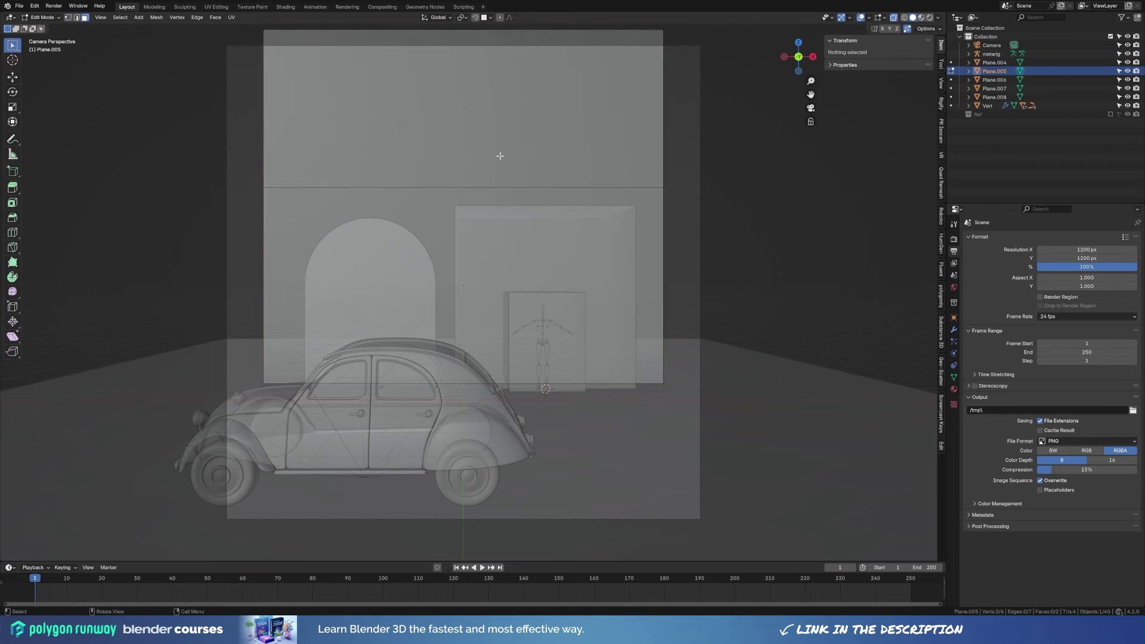
Separate the back wall's bottom part into a new strip object.
scroll(464, 246, down, 1)
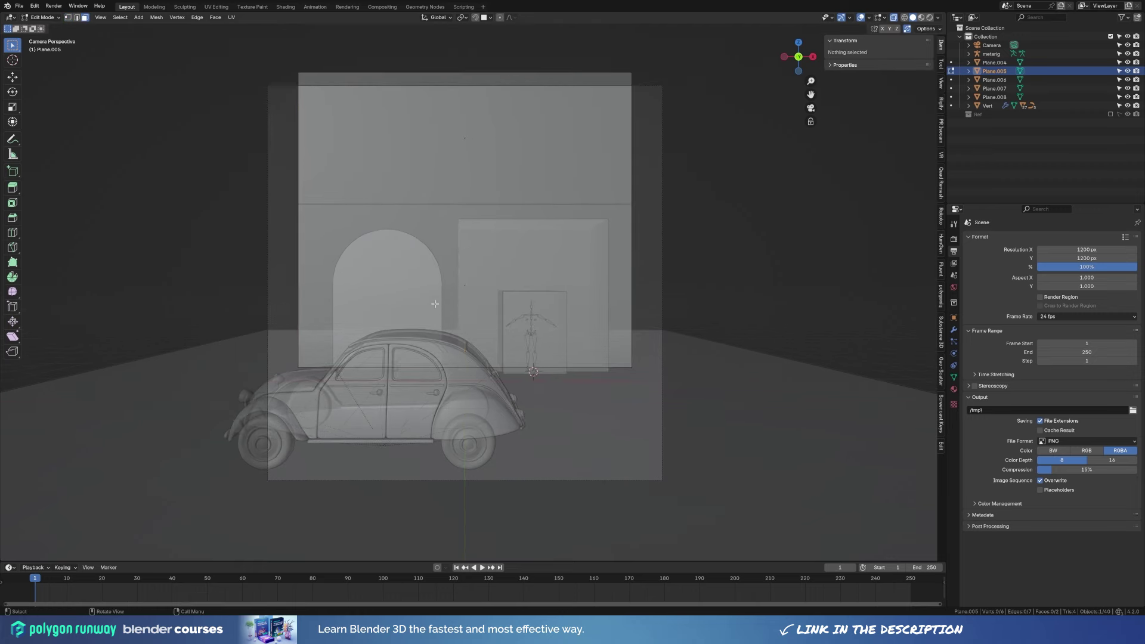
middle_drag(435, 304, 559, 379)
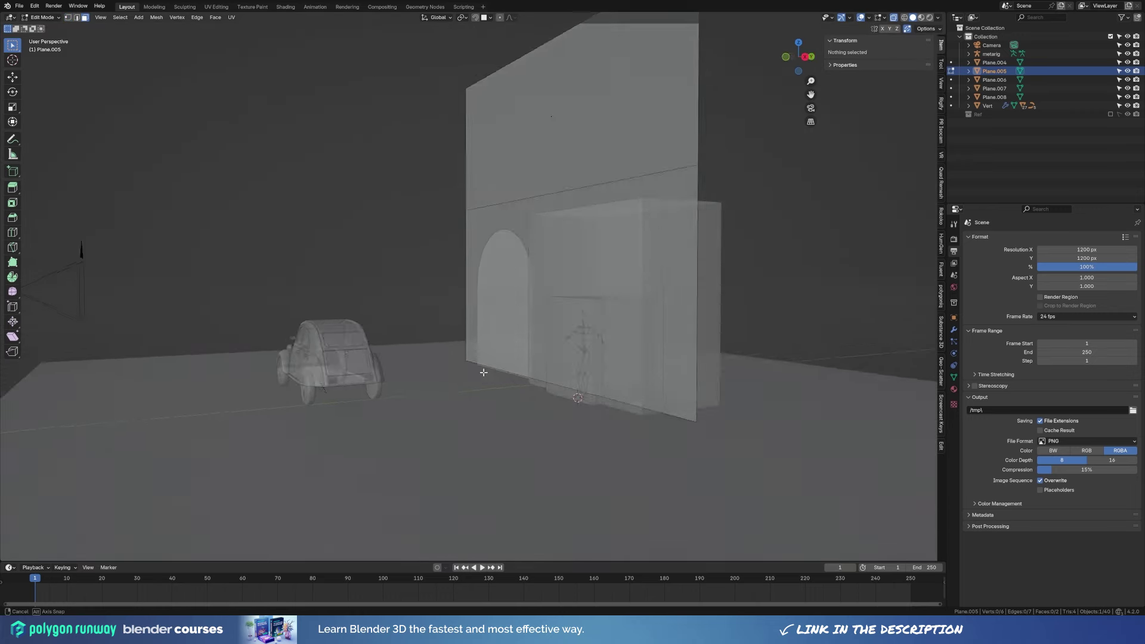
key(KP_0)
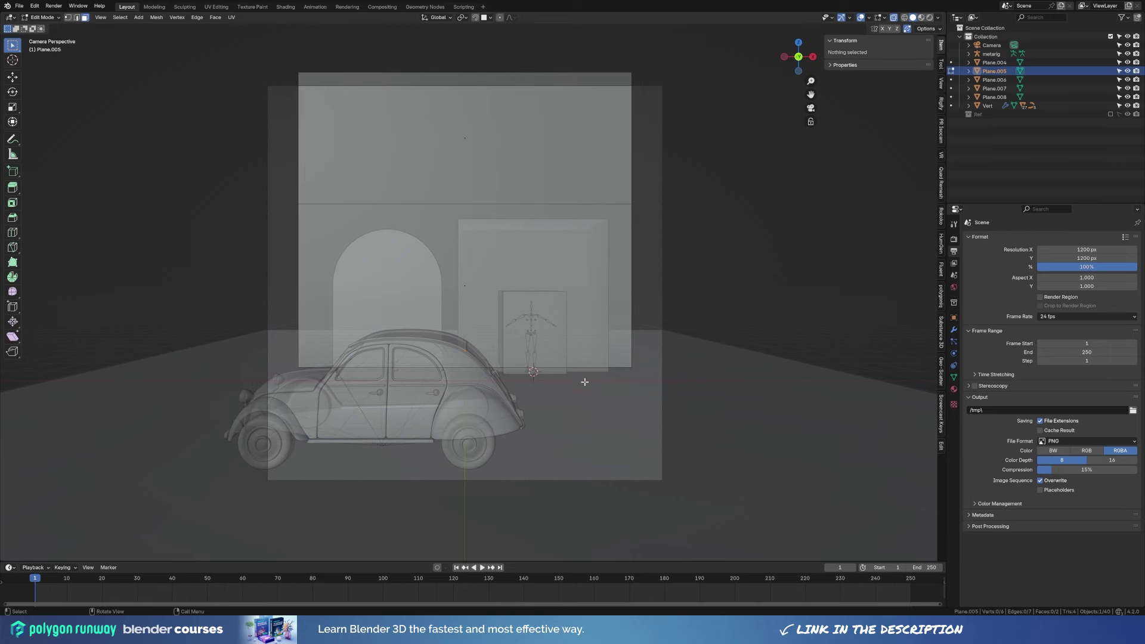
key(Tab)
Stretch the new strip forward along Y to form a sidewalk.
key(Tab)
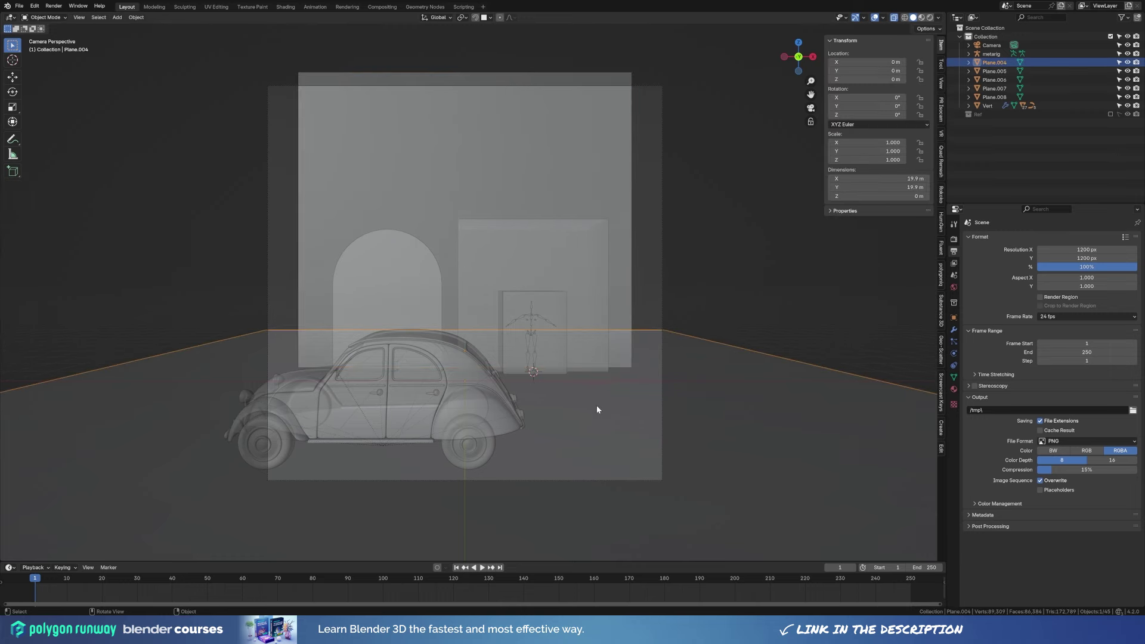
mouse_move(596, 405)
middle_down()
mouse_move(384, 378)
mouse_move(448, 409)
middle_up()
key(a)
key(p)
click(490, 358)
key(Tab)
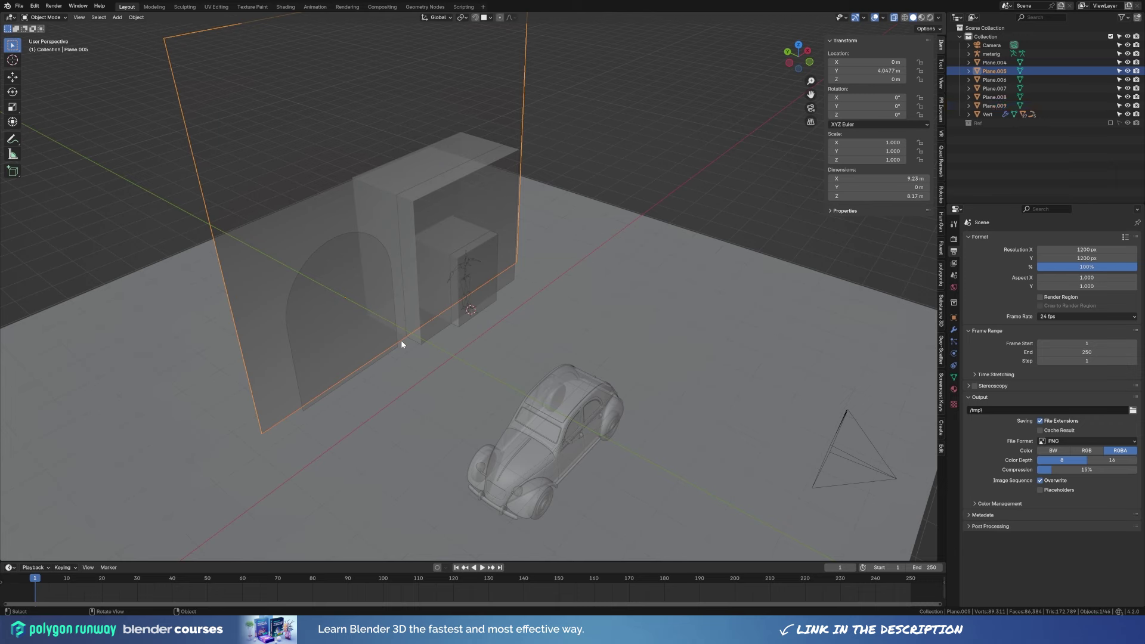
click(401, 340)
key(Tab)
key(g)
key(y)
click(529, 430)
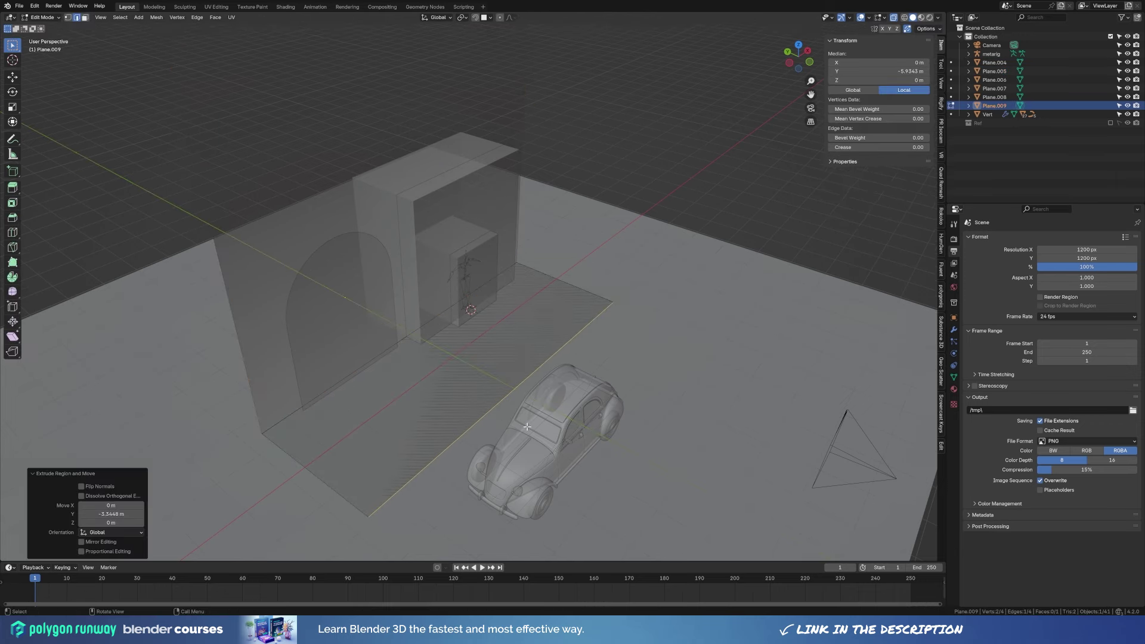
Lower the large ground plane along Z below the sidewalk.
key(Tab)
middle_drag(530, 430, 463, 435)
click(462, 435)
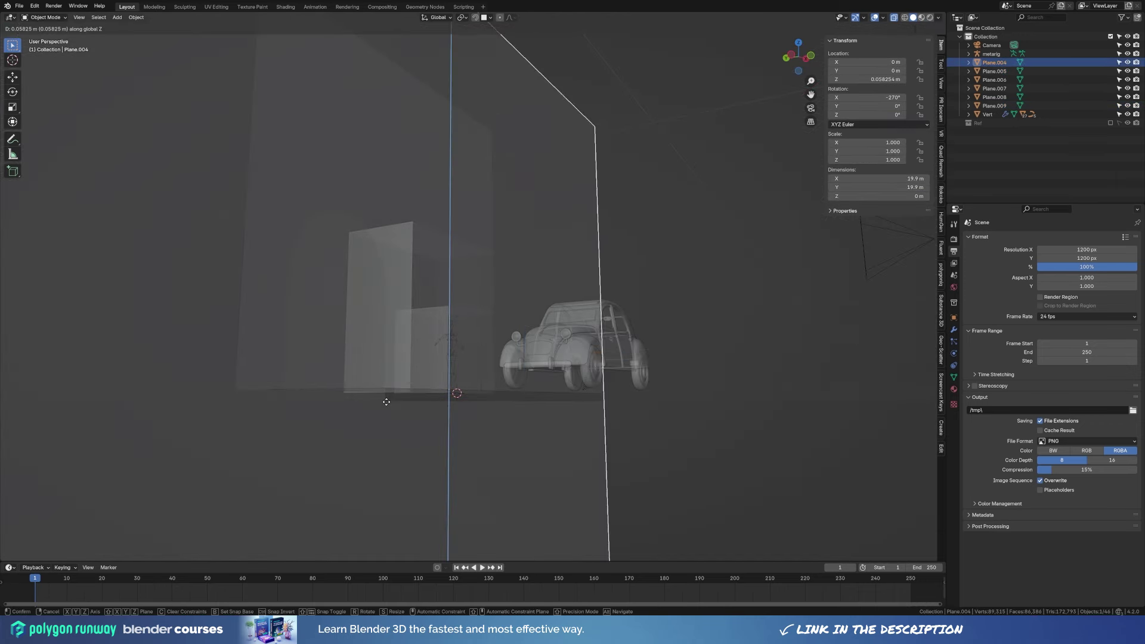
key(Escape)
key(ctrl+shift+Tab)
key(g)
key(z)
click(608, 378)
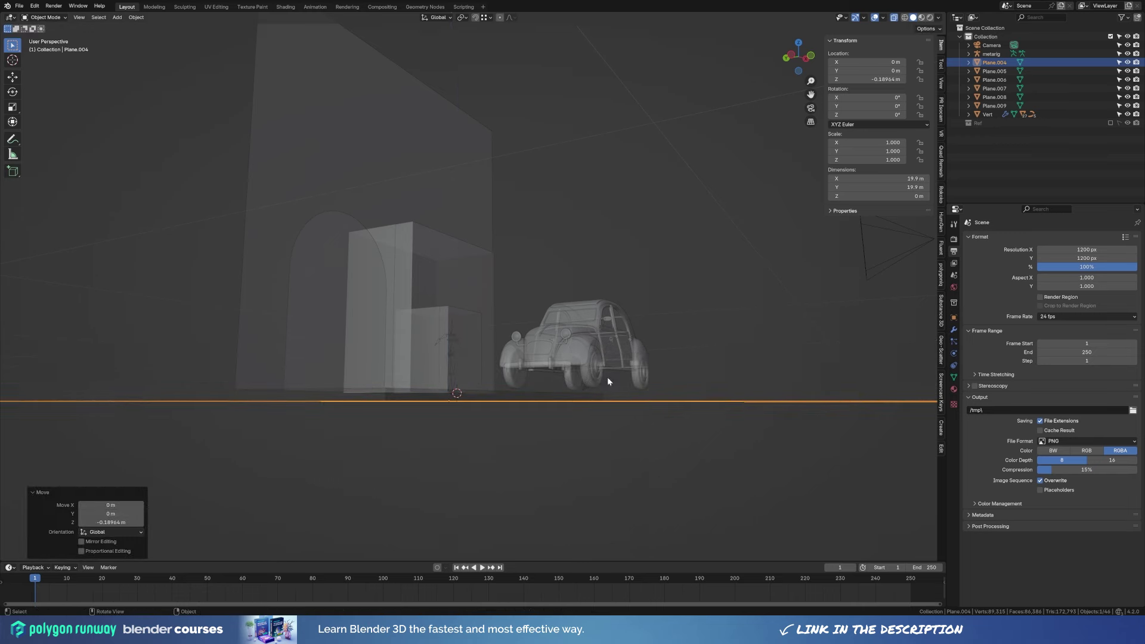
key(KP_1)
Lower the 2CV car along Z onto the floor.
click(474, 390)
key(g)
key(z)
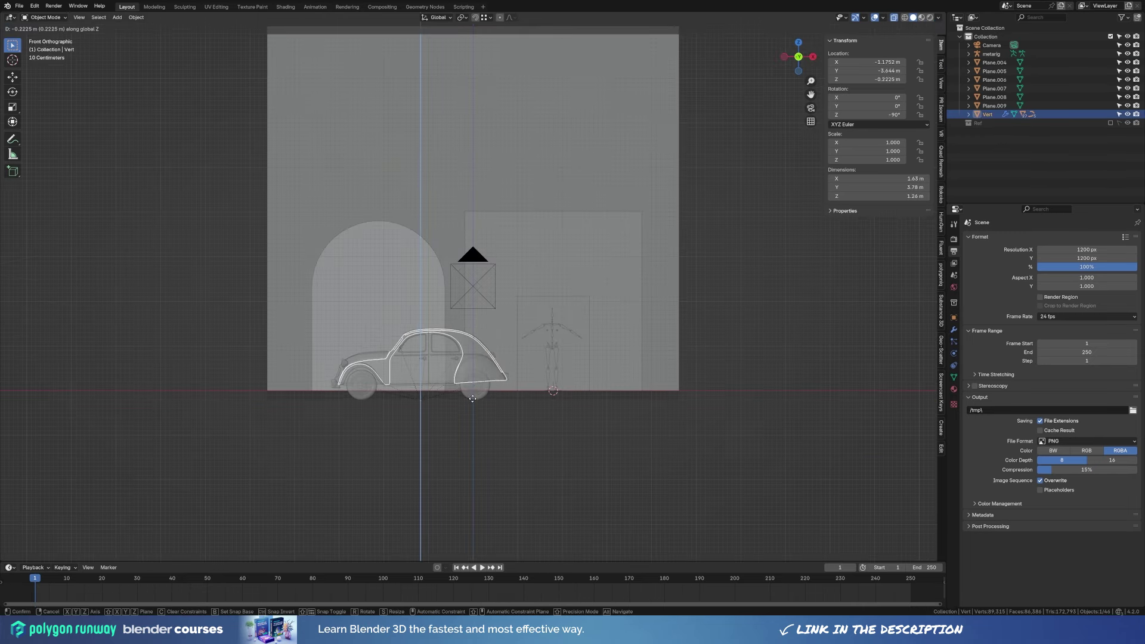
click(474, 391)
scroll(475, 426, up, 4)
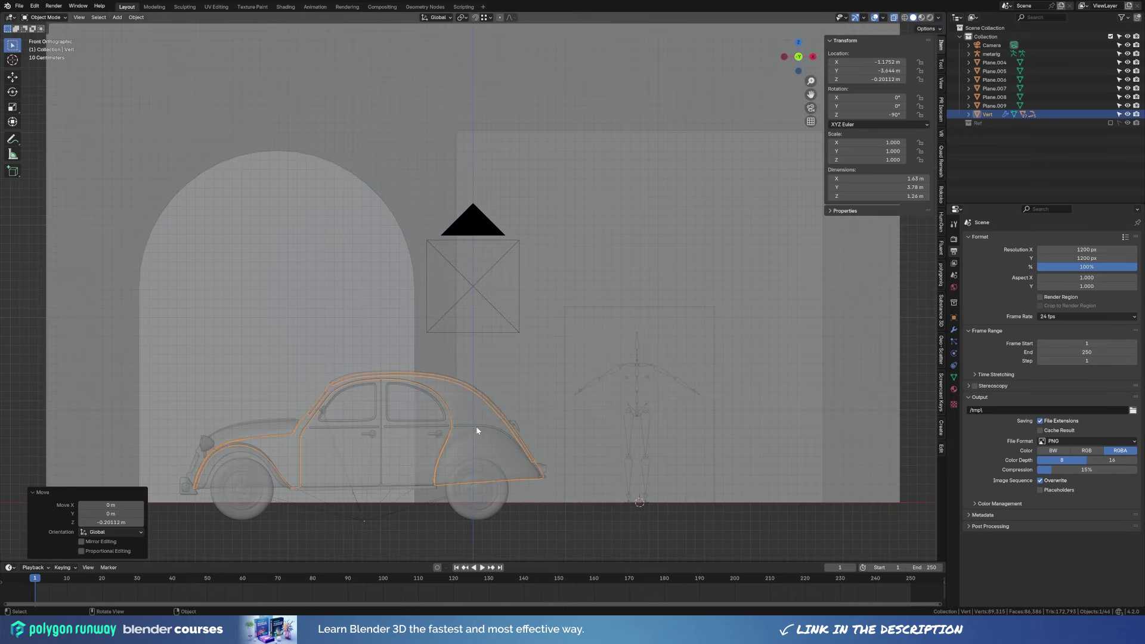
key(KP_0)
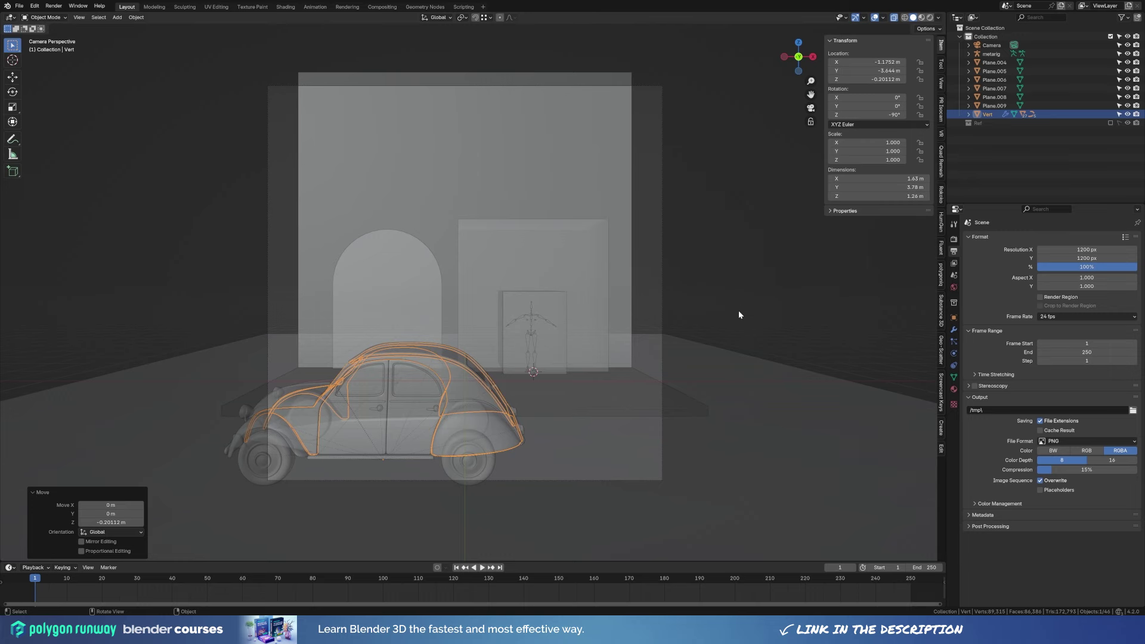
Turn off X-ray and shift the car about 0.34 m along Y.
click(738, 310)
key(alt+z)
click(495, 417)
key(g)
key(y)
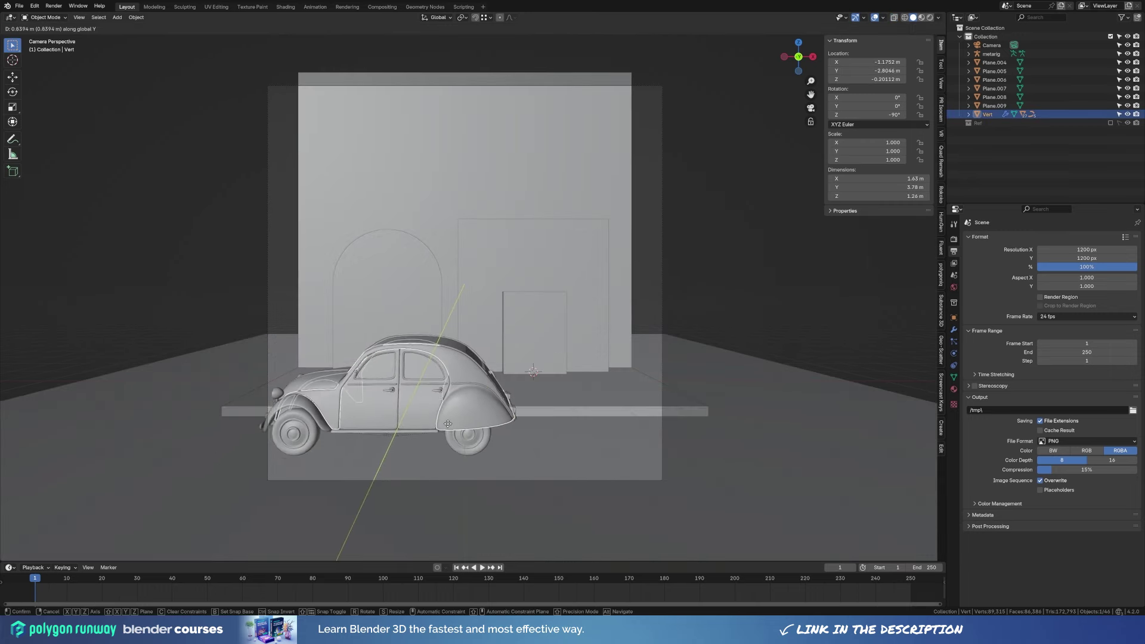
click(513, 418)
mouse_move(513, 417)
middle_down()
mouse_move(668, 446)
mouse_move(576, 383)
middle_up()
click(575, 383)
click(992, 54)
Solidify the tall back wall into a thick block, viewed through the scene camera.
click(1128, 54)
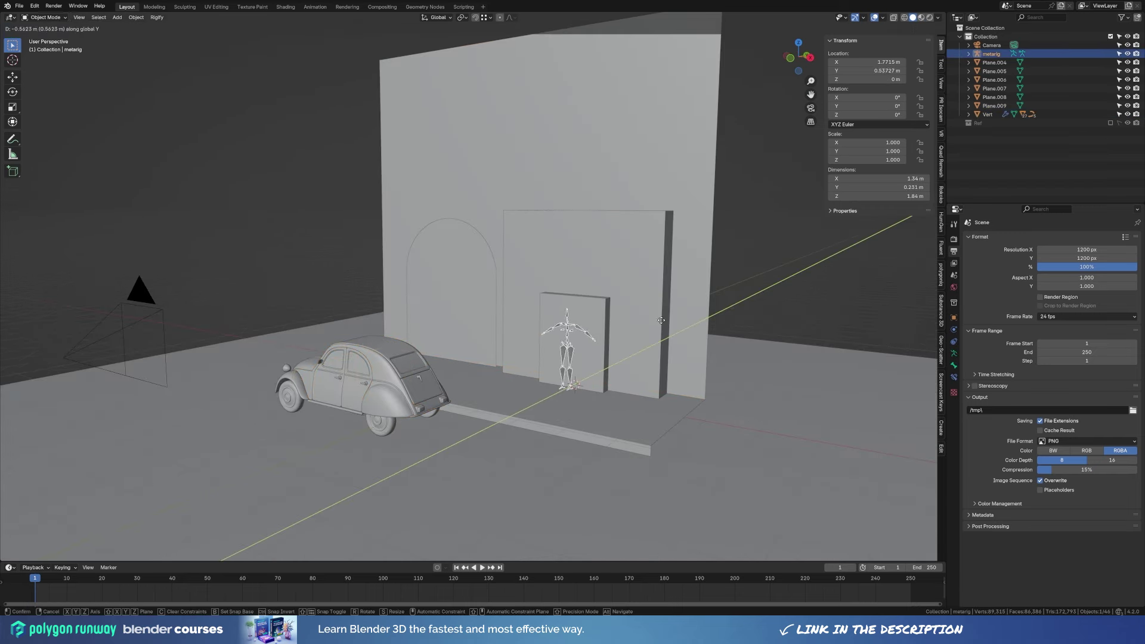
key(KP_0)
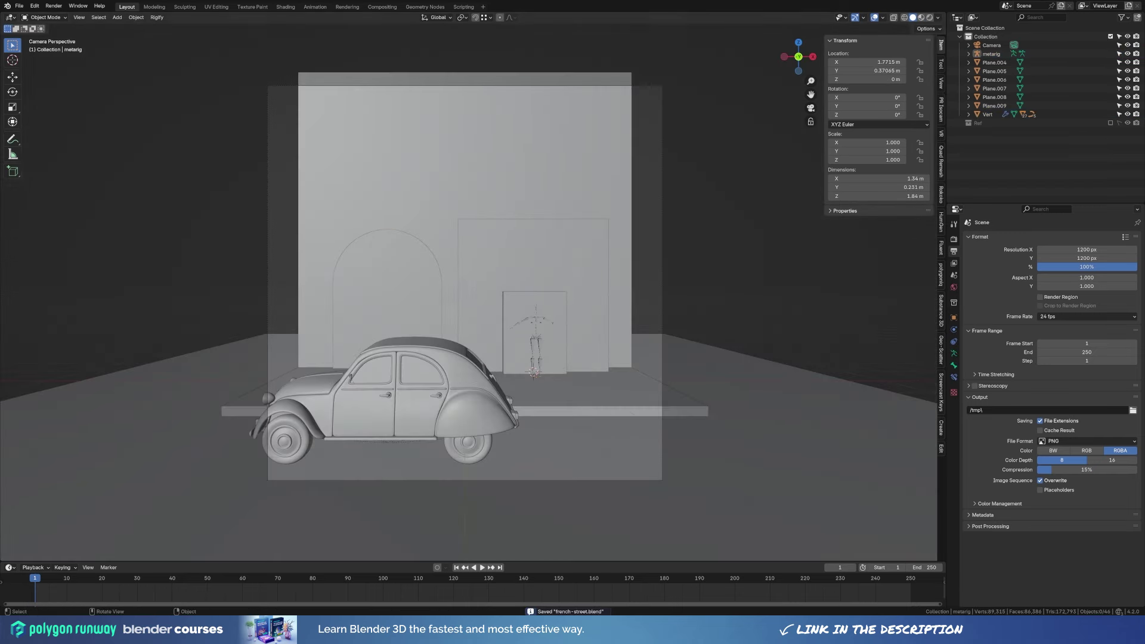
click(438, 270)
key(Tab)
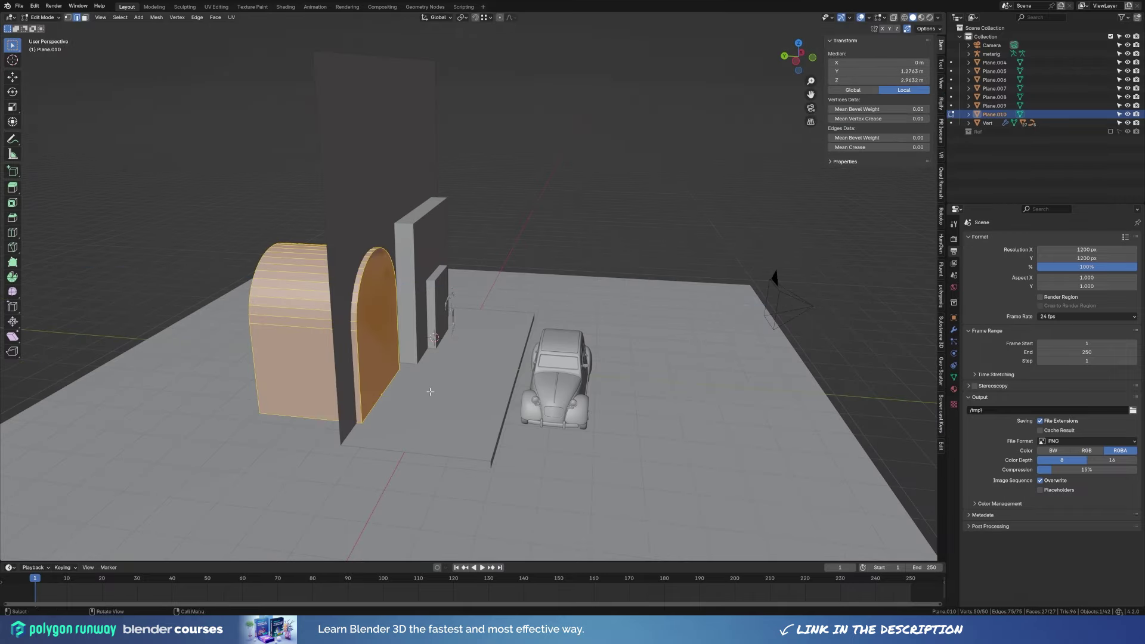
key(Tab)
click(369, 149)
key(Tab)
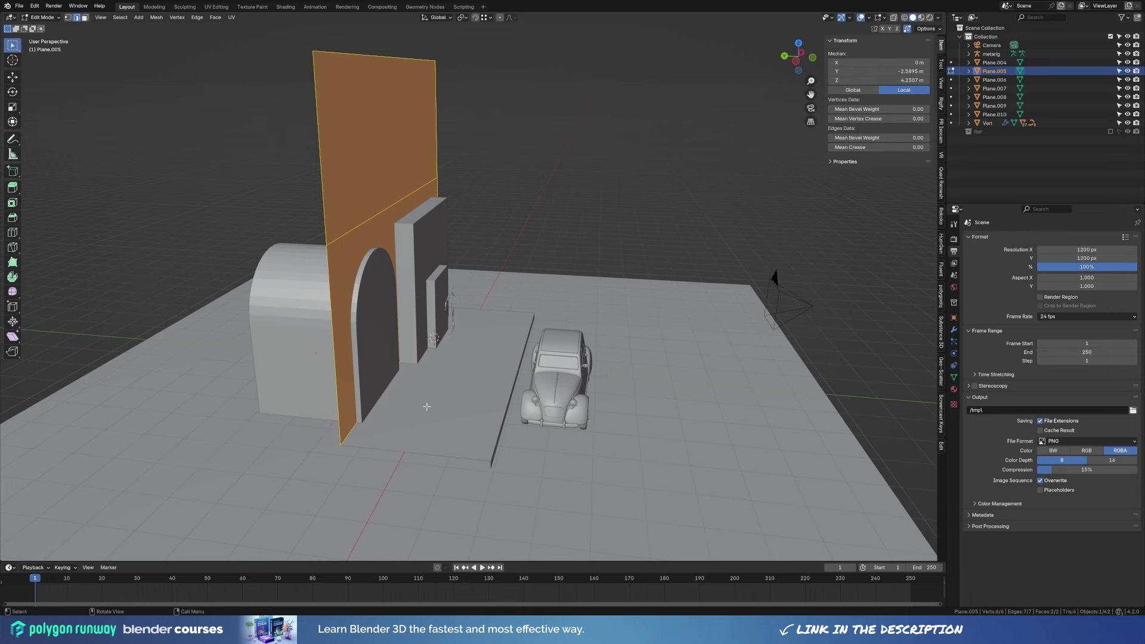
key(Tab)
Bool Tool difference the arch cutter out of the back wall, then slide the cutter along Y.
click(367, 382)
click(261, 322)
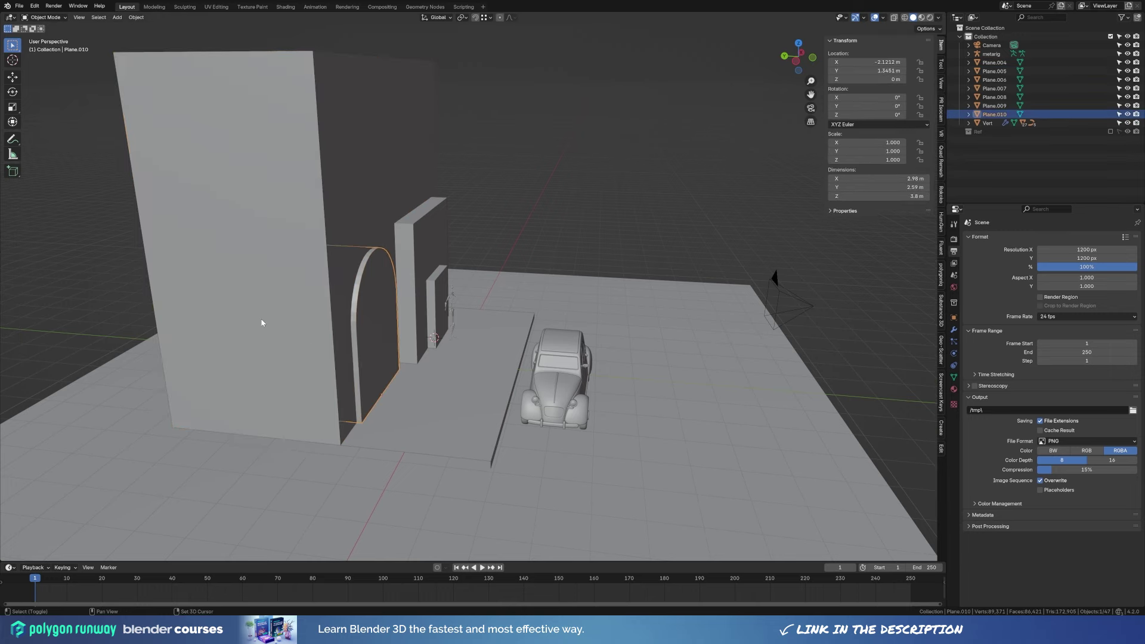
key(ctrl+KP_Subtract)
click(367, 278)
middle_drag(367, 278, 382, 352)
key(g)
key(y)
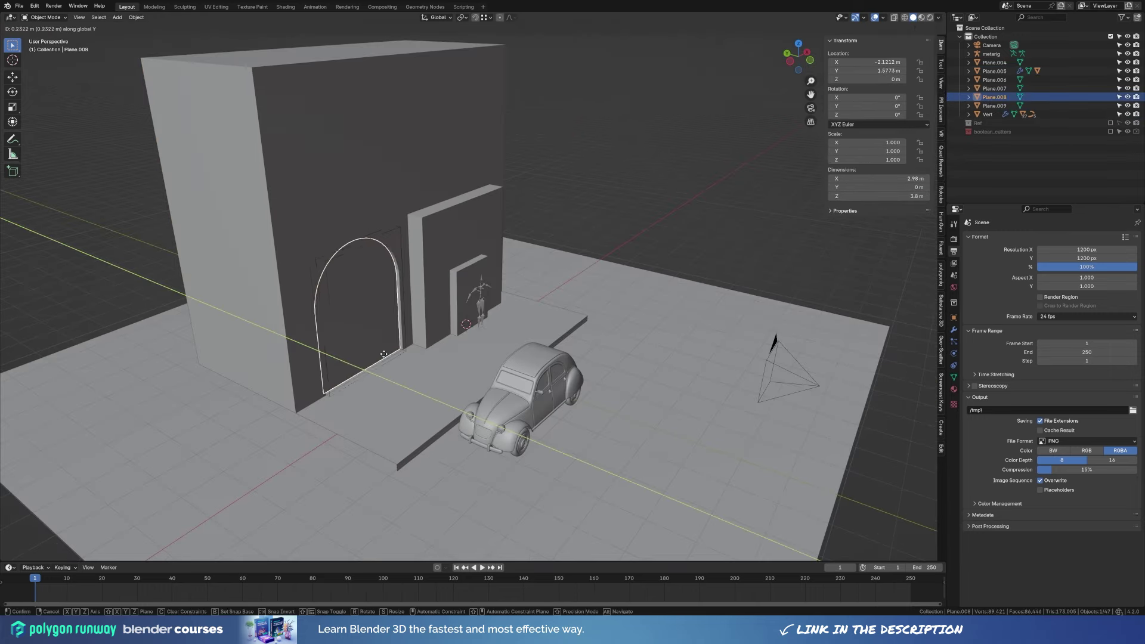
click(383, 354)
Separate the middle wall's front face into its own plane and delete the old middle wall.
click(429, 268)
middle_drag(429, 268, 624, 307)
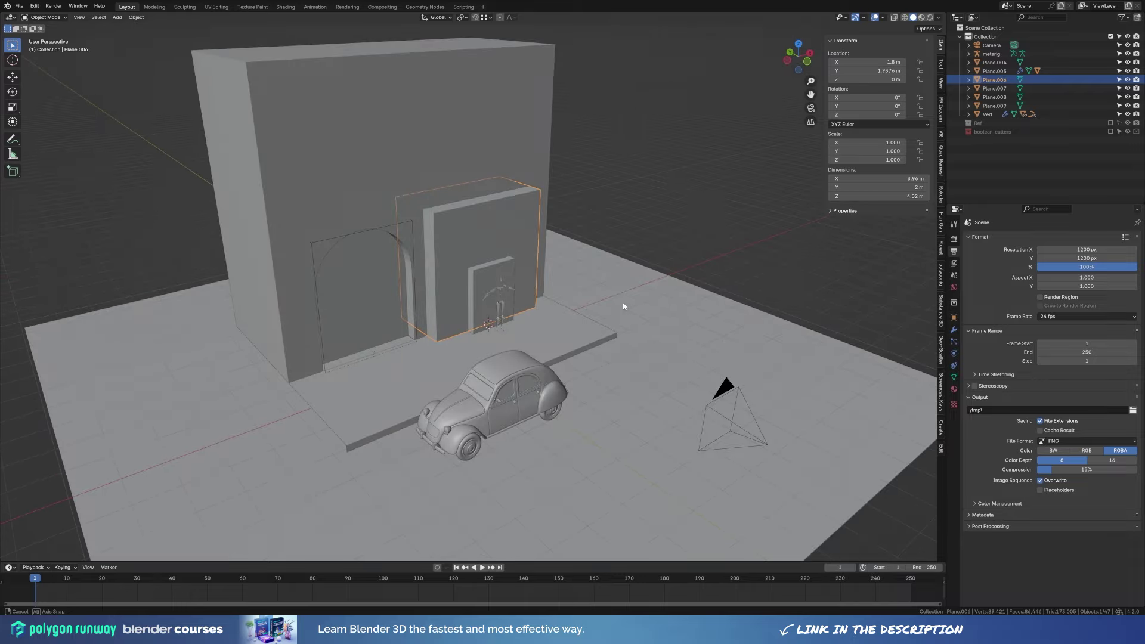
mouse_move(496, 228)
middle_down()
mouse_move(443, 339)
mouse_move(649, 316)
middle_up()
key(Tab)
click(476, 208)
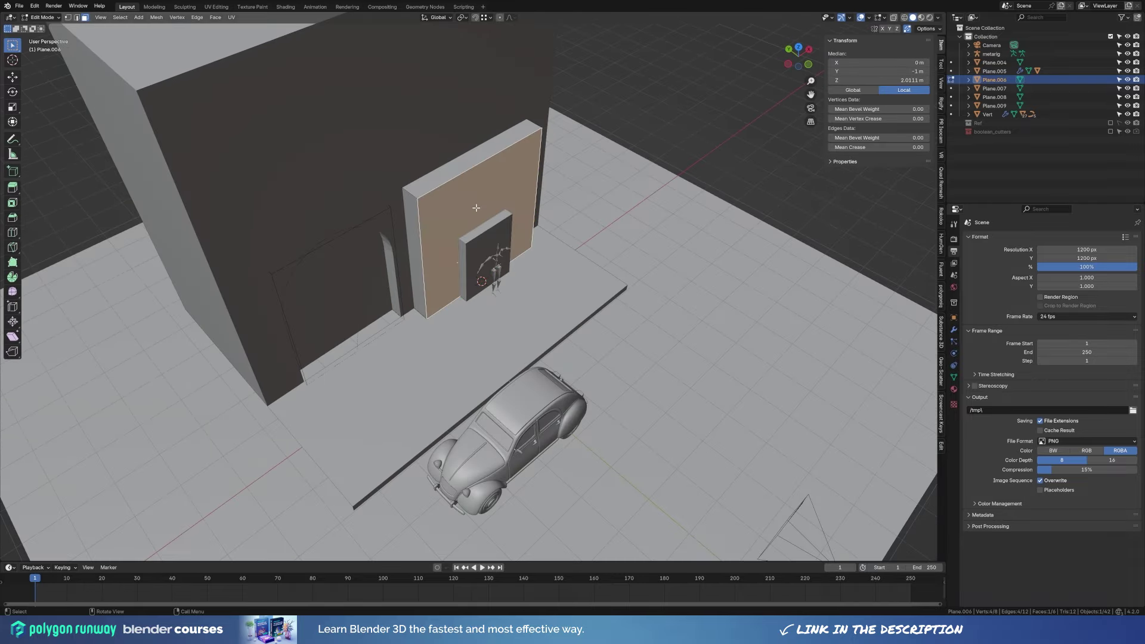
key(p)
key(Tab)
key(x)
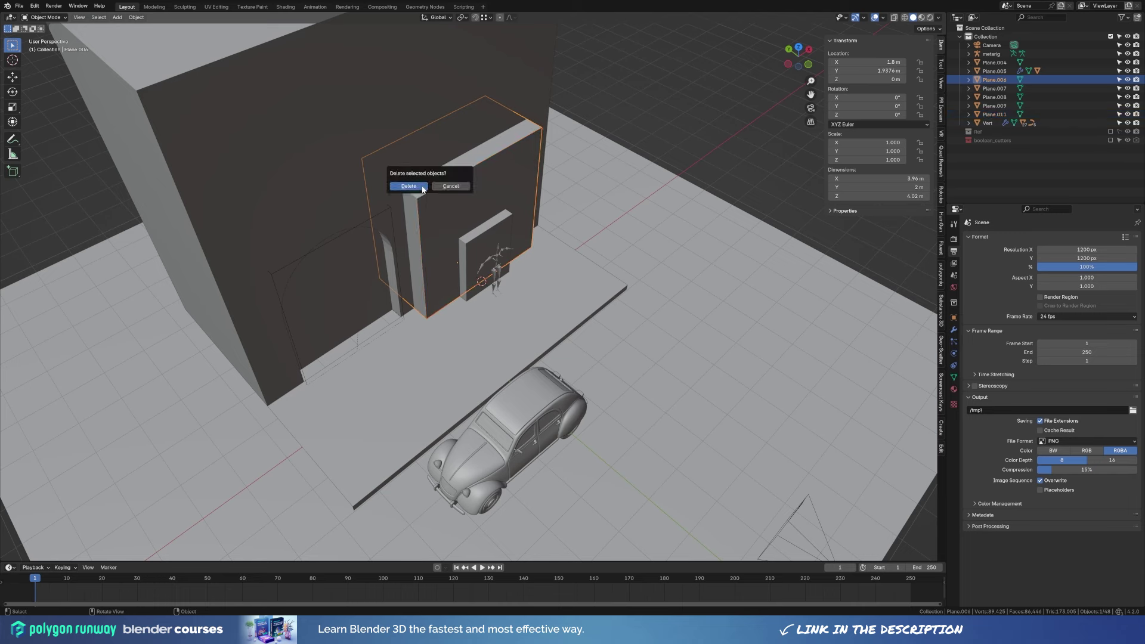
key(Return)
Set the new wall plane's origin to the 3D cursor and move it along Y.
right_click(508, 280)
click(569, 330)
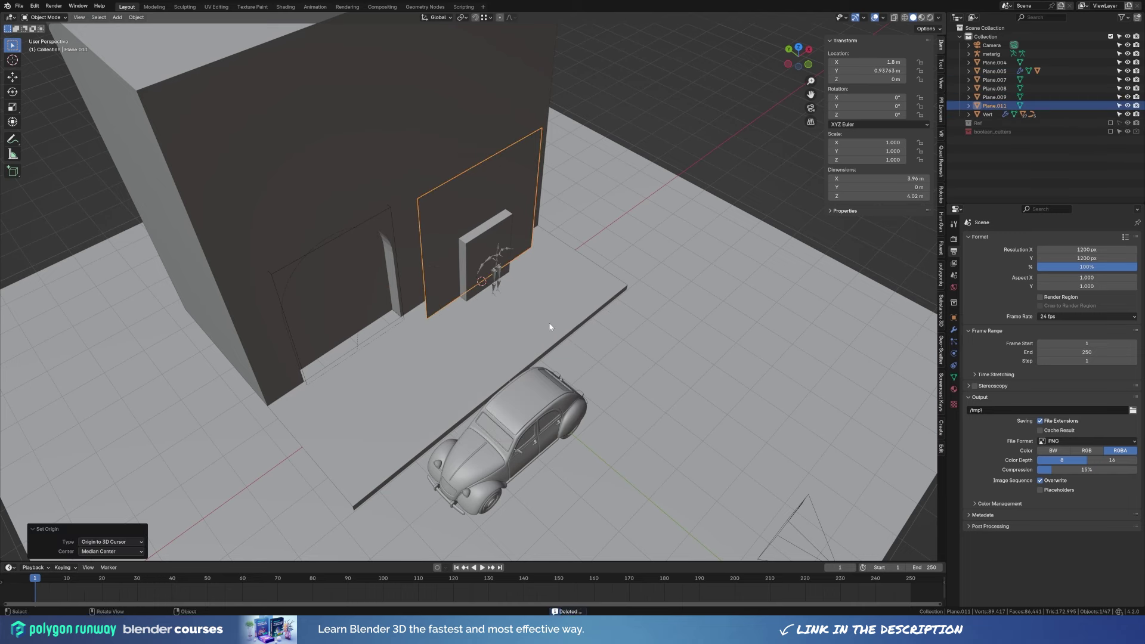
key(g)
key(y)
click(535, 264)
key(Tab)
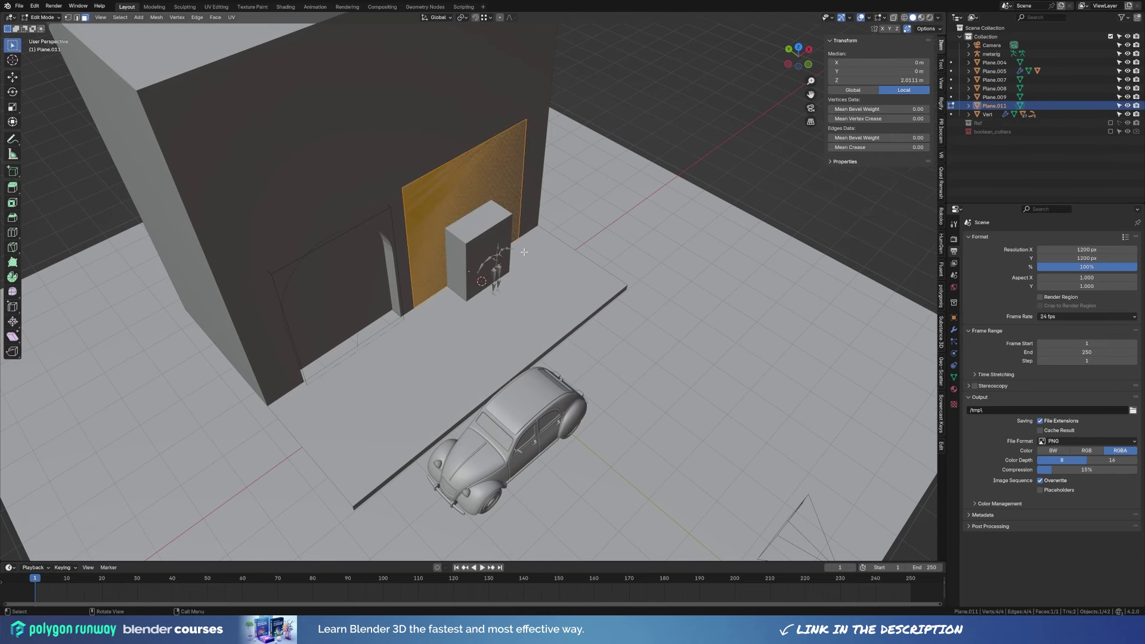
middle_drag(592, 249, 536, 250)
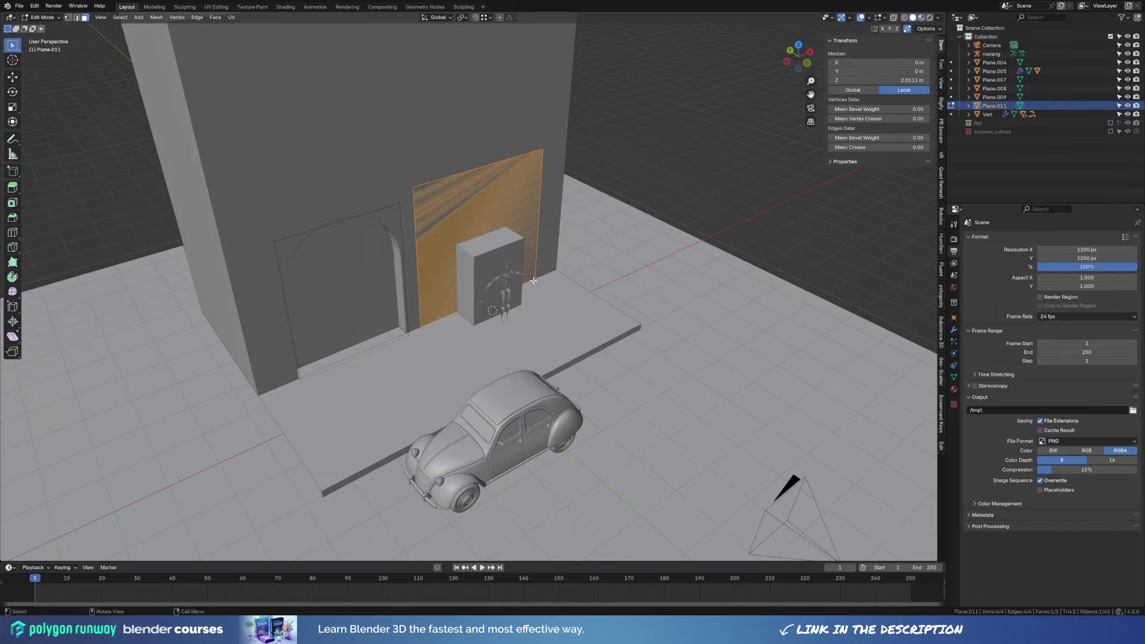
key(Tab)
Boolean-difference the door box out of the wall plane to make the rectangular door opening.
click(498, 251)
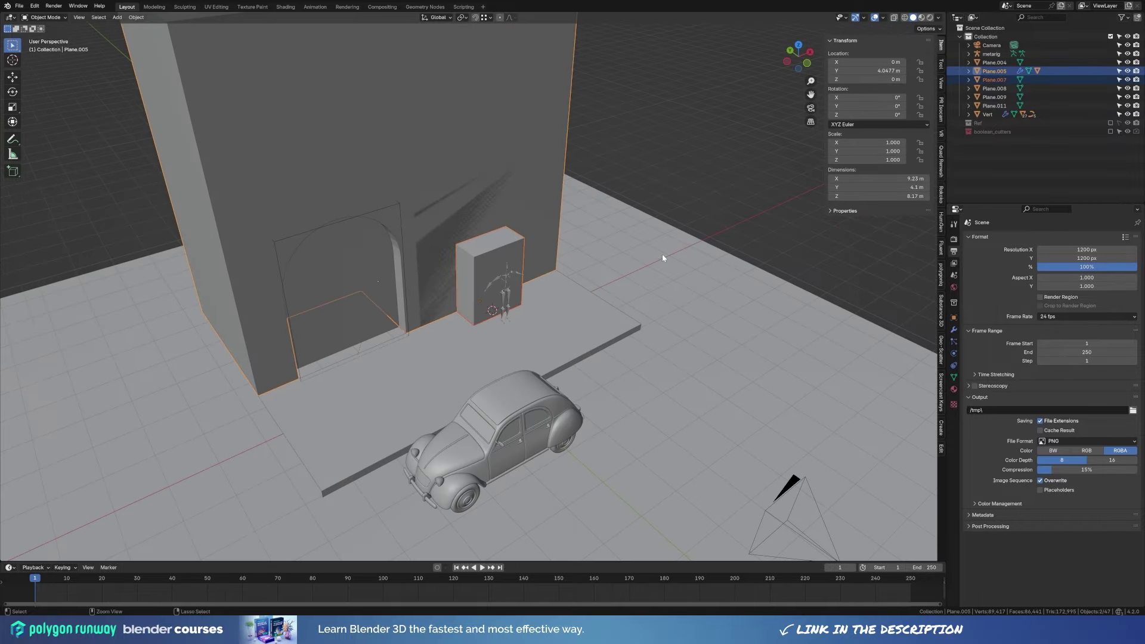
key(Delete)
click(484, 260)
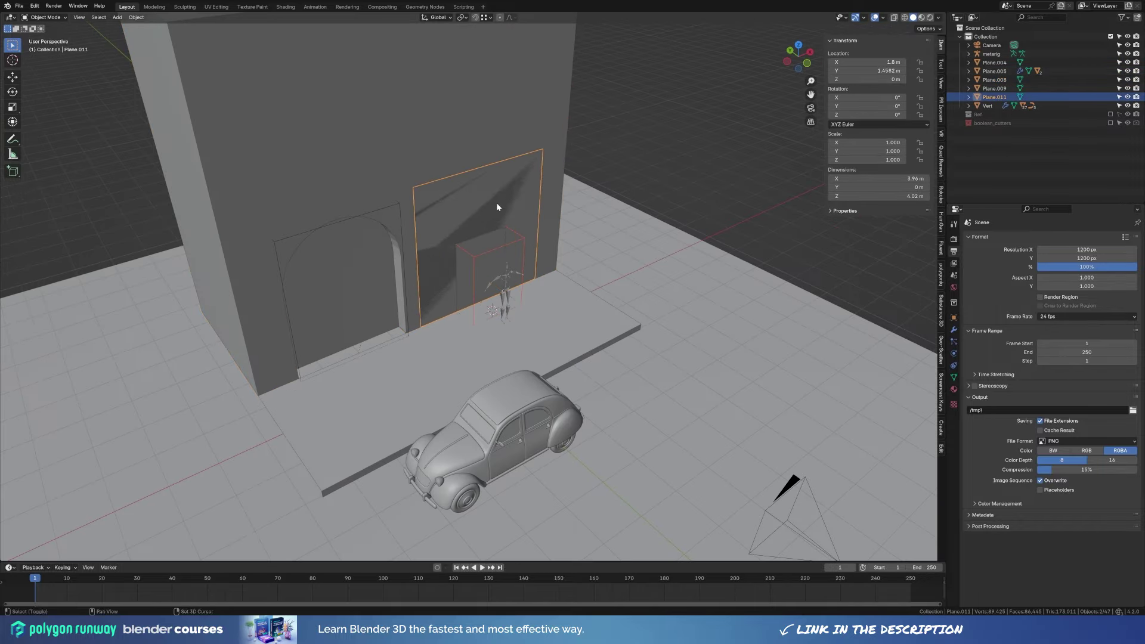
key(ctrl+KP_Subtract)
mouse_move(509, 244)
middle_down()
mouse_move(525, 313)
mouse_move(534, 249)
mouse_move(626, 227)
mouse_move(521, 335)
middle_up()
click(671, 209)
key(KP_1)
Select the back wall's horizontal edge loop in edge mode and duplicate it.
click(485, 232)
key(Tab)
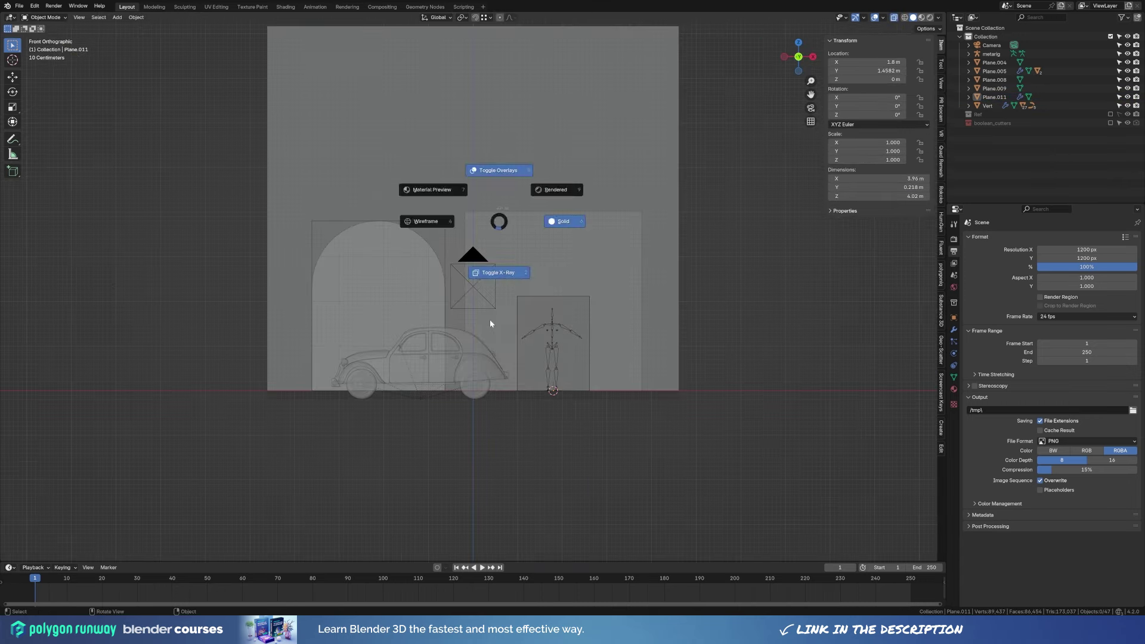
key(2)
alt+click(502, 185)
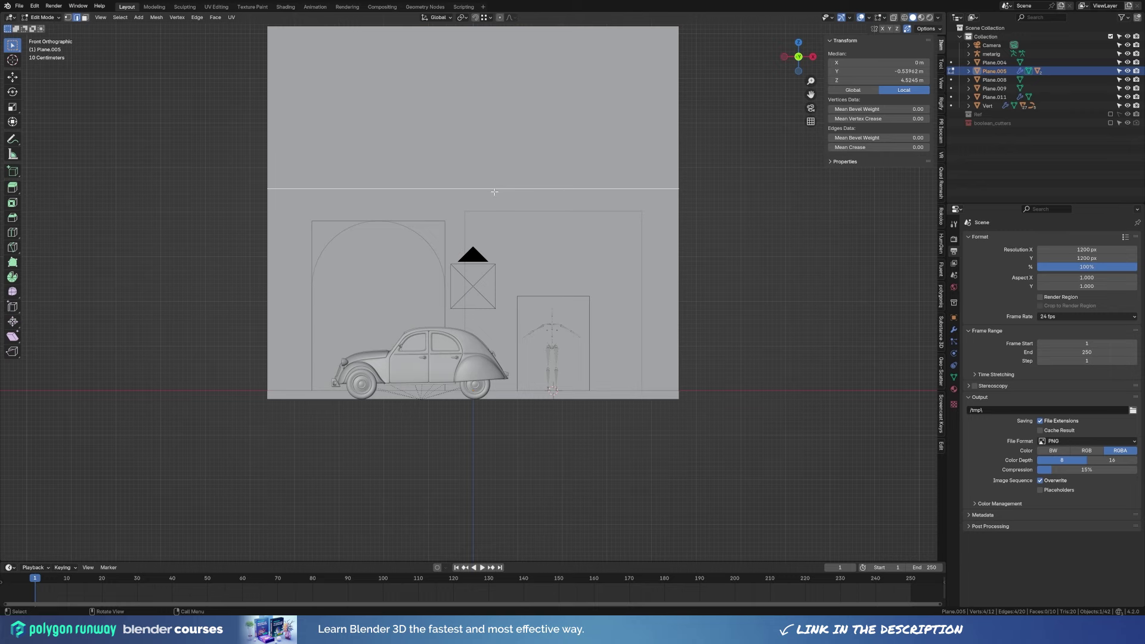
middle_drag(393, 197, 462, 222)
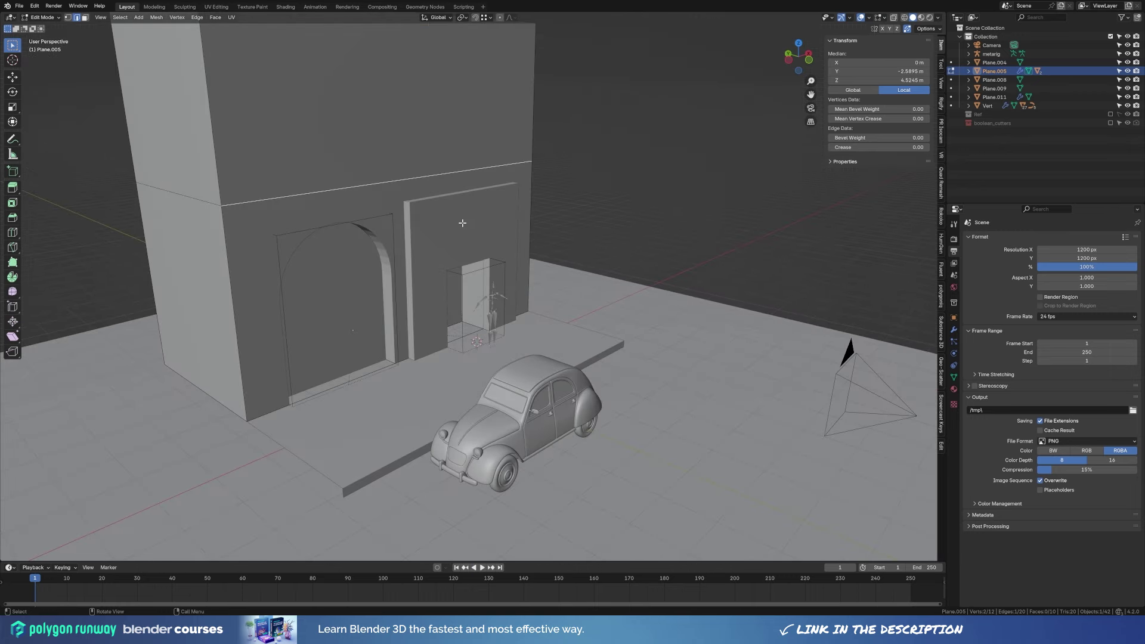
scroll(426, 207, down, 3)
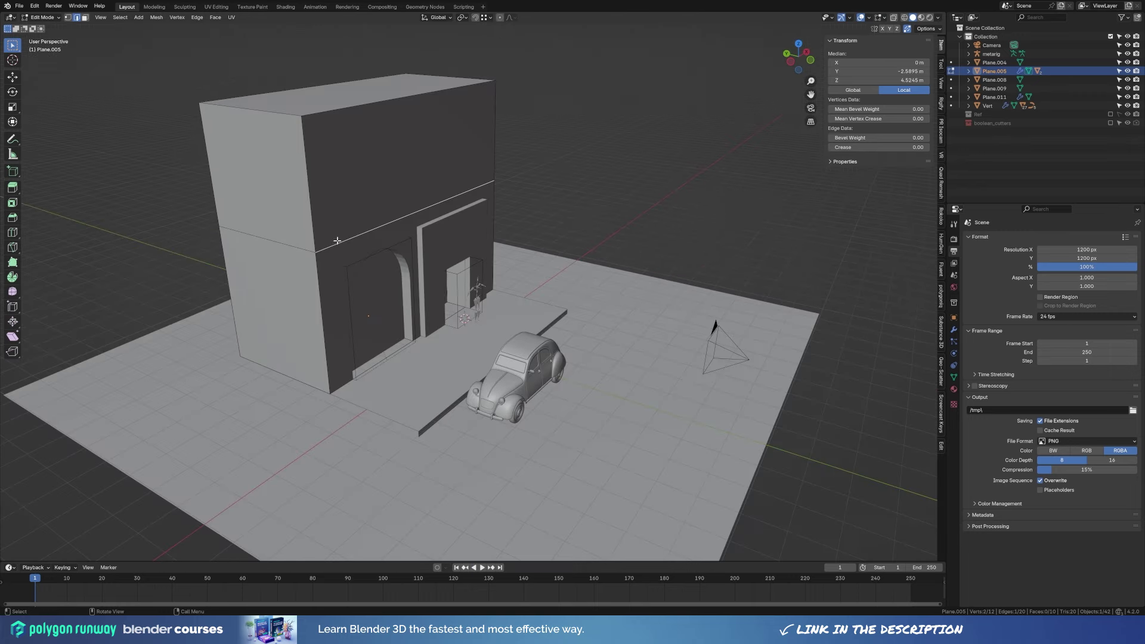
key(ctrl+x)
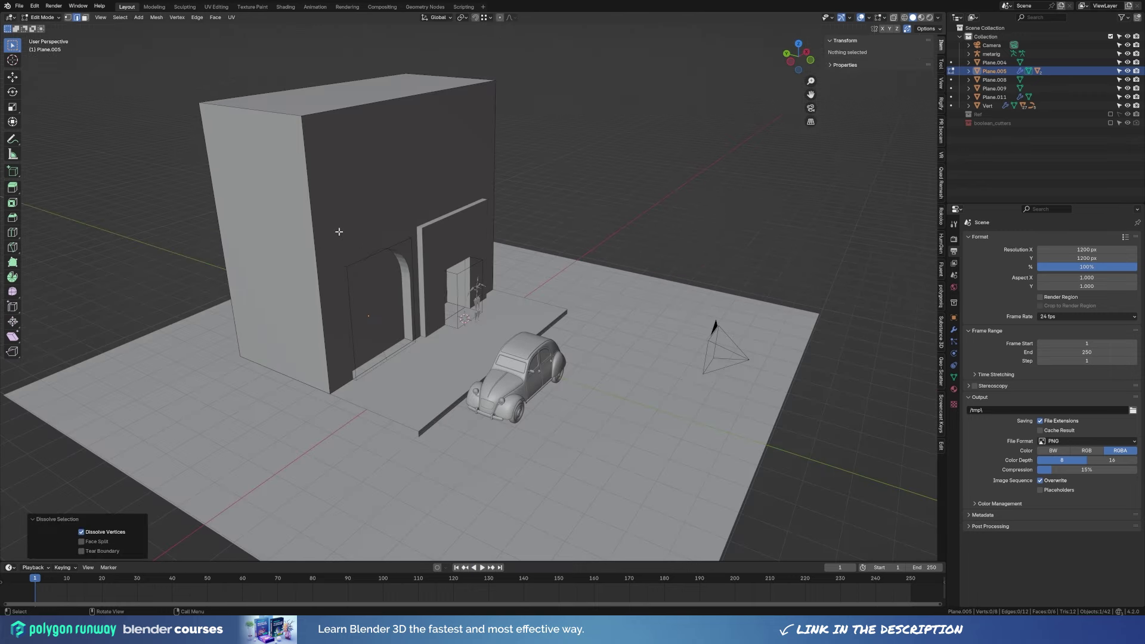
key(l)
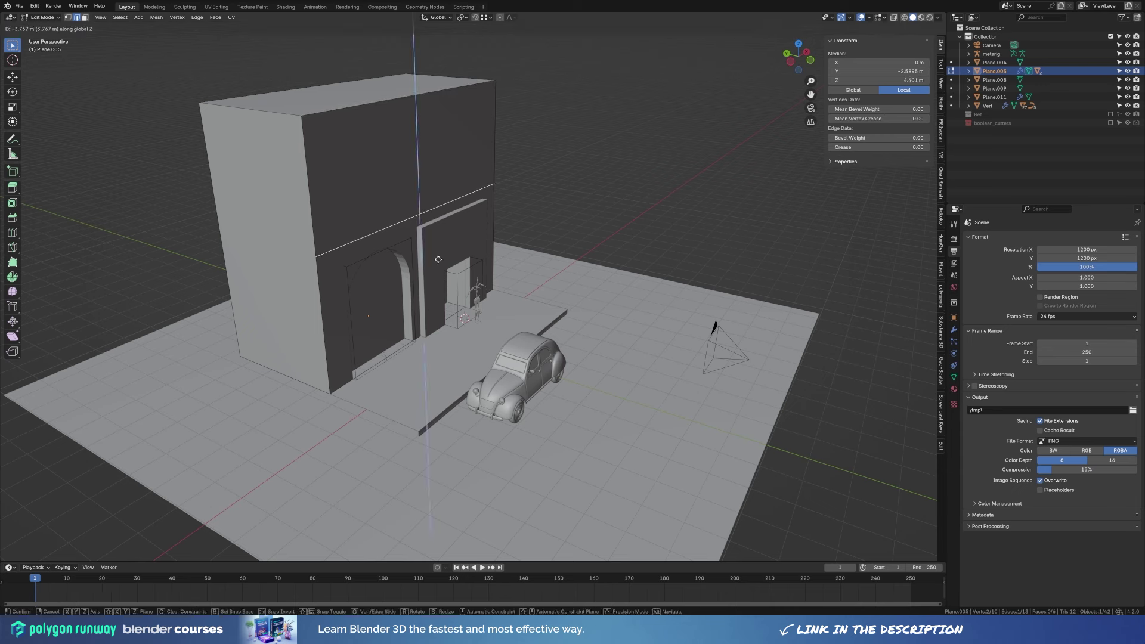
Separate the copied edge into its own object and remove its copied boolean modifiers.
key(p)
click(450, 250)
key(Tab)
click(469, 274)
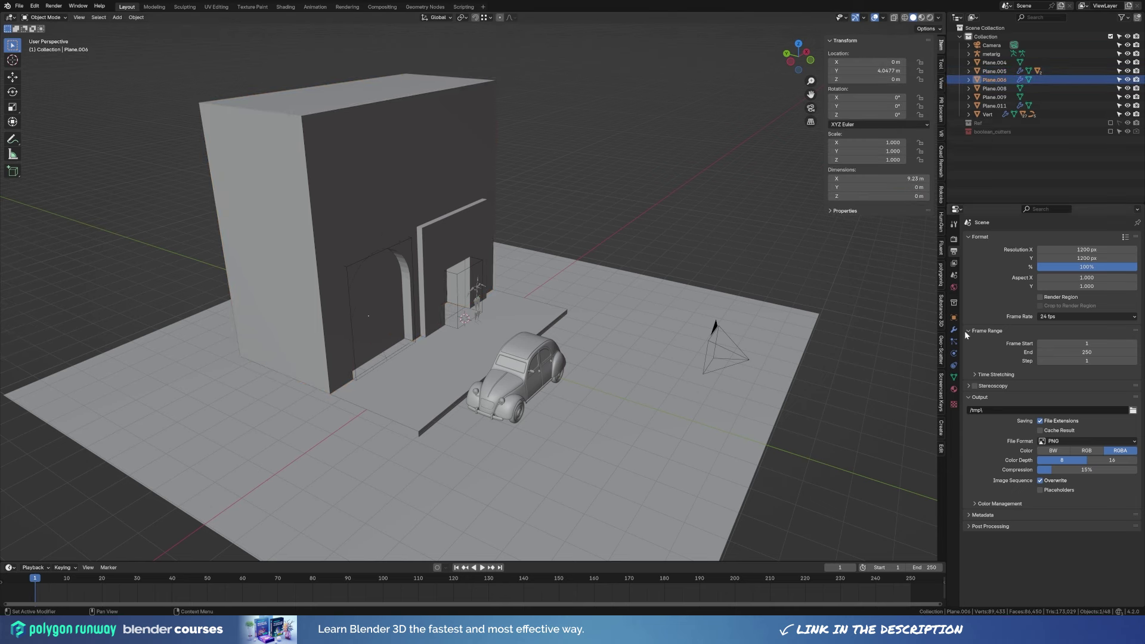
click(954, 330)
click(532, 209)
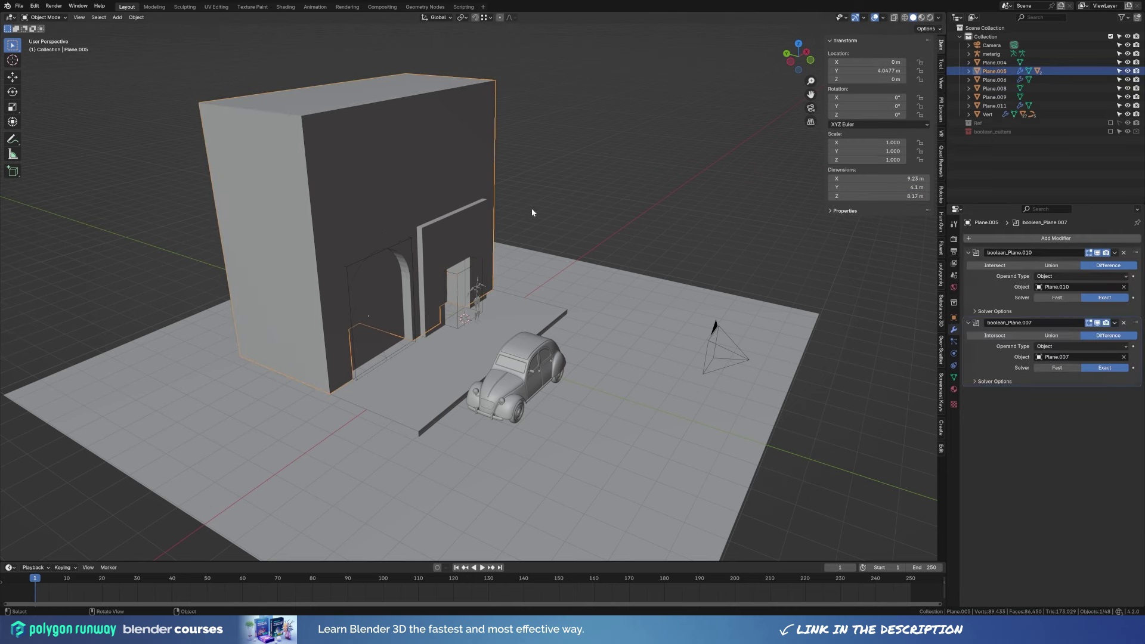
click(557, 202)
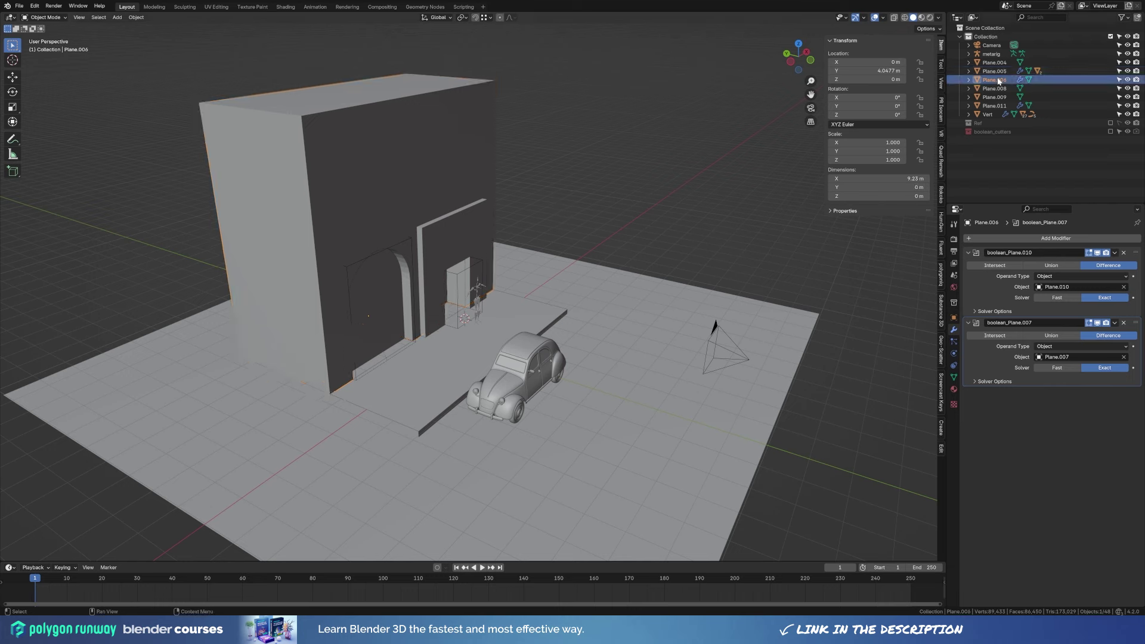
click(1126, 254)
click(1126, 253)
Raise the separated edge and extrude it twice along Y into a ledge about 4.1 m deep.
key(Tab)
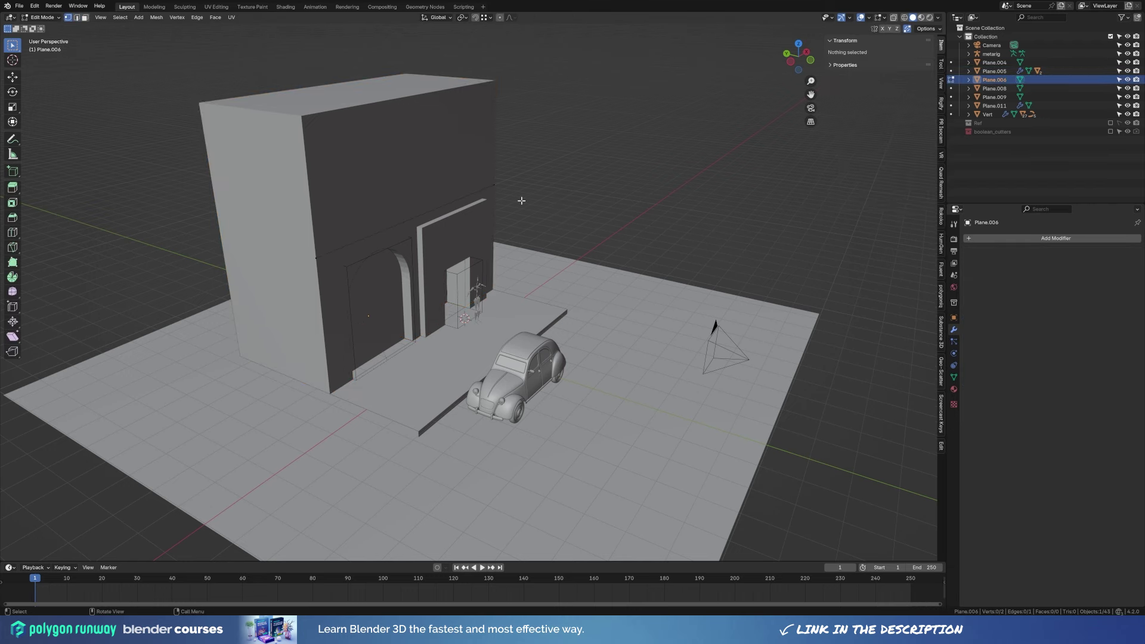
key(g)
key(z)
click(521, 202)
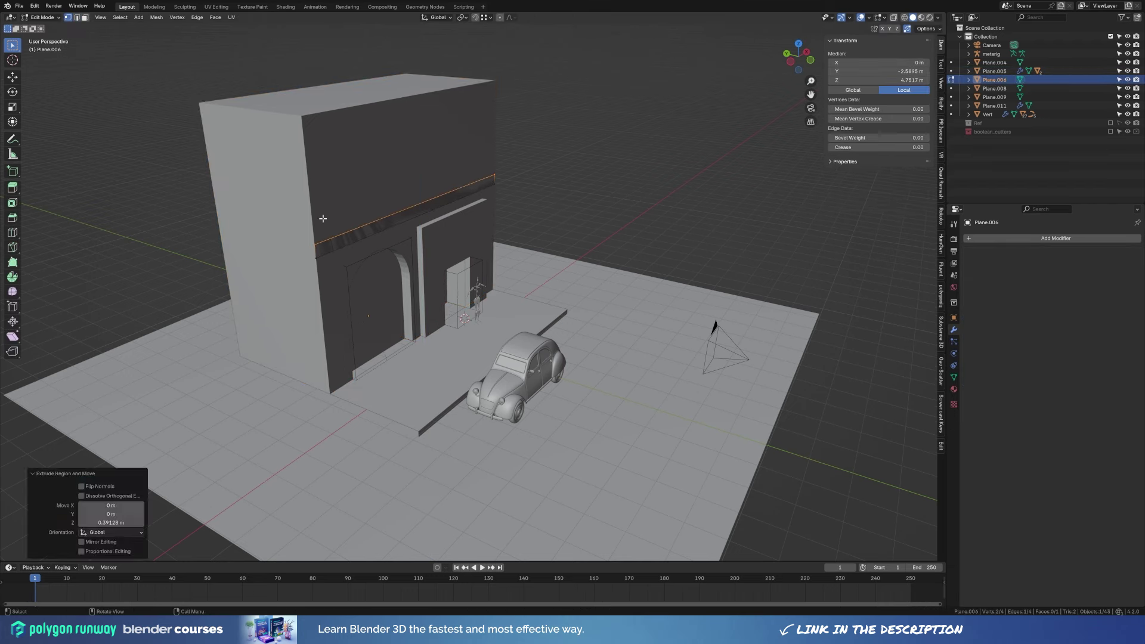
key(e)
key(y)
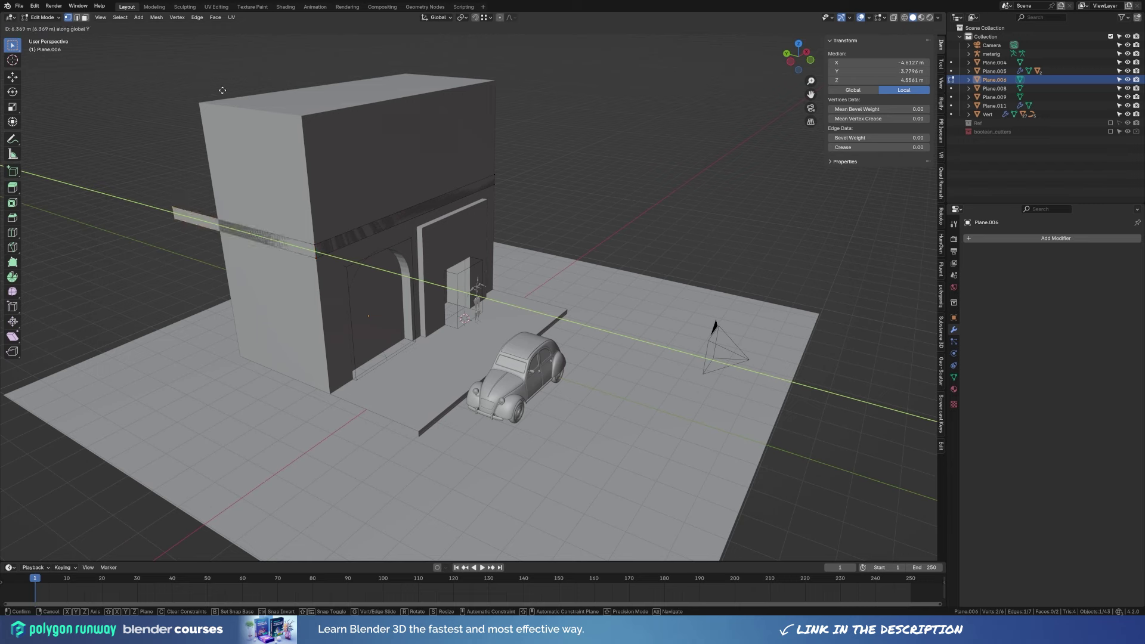
click(179, 226)
mouse_move(179, 227)
middle_down()
mouse_move(733, 104)
mouse_move(511, 219)
middle_up()
key(e)
key(y)
click(734, 104)
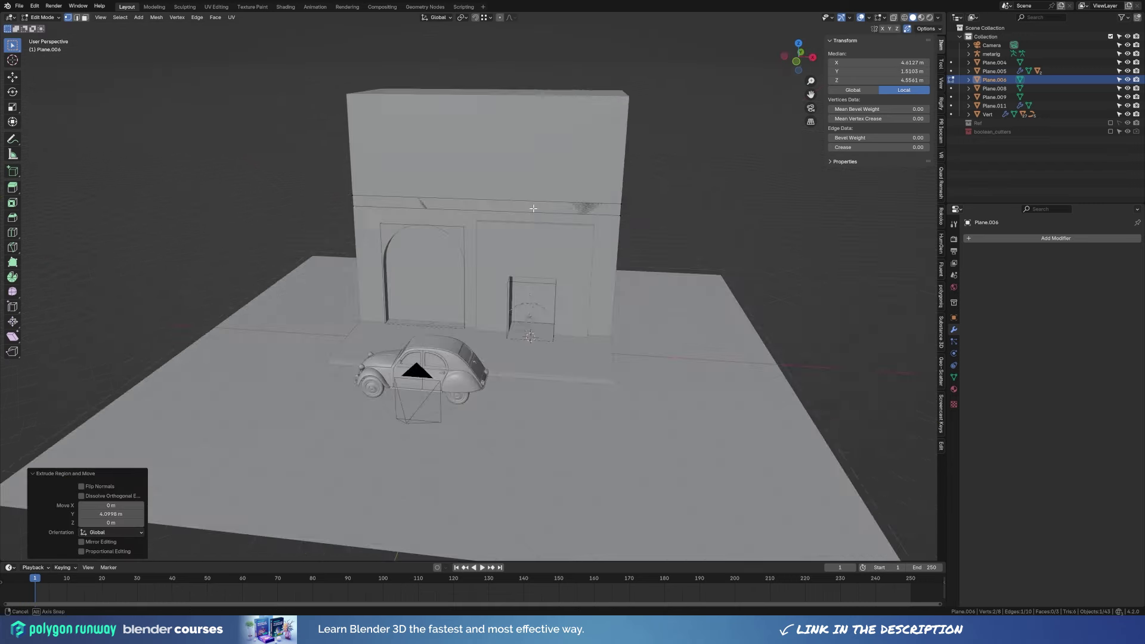
key(Tab)
Add a plane rotated 90° on X and bevel its top corners into an arch.
key(KP_1)
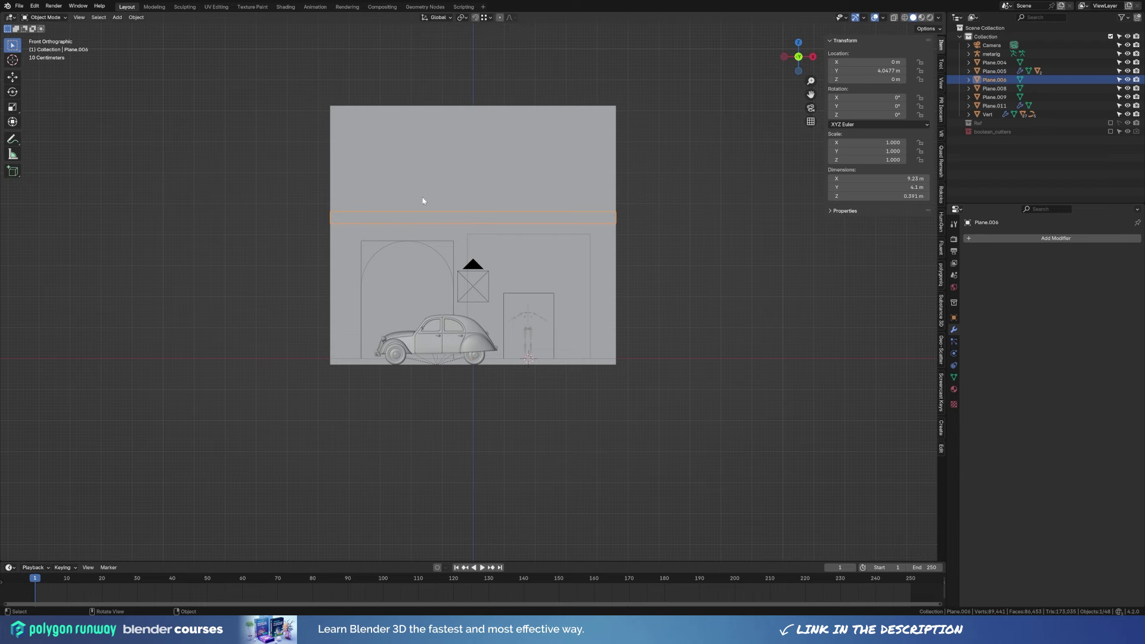
key(shift+a)
click(489, 159)
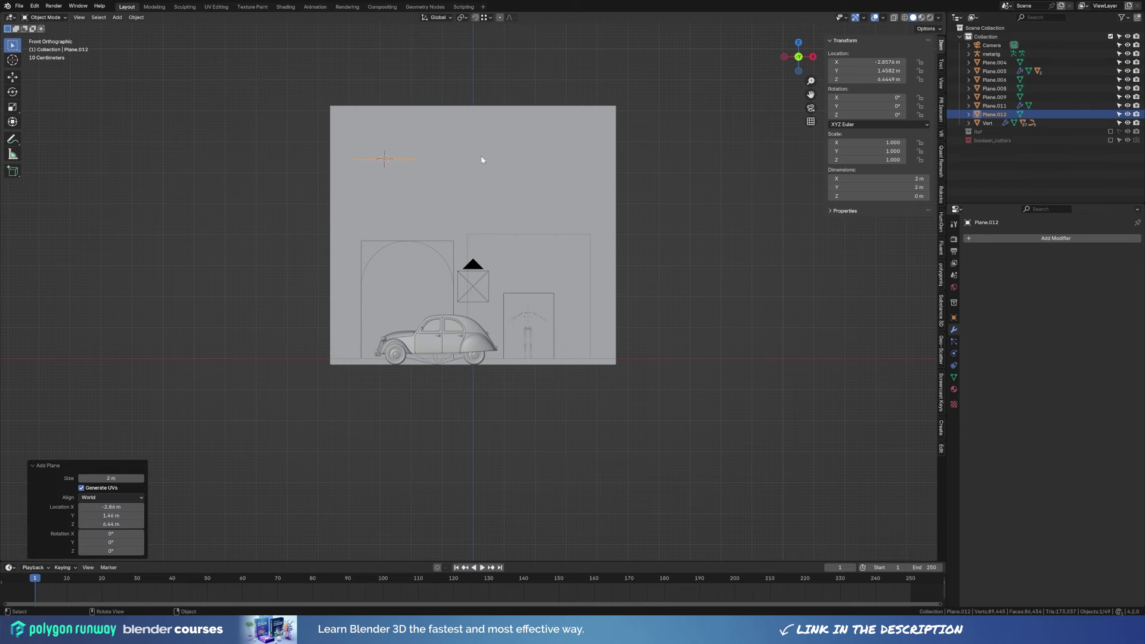
key(Tab)
text(rx90)
key(Return)
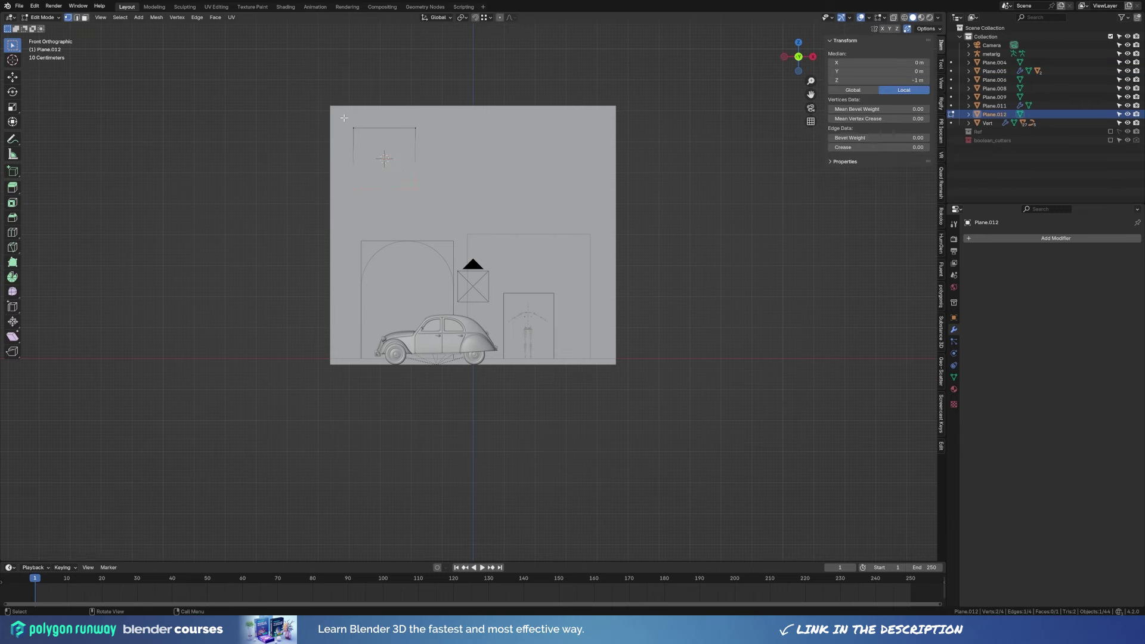
key(ctrl+shift+b)
scroll(482, 130, up, 10)
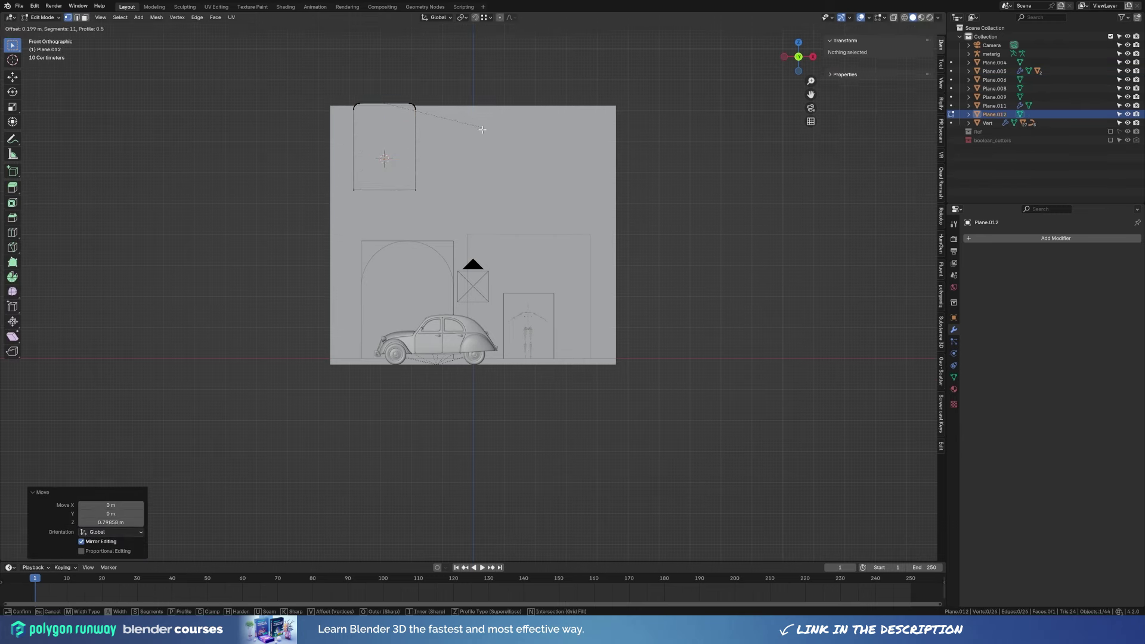
click(495, 161)
In X-ray, raise the arch outline vertically and fill it with a face.
key(alt+z)
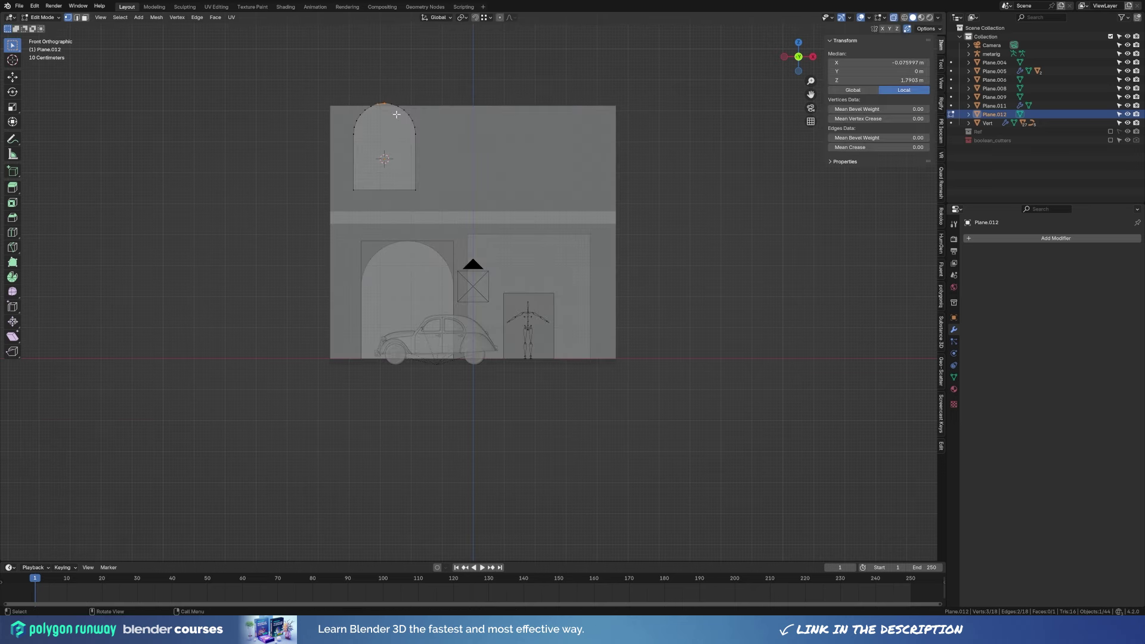
key(shift+g)
click(389, 116)
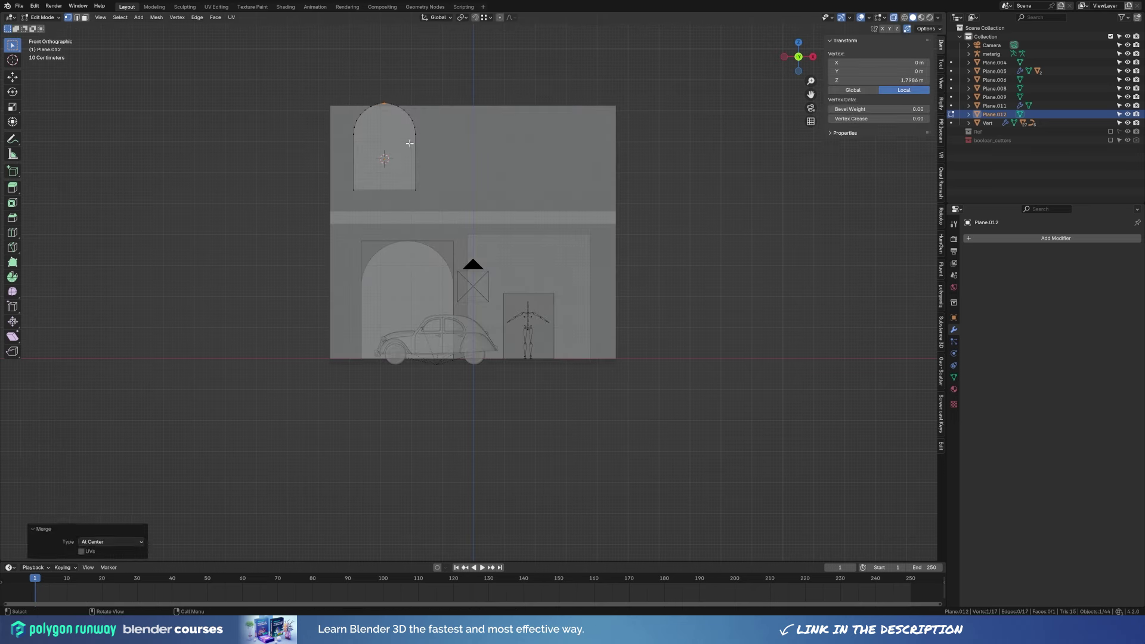
key(g)
key(z)
click(457, 158)
key(f)
Separate the arch face into its own object and extrude it along Y into a block.
key(p)
middle_drag(333, 168, 384, 180)
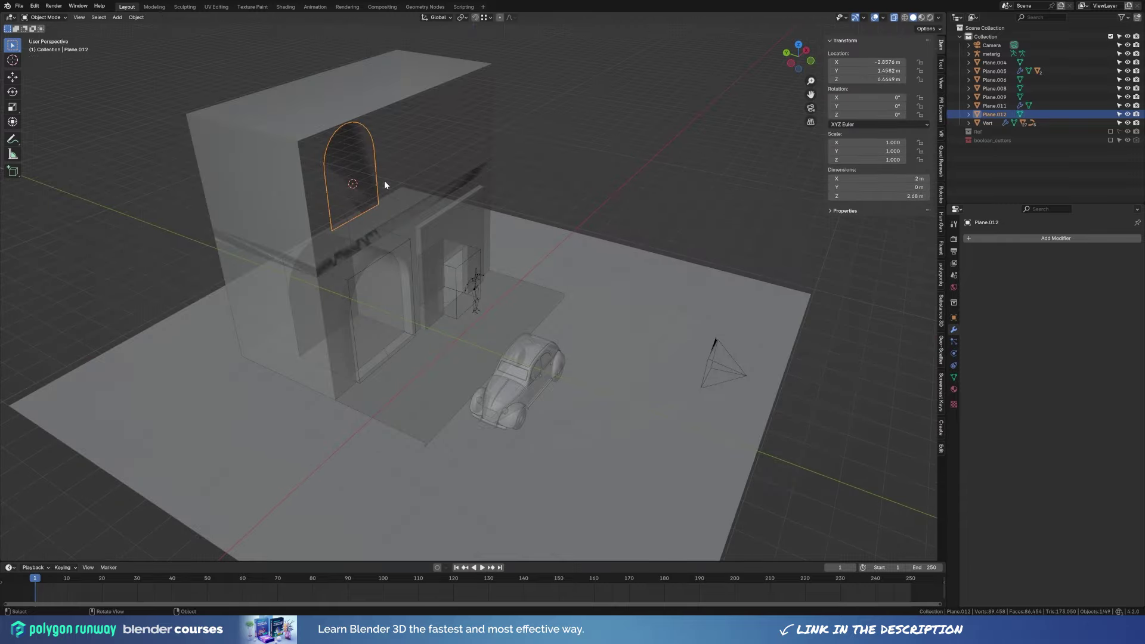
click(389, 191)
key(g)
key(Escape)
key(Tab)
key(e)
key(y)
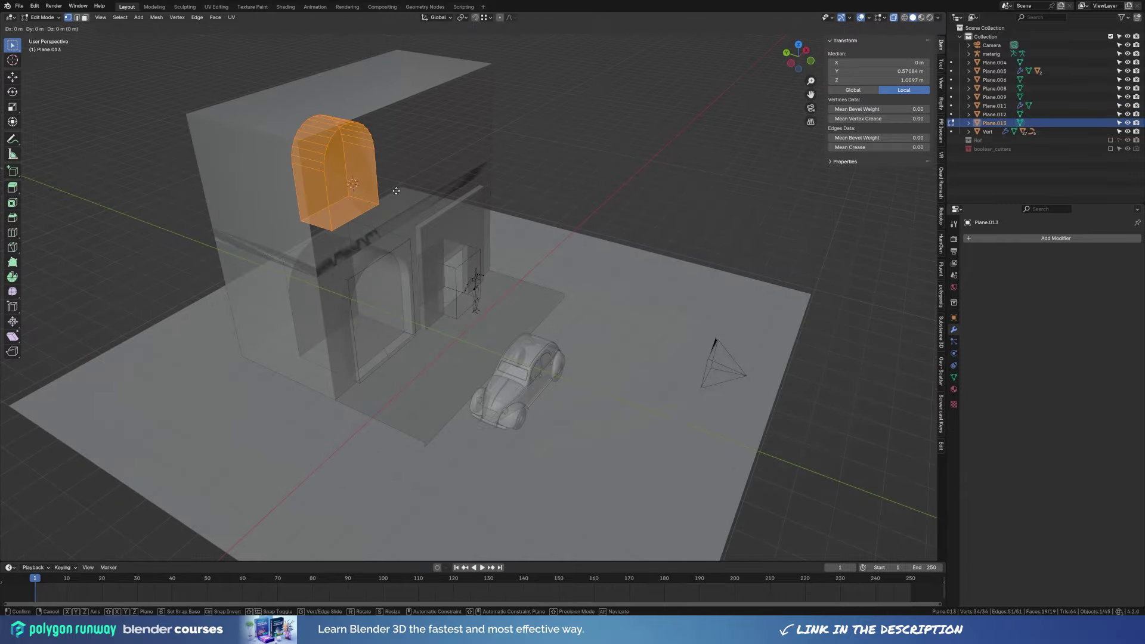
click(407, 196)
key(Tab)
Shrink the arch block and move it down in the front view.
key(alt+z)
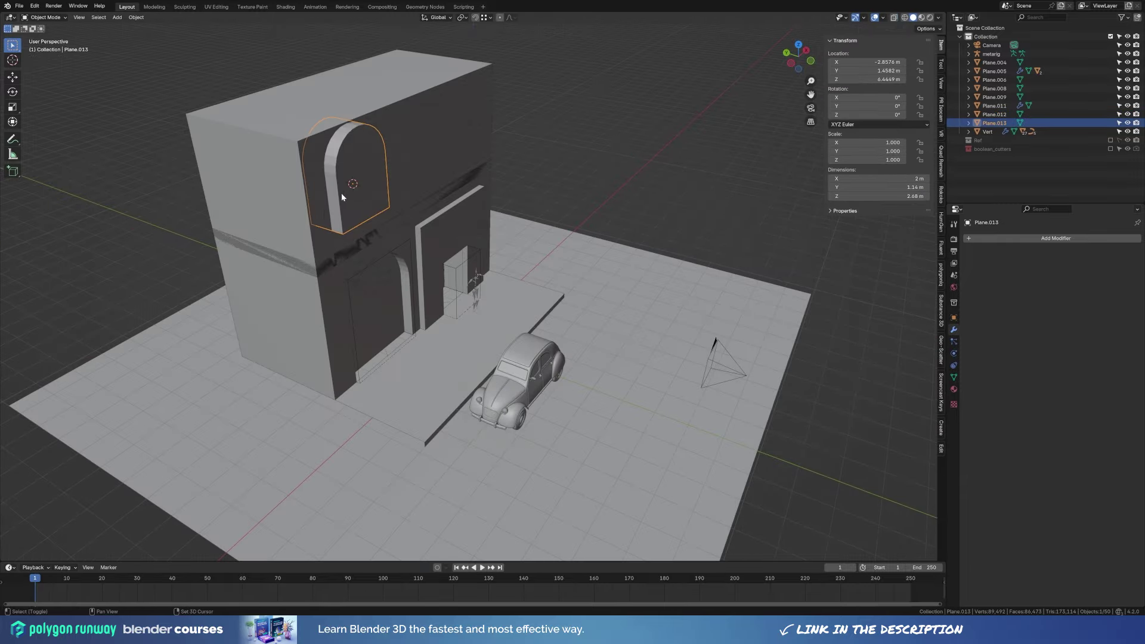
shift+click(328, 171)
key(s)
click(337, 176)
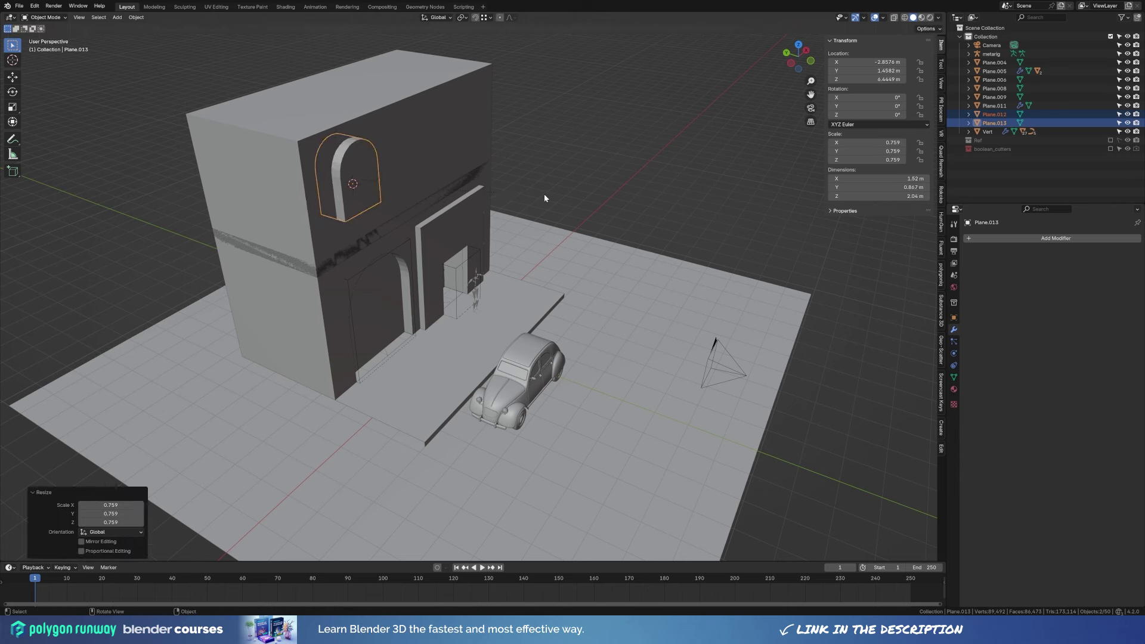
key(KP_1)
key(g)
click(503, 180)
Rescale the arch block to 0.855 and reposition it front-to-back along Y.
key(alt+z)
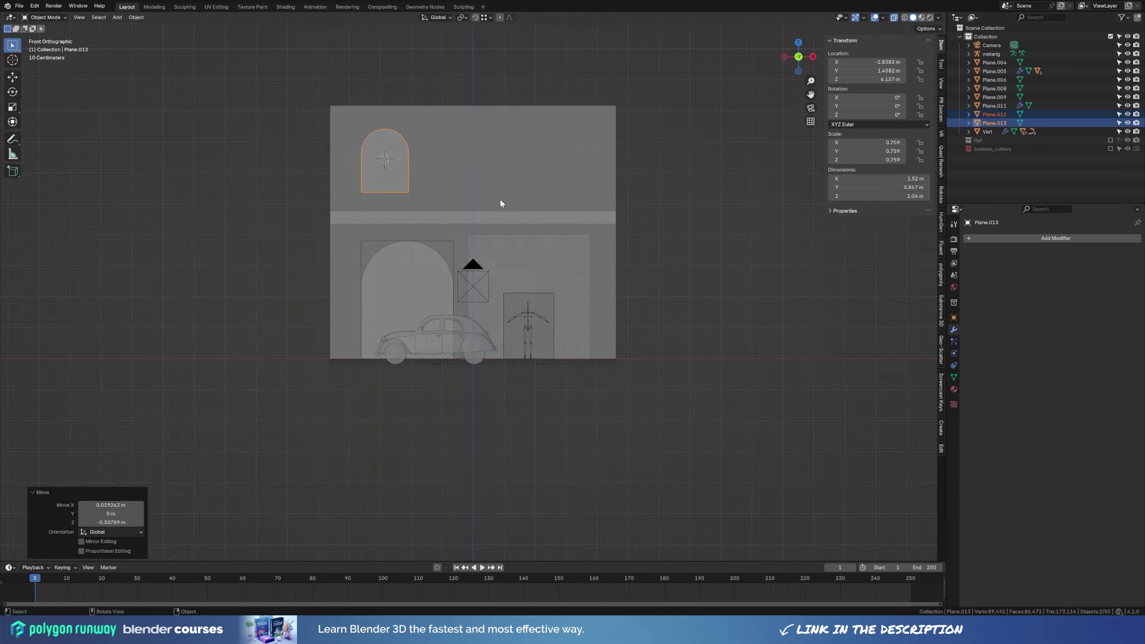
key(s)
click(503, 192)
key(g)
key(y)
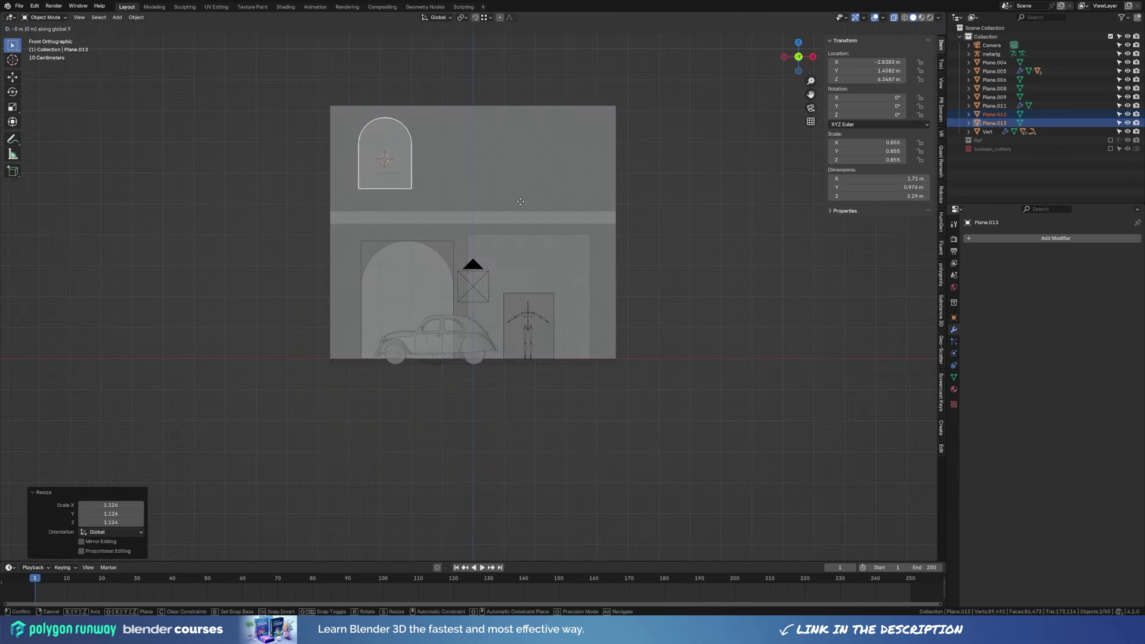
key(x)
Boolean-difference the arch block out of the facade wall Plane.005.
click(439, 185)
middle_drag(438, 184, 432, 205)
click(342, 140)
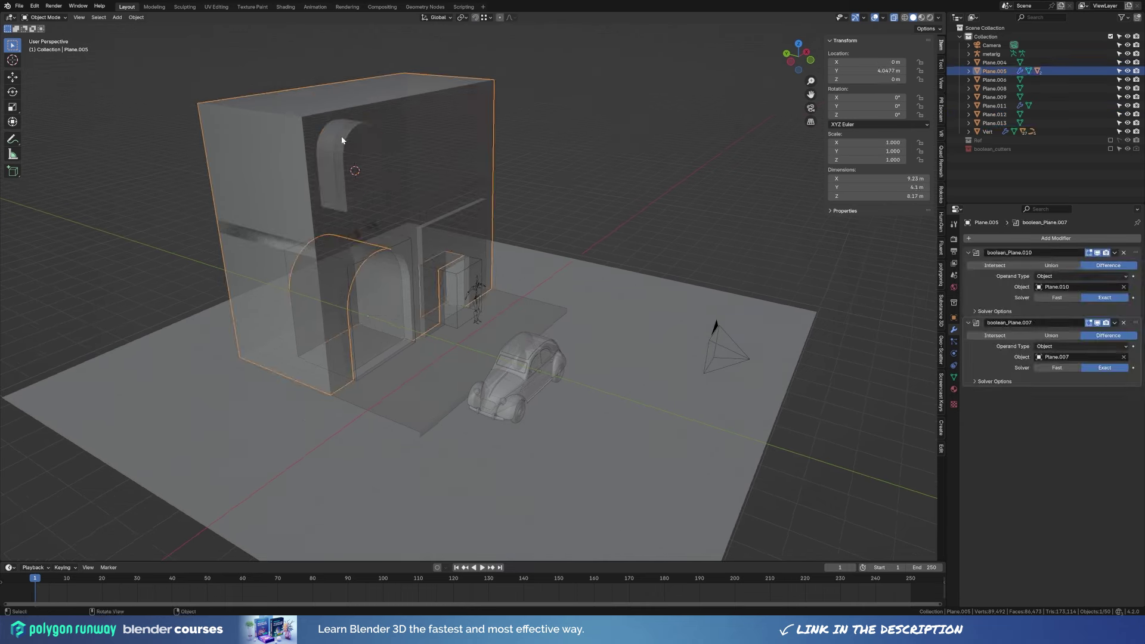
click(339, 105)
shift+click(417, 113)
key(ctrl+minus)
Raise the wall's top face 0.98 m so the building stands 9.15 m tall.
key(Tab)
click(430, 90)
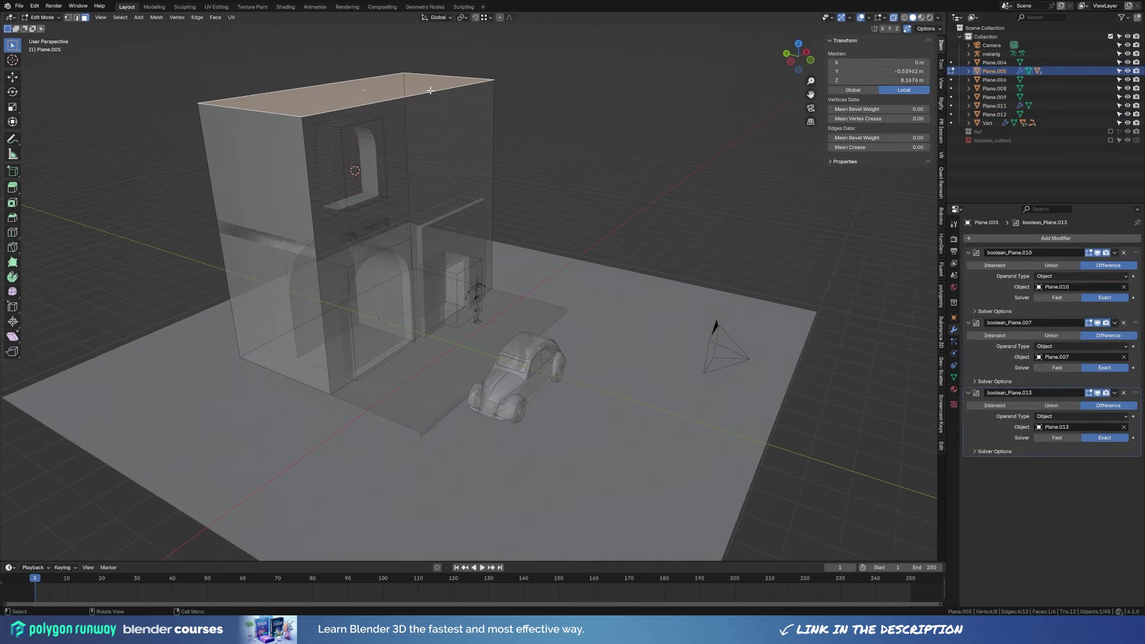
key(KP_1)
key(g)
key(z)
click(425, 64)
key(KP_0)
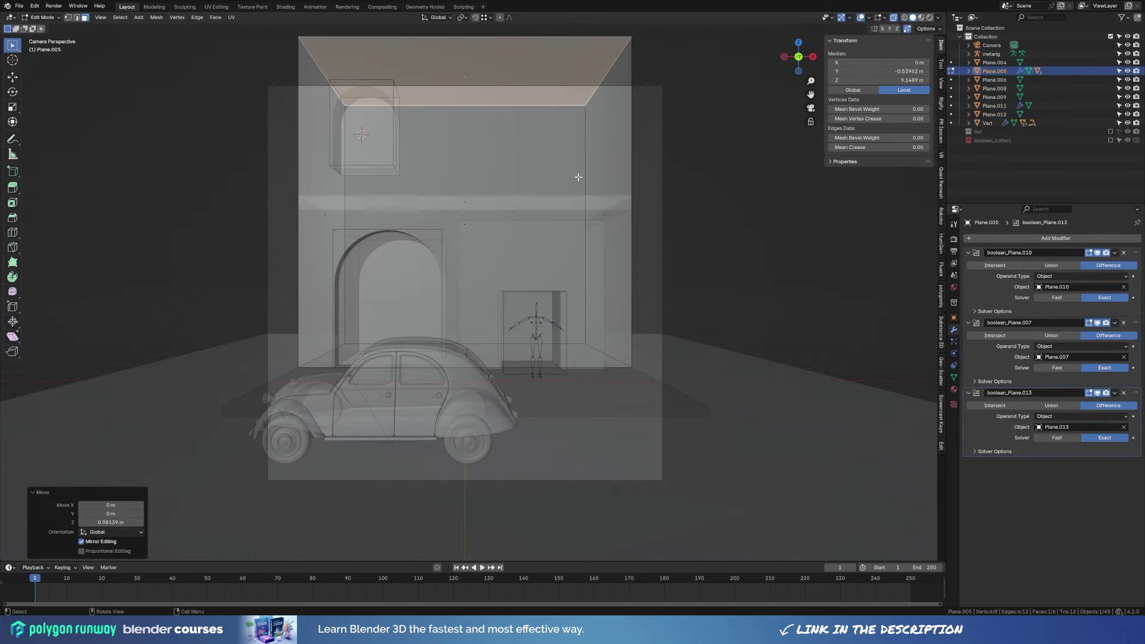
key(Tab)
key(alt+z)
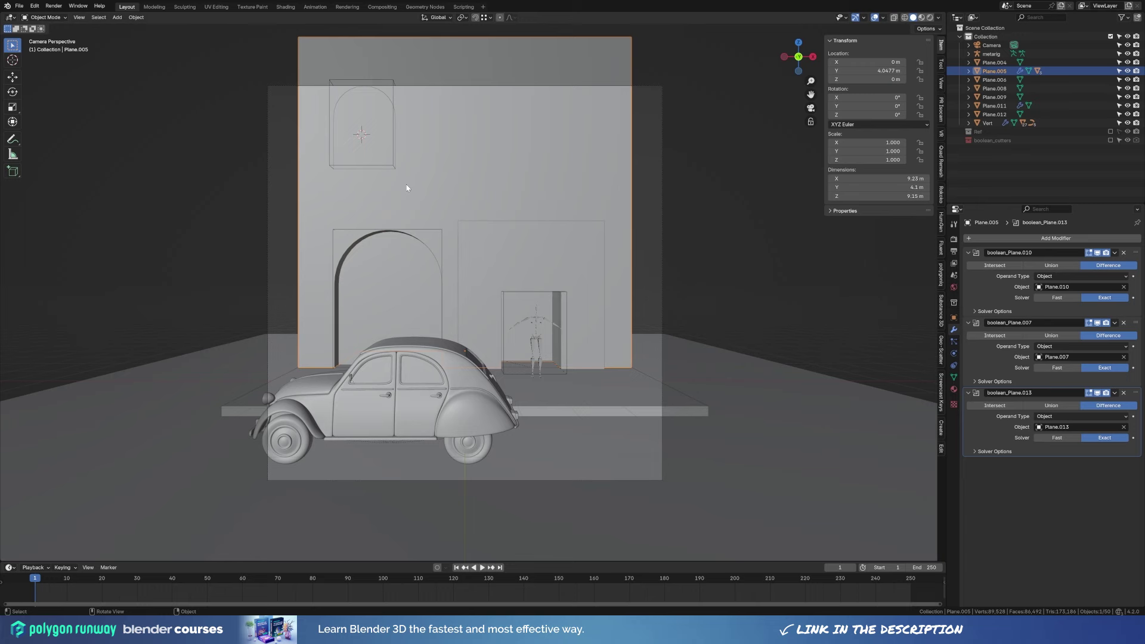
Select the band between the storeys and begin editing its mesh.
click(420, 195)
key(alt+z)
key(Tab)
Extrude the band faces along their normals twice into a thick projecting ledge.
middle_drag(417, 224, 399, 223)
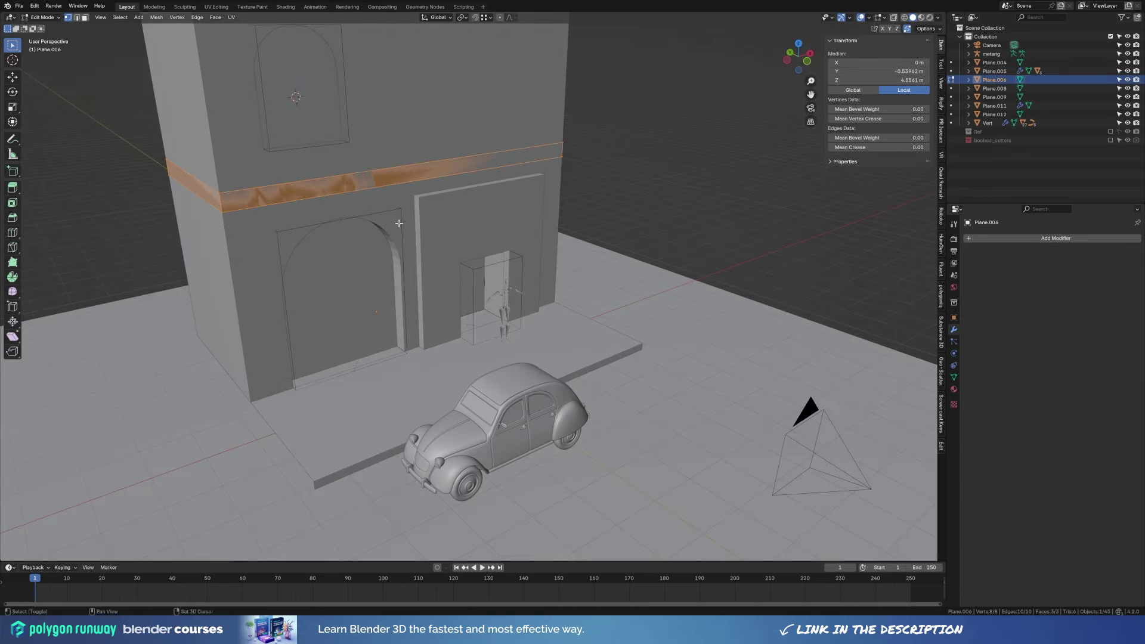
key(alt+e)
click(512, 258)
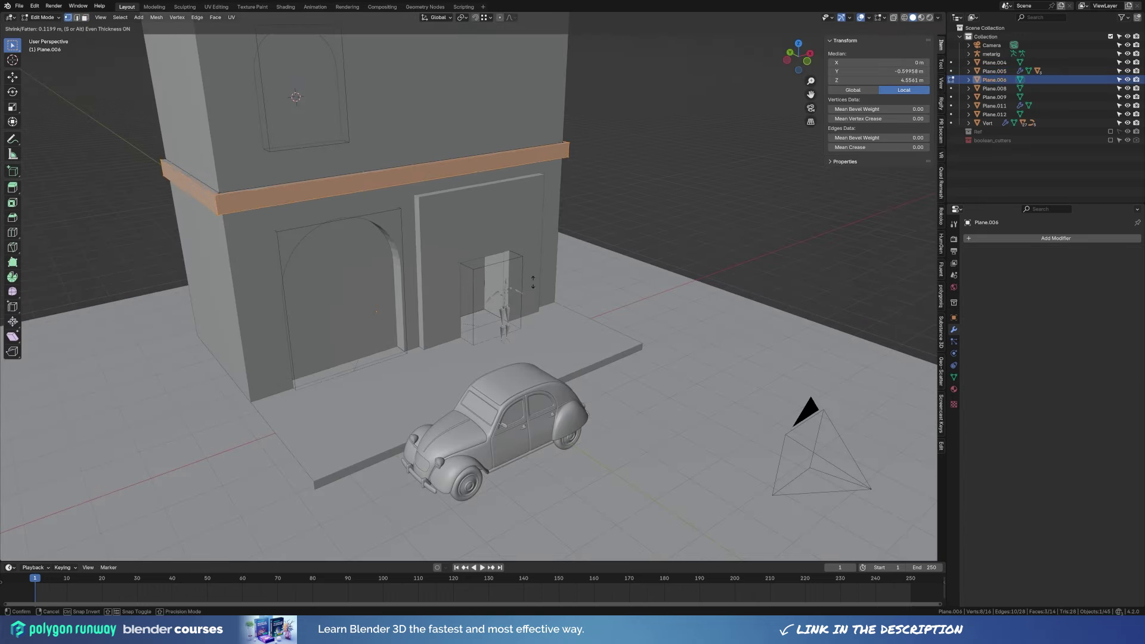
click(533, 281)
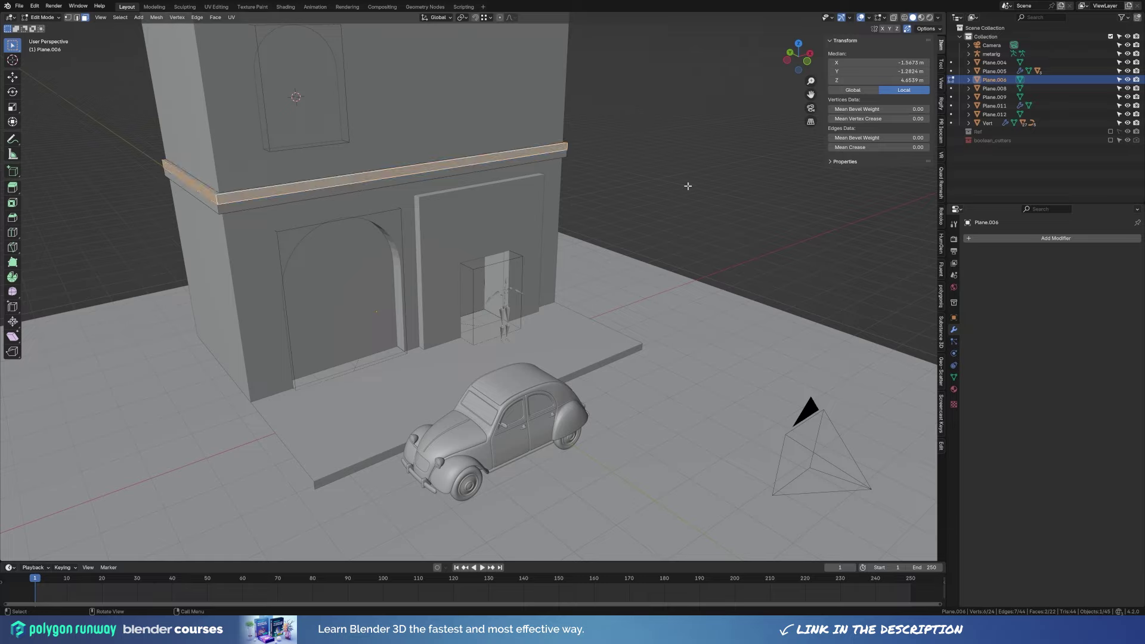
middle_drag(687, 186, 580, 226)
key(alt+e)
click(581, 226)
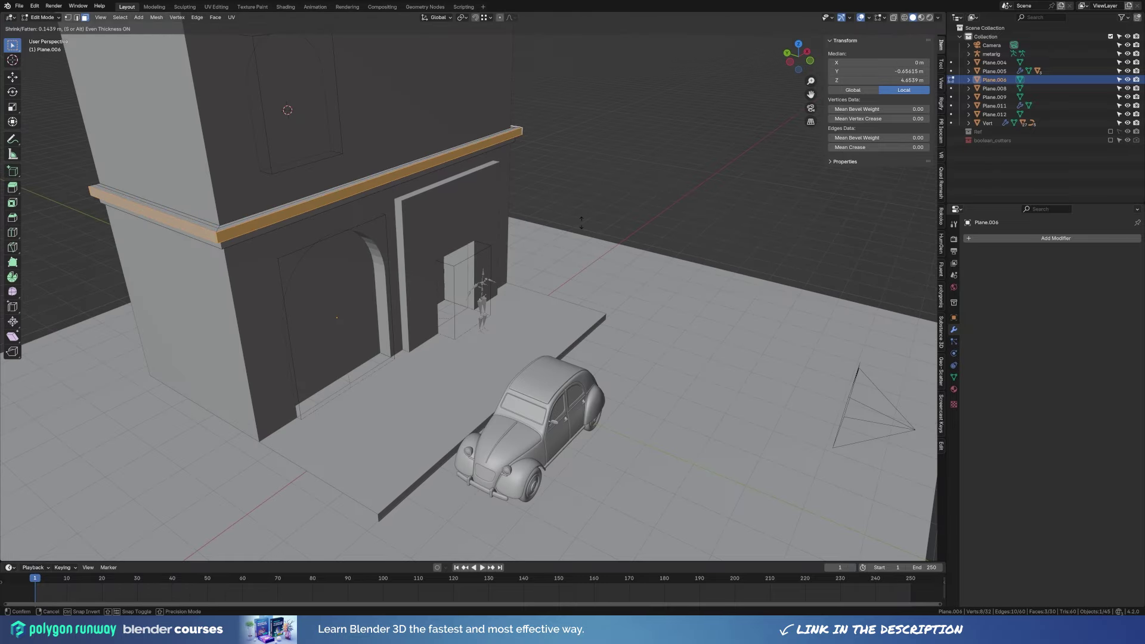
click(574, 231)
Dissolve the extra band edges and raise the ledge's edge loop about 0.09 m for a stepped lip.
key(2)
key(ctrl+x)
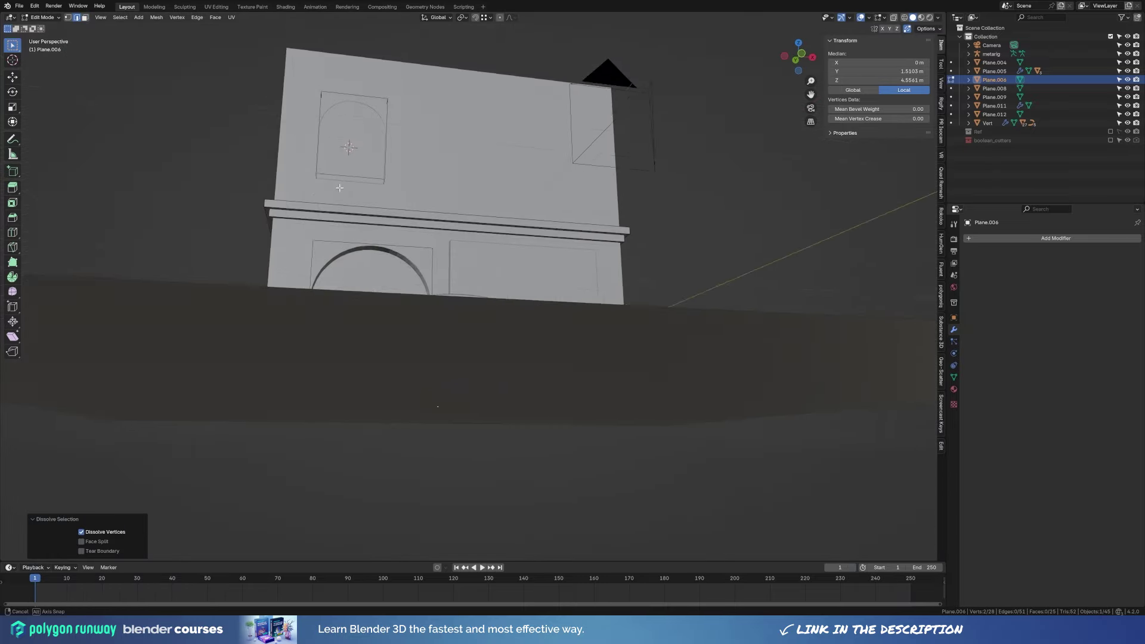
middle_drag(574, 231, 362, 214)
alt+click(362, 214)
key(g)
key(z)
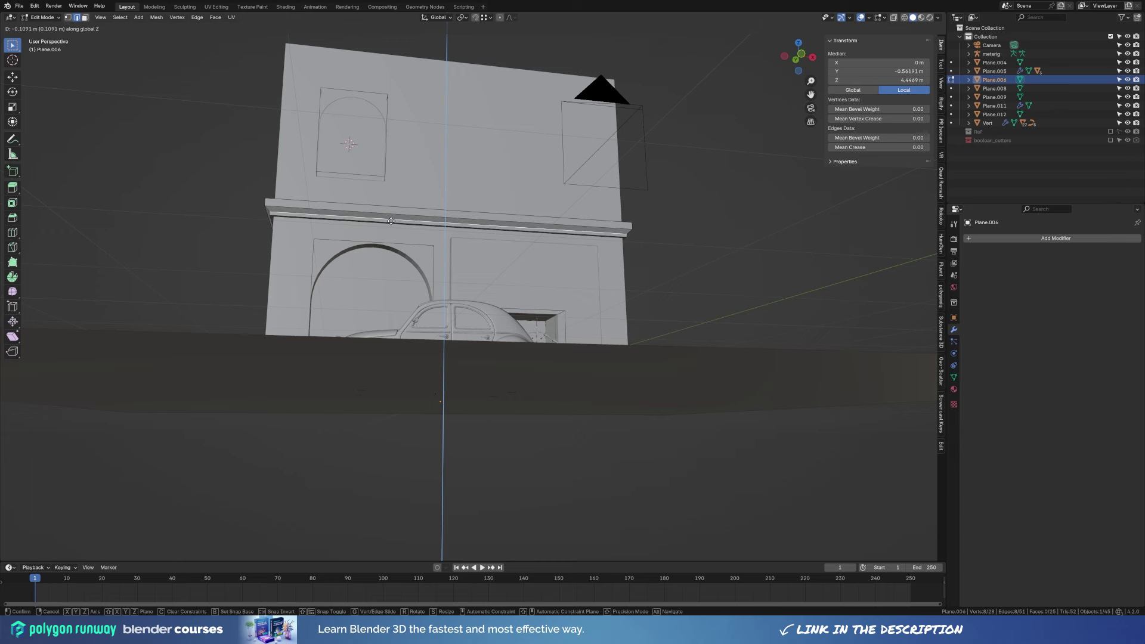
click(391, 221)
key(g)
key(z)
click(394, 212)
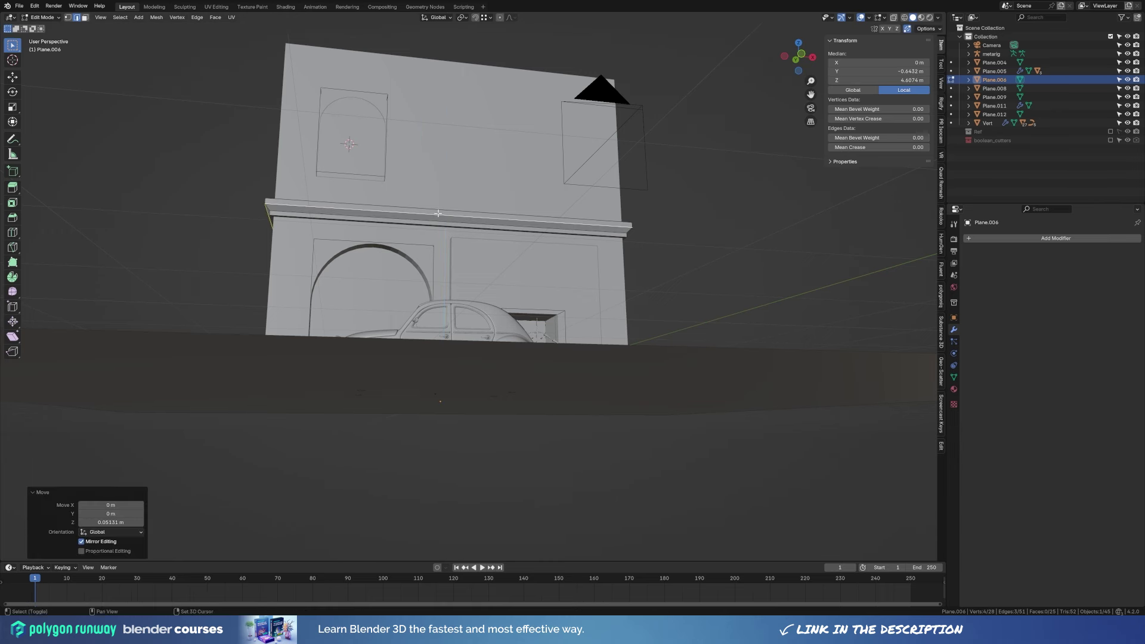
key(KP_1)
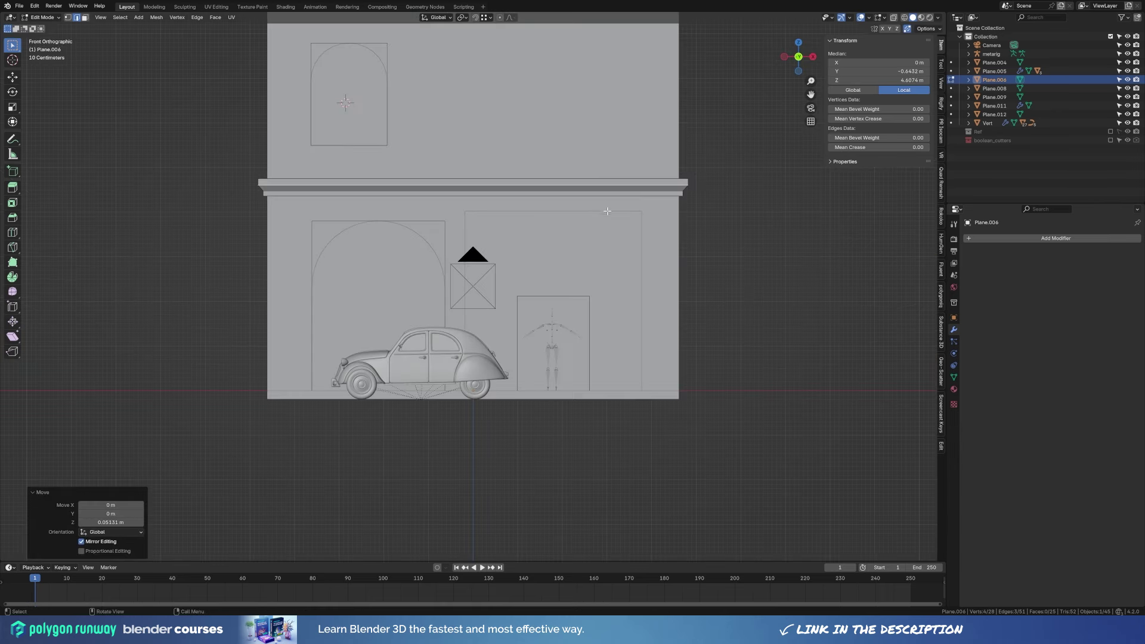
Add two vertical loop cuts to the doorway wall and spread them horizontally to 1.936.
key(Tab)
click(590, 274)
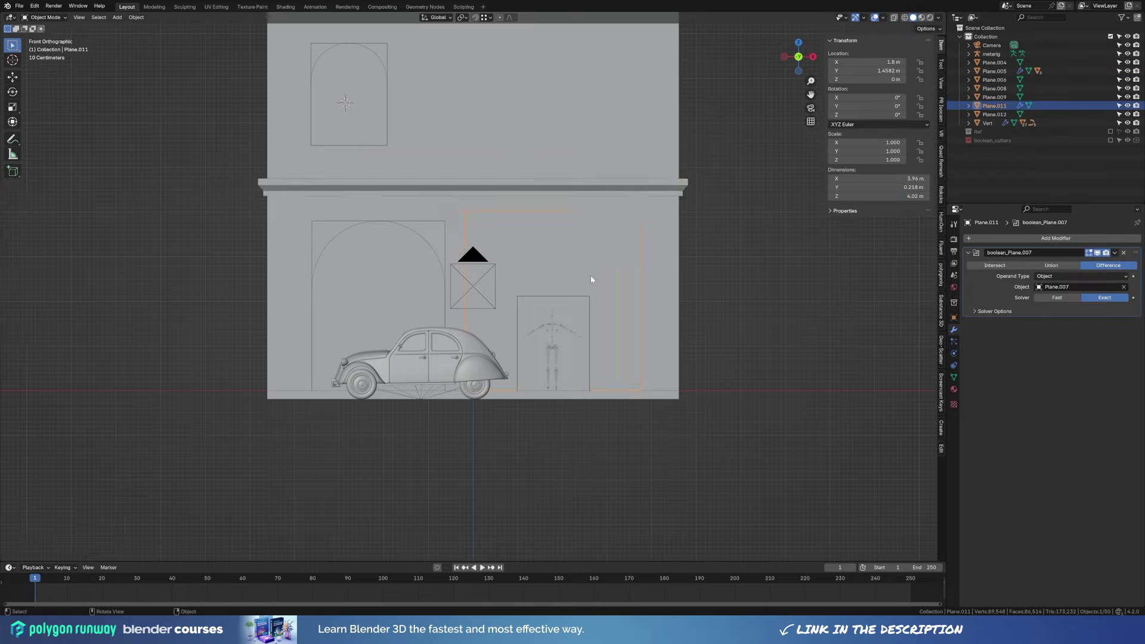
middle_drag(590, 277, 495, 241)
middle_drag(569, 220, 608, 267)
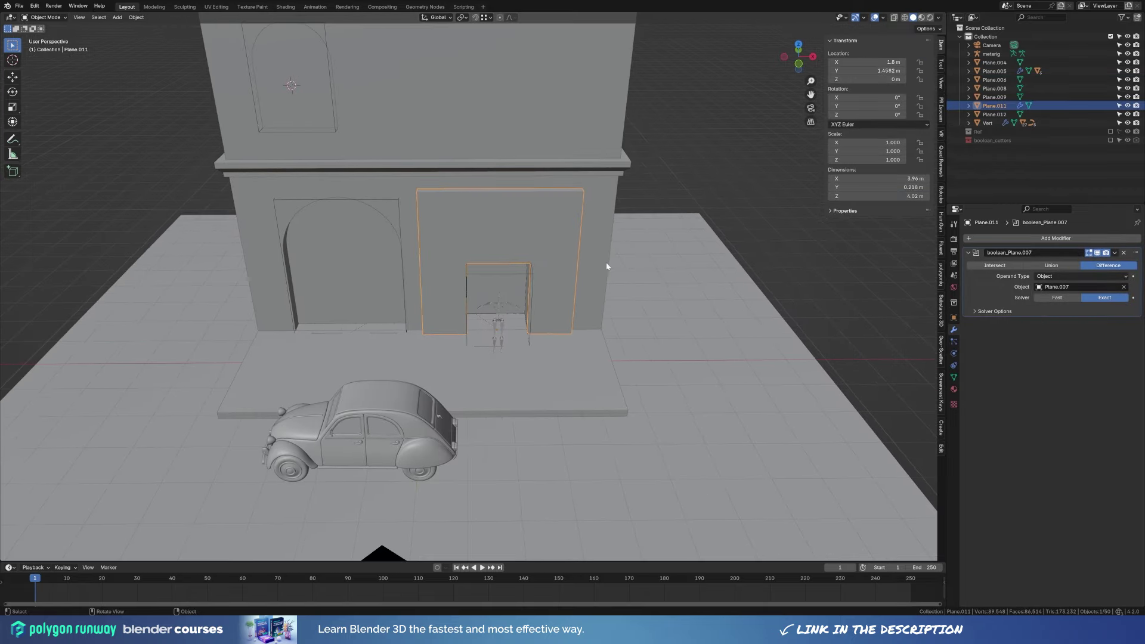
key(Tab)
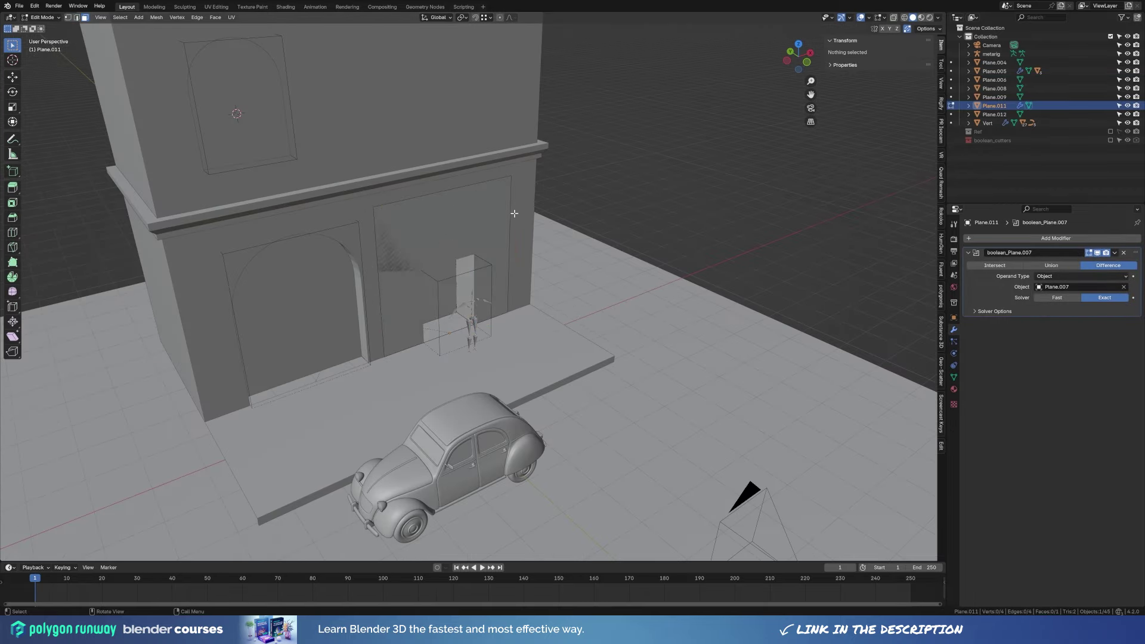
key(ctrl+r)
scroll(464, 205, up, 1)
click(471, 227)
right_click(471, 226)
key(s)
key(x)
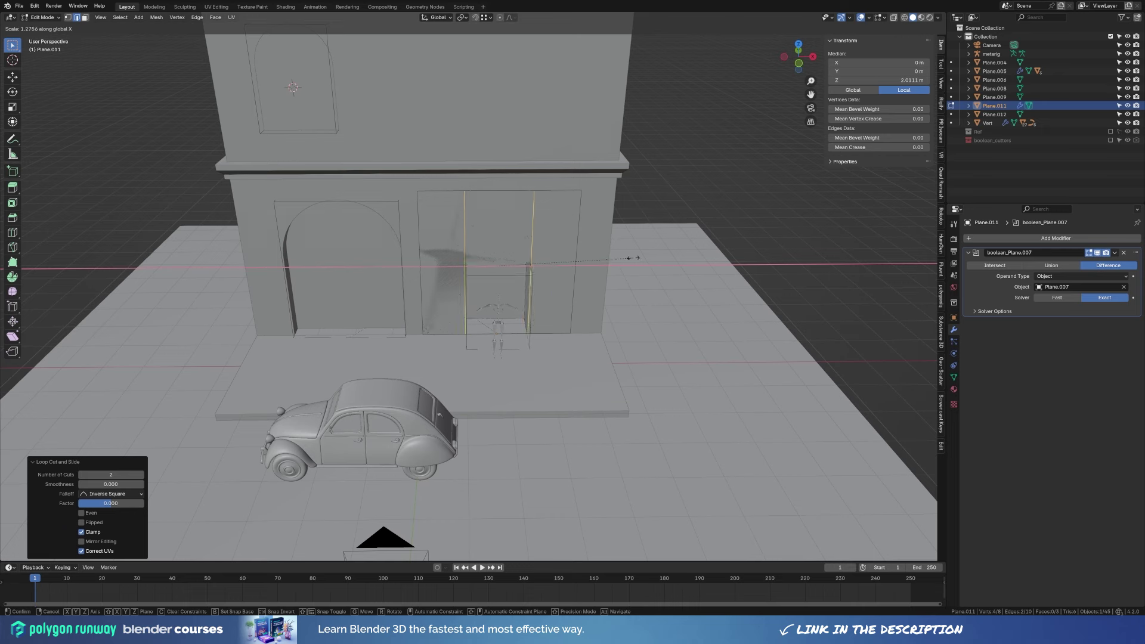
click(704, 263)
Add a horizontal loop cut and move it higher up the wall.
key(ctrl+r)
click(580, 239)
right_click(581, 239)
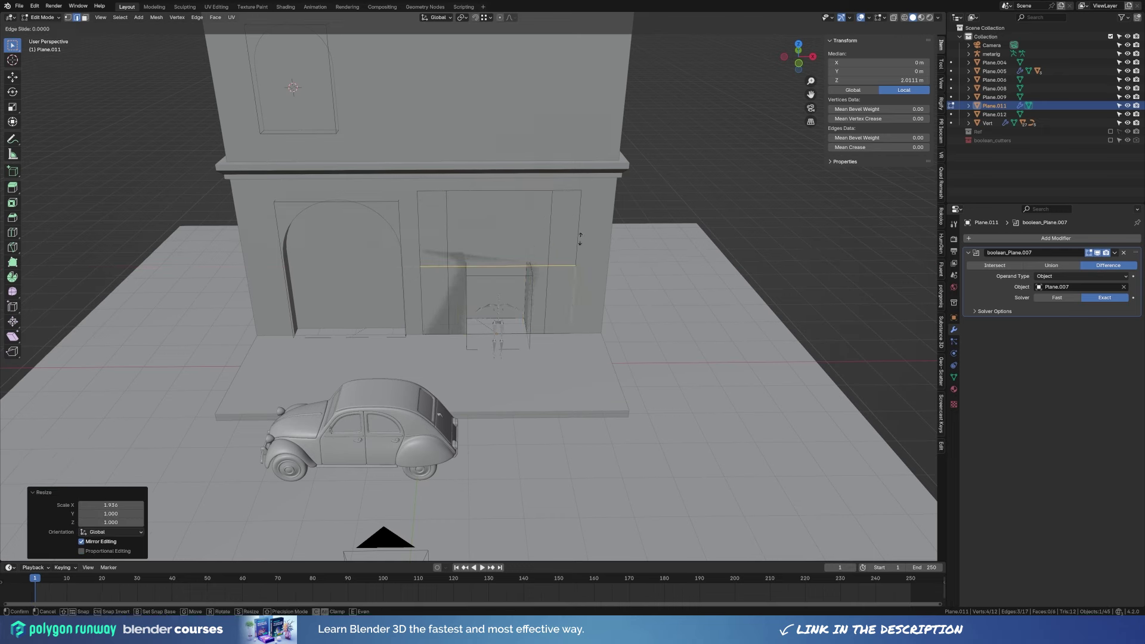
middle_drag(580, 238, 607, 298)
key(g)
key(z)
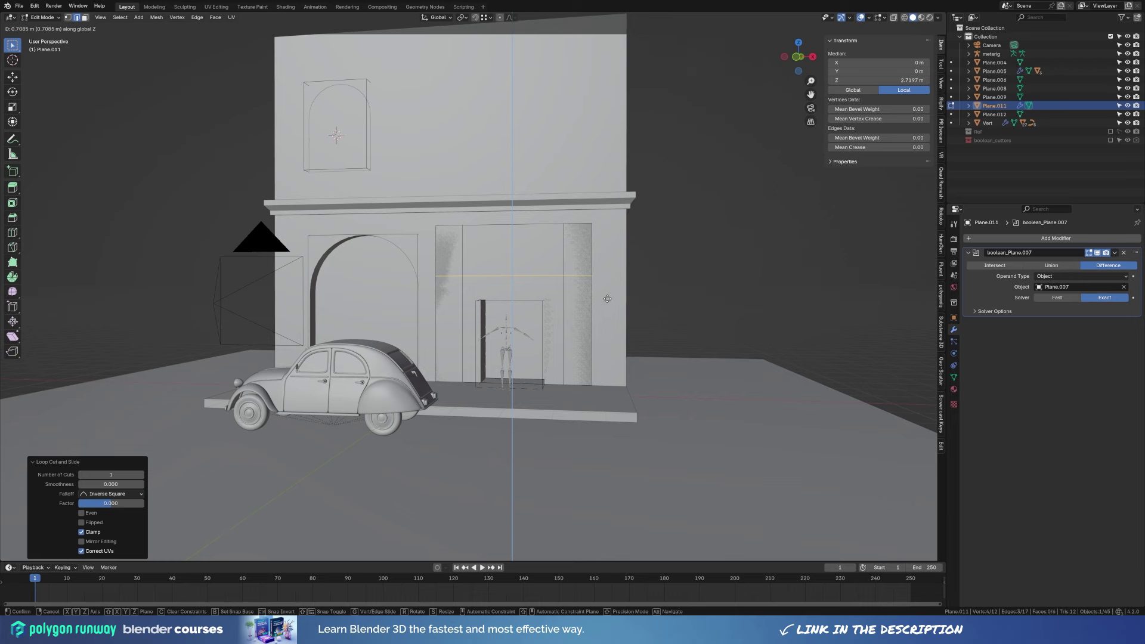
click(608, 297)
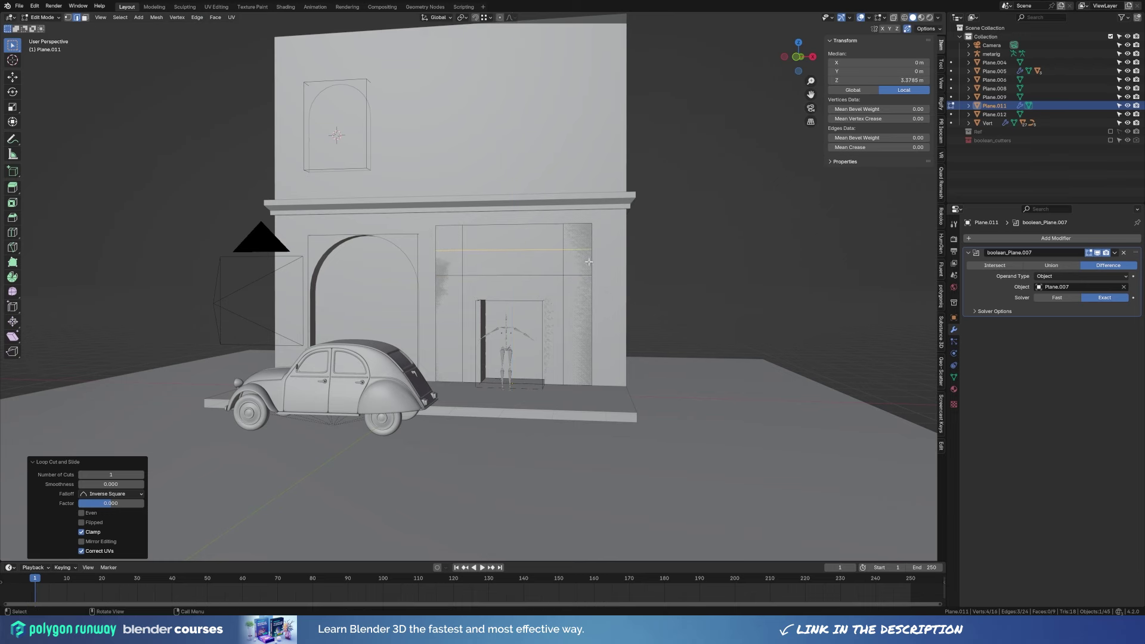
Separate the upper face strip and the left jamb panel into their own objects.
middle_drag(608, 296, 501, 275)
key(3)
click(398, 246)
ctrl+click(512, 243)
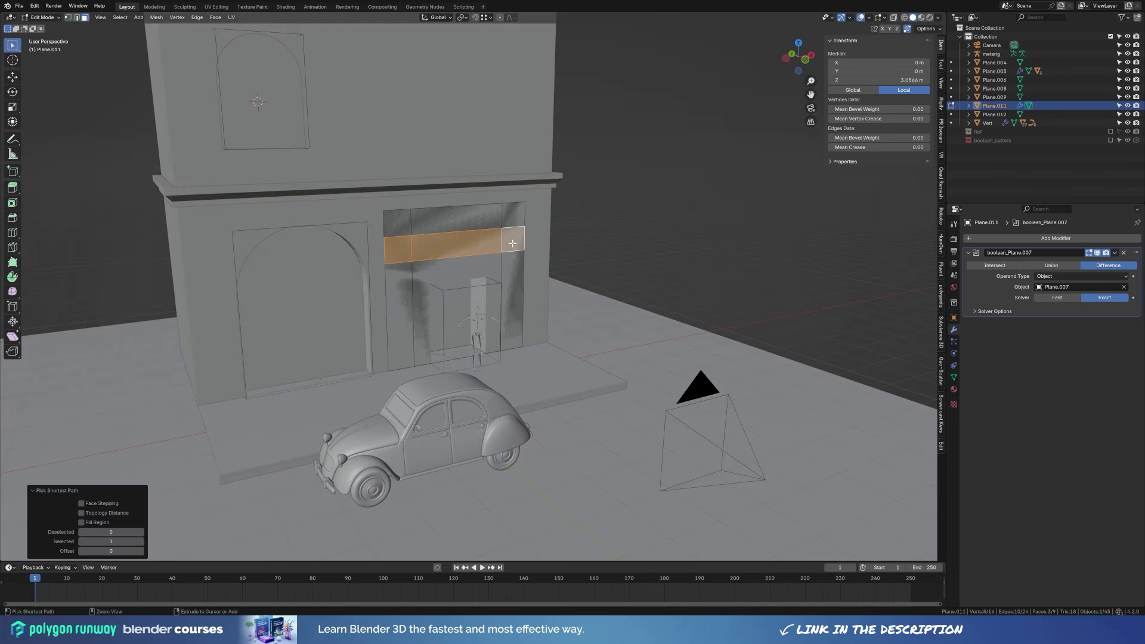
key(p)
click(554, 251)
click(404, 306)
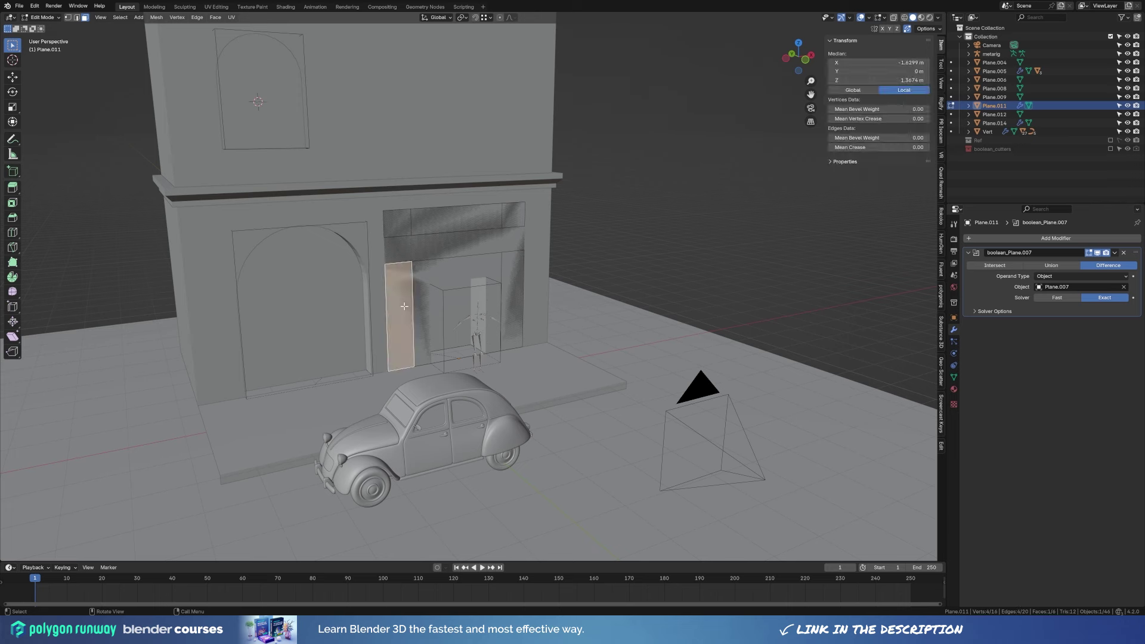
key(p)
Delete the separated upper wall strip and select the left jamb panel.
key(Tab)
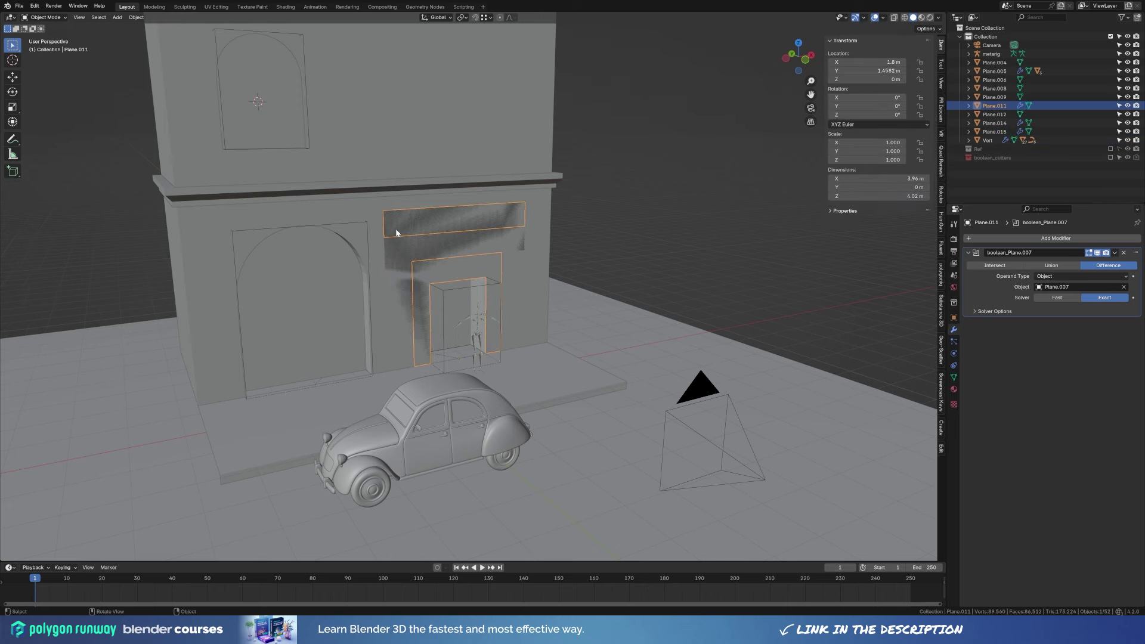
click(396, 233)
right_click(507, 195)
click(477, 291)
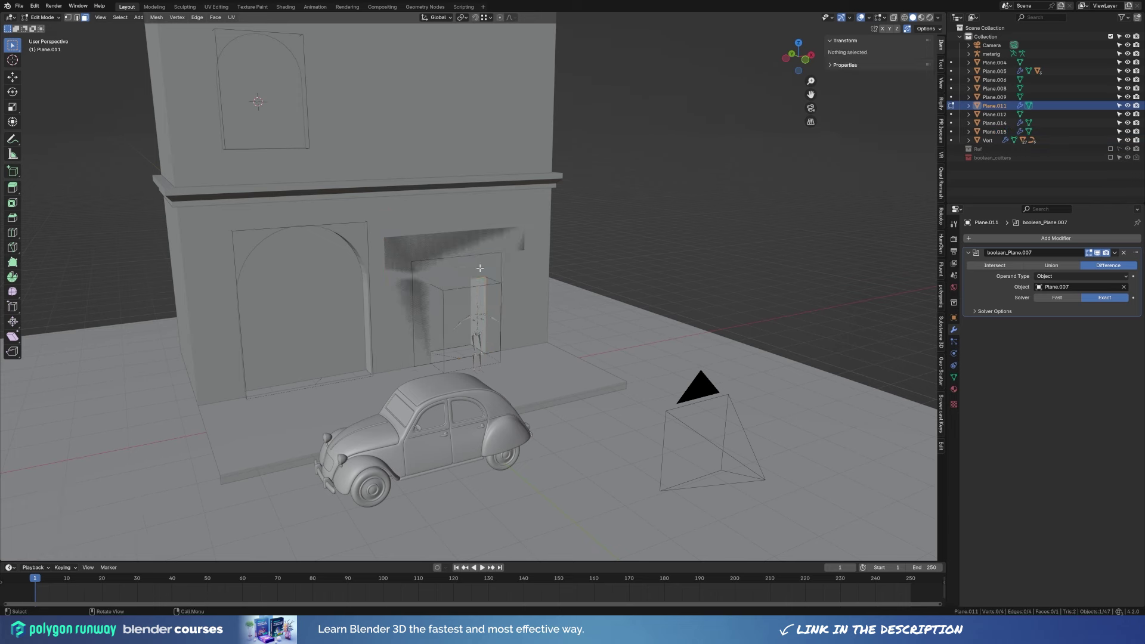
click(399, 302)
Extrude the left jamb panel for depth and mirror it to the doorway's other side.
key(Tab)
middle_drag(398, 302, 453, 334)
key(e)
click(459, 338)
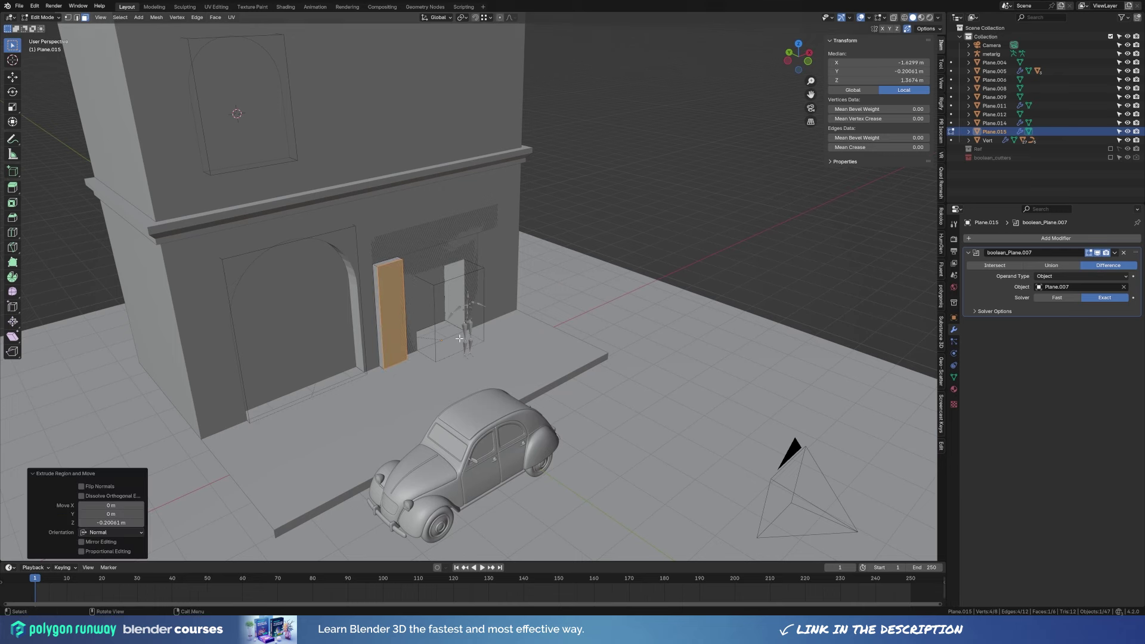
click(985, 239)
click(987, 258)
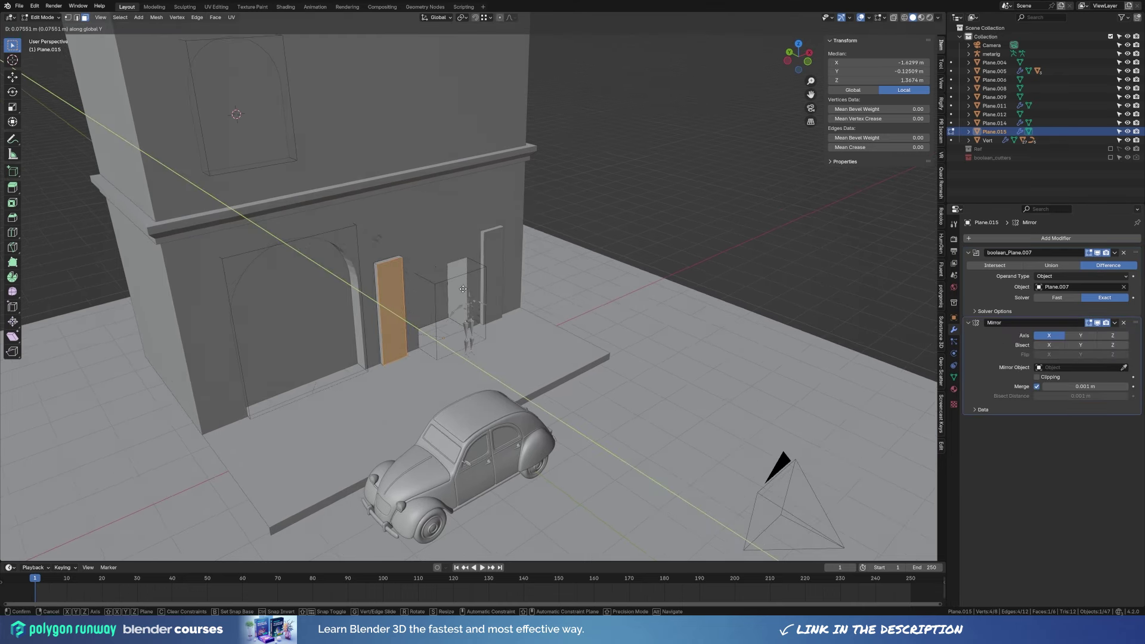
Select all faces of the upper strip above the doorways.
key(Tab)
click(404, 241)
key(Tab)
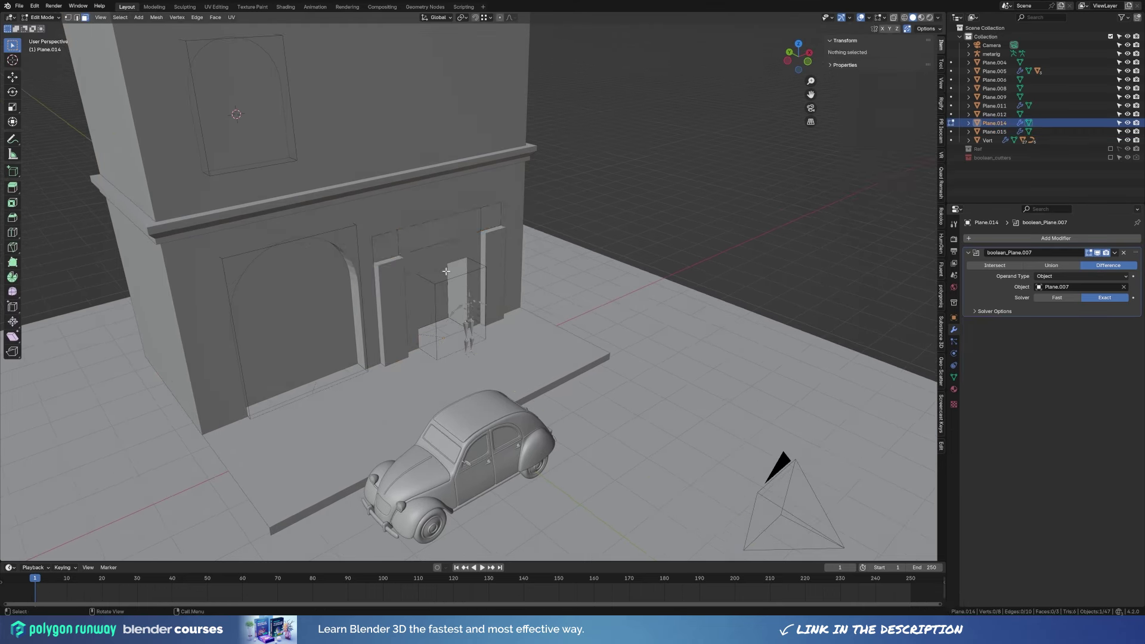
key(a)
mouse_move(479, 224)
middle_down()
mouse_move(502, 272)
mouse_move(489, 293)
middle_up()
key(Tab)
Reposition the right doorway's inner frame face.
click(482, 280)
key(Tab)
key(g)
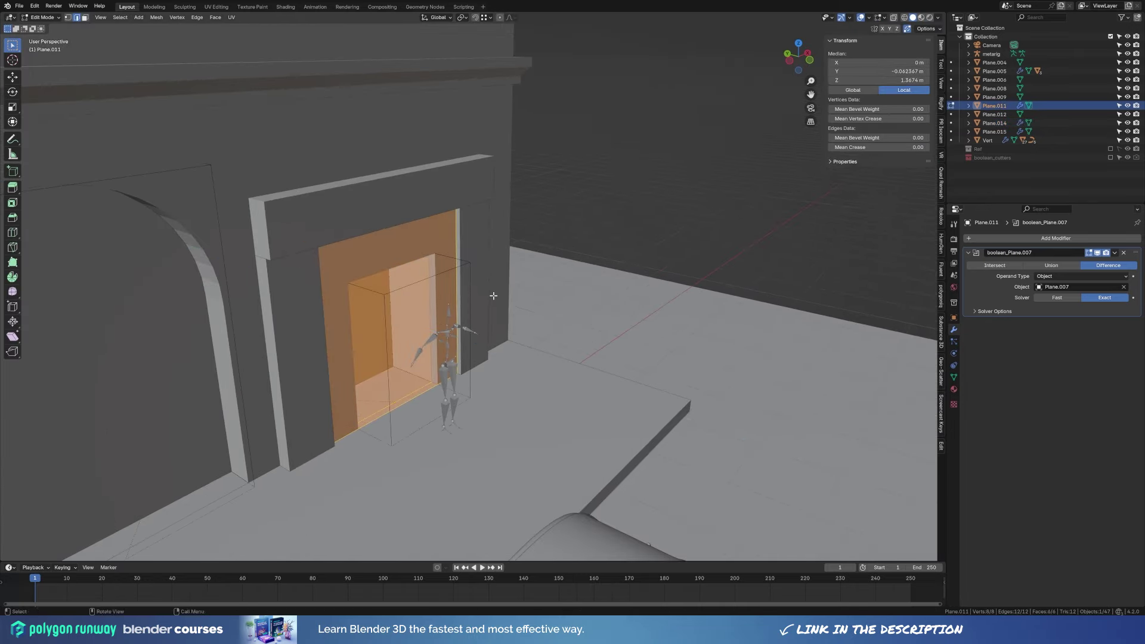
click(489, 293)
key(Tab)
mouse_move(597, 231)
middle_down()
mouse_move(473, 344)
mouse_move(508, 336)
mouse_move(542, 376)
middle_up()
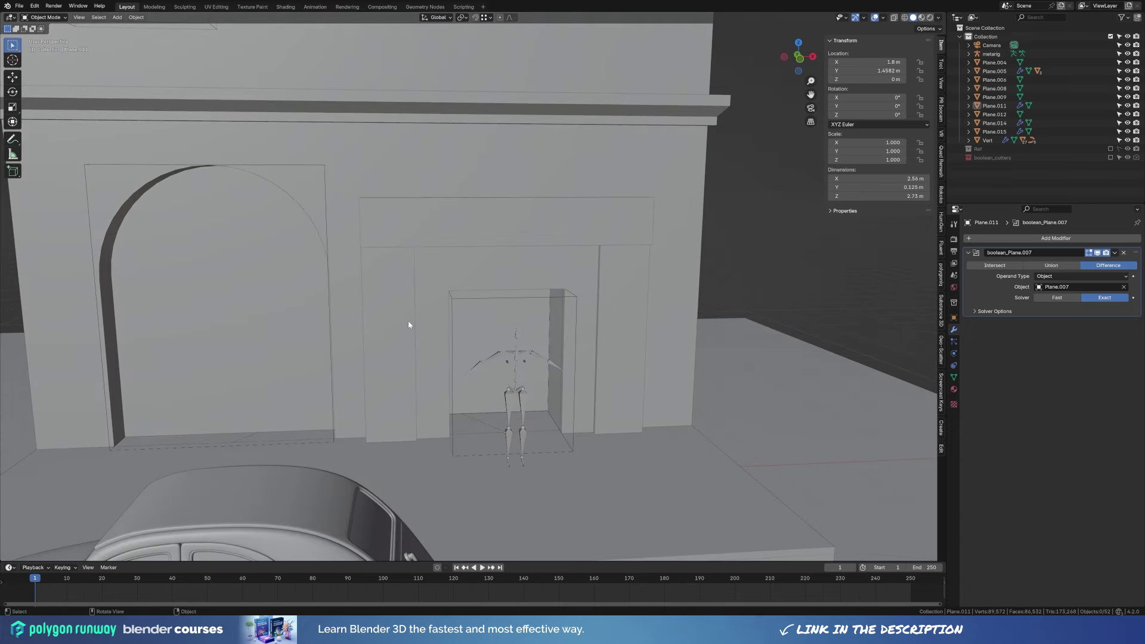
key(KP_1)
middle_drag(436, 302, 535, 233)
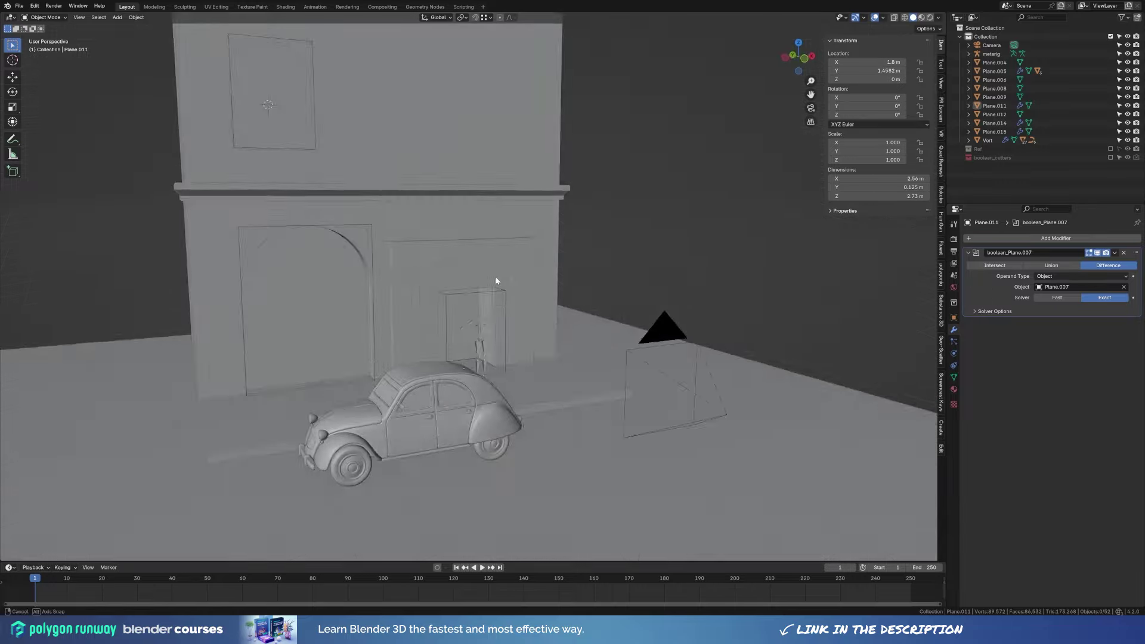
Select the strip's edge directly above the right doorway.
key(Tab)
key(2)
click(507, 210)
Raise the edge copy along Z and separate it into its own awning object.
key(g)
key(z)
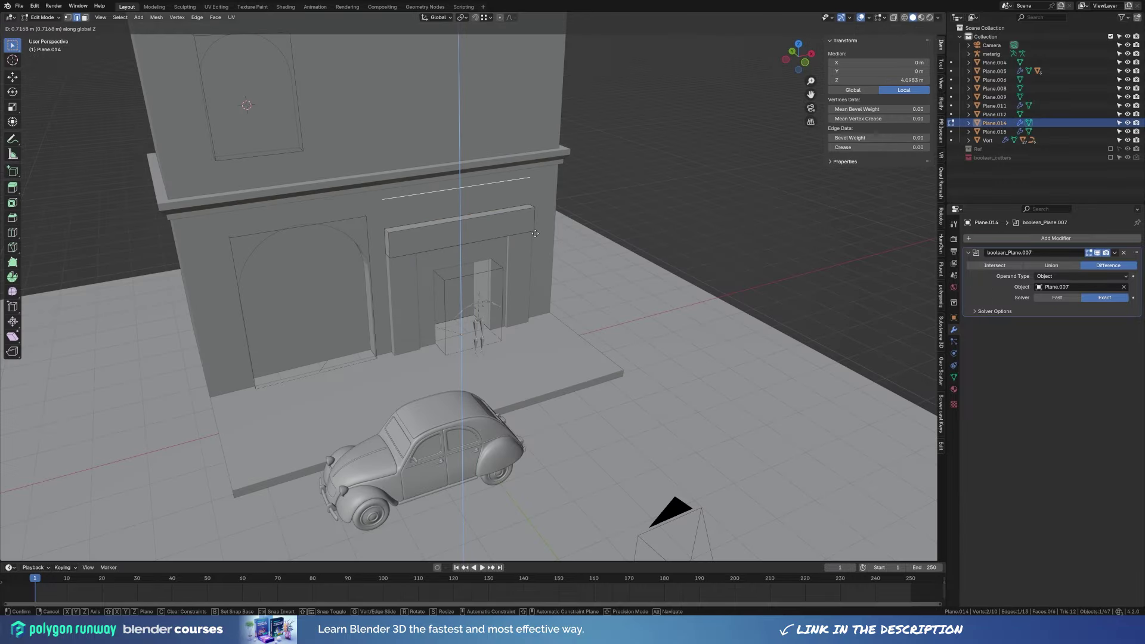
click(535, 233)
middle_drag(535, 233, 596, 251)
key(p)
key(s)
key(Tab)
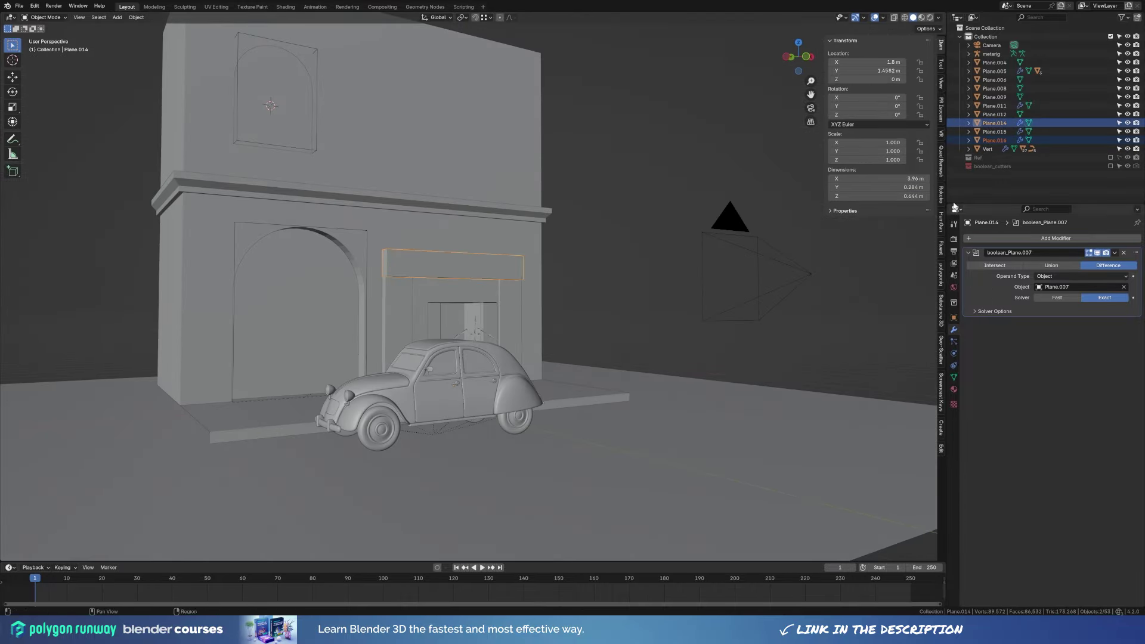
click(995, 141)
In side view, move the awning edge outward and extrude it into a surface.
key(Tab)
key(KP_1)
key(KP_3)
key(g)
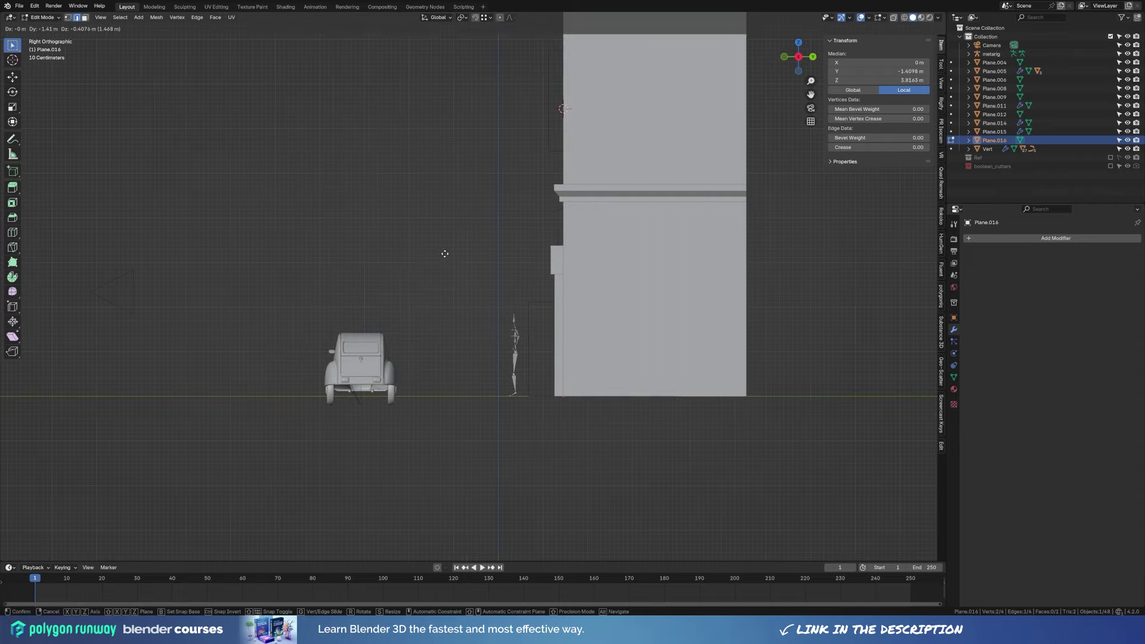
click(458, 258)
key(e)
click(501, 238)
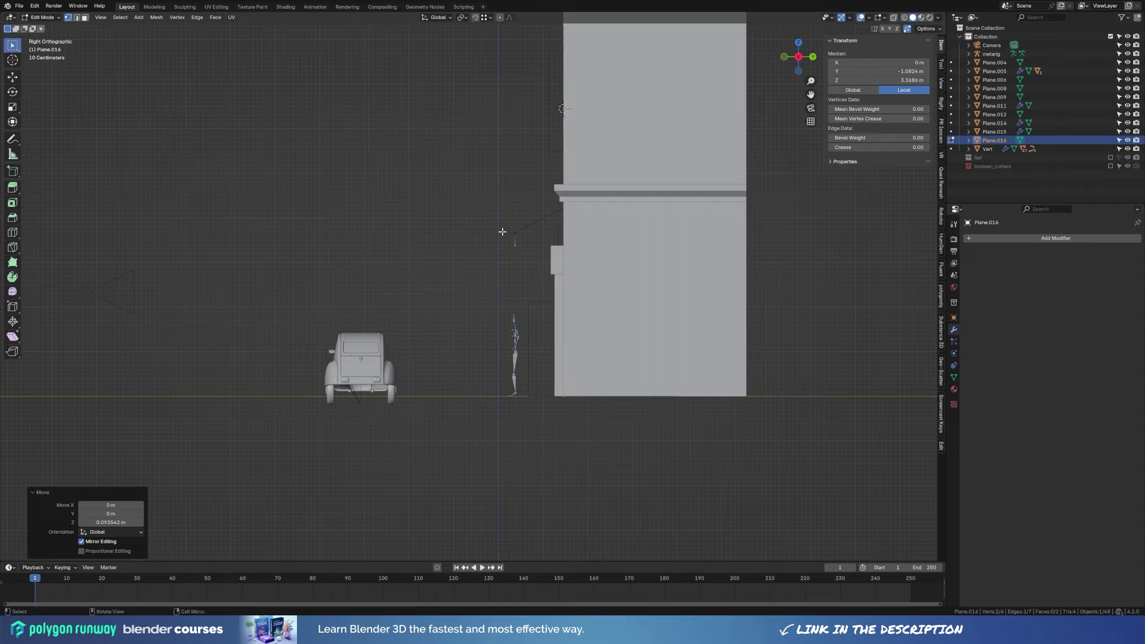
Tilt the awning into a slope about 1.06 m deep, checking it with X-ray.
key(alt+z)
key(g)
click(522, 236)
key(Tab)
middle_drag(522, 235, 575, 280)
key(alt+z)
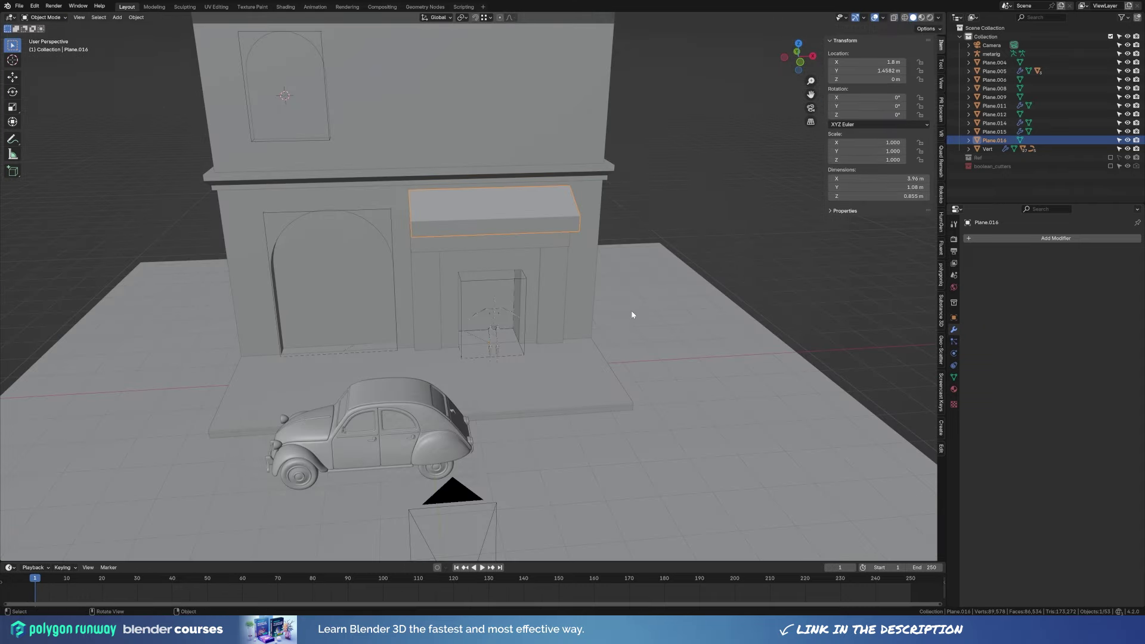
key(KP_0)
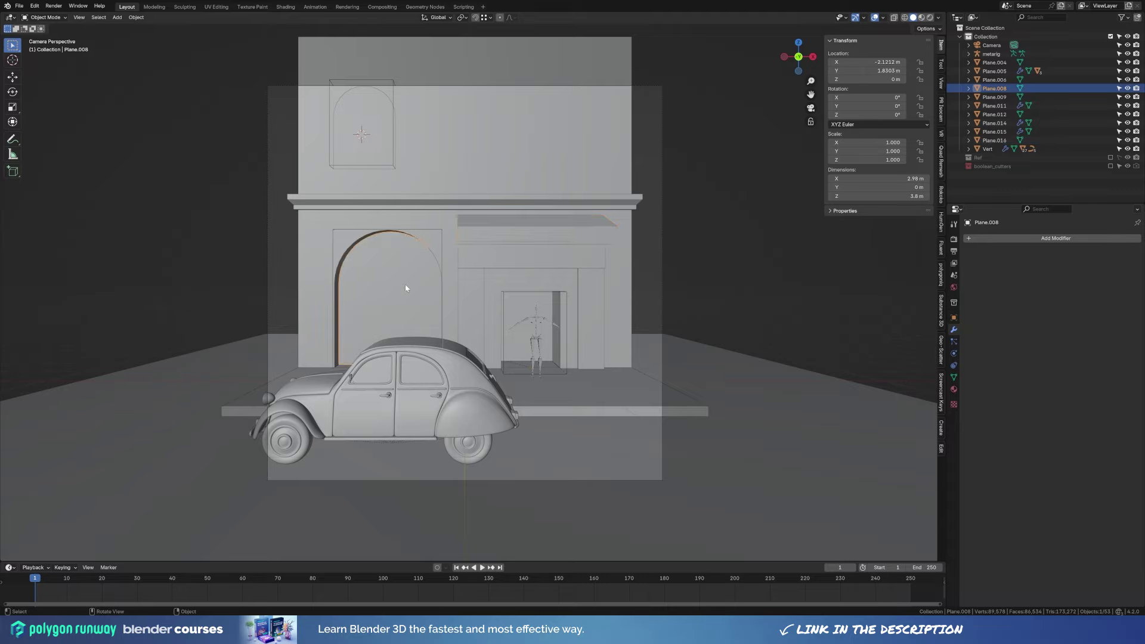
Fill the left arch outline, inset it into a border band and delete the inner face.
mouse_move(406, 288)
middle_down()
mouse_move(427, 321)
mouse_move(417, 312)
middle_up()
key(Tab)
key(f)
key(i)
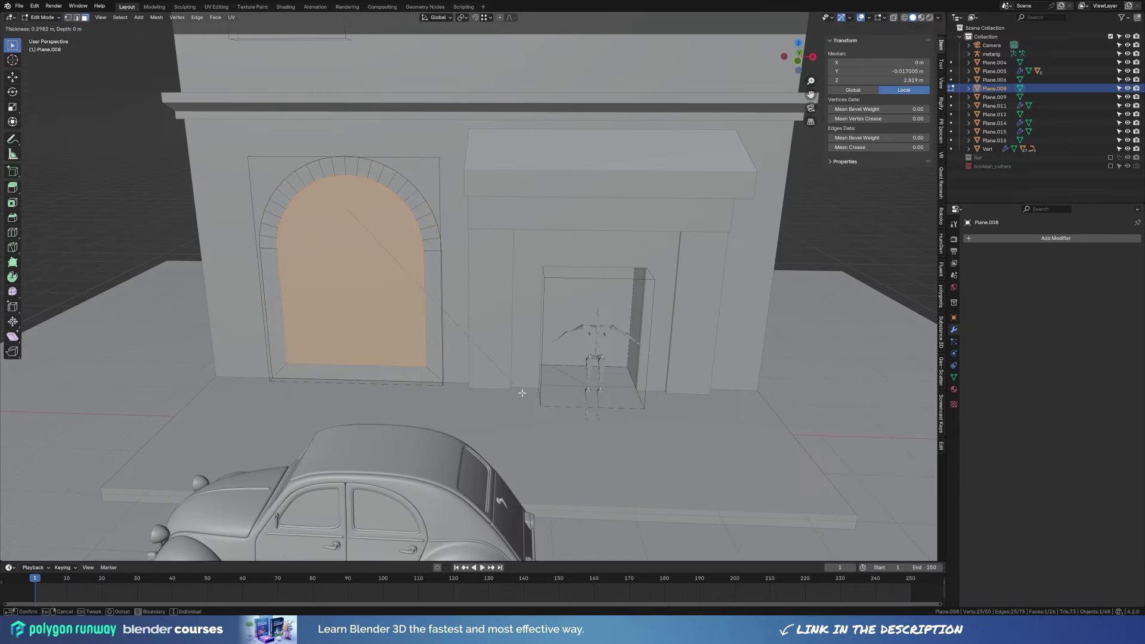
click(523, 396)
key(x)
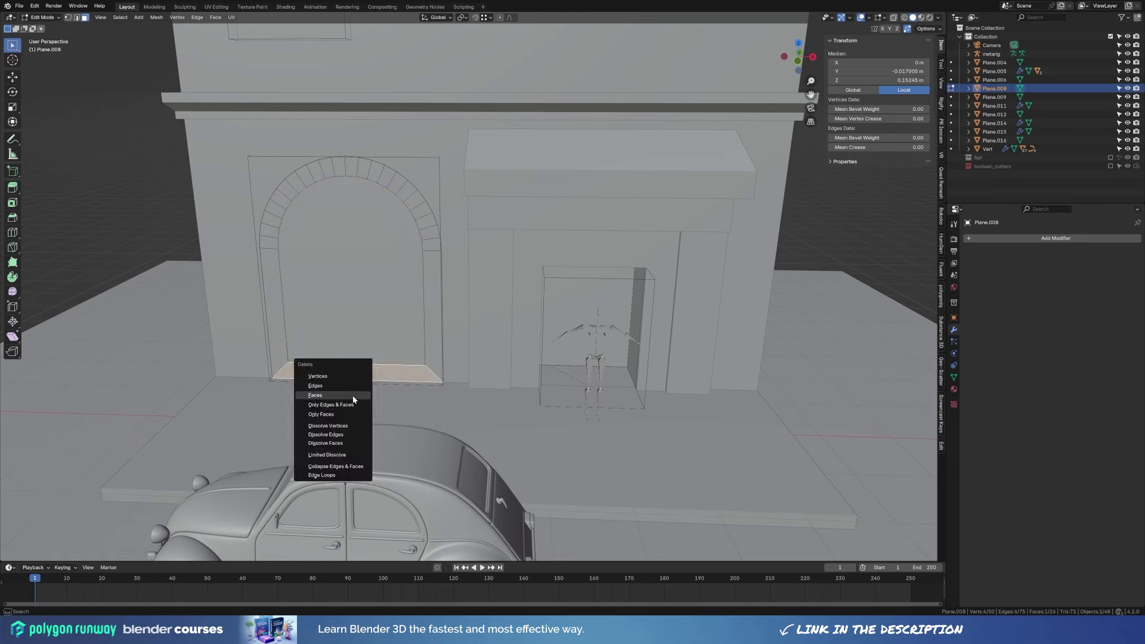
click(308, 396)
Select the bottom inner edges and move them down along Z.
click(358, 368)
key(g)
key(z)
click(448, 383)
Fill the arch opening, separate it as a door panel, and push it back along Y.
key(f)
key(p)
key(s)
key(Tab)
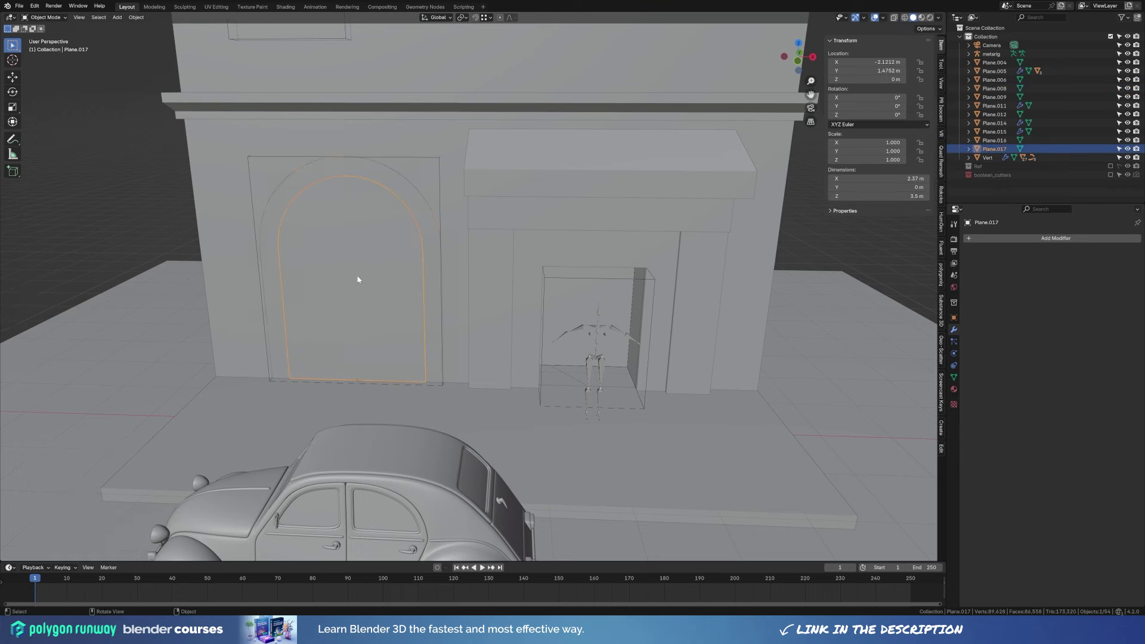
click(357, 274)
middle_drag(356, 275, 489, 345)
key(g)
key(y)
click(489, 343)
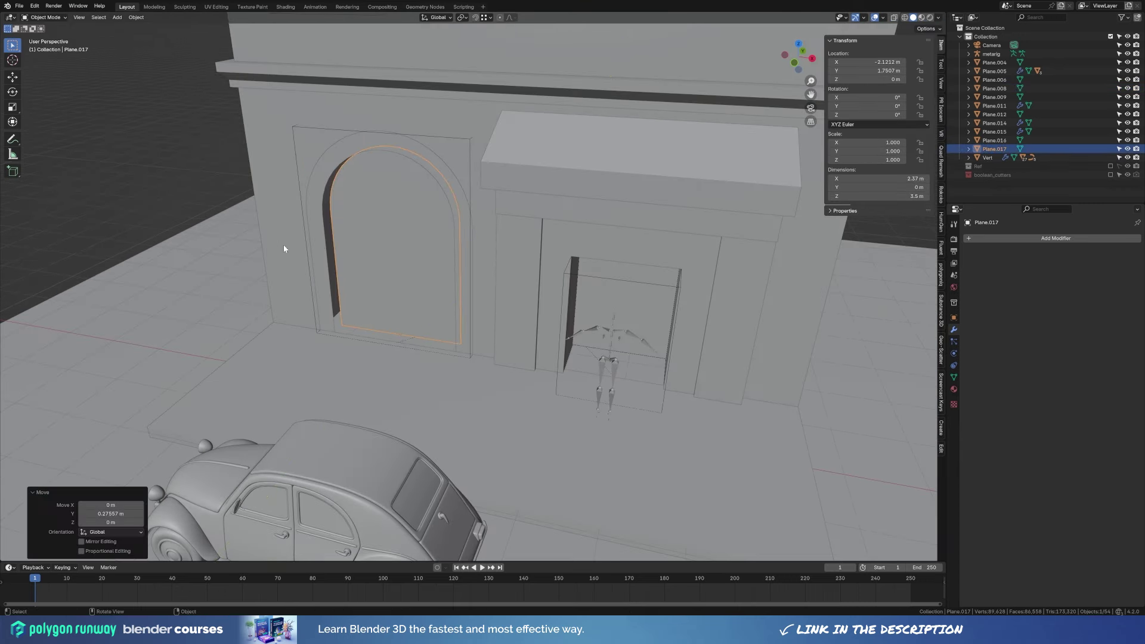
In front view, flatten the arch border's side edges to zero height with Z scale 0.
click(337, 270)
key(Tab)
key(KP_1)
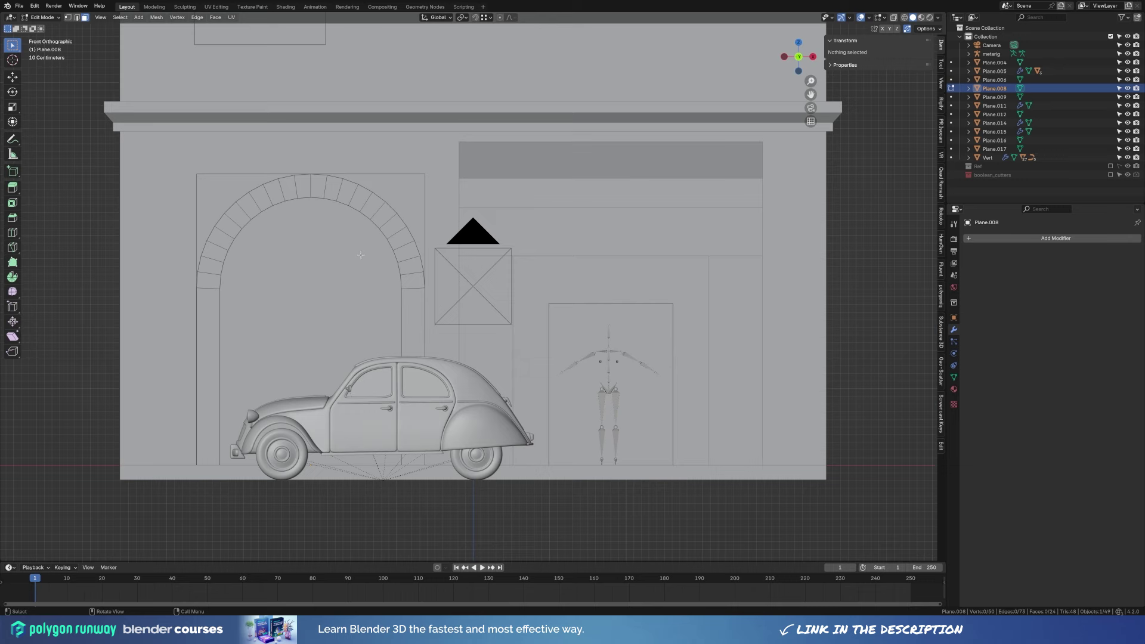
key(2)
alt+click(227, 290)
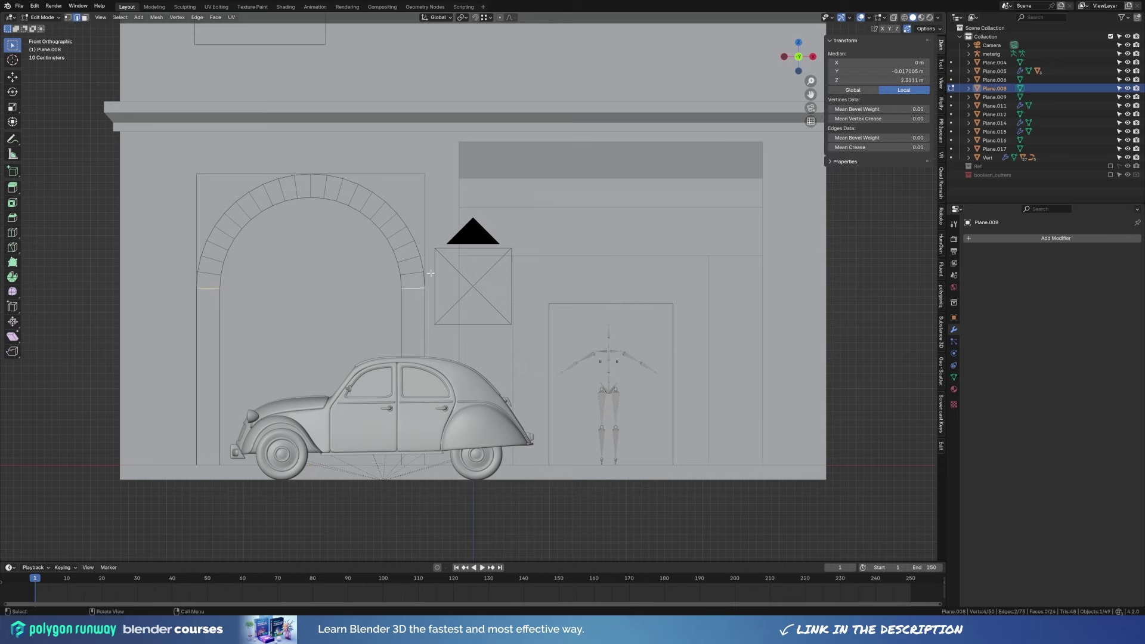
key(s)
key(z)
key(0)
key(Return)
Loop-cut both arch sides and raise the new edges vertically to the springing line.
key(ctrl+r)
click(347, 308)
right_click(347, 308)
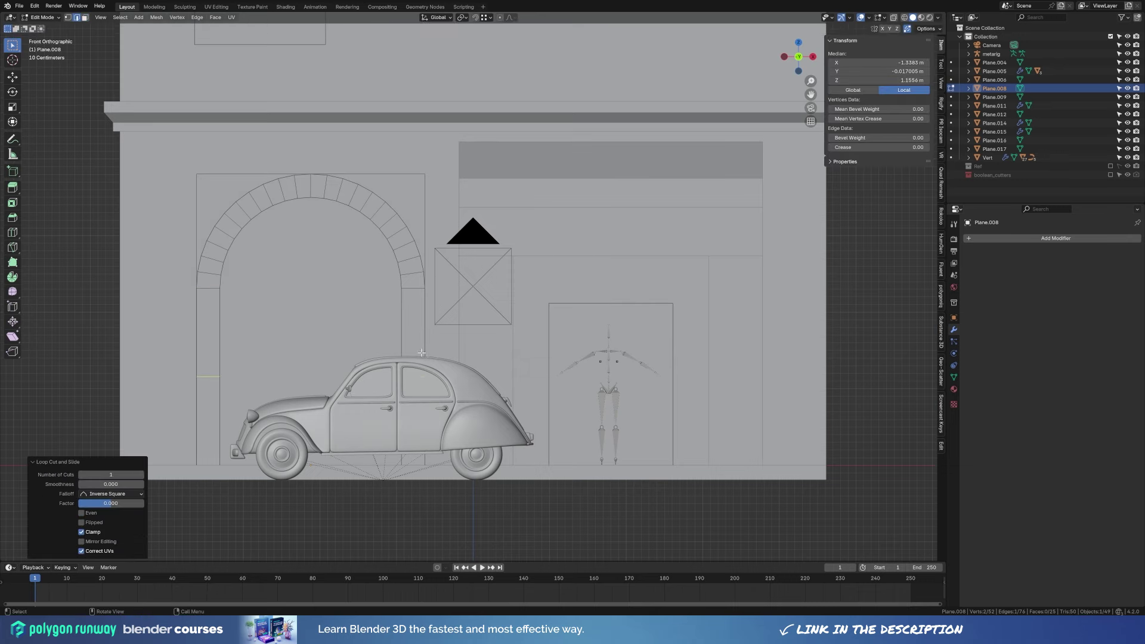
mouse_move(422, 353)
middle_down()
mouse_move(450, 289)
mouse_move(418, 299)
middle_up()
shift+click(289, 295)
key(g)
key(z)
click(404, 285)
Separate the impost faces as Plane.018, extrude them into blocks, and shift them along Y.
click(522, 314)
key(Tab)
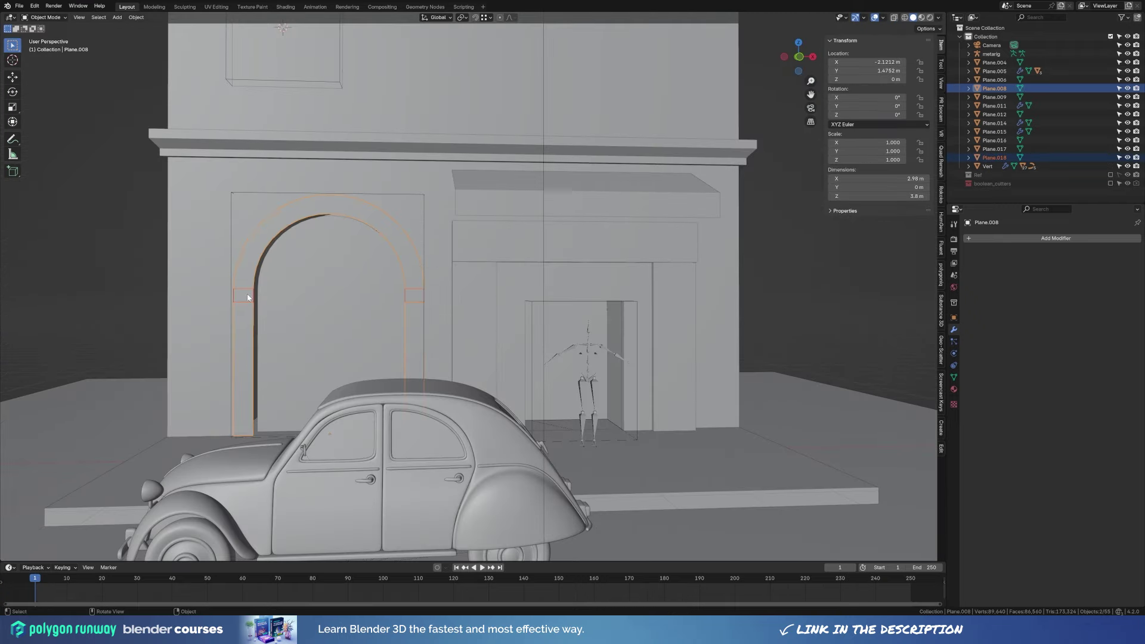
key(Tab)
key(e)
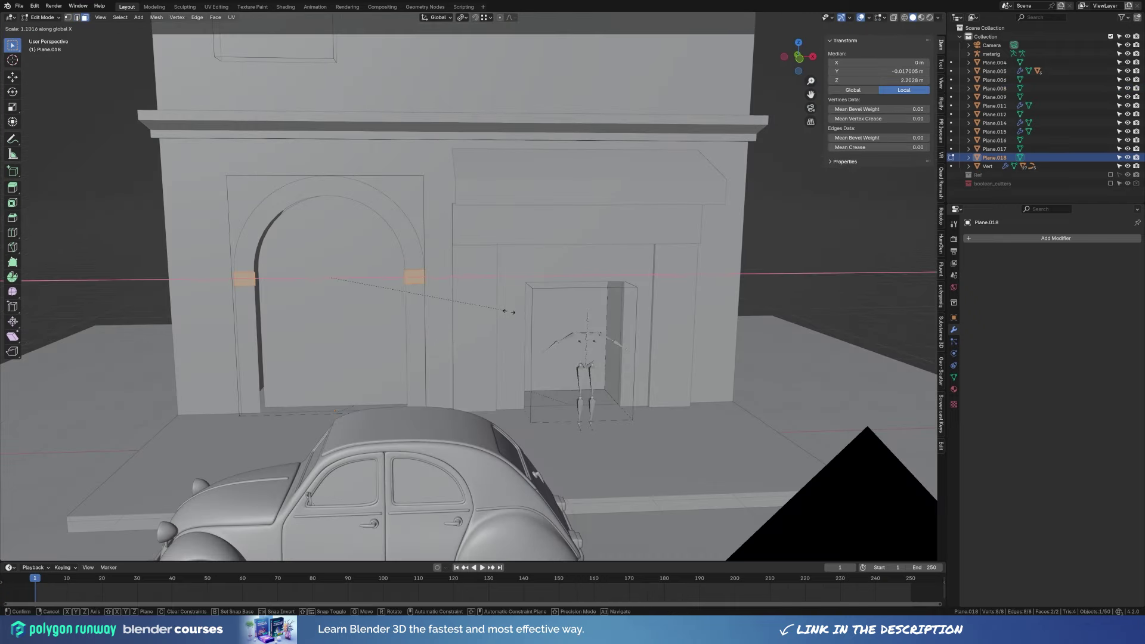
click(492, 307)
middle_drag(492, 307, 490, 293)
key(g)
key(y)
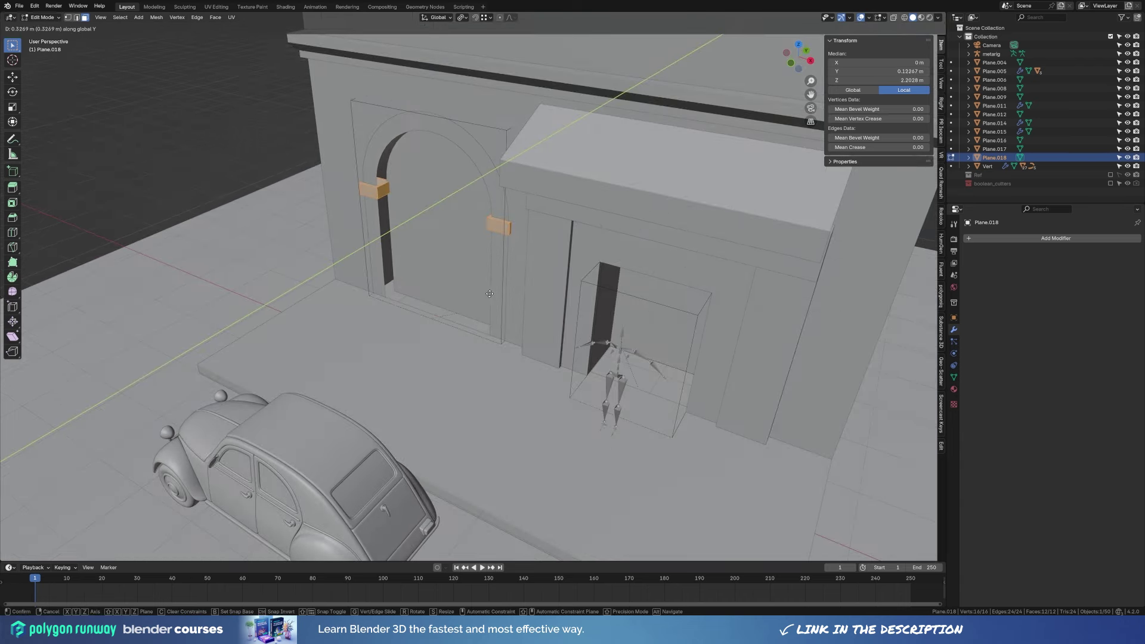
click(489, 293)
Leave the impost blocks and go back to editing the arch border.
key(Tab)
click(415, 262)
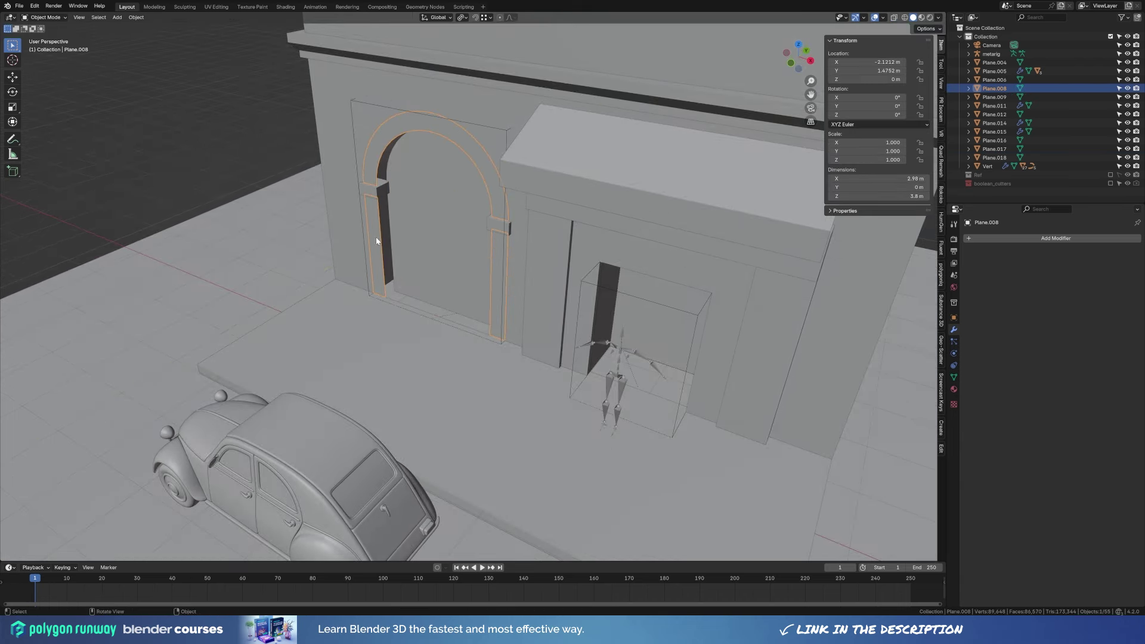
middle_drag(415, 262, 445, 243)
key(Tab)
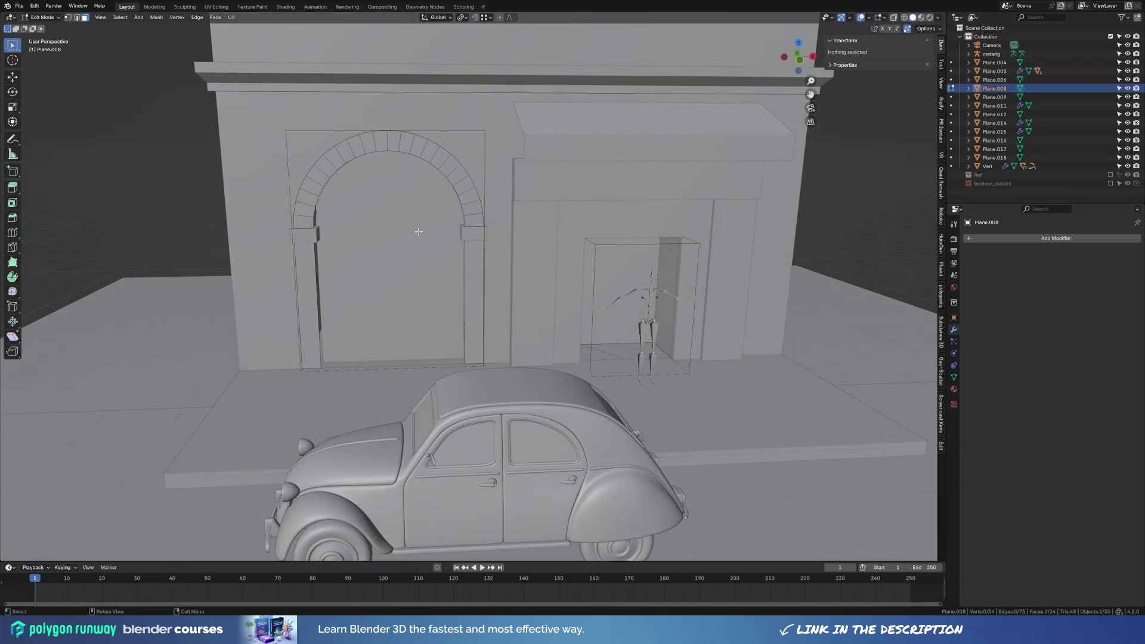
Split the curved arch band into its own object and edit its edges.
key(l)
key(p)
click(302, 223)
key(Tab)
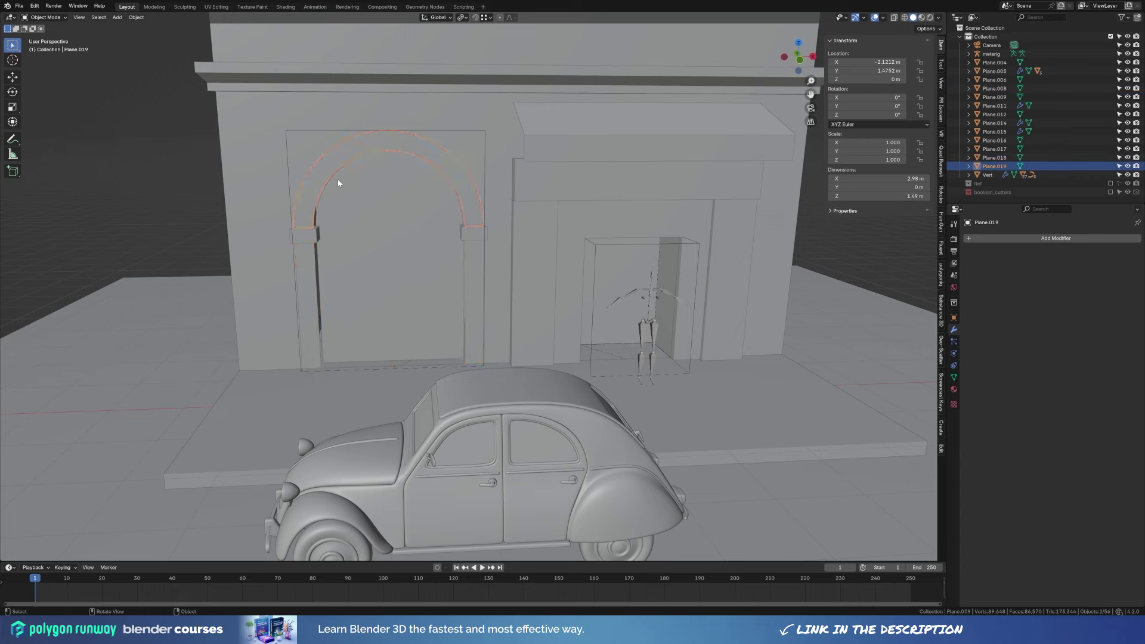
key(Tab)
key(2)
Slide the voussoir joint edges on the left half of the arch to vary stone lengths.
middle_drag(339, 183, 324, 220)
key(v)
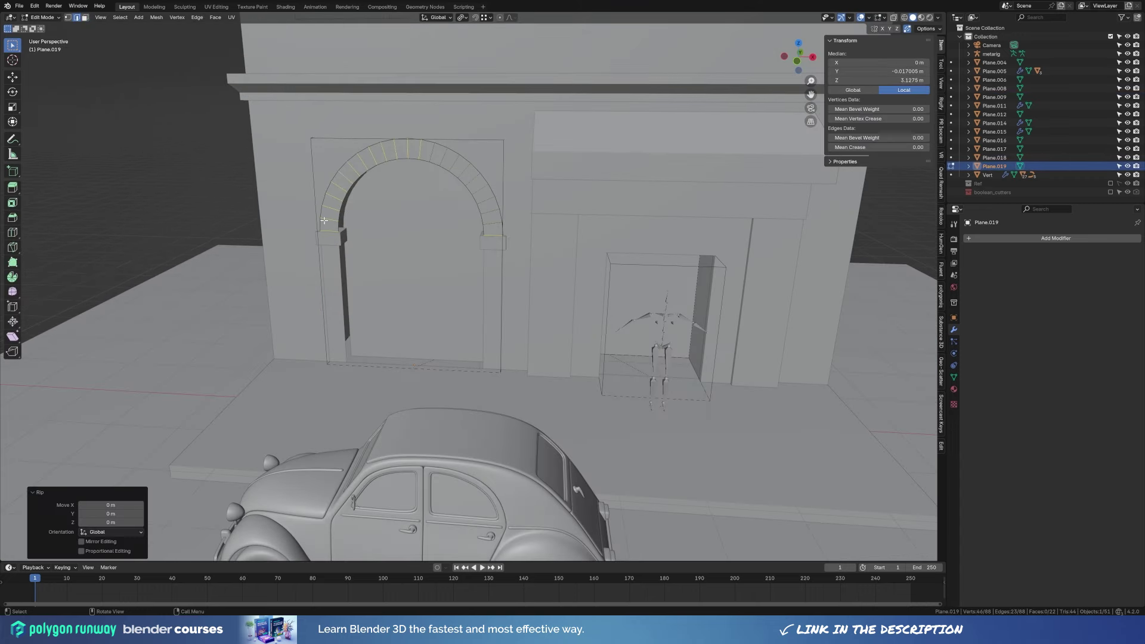
click(323, 220)
key(g)
key(g)
click(99, 176)
key(g)
key(g)
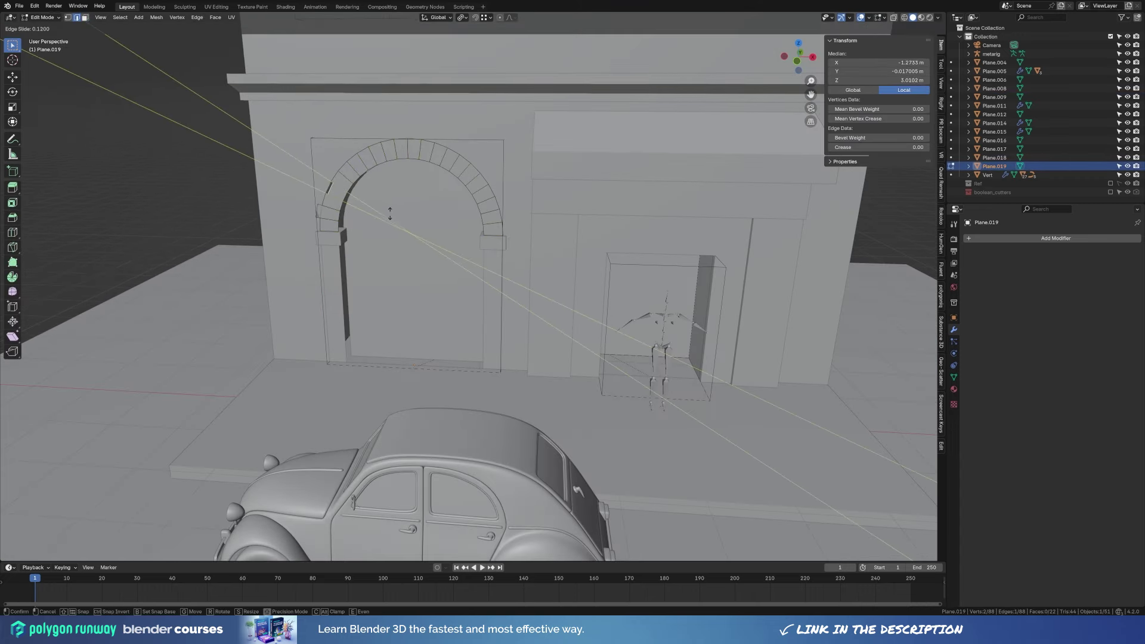
click(343, 166)
key(g)
key(g)
click(394, 176)
key(g)
key(g)
click(376, 195)
click(375, 145)
key(g)
key(g)
click(400, 161)
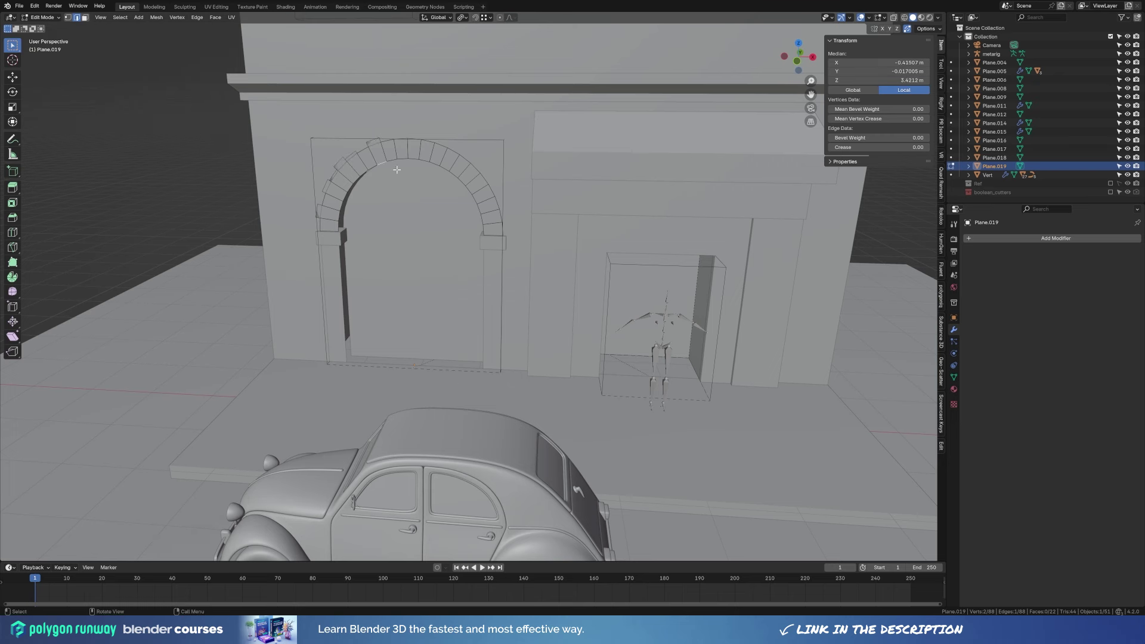
key(g)
key(g)
click(363, 173)
key(g)
key(g)
click(373, 197)
key(g)
key(g)
click(348, 201)
key(g)
key(g)
click(358, 191)
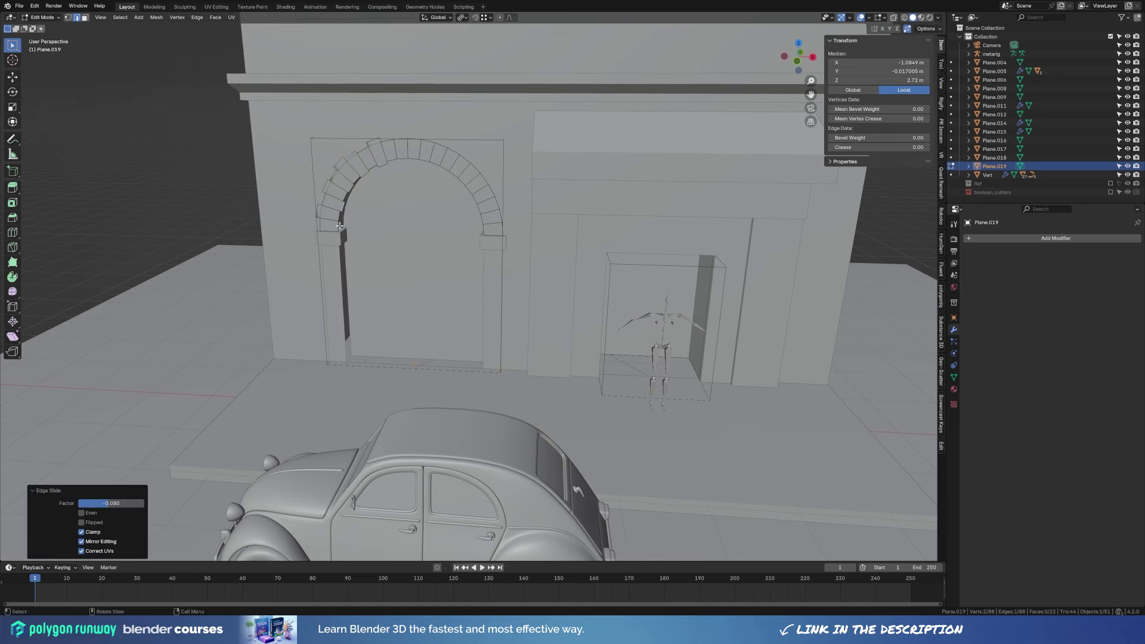
key(g)
key(g)
click(400, 155)
key(g)
key(g)
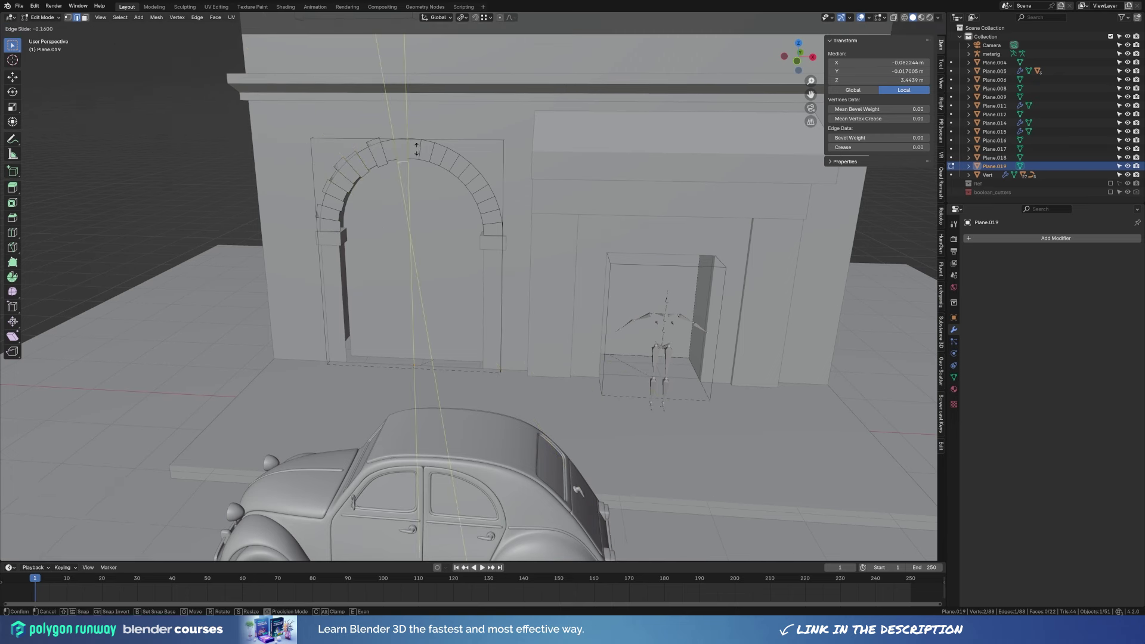
click(416, 149)
Slide the remaining voussoir joint edges on the right half of the arch.
click(429, 152)
key(g)
key(g)
right_click(428, 152)
key(g)
key(g)
click(429, 152)
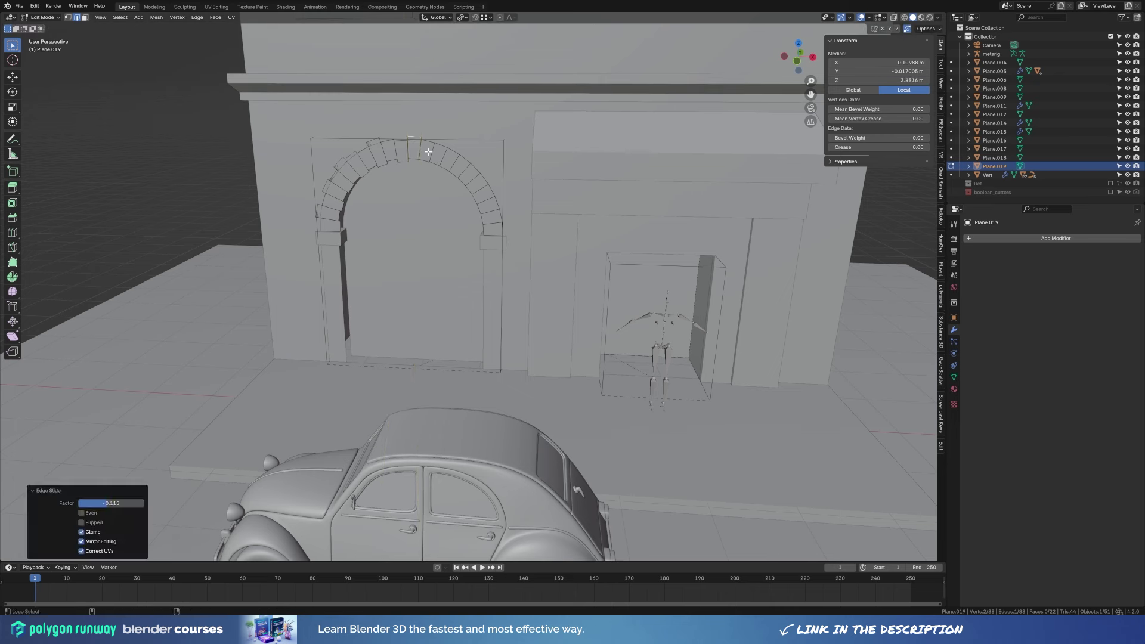
key(g)
key(g)
click(424, 161)
click(467, 156)
key(g)
key(g)
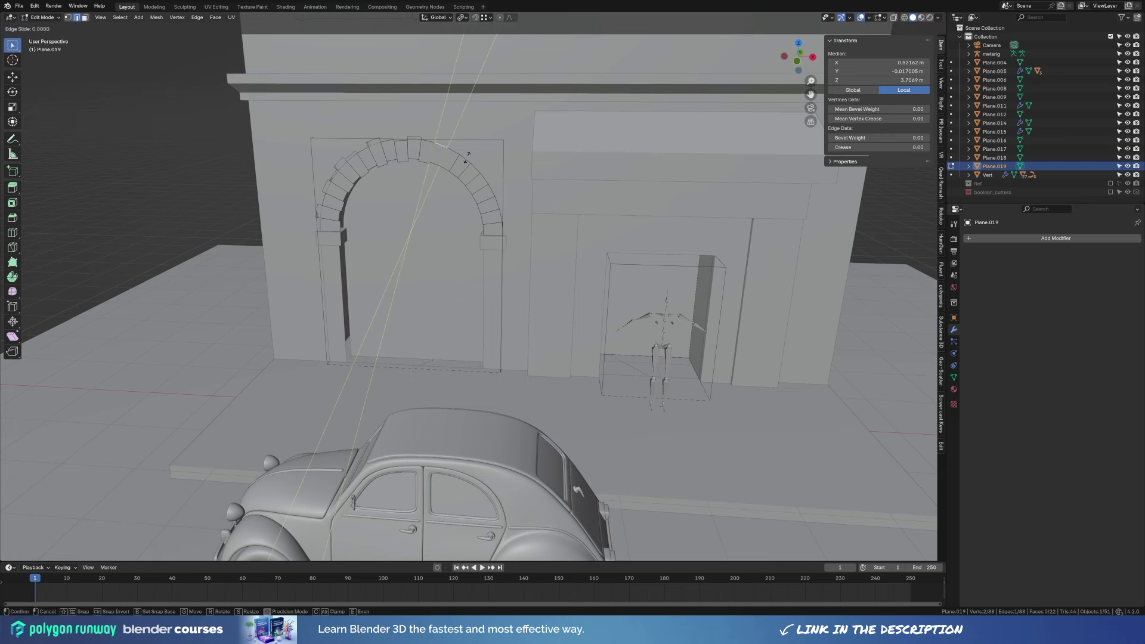
click(445, 173)
key(g)
key(g)
click(454, 173)
click(475, 164)
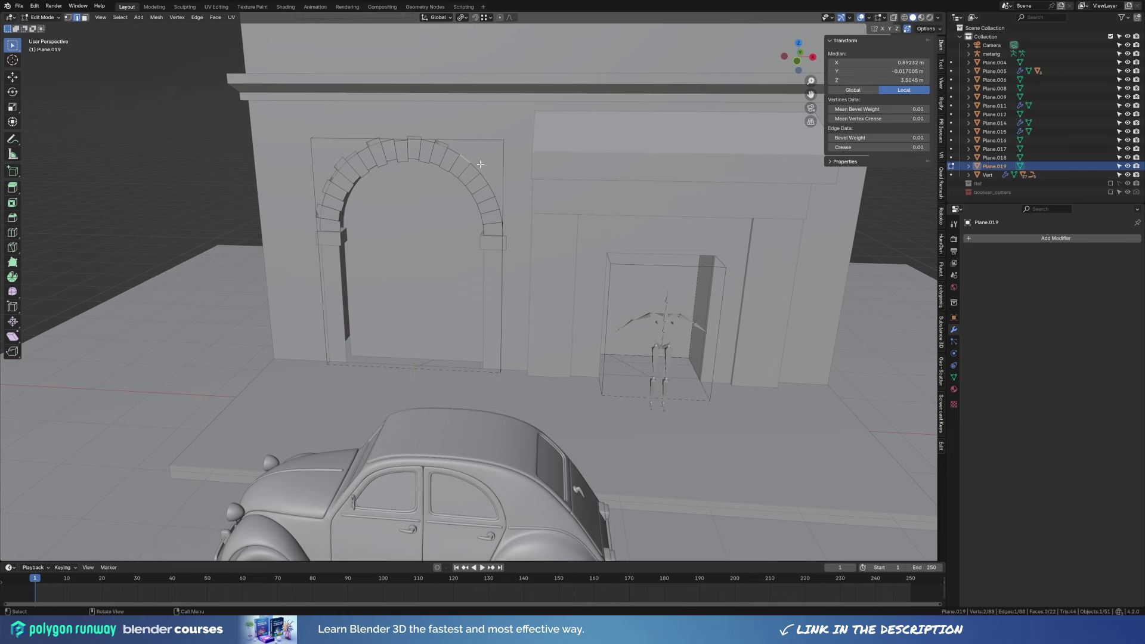
key(g)
key(g)
key(g)
key(g)
click(458, 177)
key(g)
key(g)
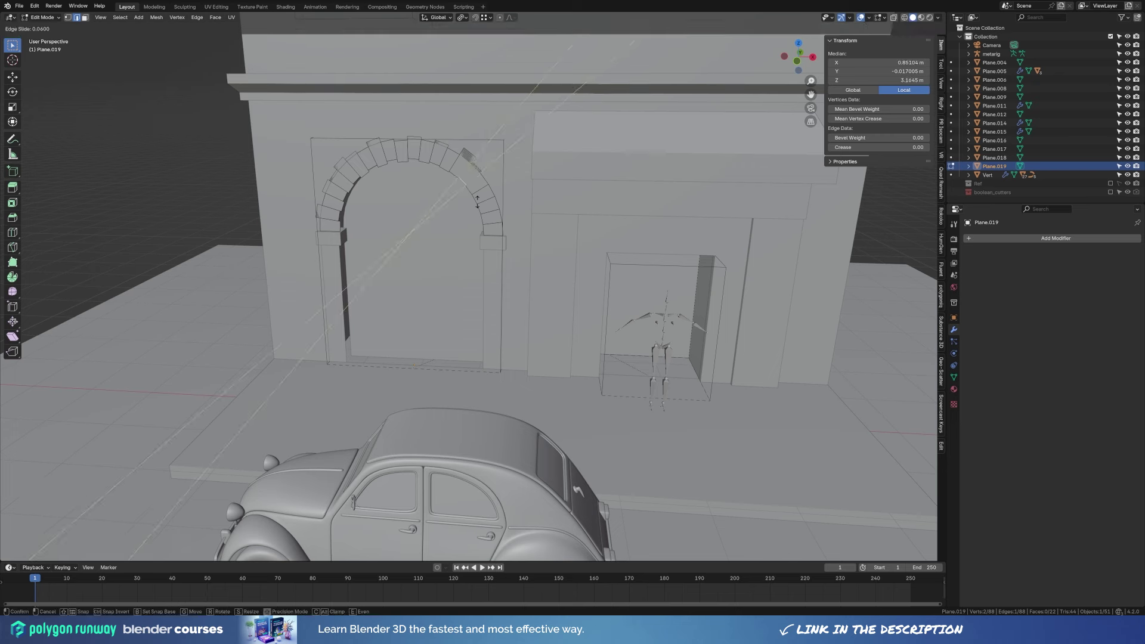
click(473, 189)
click(499, 208)
key(g)
click(477, 224)
key(g)
key(g)
key(g)
key(g)
click(494, 218)
click(484, 230)
key(g)
key(g)
click(495, 231)
click(513, 231)
key(g)
key(g)
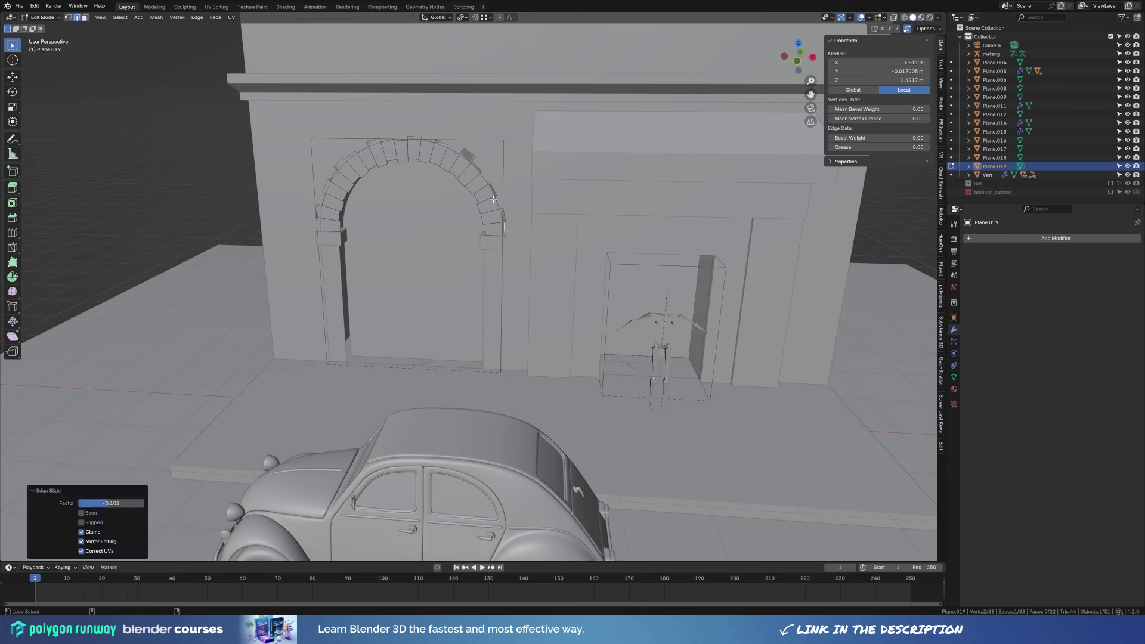
click(504, 221)
key(g)
click(474, 233)
Extrude the whole arch band into thick voussoir blocks, recalculate normals, and set it along Y.
key(a)
middle_drag(656, 239, 510, 222)
key(e)
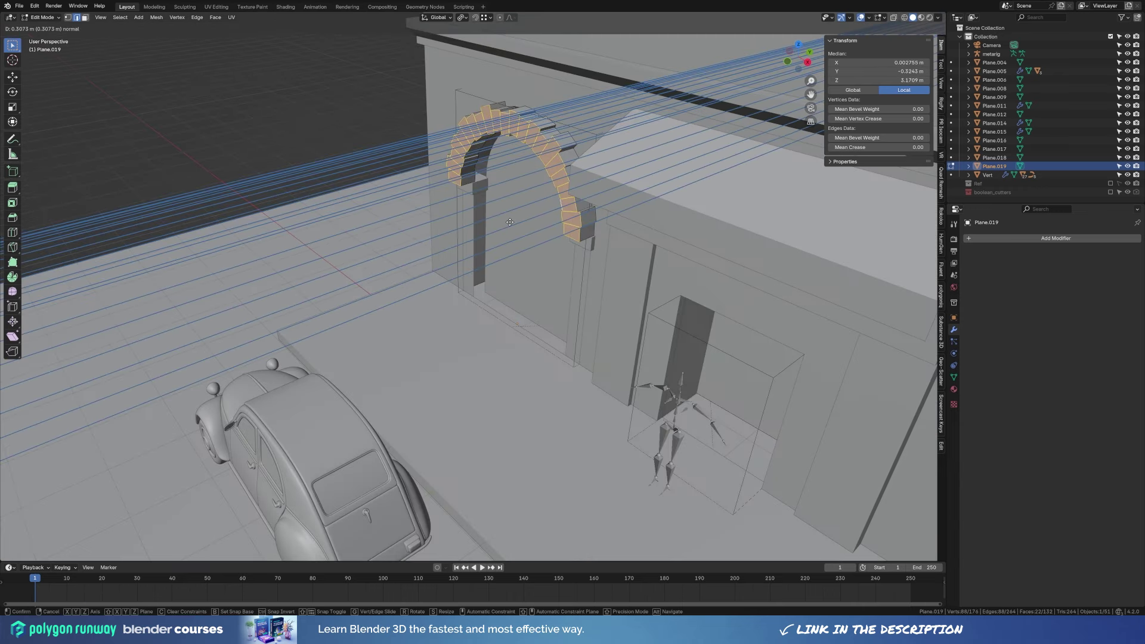
click(510, 222)
key(shift+n)
key(g)
key(y)
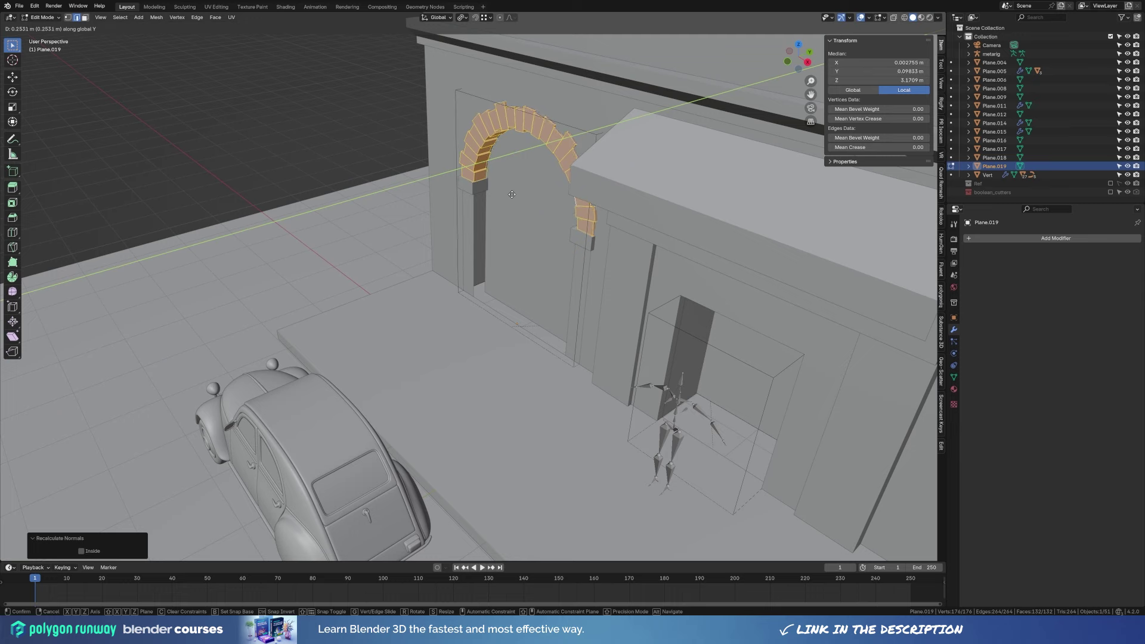
click(509, 194)
key(Tab)
Loop-cut the door pillars with 2 cuts and move the new faces along Y into stacked blocks.
click(575, 237)
key(Tab)
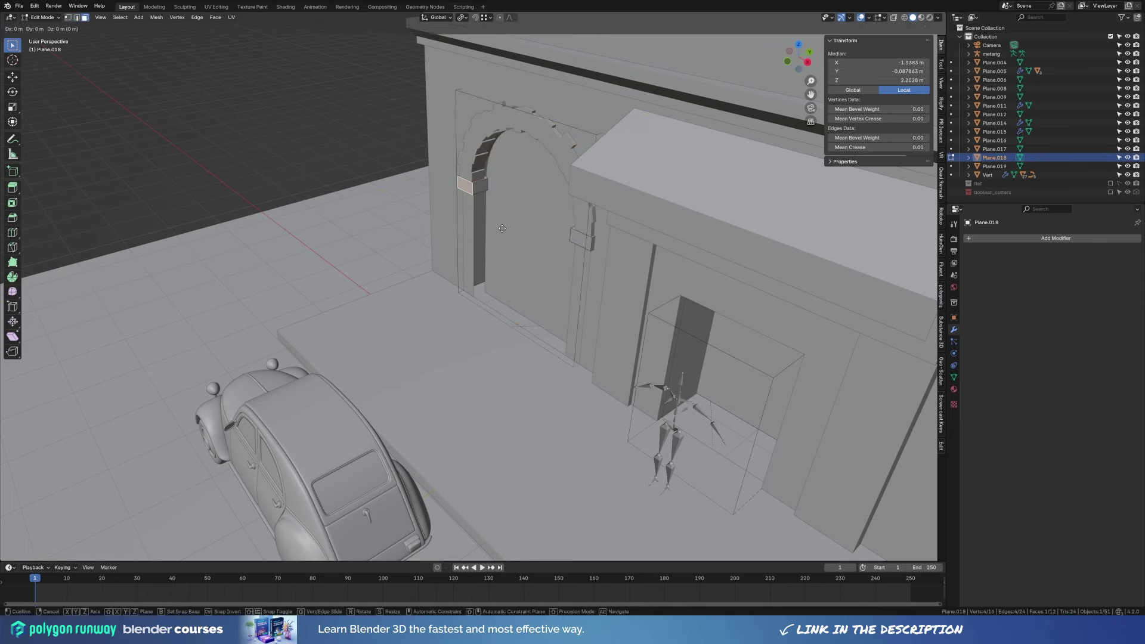
key(Tab)
click(545, 243)
key(Tab)
mouse_move(546, 244)
middle_down()
mouse_move(428, 281)
mouse_move(337, 279)
mouse_move(483, 292)
mouse_move(472, 297)
middle_up()
key(ctrl+r)
click(337, 278)
key(g)
key(y)
click(483, 292)
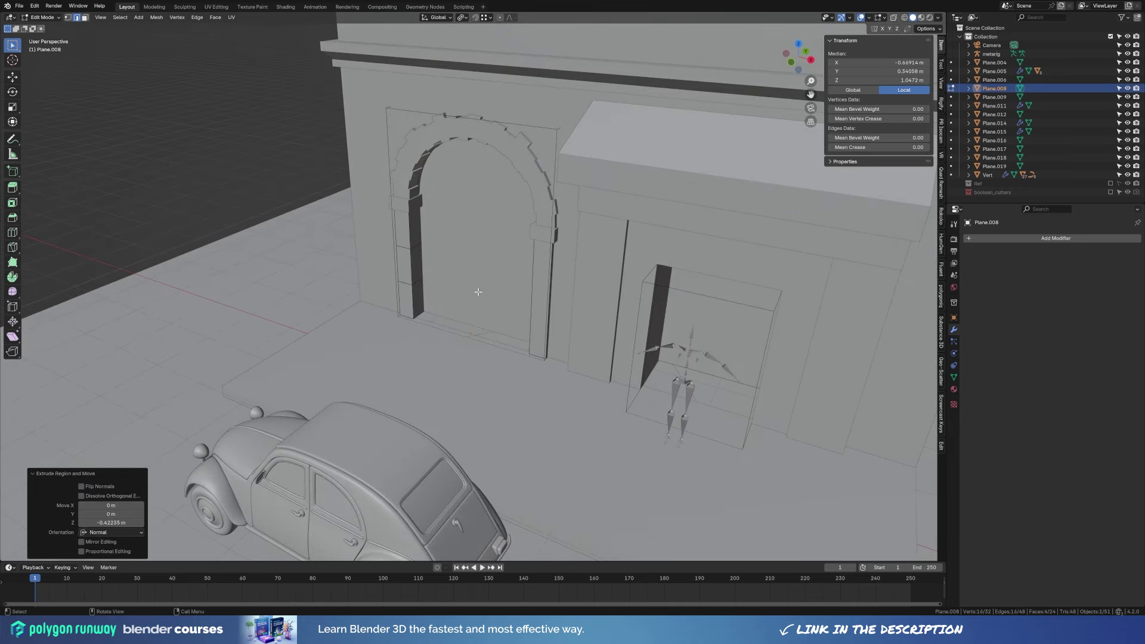
key(Tab)
Give the arch blocks a 0.027 m Bevel modifier and copy it to the other selected pieces.
shift+click(532, 175)
shift+click(532, 176)
click(991, 242)
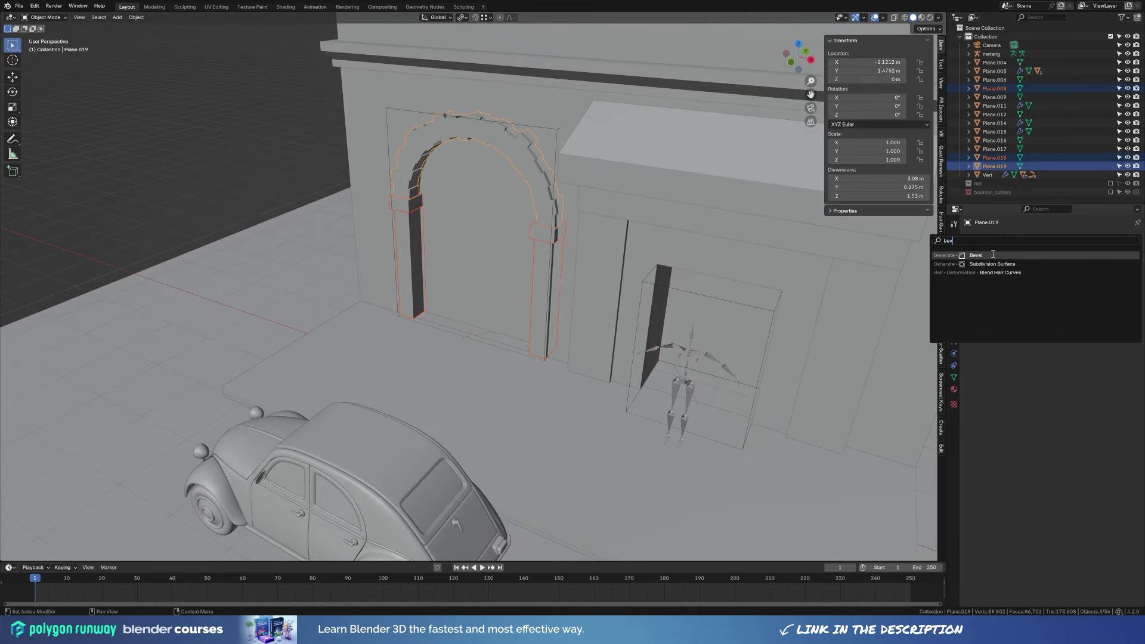
drag(1103, 288, 1068, 288)
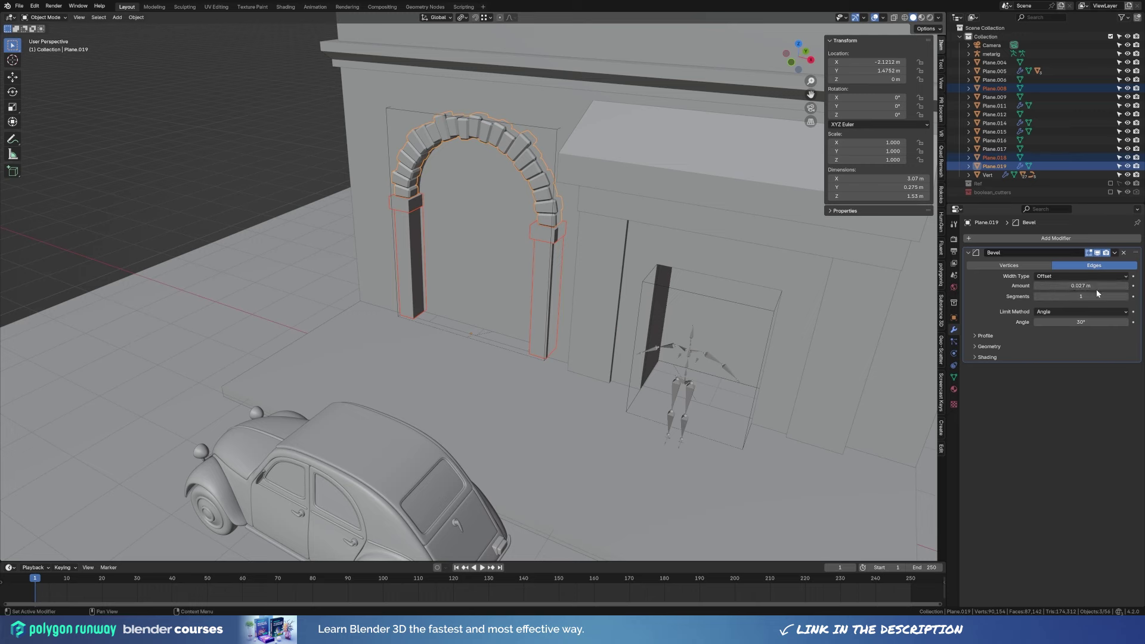
click(1100, 284)
click(423, 223)
mouse_move(423, 223)
middle_down()
mouse_move(478, 268)
mouse_move(572, 263)
middle_up()
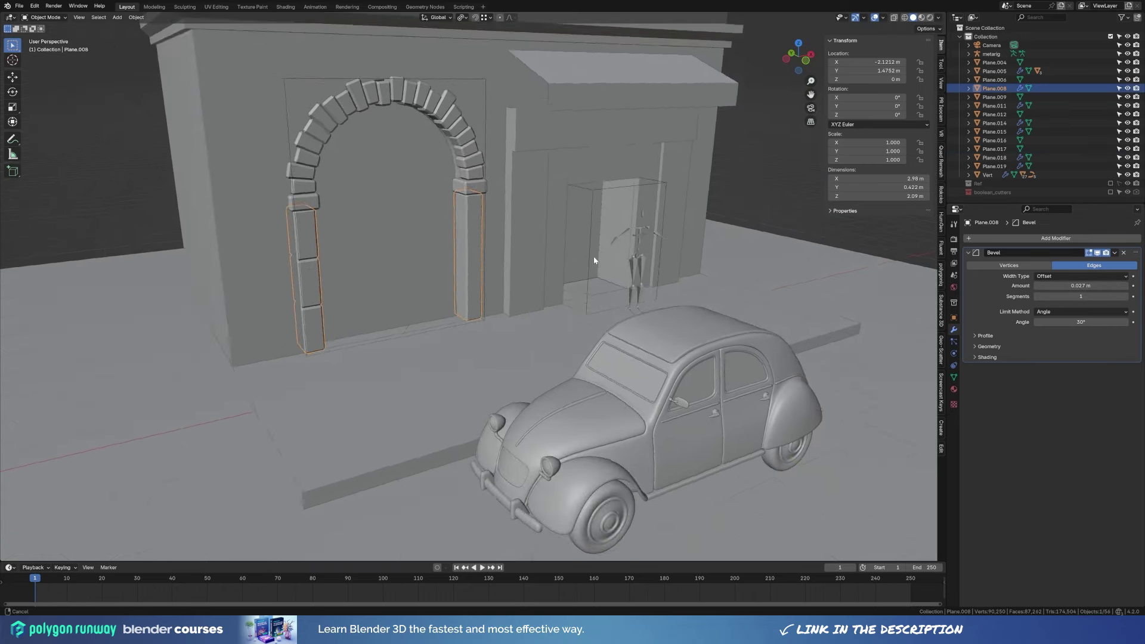
scroll(571, 264, up, 2)
Delete the right pillar and Symmetrize the left pillar across to the right side.
key(Tab)
key(l)
key(x)
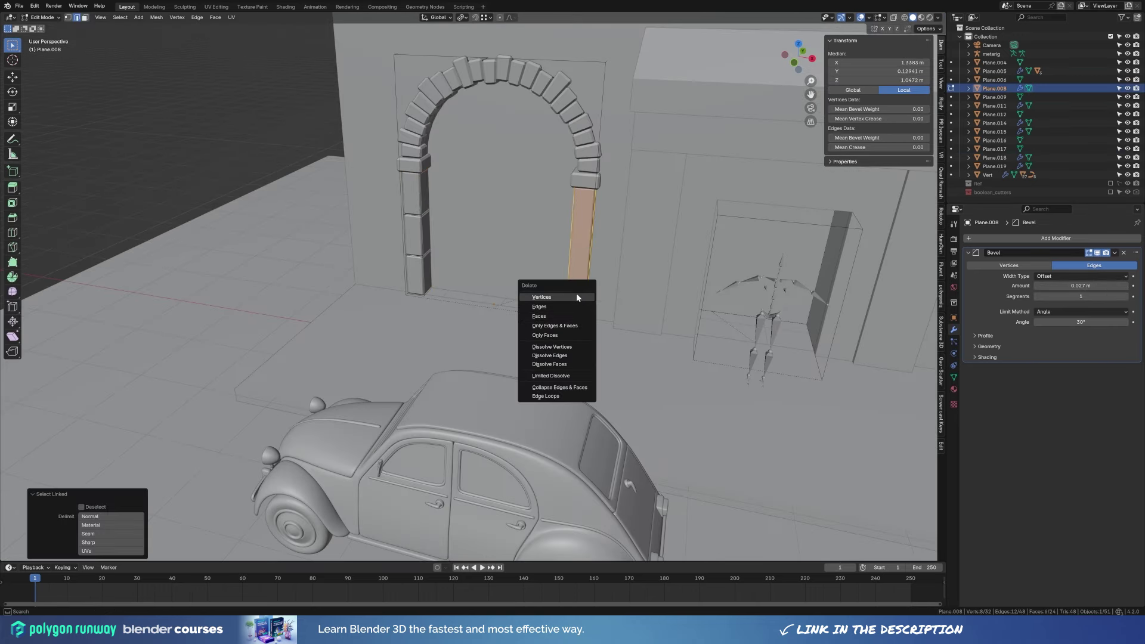
click(577, 297)
key(l)
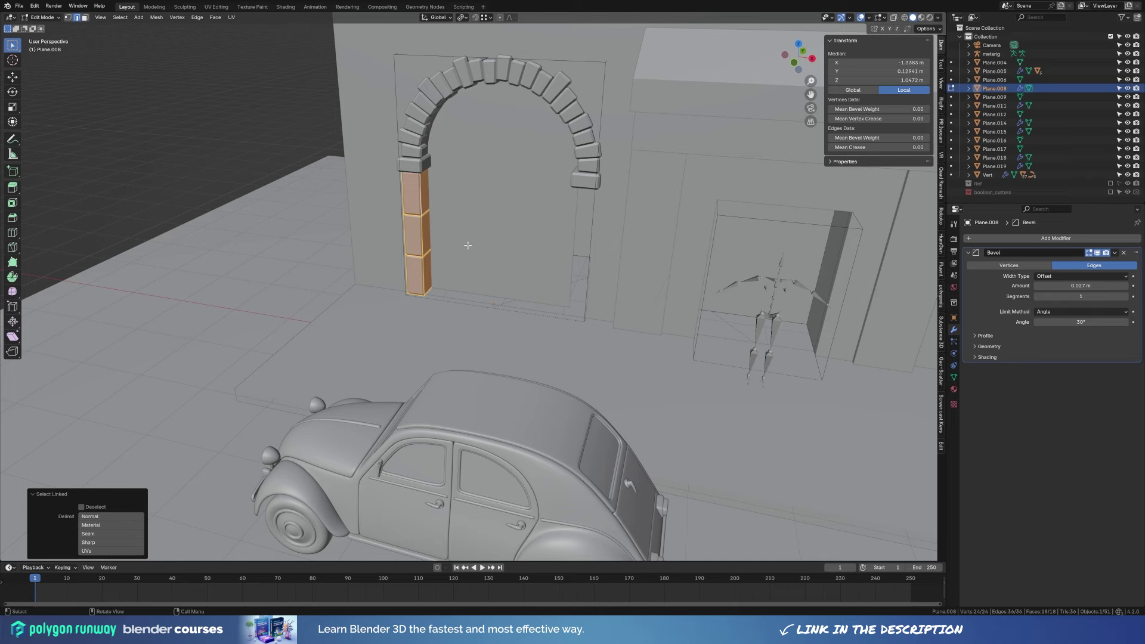
key(F3)
text(symm)
key(Return)
middle_drag(467, 245, 603, 253)
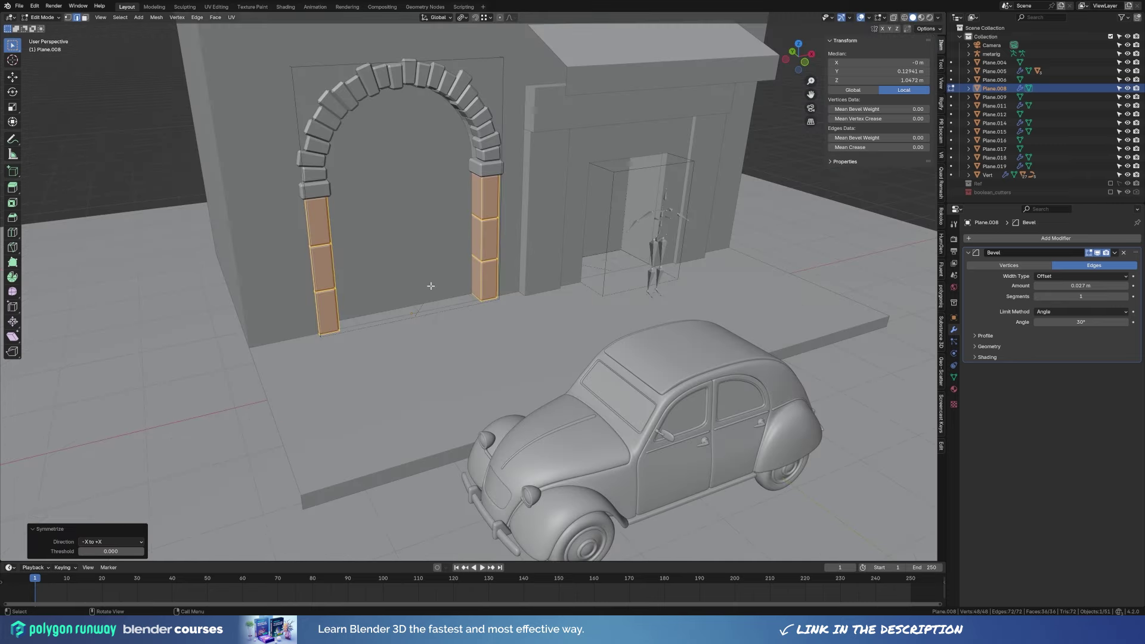
mouse_move(431, 286)
middle_down()
mouse_move(534, 294)
mouse_move(555, 239)
mouse_move(517, 206)
middle_up()
key(Tab)
In Right view, flatten the pillar and arch edges to 0 on Y and shift them along Y.
click(589, 236)
click(576, 179)
shift+click(638, 202)
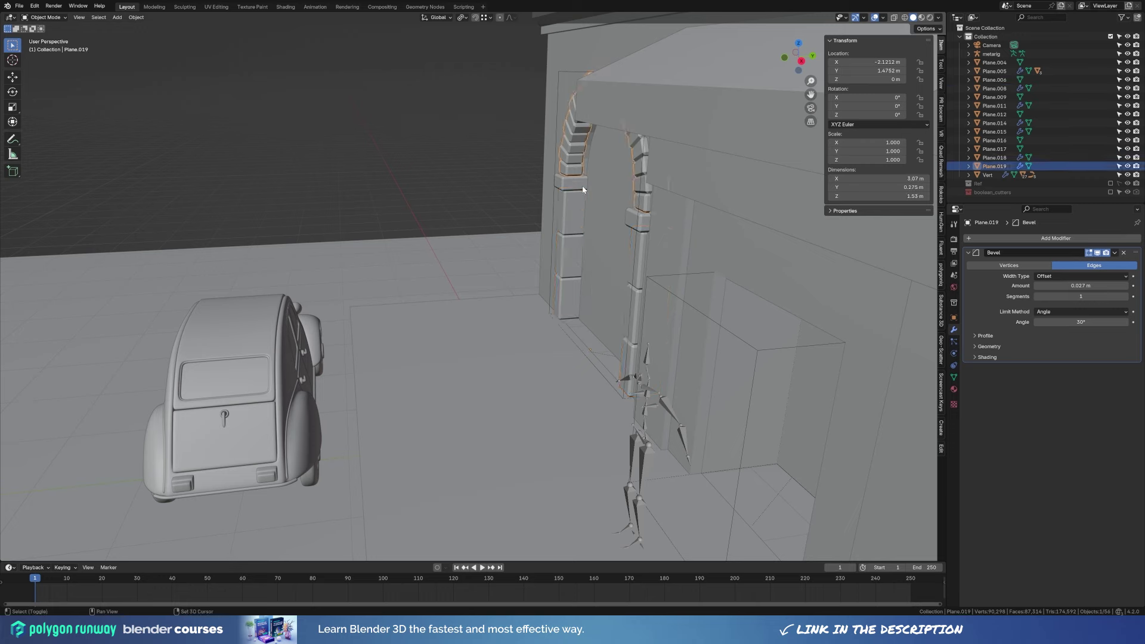
shift+click(581, 185)
key(Tab)
key(KP_3)
key(s)
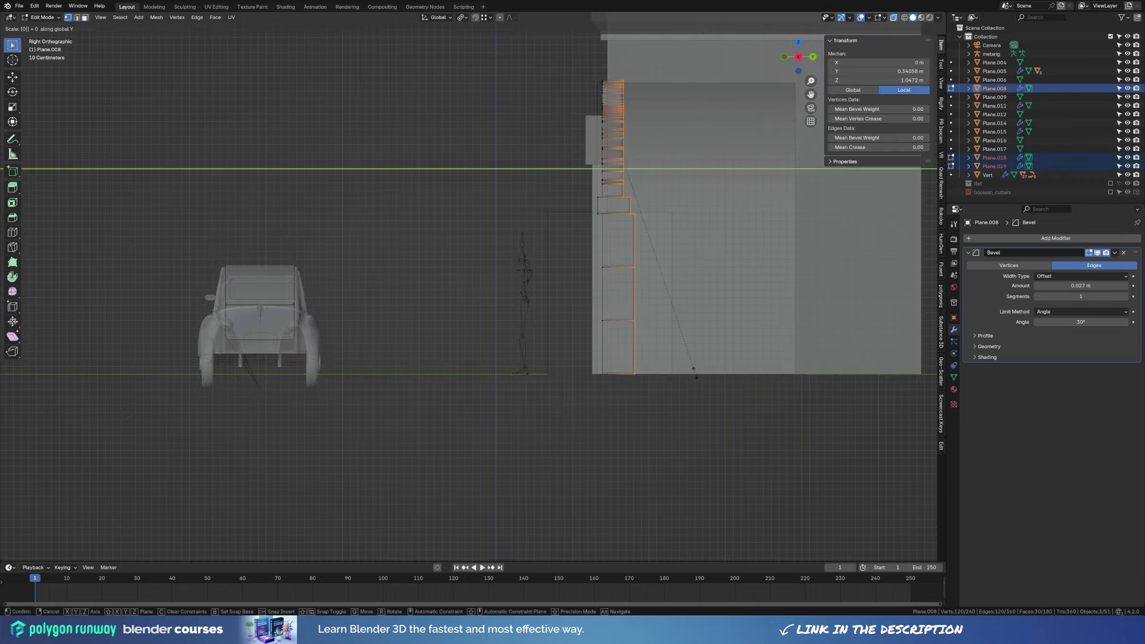
key(Return)
key(g)
key(y)
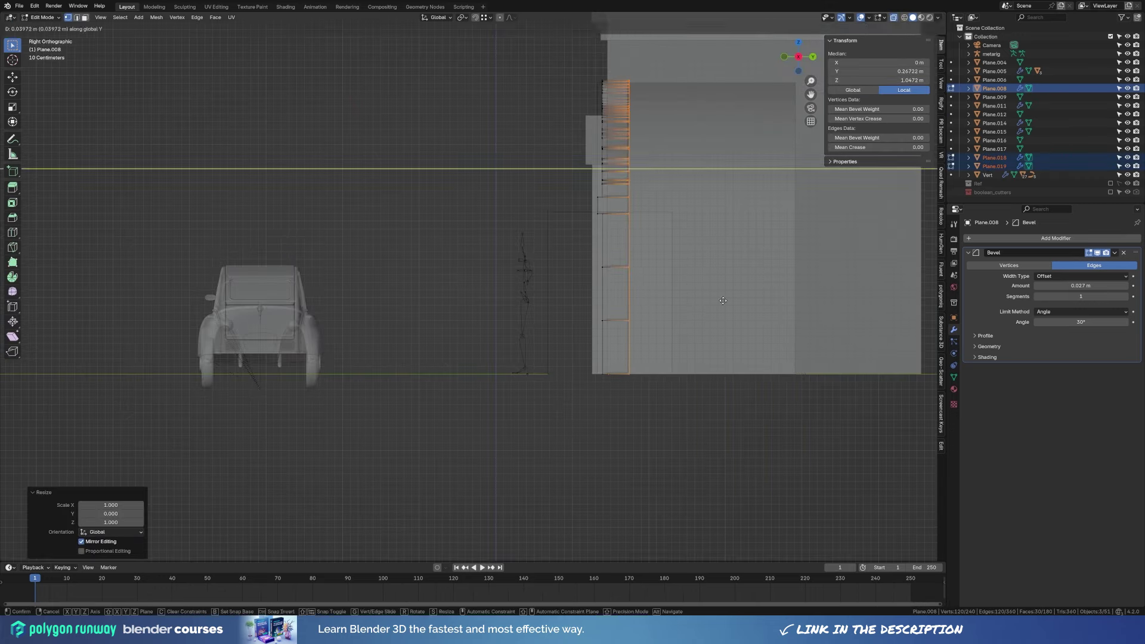
click(723, 300)
mouse_move(723, 300)
middle_down()
mouse_move(555, 383)
mouse_move(524, 268)
middle_up()
key(Tab)
Move the doorway plane along Y, then select its semicircular arch face in X-ray.
click(494, 266)
key(g)
key(y)
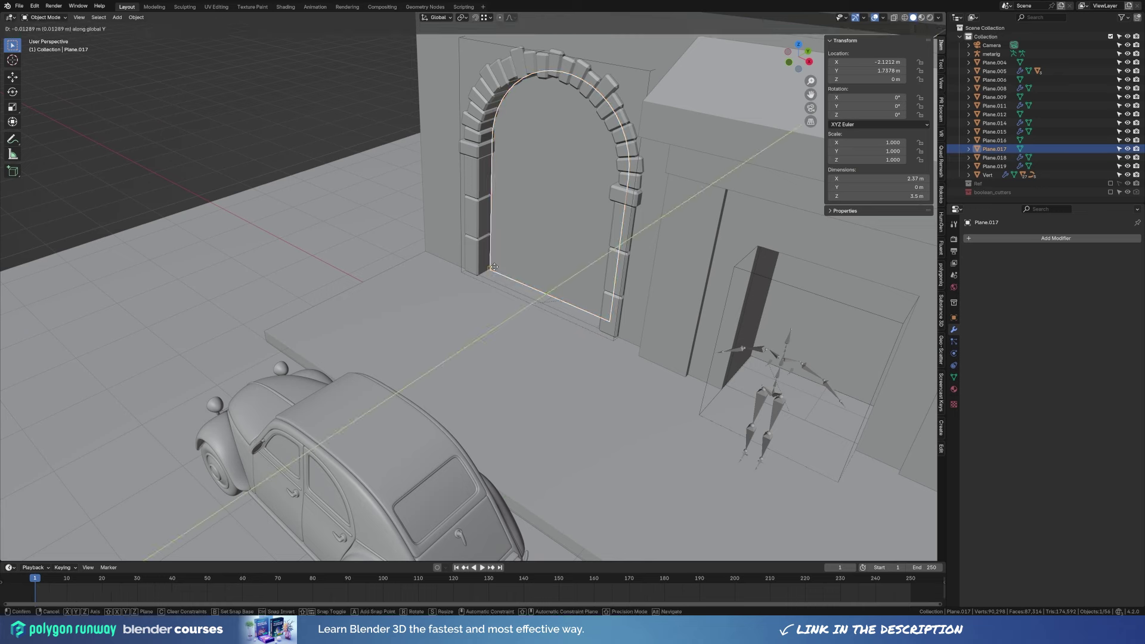
middle_drag(537, 184, 542, 224)
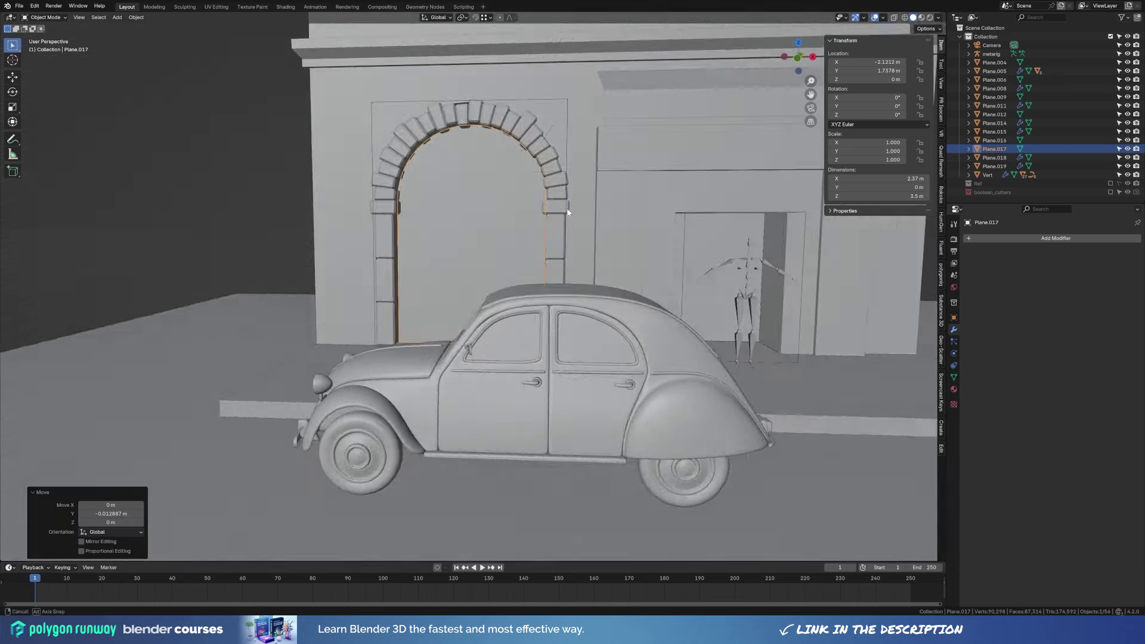
key(Tab)
key(alt+z)
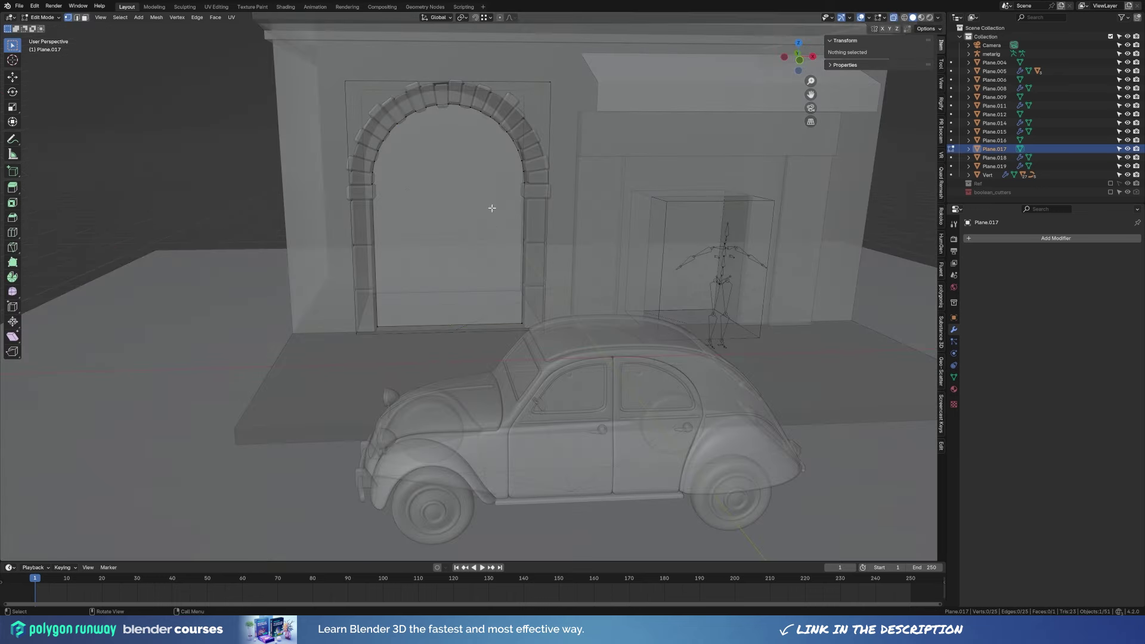
click(376, 184)
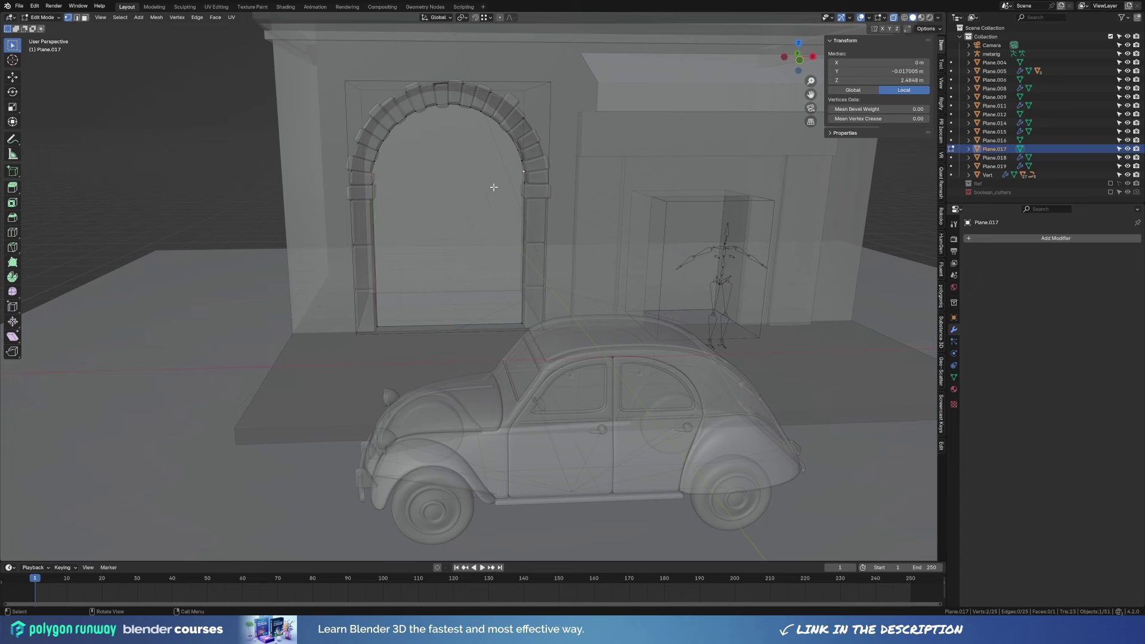
key(3)
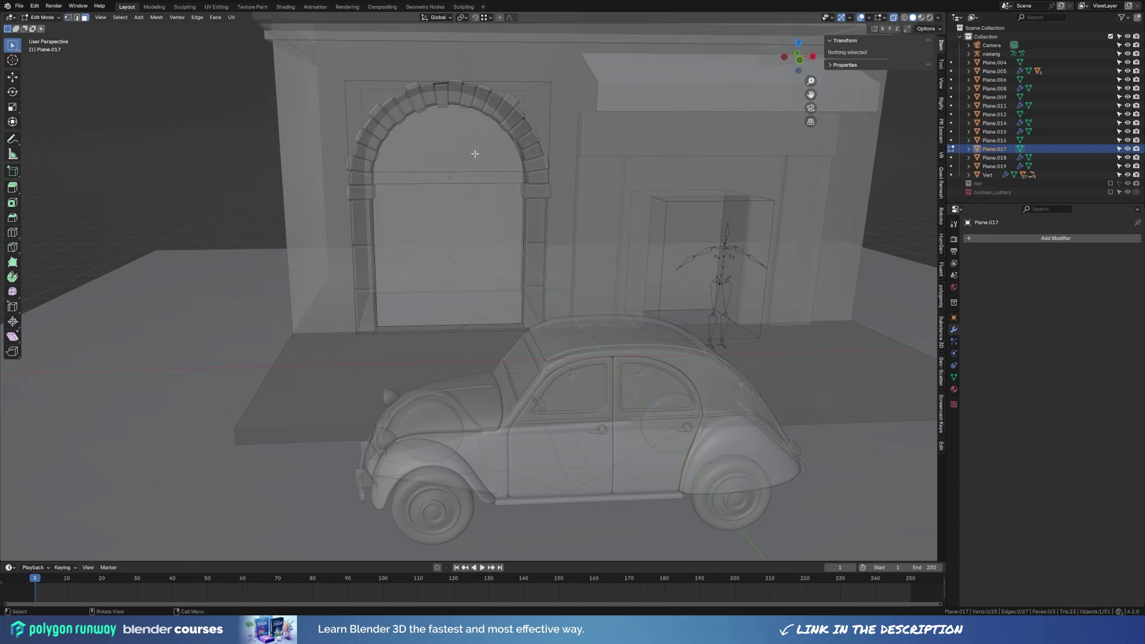
click(453, 130)
key(1)
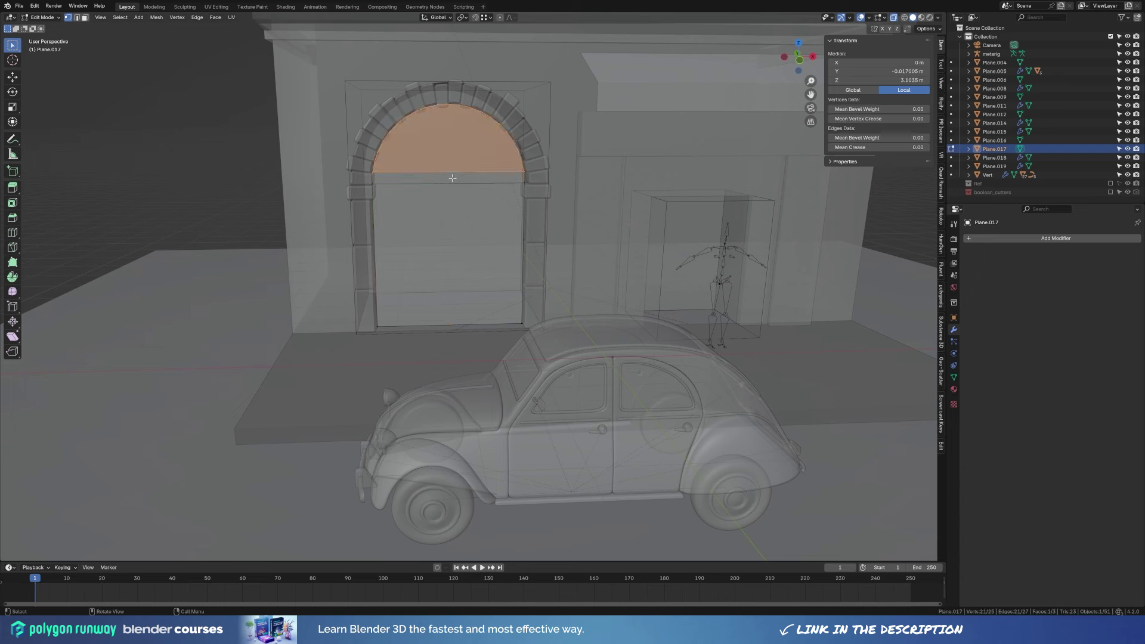
Add a centre edge to the arch and separate the lower strip and arch face into objects.
right_click(456, 170)
click(452, 170)
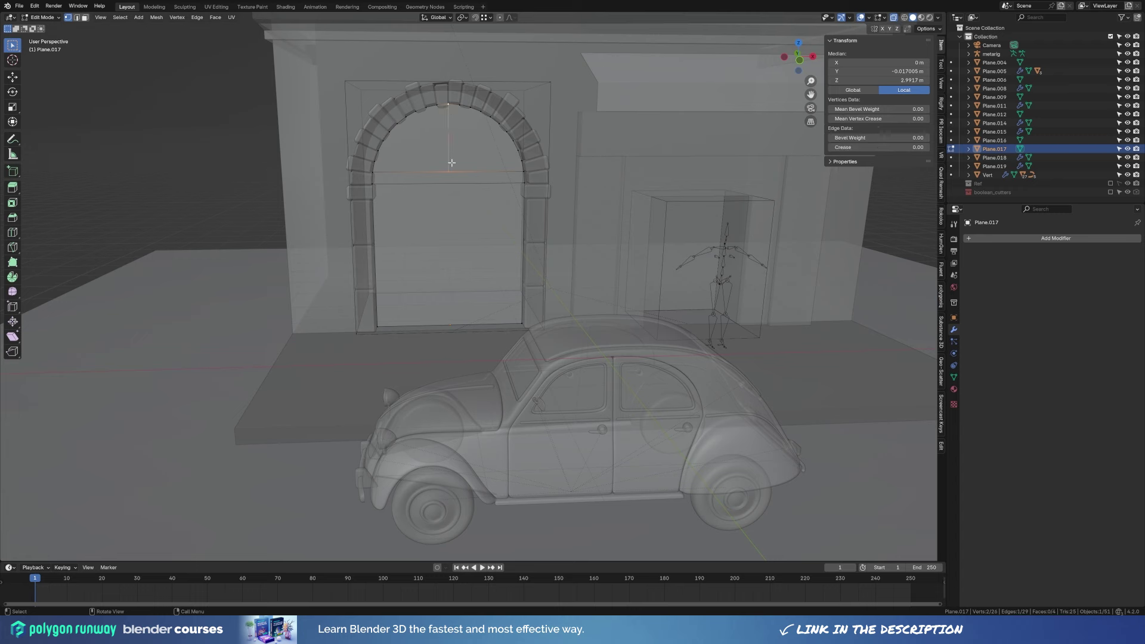
click(451, 178)
key(p)
key(Tab)
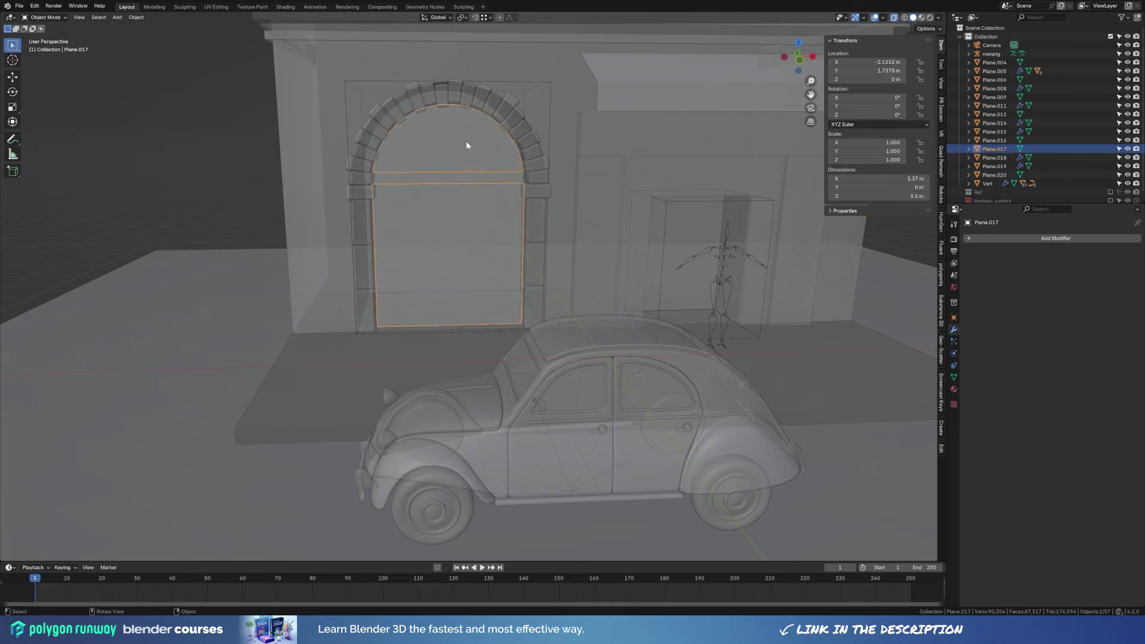
key(Tab)
click(411, 136)
key(p)
Bevel the arch face's vertical centre edge and separate that strip as its own object.
click(488, 137)
click(450, 132)
key(Tab)
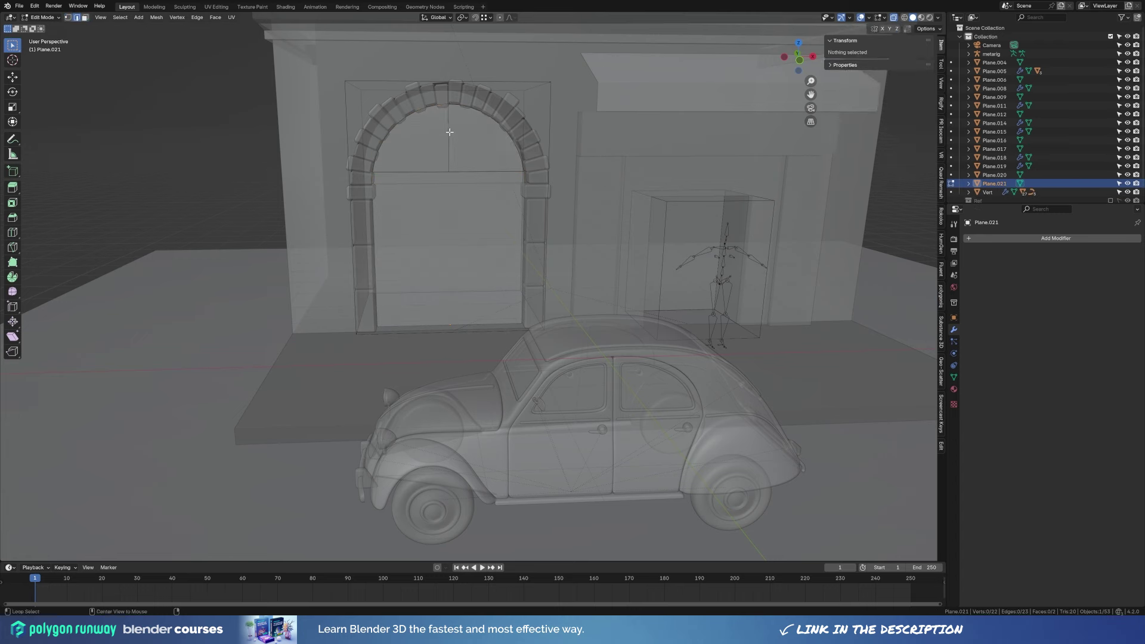
key(ctrl+b)
click(511, 137)
key(p)
click(507, 197)
key(Tab)
Extrude the crossbeam and centre strips outward to give them depth.
click(468, 133)
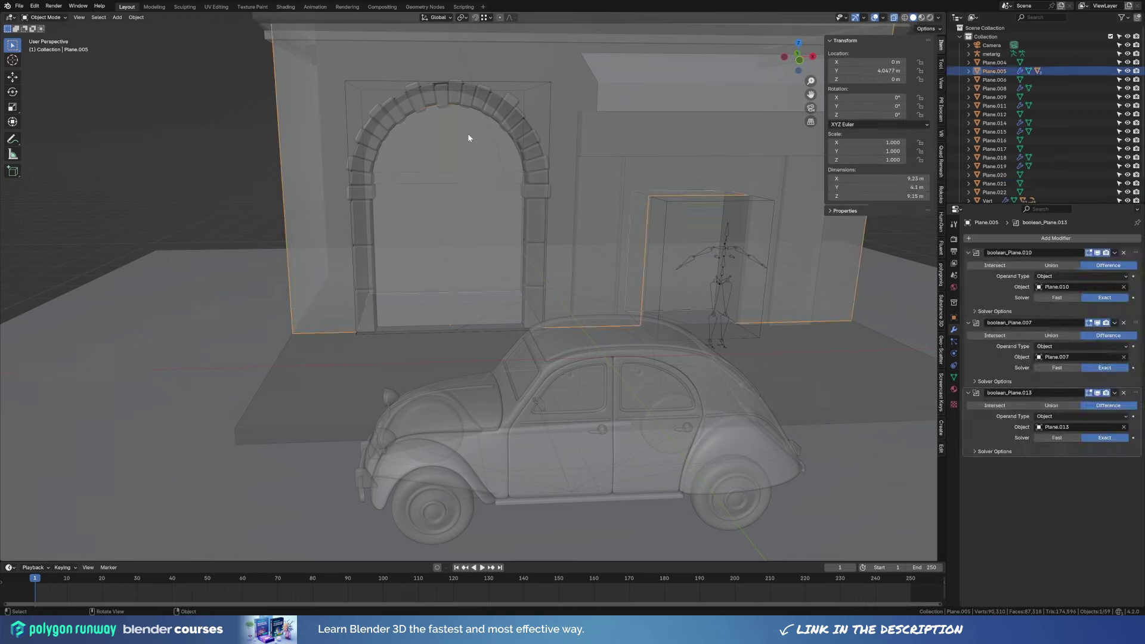
click(448, 158)
middle_drag(449, 158, 482, 189)
shift+click(343, 145)
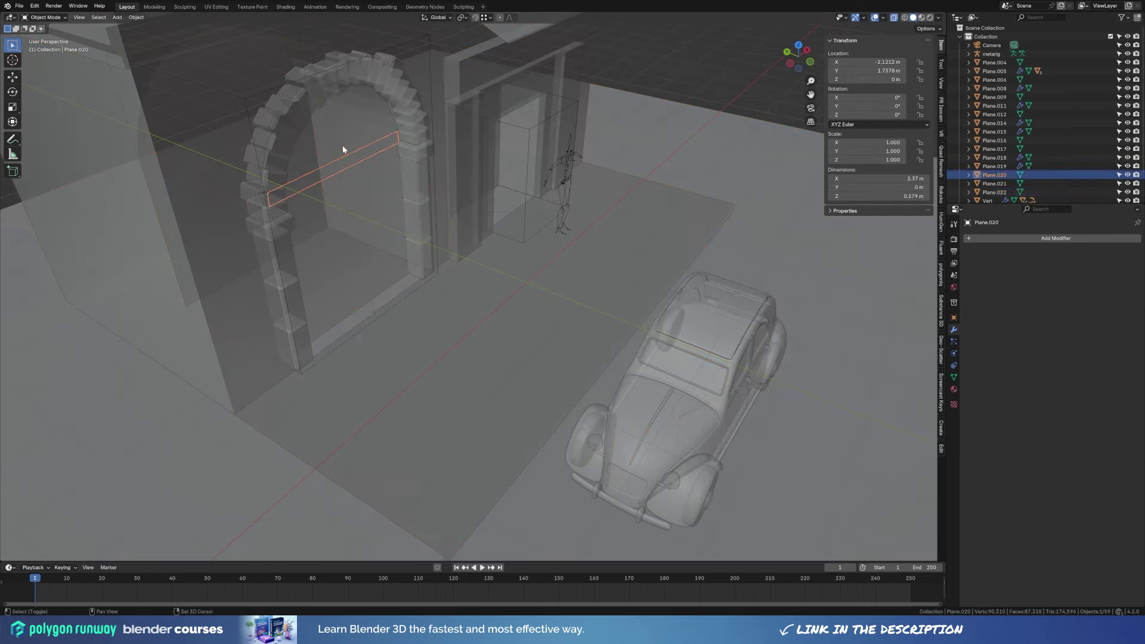
key(alt+z)
key(Tab)
key(e)
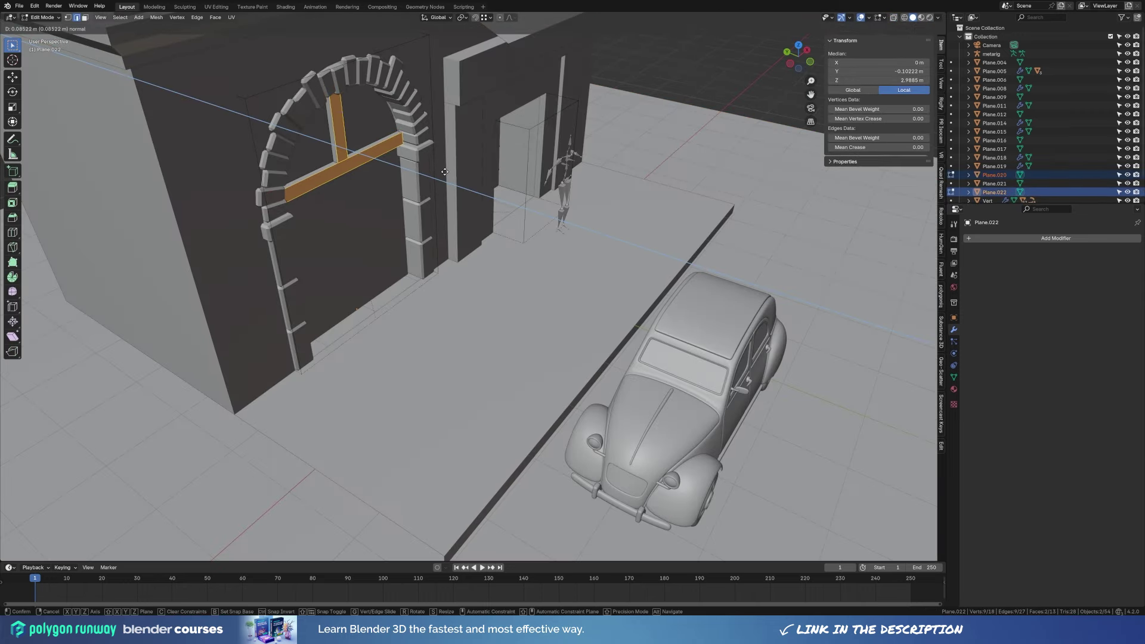
click(445, 172)
key(Tab)
Inset the door plane to form a frame and delete the bottom frame face.
click(375, 235)
mouse_move(375, 236)
middle_down()
mouse_move(439, 228)
mouse_move(525, 243)
mouse_move(501, 260)
mouse_move(536, 268)
middle_up()
key(Tab)
key(i)
click(569, 280)
key(x)
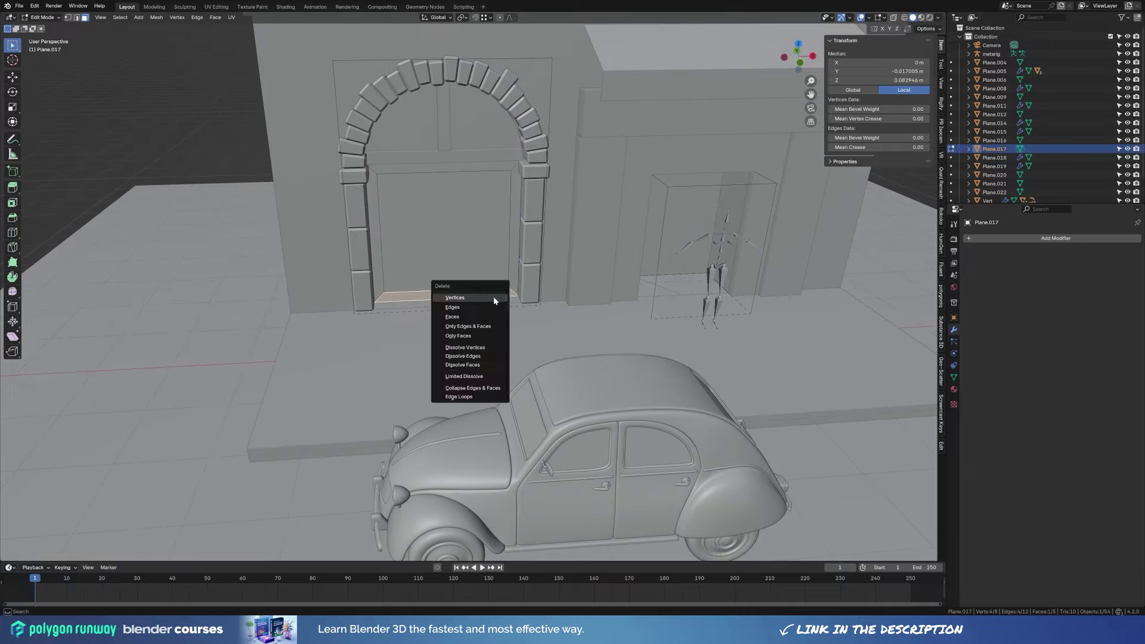
click(493, 295)
Separate the door face and extrude the remaining frame faces outward.
key(p)
key(ctrl+i)
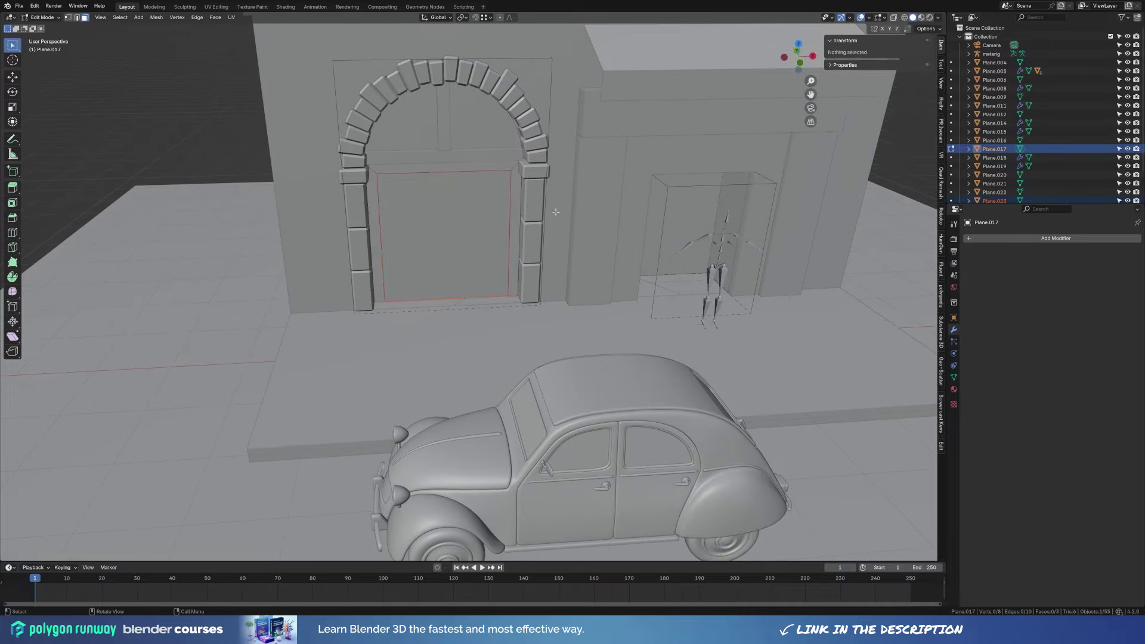
middle_drag(503, 227, 492, 230)
key(e)
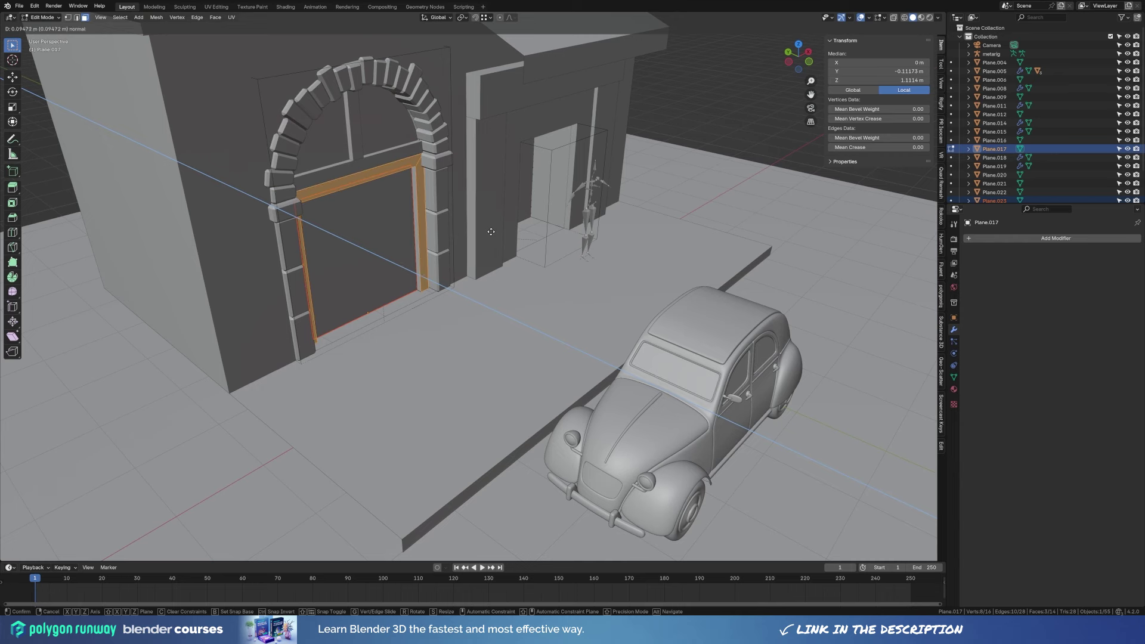
click(491, 231)
key(Tab)
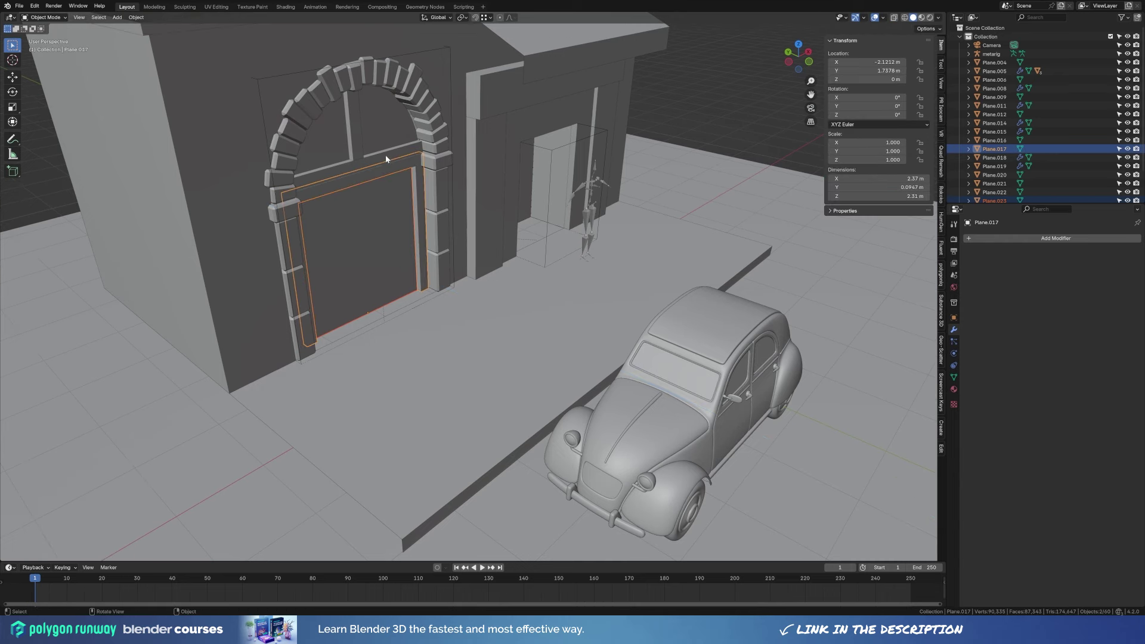
Reposition the crossbeam face, then move the inner door frame and centre strip into the doorway.
click(386, 158)
key(Tab)
key(g)
click(414, 192)
key(Tab)
shift+click(310, 268)
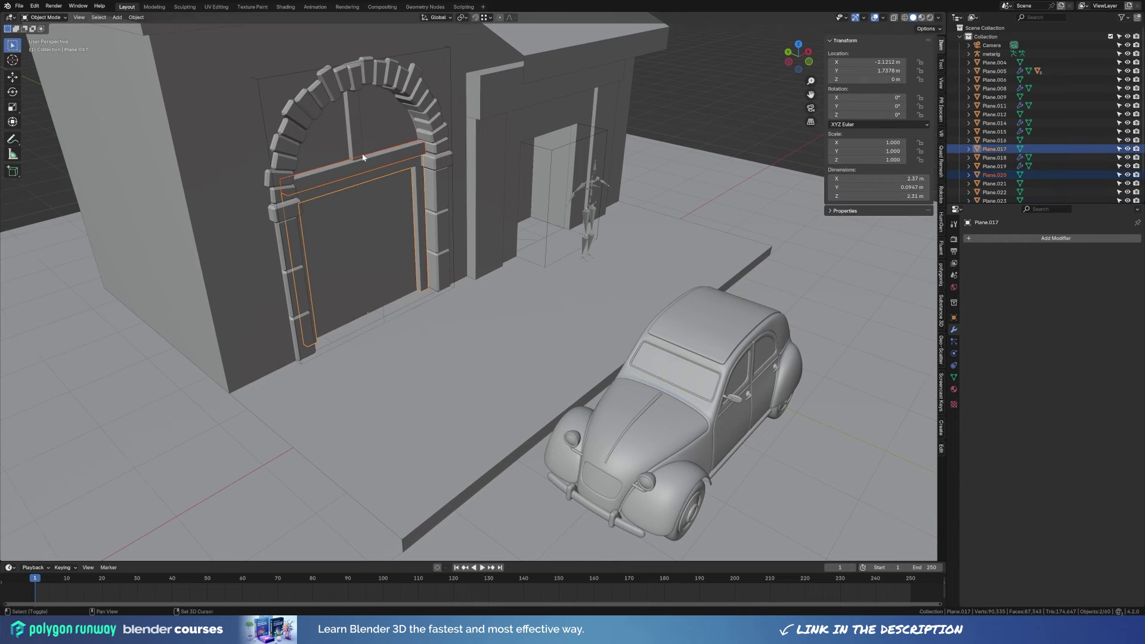
shift+click(377, 170)
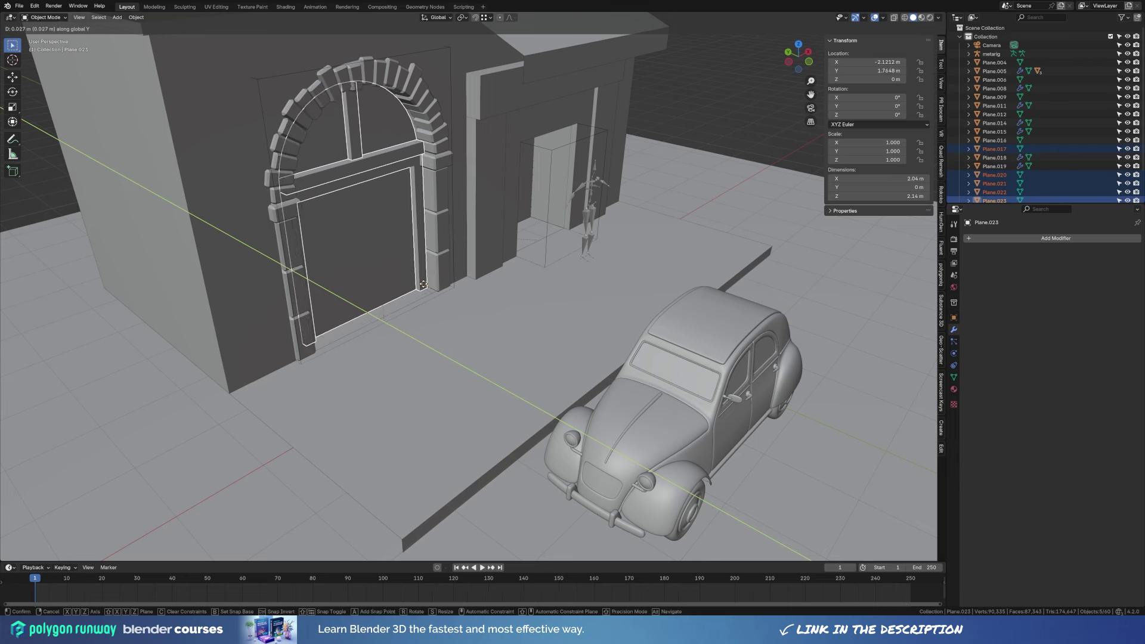
click(410, 276)
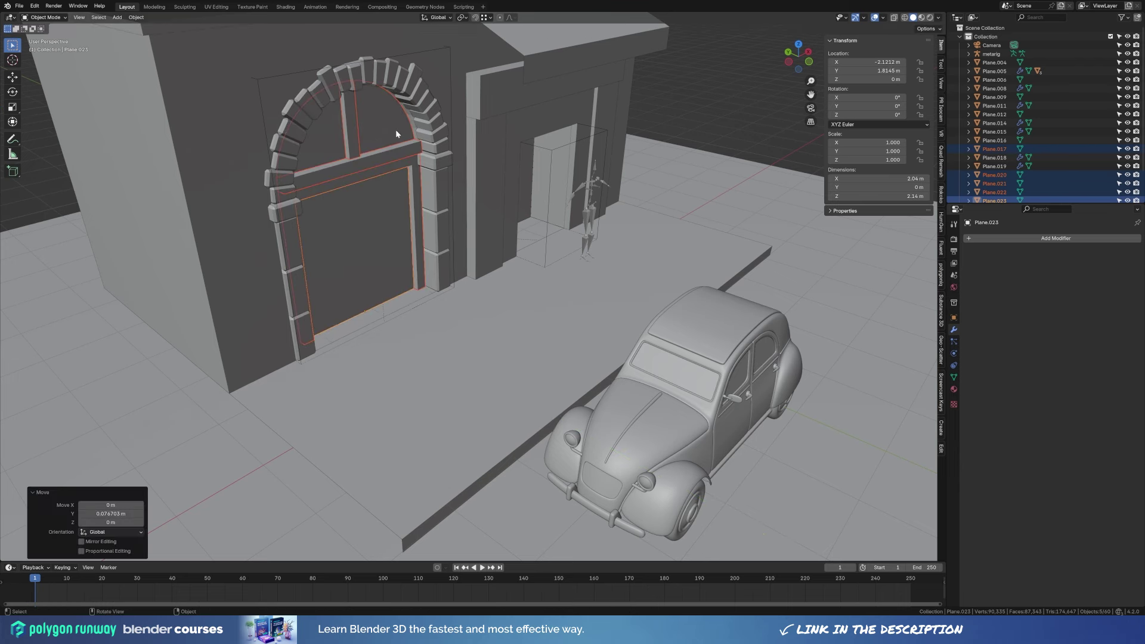
Select the fanlight arch piece and enter Edit Mode on it.
middle_drag(410, 276, 536, 179)
key(Tab)
click(522, 143)
key(alt+z)
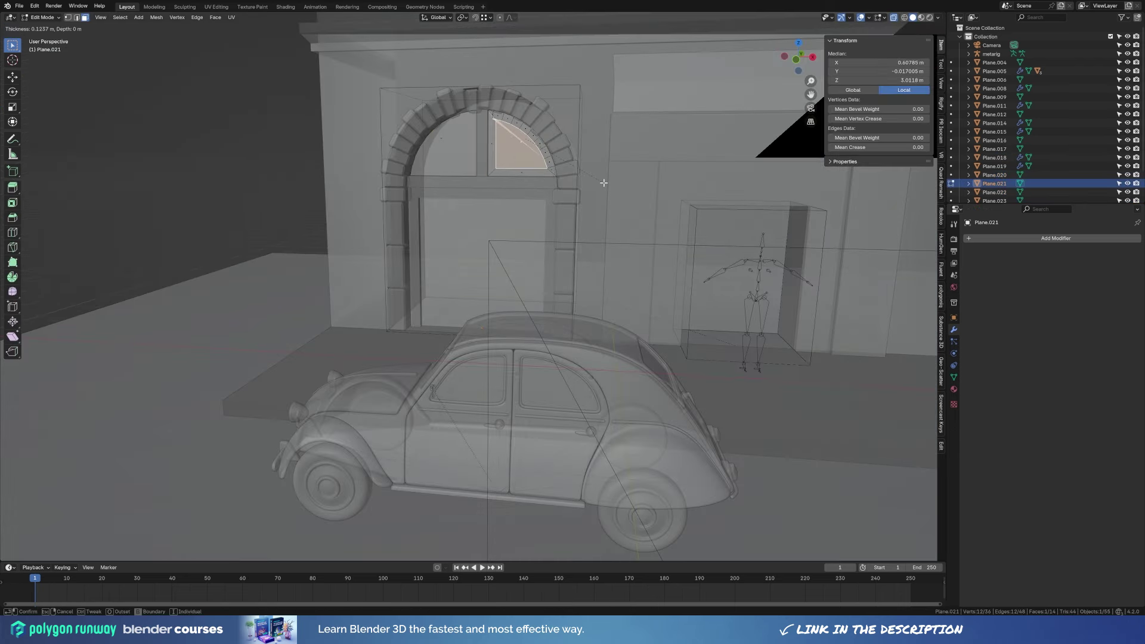
Reduce both arch quarters to their outline edges by deleting the faces.
middle_drag(628, 151, 659, 143)
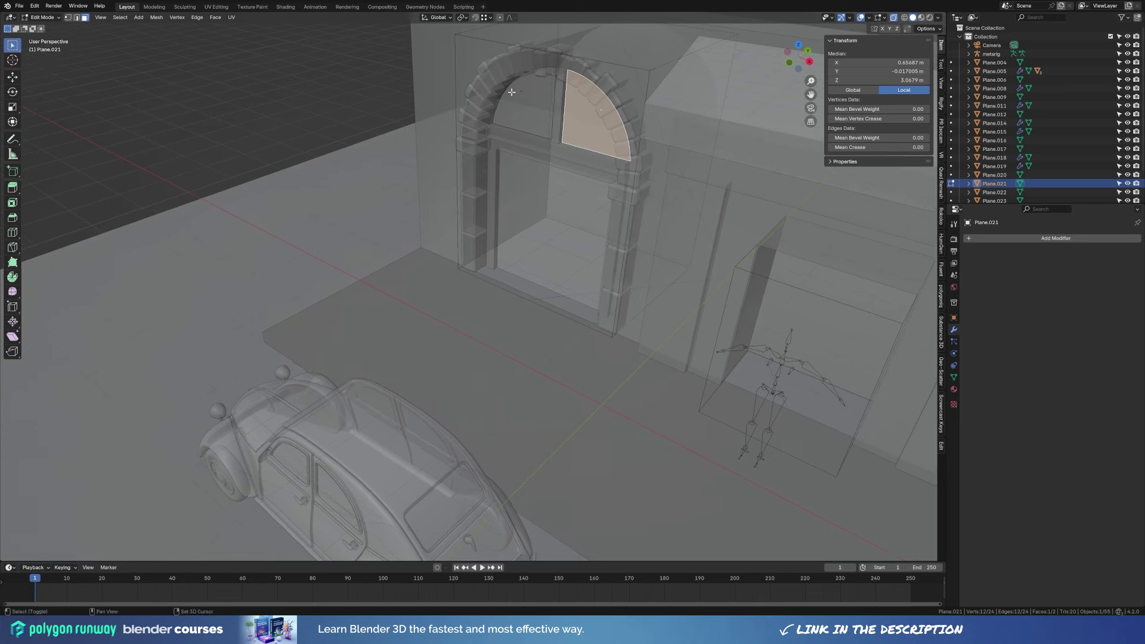
key(a)
key(2)
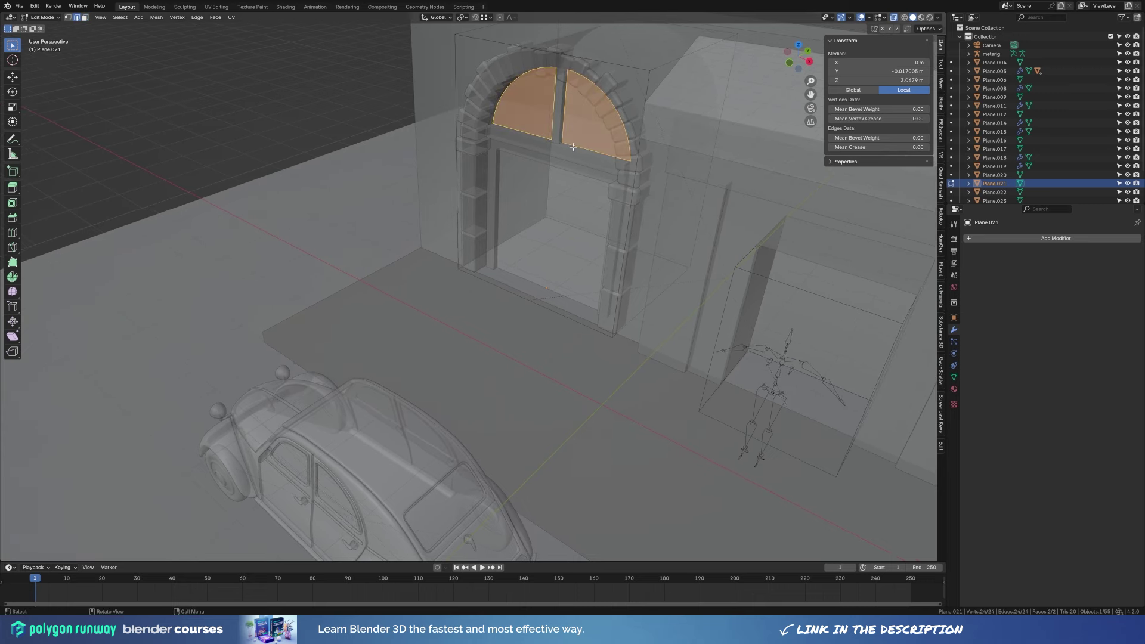
middle_drag(573, 146, 545, 168)
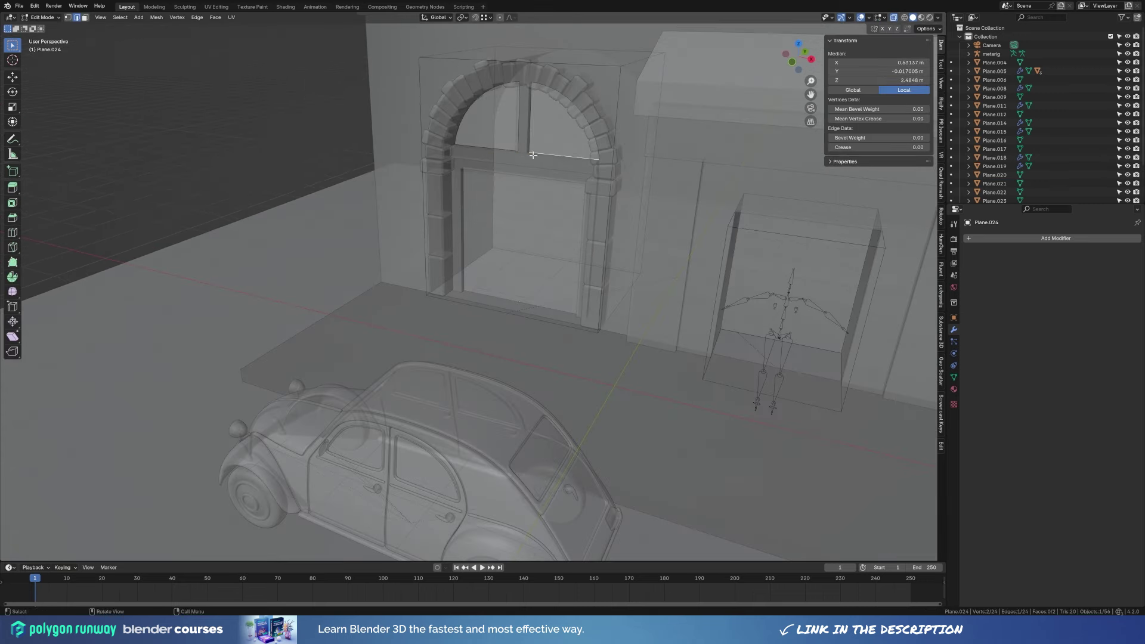
key(x)
click(525, 123)
key(1)
middle_drag(545, 127, 648, 185)
Extrude the arch curve along Y and thicken it evenly with Shrink/Fatten.
key(e)
key(y)
click(622, 178)
key(a)
key(e)
key(alt+s)
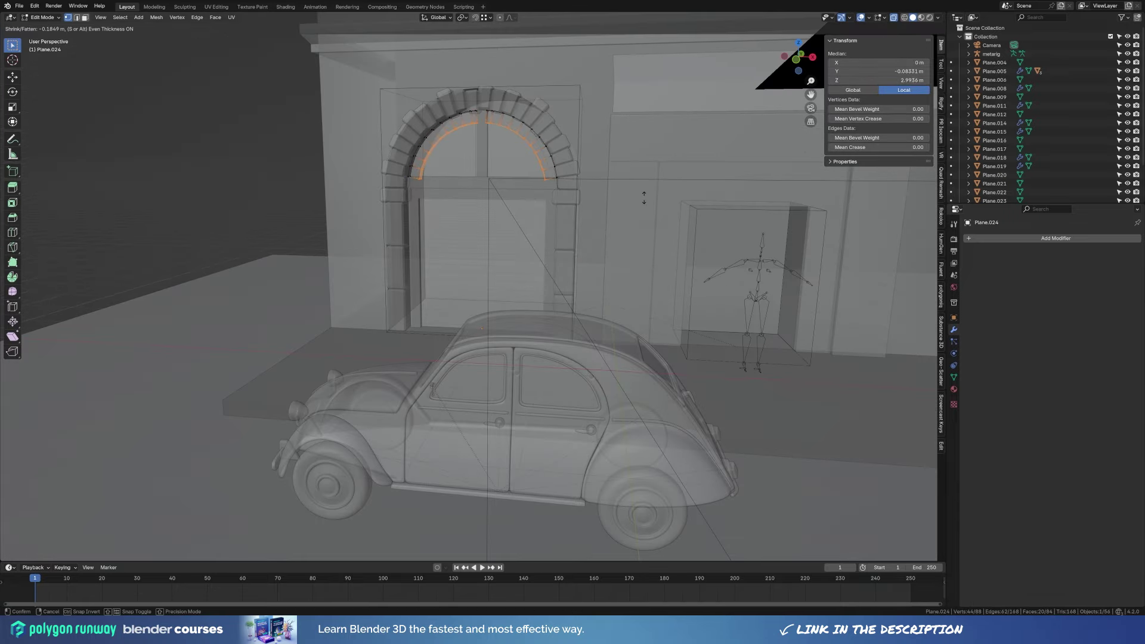
click(644, 197)
In isolated front view, shrink the strip slightly and scale it vertically to fit the arch.
key(KP_1)
key(KP_Divide)
key(period)
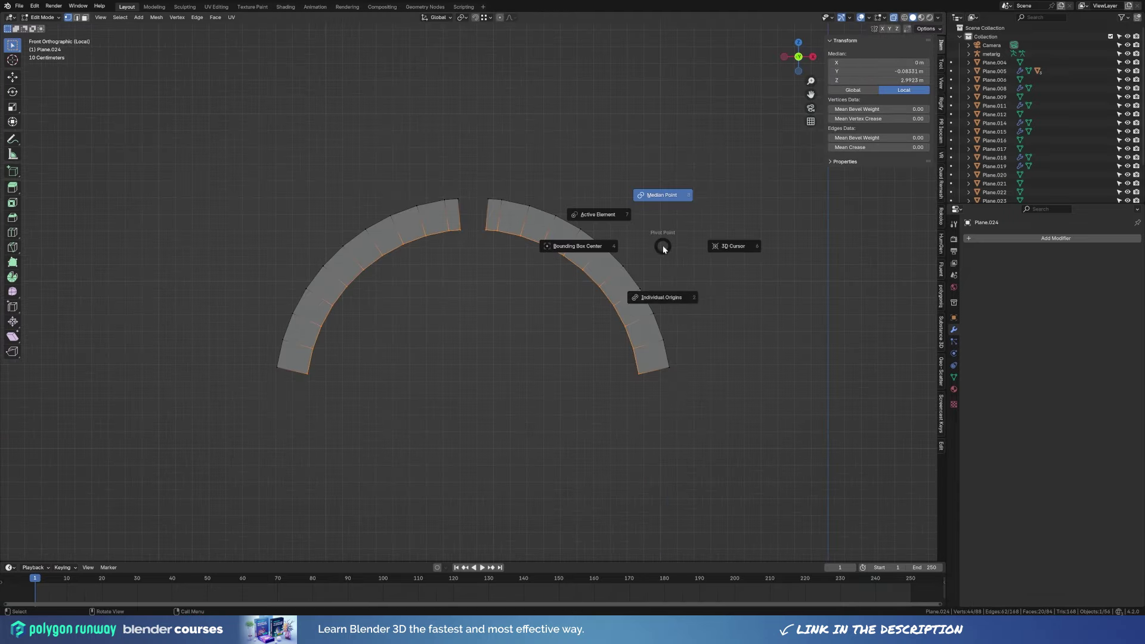
click(692, 286)
key(s)
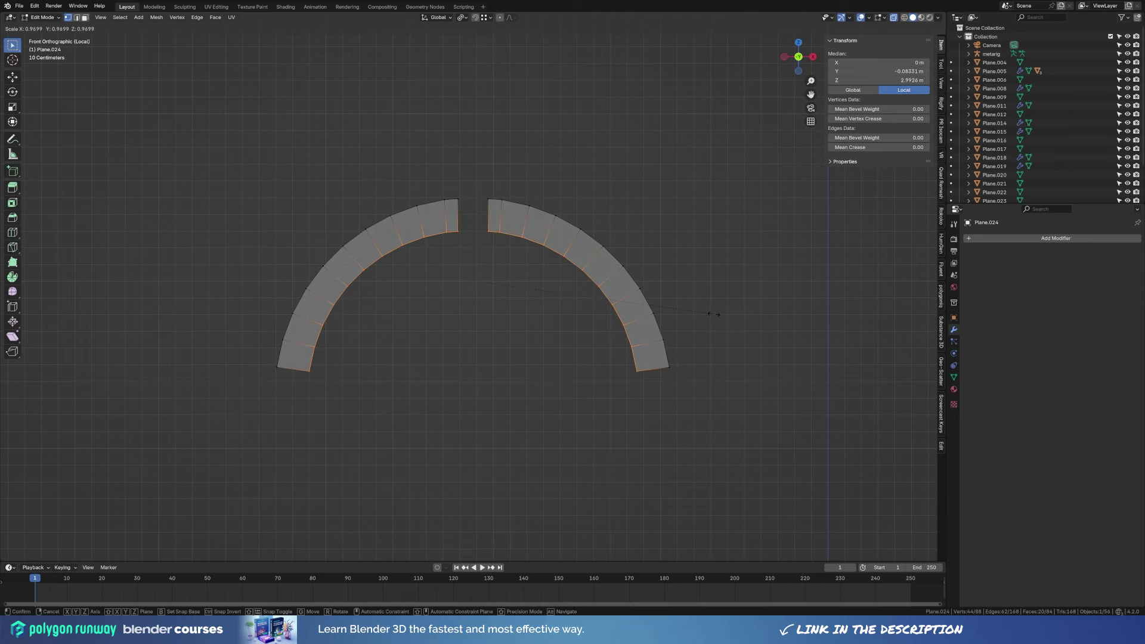
click(714, 314)
key(s)
key(z)
click(700, 371)
click(636, 374)
key(g)
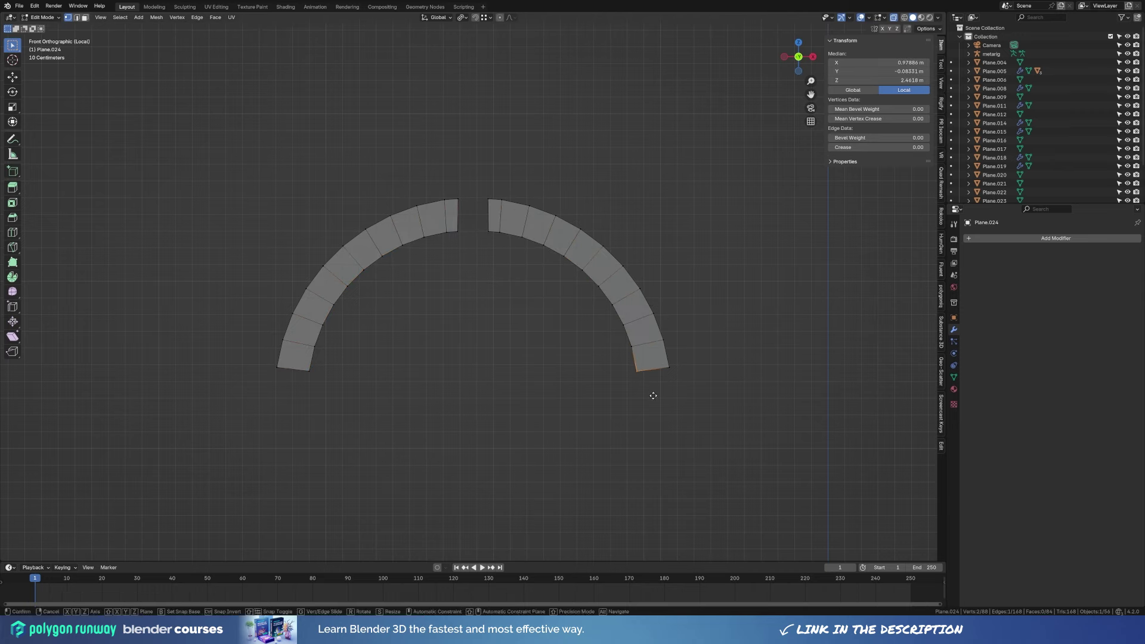
shift+click(293, 368)
Return to the full scene with solid display and face selection on the strip.
key(KP_Divide)
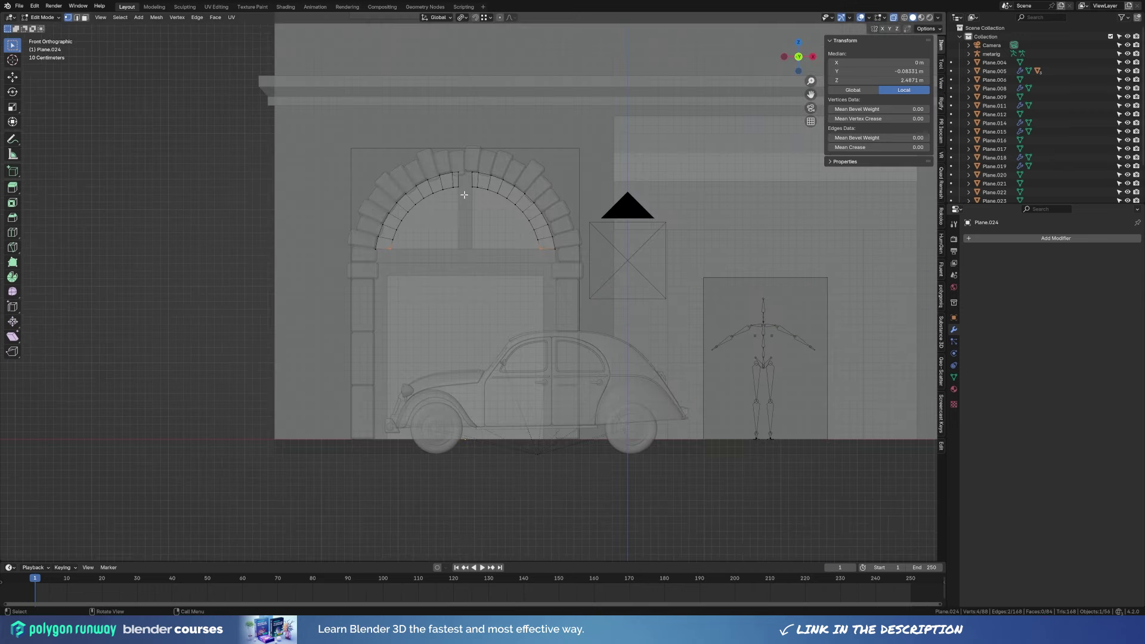
scroll(493, 125, up, 3)
shift+scroll(493, 124, up, 1)
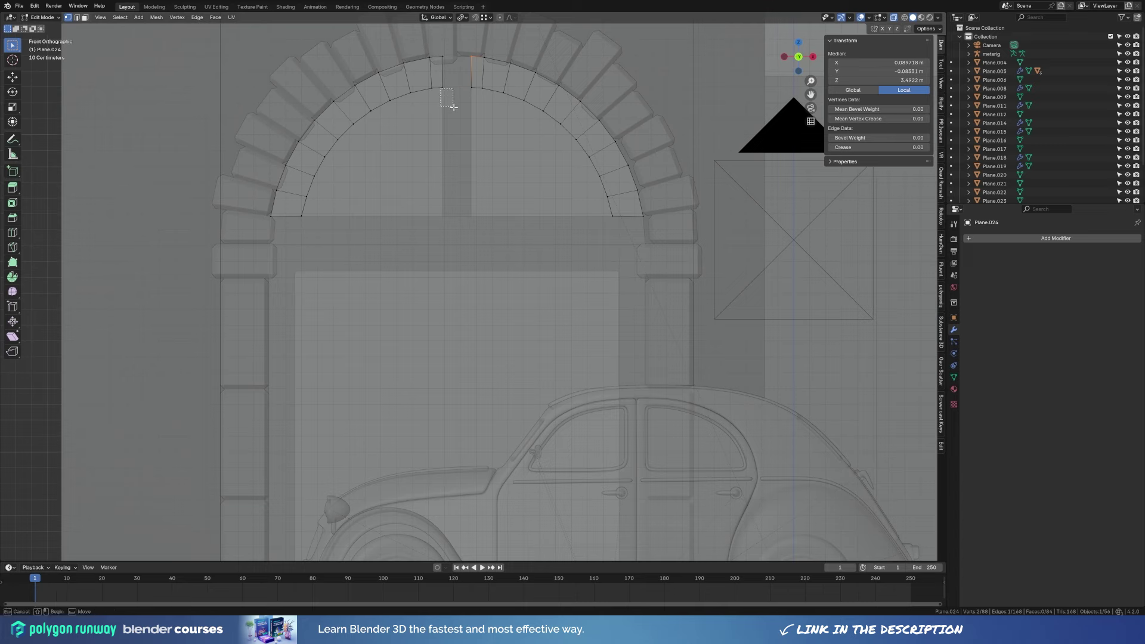
mouse_move(486, 111)
middle_down()
mouse_move(588, 178)
mouse_move(596, 169)
mouse_move(604, 195)
mouse_move(700, 157)
mouse_move(509, 209)
middle_up()
key(a)
key(alt+z)
key(alt+a)
key(3)
Select the strip's connected inner arch faces and delete them.
click(604, 194)
key(ctrl+l)
key(x)
key(Escape)
key(ctrl+z)
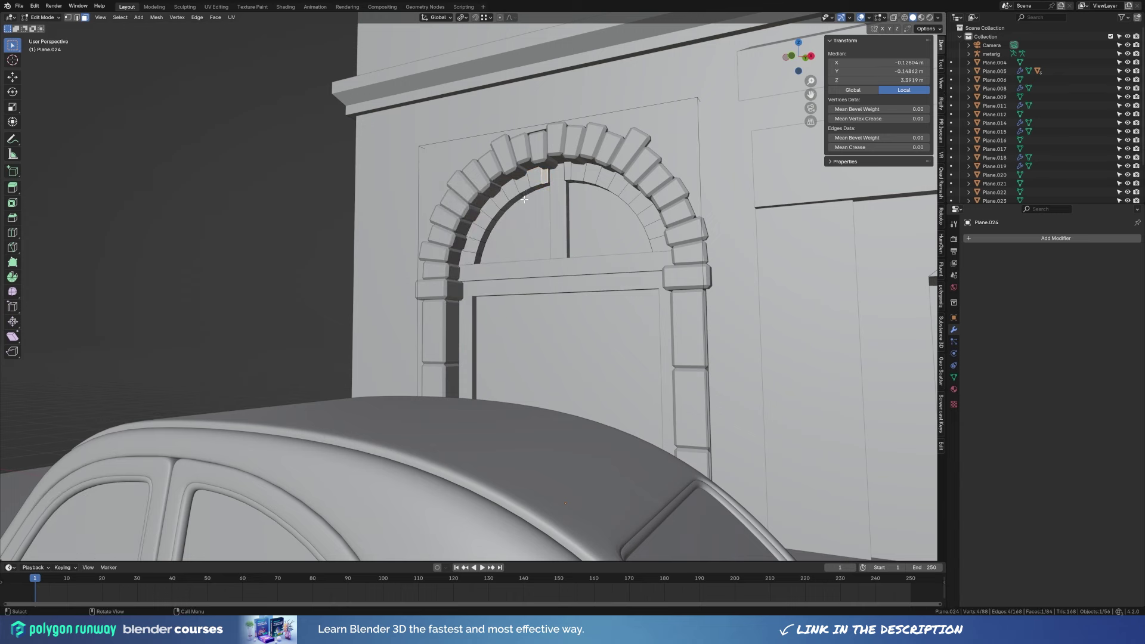
key(ctrl+l)
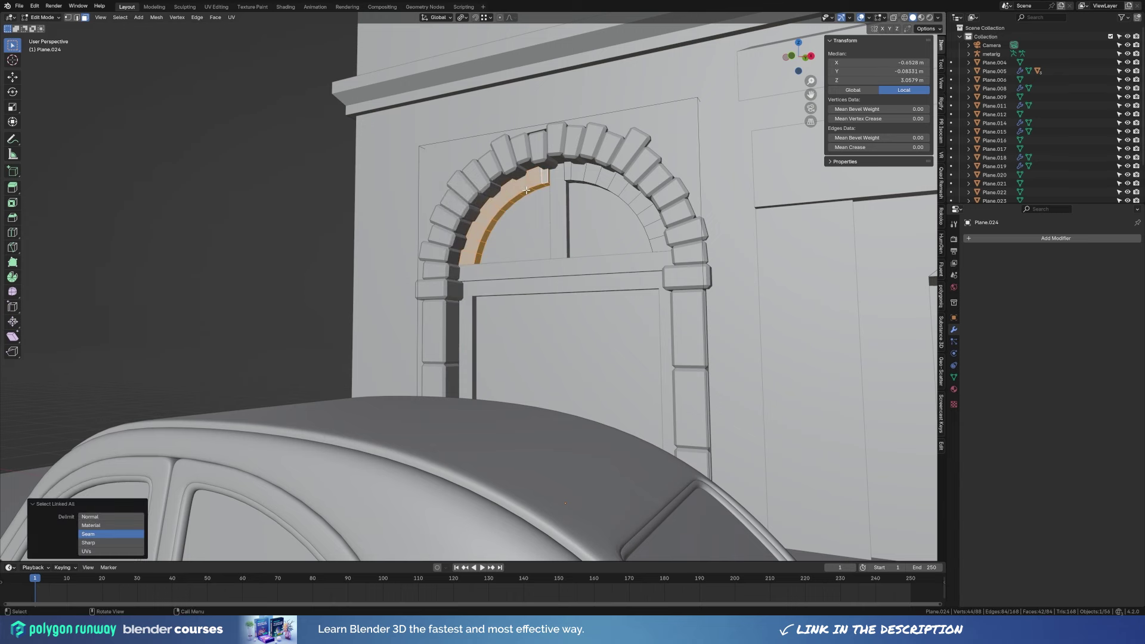
key(x)
click(527, 189)
Add a Mirror modifier to the strip and move the strip along Y.
click(987, 238)
click(984, 278)
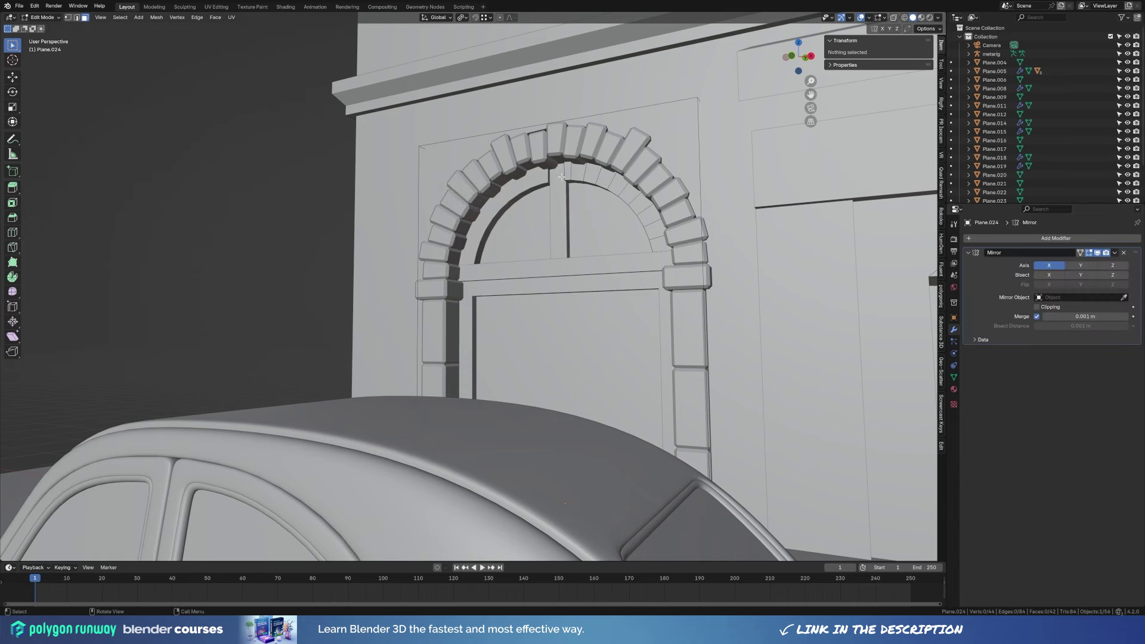
ctrl+click(656, 197)
scroll(737, 237, up, 3)
key(g)
key(y)
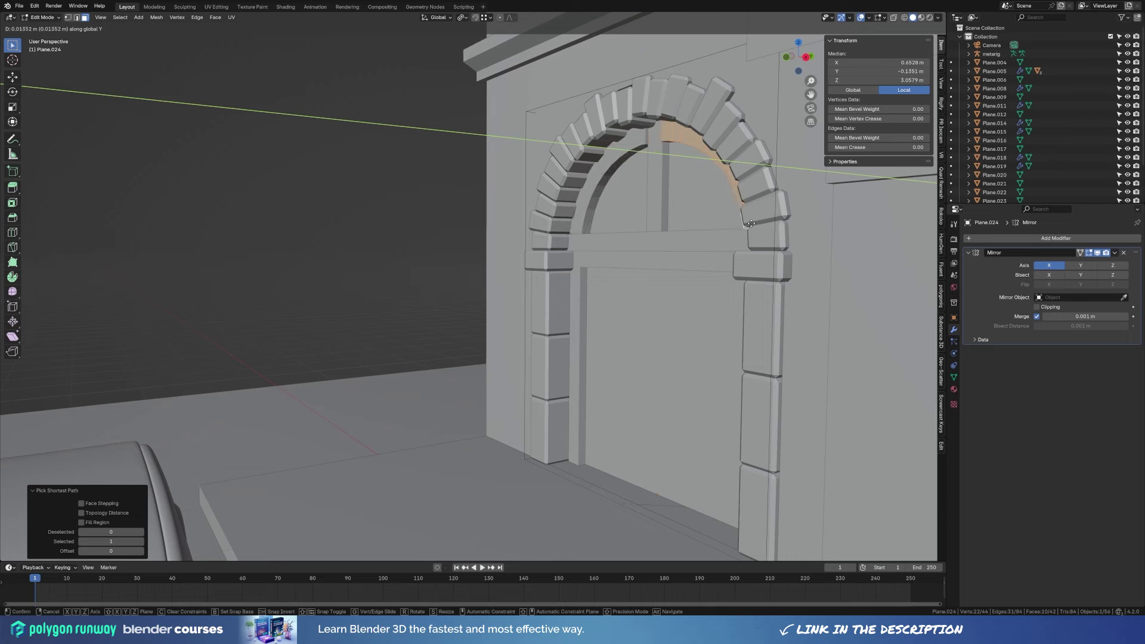
click(774, 216)
Switch to editing the fanlight piece, viewed straight from the front.
key(Tab)
click(664, 179)
key(Tab)
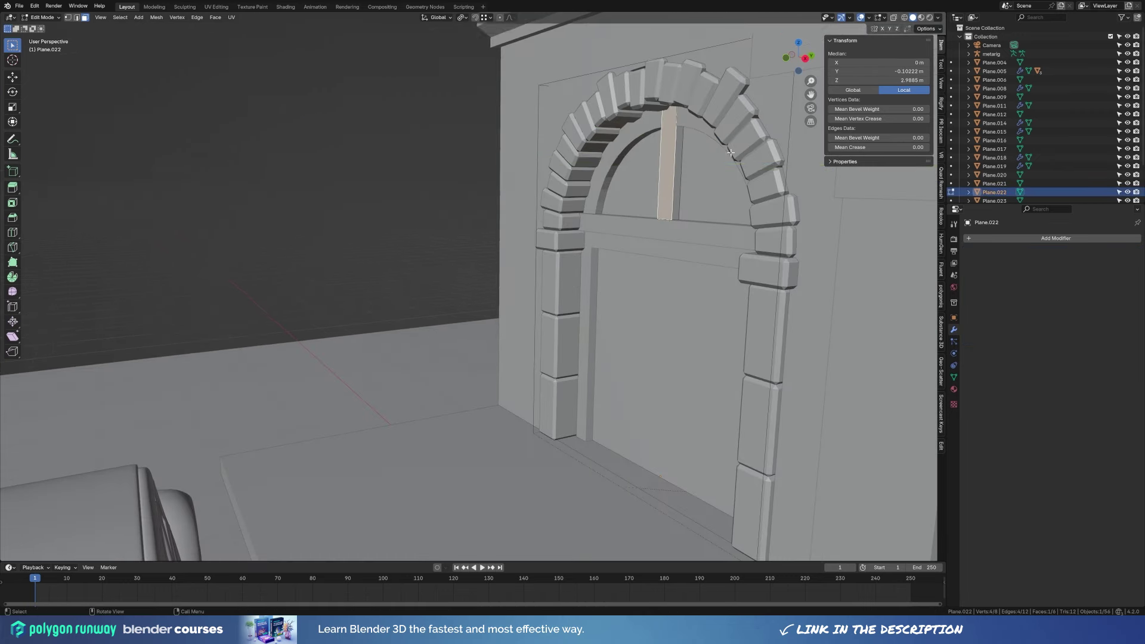
key(alt+q)
key(KP_1)
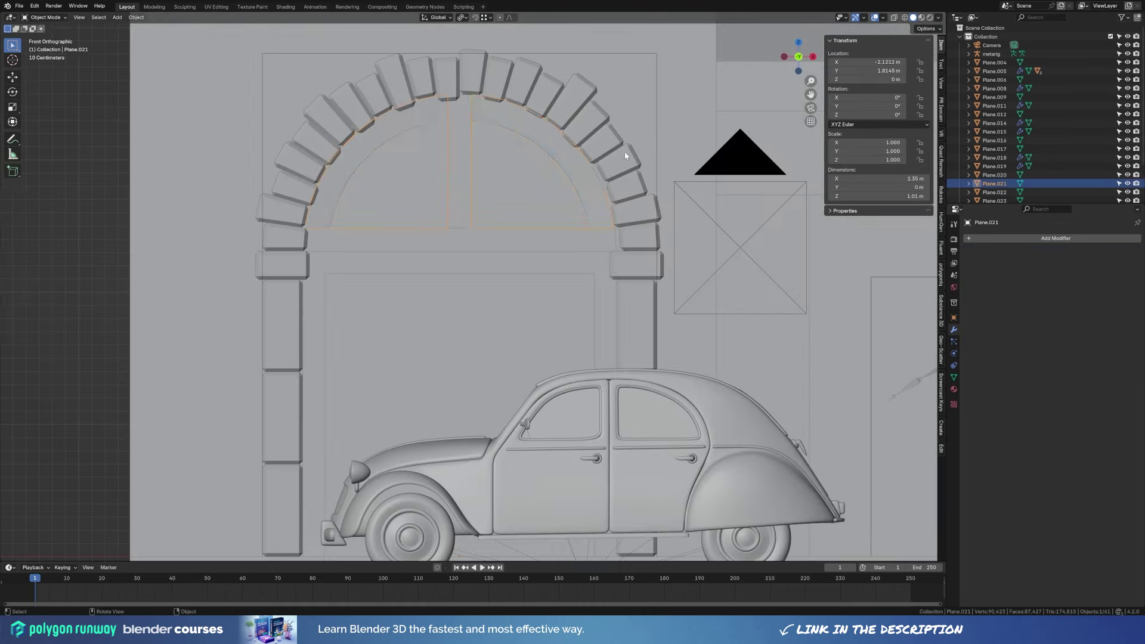
Knife three horizontal slat cuts across the fanlight halves.
key(alt+z)
scroll(642, 254, down, 1)
key(1)
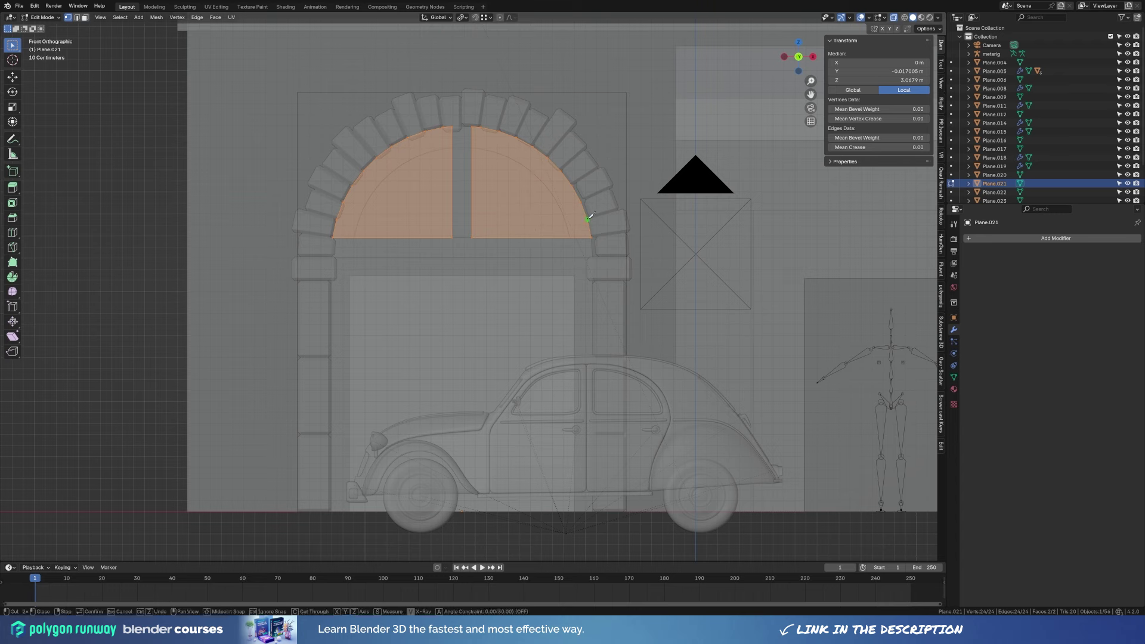
drag(582, 201, 133, 202)
key(Return)
drag(562, 170, 22, 171)
key(Return)
drag(520, 136, 322, 138)
key(Return)
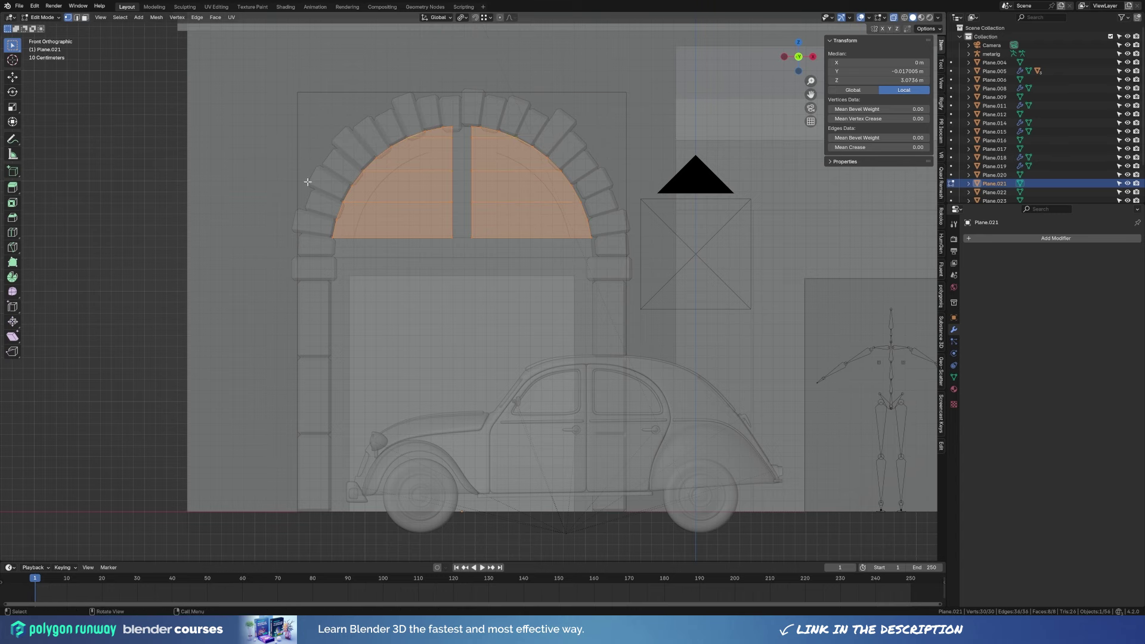
click(432, 139)
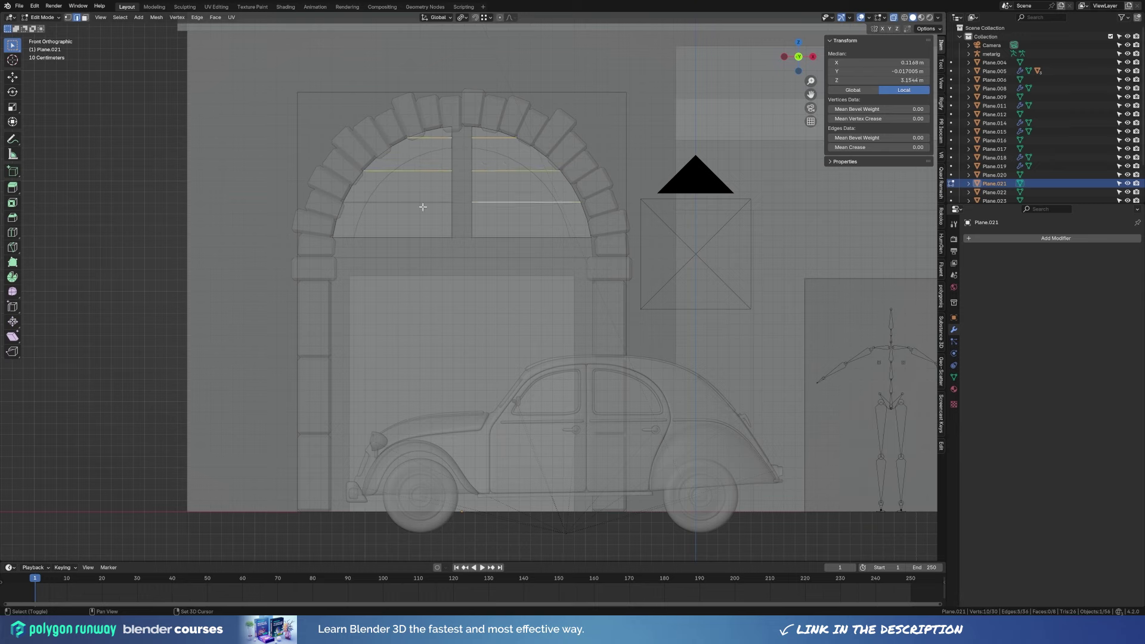
middle_drag(423, 207, 736, 222)
key(a)
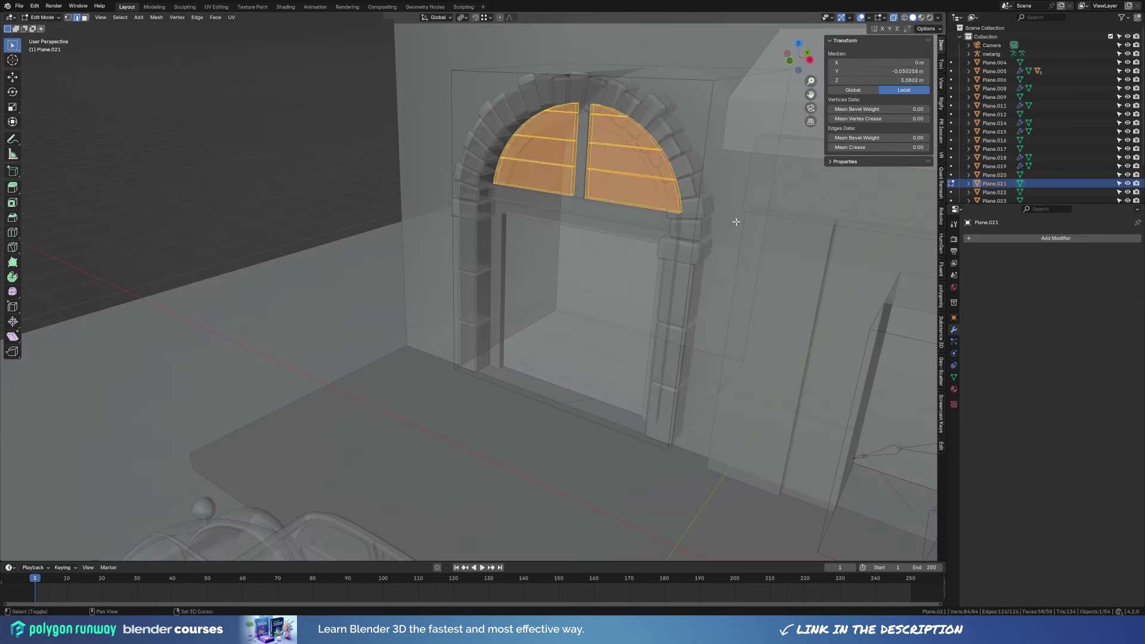
Copy the door frame's bevel modifier onto the arch window pieces.
key(Tab)
key(alt+z)
shift+click(556, 207)
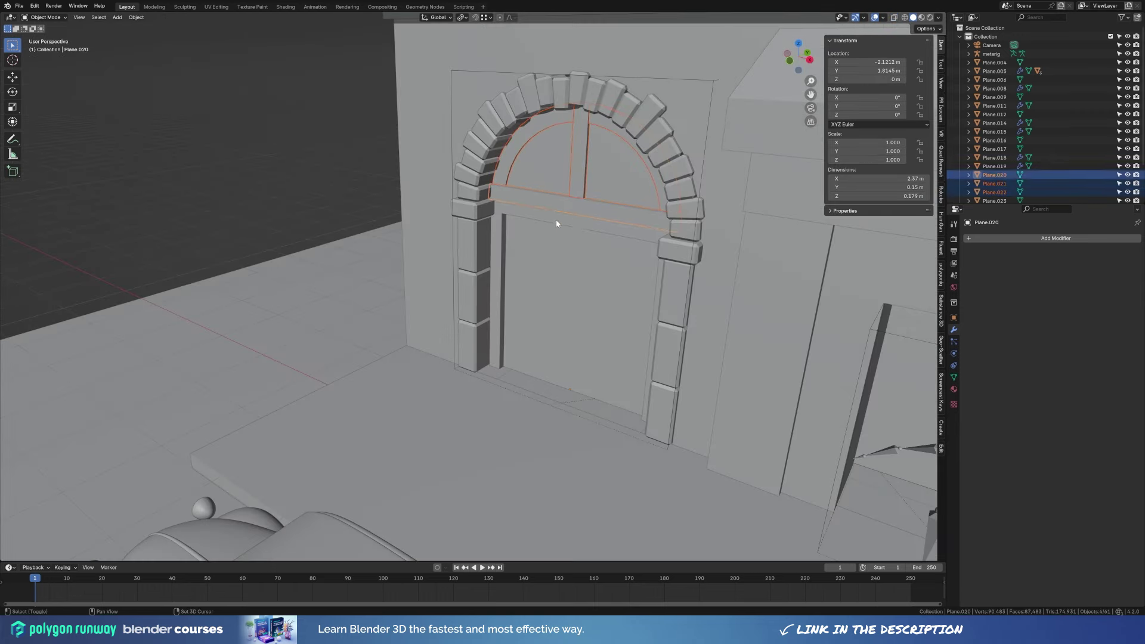
shift+click(498, 262)
click(1115, 252)
click(1074, 282)
Set the door frame bevel's Miter Outer to Arc.
click(503, 207)
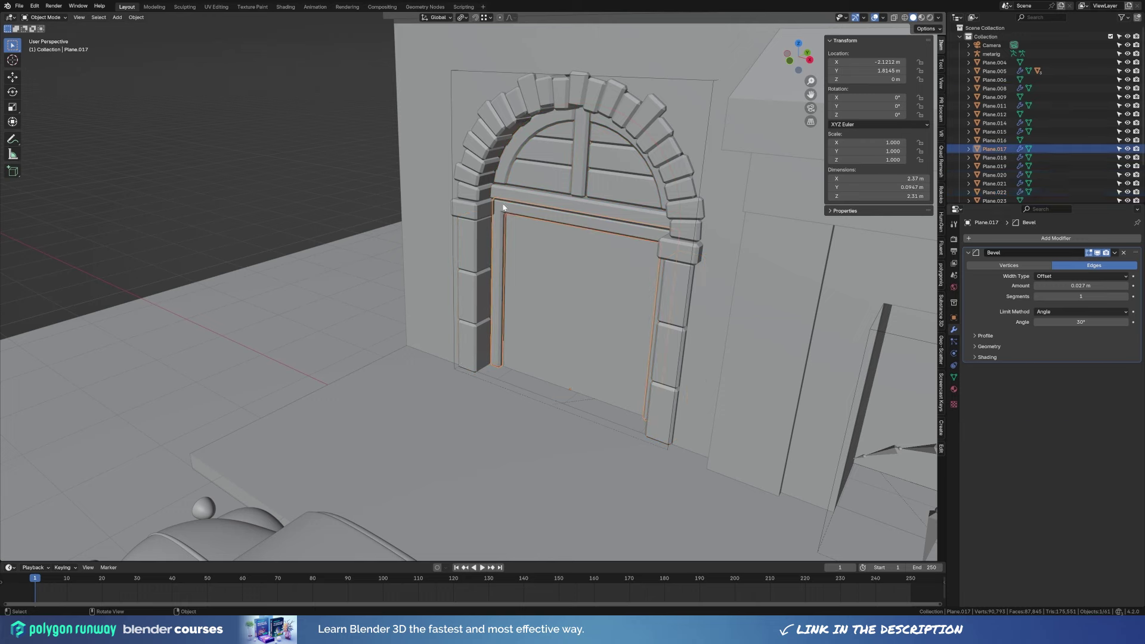
click(978, 357)
click(981, 346)
click(1053, 360)
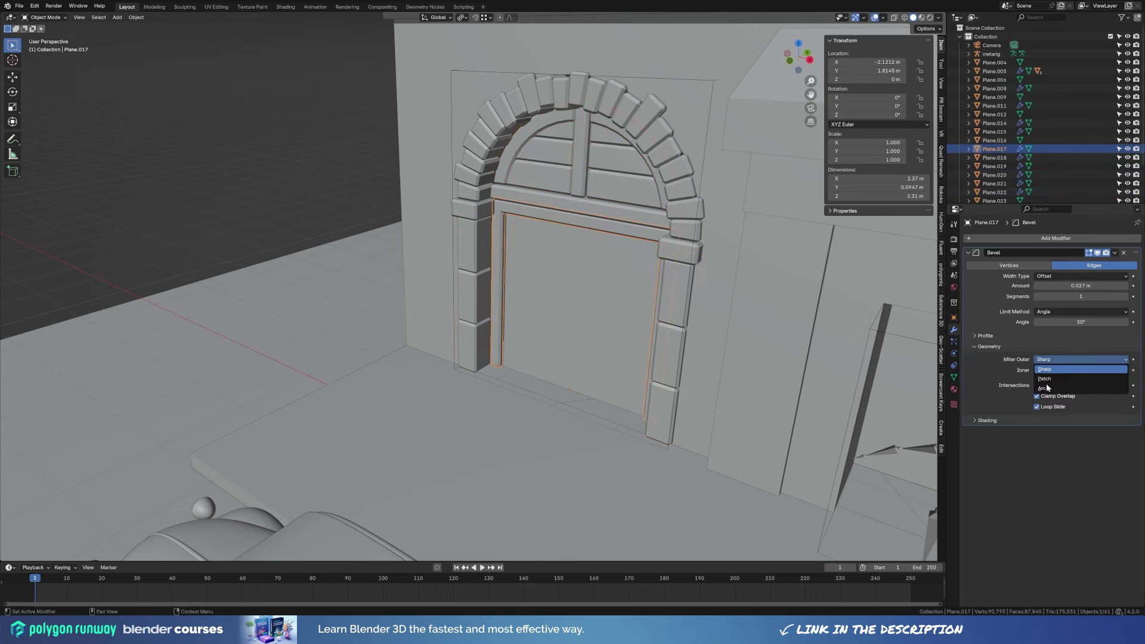
click(1068, 385)
Orbit around the doorway and select the door panel.
mouse_move(543, 132)
middle_down()
mouse_move(453, 310)
mouse_move(485, 332)
middle_up()
scroll(453, 311, down, 3)
scroll(453, 310, down, 2)
click(452, 311)
scroll(453, 311, up, 5)
Split the door down the middle, delete the left half, and add a Mirror modifier.
key(Tab)
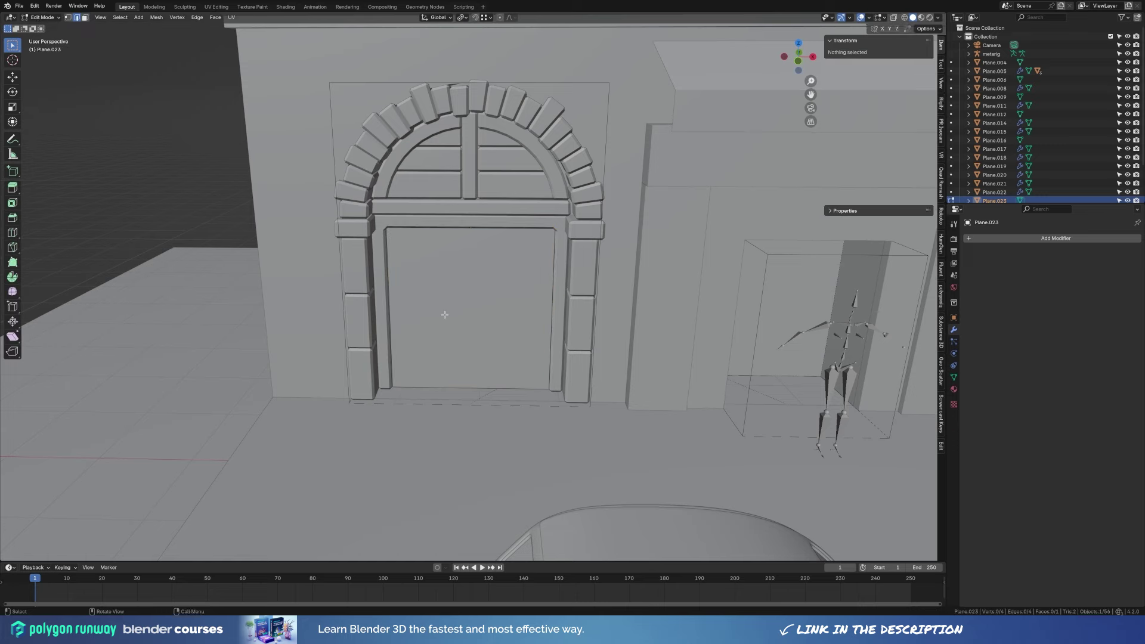
key(ctrl+r)
click(439, 312)
right_click(440, 312)
click(433, 301)
key(x)
click(985, 238)
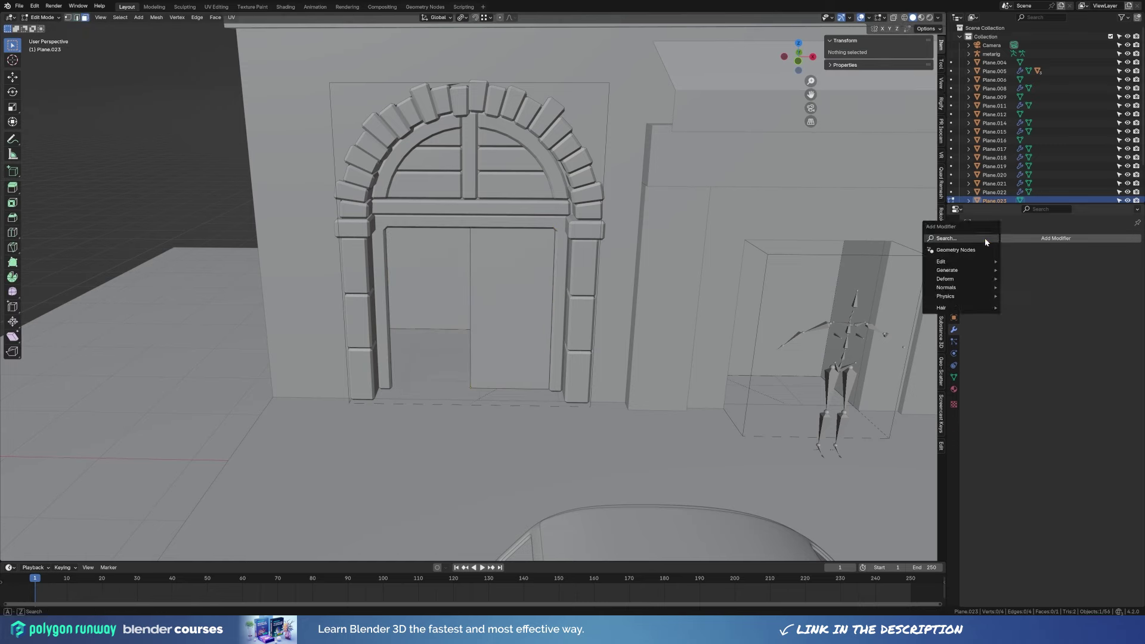
text(mir)
key(Return)
key(a)
Extrude the door face inward along Y to give the leaves depth.
middle_drag(565, 351, 437, 361)
key(e)
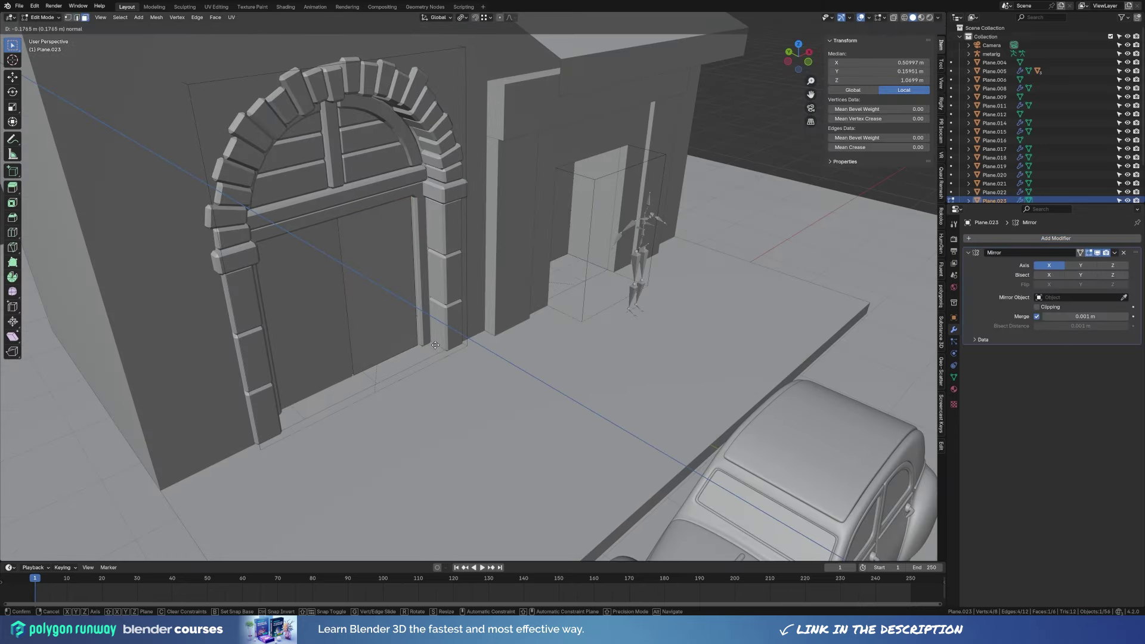
click(437, 360)
key(alt+z)
key(g)
key(y)
click(437, 360)
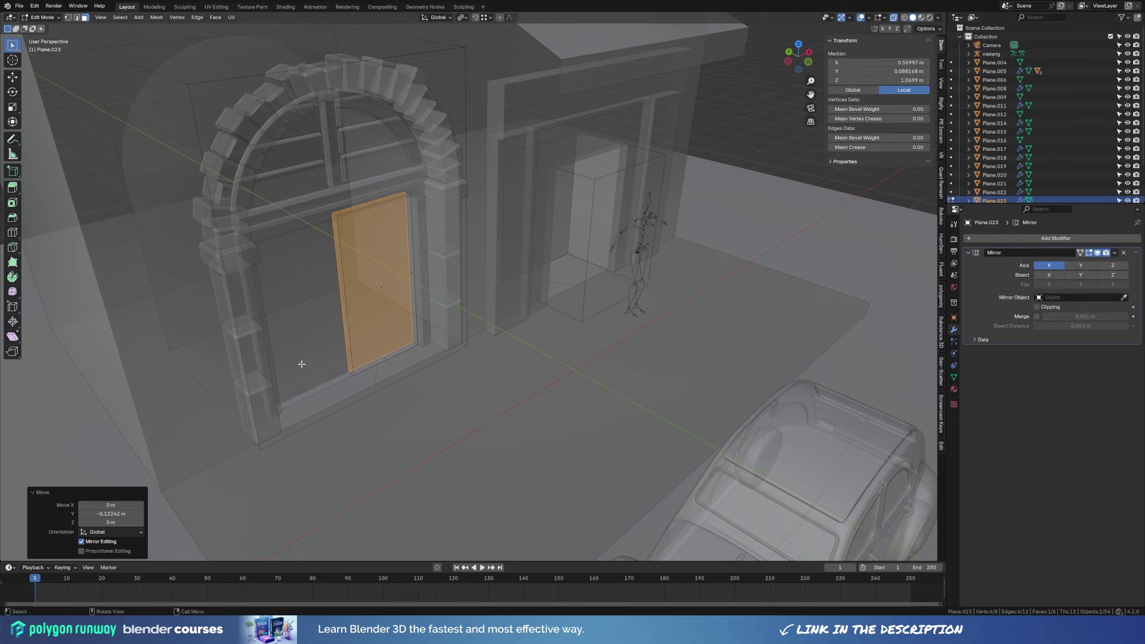
key(a)
key(alt+z)
Add a horizontal loop cut across the lower part of the door.
mouse_move(428, 381)
middle_down()
mouse_move(496, 299)
mouse_move(586, 352)
middle_up()
key(ctrl+r)
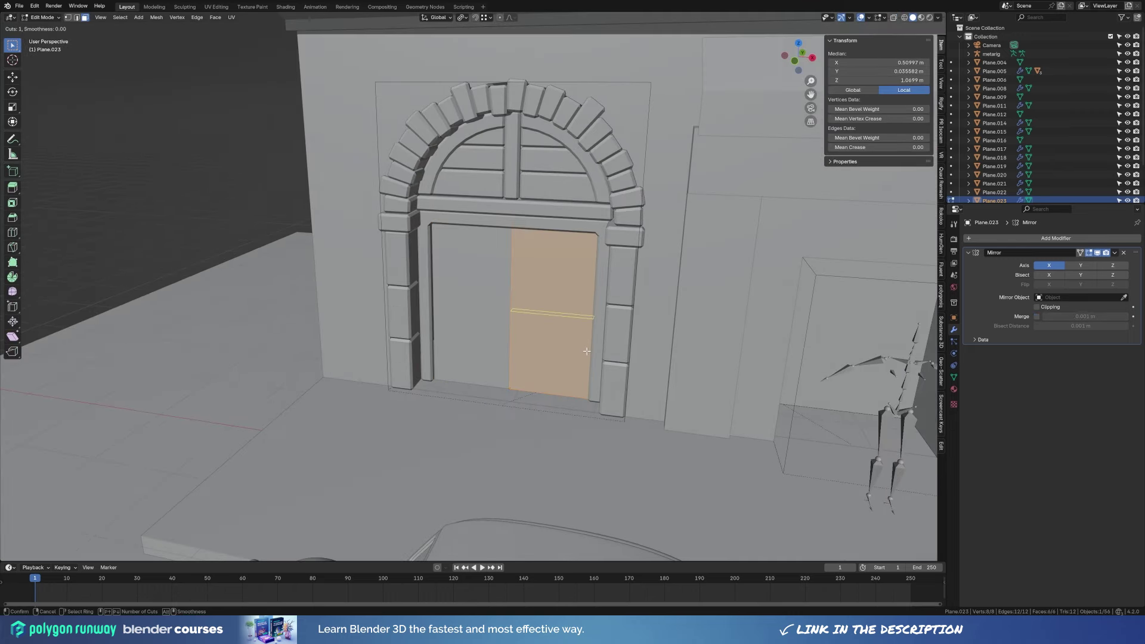
click(587, 352)
click(587, 356)
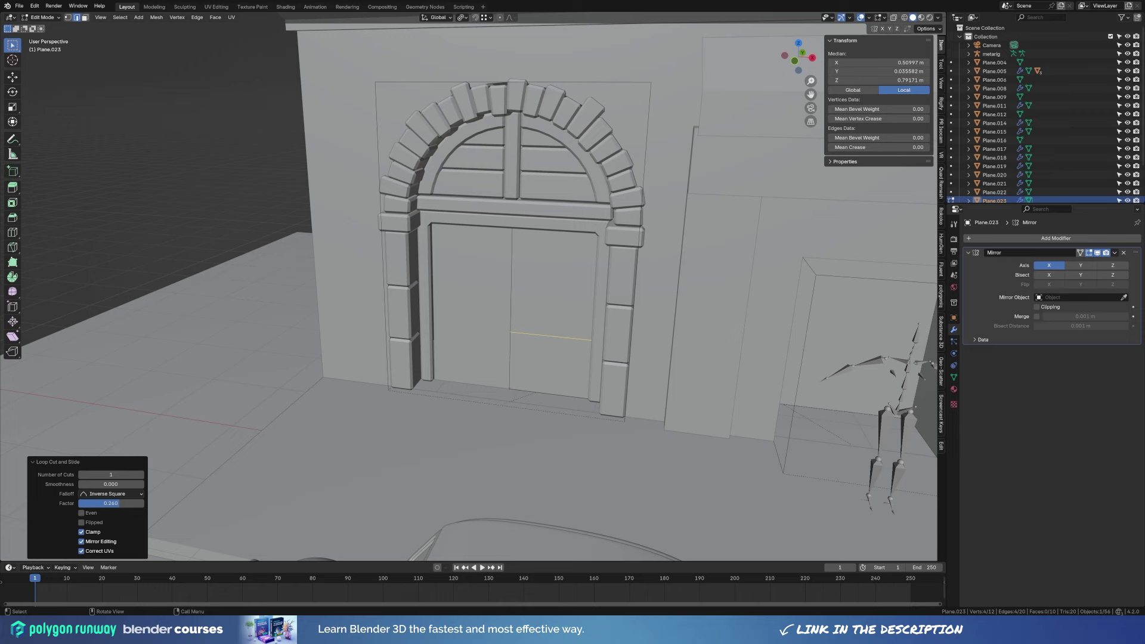
Inset the upper and lower door faces together.
click(552, 367)
shift+click(552, 280)
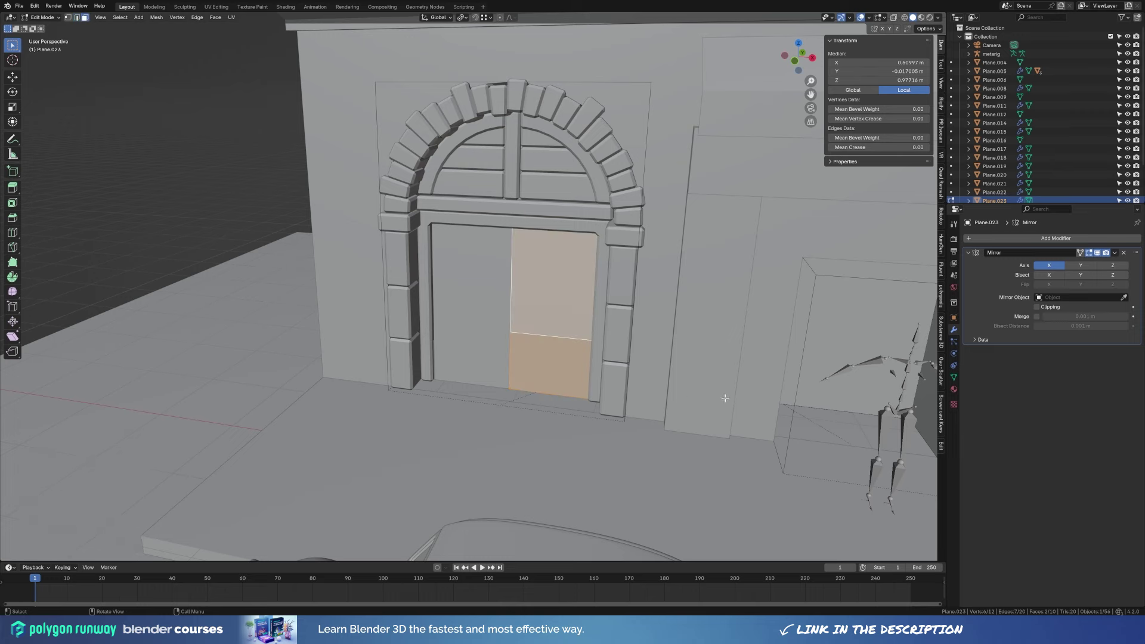
middle_drag(552, 280, 551, 374)
key(i)
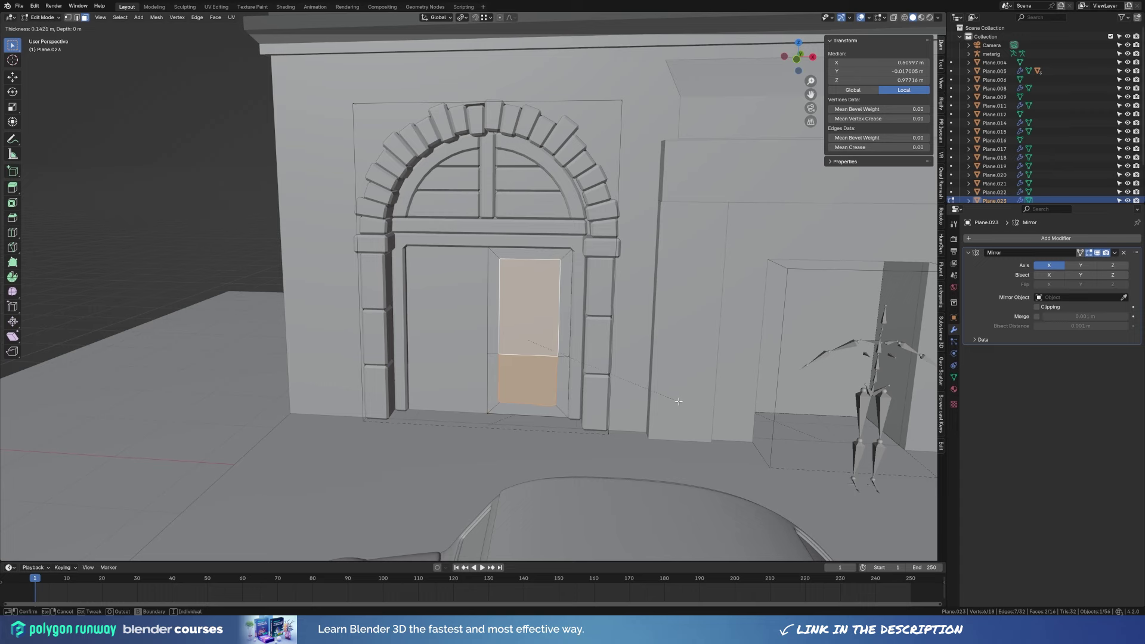
click(679, 401)
Bevel the horizontal edge loop across the door into a band, then scale its edge loops.
key(2)
alt+click(529, 356)
key(ctrl+b)
click(625, 376)
mouse_move(625, 376)
middle_down()
mouse_move(655, 375)
mouse_move(609, 382)
middle_up()
alt+click(531, 391)
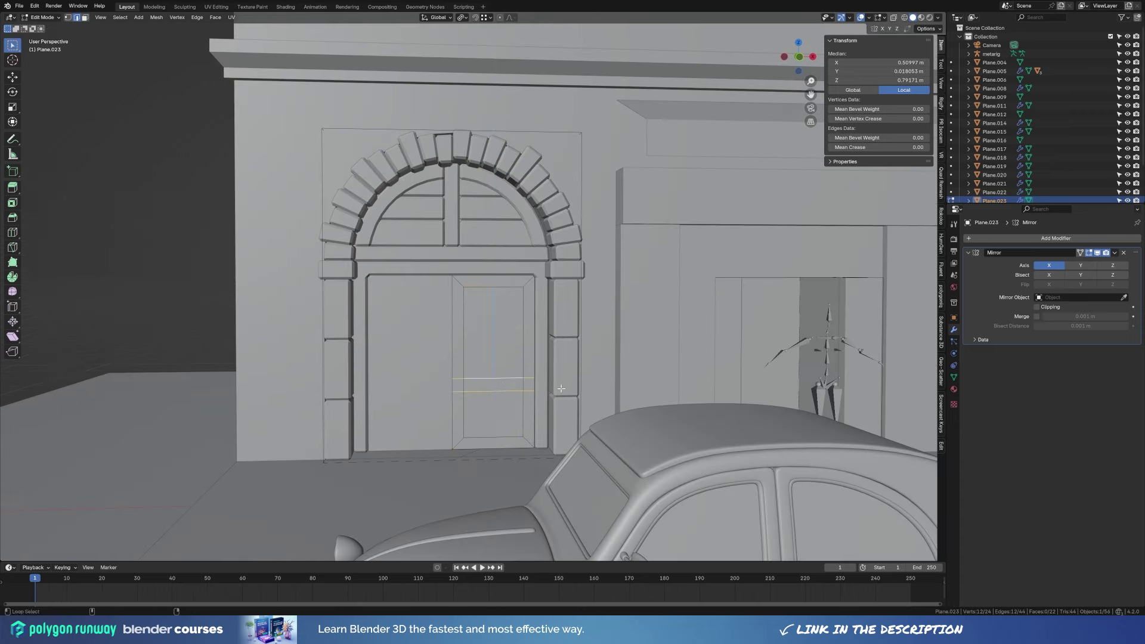
key(s)
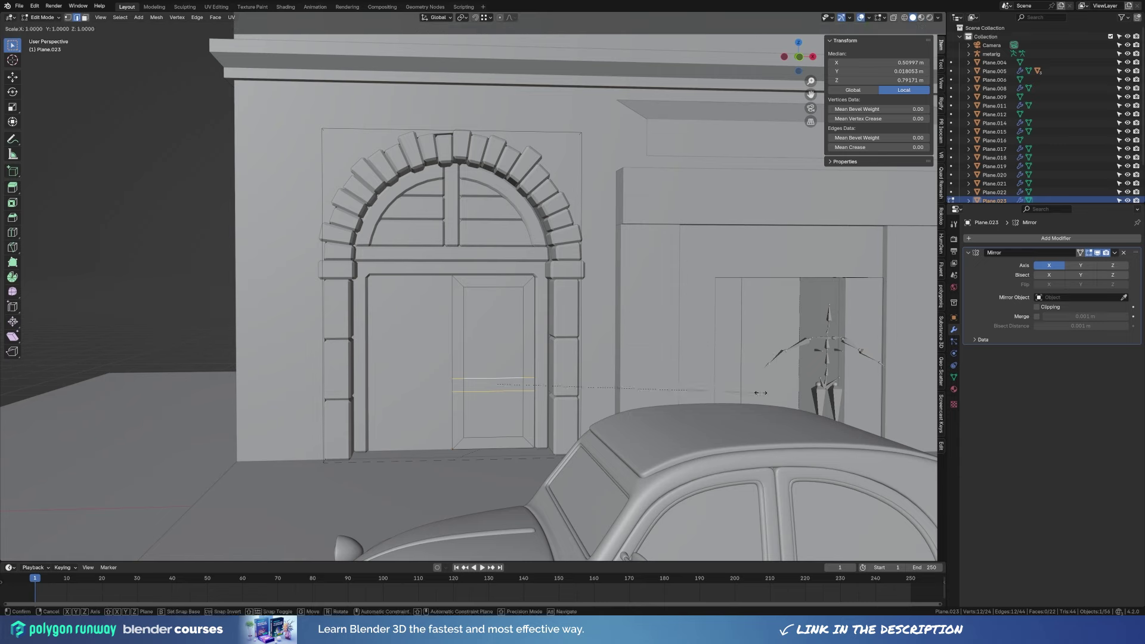
click(656, 369)
Extrude both door panel faces inward along their normals.
key(3)
mouse_move(657, 370)
middle_down()
mouse_move(650, 385)
mouse_move(467, 344)
middle_up()
key(e)
click(650, 384)
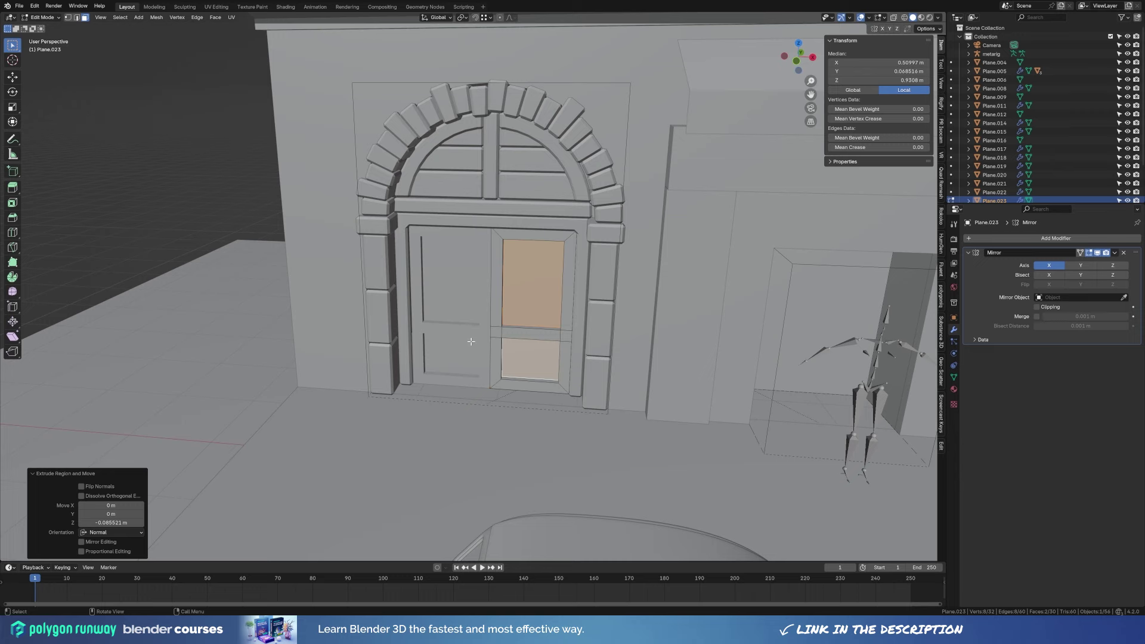
Separate the door panel faces into their own object.
key(p)
click(566, 346)
key(Tab)
click(513, 296)
Recalculate the new panel object's normals outward.
key(Tab)
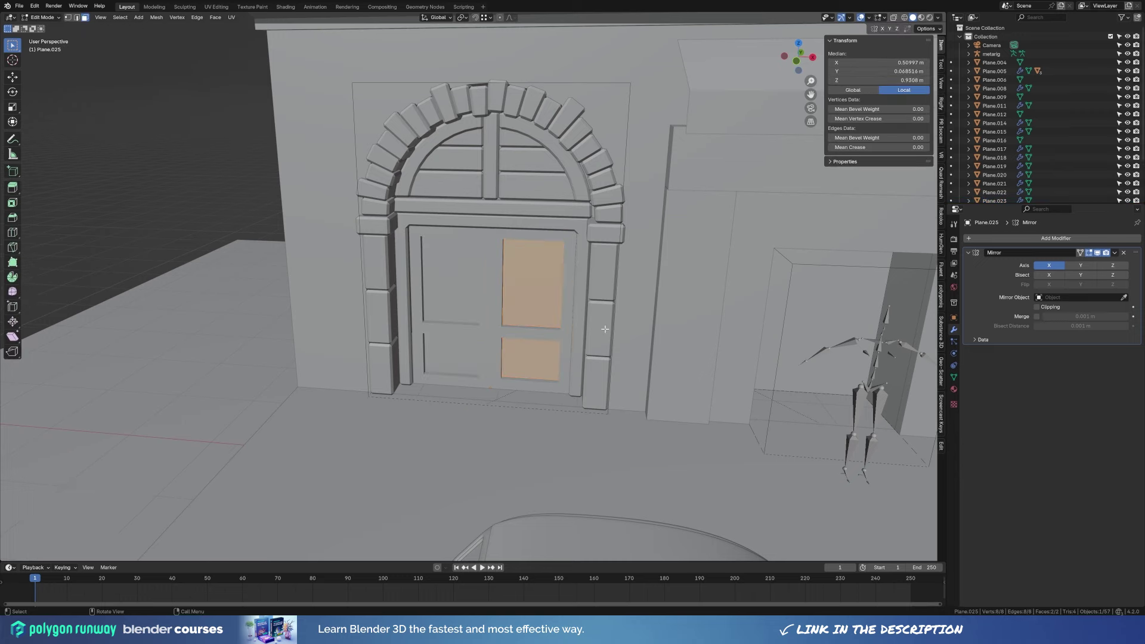
middle_drag(605, 329, 681, 336)
key(a)
key(shift+n)
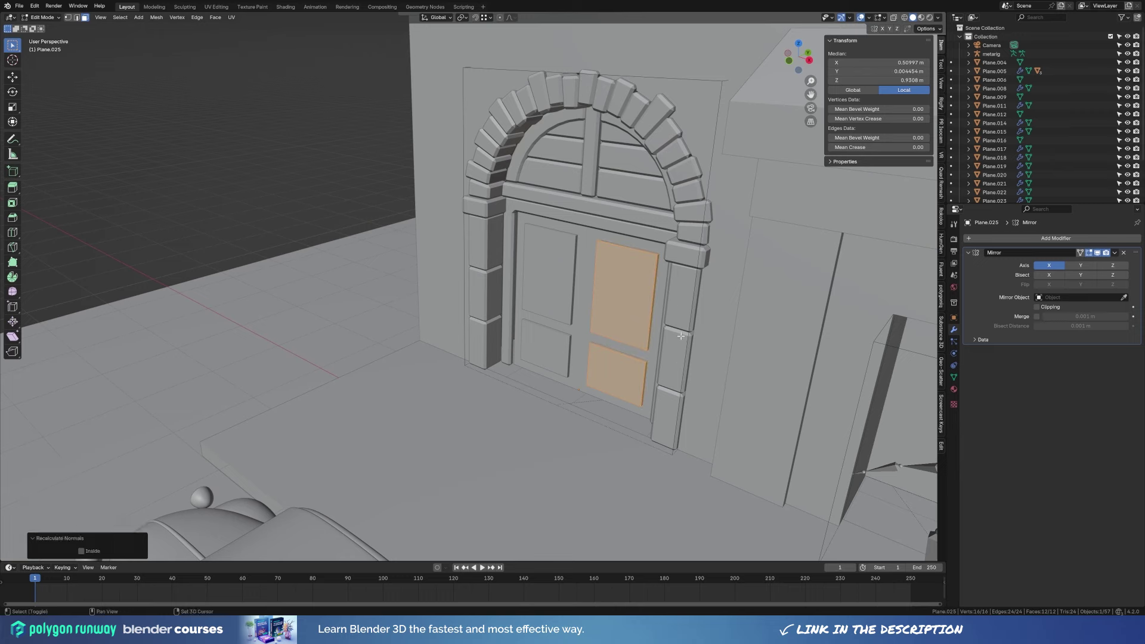
Shrink the upper and lower panel face rings by -0.0275 along their normals.
key(alt+z)
alt+click(647, 361)
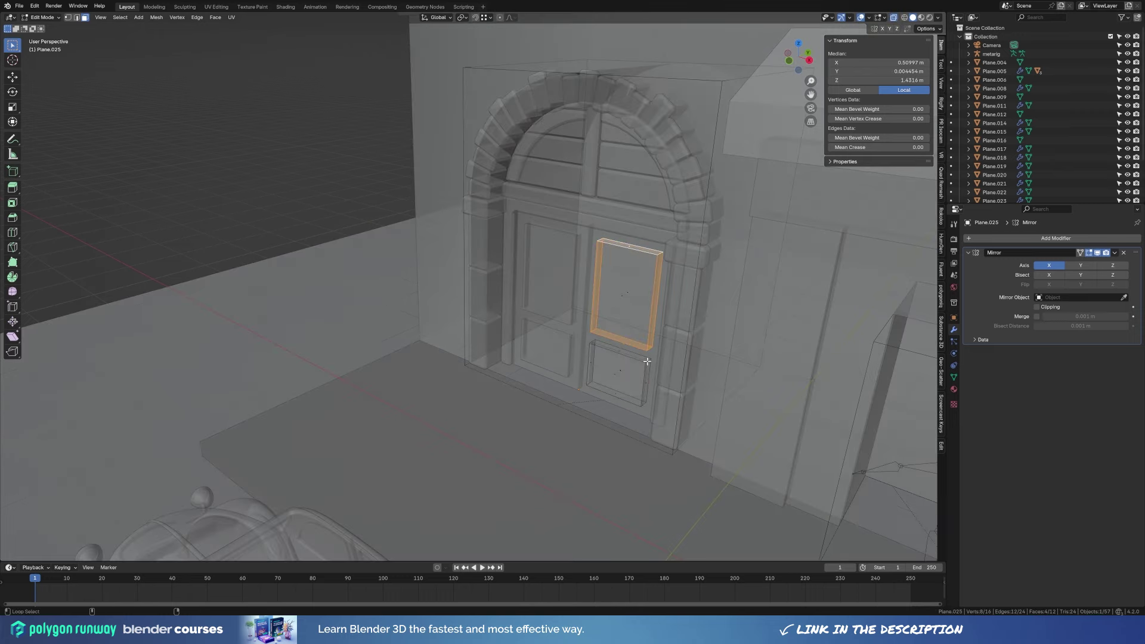
key(alt+z)
middle_drag(647, 361, 654, 382)
key(alt+s)
click(653, 383)
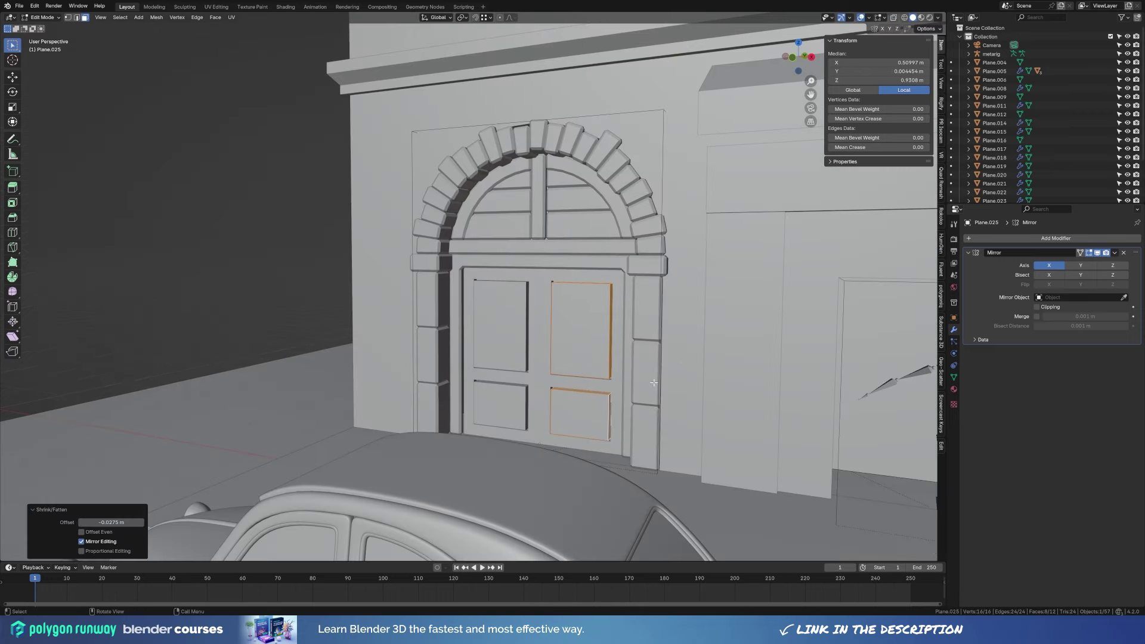
Scale the right-hand panels' edges vertically along Z.
key(KP_1)
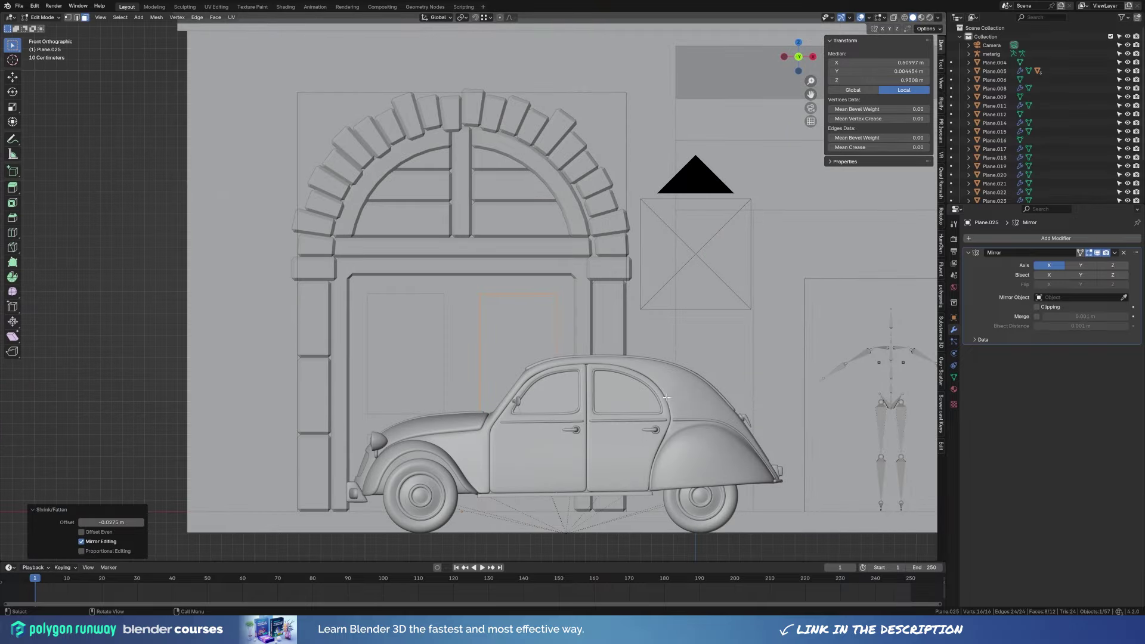
middle_drag(662, 396, 618, 358)
key(2)
click(614, 359)
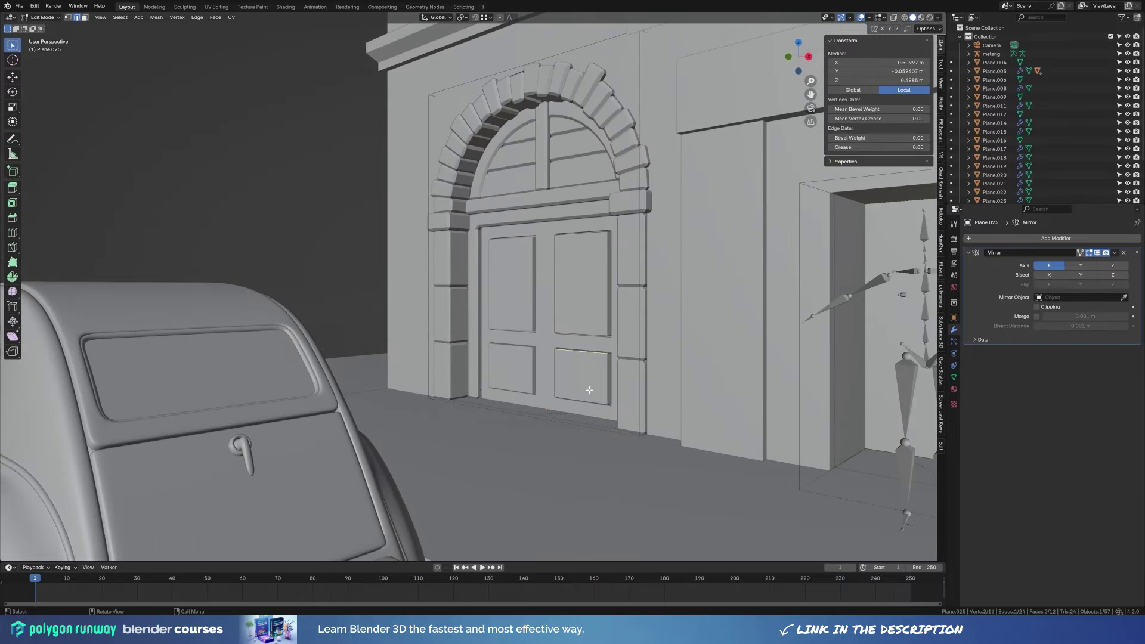
shift+click(581, 232)
key(s)
key(z)
right_click(726, 300)
key(s)
key(z)
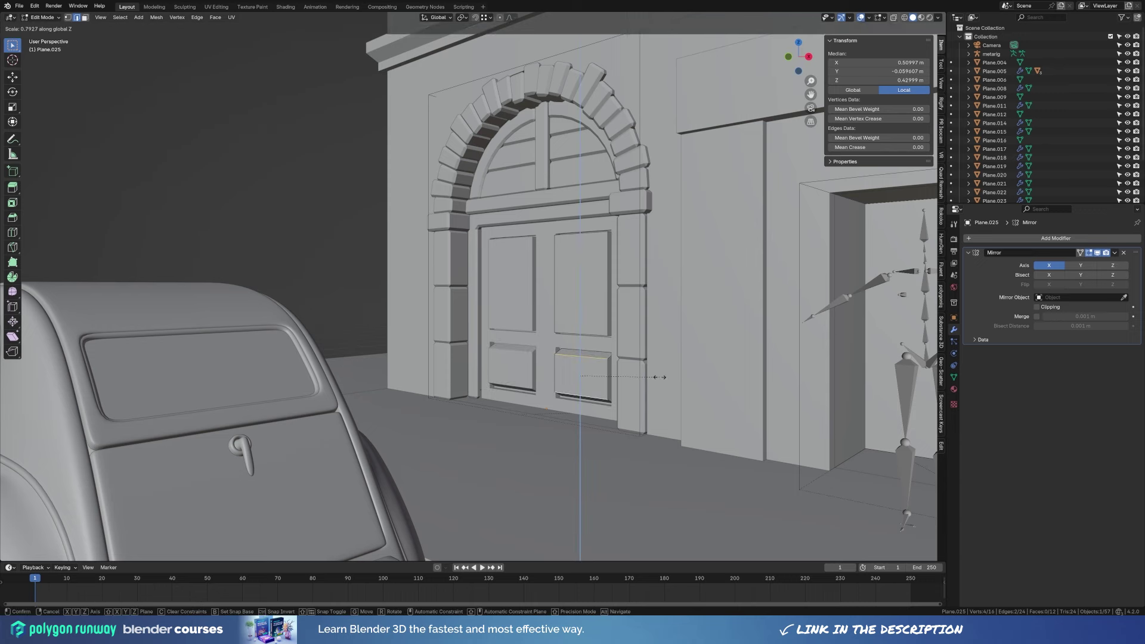
click(662, 376)
Move the upper and lower panel faces along Y to set their depth.
key(3)
click(581, 281)
middle_drag(581, 281, 603, 323)
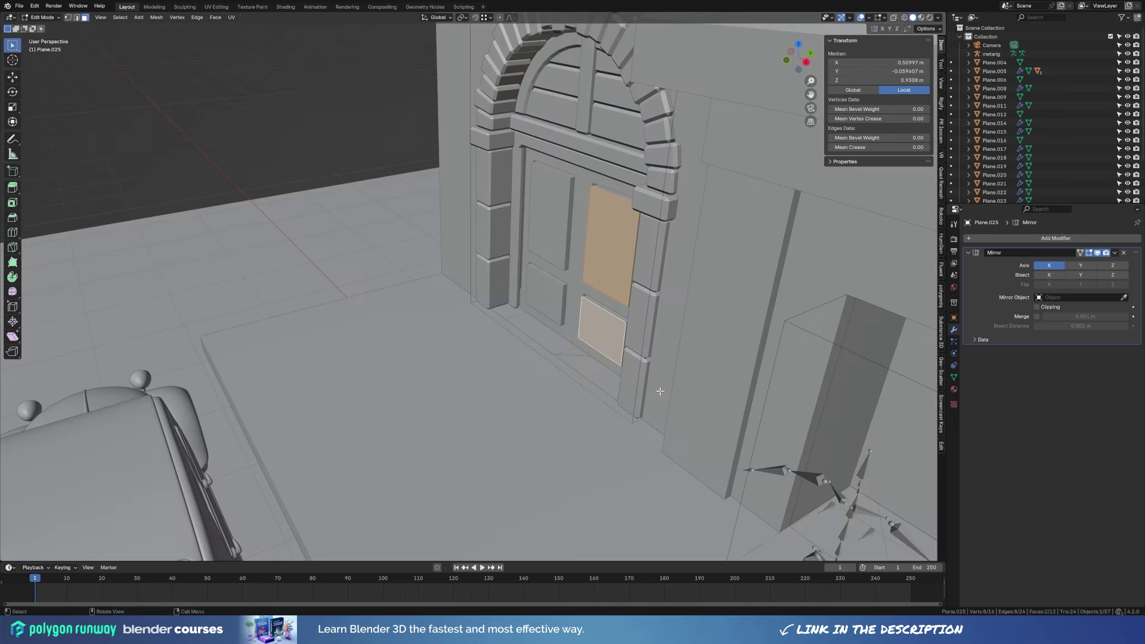
key(alt+z)
shift+click(608, 329)
key(z)
click(652, 353)
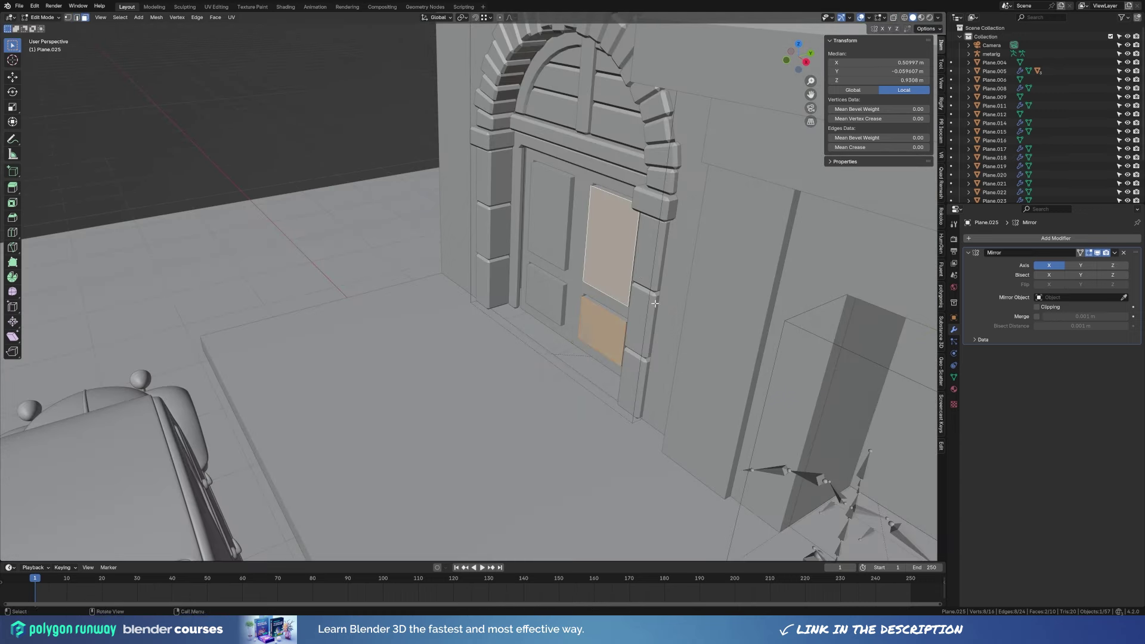
key(g)
key(y)
click(682, 281)
Scale the lower panel's top and bottom edges vertically along Z.
mouse_move(683, 281)
middle_down()
mouse_move(621, 385)
mouse_move(588, 391)
mouse_move(737, 389)
middle_up()
key(2)
ctrl+alt+click(566, 386)
key(s)
key(z)
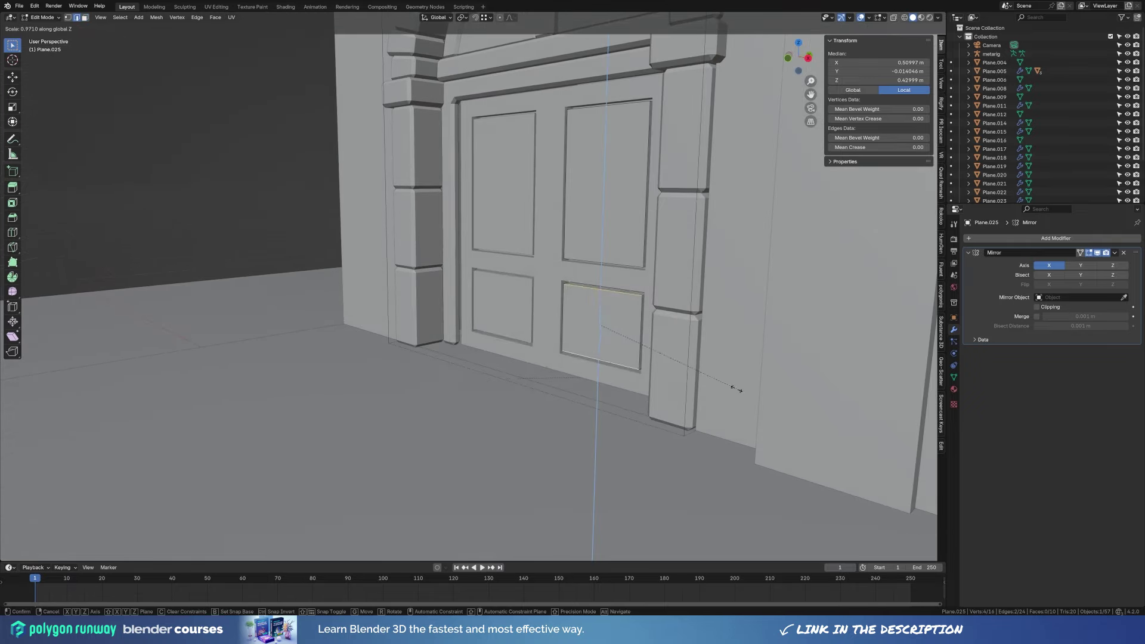
click(728, 380)
Scale the upper-right panel's bottom edge vertically by 0.939.
click(620, 263)
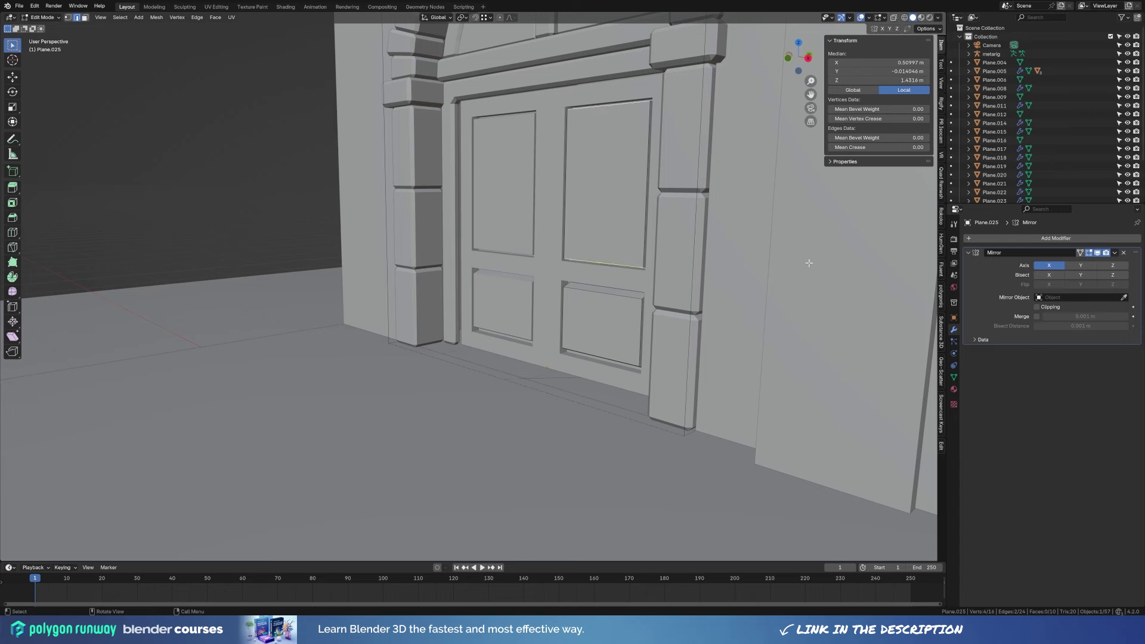
key(KP_3)
key(s)
key(z)
click(839, 361)
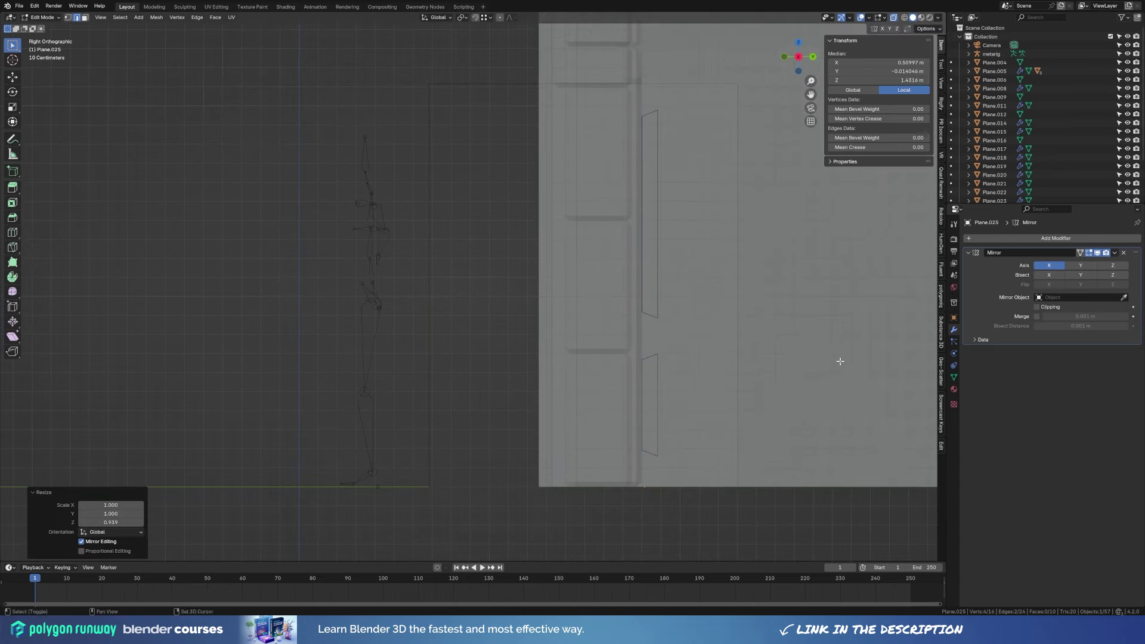
Scale a single panel edge horizontally along X in front view.
middle_drag(640, 320, 504, 225)
click(505, 225)
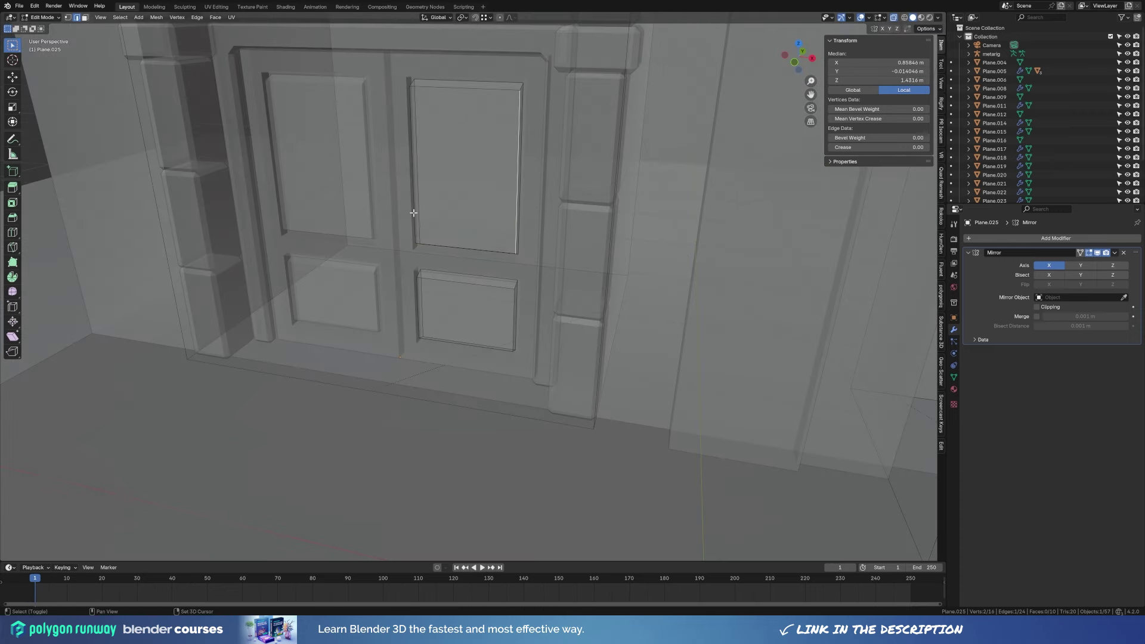
key(KP_1)
key(s)
key(x)
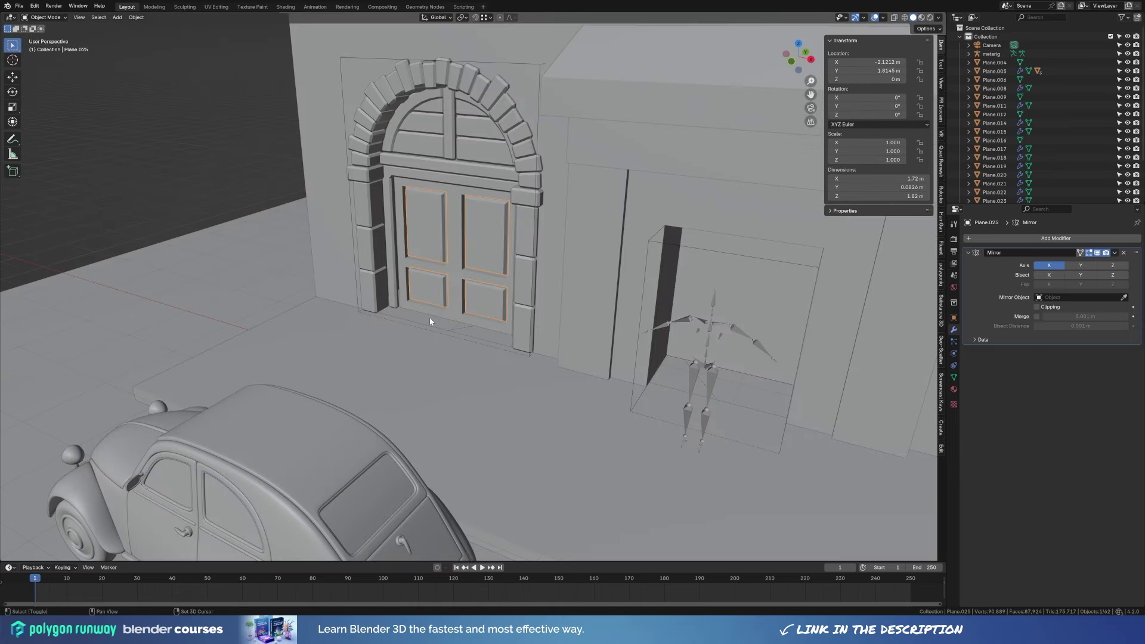
Copy the lintel's 0.027 m Bevel modifier onto the door with Copy to Selected.
click(527, 186)
click(1115, 253)
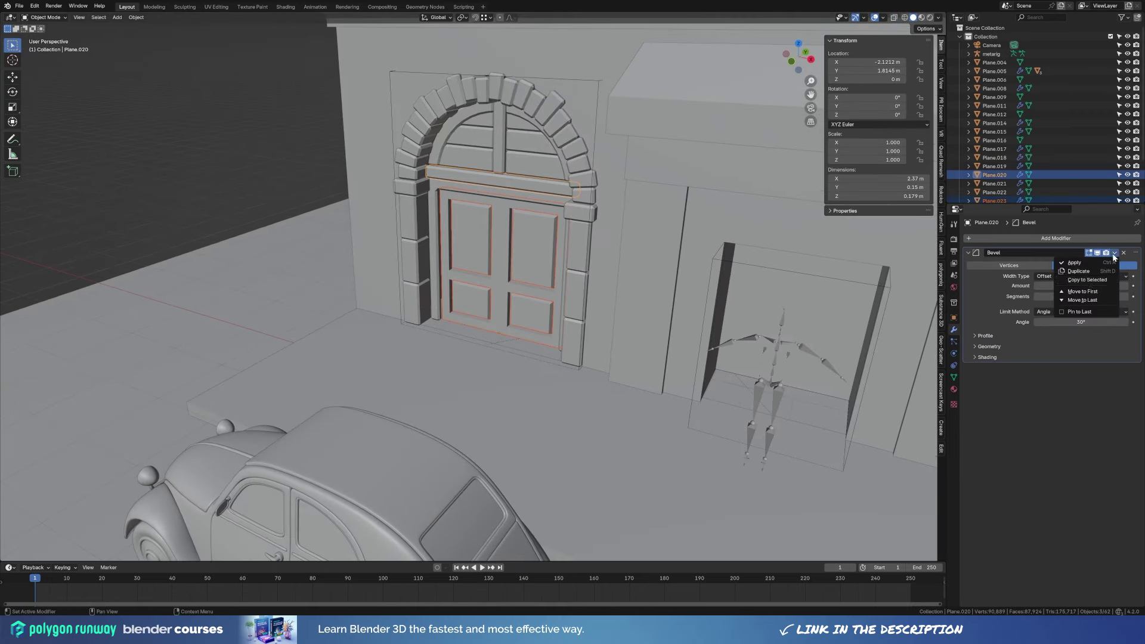
click(529, 243)
shift+click(433, 288)
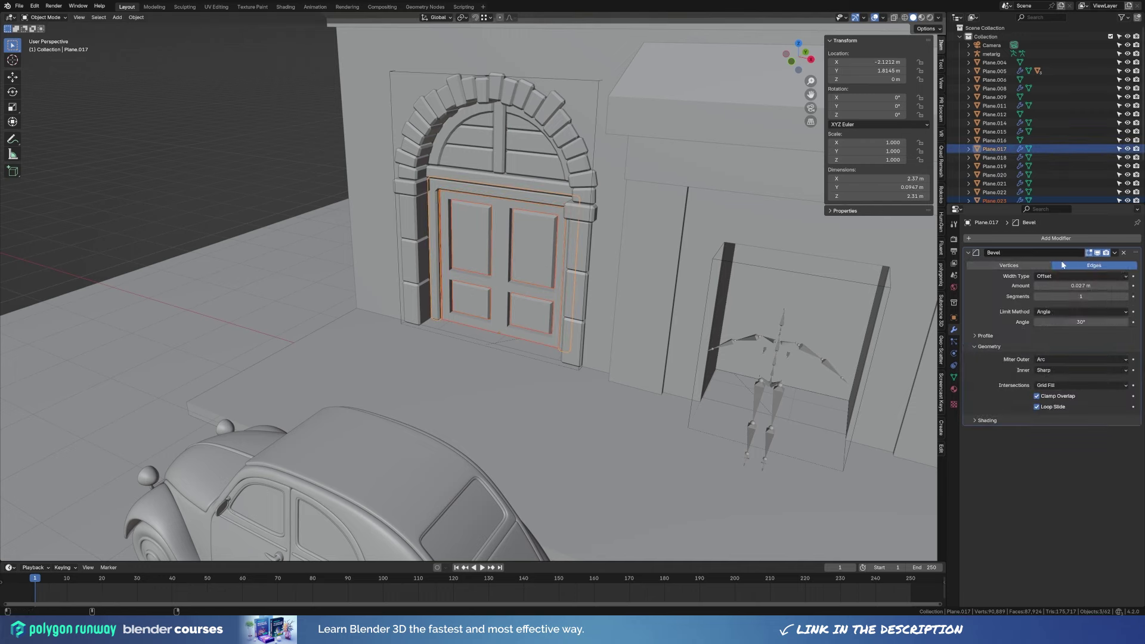
click(1115, 253)
click(1079, 282)
Select the door alone and review its modifier stack, then orbit toward the storefront.
click(535, 213)
scroll(535, 214, down, 6)
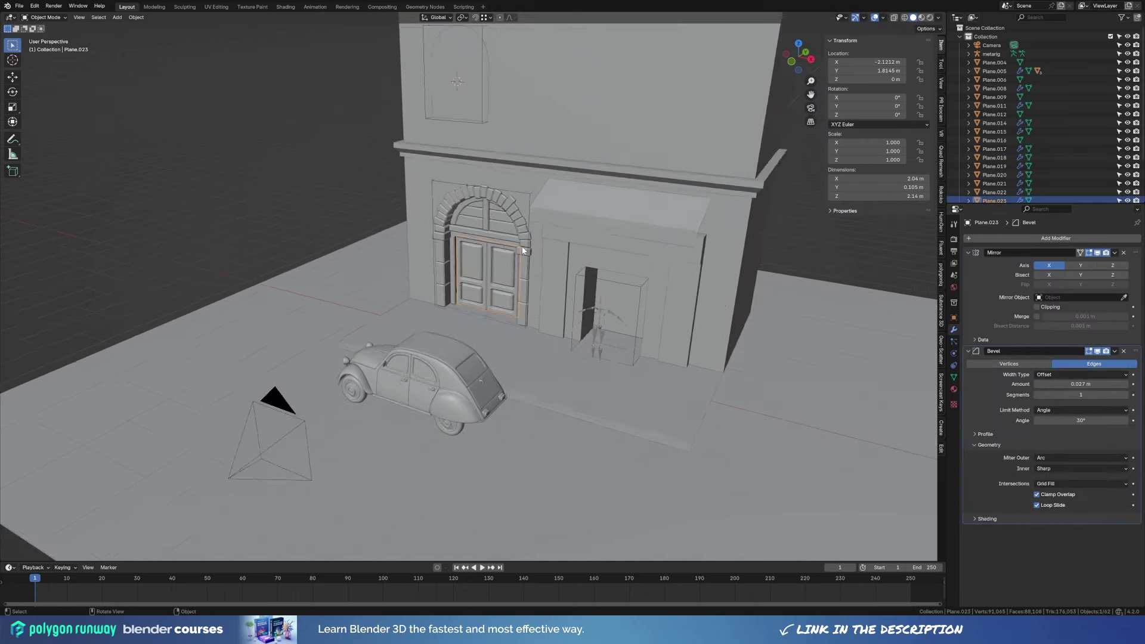
middle_drag(535, 221, 532, 245)
scroll(549, 245, up, 3)
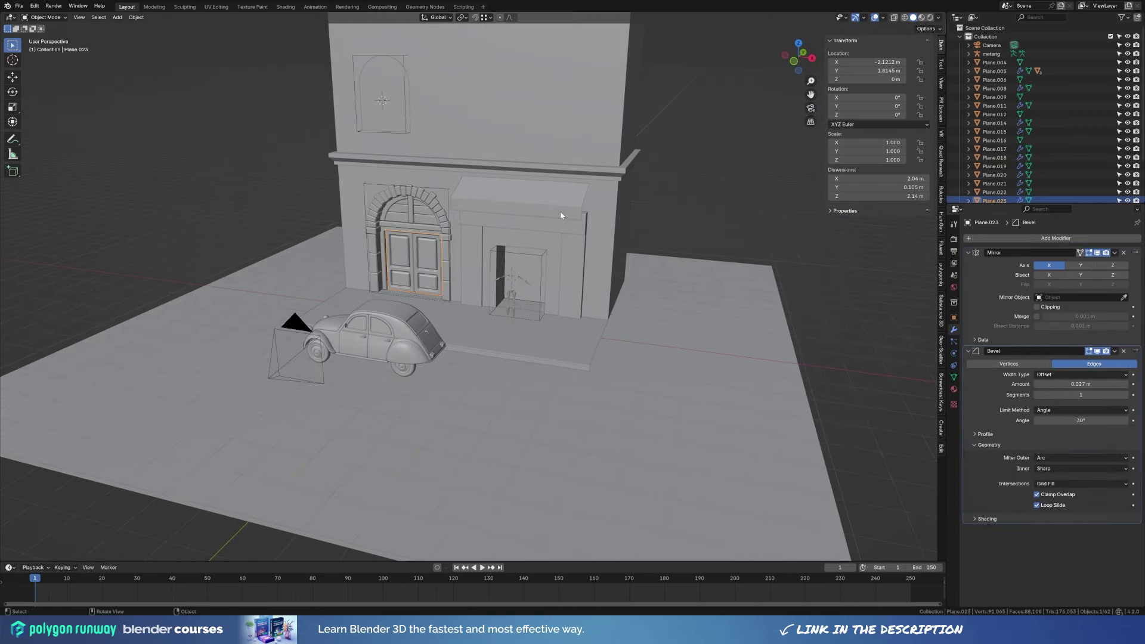
scroll(560, 211, up, 5)
scroll(625, 235, down, 1)
scroll(537, 239, down, 3)
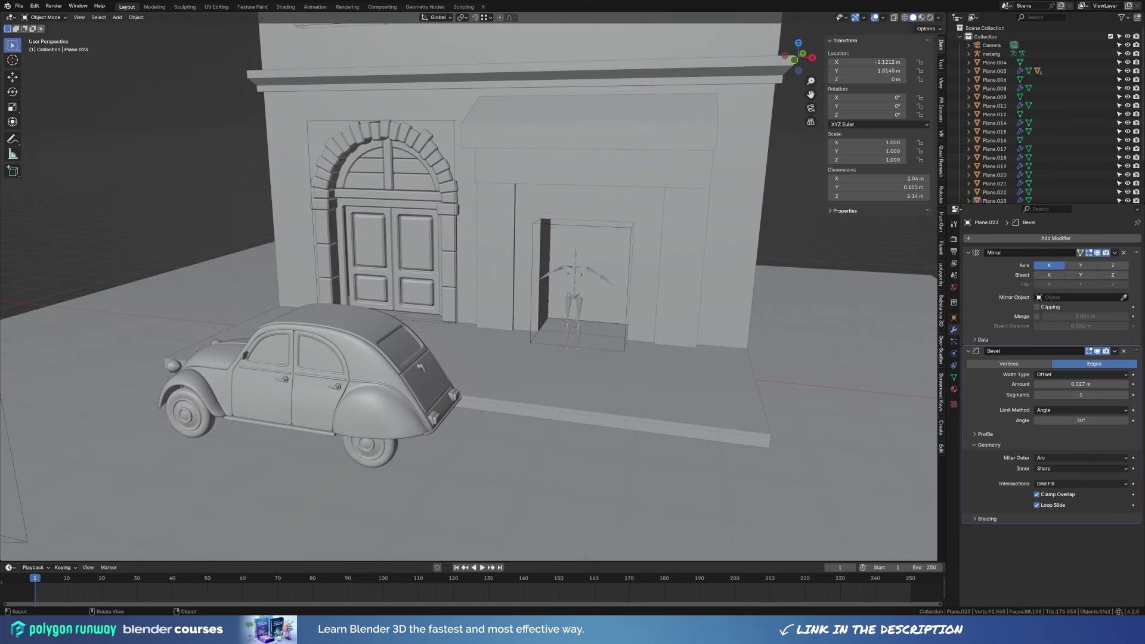
middle_drag(537, 239, 647, 194)
Enter the storefront beam's edit mode, attempt and cancel a loop cut.
click(633, 183)
key(Tab)
key(alt+z)
key(ctrl+r)
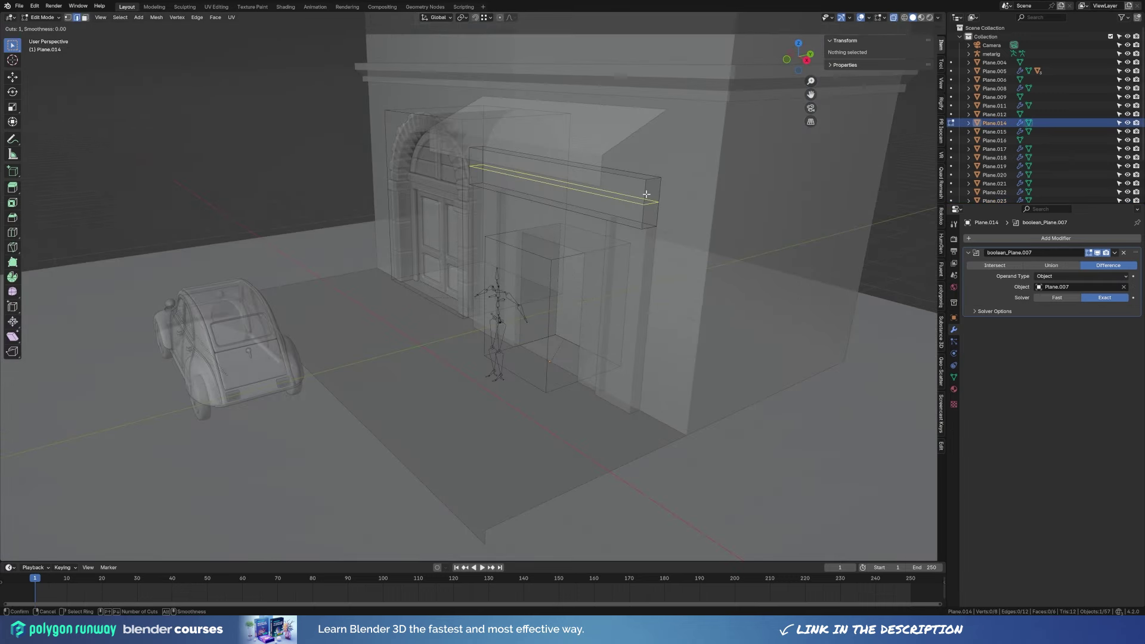
right_click(646, 193)
click(644, 180)
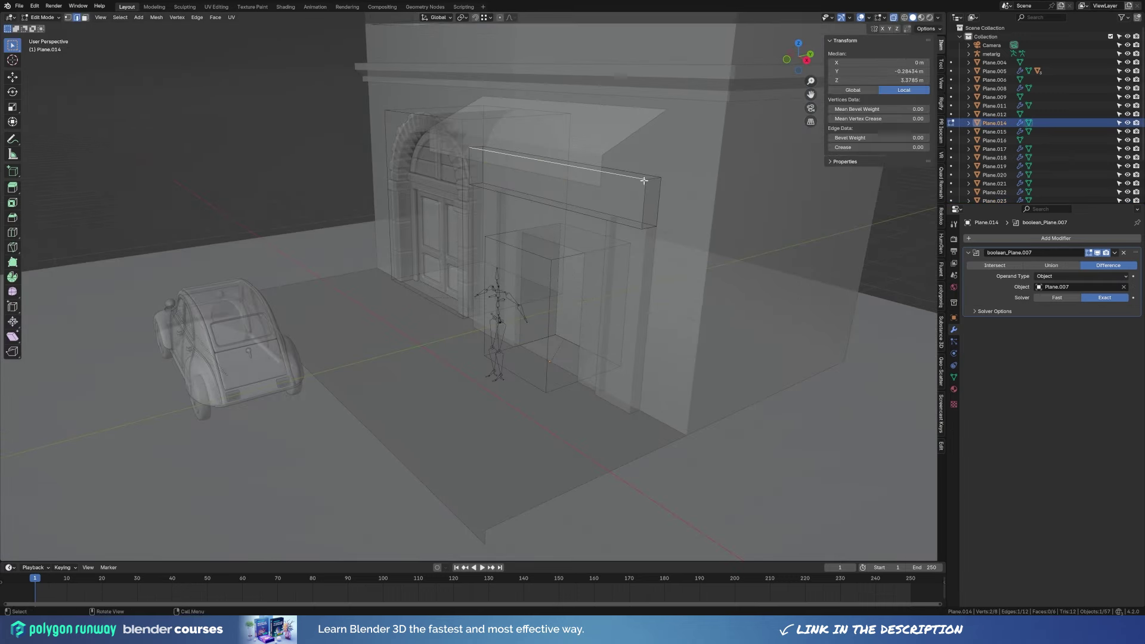
key(Tab)
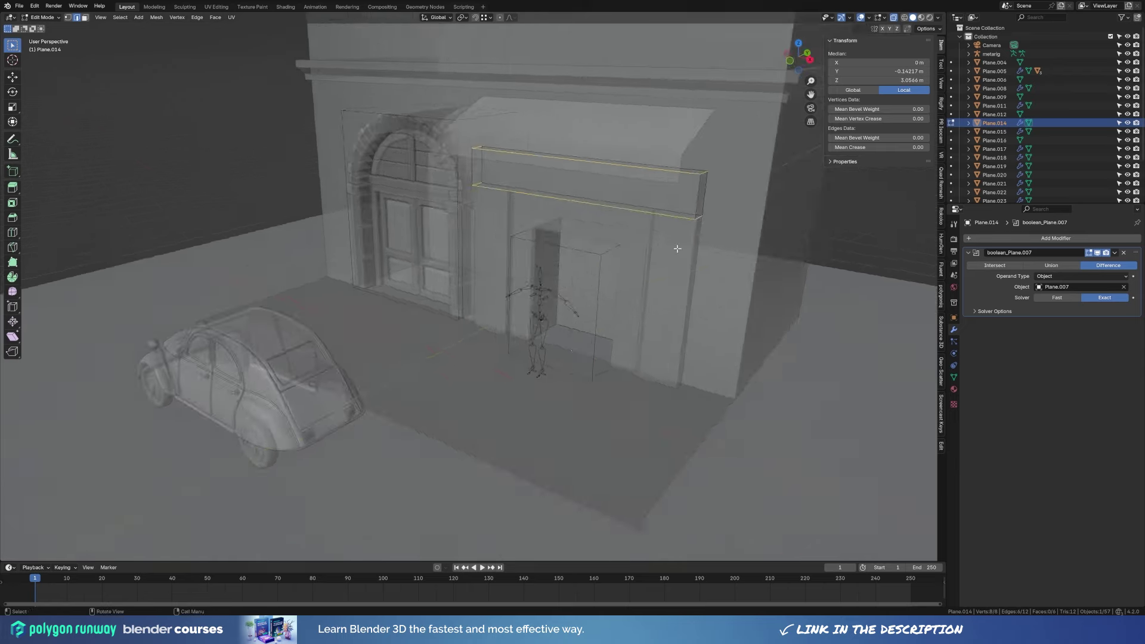
Select the Plane.026 trim strip from the facade pieces.
click(657, 251)
click(646, 206)
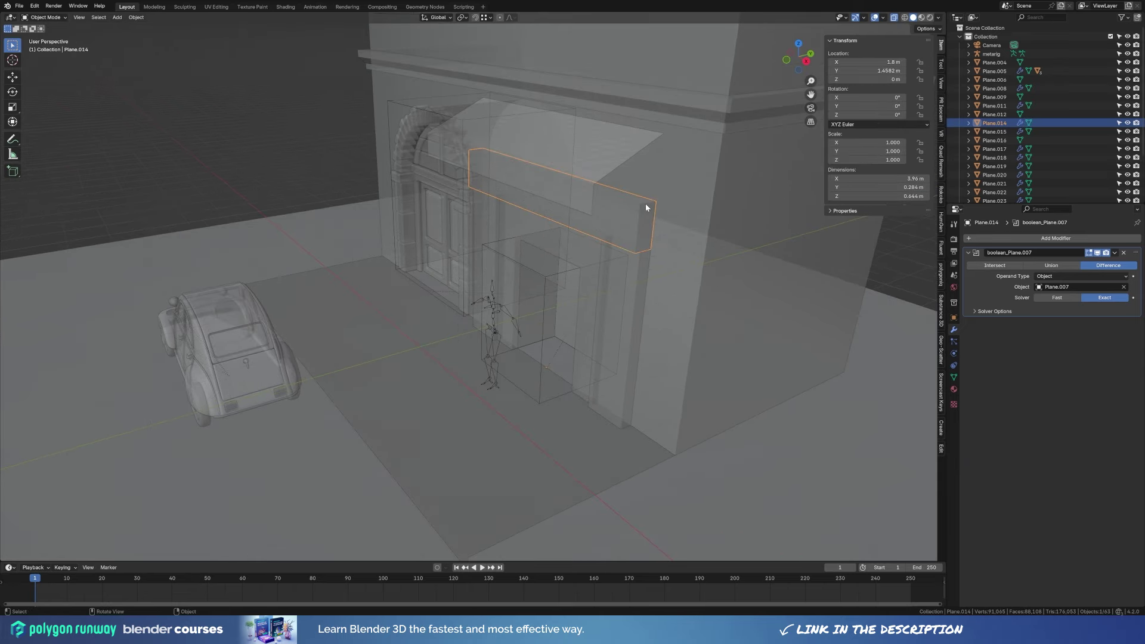
click(994, 131)
scroll(1007, 173, down, 3)
click(996, 169)
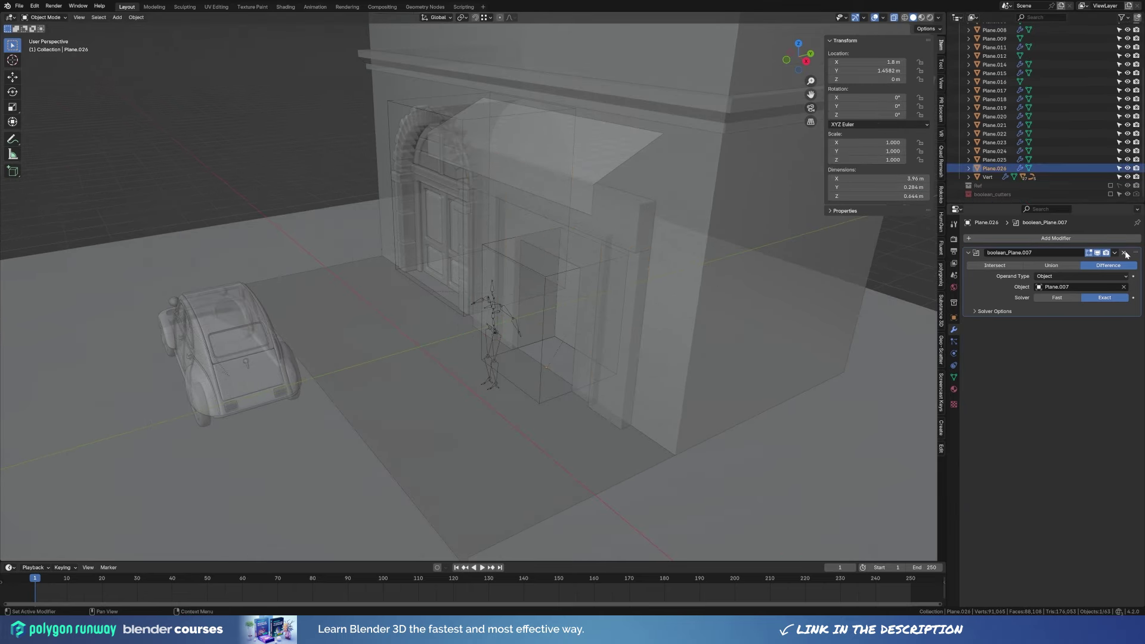
Extrude the strip's linked edges vertically, once upward and once downward.
key(Tab)
key(l)
key(e)
key(z)
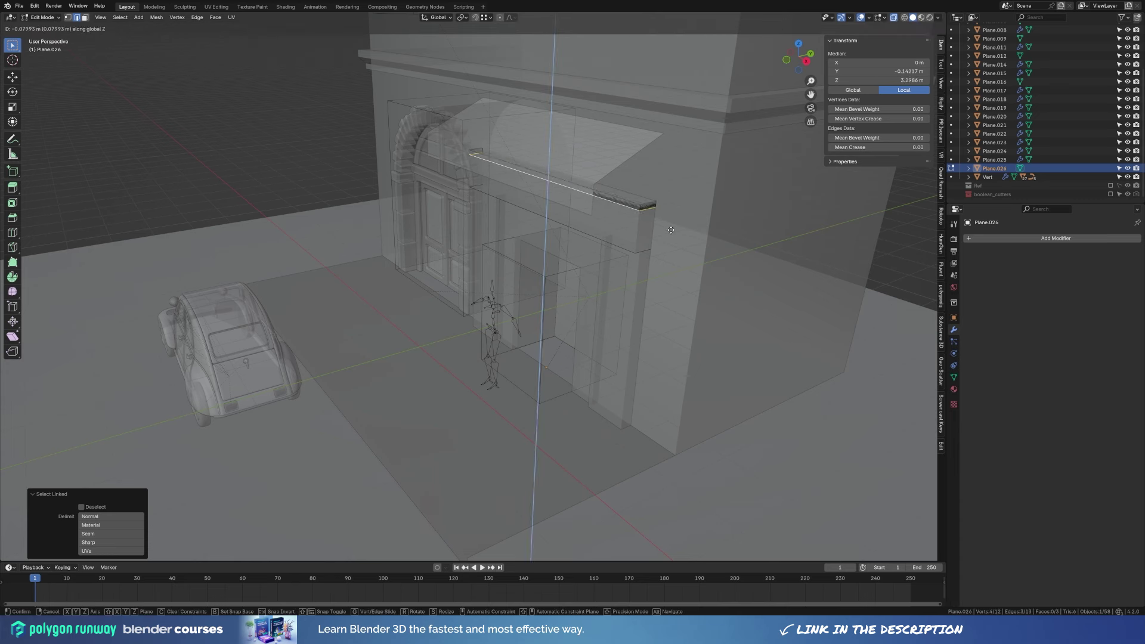
click(674, 229)
key(e)
key(z)
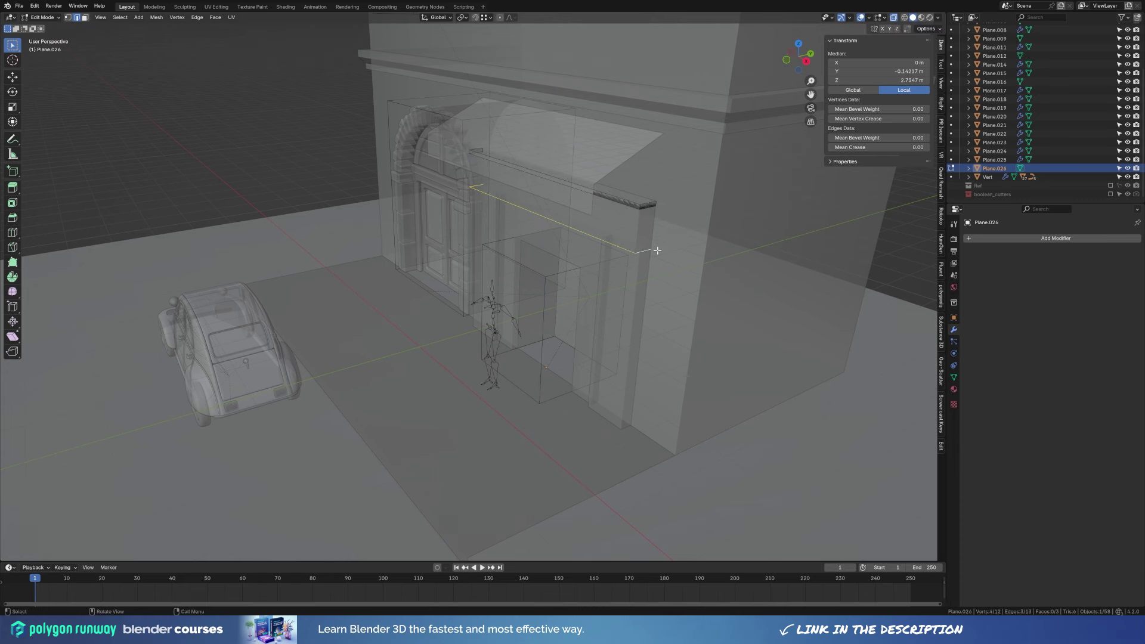
click(659, 247)
Nudge the edges along Z, recalculate normals, and thicken the strip with Alt+S.
key(g)
key(z)
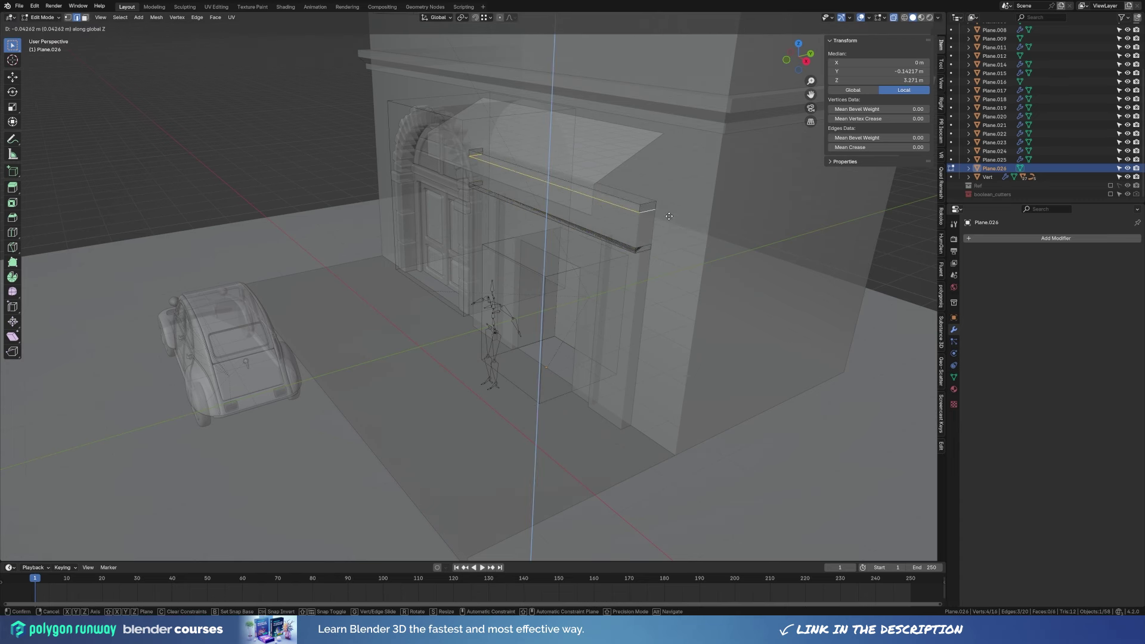
click(668, 245)
key(g)
key(z)
key(a)
key(shift+n)
key(alt+s)
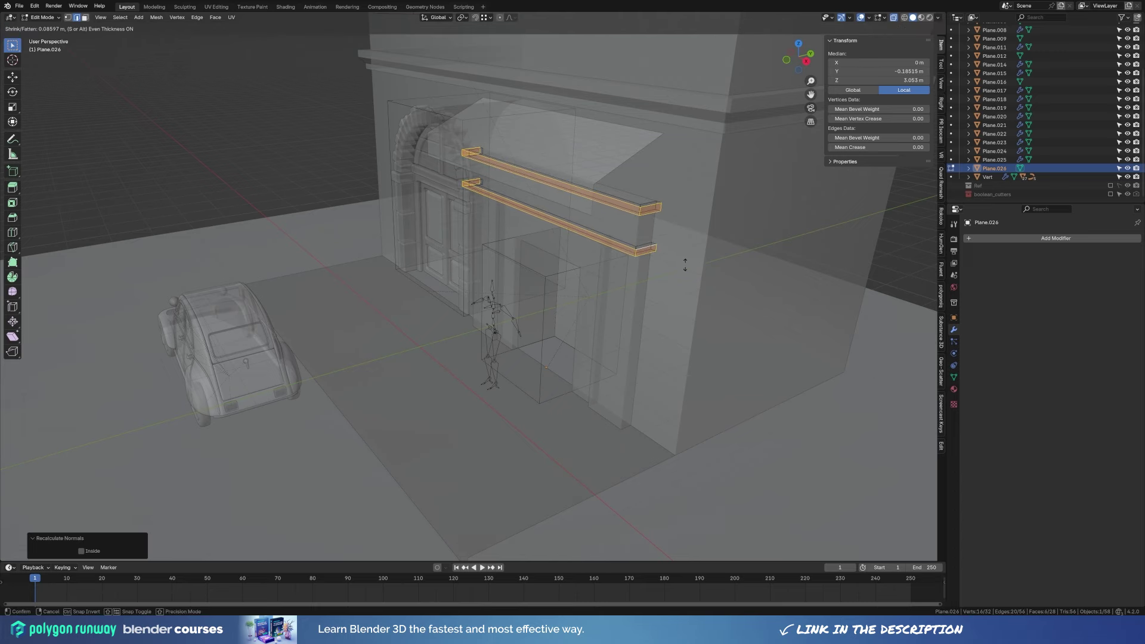
click(684, 264)
Return to solid display, inspect the strip, and fine-tune its vertical position.
key(alt+z)
mouse_move(684, 264)
middle_down()
mouse_move(543, 169)
mouse_move(605, 221)
mouse_move(537, 227)
mouse_move(595, 217)
mouse_move(470, 270)
middle_up()
scroll(604, 222, up, 5)
key(ctrl+z)
key(ctrl+z)
key(g)
key(z)
click(595, 216)
key(Tab)
Select the left storefront pillar's front face in Edit Mode.
click(471, 270)
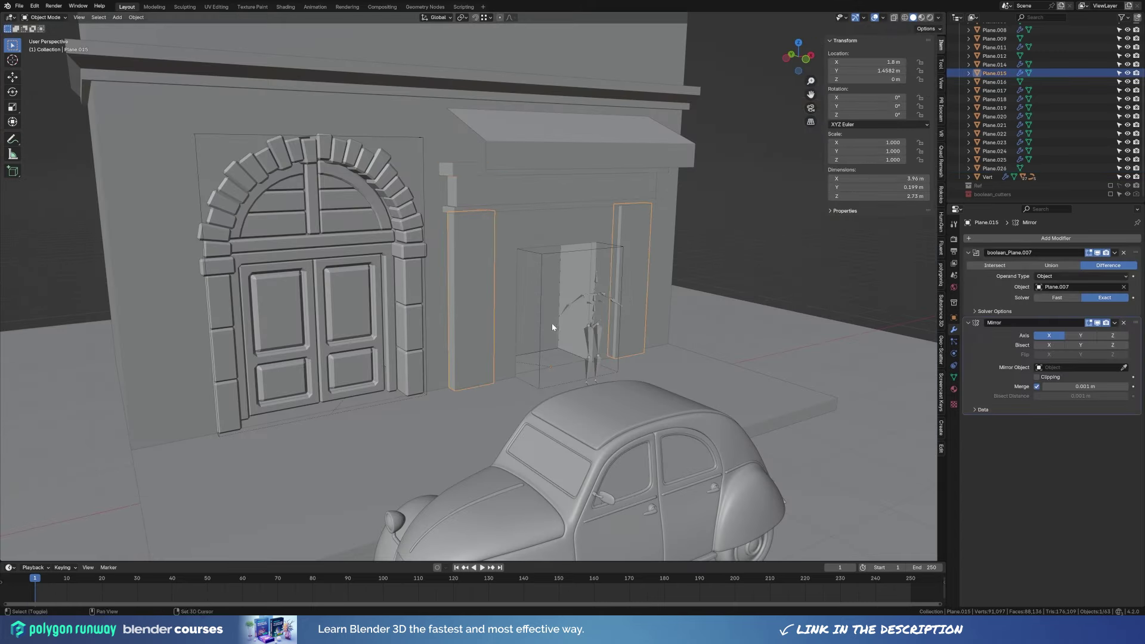
shift+middle_drag(552, 323, 479, 297)
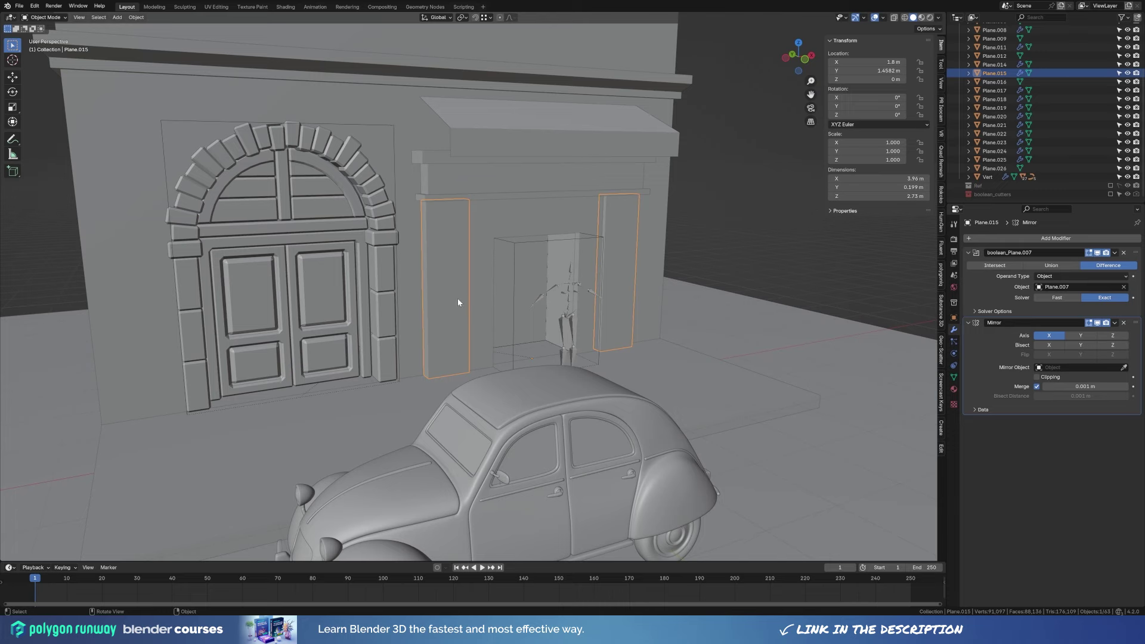
scroll(458, 302, up, 3)
middle_drag(460, 301, 479, 296)
key(Tab)
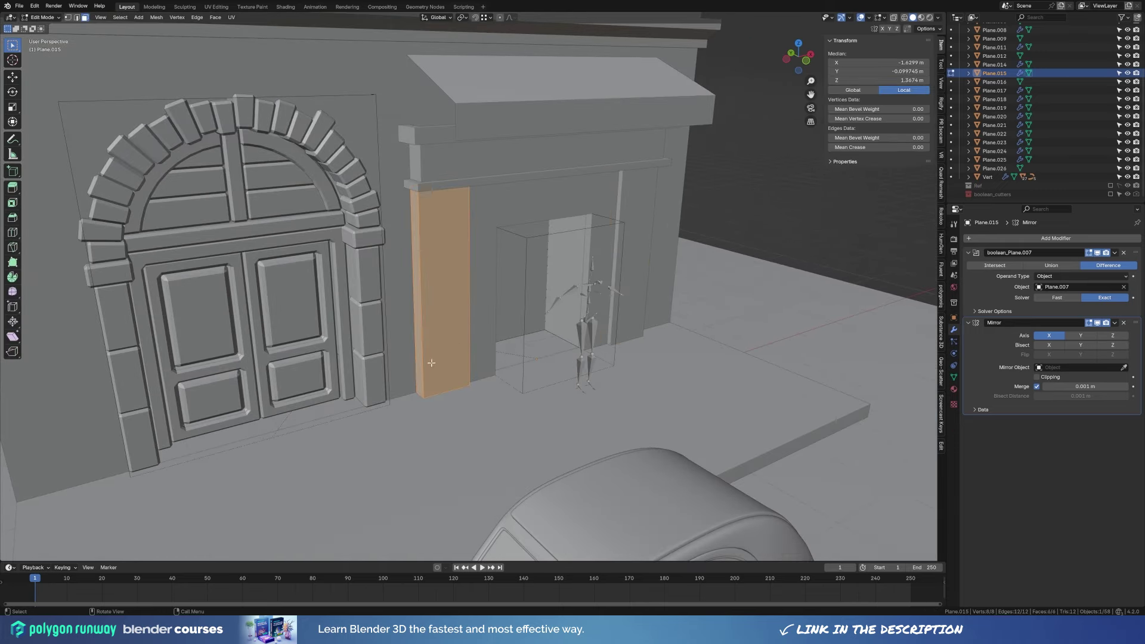
click(432, 362)
middle_drag(432, 362, 420, 313)
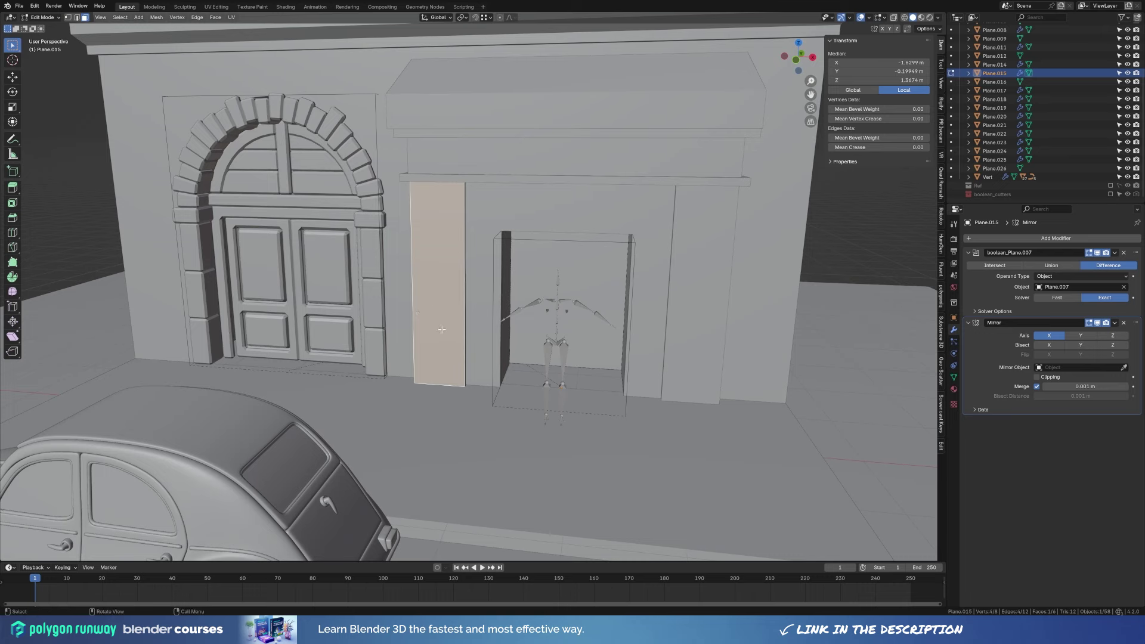
Duplicate the pillar face in place and separate it into a new panel object, Plane.027.
key(shift+d)
key(Escape)
middle_drag(441, 334, 467, 355)
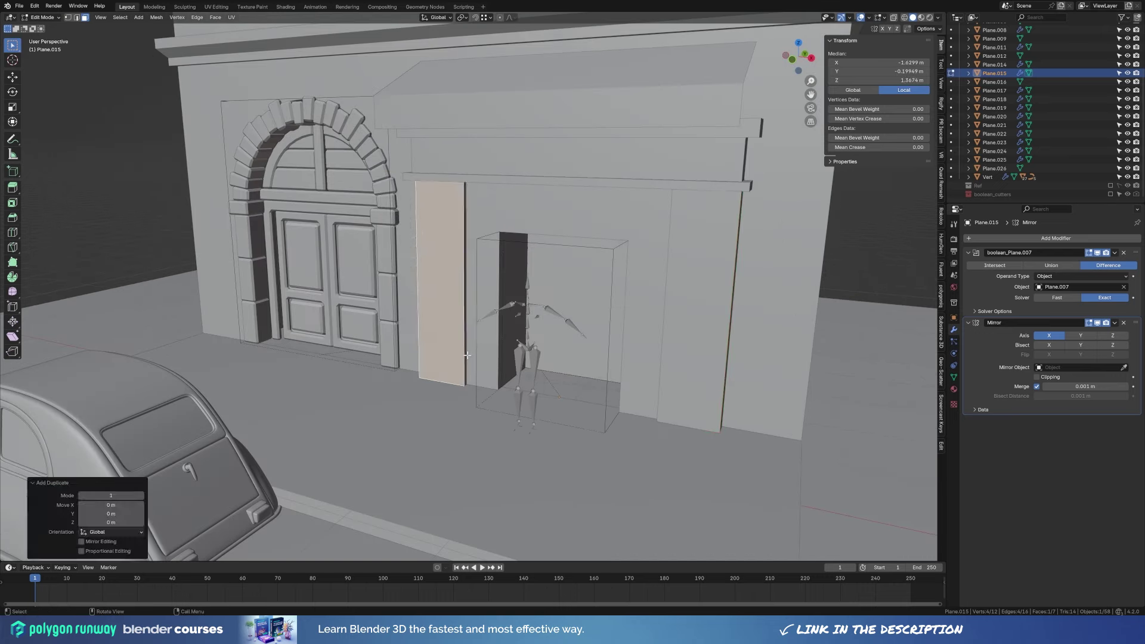
key(p)
click(468, 355)
key(Tab)
click(454, 357)
key(Tab)
Add a vertical loop cut to the panel and scale its edges apart along X.
key(ctrl+r)
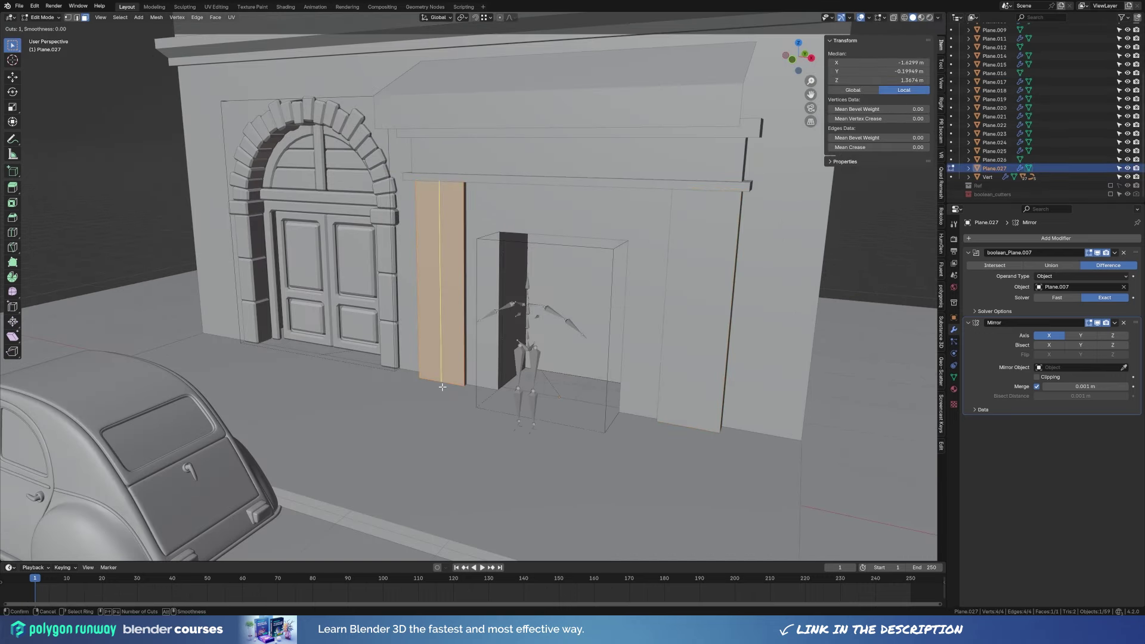
scroll(442, 386, up, 1)
click(442, 387)
right_click(442, 386)
key(s)
key(x)
click(459, 333)
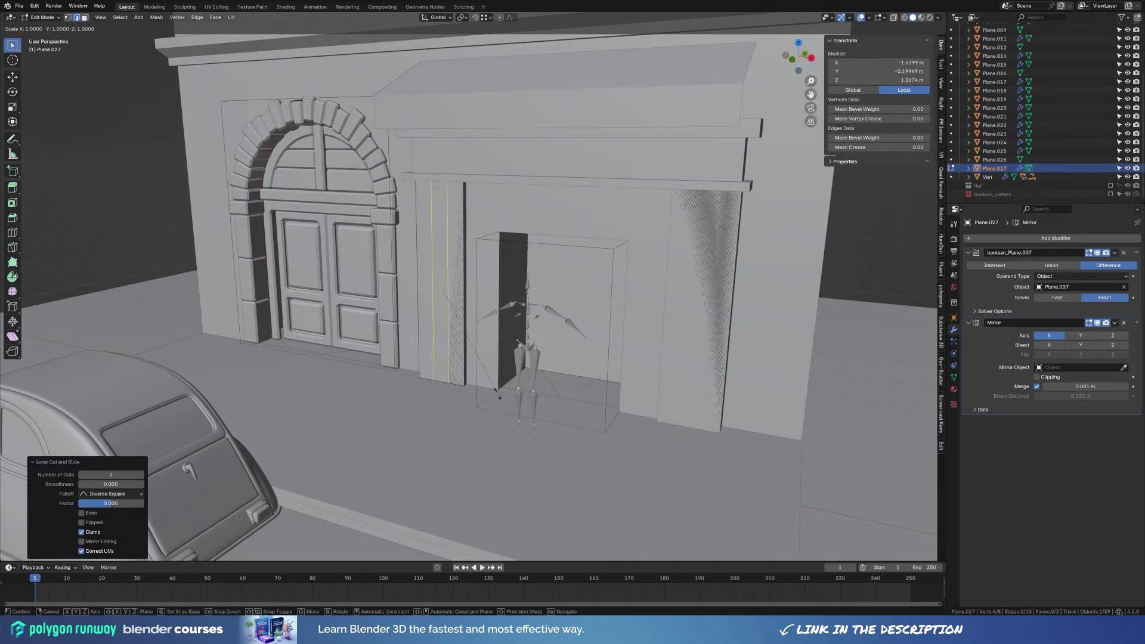
Add a horizontal loop cut, lower it along Z, and bevel it into a thin rail.
key(ctrl+r)
click(459, 334)
mouse_move(459, 334)
middle_down()
mouse_move(422, 347)
mouse_move(525, 358)
middle_up()
key(g)
key(z)
click(422, 347)
key(ctrl+b)
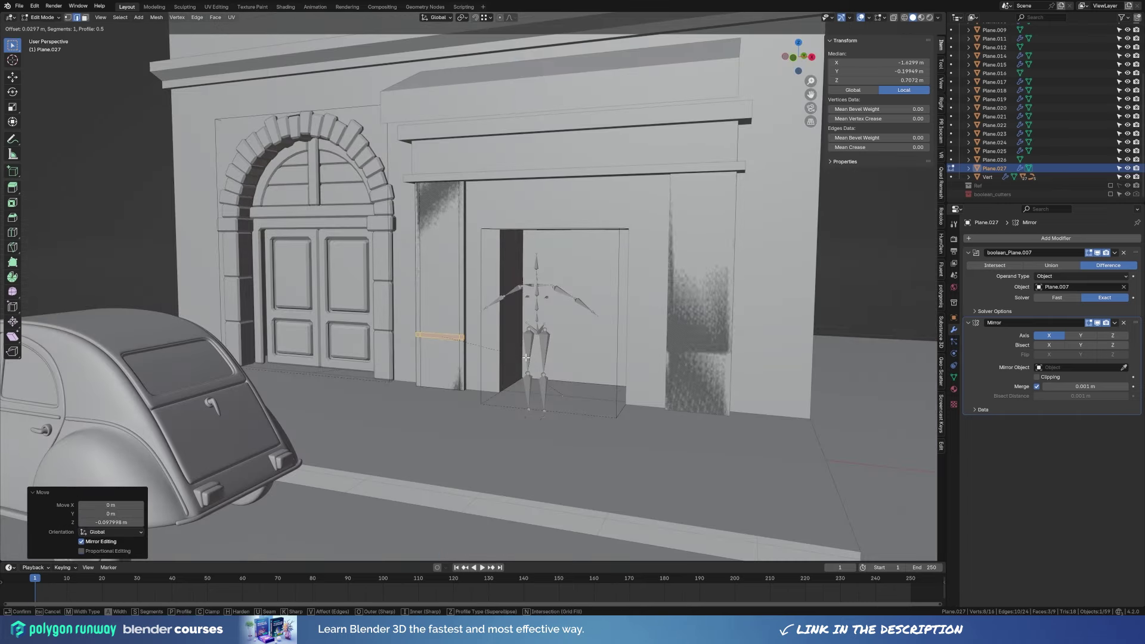
click(525, 357)
Inspect the small bar's edge loop on the pillars object in edge mode.
key(Tab)
scroll(435, 360, up, 3)
click(435, 359)
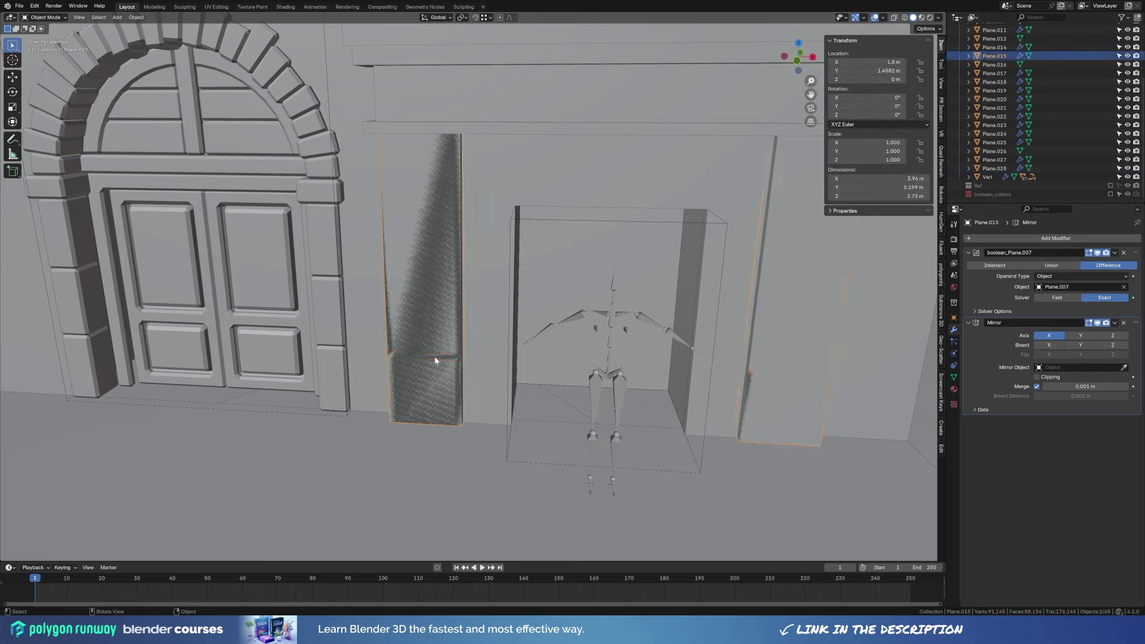
key(Tab)
middle_drag(445, 356, 412, 341)
key(2)
alt+click(410, 340)
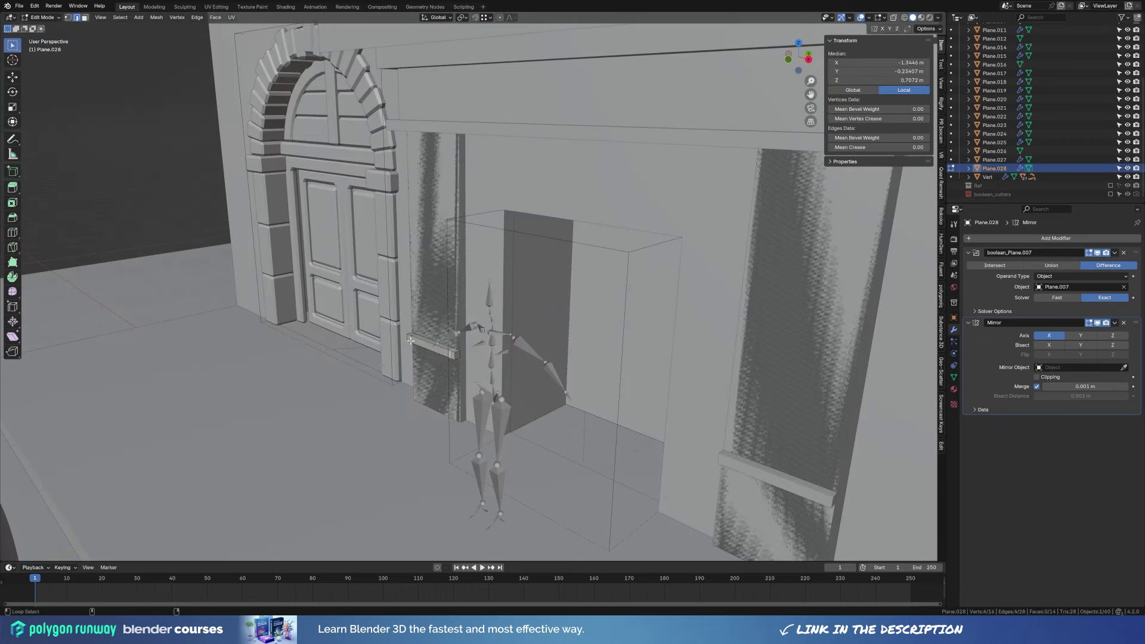
key(Tab)
Select the lower block's front face on Plane.027 with see-through display on.
click(429, 378)
key(Tab)
middle_drag(429, 379, 445, 385)
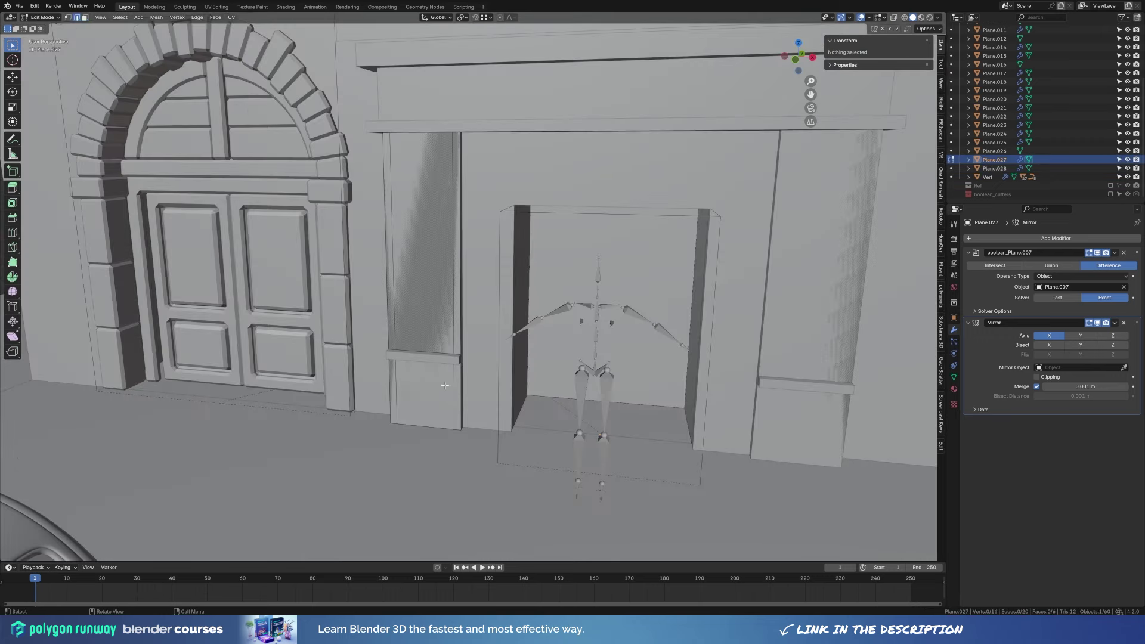
click(456, 383)
key(alt+z)
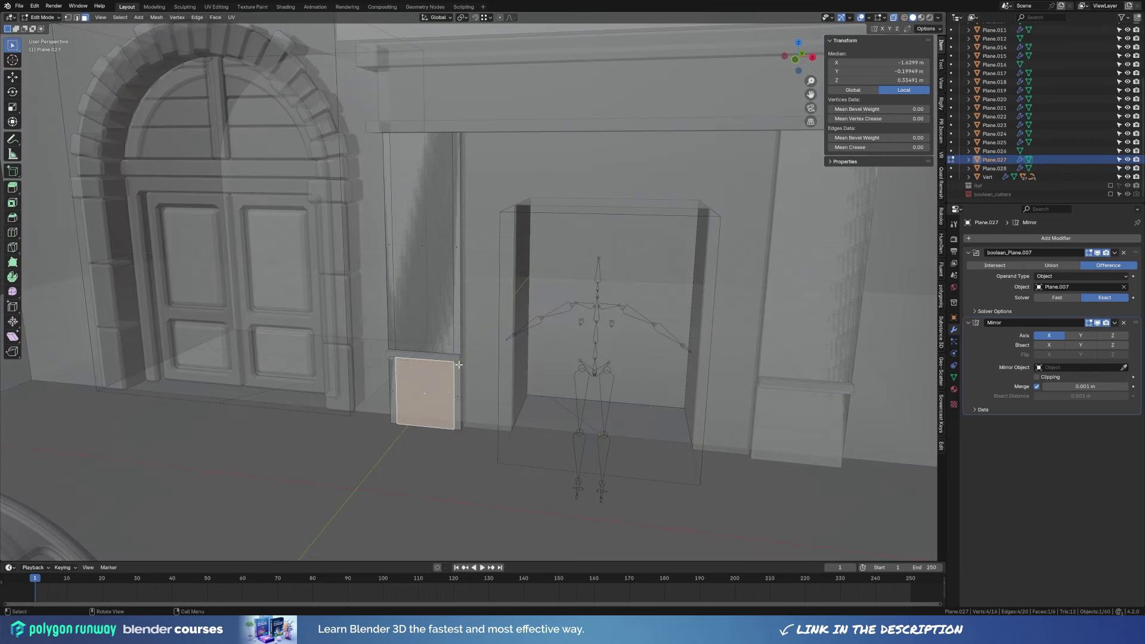
Separate the panel's upper and base faces into a new object after undoing a trial delete.
shift+click(428, 267)
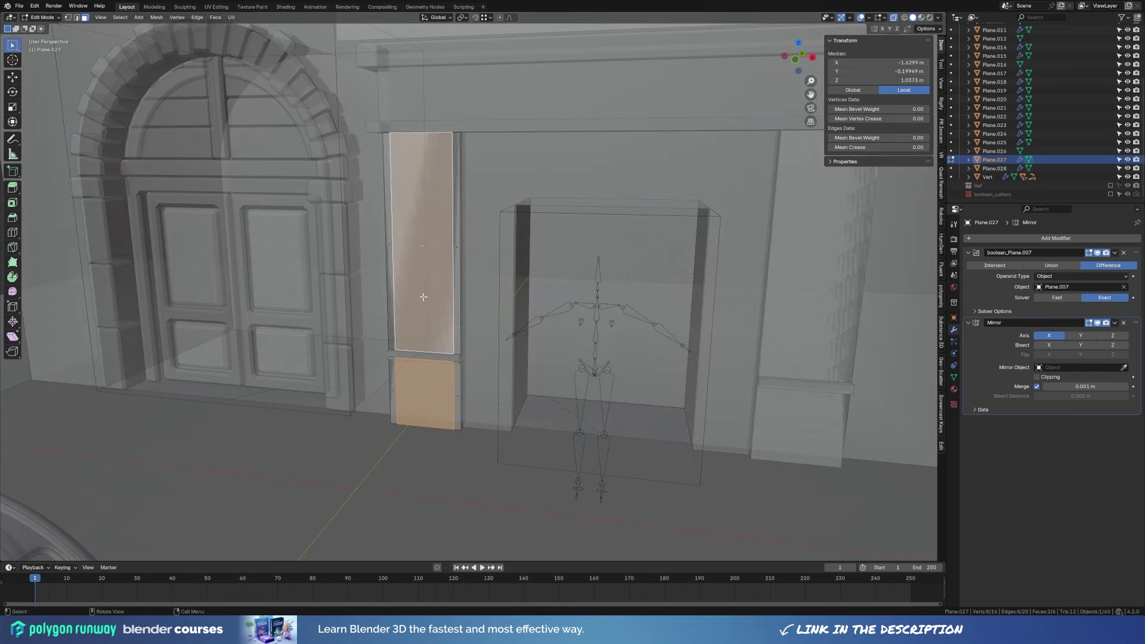
key(x)
click(422, 305)
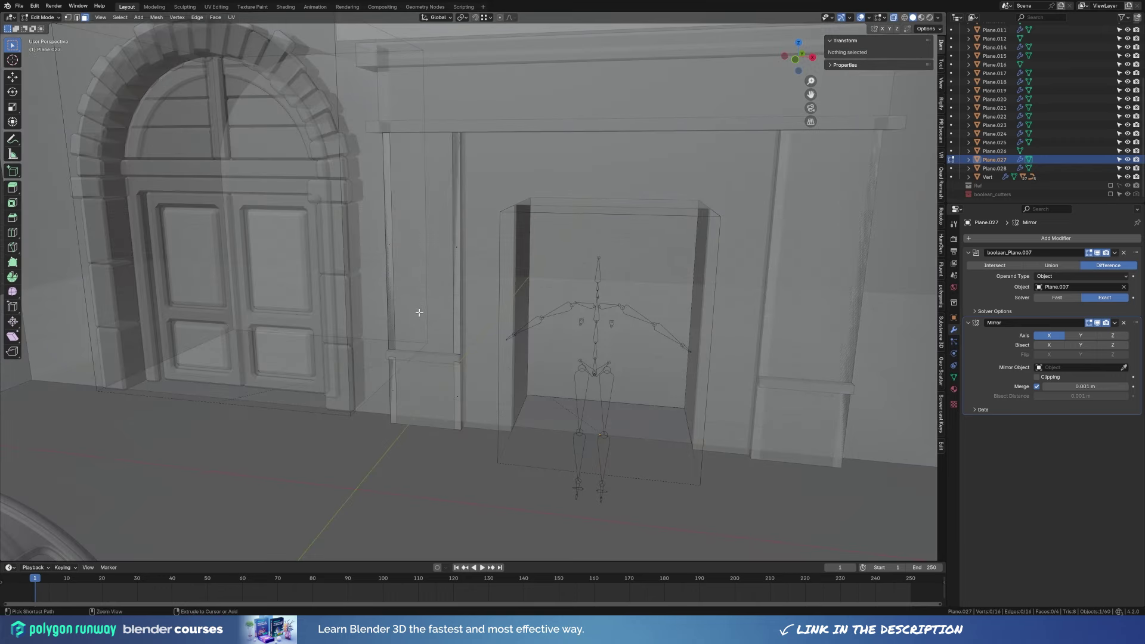
key(ctrl+z)
middle_drag(524, 334, 435, 331)
key(p)
key(Tab)
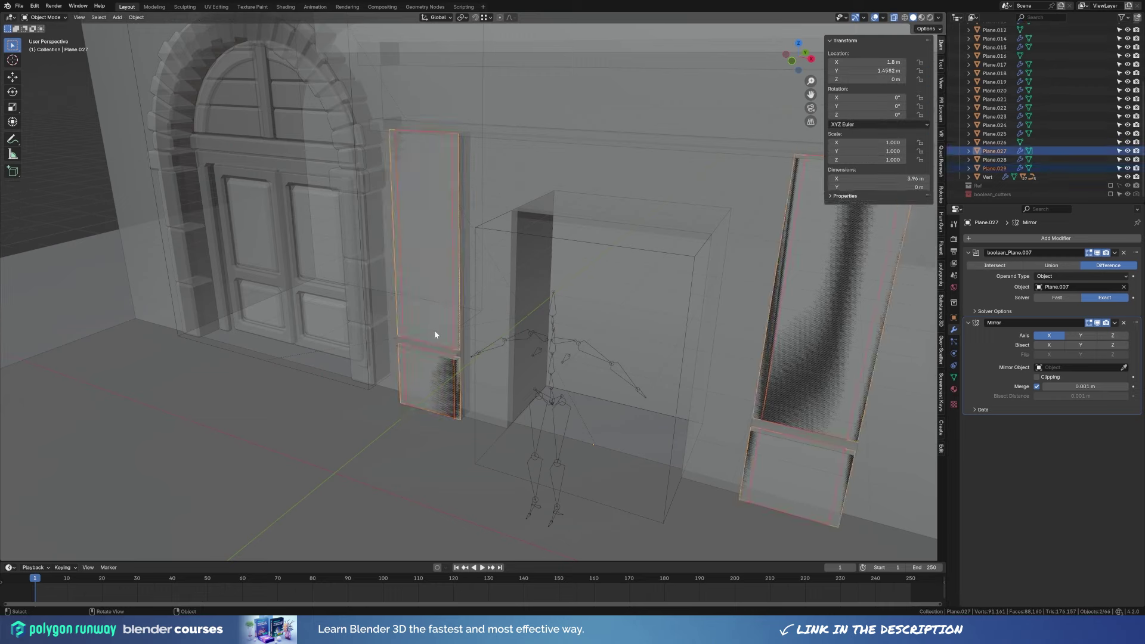
Shrink the Plane.029 panel faces inward twice to form insets.
click(436, 326)
key(Tab)
key(alt+s)
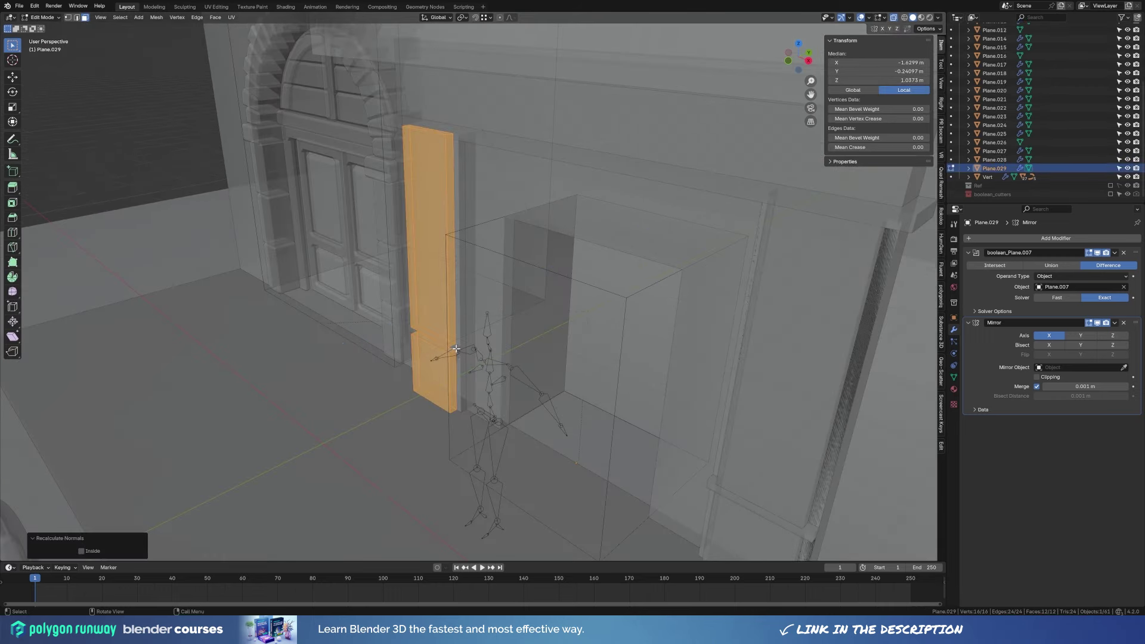
click(537, 316)
mouse_move(537, 316)
middle_down()
mouse_move(525, 307)
mouse_move(521, 318)
middle_up()
key(alt+s)
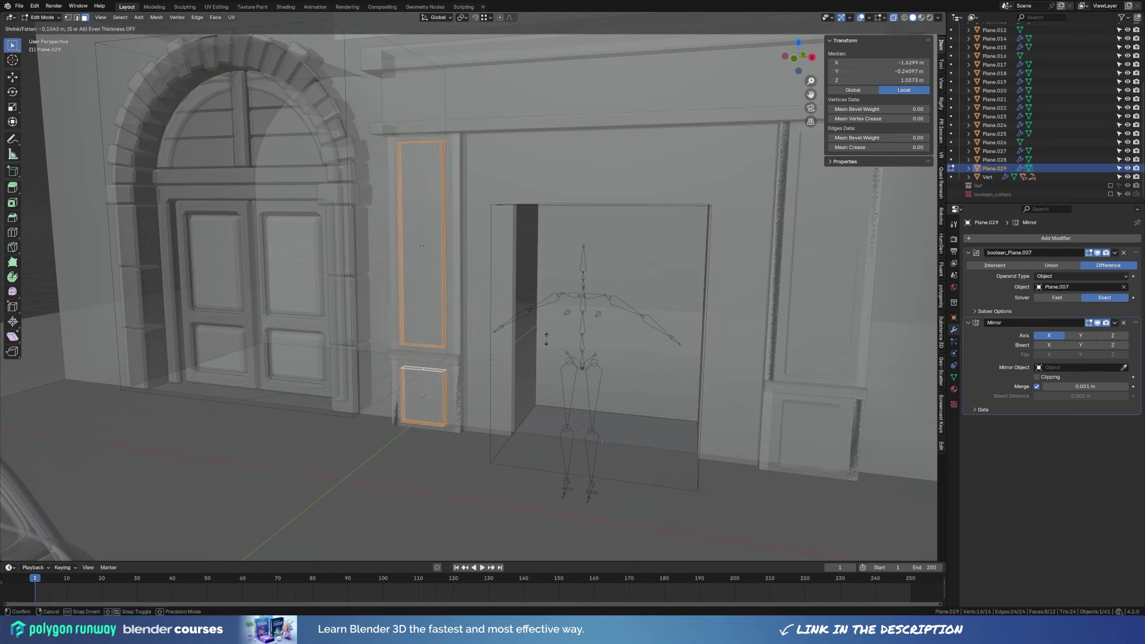
click(539, 340)
Push the inset panels back along Y with solid display restored.
key(alt+z)
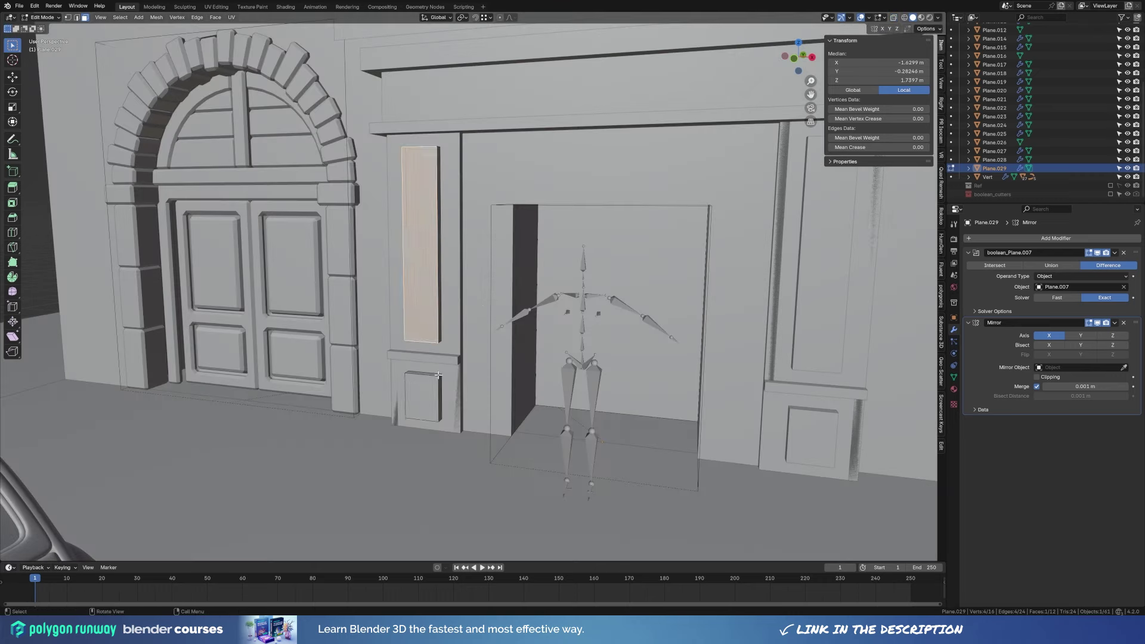
mouse_move(539, 340)
middle_down()
mouse_move(555, 301)
mouse_move(475, 304)
middle_up()
key(g)
key(y)
click(562, 291)
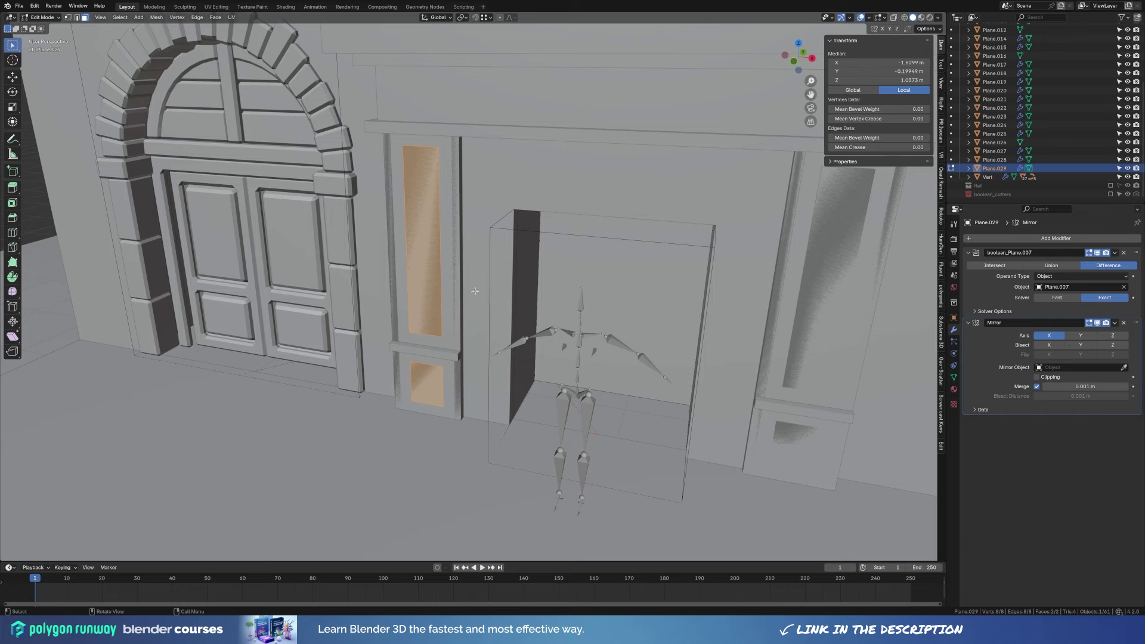
Extrude the frame loop on Plane.027 outward into a raised frame.
alt+click(455, 294)
key(e)
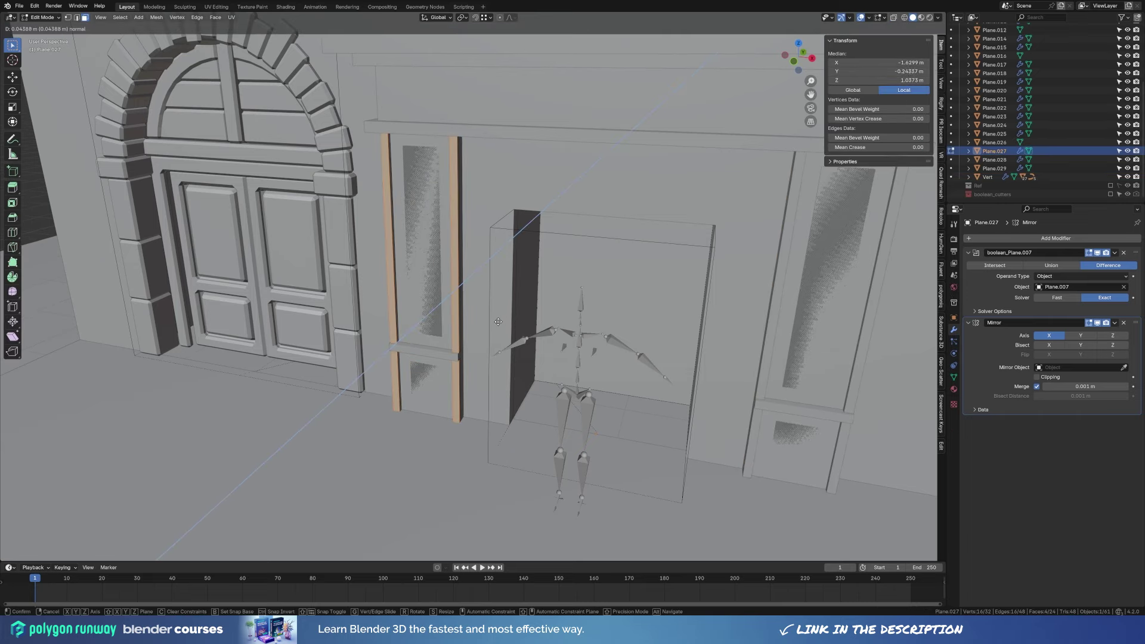
click(498, 321)
key(Tab)
scroll(498, 321, down, 3)
key(alt+a)
mouse_move(498, 321)
middle_down()
mouse_move(493, 299)
mouse_move(497, 316)
mouse_move(438, 288)
middle_up()
click(439, 288)
Add a Solidify modifier to the Plane.029 panels.
click(992, 238)
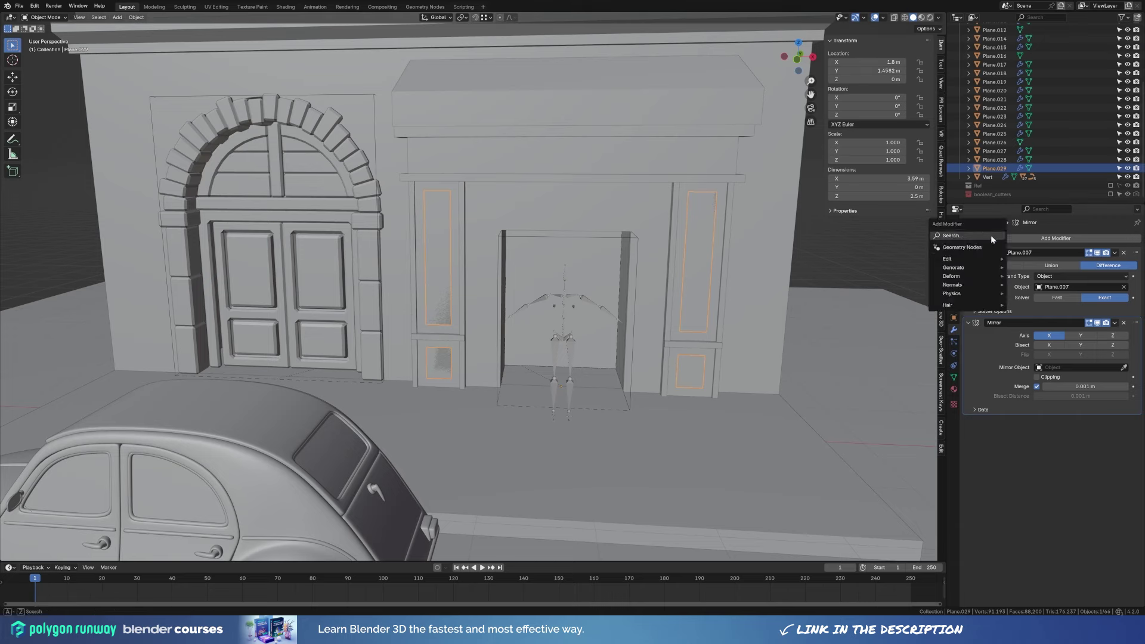
text(solid)
key(Return)
key(ctrl+x)
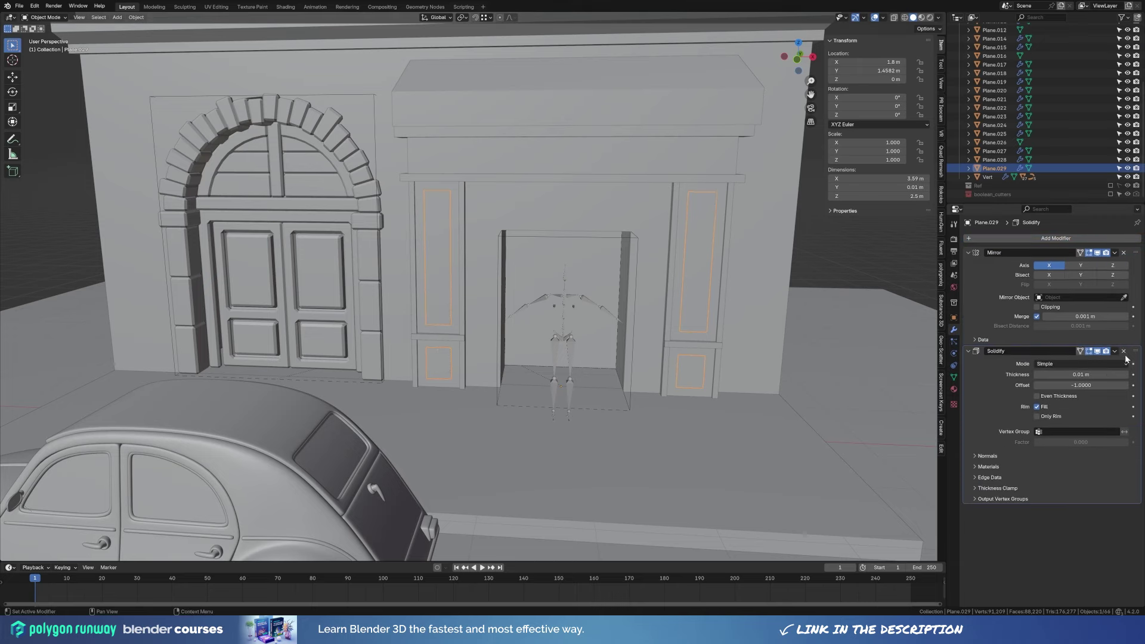
Shift the panel faces front-to-back along Y.
middle_drag(536, 358, 601, 358)
scroll(601, 358, up, 5)
key(Tab)
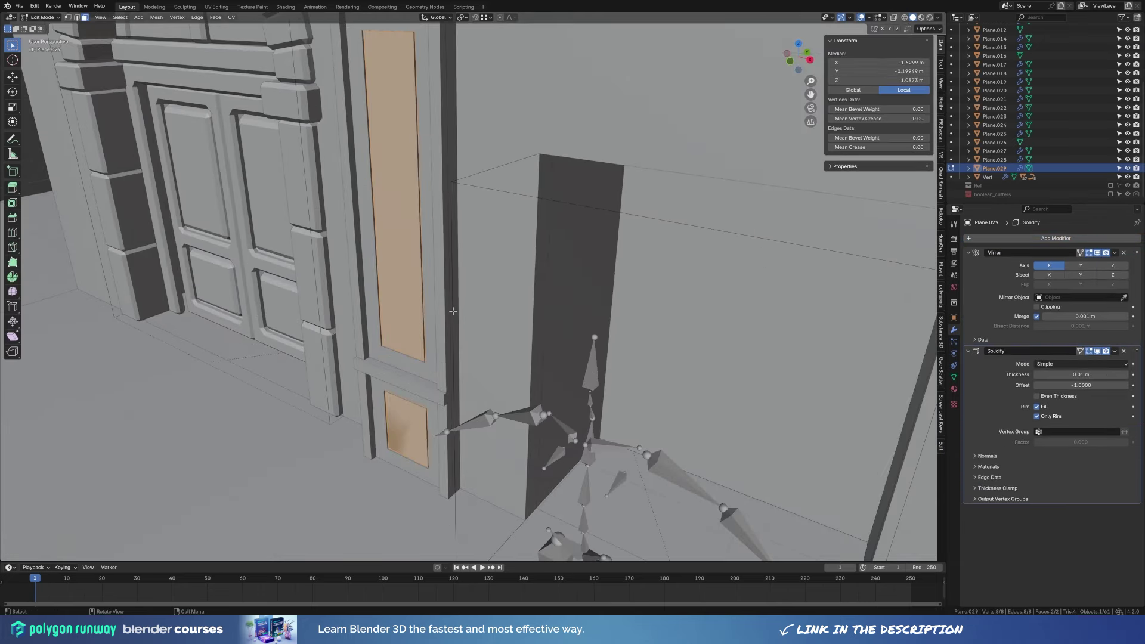
key(g)
key(y)
click(878, 361)
Increase the Solidify thickness, recalculate normals, and recess the panel faces in depth.
mouse_move(1081, 374)
mouse_down()
mouse_move(1121, 375)
mouse_move(1103, 374)
mouse_up()
key(shift+n)
key(g)
key(y)
click(470, 320)
key(alt+z)
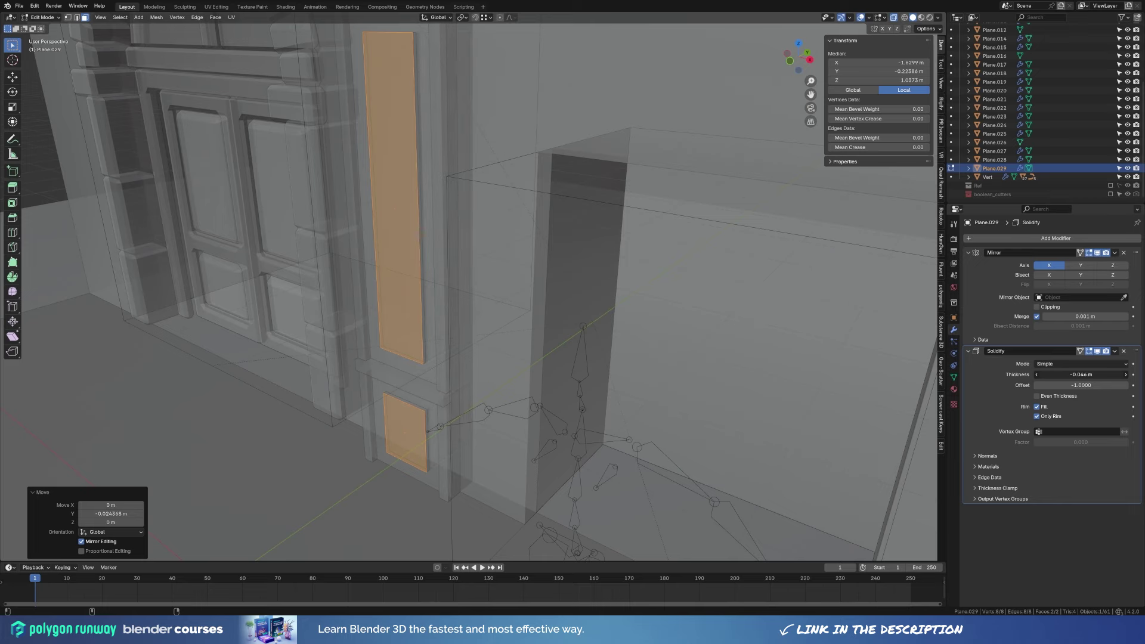
key(g)
key(y)
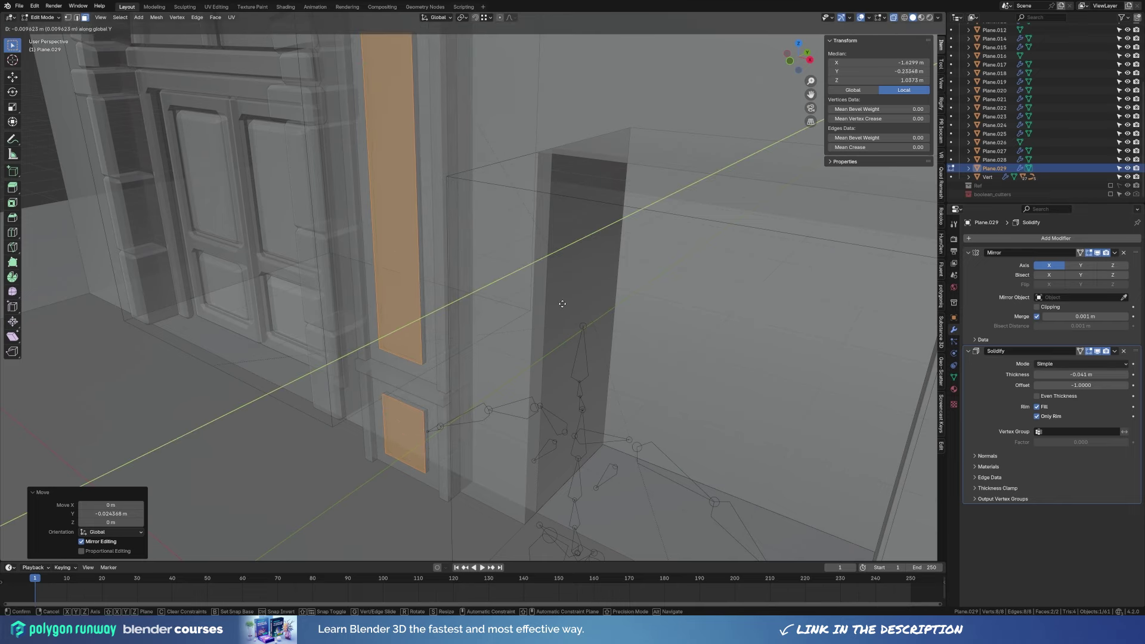
click(557, 306)
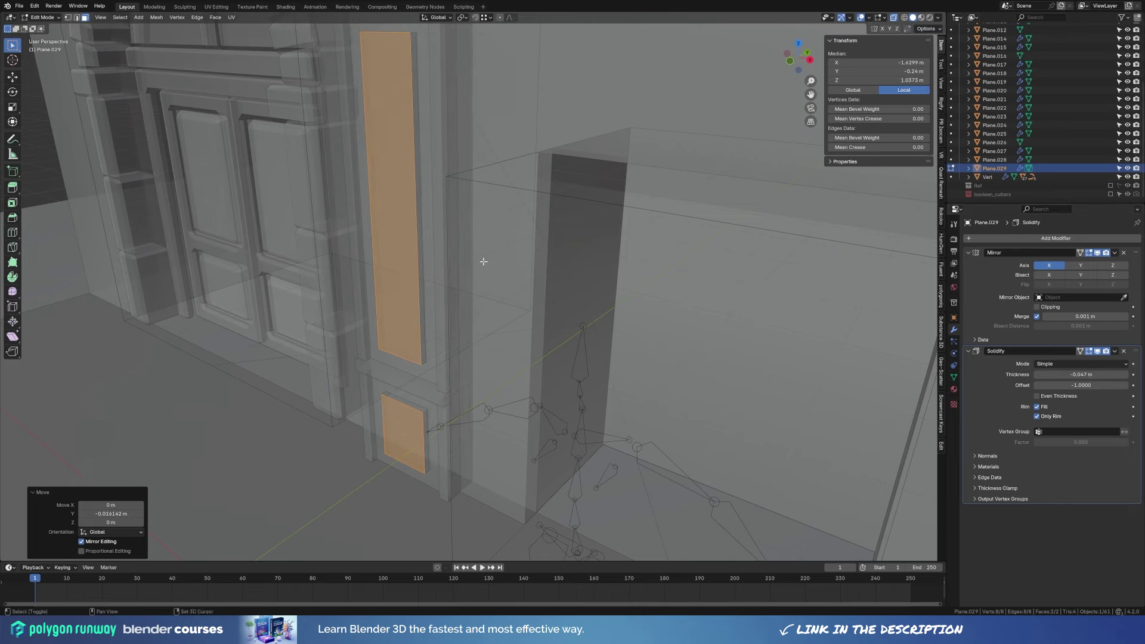
Set the Solidify thickness to 0.041 m after checking the panels in object mode.
key(ctrl+Tab)
click(515, 407)
scroll(514, 406, down, 3)
mouse_move(514, 407)
middle_down()
mouse_move(476, 311)
mouse_move(502, 357)
middle_up()
key(Tab)
key(alt+z)
key(alt+z)
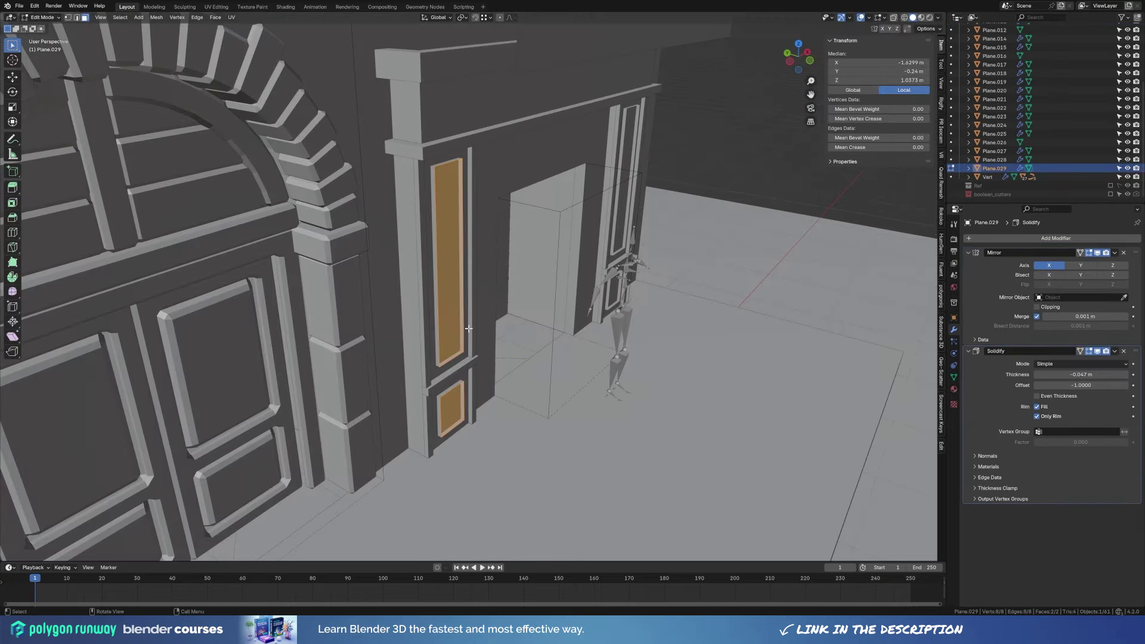
key(g)
key(Escape)
drag(1093, 375, 1111, 374)
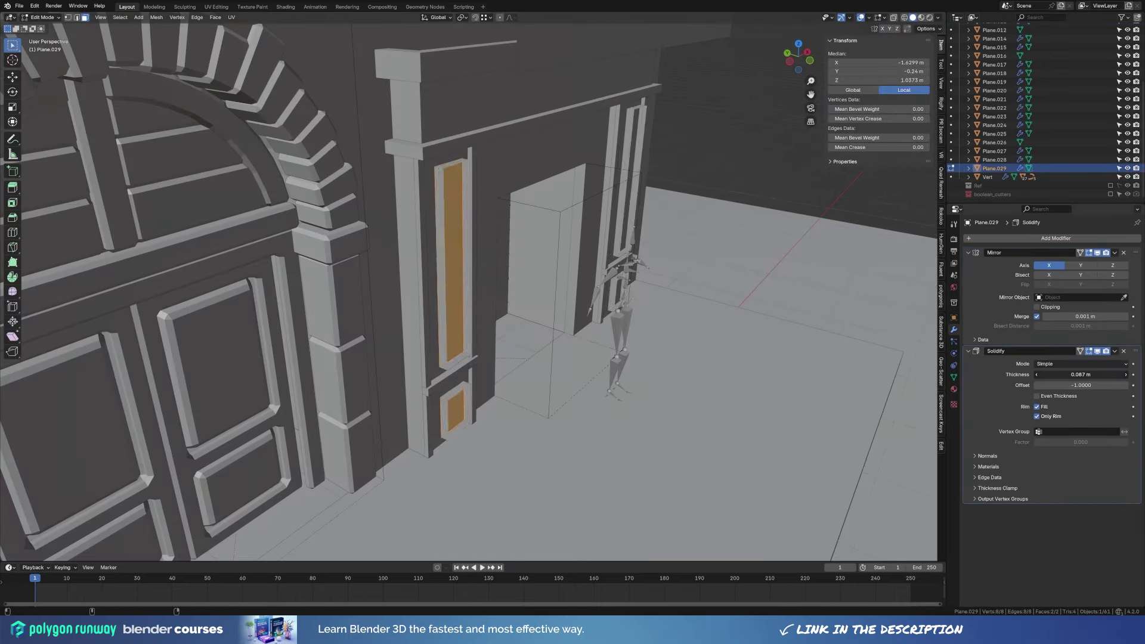
key(Tab)
Expand the Solidify Normals options and shift the panel faces in depth again.
middle_drag(656, 310, 543, 297)
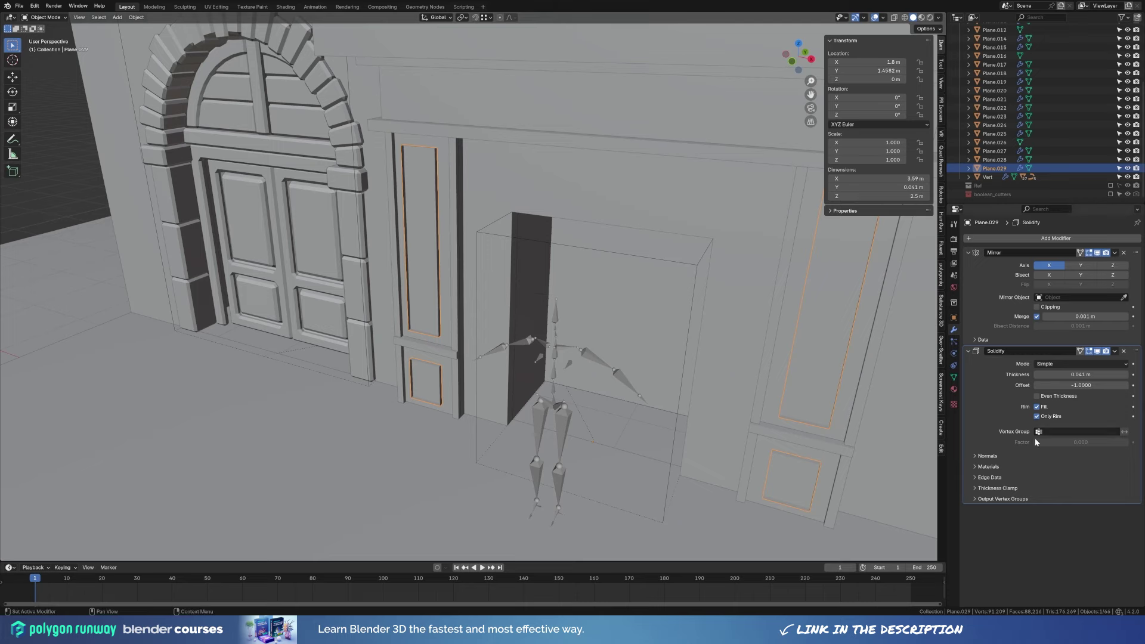
click(986, 456)
middle_drag(522, 303, 522, 357)
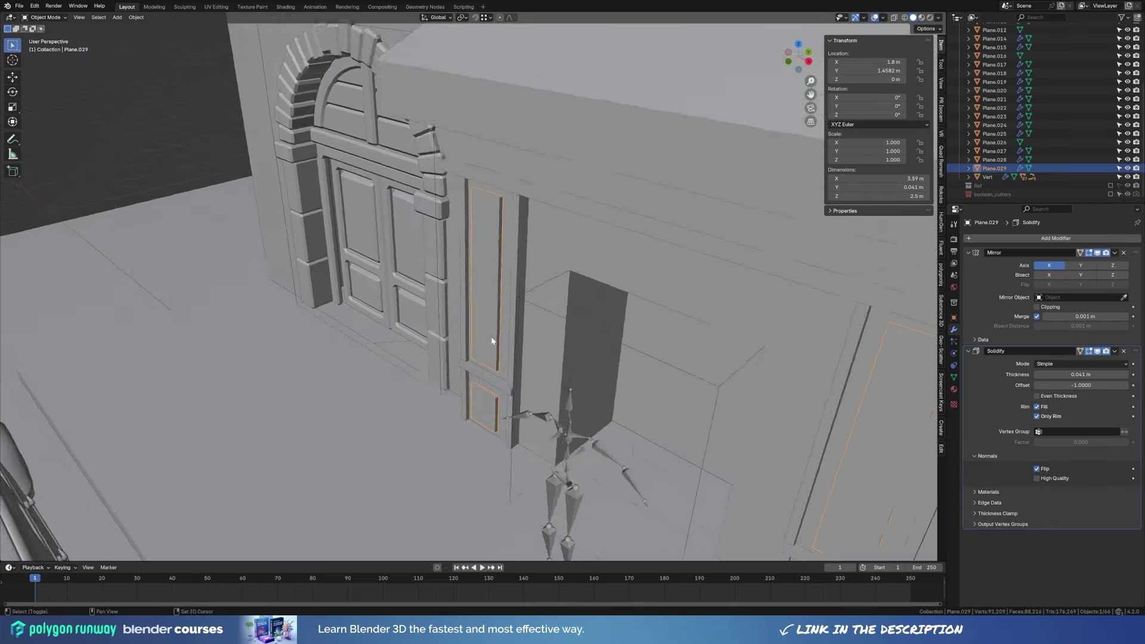
scroll(523, 357, up, 5)
key(Tab)
key(g)
key(y)
click(615, 290)
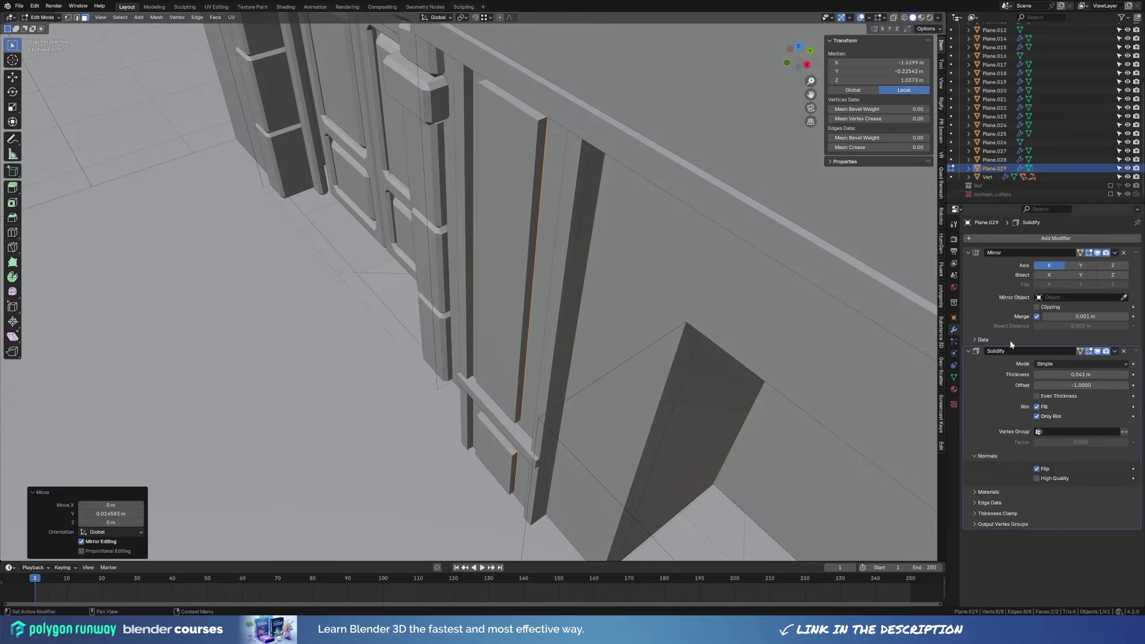
Set the Solidify thickness to −0.047 m and review the facade.
mouse_move(1081, 374)
mouse_down()
mouse_move(1056, 374)
mouse_move(1068, 374)
mouse_up()
key(alt+z)
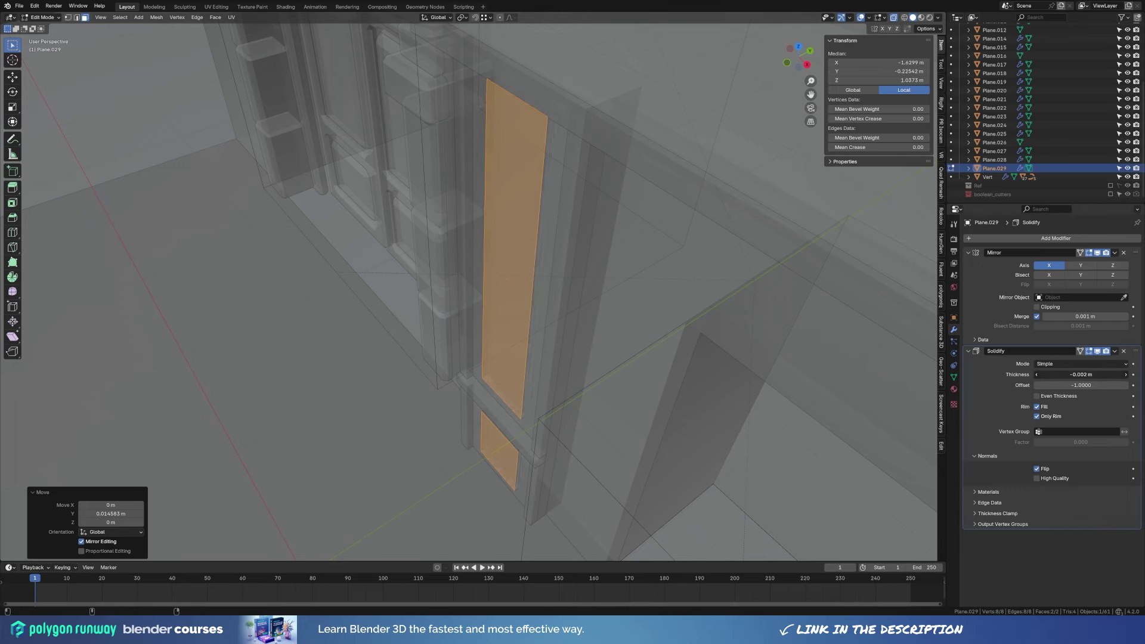
key(alt+z)
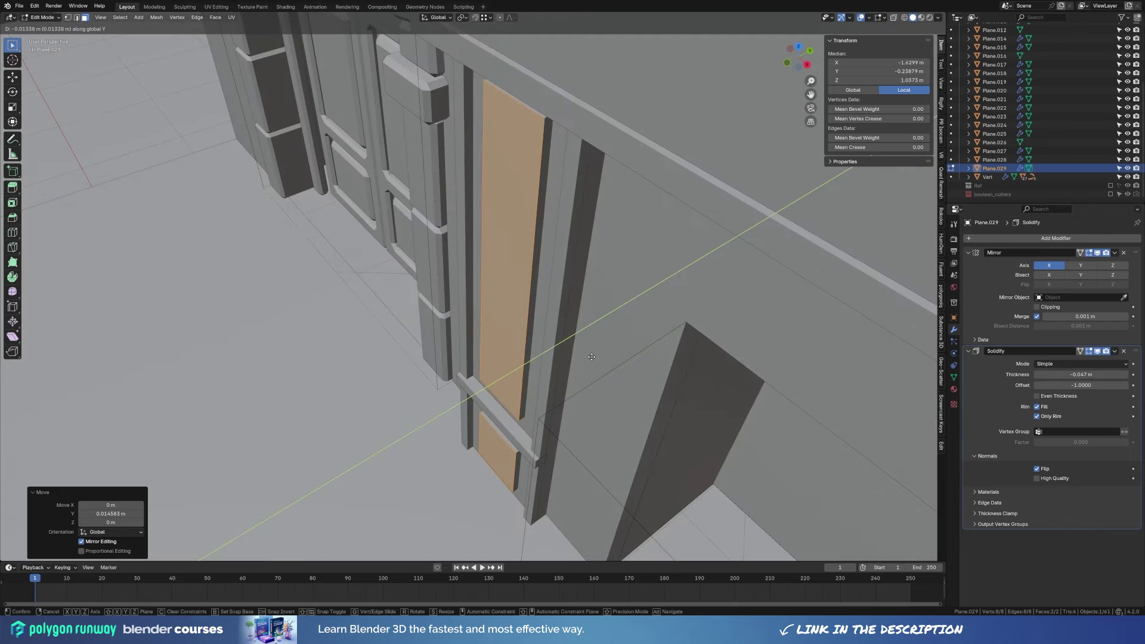
key(Tab)
scroll(587, 312, down, 5)
mouse_move(611, 307)
middle_down()
mouse_move(568, 317)
mouse_move(446, 233)
middle_up()
Select the storefront wall and orbit to an angled view of the doorway.
click(439, 230)
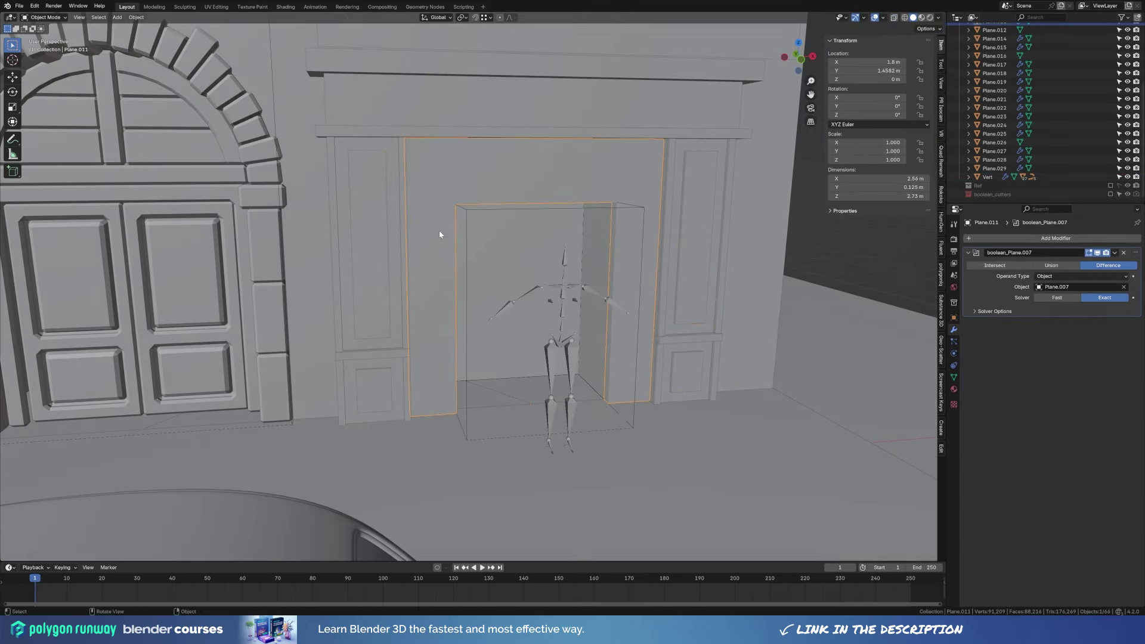
scroll(580, 296, down, 4)
scroll(598, 285, up, 2)
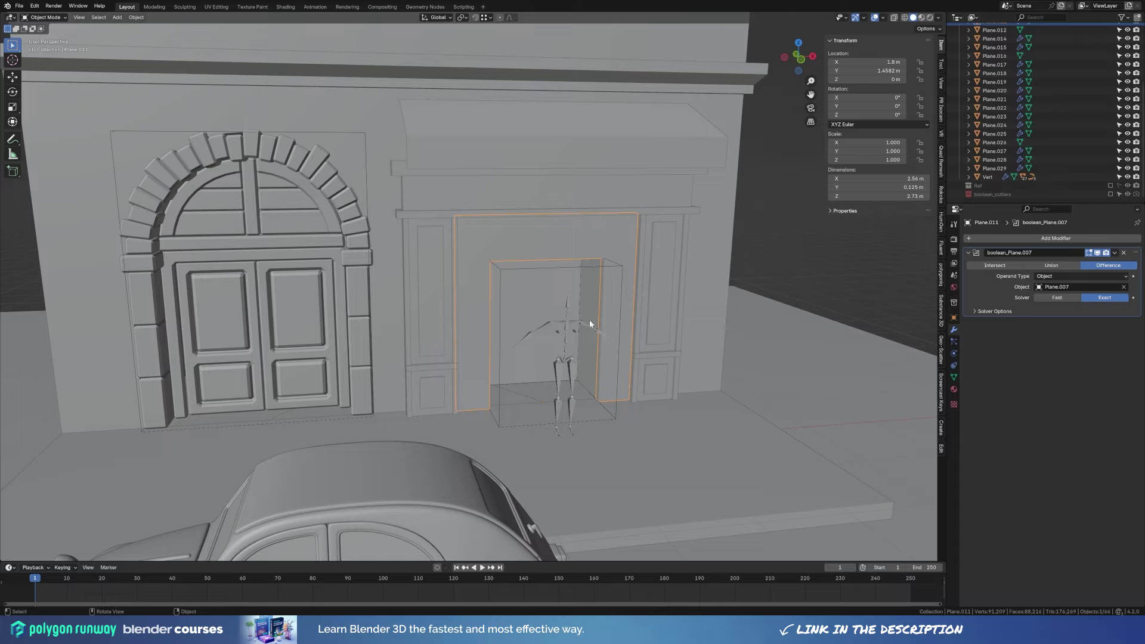
scroll(590, 320, down, 3)
middle_drag(589, 320, 548, 317)
scroll(448, 312, up, 3)
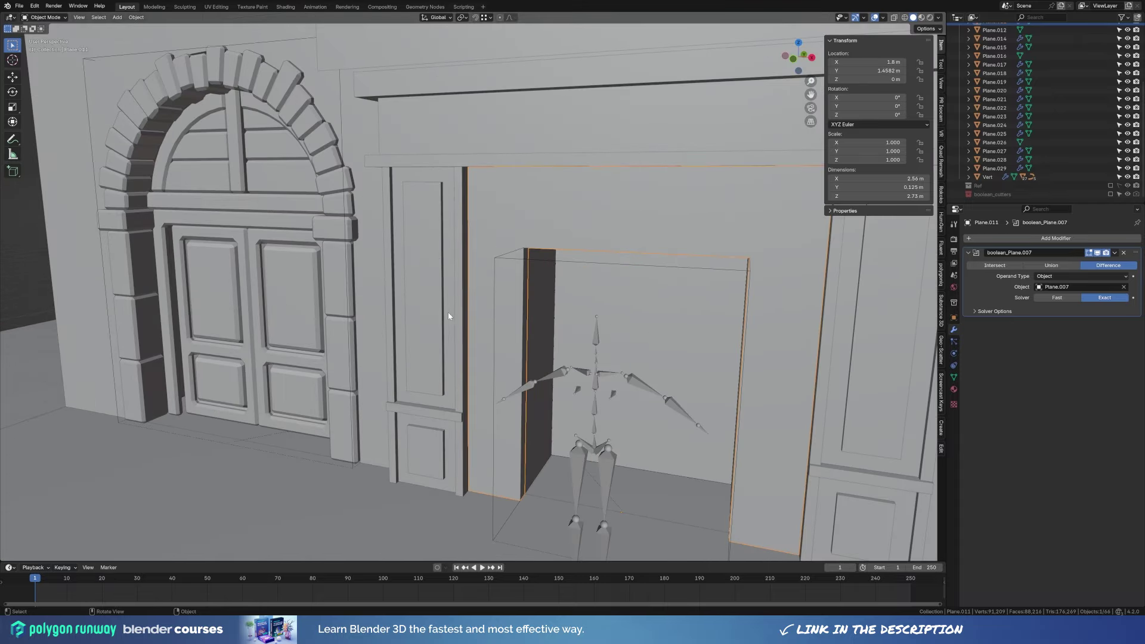
Edit pilaster trims Plane.027 and Plane.028 together and shift them sideways along X in front view.
click(478, 333)
key(Tab)
scroll(467, 388, up, 2)
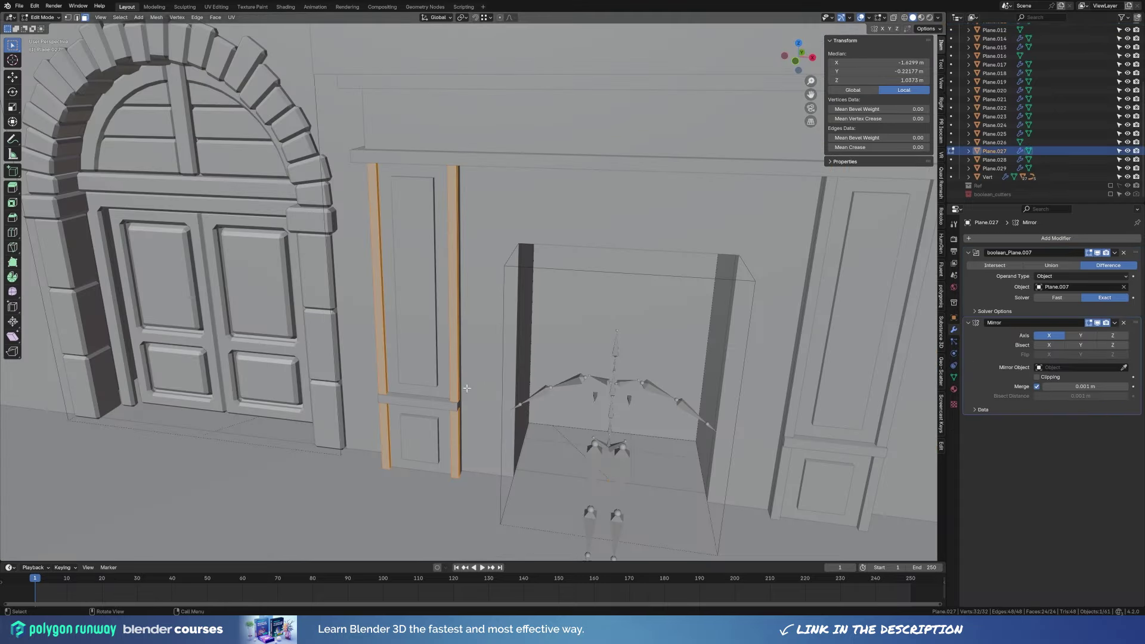
shift+click(447, 414)
key(a)
key(KP_1)
key(g)
key(x)
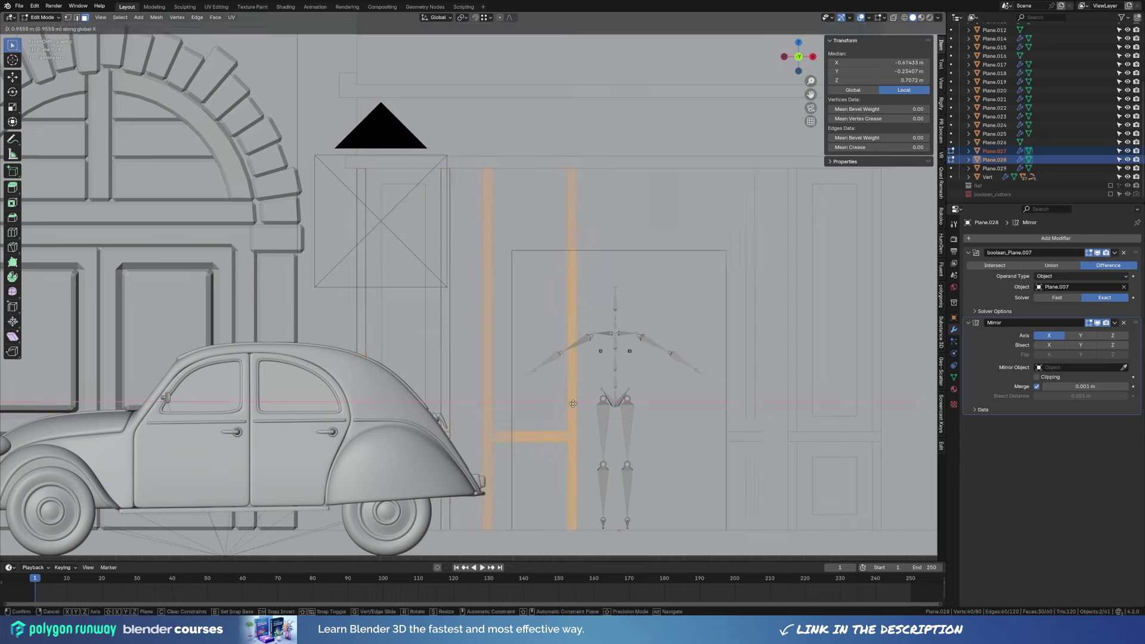
click(574, 404)
Delete the redundant linked trim strip.
middle_drag(573, 404, 475, 248)
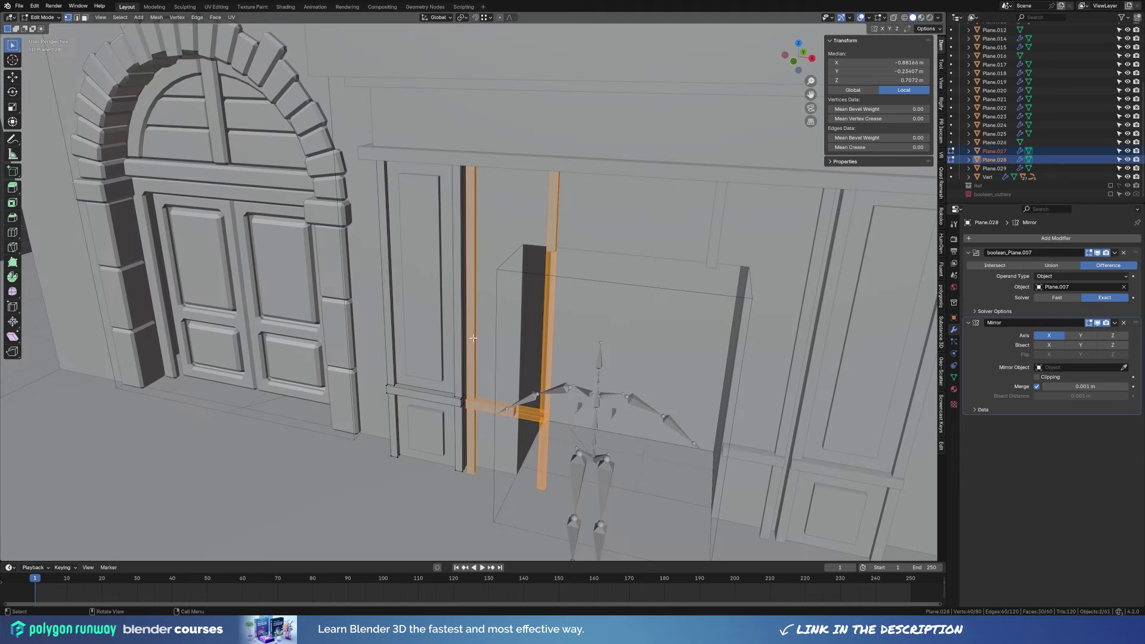
key(shift+l)
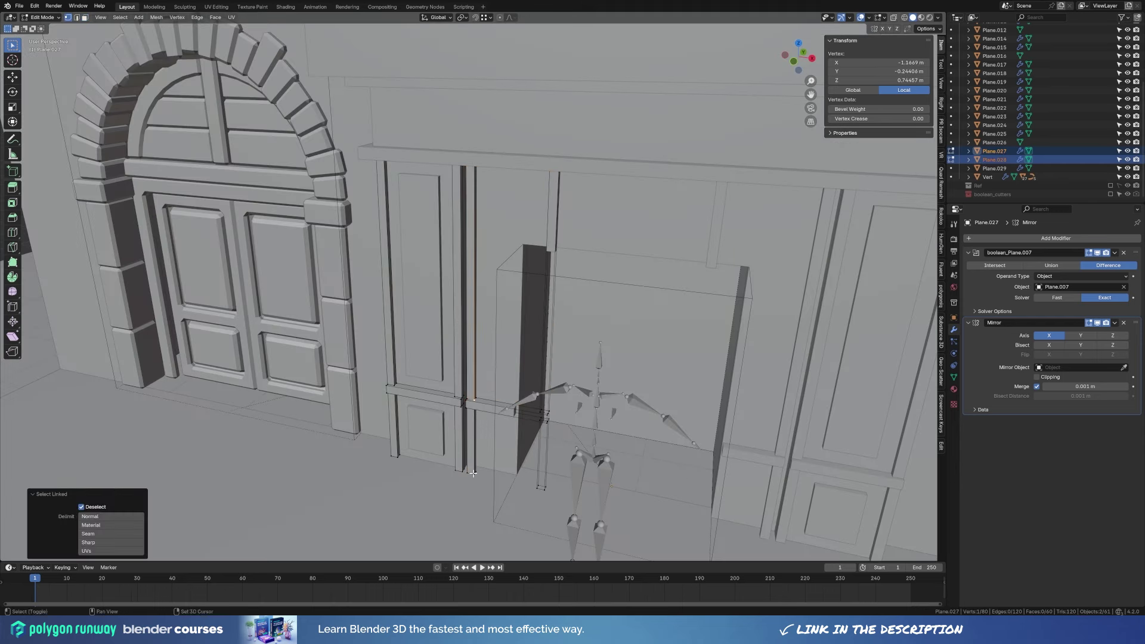
key(ctrl+l)
key(x)
click(472, 473)
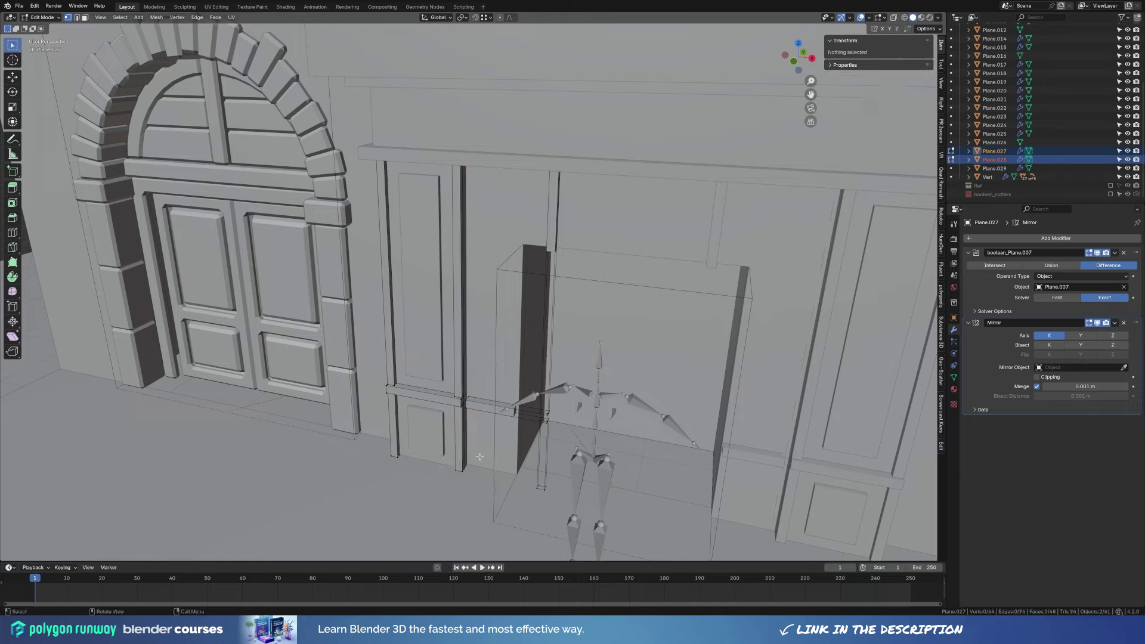
Move the remaining linked trim strip along X, then along Y in depth.
middle_drag(472, 473, 547, 412)
key(l)
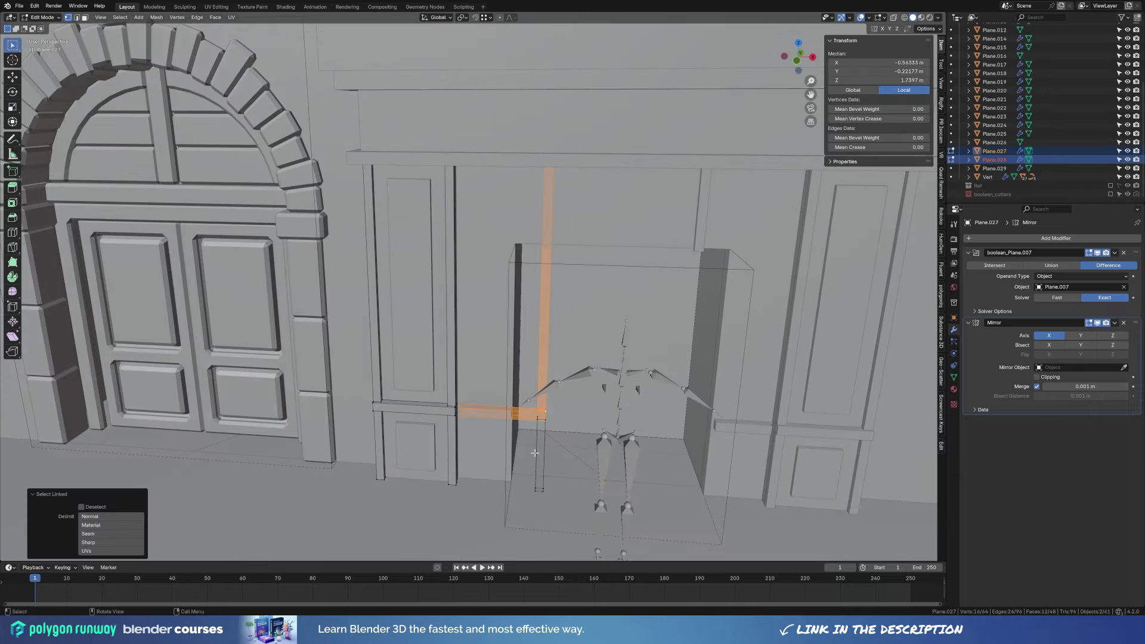
key(g)
key(x)
click(457, 422)
mouse_move(457, 421)
middle_down()
mouse_move(491, 384)
mouse_move(641, 508)
middle_up()
key(g)
key(y)
click(455, 397)
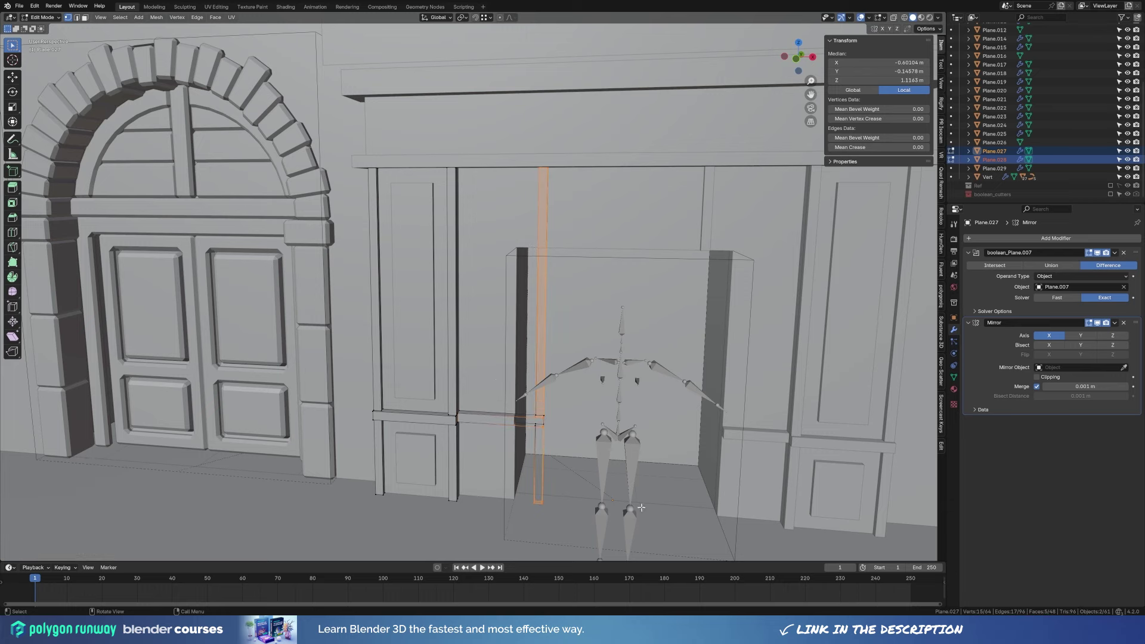
In see-through front view, adjust the strip's depth and place it against the doorway edge.
key(Escape)
key(KP_1)
key(g)
key(y)
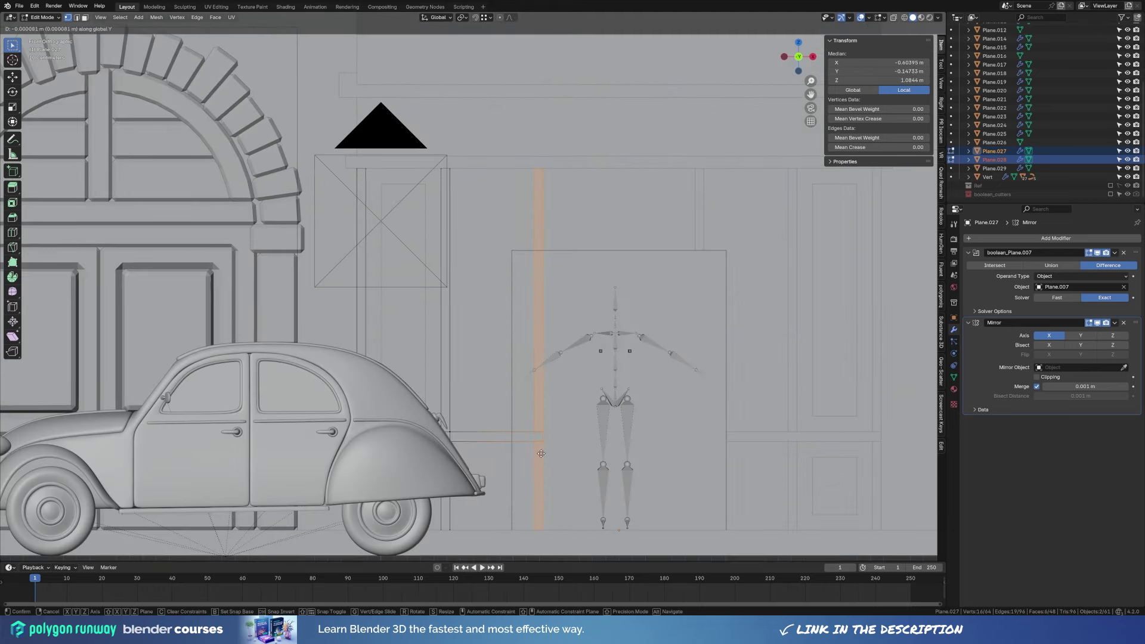
key(alt+z)
click(536, 403)
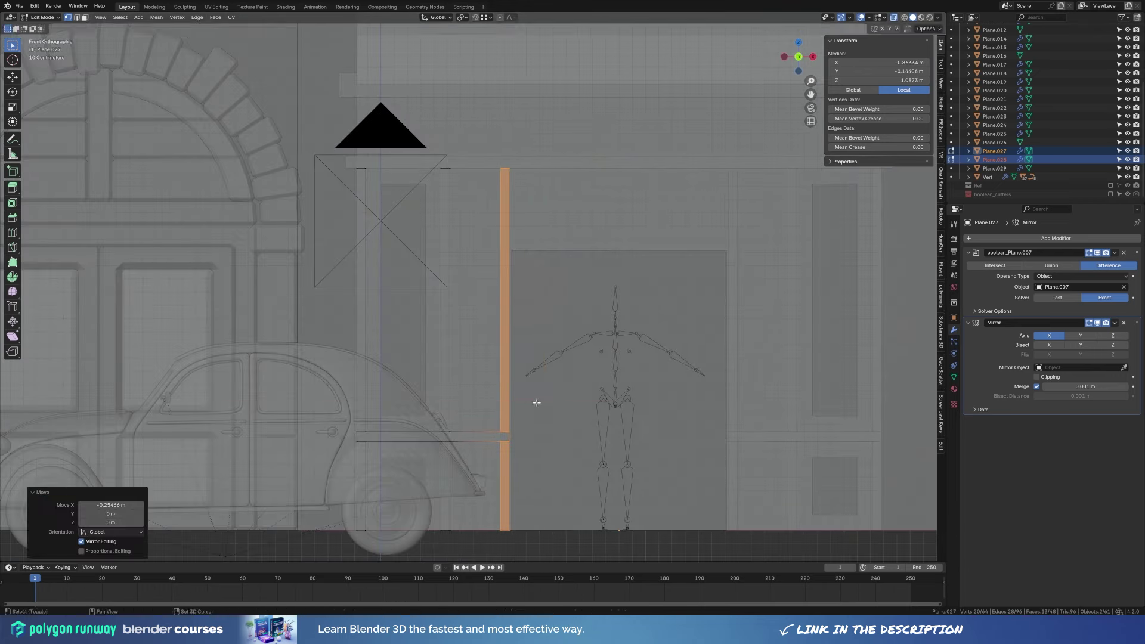
key(g)
key(x)
click(511, 250)
Return to Object Mode, turn off see-through, and reselect the storefront wall.
middle_drag(511, 250, 616, 324)
key(Tab)
click(628, 417)
key(alt+z)
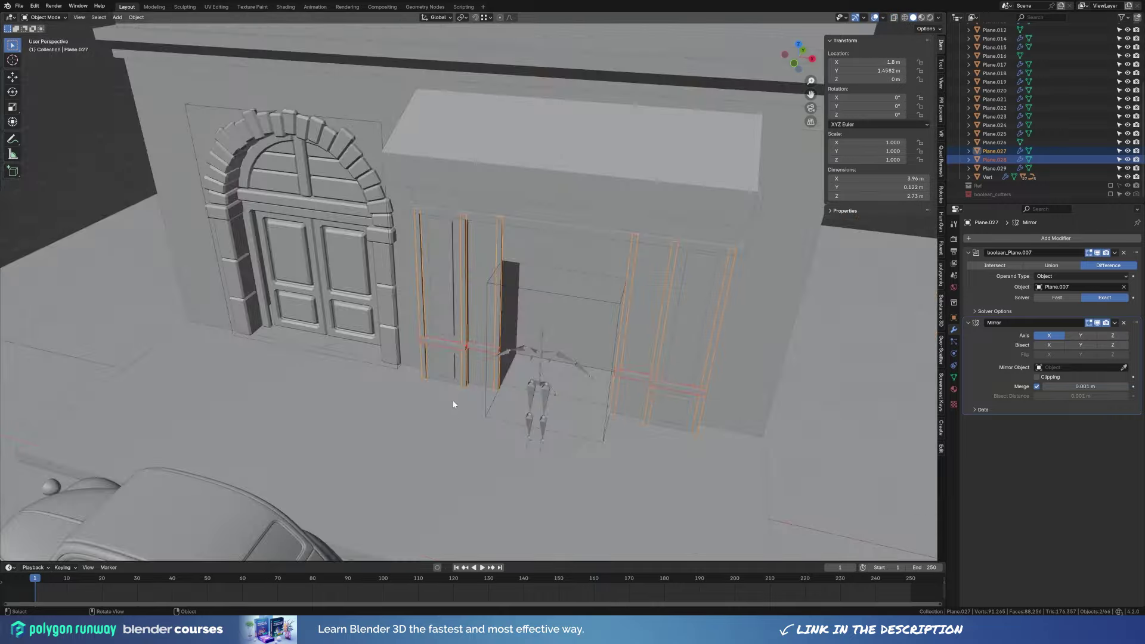
mouse_move(452, 400)
middle_down()
mouse_move(523, 370)
mouse_move(531, 378)
middle_up()
scroll(492, 335, up, 4)
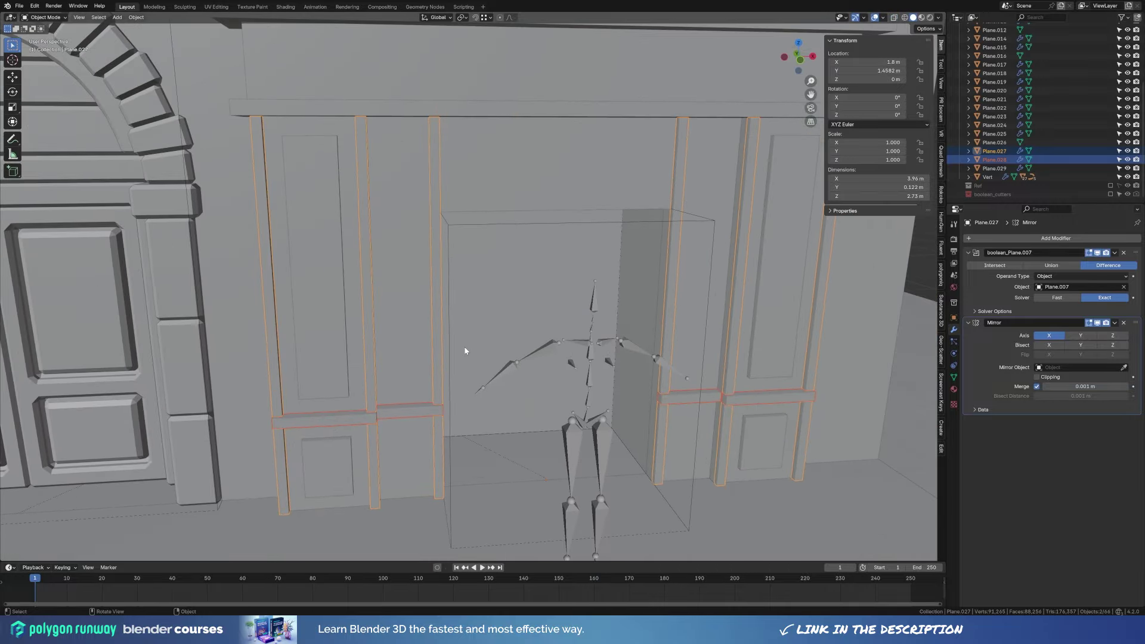
click(484, 187)
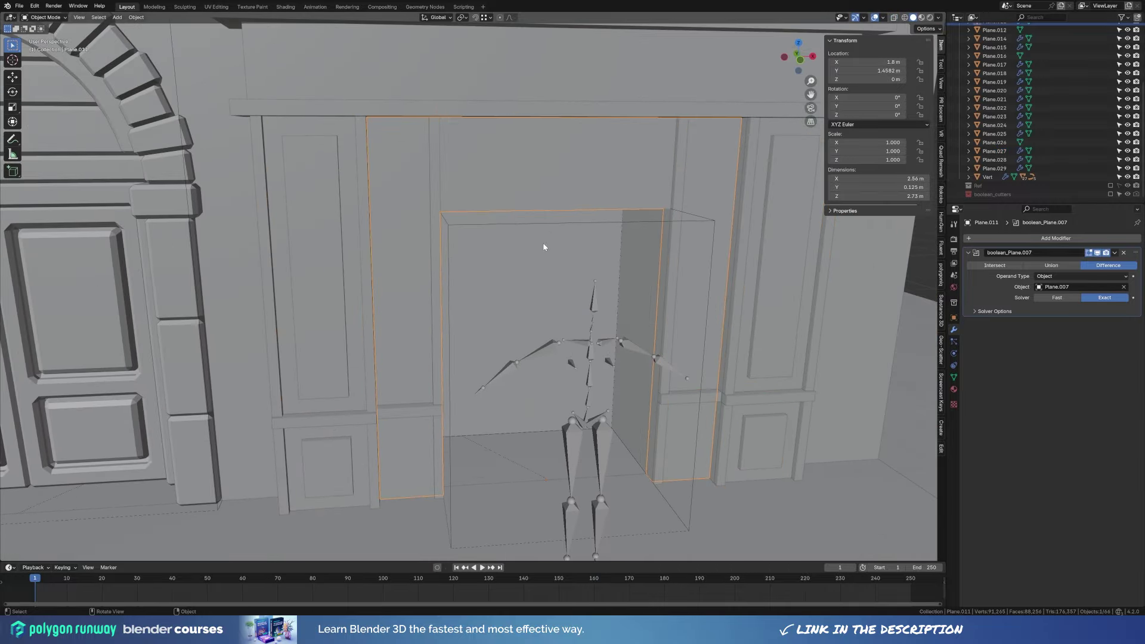
Apply the boolean cut to the wall and turn on see-through display.
mouse_move(543, 242)
middle_down()
mouse_move(572, 244)
mouse_move(525, 159)
mouse_move(554, 153)
mouse_move(574, 219)
middle_up()
key(Tab)
key(Tab)
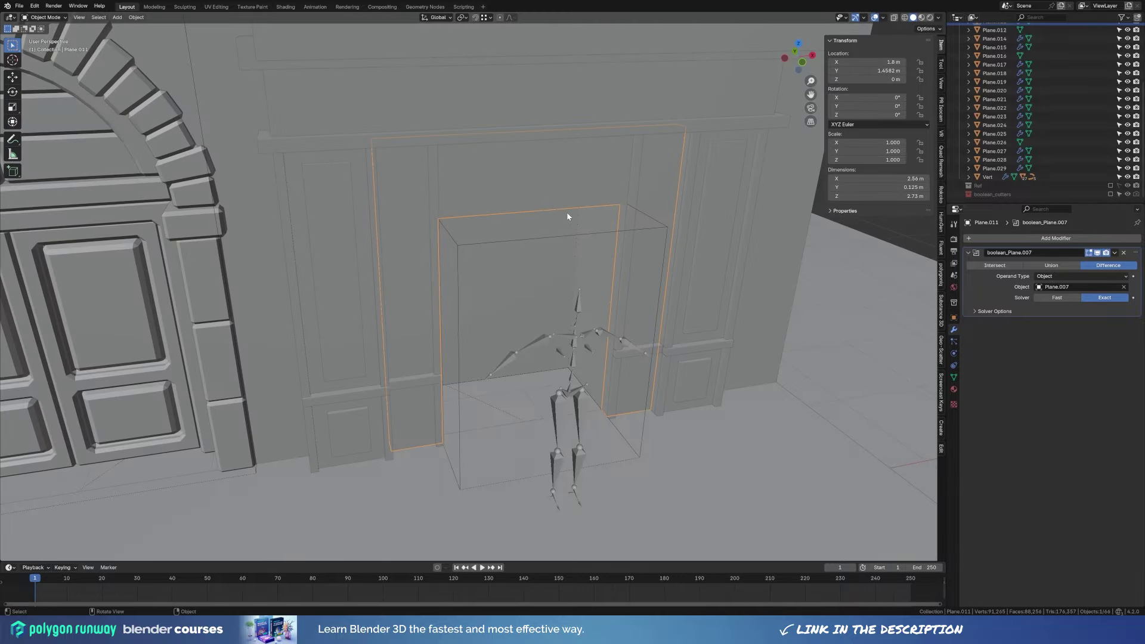
key(ctrl+a)
key(Tab)
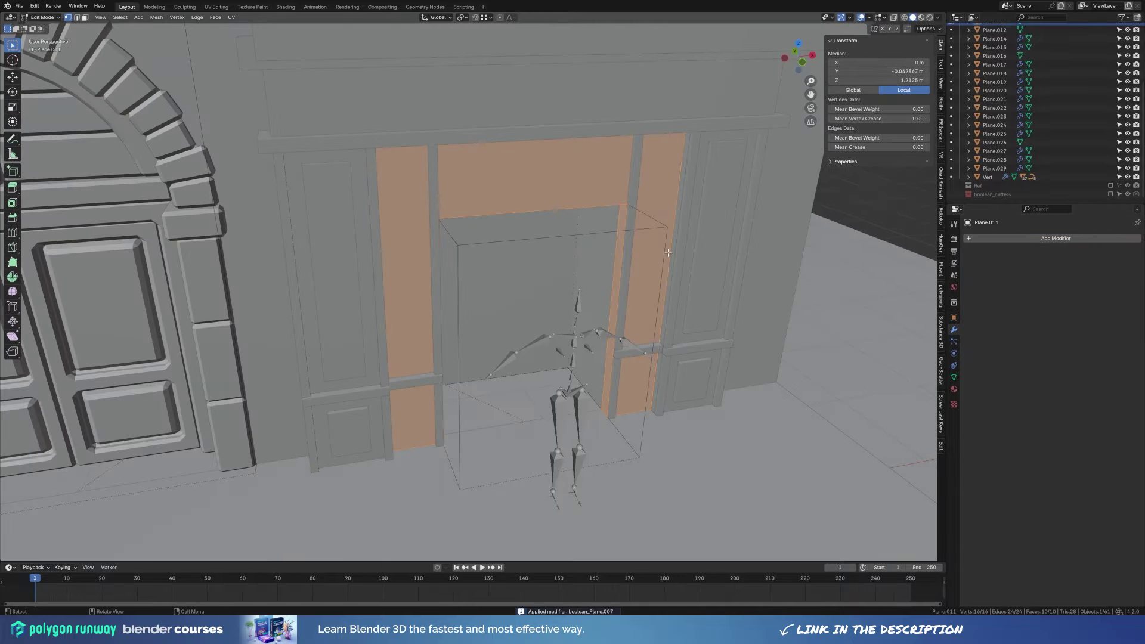
mouse_move(596, 239)
middle_down()
mouse_move(602, 250)
mouse_move(584, 257)
middle_up()
key(alt+z)
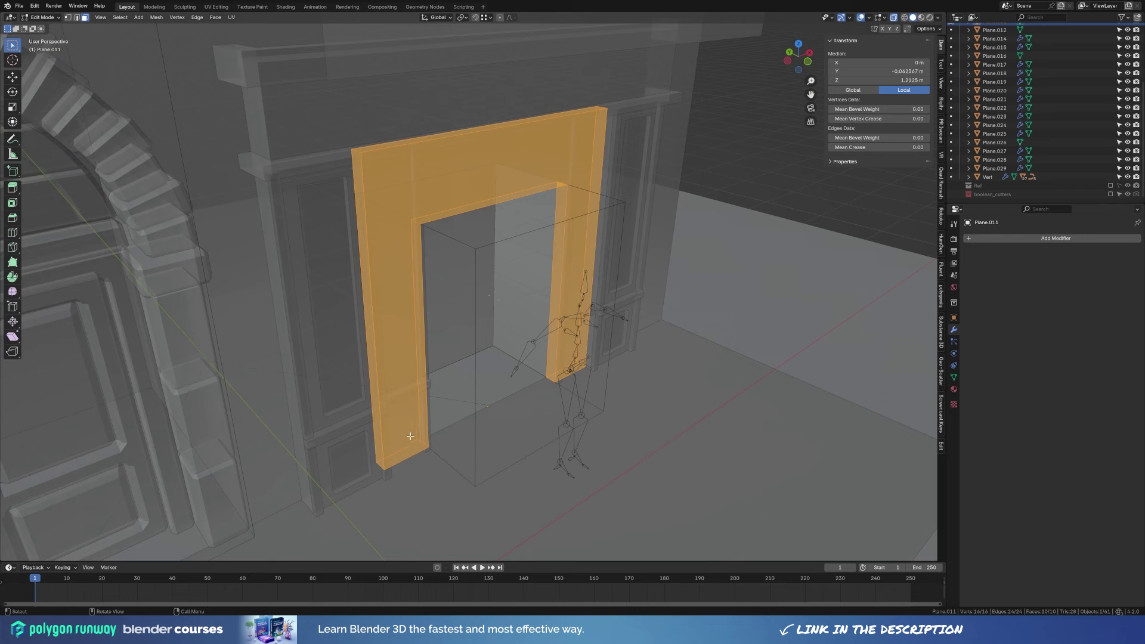
Delete the extra door-frame geometry and recalculate the frame face's normals.
key(2)
key(x)
click(550, 255)
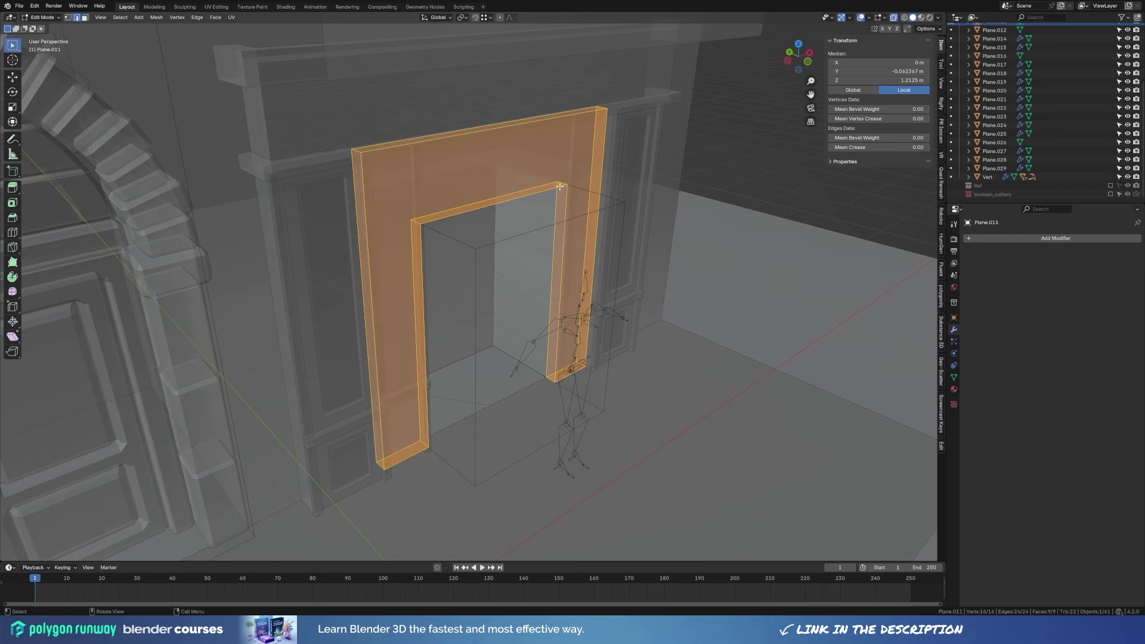
key(3)
key(f)
key(shift+n)
key(alt+z)
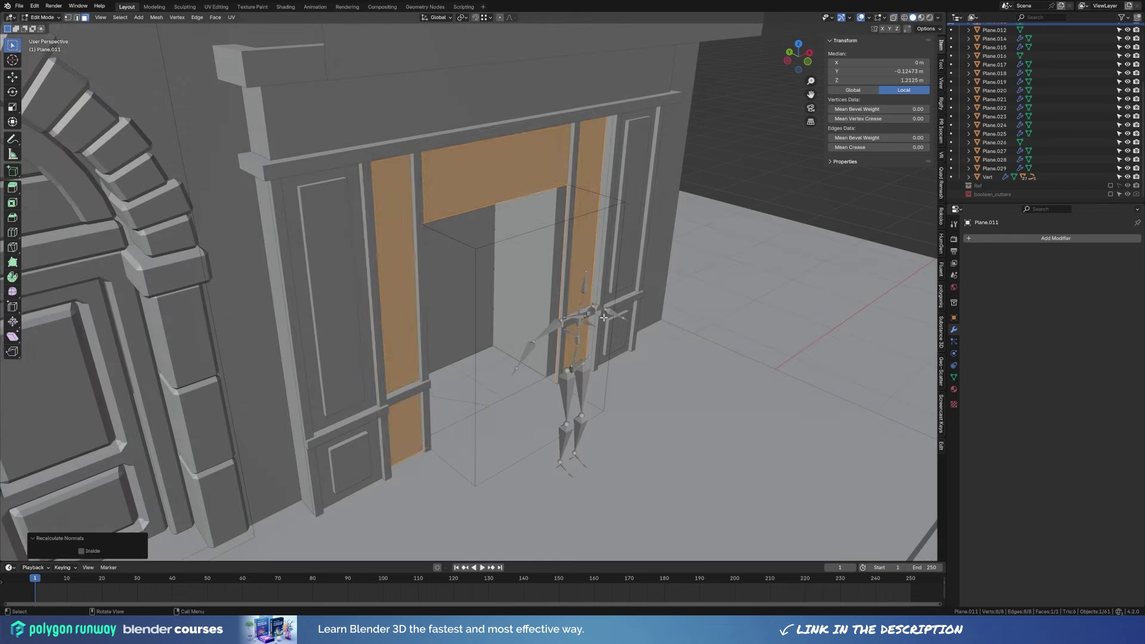
key(Tab)
Add a Solidify modifier to the door frame with about 0.149 m thickness.
click(990, 238)
click(990, 316)
drag(1097, 278, 1062, 278)
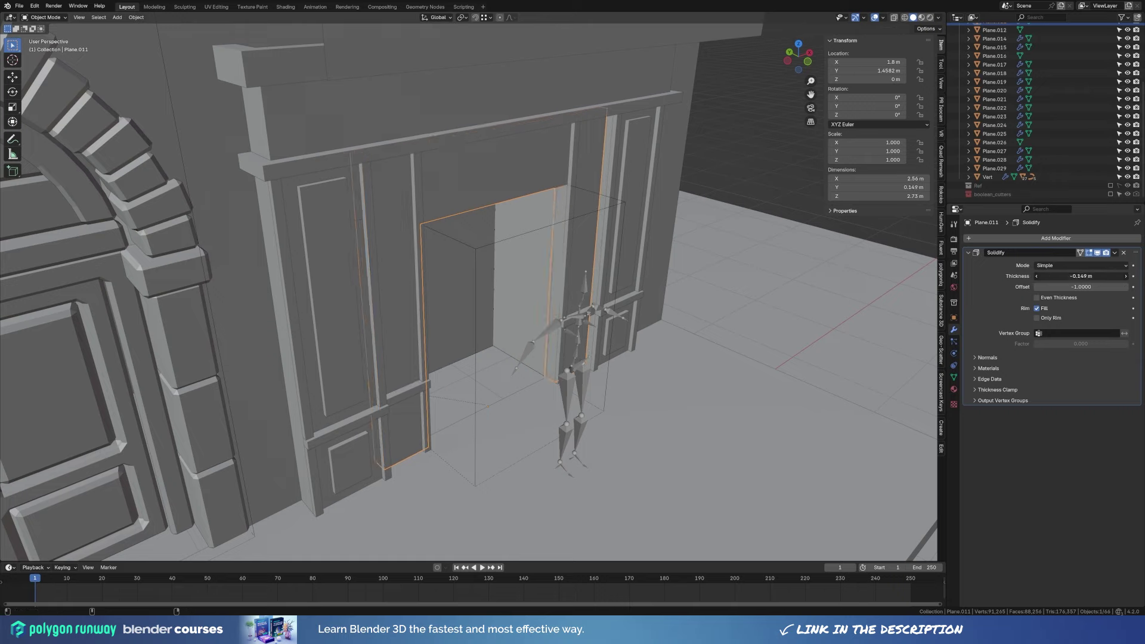
key(alt+z)
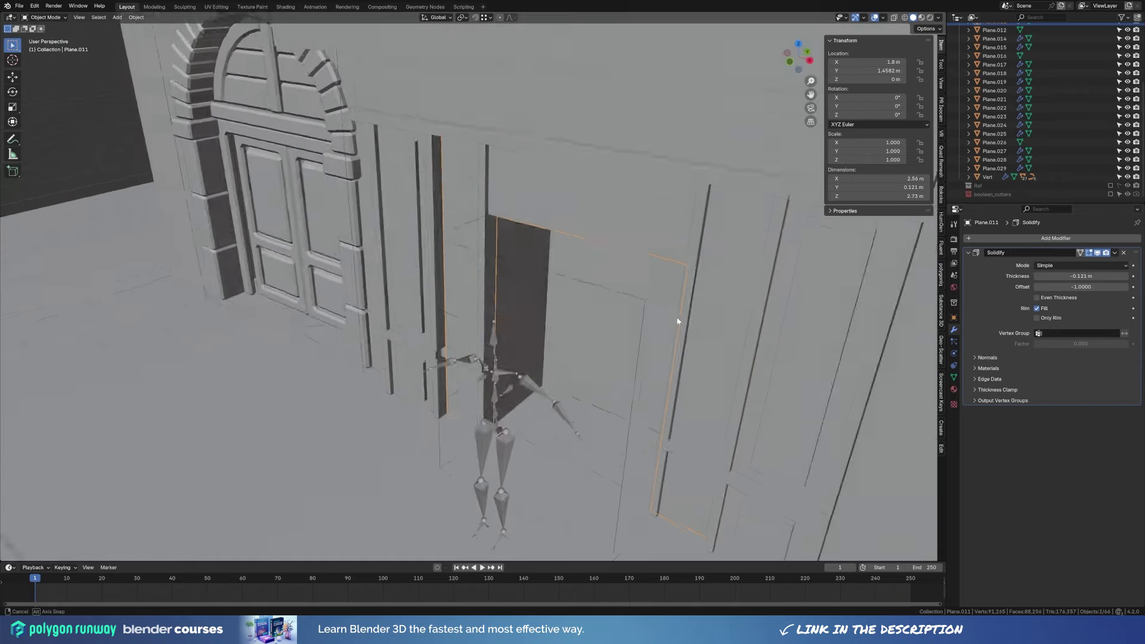
Check the facade wall's cutters, then reselect the door frame.
mouse_move(678, 317)
middle_down()
mouse_move(583, 293)
mouse_move(574, 256)
middle_up()
click(571, 244)
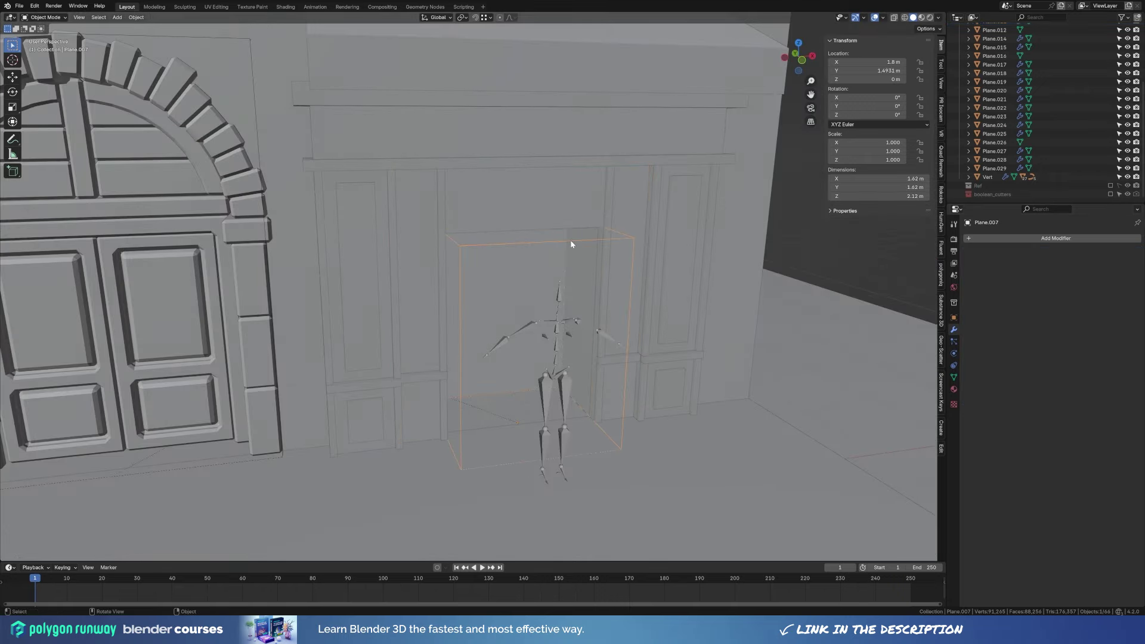
click(674, 254)
key(alt+z)
scroll(588, 302, down, 3)
middle_drag(588, 302, 538, 419)
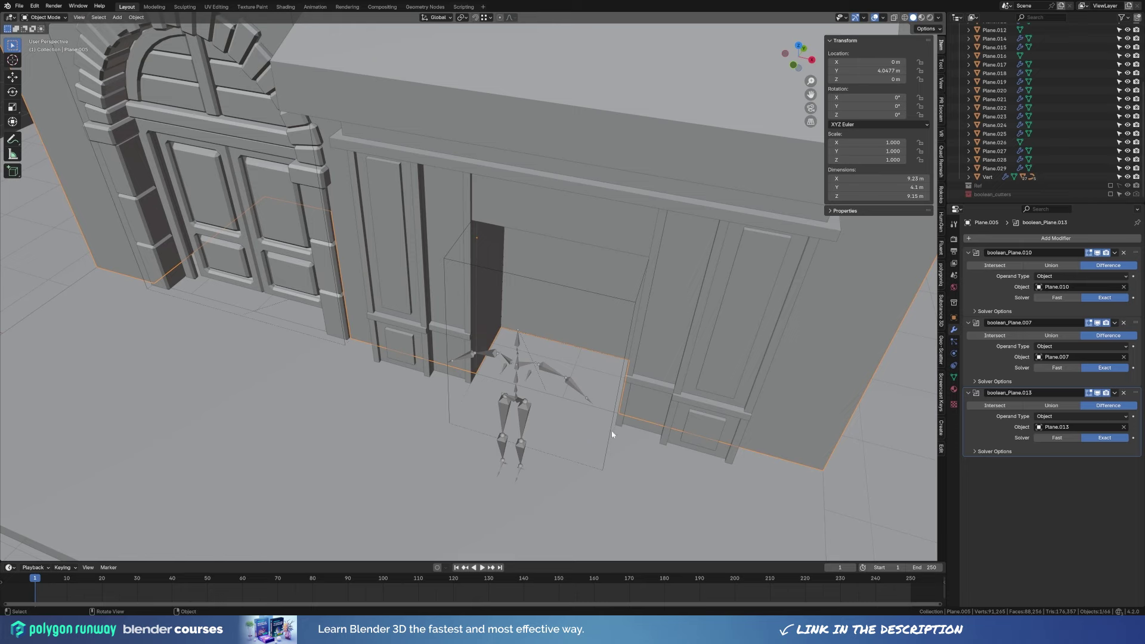
click(513, 245)
mouse_move(514, 246)
middle_down()
mouse_move(570, 265)
mouse_move(577, 252)
mouse_move(523, 252)
mouse_move(573, 250)
middle_up()
scroll(516, 226, down, 5)
Copy the door opening's top edge into a separate piece and raise it on Z.
key(Tab)
scroll(511, 235, up, 3)
click(513, 203)
key(g)
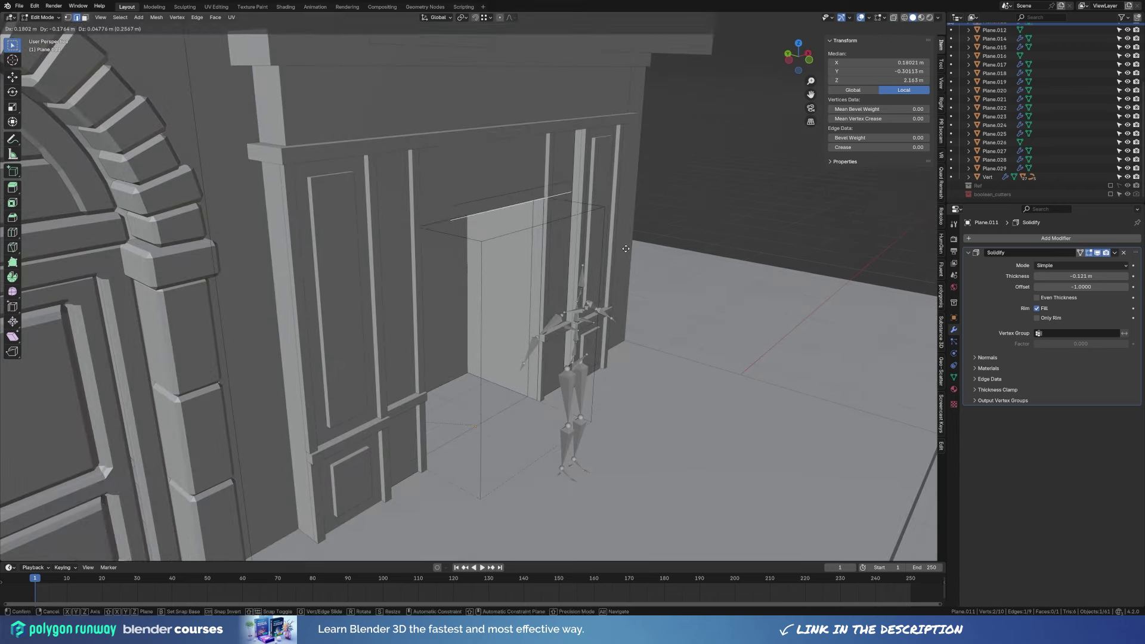
key(Escape)
key(p)
click(531, 187)
key(g)
key(z)
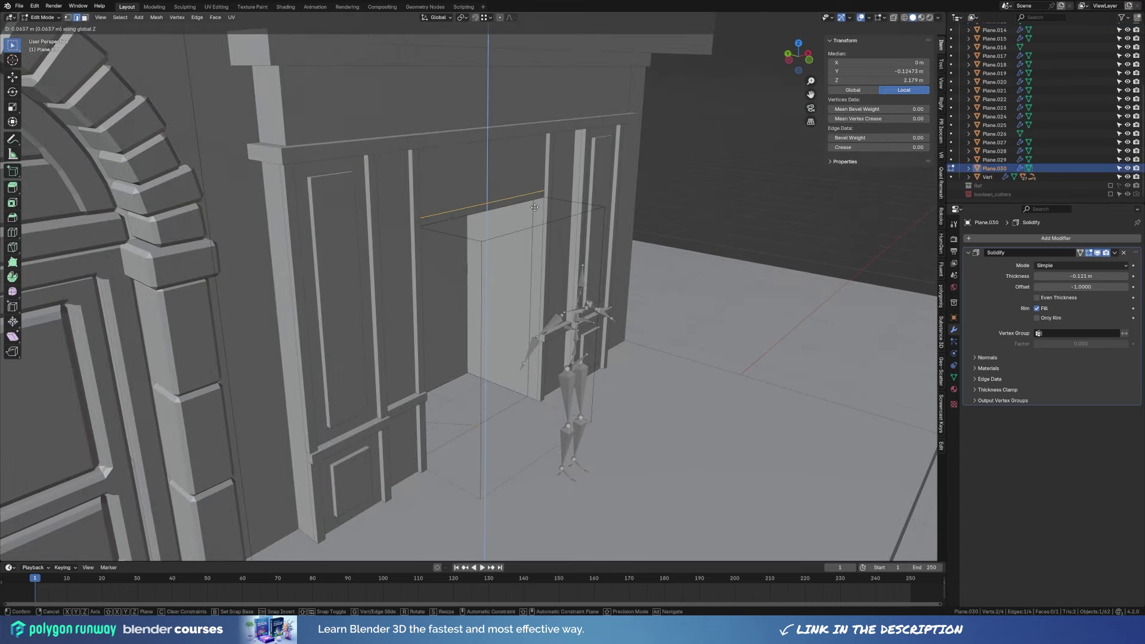
click(537, 207)
Push the new trim piece outward along Y and leave Edit Mode.
key(a)
middle_drag(536, 207, 573, 222)
key(g)
key(y)
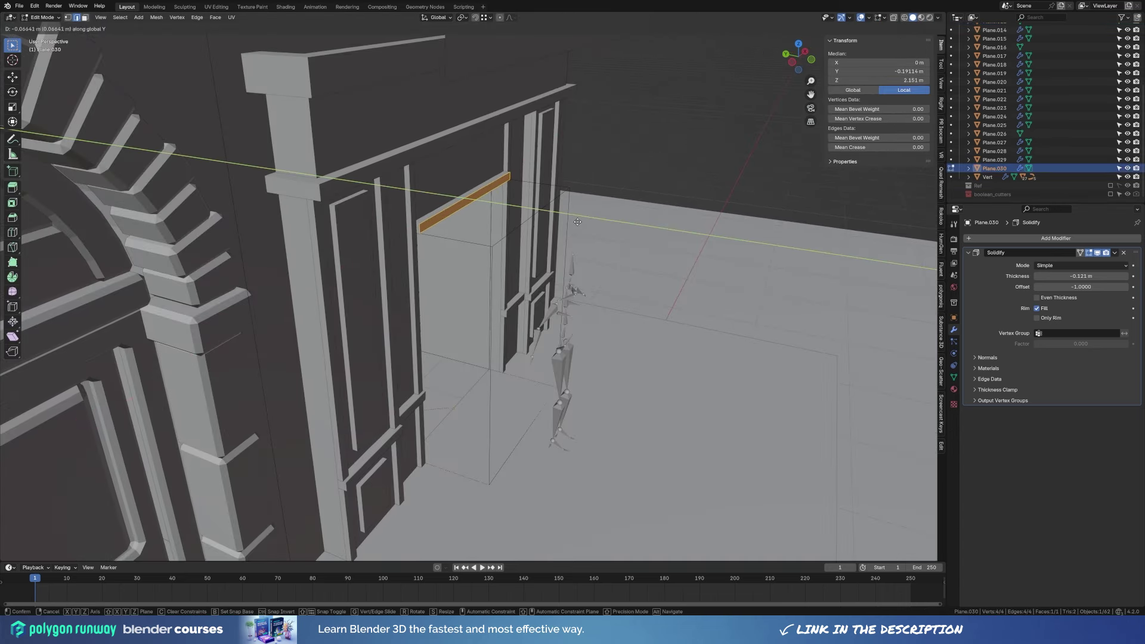
click(577, 222)
key(Tab)
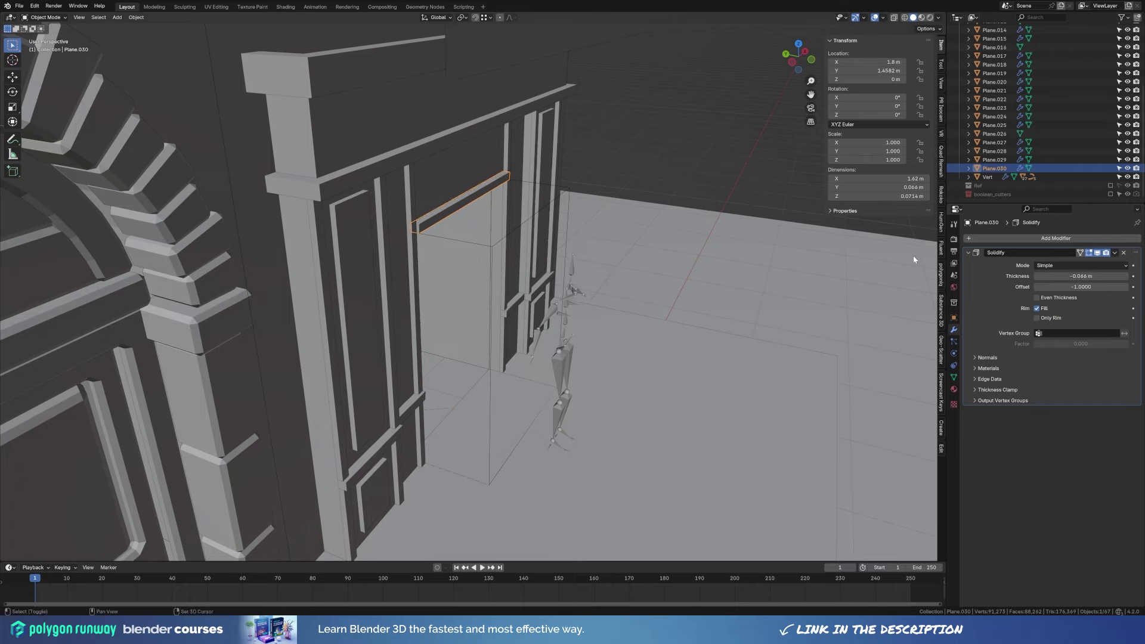
key(alt+a)
middle_drag(914, 259, 598, 275)
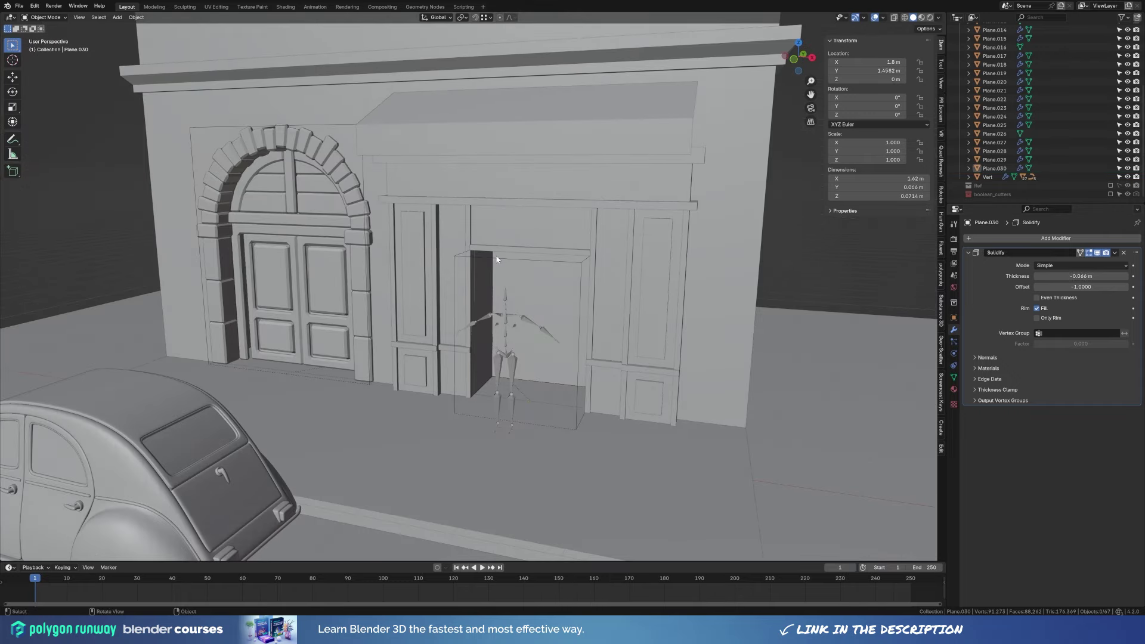
In front view, knife-cut edges up from both inner door corners to the frame top.
key(Tab)
key(grave)
click(475, 177)
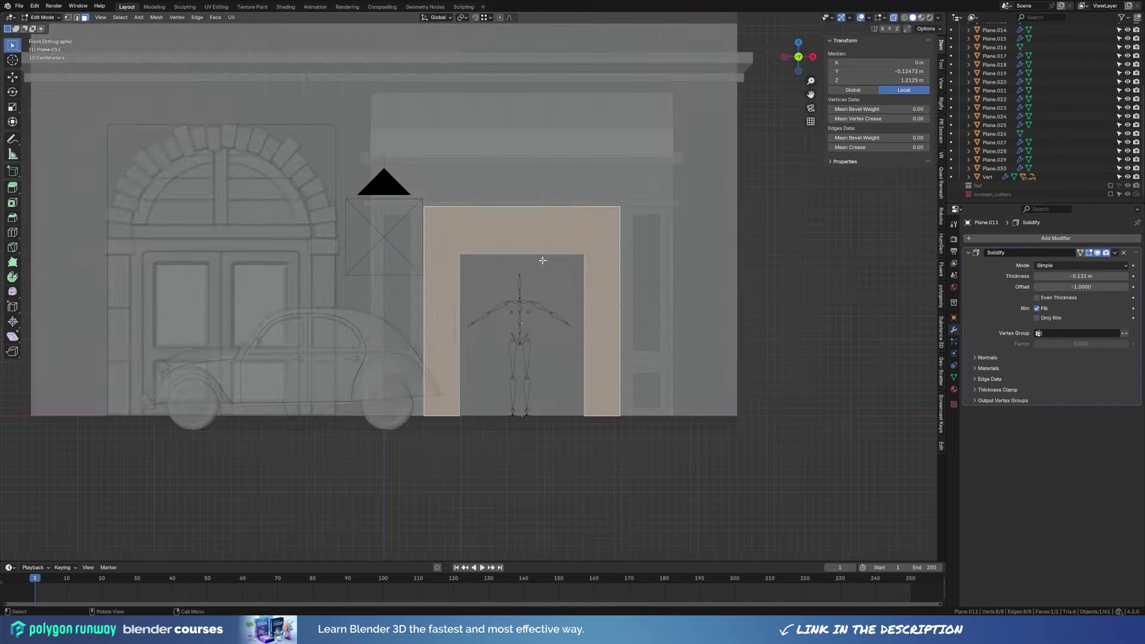
scroll(477, 246, up, 3)
click(450, 149)
key(Return)
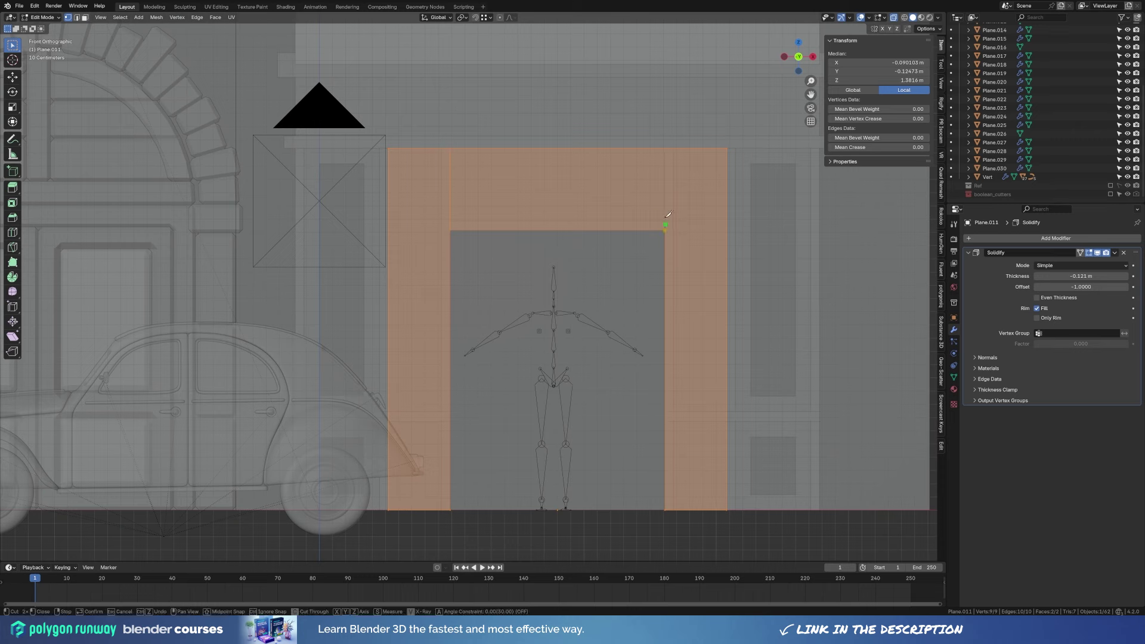
click(665, 225)
click(665, 149)
key(Return)
Loop-cut across above the doorway and bevel the middle edge into a mullion.
key(ctrl+r)
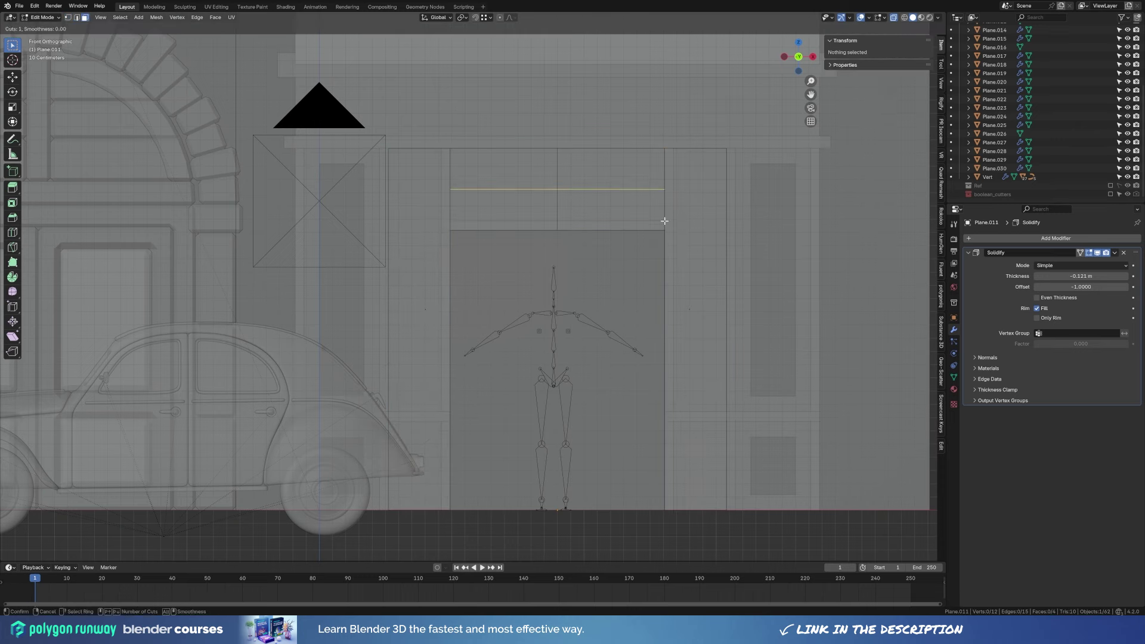
click(665, 221)
click(480, 187)
key(2)
click(573, 229)
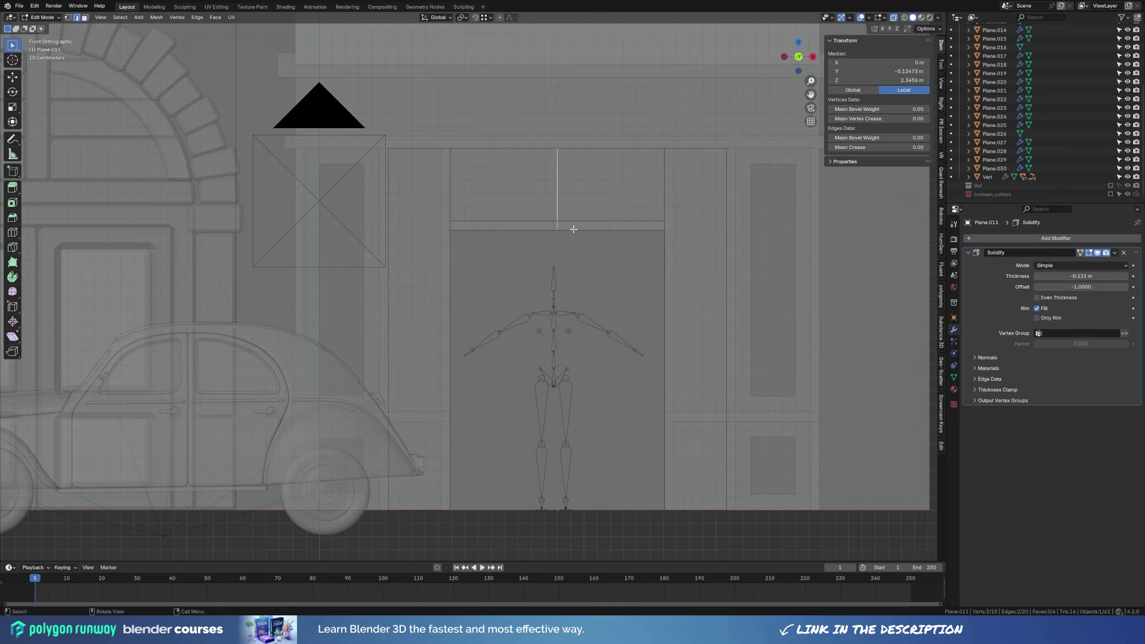
key(ctrl+b)
click(640, 243)
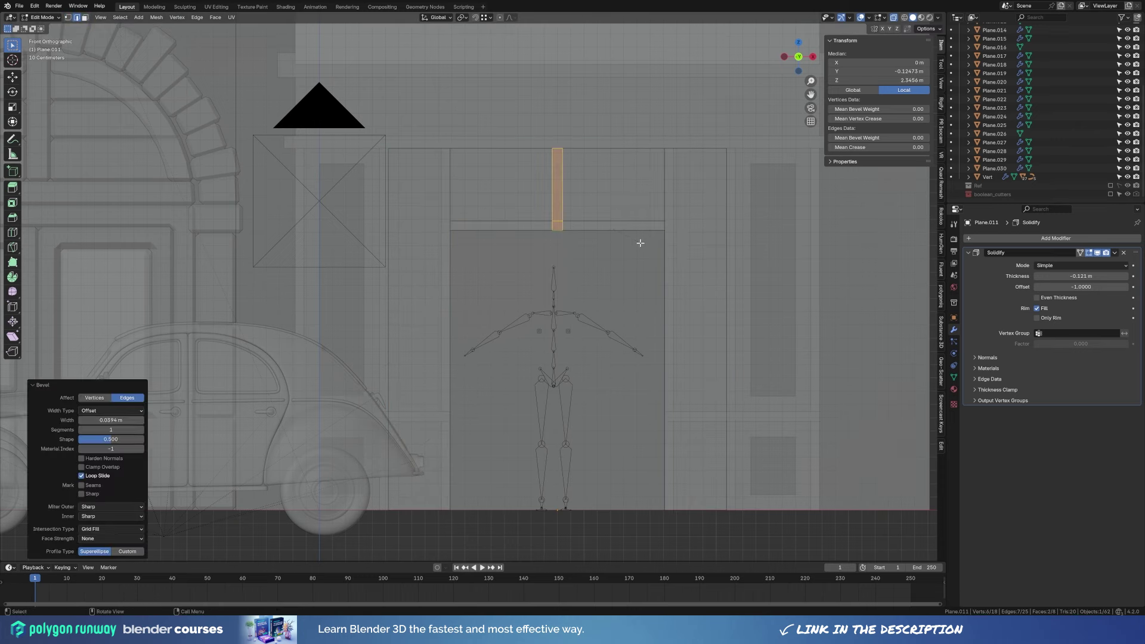
Select the left and right panels above the door and inset them.
key(3)
click(510, 246)
shift+click(617, 249)
mouse_move(617, 248)
middle_down()
mouse_move(568, 265)
mouse_move(656, 235)
middle_up()
key(i)
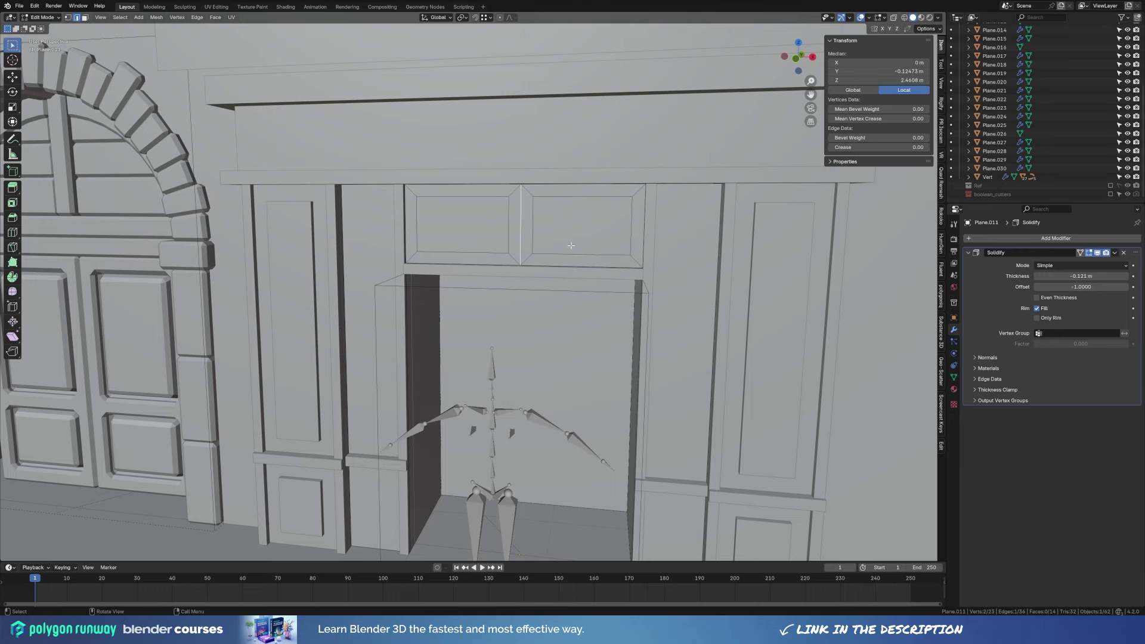
key(3)
Separate the two inset panel faces into their own object, Plane.031.
middle_drag(571, 245, 570, 268)
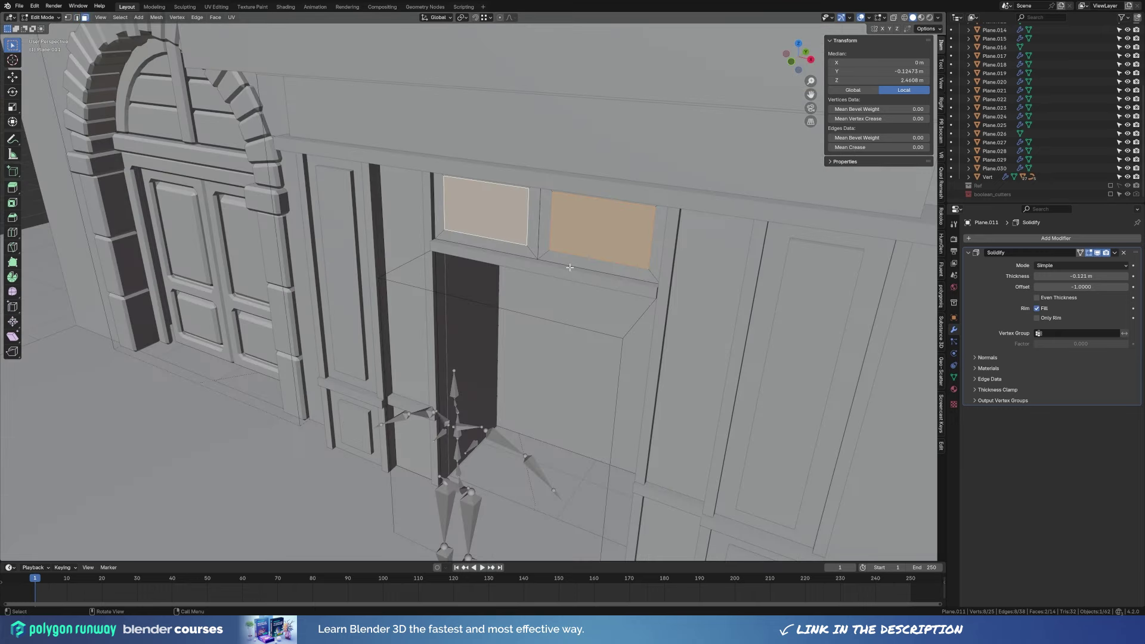
key(shift+d)
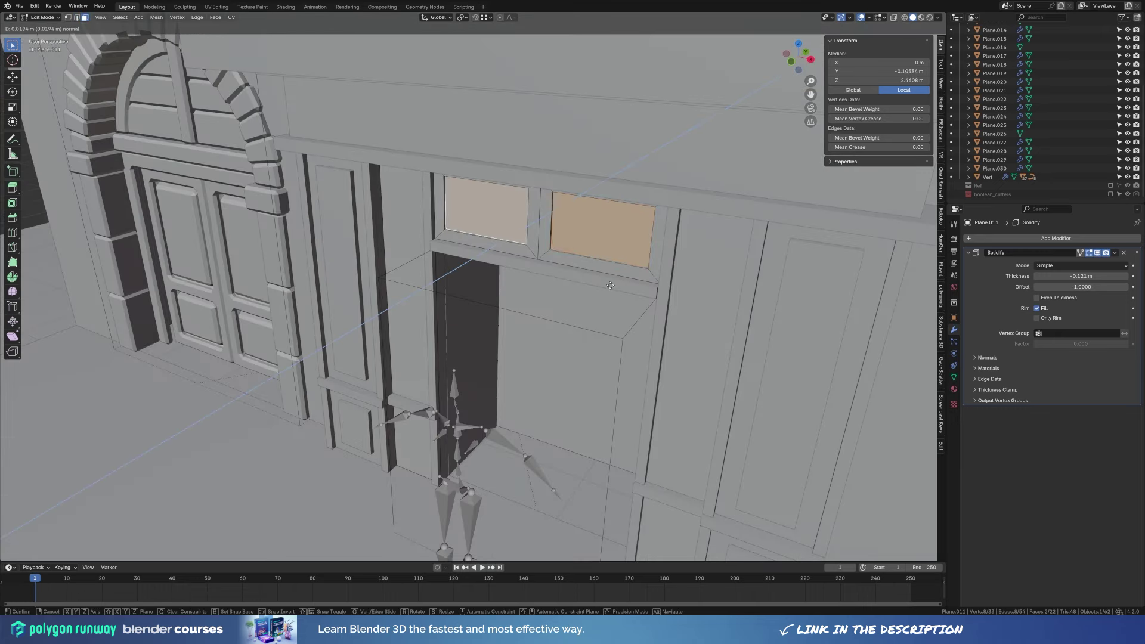
key(Escape)
key(p)
click(646, 309)
key(a)
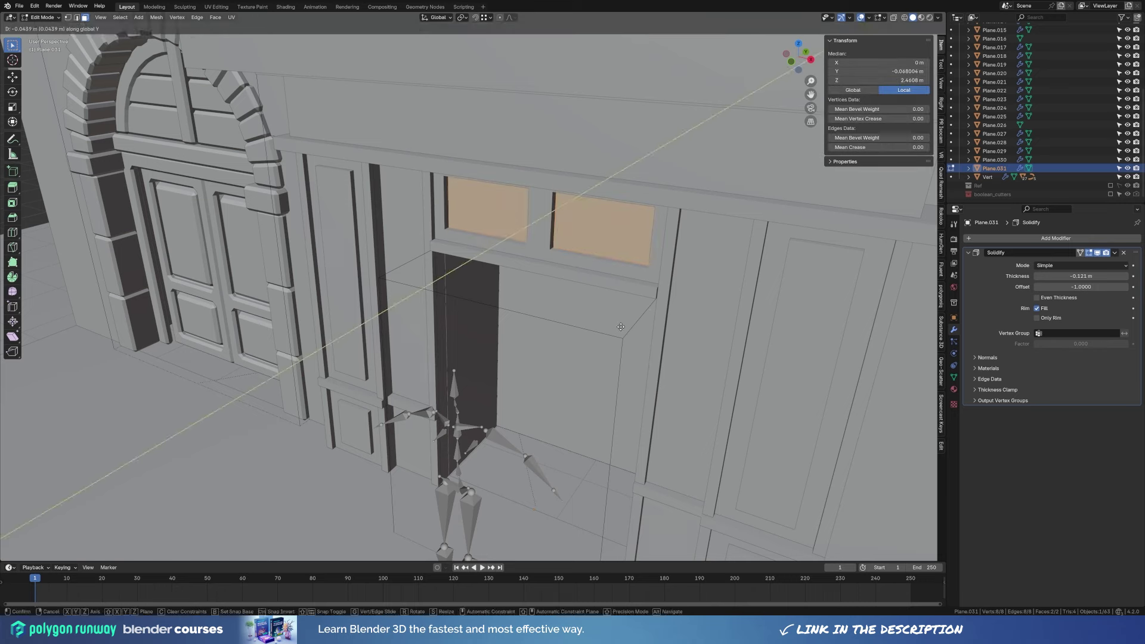
key(Tab)
Reselect the door frame, check the right panel's edge loop, and return to Object Mode.
click(593, 265)
key(Tab)
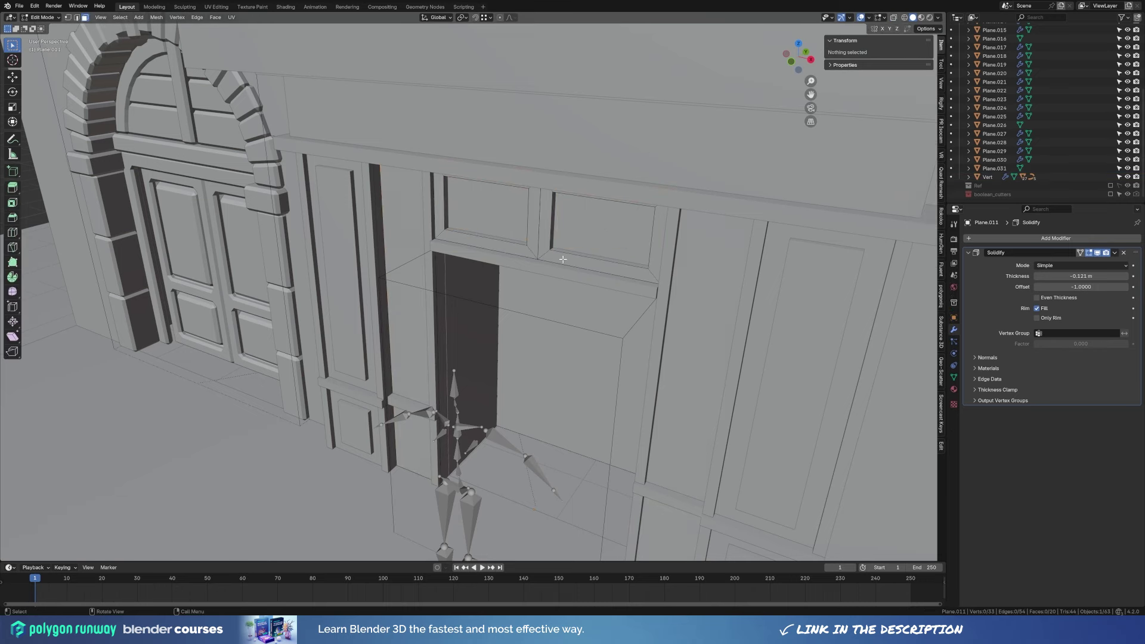
alt+click(553, 245)
key(Tab)
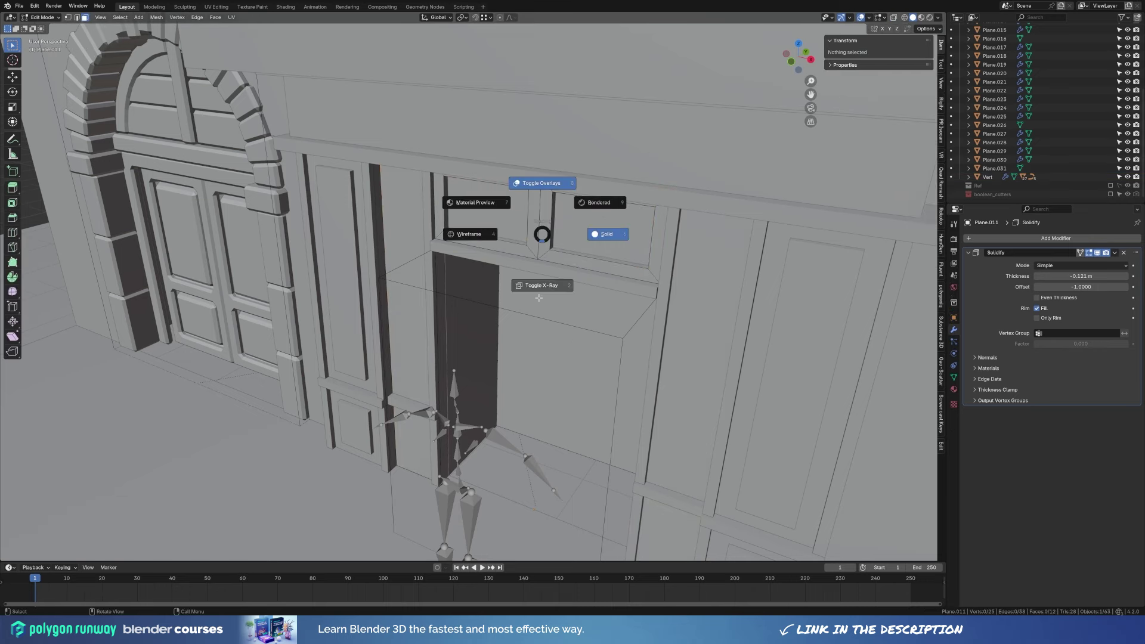
click(536, 183)
mouse_move(544, 306)
middle_down()
mouse_move(509, 248)
mouse_move(608, 287)
mouse_move(560, 271)
middle_up()
Add a Bevel modifier to the door frame.
scroll(549, 256, up, 3)
click(1013, 239)
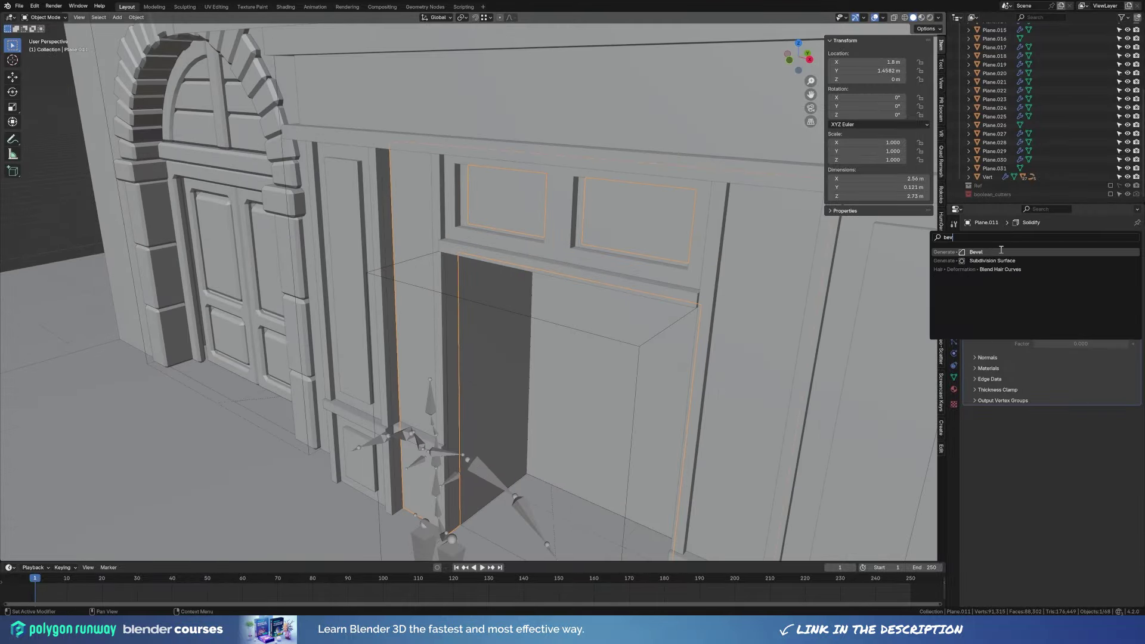
click(1019, 275)
Isolate the door frame in Local view and reposition a vertex on the beam's lower edge.
key(KP_Divide)
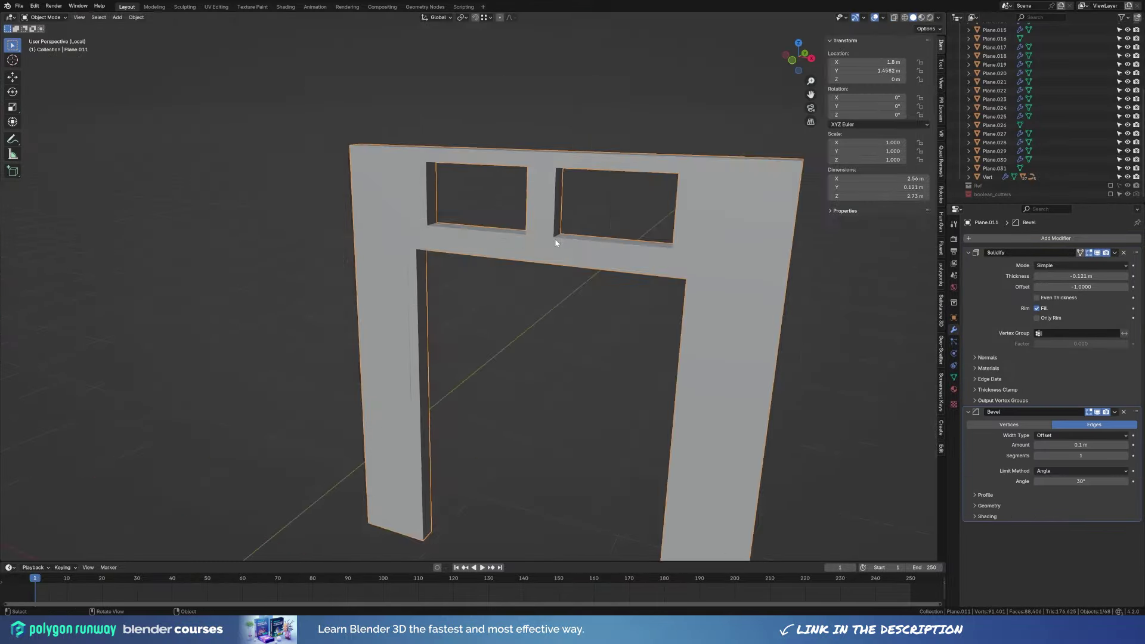
key(Tab)
click(466, 188)
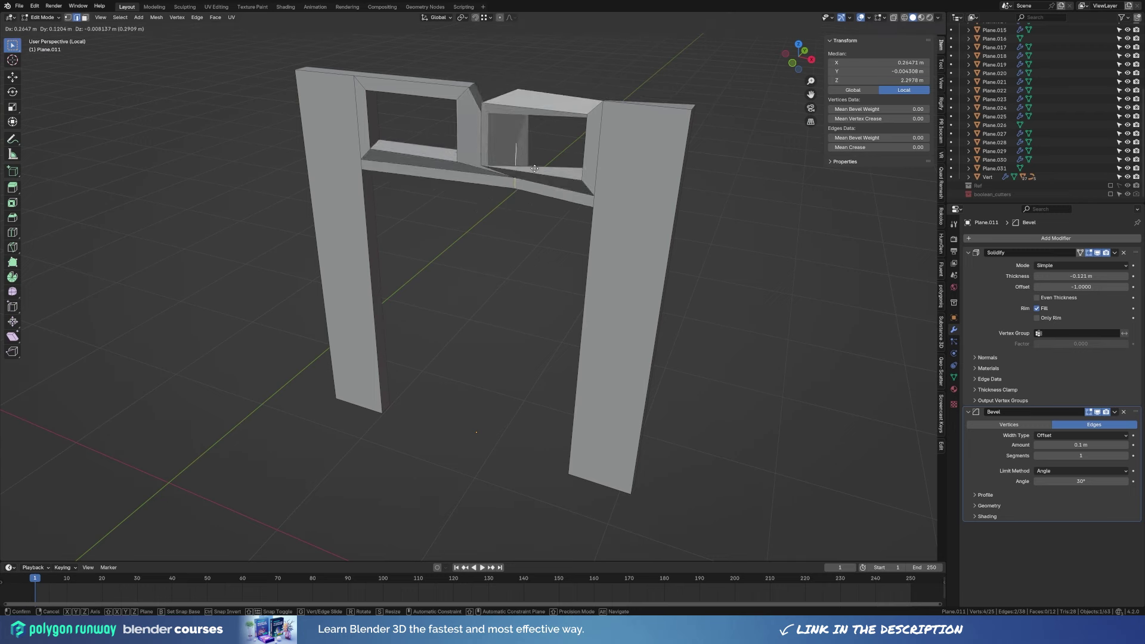
key(Escape)
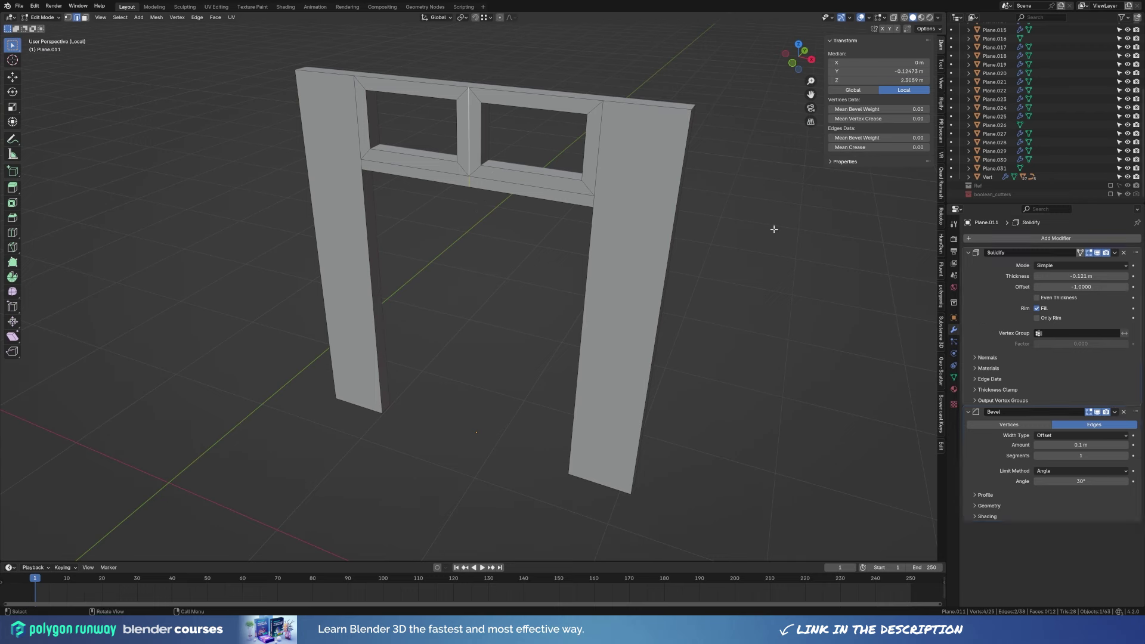
key(g)
key(Escape)
click(470, 188)
key(g)
click(480, 215)
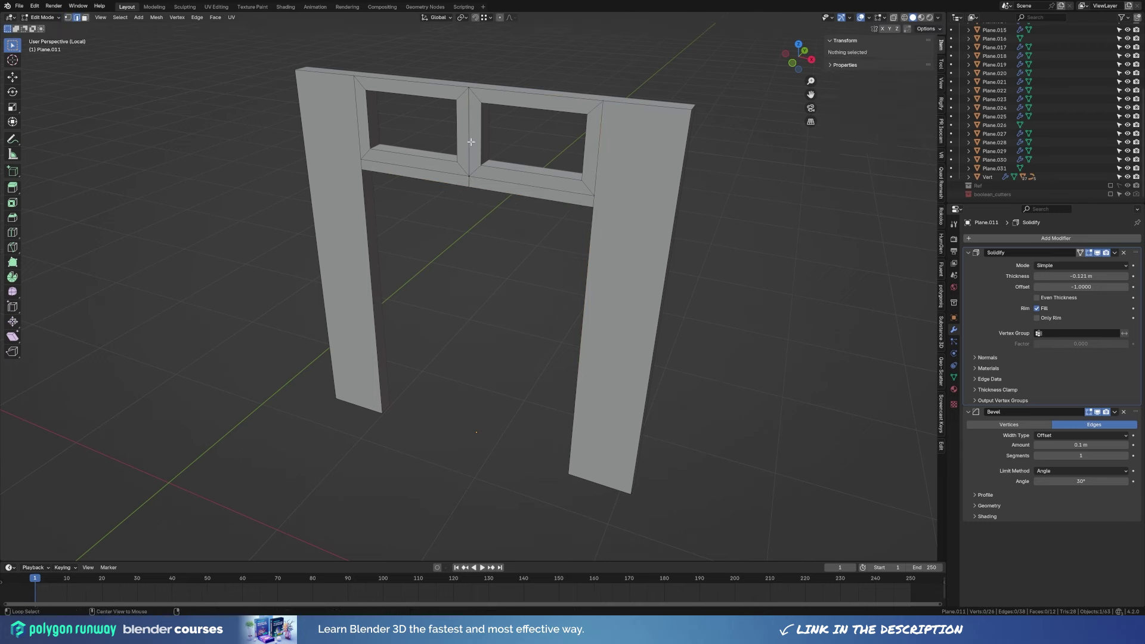
key(Tab)
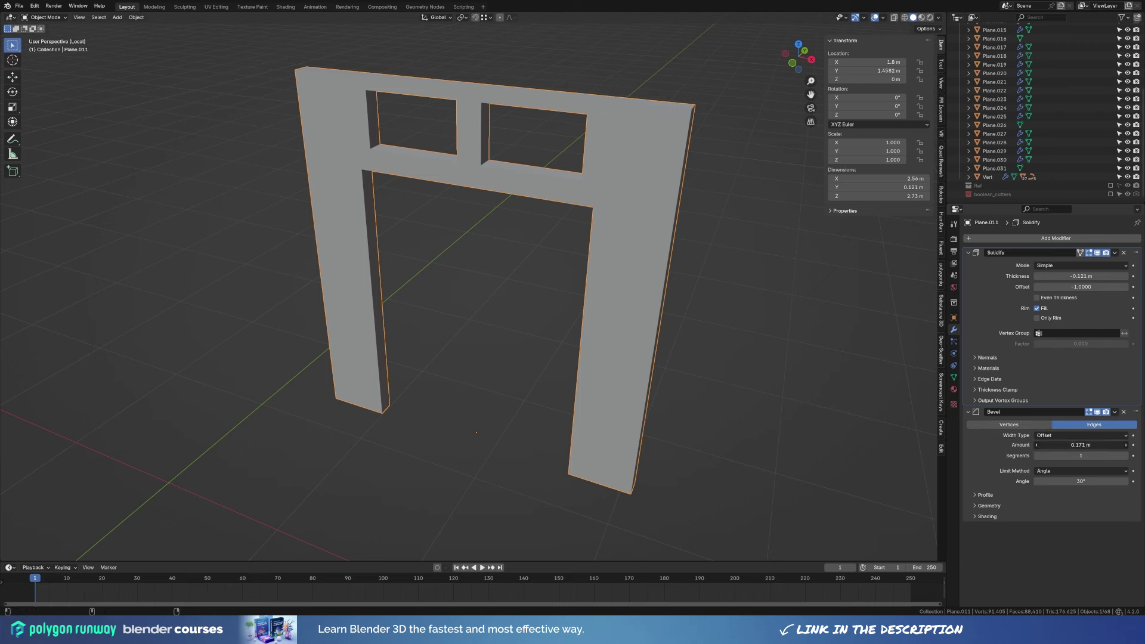
Delete the frame's left half and merge overlapping vertices by distance.
key(Tab)
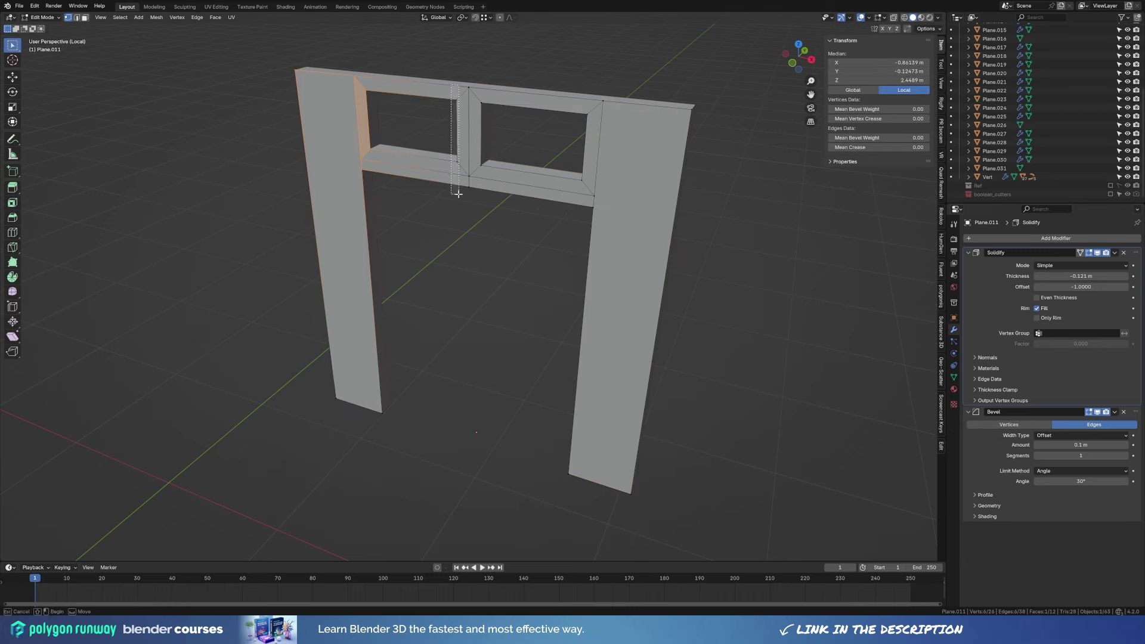
drag(458, 194, 293, 417)
key(x)
click(417, 412)
key(a)
key(m)
click(425, 205)
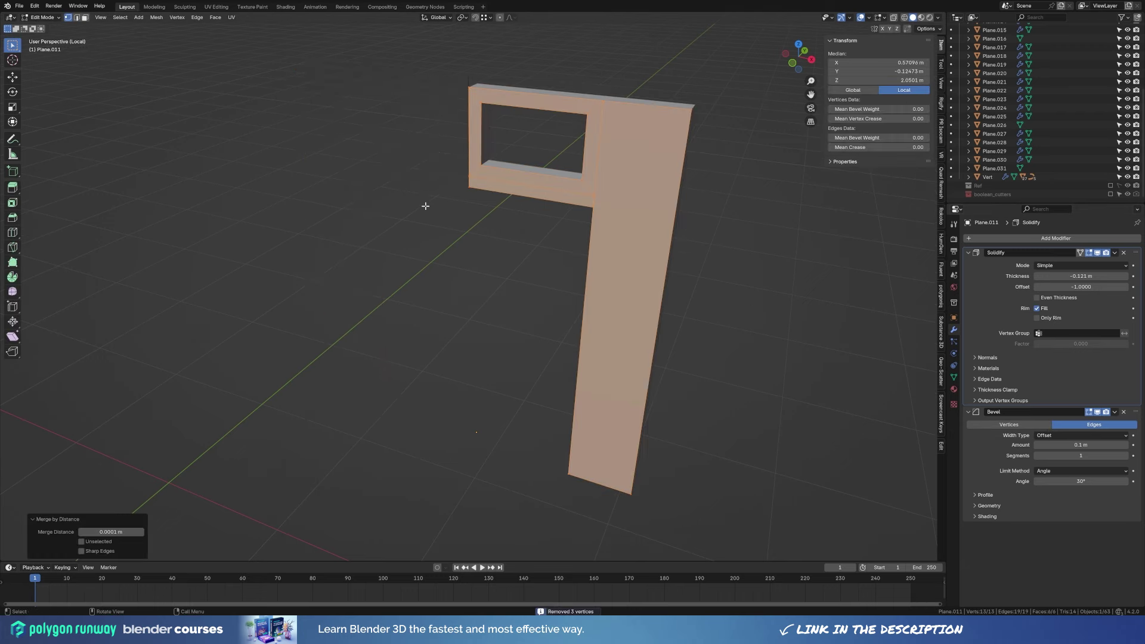
key(Tab)
key(Tab)
key(Tab)
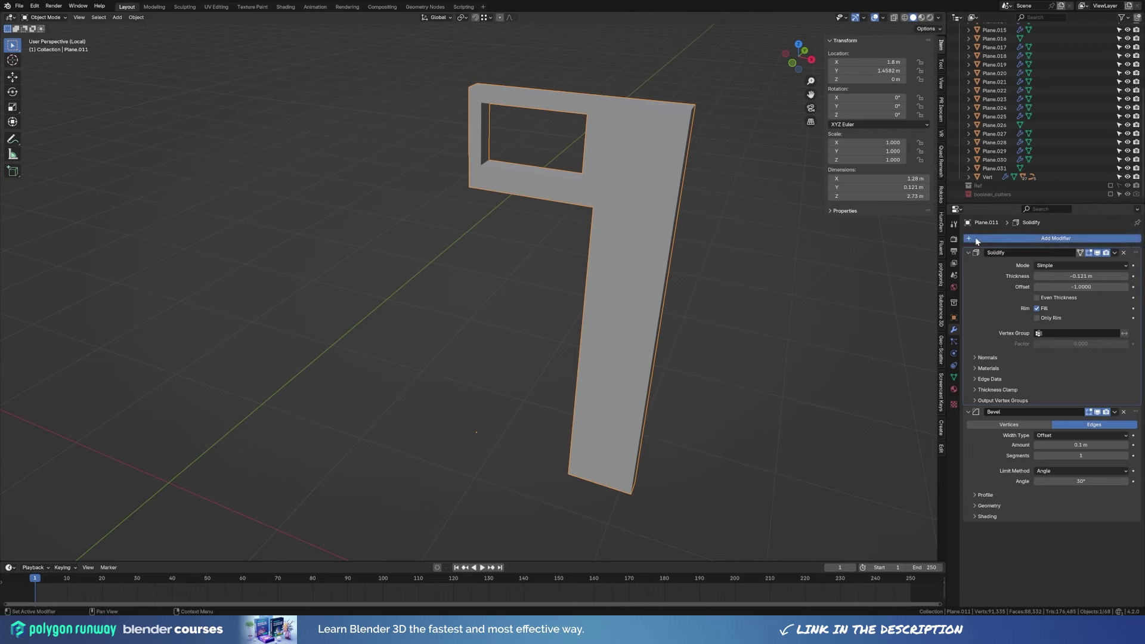
Add a Mirror modifier and place it directly below Solidify in the stack.
click(977, 241)
click(979, 257)
drag(1045, 590, 1067, 300)
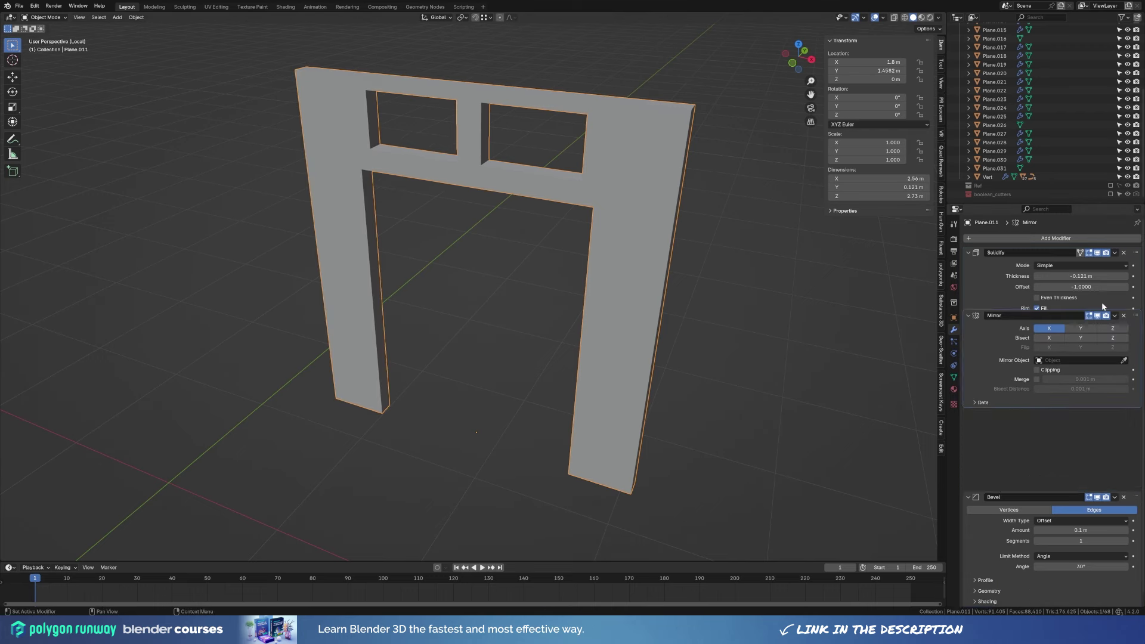
drag(1032, 252, 1042, 424)
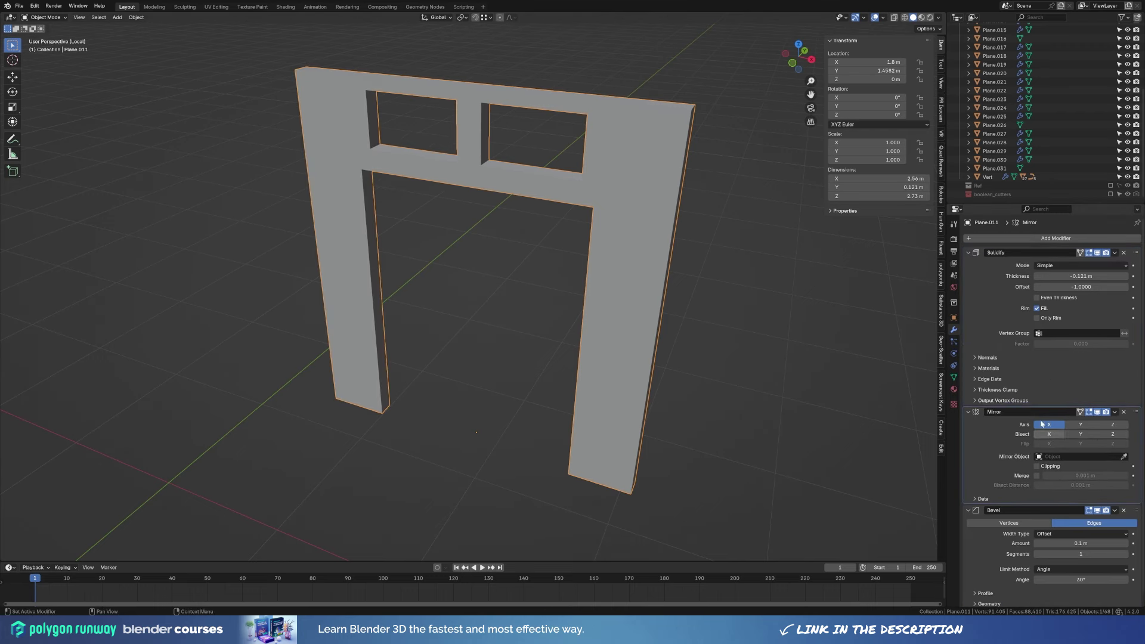
Set the Bevel to 0.015 m with Arc outer miter, then exit Local view.
click(989, 604)
scroll(1003, 581, down, 3)
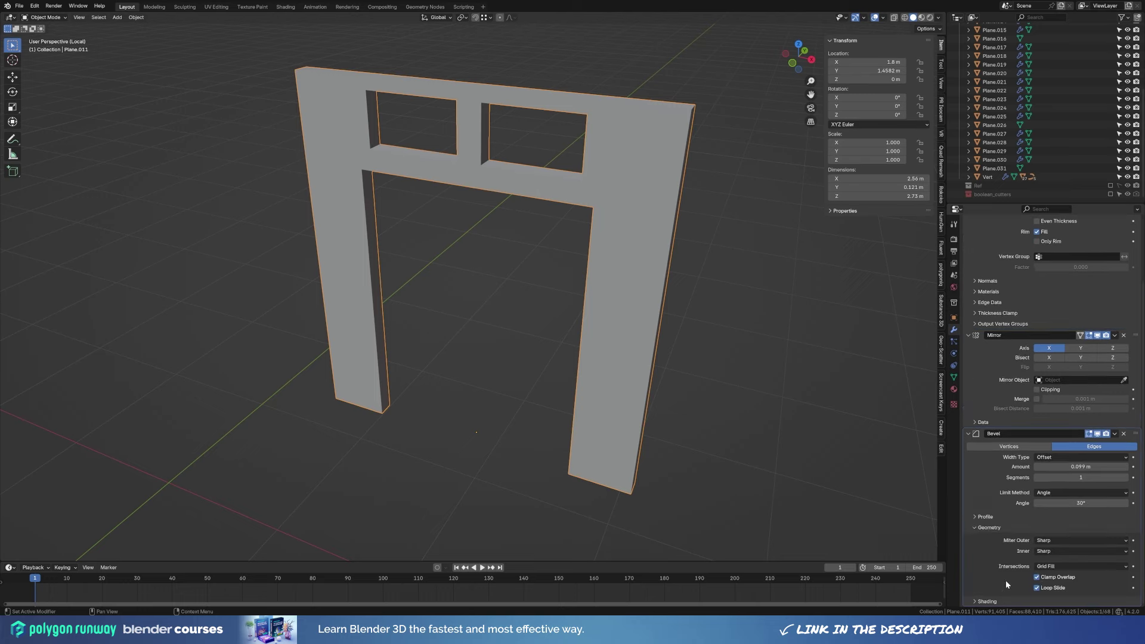
drag(1081, 467, 1084, 467)
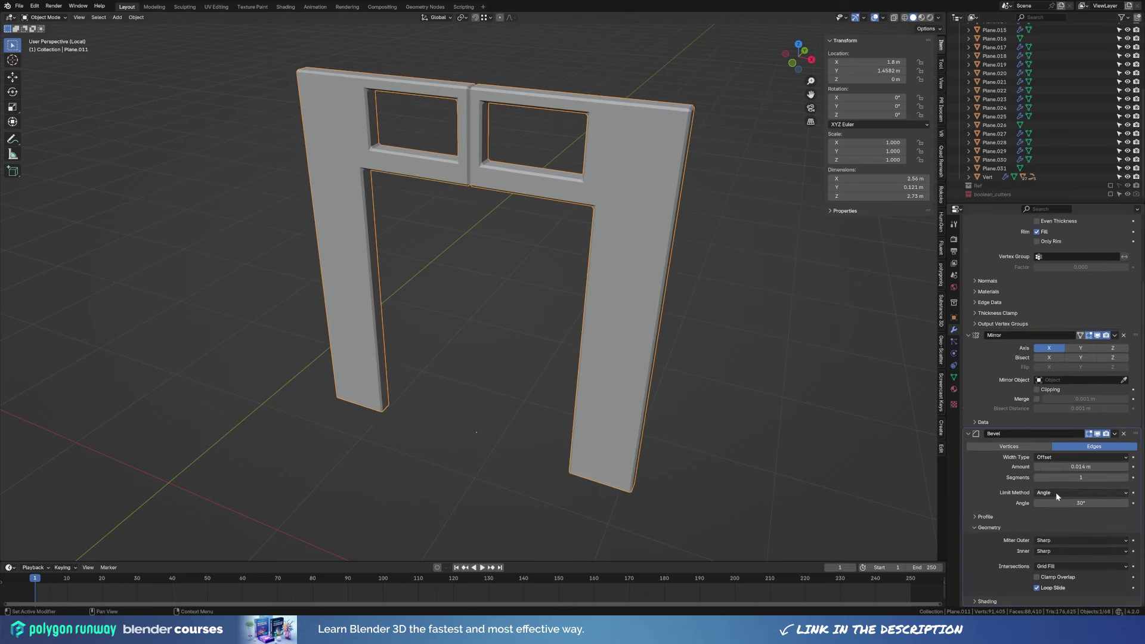
click(1042, 569)
drag(1081, 467, 1085, 467)
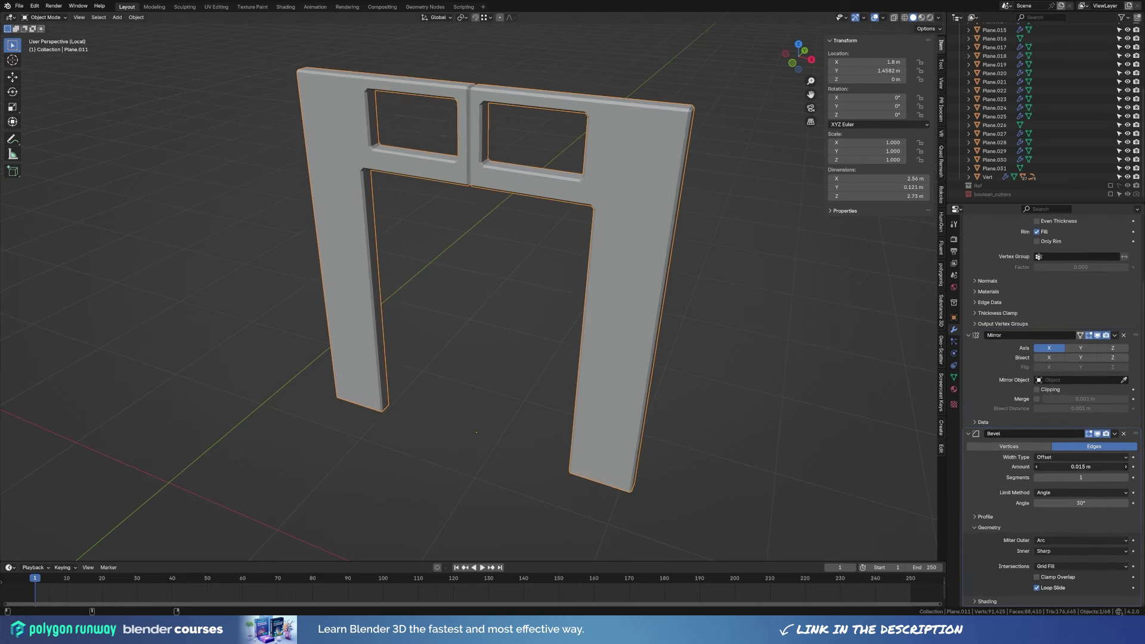
key(KP_Divide)
mouse_move(534, 317)
middle_down()
mouse_move(568, 324)
mouse_move(590, 288)
middle_up()
Copy the frame's Bevel modifier to the selected pillars, top bar, rails and inset panels.
scroll(562, 327, up, 3)
click(599, 285)
shift+click(591, 225)
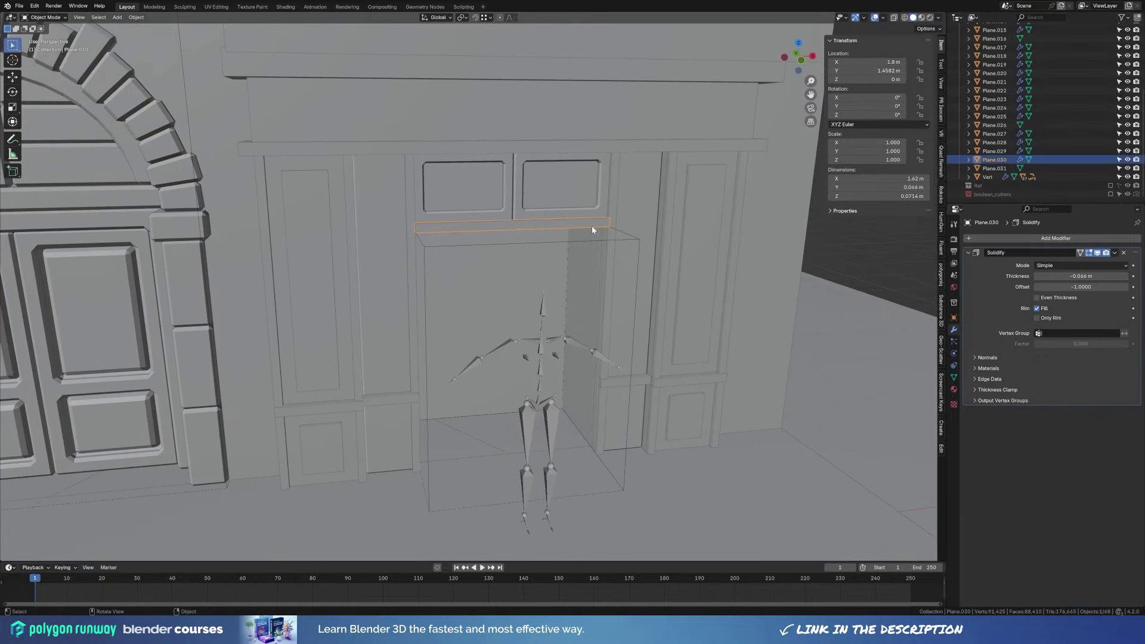
shift+click(629, 381)
shift+click(675, 381)
shift+click(684, 407)
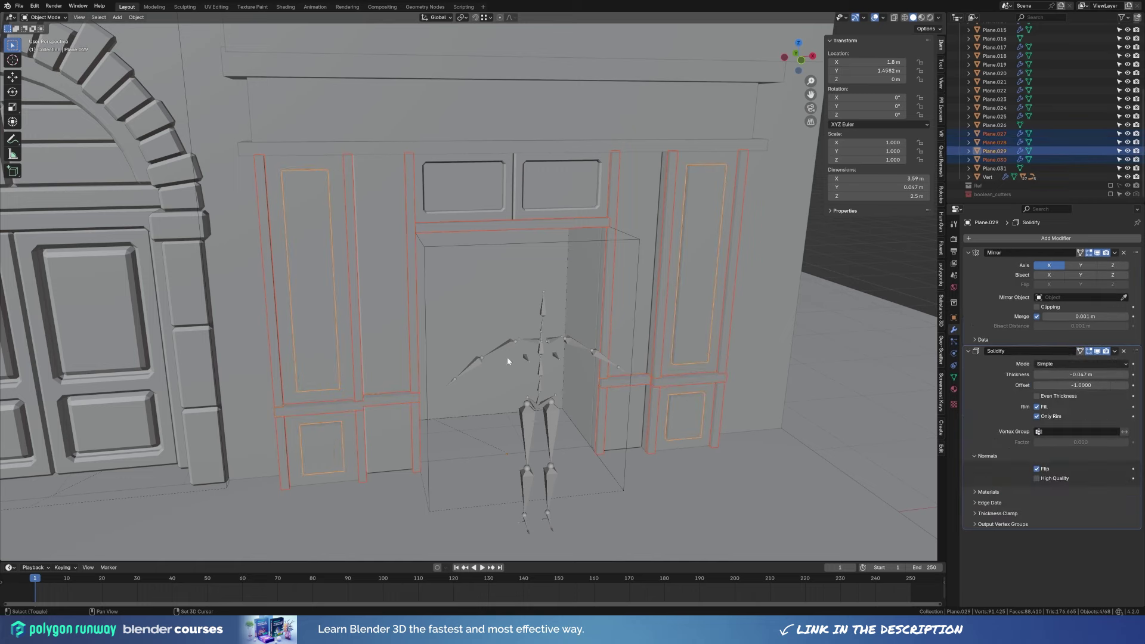
shift+click(380, 204)
click(1115, 510)
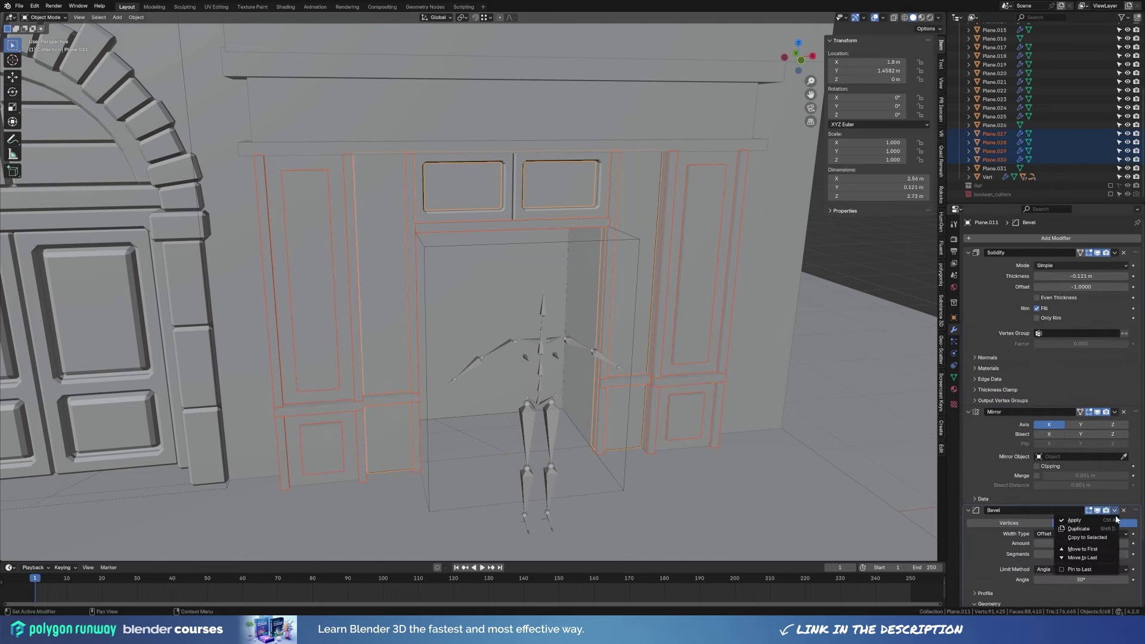
click(1080, 540)
Select the cornice and recheck the Bevel modifier's dropdown options.
scroll(631, 385, down, 5)
scroll(611, 370, up, 2)
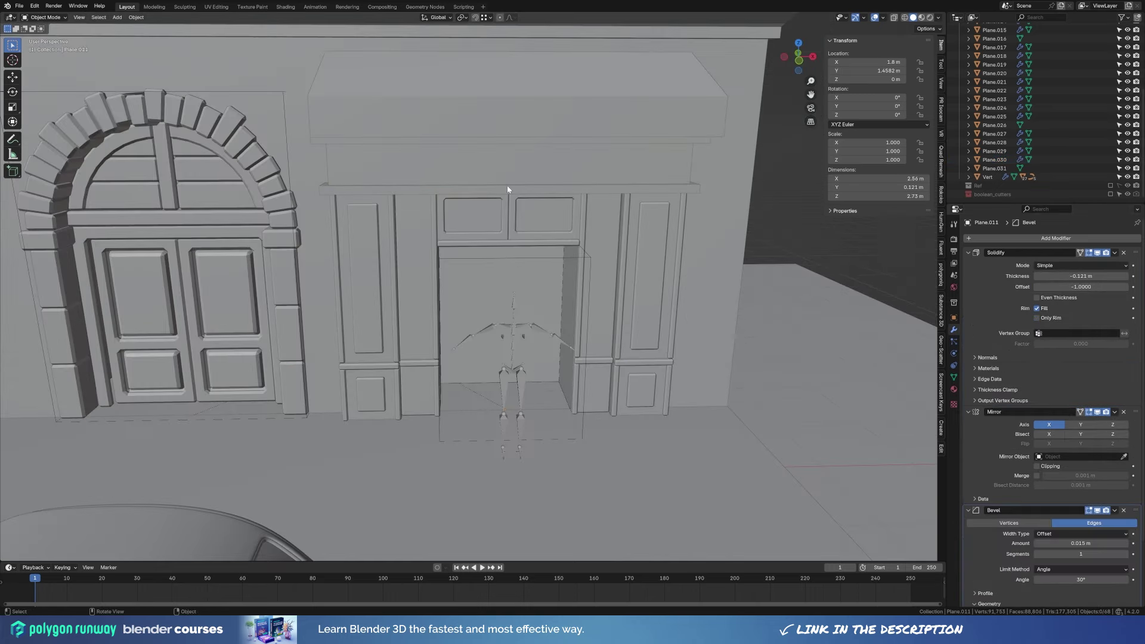
shift+click(495, 194)
click(1114, 510)
click(1080, 540)
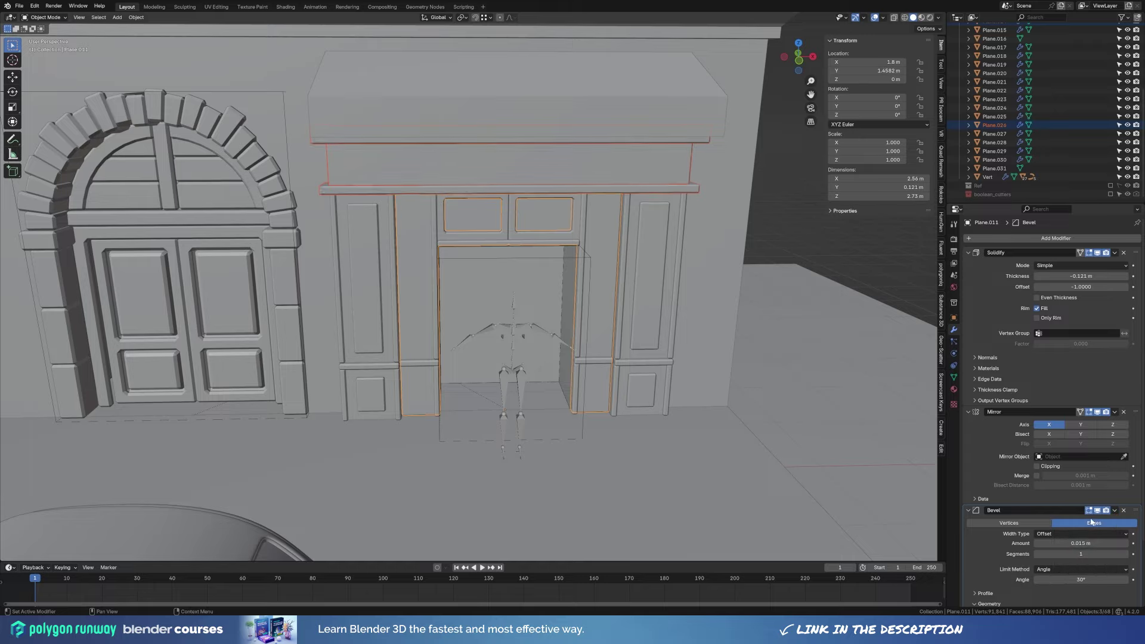
click(449, 167)
middle_drag(448, 167, 568, 186)
Inspect the cornice and storefront pillars in Local view.
key(KP_Divide)
key(KP_Divide)
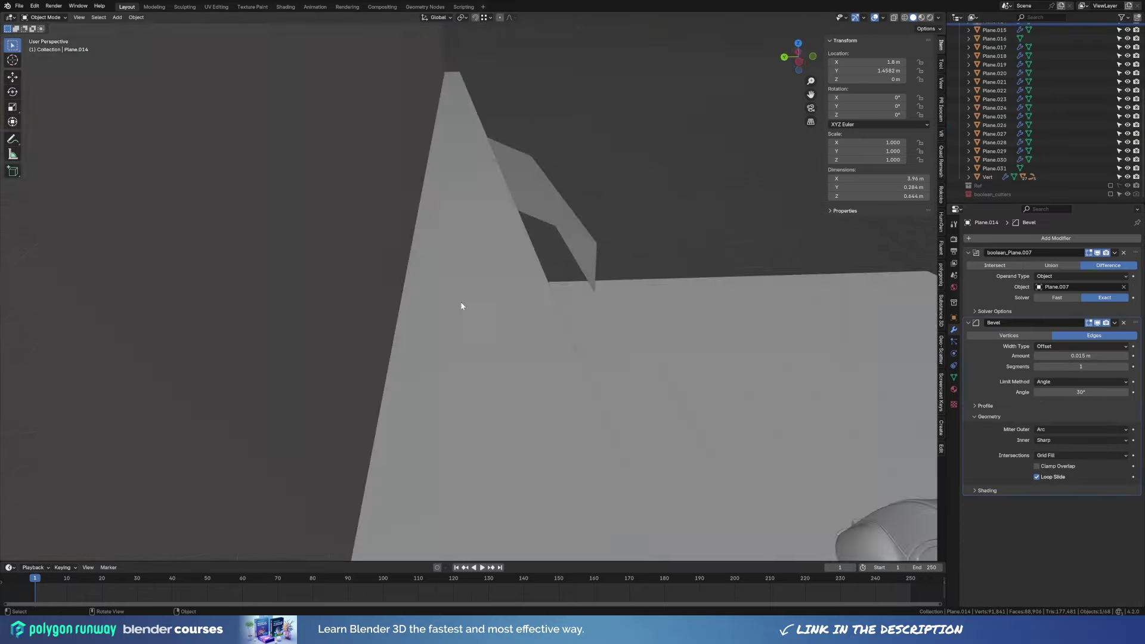
middle_drag(651, 281, 721, 285)
click(337, 218)
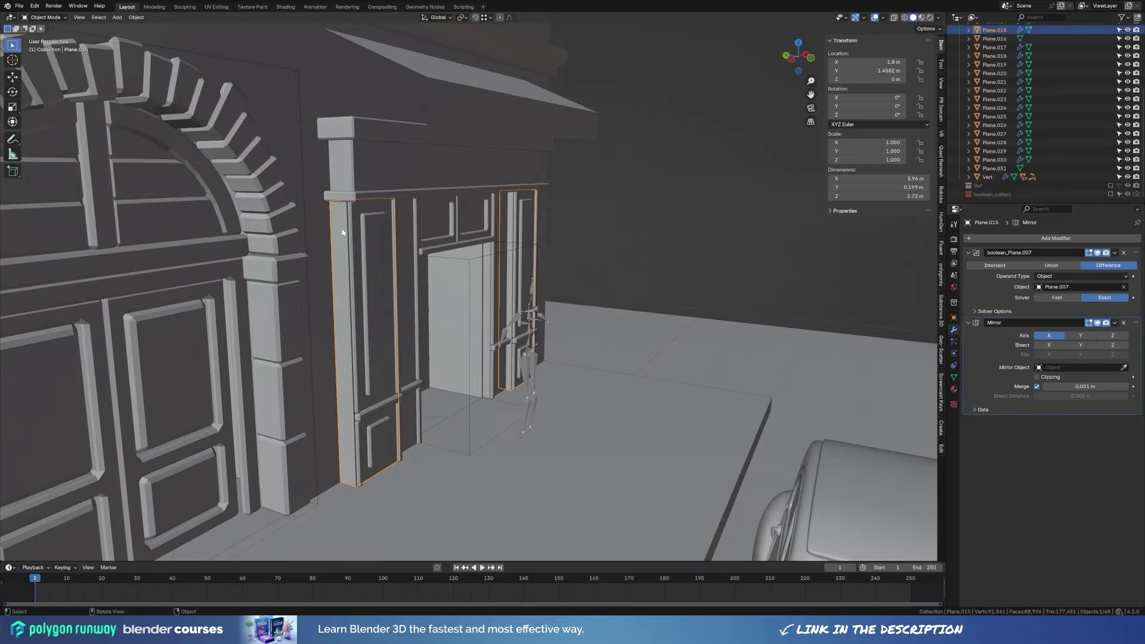
middle_drag(338, 217, 474, 279)
key(KP_Divide)
key(KP_Divide)
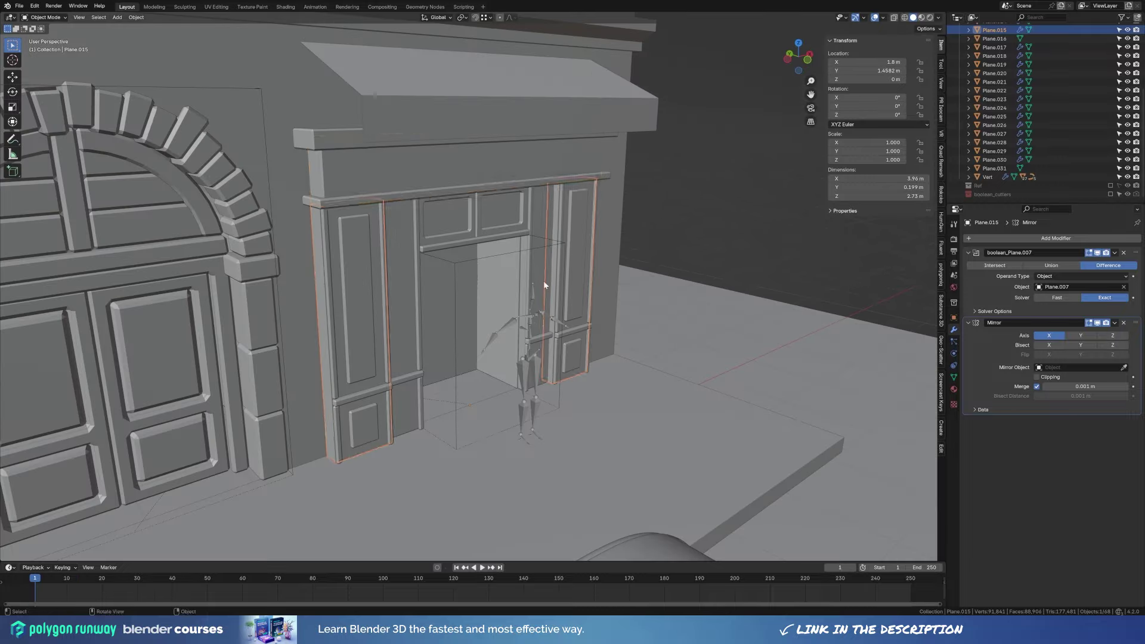
Return to the full scene and select the facade wall and doorway cutter box.
click(526, 293)
mouse_move(526, 293)
middle_down()
mouse_move(654, 288)
mouse_move(539, 296)
mouse_move(565, 318)
middle_up()
scroll(598, 289, up, 2)
click(539, 296)
click(489, 450)
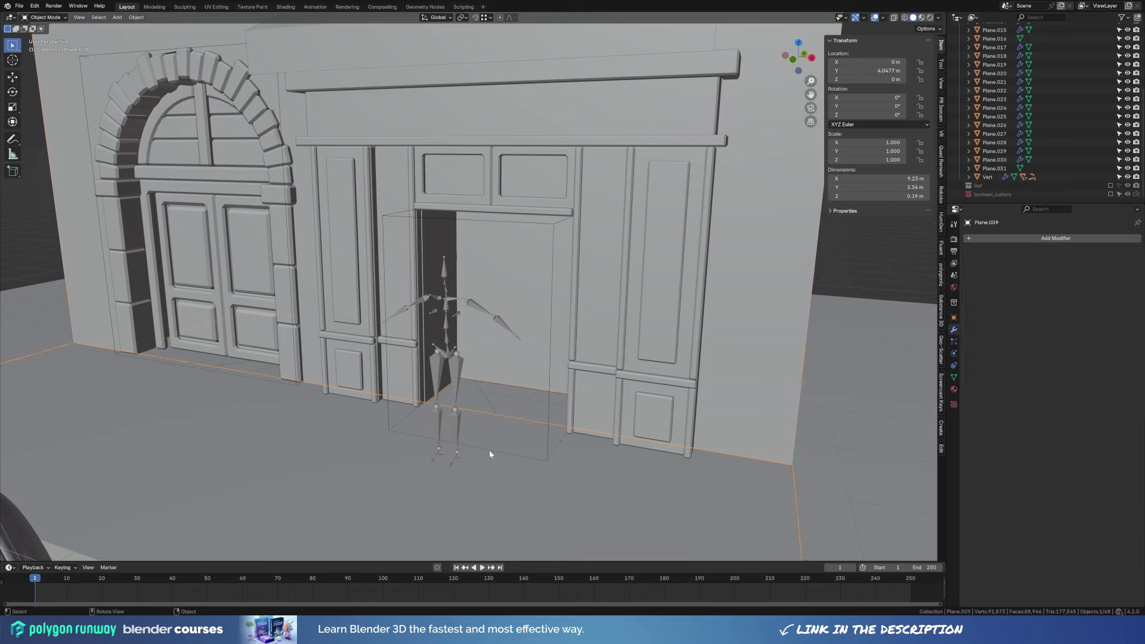
Add a new plane at the doorway and resize it.
mouse_move(521, 390)
middle_down()
mouse_move(507, 398)
mouse_move(604, 404)
middle_up()
key(shift+a)
click(555, 402)
key(Tab)
key(s)
click(604, 403)
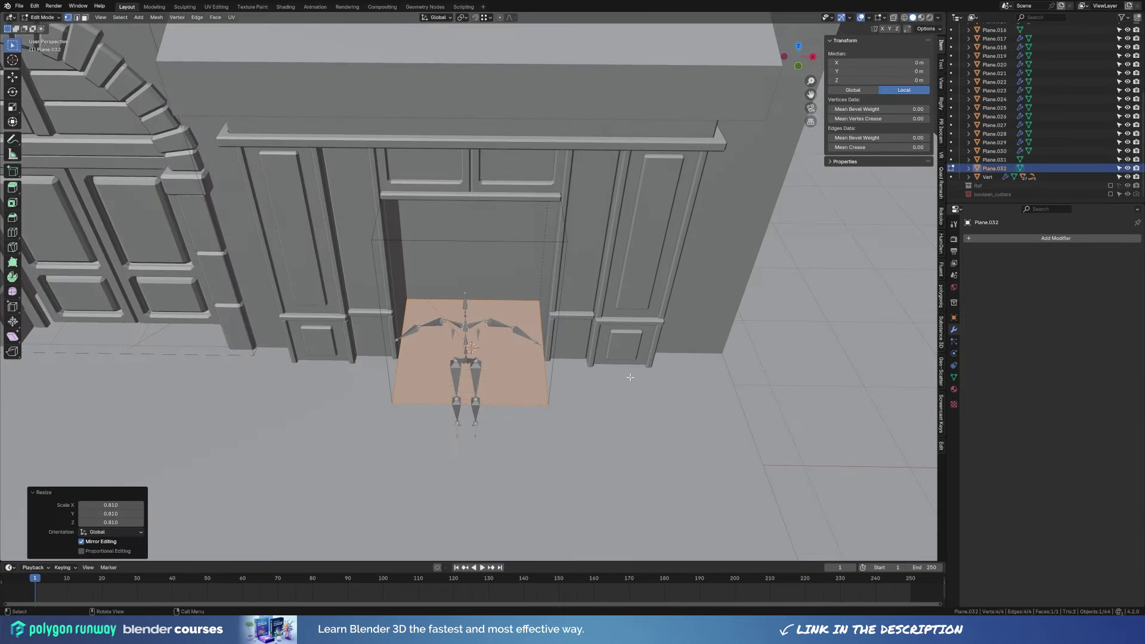
Stand the plane upright with a 90° X rotation and raise it 1 m.
key(r)
key(x)
key(9)
key(0)
key(Return)
key(g)
key(z)
key(1)
key(Return)
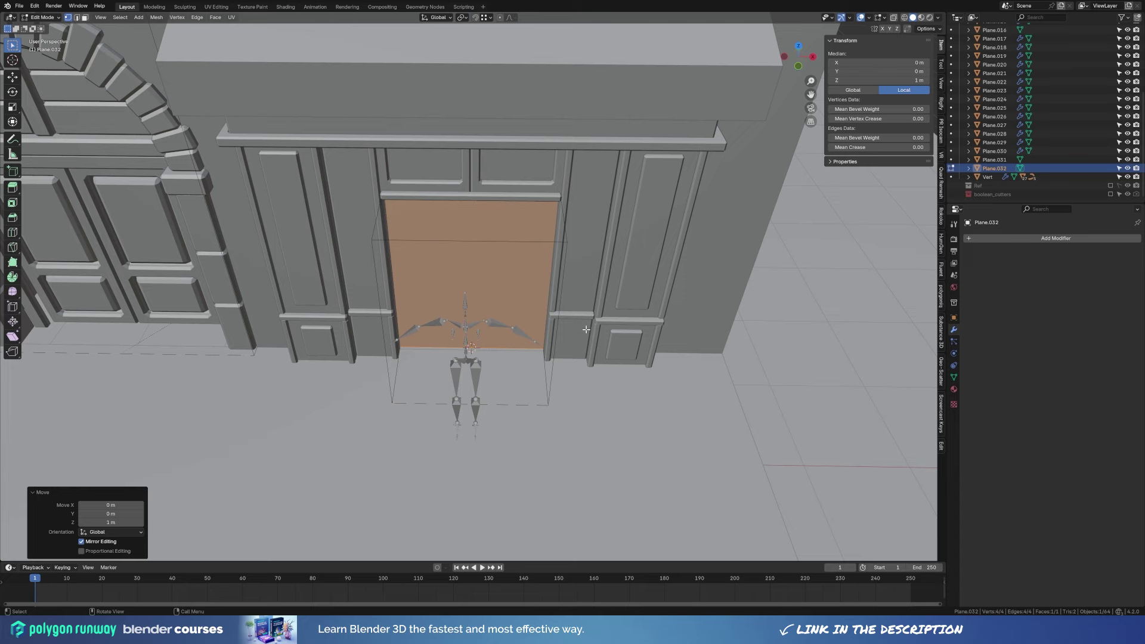
In X-ray front view, narrow the plane's width to fit the doorway opening.
key(alt+z)
key(s)
key(x)
click(598, 355)
key(KP_1)
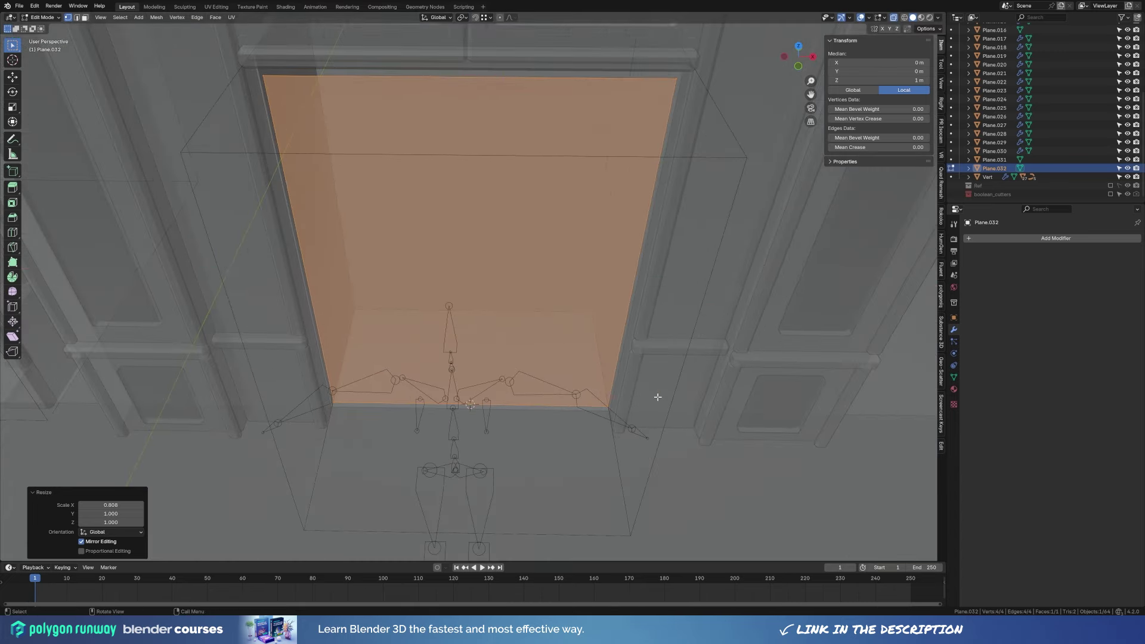
key(s)
key(x)
click(663, 401)
scroll(639, 401, down, 2)
key(Tab)
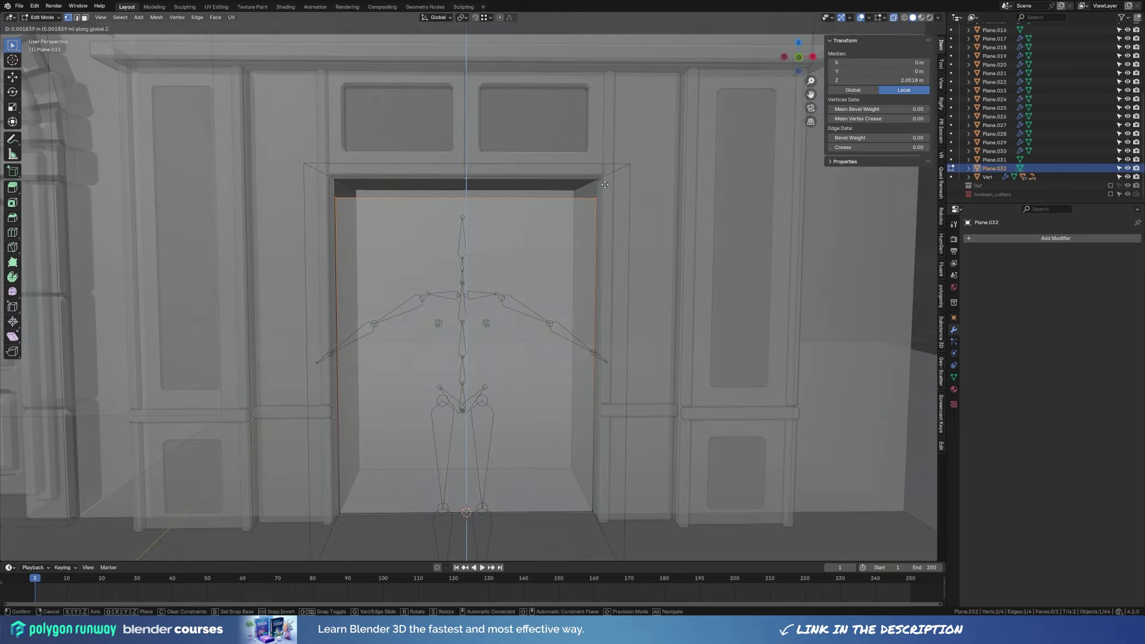
key(alt+z)
Move the door plane slightly back along Y into the opening.
mouse_move(604, 219)
middle_down()
mouse_move(598, 350)
mouse_move(610, 382)
mouse_move(539, 343)
mouse_move(588, 367)
mouse_move(508, 377)
middle_up()
key(g)
key(y)
click(600, 379)
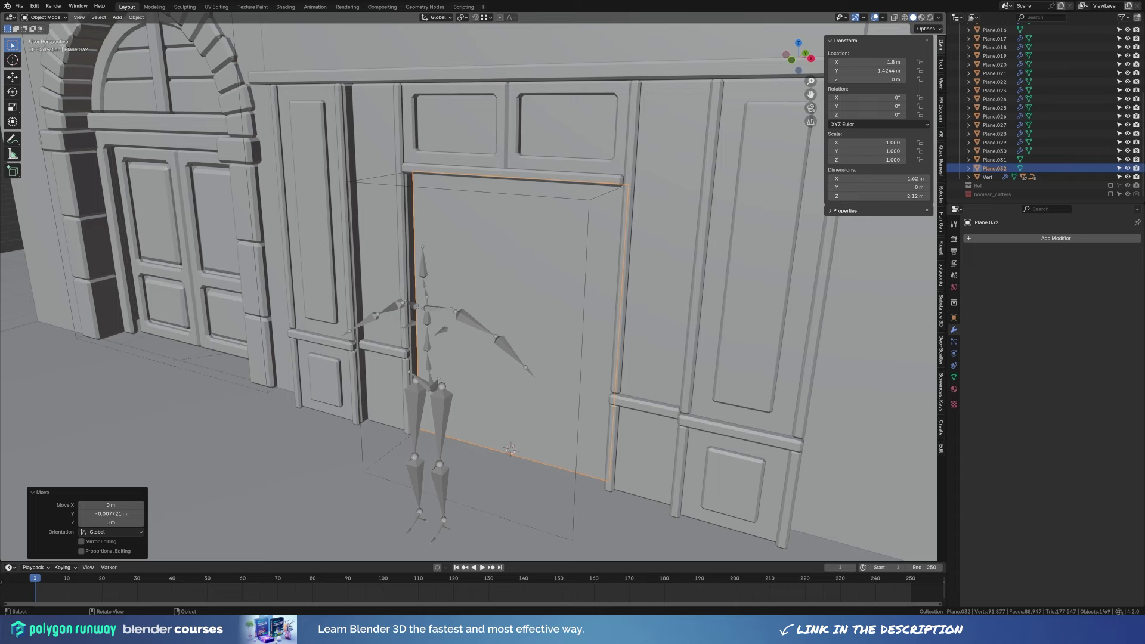
middle_drag(507, 292, 698, 363)
Inset the door face to form a border and adjust its bottom edge.
key(Tab)
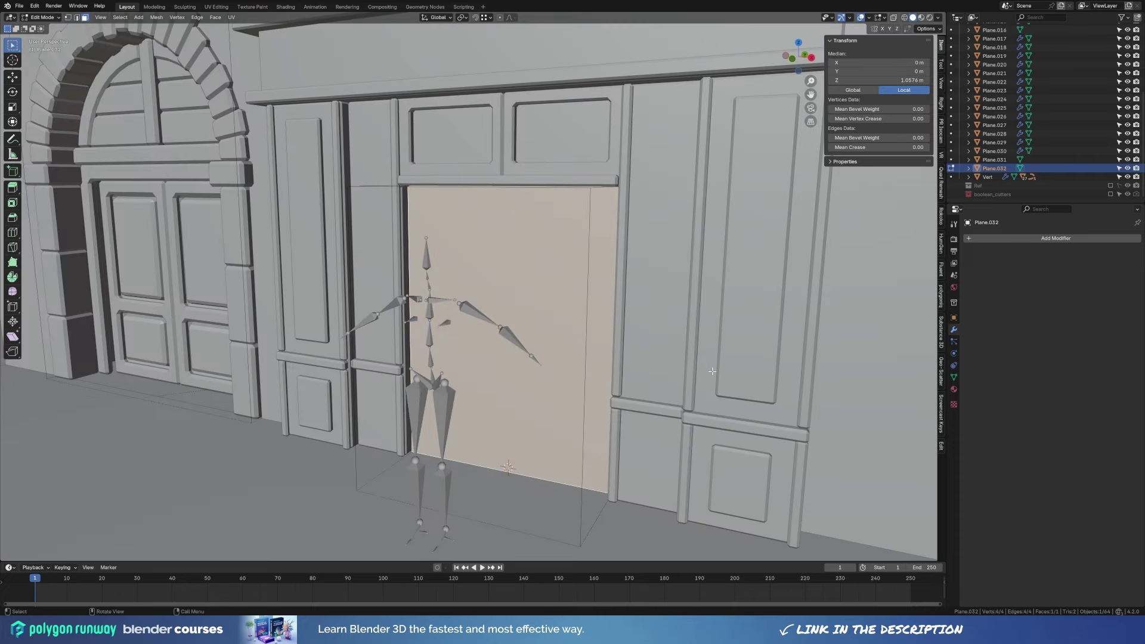
key(i)
click(698, 362)
right_click(507, 484)
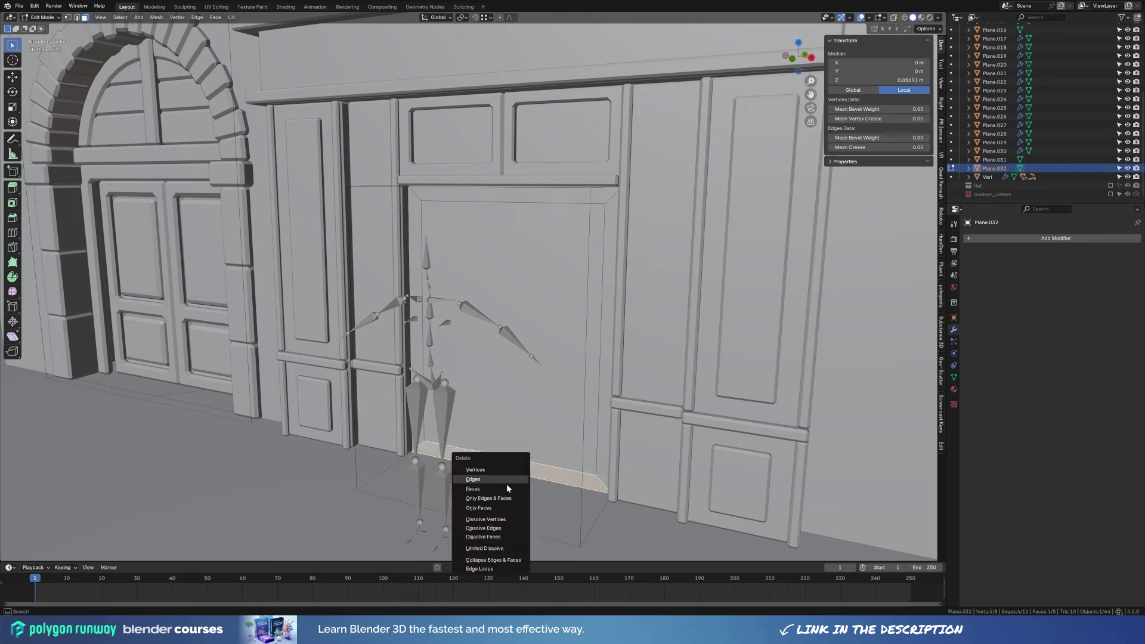
key(Escape)
key(g)
key(z)
mouse_move(506, 485)
middle_down()
mouse_move(528, 456)
mouse_move(501, 250)
mouse_move(587, 293)
mouse_move(550, 342)
middle_up()
Extrude the door frame face to give it depth.
click(527, 456)
key(3)
click(501, 240)
key(e)
click(583, 293)
Move the whole door frame geometry back along Y.
key(a)
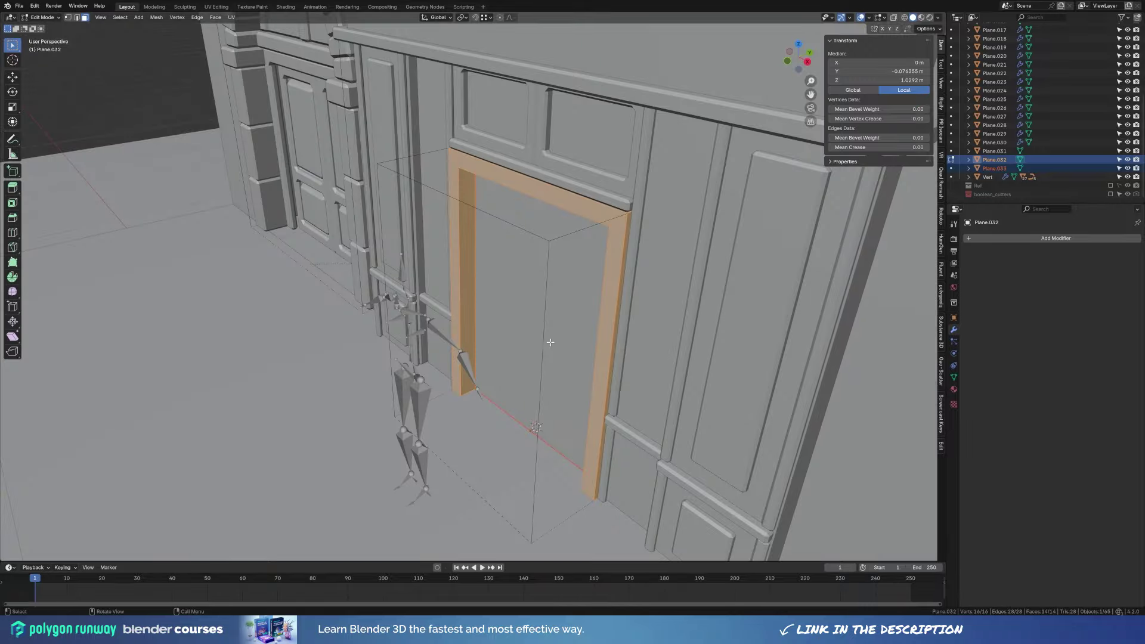
key(g)
key(y)
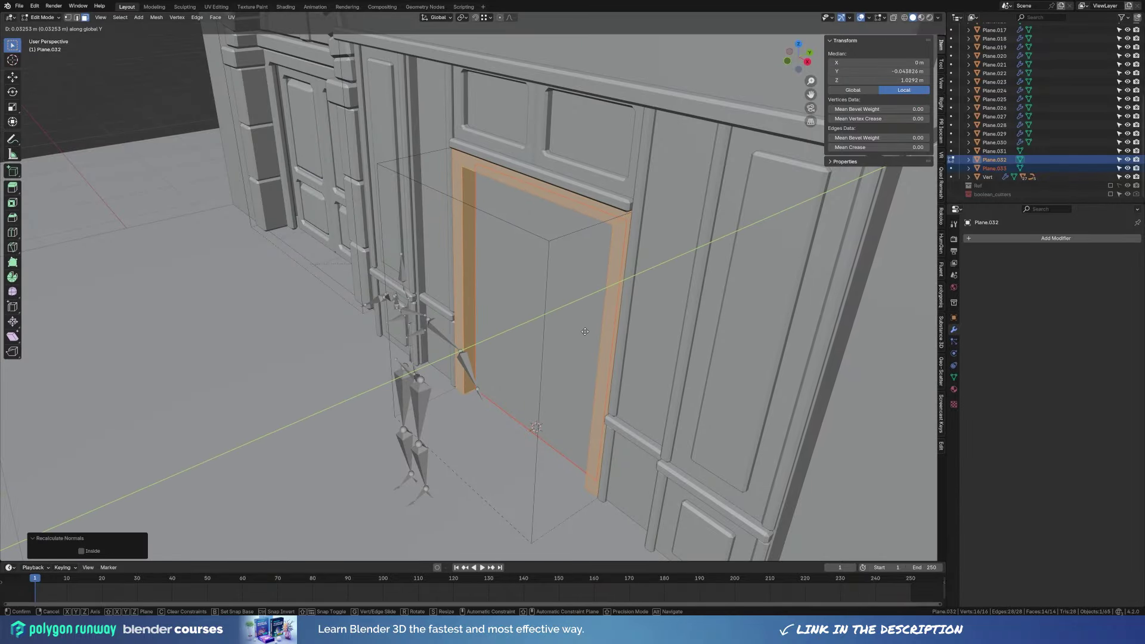
click(666, 300)
key(Tab)
Set the separate door panel back along Y.
click(519, 300)
key(g)
key(y)
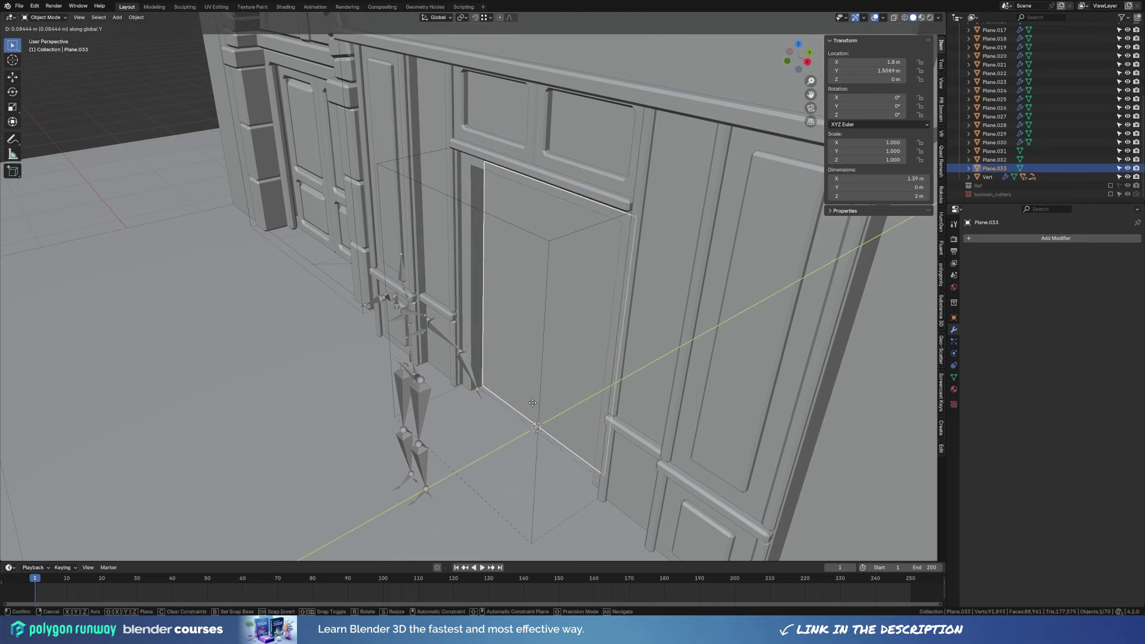
click(505, 385)
Delete half the door panel and the reference figure, then mirror the half door.
middle_drag(505, 386, 478, 313)
right_click(477, 313)
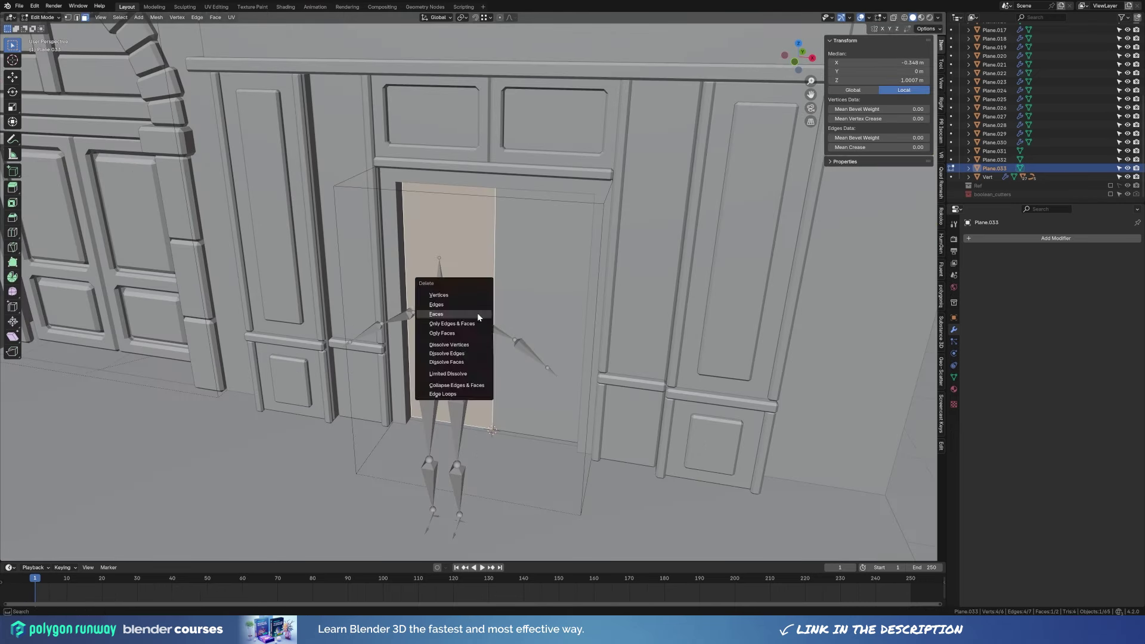
click(449, 319)
key(Delete)
click(535, 309)
click(954, 329)
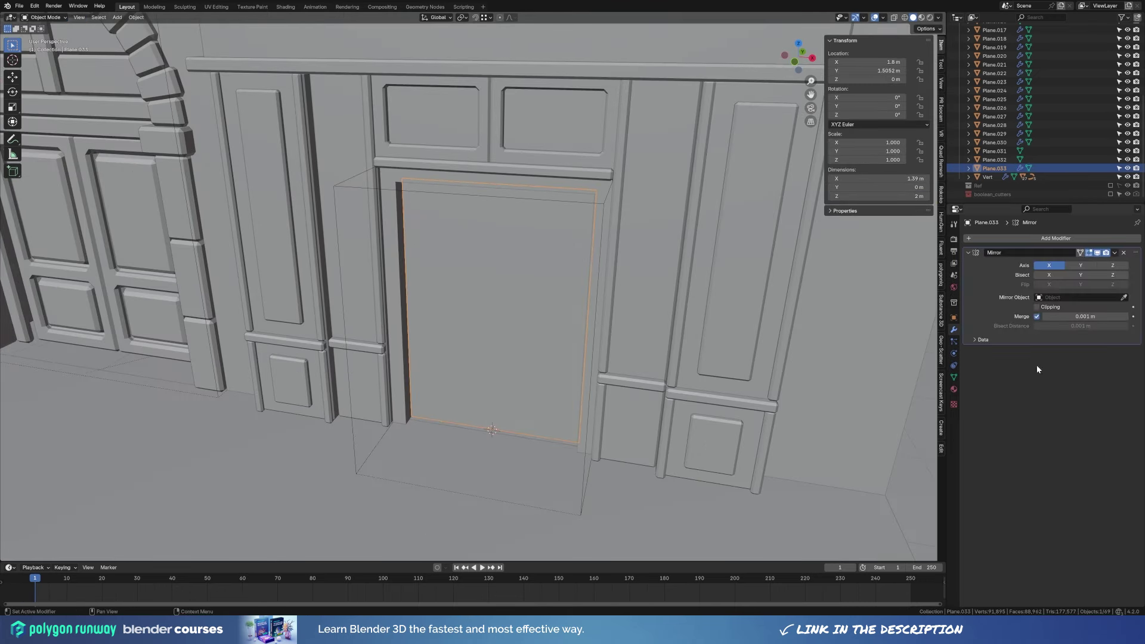
key(Tab)
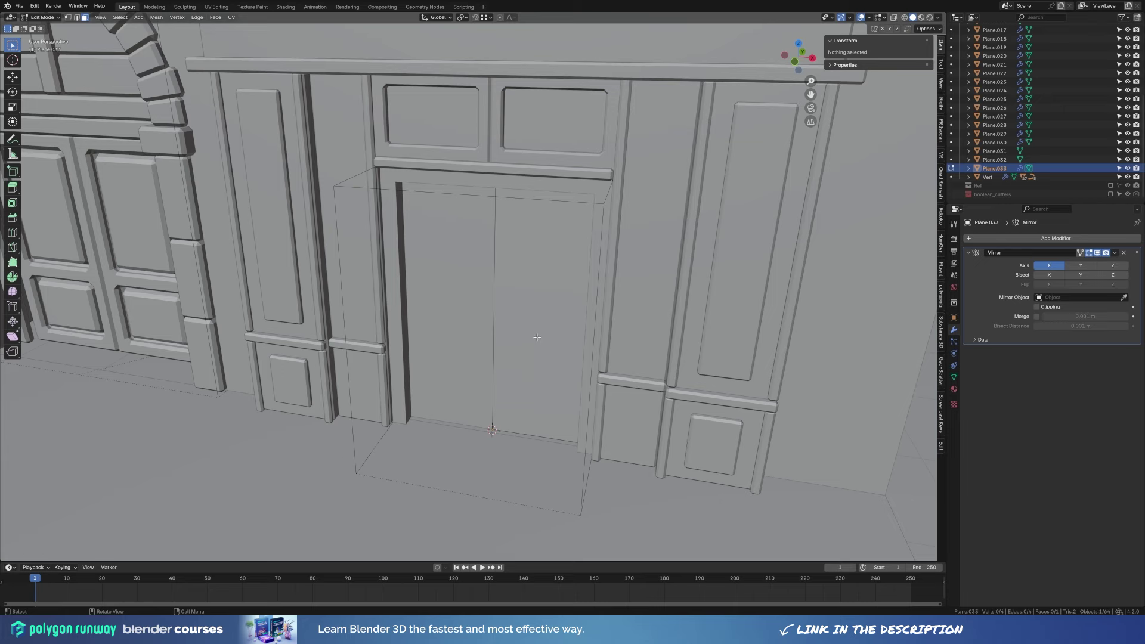
scroll(537, 337, down, 4)
key(Tab)
Inspect the door frame's modifier stack and the inner door slab from several angles.
middle_drag(537, 337, 465, 239)
click(463, 214)
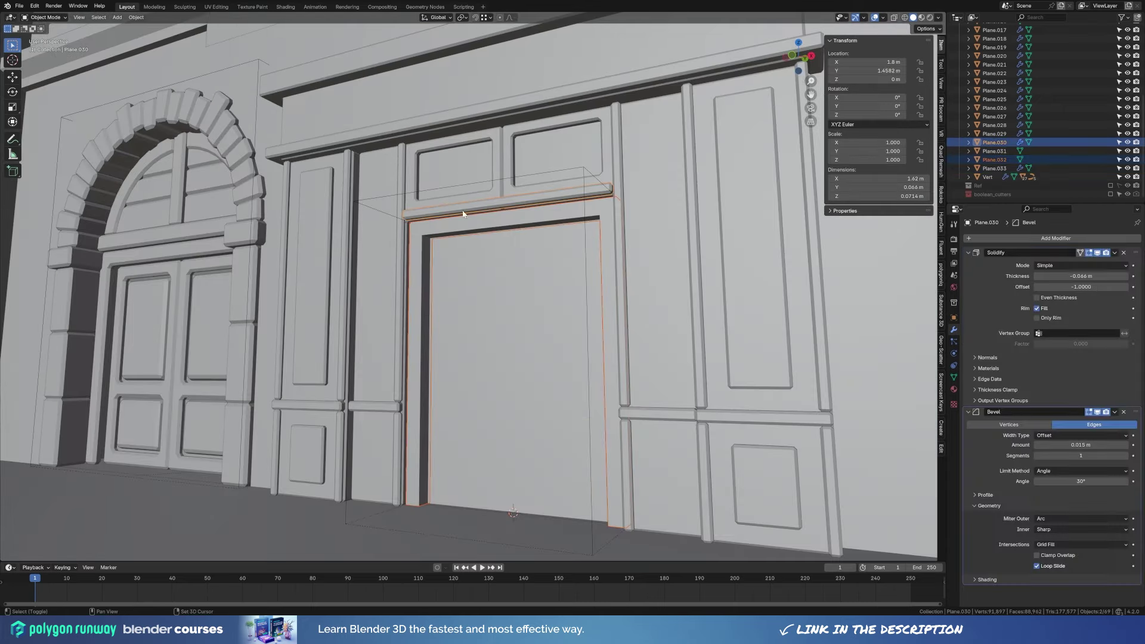
click(405, 280)
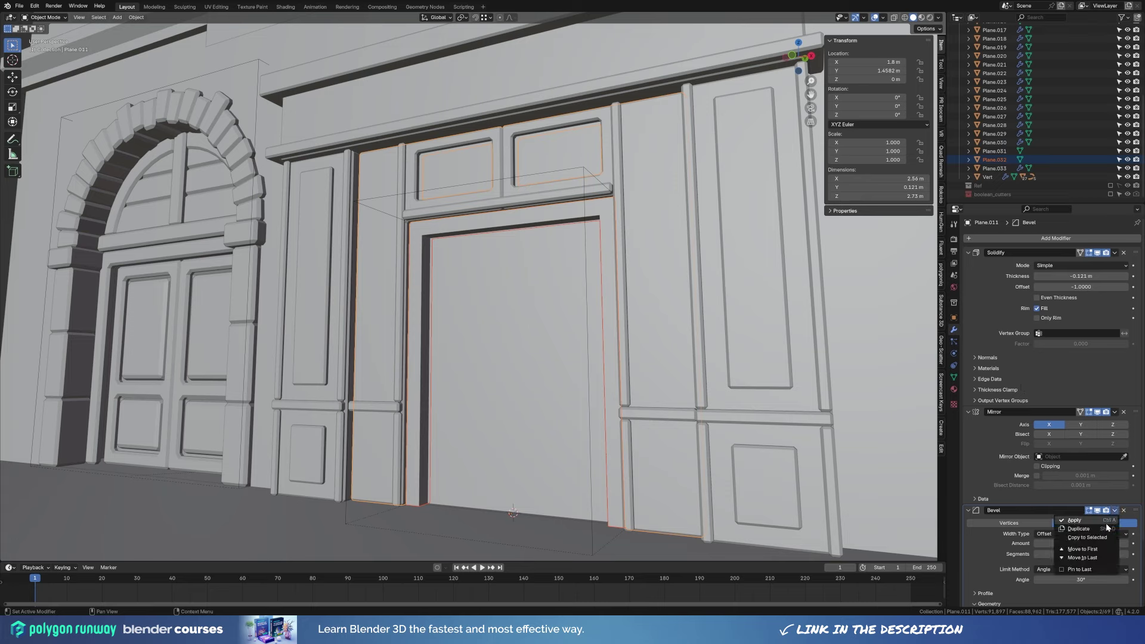
scroll(404, 280, down, 5)
click(502, 304)
mouse_move(501, 303)
middle_down()
mouse_move(512, 347)
mouse_move(559, 367)
mouse_move(535, 355)
middle_up()
scroll(512, 346, down, 5)
scroll(513, 347, up, 7)
Loop-cut the inner door horizontally, raise the cut, and bevel it into a middle strip.
key(Tab)
click(536, 355)
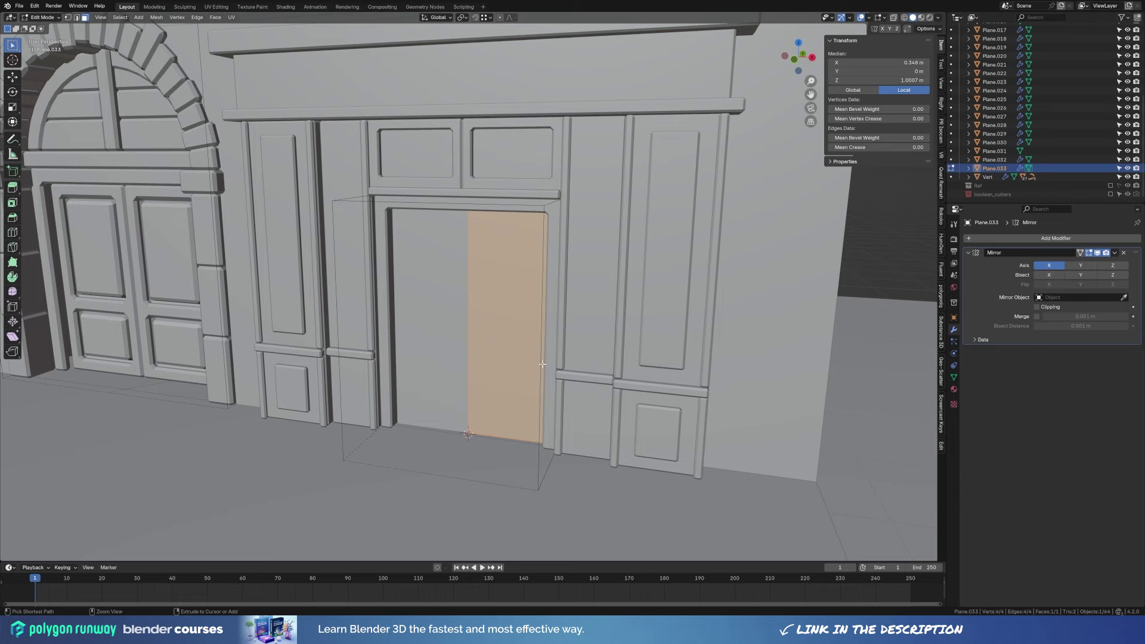
key(ctrl+r)
click(542, 364)
key(KP_1)
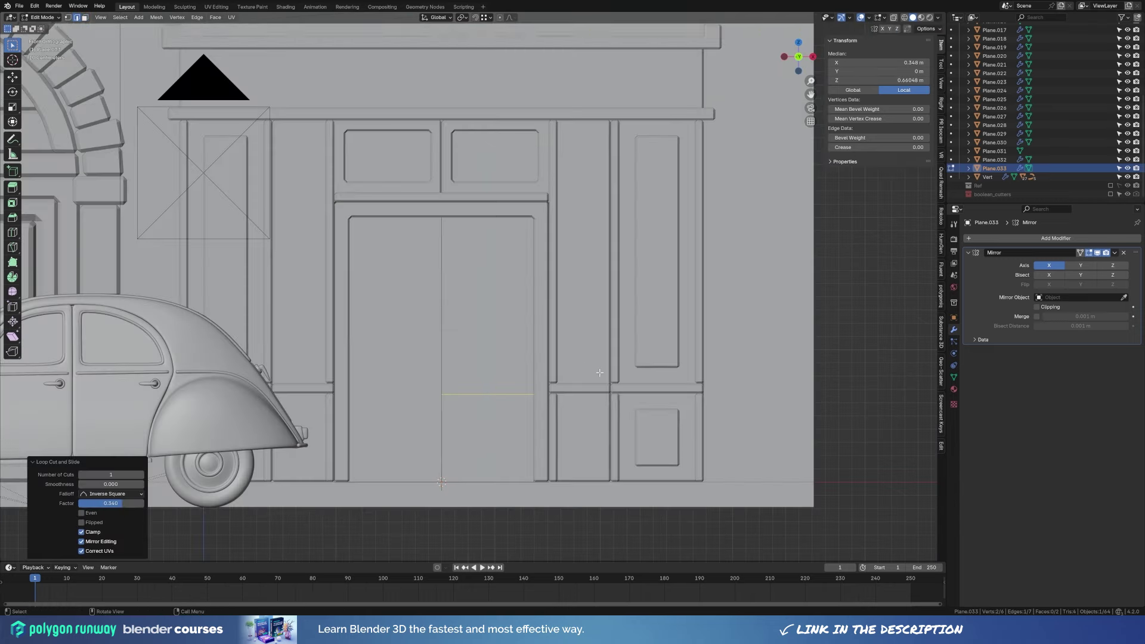
key(g)
key(z)
click(609, 348)
key(ctrl+b)
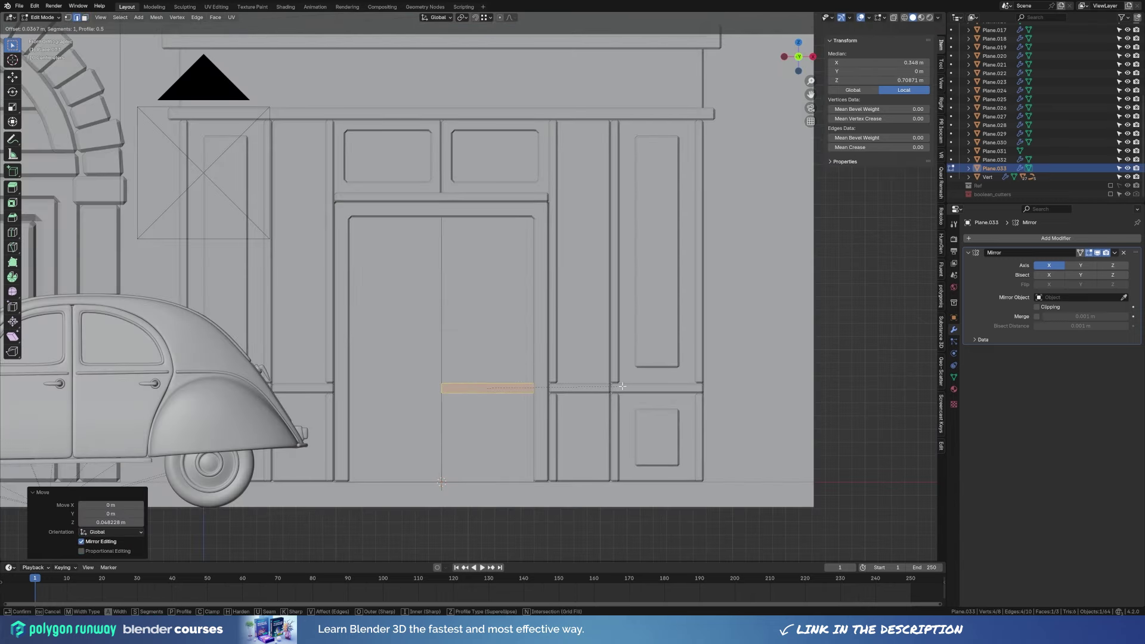
click(623, 386)
Inset the door's upper and lower faces to outline border frames around both panels.
key(3)
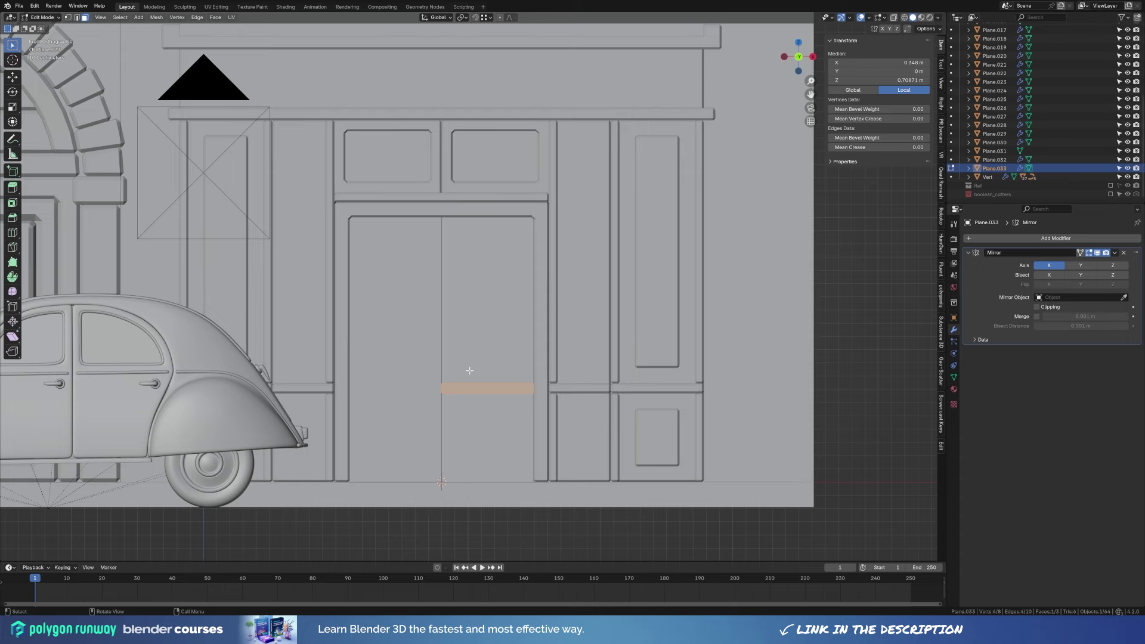
shift+click(470, 370)
shift+click(483, 436)
key(i)
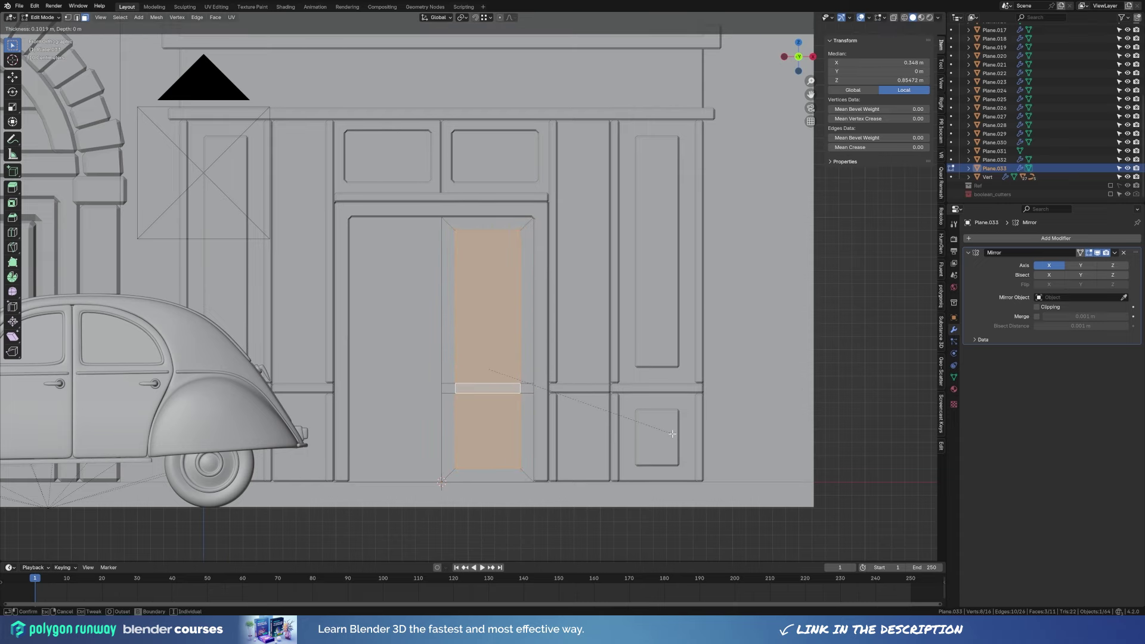
click(672, 434)
mouse_move(597, 371)
middle_down()
mouse_move(575, 389)
mouse_move(585, 380)
middle_up()
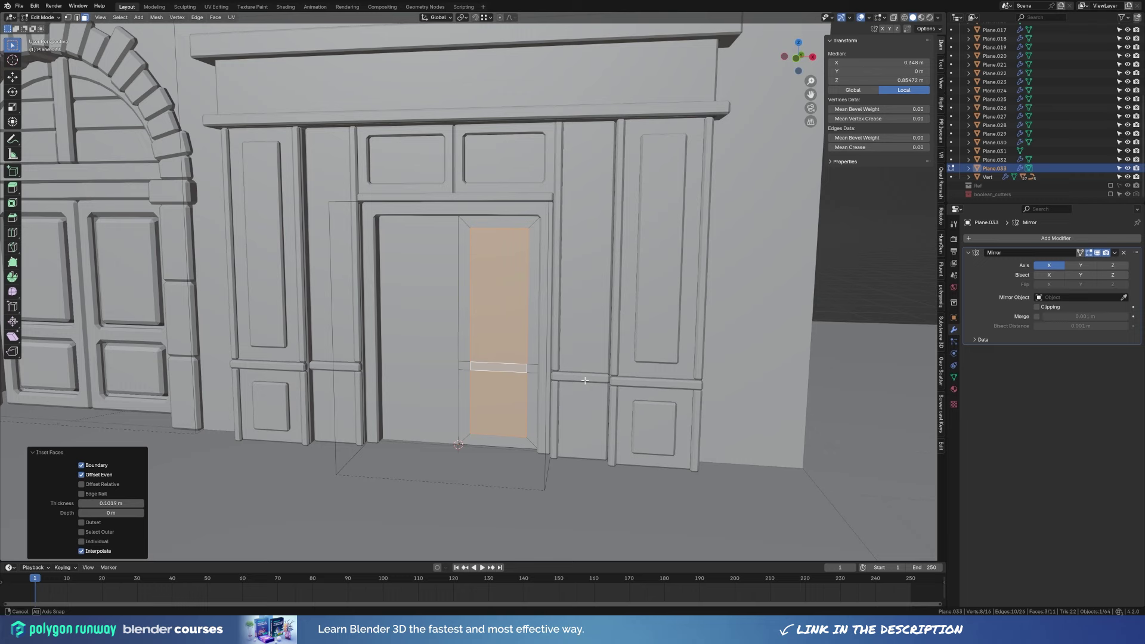
middle_drag(528, 418, 535, 349)
Split off the middle strip as its own object and extrude it into a raised rail.
click(538, 347)
key(shift+d)
key(Escape)
key(p)
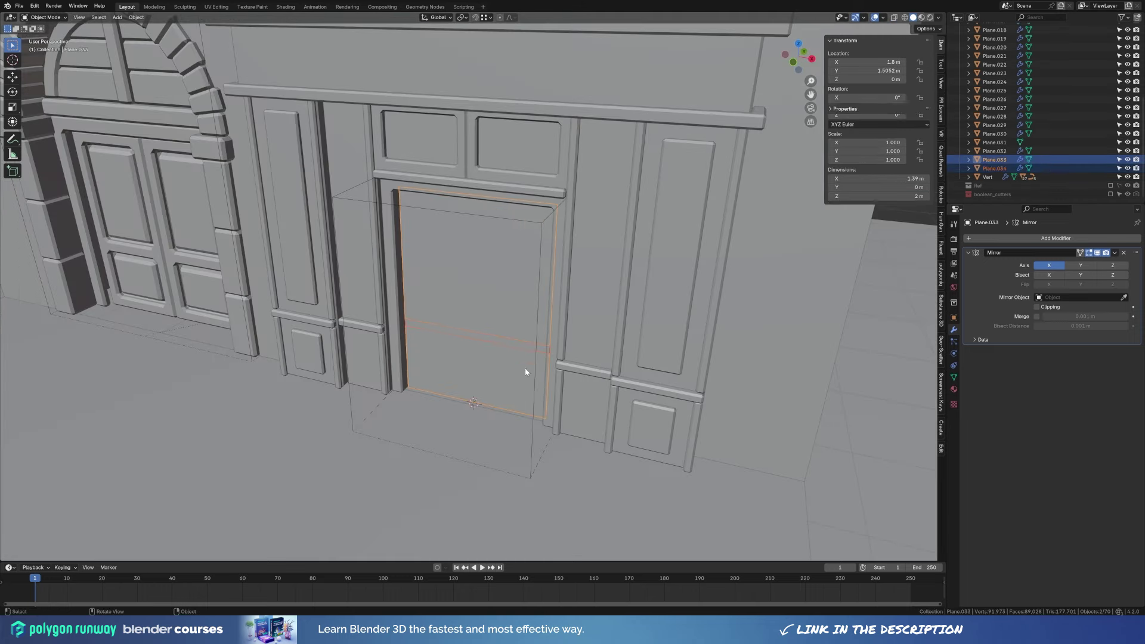
key(Tab)
key(Tab)
key(e)
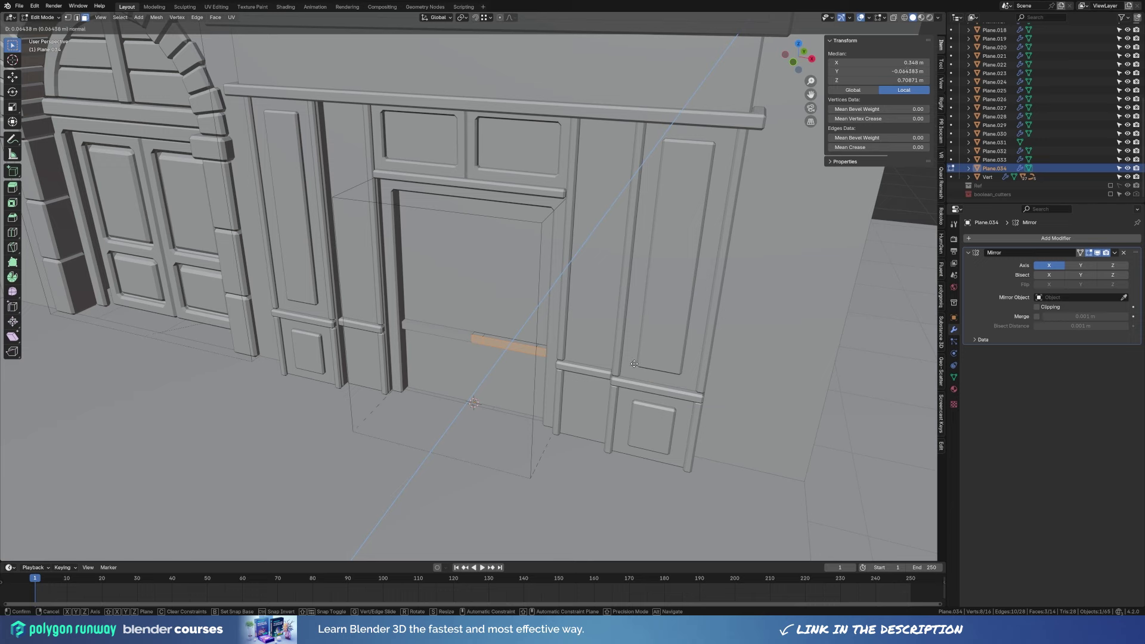
key(Escape)
key(Tab)
click(581, 368)
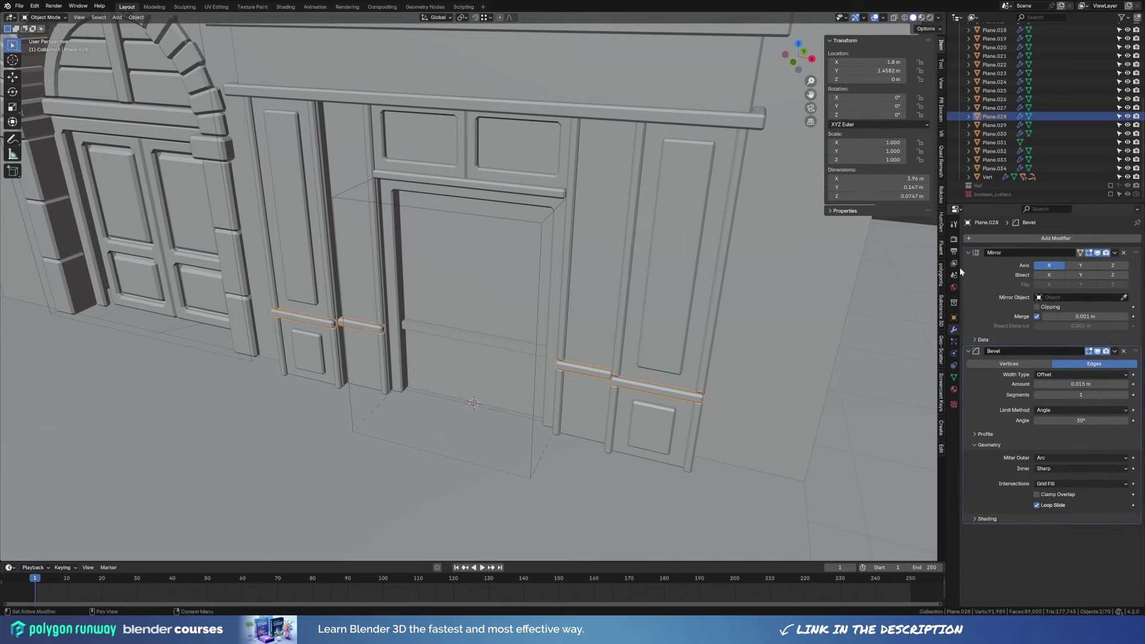
Check the frames' and pilasters' bevel modifiers, then select the door slab's inset border loop.
click(639, 404)
click(581, 387)
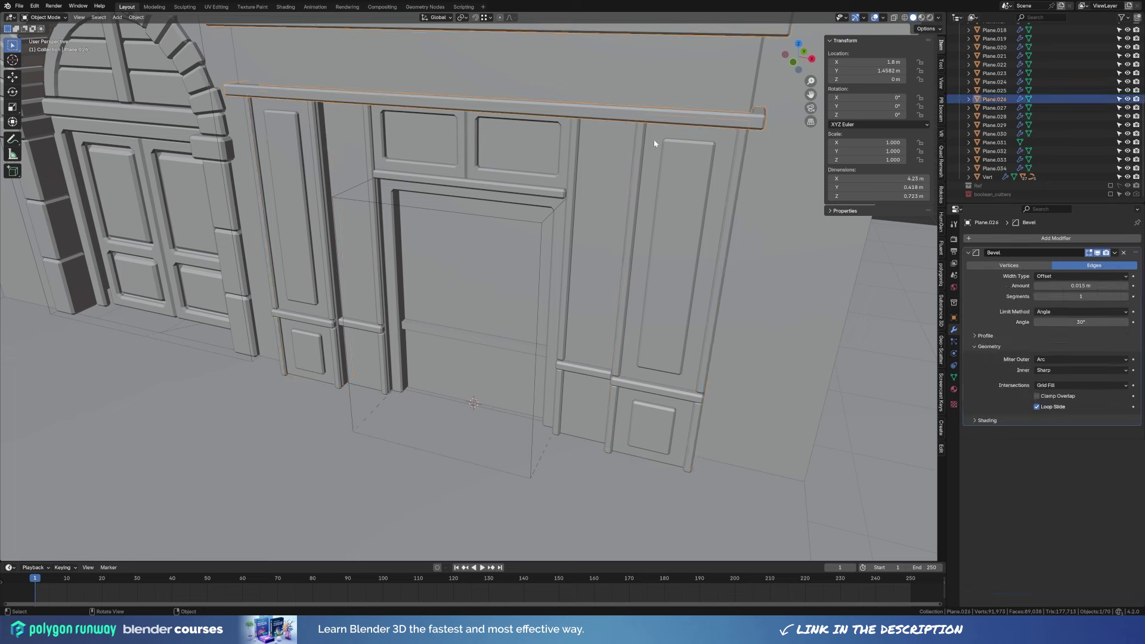
click(738, 227)
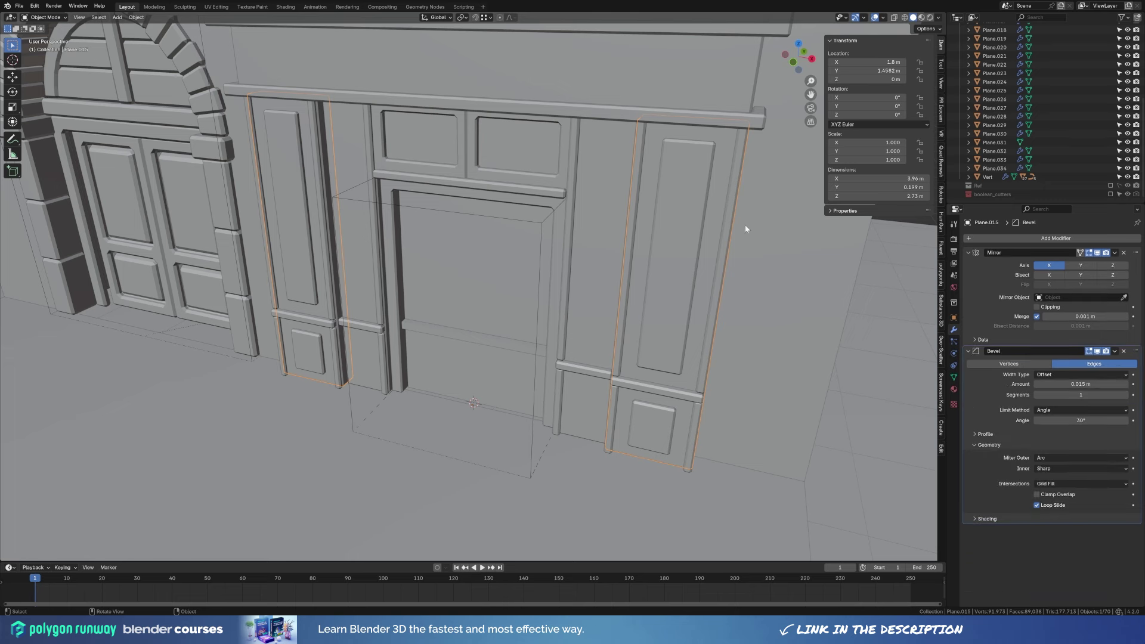
click(460, 344)
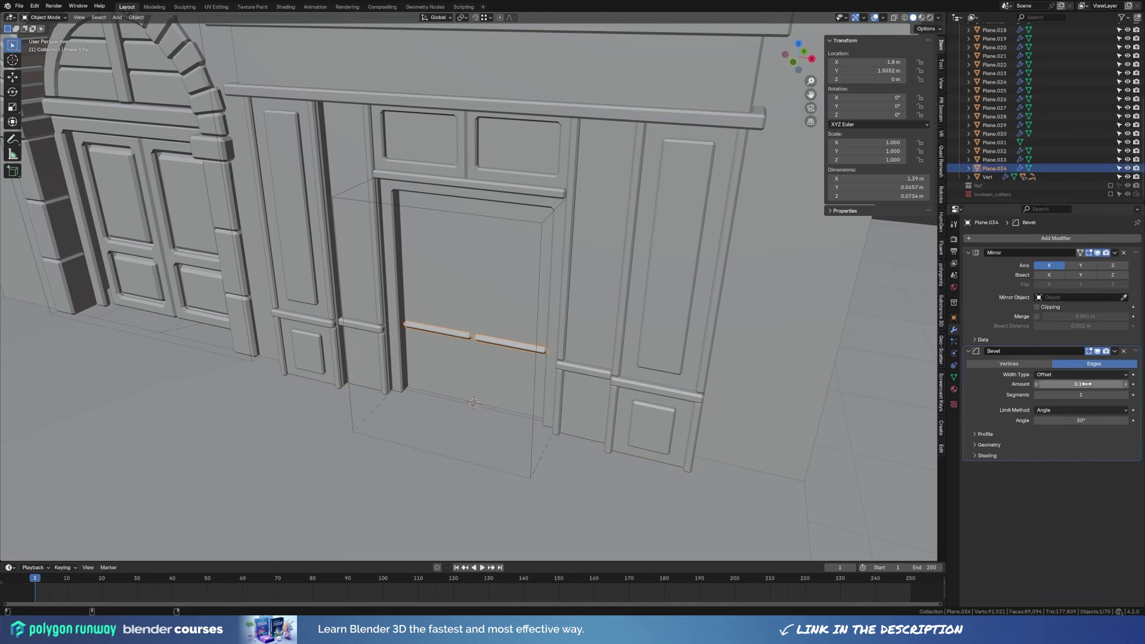
click(501, 300)
key(Tab)
mouse_move(511, 300)
middle_down()
mouse_move(639, 317)
mouse_move(541, 306)
mouse_move(489, 353)
middle_up()
alt+click(541, 307)
alt+click(489, 353)
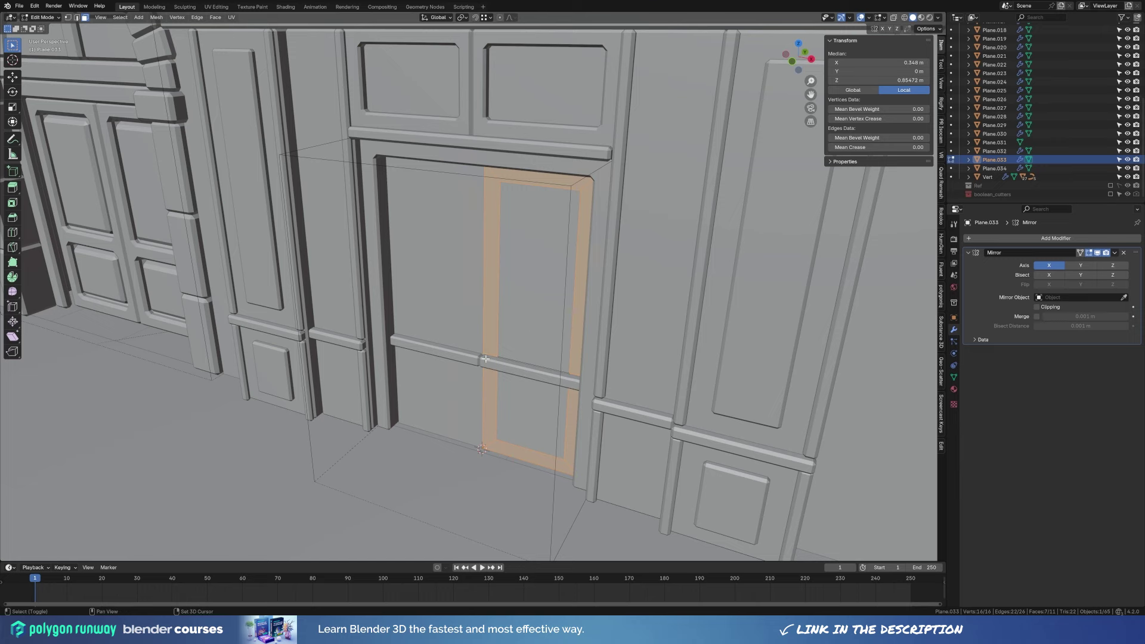
Separate the inset border loop into its own object, extrude it outward, and bevel it.
key(alt+z)
key(p)
click(537, 376)
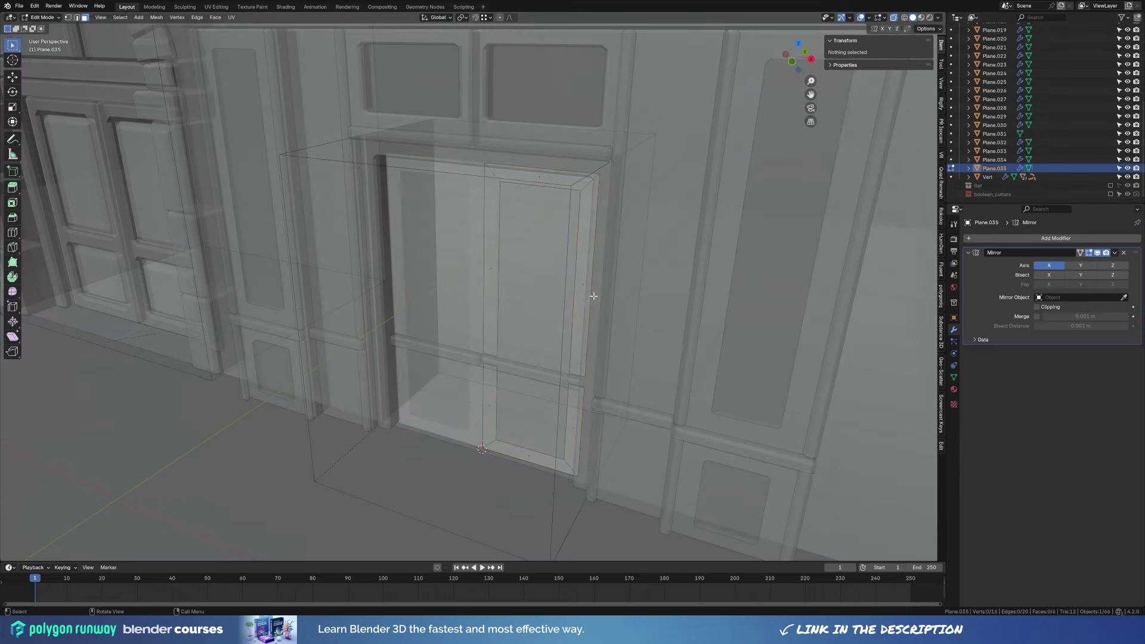
key(alt+z)
key(a)
key(e)
click(632, 330)
key(Tab)
key(ctrl+b)
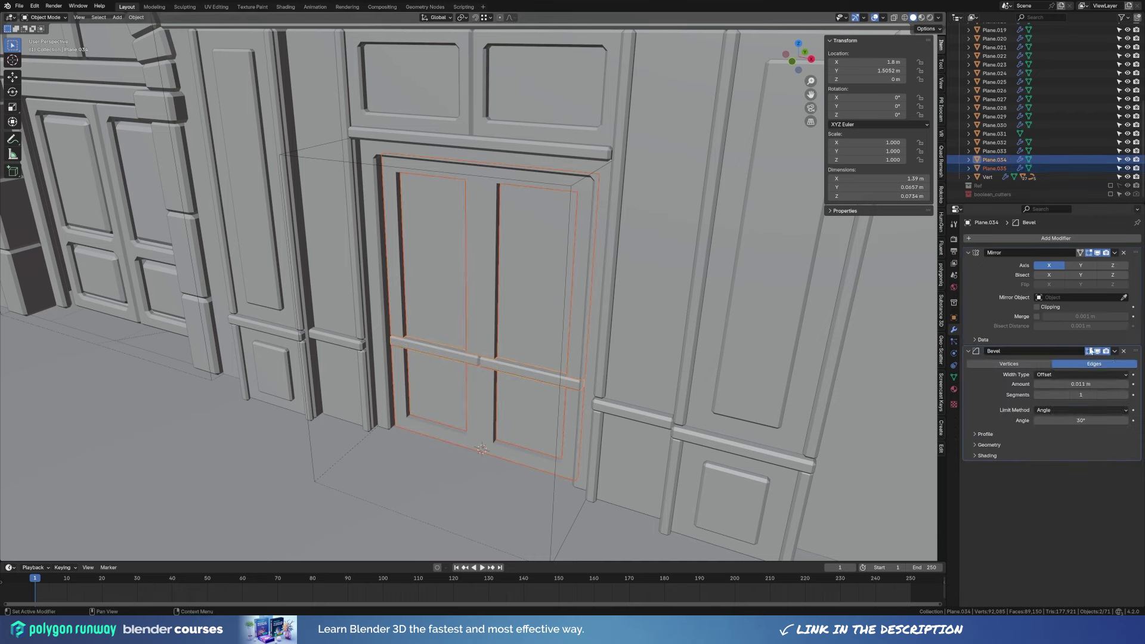
Recalculate the normals of the whole inner door slab mesh.
click(521, 334)
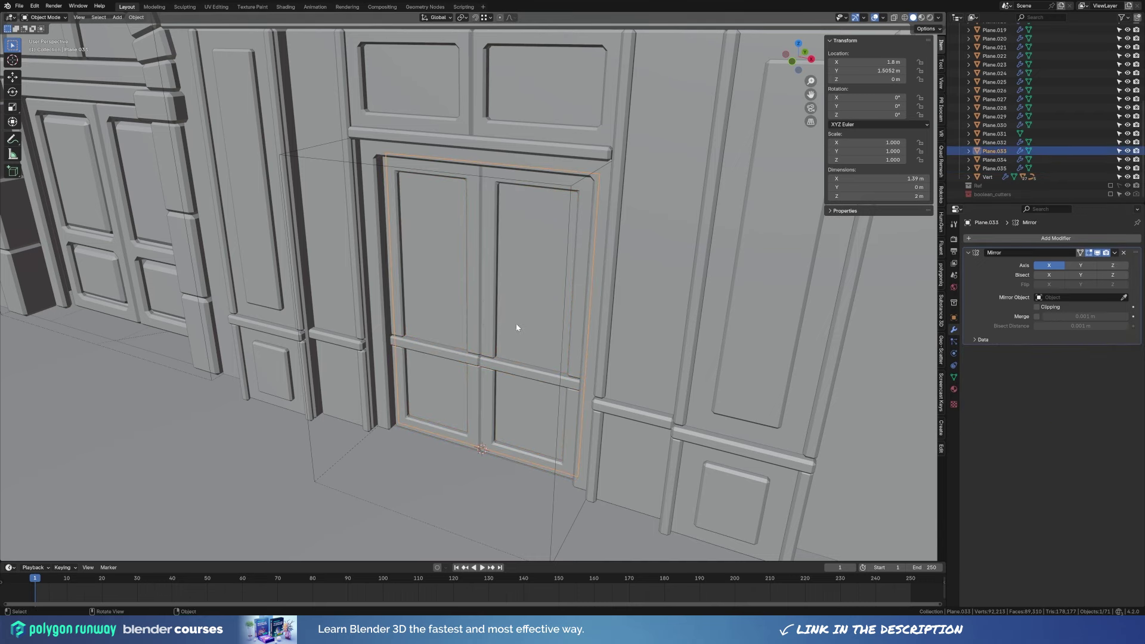
key(Tab)
key(alt+z)
key(2)
key(a)
mouse_move(632, 294)
middle_down()
mouse_move(642, 294)
mouse_move(537, 322)
mouse_move(555, 355)
mouse_move(519, 409)
mouse_move(504, 409)
middle_up()
key(shift+n)
key(alt+a)
key(3)
Extrude the door's upper panel face inward to recess it and separate it.
click(531, 280)
key(alt+z)
shift+click(524, 412)
click(536, 355)
key(e)
click(563, 356)
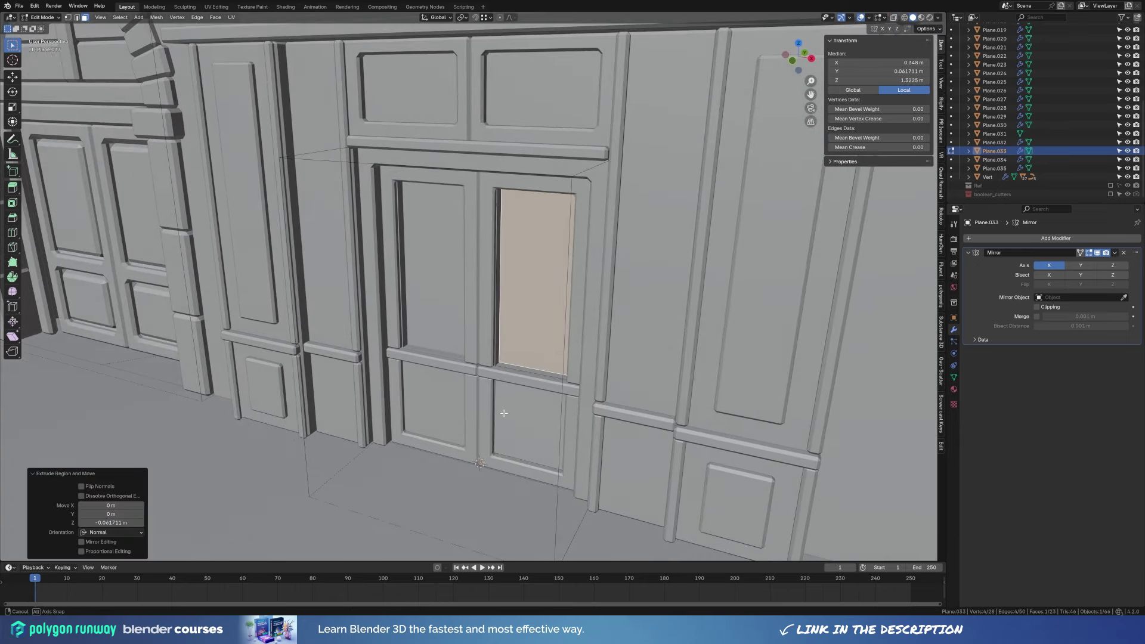
key(p)
key(Tab)
click(553, 393)
key(Tab)
key(Tab)
Copy the rail's Bevel modifier onto the door slab, giving it a 0.011 m bevel.
click(537, 421)
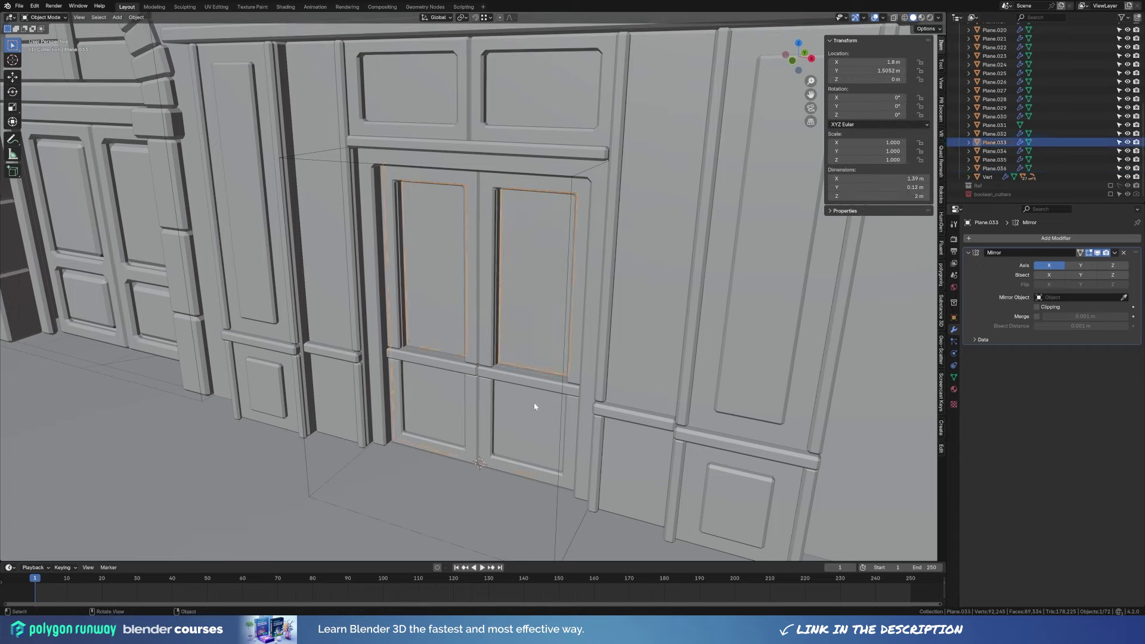
shift+click(573, 298)
click(1115, 351)
click(1103, 375)
click(500, 404)
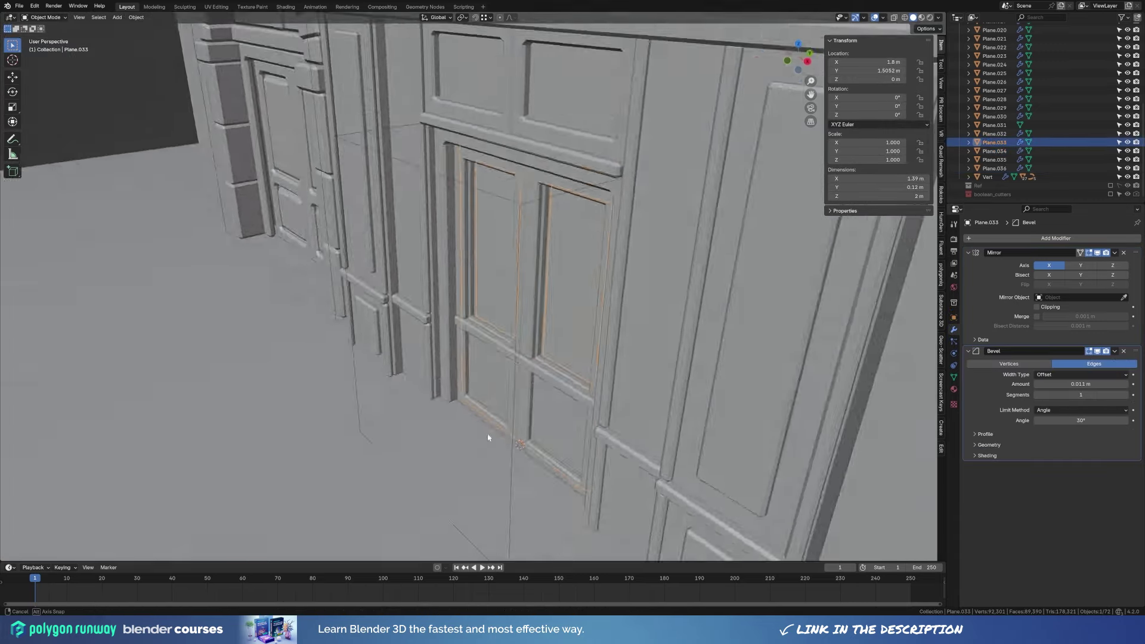
middle_drag(499, 404, 522, 422)
scroll(446, 340, down, 5)
middle_drag(448, 345, 509, 333)
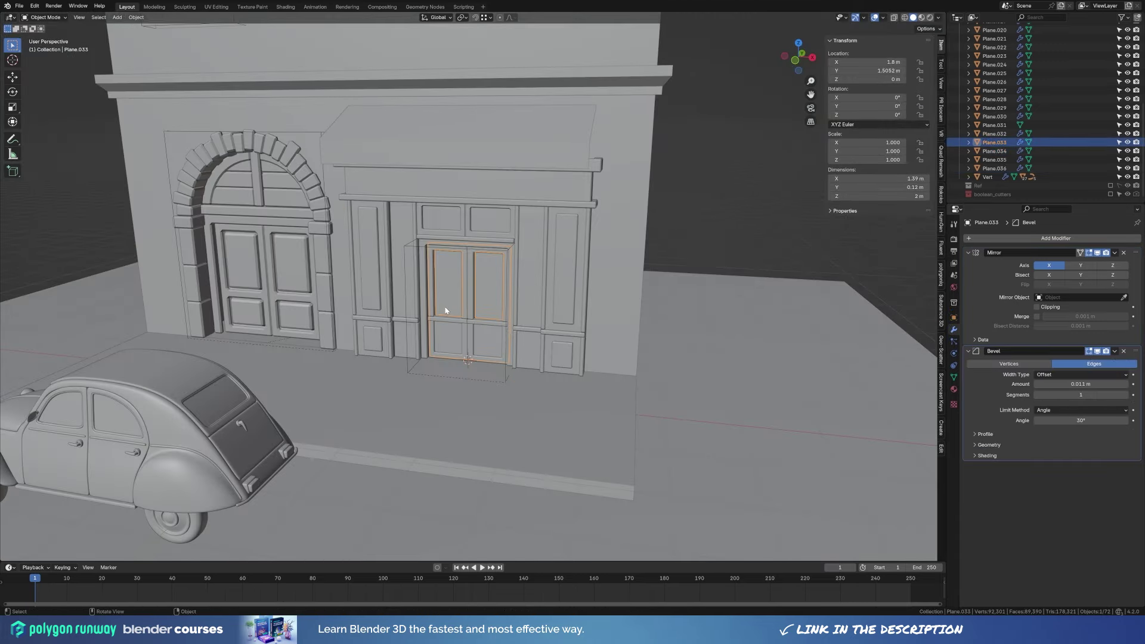
scroll(445, 310, down, 4)
mouse_move(445, 310)
middle_down()
mouse_move(469, 299)
mouse_move(467, 314)
mouse_move(461, 300)
mouse_move(498, 281)
middle_up()
Select the storefront awning, check its mesh from the front, then orbit to a perspective view.
click(497, 274)
key(KP_1)
key(Tab)
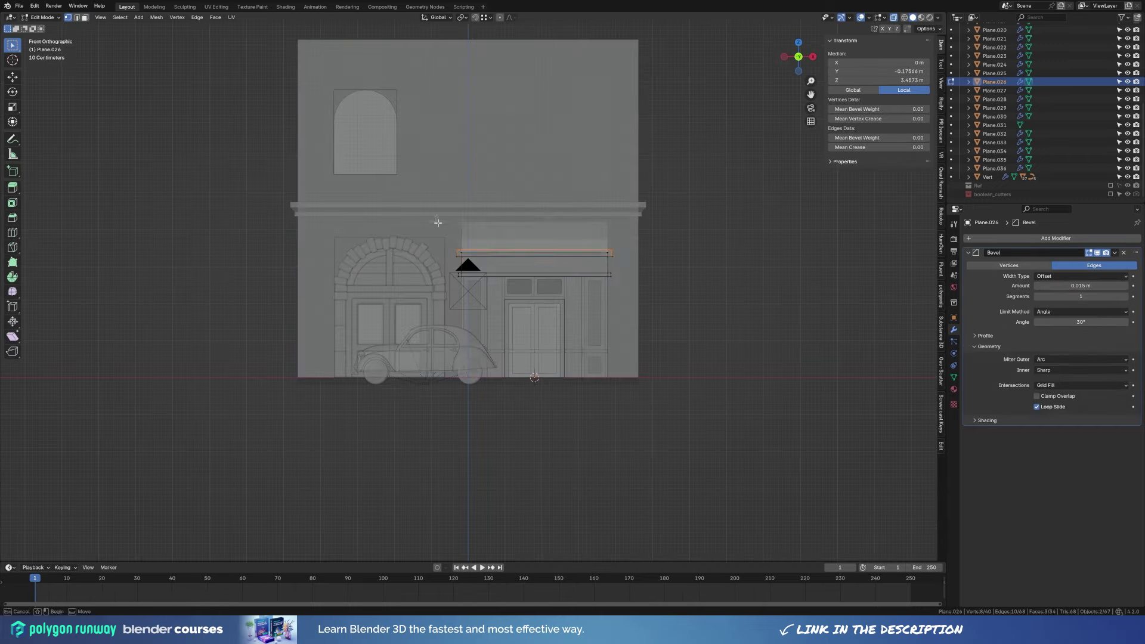
key(a)
key(Tab)
mouse_move(609, 246)
middle_down()
mouse_move(428, 276)
mouse_move(549, 335)
middle_up()
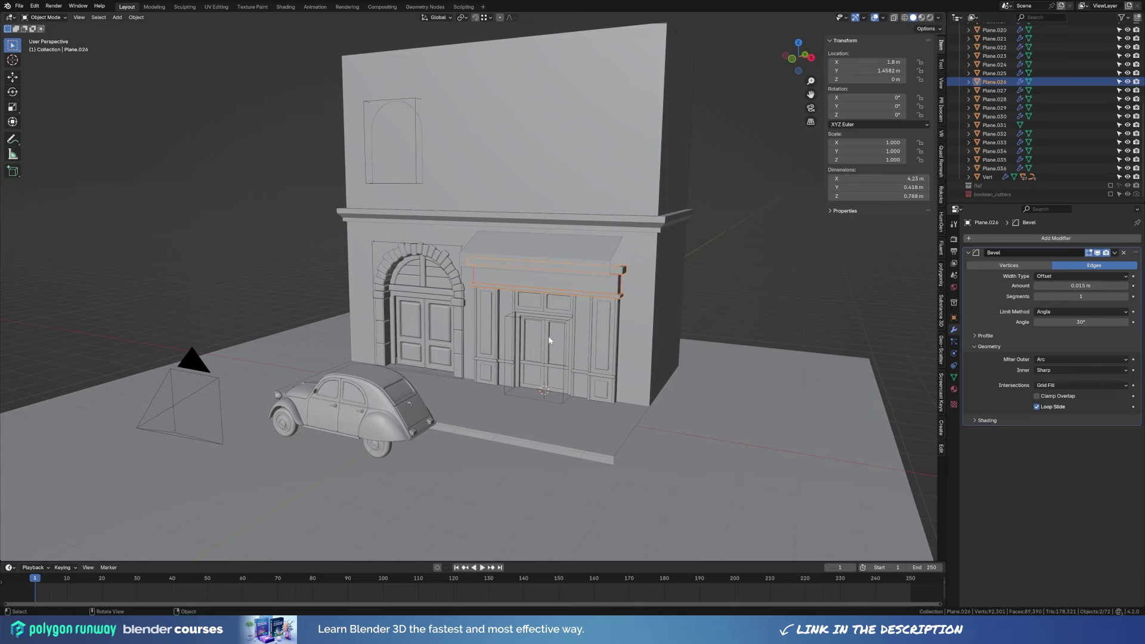
scroll(457, 337, up, 5)
scroll(456, 339, down, 3)
Shade the arched door's panels and frame smooth.
click(506, 320)
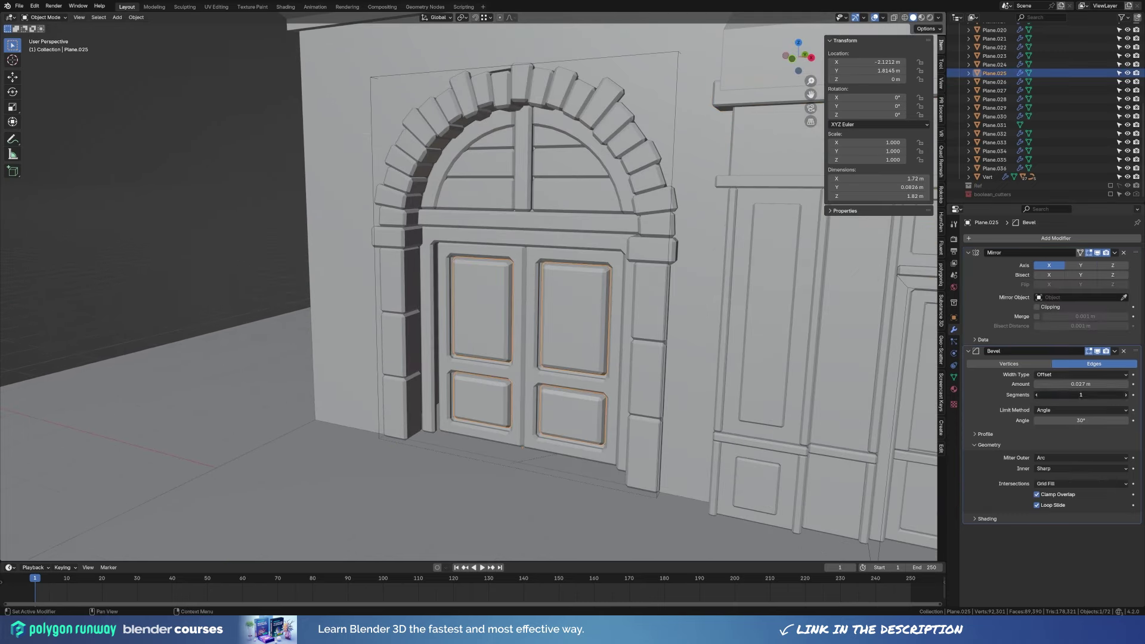
right_click(599, 350)
click(603, 321)
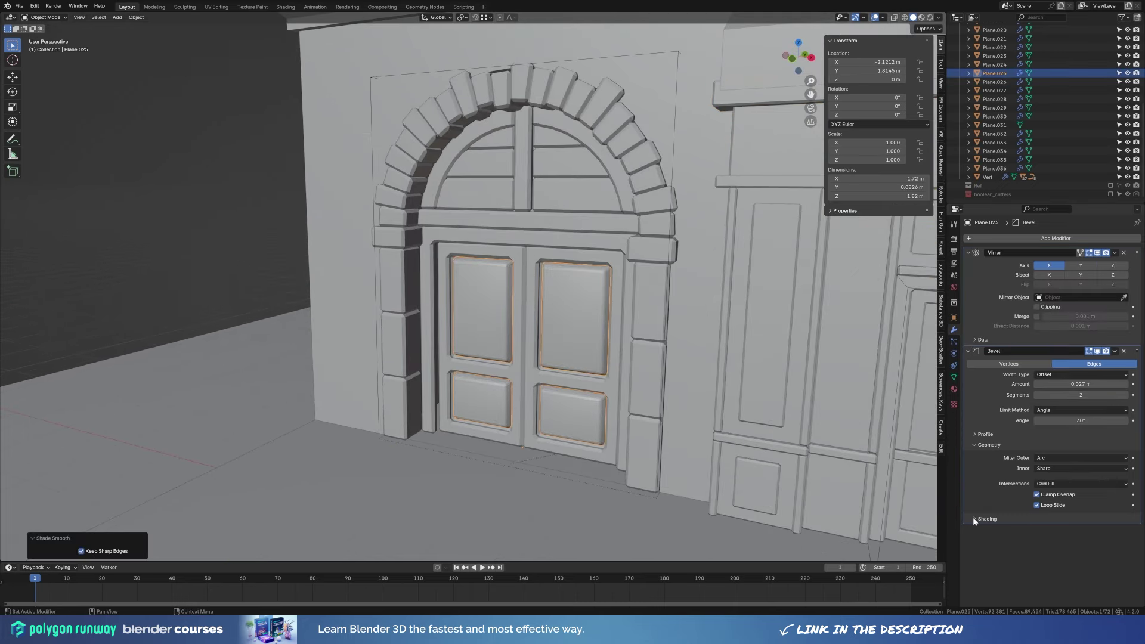
middle_drag(528, 267, 525, 257)
click(525, 257)
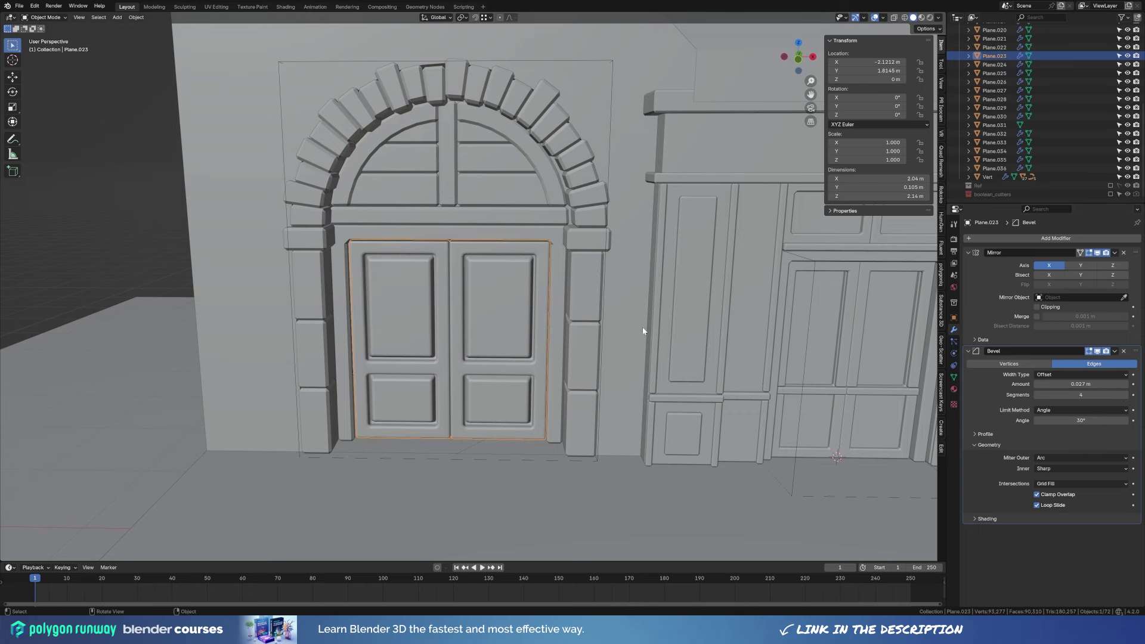
right_click(643, 330)
click(644, 331)
Give the arch stones, side pillars and mullion 2 bevel segments and smooth shading.
shift+click(524, 235)
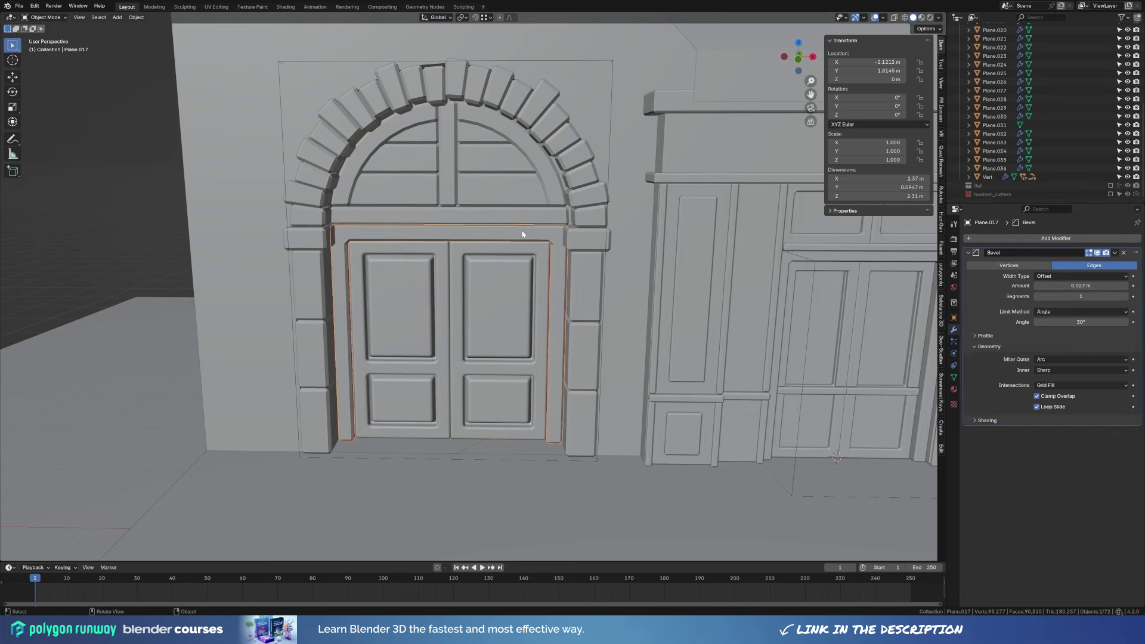
shift+click(548, 251)
shift+click(576, 269)
shift+click(443, 190)
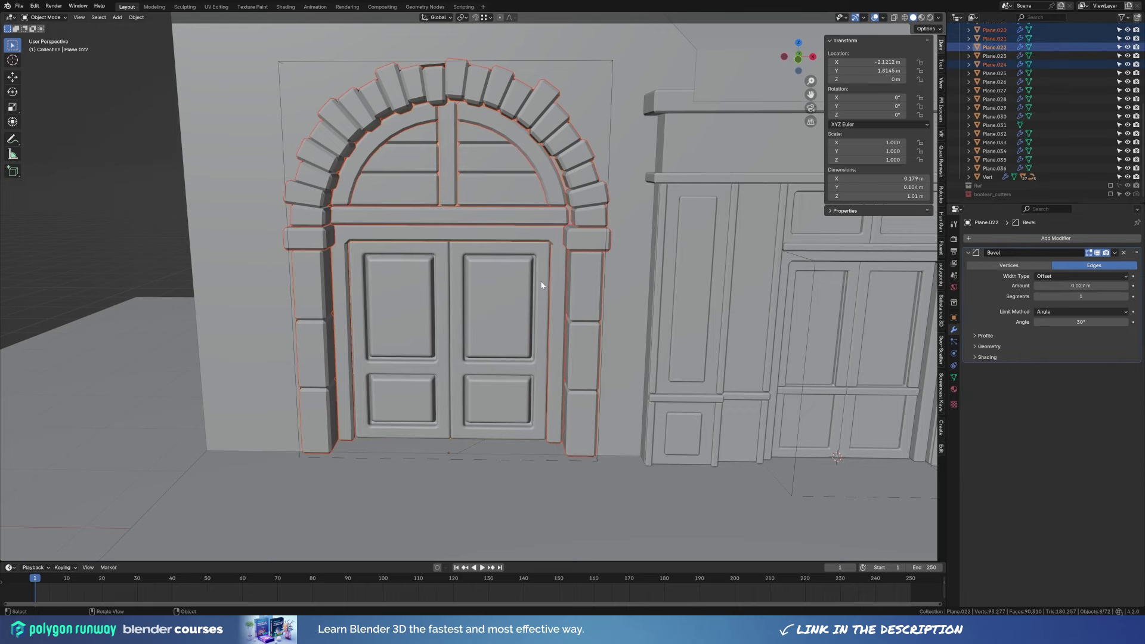
middle_drag(541, 285, 572, 280)
click(1126, 296)
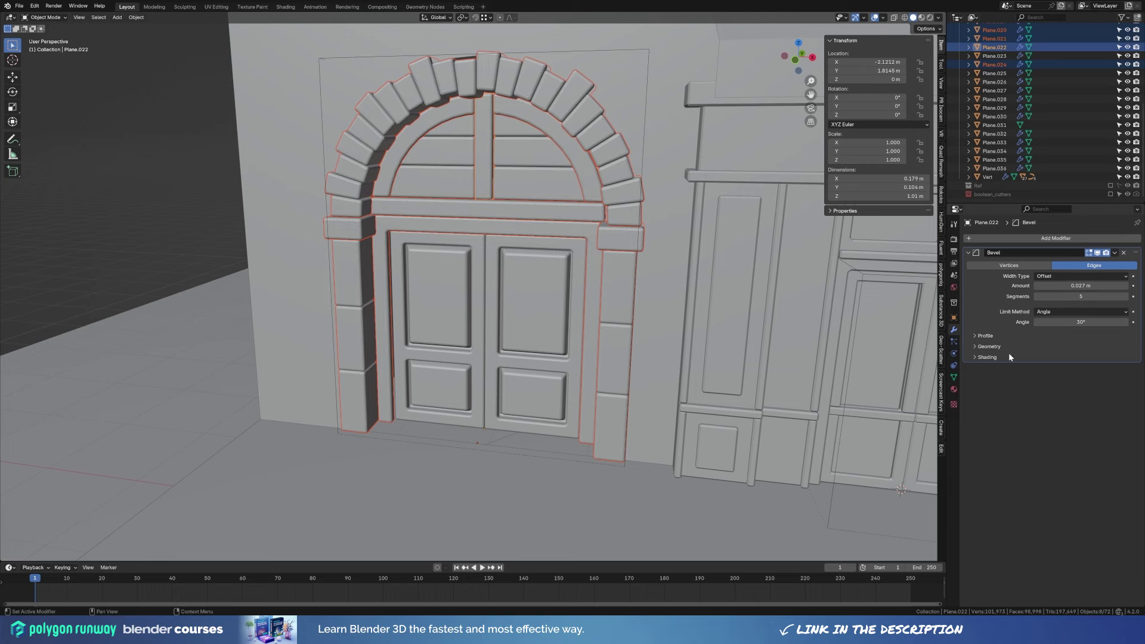
right_click(614, 326)
click(614, 326)
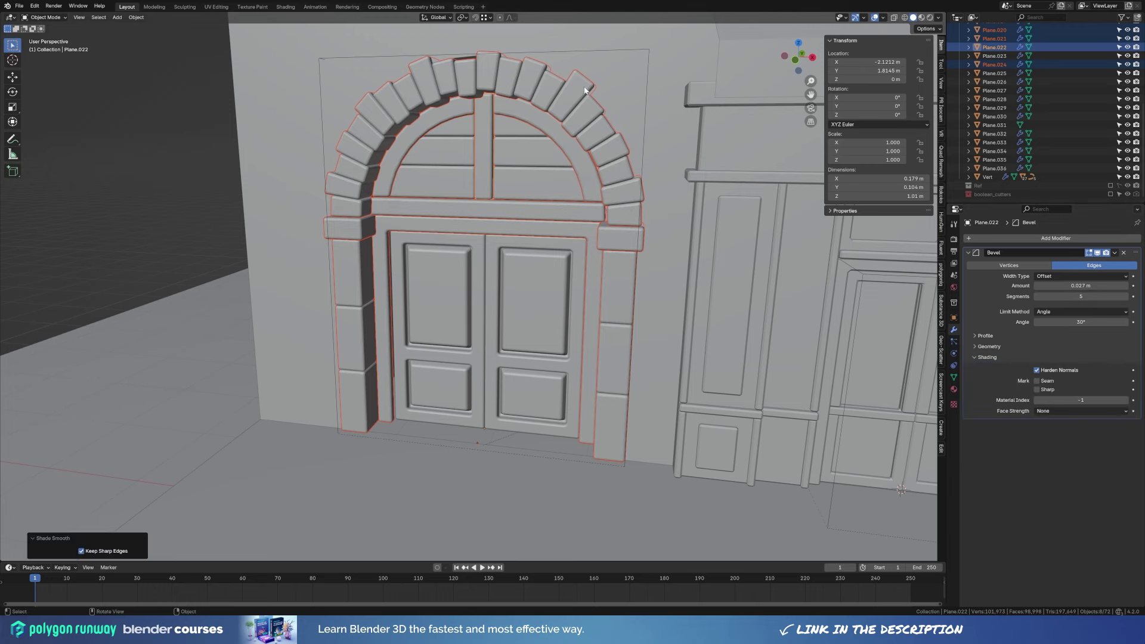
Inspect the right door's panel mesh up close.
mouse_move(585, 89)
middle_down()
mouse_move(519, 302)
mouse_move(585, 302)
middle_up()
click(519, 301)
scroll(686, 293, up, 5)
key(Tab)
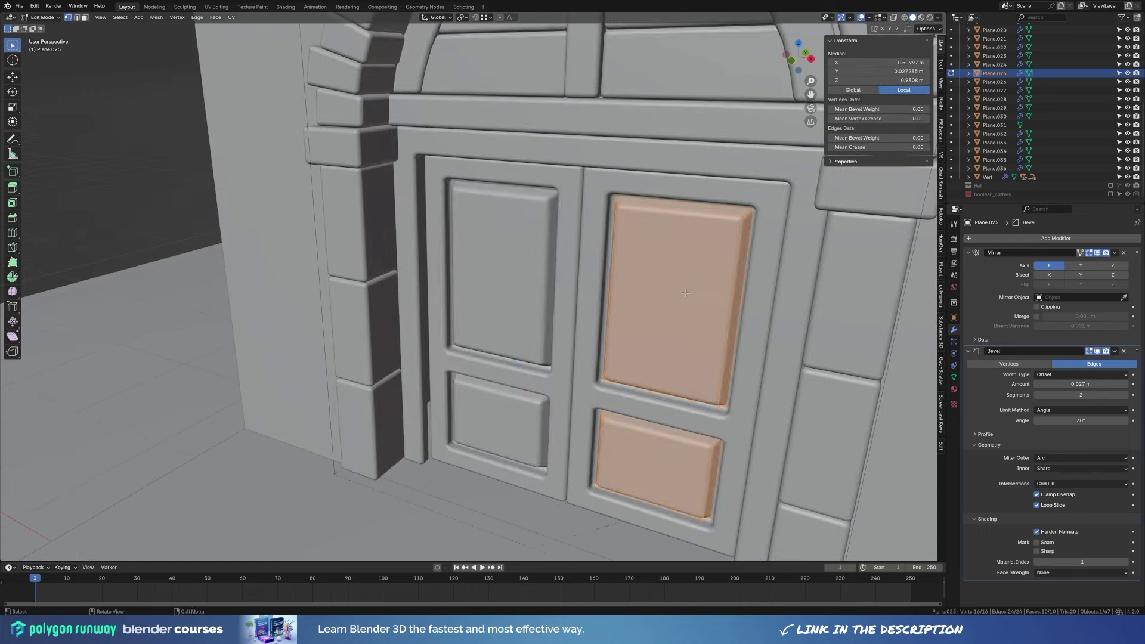
key(Tab)
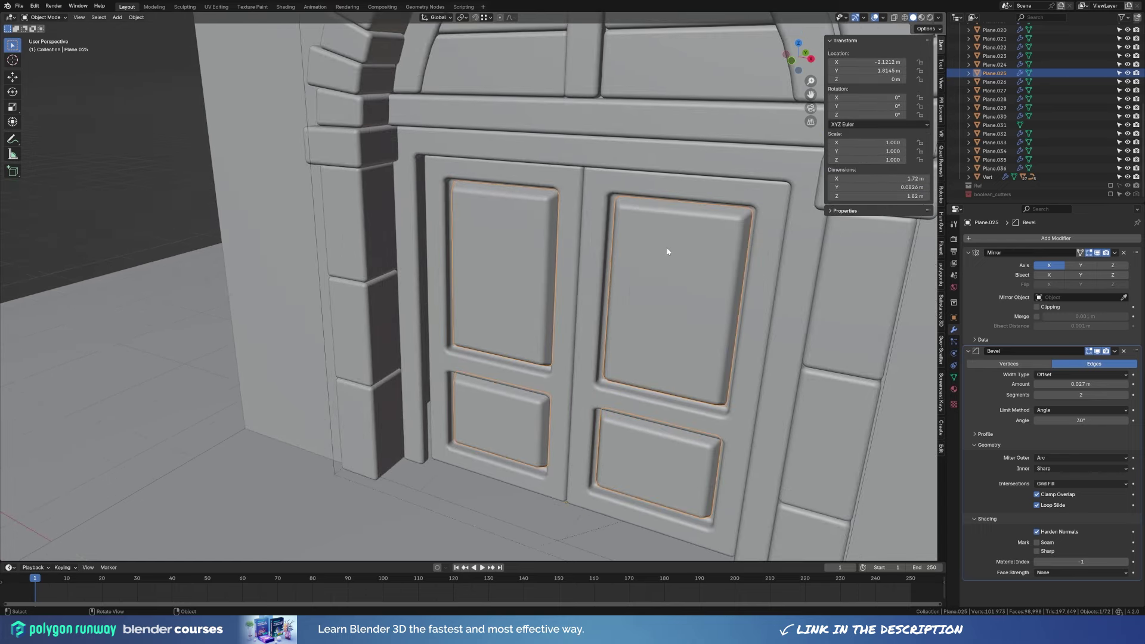
scroll(668, 251, down, 4)
scroll(662, 257, down, 4)
scroll(668, 268, down, 4)
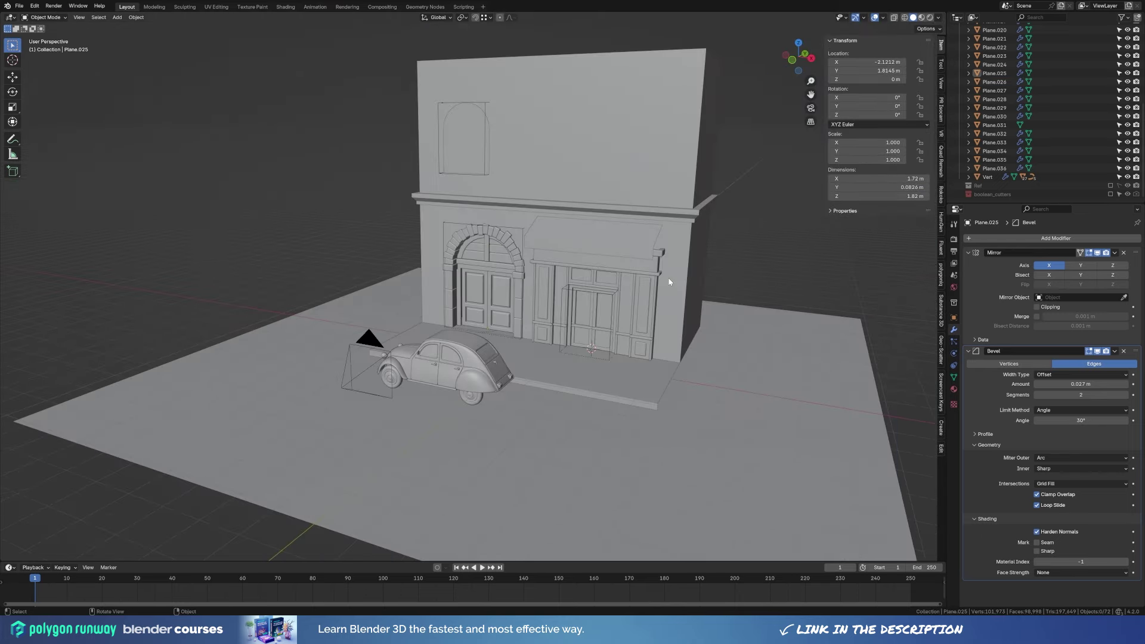
scroll(466, 272, up, 4)
scroll(465, 269, up, 3)
scroll(453, 179, up, 2)
Raise the bevel segments to 2 on the storefront's upper panels and frame trims.
click(436, 157)
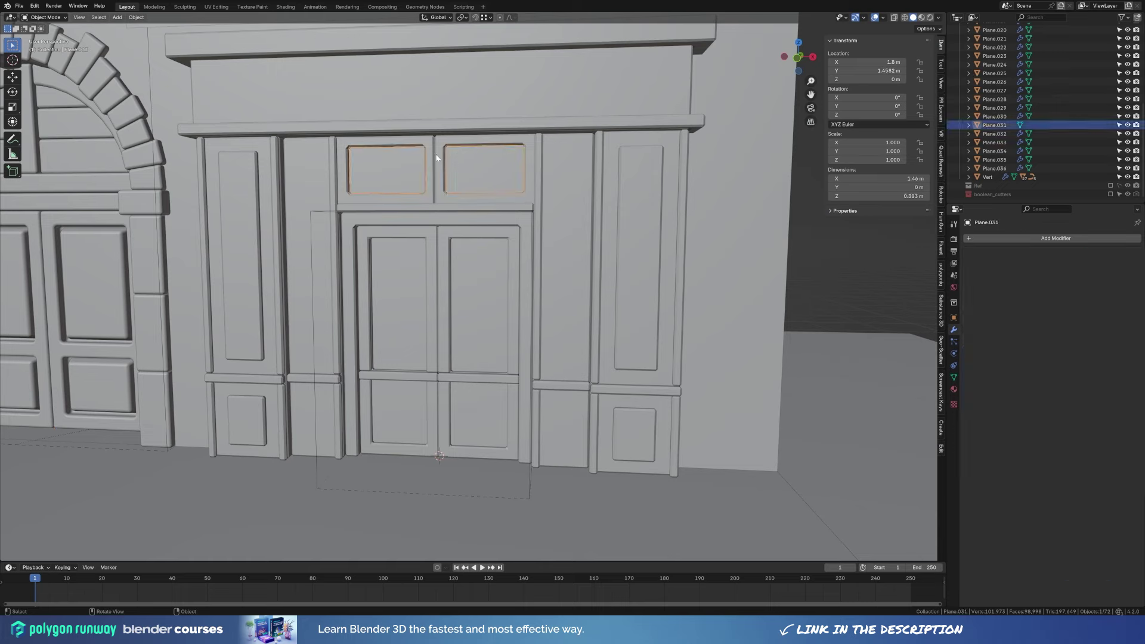
click(543, 187)
shift+click(470, 360)
shift+click(331, 382)
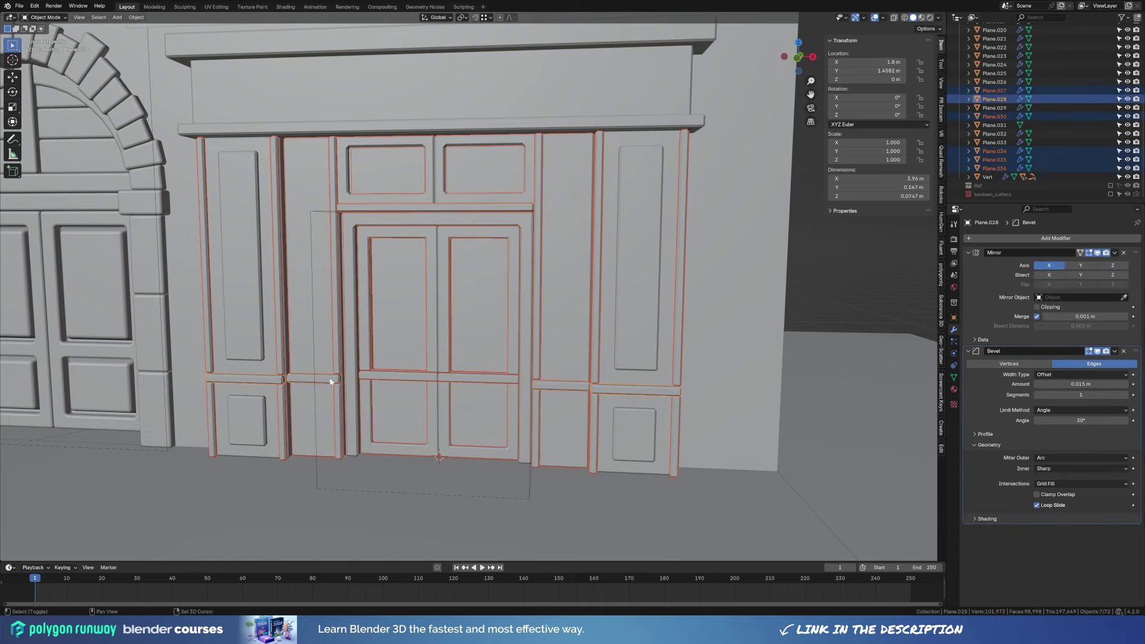
shift+click(647, 401)
shift+click(286, 97)
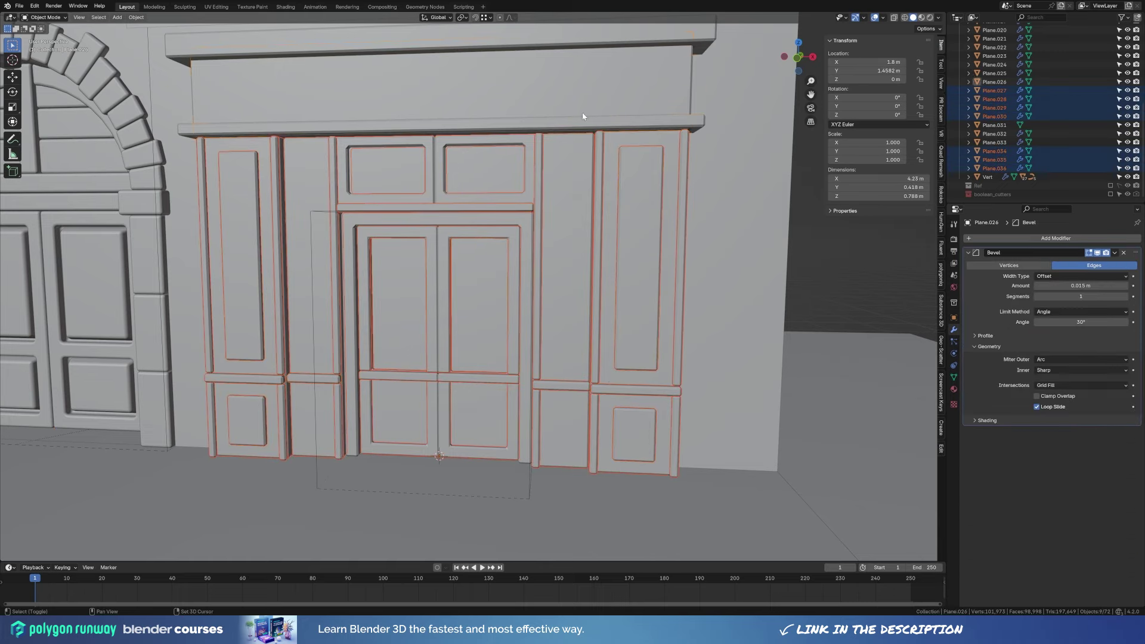
middle_drag(583, 116, 583, 173)
scroll(582, 173, up, 3)
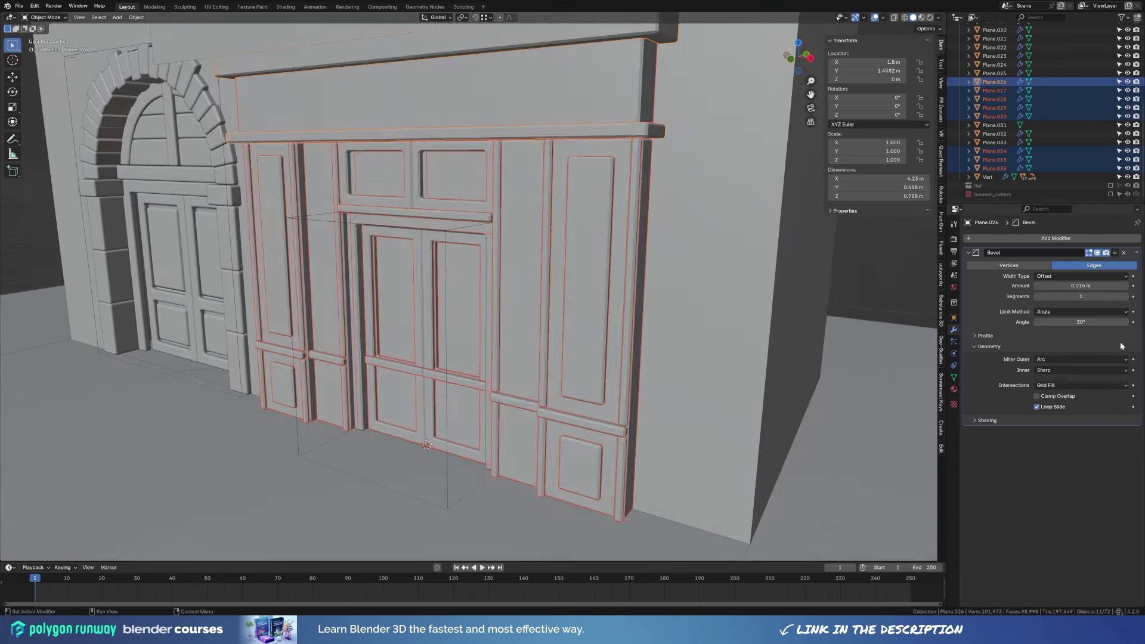
click(1125, 298)
text(5)
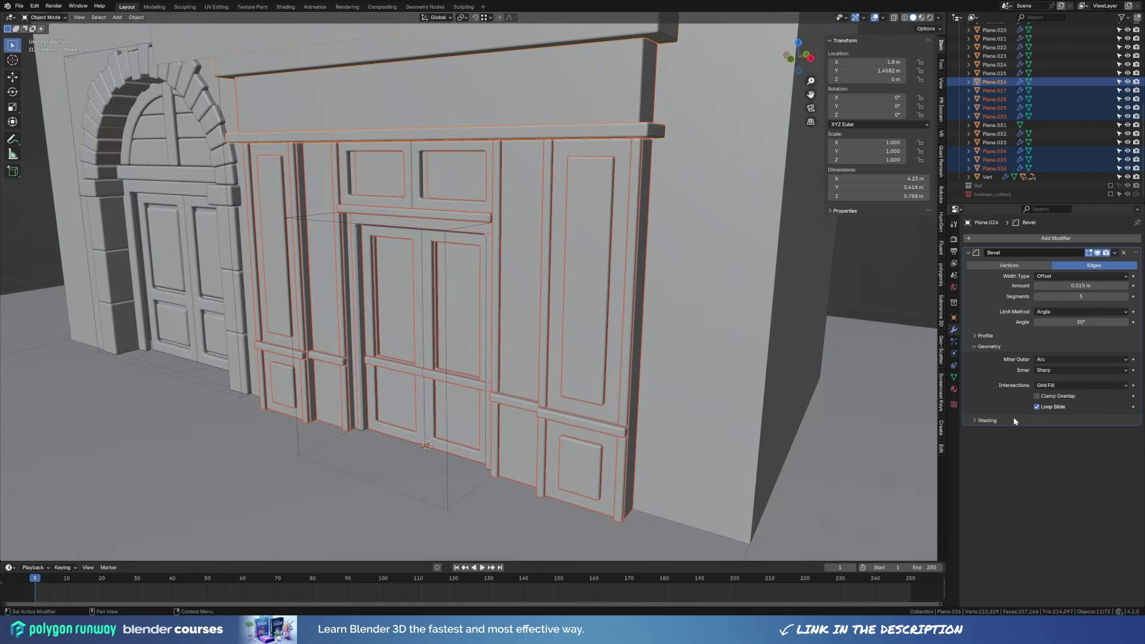
Shade the storefront door frame and door panels smooth.
middle_drag(440, 341, 401, 215)
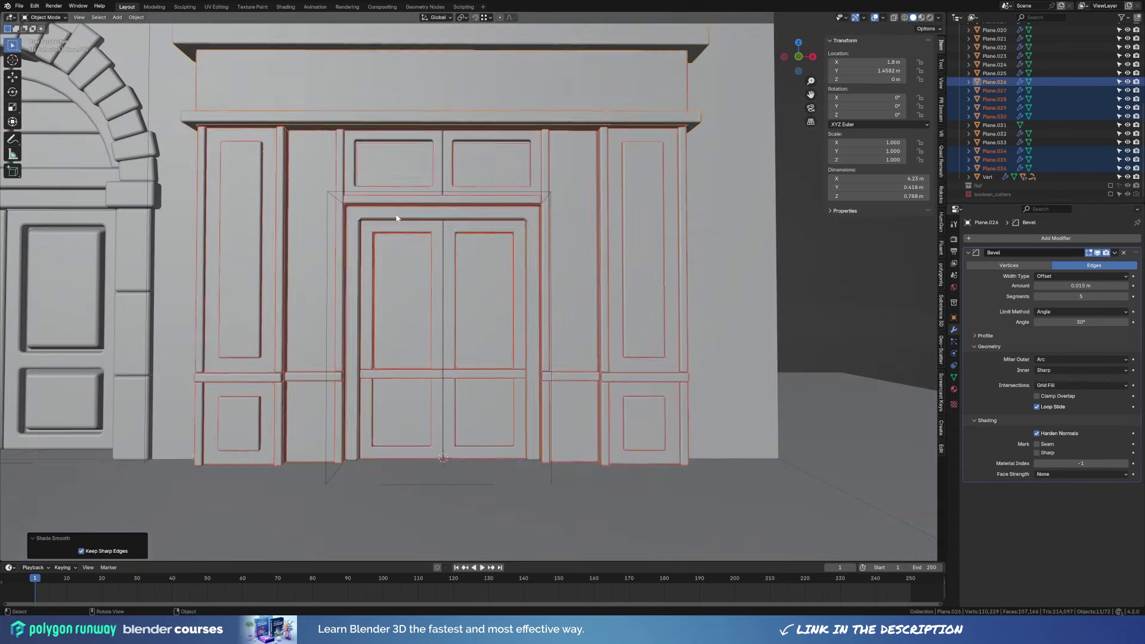
click(402, 213)
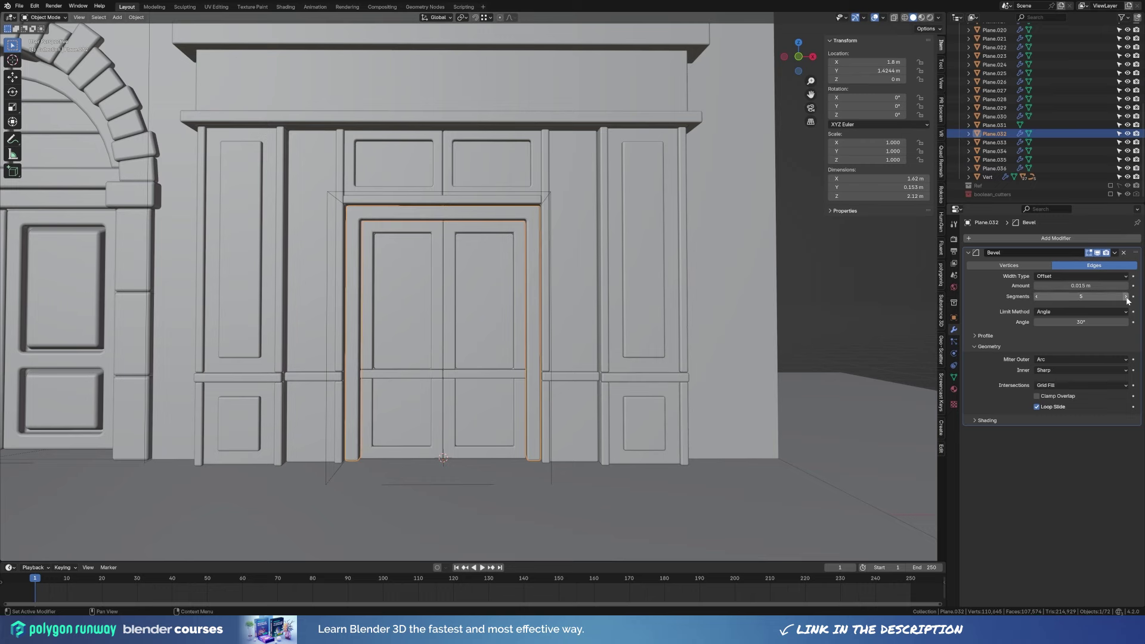
right_click(664, 295)
click(665, 295)
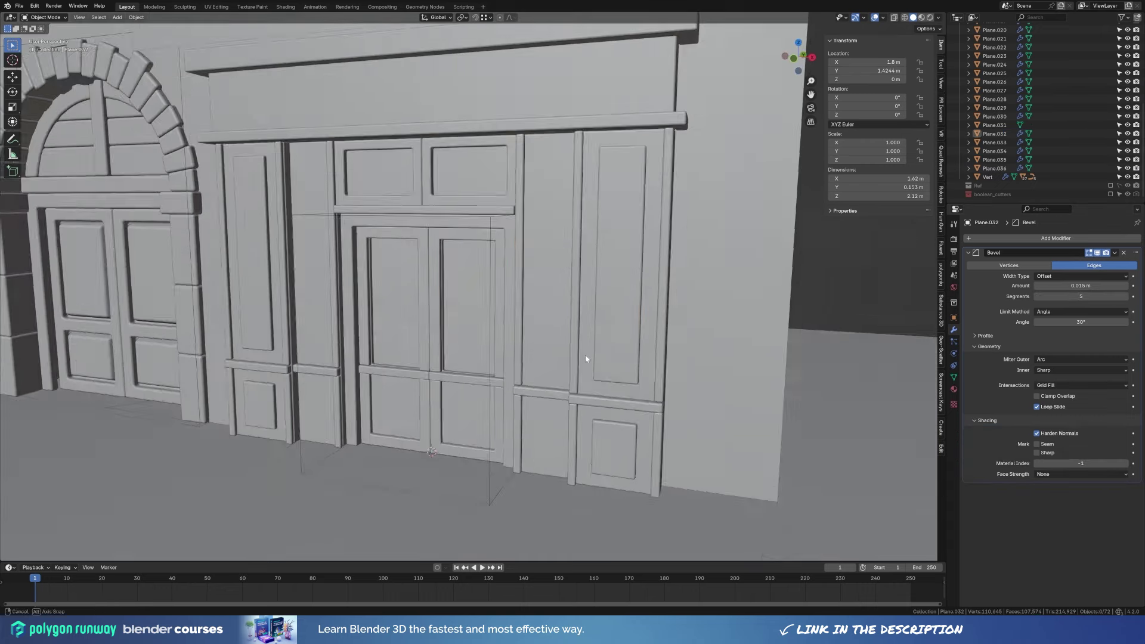
middle_drag(585, 358, 582, 288)
scroll(437, 266, up, 5)
click(437, 266)
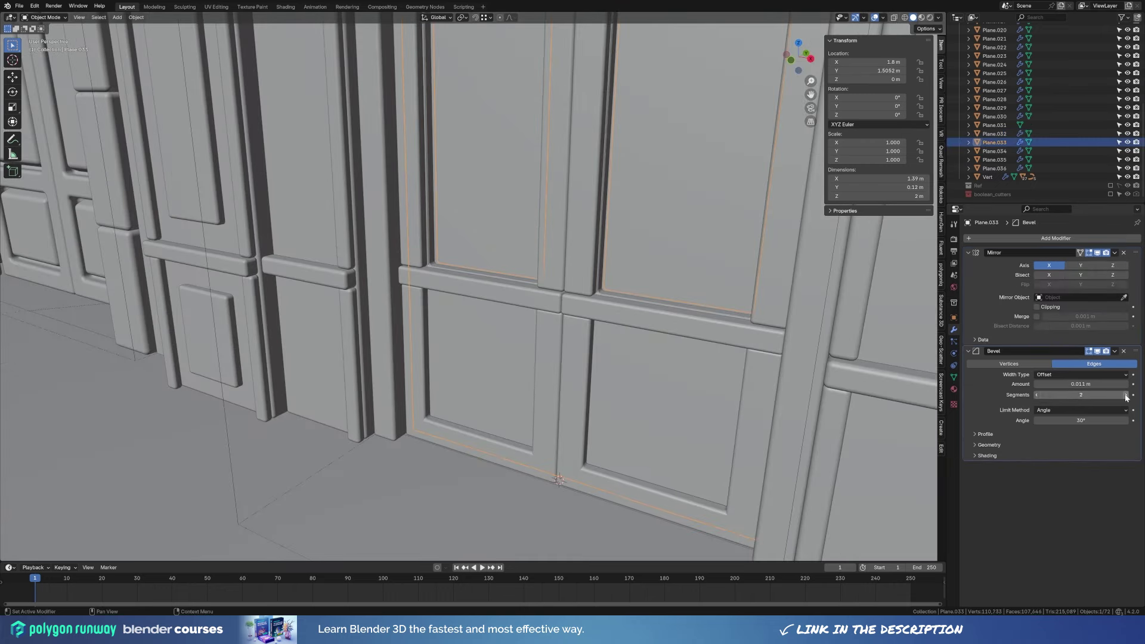
click(989, 445)
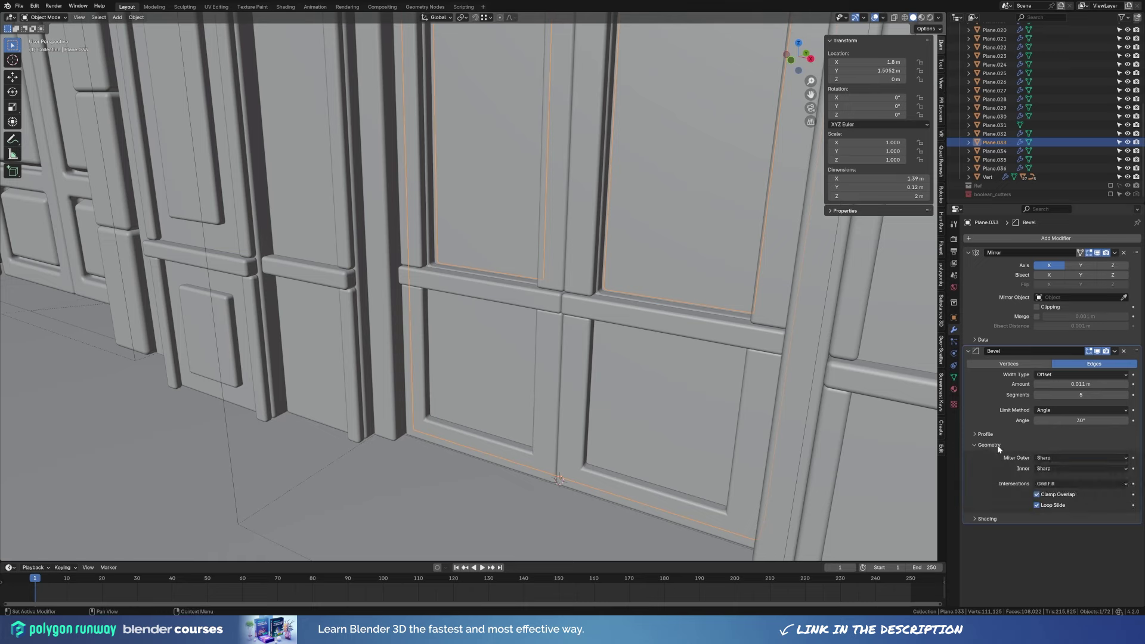
right_click(519, 302)
click(519, 301)
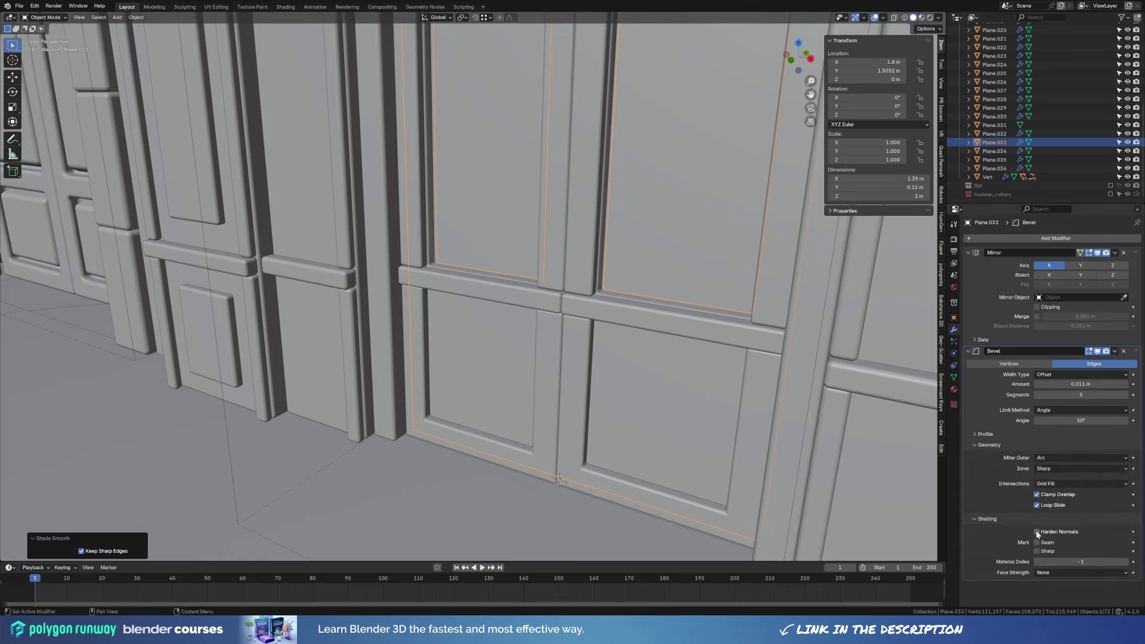
Select the cornice beam above the door and view it through the scene camera.
click(262, 316)
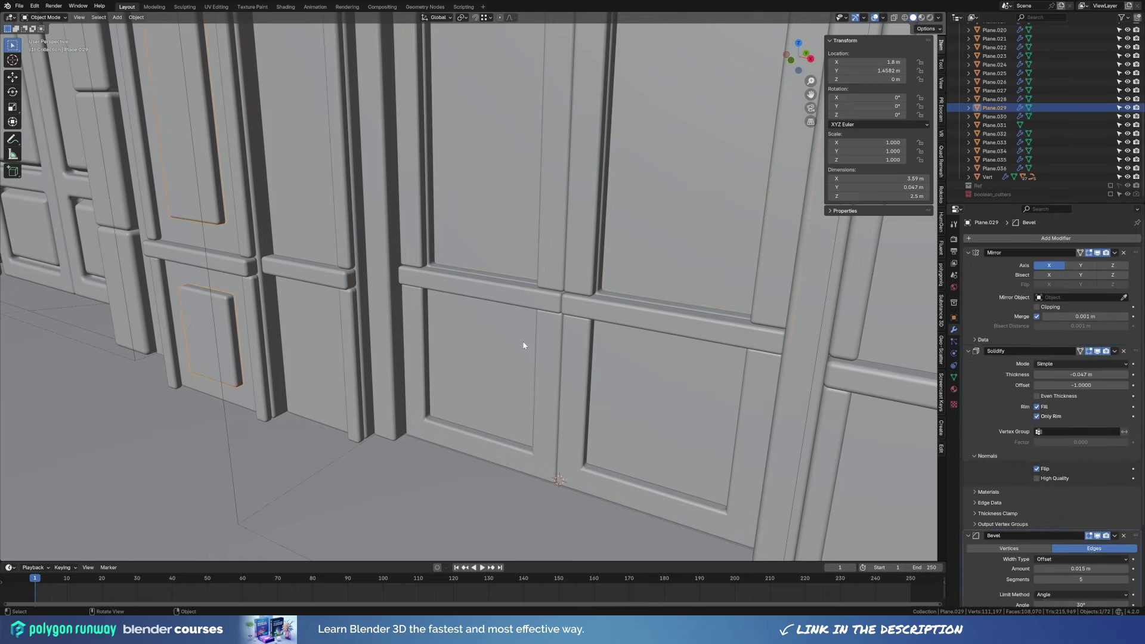
scroll(524, 345, down, 3)
scroll(555, 334, down, 3)
click(556, 268)
scroll(537, 159, up, 5)
mouse_move(537, 159)
middle_down()
mouse_move(501, 227)
mouse_move(439, 85)
mouse_move(571, 270)
mouse_move(504, 294)
mouse_move(545, 277)
middle_up()
click(440, 81)
key(KP_0)
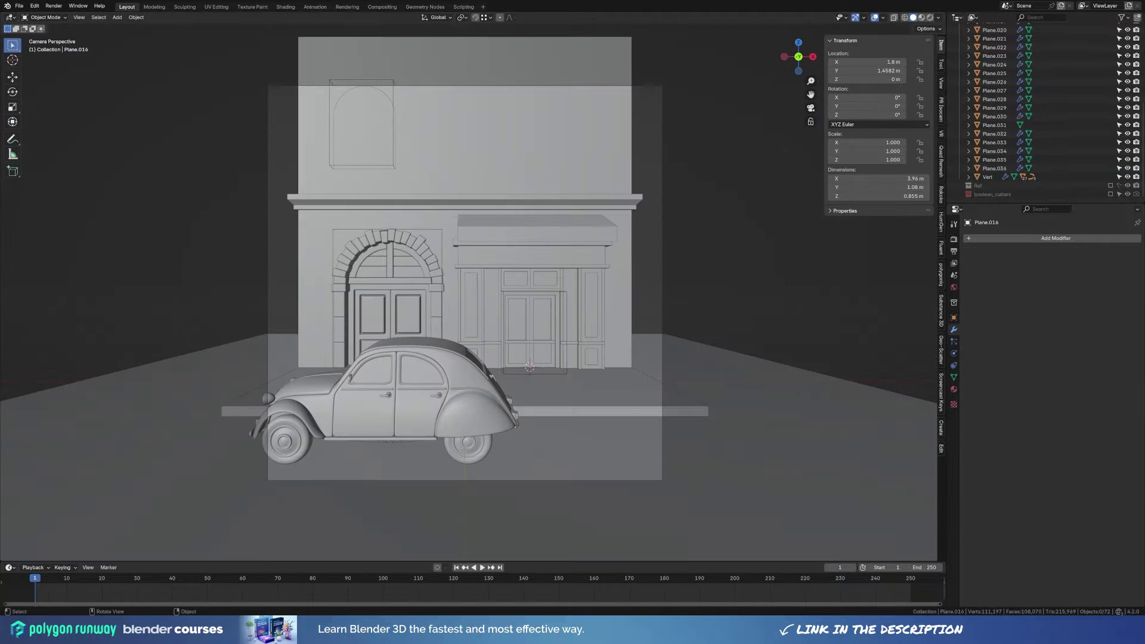
Add a 0.023 m Bevel modifier with extra segments to the cornice and shade it smooth.
click(1056, 238)
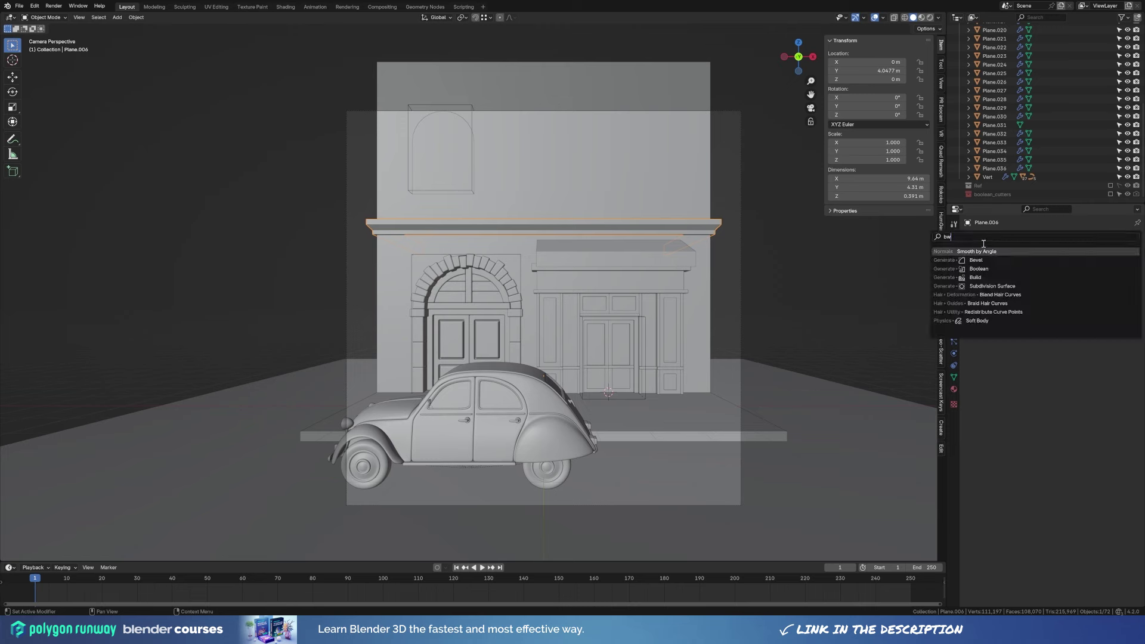
click(883, 265)
click(1127, 297)
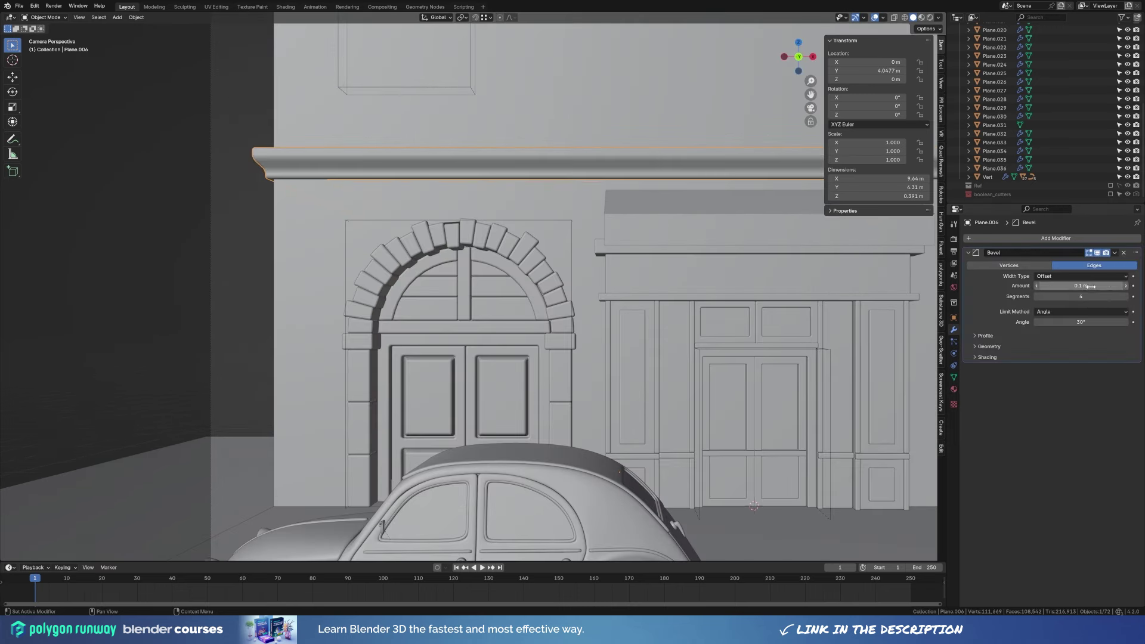
drag(1090, 286, 1050, 286)
right_click(632, 156)
click(633, 157)
click(1023, 357)
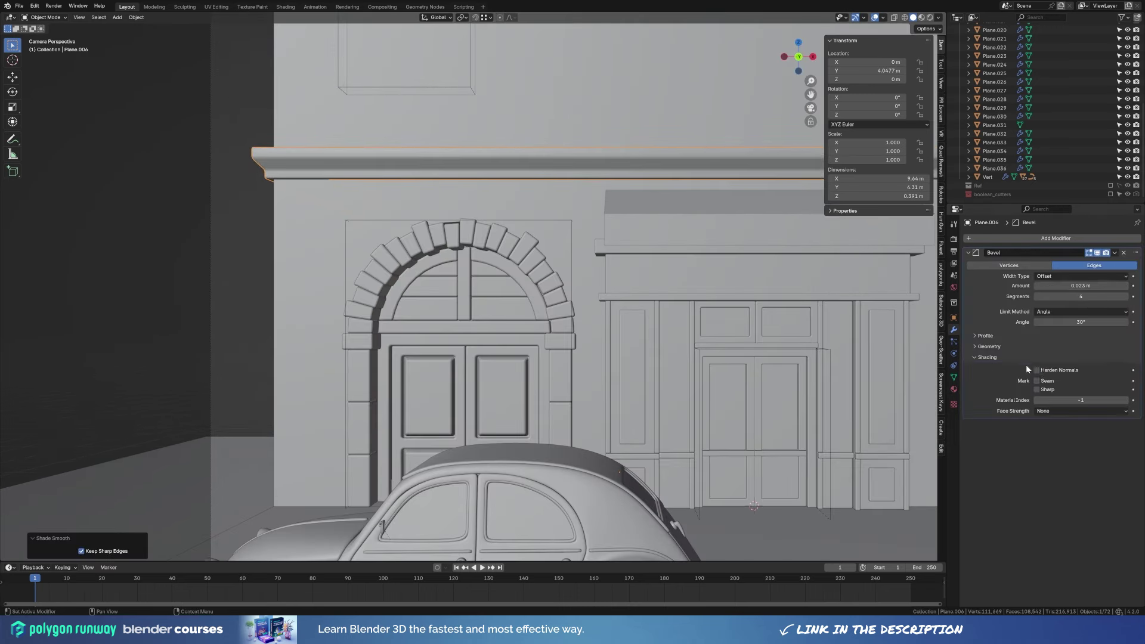
Clear the selection and orbit out of the camera view around the building.
key(Home)
click(762, 234)
scroll(518, 266, up, 4)
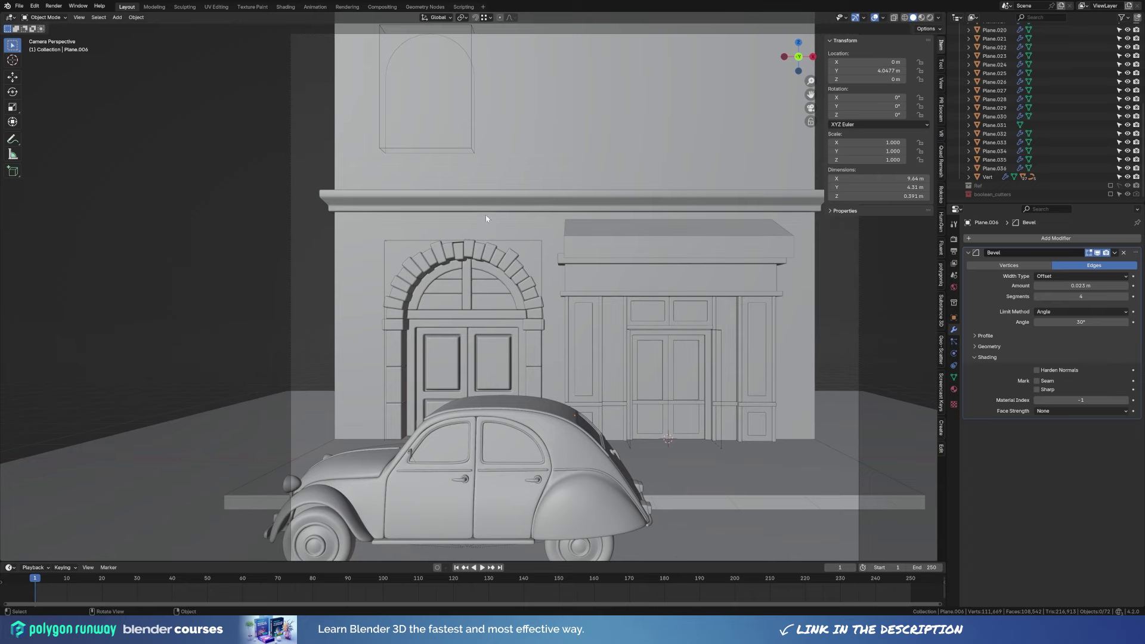
middle_drag(496, 174, 475, 217)
scroll(499, 199, down, 4)
scroll(570, 331, up, 5)
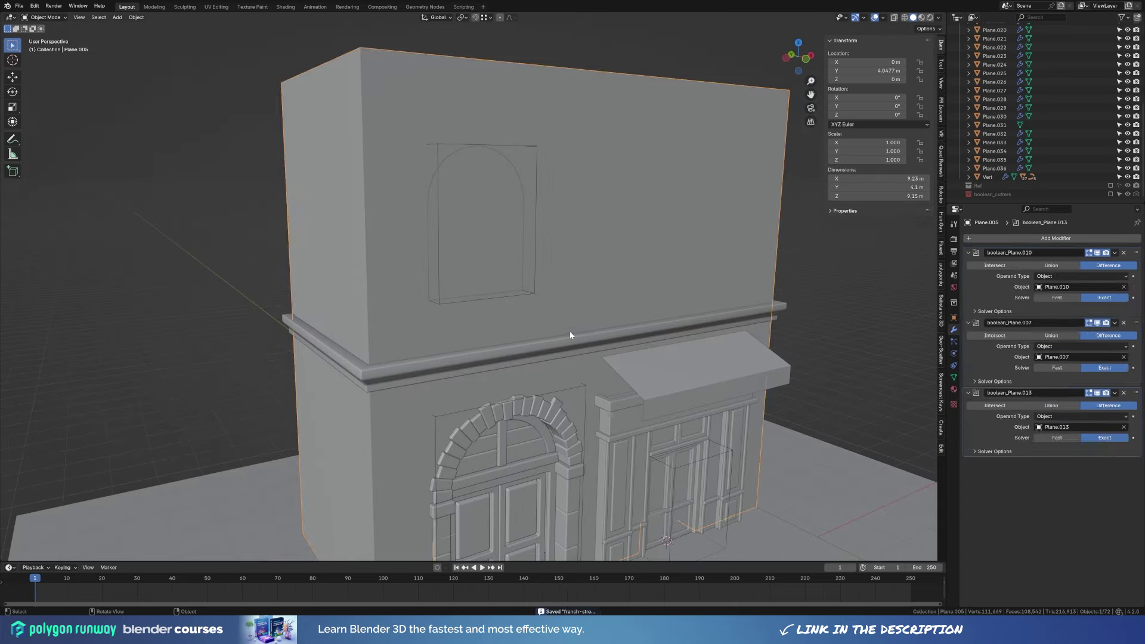
Duplicate a cornice edge loop and separate it into its own object.
key(Tab)
alt+click(543, 357)
key(shift+d)
key(p)
key(Tab)
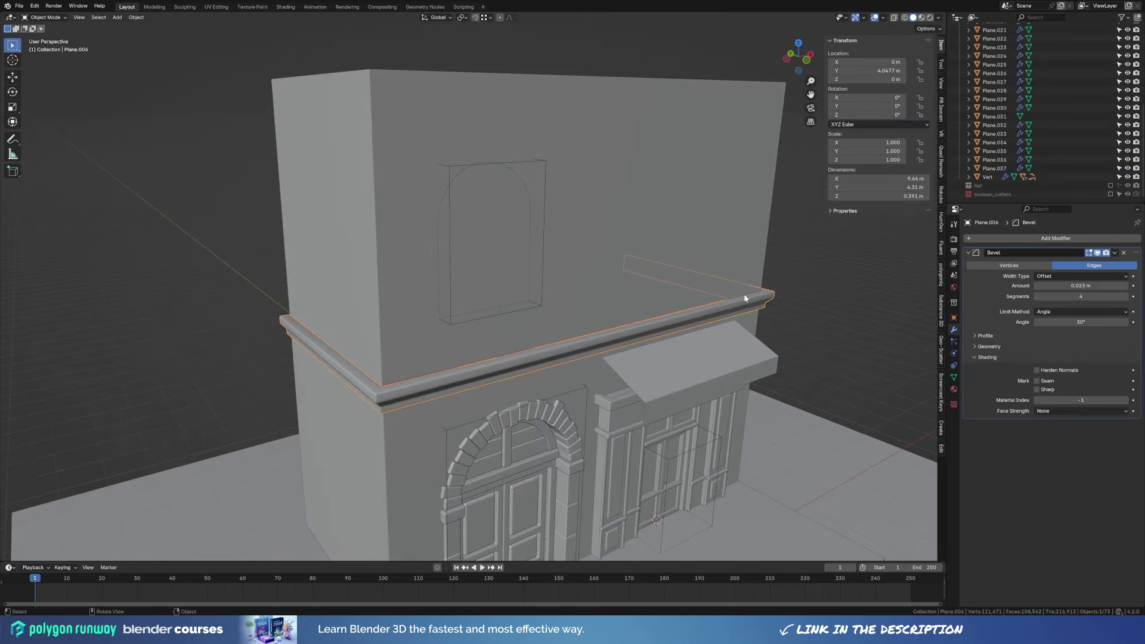
click(744, 298)
click(749, 299)
Extrude the edge object straight up along Z into an upper-floor wall.
key(Tab)
key(e)
key(z)
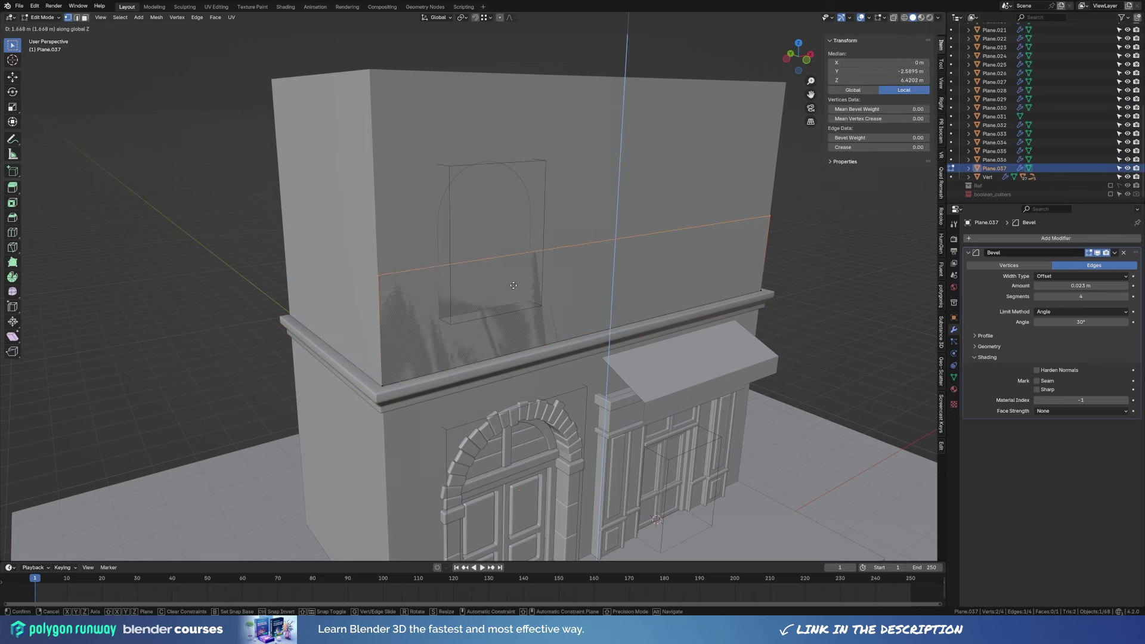
click(513, 285)
key(KP_1)
scroll(522, 289, up, 3)
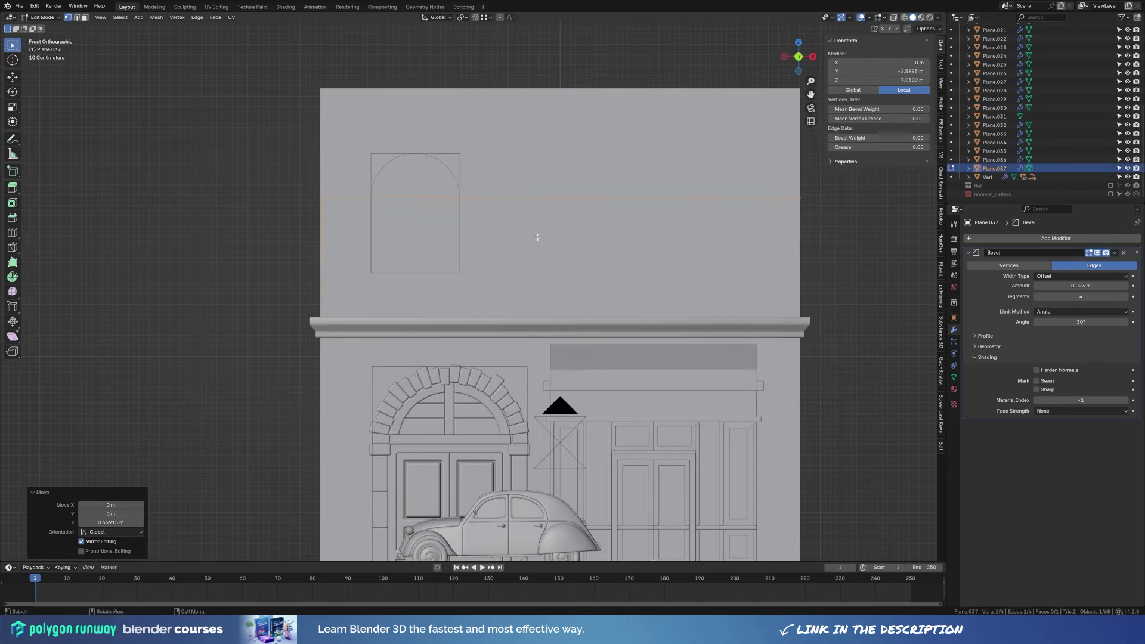
Add four horizontal cuts across the wall and bevel them into grooves.
click(799, 265)
alt+click(487, 271)
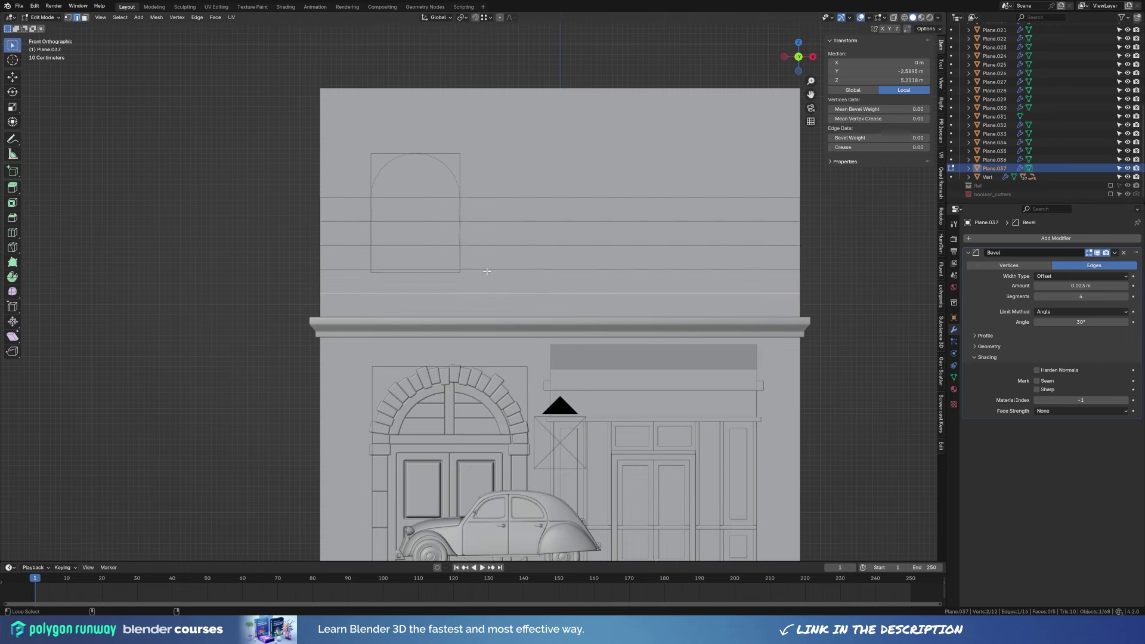
alt+shift+click(507, 246)
alt+shift+click(537, 222)
key(ctrl+b)
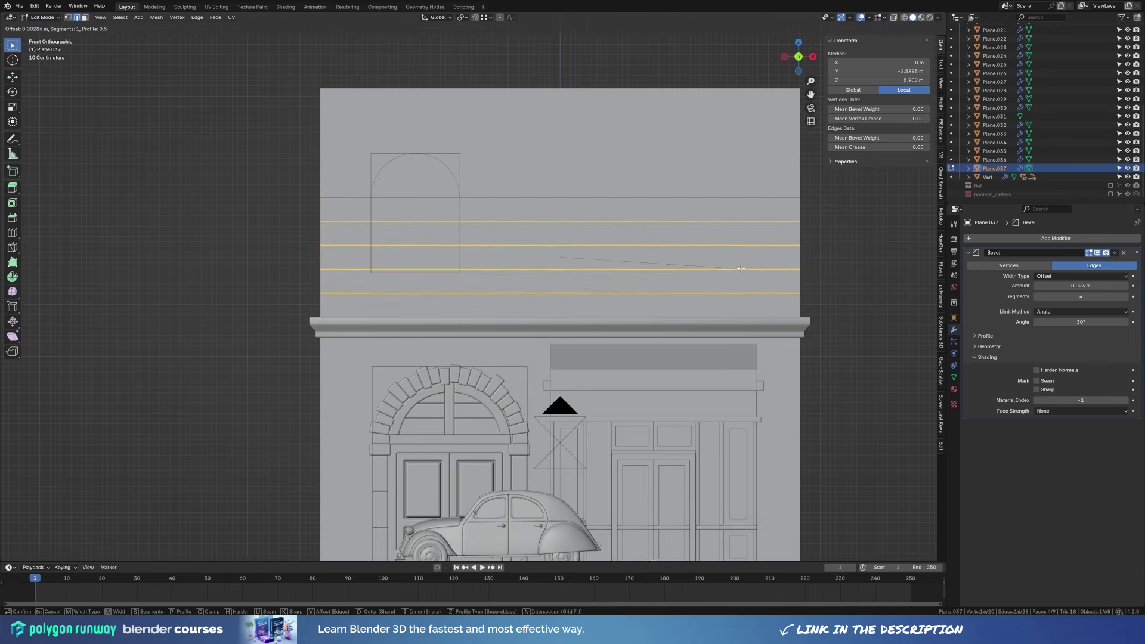
click(741, 268)
Extrude the plank strips between the grooves outward to form cladding.
key(ctrl+i)
middle_drag(532, 251, 553, 347)
key(e)
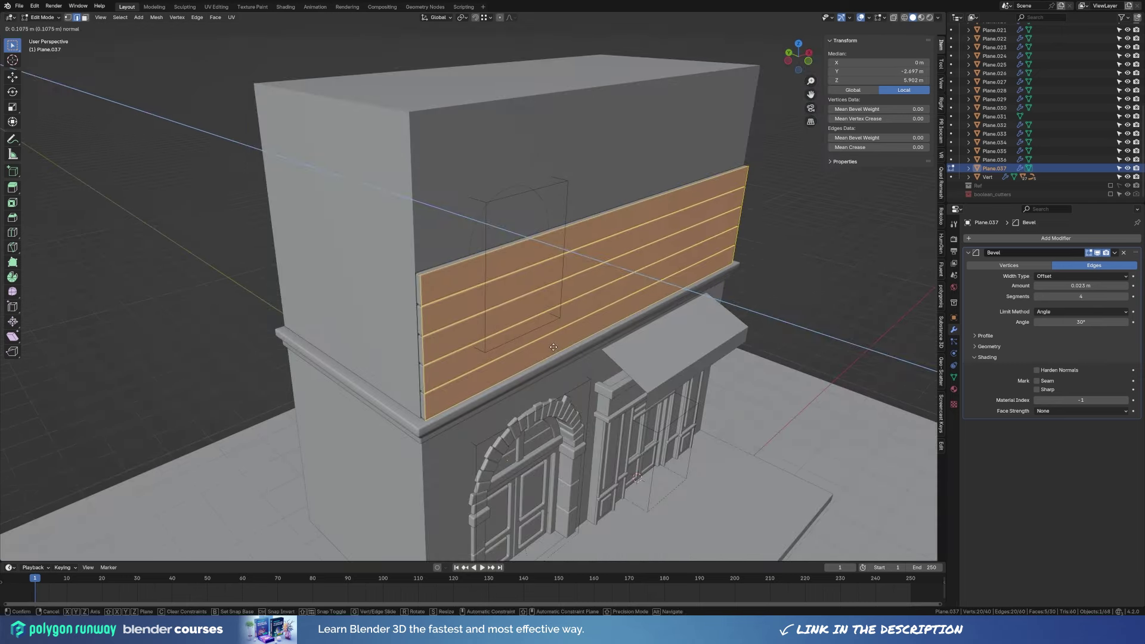
click(554, 347)
key(Tab)
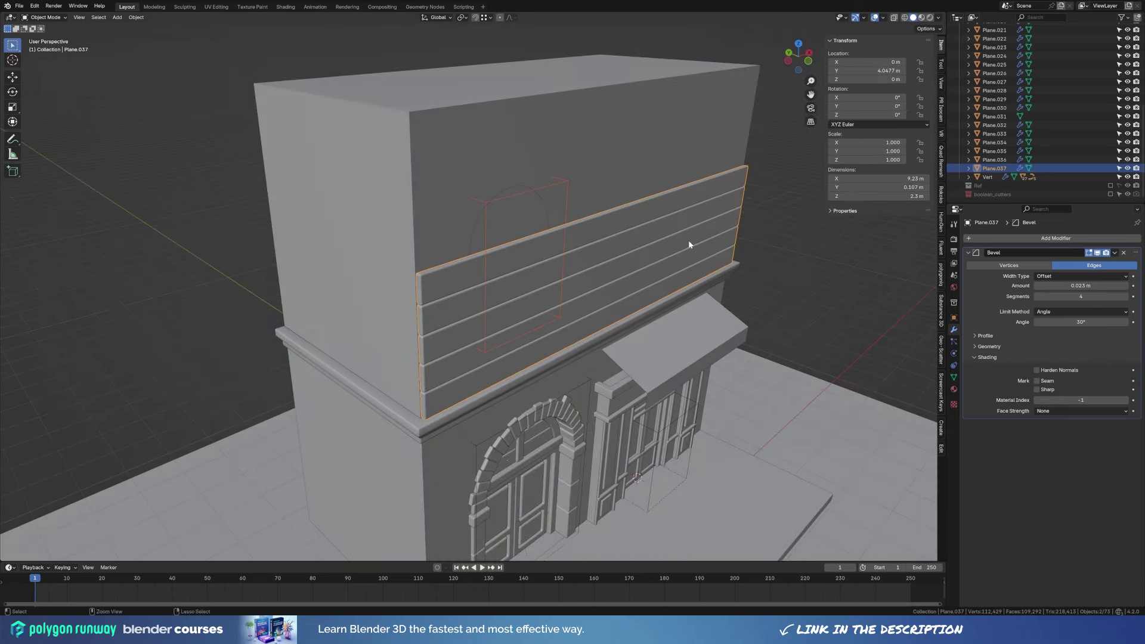
Raise the arch window cutter slightly along Z in front view.
middle_drag(689, 240, 553, 317)
click(514, 246)
key(KP_1)
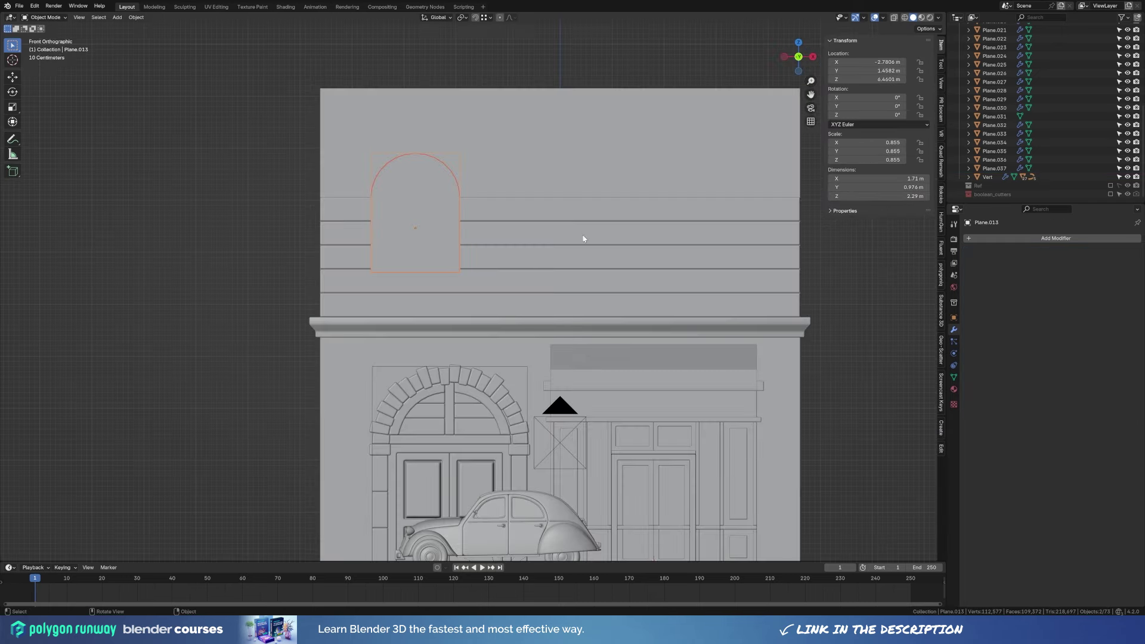
scroll(536, 235, up, 5)
scroll(537, 238, up, 3)
key(g)
key(z)
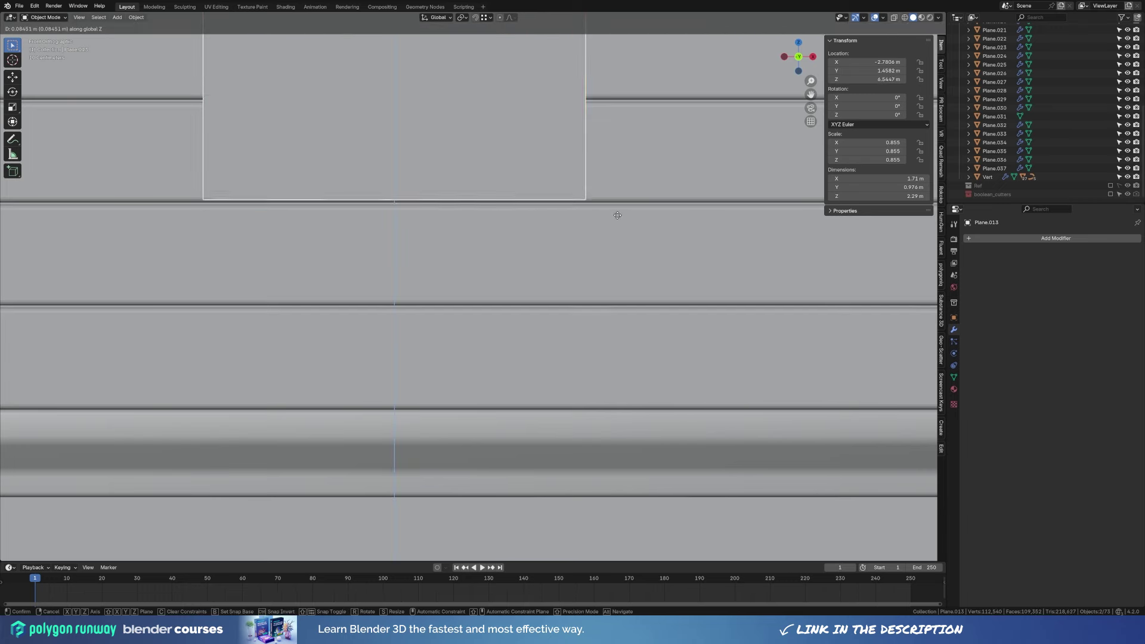
click(617, 215)
Move the plank cladding's Boolean modifier above its Bevel modifier.
mouse_move(606, 248)
middle_down()
mouse_move(490, 257)
mouse_move(468, 282)
middle_up()
click(753, 258)
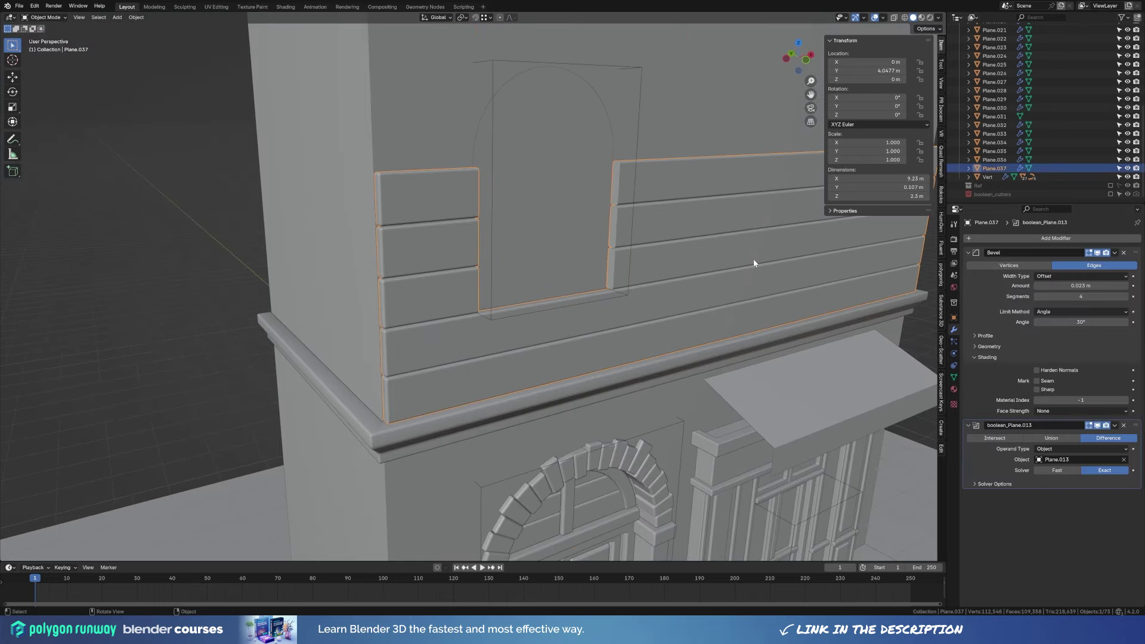
click(1114, 425)
click(1074, 476)
Reposition the arch window cutter along the Y depth axis.
click(616, 190)
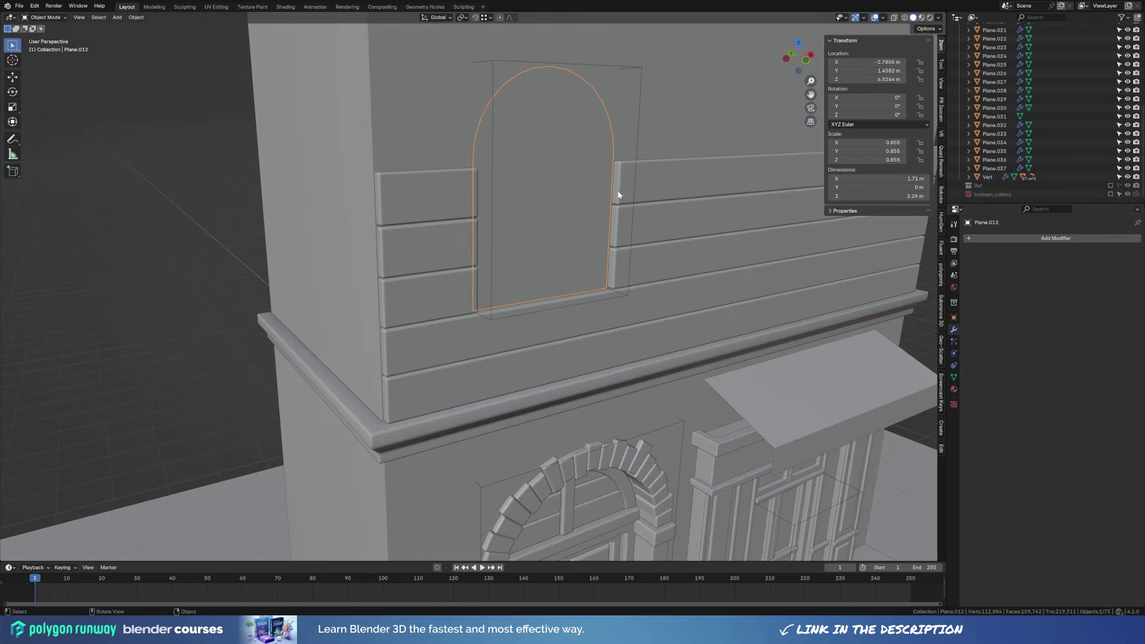
scroll(639, 99, down, 3)
key(g)
key(y)
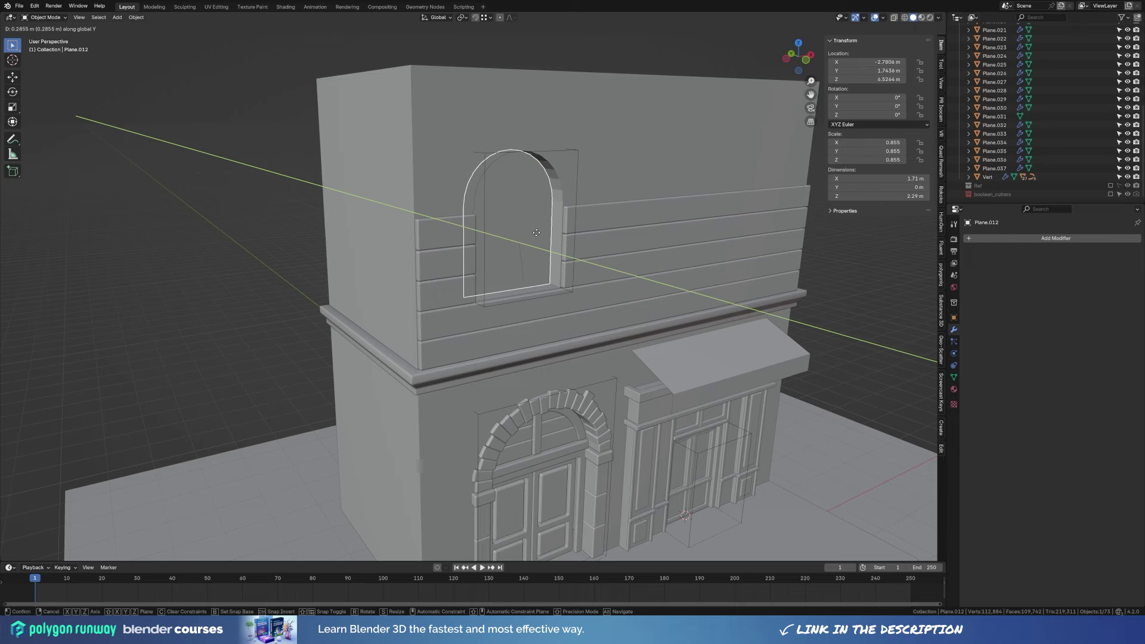
click(536, 232)
mouse_move(536, 233)
middle_down()
mouse_move(636, 263)
mouse_move(607, 266)
middle_up()
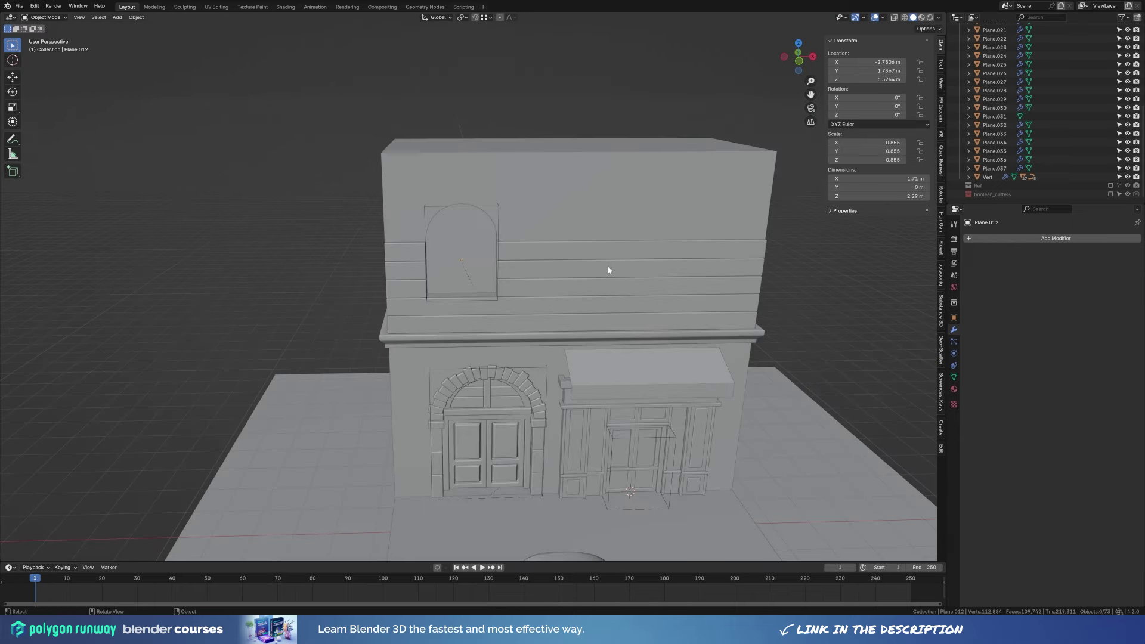
Duplicate the upper wall trim's edges 2.3362 m higher in see-through mode.
click(531, 339)
mouse_move(531, 339)
middle_down()
mouse_move(540, 361)
mouse_move(790, 299)
mouse_move(656, 274)
middle_up()
key(Tab)
key(alt+z)
key(shift+d)
key(z)
click(516, 250)
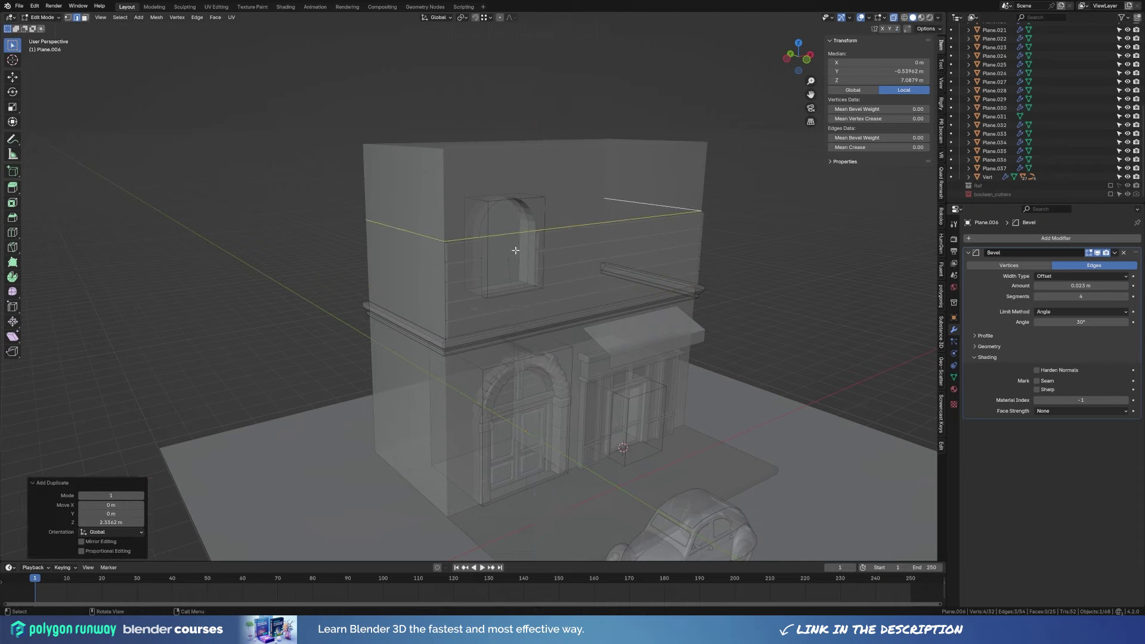
Adjust the copied edges' height so the band sits just under the roof.
key(KP_1)
scroll(541, 220, up, 5)
key(g)
key(z)
click(553, 194)
key(g)
key(z)
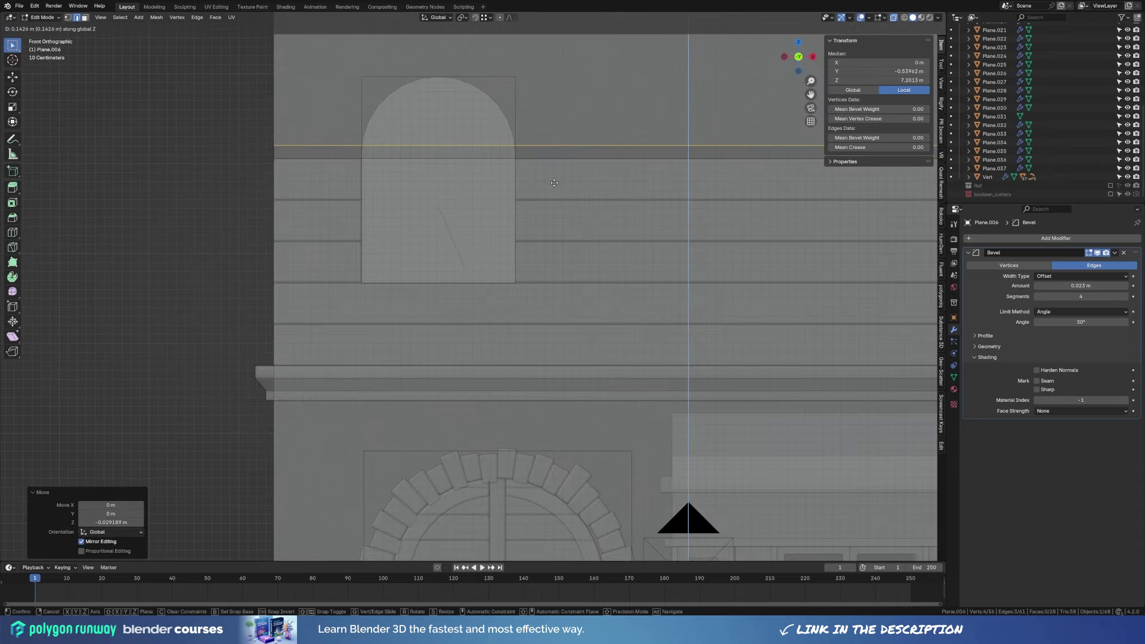
click(554, 182)
mouse_move(554, 182)
middle_down()
mouse_move(501, 250)
mouse_move(560, 248)
middle_up()
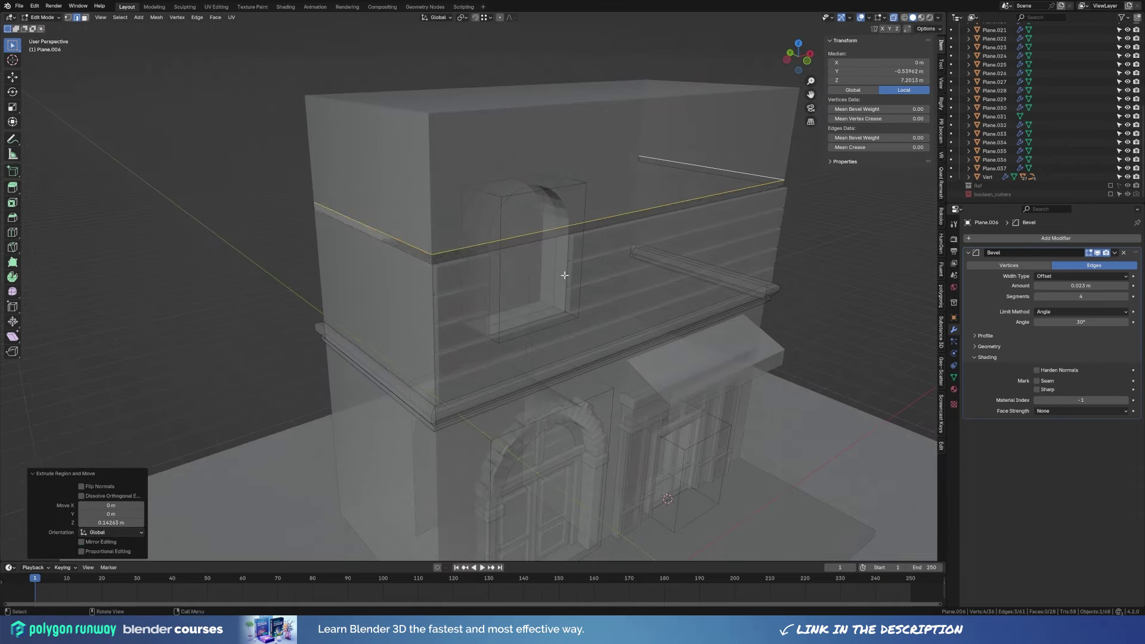
Extrude the top band outward along normals into a second cornice trim.
key(a)
key(shift+l)
key(alt+e)
click(614, 299)
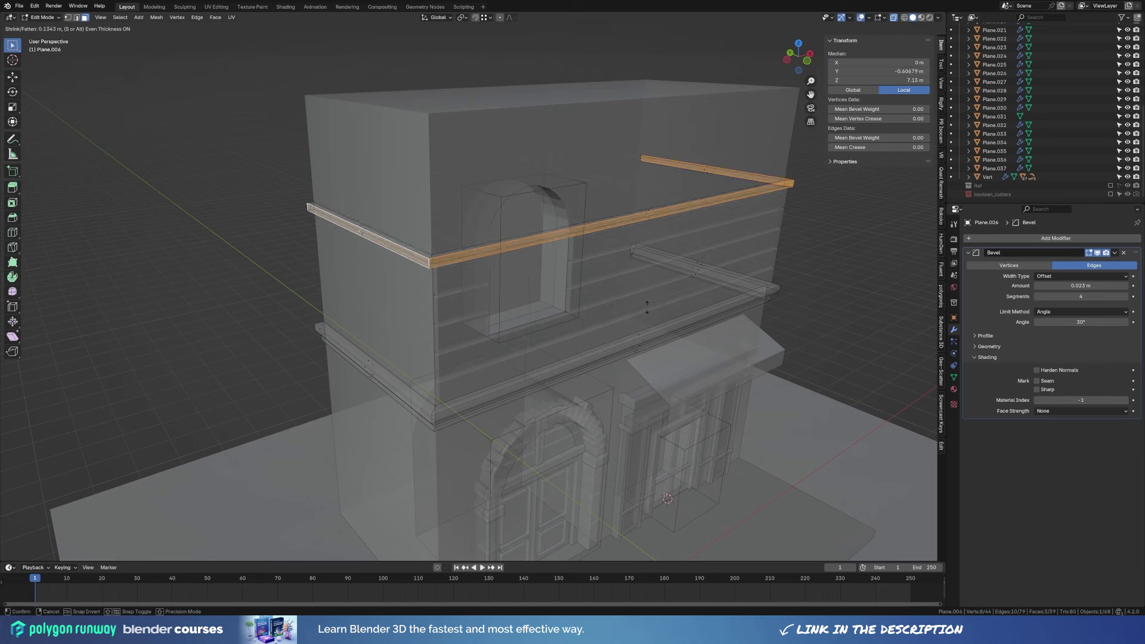
click(641, 303)
key(a)
key(Tab)
key(alt+z)
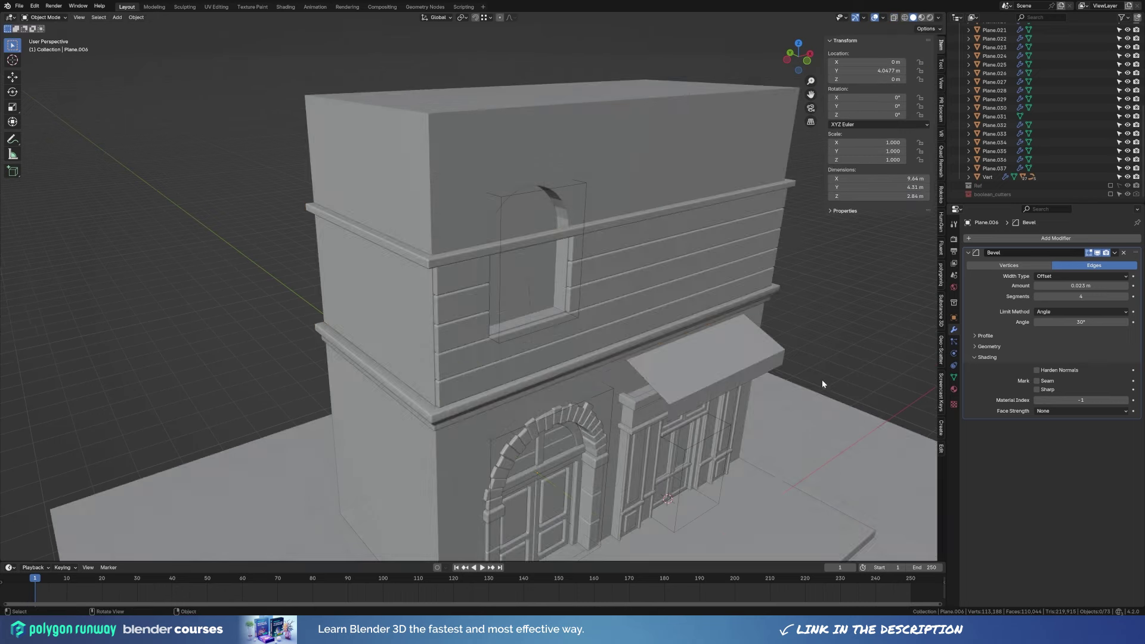
Cut the arch opening from the upper trim with a Difference boolean using Plane.013.
middle_drag(822, 379, 499, 226)
click(498, 227)
shift+click(620, 234)
key(ctrl+KP_Subtract)
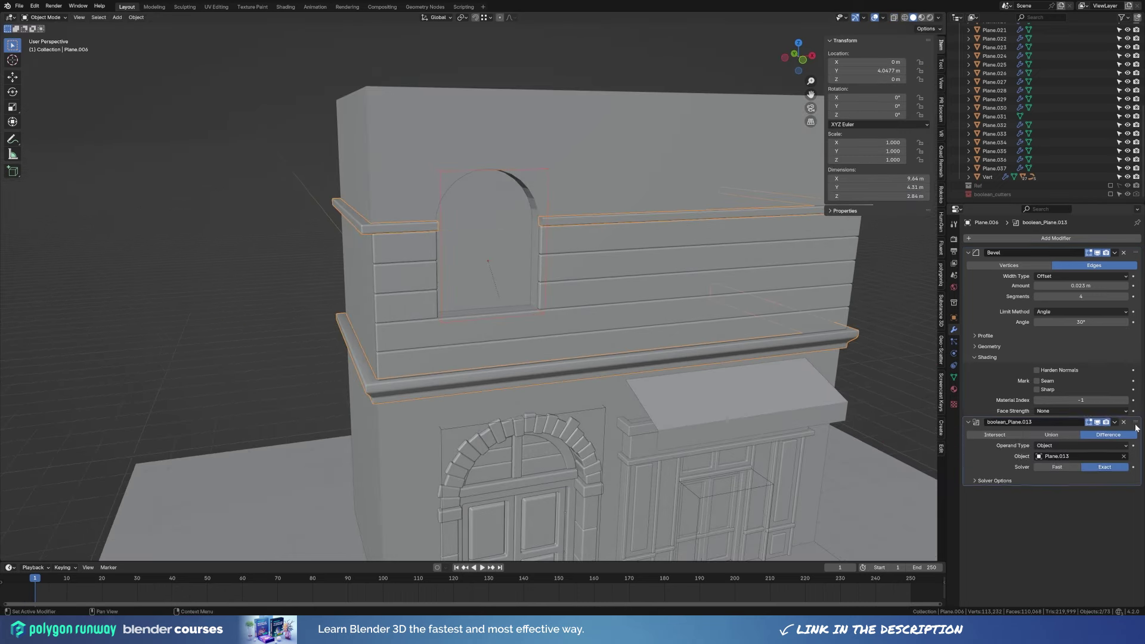
Shade the arch window cutter and the arched door smooth.
shift+middle_drag(564, 238, 567, 145)
click(566, 146)
right_click(567, 141)
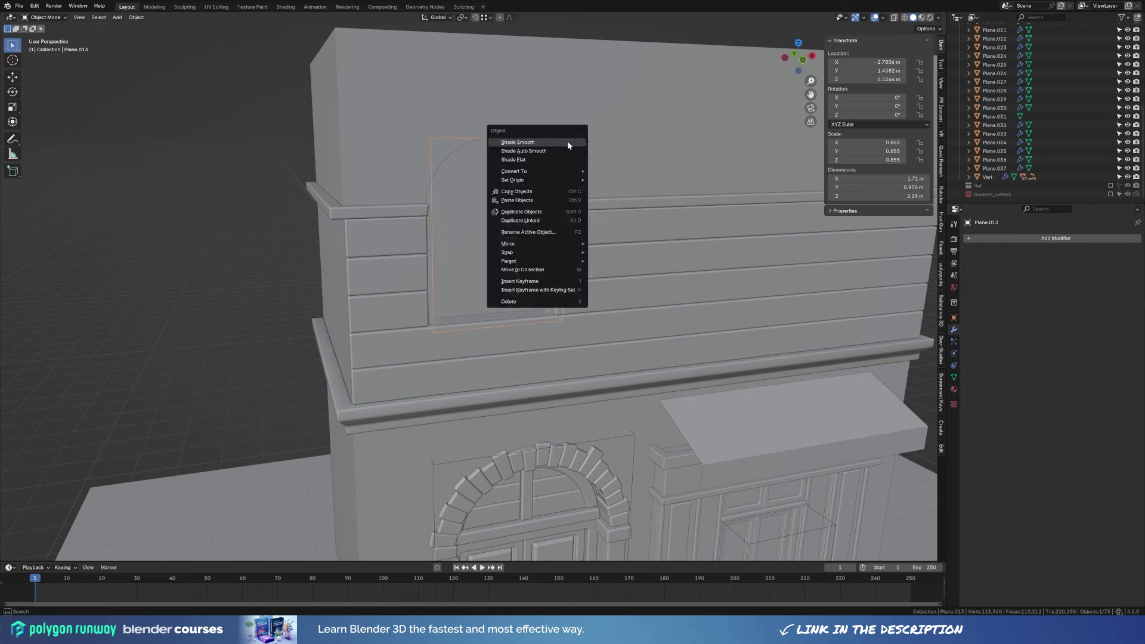
click(567, 143)
scroll(517, 350, down, 3)
middle_drag(516, 351, 589, 249)
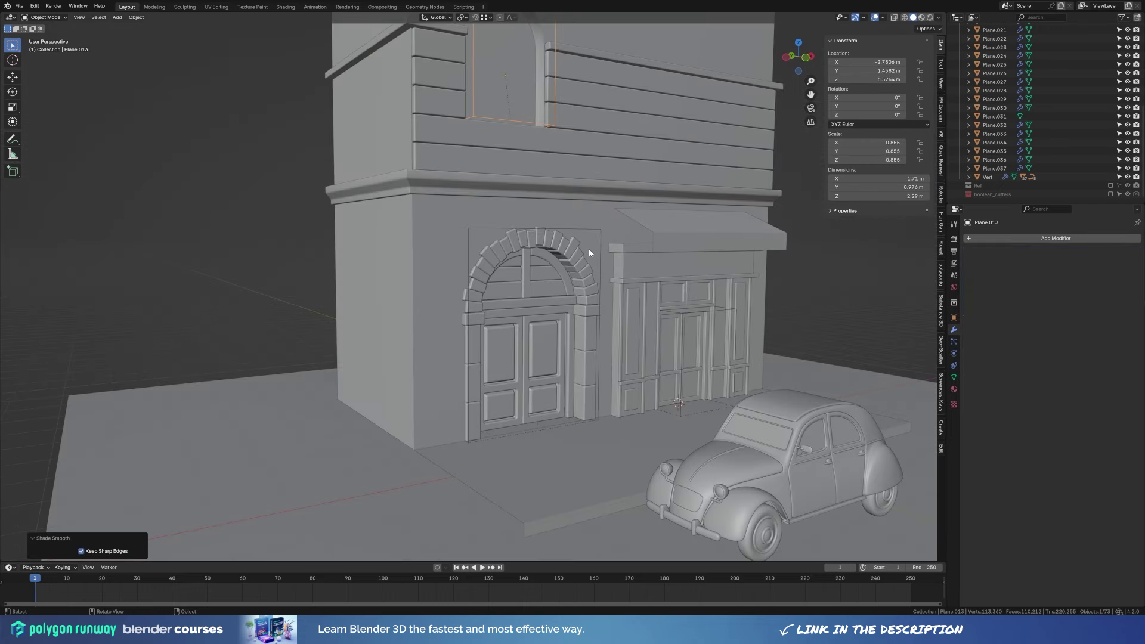
click(595, 228)
right_click(596, 227)
click(595, 228)
scroll(817, 300, down, 4)
Move the arched window cutter Plane.012 along the Y depth axis.
middle_drag(833, 334, 478, 233)
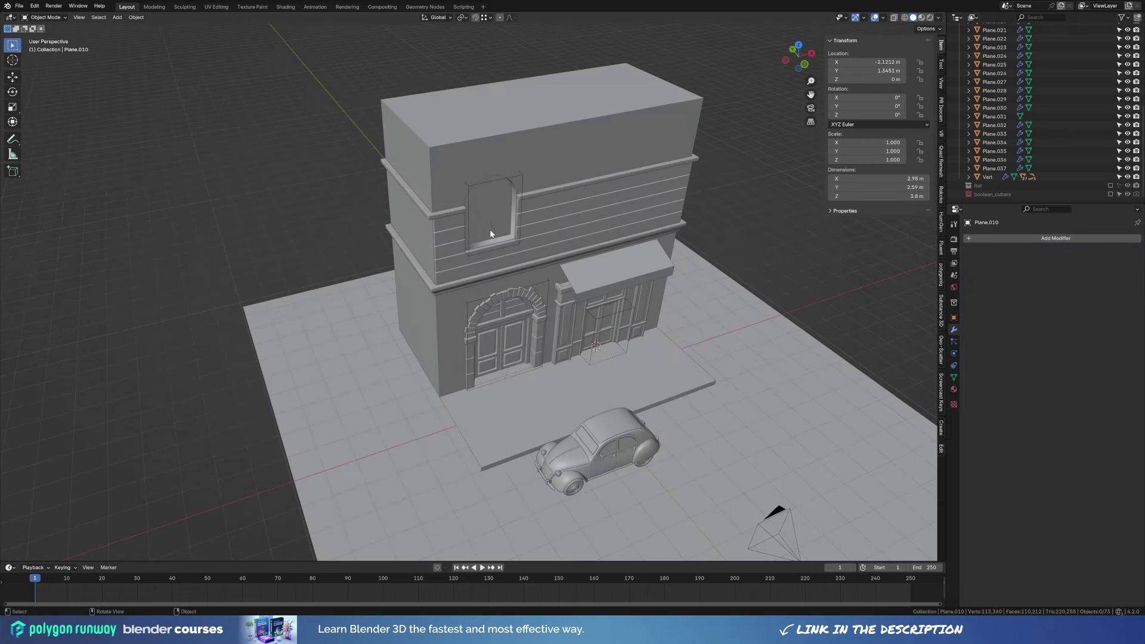
scroll(563, 277, up, 5)
click(501, 207)
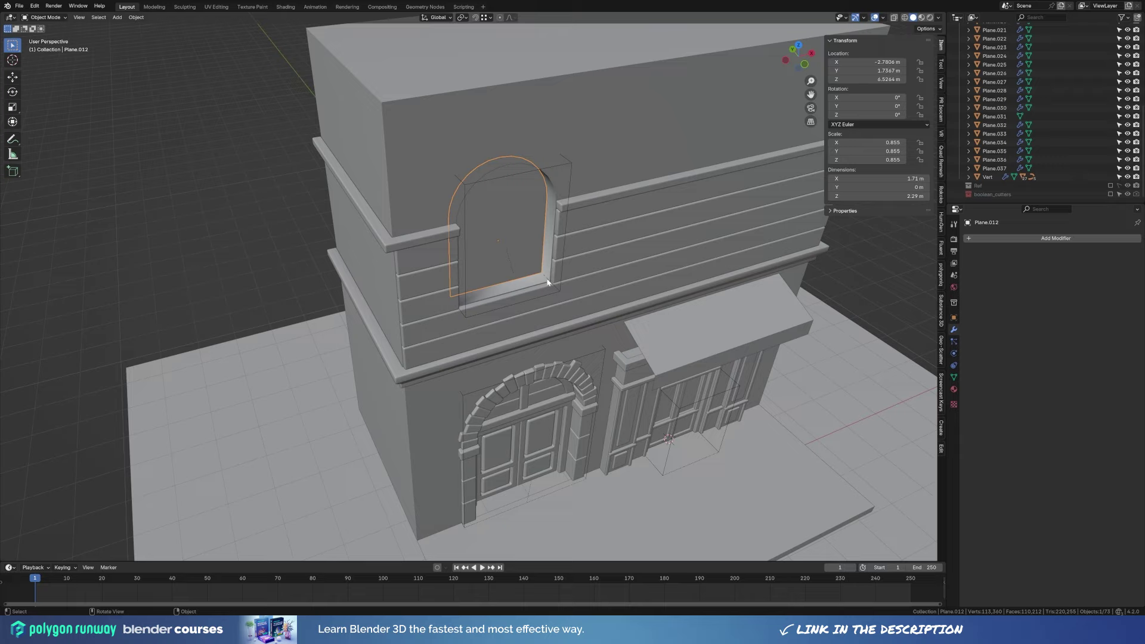
mouse_move(548, 282)
middle_down()
mouse_move(582, 238)
mouse_move(561, 250)
mouse_move(624, 237)
middle_up()
key(g)
key(y)
click(561, 250)
Duplicate the arch cutter in place and delete only its face, keeping the outline.
key(shift+d)
right_click(561, 250)
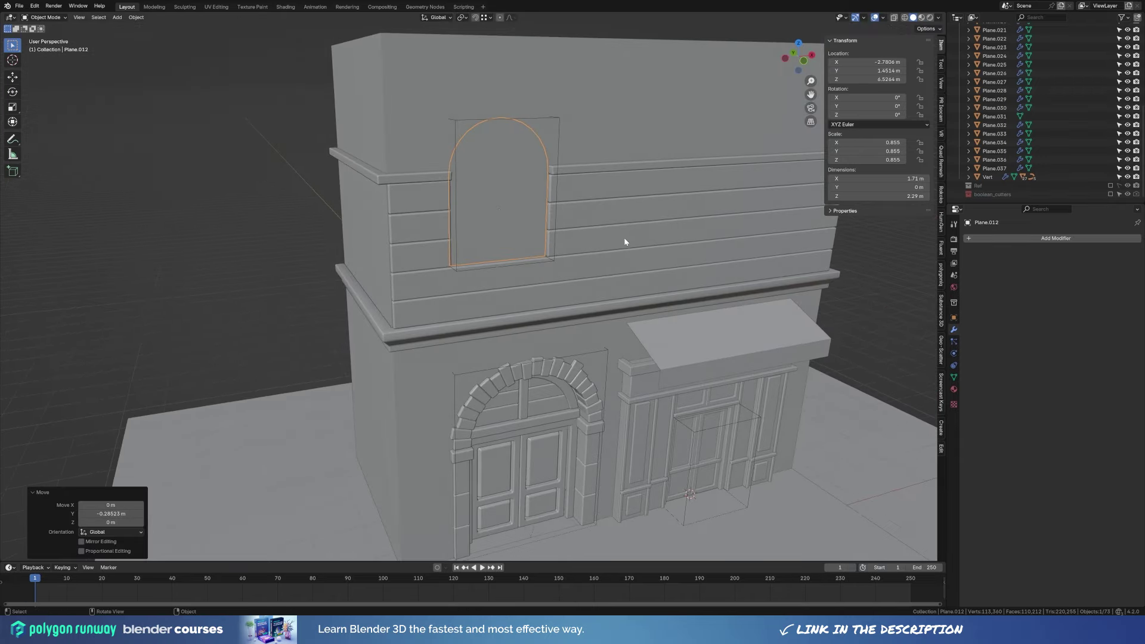
key(Tab)
key(alt+z)
key(x)
click(537, 190)
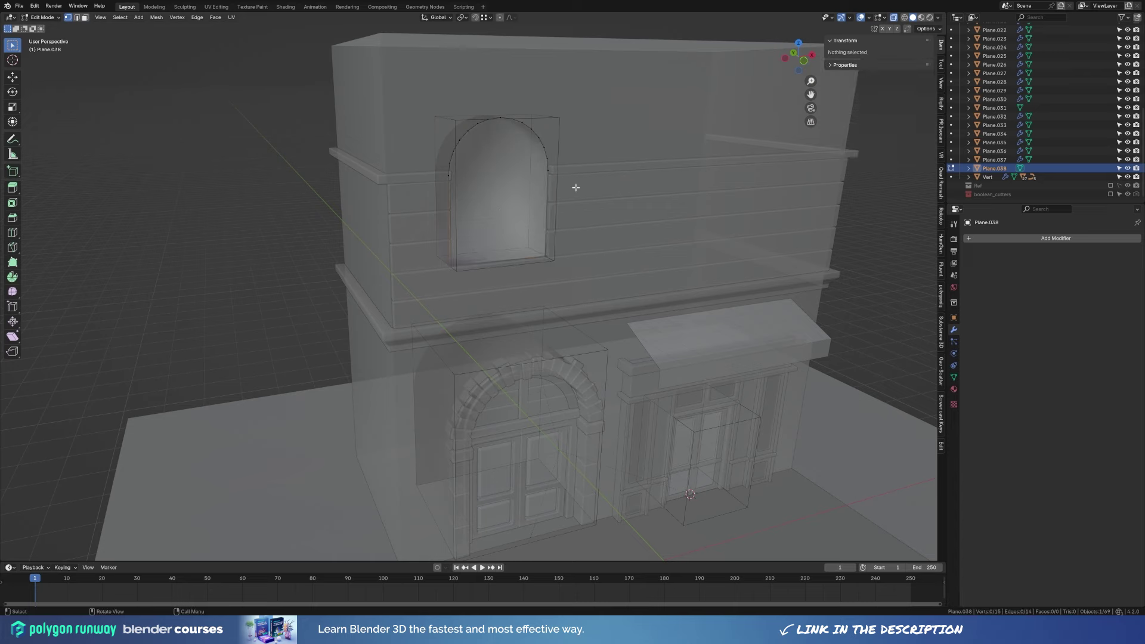
Slide the outline's two lower end vertices up the curve, leaving only the arched top.
key(KP_1)
scroll(501, 228, up, 4)
drag(382, 208, 415, 232)
shift+click(577, 216)
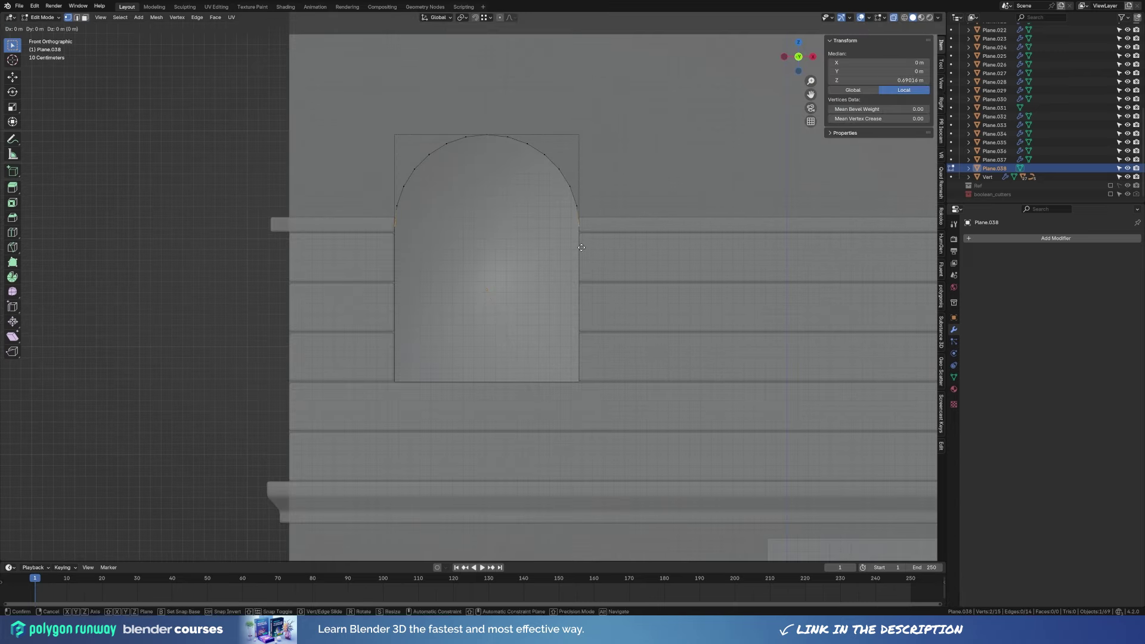
key(shift+v)
click(579, 238)
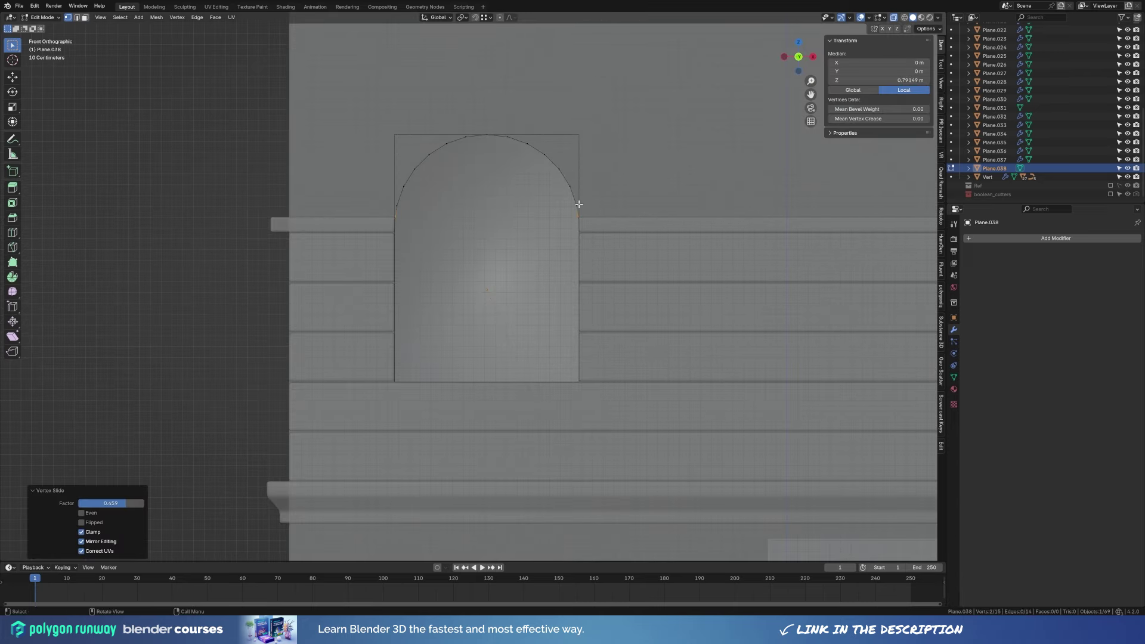
key(shift+v)
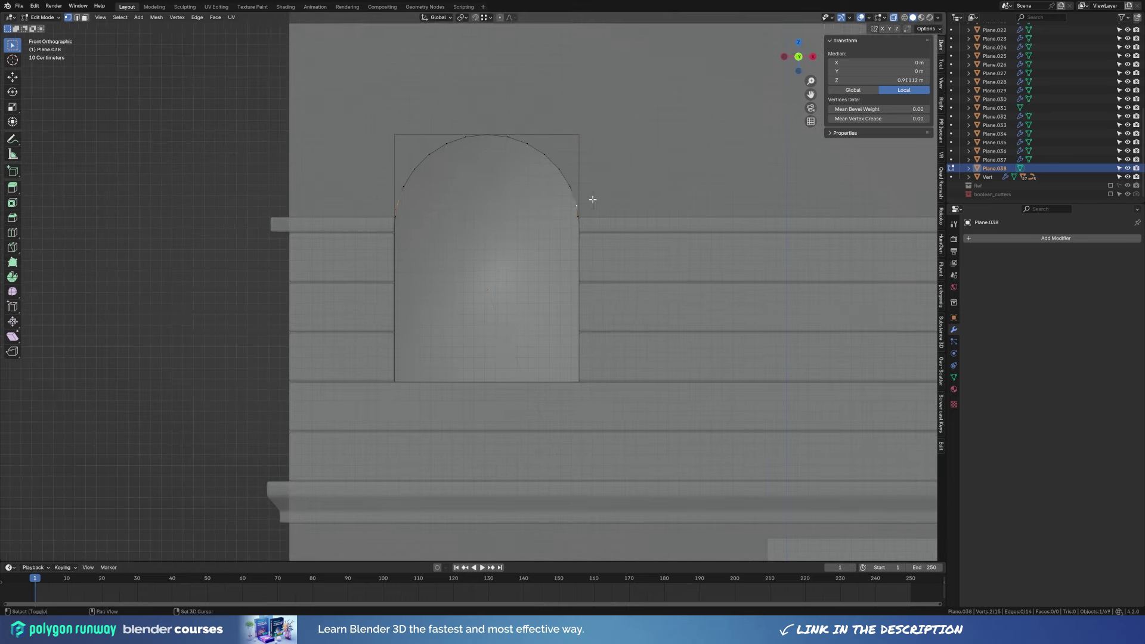
click(413, 189)
key(shift+v)
click(606, 200)
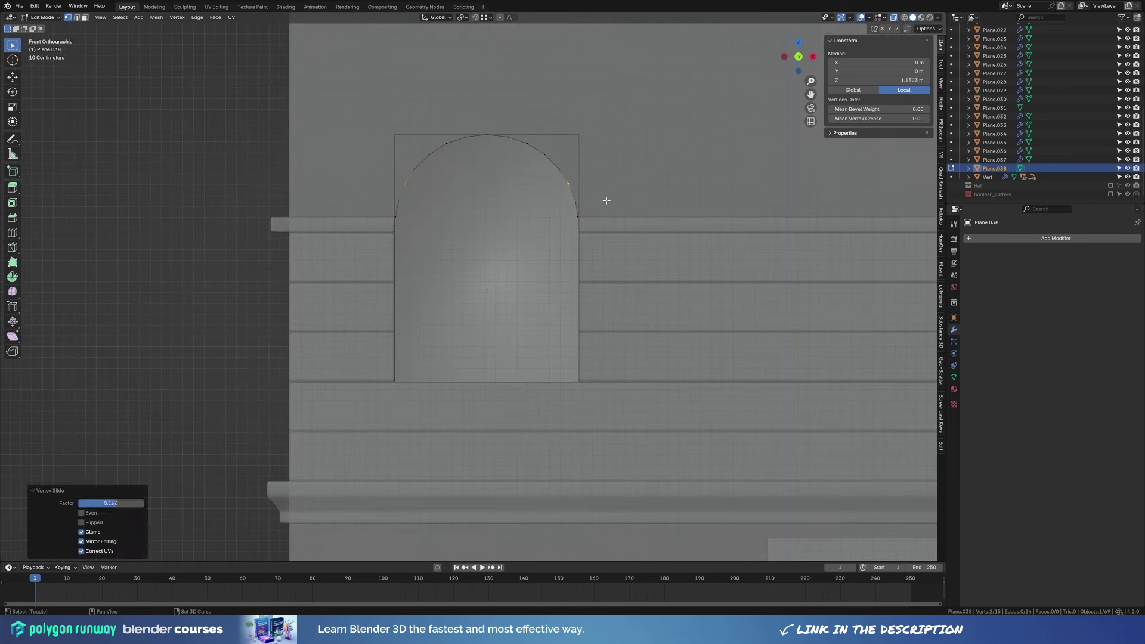
key(shift+v)
click(671, 198)
Extrude the arch edges 0.055 m along Y into a shallow strip.
middle_drag(587, 217, 500, 280)
key(a)
key(e)
key(y)
click(473, 285)
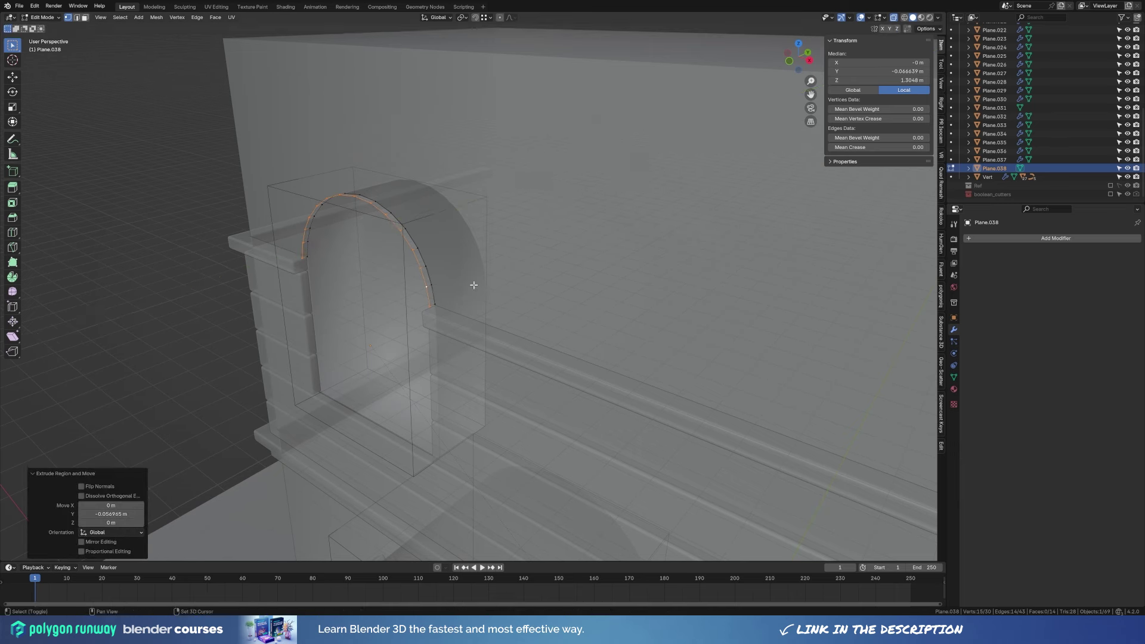
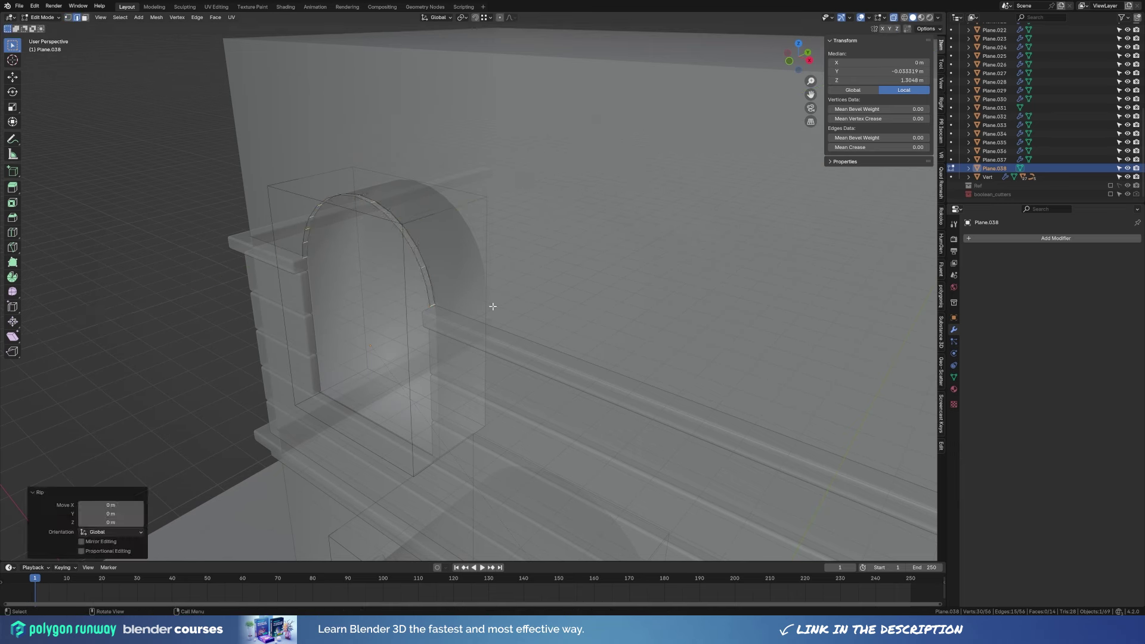
Try extruding the arch faces along their normals, then undo it.
key(a)
key(KP_1)
key(alt+e)
click(500, 293)
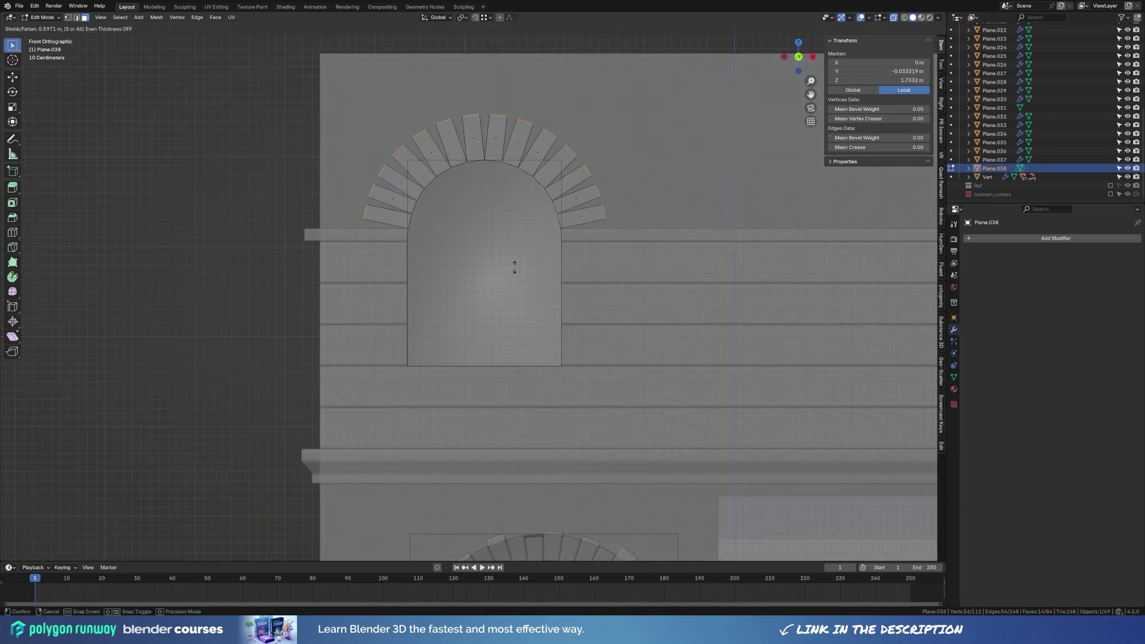
key(Escape)
key(ctrl+z)
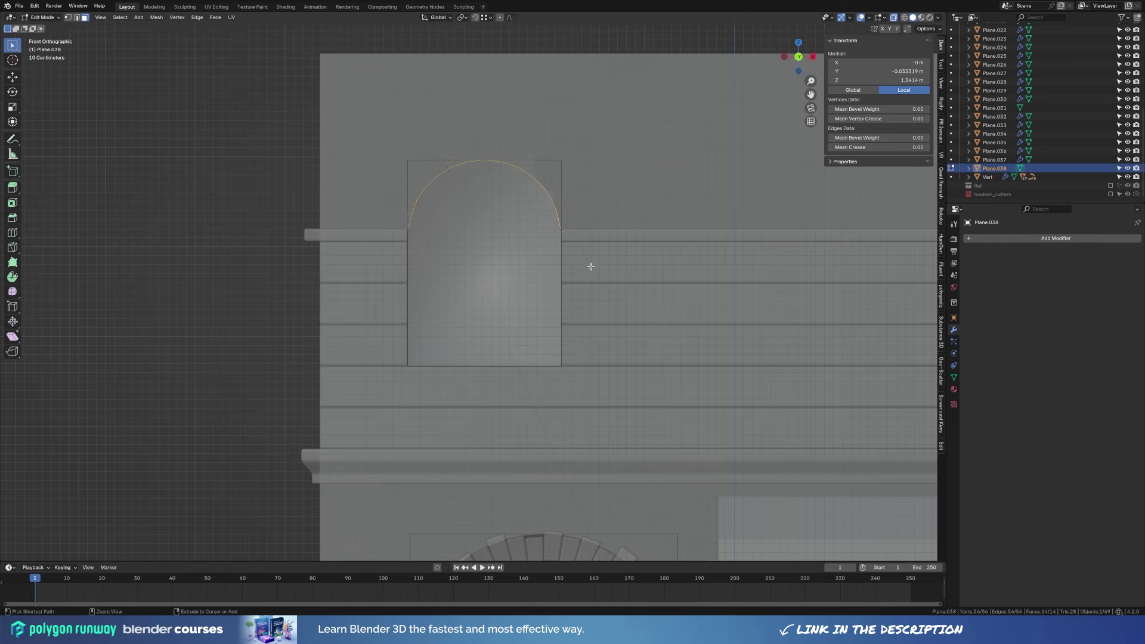
Extrude the arch edges along normals into a brick band about 0.716 m wide.
key(2)
middle_drag(509, 269, 501, 275)
key(a)
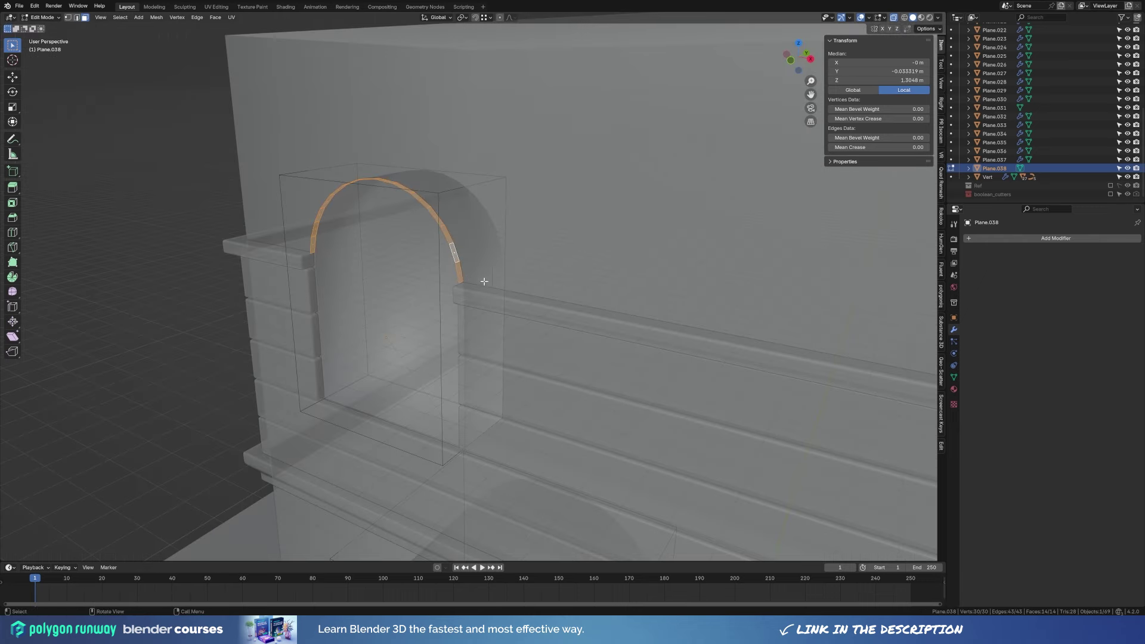
key(KP_1)
key(alt+e)
click(501, 271)
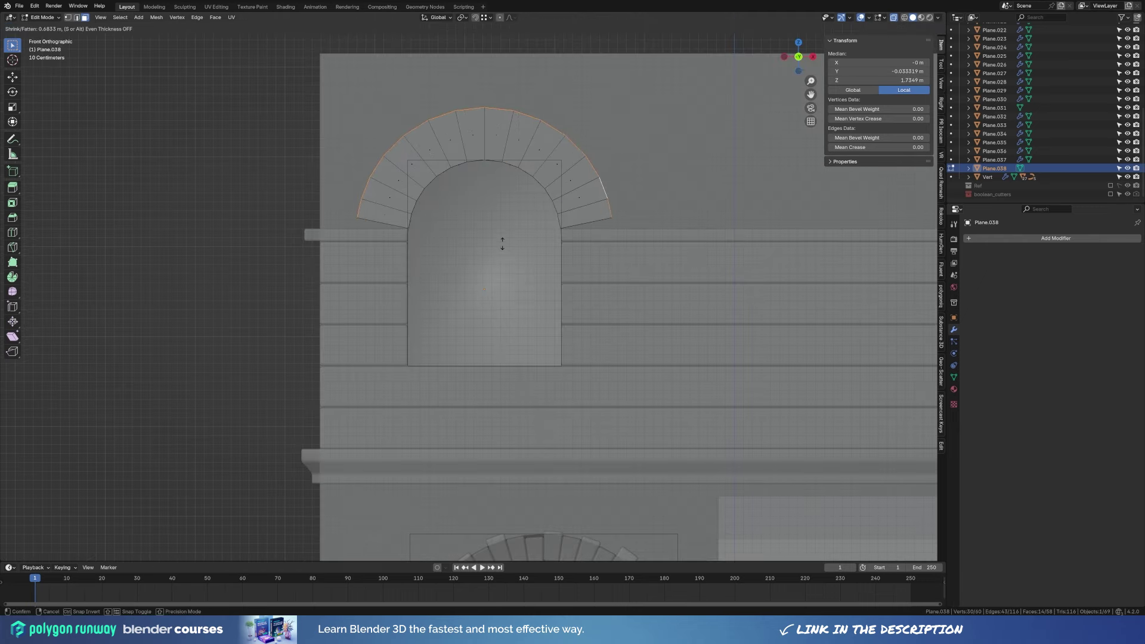
click(501, 242)
Delete the stray extruded geometry left behind the arch.
key(KP_3)
key(x)
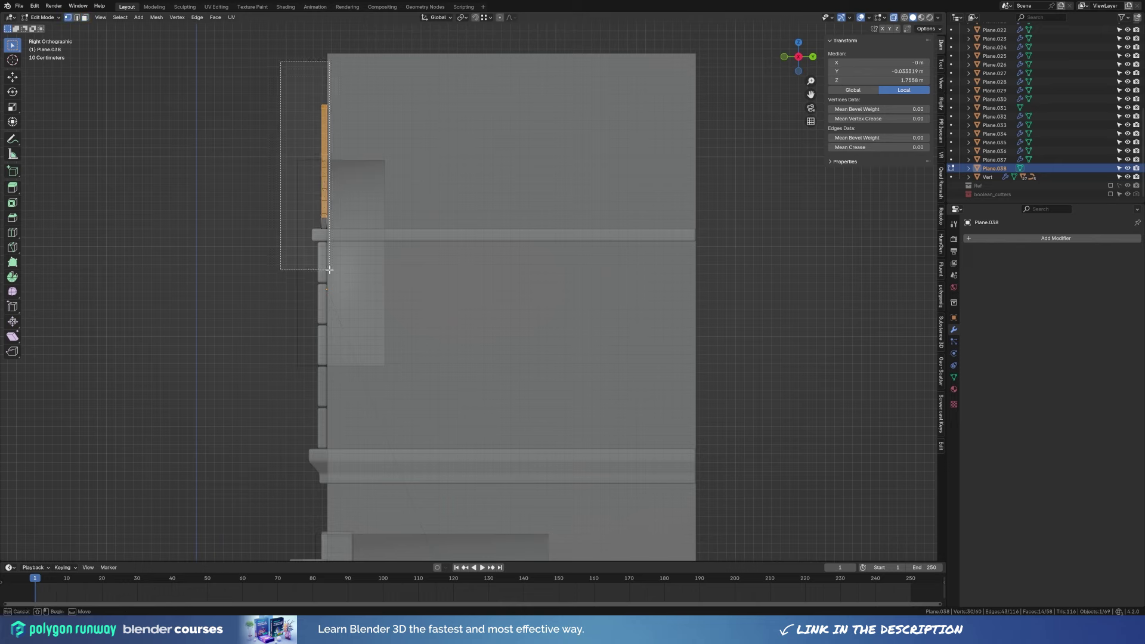
click(308, 75)
middle_drag(307, 74, 458, 244)
key(KP_1)
Vertex-slide the arch's two end vertices down onto the ledge, then select its left half.
click(358, 198)
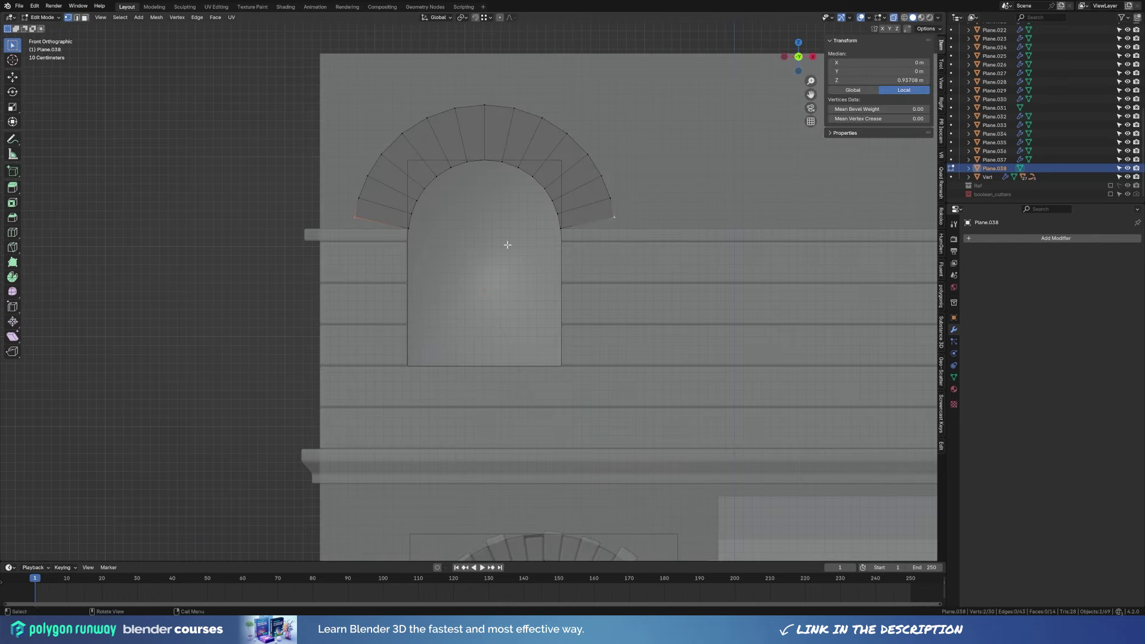
shift+click(611, 198)
key(shift+v)
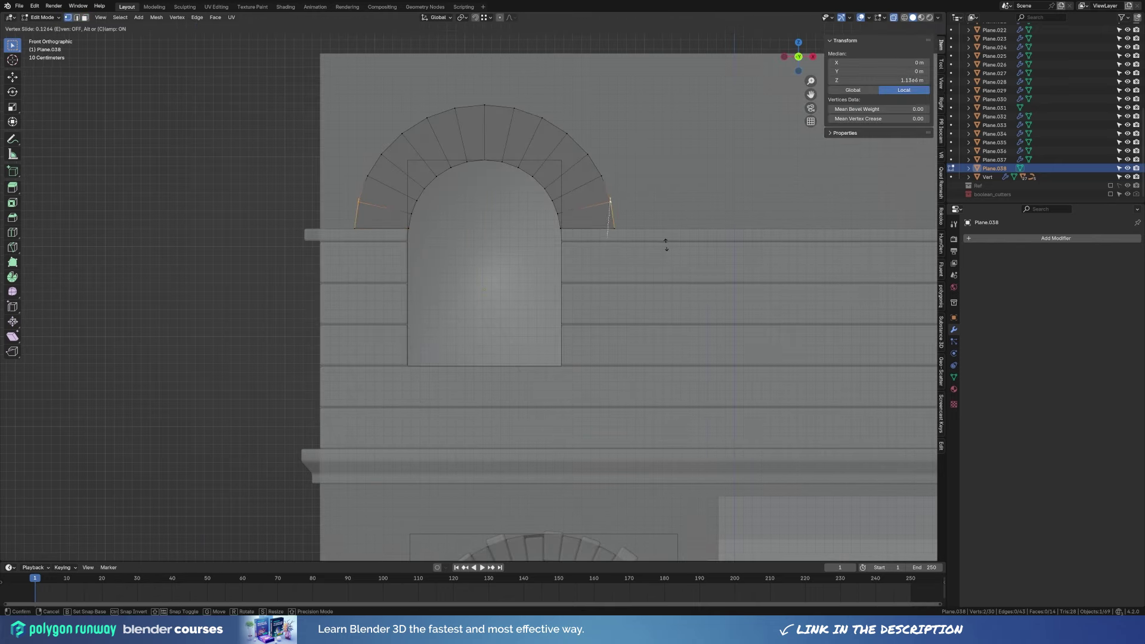
click(671, 240)
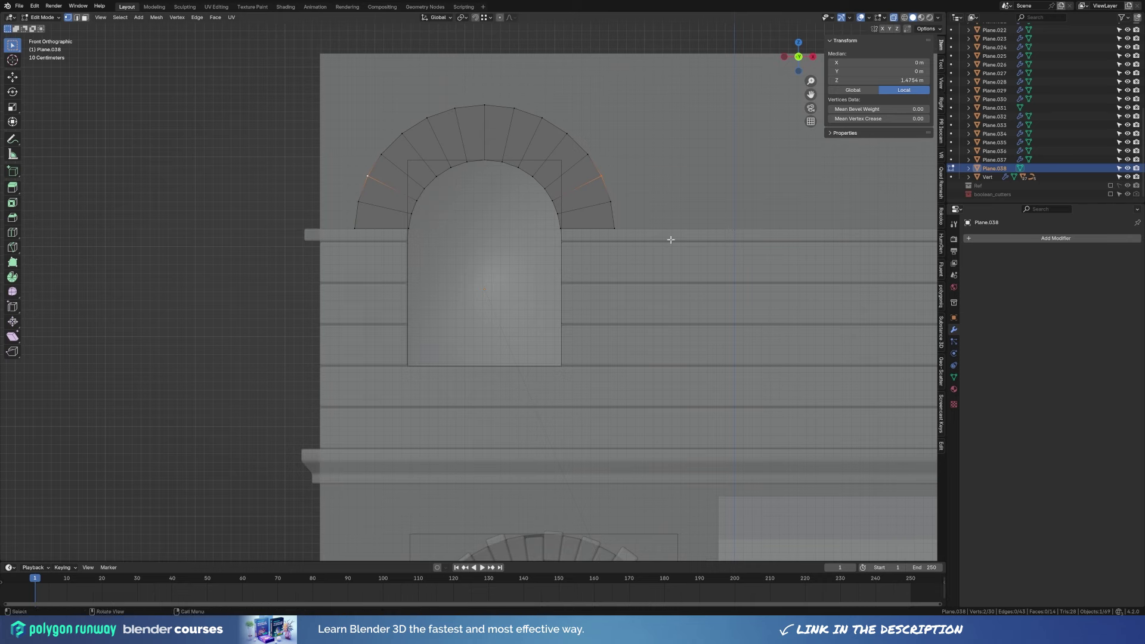
scroll(632, 247, up, 1)
key(3)
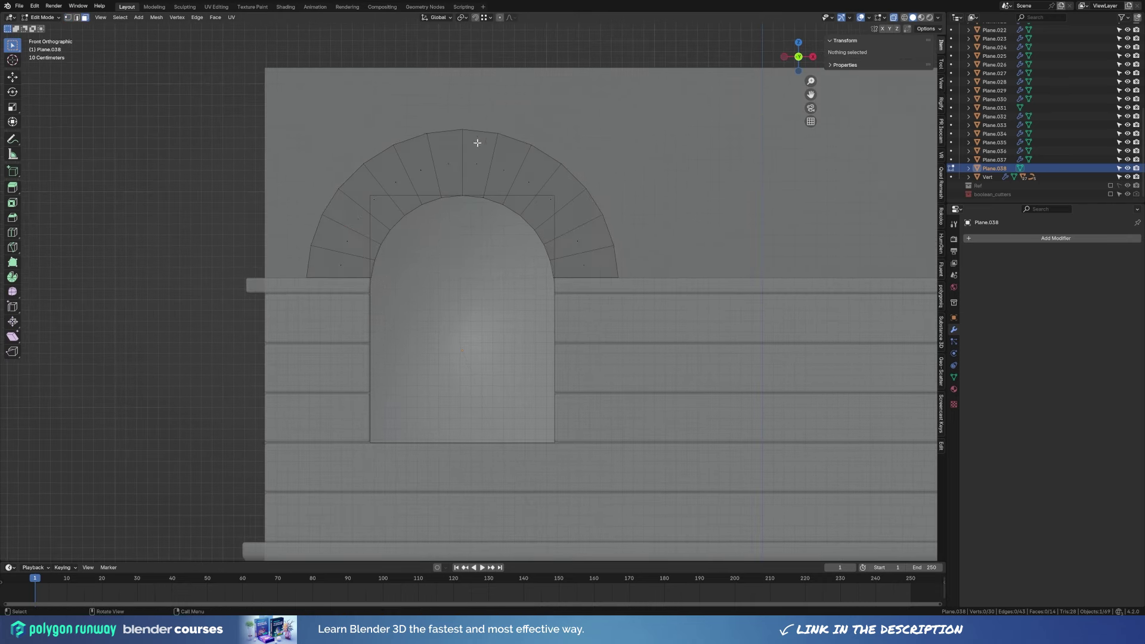
drag(290, 122, 450, 307)
Delete the arch's left half and add a Mirror modifier.
key(x)
click(441, 327)
click(1001, 237)
text(mirror)
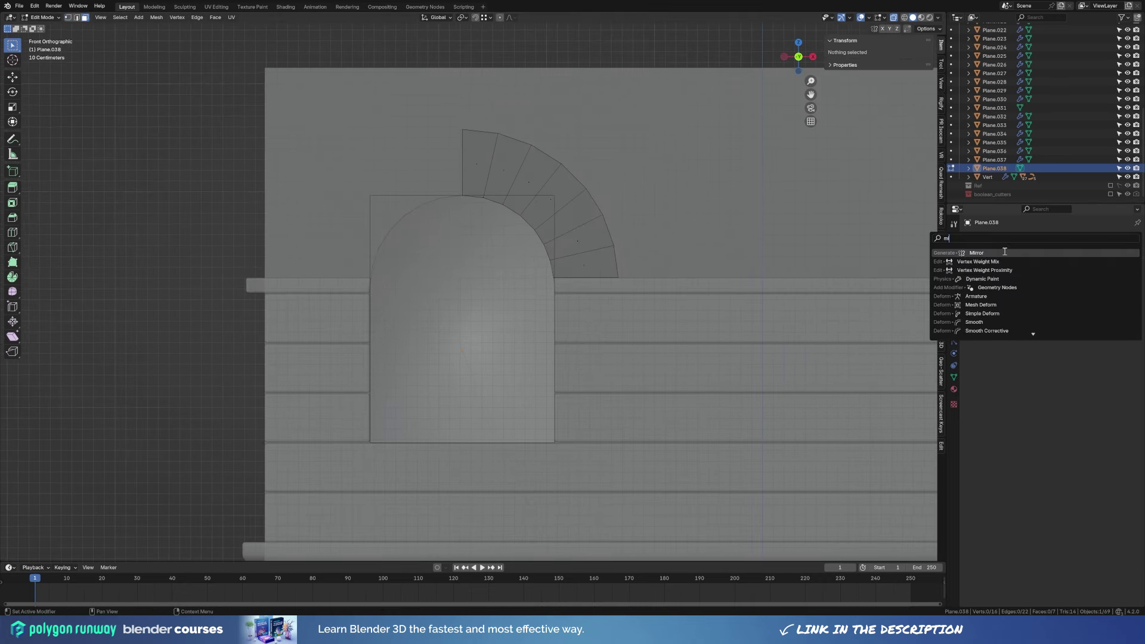
key(Return)
Rip the brick edges apart with V and subdivide the outer arch edges.
key(2)
click(490, 173)
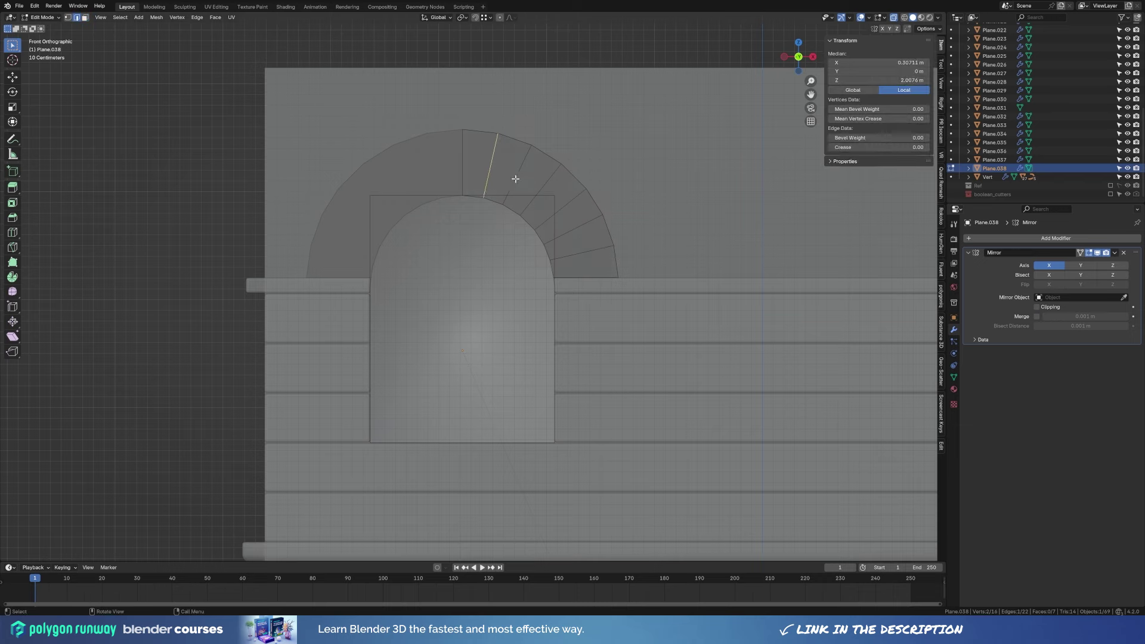
mouse_move(637, 238)
middle_down()
mouse_move(639, 276)
mouse_move(496, 204)
middle_up()
key(v)
right_click(582, 296)
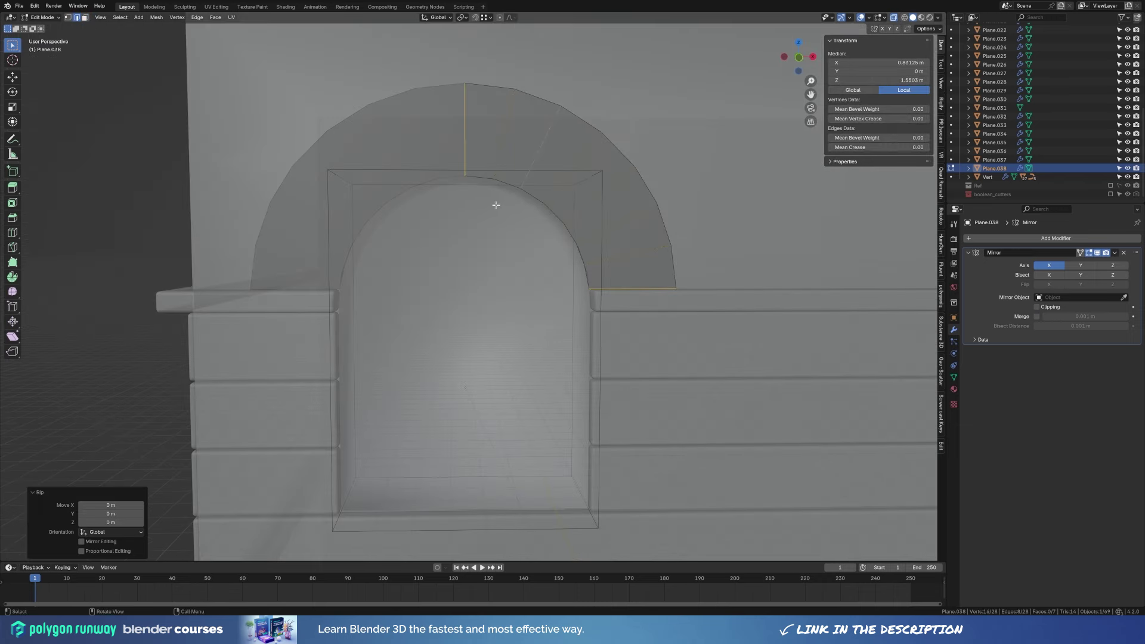
click(674, 265)
shift+click(645, 185)
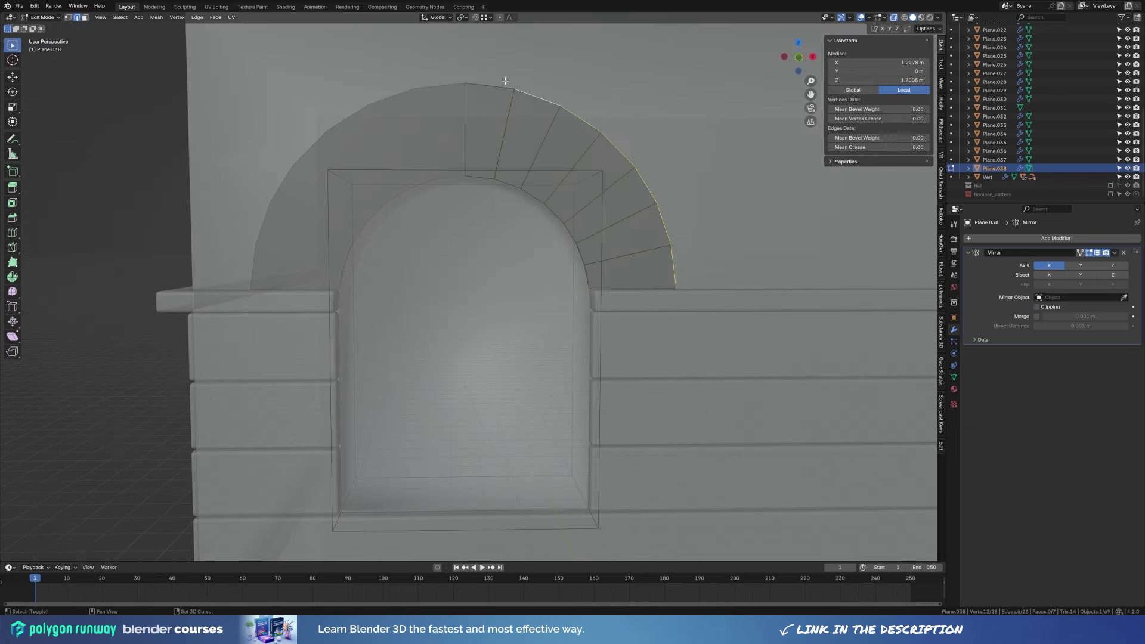
right_click(527, 155)
click(528, 155)
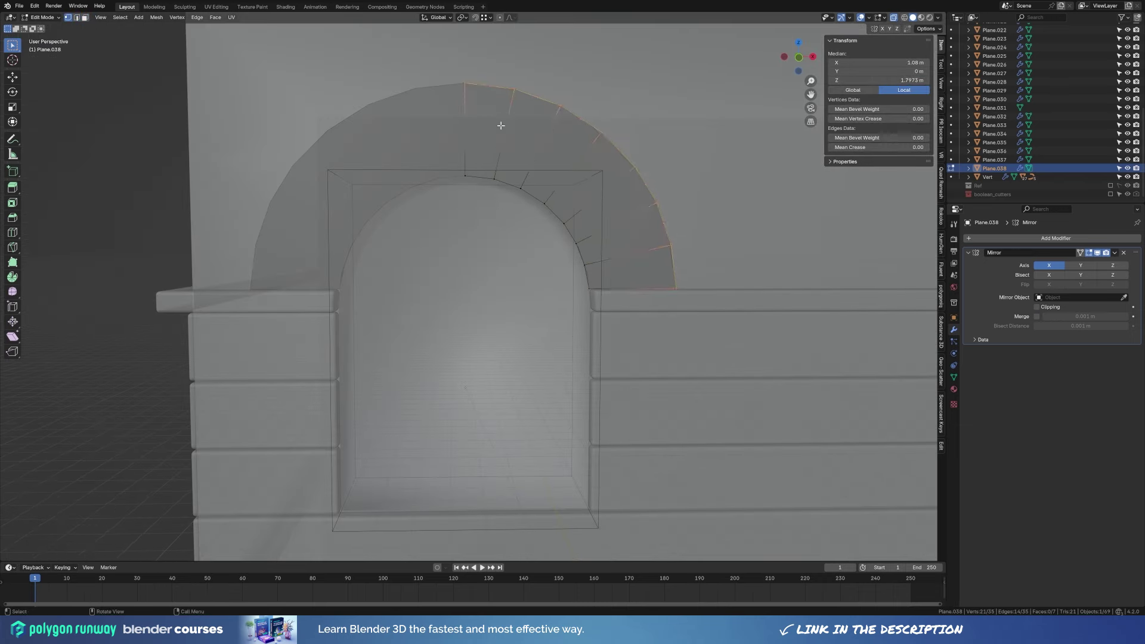
Edge-slide the first outer and lower brick edges to vary brick lengths.
click(649, 183)
key(g)
key(g)
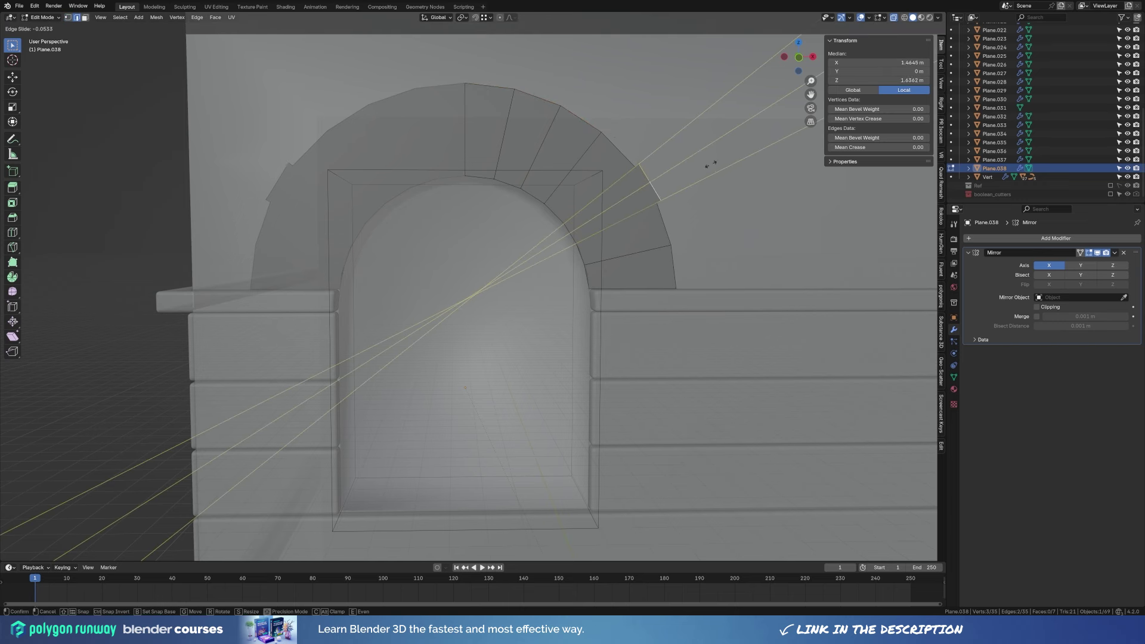
click(720, 151)
alt+click(682, 223)
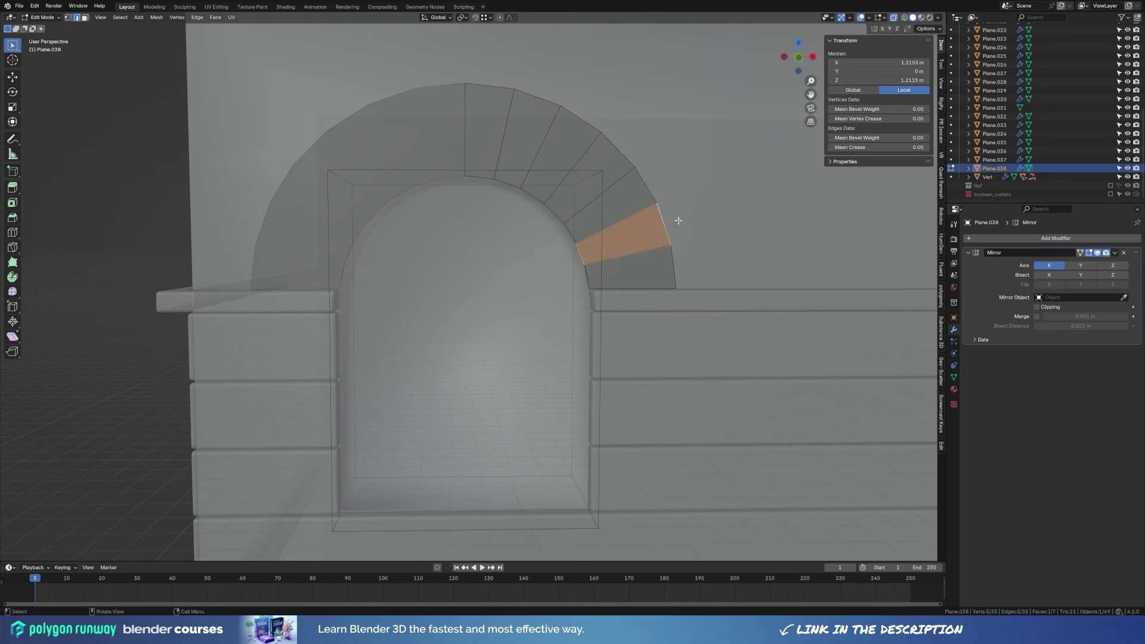
click(680, 263)
key(g)
key(g)
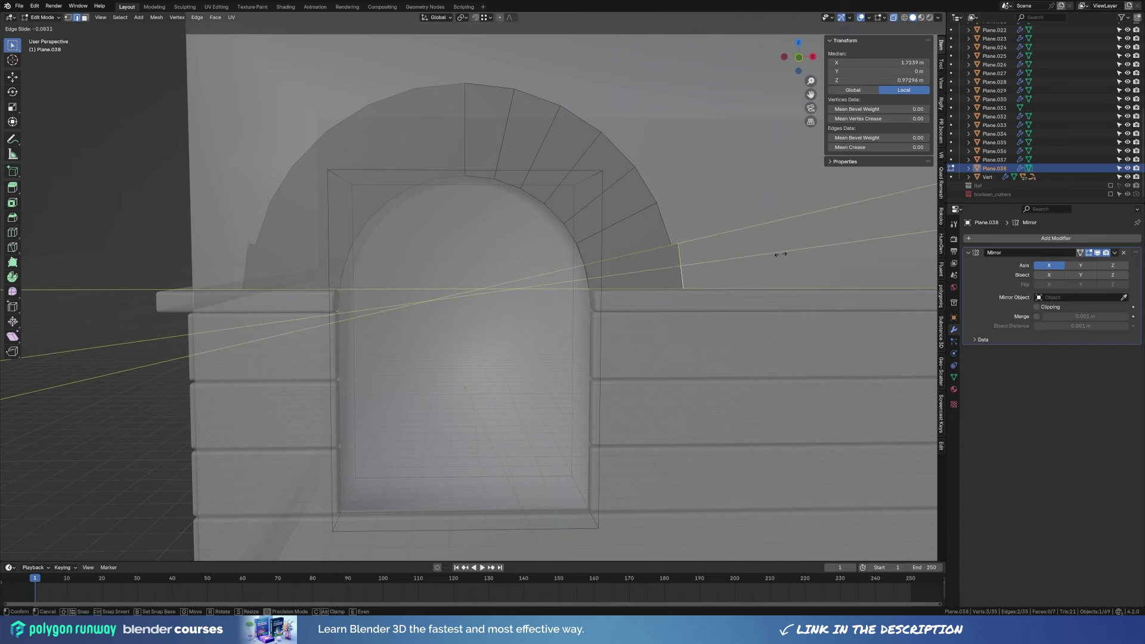
click(759, 250)
click(652, 191)
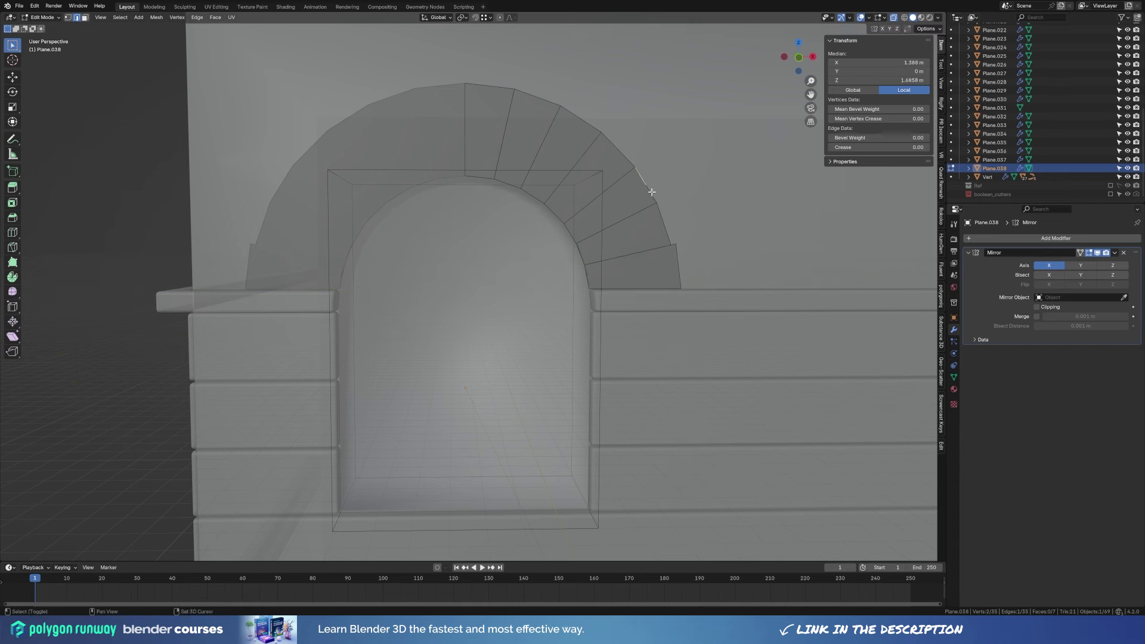
key(g)
key(g)
right_click(686, 203)
key(g)
key(g)
click(644, 164)
Edge-slide the remaining outer arch edges, one at factor -0.158, to stagger the brick ends.
click(573, 108)
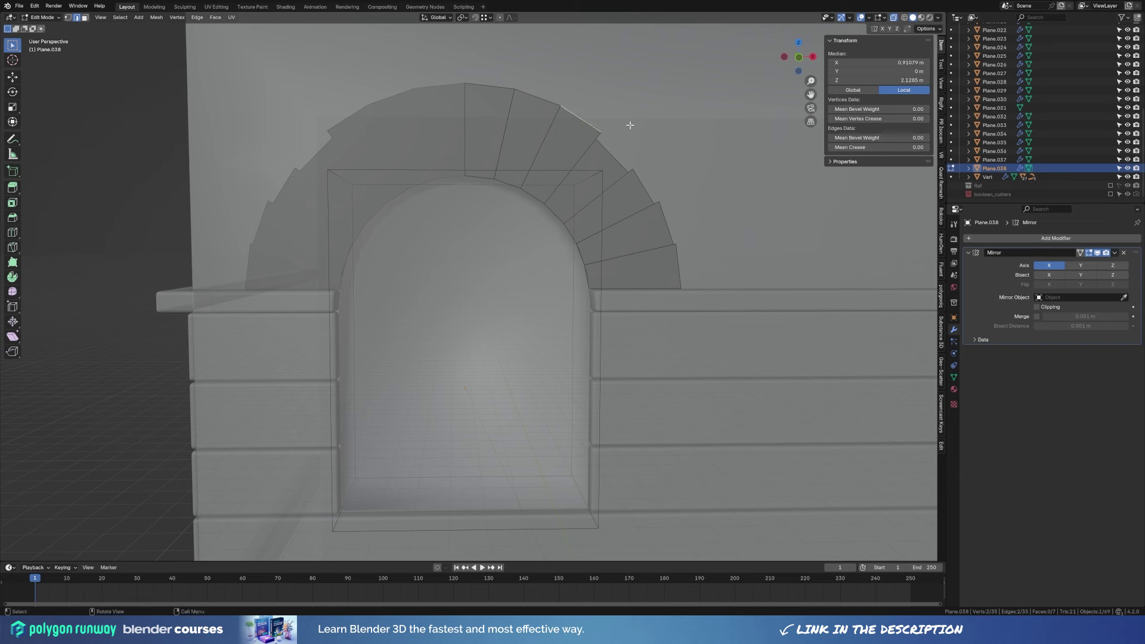
key(g)
key(g)
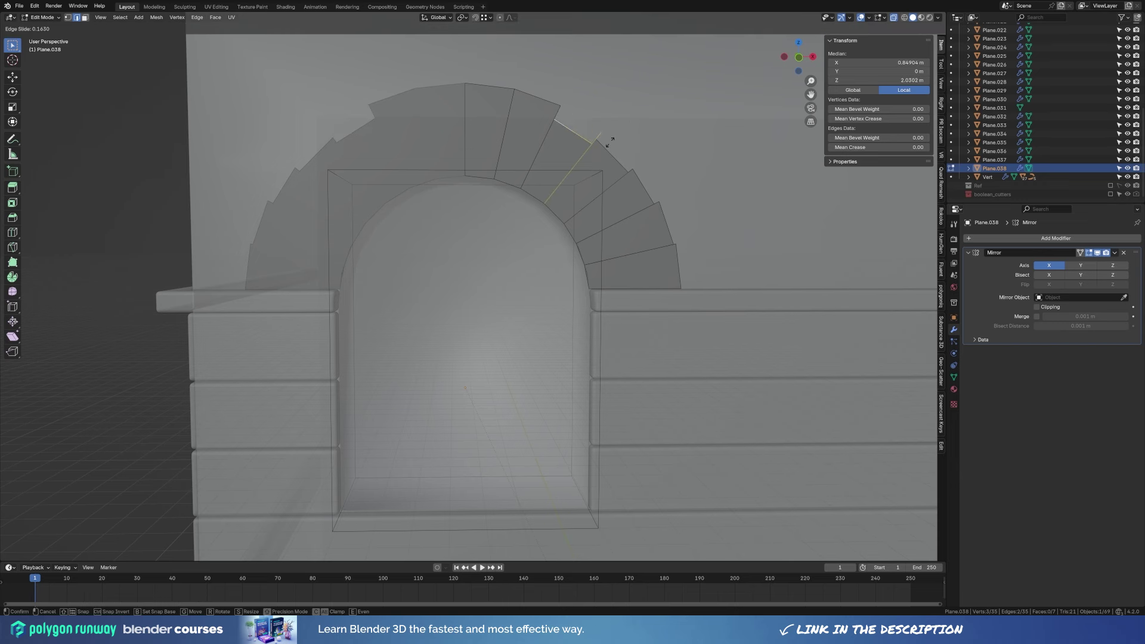
click(654, 103)
click(554, 98)
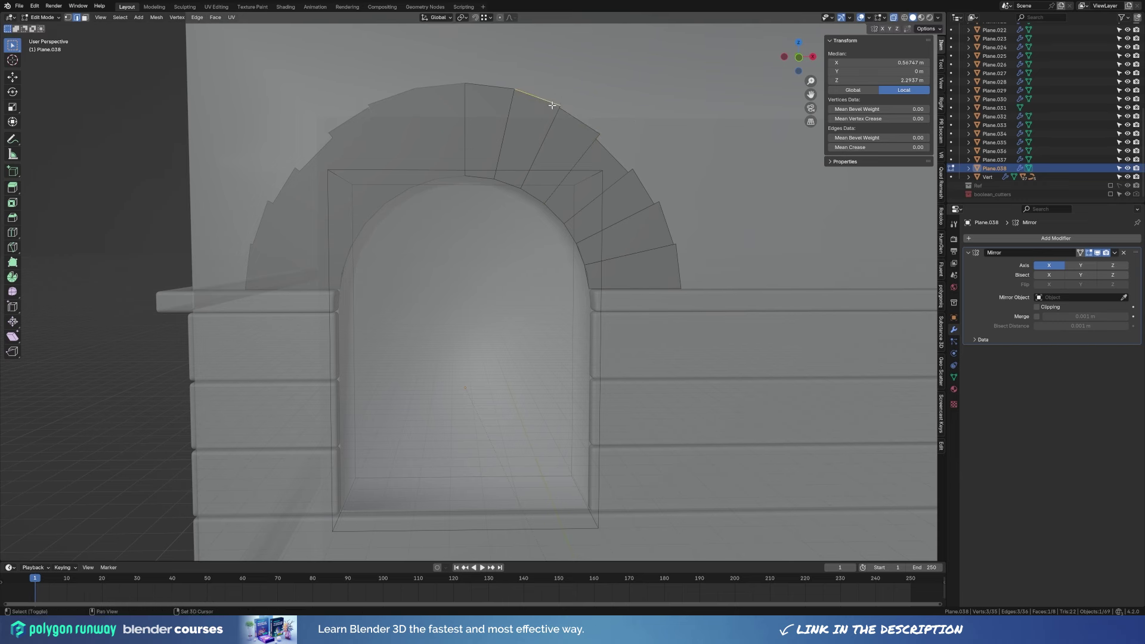
key(g)
key(g)
click(567, 102)
click(490, 86)
key(g)
key(g)
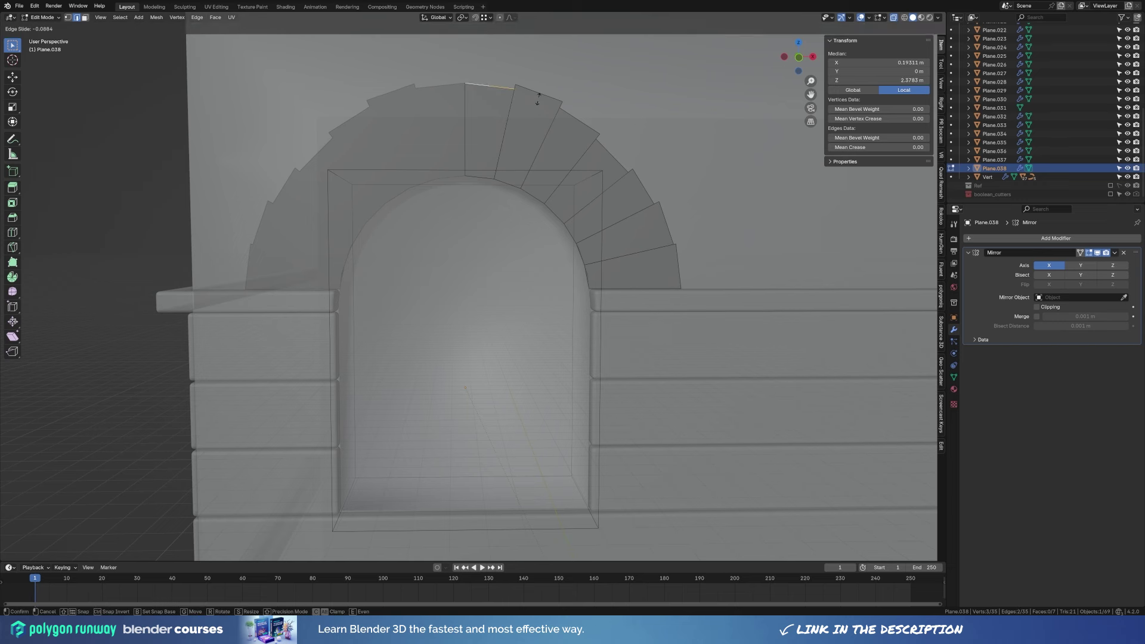
click(574, 79)
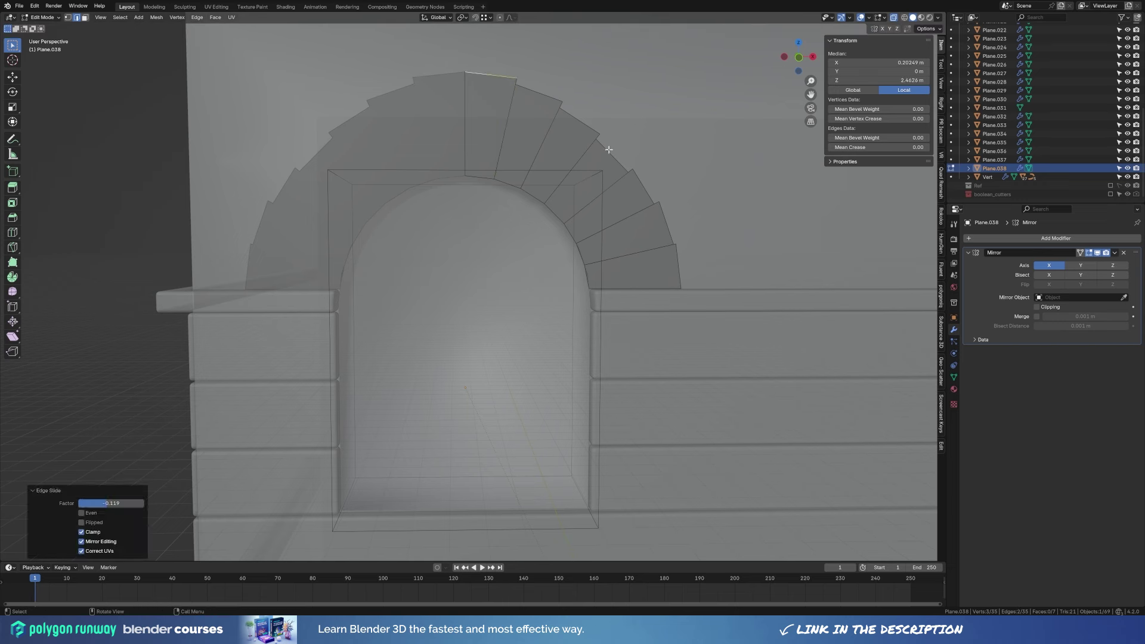
click(617, 149)
key(g)
key(g)
click(677, 247)
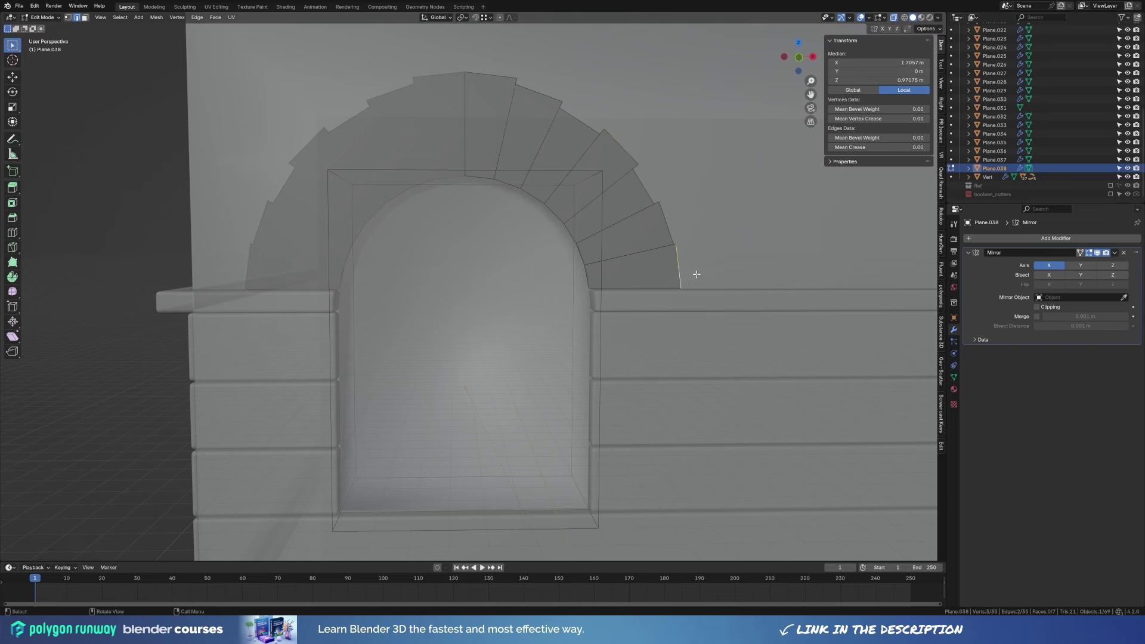
key(g)
key(g)
click(721, 272)
click(667, 222)
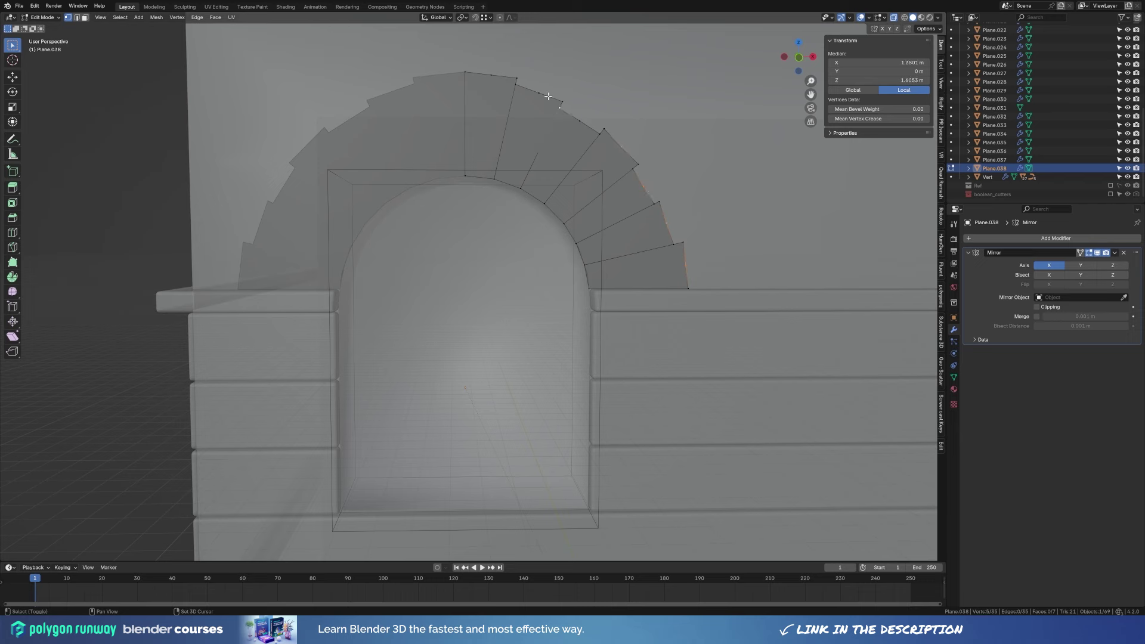
key(KP_1)
Scale the outer arch vertices outward around the median point to point the stone tips.
key(Tab)
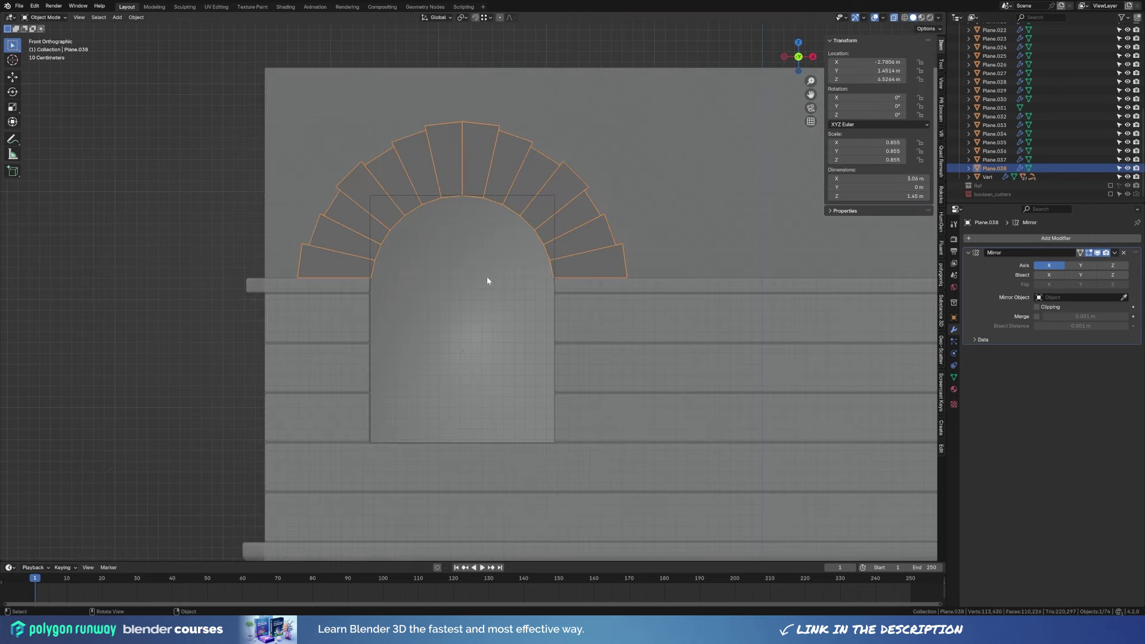
key(Tab)
key(Tab)
key(Tab)
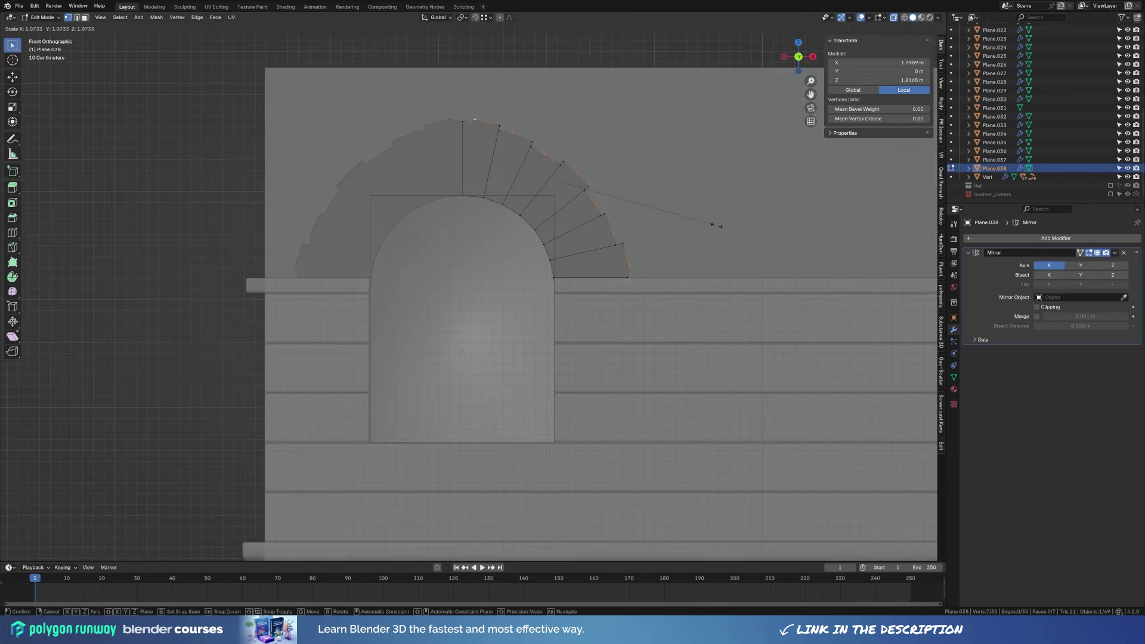
key(period)
click(665, 170)
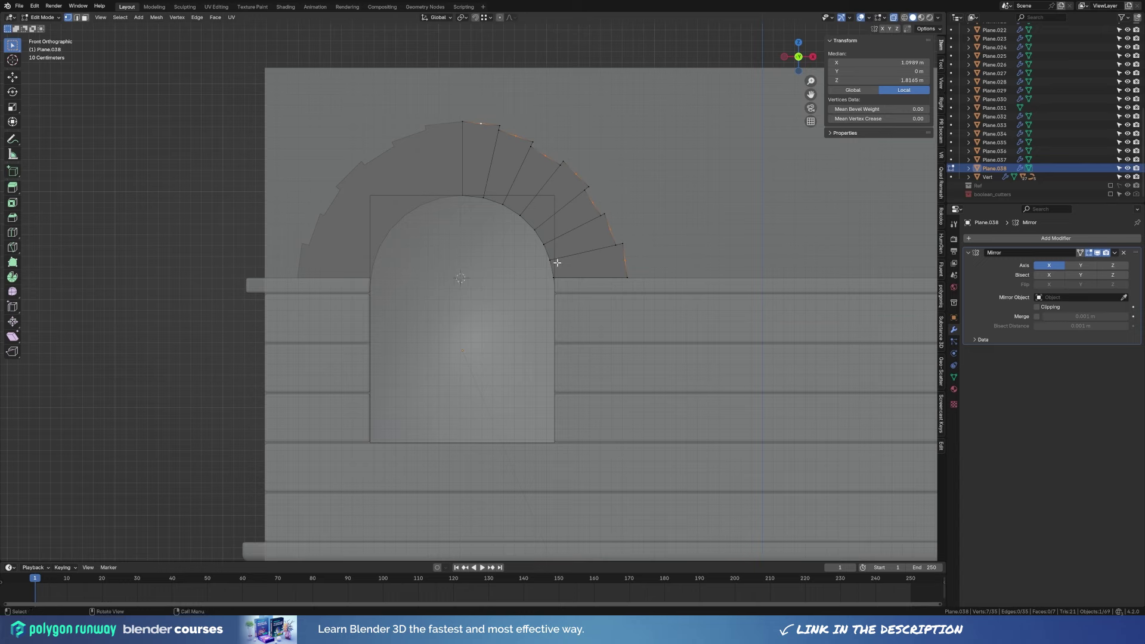
key(s)
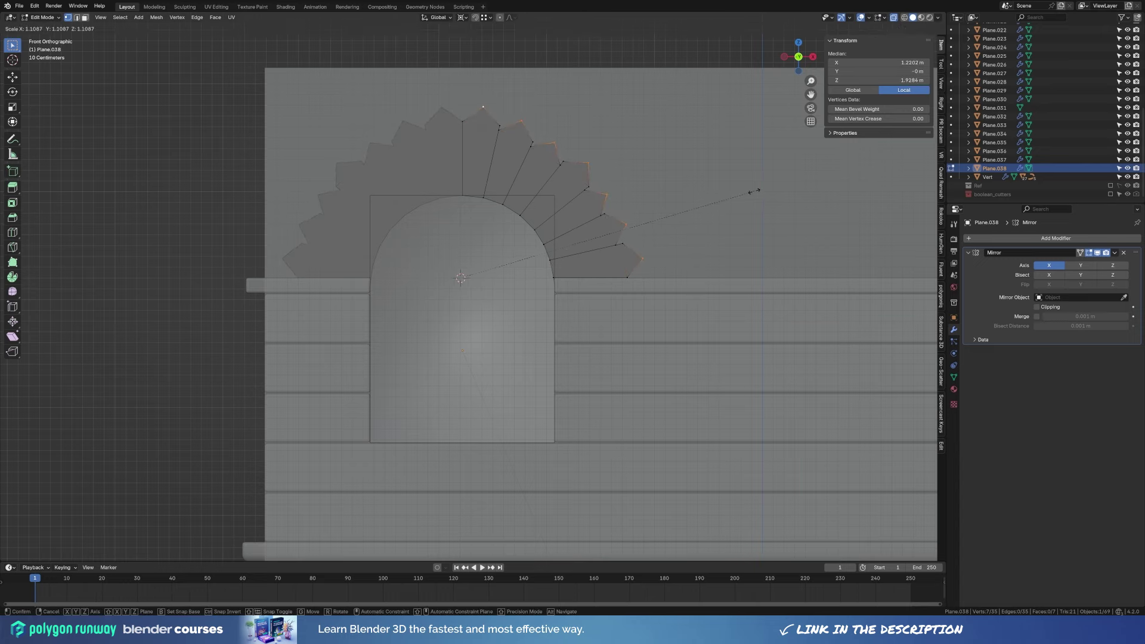
click(754, 191)
Extrude the whole arch mesh to give the stones depth.
key(a)
key(e)
click(536, 280)
mouse_move(537, 280)
middle_down()
mouse_move(641, 270)
mouse_move(506, 276)
middle_up()
key(Tab)
Add a Bevel modifier to the arch with 4 segments and 0.02 m amount.
click(1023, 238)
click(1074, 257)
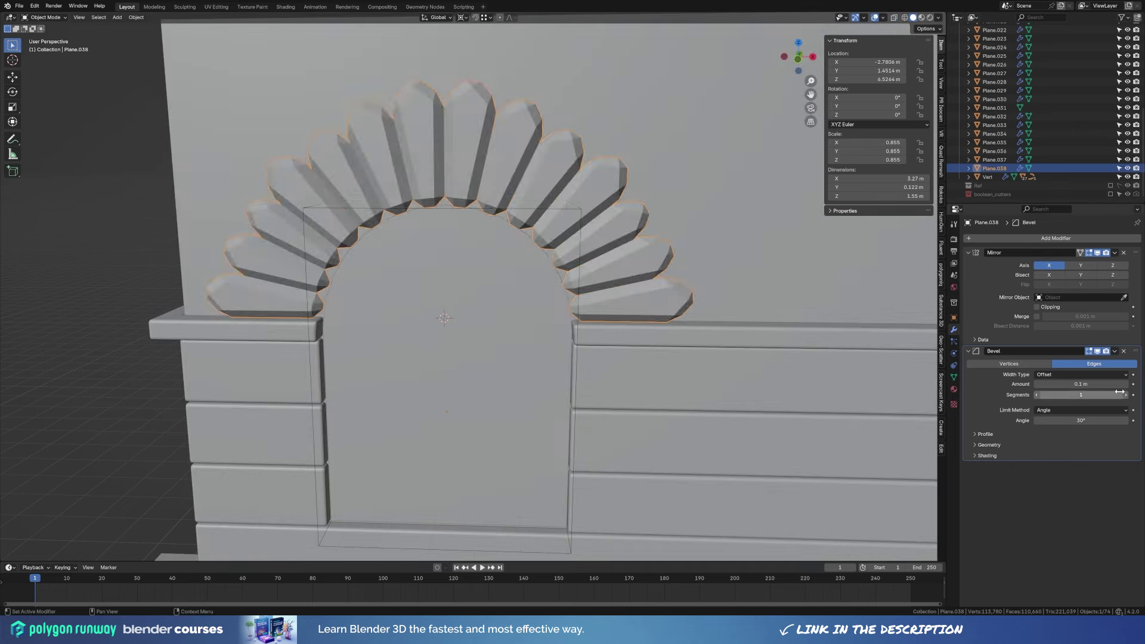
mouse_move(1119, 392)
mouse_down()
mouse_move(1131, 392)
mouse_move(1074, 384)
mouse_up()
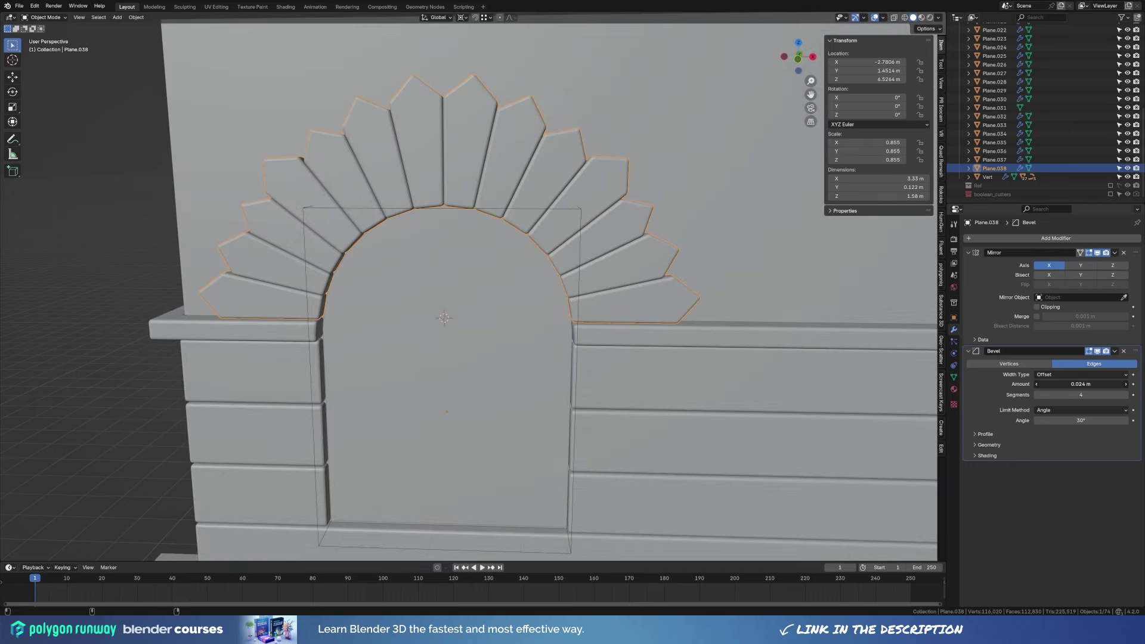
scroll(526, 296, down, 3)
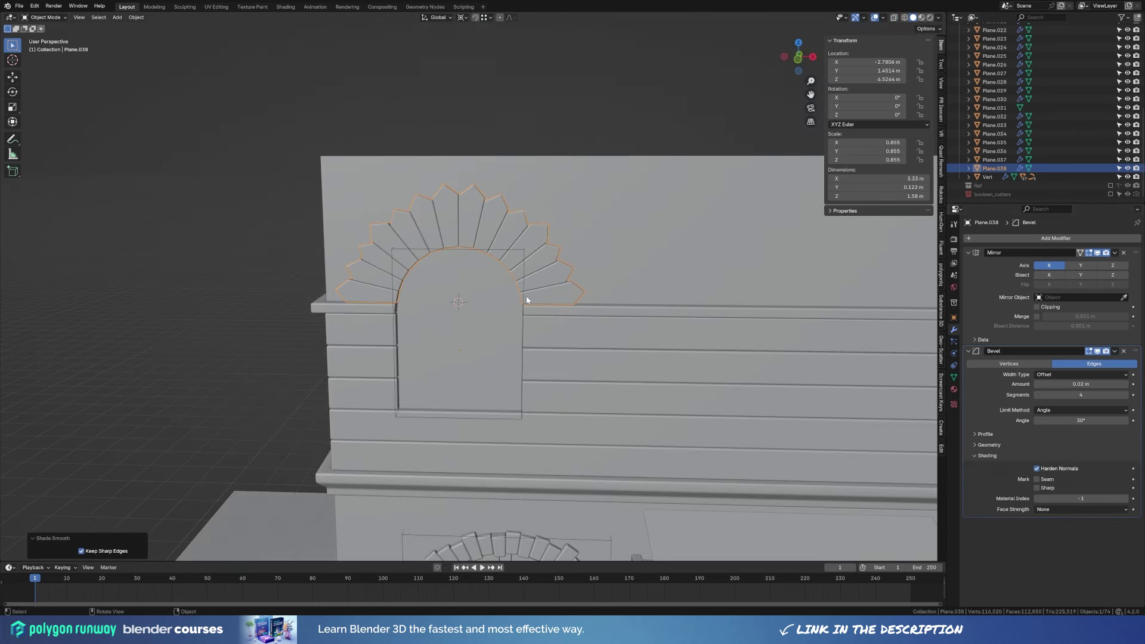
click(479, 353)
Inset the door face and extrude the surrounding ring outward into a raised frame.
middle_drag(479, 352, 521, 328)
scroll(501, 215, up, 2)
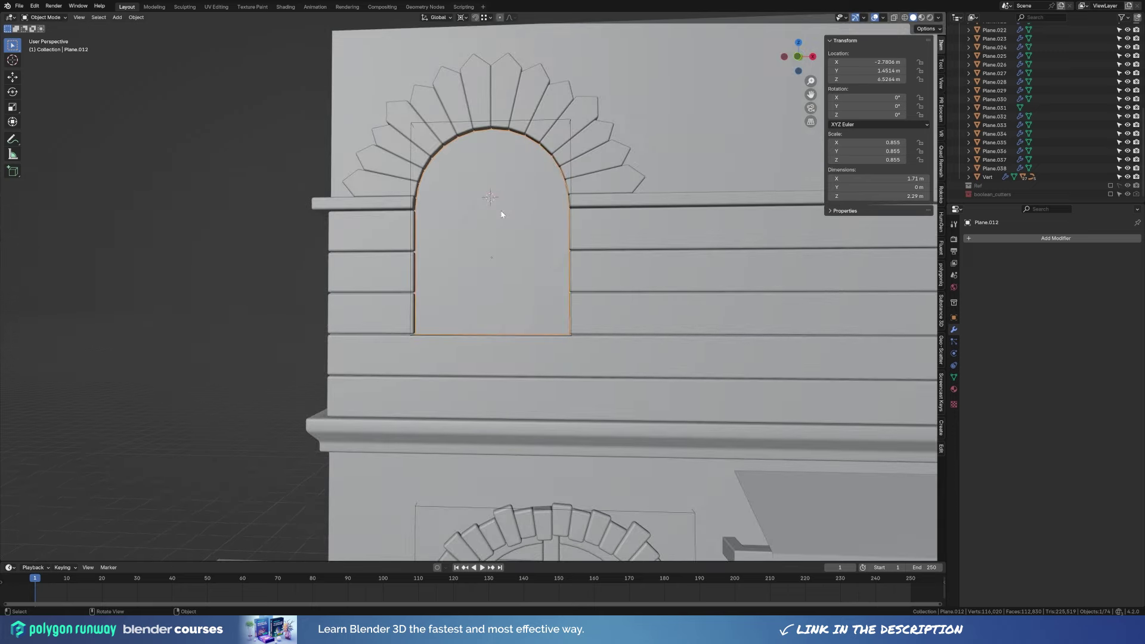
key(Tab)
key(i)
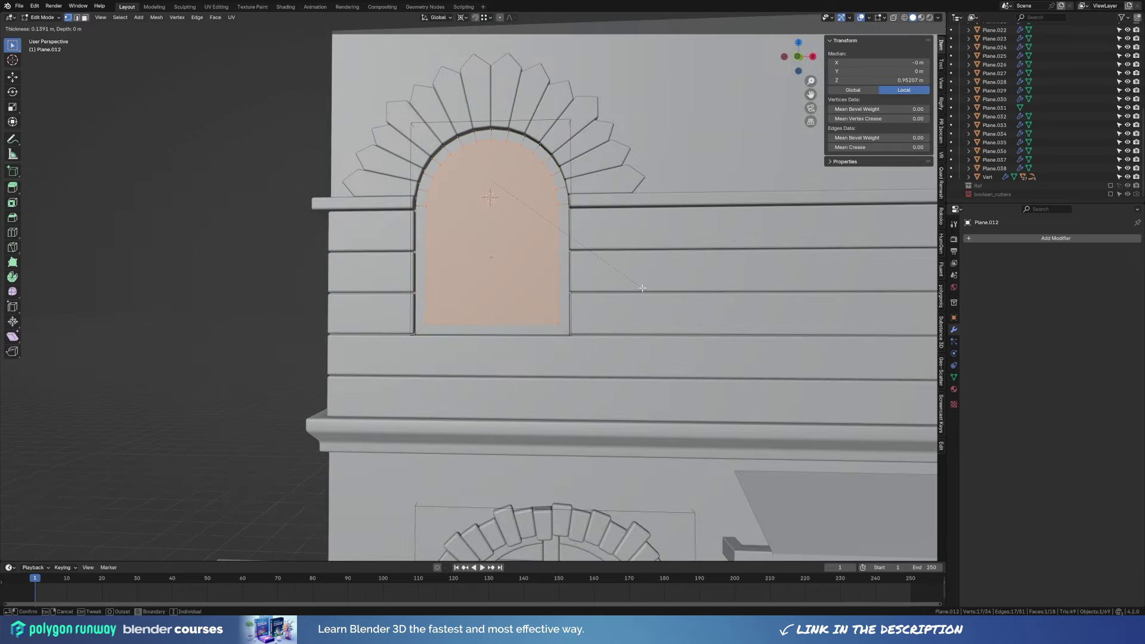
click(643, 287)
key(ctrl+i)
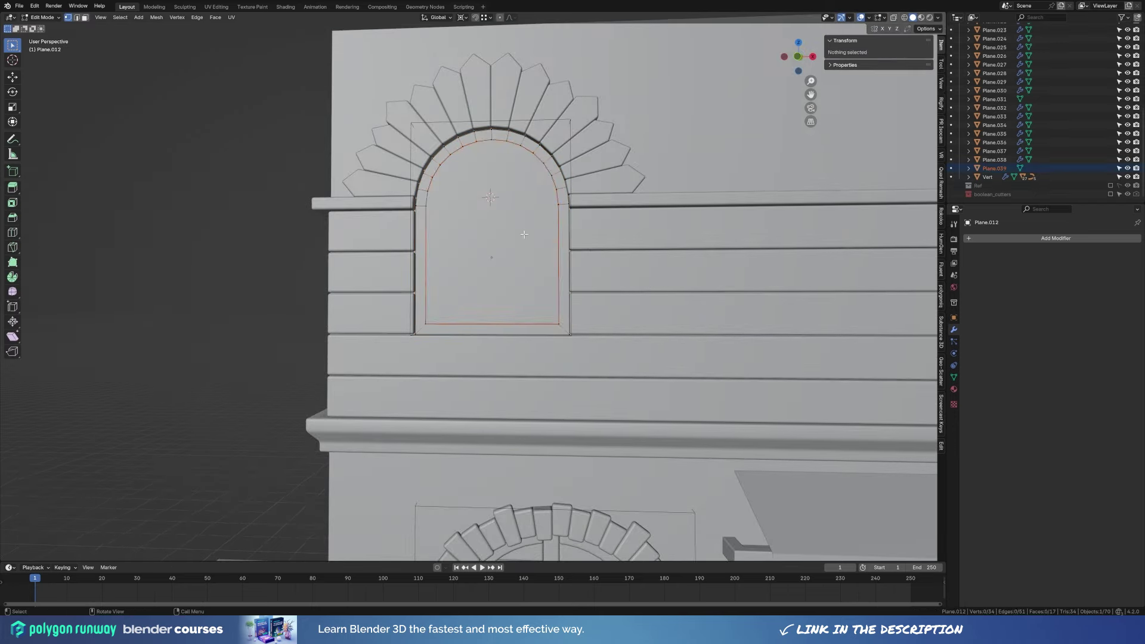
mouse_move(524, 234)
middle_down()
mouse_move(656, 304)
mouse_move(401, 249)
middle_up()
key(e)
click(670, 315)
Loop-cut the door frame, flatten the loop with Z scale 0, and raise it to the arch start.
key(Tab)
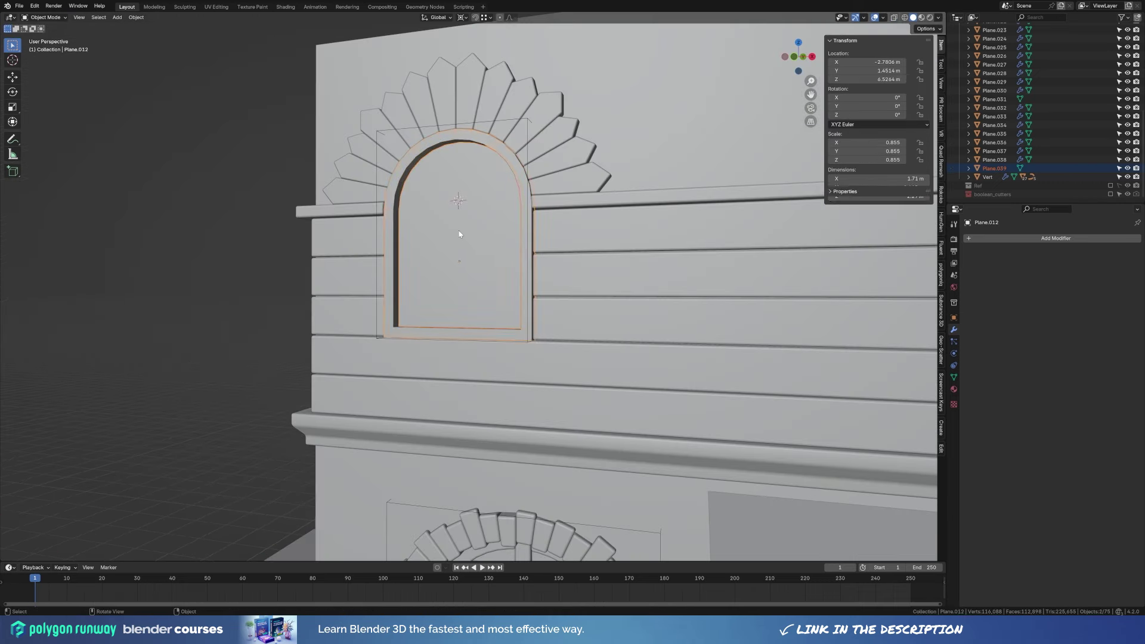
click(461, 230)
click(399, 217)
key(Tab)
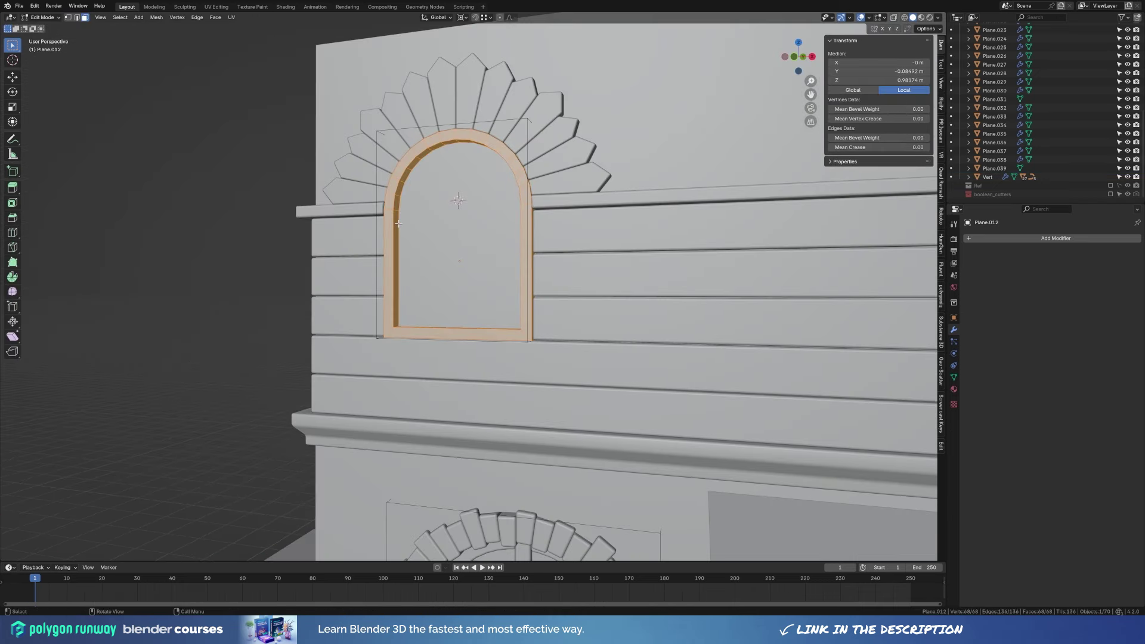
key(ctrl+r)
click(416, 268)
key(s)
key(z)
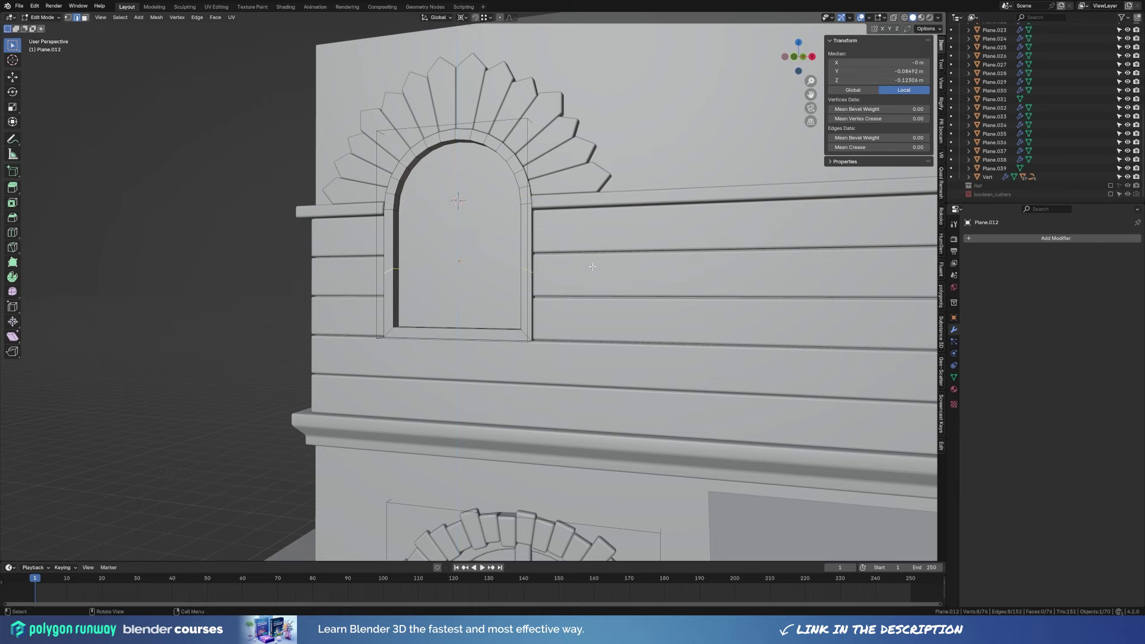
key(0)
key(Return)
key(g)
key(z)
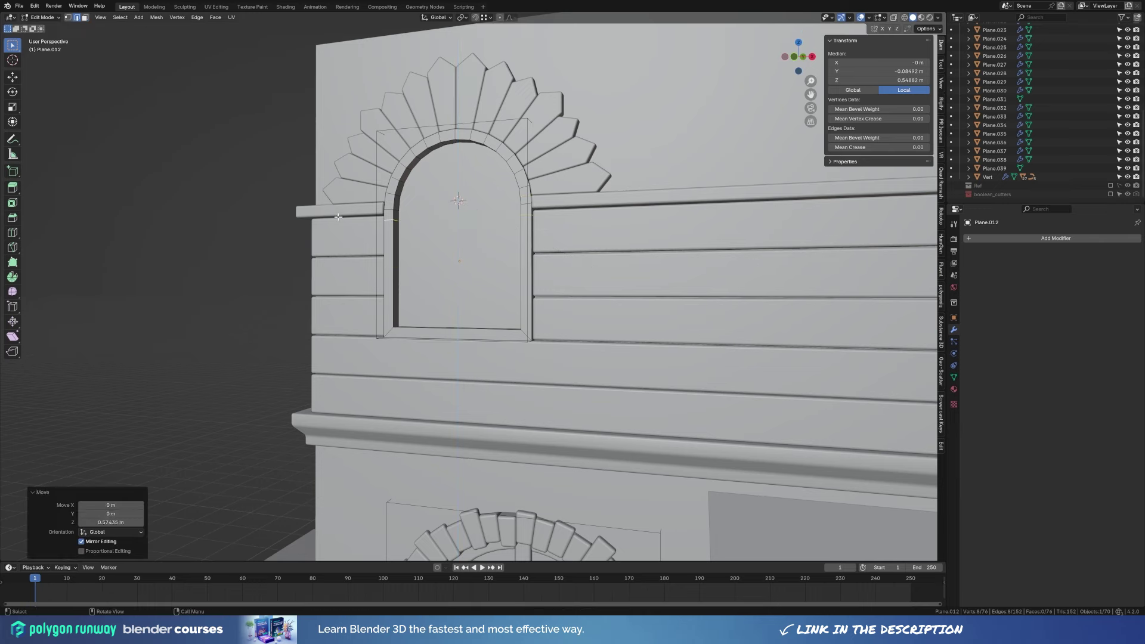
click(587, 203)
mouse_move(587, 202)
middle_down()
mouse_move(686, 260)
mouse_move(490, 289)
middle_up()
Separate the frame edges at the arch start and bridge them into a transom strip.
key(p)
click(490, 288)
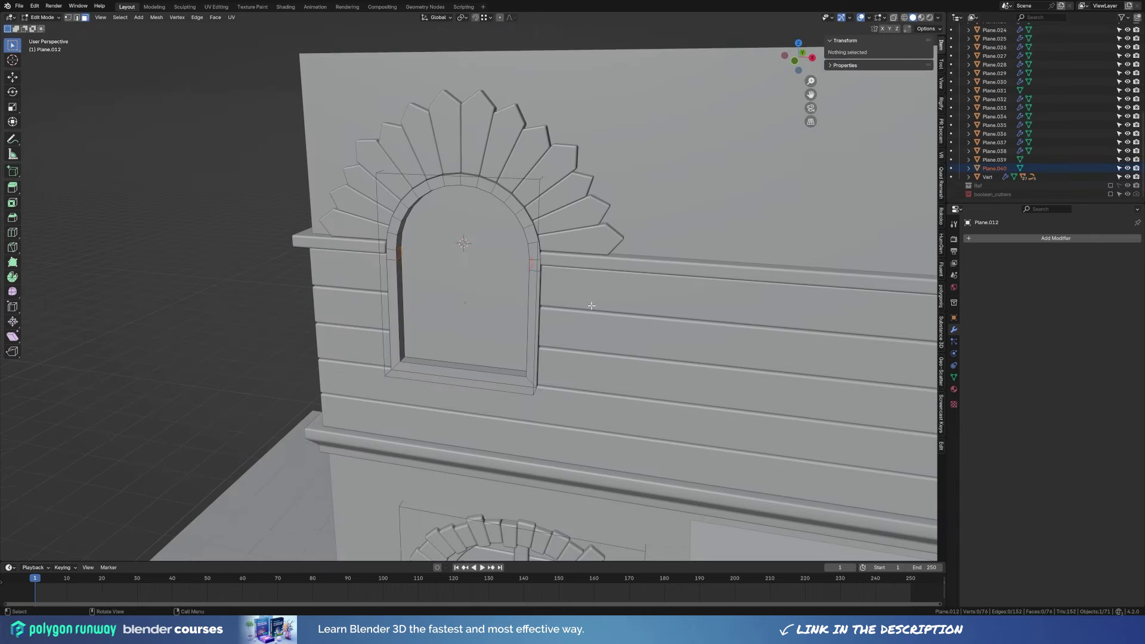
key(Tab)
click(490, 288)
key(Tab)
key(ctrl+e)
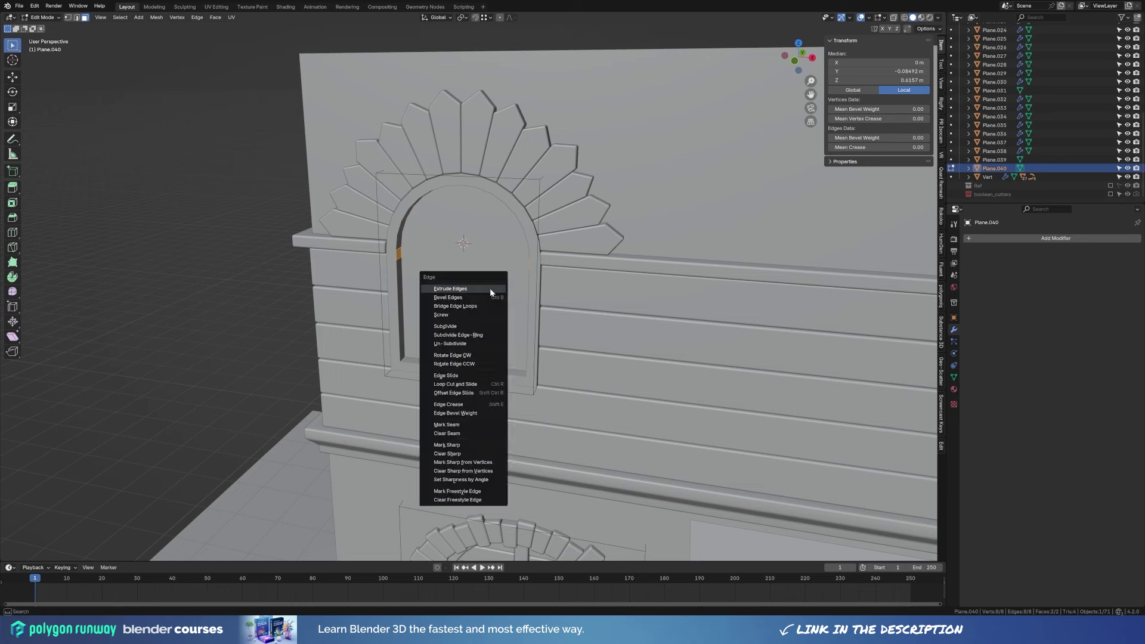
click(479, 300)
Move the transom strip along Y to set its depth in the doorway.
click(474, 276)
mouse_move(474, 275)
middle_down()
mouse_move(554, 279)
mouse_move(467, 252)
middle_up()
key(g)
key(y)
click(551, 281)
key(Tab)
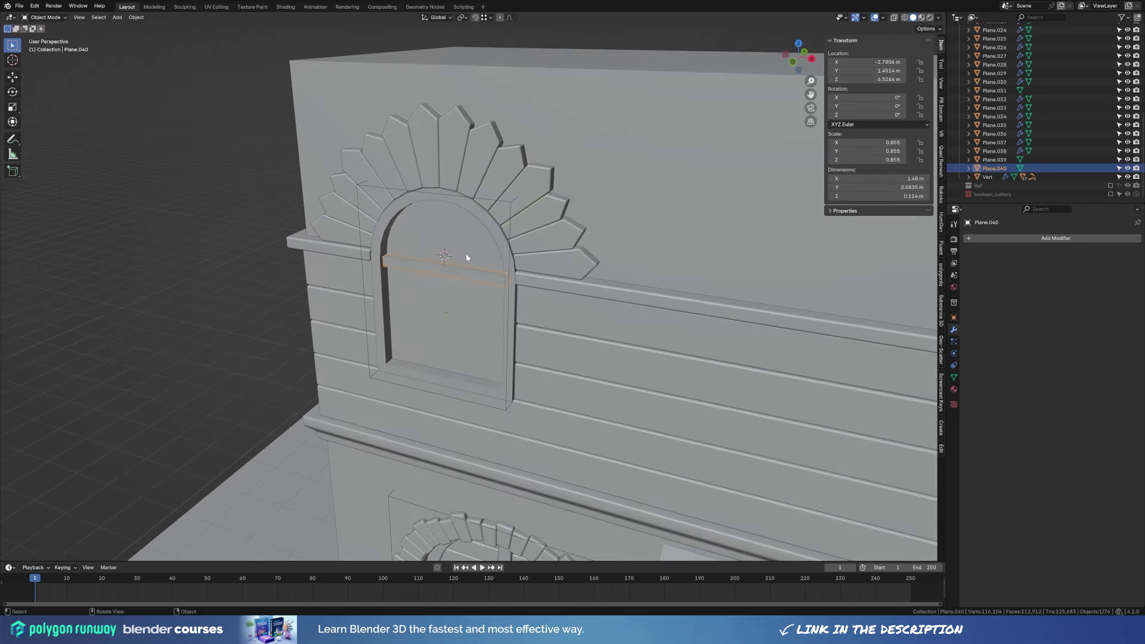
Duplicate the arched frame as a window pane, fill it with a face, and join the base vertices.
click(467, 253)
scroll(466, 297, up, 3)
key(shift+d)
mouse_move(483, 292)
alt+middle_down()
mouse_move(517, 298)
mouse_move(514, 307)
alt+middle_up()
key(Tab)
key(f)
key(alt+z)
click(440, 231)
shift+click(550, 231)
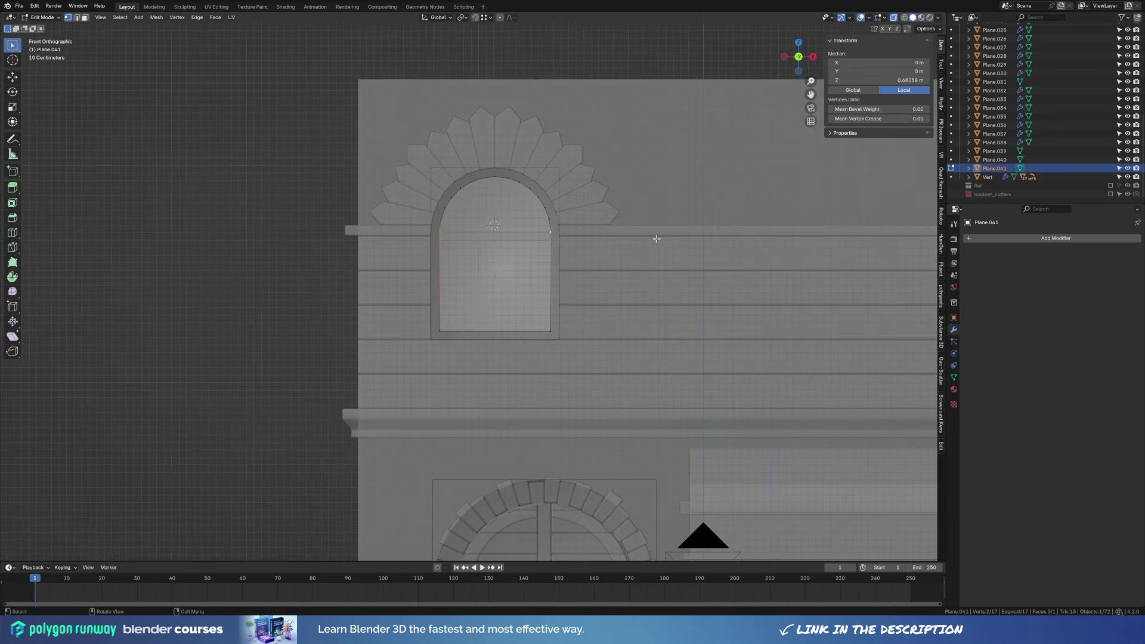
key(j)
Loop-cut across the window pane, dissolve the extra edge, and select the upper arch face.
key(ctrl+r)
click(566, 275)
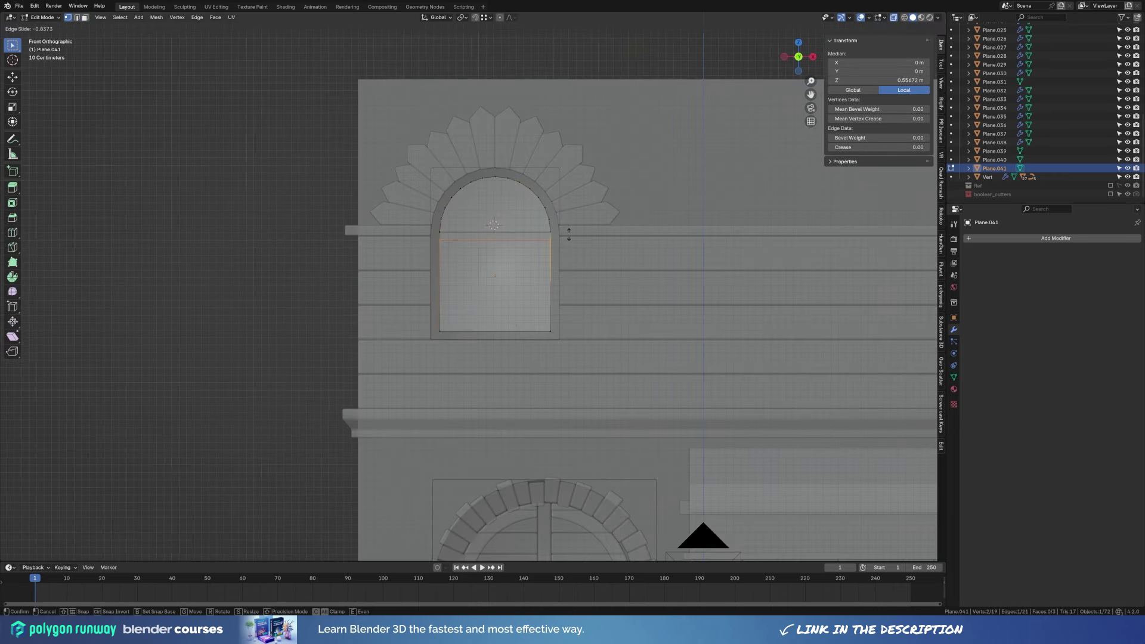
click(568, 235)
right_click(495, 254)
click(504, 262)
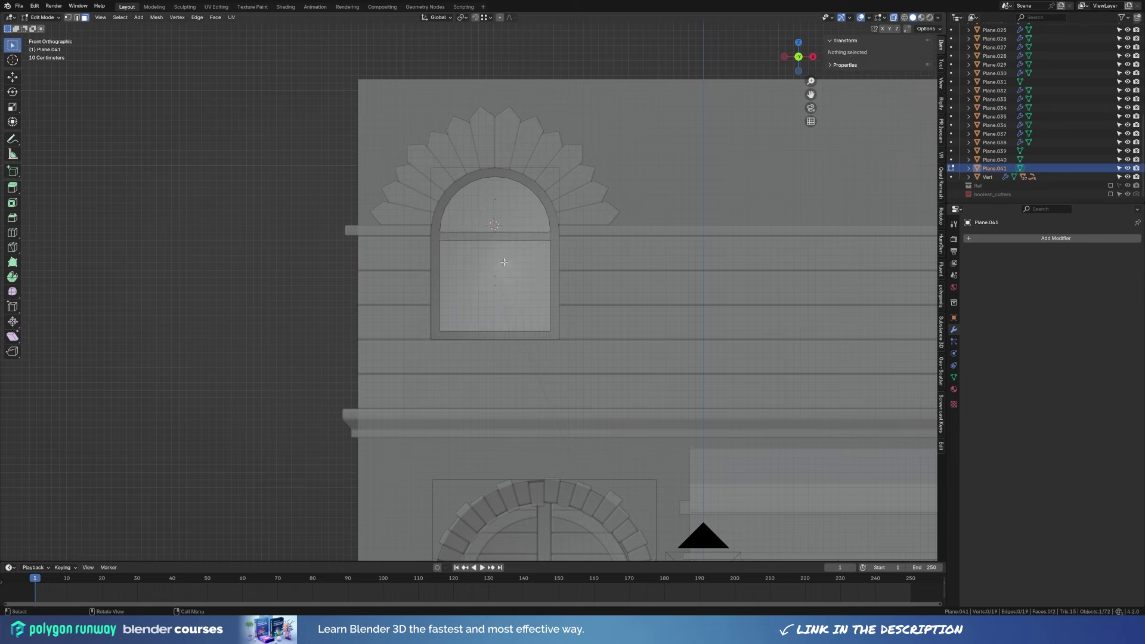
click(491, 202)
middle_drag(629, 223, 483, 181)
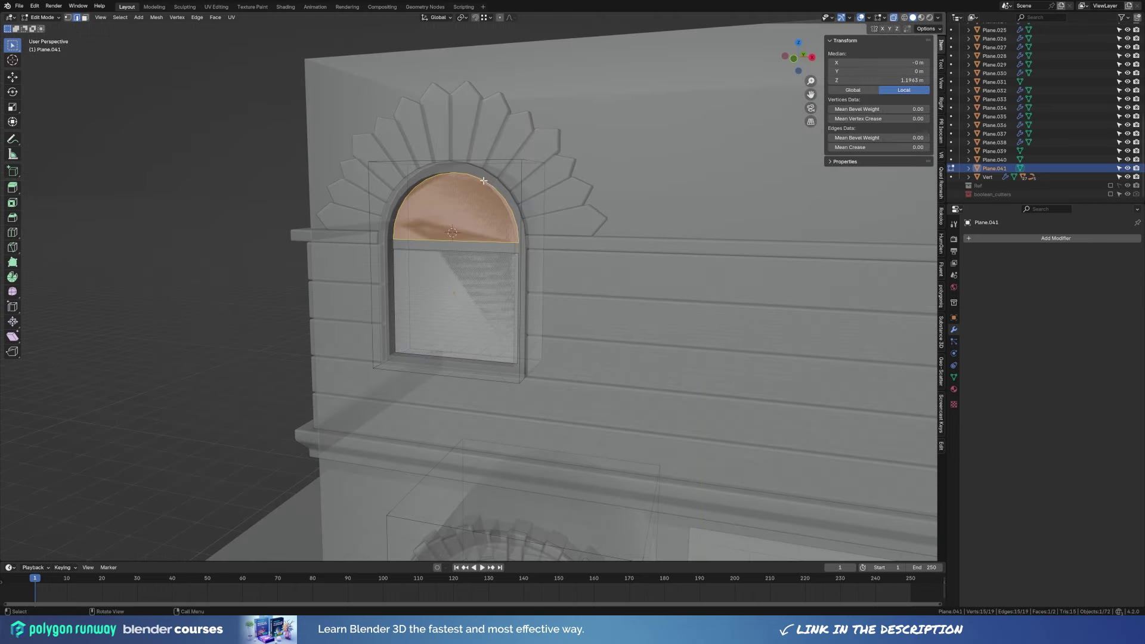
Extrude both window faces for thickness, then select the upper arch face in front view.
key(a)
key(e)
click(462, 225)
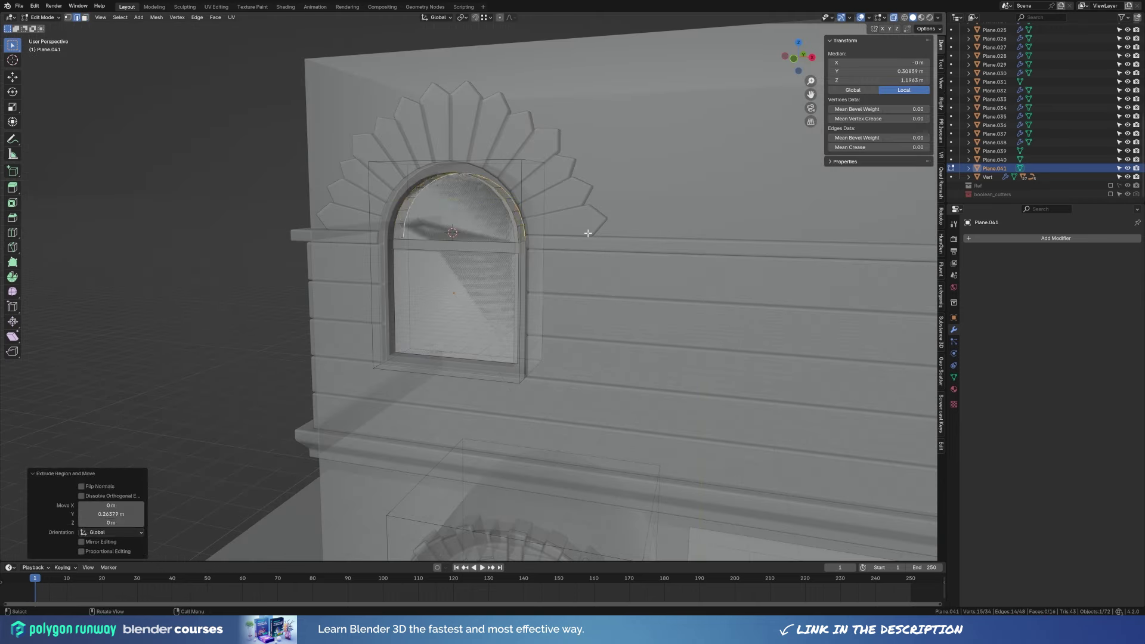
key(3)
click(462, 225)
key(KP_1)
scroll(568, 212, up, 4)
Inset the upper arch face and loop cut it to form a concentric arc.
key(i)
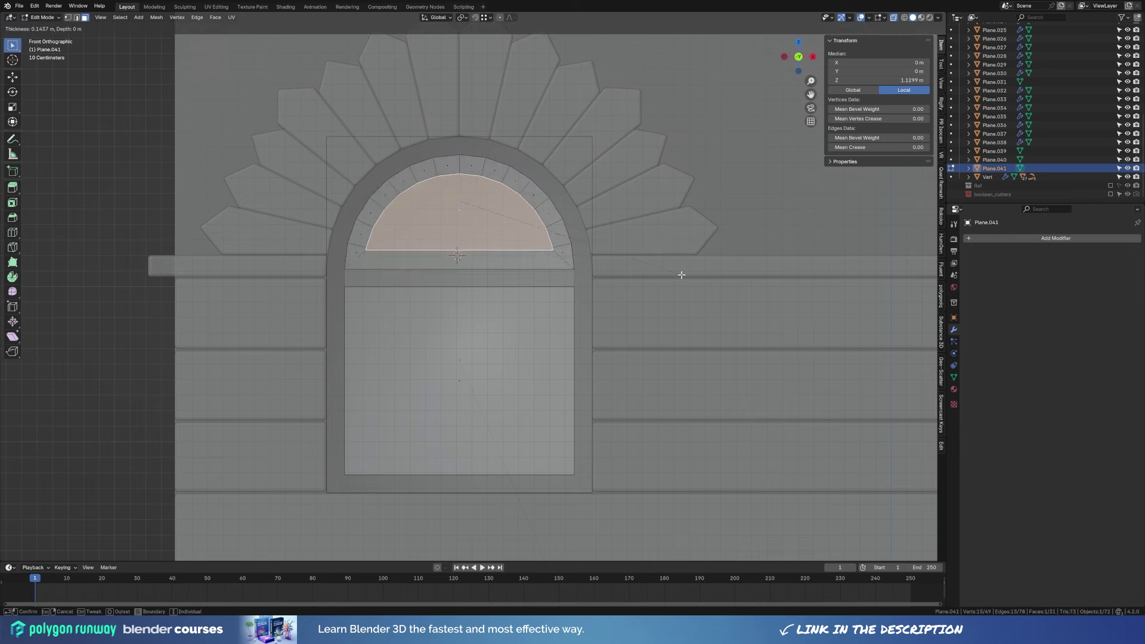
click(607, 273)
key(ctrl+r)
click(528, 236)
right_click(592, 241)
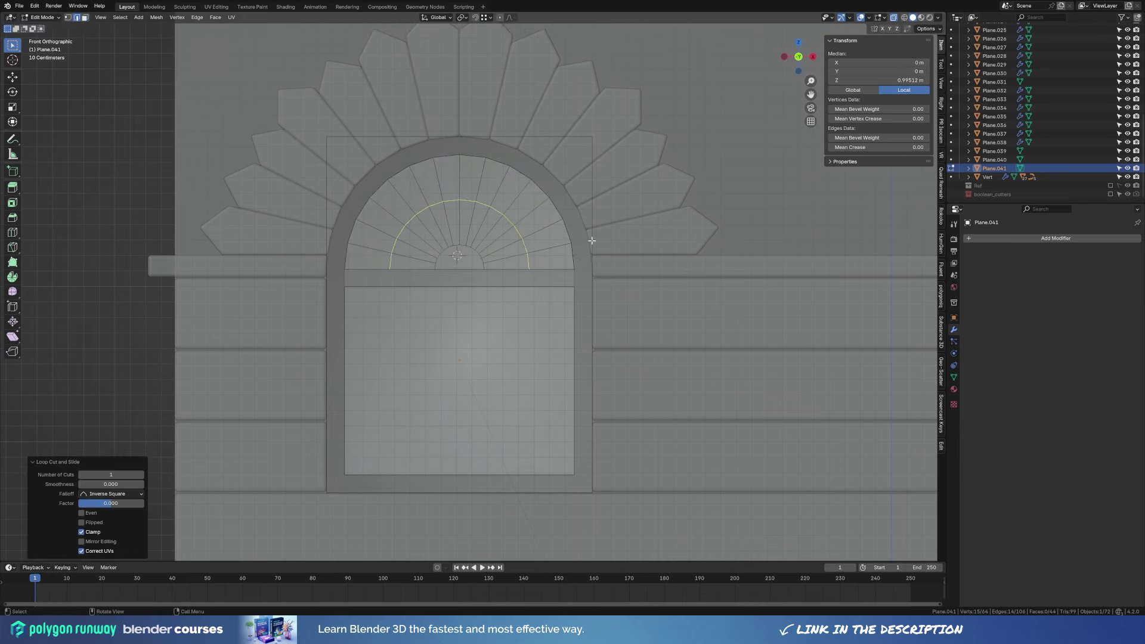
alt+click(471, 251)
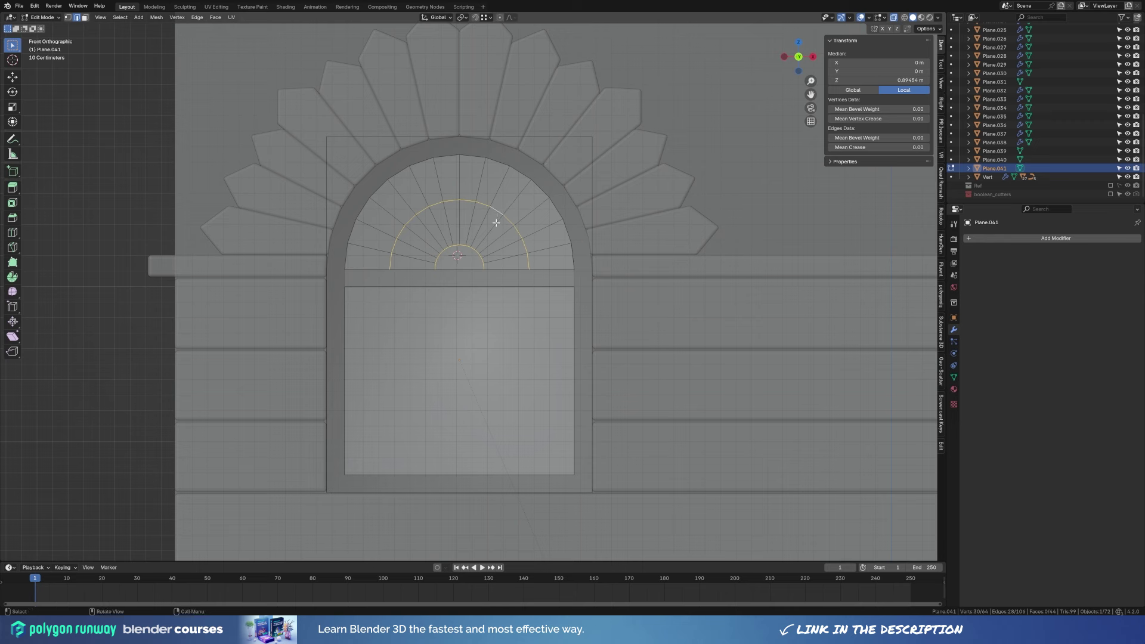
Separate the arcs and the radial spokes into their own objects.
key(p)
click(502, 223)
alt+click(383, 231)
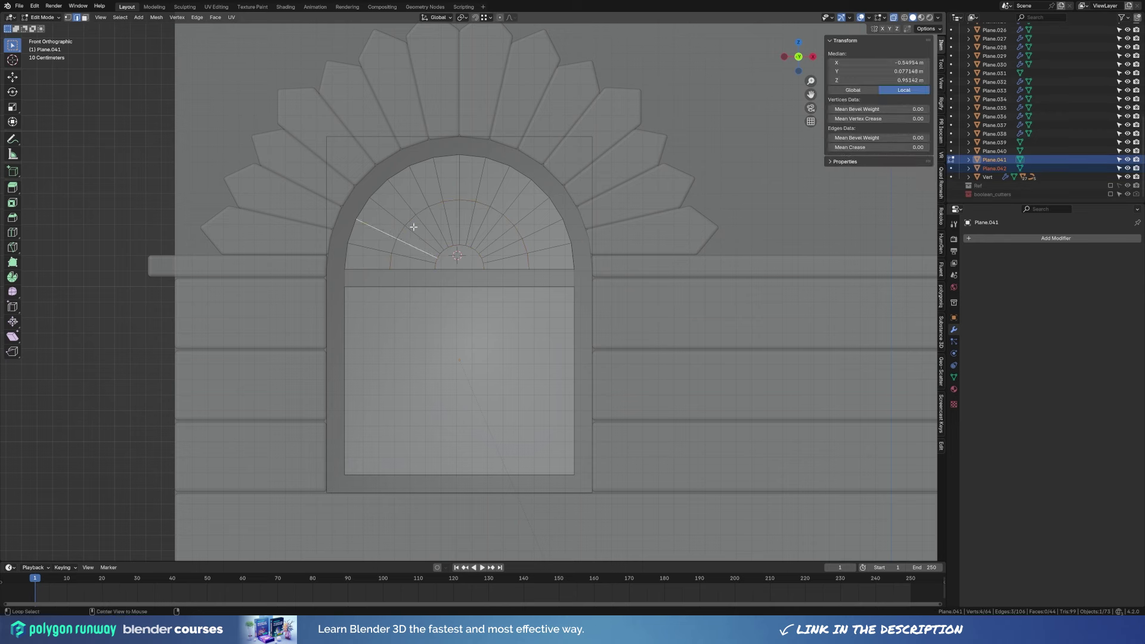
key(p)
click(684, 255)
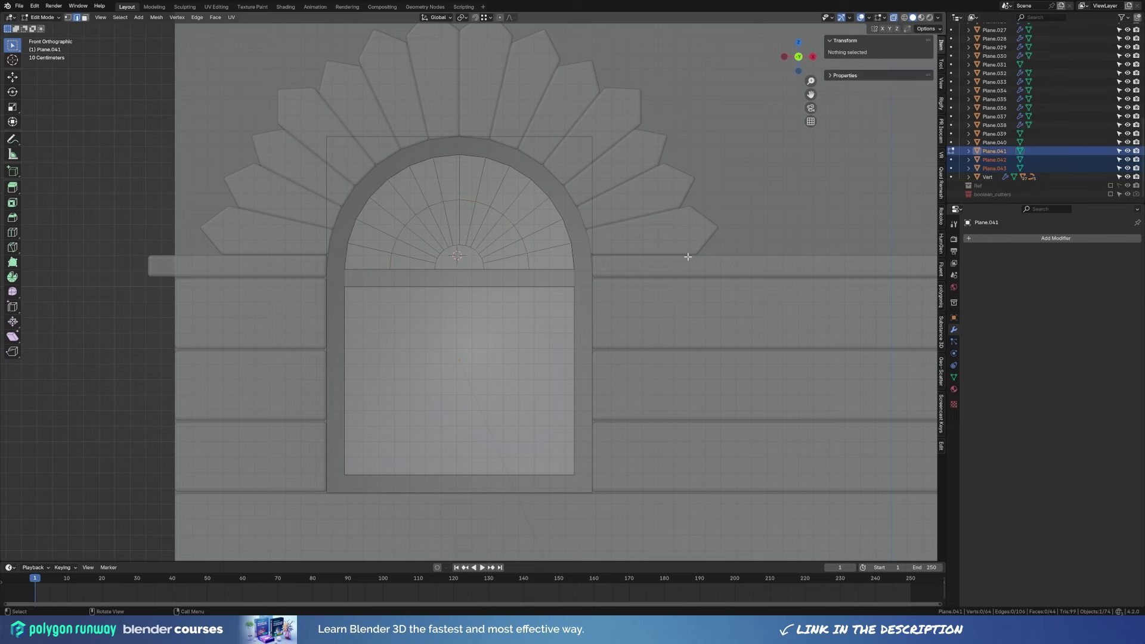
Knife the first two vertical cuts down the lower window pane.
key(k)
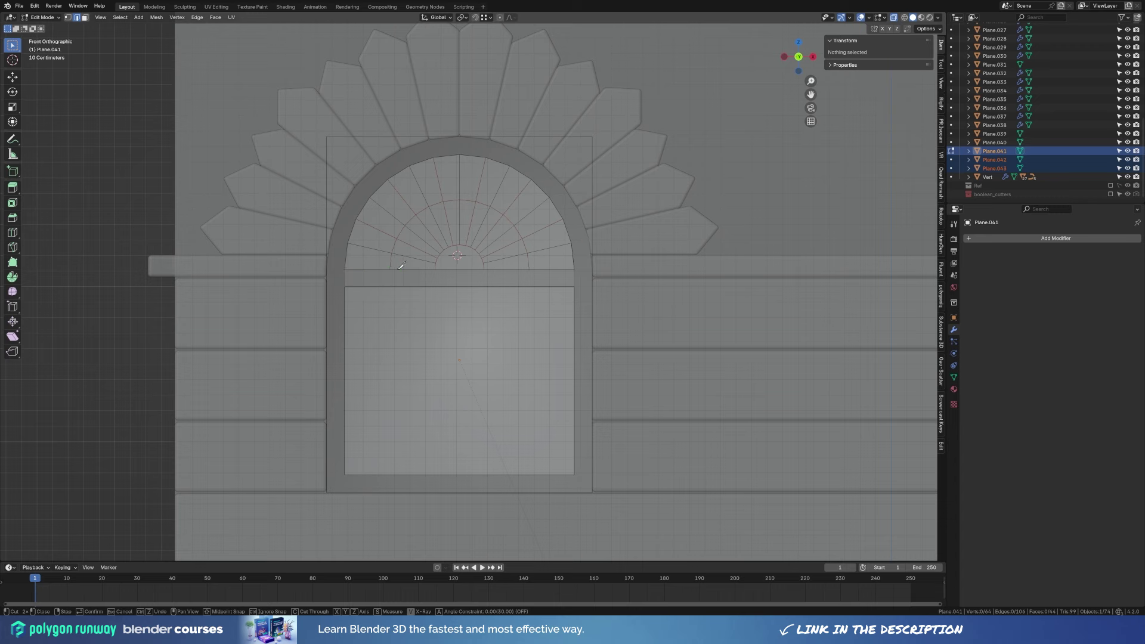
click(386, 518)
key(Return)
key(k)
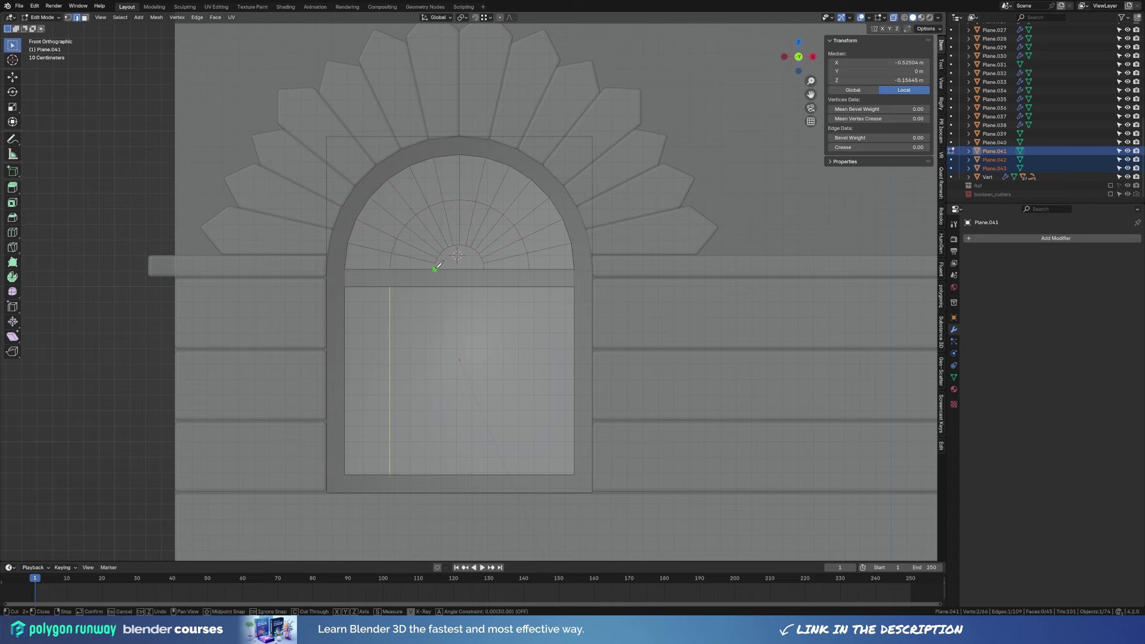
click(437, 270)
click(435, 513)
key(Return)
Knife a third and a fourth vertical cut down the lower pane.
key(k)
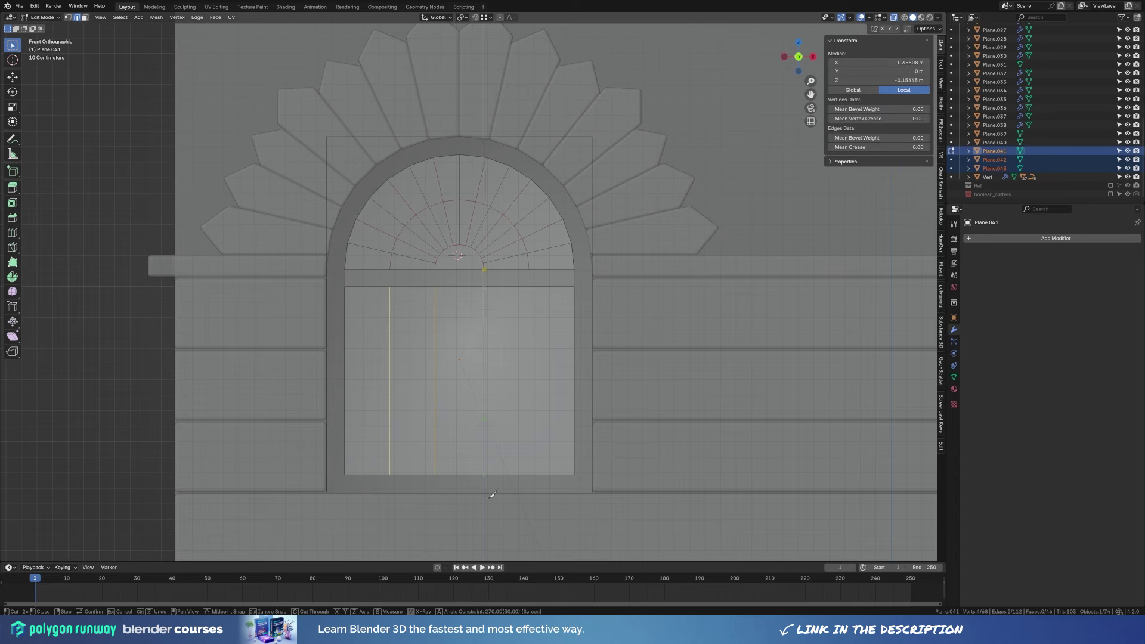
click(492, 496)
key(Return)
key(k)
click(530, 500)
key(Return)
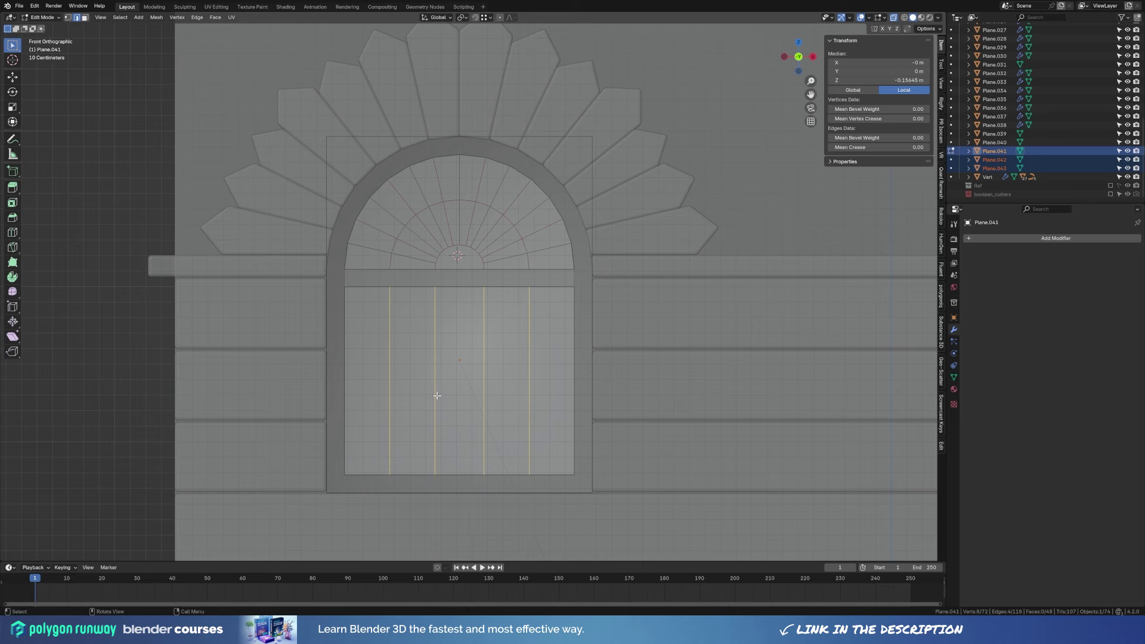
Space the four vertical cuts evenly along X, separate them, and add two loop cuts.
shift+click(484, 371)
key(s)
key(x)
click(495, 374)
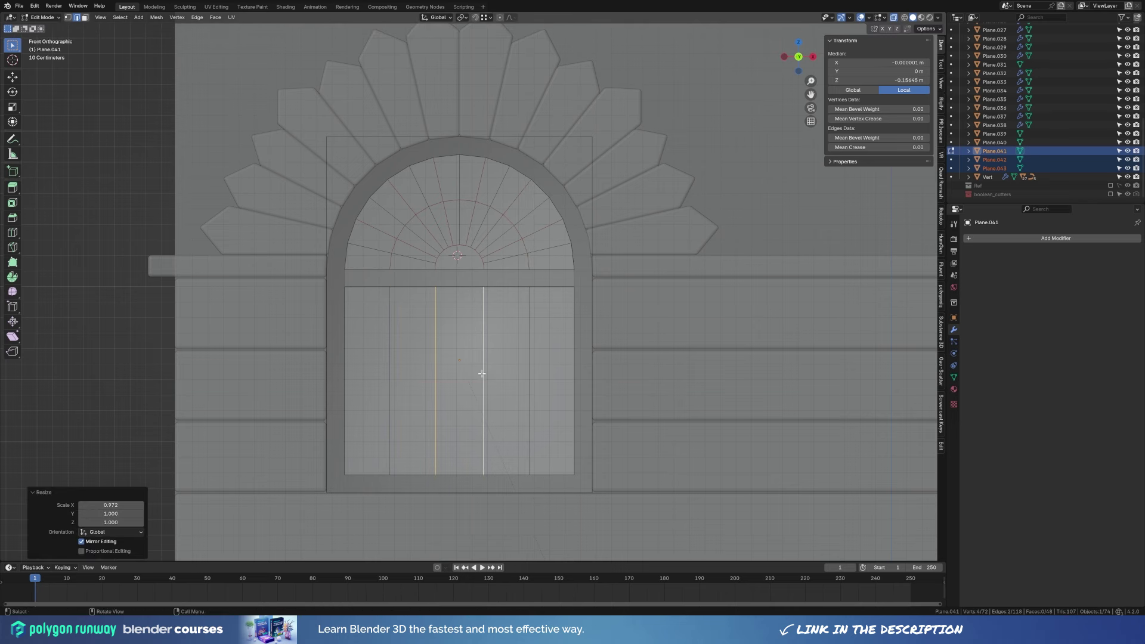
click(392, 379)
key(p)
click(524, 378)
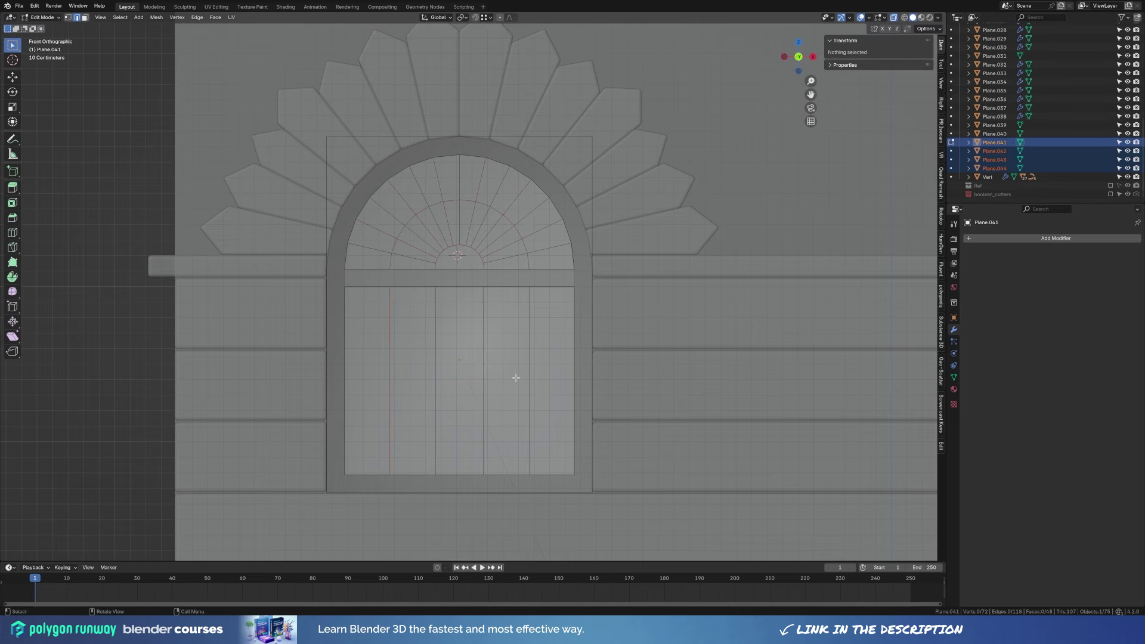
key(ctrl+r)
click(516, 377)
key(Tab)
Delete the glass panel in the arched opening.
click(505, 321)
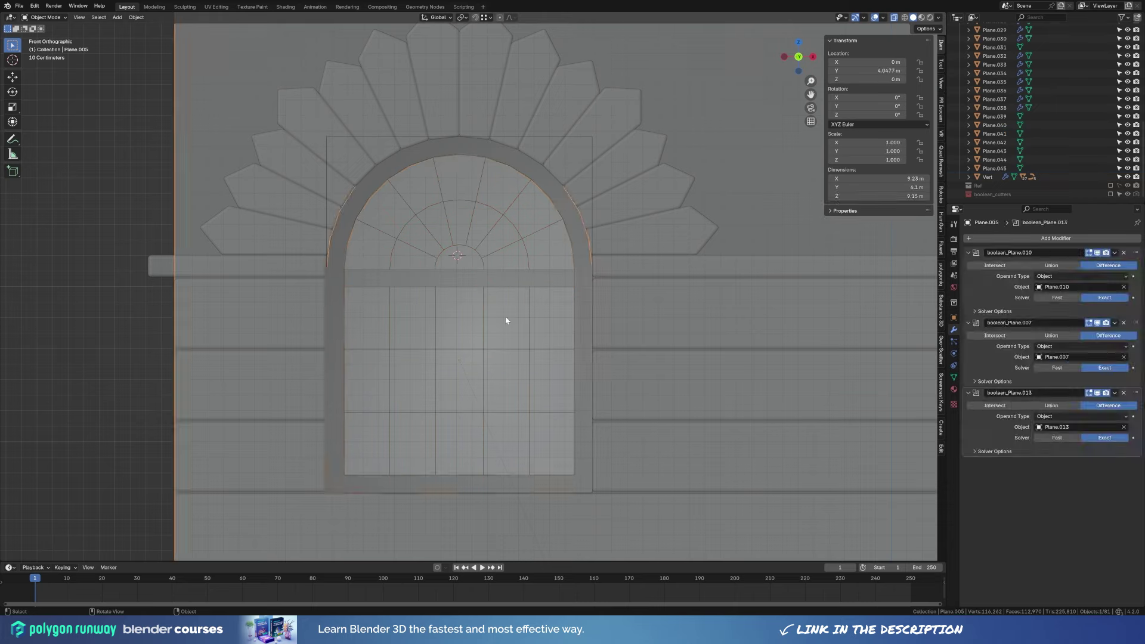
click(510, 314)
key(x)
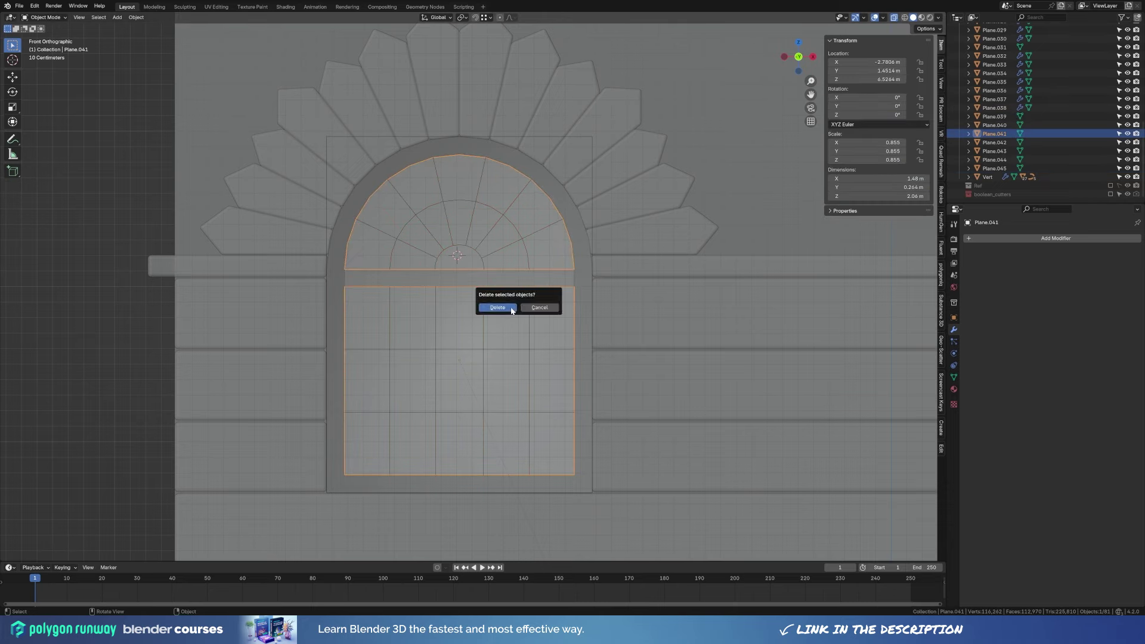
click(512, 311)
middle_drag(512, 311, 532, 319)
scroll(528, 224, down, 3)
Hide the arched window pane and select the fan arc and window bar grid.
click(544, 220)
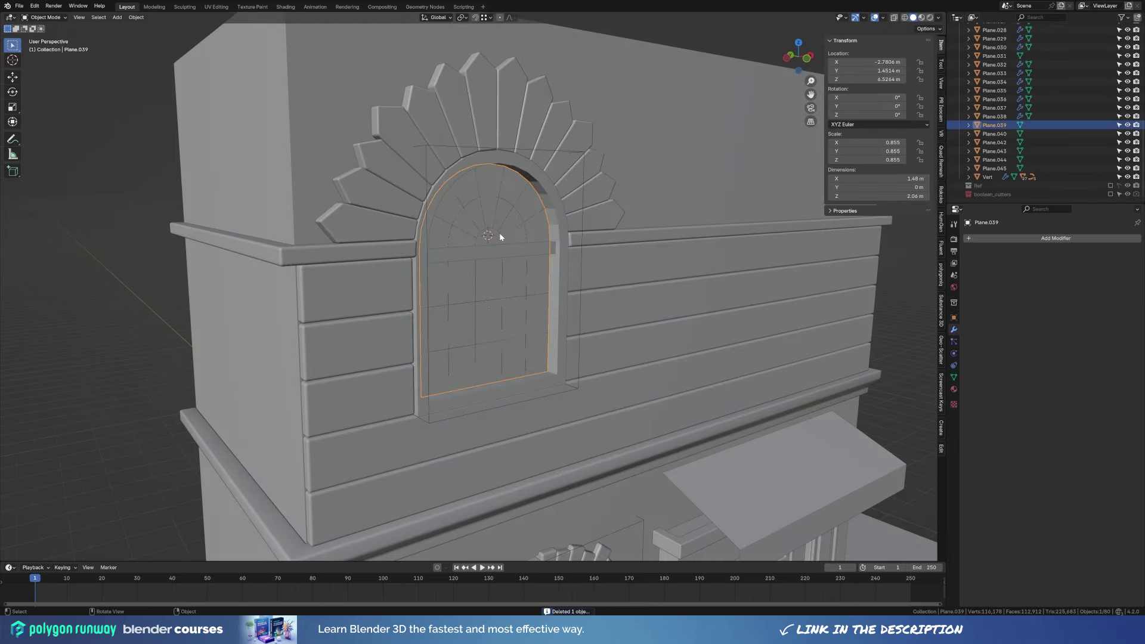
key(h)
scroll(517, 234, up, 3)
click(520, 267)
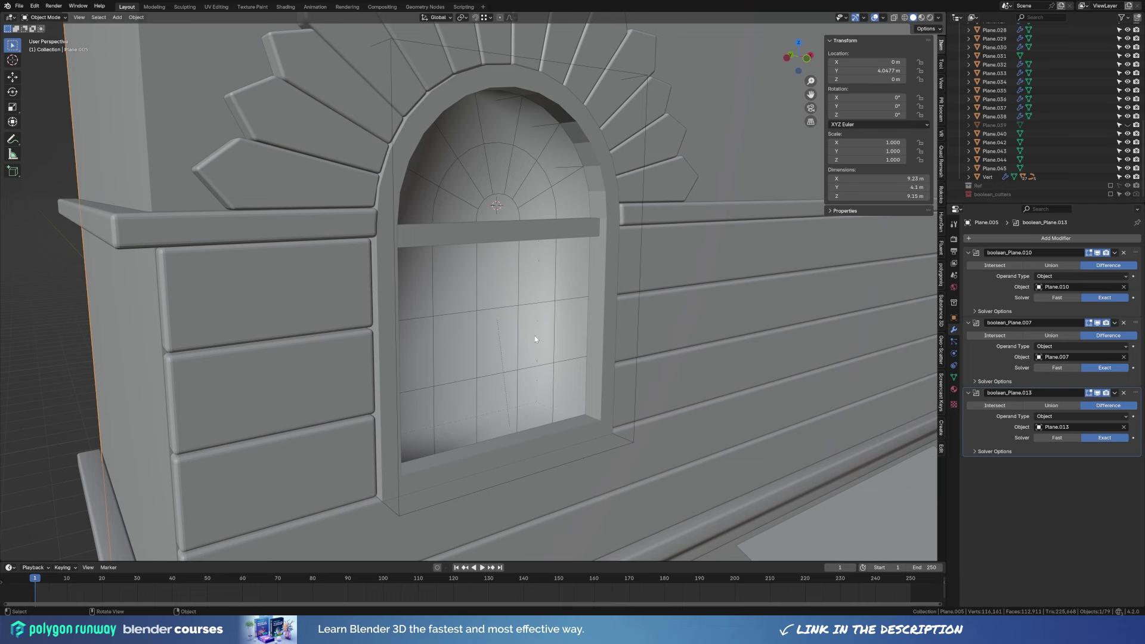
click(521, 192)
shift+click(556, 275)
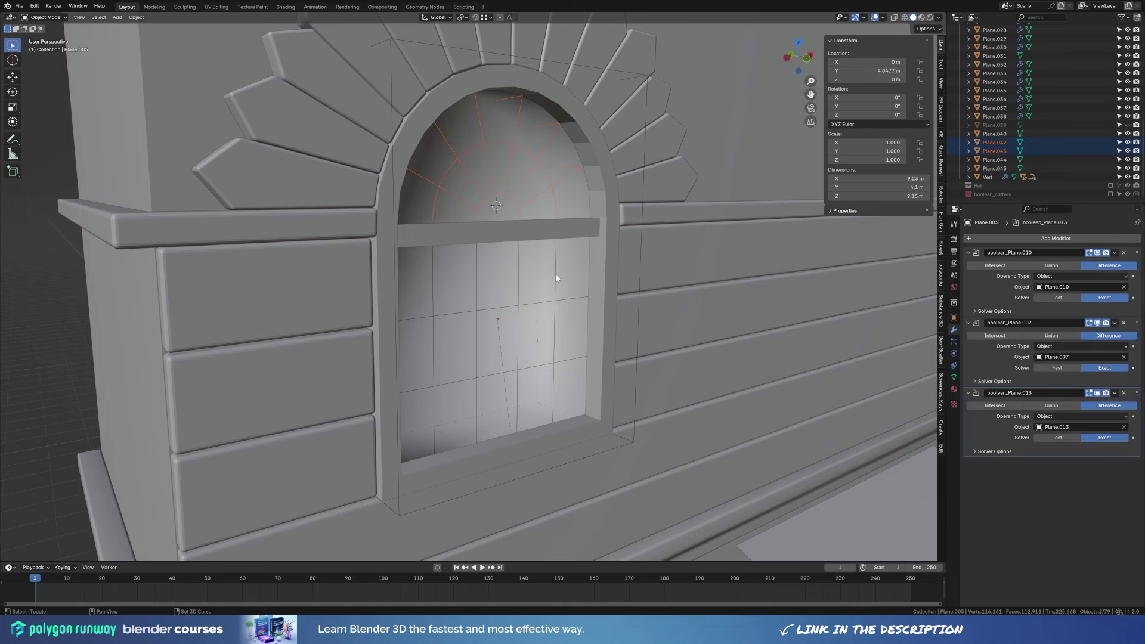
scroll(384, 304, down, 8)
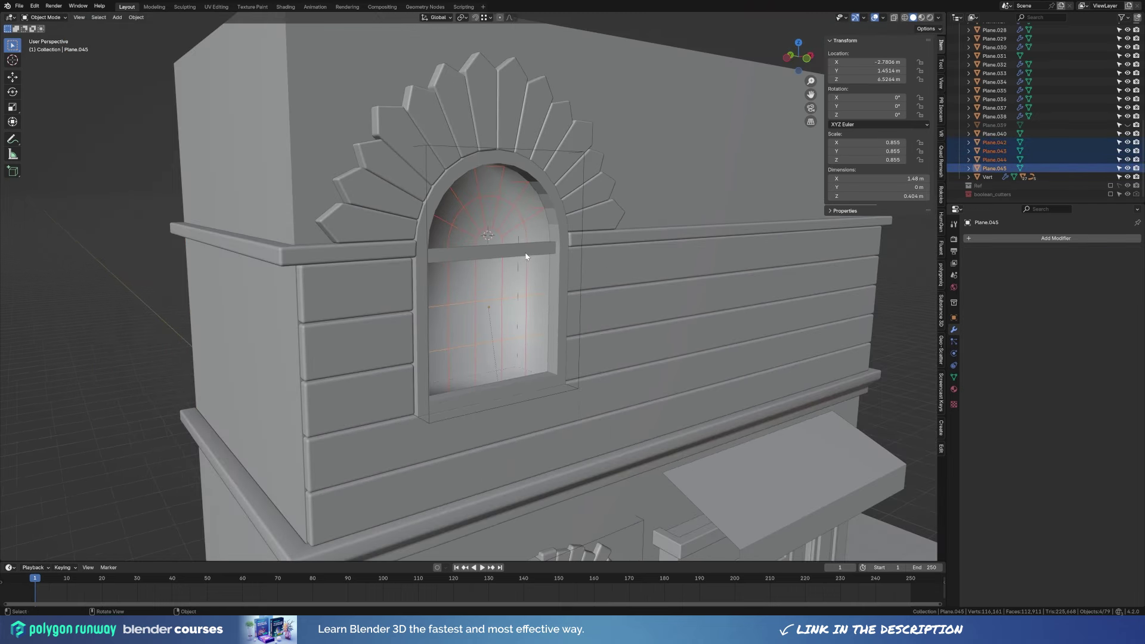
scroll(534, 278, up, 7)
Convert the window bar grid object into a curve.
key(KP_1)
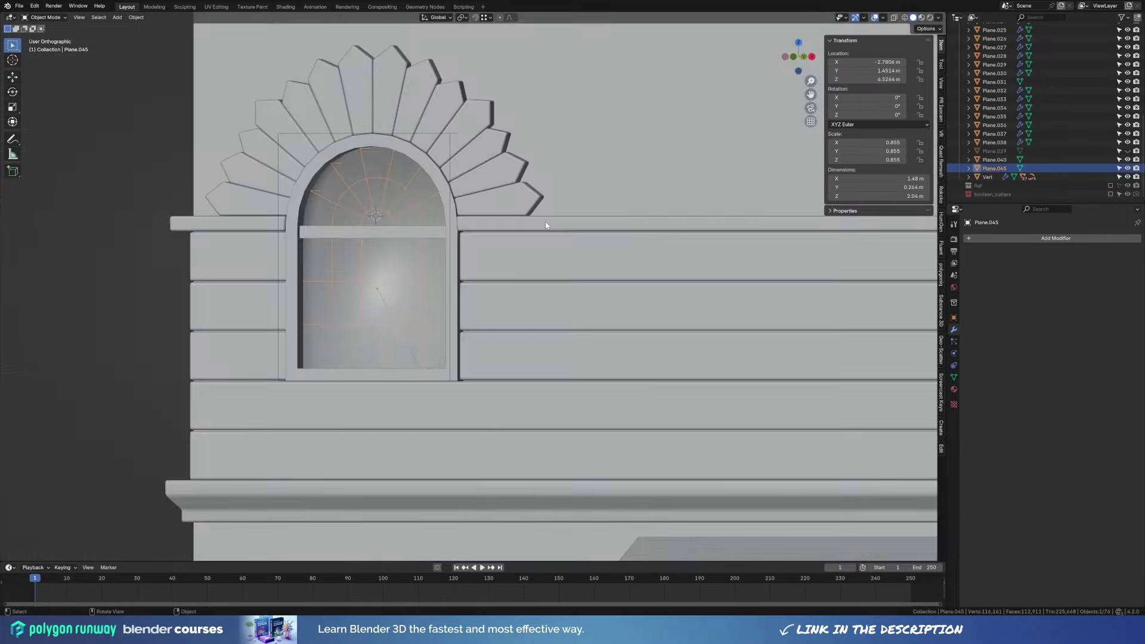
key(KP_3)
key(Tab)
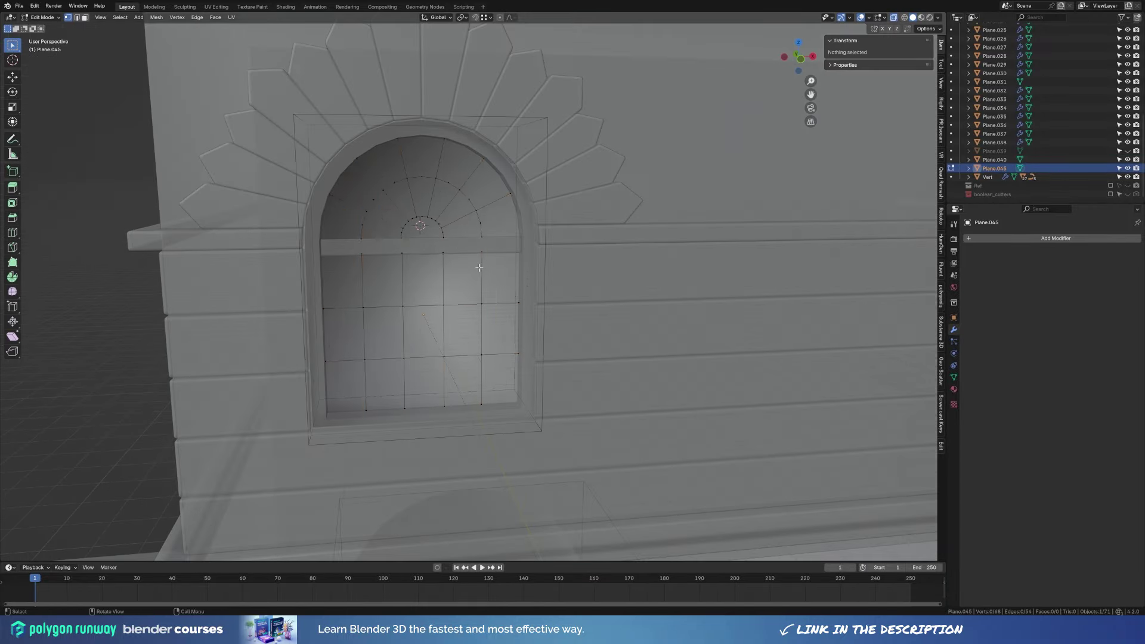
click(524, 277)
right_click(524, 277)
click(642, 301)
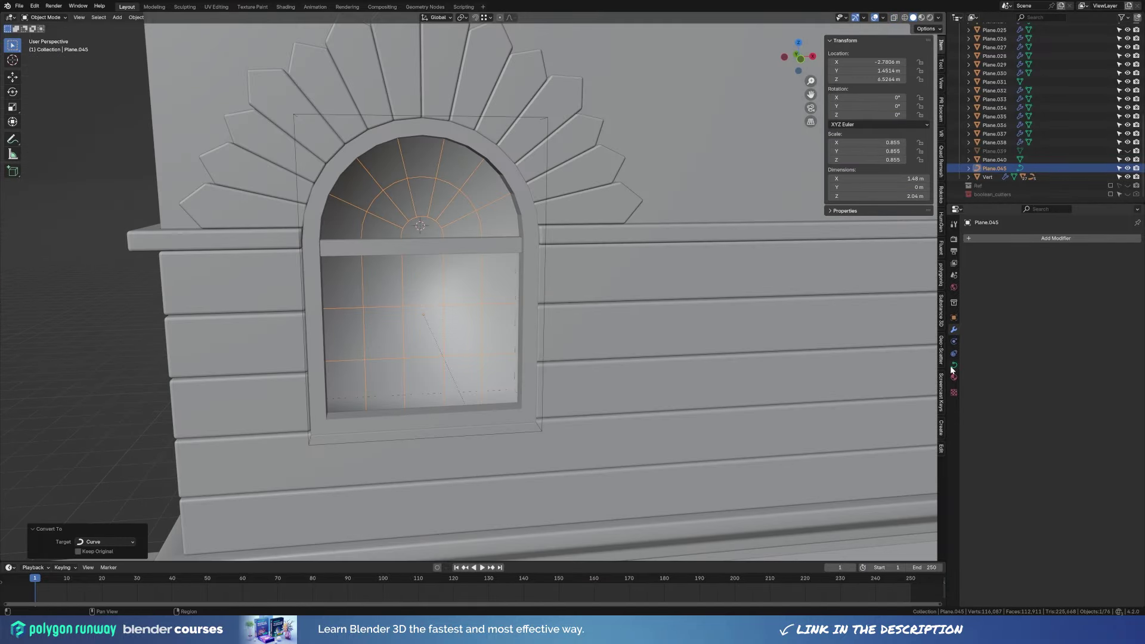
Give the bar curve a 0.032 m bevel depth and shrink its radius at selected points.
click(953, 365)
drag(1082, 468, 1104, 467)
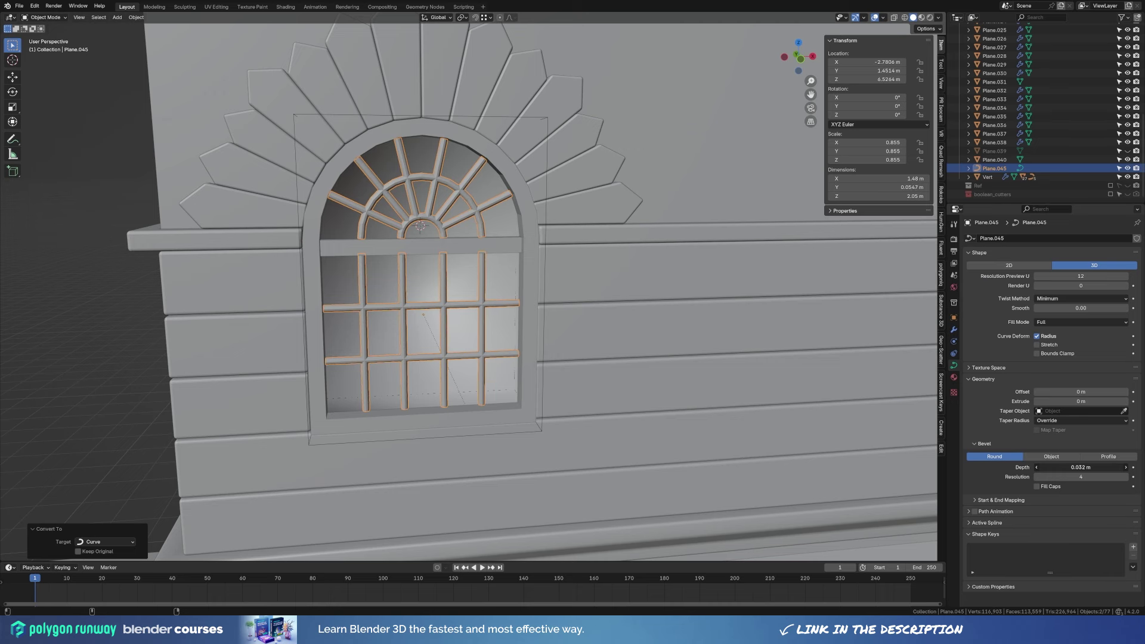
key(Tab)
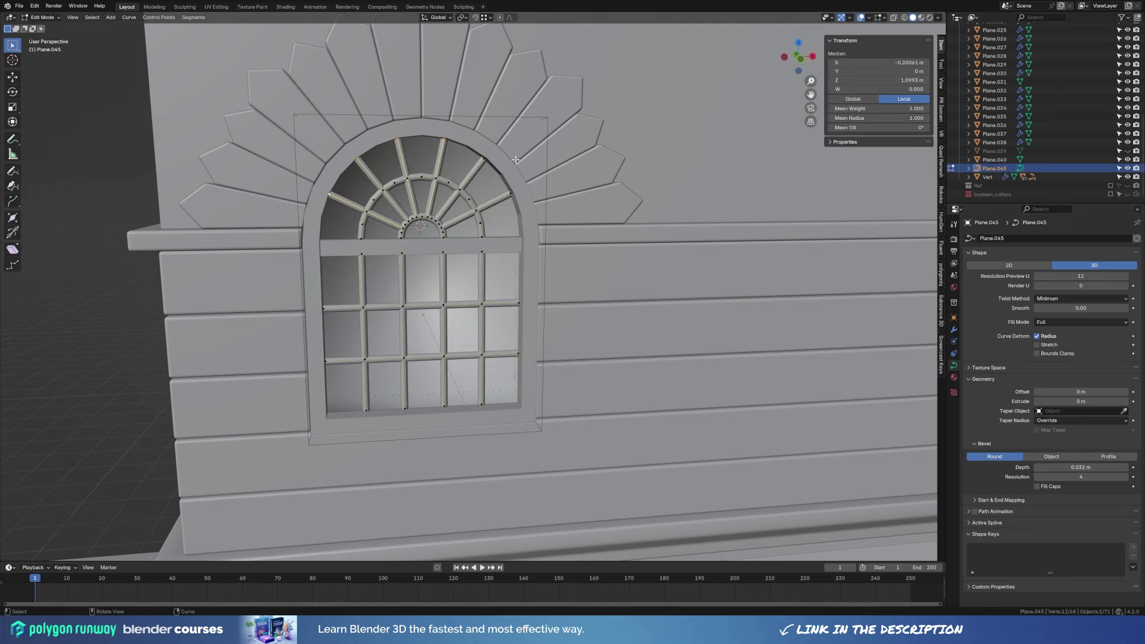
key(alt+s)
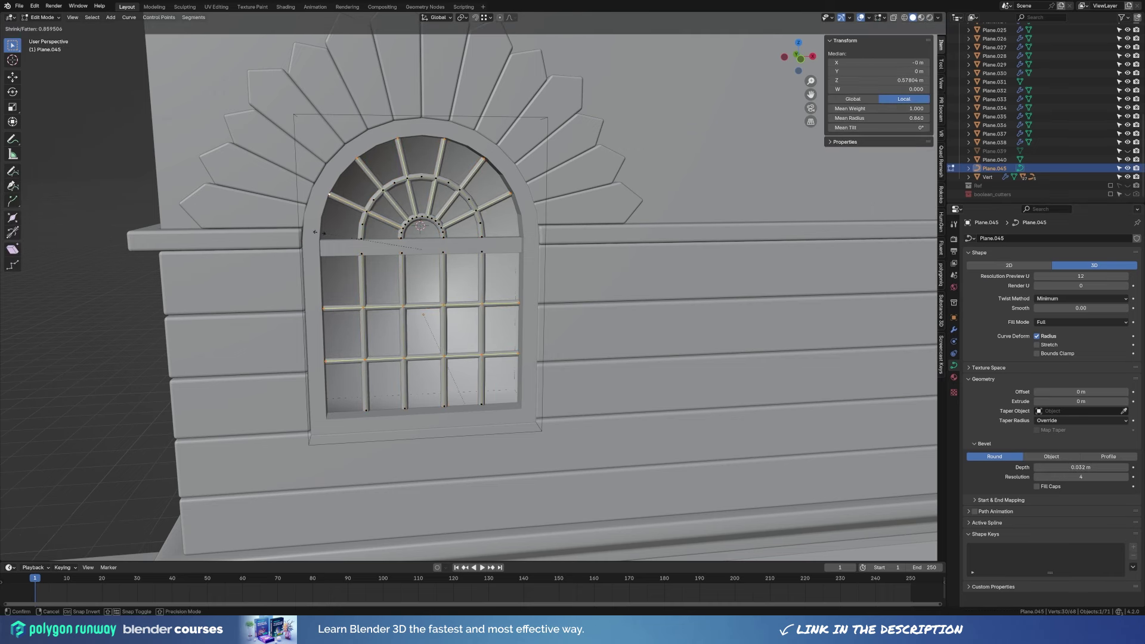
click(322, 232)
click(362, 238)
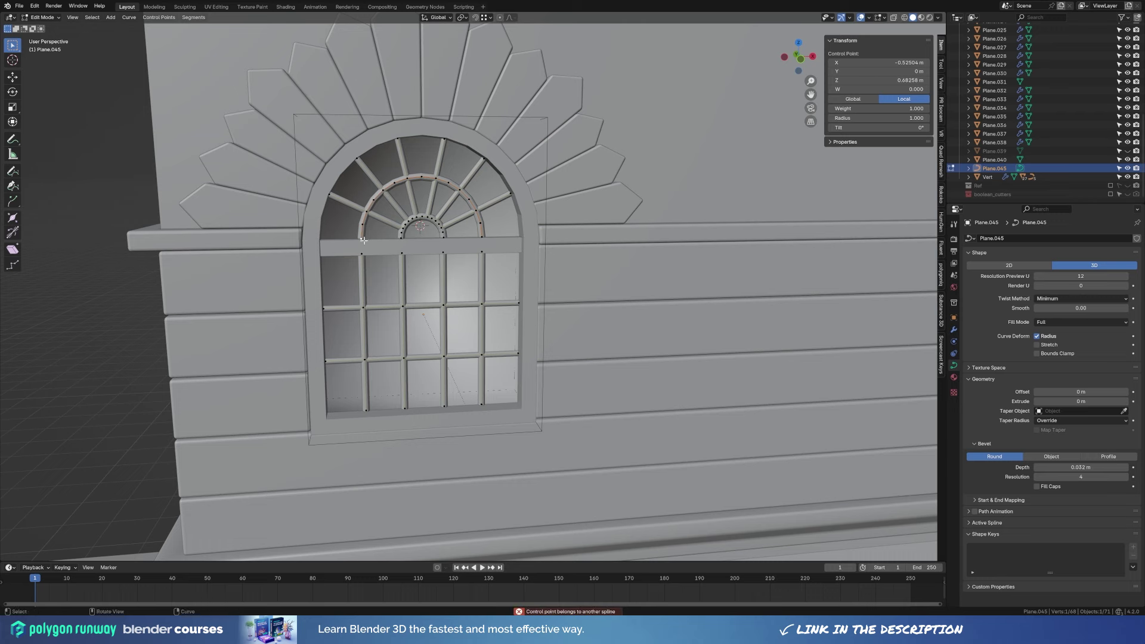
key(Tab)
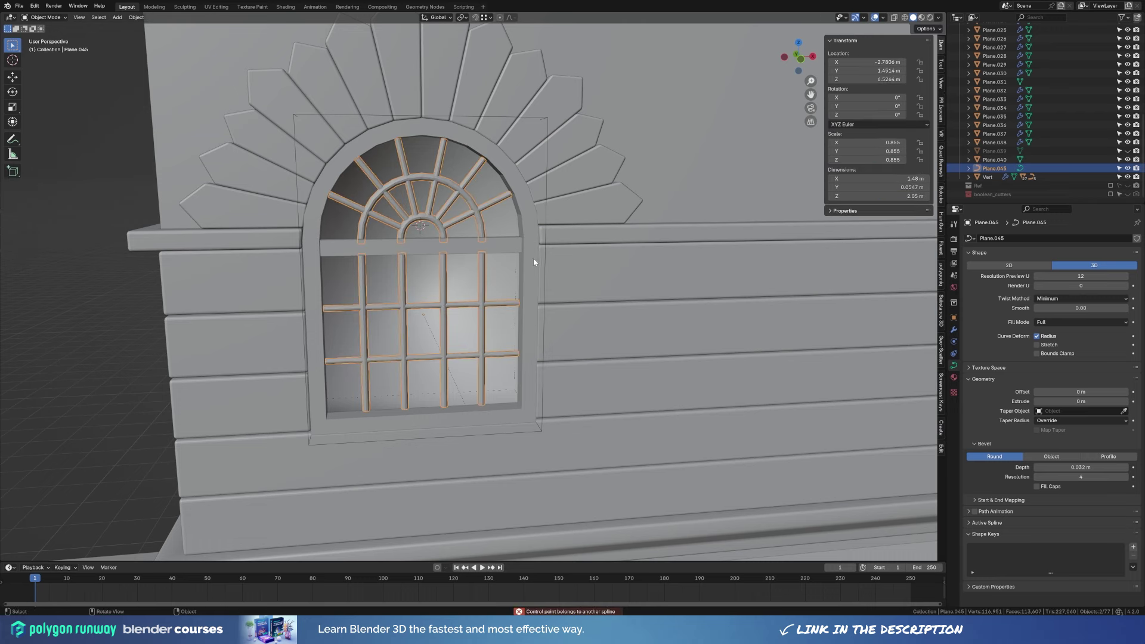
Add one subdivision level to the bars and open the wall's Bevel modifier options.
right_click(532, 256)
key(ctrl+1)
click(475, 312)
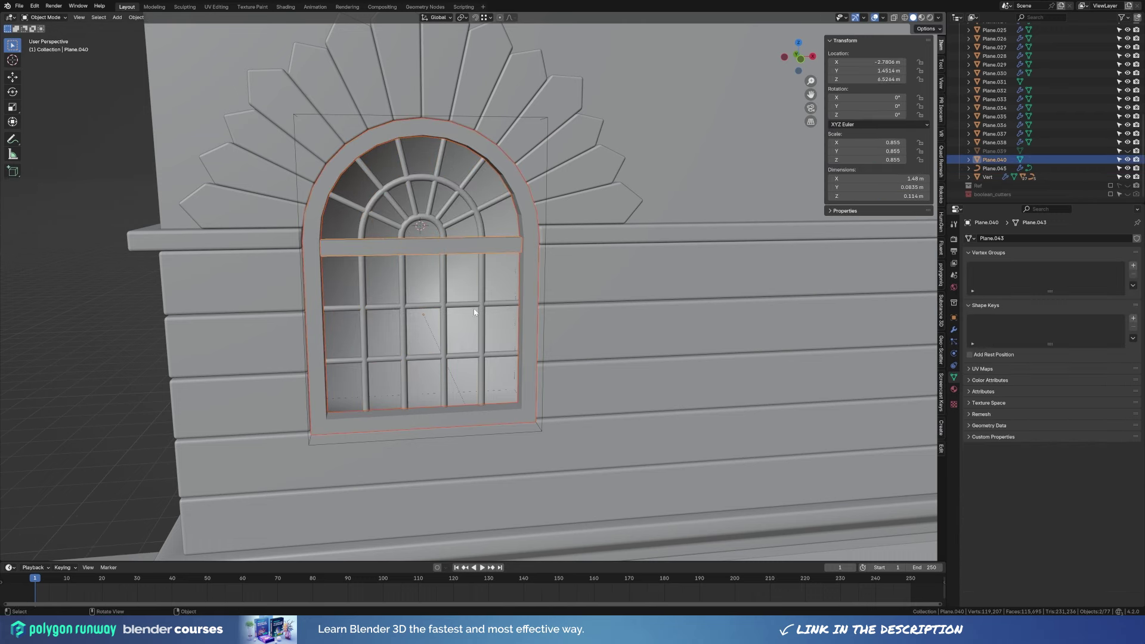
shift+click(273, 243)
click(954, 329)
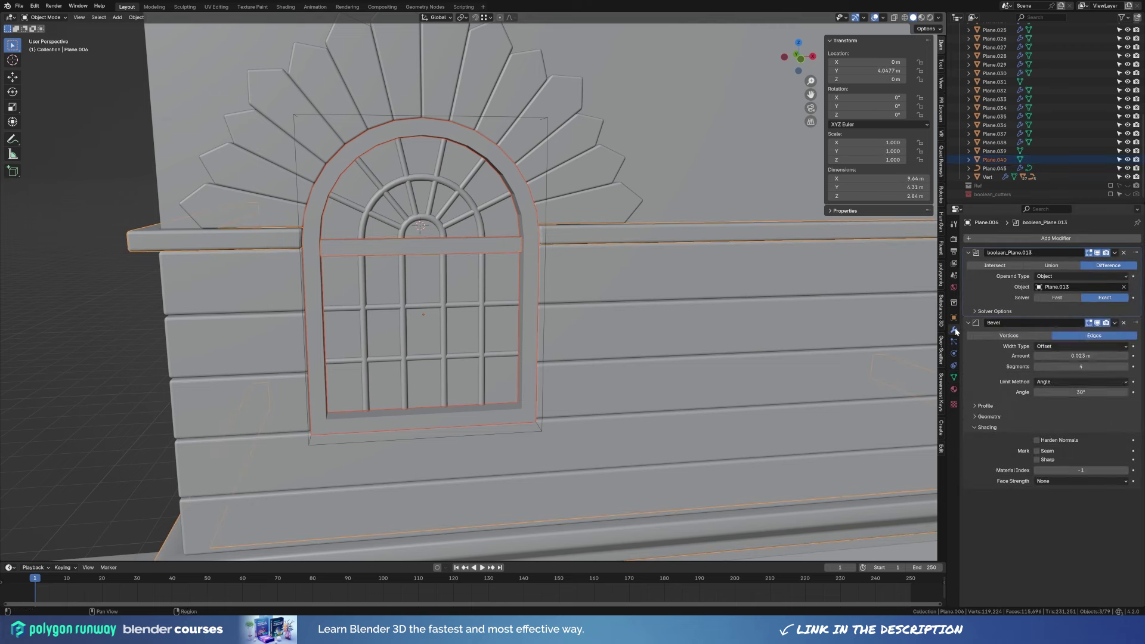
click(1115, 323)
Apply Shade Smooth to the wall.
click(262, 245)
right_click(275, 248)
click(274, 248)
right_click(263, 245)
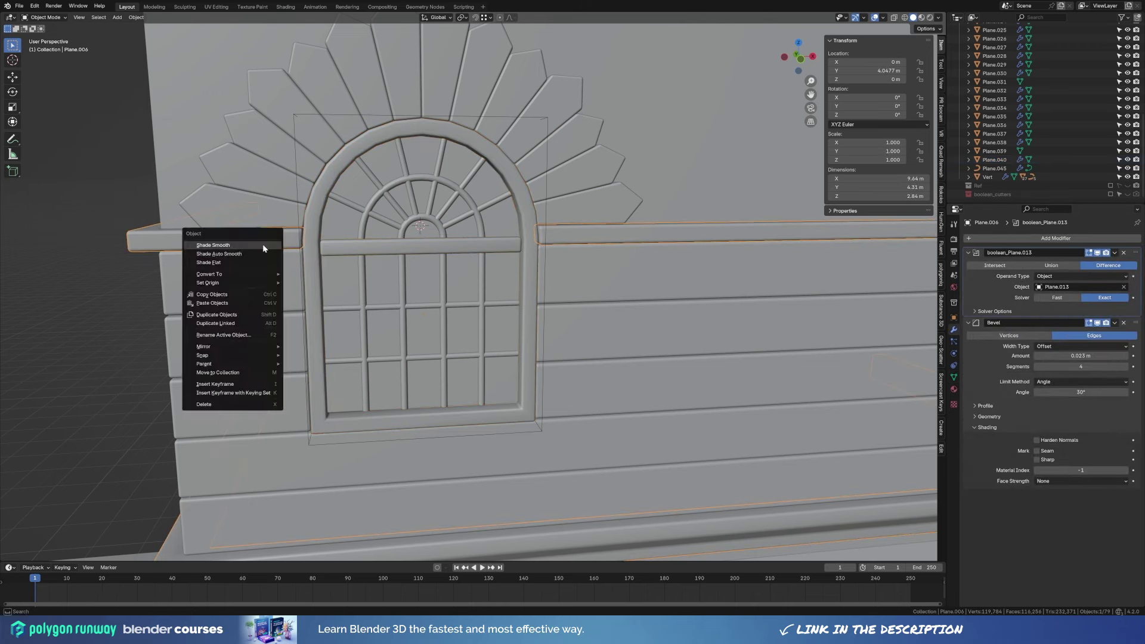
click(262, 245)
Smooth-shade the window frame and enable Harden Normals in its Bevel modifier.
click(522, 276)
right_click(522, 276)
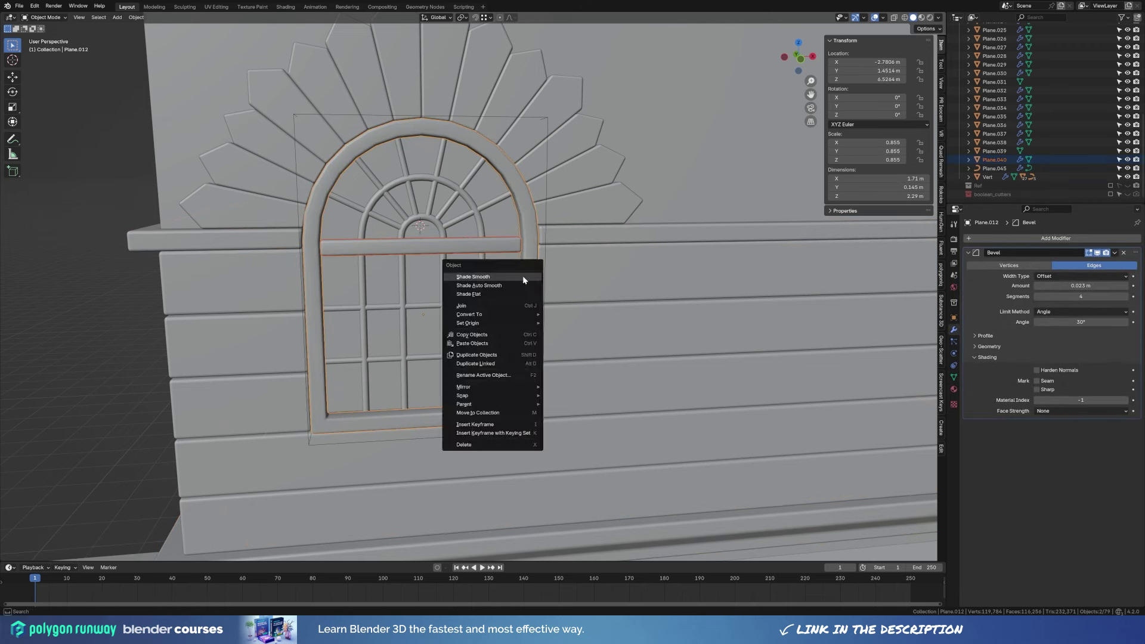
click(523, 275)
click(1038, 371)
scroll(559, 311, down, 5)
mouse_move(558, 310)
middle_down()
mouse_move(549, 299)
mouse_move(555, 315)
middle_up()
scroll(538, 301, up, 2)
Delete the duplicate half of the sunburst mesh above the window.
key(KP_1)
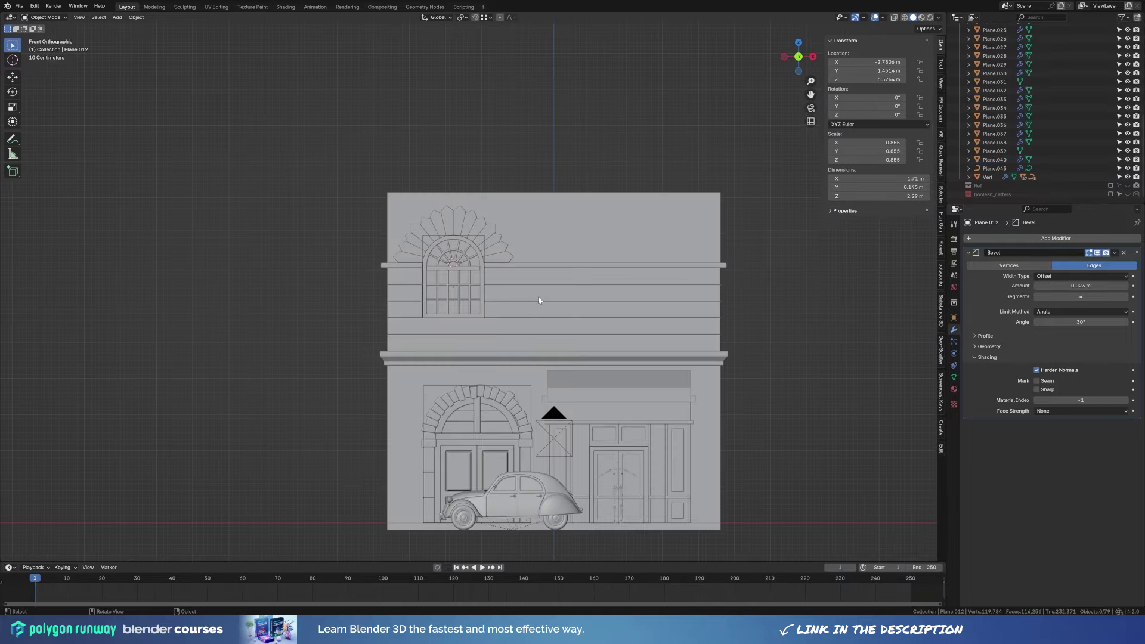
scroll(504, 256, up, 3)
click(489, 260)
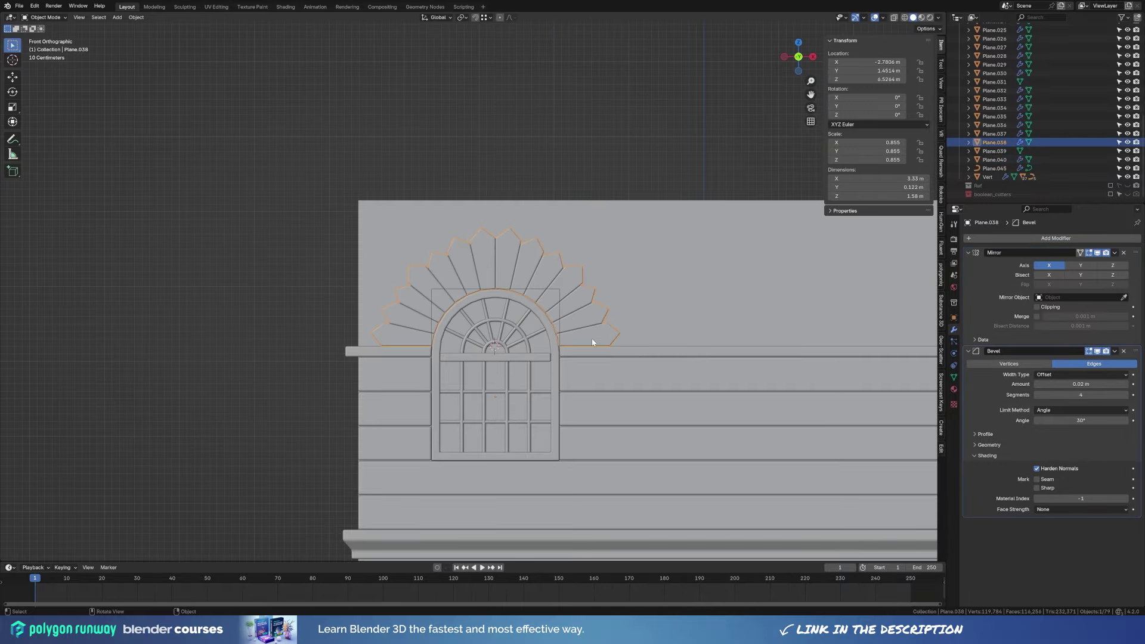
key(Tab)
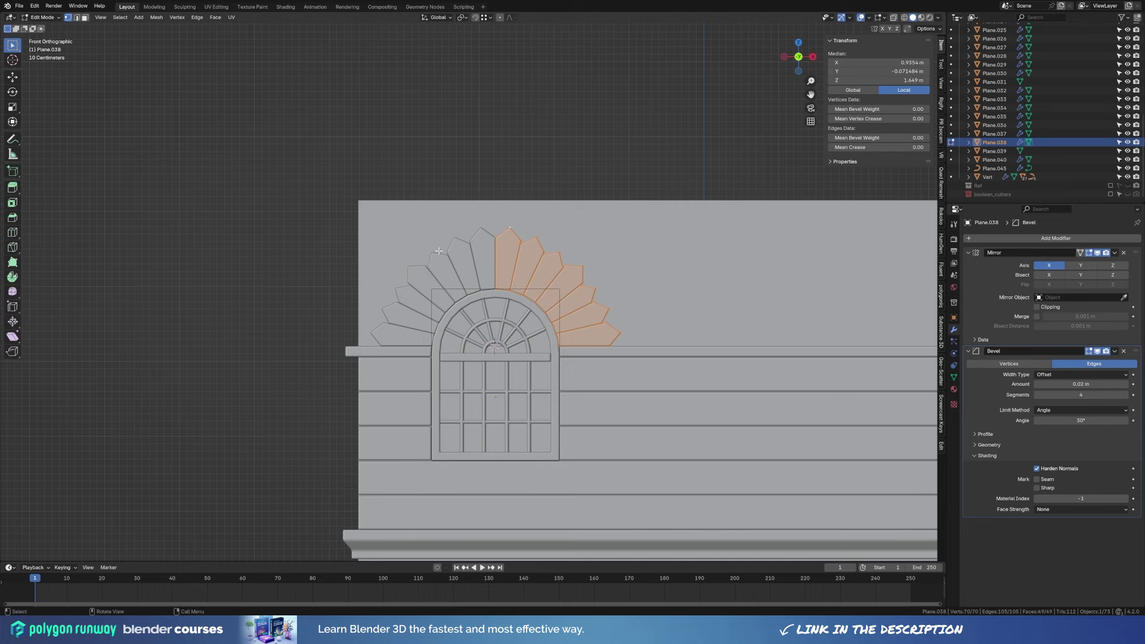
scroll(439, 251, up, 1)
scroll(465, 245, up, 2)
key(KP_3)
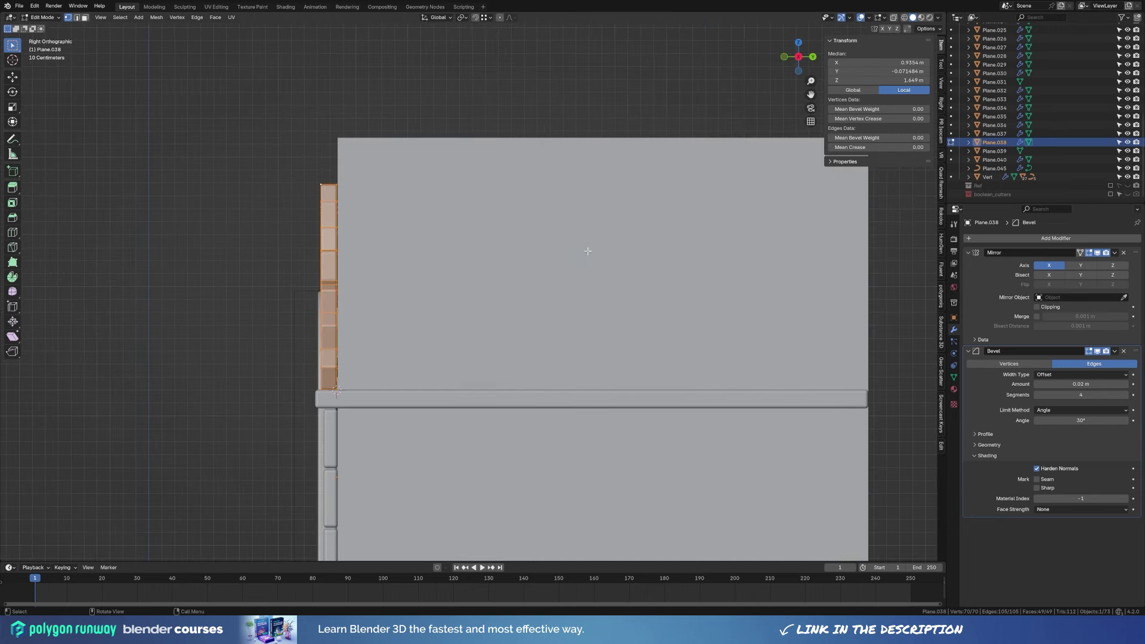
key(alt+z)
drag(238, 127, 322, 424)
key(x)
click(311, 438)
Knife-cut across the sunburst's top ray in front view.
middle_drag(323, 436, 491, 323)
key(KP_1)
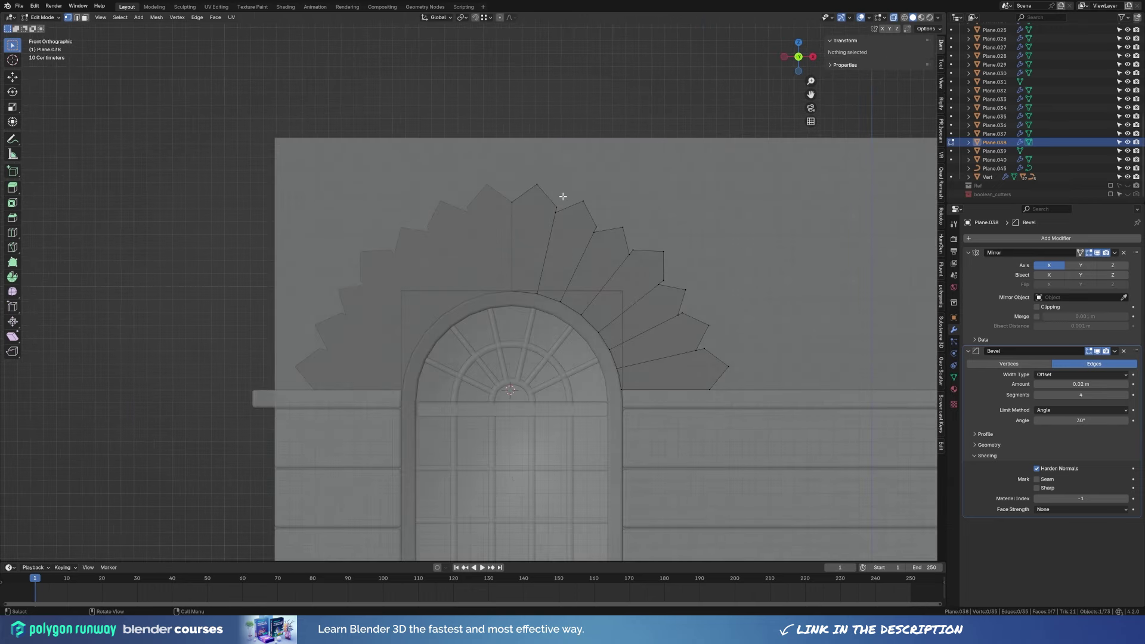
drag(628, 210, 632, 211)
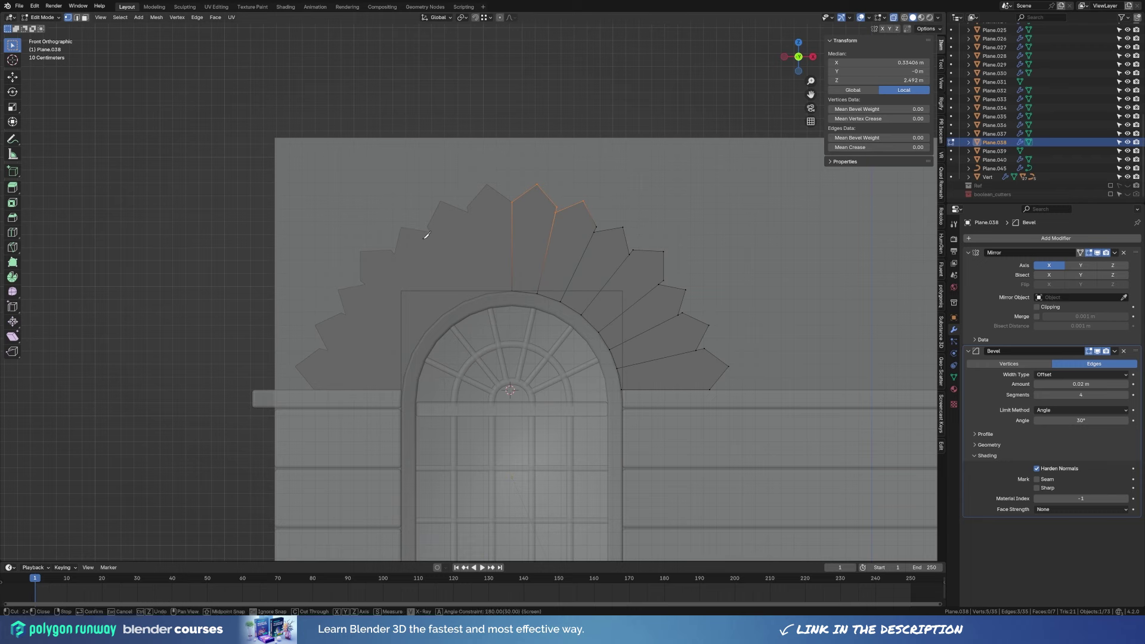
key(Escape)
scroll(599, 224, up, 4)
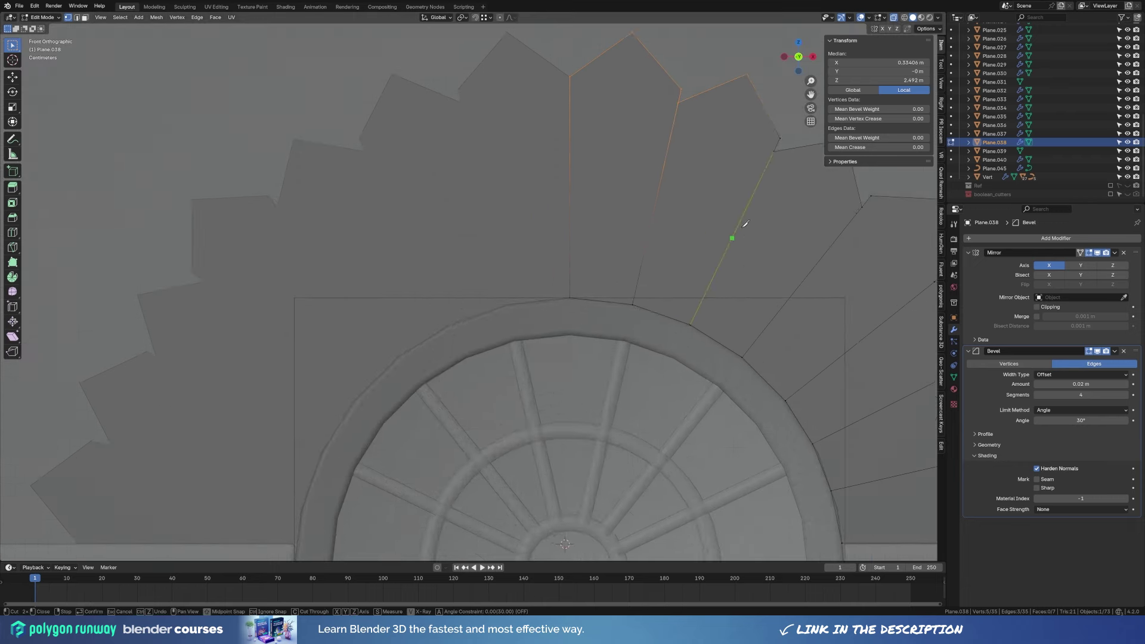
scroll(572, 205, up, 1)
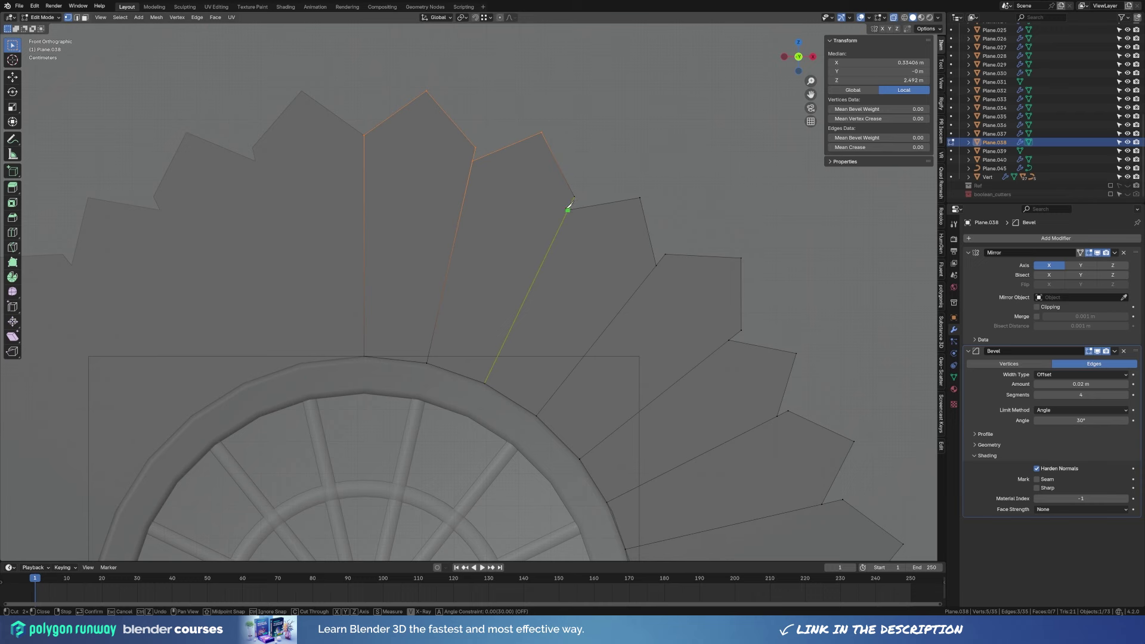
key(Return)
Delete the top pentagon face and vertex-slide the cut ray's top vertex.
key(x)
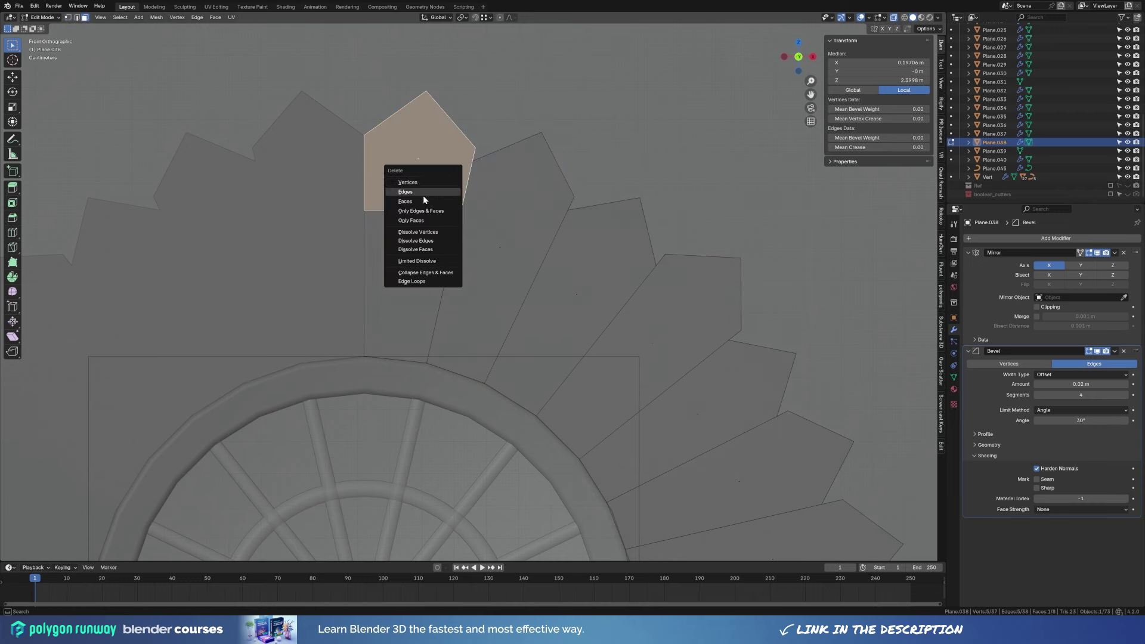
click(418, 224)
scroll(527, 182, up, 2)
drag(434, 91, 491, 128)
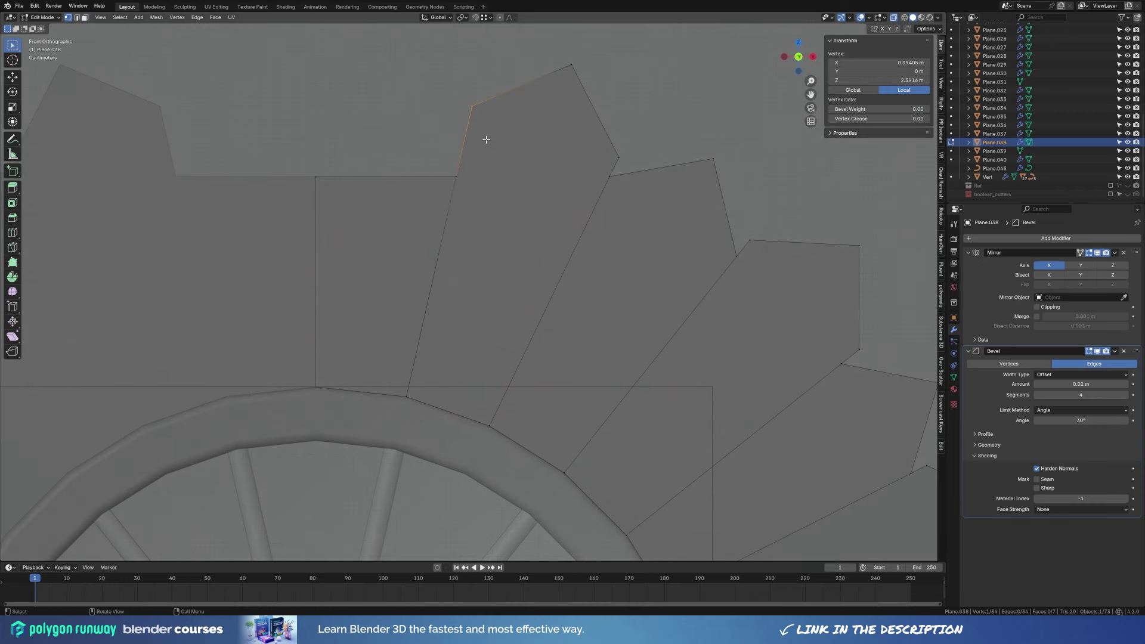
key(shift+v)
click(468, 179)
Slide another corner vertex and flatten the top vertices to one level with S Z 0.
click(609, 176)
key(shift+v)
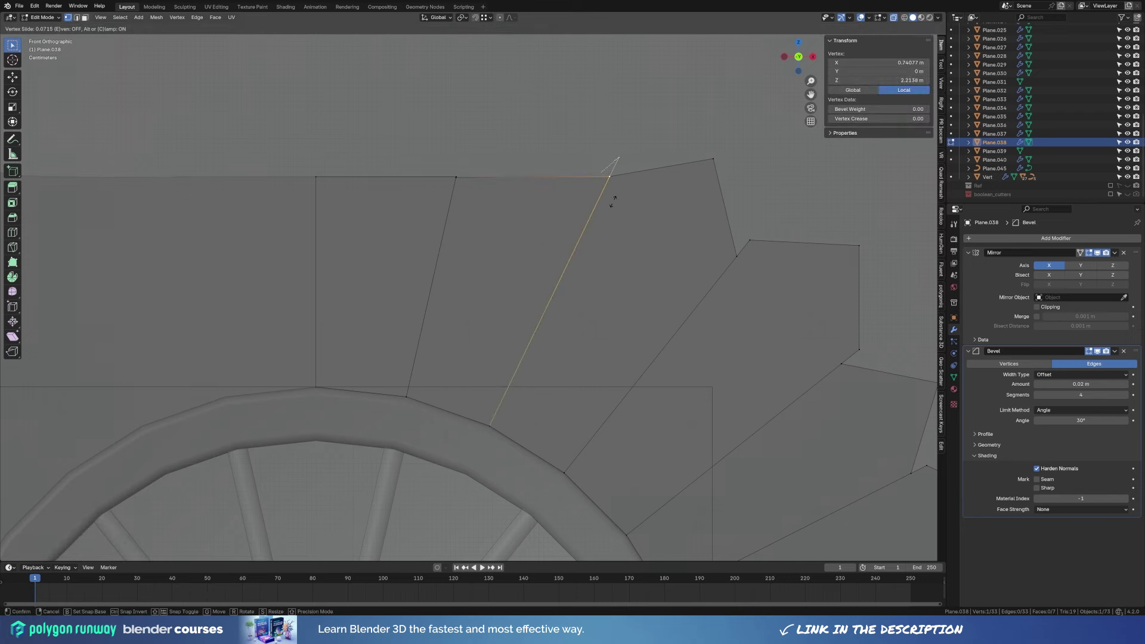
click(714, 160)
key(shift+v)
click(711, 204)
key(s)
key(z)
key(0)
key(Return)
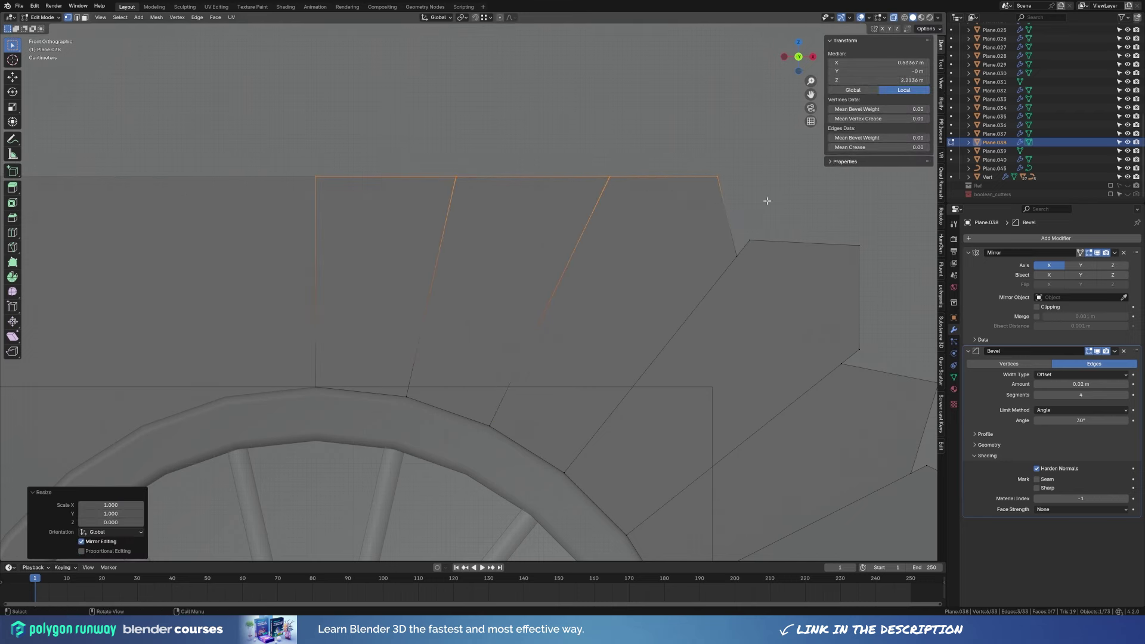
Exit sunburst editing and enter Edit Mode on the cornice piece.
scroll(765, 197, down, 4)
scroll(466, 222, down, 3)
mouse_move(589, 285)
middle_down()
mouse_move(593, 322)
mouse_move(519, 334)
mouse_move(544, 335)
middle_up()
key(a)
key(Tab)
scroll(573, 341, down, 5)
click(587, 326)
key(Tab)
Finish the cornice edit, deselect everything and leave Edit Mode.
ctrl+click(844, 317)
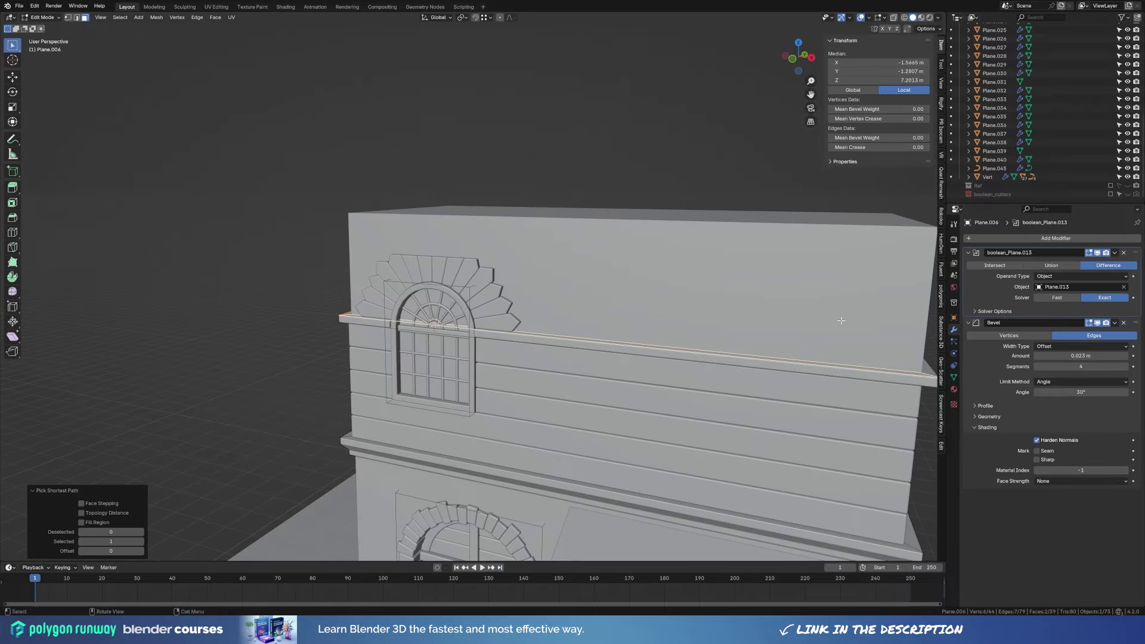
key(KP_1)
scroll(510, 336, up, 4)
key(alt+a)
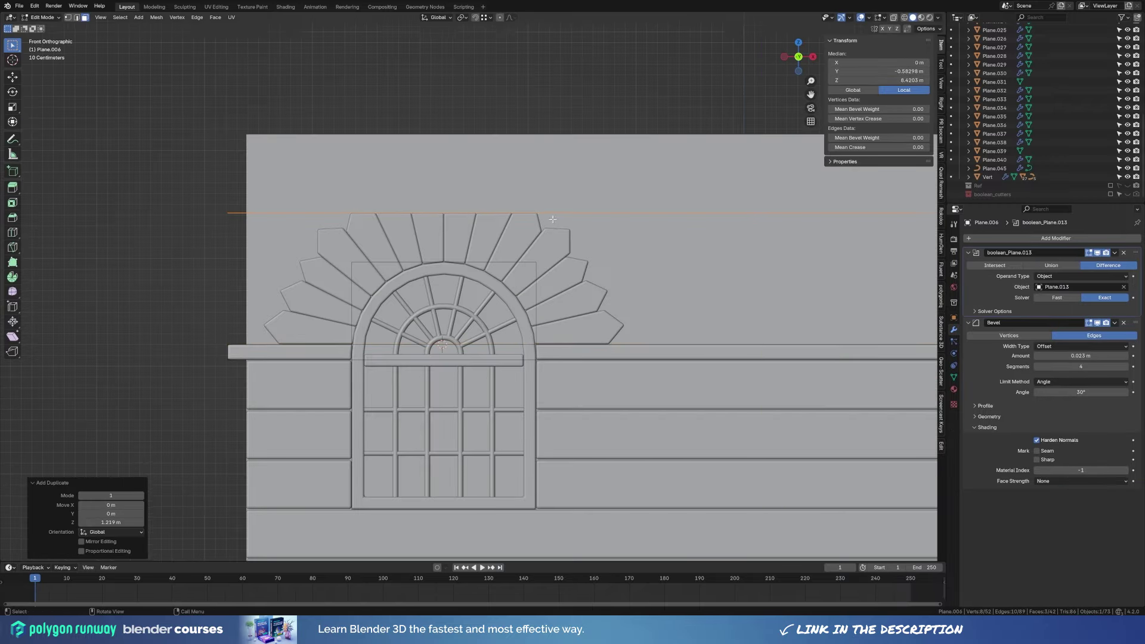
scroll(414, 344, down, 3)
key(Tab)
scroll(414, 344, down, 3)
Inspect the arched window, frame and sunburst trim, select its cutter, and view front-on.
key(KP_0)
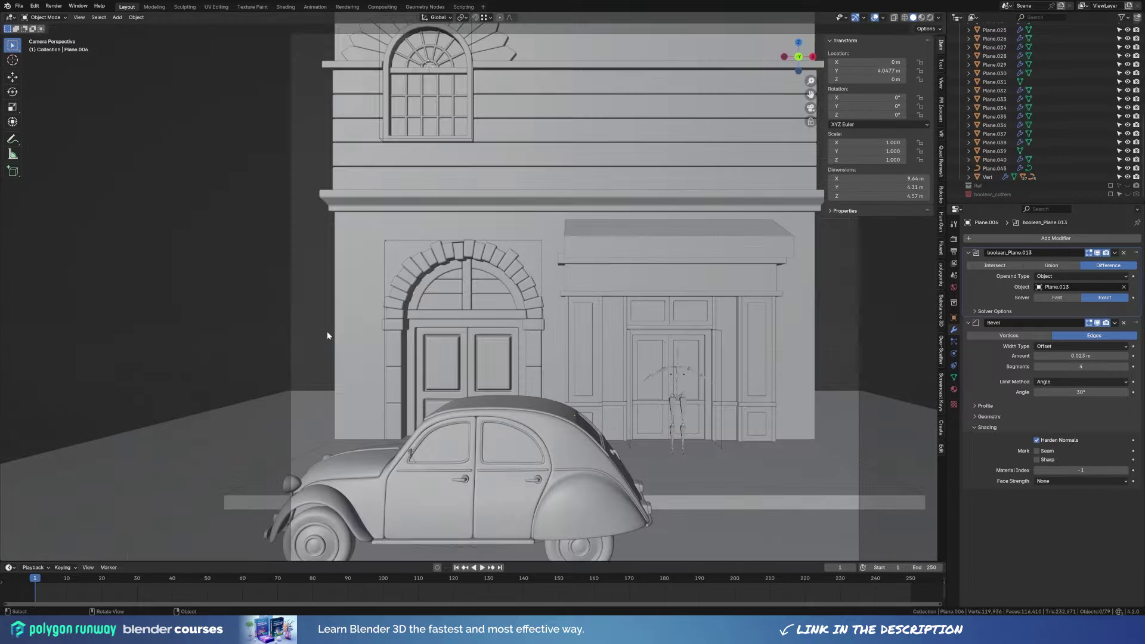
scroll(461, 240, up, 2)
scroll(460, 240, up, 2)
middle_drag(442, 162, 519, 257)
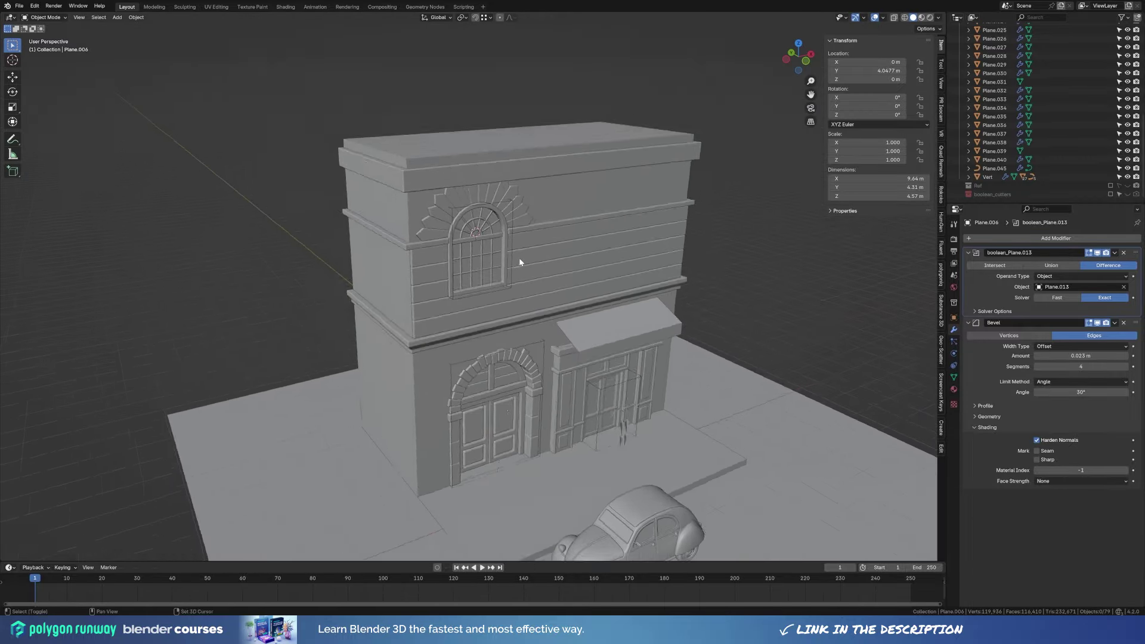
scroll(519, 258, up, 4)
click(486, 250)
shift+click(540, 176)
shift+click(536, 115)
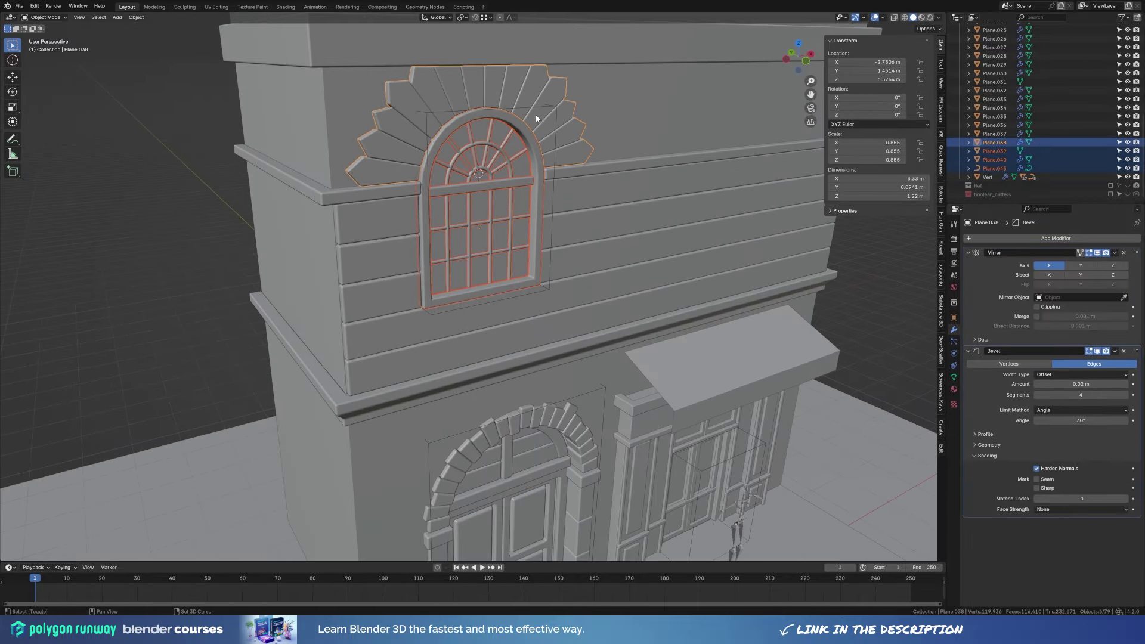
alt+click(540, 280)
click(640, 284)
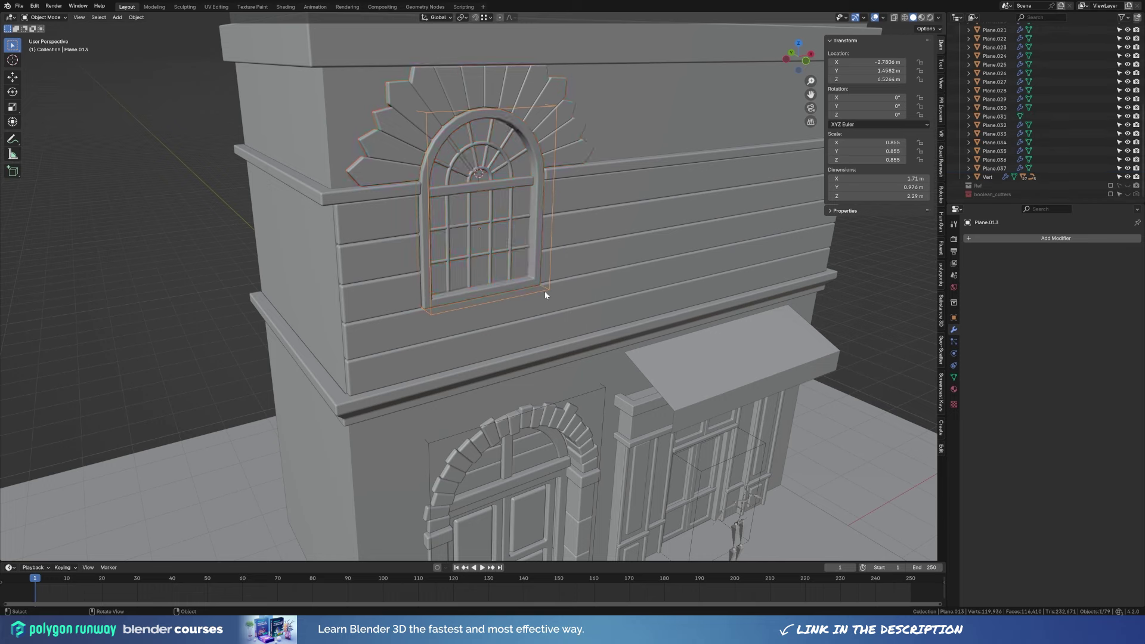
key(KP_1)
scroll(442, 234, down, 2)
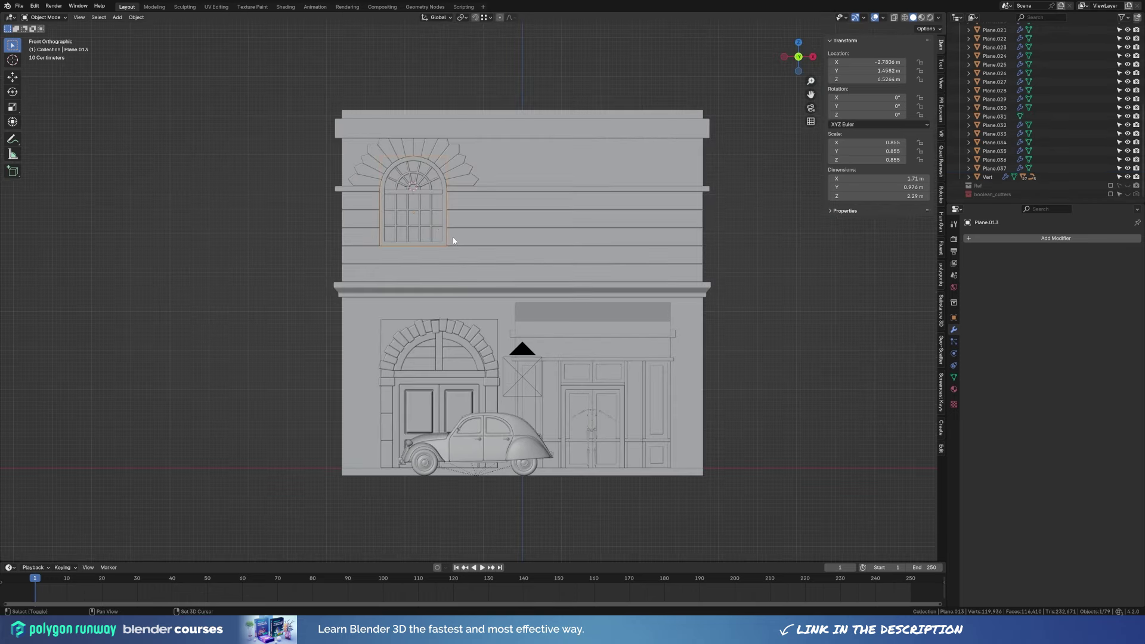
Duplicate the arched window hierarchy and slide the copy right along X.
key(shift+bracketright)
key(shift+d)
key(x)
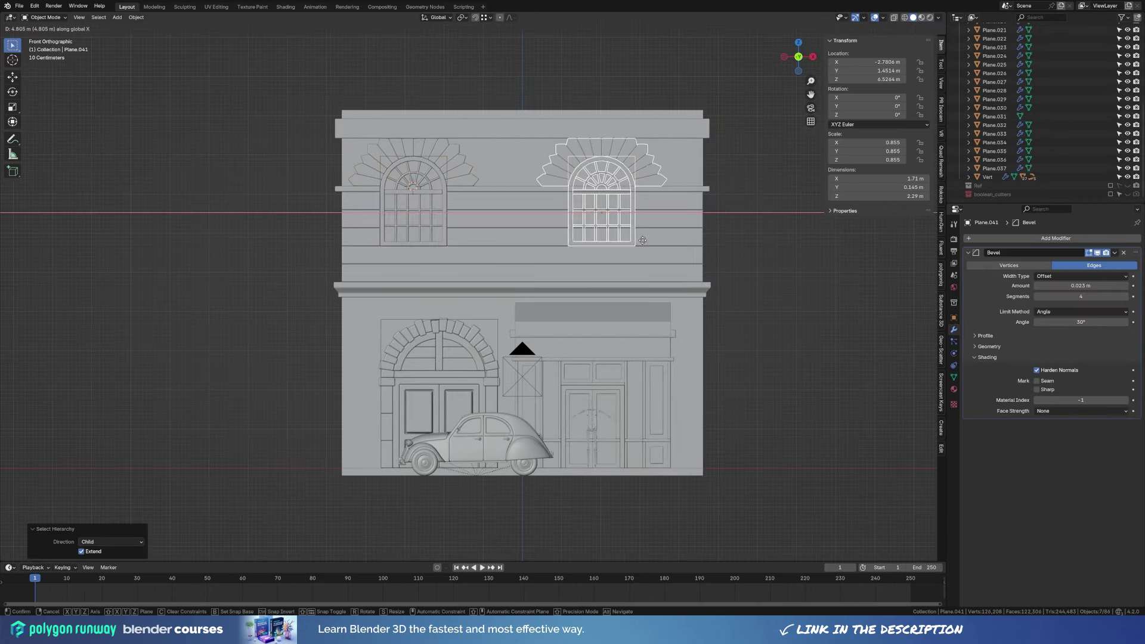
click(686, 236)
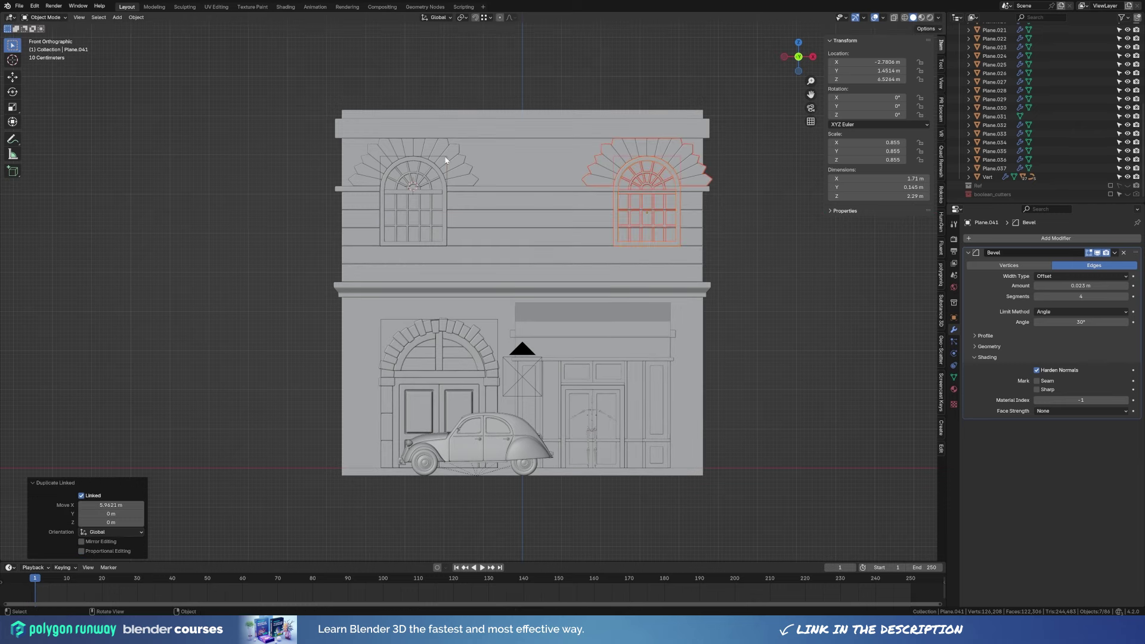
Duplicate the left window group along X to form the middle window.
click(381, 188)
key(g)
key(x)
key(Escape)
key(shift+bracketright)
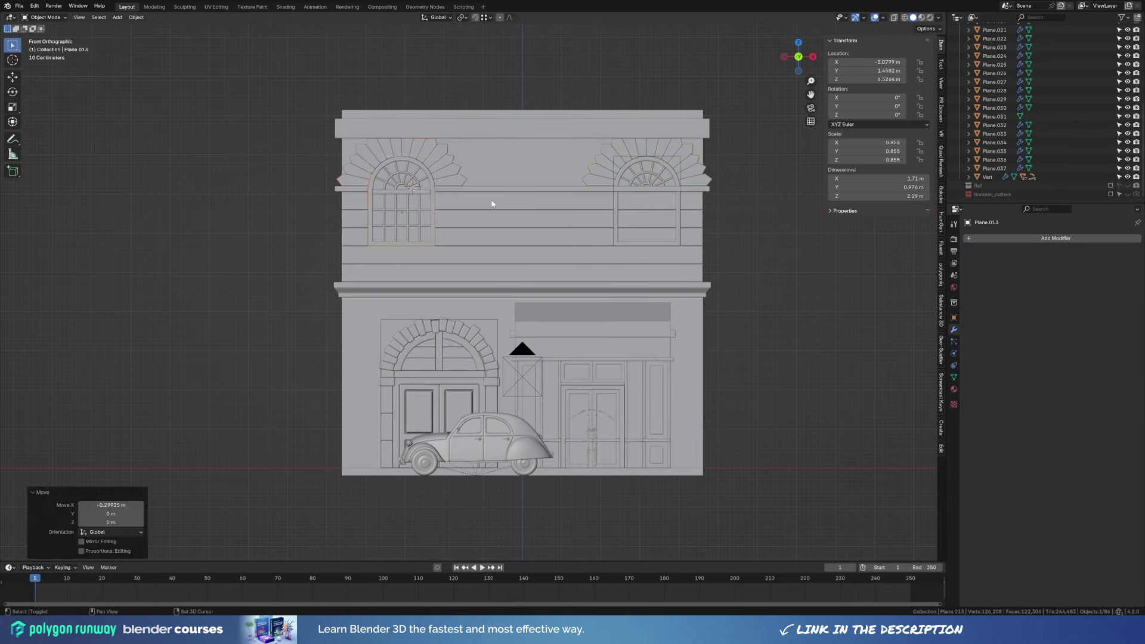
key(shift+d)
key(x)
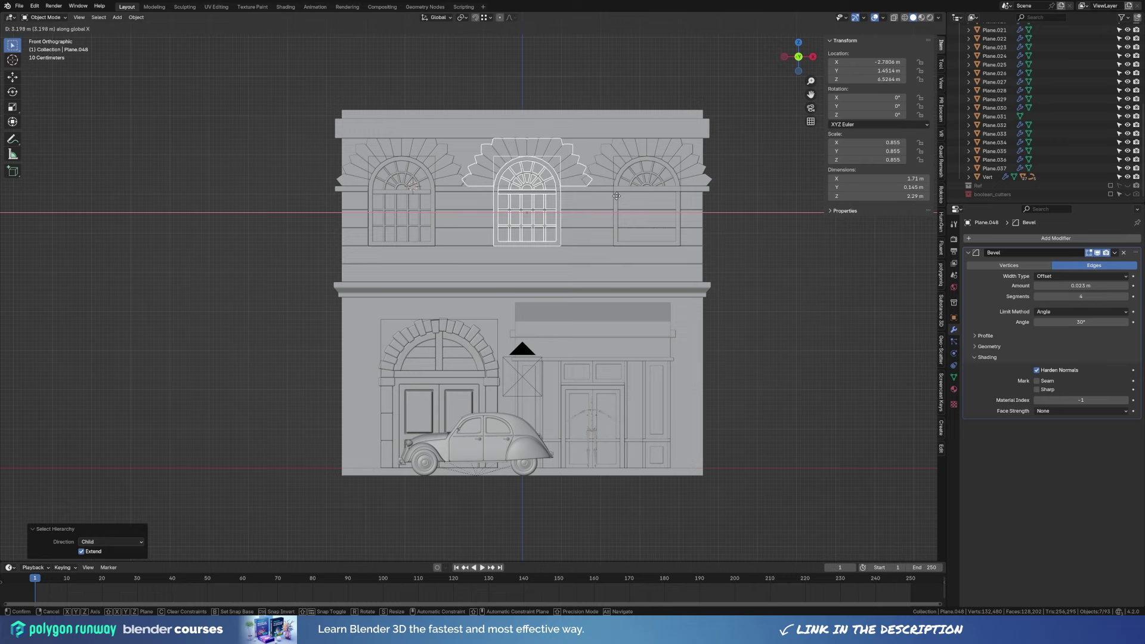
click(615, 196)
Reshape the middle sunburst fan's right-side vertices so it fits between the windows.
click(572, 173)
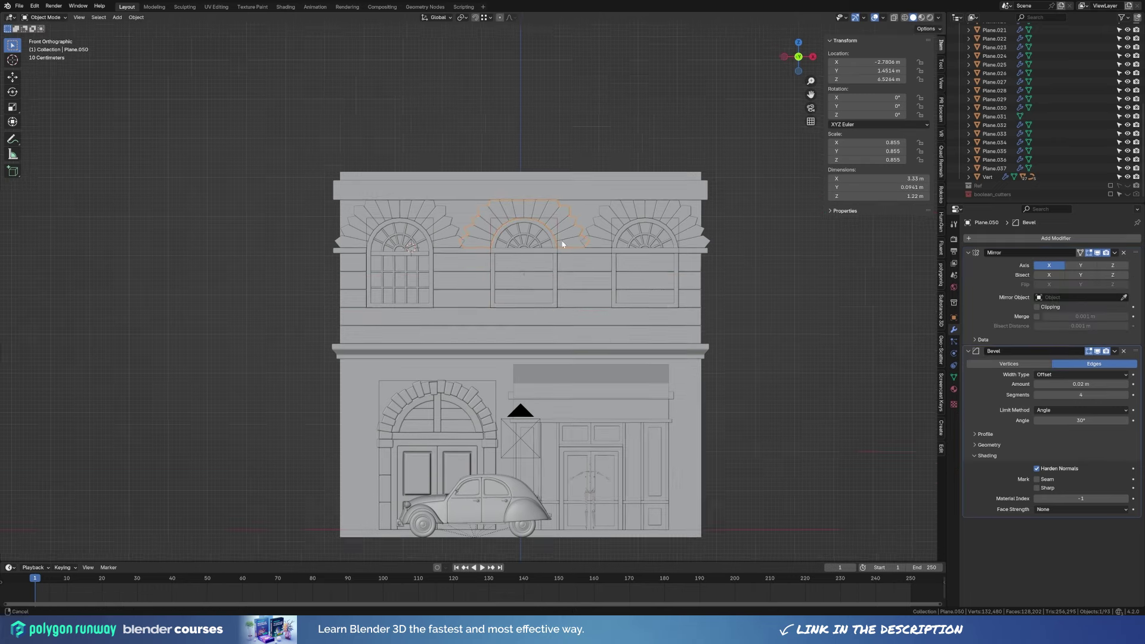
scroll(572, 173, up, 4)
key(Tab)
click(686, 216)
key(g)
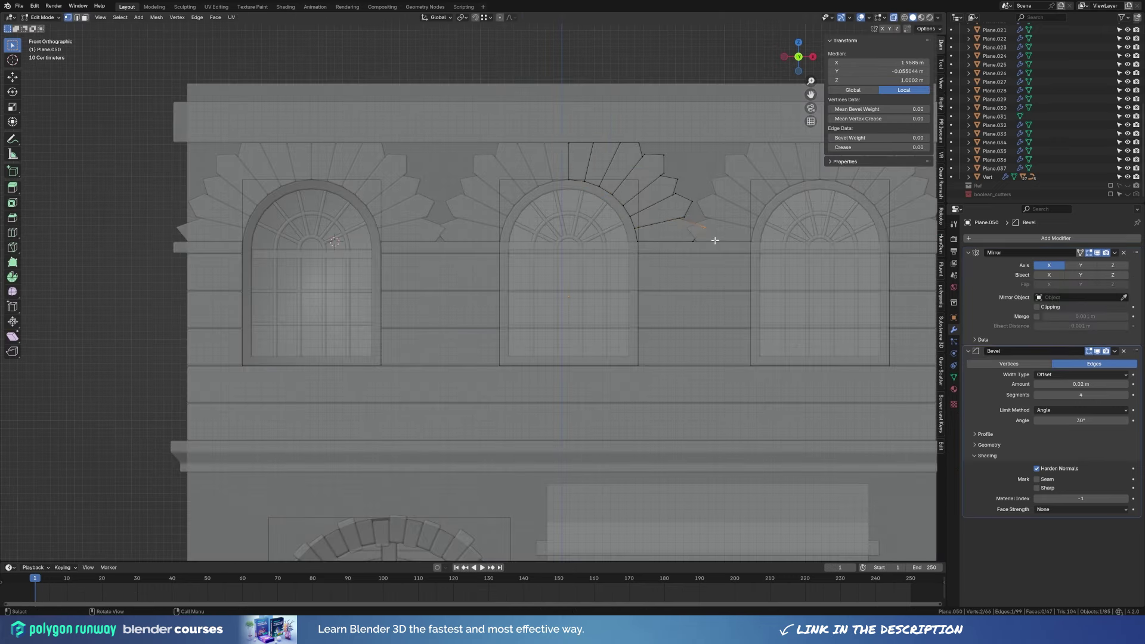
key(g)
click(698, 205)
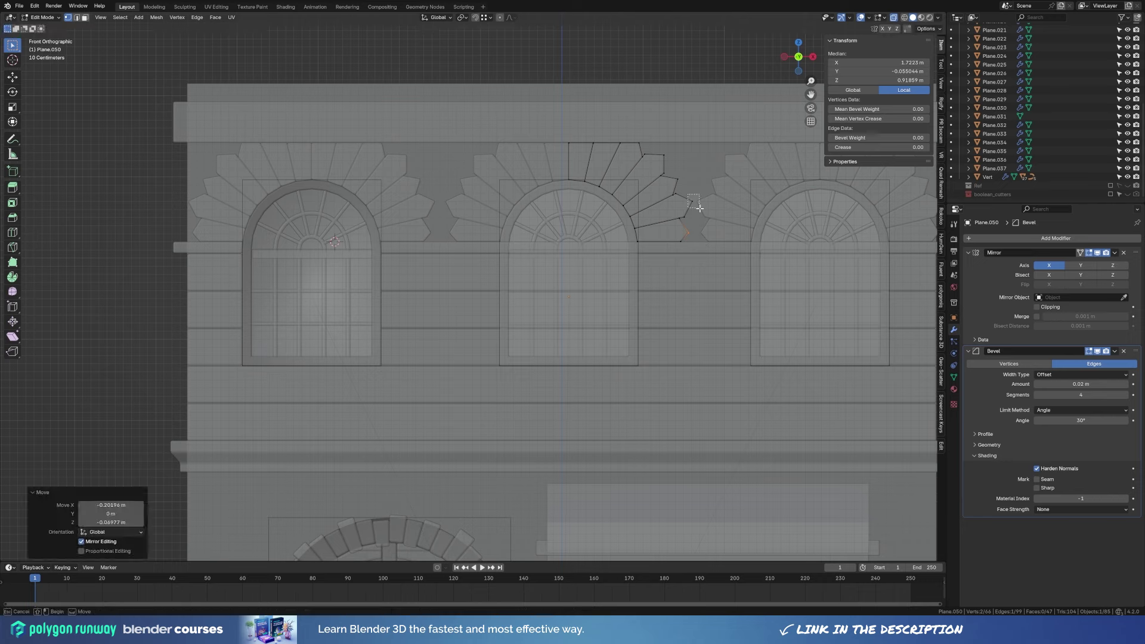
key(g)
key(g)
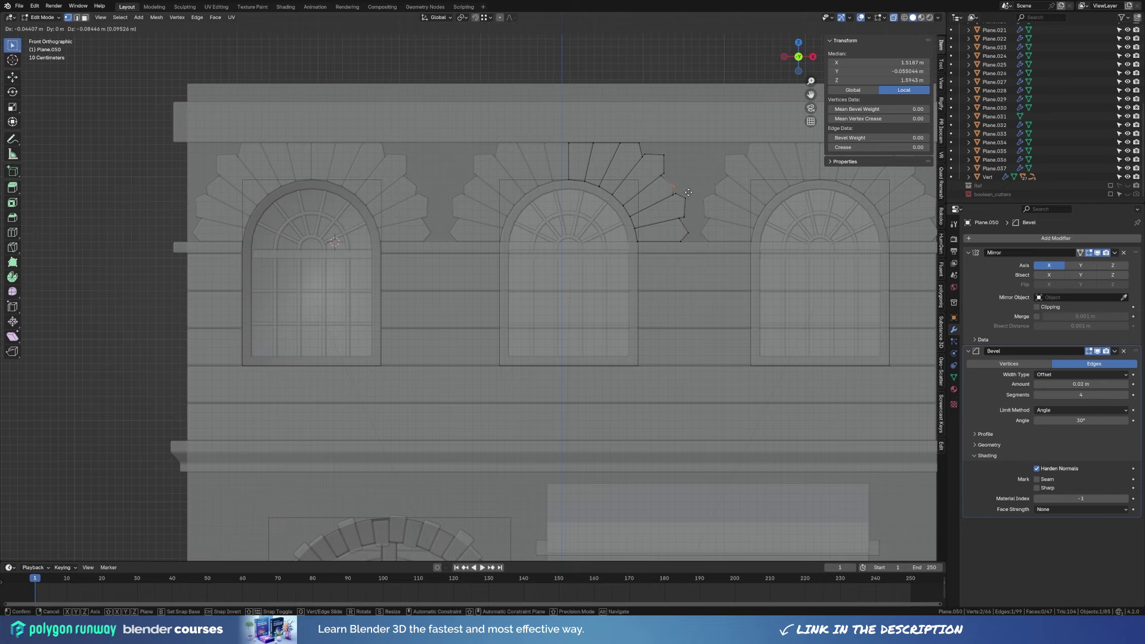
click(680, 163)
key(g)
click(680, 159)
scroll(455, 217, down, 1)
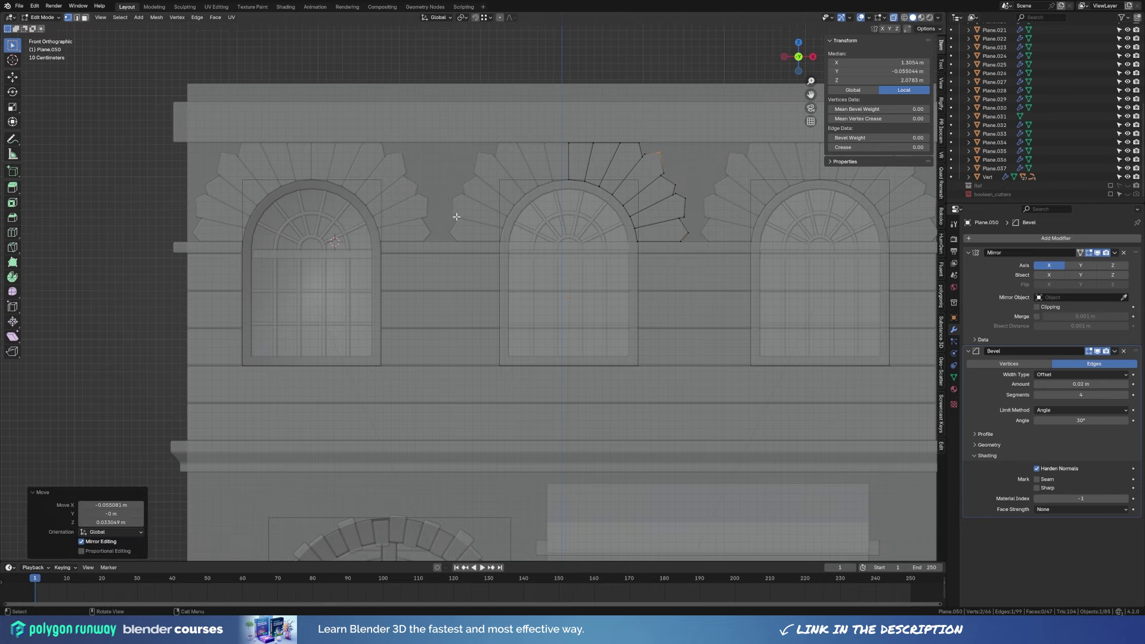
scroll(447, 235, down, 3)
key(Tab)
scroll(555, 209, down, 2)
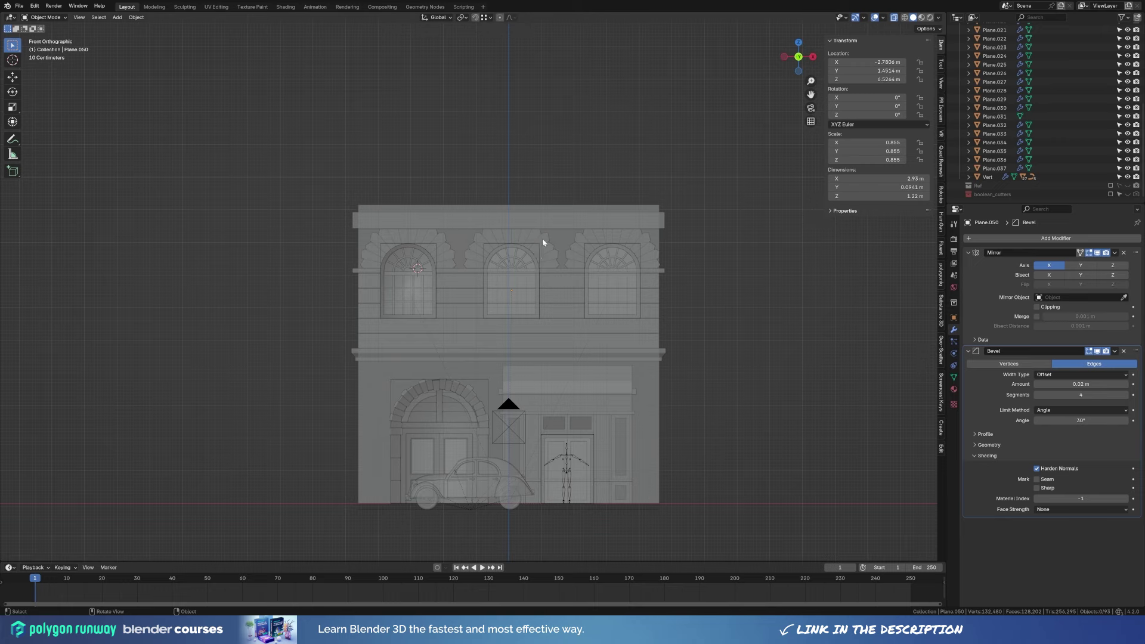
Restore solid display and select the main building wall.
key(alt+z)
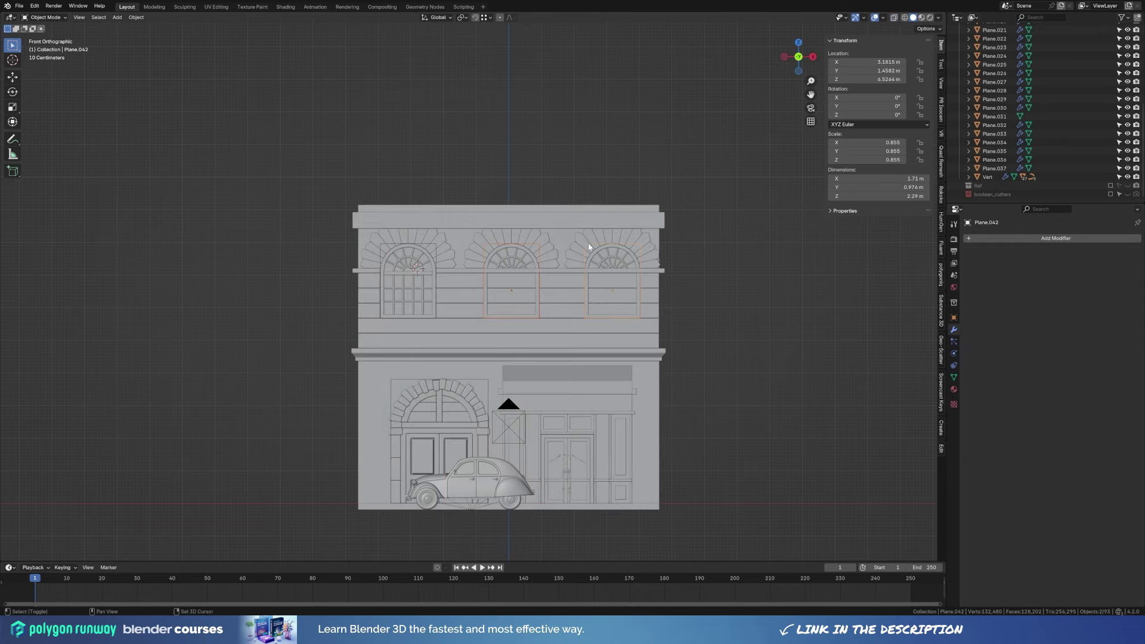
middle_drag(589, 242, 378, 307)
click(402, 302)
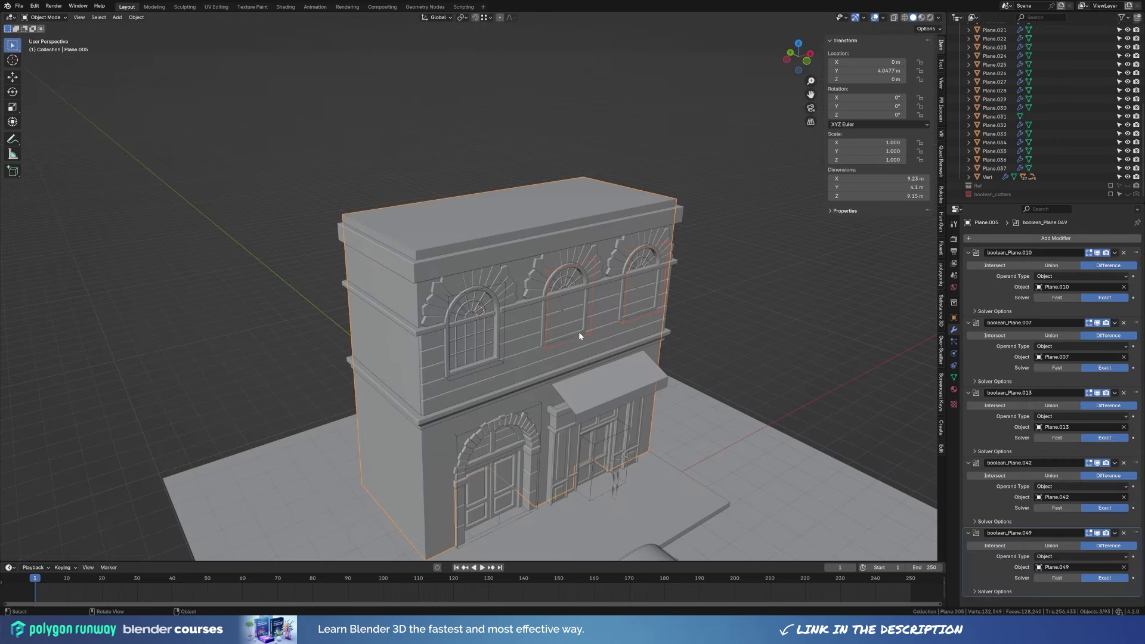
click(558, 317)
middle_drag(557, 318, 696, 317)
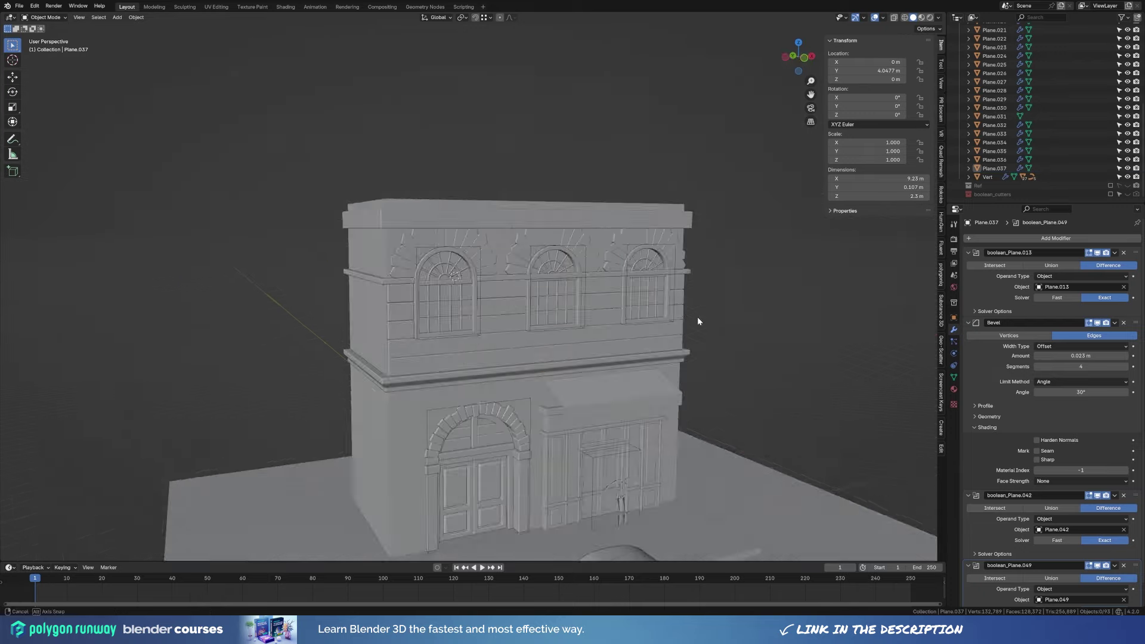
scroll(609, 311, down, 3)
mouse_move(610, 311)
middle_down()
mouse_move(524, 342)
mouse_move(549, 352)
middle_up()
click(548, 352)
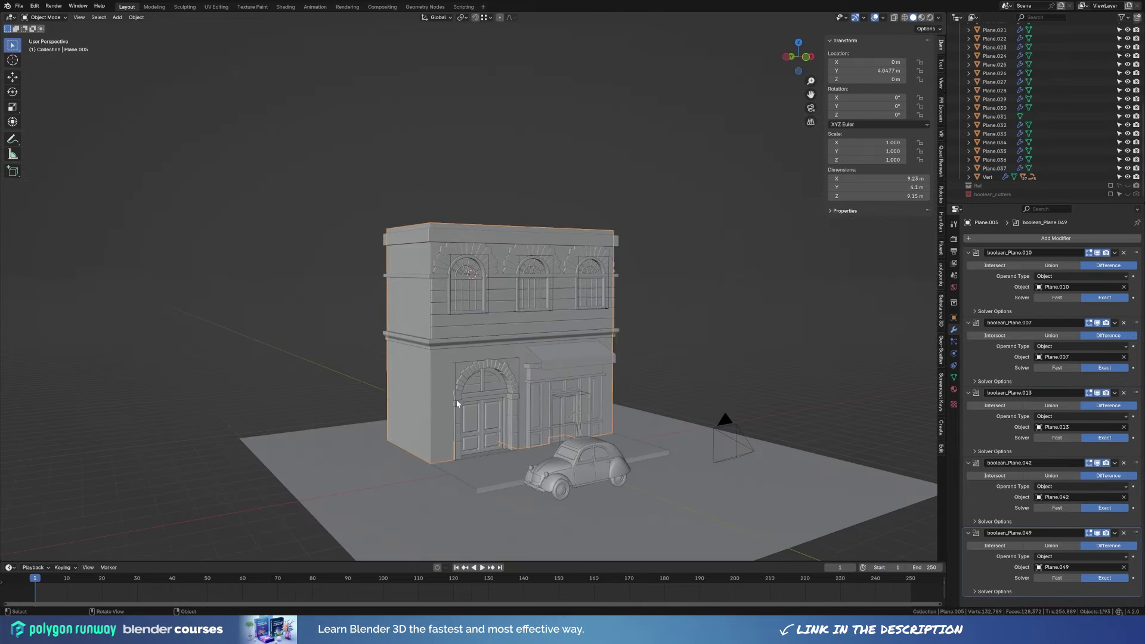
scroll(562, 297, up, 3)
scroll(562, 297, up, 2)
Collapse the boolean modifiers and add a Bevel with 0.025 m amount and 2 segments.
ctrl+click(968, 253)
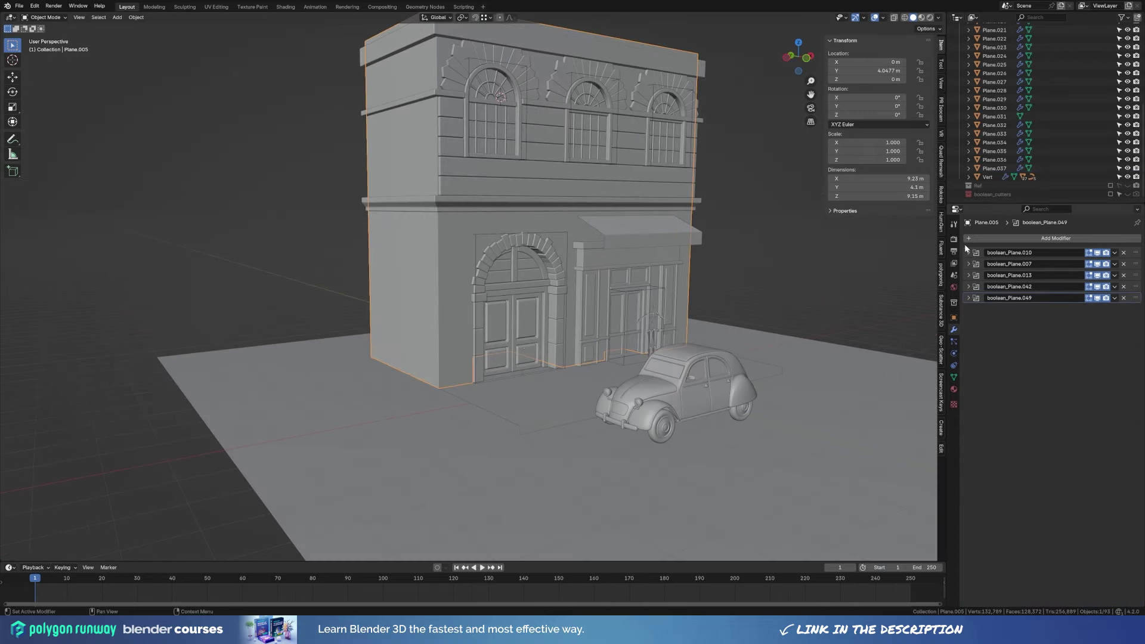
key(ctrl+b)
scroll(418, 332, up, 3)
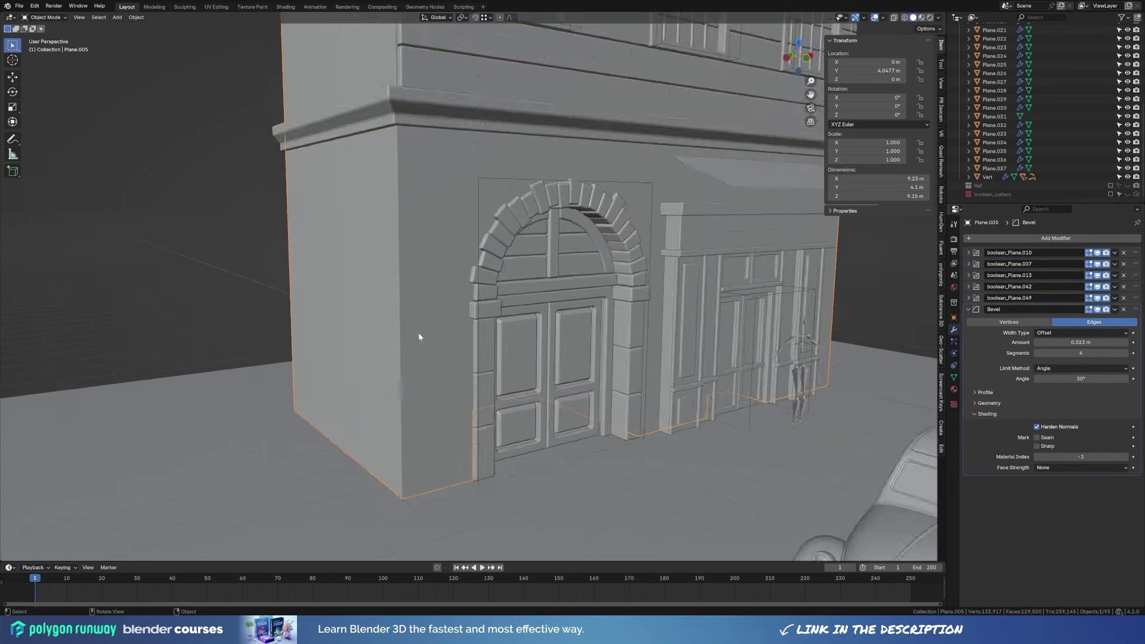
scroll(418, 331, up, 1)
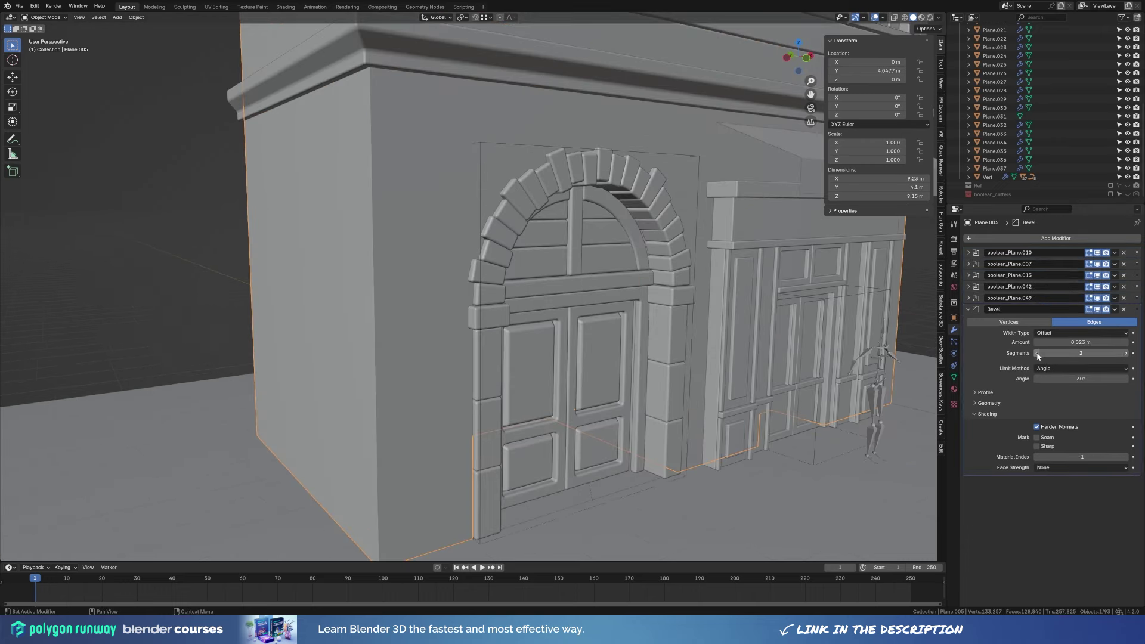
click(1039, 403)
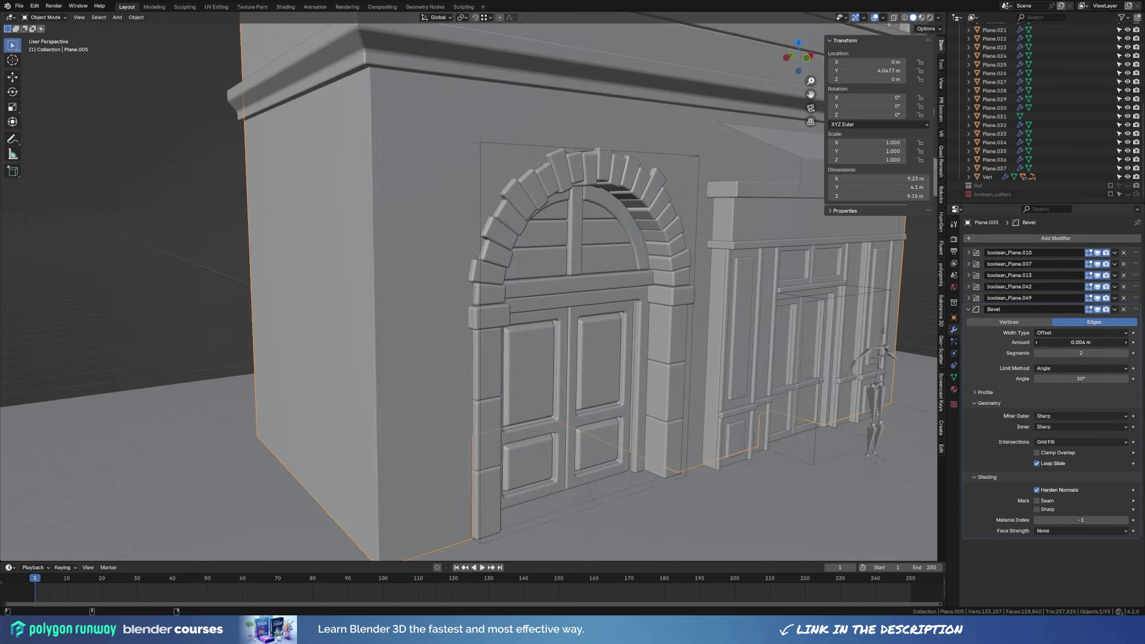
drag(1081, 342, 1098, 342)
scroll(564, 358, down, 4)
In X-ray Edit Mode, select the building's bottom face in front view.
key(alt+z)
scroll(565, 454, up, 1)
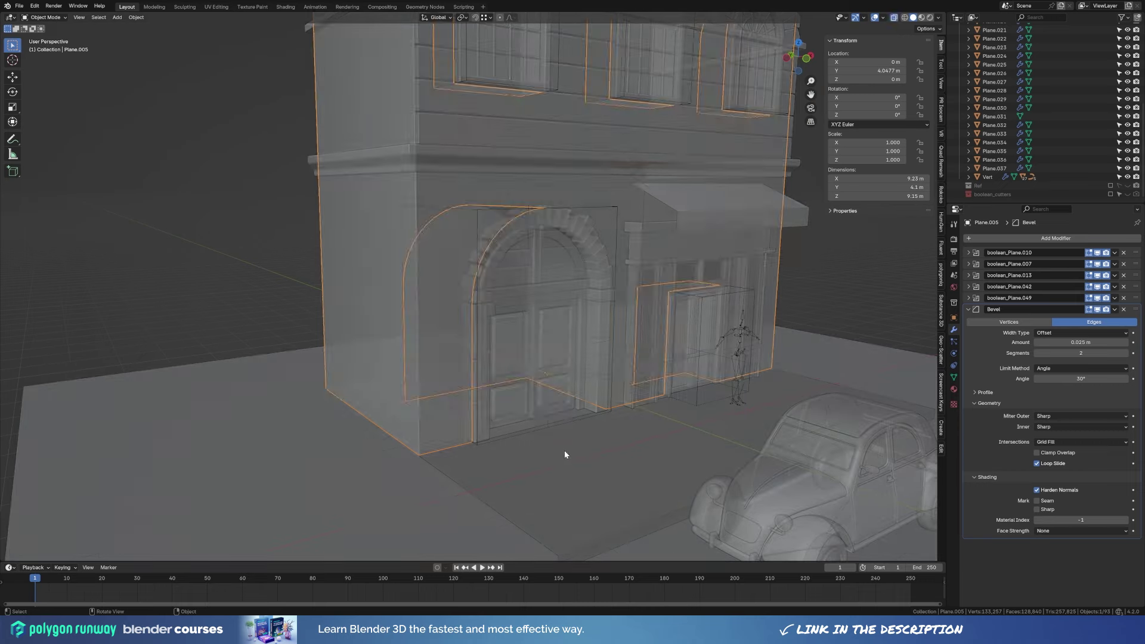
key(Tab)
click(564, 399)
key(KP_1)
Leave the building's Edit Mode, turn off X-ray and select the sidewalk slab.
scroll(639, 380, up, 3)
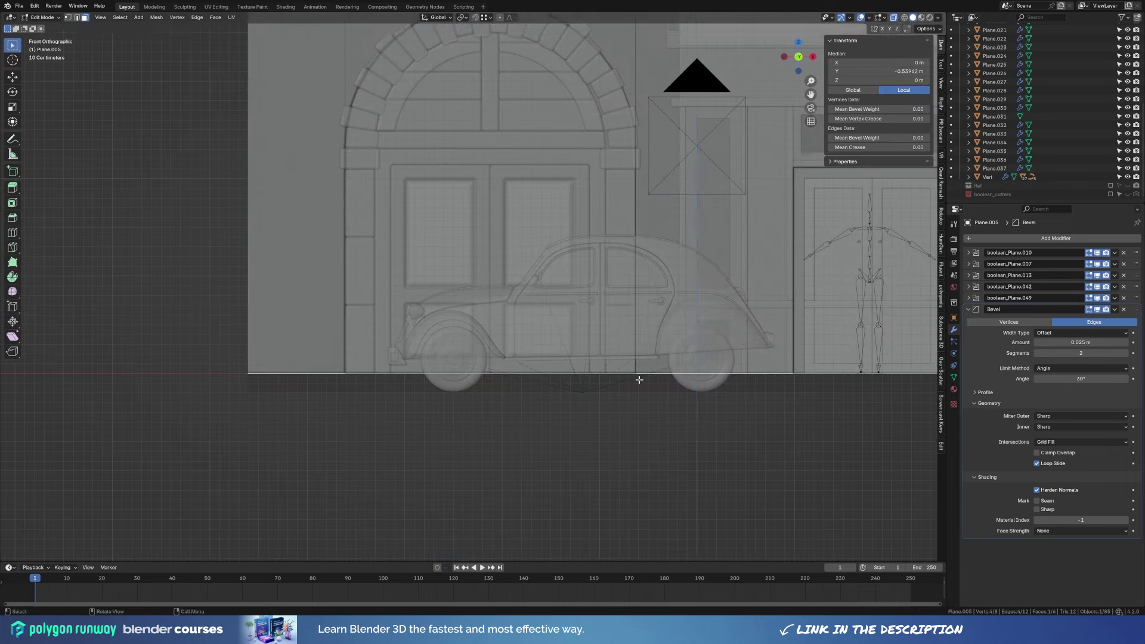
key(Tab)
key(alt+z)
middle_drag(610, 378, 645, 441)
scroll(513, 278, down, 2)
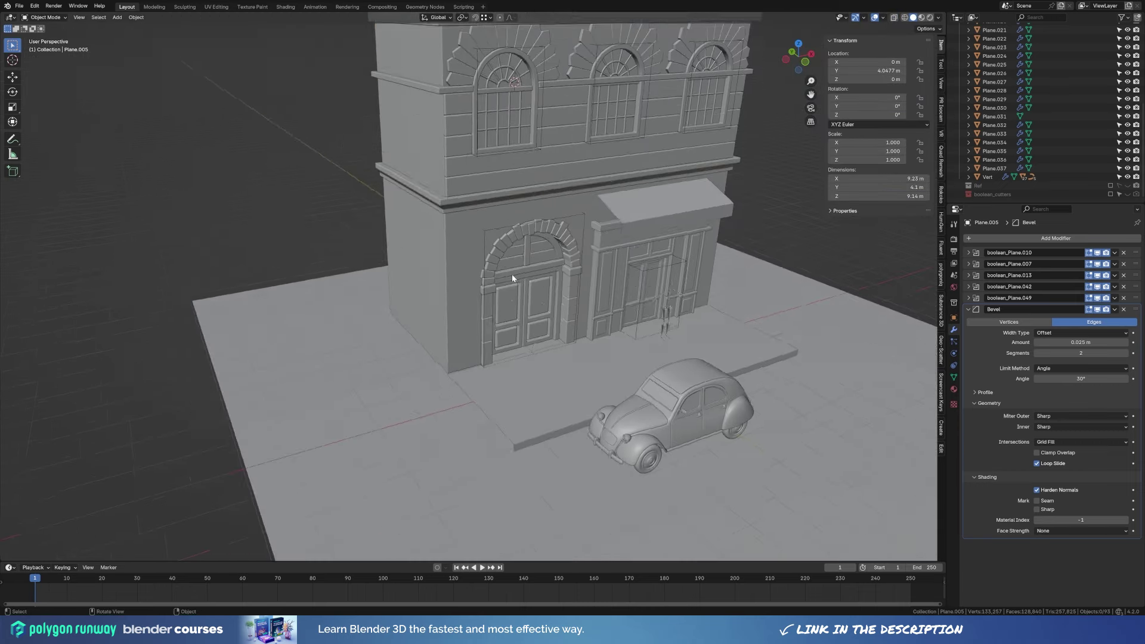
mouse_move(512, 278)
middle_down()
mouse_move(731, 381)
mouse_move(667, 336)
middle_up()
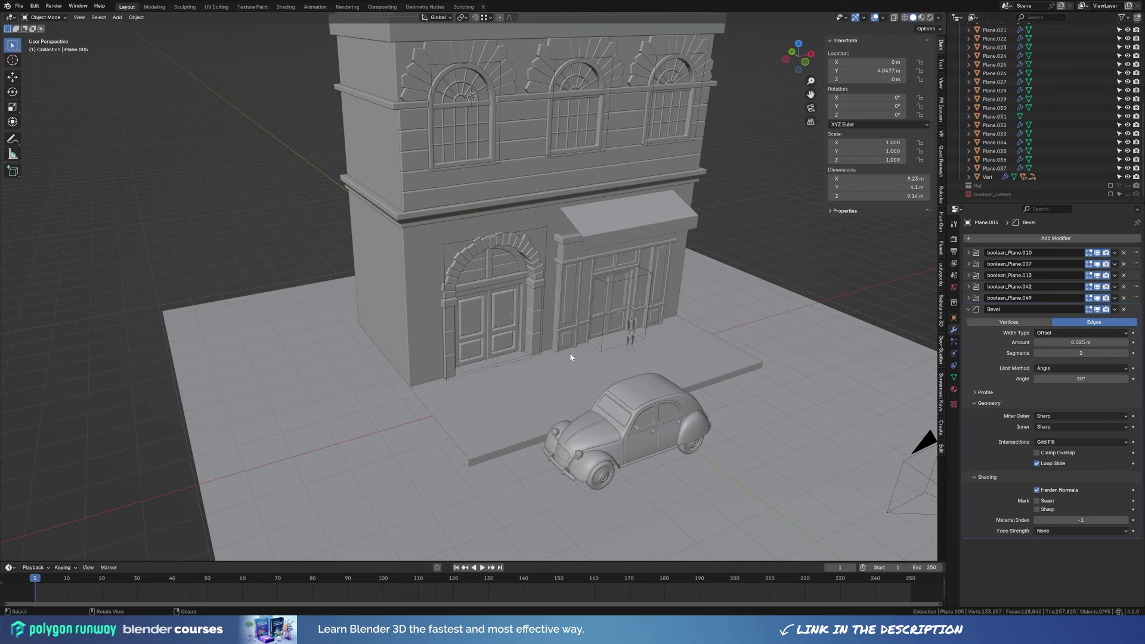
click(538, 399)
scroll(497, 424, up, 3)
middle_drag(497, 423, 565, 385)
Move the sidewalk slab's end edge along Y out to the car.
key(Tab)
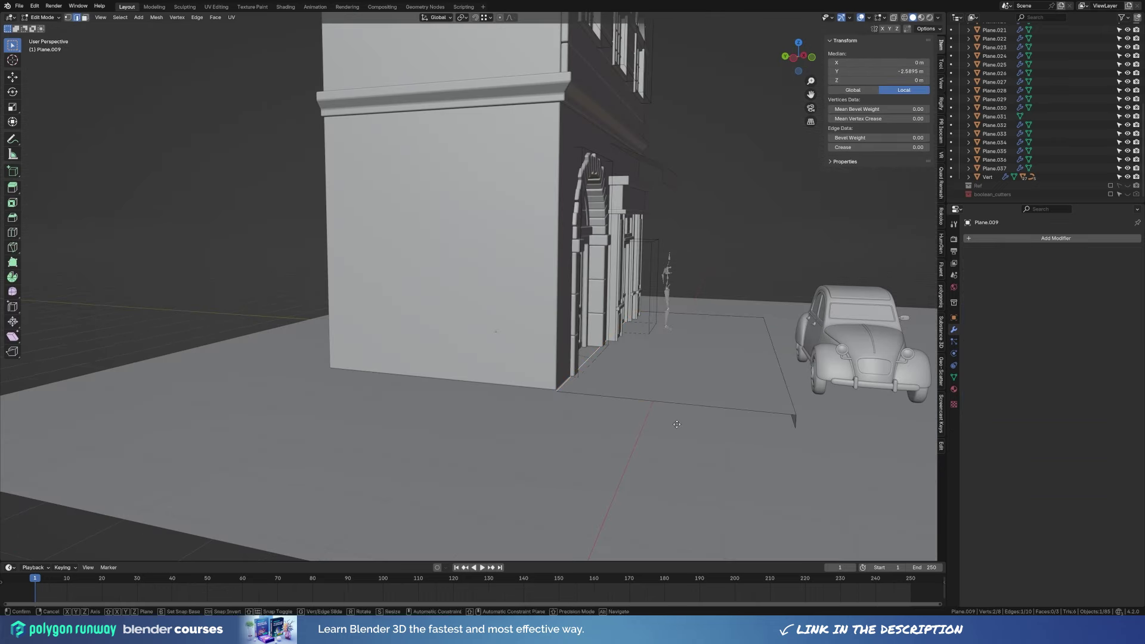
key(Escape)
click(564, 396)
key(g)
key(y)
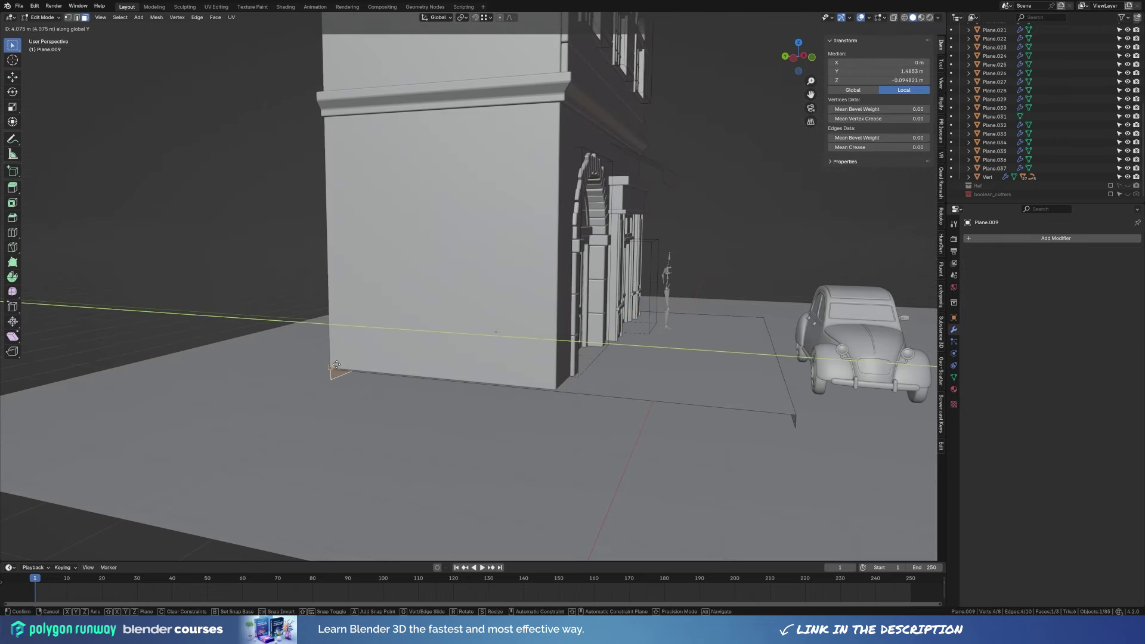
click(337, 365)
scroll(337, 365, down, 4)
key(a)
key(Tab)
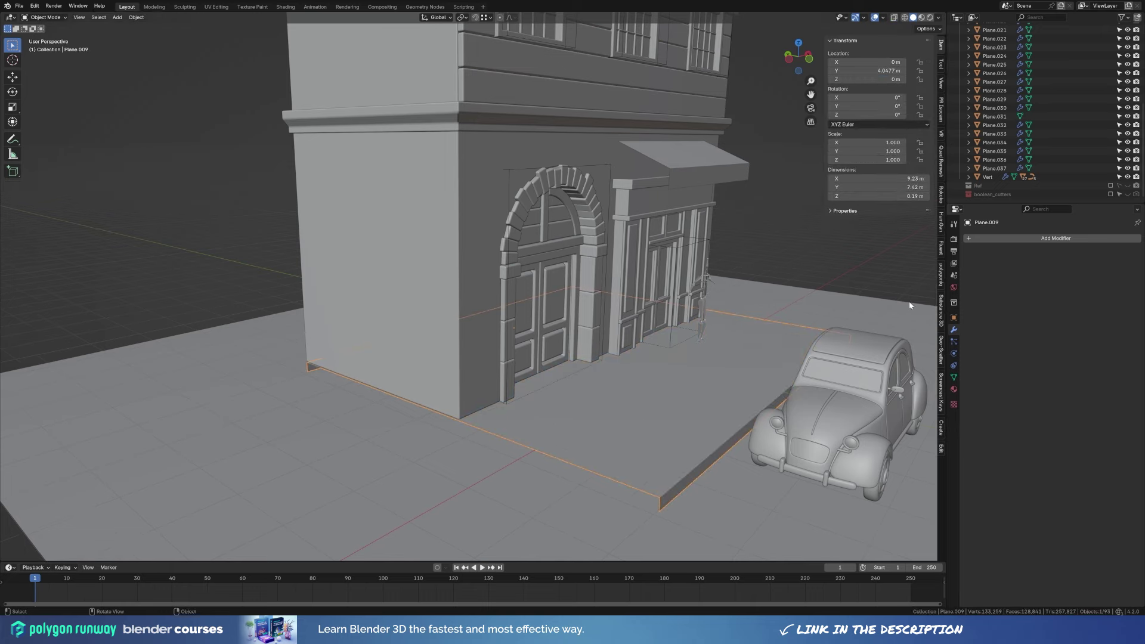
Add a Bevel modifier to the sidewalk slab and shade it smooth.
click(1056, 238)
click(1078, 294)
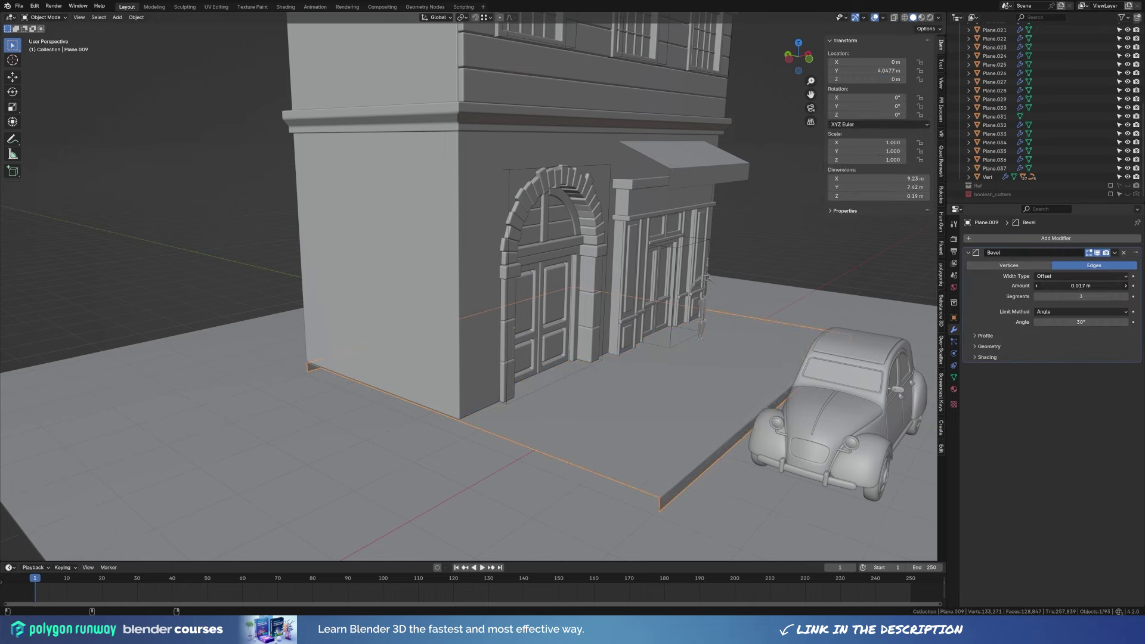
right_click(822, 409)
click(822, 409)
middle_drag(716, 382, 552, 386)
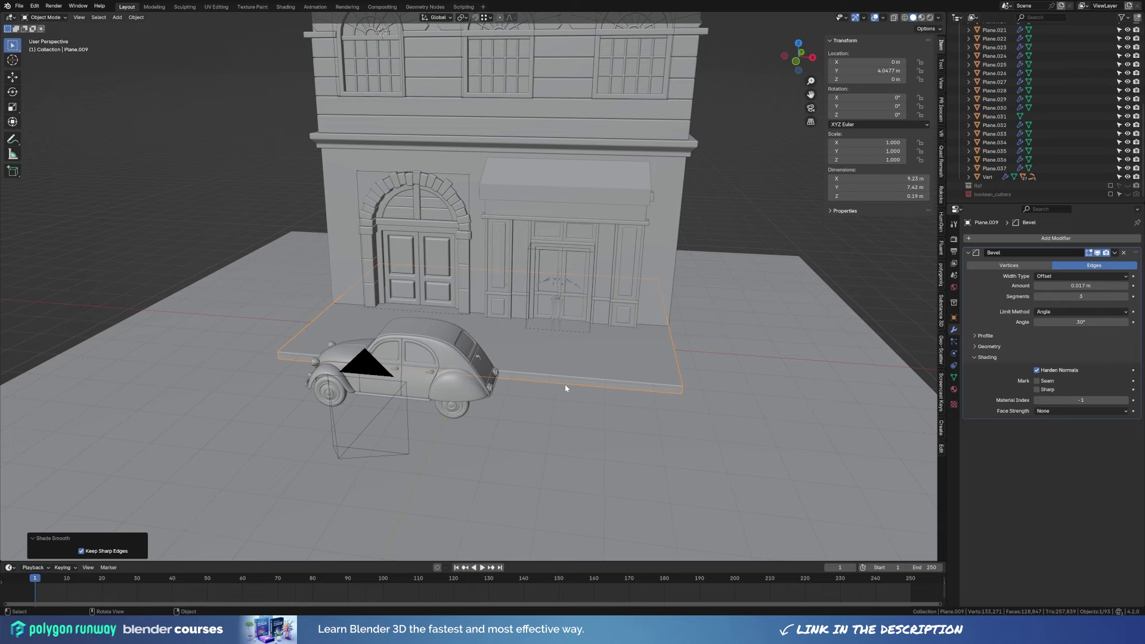
Add and resize a trial cube, then delete it.
key(shift+a)
click(652, 388)
key(Tab)
key(s)
click(561, 382)
mouse_move(561, 382)
middle_down()
mouse_move(456, 362)
mouse_move(606, 389)
middle_up()
key(KP_Decimal)
key(s)
click(514, 364)
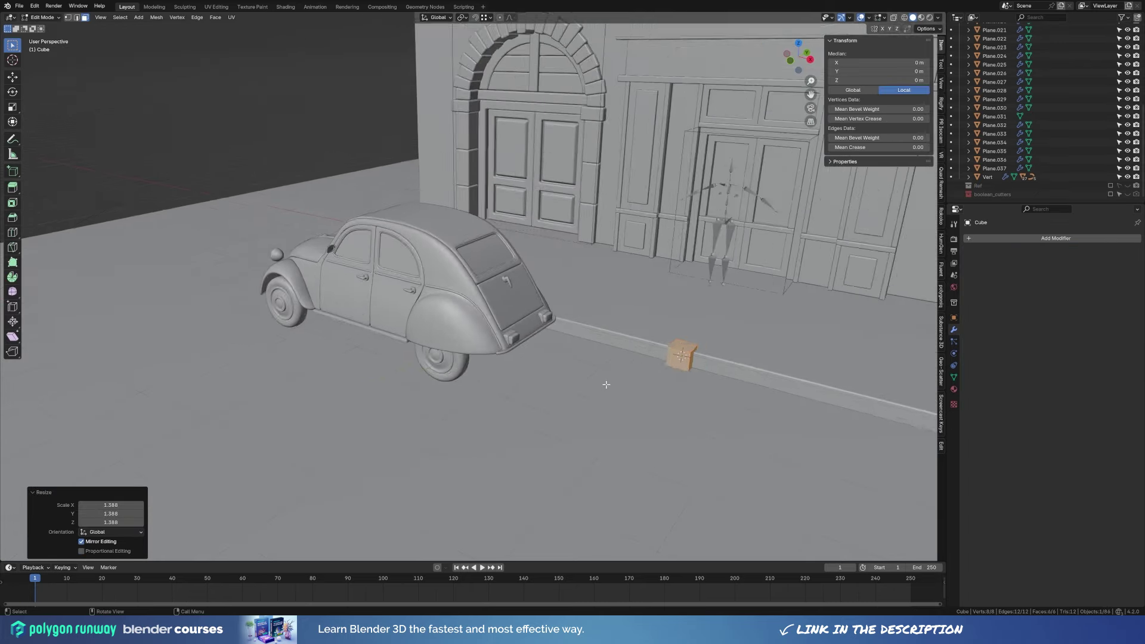
scroll(606, 389, down, 3)
middle_drag(588, 348, 549, 345)
key(Tab)
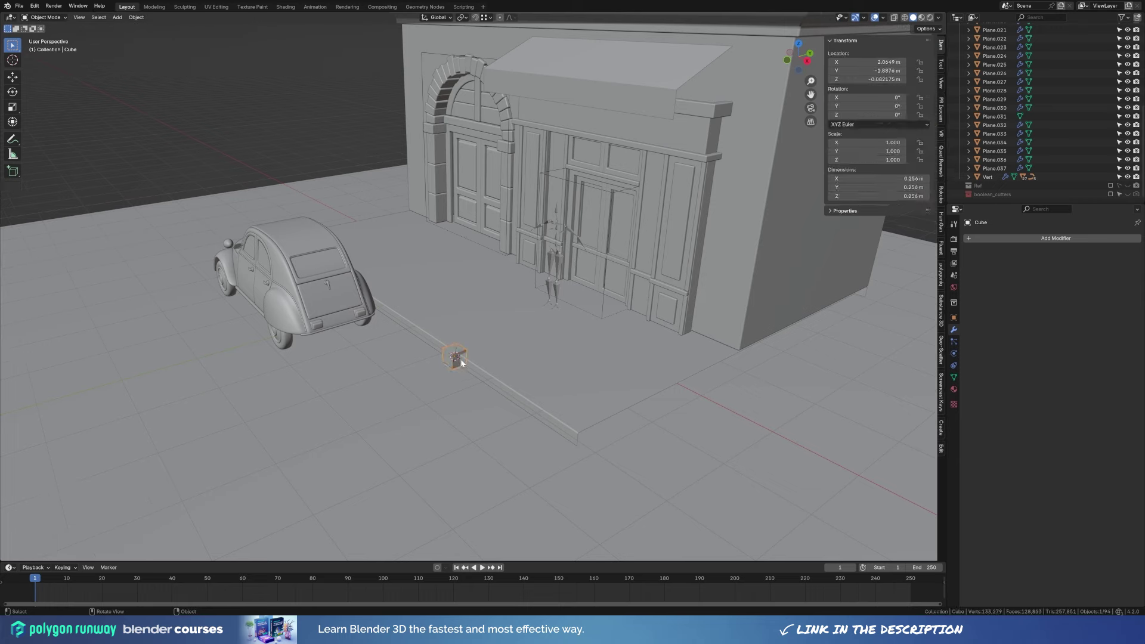
key(Delete)
mouse_move(457, 362)
middle_down()
mouse_move(480, 350)
mouse_move(475, 338)
mouse_move(511, 358)
middle_up()
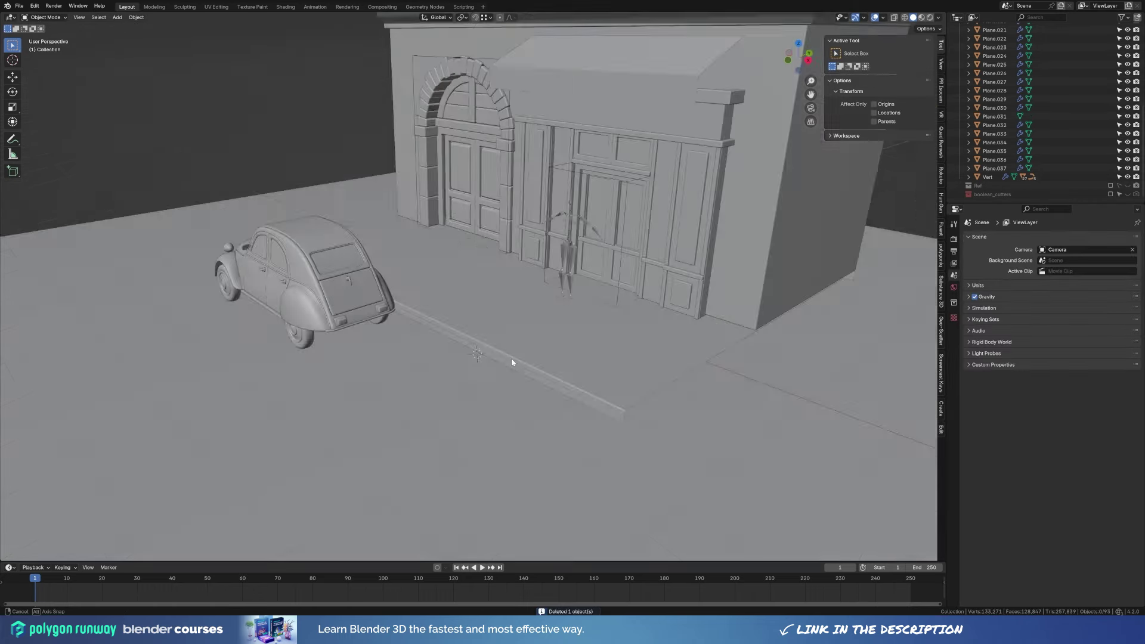
Add a plane, shrink it, extrude it into a box and stretch it along X.
key(shift+a)
click(558, 291)
key(Tab)
key(s)
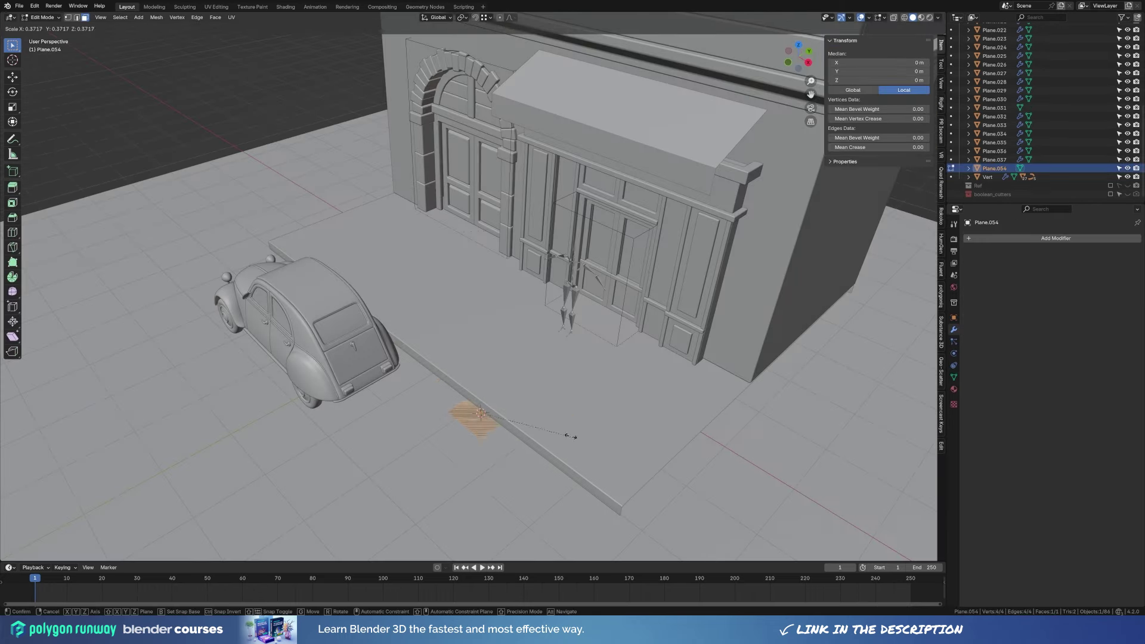
click(515, 405)
key(e)
click(515, 404)
key(s)
key(x)
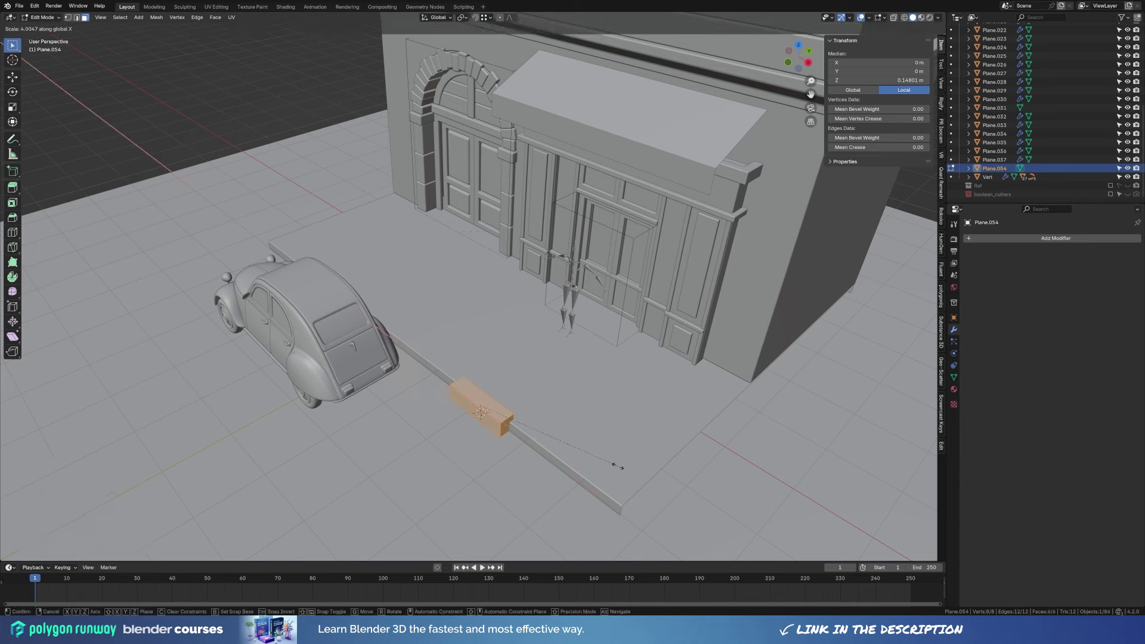
click(511, 427)
Raise the block along Z and slide it along Y onto the curb line.
middle_drag(511, 427, 508, 358)
key(g)
key(z)
click(505, 344)
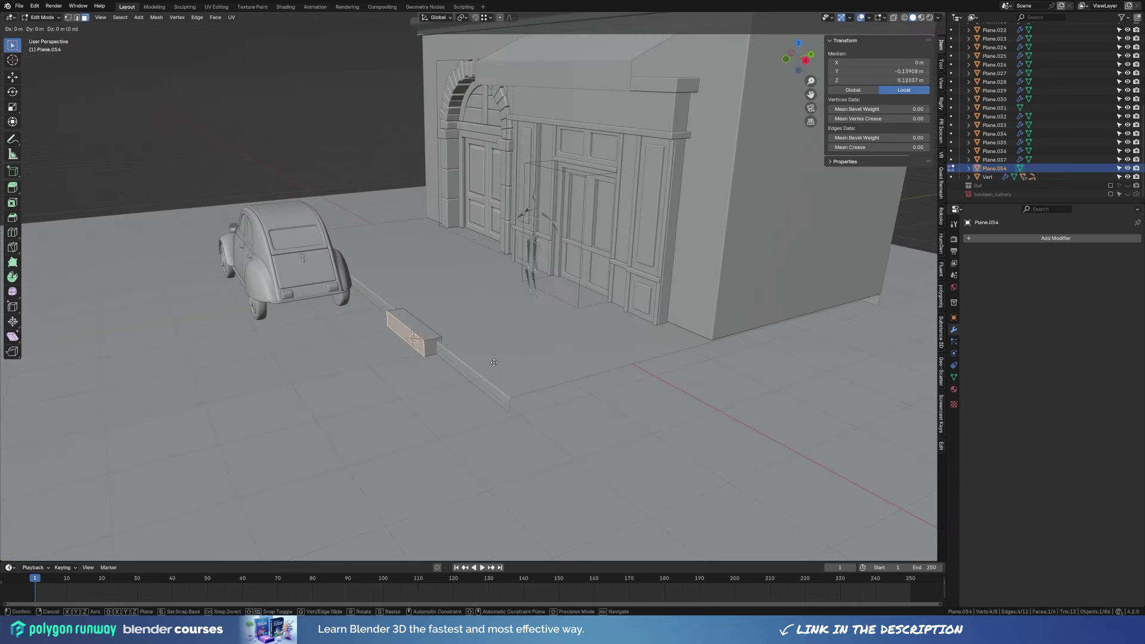
key(g)
key(y)
click(485, 358)
key(Tab)
Round the block with a 0.039 m Bevel and Subdivision, then duplicate it.
click(984, 242)
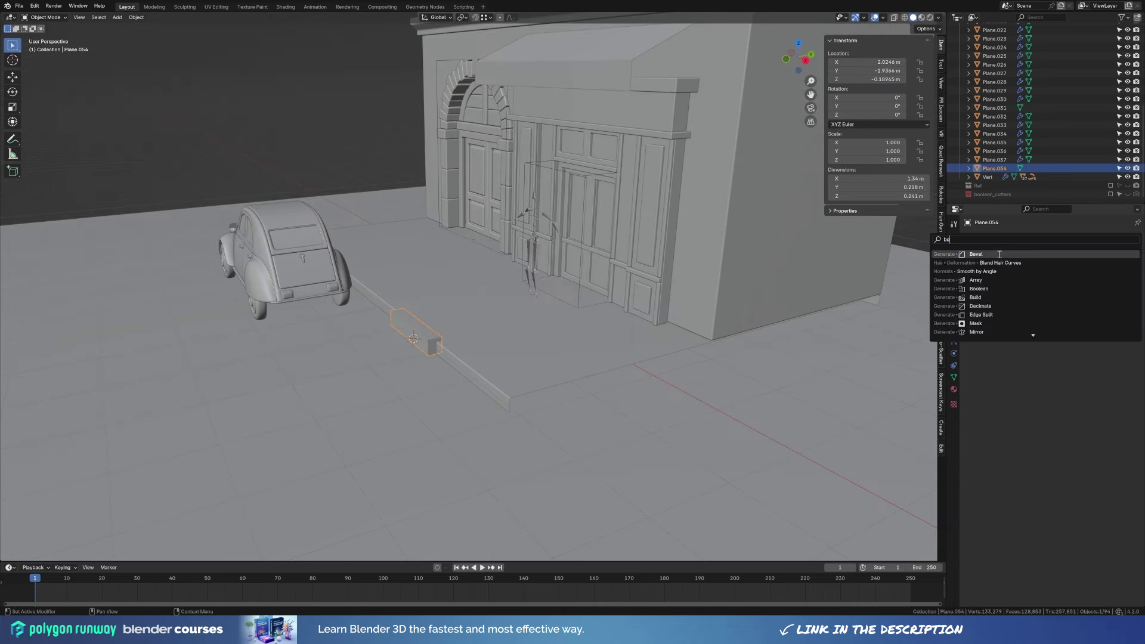
click(1000, 265)
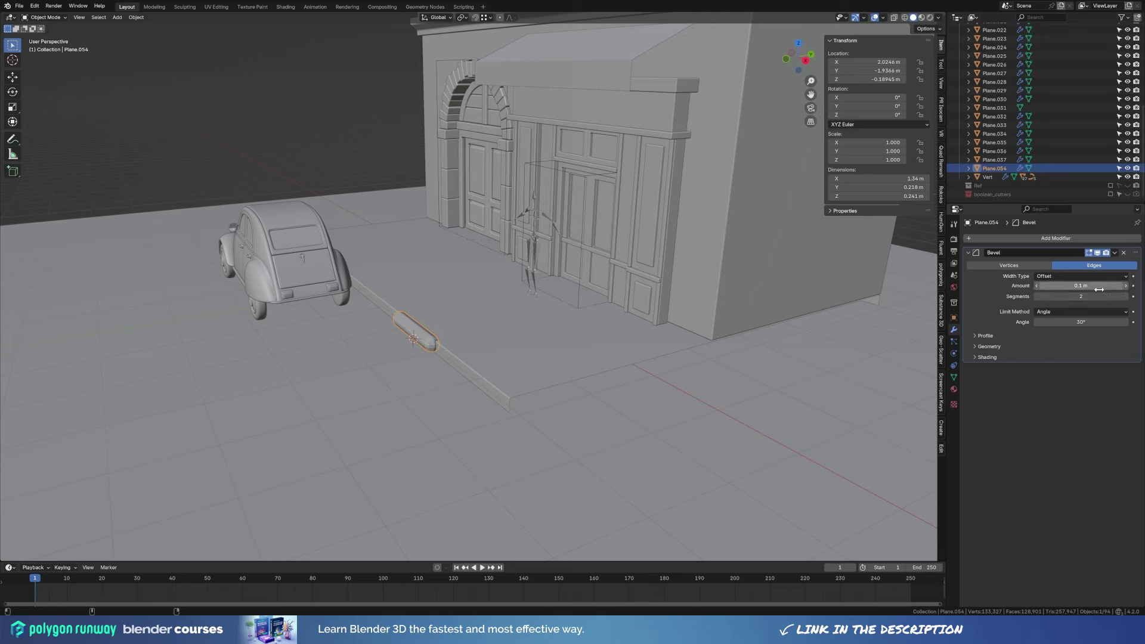
key(ctrl+1)
middle_drag(399, 382, 631, 356)
scroll(536, 310, up, 3)
key(Tab)
key(Tab)
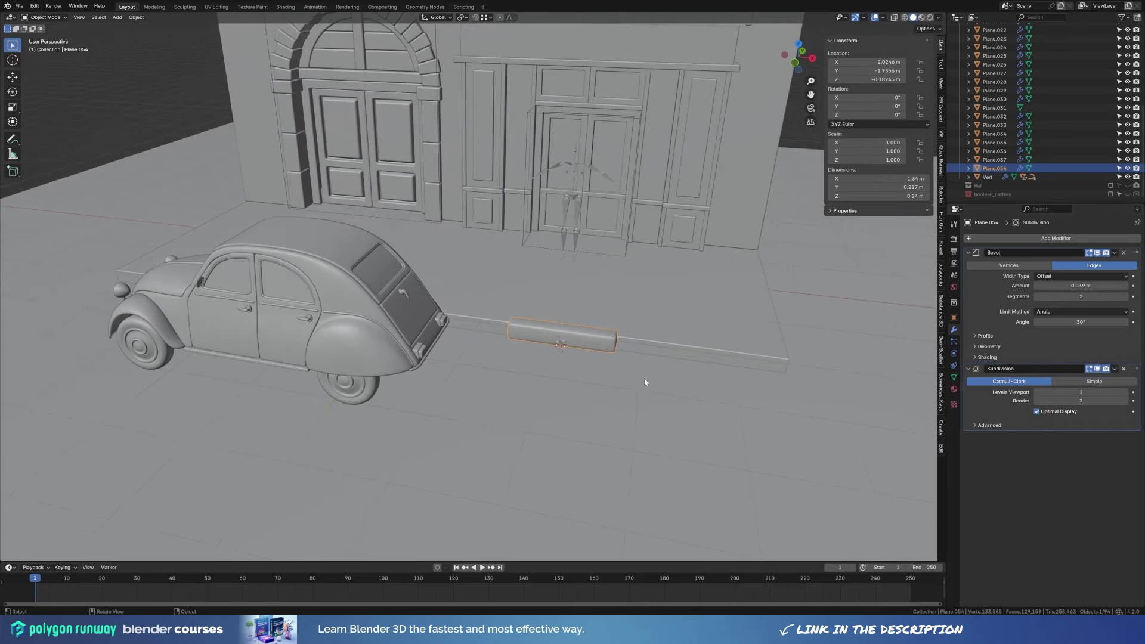
scroll(535, 310, down, 3)
key(shift+d)
Place a linked copy of the curb block along X beside the first block.
key(x)
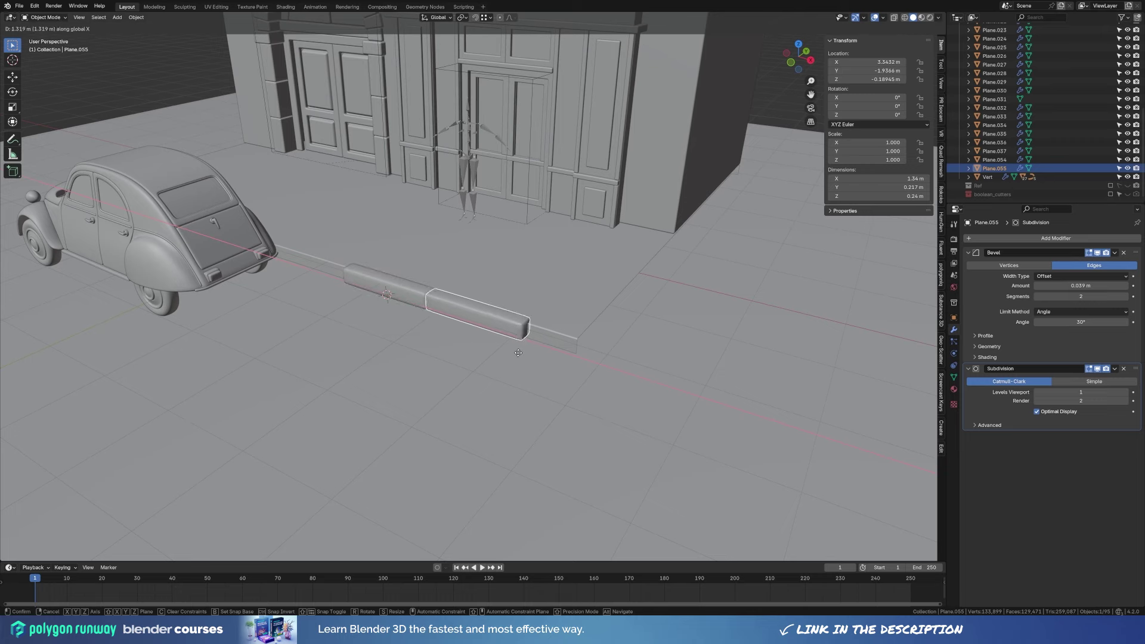
click(518, 353)
key(shift+x)
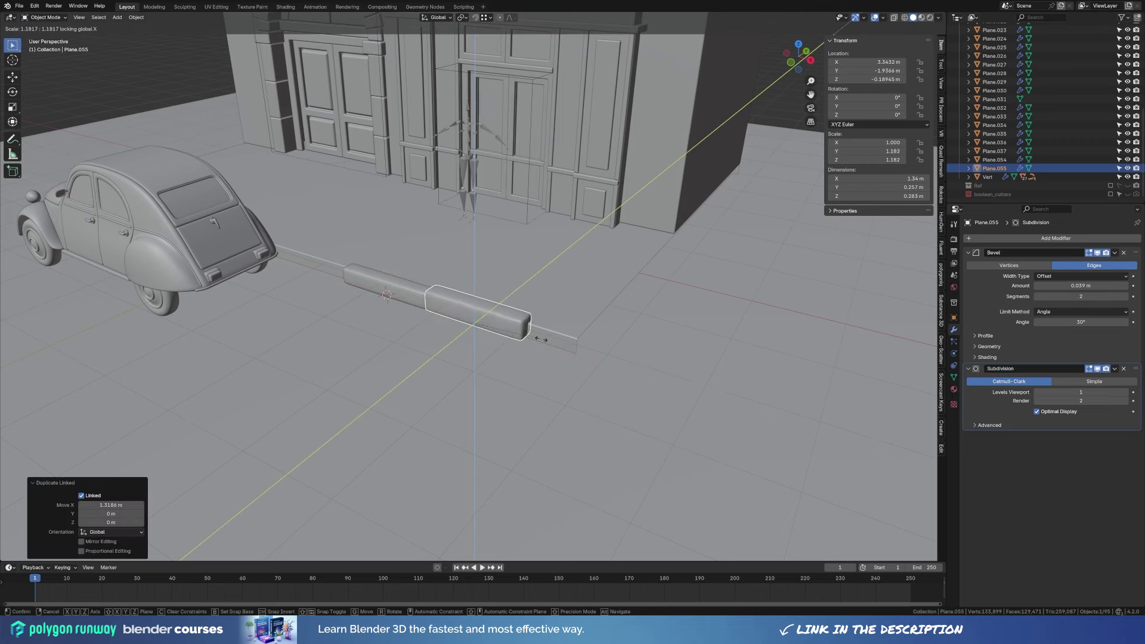
right_click(541, 340)
middle_drag(541, 339, 569, 339)
Add two more linked curb blocks along X, the last one next to the car.
key(shift+d)
key(x)
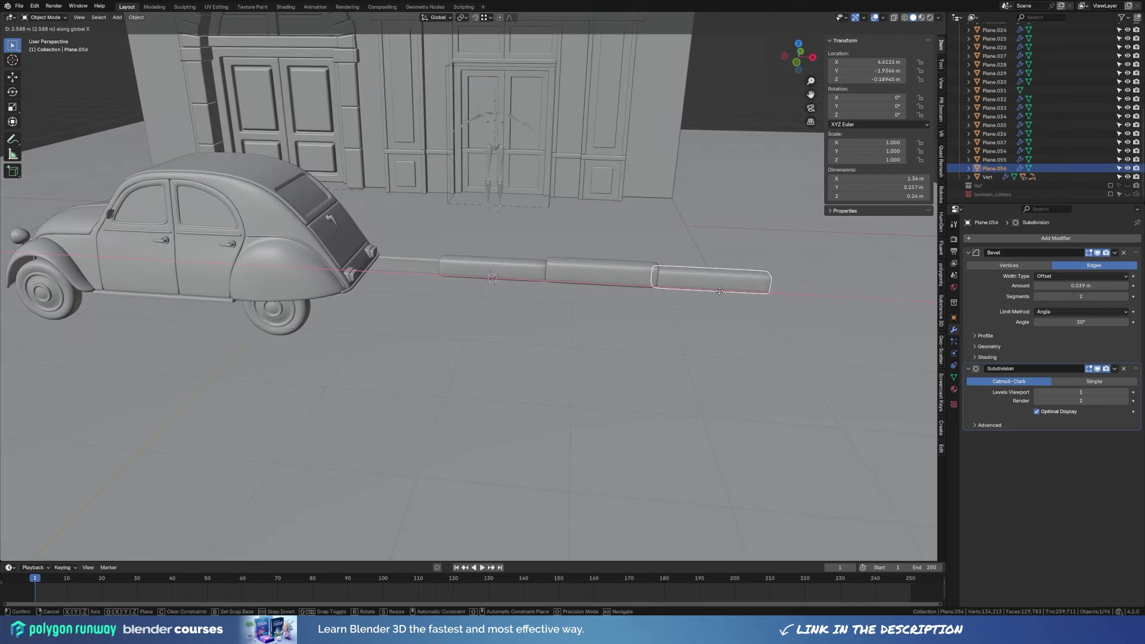
click(724, 286)
key(alt+d)
click(578, 256)
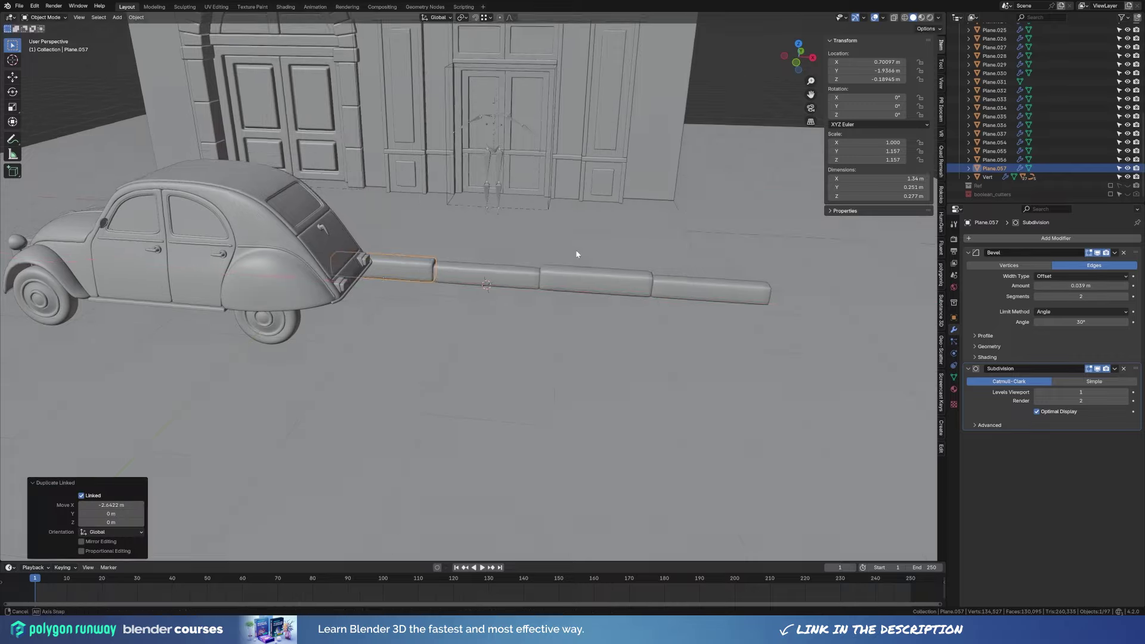
middle_drag(577, 255, 565, 323)
Shorten the curb block near the car along X, then select several curb blocks.
key(s)
key(x)
click(480, 317)
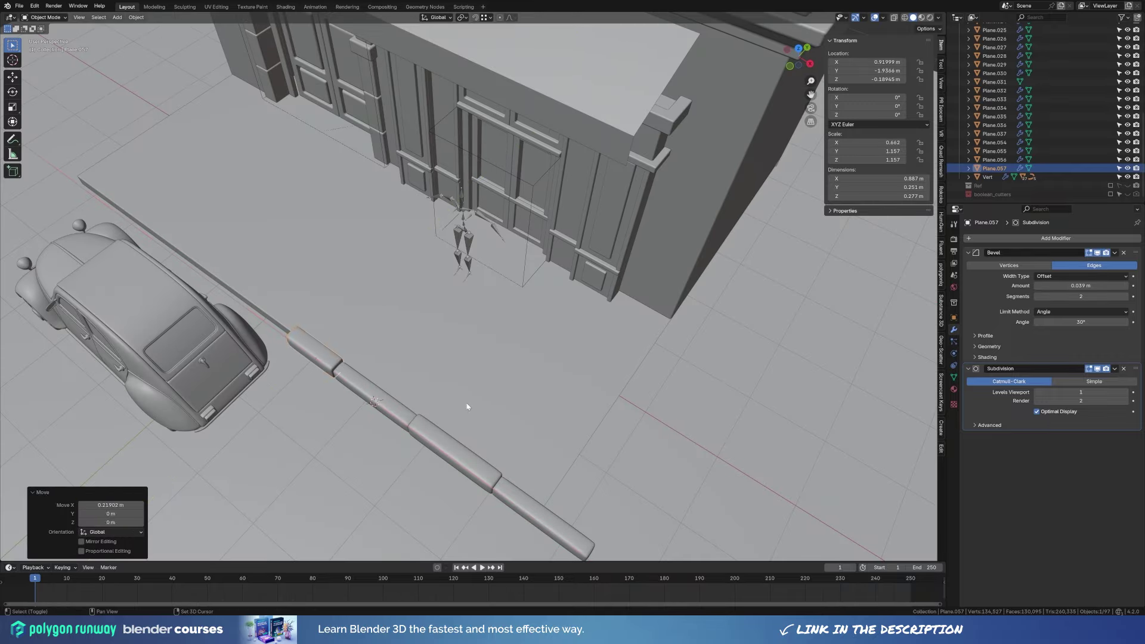
click(377, 395)
shift+click(315, 352)
middle_drag(453, 358, 537, 368)
Extend the curb row with two rounds of linked copies of the selected blocks along X.
key(alt+d)
key(x)
click(536, 368)
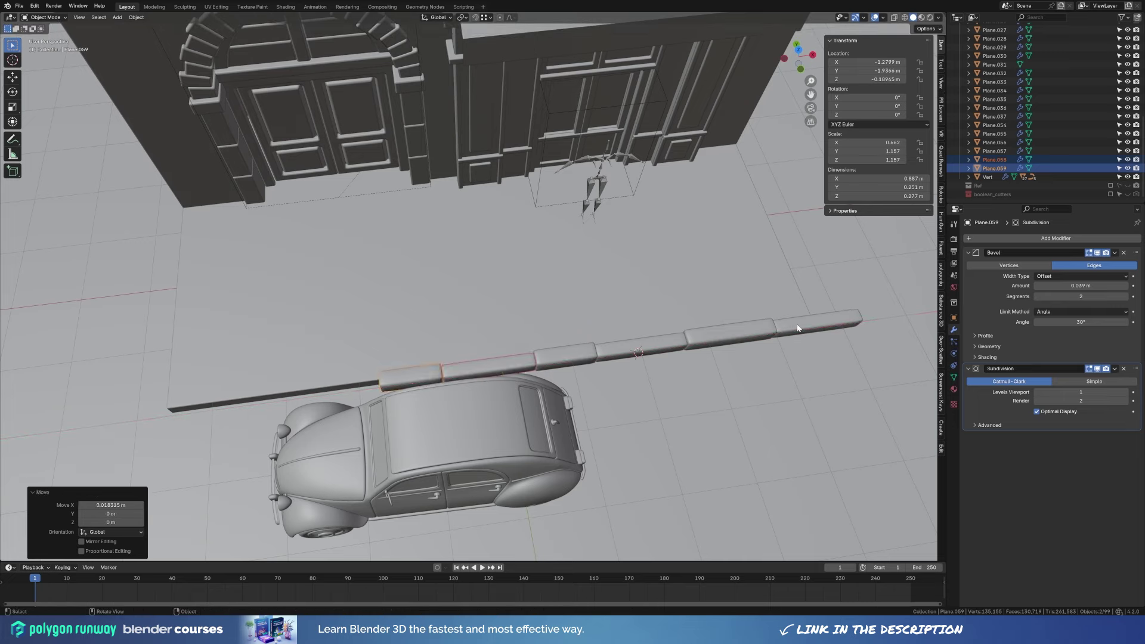
key(alt+d)
key(x)
click(283, 369)
middle_drag(283, 369, 678, 324)
Deselect all and orbit around the finished curb row to inspect it.
key(alt+a)
scroll(481, 343, down, 5)
scroll(679, 325, up, 5)
middle_drag(632, 404, 669, 381)
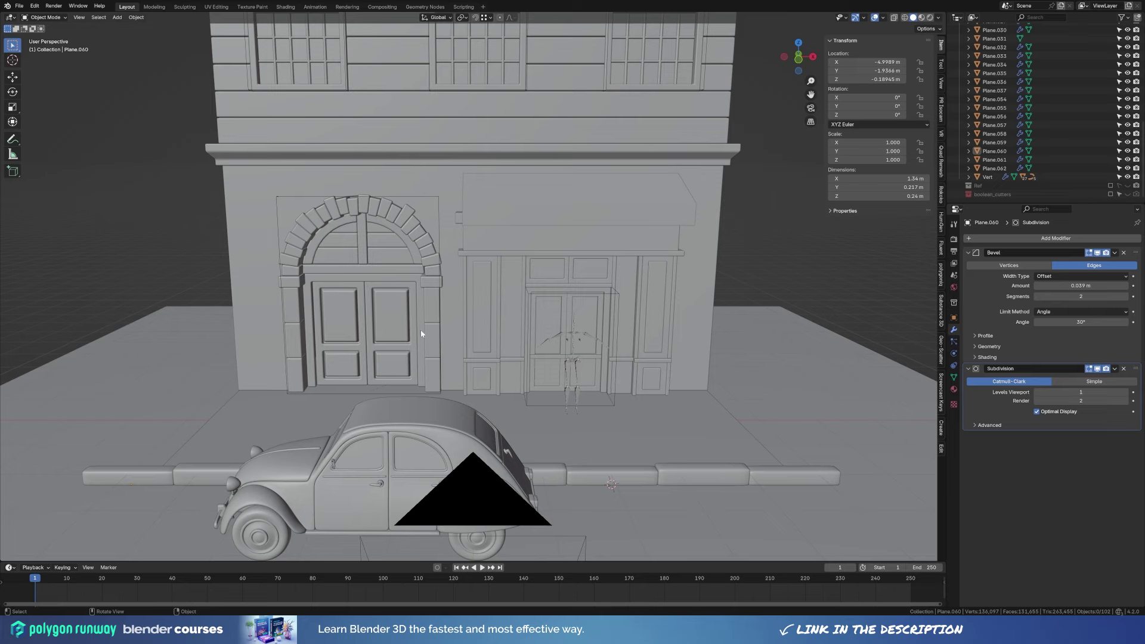
middle_drag(421, 333, 428, 401)
Add a new plane near the wall base and start scaling it in edit mode.
key(shift+a)
click(504, 211)
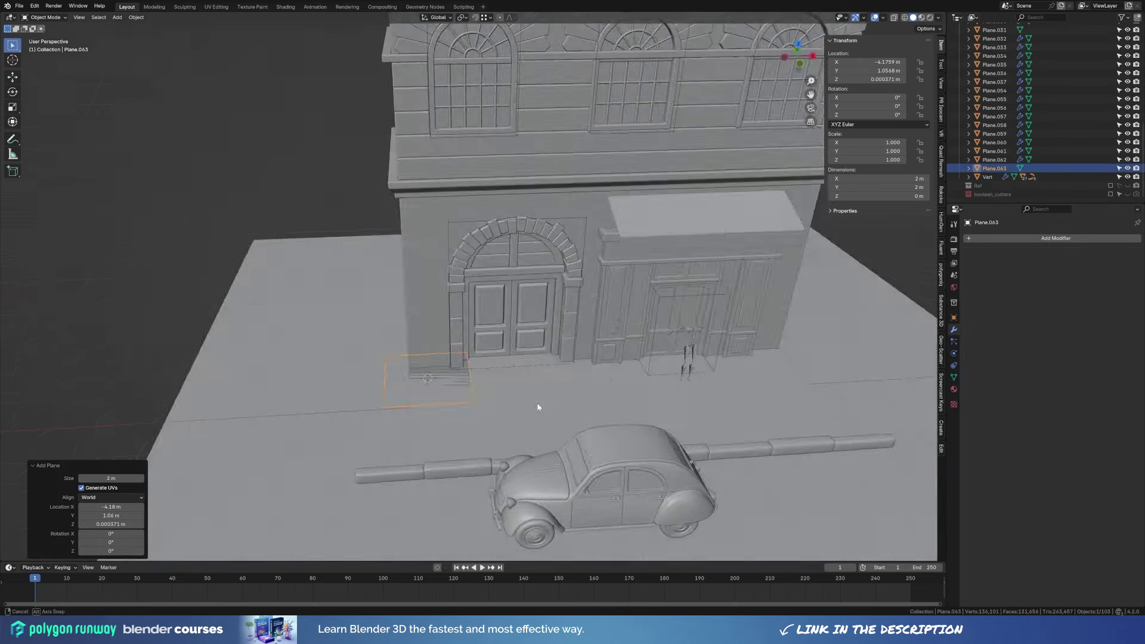
key(Tab)
mouse_move(537, 408)
middle_down()
mouse_move(627, 345)
mouse_move(856, 256)
mouse_move(462, 428)
middle_up()
key(s)
key(Return)
Resize the plane along X and extrude it into a thin box.
key(s)
key(x)
click(626, 344)
key(e)
click(856, 256)
key(Tab)
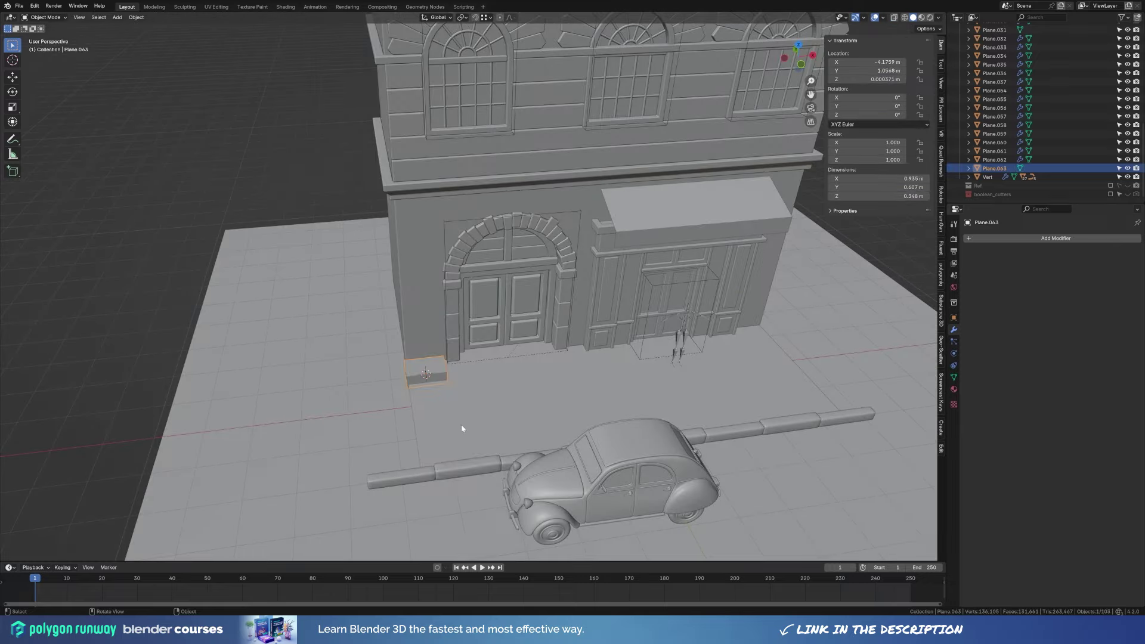
Give the new block the curb's bevel, subdivision and smooth shading, and set it against the wall base.
shift+click(468, 467)
right_click(529, 371)
click(482, 390)
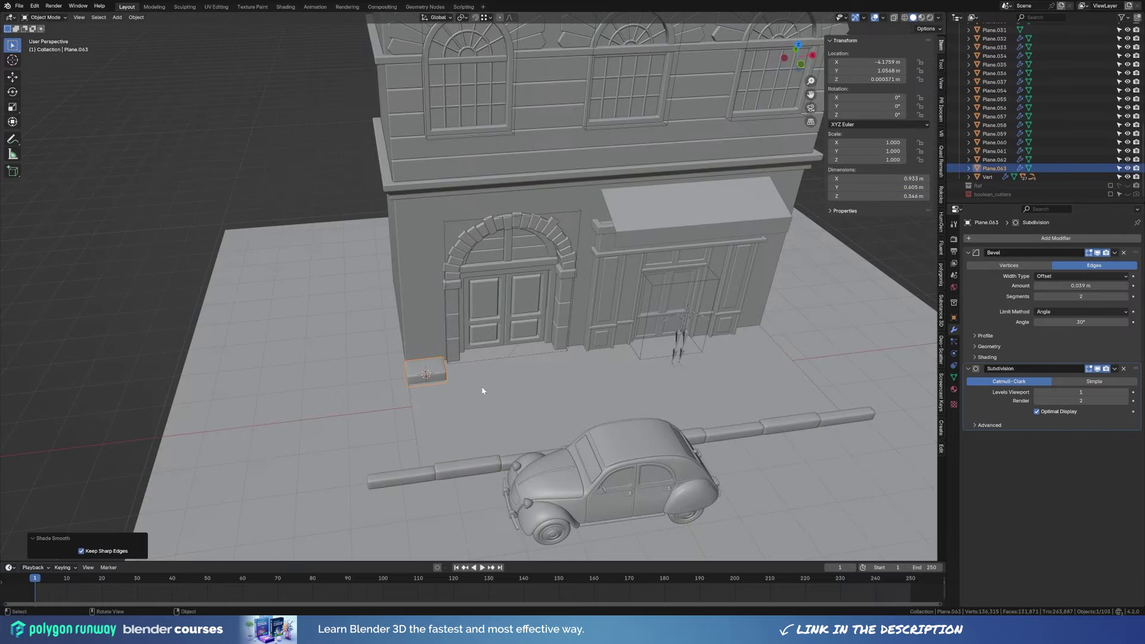
key(ctrl+shift+Tab)
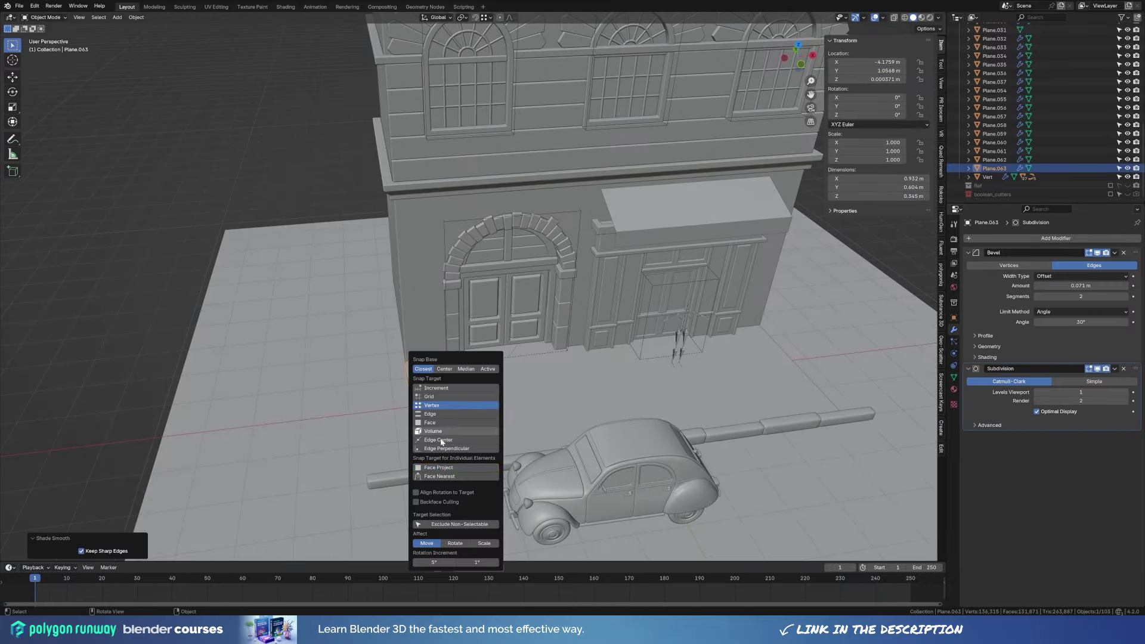
key(g)
click(447, 370)
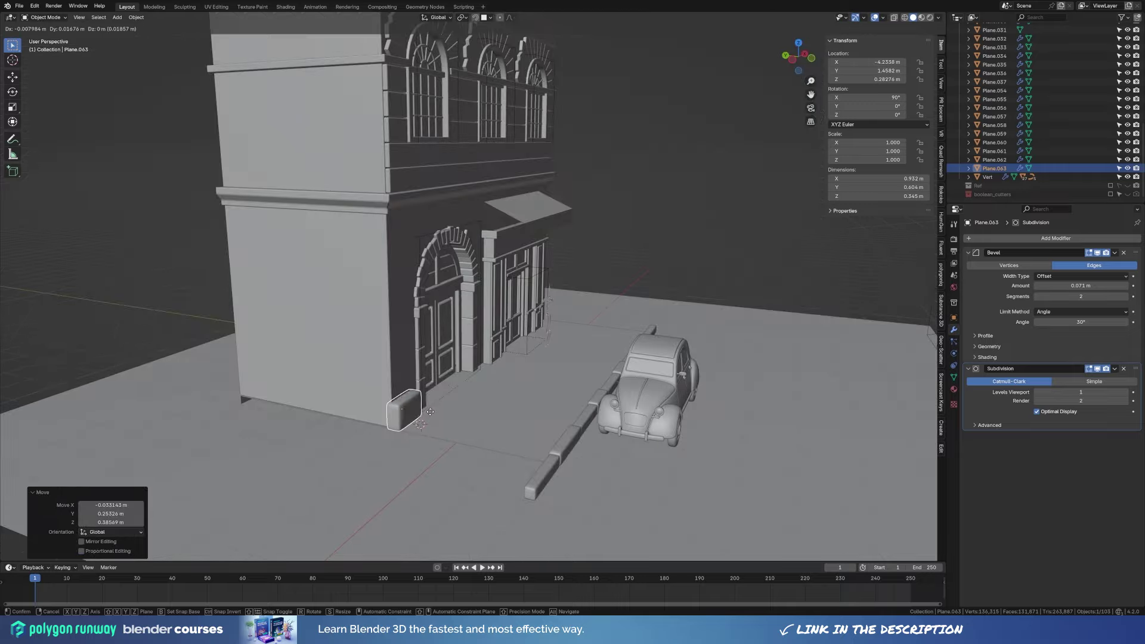
mouse_move(448, 370)
middle_down()
mouse_move(428, 393)
mouse_move(396, 400)
middle_up()
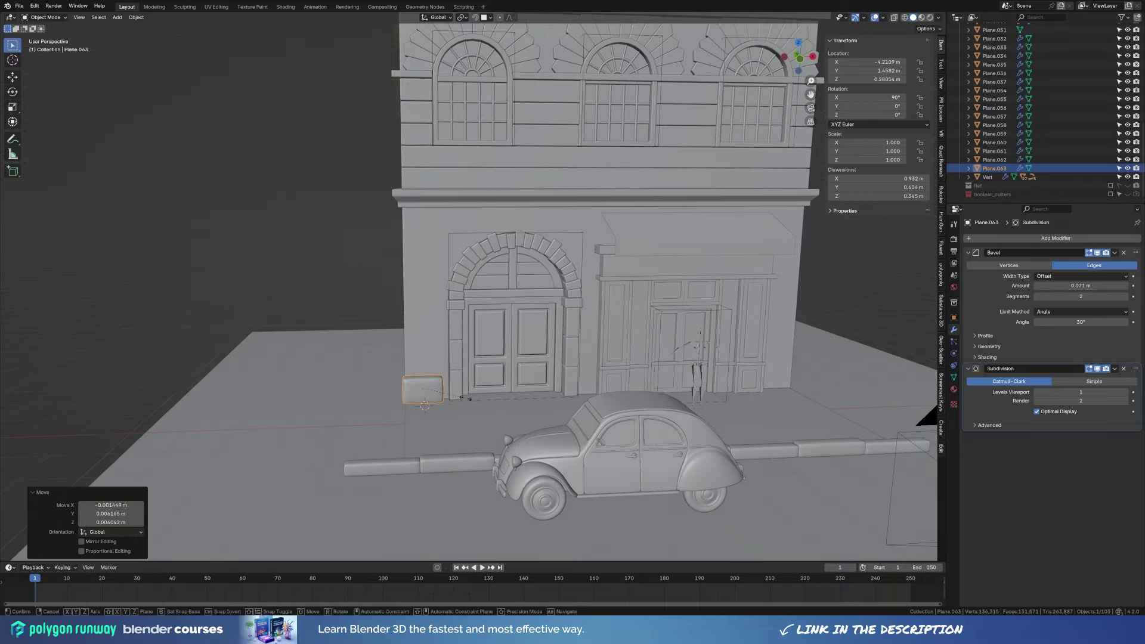
Place a narrower linked copy of the base block further along the wall on X.
key(shift+d)
key(x)
middle_drag(472, 398, 646, 386)
click(588, 389)
key(s)
key(x)
Add another linked base block along the wall, widened along X.
key(shift+d)
key(x)
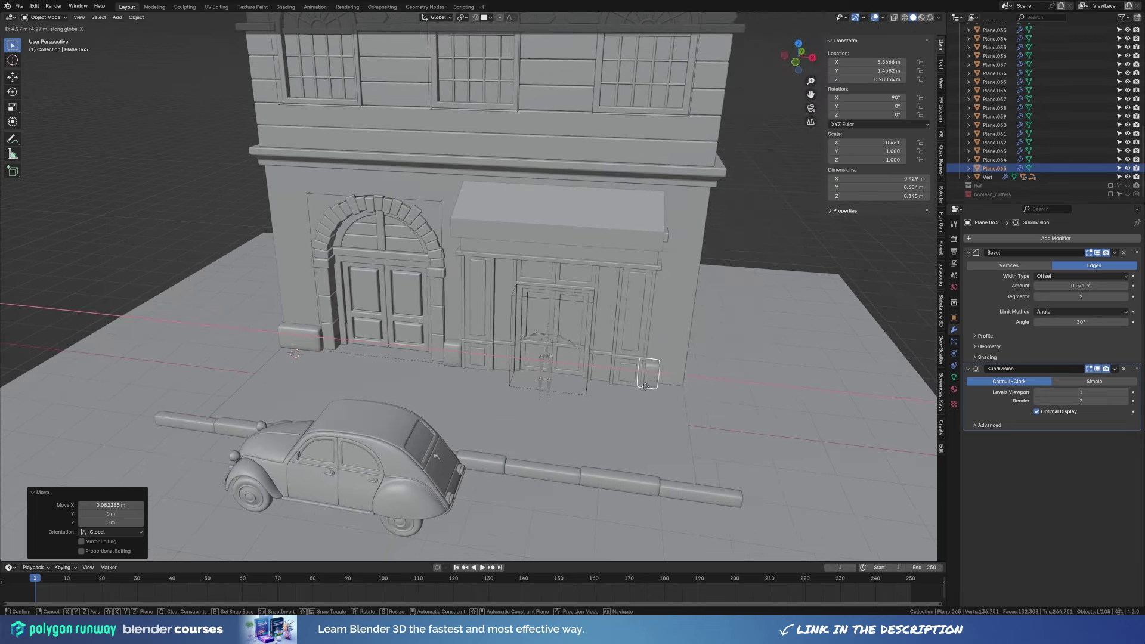
click(645, 387)
key(s)
key(x)
click(786, 416)
Place a linked base block at the building corner and deepen it.
key(shift+d)
mouse_move(786, 416)
middle_down()
mouse_move(621, 478)
mouse_move(720, 423)
middle_up()
click(618, 478)
key(s)
key(z)
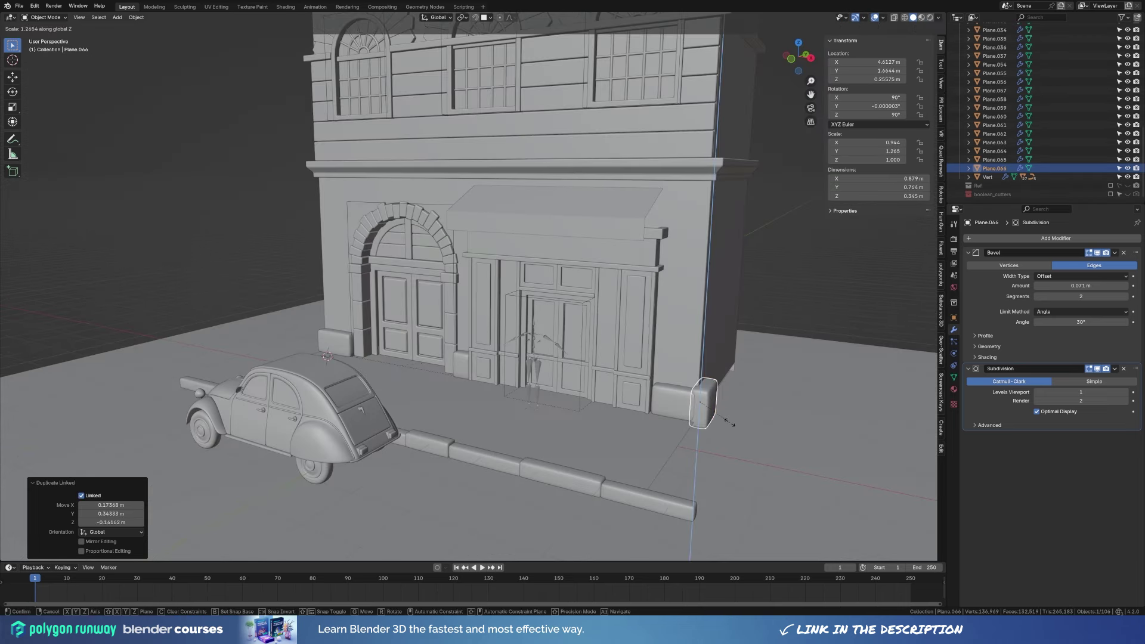
click(724, 423)
Add another base block copy along the side wall around the corner.
key(g)
key(y)
key(Escape)
key(ctrl+z)
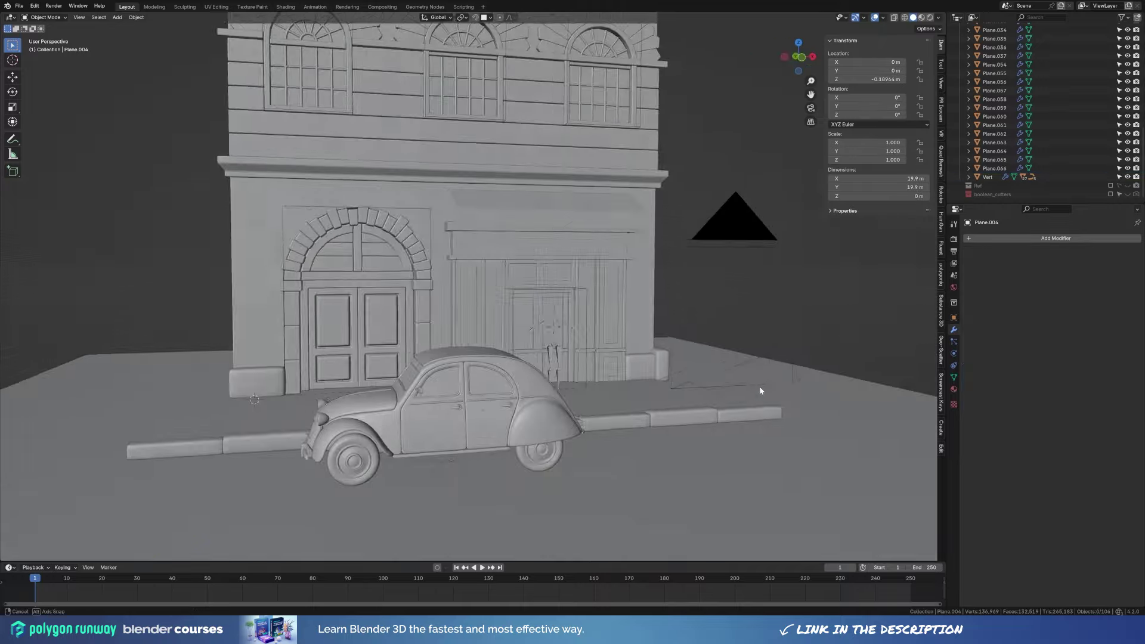
mouse_move(763, 400)
middle_down()
mouse_move(643, 439)
mouse_move(670, 452)
middle_up()
key(shift+d)
click(704, 456)
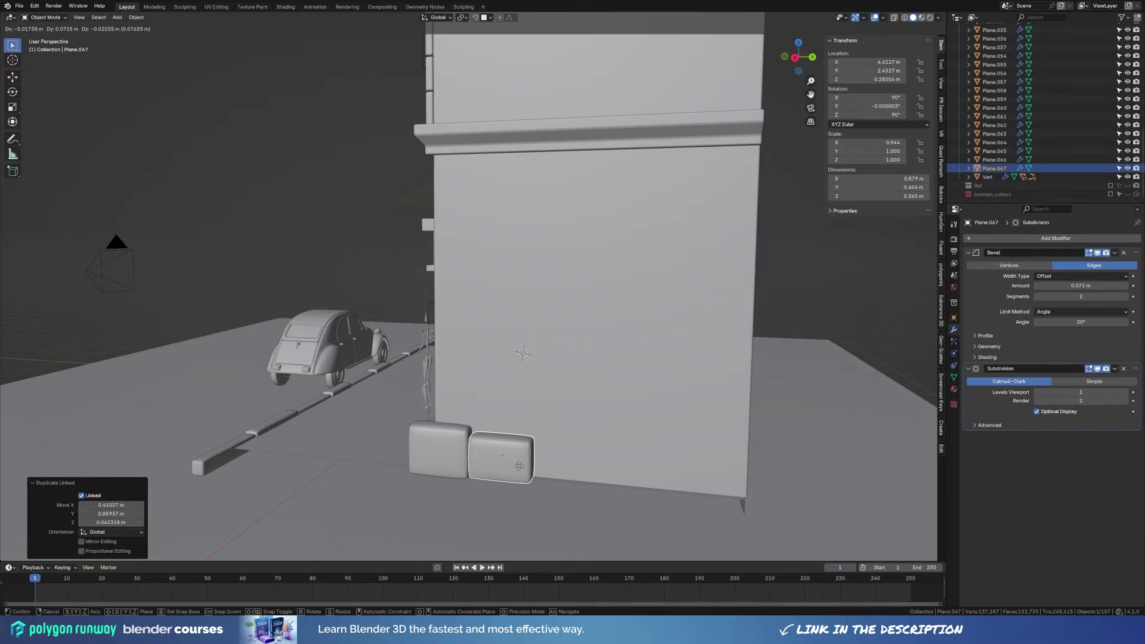
mouse_move(524, 455)
middle_down()
mouse_move(503, 491)
mouse_move(658, 482)
mouse_move(605, 401)
mouse_move(525, 418)
middle_up()
Duplicate the rounded base block into place and check the result through the camera view.
click(606, 401)
key(shift+d)
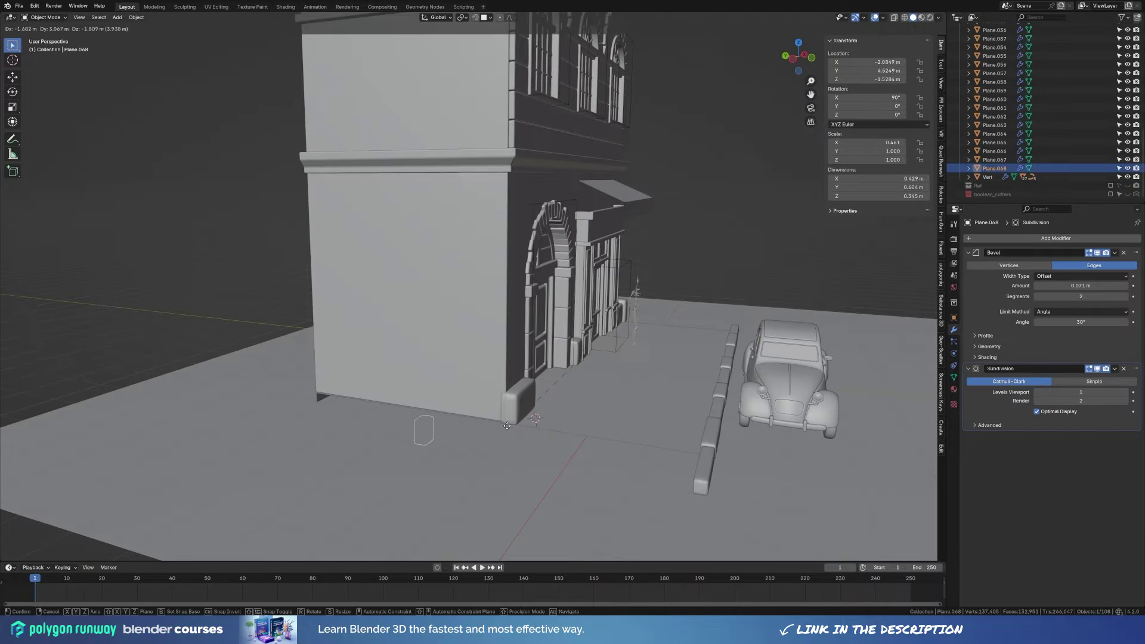
click(576, 401)
key(alt+a)
key(KP_0)
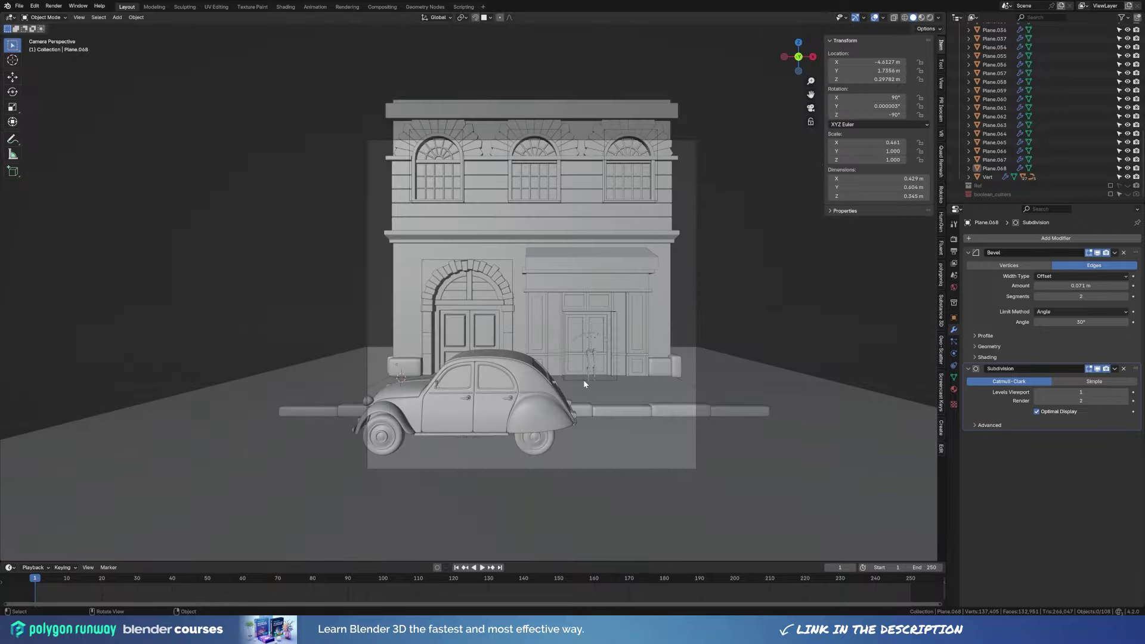
click(405, 365)
mouse_move(405, 365)
middle_down()
mouse_move(460, 350)
mouse_move(452, 454)
middle_up()
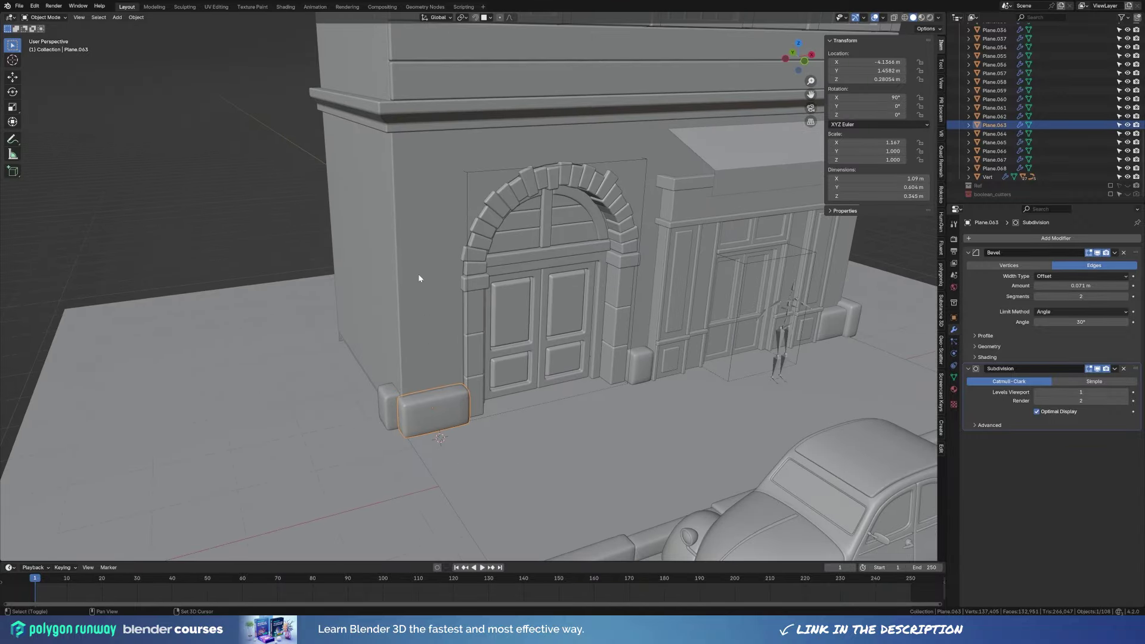
Add a plane stone, narrow it along Y and raise it up the wall.
key(shift+a)
key(Tab)
mouse_move(476, 280)
middle_down()
mouse_move(506, 345)
mouse_move(507, 322)
mouse_move(531, 346)
middle_up()
key(s)
key(y)
click(525, 340)
key(g)
key(z)
click(505, 343)
key(Tab)
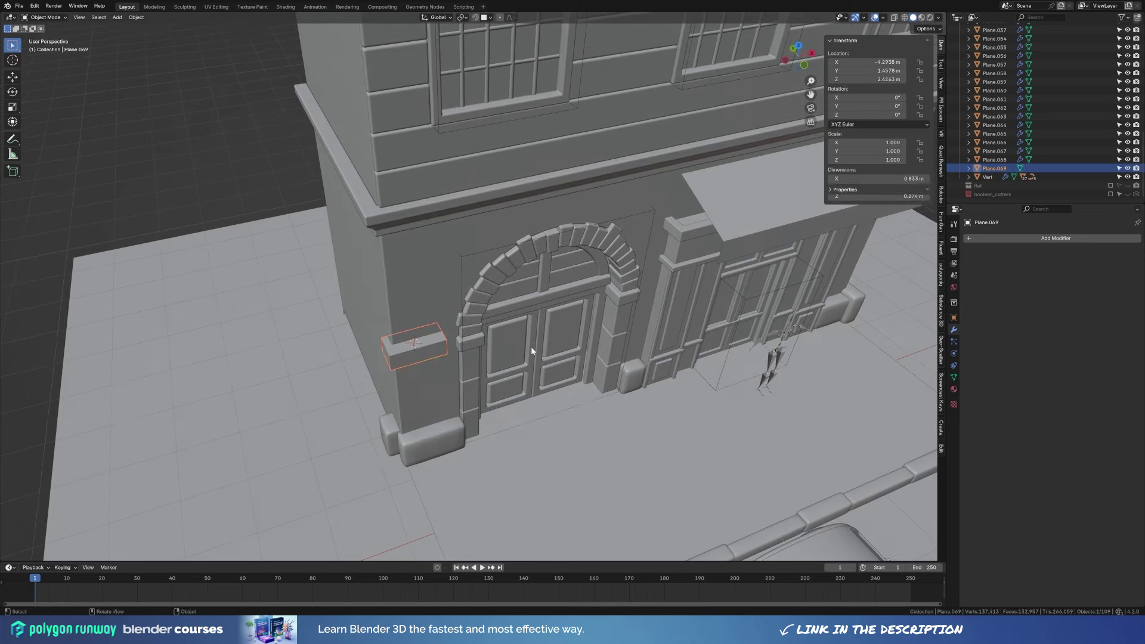
Copy the rounded base block's modifiers onto the new wall stone.
shift+click(431, 440)
key(ctrl+l)
click(621, 383)
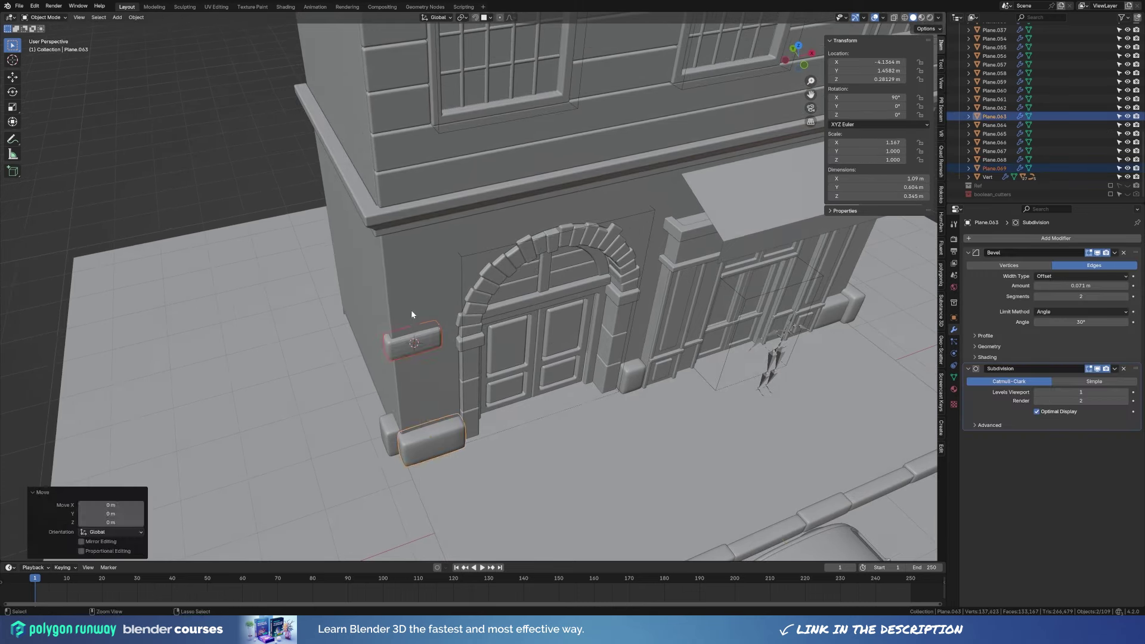
click(415, 341)
mouse_move(414, 341)
middle_down()
mouse_move(446, 386)
mouse_move(428, 264)
middle_up()
Stack linked stone copies on the wall, one scaled narrower in X.
key(alt+d)
click(436, 231)
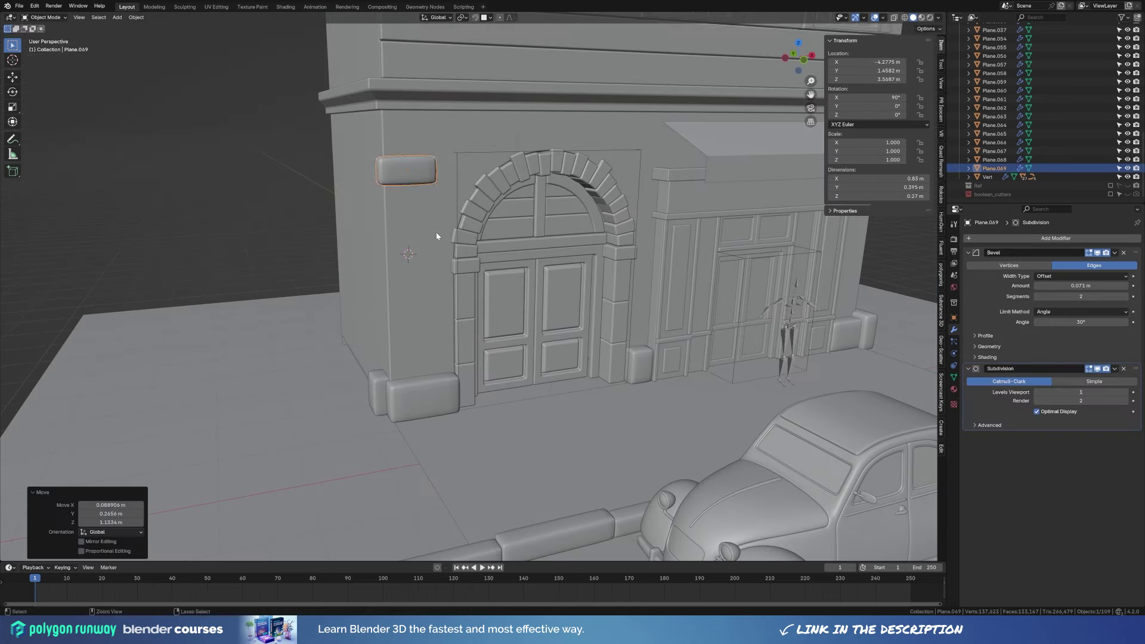
key(s)
key(x)
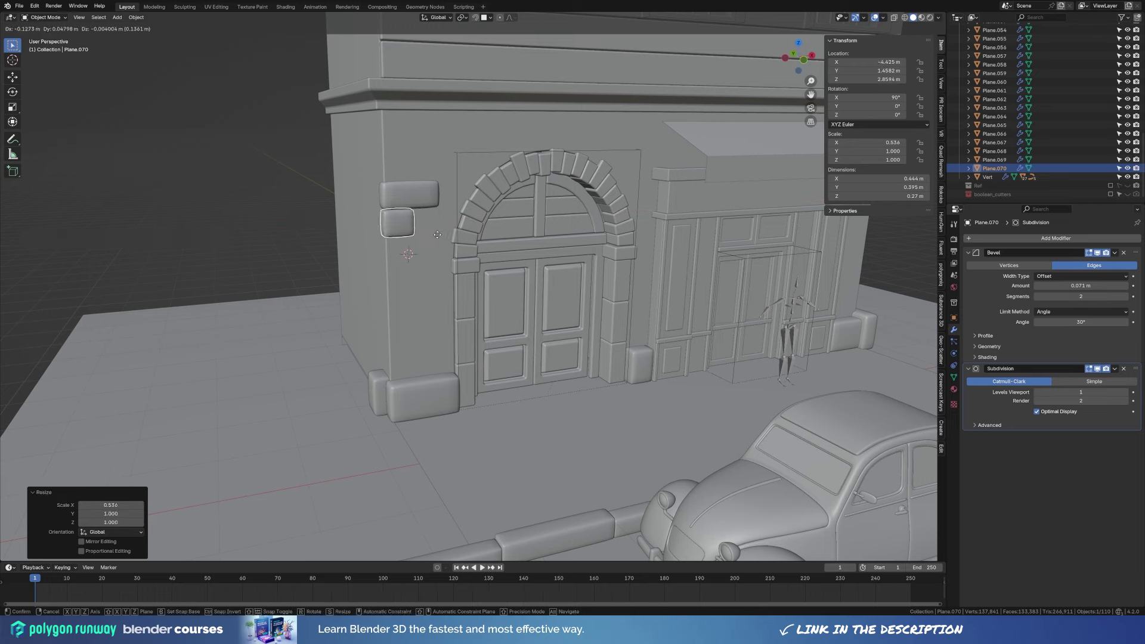
click(438, 235)
middle_drag(437, 233, 448, 322)
key(alt+d)
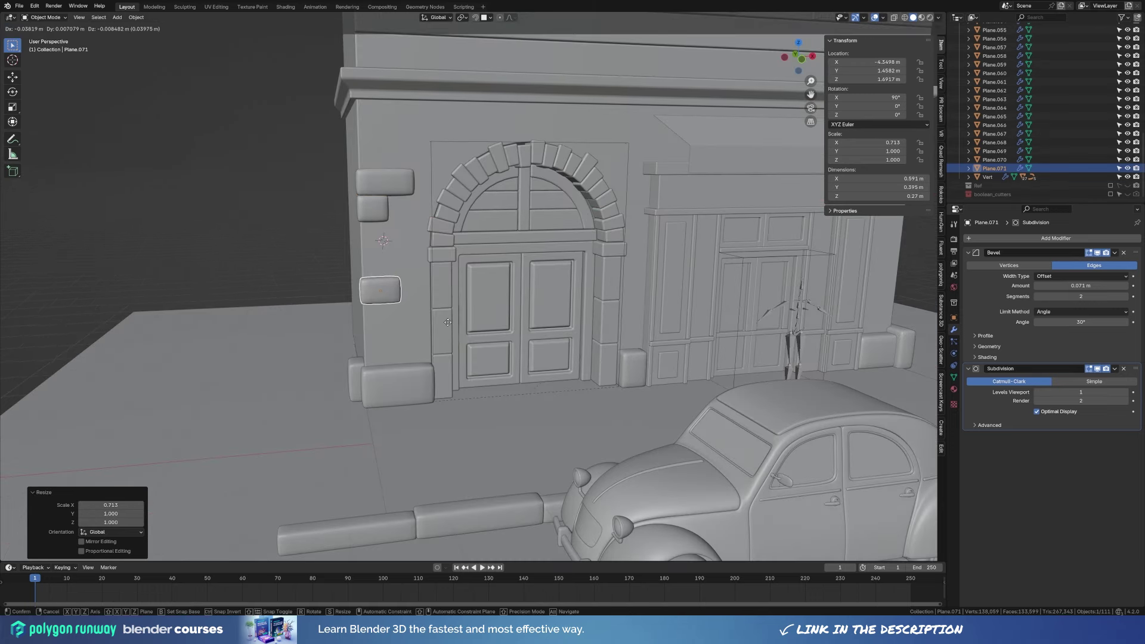
click(447, 322)
scroll(410, 259, down, 5)
mouse_move(410, 260)
middle_down()
mouse_move(381, 269)
mouse_move(370, 256)
mouse_move(502, 294)
middle_up()
Shrink the first stone's geometry and reposition the lower narrow stone.
click(366, 247)
key(Tab)
key(s)
click(573, 304)
key(Tab)
scroll(442, 259, up, 4)
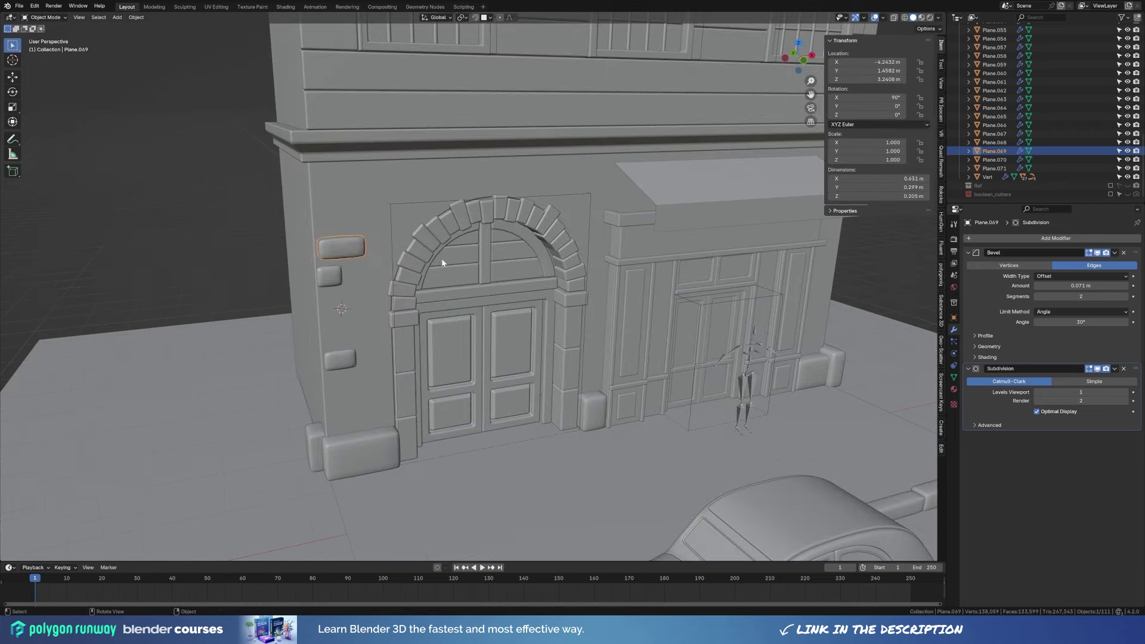
click(332, 359)
key(g)
click(328, 359)
scroll(328, 359, down, 3)
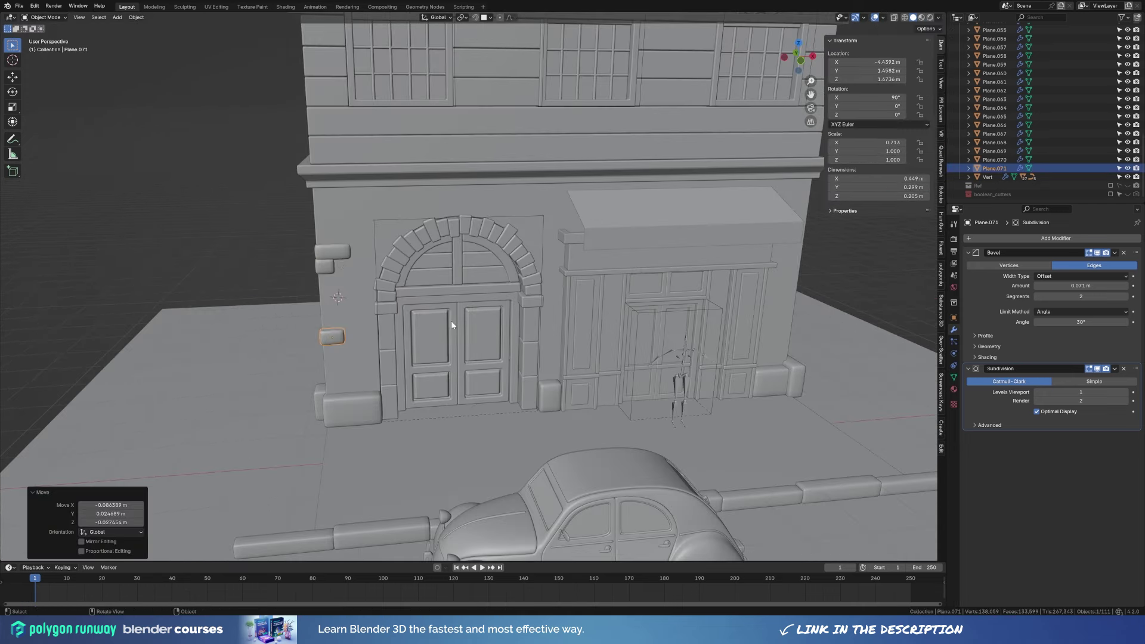
middle_drag(328, 359, 417, 334)
Duplicate stones onto the facade's right-hand corner.
key(shift+d)
click(801, 255)
middle_drag(801, 255, 476, 256)
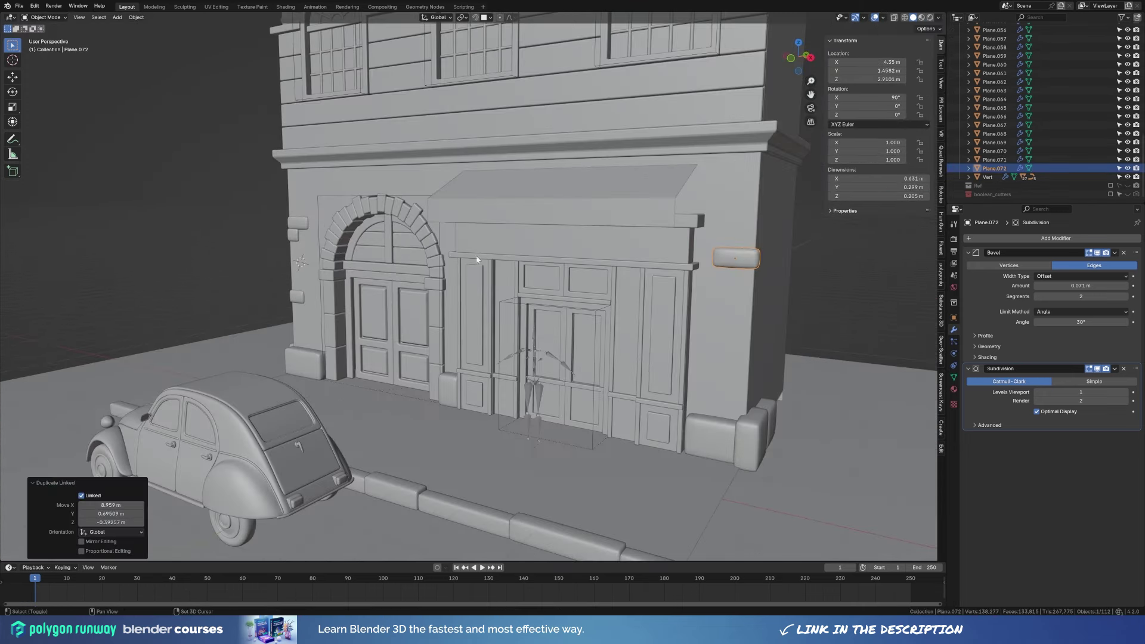
key(shift+d)
click(833, 252)
key(alt+d)
click(831, 290)
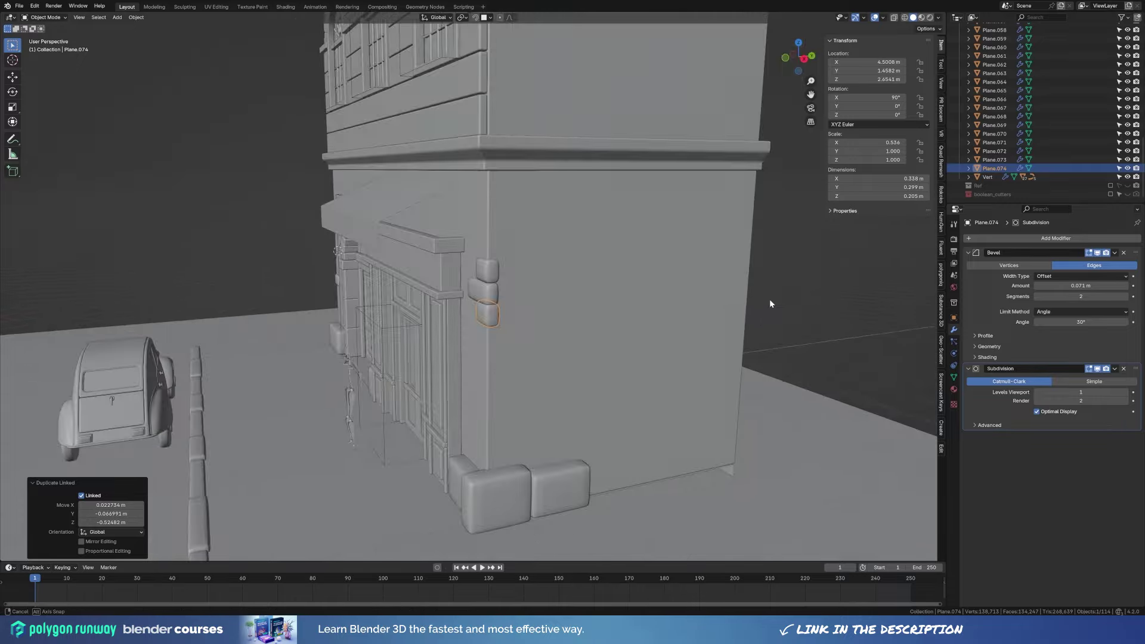
mouse_move(831, 291)
middle_down()
mouse_move(604, 286)
mouse_move(690, 292)
middle_up()
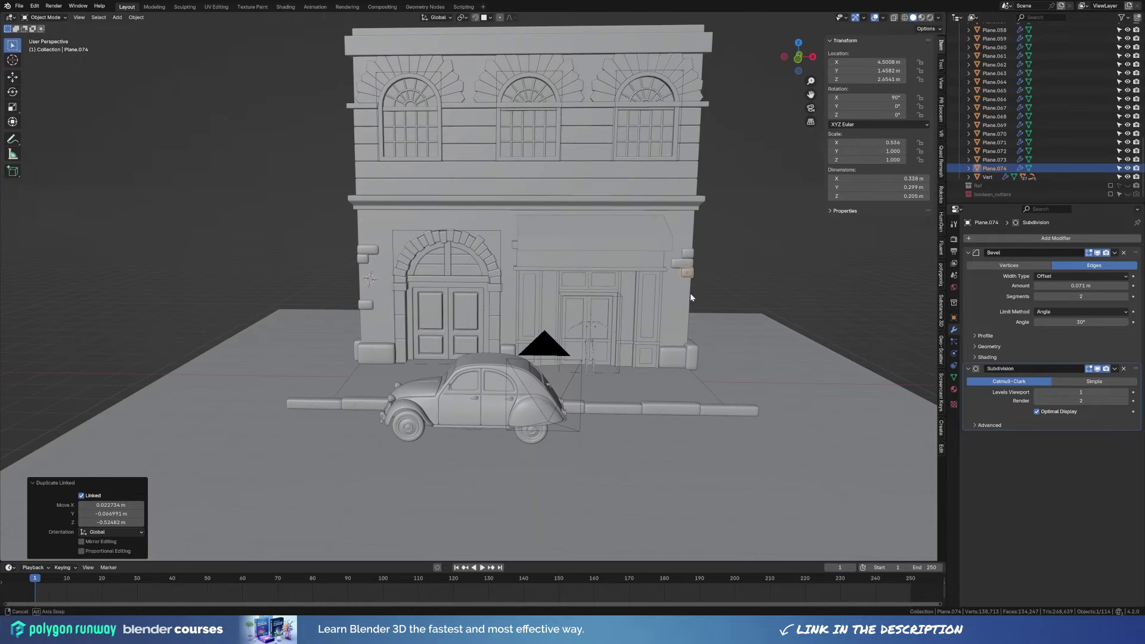
Stack more stone copies vertically down the right corner toward its base.
key(shift+d)
key(z)
click(699, 349)
key(shift+d)
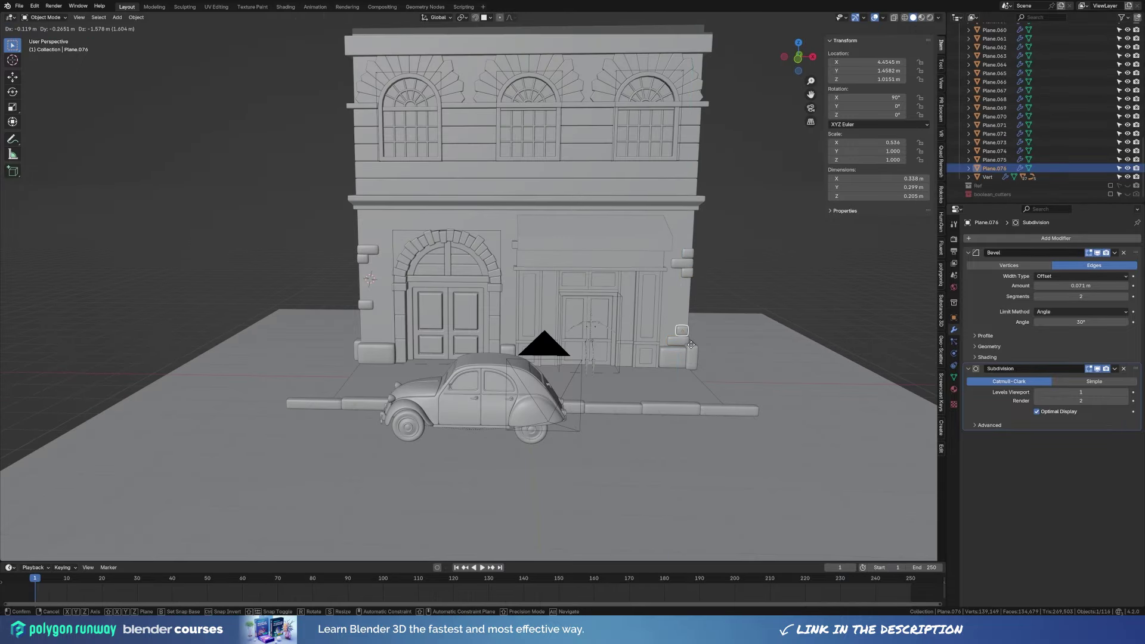
click(683, 331)
key(g)
key(Escape)
click(754, 257)
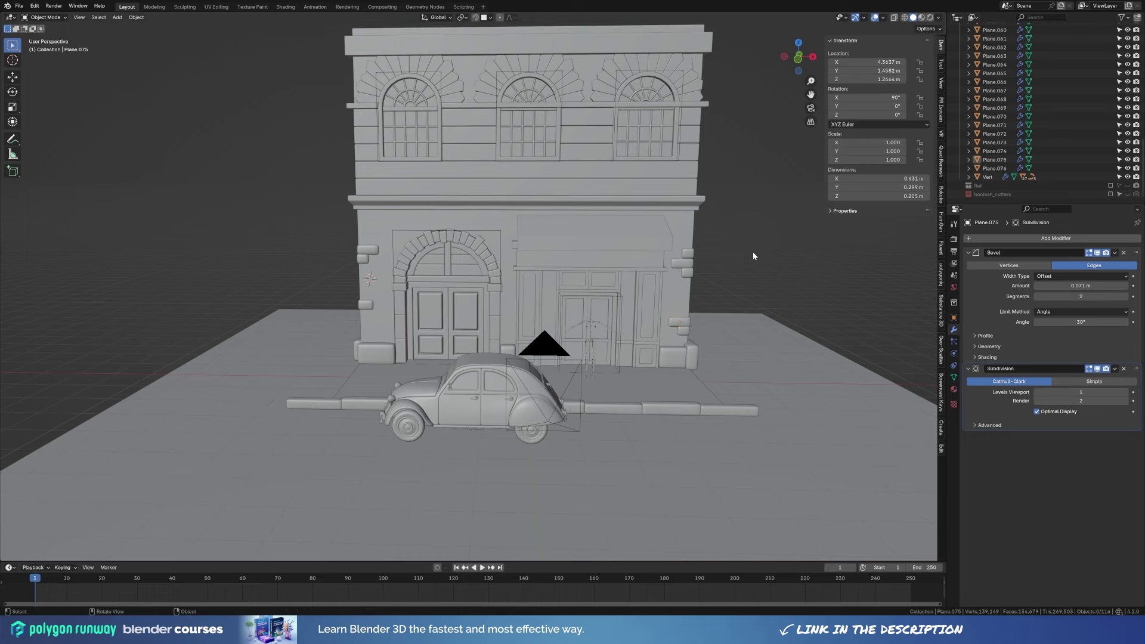
key(shift+d)
click(689, 273)
scroll(768, 274, up, 2)
scroll(746, 256, up, 2)
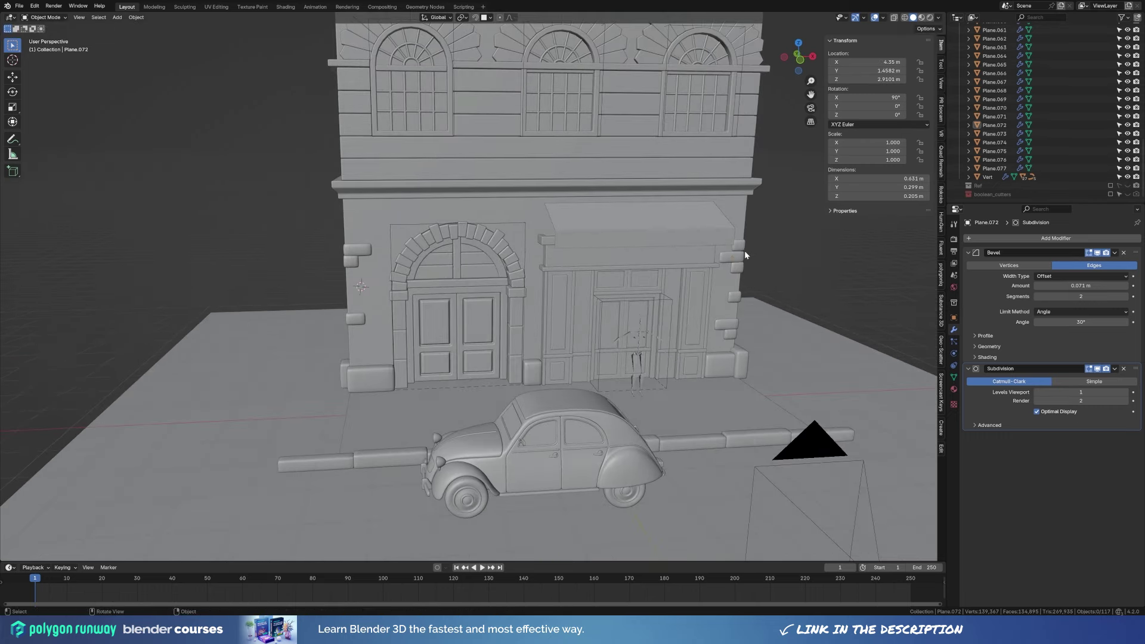
Duplicate a left-corner stone higher up the wall.
click(366, 249)
key(shift+d)
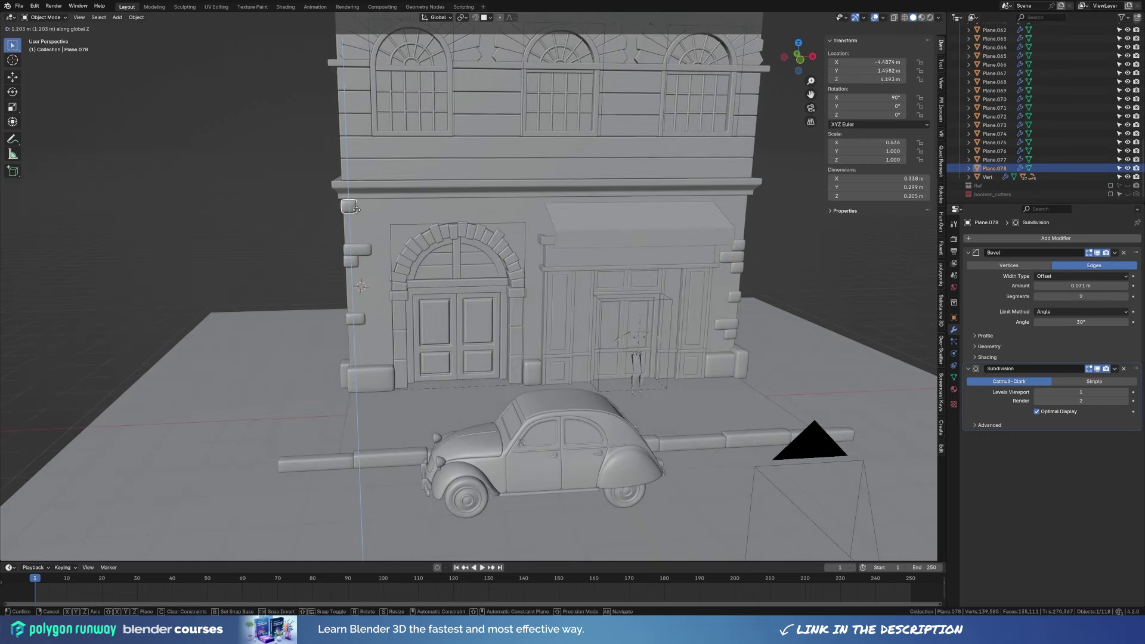
click(356, 209)
middle_drag(356, 209, 258, 205)
click(326, 260)
Add linked stones lower and higher on the left edge, checking the camera view.
click(375, 233)
key(shift+d)
key(z)
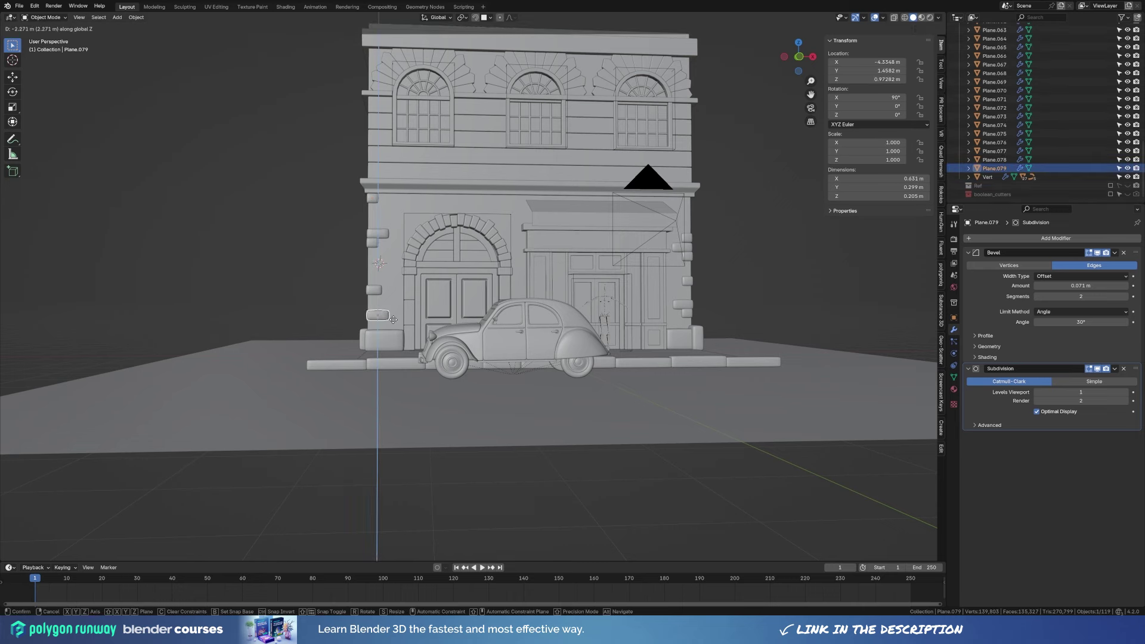
click(390, 302)
click(396, 311)
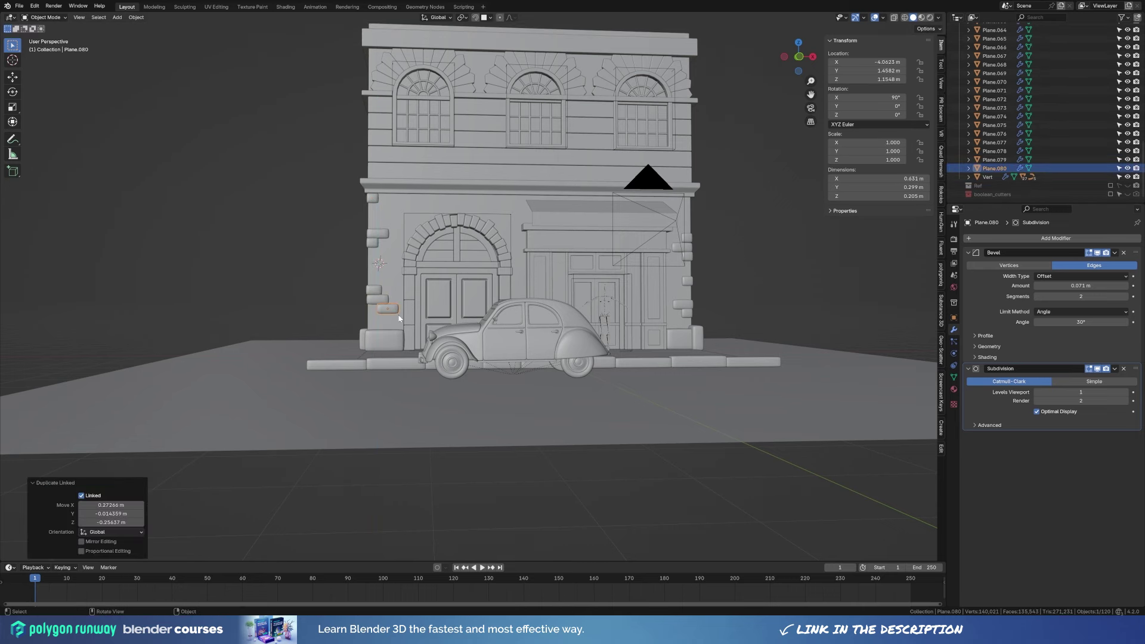
key(alt+d)
click(383, 323)
key(KP_0)
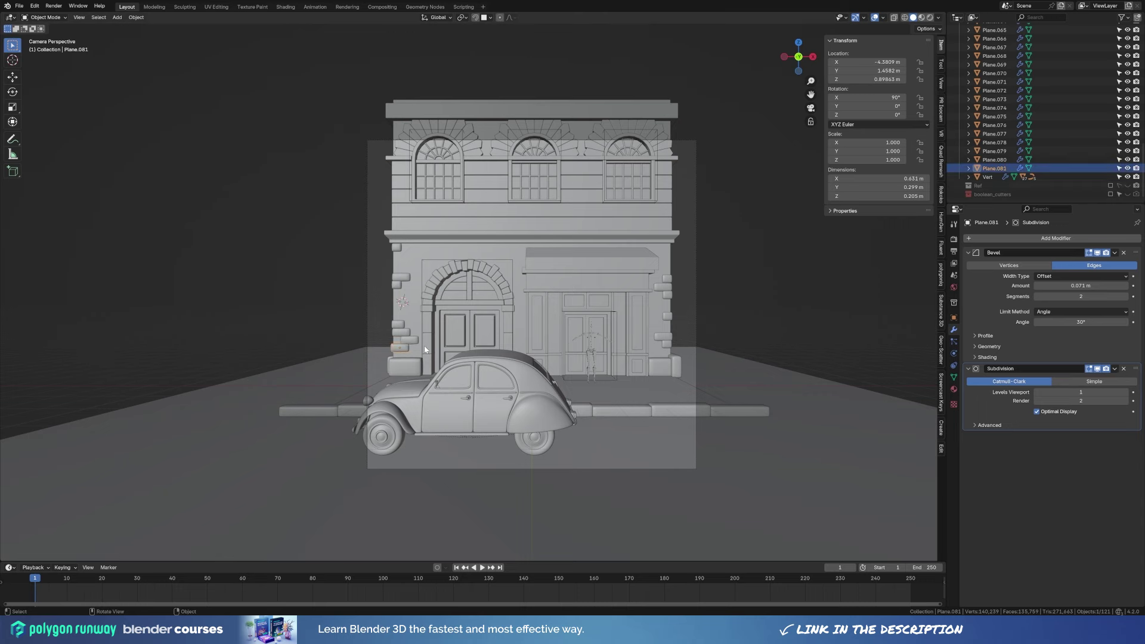
key(alt+d)
click(471, 254)
click(621, 324)
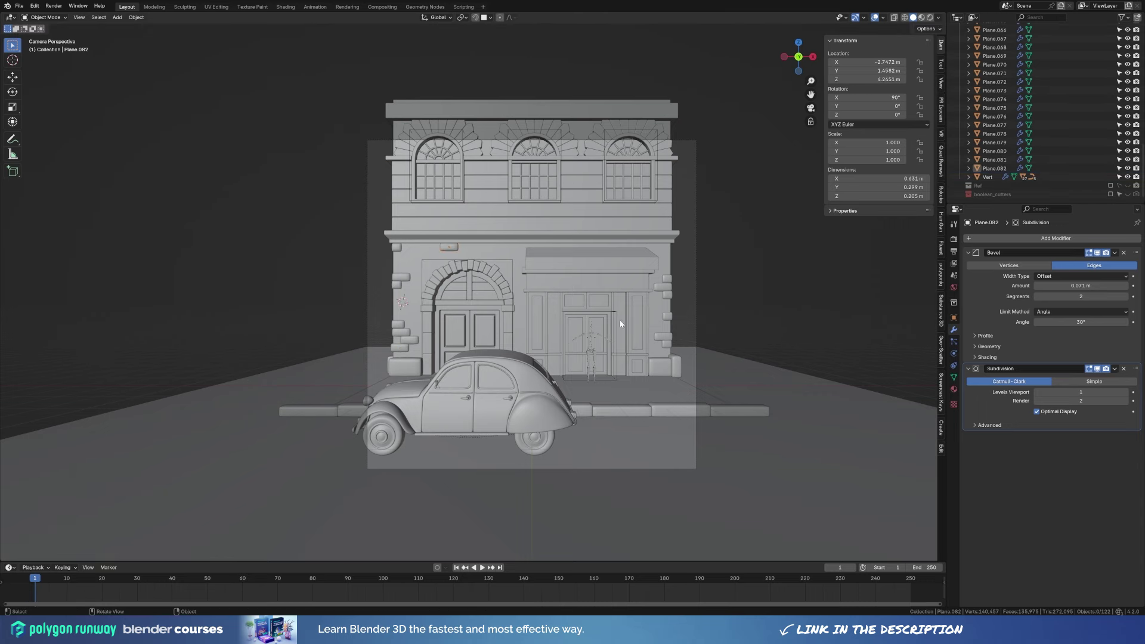
Give the door arch level-1 Subdivision, smooth shading and a 0.04 m bevel.
click(444, 276)
key(KP_Decimal)
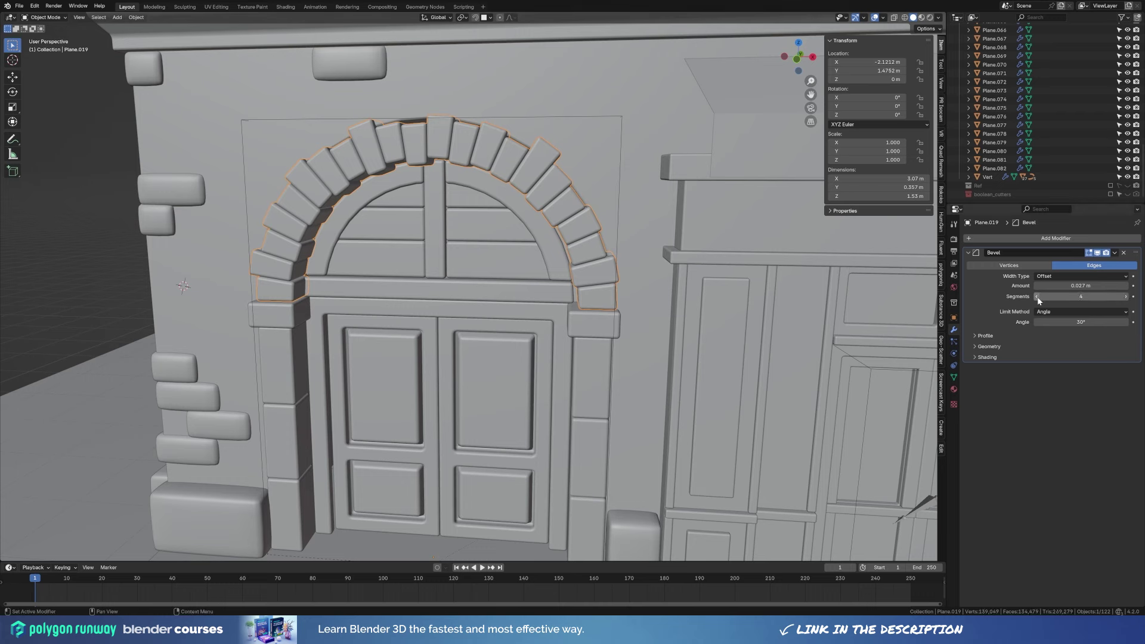
key(ctrl+1)
right_click(553, 216)
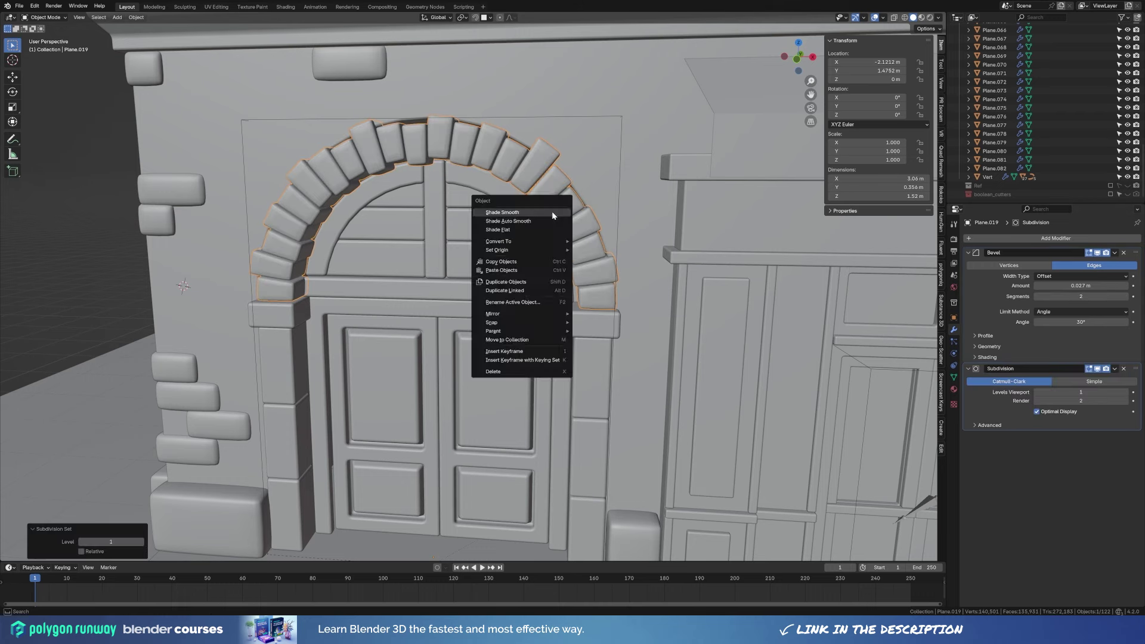
click(552, 212)
click(988, 357)
drag(1081, 286, 1103, 286)
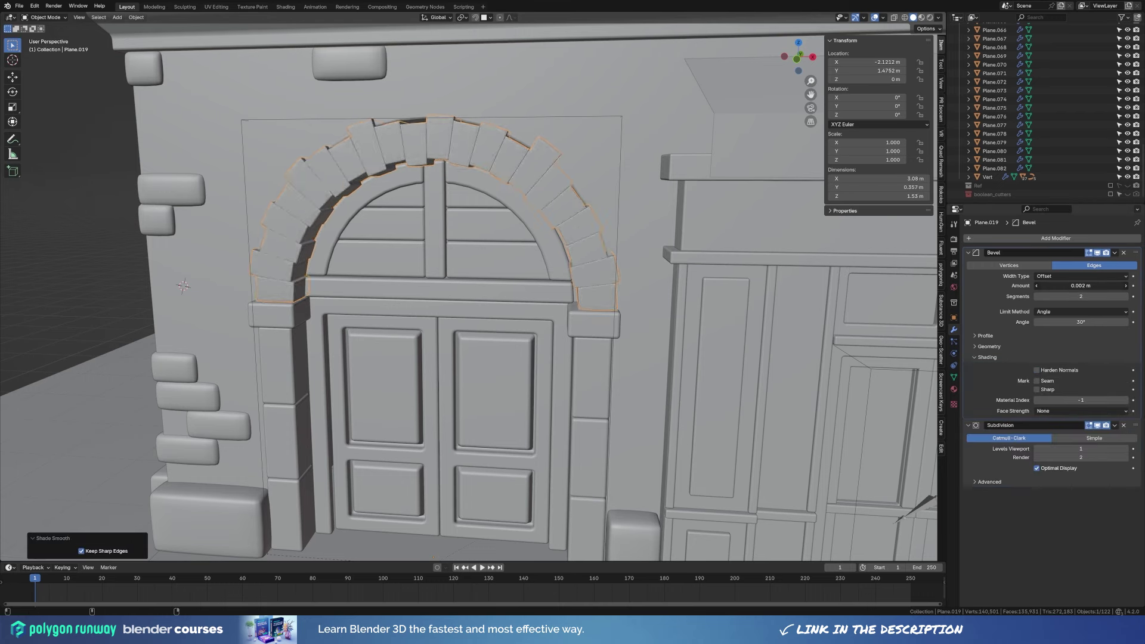
Shrink the arch stones slightly inward in edit mode.
key(Tab)
key(alt+s)
click(738, 271)
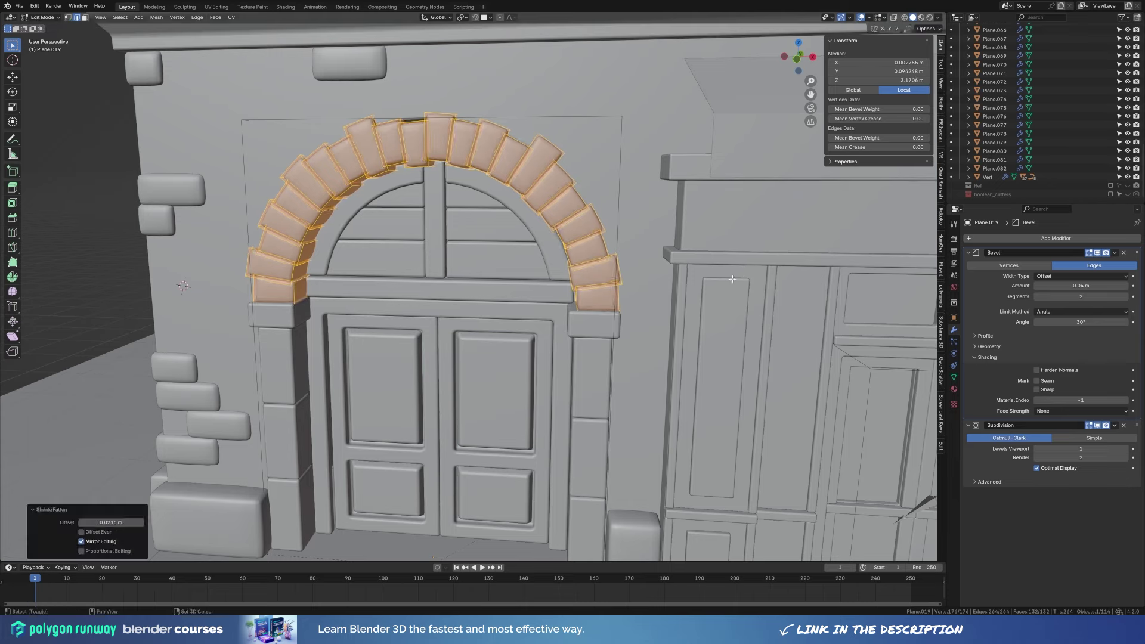
key(alt+a)
scroll(476, 179, up, 2)
key(l)
scroll(475, 159, down, 2)
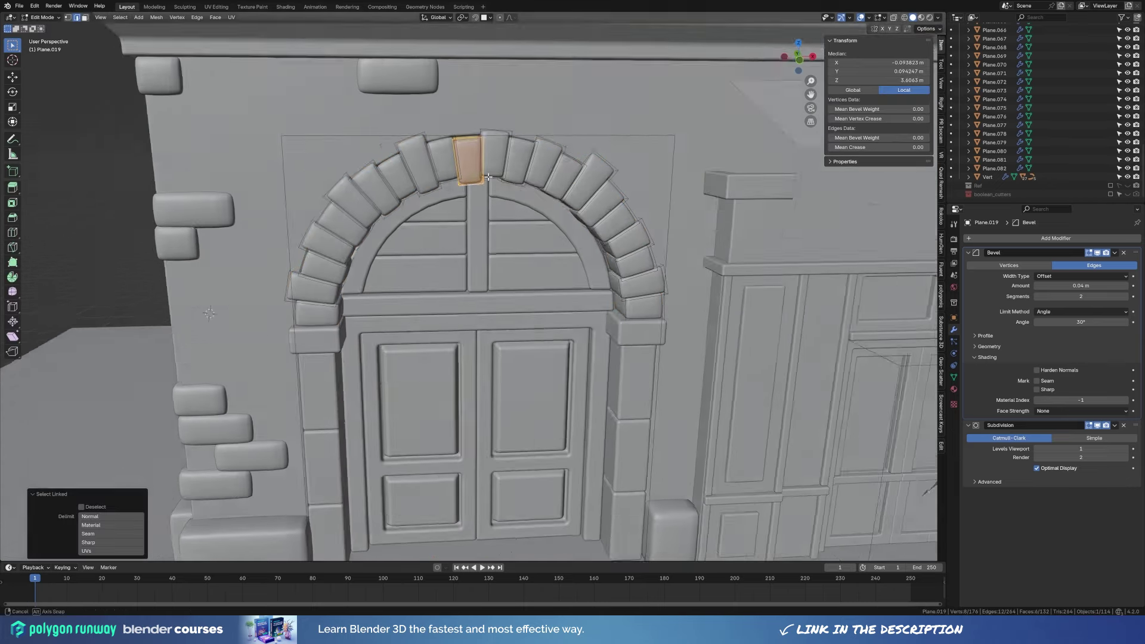
scroll(476, 159, down, 2)
key(Tab)
scroll(524, 263, down, 2)
key(alt+a)
Add Subdivision, smooth shading and a 0.035 m bevel to the door pillars.
middle_drag(524, 263, 494, 301)
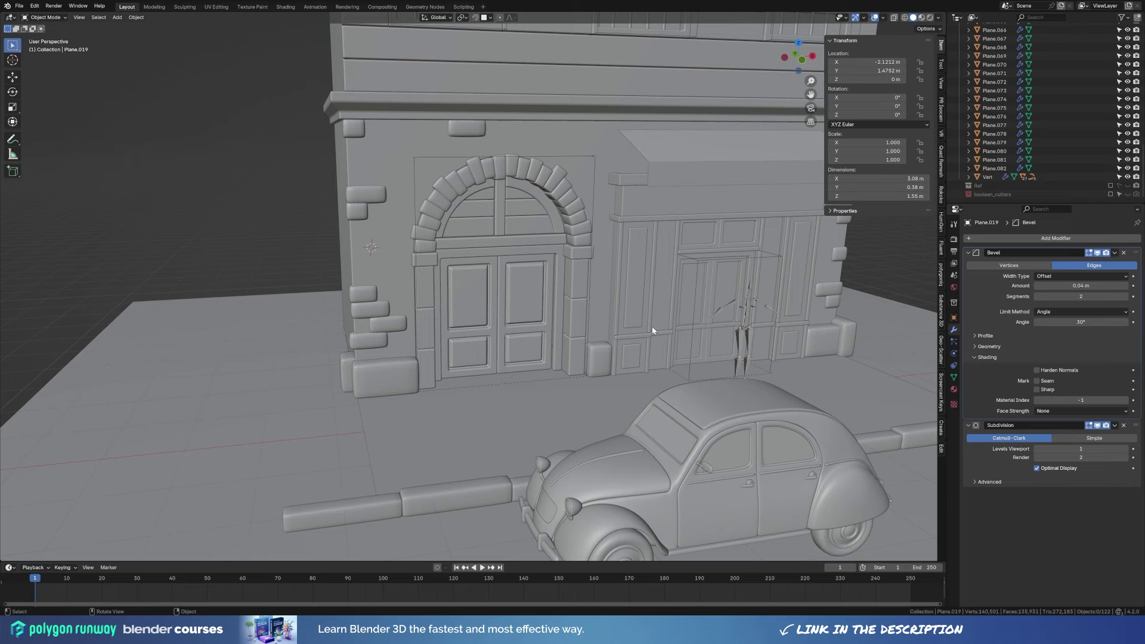
scroll(653, 327, down, 2)
scroll(460, 300, up, 4)
click(620, 328)
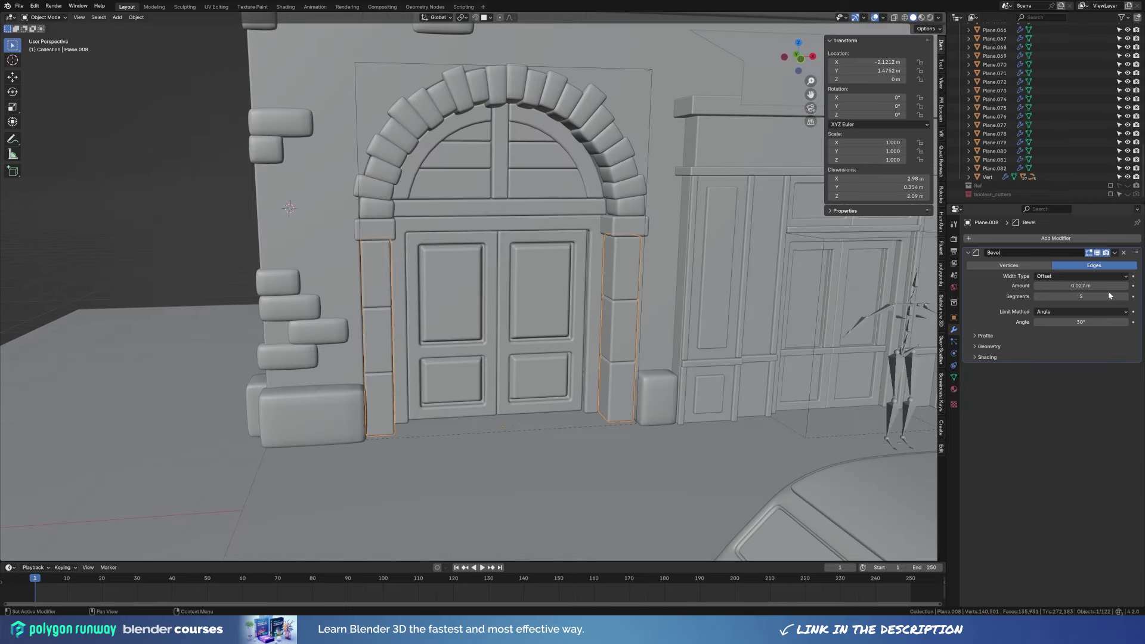
key(ctrl+1)
right_click(407, 313)
click(394, 319)
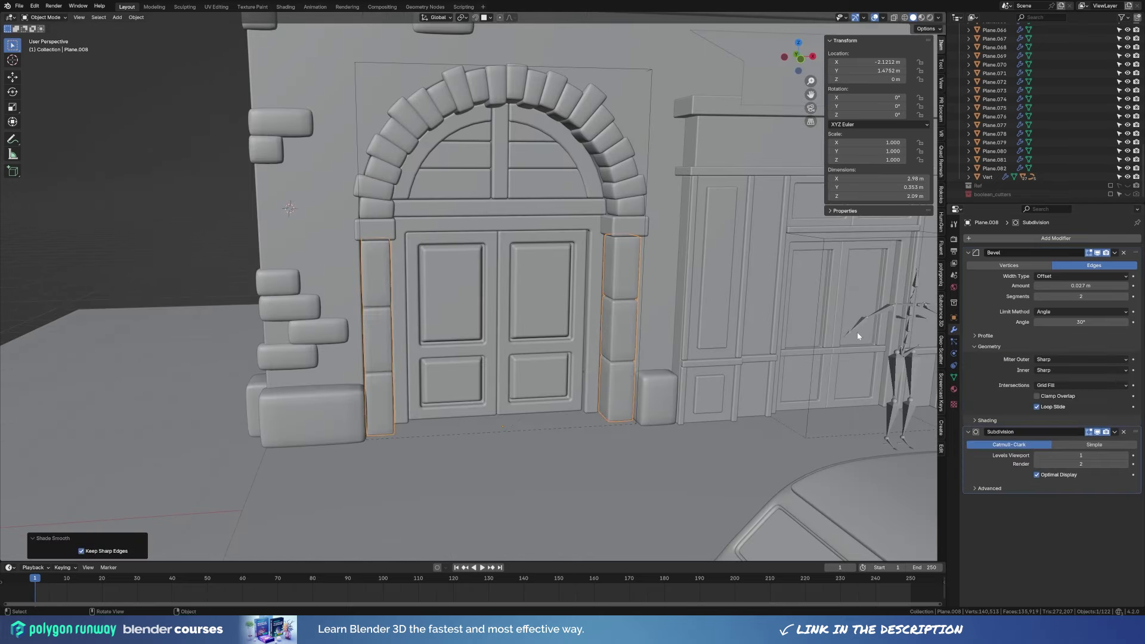
click(968, 420)
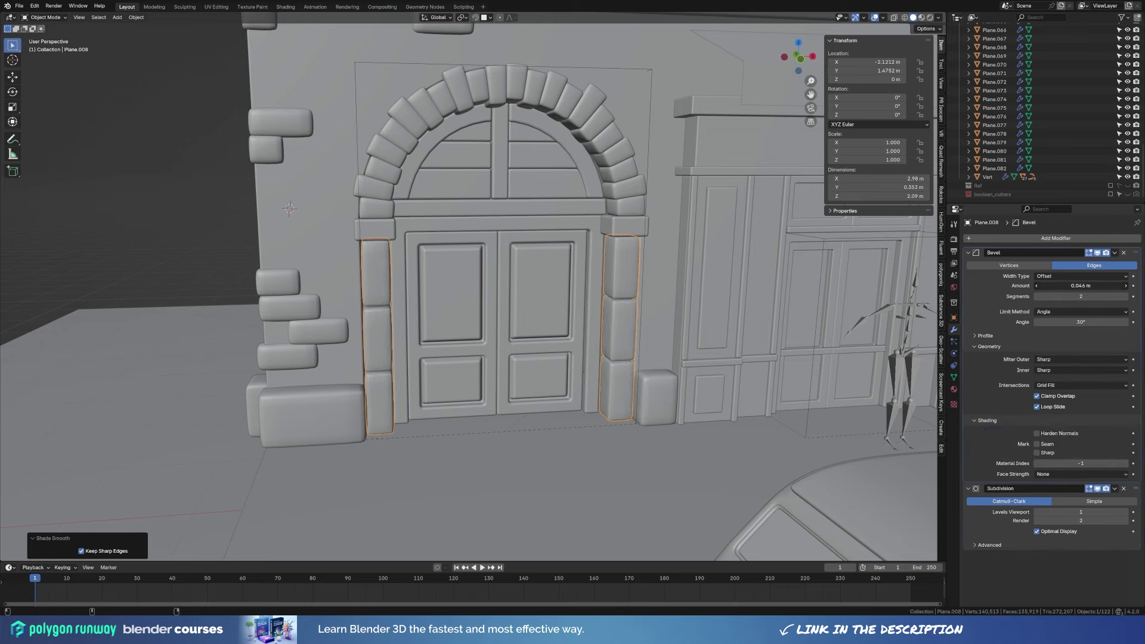
scroll(190, 280, down, 3)
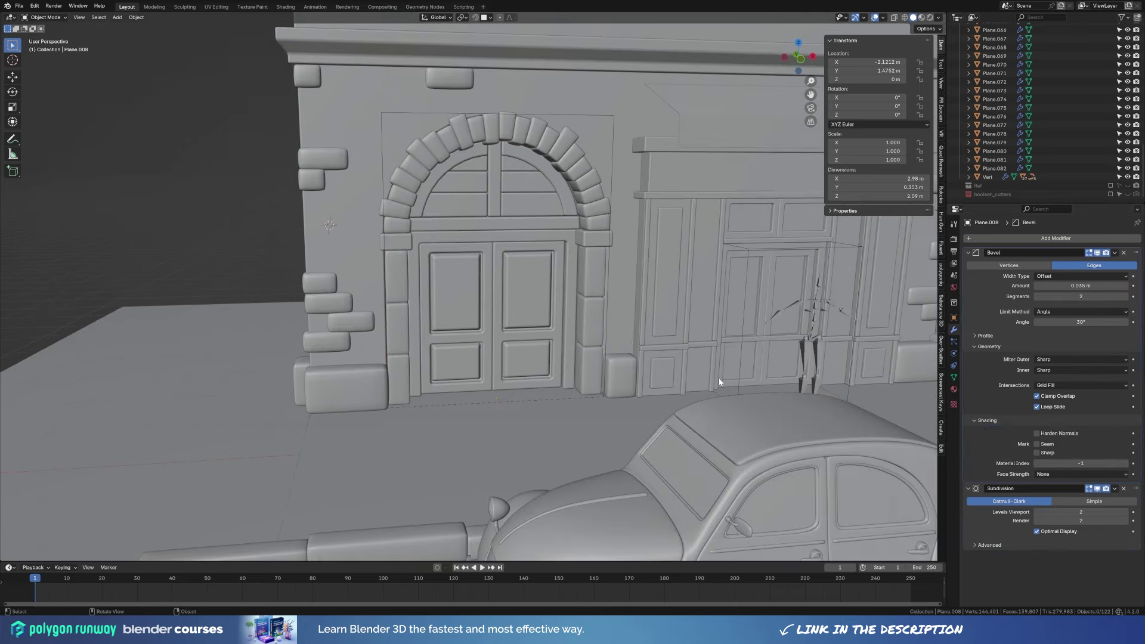
mouse_move(190, 280)
middle_down()
mouse_move(613, 345)
mouse_move(567, 312)
mouse_move(603, 359)
mouse_move(656, 367)
mouse_move(636, 333)
middle_up()
Loop-cut the awning and bevel the new loop into a four-segment rounded bend.
click(560, 261)
key(Tab)
scroll(560, 262, up, 5)
key(ctrl+r)
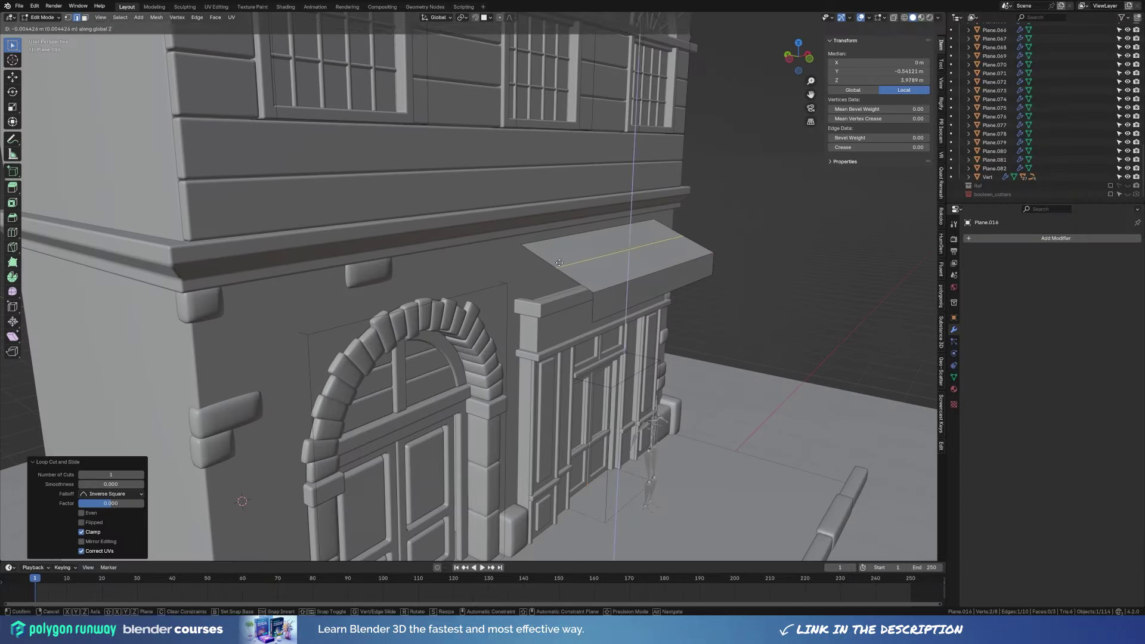
key(ctrl+b)
click(753, 322)
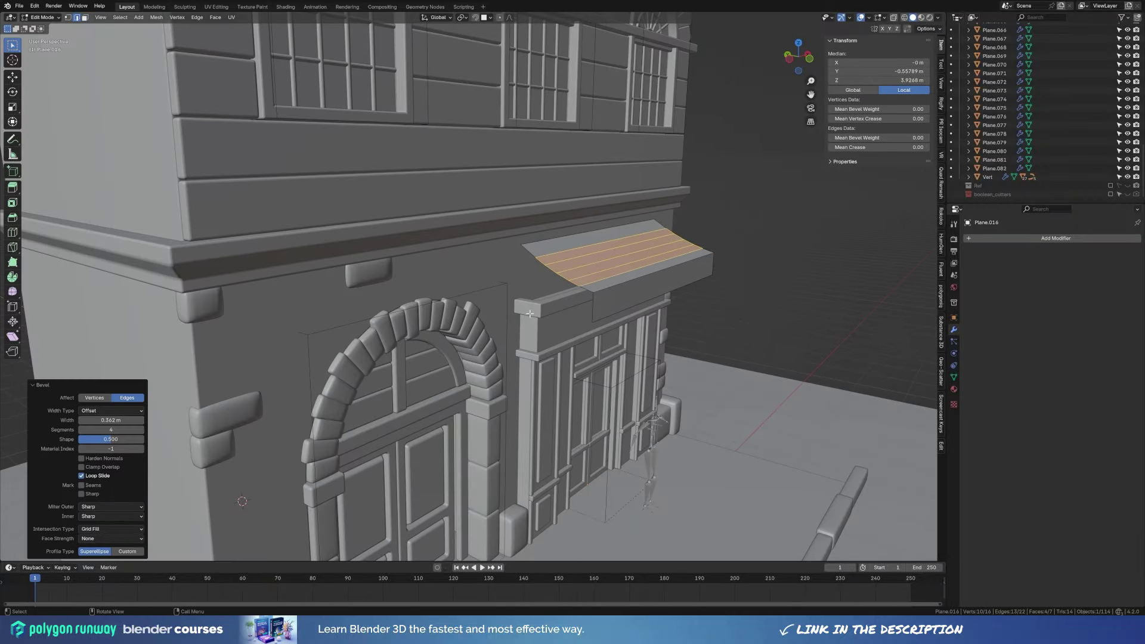
Separate the awning's side edge into a new object, Plane.083.
key(1)
click(526, 268)
middle_drag(526, 268, 723, 355)
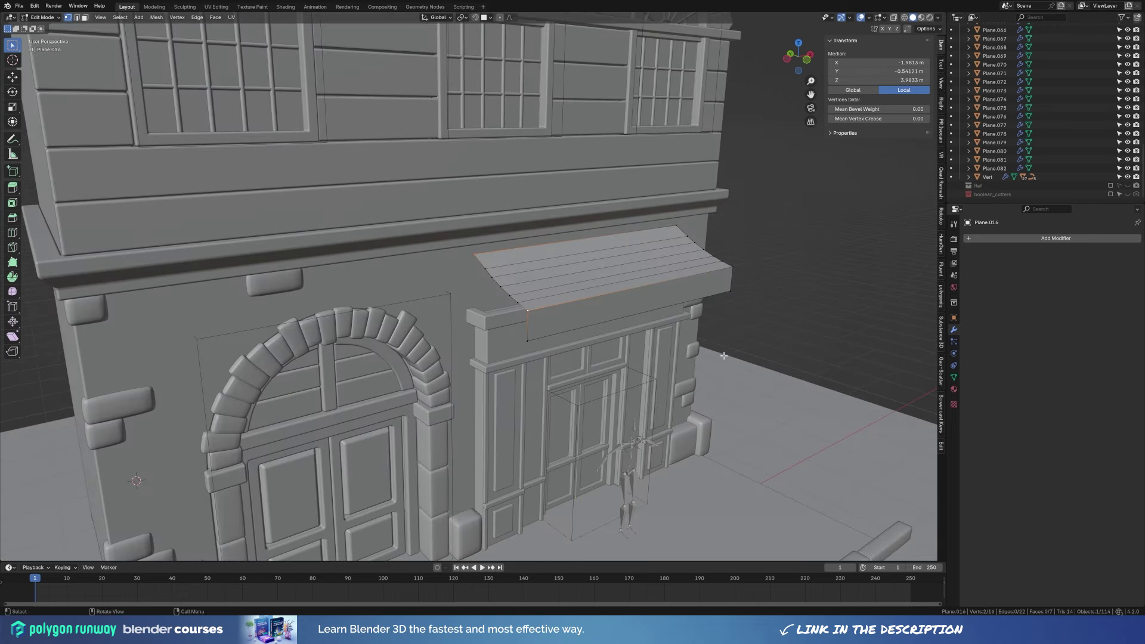
key(p)
click(607, 331)
key(Tab)
click(596, 274)
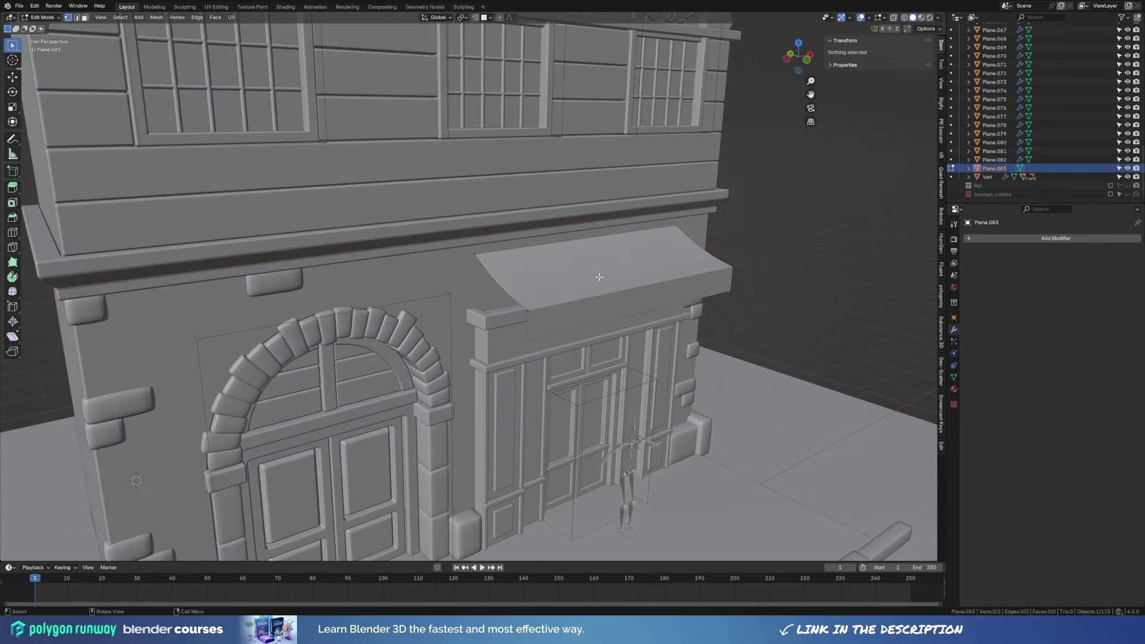
Extrude the edge's end vertex downward along Z with vertex snapping enabled.
key(Tab)
key(e)
key(z)
click(540, 349)
key(ctrl+shift+Tab)
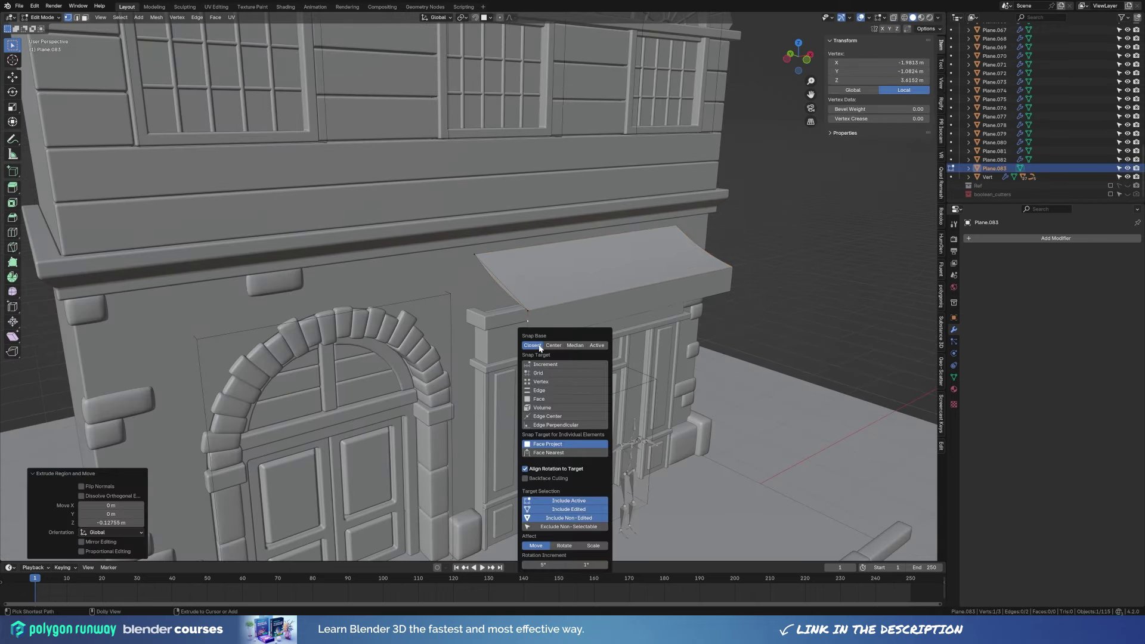
click(541, 383)
key(ctrl+shift+Tab)
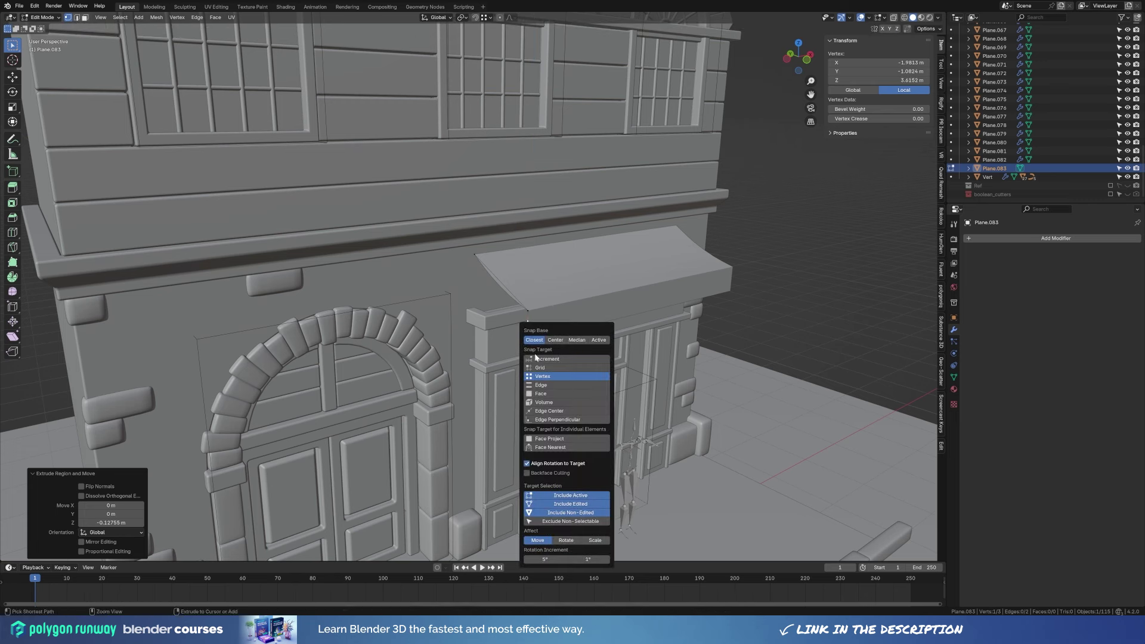
Lower the rod's end vertex to 3.3686 m and round its corner vertex.
key(g)
key(z)
ctrl+click(664, 332)
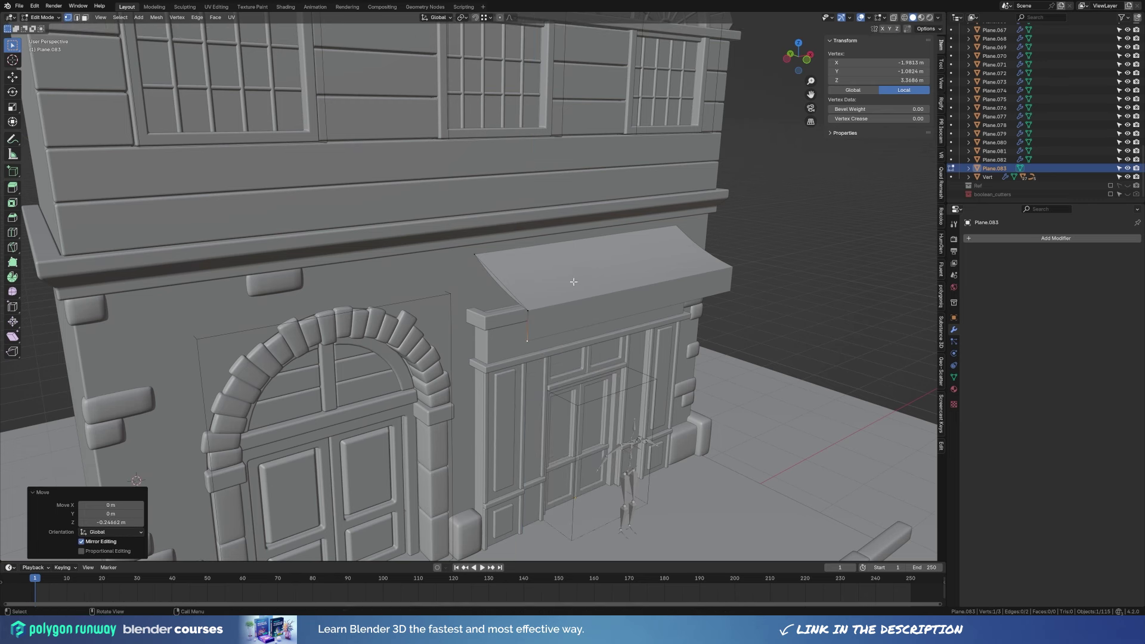
key(ctrl+shift+b)
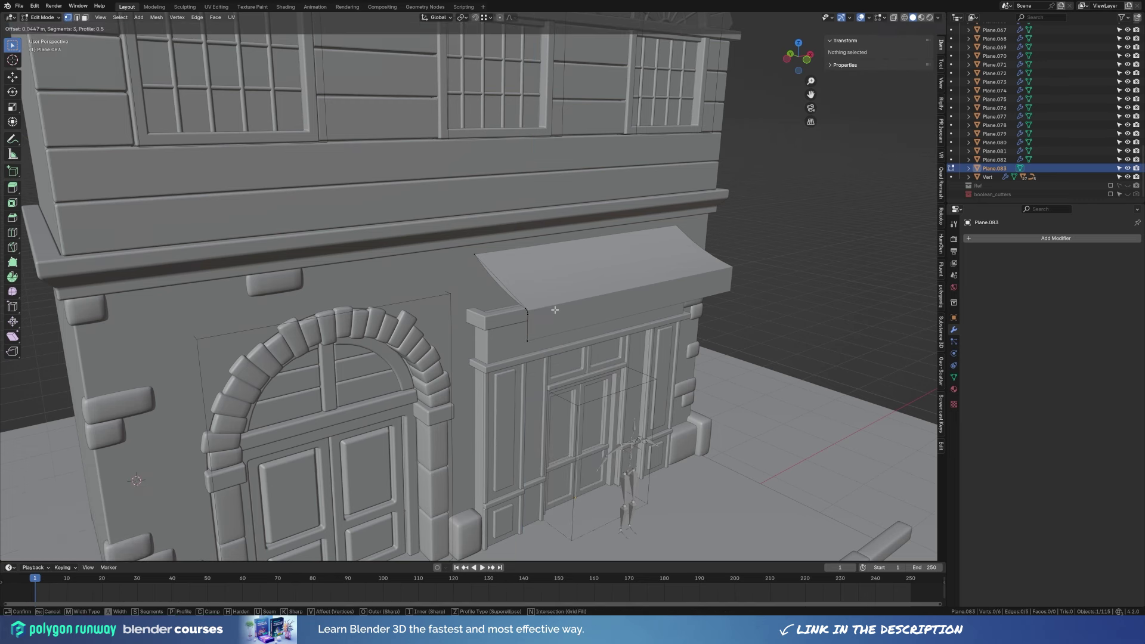
click(555, 309)
Convert Plane.083 into a curve and shade it smooth.
key(Tab)
right_click(549, 313)
click(604, 351)
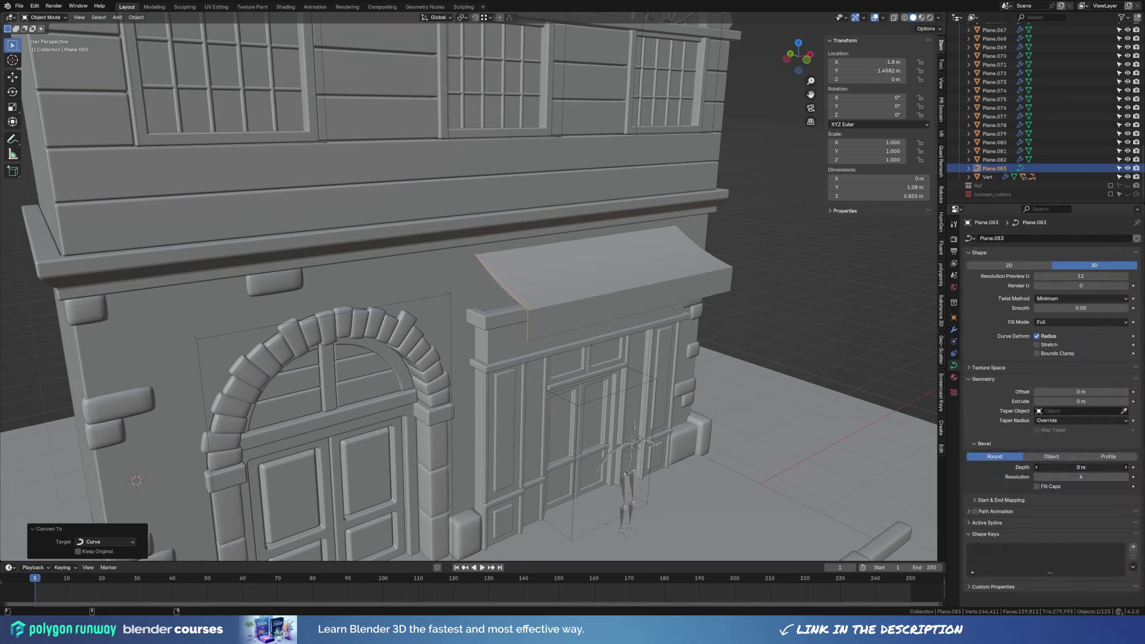
right_click(641, 321)
click(641, 320)
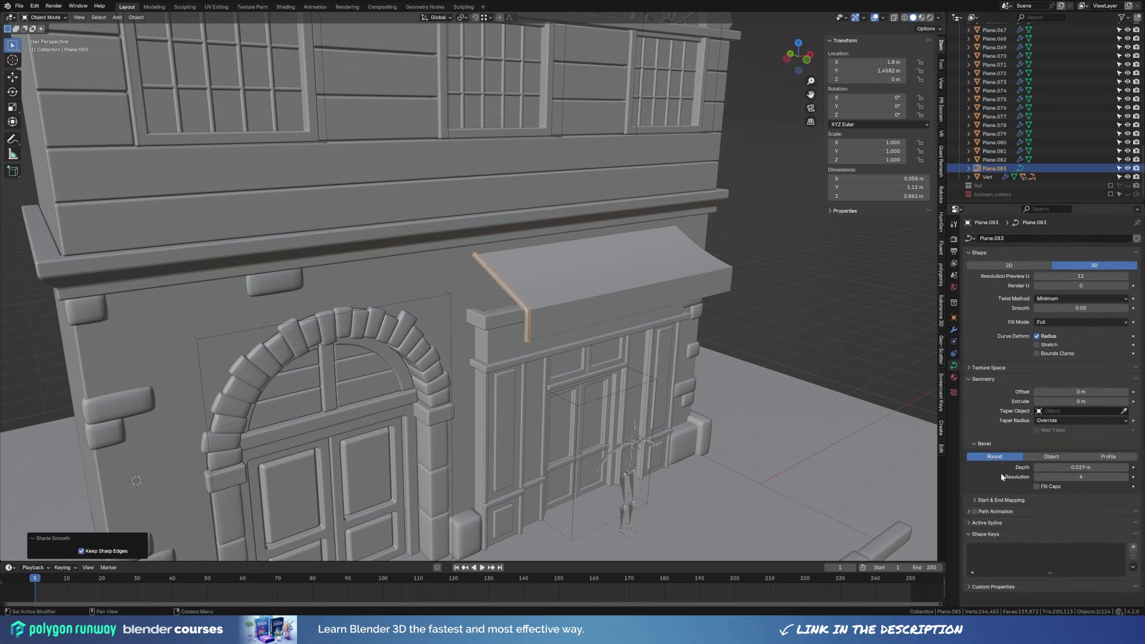
Shift the rod curve's top control point along Y, viewed from the side.
key(Tab)
key(KP_3)
scroll(473, 325, up, 5)
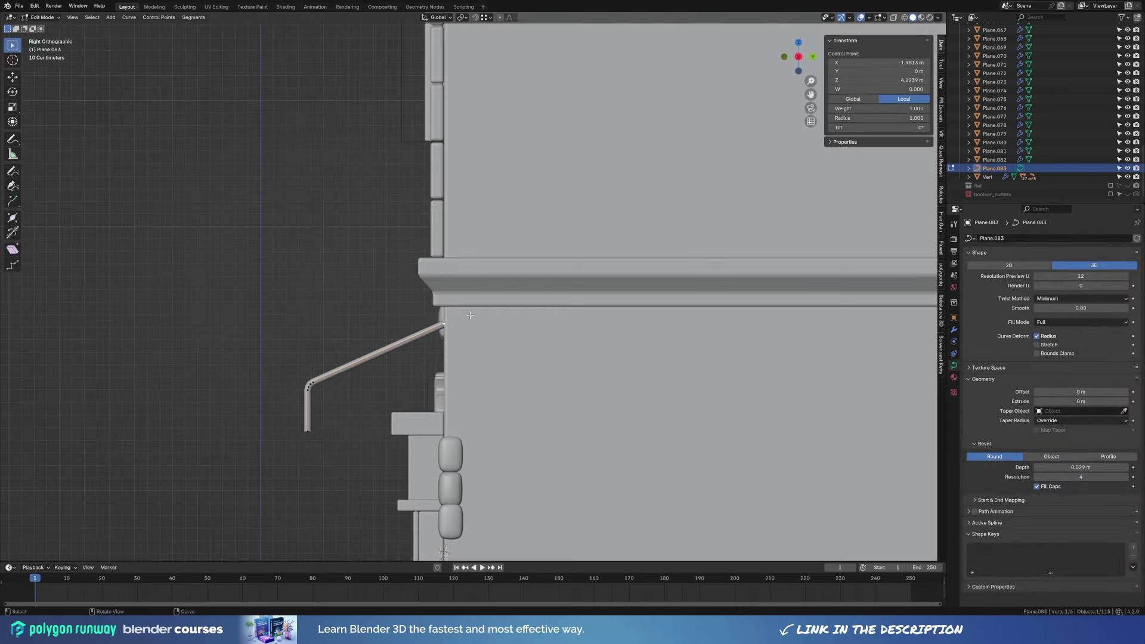
key(g)
key(y)
click(488, 325)
middle_drag(502, 327, 403, 359)
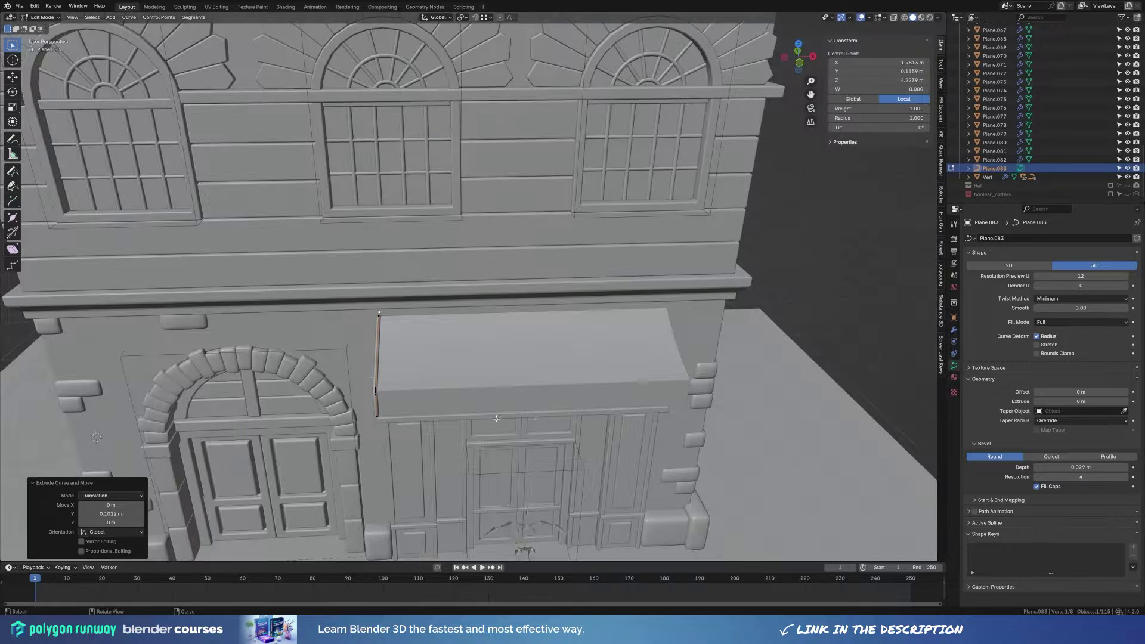
key(Tab)
Add a plane at the rod's top and scale it down to 0.105.
key(shift+a)
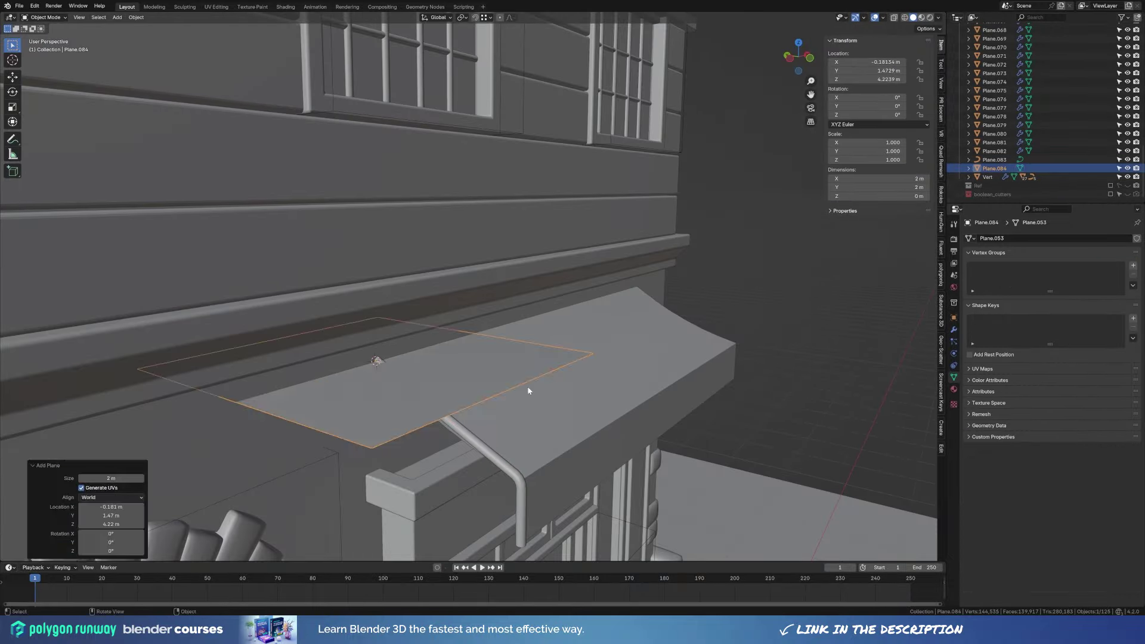
key(Tab)
key(s)
key(period)
key(1)
key(0)
key(5)
key(Return)
Rotate the plate 90° about X and move it along Y against the wall.
key(r)
key(x)
key(9)
key(0)
key(Return)
key(KP_Decimal)
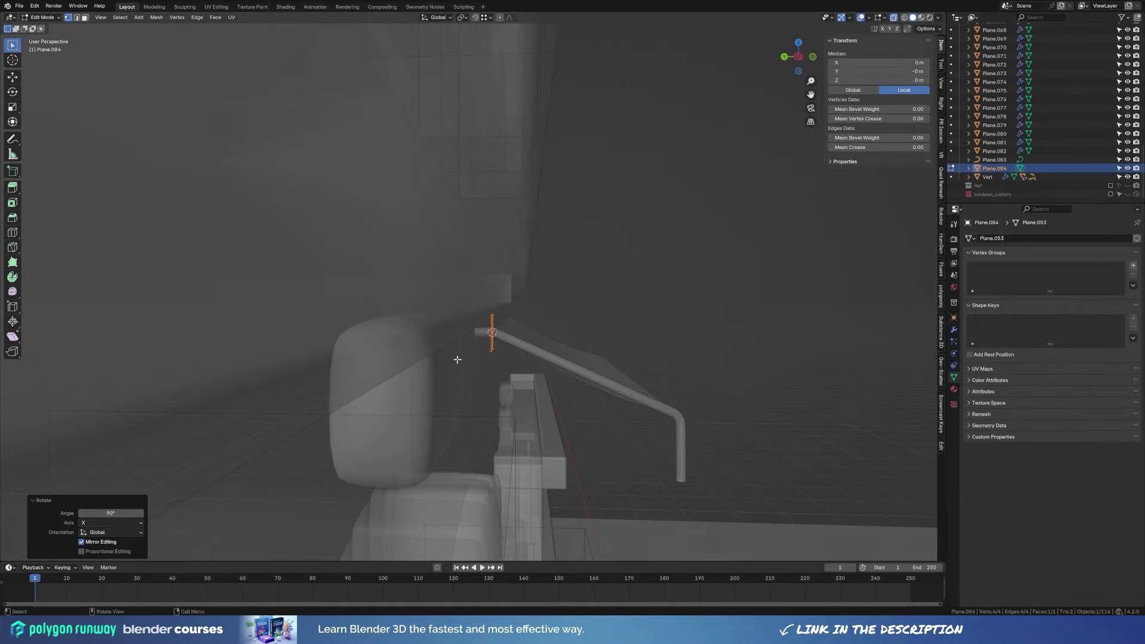
key(KP_3)
scroll(438, 384, up, 3)
key(g)
key(y)
click(397, 388)
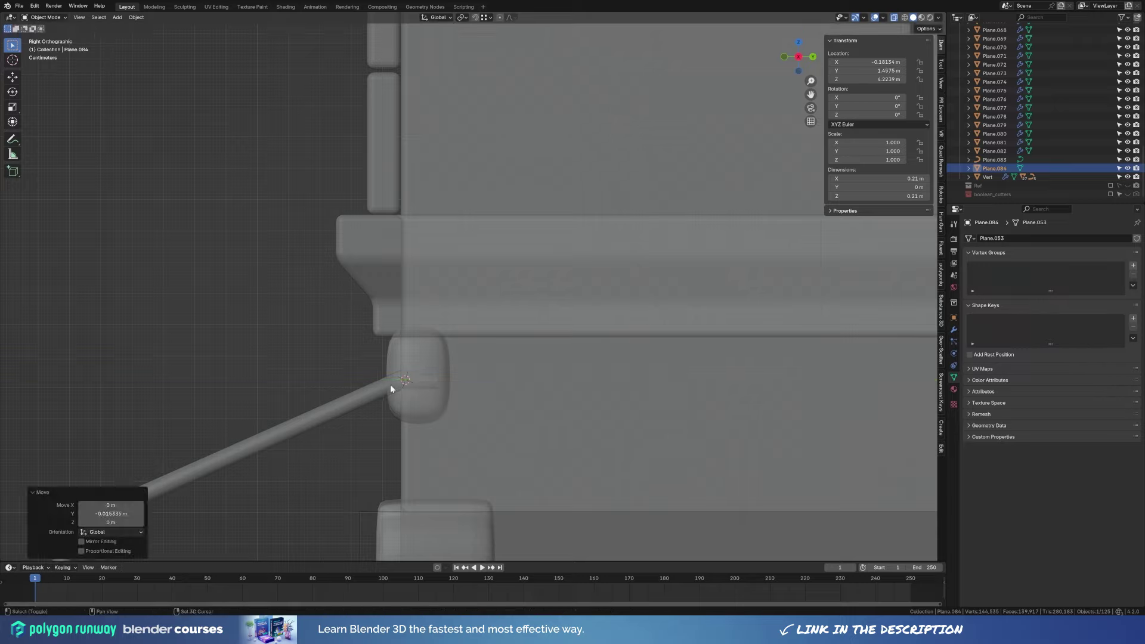
Turn off see-through display and round off the plate's corners.
mouse_move(396, 387)
middle_down()
mouse_move(340, 384)
mouse_move(469, 310)
middle_up()
key(z)
click(482, 360)
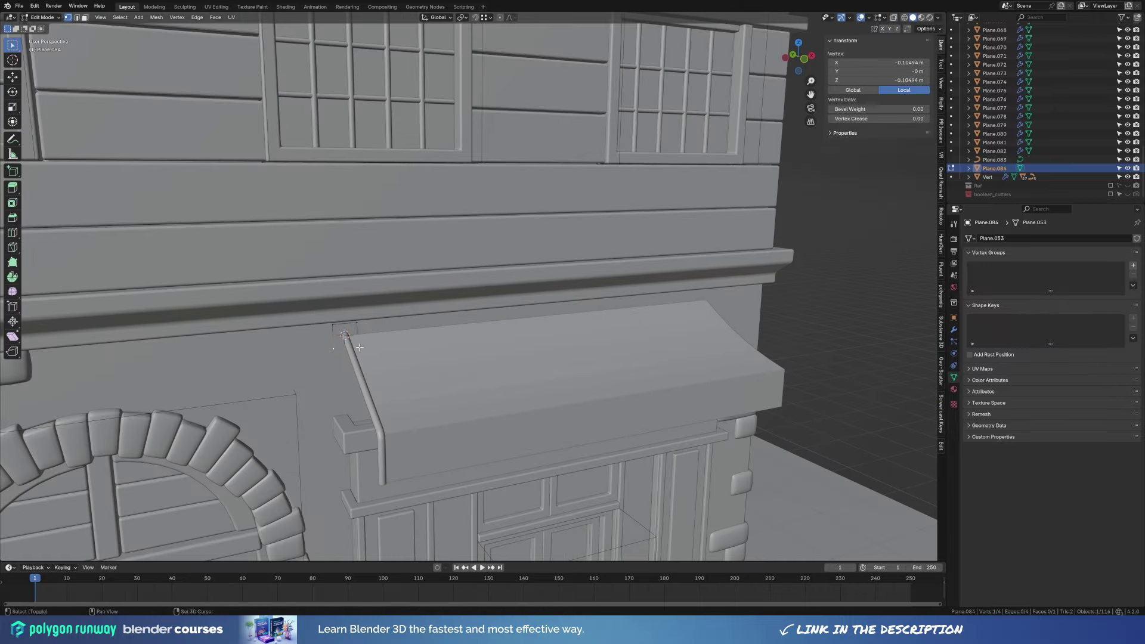
key(ctrl+shift+b)
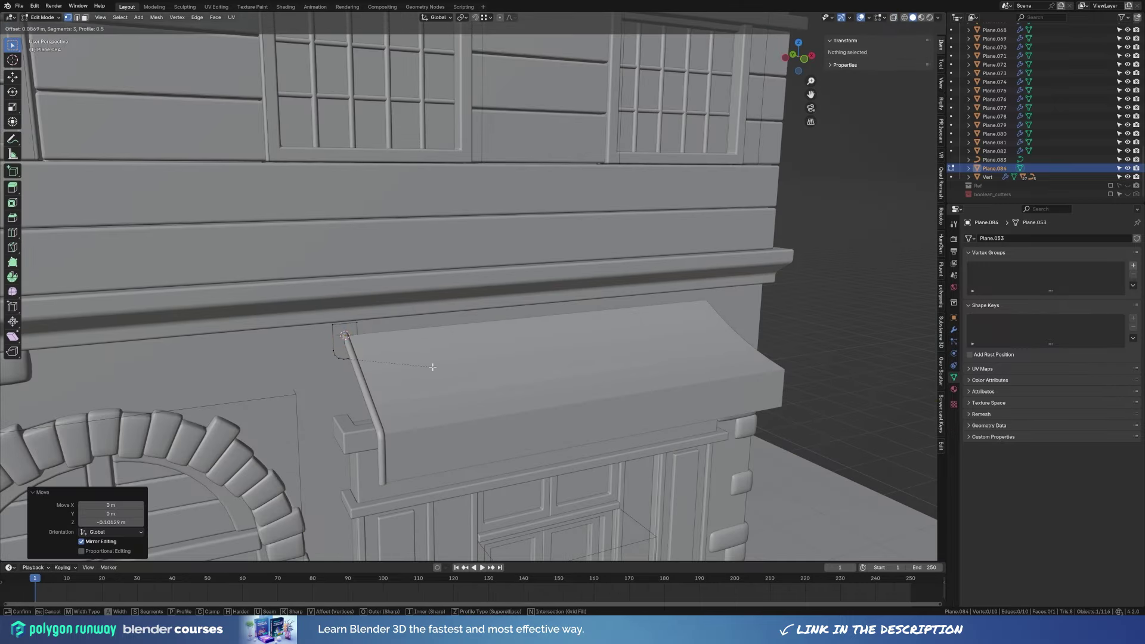
click(433, 367)
key(ctrl+l)
middle_drag(432, 367, 447, 368)
Give the plate a 0.05339 m thickness and delete its back face.
key(g)
key(z)
key(z)
click(446, 368)
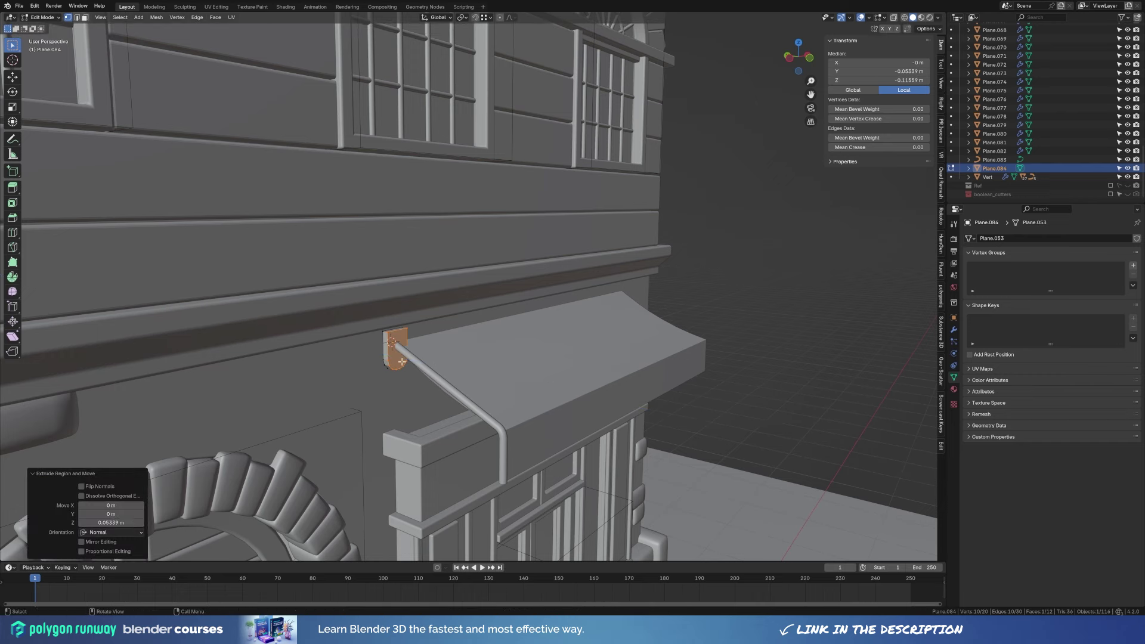
key(3)
key(ctrl+i)
right_click(430, 344)
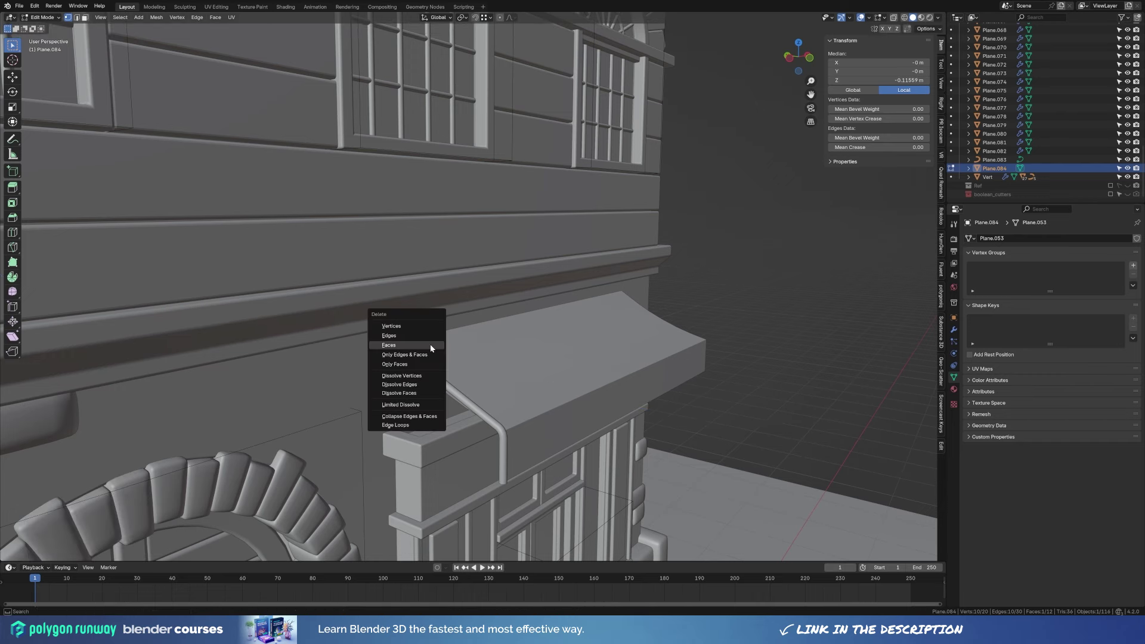
key(Tab)
click(953, 329)
Add Bevel (0.031 m), Subdivision and Mirror modifiers to the wall plate.
click(1056, 238)
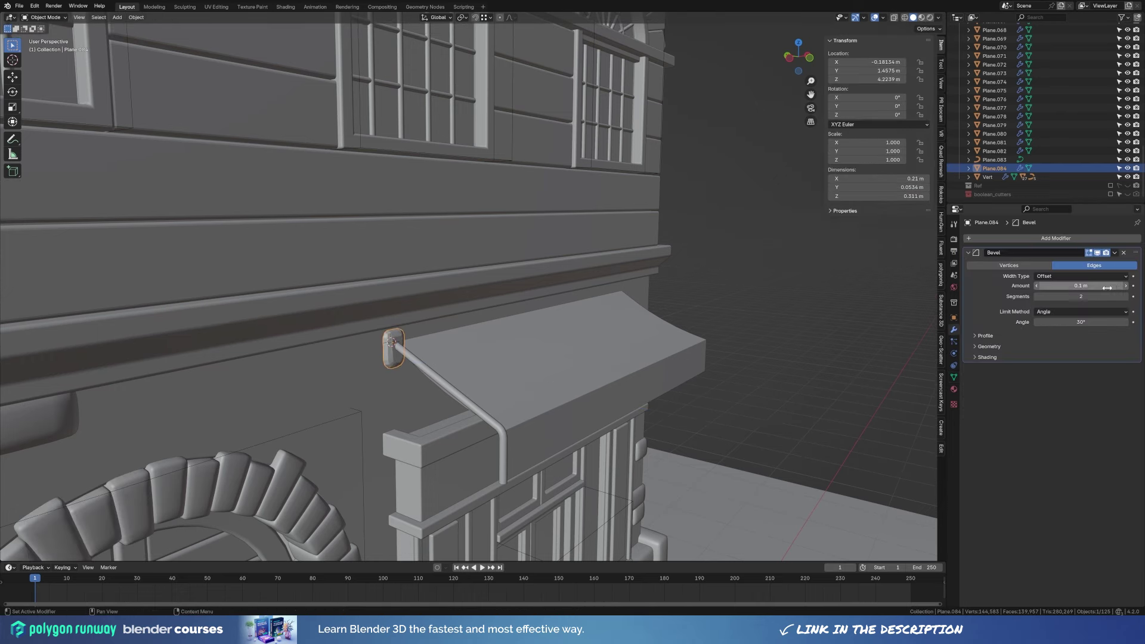
key(ctrl+1)
middle_drag(562, 358, 597, 334)
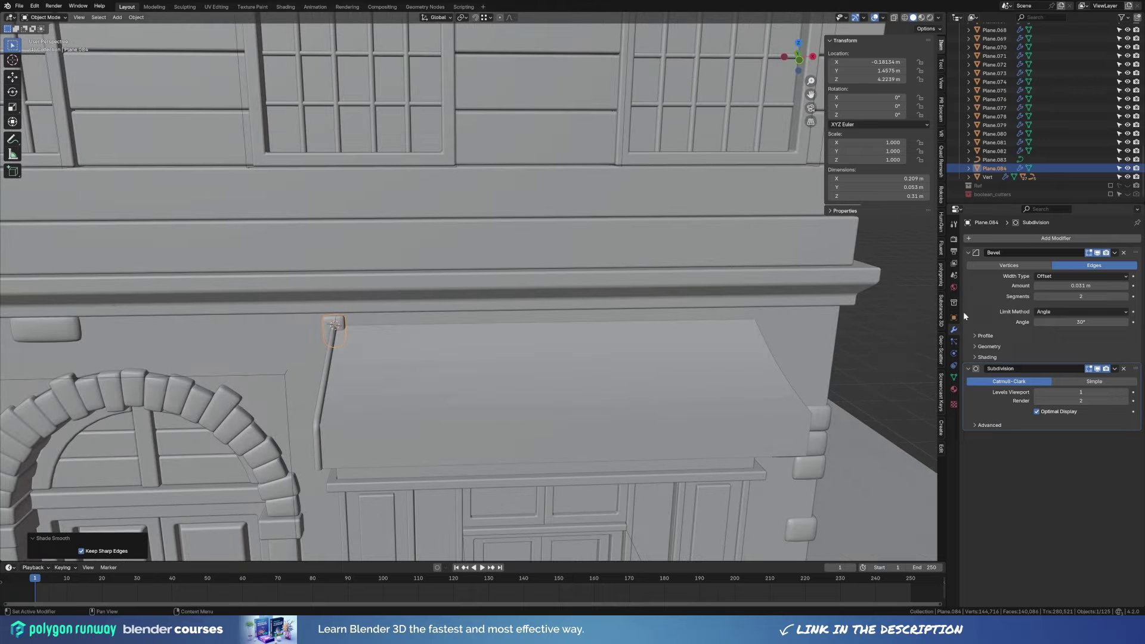
click(989, 238)
text(mi)
key(Return)
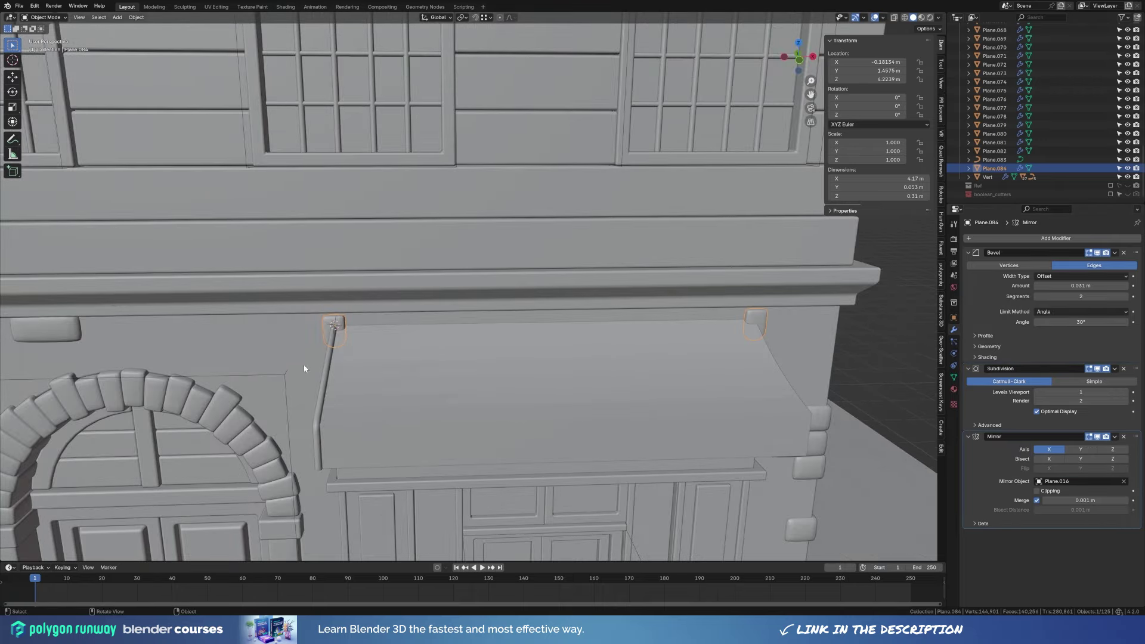
click(621, 416)
Shade the awning smooth, add level-2 Subdivision, and insert two centred edge loops.
right_click(501, 463)
click(501, 463)
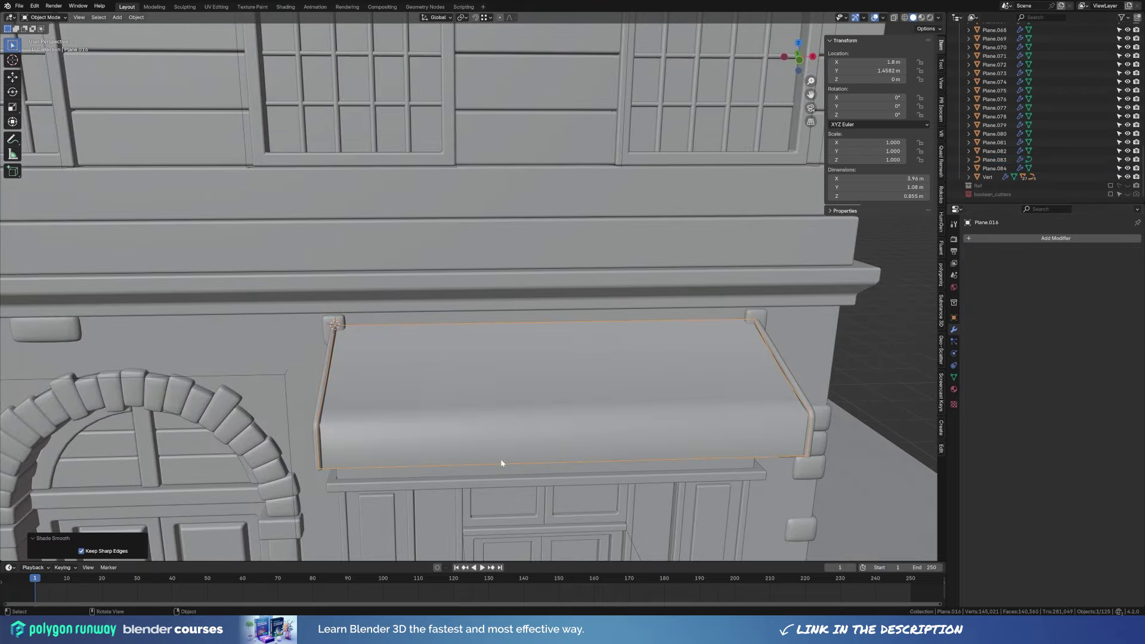
middle_drag(501, 463, 606, 348)
key(ctrl+2)
key(Tab)
key(ctrl+r)
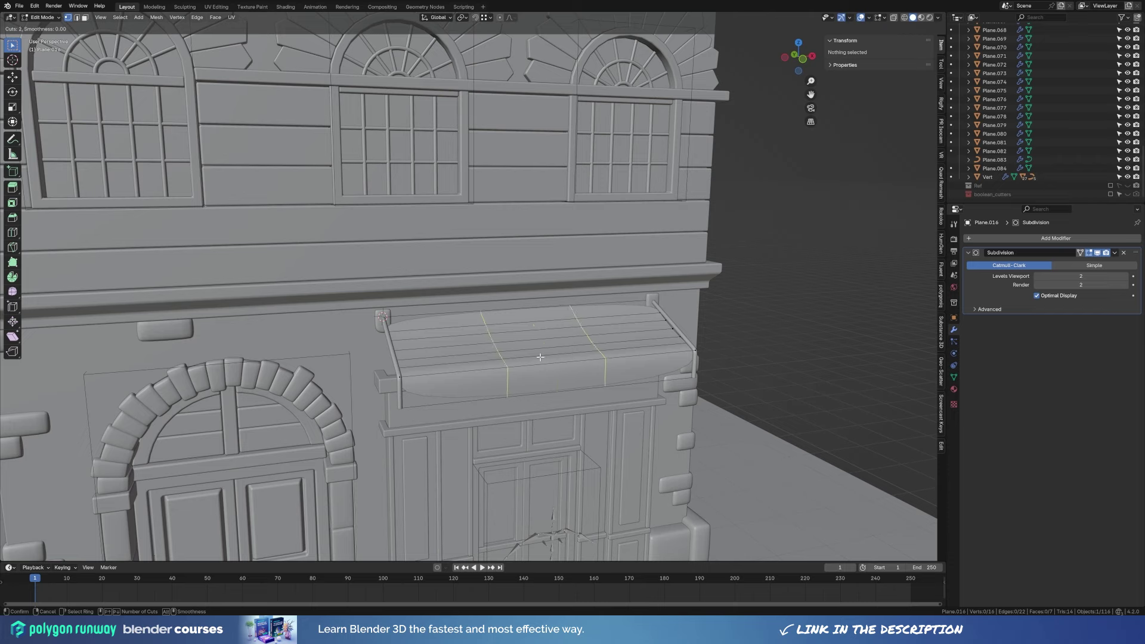
click(541, 357)
right_click(540, 357)
Scale the awning along X and slide its bottom edge loop to factor 0.342.
key(a)
key(s)
key(x)
click(912, 329)
mouse_move(911, 330)
middle_down()
mouse_move(418, 388)
mouse_move(492, 371)
middle_up()
alt+click(393, 394)
key(g)
key(g)
click(487, 372)
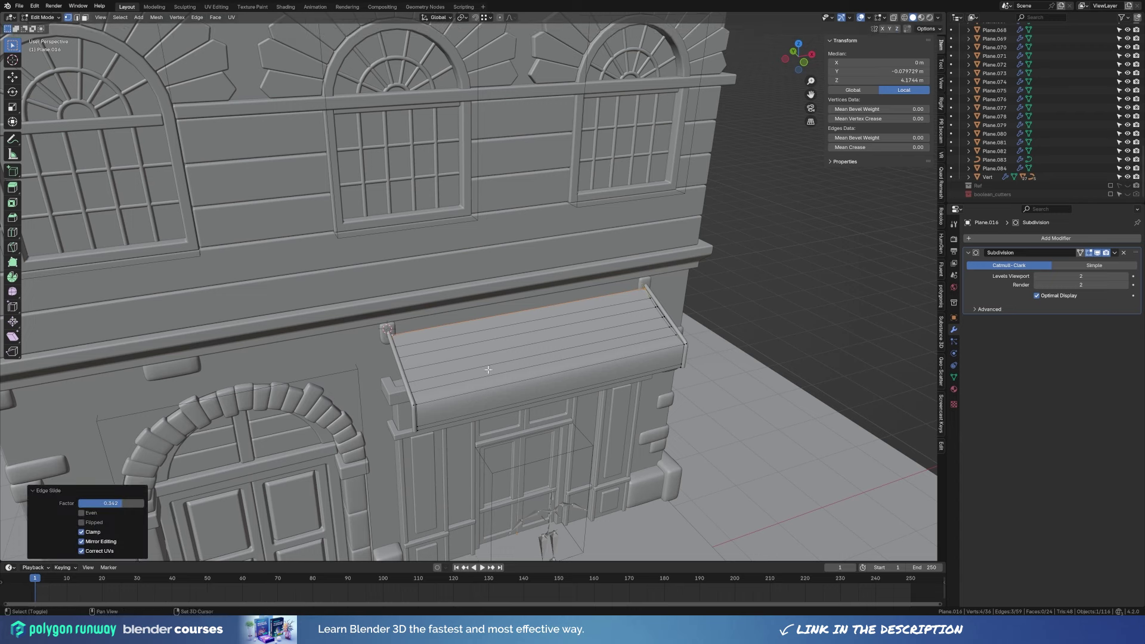
Separate the top edge as Plane.085 and make it a curve with 0.03 m bevel depth.
key(Tab)
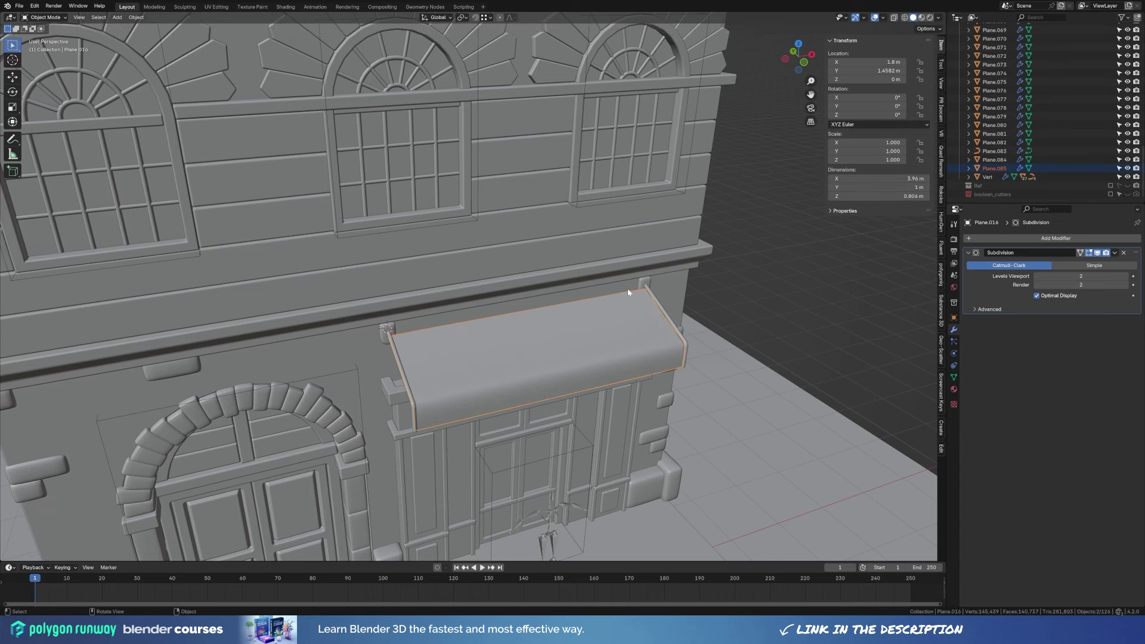
right_click(710, 306)
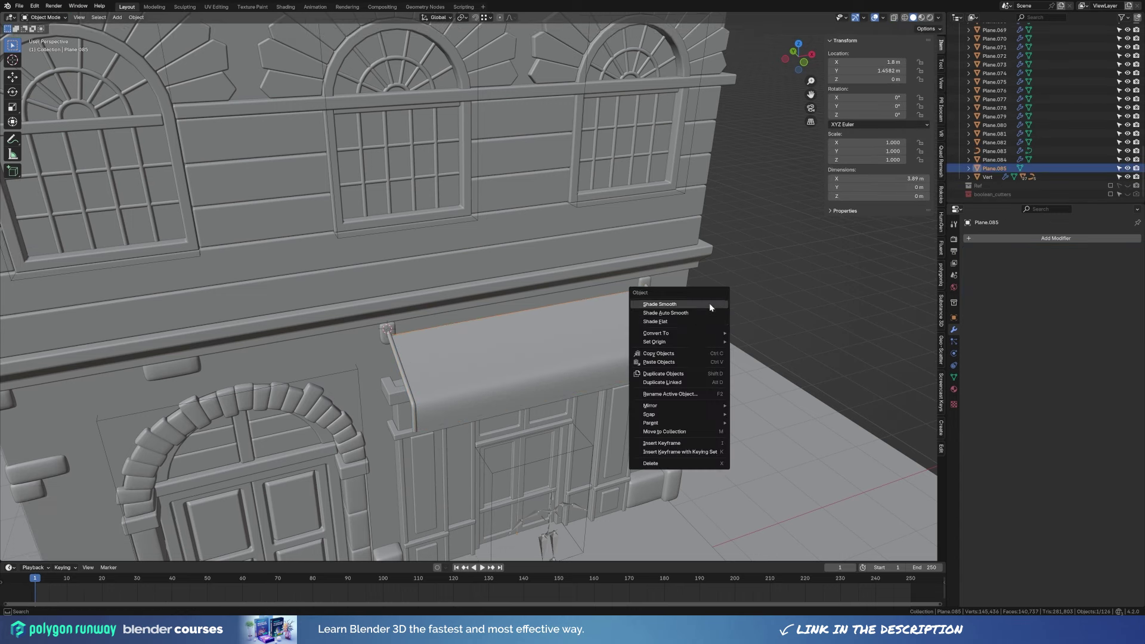
click(752, 343)
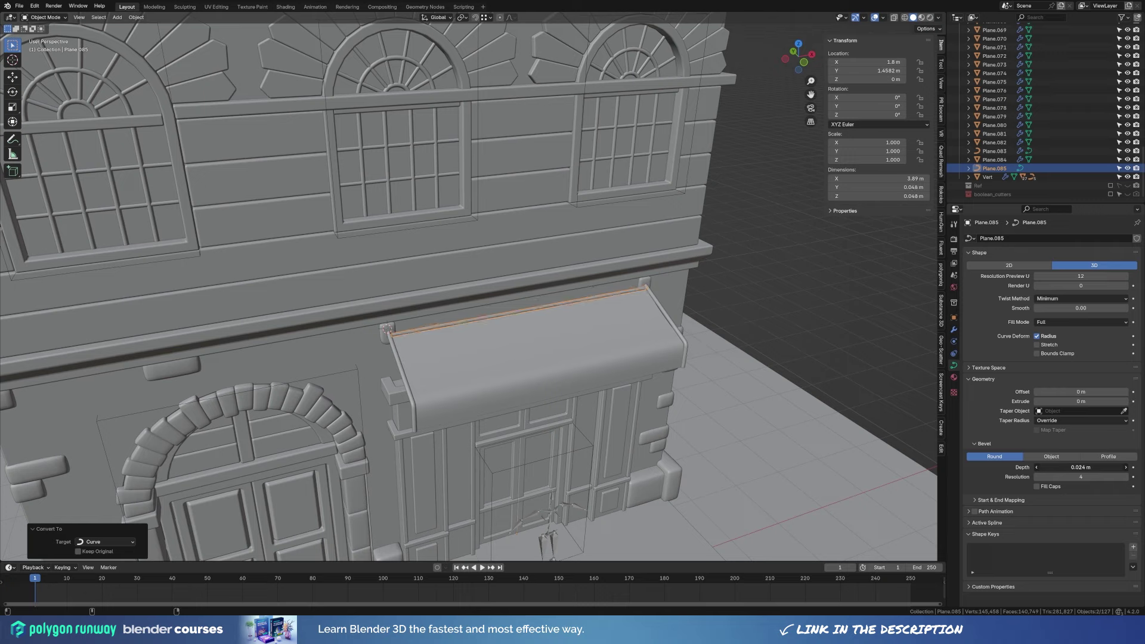
drag(1080, 467, 1091, 467)
middle_drag(597, 358, 583, 350)
click(722, 347)
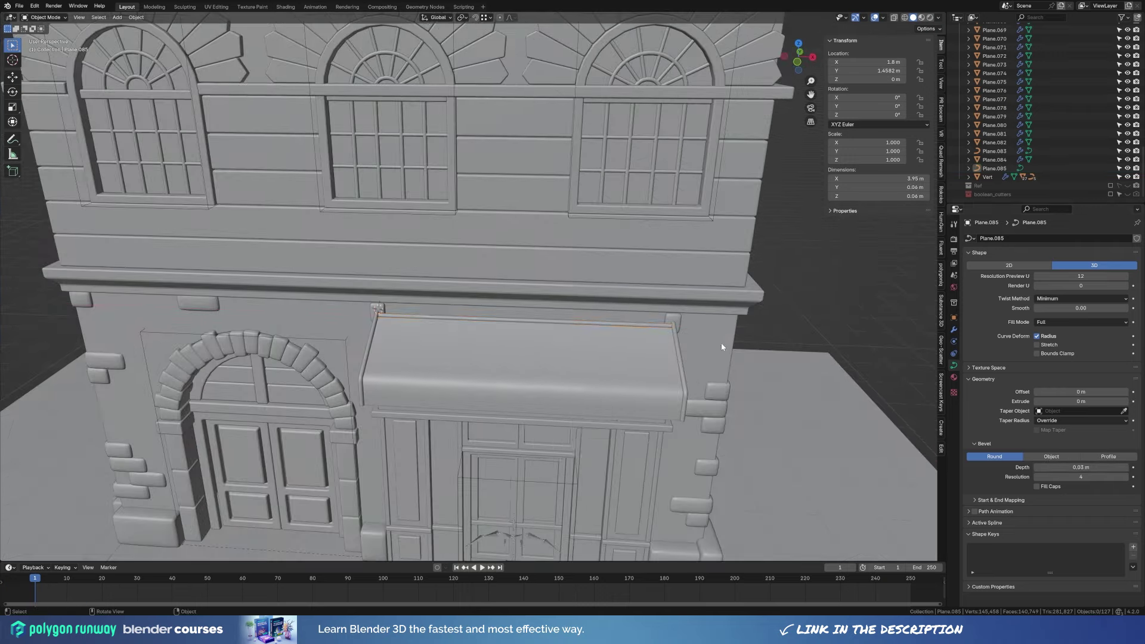
Widen the ground and sidewalk plane along X in Edit Mode.
key(KP_0)
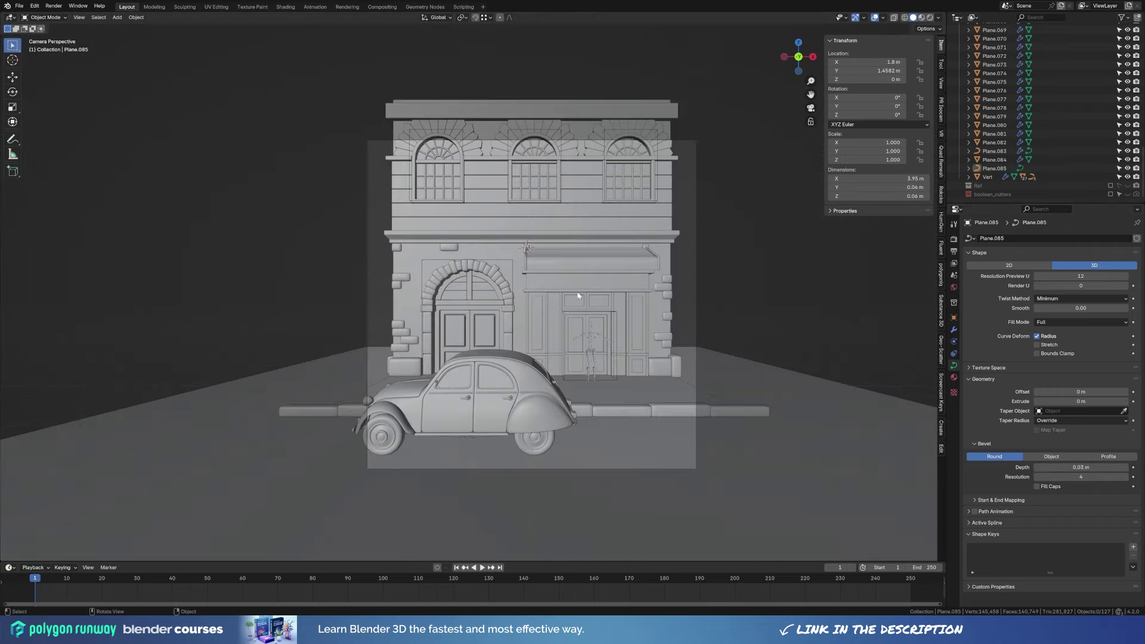
scroll(681, 454, up, 1)
click(658, 413)
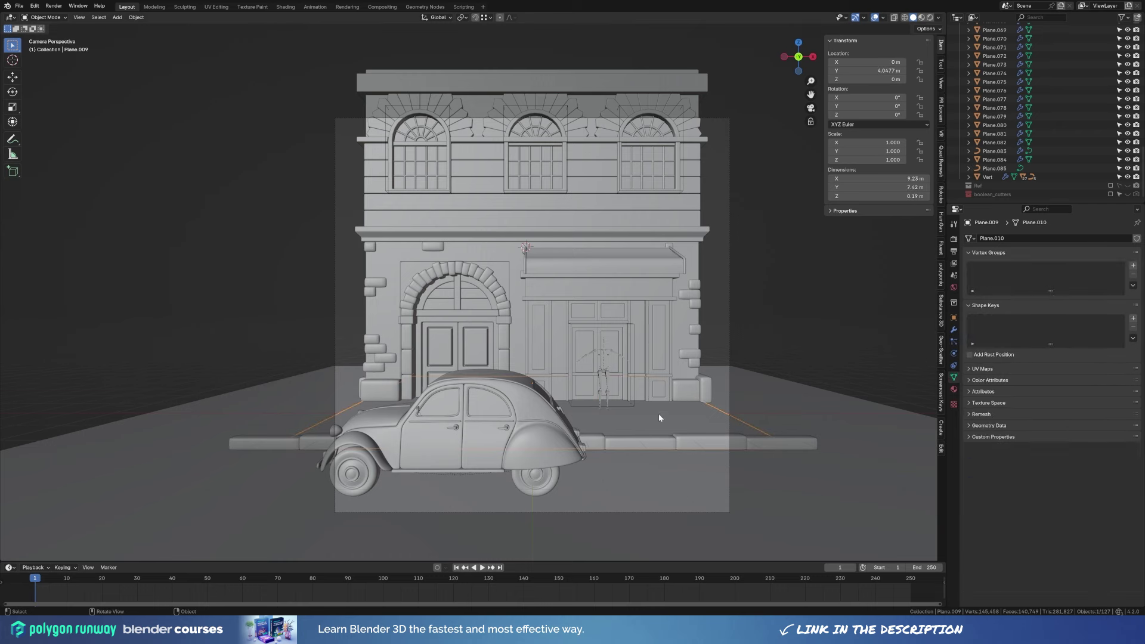
key(Tab)
key(s)
key(x)
click(756, 325)
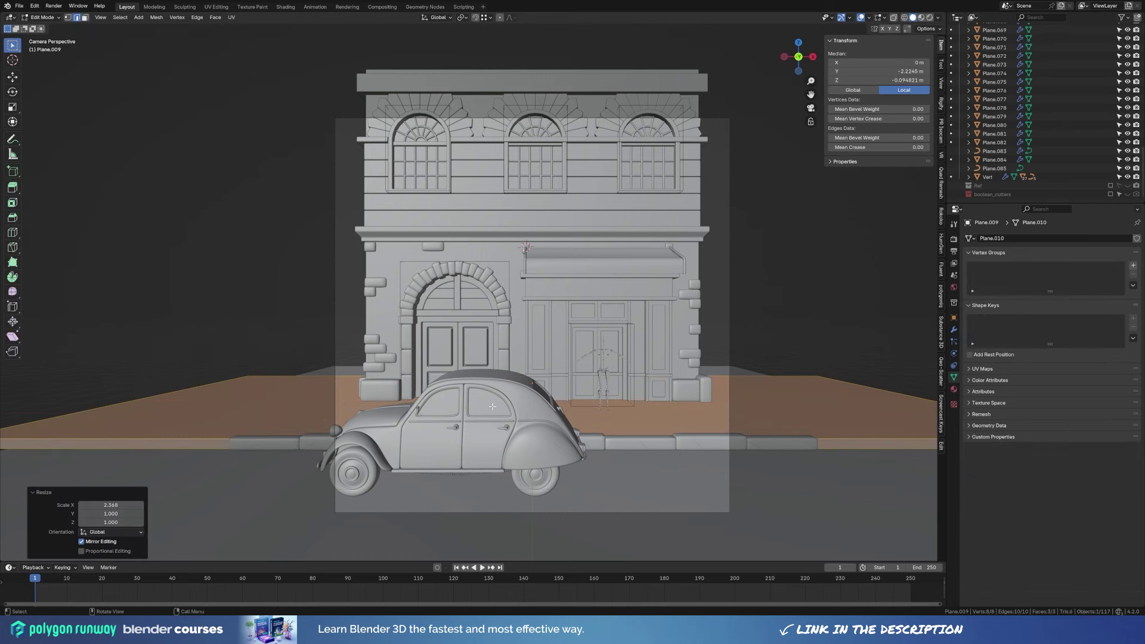
key(Tab)
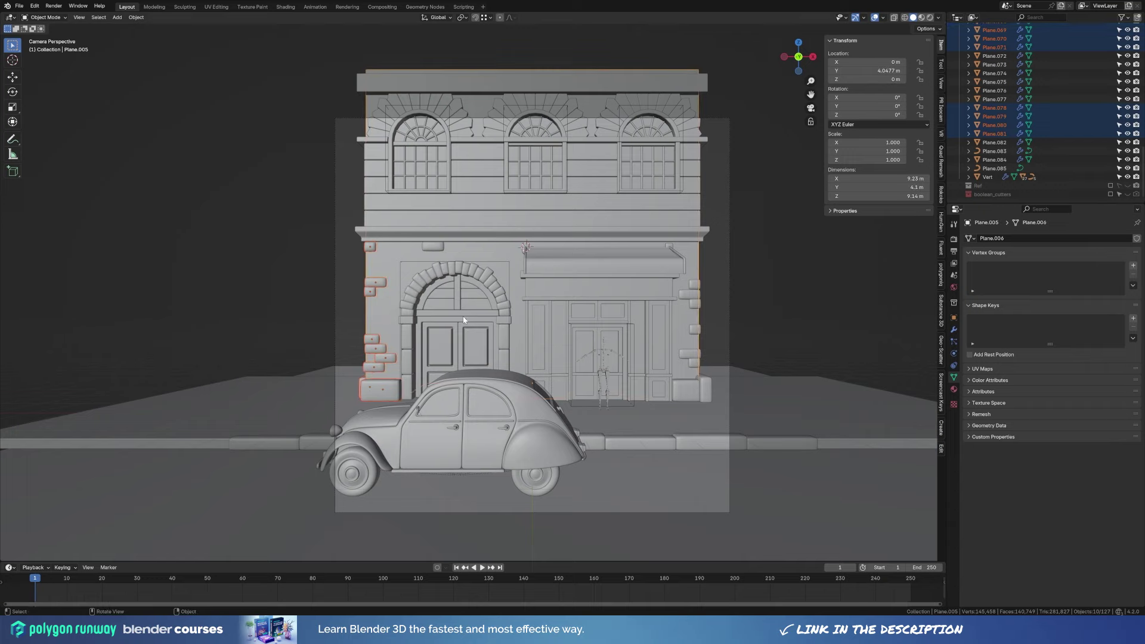
Duplicate the side wall and its quoin bricks to the right of the building.
key(KP_7)
key(shift+d)
click(596, 253)
middle_drag(596, 253, 669, 247)
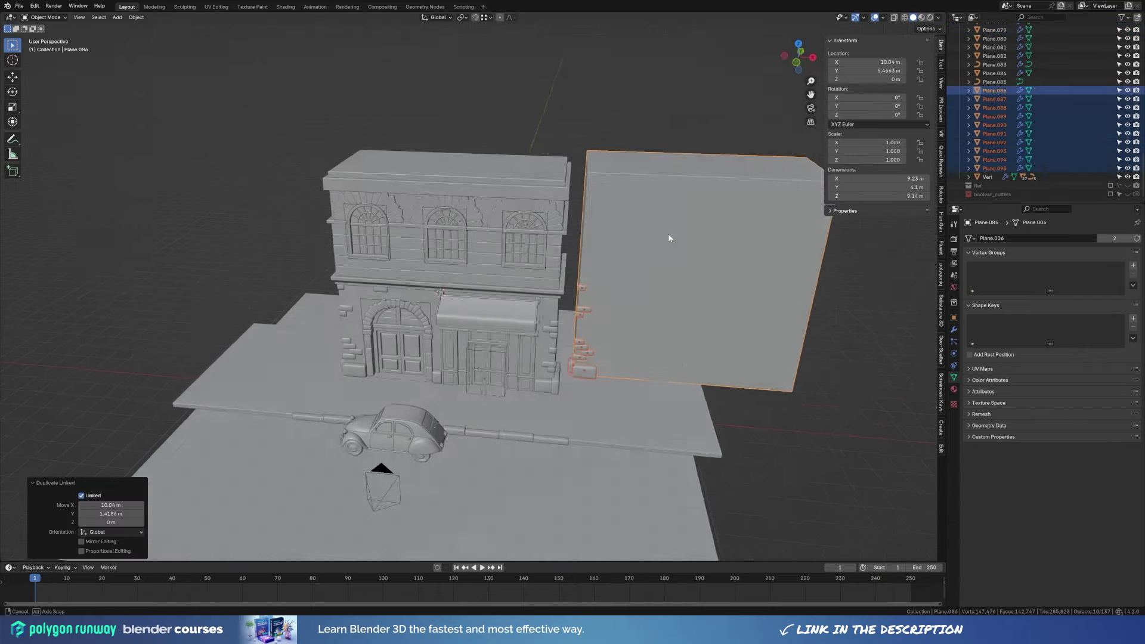
click(954, 329)
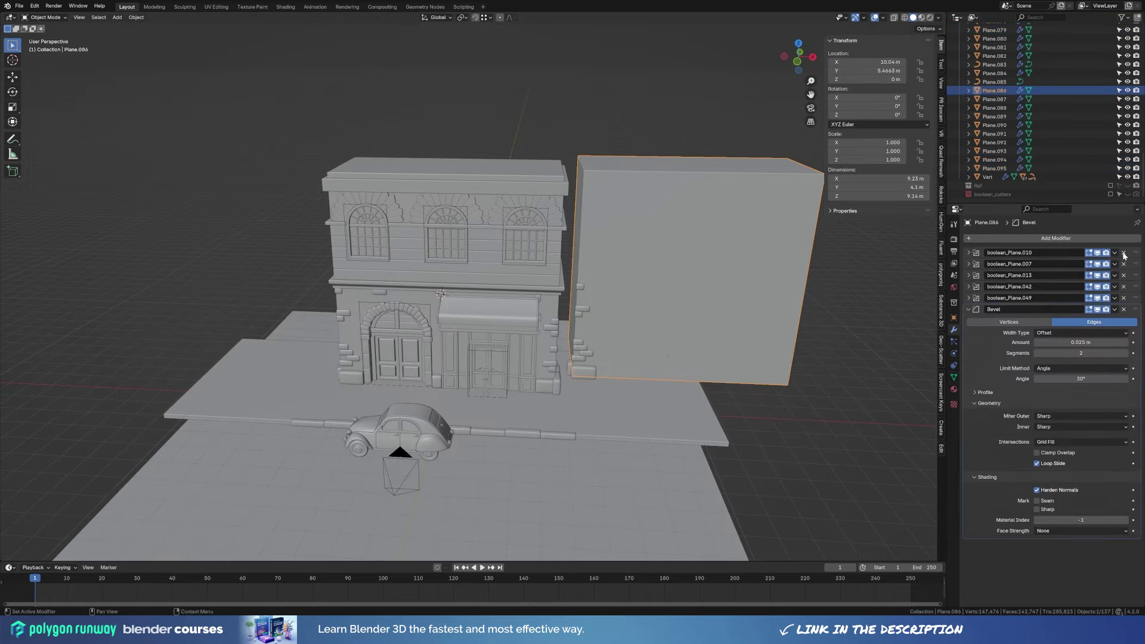
Shift a quoin brick on the new wall along Y.
click(578, 374)
scroll(656, 417, up, 5)
key(g)
key(y)
click(726, 451)
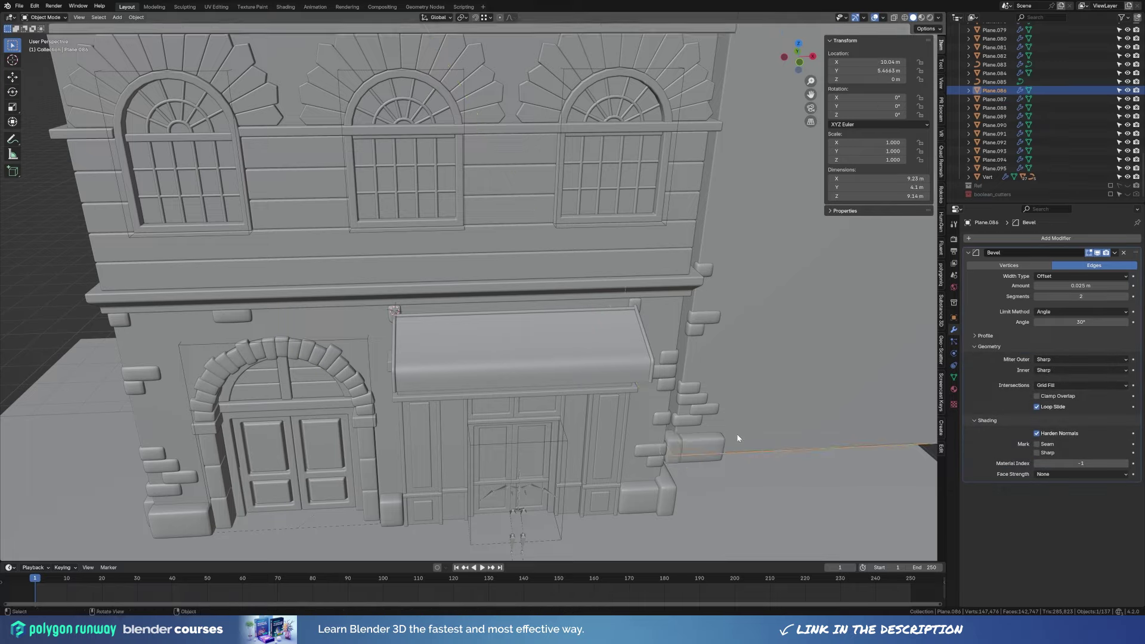
Widen the base corner brick at the building's lower-left corner along X.
shift+middle_drag(743, 464, 435, 449)
click(435, 449)
key(s)
key(x)
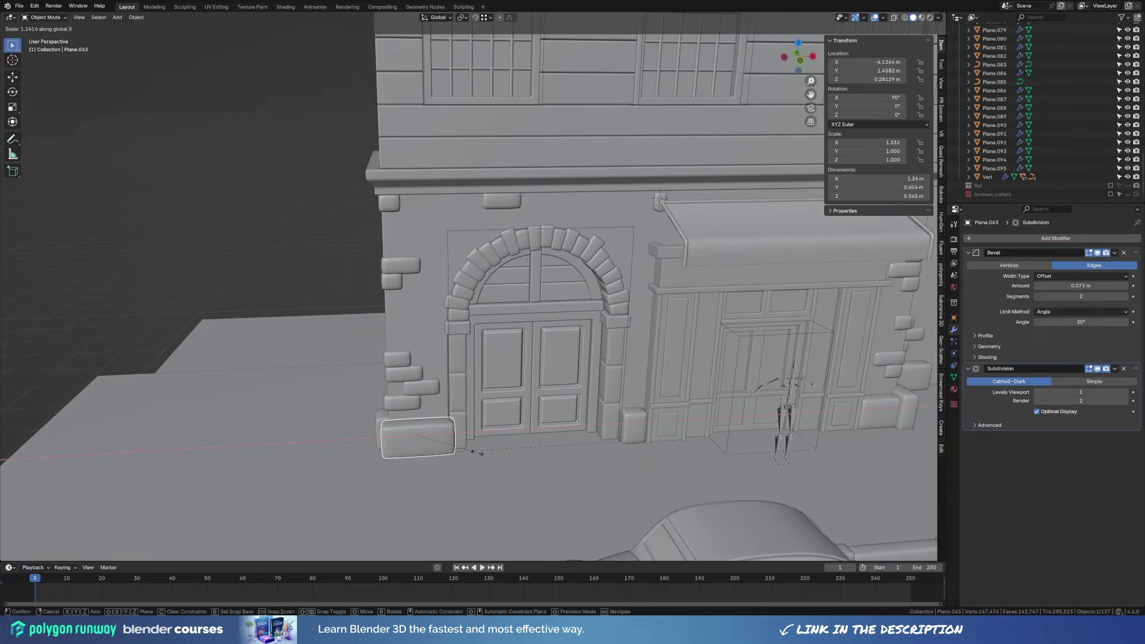
click(454, 452)
key(g)
key(x)
right_click(472, 452)
Undo and rescale the base corner brick narrower along X.
key(ctrl+z)
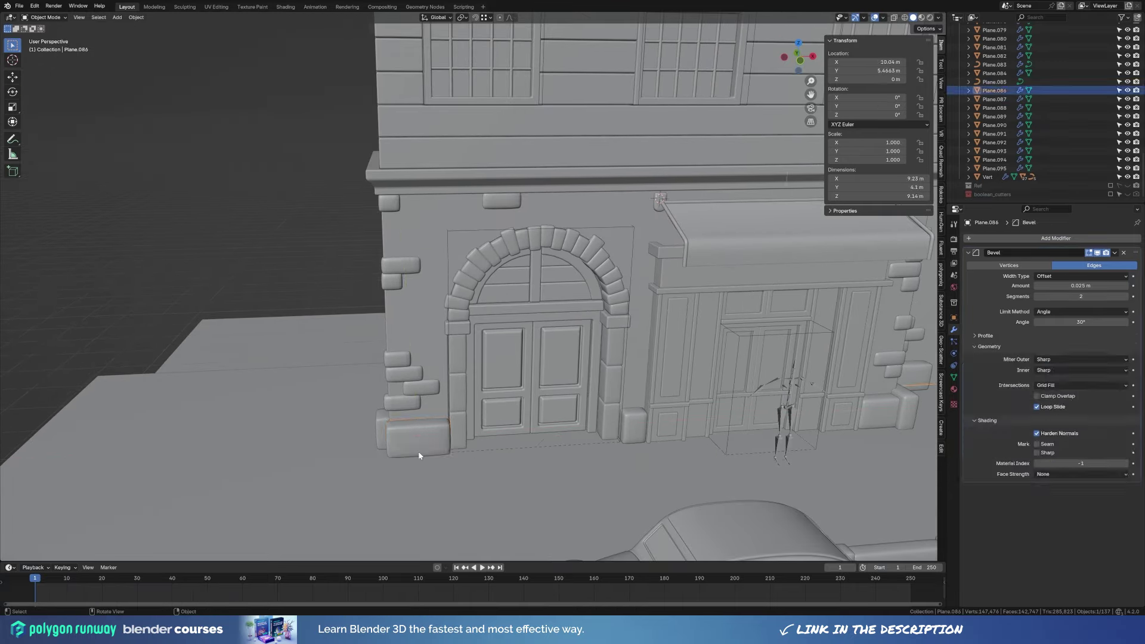
key(s)
key(x)
click(476, 458)
key(g)
key(x)
right_click(479, 454)
Adjust the side corner brick on the left corner along Y.
middle_drag(479, 453, 417, 464)
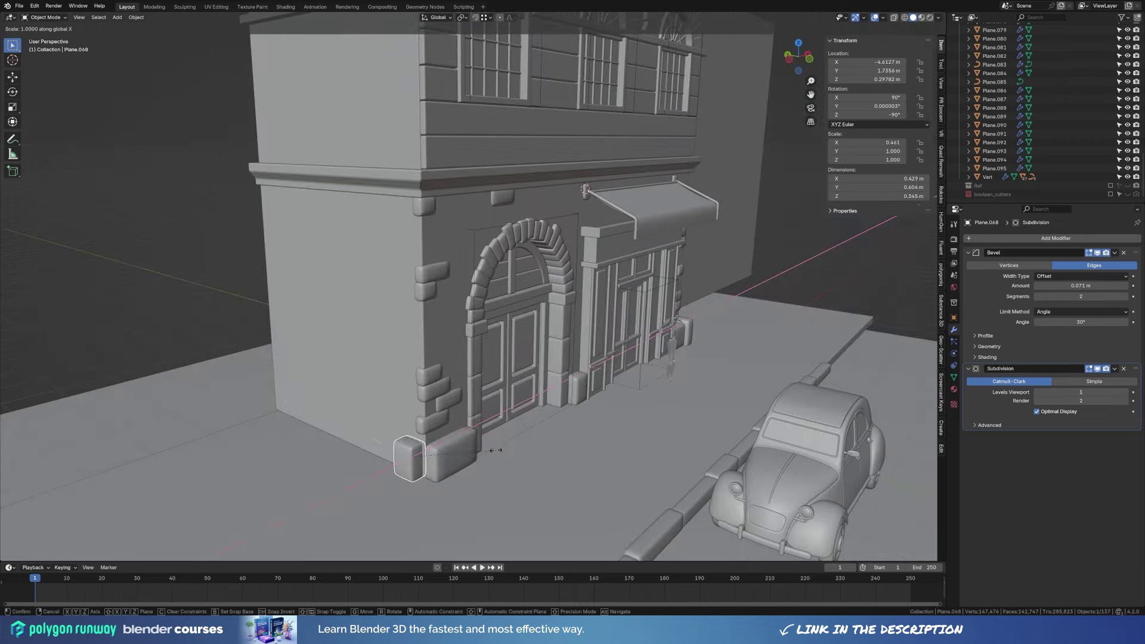
click(419, 464)
key(s)
key(y)
click(528, 459)
key(g)
key(y)
right_click(536, 468)
Nudge the right corner brick slightly along Y.
scroll(536, 467, down, 3)
mouse_move(824, 396)
middle_down()
mouse_move(673, 380)
mouse_move(657, 418)
middle_up()
key(g)
key(y)
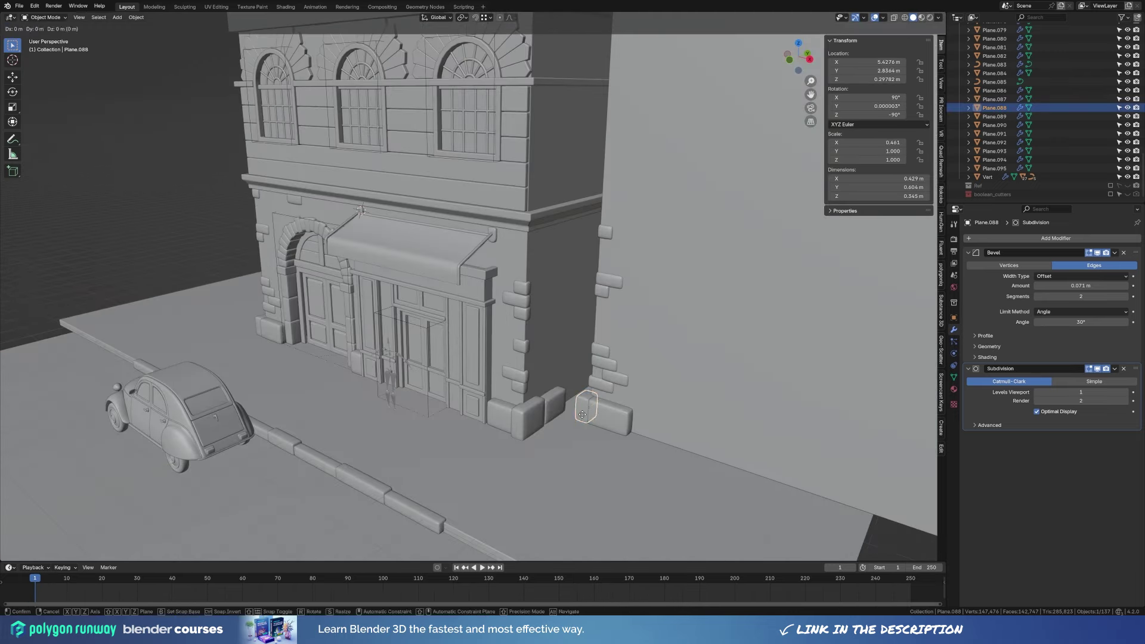
click(657, 418)
Move the column of quoin bricks along Y.
scroll(649, 381, up, 2)
drag(649, 381, 596, 202)
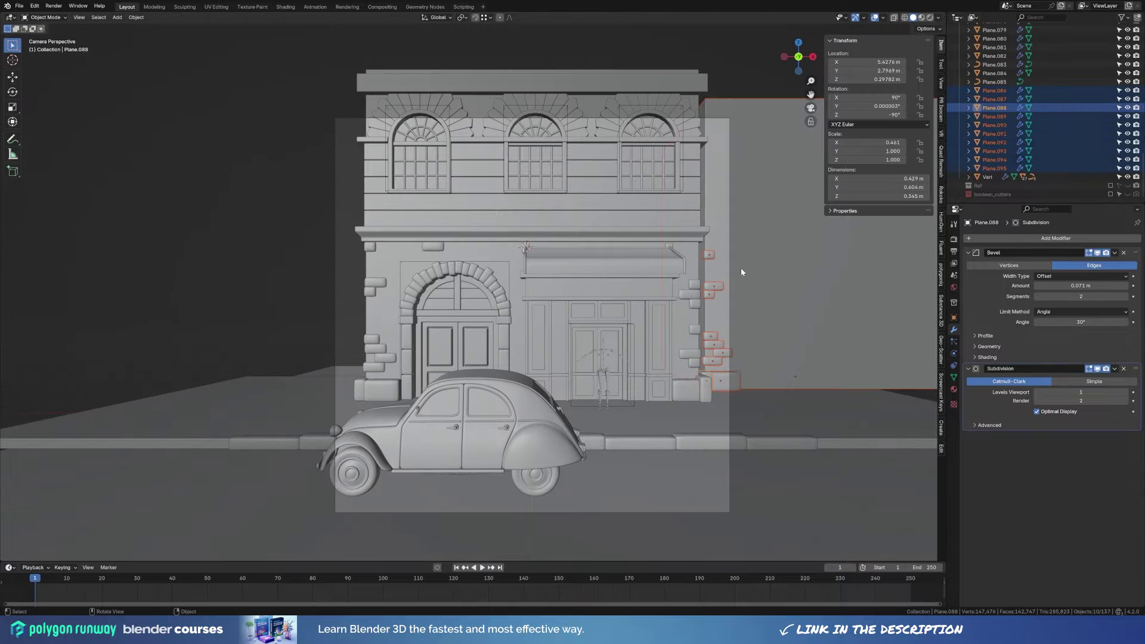
scroll(741, 267, down, 3)
middle_drag(741, 267, 624, 422)
key(g)
key(y)
click(623, 422)
Check the quoin bricks through the camera and shift them further along Y.
key(KP_0)
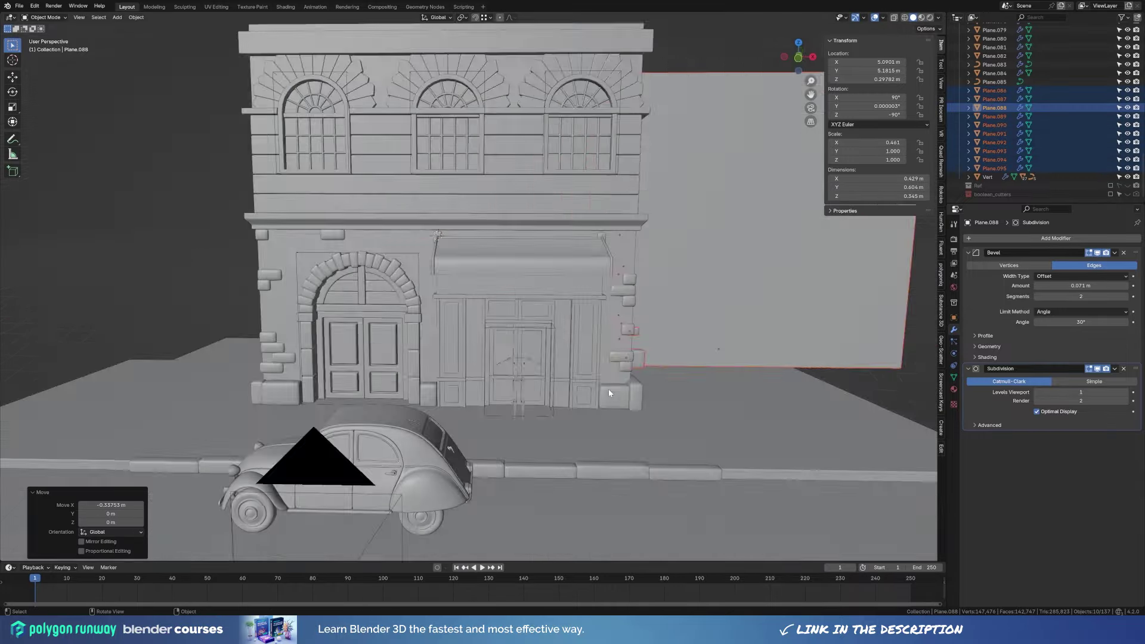
key(y)
click(716, 376)
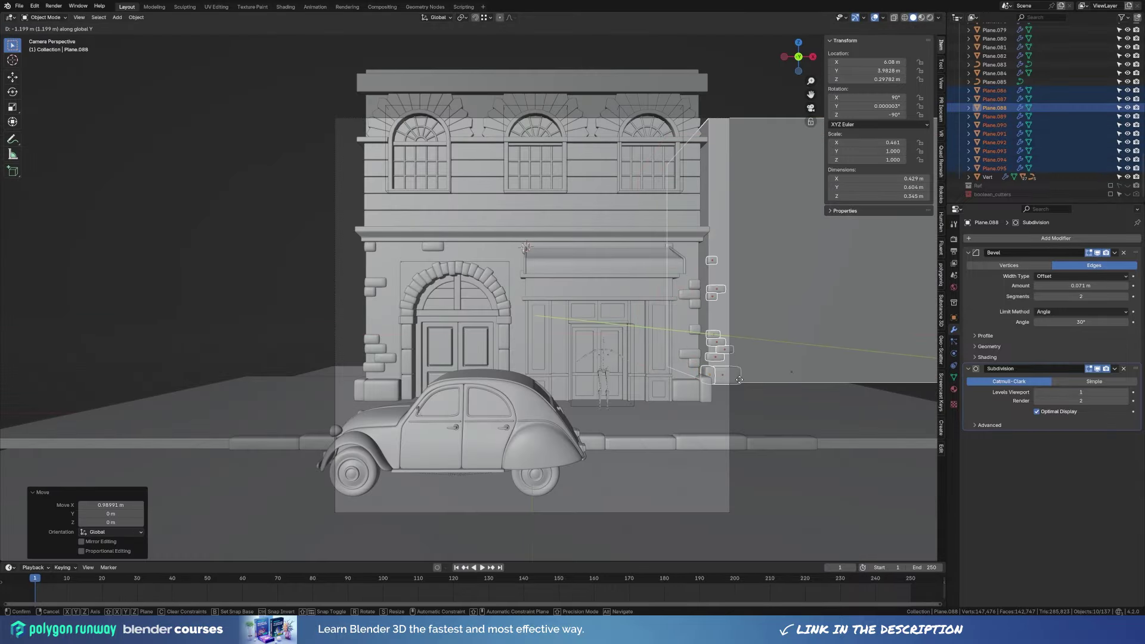
key(g)
key(x)
key(Escape)
Raise the top quoin bricks and add a linked brick copy lower on the corner.
drag(728, 382, 704, 337)
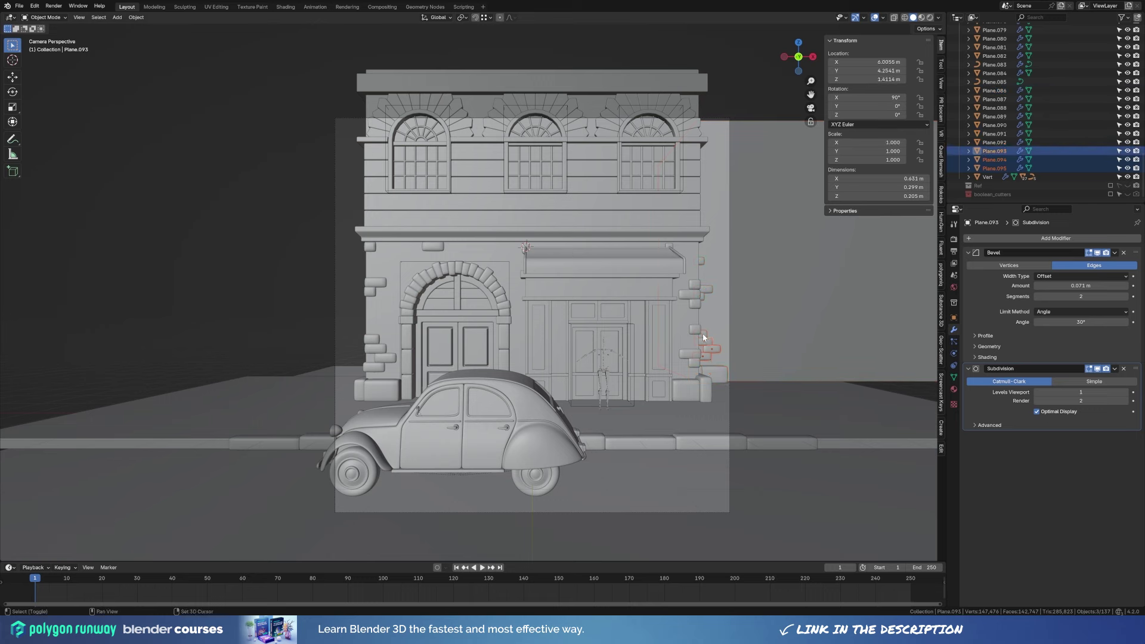
click(712, 190)
click(714, 300)
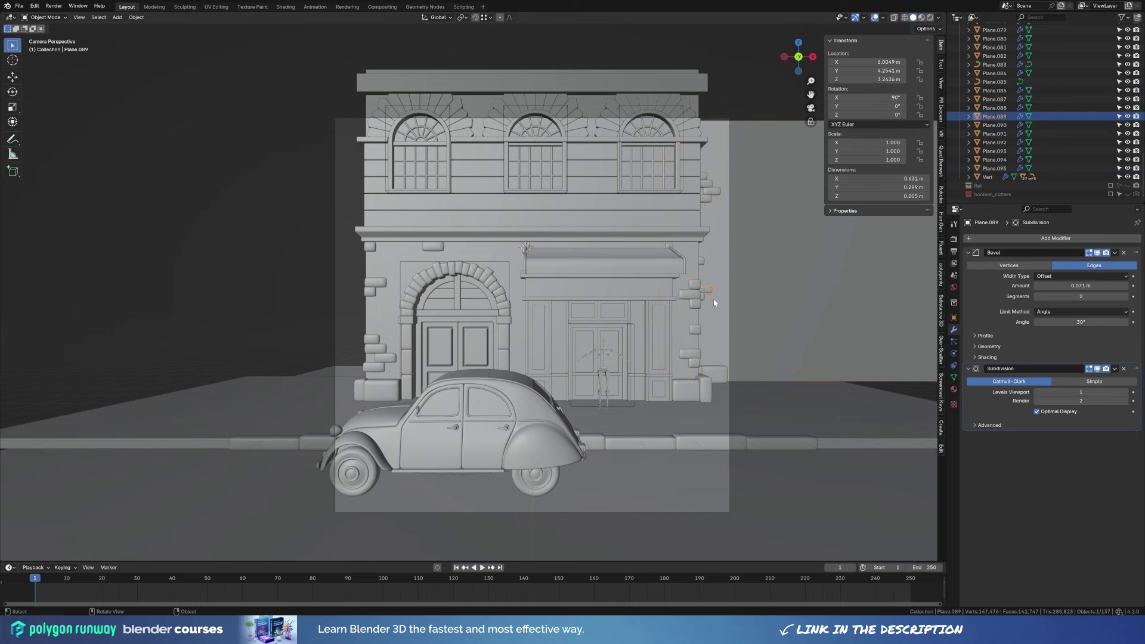
key(alt+d)
key(z)
click(709, 323)
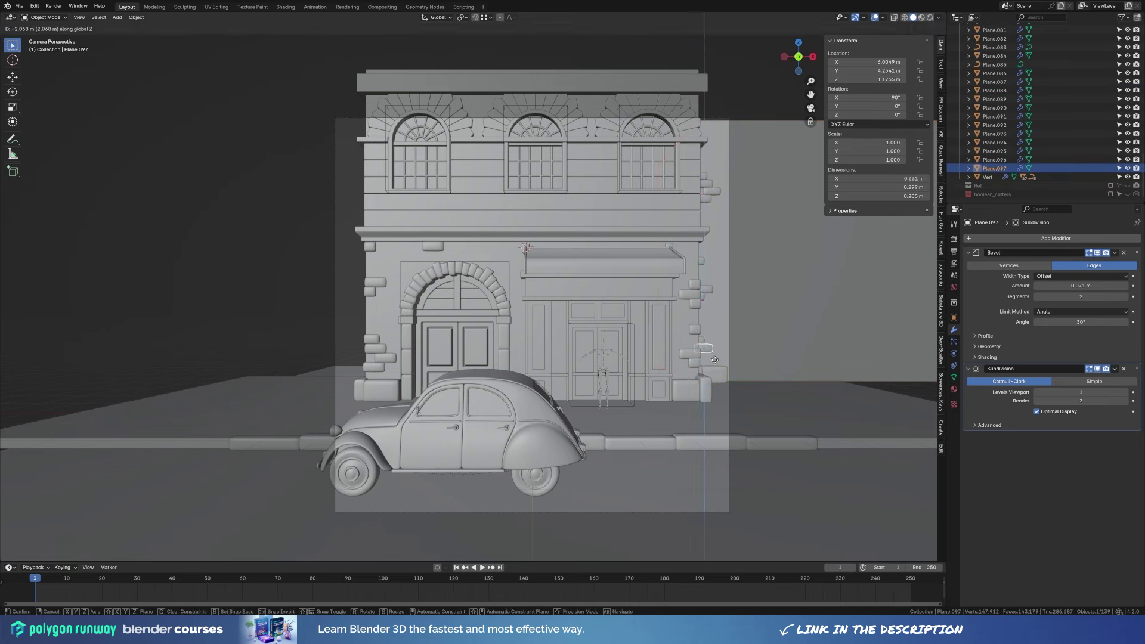
scroll(755, 114, down, 2)
click(686, 352)
Copy the right side wall and its quoin bricks to the building's left.
click(682, 310)
mouse_move(681, 311)
middle_down()
mouse_move(717, 378)
mouse_move(716, 357)
mouse_move(731, 357)
mouse_move(700, 314)
mouse_move(599, 245)
mouse_move(513, 236)
middle_up()
click(512, 234)
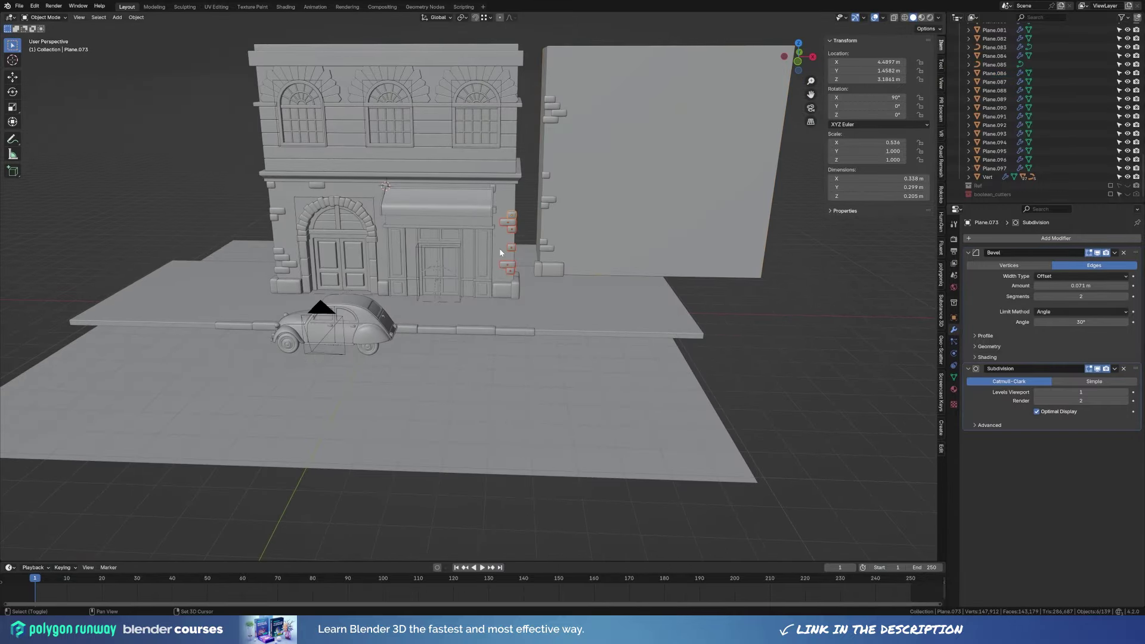
key(alt+h)
click(994, 116)
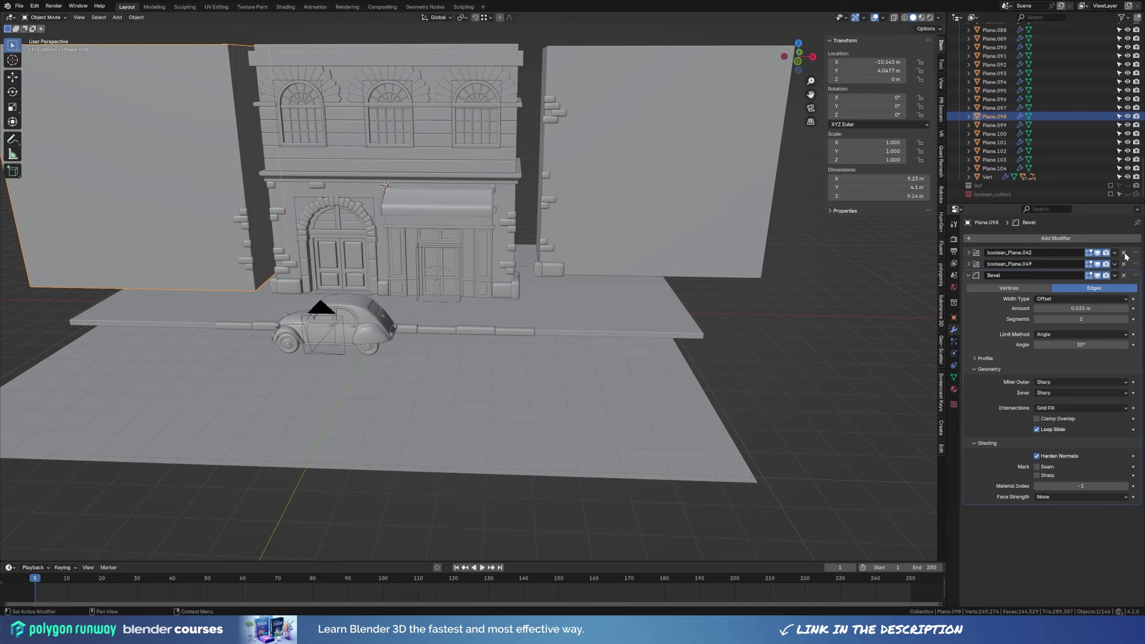
Shift the left wall and its bricks sideways along X into place.
click(249, 265)
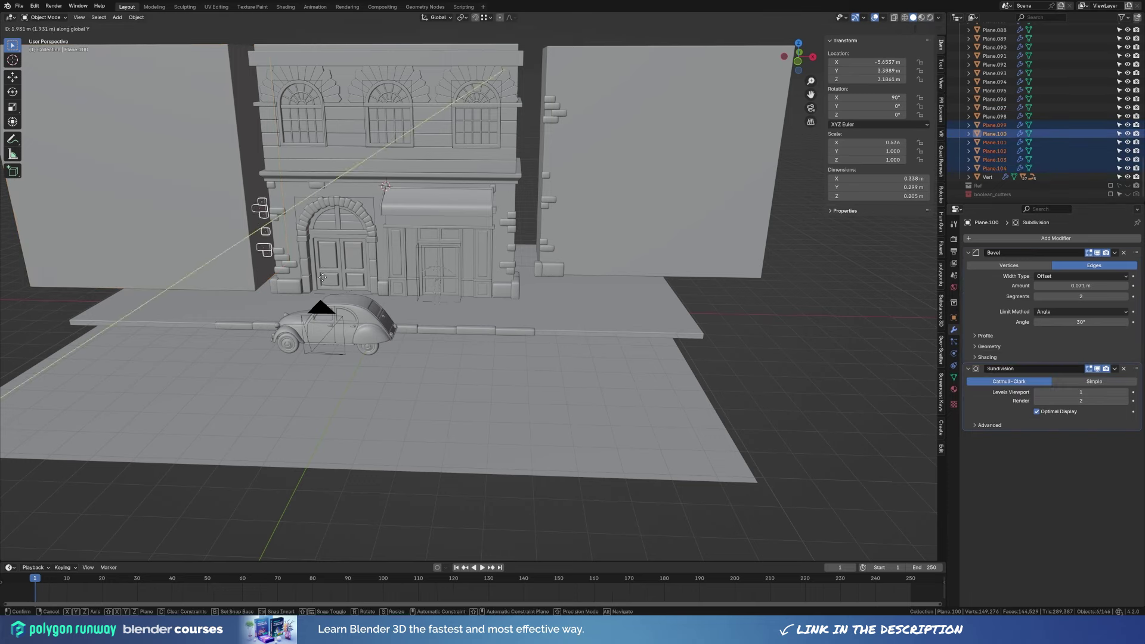
key(Escape)
shift+click(322, 278)
key(g)
key(y)
key(KP_0)
key(g)
key(x)
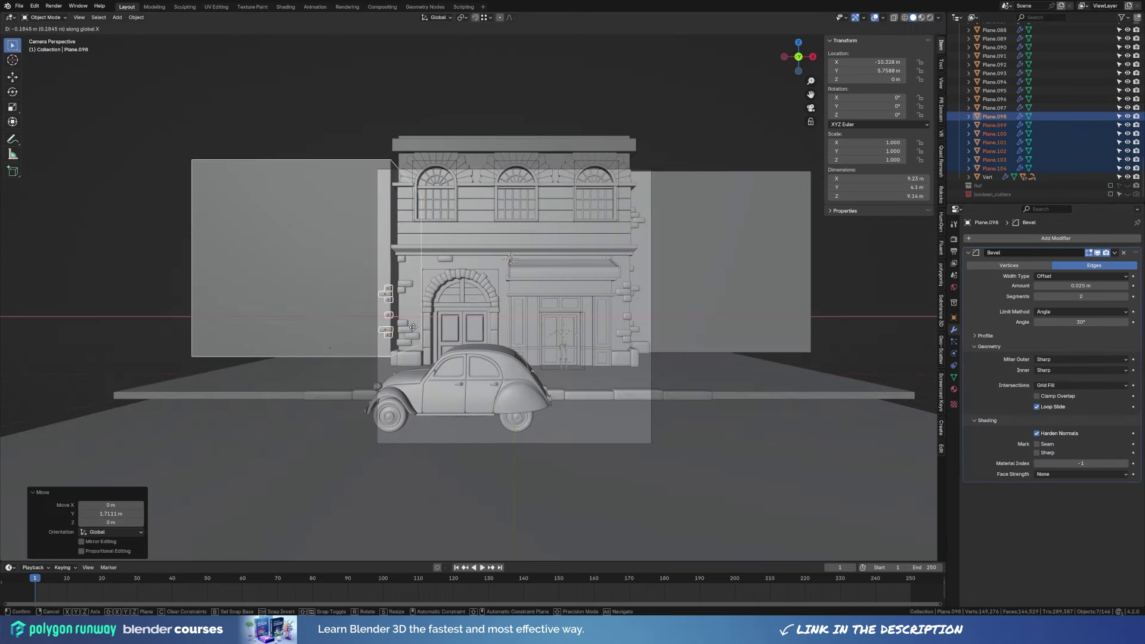
click(408, 325)
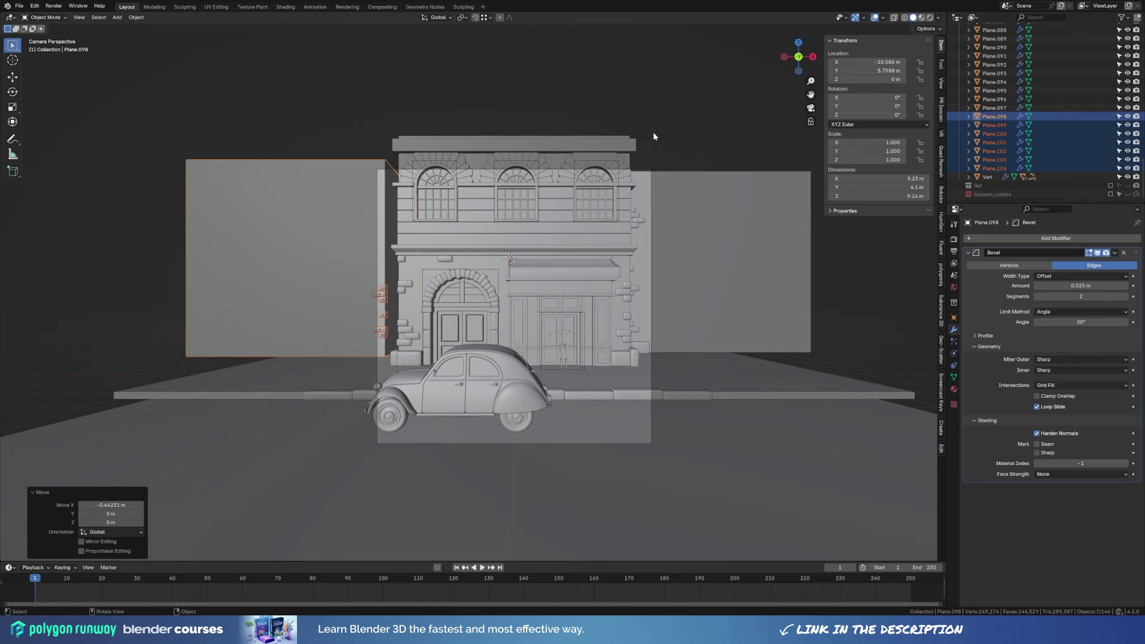
Raise the right side wall's top face along Z in Edit Mode.
click(682, 217)
key(Tab)
key(alt+z)
key(3)
click(680, 186)
key(g)
key(z)
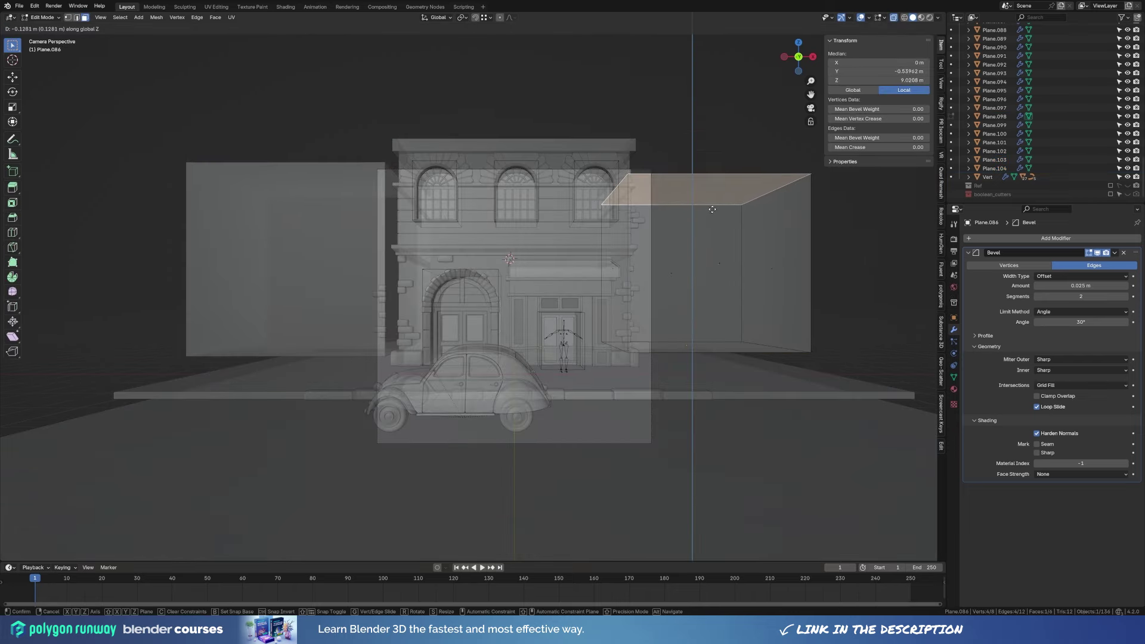
click(712, 209)
key(Tab)
key(alt+z)
Save the Blender file with Ctrl+S.
scroll(684, 331, up, 3)
key(ctrl+s)
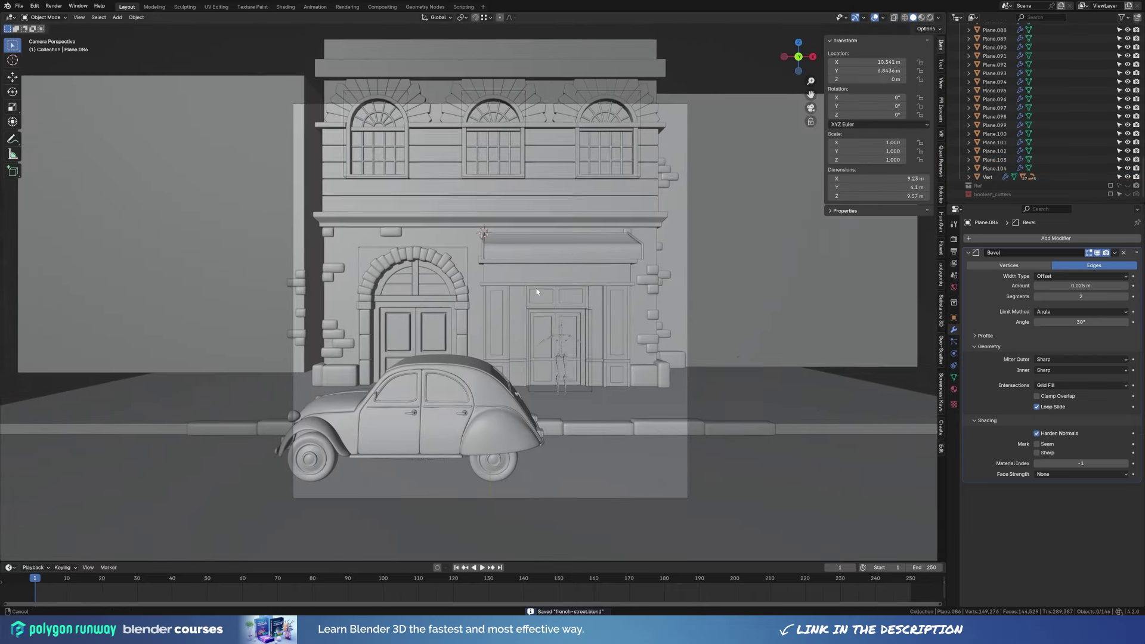
key(shift+b)
Switch rendering to Cycles on GPU with 512 max samples and preview rendered shading.
click(954, 240)
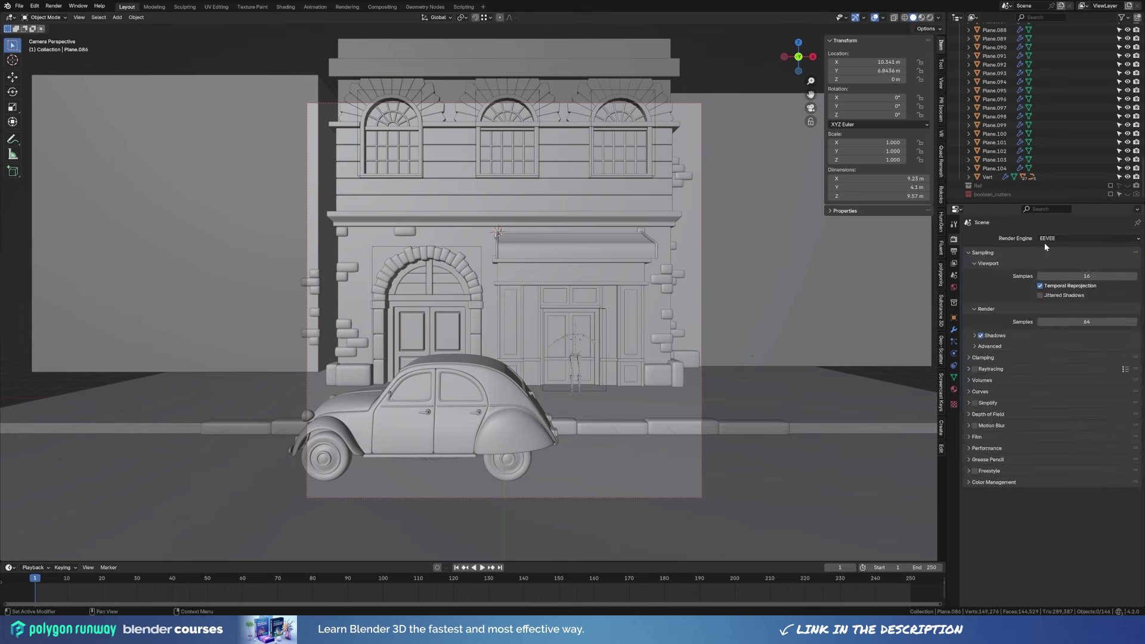
click(1000, 407)
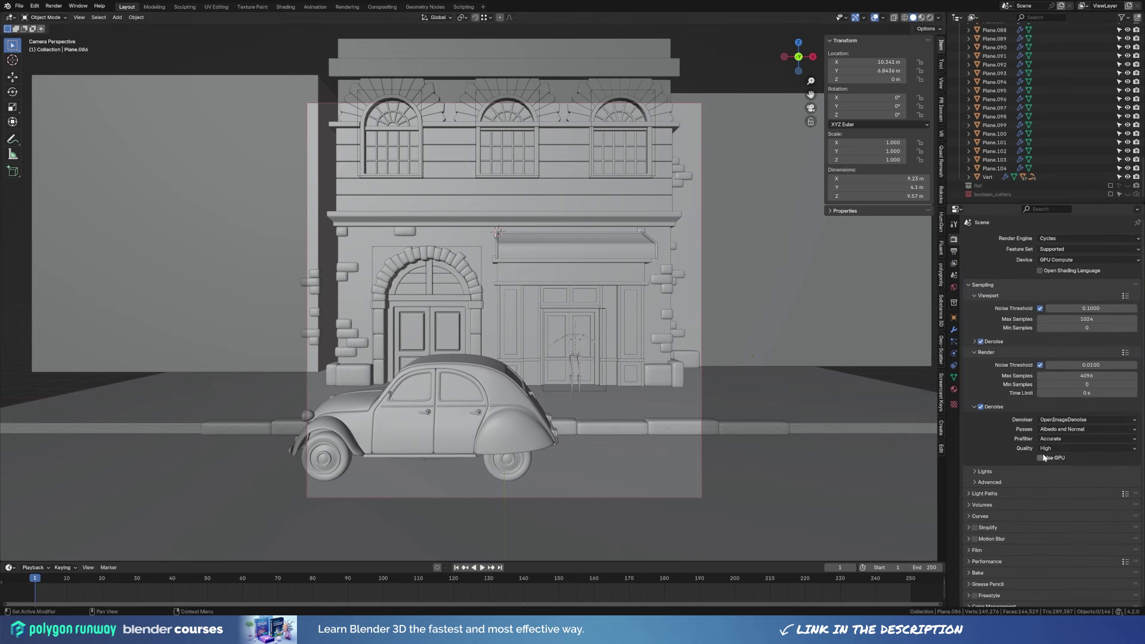
text(2)
key(Return)
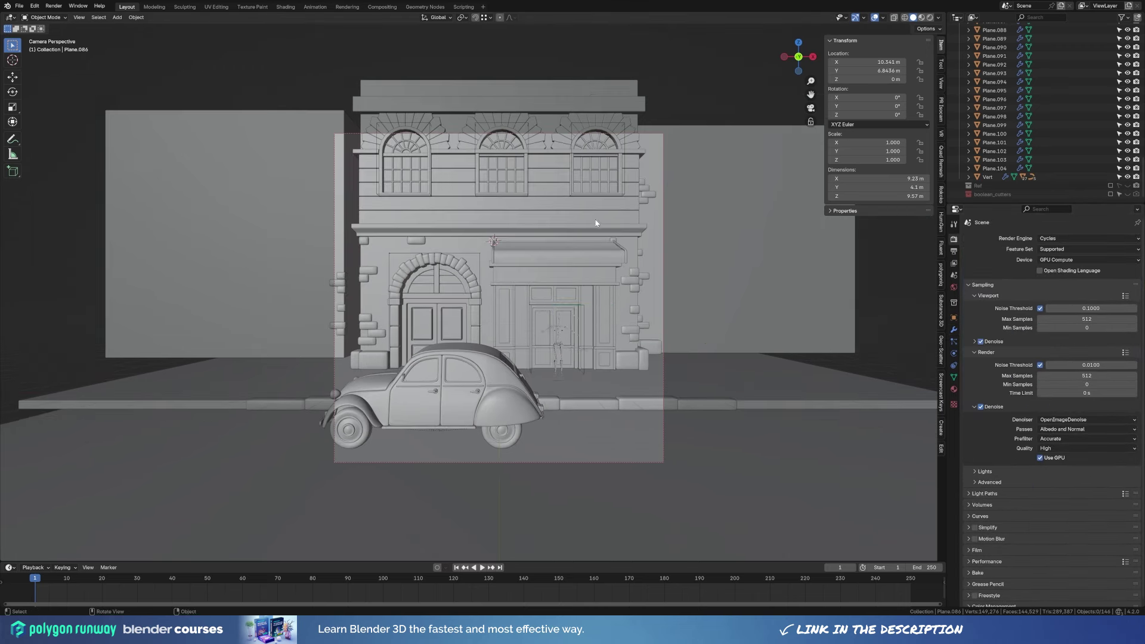
key(z)
Add a Sun light at the world origin and tilt it around Y.
key(shift+s)
click(432, 513)
key(shift+a)
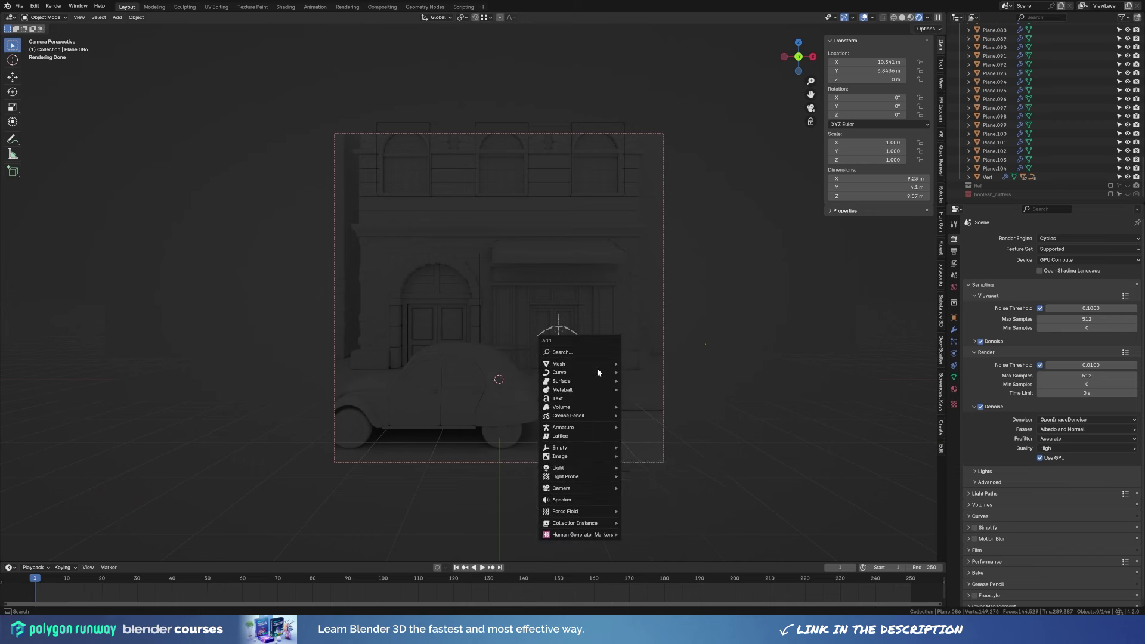
click(639, 477)
key(r)
key(y)
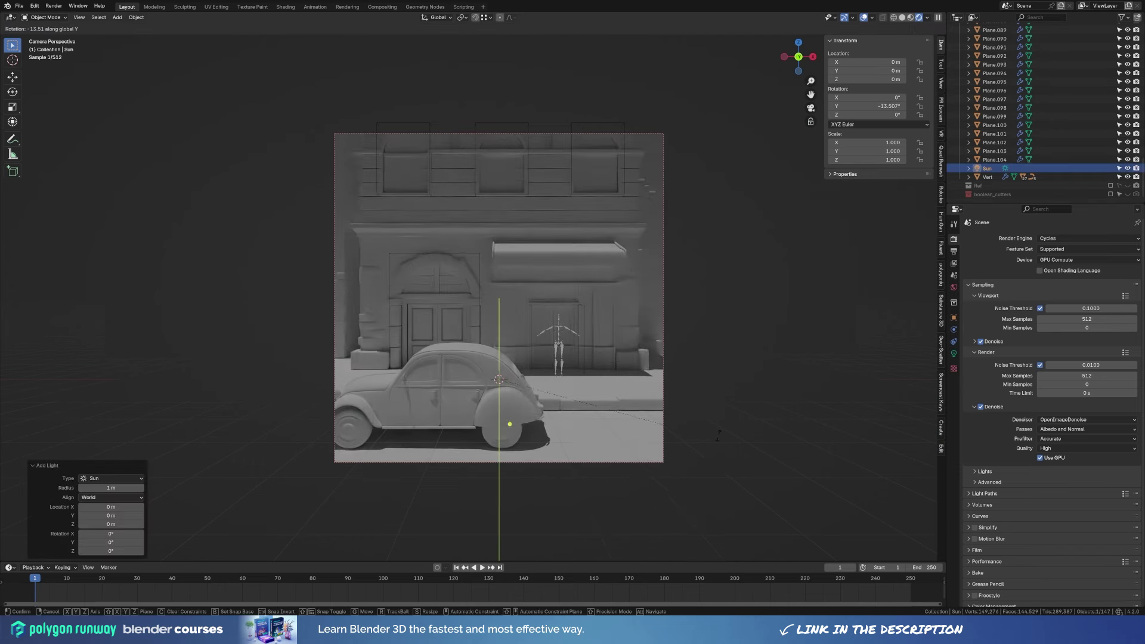
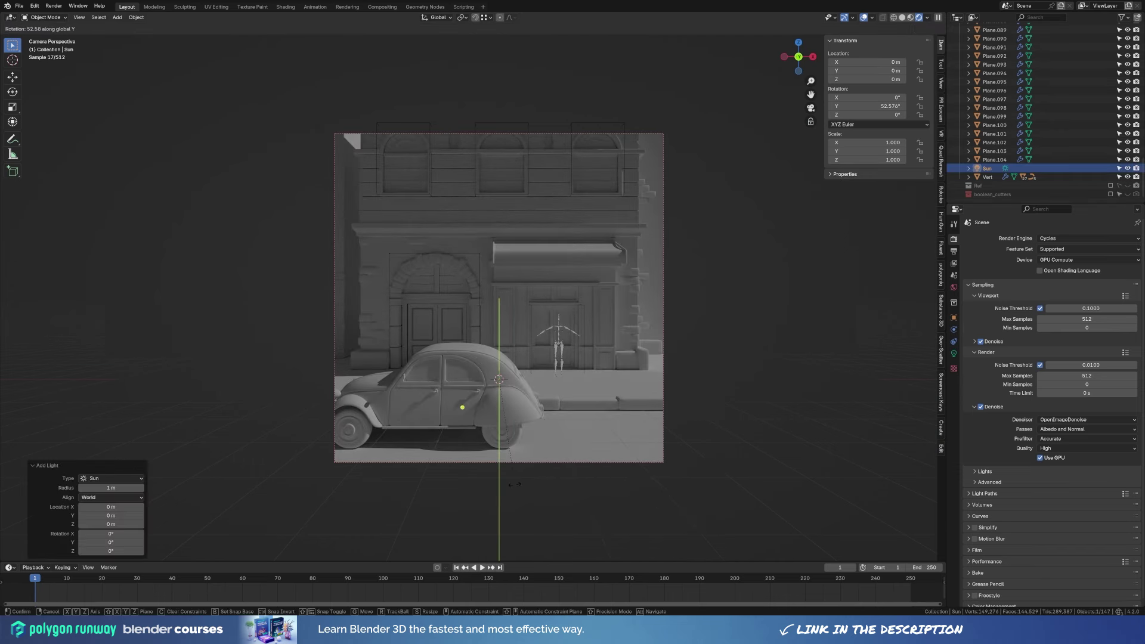
Rotate the sun -57.19° on Y, 27.4° on Z, then -2.17° on Y.
click(589, 329)
key(r)
key(z)
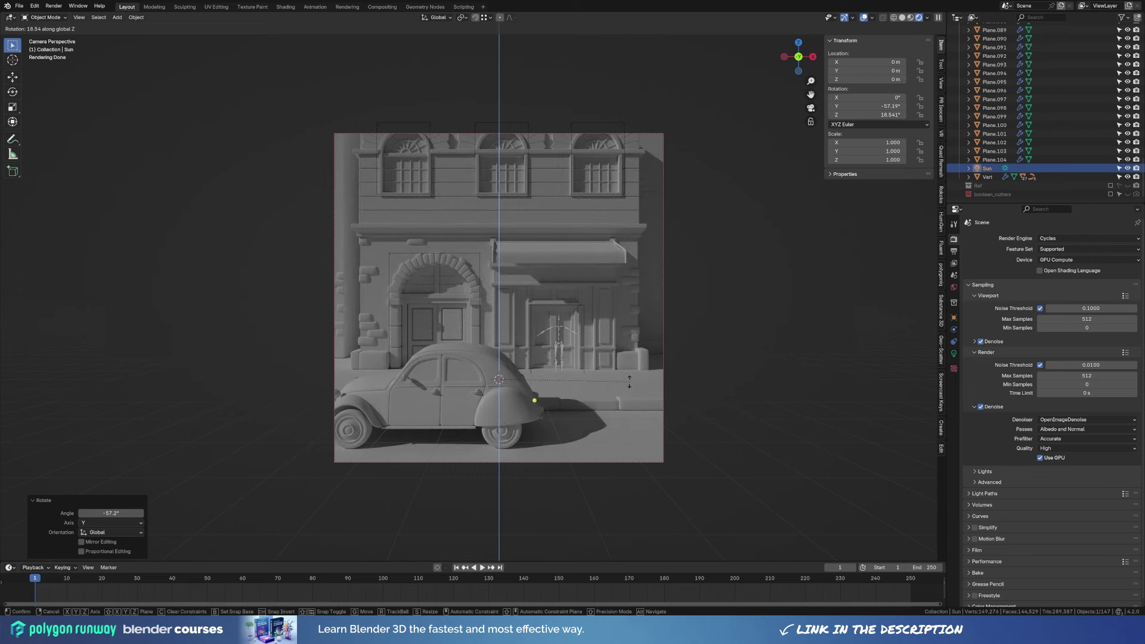
click(618, 364)
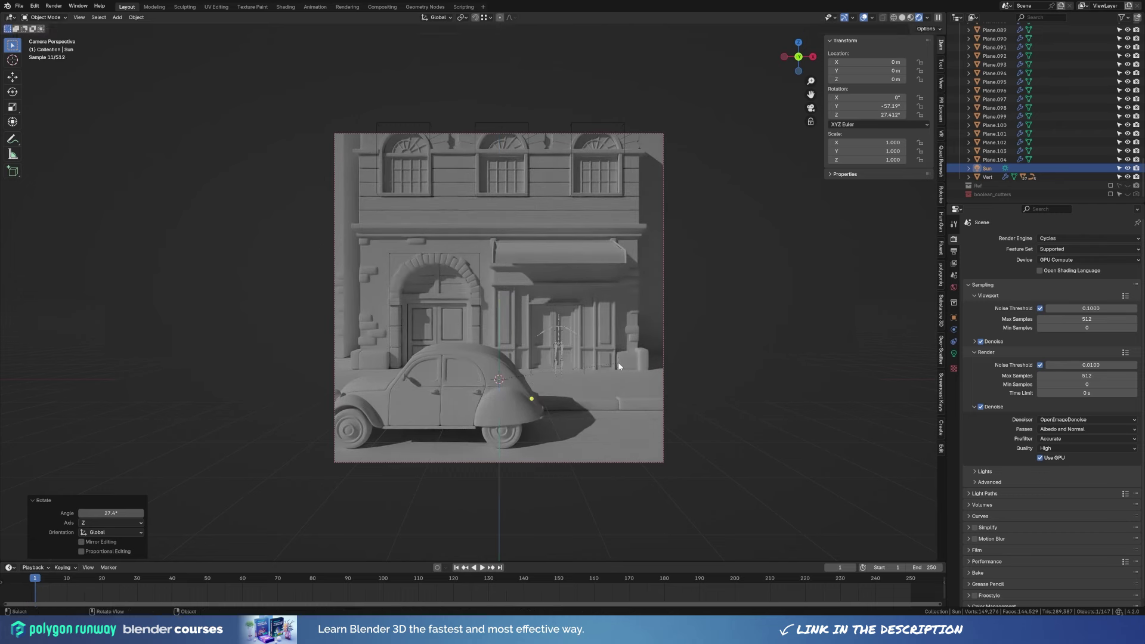
key(r)
key(y)
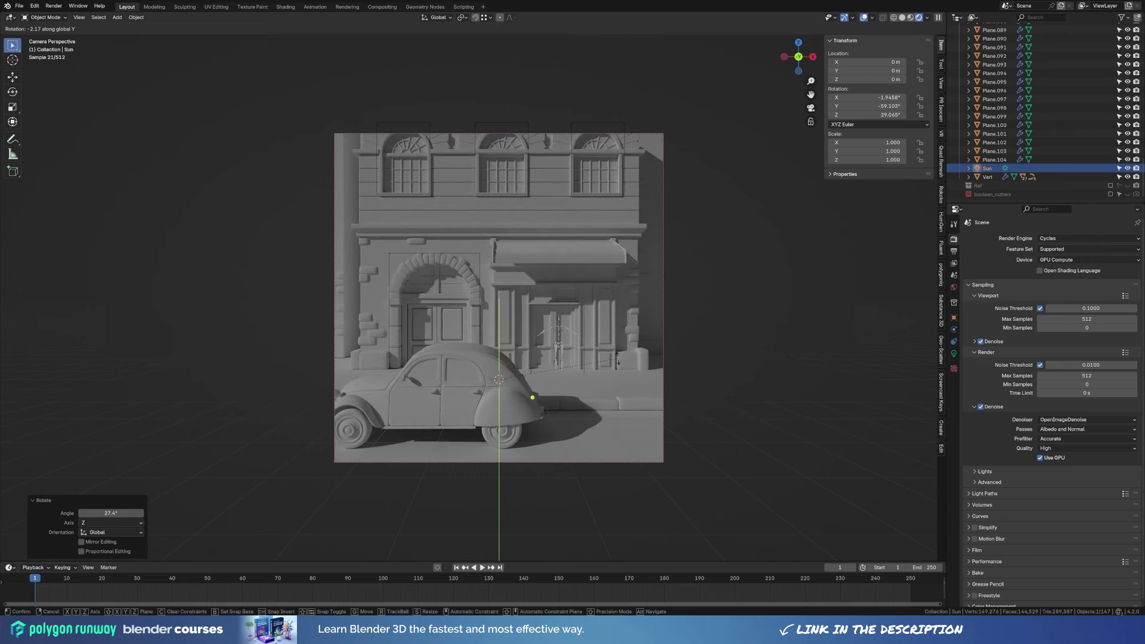
click(618, 359)
Set the sun light's strength to 1.5.
scroll(529, 342, up, 1)
click(954, 353)
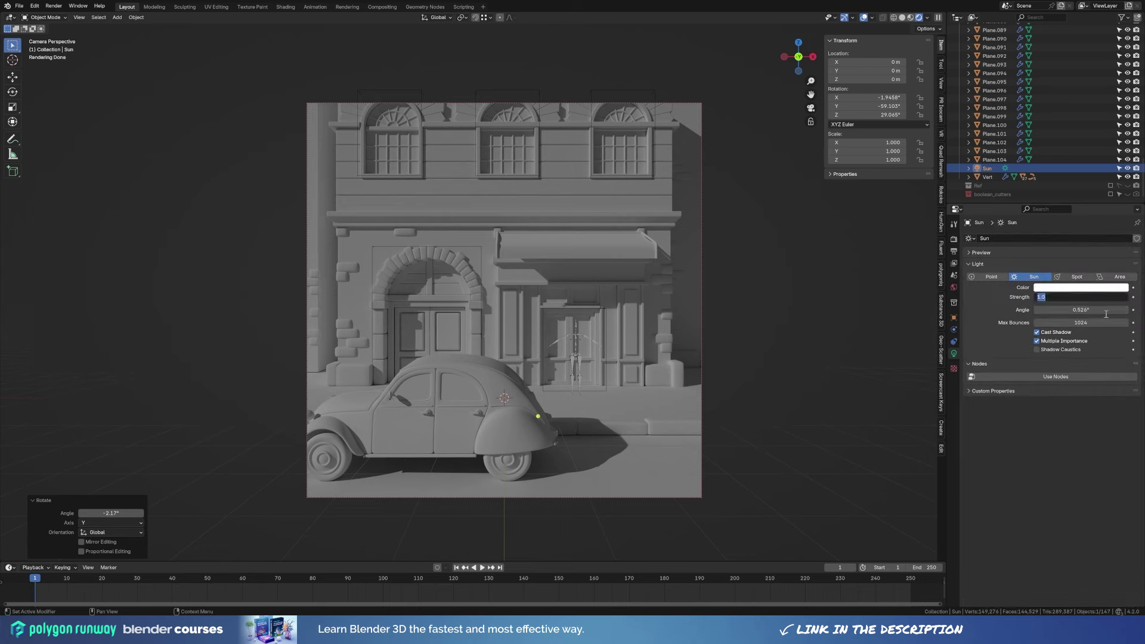
shift+middle_drag(613, 402, 616, 390)
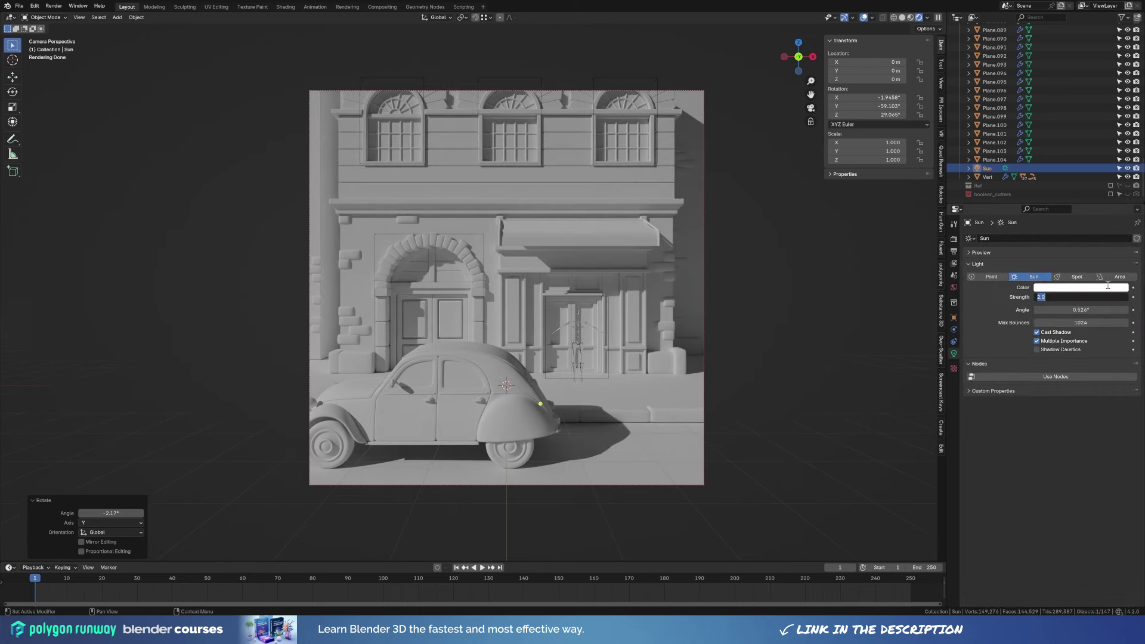
text(1.5)
key(Return)
shift+middle_drag(617, 254, 585, 266)
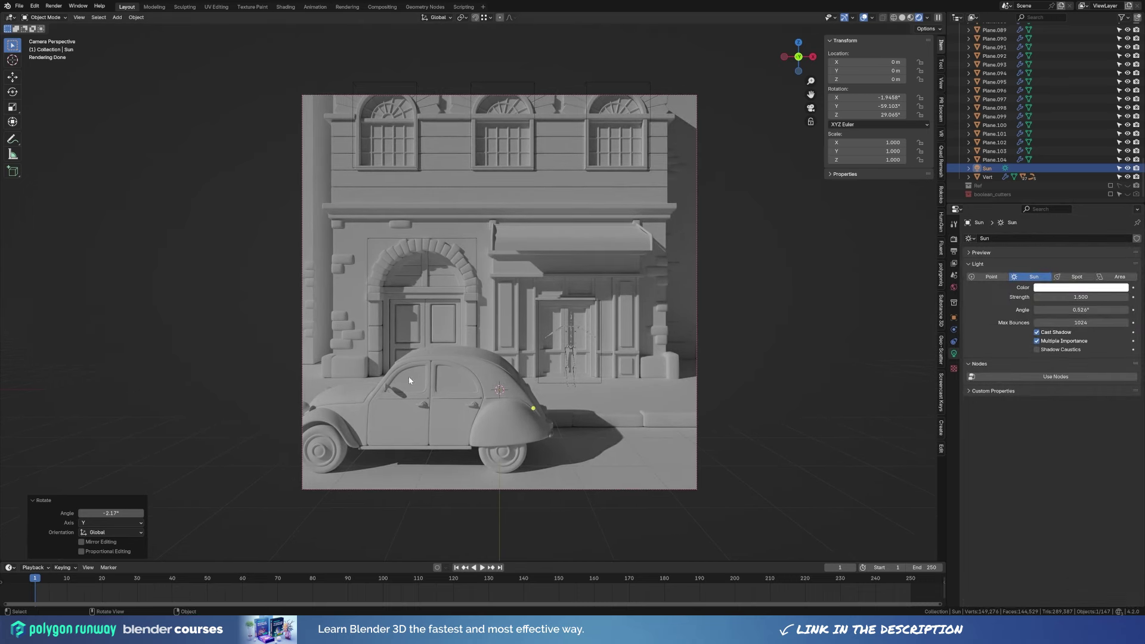
Duplicate the wall stone block and move the copy into place.
key(z)
middle_drag(662, 375, 537, 358)
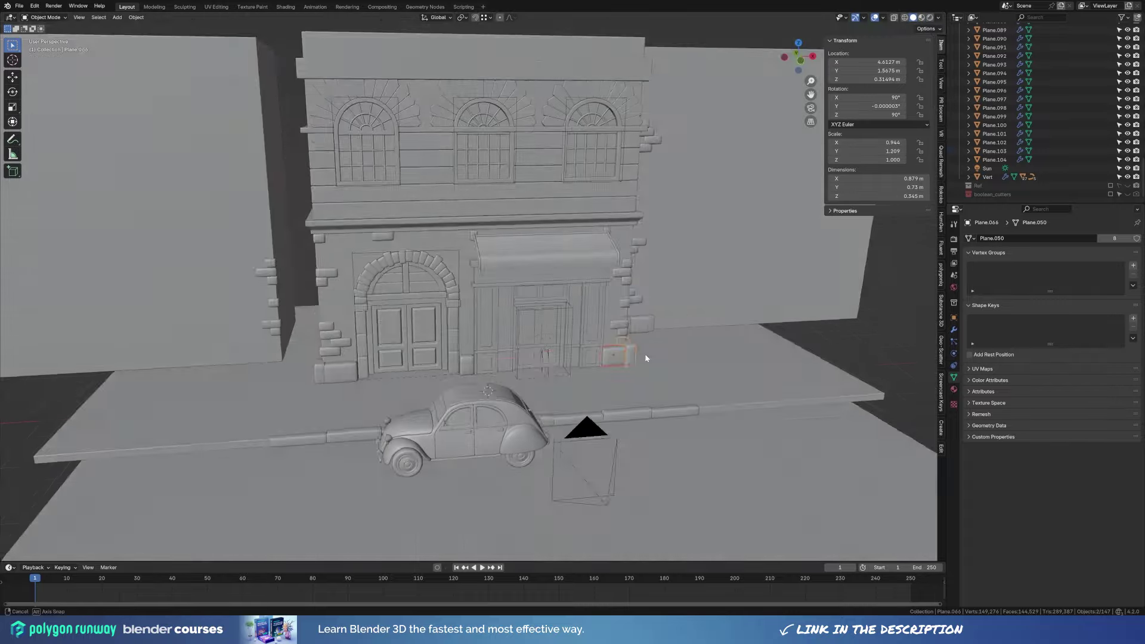
key(ctrl+v)
key(g)
click(315, 360)
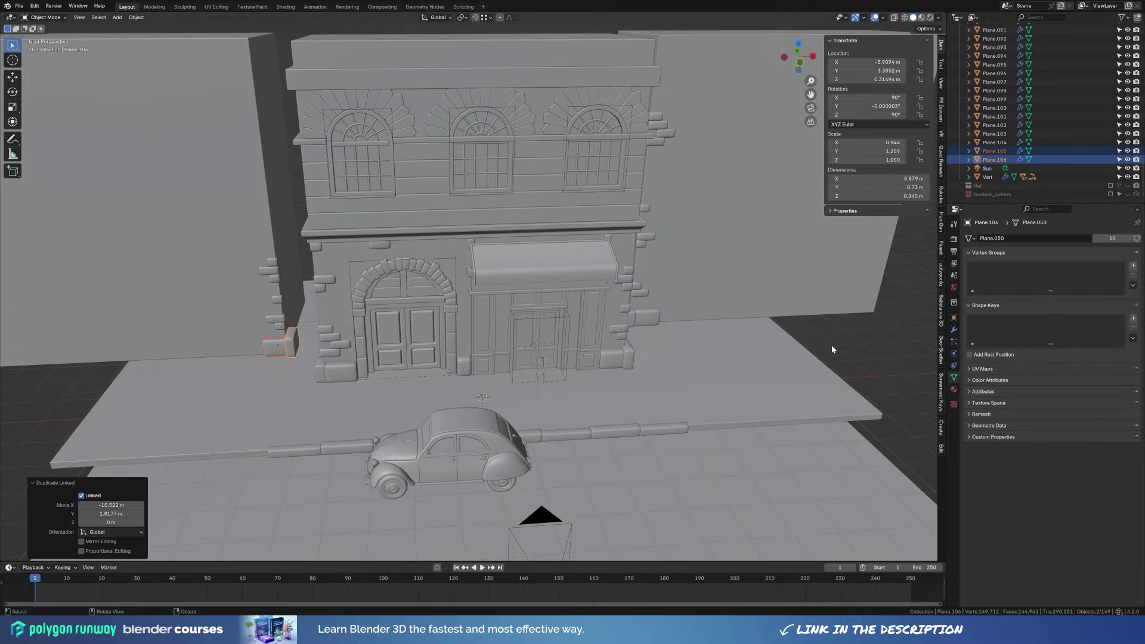
key(alt+a)
key(KP_0)
click(320, 358)
Make a linked copy of the corner stone along Y, lower it and narrow it on Y.
middle_drag(319, 358, 168, 382)
key(alt+d)
key(y)
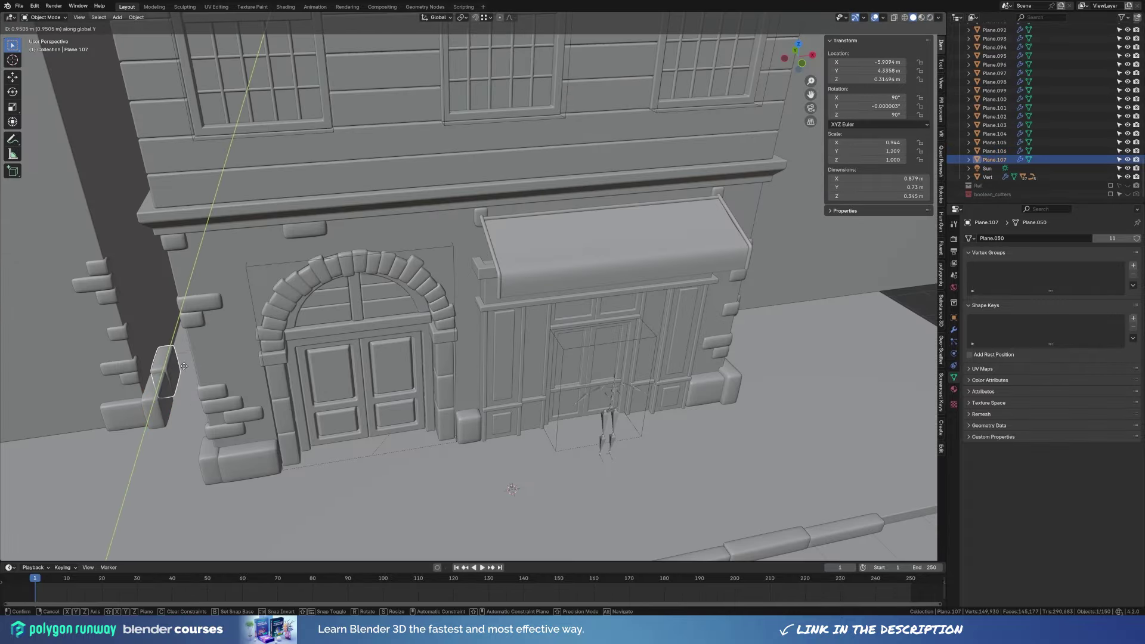
click(168, 376)
key(g)
key(z)
click(168, 376)
key(s)
key(y)
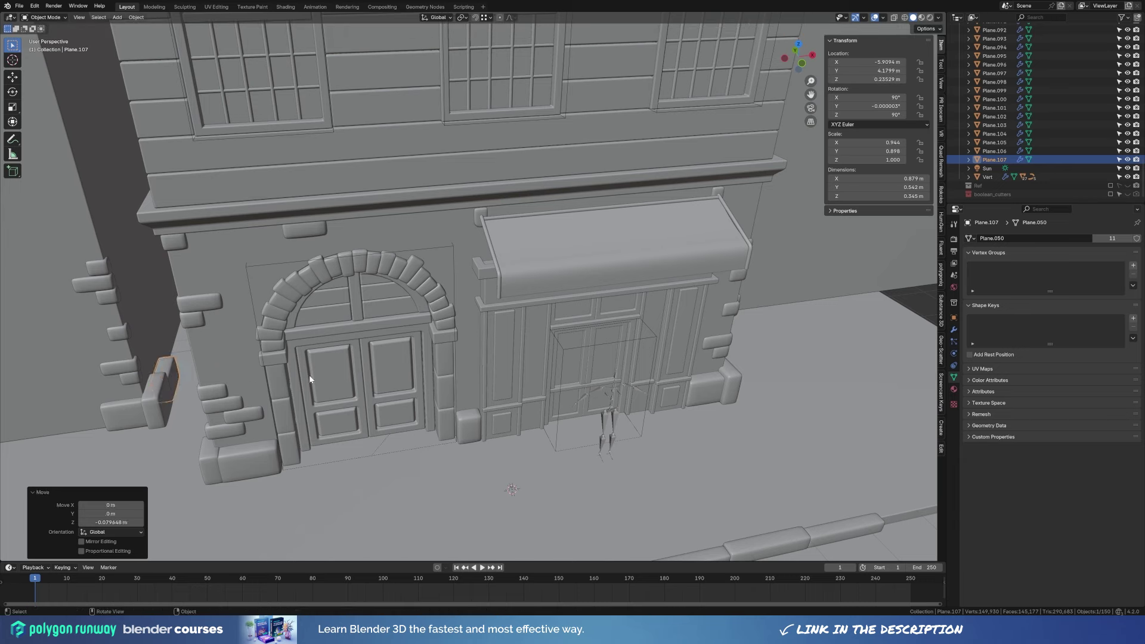
click(761, 328)
Save the scene as french-street.blend.
key(alt+a)
key(KP_0)
key(ctrl+s)
key(shift+z)
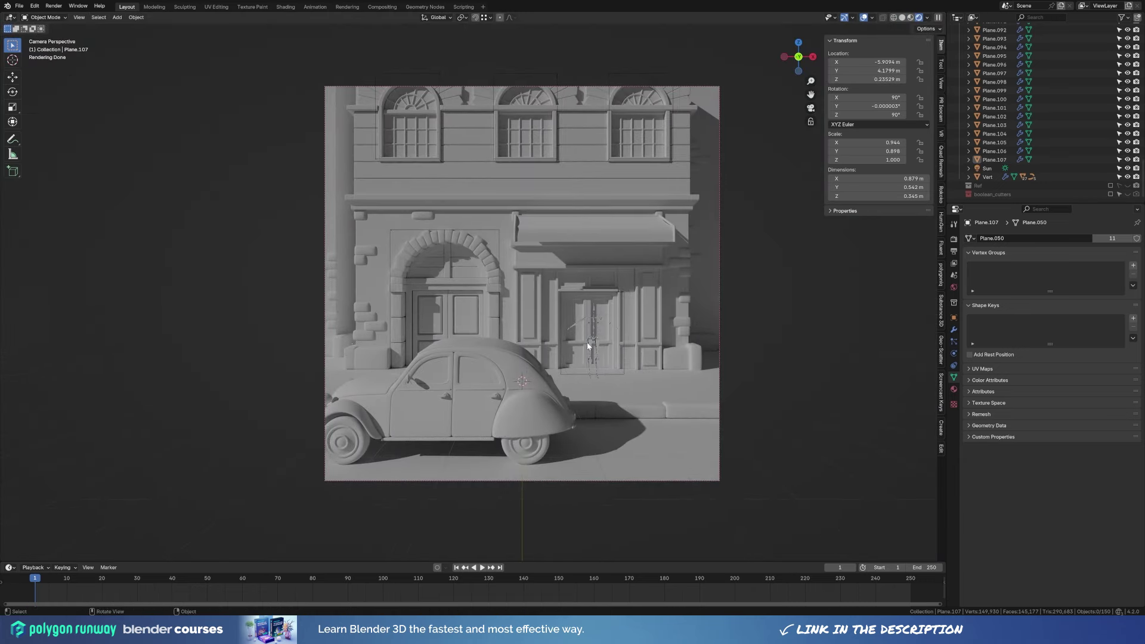
scroll(588, 345, down, 3)
scroll(536, 387, up, 3)
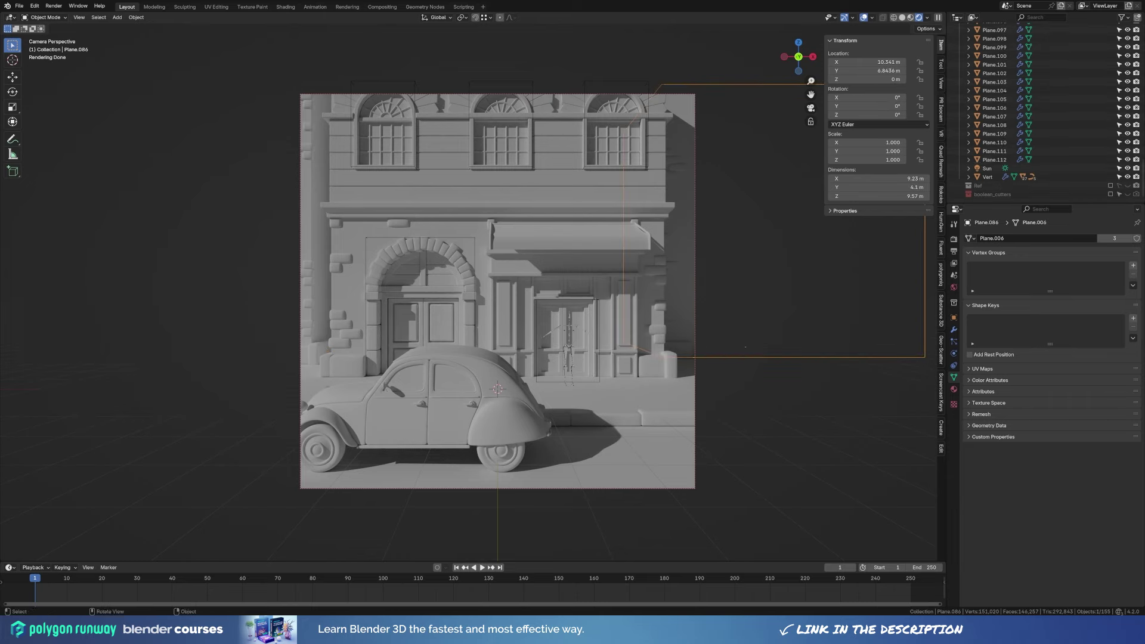
Add a plane and shrink it to 0.135 of its size.
key(shift+a)
click(652, 297)
key(Tab)
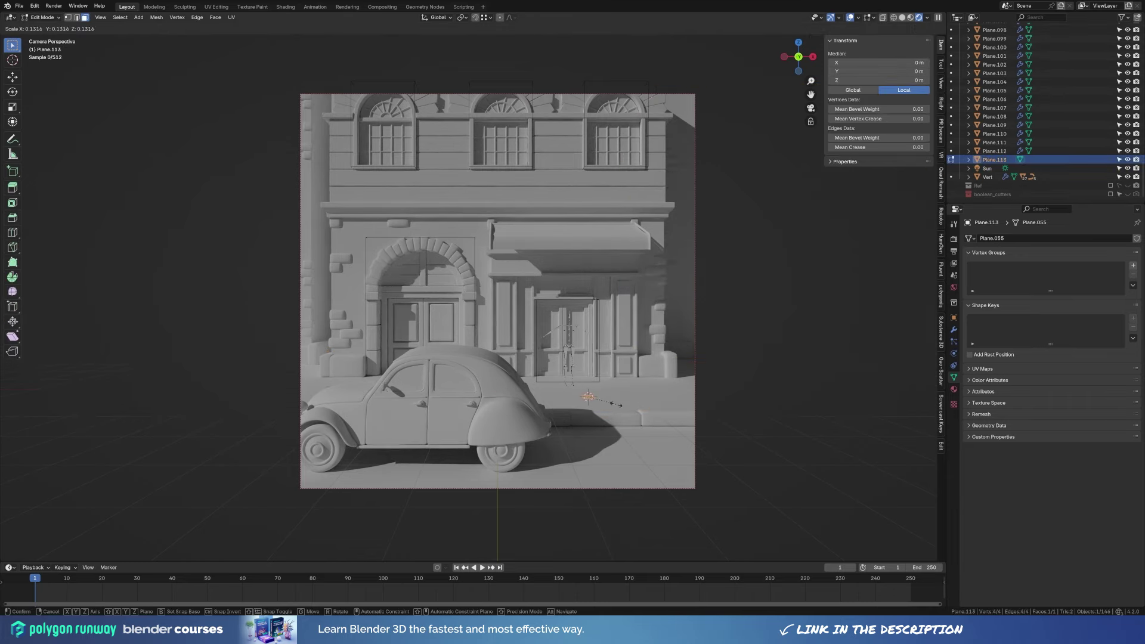
key(s)
click(650, 418)
mouse_move(673, 446)
shift+middle_down()
mouse_move(615, 379)
mouse_move(579, 424)
shift+middle_up()
scroll(615, 380, up, 5)
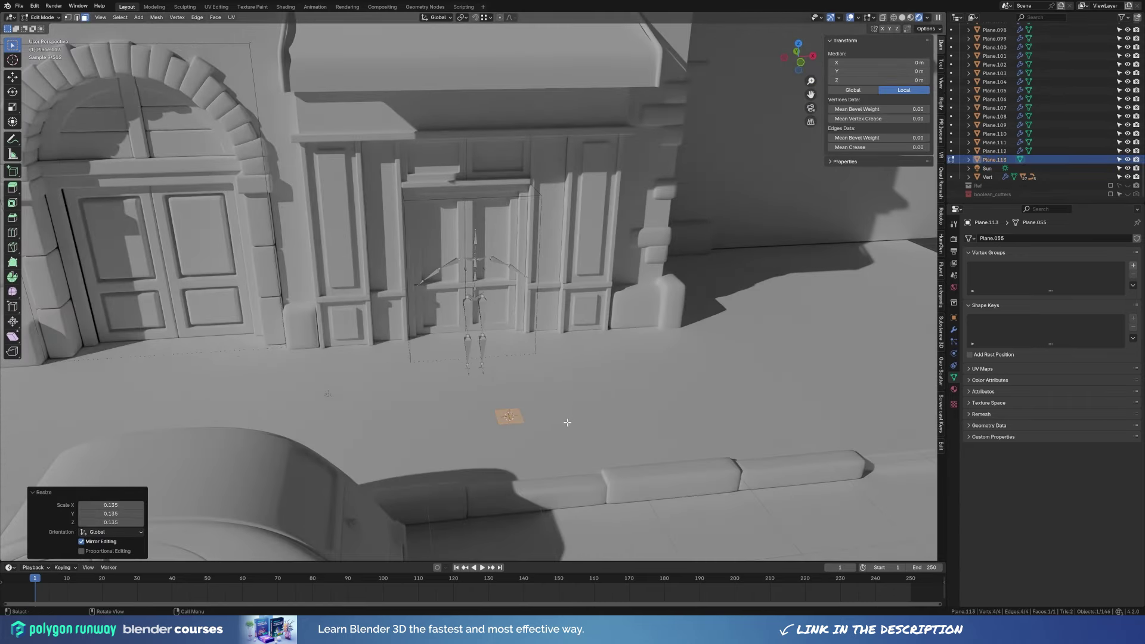
key(s)
click(579, 424)
Extrude the plane up 0.0738 m into a box and add a Bevel modifier.
key(e)
click(587, 421)
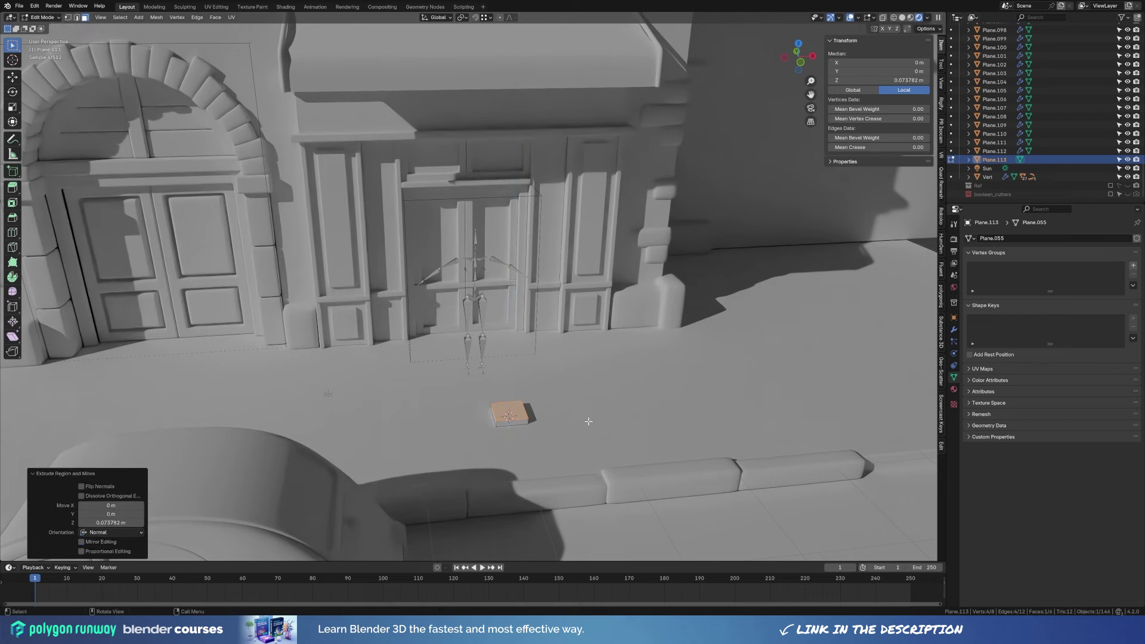
key(Tab)
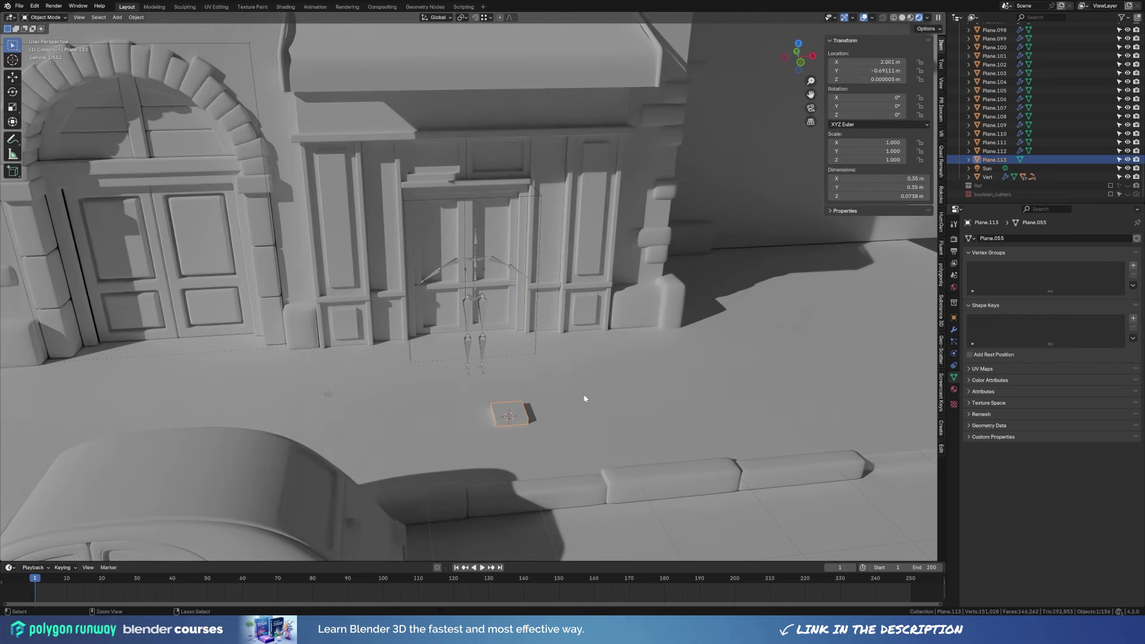
click(954, 329)
click(1056, 238)
click(1080, 282)
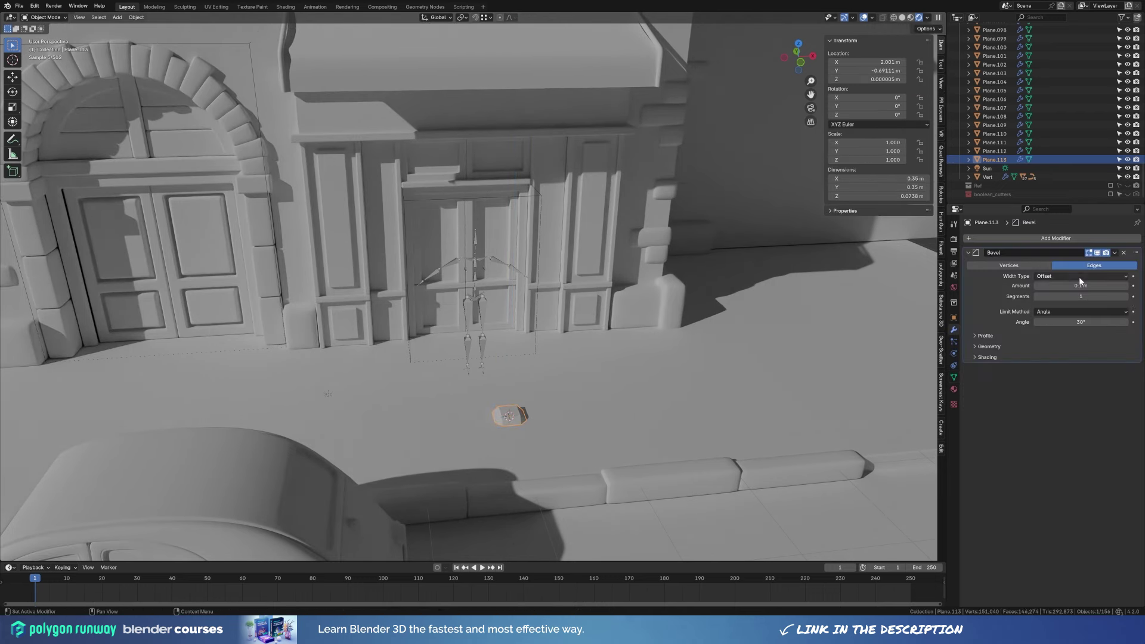
Add level-2 subdivision and smooth shading to the stone, then duplicate it.
key(ctrl+2)
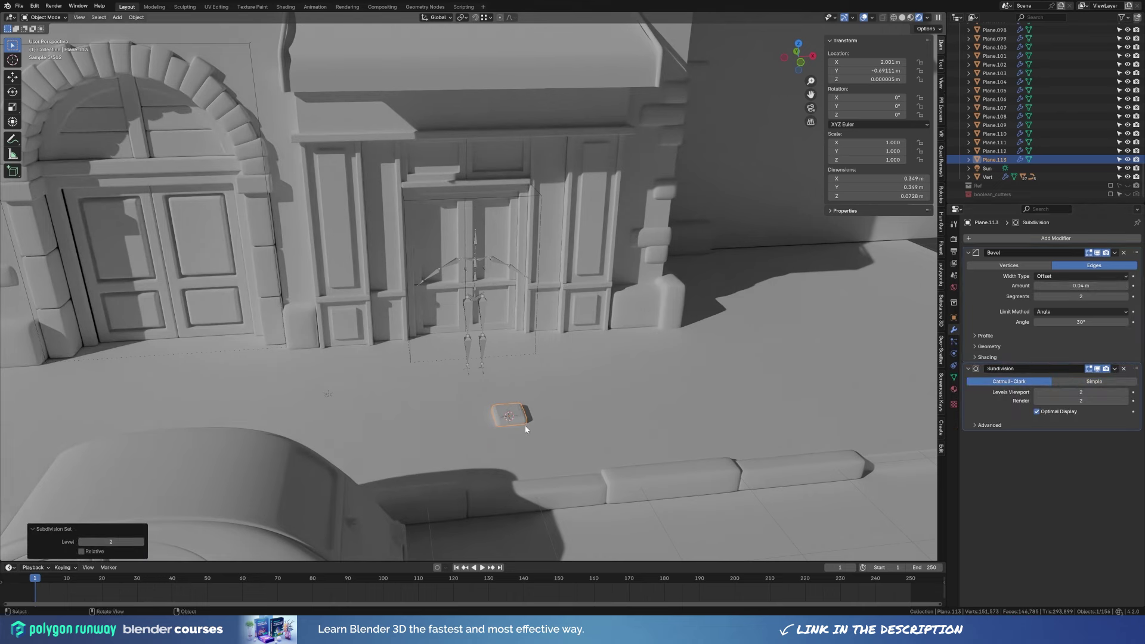
right_click(525, 425)
click(525, 428)
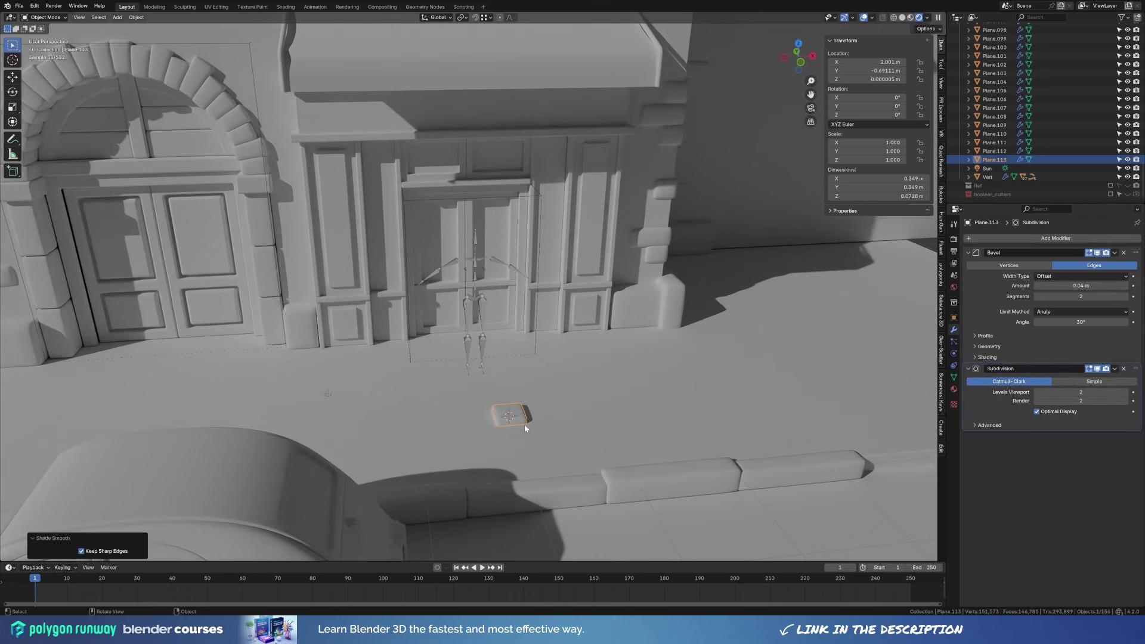
key(shift+d)
Place the stone copy beside the first along X and add a linked copy above them.
key(x)
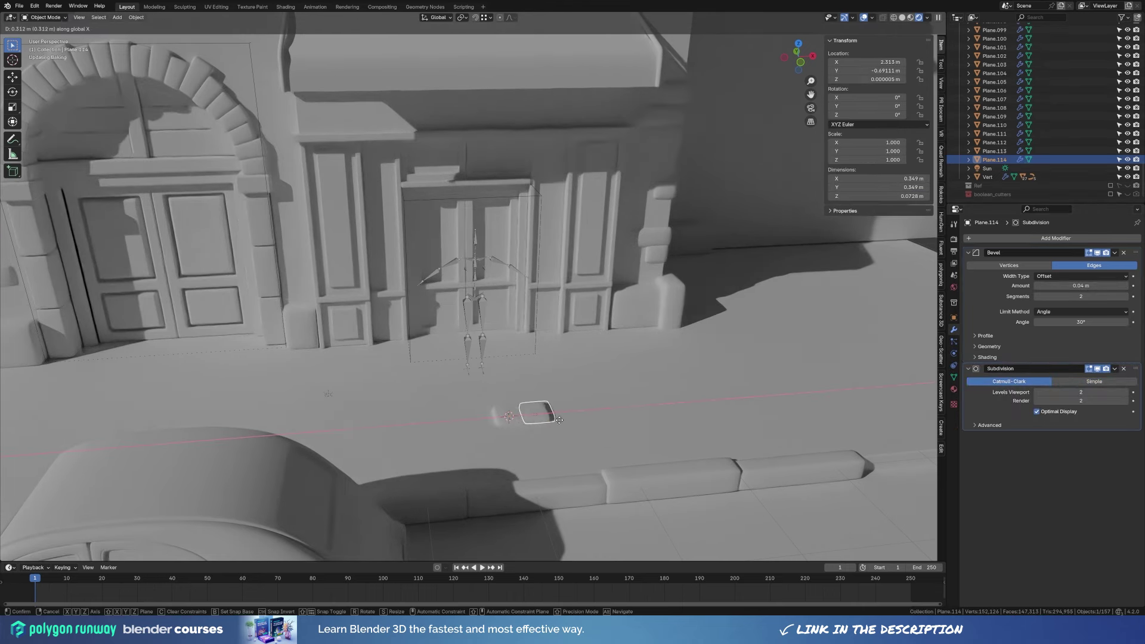
click(561, 419)
key(KP_7)
key(alt+d)
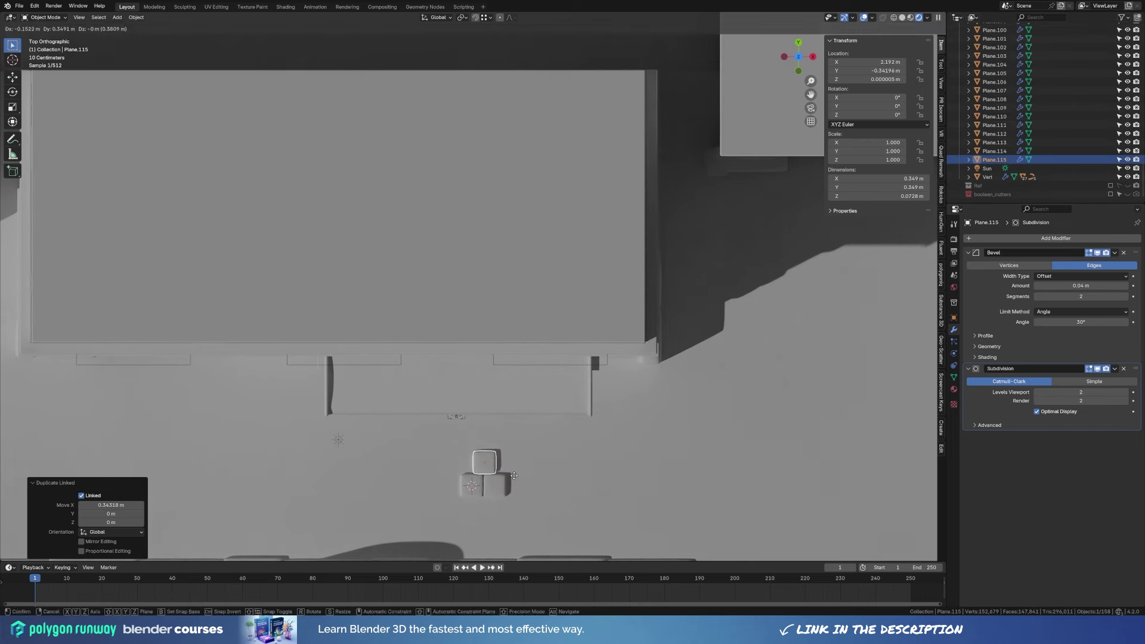
click(542, 483)
shift+middle_drag(542, 482, 546, 394)
Copy two stones to the right along X and add another copy below the group.
shift+click(499, 397)
key(alt+d)
key(x)
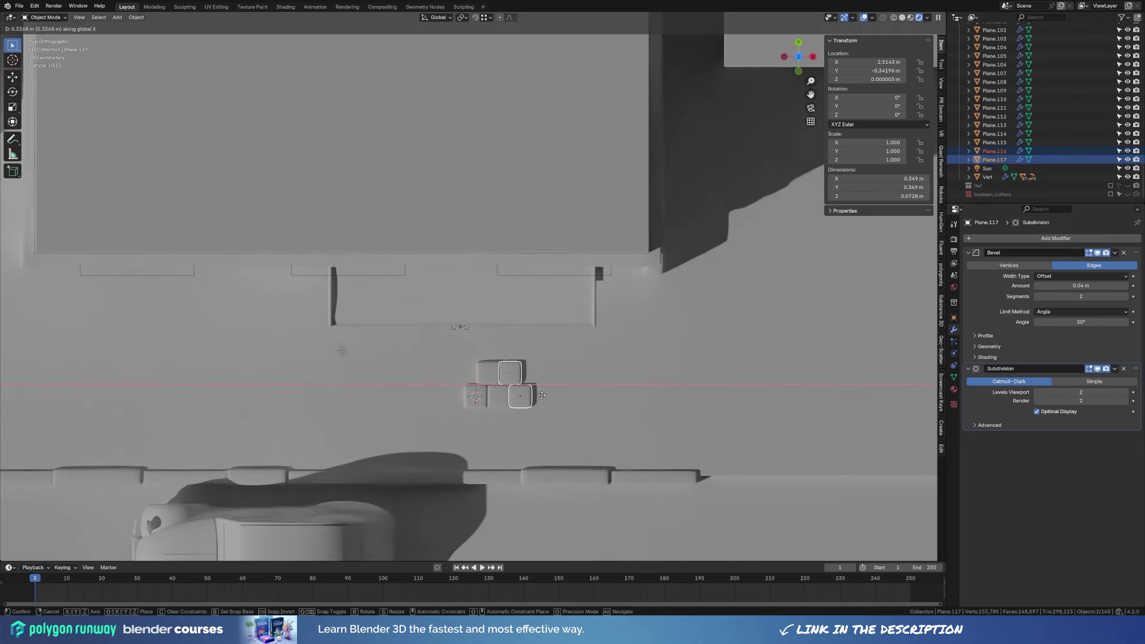
click(532, 399)
key(alt+d)
click(518, 430)
middle_drag(519, 429, 504, 387)
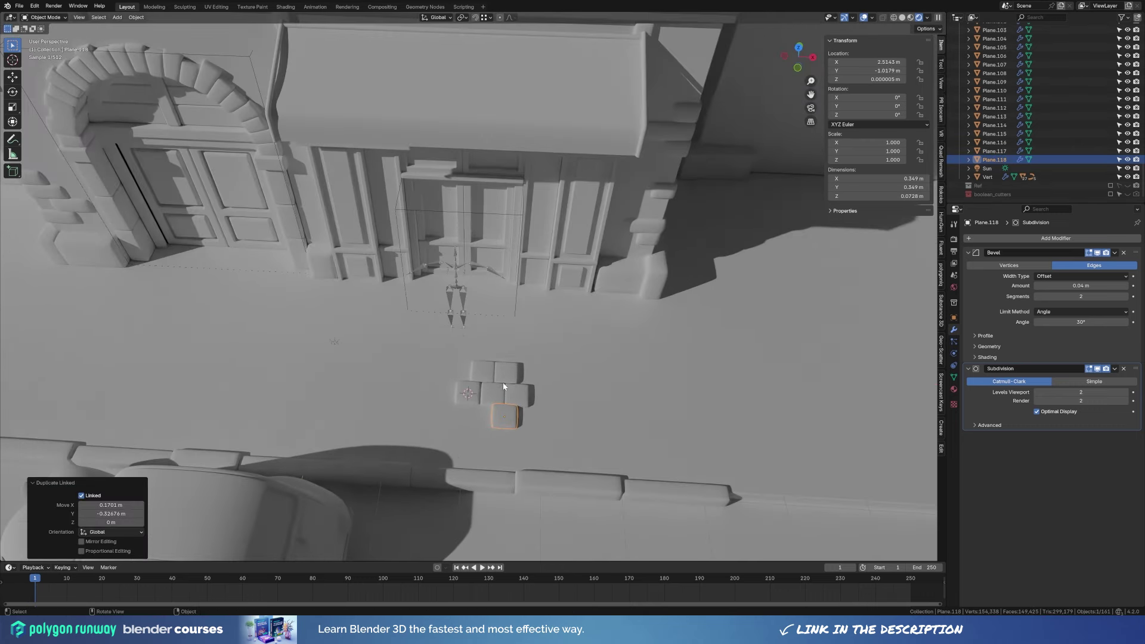
Make flat linked copies of two stones near the facade corner.
shift+click(510, 394)
shift+click(493, 393)
key(alt+d)
key(shift+z)
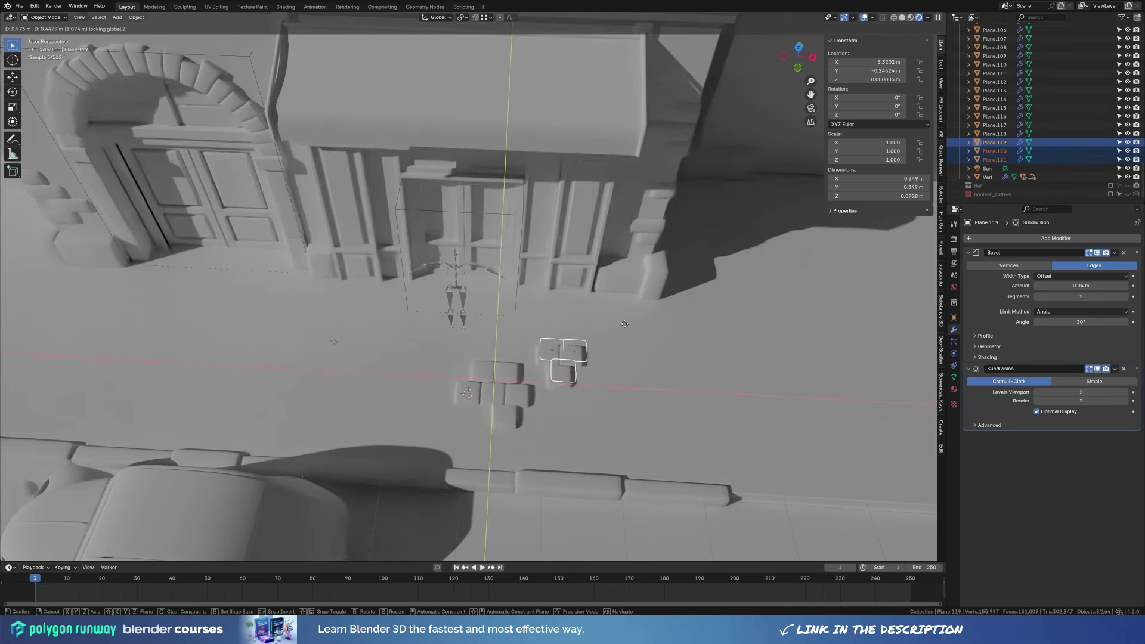
click(677, 274)
key(z)
Add more linked stone copies and a single extra stone on the pavement.
click(739, 307)
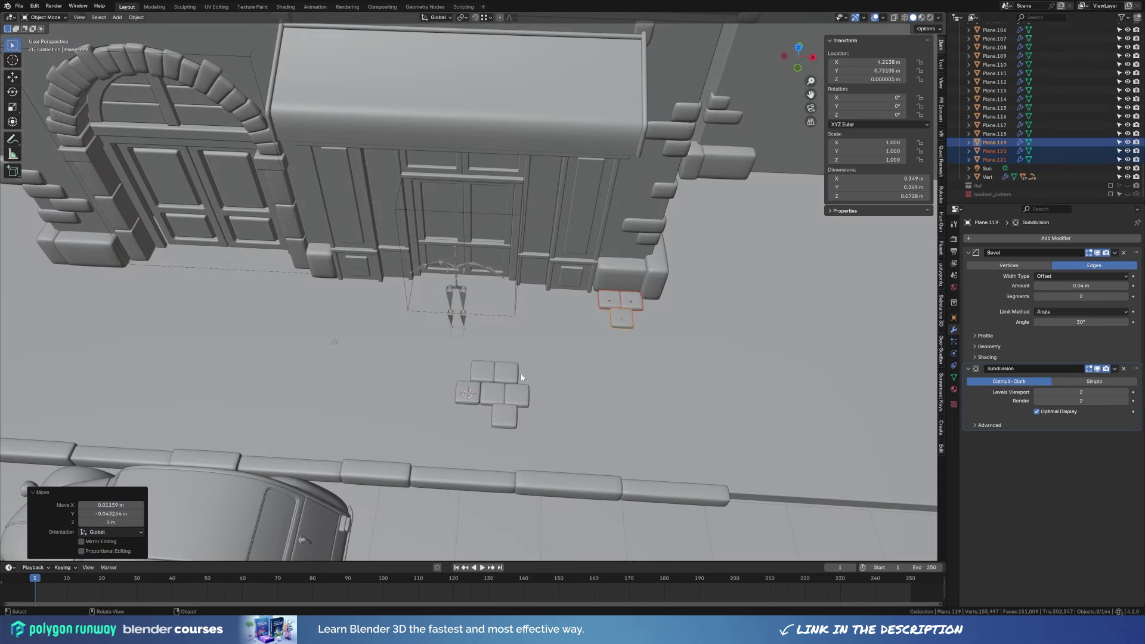
click(483, 373)
shift+click(516, 396)
key(alt+d)
click(611, 404)
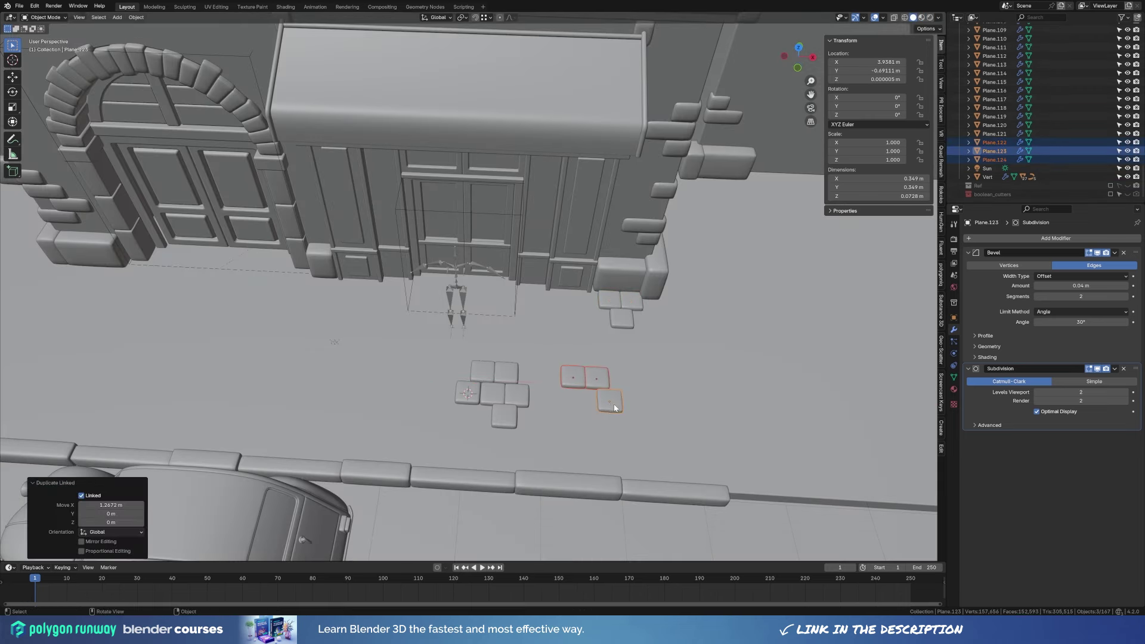
key(alt+d)
click(573, 338)
key(KP_0)
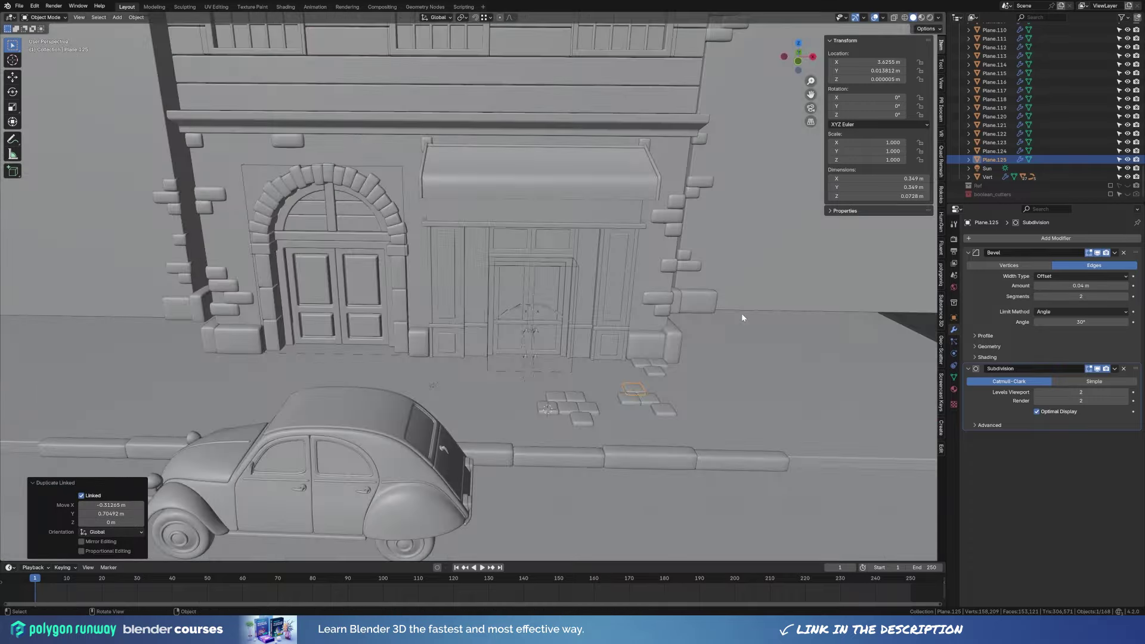
Sink one stone slightly by lowering its geometry along Z.
scroll(713, 312, up, 3)
key(Tab)
key(a)
key(g)
key(z)
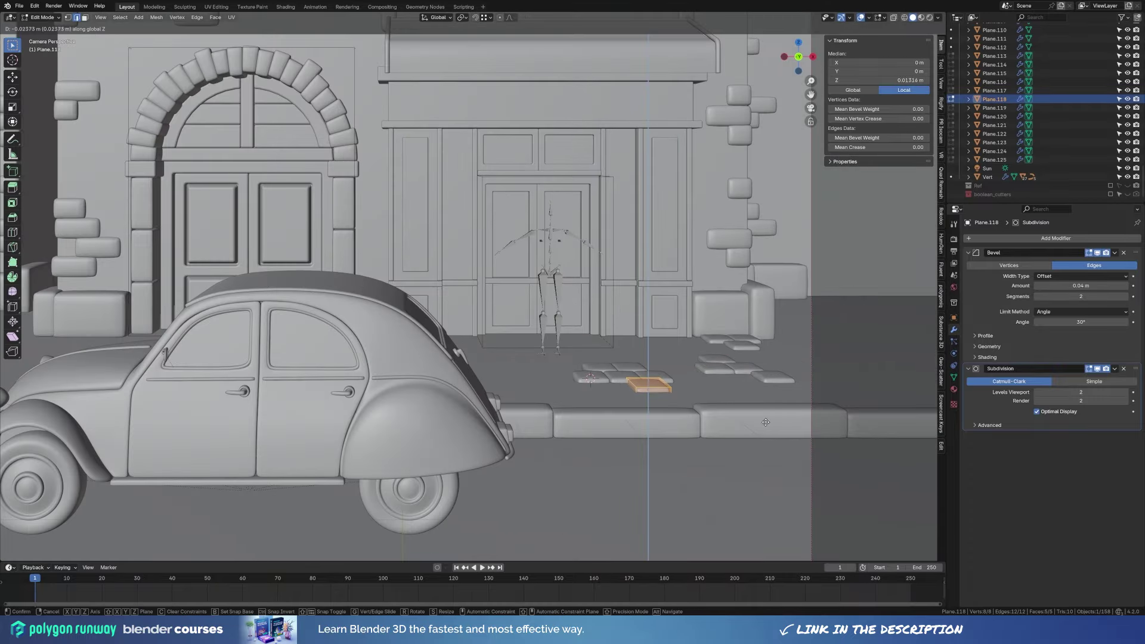
click(763, 428)
key(Tab)
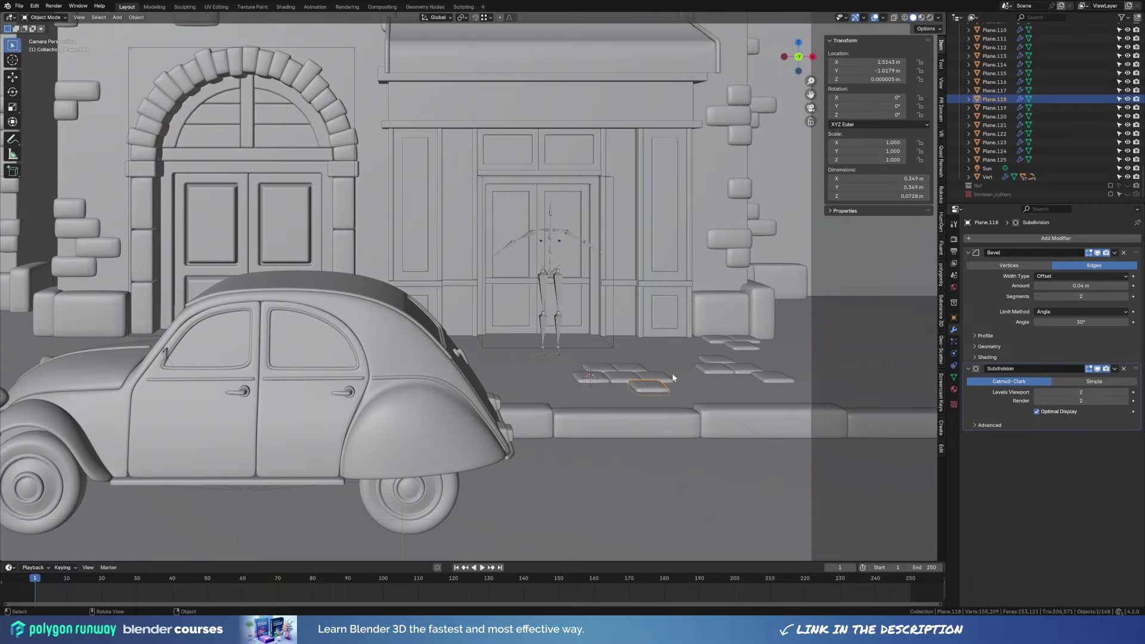
middle_drag(672, 377, 588, 407)
Duplicate the selected tiles and shift them along Y.
key(shift+d)
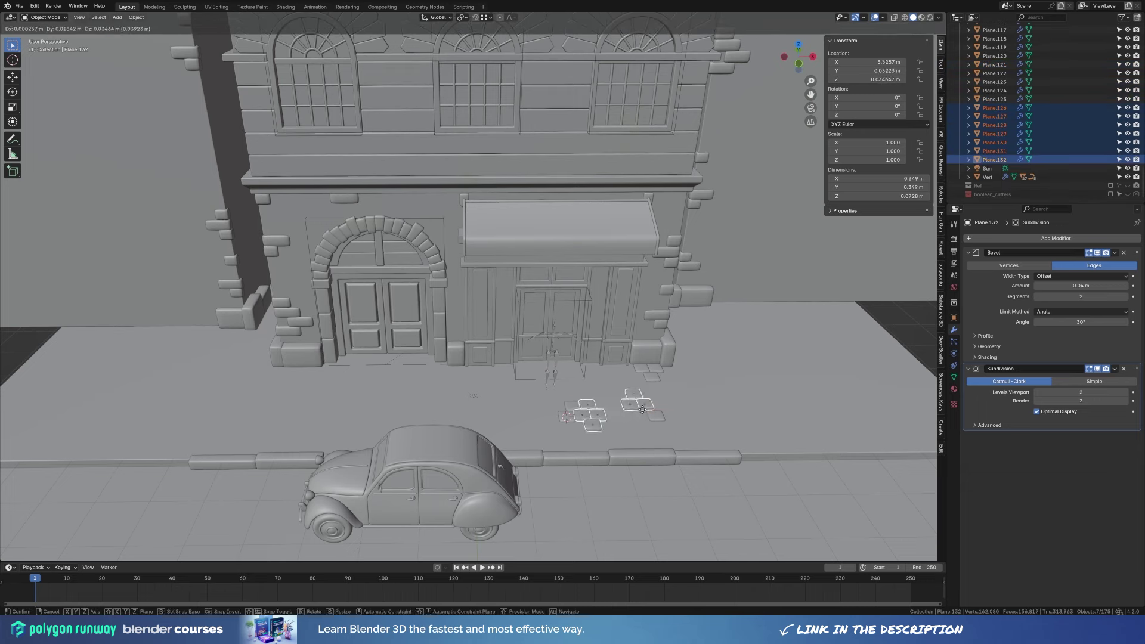
click(555, 403)
key(g)
key(y)
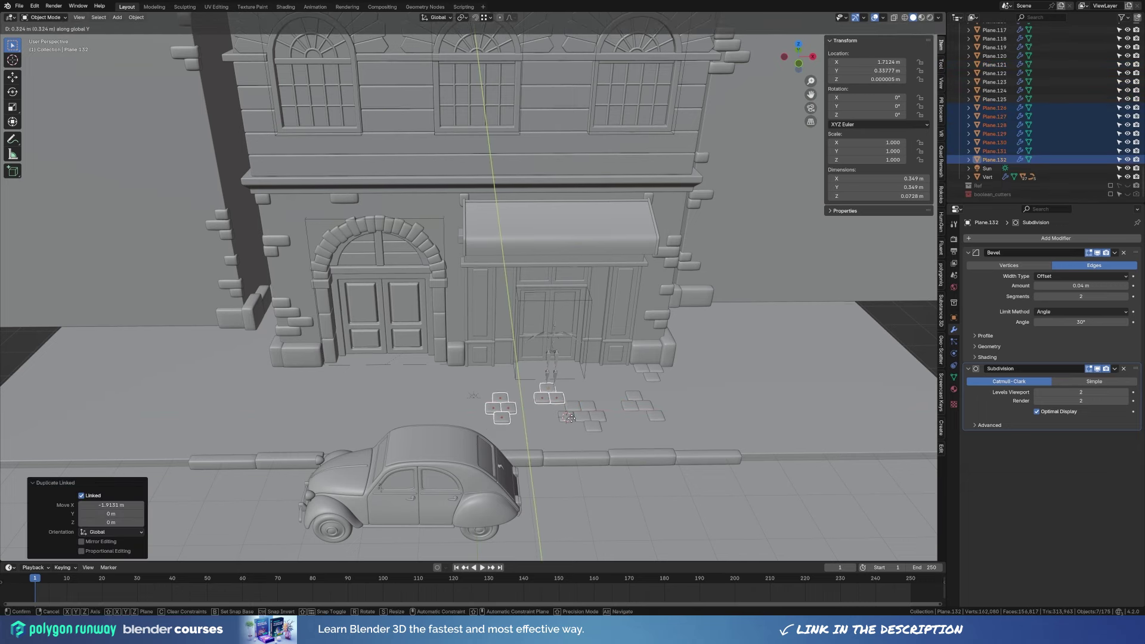
click(570, 417)
key(g)
key(y)
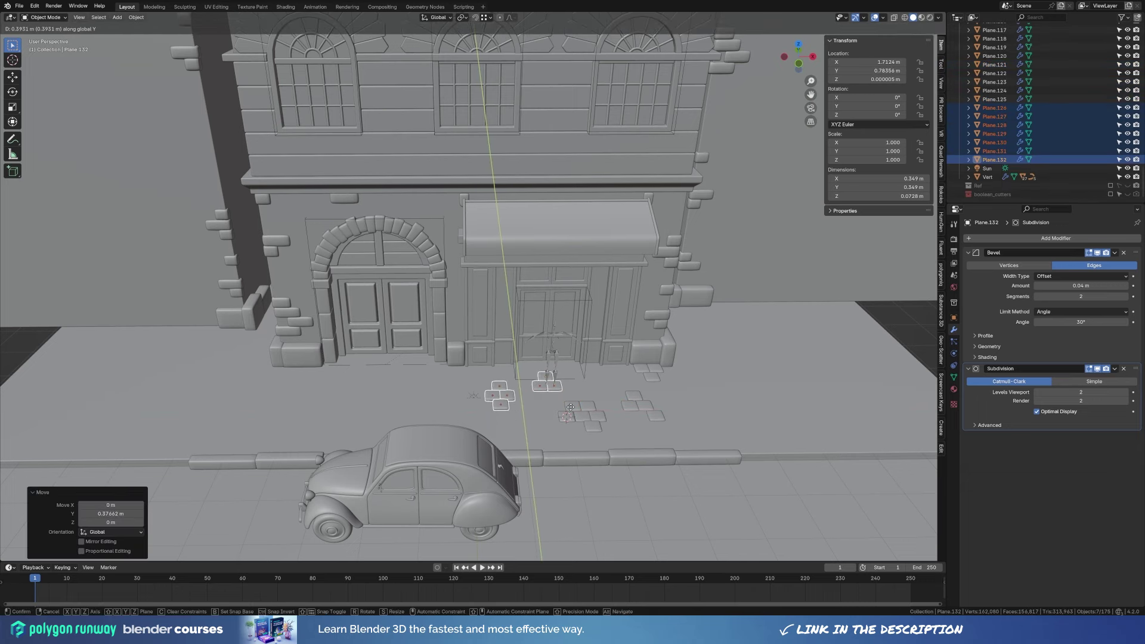
click(571, 407)
key(KP_0)
Lower one tile and raise the tile under the figure's feet.
click(626, 375)
key(g)
key(z)
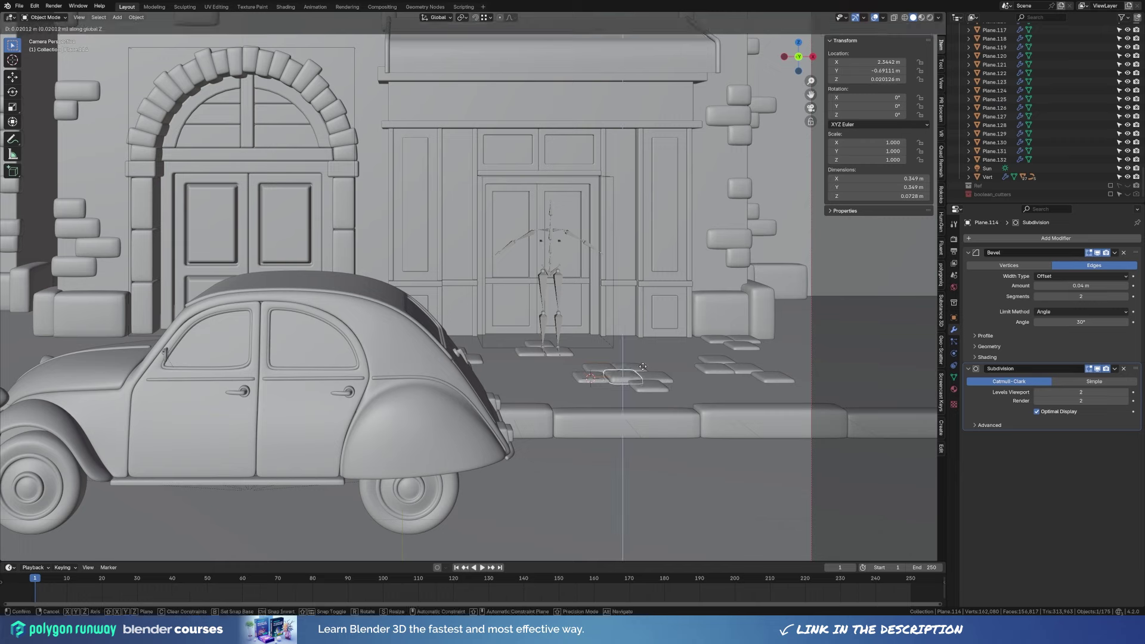
click(643, 369)
click(746, 351)
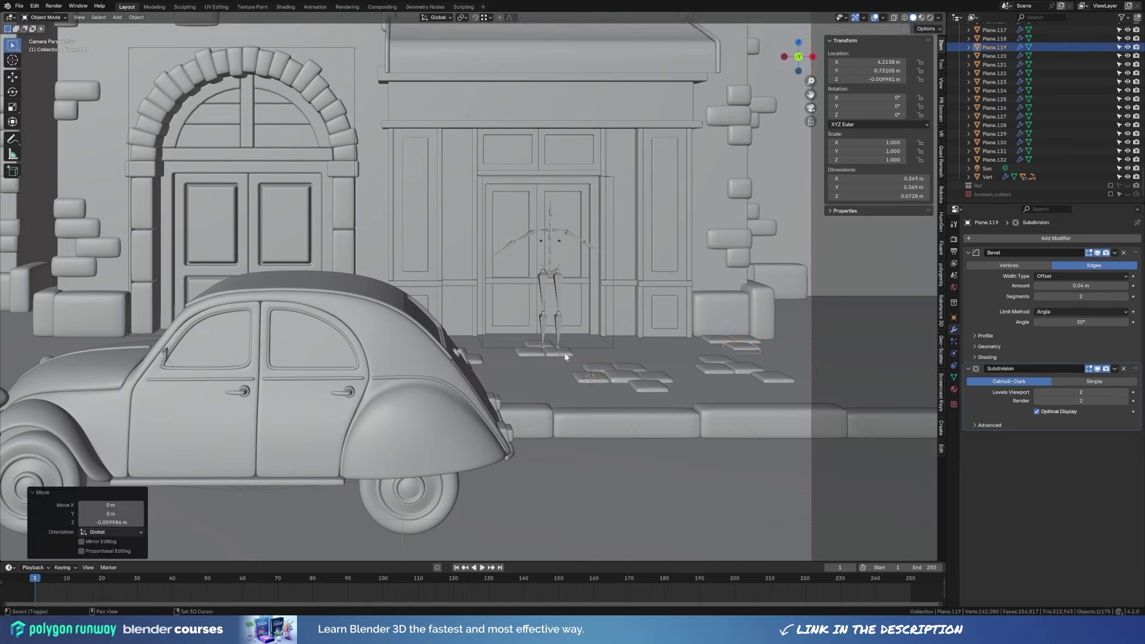
click(533, 352)
key(g)
key(z)
click(538, 351)
Orbit down onto the doorway tiles to inspect them, then return to the camera view.
middle_drag(537, 351, 568, 430)
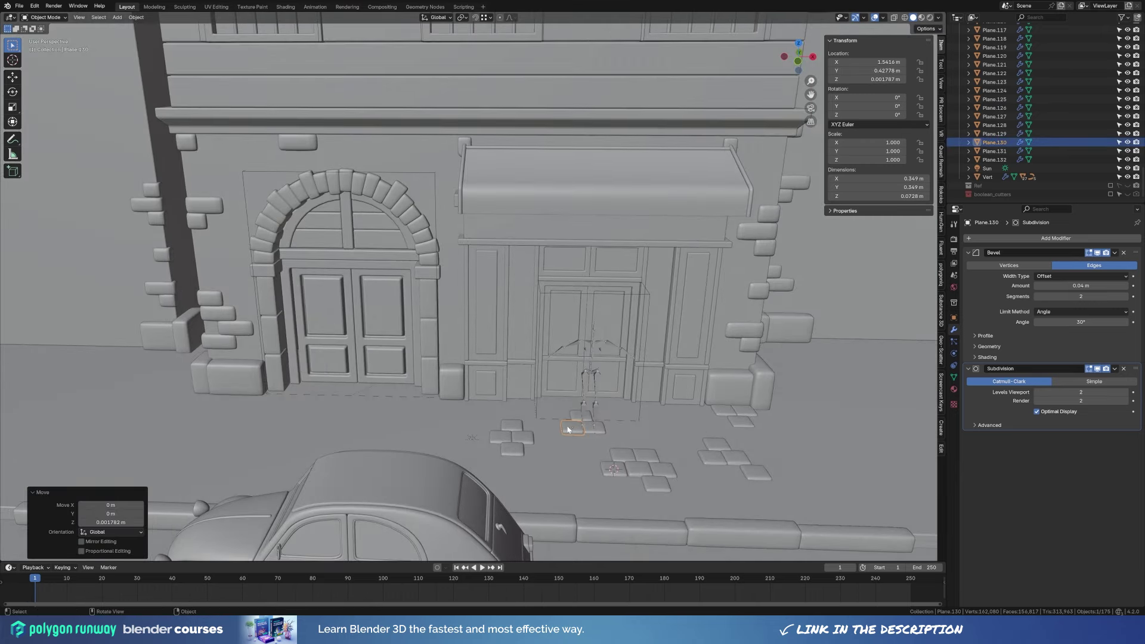
scroll(550, 432, down, 3)
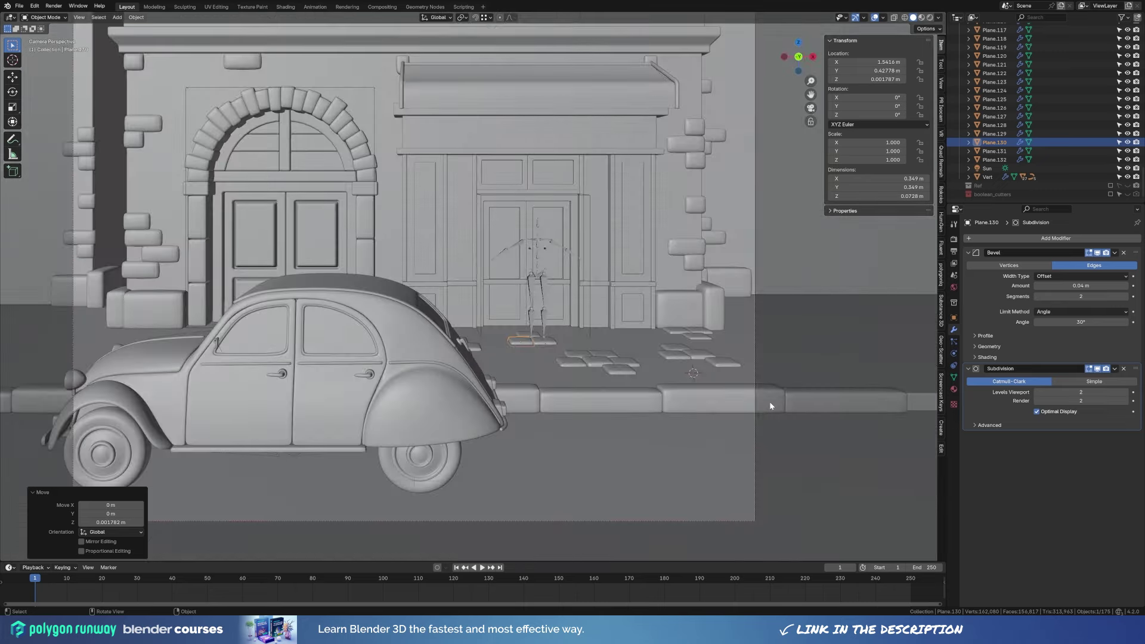
middle_drag(647, 419, 660, 492)
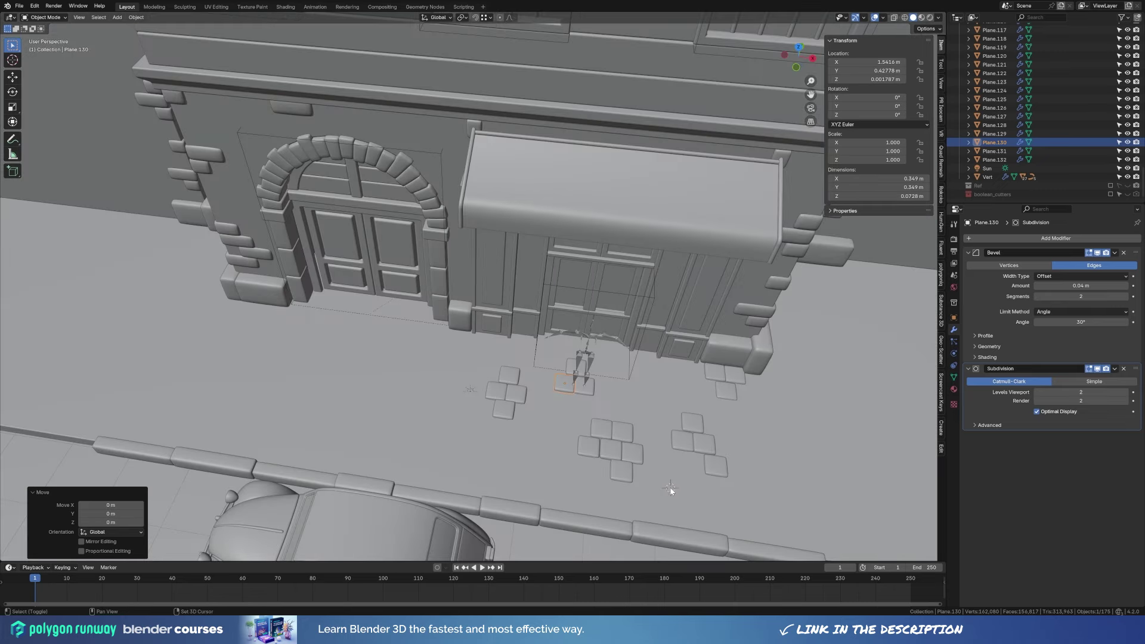
key(KP_0)
key(shift+a)
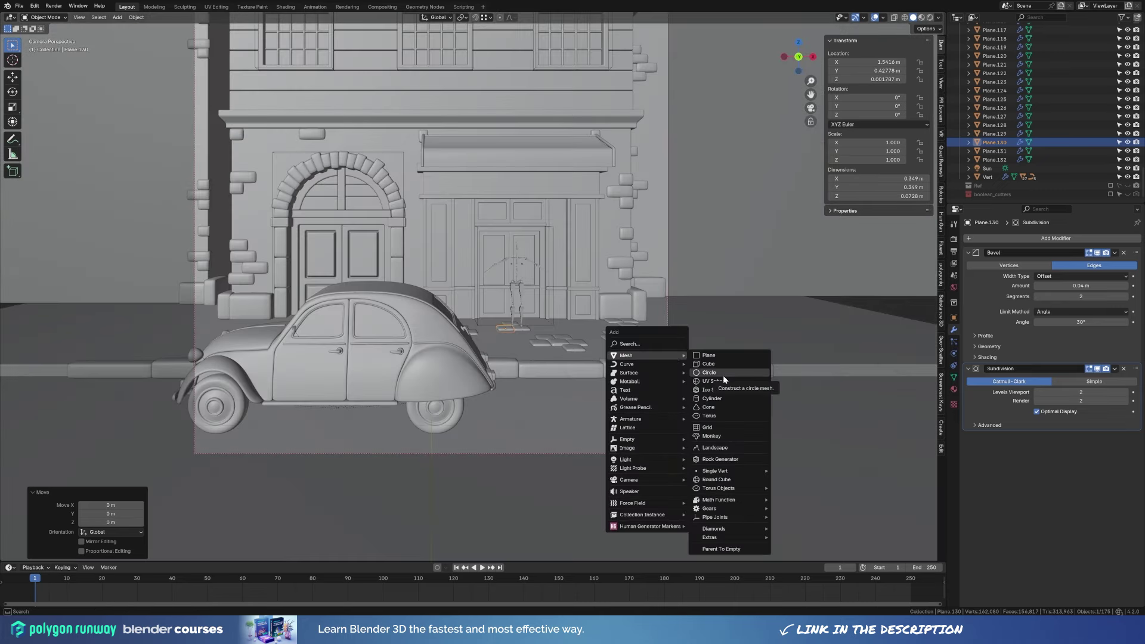
Add a circle mesh and scale it to 1.2 in Edit Mode.
click(722, 374)
key(Tab)
text(s)
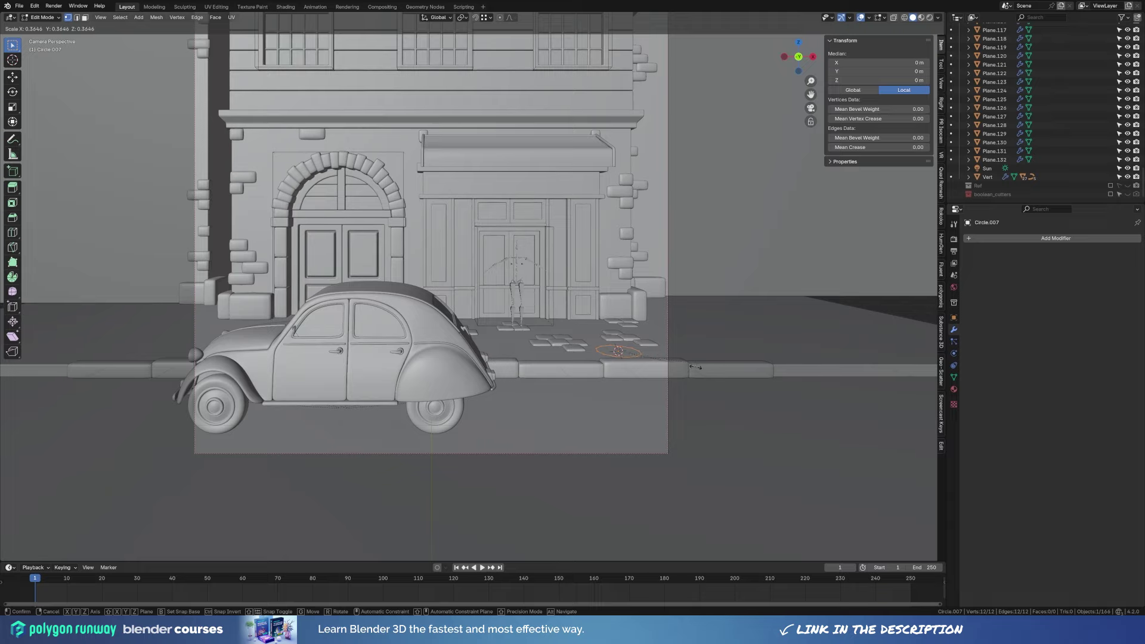
text(1.2)
key(Return)
middle_drag(695, 367, 656, 393)
Build the stepped base by extruding the rim, filling, insetting and extruding the top face.
key(e)
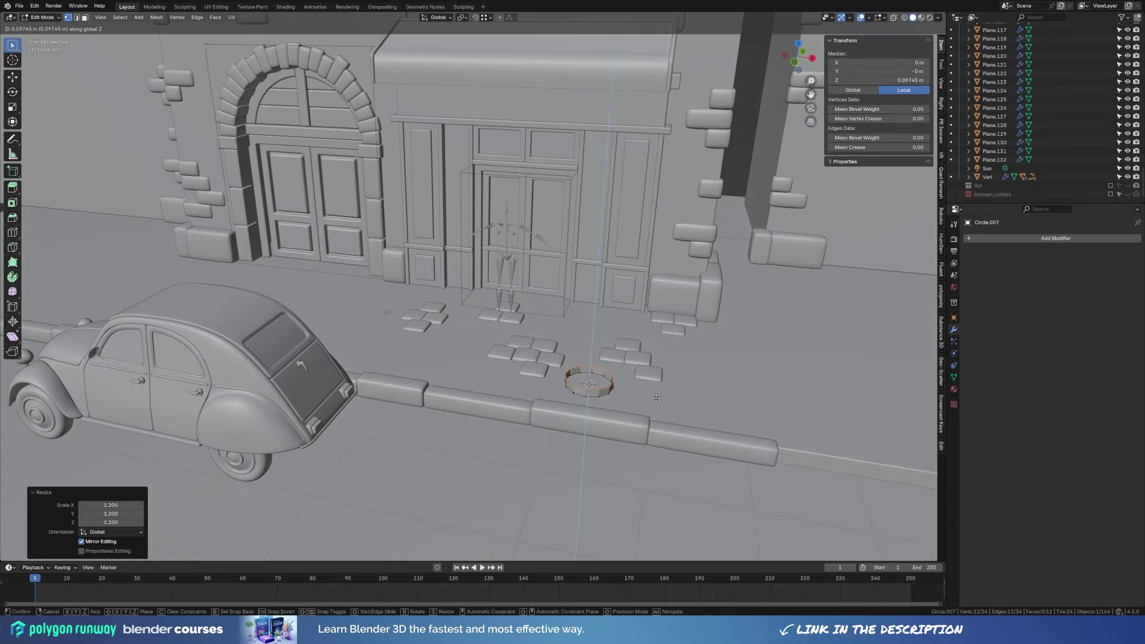
click(657, 398)
key(f)
key(i)
click(679, 404)
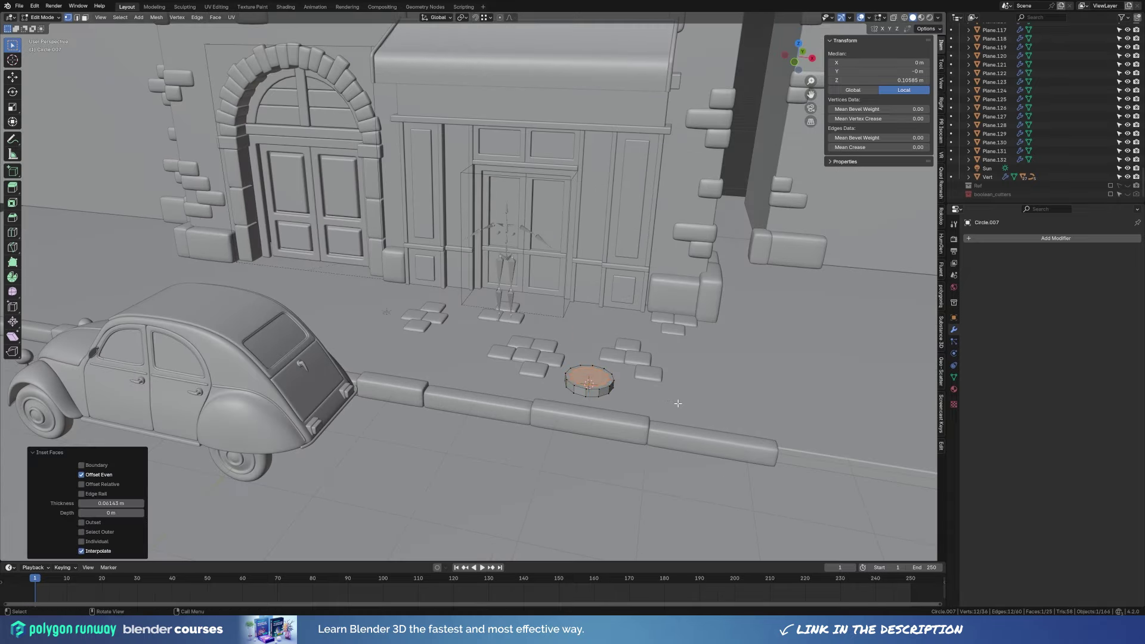
key(e)
click(668, 382)
Raise the post's top vertically and scale it to taper the shaft.
mouse_move(668, 382)
middle_down()
mouse_move(654, 367)
mouse_move(680, 370)
middle_up()
key(g)
key(z)
click(655, 367)
key(s)
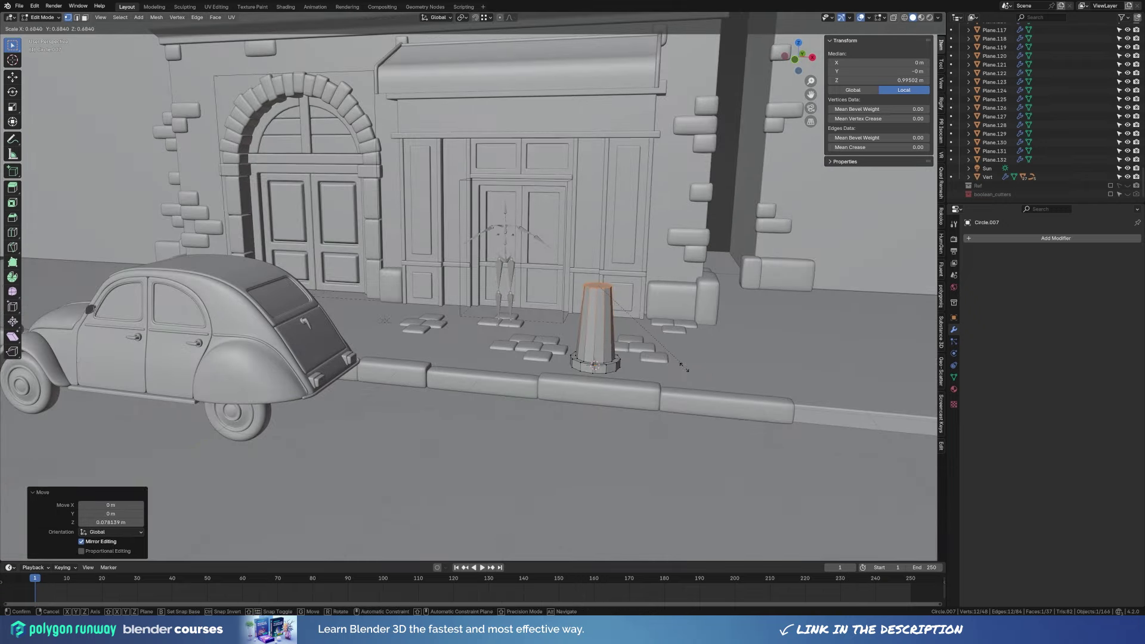
click(691, 371)
Add a loop cut near the post top and scale its width.
key(ctrl+r)
click(608, 278)
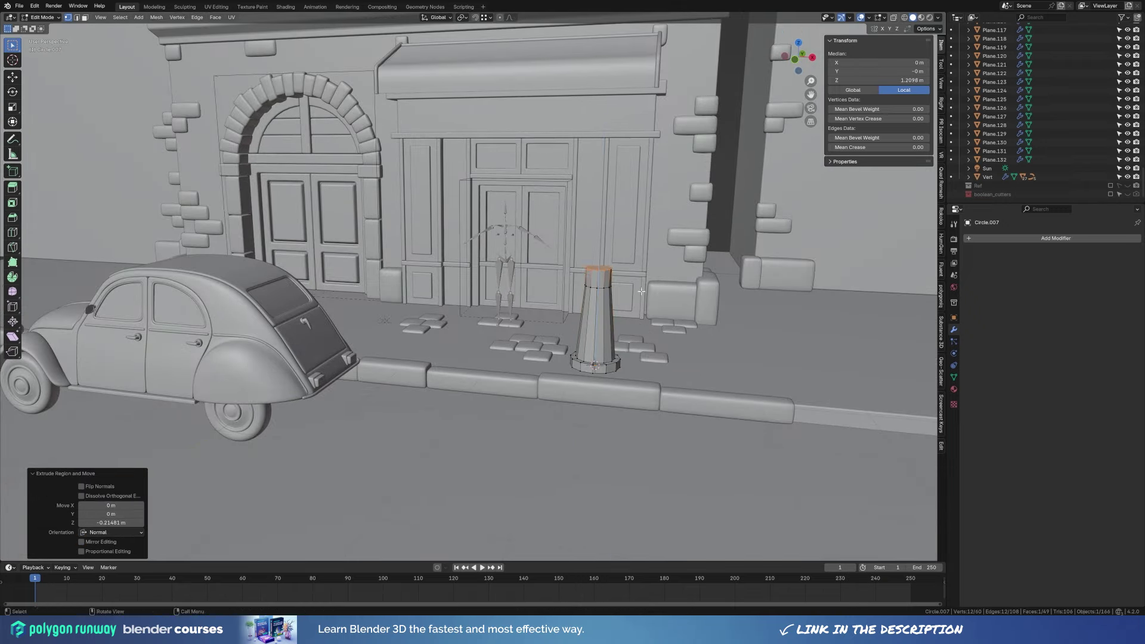
key(s)
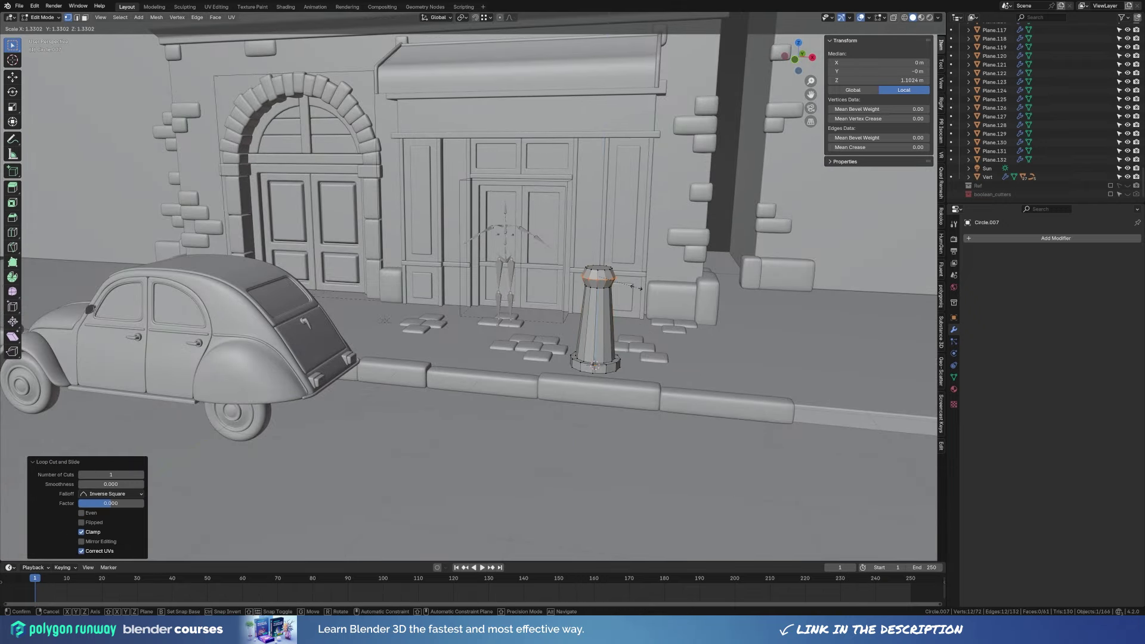
click(640, 288)
middle_drag(640, 288, 665, 322)
Inset and extrude the top face, then lower it slightly on Z.
key(3)
key(i)
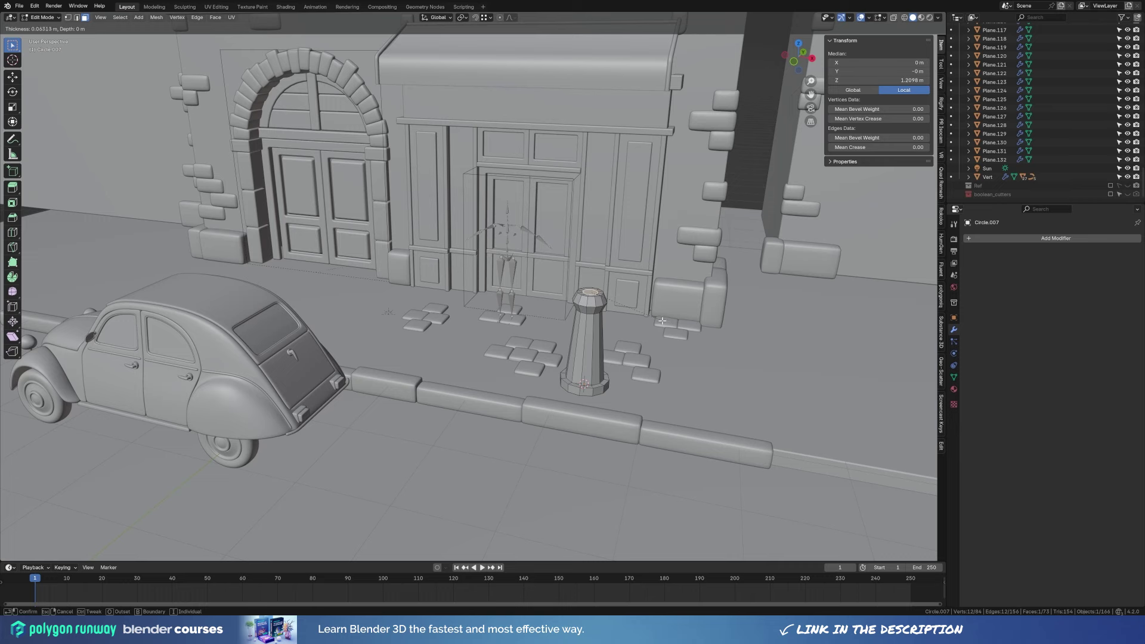
click(662, 321)
key(e)
click(616, 269)
key(s)
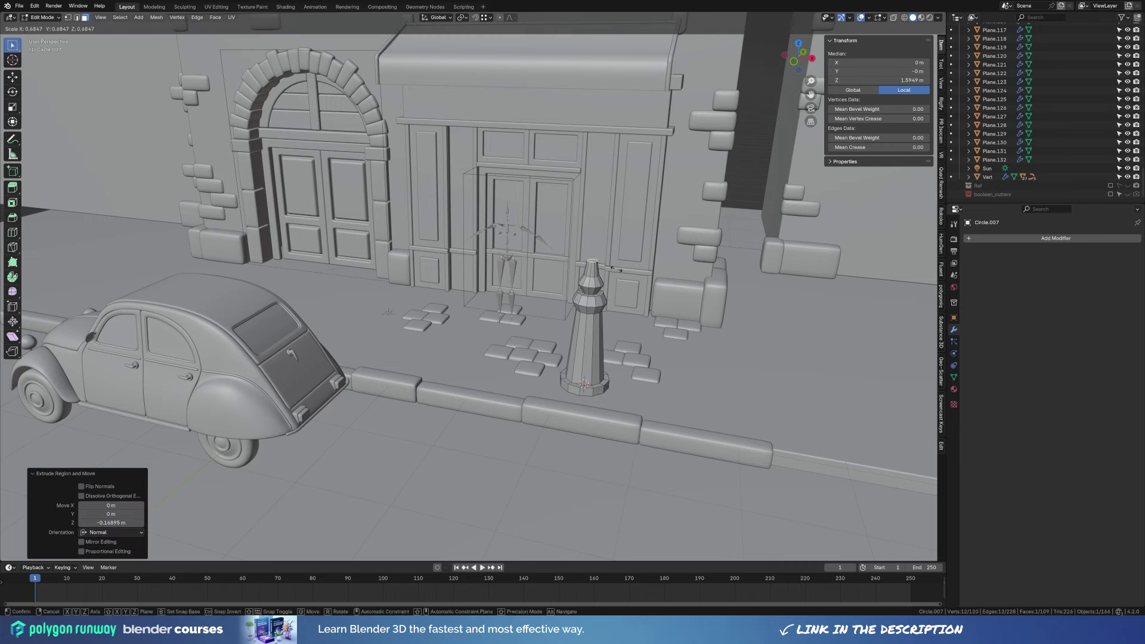
key(g)
key(z)
scroll(584, 299, up, 3)
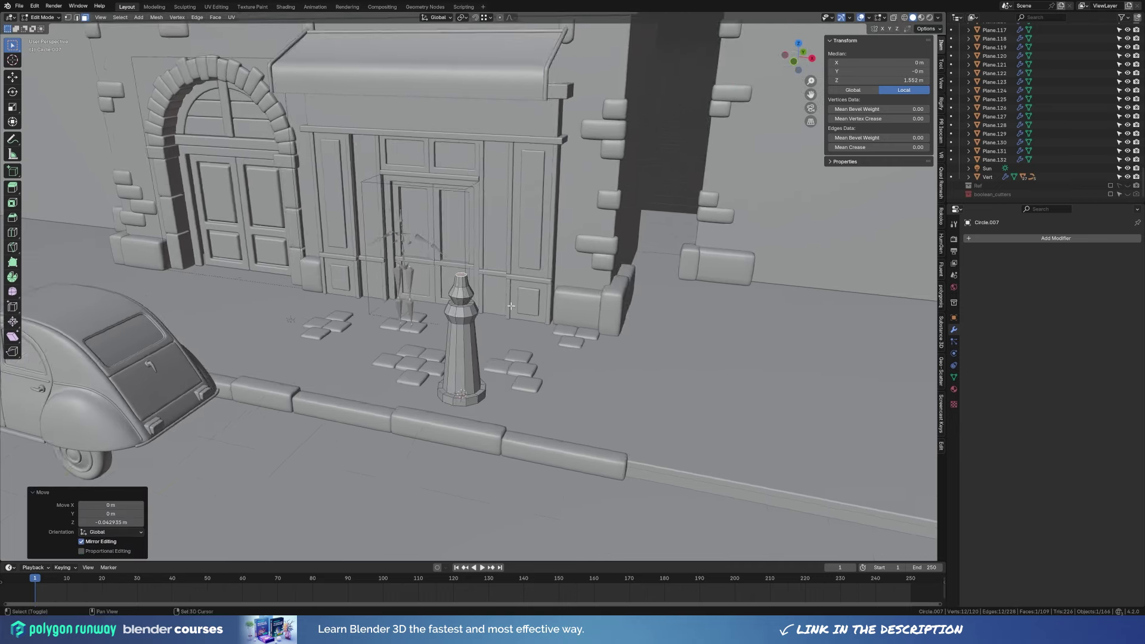
Extrude the top face along its normals and shrink it to 0.841.
click(457, 269)
key(alt+e)
click(543, 310)
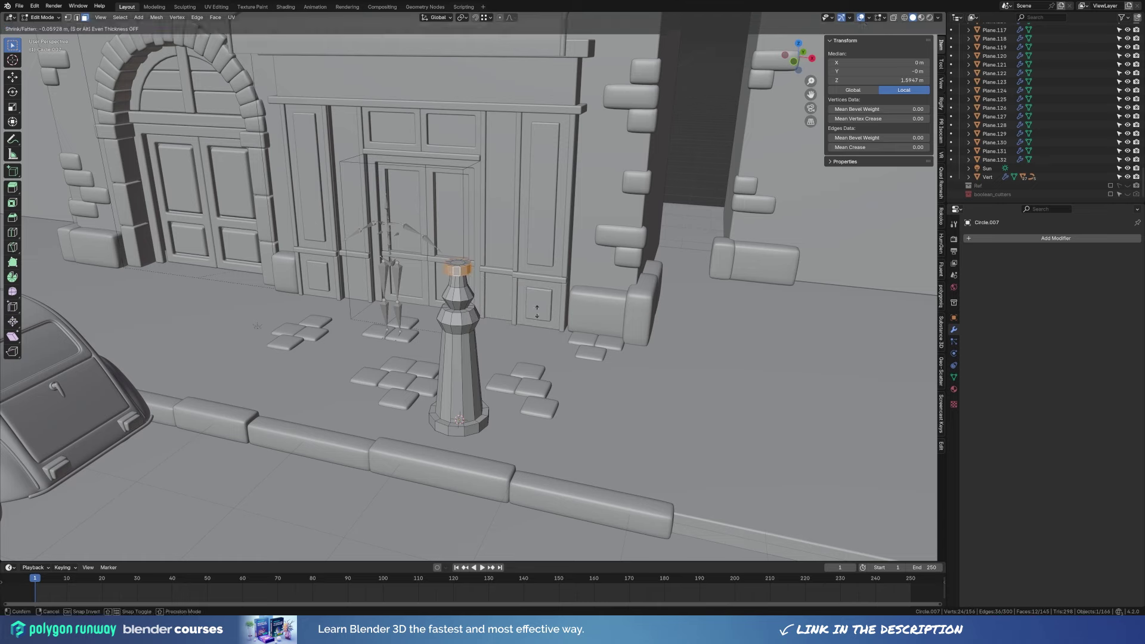
key(s)
click(437, 257)
scroll(453, 281, down, 5)
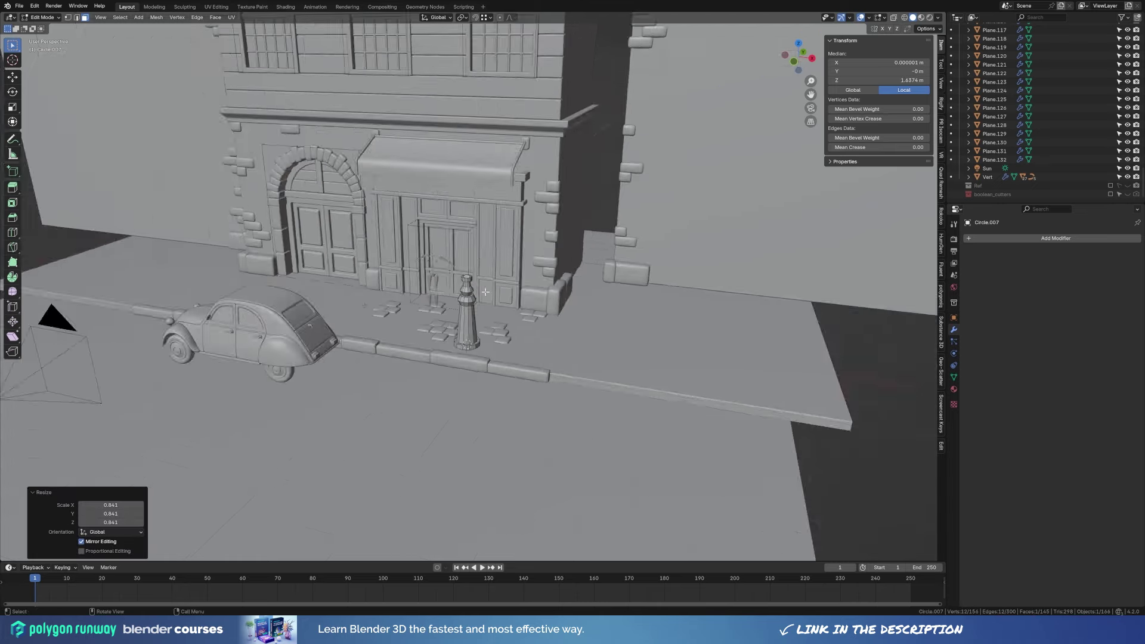
middle_drag(477, 280, 494, 310)
Extrude the thin pole upward, undoing the overly tall try and setting its height on Z.
key(e)
click(646, 42)
key(KP_0)
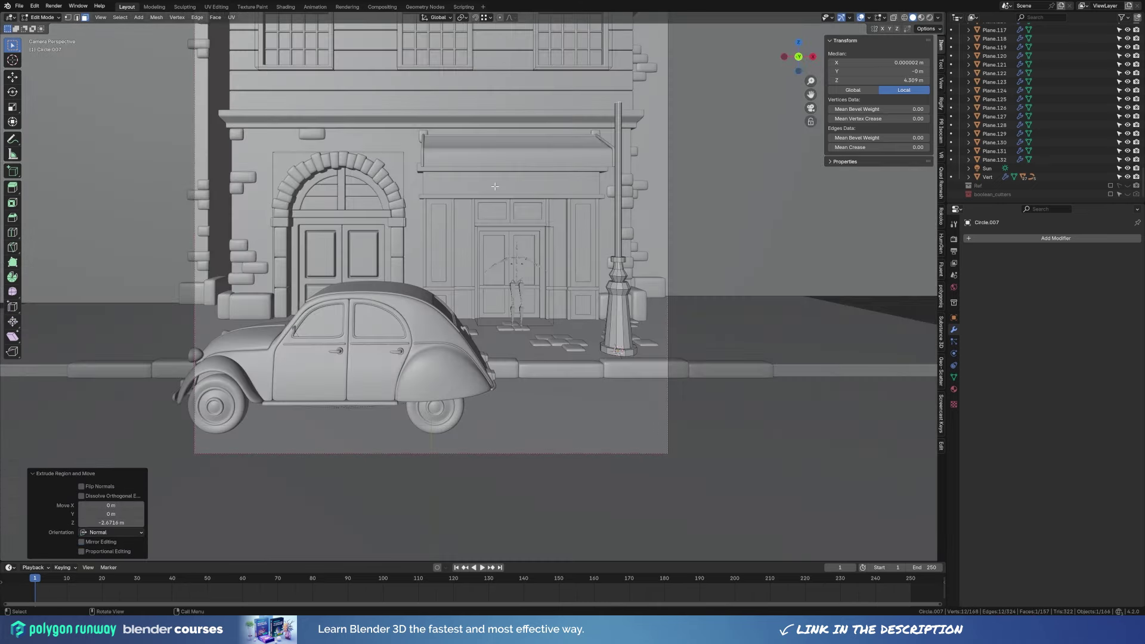
key(ctrl+z)
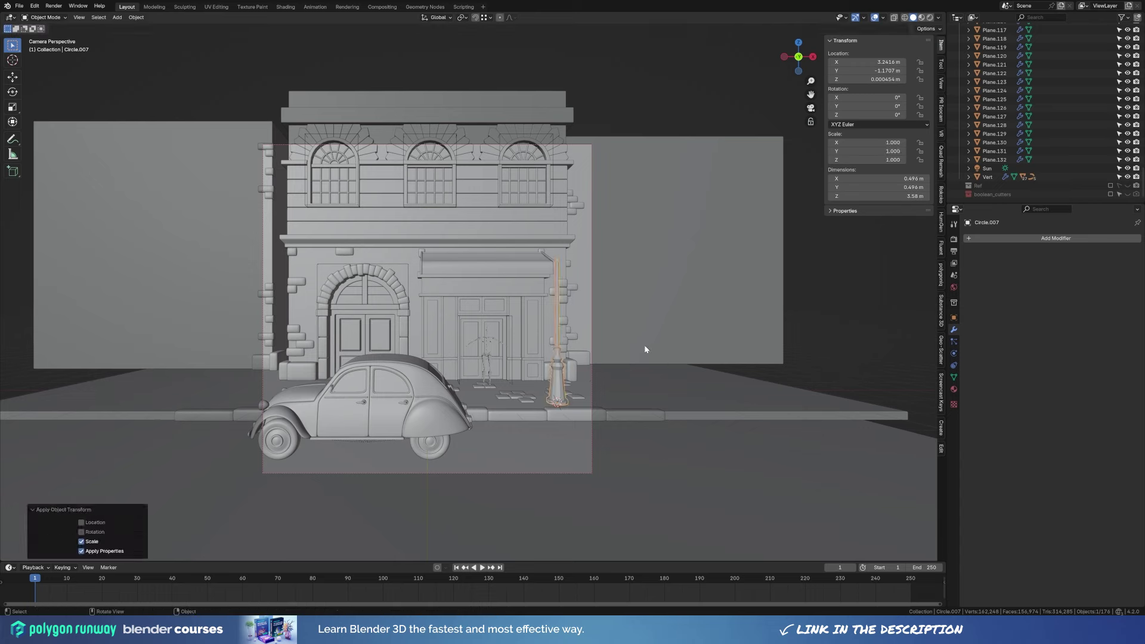
key(ctrl+z)
key(g)
key(z)
click(595, 263)
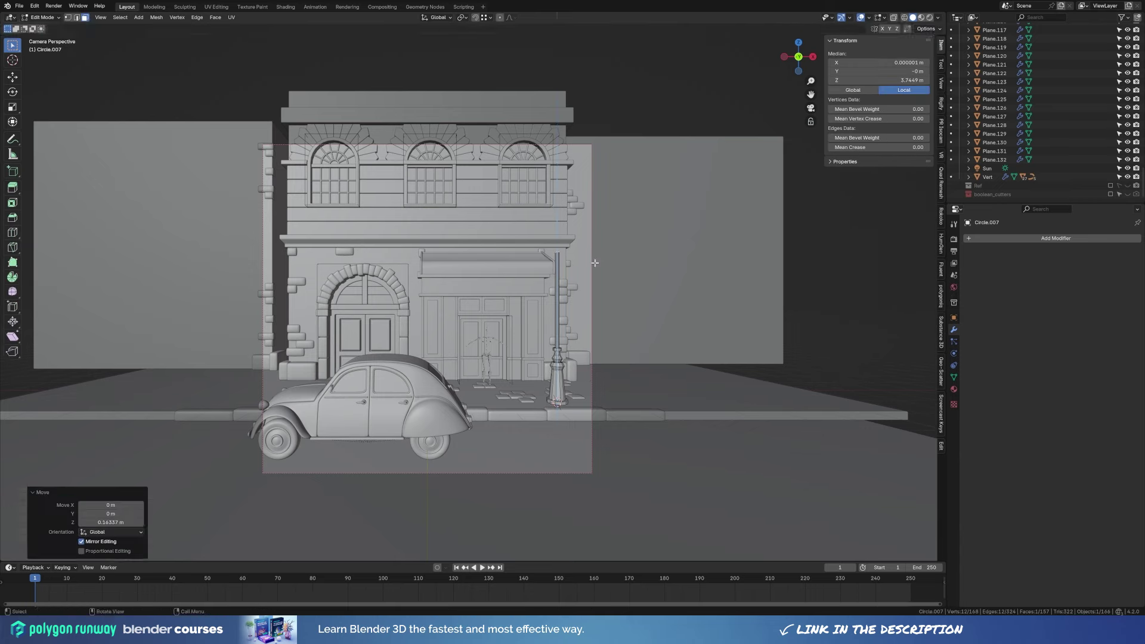
Extrude a short top section and widen it into a flared cap of 1.424.
scroll(585, 320, up, 4)
scroll(584, 319, up, 3)
key(g)
key(z)
key(z)
click(585, 319)
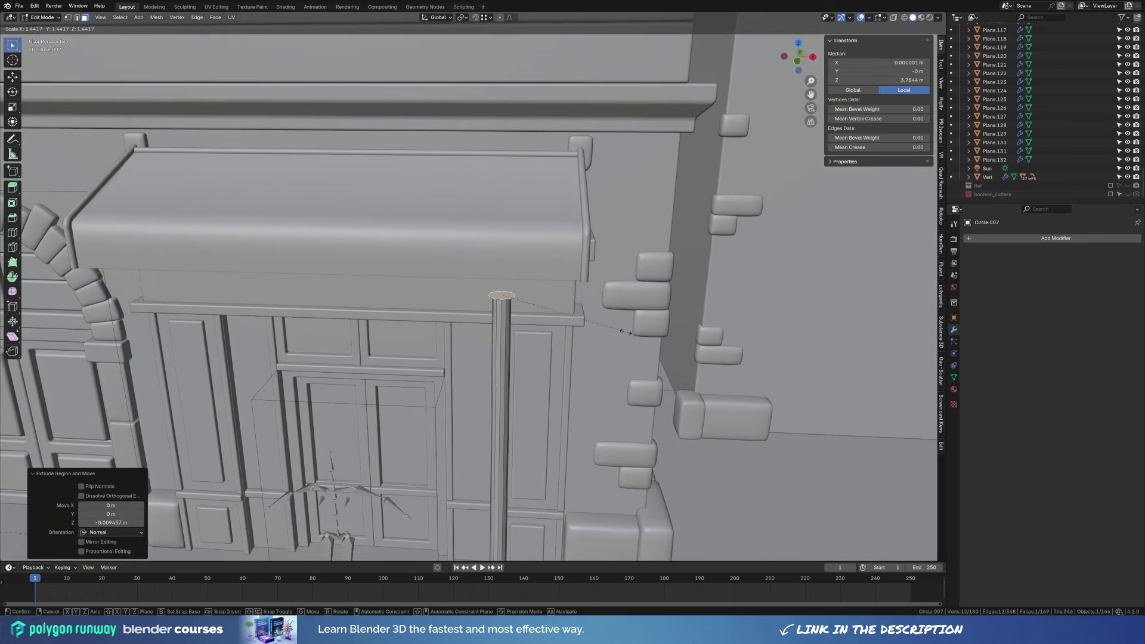
key(e)
click(588, 298)
Raise the flared cap rim vertically to set the cap's height.
key(s)
key(g)
key(z)
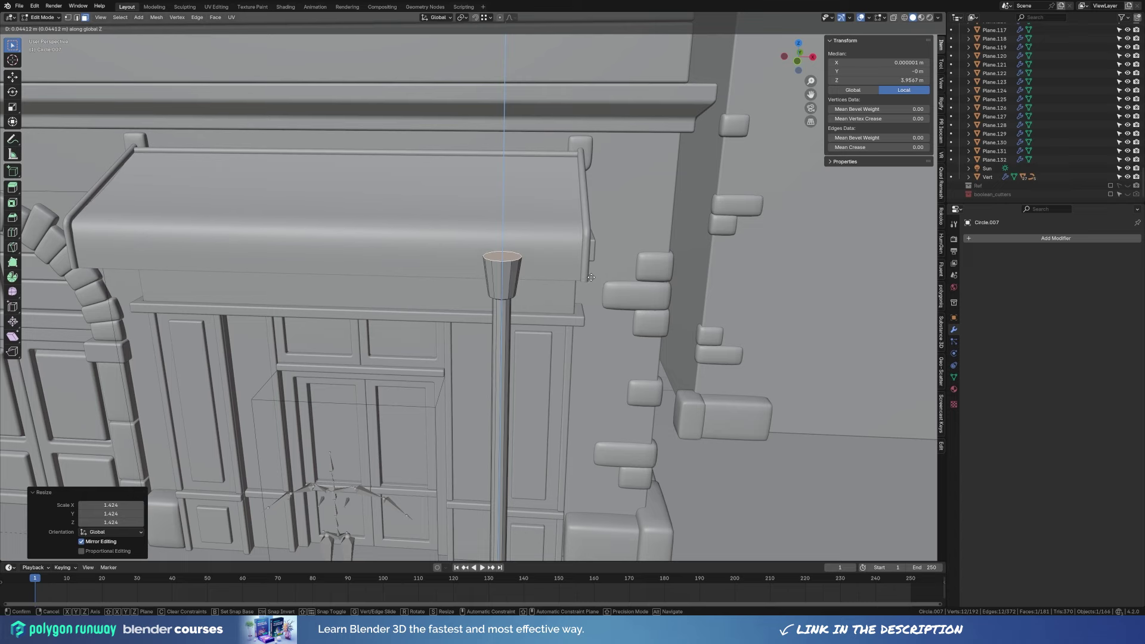
click(591, 277)
Add a plane scaled to 0.171 and extrude it upward into a lantern box.
key(shift+a)
click(592, 256)
key(s)
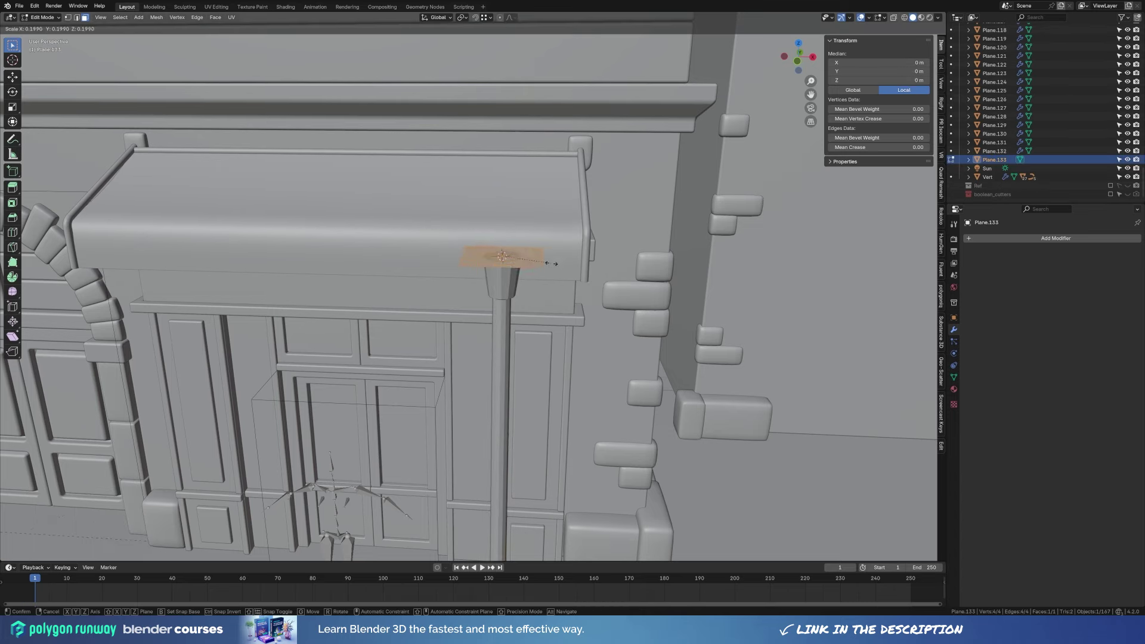
scroll(549, 346, down, 6)
key(KP_0)
key(e)
click(546, 298)
key(s)
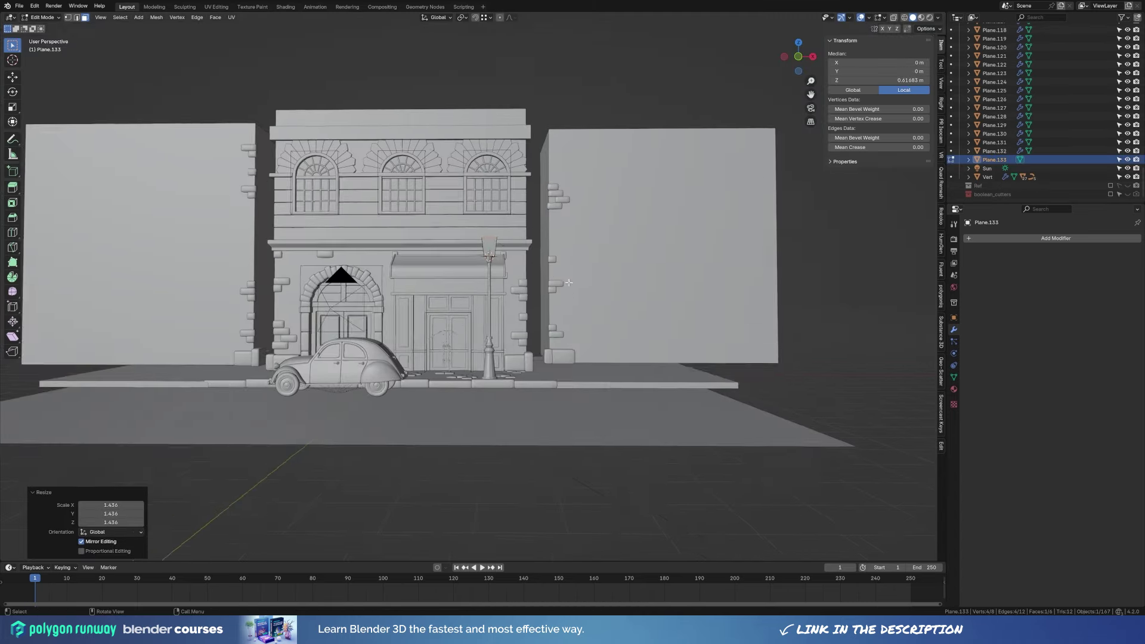
click(542, 253)
Scale the lantern box horizontally and raise its top vertices in X-ray view.
key(a)
key(s)
key(shift+z)
click(592, 255)
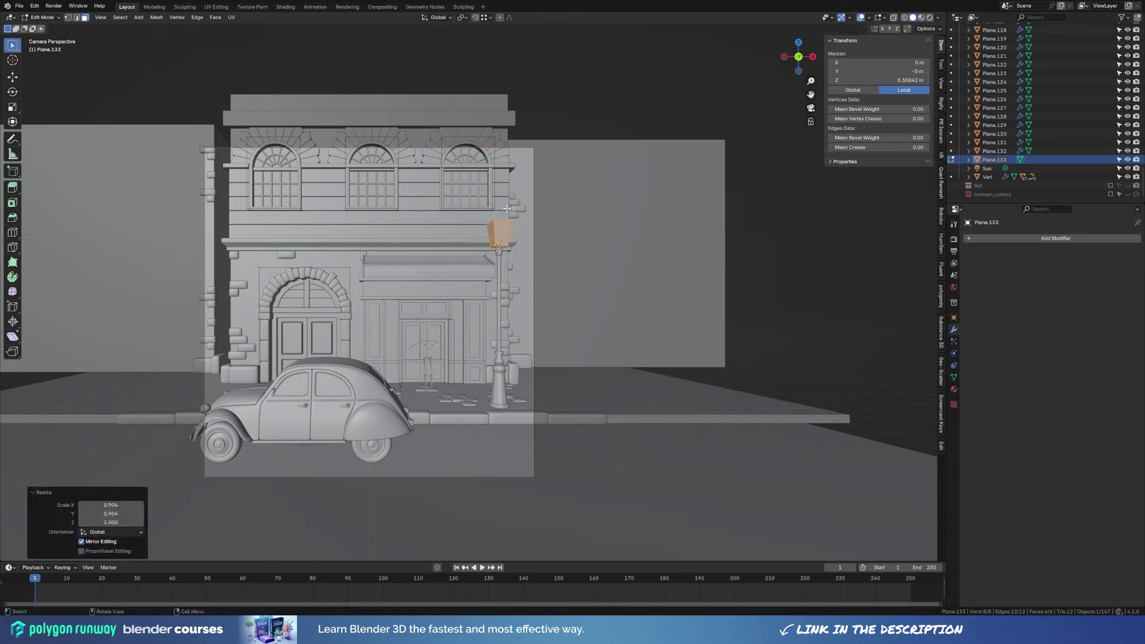
key(alt+z)
drag(477, 212, 530, 227)
key(g)
key(z)
click(528, 228)
Separate the box's bottom face into its own object.
mouse_move(528, 227)
middle_down()
mouse_move(492, 307)
mouse_move(573, 176)
middle_up()
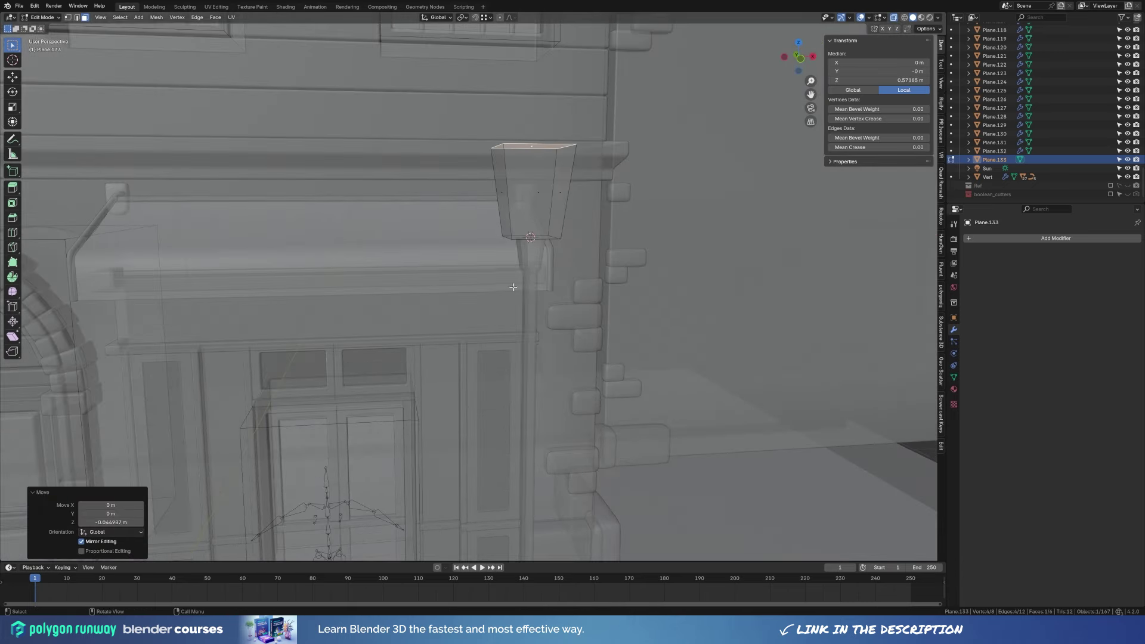
click(561, 156)
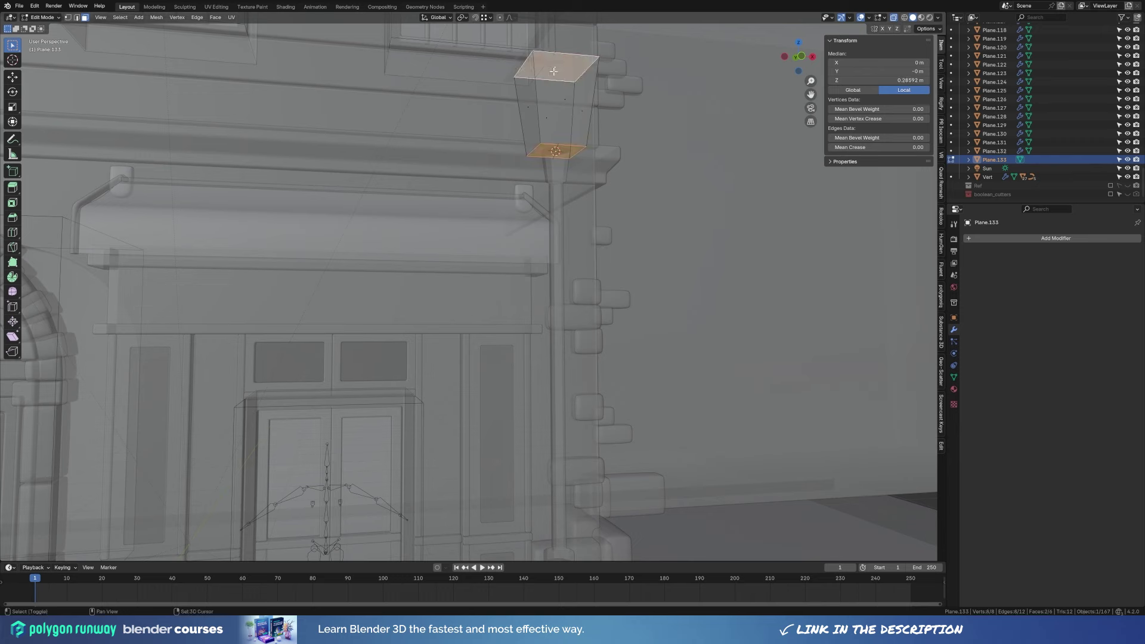
key(p)
key(Tab)
click(574, 149)
key(Tab)
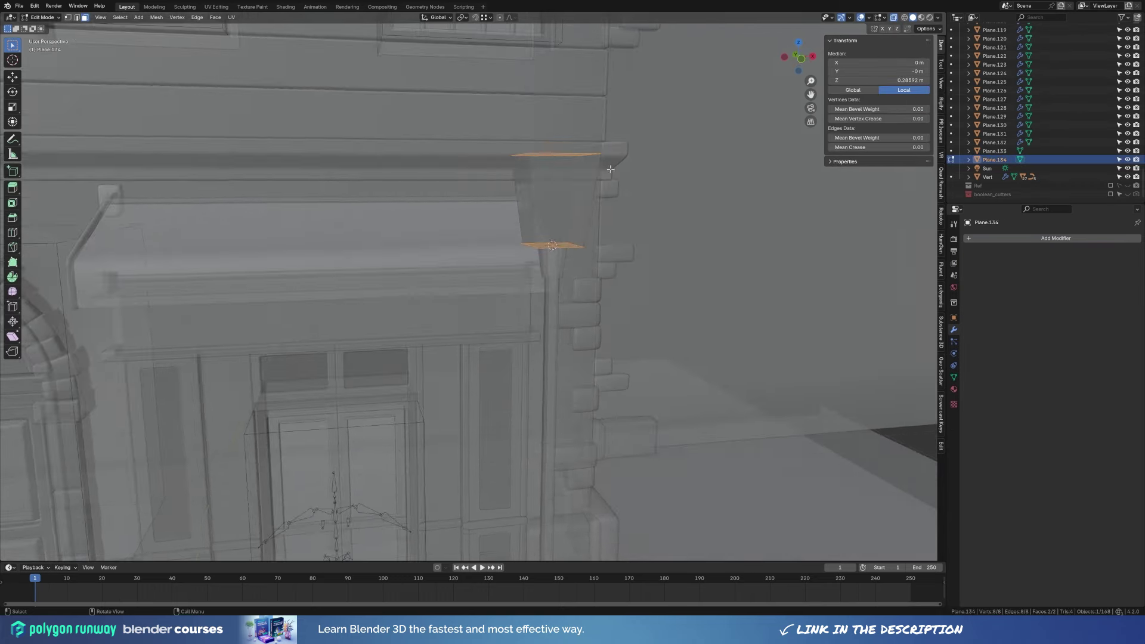
Extrude the face upward twice and scale the new top face for the roof.
middle_drag(611, 169, 615, 298)
click(528, 291)
key(e)
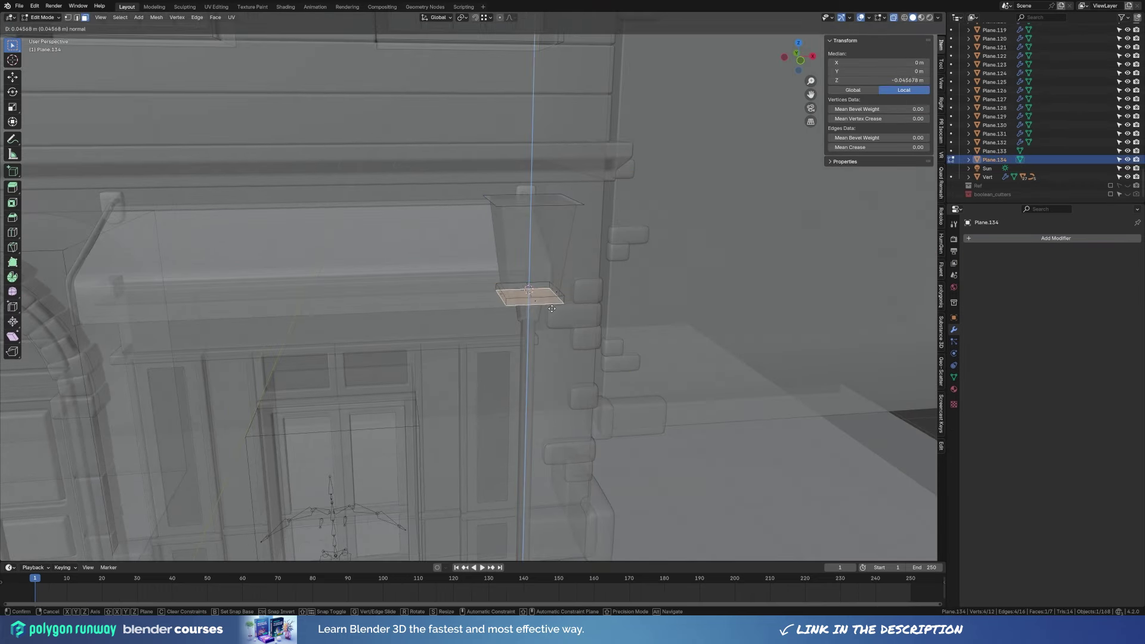
click(569, 194)
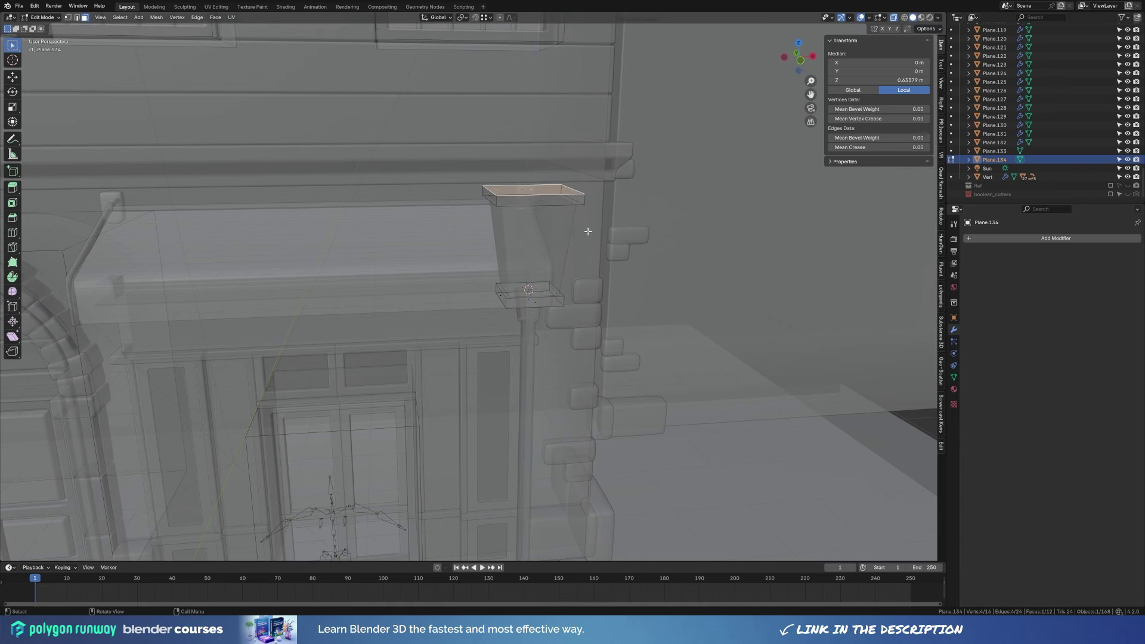
middle_drag(587, 231, 690, 261)
key(e)
click(686, 256)
key(s)
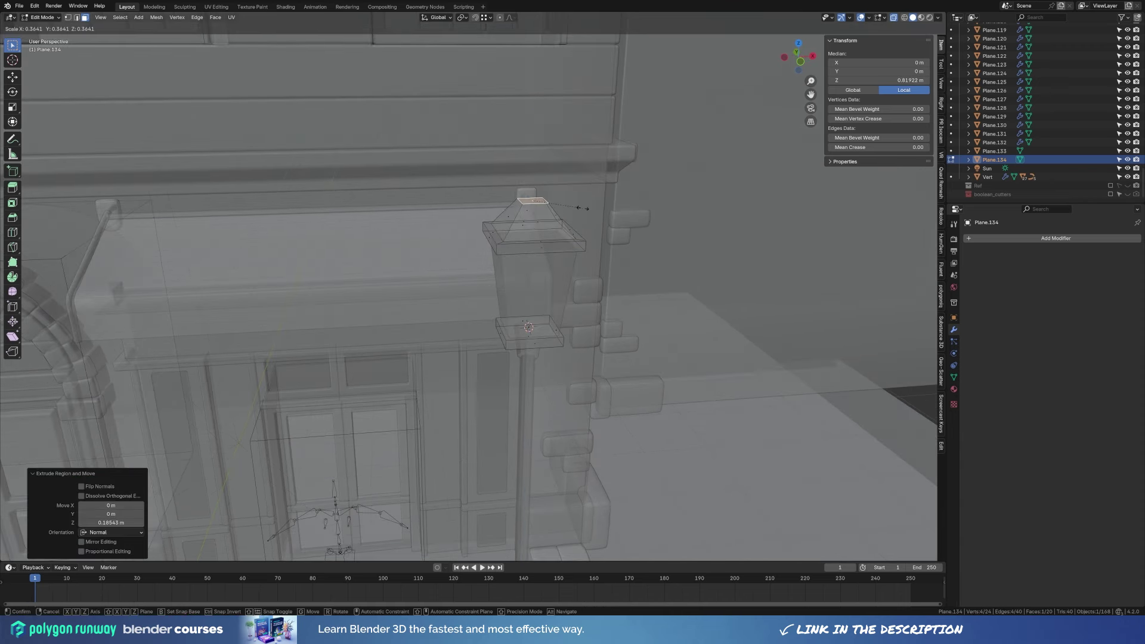
click(578, 208)
Shrink/Fatten the roof face, scale it to 0 into a point, and add a loop cut.
key(e)
right_click(594, 238)
key(alt+s)
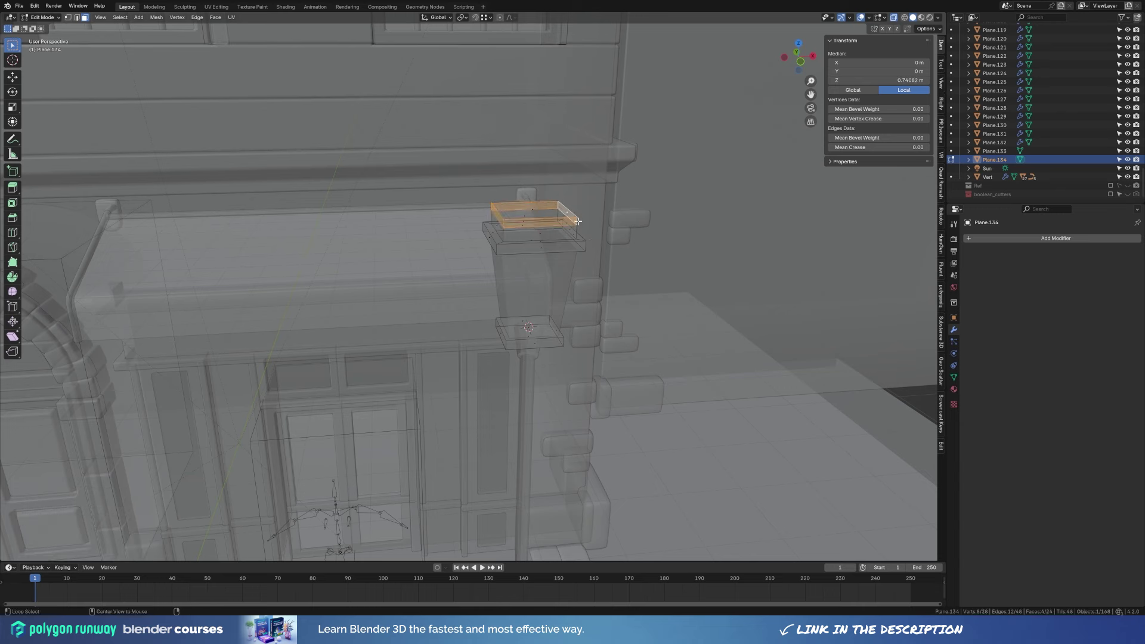
click(611, 226)
text(s0)
key(ctrl+r)
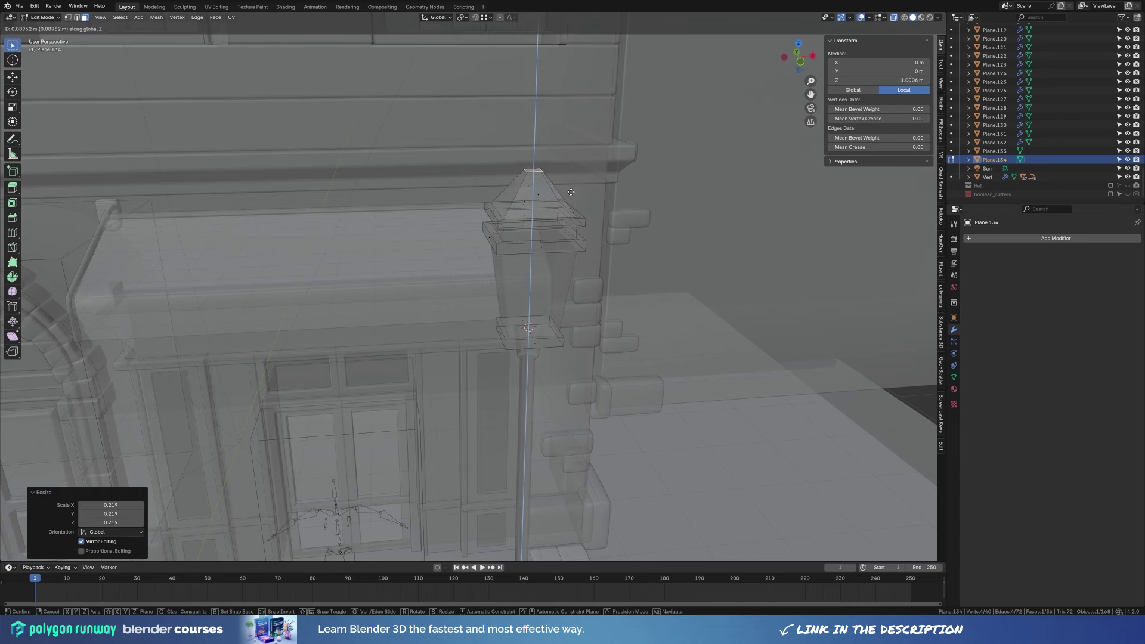
click(557, 190)
right_click(633, 208)
key(ctrl+KP_Add)
mouse_move(685, 223)
middle_down()
mouse_move(578, 261)
mouse_move(592, 214)
middle_up()
Add a small smooth-shaded UV sphere finial and move it up onto the roof tip.
key(shift+a)
click(656, 242)
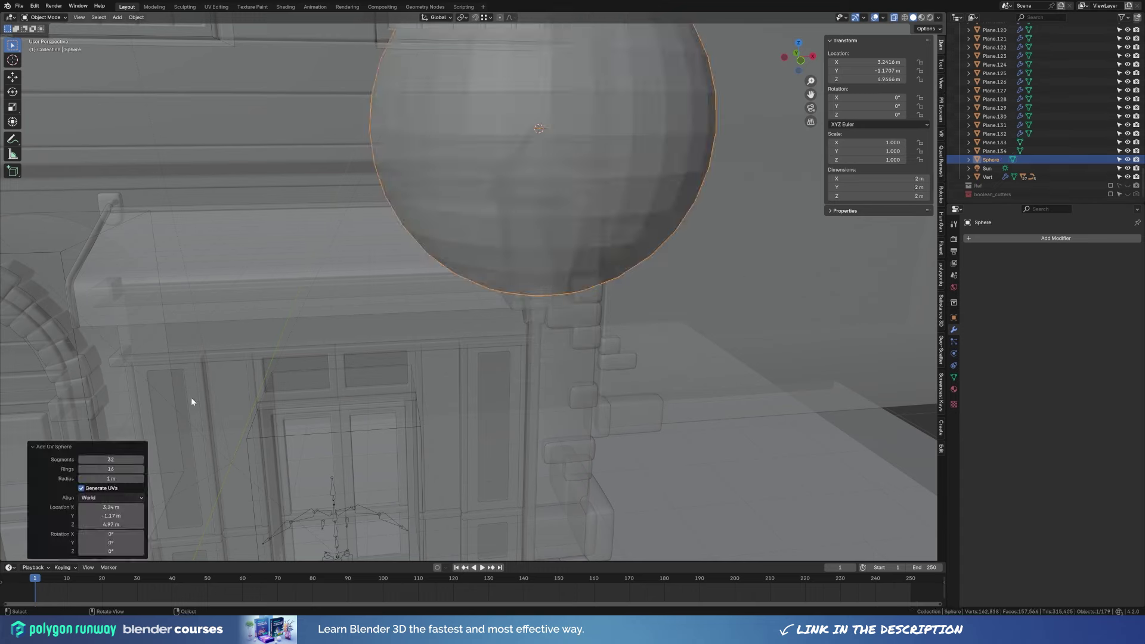
key(s)
click(548, 149)
key(Tab)
right_click(538, 135)
click(538, 135)
key(g)
key(z)
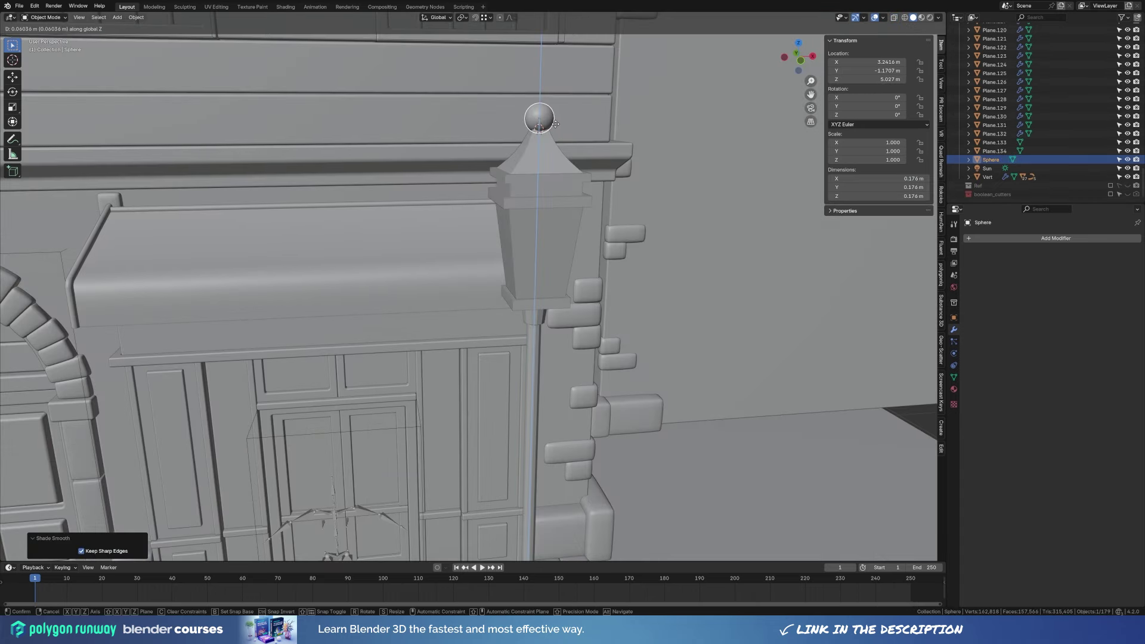
click(555, 123)
In front X-ray view, lower the lantern top slightly on Z.
shift+middle_drag(598, 338, 549, 269)
shift+click(546, 234)
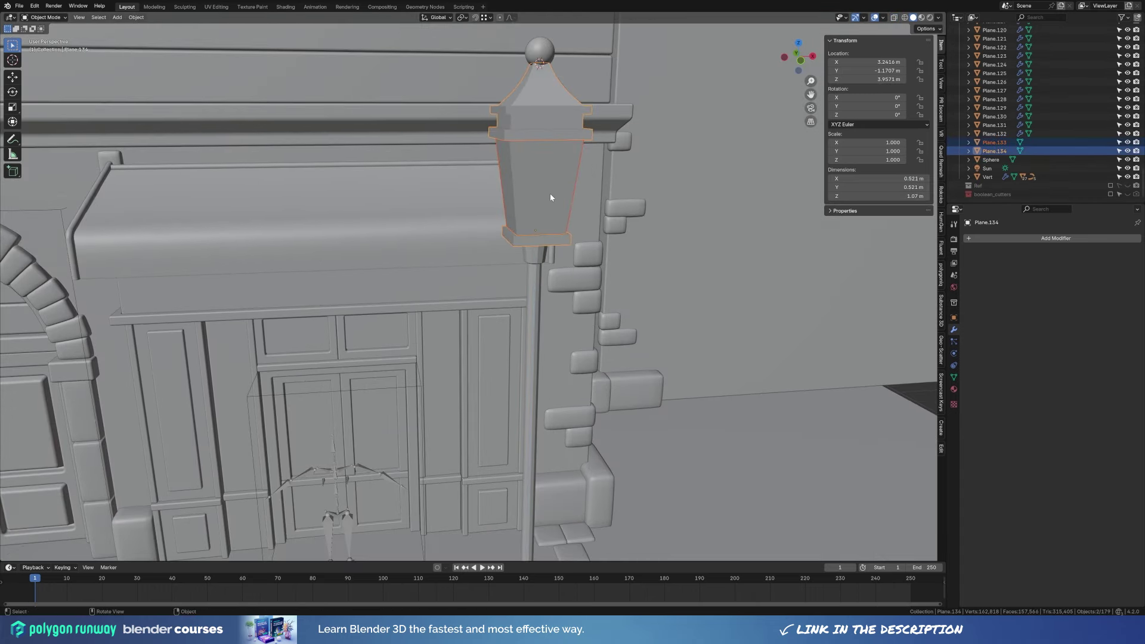
key(KP_1)
key(Tab)
key(alt+z)
key(g)
key(z)
click(552, 173)
Cancel a horizontal rescale of the lantern top, undo, and select the lamp post column.
key(s)
key(shift+z)
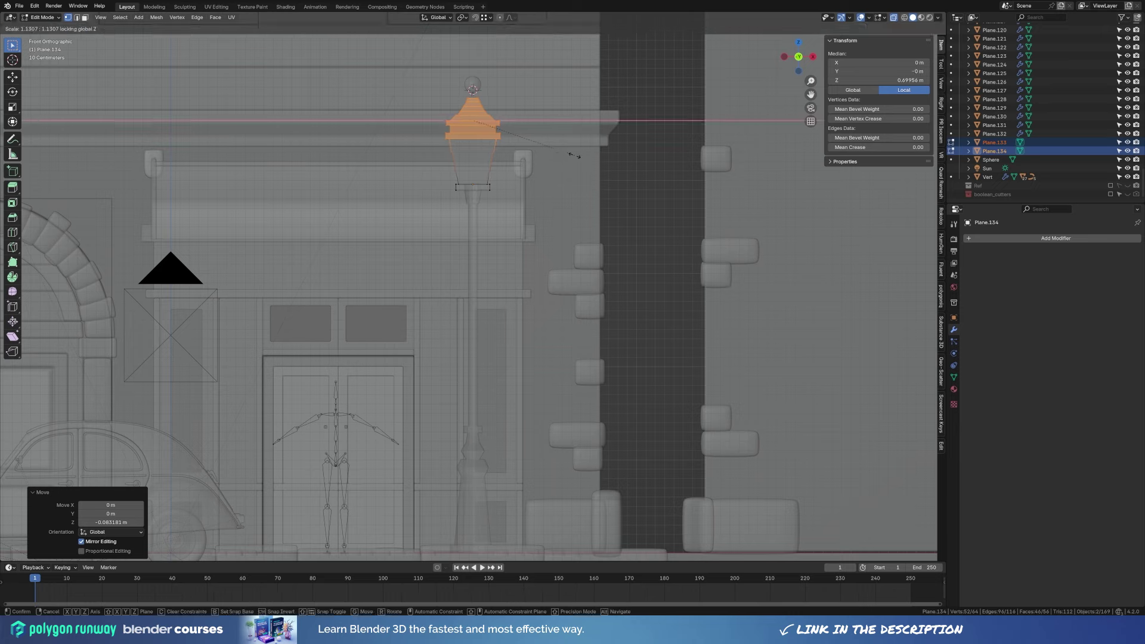
right_click(574, 155)
key(ctrl+z)
key(ctrl+z)
key(ctrl+z)
mouse_move(478, 136)
middle_down()
mouse_move(581, 323)
mouse_move(569, 396)
middle_up()
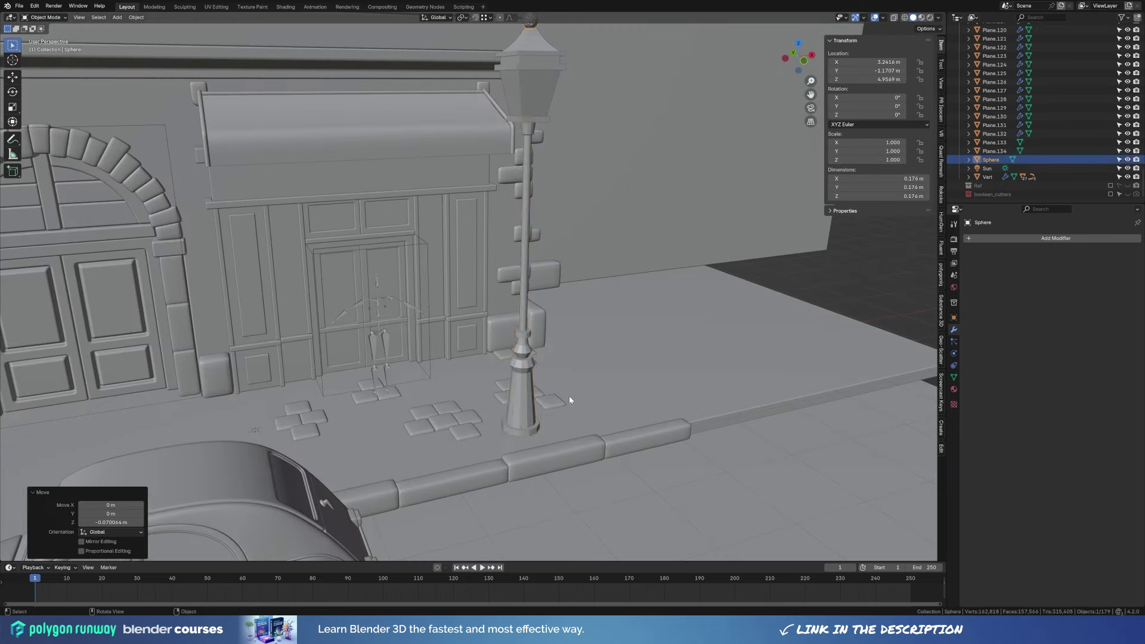
click(534, 394)
Add loop cuts near the lamp post base and scale and bevel one into a bulge.
scroll(583, 353, up, 2)
scroll(584, 353, up, 2)
key(Tab)
key(ctrl+r)
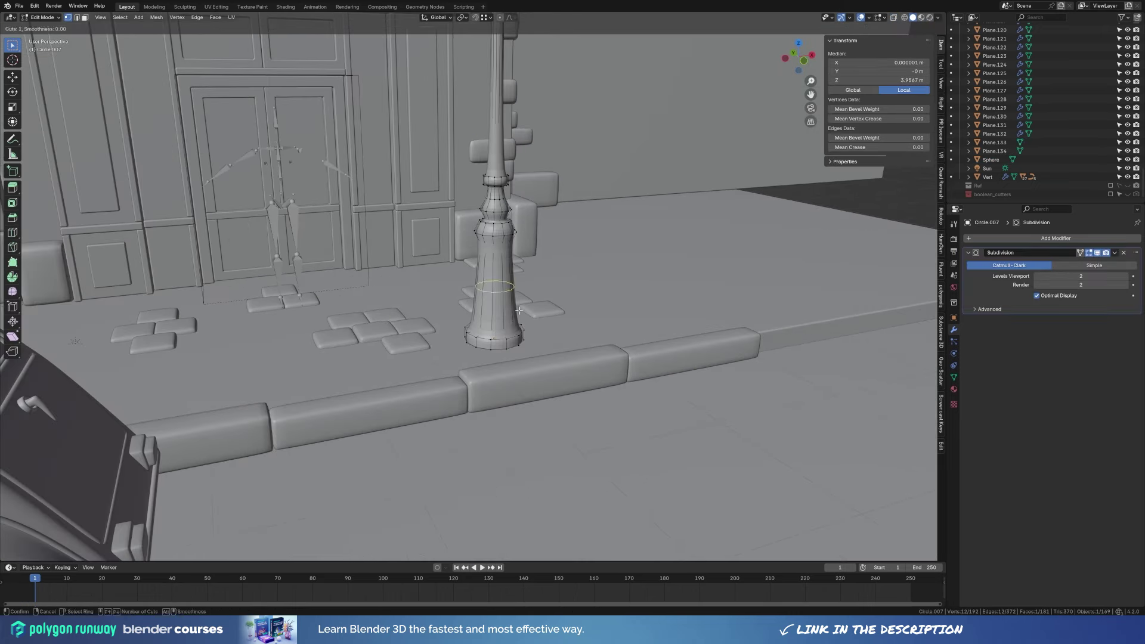
click(518, 357)
scroll(569, 393, up, 4)
key(ctrl+r)
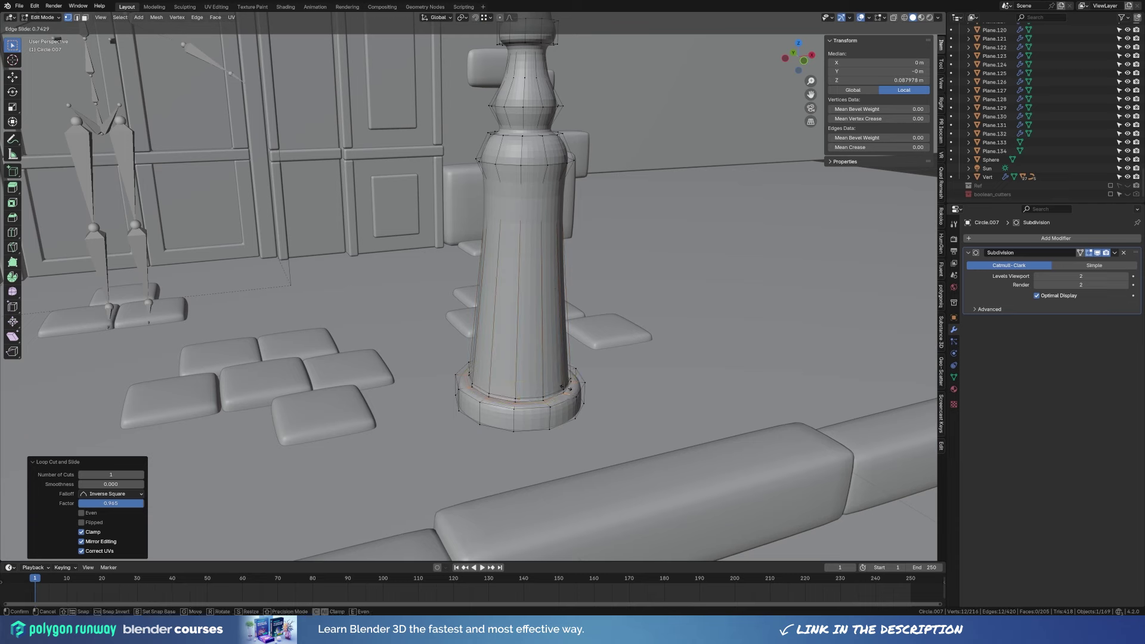
click(570, 388)
scroll(570, 388, down, 2)
key(ctrl+r)
click(525, 319)
click(529, 255)
key(s)
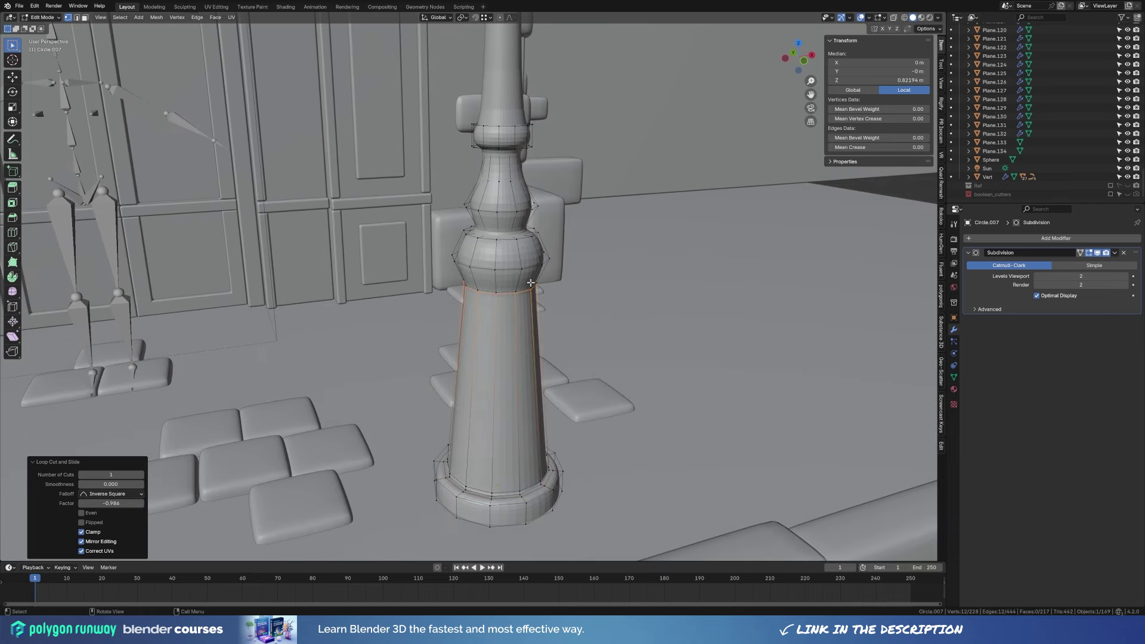
click(572, 275)
Add a loop above the band and widen it into a second bulge.
key(ctrl+b)
click(542, 306)
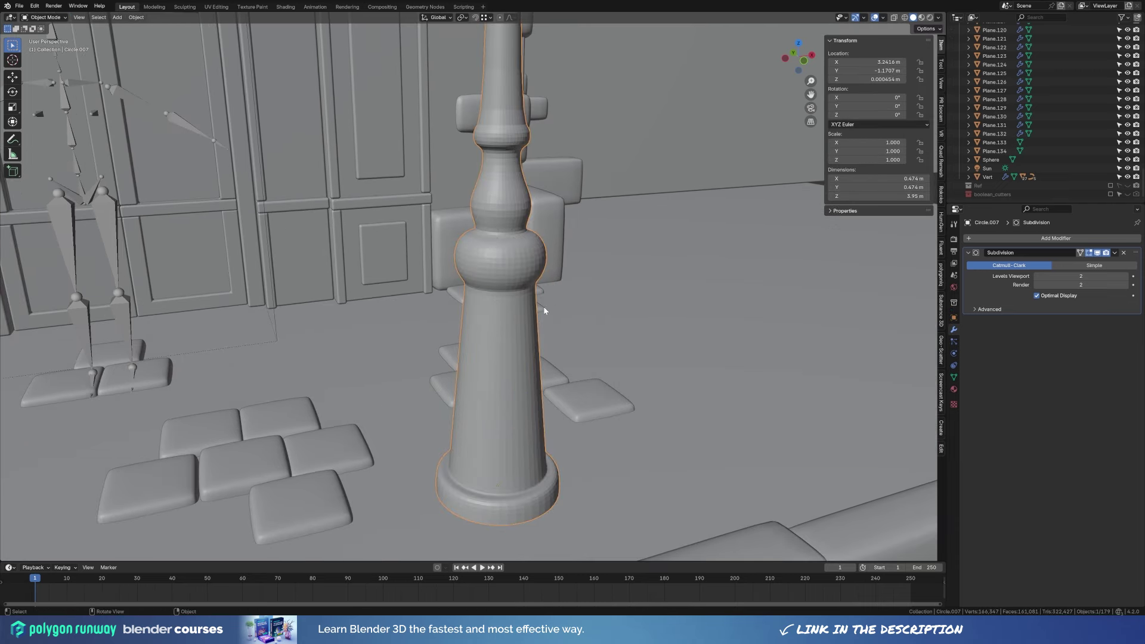
key(ctrl+r)
click(526, 232)
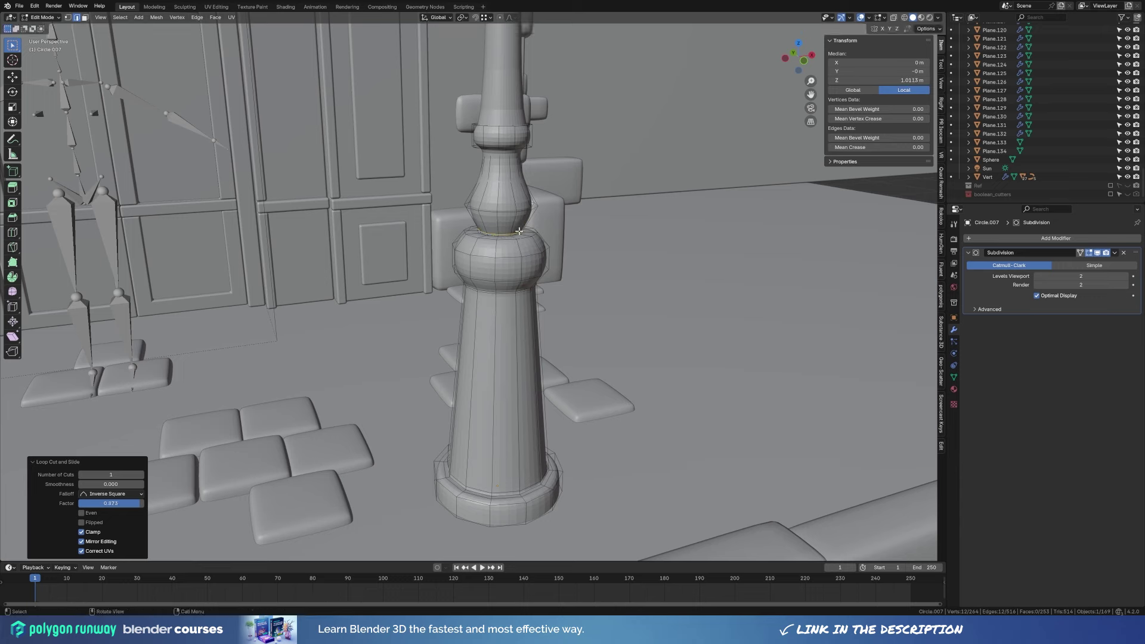
key(s)
click(563, 223)
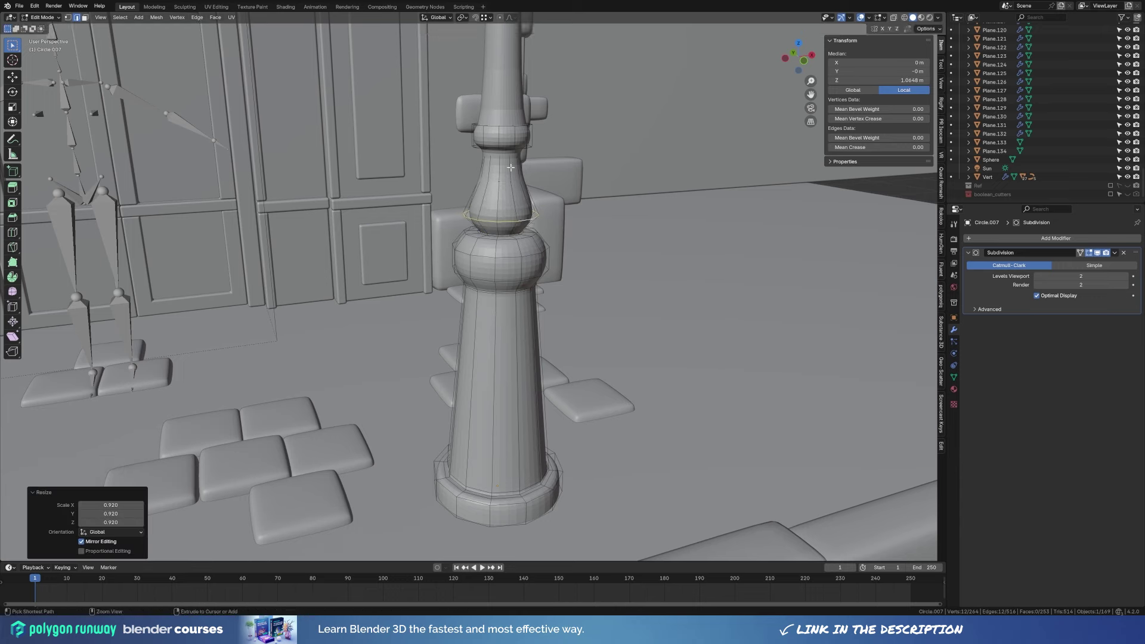
Add loop cuts on the post's upper neck and above the upper bulge.
key(ctrl+r)
click(513, 144)
click(513, 143)
mouse_move(513, 143)
shift+middle_down()
mouse_move(512, 63)
mouse_move(504, 388)
shift+middle_up()
key(ctrl+r)
click(504, 392)
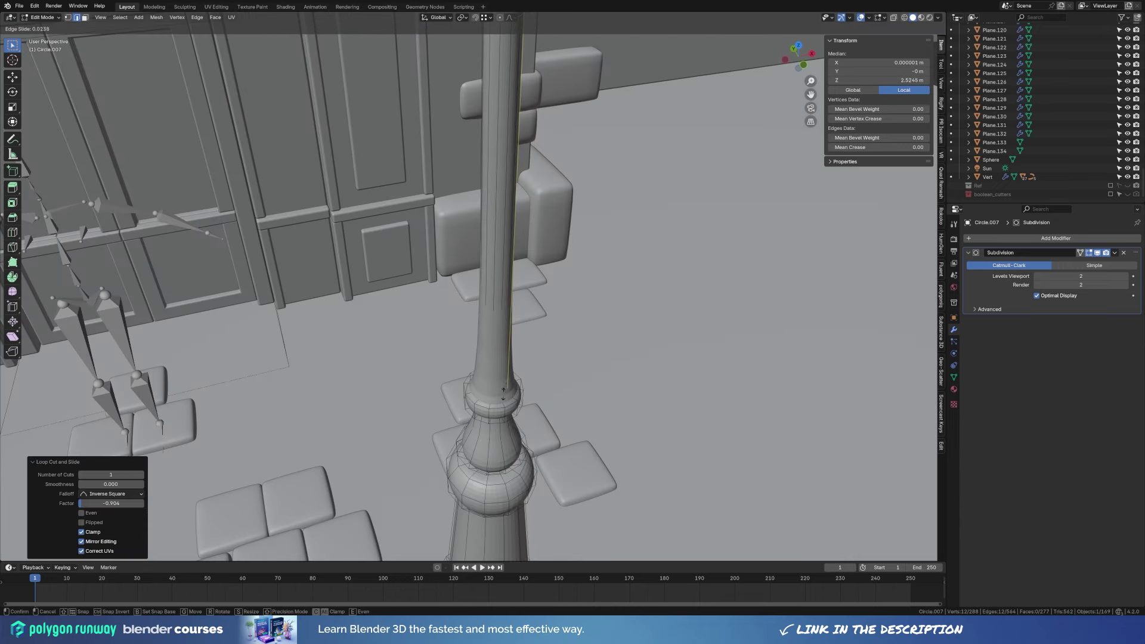
click(543, 39)
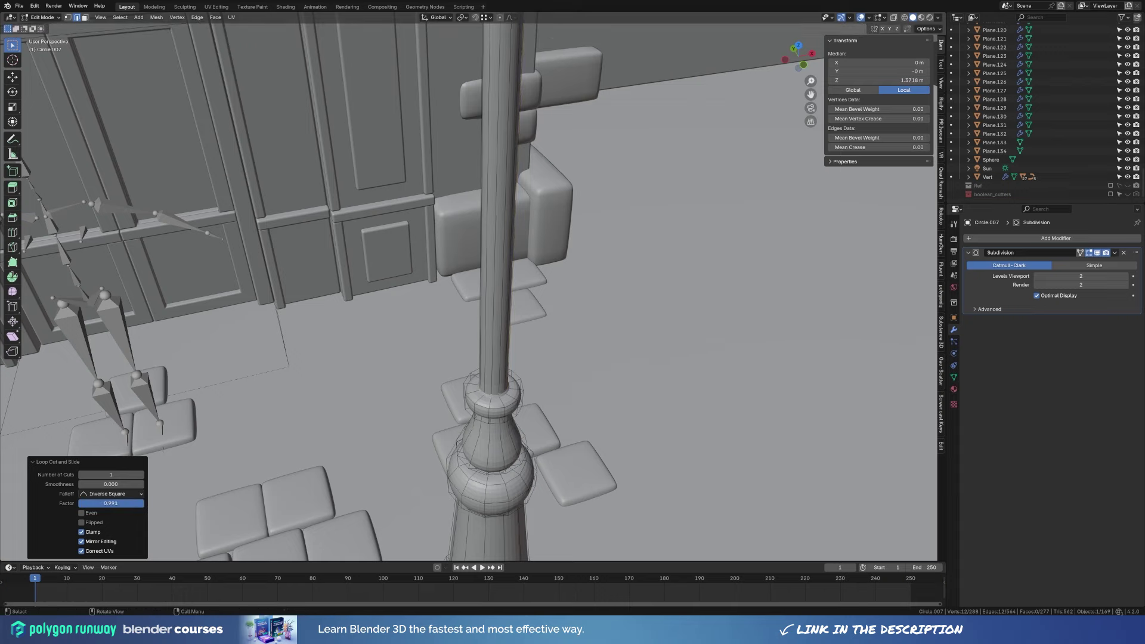
Leave Edit Mode and shade the lamp post smooth.
key(Tab)
scroll(513, 298, down, 5)
right_click(506, 289)
click(507, 289)
scroll(551, 301, up, 2)
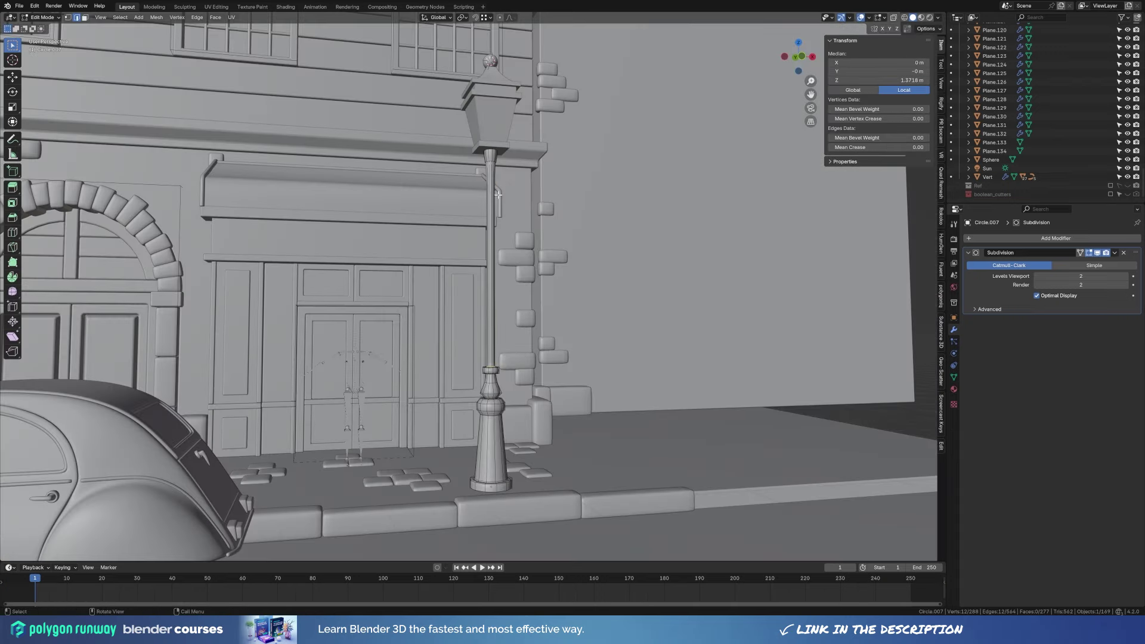
Add loop cuts along the pole, including one near the pole top, then deselect all.
key(ctrl+r)
scroll(500, 262, up, 2)
click(500, 262)
right_click(500, 261)
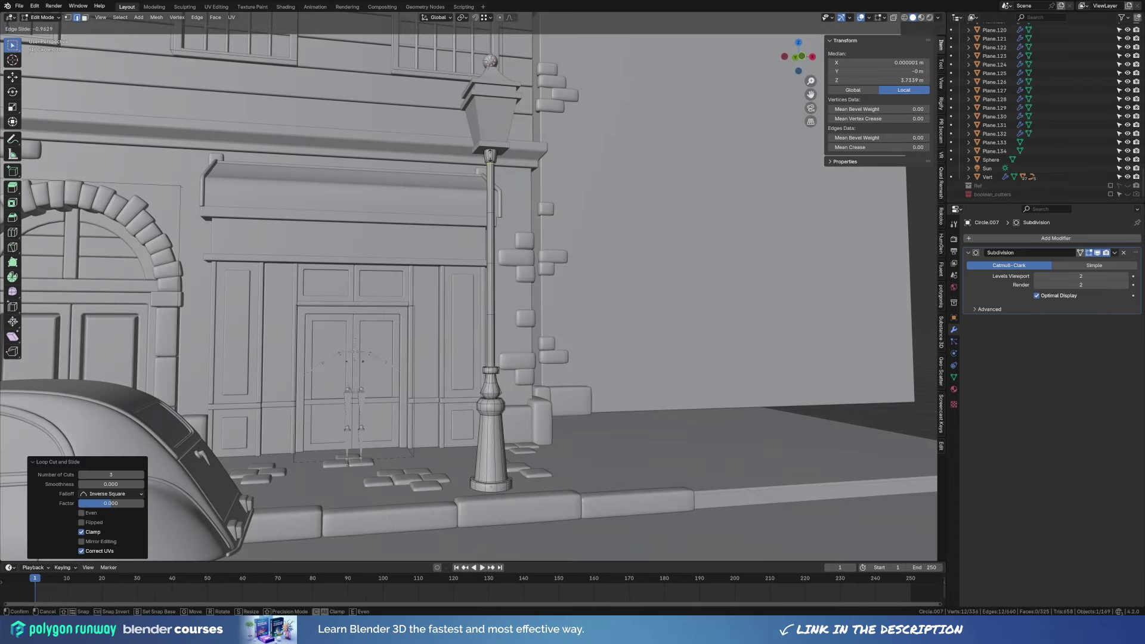
scroll(500, 262, up, 4)
scroll(496, 179, up, 3)
key(ctrl+r)
click(495, 164)
click(495, 160)
scroll(495, 167, down, 5)
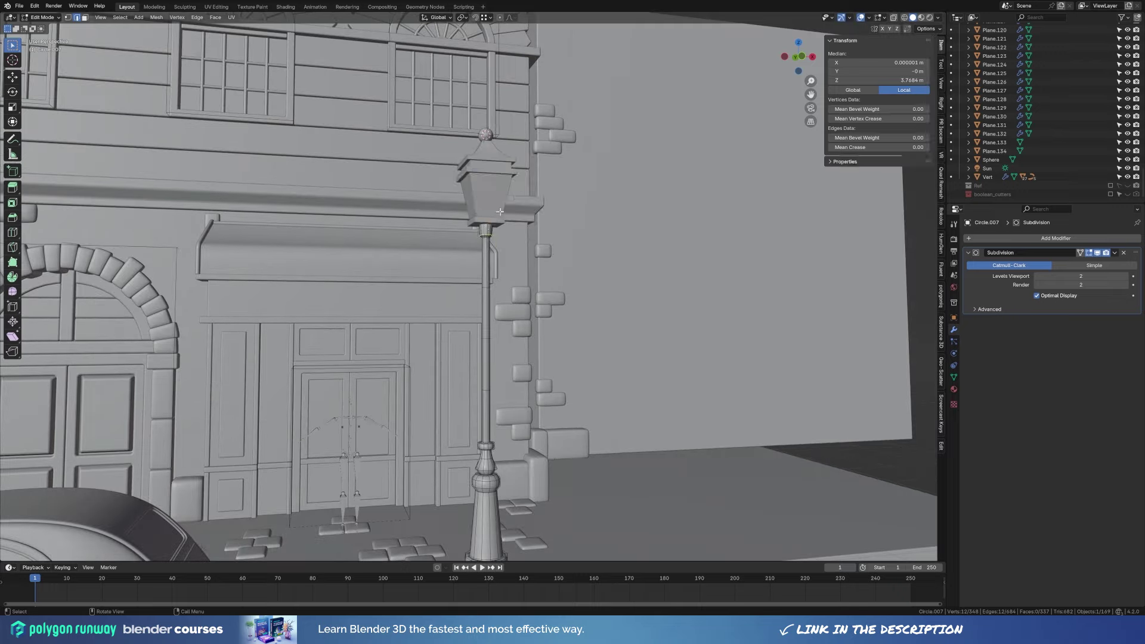
key(alt+a)
Lower the pole's top edge loop slightly along Z.
key(2)
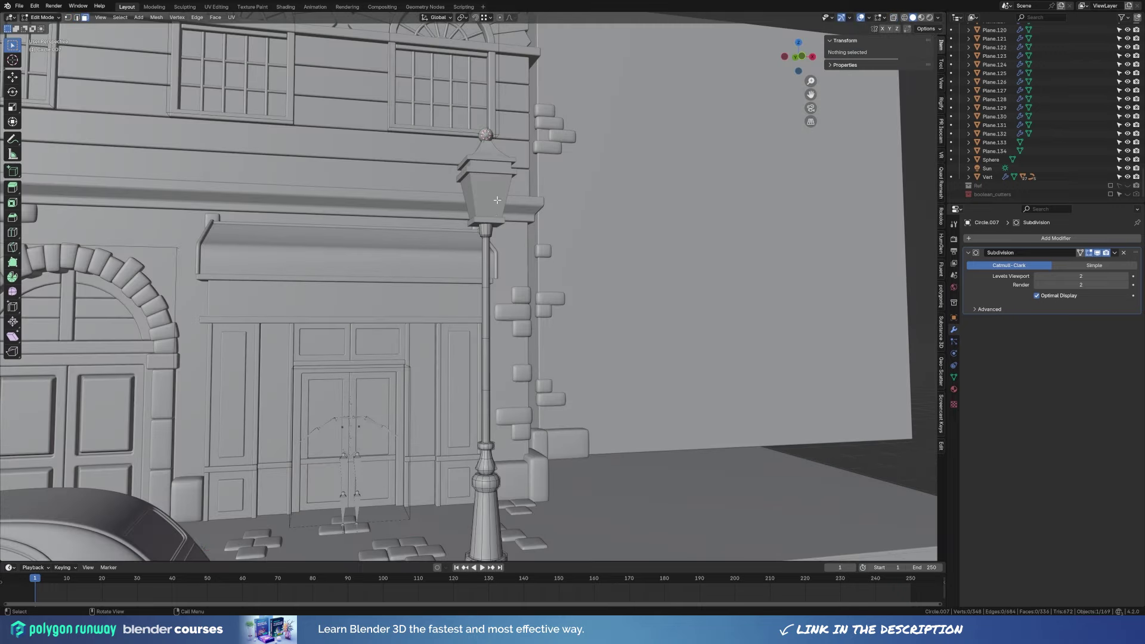
alt+click(491, 227)
key(g)
key(z)
click(512, 221)
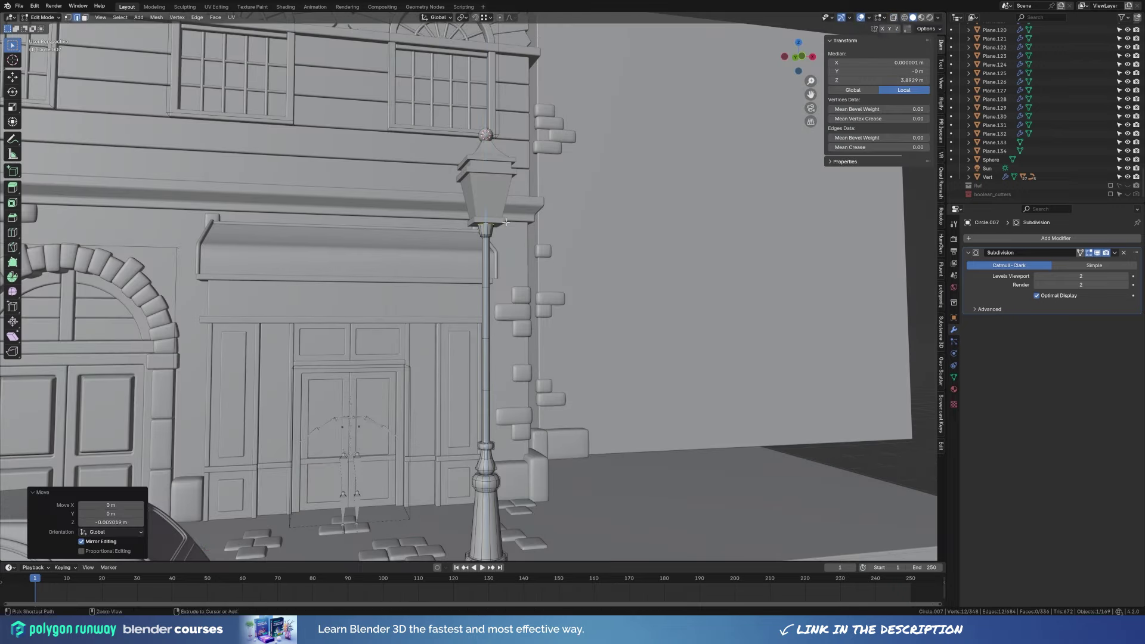
key(Tab)
Give the lantern head Bevel and Subdivision Surface modifiers.
click(495, 185)
middle_drag(538, 177, 692, 245)
click(1000, 240)
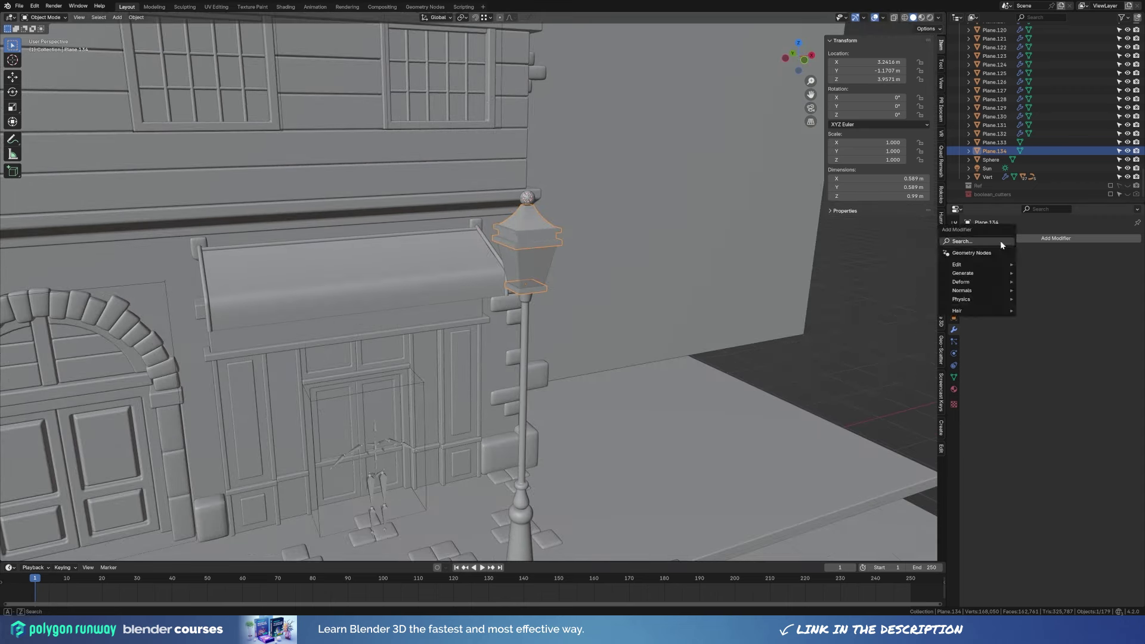
click(1068, 318)
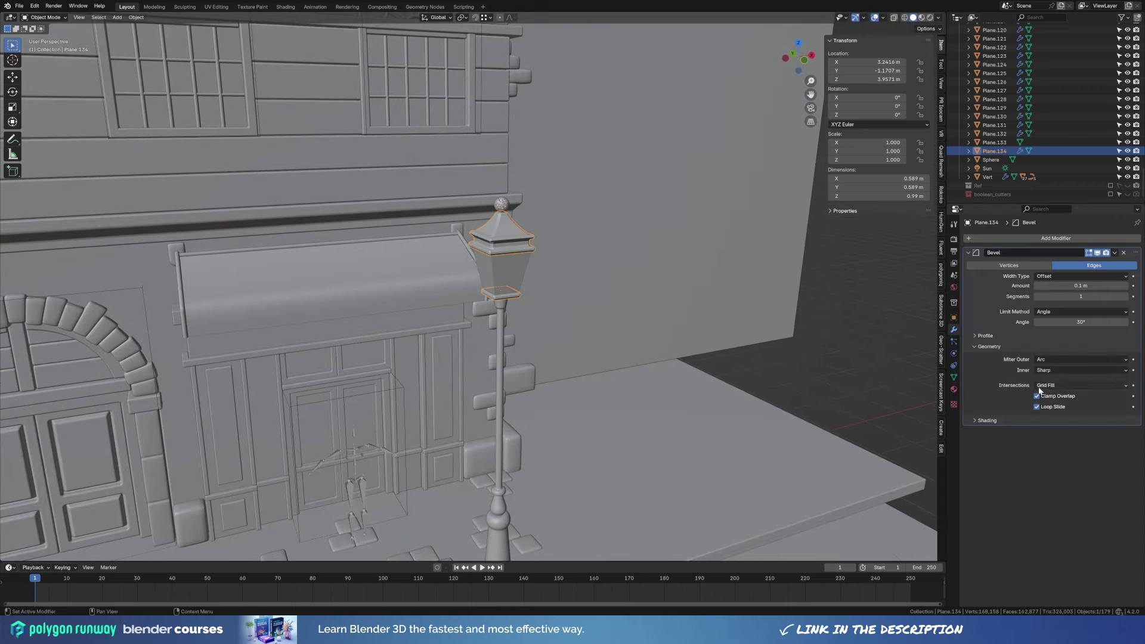
key(KP_Decimal)
key(ctrl+1)
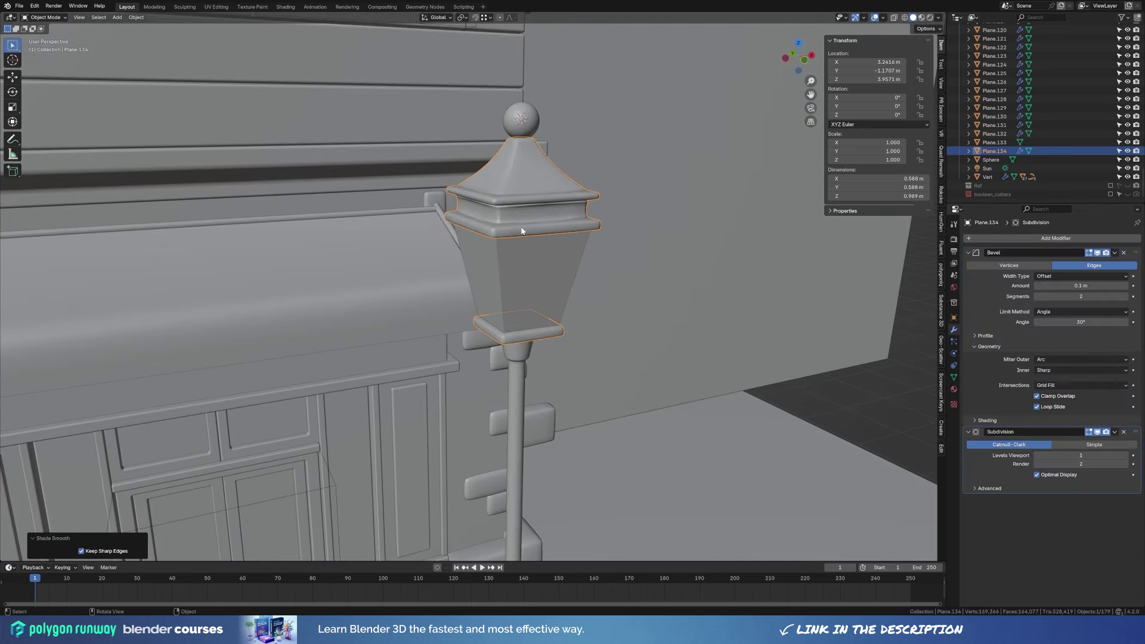
Bevel the lantern roof's sharp edge loops, then select the lantern's glass body.
key(Tab)
key(KP_Decimal)
key(ctrl+b)
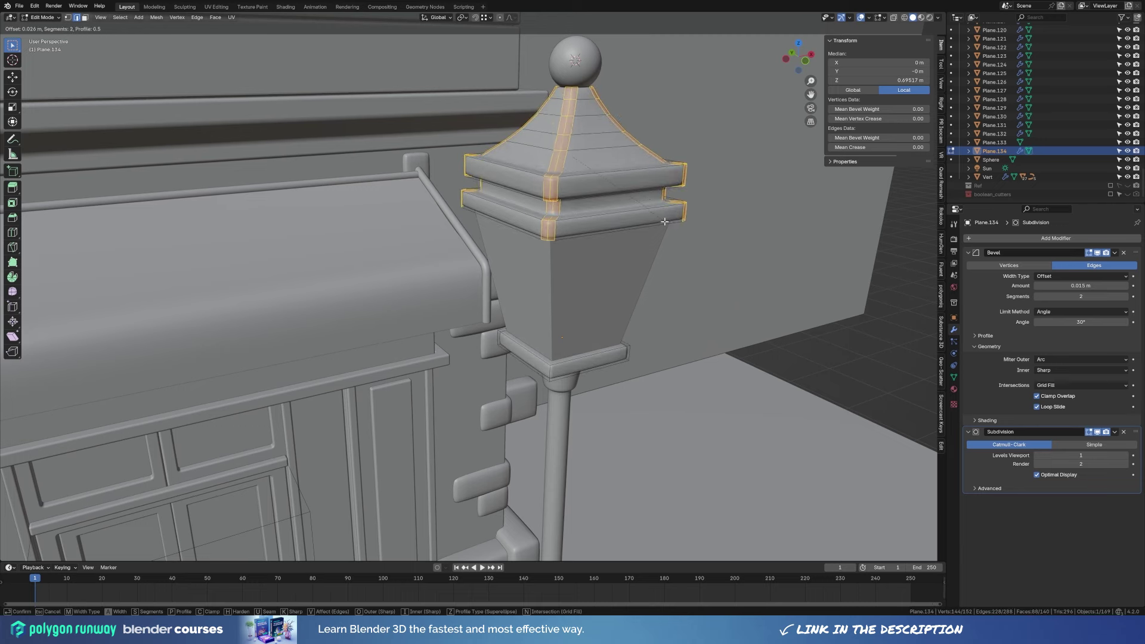
click(665, 222)
key(Tab)
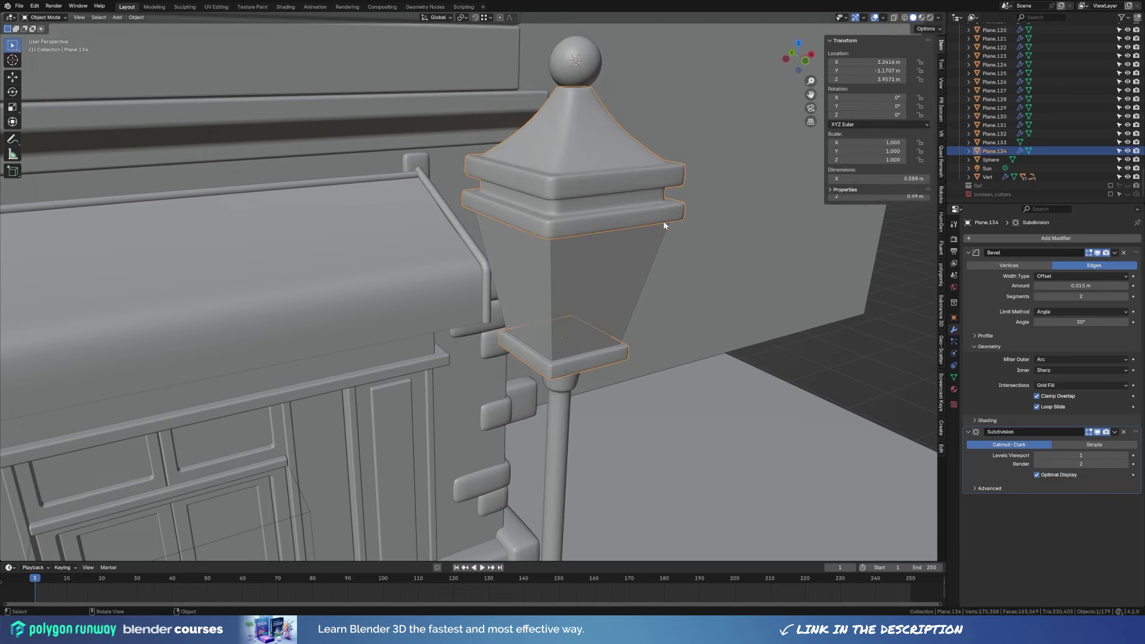
scroll(628, 242, up, 3)
scroll(599, 213, down, 4)
scroll(493, 376, up, 3)
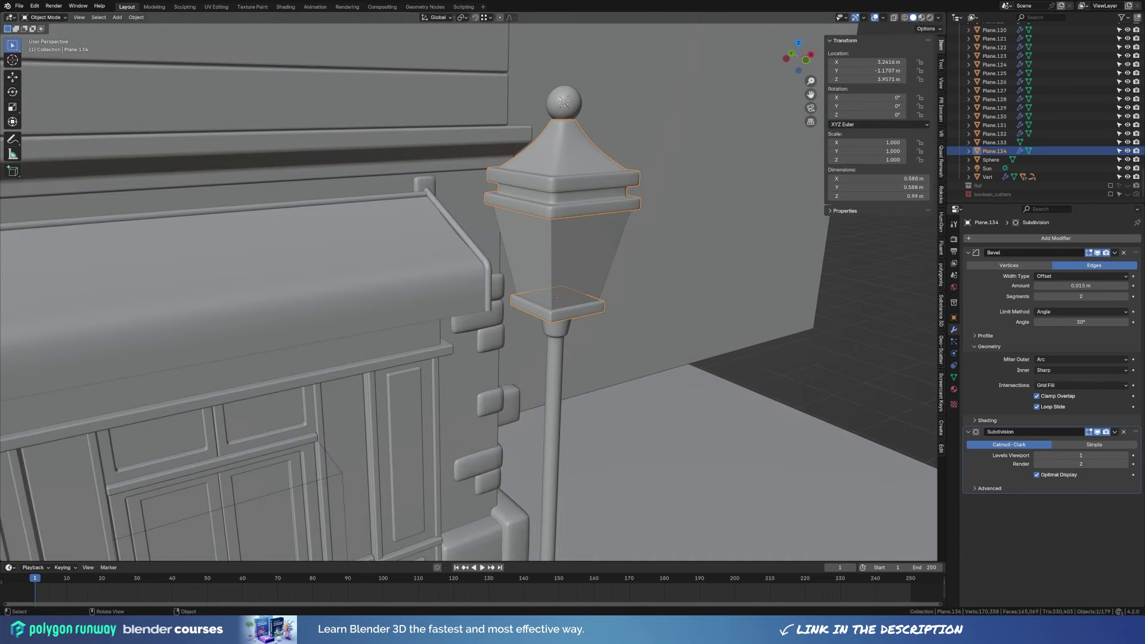
click(525, 239)
mouse_move(682, 249)
shift+middle_down()
mouse_move(623, 268)
mouse_move(545, 210)
shift+middle_up()
Separate the glass body's edges into a new lantern frame object.
key(Tab)
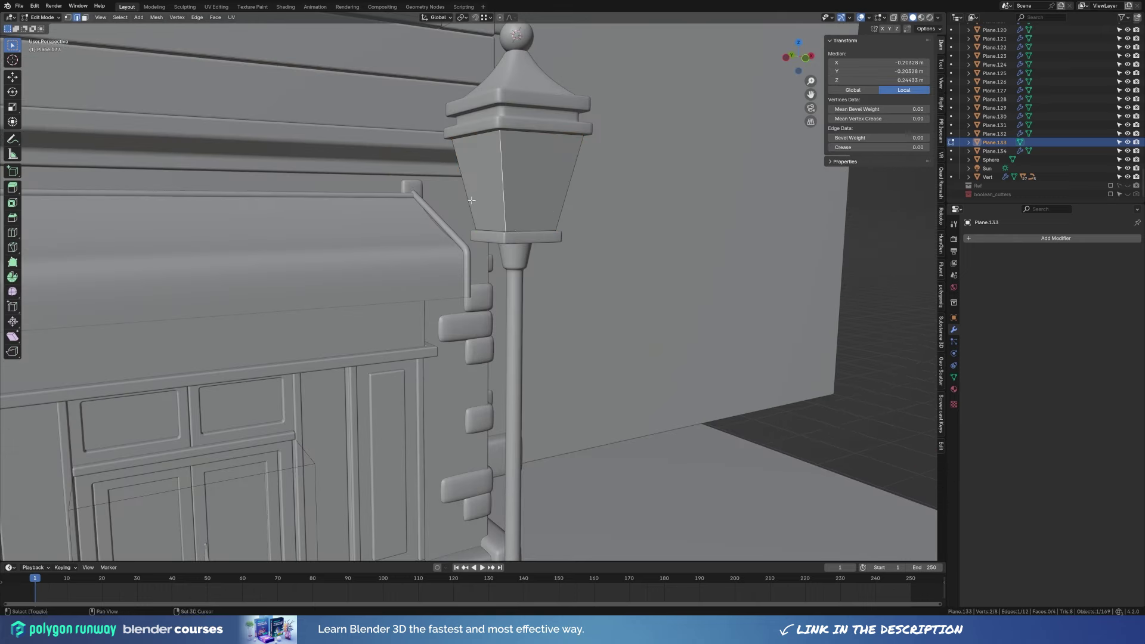
key(p)
click(621, 228)
key(Tab)
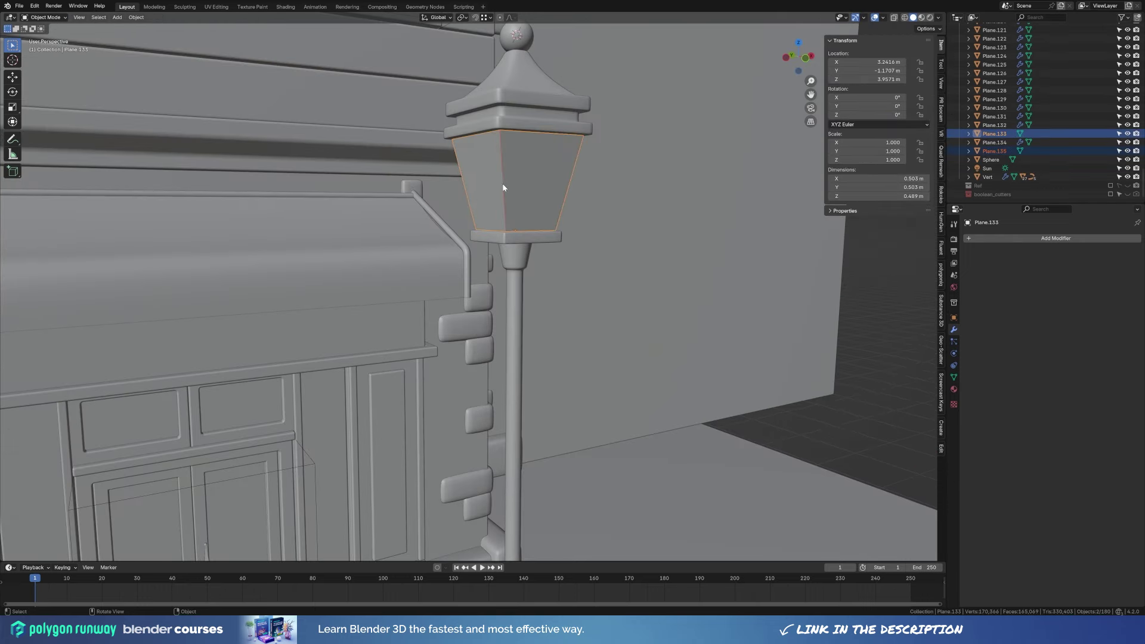
click(502, 184)
key(Tab)
key(alt+z)
key(Tab)
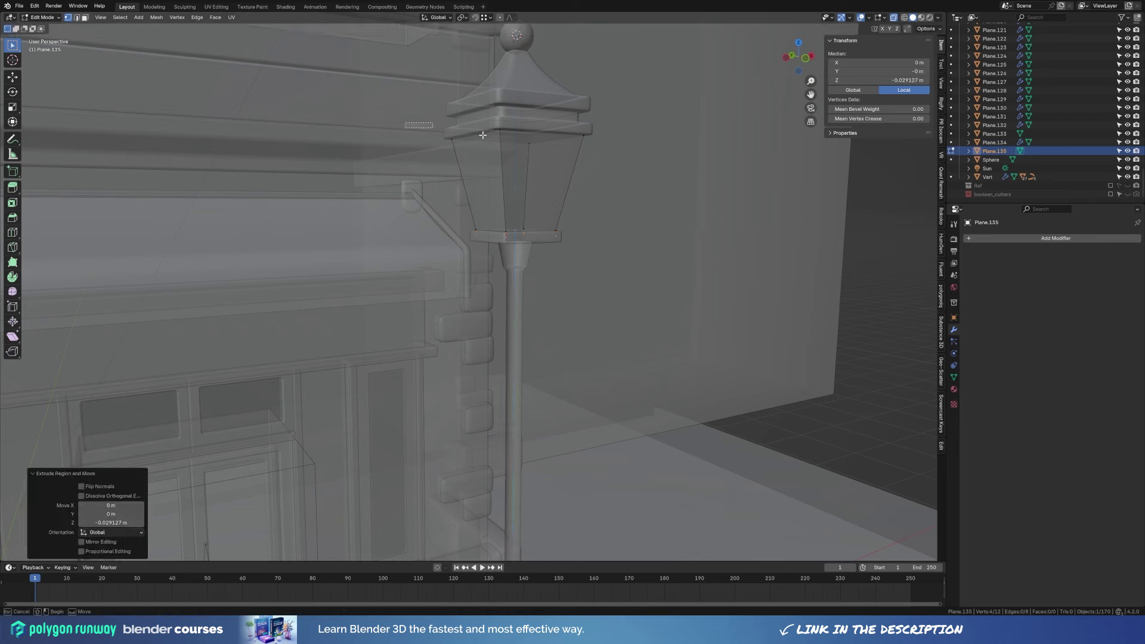
Convert the lantern frame to a curve and increase its bevel depth.
right_click(607, 222)
click(653, 228)
click(954, 368)
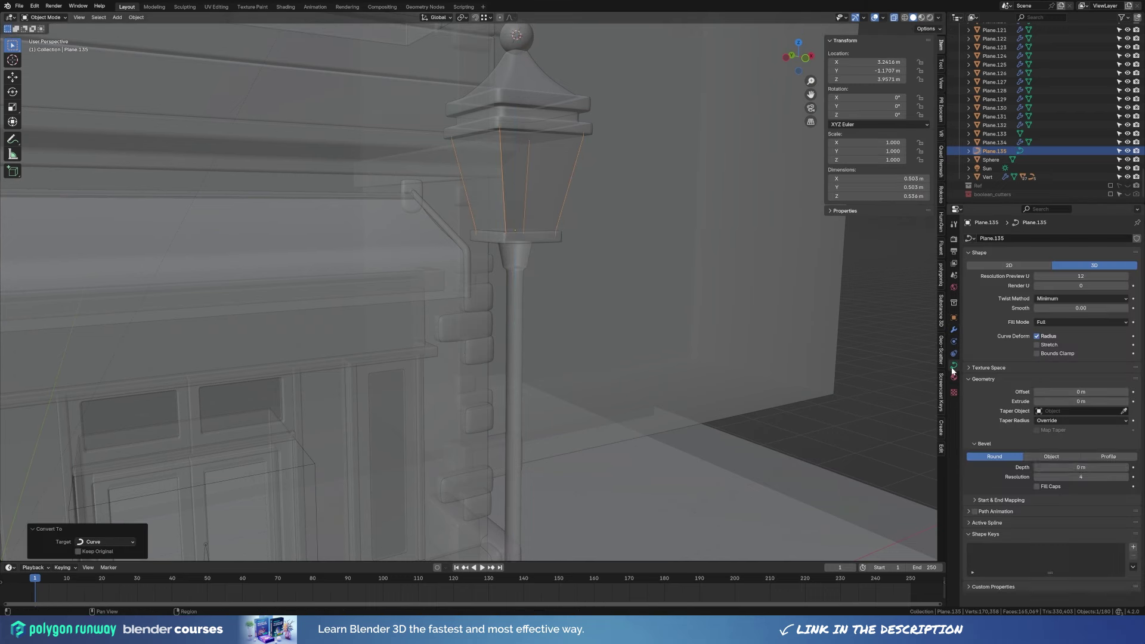
drag(1081, 467, 1092, 467)
key(alt+z)
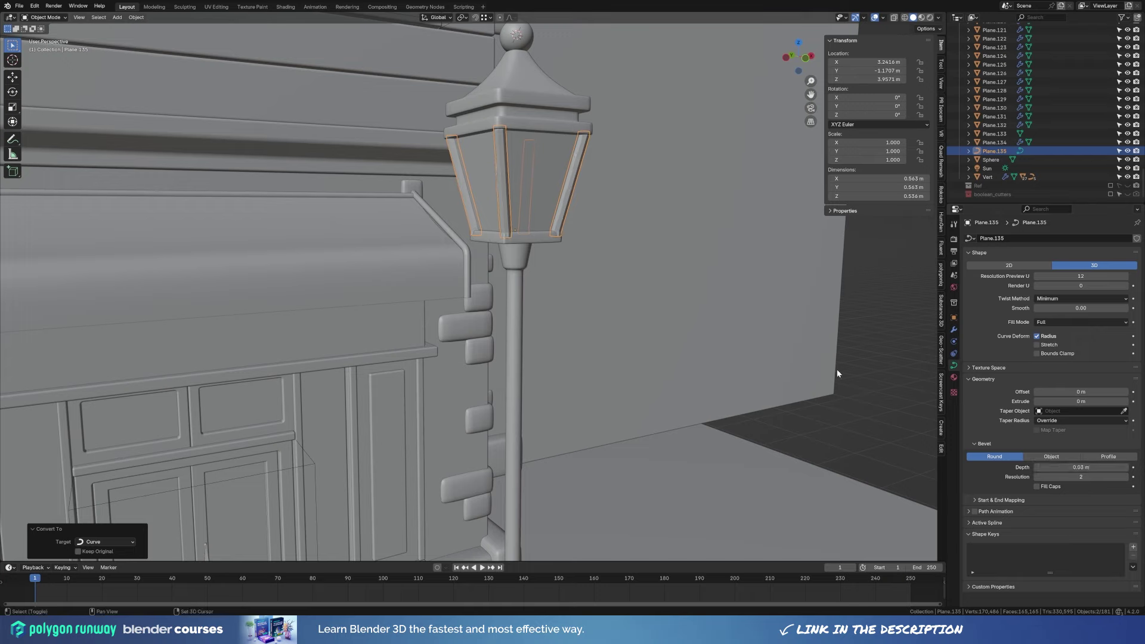
Resize the lantern cap's bottom ring horizontally, keeping its height unchanged.
click(582, 247)
key(Tab)
key(l)
key(s)
key(shift+z)
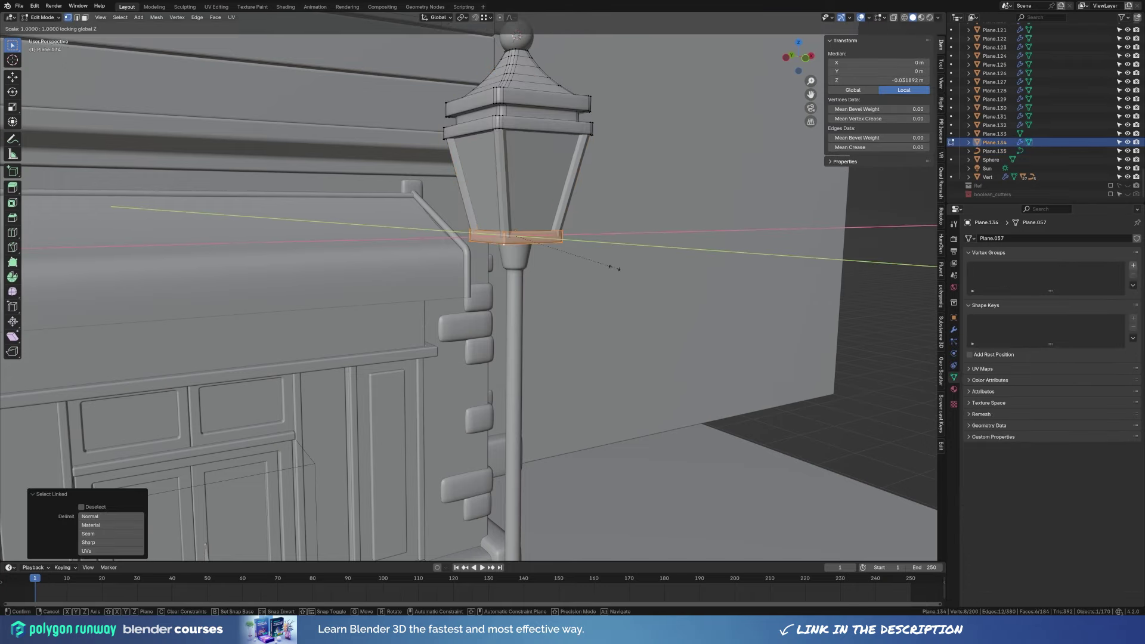
click(615, 268)
key(Tab)
Shade the lantern frame smooth.
scroll(436, 256, down, 8)
middle_drag(436, 256, 469, 272)
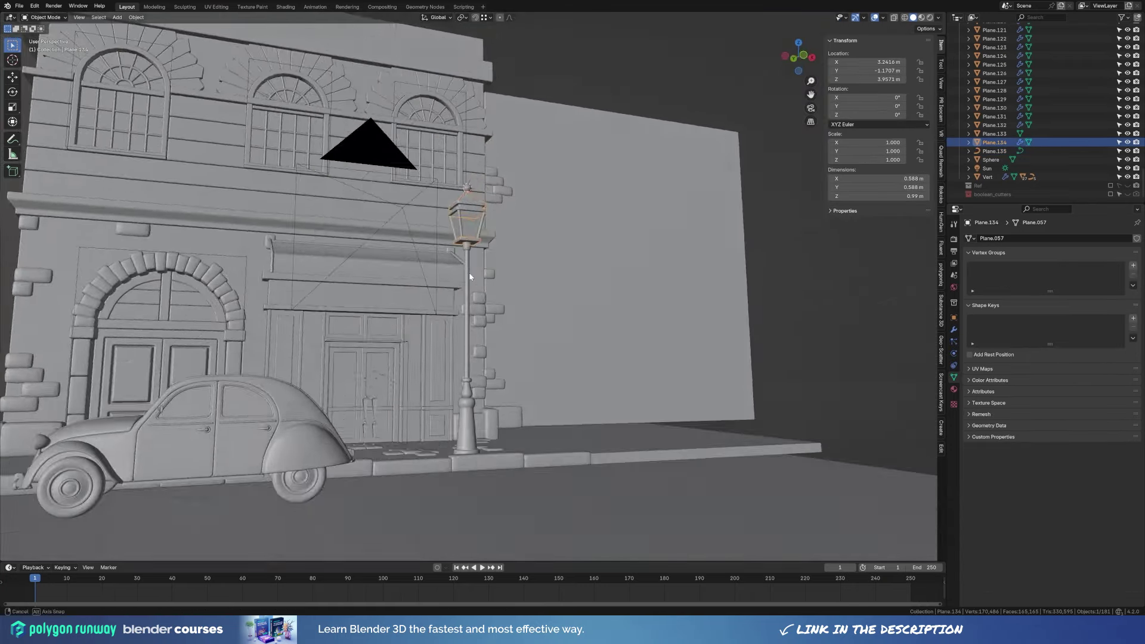
scroll(469, 272, up, 5)
click(488, 277)
right_click(425, 282)
click(426, 282)
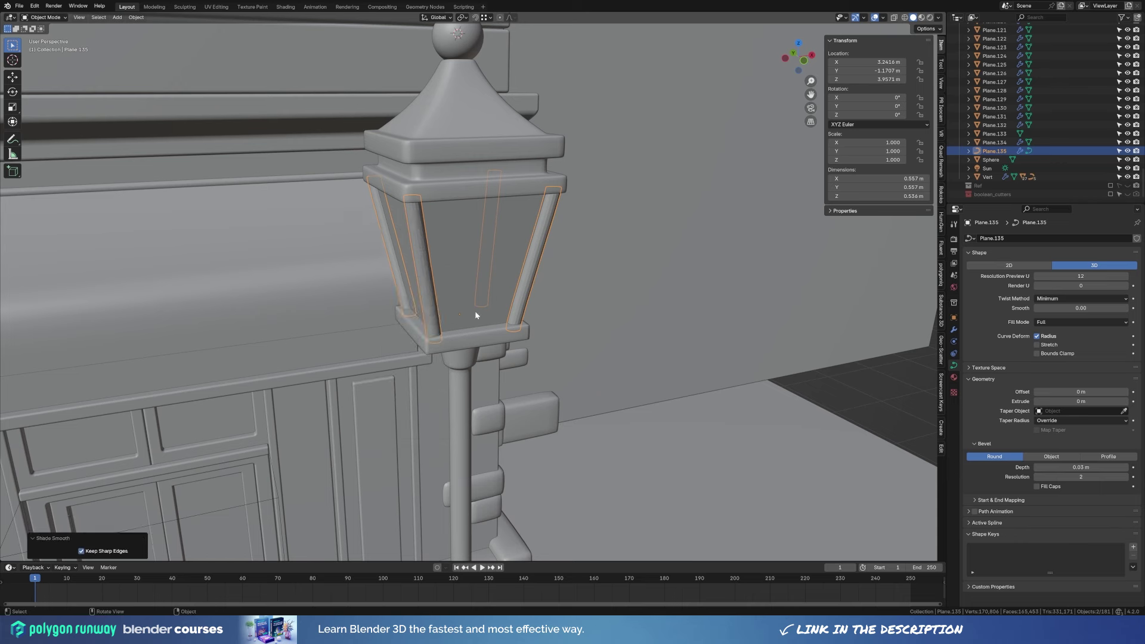
Add a narrow Bevel modifier to the glass panes and shade them smooth.
click(485, 273)
click(953, 329)
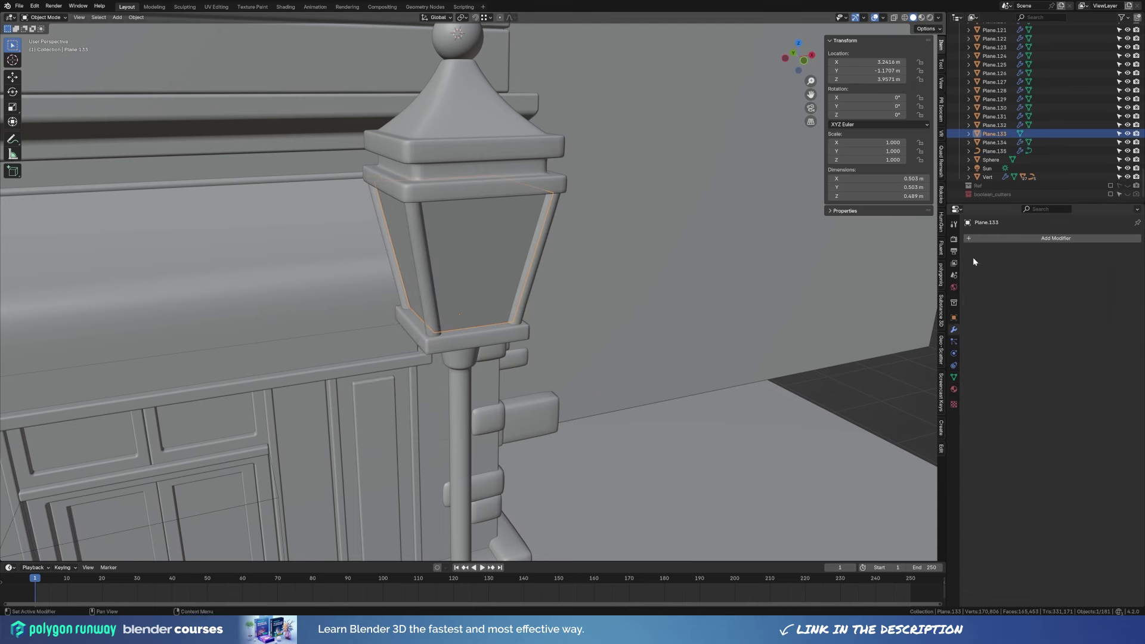
click(1014, 238)
click(1026, 266)
drag(1085, 285, 1067, 285)
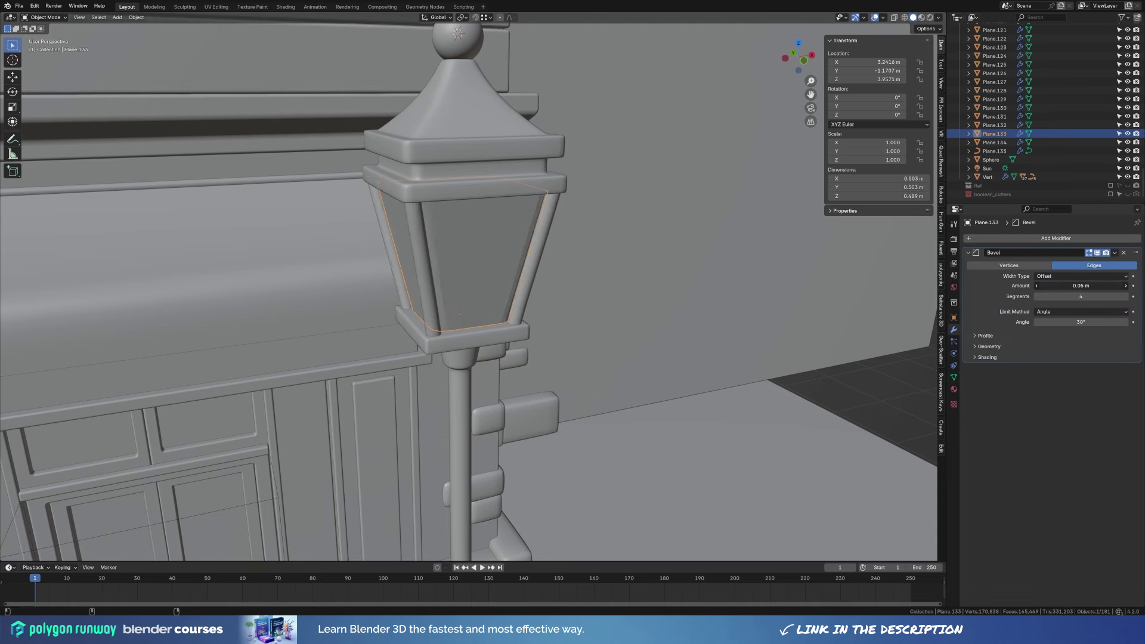
right_click(684, 284)
click(685, 284)
Add Solidify at 0.02 m thickness and Smooth by Angle to the glass panes.
click(1018, 239)
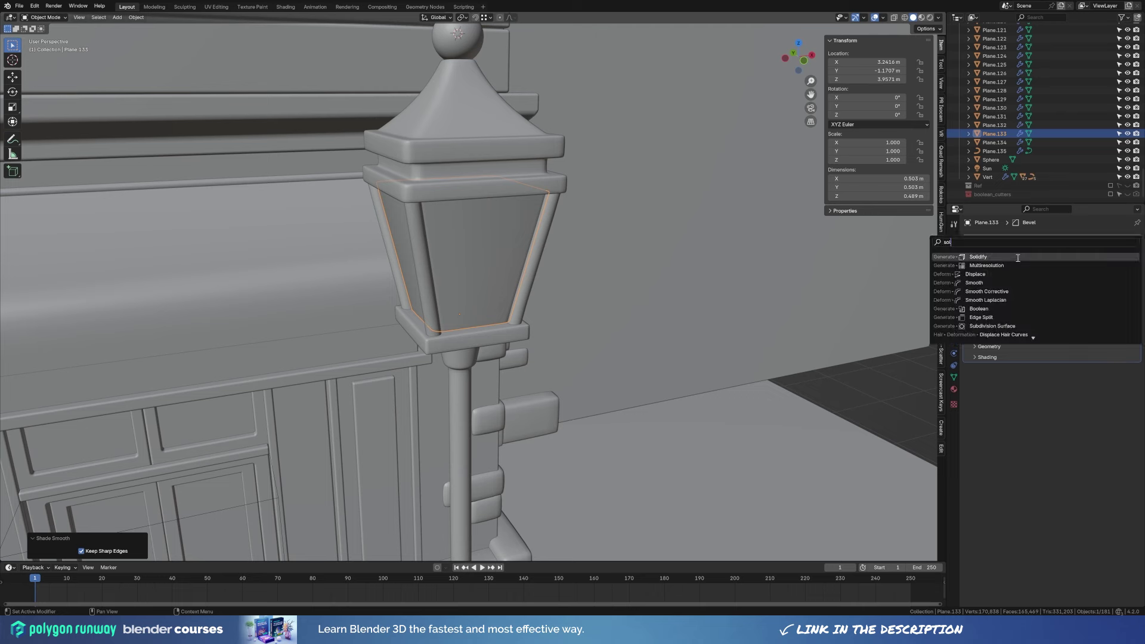
click(978, 334)
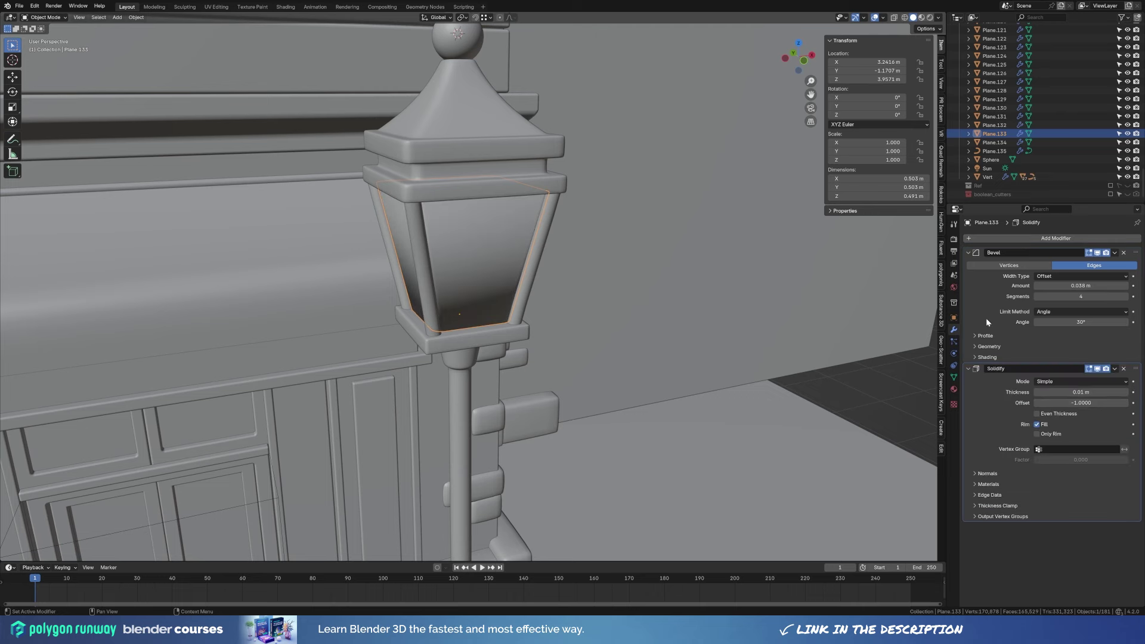
right_click(685, 316)
click(685, 328)
key(alt+z)
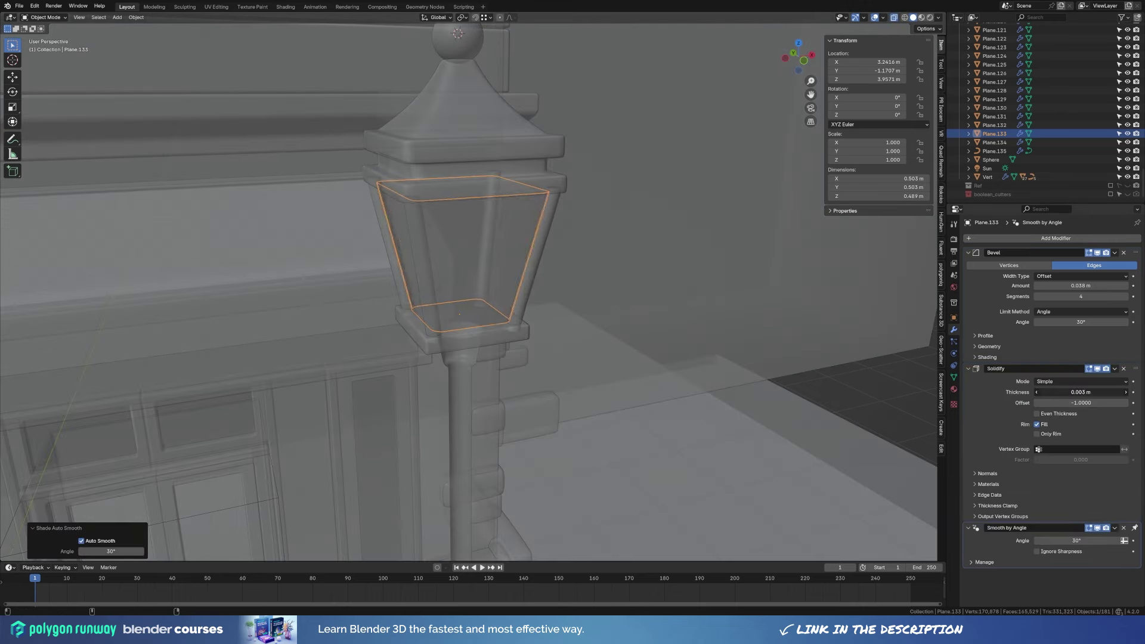
drag(1081, 392, 1092, 392)
key(alt+z)
key(KP_0)
key(alt+a)
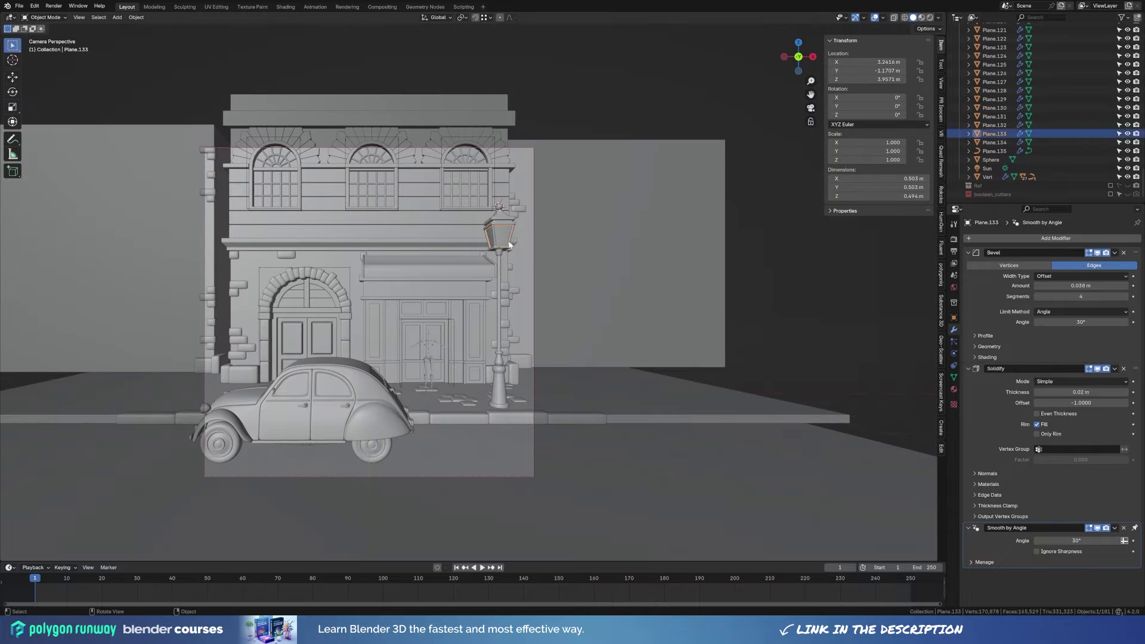
Parent the lantern parts with Keep Transform and scale the lantern head to 0.765.
shift+click(510, 245)
scroll(838, 288, up, 2)
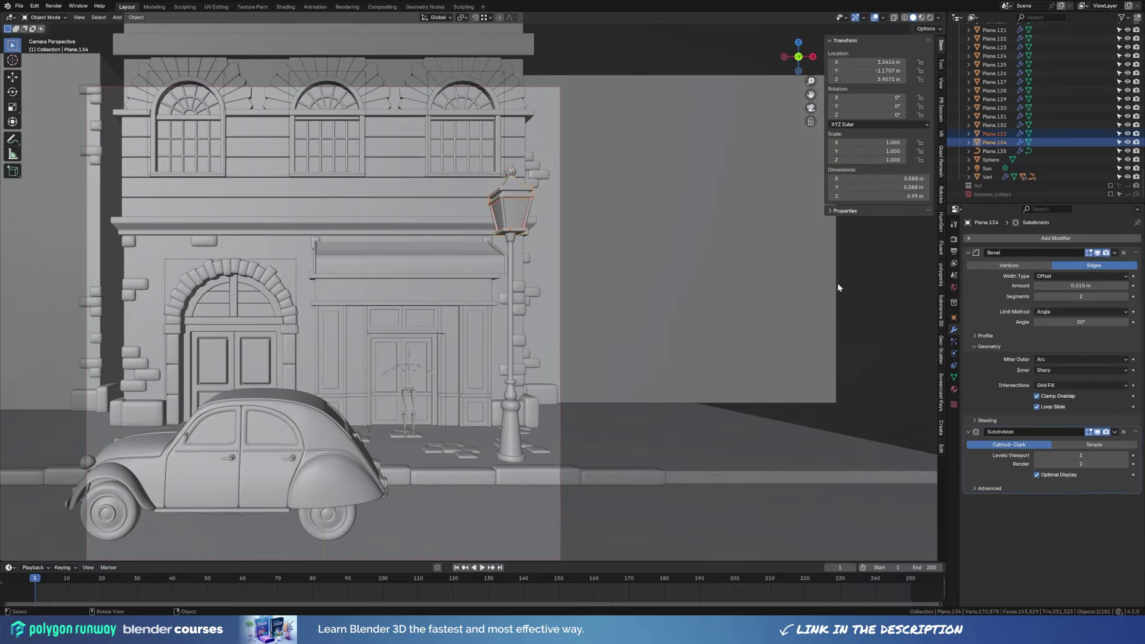
shift+click(510, 191)
key(ctrl+p)
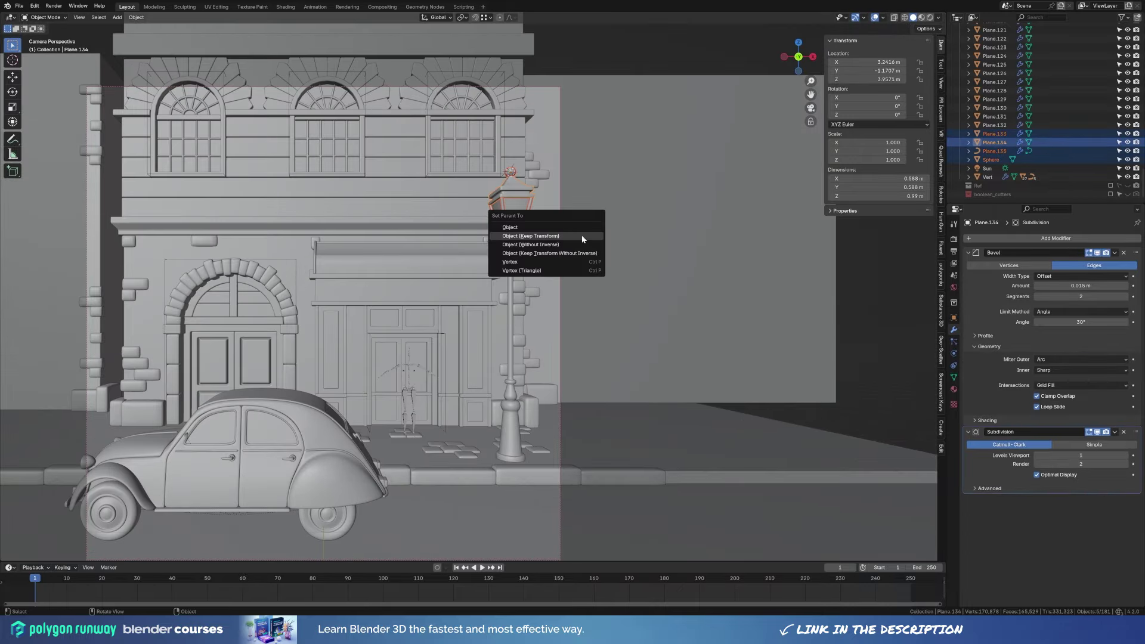
click(513, 235)
key(s)
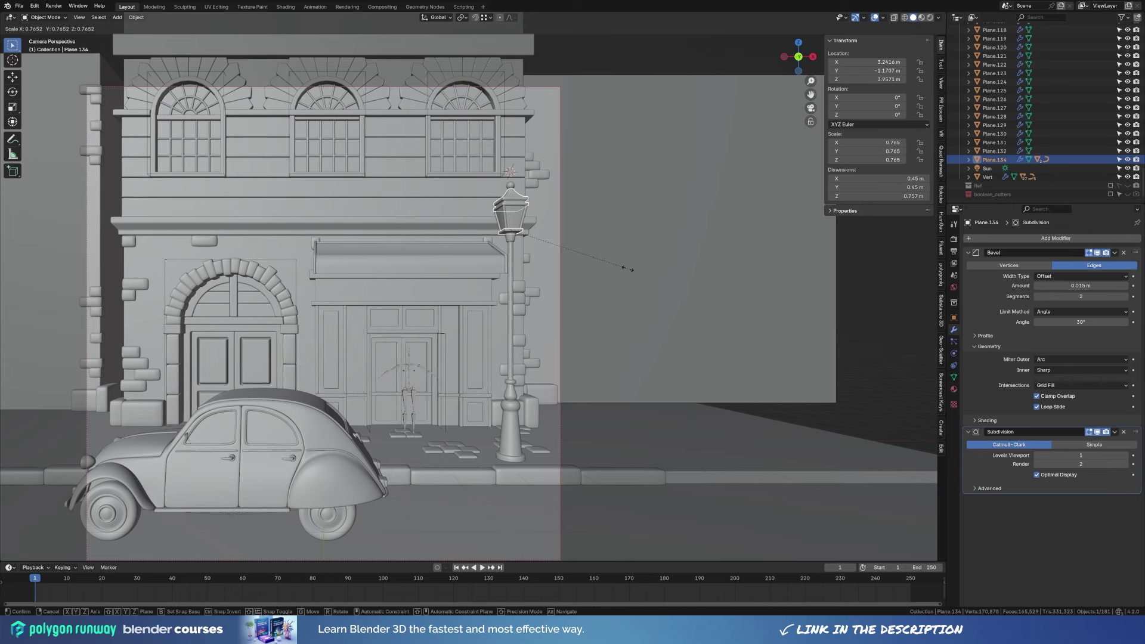
click(628, 269)
key(alt+a)
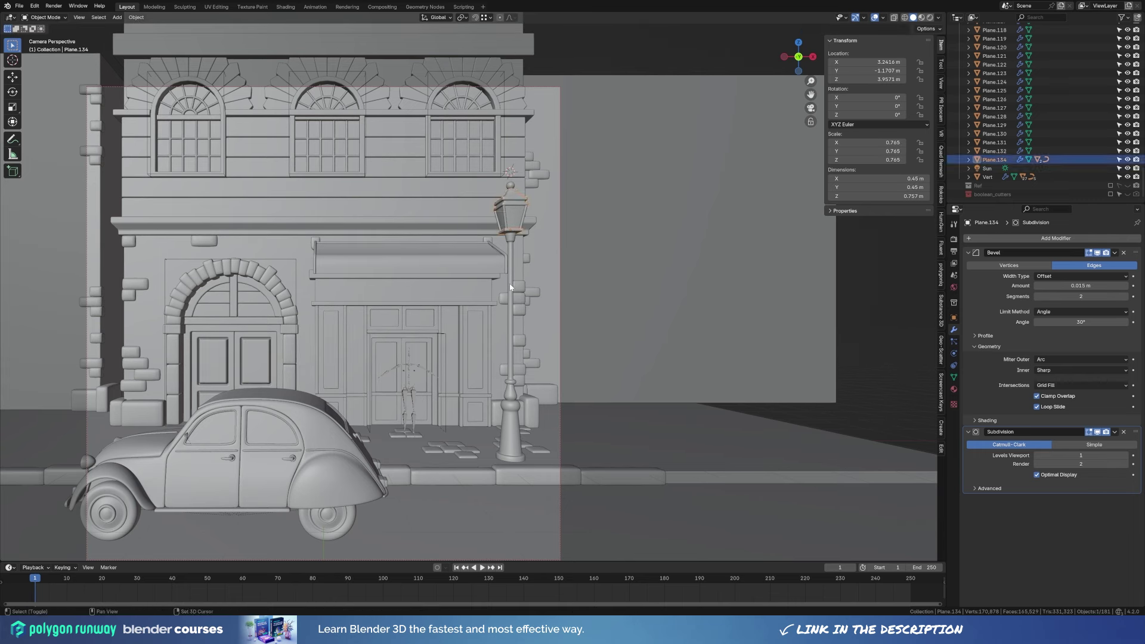
Move the lamp post about 0.2 m along X.
click(510, 287)
key(g)
key(x)
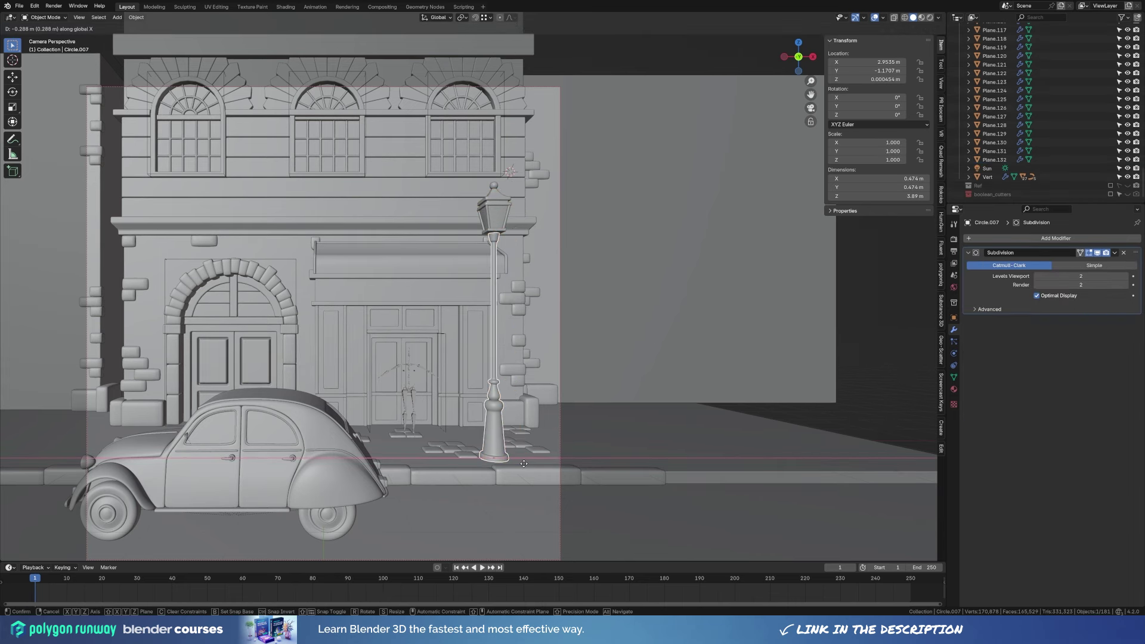
click(529, 463)
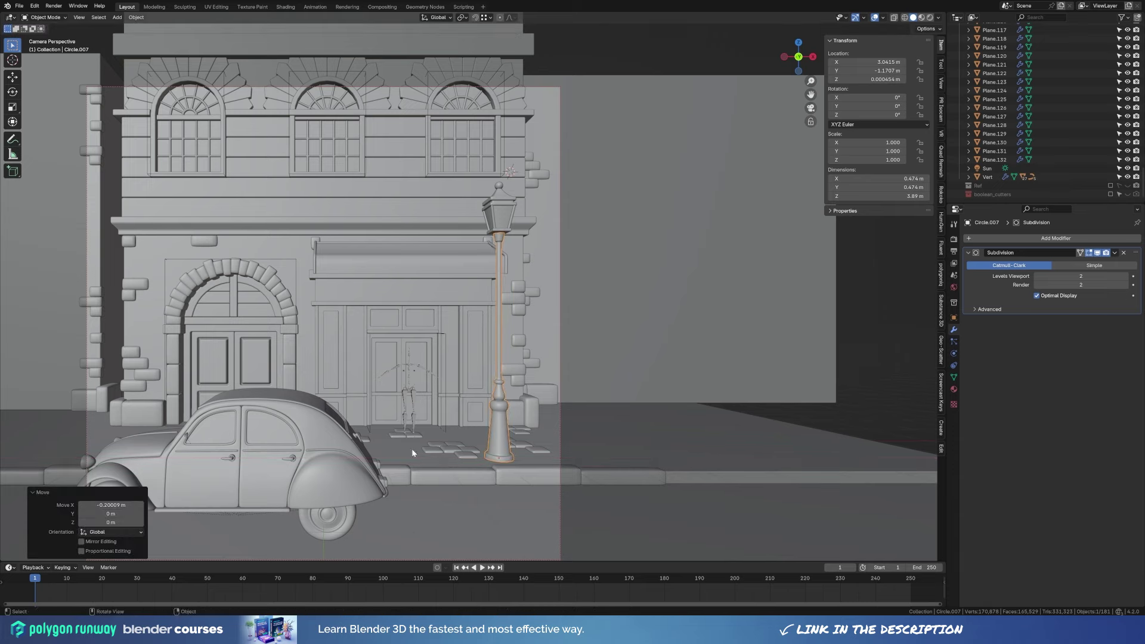
middle_drag(411, 449, 471, 406)
scroll(513, 406, up, 3)
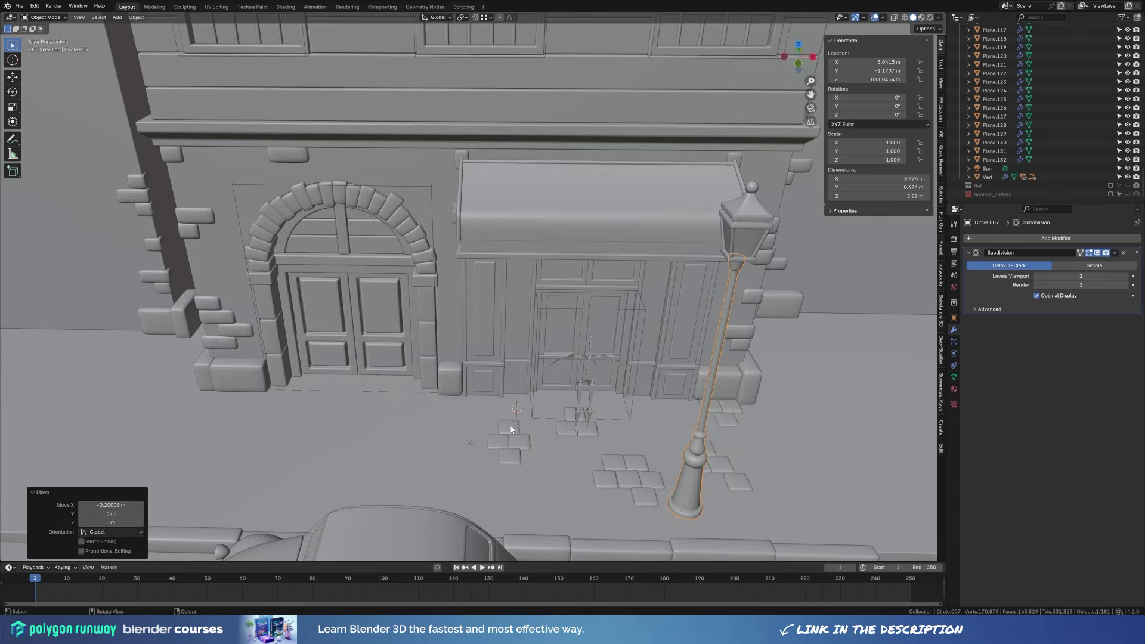
key(shift+a)
Shape a scaled circle into a pot body with an extra ring and a bevelled rim.
click(635, 249)
key(s)
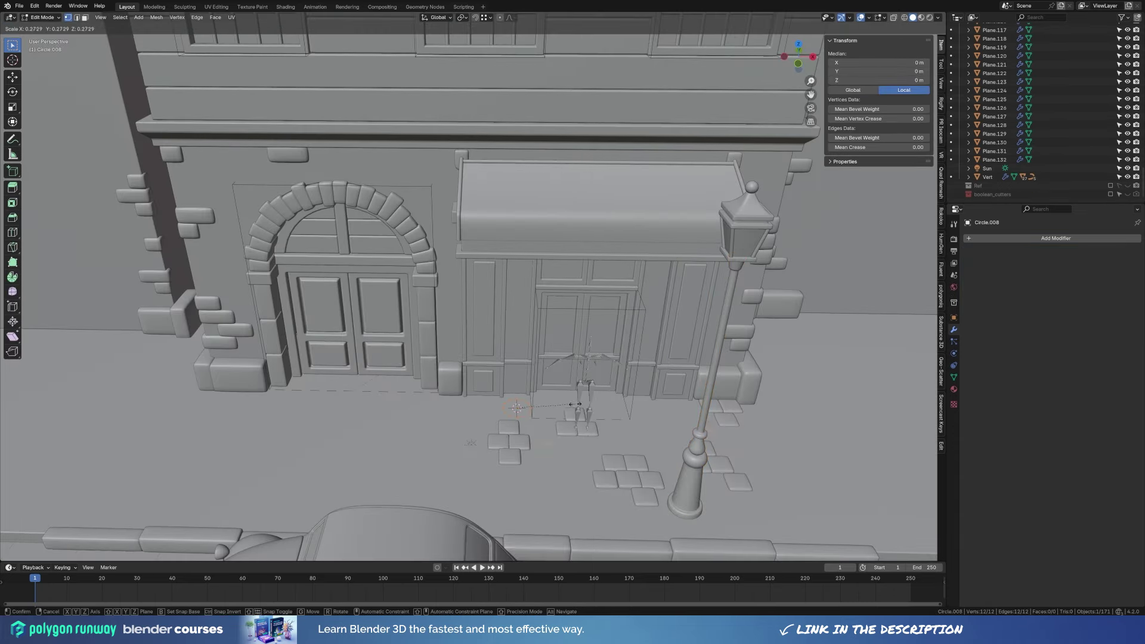
click(586, 399)
middle_drag(586, 400, 589, 428)
key(s)
click(589, 428)
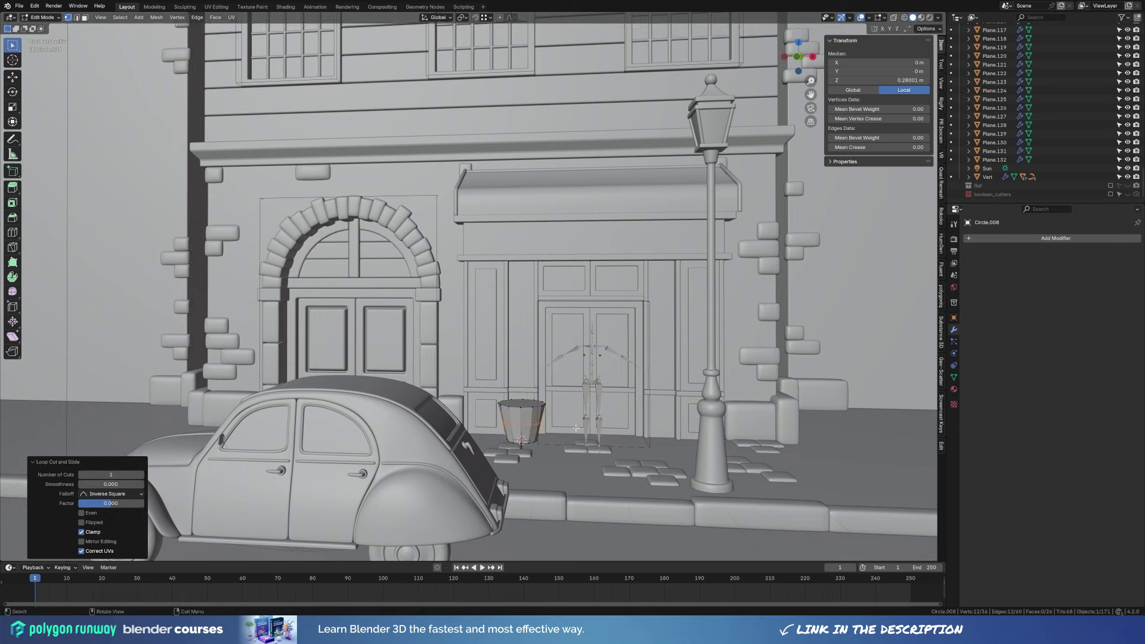
key(ctrl+b)
click(600, 430)
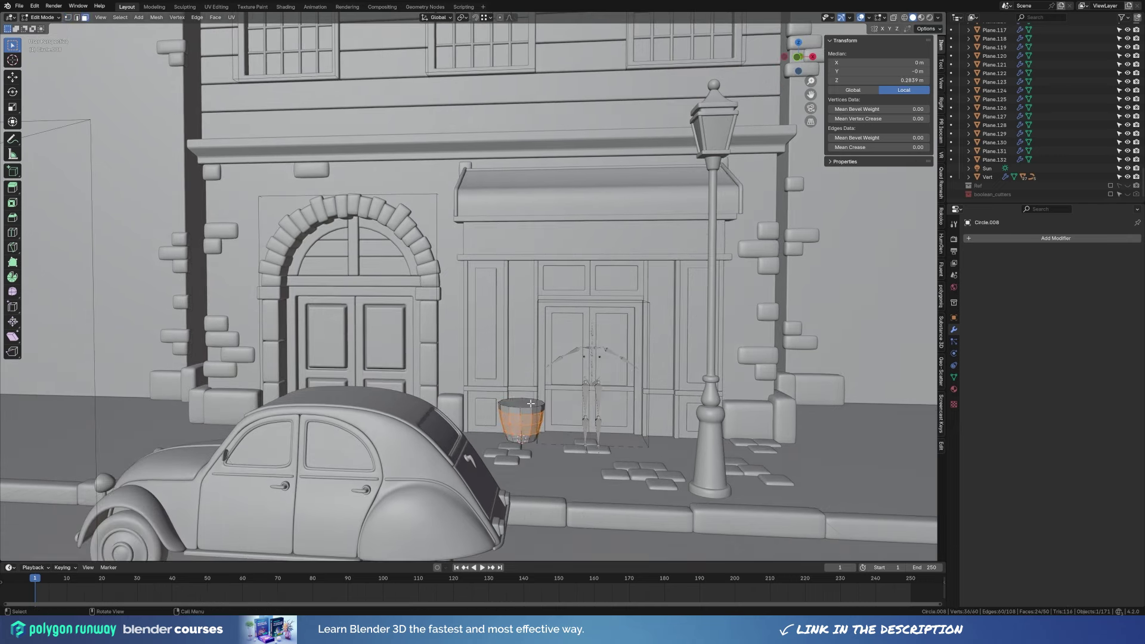
Give the pot Solidify walls, level-2 subdivision smoothing and smooth shading.
scroll(576, 492, up, 5)
key(alt+a)
key(Tab)
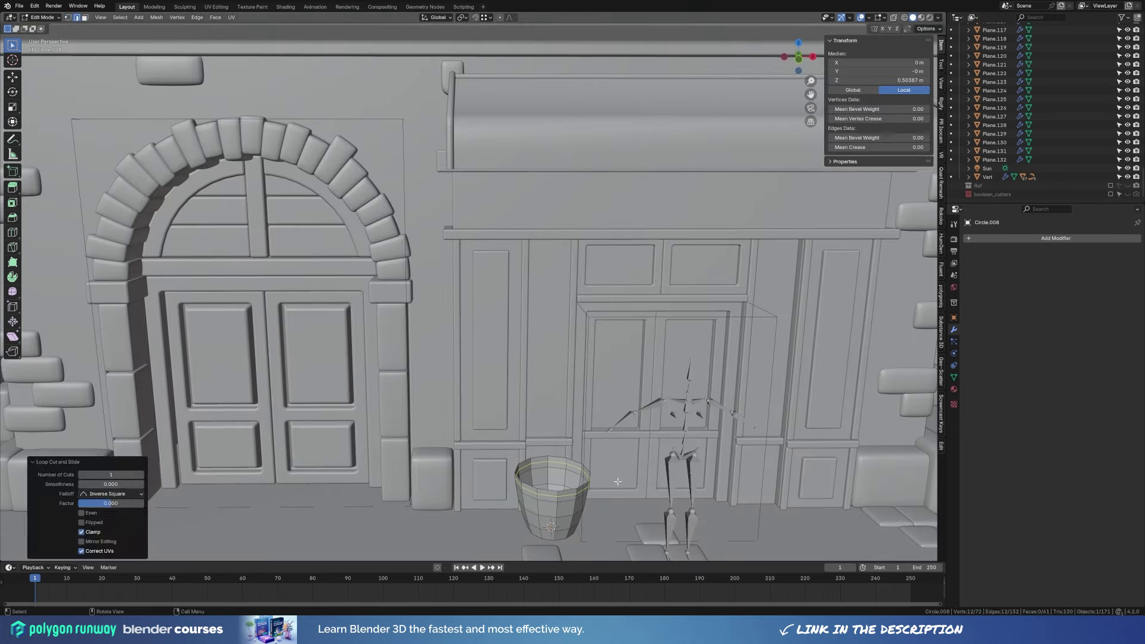
click(998, 238)
text(sol)
click(996, 251)
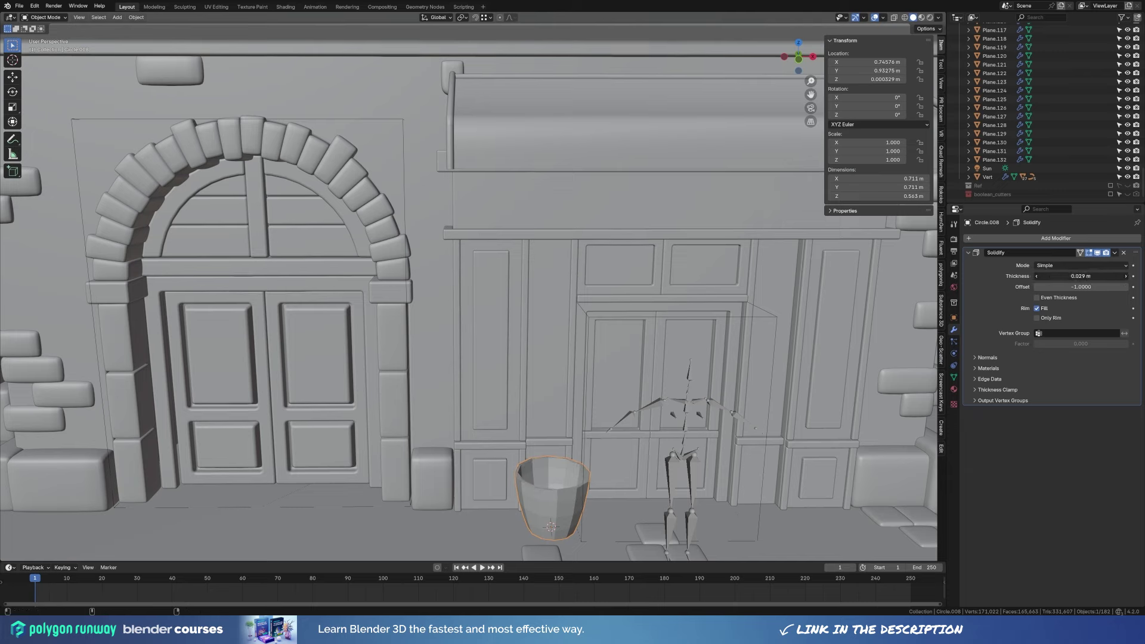
key(ctrl+2)
right_click(525, 446)
click(525, 448)
scroll(611, 399, up, 3)
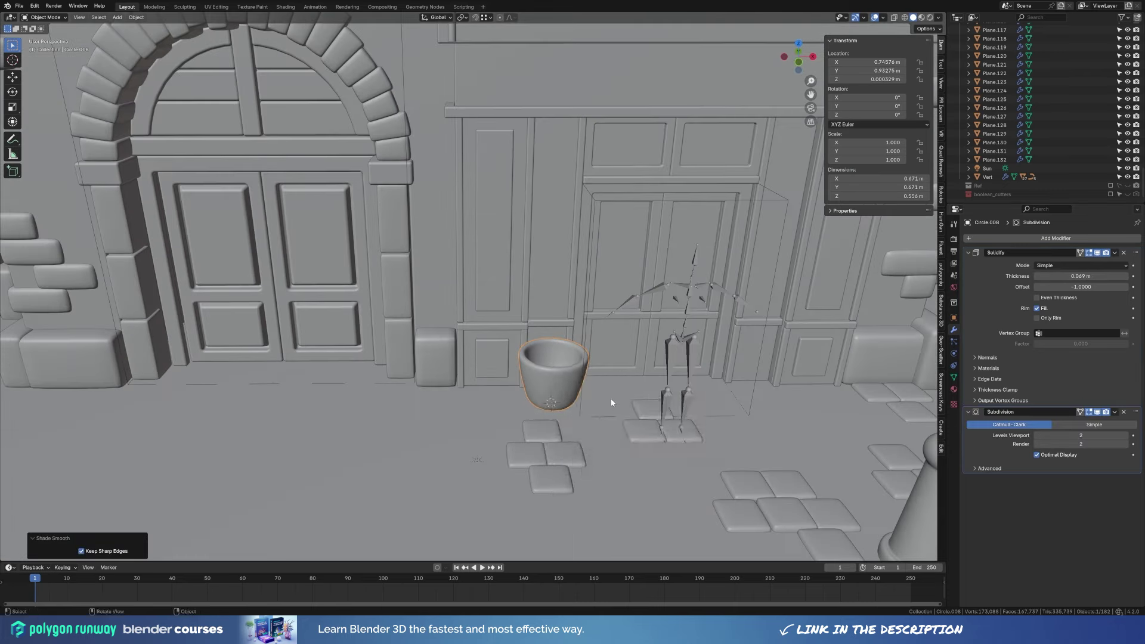
Add a filled circle as a soil disc inside the pot and parent it to the pot.
key(shift+a)
click(644, 417)
key(Tab)
key(f)
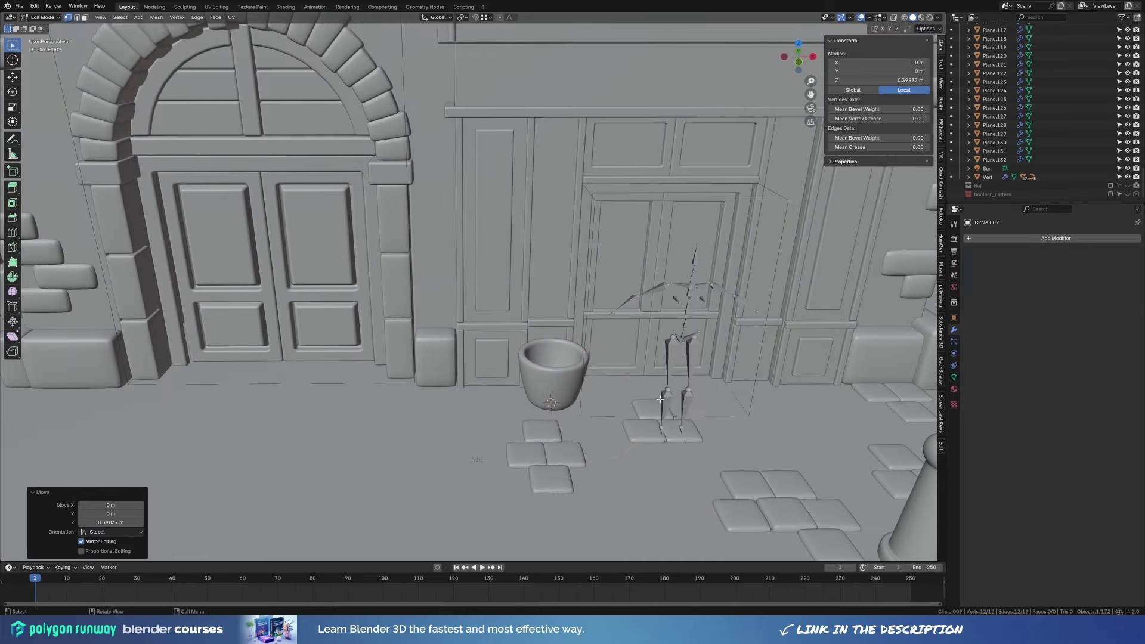
key(Tab)
shift+click(556, 374)
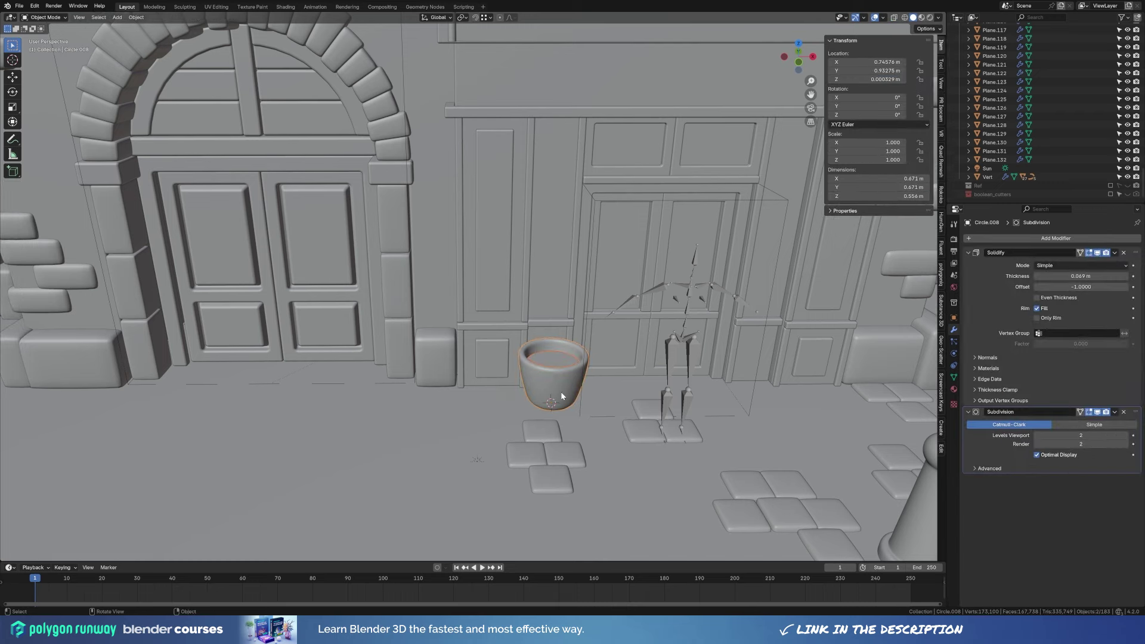
key(ctrl+p)
click(555, 374)
scroll(546, 364, down, 5)
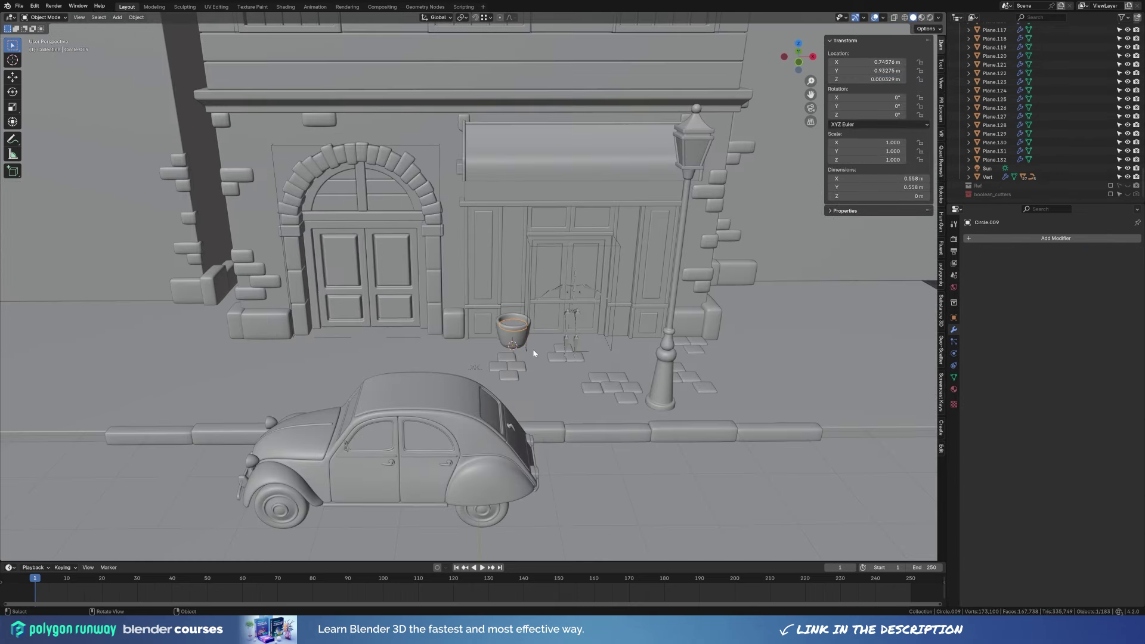
scroll(523, 358, down, 2)
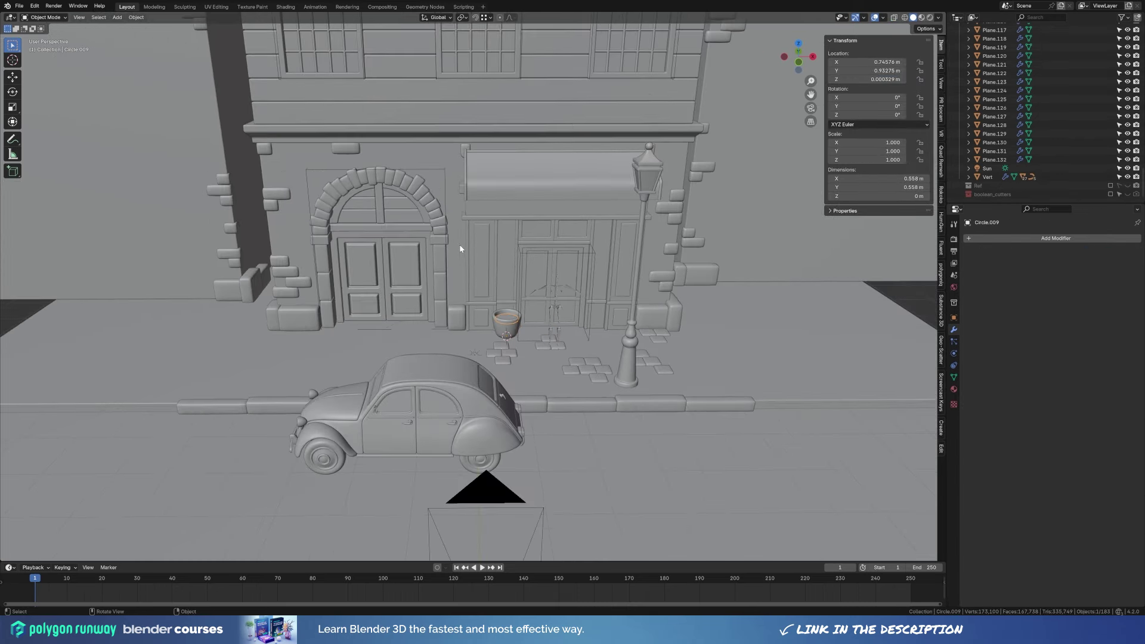
Add a 6-vertex circle and place the hexagon near the door, ready for mesh editing.
key(KP_0)
mouse_move(471, 207)
middle_down()
mouse_move(410, 185)
mouse_move(501, 238)
middle_up()
scroll(501, 239, up, 1)
key(shift+a)
click(571, 259)
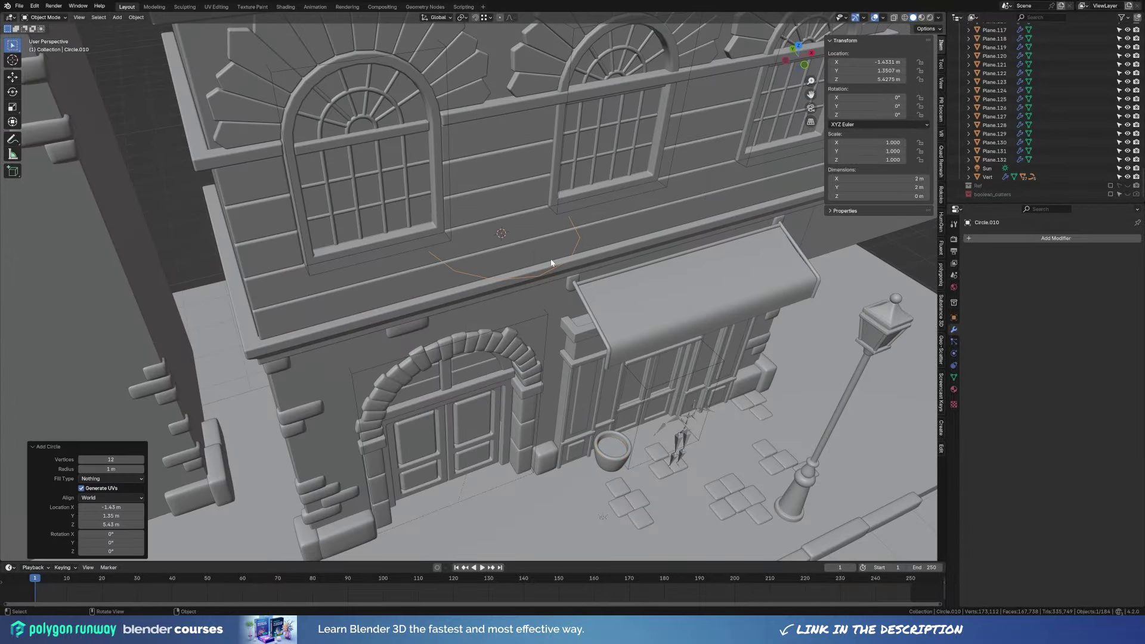
text(6)
key(Return)
key(KP_7)
key(g)
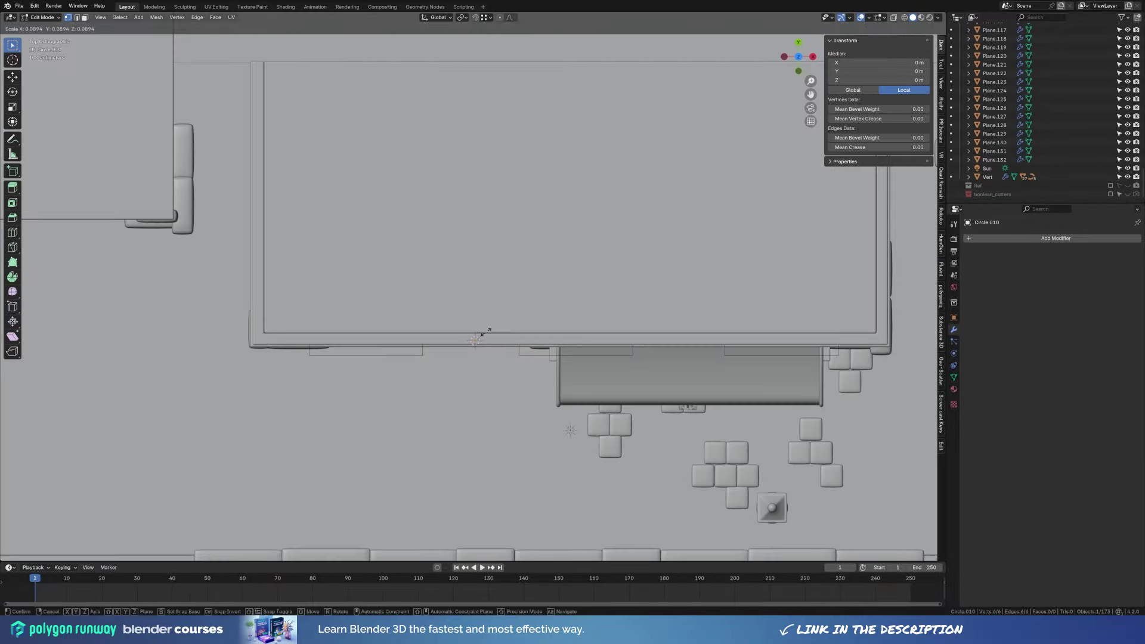
click(502, 395)
key(Tab)
scroll(513, 239, up, 6)
Extrude and scale the hexagon outline into a small stone chip shape.
click(471, 227)
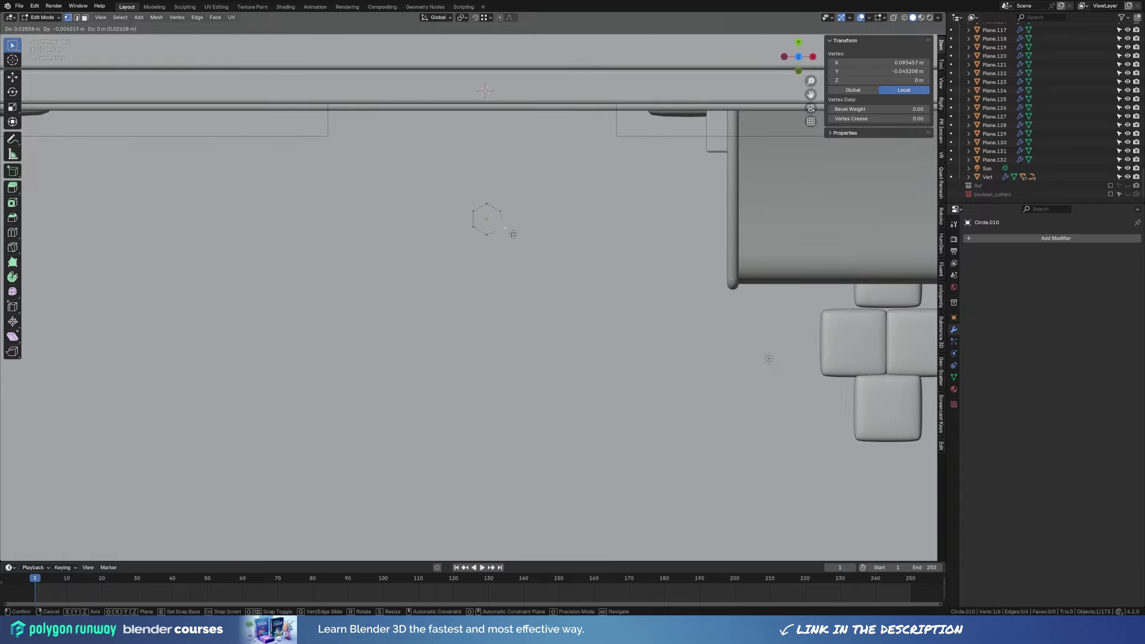
key(g)
key(x)
key(a)
middle_drag(537, 286, 549, 277)
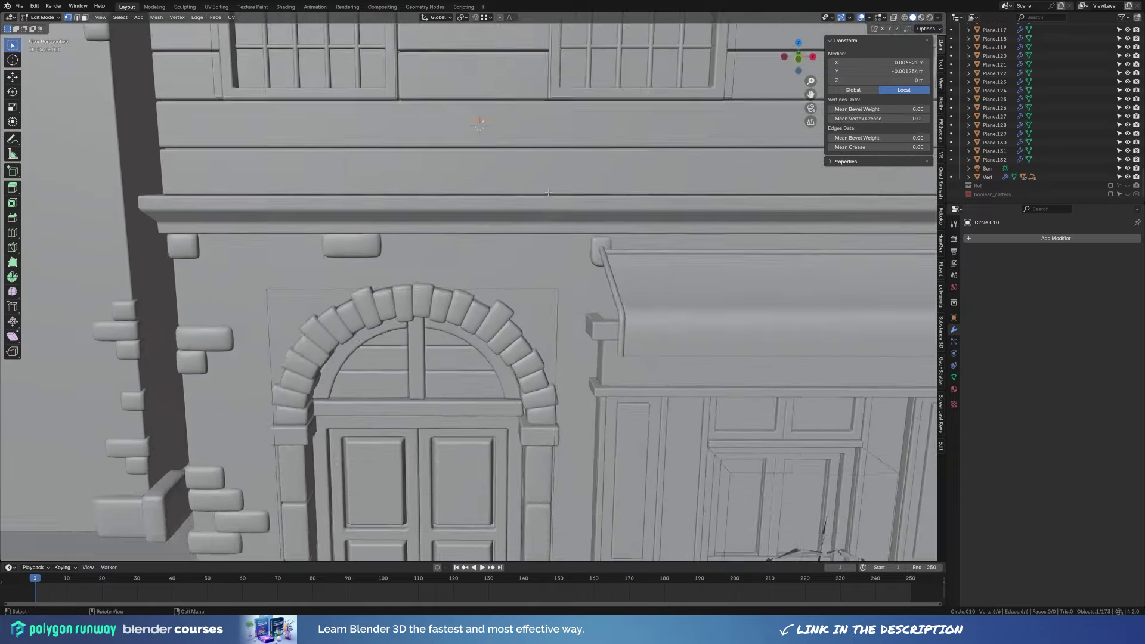
scroll(549, 277, up, 2)
key(e)
click(561, 257)
key(g)
key(z)
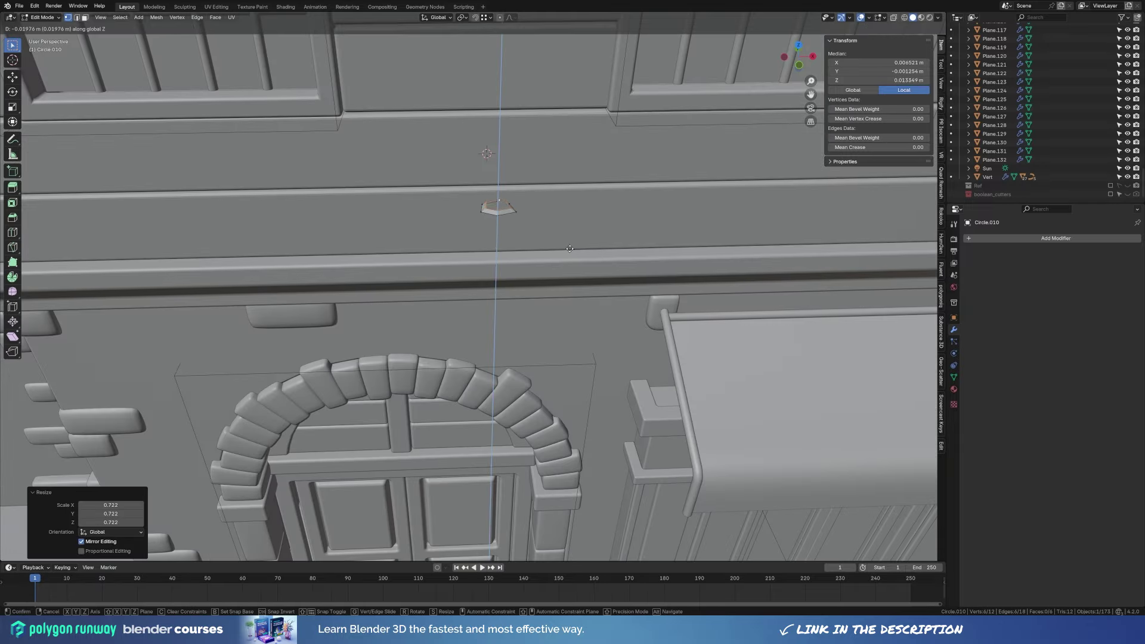
click(565, 249)
key(Tab)
Give the chip a Bevel modifier, smooth shading and level-1 subdivision.
click(981, 238)
text(bev)
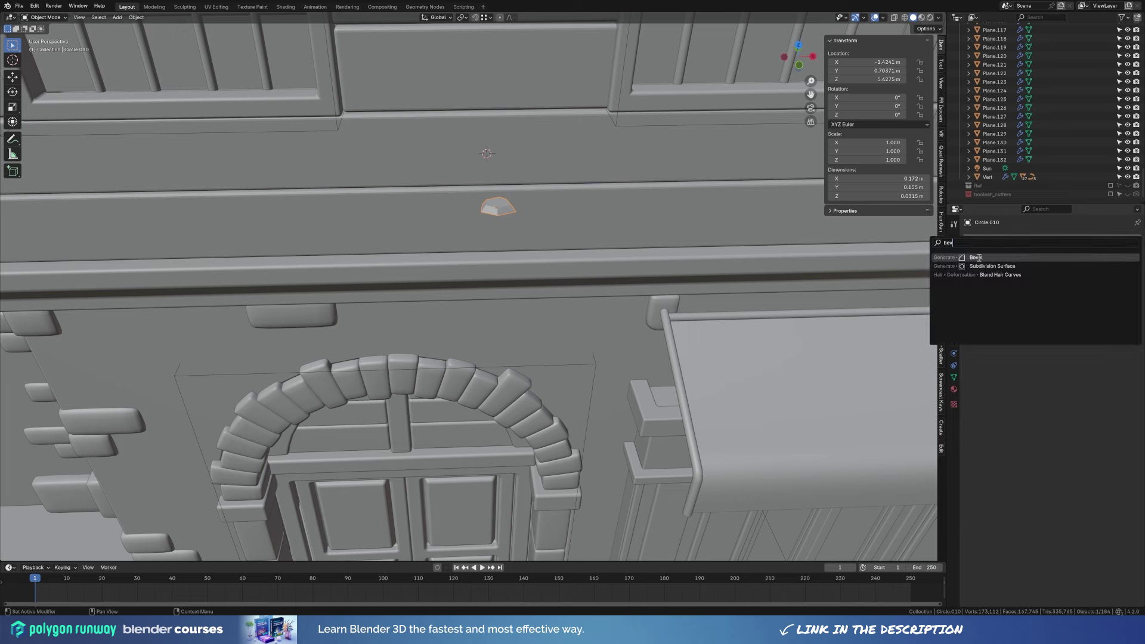
click(1056, 281)
right_click(503, 204)
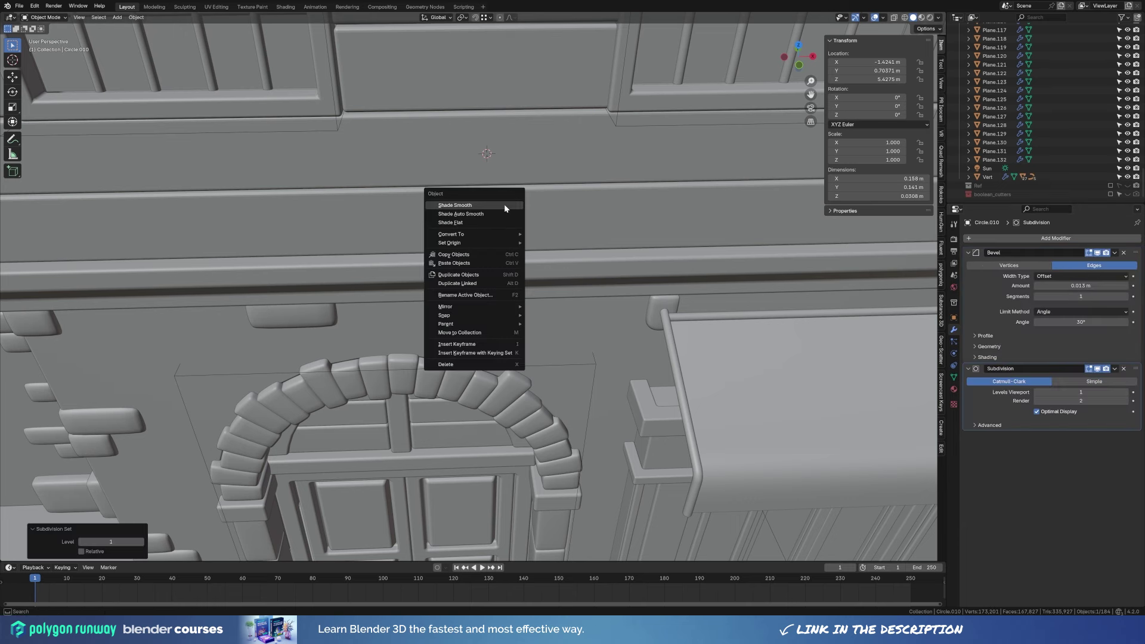
click(503, 204)
key(ctrl+1)
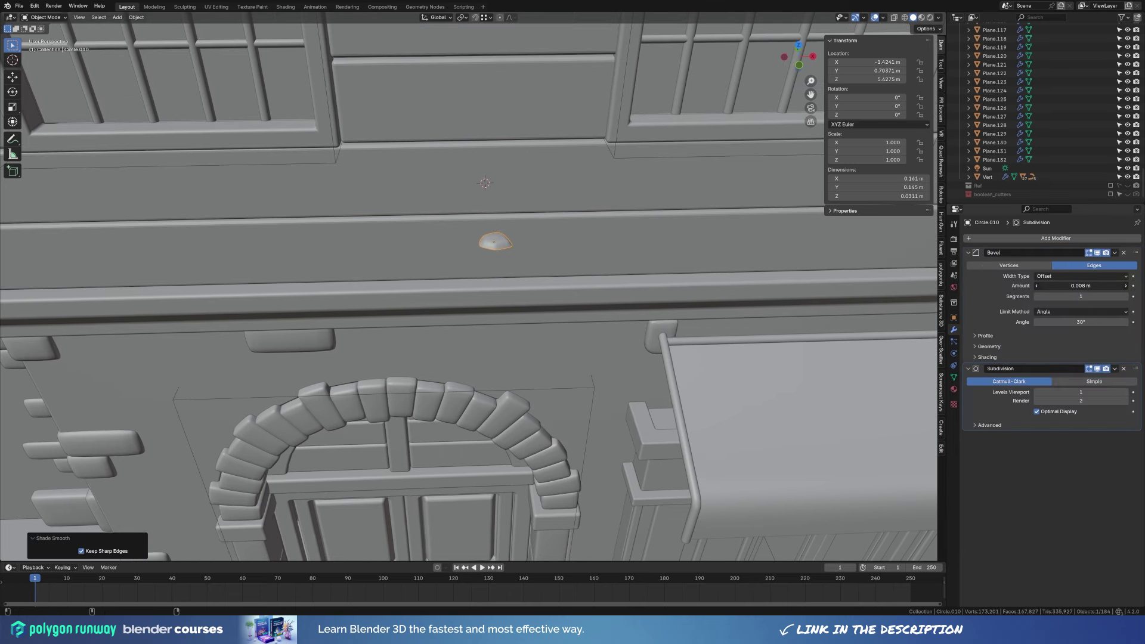
Turn on surface-aligned face snapping and place the chip on the upper facade wall.
key(ctrl+shift+Tab)
click(525, 297)
click(523, 378)
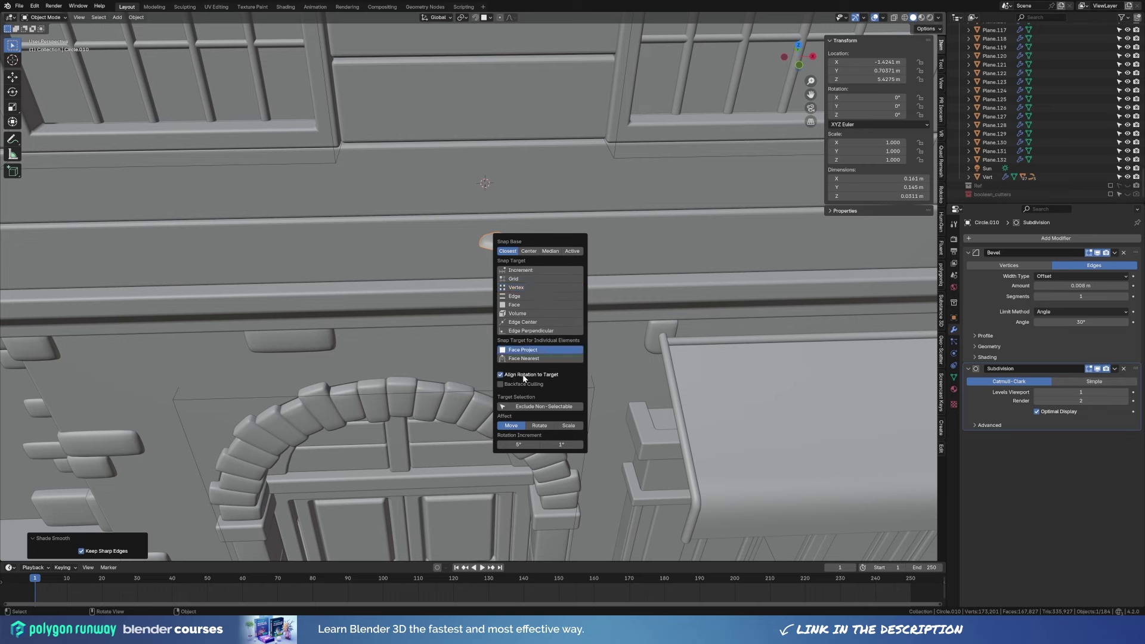
key(g)
click(496, 186)
right_click(485, 243)
click(468, 239)
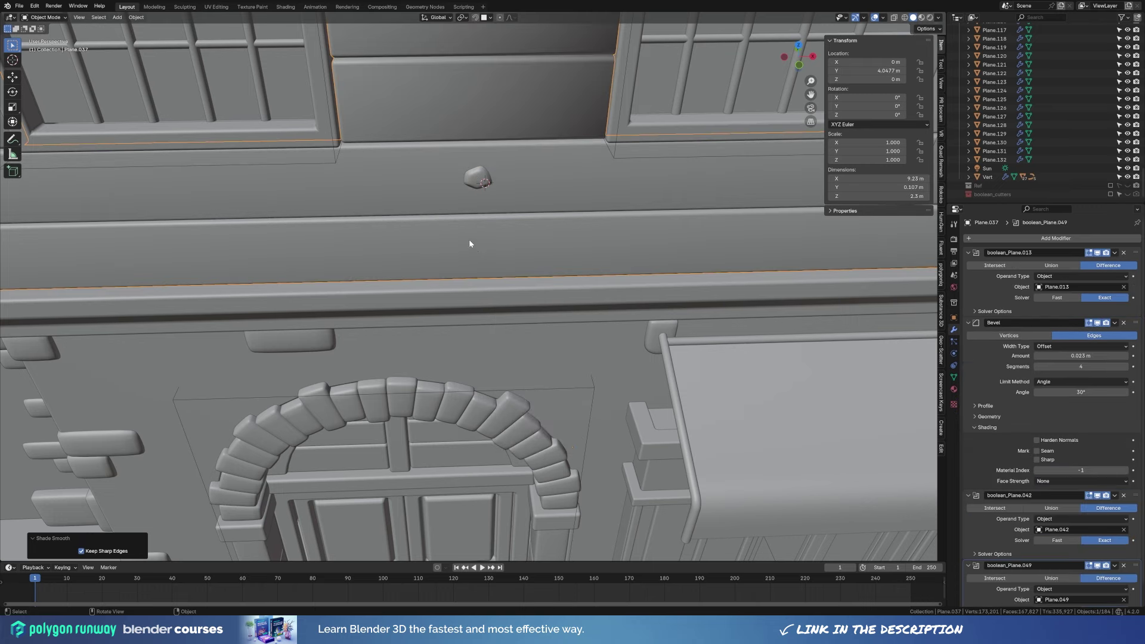
Move the wall's Bevel modifier to the end of its stack and enable Harden Normals.
click(668, 258)
scroll(668, 258, down, 4)
ctrl+click(968, 253)
drag(968, 264, 1131, 302)
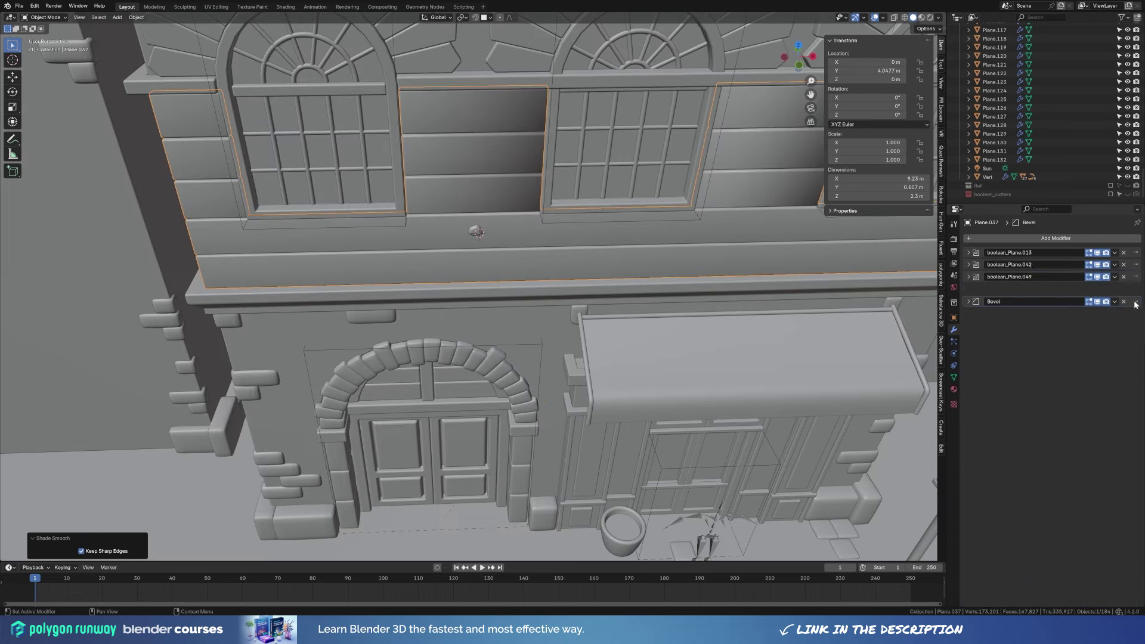
click(968, 286)
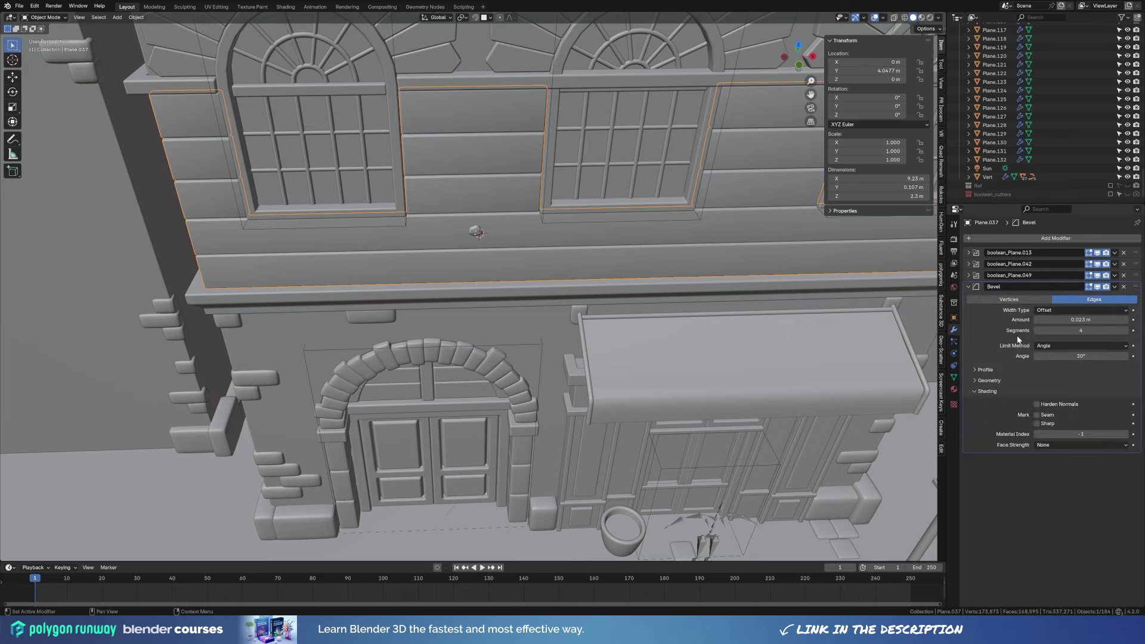
click(1037, 405)
click(477, 233)
key(KP_1)
Rotate the chip and place a few rotated, rescaled copies of it on the wall.
key(r)
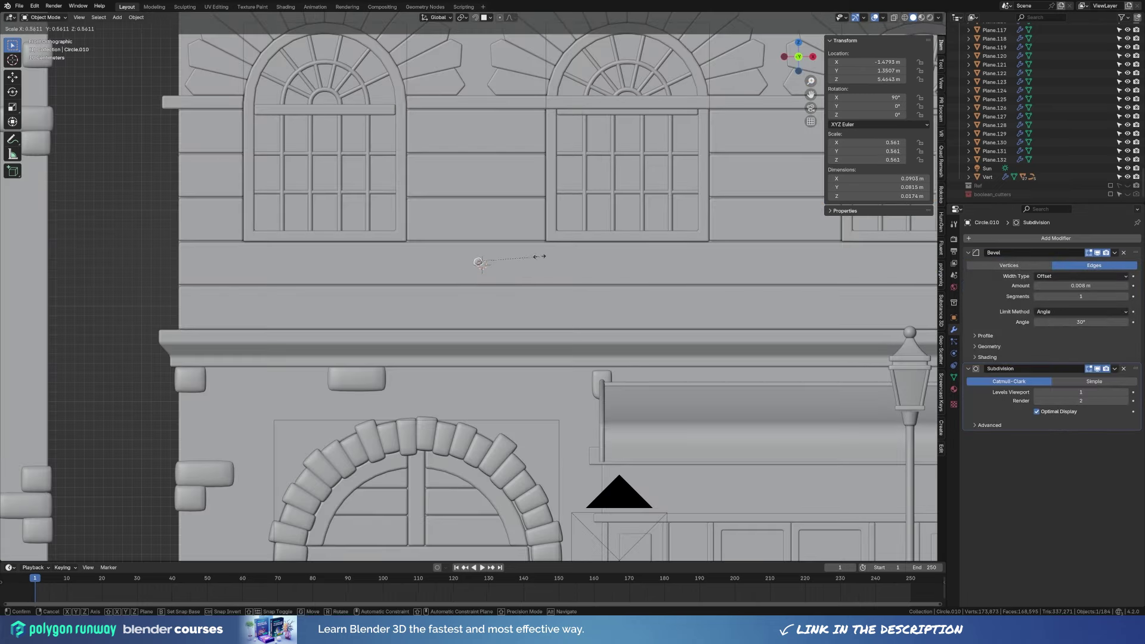
click(537, 256)
key(g)
click(494, 269)
key(shift+d)
click(589, 274)
key(shift+d)
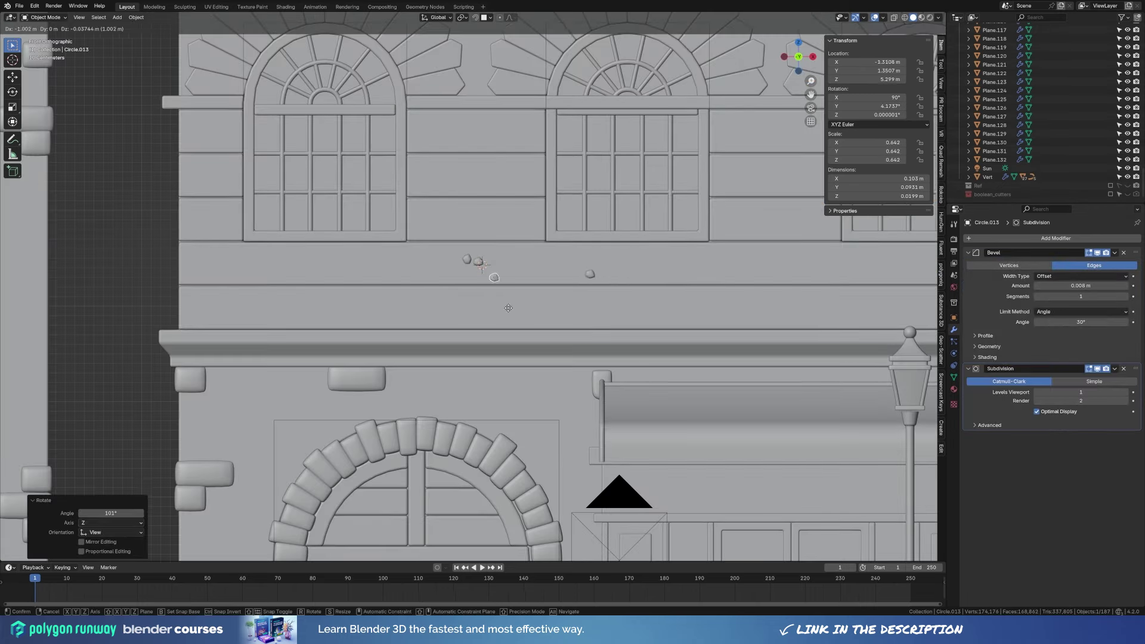
key(s)
key(g)
click(485, 182)
Place linked chip copies on the wall near the right window.
key(alt+d)
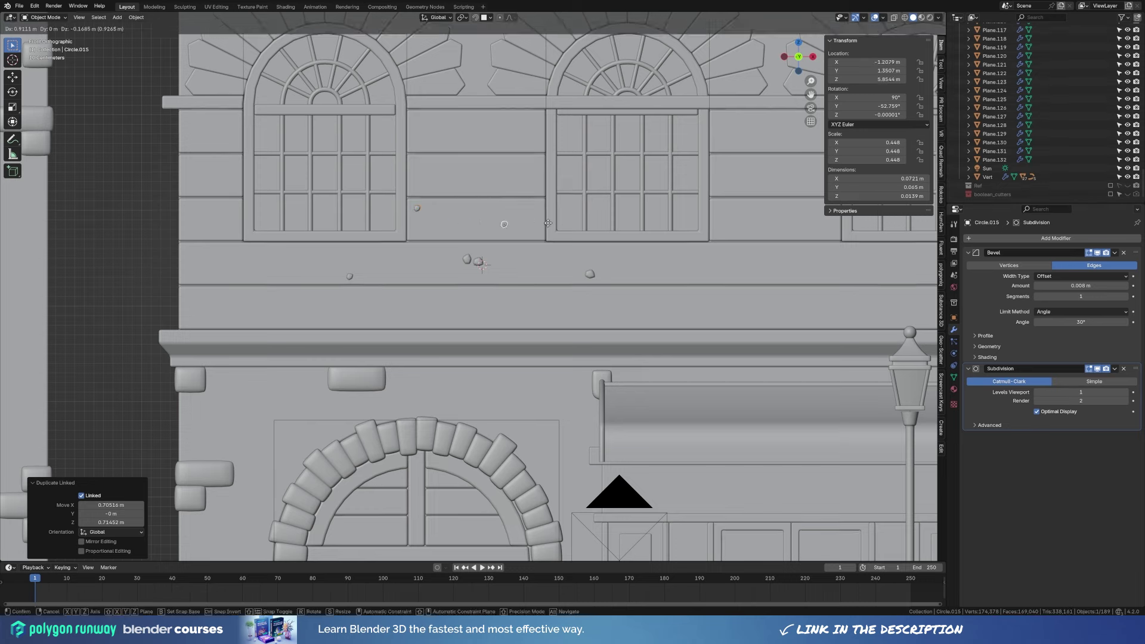
click(579, 200)
scroll(579, 200, down, 1)
shift+middle_drag(539, 227, 437, 227)
click(373, 261)
shift+click(401, 231)
key(shift+d)
click(404, 238)
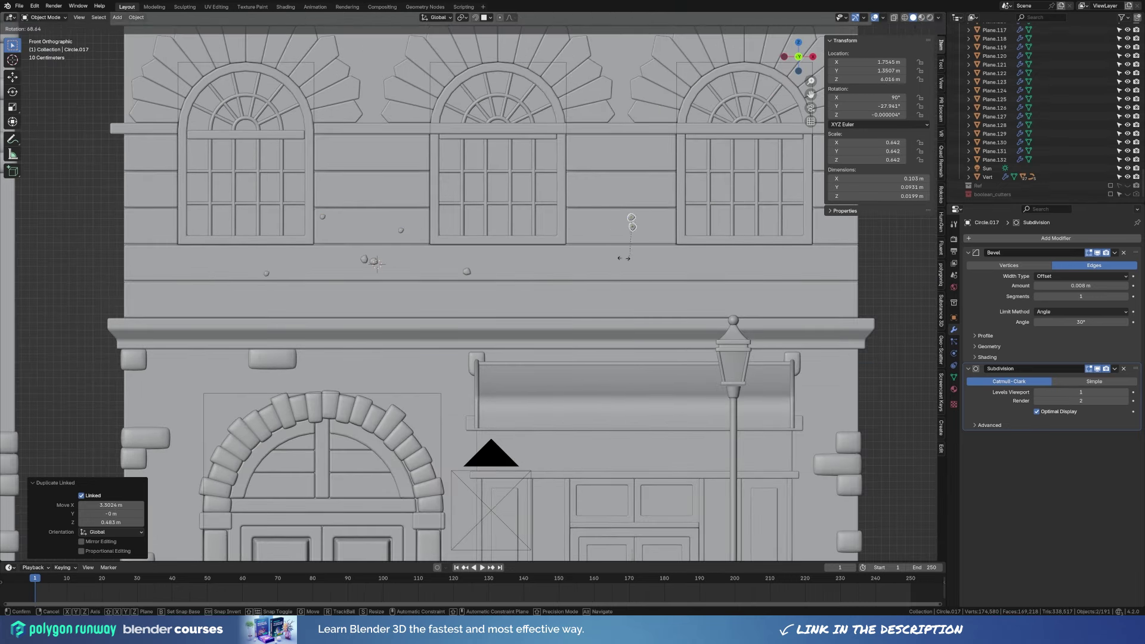
key(g)
click(404, 238)
Add more linked chips across the right side of the facade, rotating one for variety.
key(alt+d)
click(660, 229)
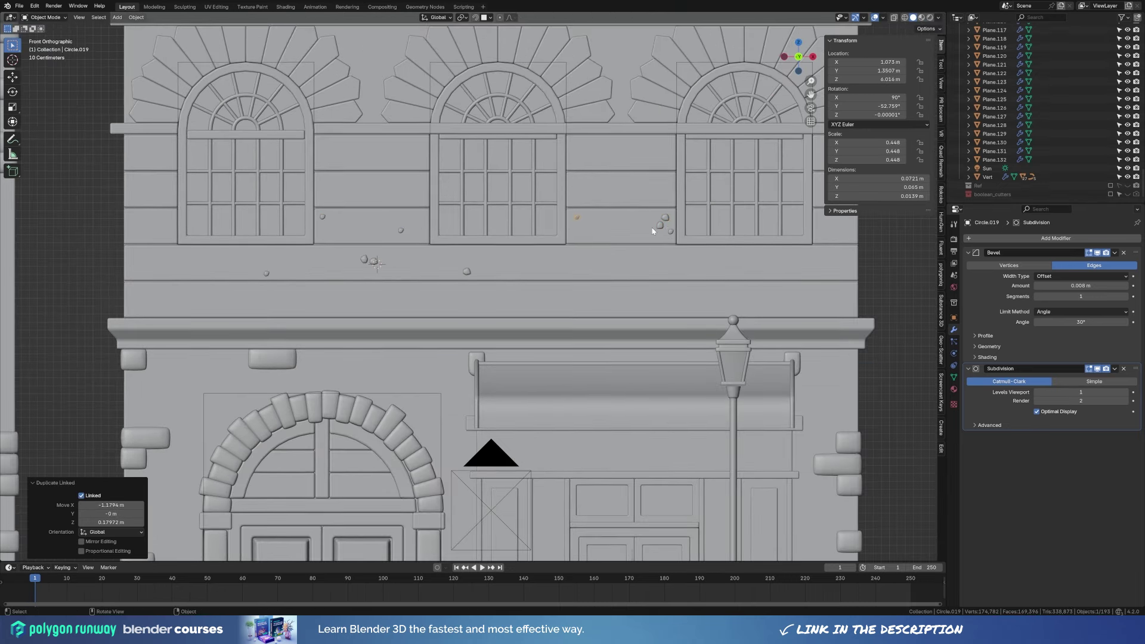
key(alt+d)
click(660, 230)
key(r)
click(689, 209)
key(alt+d)
click(740, 264)
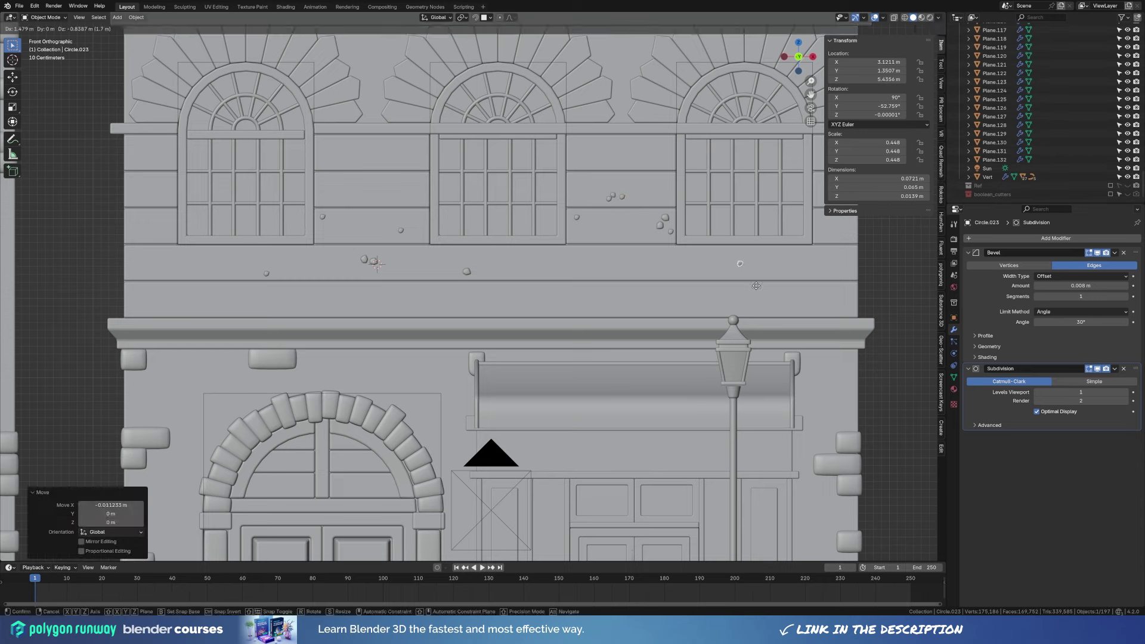
scroll(431, 237, down, 2)
scroll(586, 248, up, 1)
Scatter linked chips toward the left window and nudge the smaller chip there.
key(alt+d)
click(356, 179)
key(alt+d)
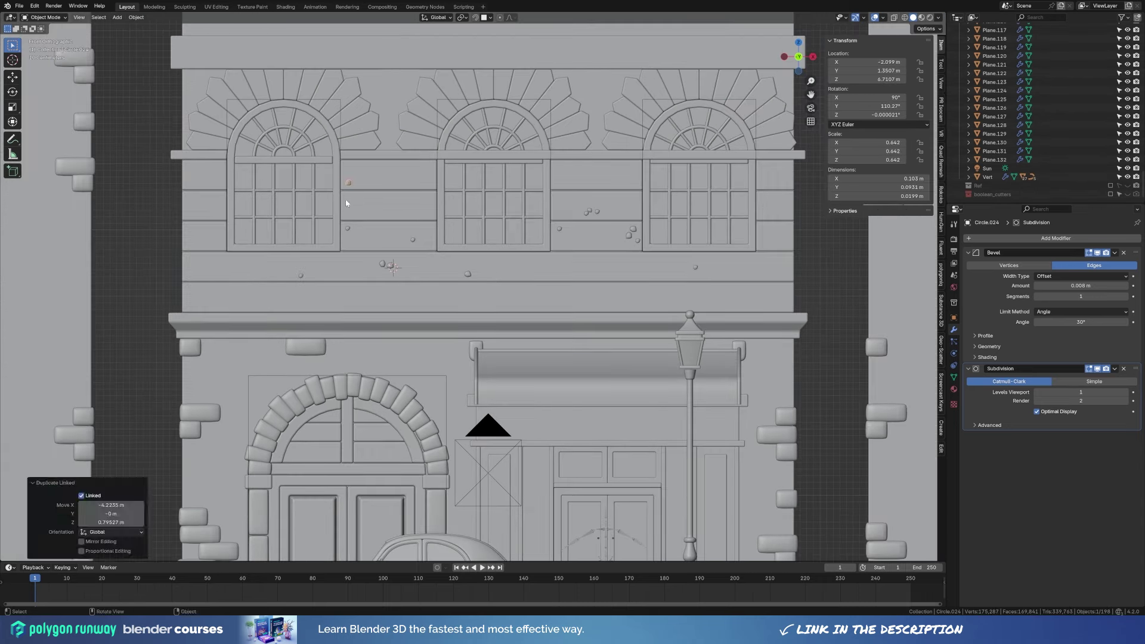
key(alt+d)
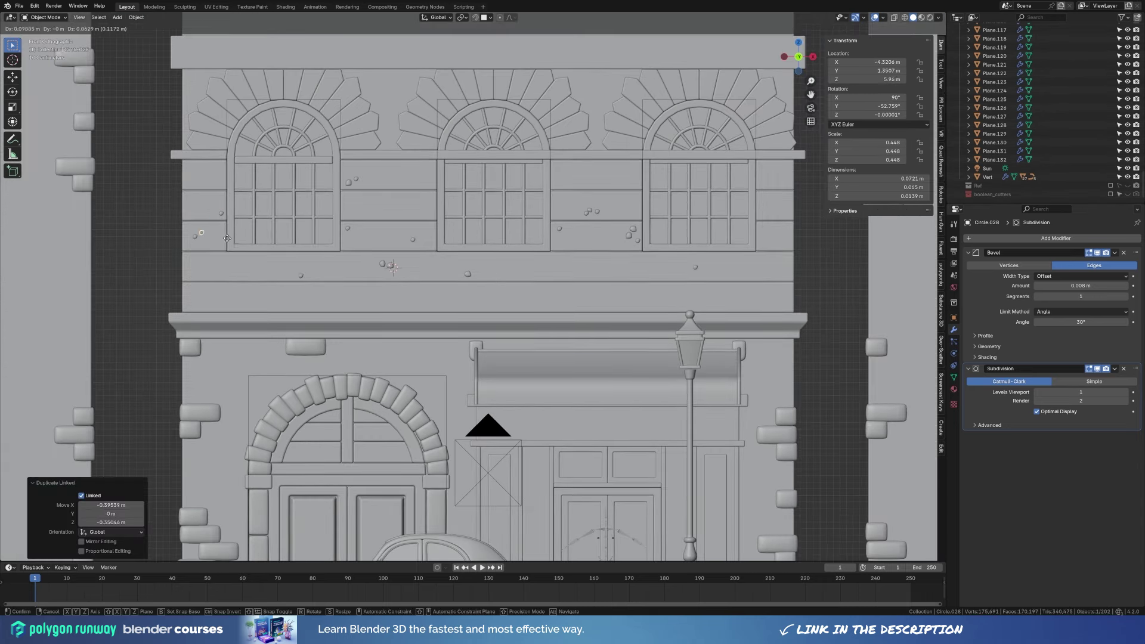
click(227, 238)
key(alt+d)
click(122, 237)
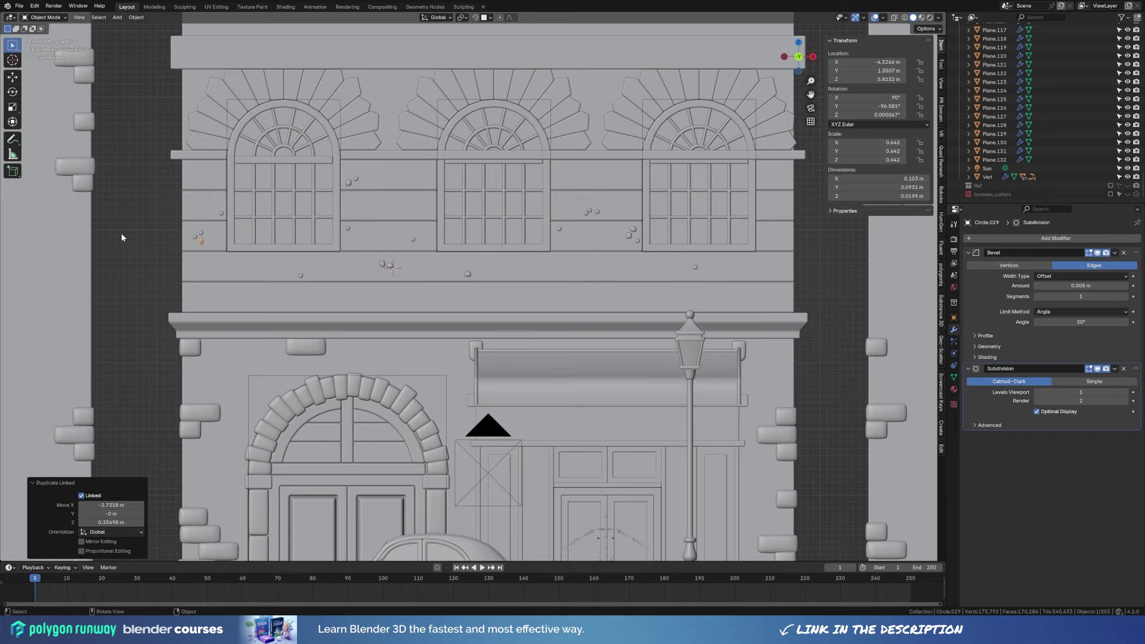
click(200, 235)
key(g)
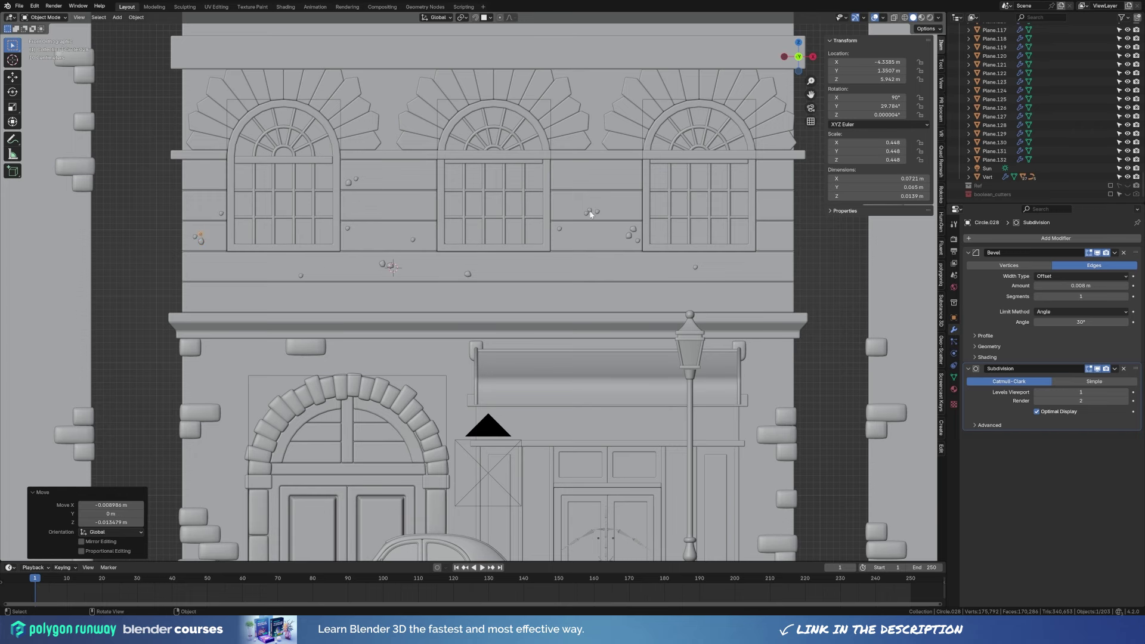
Add two more rotated linked chips in the middle of the upper facade.
key(g)
click(562, 230)
key(alt+d)
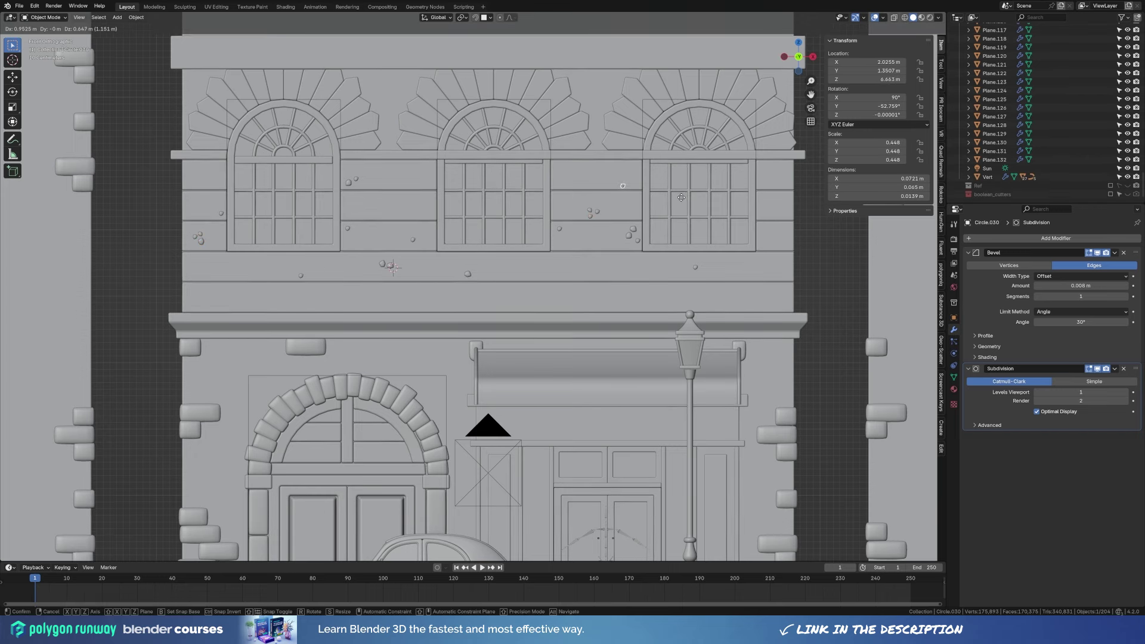
click(681, 197)
key(r)
click(619, 293)
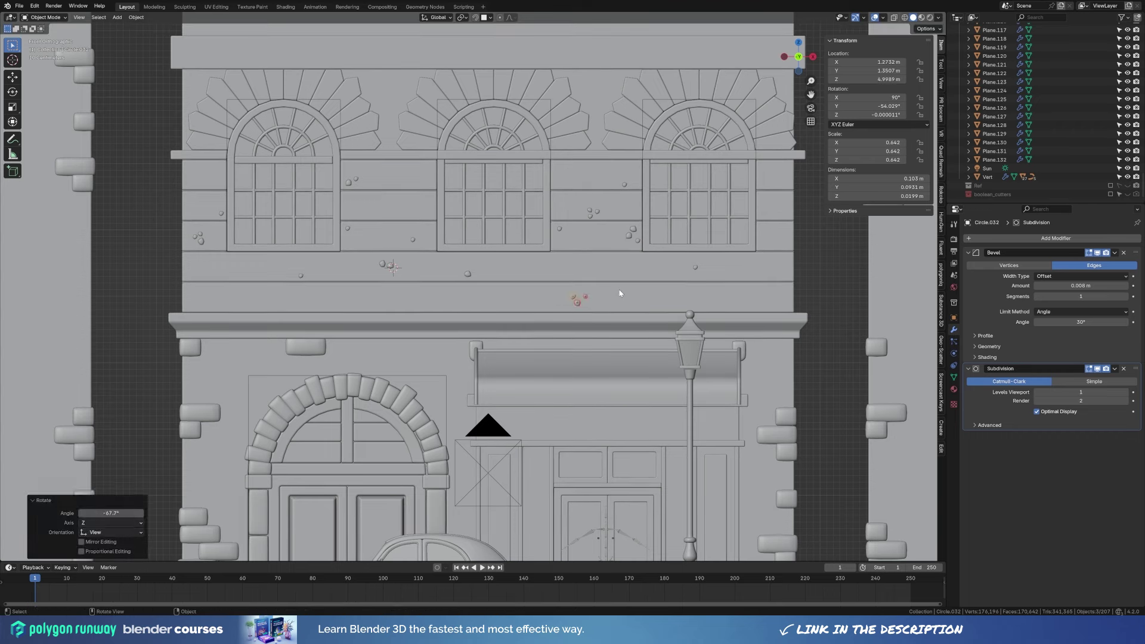
Place rotated linked copies of the smaller chip just above the cornice.
click(618, 292)
key(alt+d)
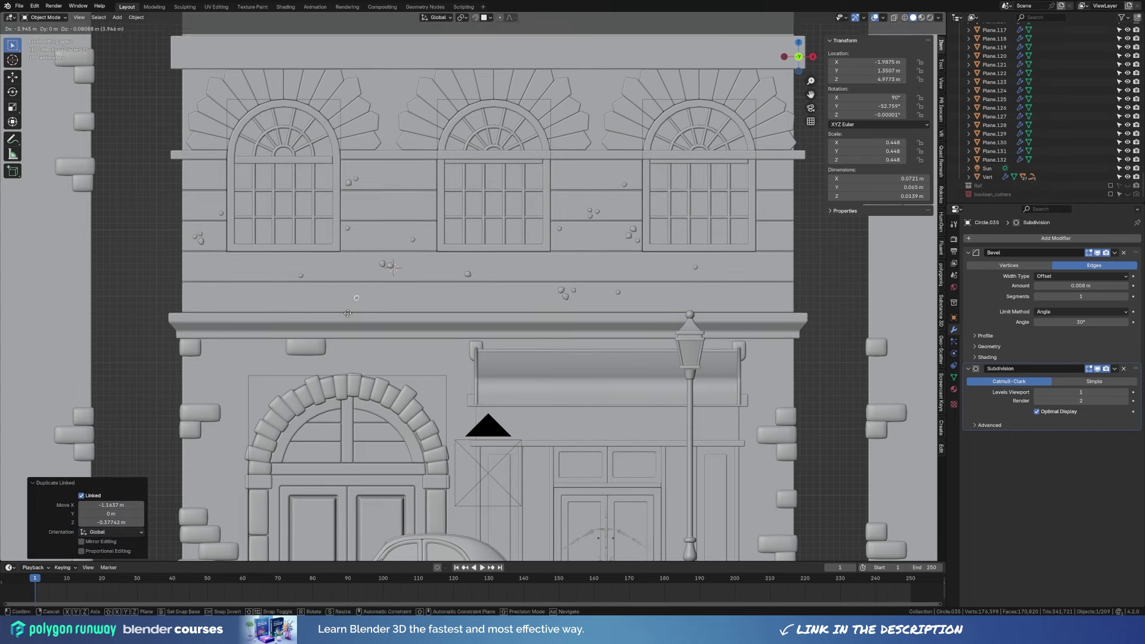
click(348, 313)
key(alt+d)
click(358, 306)
key(r)
click(363, 328)
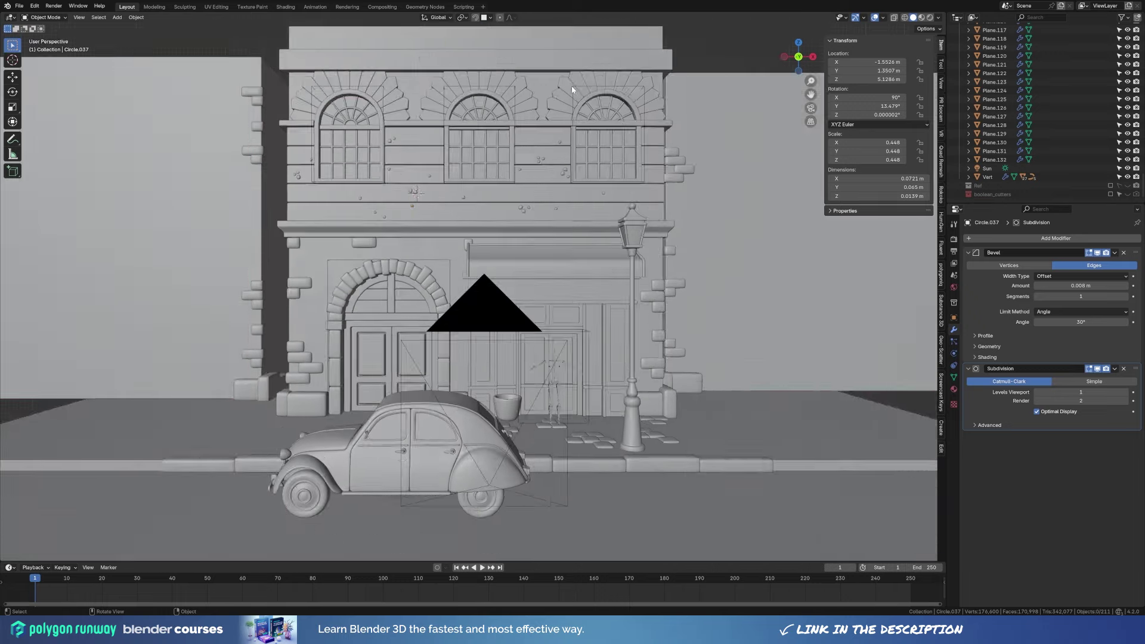
Look through the camera, zoom in on the shop door and add a UV sphere.
key(KP_0)
click(460, 276)
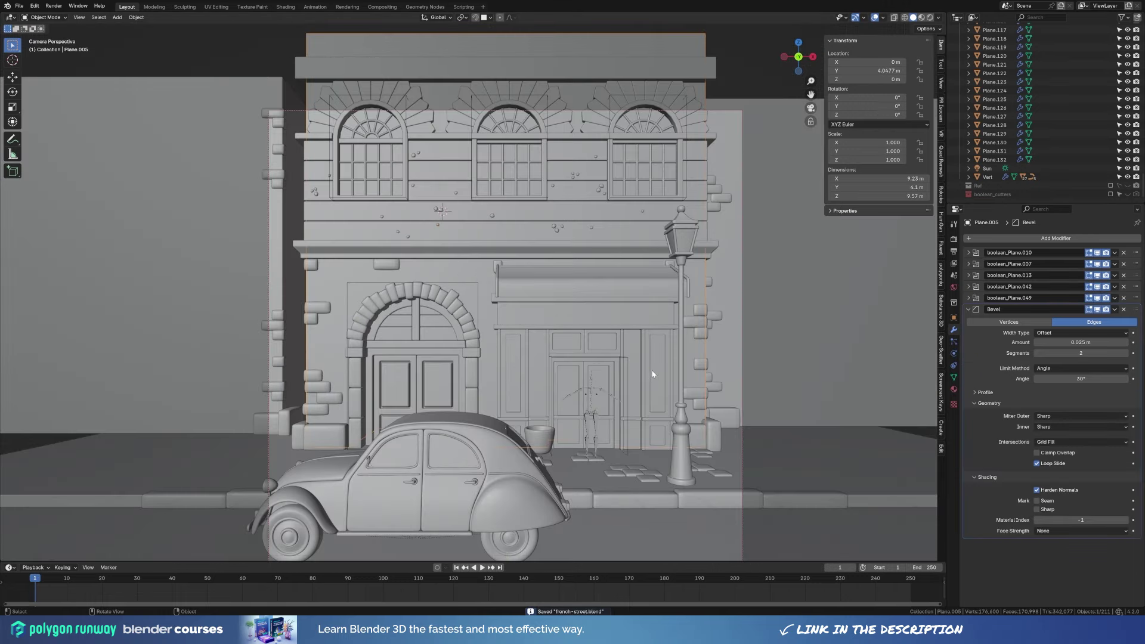
scroll(588, 397, up, 5)
scroll(621, 378, up, 3)
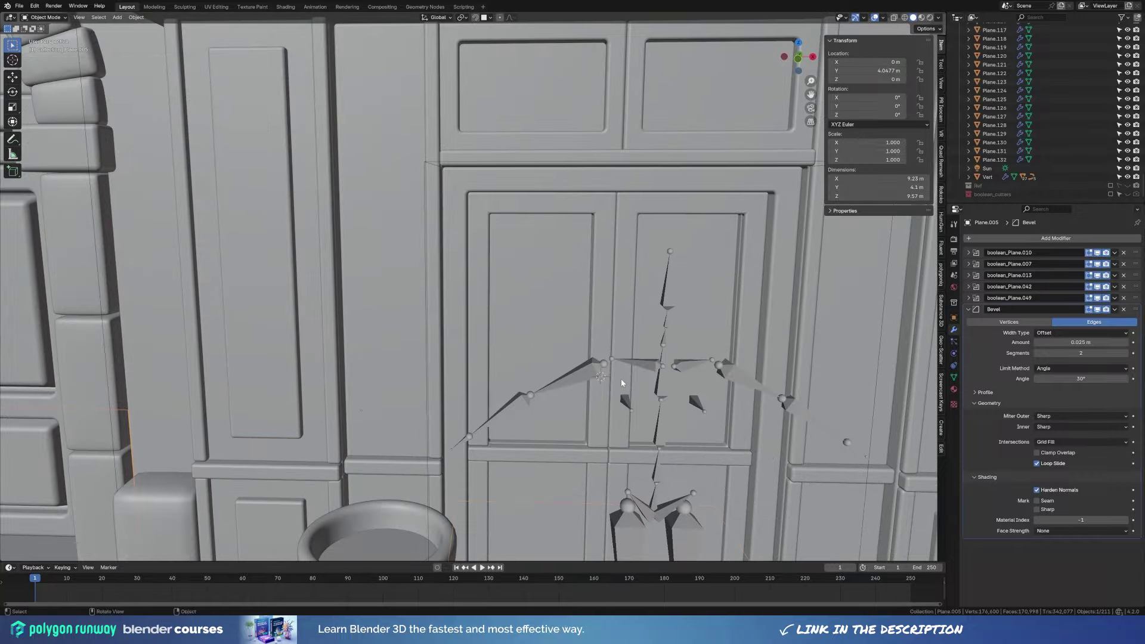
mouse_move(621, 378)
middle_down()
mouse_move(590, 355)
mouse_move(646, 345)
middle_up()
key(shift+a)
click(659, 382)
Shrink the sphere to door-knob size and give it smooth shading.
key(Tab)
key(s)
click(580, 326)
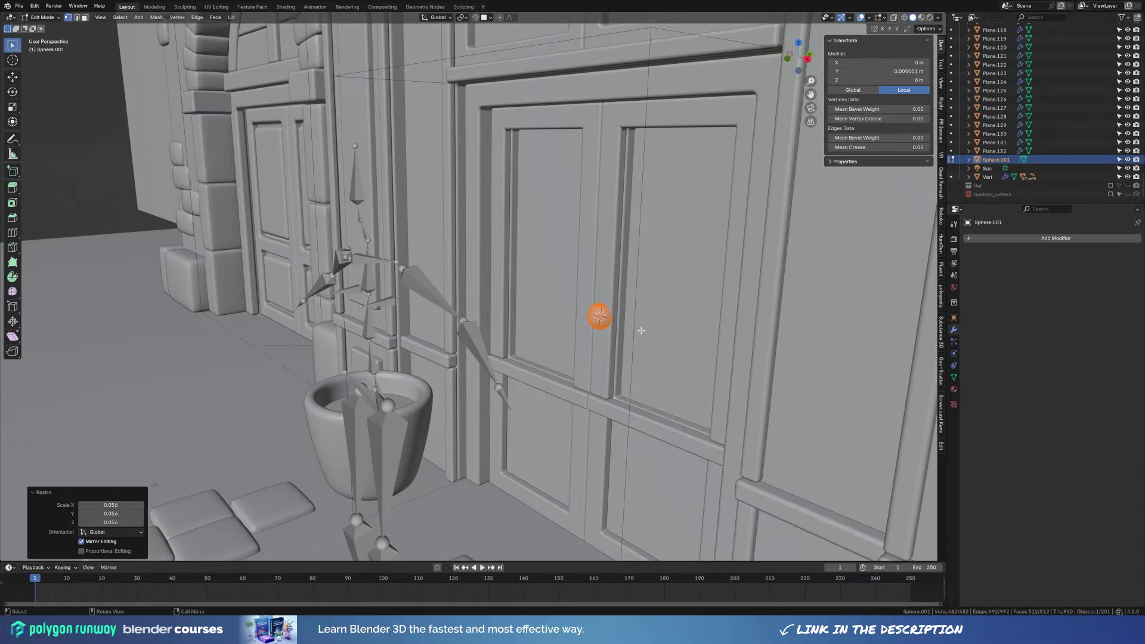
key(Tab)
right_click(638, 330)
click(639, 331)
scroll(639, 331, up, 3)
Move the knob along X onto the door and give it a Mirror modifier.
key(g)
key(x)
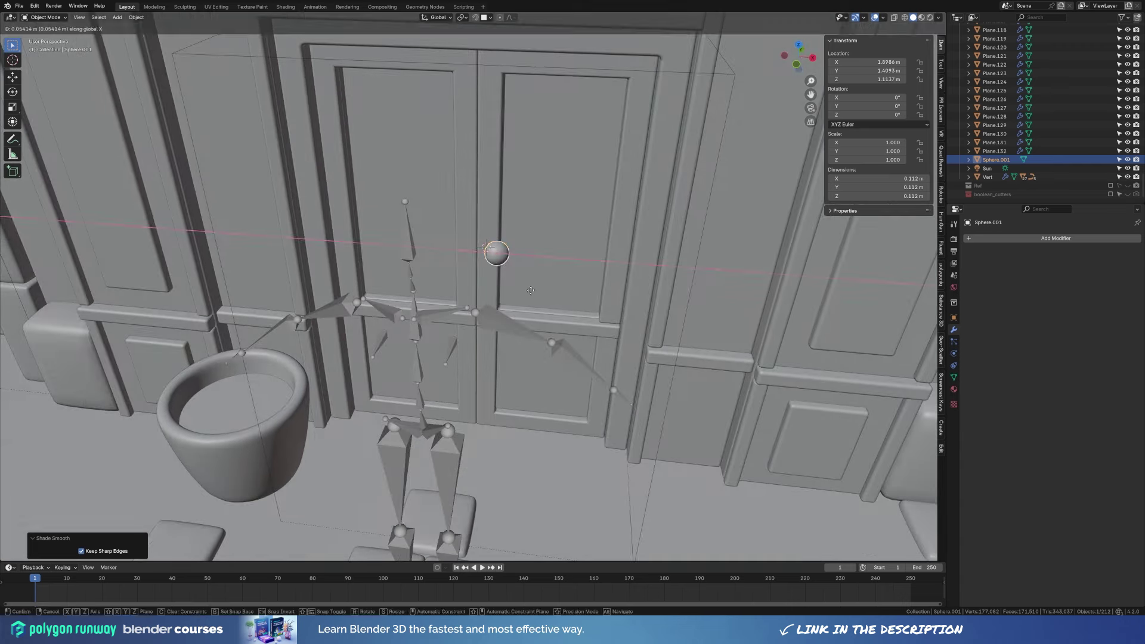
click(531, 291)
click(991, 238)
text(n)
click(999, 255)
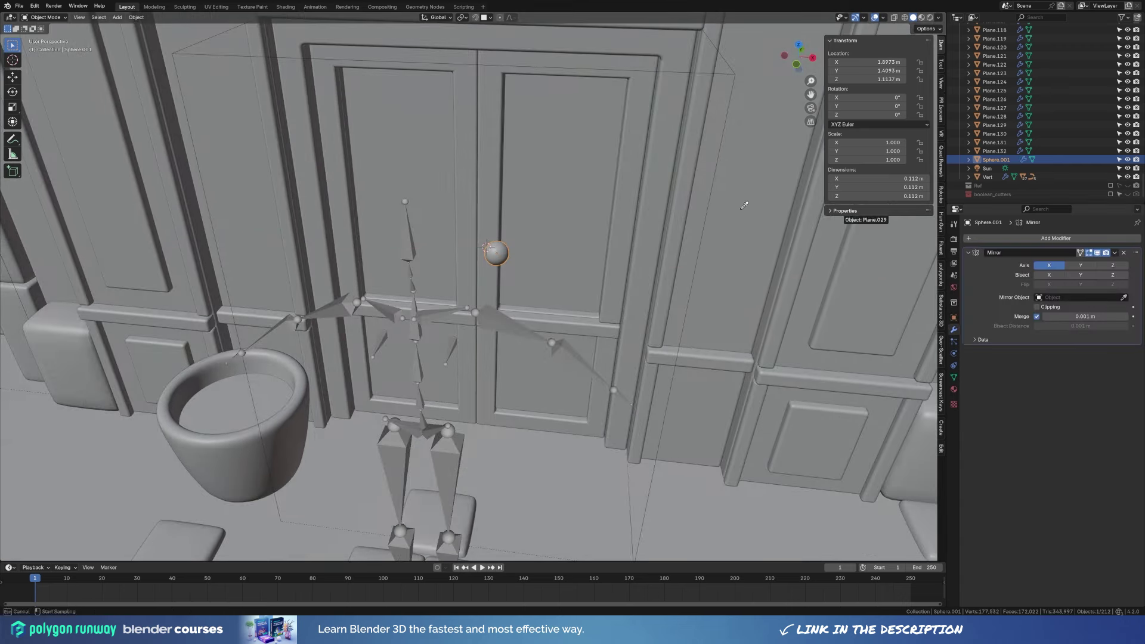
scroll(481, 209, down, 2)
Parent the knob to the shop door with Ctrl+P.
shift+click(503, 224)
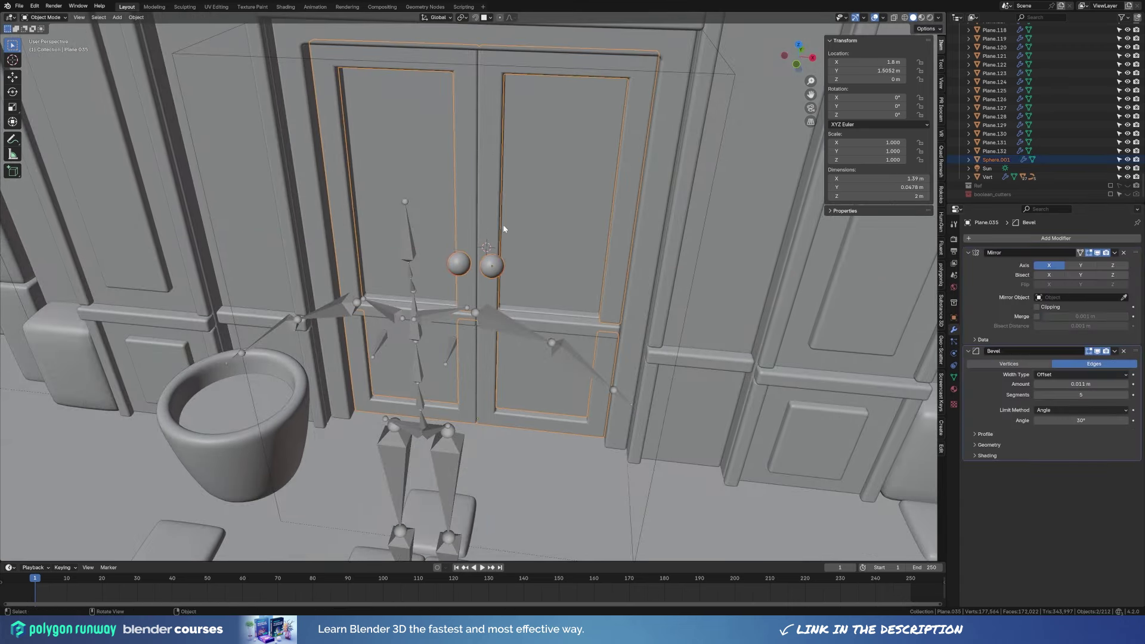
key(ctrl+p)
scroll(733, 271, down, 4)
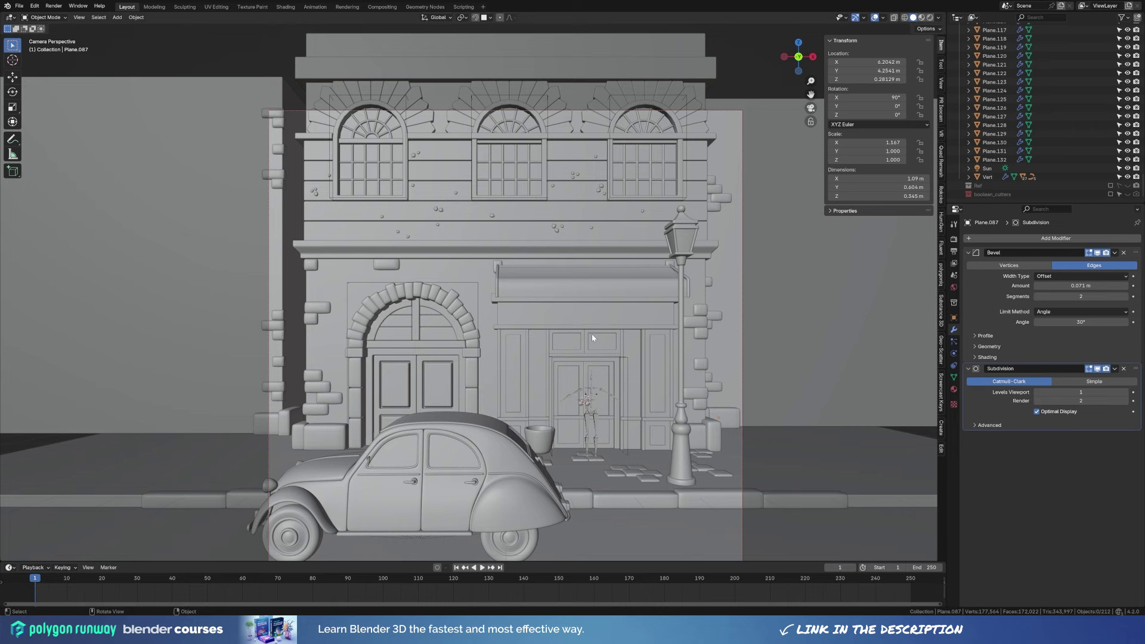
Switch to rendered shading and delete the placeholder armature by the door.
key(Home)
key(z)
click(770, 348)
click(564, 378)
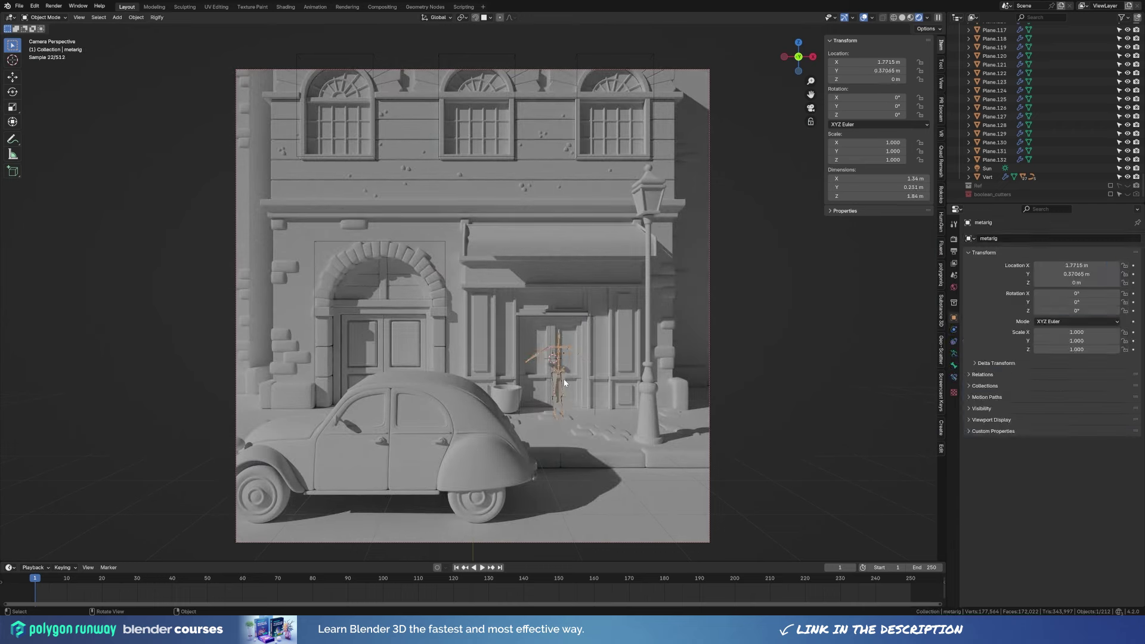
key(Delete)
scroll(564, 383, down, 1)
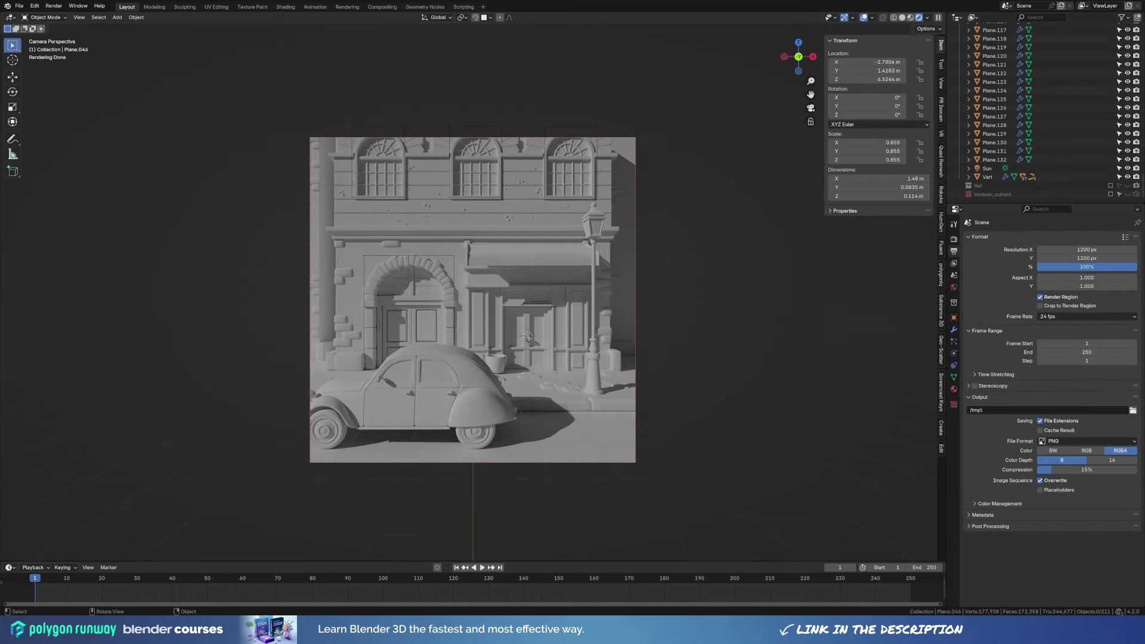
Orbit out of camera view, select the flower pot and frame it.
middle_drag(564, 358, 606, 393)
click(523, 411)
key(z)
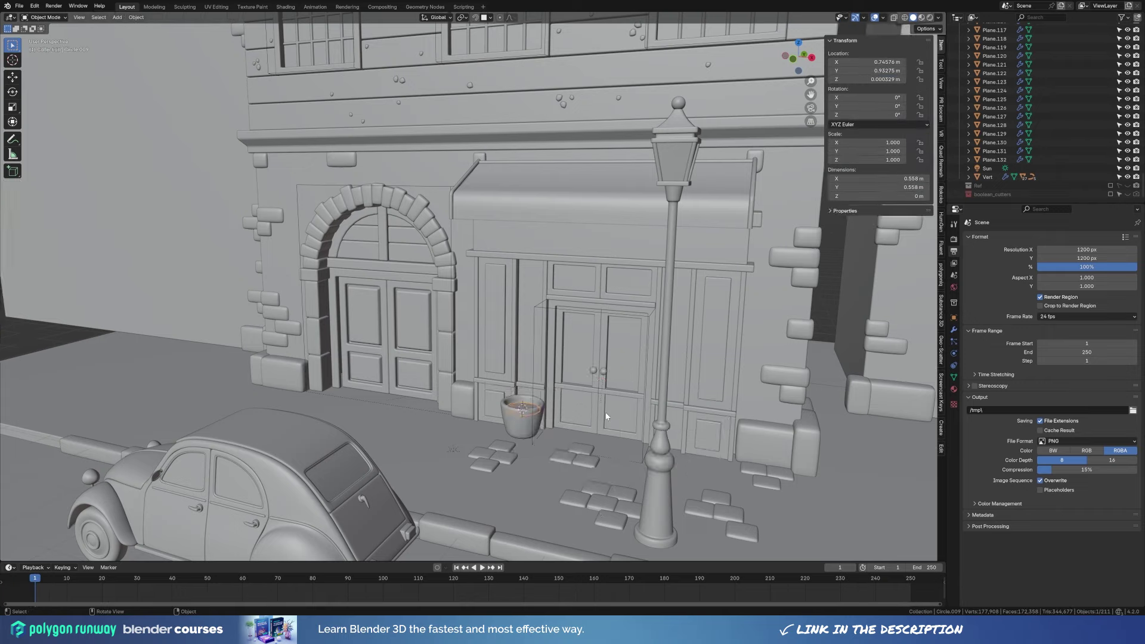
key(KP_Decimal)
Isolate the flower pot in local view and add a small scaled-down plane.
key(KP_Divide)
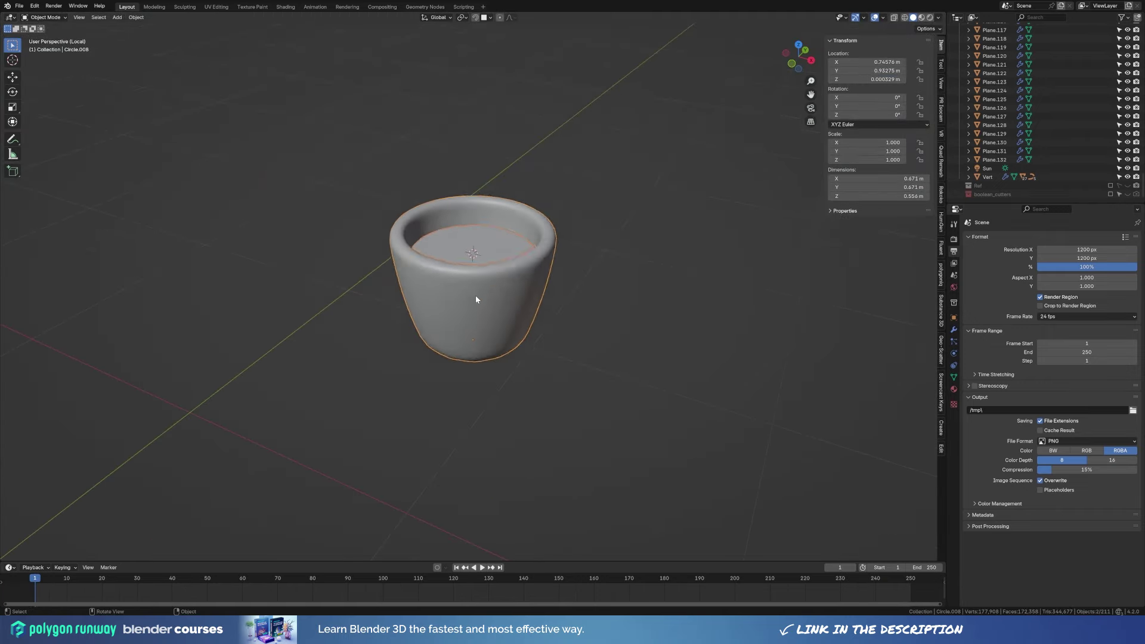
key(shift+a)
click(521, 259)
key(Tab)
key(s)
click(519, 164)
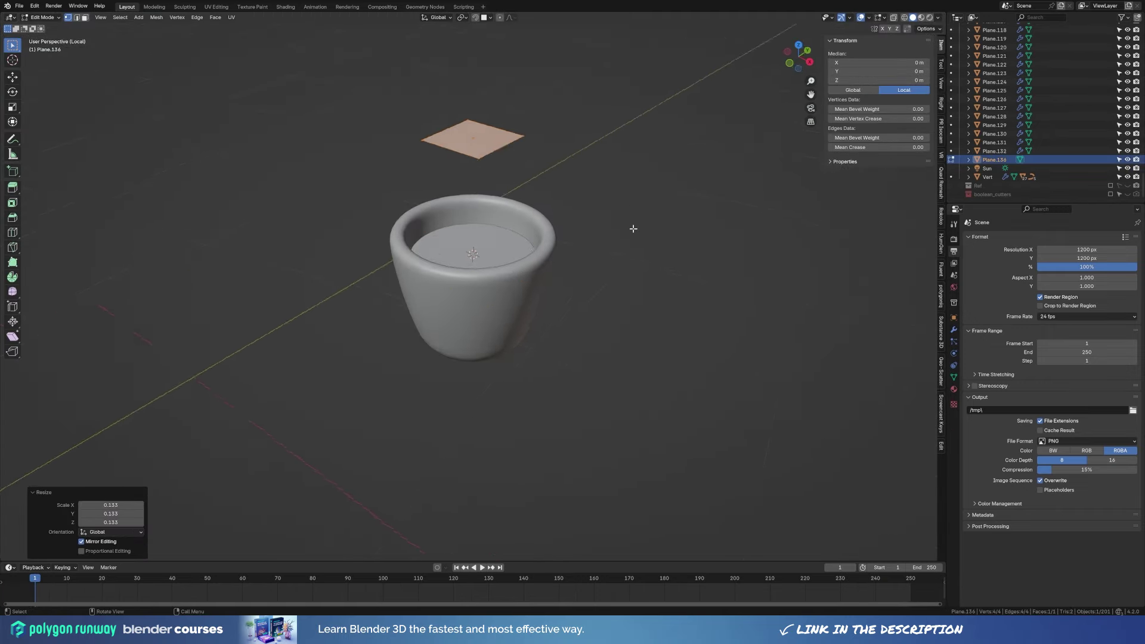
From the top view, move the plane along Y away from the pot.
key(KP_7)
mouse_move(634, 260)
middle_down()
mouse_move(566, 179)
mouse_move(522, 340)
middle_up()
key(Tab)
key(KP_7)
key(g)
key(y)
click(530, 98)
Stretch the plane along Y into a rectangle and add two loop cuts across it.
key(Tab)
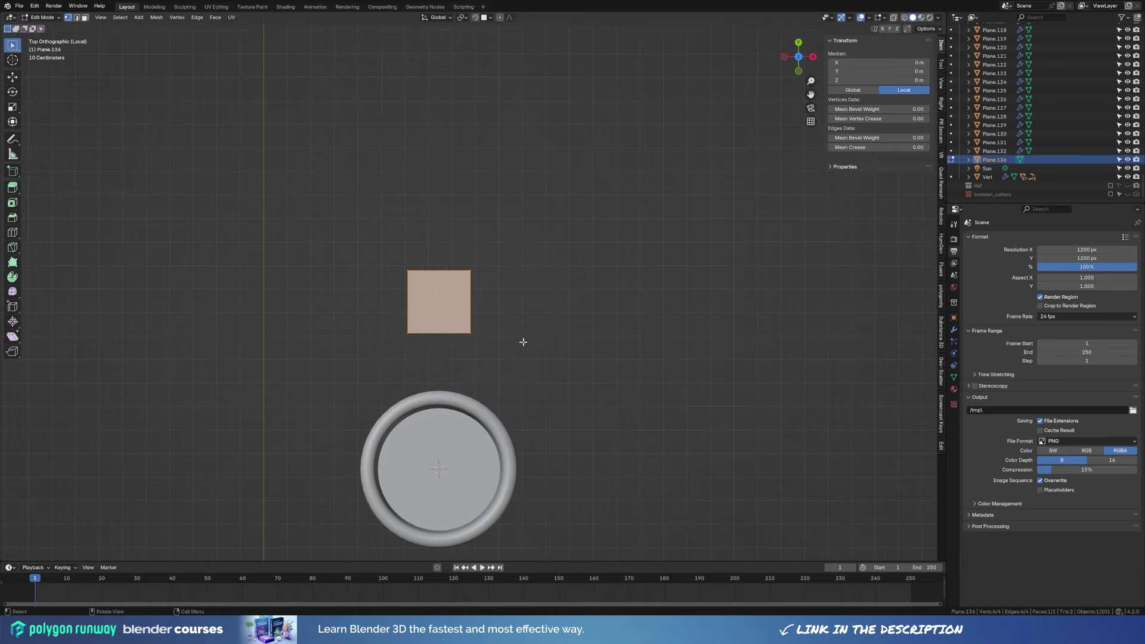
key(s)
key(y)
click(567, 337)
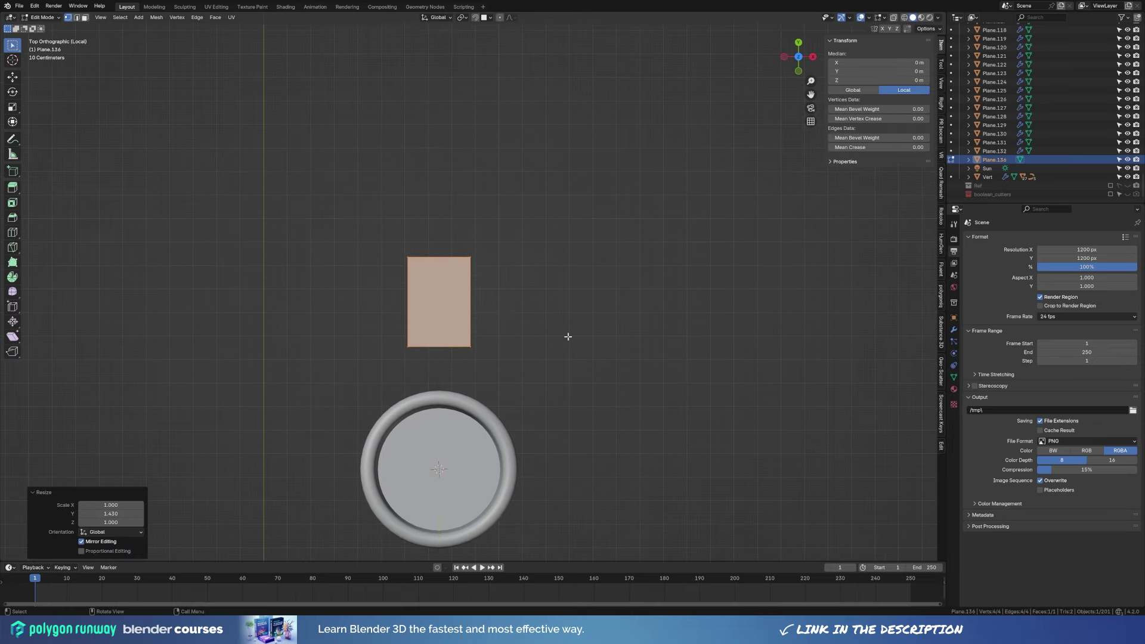
click(470, 308)
click(471, 317)
Taper the top and bottom edges to points and narrow the upper cut edge.
click(442, 346)
click(488, 354)
click(439, 257)
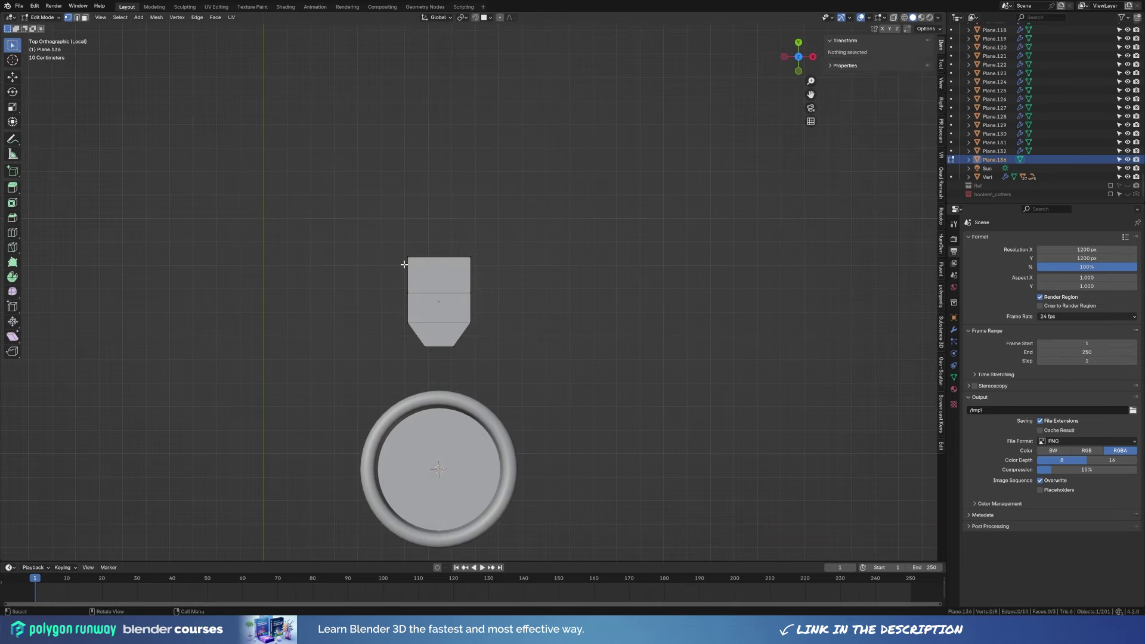
click(458, 266)
click(453, 292)
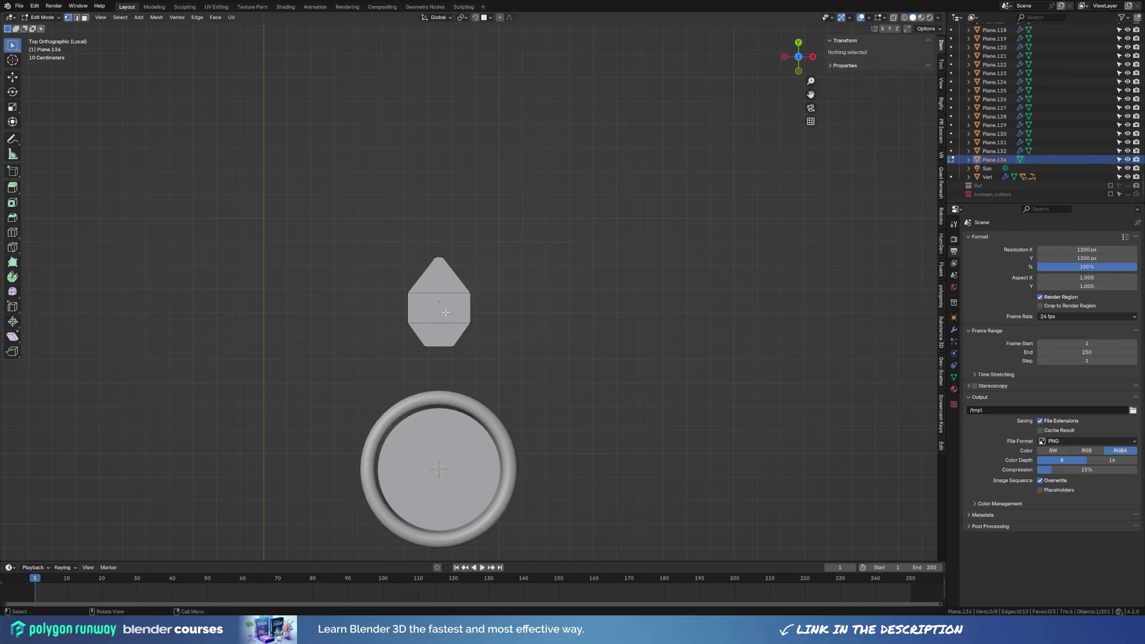
key(s)
click(540, 308)
Raise part of the leaf along Z to bend it and add a centre loop cut.
mouse_move(540, 308)
middle_down()
mouse_move(473, 335)
mouse_move(450, 253)
middle_up()
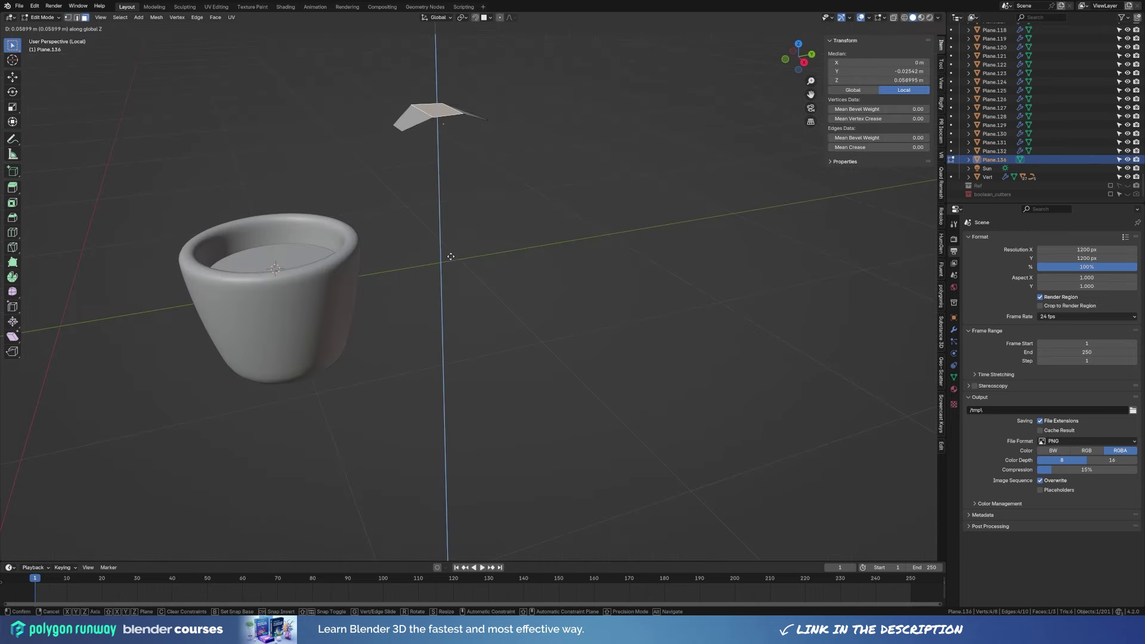
key(g)
key(z)
click(417, 299)
mouse_move(417, 298)
middle_down()
mouse_move(382, 337)
mouse_move(416, 350)
mouse_move(490, 327)
middle_up()
key(ctrl+r)
click(443, 317)
click(459, 327)
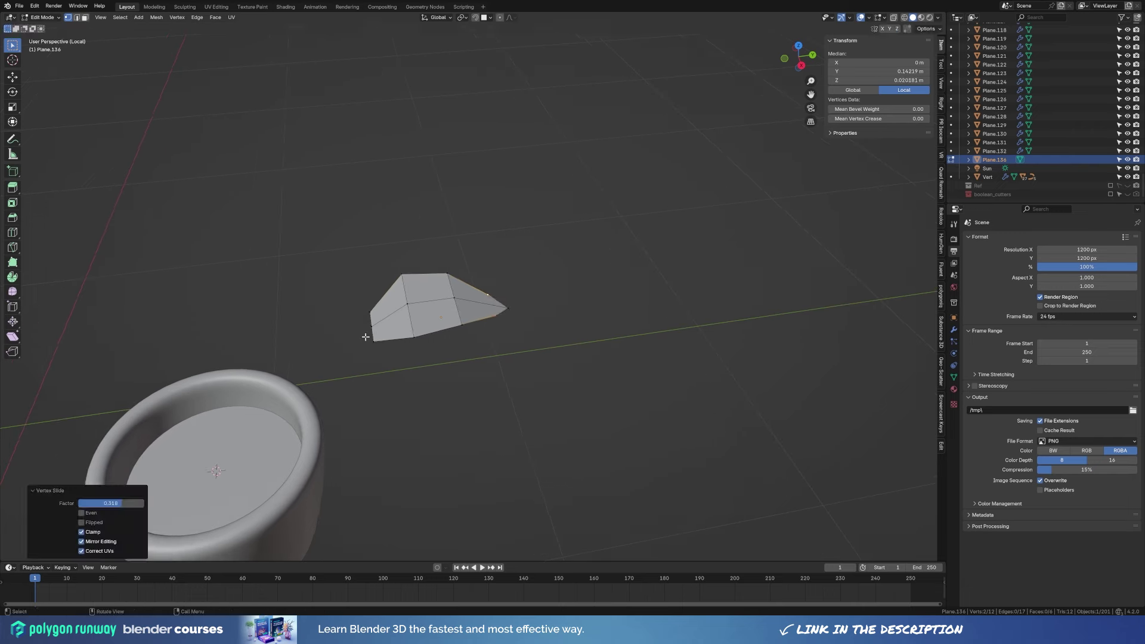
Extrude the whole leaf for thickness and bevel its edges.
key(a)
key(alt+e)
click(548, 354)
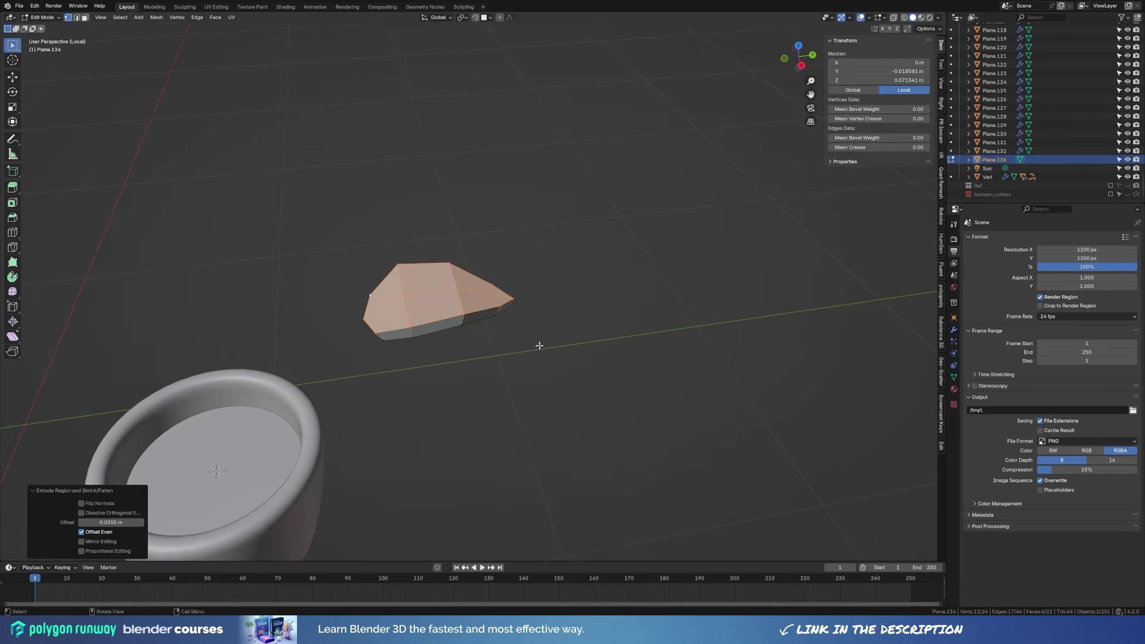
mouse_move(547, 354)
middle_down()
mouse_move(454, 322)
mouse_move(426, 295)
middle_up()
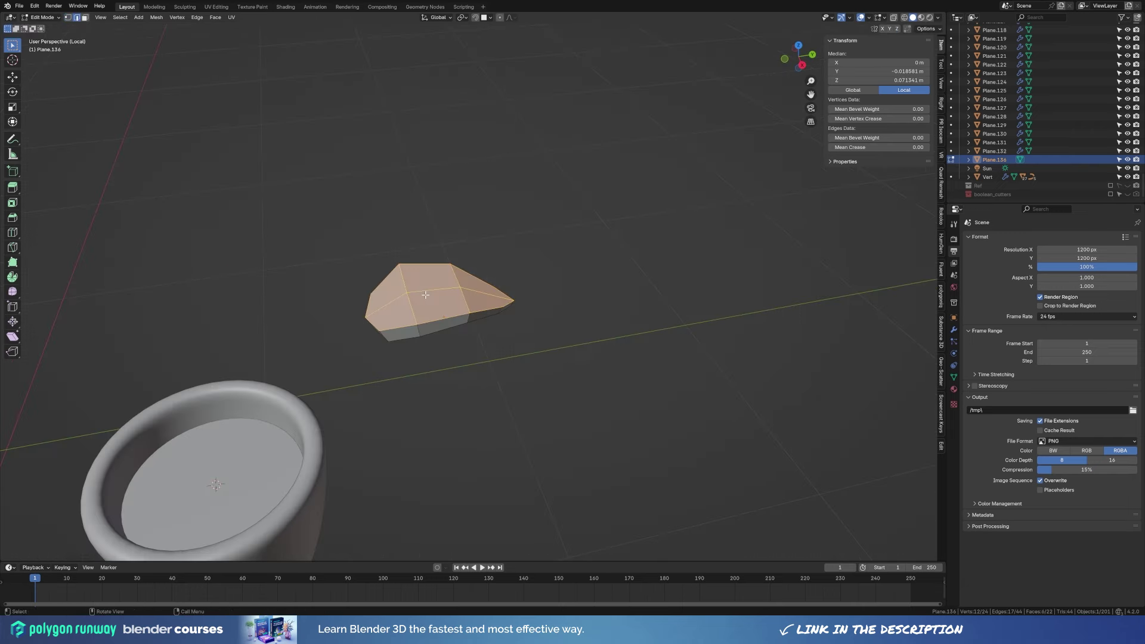
click(502, 299)
click(498, 295)
Add level-2 subdivision and Shade Smooth to the leaf.
key(KP_3)
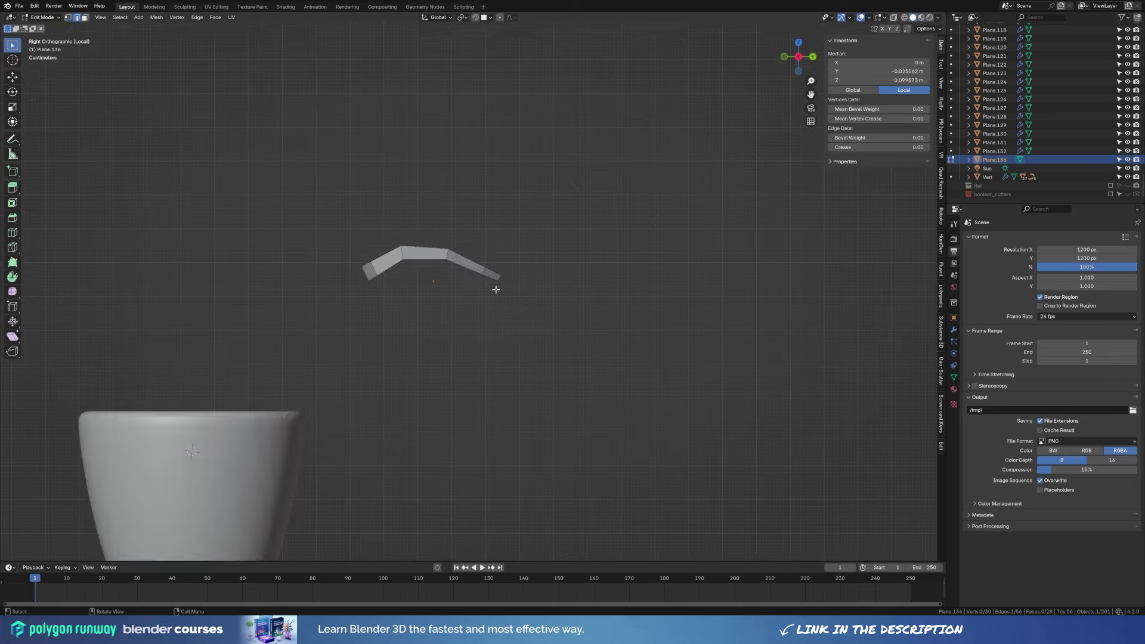
key(ctrl+2)
key(Tab)
middle_drag(519, 298, 526, 406)
right_click(494, 312)
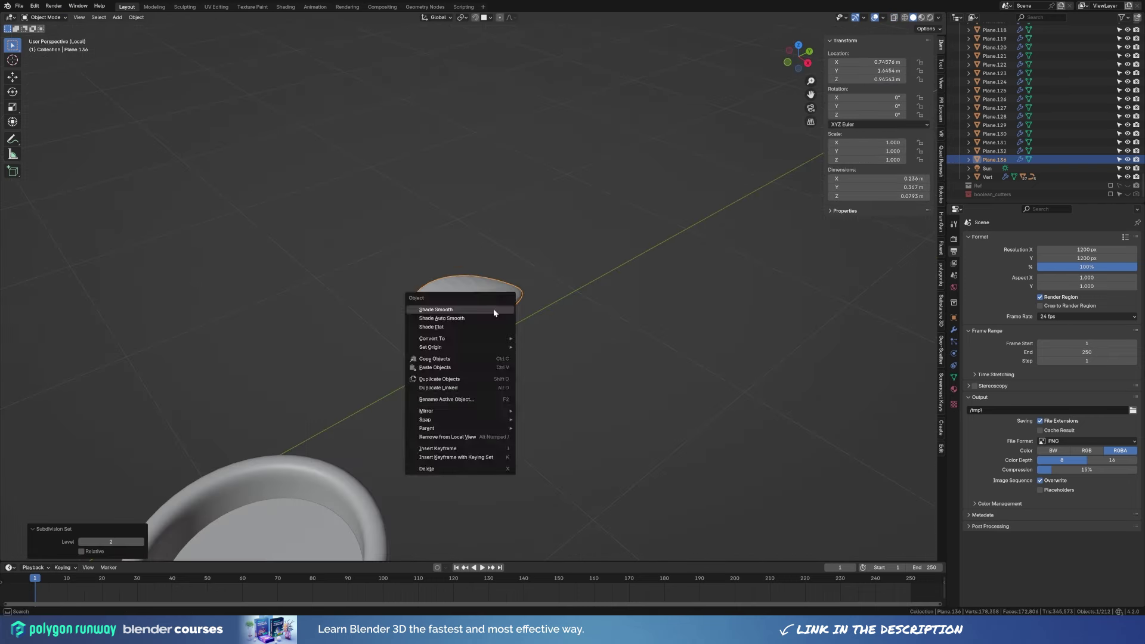
click(494, 312)
key(KP_Decimal)
Widen the leaf along X and flatten it along Z.
key(Tab)
key(s)
key(x)
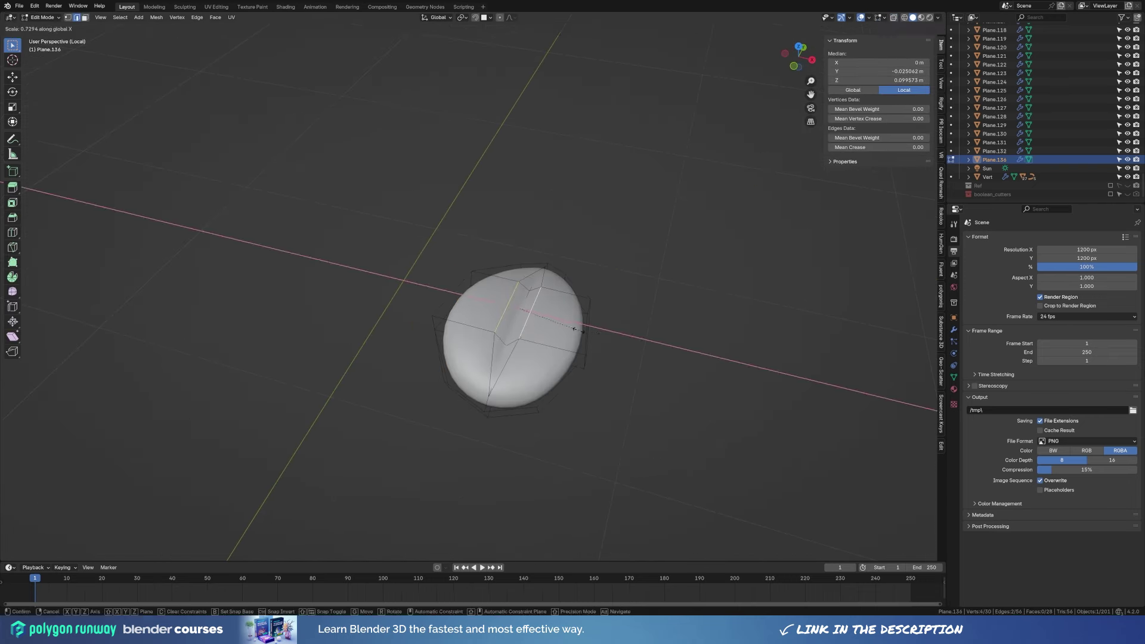
click(573, 329)
key(s)
key(z)
key(Tab)
middle_drag(580, 325, 485, 331)
scroll(484, 332, down, 3)
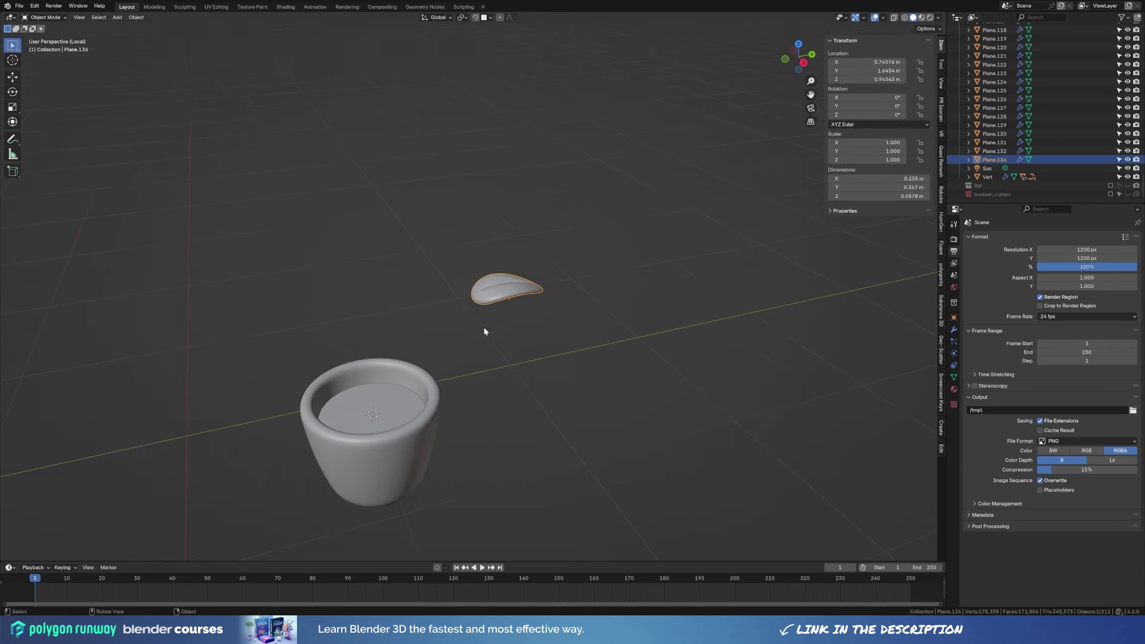
From the side view, shift the leaf geometry along Y.
key(Tab)
key(KP_3)
key(g)
key(y)
click(588, 295)
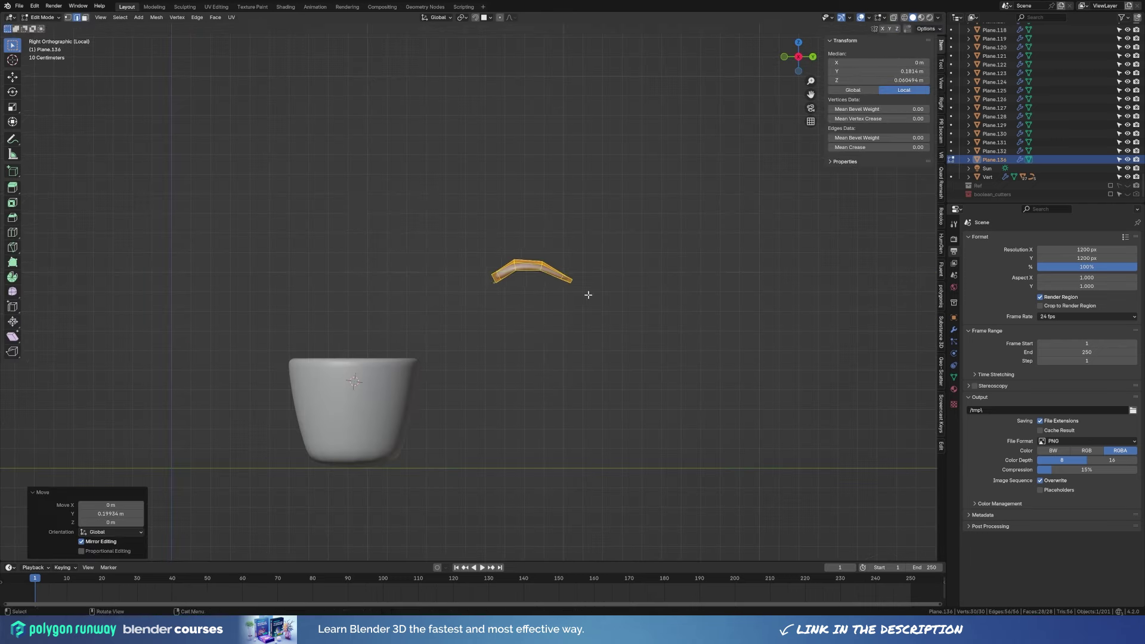
key(Tab)
middle_drag(460, 287, 524, 339)
Add a single-vertex object in the pot and extrude the first stem segments from the side view.
key(shift+a)
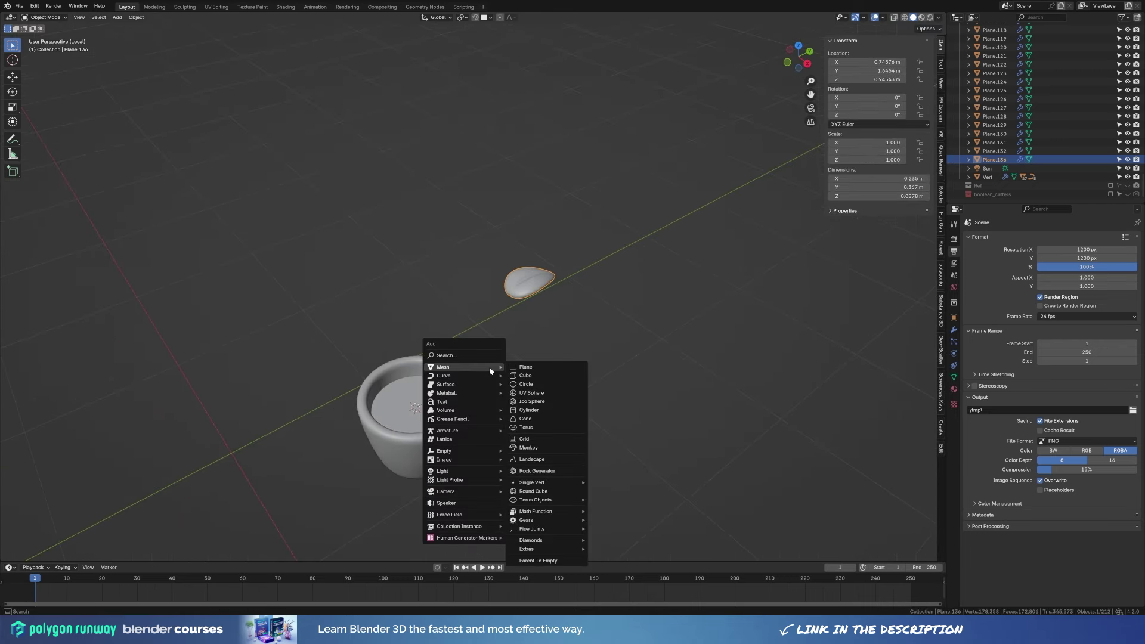
click(618, 484)
key(KP_3)
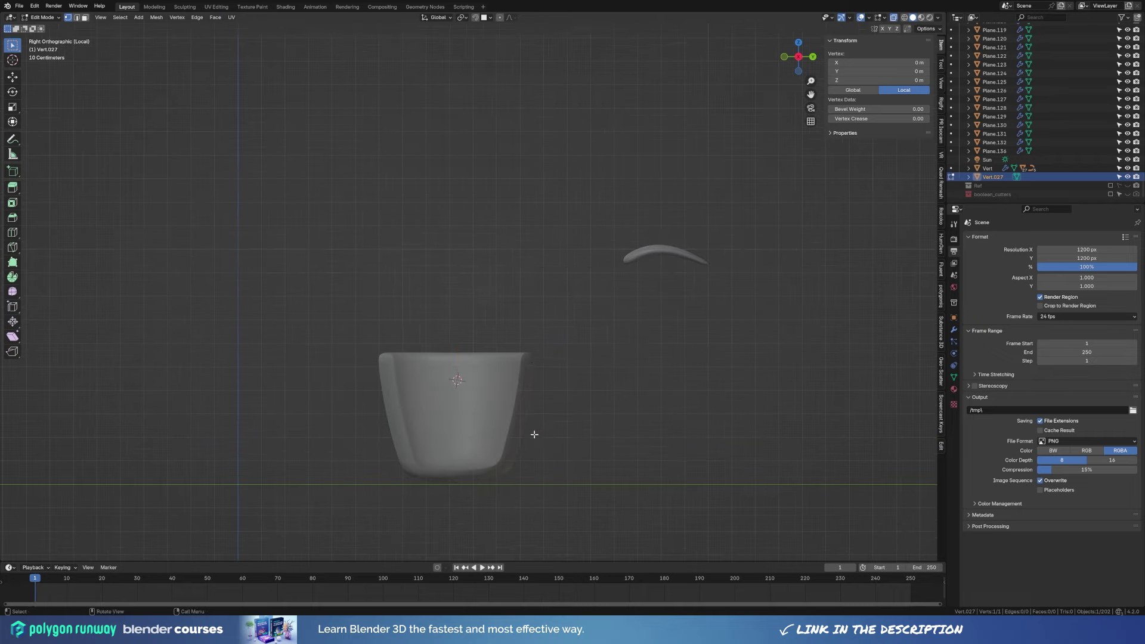
click(532, 370)
key(e)
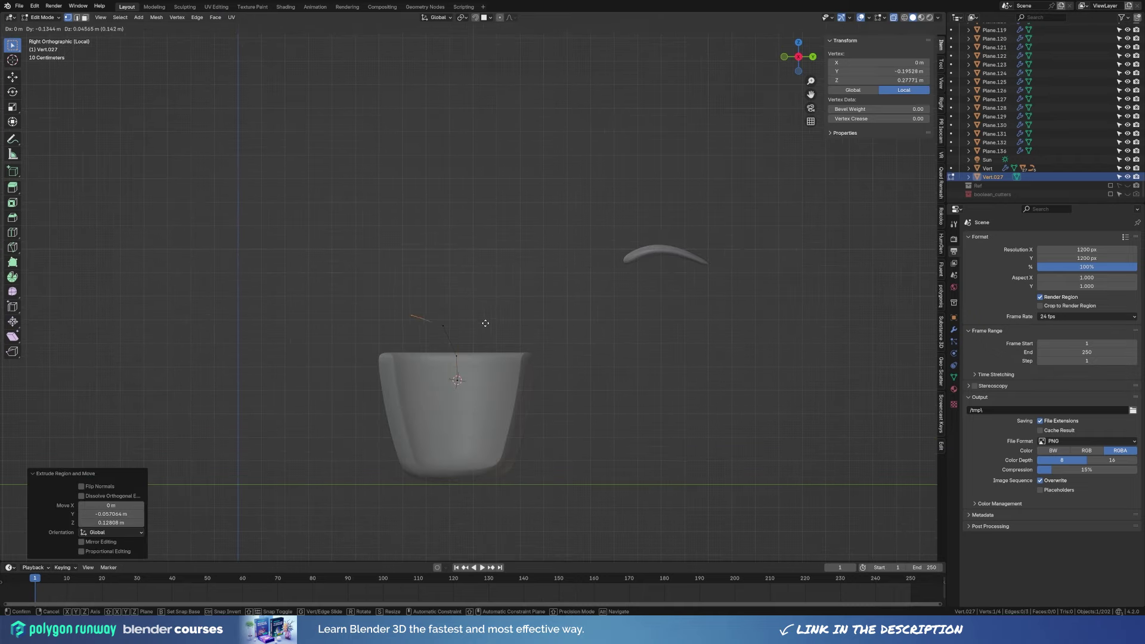
Duplicate a stem vertex and extrude a new branch from it.
mouse_move(462, 353)
middle_down()
mouse_move(443, 380)
mouse_move(483, 338)
mouse_move(481, 370)
middle_up()
key(shift+d)
right_click(444, 381)
click(456, 358)
key(e)
click(484, 338)
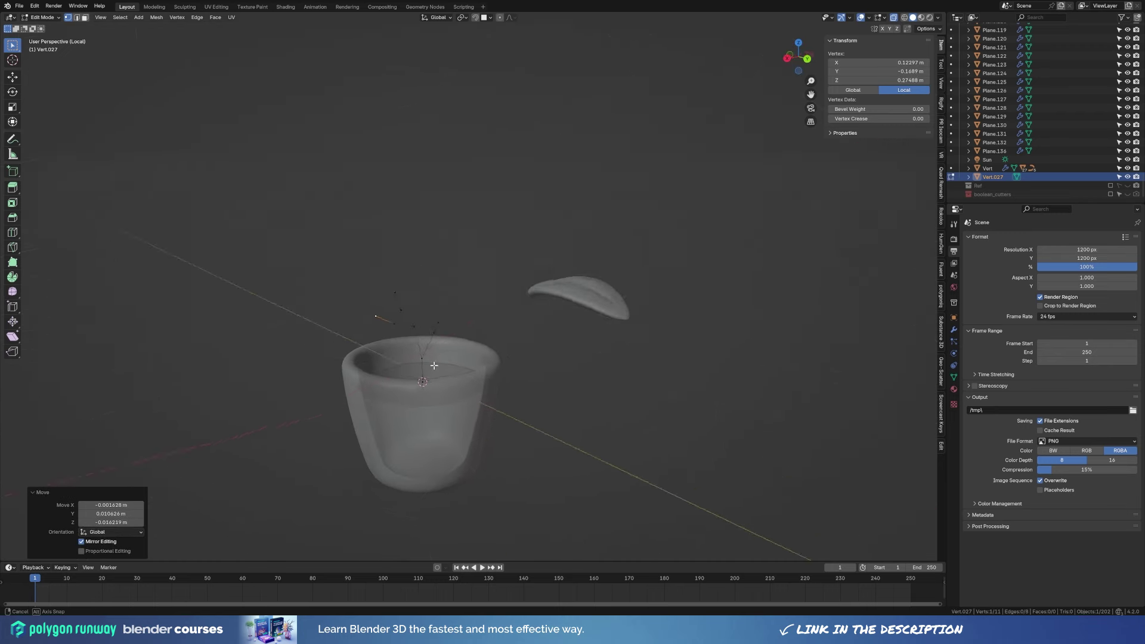
middle_drag(505, 307, 537, 316)
Convert the stem into a curve, smooth it with subdivision, and lower its bevel resolution.
key(Tab)
right_click(467, 396)
click(573, 411)
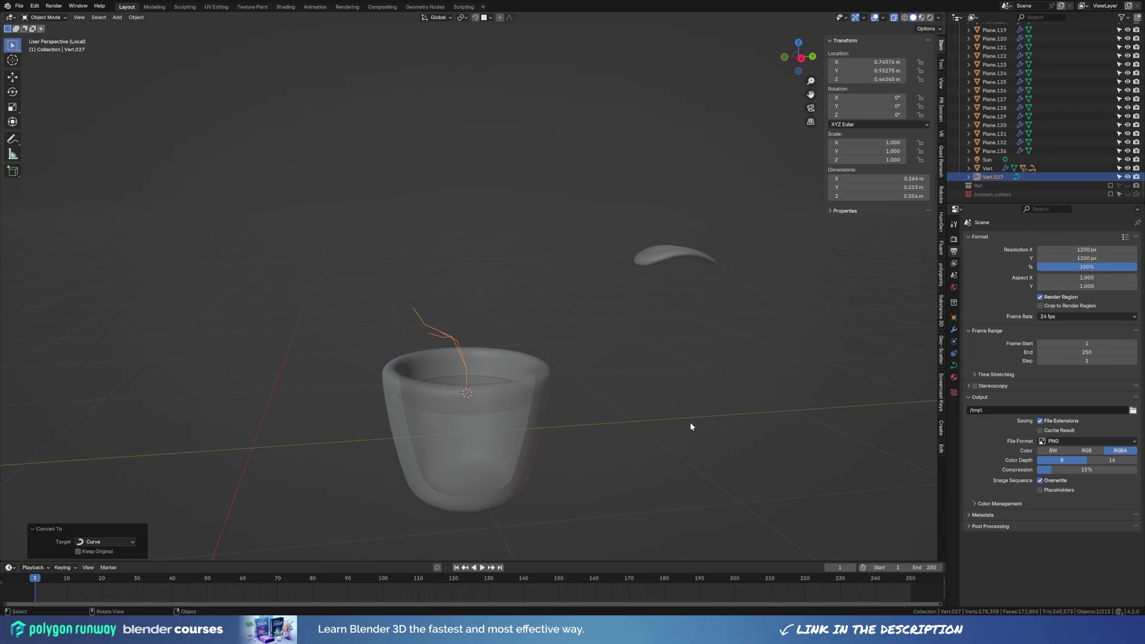
click(953, 366)
key(ctrl+1)
mouse_move(550, 377)
middle_down()
mouse_move(446, 355)
mouse_move(574, 331)
middle_up()
click(1037, 477)
mouse_move(476, 313)
middle_down()
mouse_move(543, 272)
mouse_move(520, 288)
middle_up()
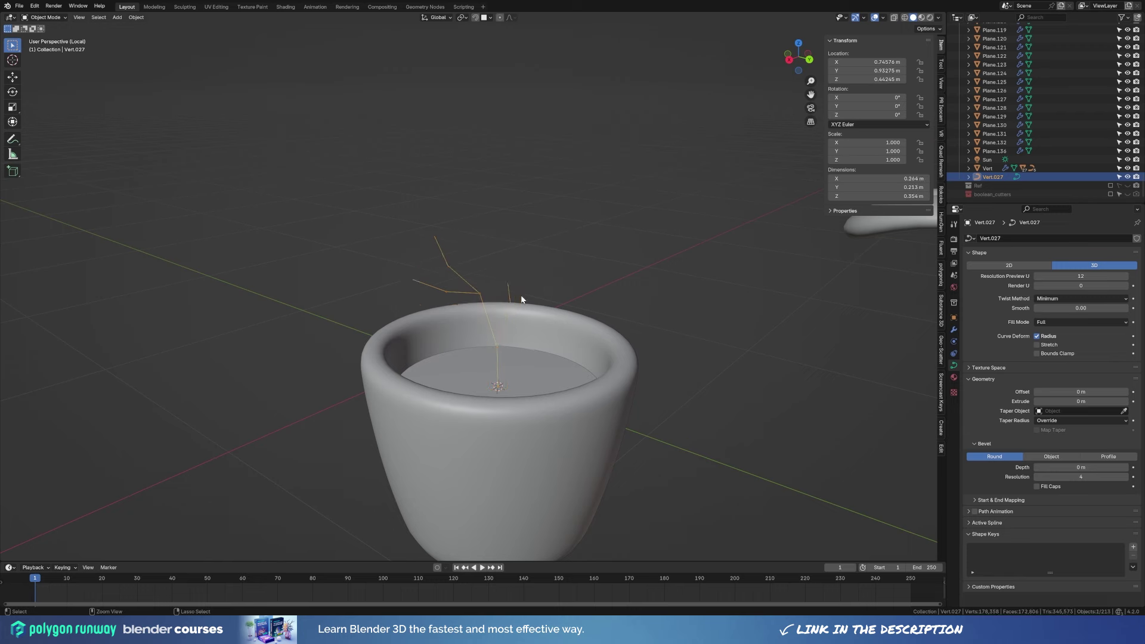
Return to the vertices to add a third branch, then convert the stem back into a curve.
key(ctrl+z)
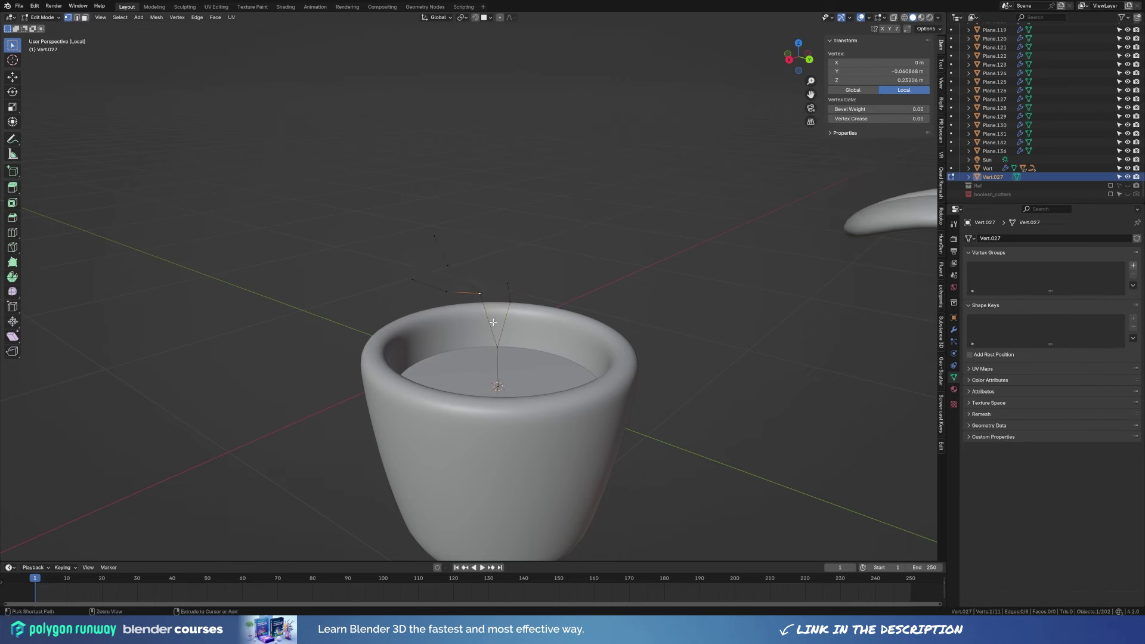
ctrl+right_click(494, 322)
key(shift+v)
click(474, 281)
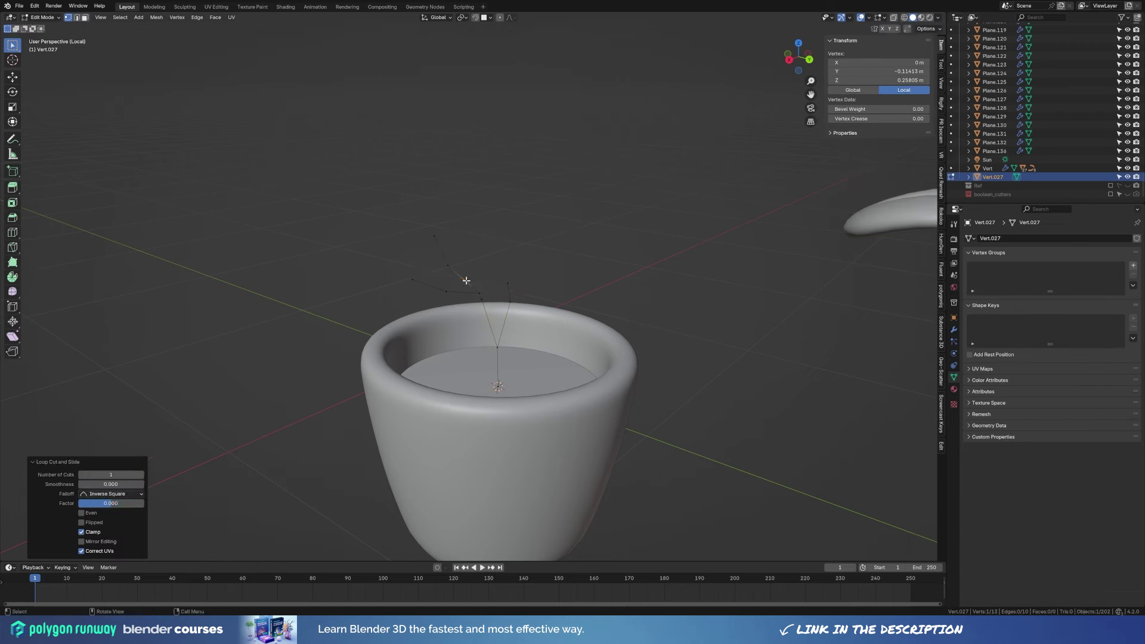
key(e)
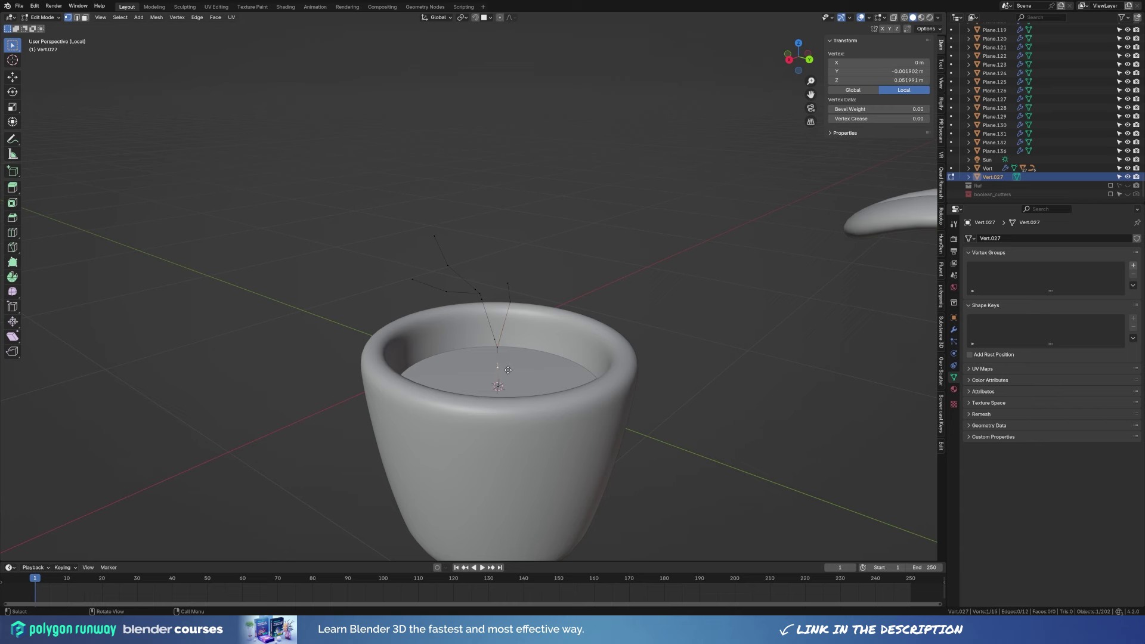
key(Tab)
right_click(454, 317)
click(537, 333)
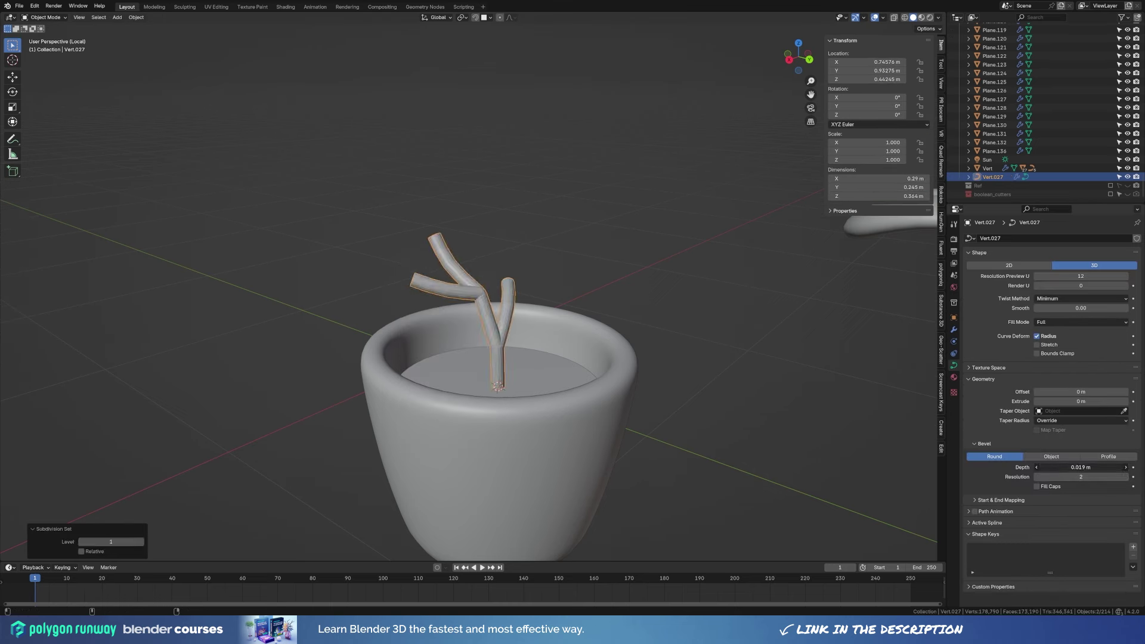
Adjust control point radii: thin the branch tips, thicken the base and the branch junction.
key(Tab)
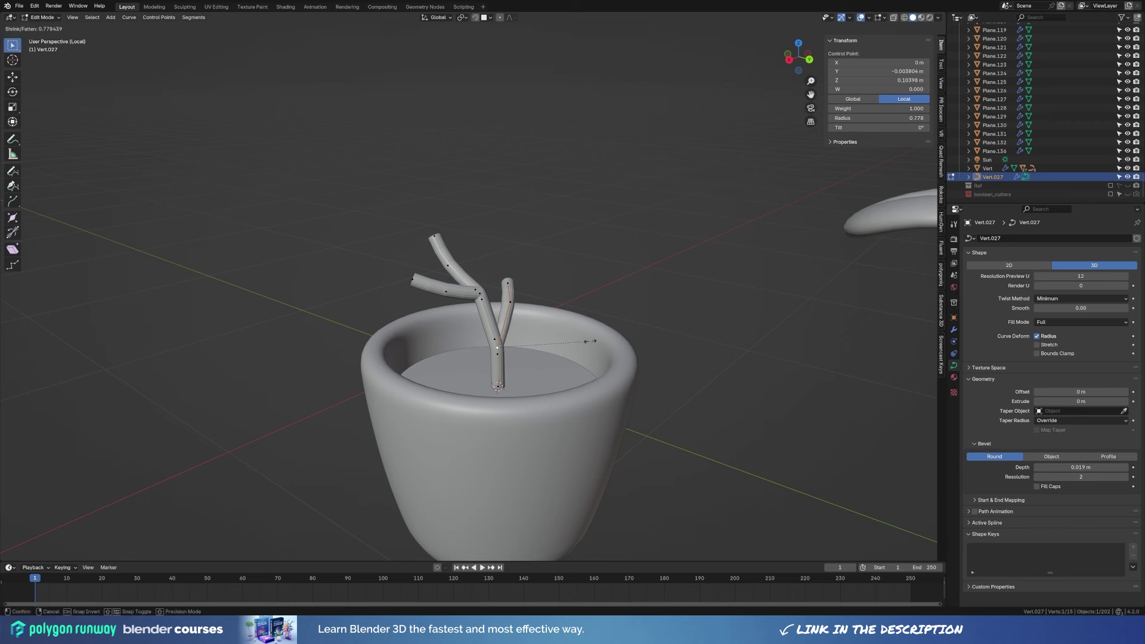
key(Escape)
click(483, 294)
key(Escape)
shift+click(507, 299)
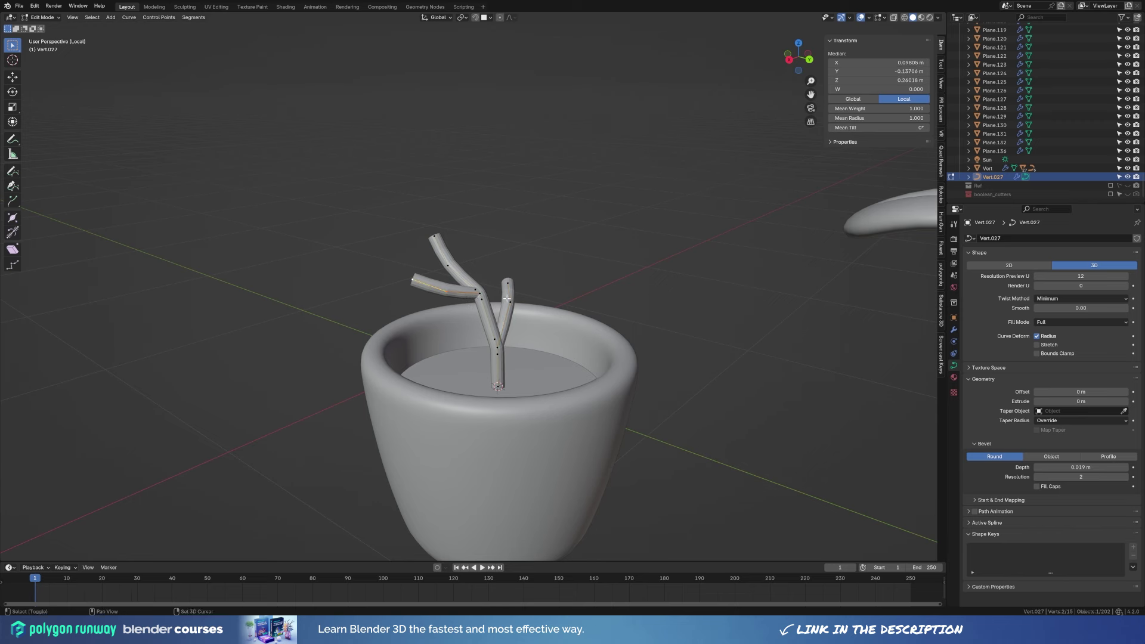
key(Escape)
click(510, 264)
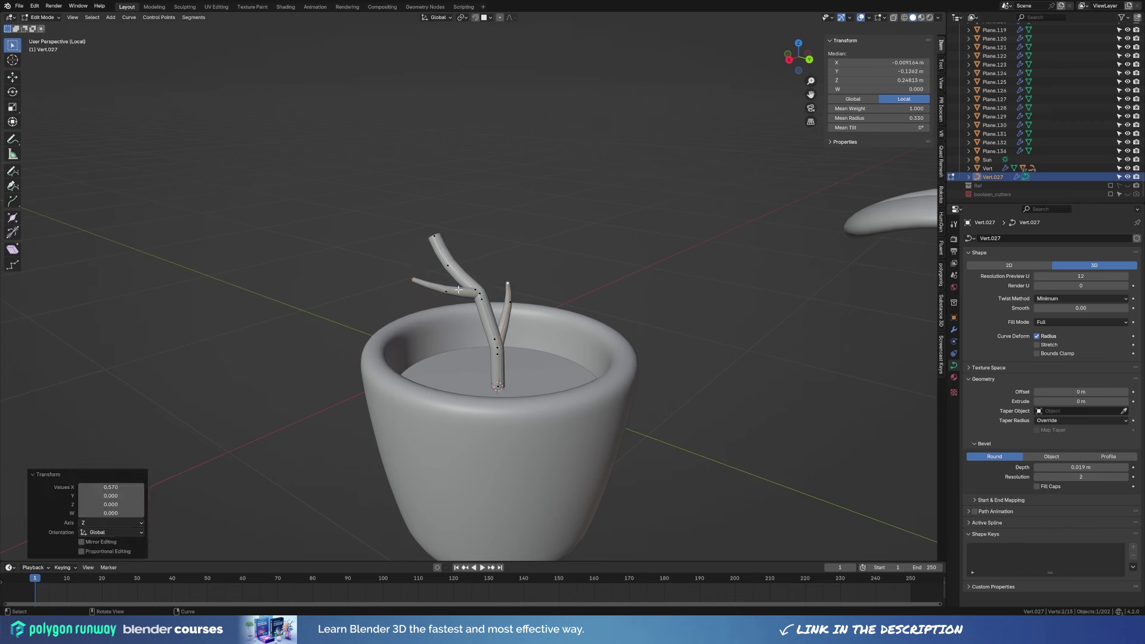
click(500, 265)
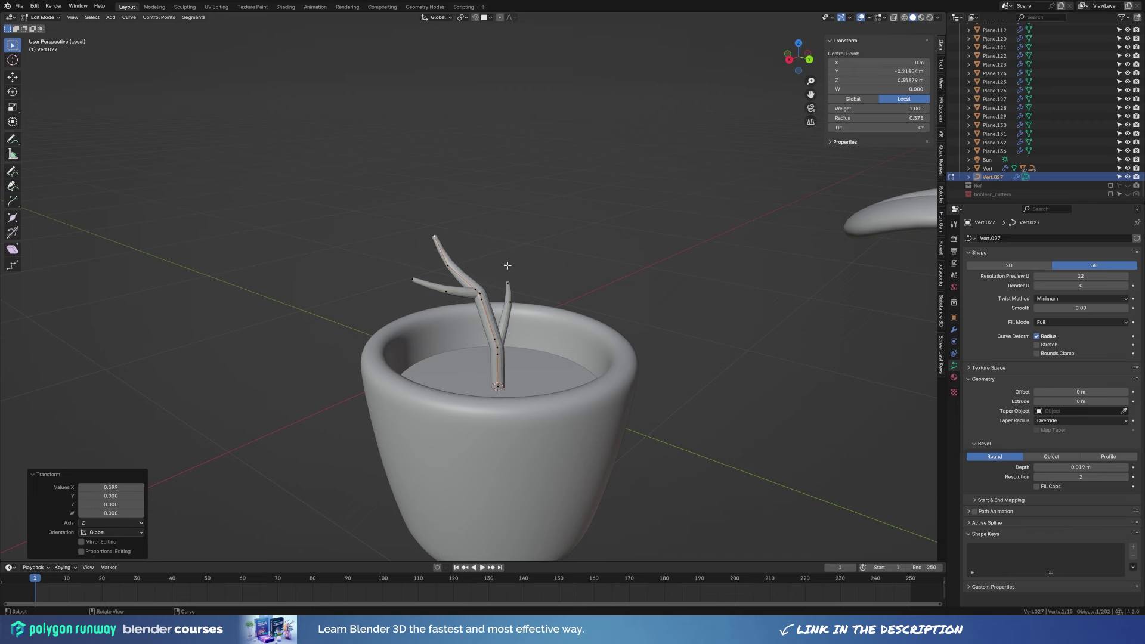
click(498, 356)
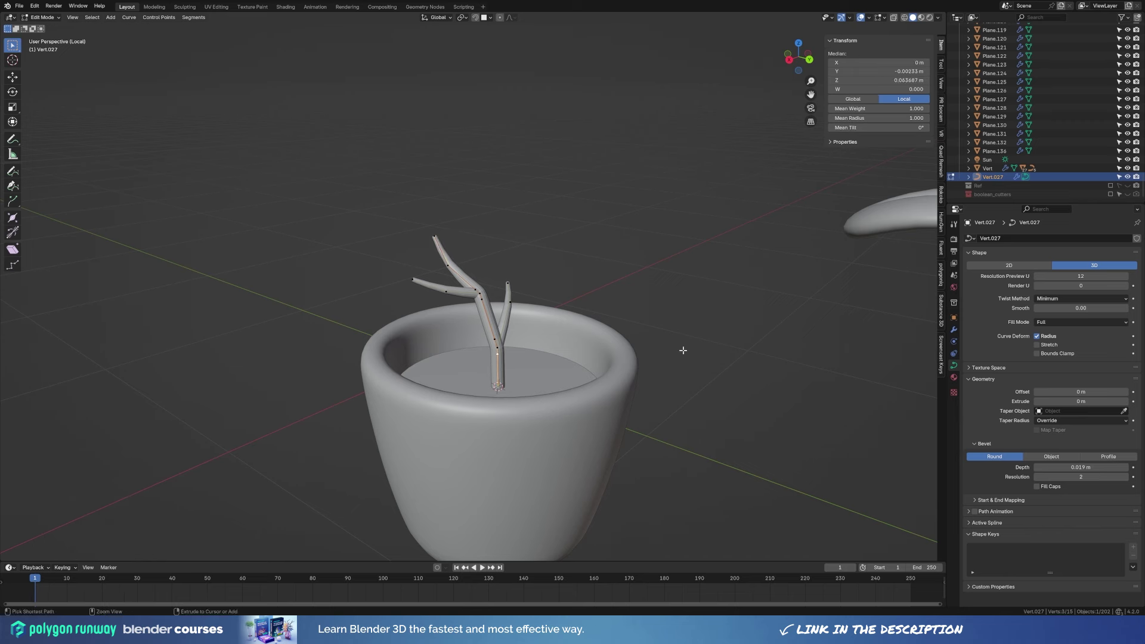
click(491, 388)
click(483, 288)
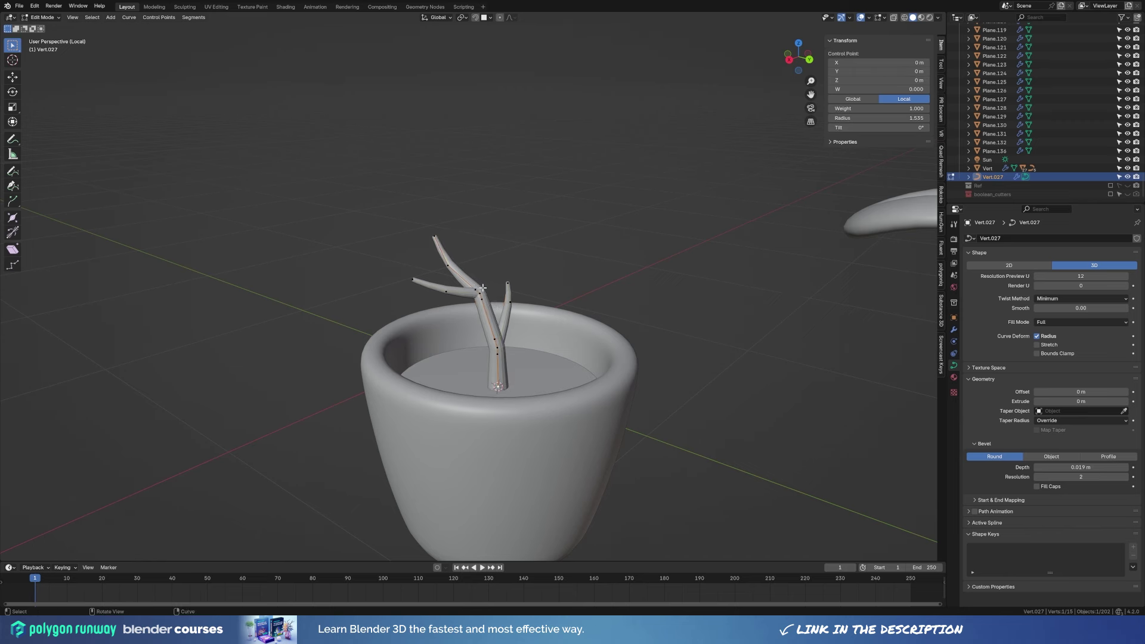
click(629, 316)
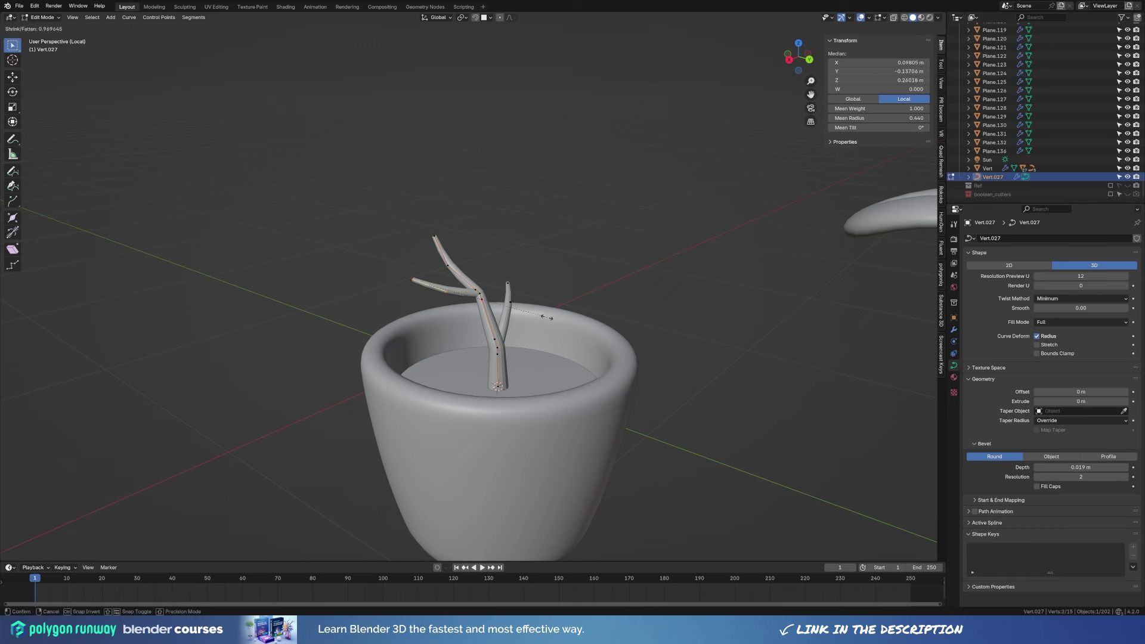
Make the branches slightly thinner with Adjust Extrusion.
key(Tab)
right_click(571, 334)
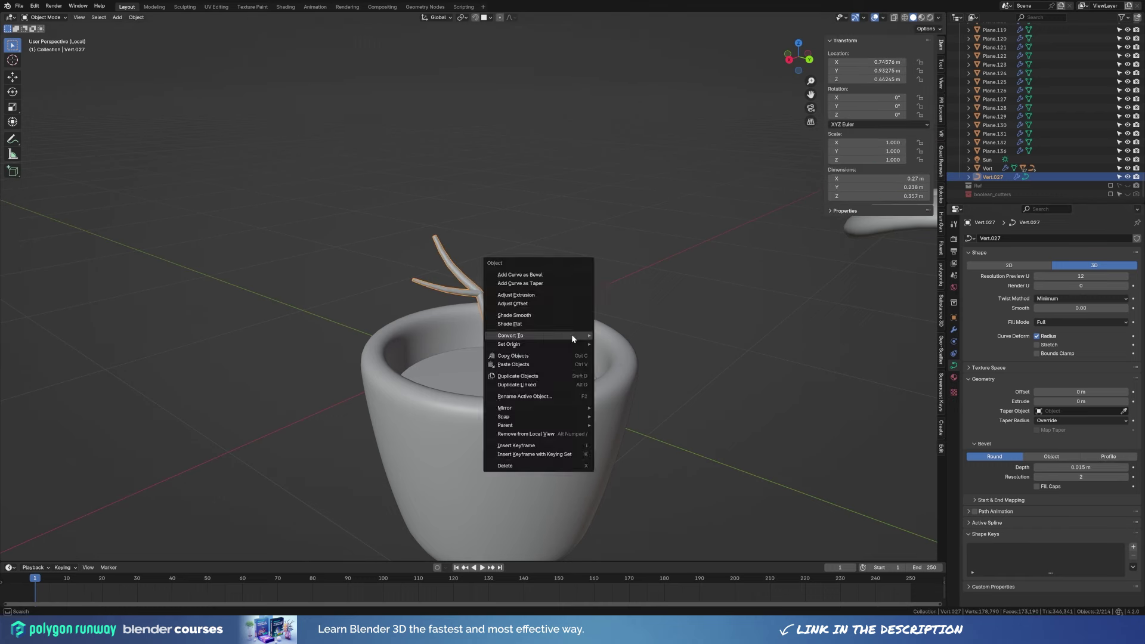
click(525, 316)
middle_drag(474, 310, 420, 284)
Taper the right branch tip with Alt+S.
key(Tab)
click(509, 266)
key(alt+s)
click(525, 280)
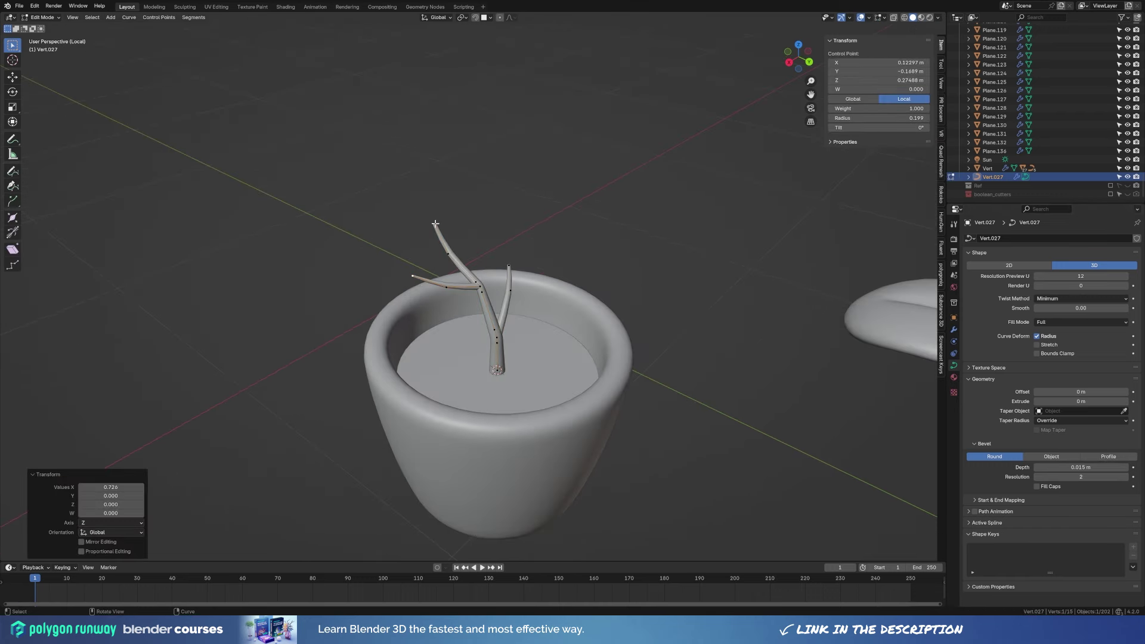
middle_drag(536, 298, 604, 317)
scroll(604, 316, down, 3)
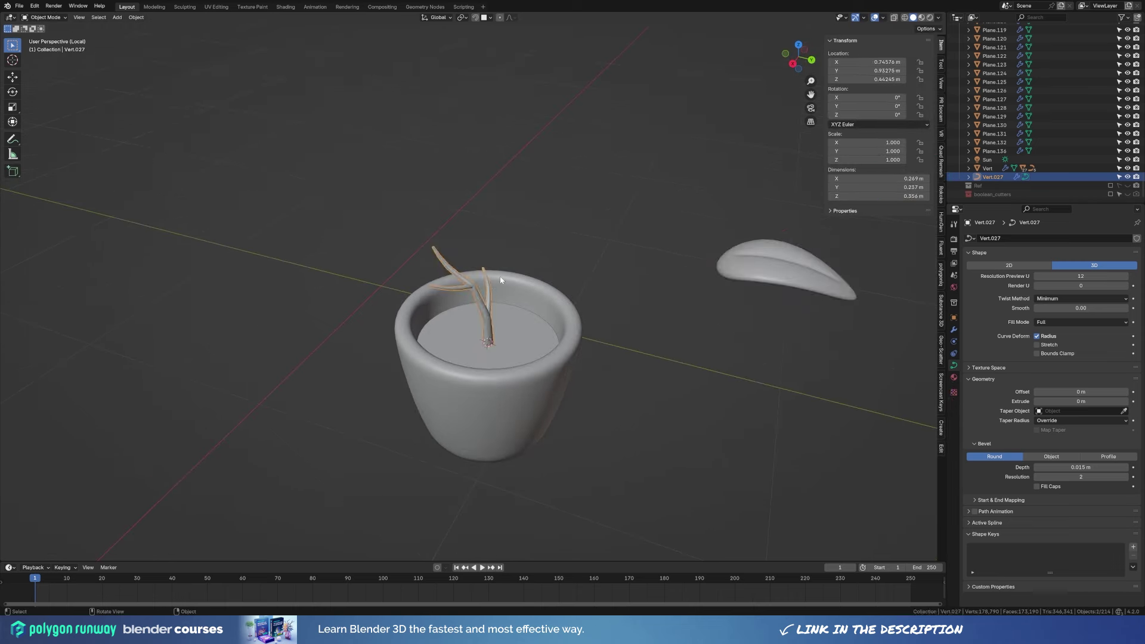
Scale the stem up 1.762 times and sink it deeper into the pot.
key(Tab)
key(s)
click(541, 341)
key(g)
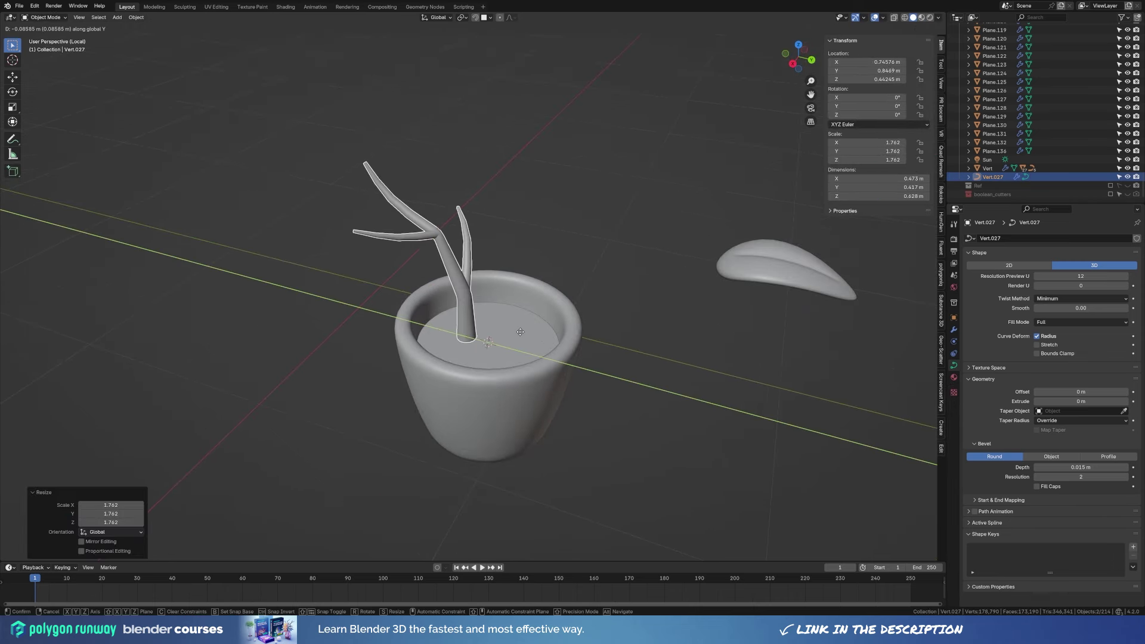
click(787, 268)
shift+middle_drag(769, 339, 802, 399)
key(ctrl+shift+Tab)
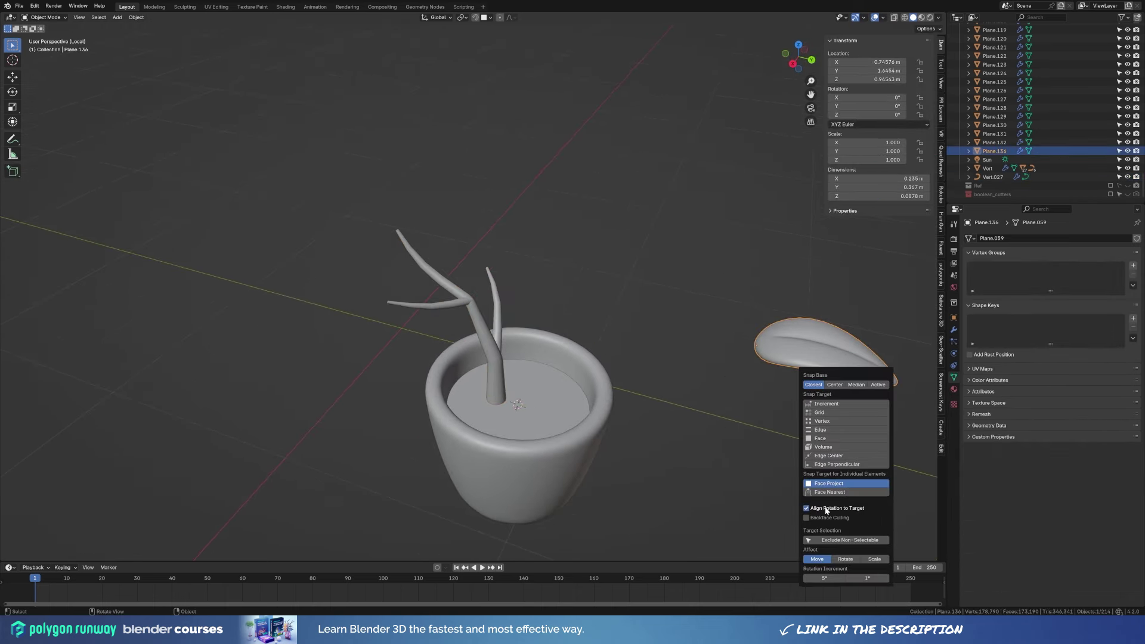
Place the leaf on a branch tip, rotate it, and shrink it to 0.603.
key(g)
click(435, 238)
key(r)
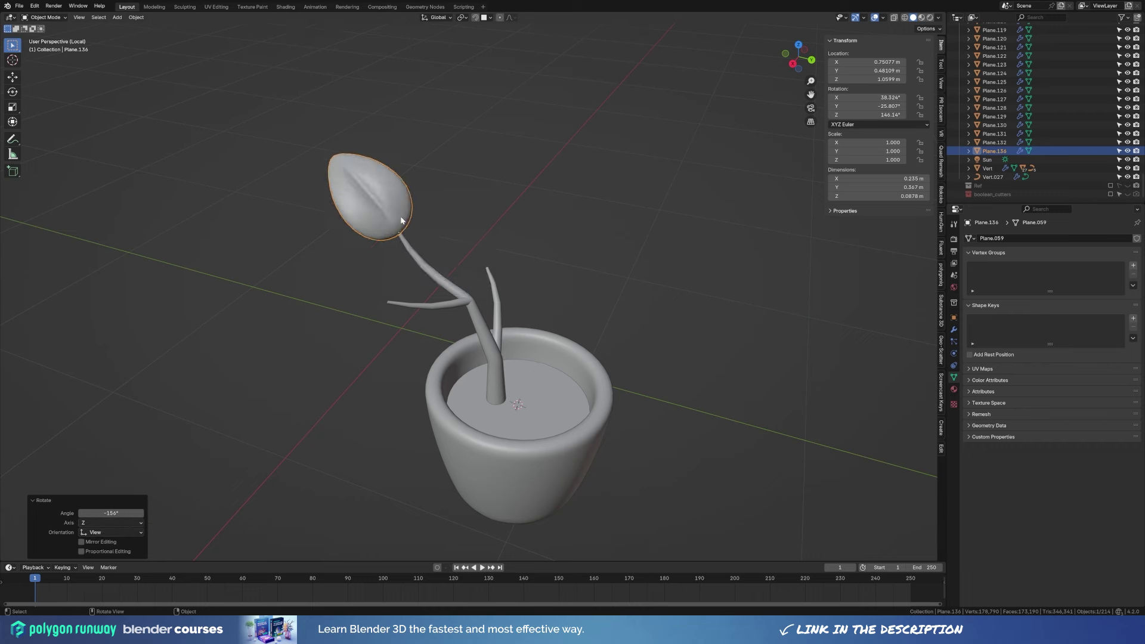
click(523, 257)
key(r)
click(520, 244)
middle_drag(520, 245, 567, 292)
Duplicate the leaf onto another branch and turn it around its Z axis.
key(shift+d)
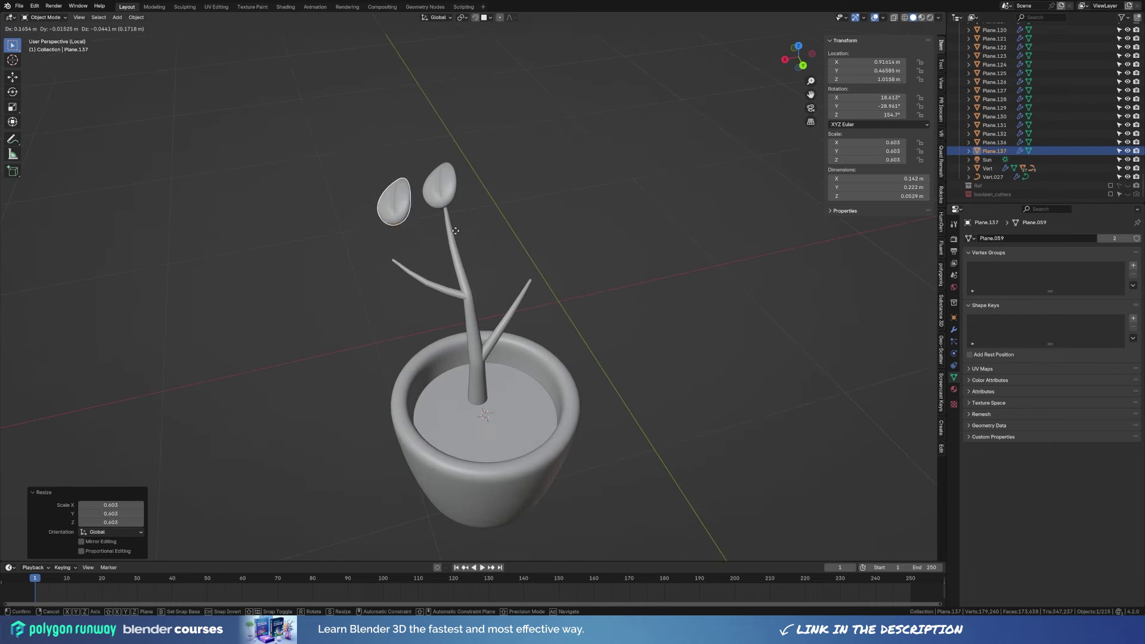
key(r)
key(r)
middle_drag(467, 226, 537, 256)
key(shift+d)
click(556, 293)
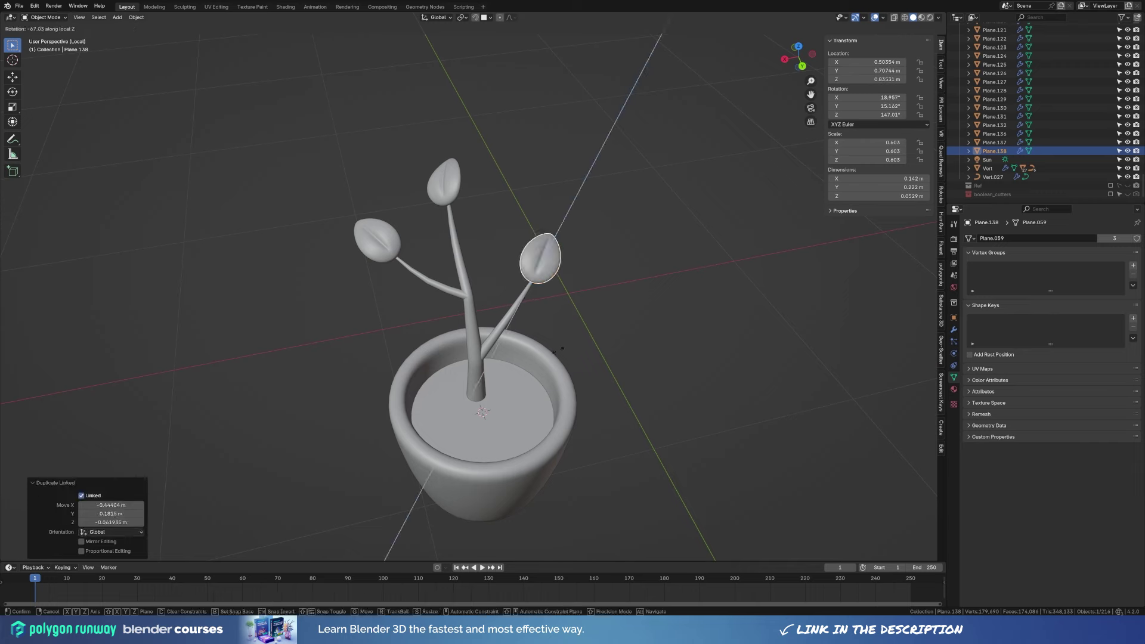
key(r)
key(z)
key(z)
click(520, 300)
Adjust the angle and size of that leaf copy.
mouse_move(519, 300)
middle_down()
mouse_move(618, 335)
mouse_move(601, 269)
middle_up()
key(r)
click(621, 306)
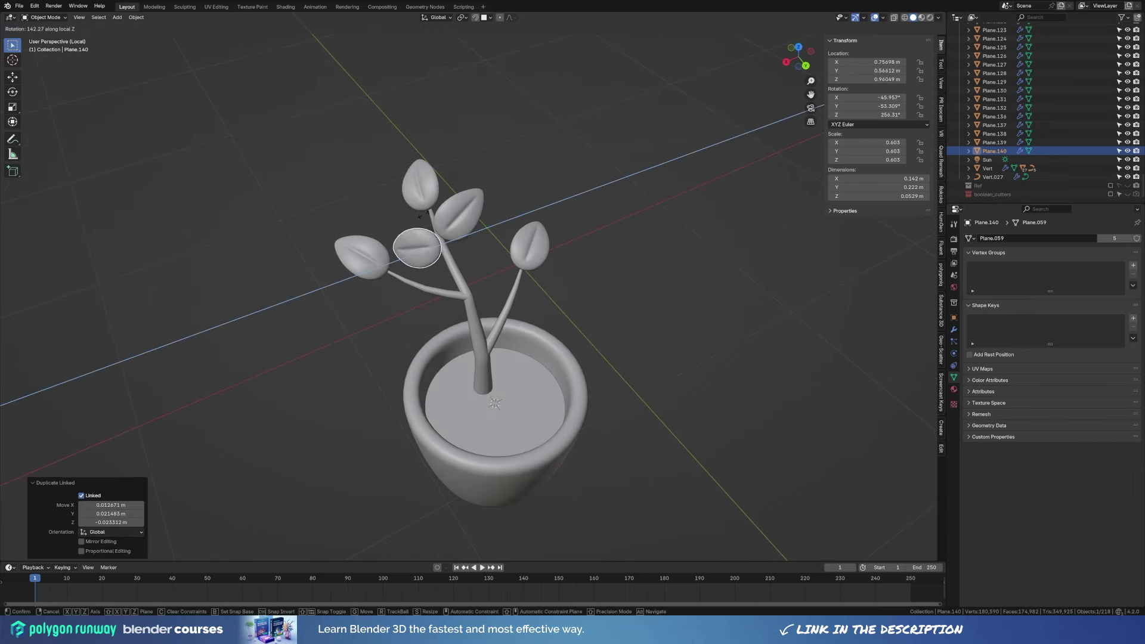
click(513, 245)
middle_drag(513, 244, 475, 224)
Duplicate another leaf, rotate it, and place it on the left side.
key(shift+d)
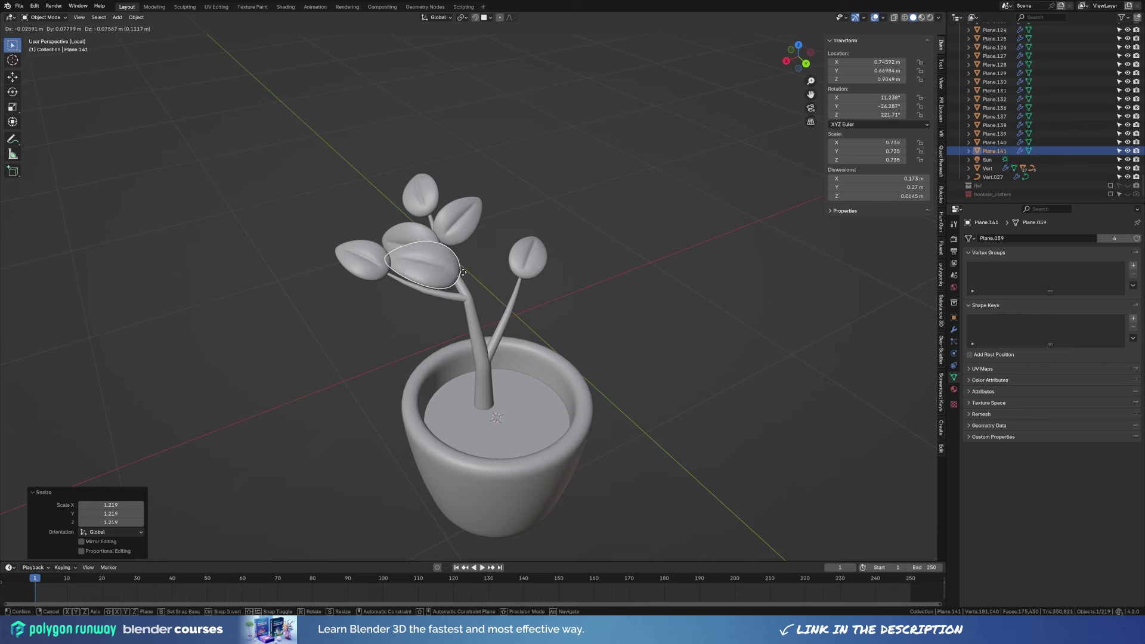
mouse_move(604, 318)
middle_down()
mouse_move(578, 249)
mouse_move(537, 298)
mouse_move(491, 283)
middle_up()
key(r)
click(537, 319)
click(388, 242)
middle_drag(388, 242, 417, 256)
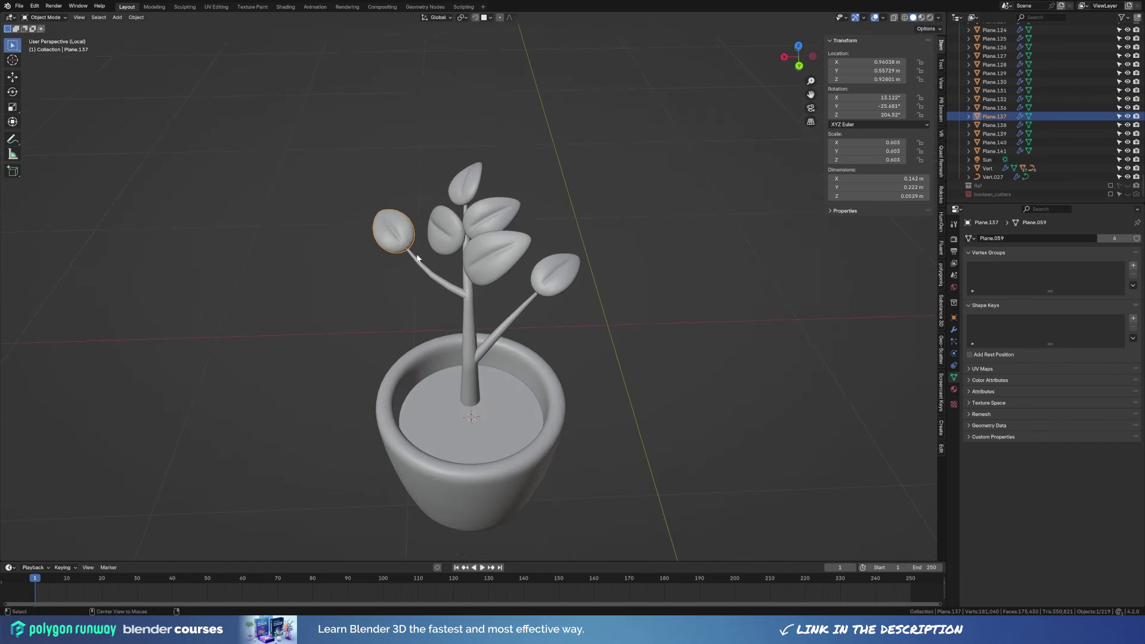
Copy the leftmost leaf, turn it around Z, and set it lower on the left branch.
key(shift+d)
click(406, 269)
key(r)
key(z)
key(z)
click(475, 241)
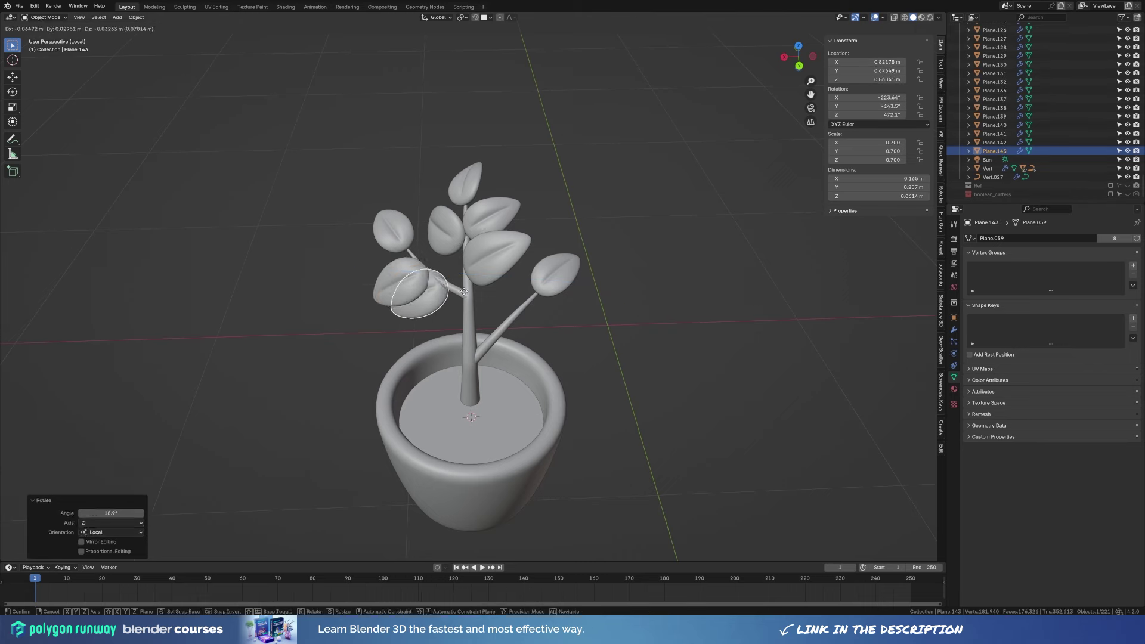
click(448, 352)
middle_drag(448, 352, 570, 292)
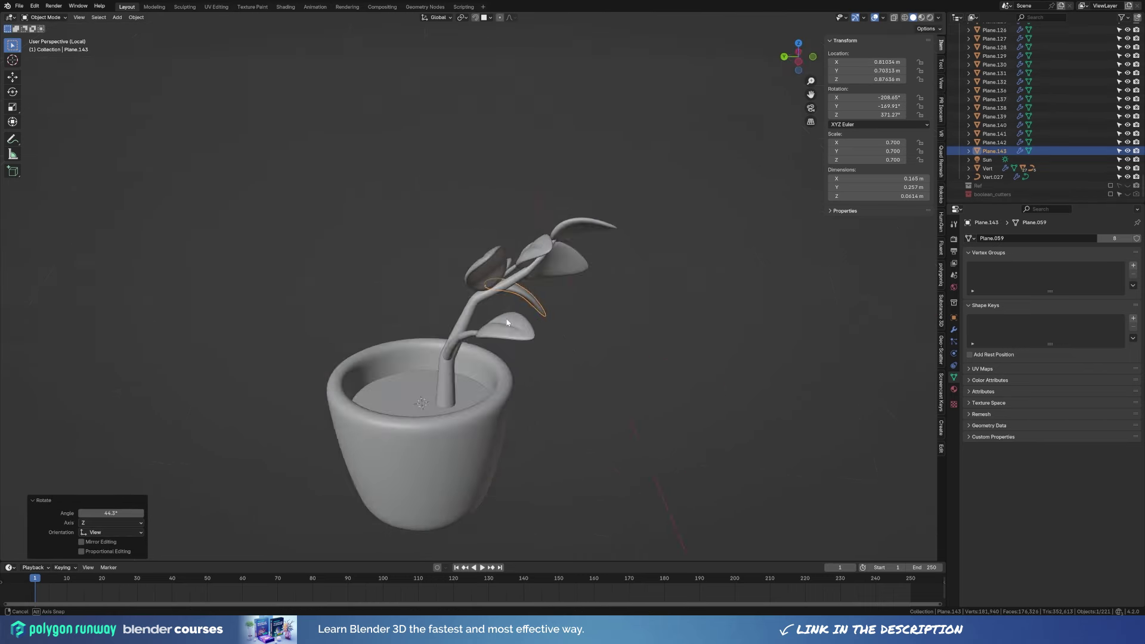
key(r)
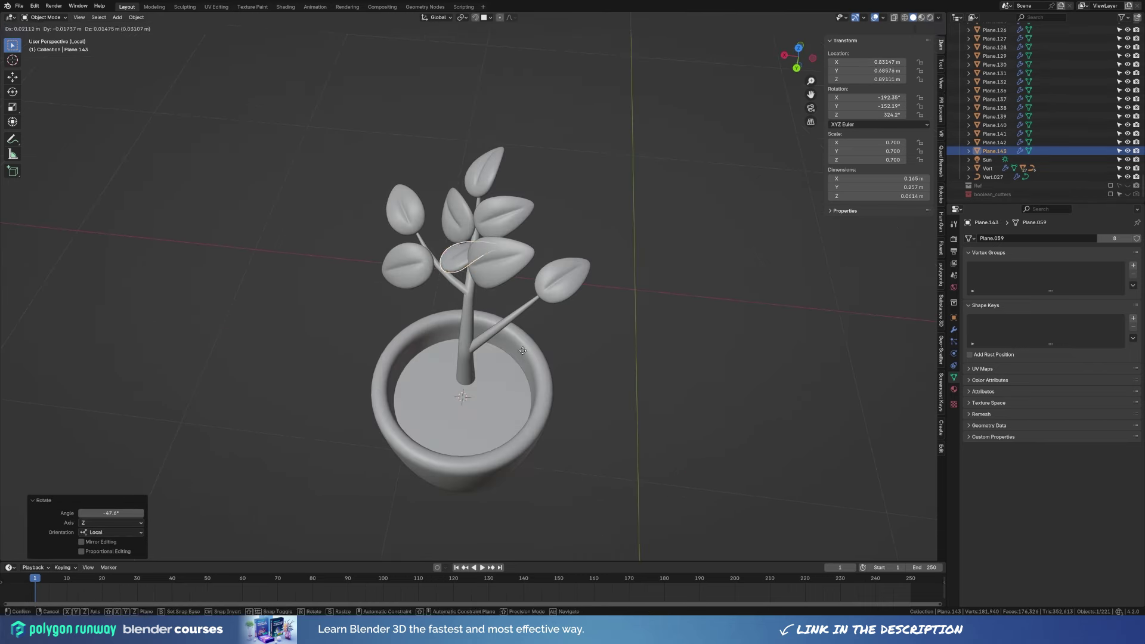
click(522, 351)
Refine the tilt and placement of the leaf copies while orbiting the plant.
middle_drag(523, 350, 426, 282)
click(523, 310)
middle_drag(524, 311, 596, 372)
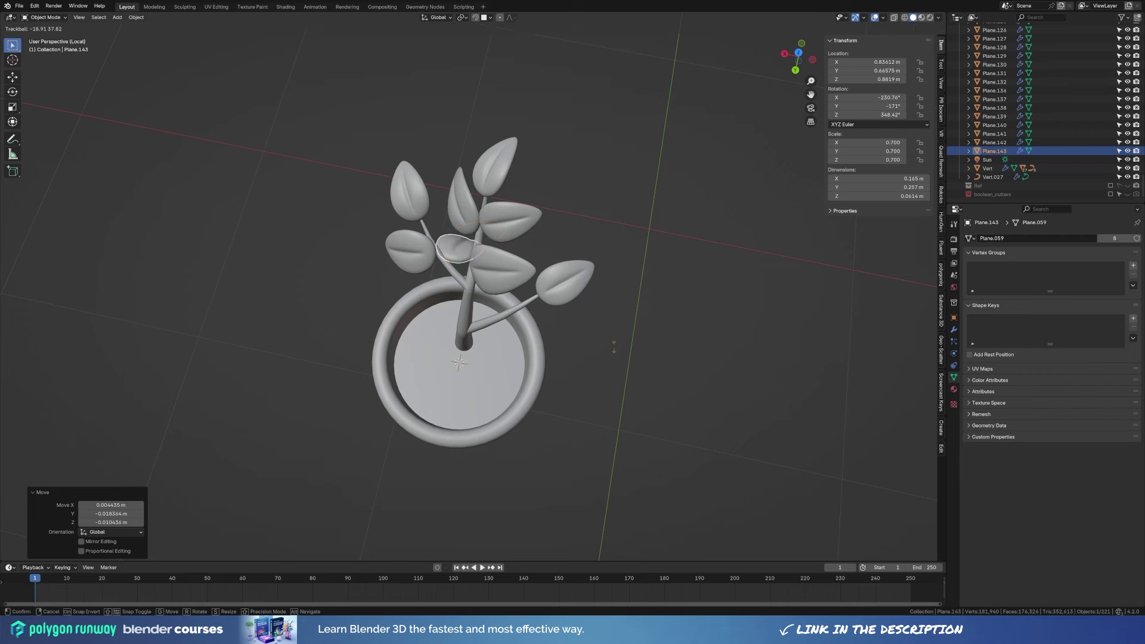
click(579, 301)
middle_drag(579, 302, 482, 268)
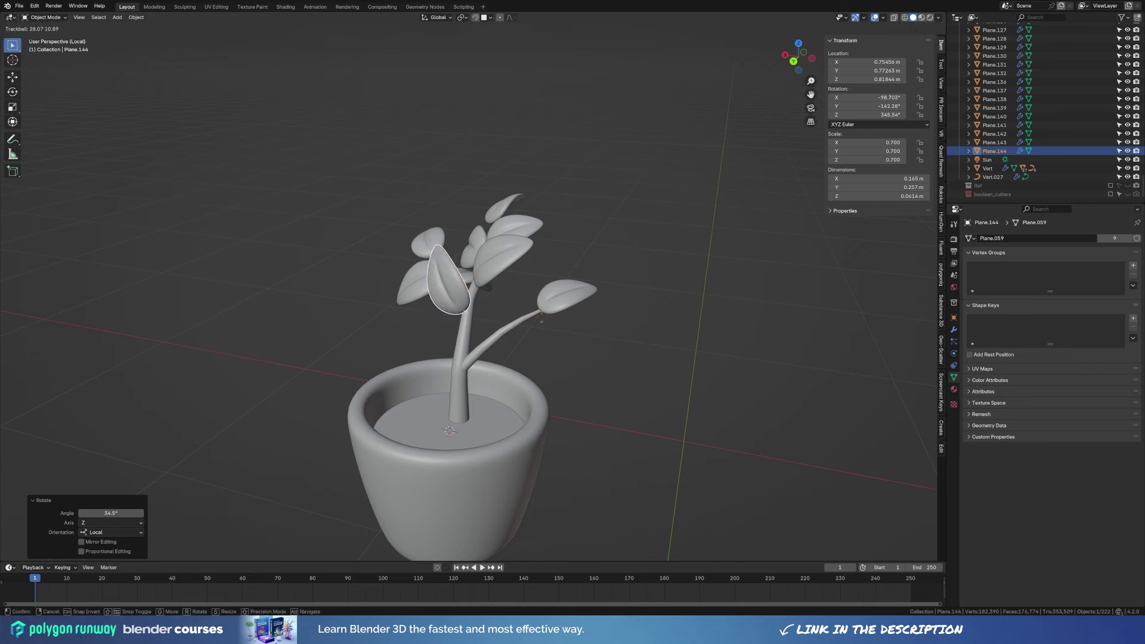
click(525, 301)
mouse_move(525, 302)
middle_down()
mouse_move(542, 307)
mouse_move(555, 337)
middle_up()
click(518, 300)
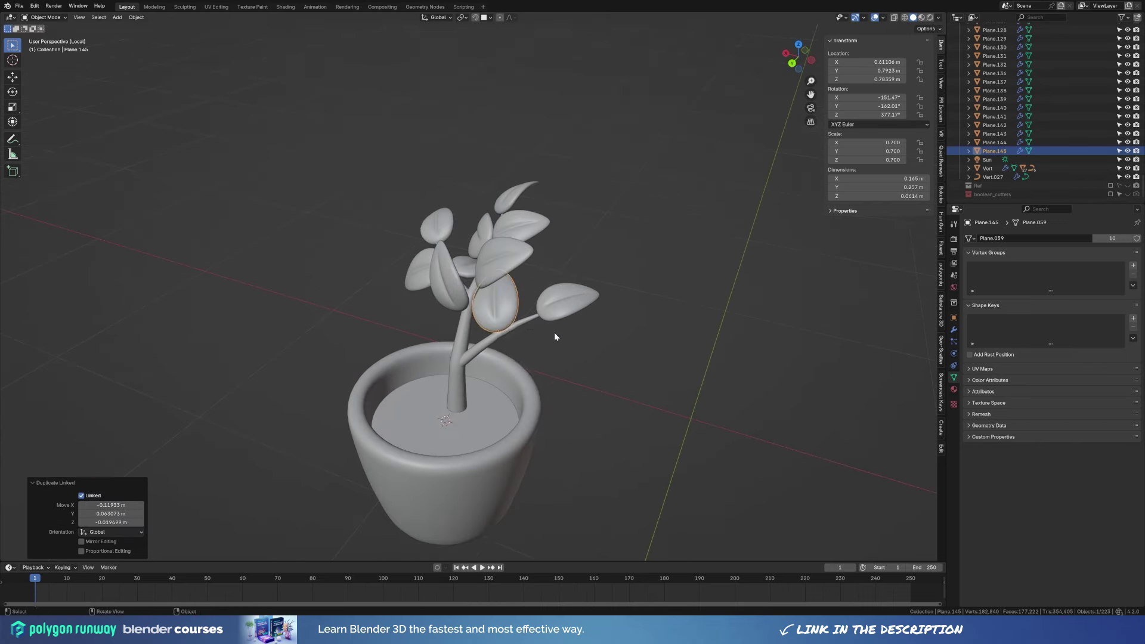
click(495, 392)
mouse_move(495, 392)
middle_down()
mouse_move(493, 328)
mouse_move(590, 359)
middle_up()
Make a linked leaf copy with Alt+D, then rotate and enlarge it.
key(alt+d)
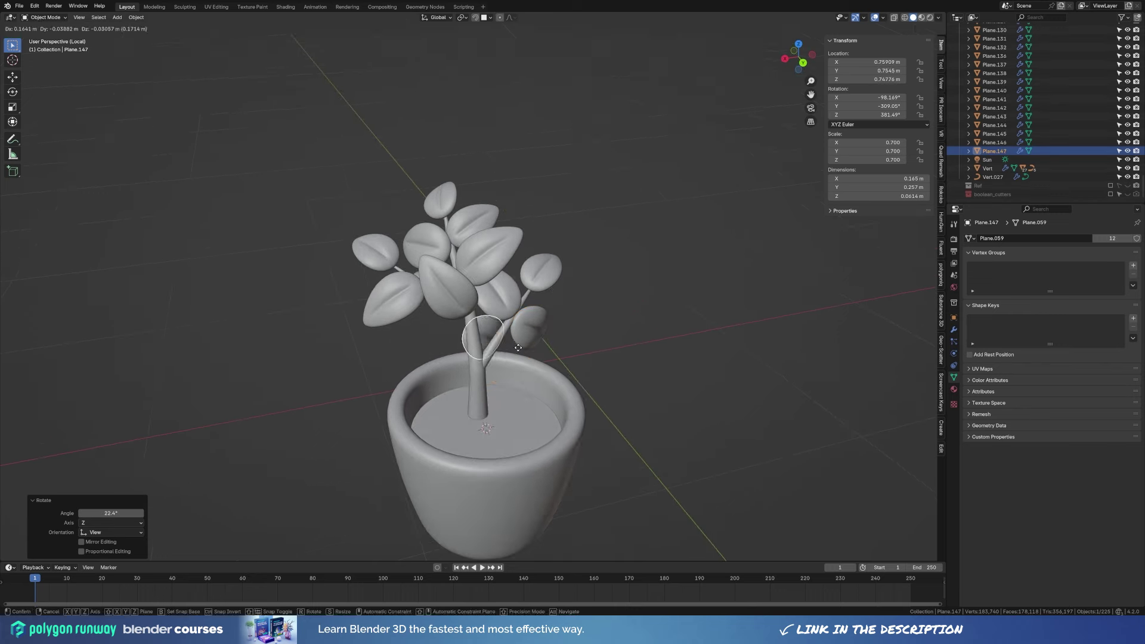
click(345, 383)
key(s)
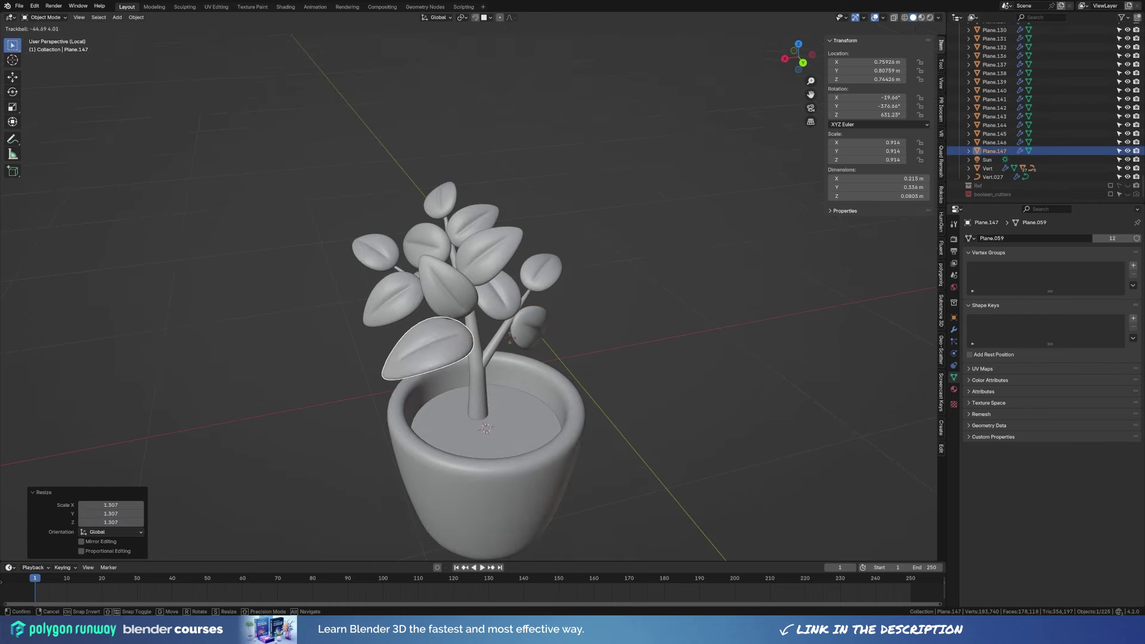
click(490, 353)
mouse_move(490, 354)
middle_down()
mouse_move(453, 334)
mouse_move(565, 319)
middle_up()
click(418, 334)
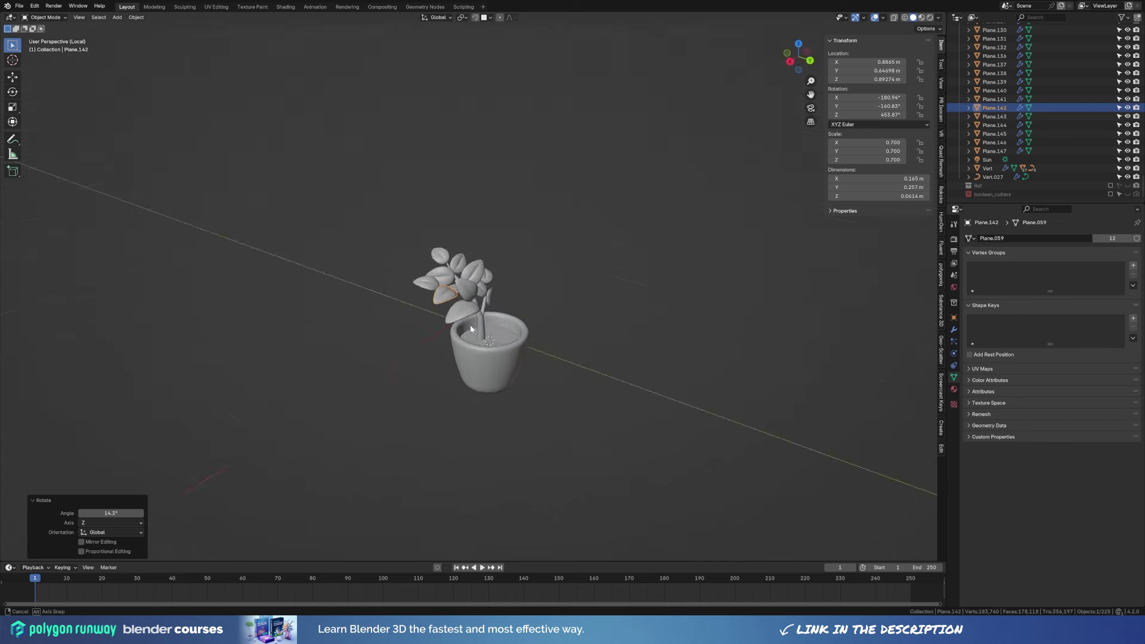
scroll(528, 322, up, 3)
Tilt and resize the leaf on the right.
click(507, 308)
key(r)
key(r)
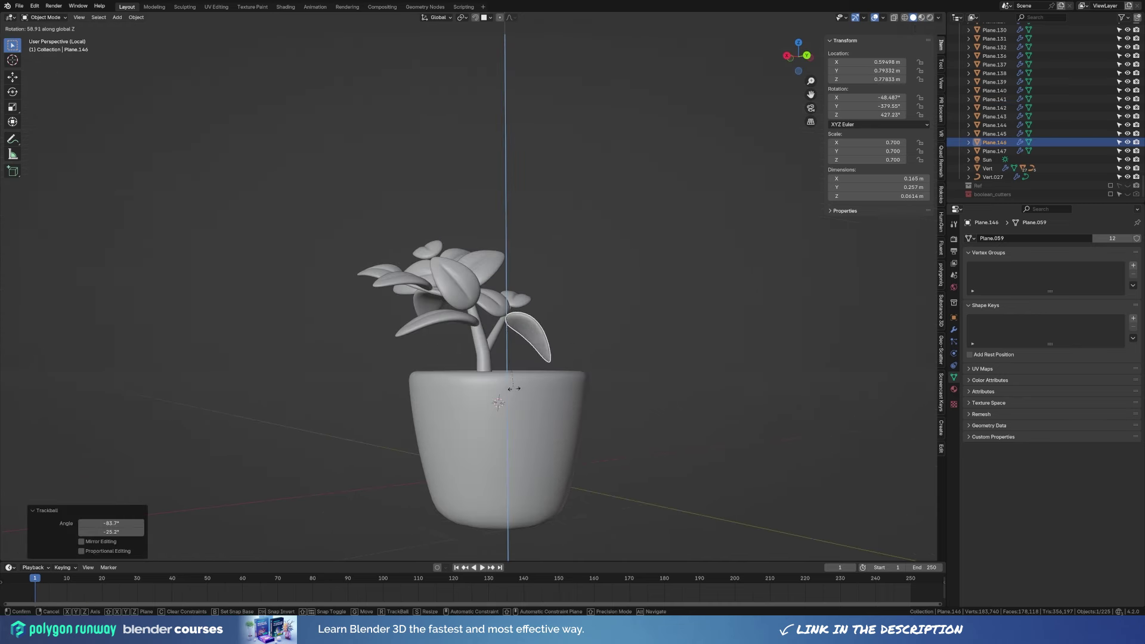
click(515, 389)
mouse_move(514, 388)
middle_down()
mouse_move(573, 348)
mouse_move(585, 390)
mouse_move(571, 296)
mouse_move(551, 301)
mouse_move(610, 376)
mouse_move(644, 335)
middle_up()
key(r)
key(r)
click(556, 292)
click(542, 337)
key(s)
click(597, 370)
key(r)
click(556, 355)
click(570, 355)
Fine-tune the last leaf's angle and position, then box-select all leaves and the stem.
key(r)
click(573, 334)
mouse_move(572, 334)
middle_down()
mouse_move(539, 361)
mouse_move(569, 317)
middle_up()
key(r)
click(573, 334)
key(g)
click(583, 379)
mouse_move(583, 378)
middle_down()
mouse_move(507, 314)
mouse_move(610, 362)
middle_up()
drag(332, 205, 565, 330)
Parent the leaves to their stem, keeping transforms, and move the leafy stem into the pot.
key(ctrl+p)
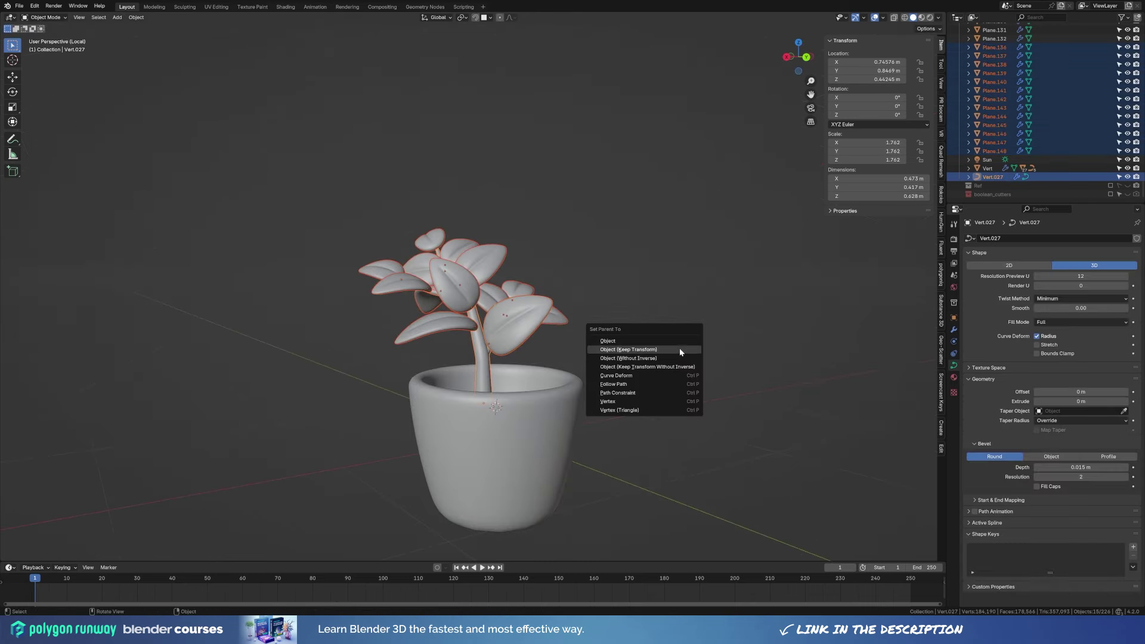
click(680, 352)
middle_drag(680, 352, 596, 366)
key(shift+bracketright)
key(g)
key(z)
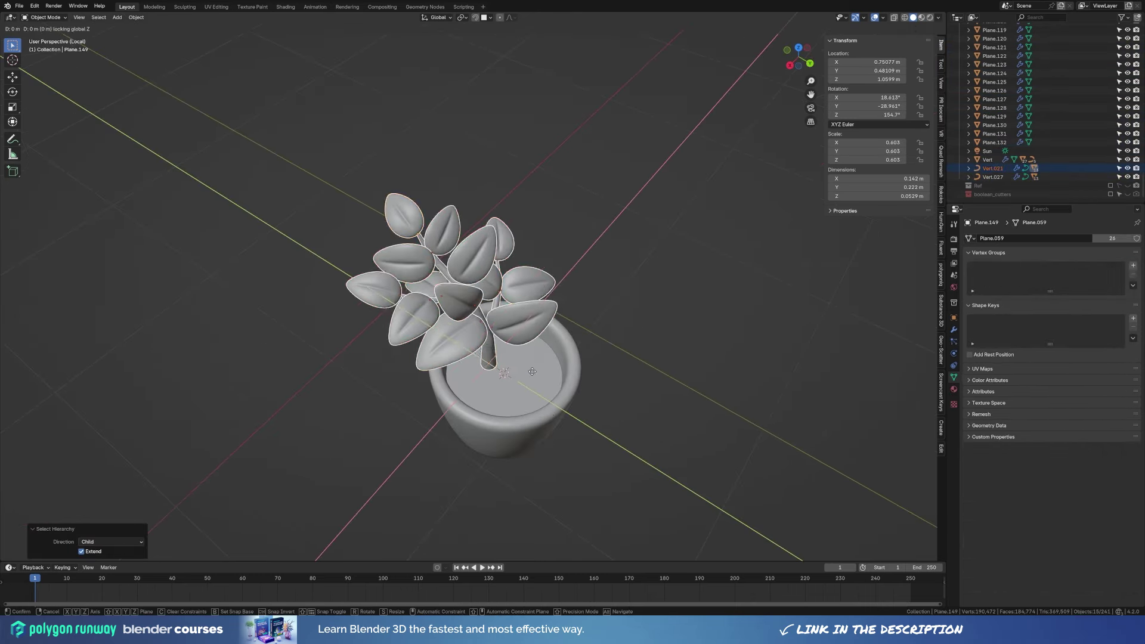
click(532, 371)
Rotate the leafy stem copies around the vertical axis so they spread around the pot.
key(r)
key(z)
click(495, 349)
key(g)
key(z)
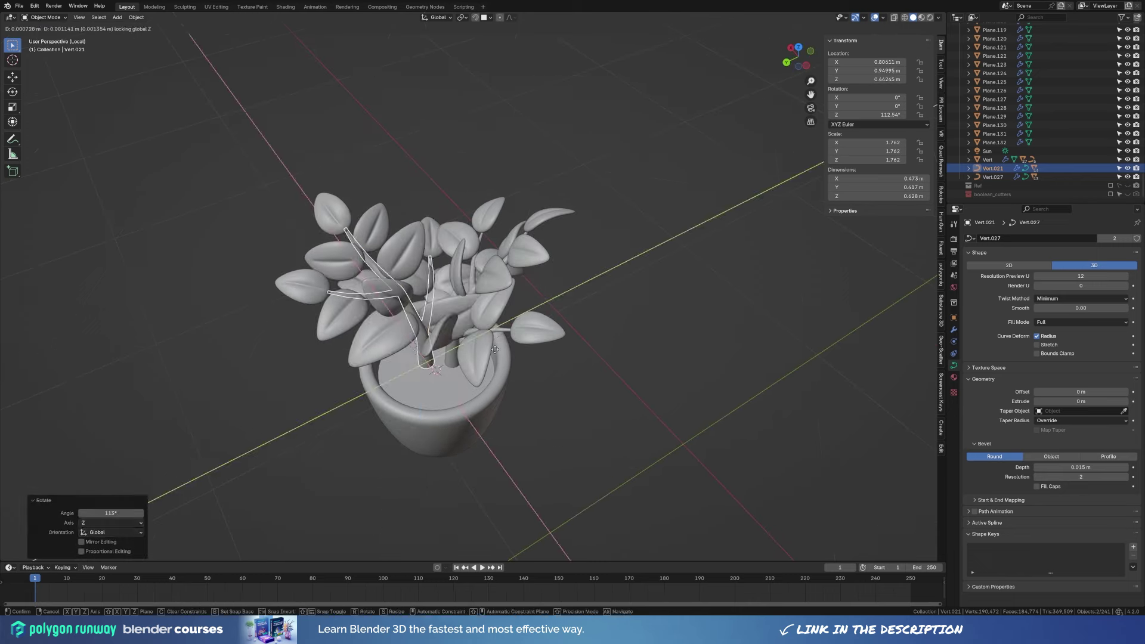
key(r)
key(z)
click(477, 353)
key(g)
key(shift+z)
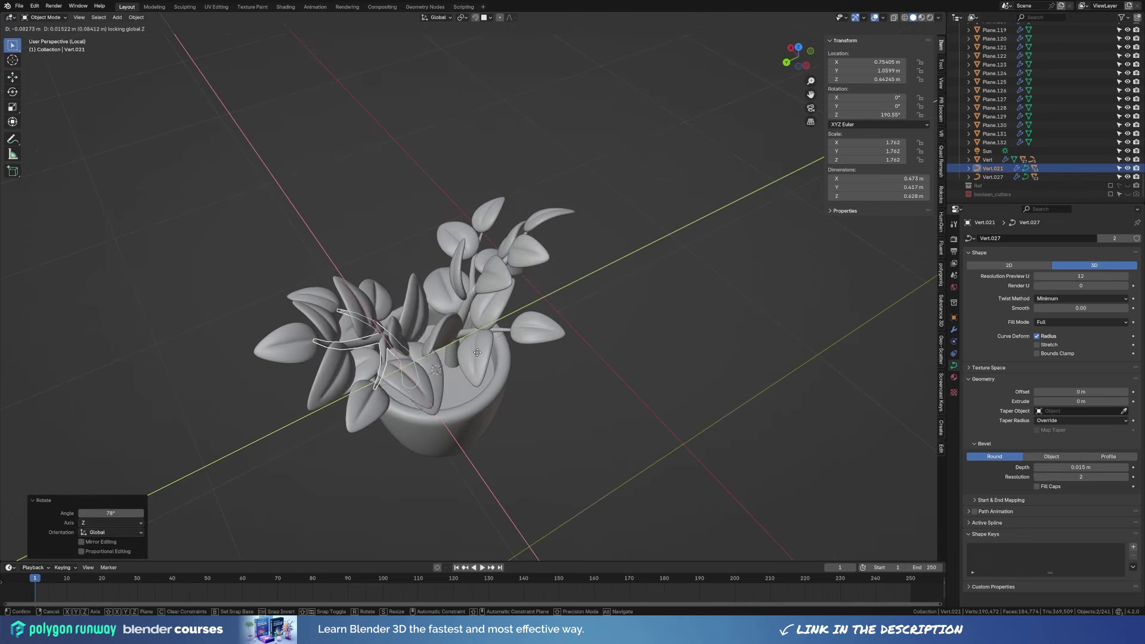
mouse_move(477, 353)
middle_down()
mouse_move(547, 397)
mouse_move(495, 388)
mouse_move(510, 439)
middle_up()
Rotate, resize and reposition a single leaf on the plant.
click(563, 389)
key(r)
key(s)
click(495, 388)
key(g)
click(636, 386)
key(r)
key(z)
mouse_move(610, 399)
middle_down()
mouse_move(564, 427)
mouse_move(581, 366)
mouse_move(524, 442)
mouse_move(402, 420)
middle_up()
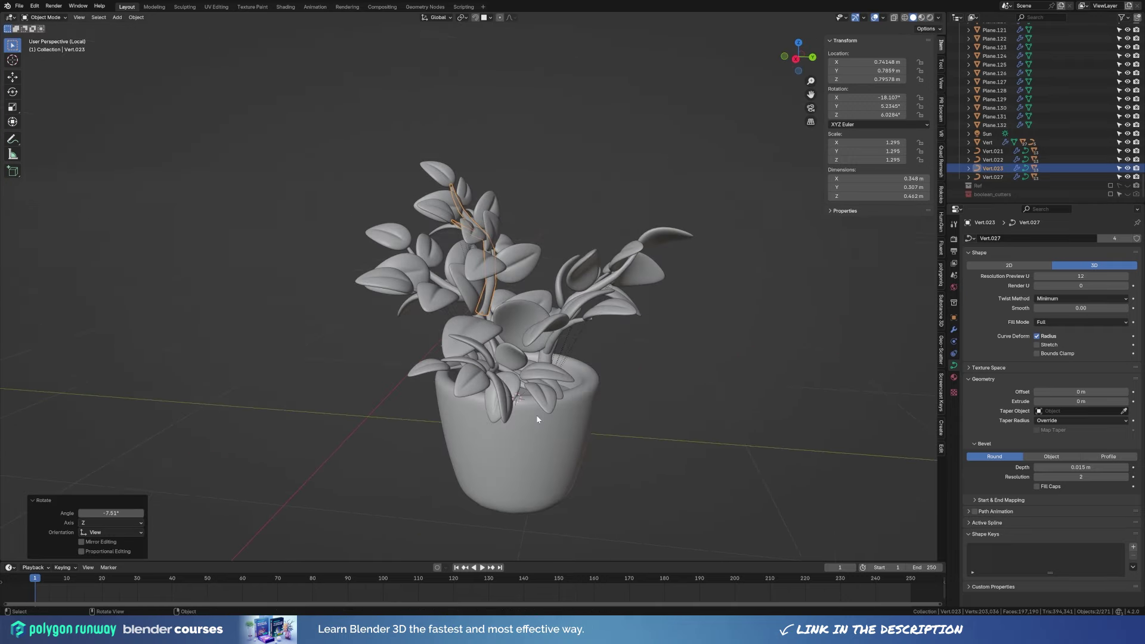
Duplicate a leafy stem in place, tilt it, and turn it 145° around Z.
key(Tab)
mouse_move(523, 340)
middle_down()
mouse_move(511, 352)
mouse_move(532, 315)
mouse_move(517, 351)
mouse_move(525, 340)
middle_up()
key(shift+bracketright)
key(shift+d)
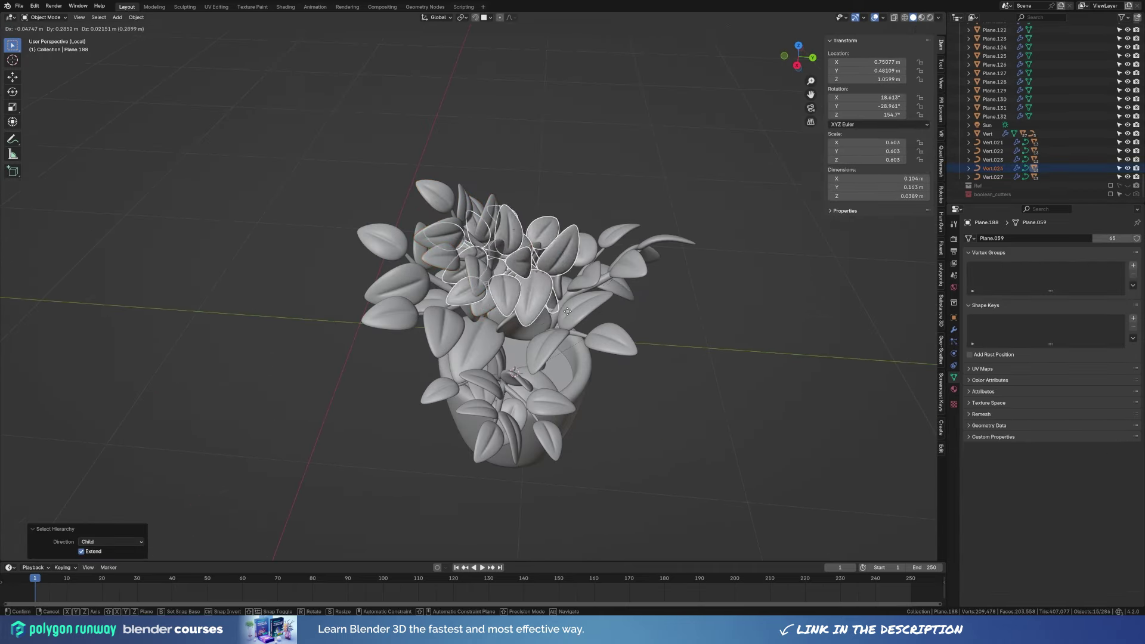
right_click(569, 320)
click(552, 274)
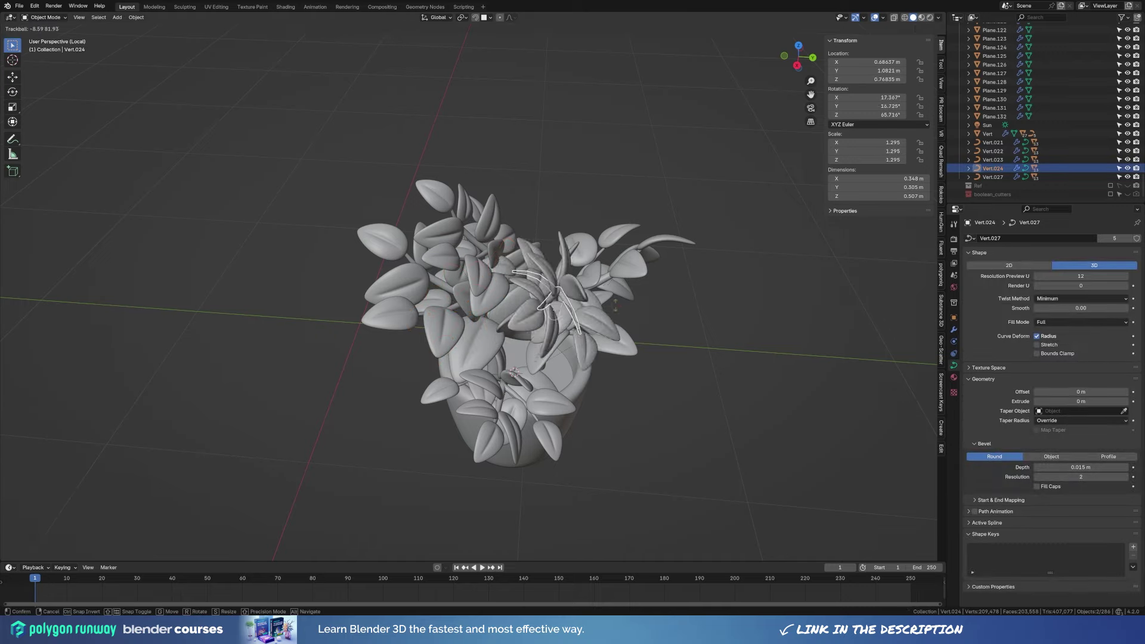
key(r)
key(r)
click(617, 296)
mouse_move(618, 297)
middle_down()
mouse_move(602, 334)
mouse_move(647, 355)
middle_up()
text(rz145)
key(Return)
Rotate and resize the copied stem to fit among the others.
key(r)
click(615, 313)
middle_drag(615, 313, 621, 323)
scroll(596, 328, down, 4)
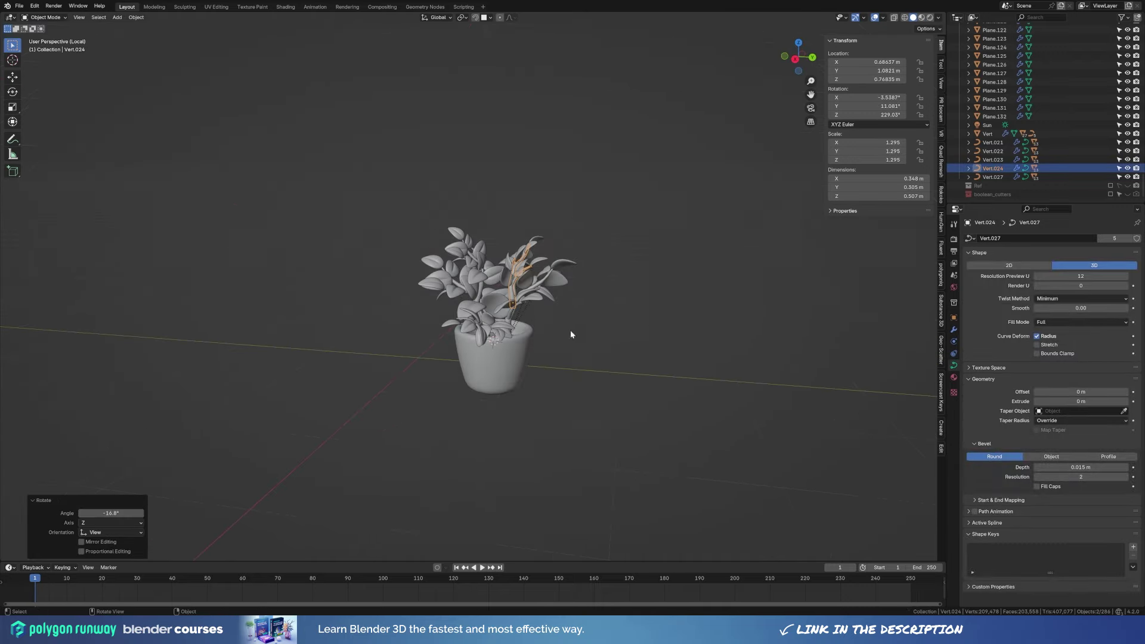
scroll(570, 330, up, 6)
key(s)
click(631, 320)
Scale up, rotate and slightly nudge another stem to fill out the plant.
shift+click(597, 268)
key(s)
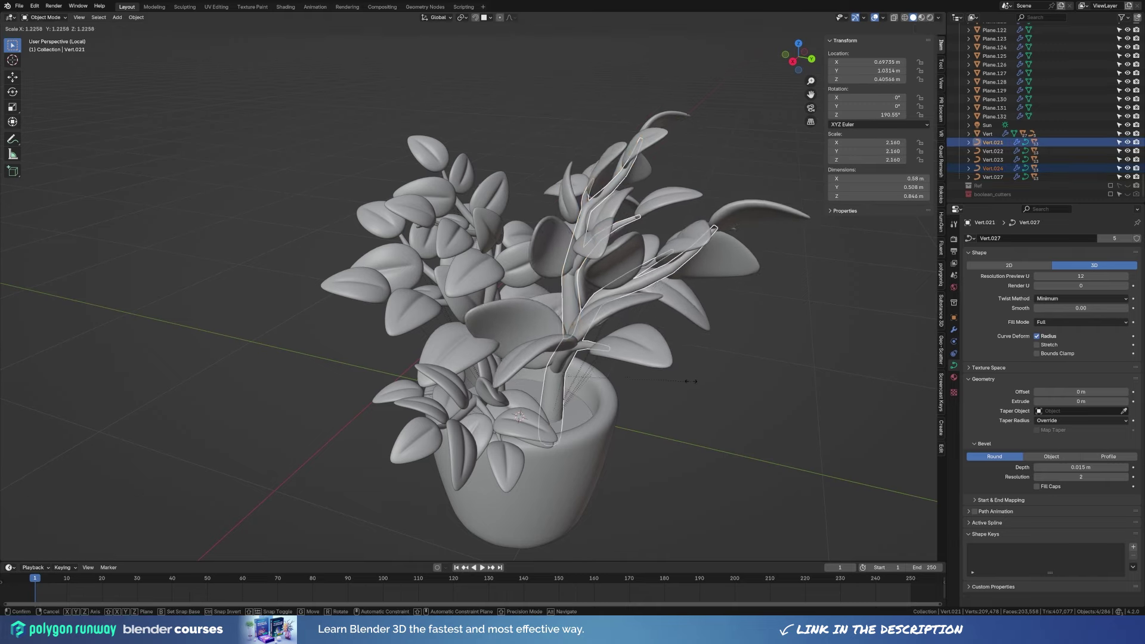
click(657, 358)
key(r)
key(r)
click(601, 341)
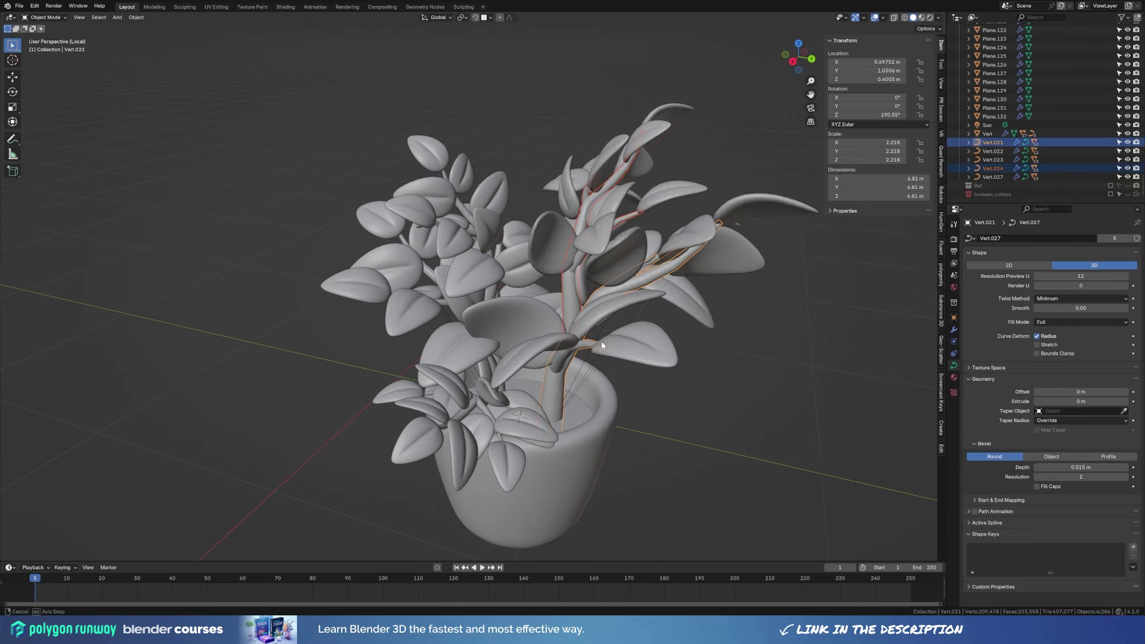
mouse_move(601, 341)
middle_down()
mouse_move(655, 370)
mouse_move(657, 355)
middle_up()
key(g)
click(658, 355)
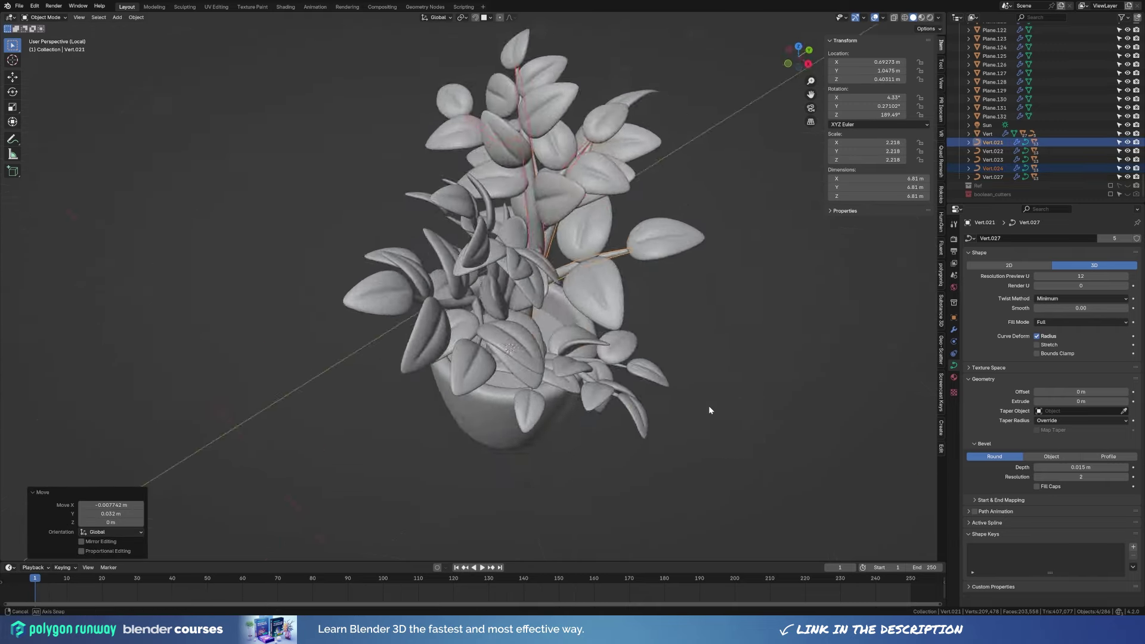
scroll(708, 406, down, 4)
Select all the plant's stems together with the pot.
click(679, 361)
middle_drag(560, 357, 668, 341)
scroll(668, 342, up, 5)
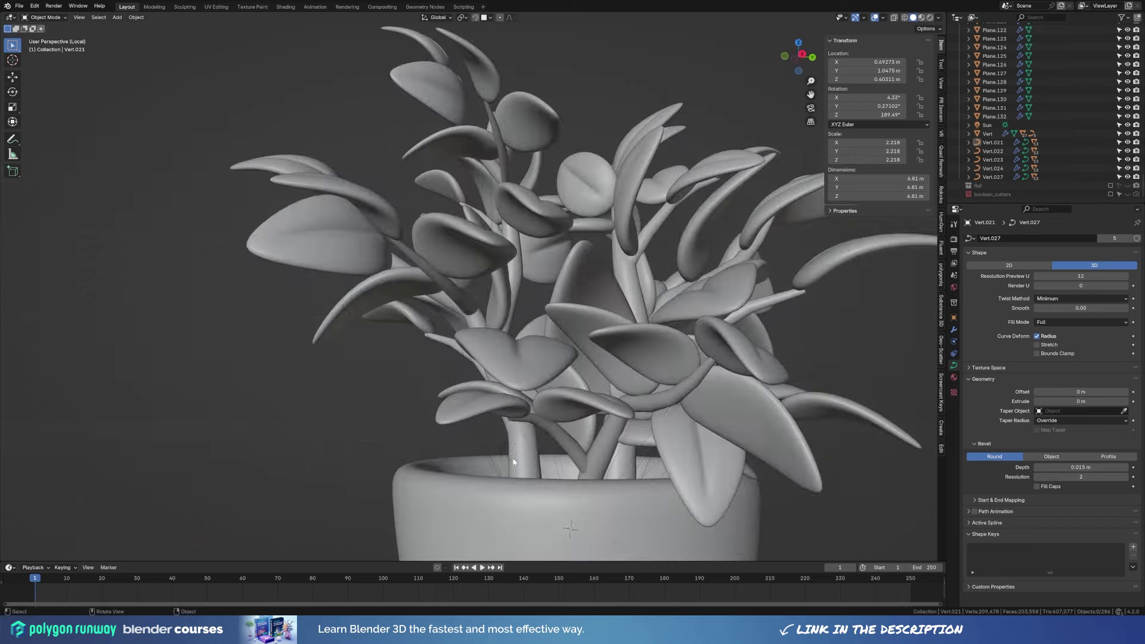
shift+click(513, 456)
middle_drag(513, 457, 687, 431)
shift+click(634, 371)
middle_drag(634, 374, 503, 311)
shift+click(504, 311)
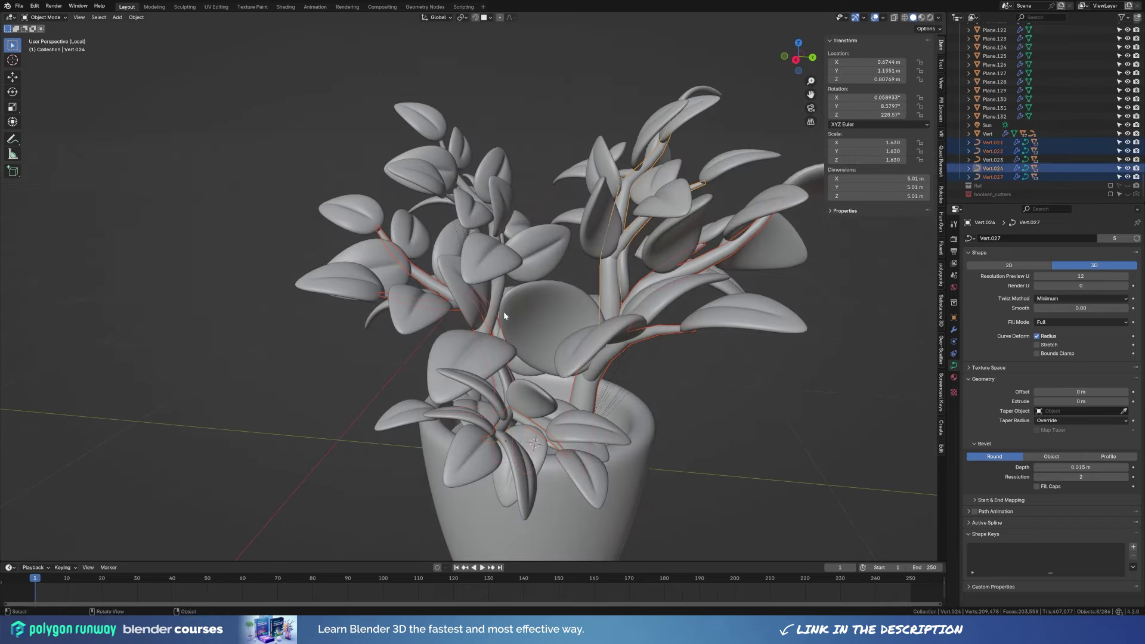
middle_drag(646, 449, 582, 461)
shift+click(581, 461)
click(603, 477)
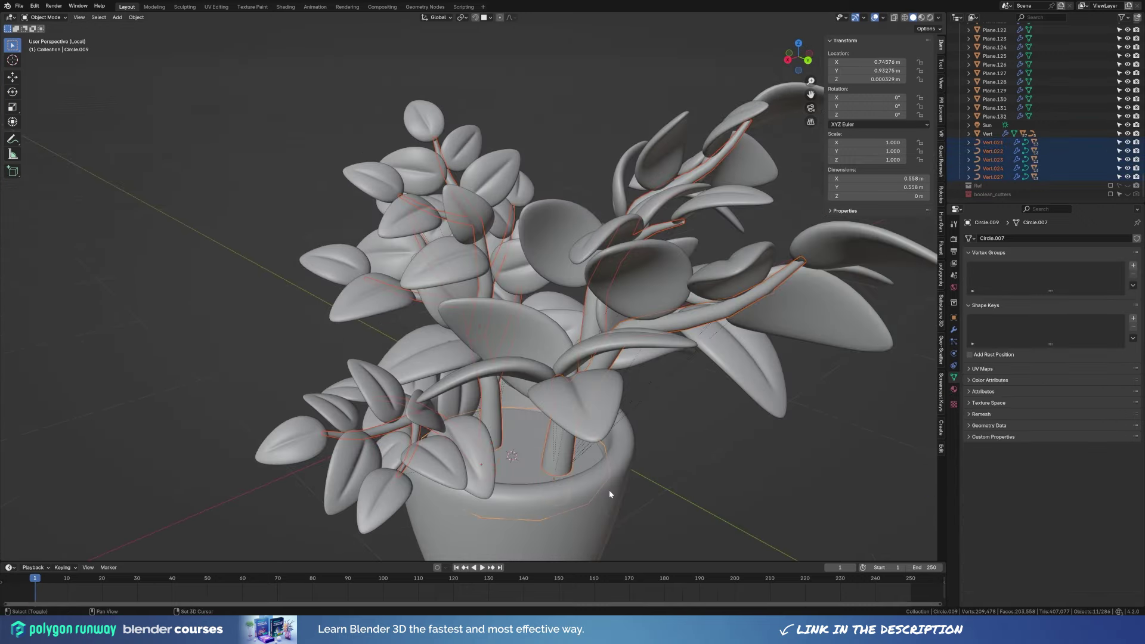
right_click(701, 470)
Return to the full street scene, delete the extra object, and turn the pot.
click(700, 470)
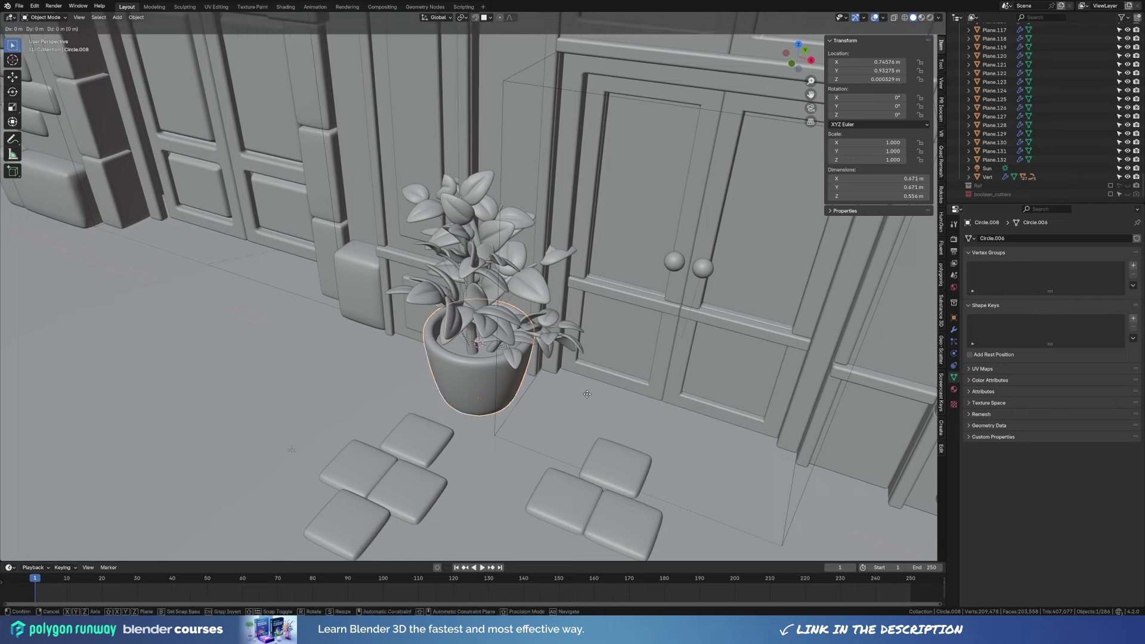
key(Delete)
click(427, 440)
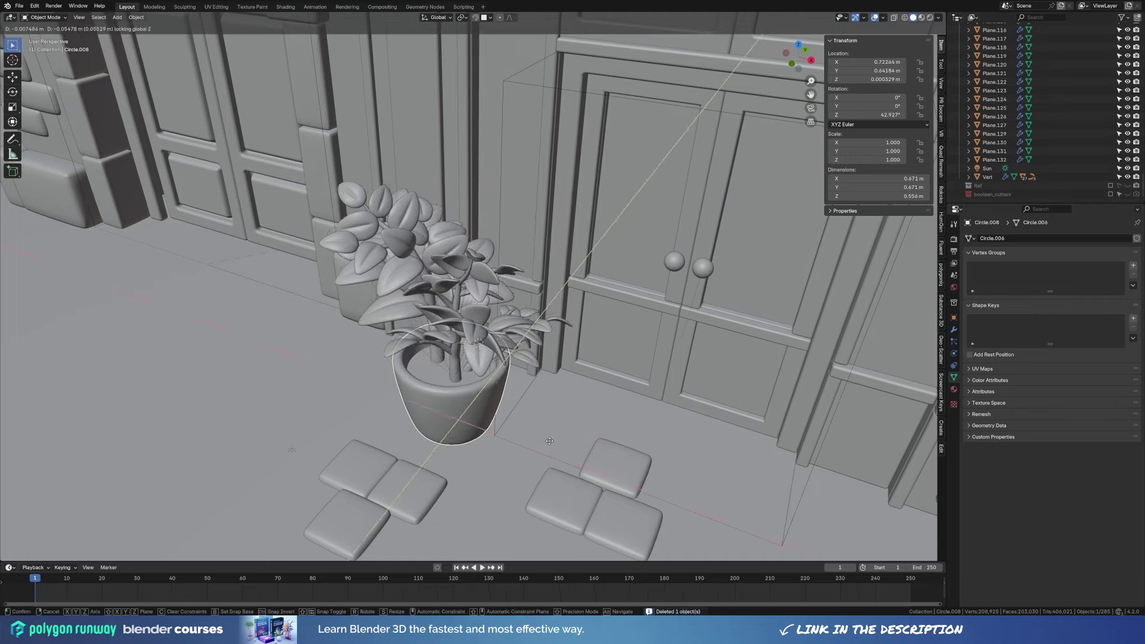
key(r)
key(z)
key(KP_0)
scroll(537, 386, up, 3)
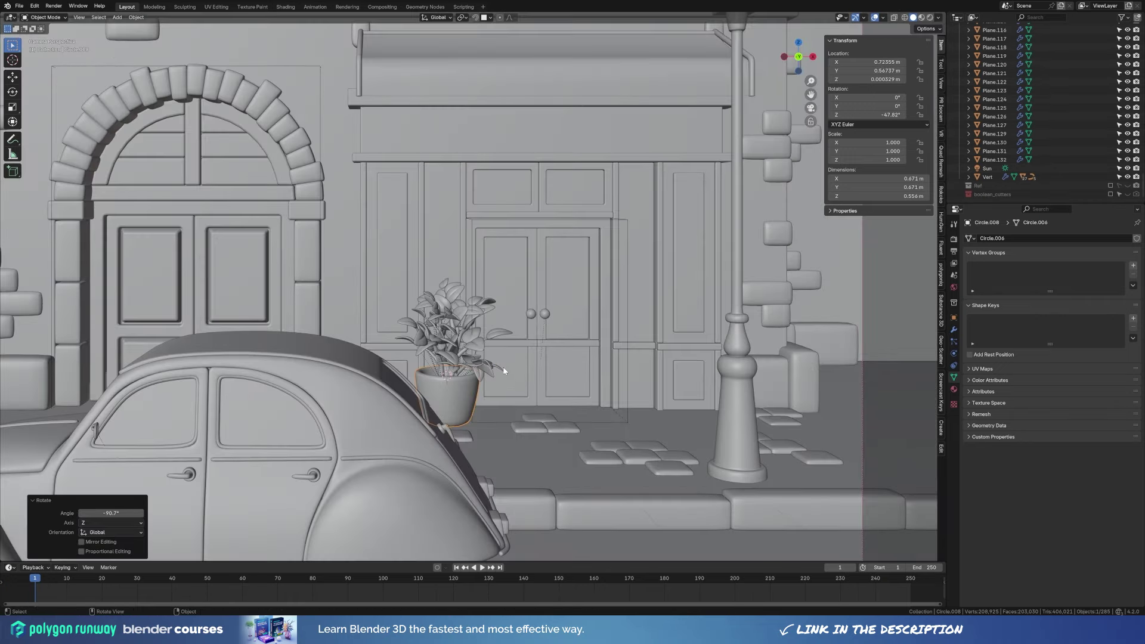
scroll(499, 371, up, 3)
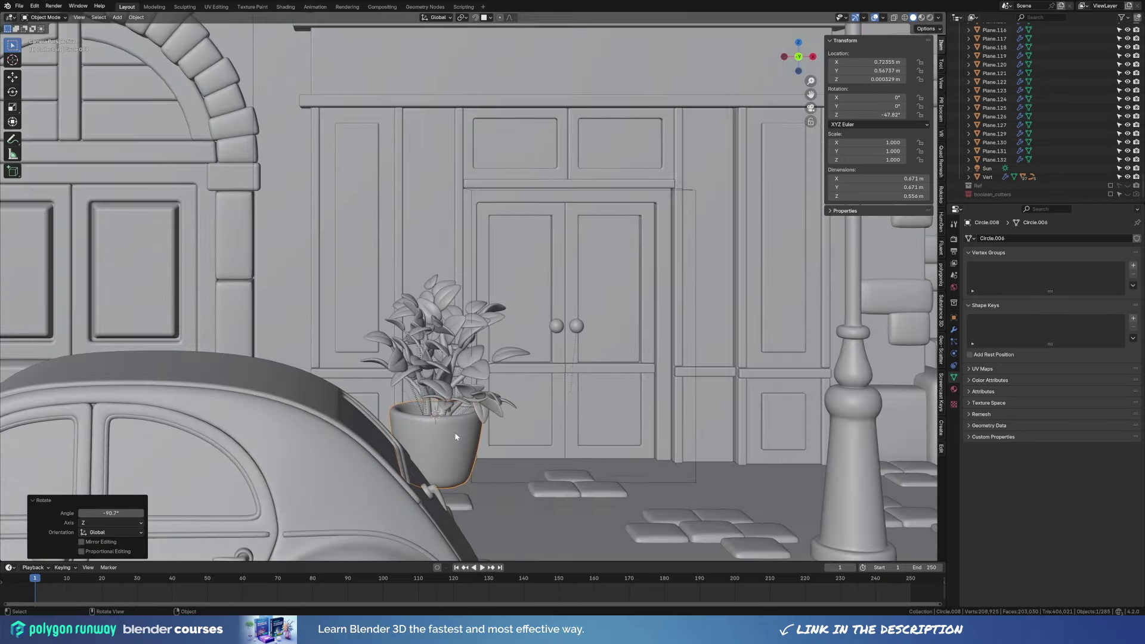
Parent the plant's stems to the pot.
click(498, 421)
key(KP_Decimal)
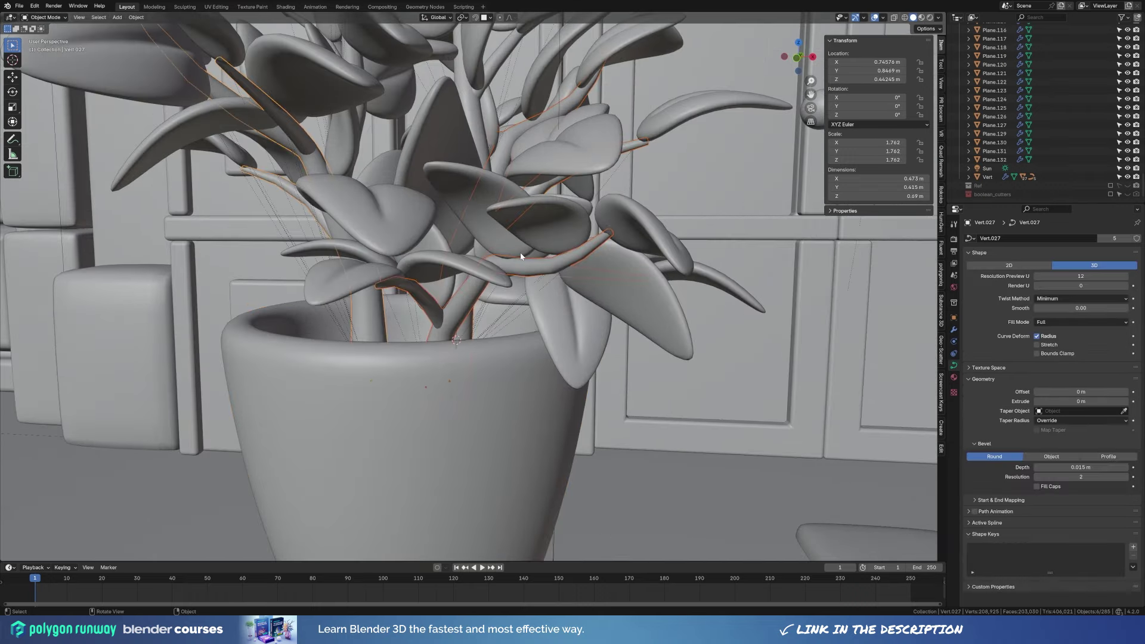
click(521, 256)
key(KP_Decimal)
key(ctrl+p)
click(486, 219)
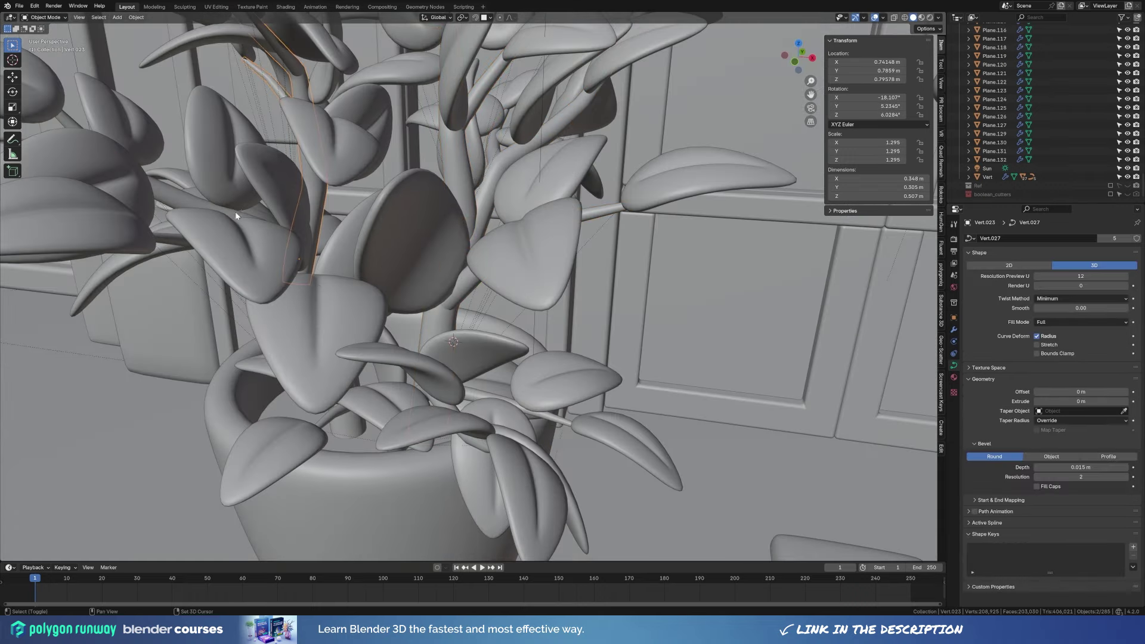
click(372, 233)
key(KP_Decimal)
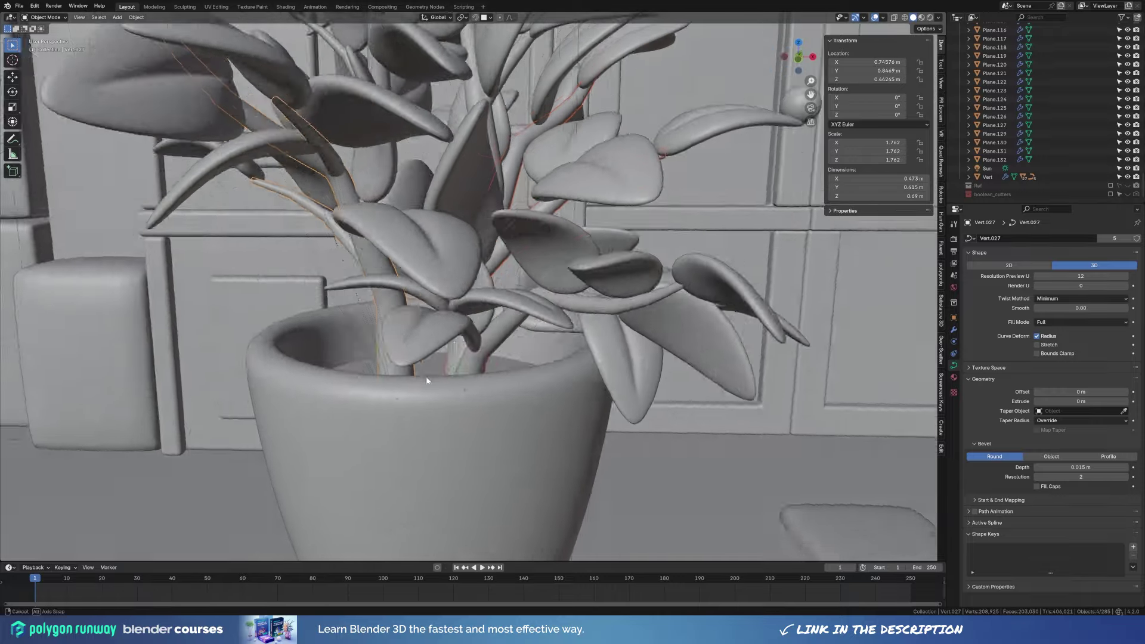
scroll(566, 357, down, 5)
scroll(566, 357, down, 4)
mouse_move(567, 357)
middle_down()
mouse_move(591, 382)
mouse_move(525, 281)
middle_up()
Move the potted plant toward the shop door.
click(444, 364)
key(g)
click(594, 388)
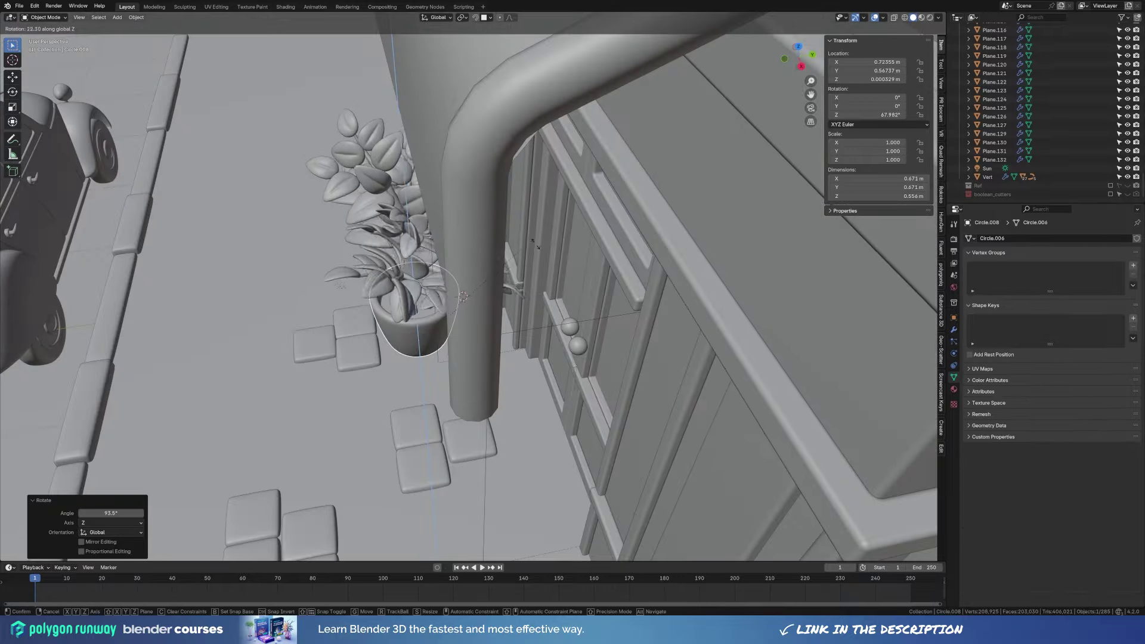
key(g)
click(547, 274)
key(KP_0)
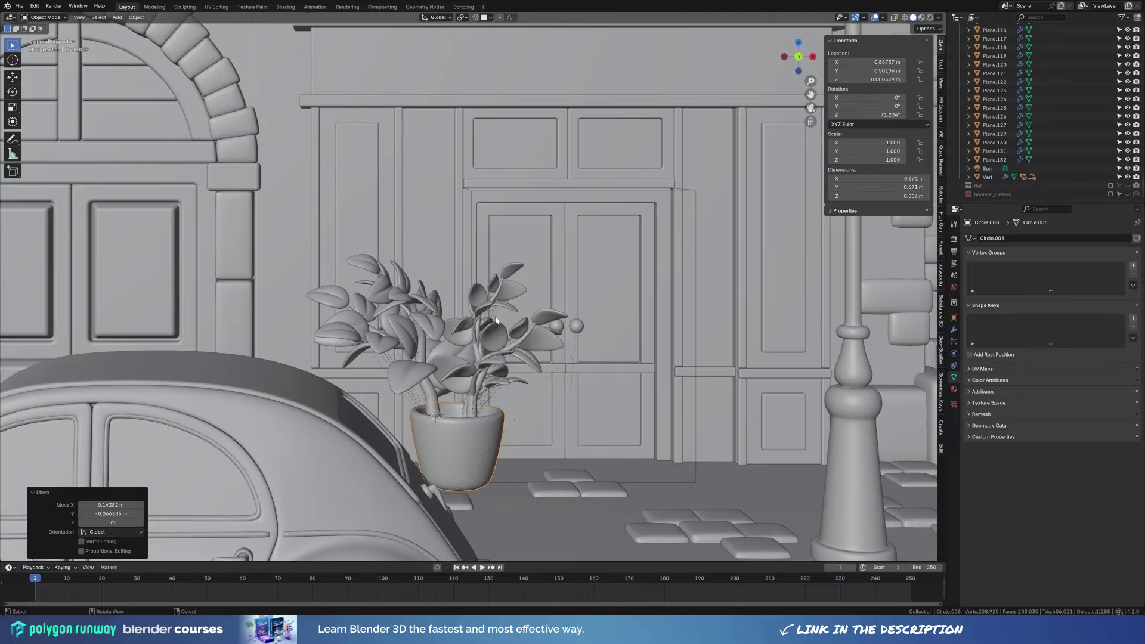
Turn the pot around Z and slide it along X beside the door next to the 2CV.
key(r)
key(z)
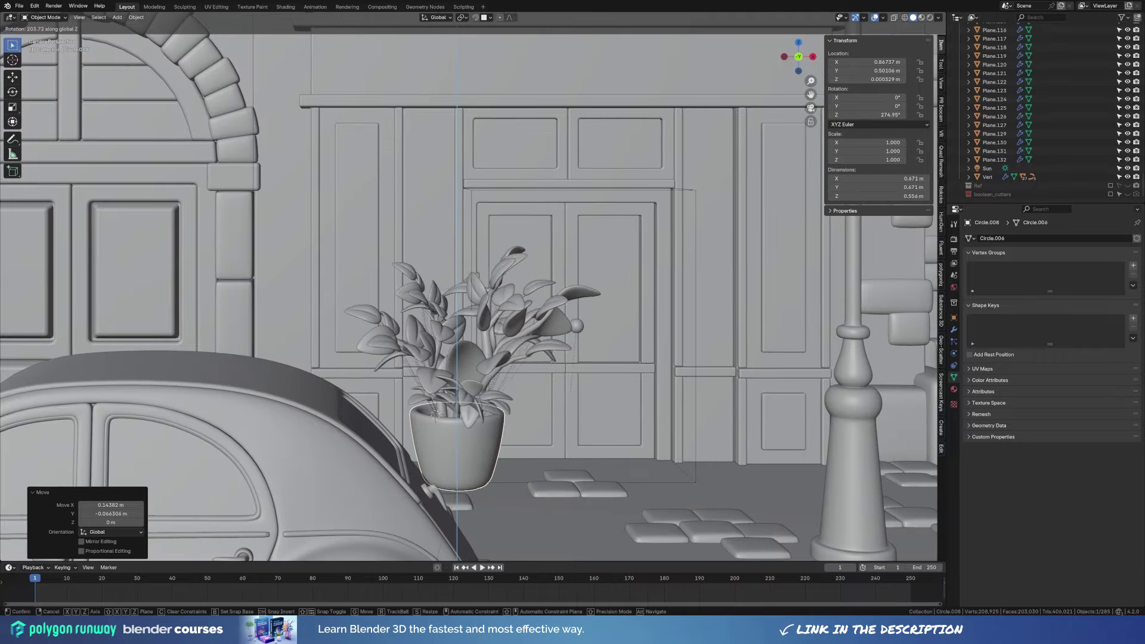
click(583, 519)
middle_drag(583, 518, 521, 434)
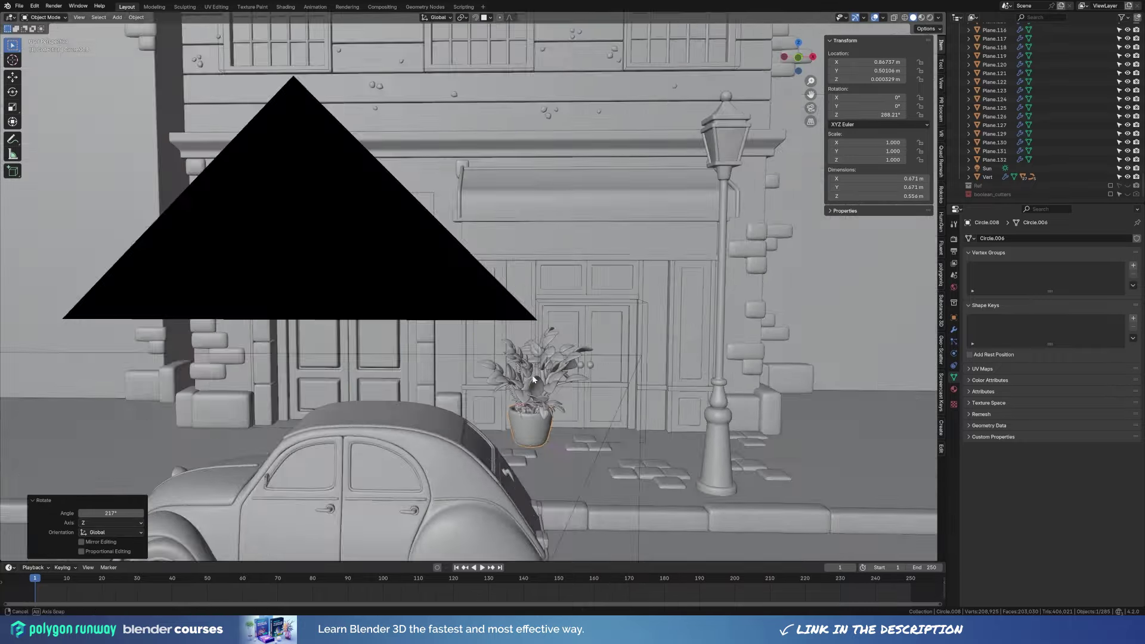
key(g)
key(x)
click(485, 431)
key(KP_0)
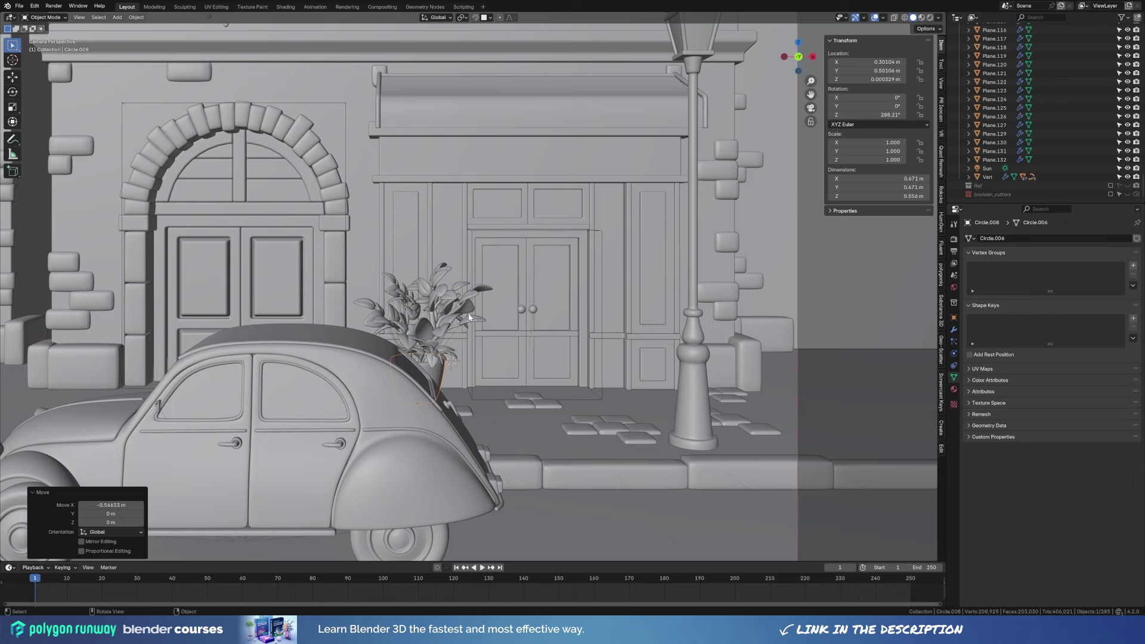
Make a linked duplicate of a leaf.
scroll(469, 317, down, 3)
scroll(288, 257, up, 5)
key(alt+d)
Place the leaf copy on the upper-left facade corner, make it single-user, and reshape and tilt it.
click(288, 257)
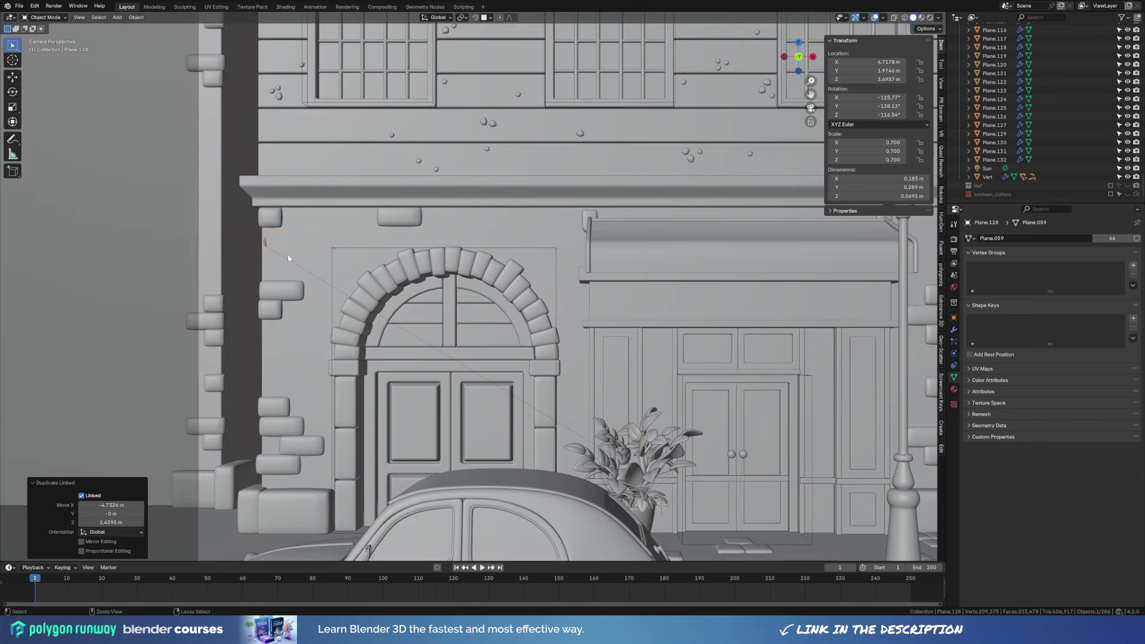
right_click(264, 242)
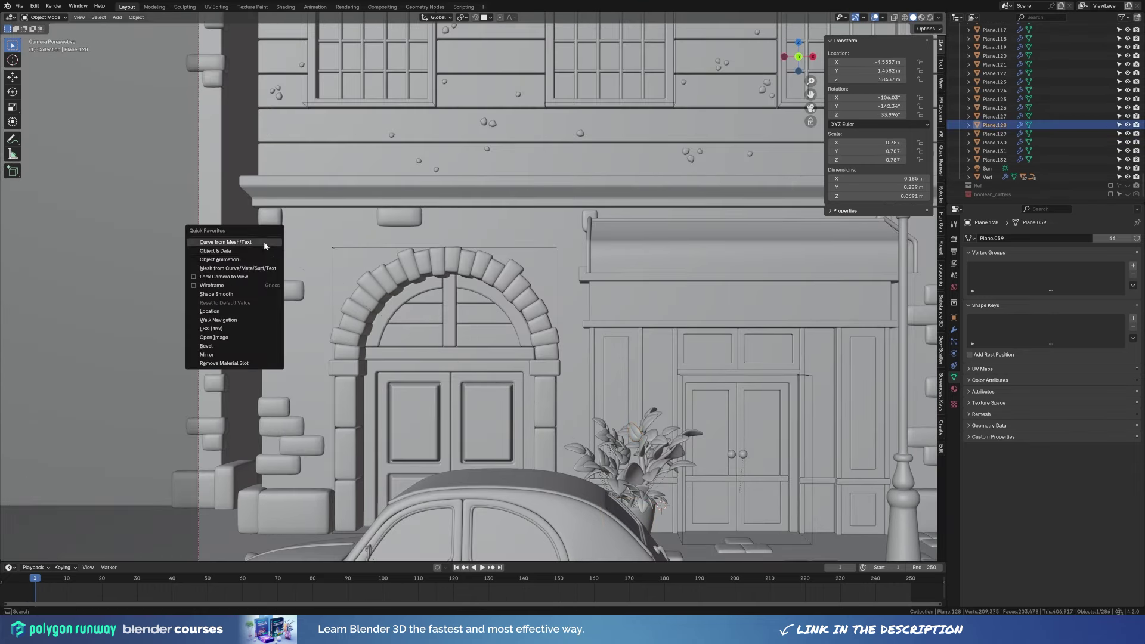
click(261, 324)
key(Tab)
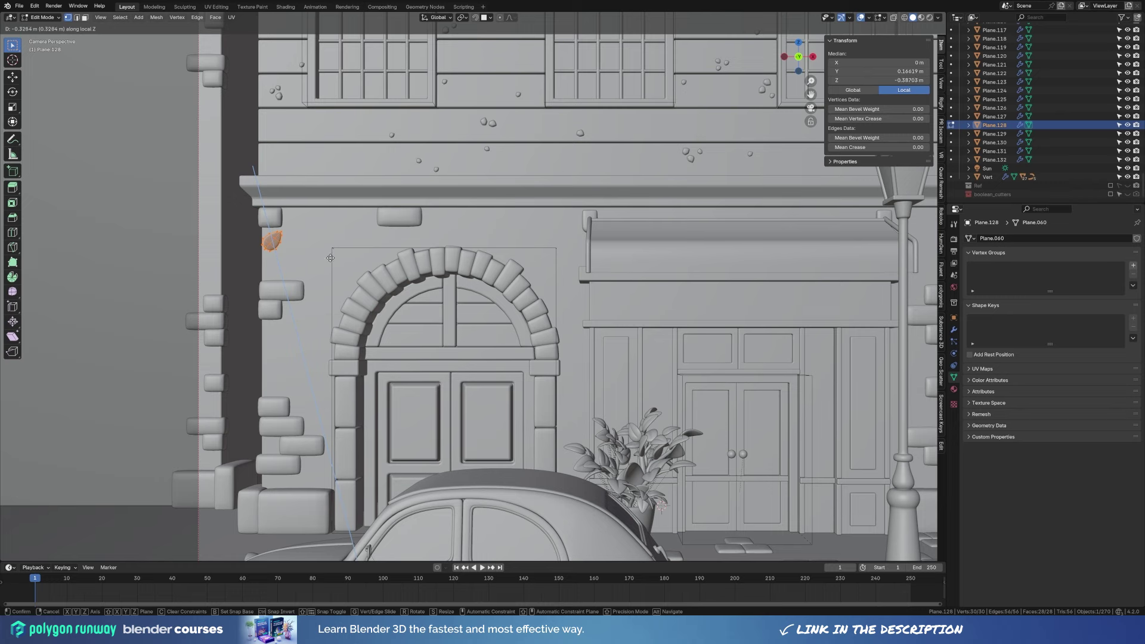
click(330, 257)
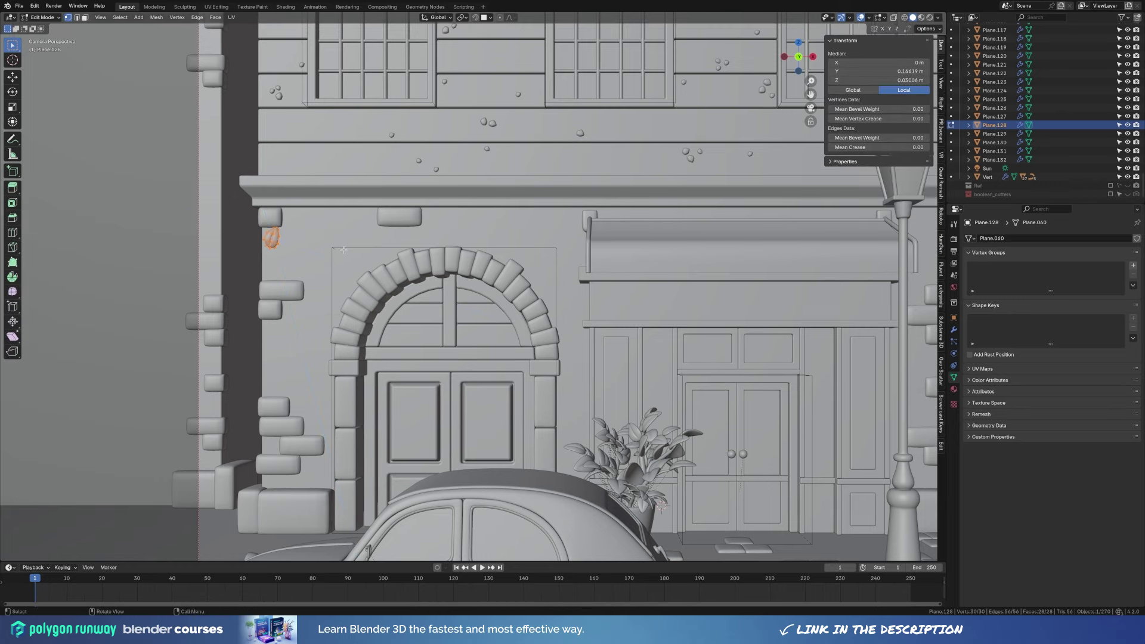
key(Tab)
key(r)
key(r)
click(313, 230)
Add rotated duplicate leaves beside it to form a cluster under the cornice.
key(shift+d)
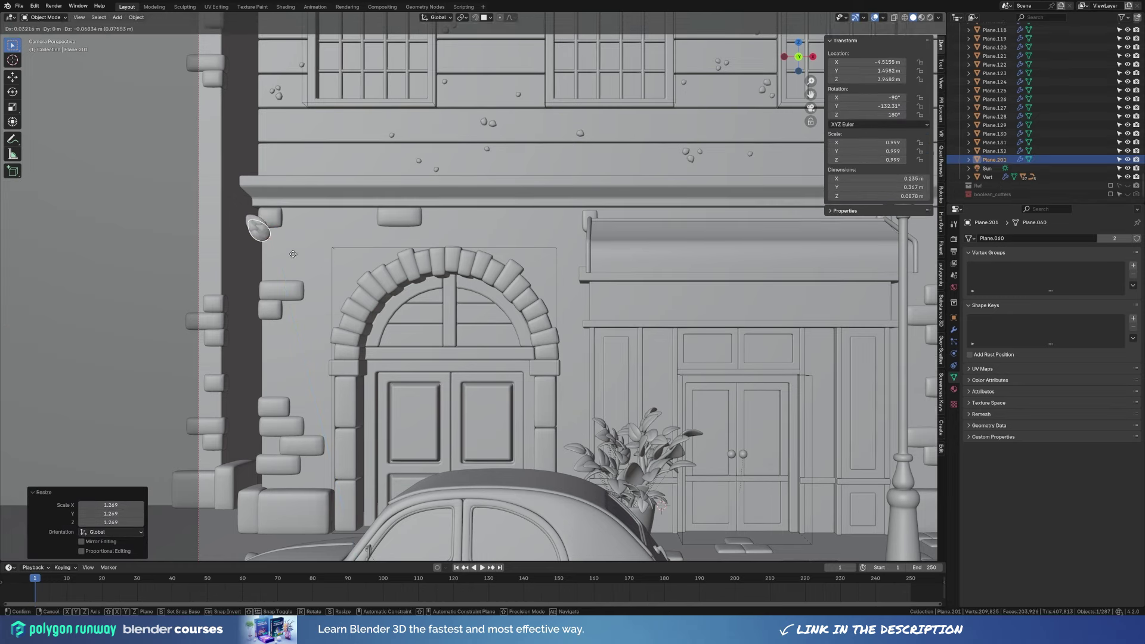
click(316, 267)
key(r)
key(z)
key(z)
key(alt+d)
click(365, 234)
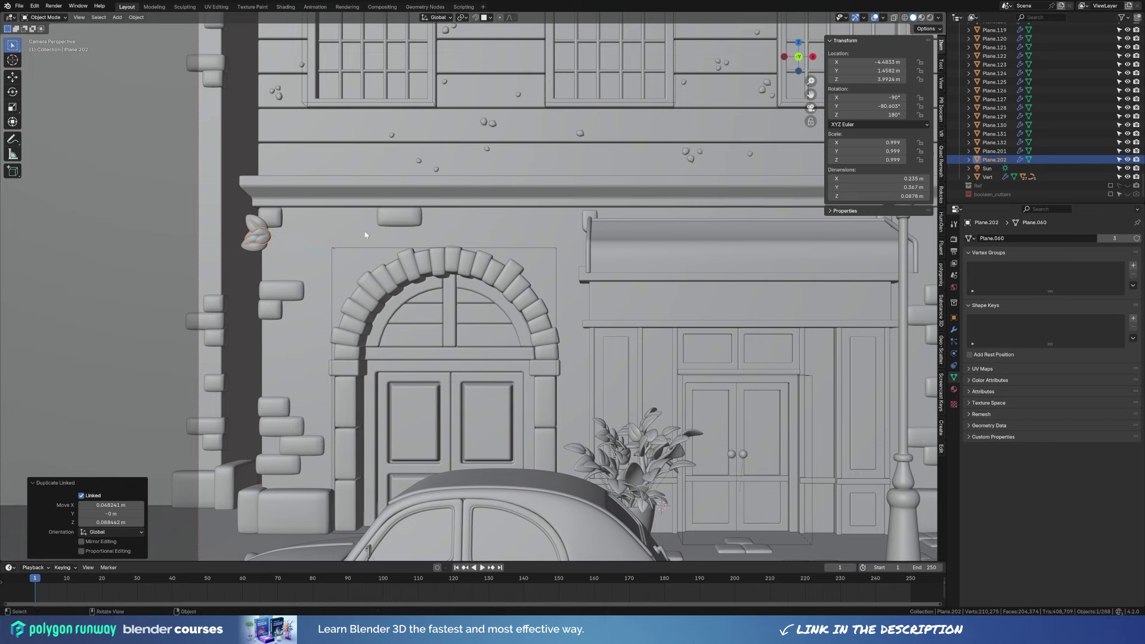
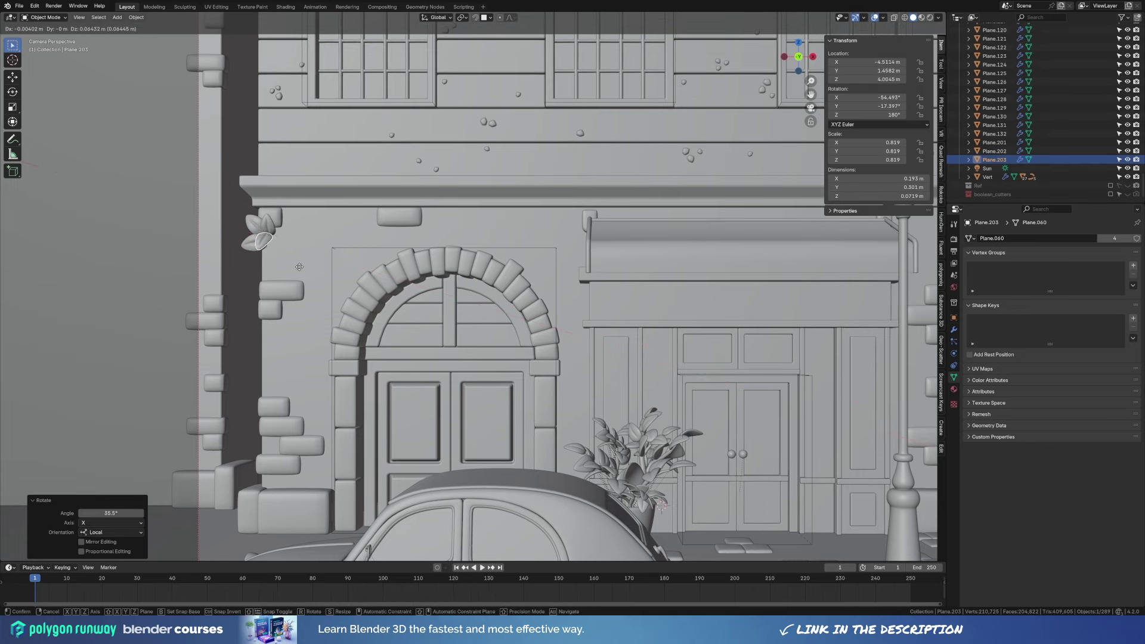
Fix a leaf's position, then add a linked leaf copy rotated into the corner cluster.
click(300, 268)
key(KP_Decimal)
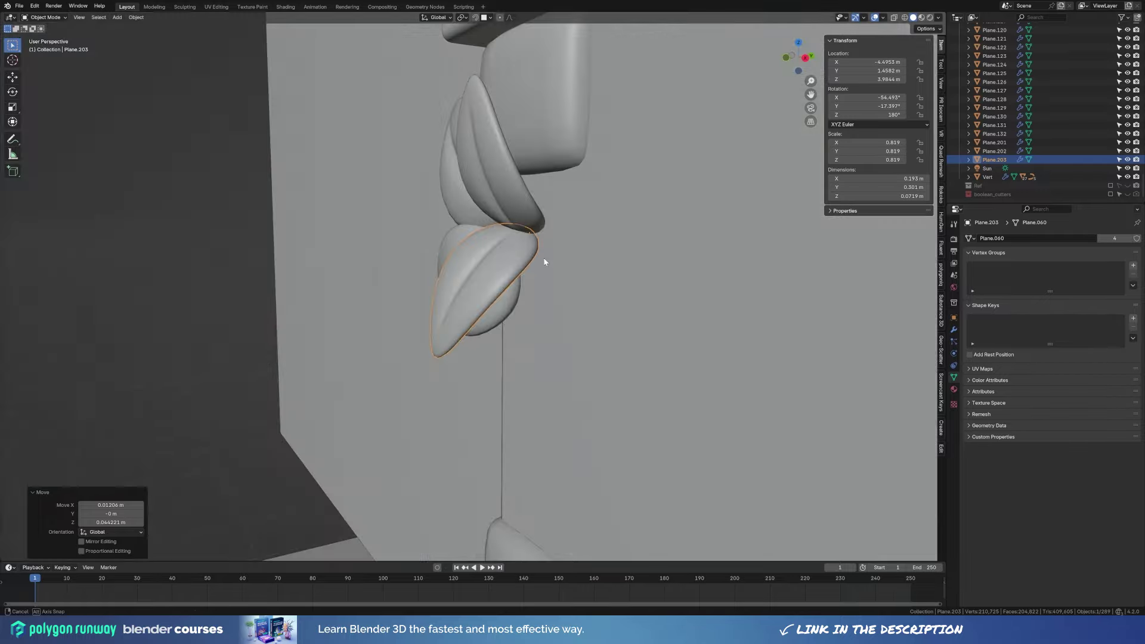
scroll(523, 278, down, 2)
scroll(523, 279, down, 1)
key(alt+d)
click(513, 290)
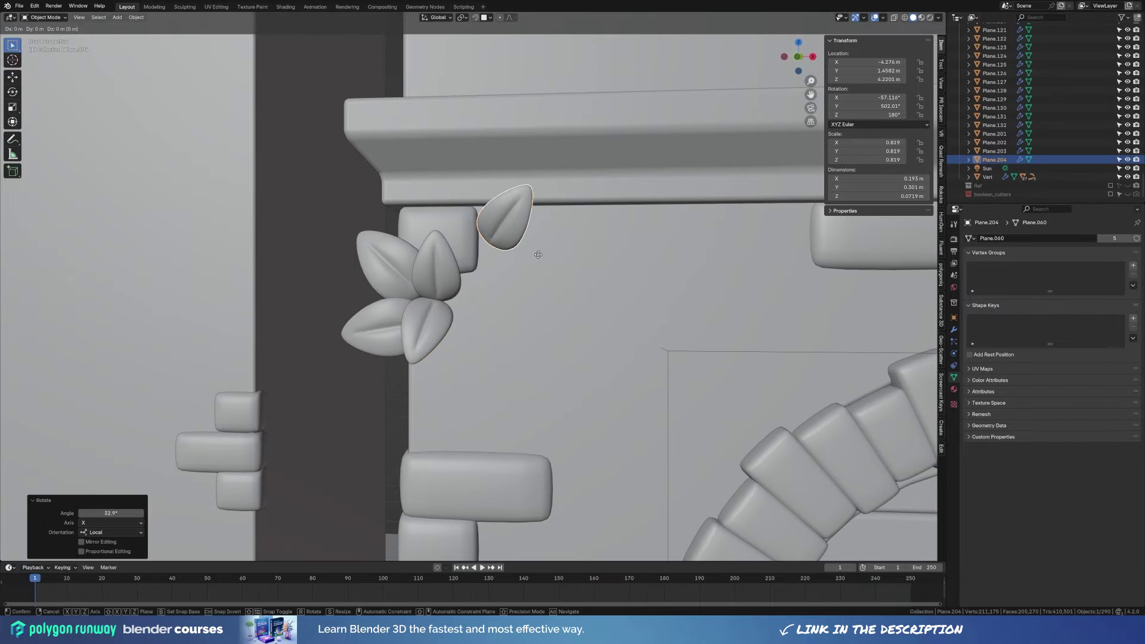
click(553, 300)
Add two more linked leaf copies, one set lower left in the cluster.
key(alt+d)
click(519, 347)
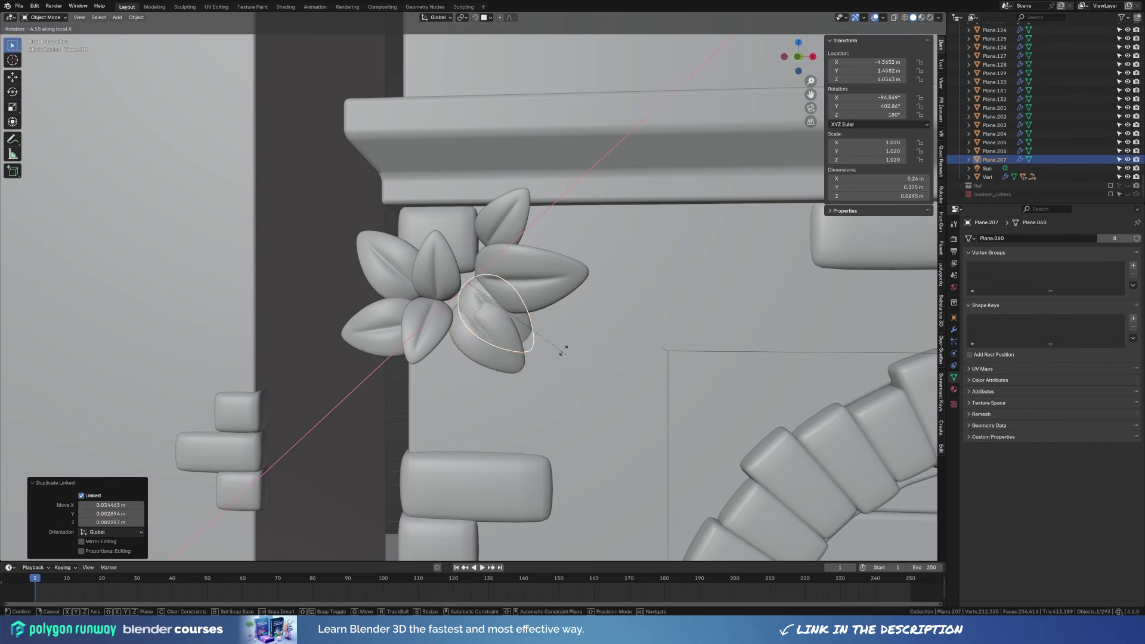
click(519, 344)
scroll(513, 334, down, 3)
key(alt+d)
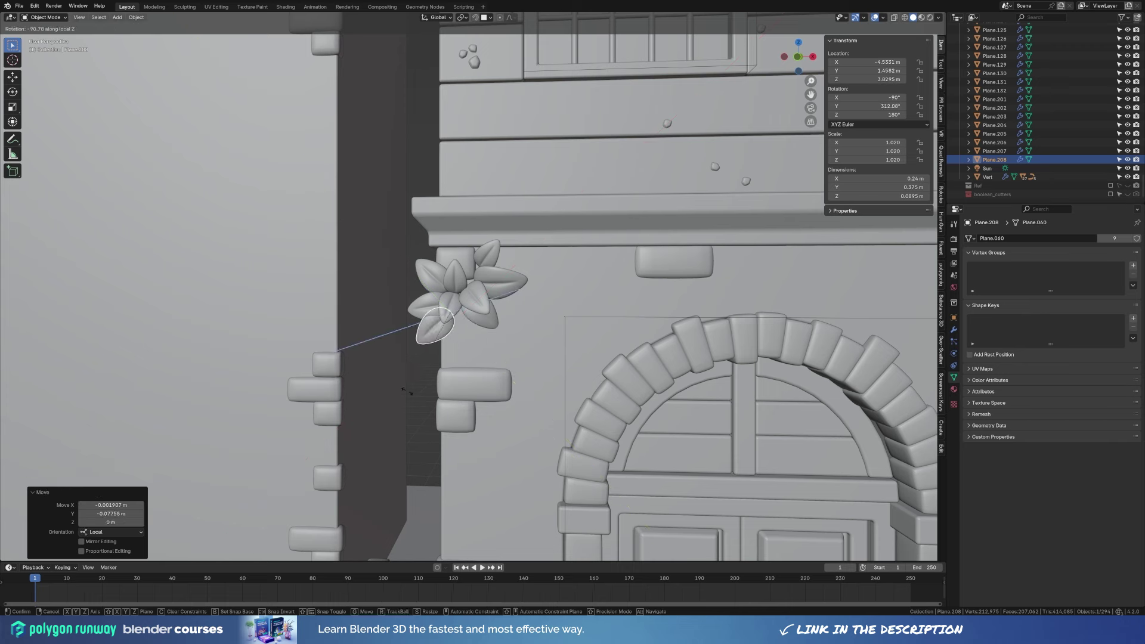
click(495, 369)
Duplicate another leaf, tilt it on its local X axis and push it along local Z.
key(shift+d)
click(505, 366)
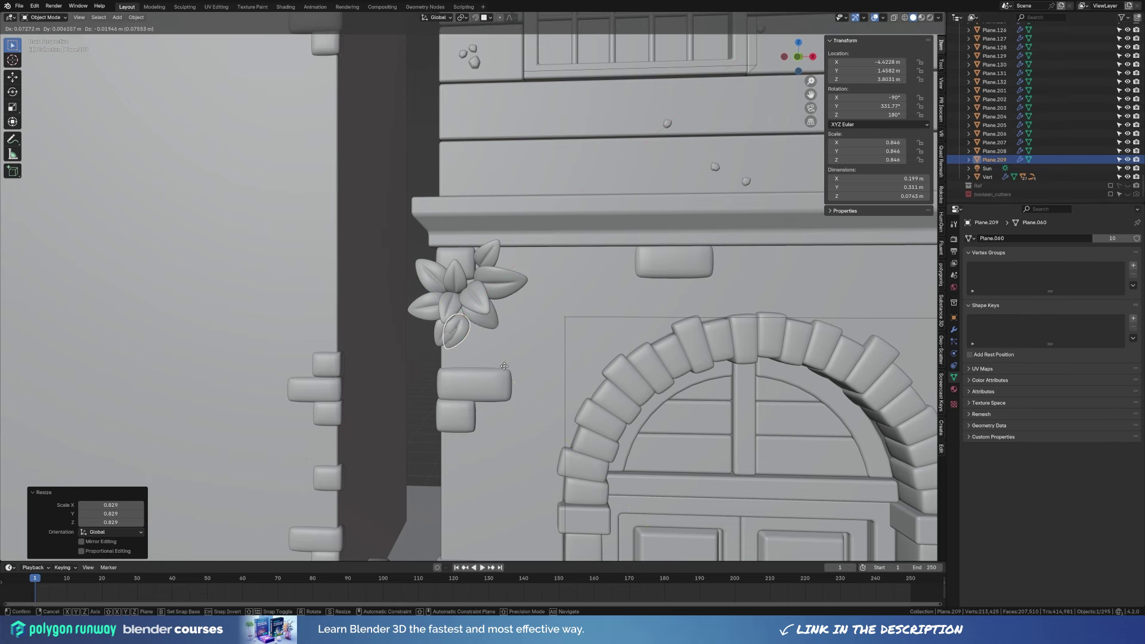
key(r)
key(x)
key(x)
click(504, 406)
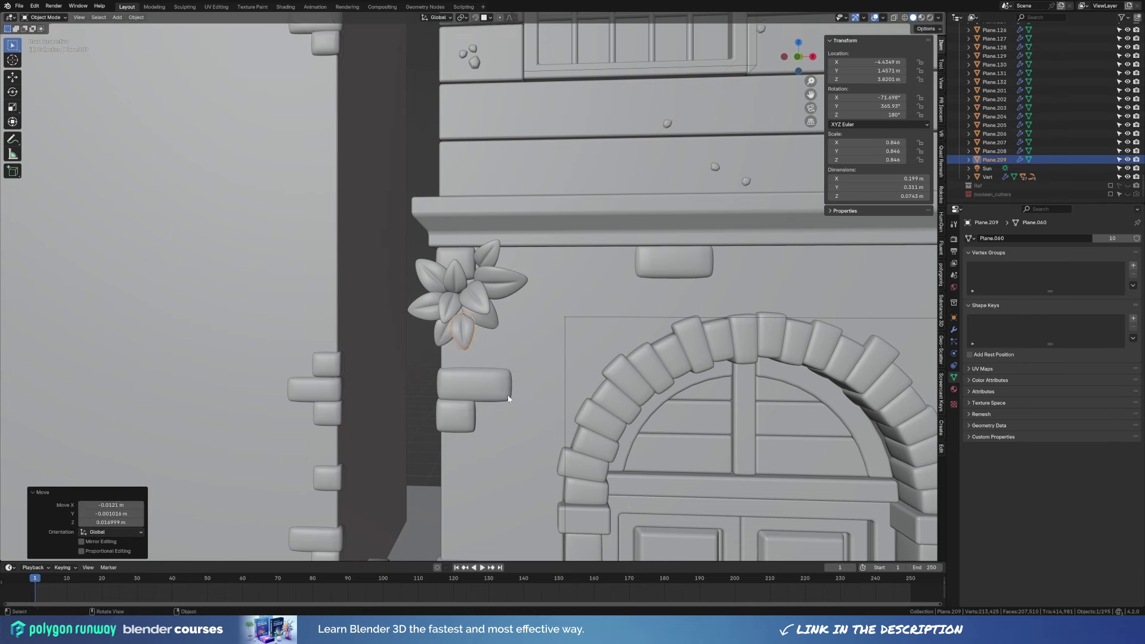
key(g)
key(z)
key(z)
click(504, 395)
Place two more linked leaf copies in the cluster, enlarging the second one.
mouse_move(504, 395)
middle_down()
mouse_move(482, 330)
mouse_move(482, 365)
middle_up()
key(alt+d)
click(482, 330)
key(alt+d)
click(460, 399)
key(s)
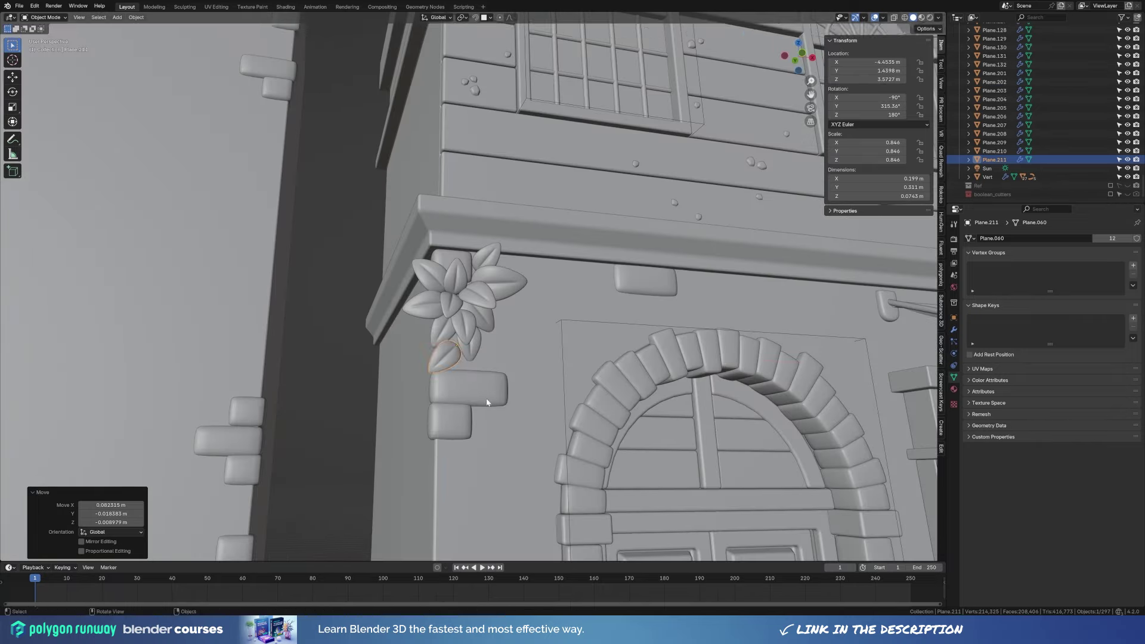
click(477, 418)
scroll(521, 402, down, 4)
From the camera view, add a linked leaf at the cluster top, tumbled and nudged into place.
middle_drag(520, 402, 584, 394)
key(KP_0)
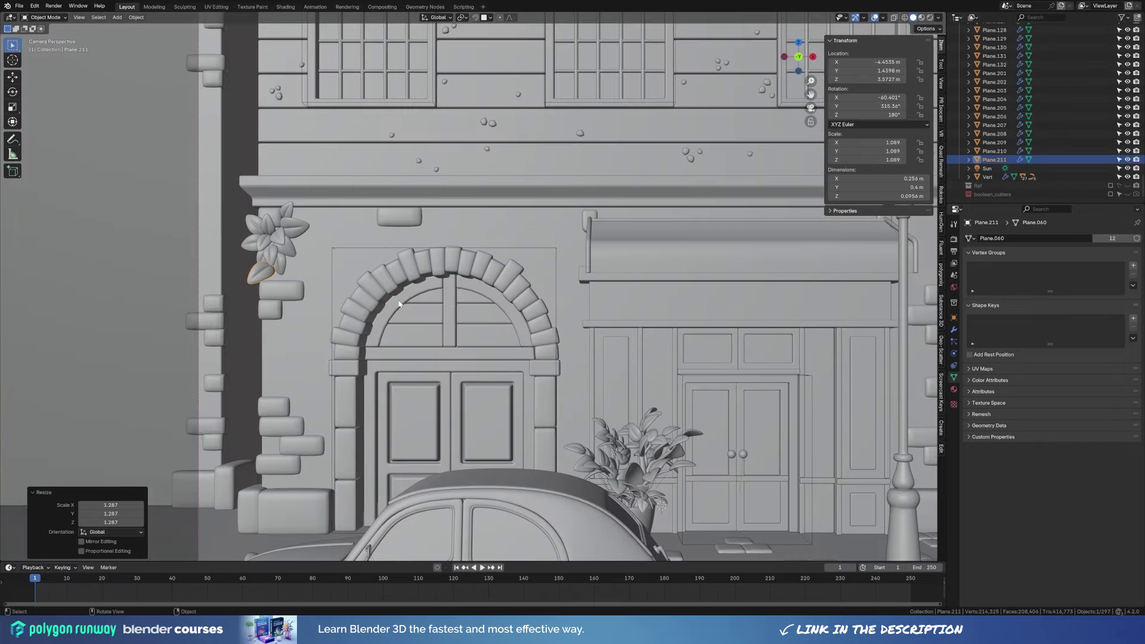
key(alt+d)
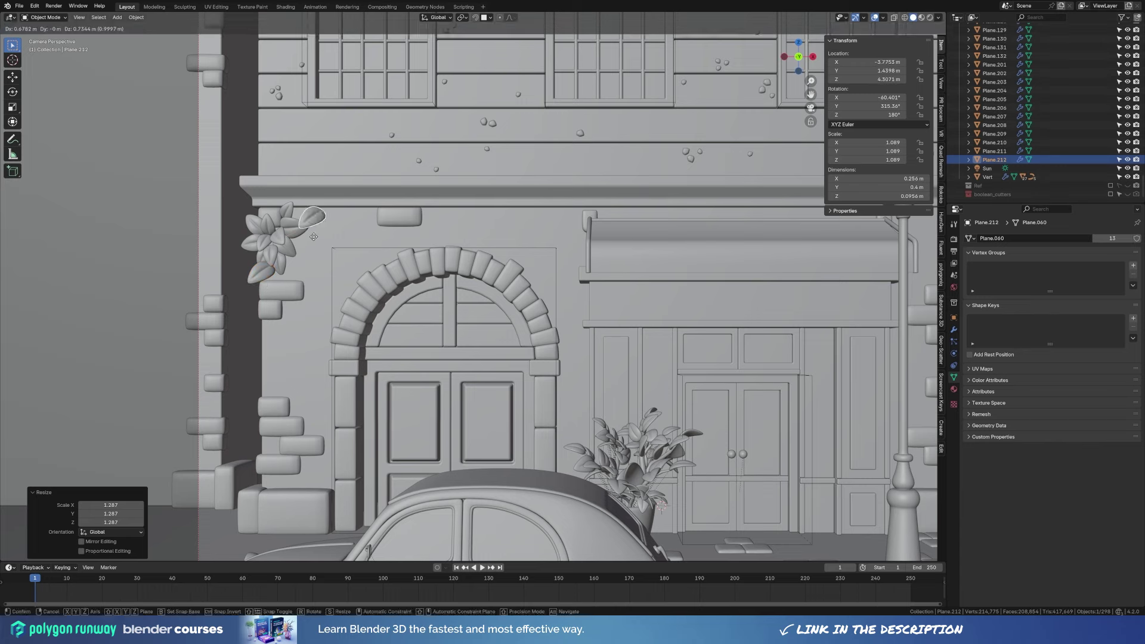
click(307, 210)
key(r)
key(r)
click(411, 337)
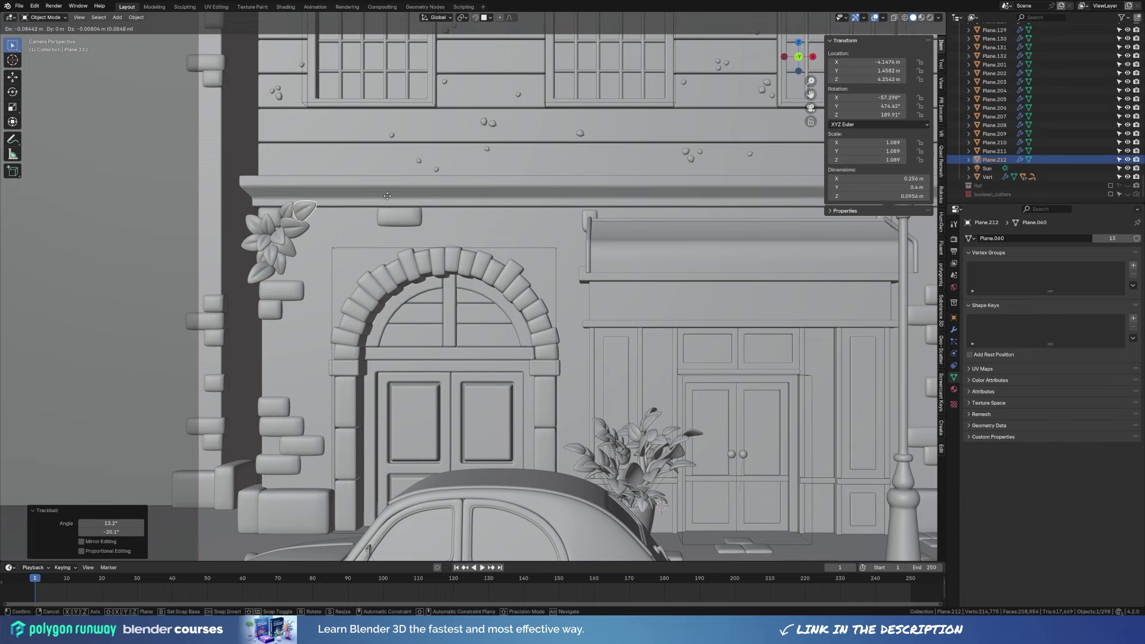
key(g)
scroll(411, 337, down, 4)
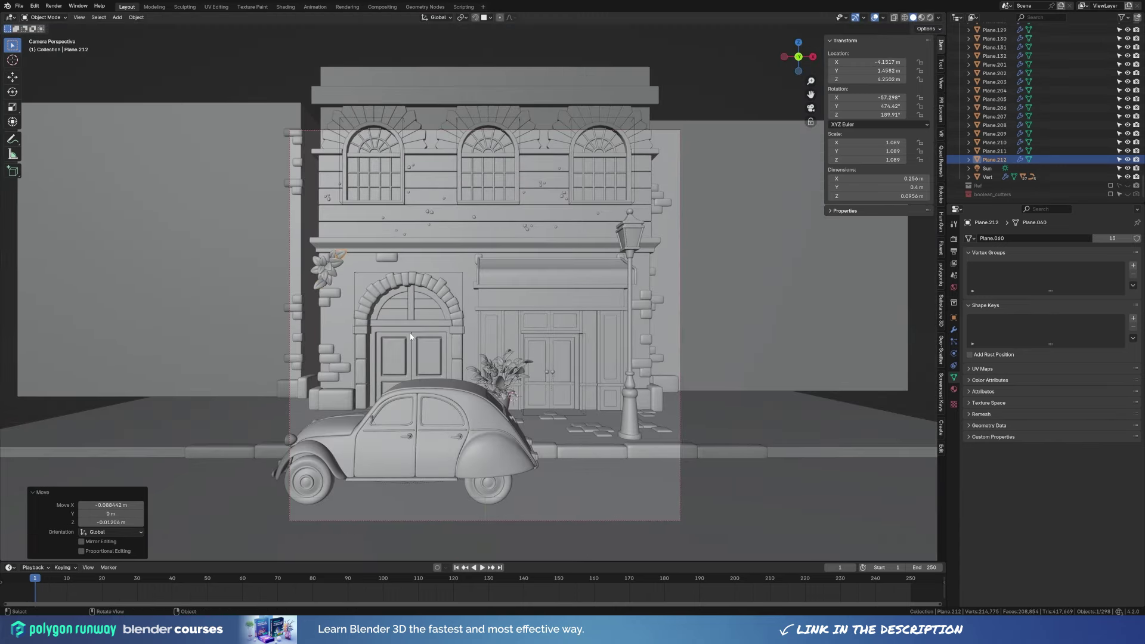
Detach the small plant at the lamp base from its parent, keeping its transformation.
middle_drag(411, 336, 574, 434)
scroll(574, 435, up, 5)
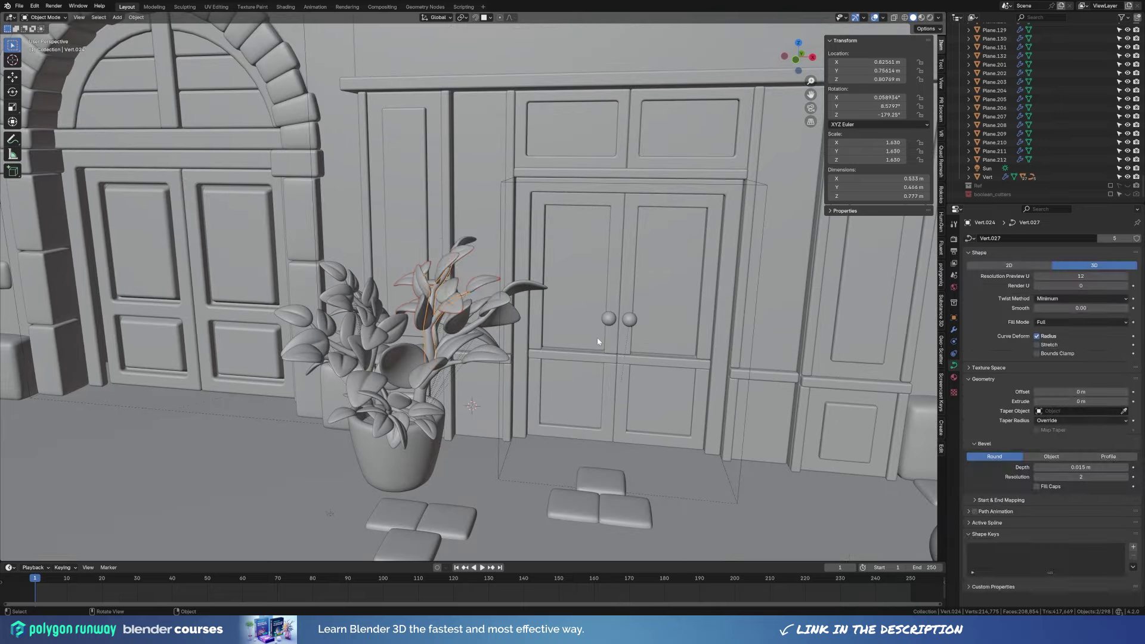
key(shift+bracketright)
scroll(598, 341, down, 5)
click(726, 399)
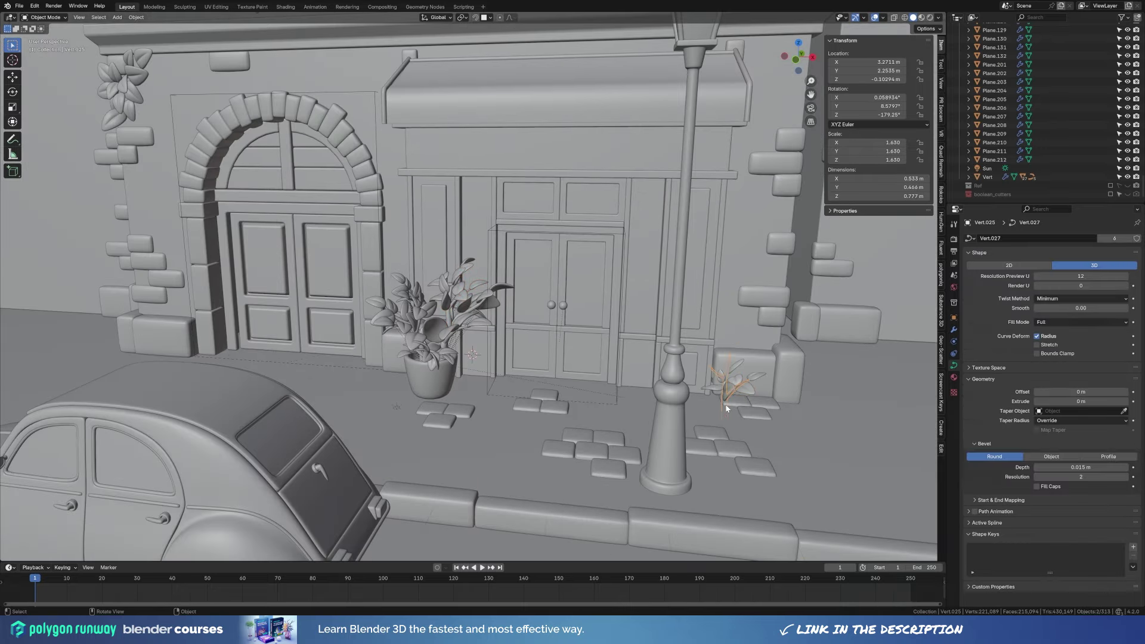
key(alt+p)
click(726, 405)
Move the plant beside the right shopfront pillar and turn it 59.9° about Z.
key(g)
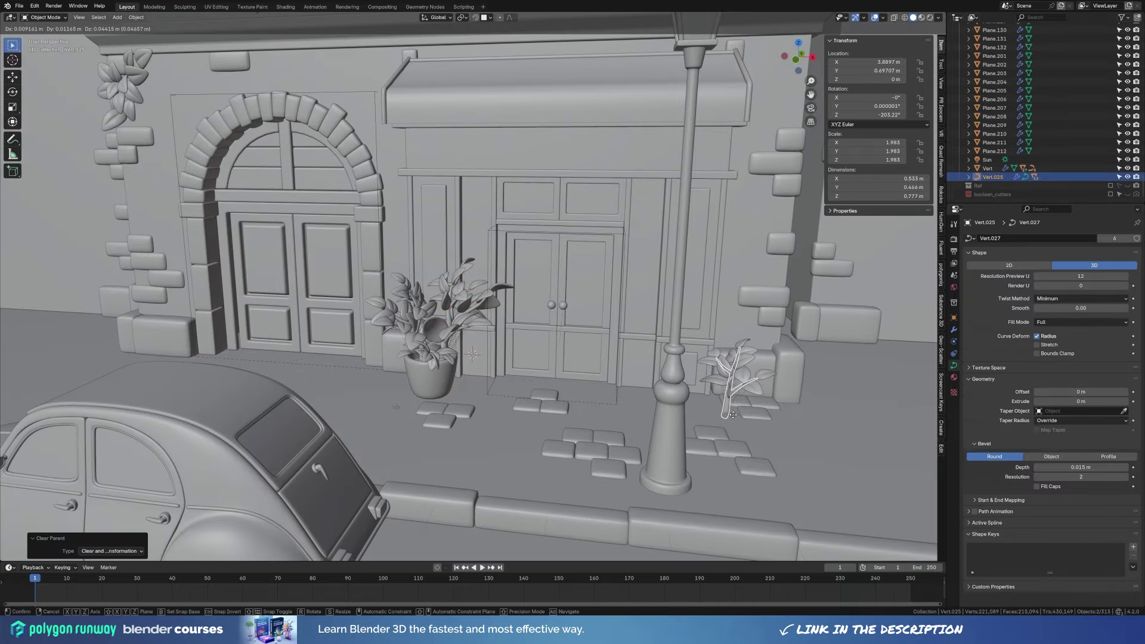
click(804, 415)
key(r)
click(810, 417)
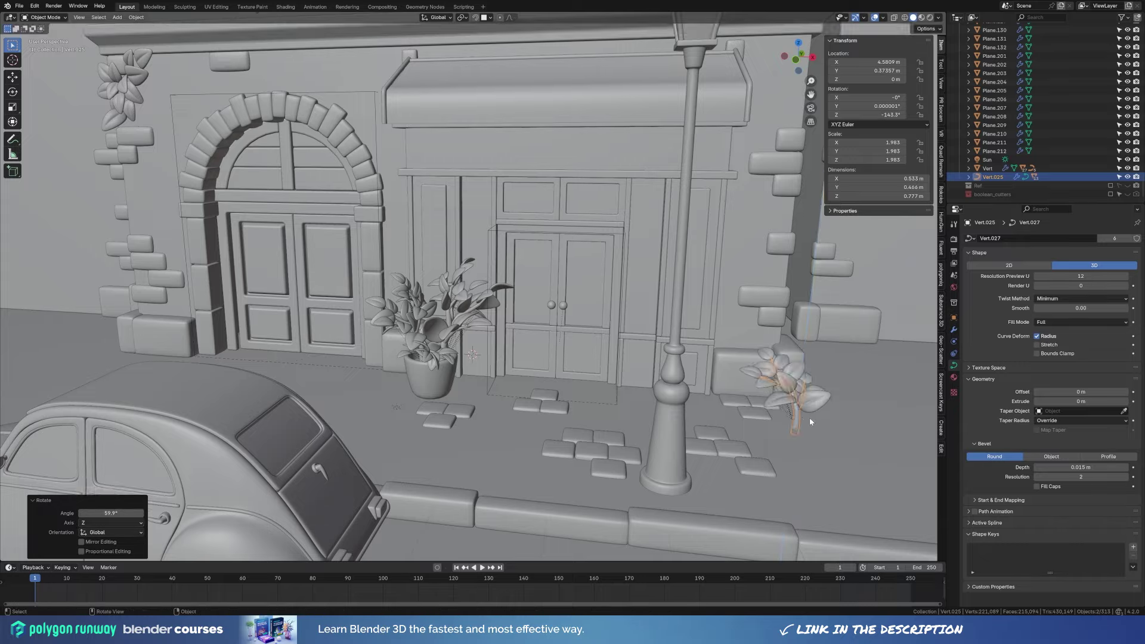
key(KP_0)
scroll(703, 427, up, 5)
middle_drag(709, 411, 686, 429)
Add two linked copies of a paving stone along X near the lamp post.
click(635, 429)
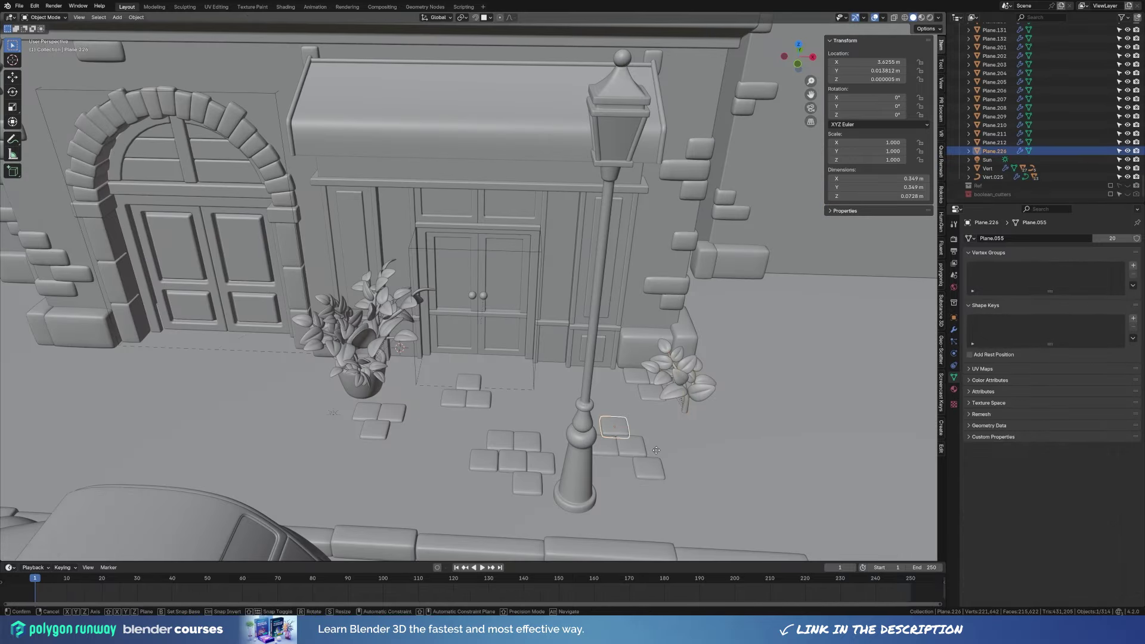
key(alt+d)
key(x)
click(710, 443)
key(alt+d)
key(x)
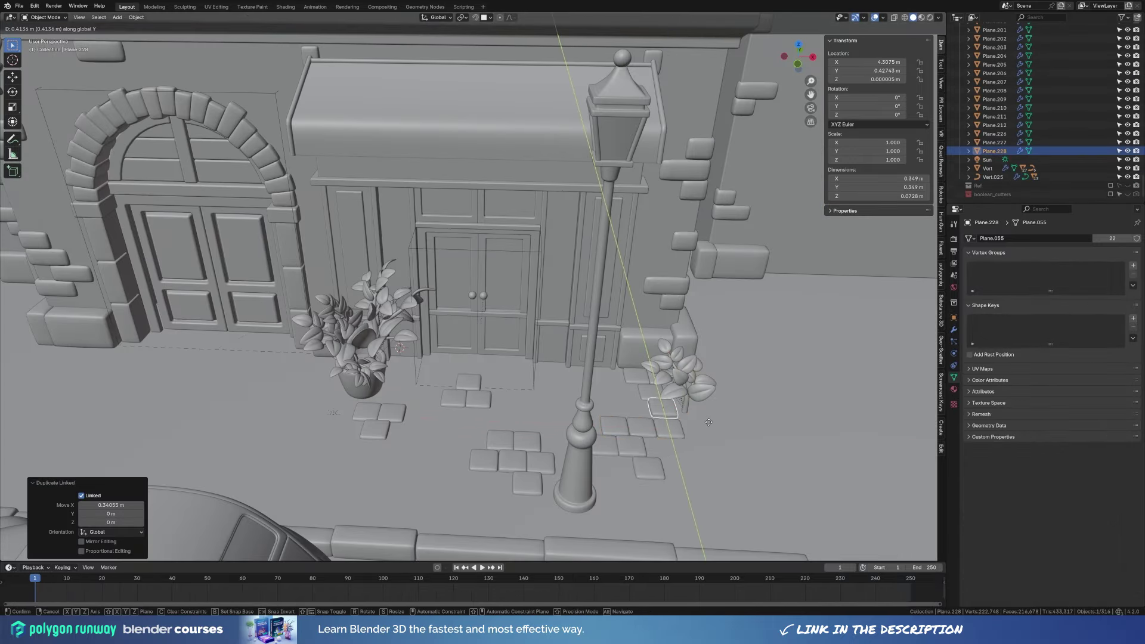
click(700, 436)
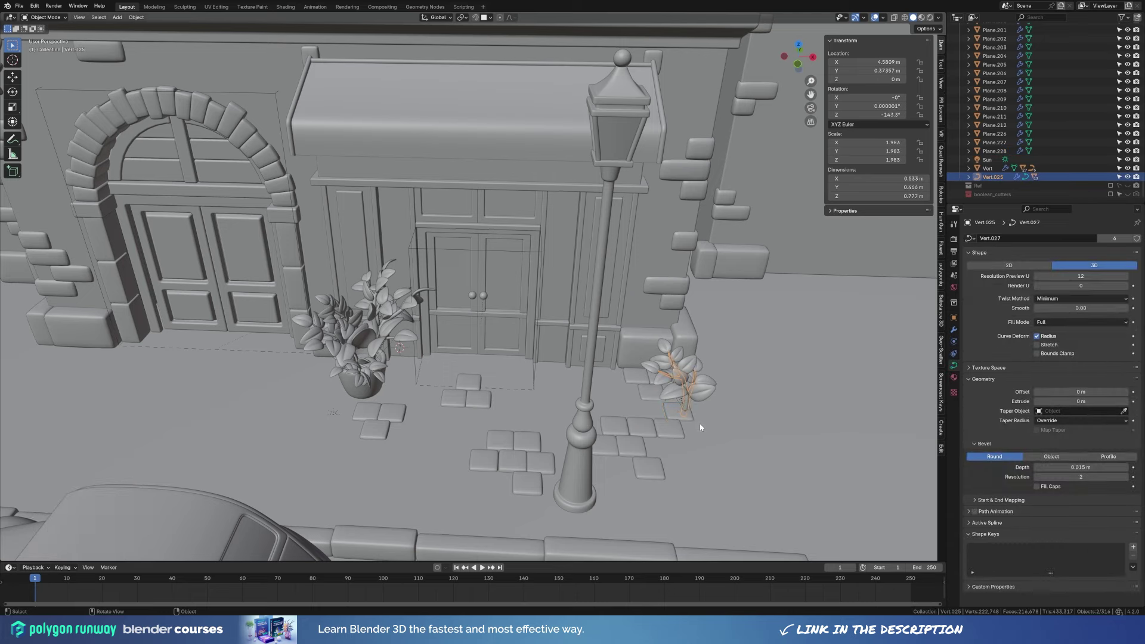
Slide the plant across the pavement at its current height, then select the ground.
key(g)
key(shift+z)
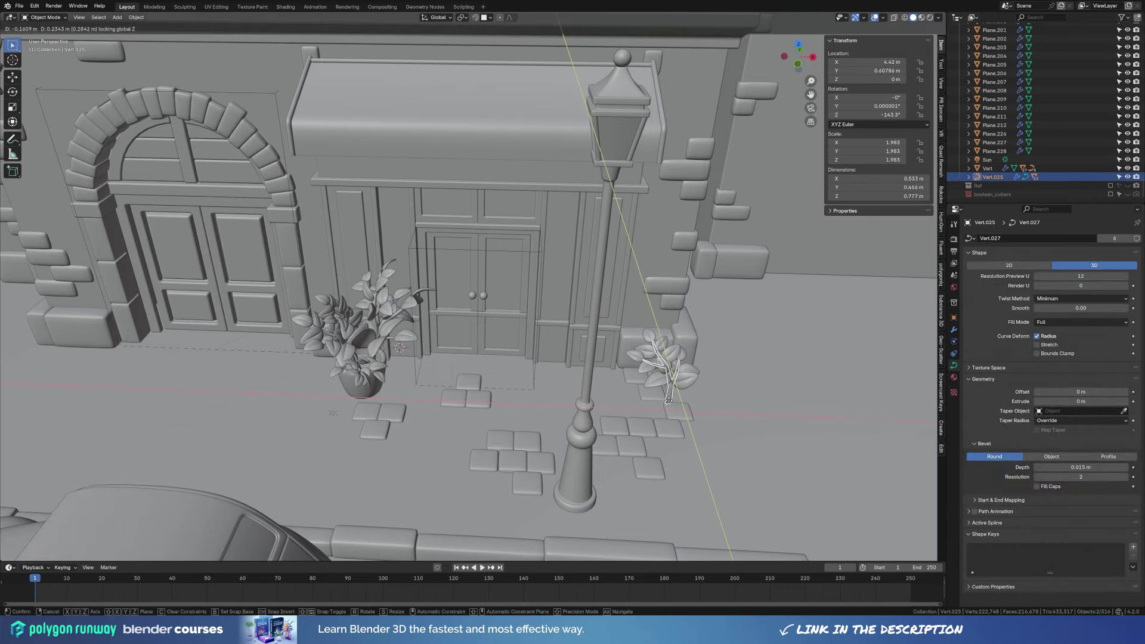
click(669, 401)
mouse_move(639, 453)
middle_down()
mouse_move(631, 492)
mouse_move(767, 342)
mouse_move(907, 337)
middle_up()
click(906, 338)
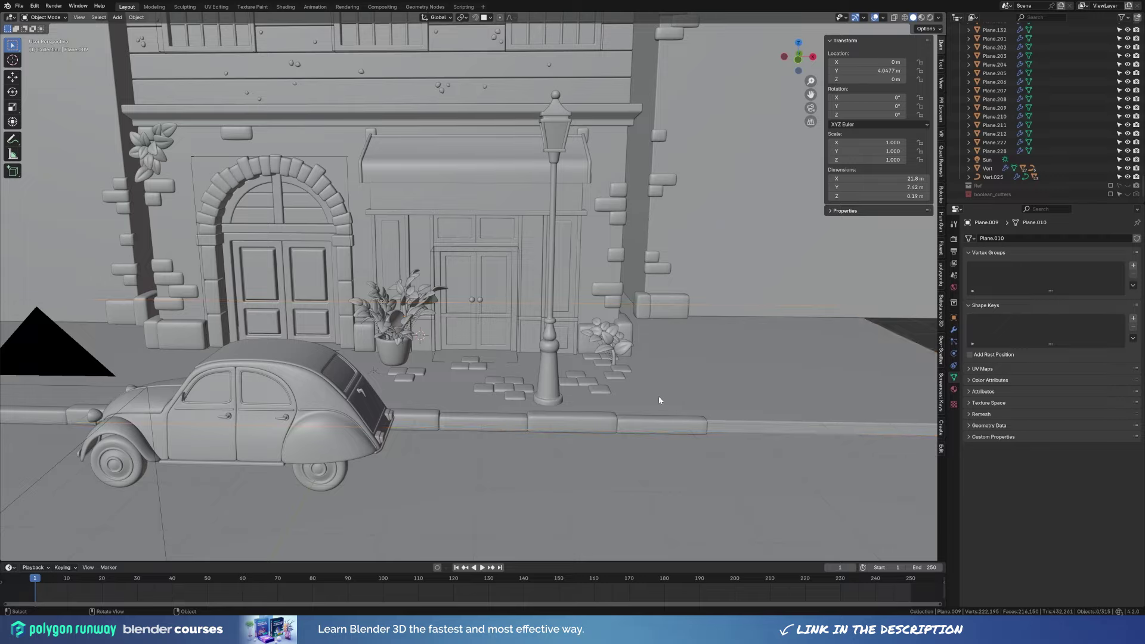
Make a linked copy of the pillar plant at the curb, then delete that unwanted curb plant.
middle_drag(659, 400, 632, 418)
click(602, 337)
key(alt+d)
click(471, 474)
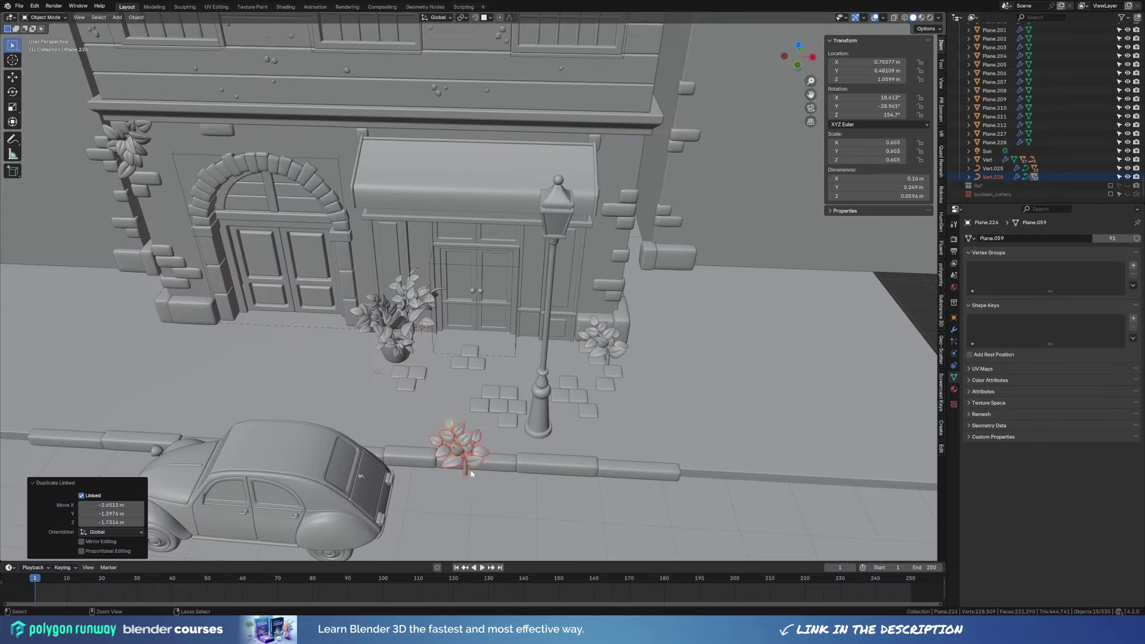
middle_drag(471, 474, 606, 306)
scroll(628, 348, up, 3)
click(500, 300)
key(x)
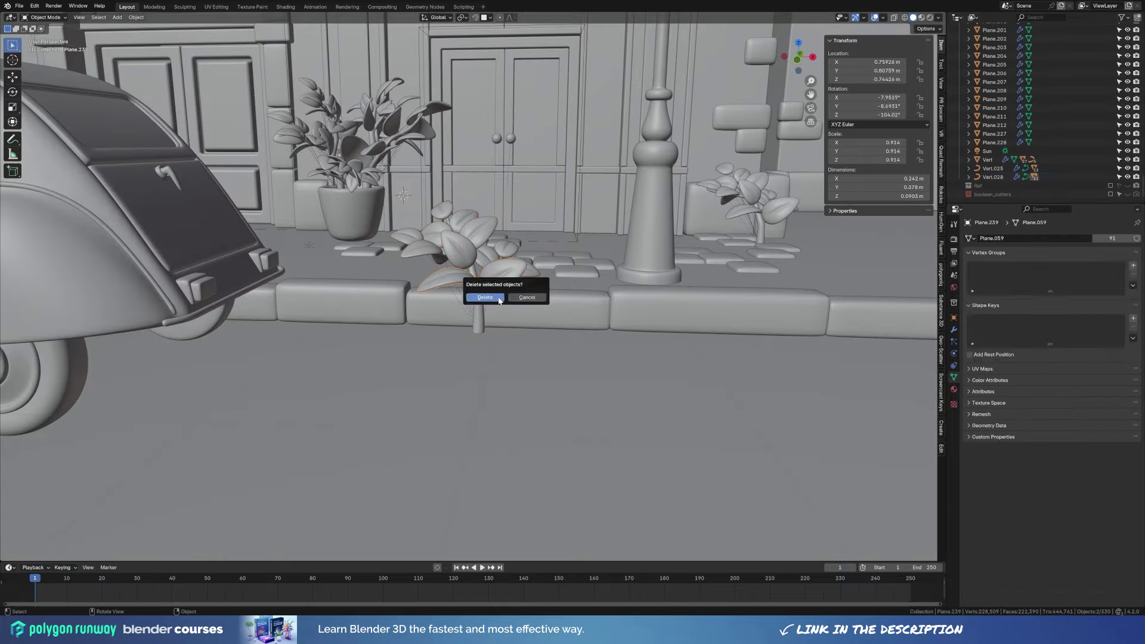
click(500, 300)
Lower the branching sprig vertically, tilt it, and set it down beside the curb.
middle_drag(500, 300, 502, 381)
click(502, 382)
key(g)
key(z)
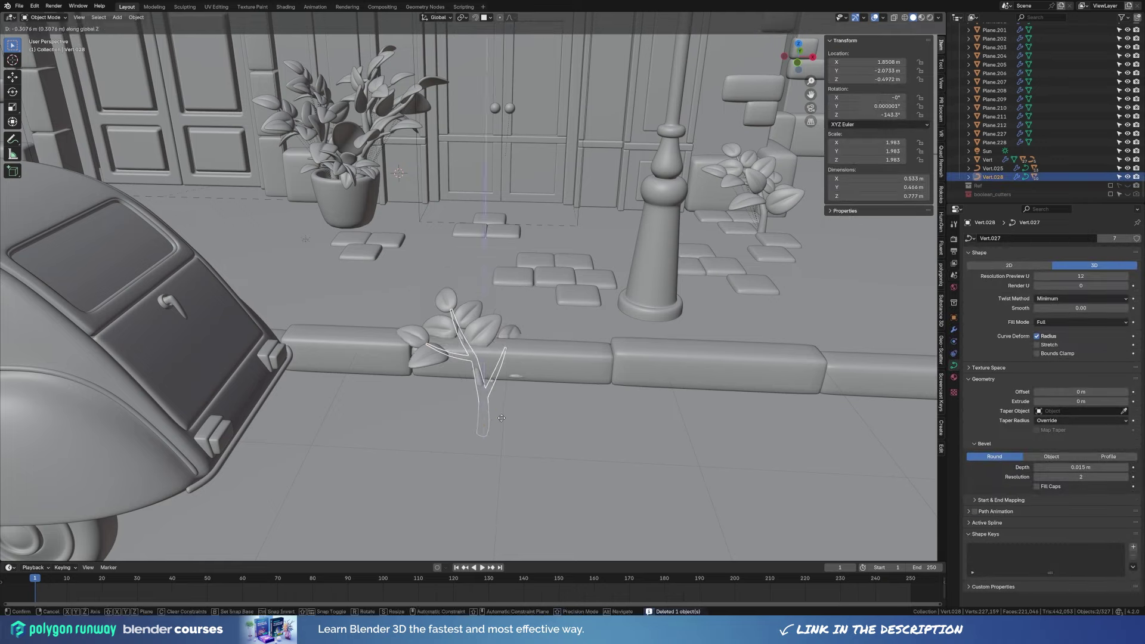
click(502, 418)
key(r)
key(r)
key(g)
key(shift+z)
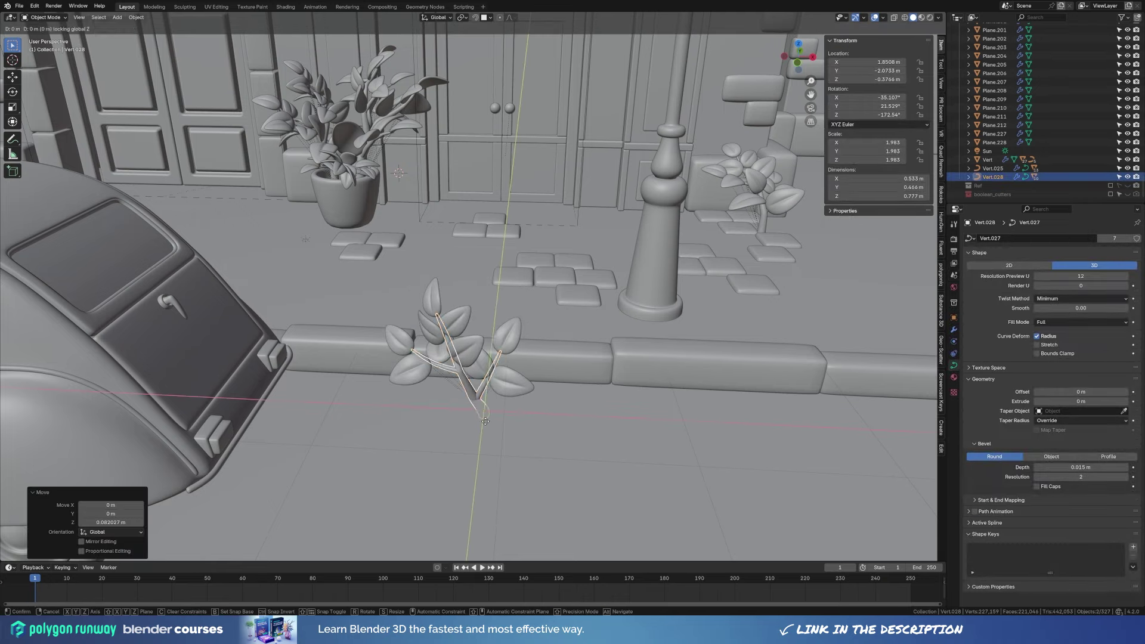
click(417, 385)
In camera view, slide the sprig along X to the lamp post base and save french-street.blend.
scroll(415, 370, down, 3)
mouse_move(415, 370)
middle_down()
mouse_move(409, 355)
mouse_move(481, 376)
middle_up()
key(KP_0)
click(558, 462)
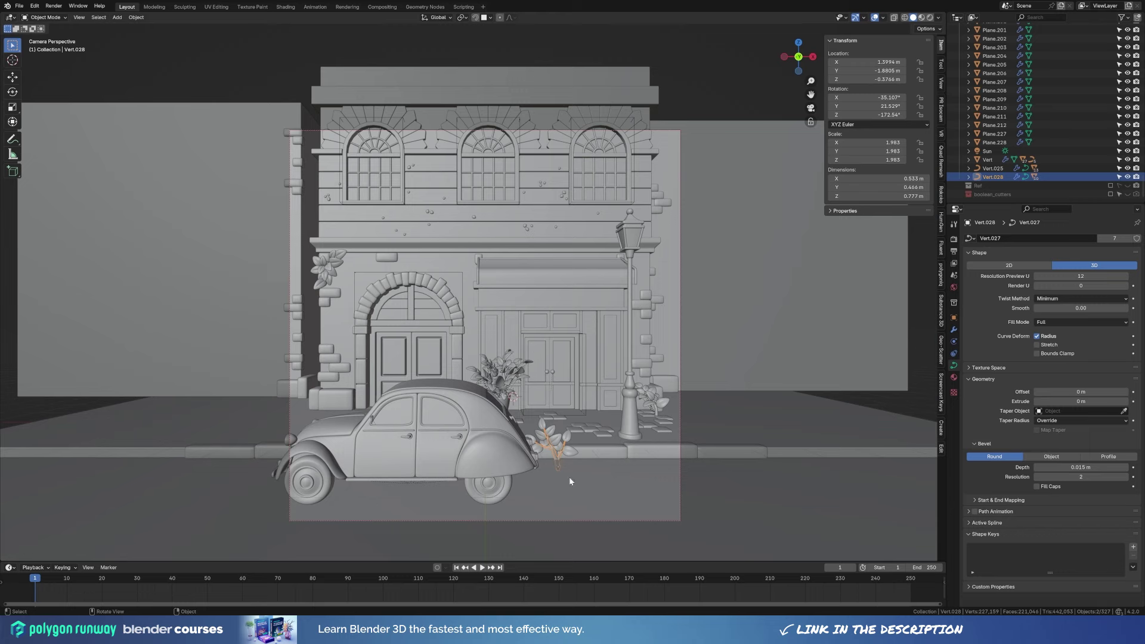
key(g)
key(x)
click(637, 463)
click(613, 393)
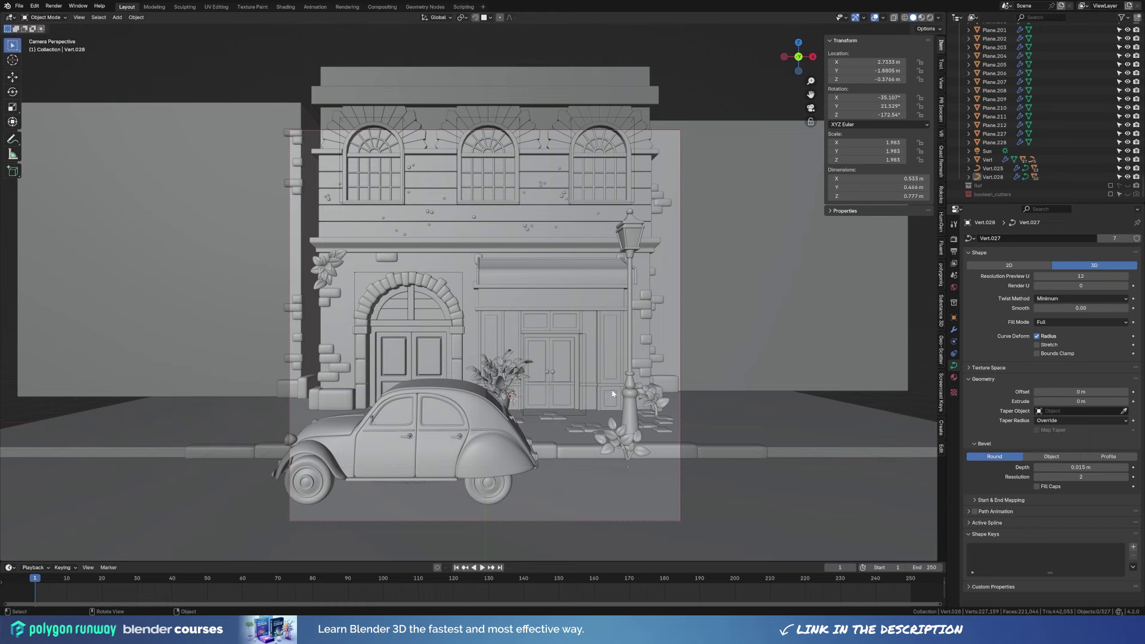
key(ctrl+s)
Duplicate a leaf in the left cluster, tilt it on its local X axis and enlarge it.
shift+middle_drag(541, 314, 632, 405)
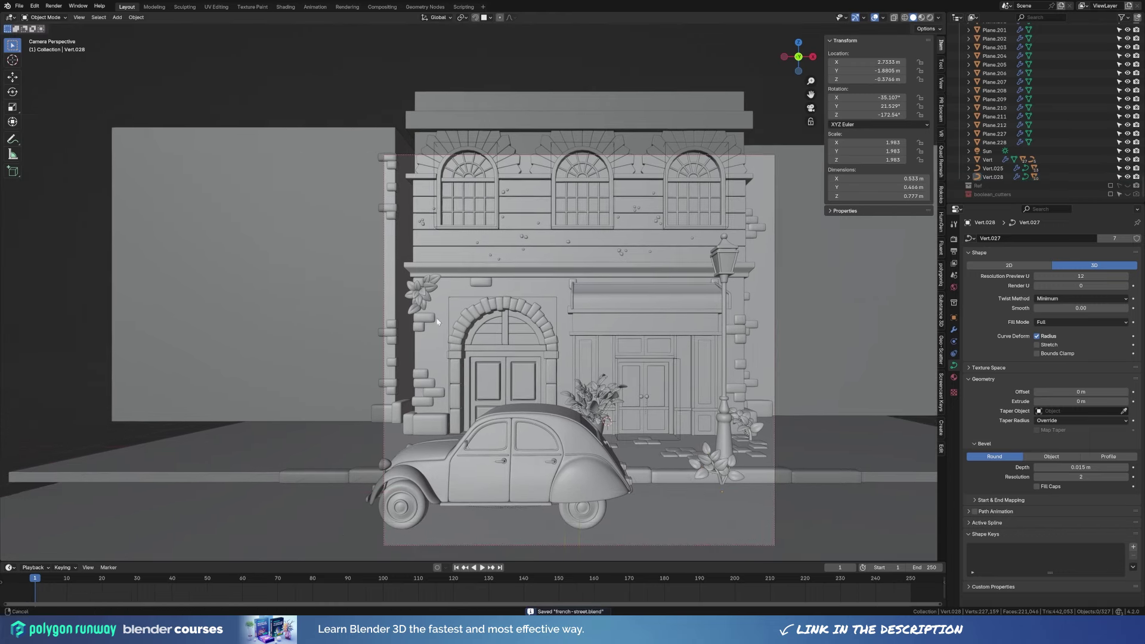
scroll(375, 332, up, 5)
click(374, 332)
key(shift+d)
click(374, 334)
key(r)
key(x)
key(2)
key(2)
key(Return)
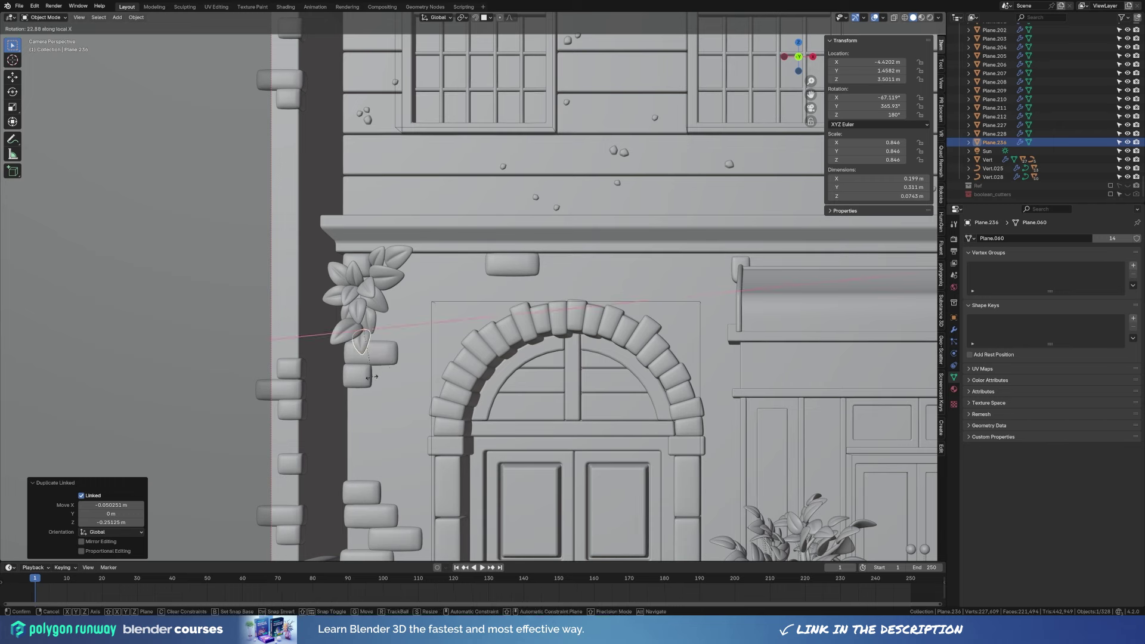
key(s)
click(411, 380)
Tilt two more cluster leaves on their local X axes, repositioning the second.
click(371, 291)
key(r)
key(x)
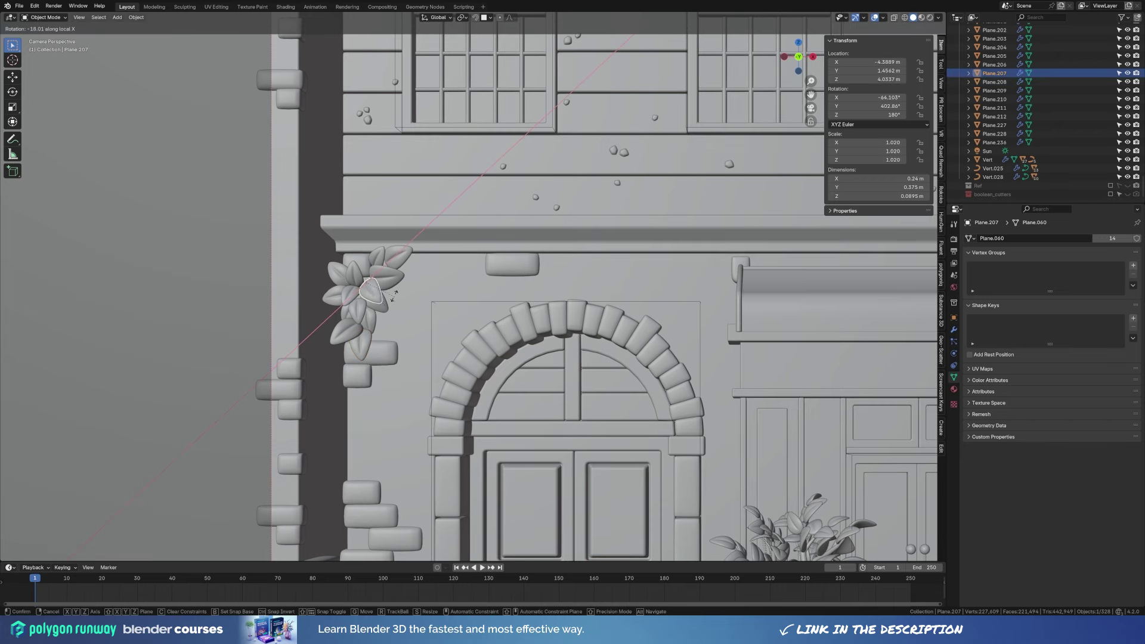
click(392, 292)
click(359, 307)
key(r)
key(x)
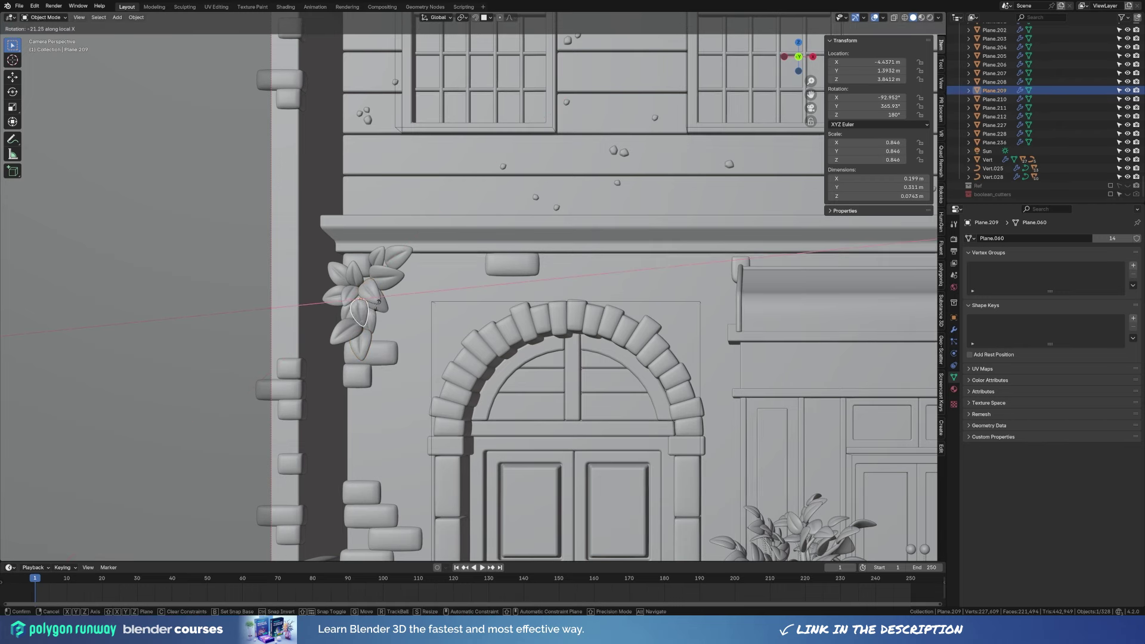
click(375, 317)
key(g)
click(375, 317)
Duplicate another leaf and rotate the copy twice around its local axes.
click(365, 273)
key(shift+d)
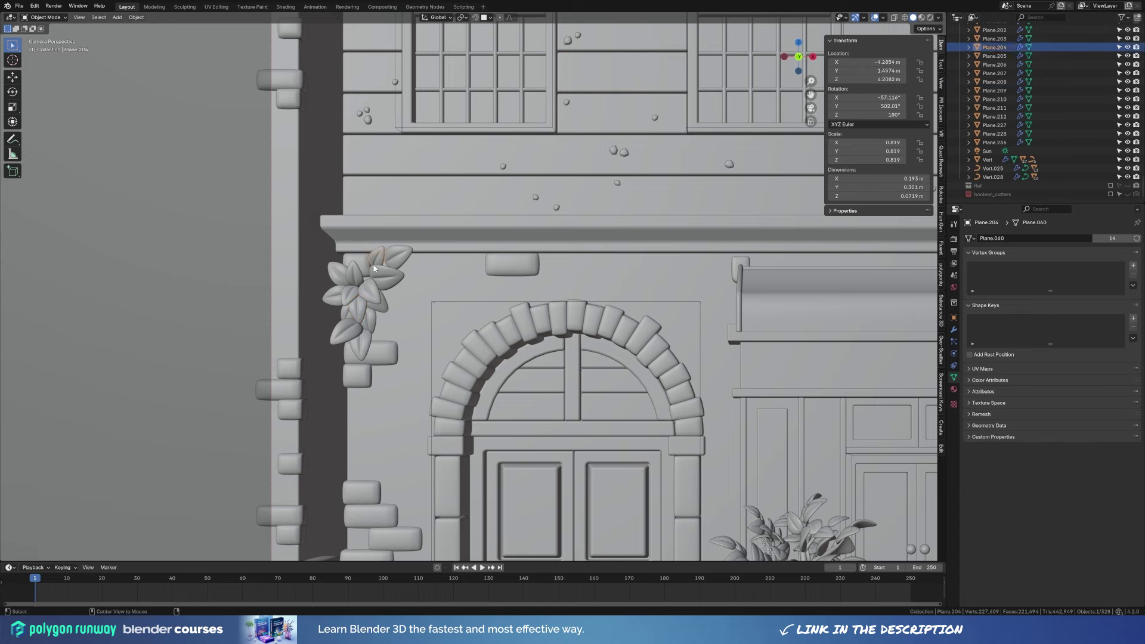
click(366, 273)
key(r)
key(z)
key(z)
click(398, 280)
key(r)
key(x)
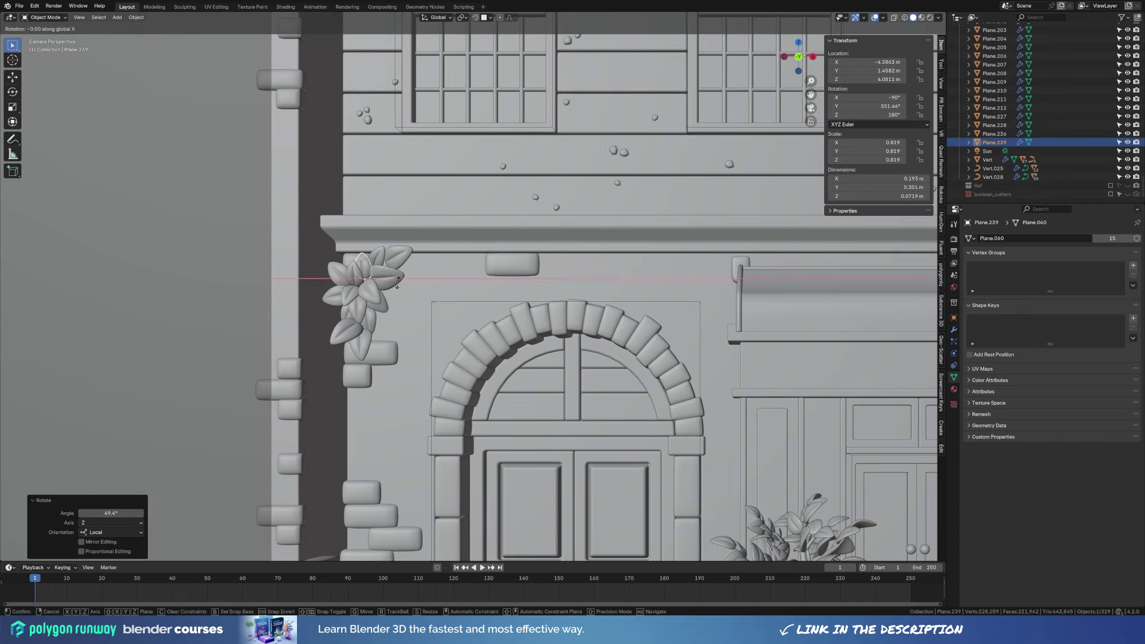
key(z)
key(z)
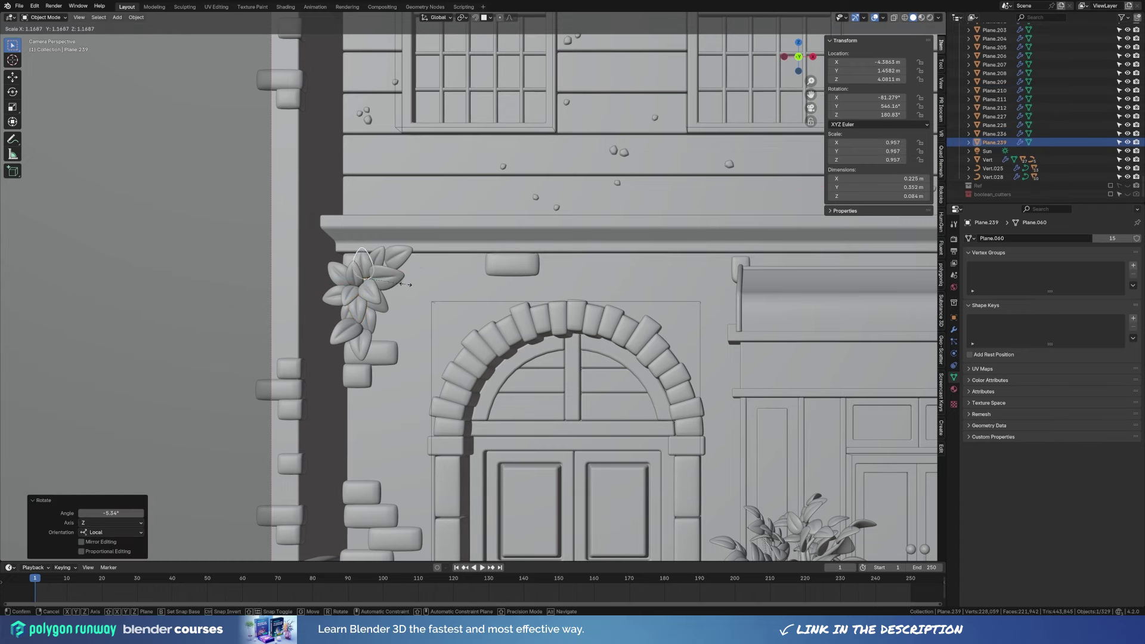
click(406, 285)
Duplicate one more leaf and scale the copy into the cluster.
scroll(357, 313, down, 2)
click(357, 313)
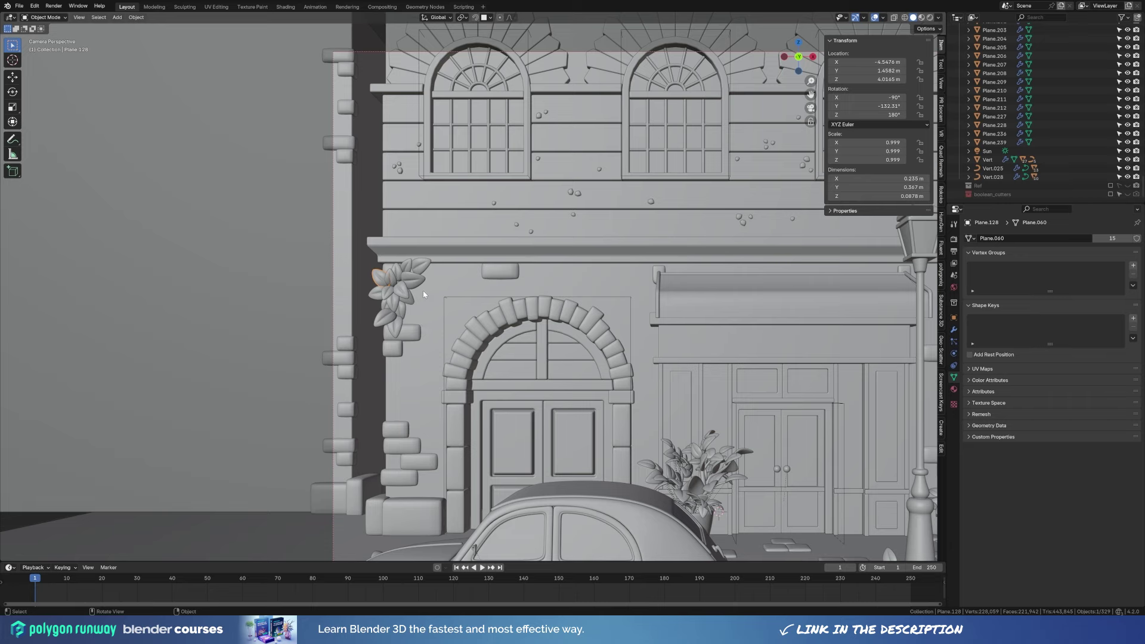
scroll(393, 297, up, 2)
key(shift+d)
key(Escape)
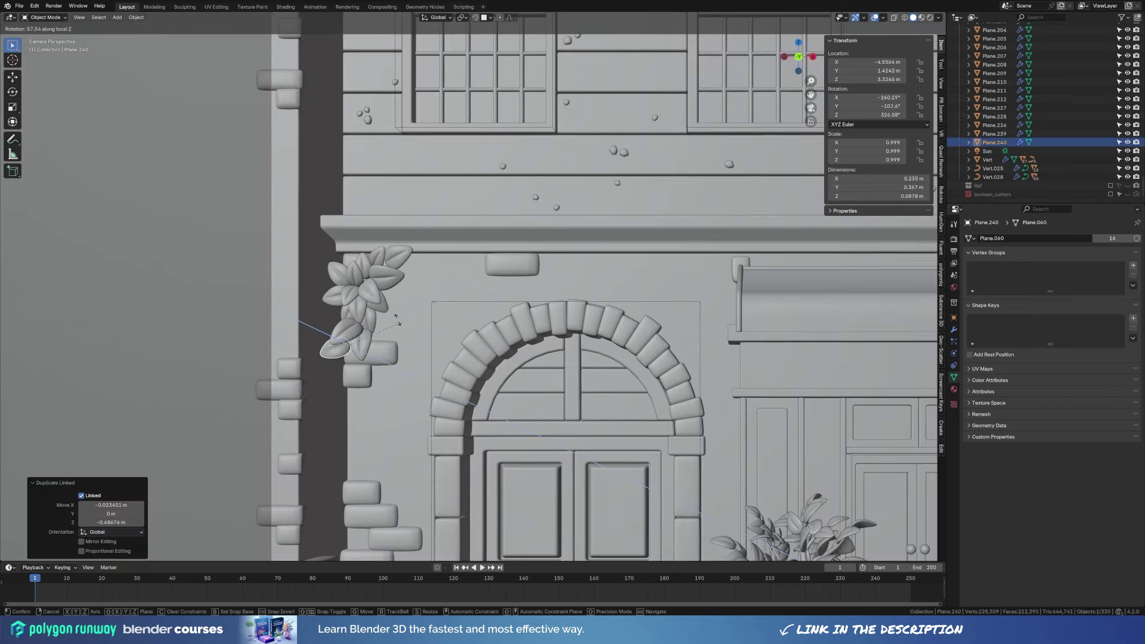
key(s)
click(316, 320)
scroll(316, 320, down, 4)
Select the facade relief backdrop and preview the scene in Rendered shading.
click(327, 323)
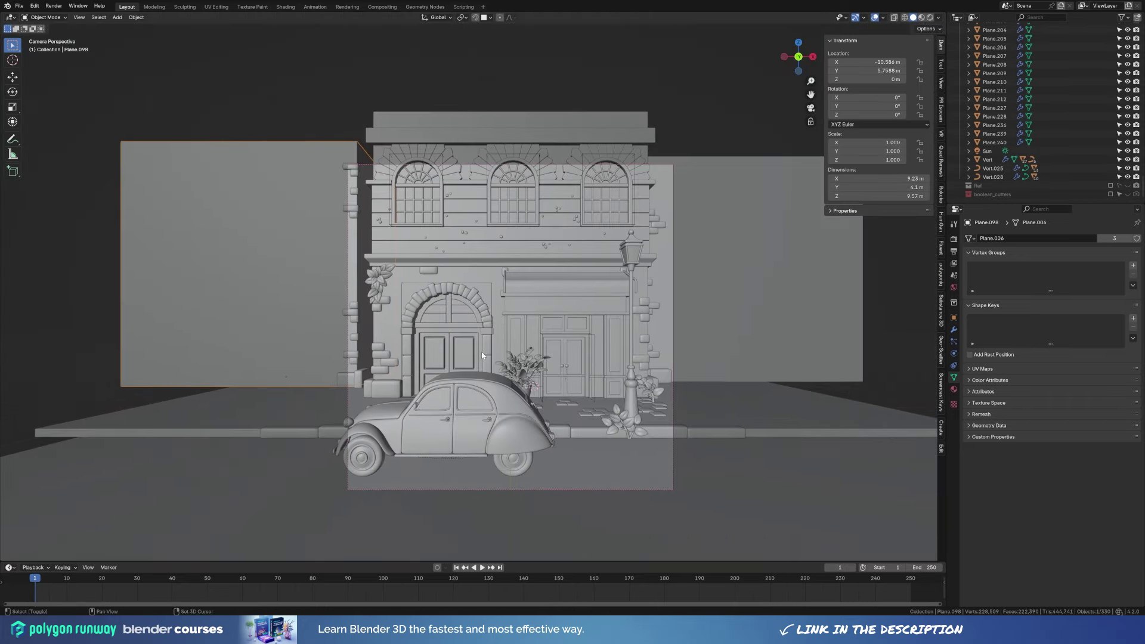
click(639, 331)
key(z)
key(8)
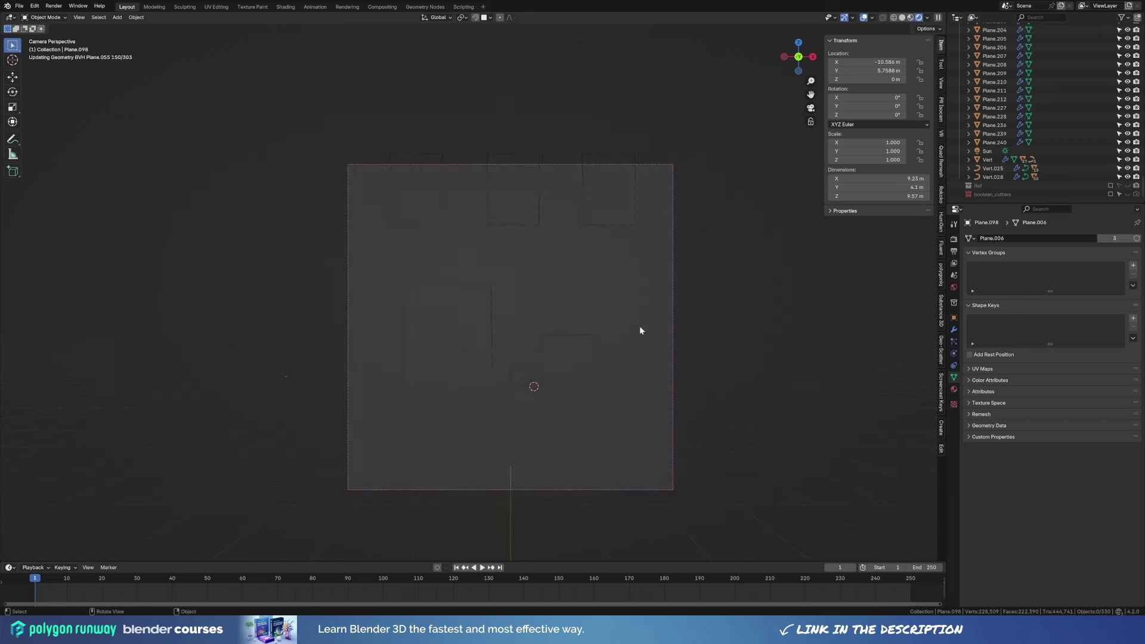
scroll(853, 420, up, 1)
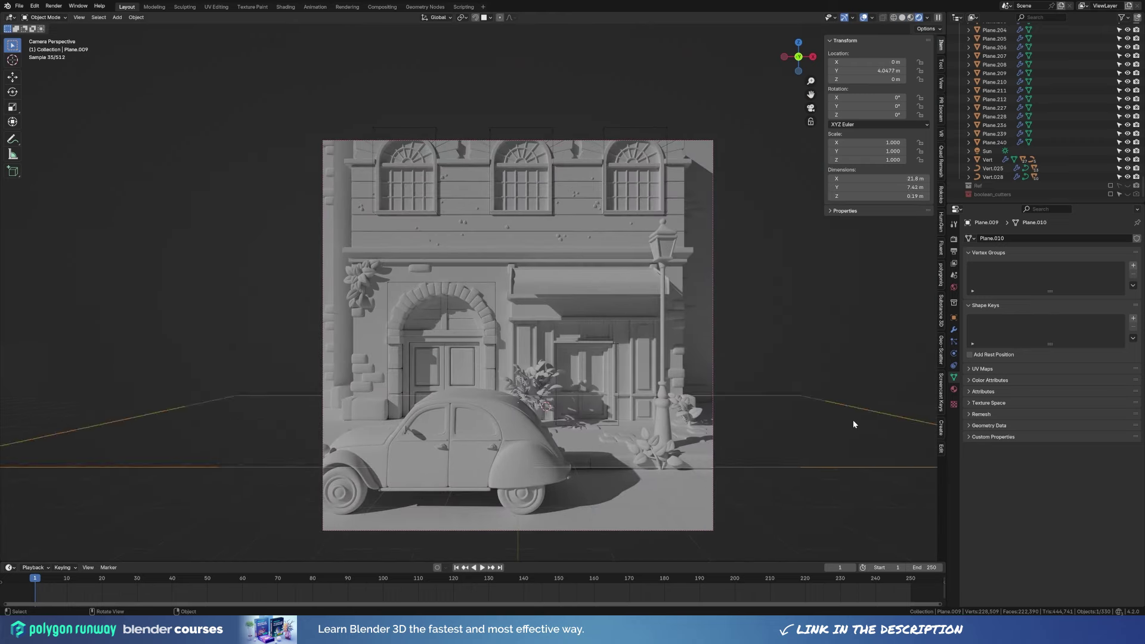
click(612, 253)
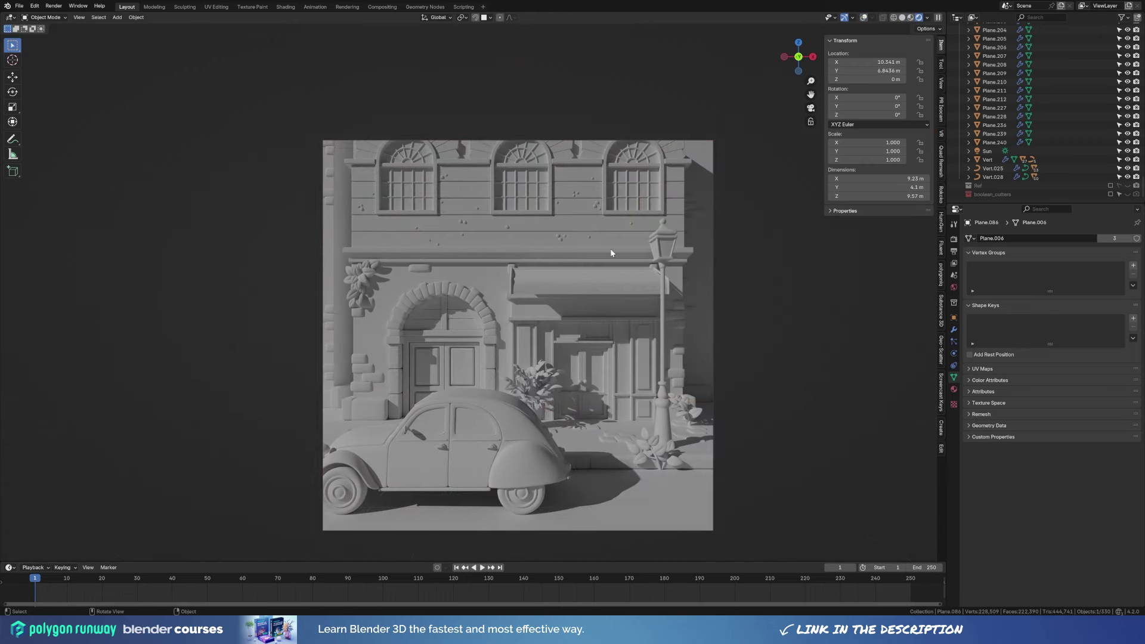
shift+middle_drag(513, 334, 477, 277)
Return to Solid shading, orbit out to the street, and duplicate a pebble beside the car.
key(z)
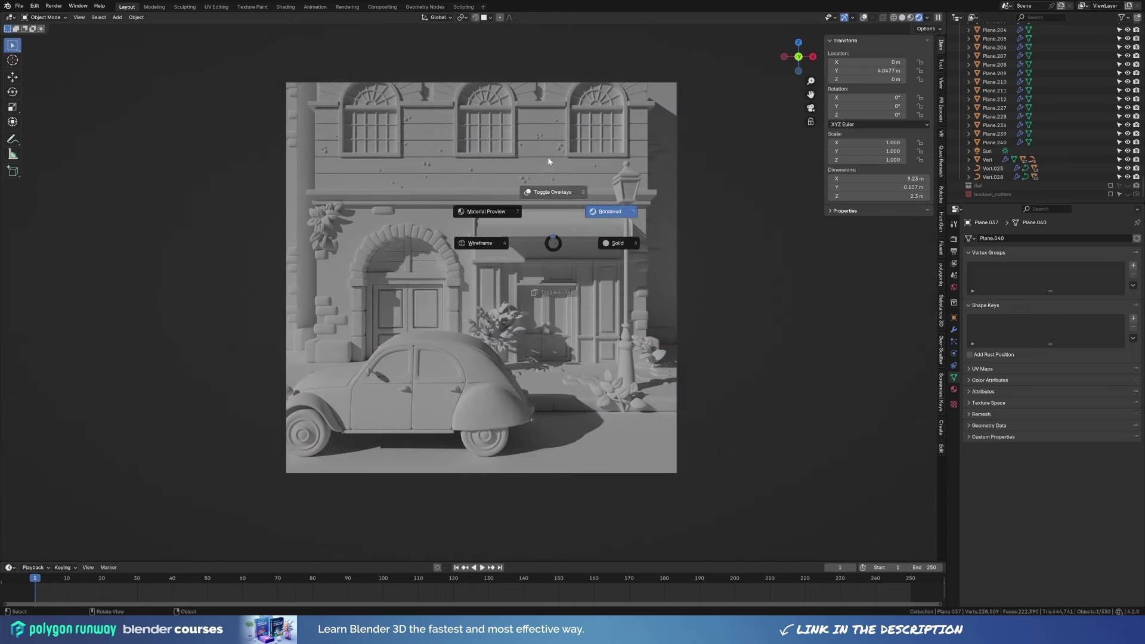
key(6)
middle_drag(549, 250, 596, 417)
key(shift+d)
Scatter several rotated linked pebble copies across the road in front of the camera.
click(596, 505)
key(alt+d)
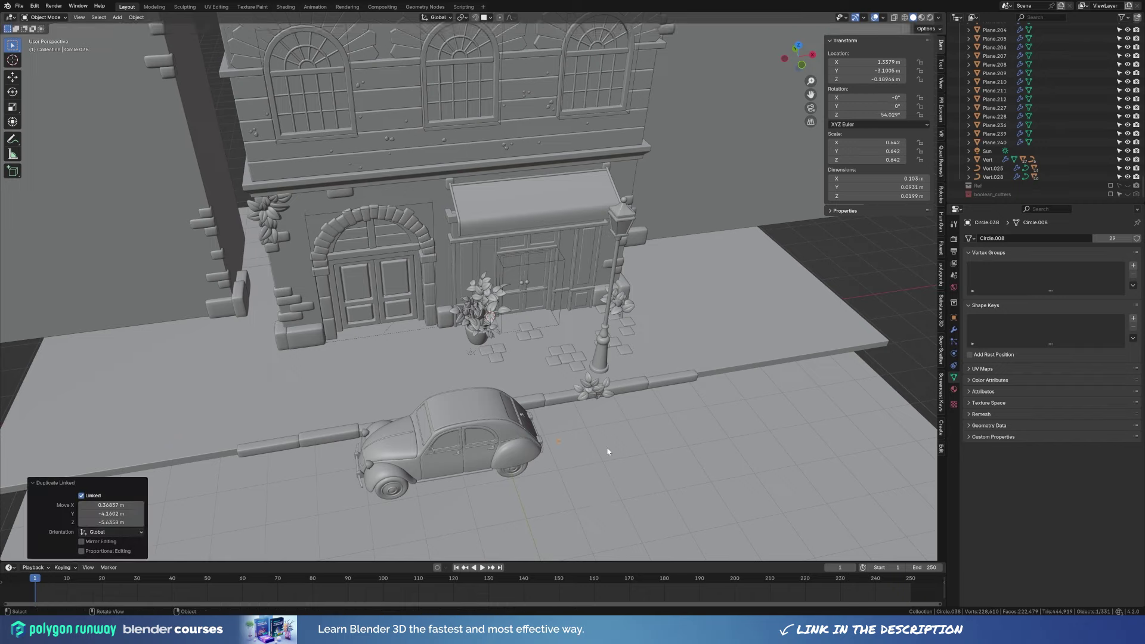
scroll(541, 360, up, 3)
scroll(568, 298, up, 3)
click(622, 329)
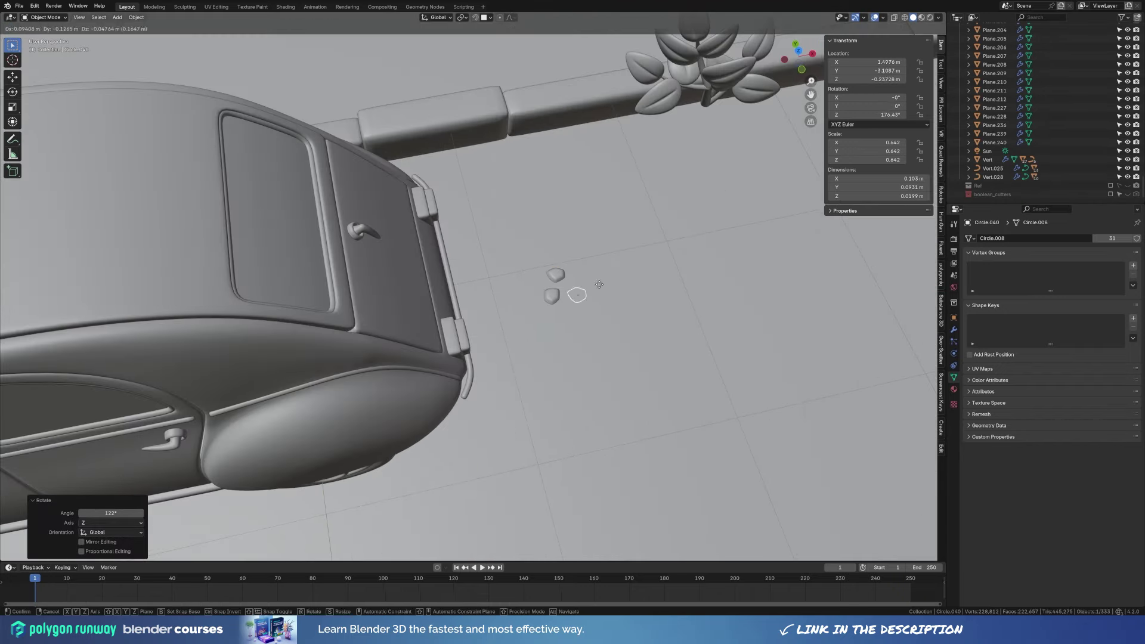
key(alt+d)
key(r)
click(643, 371)
key(KP_0)
key(g)
click(531, 465)
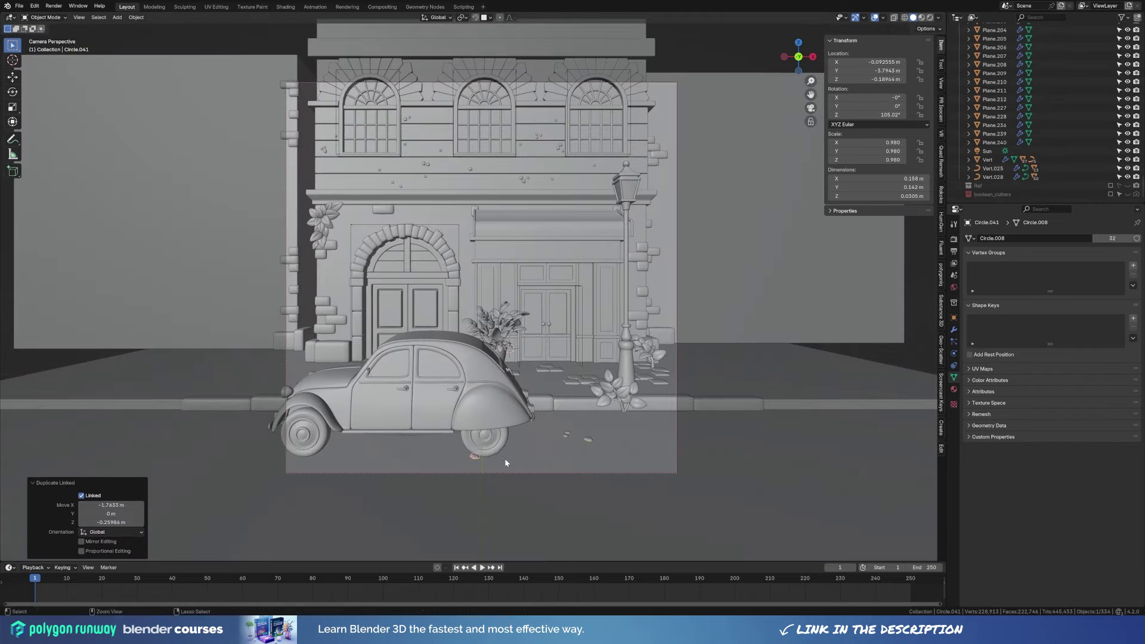
Add more pebble copies on the street, turned and shrunk to vary their size.
key(alt+d)
key(r)
key(s)
click(575, 442)
key(alt+d)
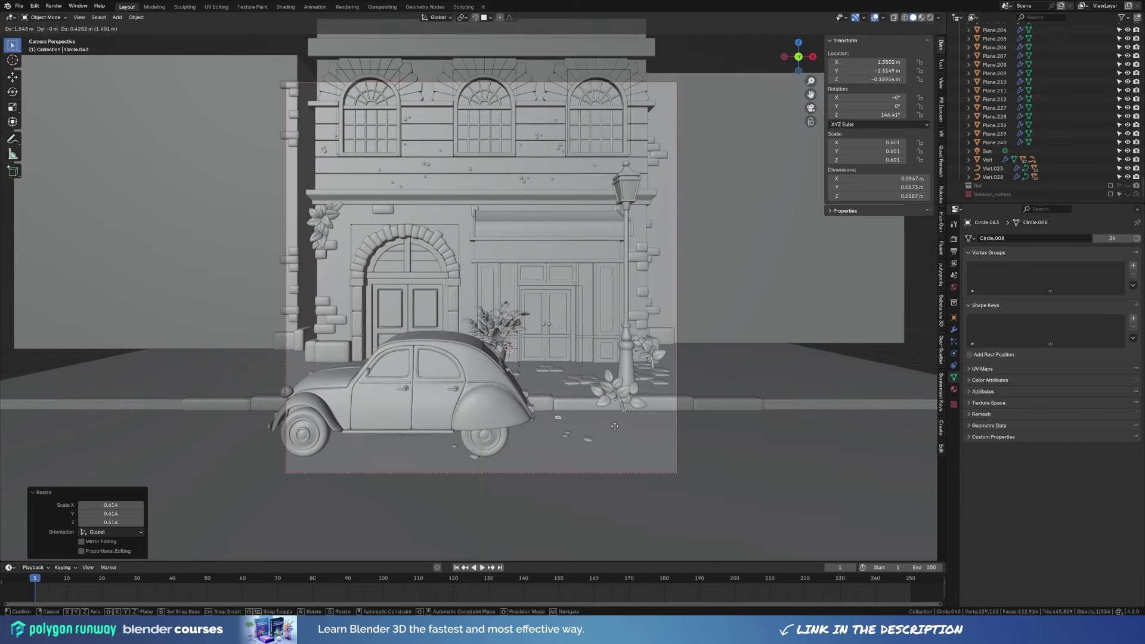
click(644, 426)
click(578, 439)
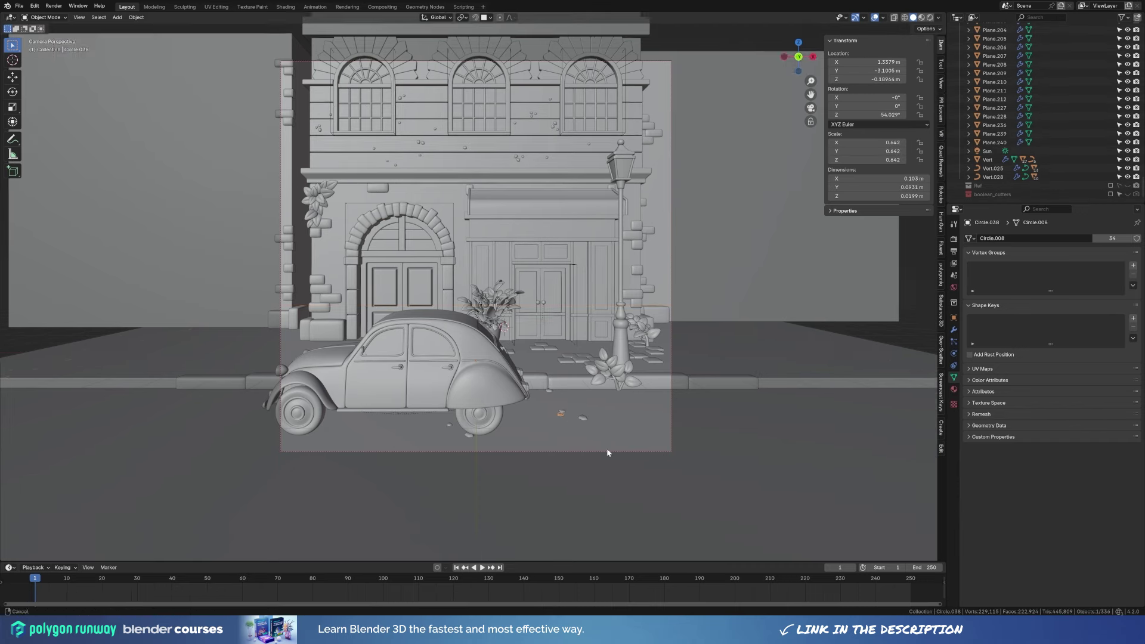
scroll(608, 455, up, 4)
Place linked pebble copies behind the rear wheel, near the kerb and along the road.
key(alt+d)
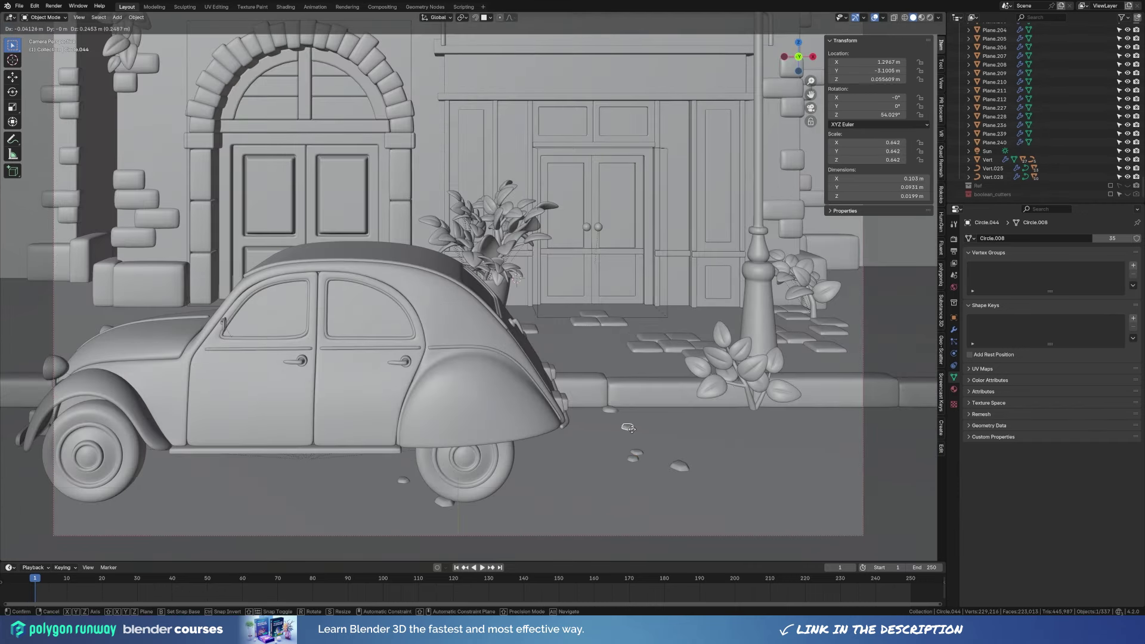
click(640, 428)
key(alt+d)
click(783, 428)
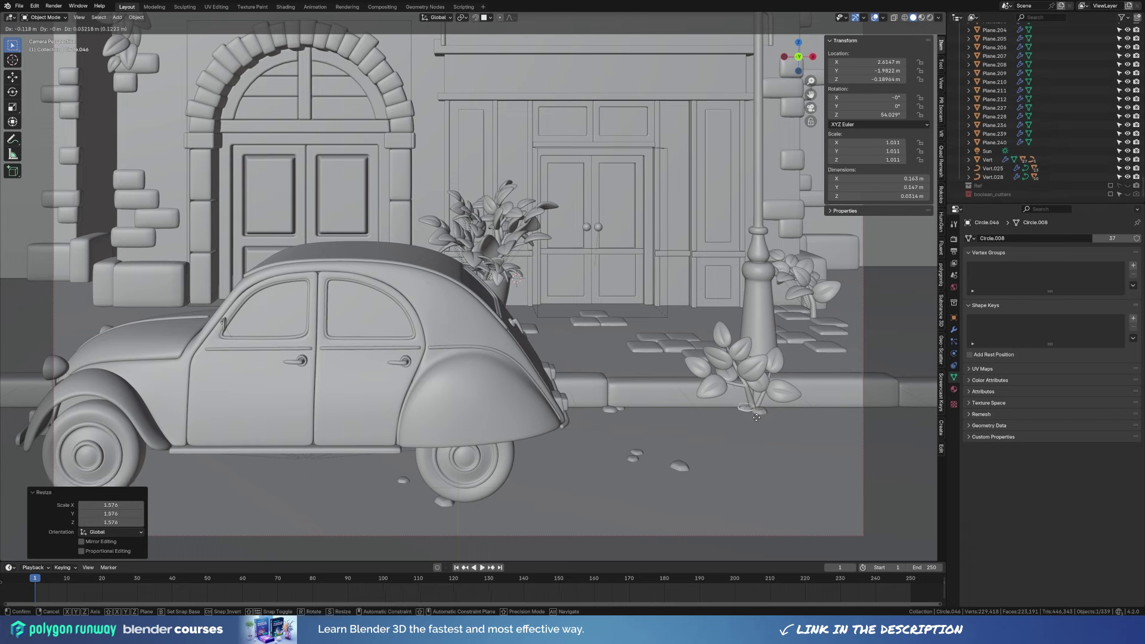
key(alt+d)
click(824, 436)
key(alt+d)
key(r)
click(872, 435)
Add resized pebble copies on the road toward the left of the car.
key(alt+d)
click(555, 475)
key(s)
key(alt+d)
scroll(603, 452, down, 2)
click(285, 438)
Add smaller, rotated pebble copies on the left side and under the car.
key(alt+d)
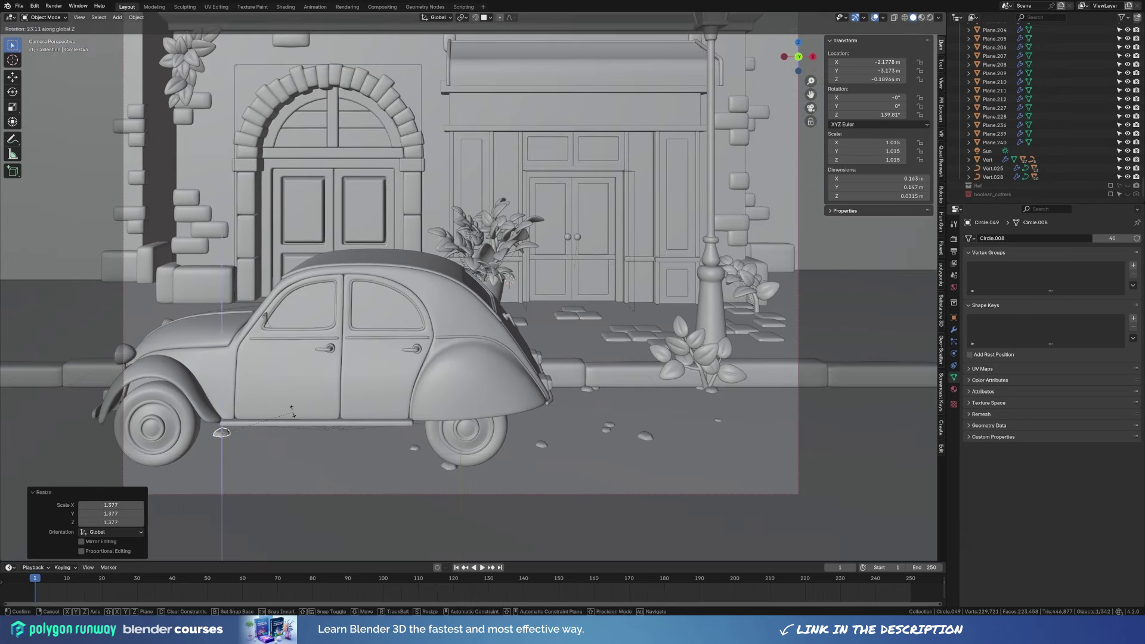
key(r)
key(s)
click(251, 445)
key(alt+d)
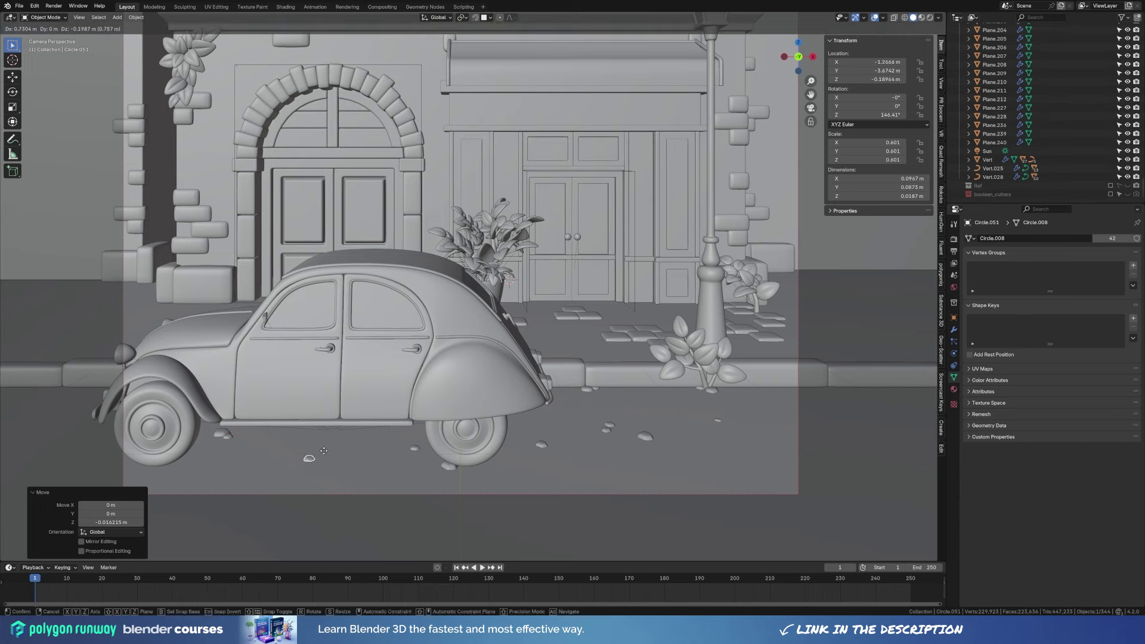
click(307, 460)
key(r)
click(358, 447)
scroll(377, 439, down, 1)
scroll(521, 360, down, 1)
Scatter pebble copies near the lamp post on the right and delete an unwanted extra copy.
shift+middle_drag(521, 360, 507, 407)
key(alt+d)
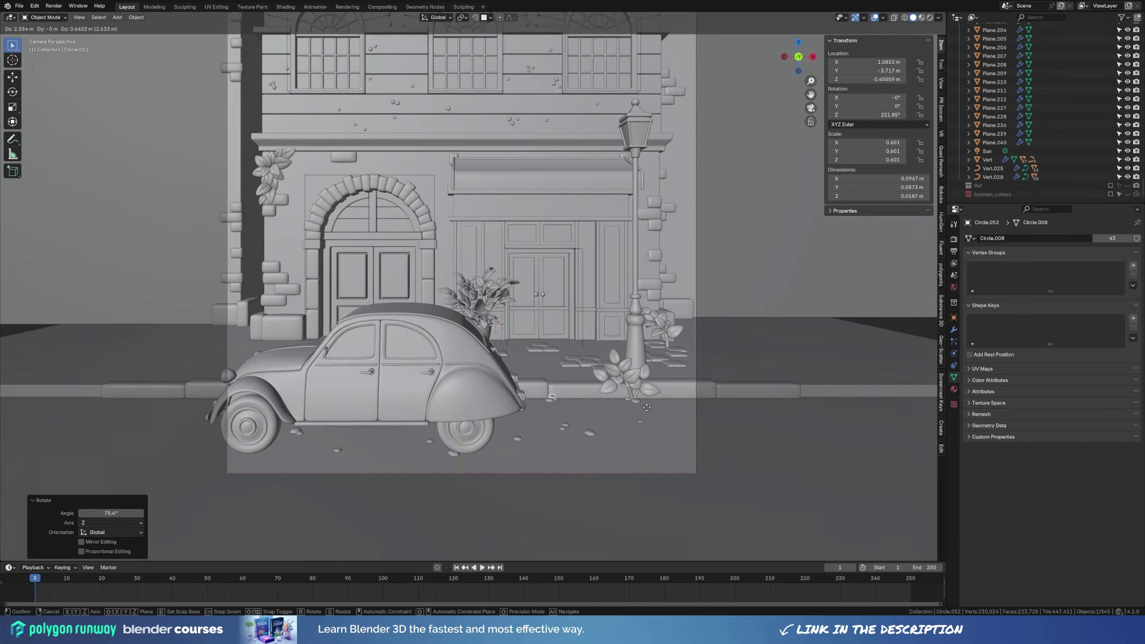
click(705, 415)
key(alt+d)
key(alt+d)
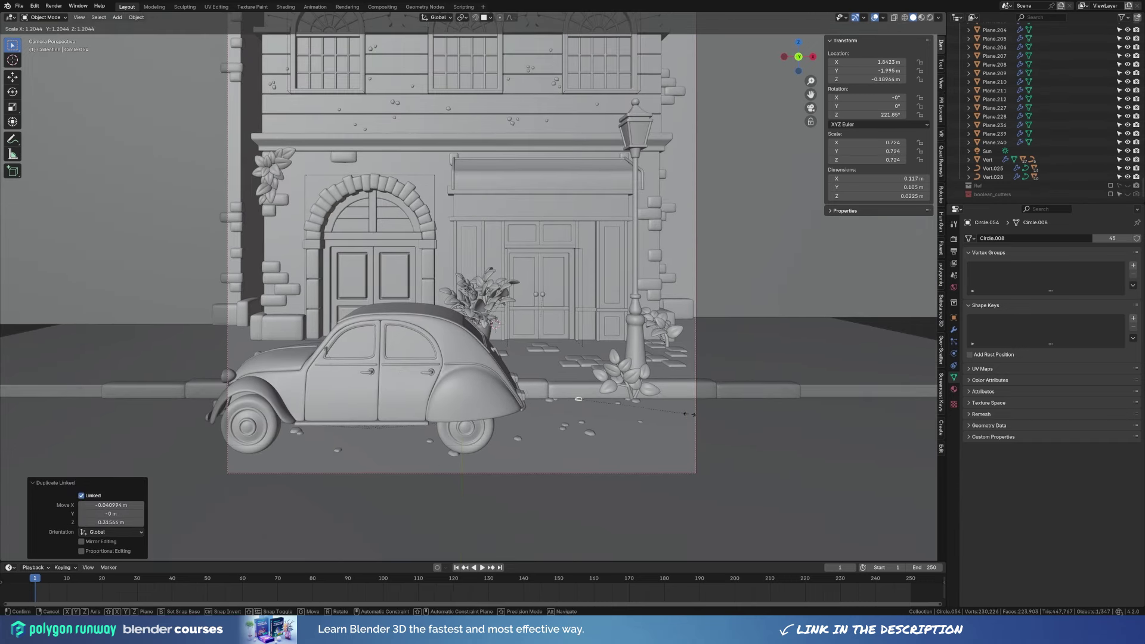
click(689, 414)
key(alt+d)
right_click(646, 420)
click(762, 421)
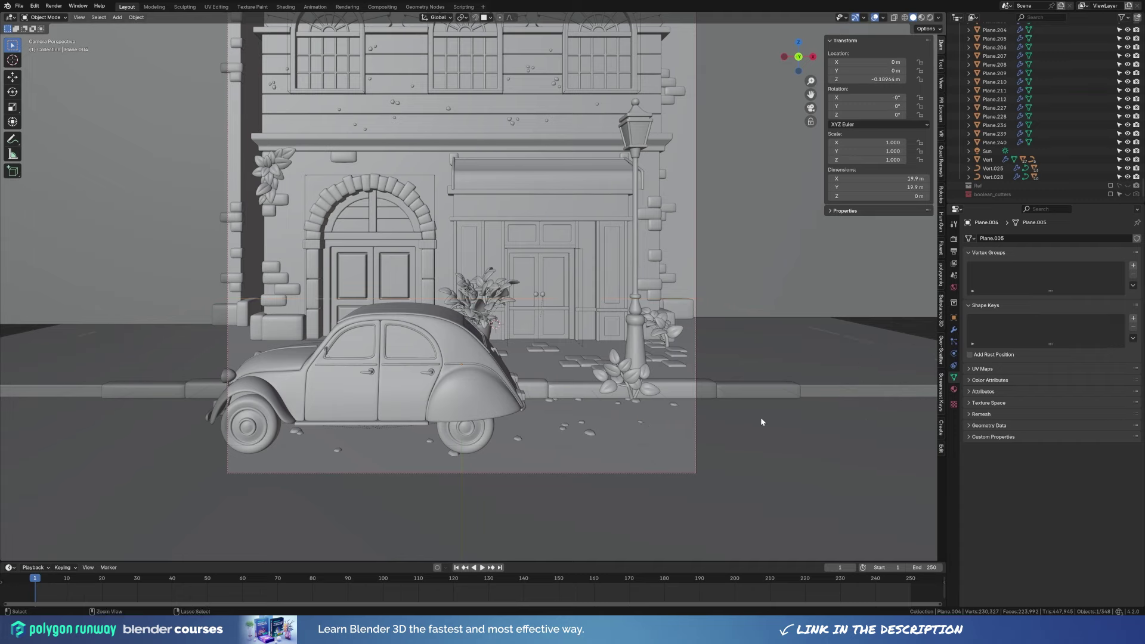
key(Delete)
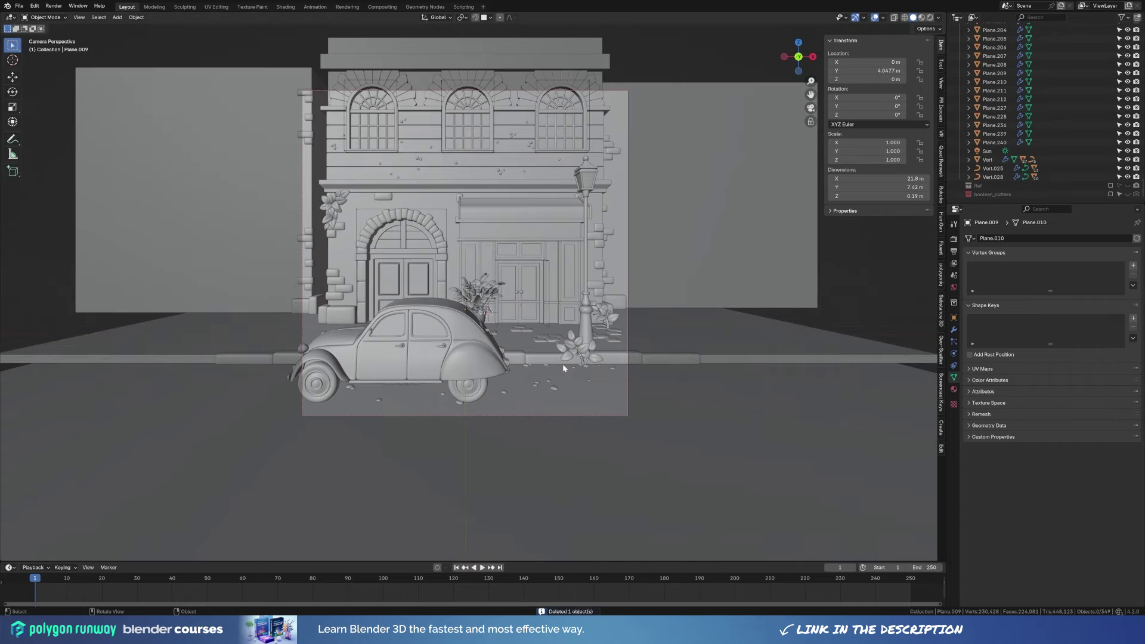
scroll(563, 368, up, 3)
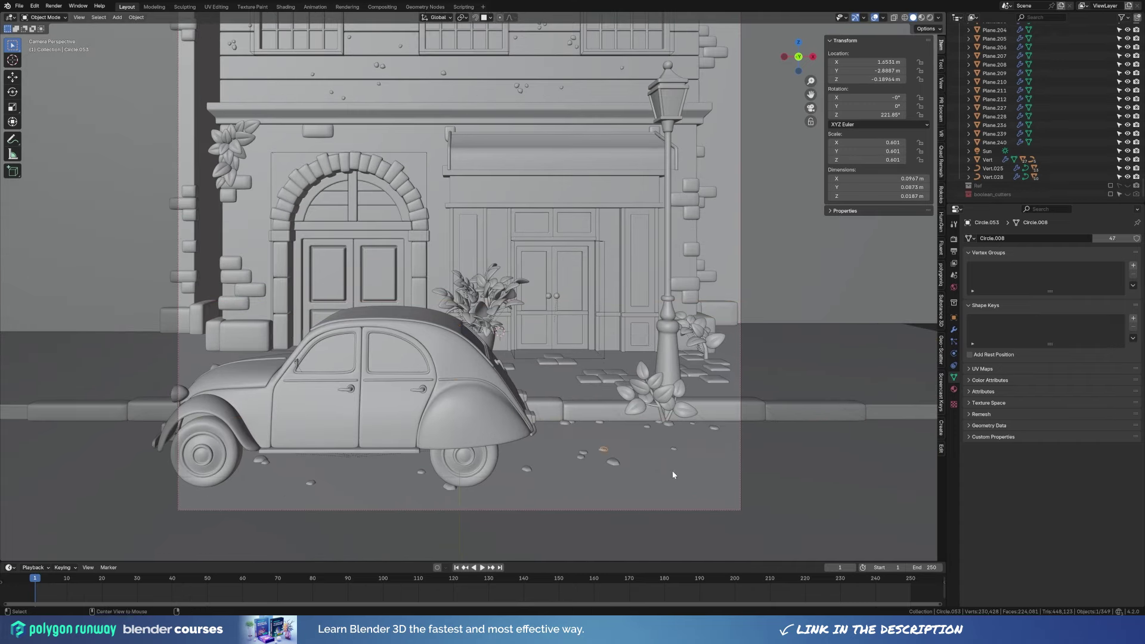
Select a group of three pebbles, duplicate it, and place it from top view.
key(alt+d)
shift+click(568, 421)
shift+click(573, 421)
shift+click(647, 426)
key(alt+d)
key(KP_7)
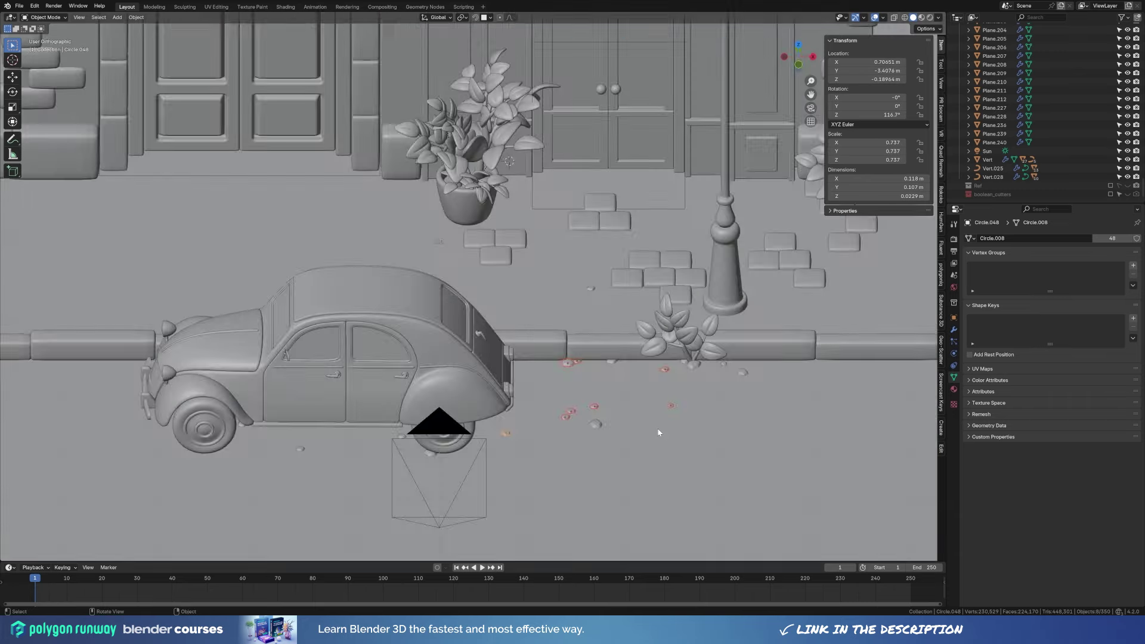
click(510, 232)
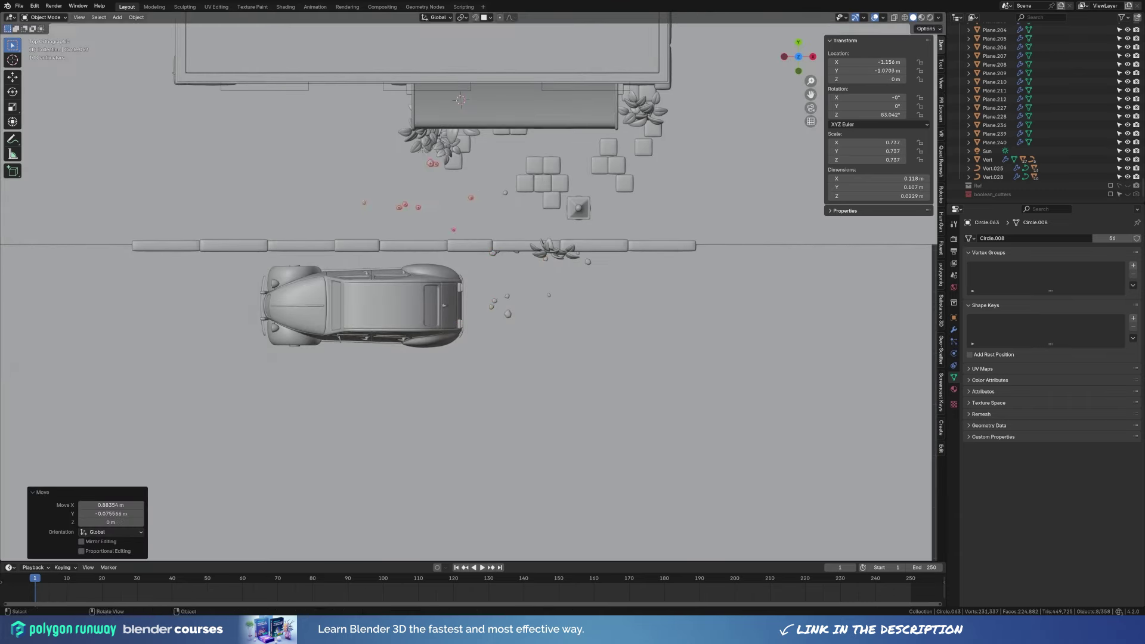
Move the duplicated pebble group onto the doorway paving in top view.
middle_drag(463, 262, 524, 255)
key(KP_7)
key(g)
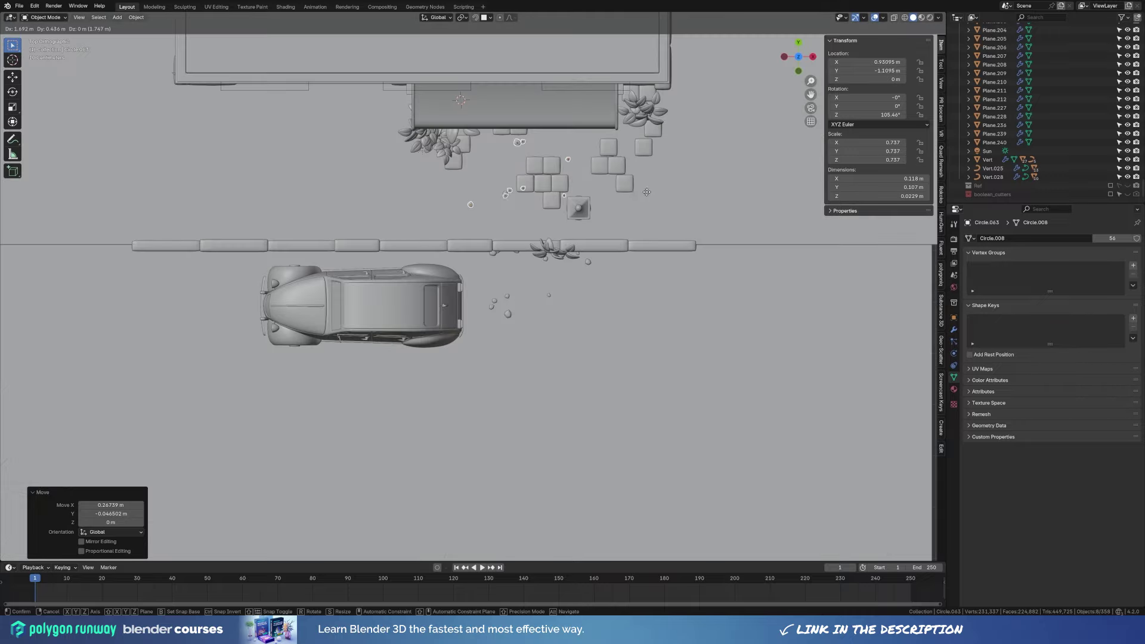
click(639, 201)
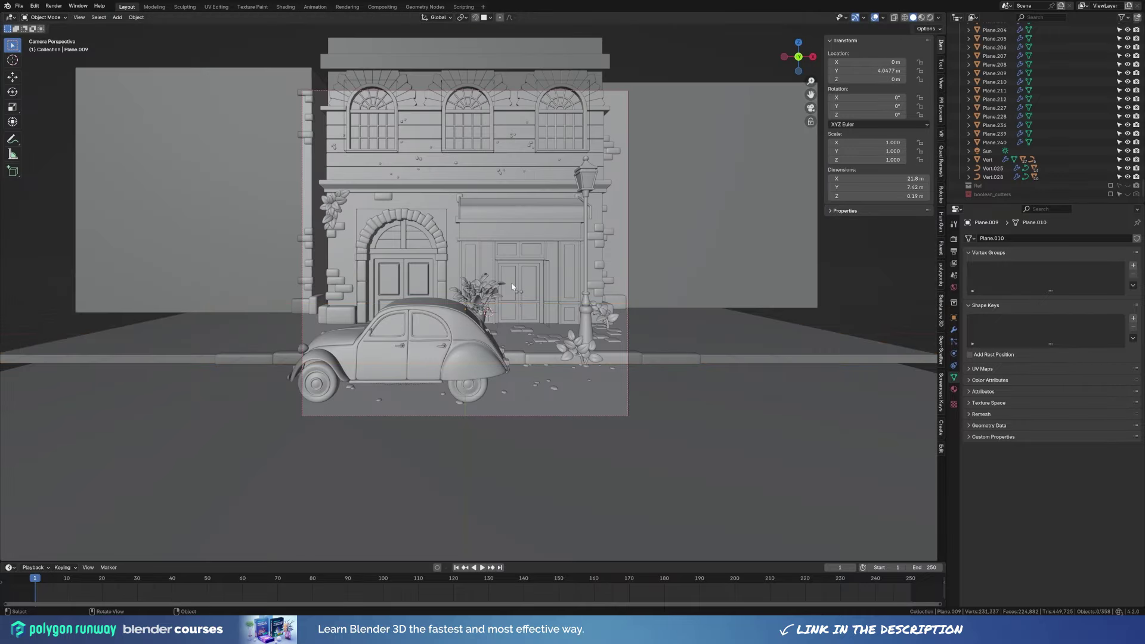
scroll(512, 287, up, 2)
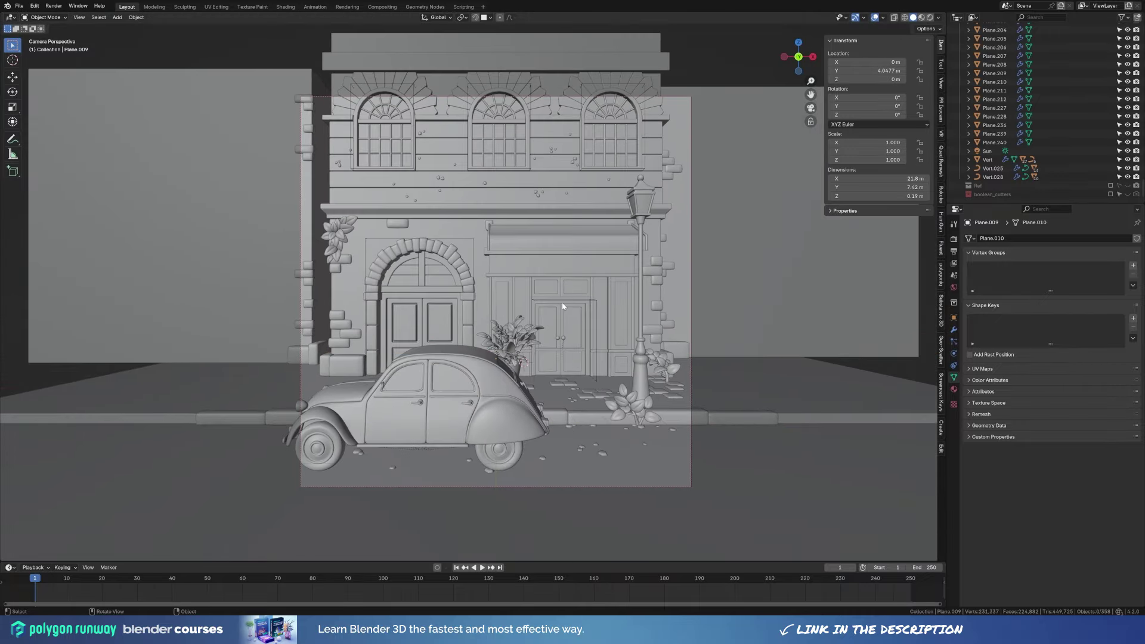
Switch to Rendered shading and turn the enlarged lower area into an Asset Browser showing Outdoor > Urban > Morning-afternoon HDRIs.
key(z)
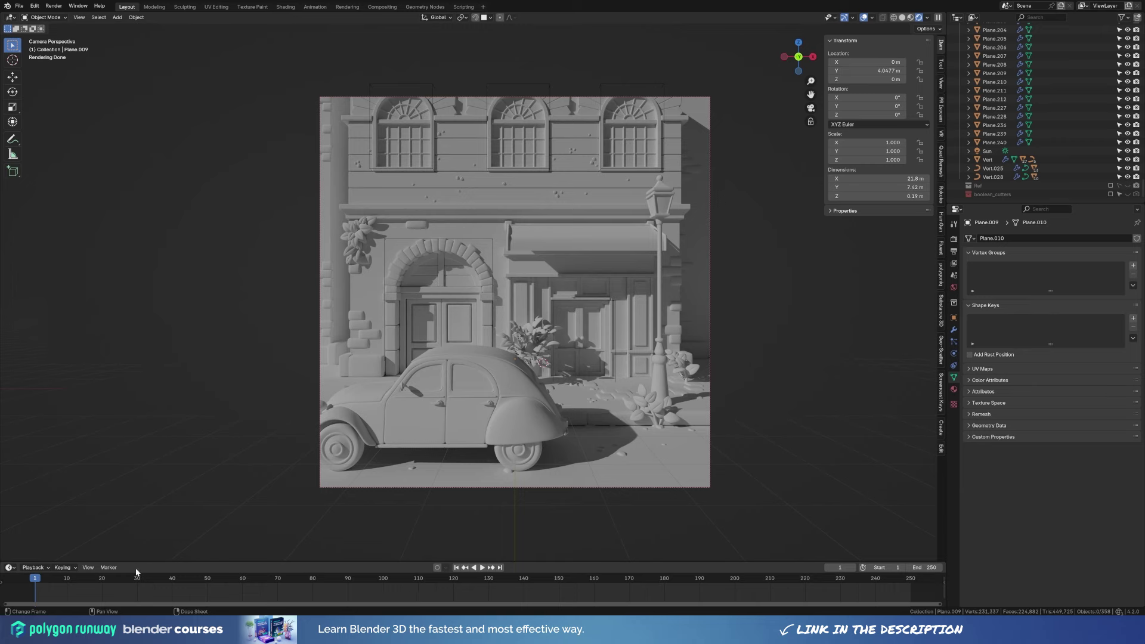
drag(136, 561, 136, 419)
click(9, 425)
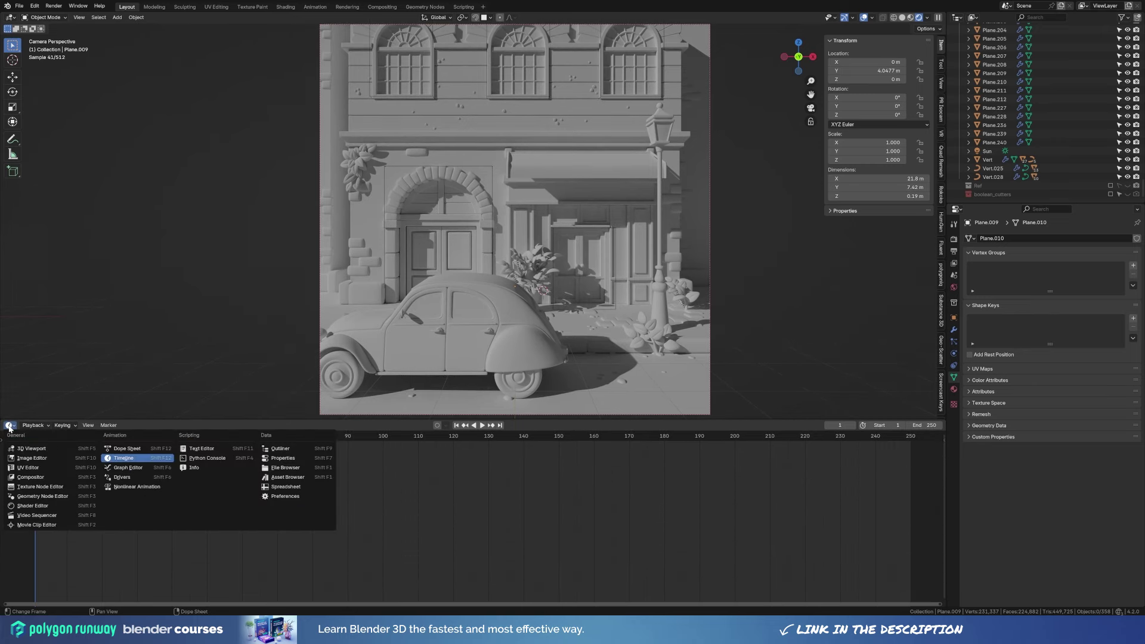
click(289, 477)
click(25, 463)
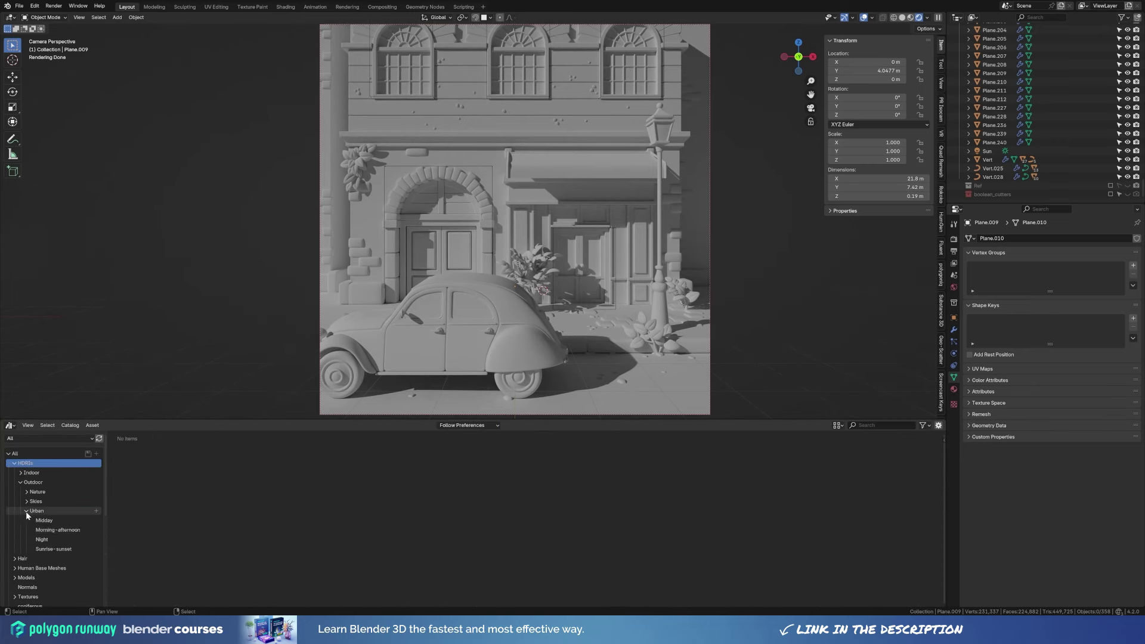
click(59, 520)
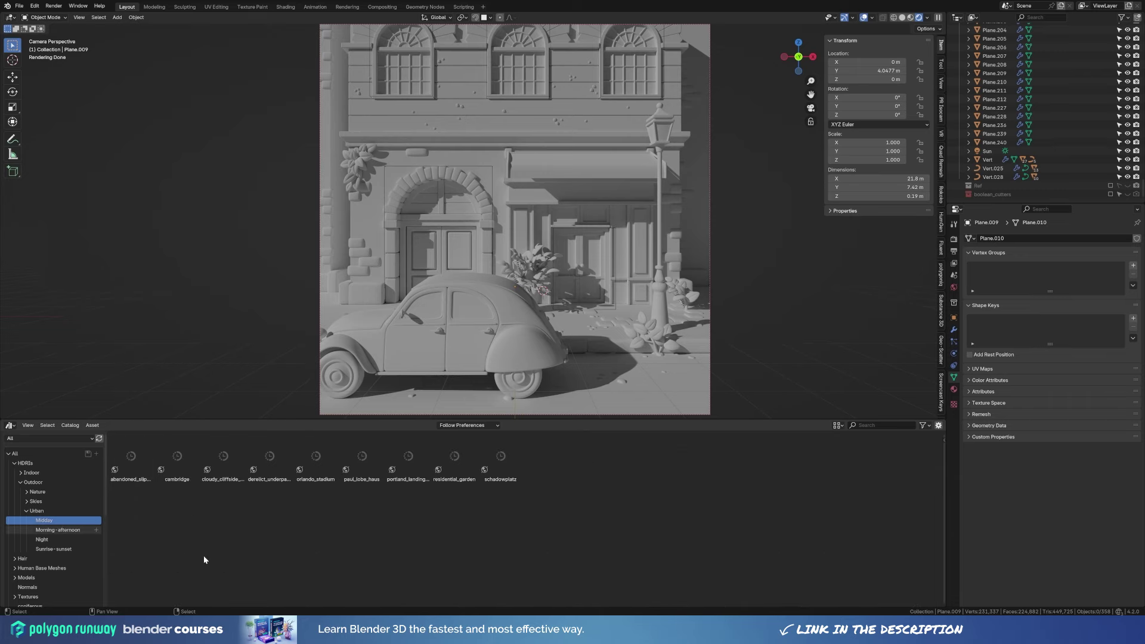
click(58, 529)
Drop the stone_alley_03 HDRI onto the scene and show the world background nodes.
drag(455, 525, 865, 262)
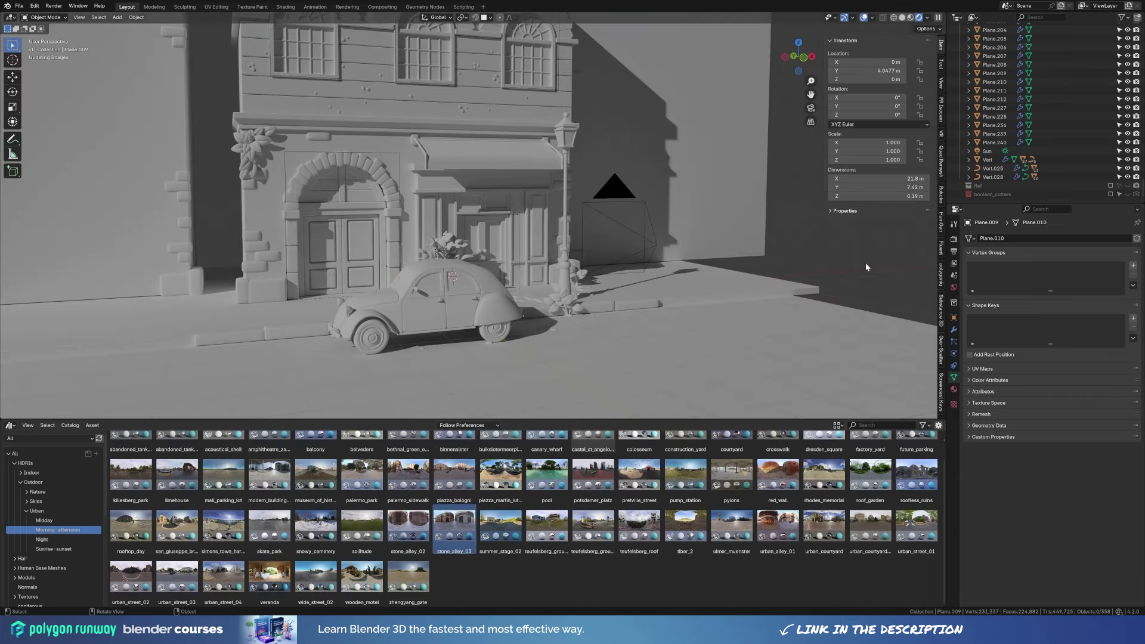
key(KP_0)
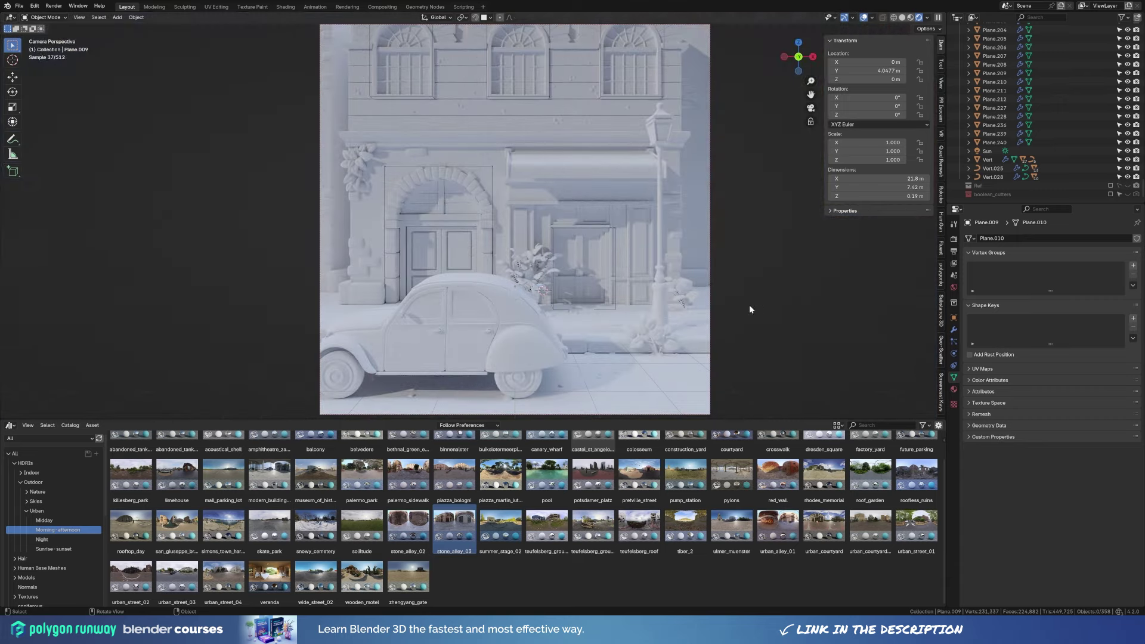
click(10, 425)
click(58, 506)
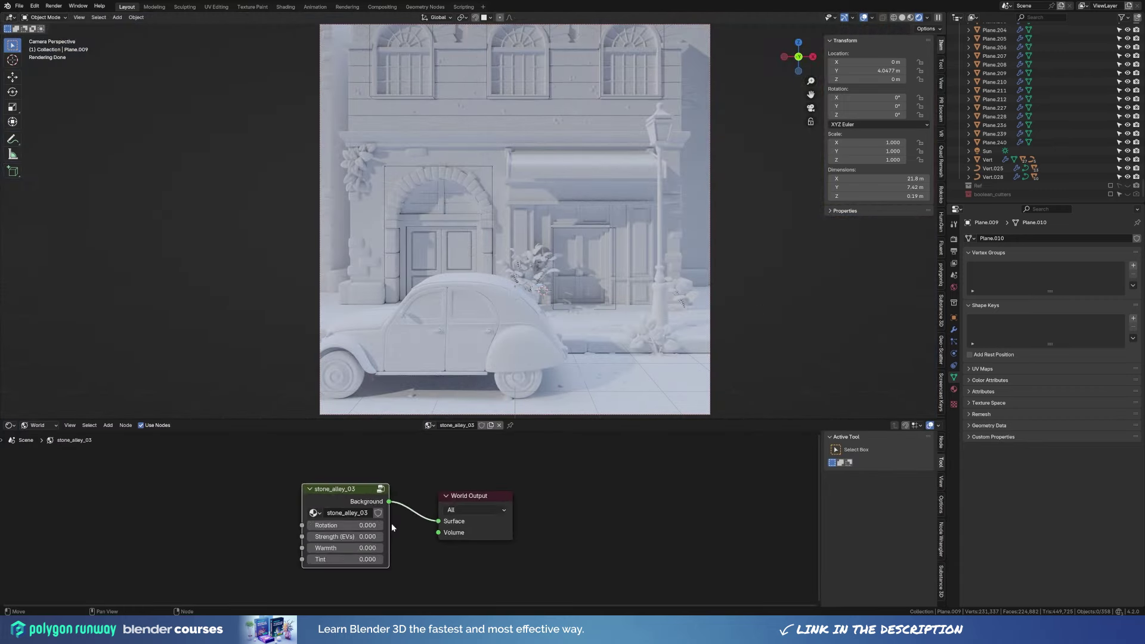
Rotate the stone_alley_03 environment map to about -205.6, with the Sun hidden for comparison.
drag(328, 527, 334, 527)
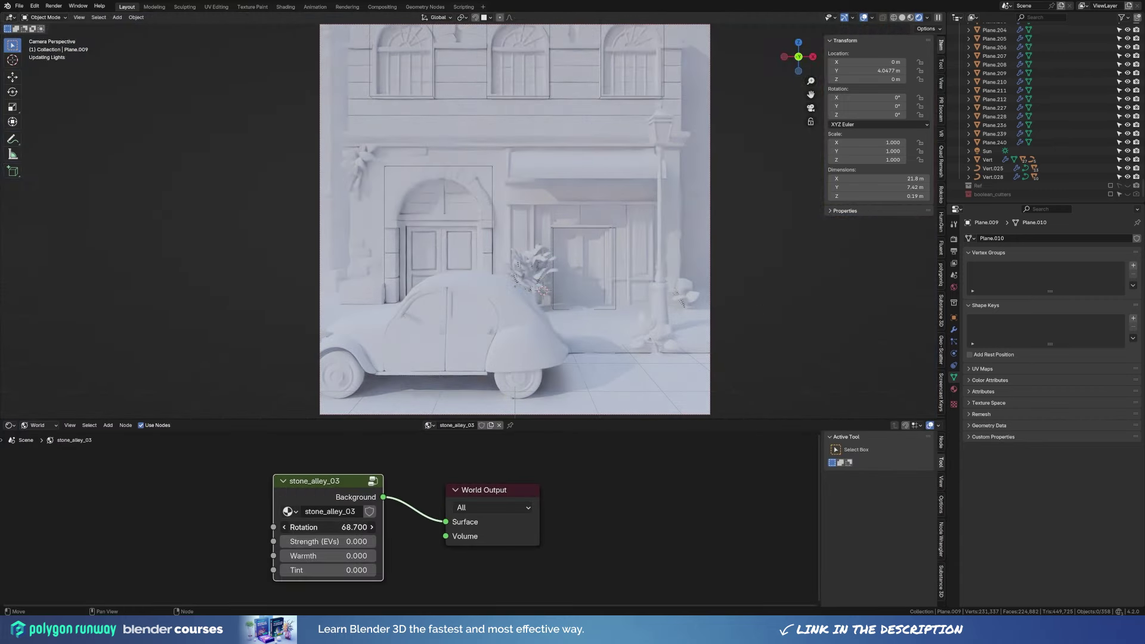
key(Escape)
click(1128, 151)
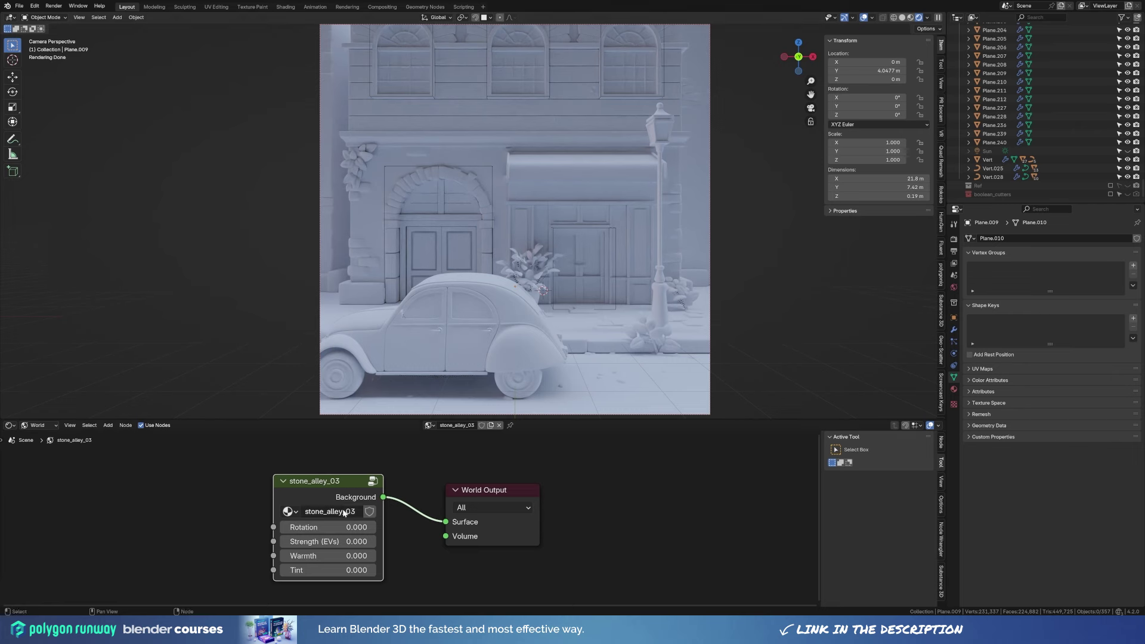
mouse_move(328, 527)
mouse_down()
mouse_move(280, 528)
mouse_move(292, 527)
mouse_up()
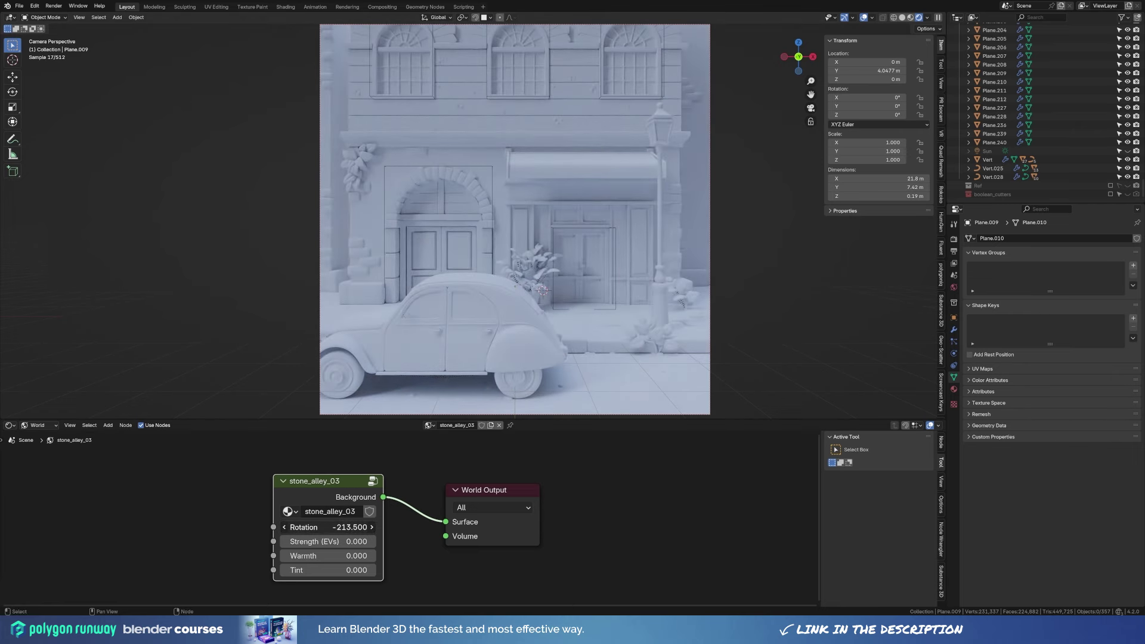
click(1127, 150)
drag(328, 528, 340, 527)
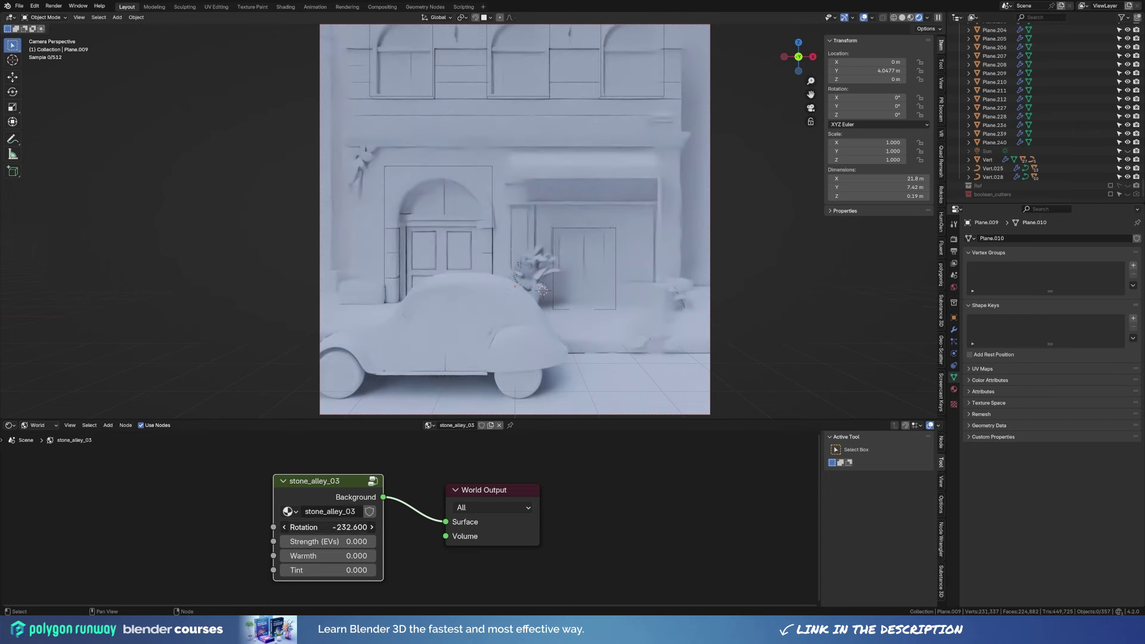
Compare lighting with the Sun toggled, then set Sun strength to 1.5.
click(1128, 151)
click(1128, 151)
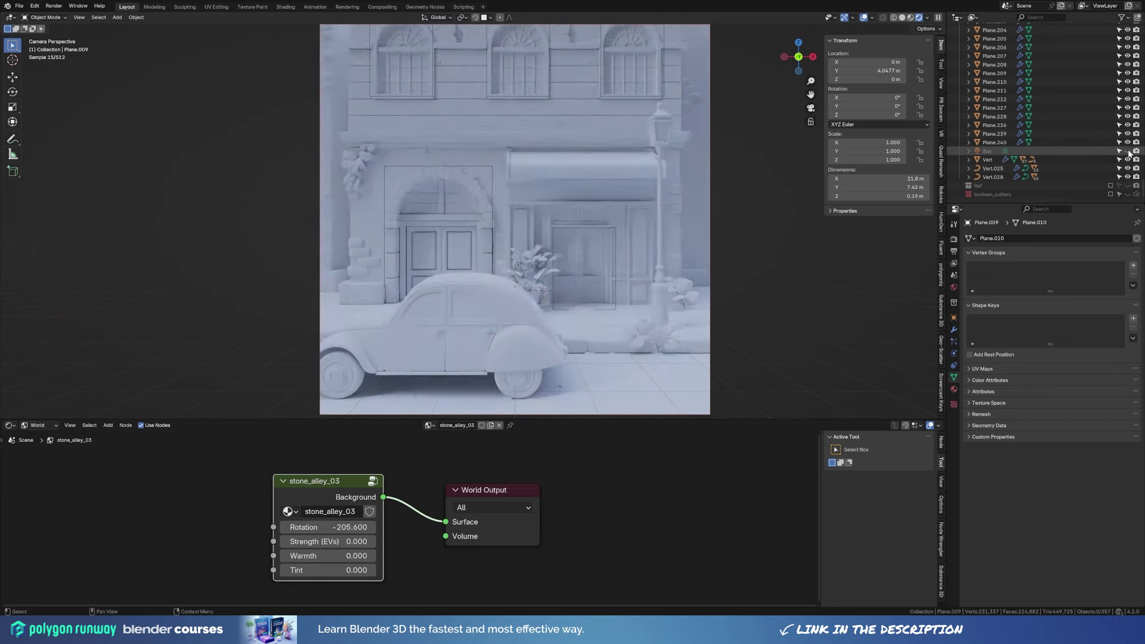
click(1127, 151)
click(987, 151)
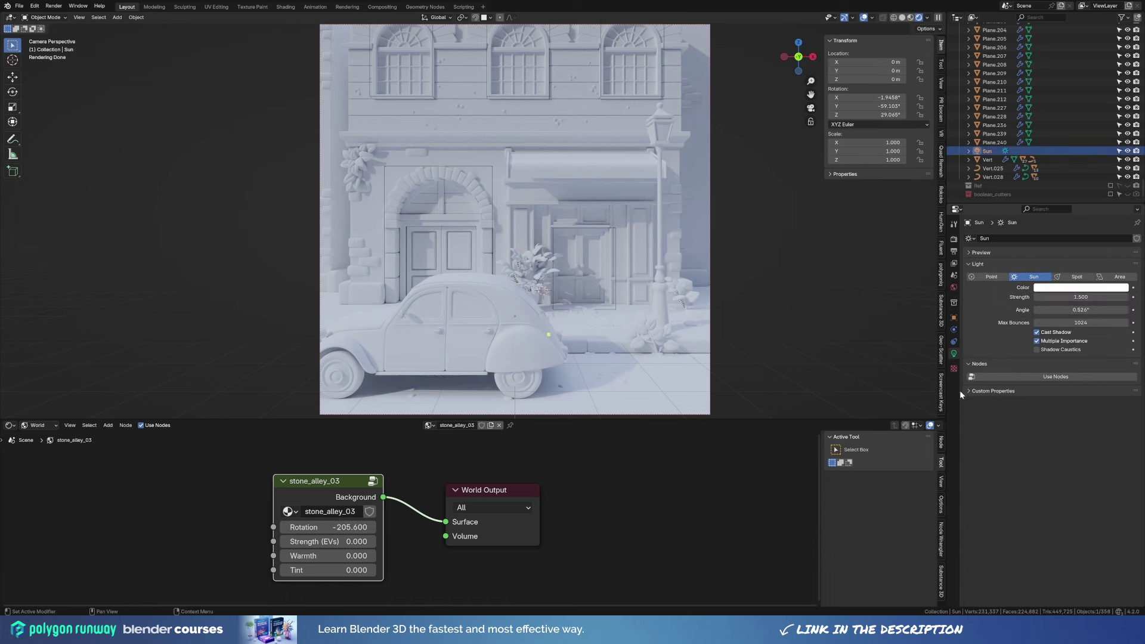
text(1.5)
key(Return)
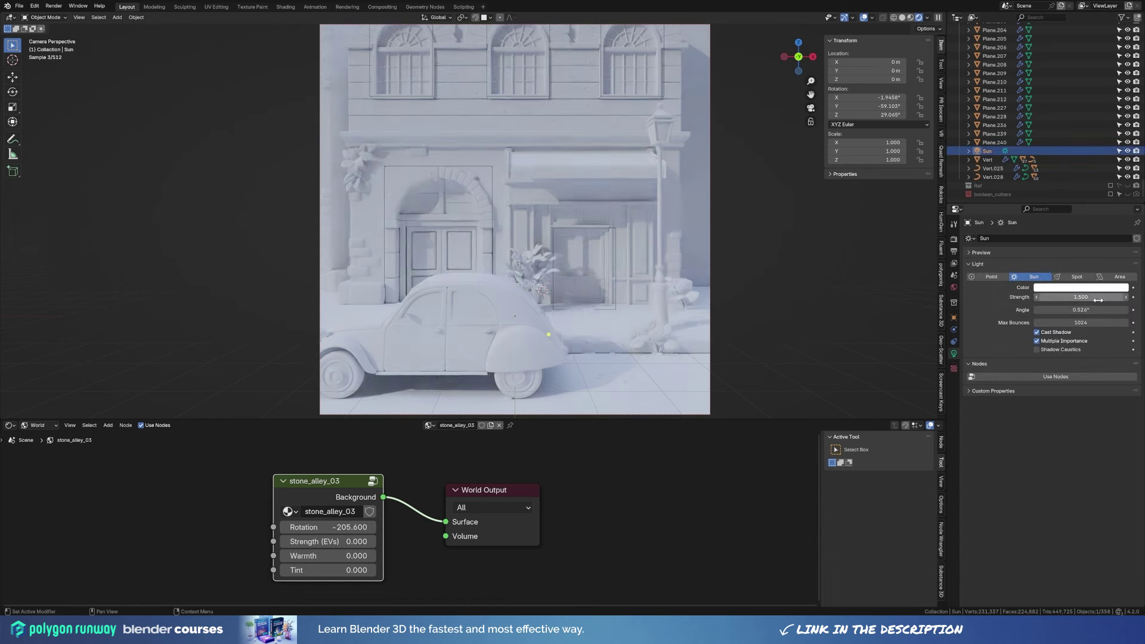
Switch the shader editor to Object materials and select the car body.
click(39, 429)
click(35, 447)
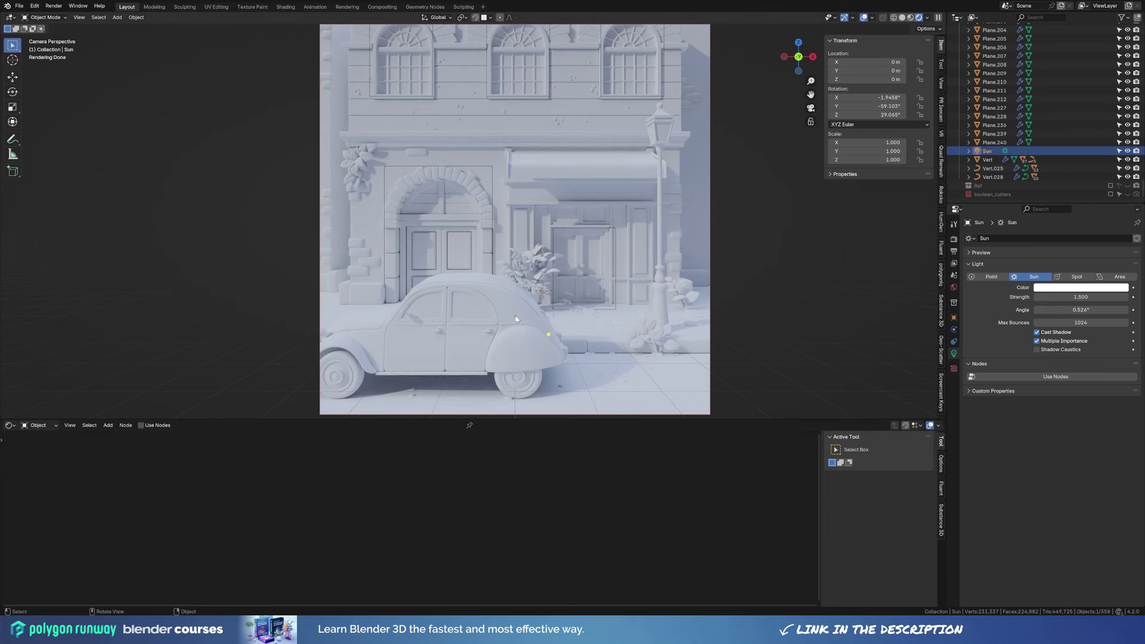
click(516, 319)
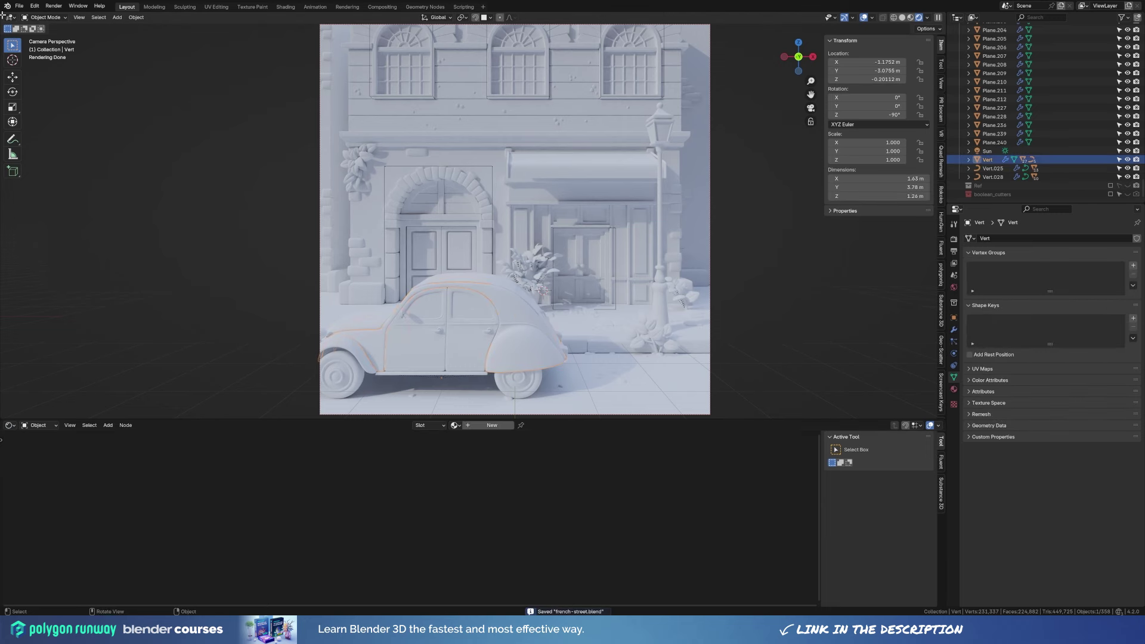
Give the car a new material with a red base colour.
drag(288, 419, 289, 371)
shift+middle_drag(288, 209, 228, 233)
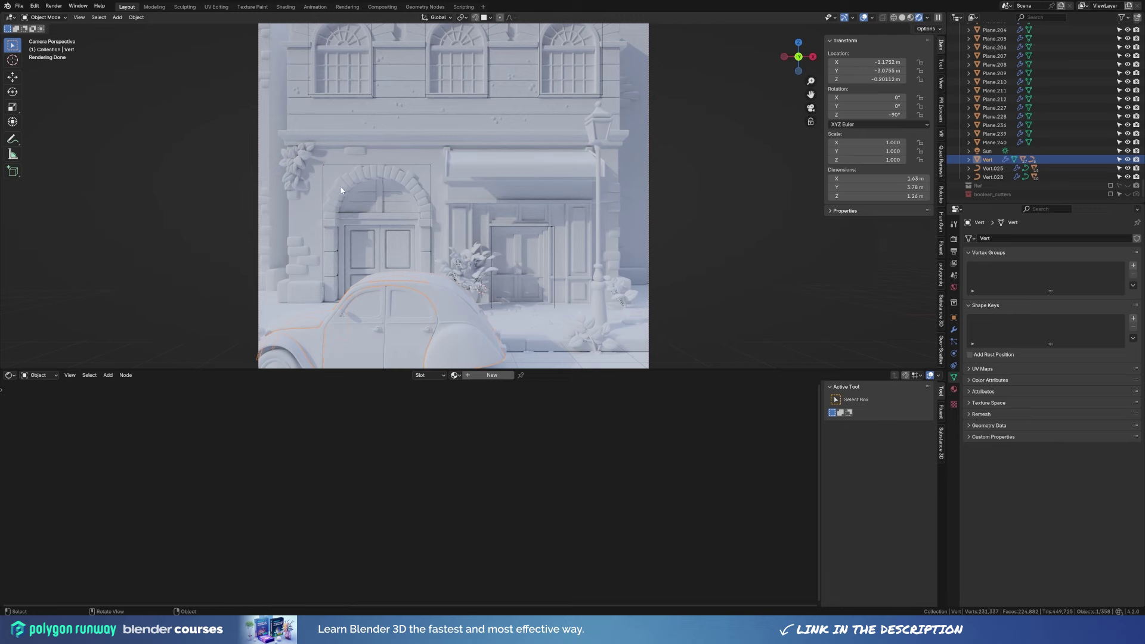
scroll(541, 213, up, 1)
scroll(542, 214, up, 2)
click(954, 389)
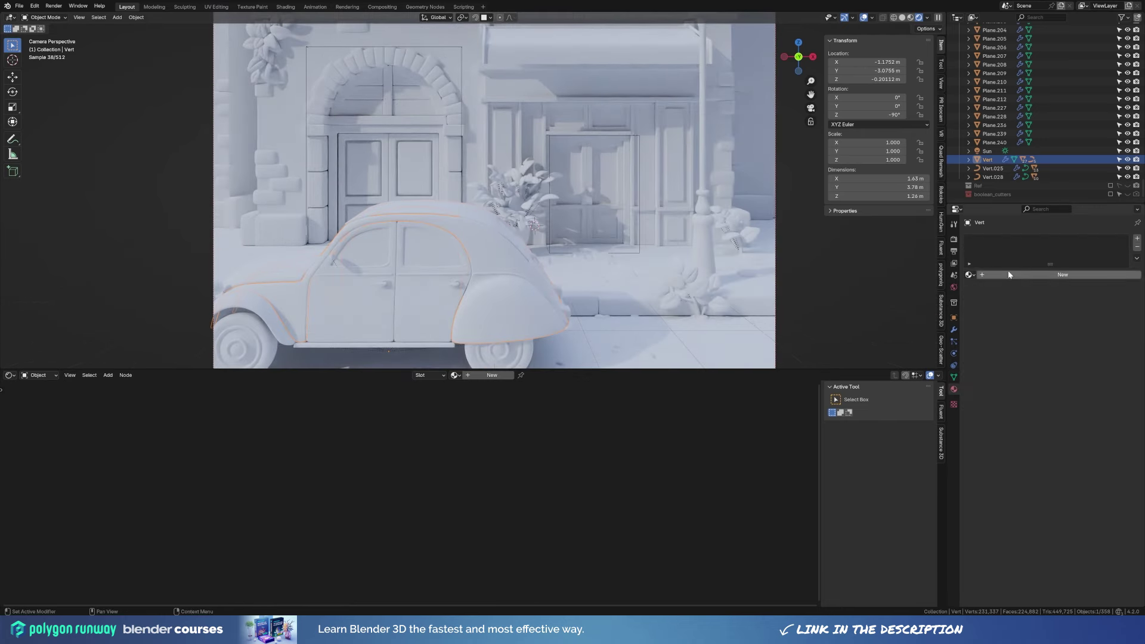
click(1049, 274)
middle_drag(358, 495, 513, 466)
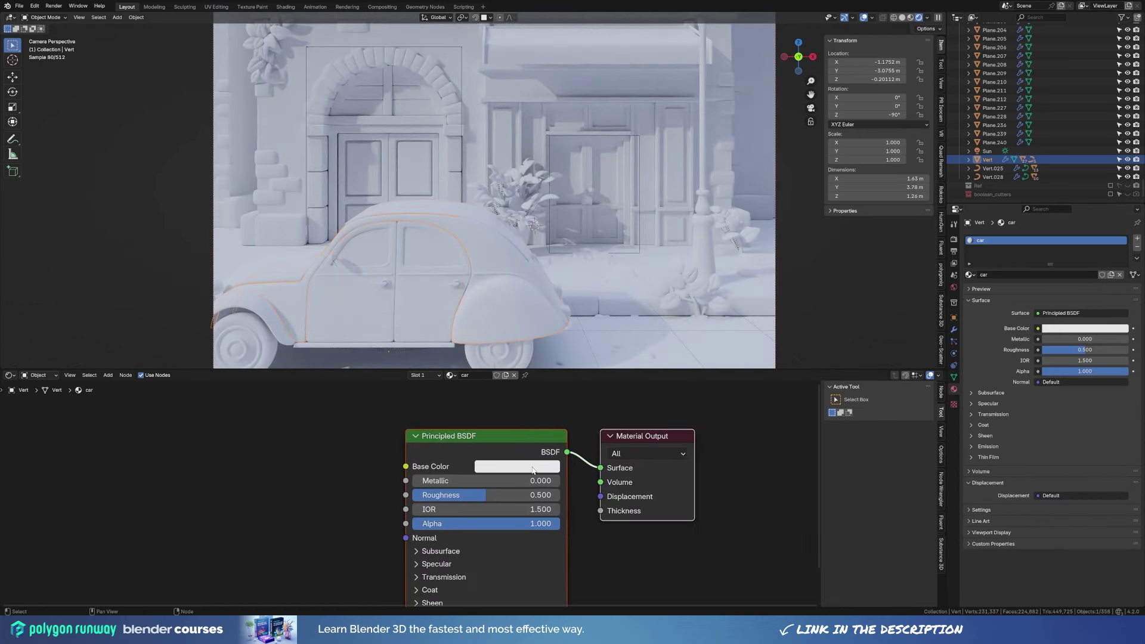
click(518, 466)
click(541, 365)
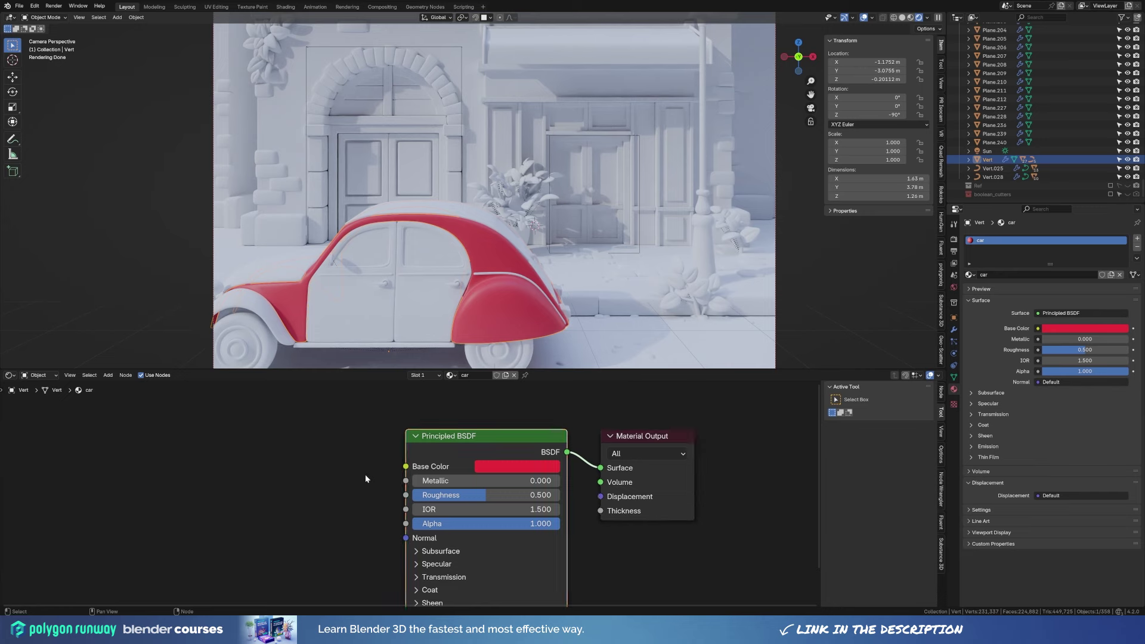
Add a Fluent Grunge 00 node to the car material at scale 0.010.
scroll(770, 453, down, 2)
click(941, 523)
click(892, 412)
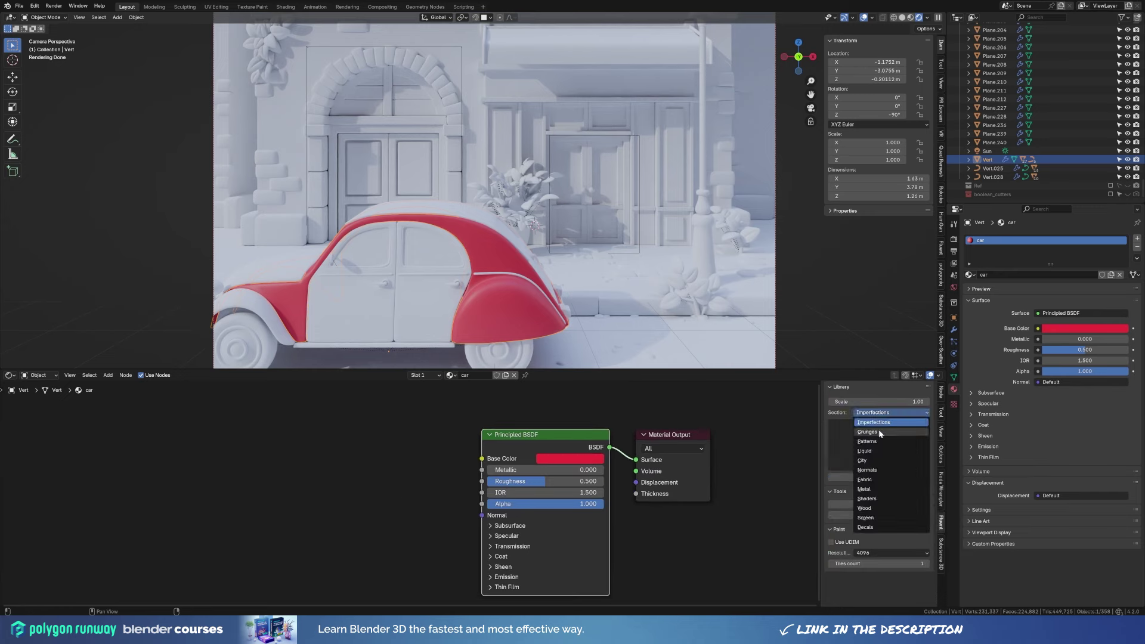
click(879, 431)
click(876, 453)
click(606, 493)
click(879, 478)
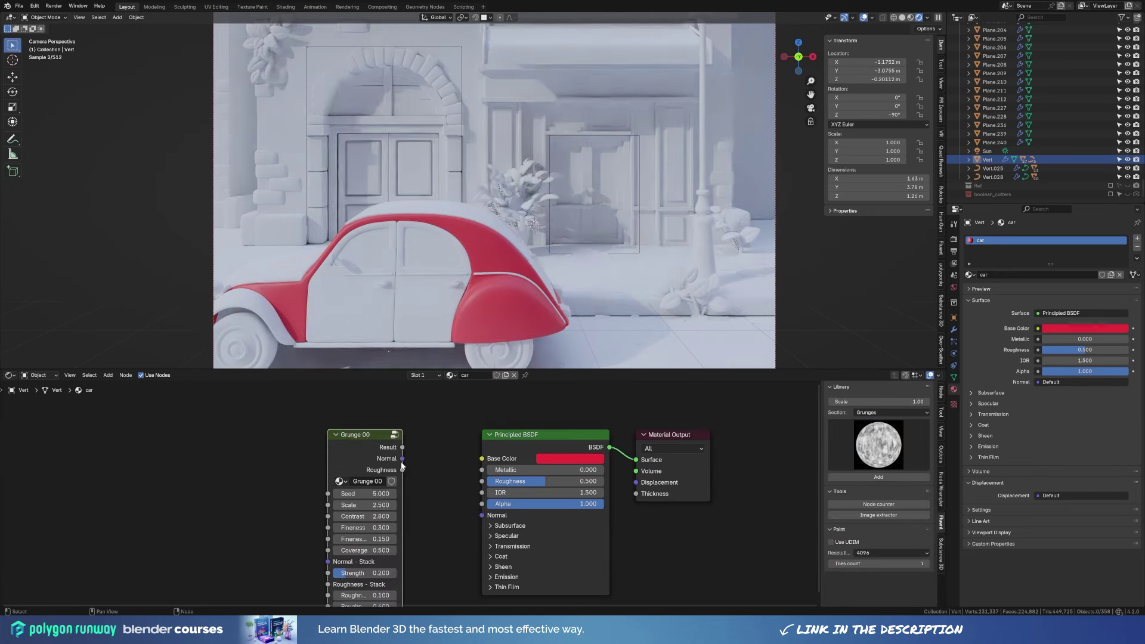
click(300, 424)
text(0.1)
key(Return)
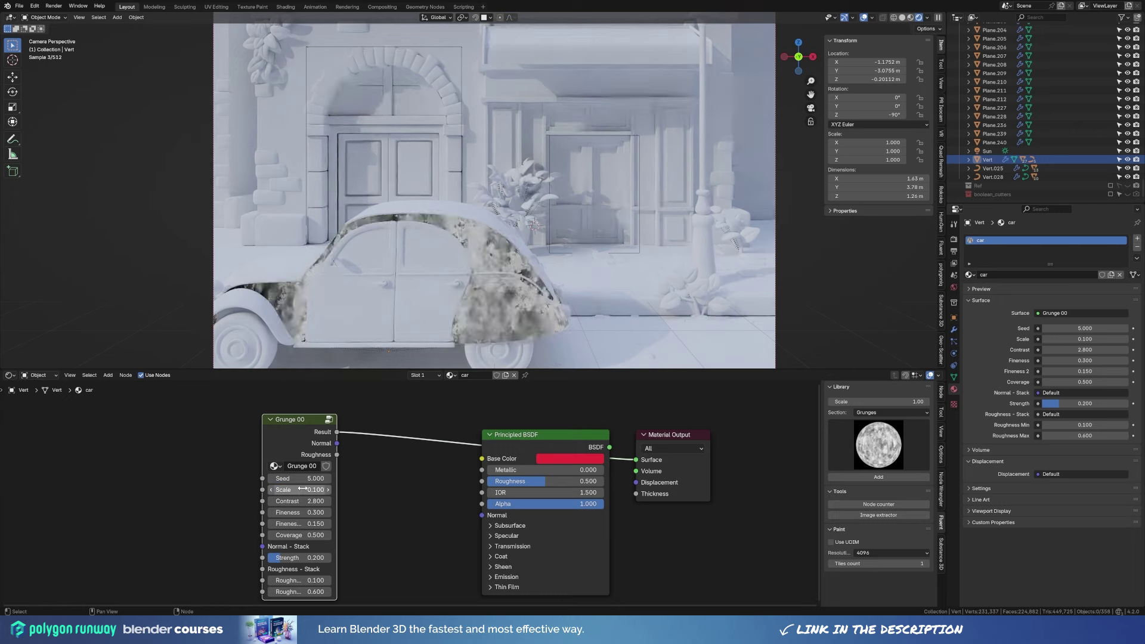
key(Return)
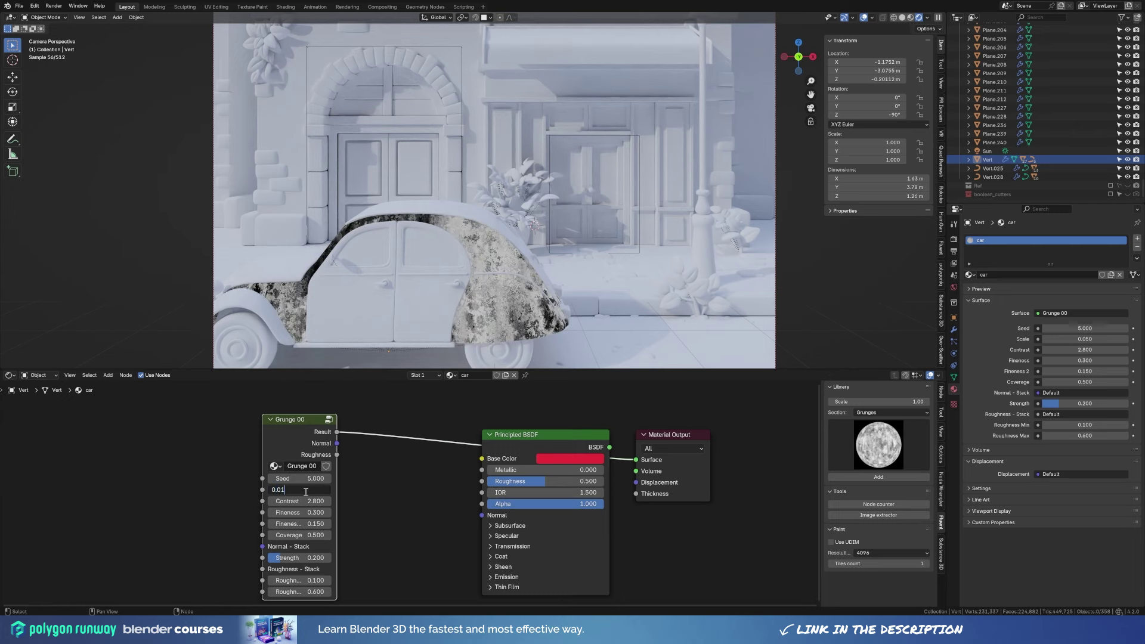
key(Return)
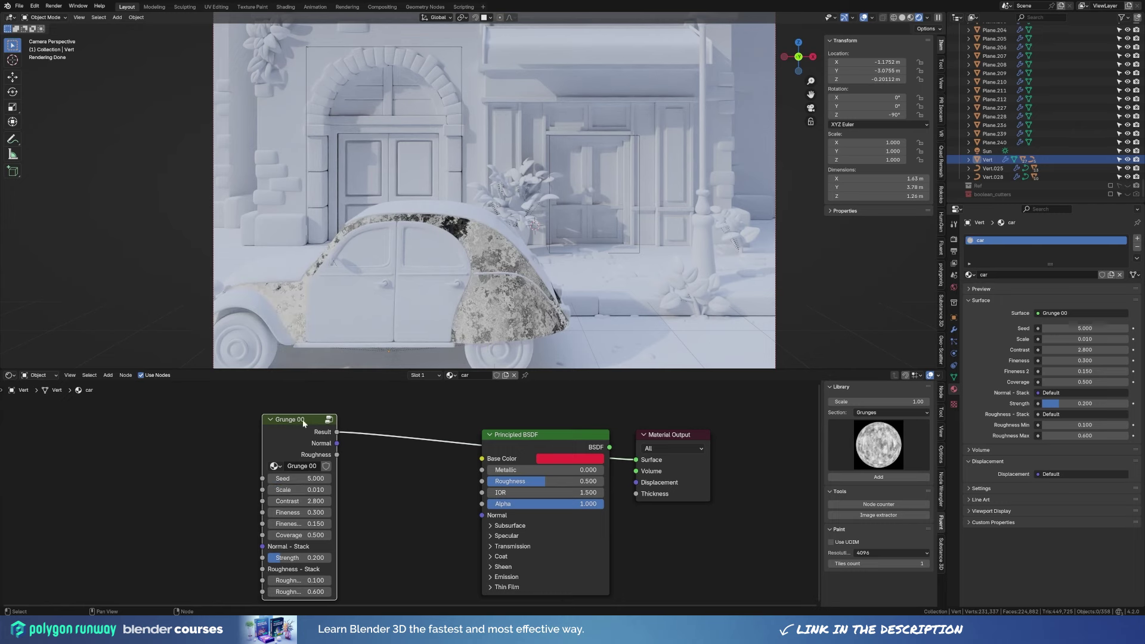
Add a Mix colour node driven by the grunge, with colour B a lighter orange-red.
drag(303, 423, 245, 427)
key(shift+a)
text(mix)
key(Return)
drag(368, 515, 368, 515)
key(ctrl+v)
key(ctrl+v)
click(419, 538)
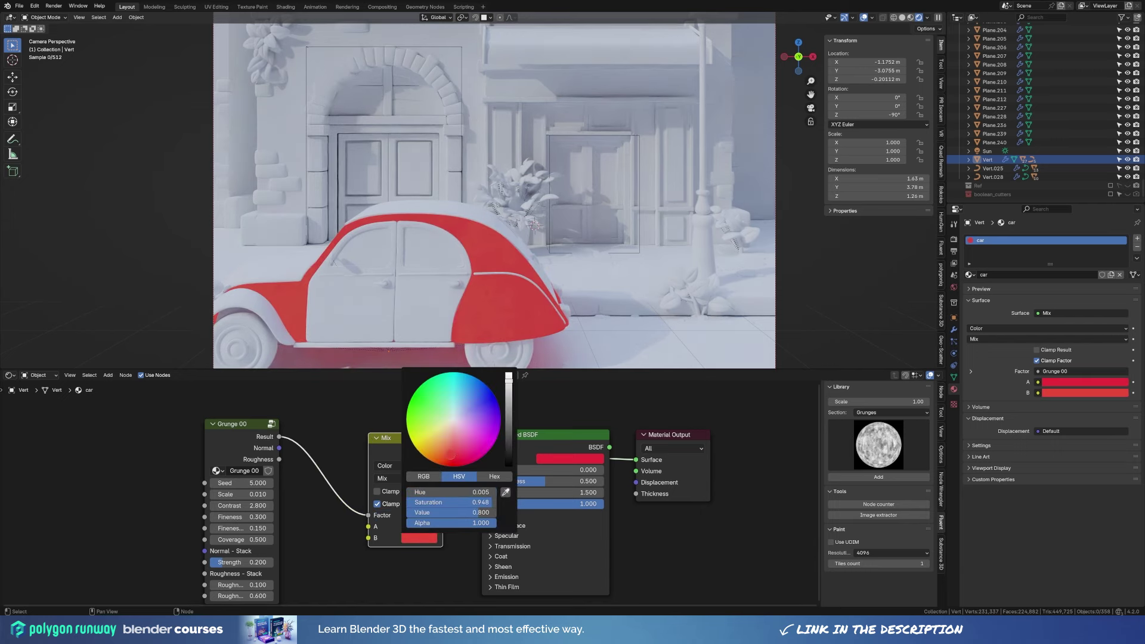
click(447, 451)
Feed the Mix into base colour and drive BSDF roughness from grunge, ranging 0.5 to 1.0.
drag(442, 451, 482, 458)
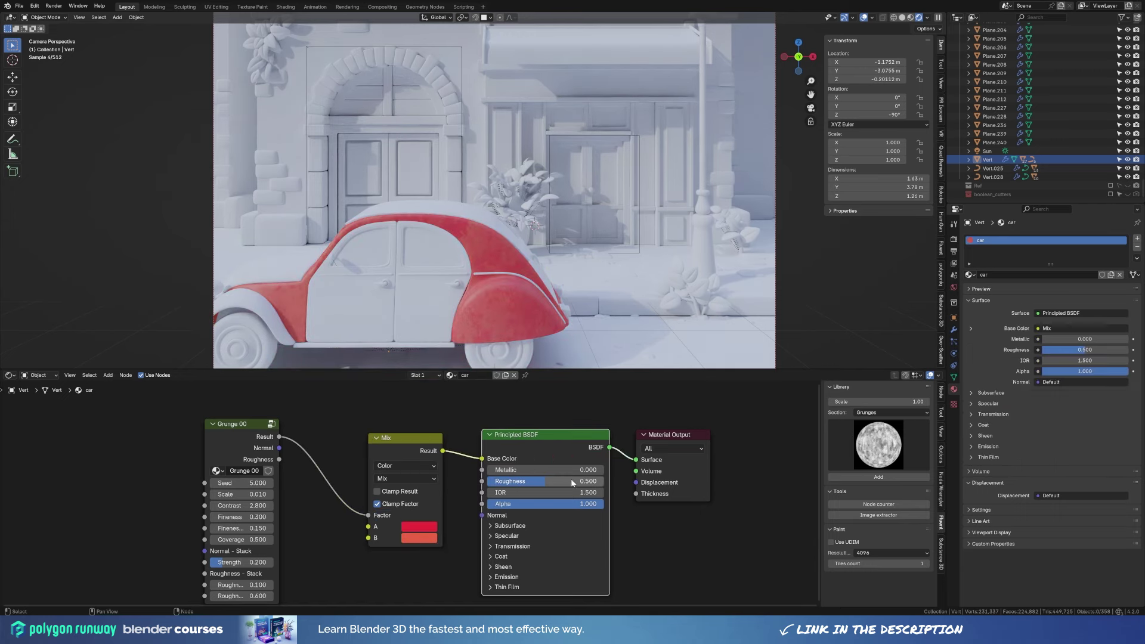
scroll(491, 352, up, 2)
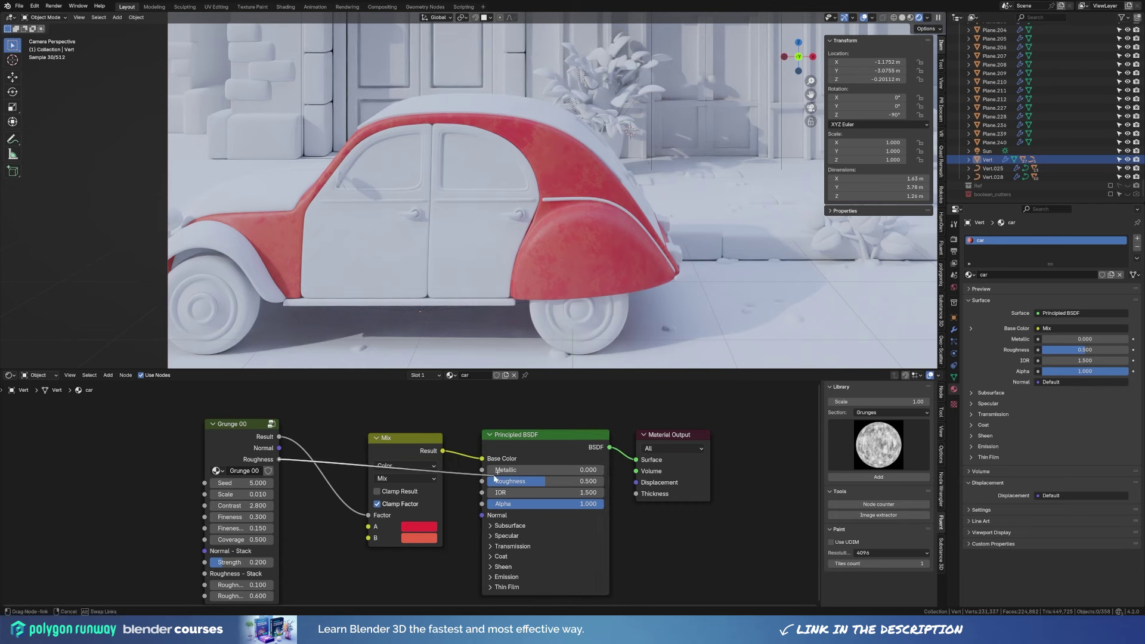
drag(279, 459, 482, 482)
scroll(559, 258, up, 2)
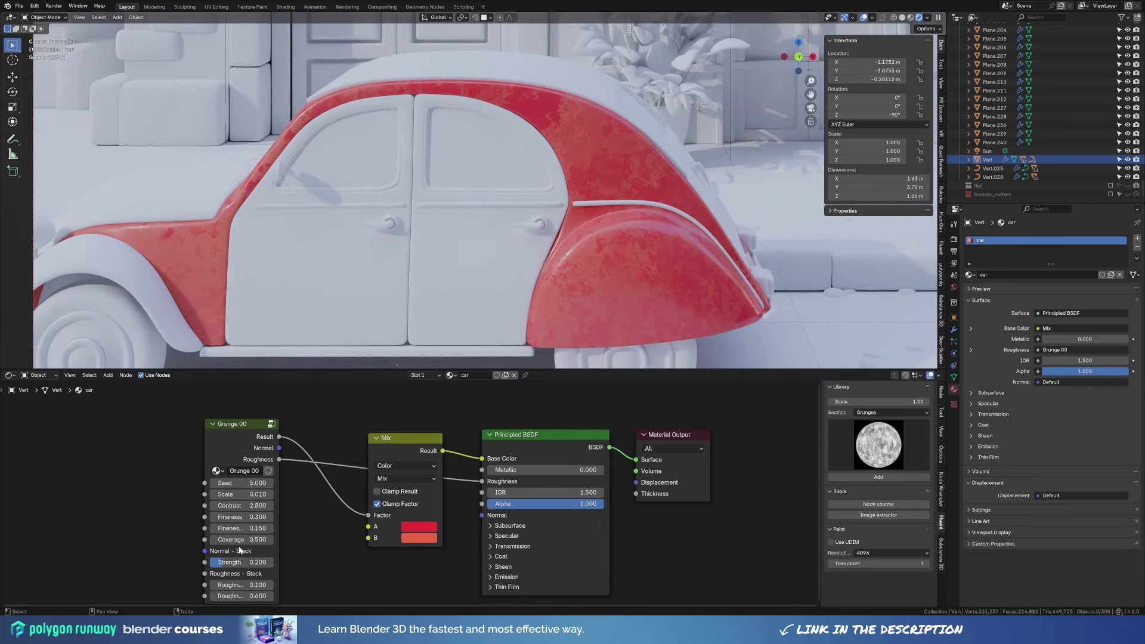
drag(257, 596, 239, 596)
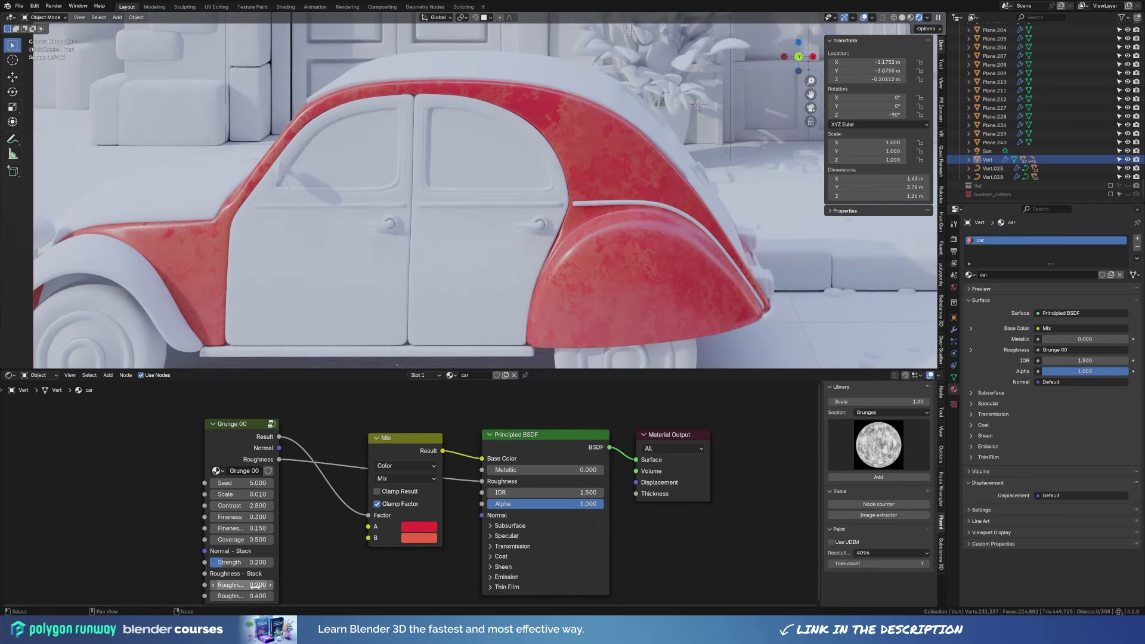
text(5)
key(Tab)
text(1)
key(Return)
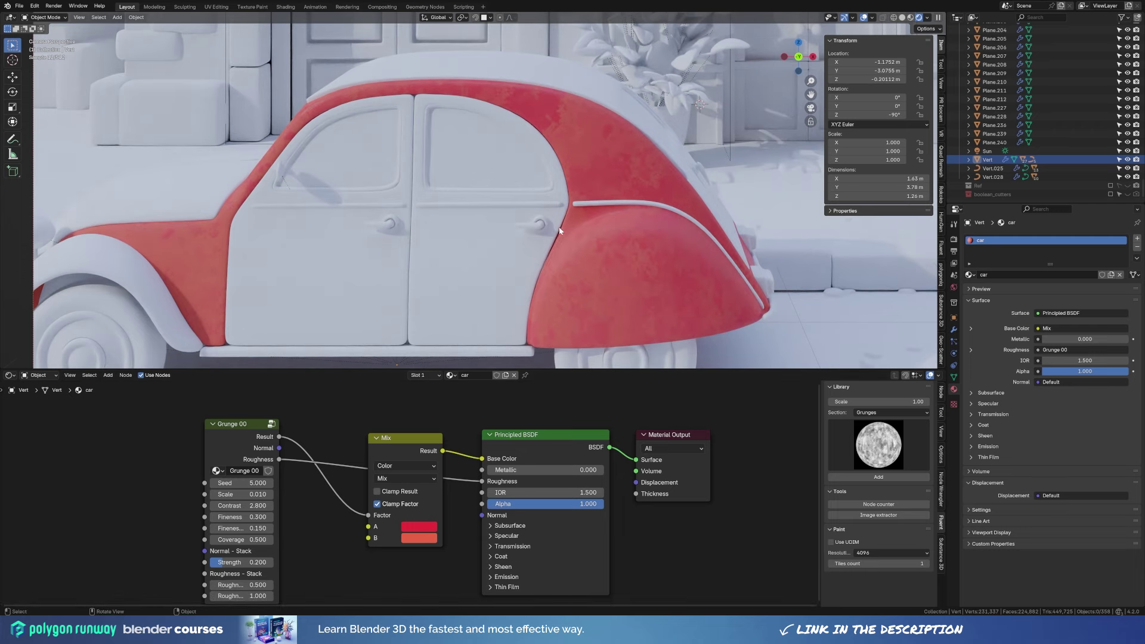
Link grunge roughness to coat roughness and set the coat weight to about 0.1.
click(495, 557)
scroll(501, 537, up, 2)
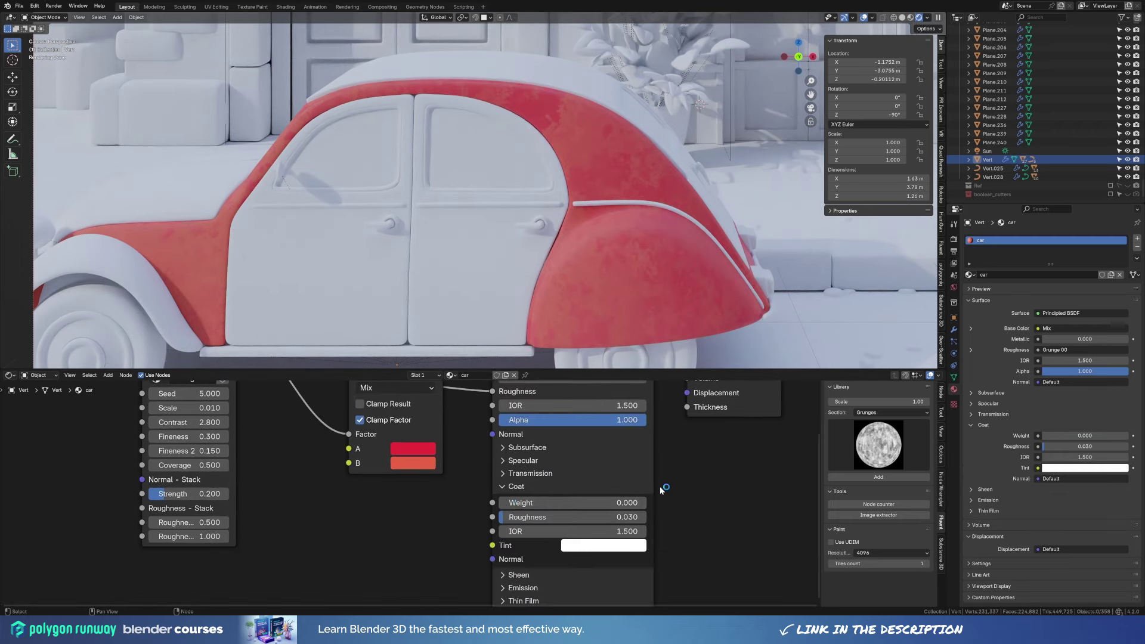
mouse_move(525, 503)
mouse_down()
mouse_move(665, 489)
mouse_move(596, 503)
mouse_up()
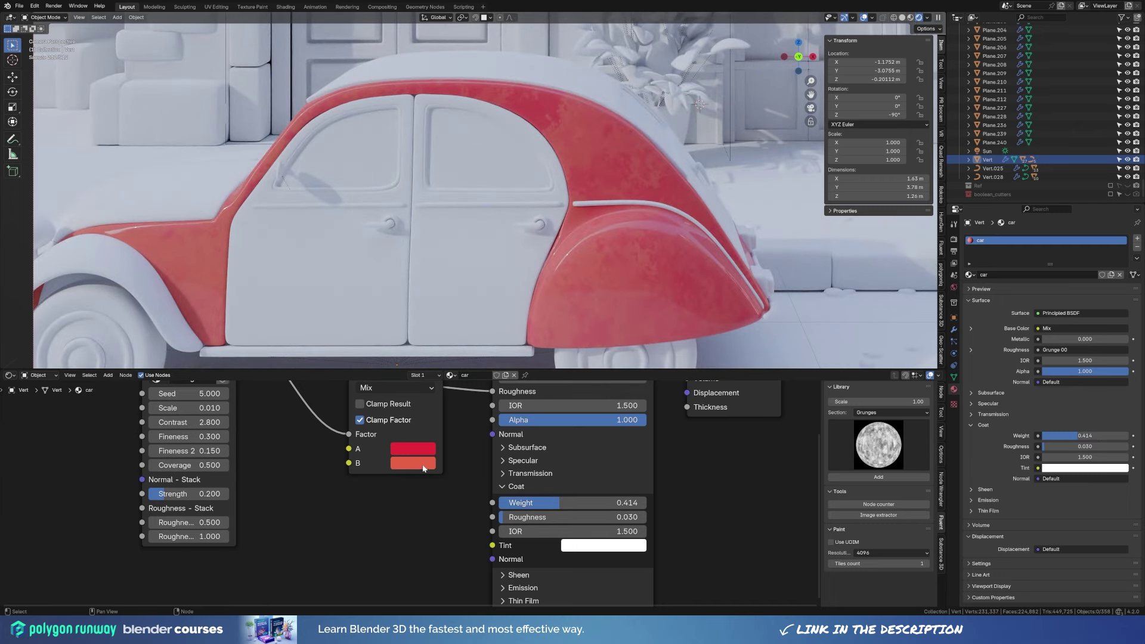
middle_drag(377, 439, 338, 495)
mouse_move(197, 420)
mouse_down()
mouse_move(454, 573)
mouse_move(395, 577)
mouse_up()
drag(536, 562, 433, 561)
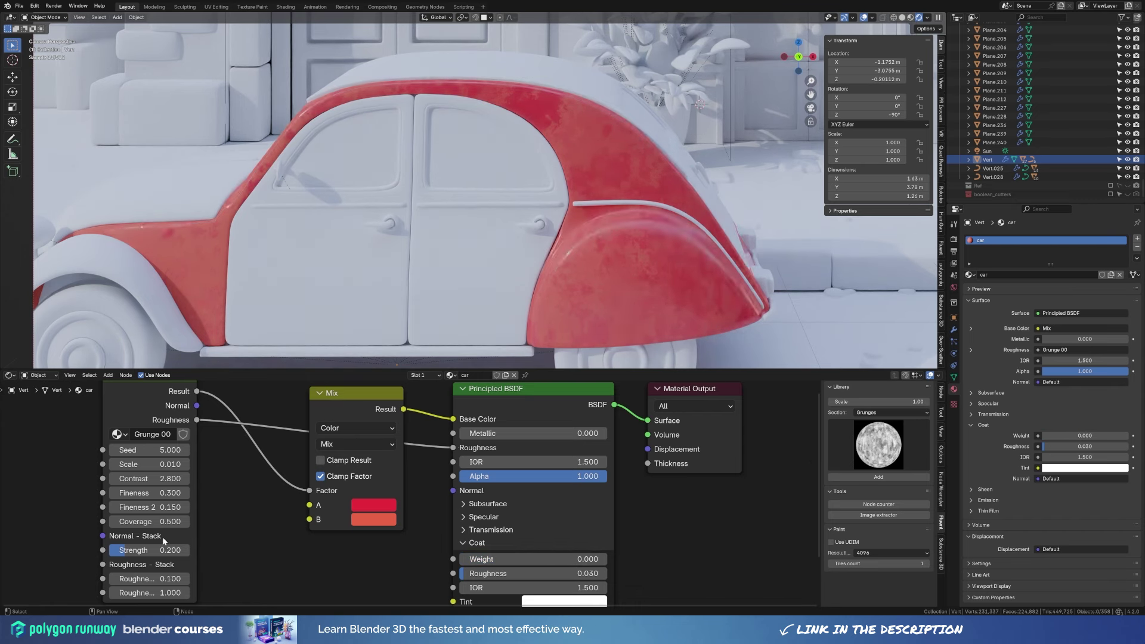
Set the grunge scale to 0.025, make Mix colour B red, and select the car doors.
text(0.05)
key(Return)
click(164, 464)
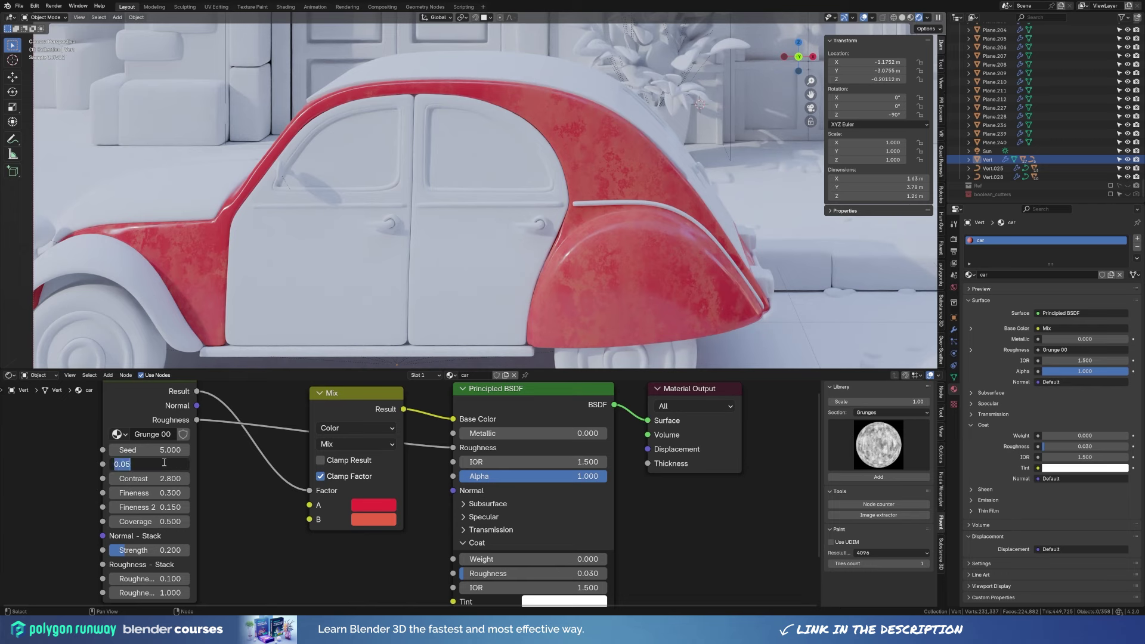
text(5)
key(Return)
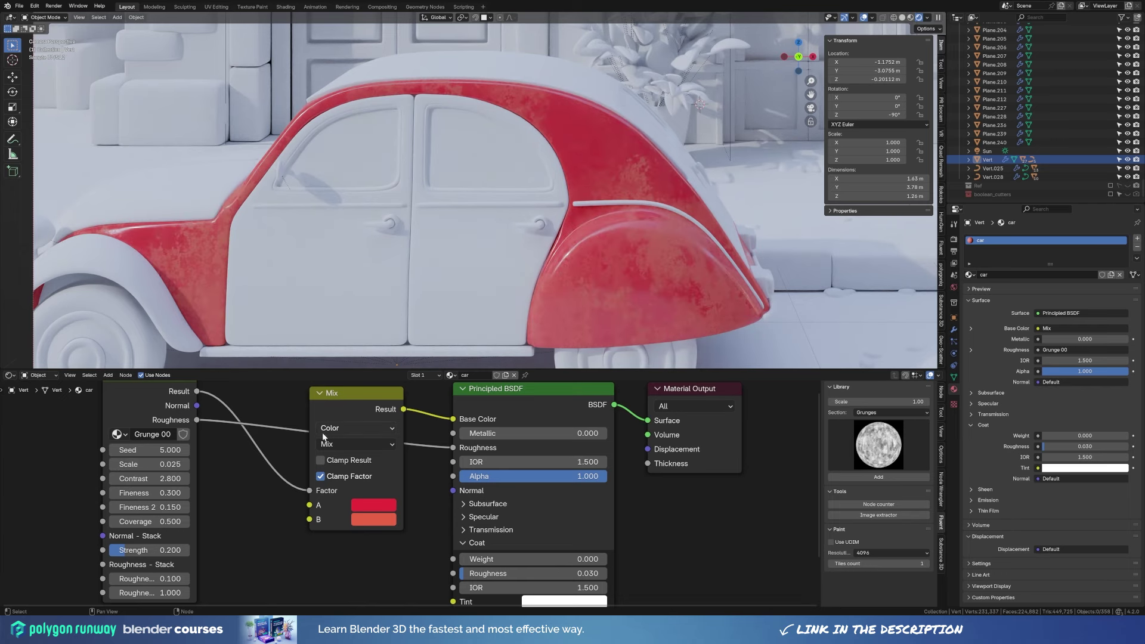
click(385, 522)
click(412, 413)
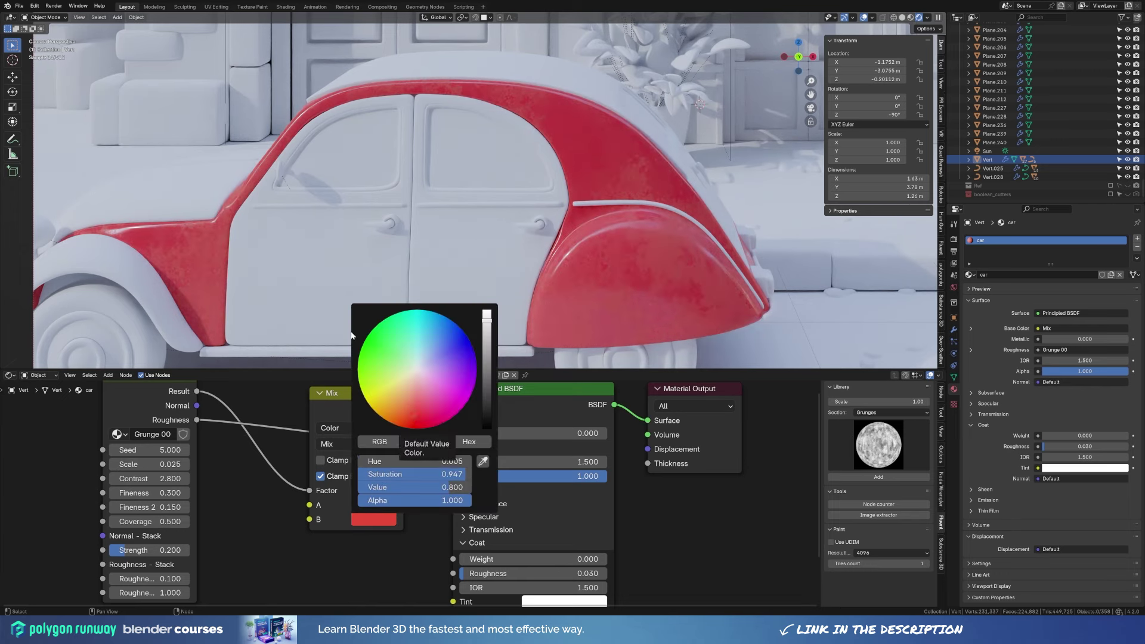
shift+middle_drag(402, 255, 444, 256)
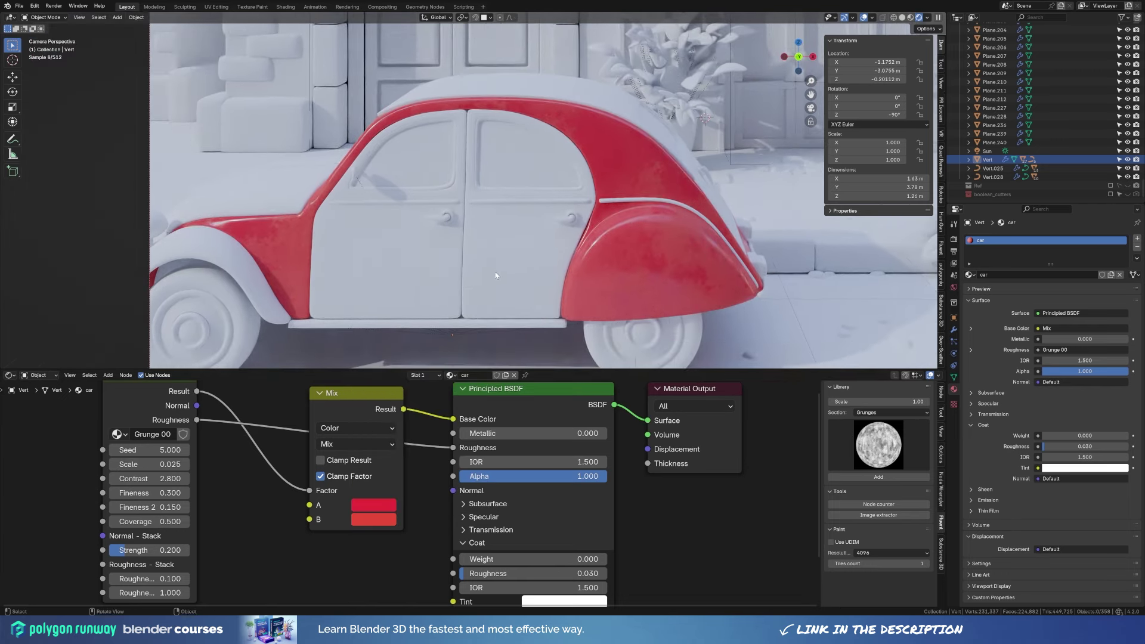
click(543, 268)
Assign the red 'car' material to the doors and both front fenders.
click(970, 275)
click(976, 290)
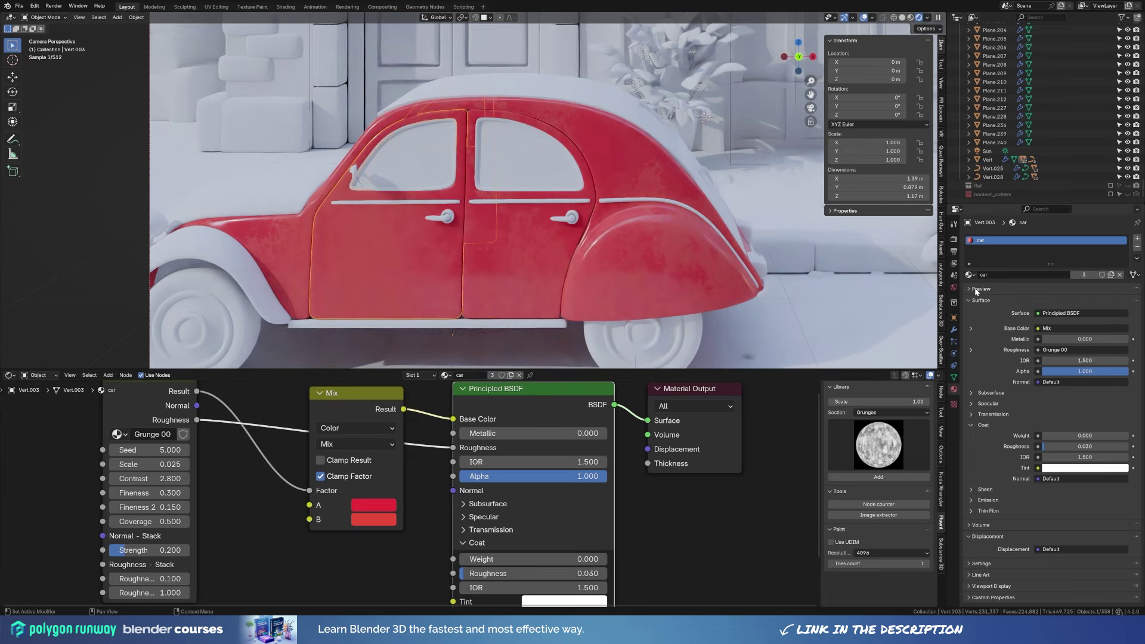
click(716, 194)
click(970, 274)
click(976, 291)
click(239, 250)
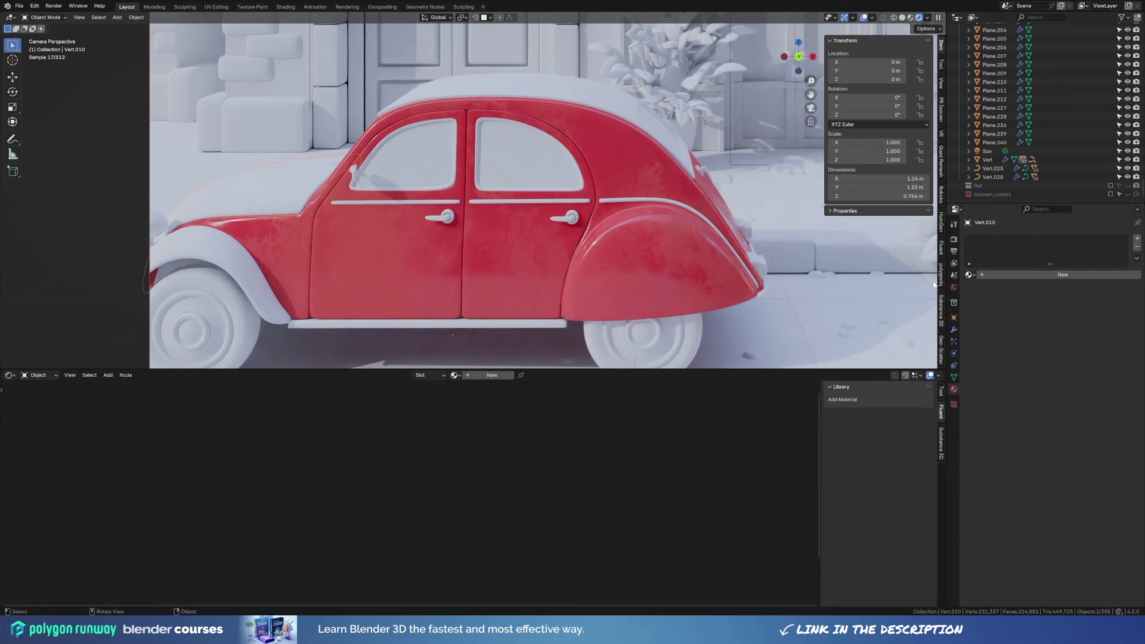
click(970, 275)
scroll(319, 257, down, 3)
click(325, 263)
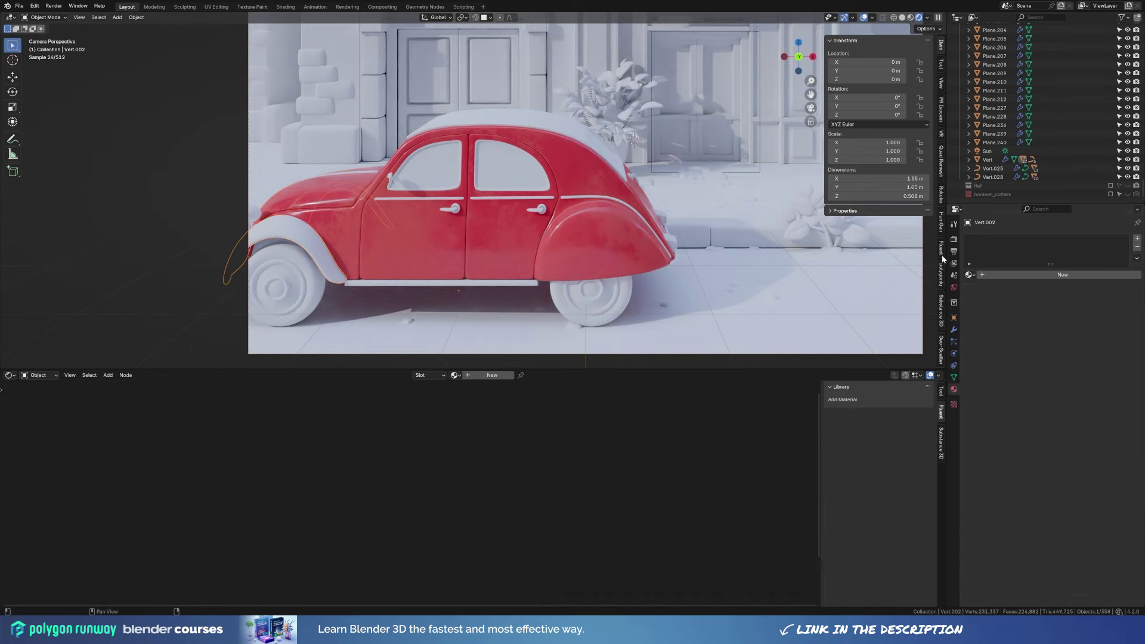
click(970, 275)
click(975, 291)
Give the door handle a new chrome material with Metallic 1.
click(452, 286)
click(419, 259)
scroll(419, 259, up, 3)
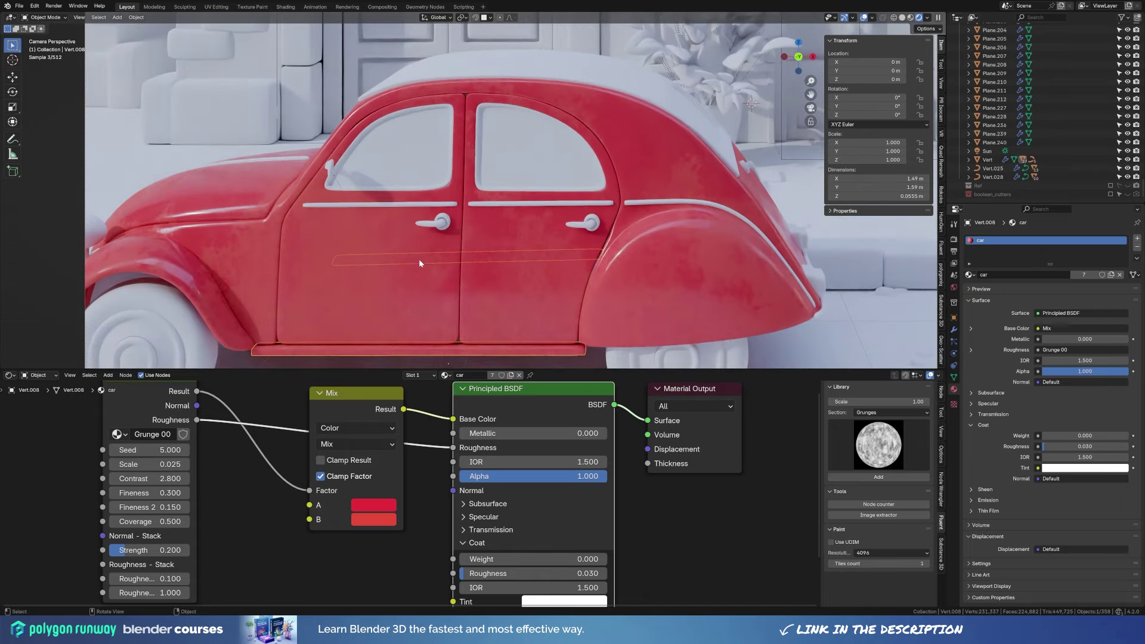
scroll(421, 247, up, 3)
click(1063, 275)
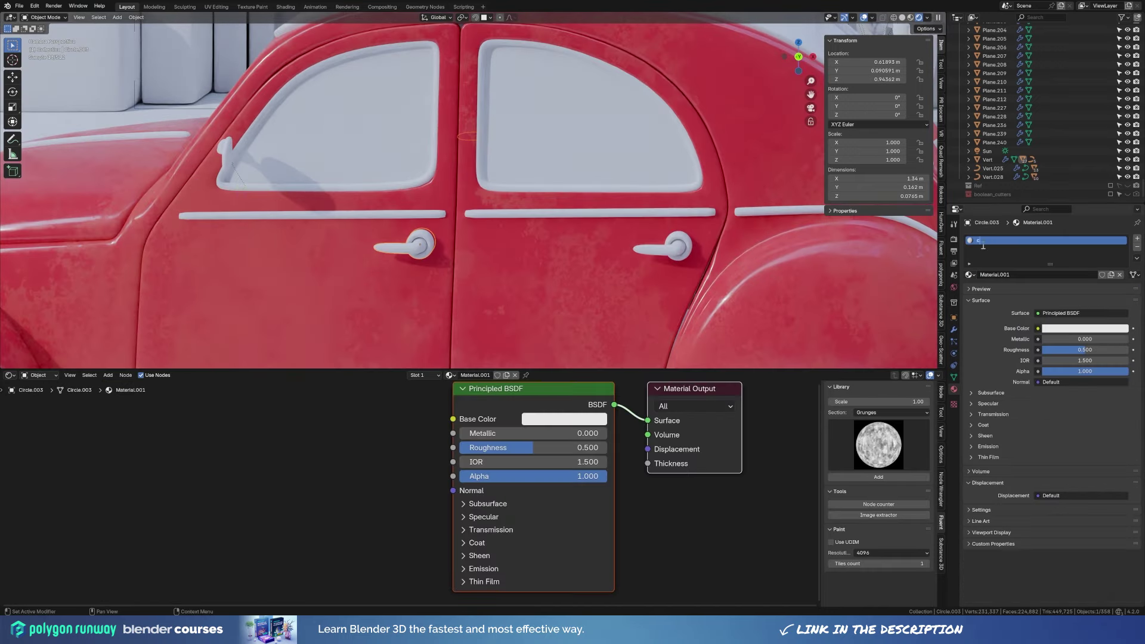
click(542, 280)
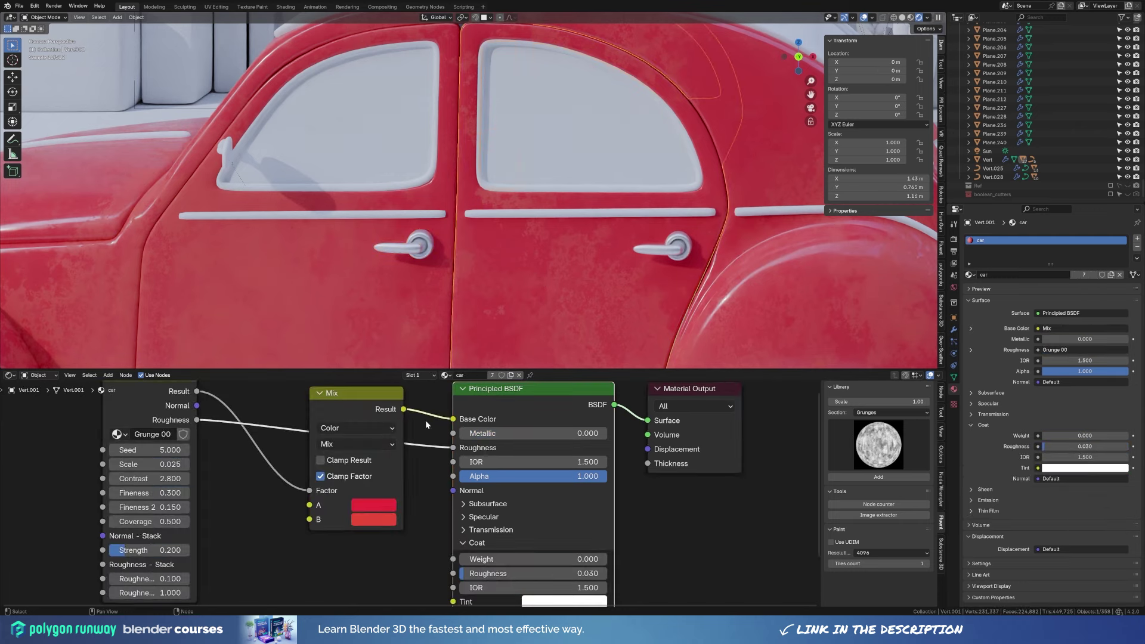
mouse_move(494, 434)
mouse_down()
mouse_move(534, 434)
mouse_move(471, 434)
mouse_up()
scroll(368, 277, down, 5)
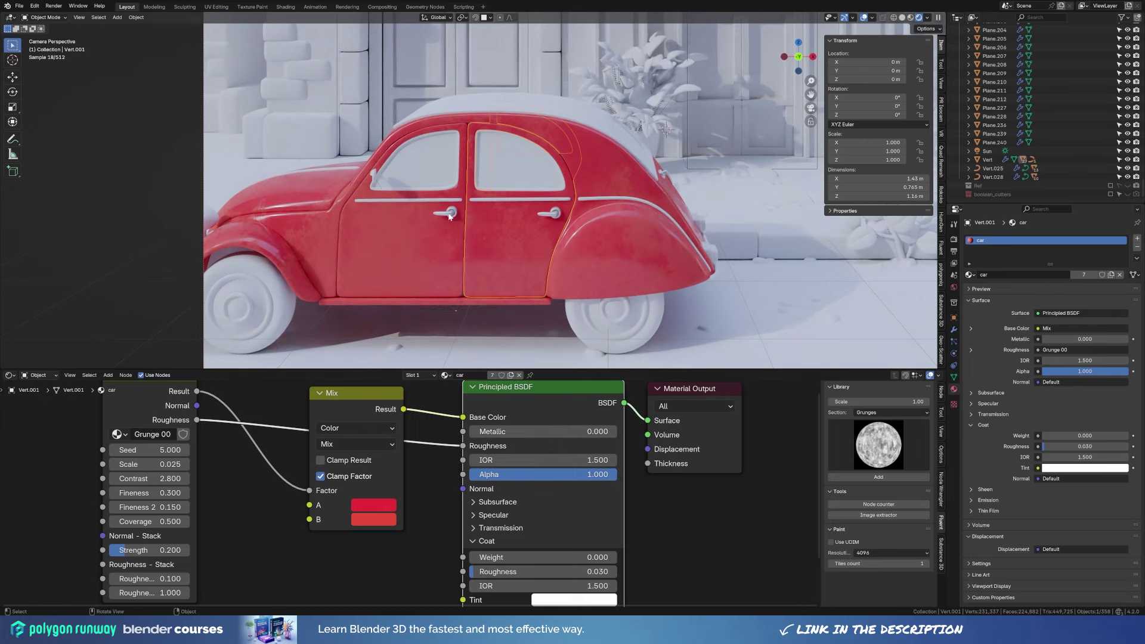
click(463, 318)
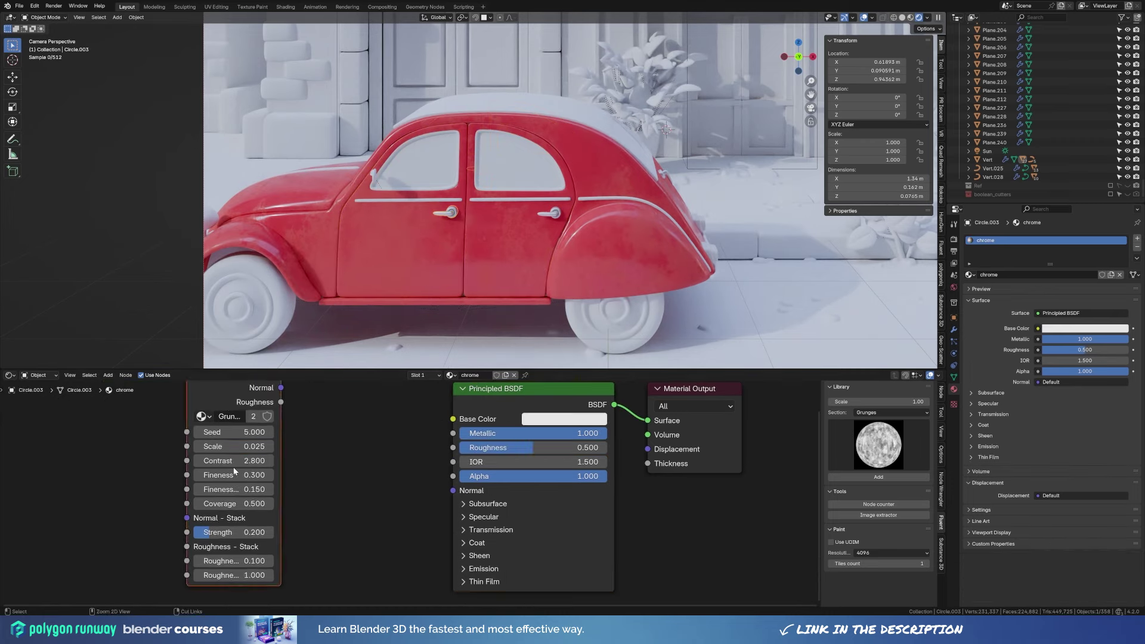
Drive the chrome roughness from grunge at scale 0.05 and set its upper roughness value.
drag(288, 450, 453, 447)
scroll(513, 216, up, 4)
scroll(494, 258, up, 5)
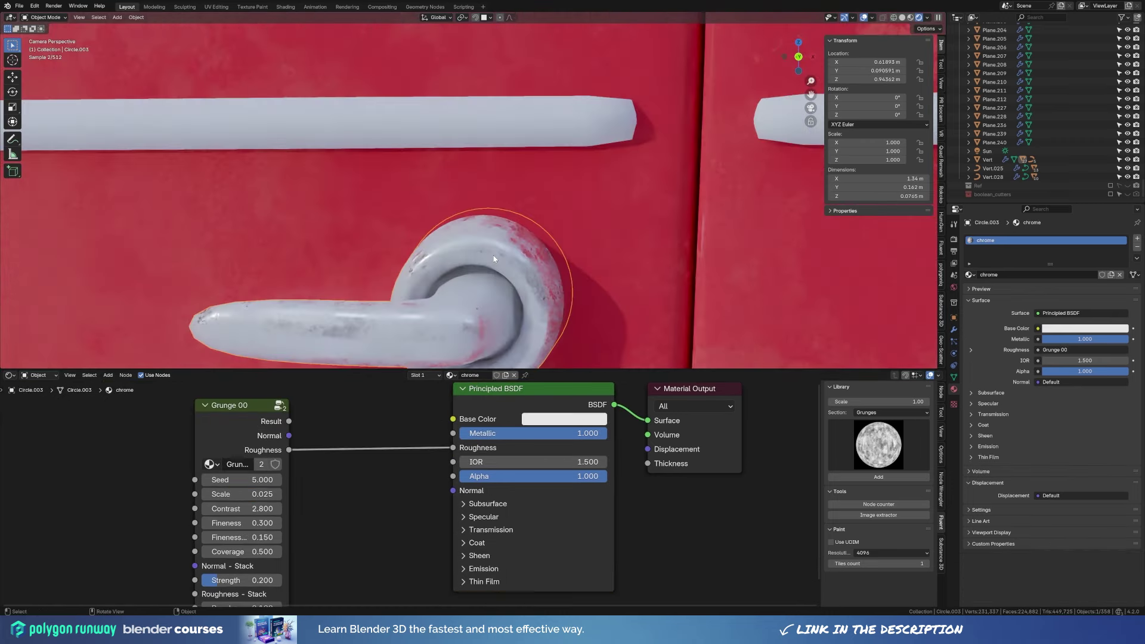
text(0.01)
key(Return)
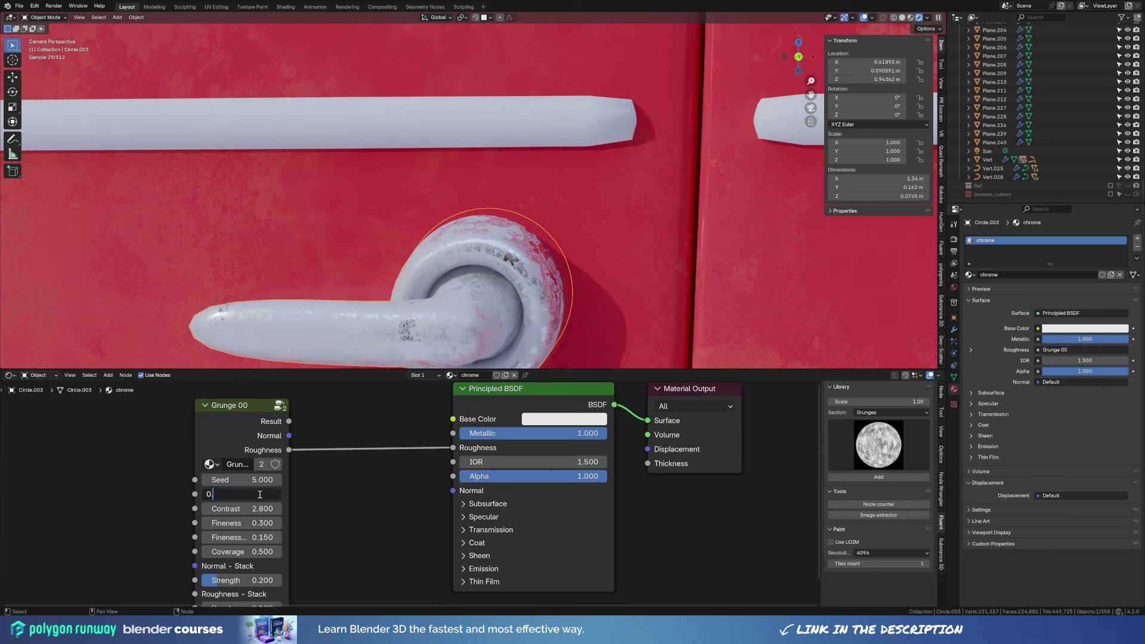
text(1)
key(Return)
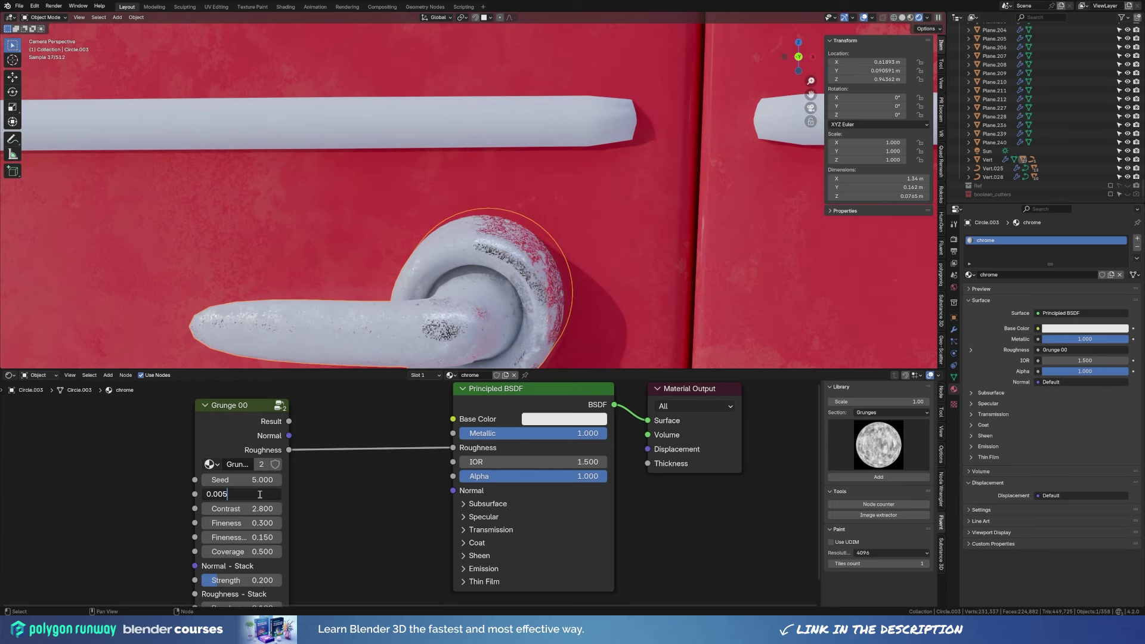
key(Return)
text(05)
key(Return)
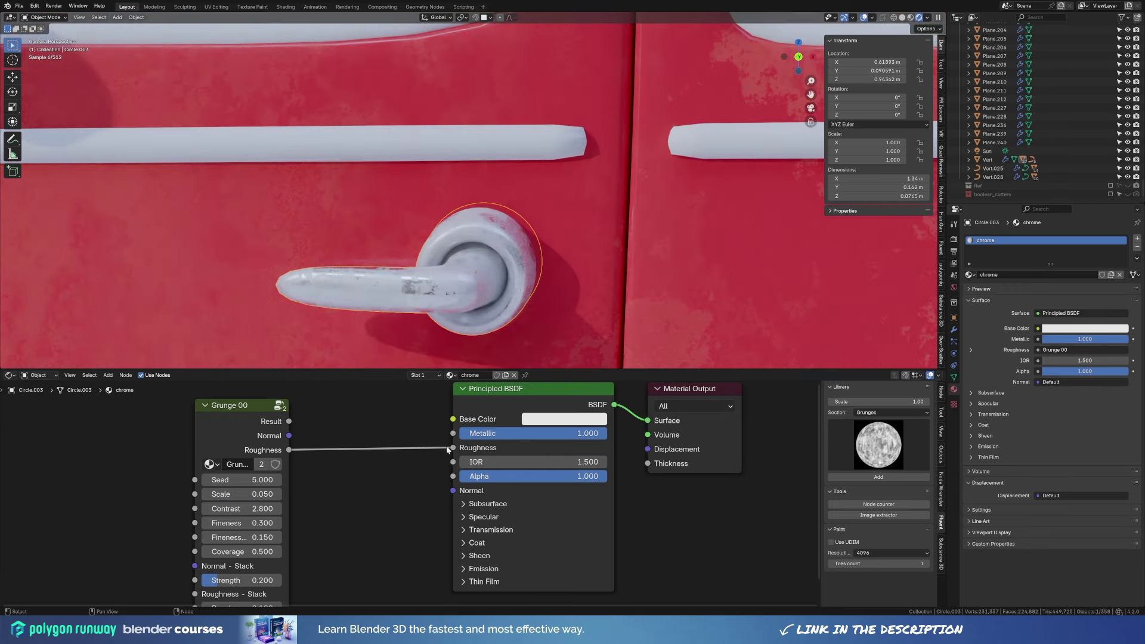
scroll(328, 557, down, 2)
shift+scroll(328, 557, down, 2)
text(0.4)
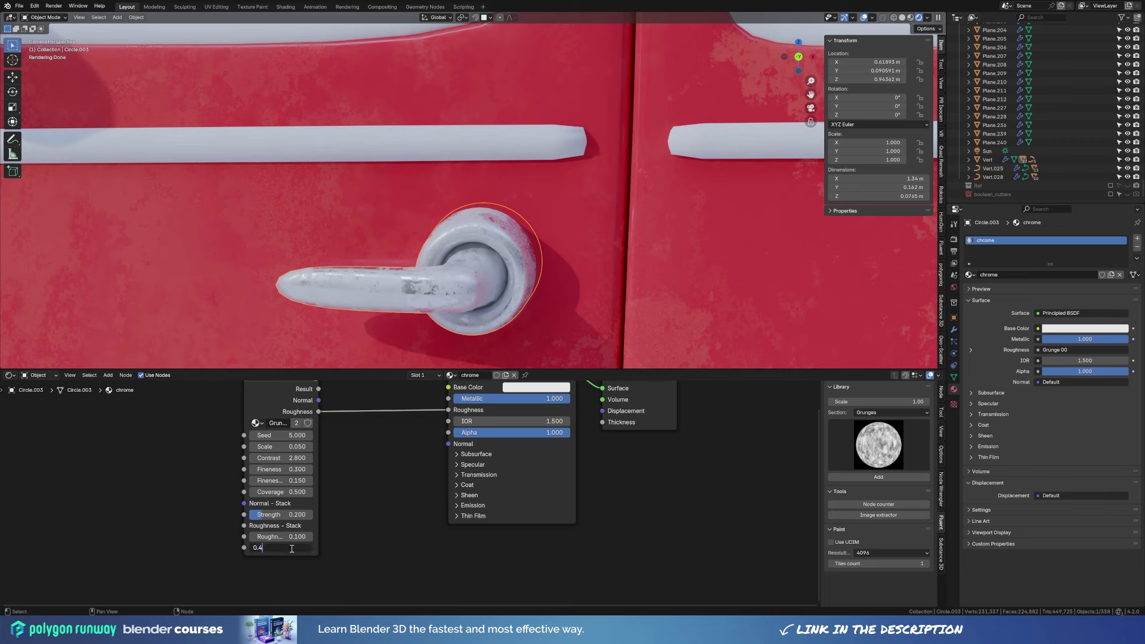
key(Return)
key(Return)
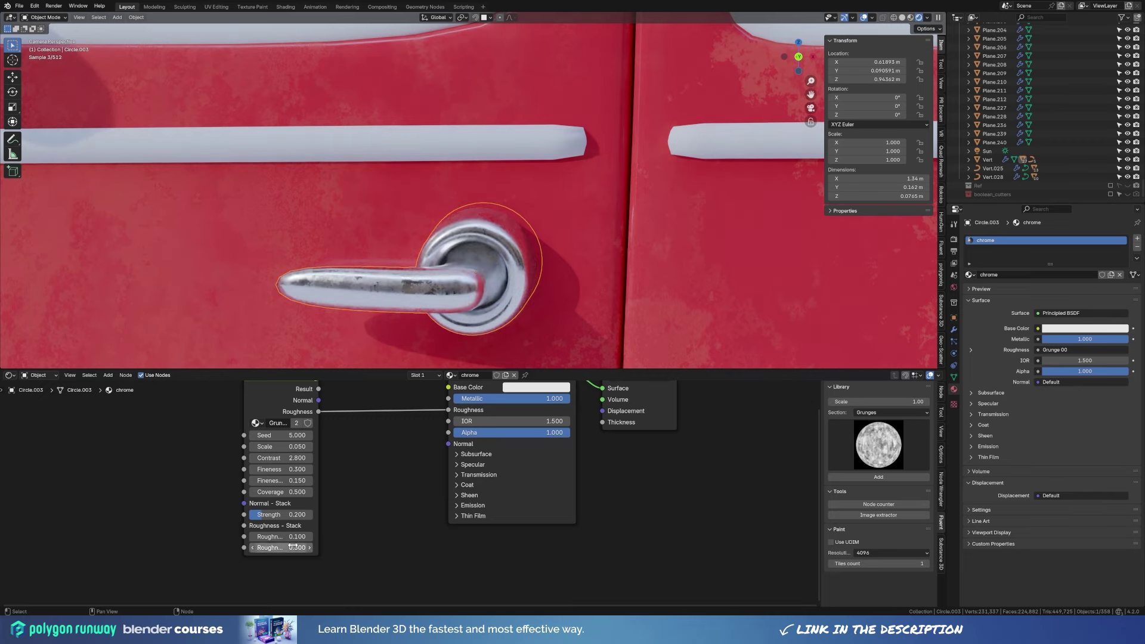
Assign chrome to the door trim strip and set the car paint's grunge roughness to 0.5.
click(969, 274)
click(984, 296)
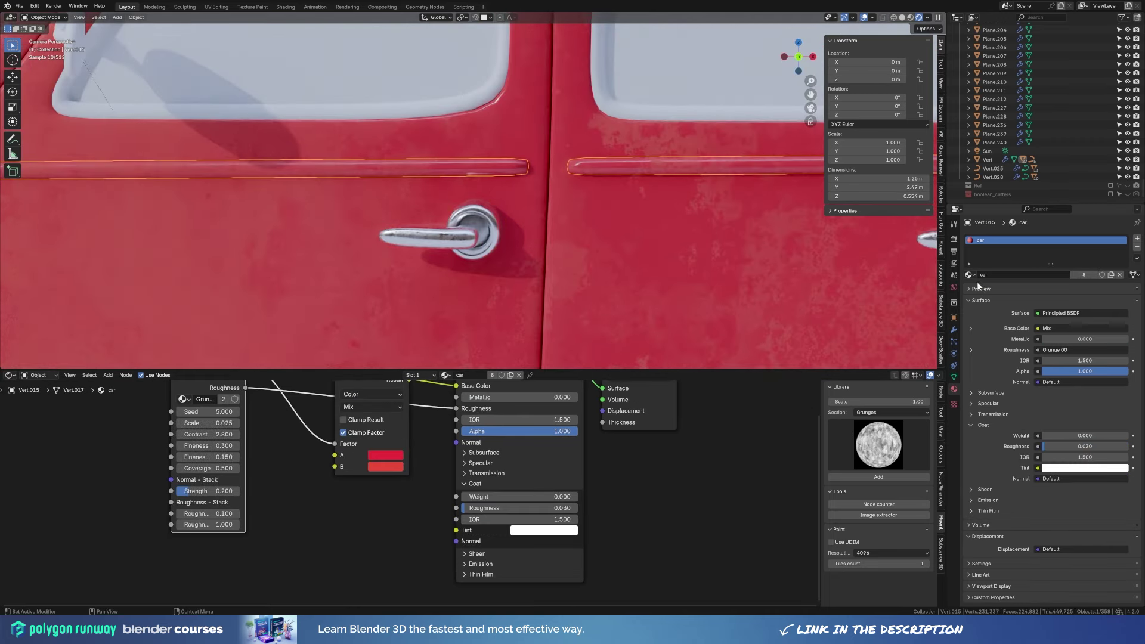
click(374, 158)
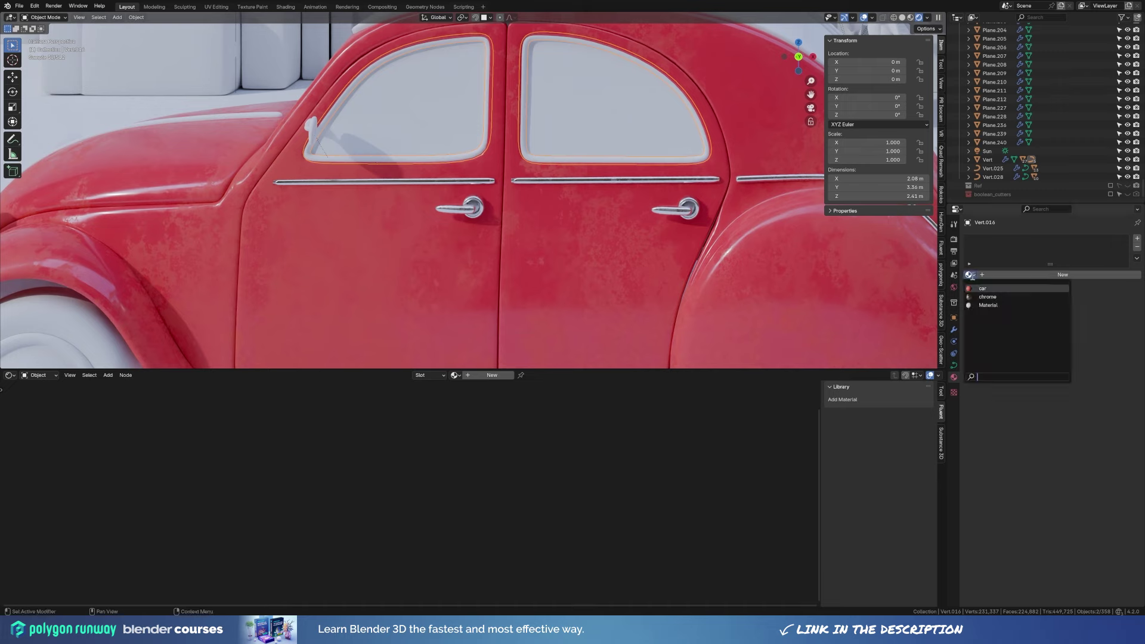
click(454, 235)
text(5)
key(Return)
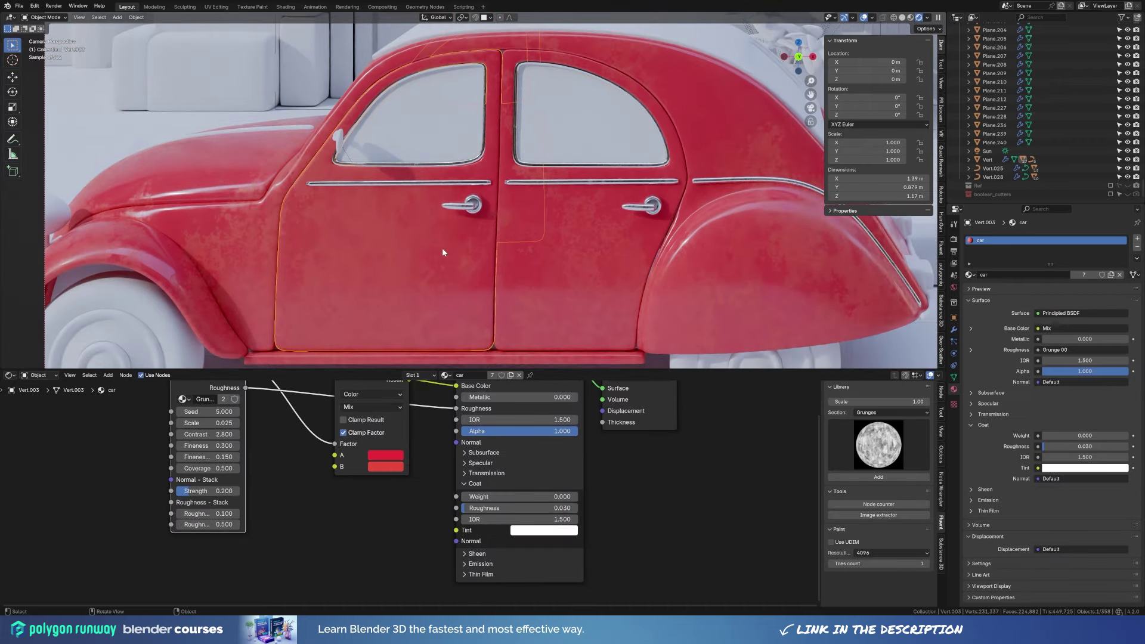
middle_drag(458, 250, 420, 253)
scroll(424, 252, down, 3)
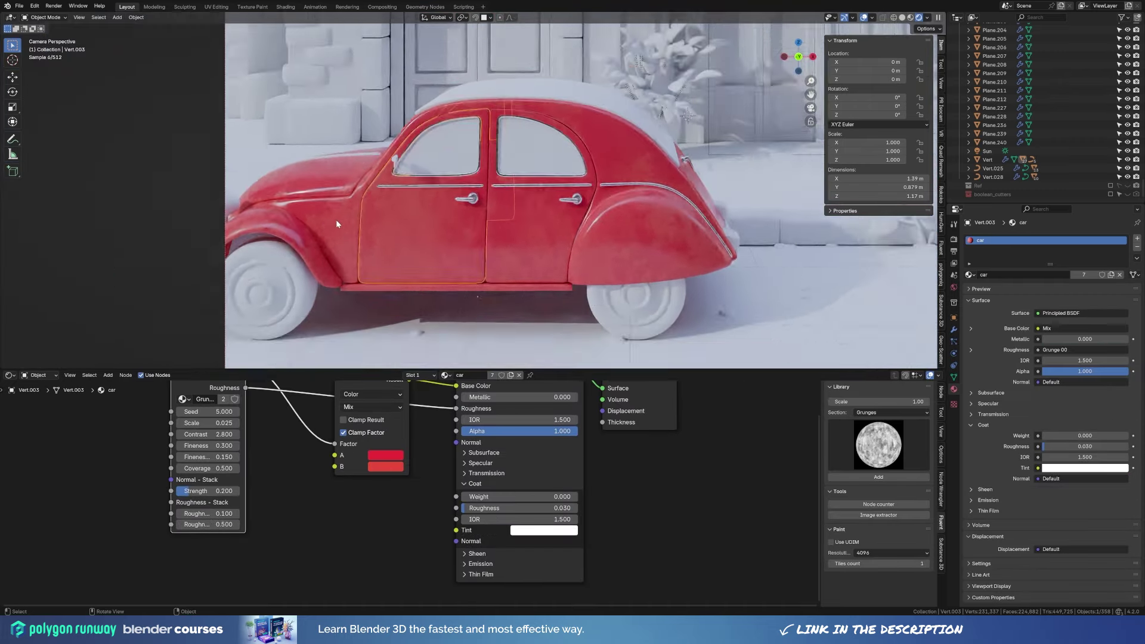
scroll(336, 219, up, 4)
click(877, 256)
Give the wheel a new black tyre material with raised roughness.
click(857, 323)
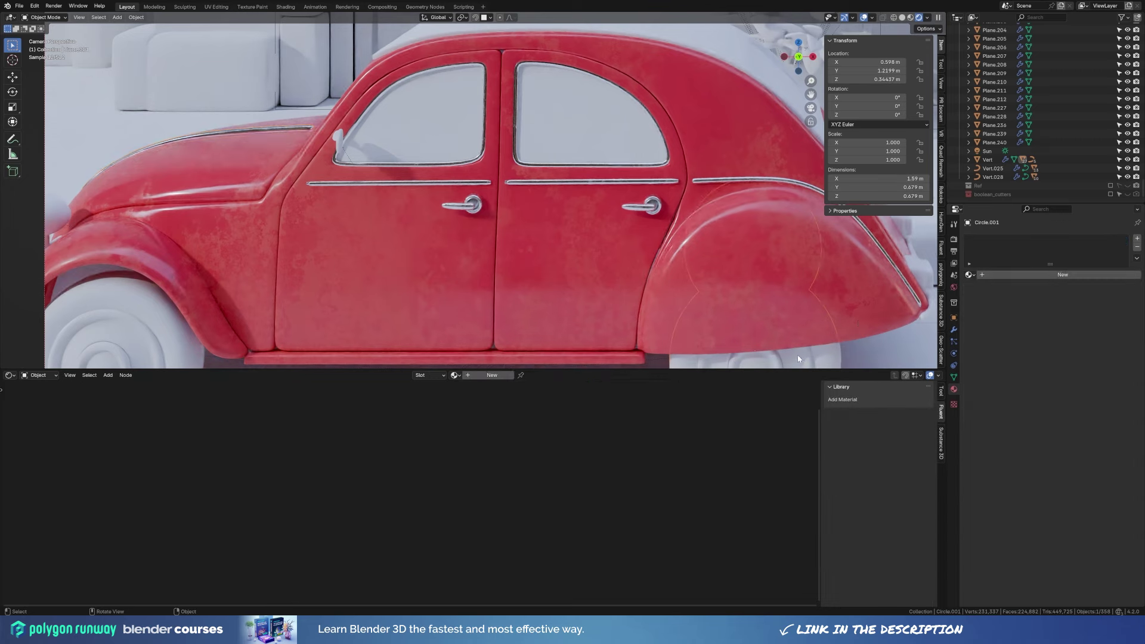
scroll(895, 307, down, 1)
click(173, 322)
click(996, 275)
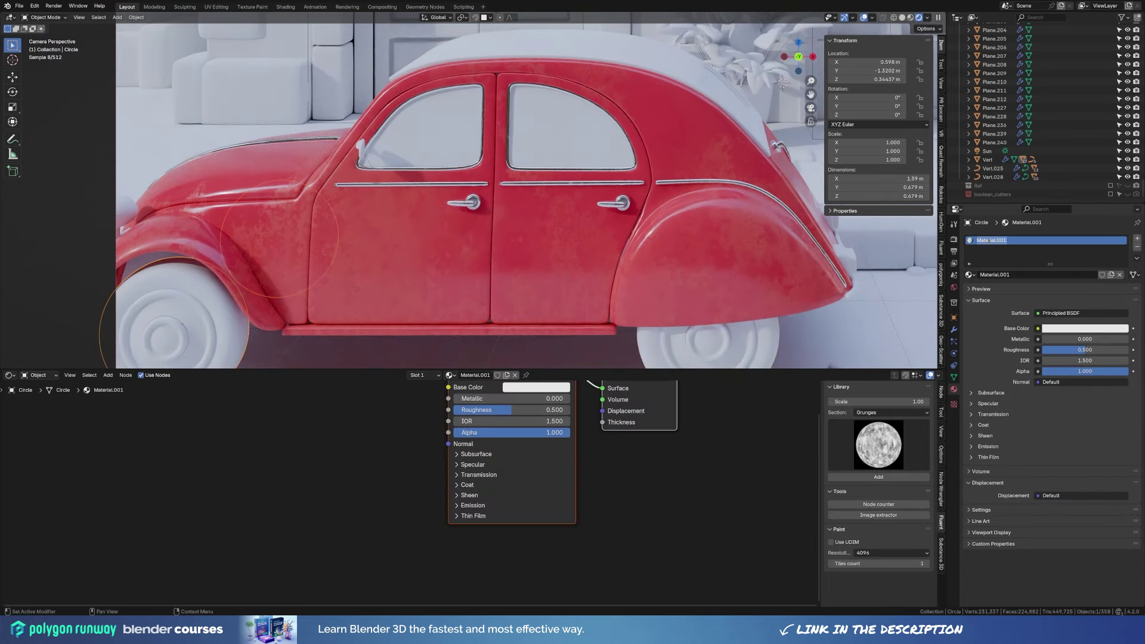
click(1084, 329)
drag(1124, 215, 1125, 287)
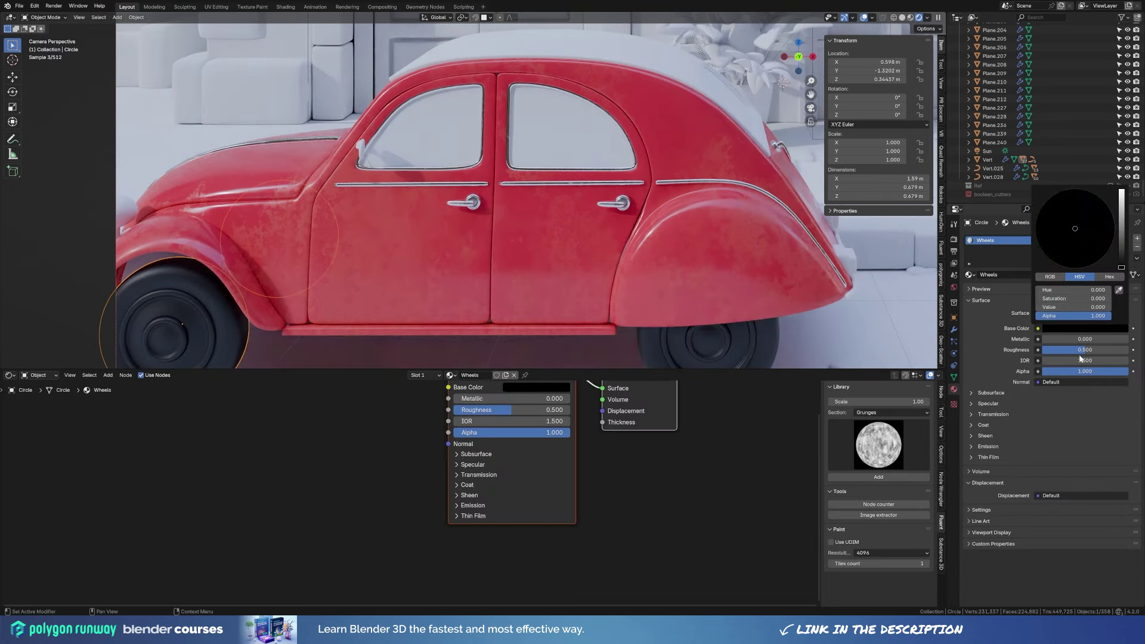
drag(1074, 350, 1110, 350)
In Edit Mode, assign a new 'white' material slot to the rim faces.
key(Tab)
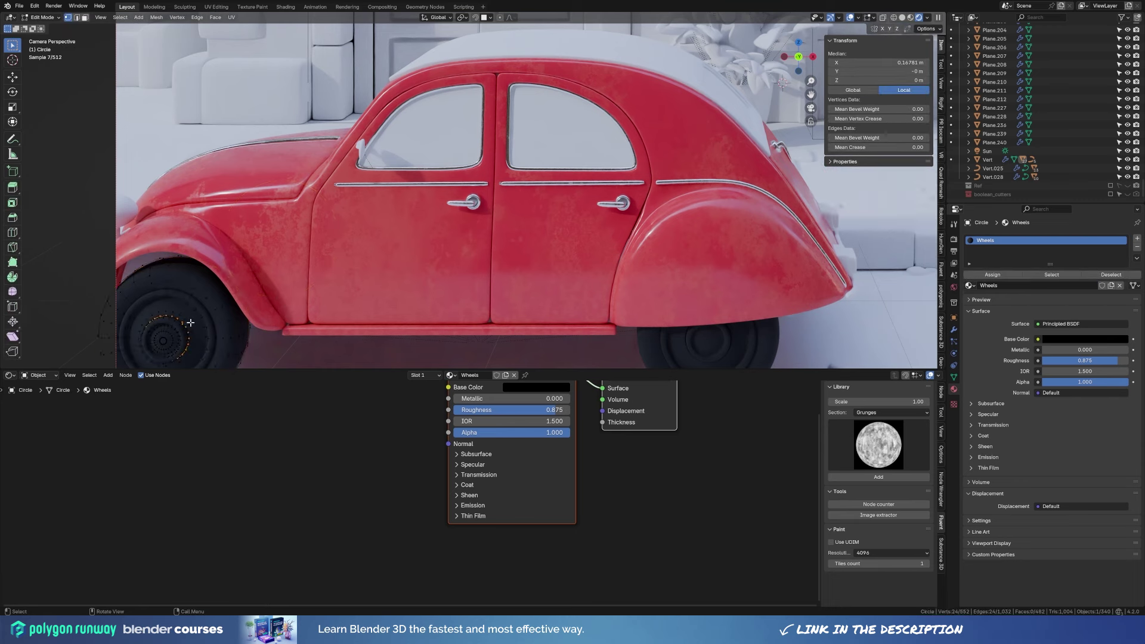
key(l)
click(1137, 238)
click(1008, 297)
text(white)
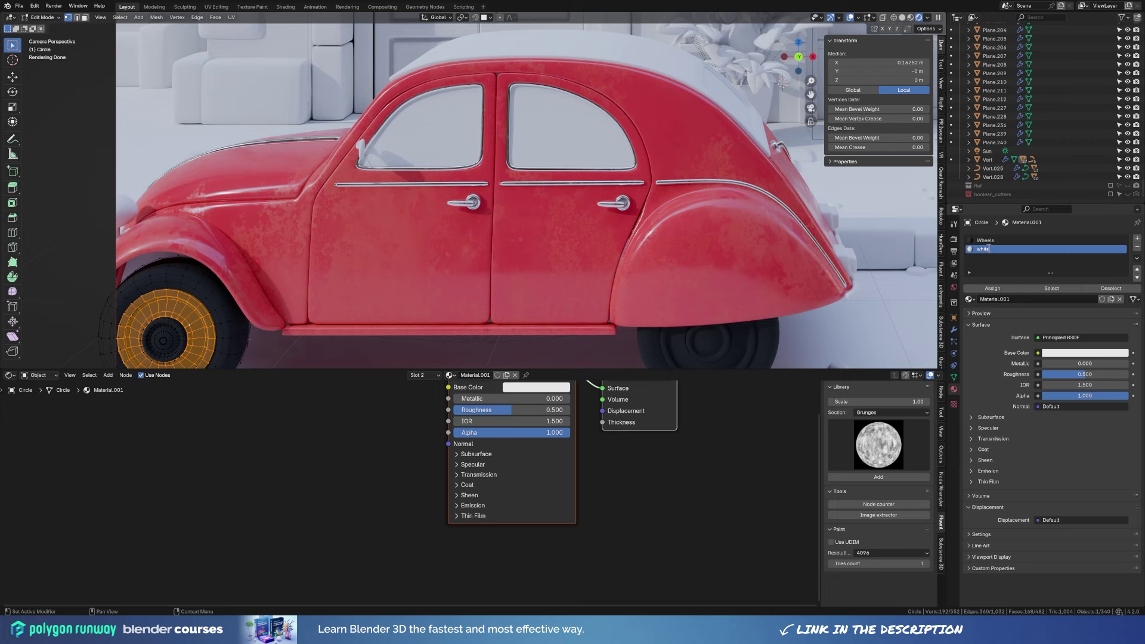
key(Return)
click(992, 288)
Assign the existing chrome material to the hub faces in a third slot.
key(alt+a)
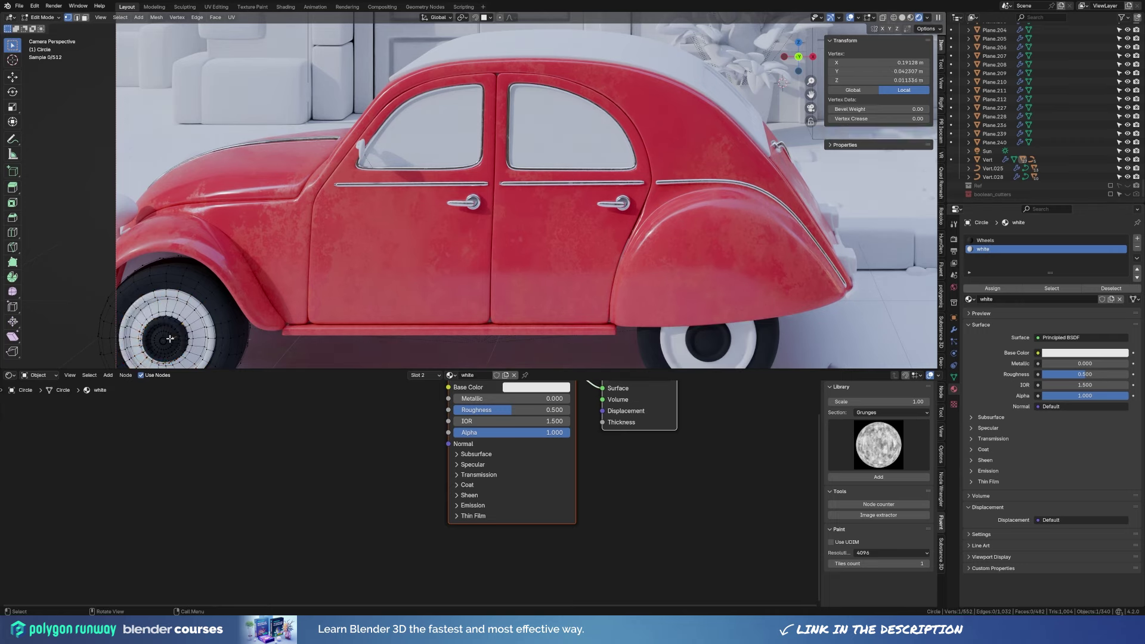
key(l)
click(1136, 238)
click(971, 299)
click(1002, 334)
click(992, 288)
key(Tab)
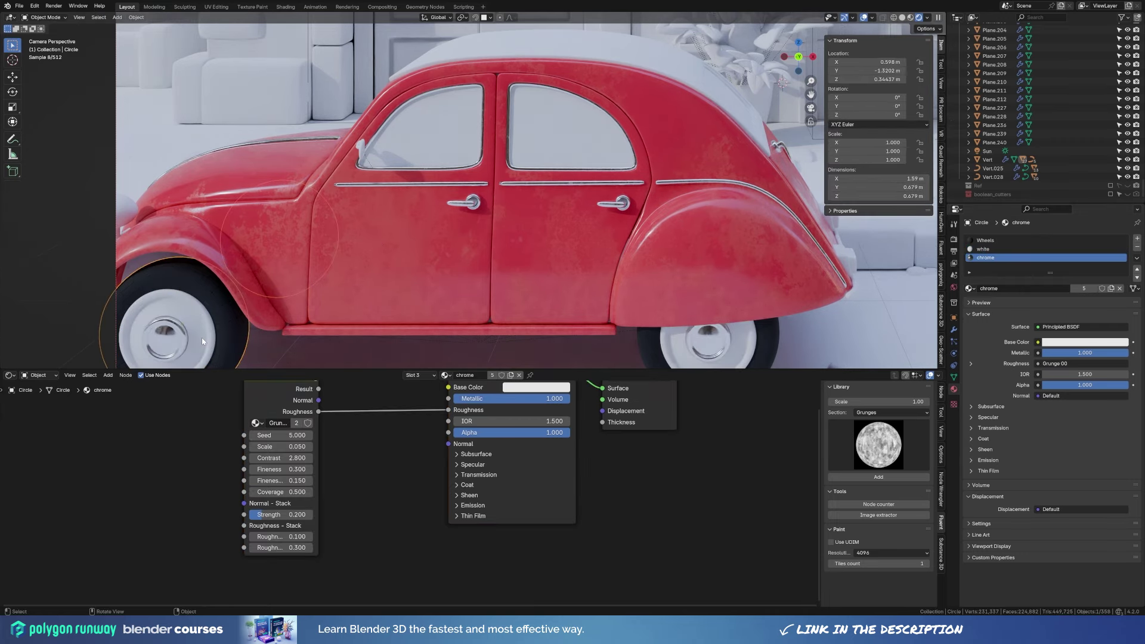
click(549, 276)
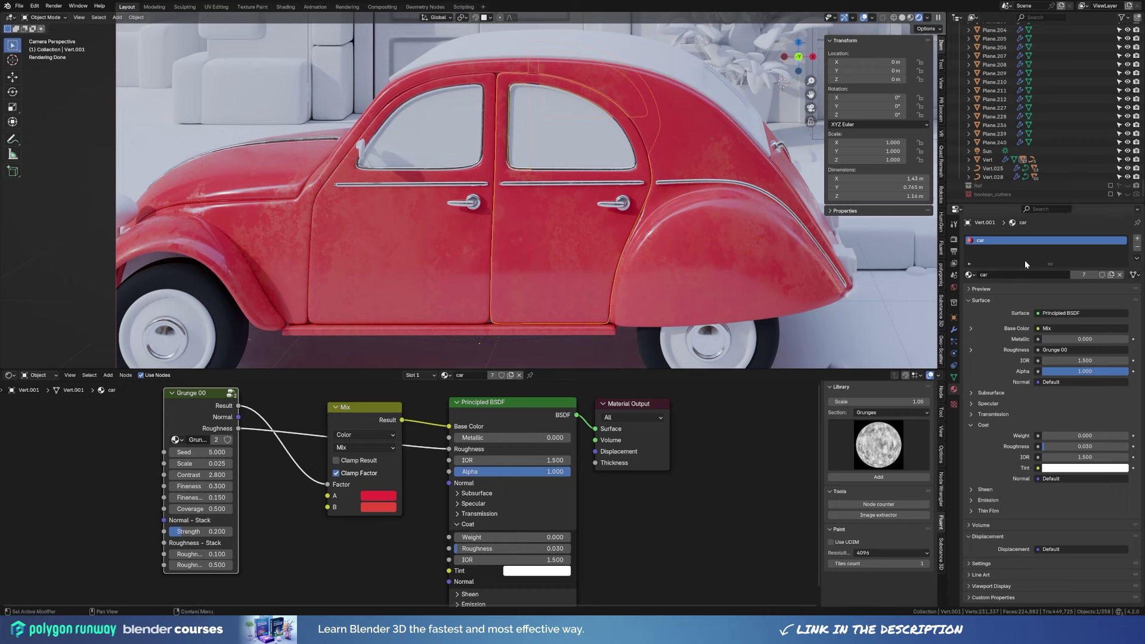
Add grunge to the white material, driving roughness and a white-grey Mix into base colour.
click(704, 334)
key(ctrl+v)
mouse_move(350, 426)
mouse_down()
mouse_move(315, 378)
mouse_move(393, 469)
mouse_move(420, 476)
mouse_up()
drag(287, 403, 173, 427)
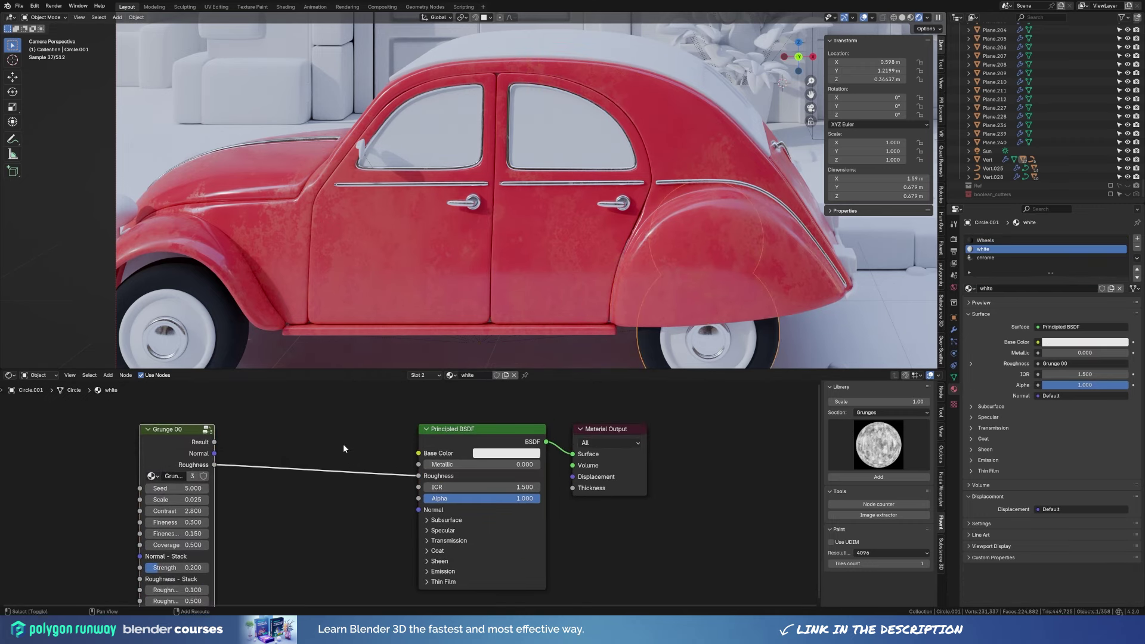
key(shift+a)
click(346, 429)
drag(214, 517, 309, 504)
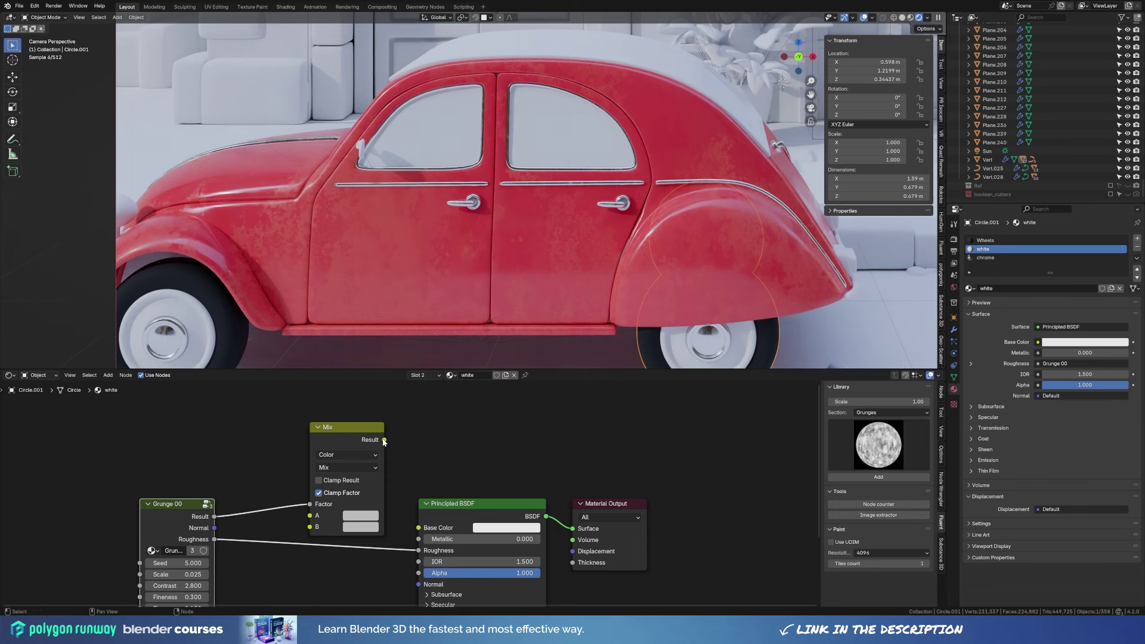
drag(384, 439, 419, 527)
click(361, 516)
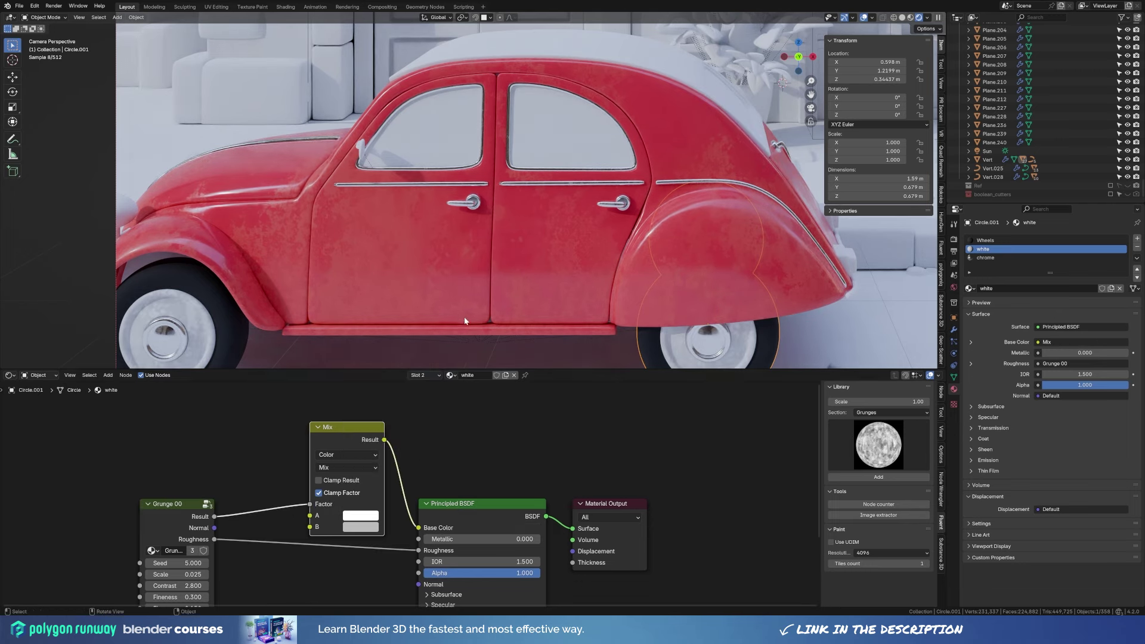
click(366, 521)
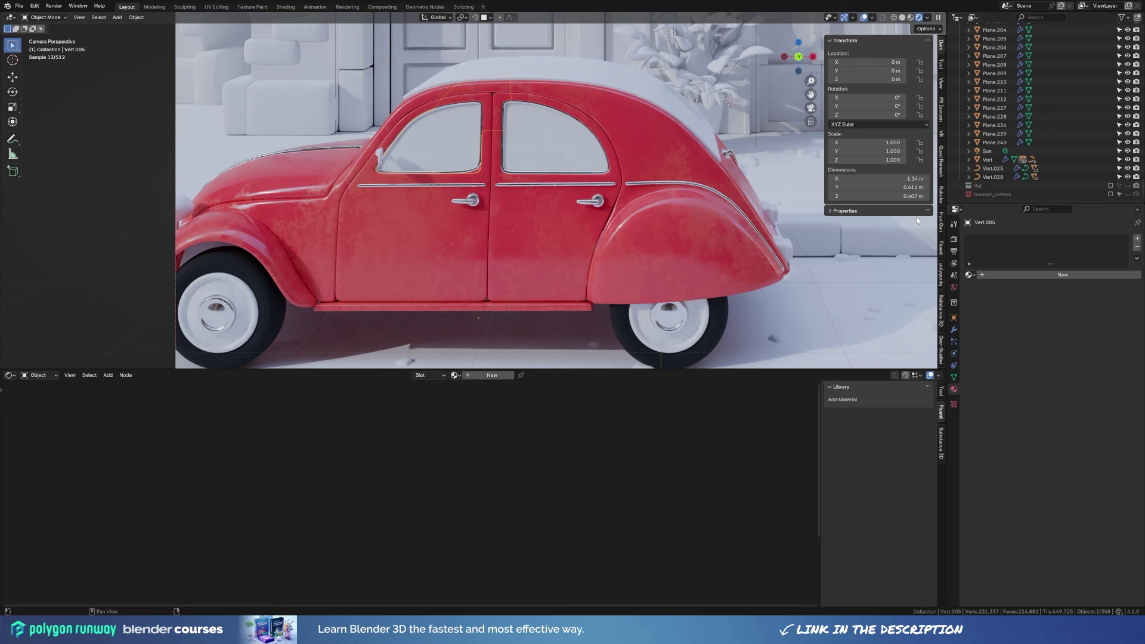
Create a new material named Window for the car window.
click(1014, 275)
double_click(1000, 240)
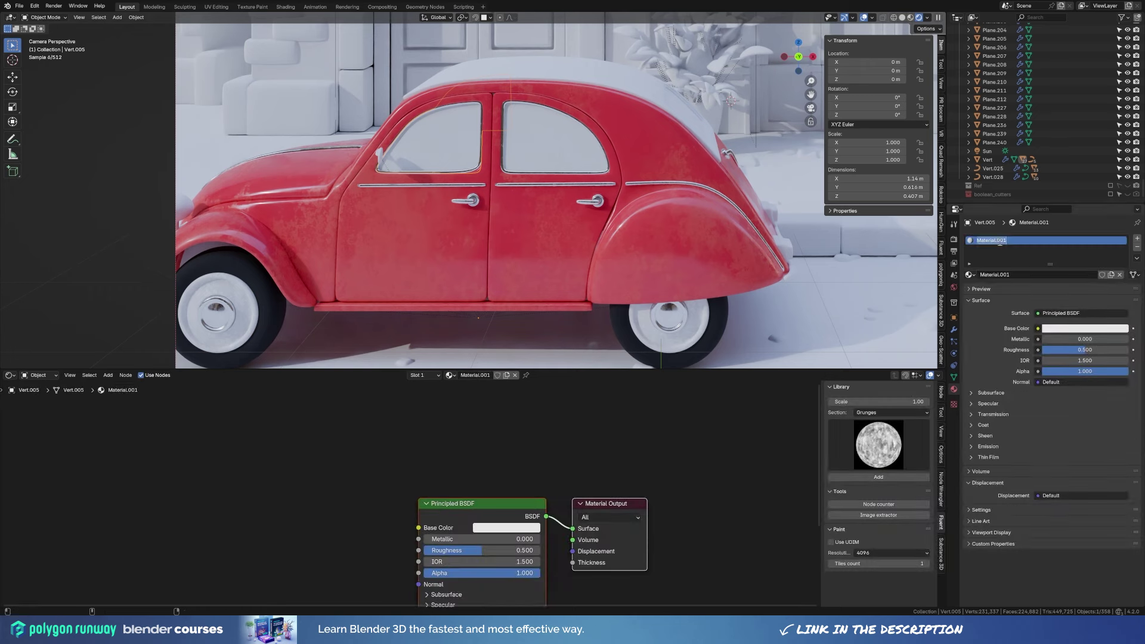
click(229, 321)
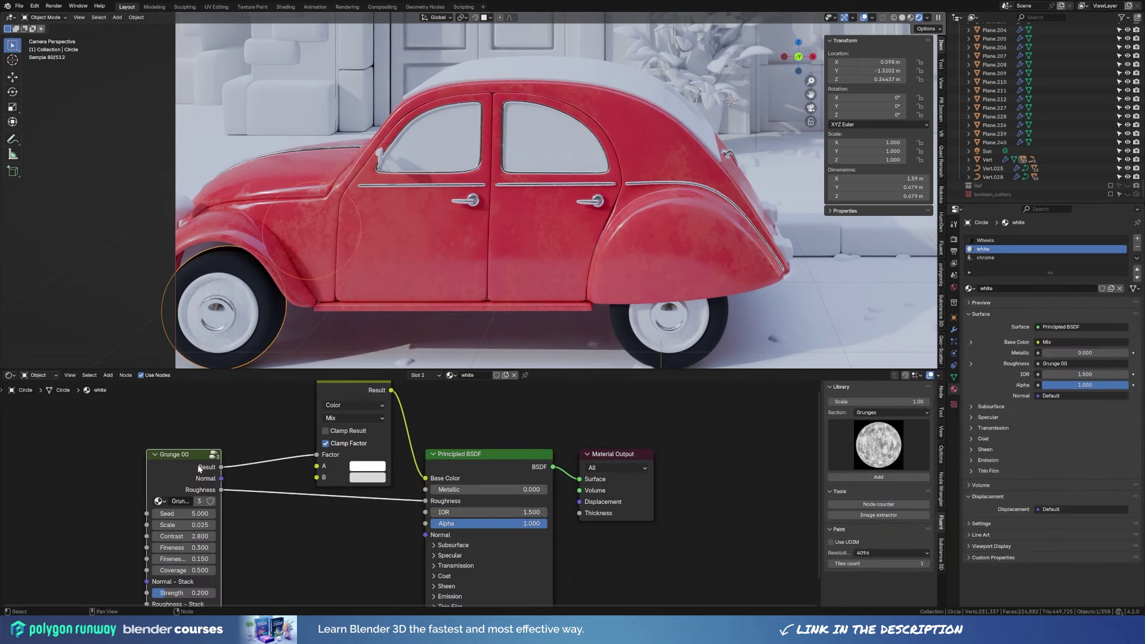
click(521, 180)
Drive the Window shader's roughness from grunge with a 0 to 0.3 roughness stack.
click(429, 143)
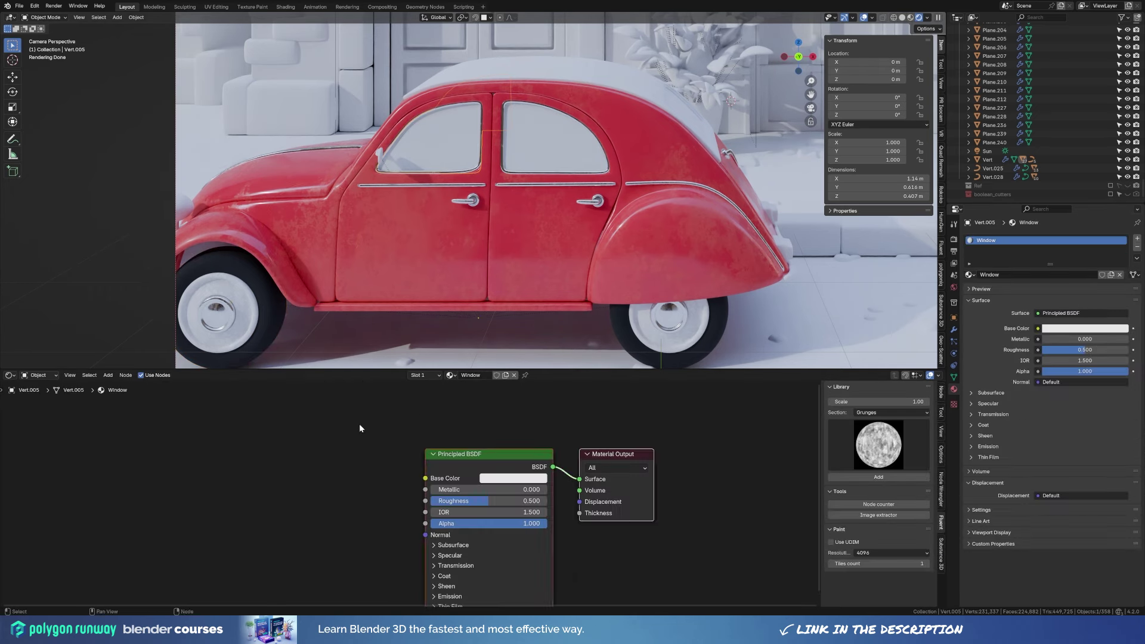
middle_drag(360, 484, 328, 498)
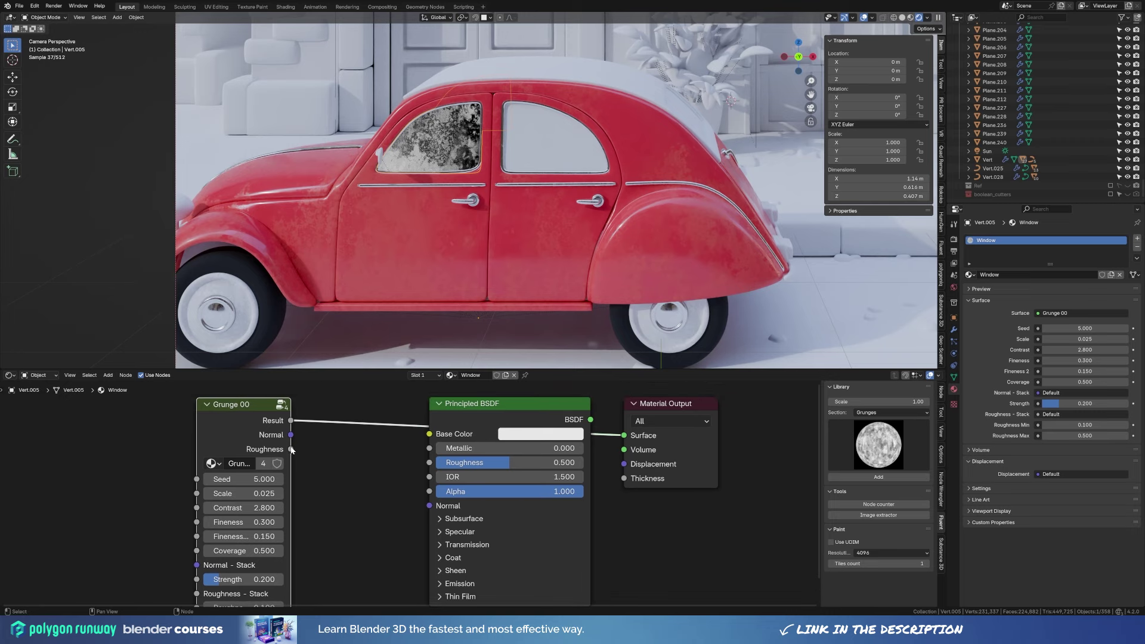
drag(291, 449, 429, 463)
click(539, 434)
drag(626, 239, 627, 340)
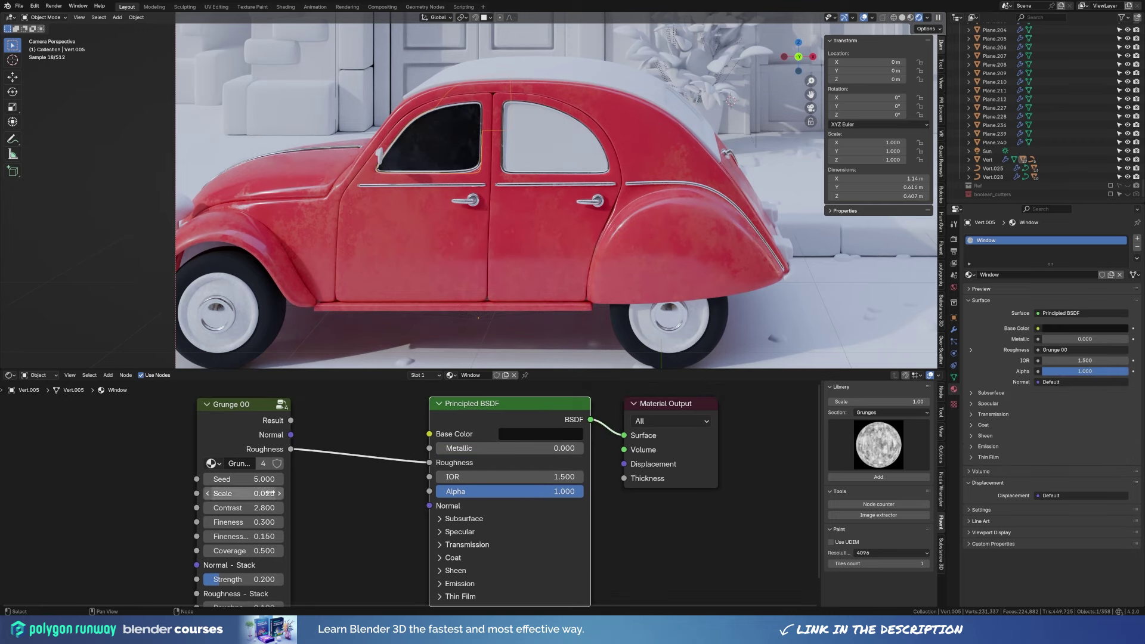
shift+scroll(267, 558, down, 3)
key(Return)
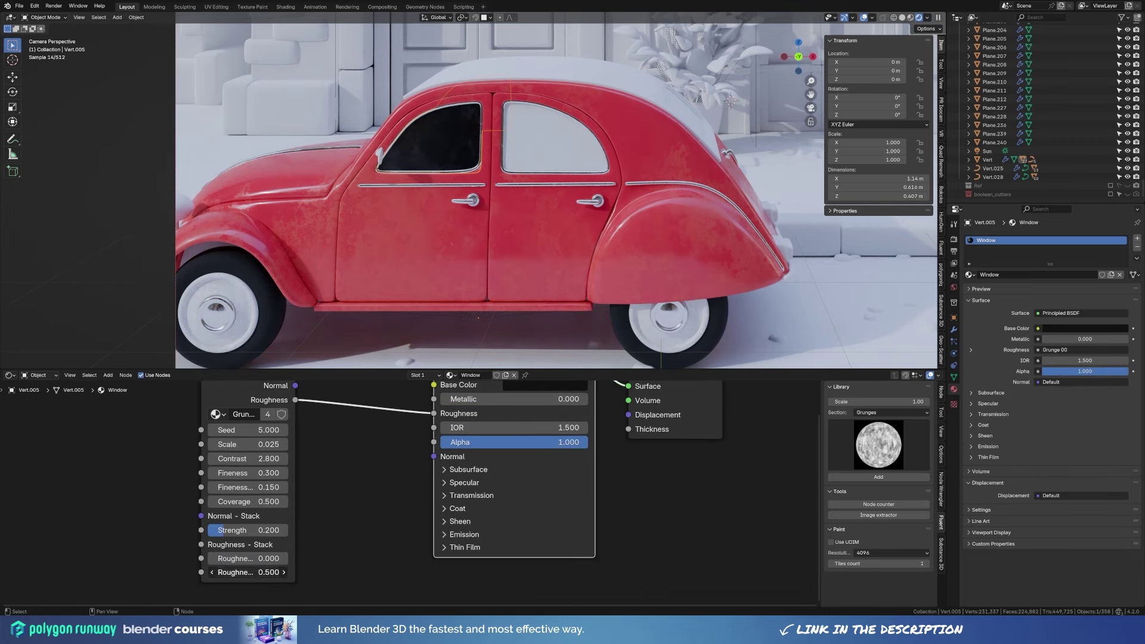
double_click(264, 572)
text(0.3)
key(Return)
Set the Window material's base colour to a neutral near-black.
scroll(459, 181, up, 2)
scroll(459, 180, down, 1)
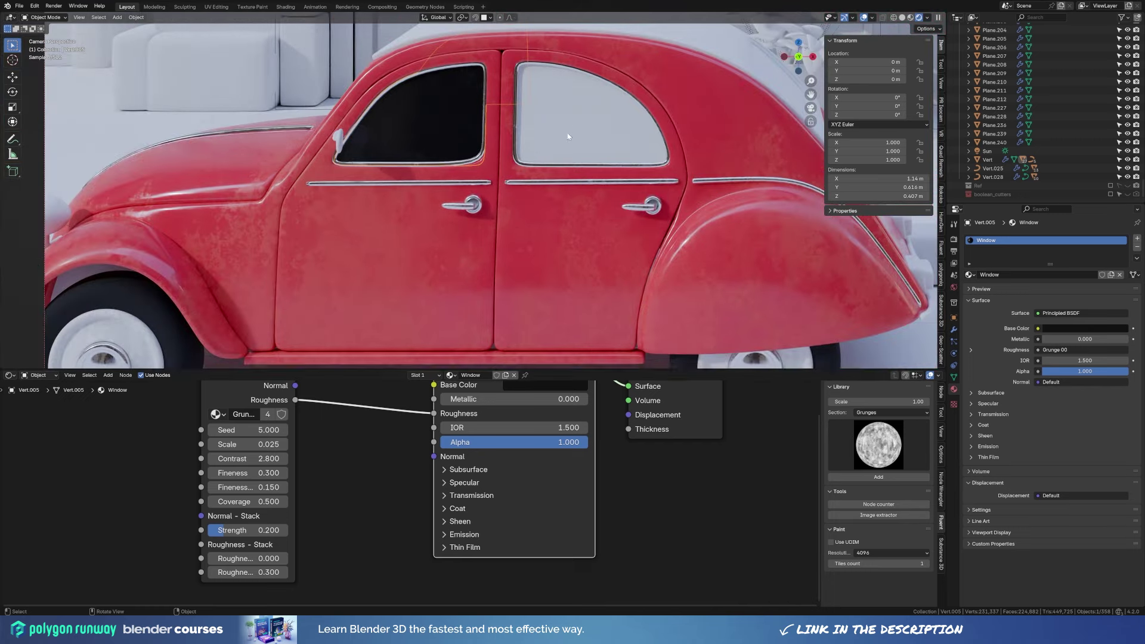
middle_drag(565, 383, 541, 445)
click(541, 445)
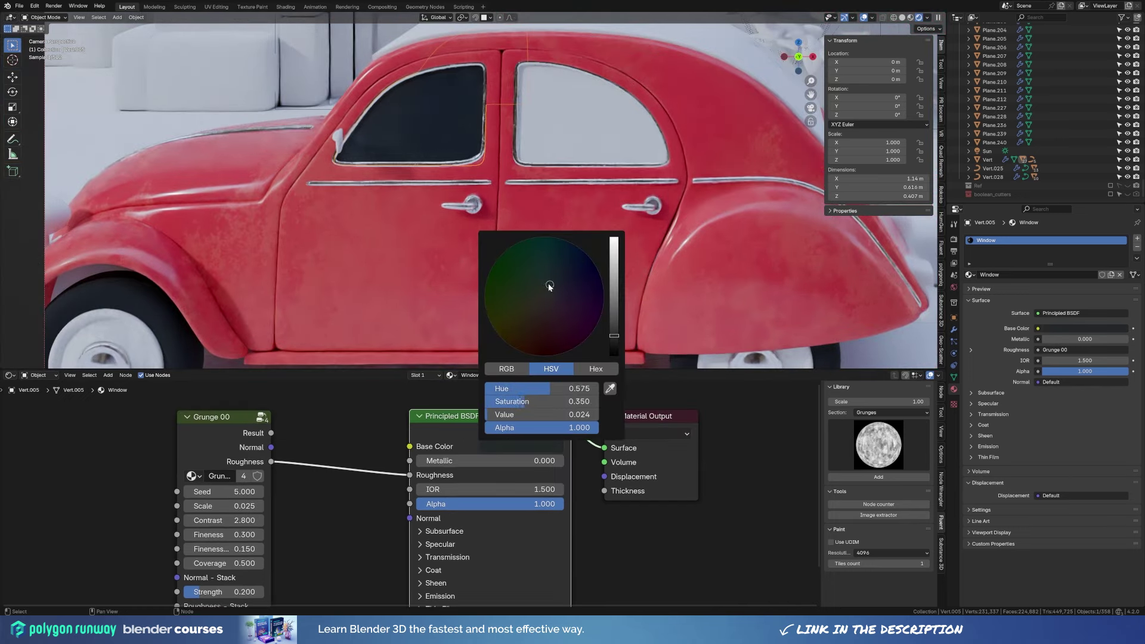
click(536, 446)
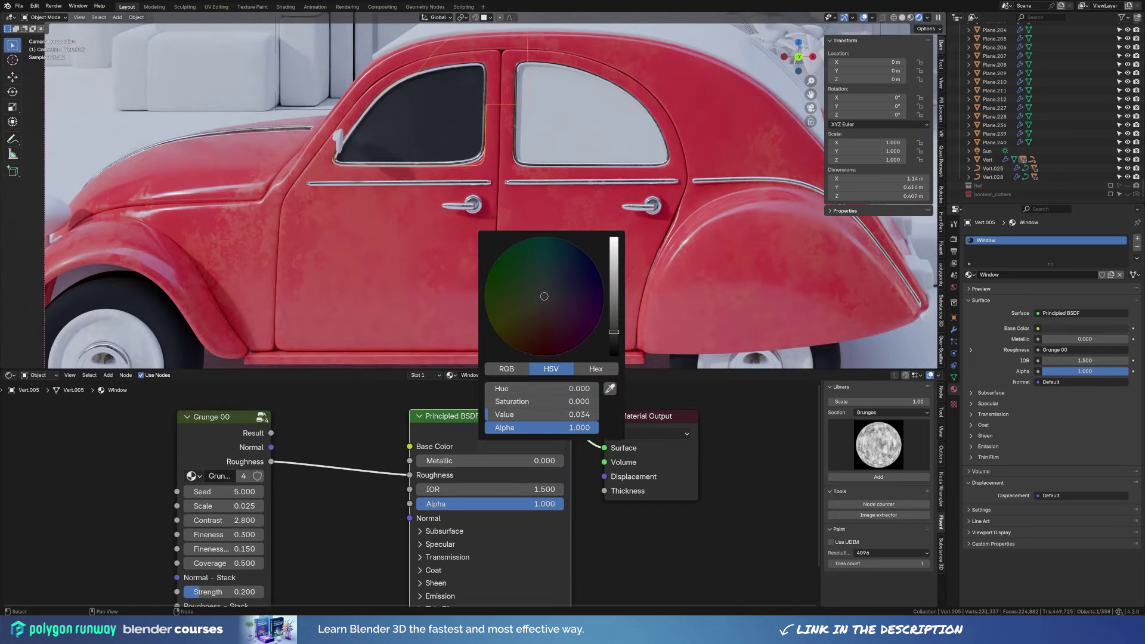
Assign the Window material to two more window panes.
click(590, 113)
click(969, 275)
text(w)
click(984, 305)
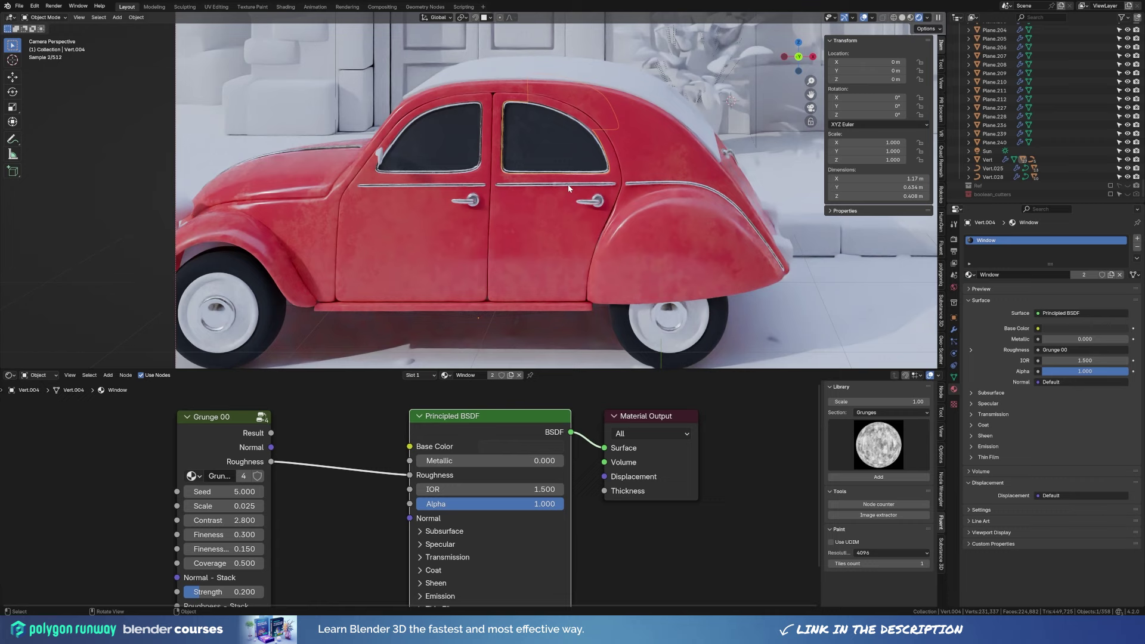
click(691, 112)
click(970, 275)
click(985, 305)
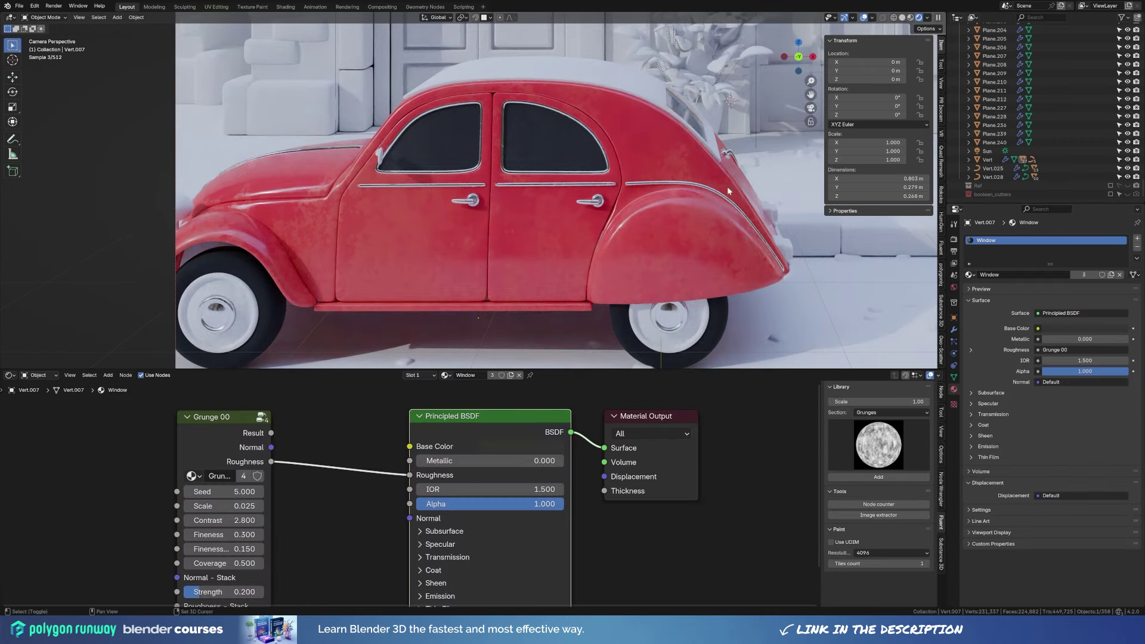
Select the rear trim piece Plane.241 and make its Solidify thickness negative to grow inward.
scroll(728, 191, up, 3)
click(634, 216)
text(c)
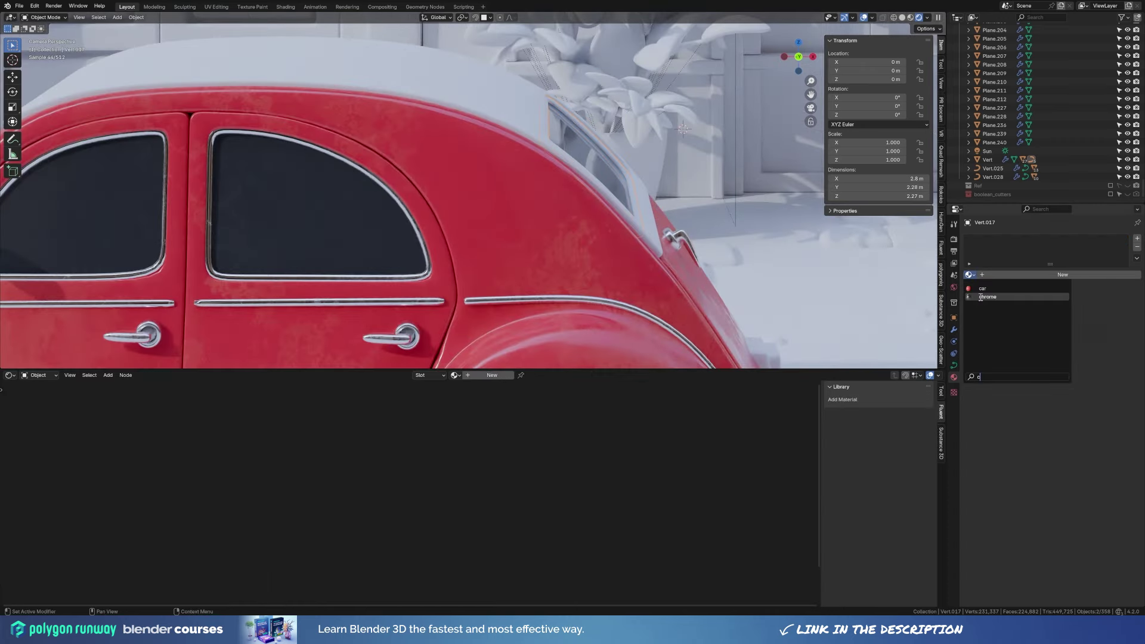
shift+middle_drag(697, 187, 615, 68)
click(726, 284)
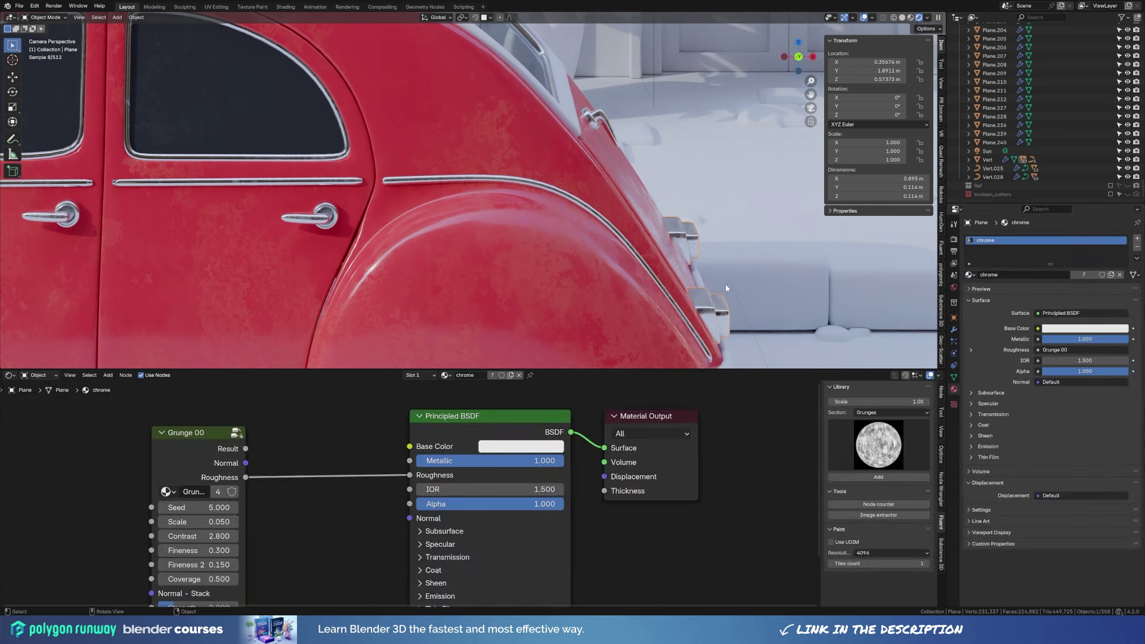
click(725, 284)
click(724, 301)
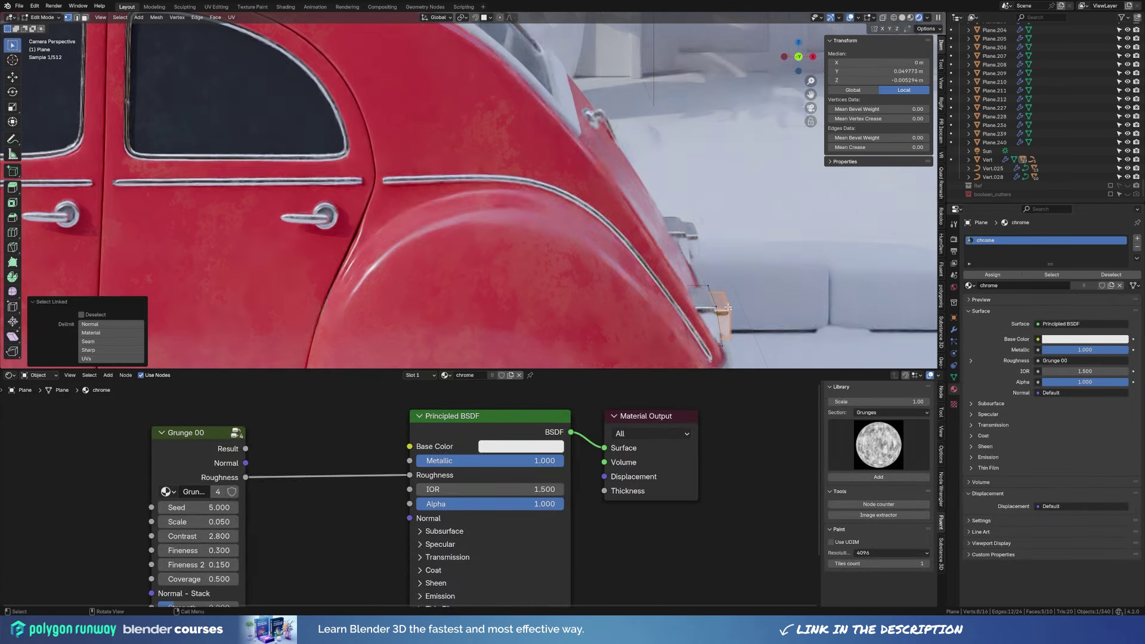
click(953, 330)
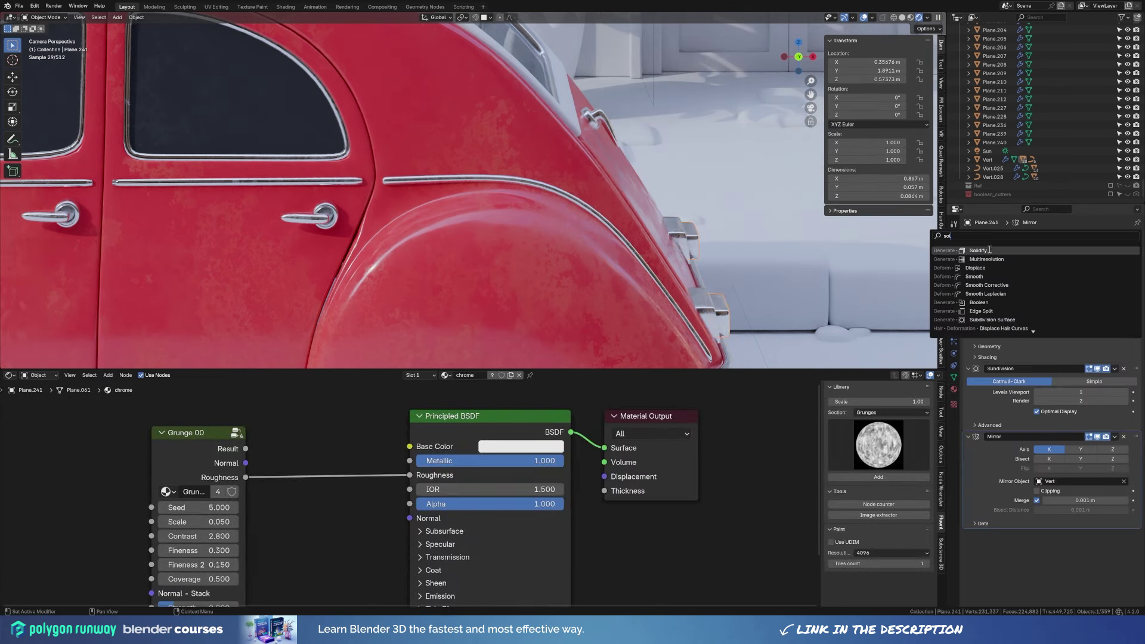
drag(1074, 535, 1074, 438)
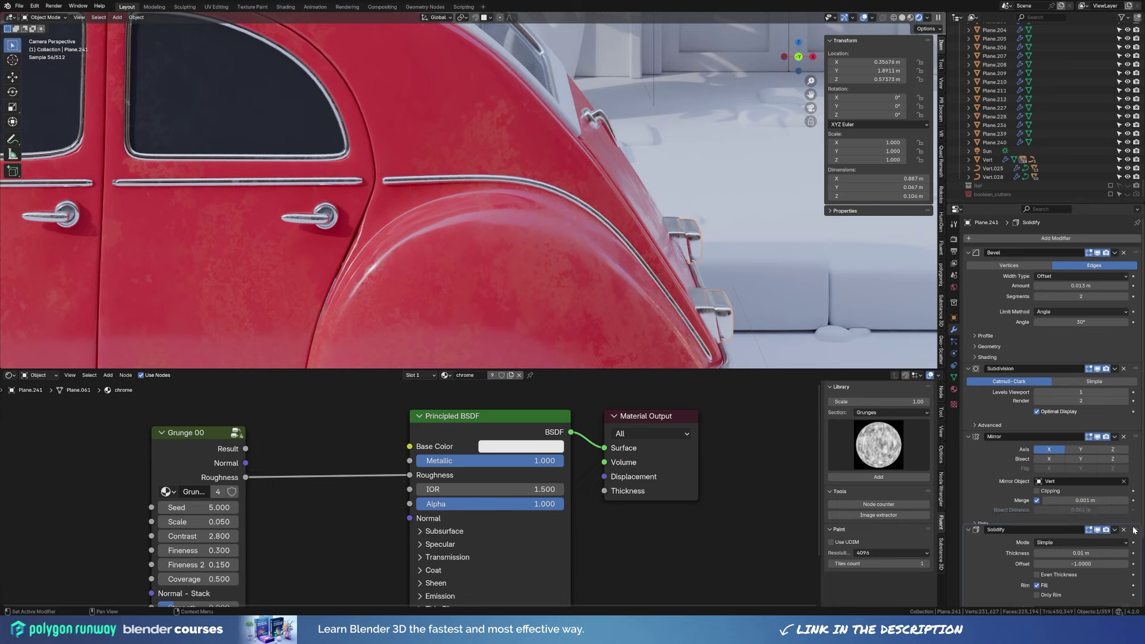
scroll(1100, 482, down, 3)
mouse_move(1081, 379)
mouse_down()
mouse_move(1056, 379)
mouse_move(1074, 379)
mouse_up()
Shade the trim with Auto Smooth and replace its chrome with a new blank Material.001.
right_click(749, 334)
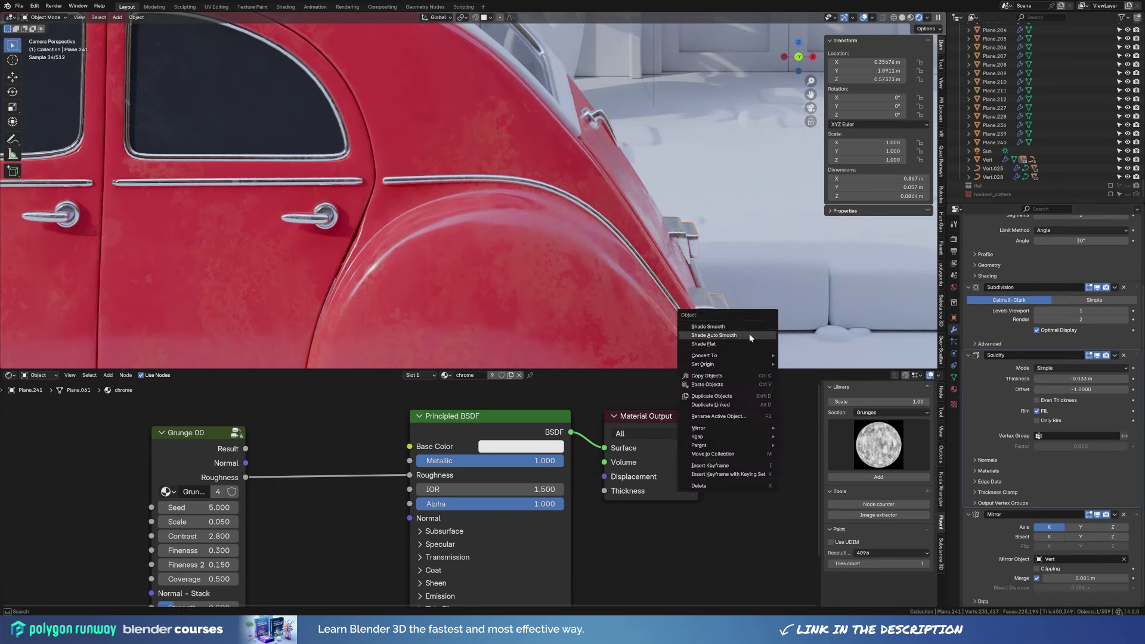
click(750, 334)
scroll(1046, 578, down, 2)
key(Return)
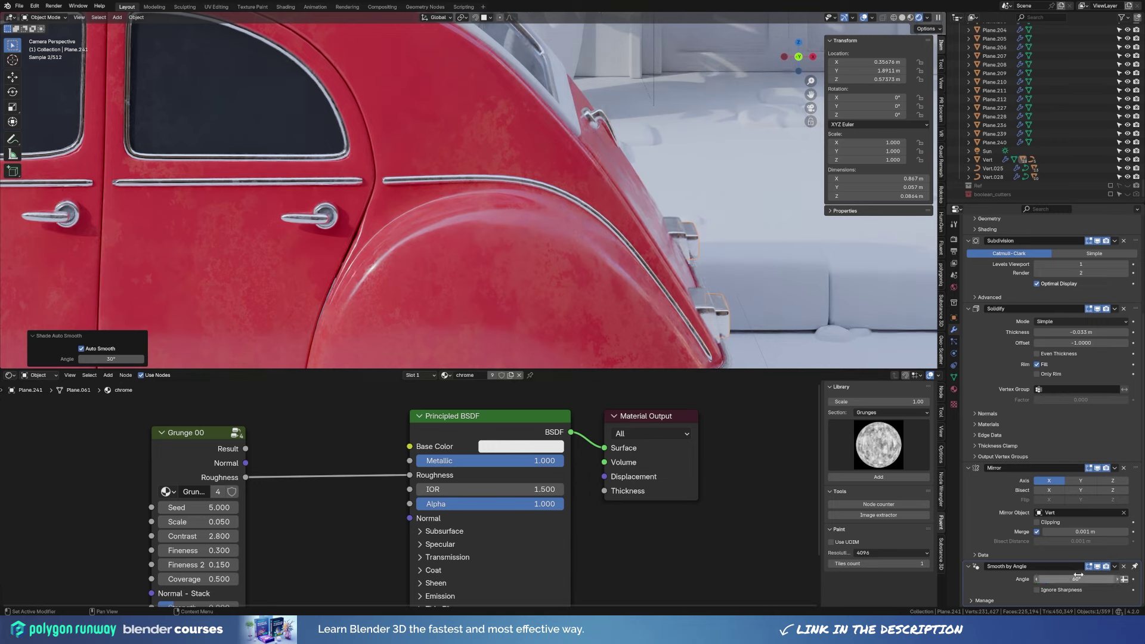
click(954, 389)
click(1120, 274)
click(1050, 275)
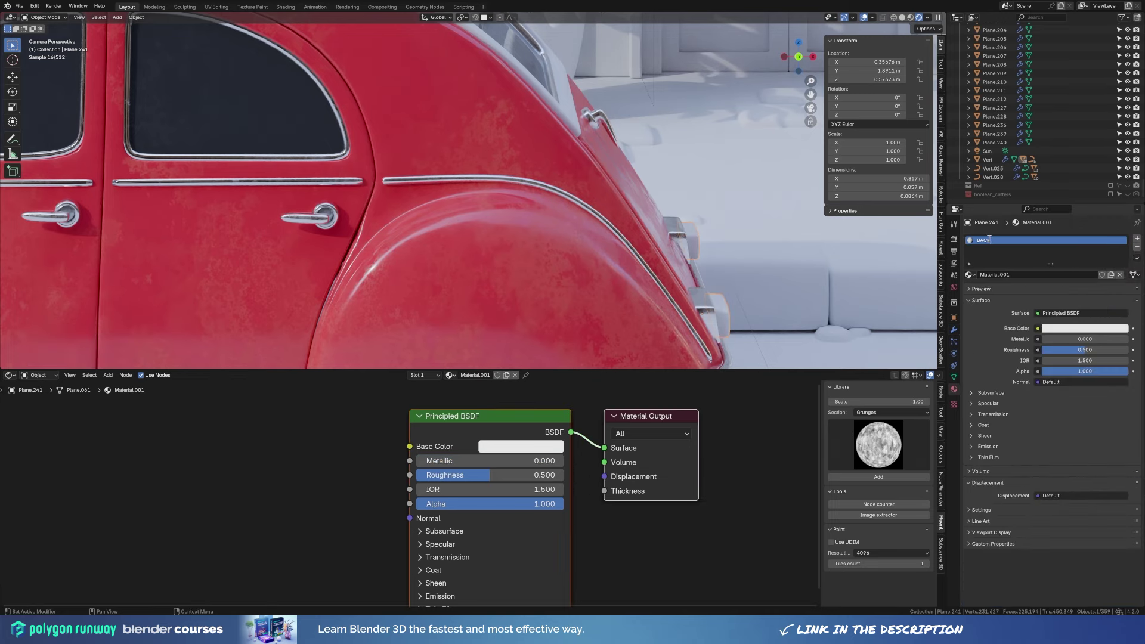
Name the rear light material 'Backlight' and give it a deep red base colour.
text(light)
key(Return)
scroll(800, 220, down, 3)
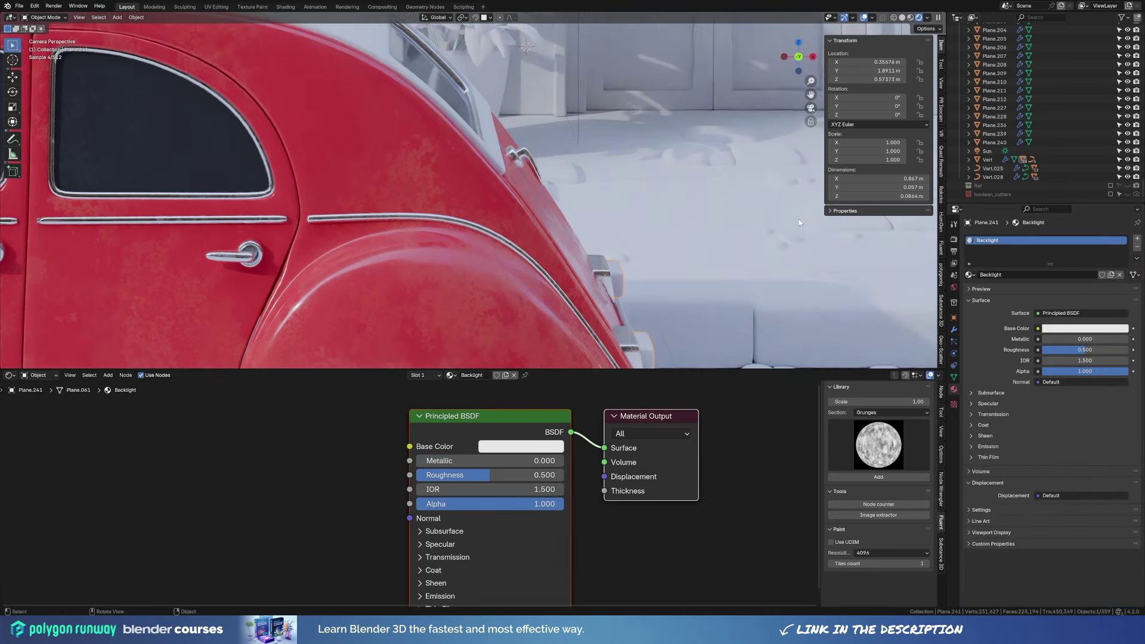
scroll(706, 275, down, 3)
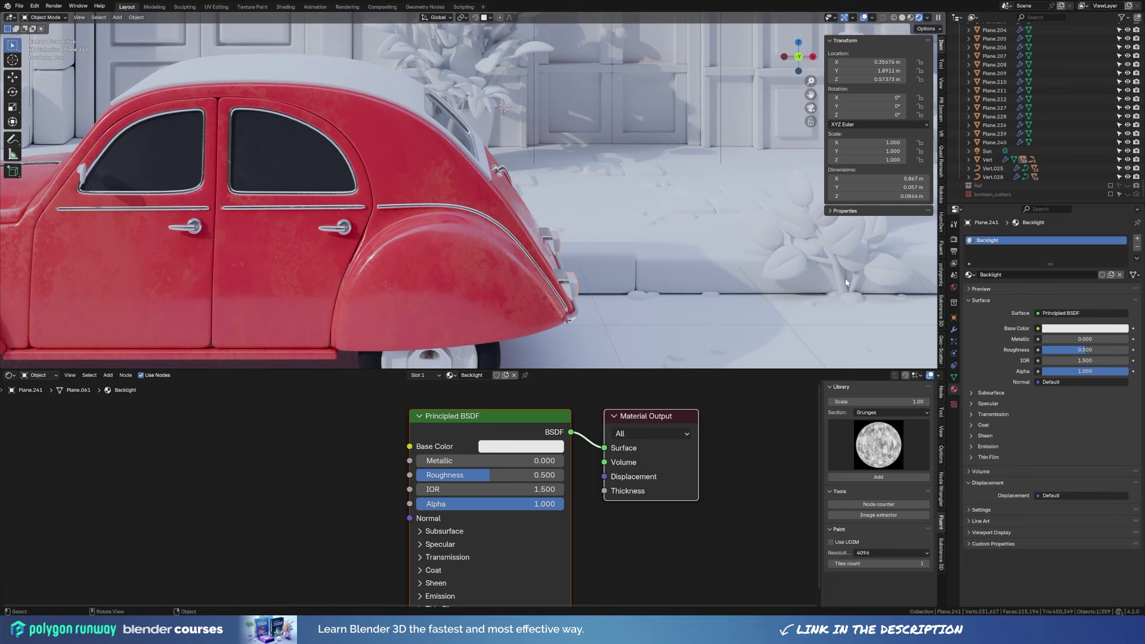
scroll(846, 283, up, 1)
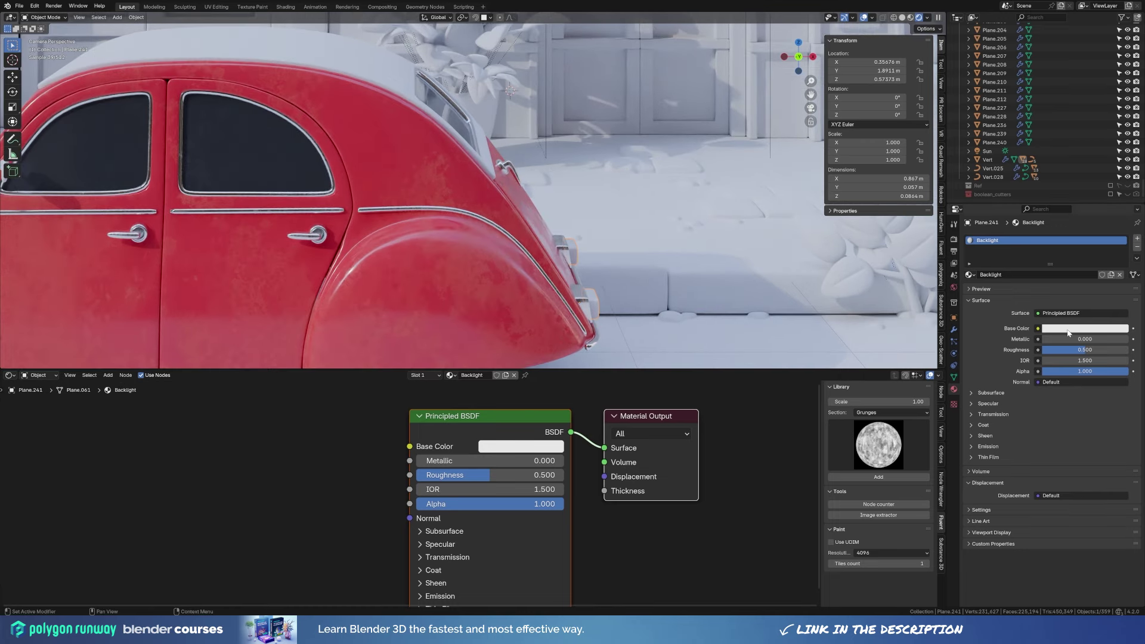
click(1069, 333)
click(1085, 256)
drag(1122, 194, 1122, 208)
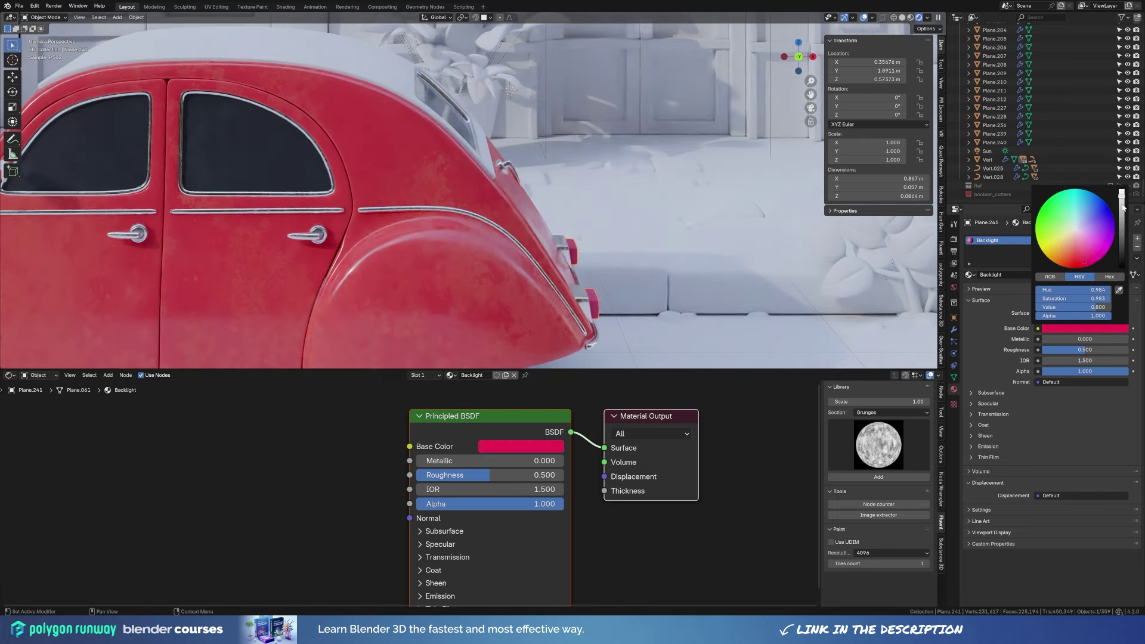
Set Backlight's Transmission weight to 1.000 for a glassy look, then select the car roof.
click(993, 414)
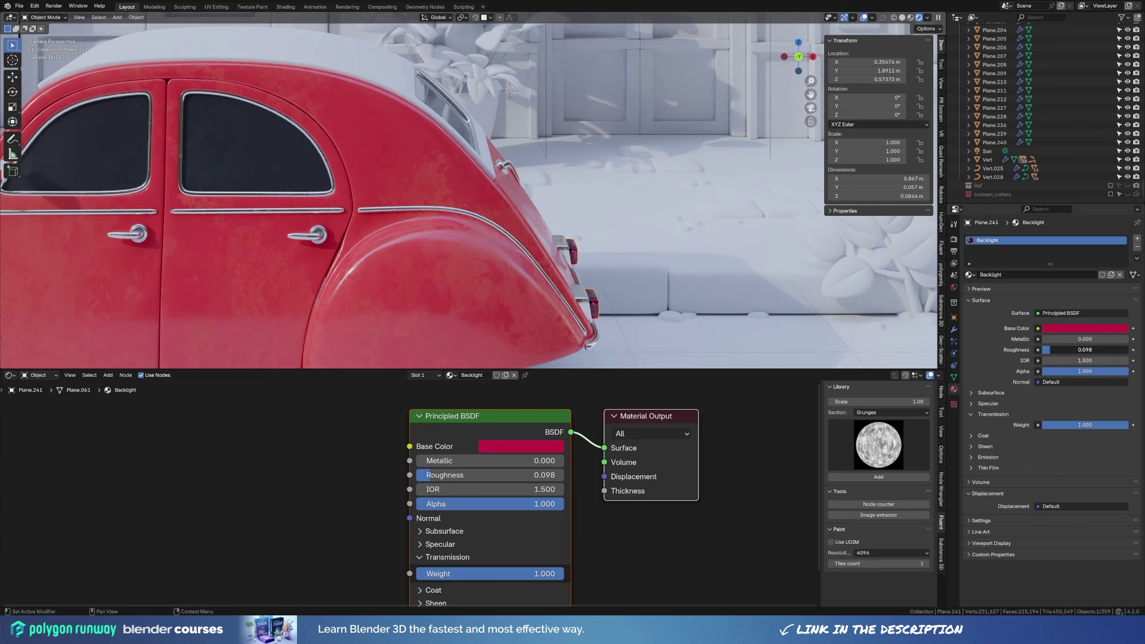
scroll(628, 287, down, 3)
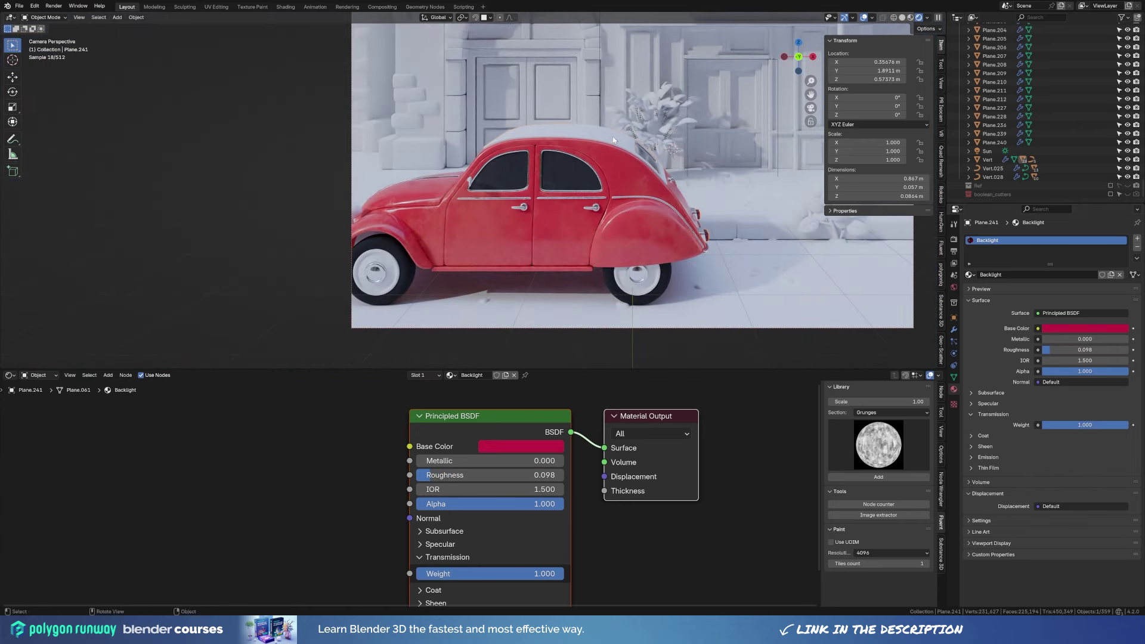
click(570, 135)
click(969, 274)
Assign a material to the car roof and paste in the copied Grunge and Mix nodes.
click(988, 321)
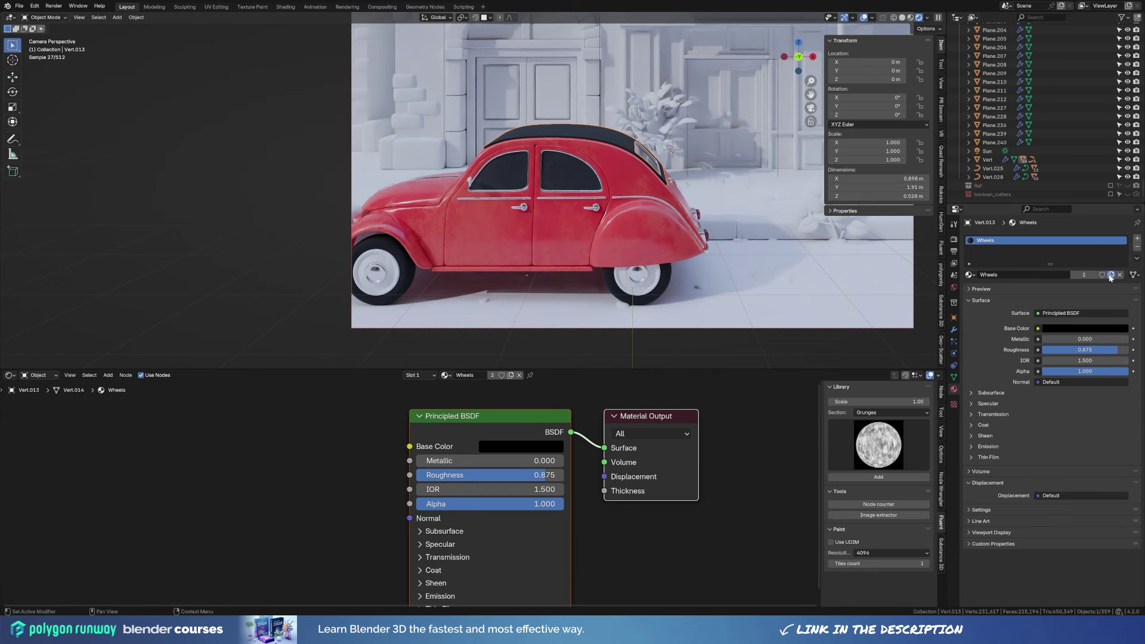
click(649, 231)
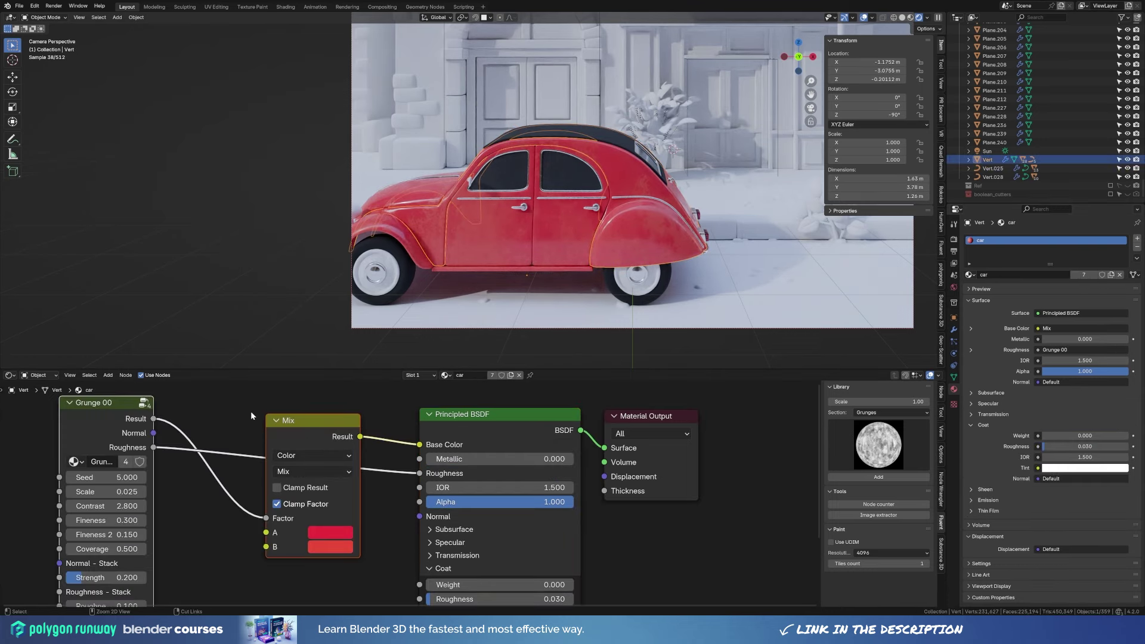
click(614, 143)
key(ctrl+v)
Set the Mix colours to black and dark grey, feeding Base Color and grunge-driven Roughness.
click(343, 520)
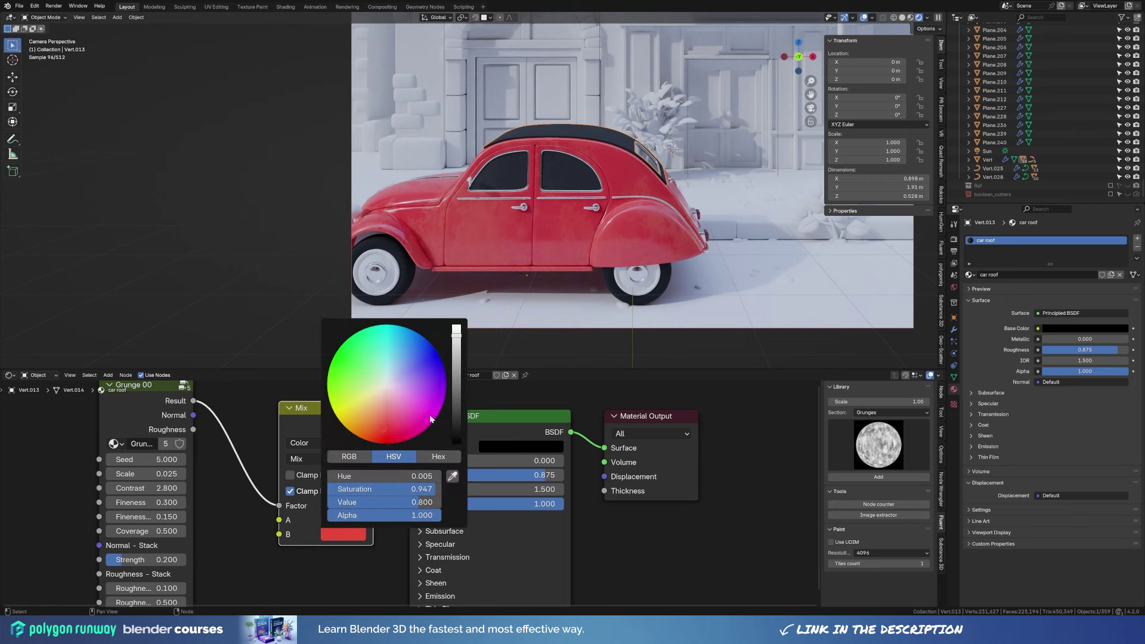
click(343, 539)
drag(455, 334, 459, 417)
mouse_move(373, 424)
mouse_down()
mouse_move(410, 446)
mouse_move(194, 429)
mouse_up()
middle_drag(172, 594, 195, 517)
text(0.)
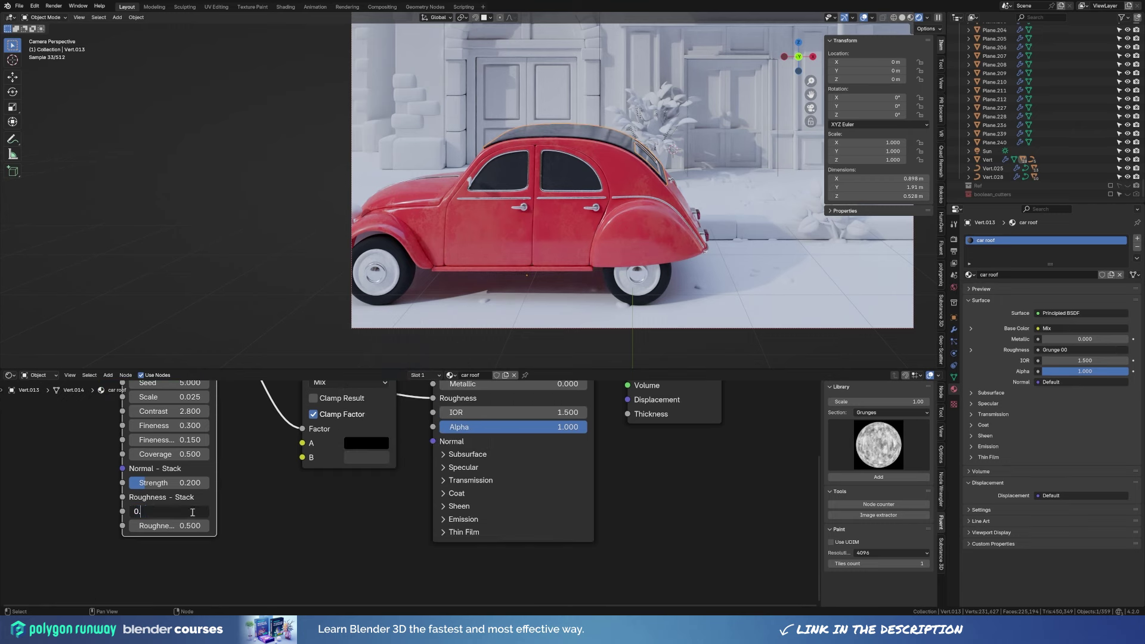
Set the grunge roughness range to 0.400 minimum and 0.800 maximum.
text(4)
key(Return)
key(Return)
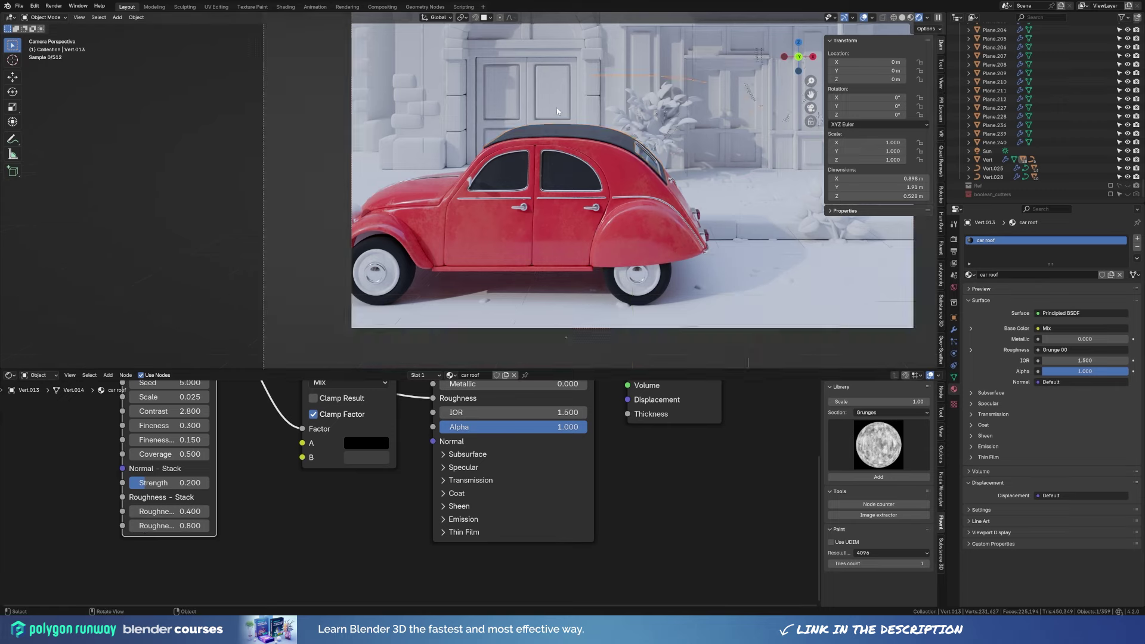
scroll(680, 148, up, 3)
scroll(450, 246, down, 1)
middle_drag(450, 245, 418, 251)
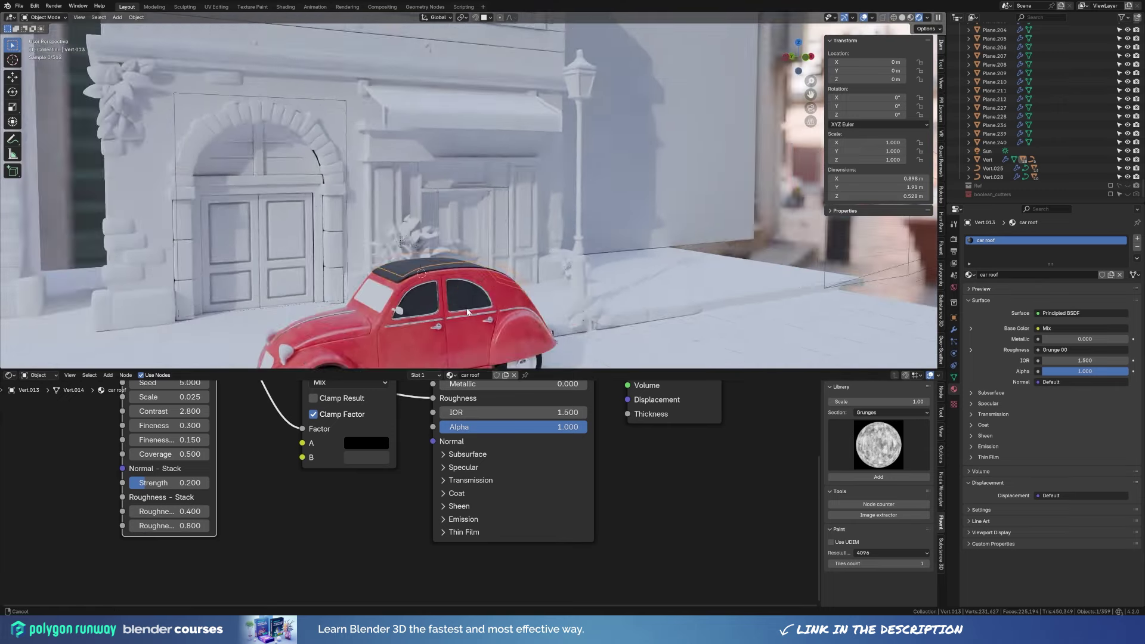
Select the headlight part and shade it with Auto Smooth.
scroll(418, 251, up, 5)
click(417, 304)
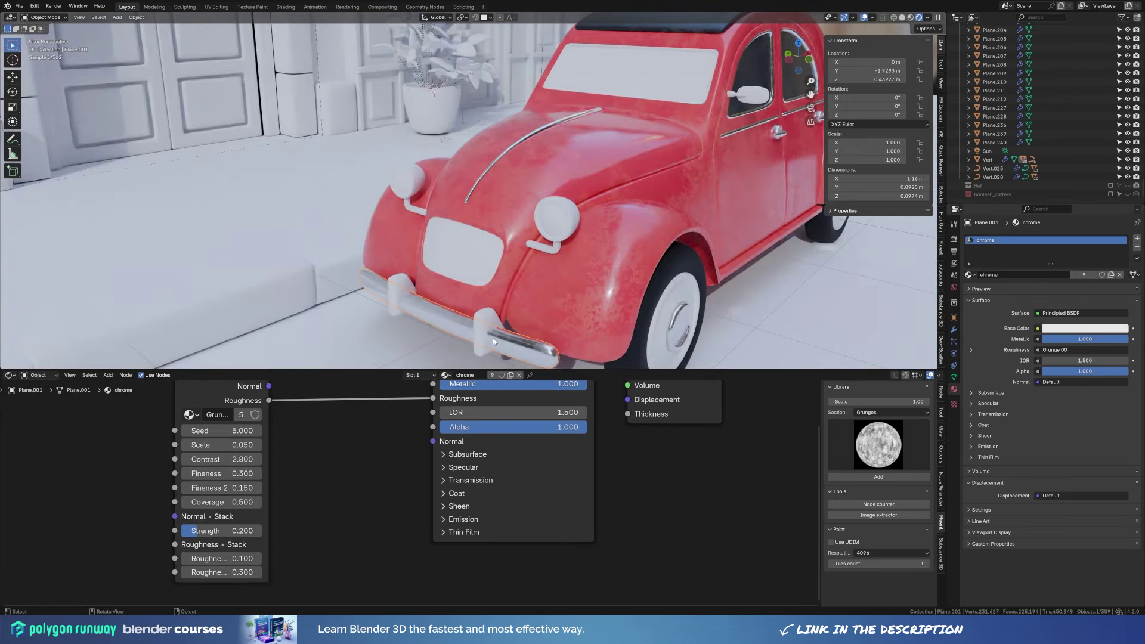
click(489, 322)
click(496, 253)
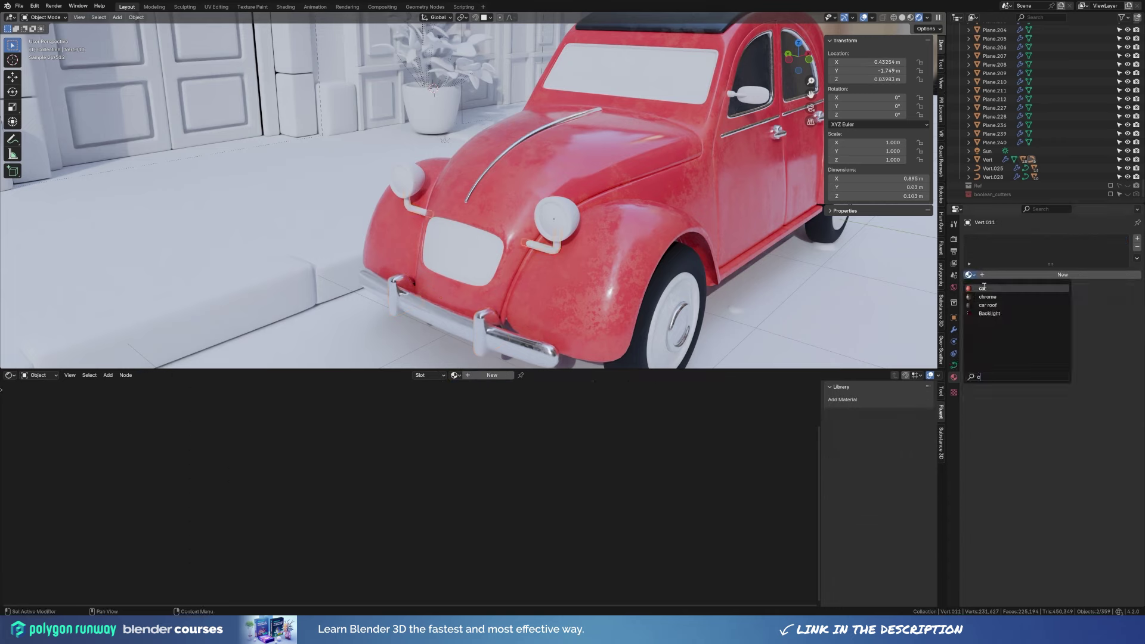
click(564, 228)
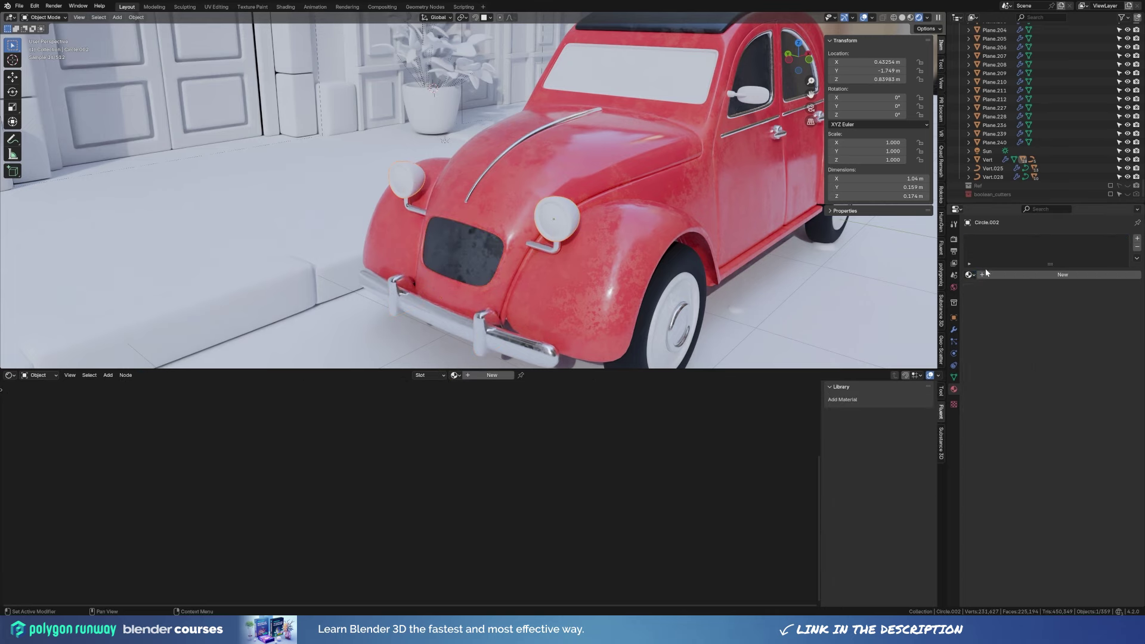
scroll(561, 234, up, 2)
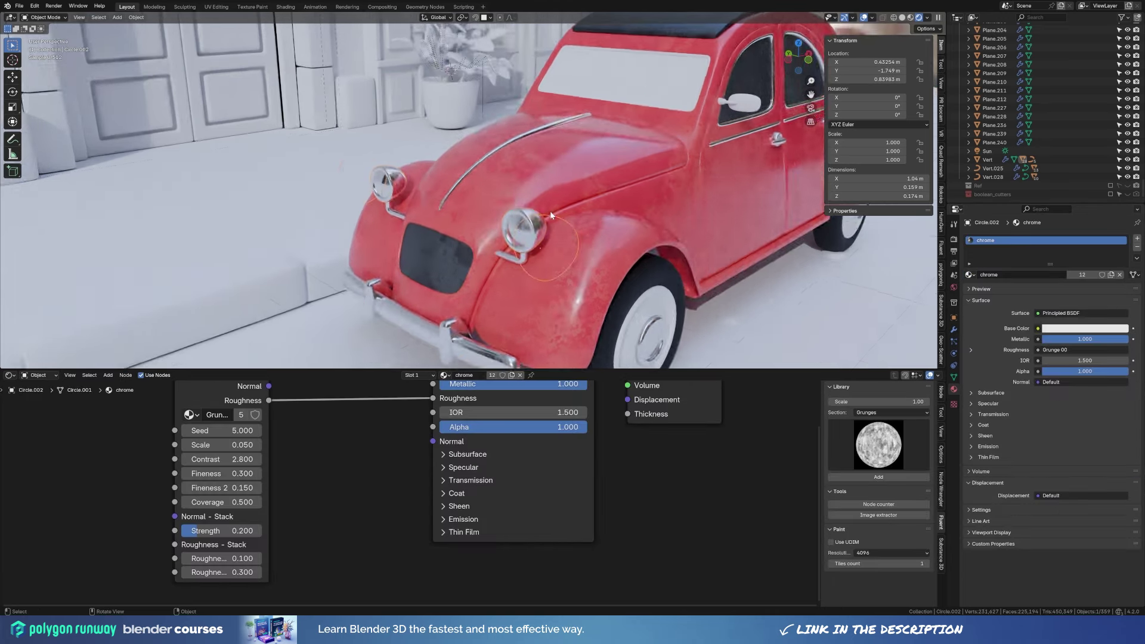
scroll(552, 241, up, 2)
key(Tab)
key(Tab)
click(572, 257)
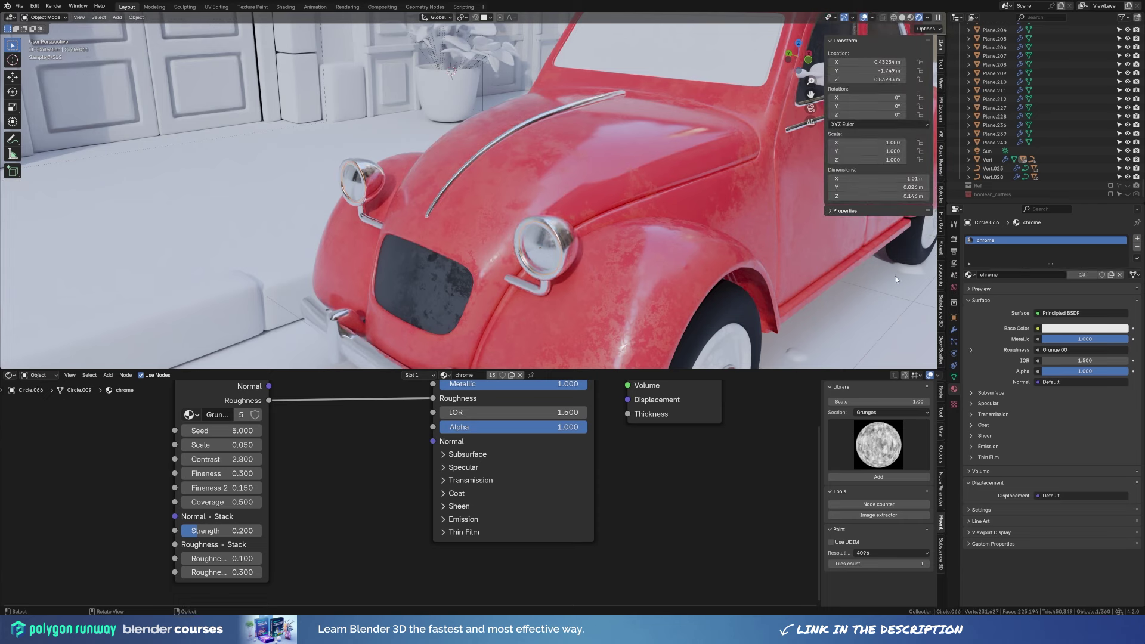
click(953, 329)
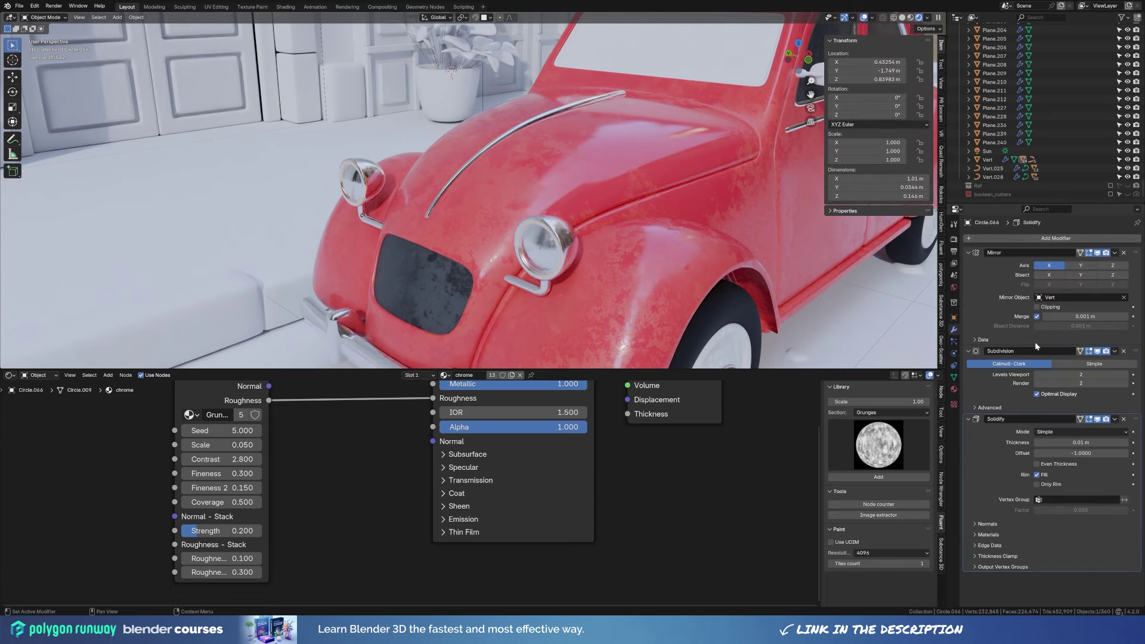
key(ctrl+alt+s)
Make the 'Front light' material glassy with Transmission weight 1.0 and roughness 0.081.
click(954, 389)
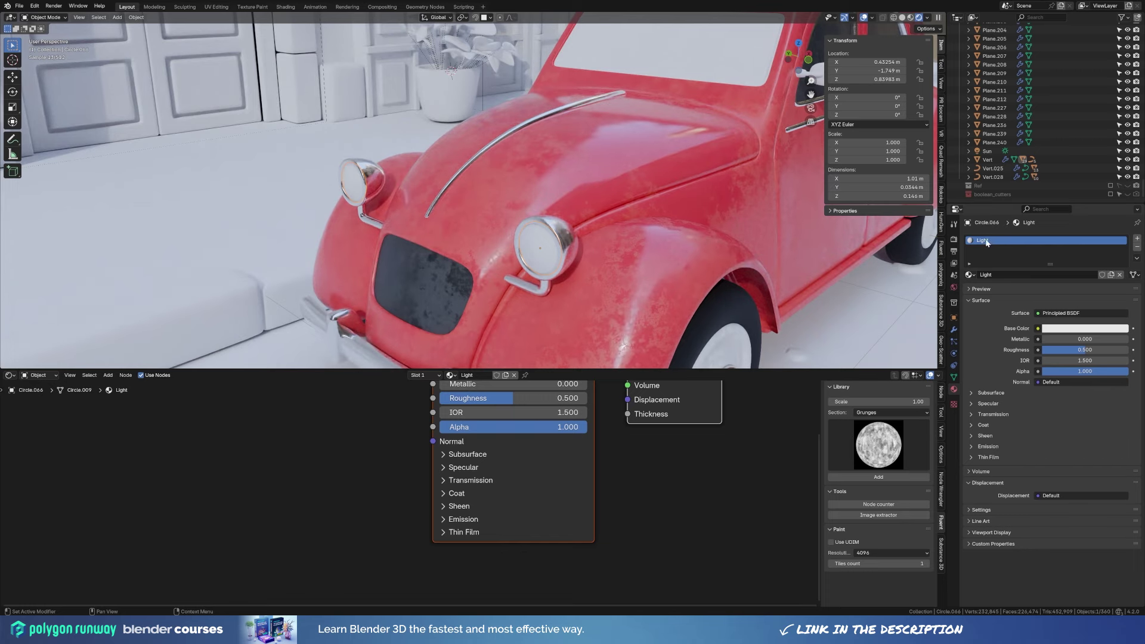
click(992, 415)
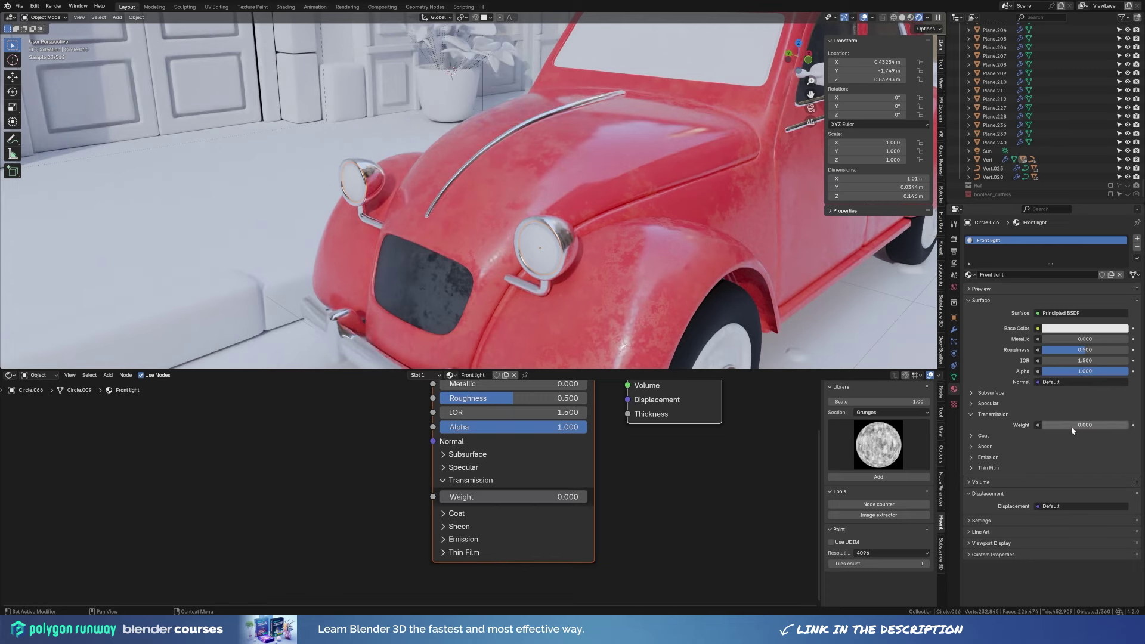
drag(1091, 350, 1050, 350)
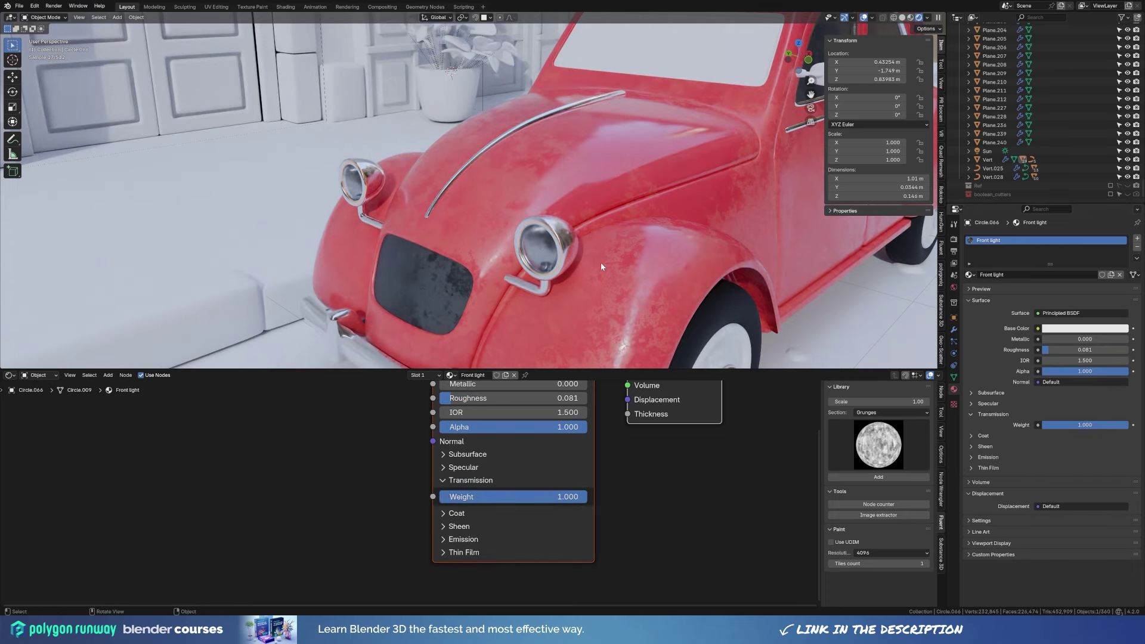
Assign the Window material to the windows and chrome to the window trim, then view through the camera.
click(435, 190)
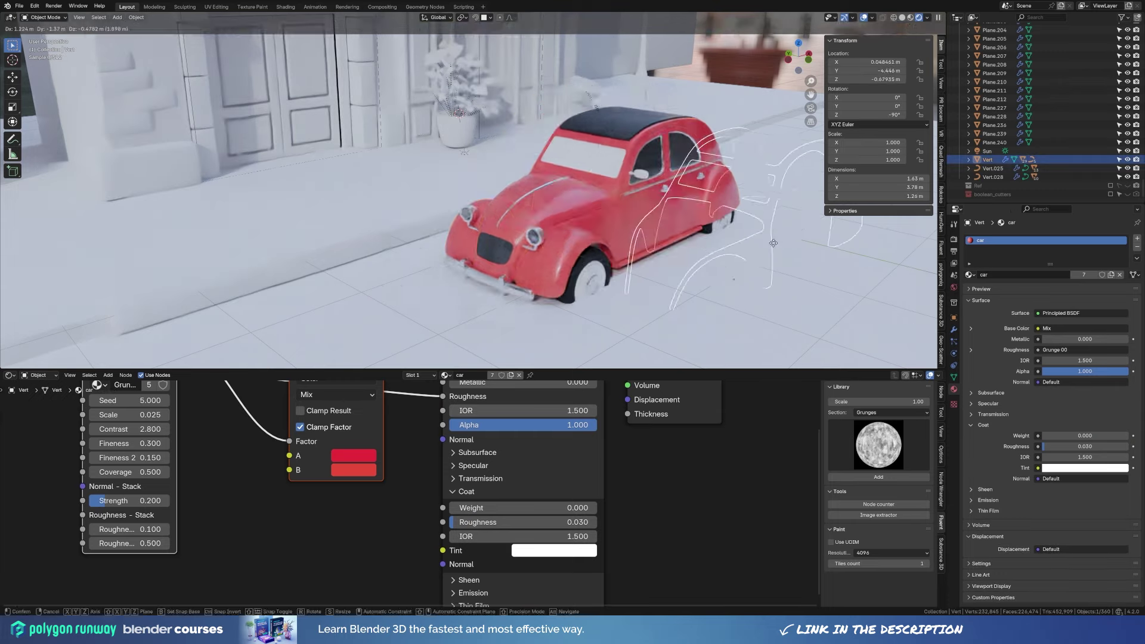
click(430, 188)
click(969, 274)
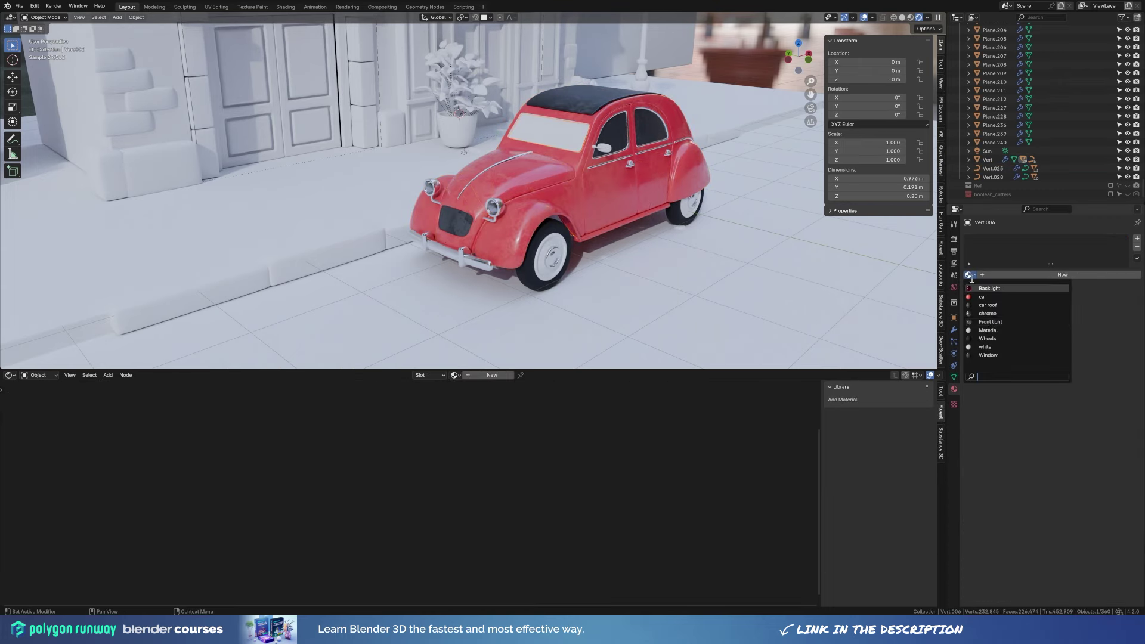
click(988, 355)
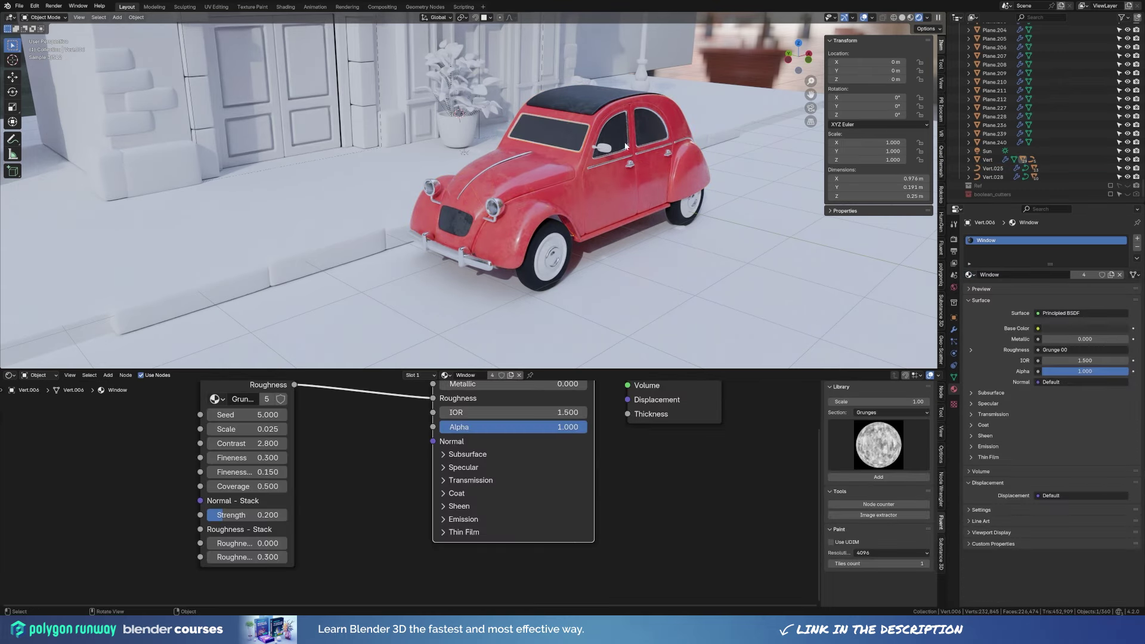
click(589, 127)
click(970, 275)
click(984, 302)
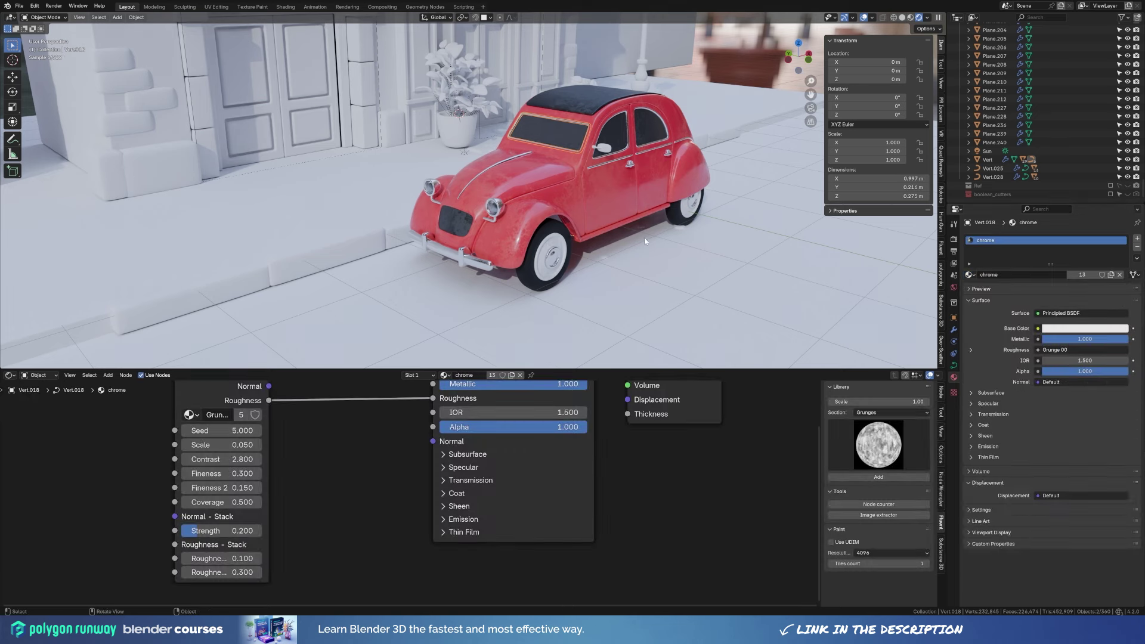
mouse_move(686, 179)
middle_down()
mouse_move(519, 170)
mouse_move(464, 209)
middle_up()
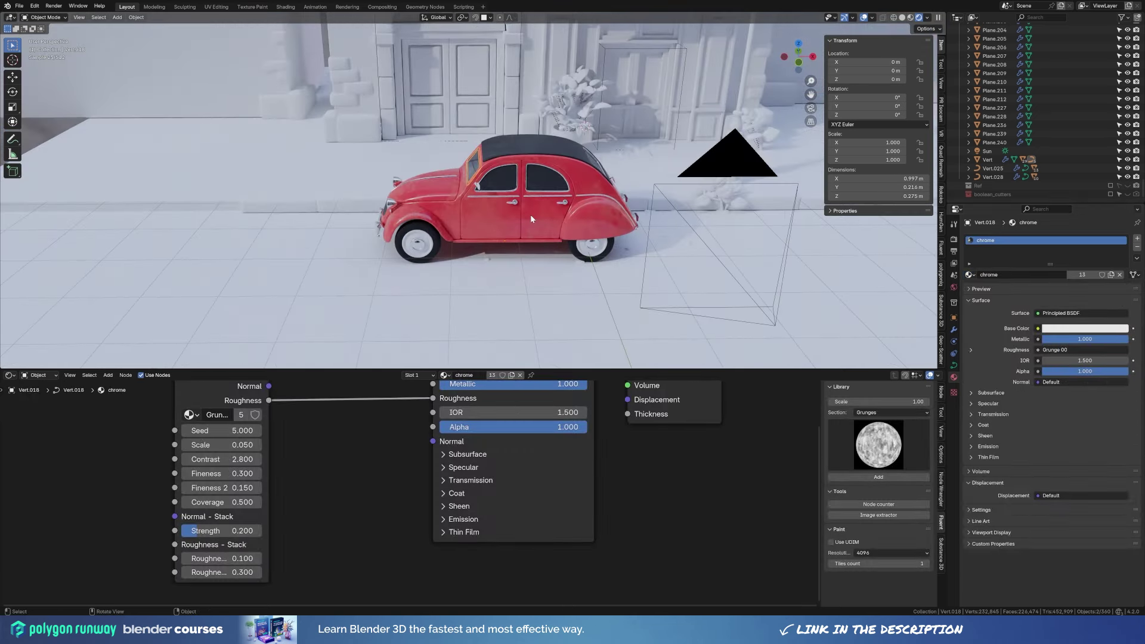
key(KP_0)
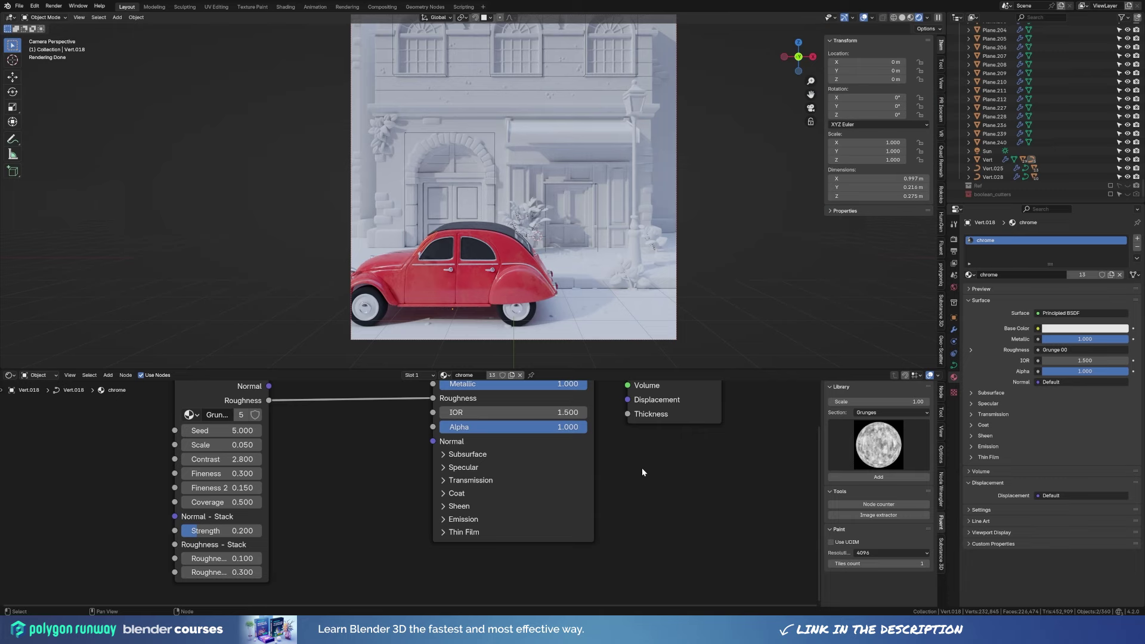
Select the shop sign and give its Blue material a deep blue base colour.
scroll(521, 214, up, 5)
click(537, 276)
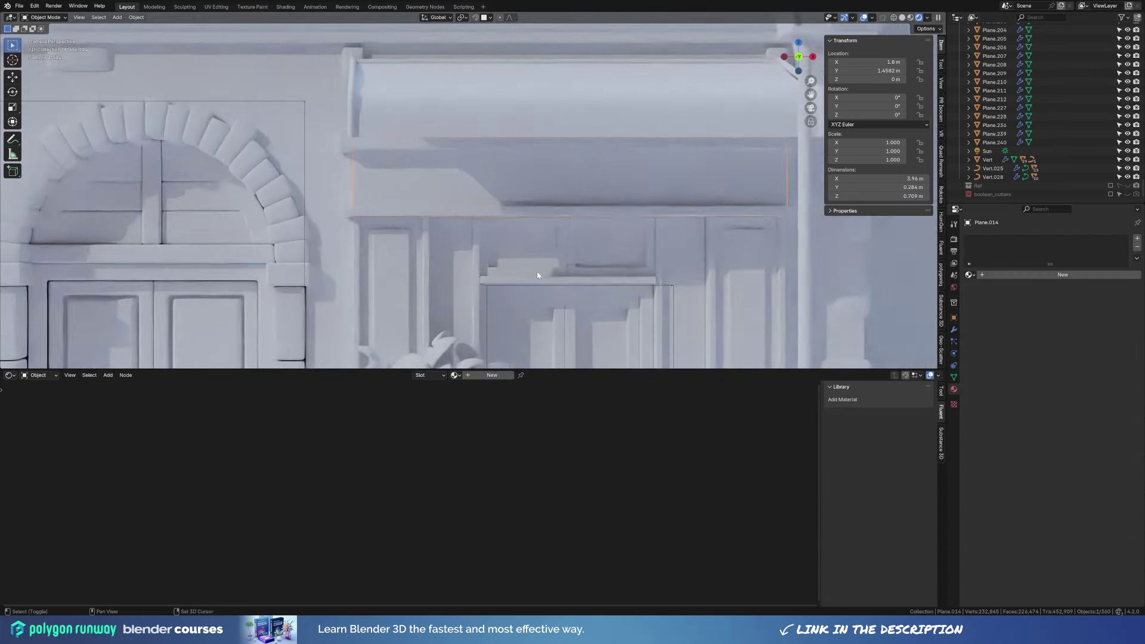
scroll(537, 276, down, 2)
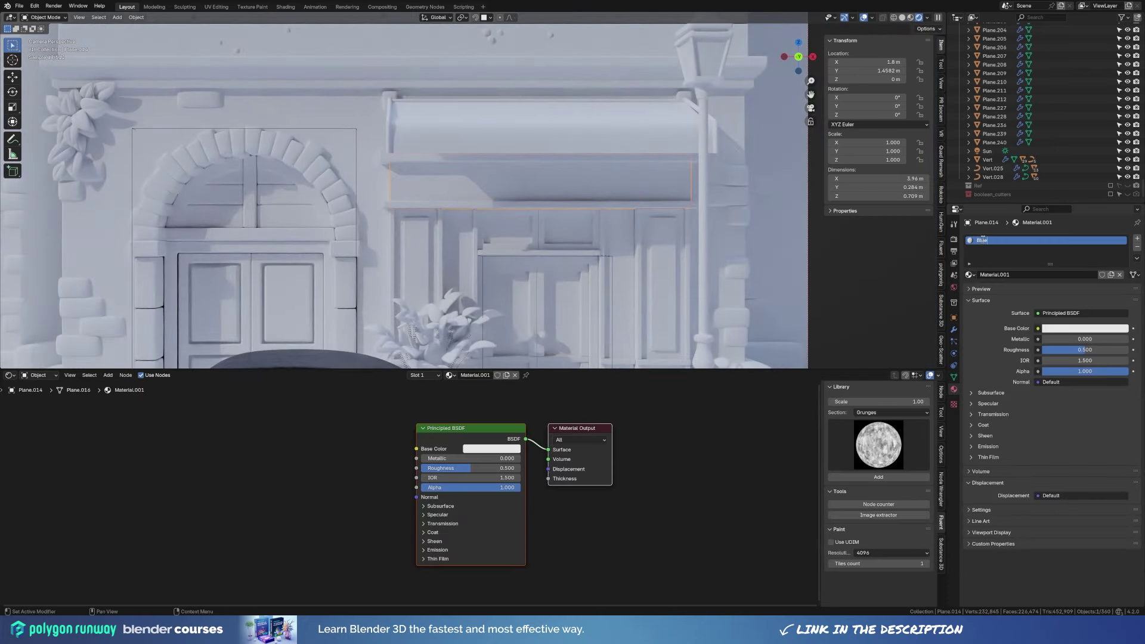
click(491, 449)
click(528, 334)
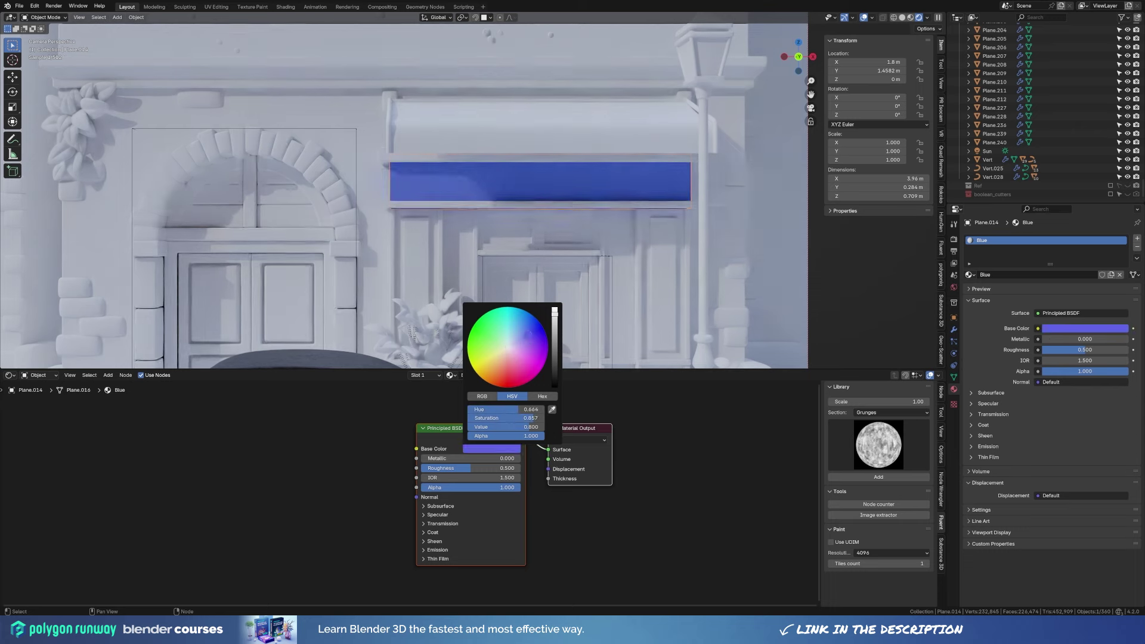
drag(528, 334, 522, 337)
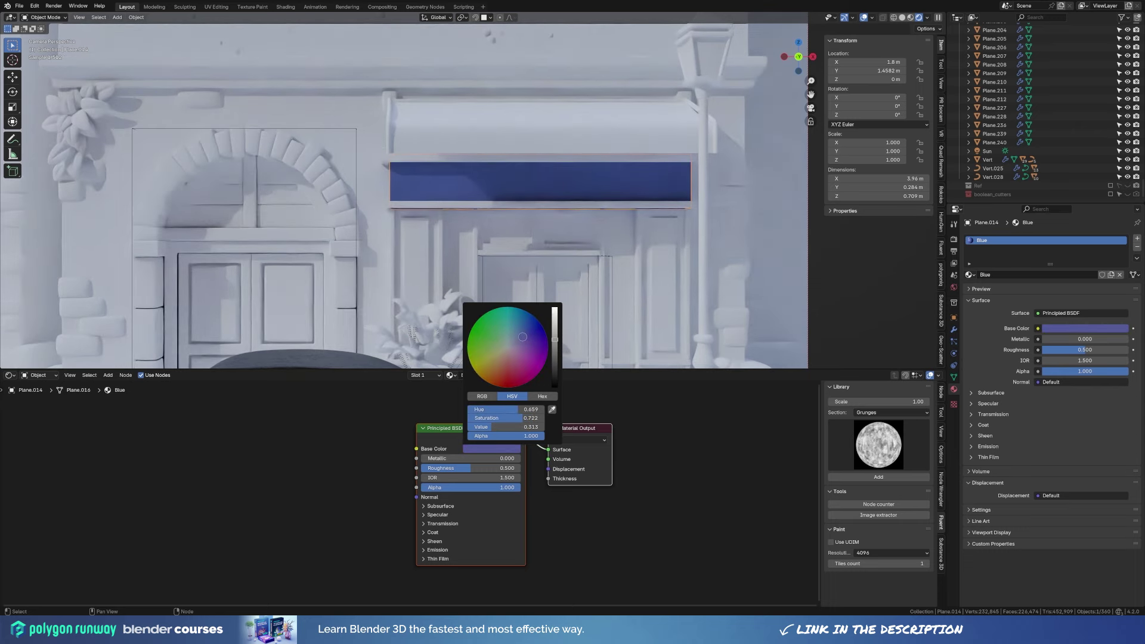
scroll(524, 340, down, 2)
drag(524, 340, 529, 330)
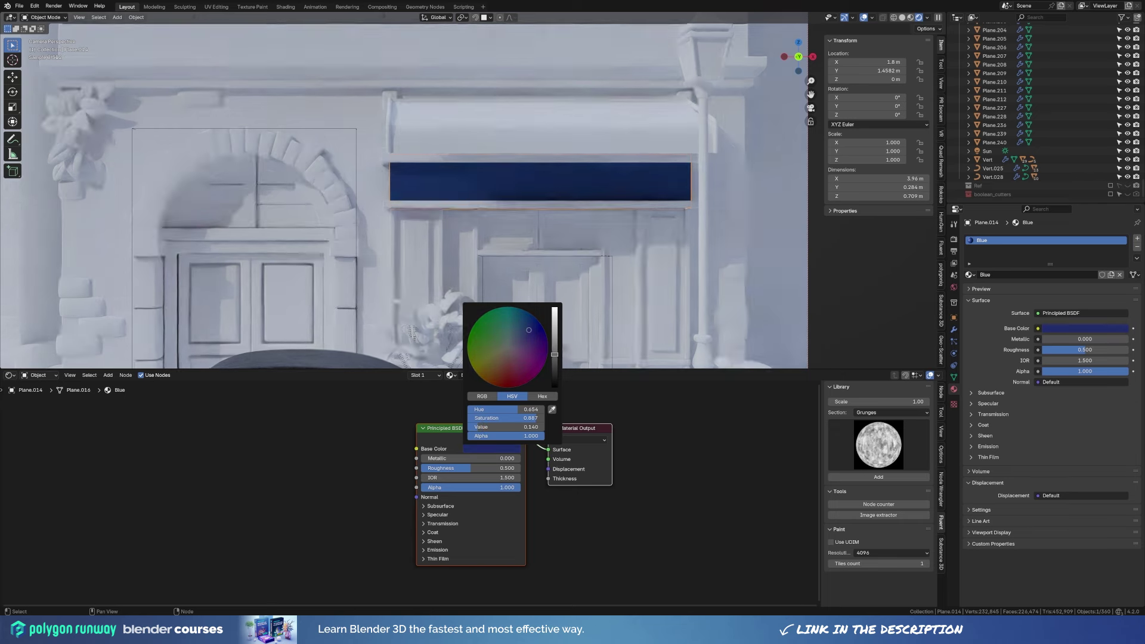
Add the Grunge 07 texture to the sign material and set its scale to 0.001.
click(855, 432)
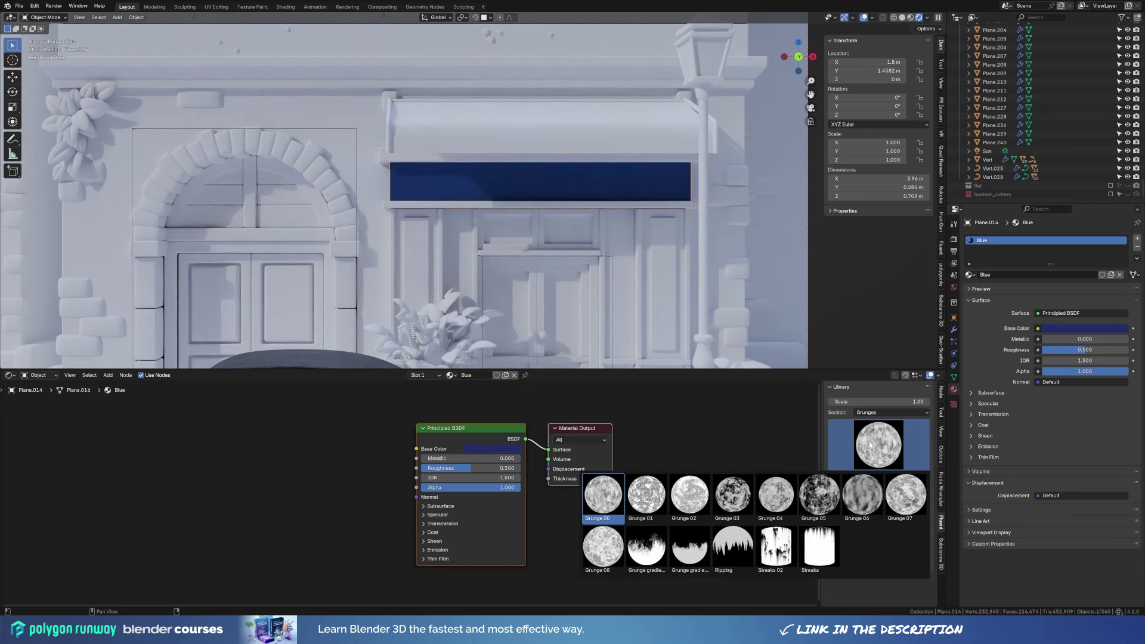
click(902, 507)
click(234, 445)
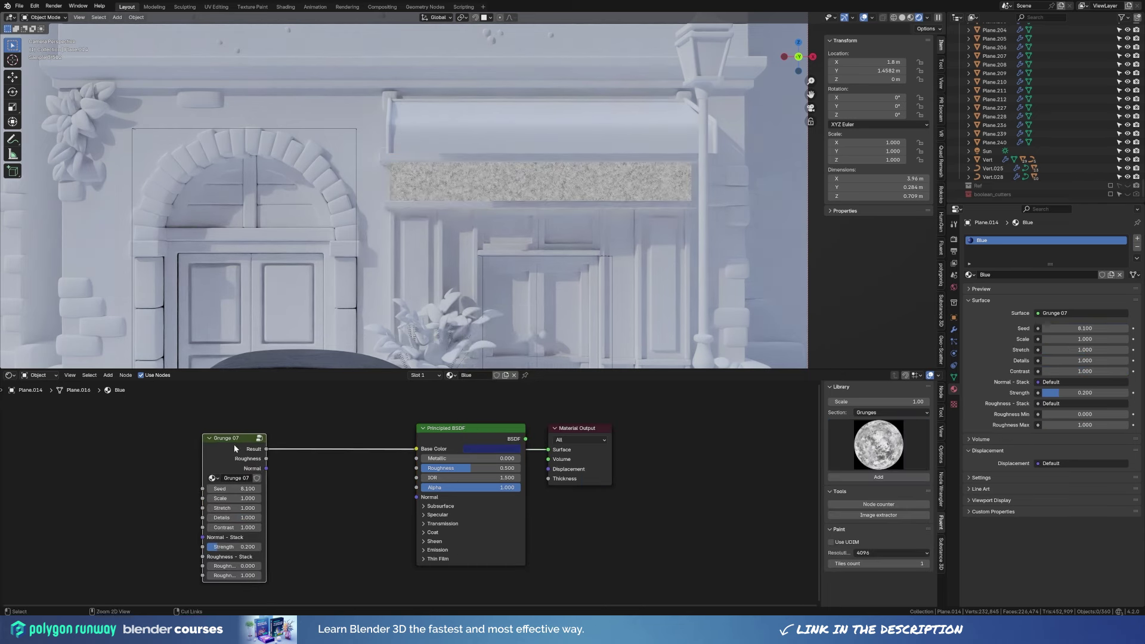
key(Return)
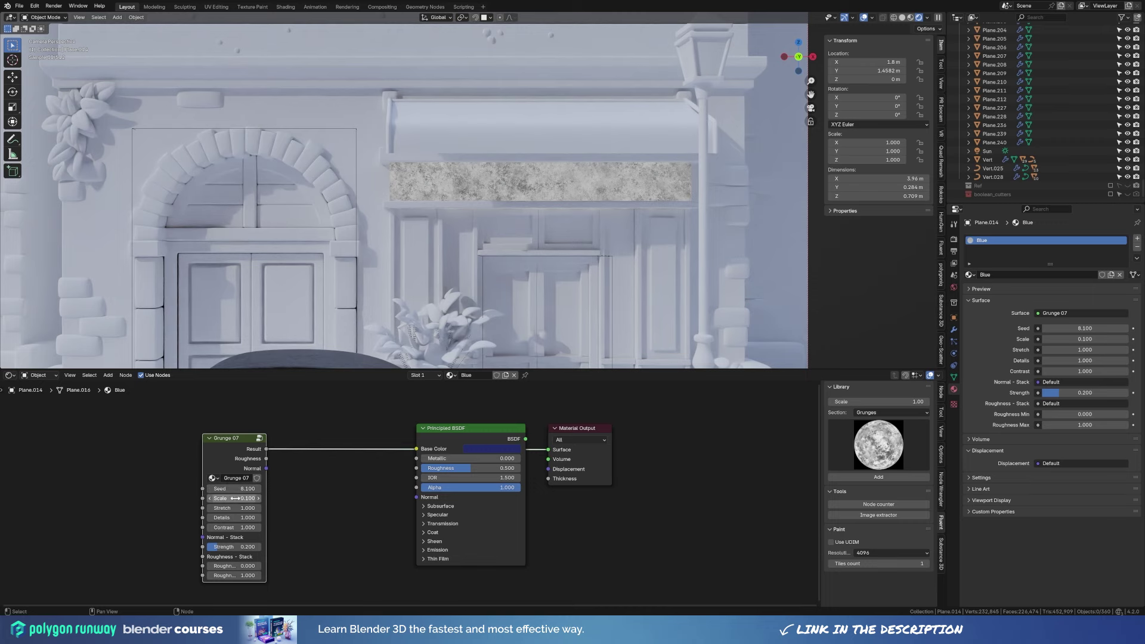
key(Return)
scroll(417, 238, up, 2)
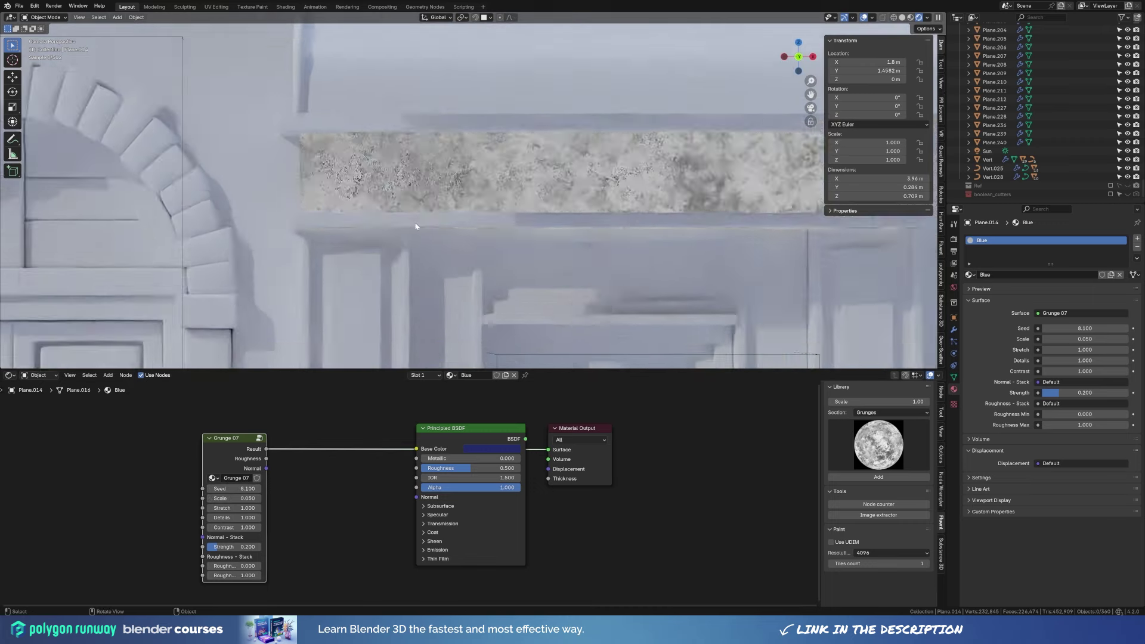
drag(244, 498, 237, 498)
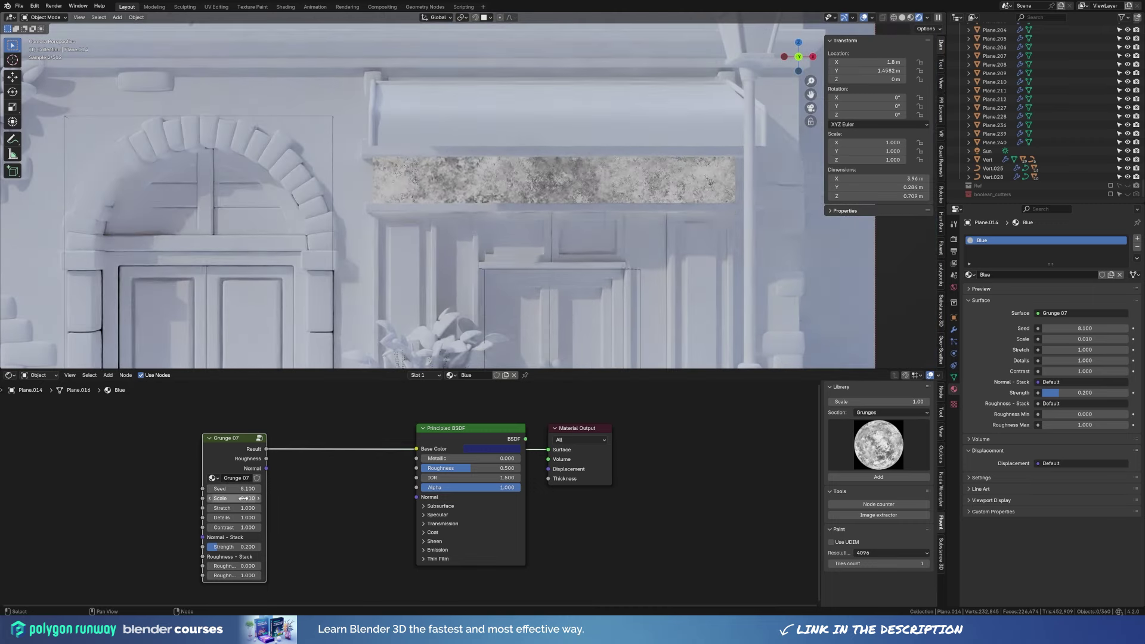
click(244, 498)
text(0.005)
key(Return)
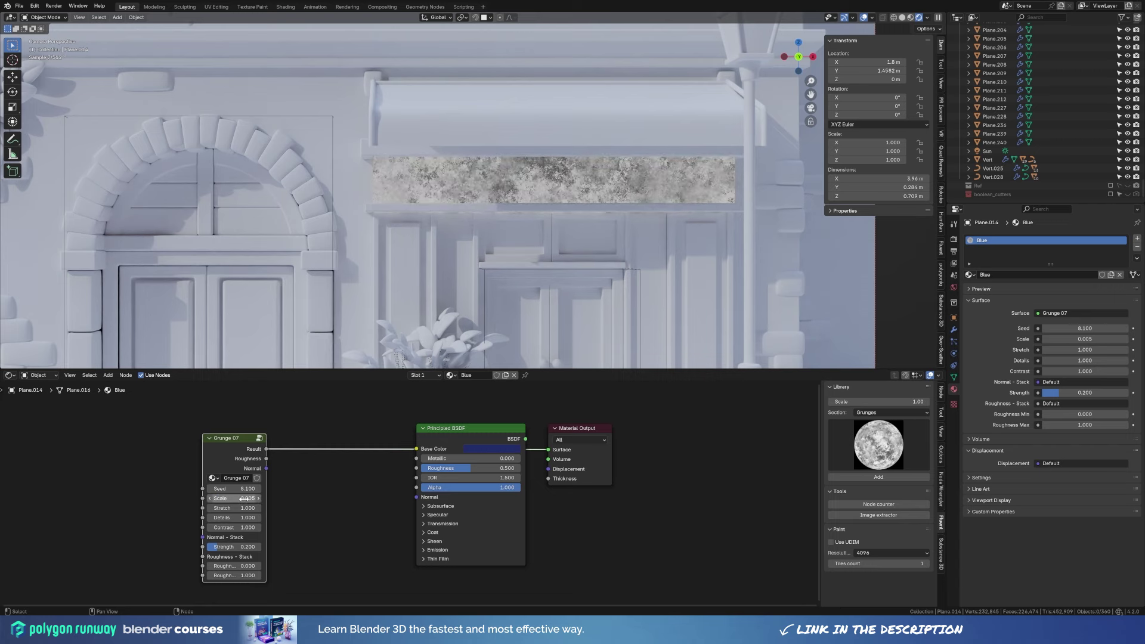
text(1)
key(Return)
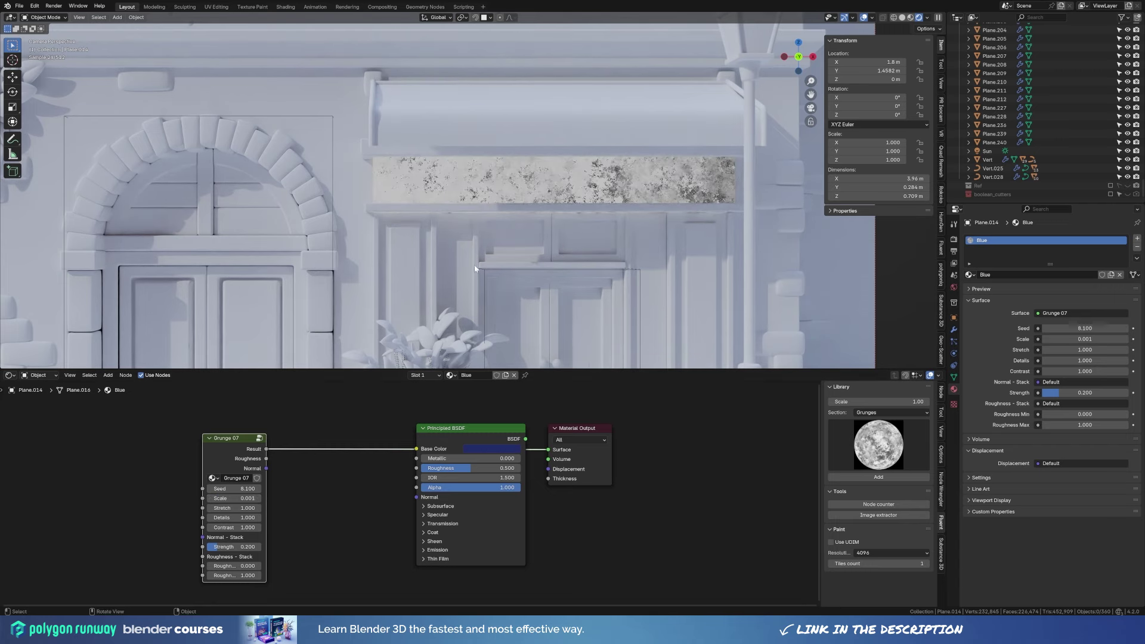
Insert a Mix colour node between the Grunge 07 texture and the shader.
scroll(475, 269, down, 2)
scroll(430, 310, up, 2)
scroll(402, 395, down, 1)
drag(227, 438, 198, 466)
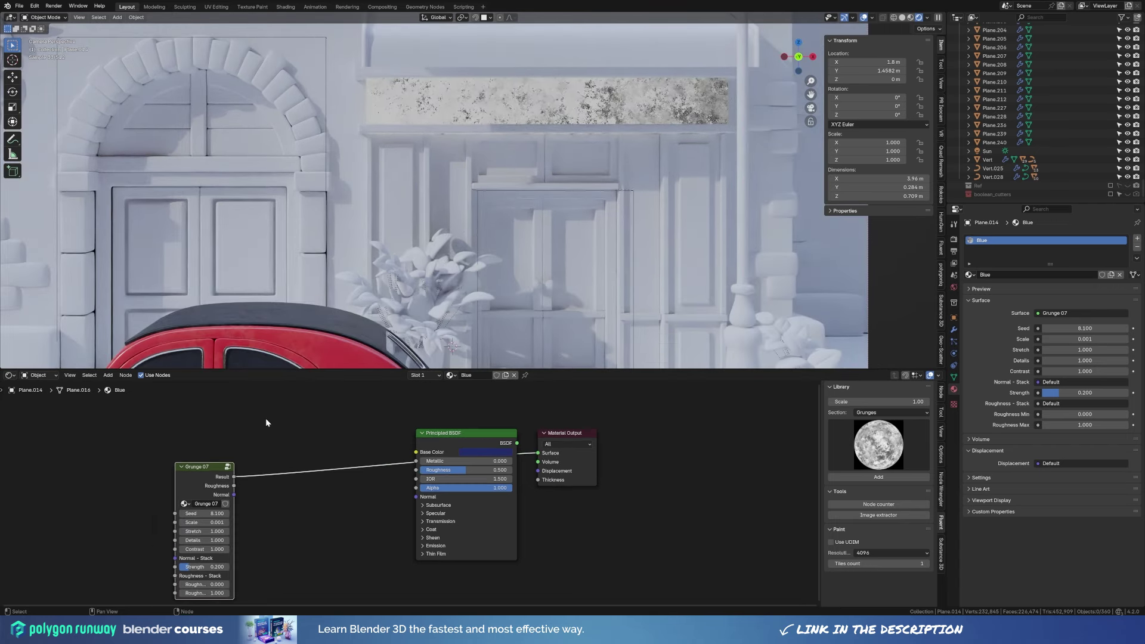
key(shift+a)
click(382, 477)
click(318, 433)
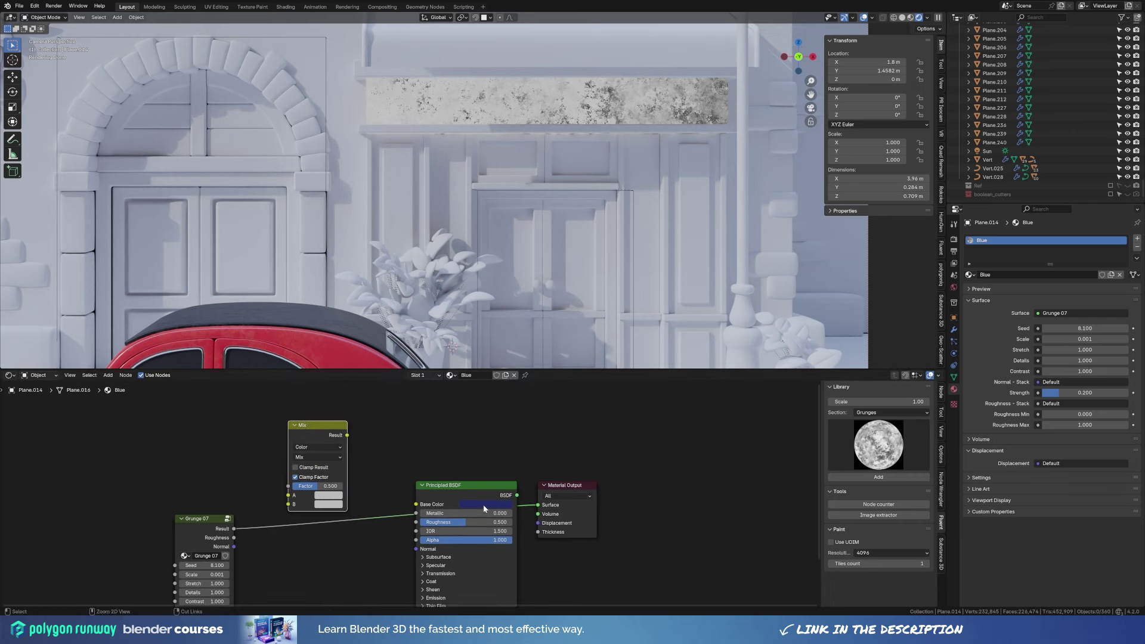
drag(318, 425, 354, 460)
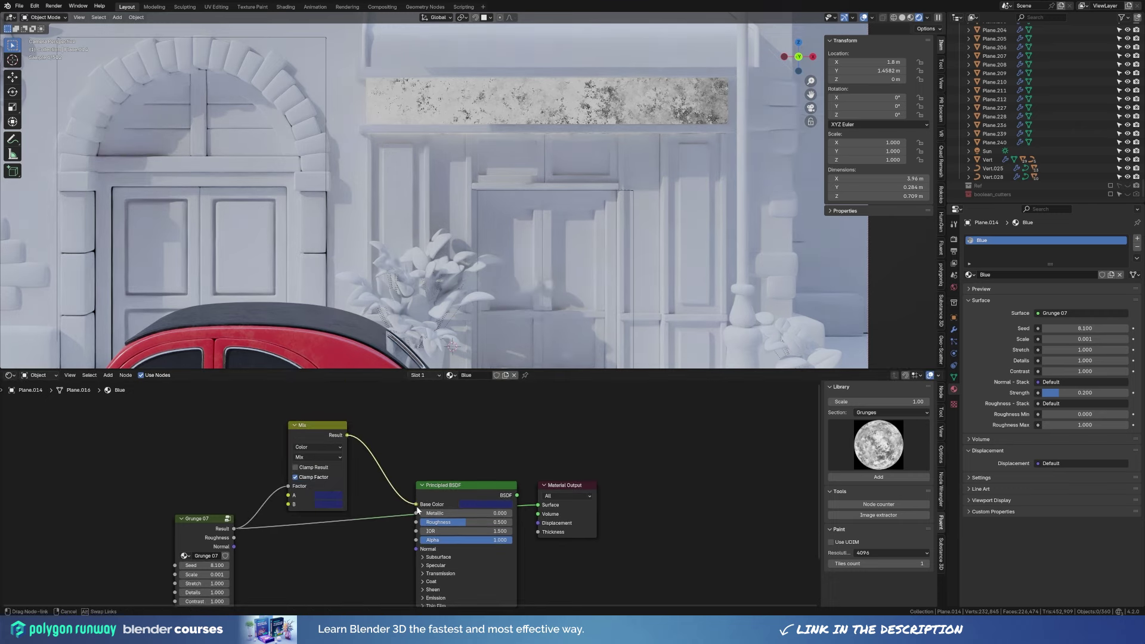
drag(203, 519, 233, 473)
key(Home)
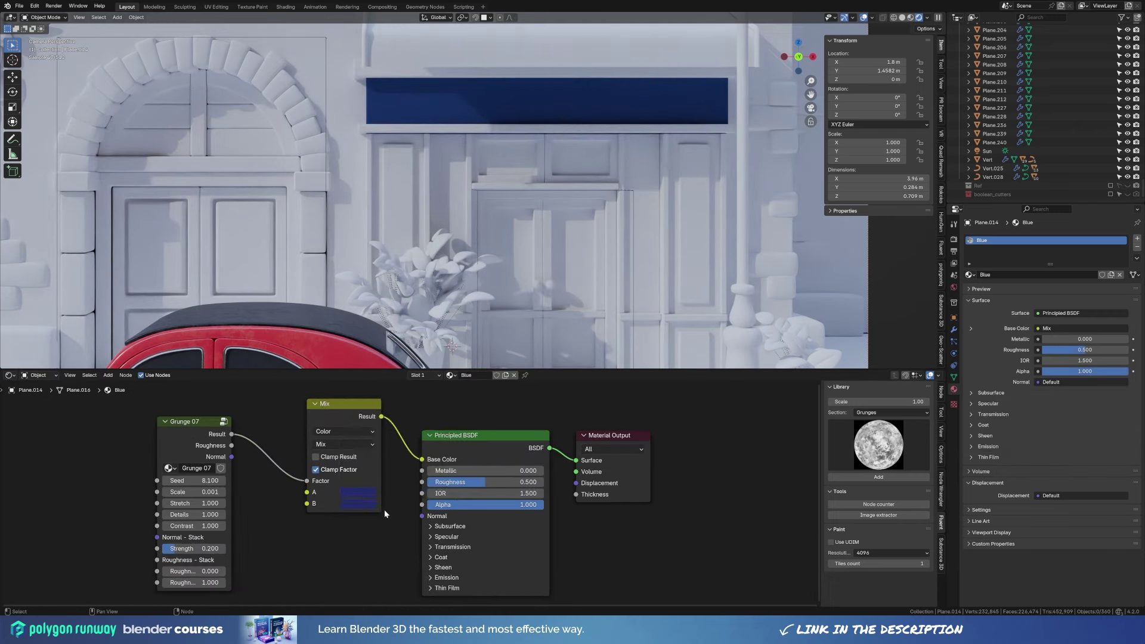
Brighten the Mix's second blue, drive roughness from the grunge, and pick the awning frame.
click(358, 504)
drag(447, 380, 447, 375)
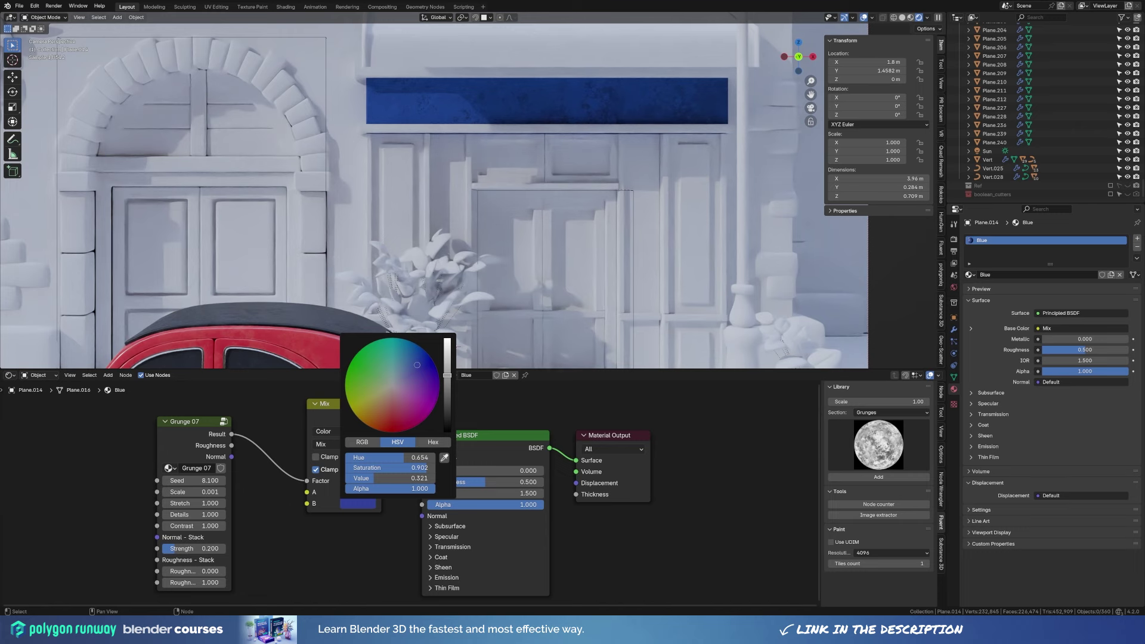
double_click(201, 581)
text(0.500)
drag(232, 446, 423, 482)
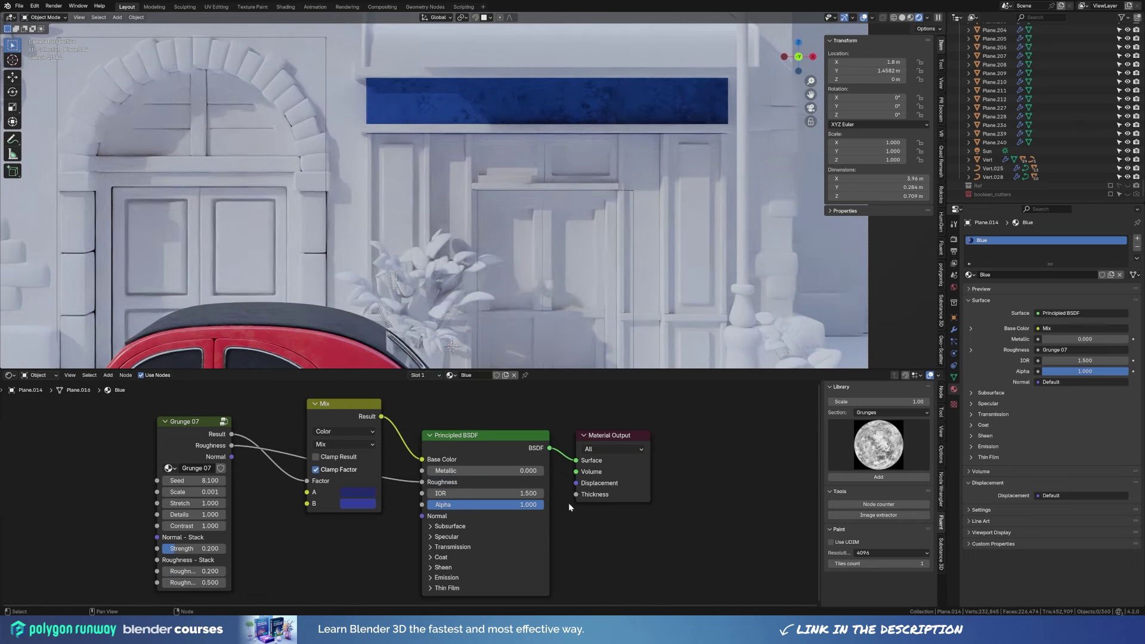
click(432, 74)
click(971, 275)
Give the vertical shopfront frame the Blue material and darken the mix's first blue.
click(1002, 298)
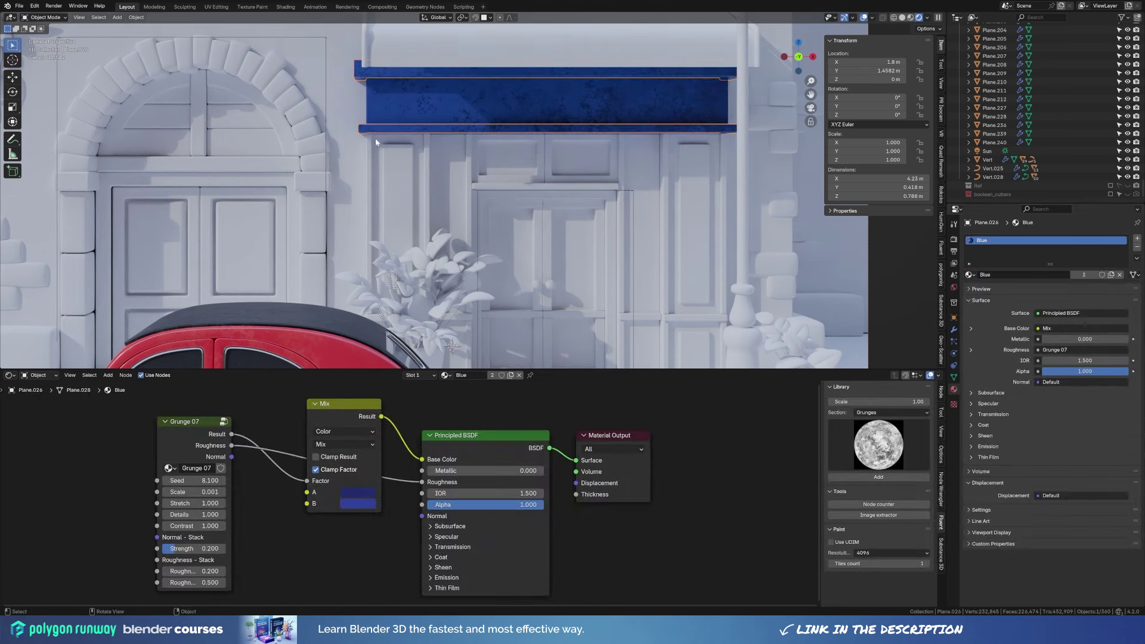
click(428, 197)
click(971, 274)
click(1002, 297)
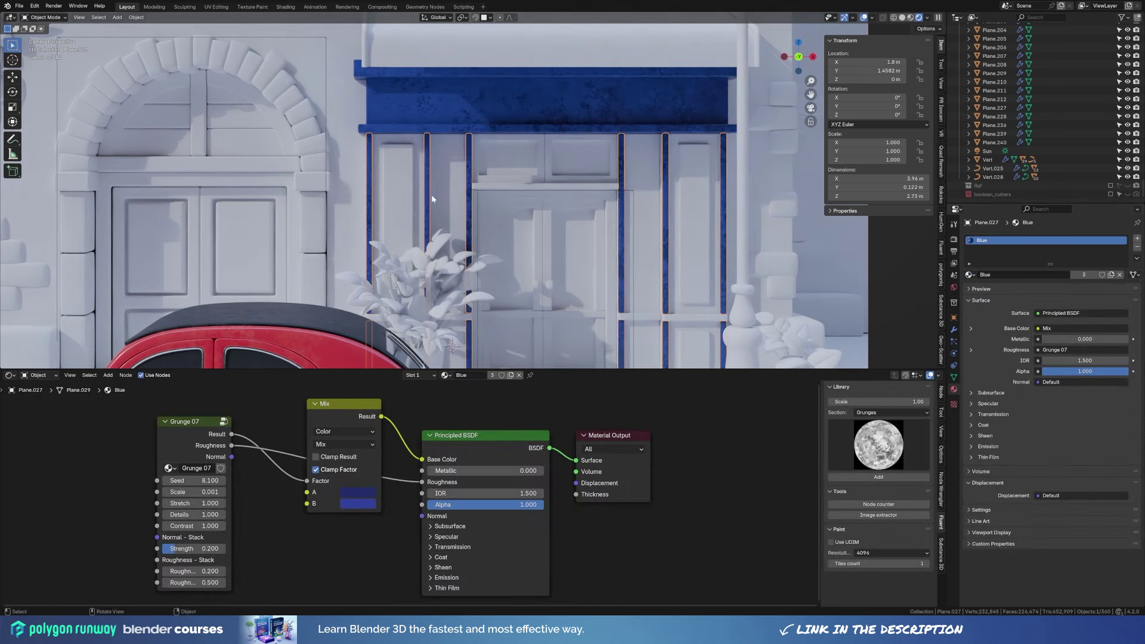
click(357, 491)
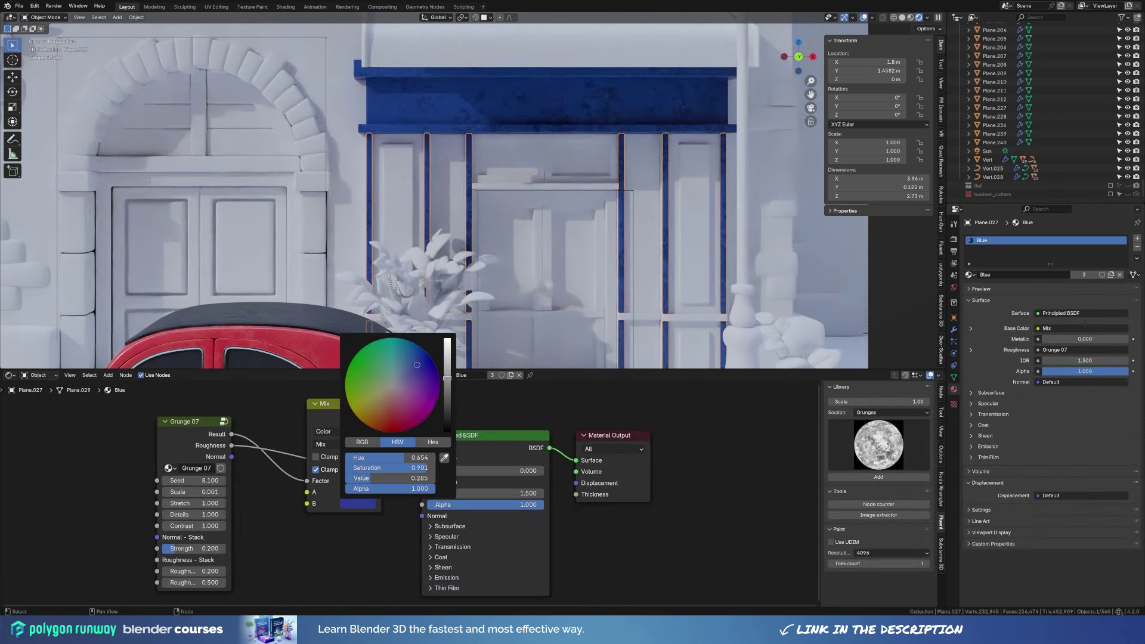
mouse_move(446, 378)
mouse_down()
mouse_move(446, 392)
mouse_move(412, 373)
mouse_up()
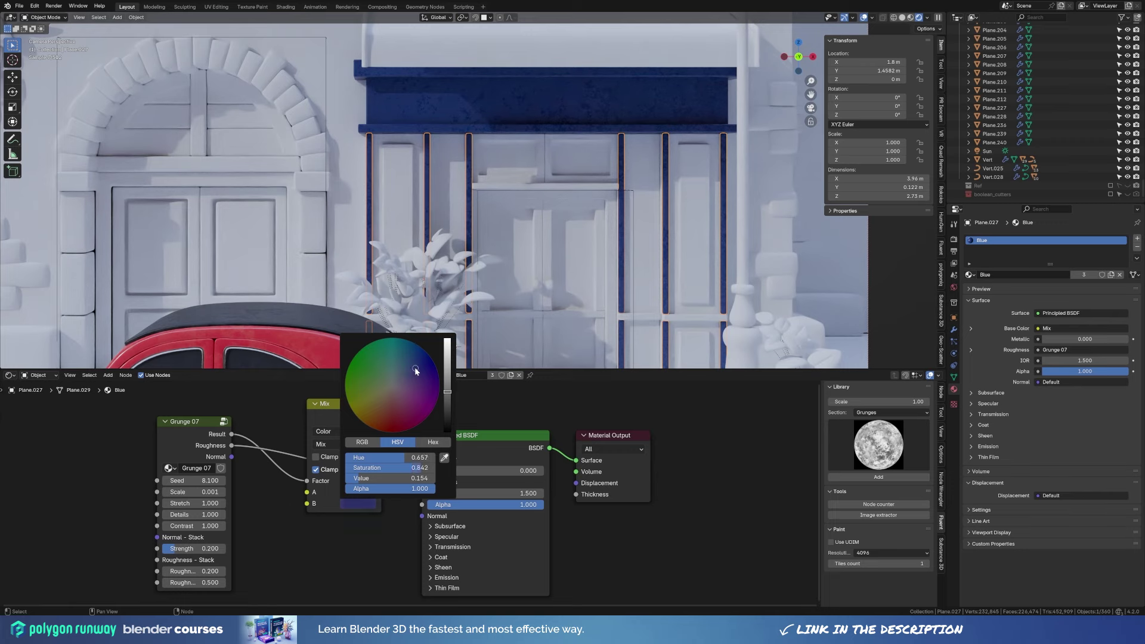
Assign Blue to the next shopfront pieces and the shopfront door frame.
click(495, 189)
click(969, 275)
click(984, 296)
click(425, 152)
click(970, 274)
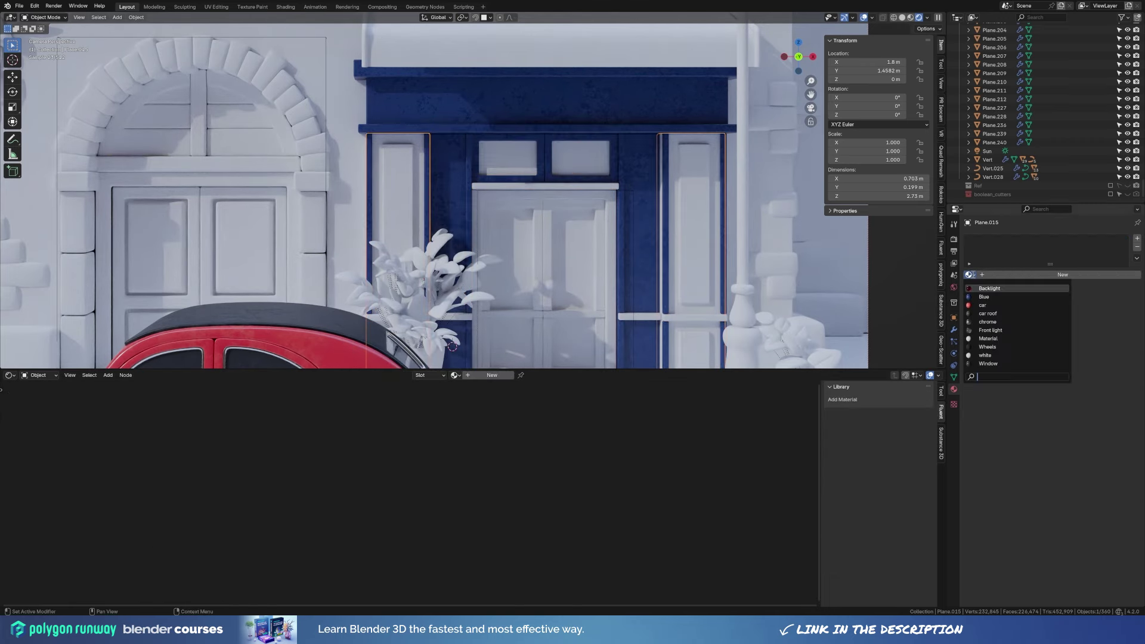
click(984, 297)
click(430, 193)
click(969, 274)
click(984, 296)
Apply Blue to more shopfront pieces and the horizontal bar above the door.
scroll(533, 192, down, 2)
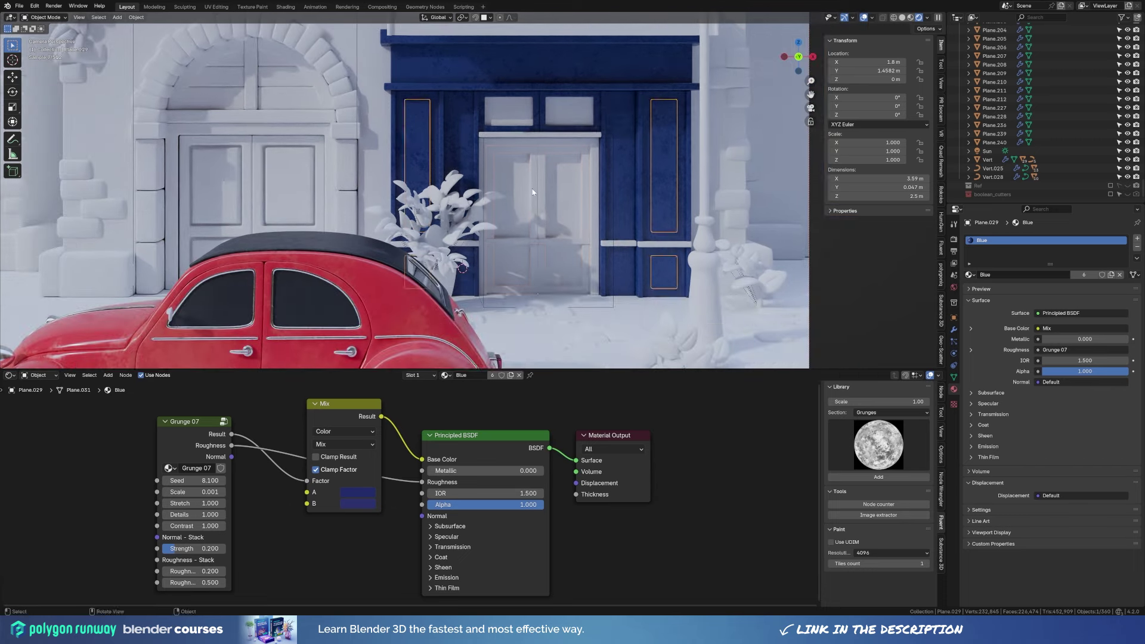
click(495, 179)
click(969, 275)
click(984, 297)
click(969, 274)
click(984, 297)
click(539, 135)
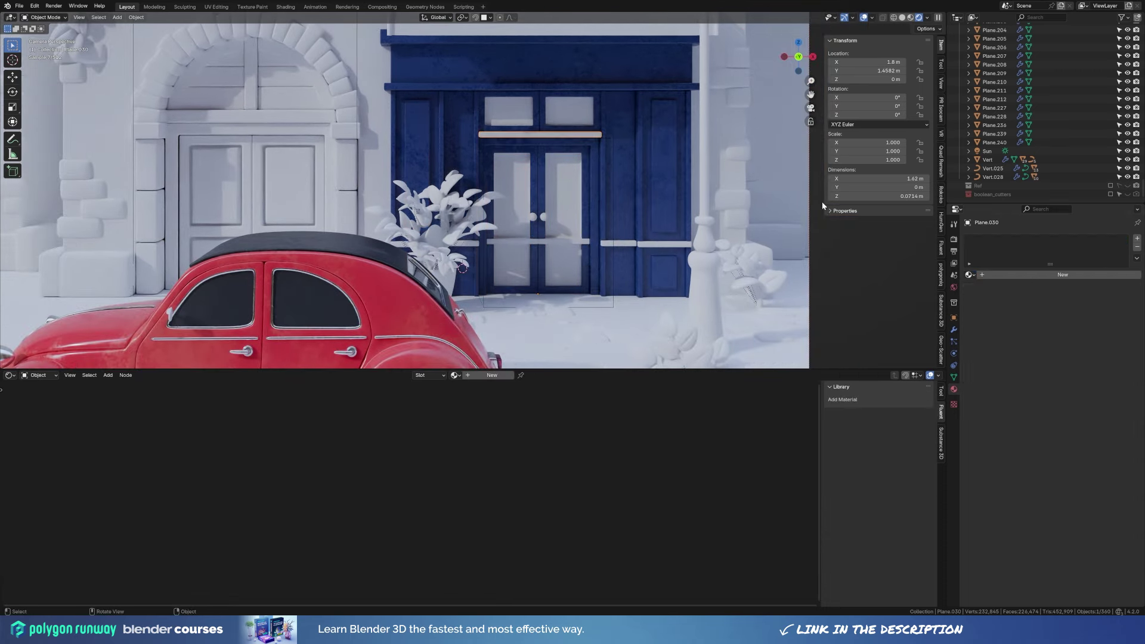
click(969, 274)
click(984, 296)
Make the side bars and lower door panels Blue.
click(605, 178)
click(969, 274)
click(984, 296)
click(435, 243)
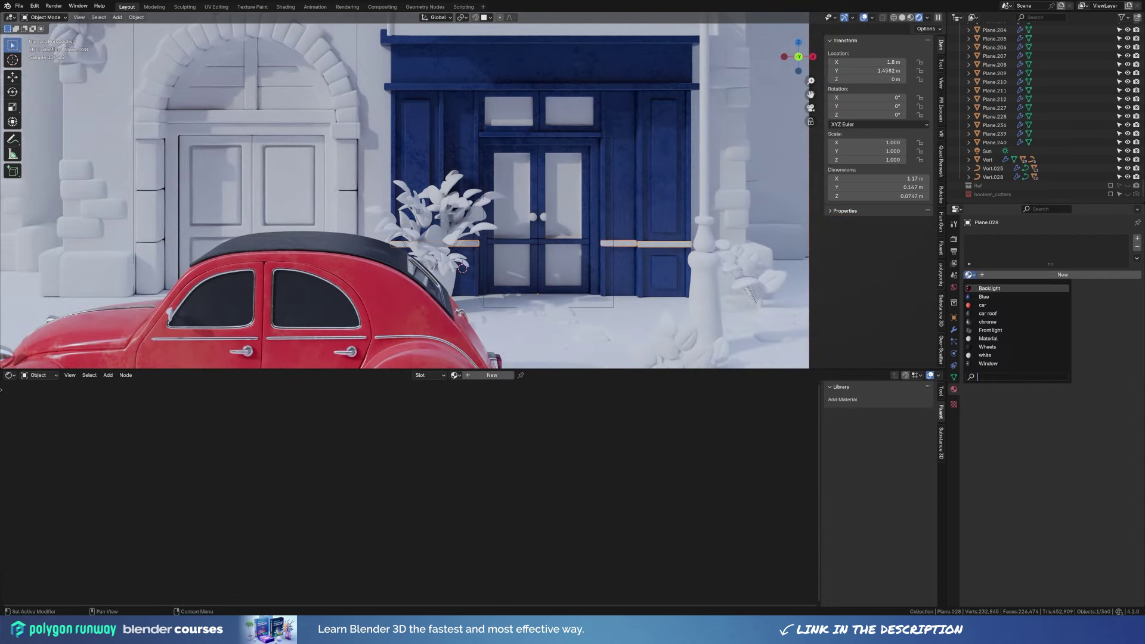
click(984, 297)
click(557, 256)
click(970, 274)
click(984, 296)
Give the door glass and upper windows the dark Window material.
click(559, 204)
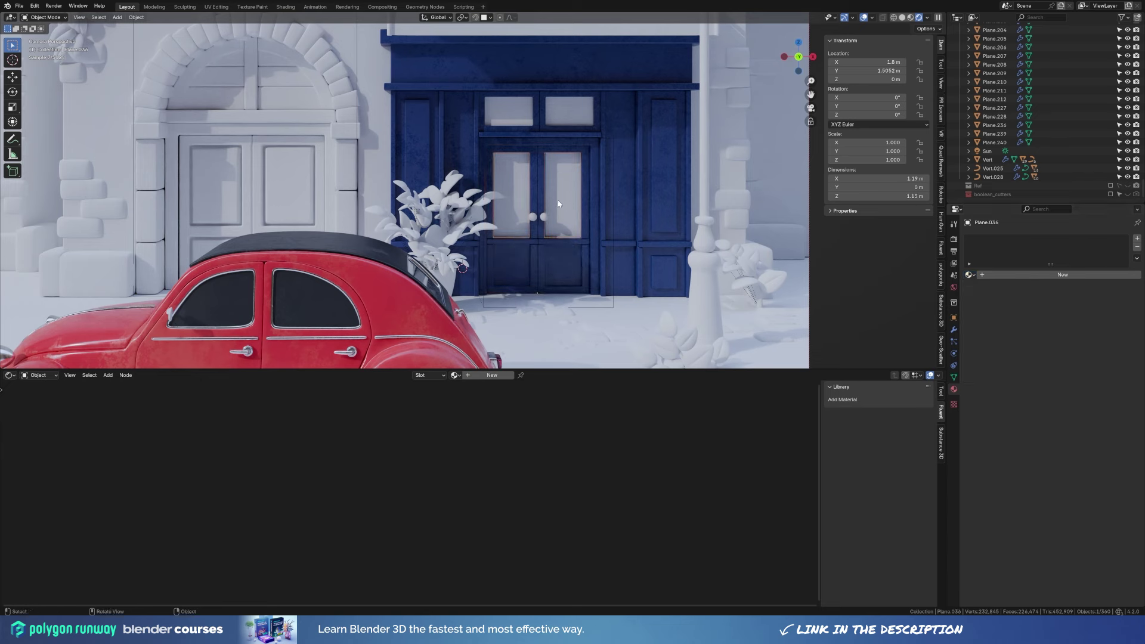
click(969, 274)
text(w)
click(989, 305)
click(569, 111)
click(970, 274)
text(w)
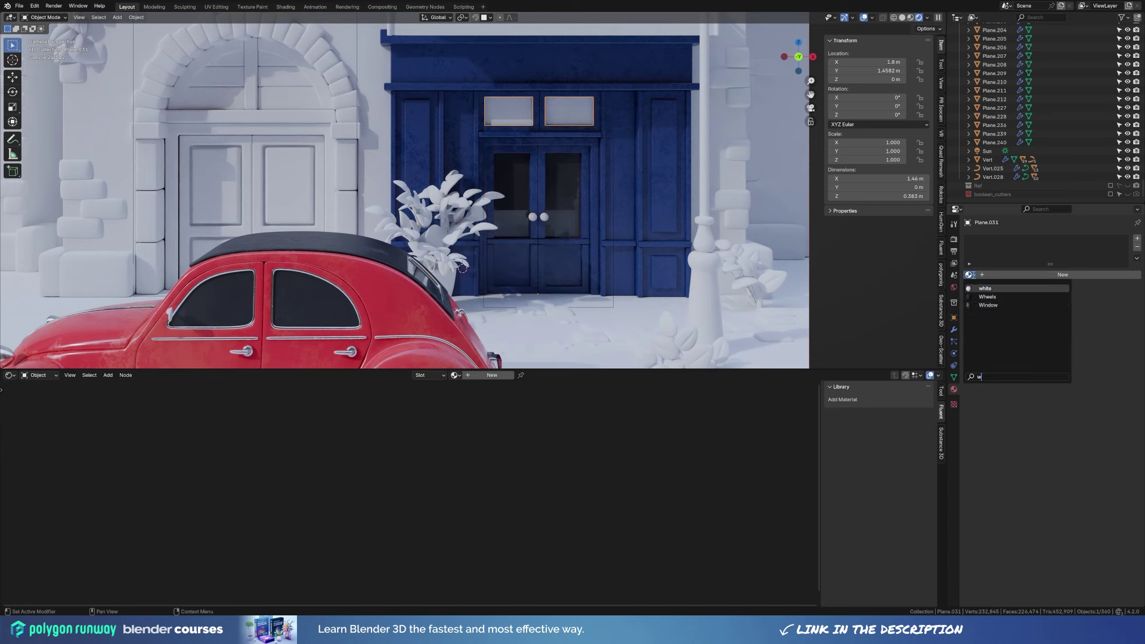
click(989, 304)
View the whole camera frame and select the stone door frame piece.
key(Home)
scroll(455, 213, up, 2)
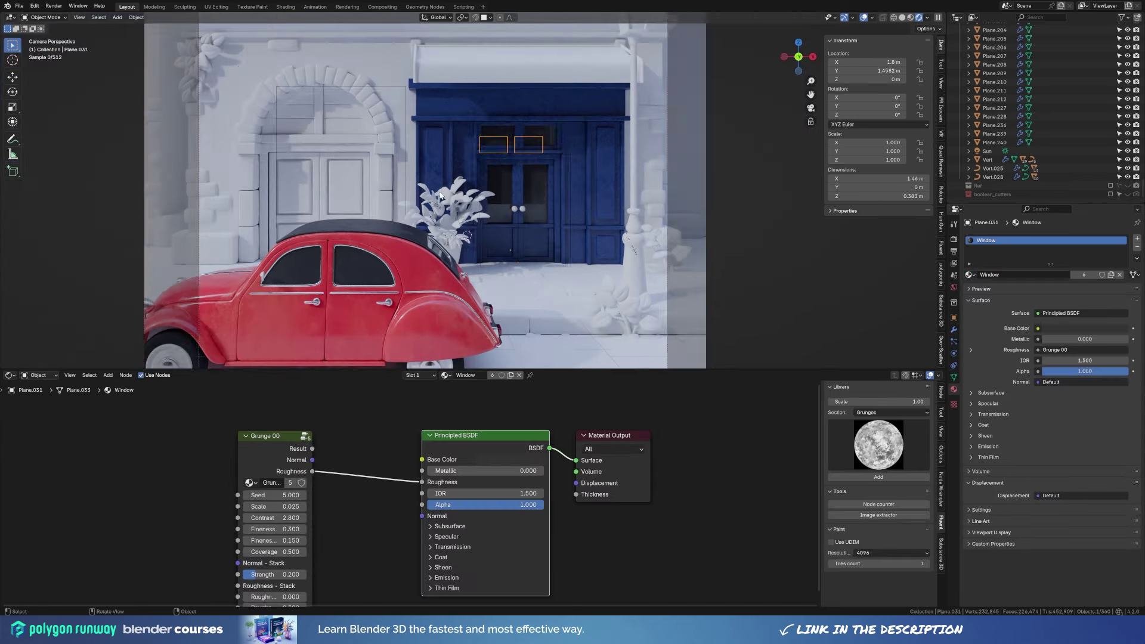
scroll(553, 138, up, 2)
scroll(719, 236, up, 2)
scroll(580, 239, up, 2)
key(Home)
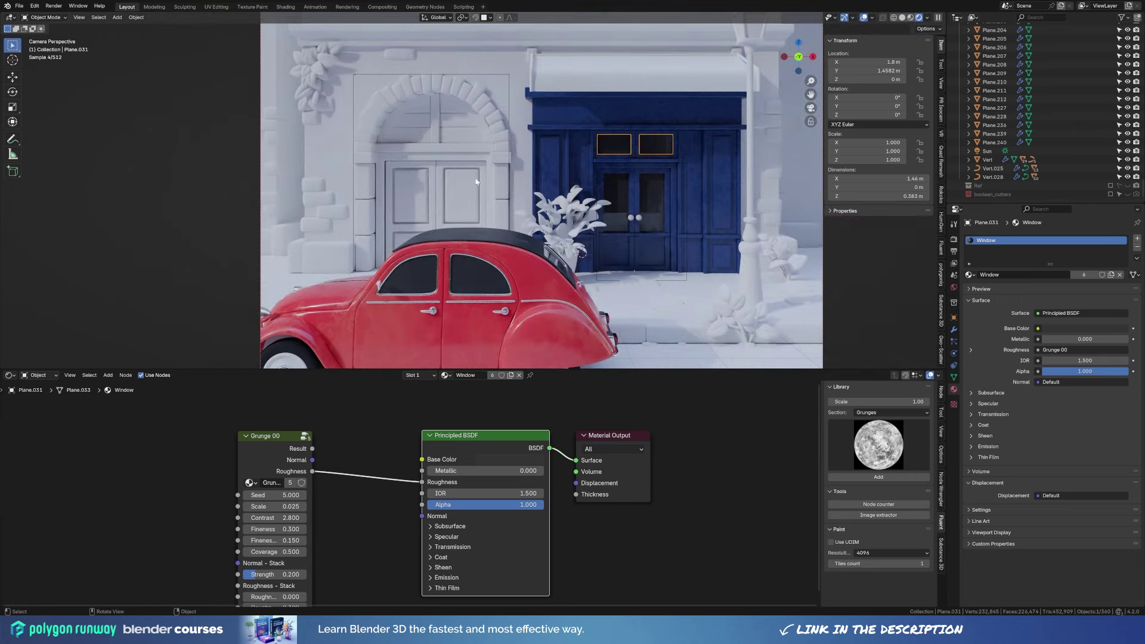
click(368, 194)
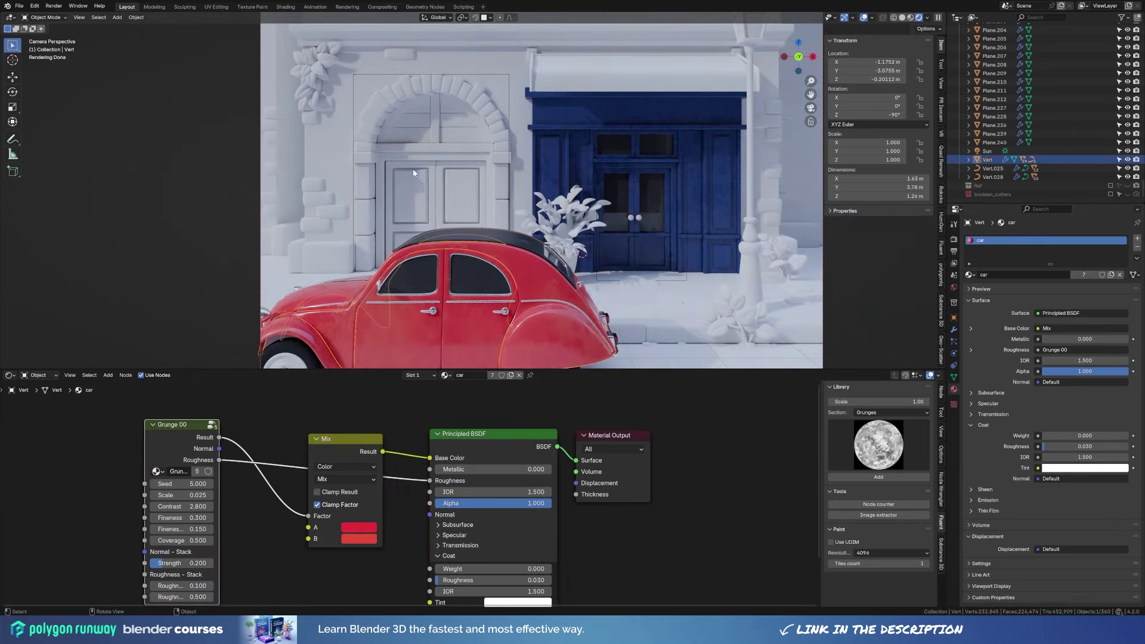
Add Grunge 00 to the Stone material, mixed with white into Base Color.
ctrl+shift+click(260, 428)
scroll(254, 425, up, 2)
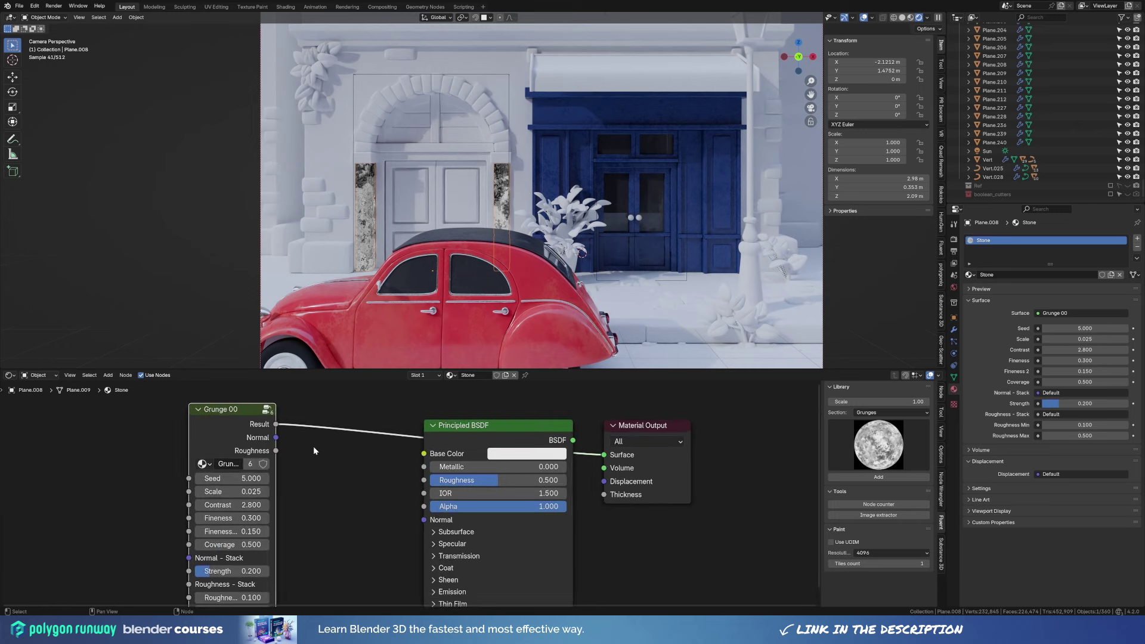
drag(177, 477, 286, 471)
text(mi)
key(Return)
click(286, 550)
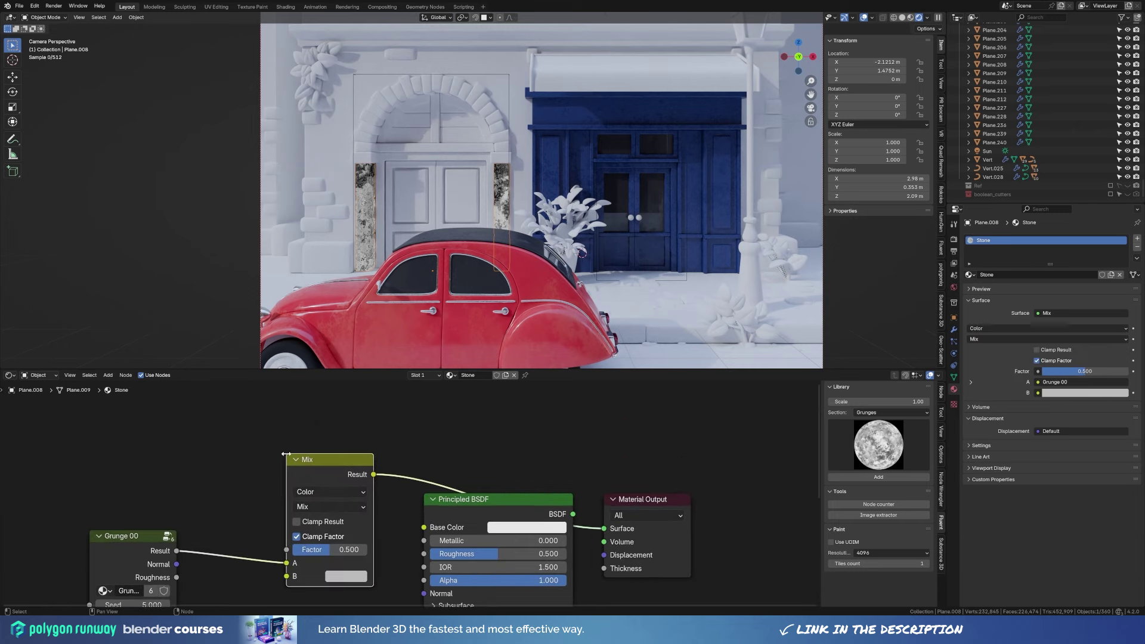
click(347, 577)
drag(455, 417, 456, 385)
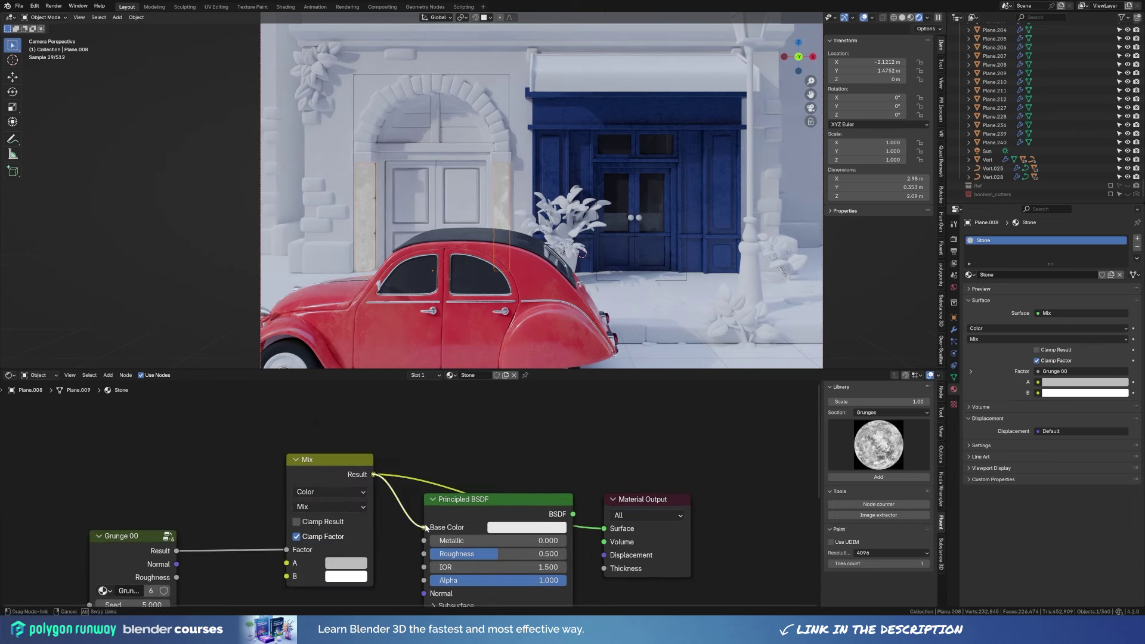
ctrl+shift+click(498, 499)
Give the other stone door-frame piece the Stone material.
scroll(365, 243, up, 3)
scroll(352, 287, down, 2)
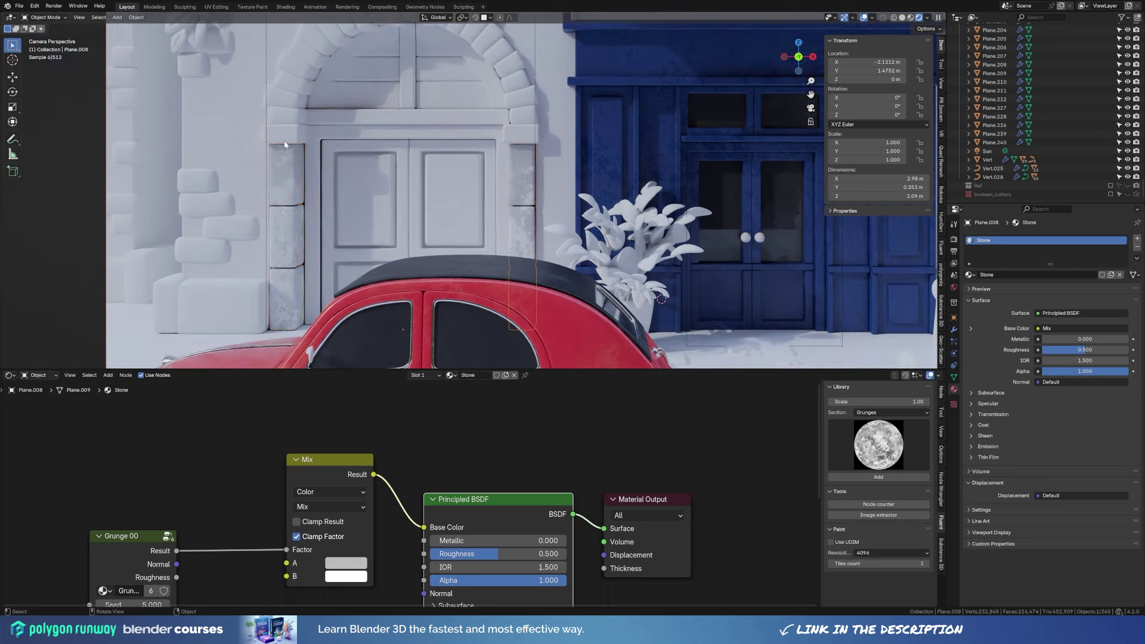
click(353, 288)
click(970, 274)
click(1014, 310)
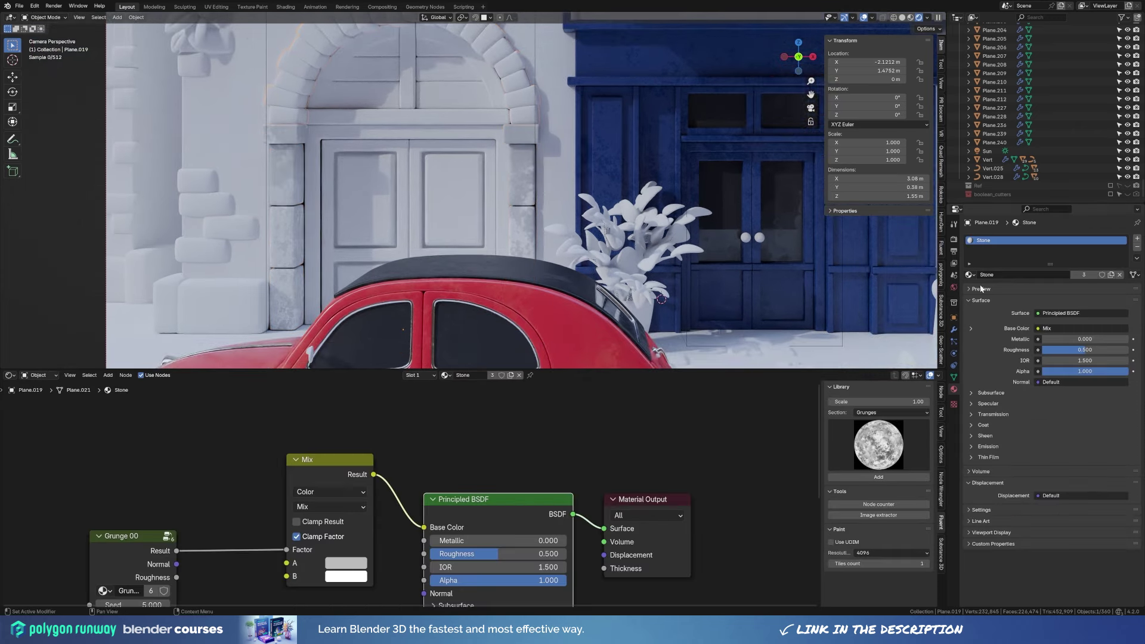
scroll(392, 105, down, 2)
scroll(391, 104, down, 1)
Give the lintel a new material with reddish-brown and light-orange mix colours.
click(408, 187)
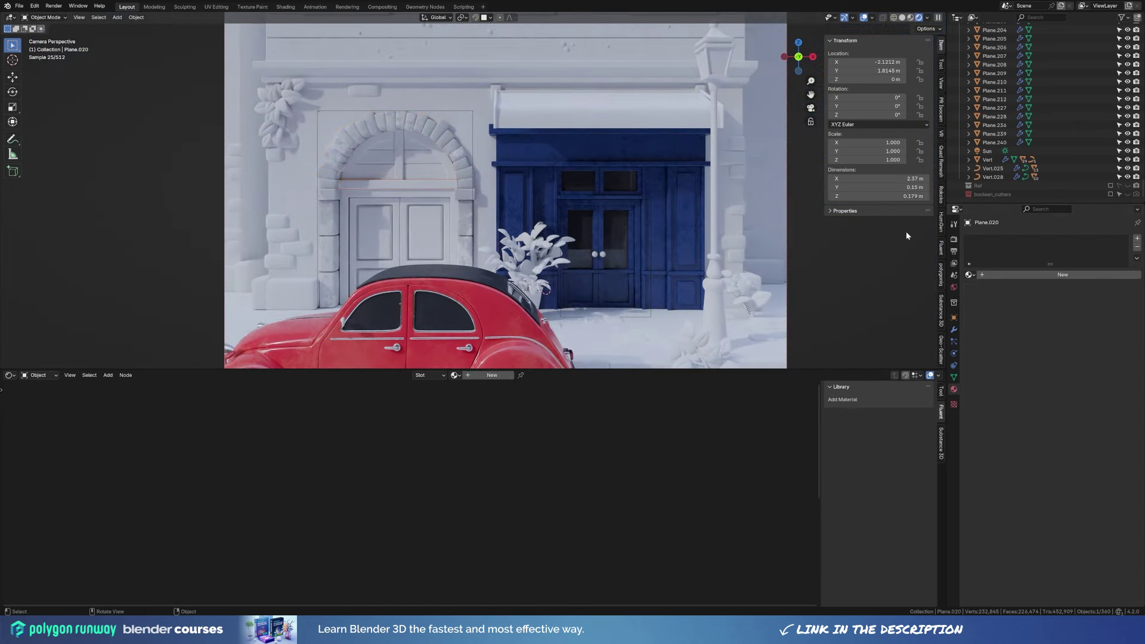
click(970, 275)
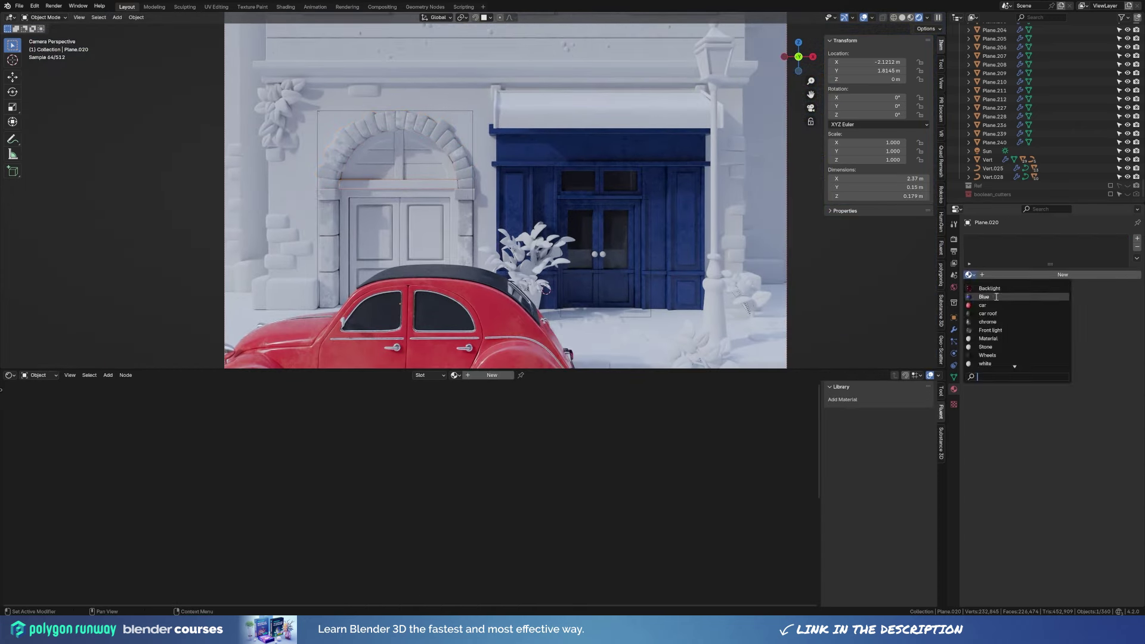
click(990, 310)
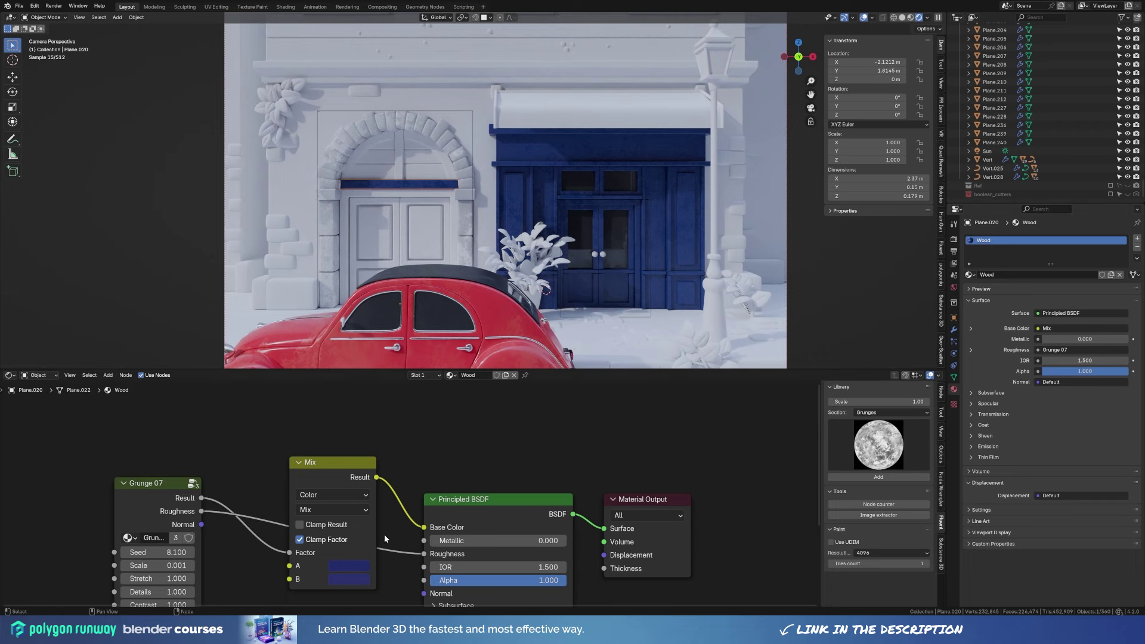
click(349, 566)
drag(391, 513, 357, 512)
click(349, 579)
drag(453, 444, 453, 418)
Assign the Wood material to the vertical beam and the upper arch.
click(394, 149)
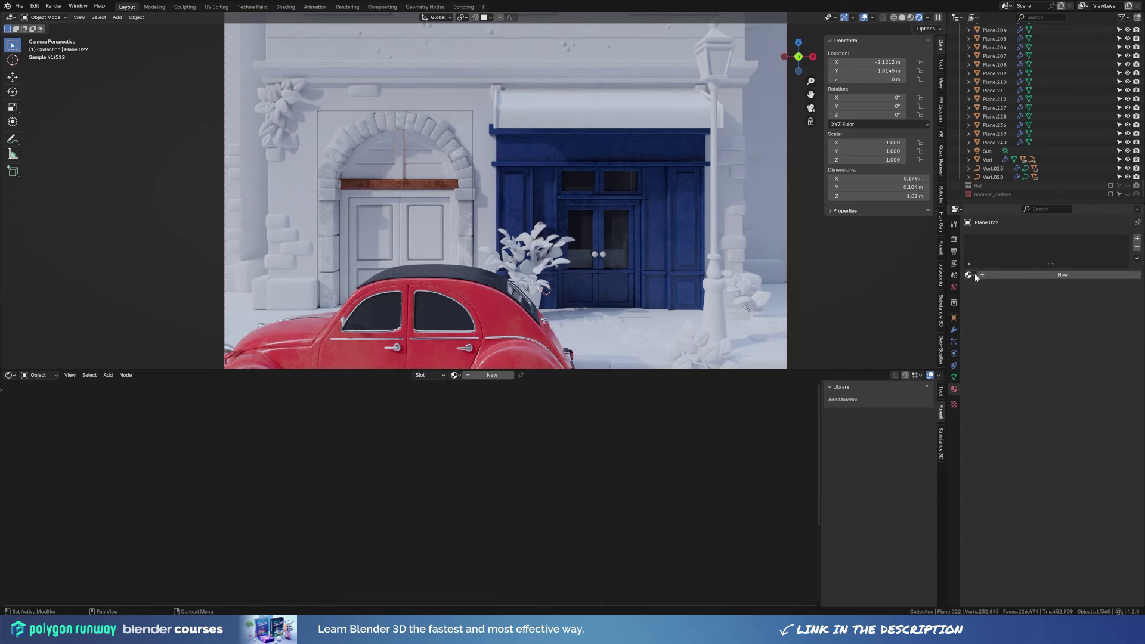
click(969, 275)
text(w)
click(985, 288)
click(394, 155)
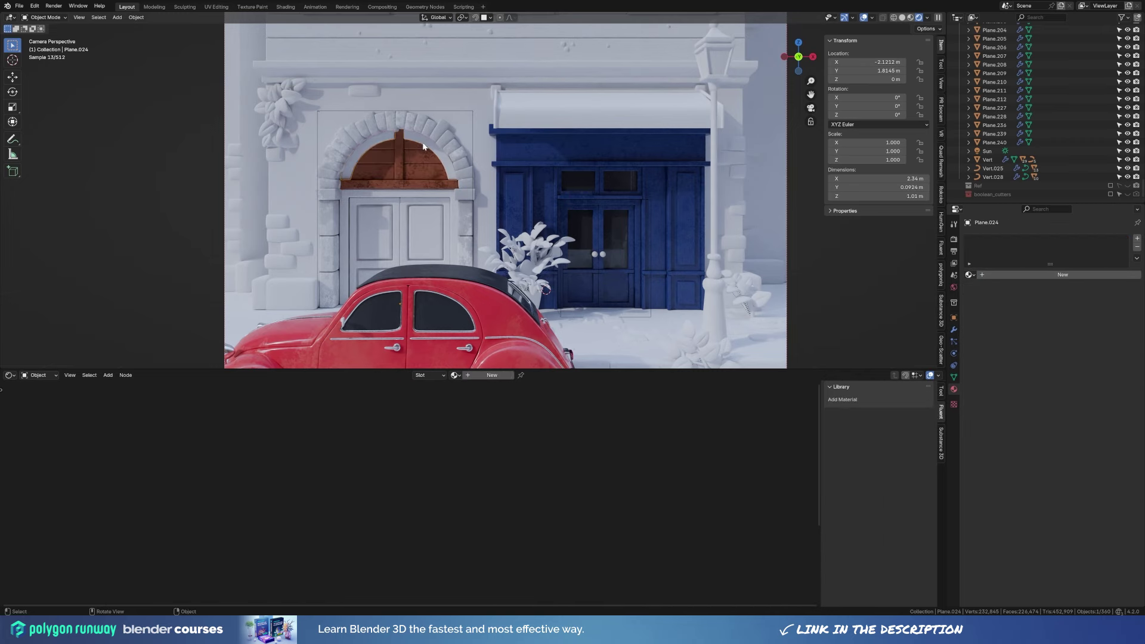
click(970, 274)
click(969, 274)
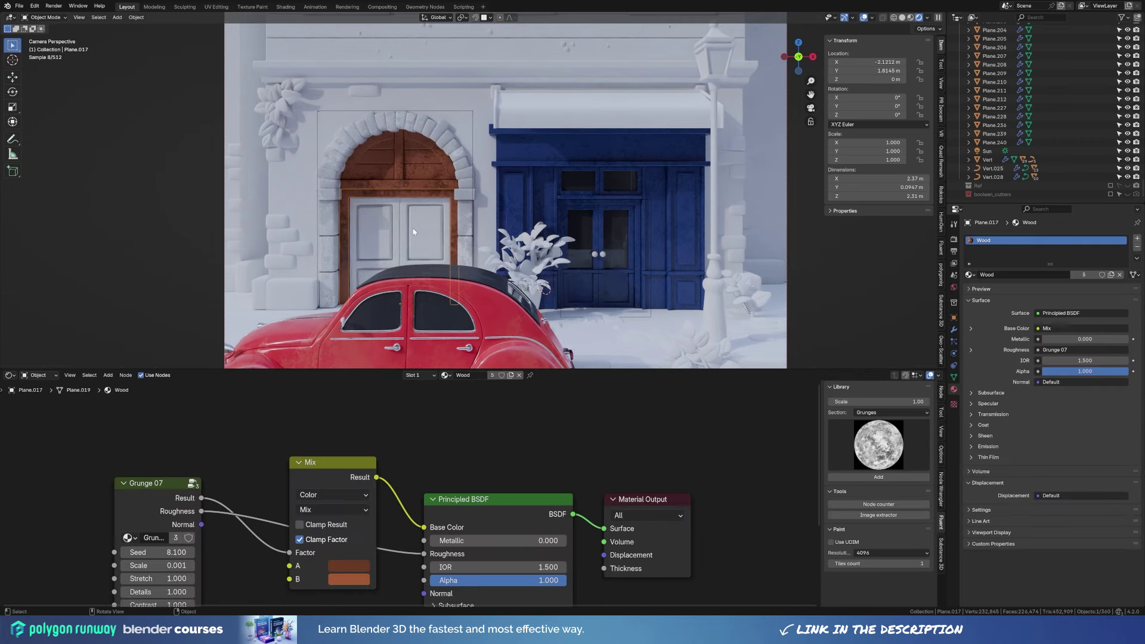
Give the door panels and last door piece Wood, then select the facade wall.
click(375, 229)
click(969, 274)
click(425, 239)
click(970, 274)
text(w)
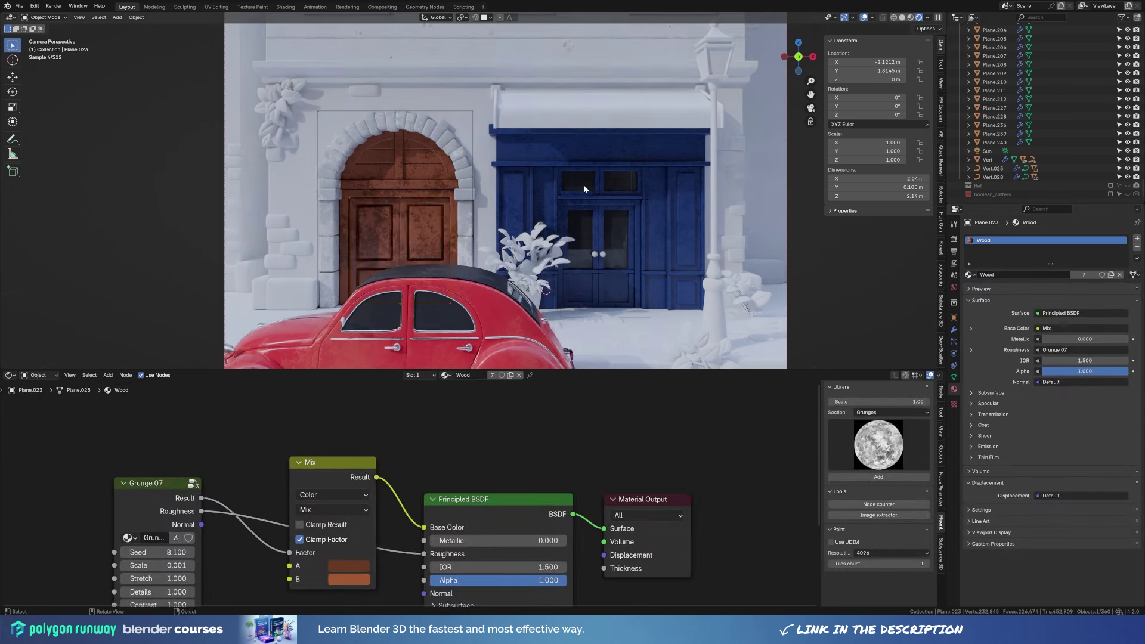
scroll(449, 202, down, 2)
click(434, 201)
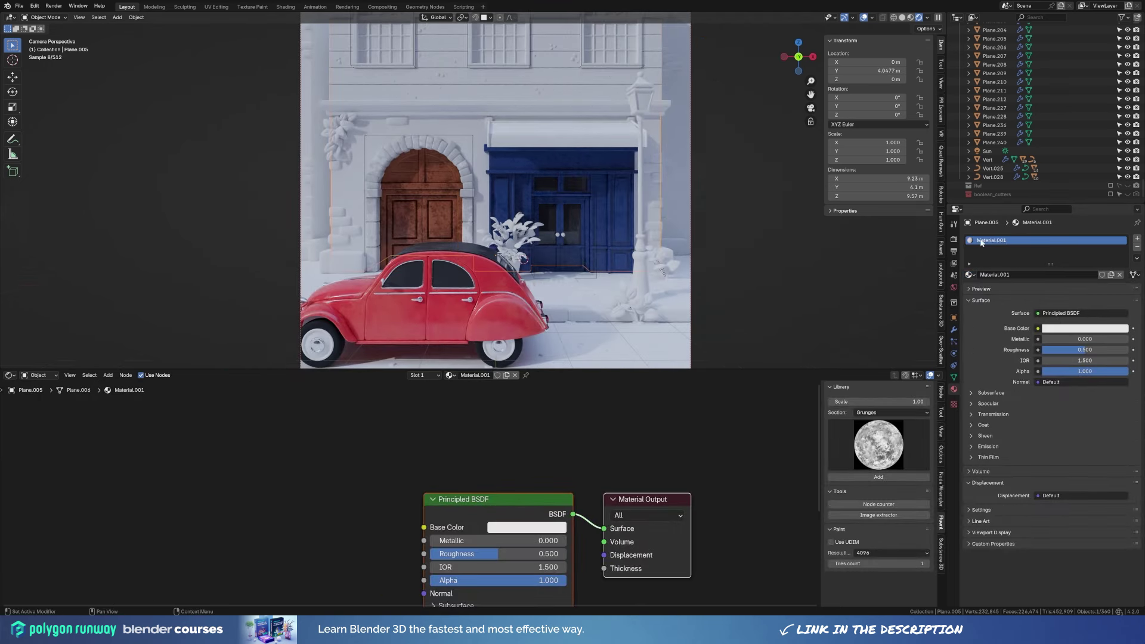
text(Wall)
Add the Grunge 00 texture to the wall at scale 0.001.
click(879, 445)
click(615, 490)
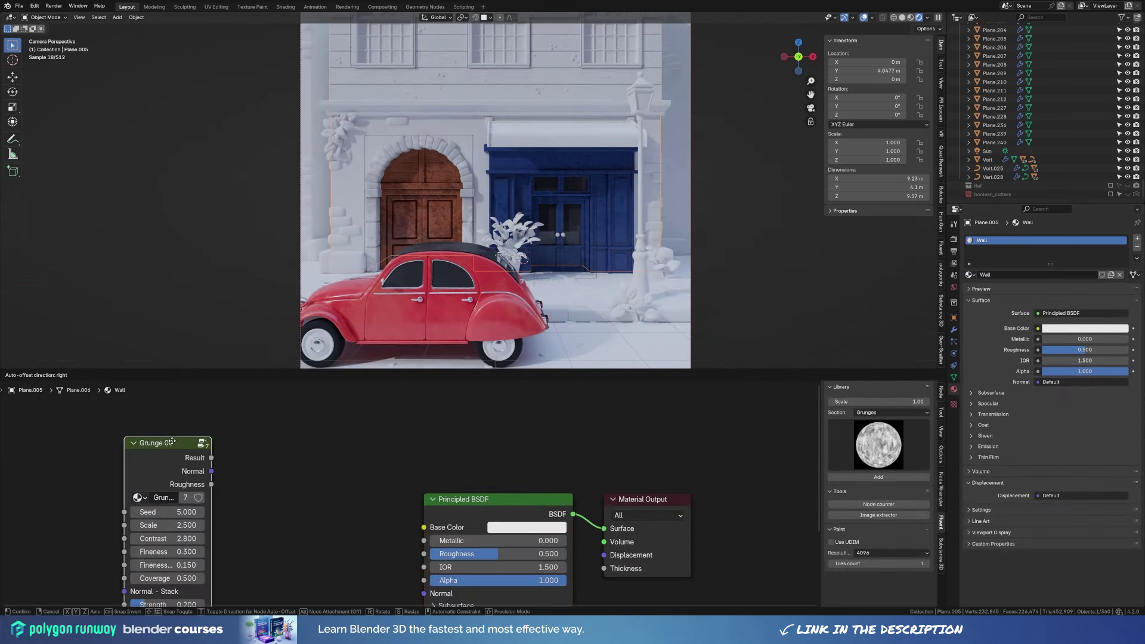
double_click(192, 515)
key(Return)
ctrl+shift+click(169, 445)
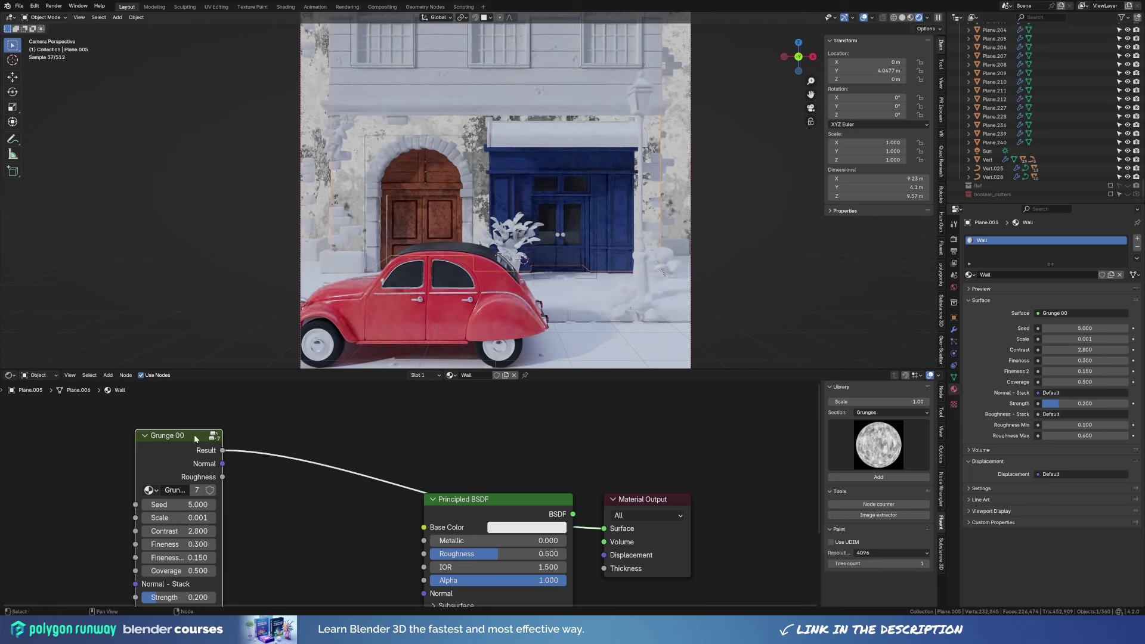
Insert a Mix node between the grunge and Base Color with a tan A colour.
key(shift+a)
text(mix)
key(Return)
click(331, 471)
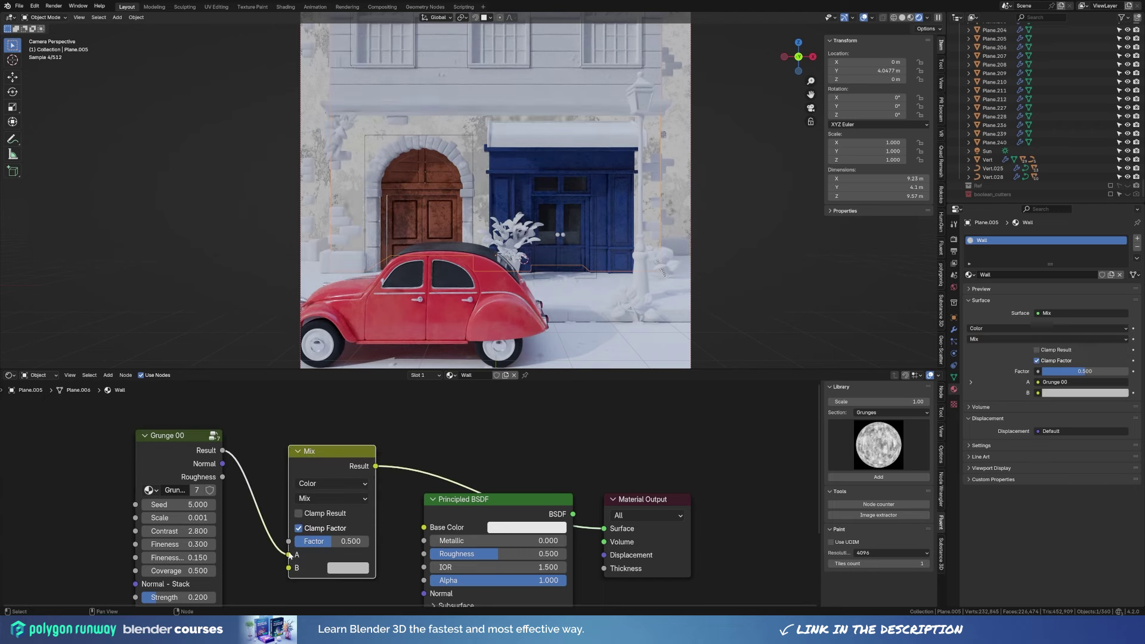
click(349, 562)
click(373, 434)
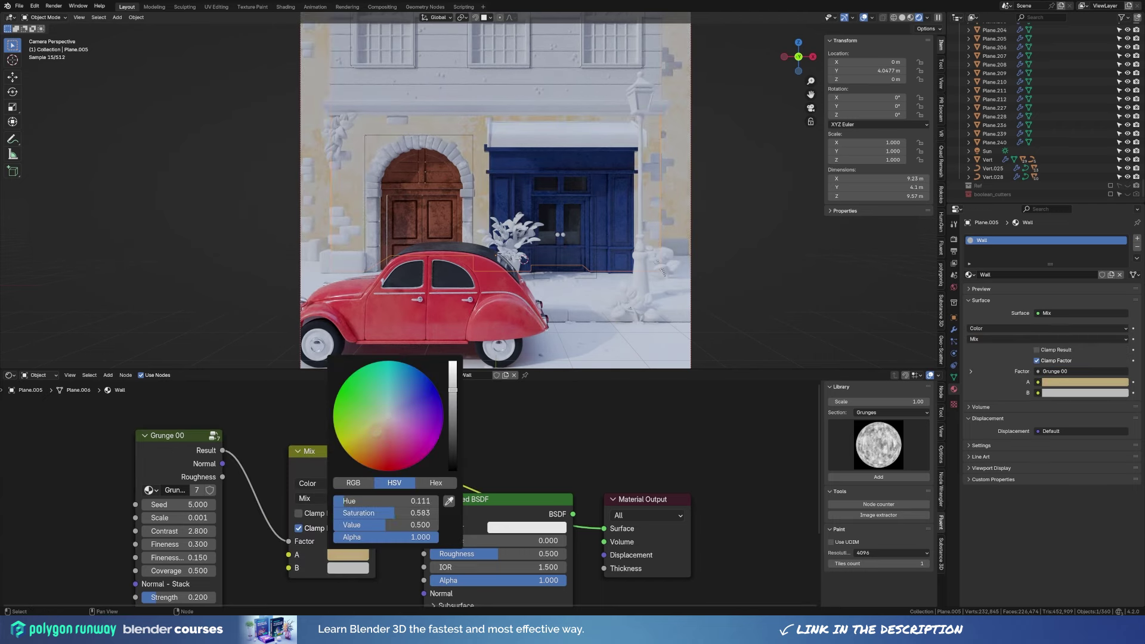
drag(453, 389, 452, 364)
click(349, 568)
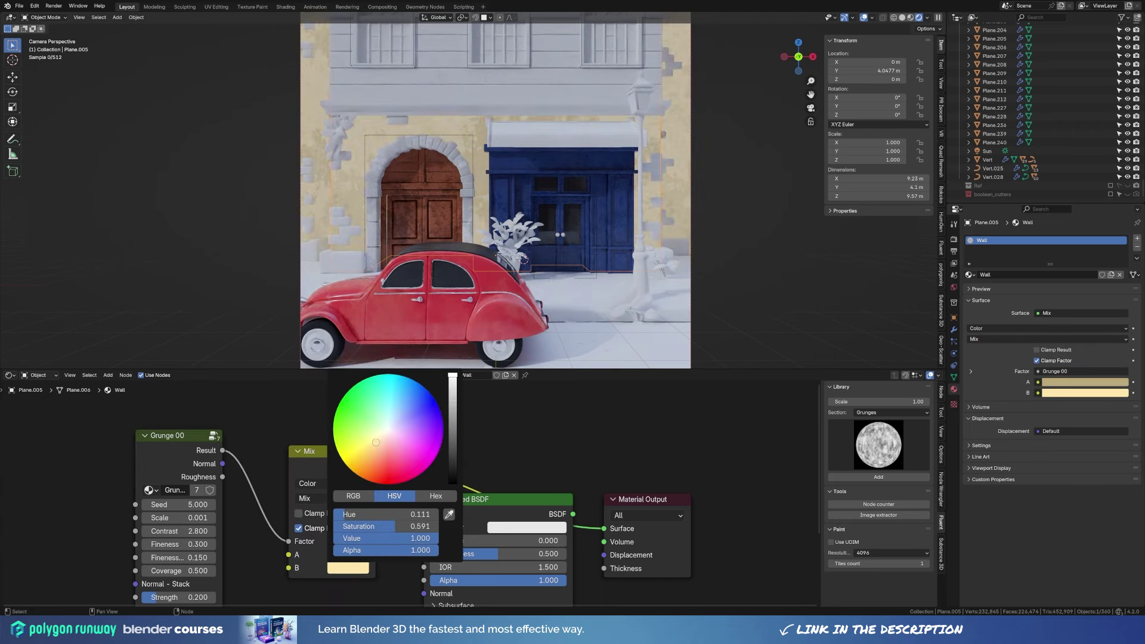
Set the mix's B colour to pale cream and A to a brighter saturated ochre.
click(348, 568)
drag(395, 526, 365, 526)
click(348, 554)
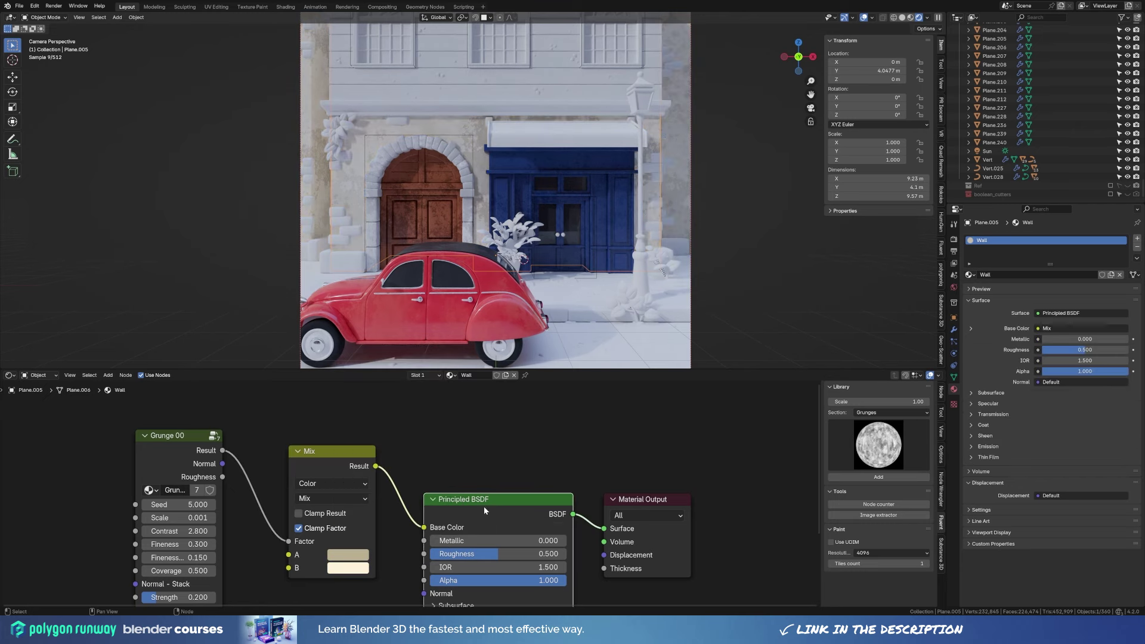
click(349, 555)
drag(382, 513, 414, 513)
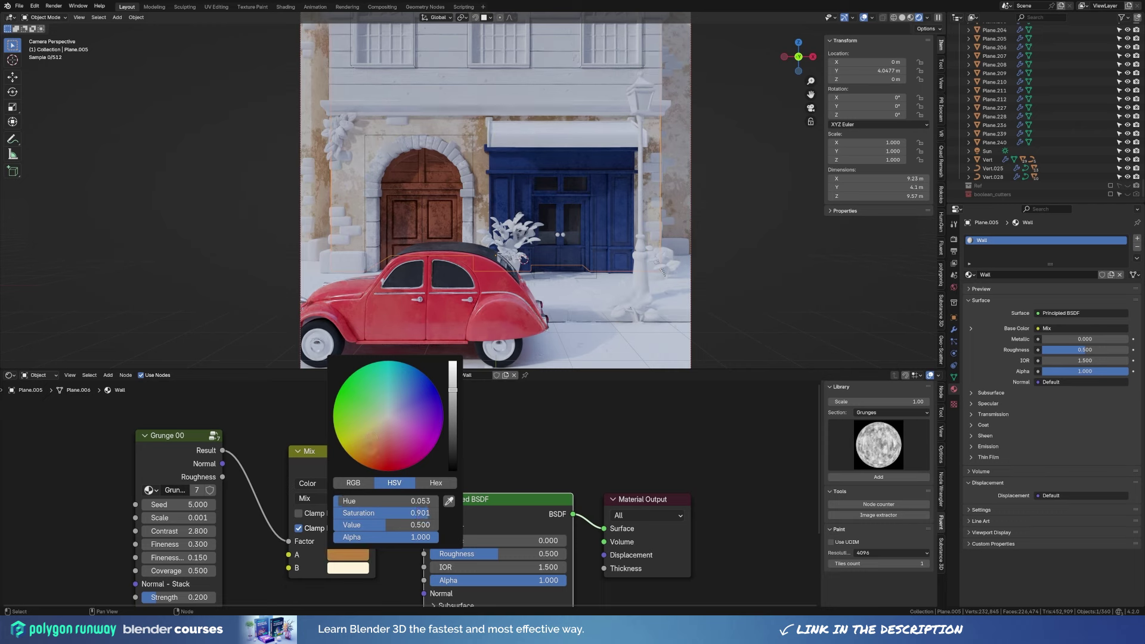
drag(453, 389, 453, 364)
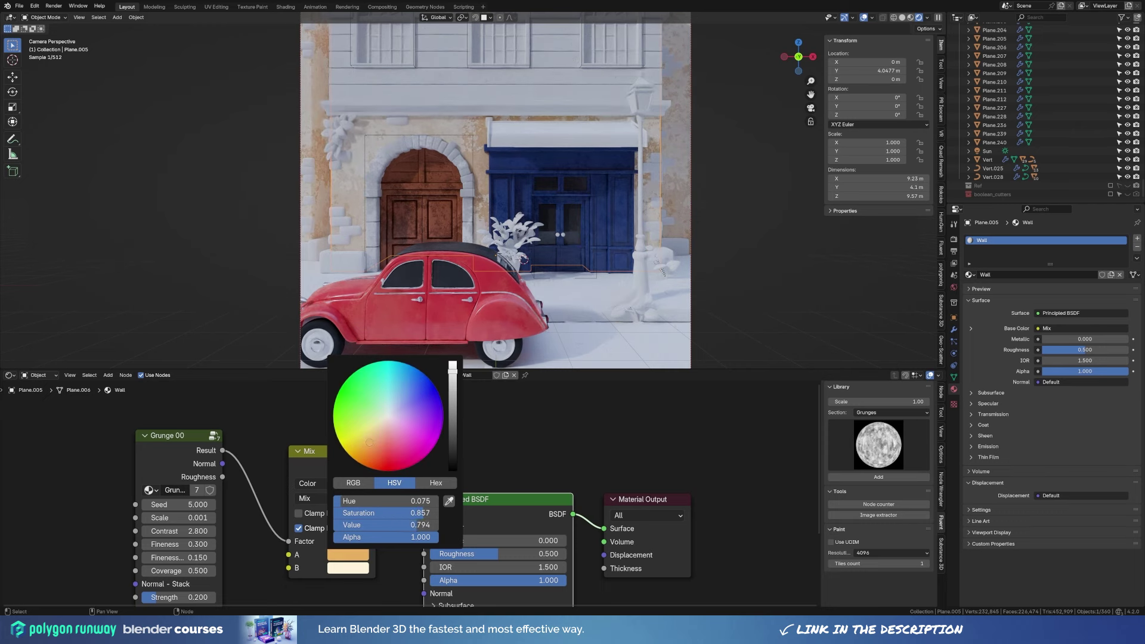
click(349, 568)
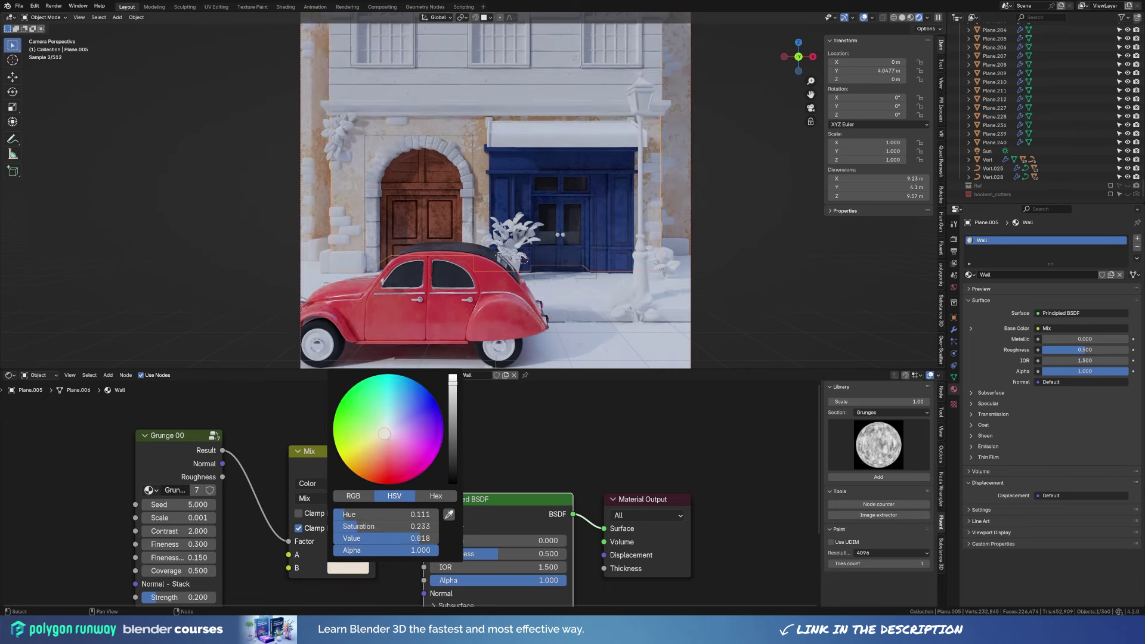
click(348, 555)
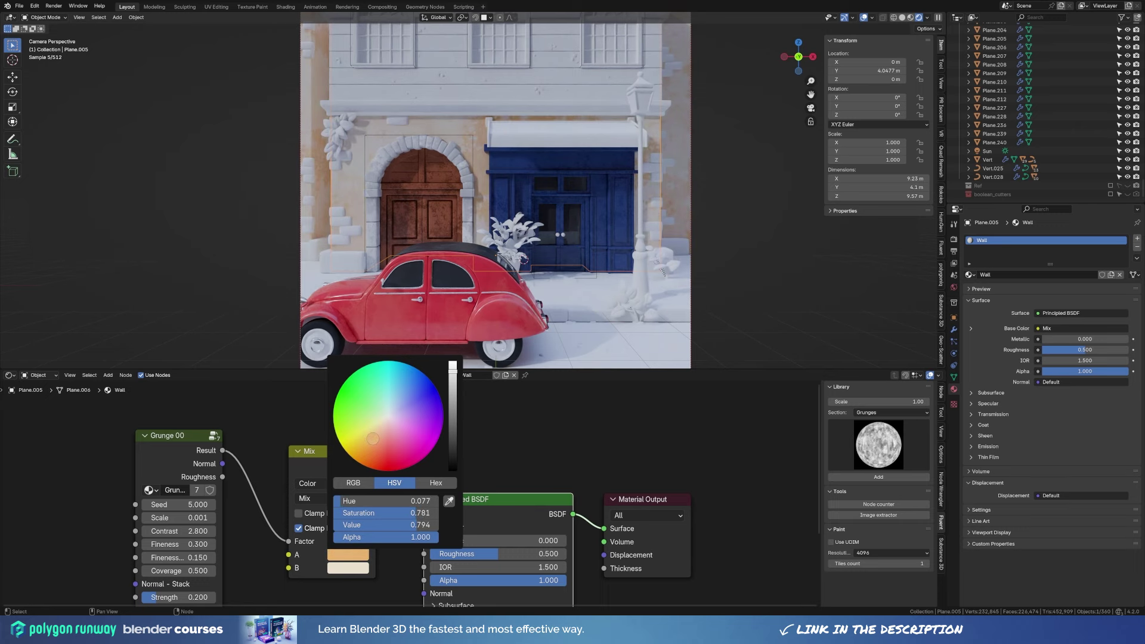
Give the small facade brick its own Wall.001 material with a pinker salmon second mix colour.
click(344, 227)
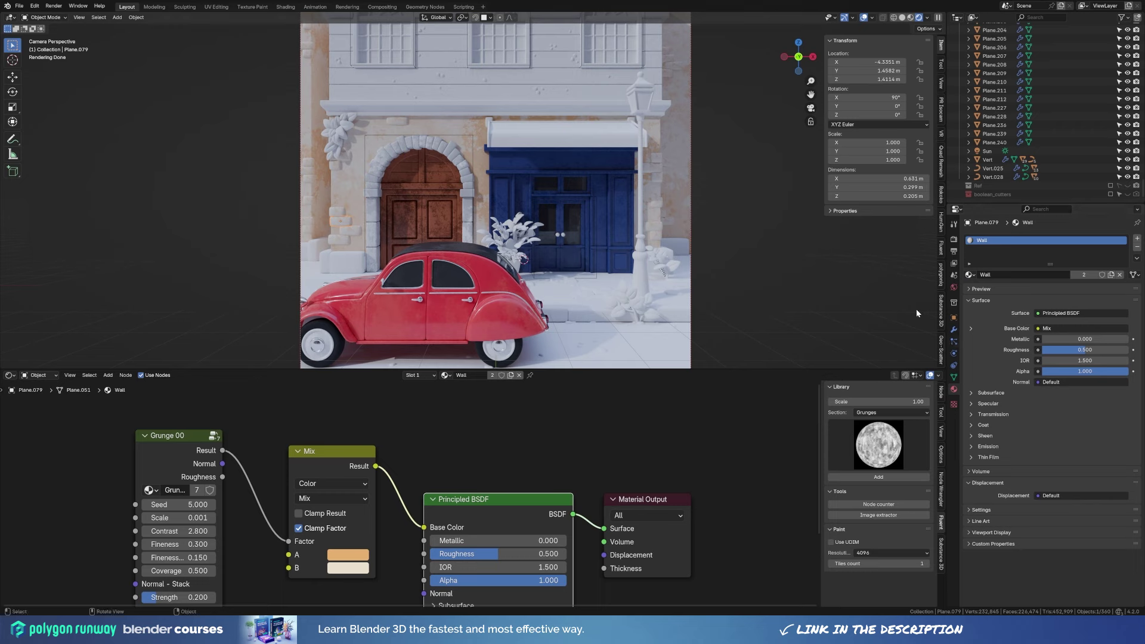
click(492, 375)
click(349, 555)
click(348, 568)
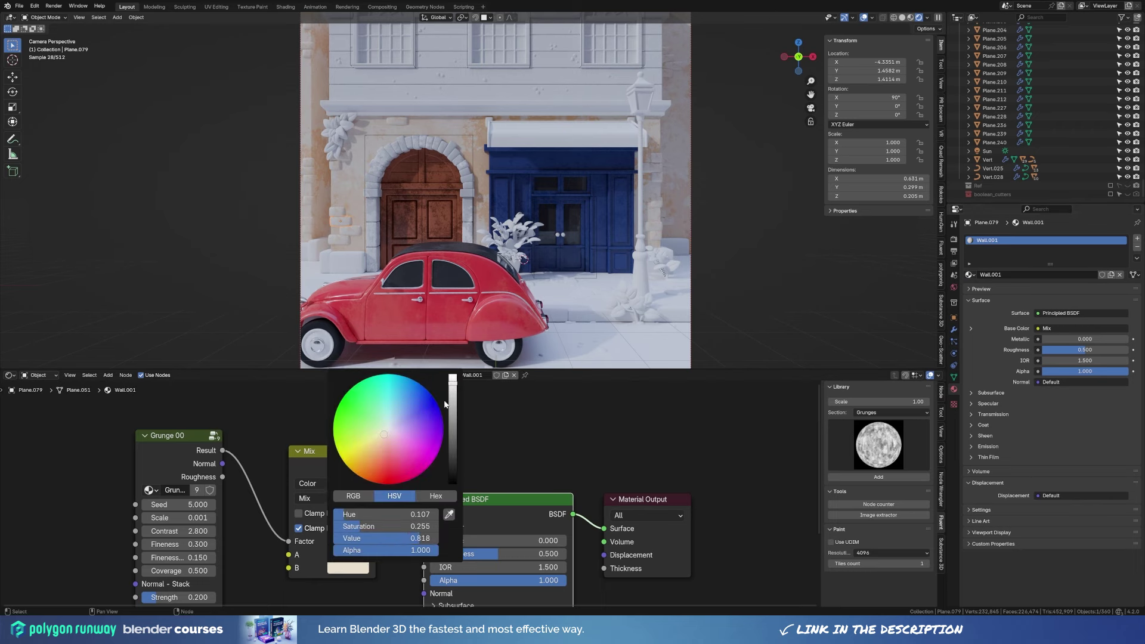
click(348, 568)
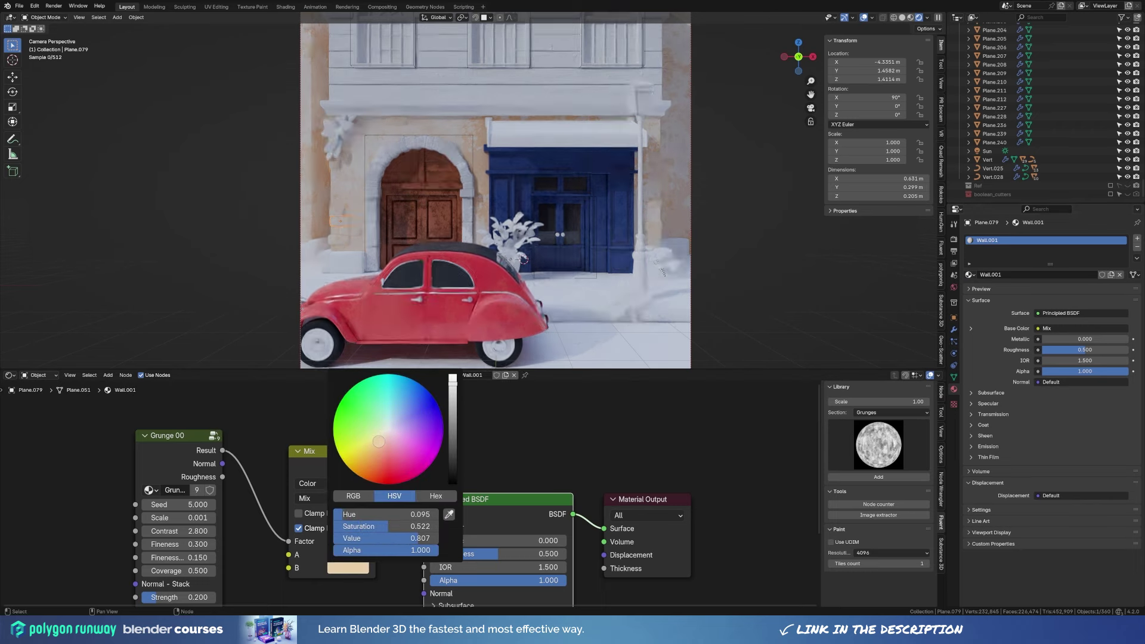
click(380, 449)
drag(378, 443, 377, 446)
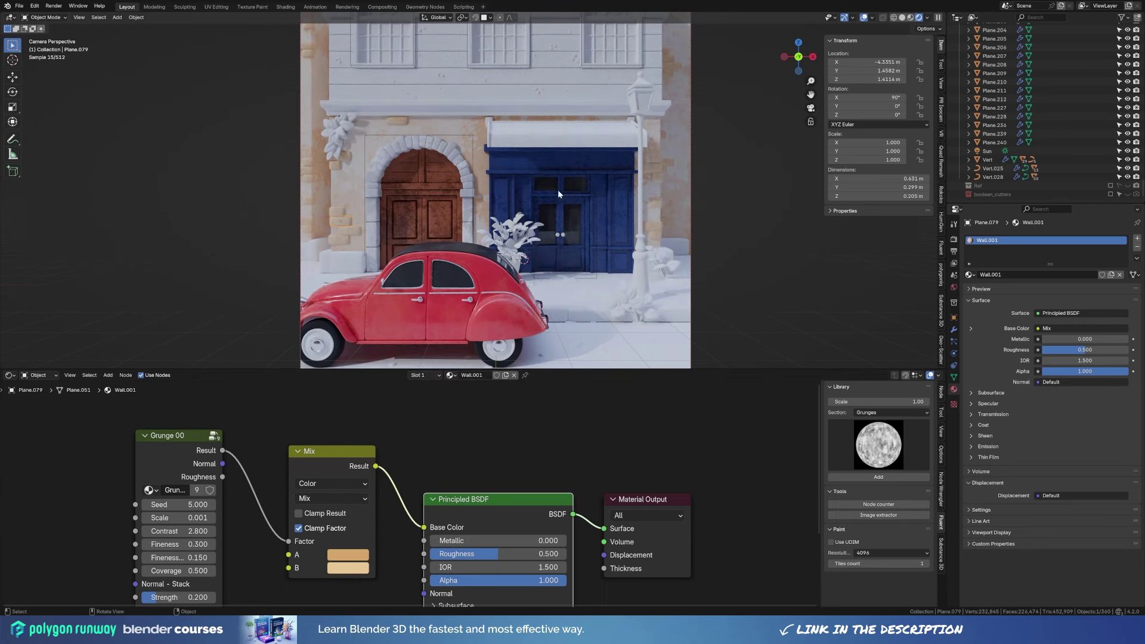
click(597, 316)
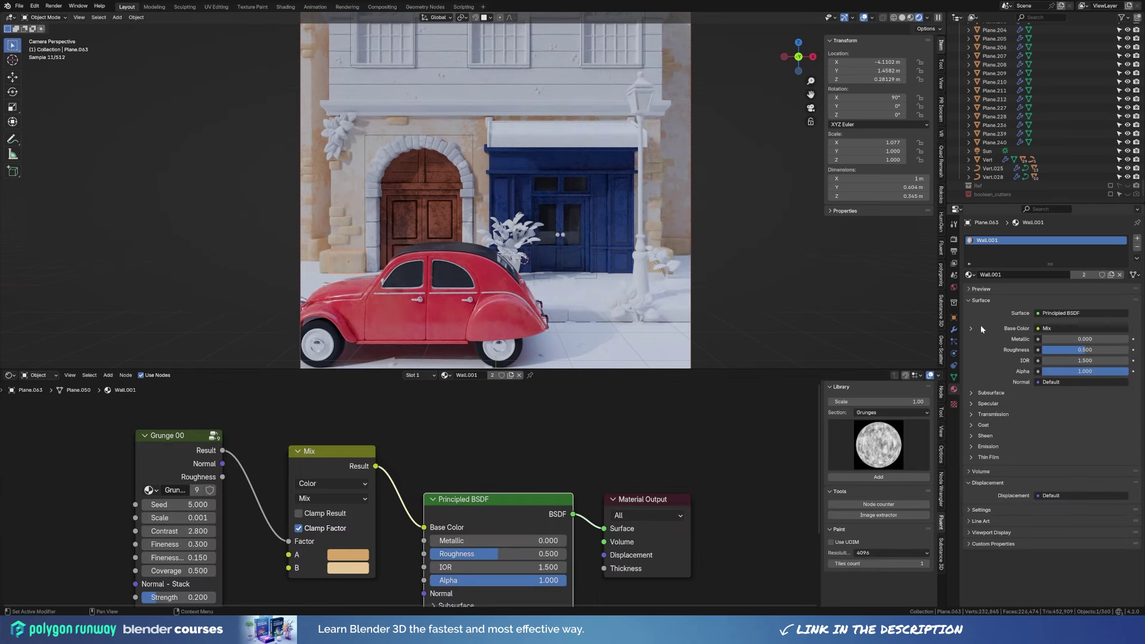
Create a new Road material on the ground and add the Puddles texture from the Liquid library.
click(901, 322)
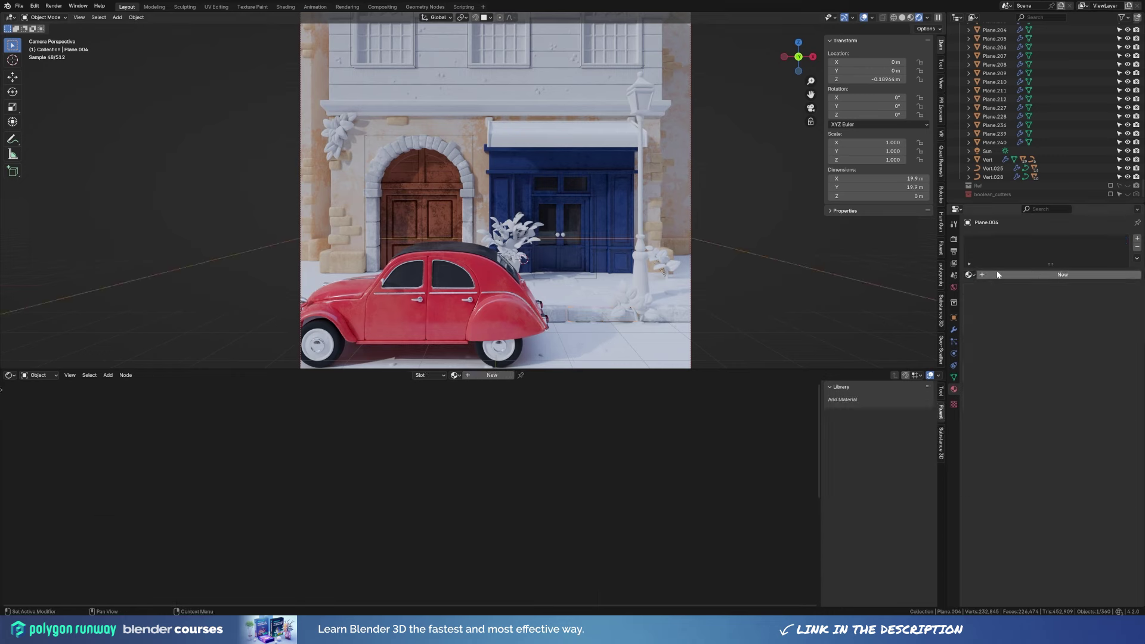
click(1063, 274)
click(892, 412)
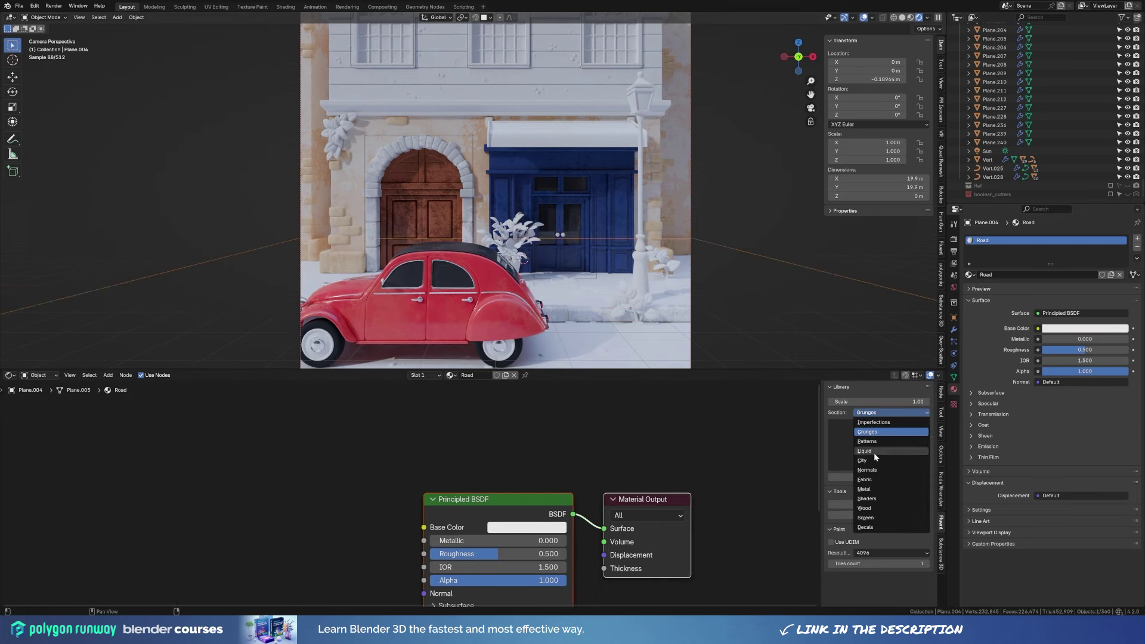
click(875, 453)
click(879, 444)
click(732, 496)
Set Puddles scale to 1, widen puddle coverage, and link its mask to Roughness.
click(263, 530)
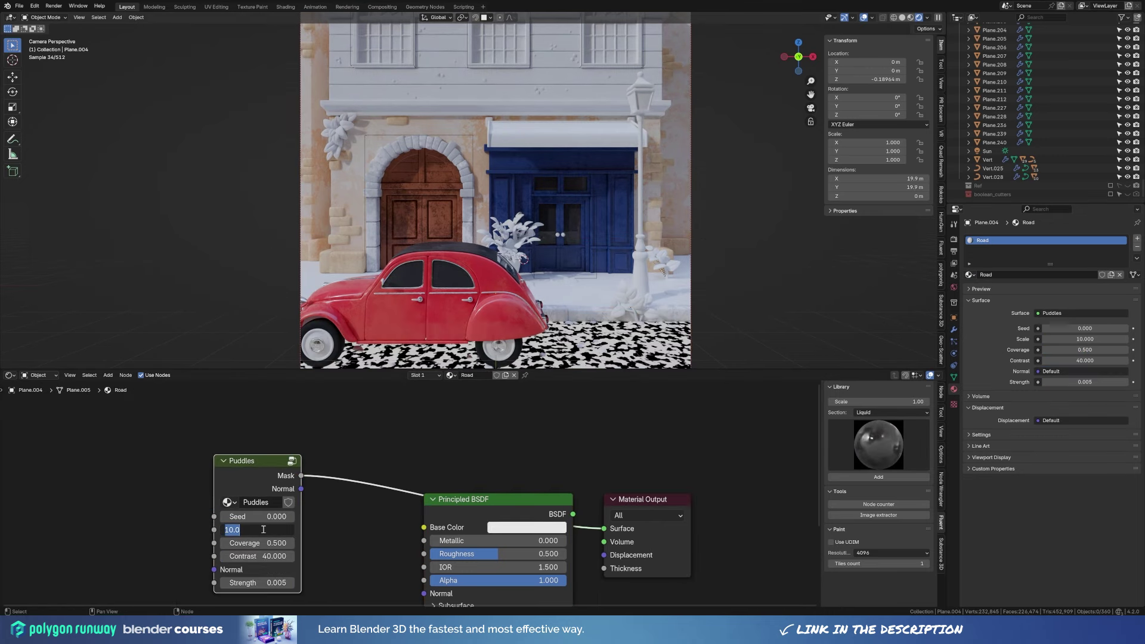
text(0.1)
key(Return)
click(266, 530)
text(1)
key(Return)
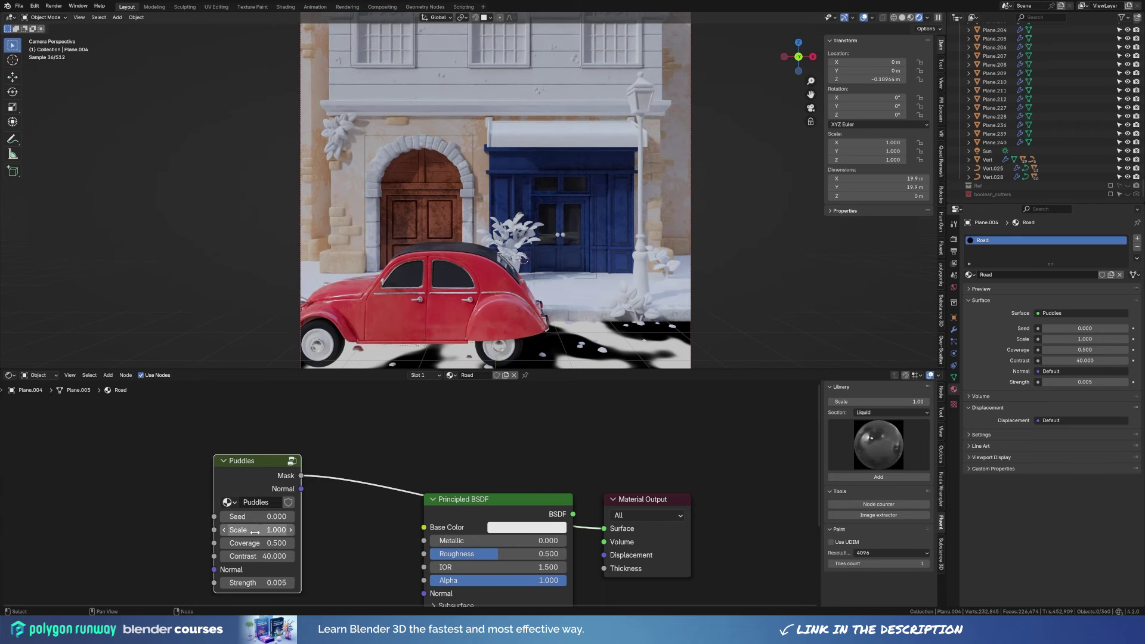
mouse_move(254, 543)
mouse_down()
mouse_move(286, 543)
mouse_move(276, 543)
mouse_move(284, 556)
mouse_move(266, 556)
mouse_up()
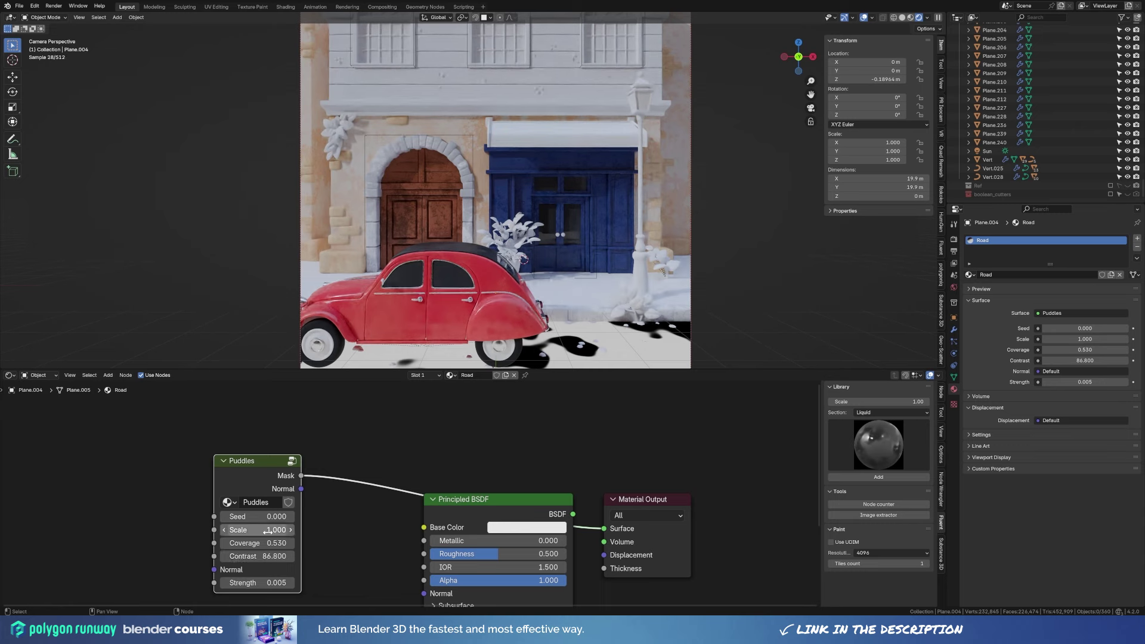
drag(301, 475, 424, 553)
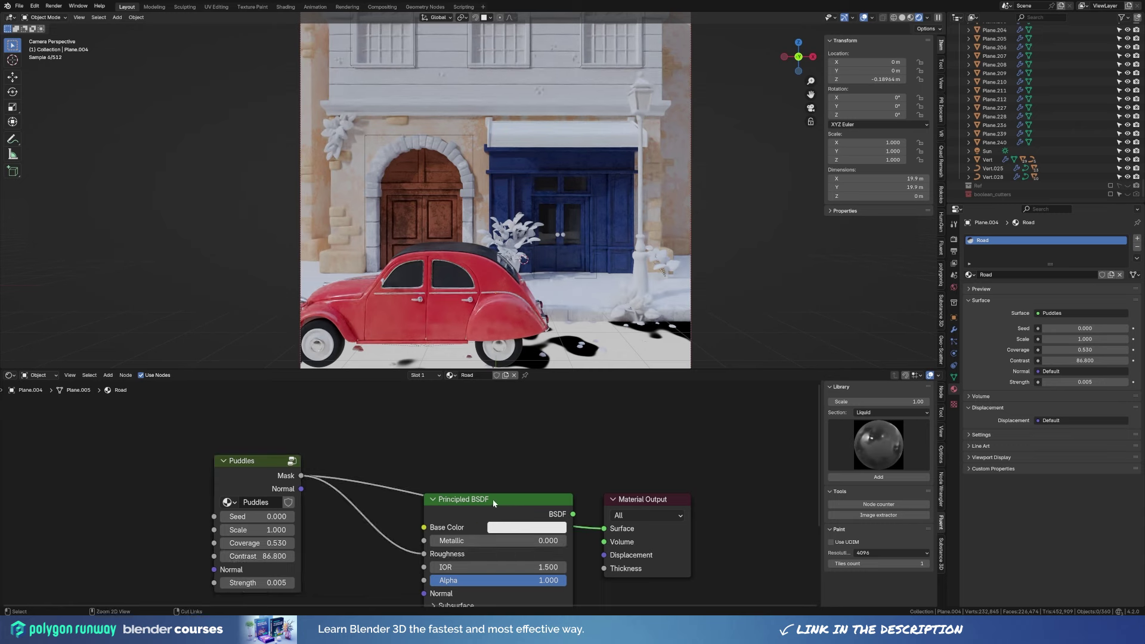
Try a black road base colour, then step back through undo and redo.
click(506, 529)
click(613, 437)
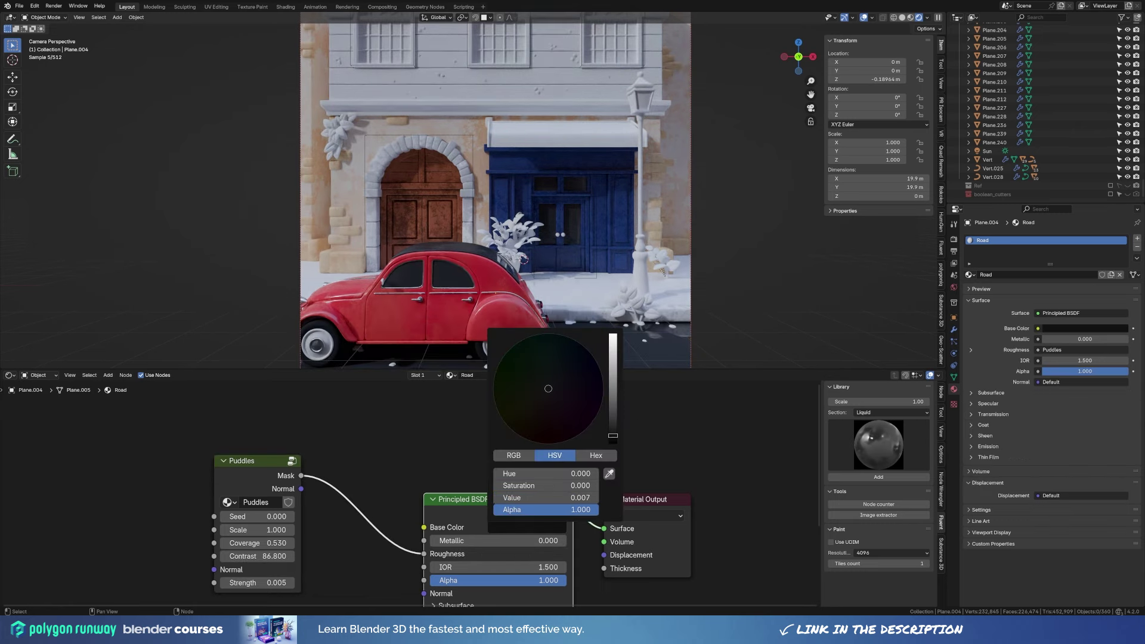
key(ctrl+z)
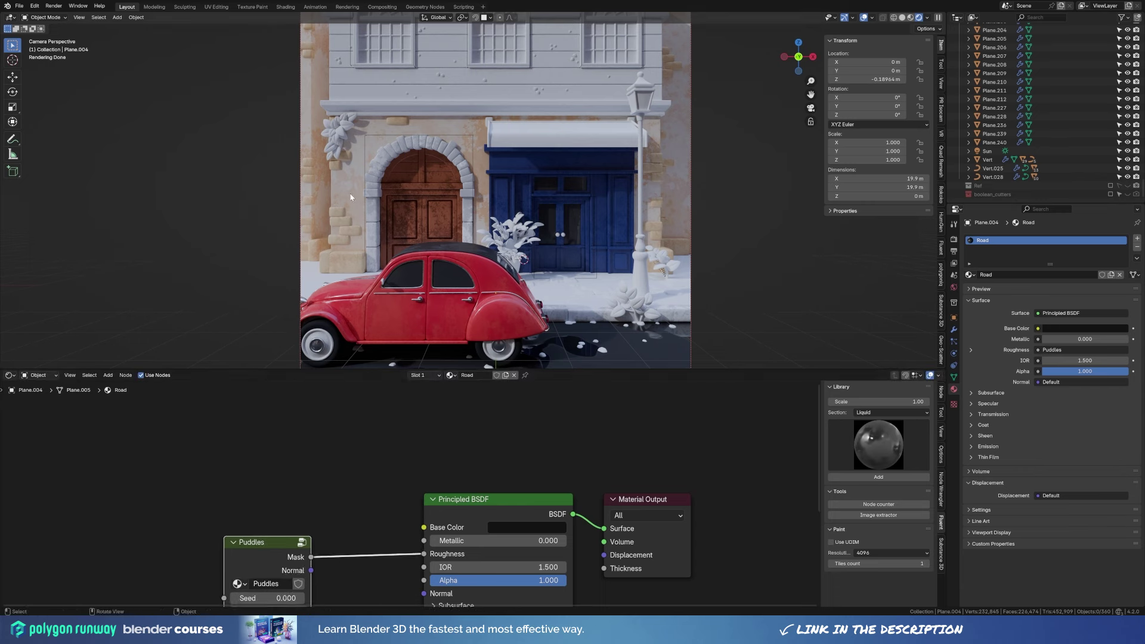
key(ctrl+z)
key(ctrl+shift+z)
key(ctrl+shift+z)
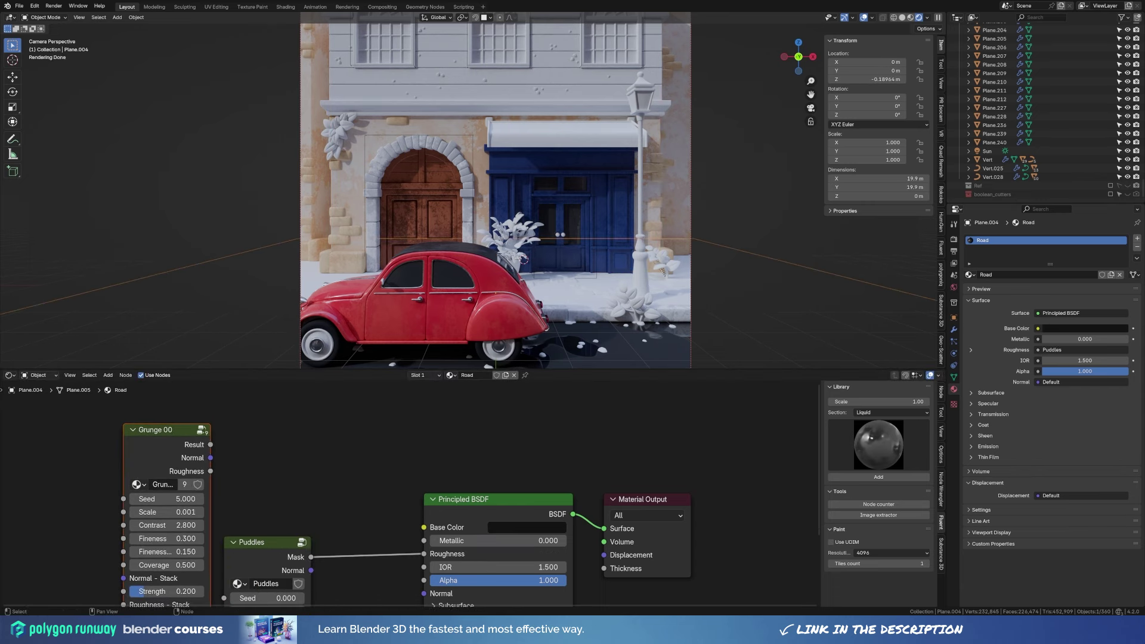
Insert a Mix node between Grunge and Base Color with black and dark grey colours.
drag(210, 445, 425, 527)
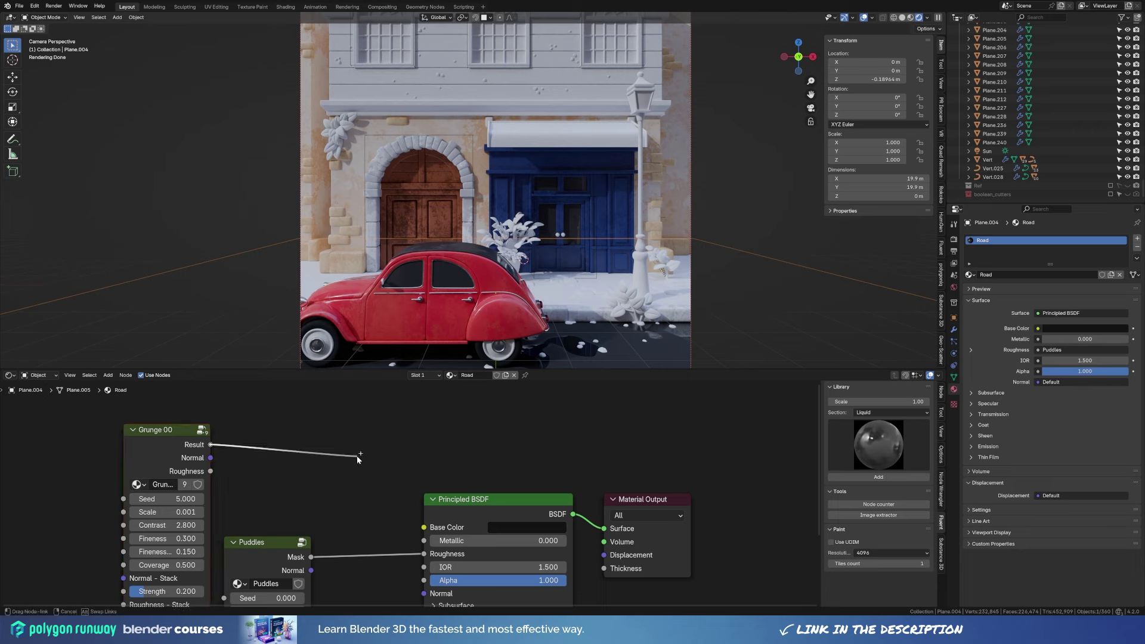
text(mix)
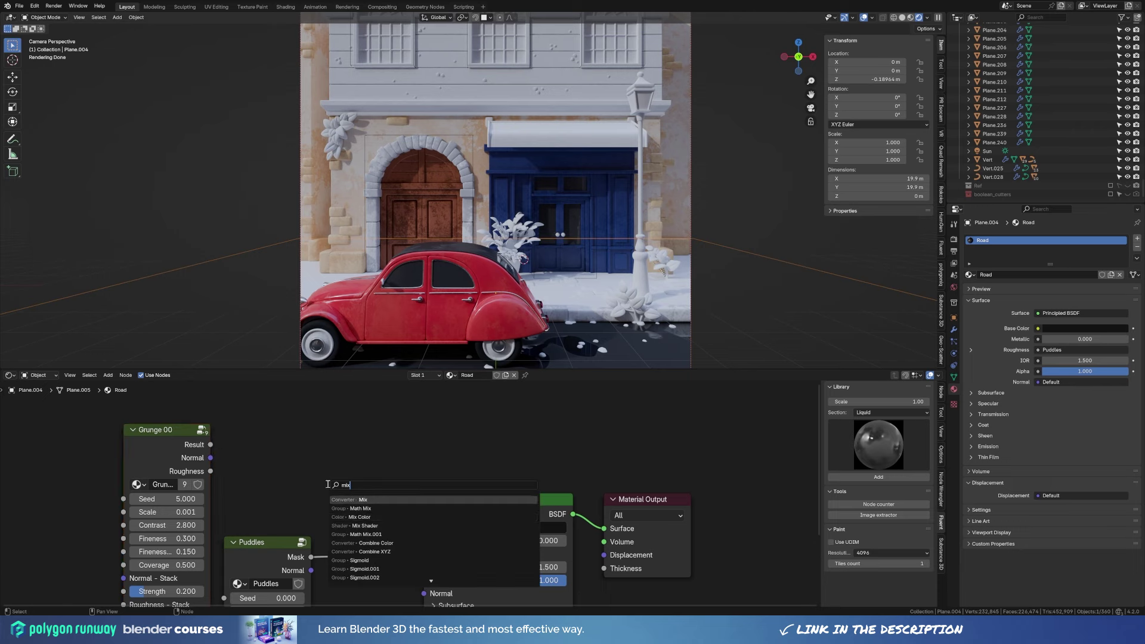
key(Return)
click(339, 458)
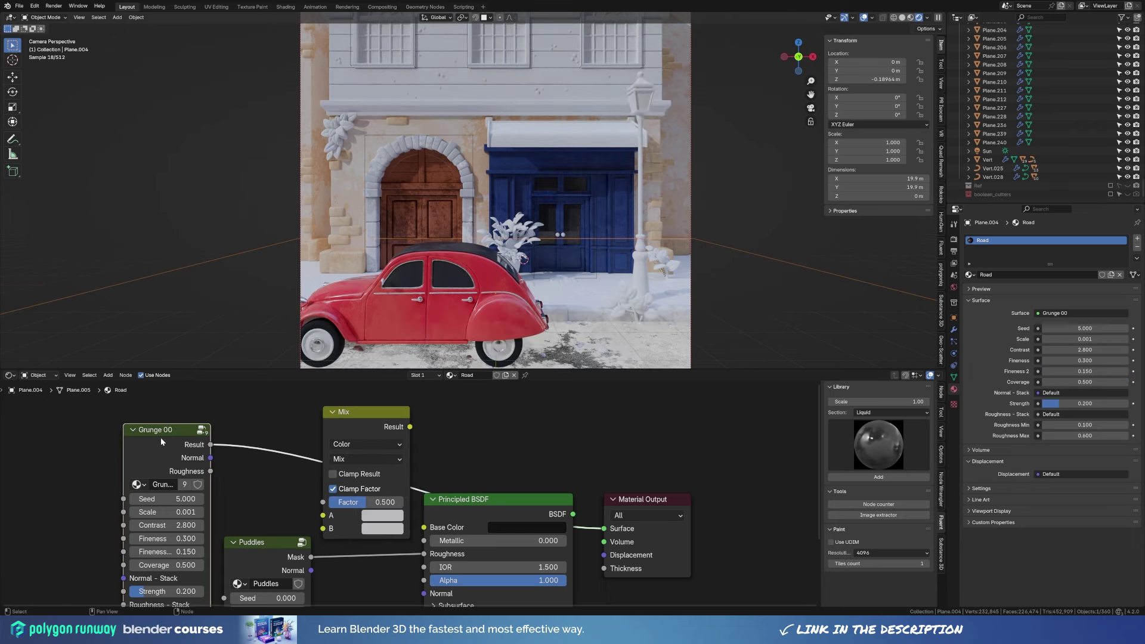
click(382, 517)
drag(484, 358, 484, 430)
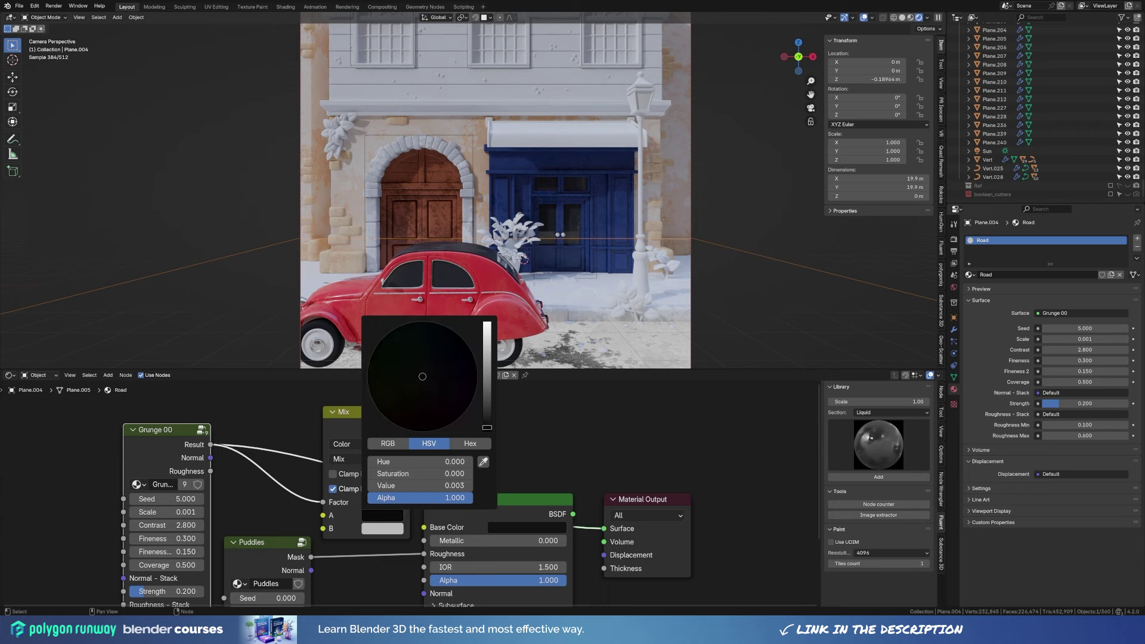
drag(411, 427, 432, 529)
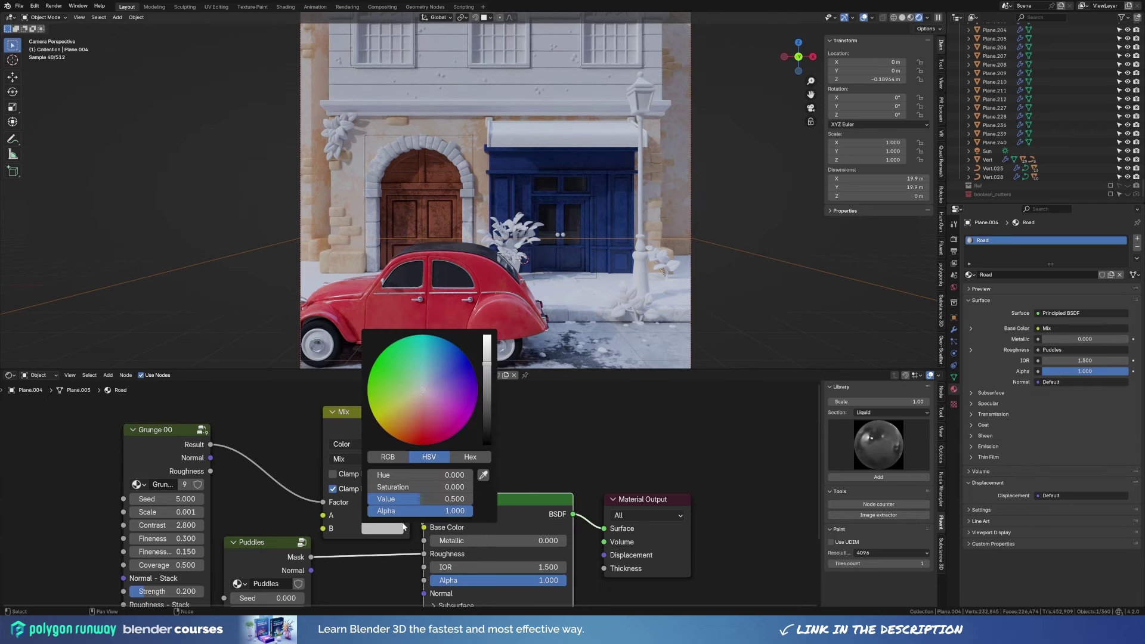
click(382, 528)
mouse_move(487, 358)
mouse_down()
mouse_move(487, 421)
mouse_move(487, 390)
mouse_up()
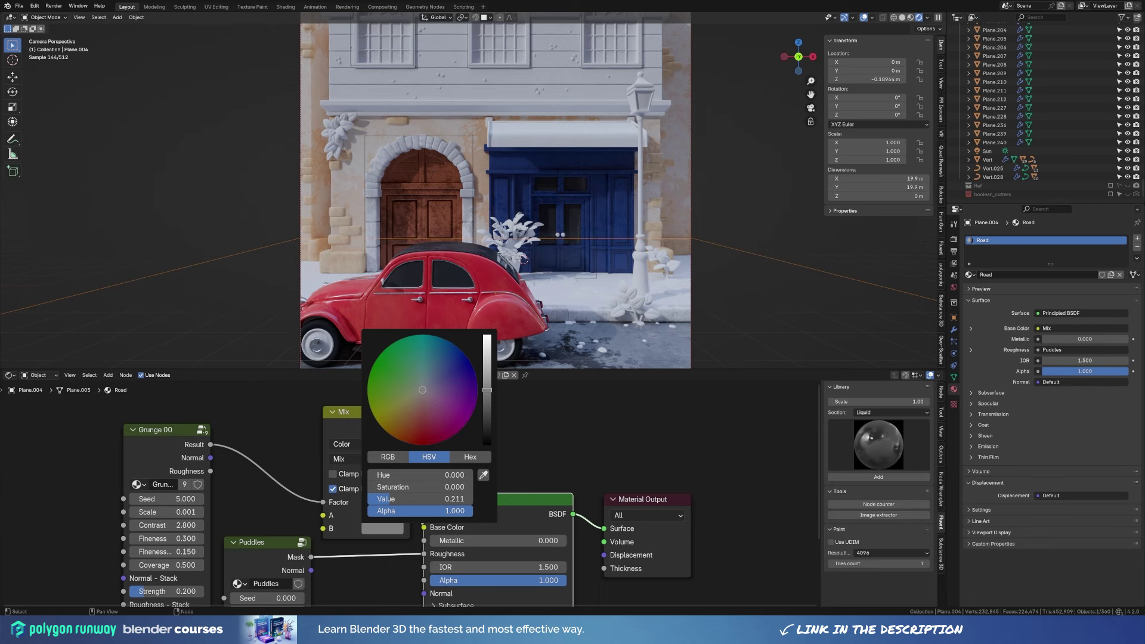
Give the sidewalk its own Concrete copy of the road material with white and grey mix colours.
click(556, 296)
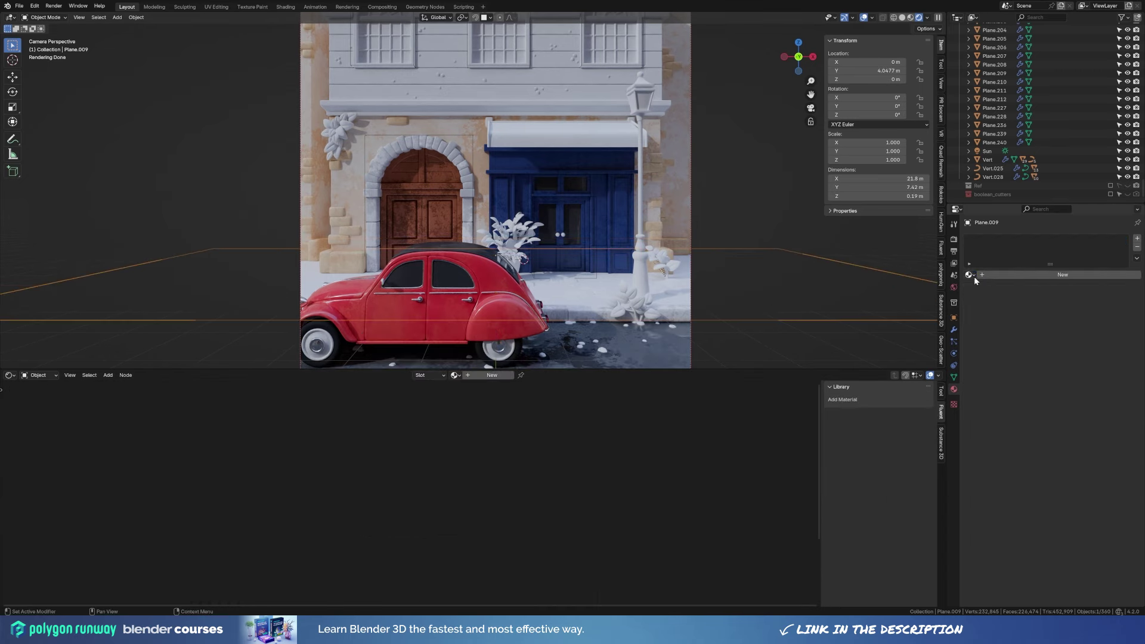
click(1112, 275)
text(Concrete)
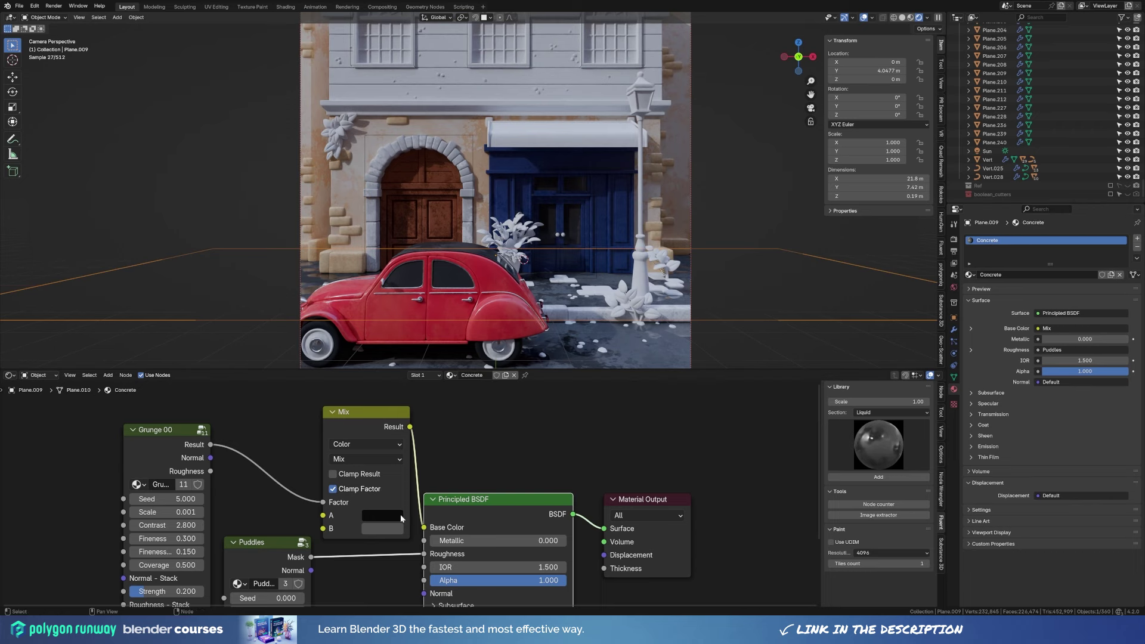
click(396, 526)
drag(475, 430, 476, 334)
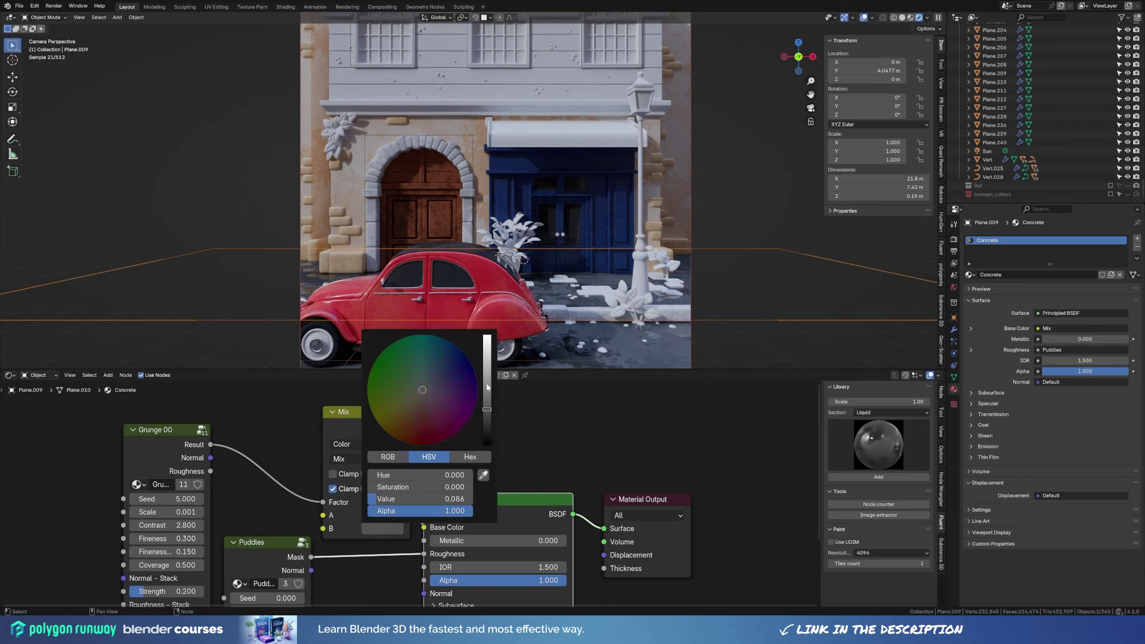
click(380, 521)
drag(476, 430, 476, 382)
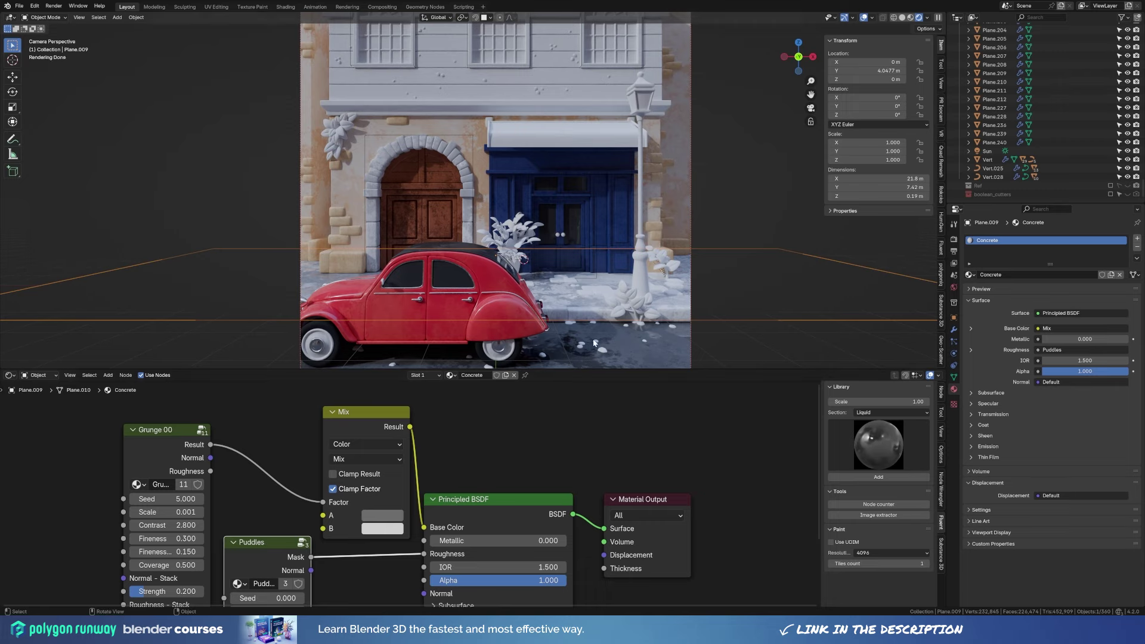
Inspect the sidewalk, then assign the Stone material to a small ground stone.
middle_drag(573, 239, 590, 231)
key(KP_0)
click(864, 272)
text(c)
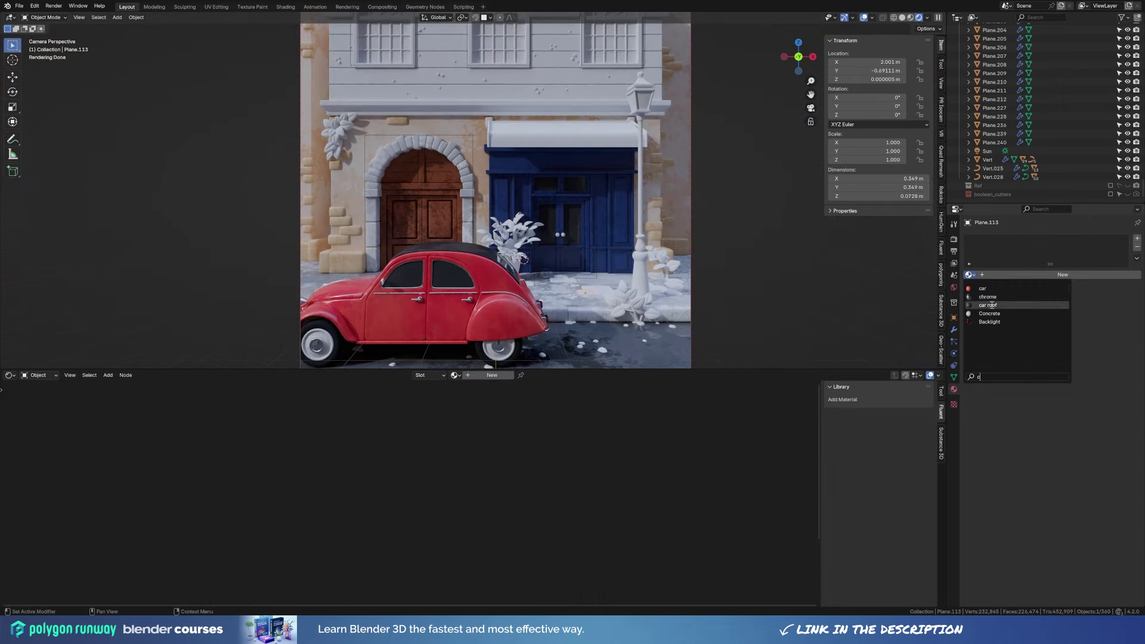
click(764, 316)
click(591, 352)
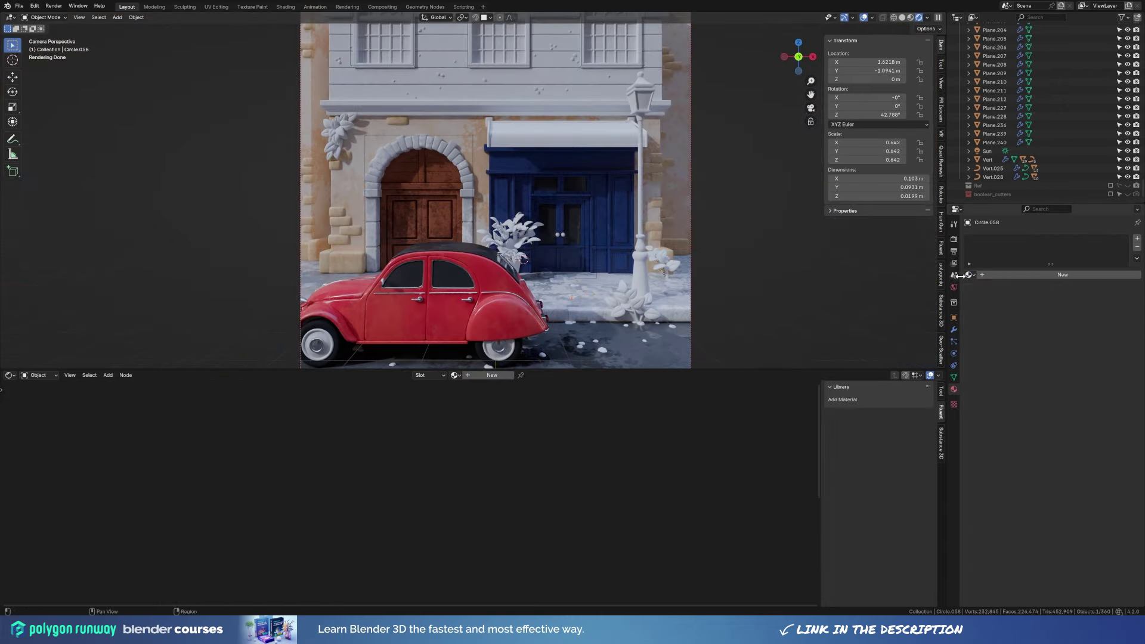
click(971, 274)
click(990, 292)
Make the stone's material a single-user Stone.001 and darken its mix colour to value 0.29.
scroll(620, 355, up, 2)
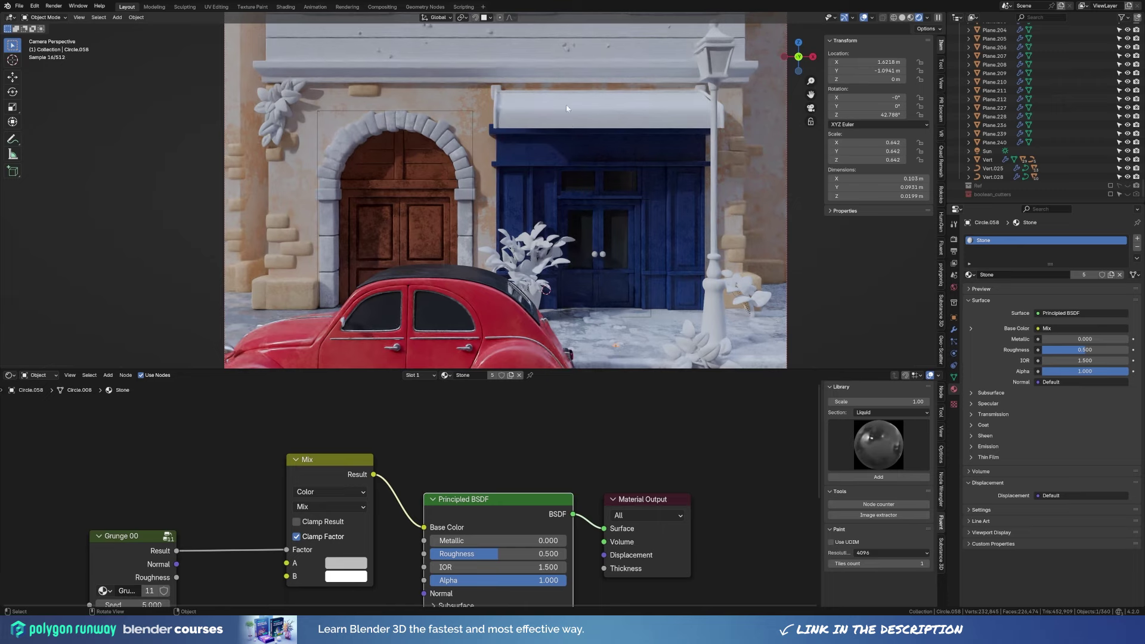
scroll(596, 137, down, 2)
mouse_move(625, 165)
middle_down()
mouse_move(596, 179)
mouse_move(644, 236)
middle_up()
scroll(579, 195, up, 4)
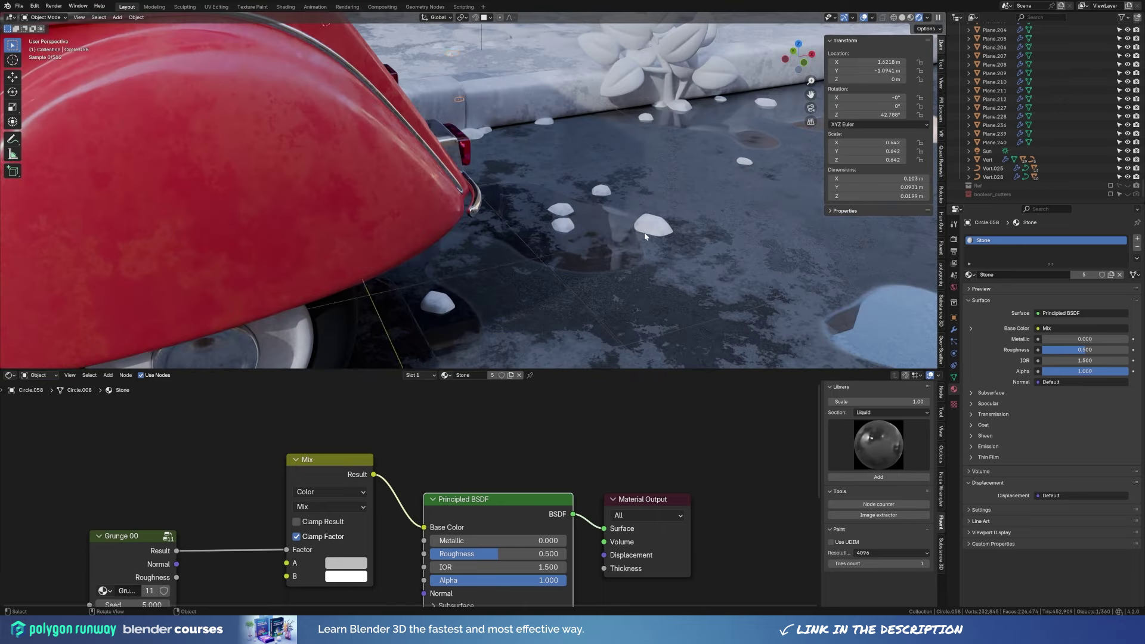
key(KP_0)
scroll(550, 236, up, 2)
scroll(549, 236, down, 2)
click(1084, 274)
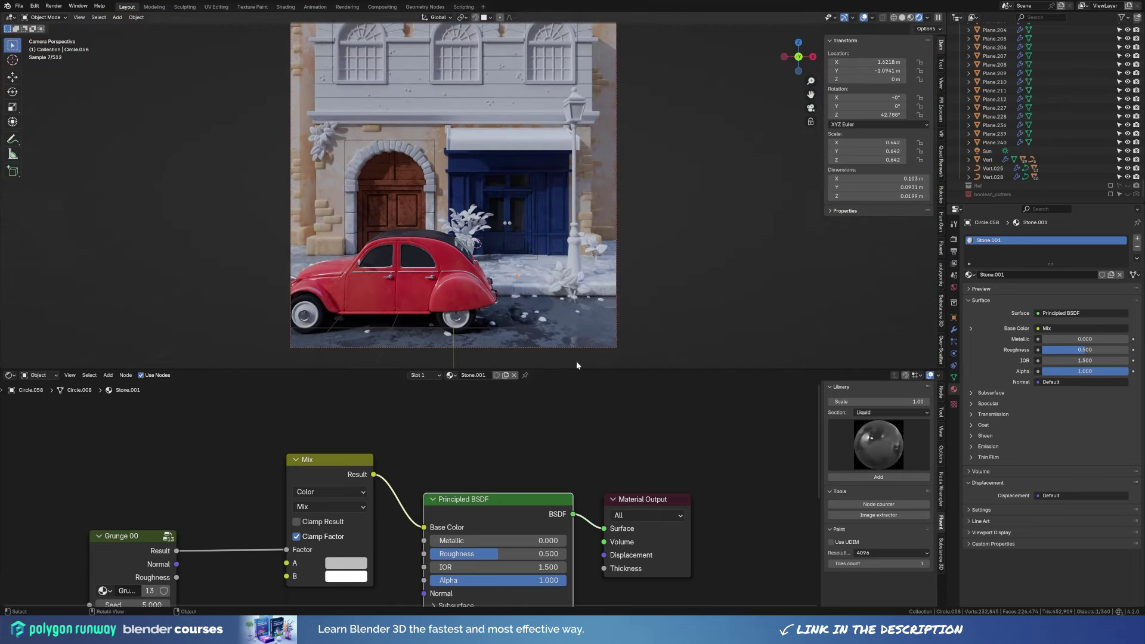
click(353, 566)
drag(450, 400, 450, 429)
click(346, 576)
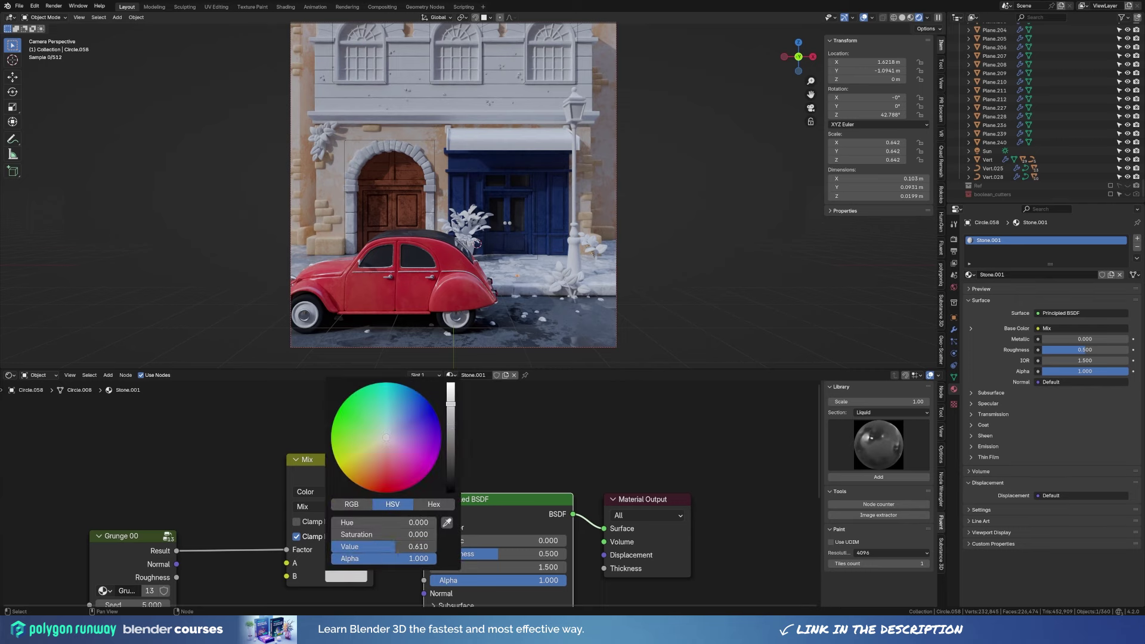
mouse_move(451, 385)
mouse_down()
mouse_move(450, 440)
mouse_move(450, 424)
mouse_up()
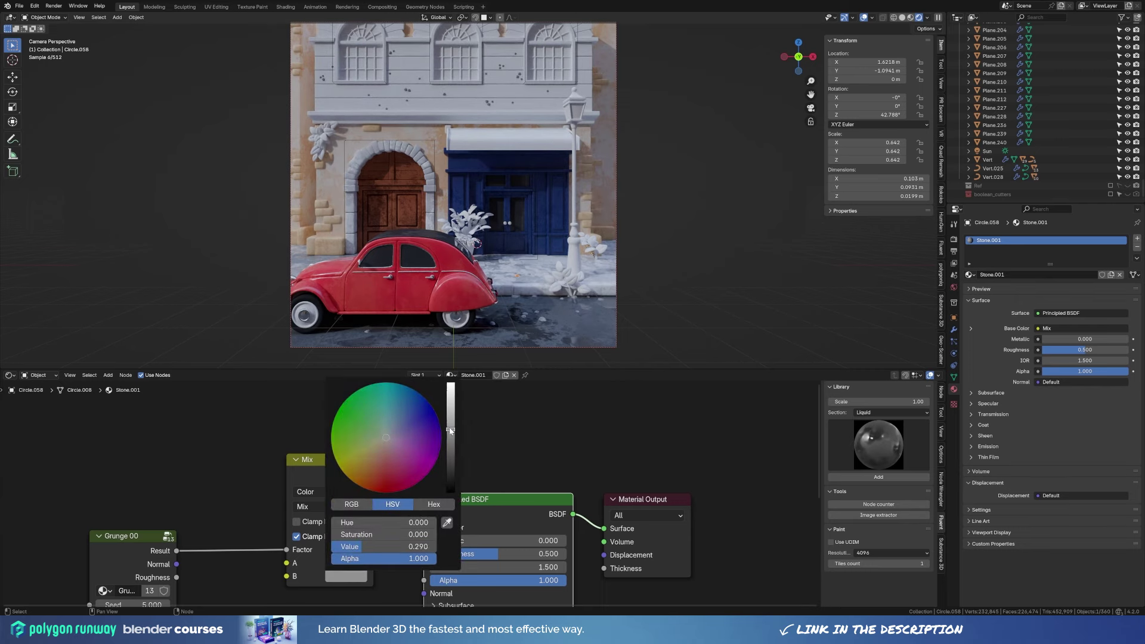
Assign the chrome metal material to the lamp post and arrange its Grunge node.
scroll(593, 174, up, 2)
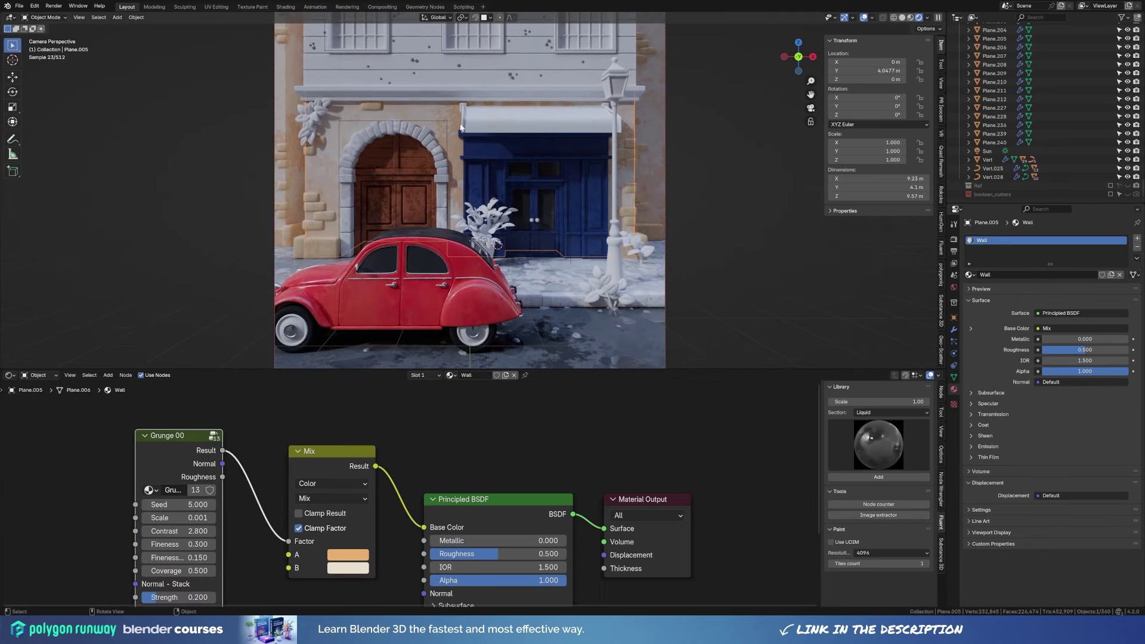
click(593, 175)
click(987, 321)
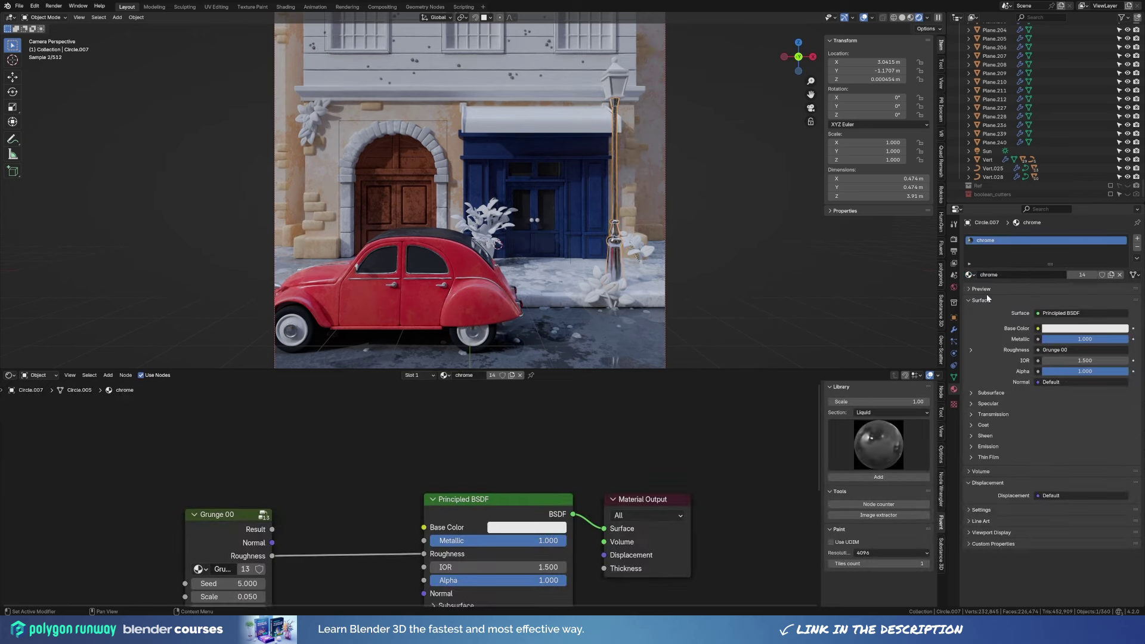
drag(226, 514, 316, 515)
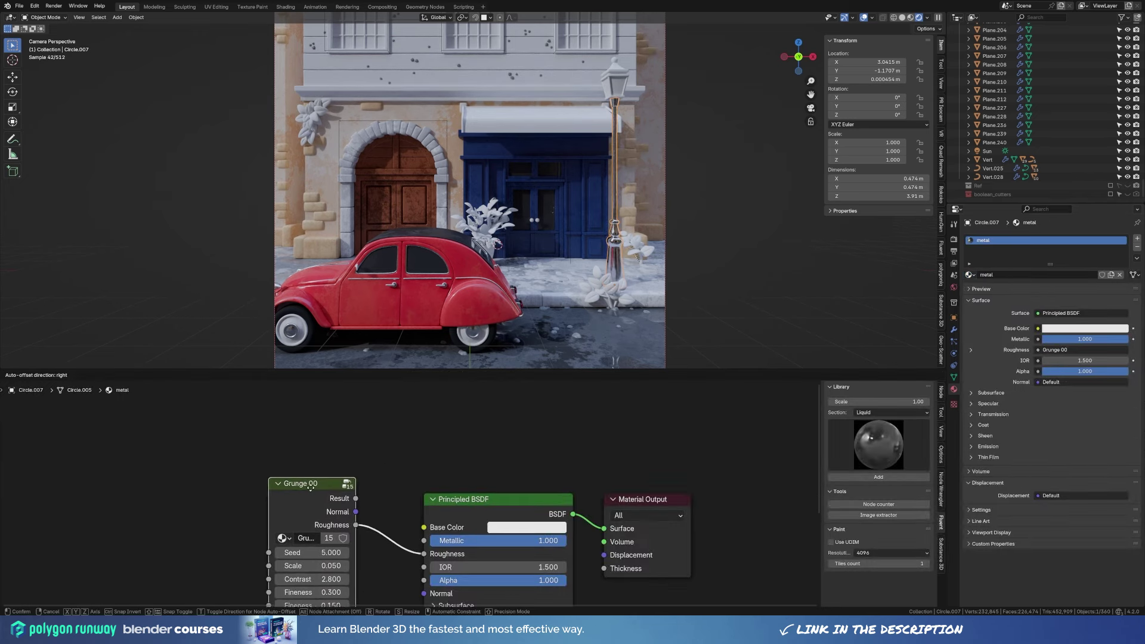
middle_drag(555, 460, 564, 400)
scroll(376, 537, down, 1)
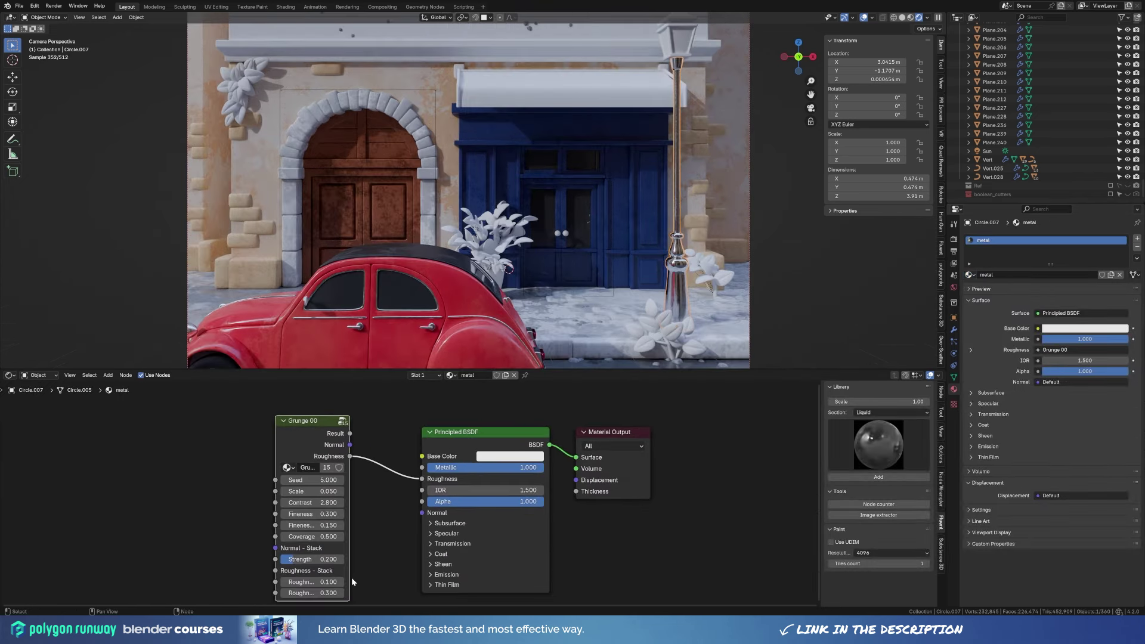
Set the lamp post's Grunge roughness value to 0.1 and darken its base colour.
double_click(329, 581)
text(0.5)
key(Return)
double_click(329, 581)
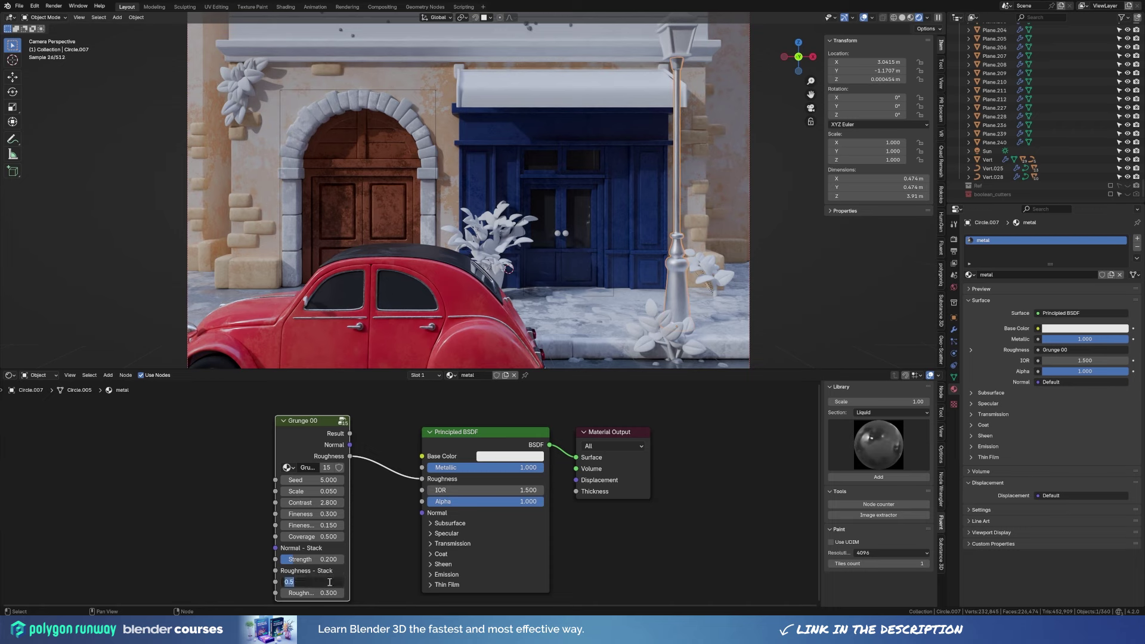
text(0.1)
key(Return)
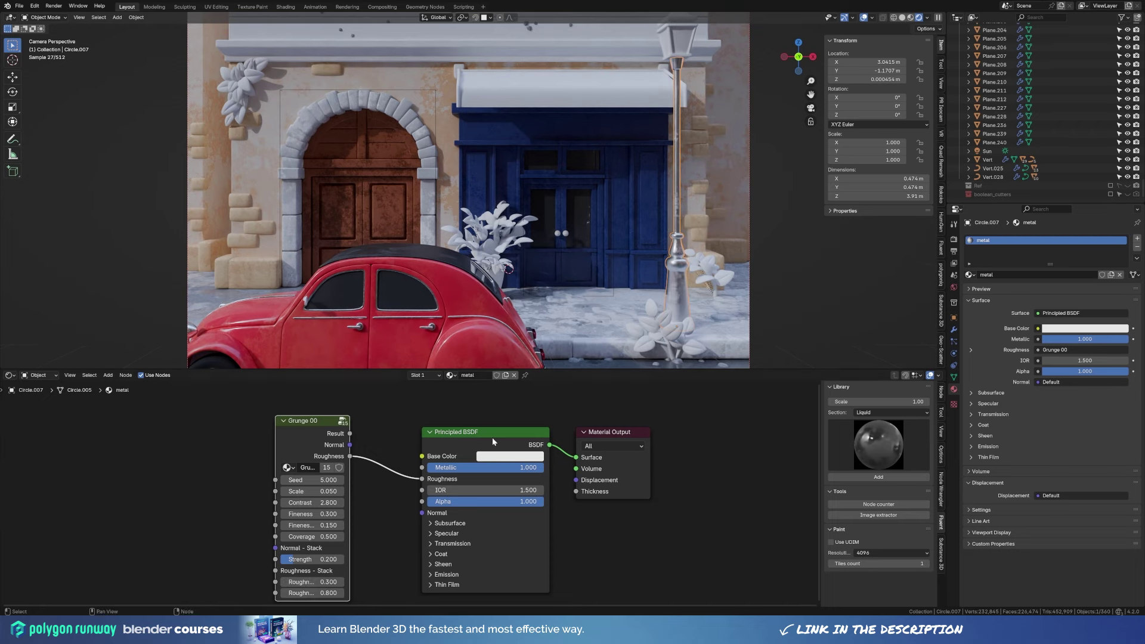
click(510, 457)
mouse_move(584, 295)
mouse_down()
mouse_move(584, 346)
mouse_move(584, 334)
mouse_move(525, 349)
mouse_up()
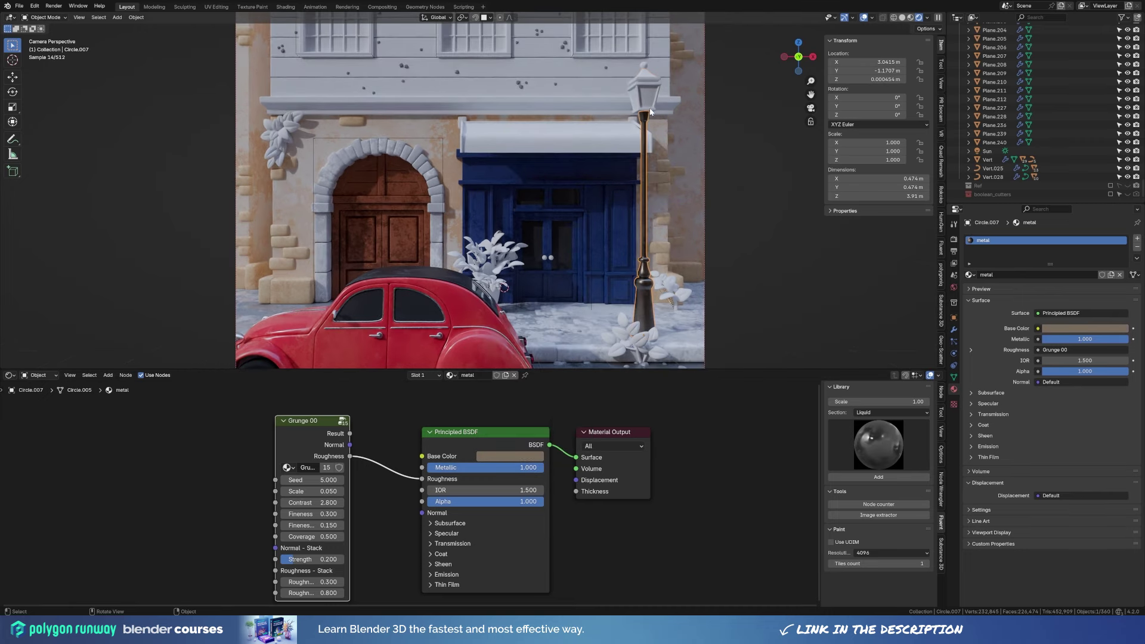
Give the lamp head a glass material with Transmission 1 and Grunge 00 driving roughness.
click(645, 89)
click(969, 274)
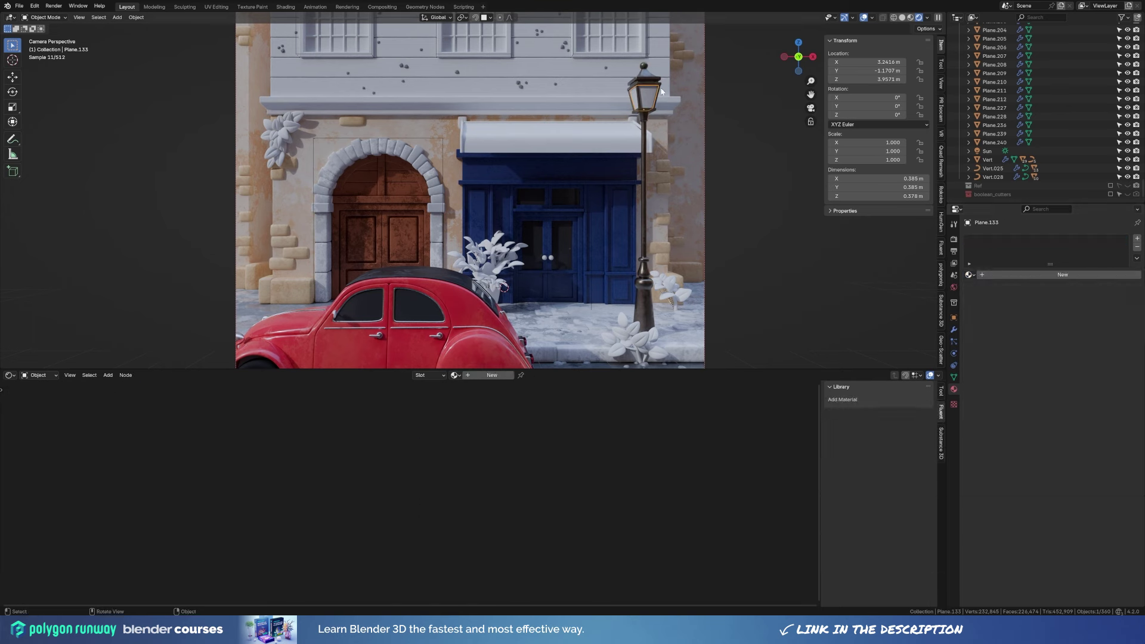
click(986, 415)
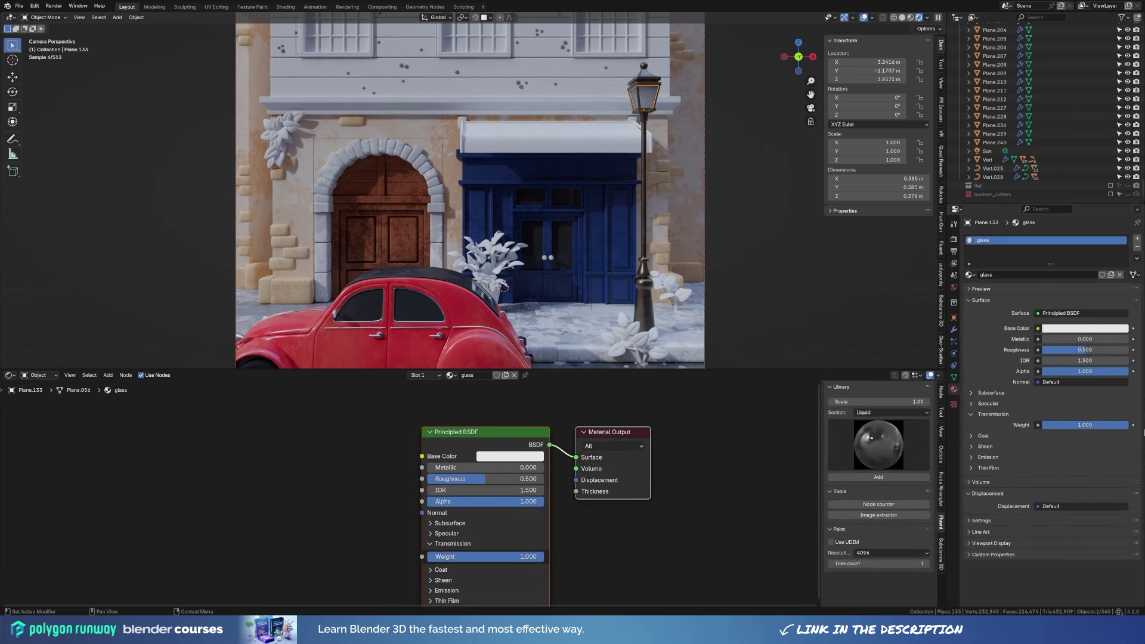
click(892, 412)
click(882, 440)
click(878, 444)
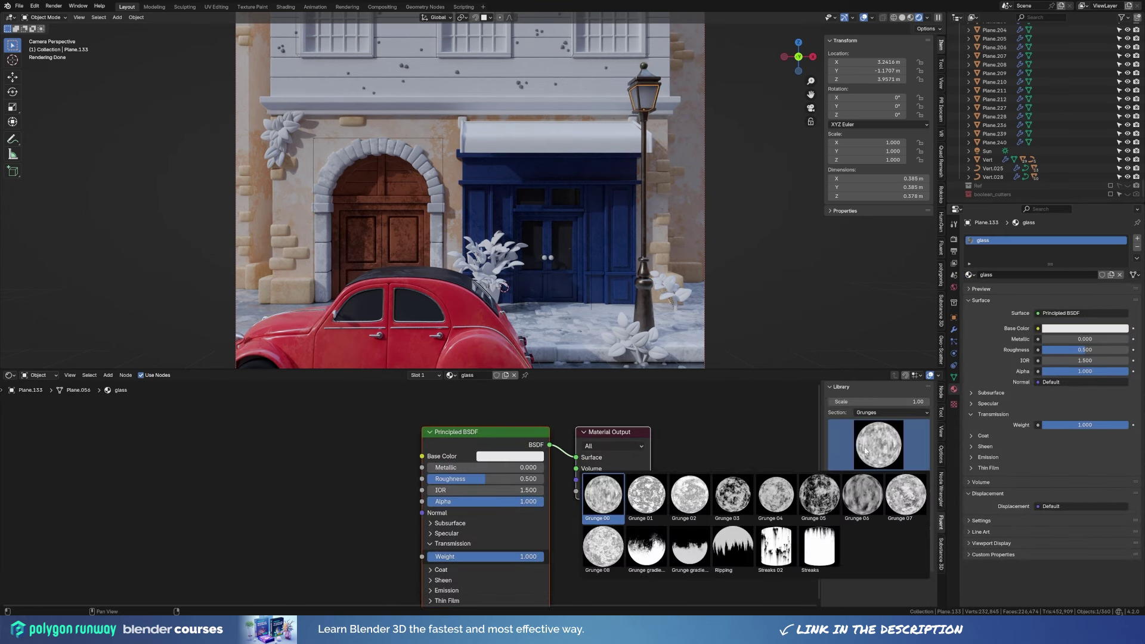
click(879, 477)
mouse_move(250, 472)
mouse_down()
mouse_move(395, 520)
mouse_move(422, 479)
mouse_up()
drag(187, 488, 284, 485)
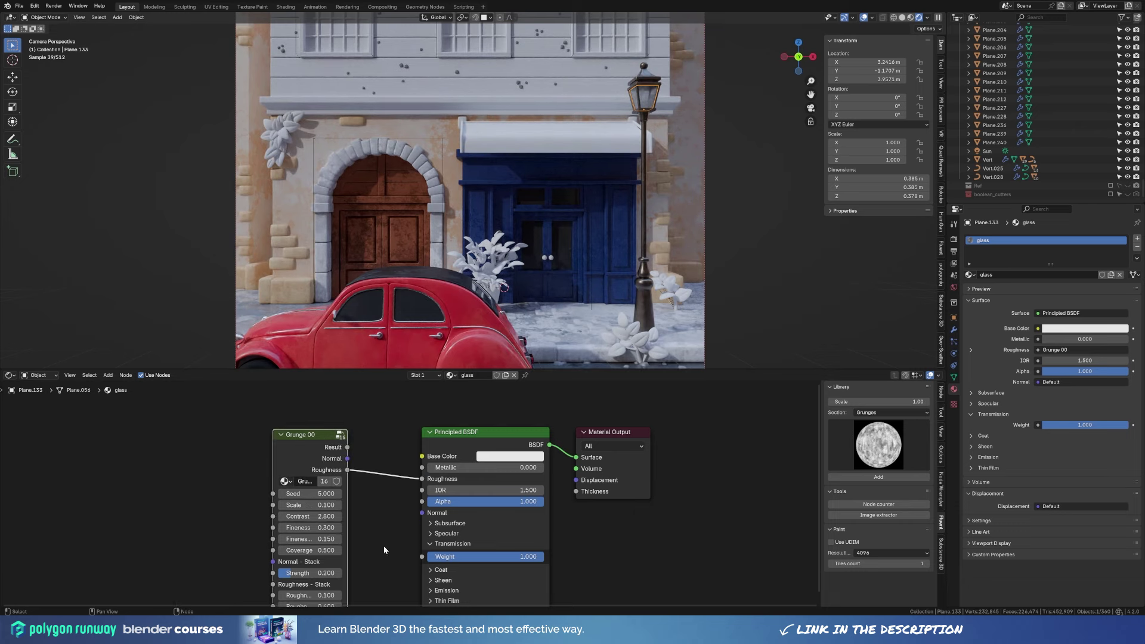
click(680, 96)
Assign wall.001 to the ground-floor wall and a wall material to the upper facade band.
click(969, 274)
text(wa)
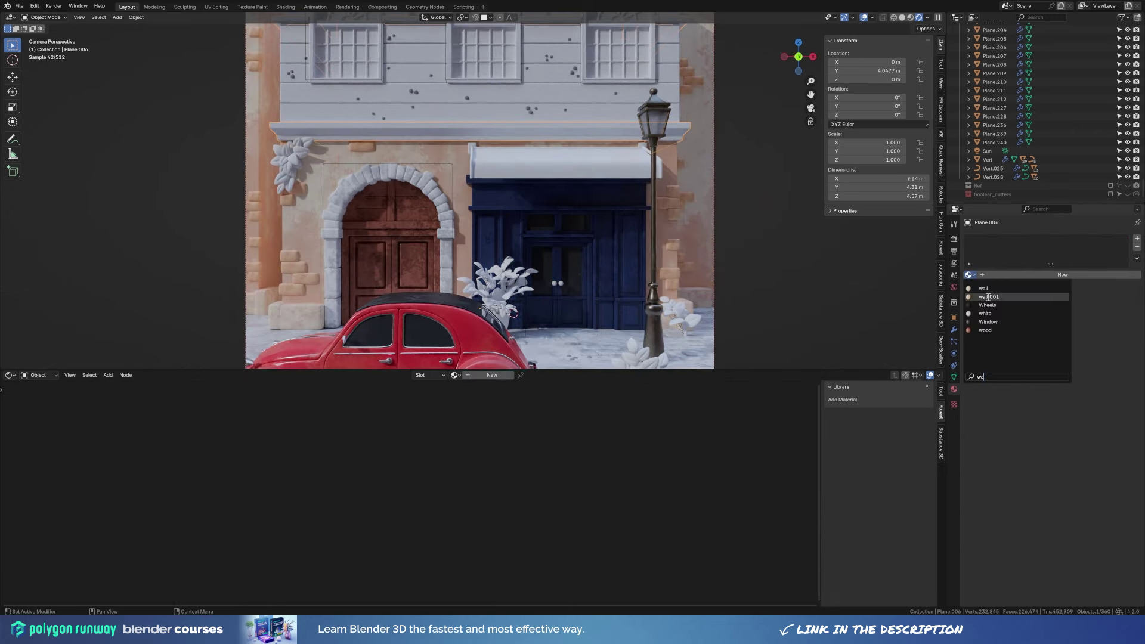
click(989, 296)
shift+middle_drag(488, 155, 513, 186)
click(513, 186)
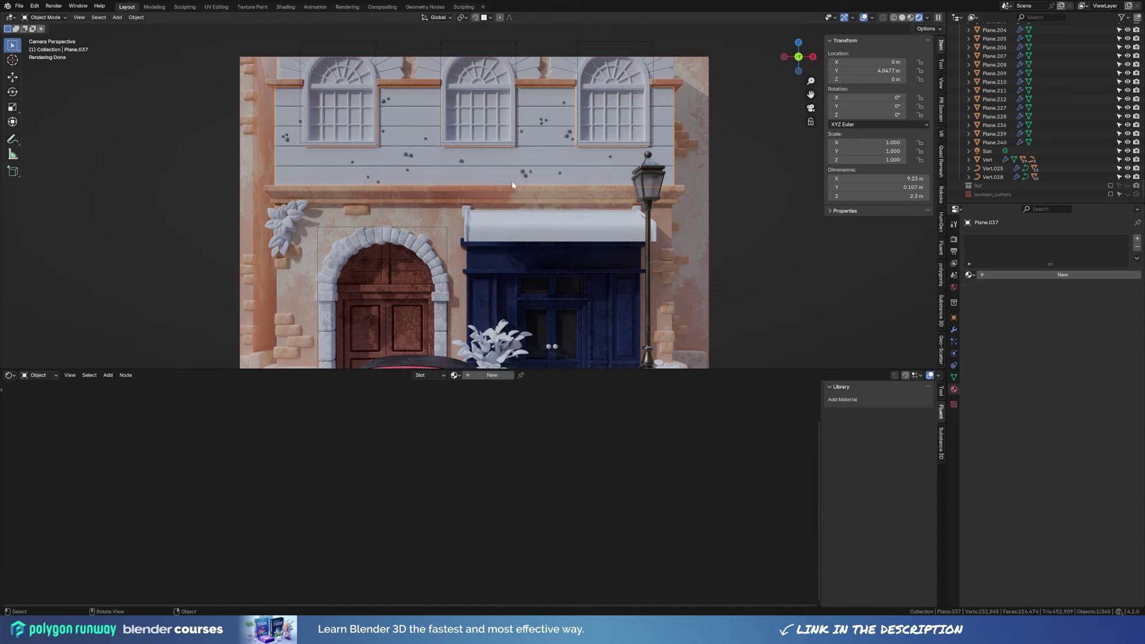
click(970, 274)
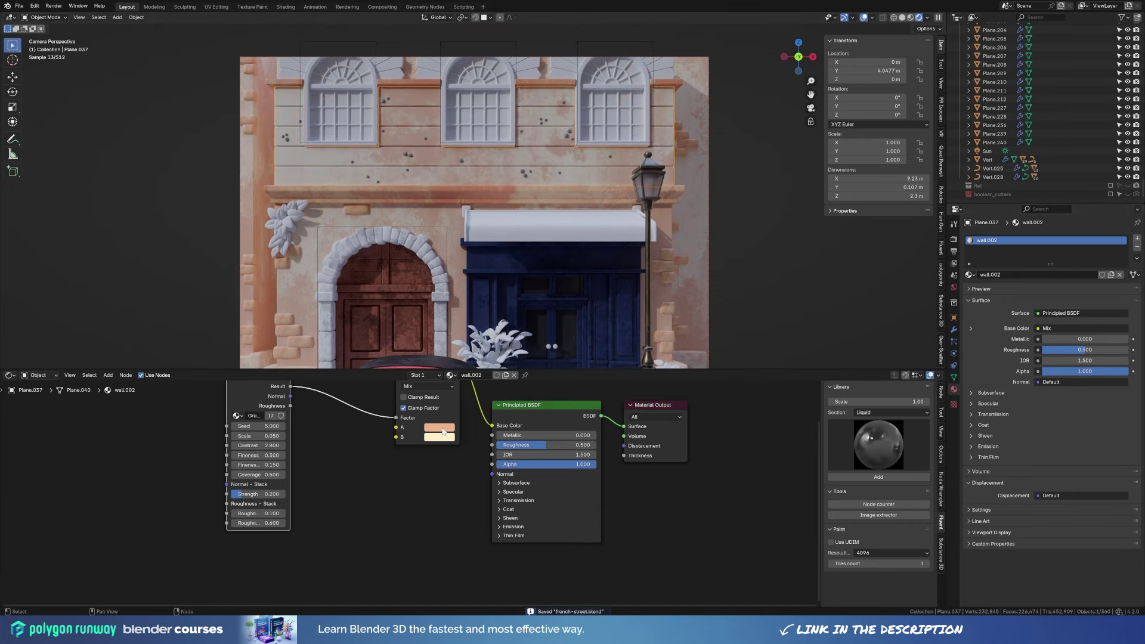
Change the upper facade's wall.002 mix colours to pale grey-beige and cream white.
click(443, 431)
mouse_move(471, 396)
mouse_down()
mouse_move(432, 397)
mouse_move(454, 405)
mouse_up()
click(439, 437)
click(438, 428)
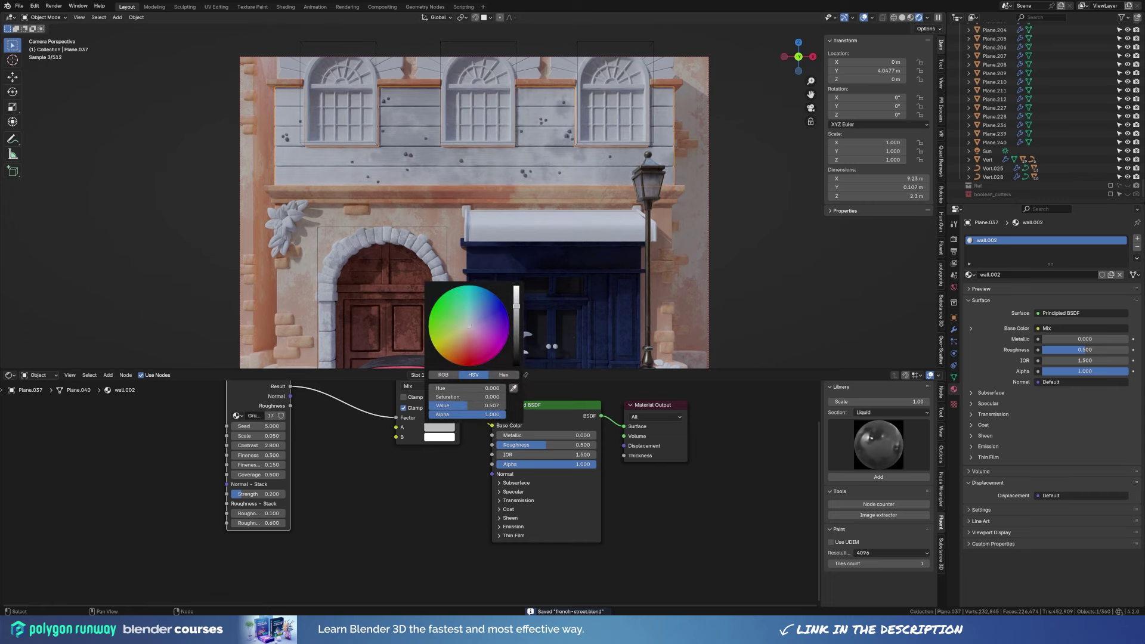
click(439, 427)
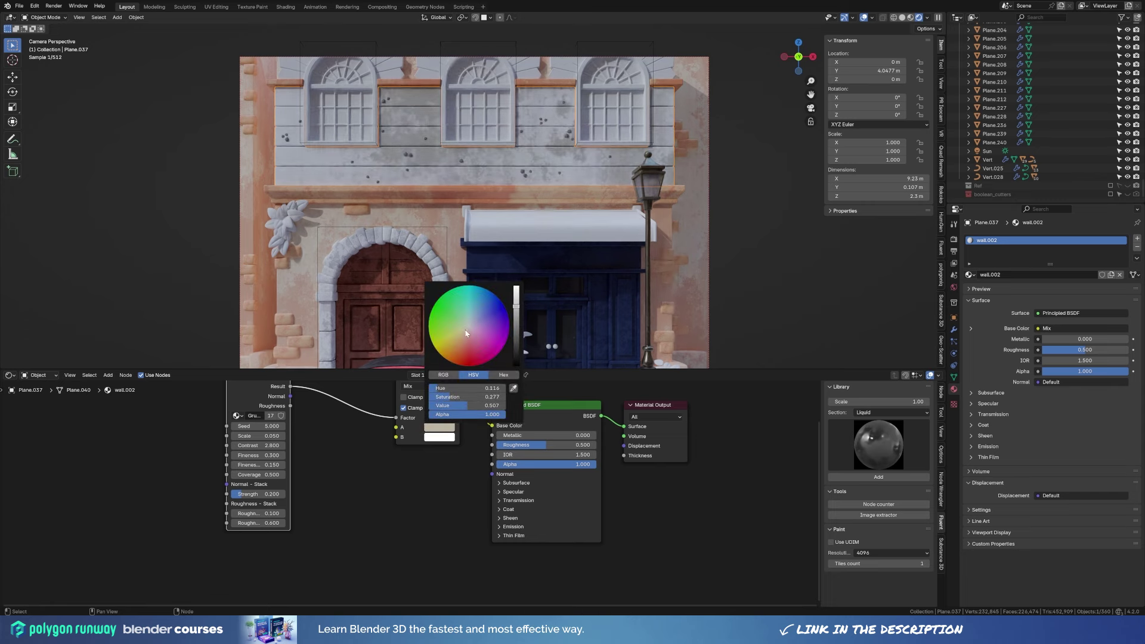
click(439, 437)
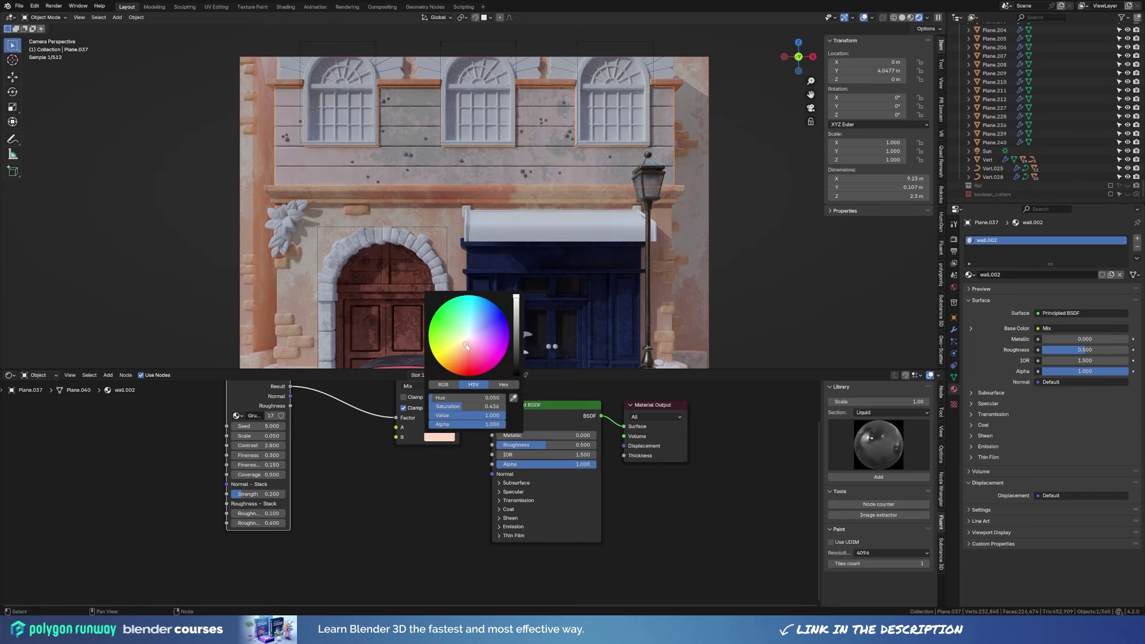
click(436, 439)
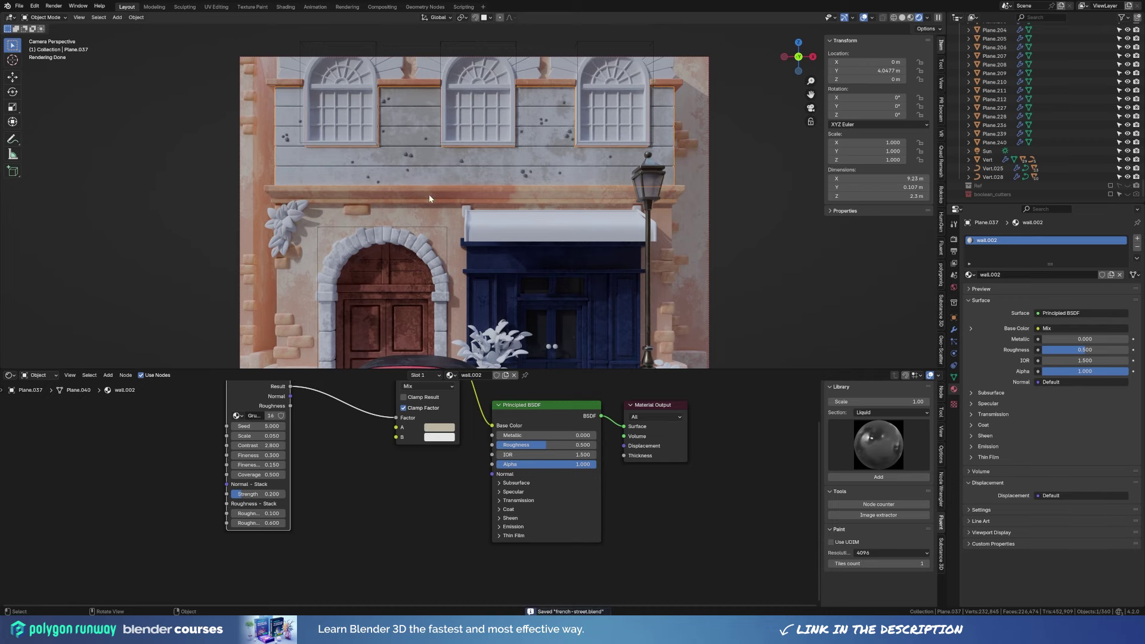
click(971, 274)
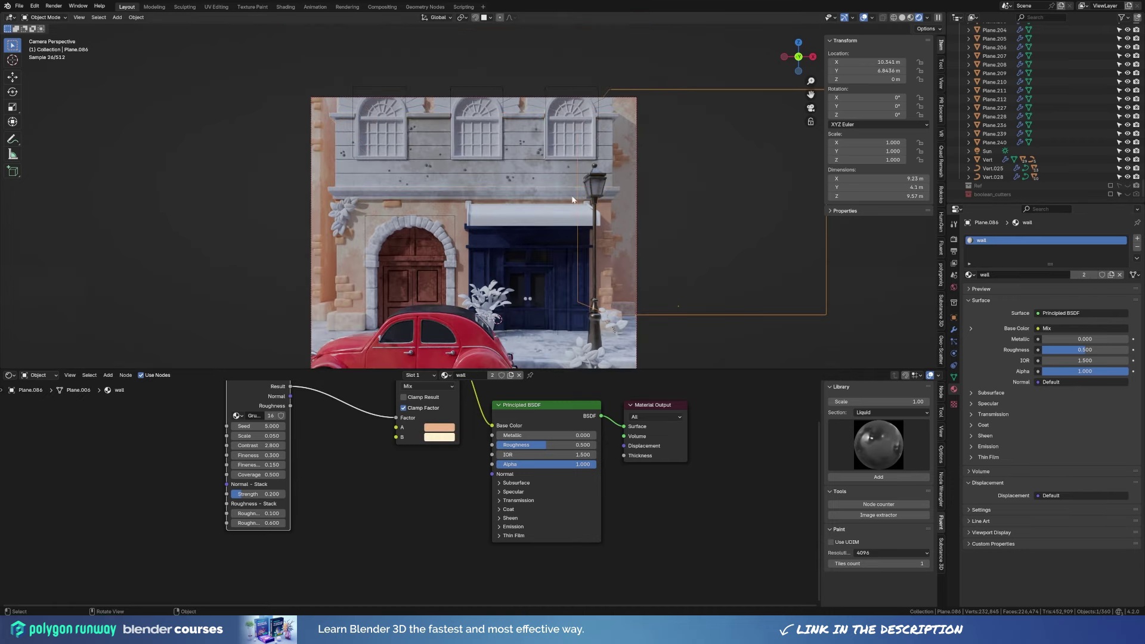
scroll(573, 199, up, 2)
scroll(397, 125, up, 2)
click(445, 204)
Assign wall.002 to the arch trim and Window to the upper window glass, then save.
click(971, 274)
text(w)
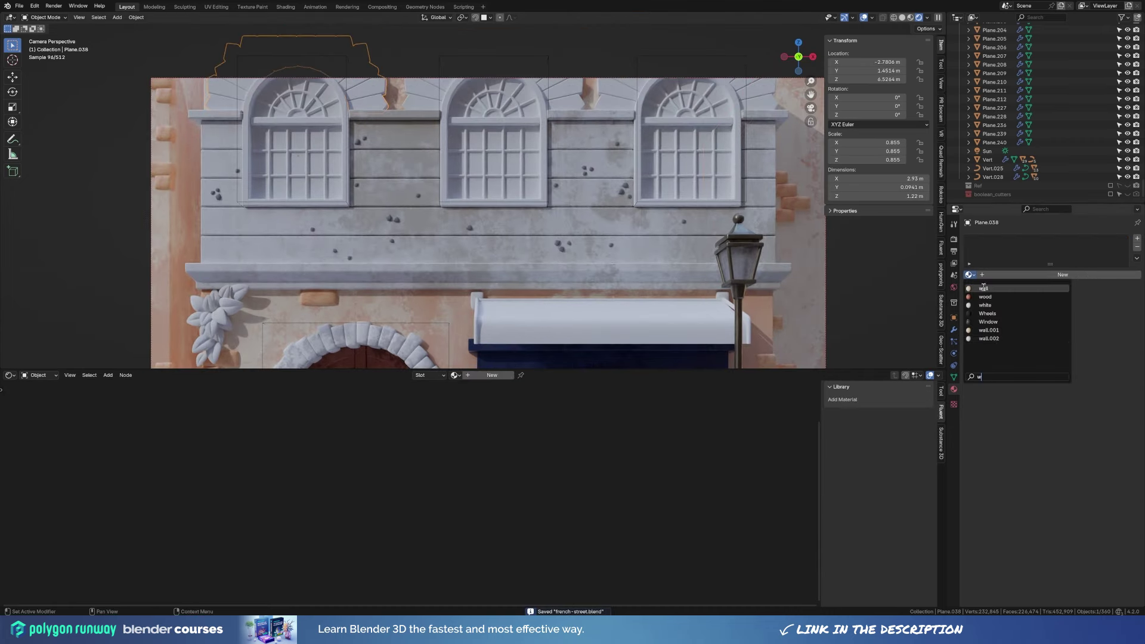
click(989, 338)
click(319, 163)
click(970, 274)
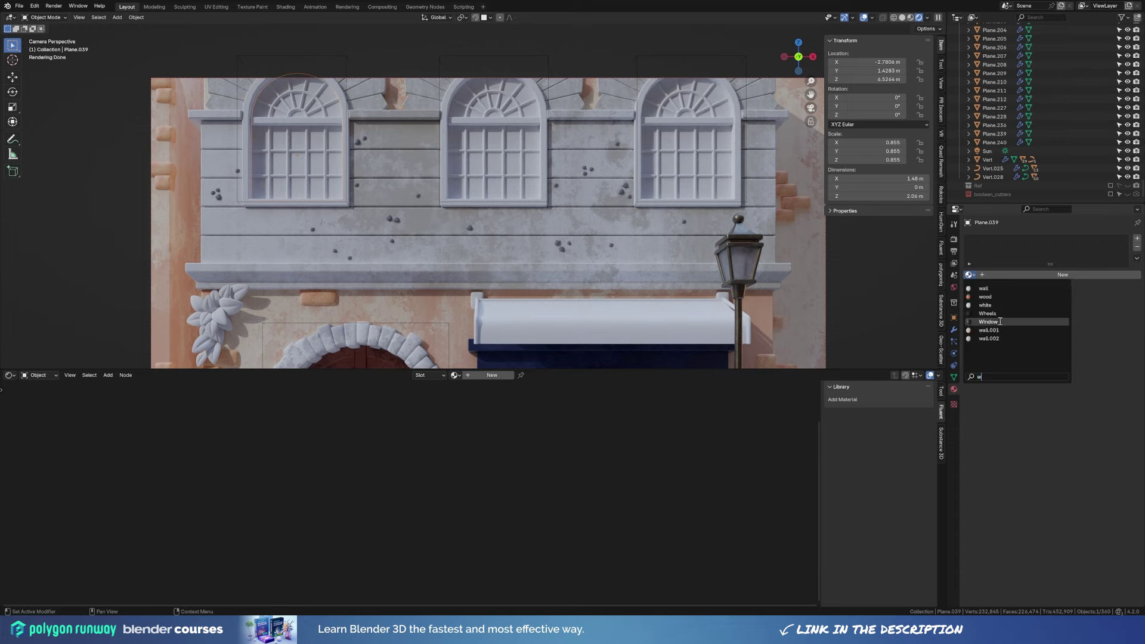
click(988, 322)
key(ctrl+s)
Assign the white material to the upper window frames, including the middle window.
click(699, 195)
click(971, 275)
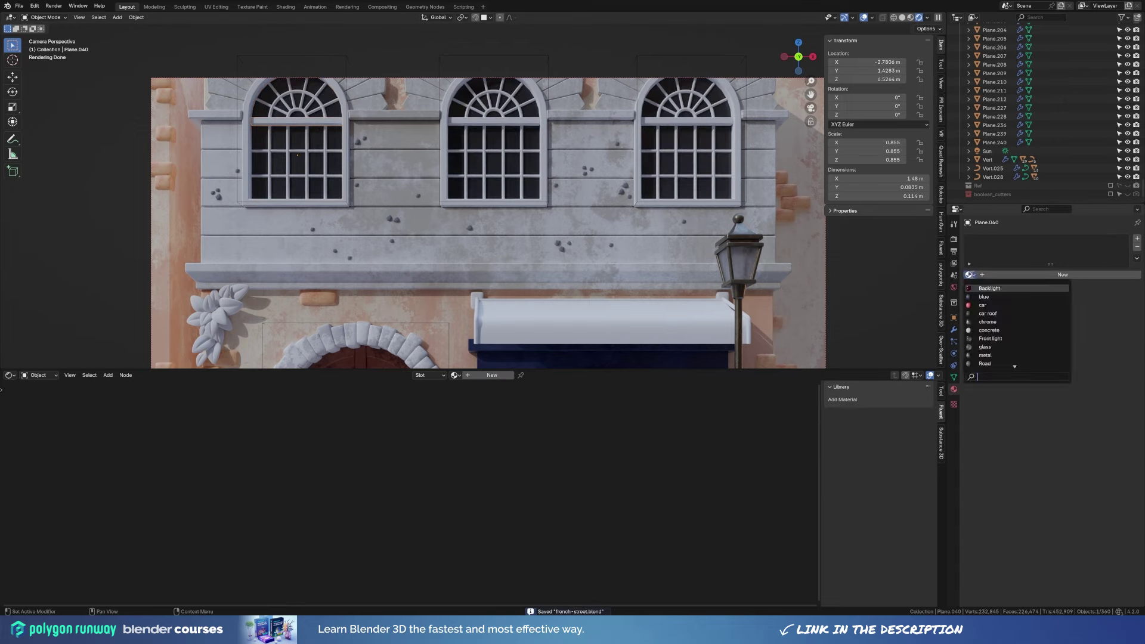
click(981, 304)
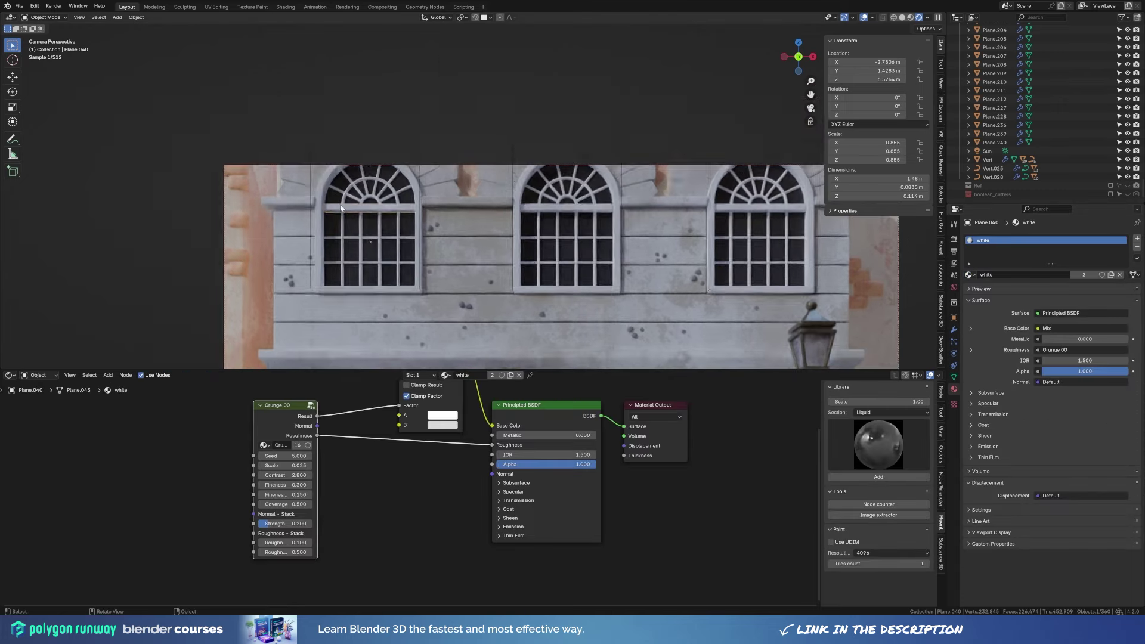
scroll(415, 124, up, 5)
scroll(338, 171, down, 4)
key(ctrl+s)
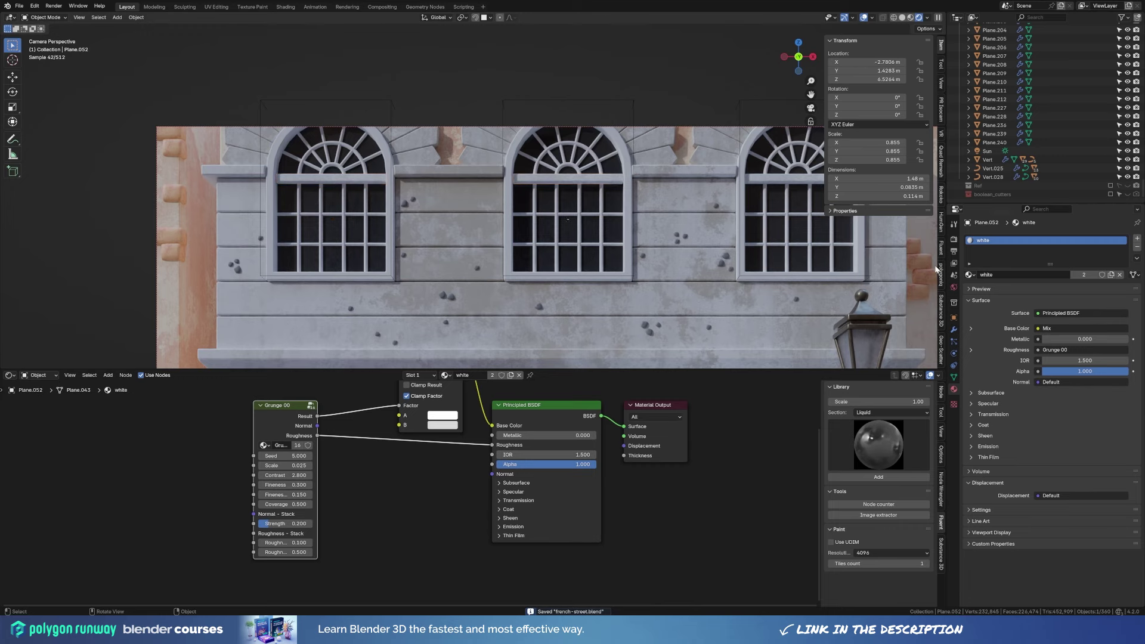
click(624, 251)
click(970, 274)
click(981, 304)
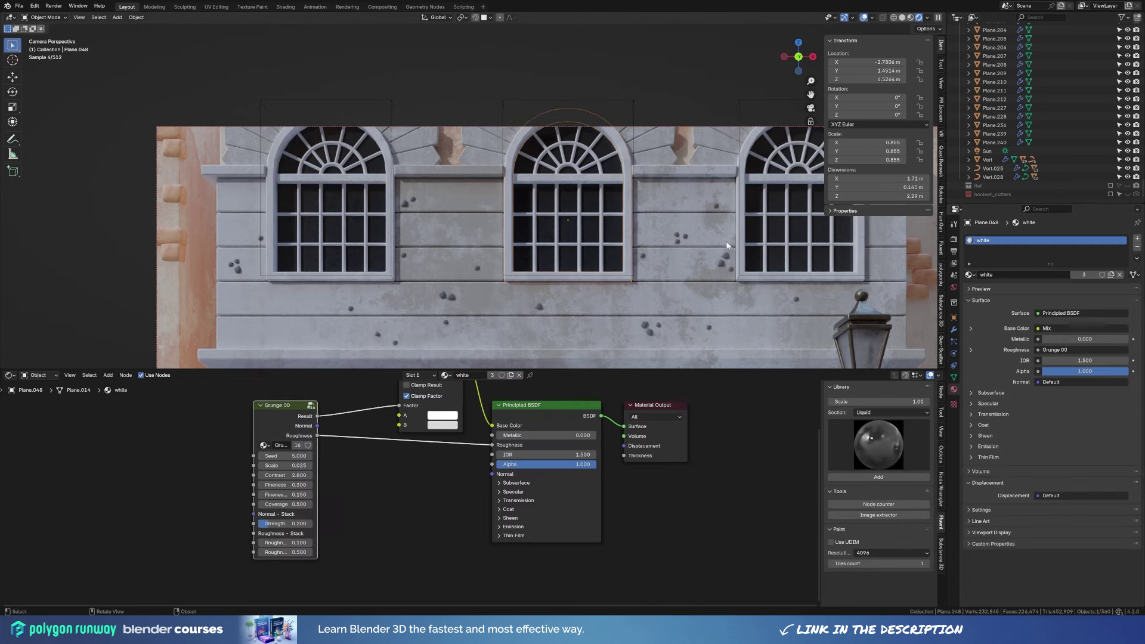
Give the middle window's grille the metal material and save the file.
click(540, 215)
click(971, 274)
click(984, 295)
key(ctrl+s)
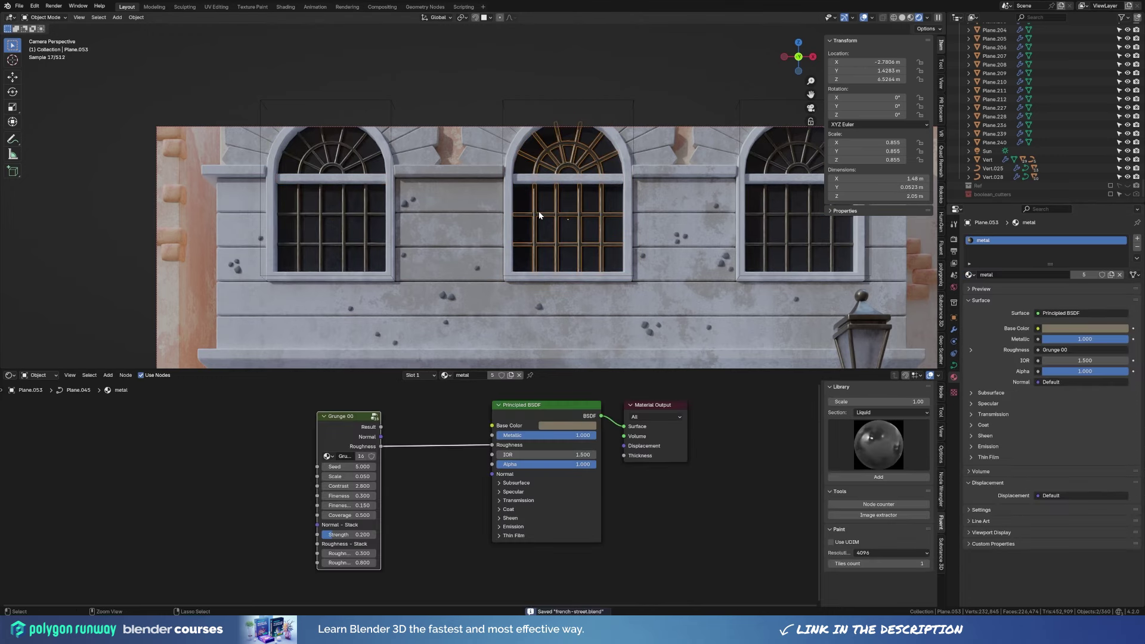
click(540, 215)
scroll(540, 214, down, 2)
scroll(744, 269, down, 2)
scroll(770, 235, down, 2)
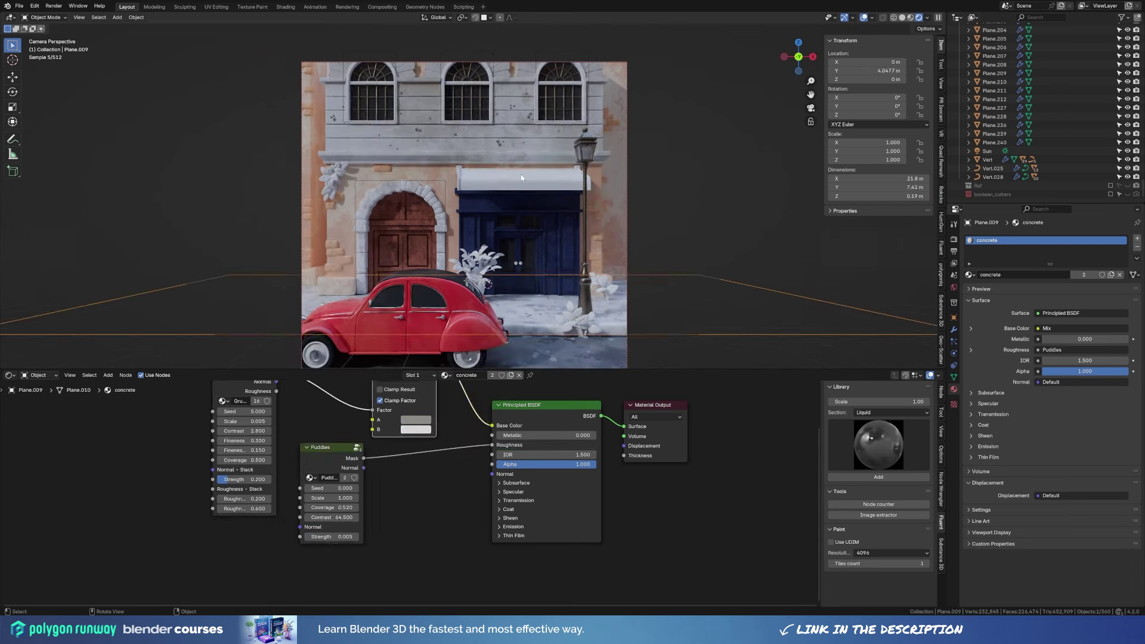
On the awning material, add a Gradient Texture and a Color Ramp with Constant interpolation.
click(522, 177)
text(stripes)
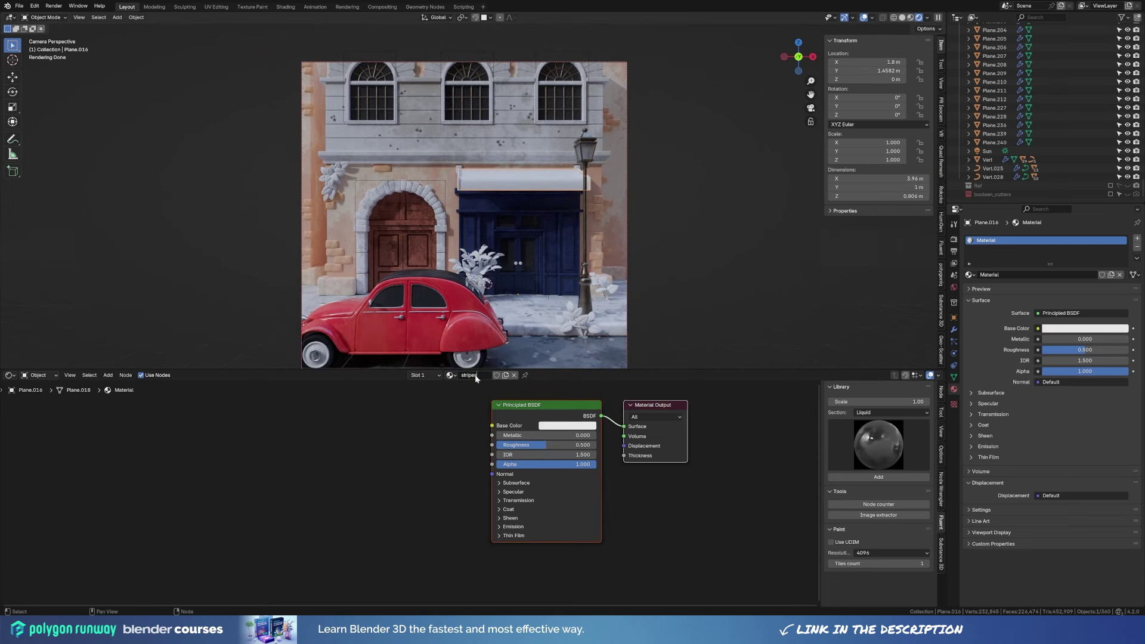
key(shift+a)
click(263, 489)
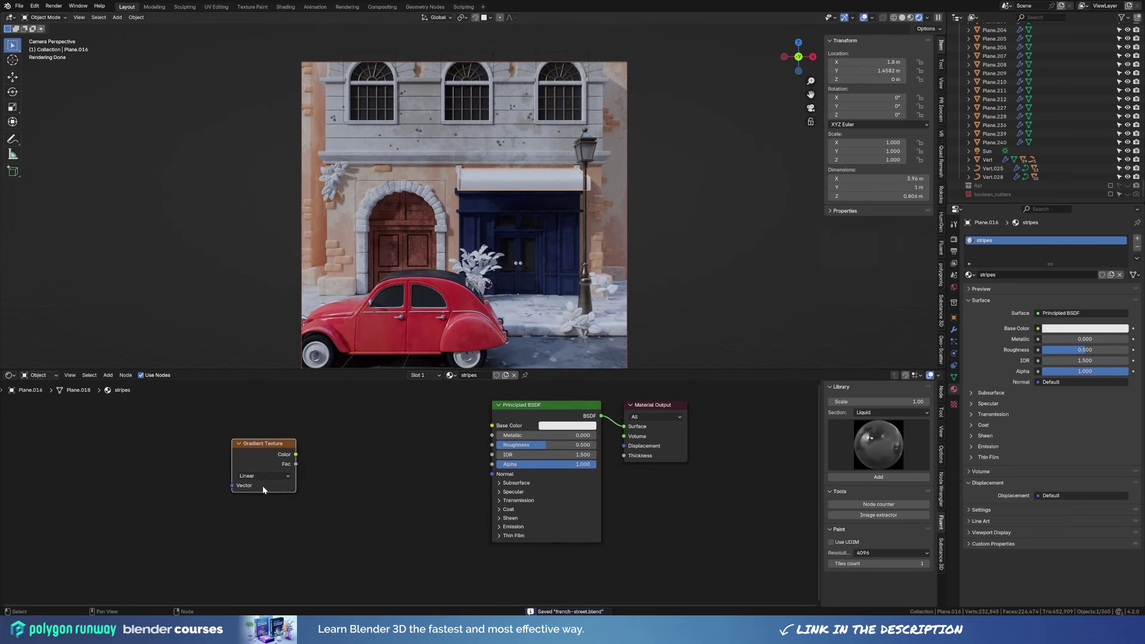
drag(274, 463, 206, 469)
text(color ramp)
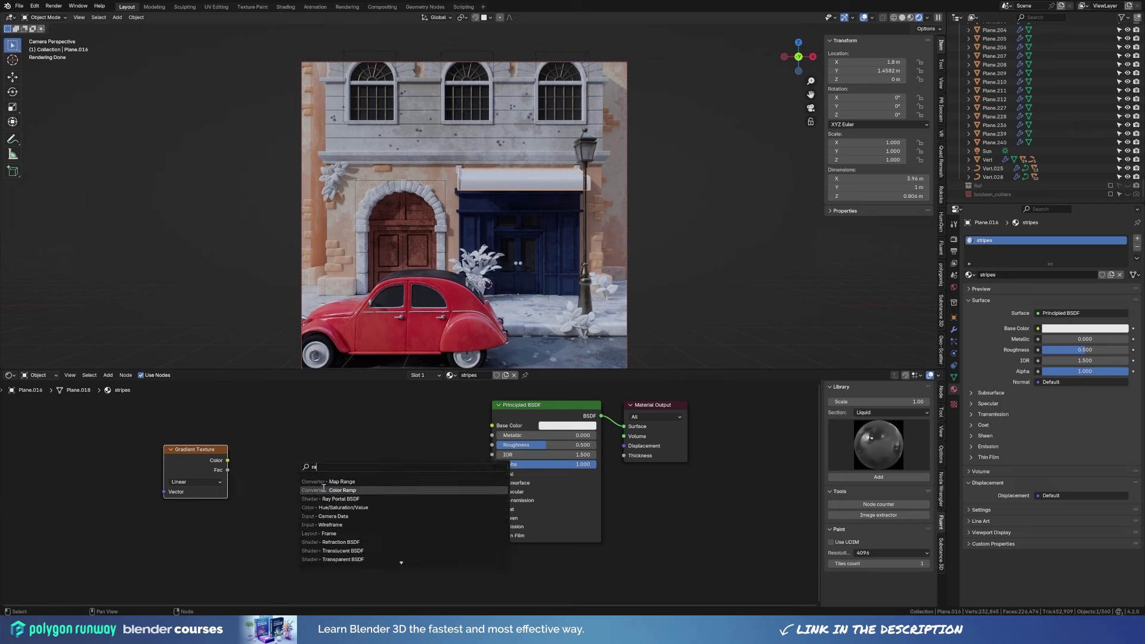
key(Return)
click(326, 442)
click(364, 465)
click(376, 527)
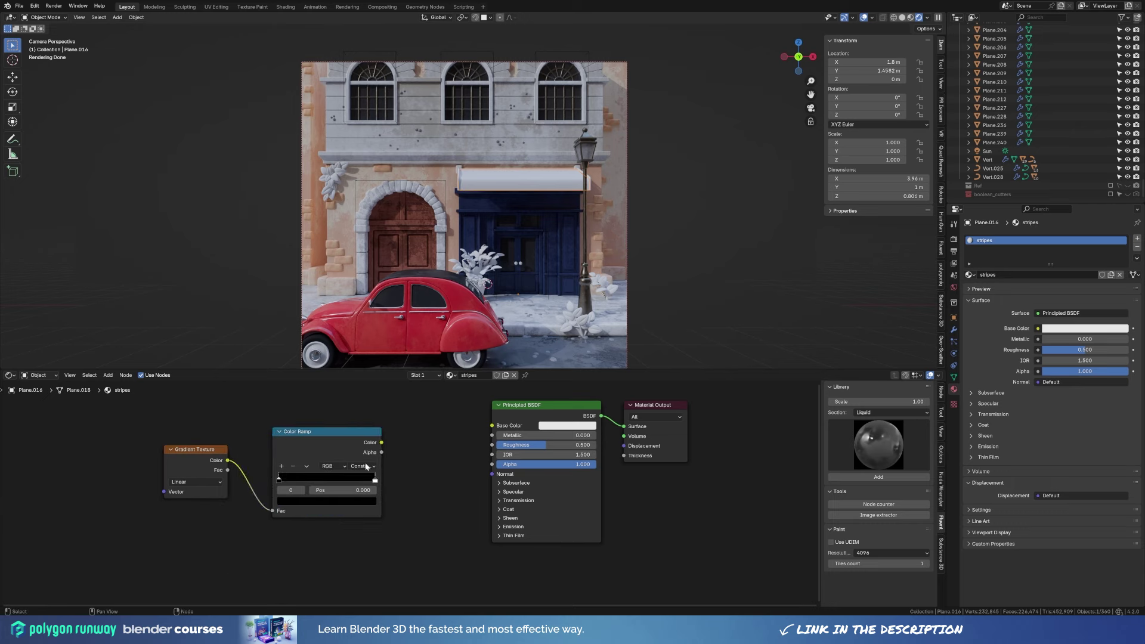
Add Object-coordinate Mapping at scale 12.89, feeding the ramp colour into Base Color.
key(ctrl+t)
drag(382, 443, 492, 426)
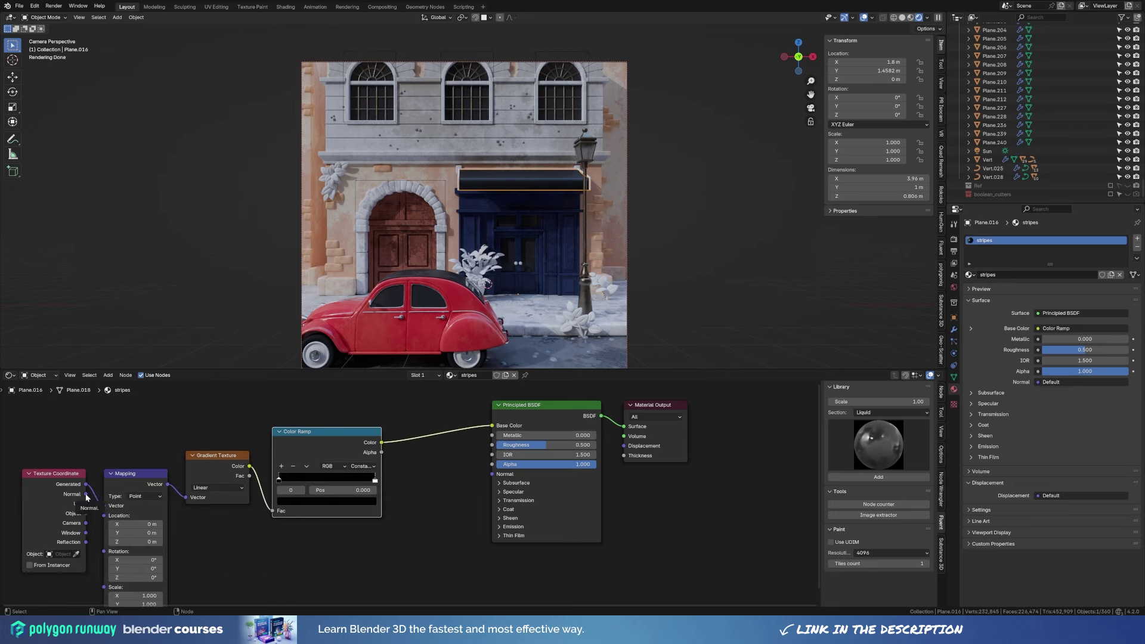
drag(106, 508, 104, 505)
drag(310, 431, 300, 440)
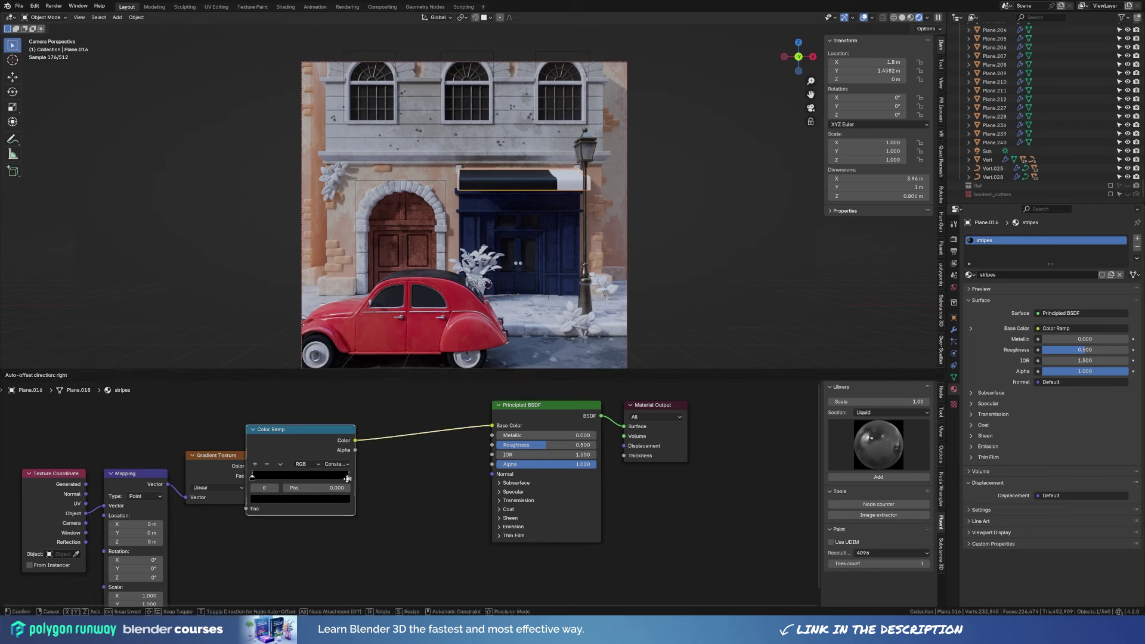
drag(366, 489, 327, 491)
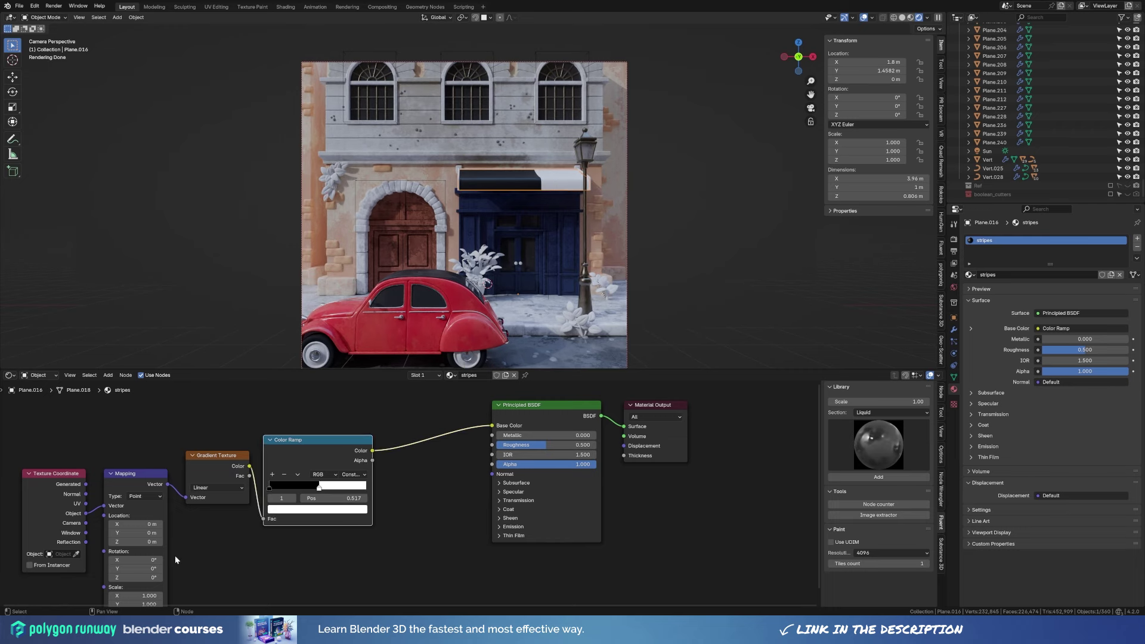
middle_drag(175, 560, 187, 505)
key(ctrl+s)
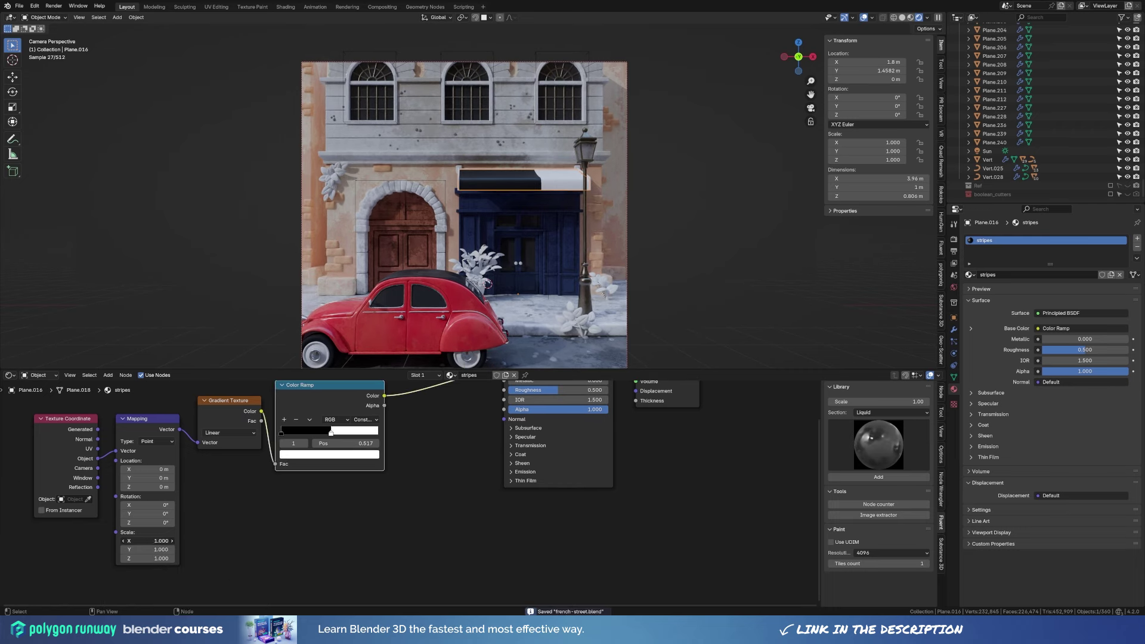
drag(149, 541, 149, 559)
text(12.89)
key(Return)
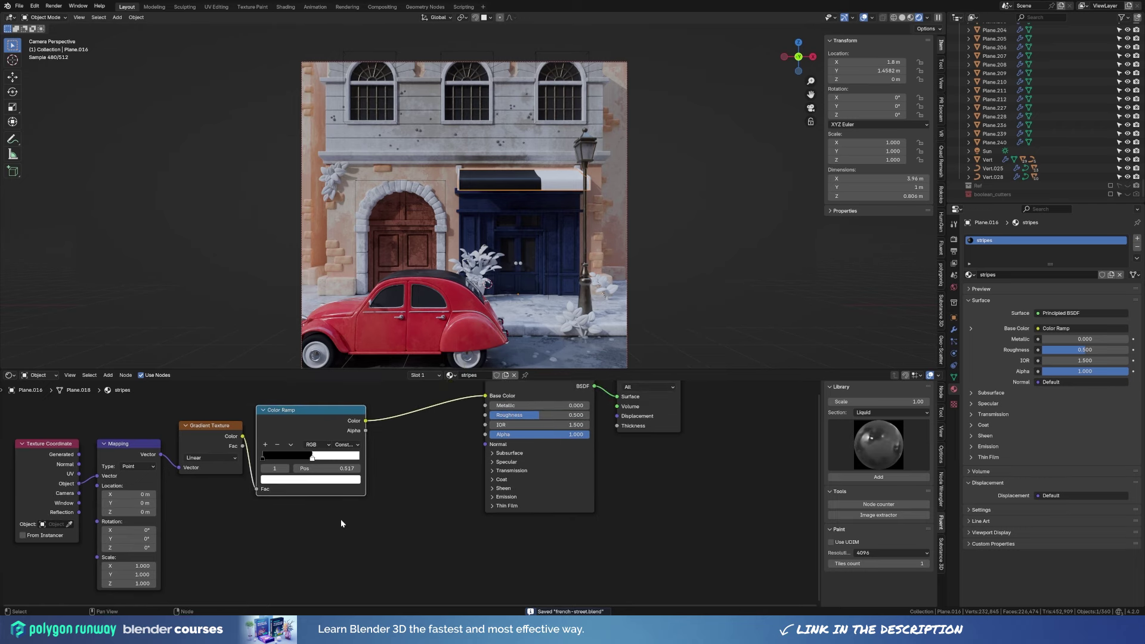
Replace the Gradient Texture with a Wave Texture driven by Mapping Vector into the Color Ramp.
click(211, 459)
key(x)
key(shift+a)
text(wave)
key(Return)
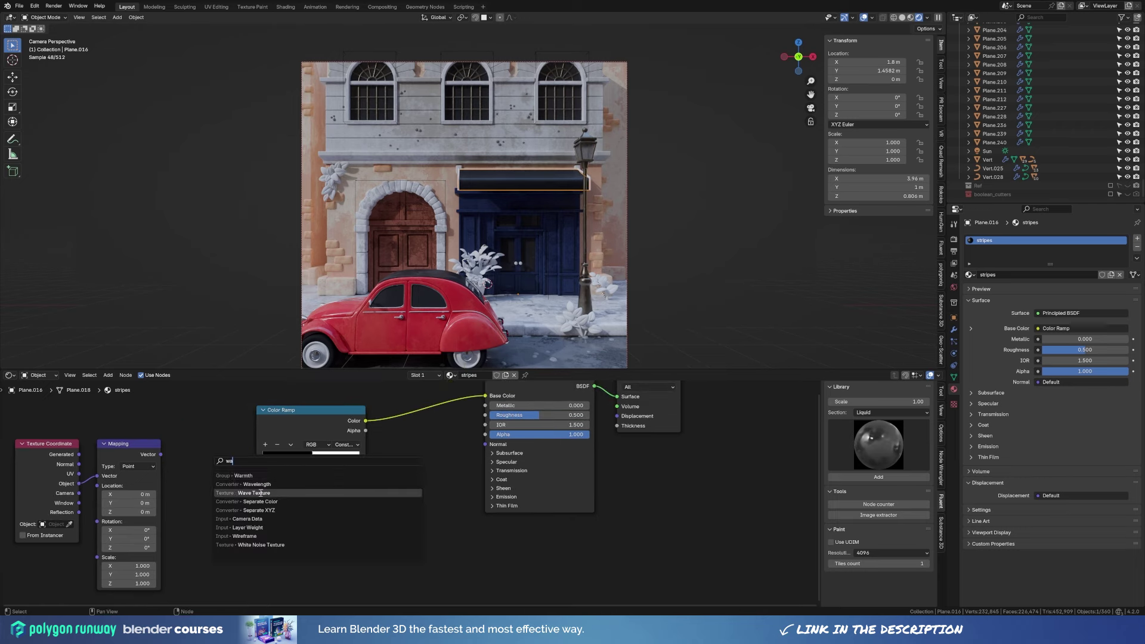
click(201, 417)
ctrl+shift+click(200, 417)
drag(241, 425, 256, 489)
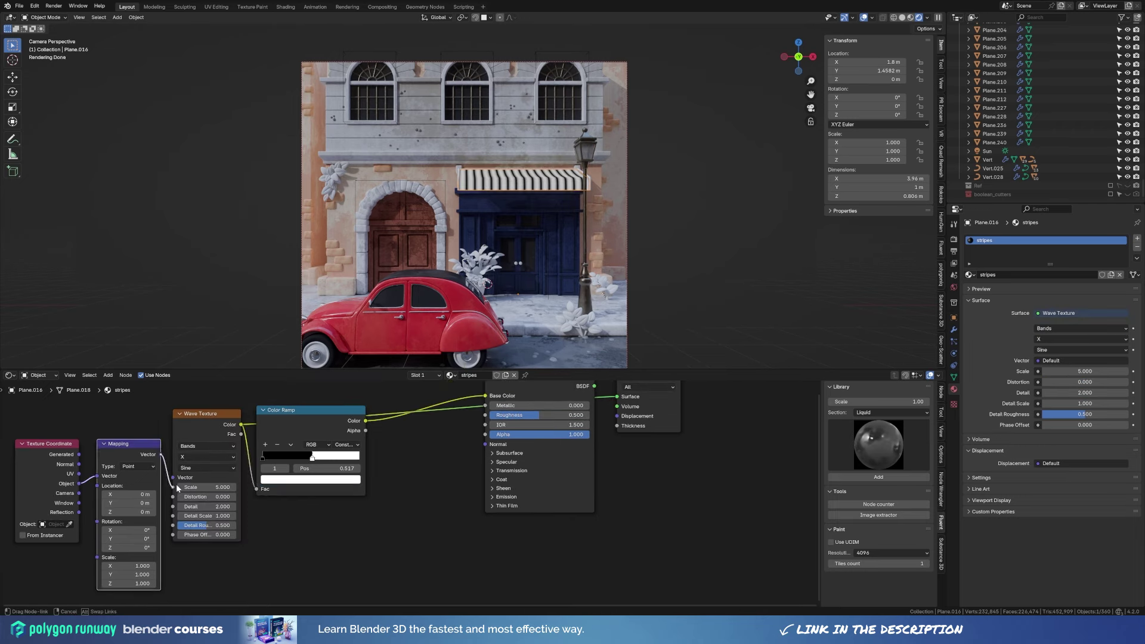
mouse_move(178, 488)
mouse_down()
mouse_move(174, 477)
mouse_move(179, 487)
mouse_up()
ctrl+shift+click(296, 424)
ctrl+shift+click(524, 389)
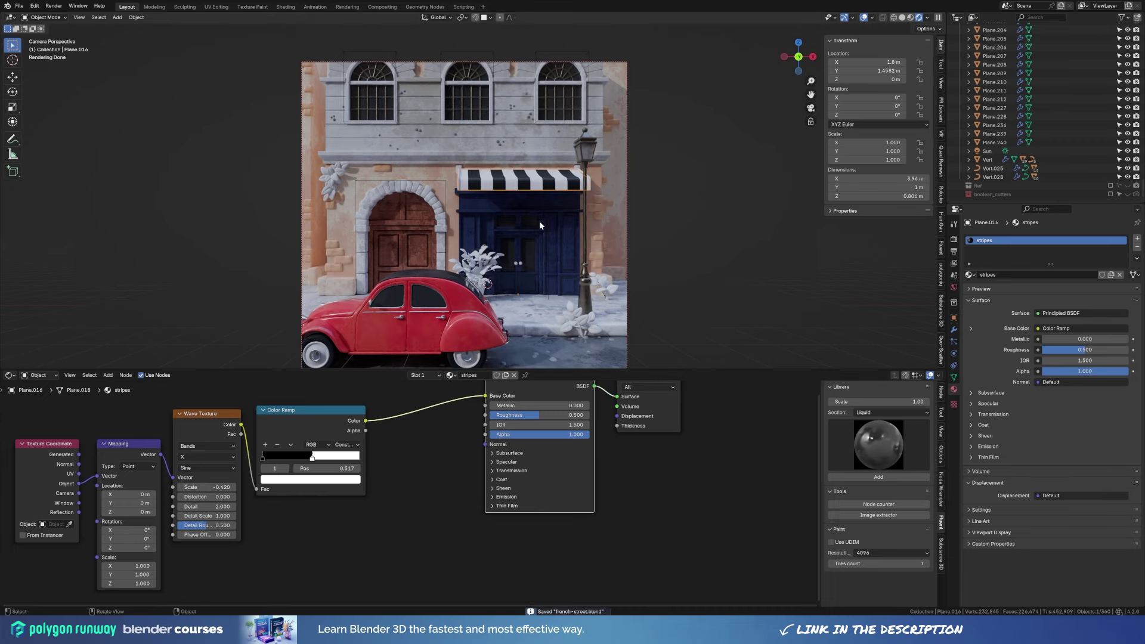
Add a Mix colour node to the awning material.
scroll(539, 221, up, 3)
scroll(557, 198, up, 2)
scroll(506, 206, up, 2)
mouse_move(357, 475)
middle_down()
mouse_move(385, 517)
mouse_move(311, 517)
middle_up()
key(g)
click(409, 478)
key(shift+a)
click(436, 504)
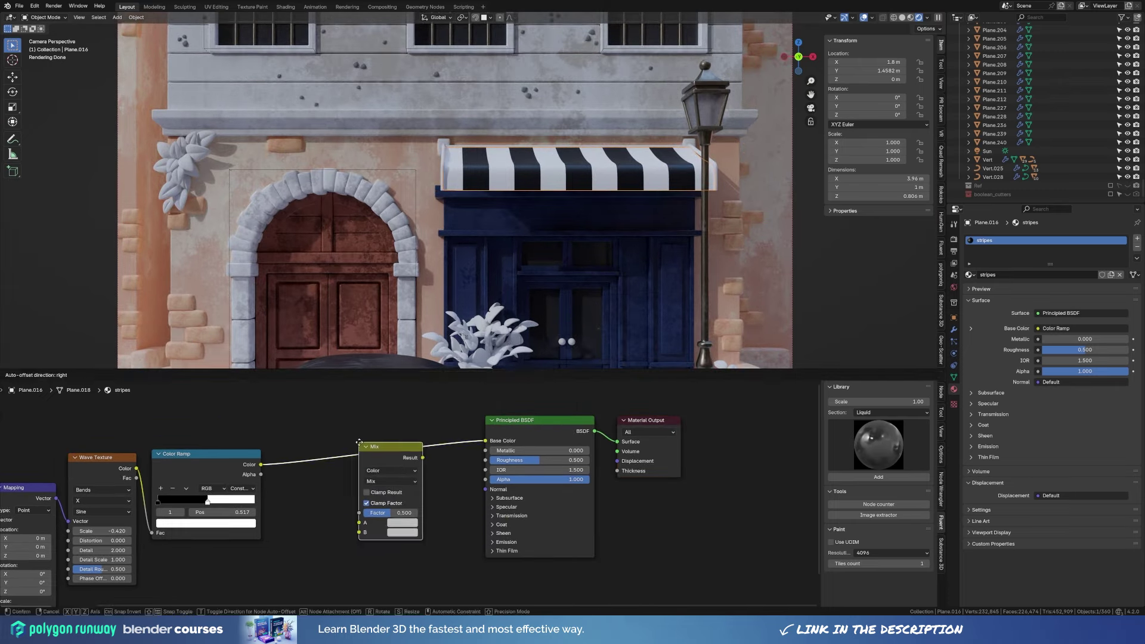
Insert the Mix before Base Color with red A and cream B stripe colours.
click(364, 443)
key(ctrl+s)
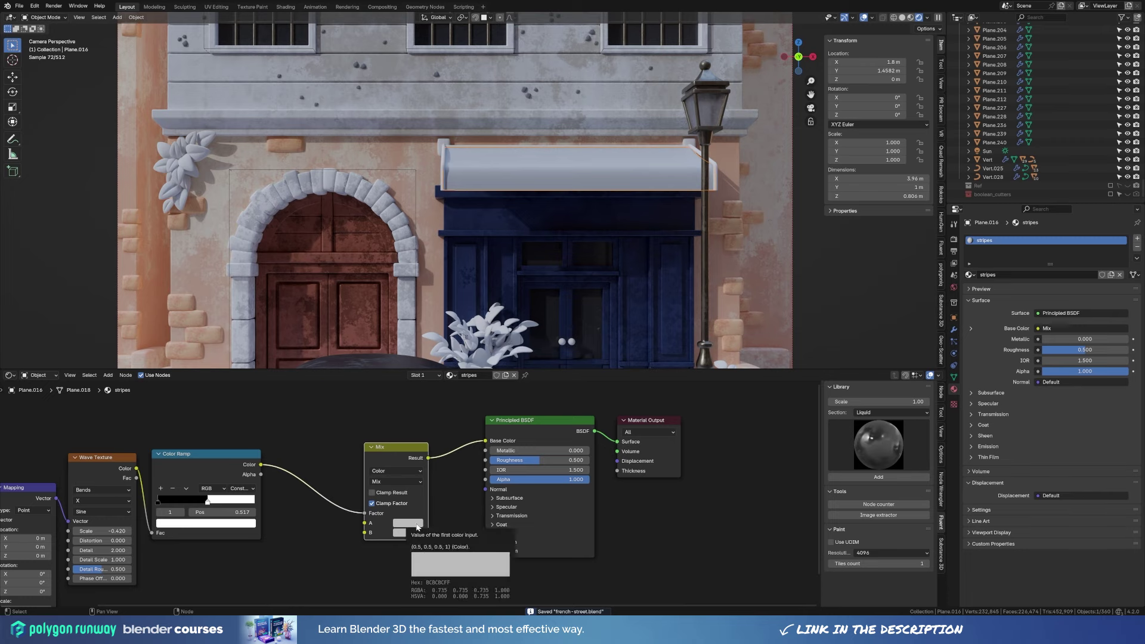
click(408, 524)
click(477, 417)
click(408, 533)
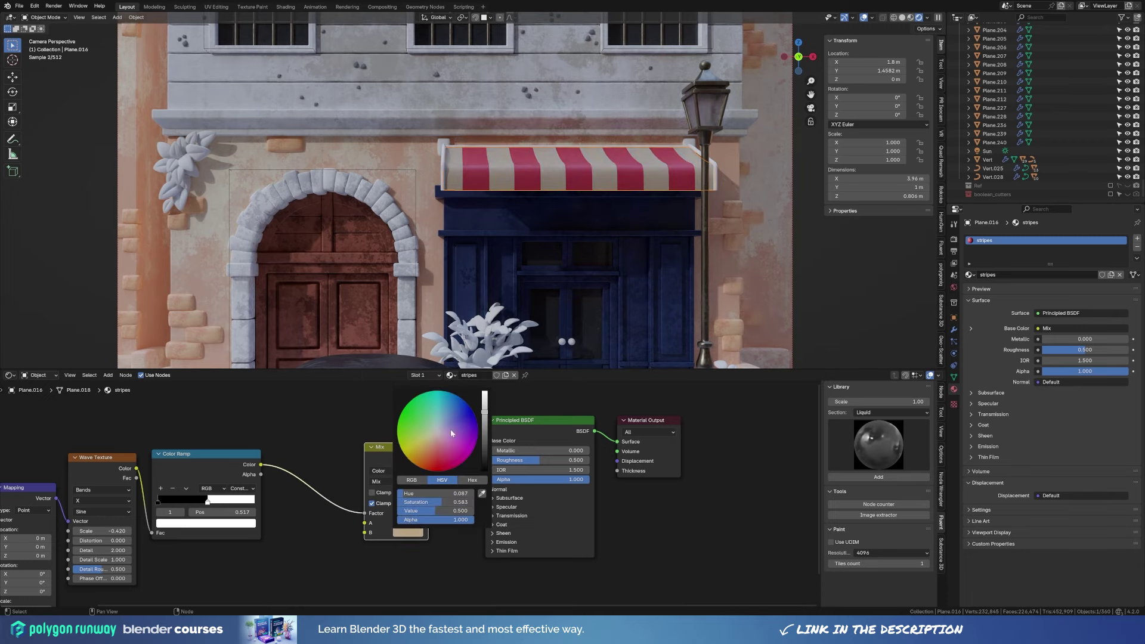
drag(453, 434, 430, 439)
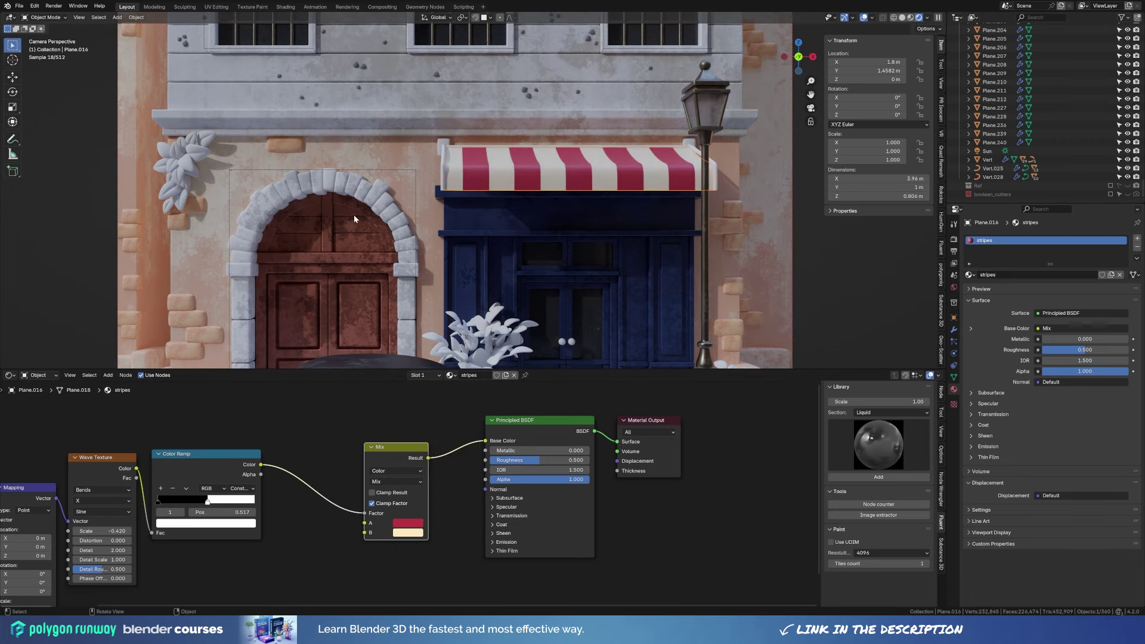
Set awning Roughness to 1 and Transmission Weight to 0.233.
scroll(354, 214, down, 2)
key(ctrl+s)
click(539, 460)
text(1)
key(Return)
click(504, 515)
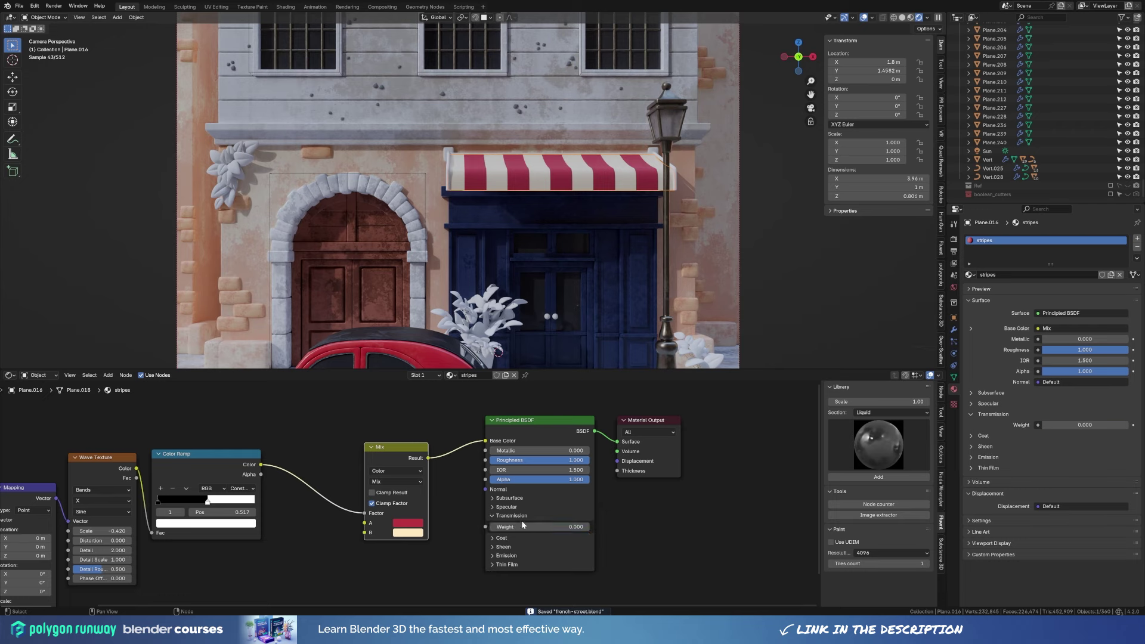
drag(522, 527, 540, 527)
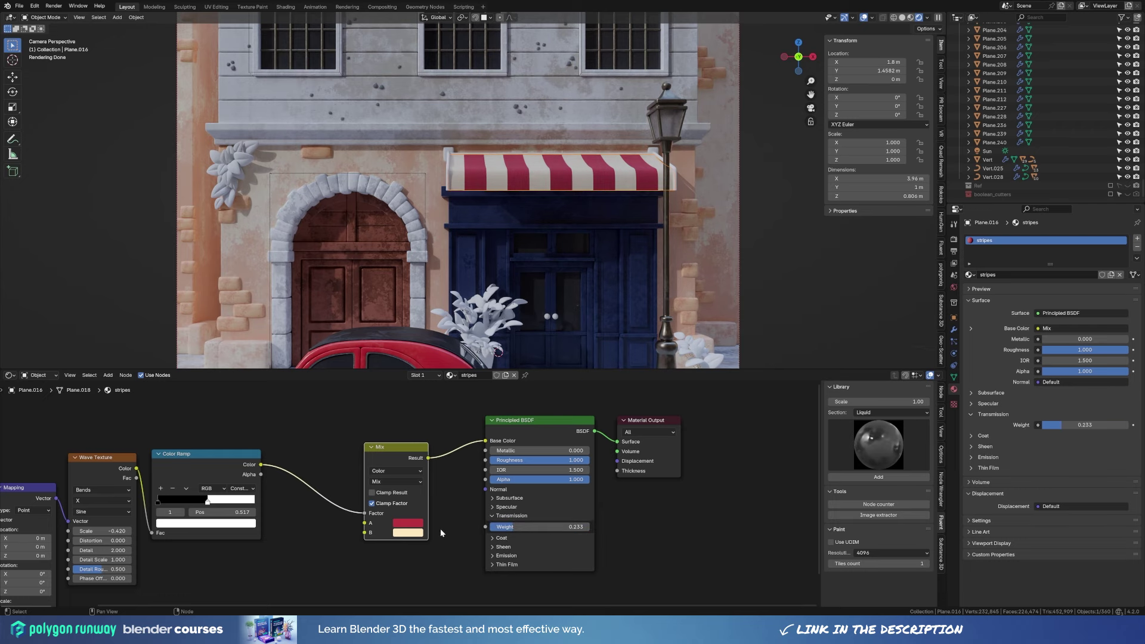
Move Subdivision after Solidify, raise Transmission Weight to 0.631 and lower Sheen Weight and Roughness.
click(953, 329)
key(ctrl+2)
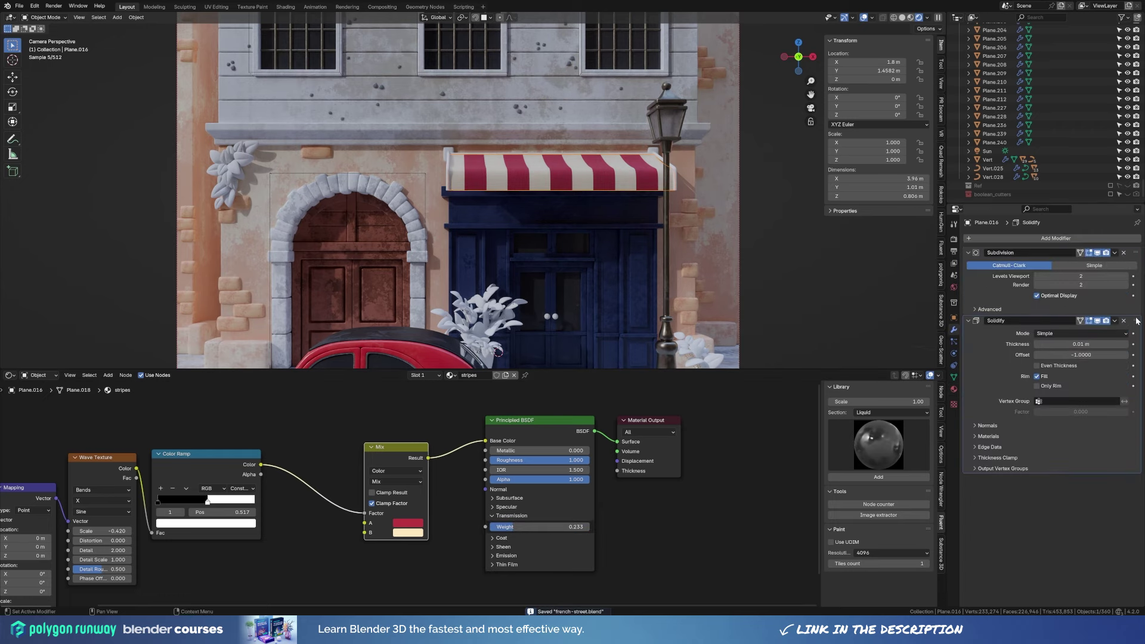
drag(518, 527, 553, 527)
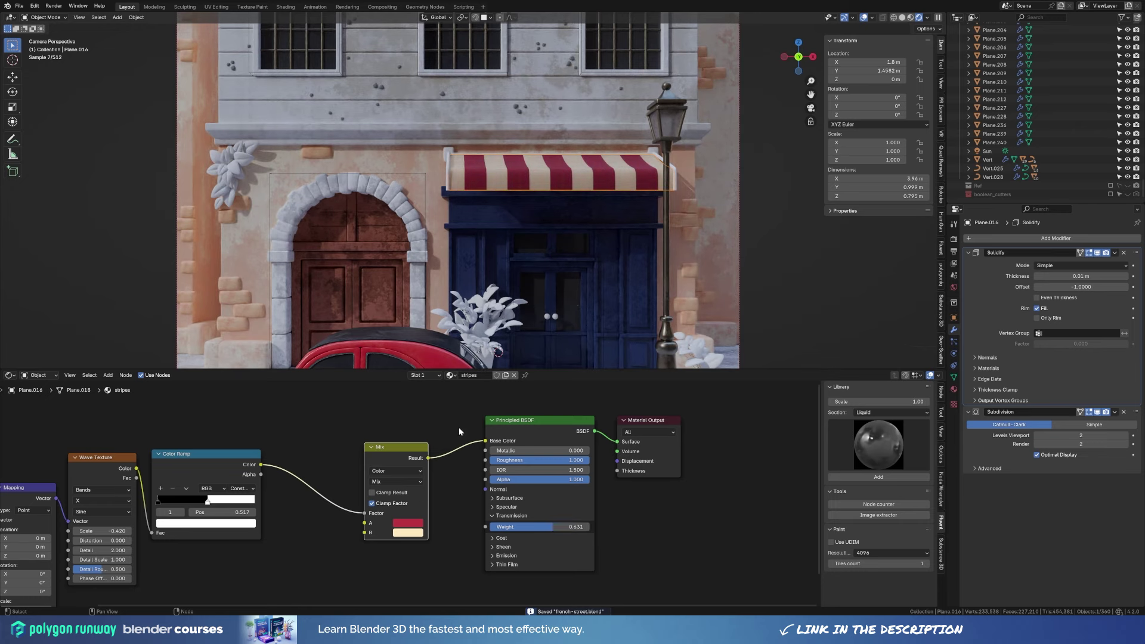
click(506, 548)
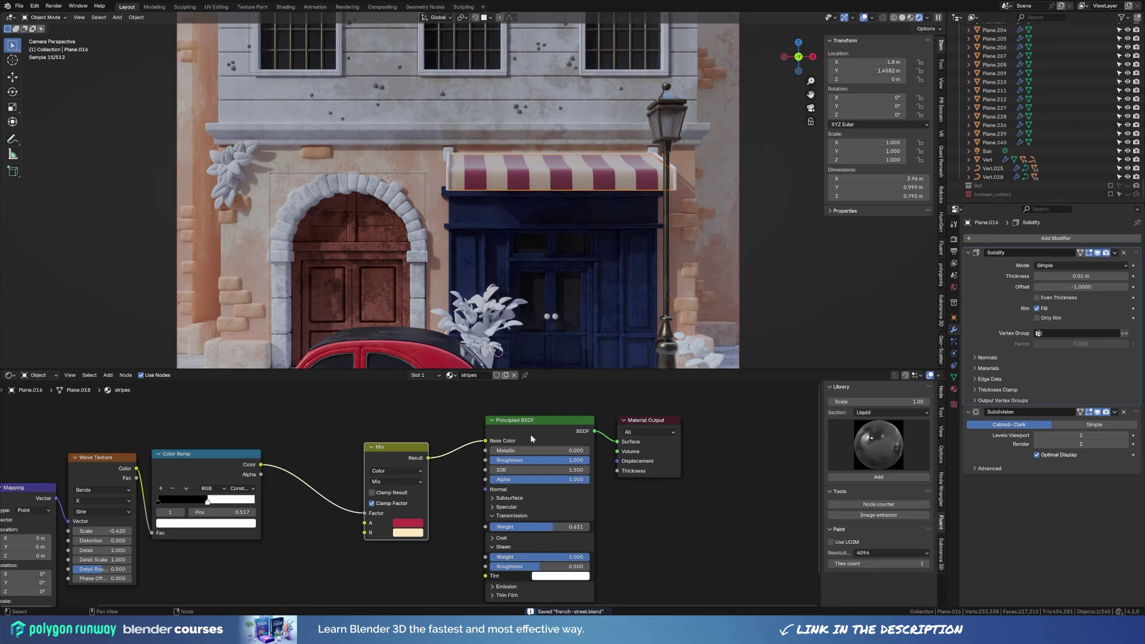
mouse_move(540, 567)
mouse_down()
mouse_move(528, 567)
mouse_move(583, 527)
mouse_up()
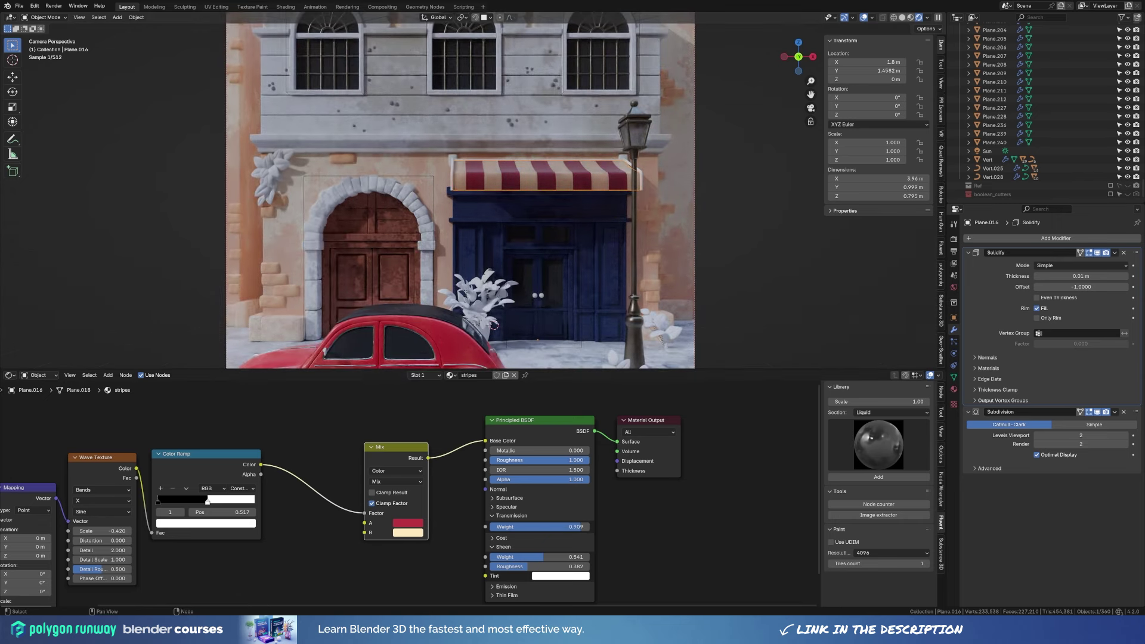
Paste a deeper red into the Mix A stripe colour.
scroll(527, 145, down, 2)
key(ctrl+s)
click(408, 523)
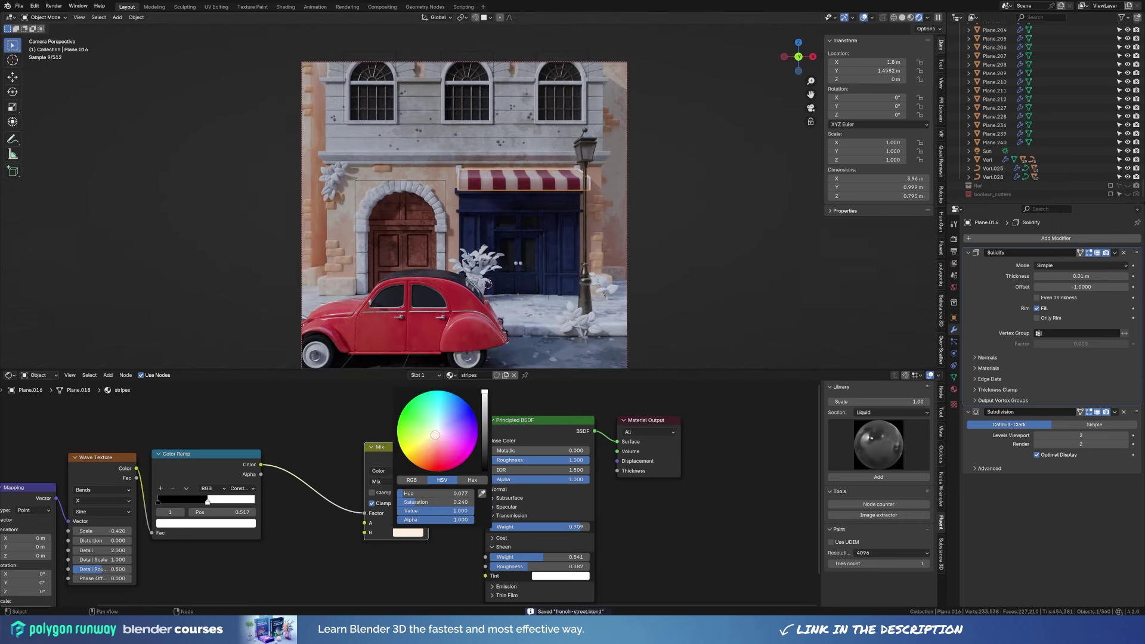
key(ctrl+v)
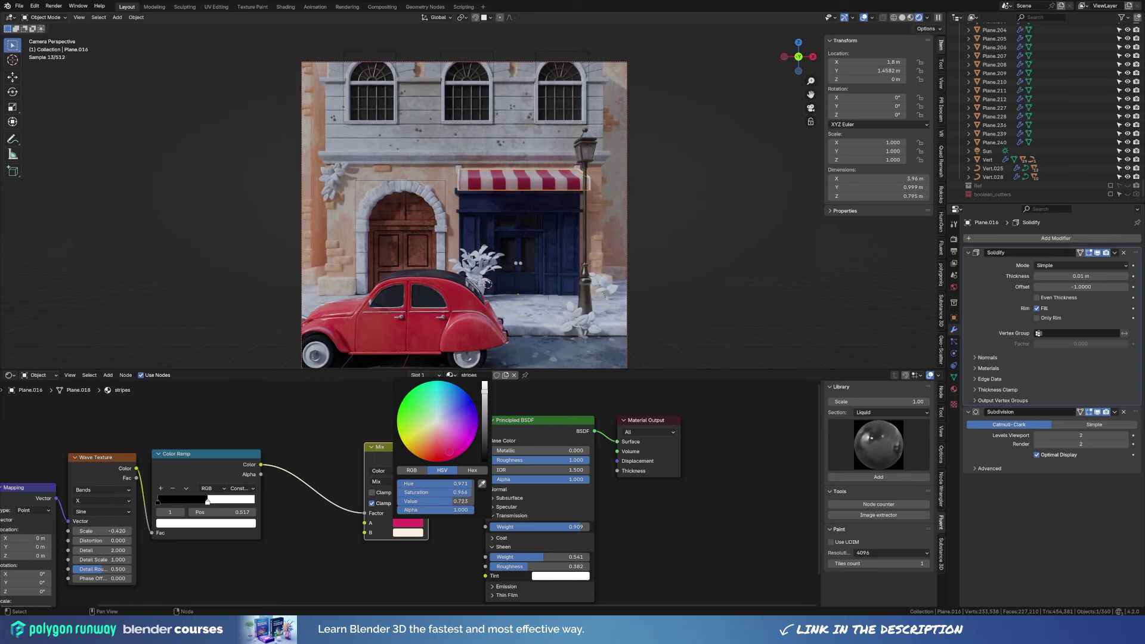
Set the stone arch grunge Scale to 0.002 and darken its first Mix colour.
scroll(455, 199, up, 3)
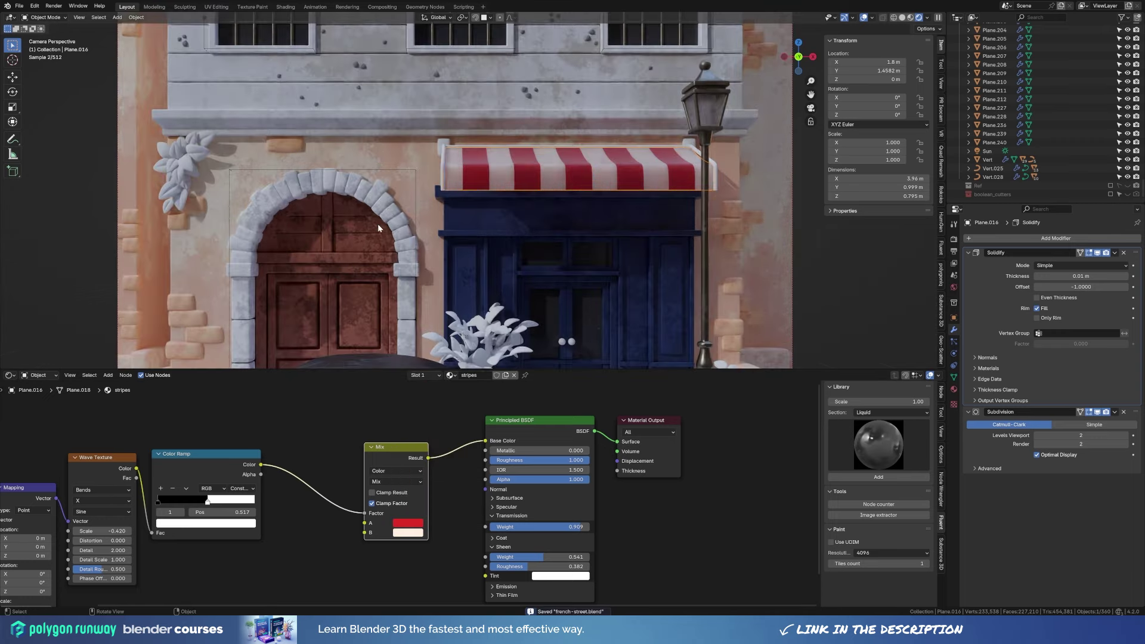
click(378, 224)
scroll(232, 476, up, 3)
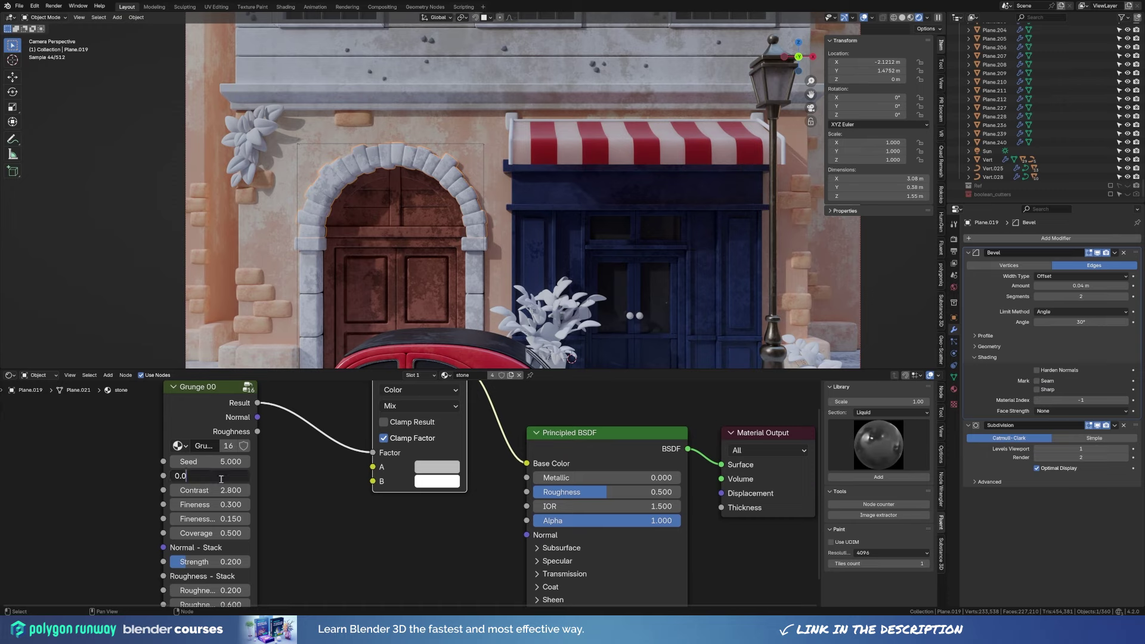
text(02)
key(Return)
scroll(418, 207, down, 1)
click(437, 467)
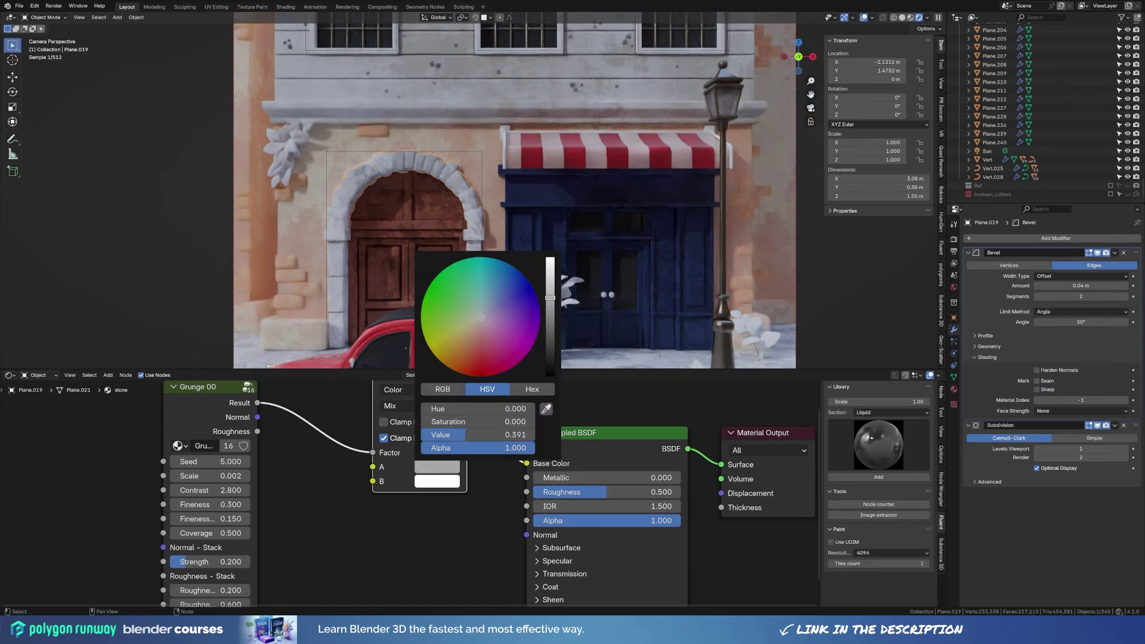
scroll(381, 111, down, 2)
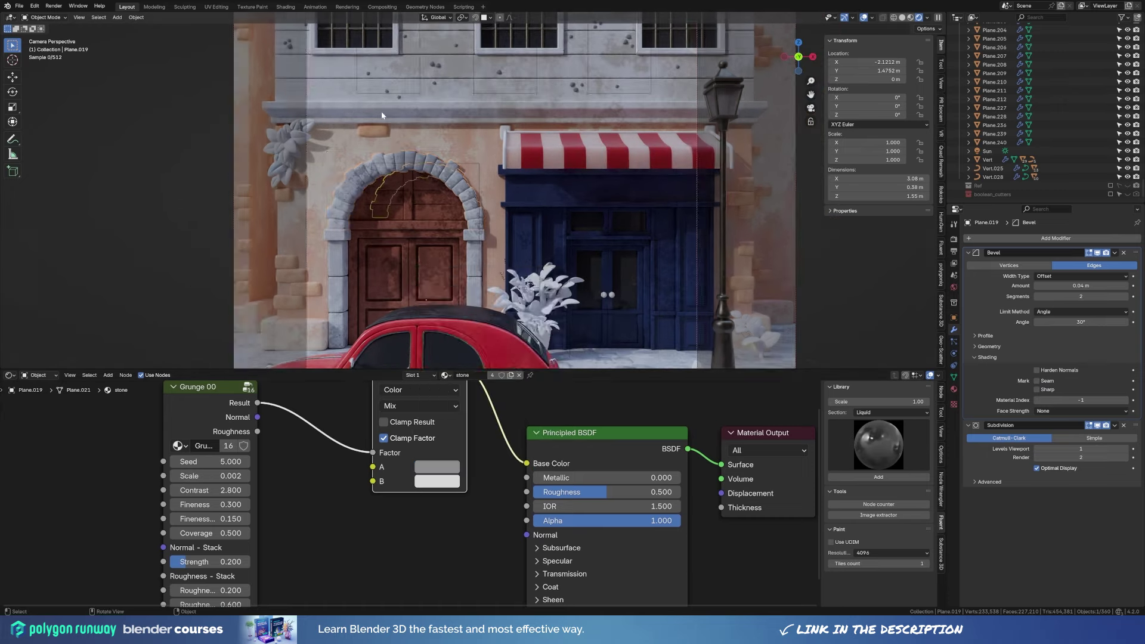
scroll(381, 111, down, 2)
Select the wall pieces and search their material list.
click(418, 155)
click(953, 389)
click(970, 274)
text(s)
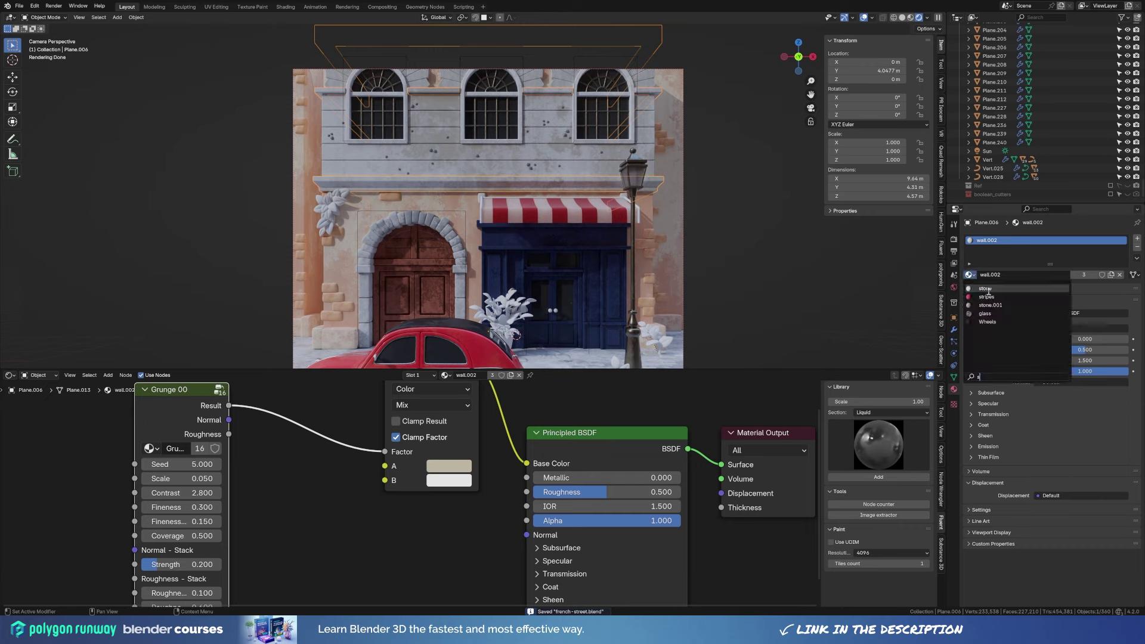
scroll(699, 202, down, 1)
click(699, 202)
click(636, 284)
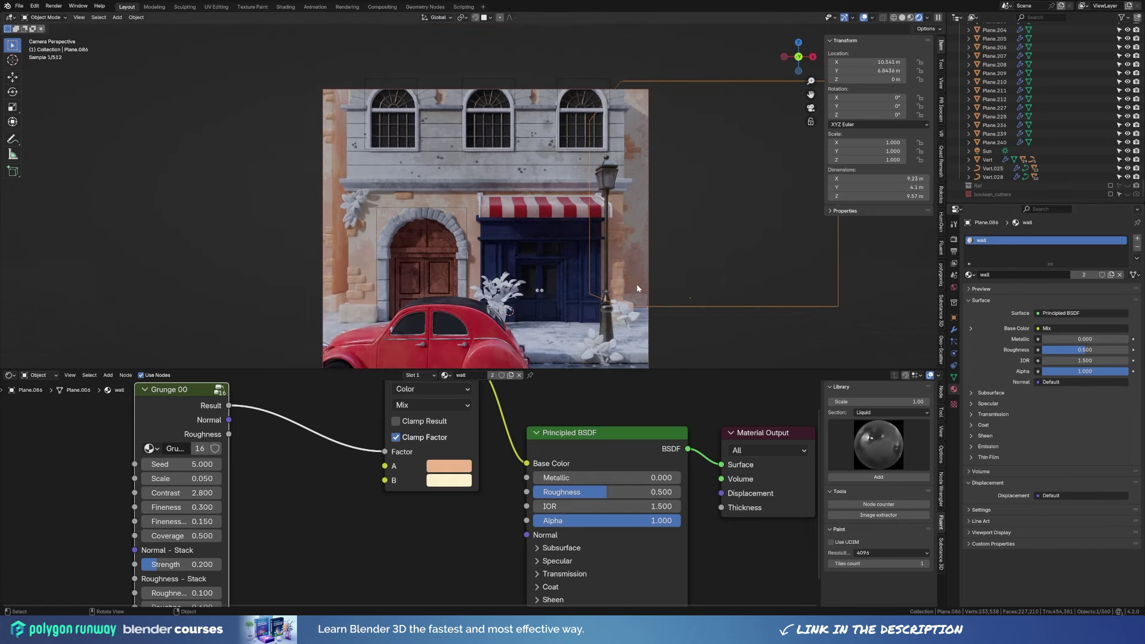
Darken the blue door material's Mix colours.
click(532, 217)
click(406, 451)
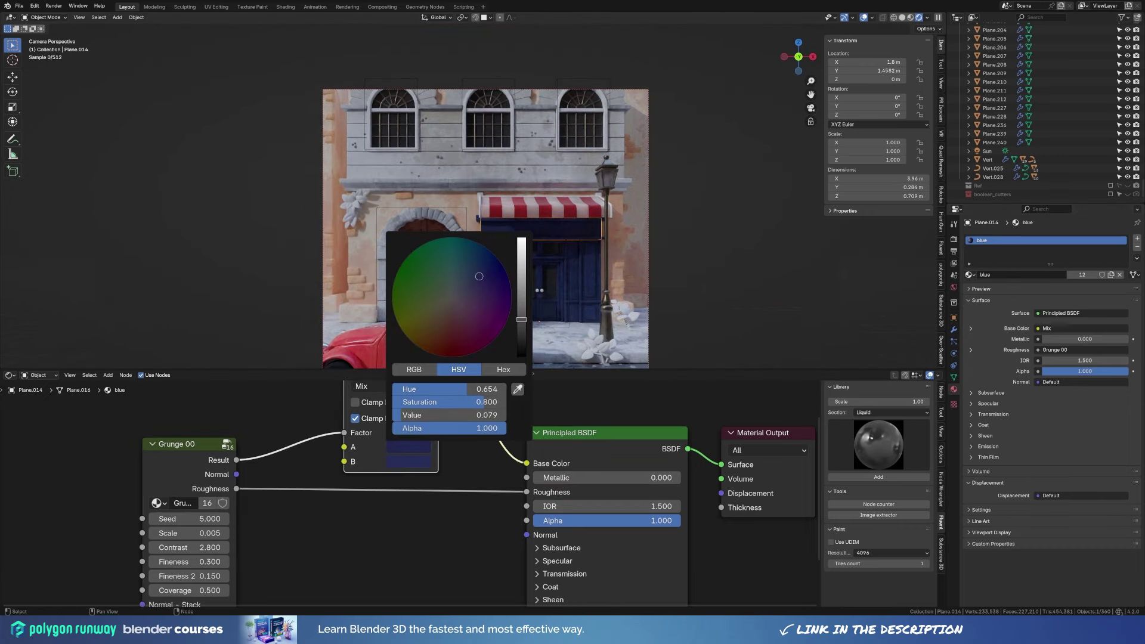
click(401, 460)
scroll(557, 327, up, 2)
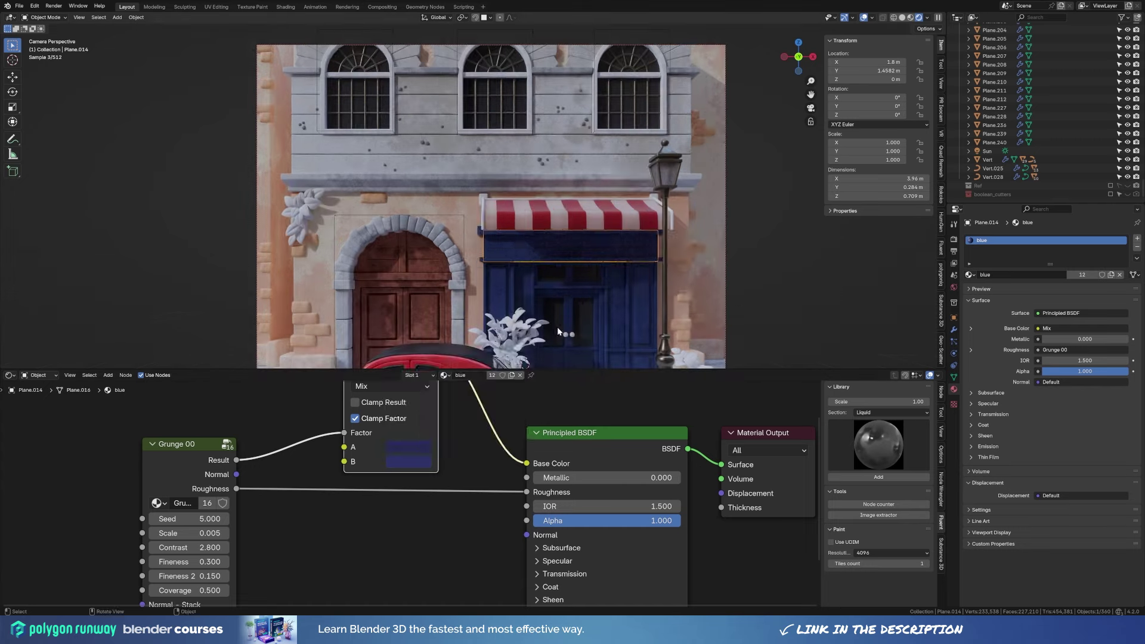
key(ctrl+s)
Bring the car and sidewalk into view and select a plant leaf.
click(609, 222)
shift+middle_drag(608, 227, 596, 113)
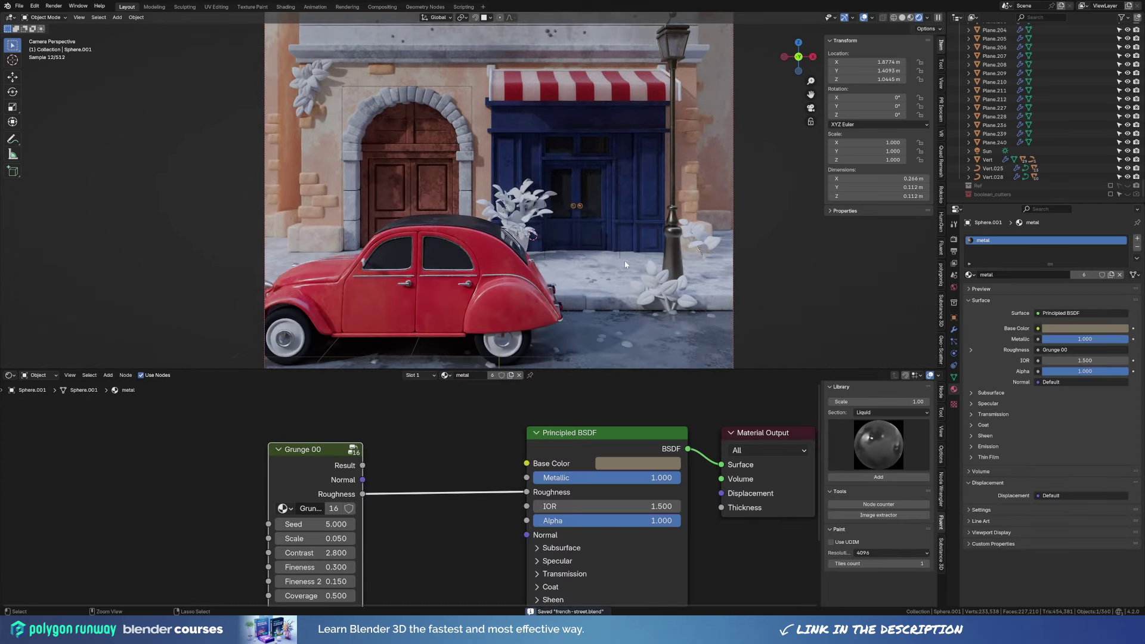
scroll(597, 113, up, 2)
scroll(650, 239, up, 2)
click(650, 239)
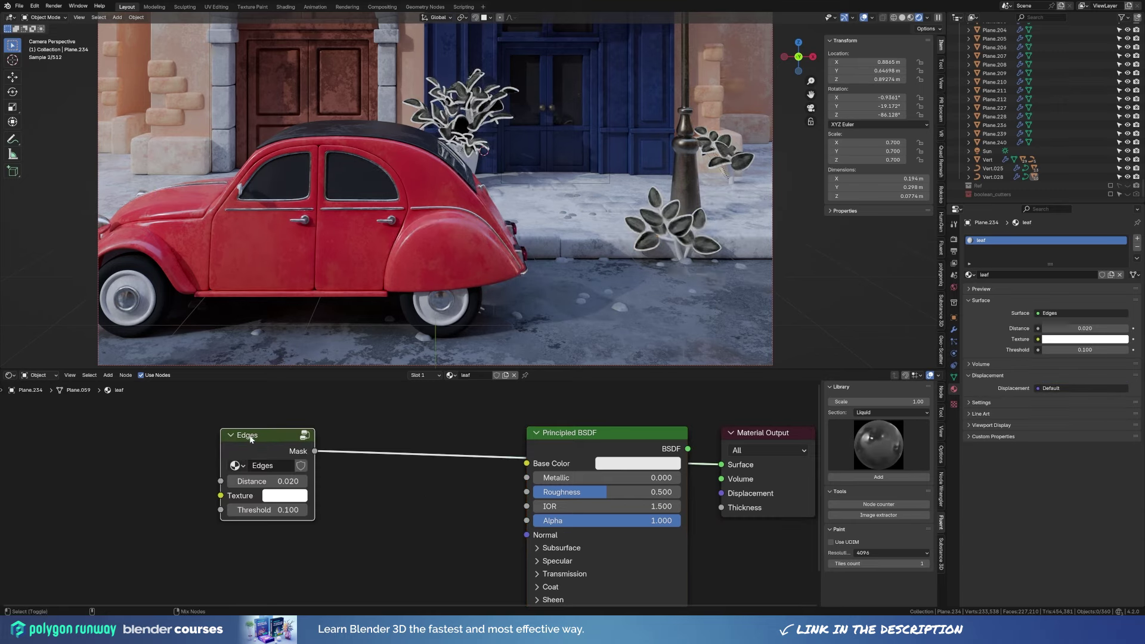
Set the leaf Edges Threshold to 0.120 and Distance to 0.010.
scroll(749, 238, up, 4)
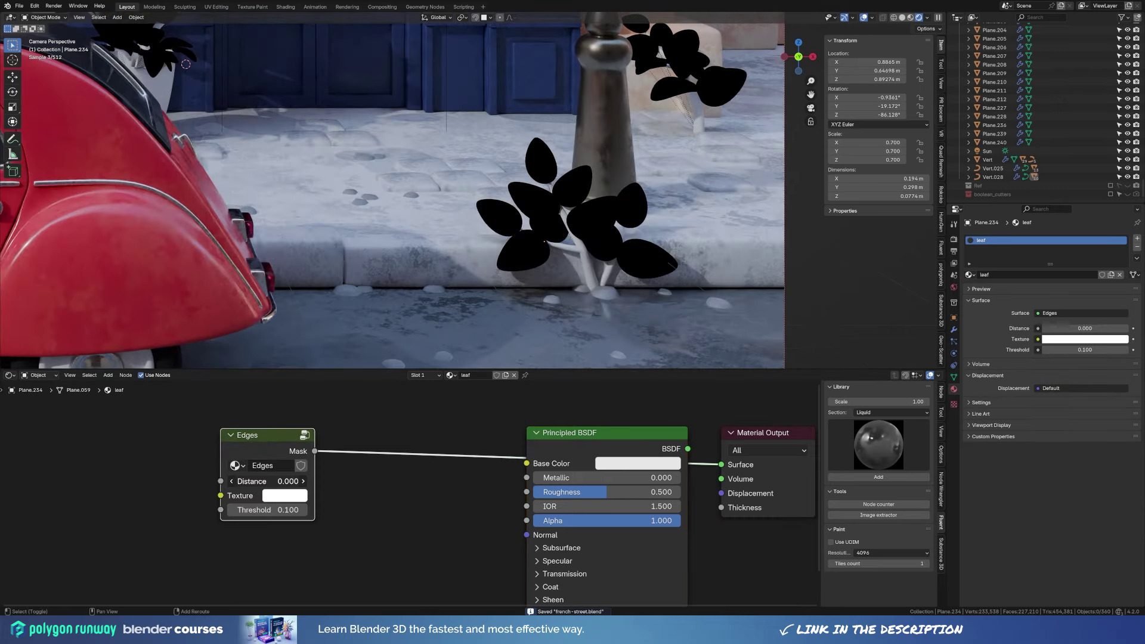
key(ctrl+s)
drag(285, 510, 293, 510)
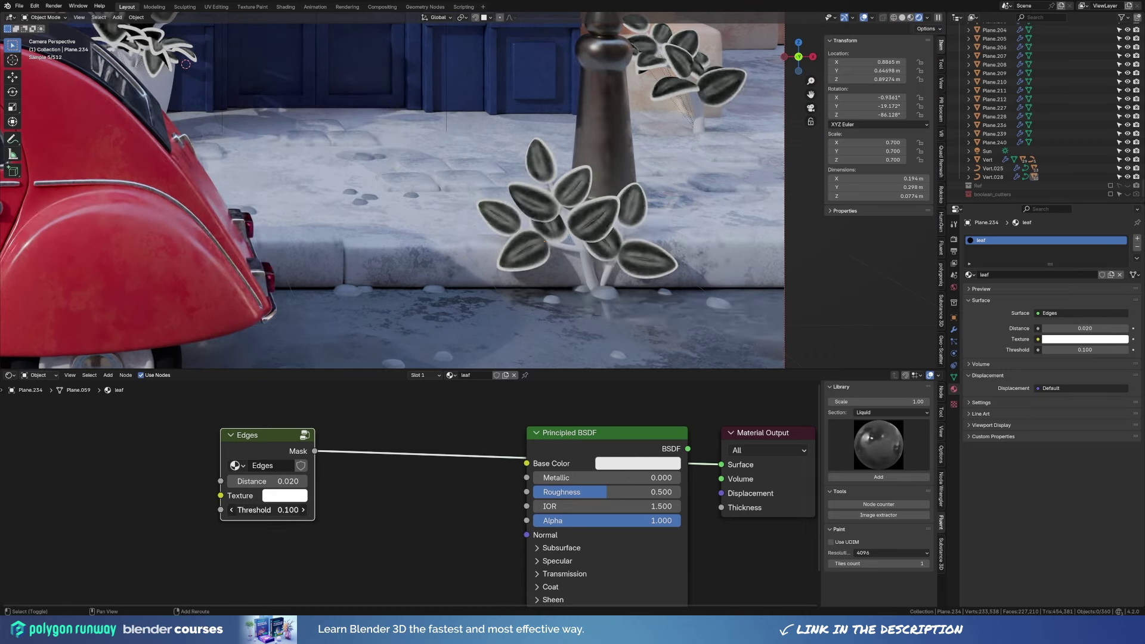
drag(285, 510, 271, 510)
mouse_move(285, 481)
mouse_down()
mouse_move(295, 481)
mouse_move(279, 481)
mouse_up()
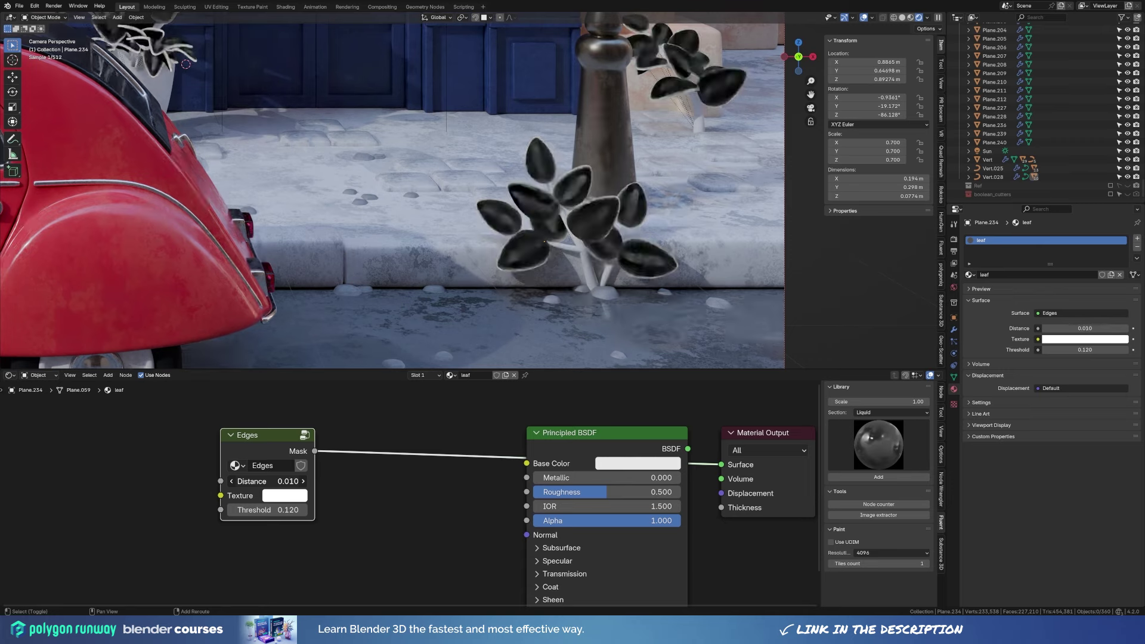
key(ctrl+s)
Add a Noise Texture feeding the Edges Texture input.
middle_drag(321, 436, 527, 410)
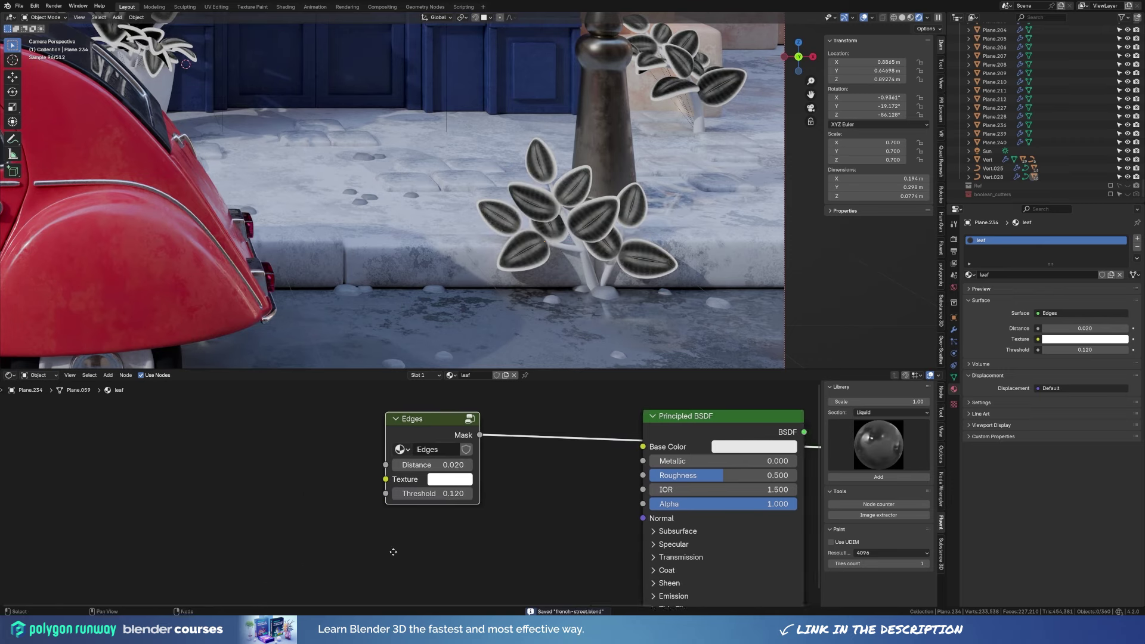
key(shift+a)
text(niu)
key(BackSpace)
key(BackSpace)
text(oise)
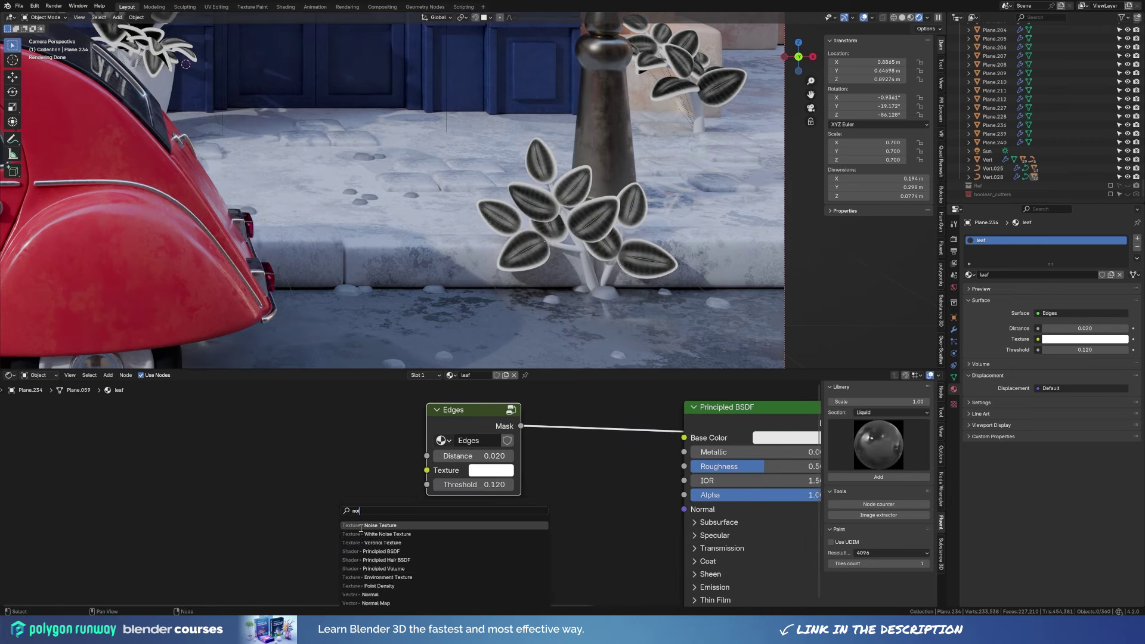
key(Return)
click(259, 469)
Insert a hardened Color Ramp between the noise and Edges, and adjust the noise Scale.
middle_drag(386, 575, 271, 523)
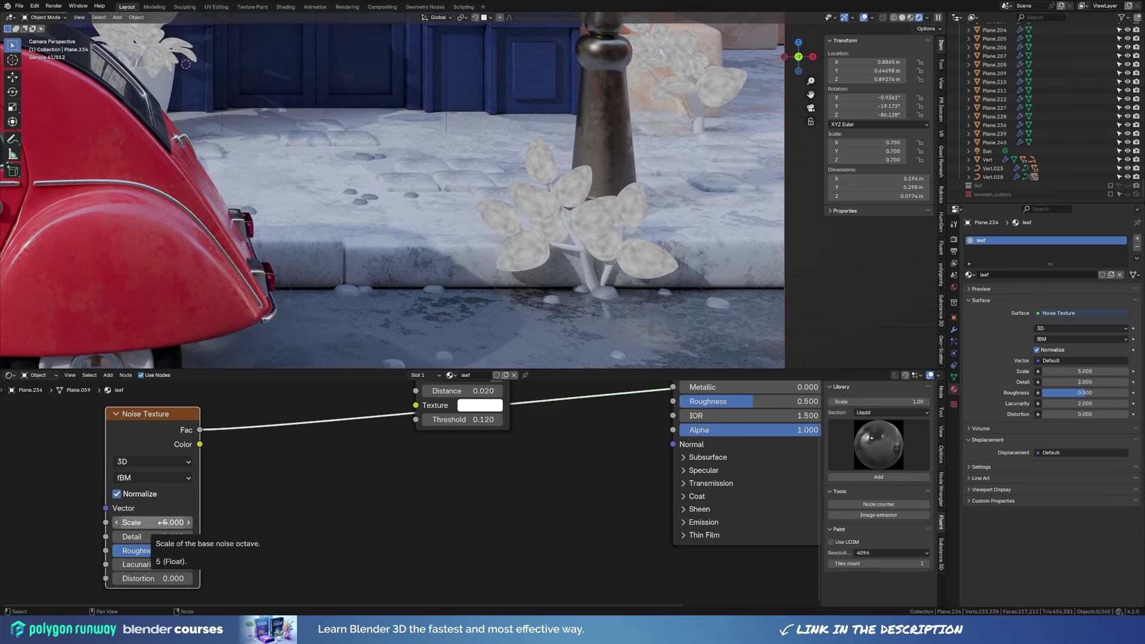
key(shift+a)
text(ram)
key(Return)
click(308, 471)
drag(379, 489, 353, 490)
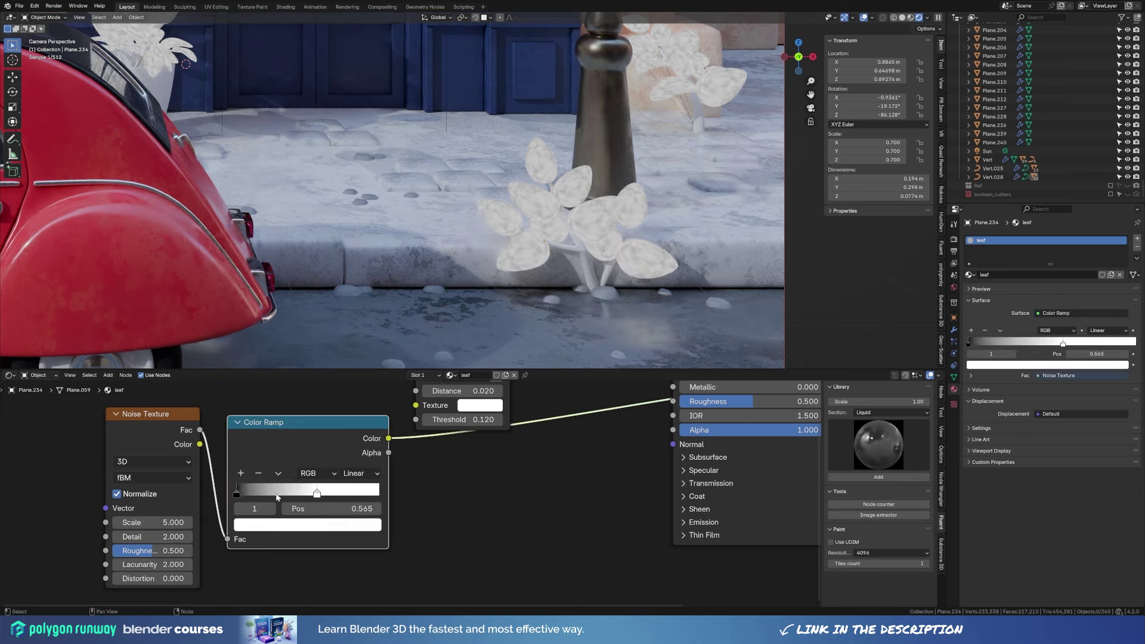
drag(237, 490, 338, 493)
mouse_move(157, 522)
mouse_down()
mouse_move(125, 523)
mouse_move(176, 522)
mouse_up()
key(ctrl+s)
Preview the noise and ramp on the leaves, tuning the ramp stop for white speckles.
ctrl+shift+click(149, 417)
ctrl+shift+click(288, 443)
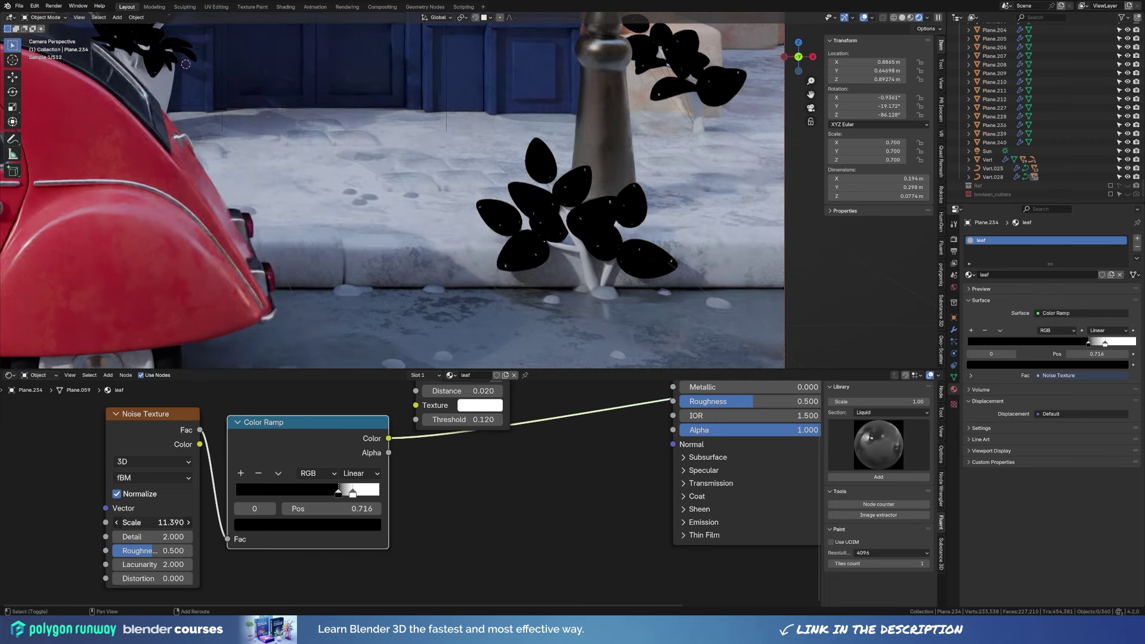
drag(336, 492, 332, 495)
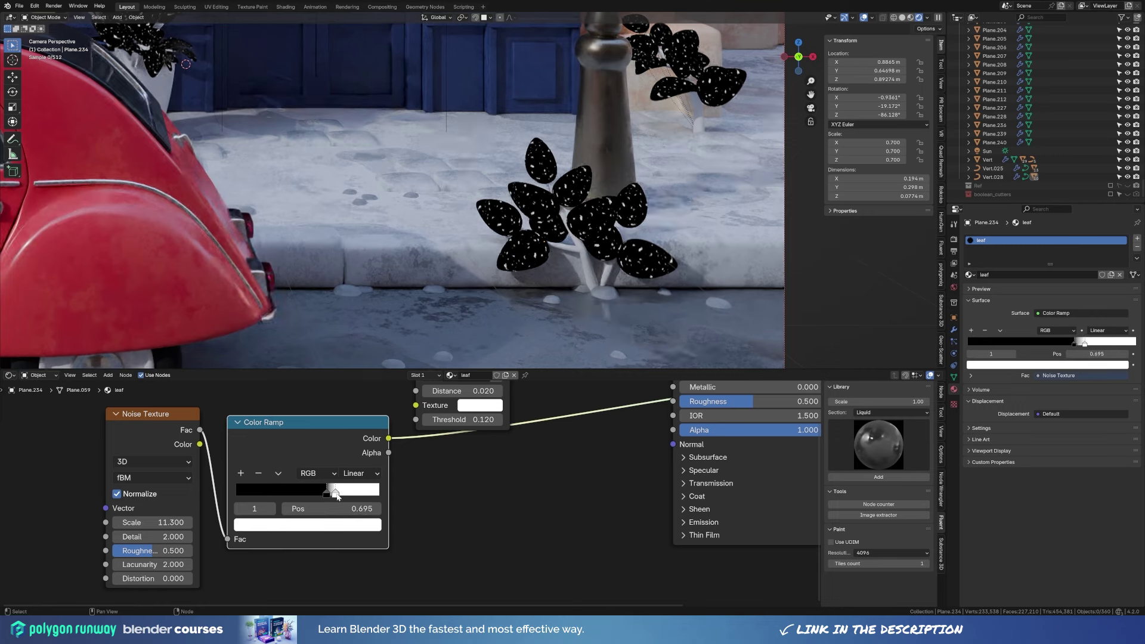
click(337, 494)
middle_drag(417, 417, 358, 541)
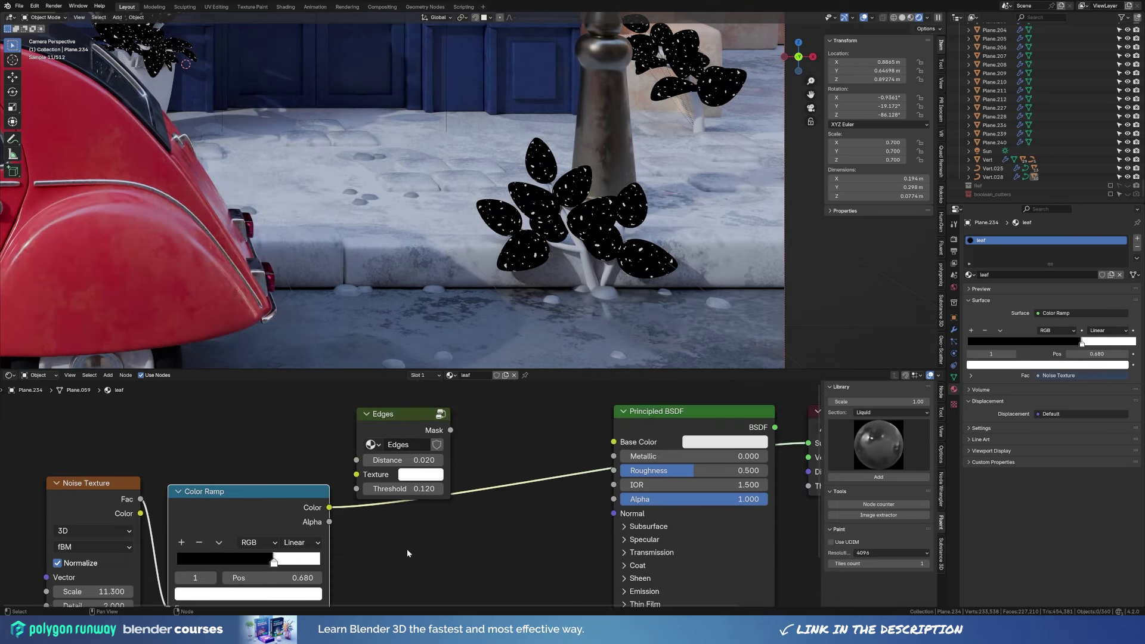
key(ctrl+s)
Add a Mix set to Add, with the Color Ramp colour in its B input.
mouse_move(402, 469)
mouse_down()
mouse_move(278, 438)
mouse_move(439, 582)
mouse_up()
key(shift+a)
text(mix)
key(Return)
click(438, 479)
drag(330, 559, 439, 529)
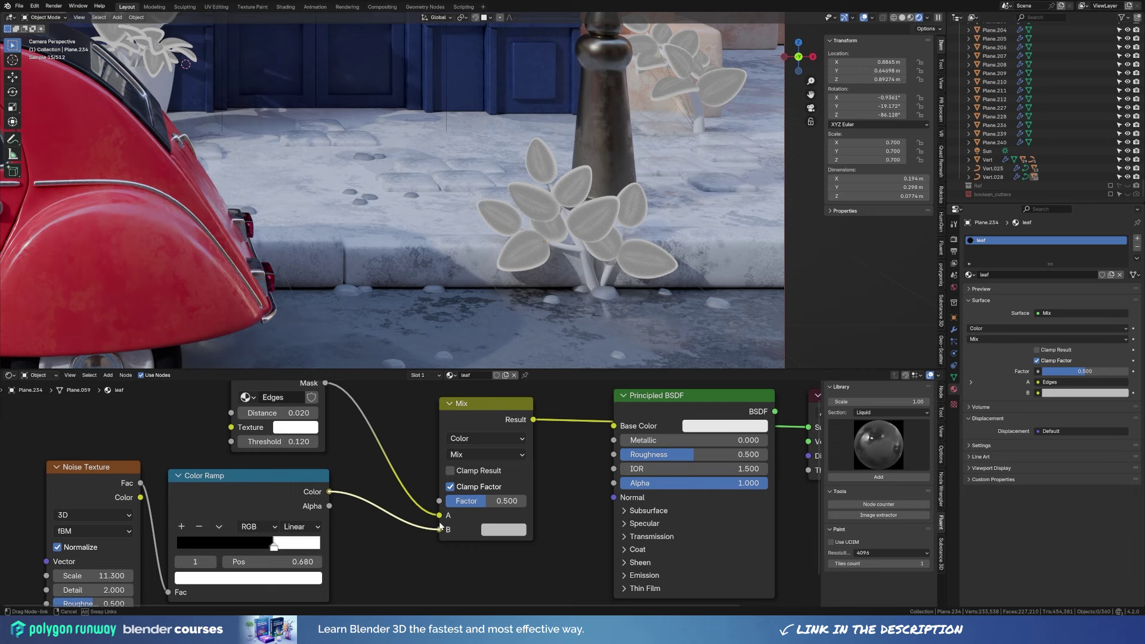
click(478, 452)
click(489, 416)
scroll(513, 418, down, 2)
scroll(454, 477, down, 1)
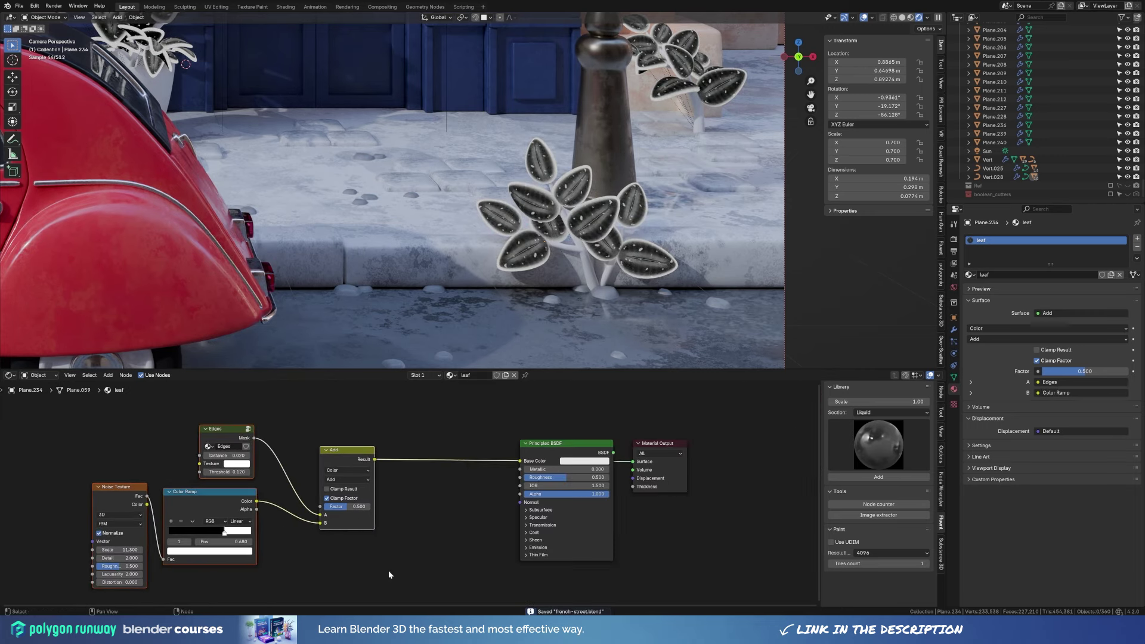
key(ctrl+s)
Insert a Mix before Base Color with dark green A and yellow-green B.
key(shift+a)
text(mix)
key(Return)
click(484, 441)
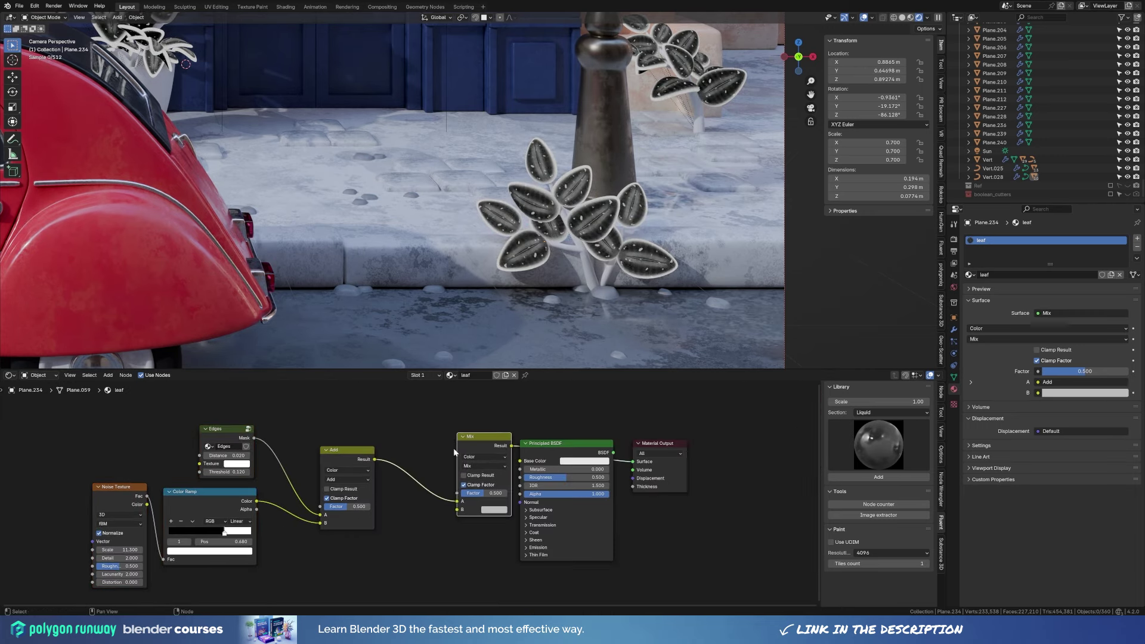
click(492, 501)
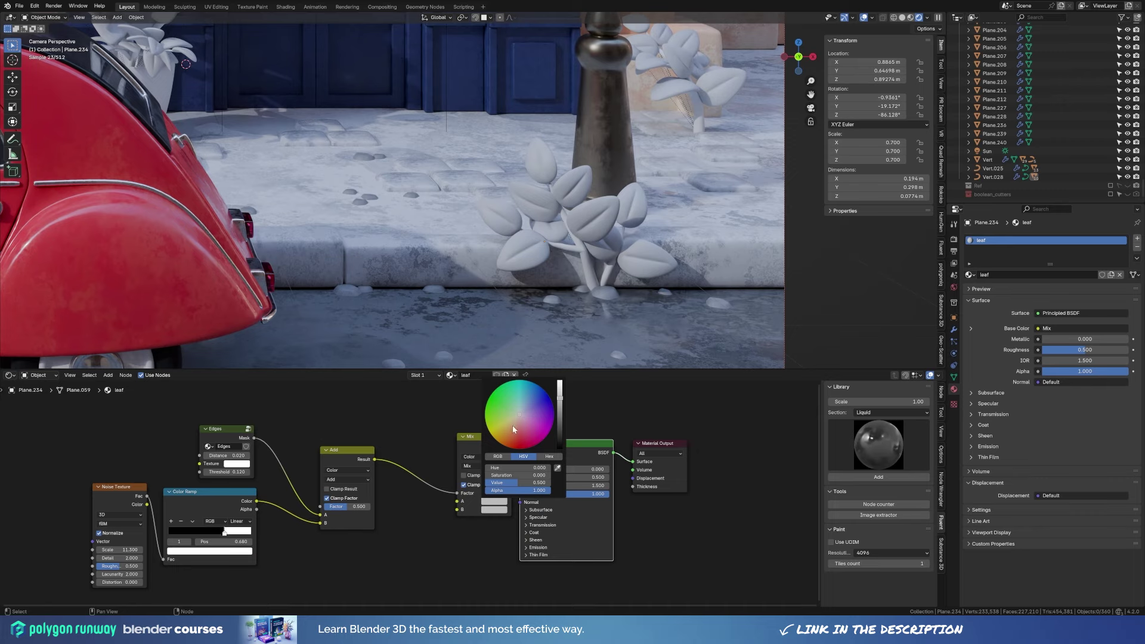
click(497, 398)
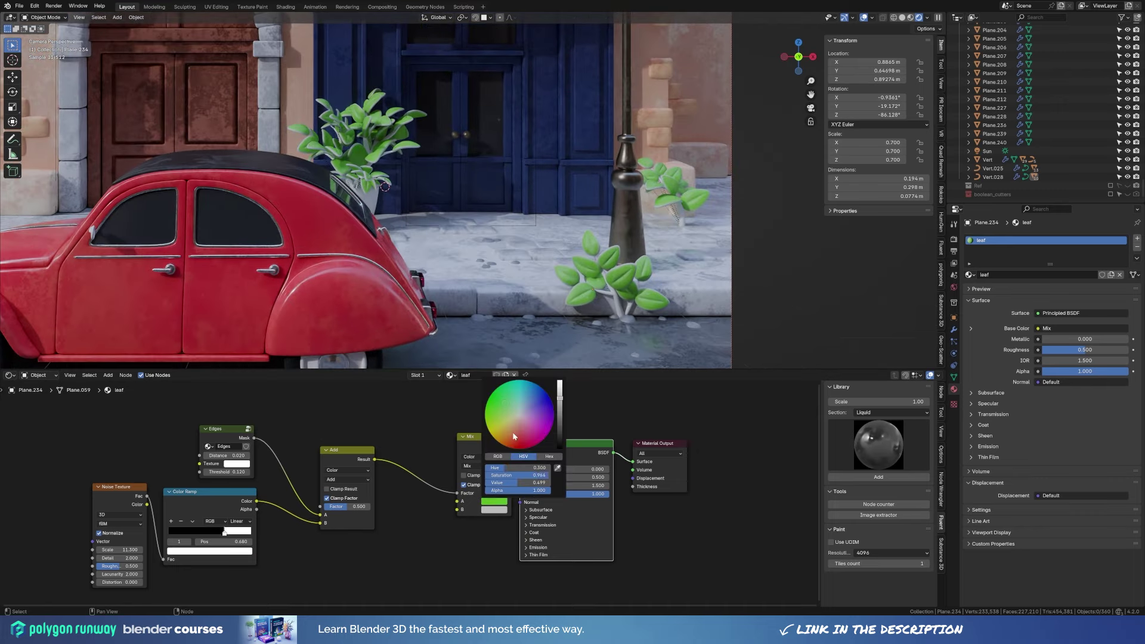
scroll(515, 437, down, 2)
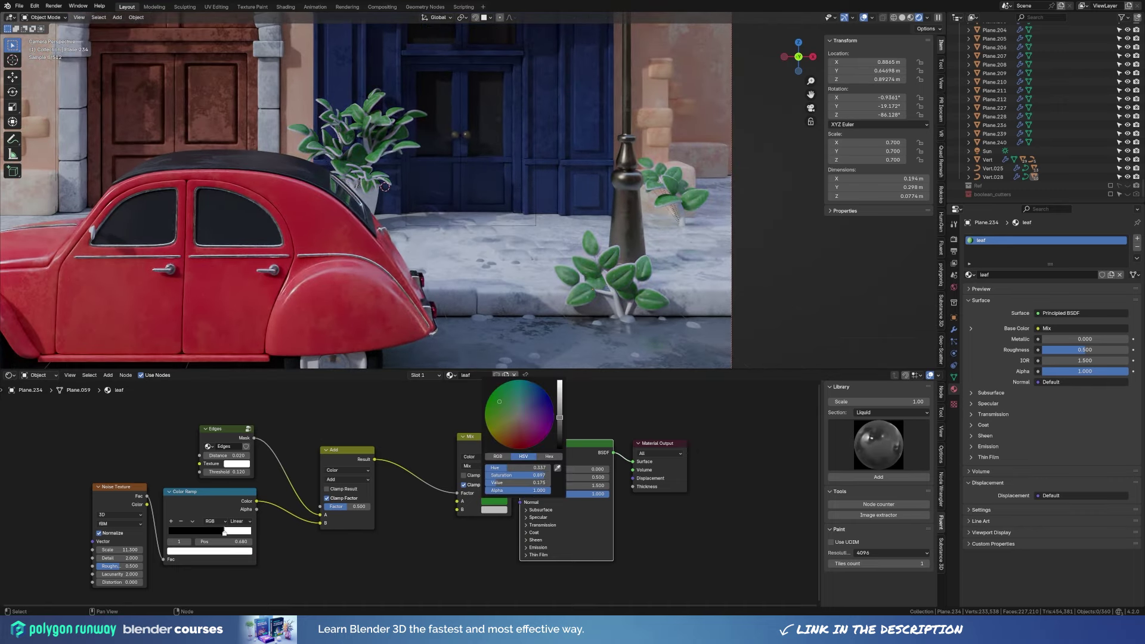
click(494, 509)
click(505, 434)
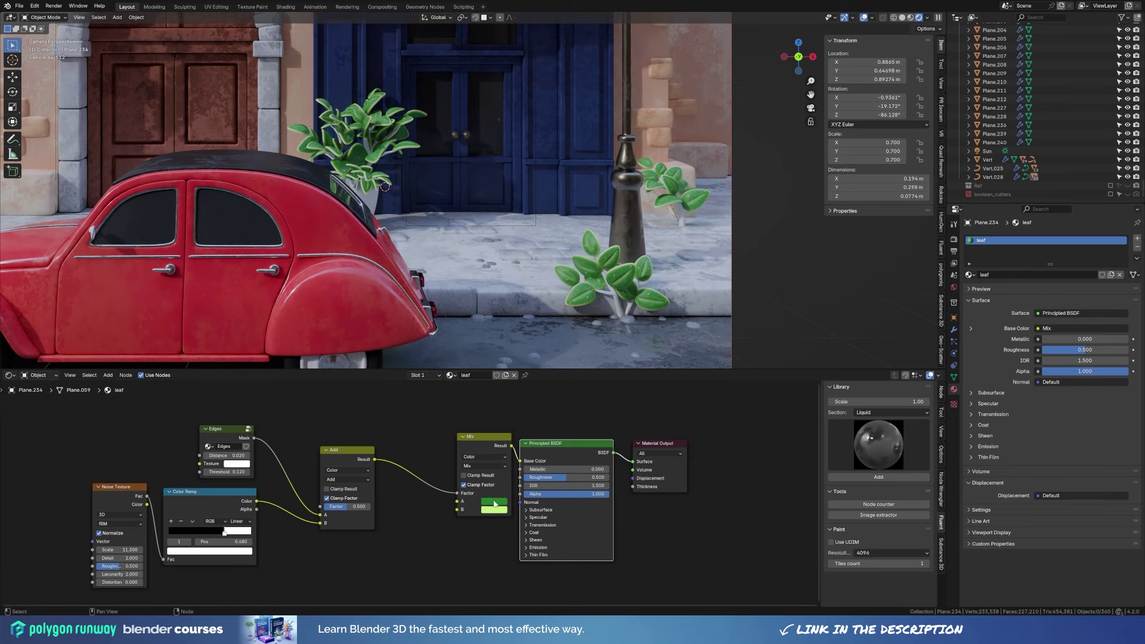
click(601, 296)
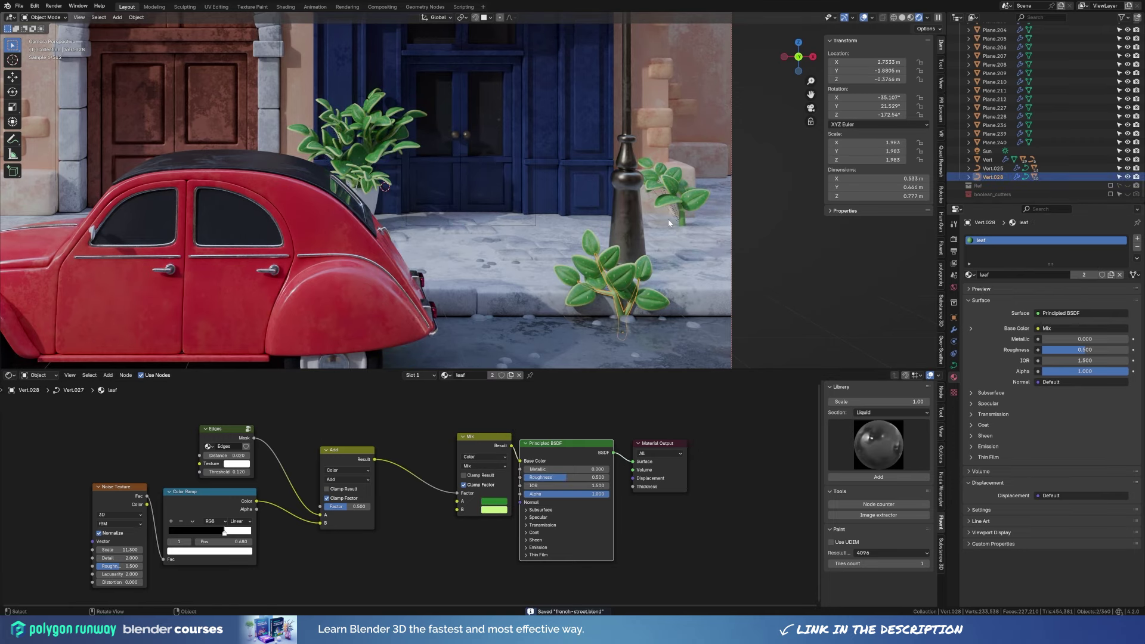
Give the second plant its own single-user copy of the leaf material with a darker green.
key(ctrl+s)
key(Home)
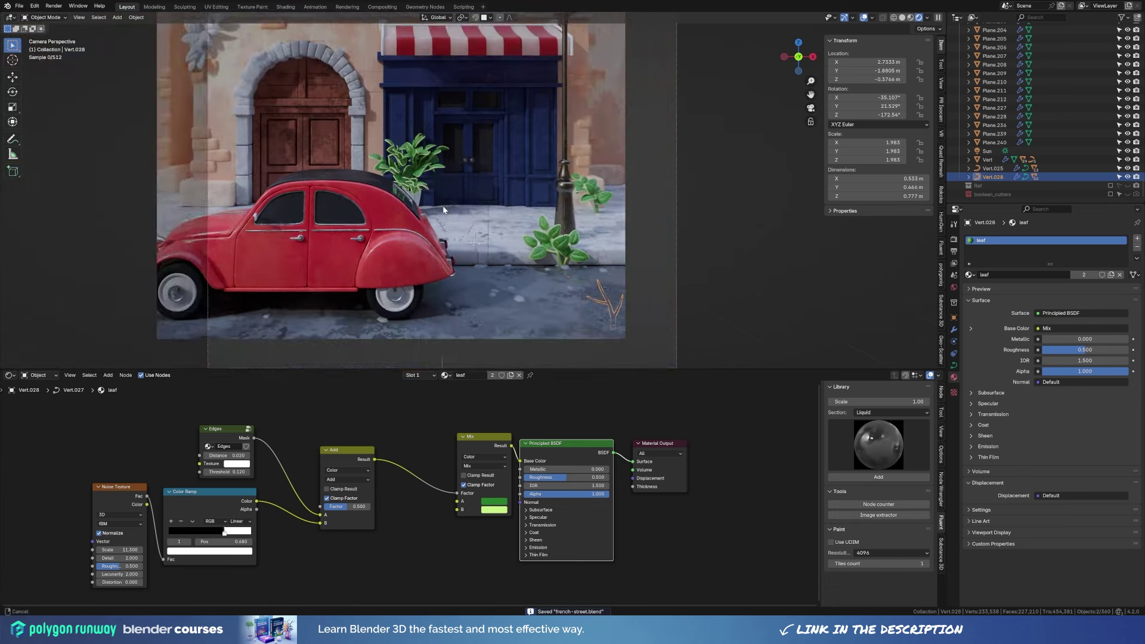
click(253, 90)
click(971, 274)
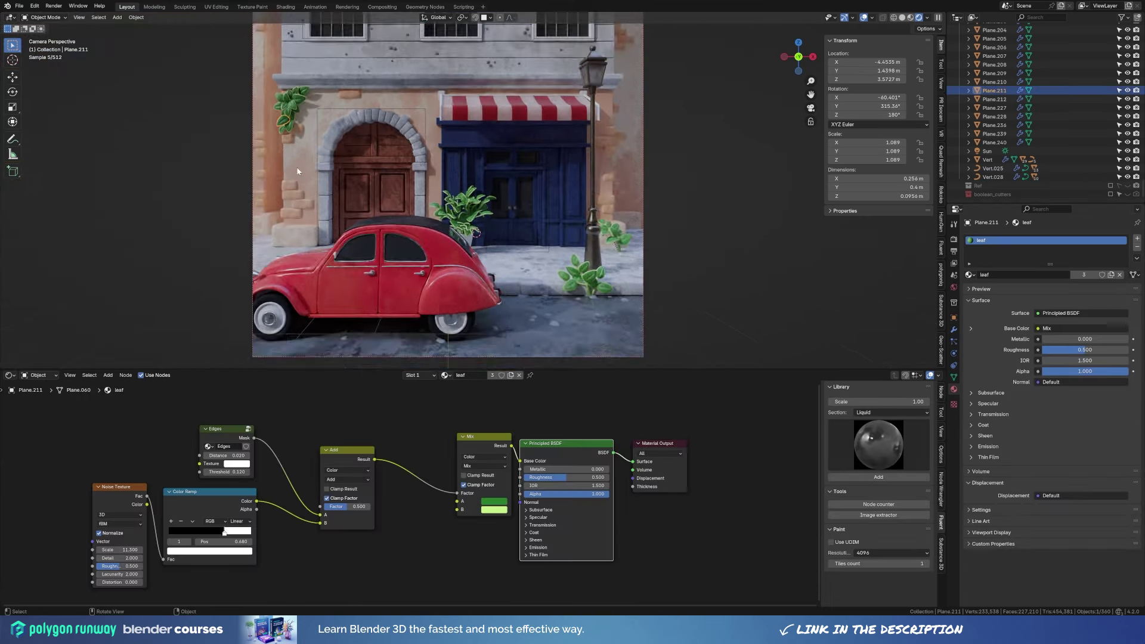
scroll(657, 352, up, 2)
click(1110, 275)
click(494, 501)
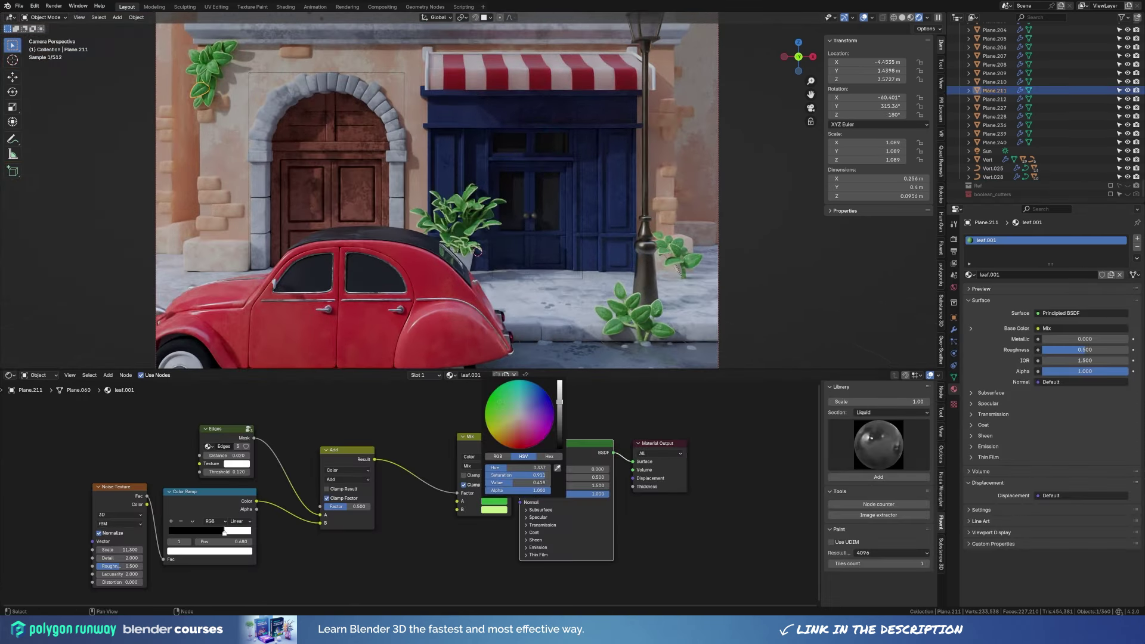
drag(529, 483, 529, 475)
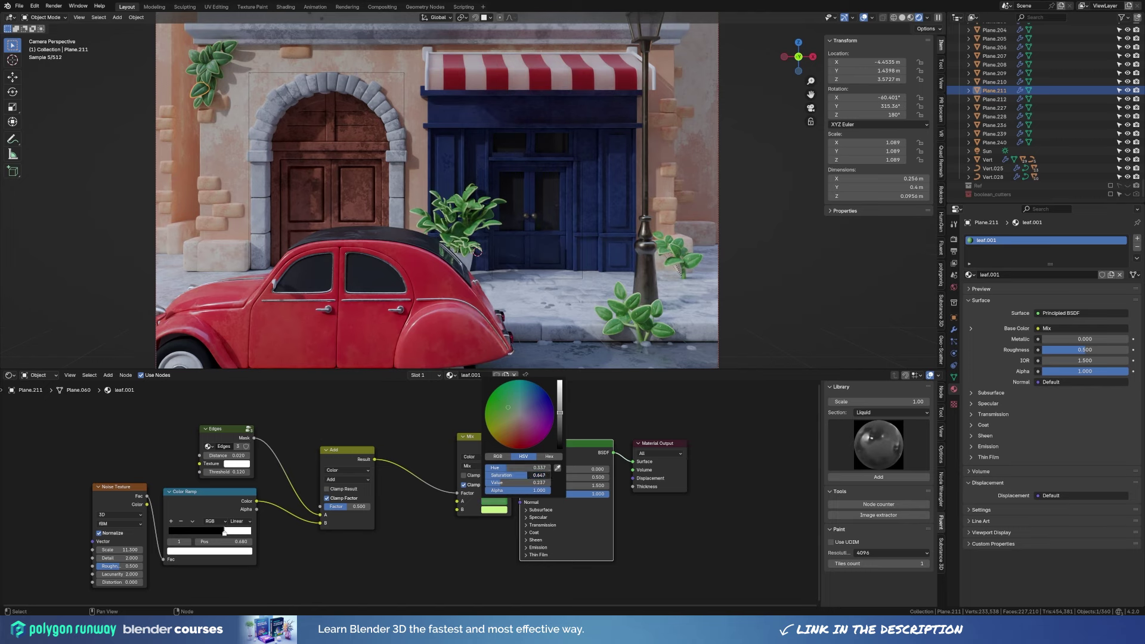
Check the green leaf colour on the pavement plant and save.
click(638, 298)
scroll(638, 298, up, 3)
scroll(638, 298, up, 2)
key(ctrl+s)
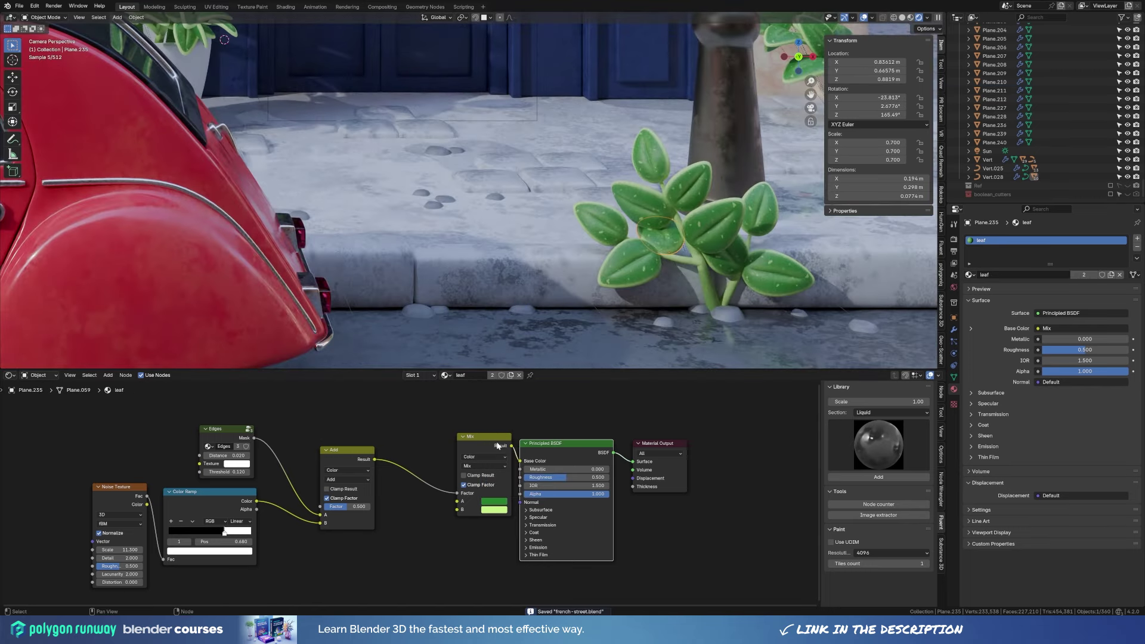
click(494, 501)
scroll(462, 162, down, 5)
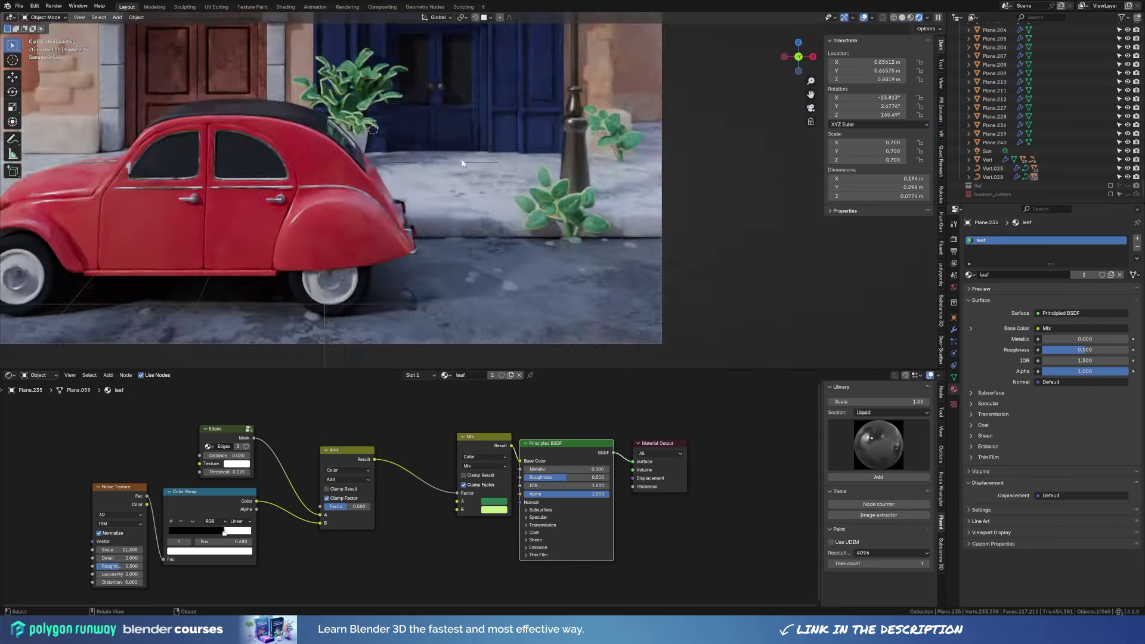
scroll(462, 163, down, 3)
Frame the white pot and create a new material named dirt for its soil.
click(501, 252)
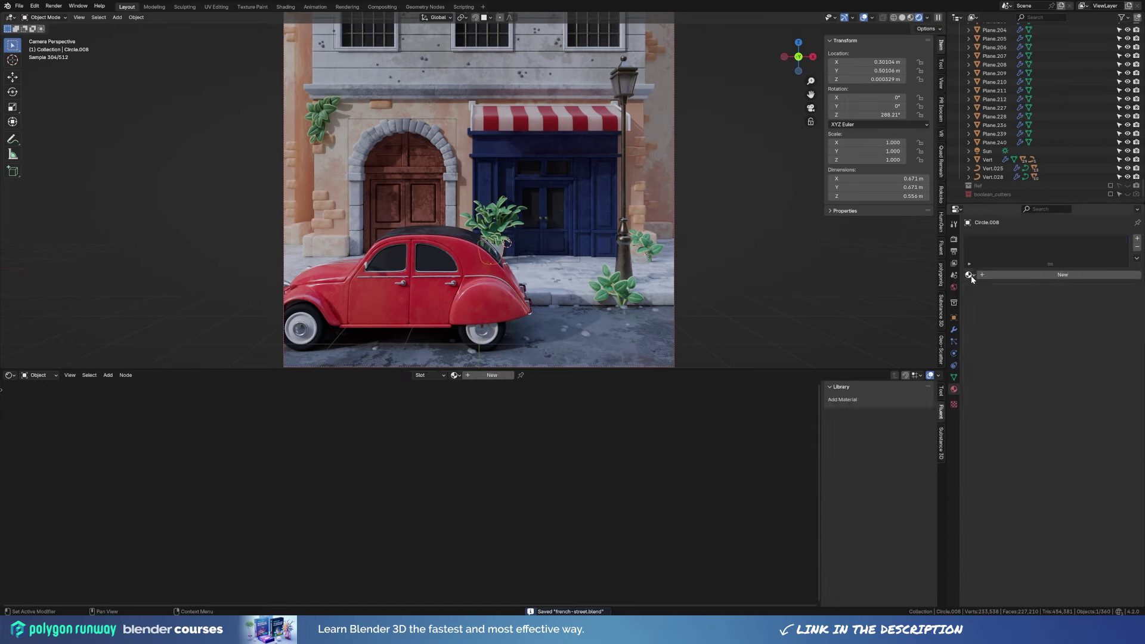
key(KP_Decimal)
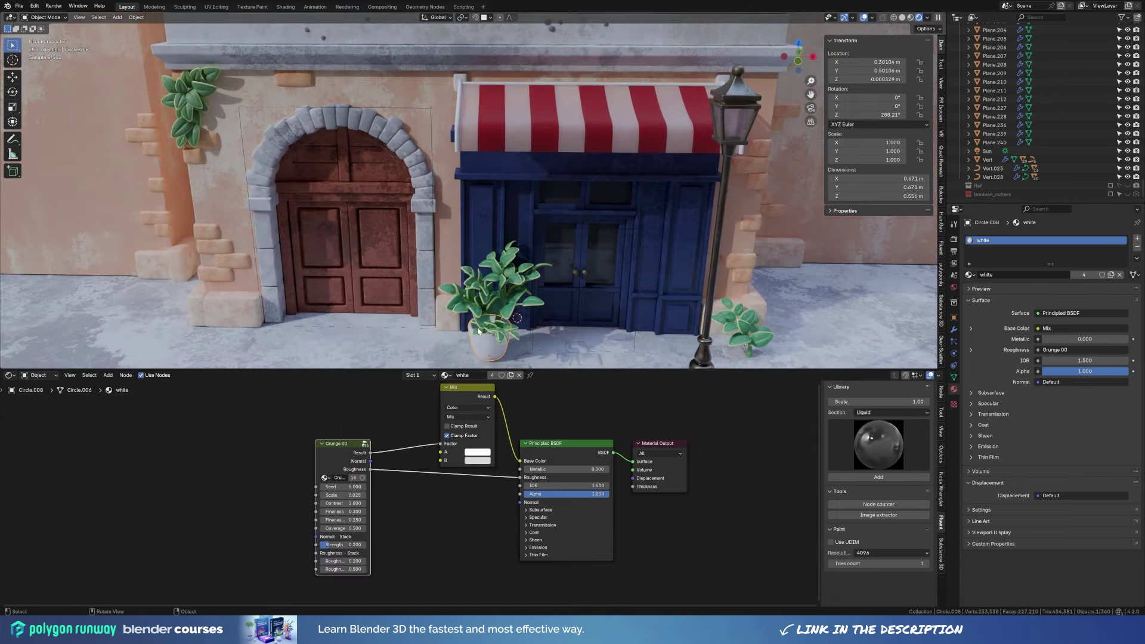
click(486, 315)
click(1014, 275)
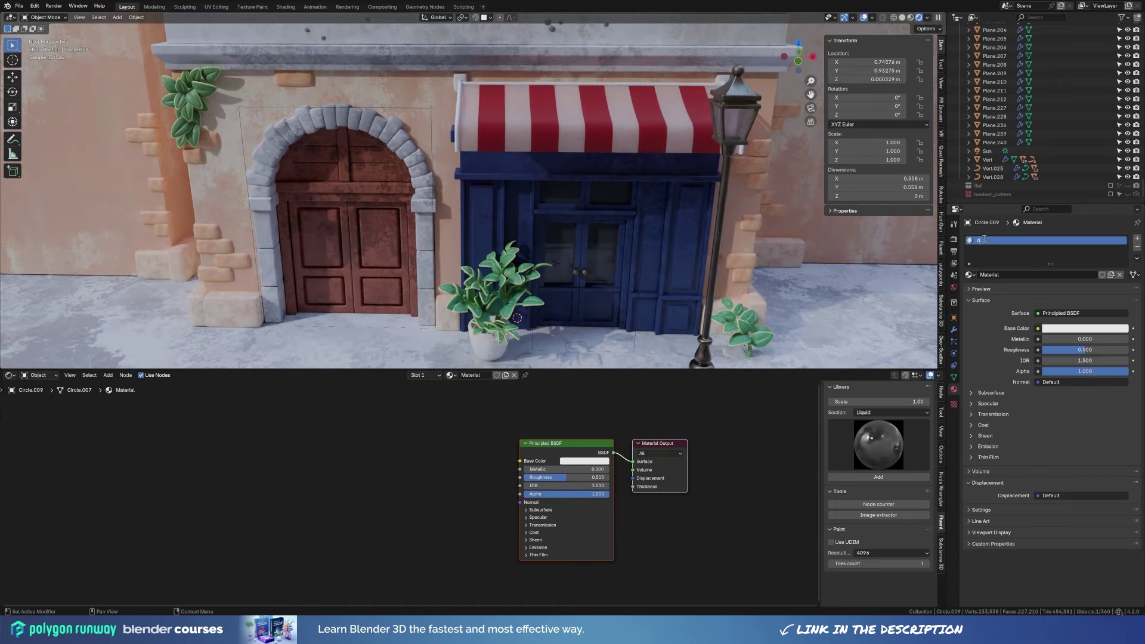
text(irt)
key(Return)
key(ctrl+s)
click(1086, 329)
Give the dirt material a near-black base colour and roughness 1.0.
drag(1121, 191, 1122, 268)
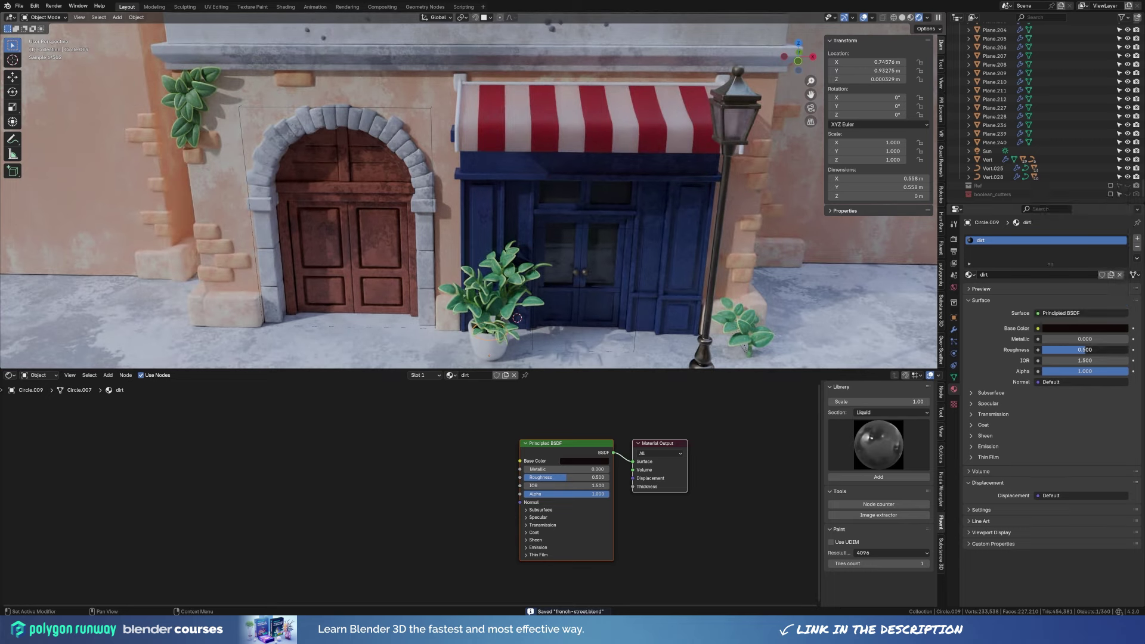
drag(1085, 350, 1128, 350)
click(1086, 329)
scroll(602, 301, down, 5)
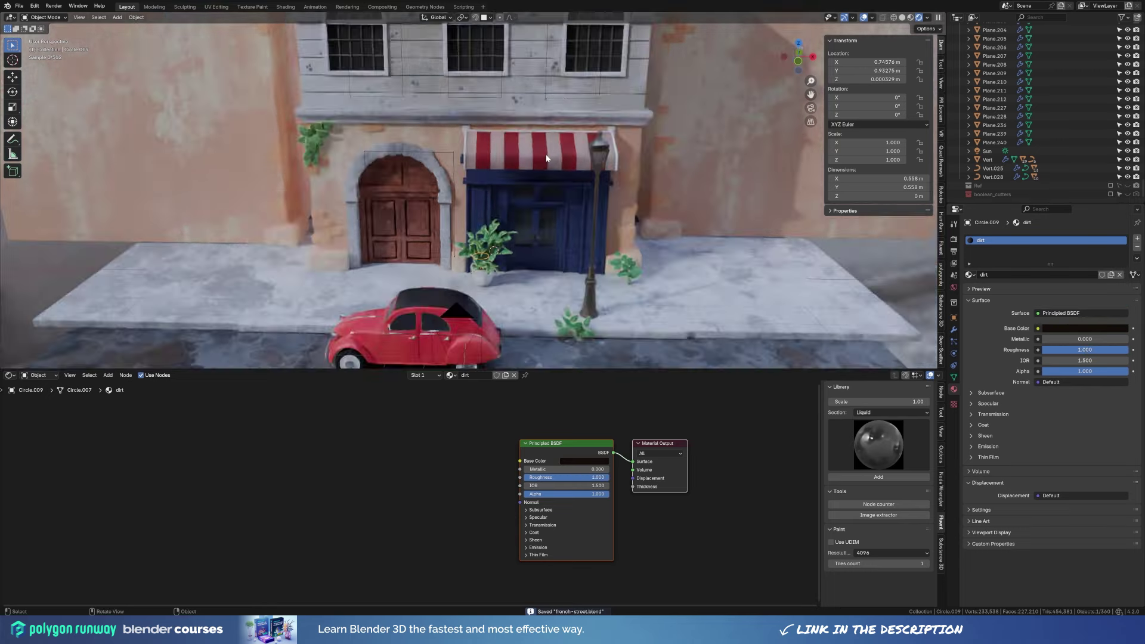
scroll(547, 158, up, 5)
Select the awning rod, return to the camera view and save.
click(460, 130)
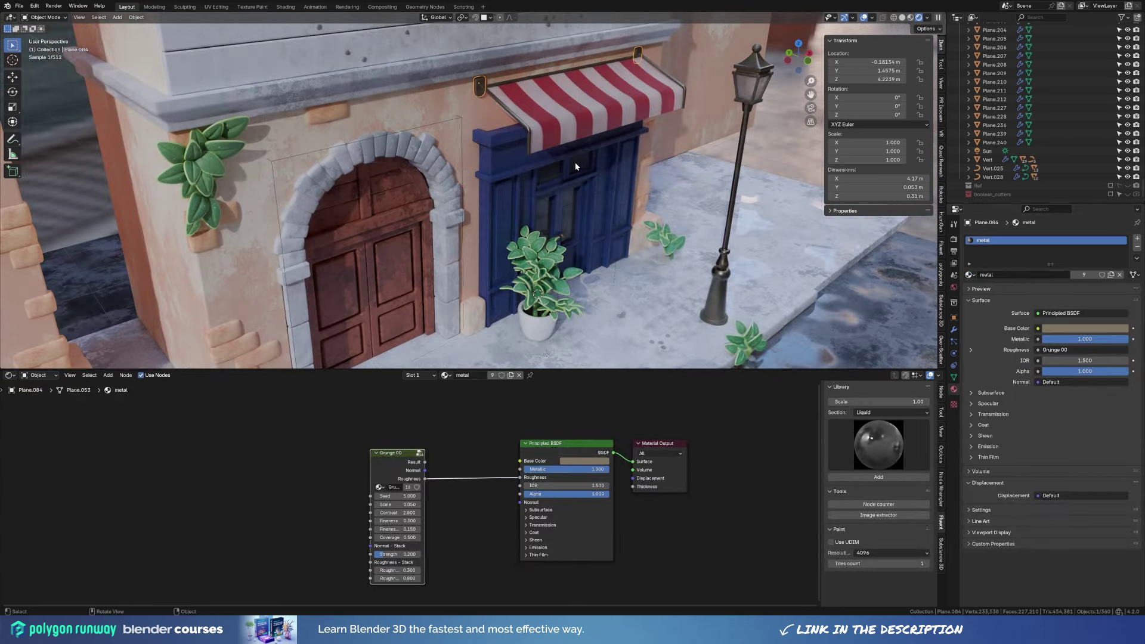
scroll(586, 160, down, 5)
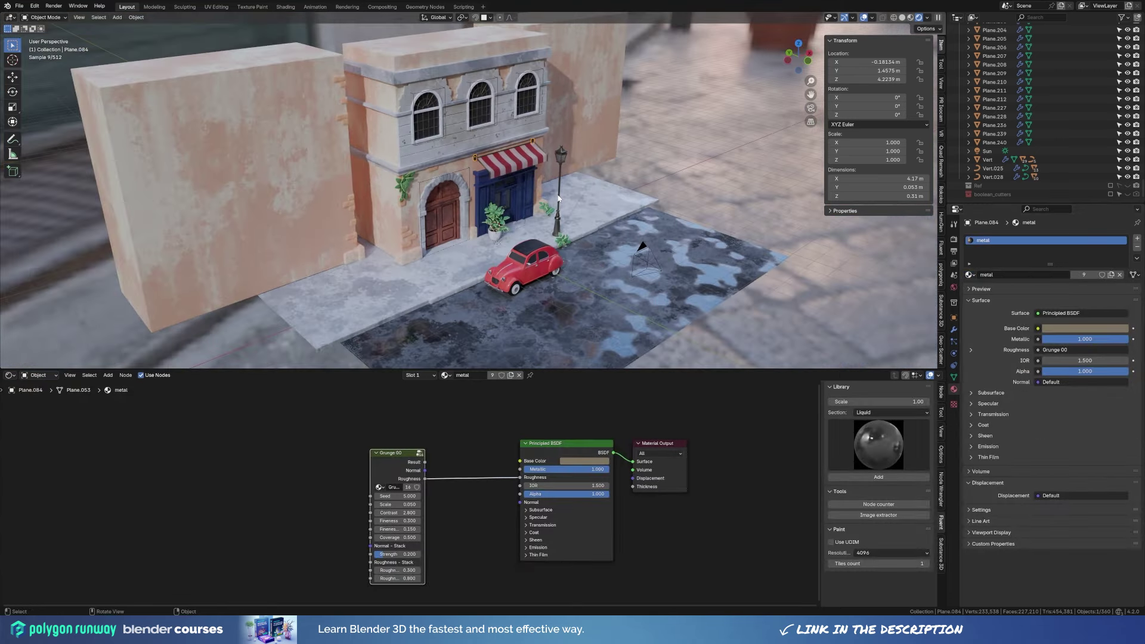
key(KP_0)
key(ctrl+s)
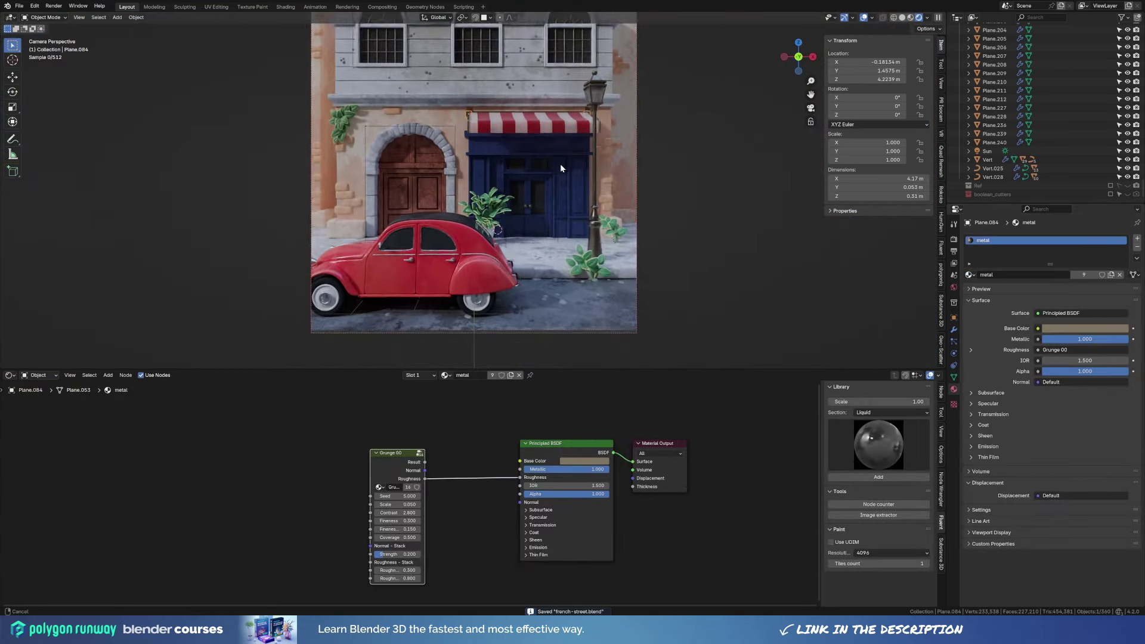
Warm the Sun light to pale yellow at strength 5 and widen its angle for softer shadows.
click(988, 150)
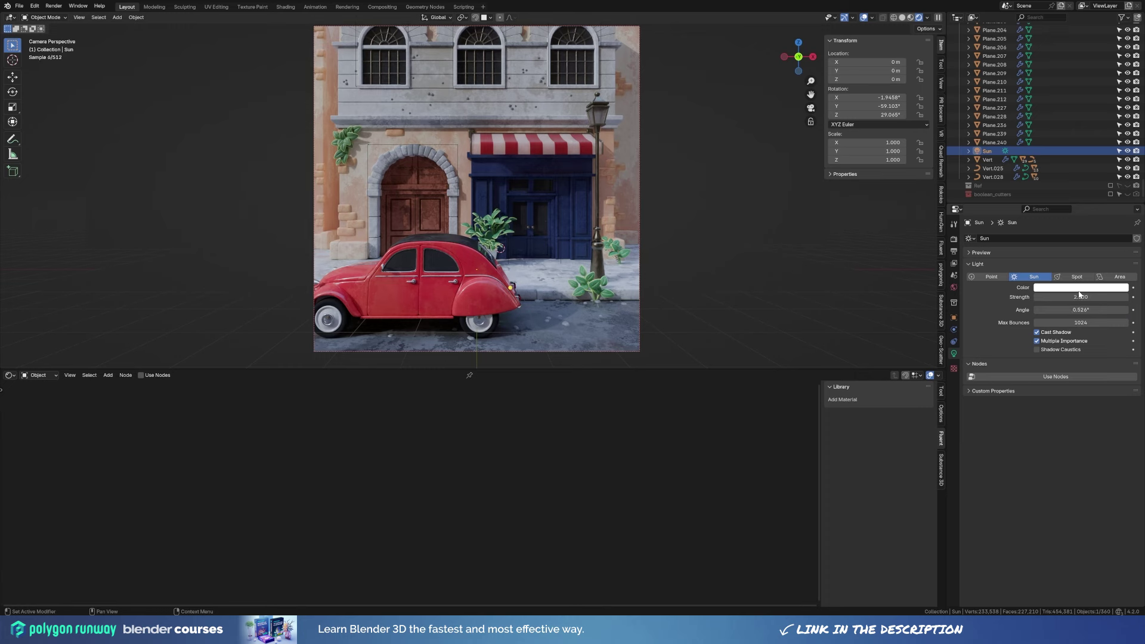
click(1080, 288)
click(1071, 204)
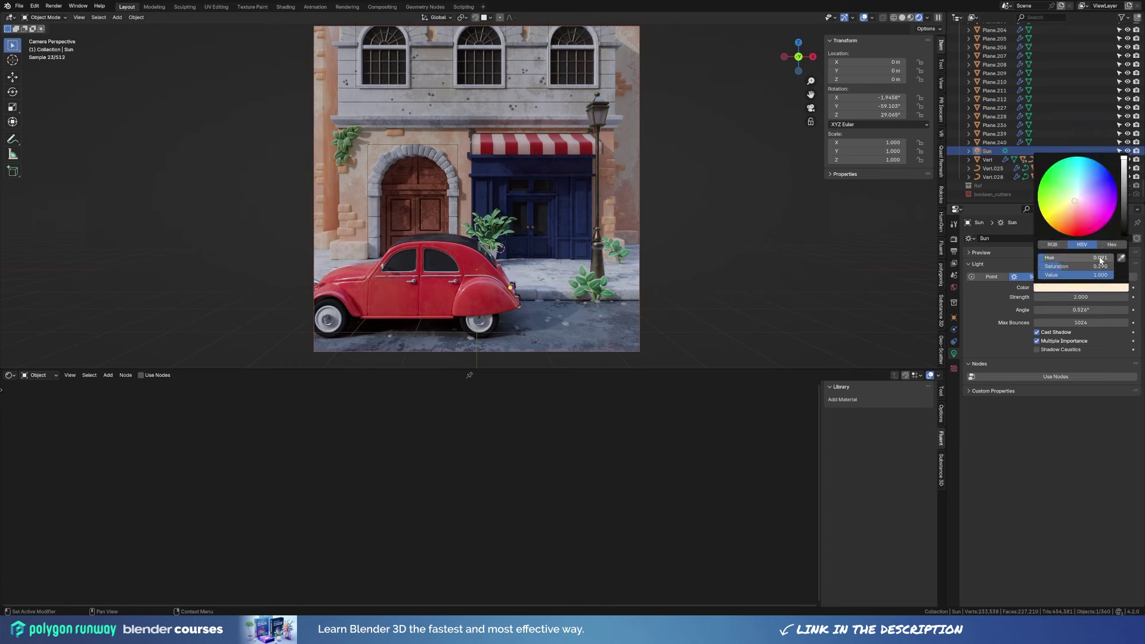
double_click(1081, 297)
text(5)
key(Return)
scroll(541, 214, down, 1)
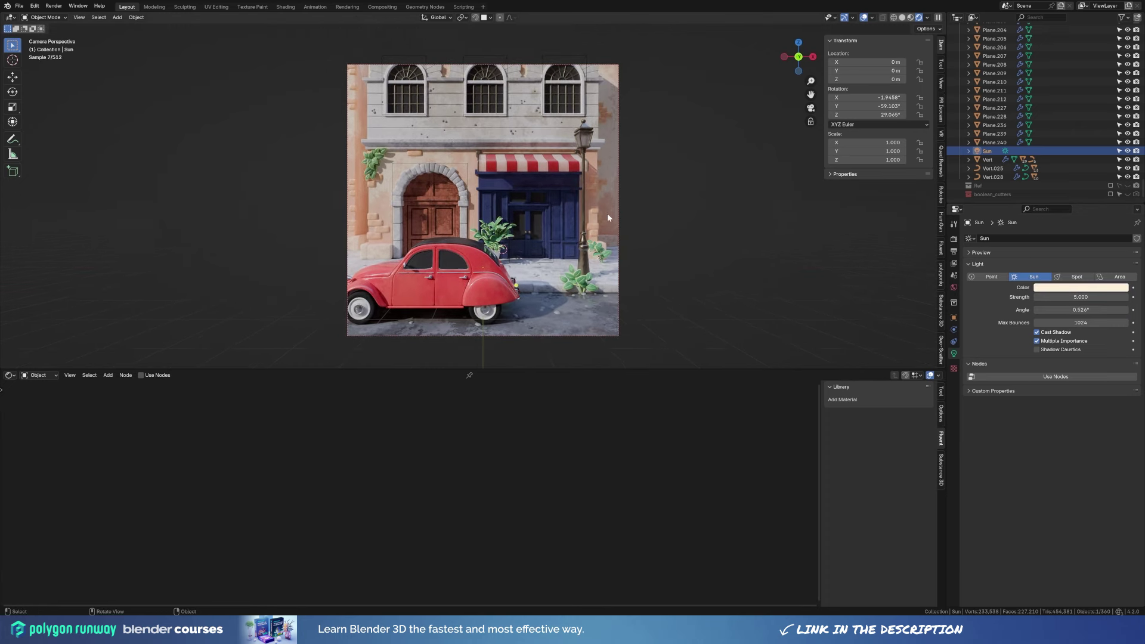
drag(1081, 310, 1097, 309)
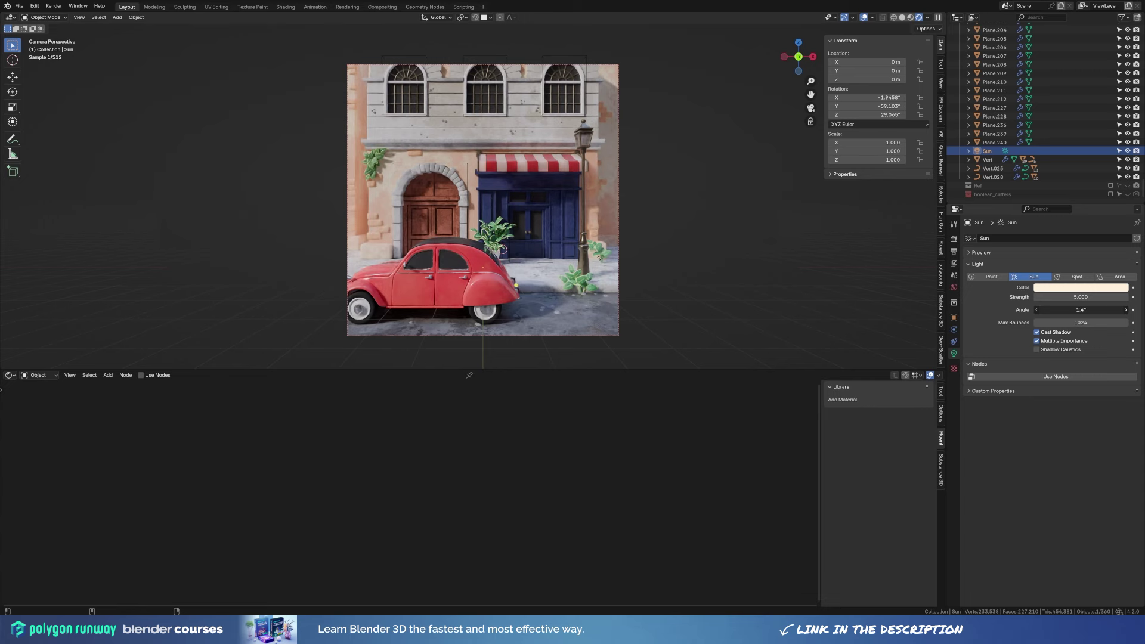
Change the sun to a slightly pinker colour at strength 3 and enlarge the 3D viewport.
click(1081, 288)
click(1076, 199)
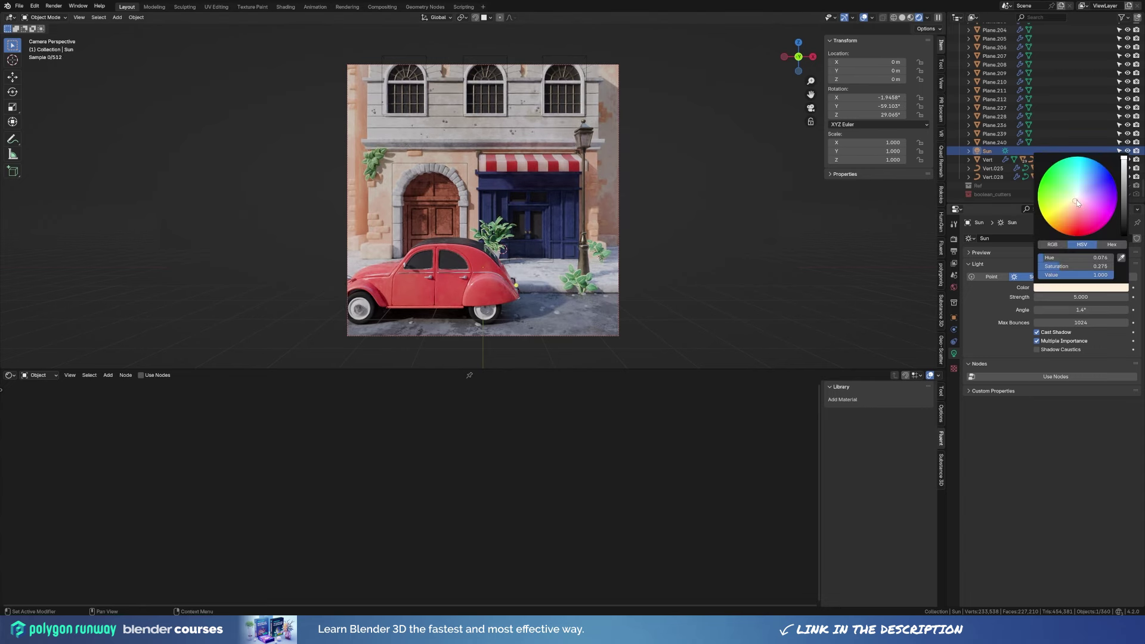
double_click(1080, 297)
text(3)
key(Return)
drag(505, 370, 503, 437)
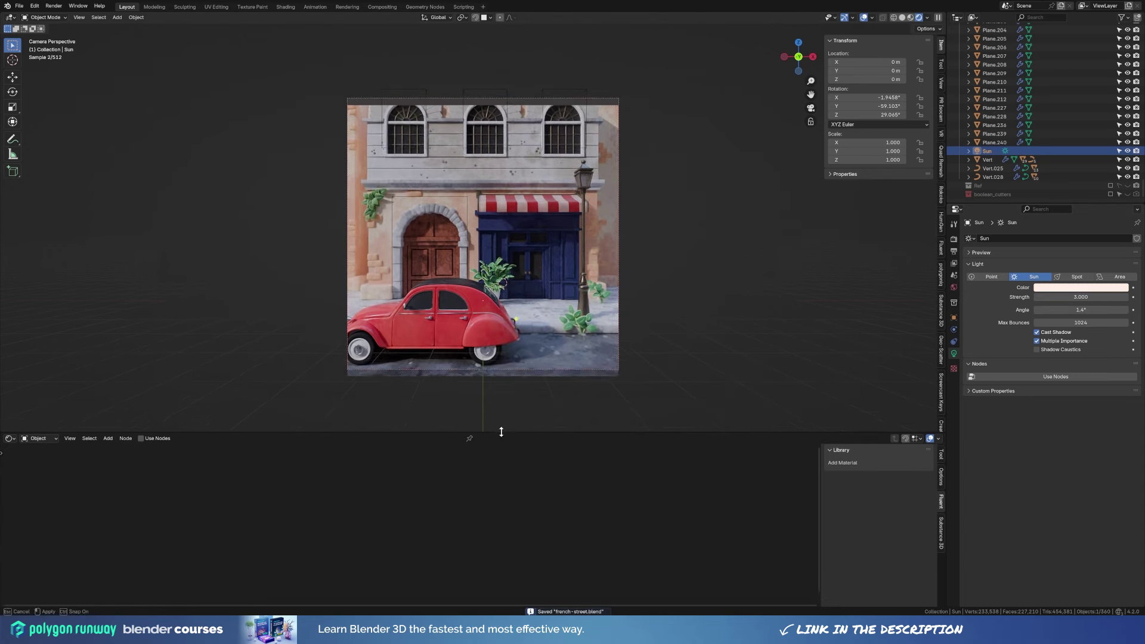
key(shift+a)
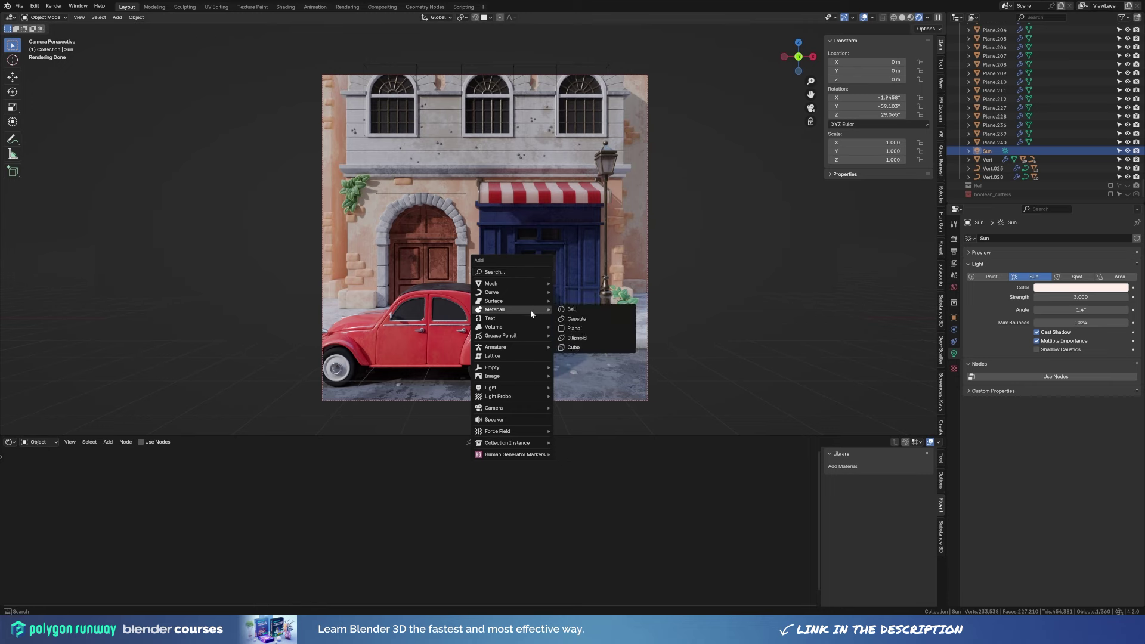
Add an Area light raised and tilted toward the facade, size 3.99 m, power 1500 W.
click(549, 333)
key(g)
key(z)
click(549, 125)
key(r)
key(y)
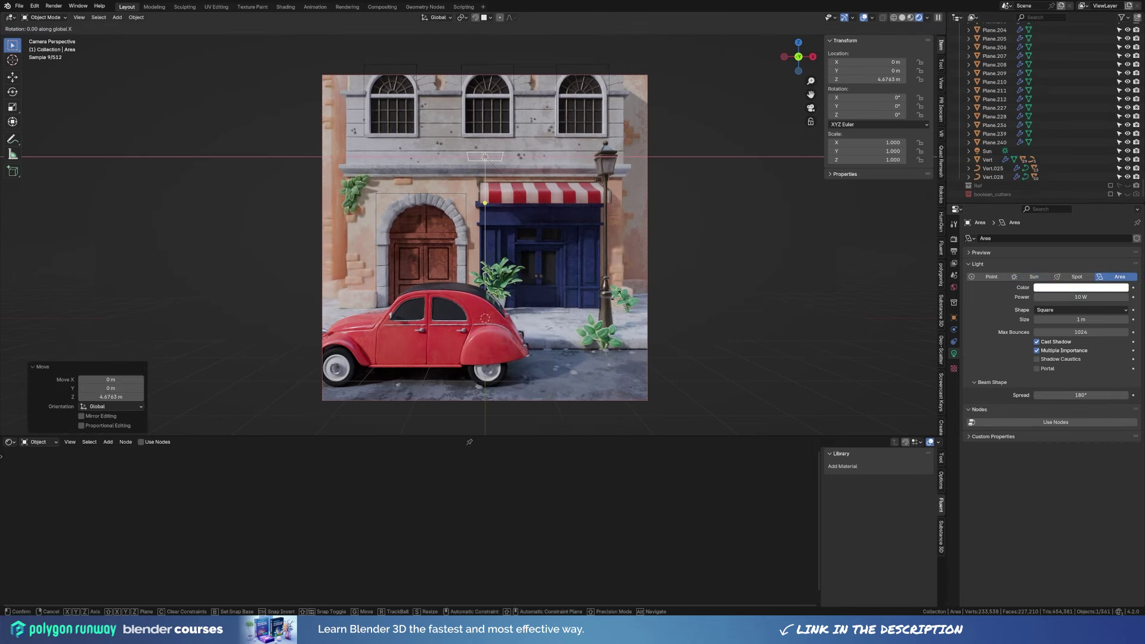
click(493, 133)
drag(1074, 319, 1103, 319)
double_click(1081, 297)
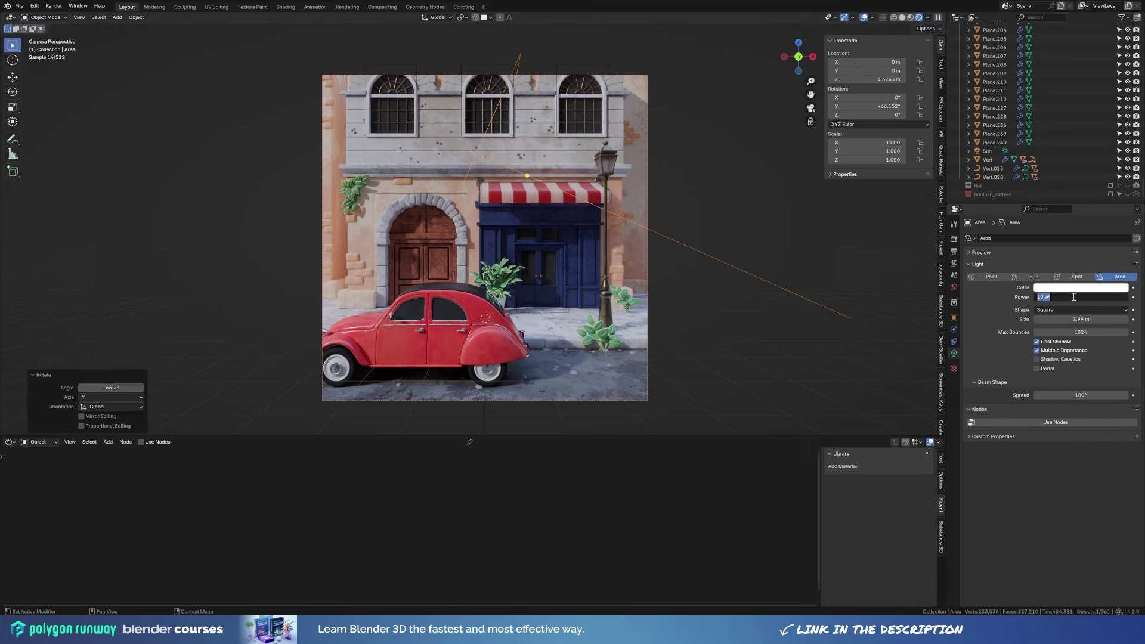
text(1500)
key(Return)
Move the area light to the upper left and adjust it along Y.
key(g)
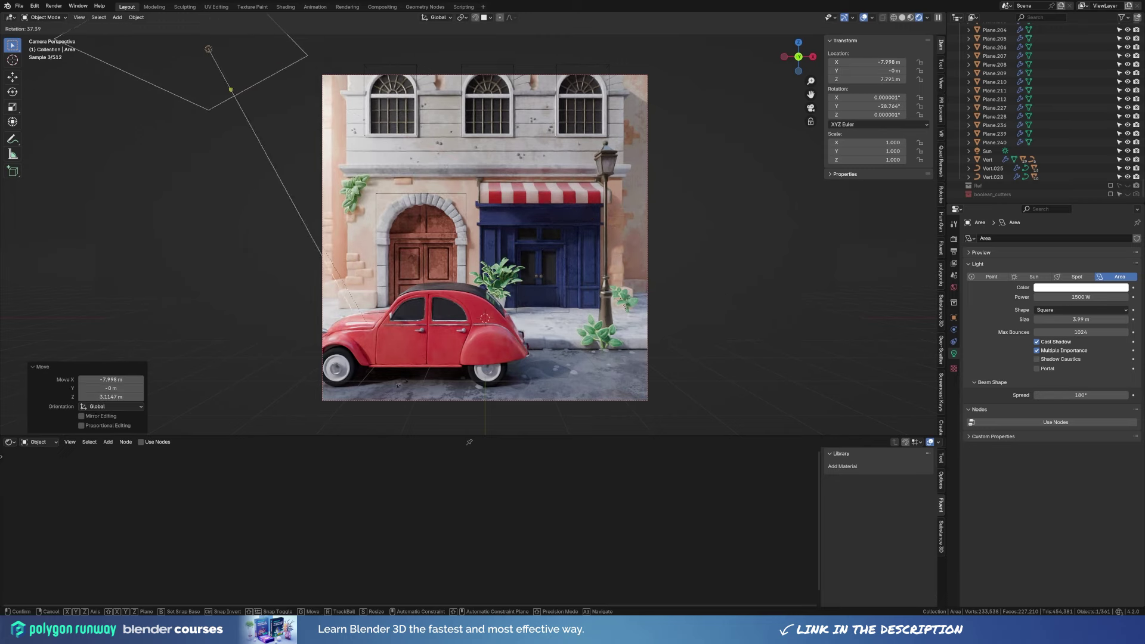
click(543, 225)
middle_drag(543, 225, 513, 263)
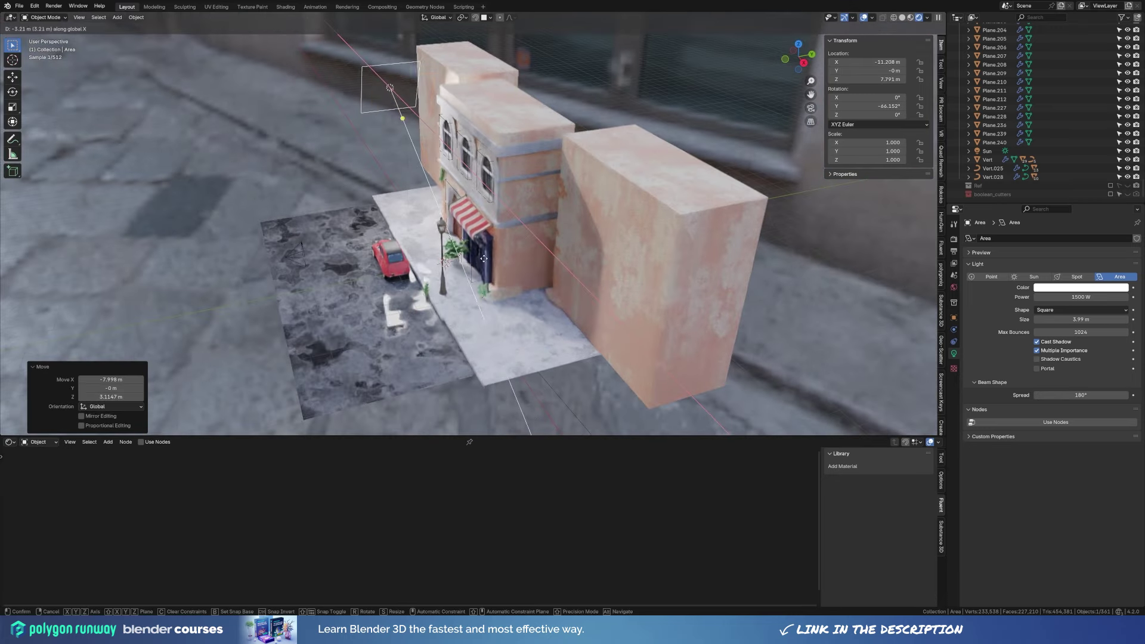
key(g)
key(y)
click(509, 267)
key(KP_0)
Shift the light along Y, turn it about 21° around Z, and raise it higher.
key(g)
key(y)
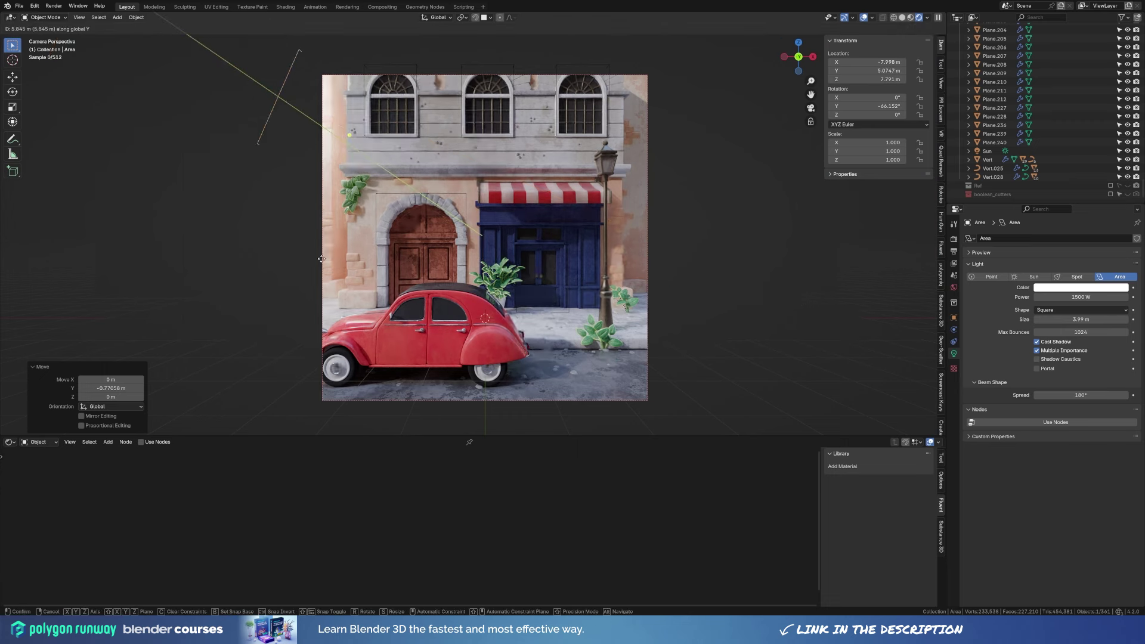
click(419, 188)
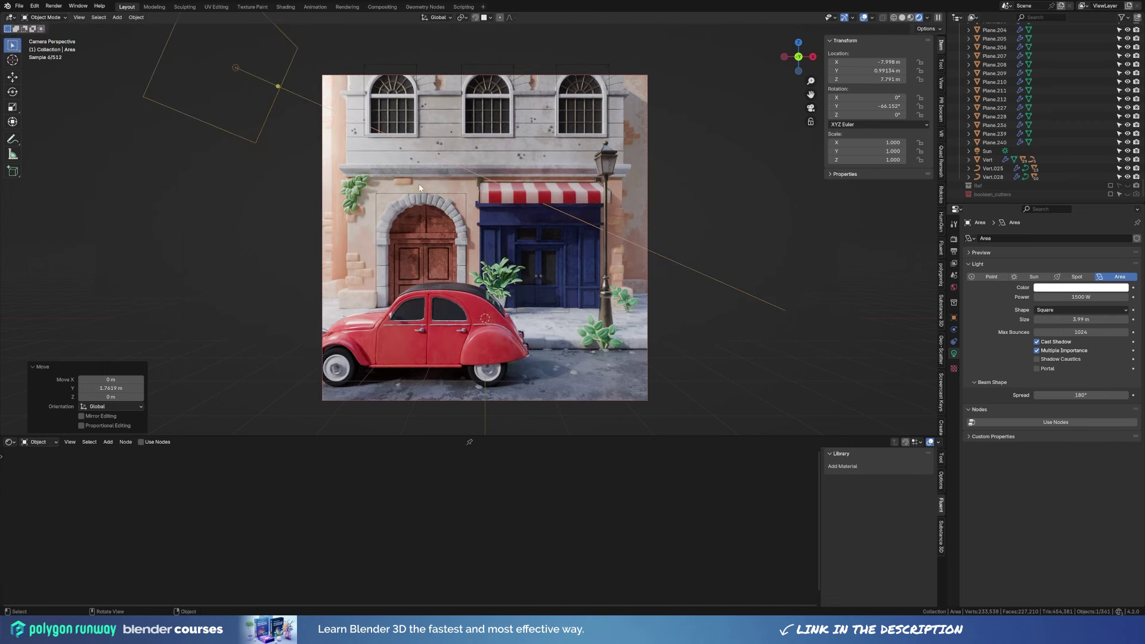
key(r)
key(z)
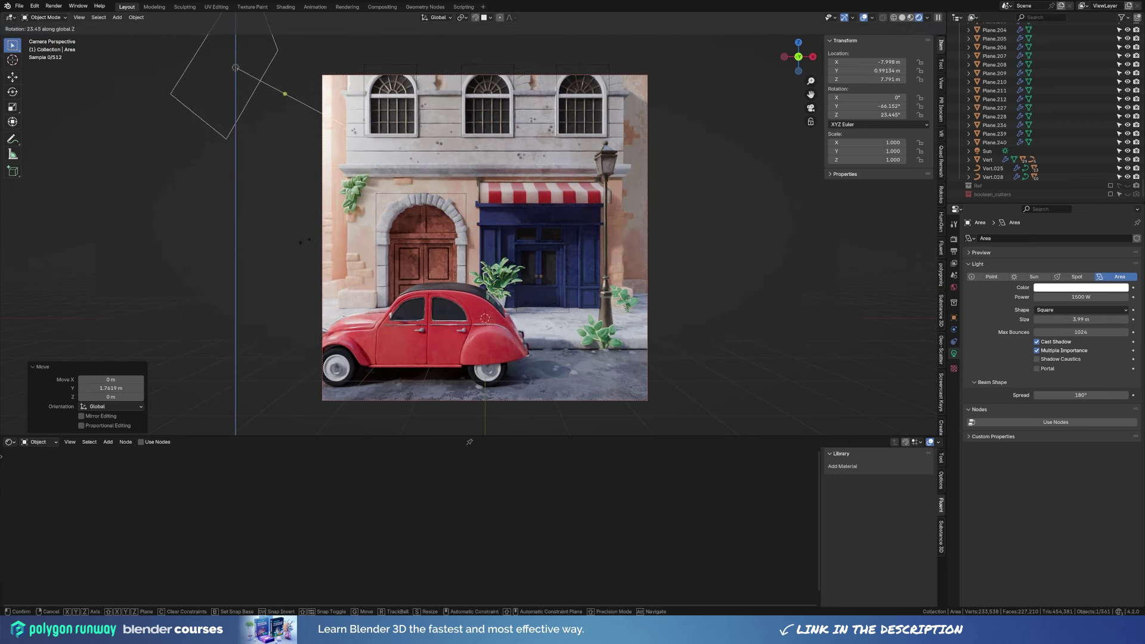
click(448, 172)
key(g)
click(450, 139)
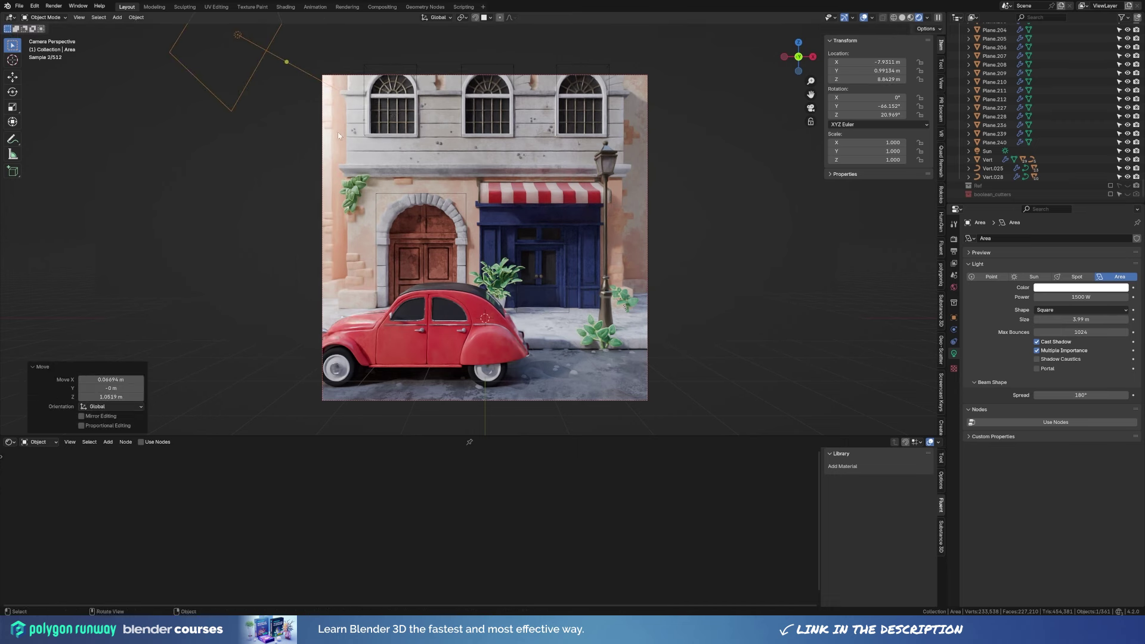
key(ctrl+s)
Try a pale pink area light colour, then cancel to keep it white.
click(1081, 288)
drag(1078, 196, 1079, 199)
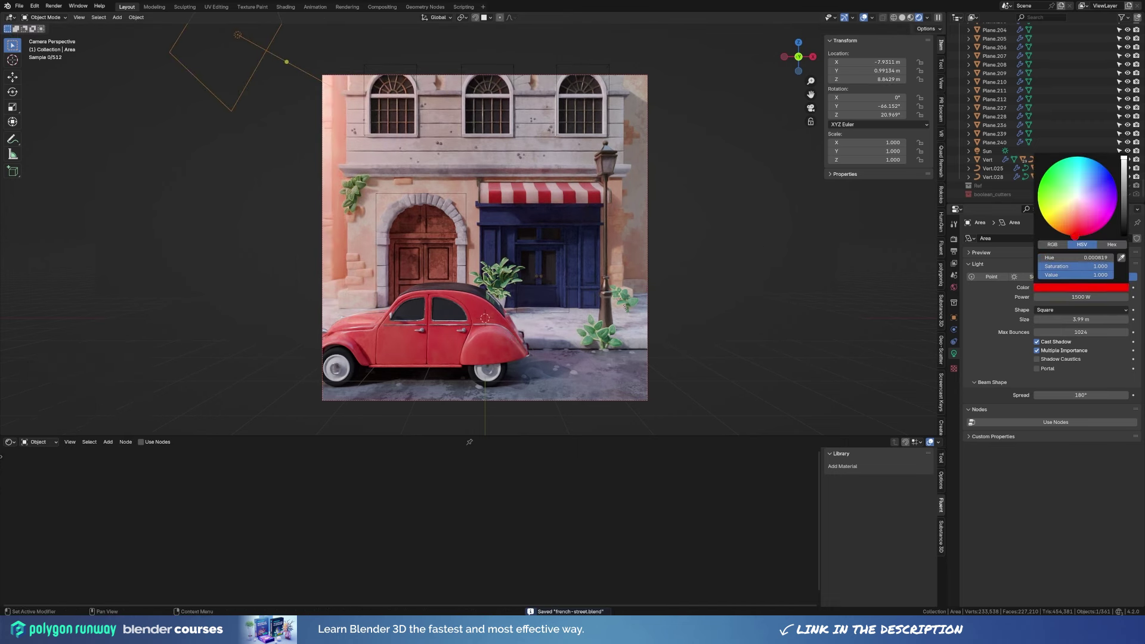
key(Escape)
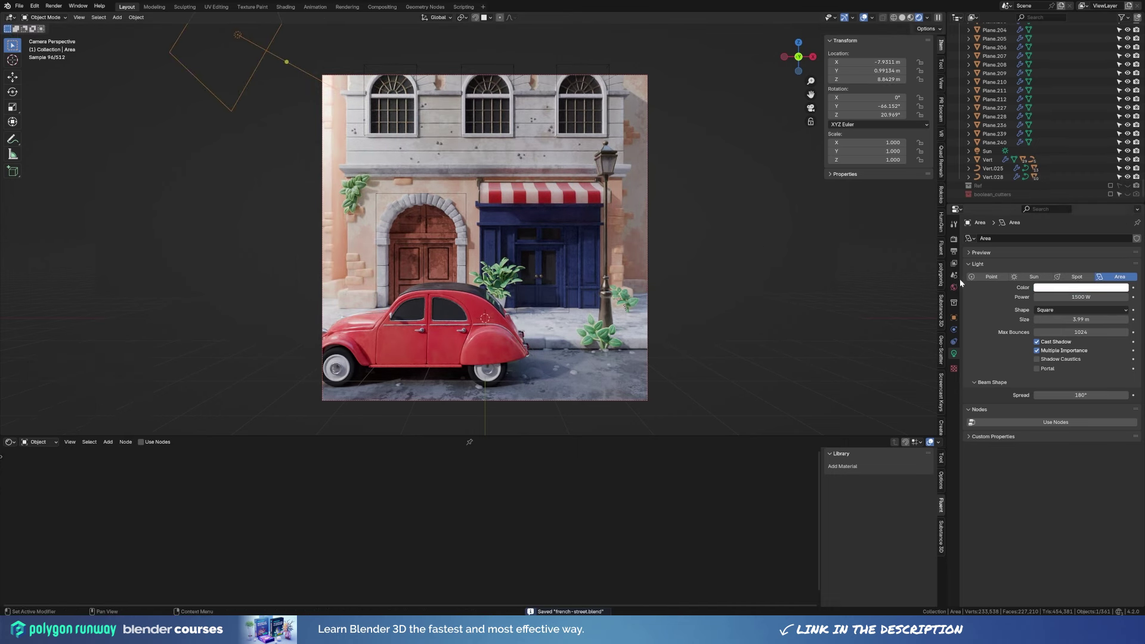
Switch the Shader Editor to World and enlarge it to show the stone_alley_03 nodes.
click(40, 473)
drag(398, 437, 399, 385)
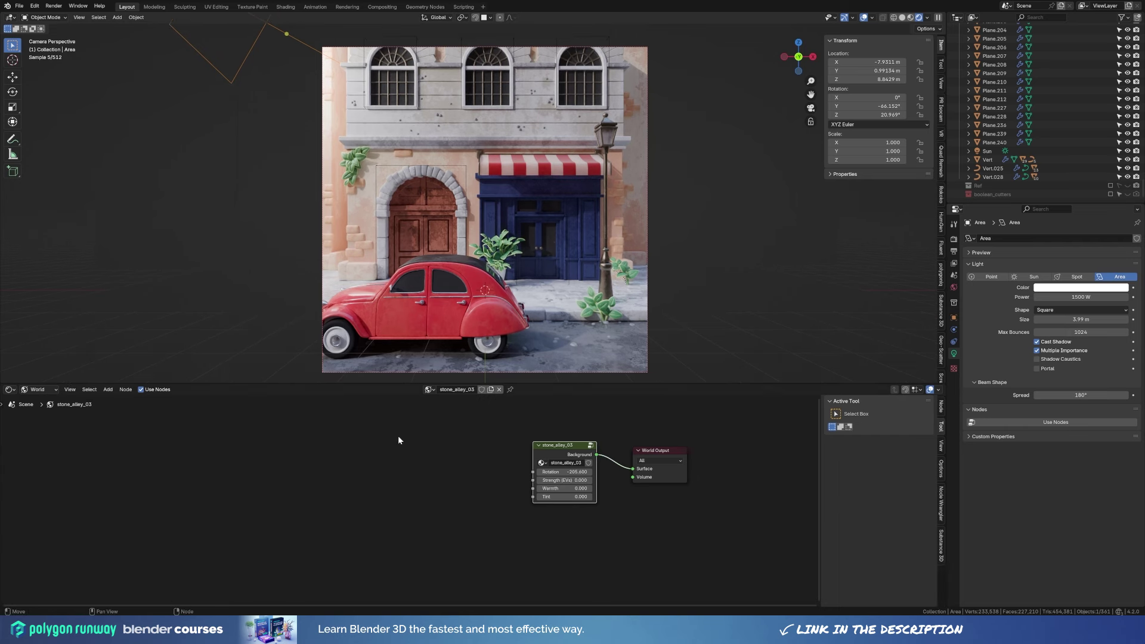
middle_drag(664, 499, 495, 515)
scroll(496, 515, up, 2)
key(ctrl+s)
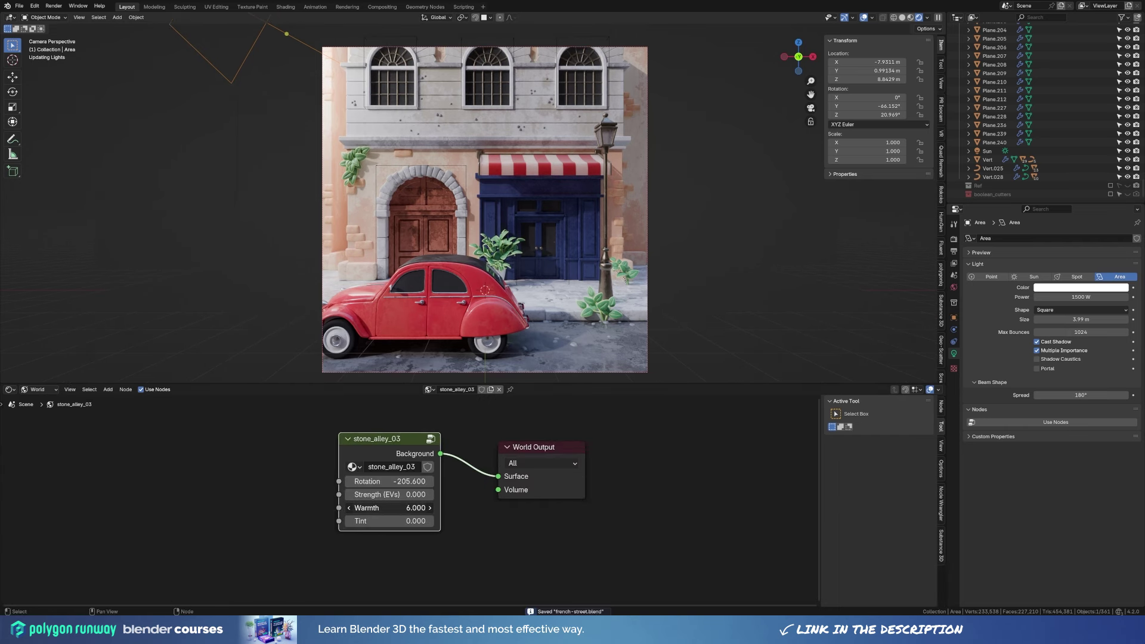
Set the stone_alley_03 background's Warmth and Tint values to -40.
drag(388, 508, 334, 507)
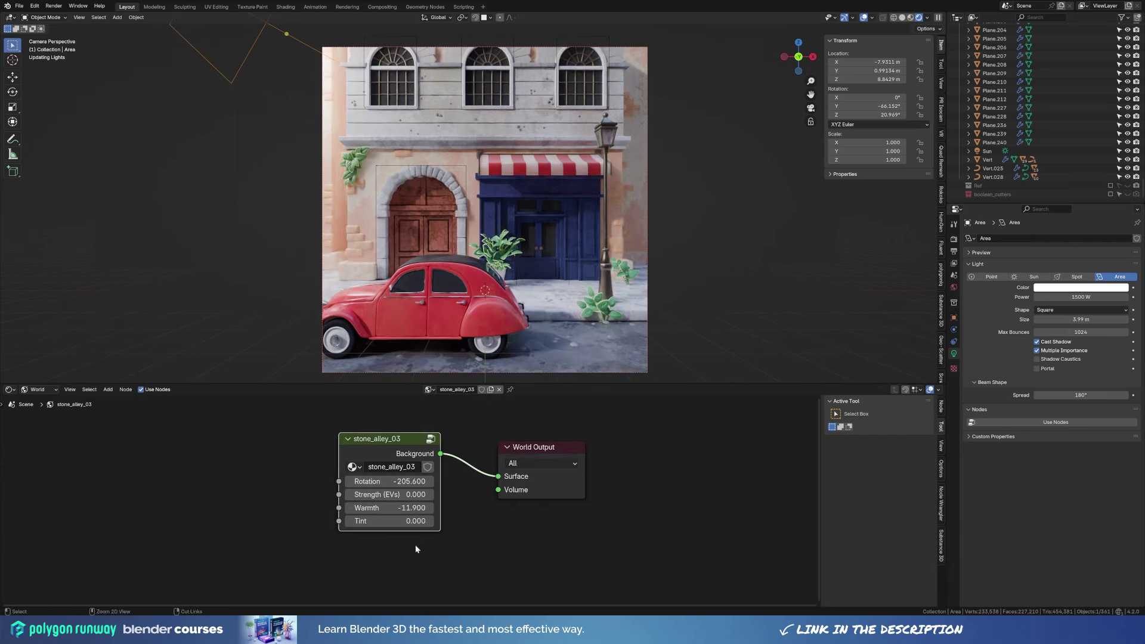
drag(387, 521, 384, 520)
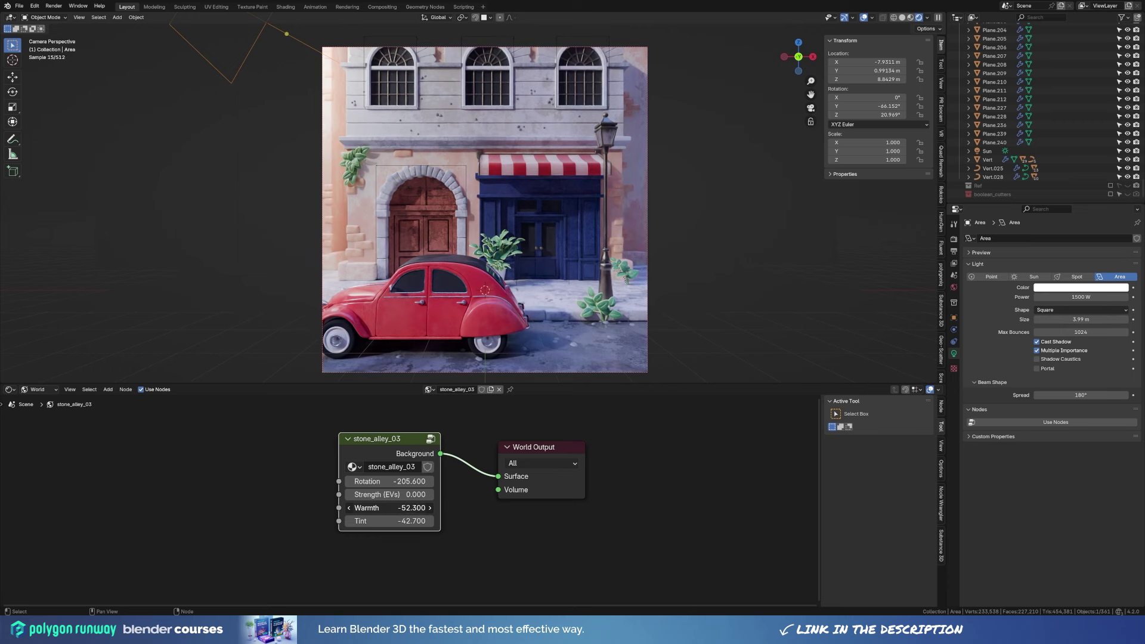
click(419, 508)
text(-40)
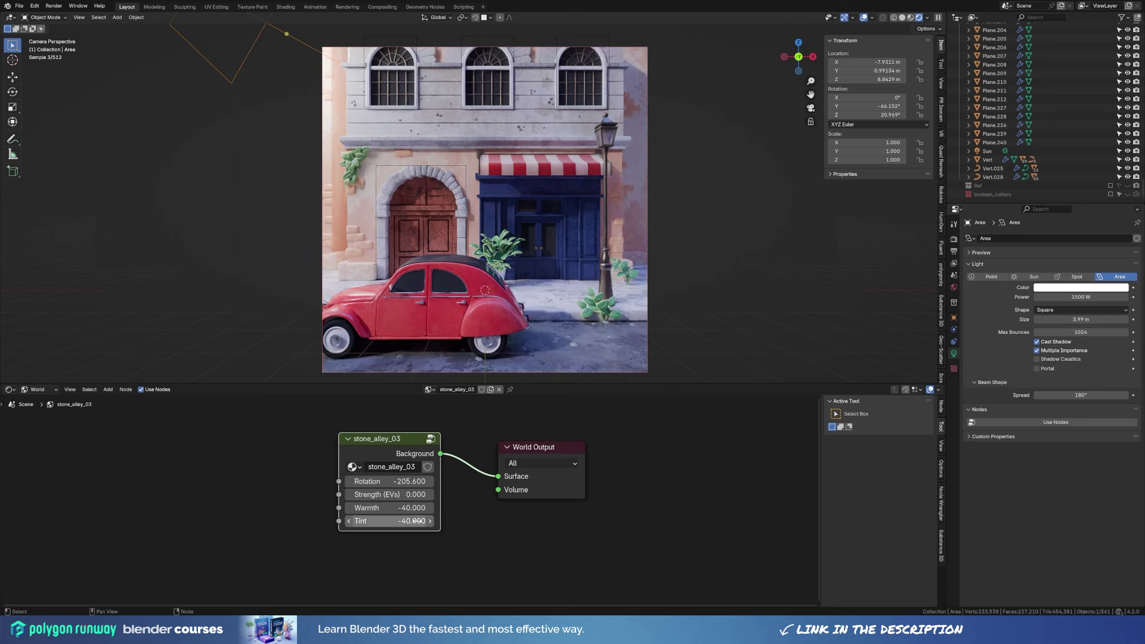
key(Return)
scroll(626, 179, down, 1)
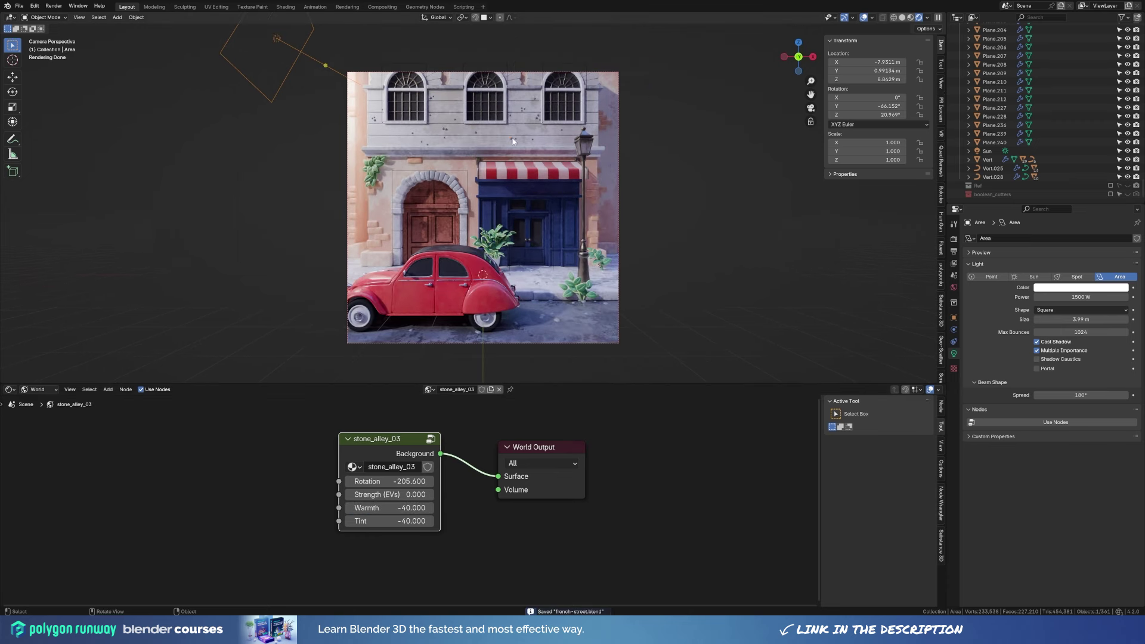
click(513, 141)
Box-select the wall stones across the upper facade in solid shading.
click(556, 323)
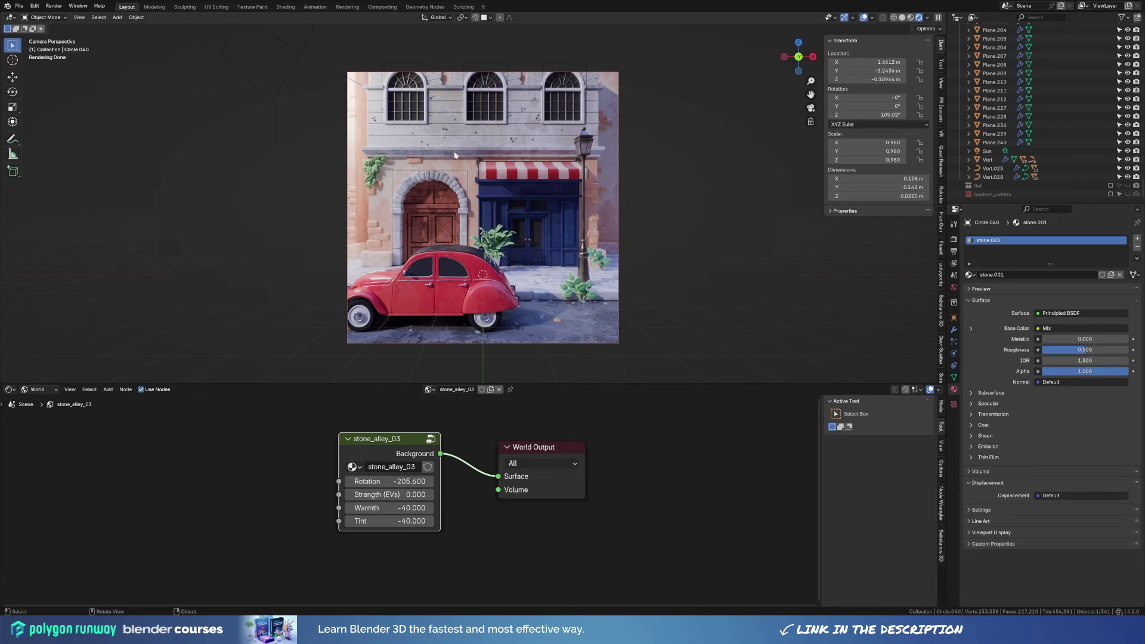
scroll(567, 144, up, 5)
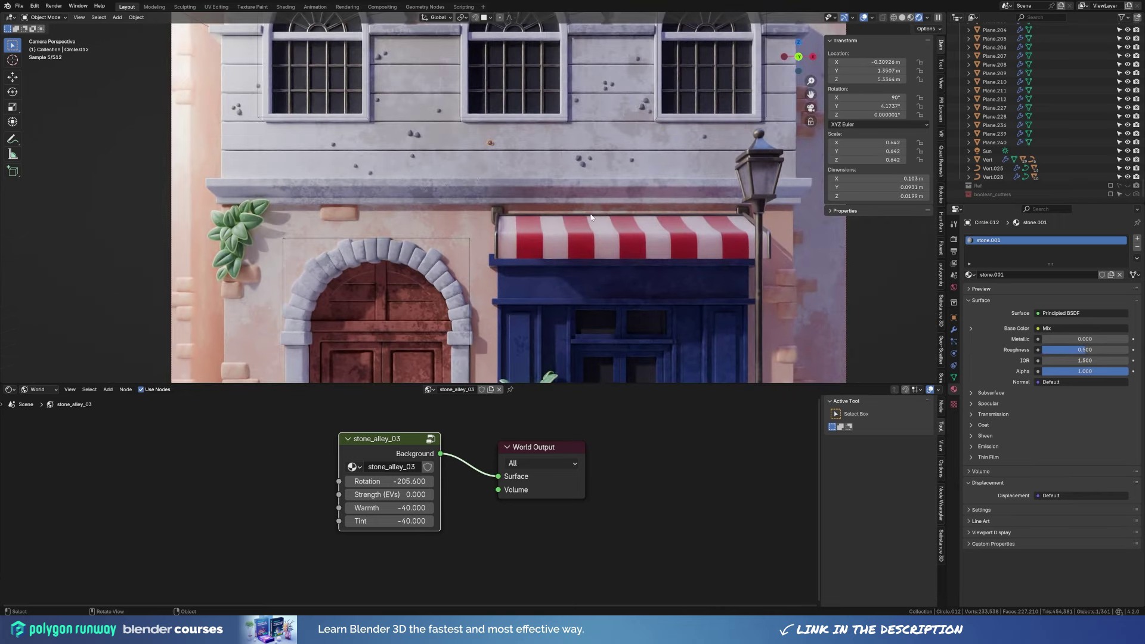
scroll(470, 157, down, 3)
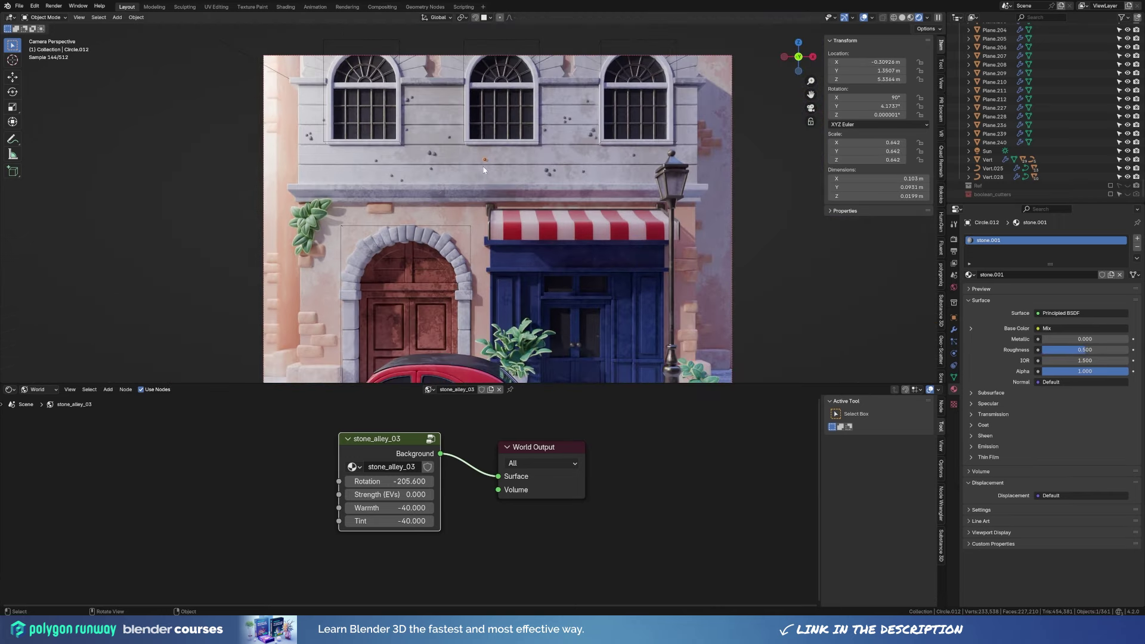
mouse_move(264, 55)
mouse_down()
mouse_move(757, 70)
mouse_move(760, 278)
mouse_up()
key(z)
click(540, 254)
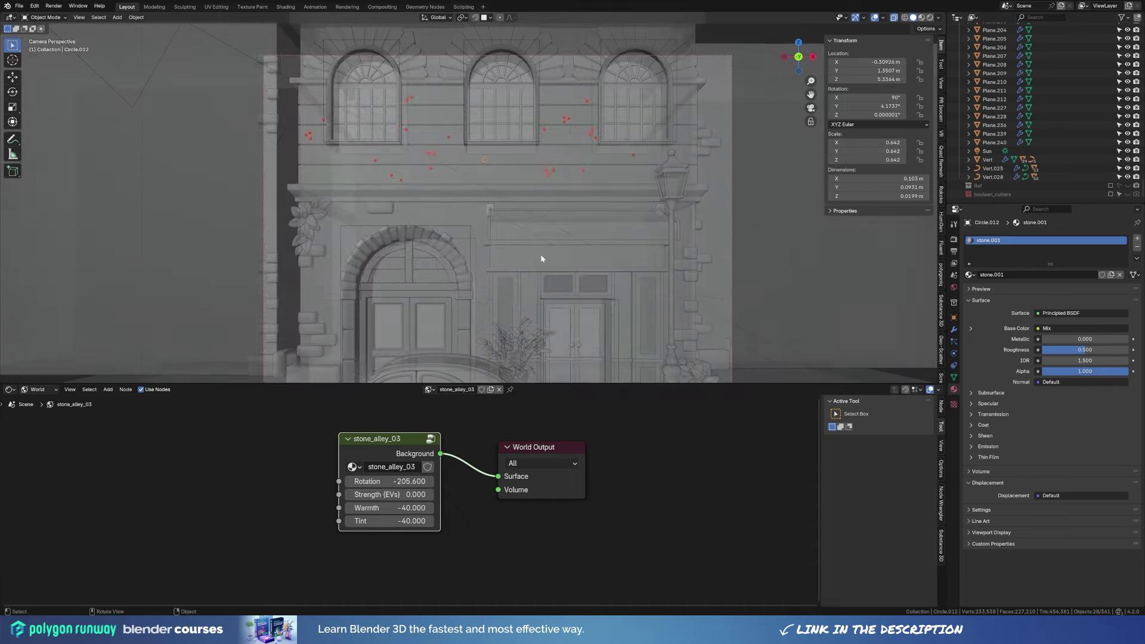
middle_drag(540, 254, 425, 224)
scroll(577, 220, down, 3)
scroll(578, 220, up, 4)
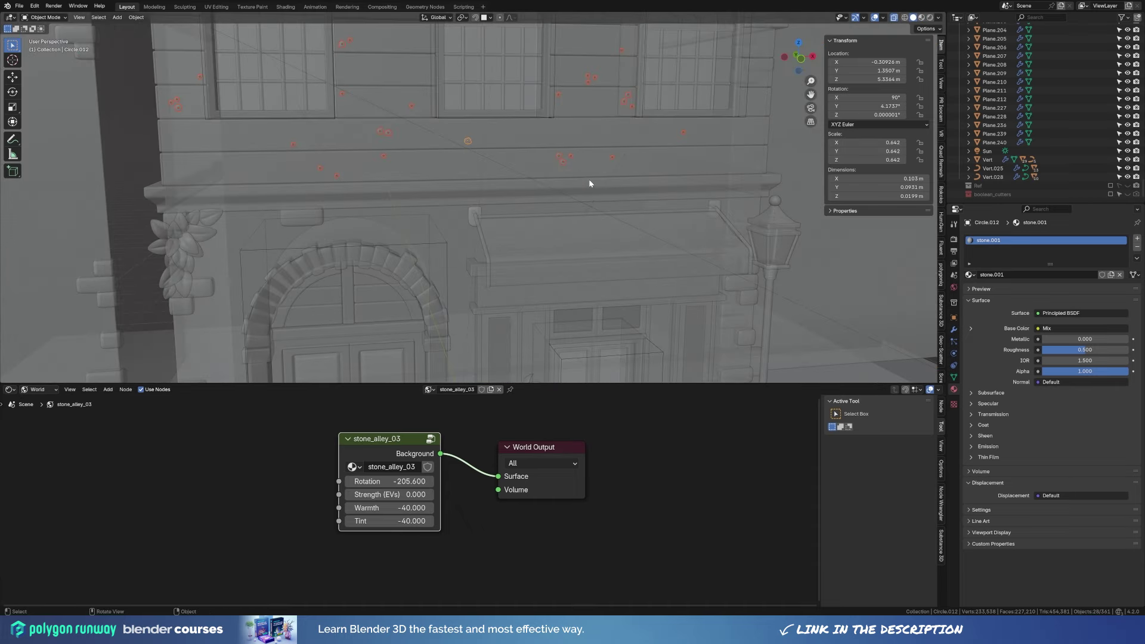
Make the stones single-user and link them all to the active stone's mesh data.
key(F3)
key(Return)
click(570, 255)
key(ctrl+l)
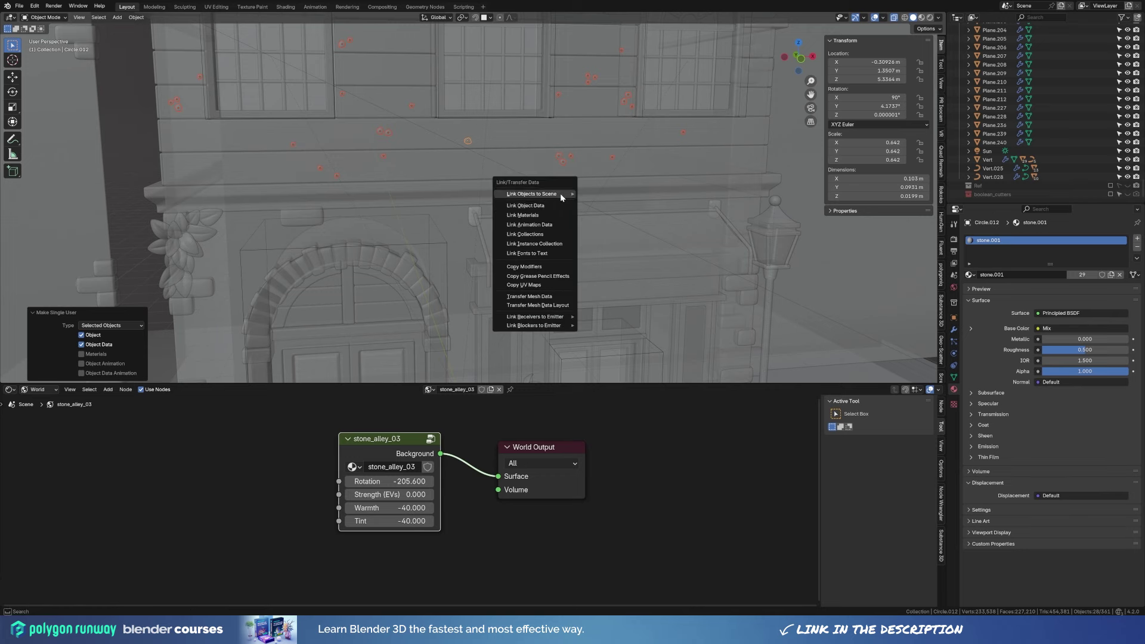
click(552, 206)
key(KP_0)
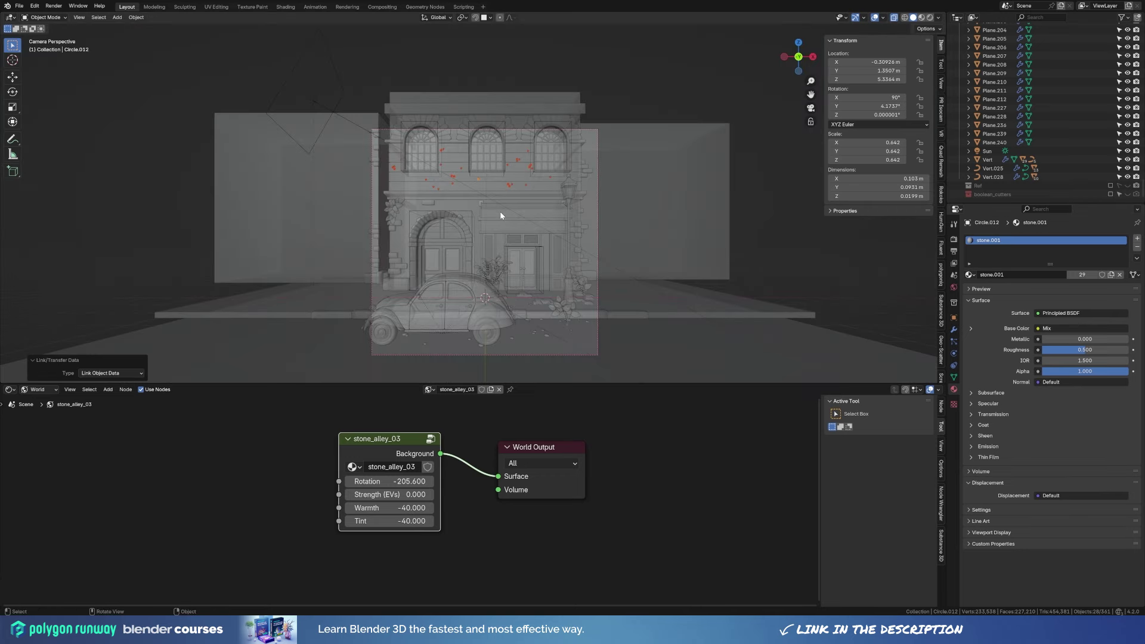
key(ctrl+s)
key(z)
click(586, 177)
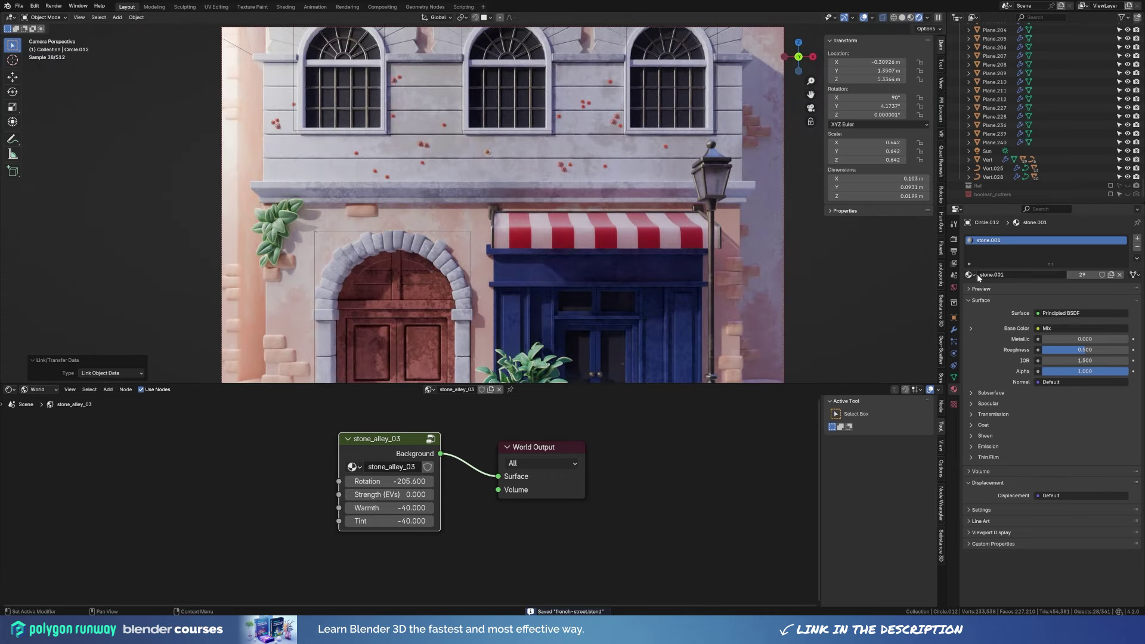
Adjust the second mix colour in the stone material's nodes.
click(37, 390)
click(35, 401)
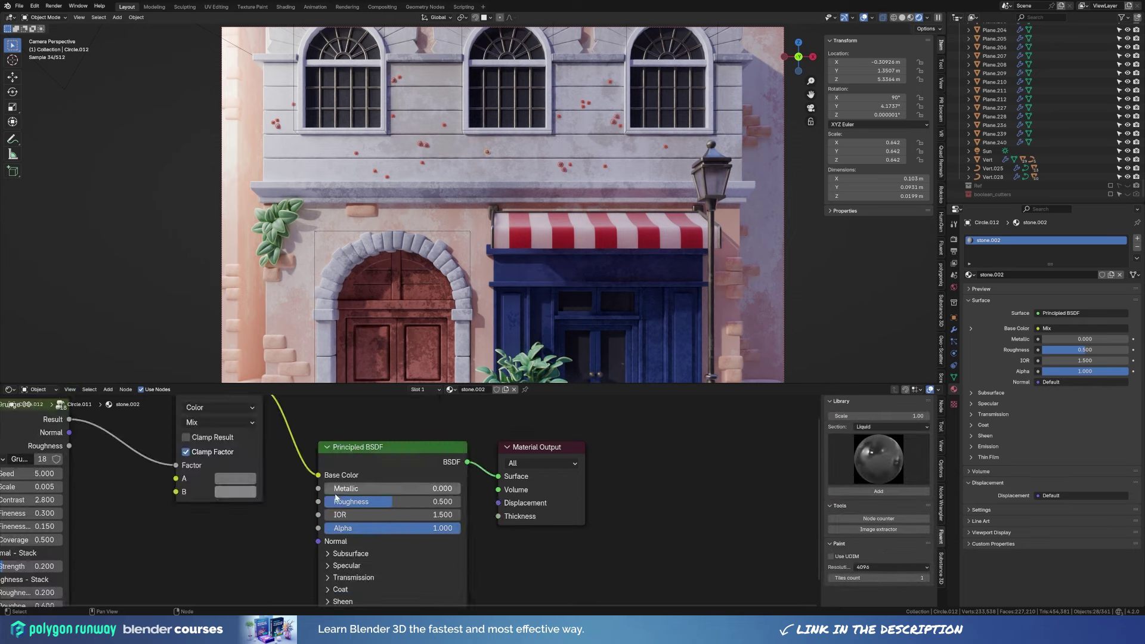
click(410, 506)
drag(515, 334, 517, 323)
click(464, 195)
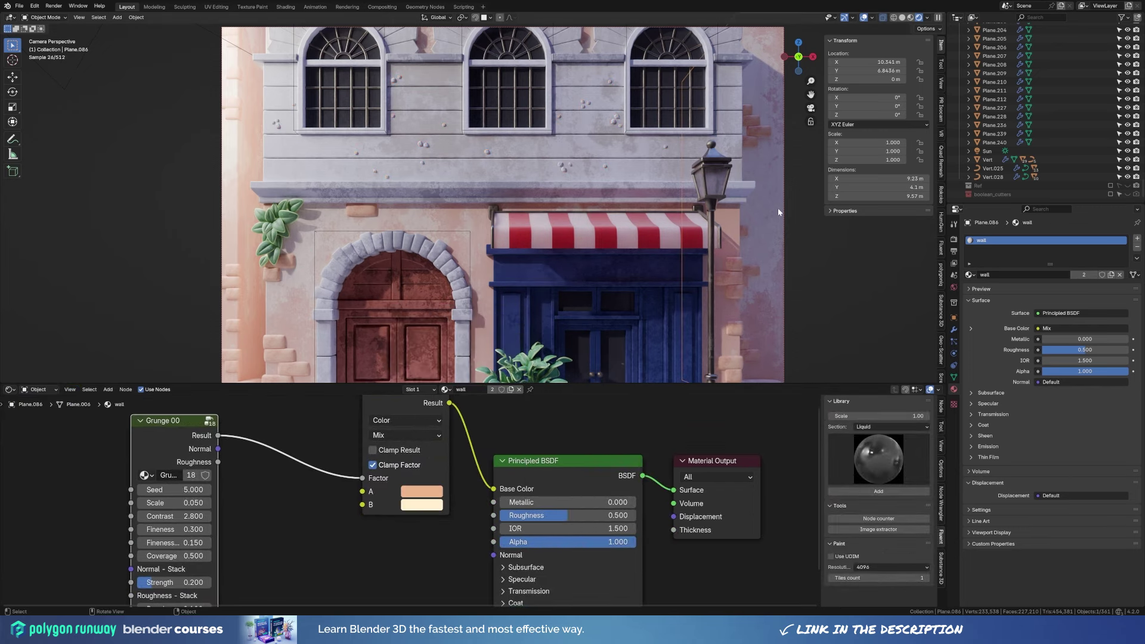
scroll(464, 195, down, 4)
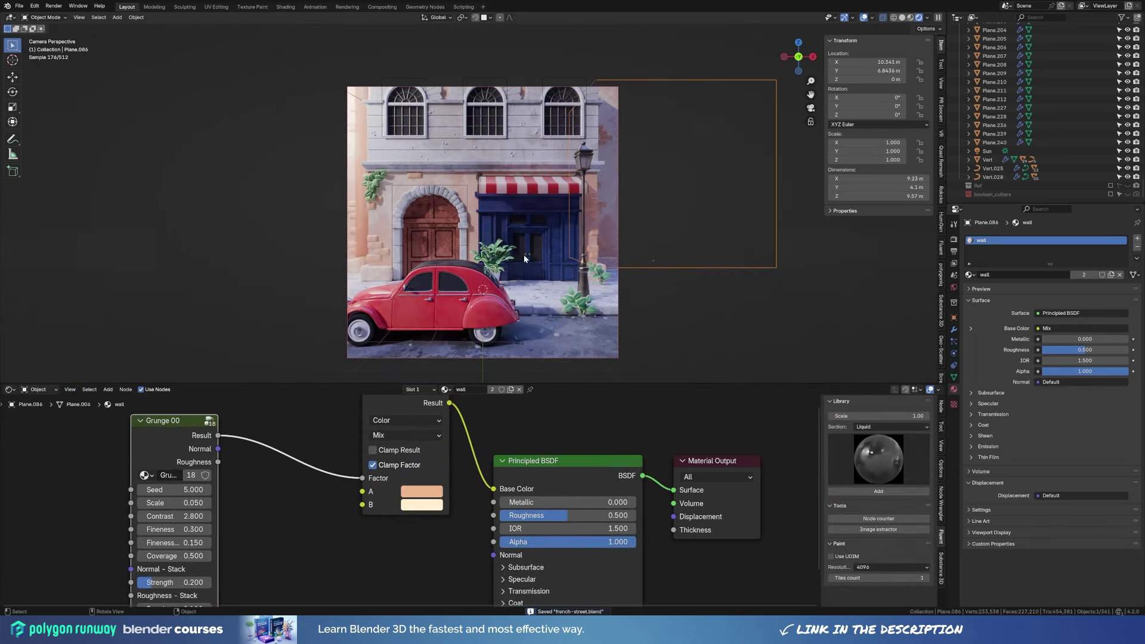
Move the red car about 0.37 m along X.
click(483, 286)
key(g)
key(x)
click(501, 287)
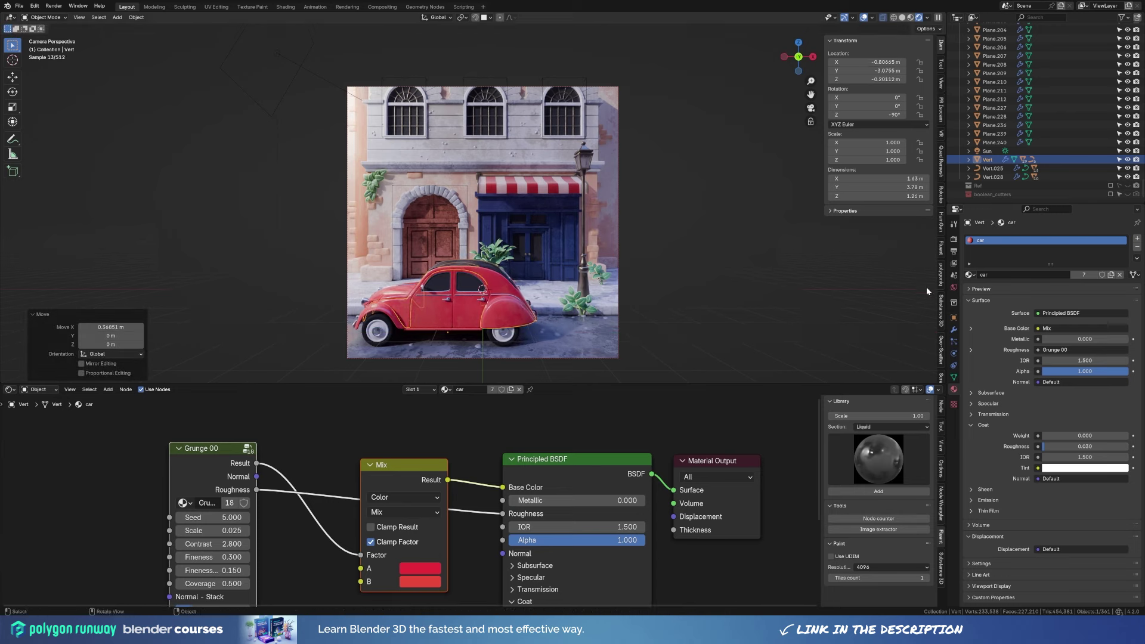
Set the render output resolution to 1080 × 1350 px for portrait format.
click(953, 252)
click(1097, 249)
key(Tab)
text(1350)
key(Return)
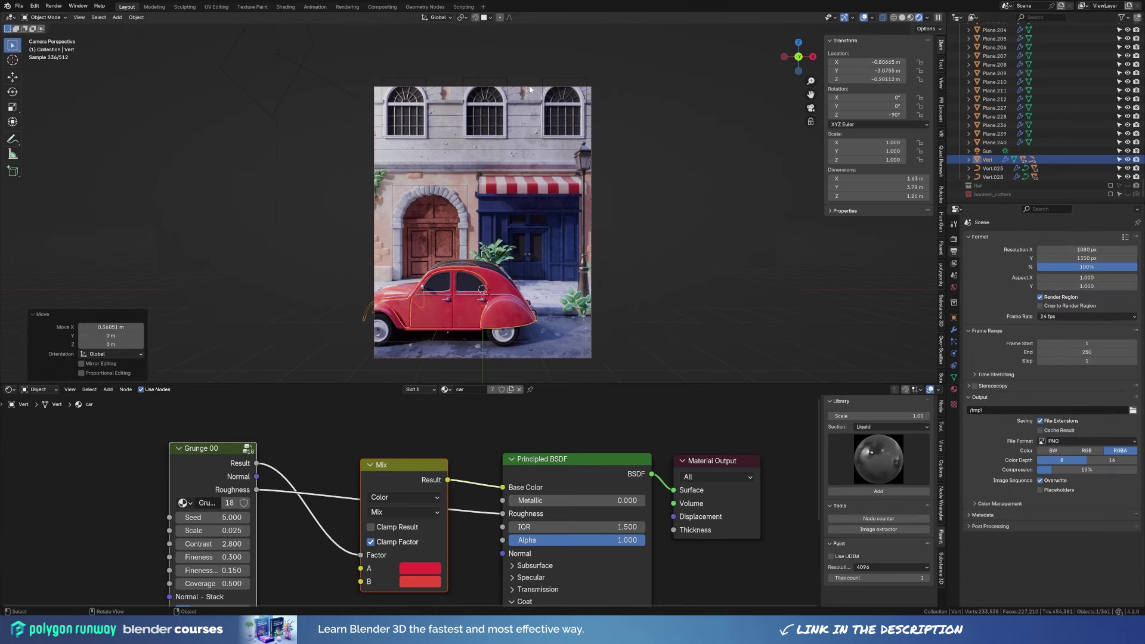
Push the camera in toward the facade and raise it to Y -10.386, Z 2.8459.
click(530, 88)
key(g)
key(z)
key(z)
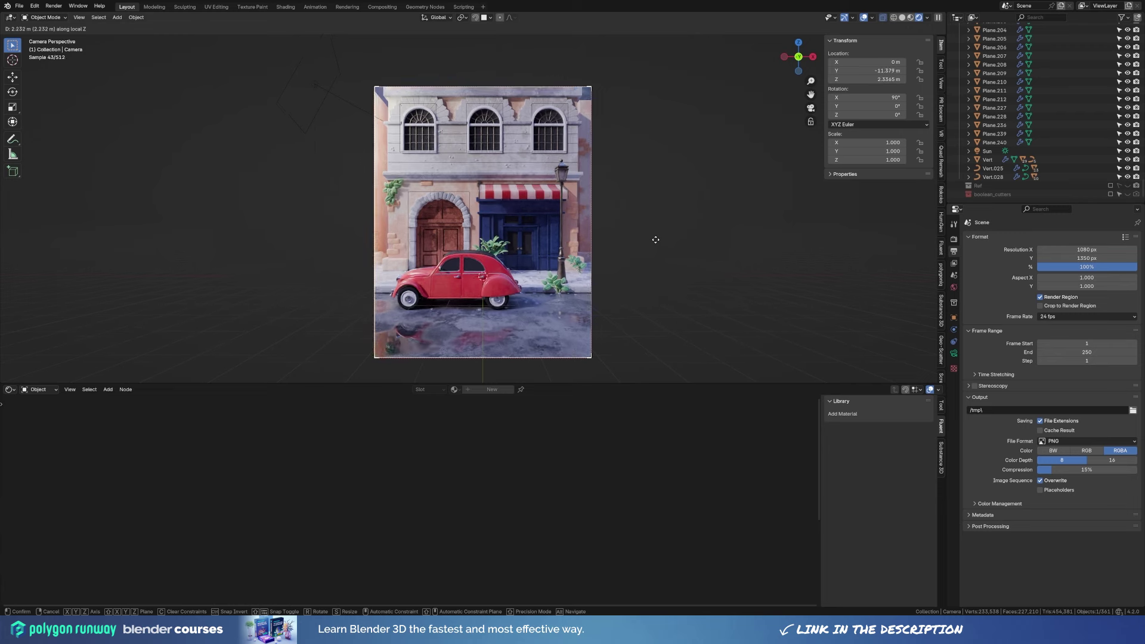
click(658, 227)
key(g)
key(z)
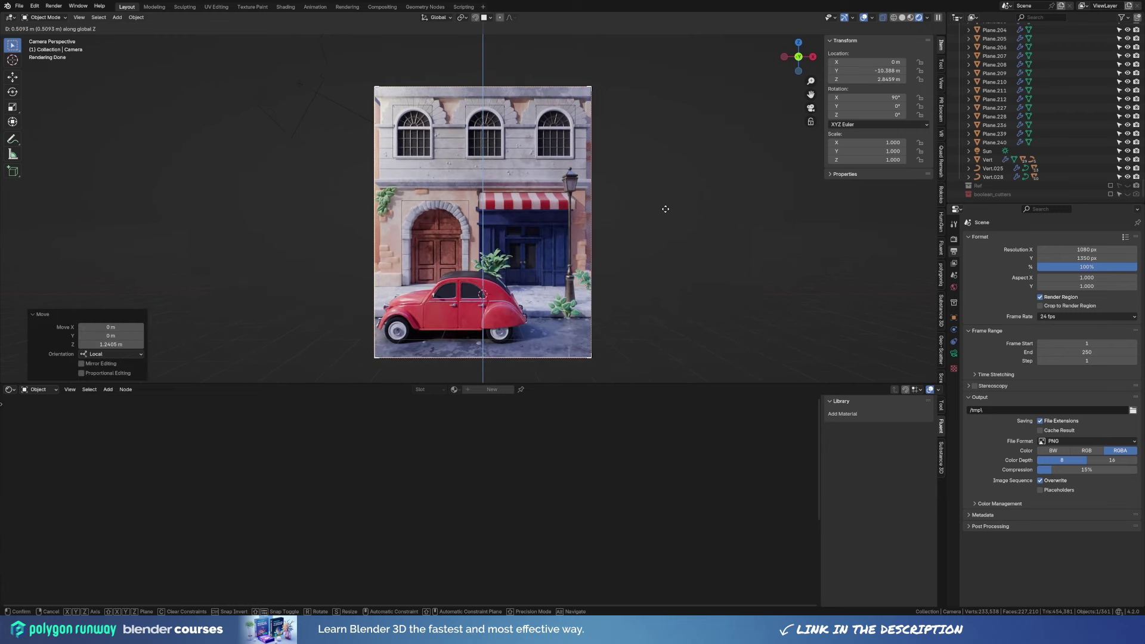
click(665, 209)
Reposition the red car along Y and X, save, and begin moving the area light.
click(540, 314)
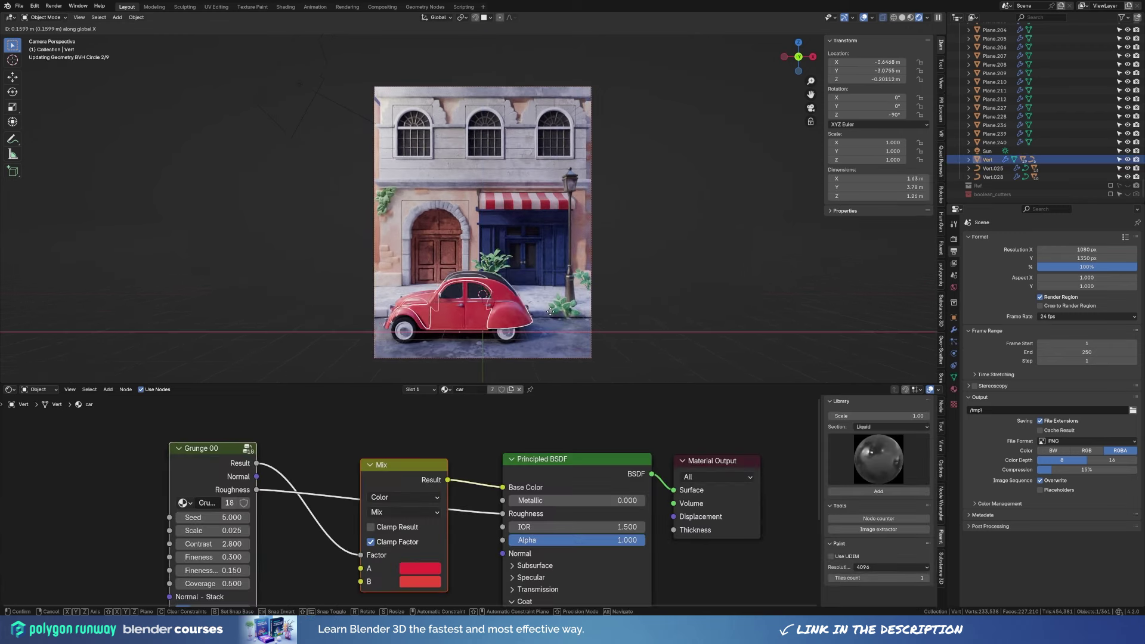
key(g)
key(y)
click(548, 309)
key(g)
key(x)
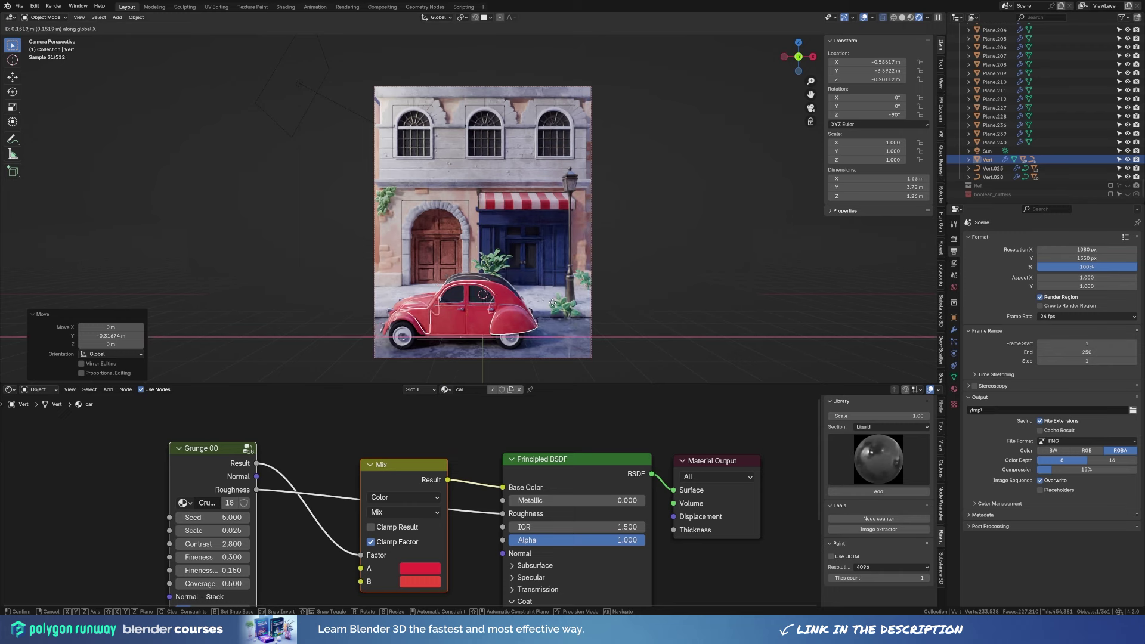
click(552, 303)
scroll(542, 210, up, 1)
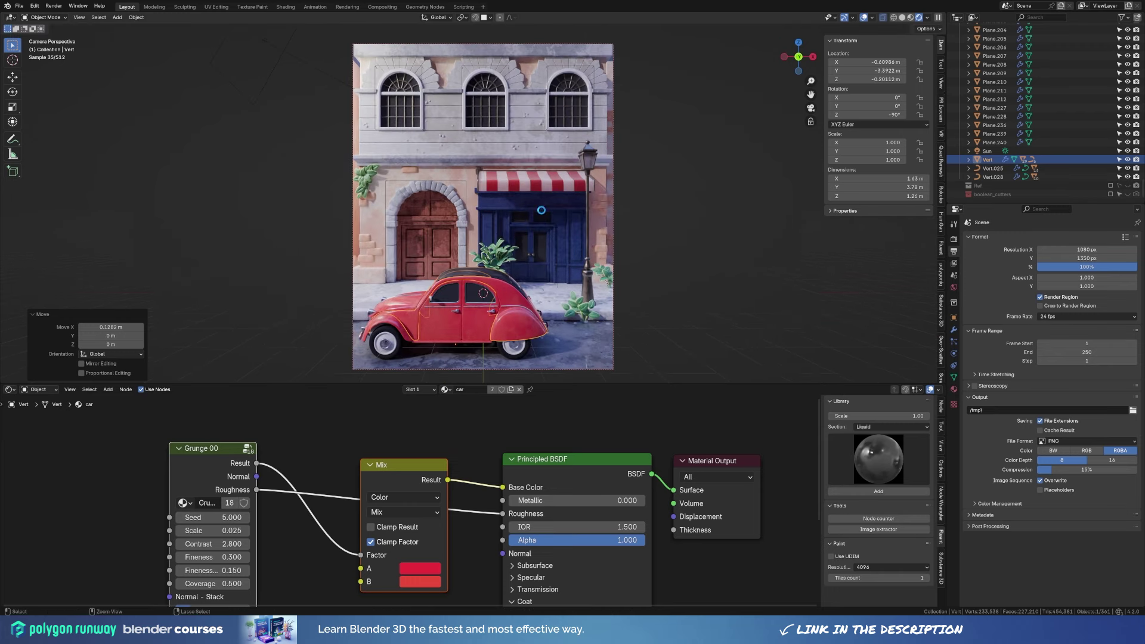
key(ctrl+s)
click(270, 48)
key(g)
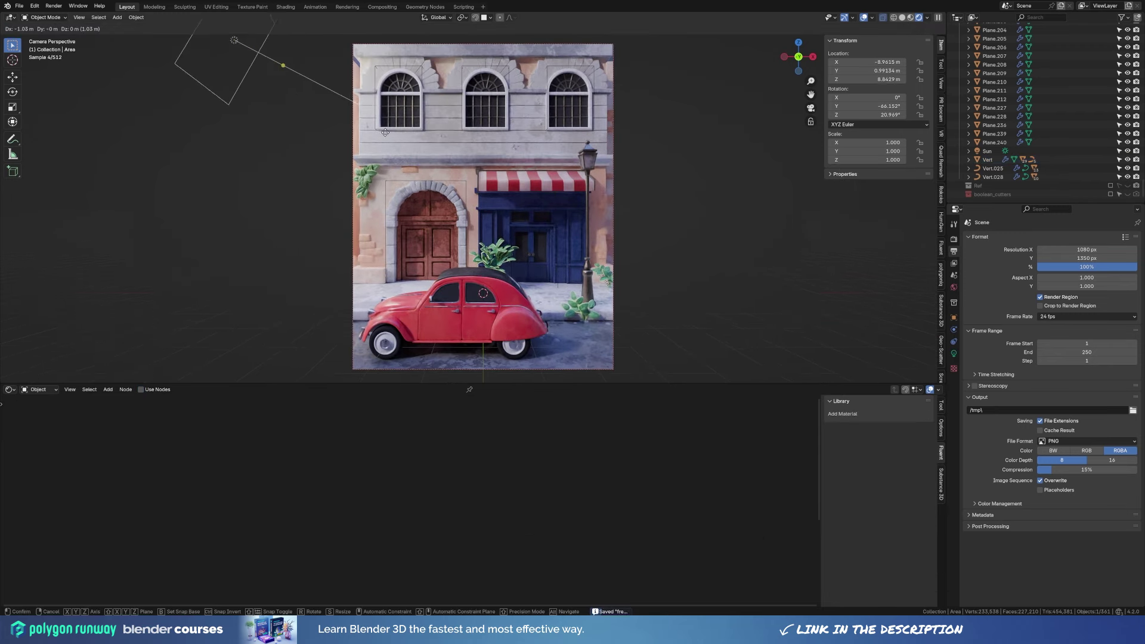
Set the Color Management look to Medium High Contrast and nudge Exposure up.
click(419, 137)
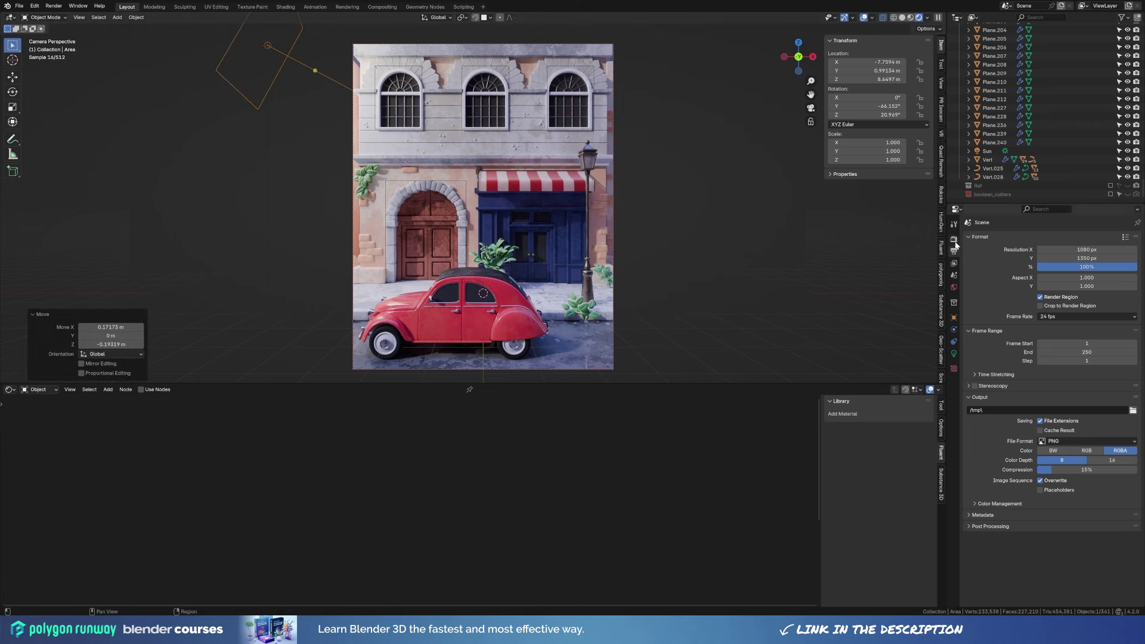
click(954, 239)
scroll(1018, 477, down, 5)
click(1050, 545)
click(1057, 498)
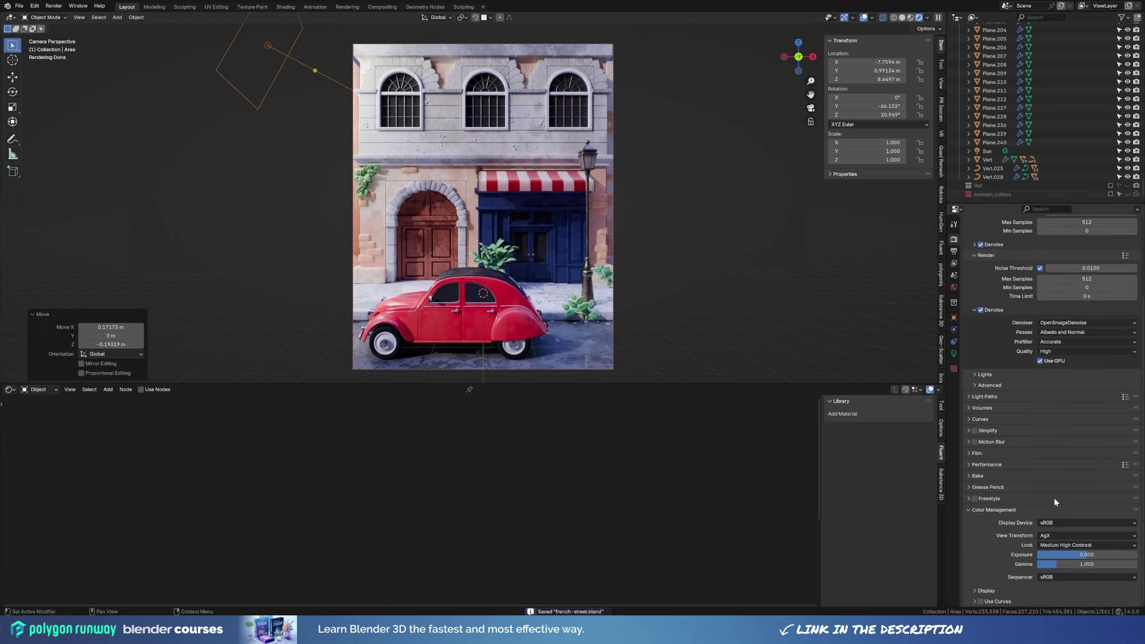
drag(1087, 555, 1093, 555)
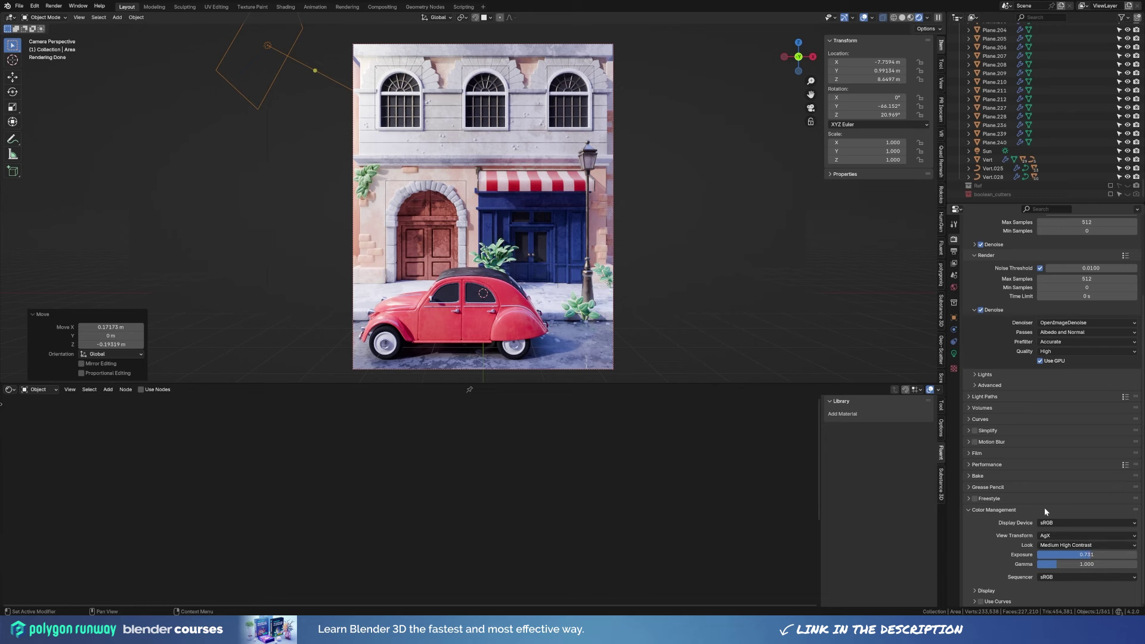
Lower the Sun light's strength to 2.
click(953, 354)
click(987, 151)
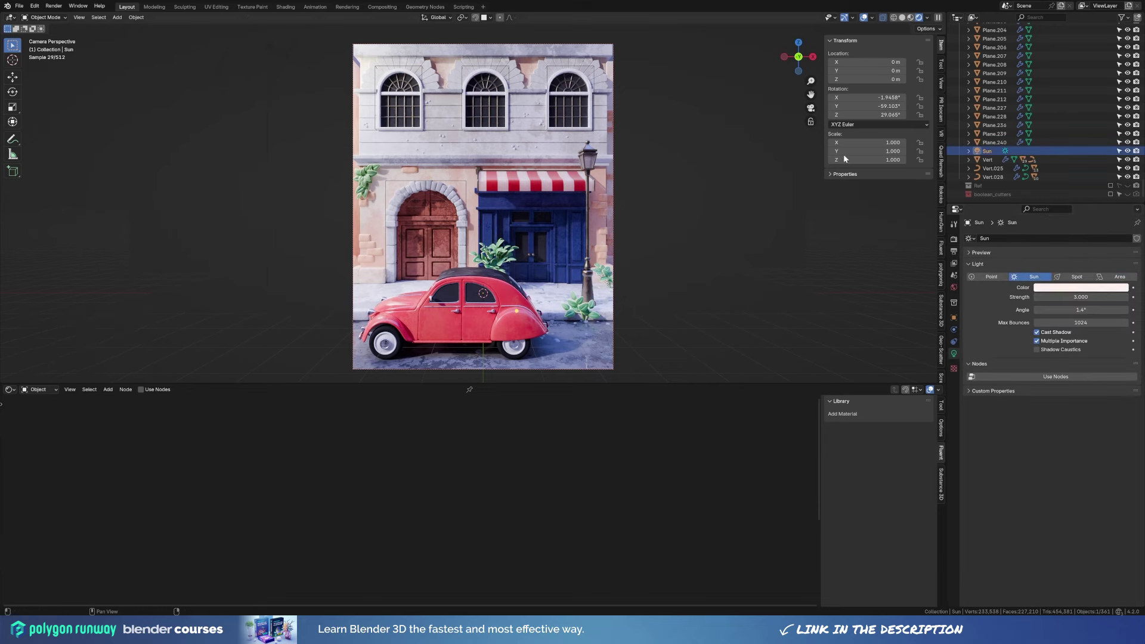
key(ctrl+s)
double_click(1079, 297)
text(2)
key(Return)
drag(1074, 296, 1074, 297)
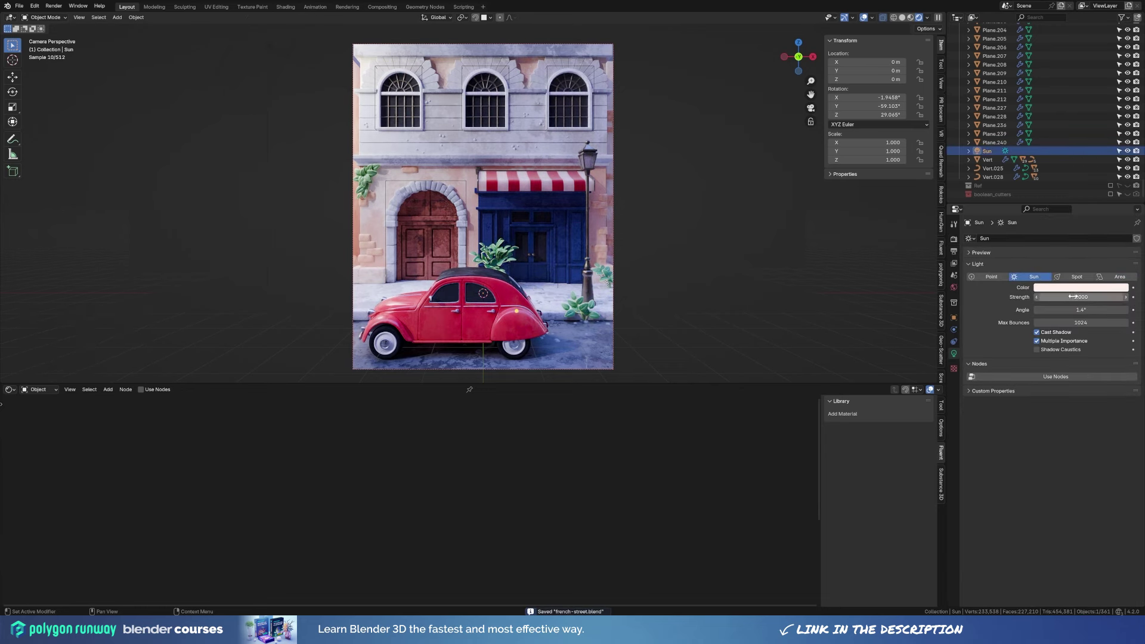
Raise the render exposure further to 1.382.
click(953, 239)
scroll(1048, 418, down, 10)
scroll(1048, 477, down, 5)
drag(1087, 555, 1110, 555)
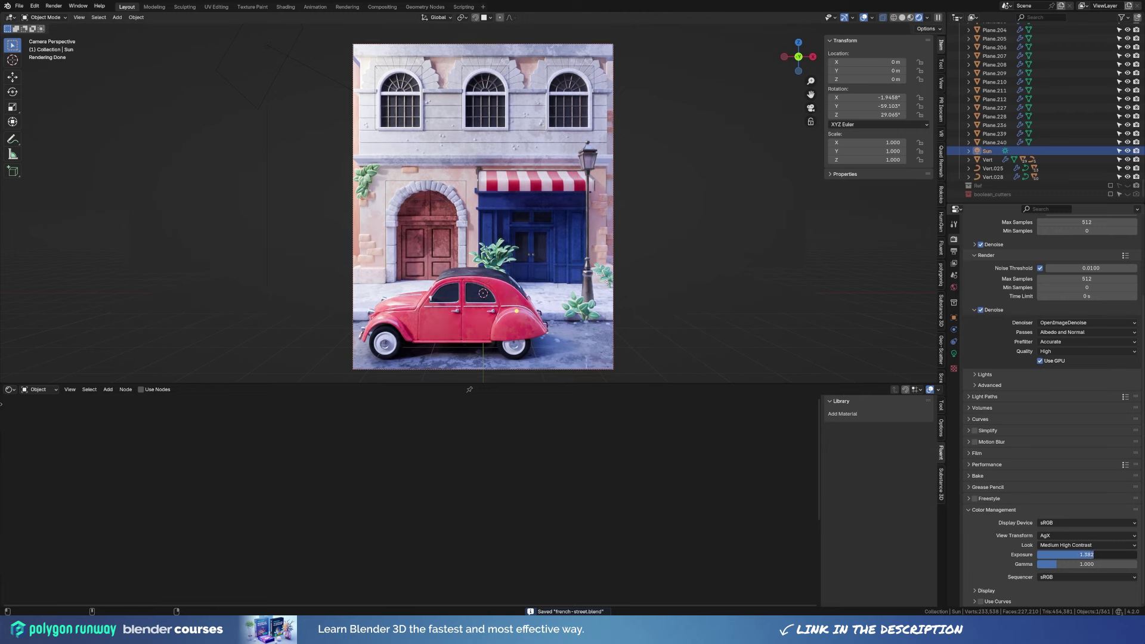
Make the first wall's first mix colour darker, warmer and more saturated, then save.
click(376, 226)
key(ctrl+s)
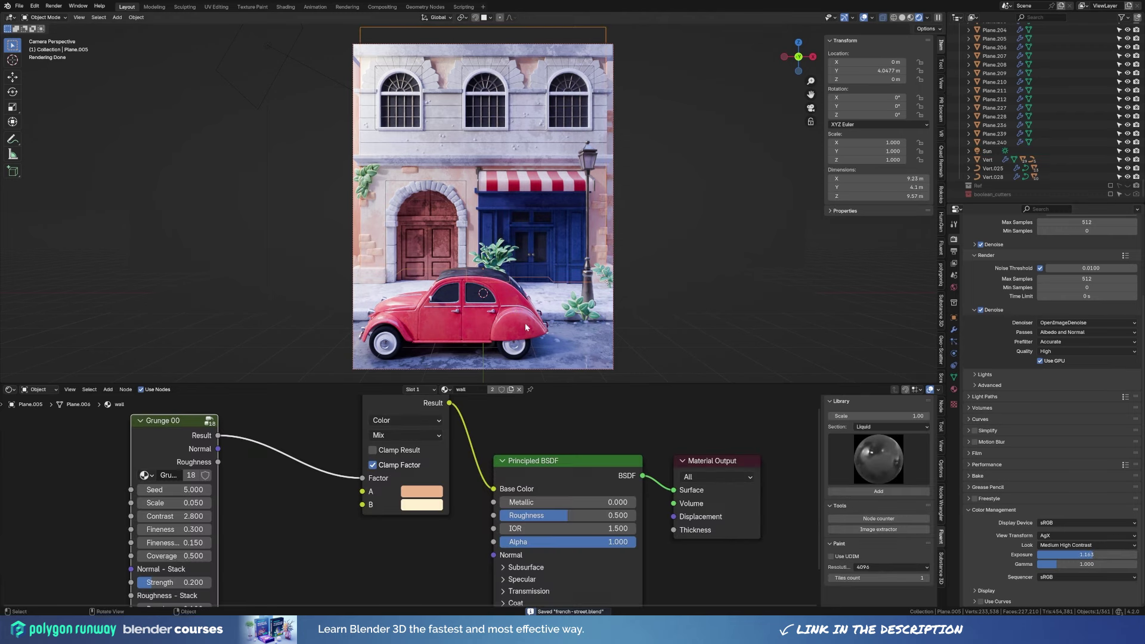
click(423, 492)
mouse_move(489, 462)
mouse_down()
mouse_move(436, 462)
mouse_move(461, 461)
mouse_up()
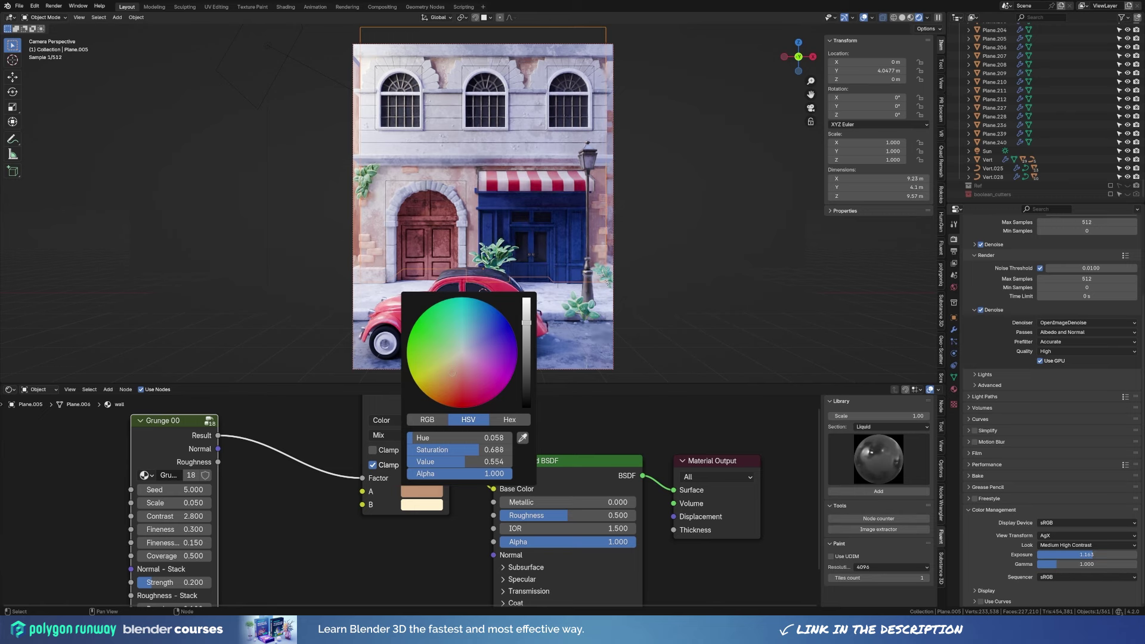
drag(452, 373, 450, 374)
key(ctrl+s)
Tint another wall section's second mix colour a light pink-beige.
click(578, 191)
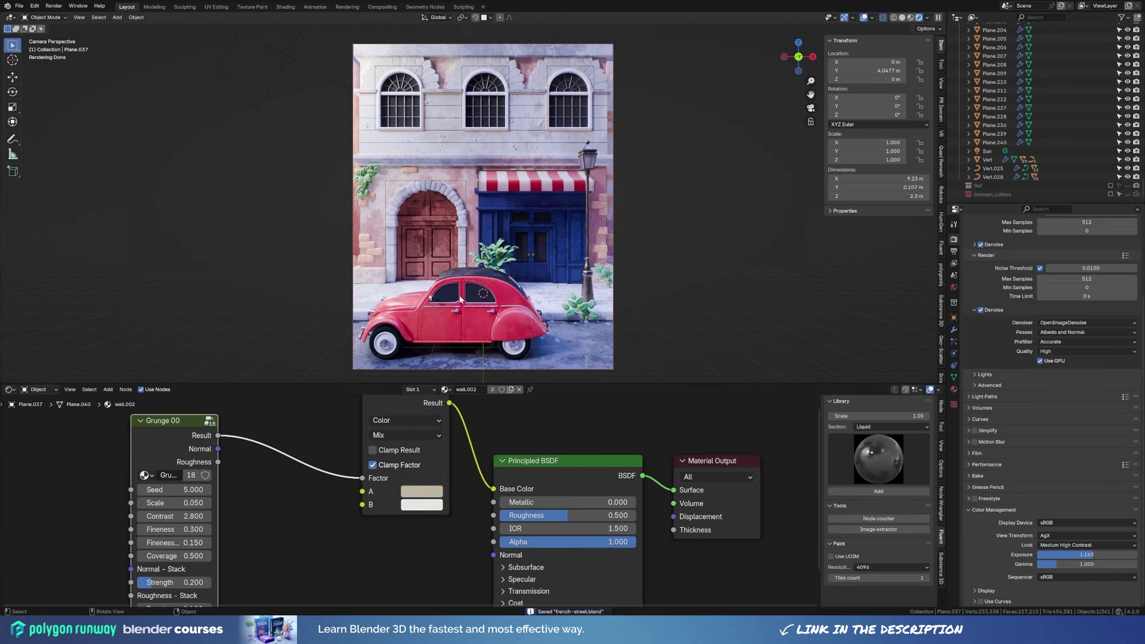
click(422, 491)
click(421, 504)
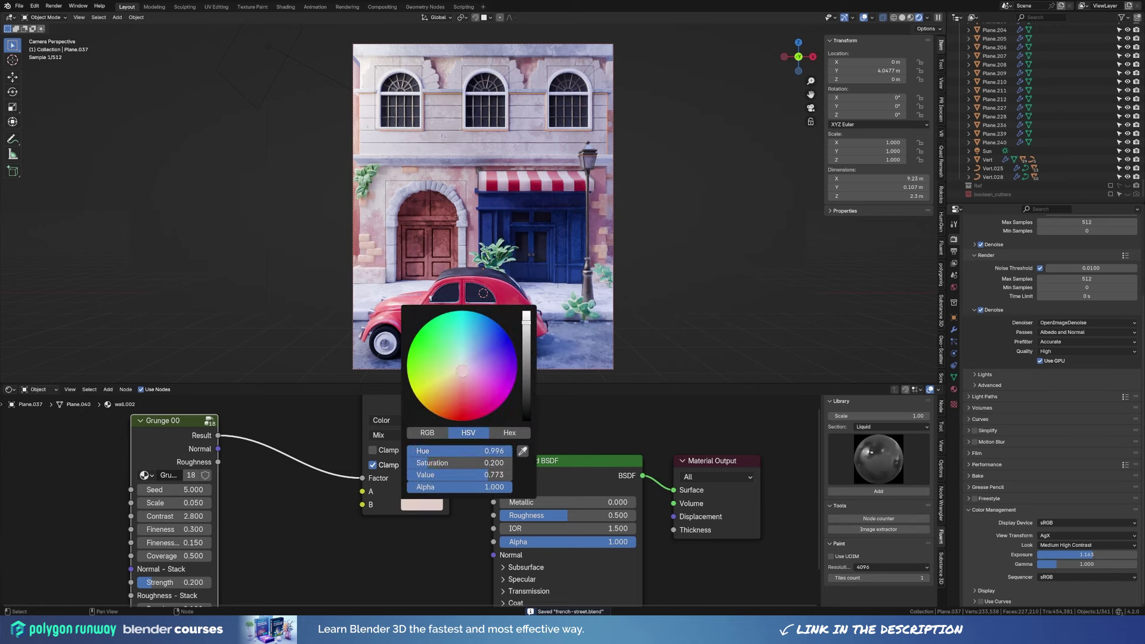
drag(432, 463, 453, 462)
scroll(692, 289, down, 4)
click(610, 195)
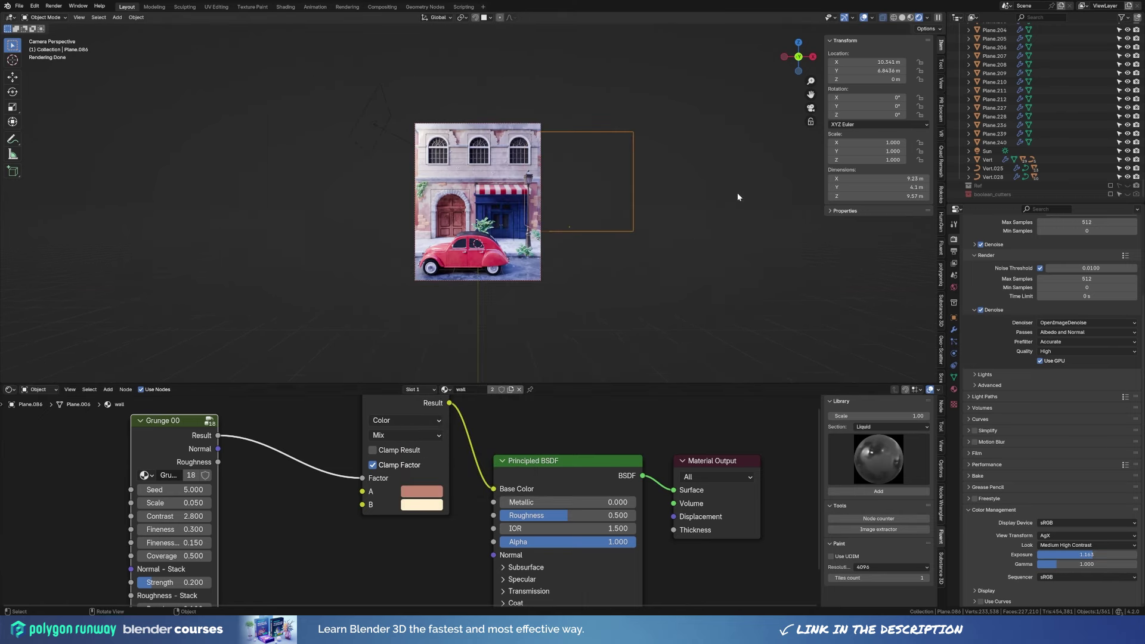
scroll(506, 270, up, 4)
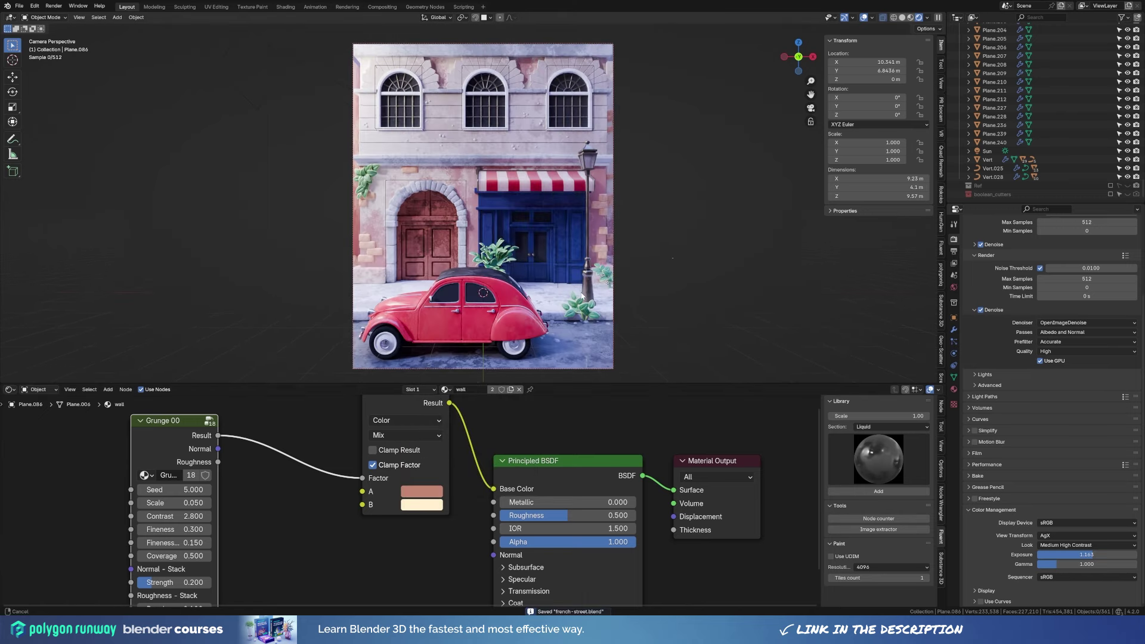
Enable Freestyle for the render and expand the View Layer's line colour and thickness settings.
click(968, 499)
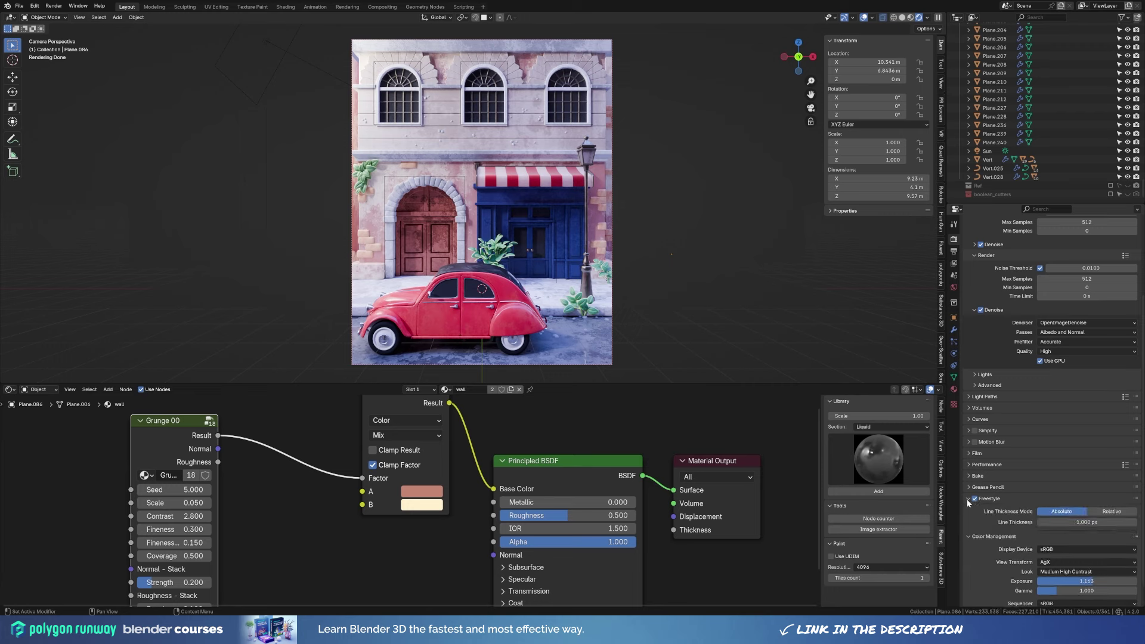
key(ctrl+s)
click(954, 276)
click(955, 263)
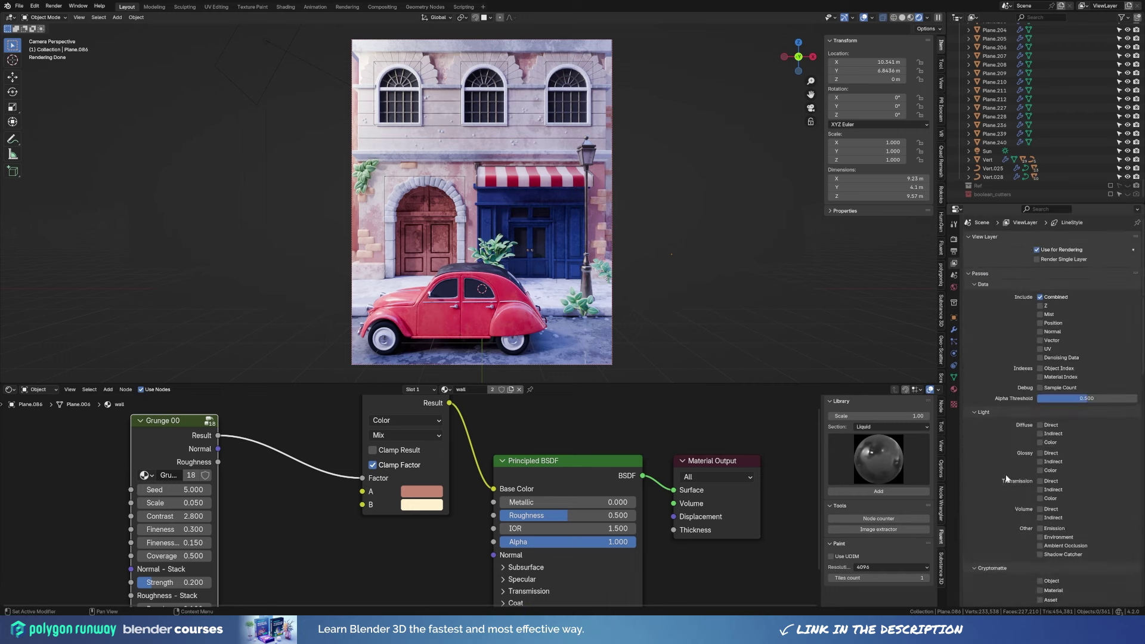
scroll(1009, 478, down, 5)
scroll(1009, 478, down, 5)
scroll(1001, 470, down, 5)
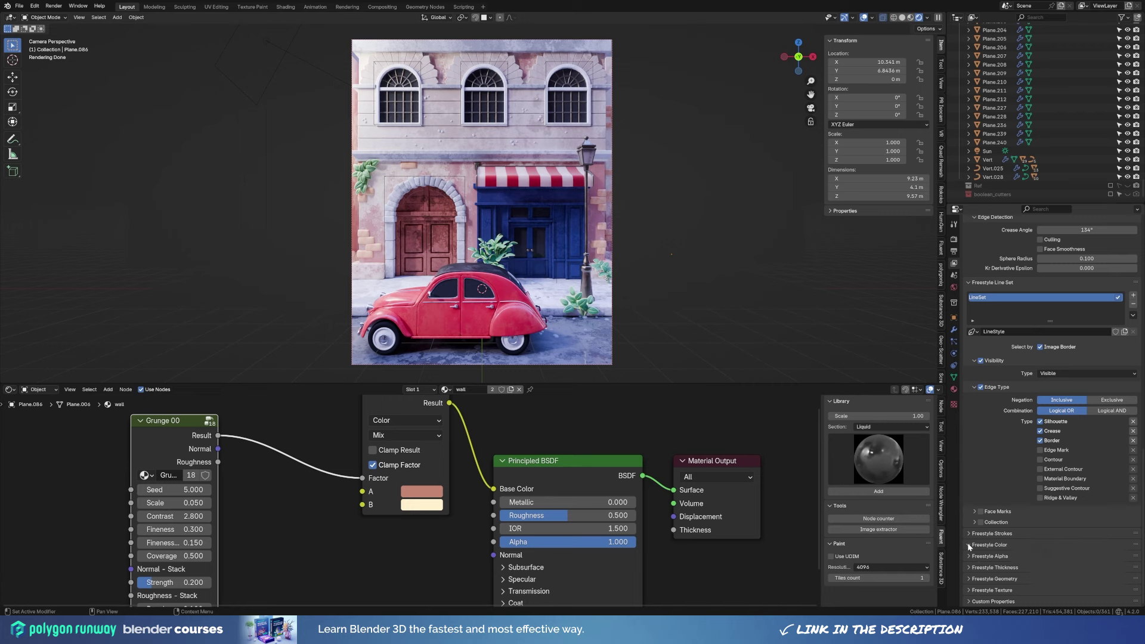
click(969, 545)
click(1037, 567)
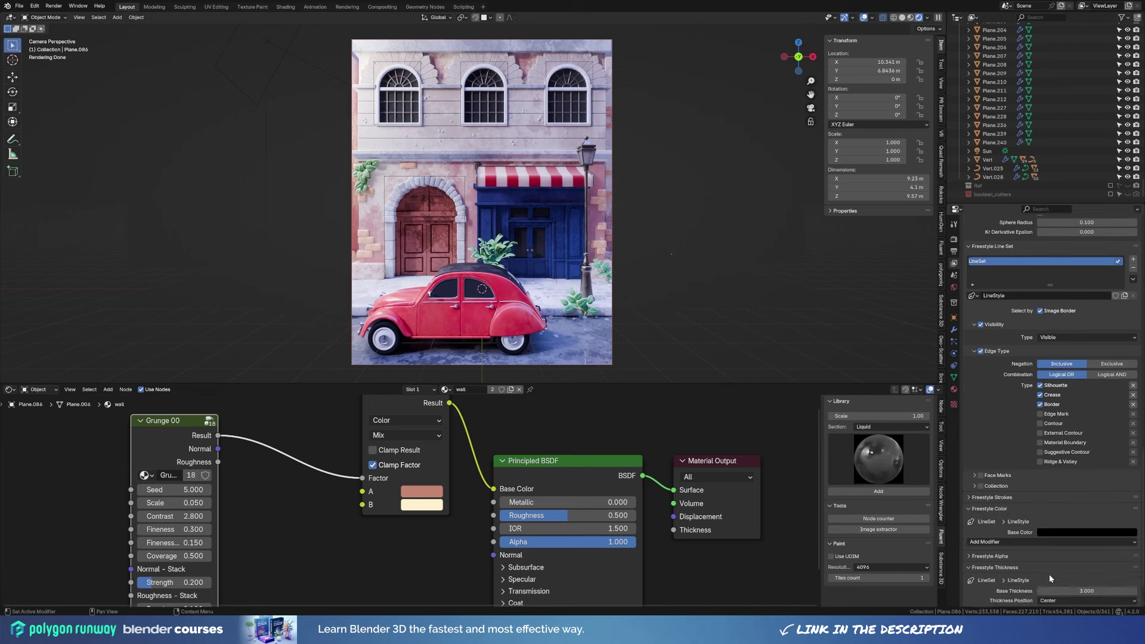
Set the Freestyle line Base Color to a very dark purple.
click(955, 239)
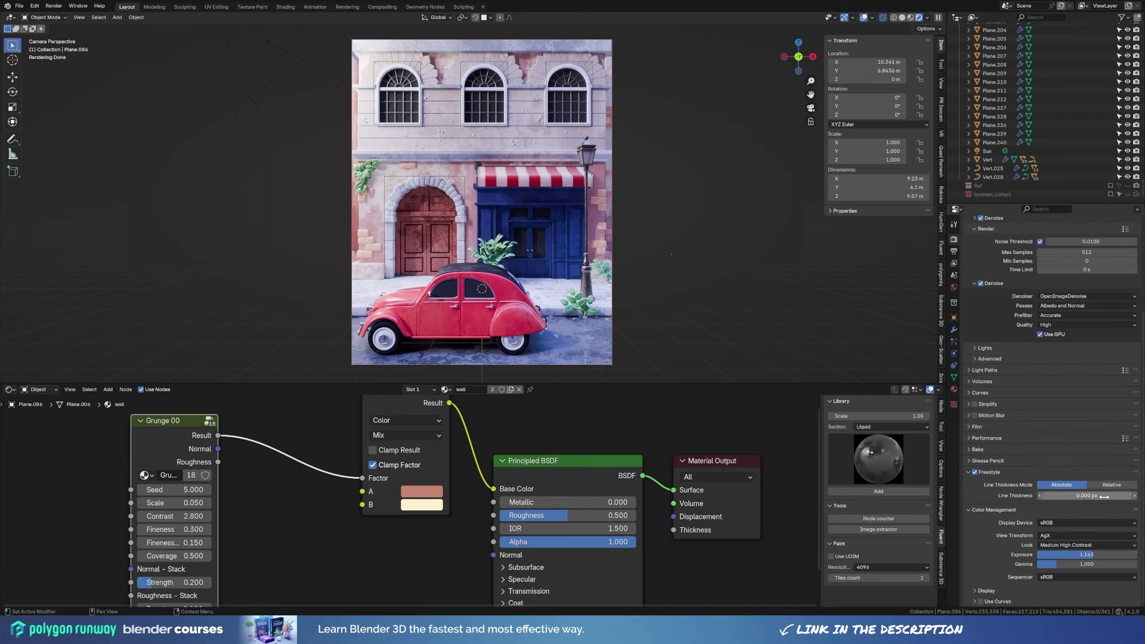
click(955, 263)
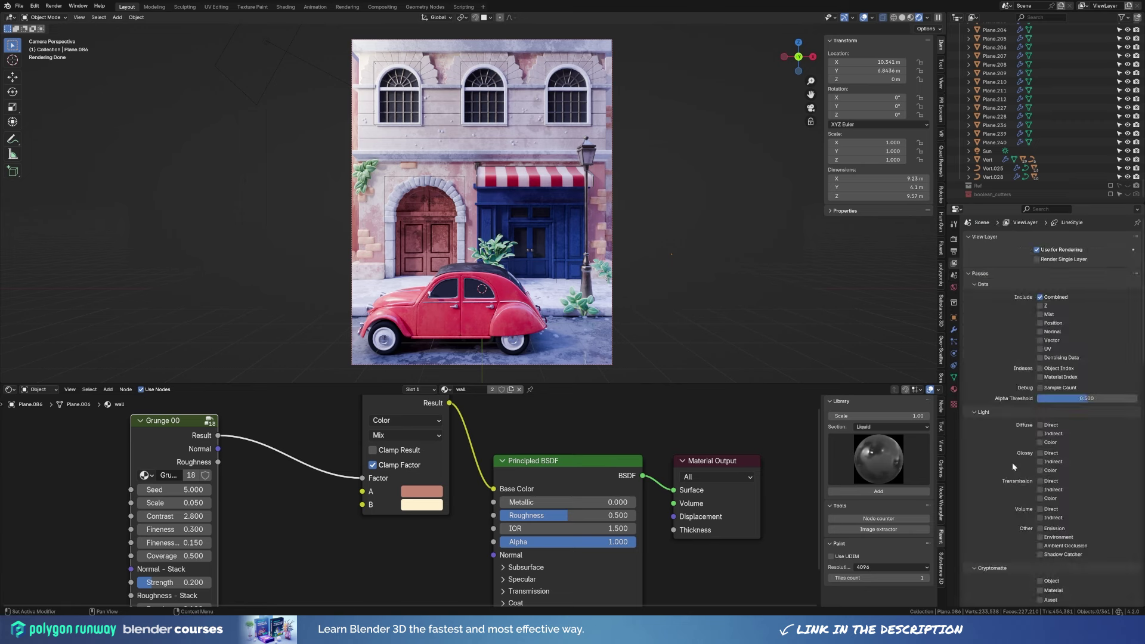
scroll(1012, 463, up, 5)
key(ctrl+s)
scroll(1005, 455, down, 6)
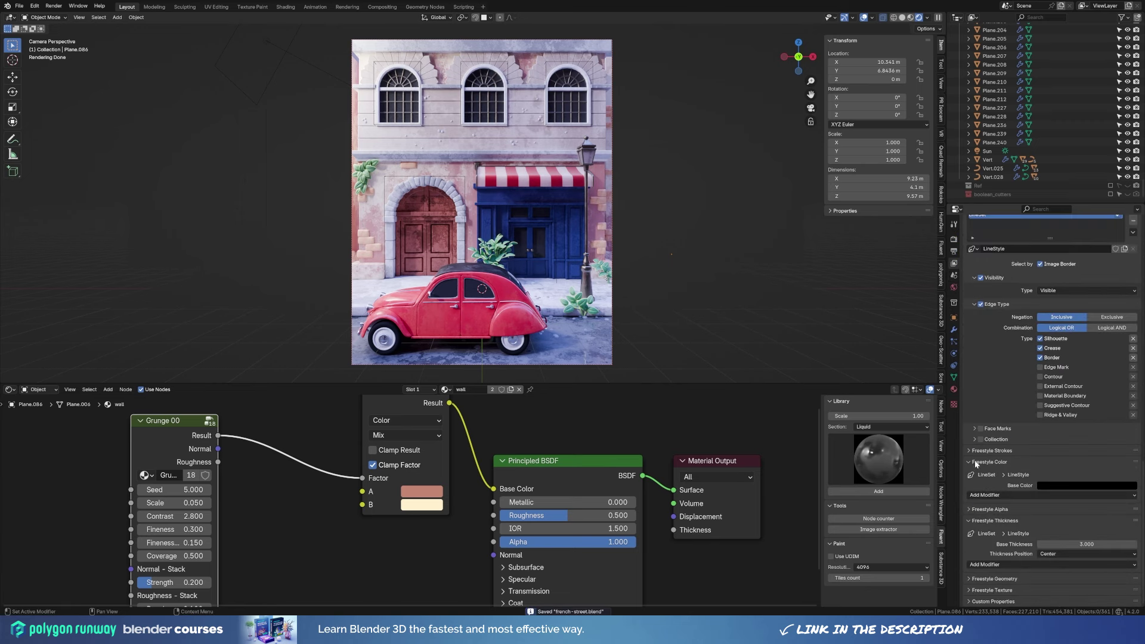
click(1069, 489)
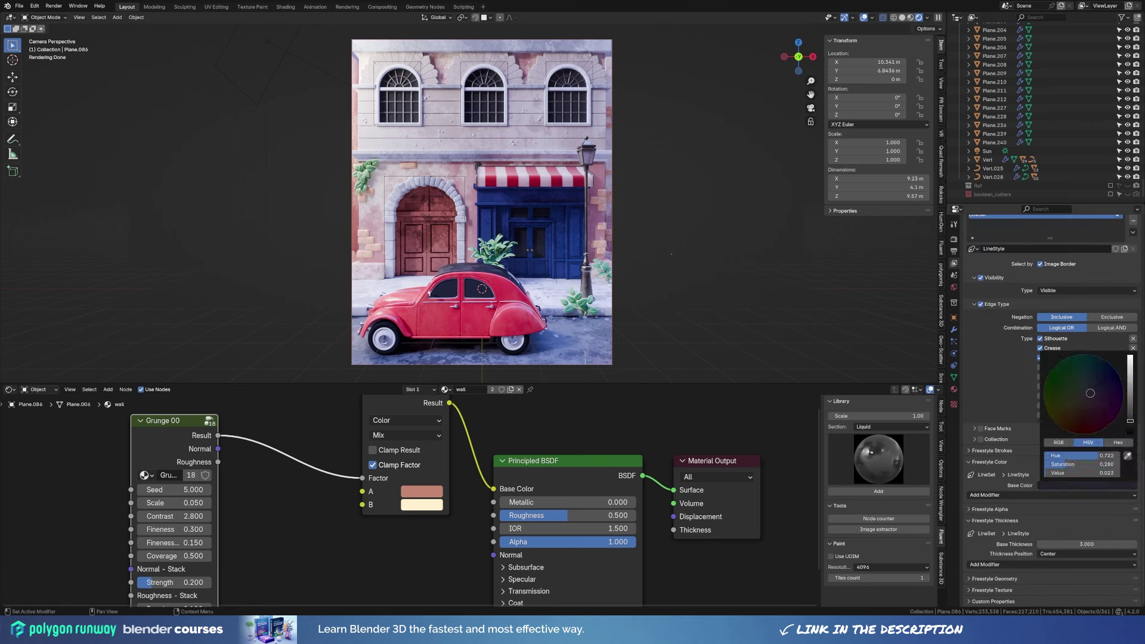
click(1129, 413)
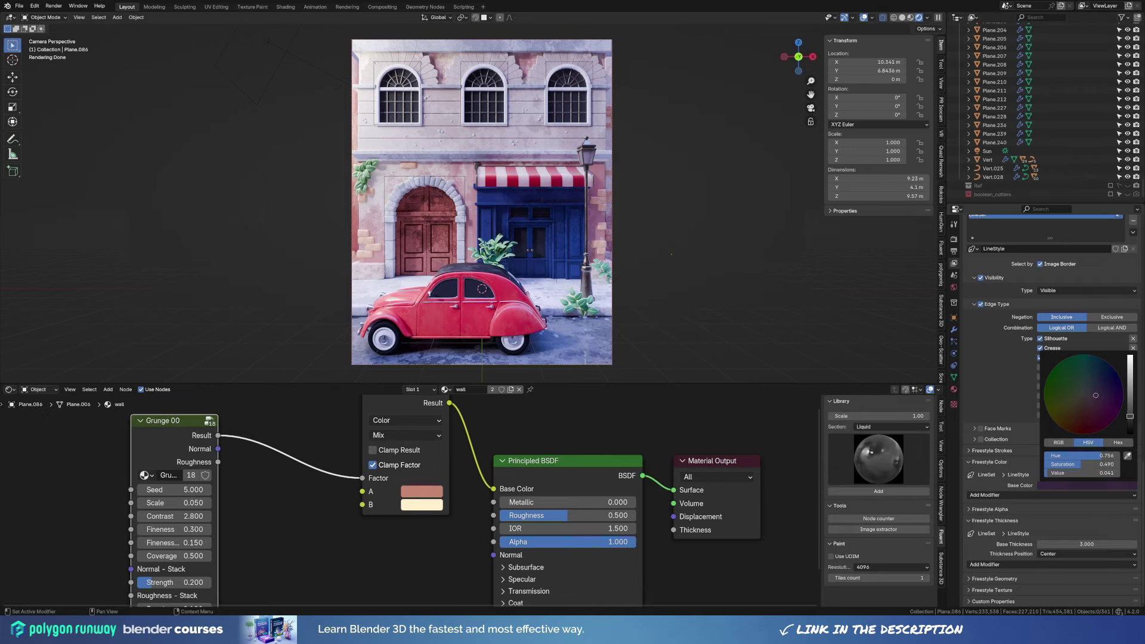
Render the final portrait Cycles image with F12 from the Rendering workspace.
click(346, 6)
key(F12)
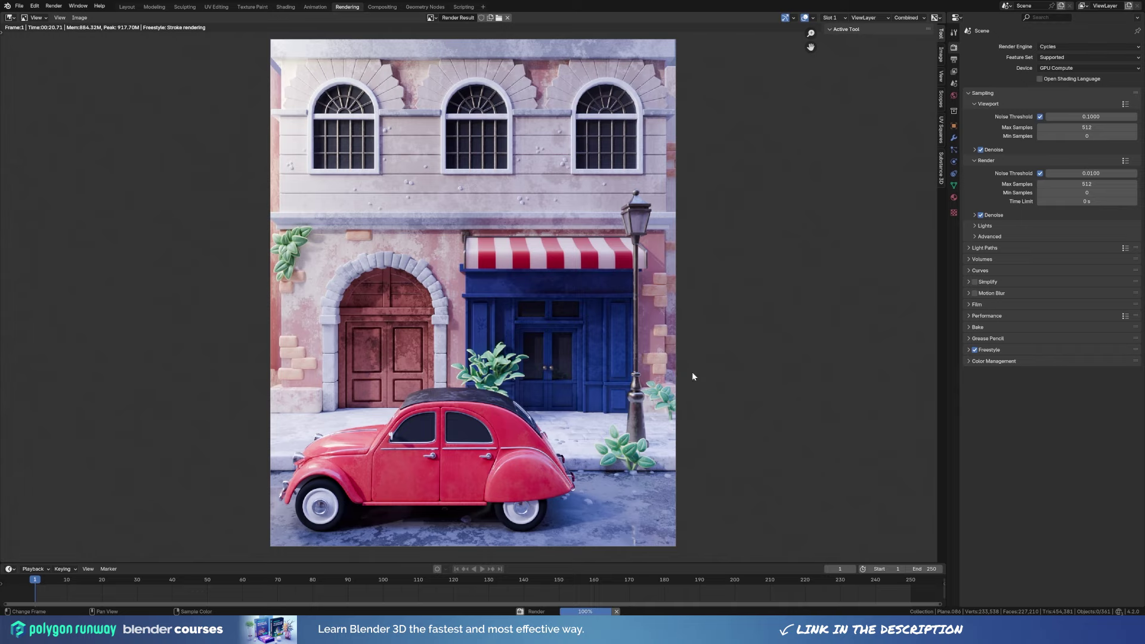
scroll(623, 353, down, 1)
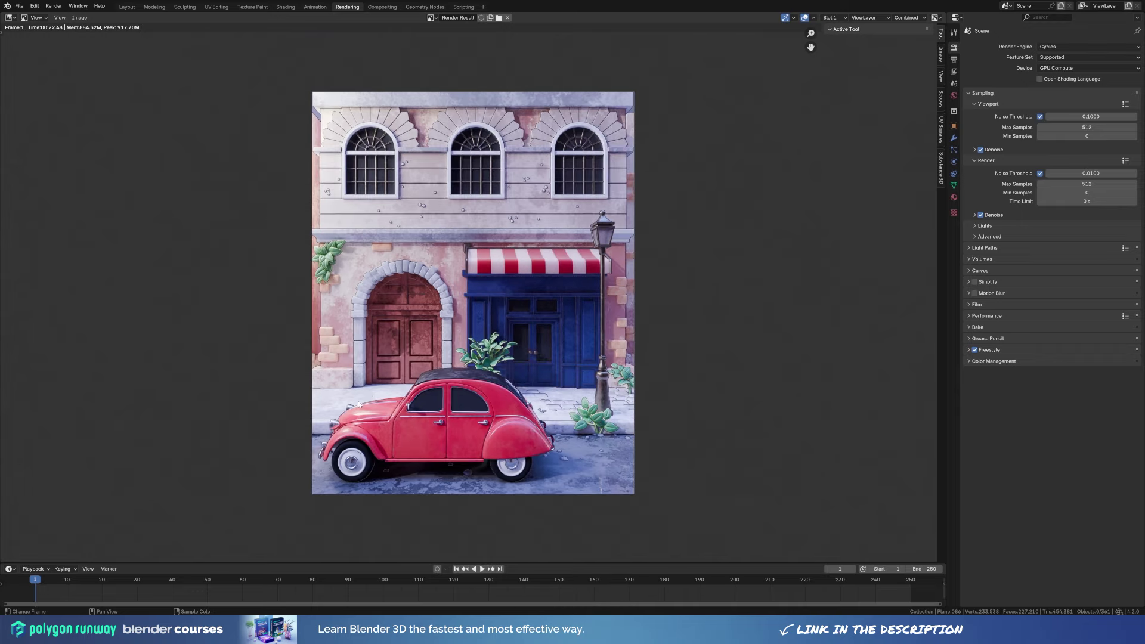